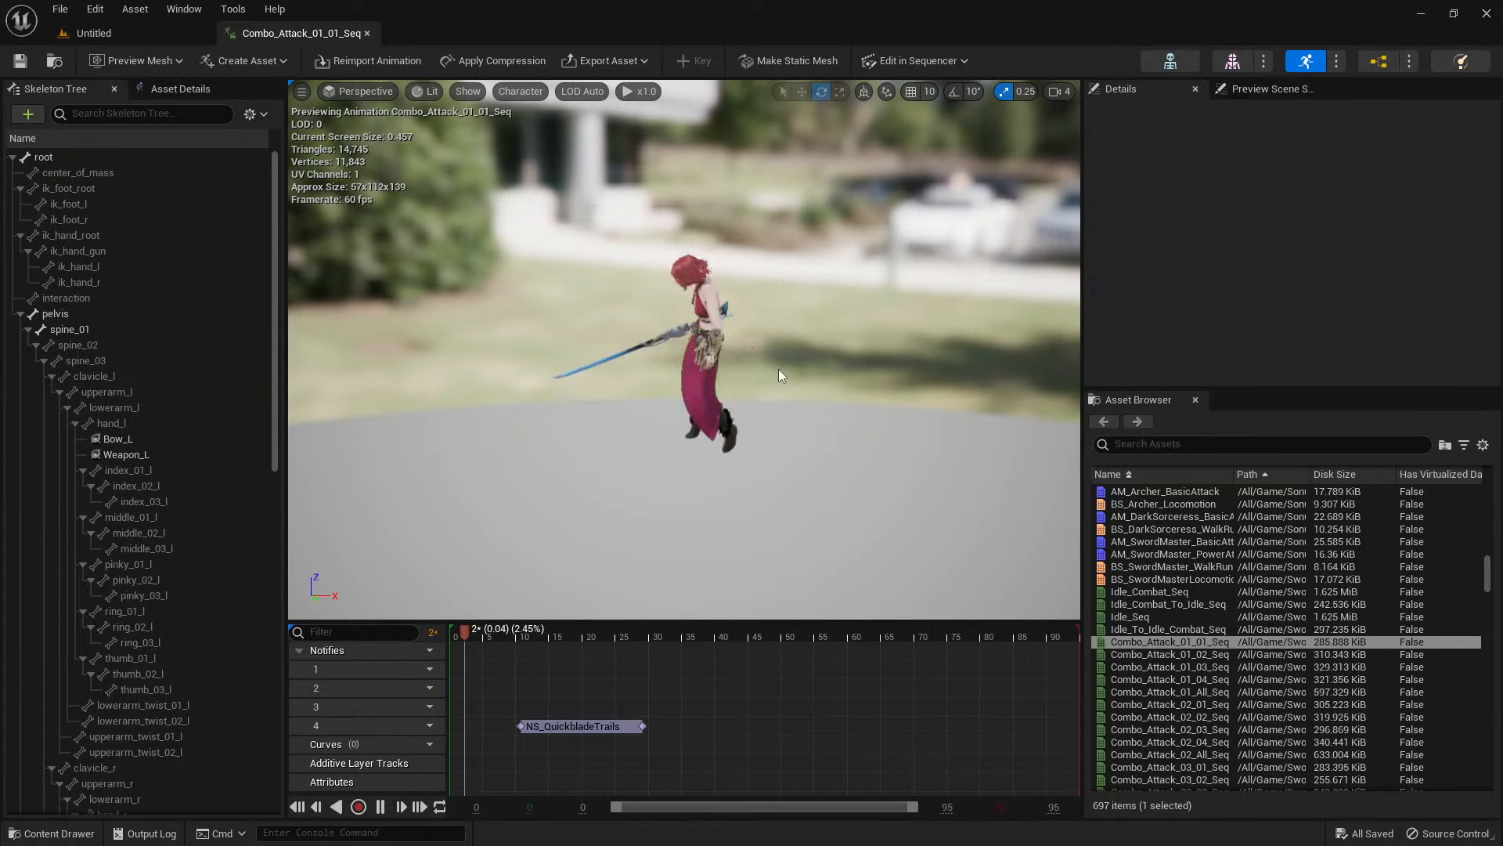
Set the animation preview speed to x0.1 and replay the sword swing from just before the NS_QuickbladeTrails notify.
{"action": "mouse_move", "coordinate": [778, 369]}
{"action": "right_mouse_down"}
{"action": "mouse_move", "coordinate": [775, 313]}
{"action": "mouse_move", "coordinate": [776, 387]}
{"action": "right_mouse_up"}
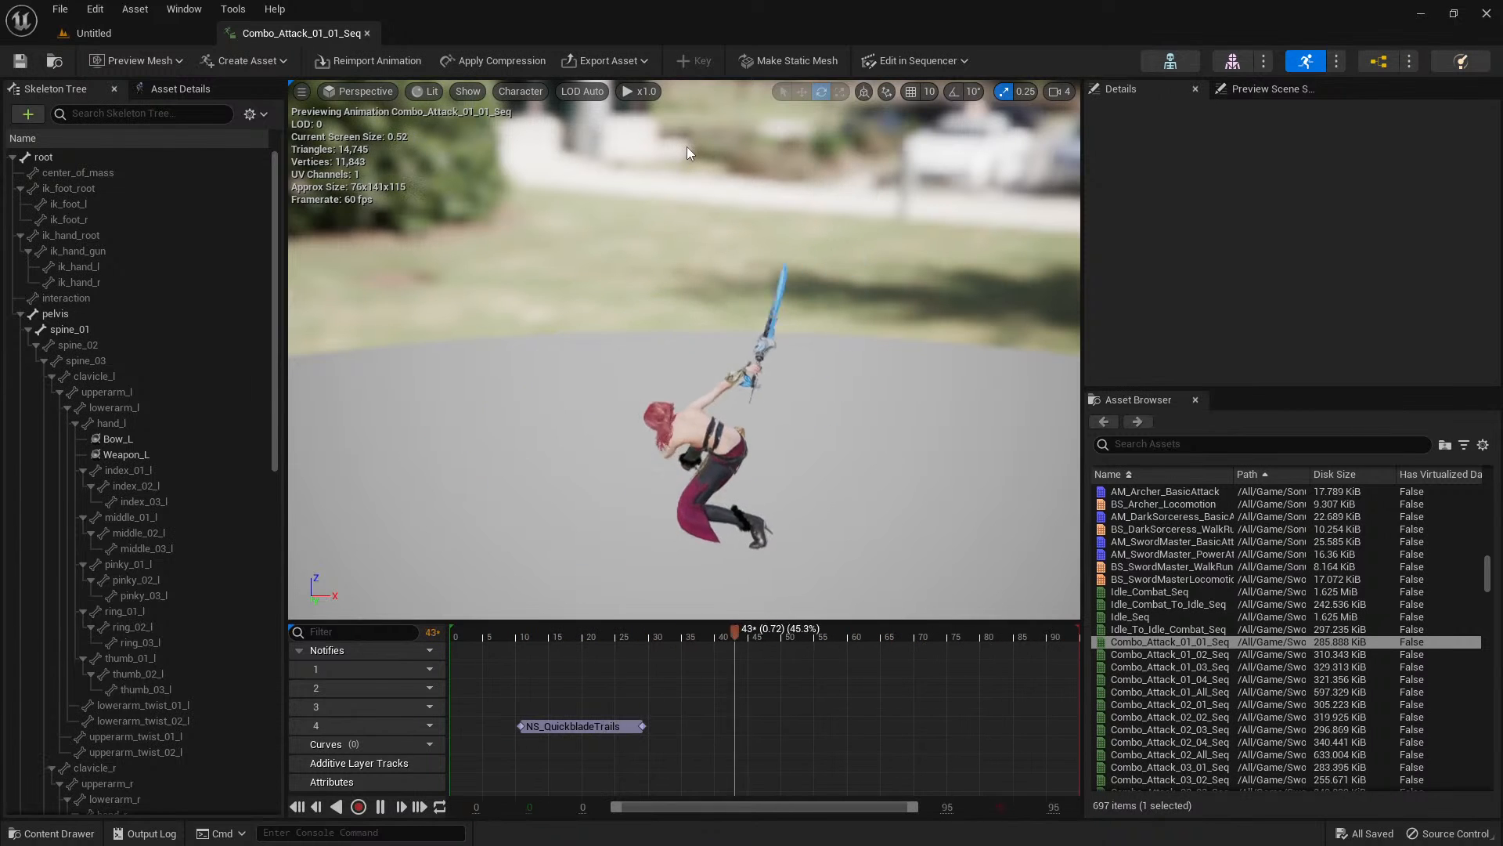
{"action": "left_click", "coordinate": [646, 91]}
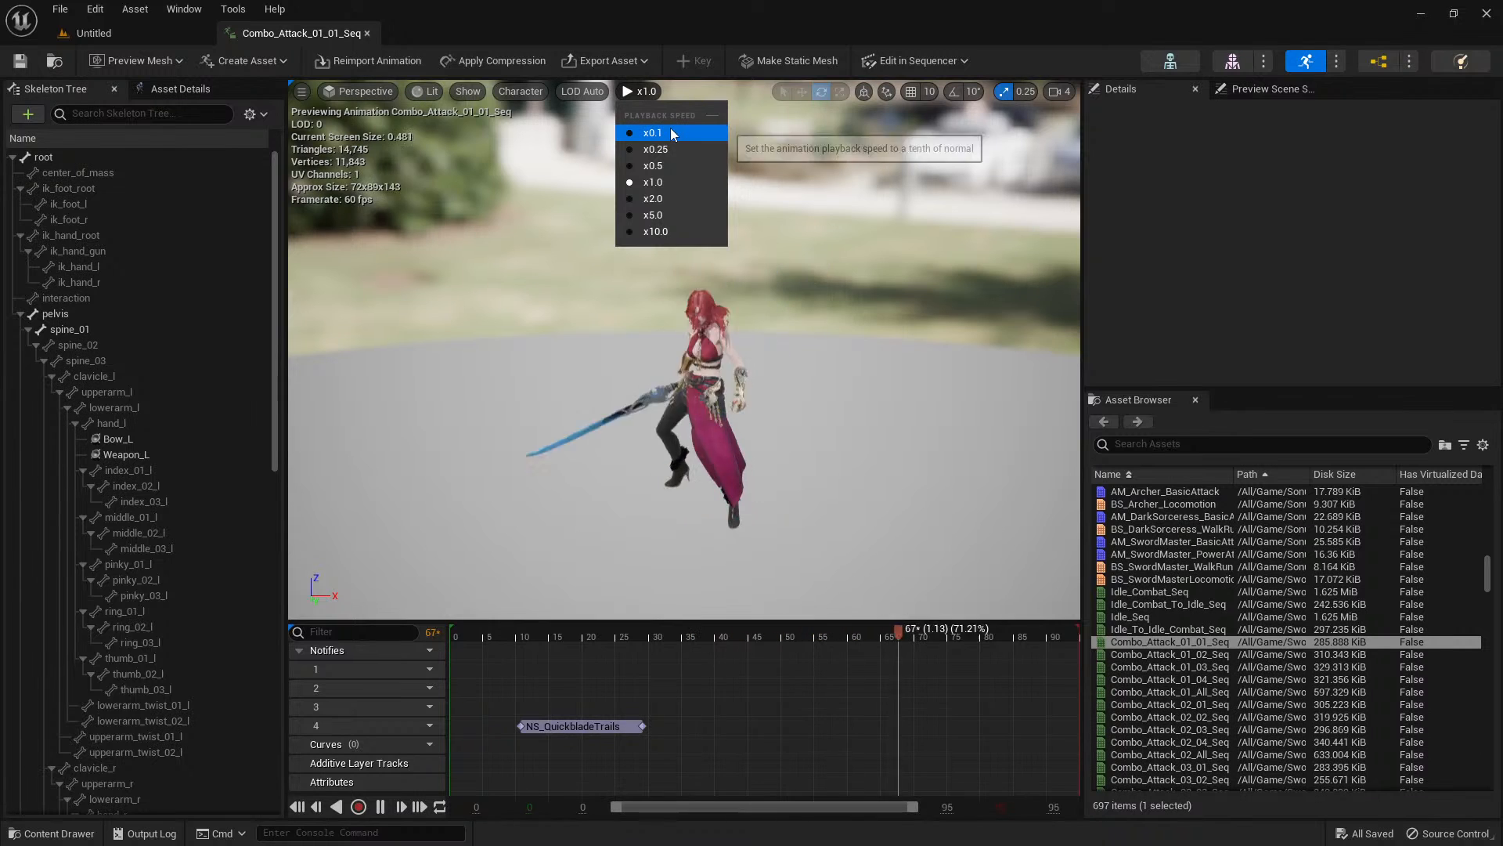
{"action": "left_click", "coordinate": [670, 131]}
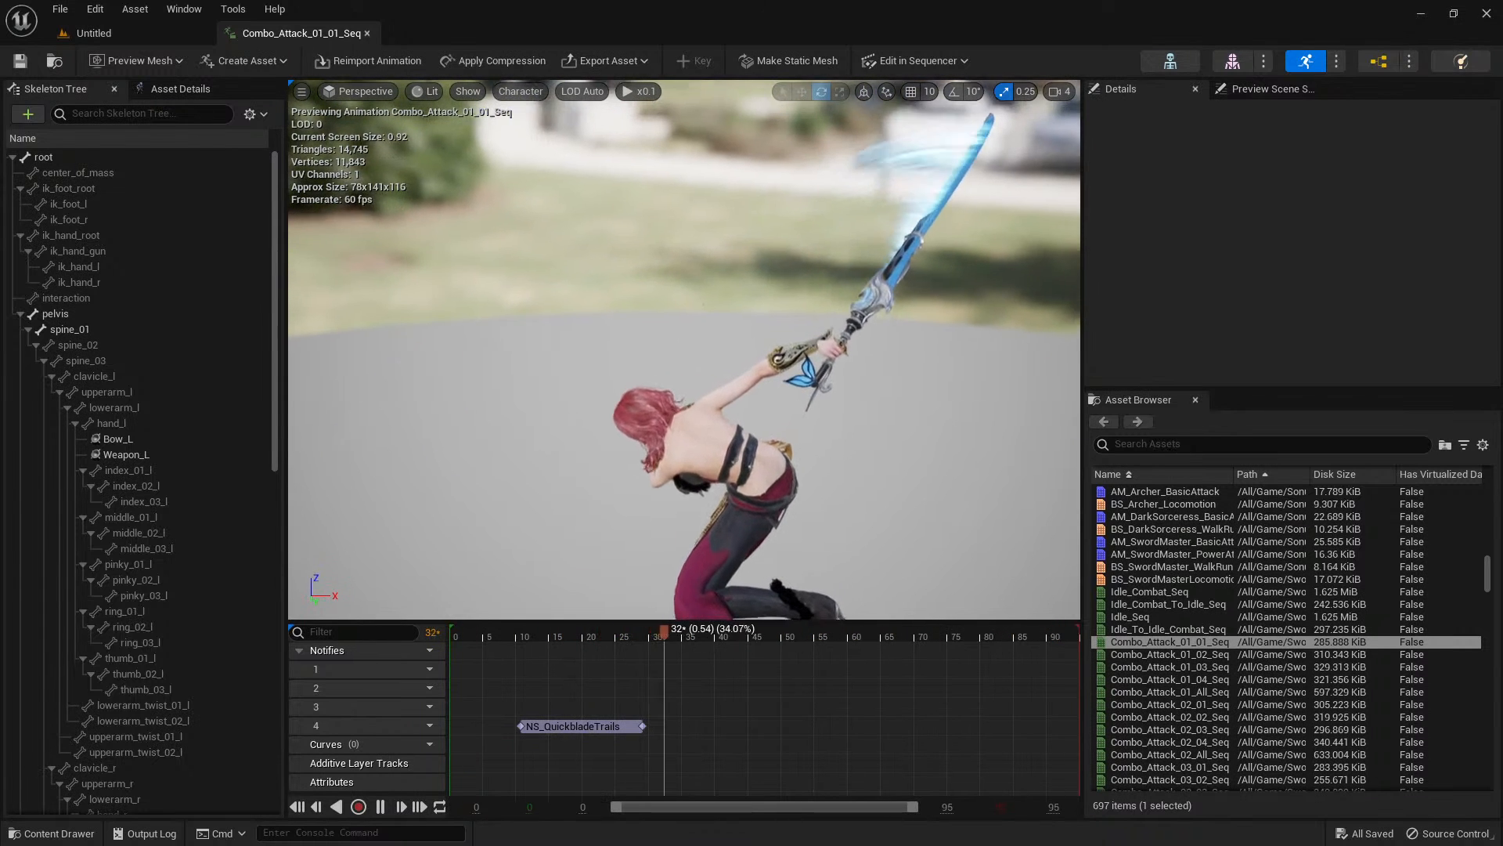
{"action": "left_click", "coordinate": [506, 632]}
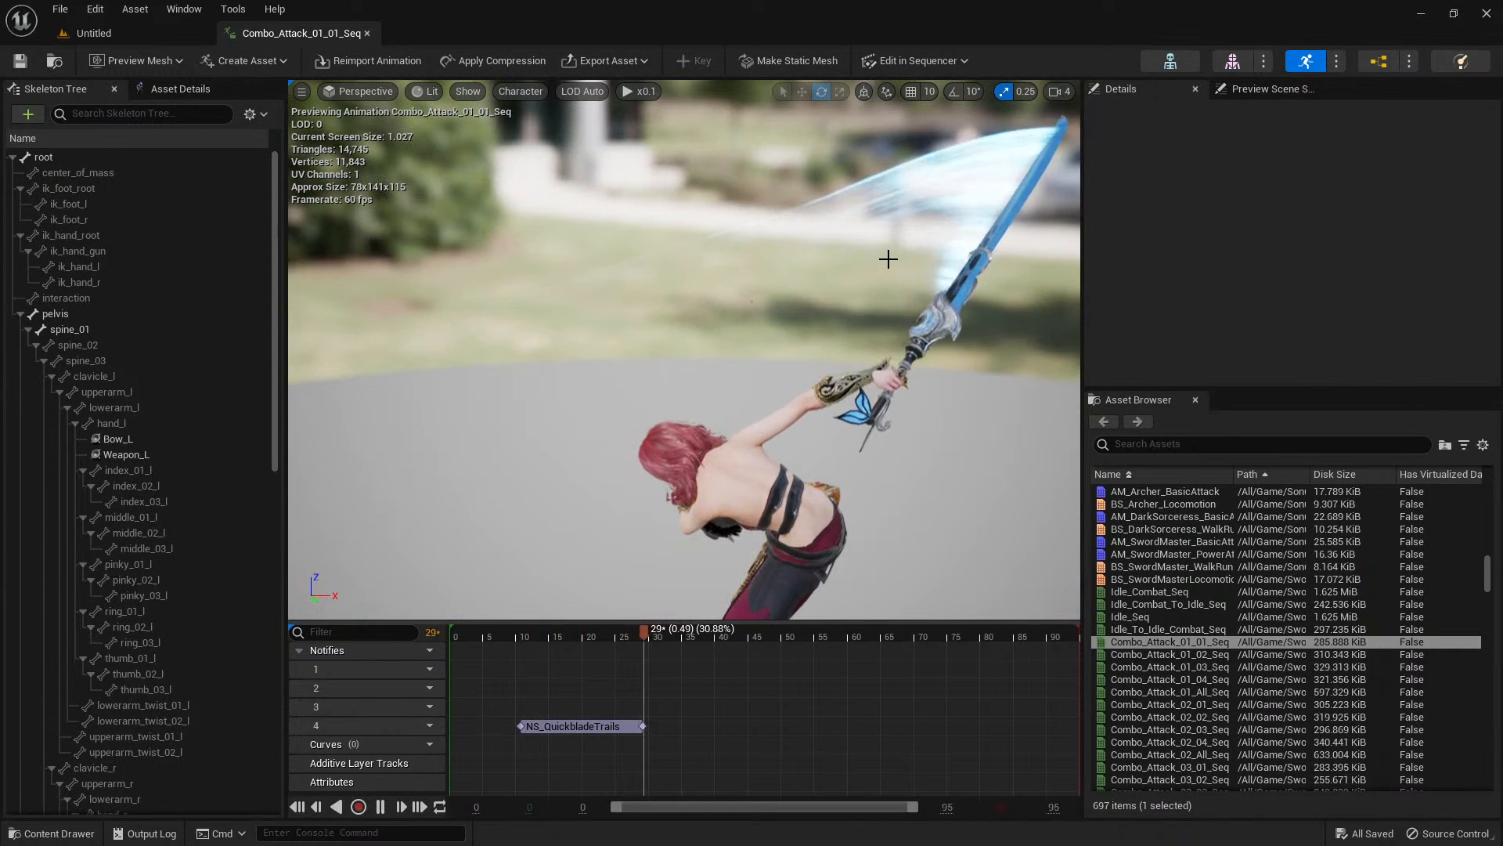
{"action": "left_click", "coordinate": [514, 636]}
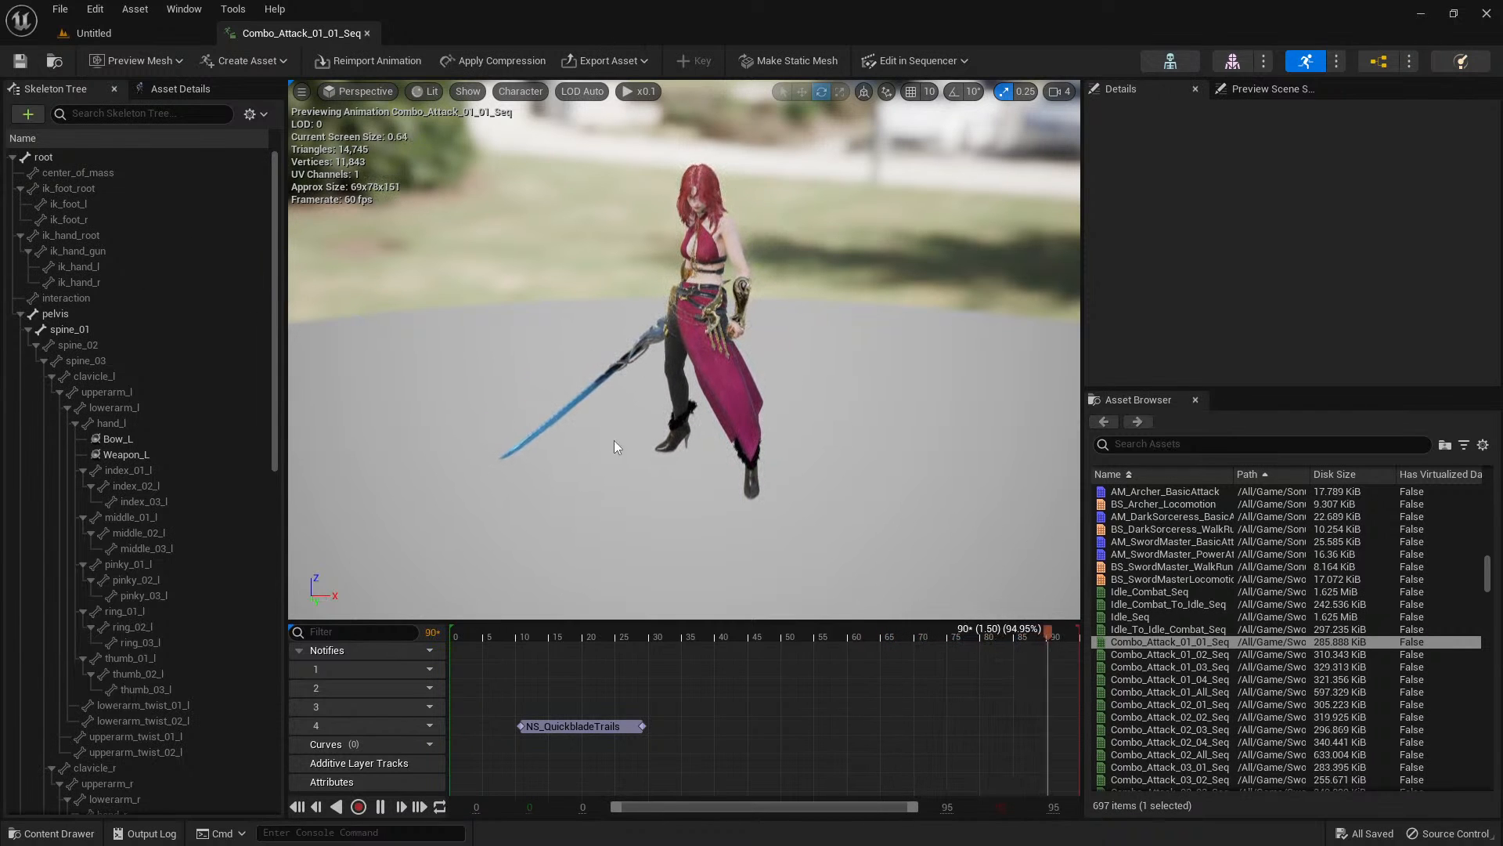
Open the T_ChromaNoise texture from the Trails/V2/Texture folder for inspection.
{"action": "key", "text": "ctrl+space"}
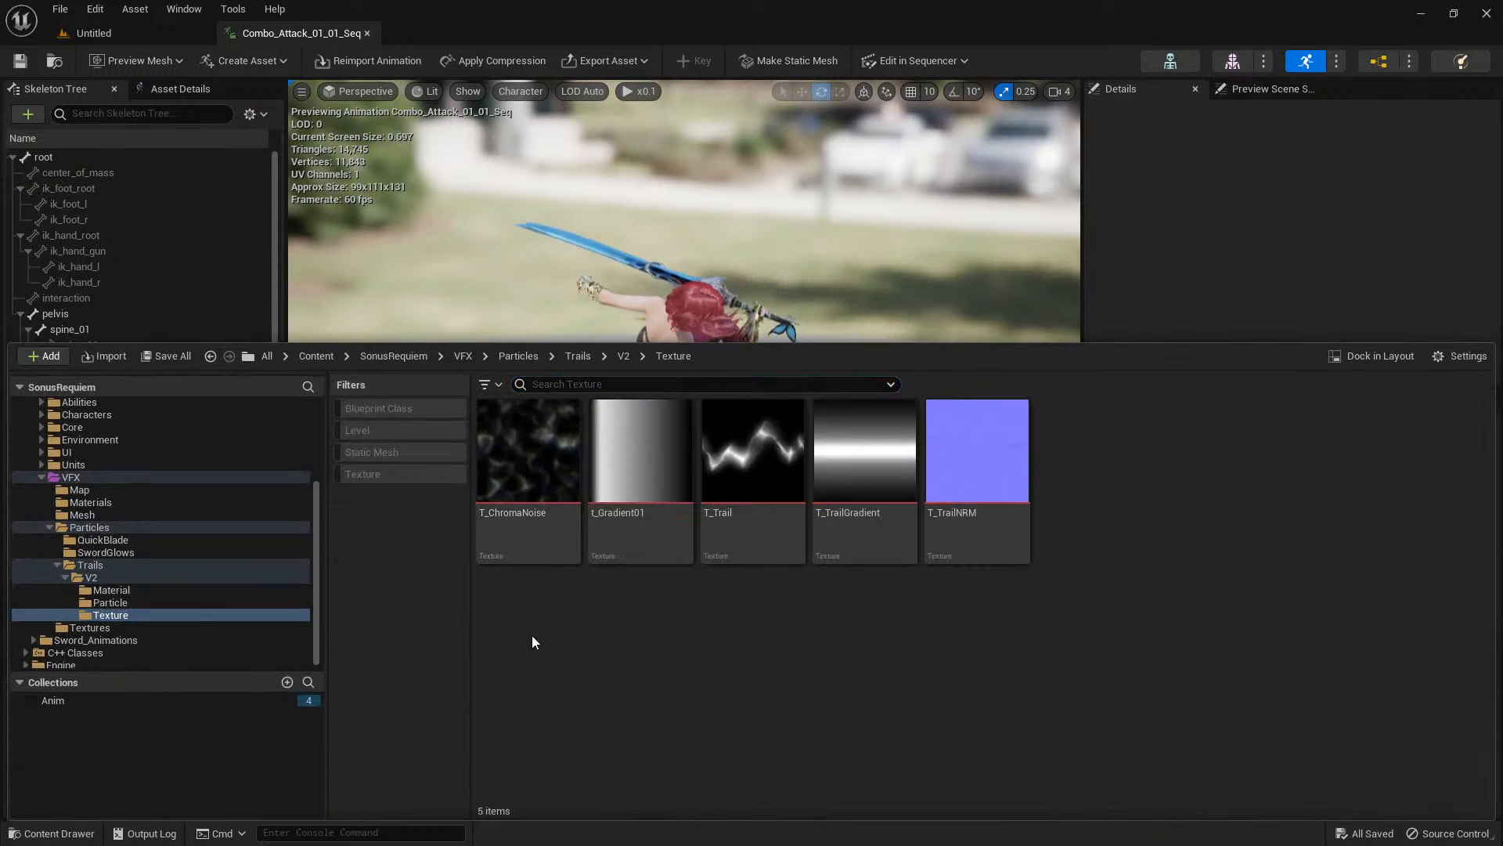
{"action": "left_click", "coordinate": [125, 617]}
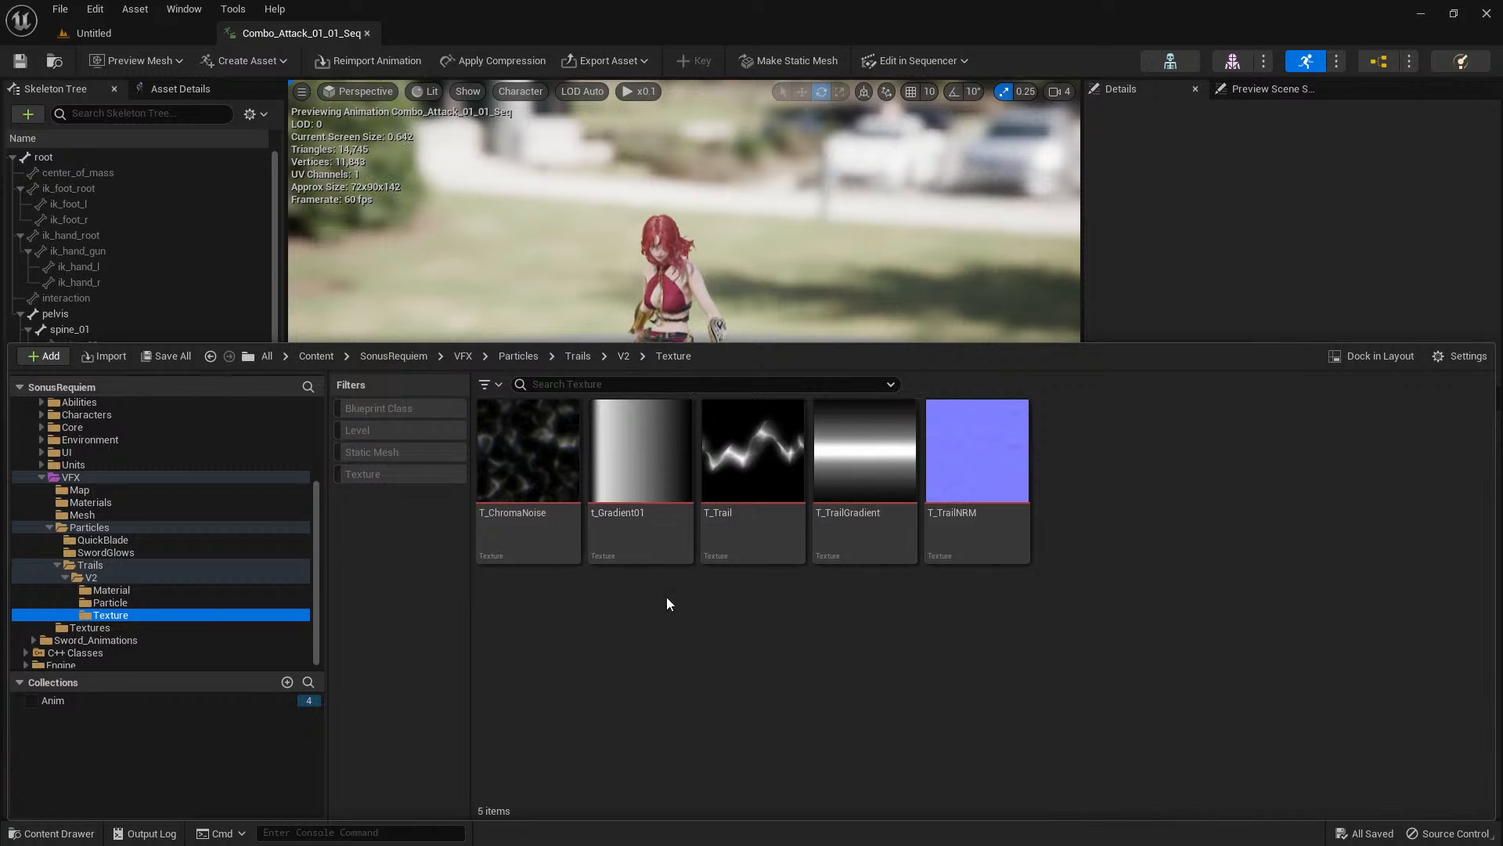
{"action": "left_click", "coordinate": [553, 476]}
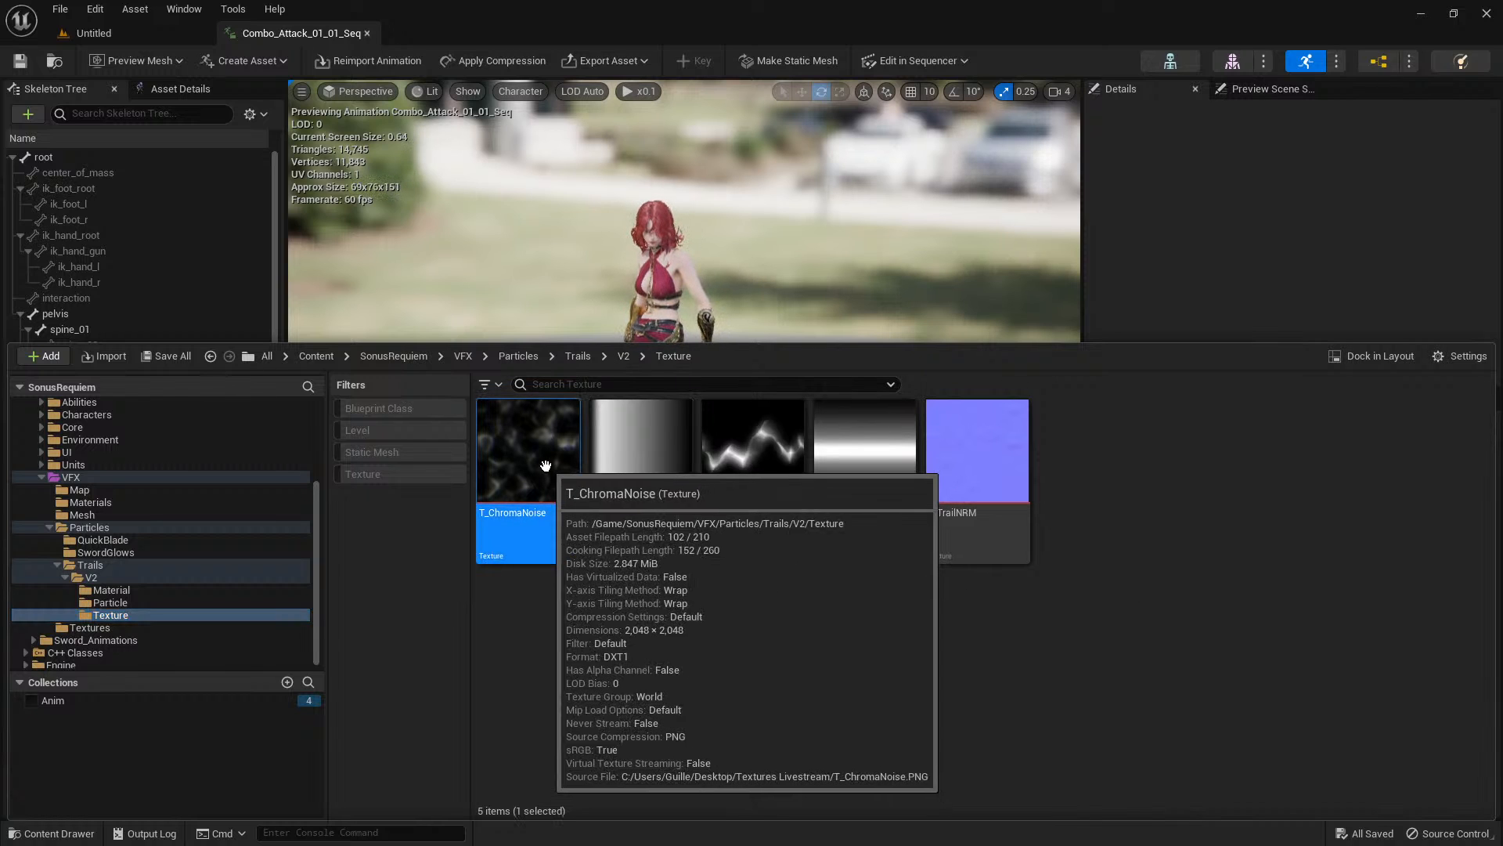
{"action": "key", "text": "ctrl+space"}
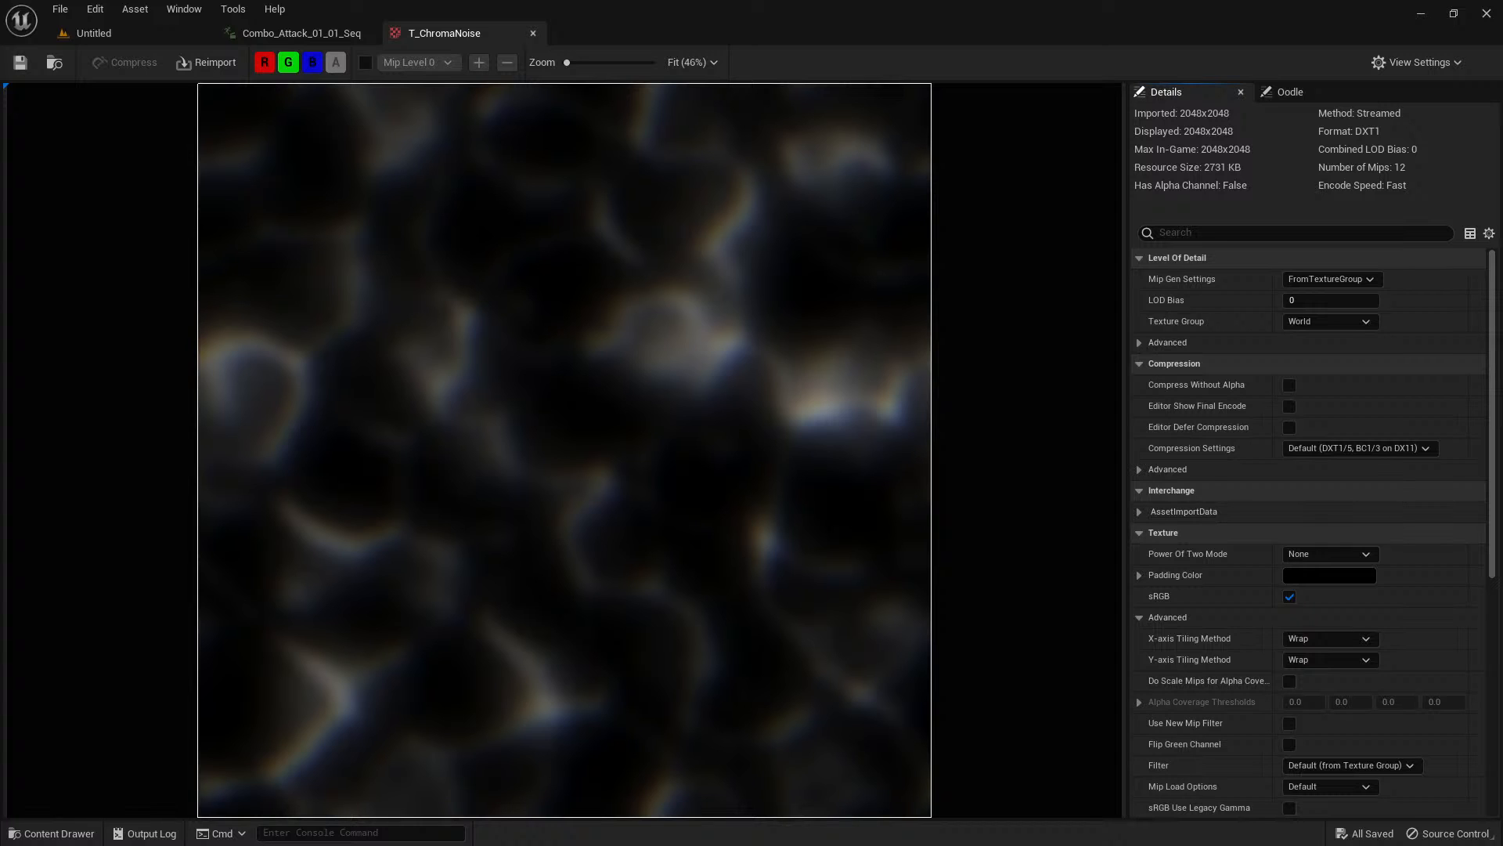
Switch to Photoshop with trailnoise2.png open and convert its Background into a regular layer.
{"action": "left_click_drag", "start_coordinate": [775, 139], "coordinate": [1047, 12]}
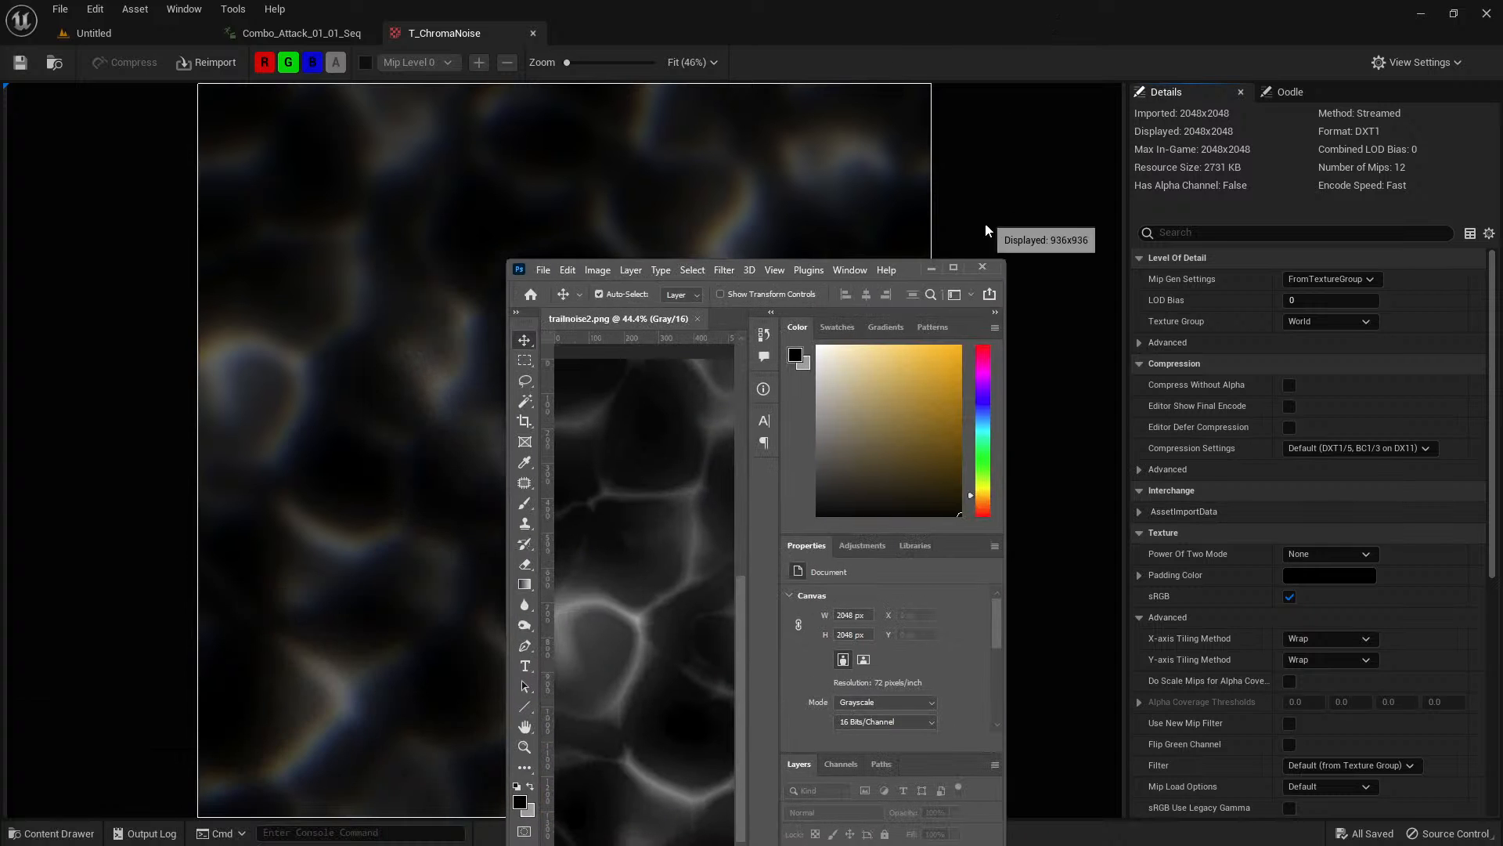
{"action": "left_click", "coordinate": [954, 267]}
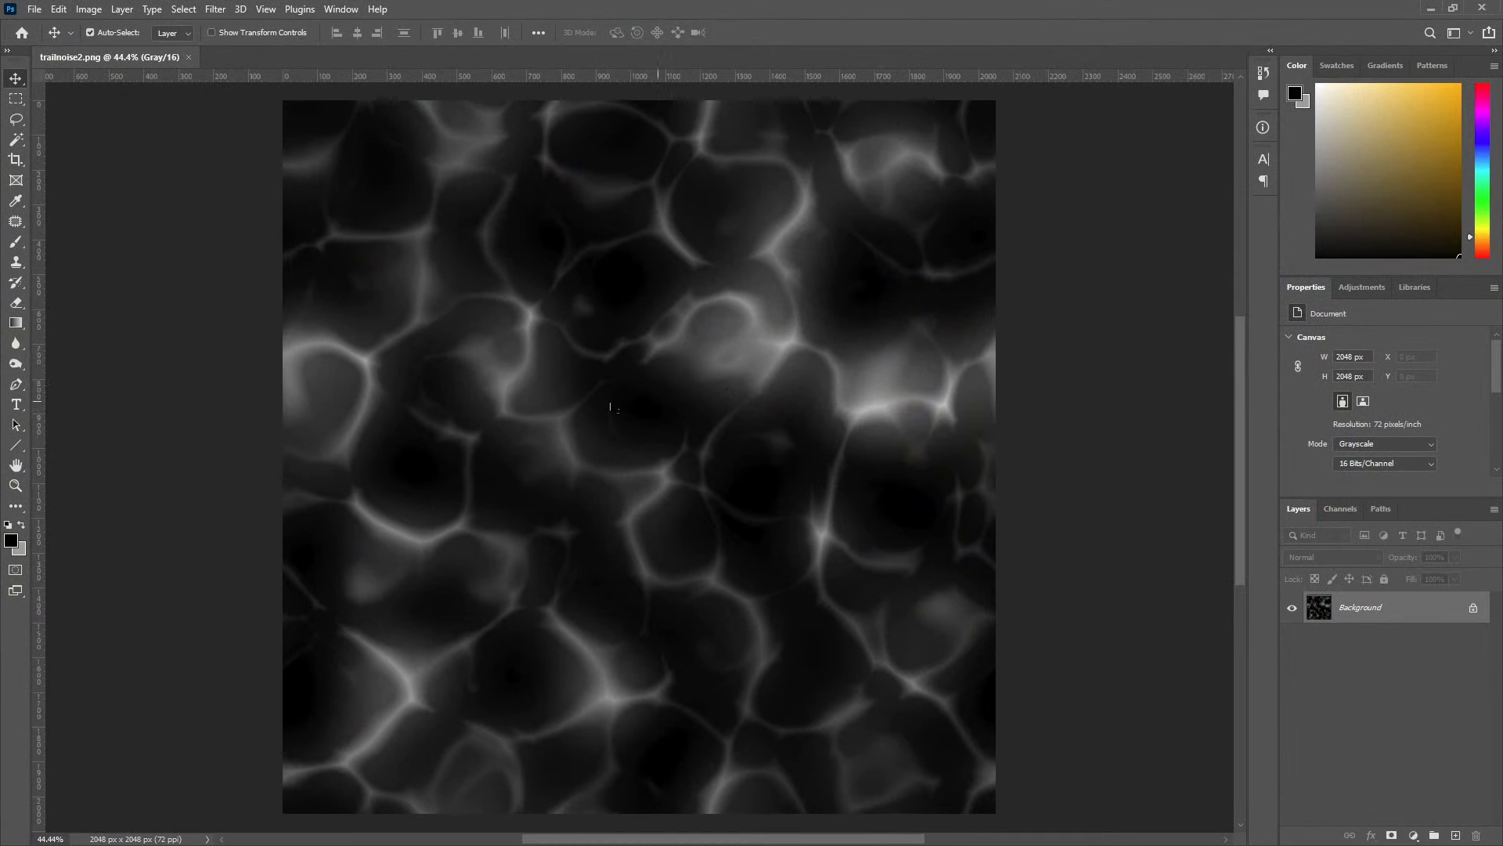
{"action": "scroll", "coordinate": [642, 392], "scroll_direction": "down", "scroll_amount": 1, "text": "alt"}
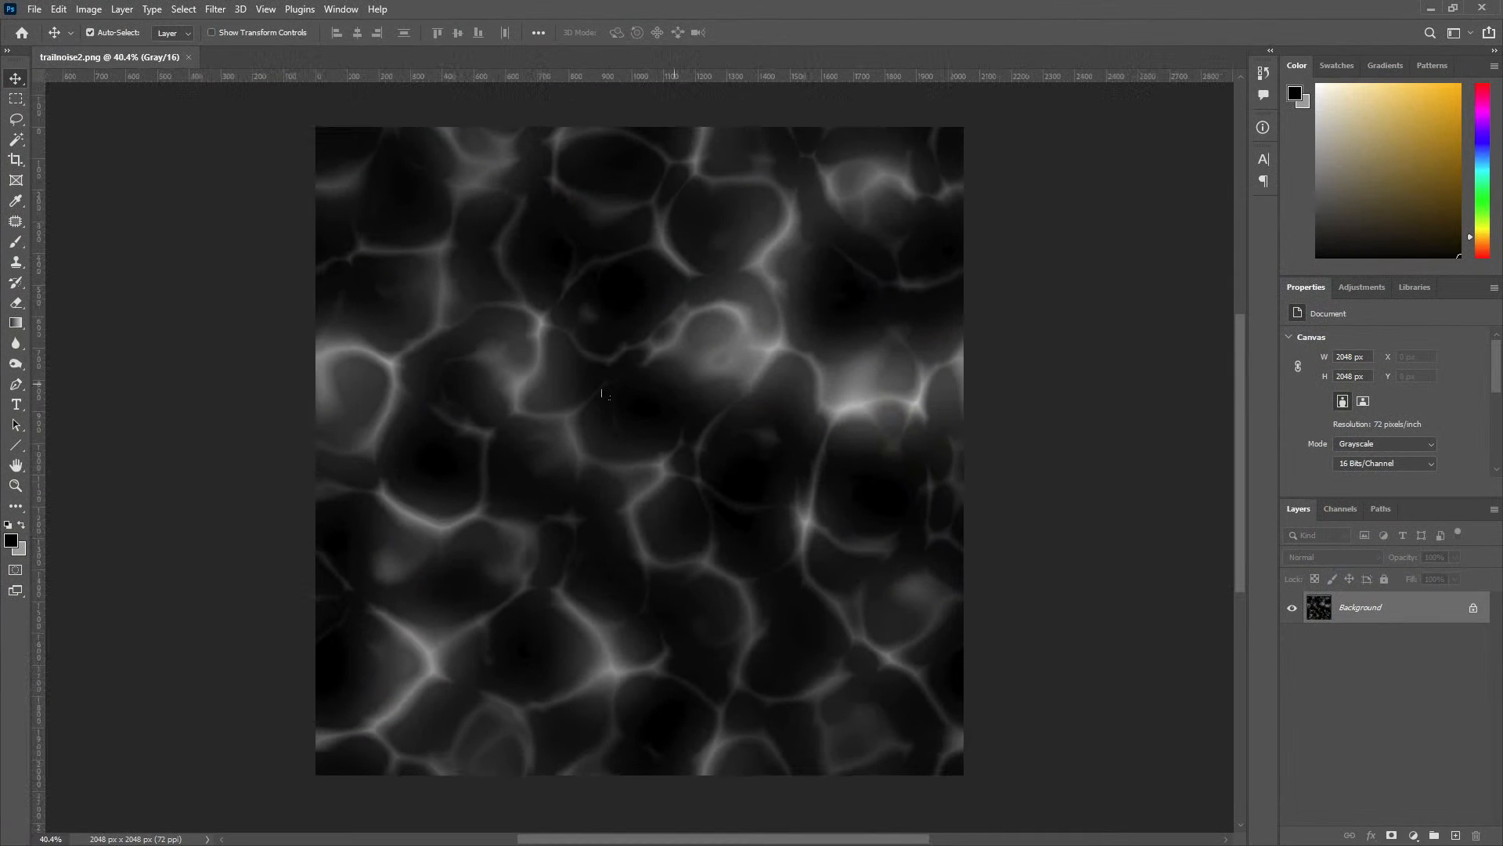
{"action": "double_click", "coordinate": [1369, 610], "text": "alt"}
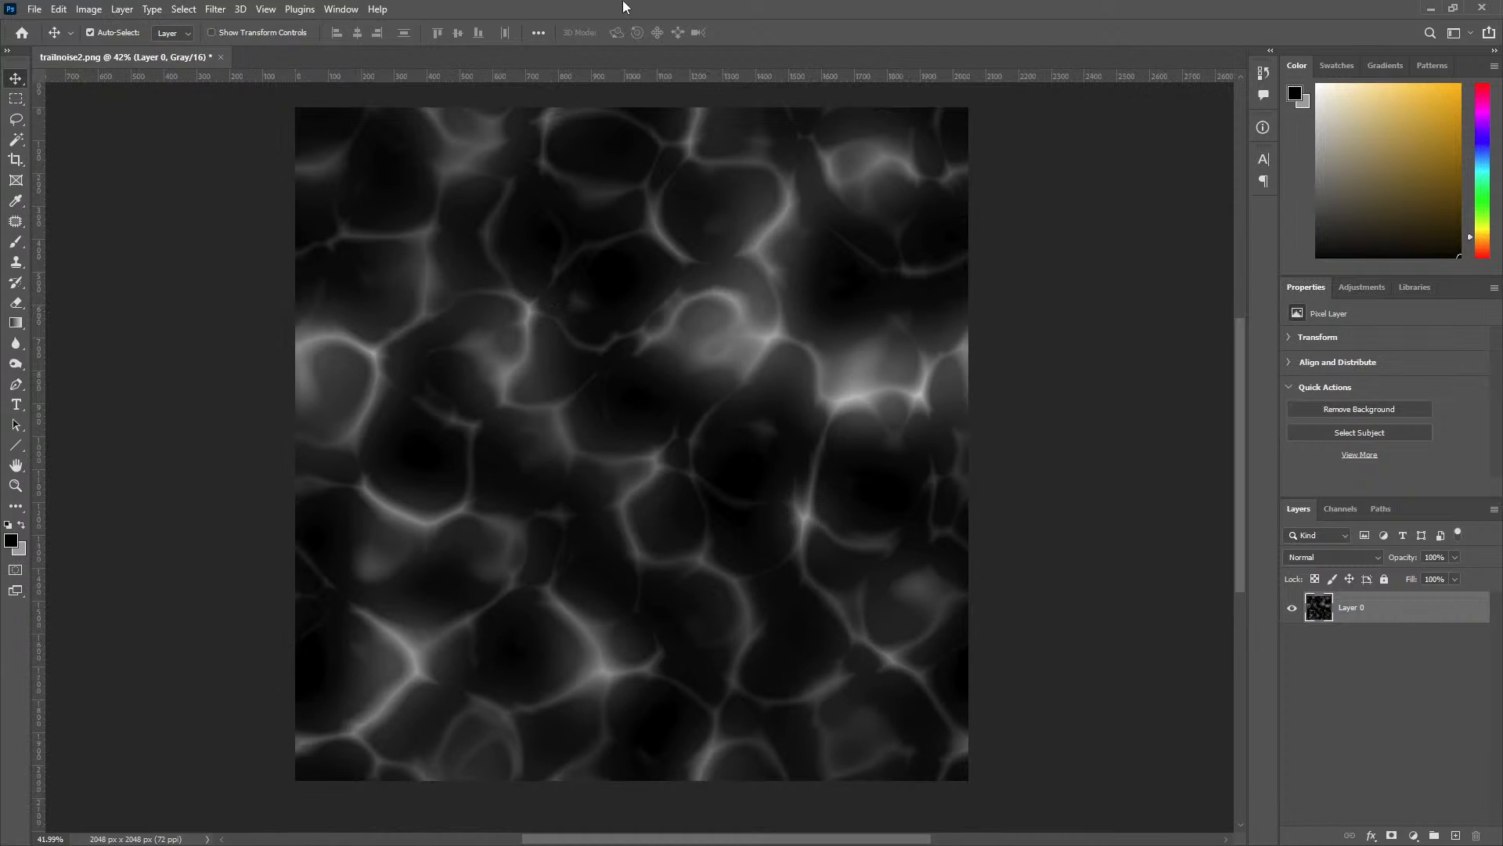
Create a blank white 2048 x 2048 px document in RGB Color at 16 Bits/Channel.
{"action": "left_click_drag", "start_coordinate": [649, 9], "coordinate": [1, 614]}
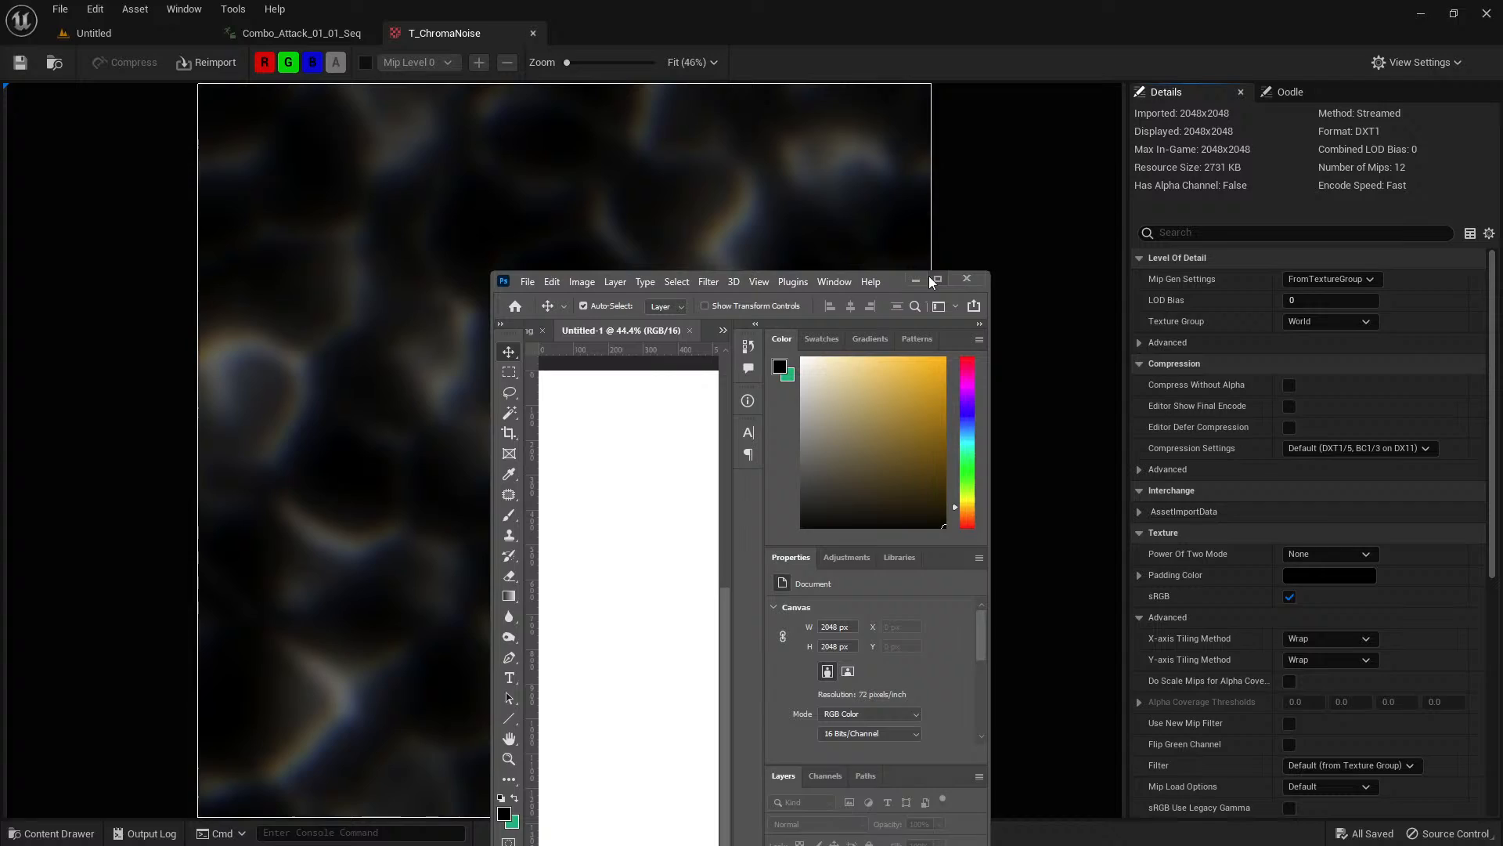
{"action": "left_click", "coordinate": [932, 279]}
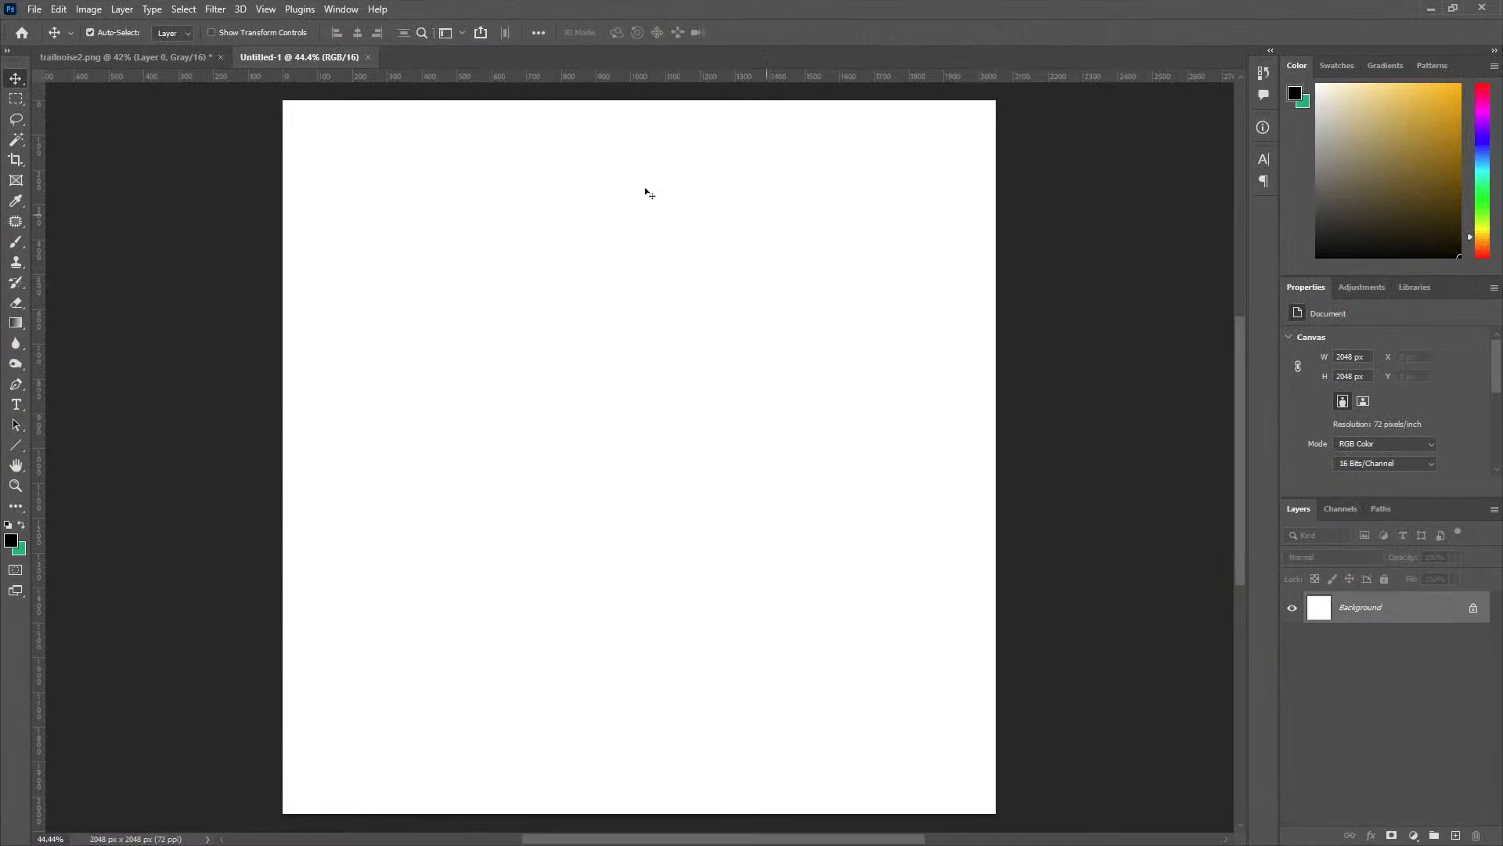
{"action": "key", "text": "ctrl+0"}
Select and copy the whole noise image in trailnoise2.png.
{"action": "left_click", "coordinate": [157, 57]}
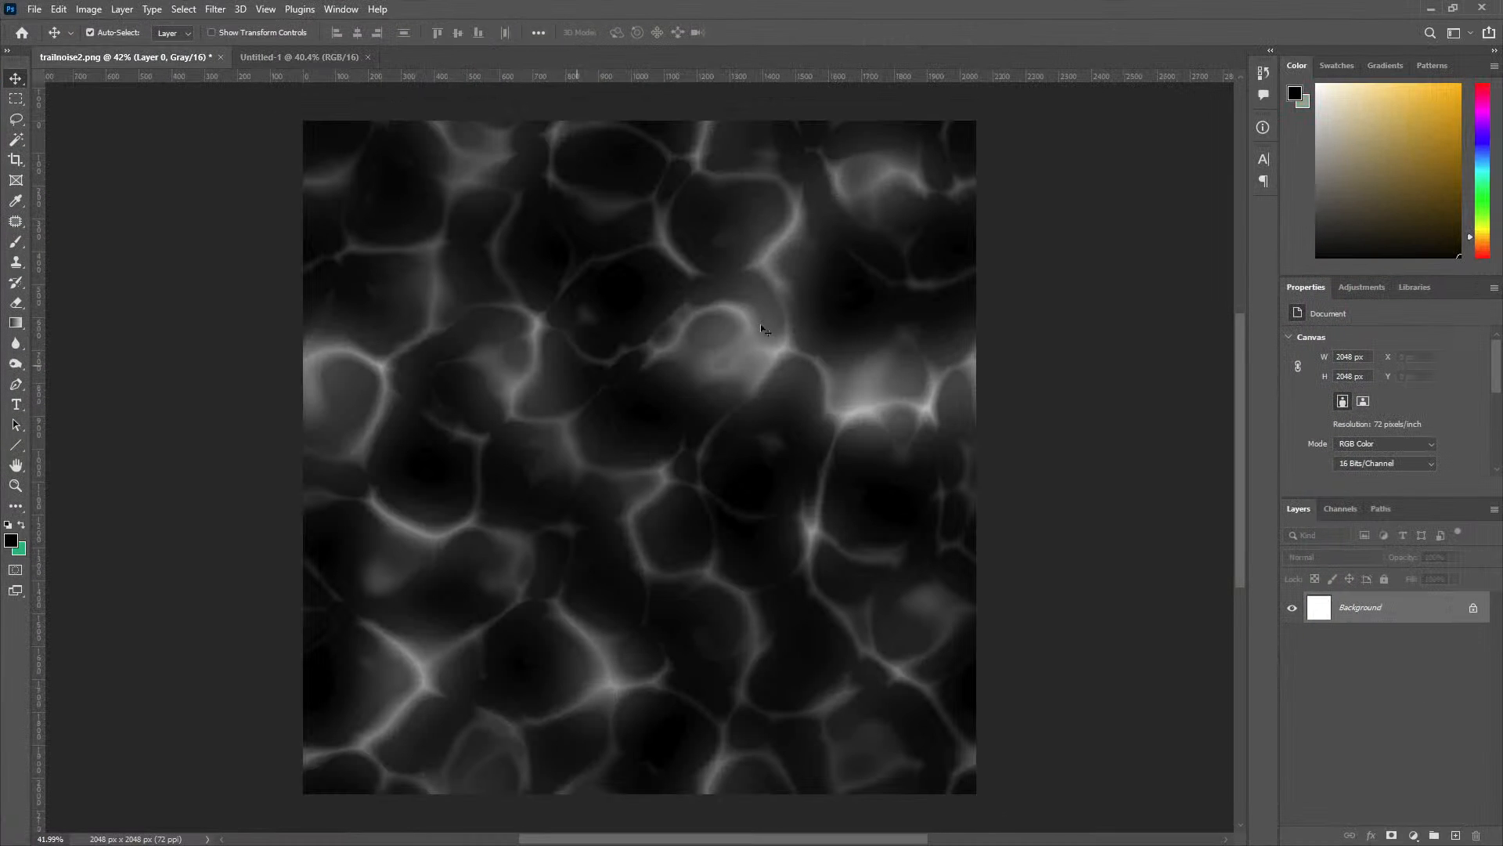
{"action": "key", "text": "ctrl+0"}
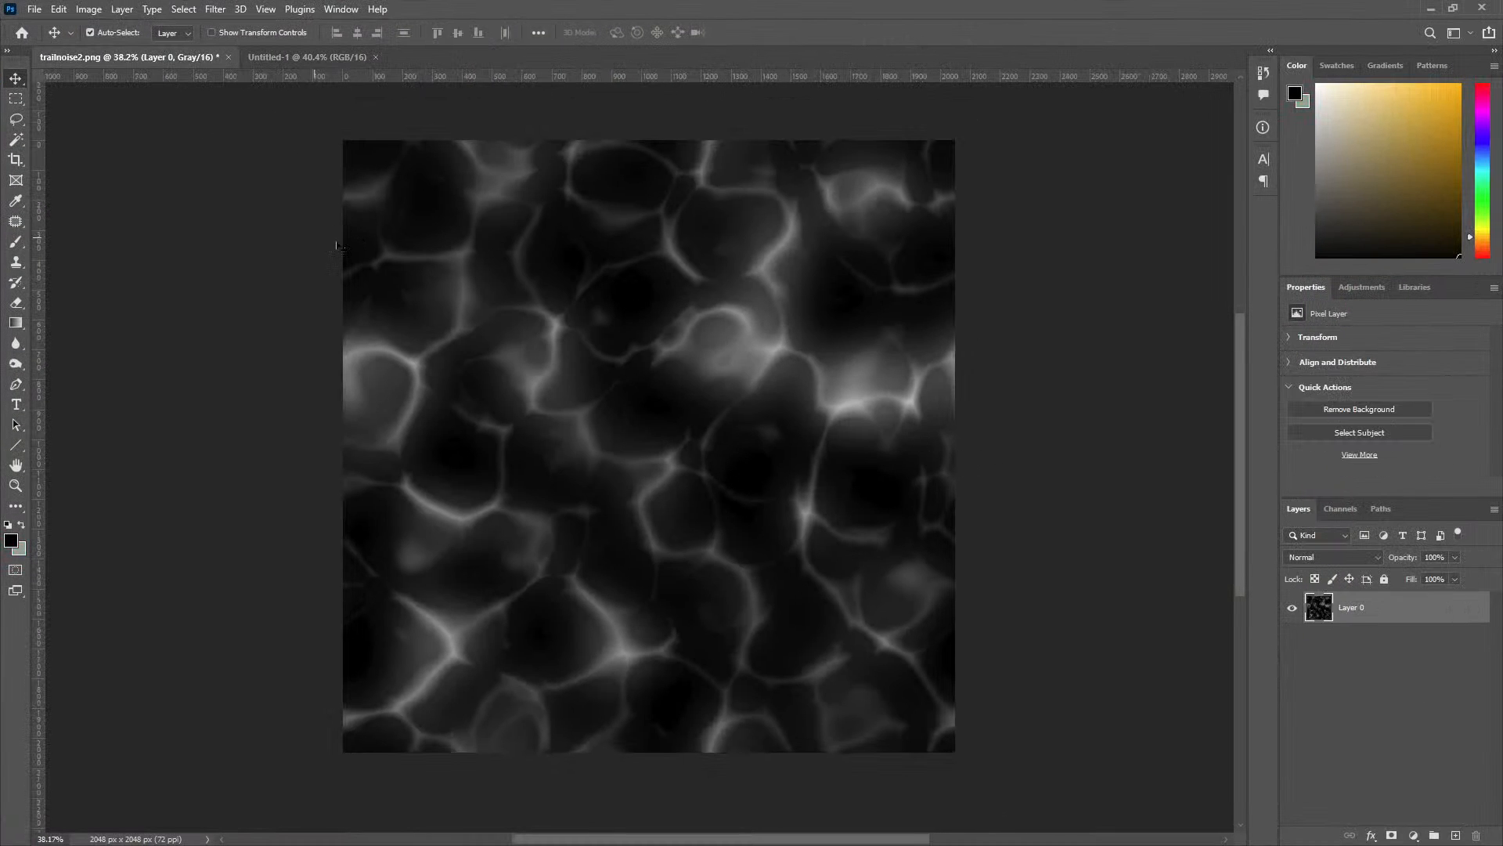
{"action": "key", "text": "ctrl+a"}
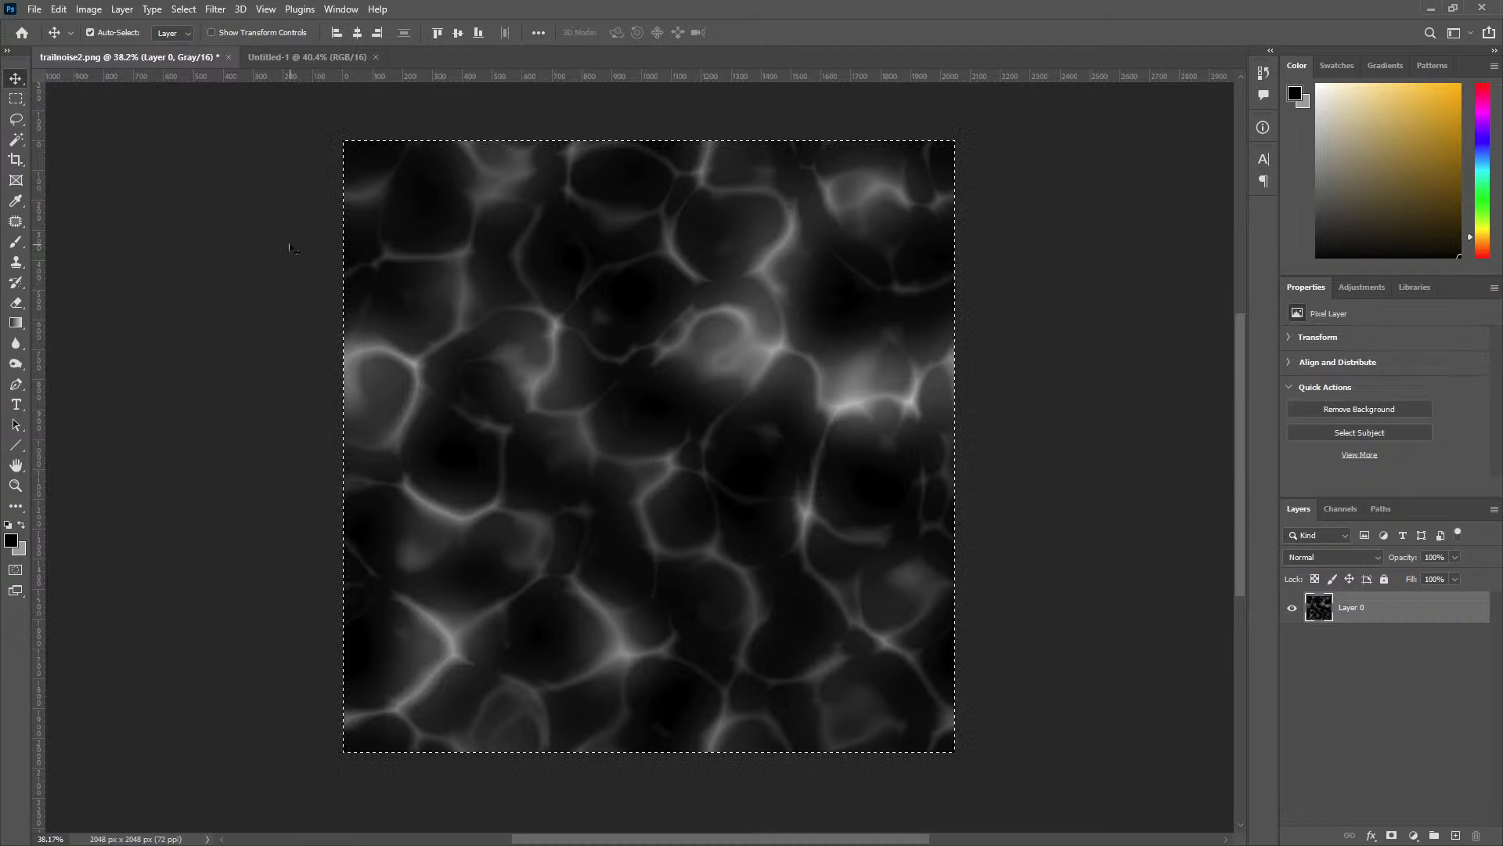
Convert the Background of Untitled-1 into a regular layer, paste the noise into the Red channel and compare it with the other channels.
{"action": "left_click", "coordinate": [308, 58]}
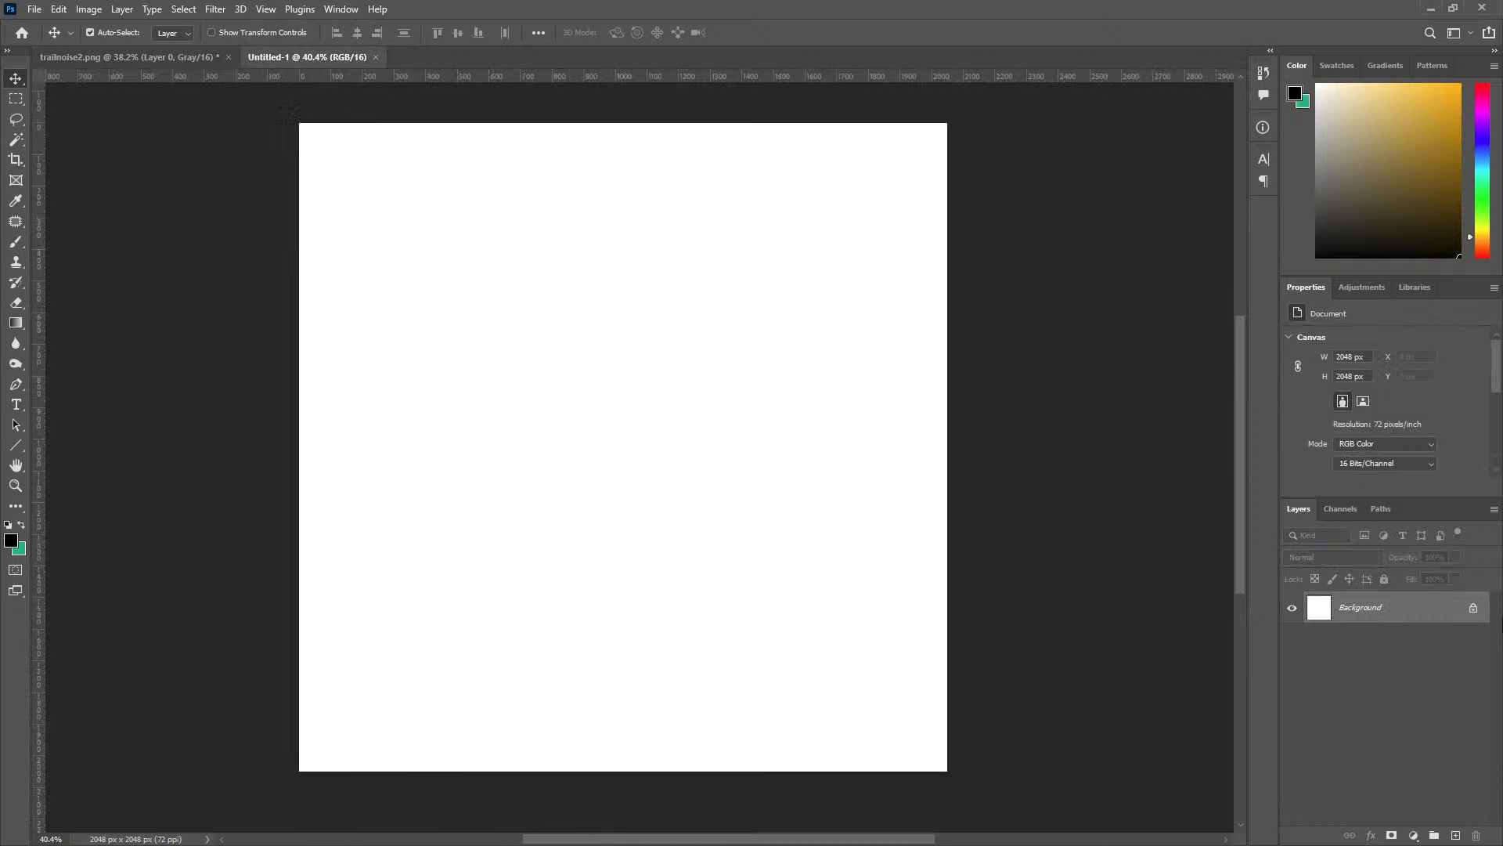
{"action": "double_click", "coordinate": [1385, 608], "text": "alt"}
{"action": "key", "text": "ctrl+0"}
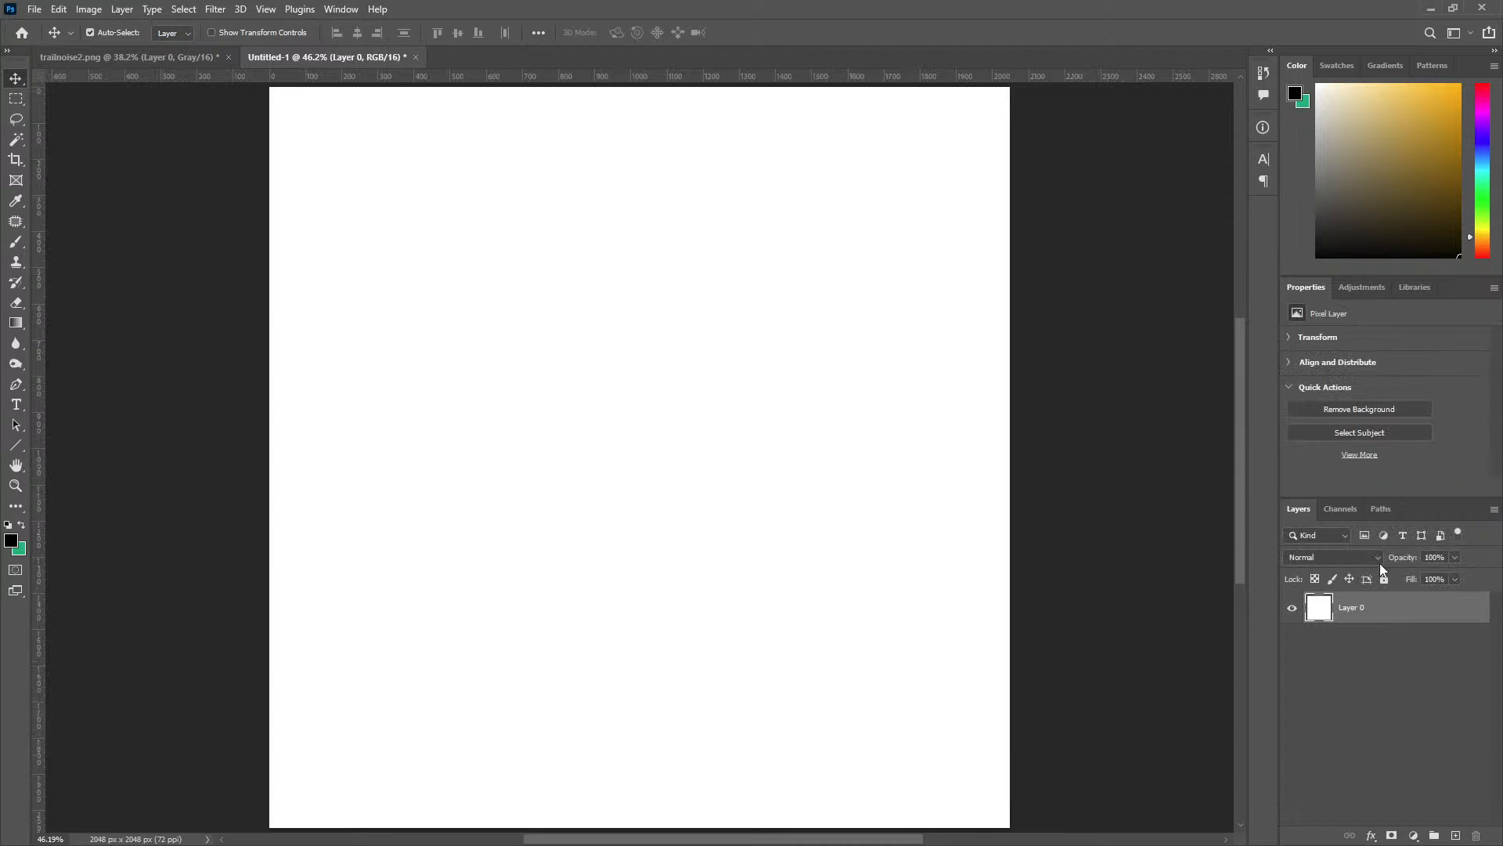
{"action": "left_click", "coordinate": [1353, 511]}
{"action": "left_click", "coordinate": [1355, 568]}
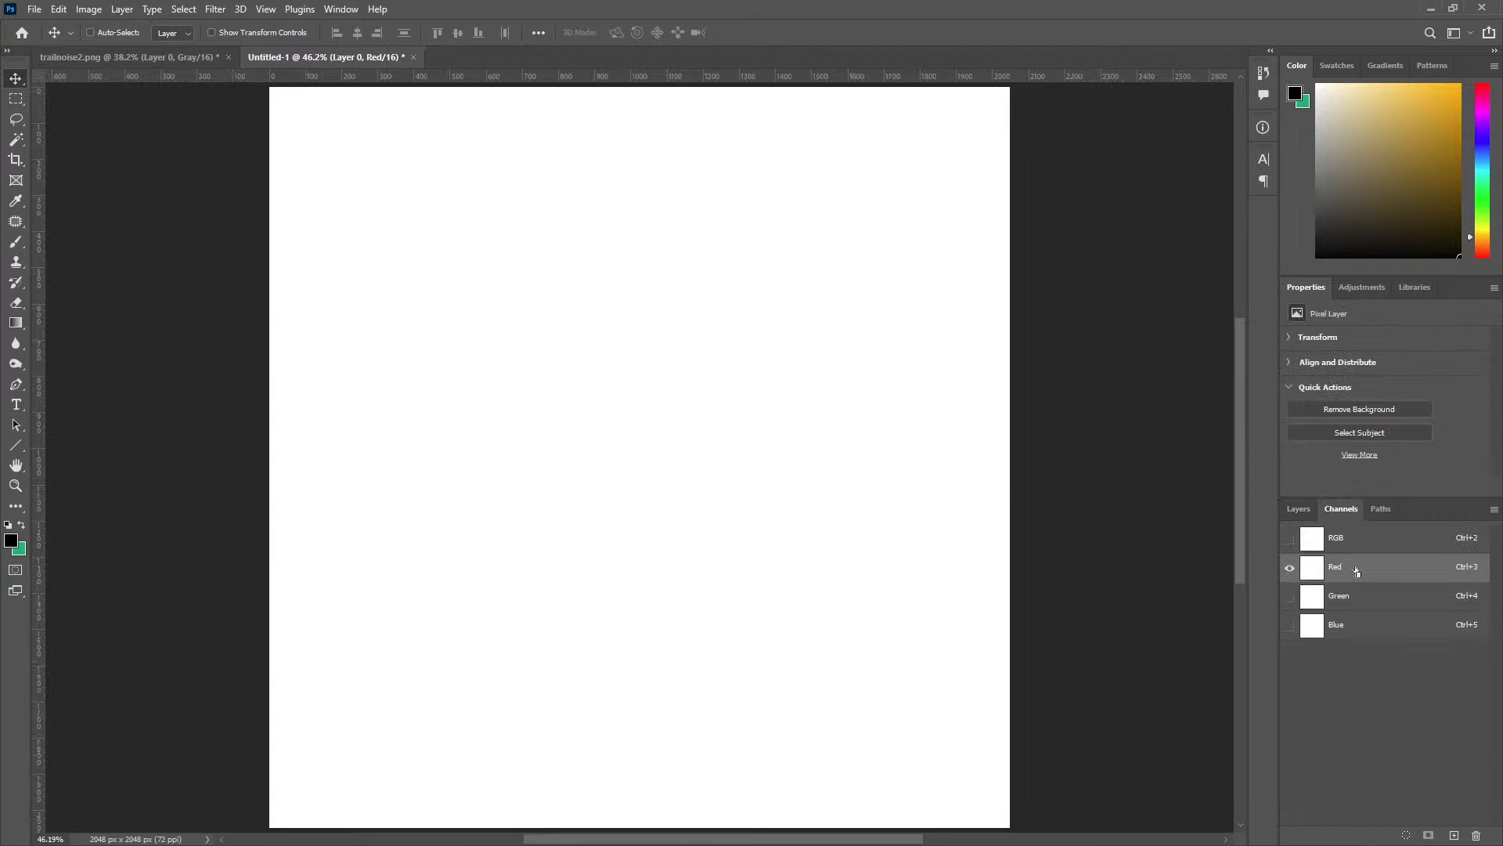
{"action": "key", "text": "ctrl+v"}
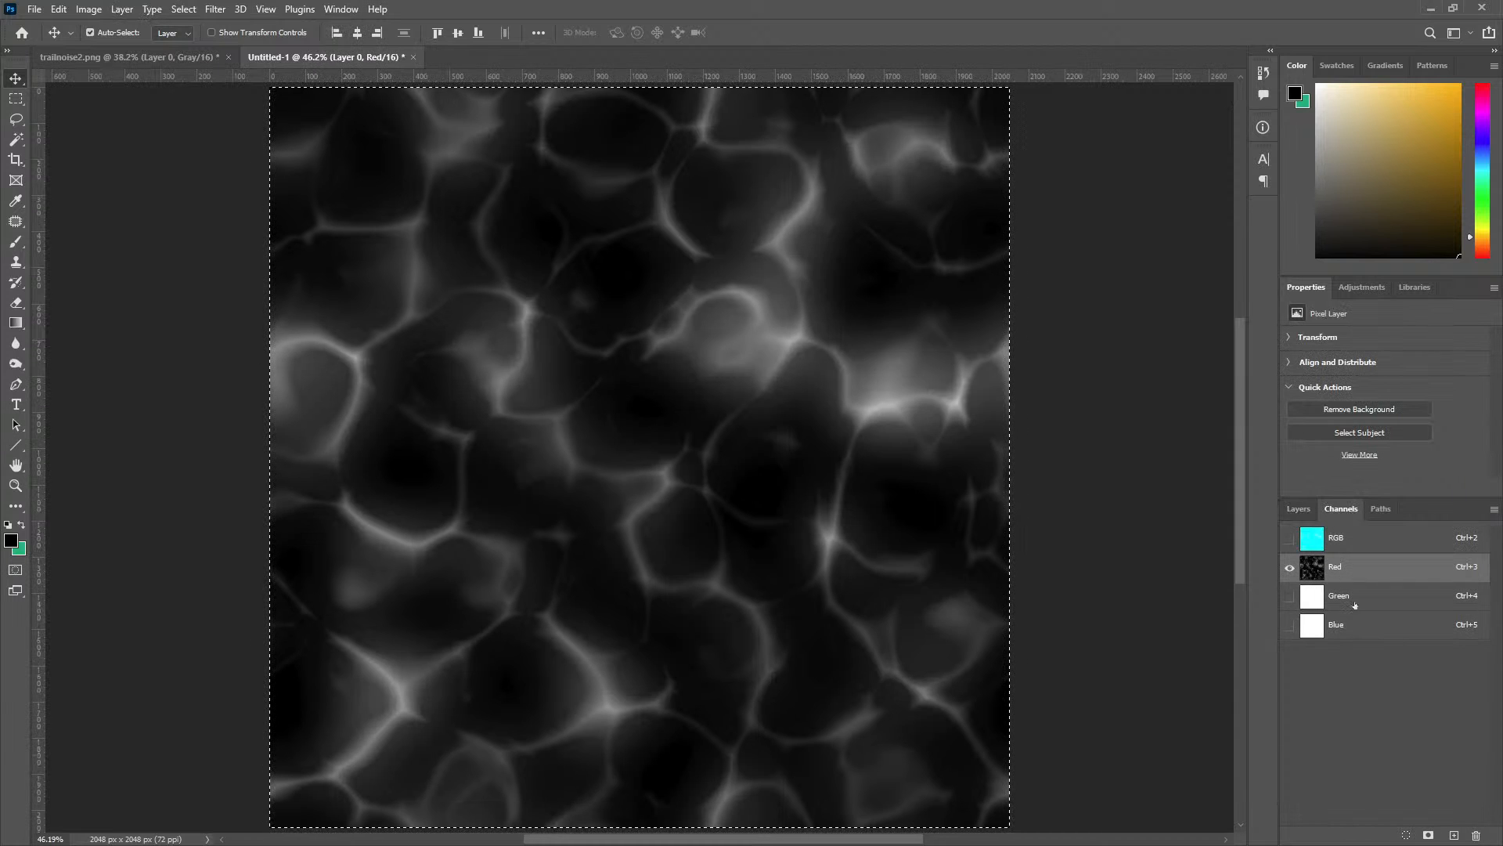
{"action": "left_click", "coordinate": [1355, 603]}
{"action": "left_click", "coordinate": [1358, 629]}
{"action": "left_click", "coordinate": [1353, 601]}
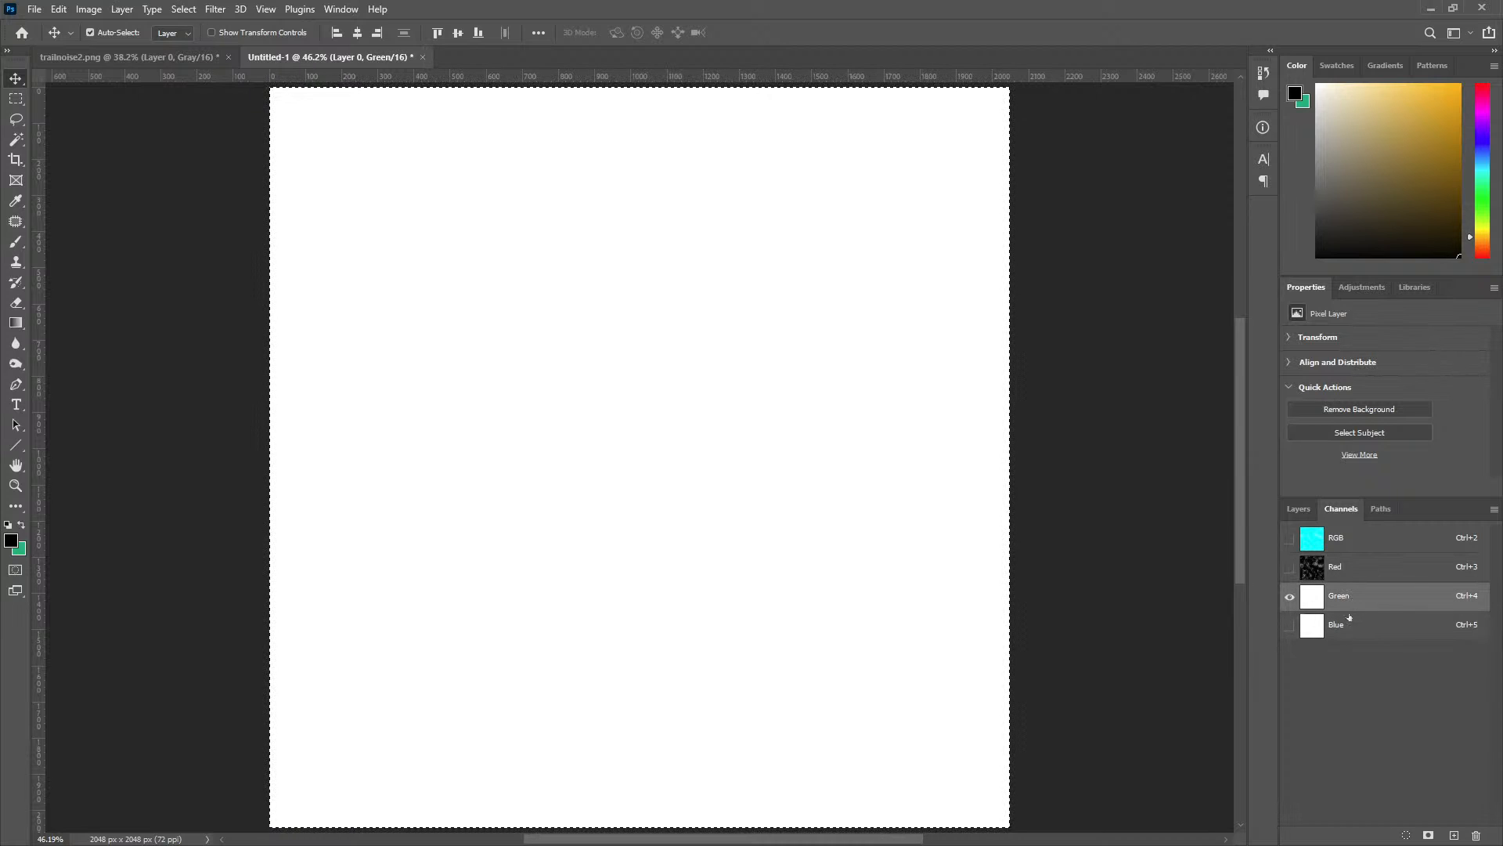
{"action": "left_click", "coordinate": [1337, 568]}
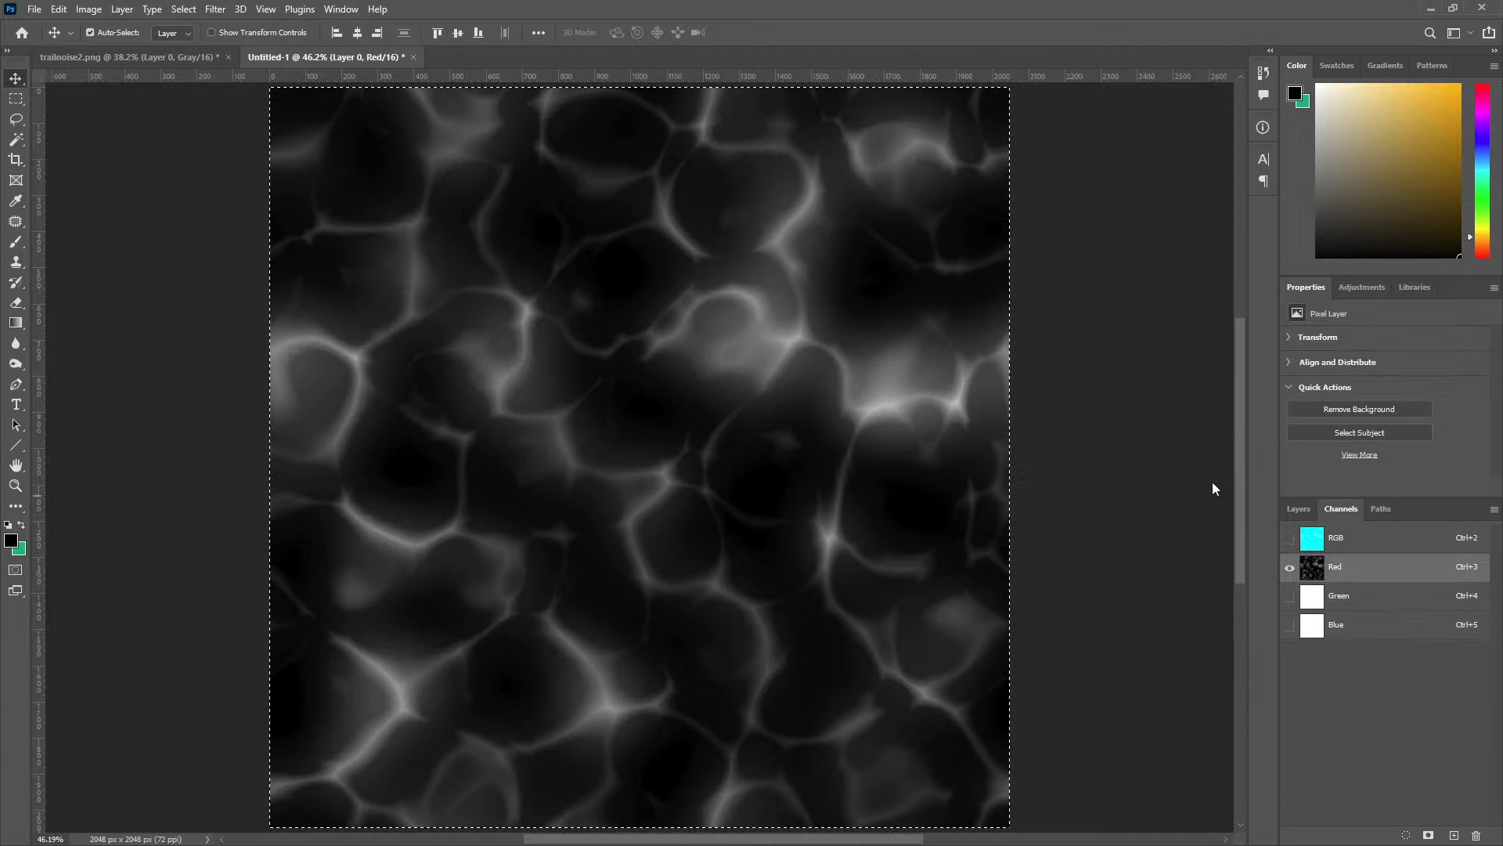
Offset the noise layer in trailnoise2.png by +7 pixels horizontally and vertically, with undefined areas set to Wrap Around.
{"action": "left_click", "coordinate": [183, 57]}
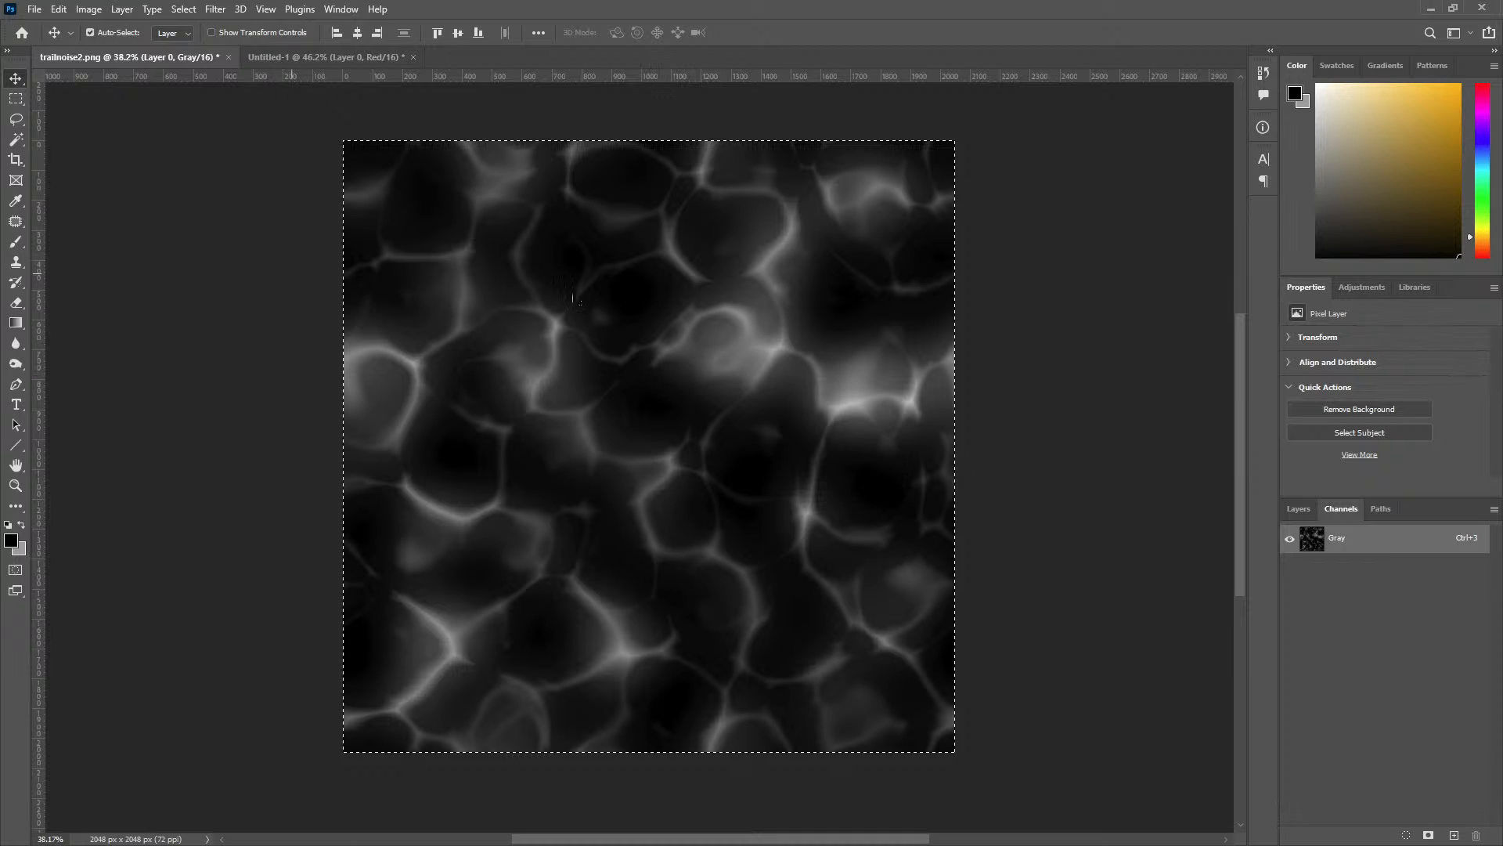
{"action": "left_click", "coordinate": [1298, 509]}
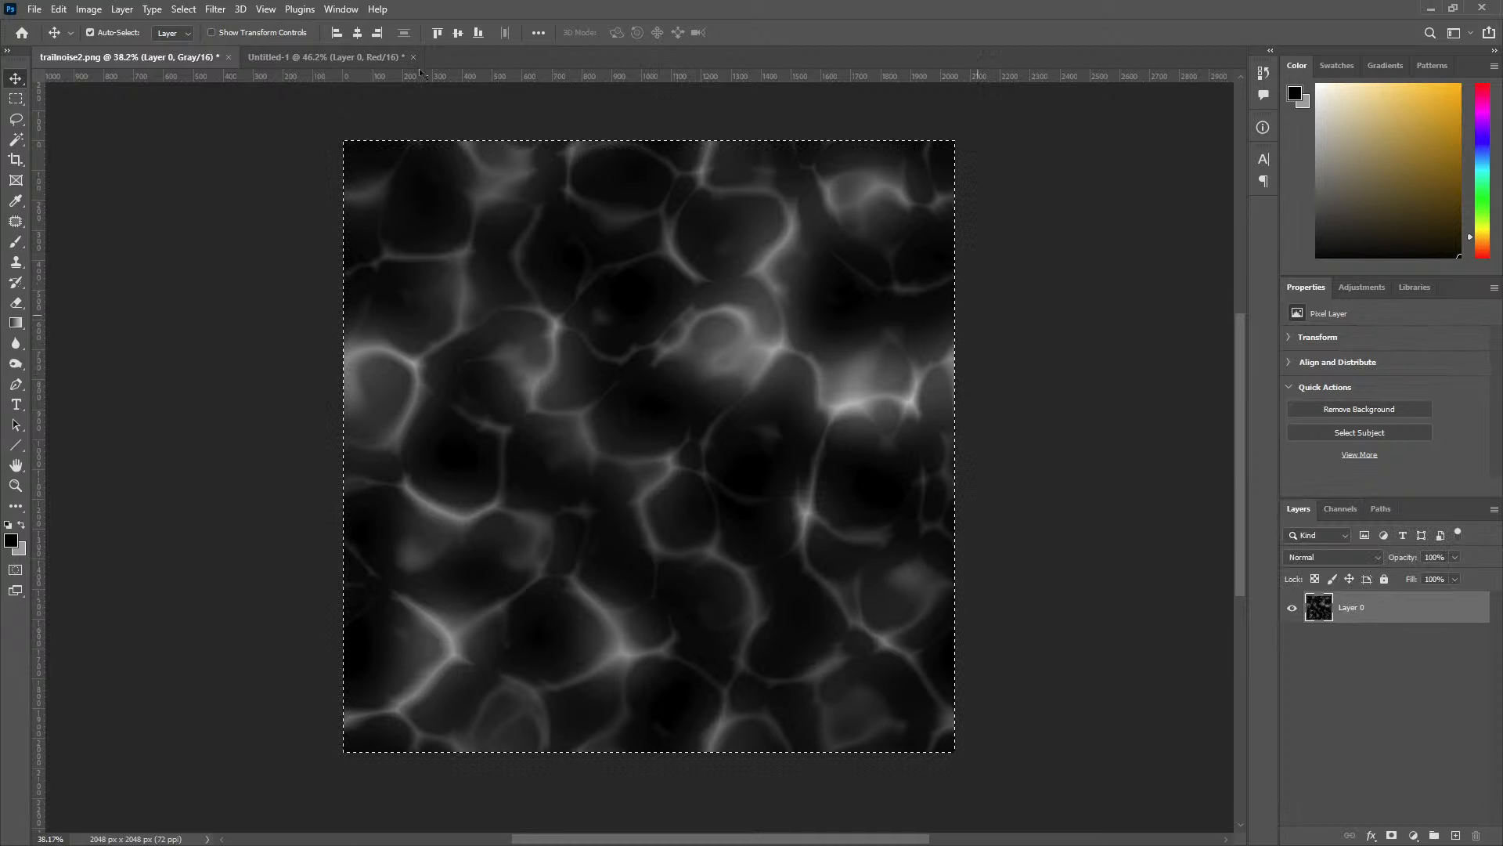
{"action": "left_click", "coordinate": [215, 9]}
{"action": "mouse_move", "coordinate": [276, 332]}
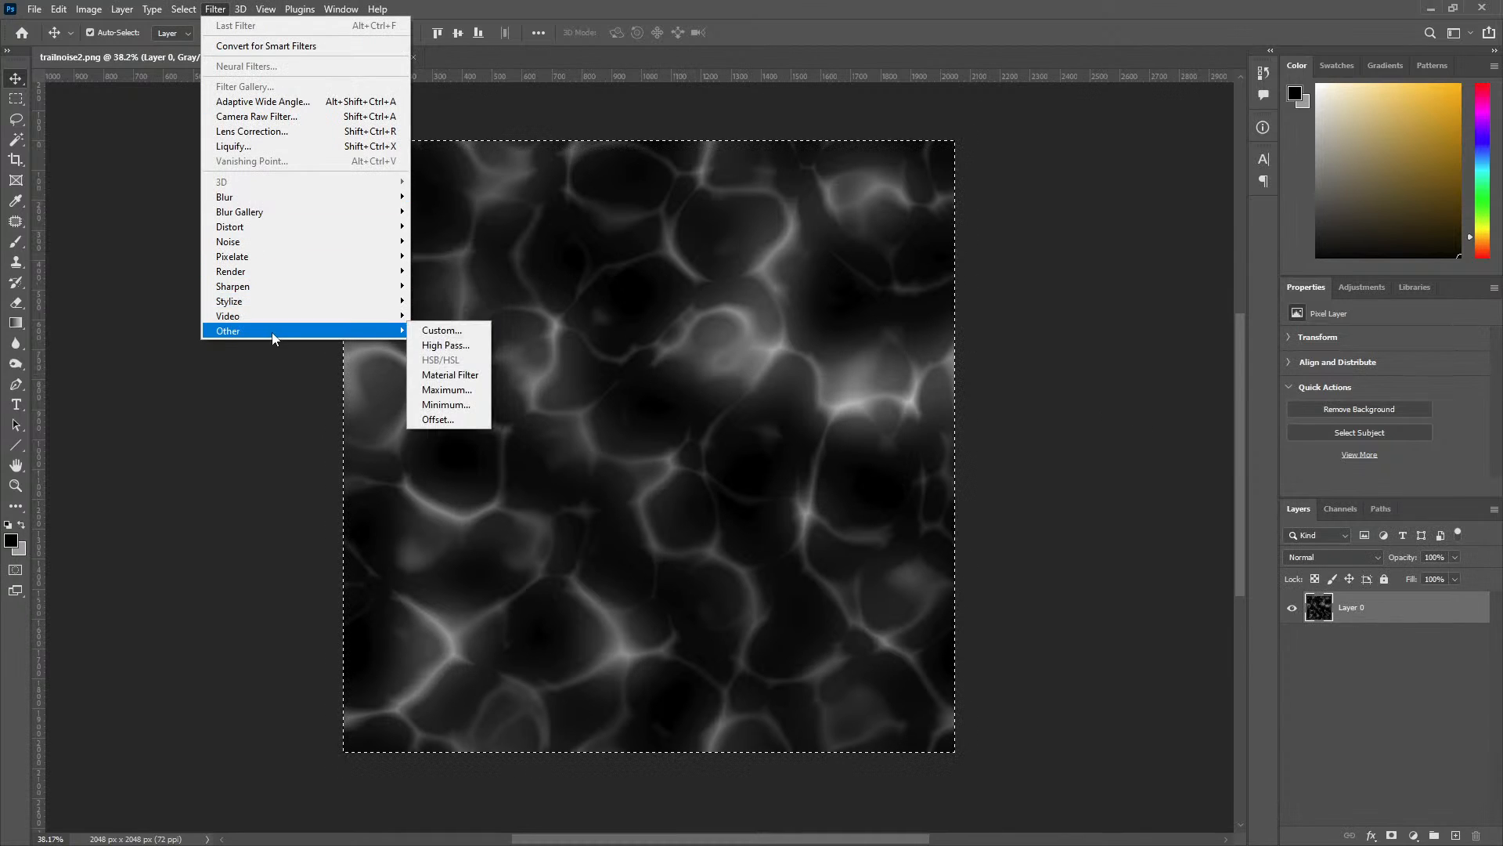
{"action": "left_click", "coordinate": [438, 420]}
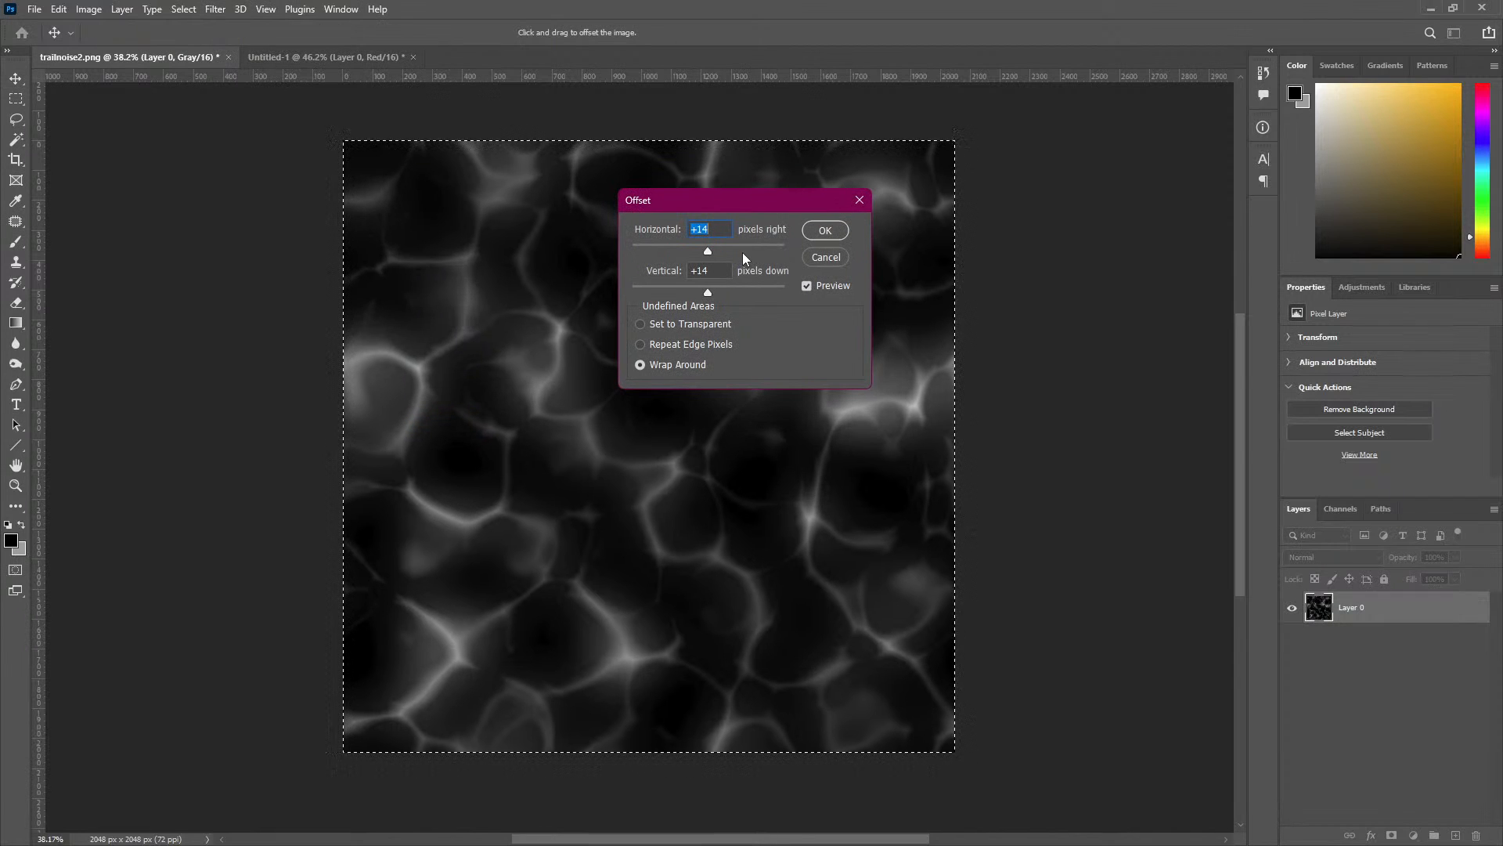
{"action": "type", "text": "15"}
{"action": "type", "text": "7"}
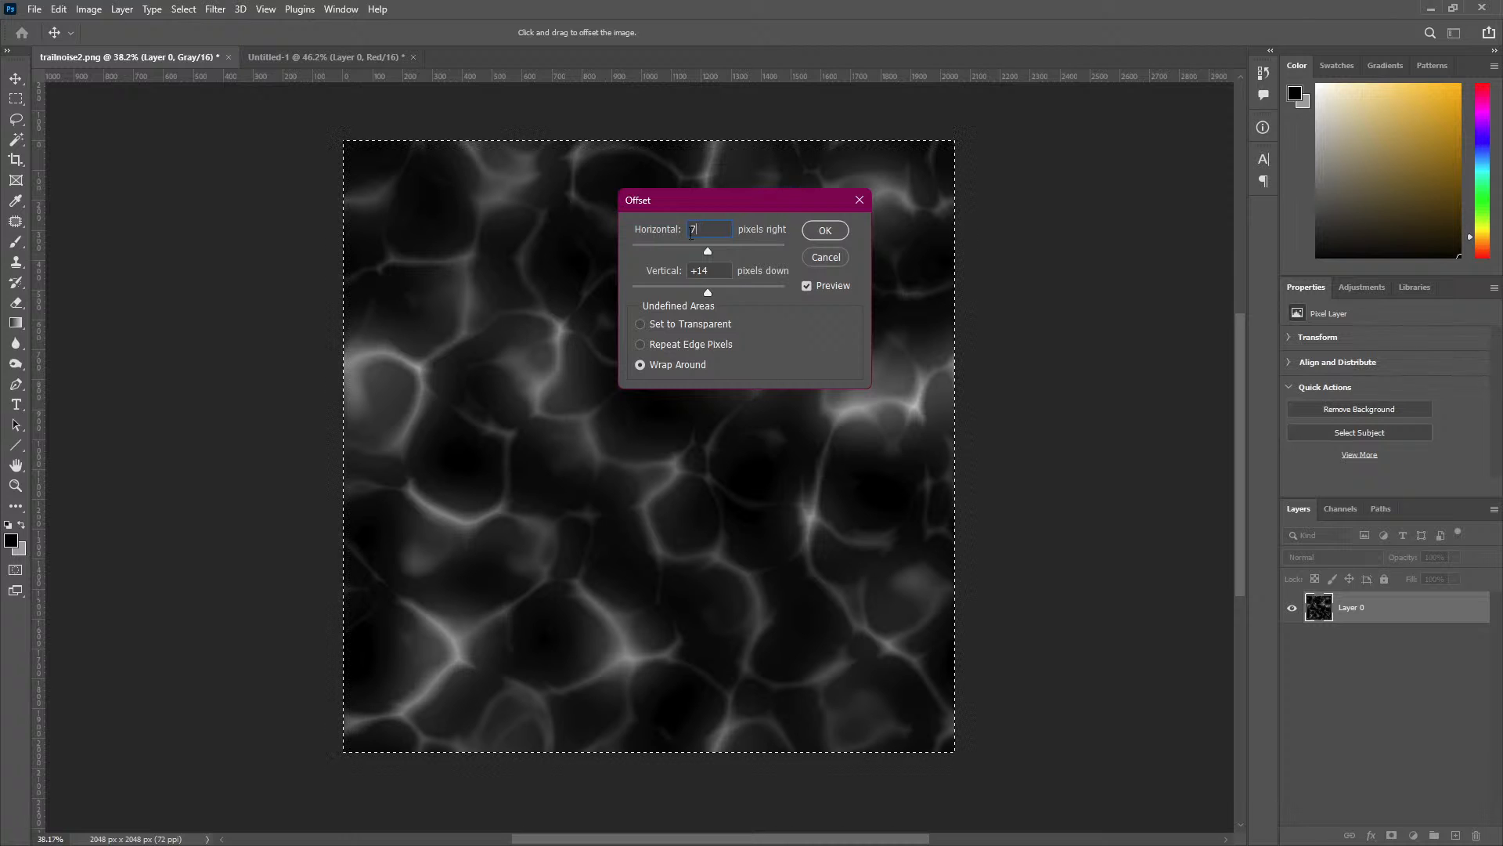
{"action": "left_click", "coordinate": [728, 278]}
{"action": "type", "text": "7"}
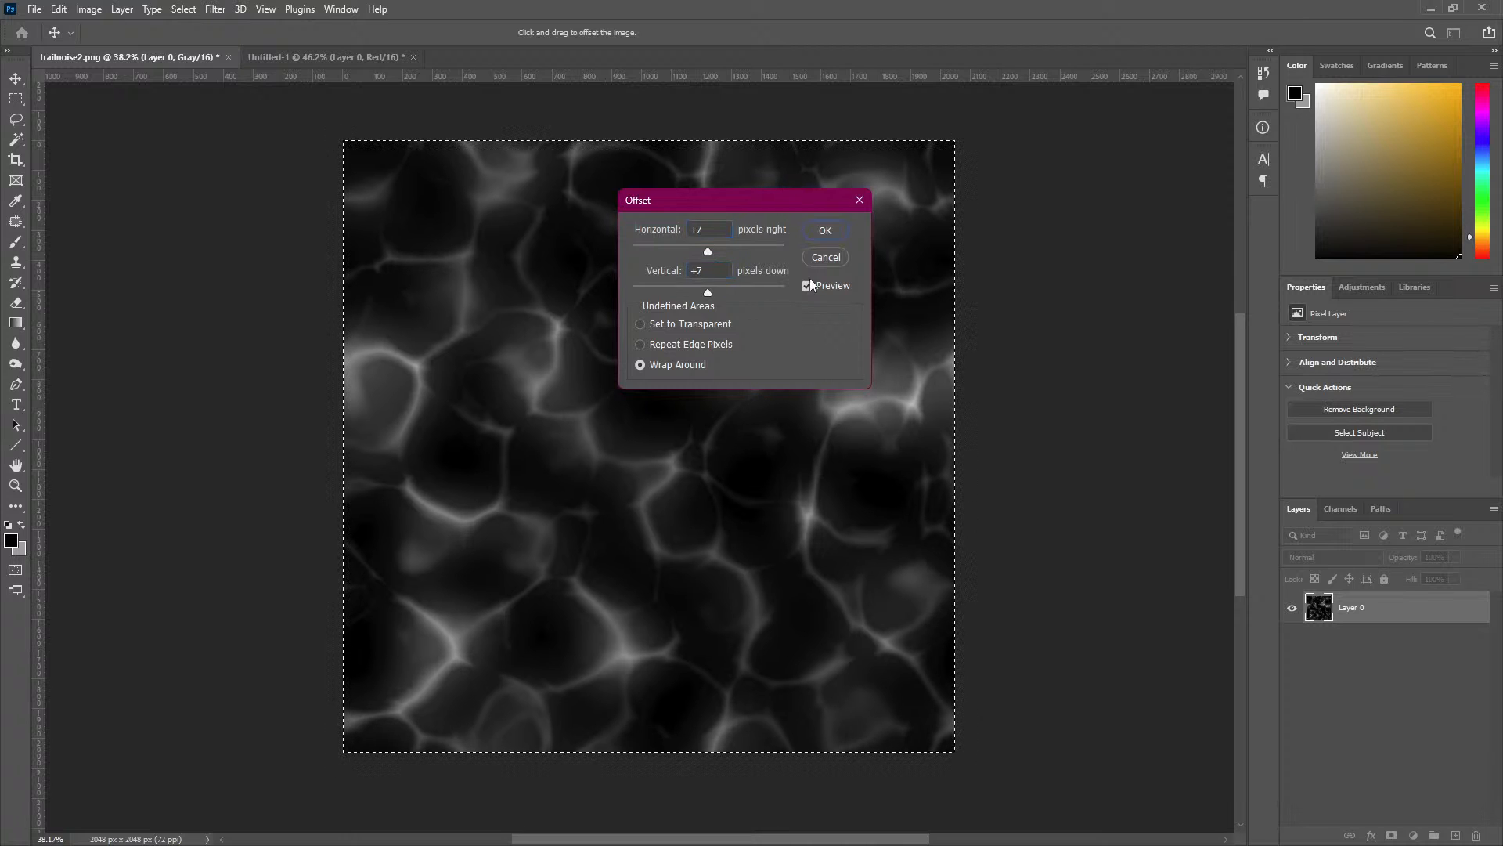
{"action": "left_click", "coordinate": [825, 230]}
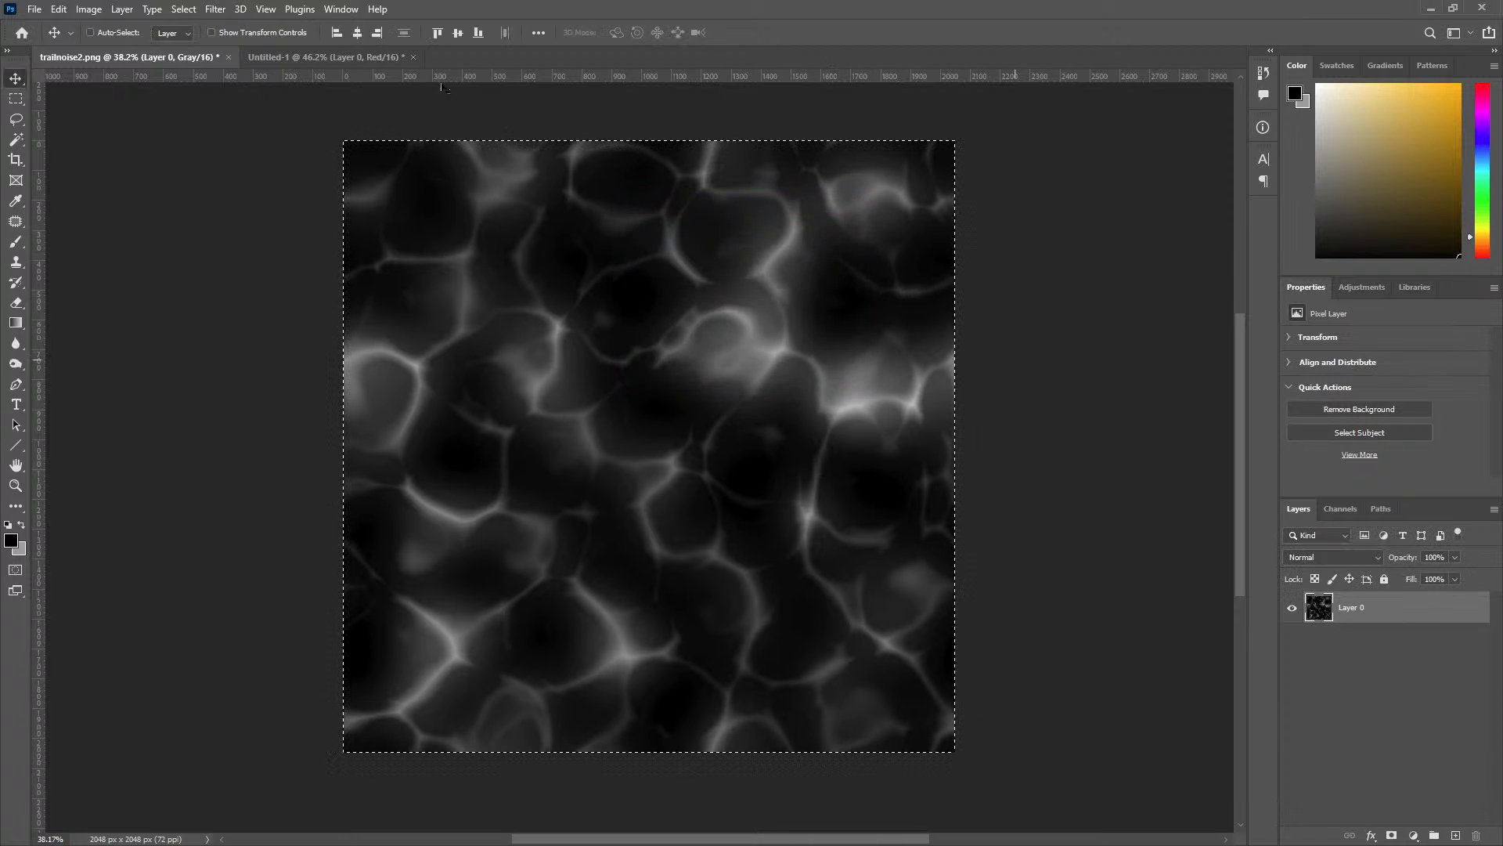
Paste the offset noise into the Green channel of Untitled-1 and compare it with the Red channel.
{"action": "left_click", "coordinate": [355, 59]}
{"action": "left_click", "coordinate": [1341, 508]}
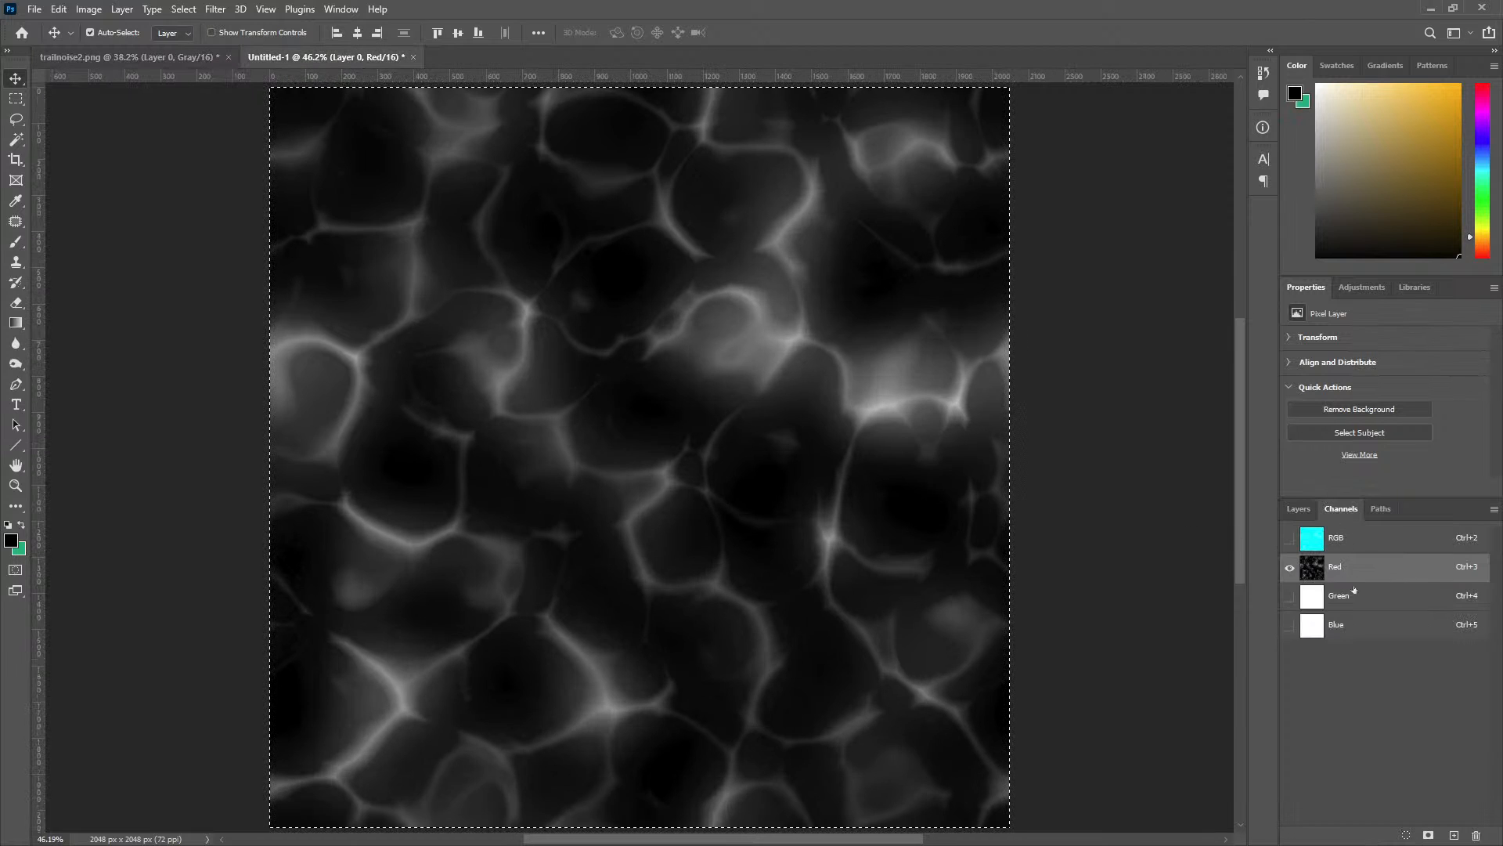
{"action": "left_click", "coordinate": [1354, 591]}
{"action": "key", "text": "ctrl+v"}
{"action": "left_click", "coordinate": [1358, 580]}
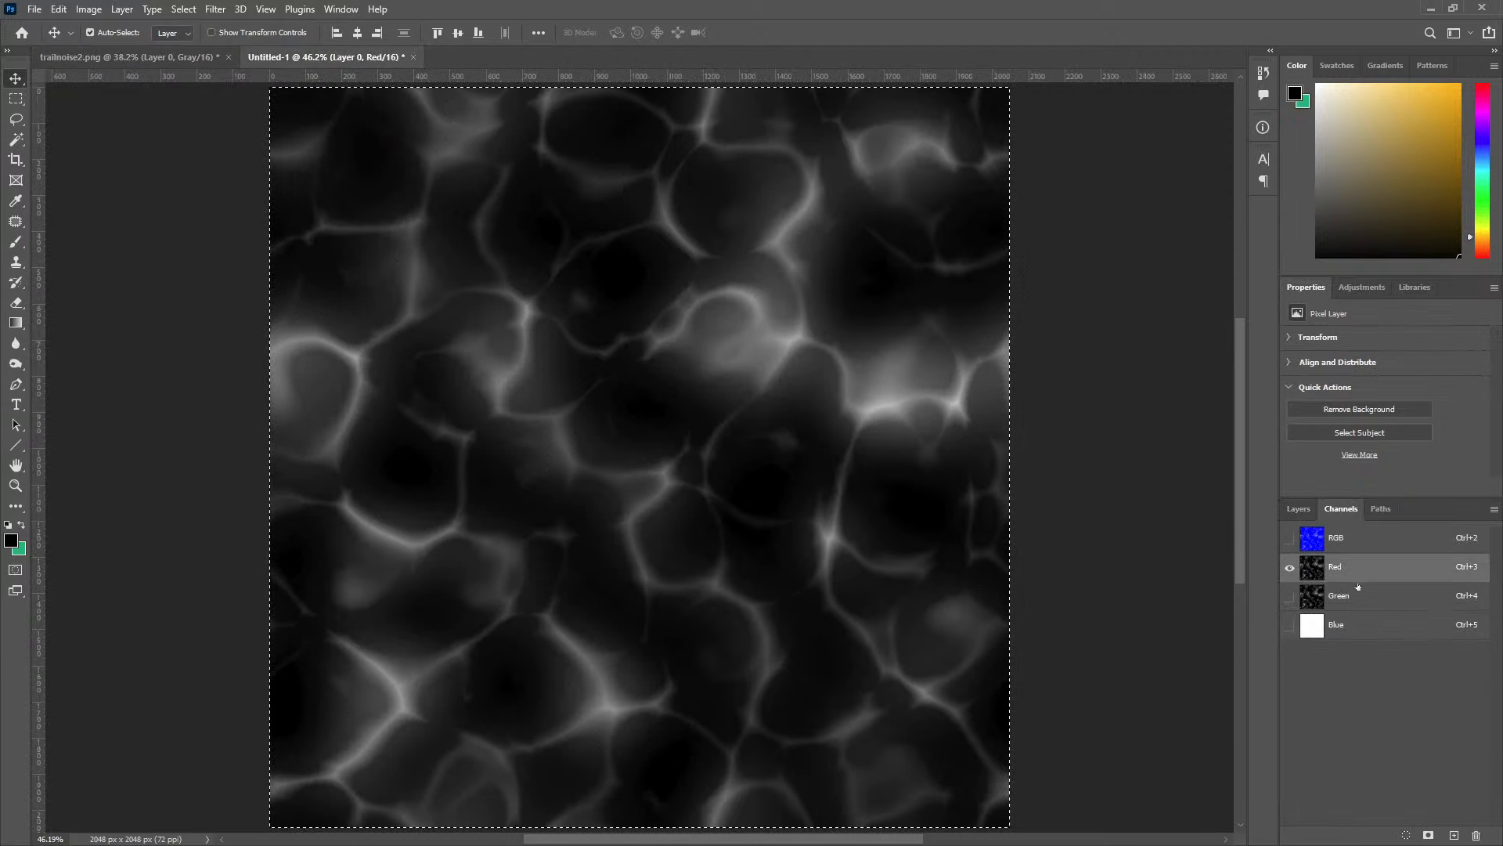
{"action": "left_click", "coordinate": [1358, 593]}
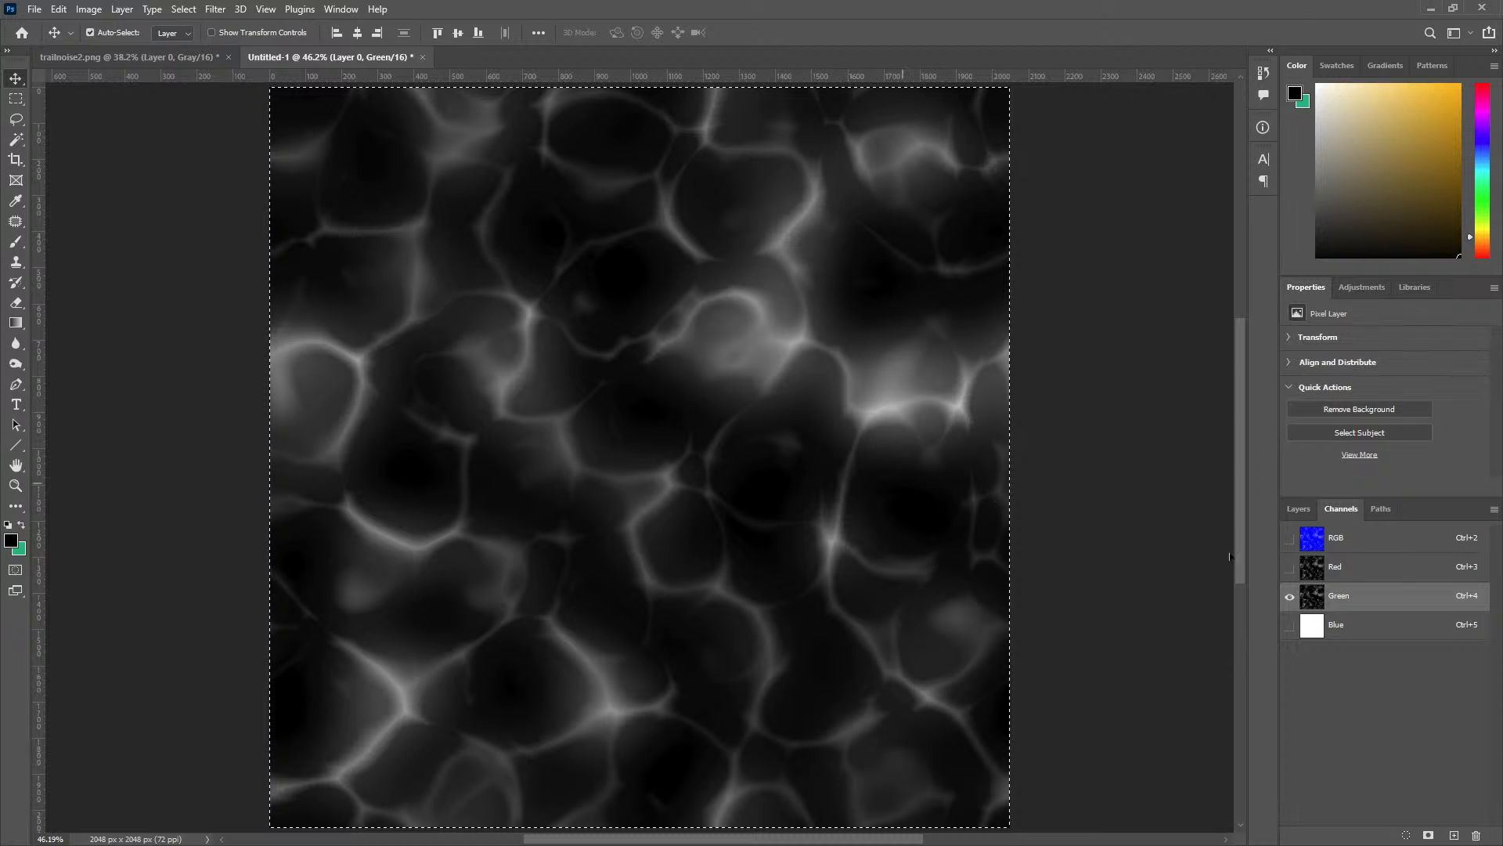
{"action": "left_click", "coordinate": [1341, 570]}
{"action": "left_click", "coordinate": [1353, 593]}
{"action": "left_click", "coordinate": [1358, 569]}
{"action": "left_click", "coordinate": [1358, 601]}
Offset the noise layer in trailnoise2.png by +14 pixels horizontally and vertically, with undefined areas set to Wrap Around.
{"action": "left_click", "coordinate": [180, 57]}
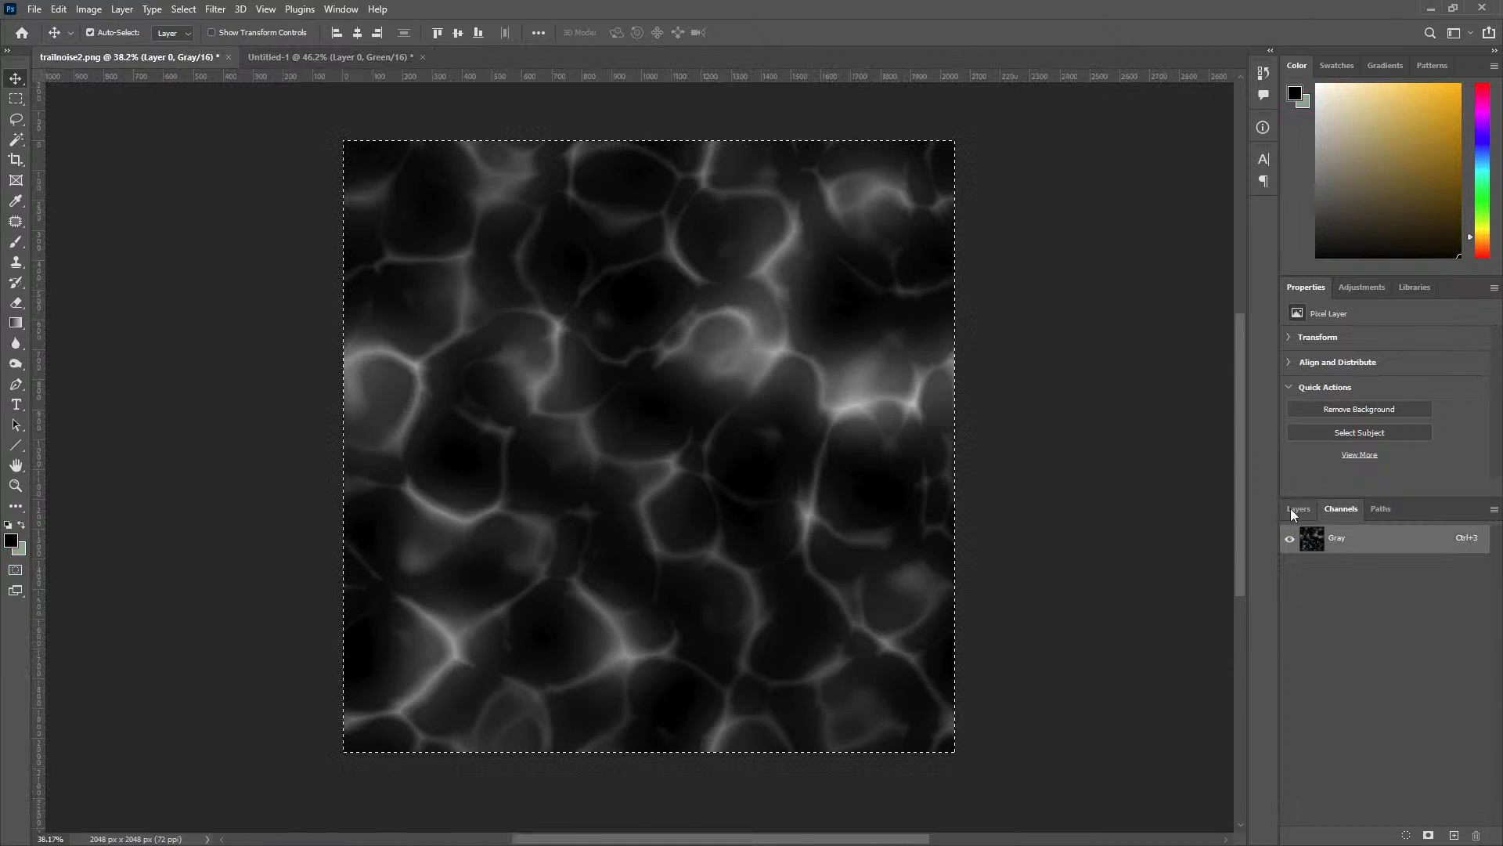
{"action": "left_click", "coordinate": [1295, 509]}
{"action": "left_click", "coordinate": [215, 8]}
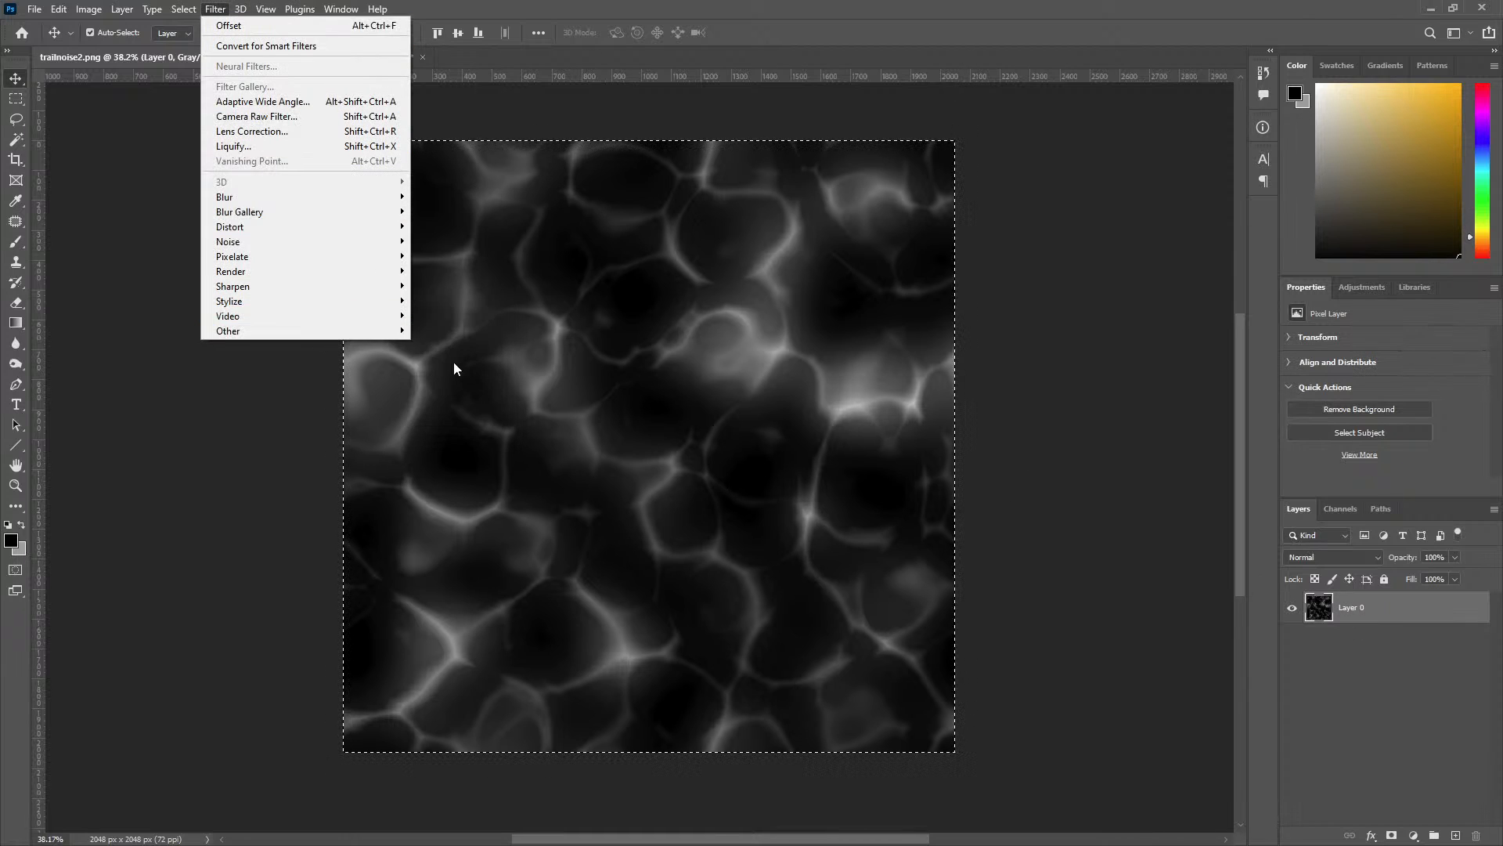
{"action": "mouse_move", "coordinate": [386, 332]}
{"action": "left_click", "coordinate": [446, 420]}
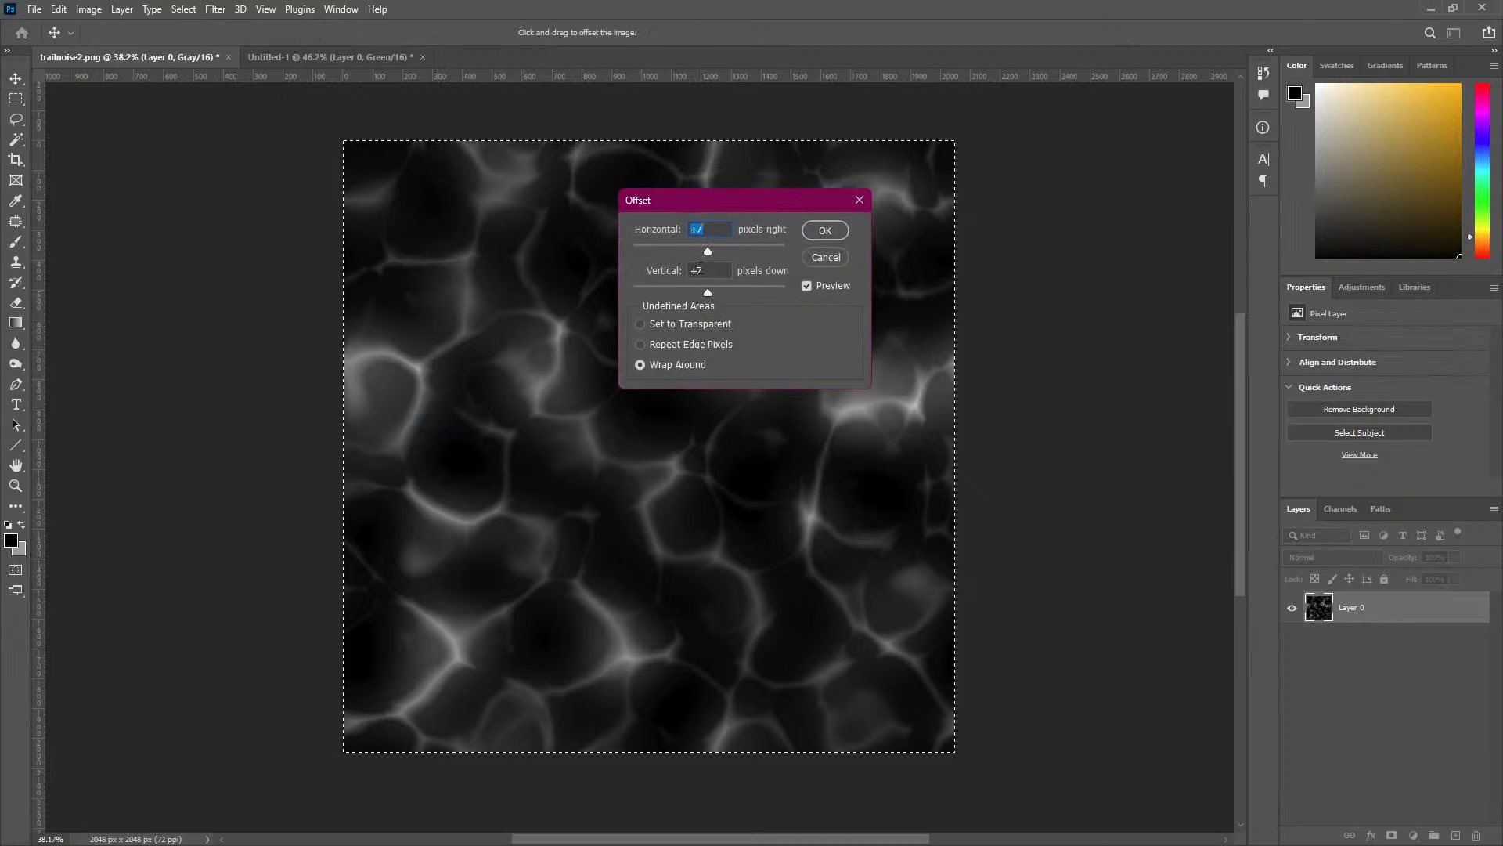
{"action": "type", "text": "14"}
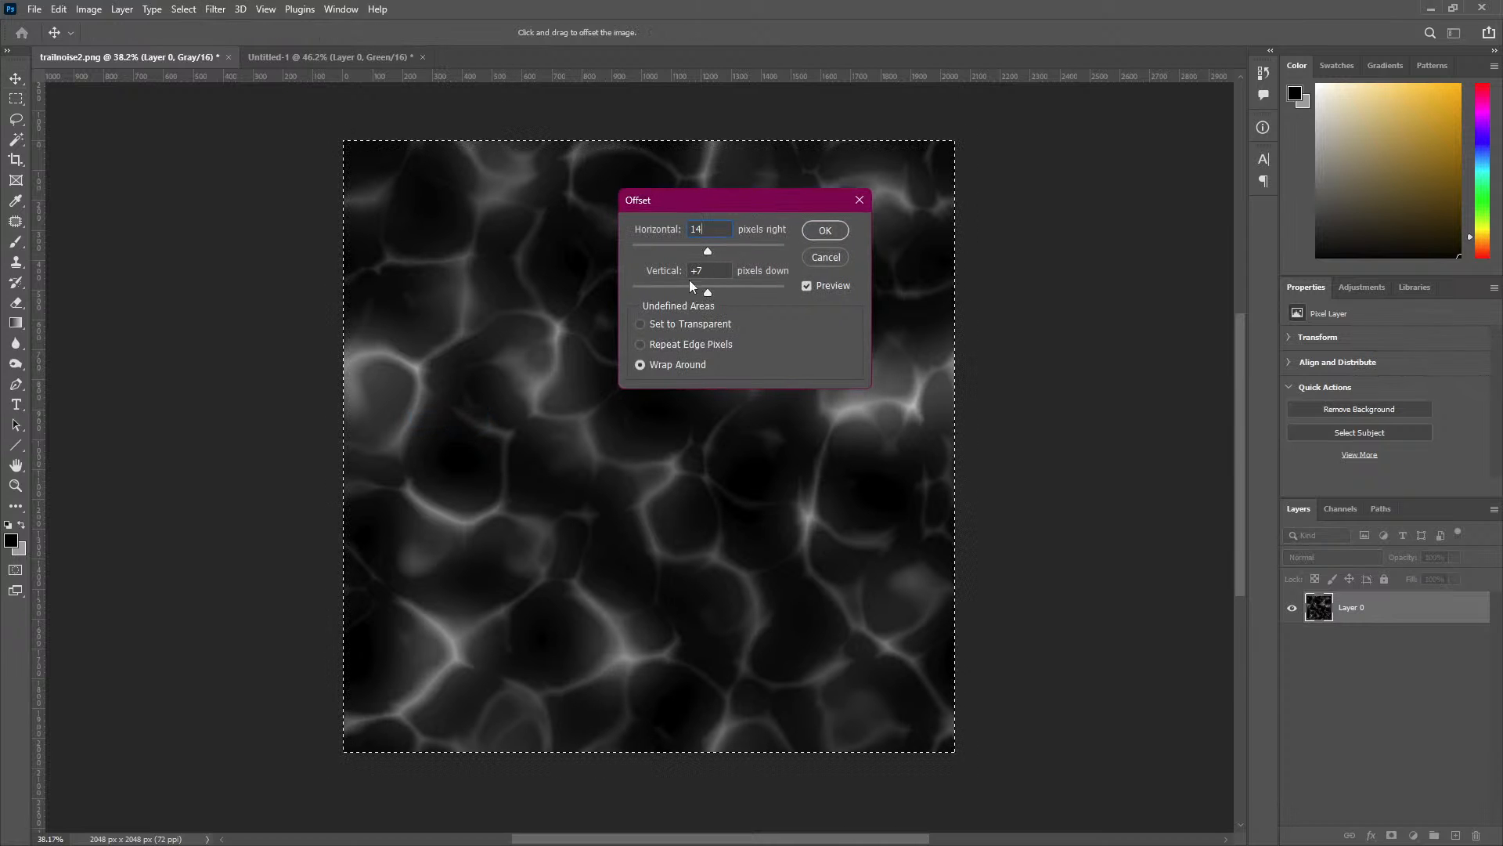
{"action": "left_click", "coordinate": [709, 268]}
{"action": "type", "text": "14"}
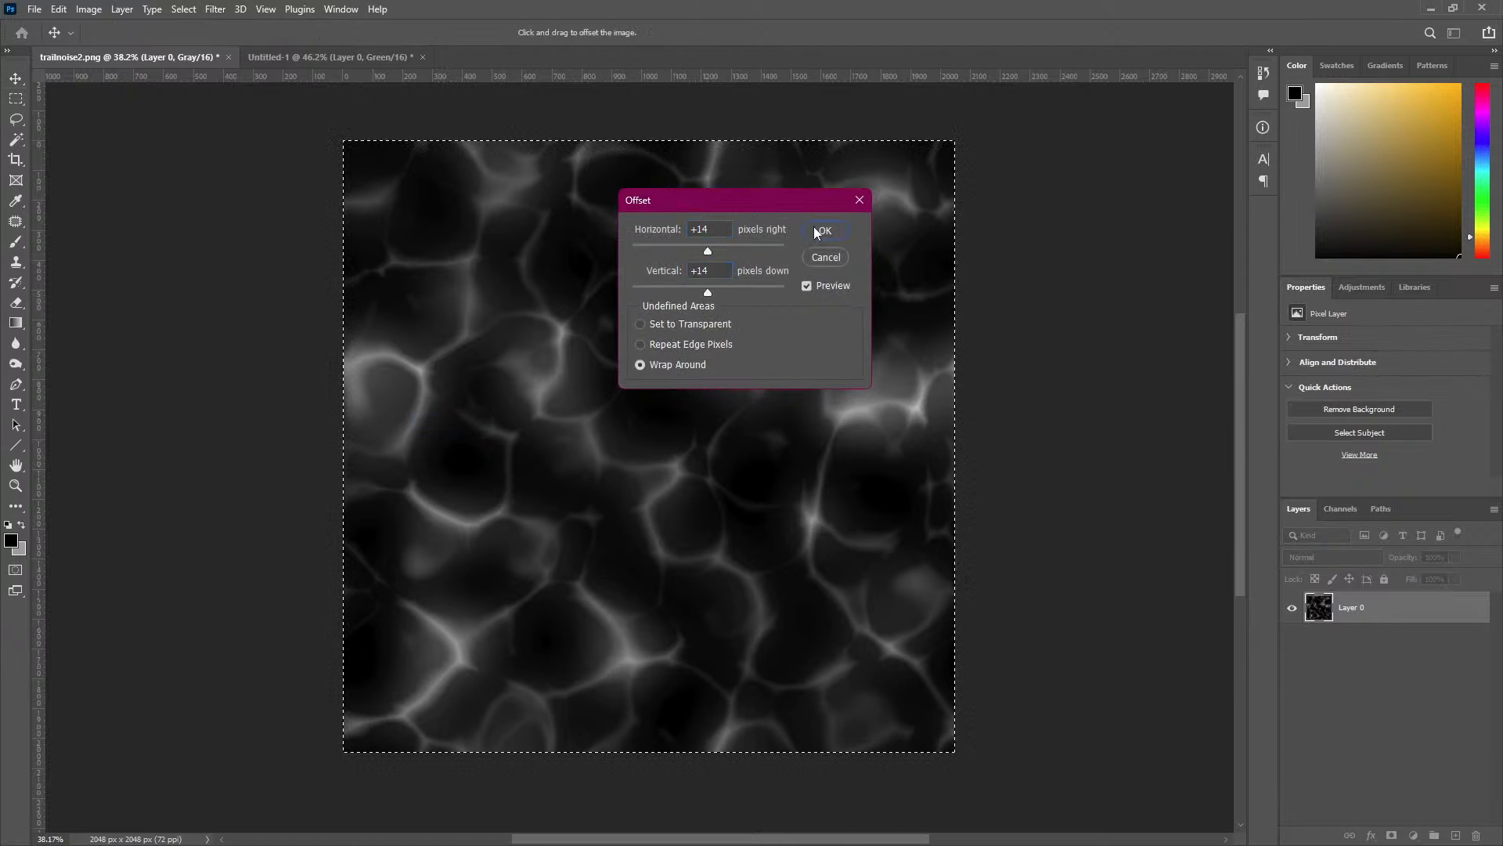
{"action": "left_click", "coordinate": [825, 230]}
Copy the newly offset noise into the Blue channel of Untitled-1 and display the RGB composite.
{"action": "key", "text": "ctrl+c"}
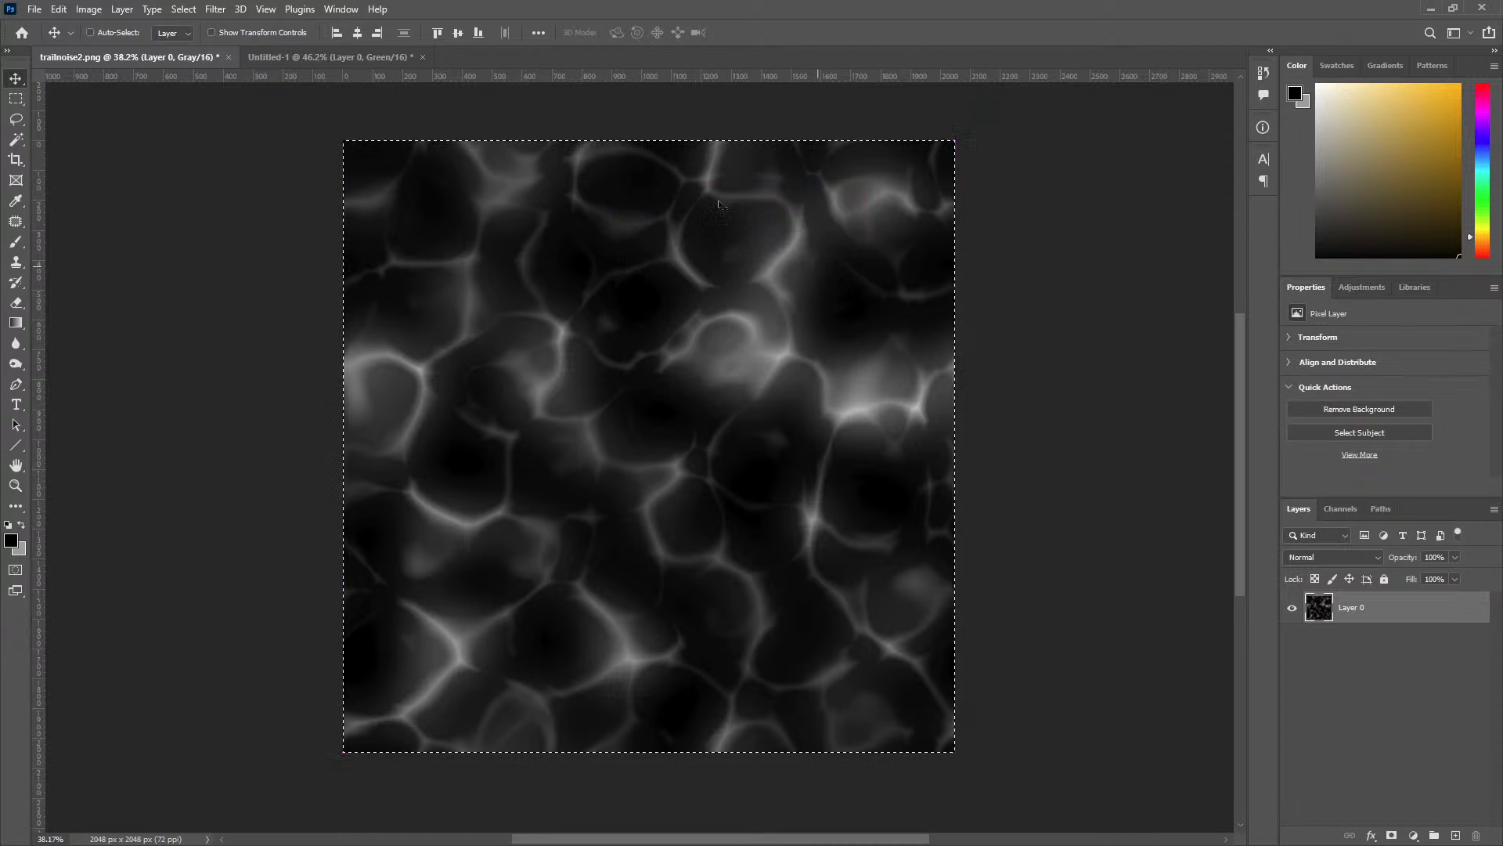
{"action": "left_click", "coordinate": [354, 55]}
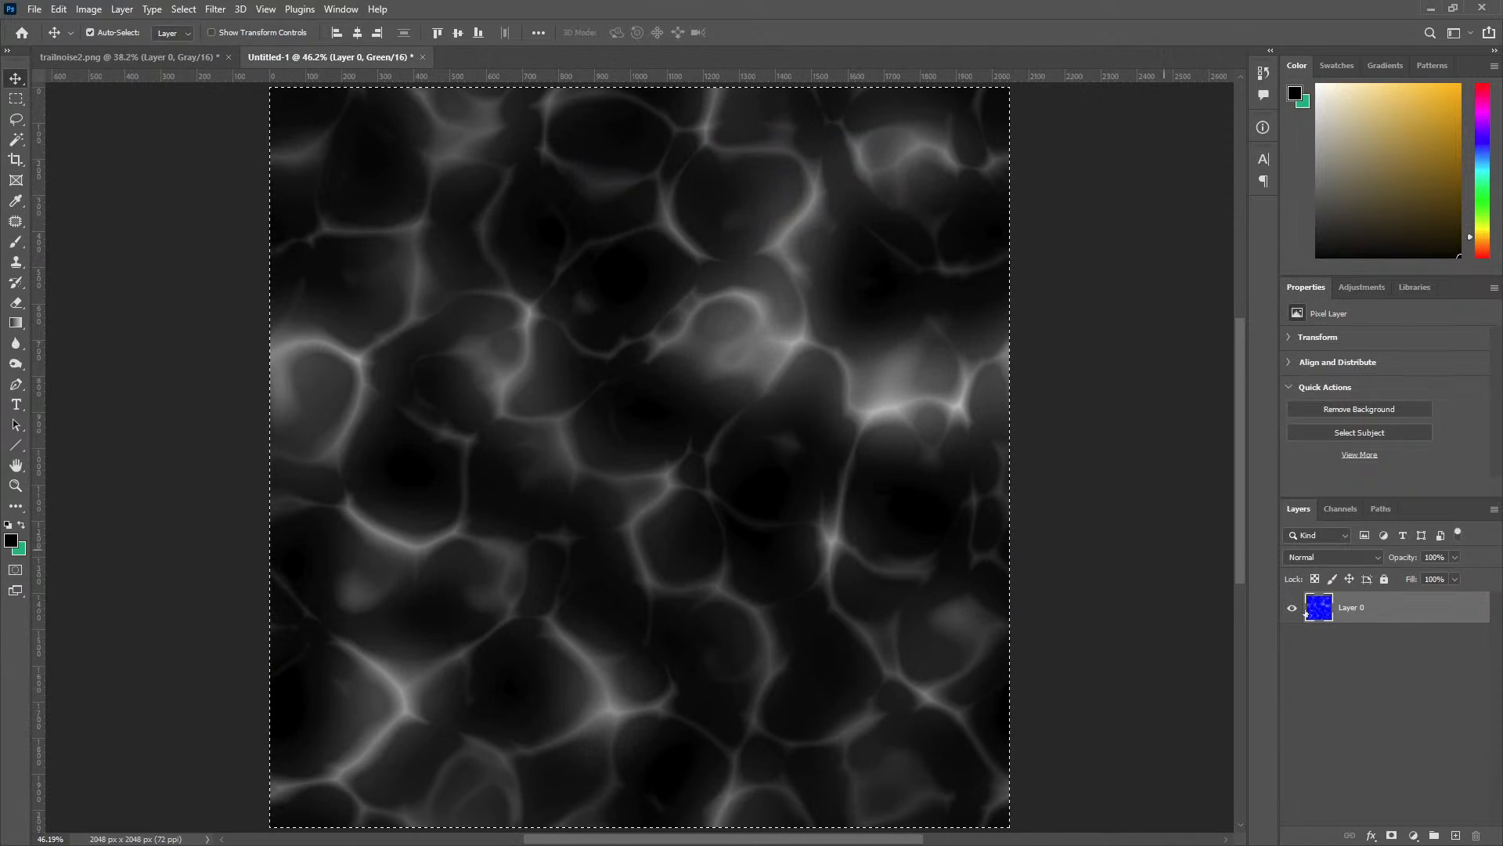
{"action": "left_click", "coordinate": [1341, 508]}
{"action": "left_click", "coordinate": [1383, 624]}
{"action": "key", "text": "ctrl+v"}
{"action": "left_click", "coordinate": [1366, 538]}
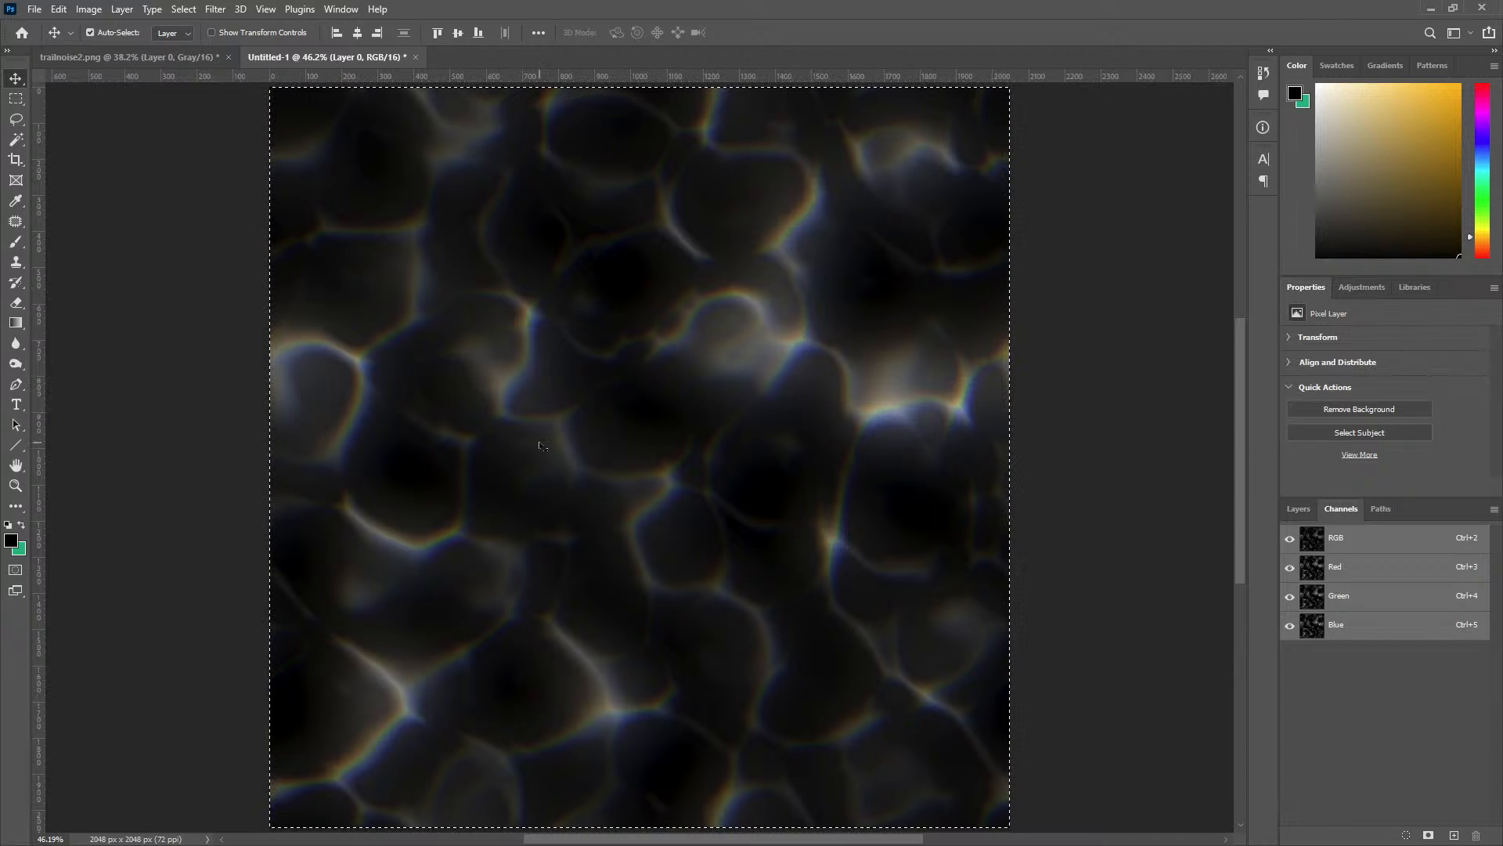
Switch to Unreal Engine, examine the T_ChromaNoise and t_Gradient01 textures, and close both previews.
{"action": "left_click_drag", "start_coordinate": [956, 2], "coordinate": [0, 157]}
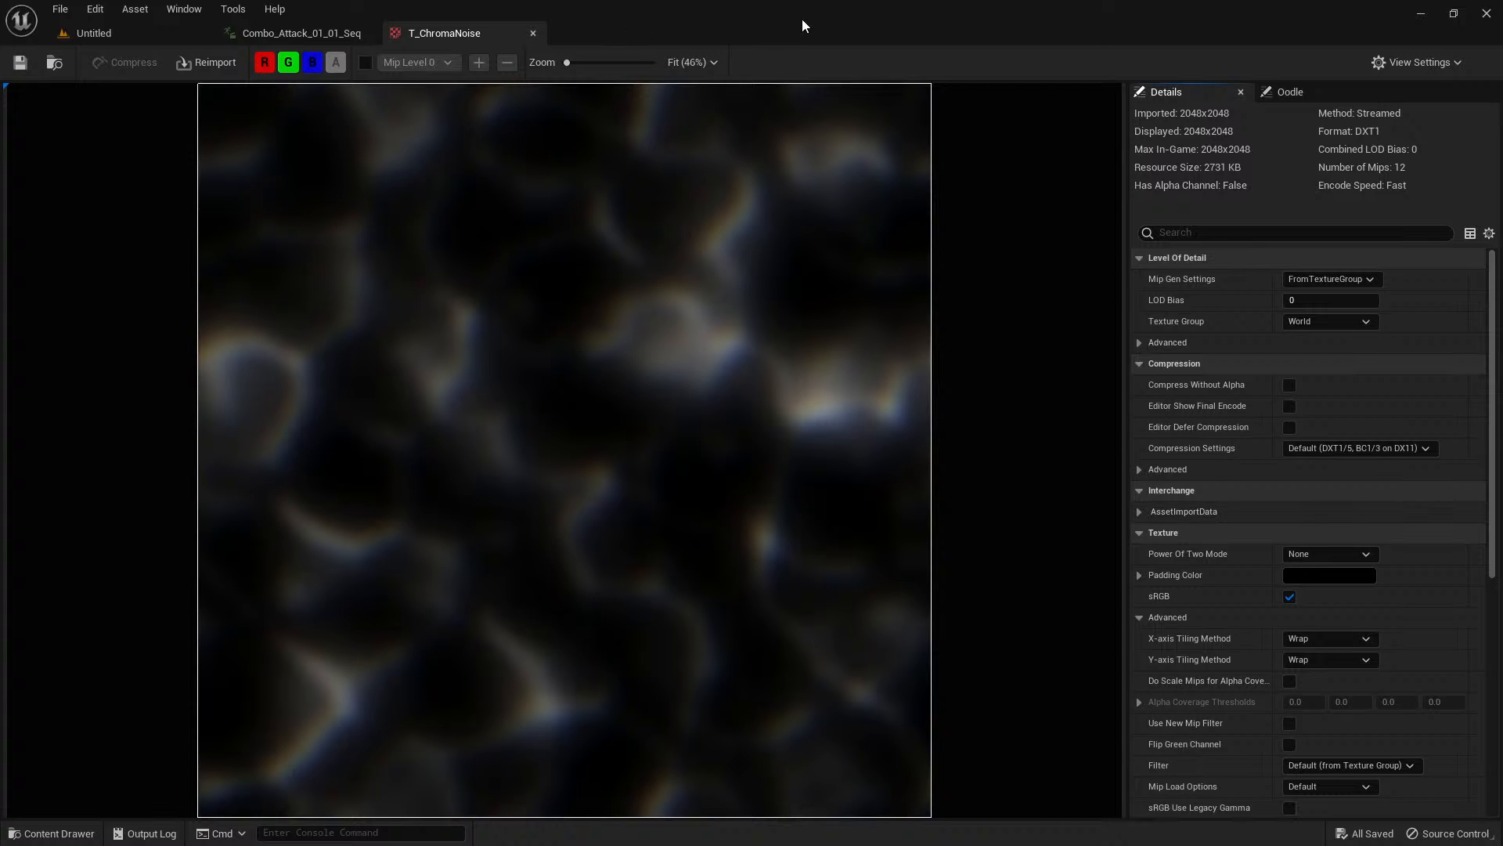
{"action": "key", "text": "ctrl+space"}
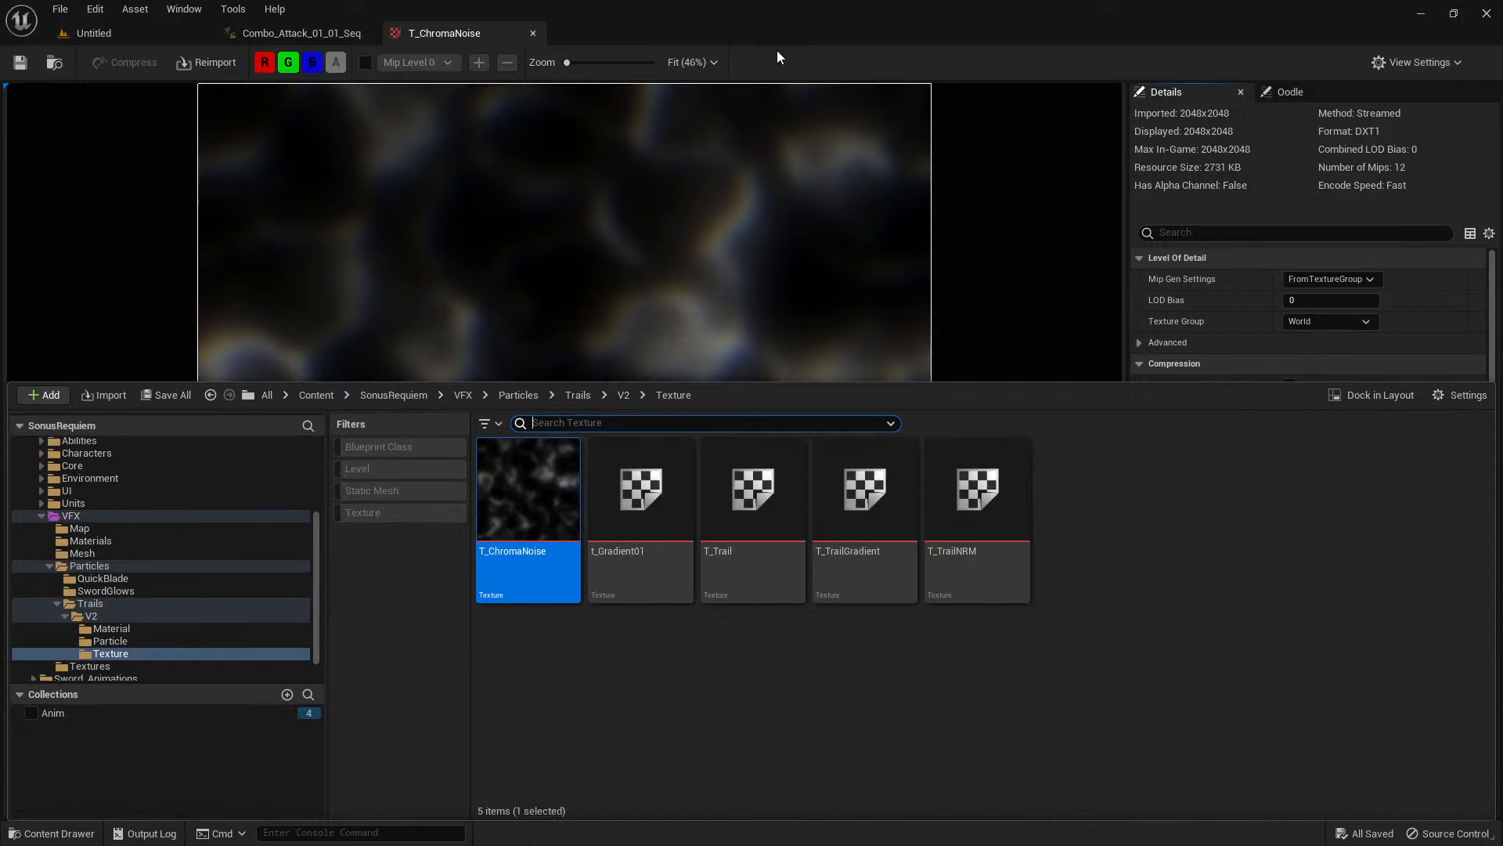
{"action": "double_click", "coordinate": [642, 517]}
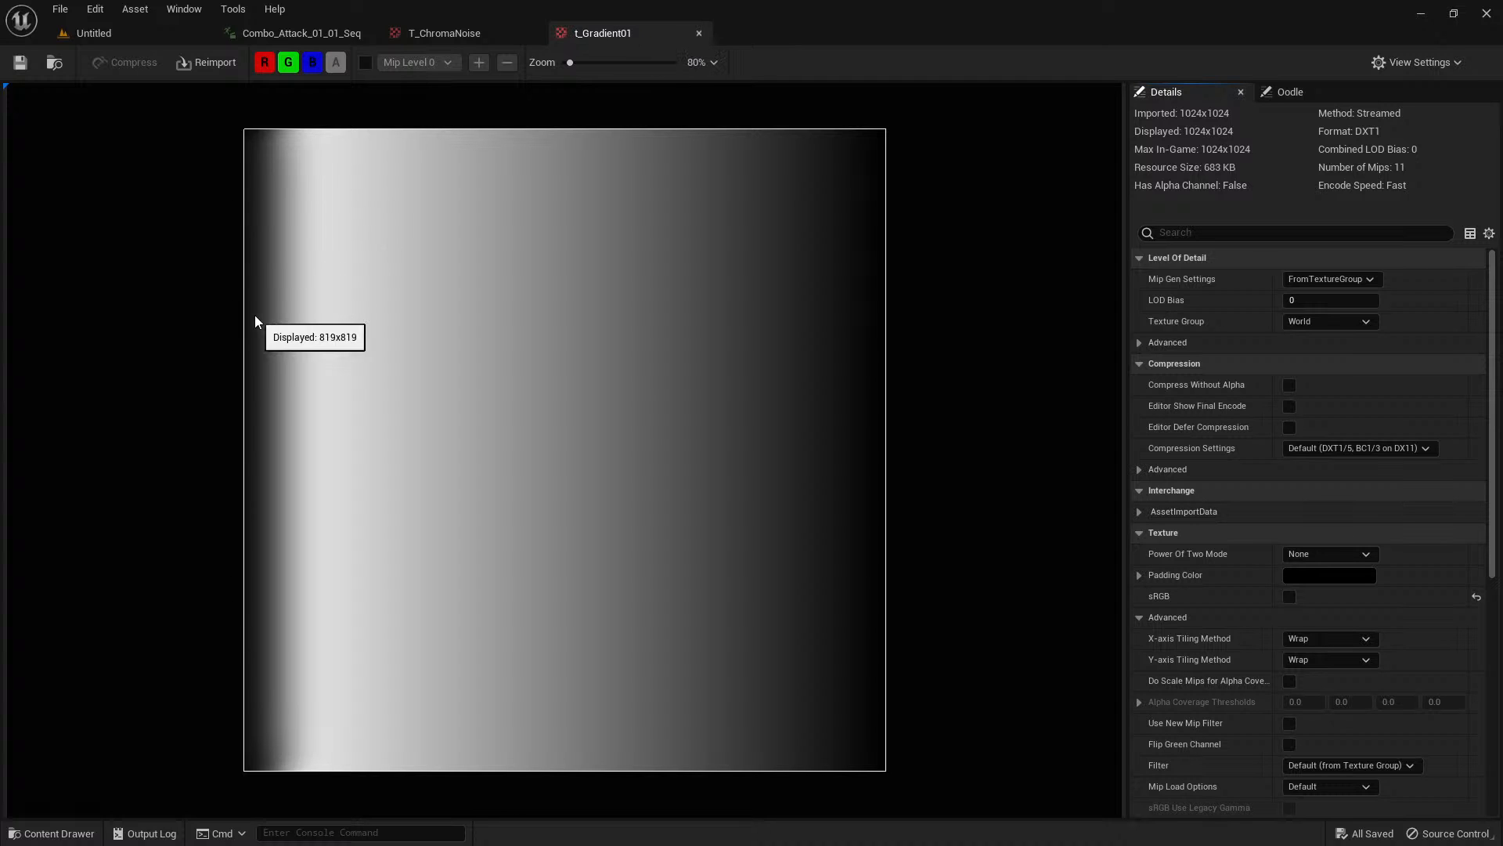
{"action": "left_click", "coordinate": [699, 33]}
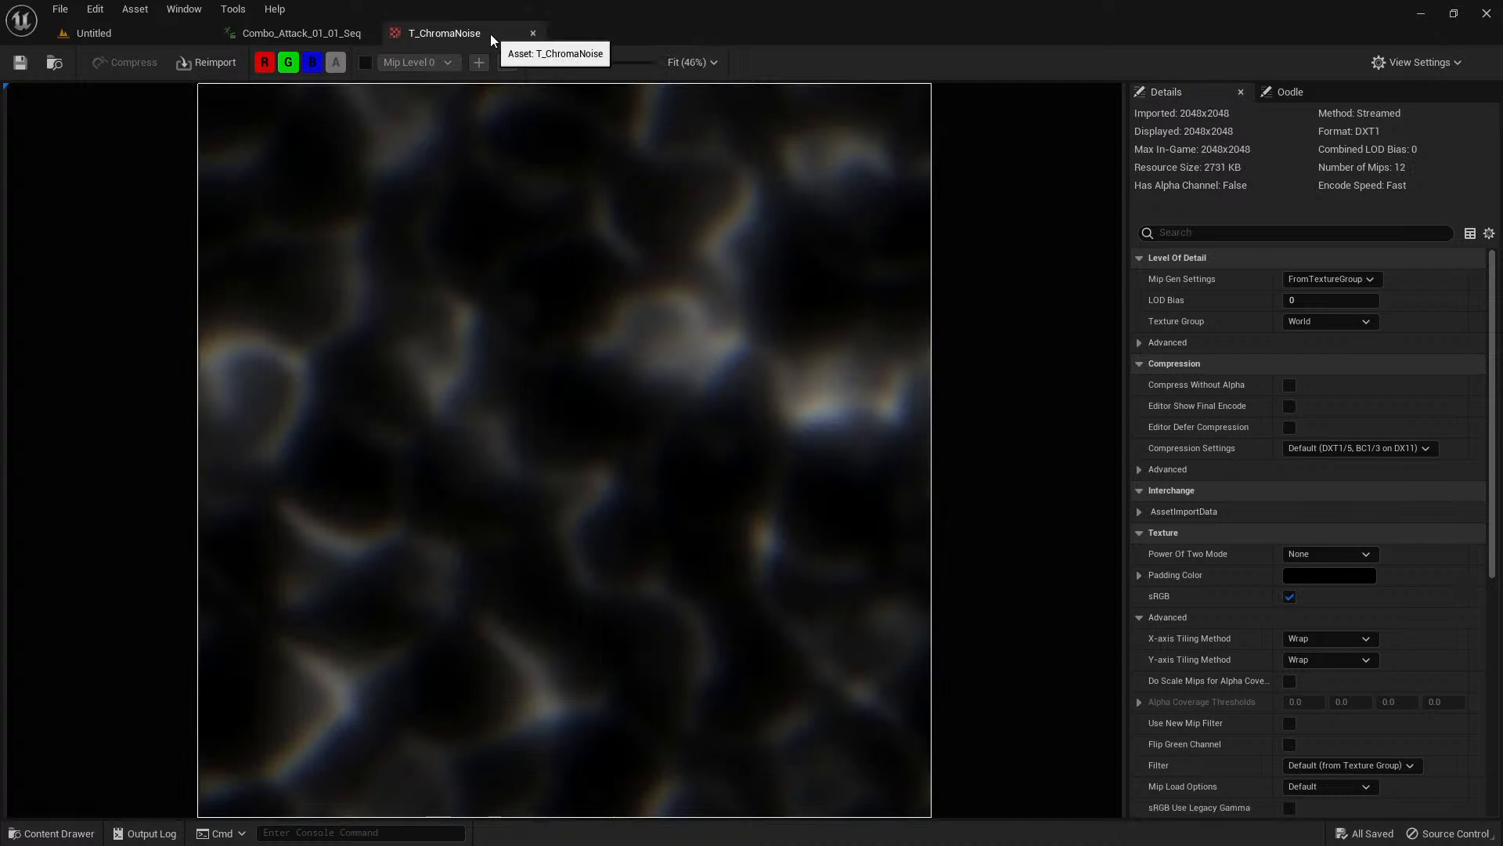
{"action": "left_click", "coordinate": [533, 33]}
Open the T_Trail texture from the V2 Texture folder and examine its whole shape.
{"action": "key", "text": "ctrl+space"}
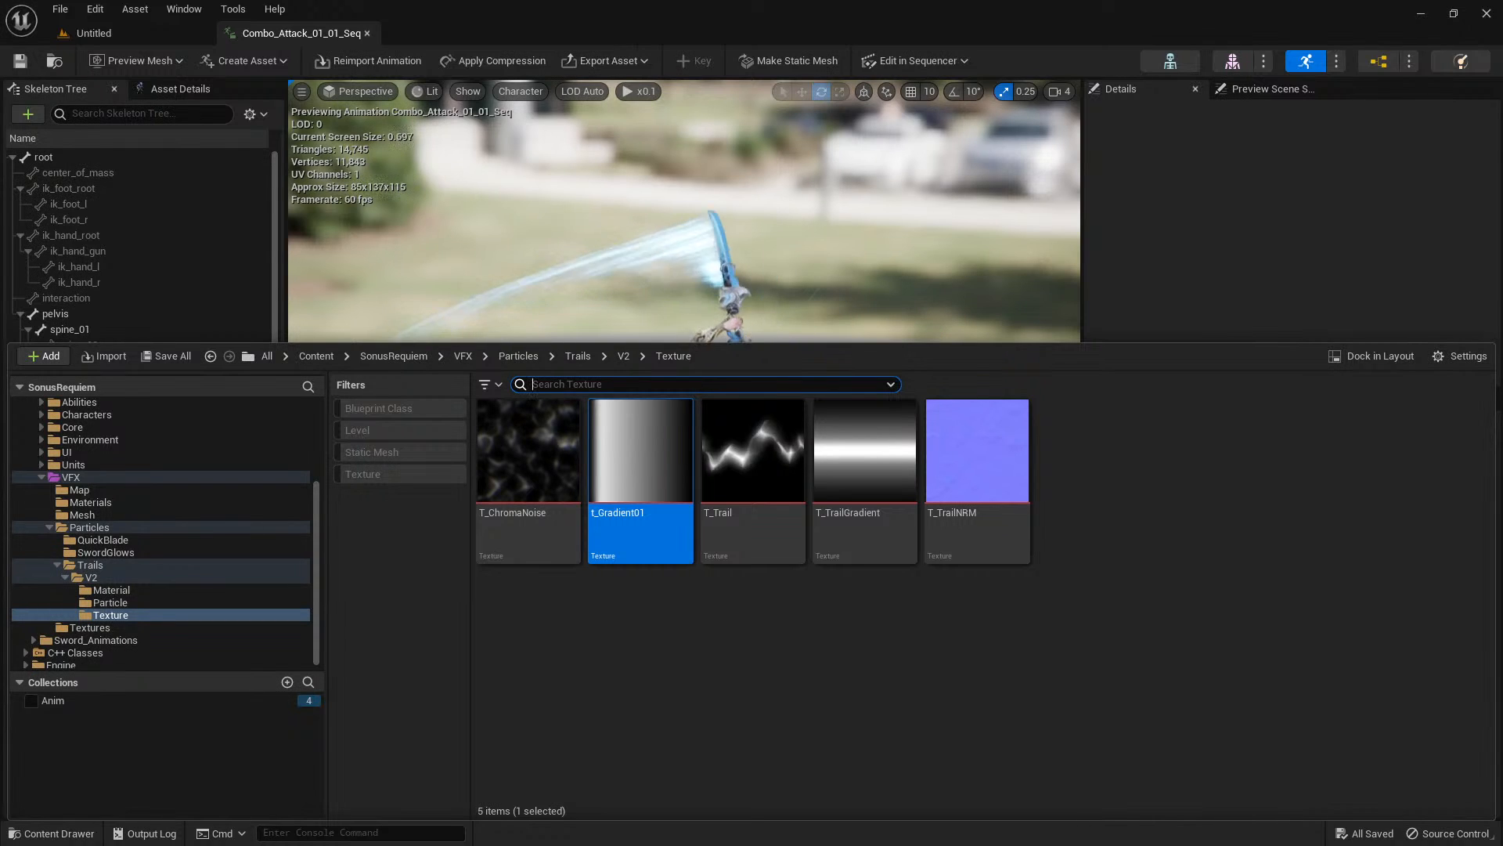
{"action": "left_click", "coordinate": [796, 647]}
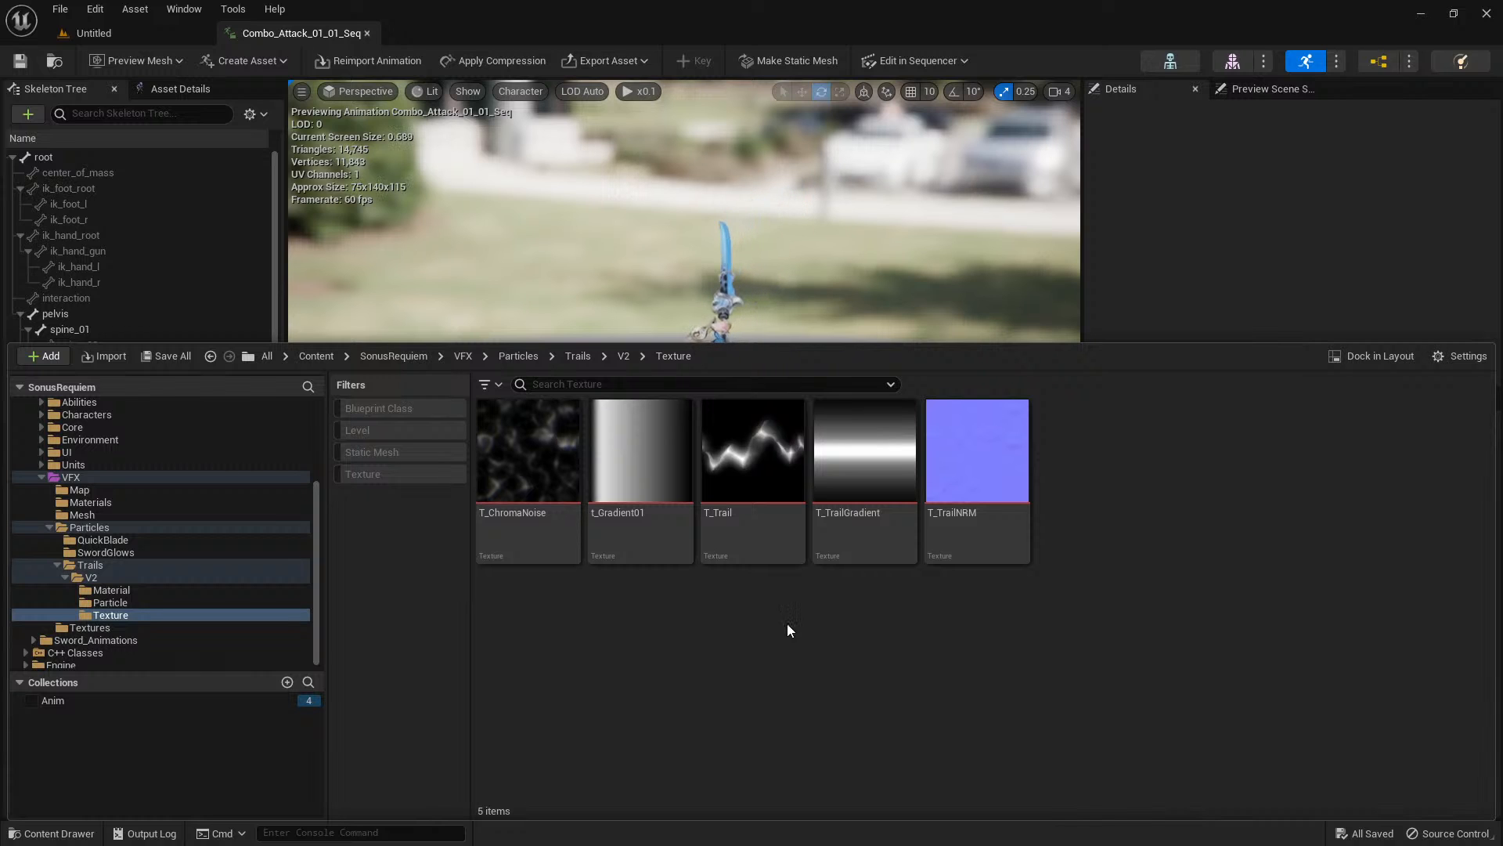
{"action": "mouse_move", "coordinate": [771, 479]}
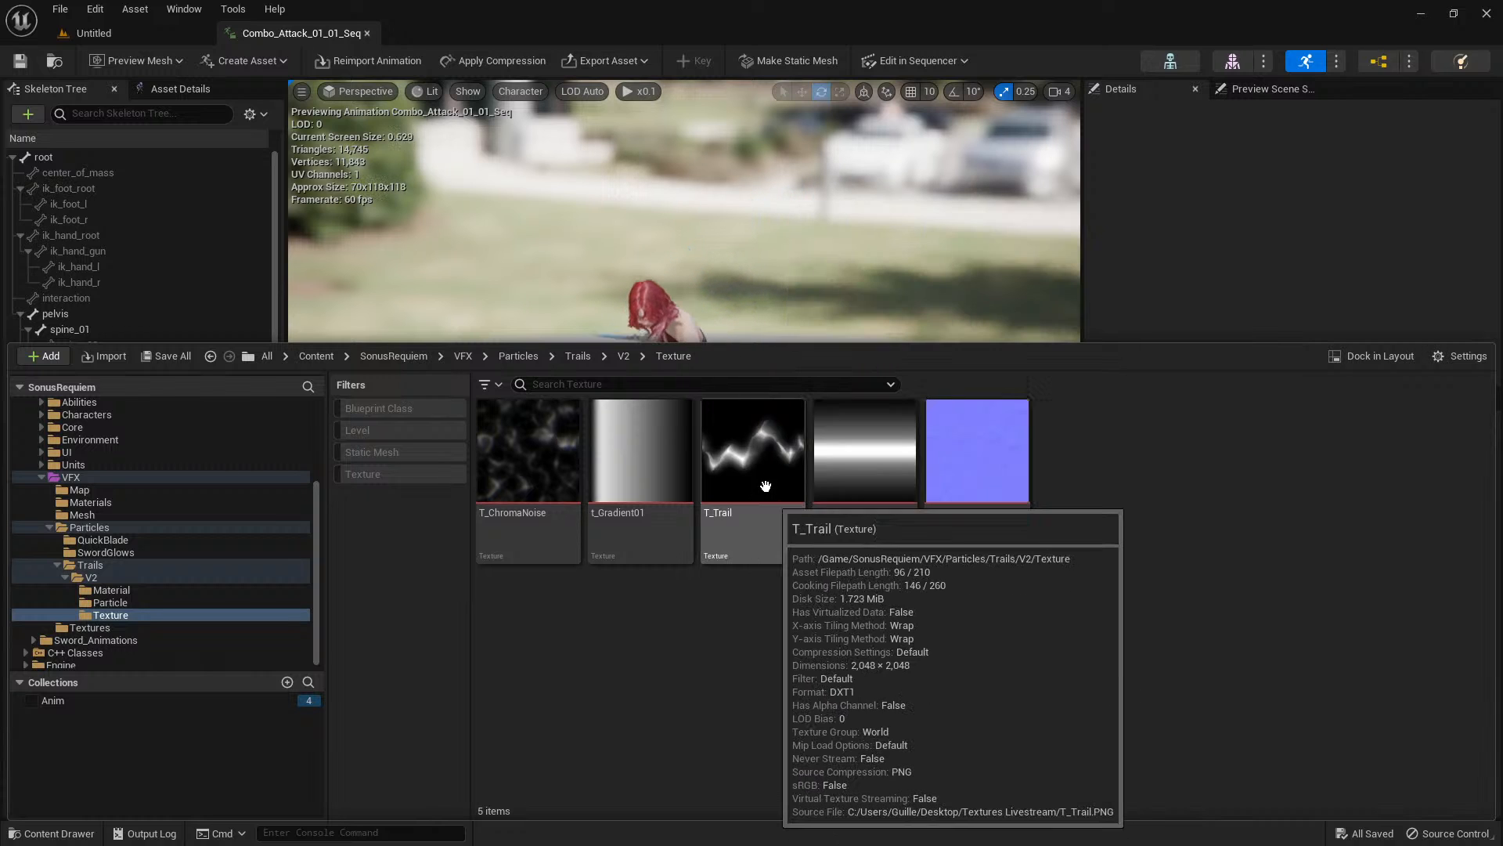
{"action": "left_click", "coordinate": [759, 460]}
{"action": "left_click", "coordinate": [469, 363]}
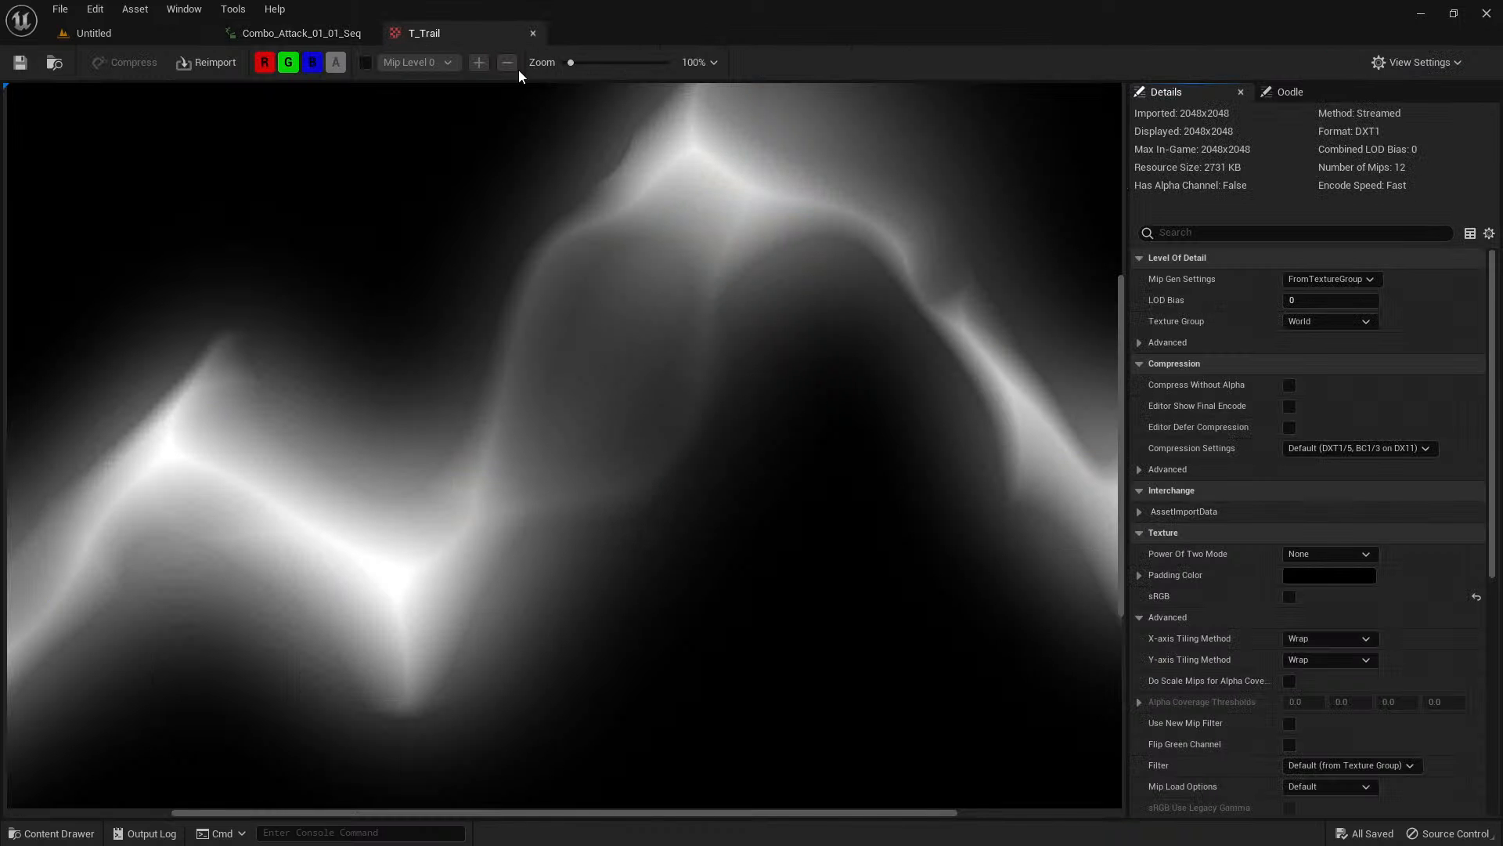
{"action": "scroll", "coordinate": [662, 435], "scroll_direction": "down", "scroll_amount": 5}
{"action": "scroll", "coordinate": [650, 432], "scroll_direction": "up", "scroll_amount": 2}
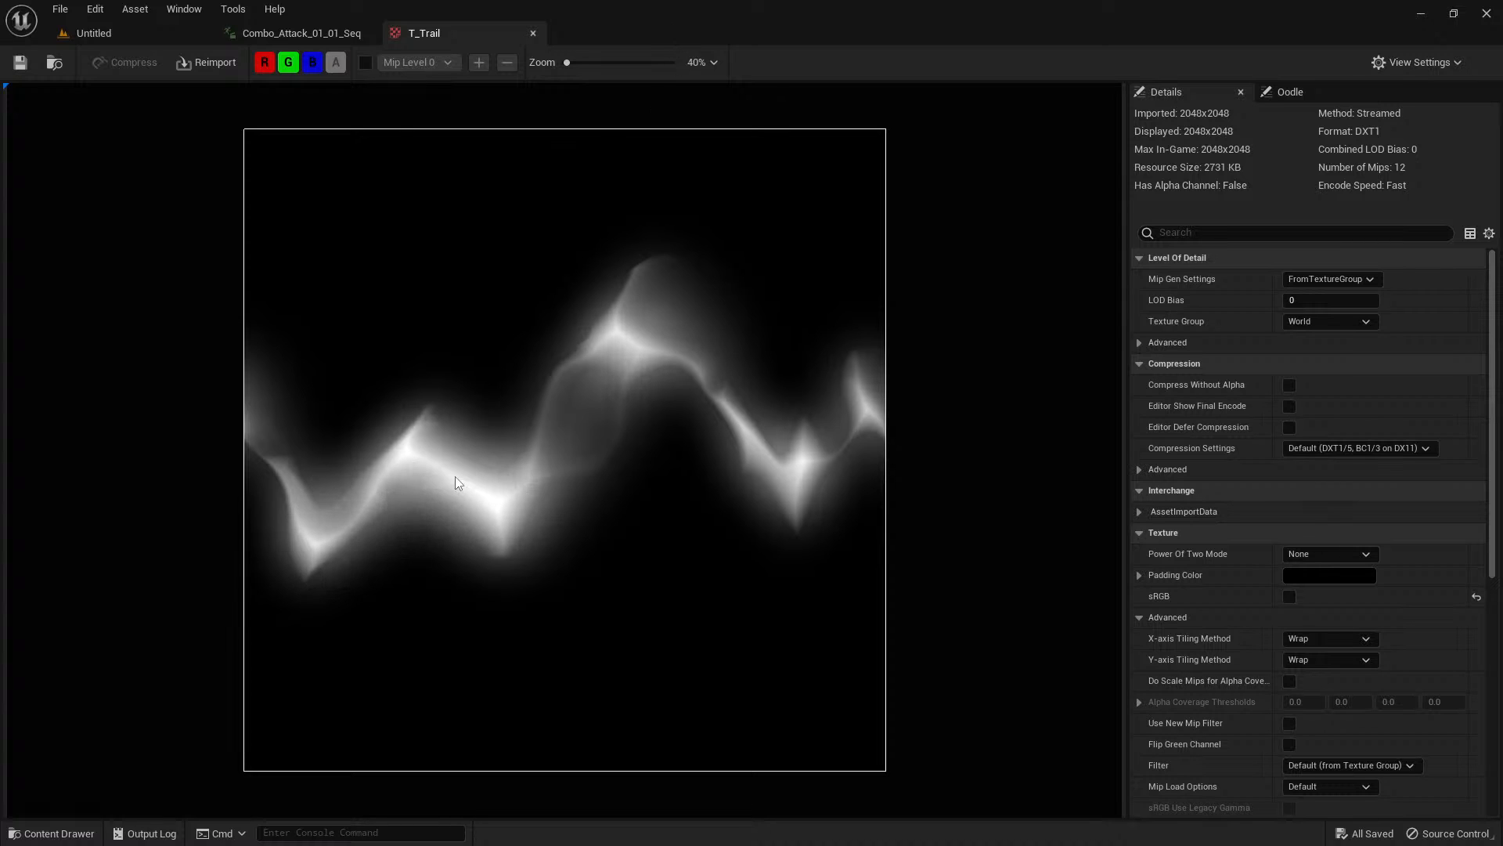
Open the T_TrailGradient texture from the V2 Texture folder and examine the full gradient.
{"action": "key", "text": "ctrl+space"}
{"action": "key", "text": "ctrl+space"}
{"action": "key", "text": "ctrl+space"}
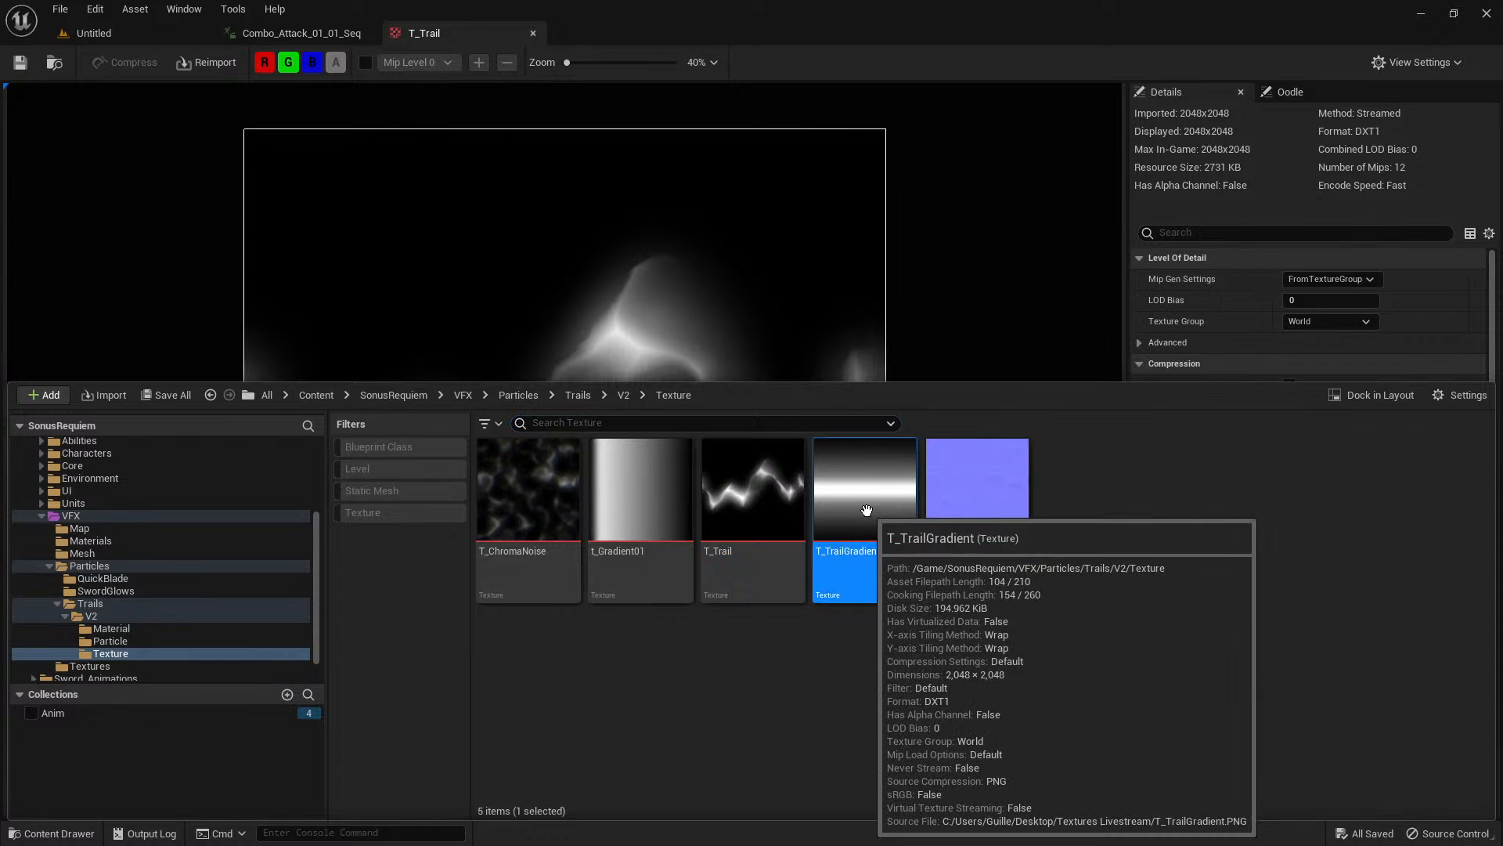
{"action": "double_click", "coordinate": [836, 522]}
{"action": "scroll", "coordinate": [571, 392], "scroll_direction": "down", "scroll_amount": 5}
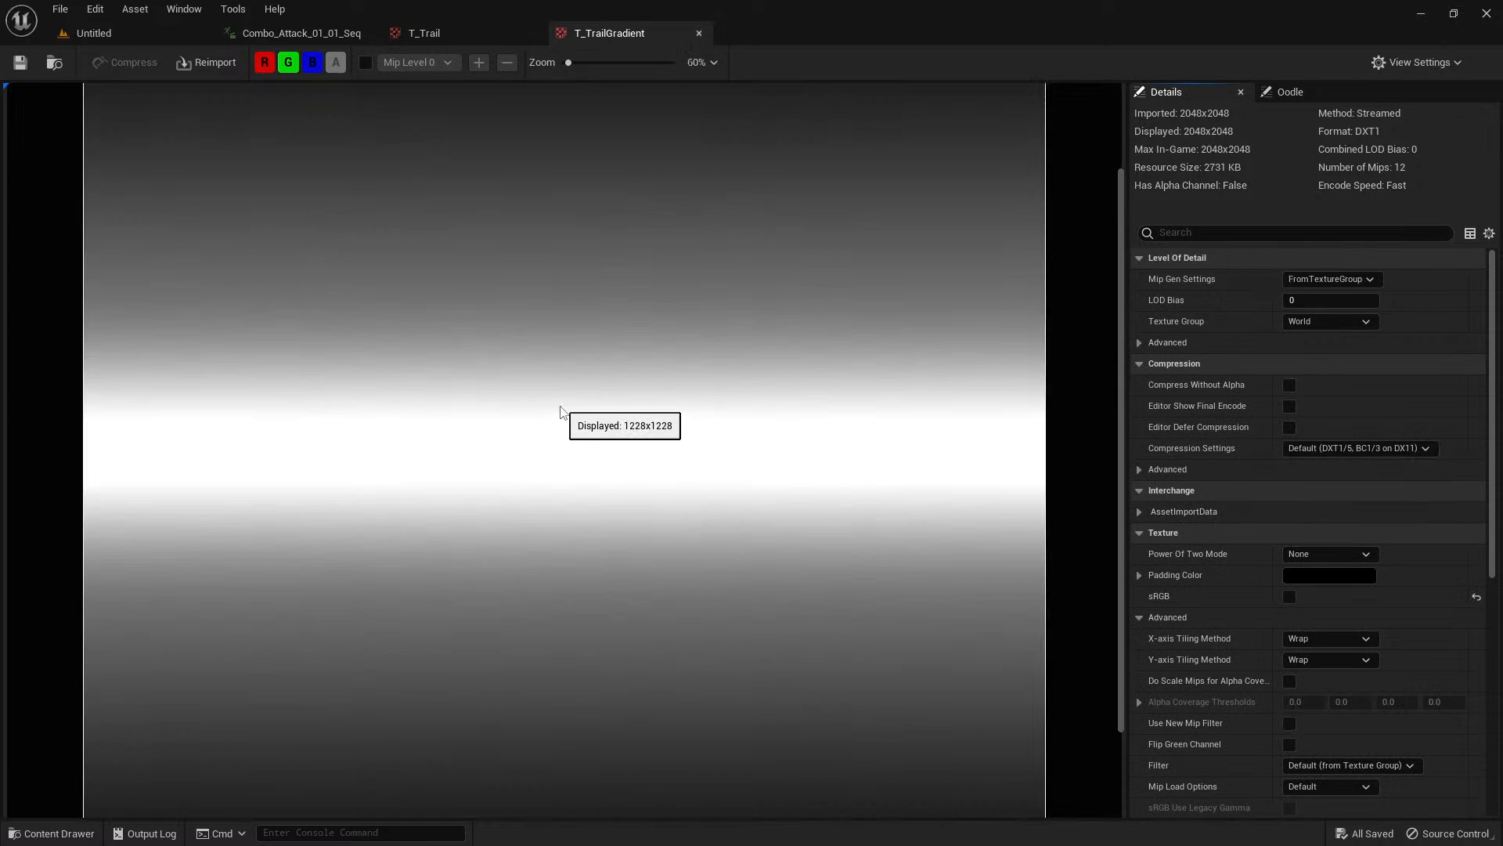
{"action": "scroll", "coordinate": [561, 403], "scroll_direction": "up", "scroll_amount": 1}
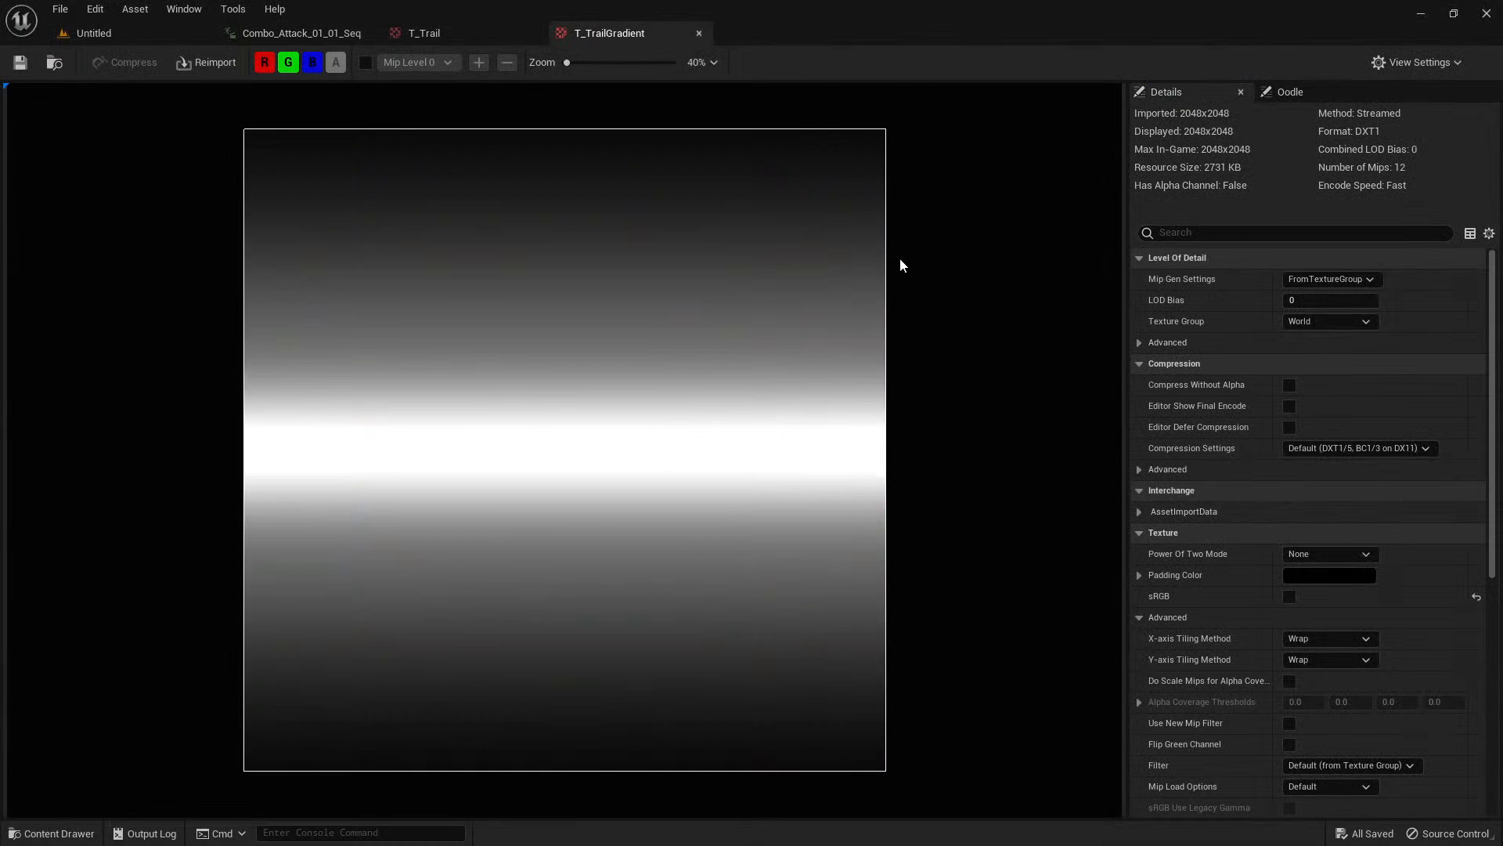
Mark the gradient's bright centre band and dark upper edge on a screen capture, and discard the capture.
{"action": "key", "text": "ctrl+Print"}
{"action": "mouse_move", "coordinate": [890, 124]}
{"action": "left_mouse_down"}
{"action": "mouse_move", "coordinate": [286, 772]}
{"action": "mouse_move", "coordinate": [245, 769]}
{"action": "left_mouse_up"}
{"action": "mouse_move", "coordinate": [329, 382]}
{"action": "left_mouse_down"}
{"action": "mouse_move", "coordinate": [240, 411]}
{"action": "mouse_move", "coordinate": [978, 502]}
{"action": "mouse_move", "coordinate": [240, 403]}
{"action": "mouse_move", "coordinate": [261, 368]}
{"action": "left_mouse_up"}
{"action": "left_click_drag", "start_coordinate": [291, 150], "coordinate": [748, 154]}
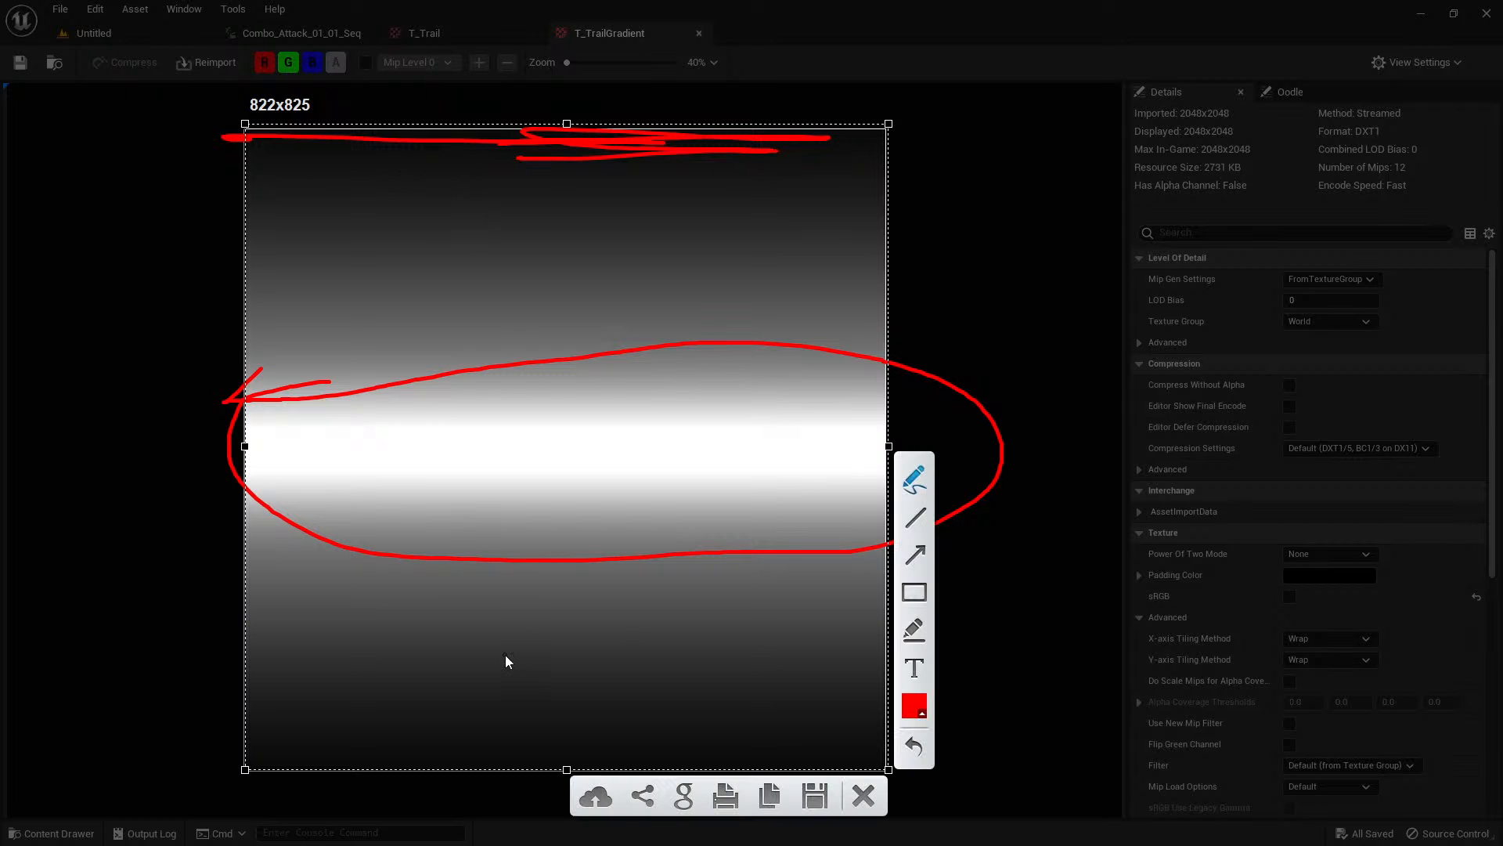
{"action": "key", "text": "Escape"}
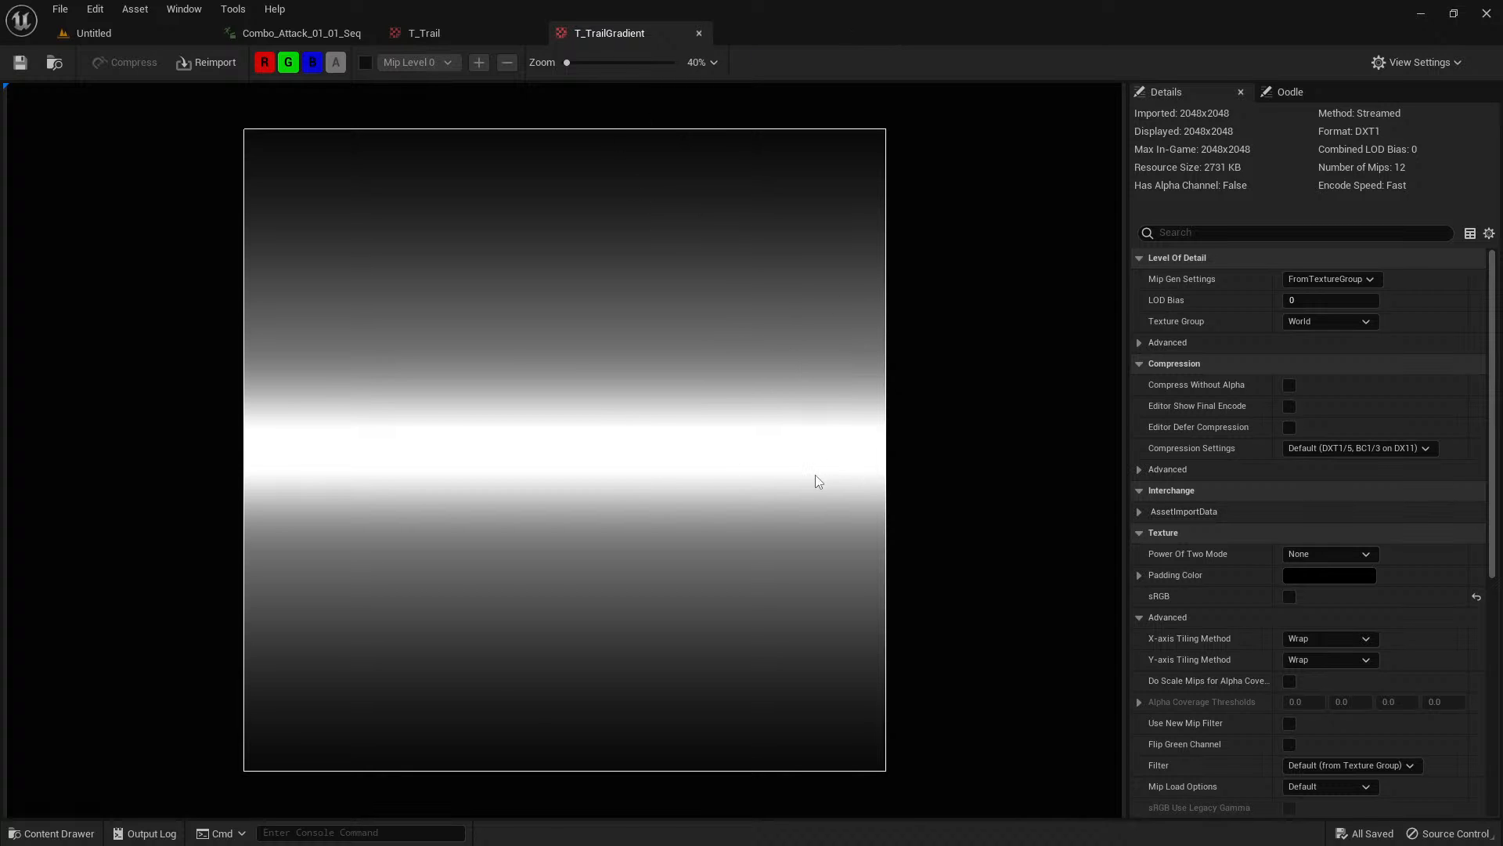
Open the T_TrailNRM normal map, examine its surface detail, and close all the open texture previews.
{"action": "key", "text": "ctrl+space"}
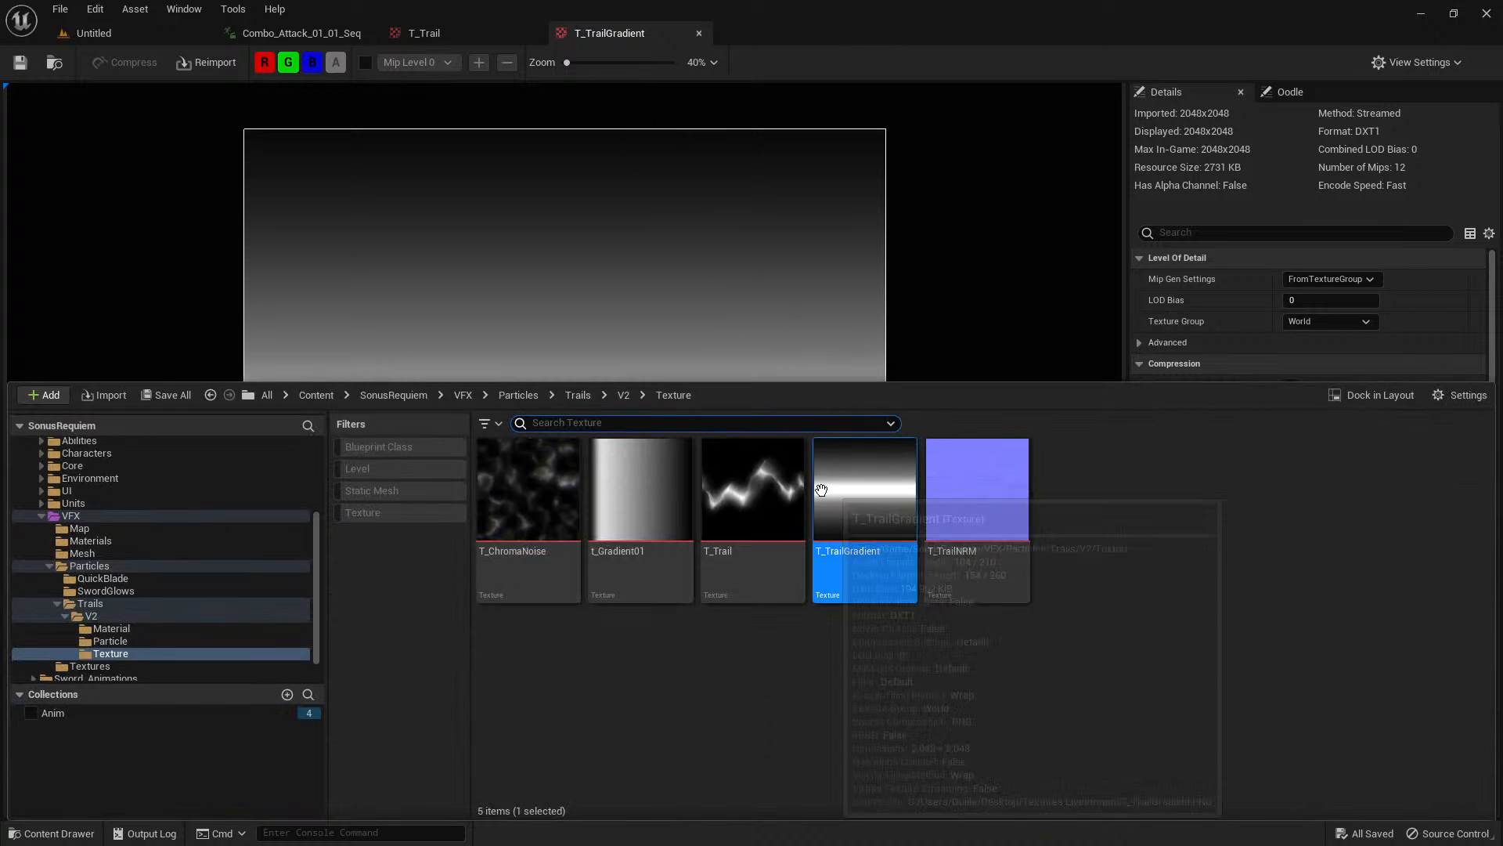
{"action": "double_click", "coordinate": [985, 517]}
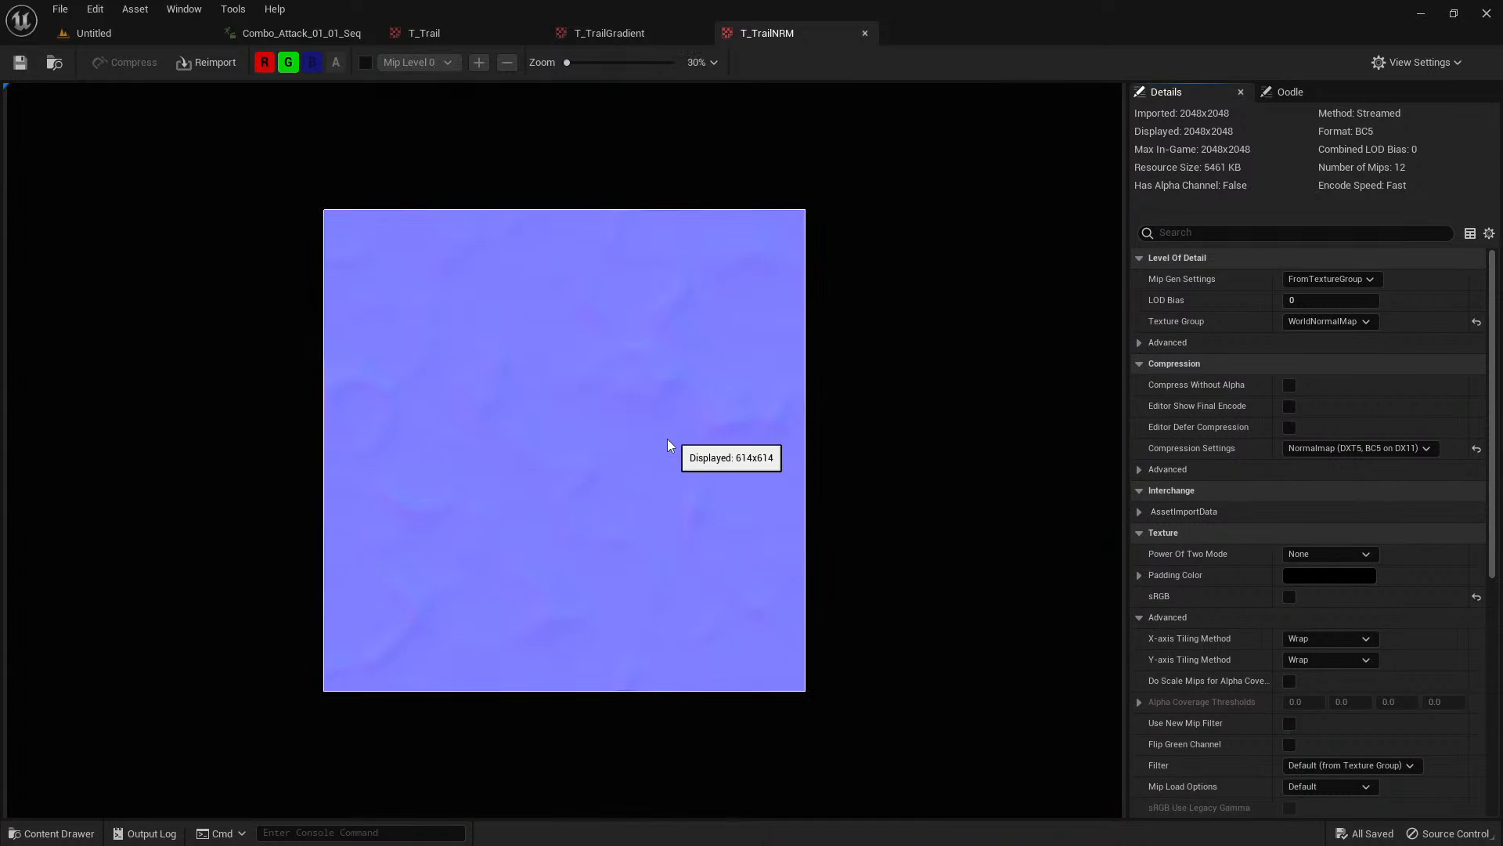
{"action": "scroll", "coordinate": [668, 440], "scroll_direction": "up", "scroll_amount": 1}
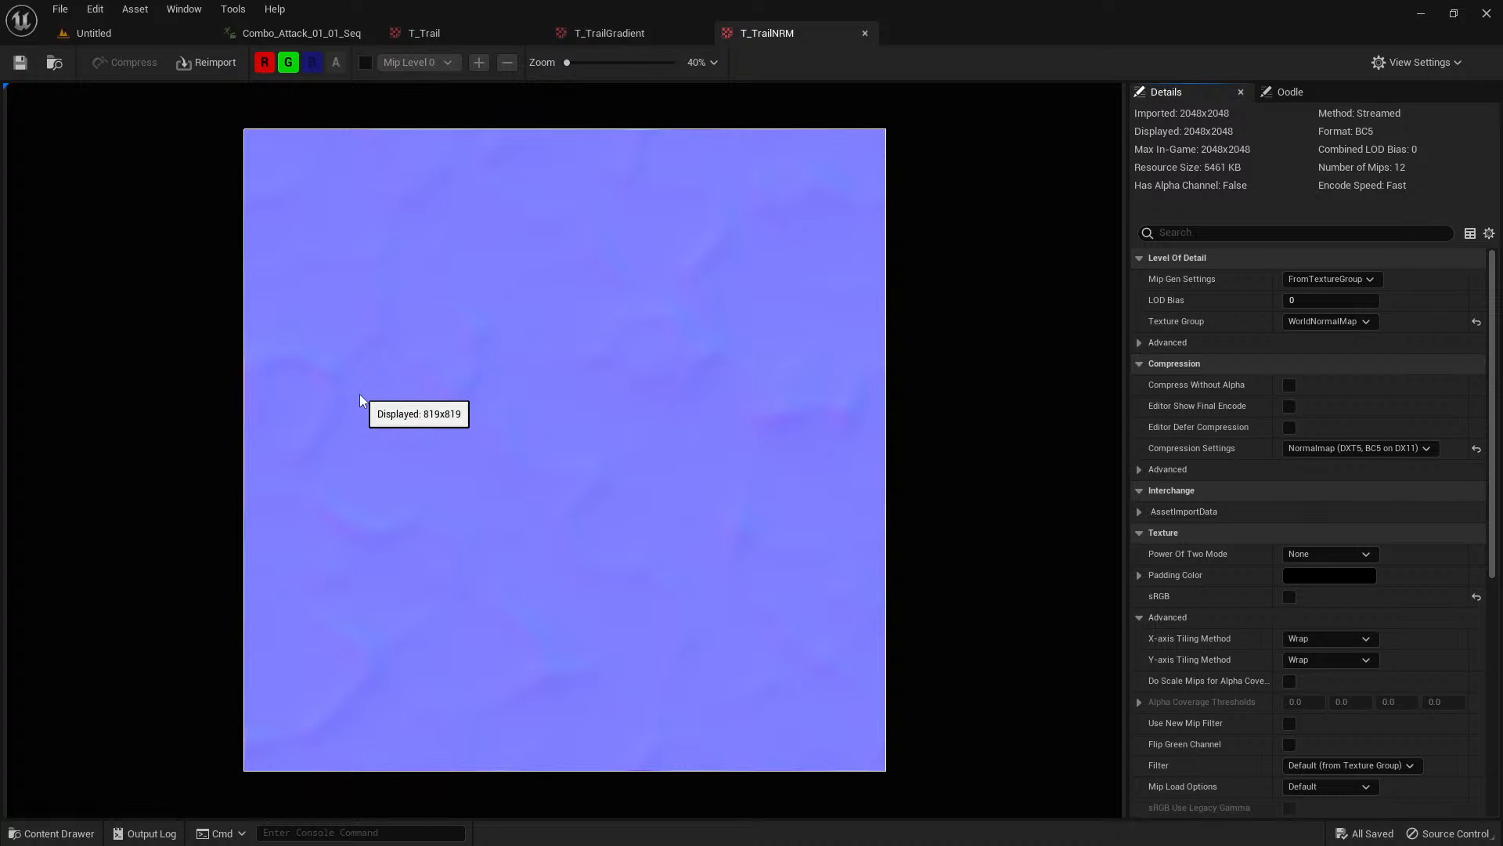
{"action": "scroll", "coordinate": [630, 473], "scroll_direction": "down", "scroll_amount": 2}
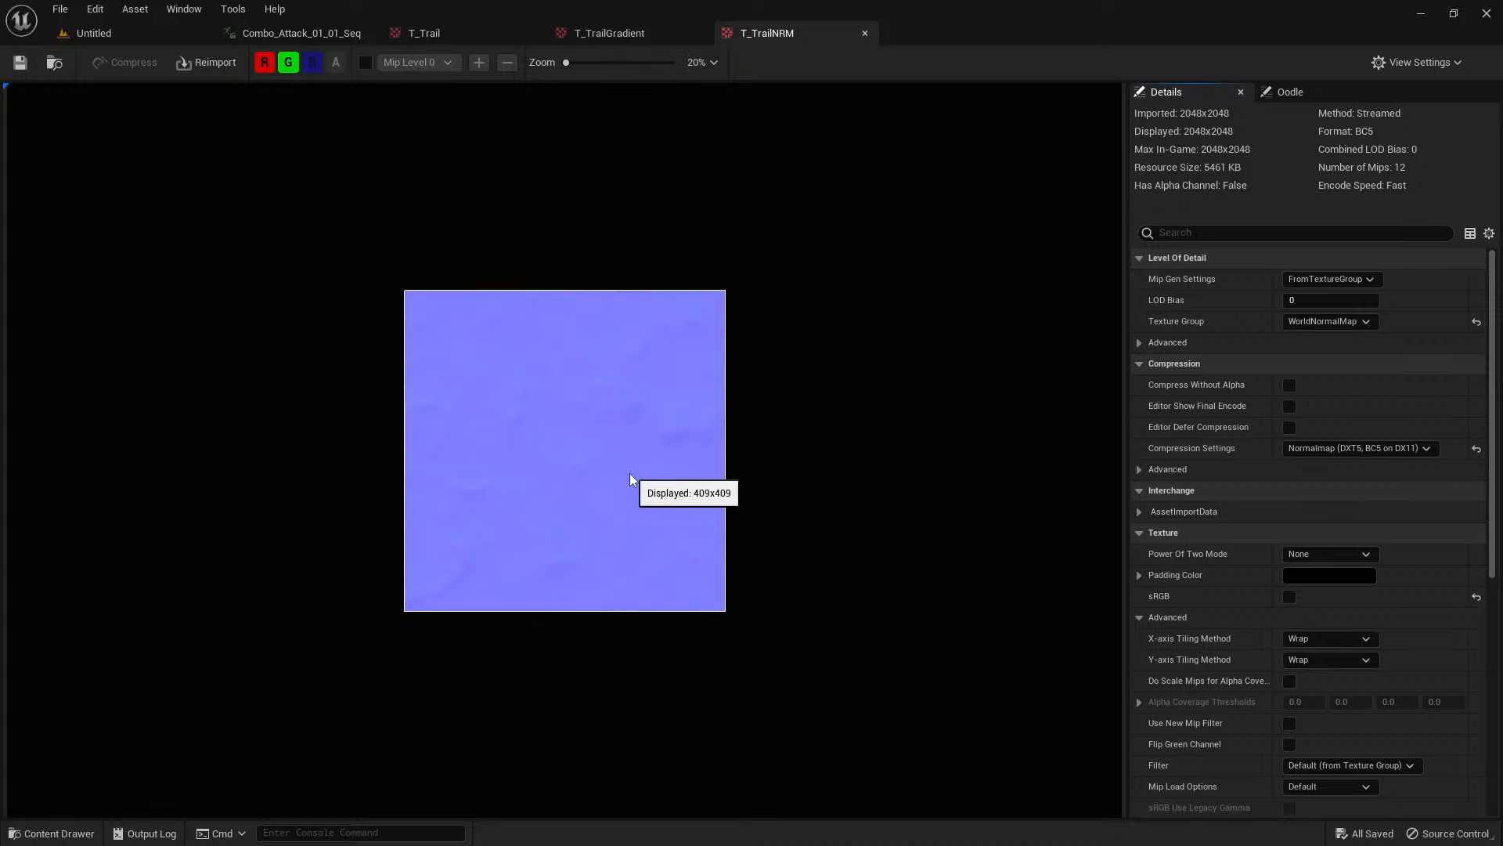
{"action": "scroll", "coordinate": [619, 479], "scroll_direction": "up", "scroll_amount": 1}
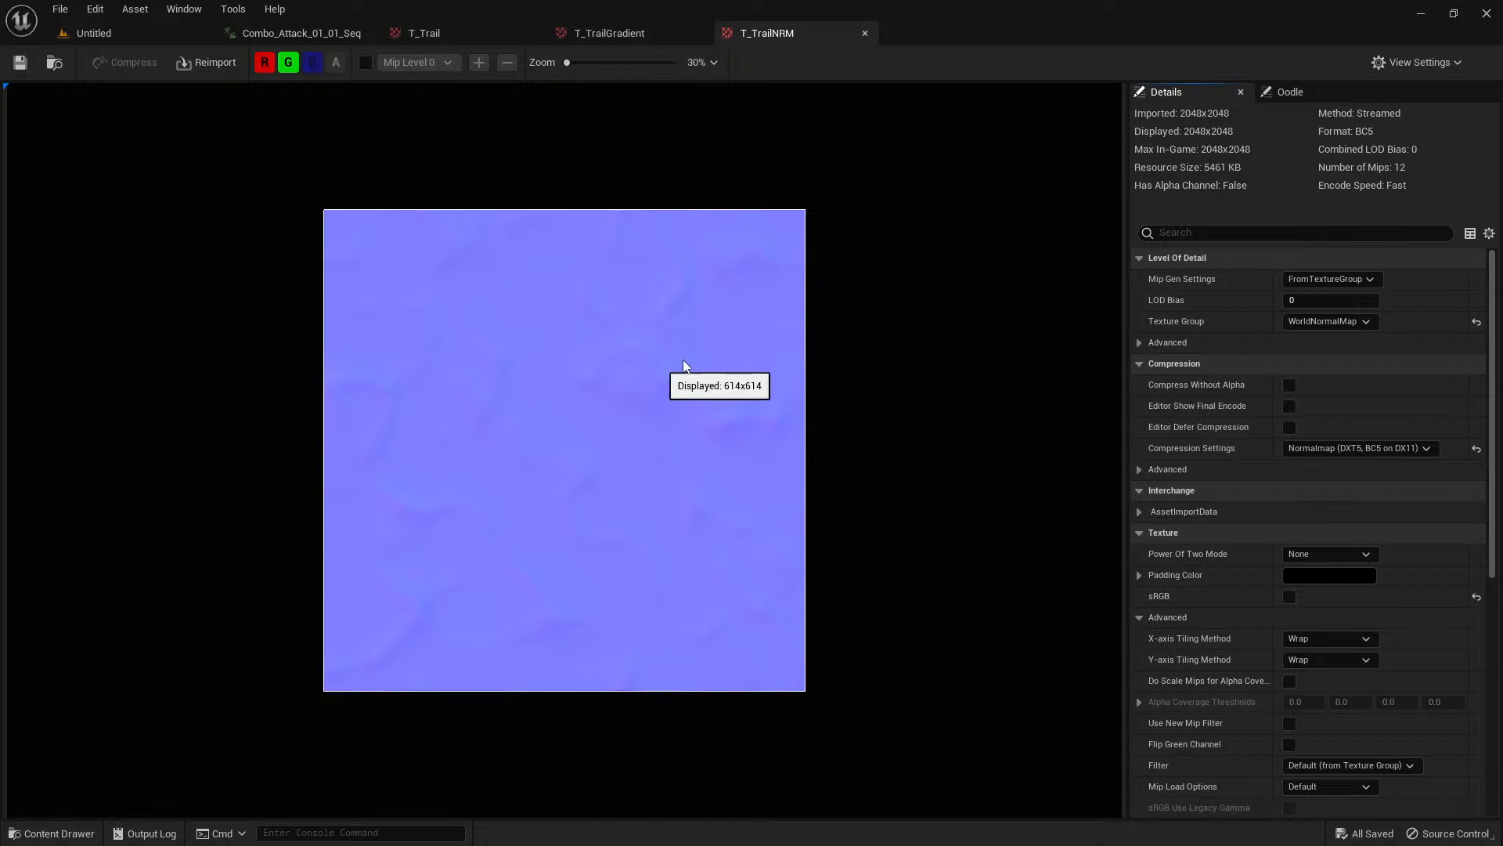
{"action": "middle_click", "coordinate": [791, 36]}
{"action": "middle_click", "coordinate": [576, 33]}
{"action": "middle_click", "coordinate": [540, 33]}
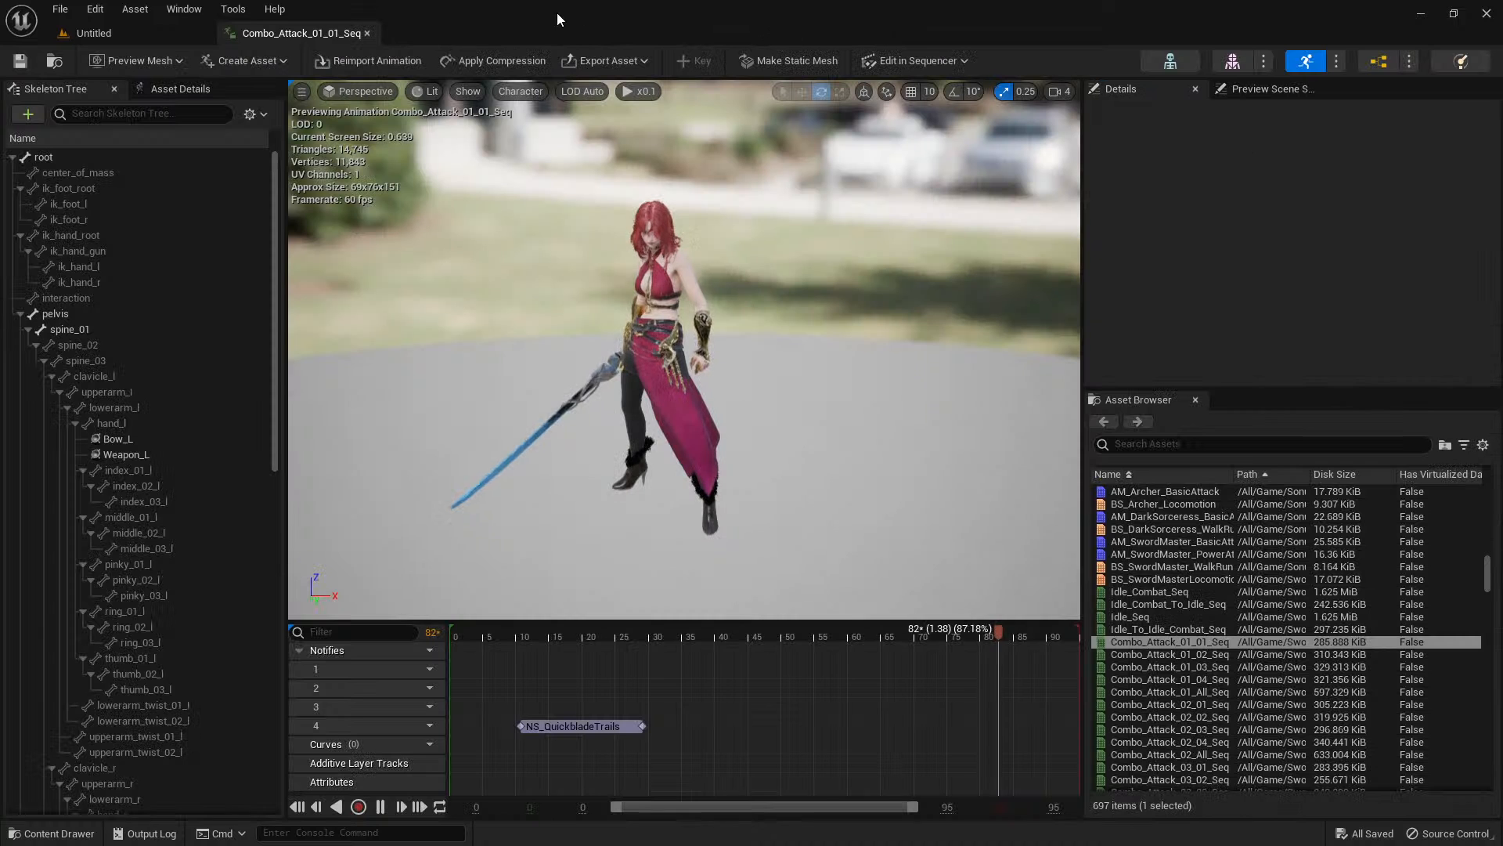
Go to the empty Material folder under Trails/V2 in the project content.
{"action": "key", "text": "ctrl+space"}
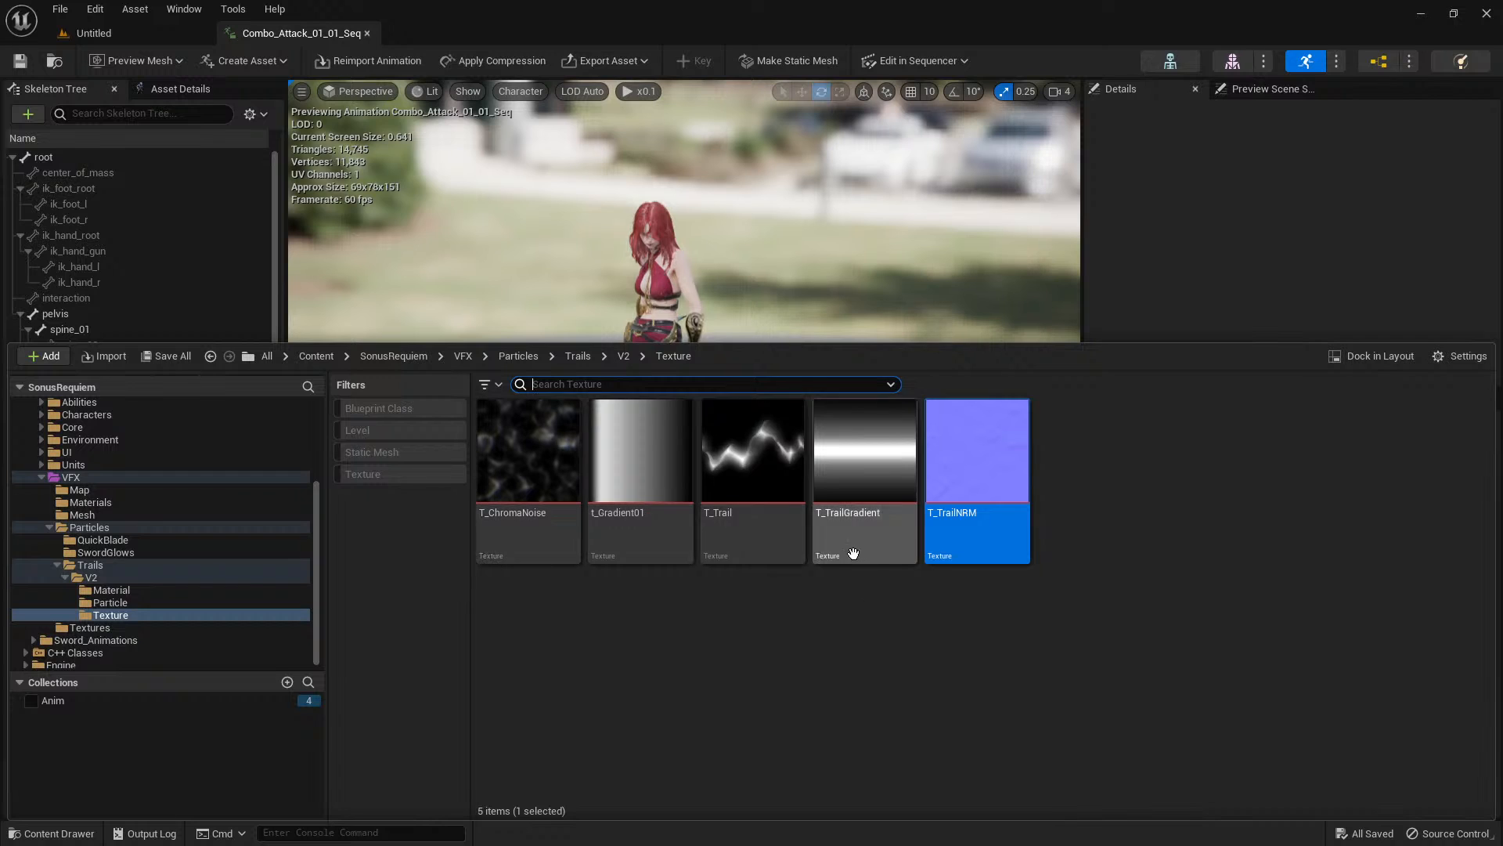
{"action": "left_click", "coordinate": [678, 670]}
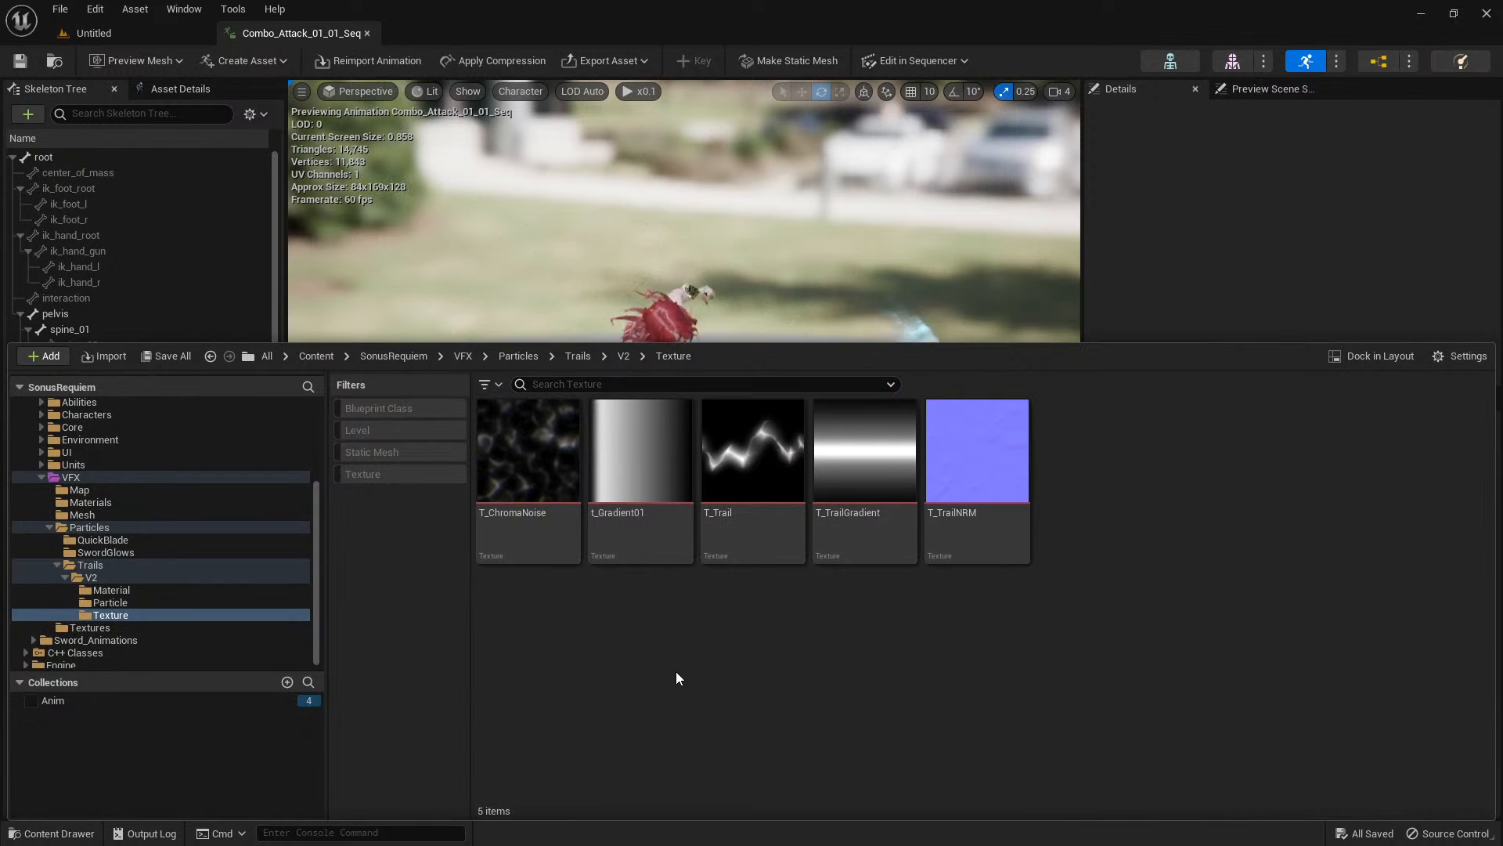
{"action": "left_click", "coordinate": [129, 590]}
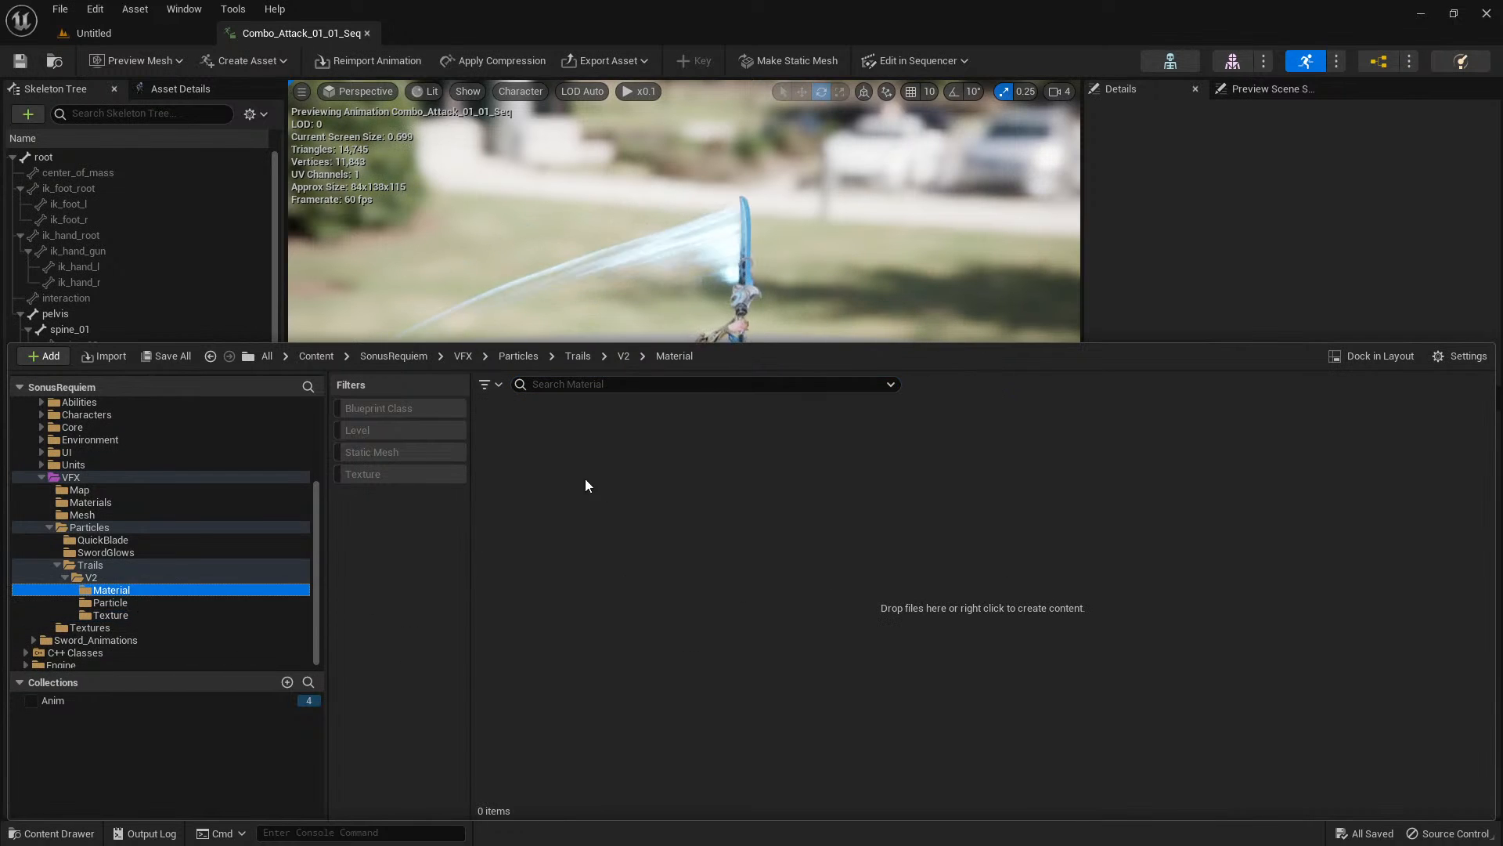
{"action": "left_click", "coordinate": [538, 468]}
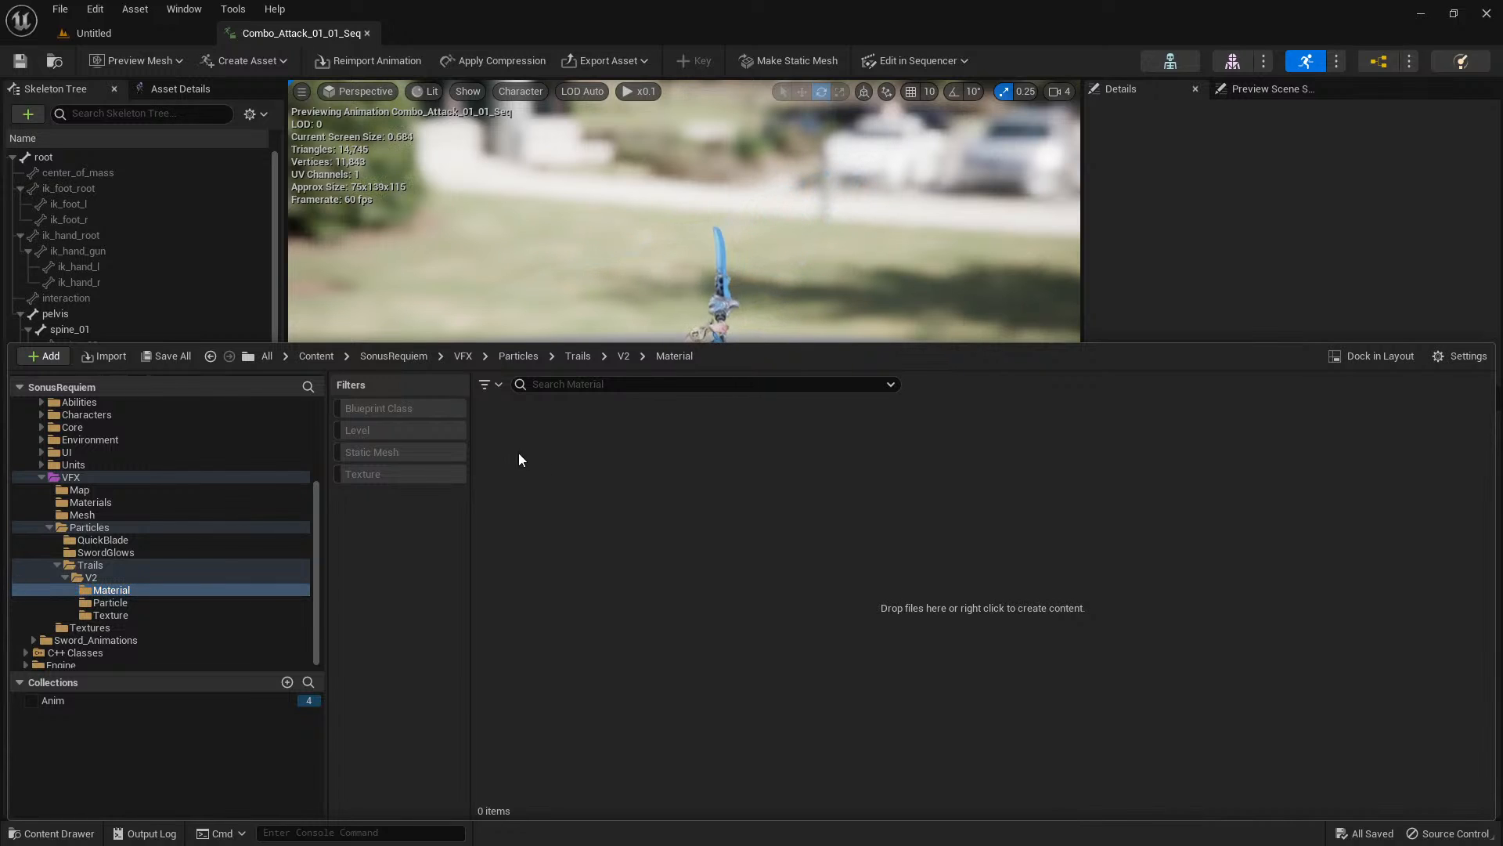
{"action": "key", "text": "ctrl+n"}
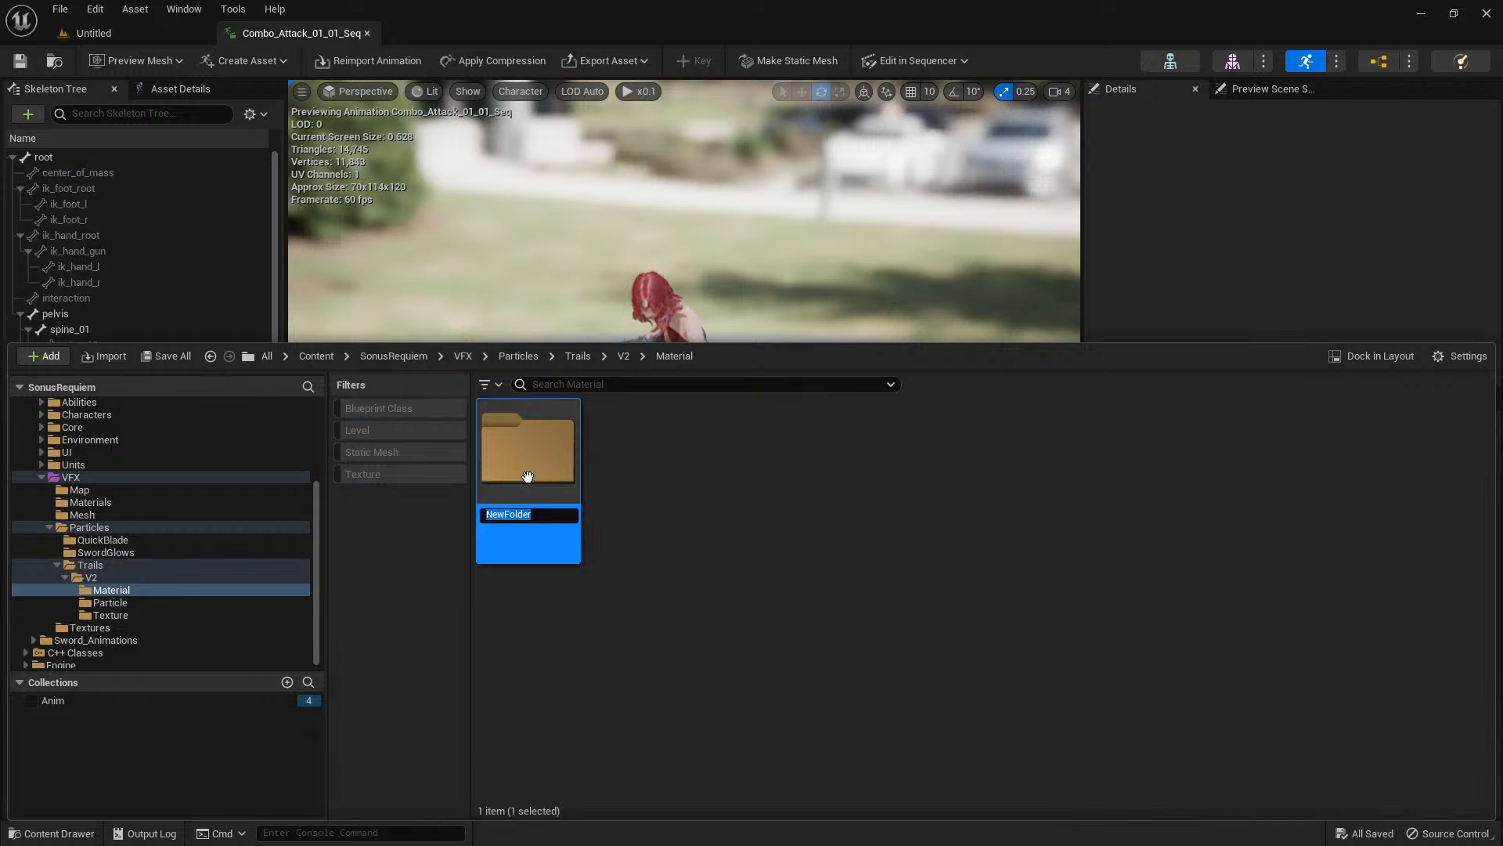
{"action": "left_click", "coordinate": [686, 521]}
{"action": "left_click", "coordinate": [691, 530]}
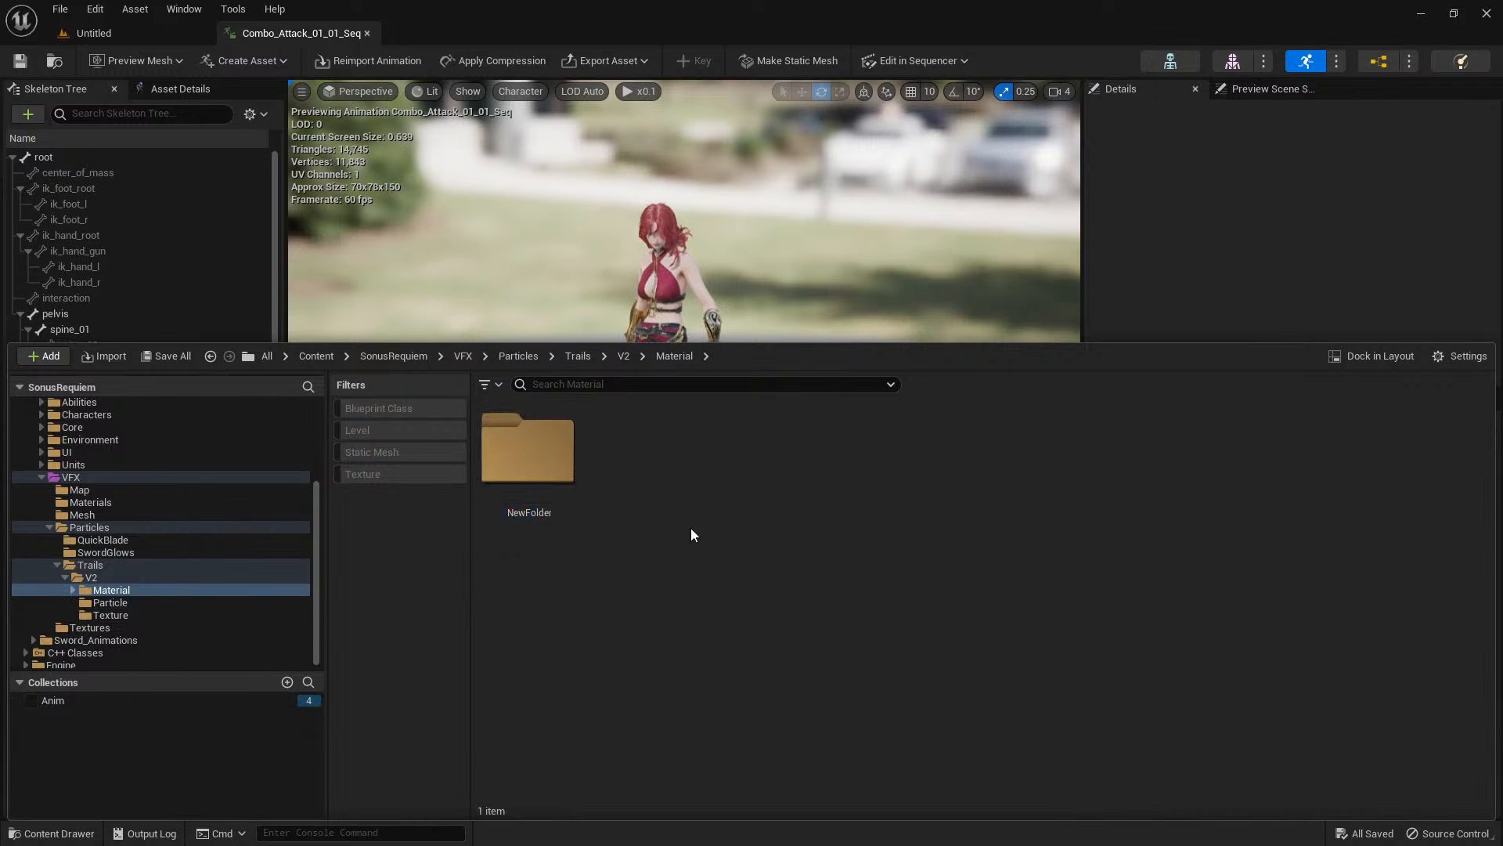
{"action": "left_click", "coordinate": [551, 493]}
{"action": "key", "text": "Delete"}
{"action": "left_click", "coordinate": [589, 530]}
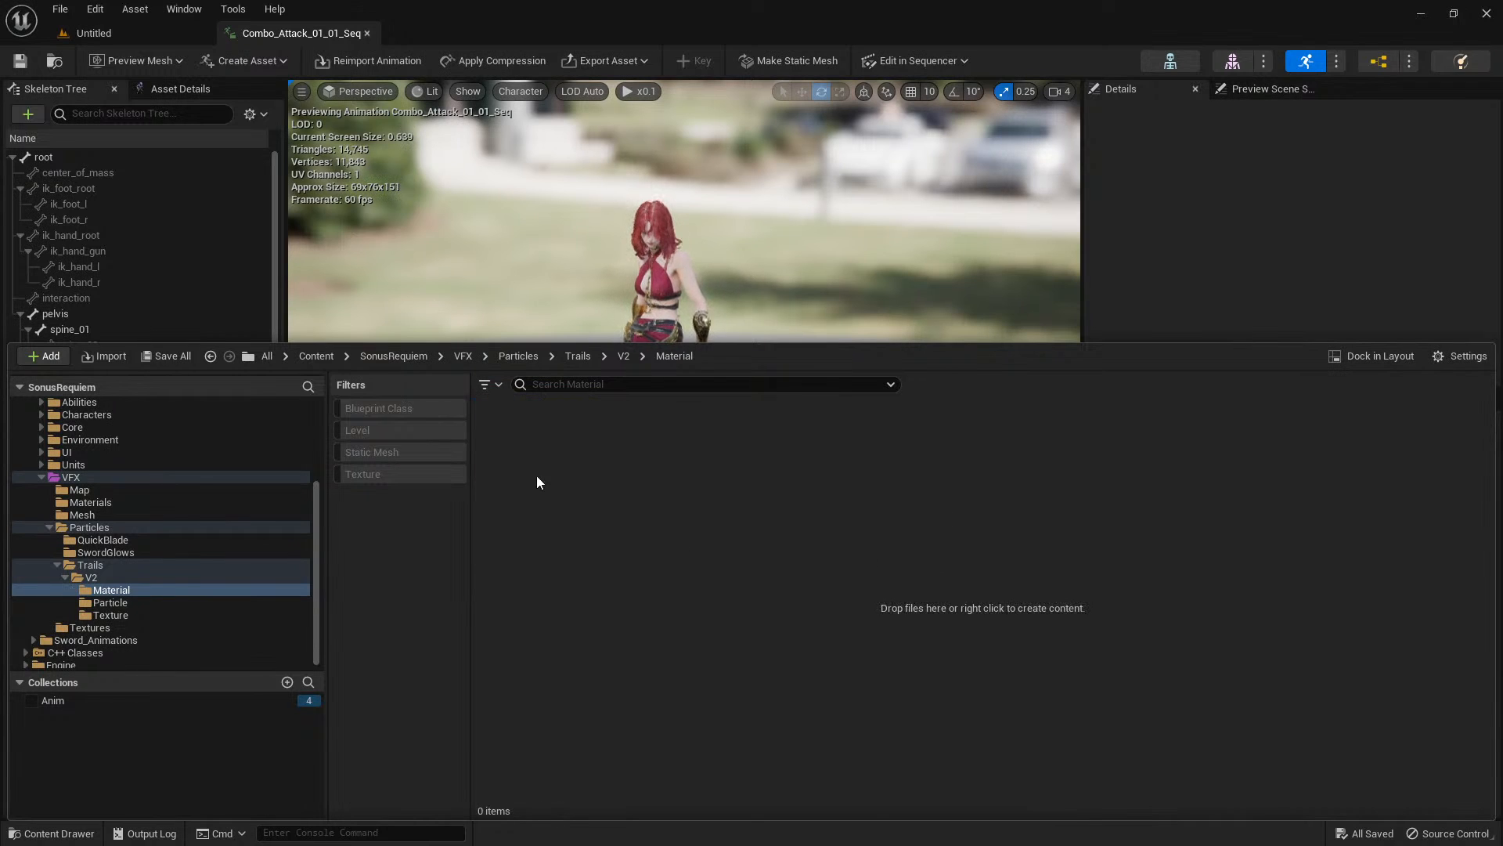
Create a new material named M_ChromaTrail in the Material folder.
{"action": "right_click", "coordinate": [524, 459]}
{"action": "left_click", "coordinate": [584, 477]}
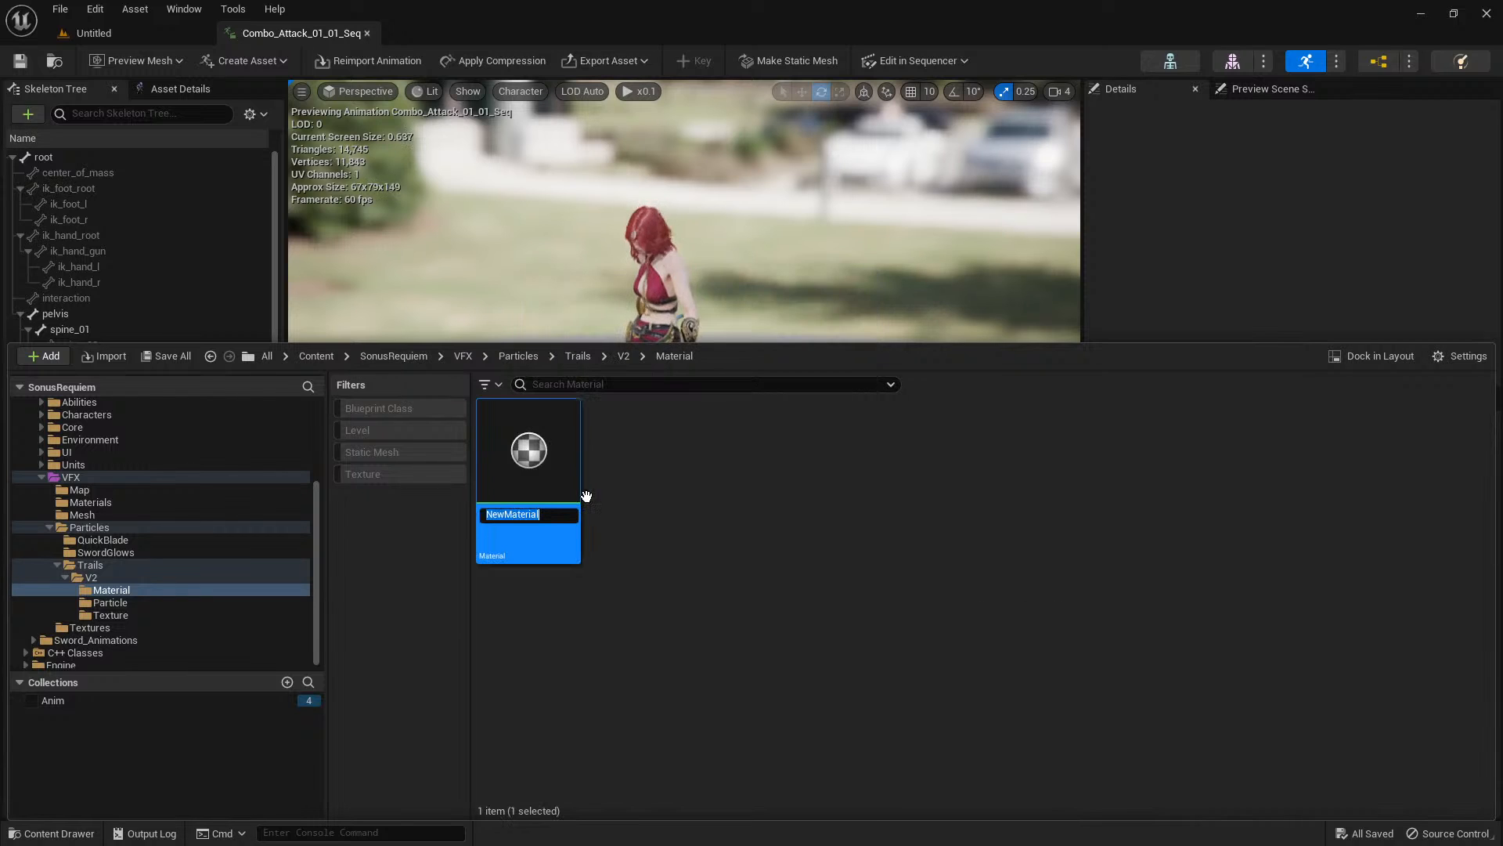
{"action": "type", "text": "M_"}
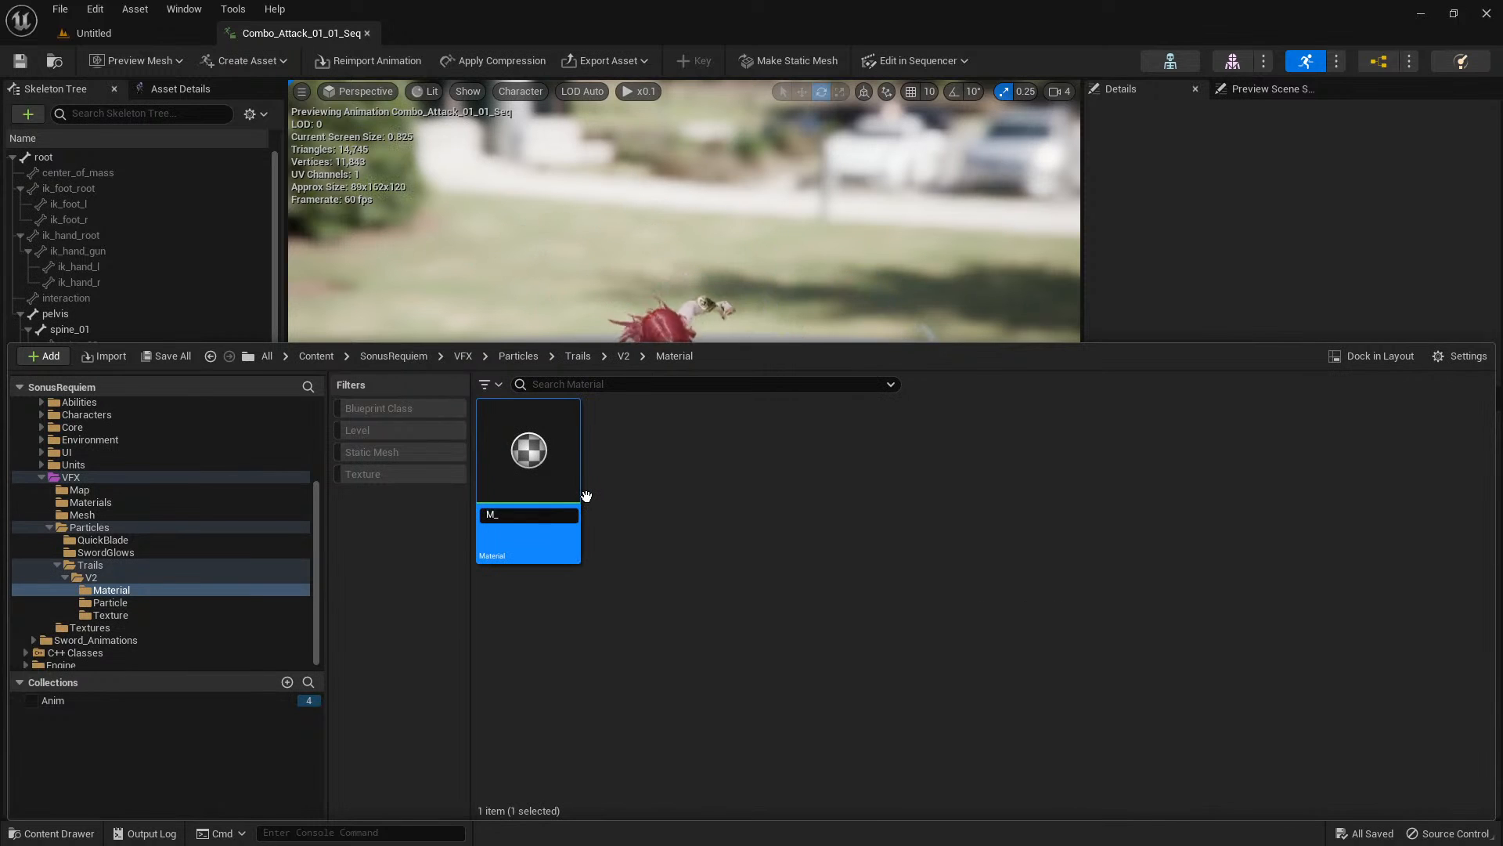
{"action": "type", "text": "ChromaTrail"}
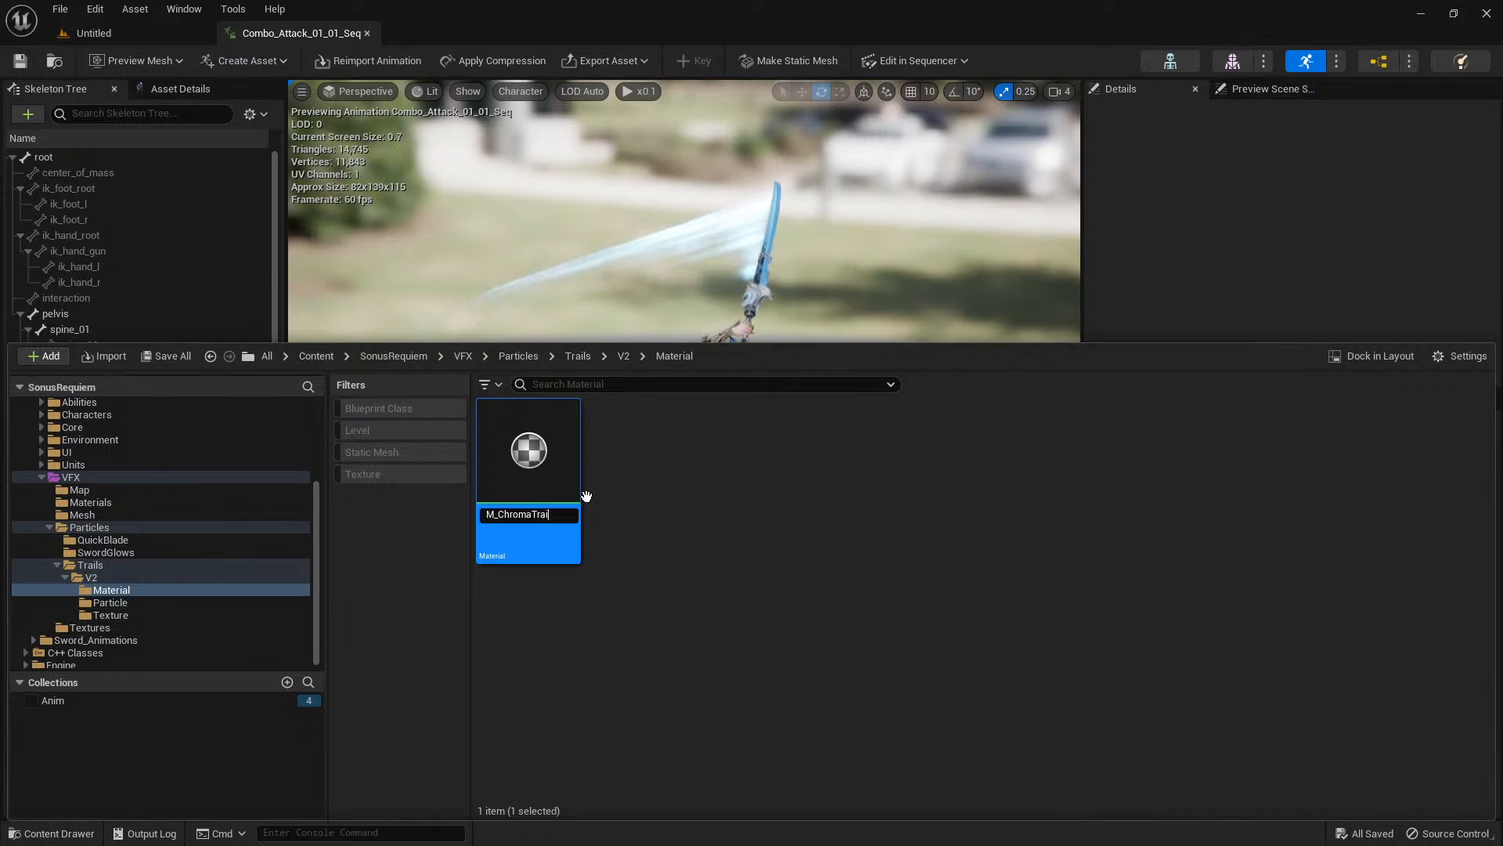
{"action": "key", "text": "Return"}
{"action": "left_click", "coordinate": [645, 546]}
Open M_ChromaTrail in the material editor and dock its window as a tab beside the animation sequence.
{"action": "double_click", "coordinate": [539, 478]}
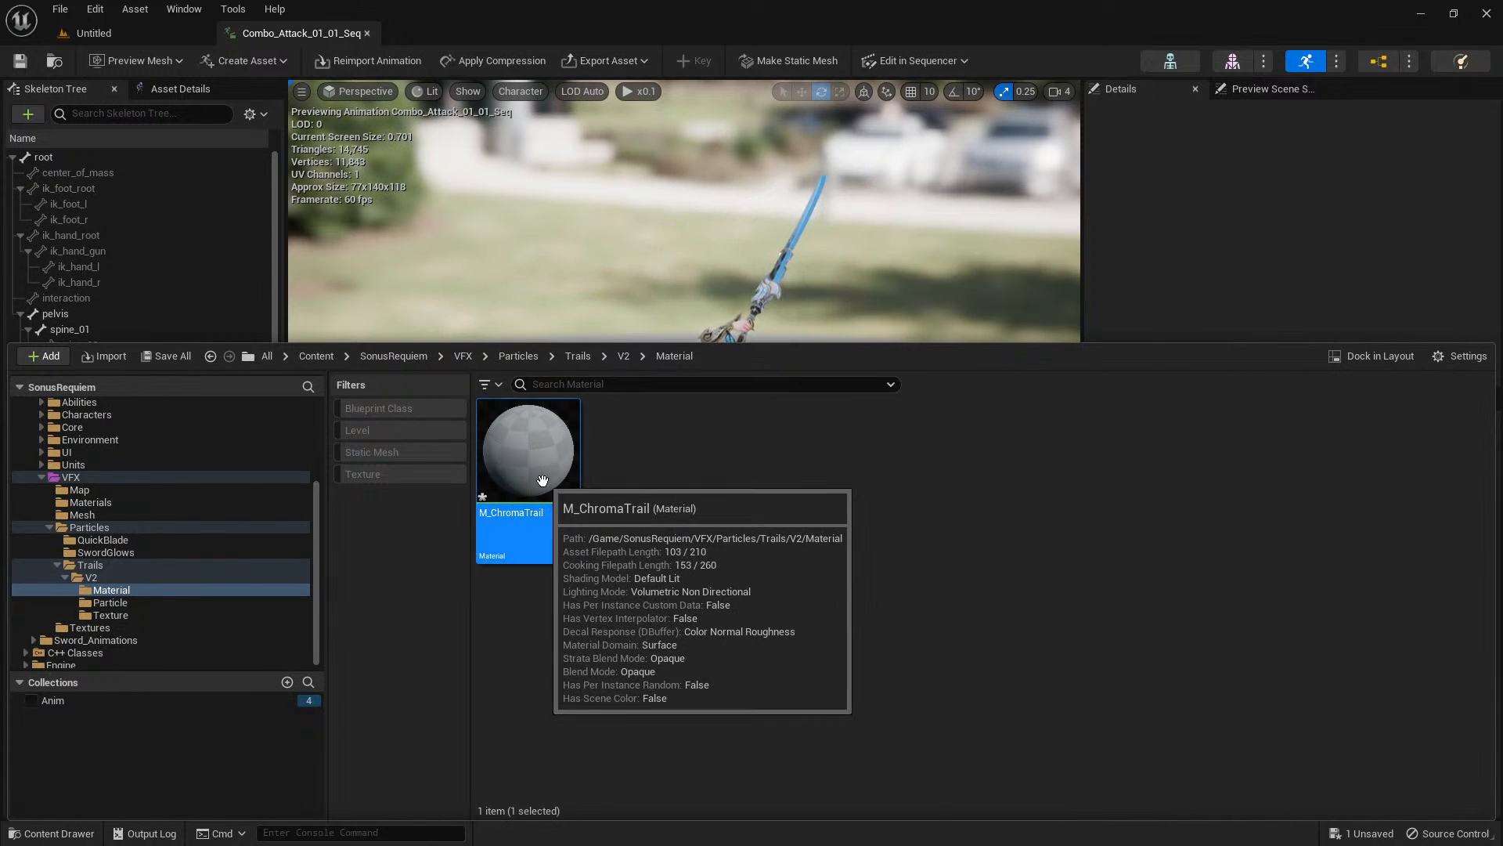
{"action": "left_click_drag", "start_coordinate": [2, 56], "coordinate": [454, 31]}
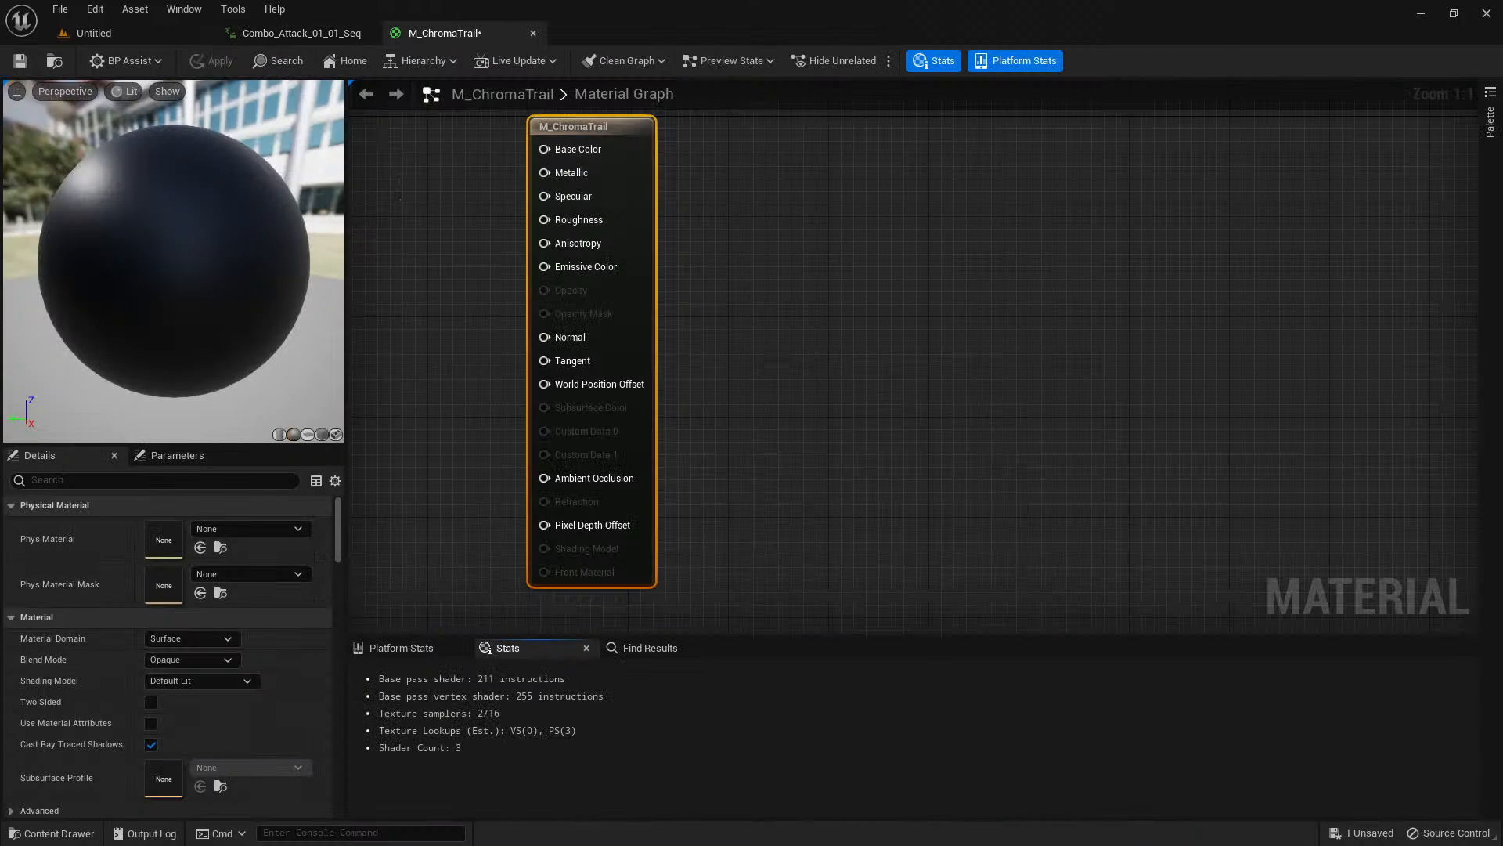
{"action": "right_click_drag", "start_coordinate": [435, 260], "coordinate": [725, 289]}
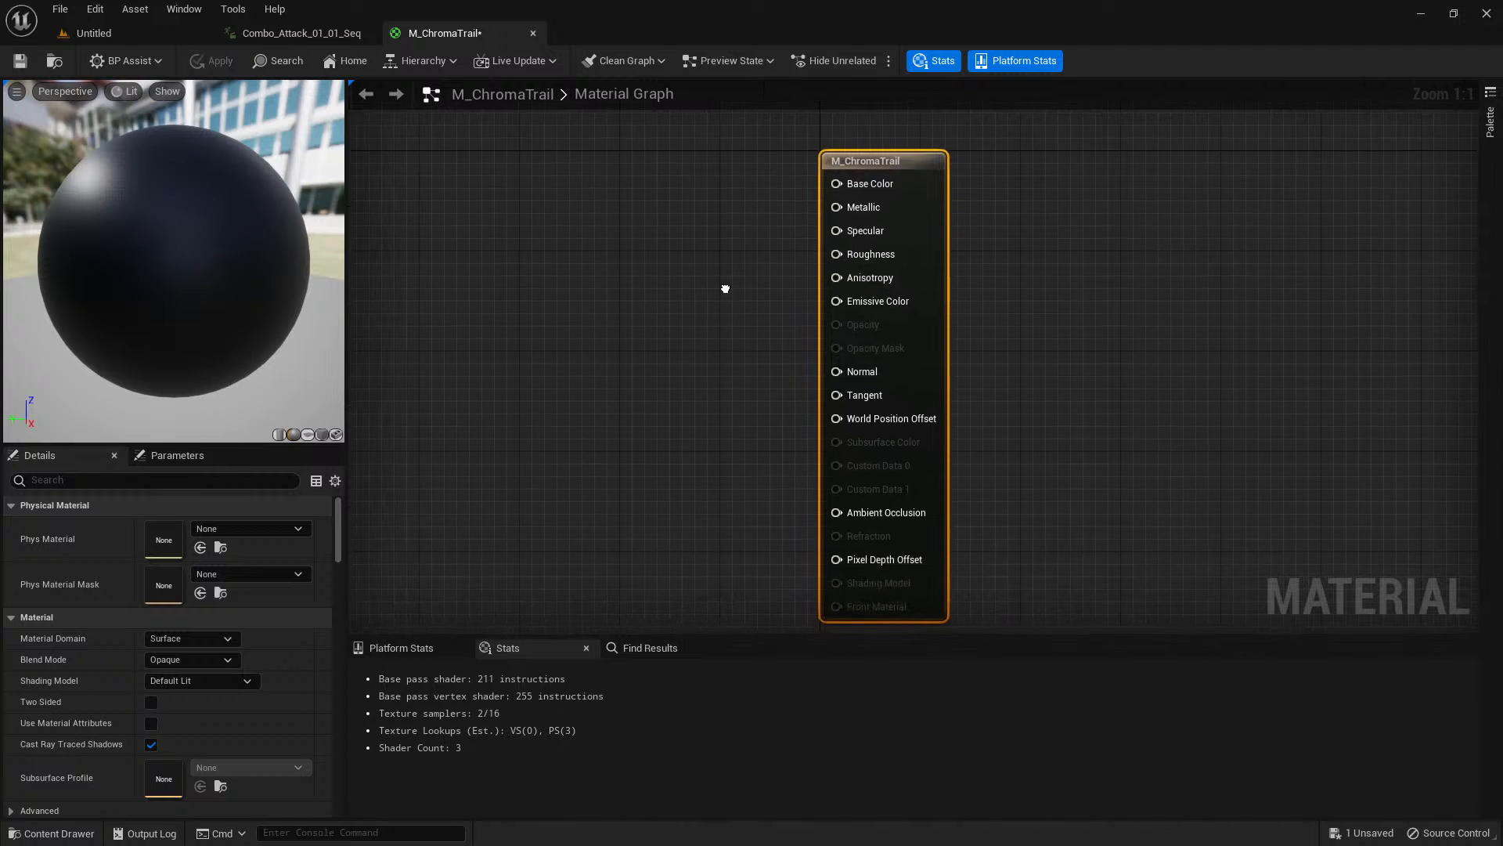
{"action": "scroll", "coordinate": [705, 309], "scroll_direction": "down", "scroll_amount": 1}
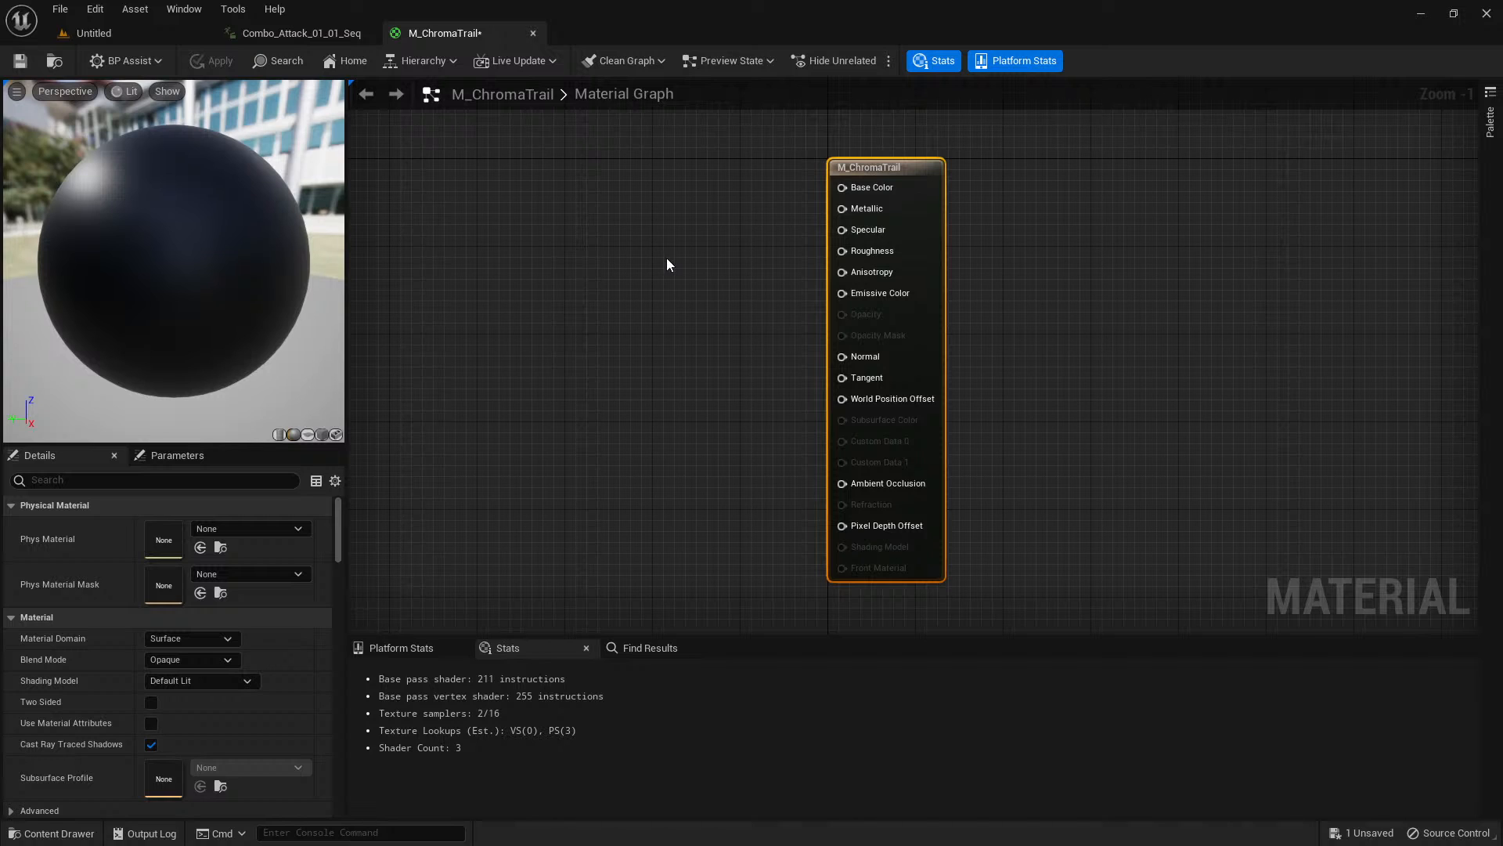
{"action": "right_click_drag", "start_coordinate": [666, 264], "coordinate": [775, 261]}
{"action": "scroll", "coordinate": [775, 262], "scroll_direction": "down", "scroll_amount": 1}
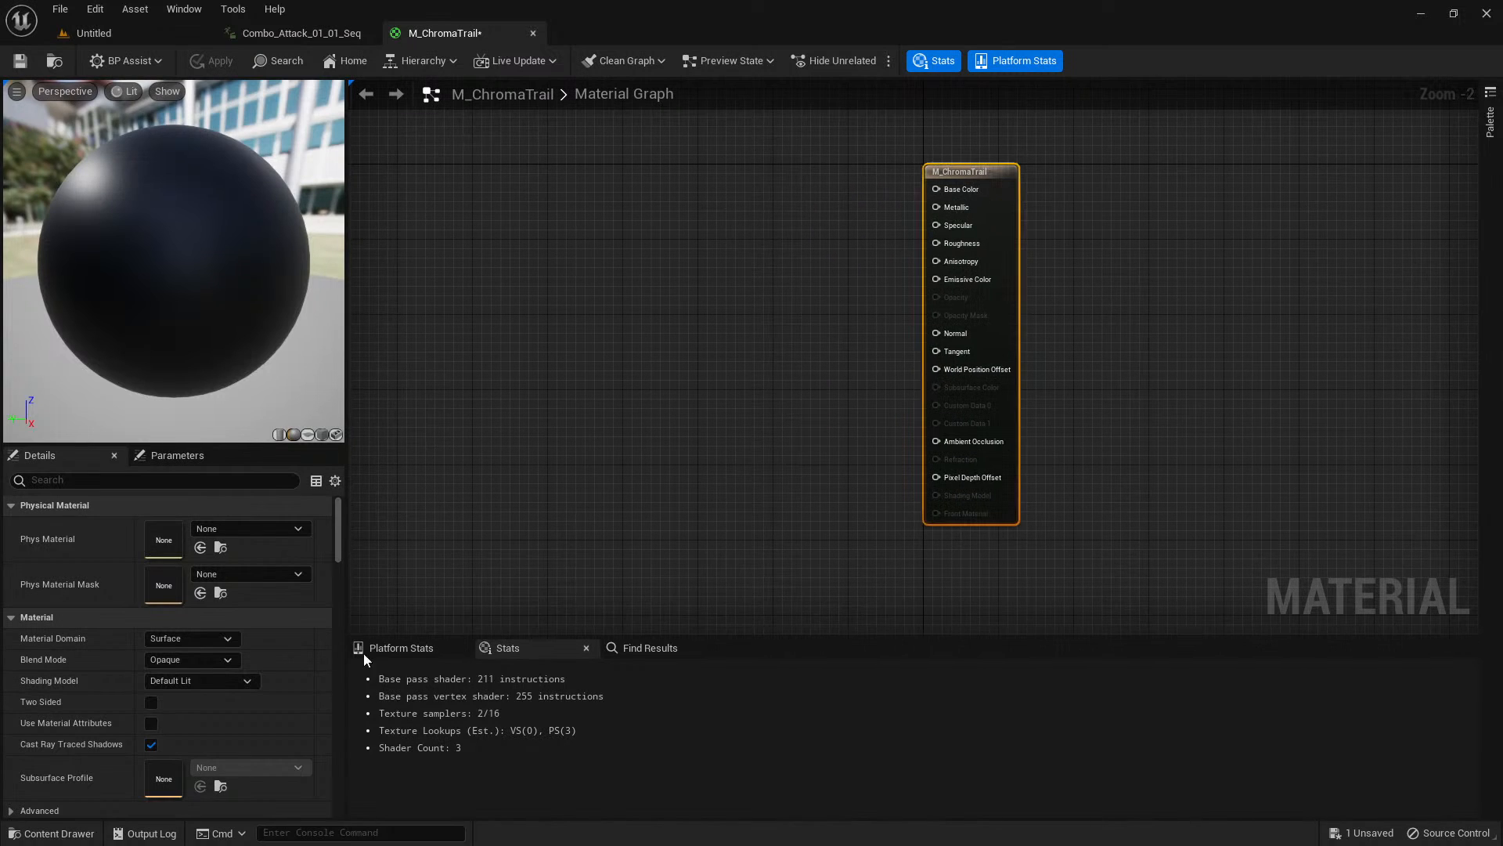
Set the material's blend mode to Translucent and shading model to Unlit, and make it two sided.
{"action": "left_click", "coordinate": [217, 659]}
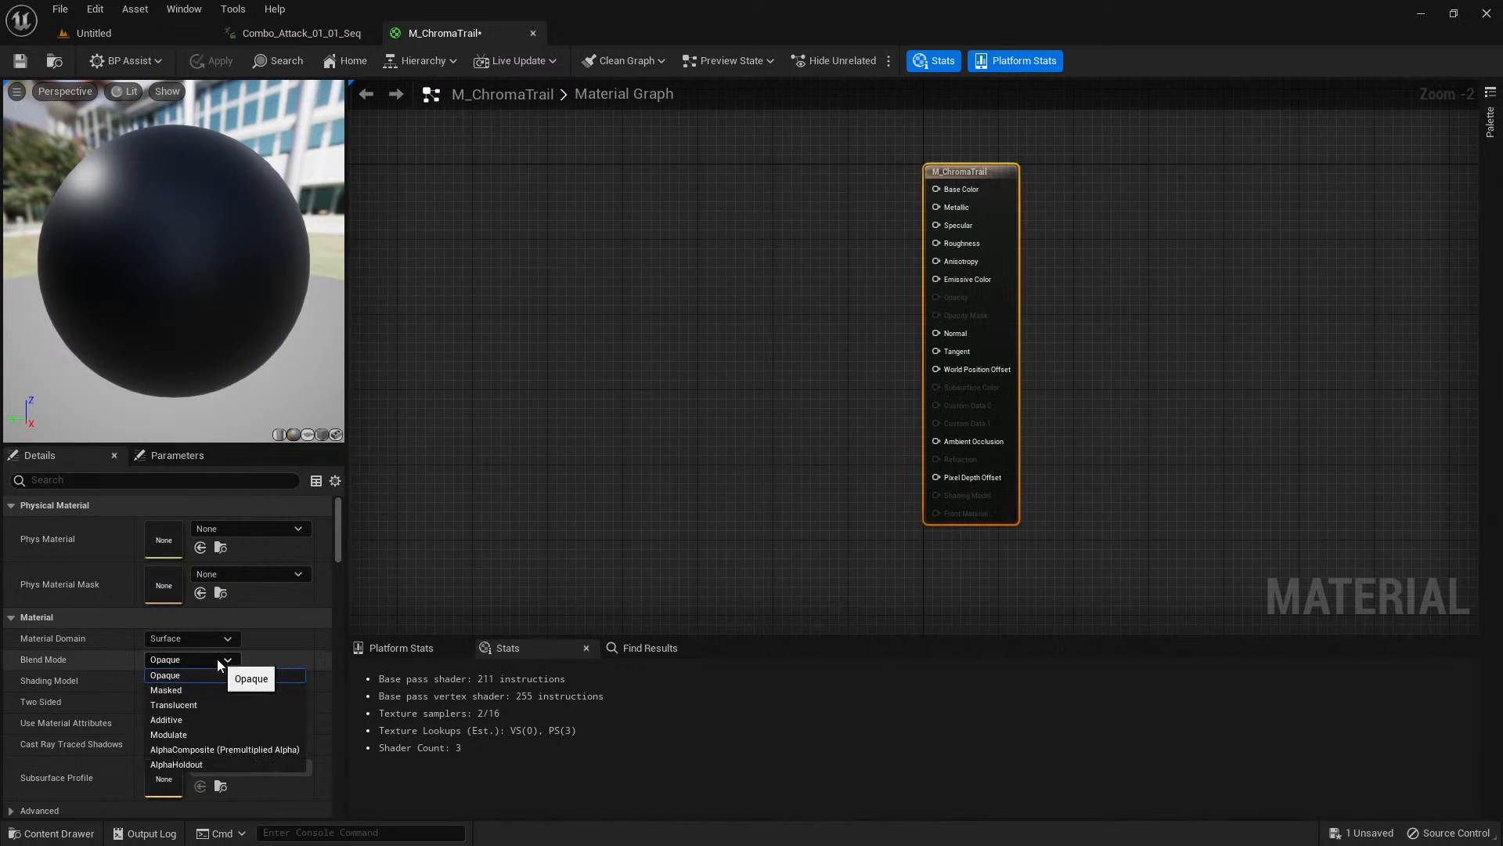
{"action": "left_click", "coordinate": [392, 591]}
{"action": "scroll", "coordinate": [711, 462], "scroll_direction": "down", "scroll_amount": 1}
{"action": "right_click_drag", "start_coordinate": [538, 519], "coordinate": [733, 491]}
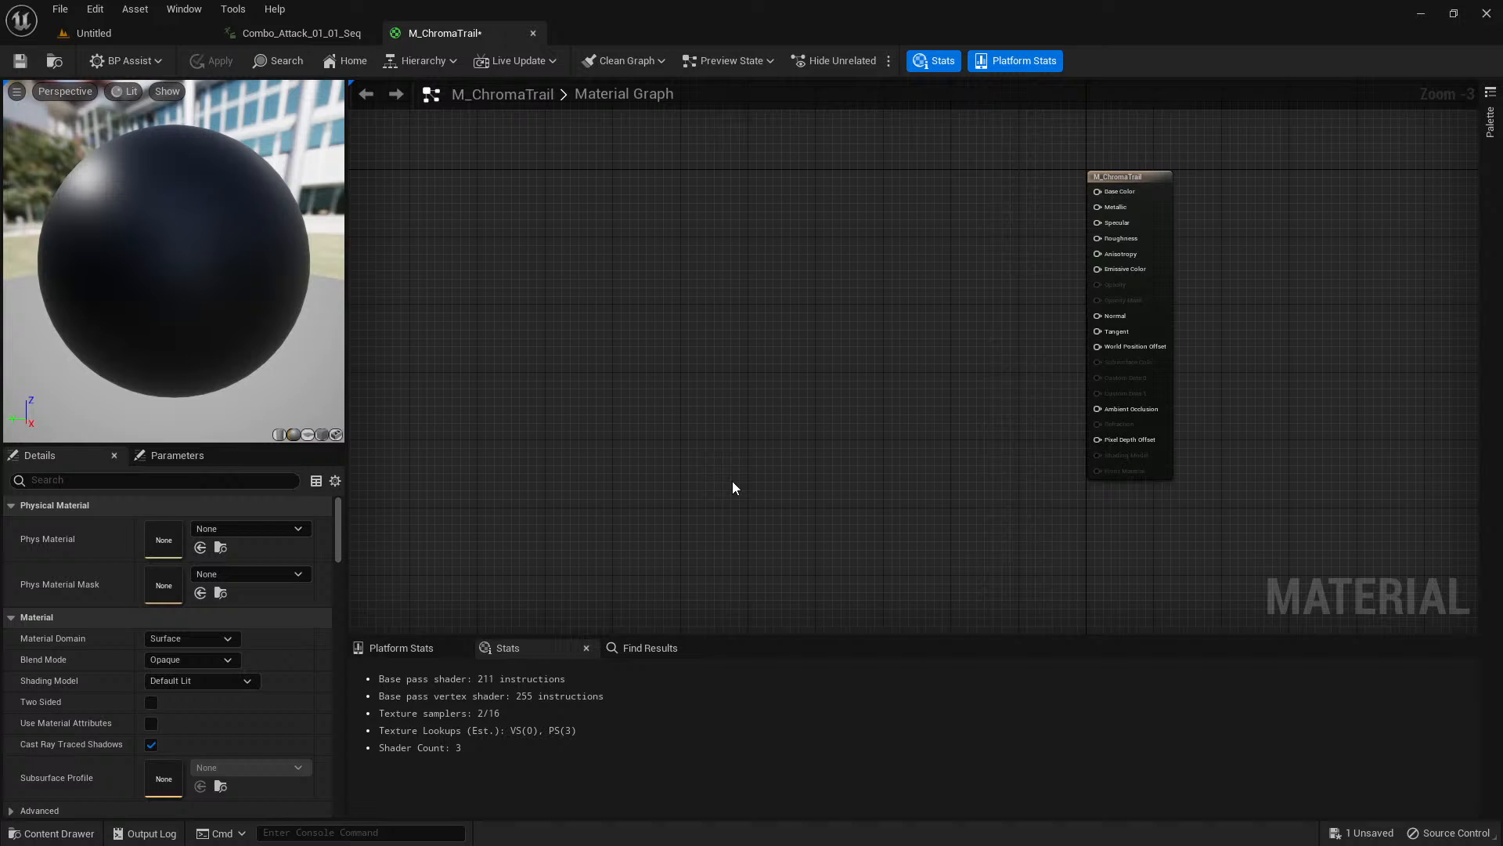
{"action": "left_click", "coordinate": [1112, 194]}
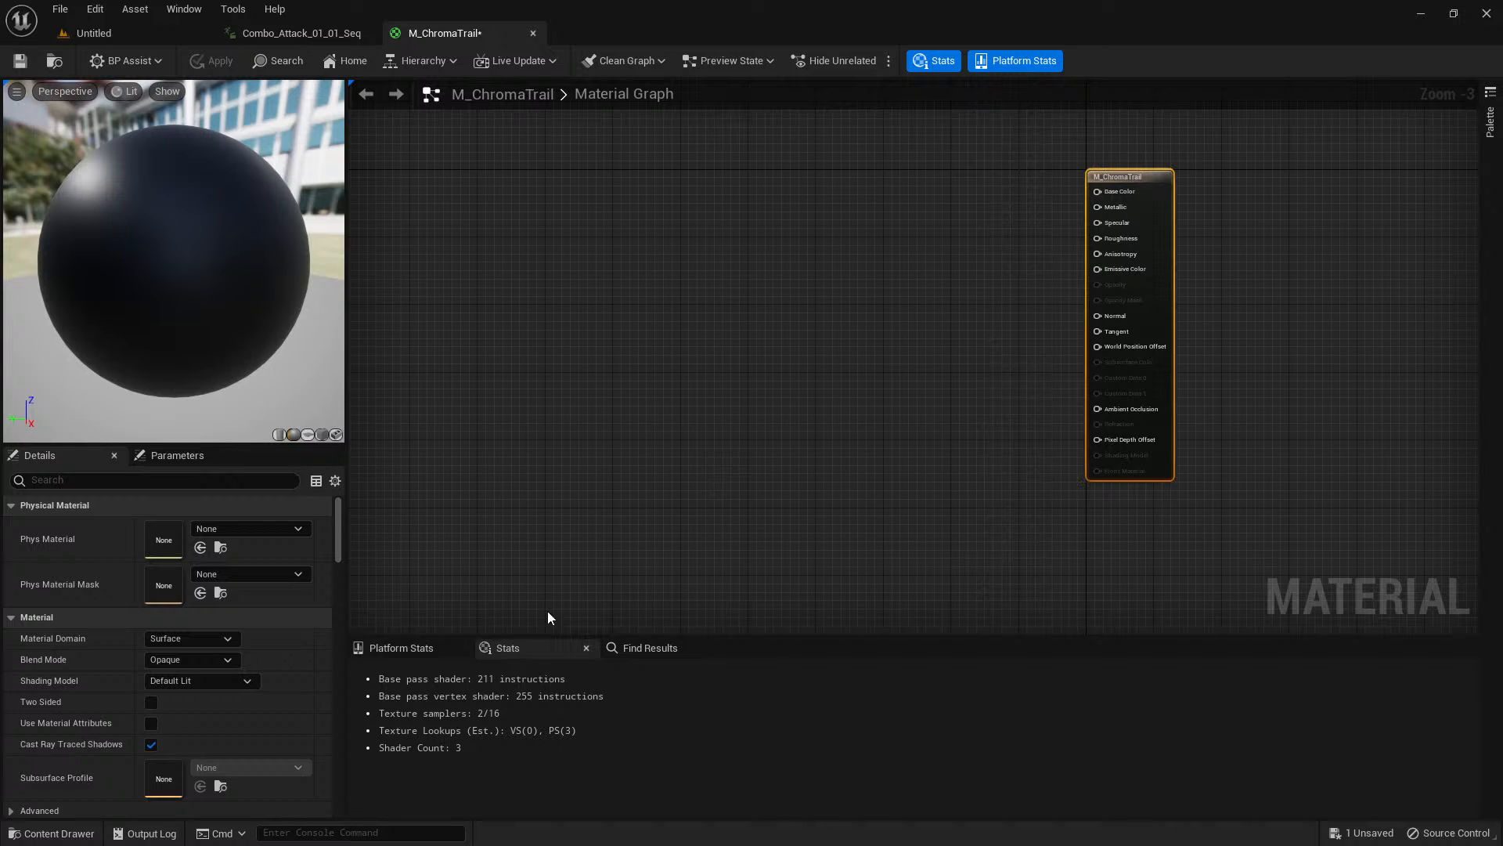
{"action": "left_click", "coordinate": [212, 660]}
{"action": "left_click", "coordinate": [214, 709]}
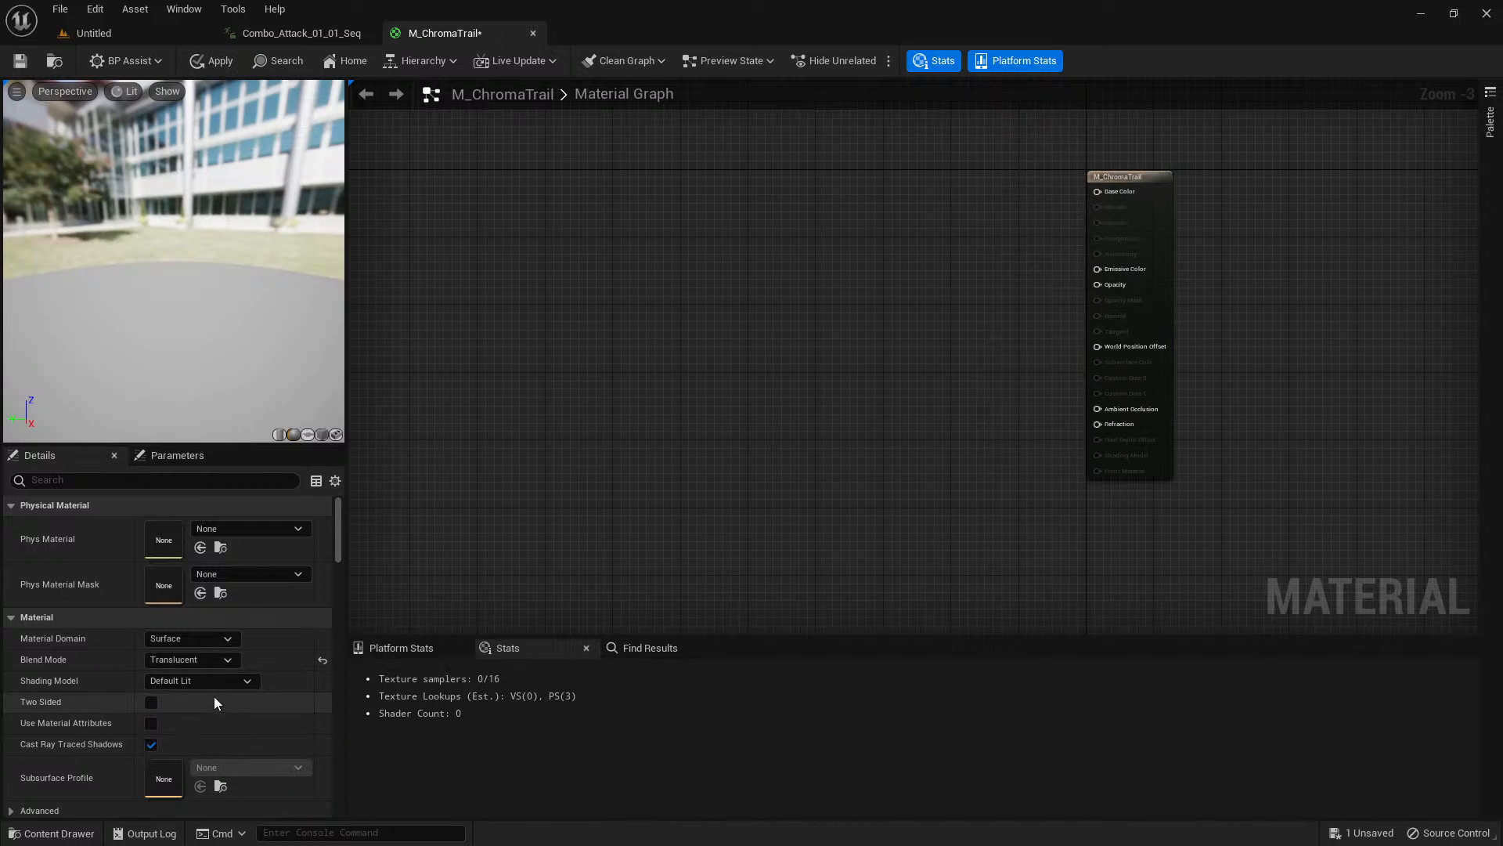
{"action": "left_click", "coordinate": [218, 682]}
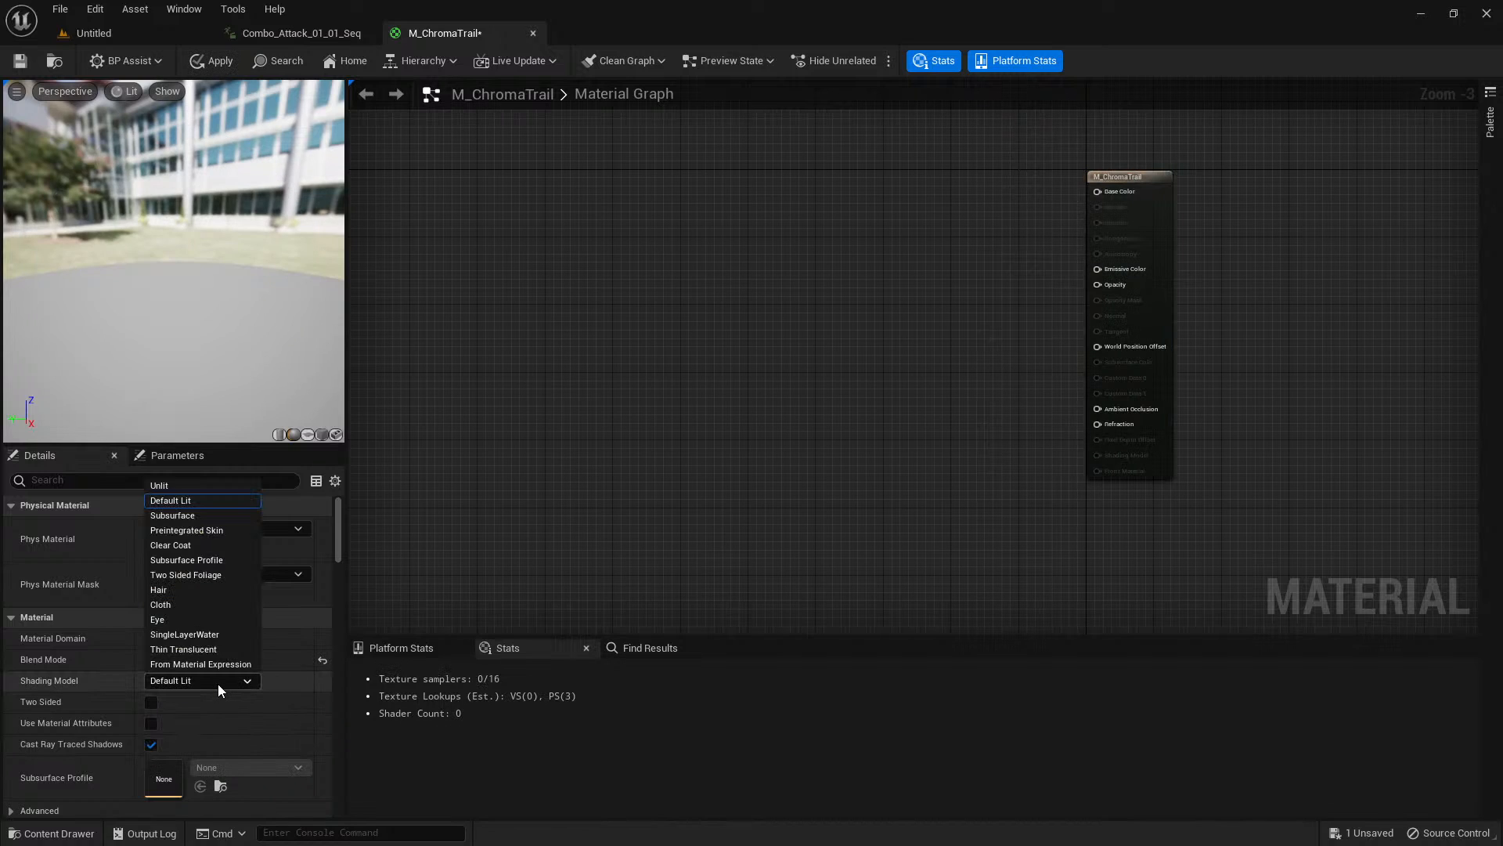
{"action": "left_click", "coordinate": [200, 487]}
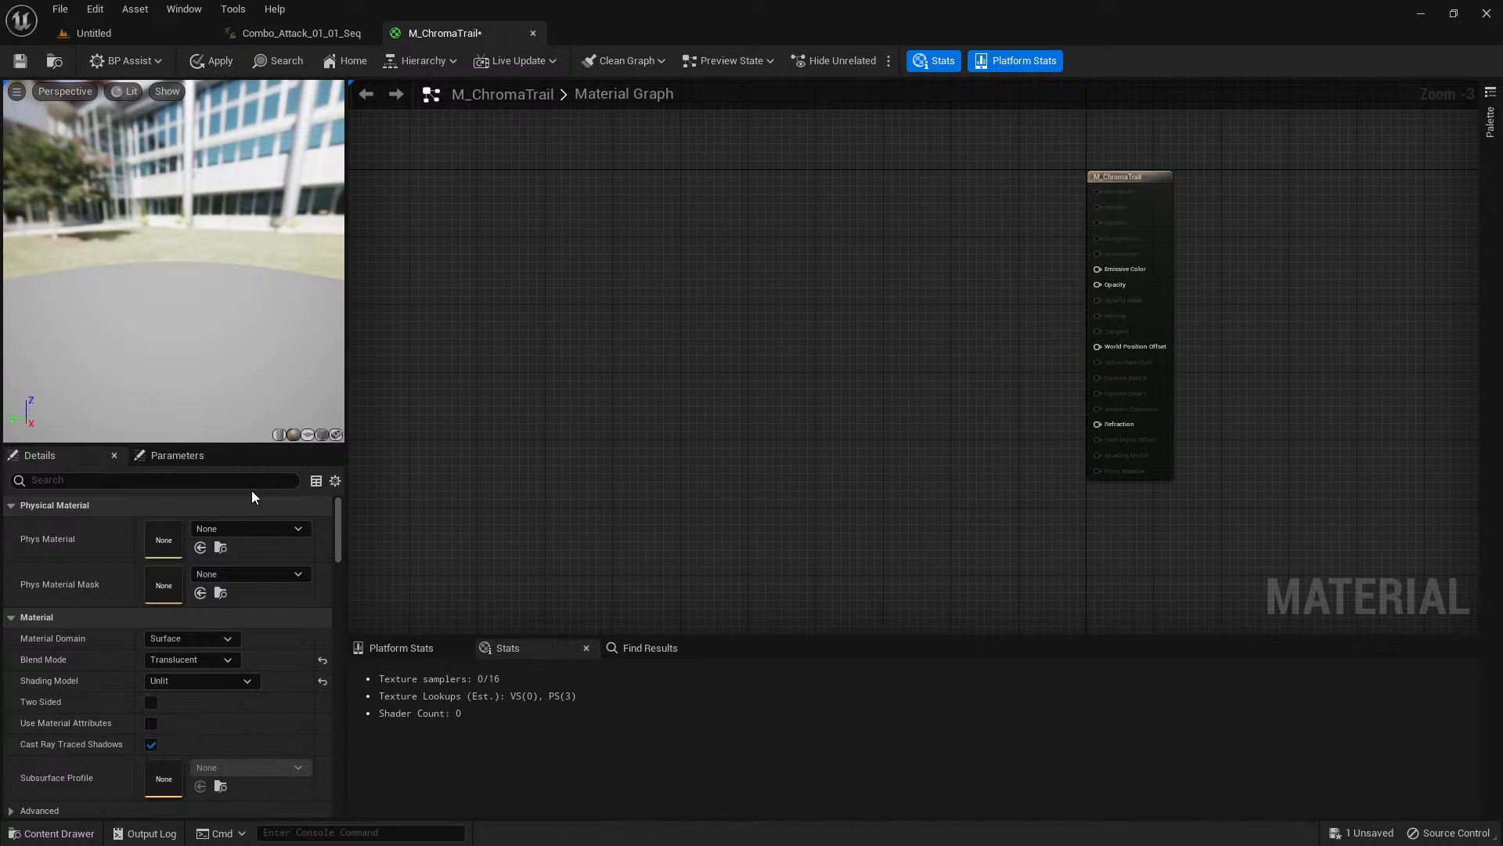
{"action": "left_click", "coordinate": [151, 702]}
{"action": "scroll", "coordinate": [875, 387], "scroll_direction": "up", "scroll_amount": 2}
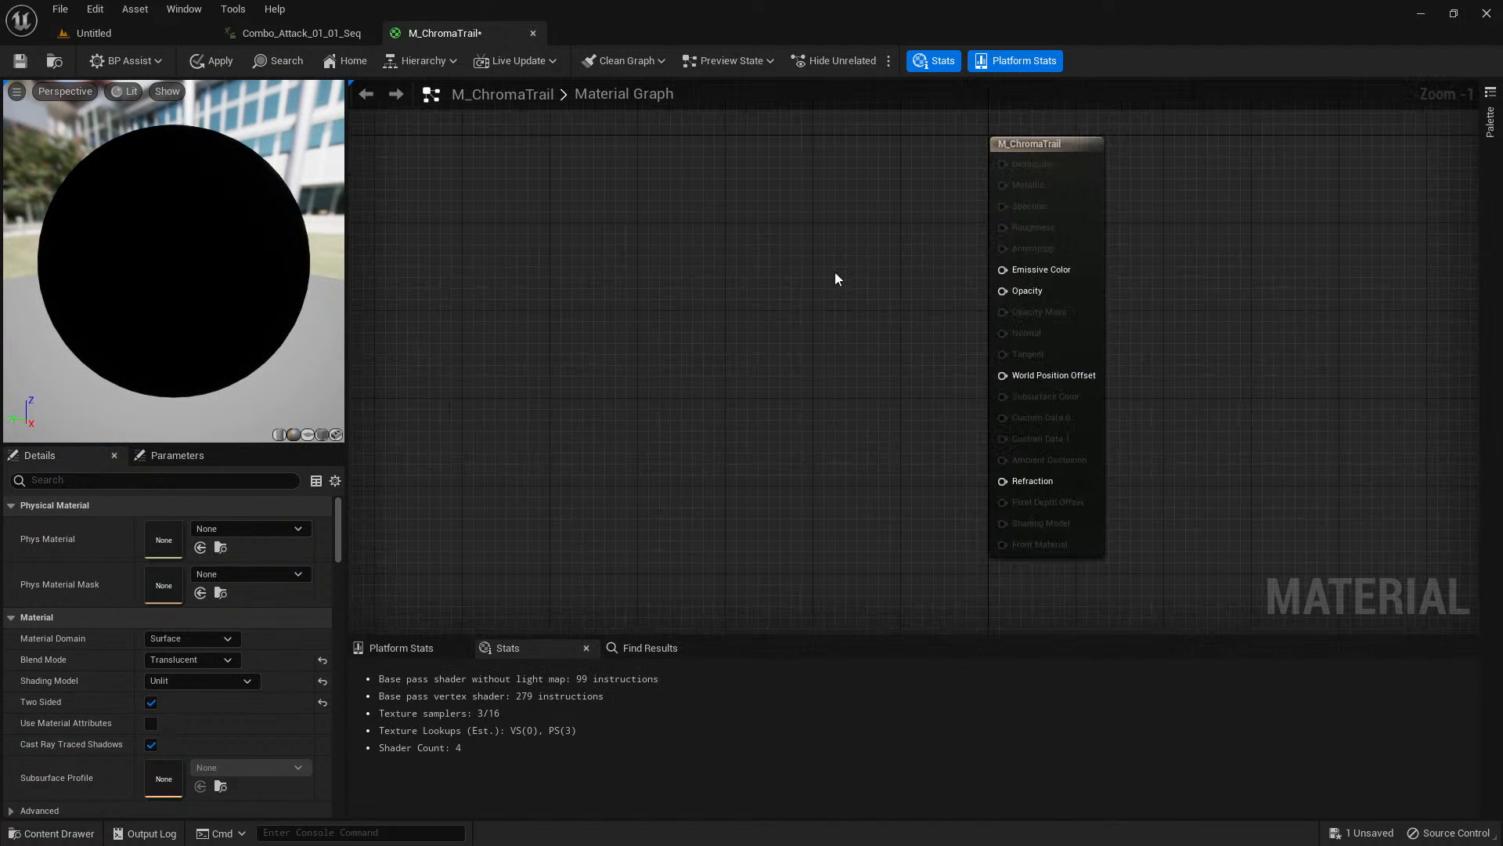
Find the material's Refraction Mode setting, examine its available options, and clear the property filter.
{"action": "left_click", "coordinate": [1061, 143]}
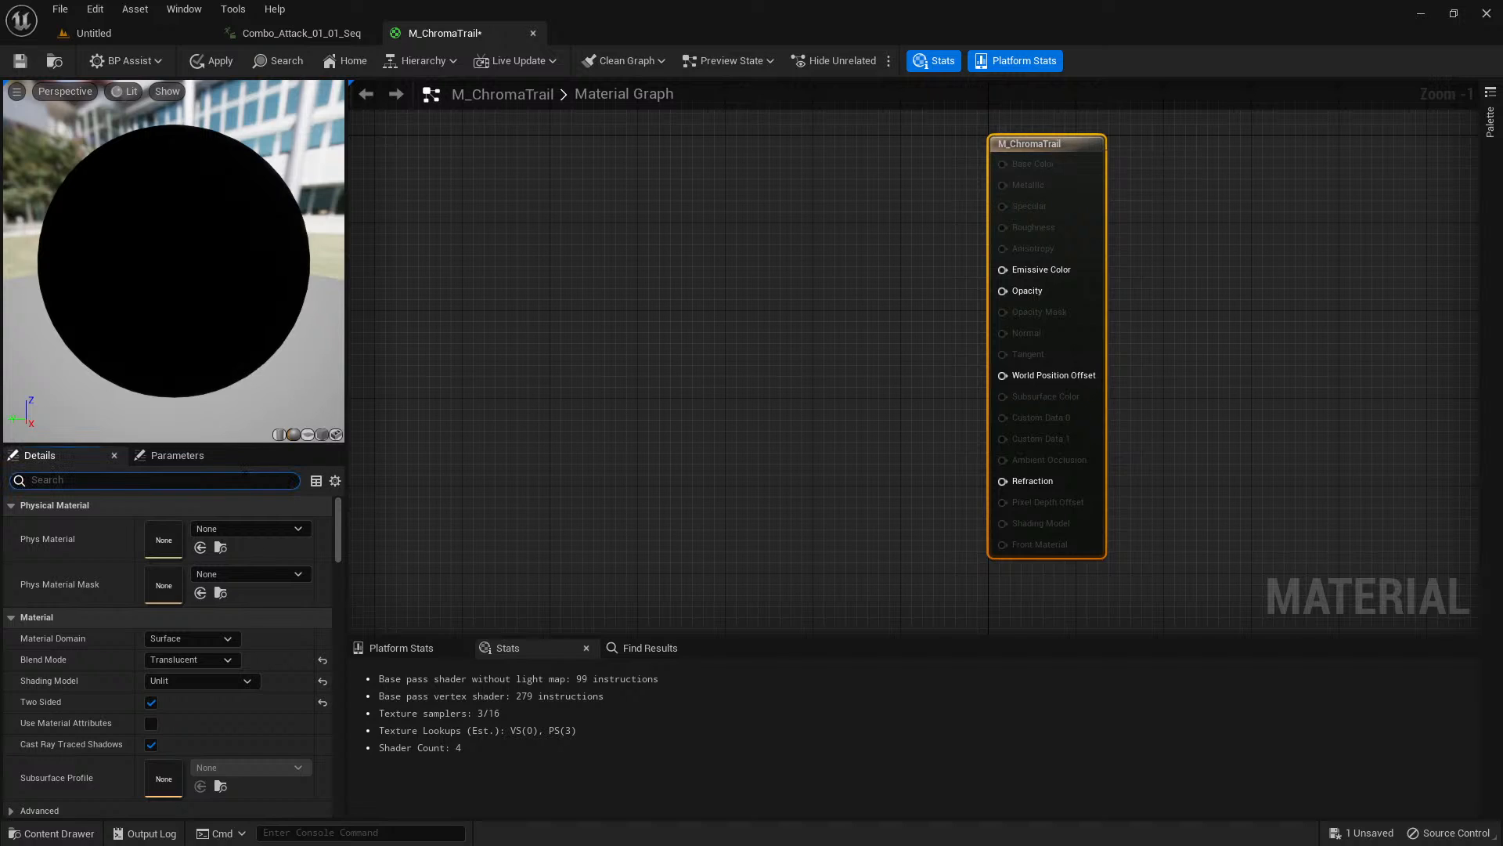
{"action": "type", "text": "refrac"}
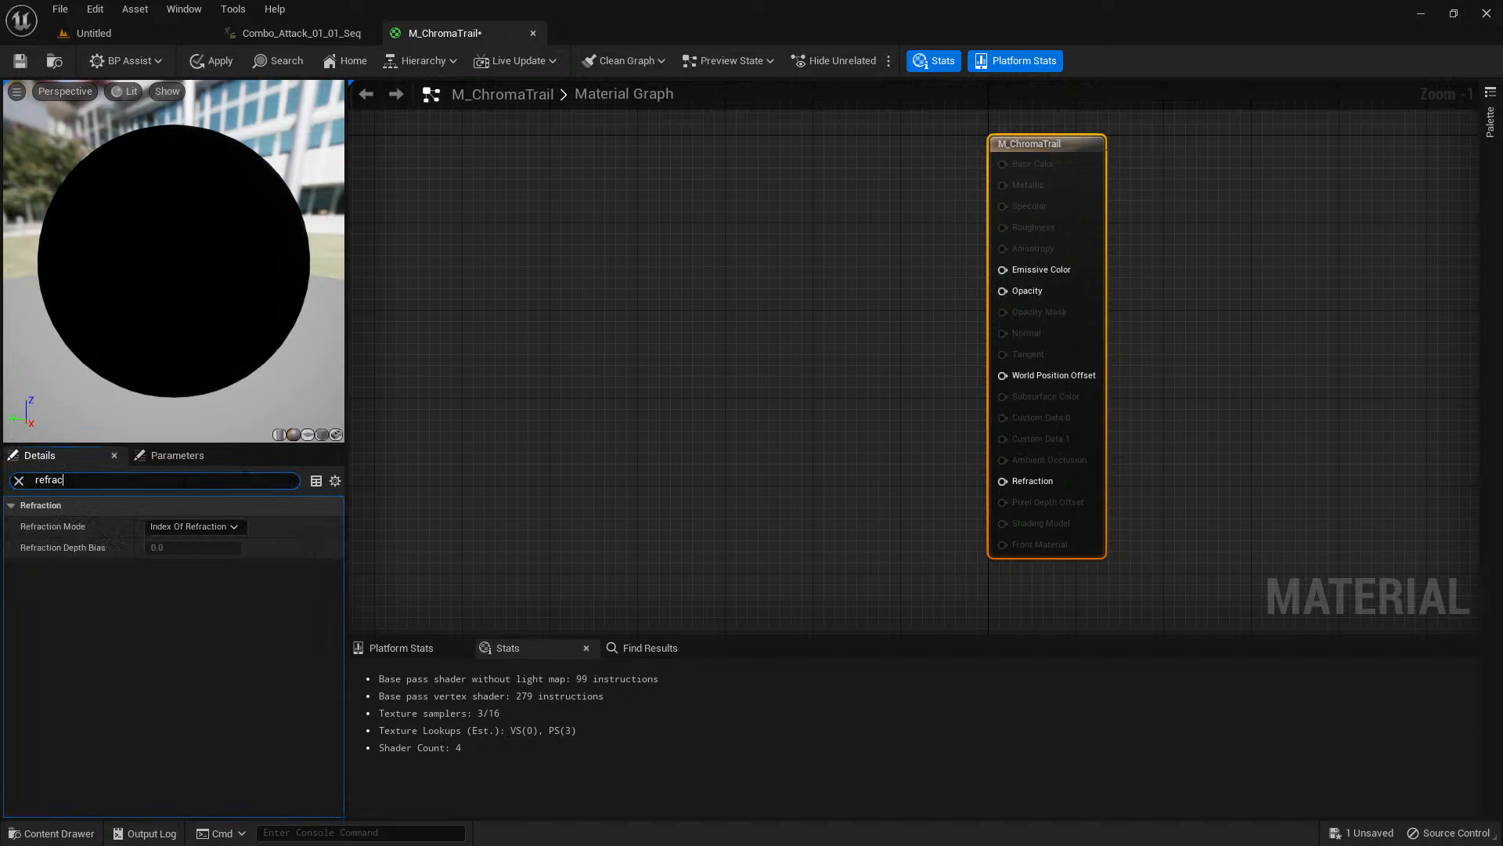
{"action": "left_click", "coordinate": [202, 526]}
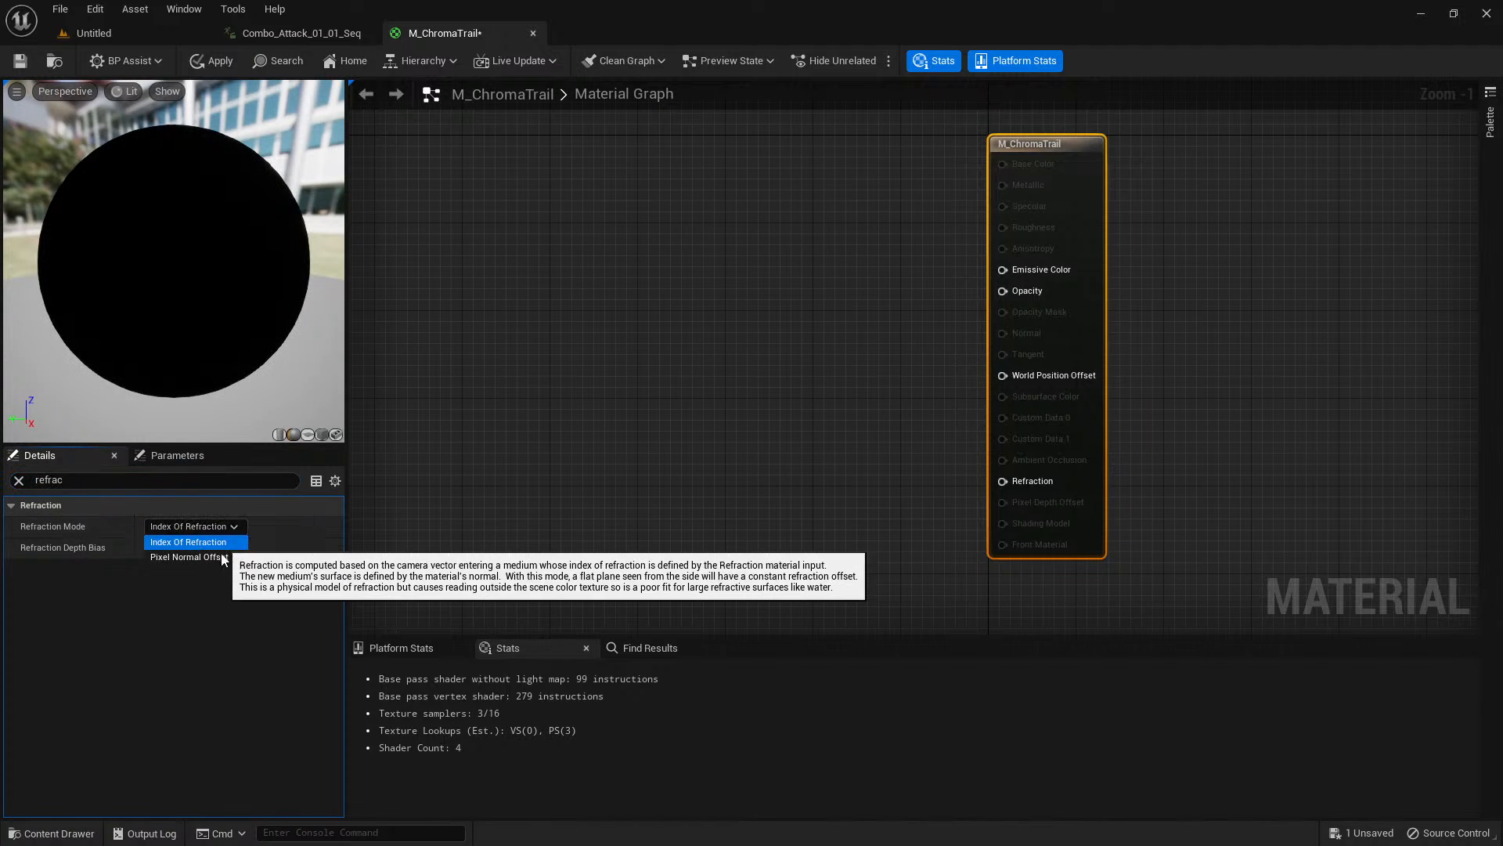
{"action": "left_click", "coordinate": [224, 633]}
{"action": "left_click", "coordinate": [19, 480]}
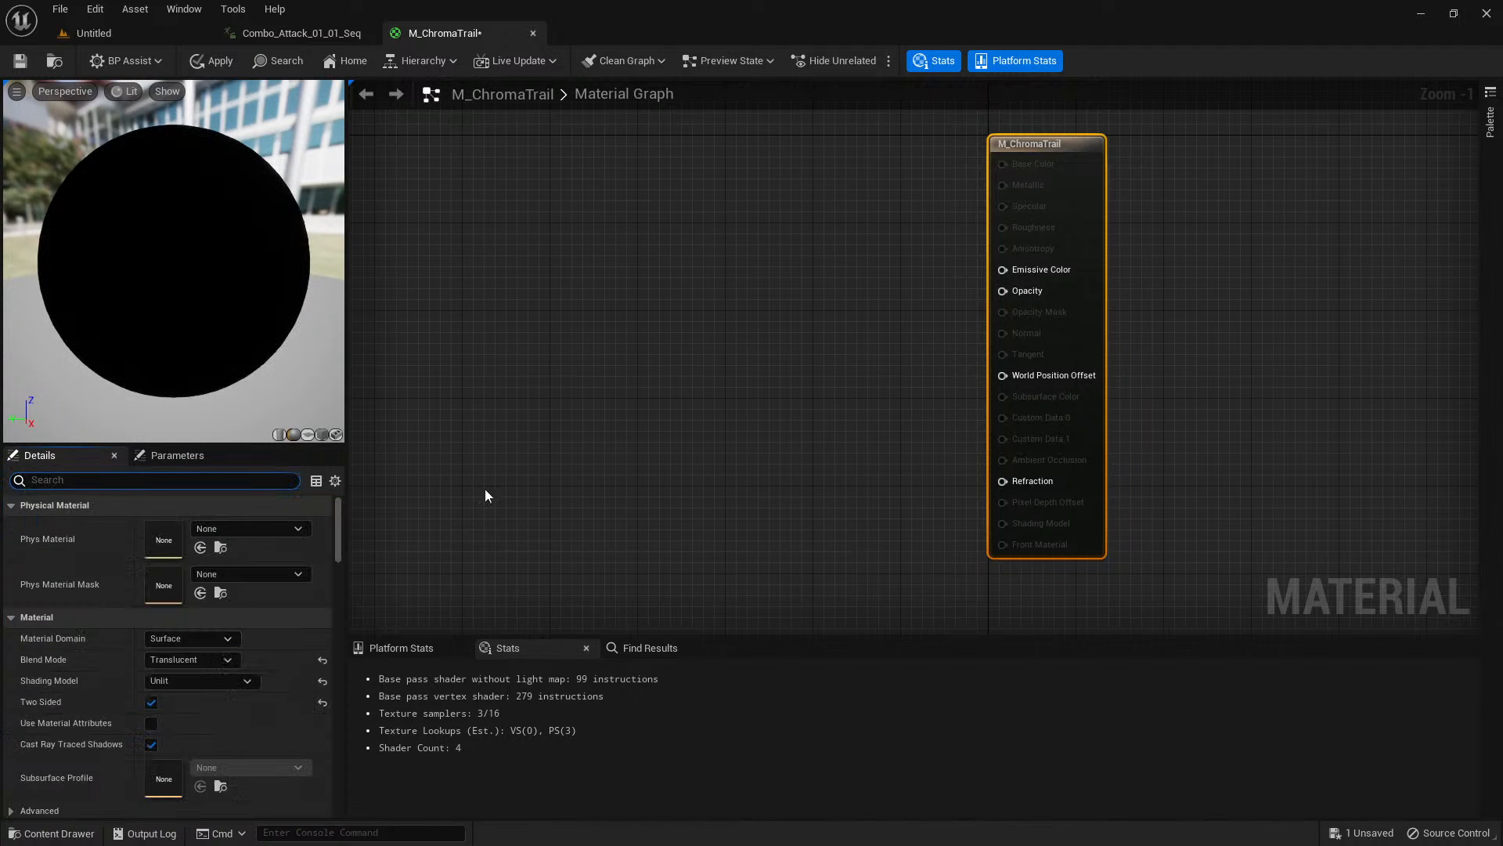
Add the T_Trail texture from the V2 Texture folder to the graph as a Texture Sample, well before the output node.
{"action": "right_click_drag", "start_coordinate": [728, 373], "coordinate": [849, 371]}
{"action": "scroll", "coordinate": [786, 383], "scroll_direction": "down", "scroll_amount": 1}
{"action": "scroll", "coordinate": [849, 371], "scroll_direction": "up", "scroll_amount": 1}
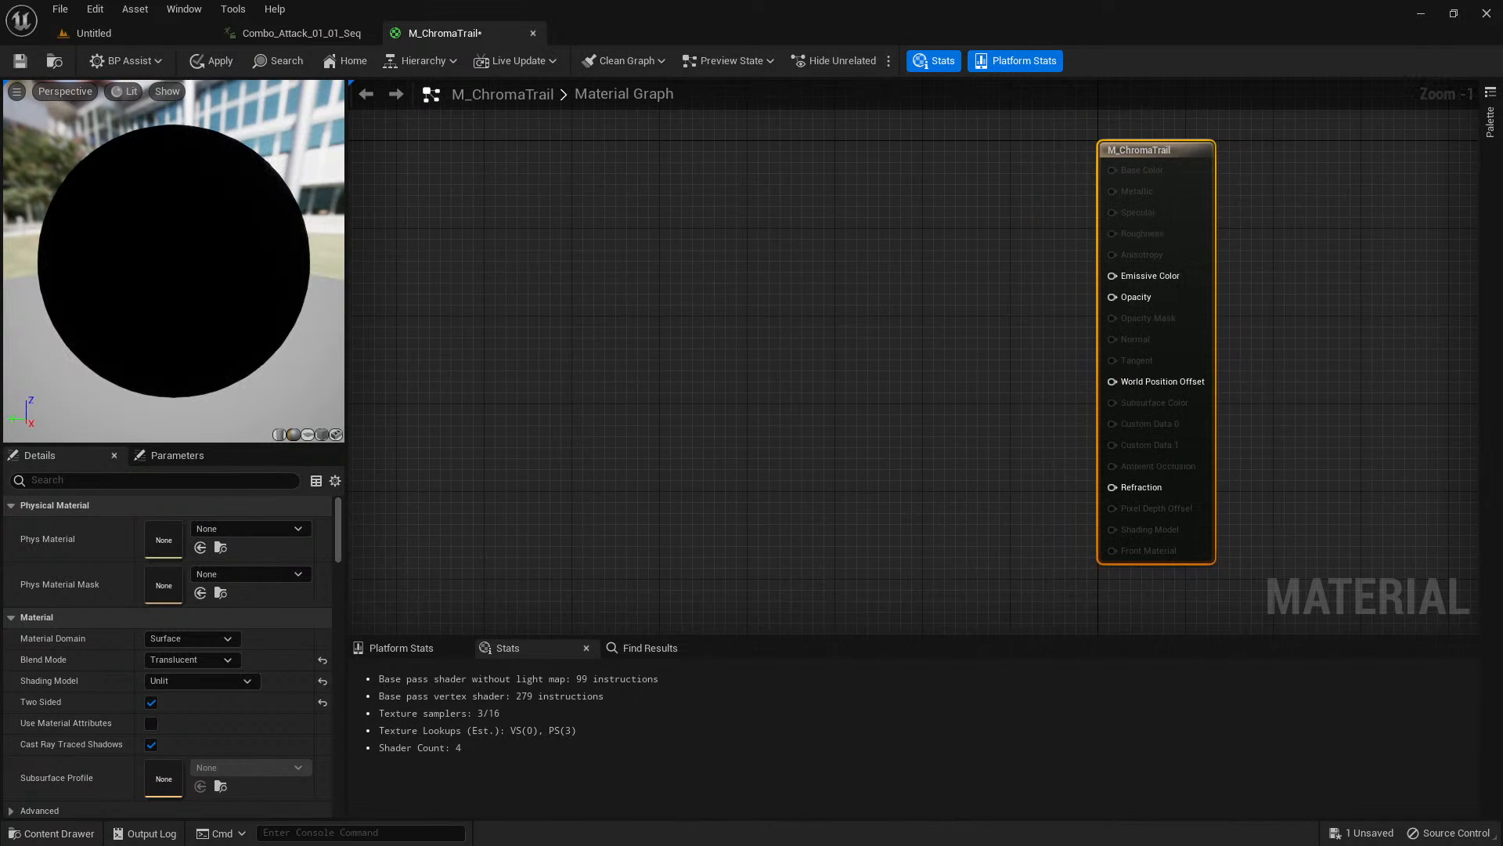
{"action": "left_click", "coordinate": [654, 278]}
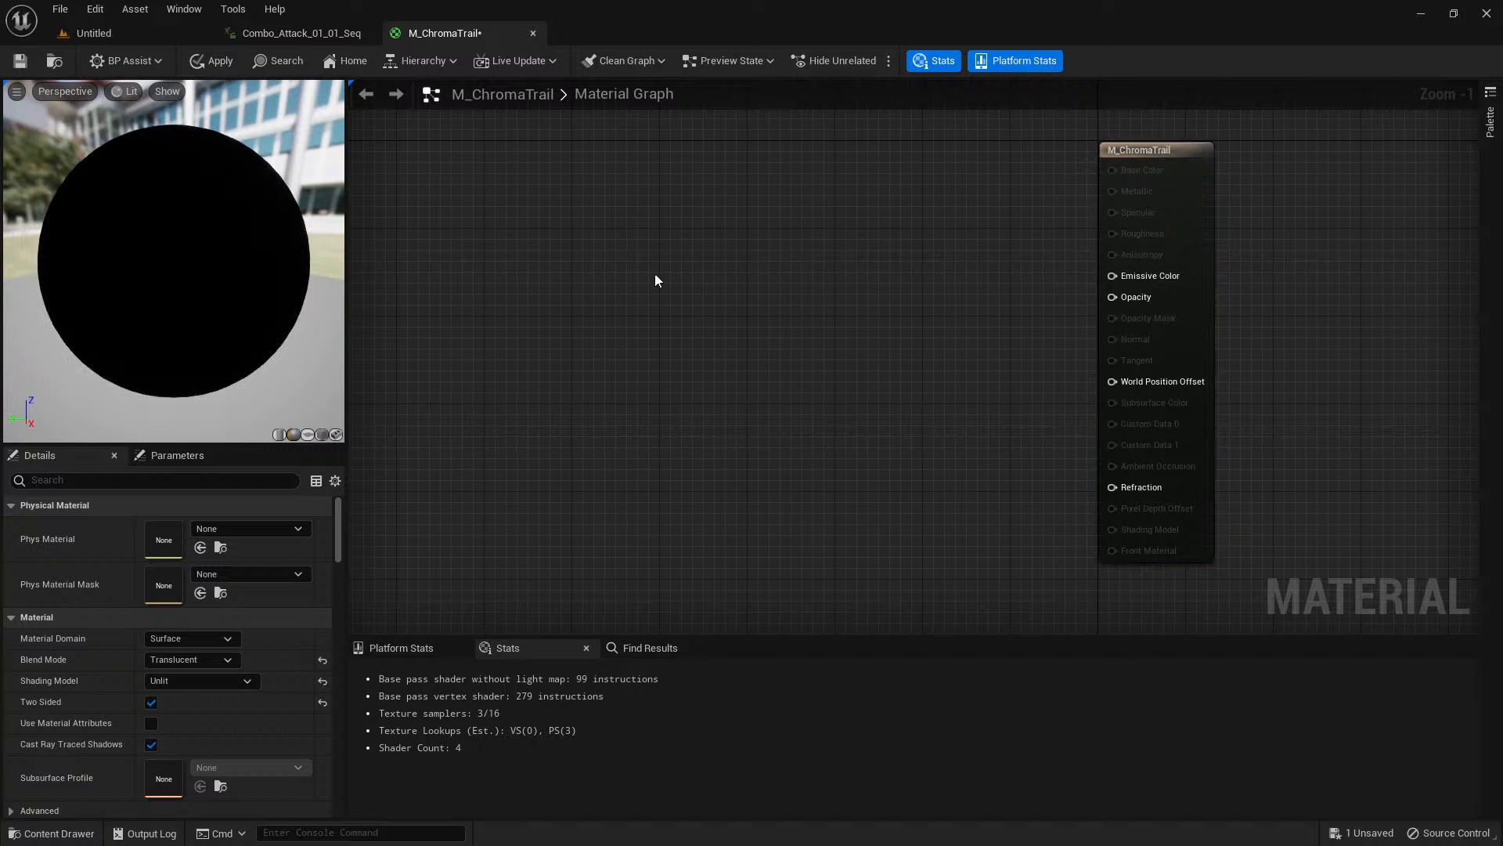
{"action": "right_click_drag", "start_coordinate": [674, 280], "coordinate": [731, 305]}
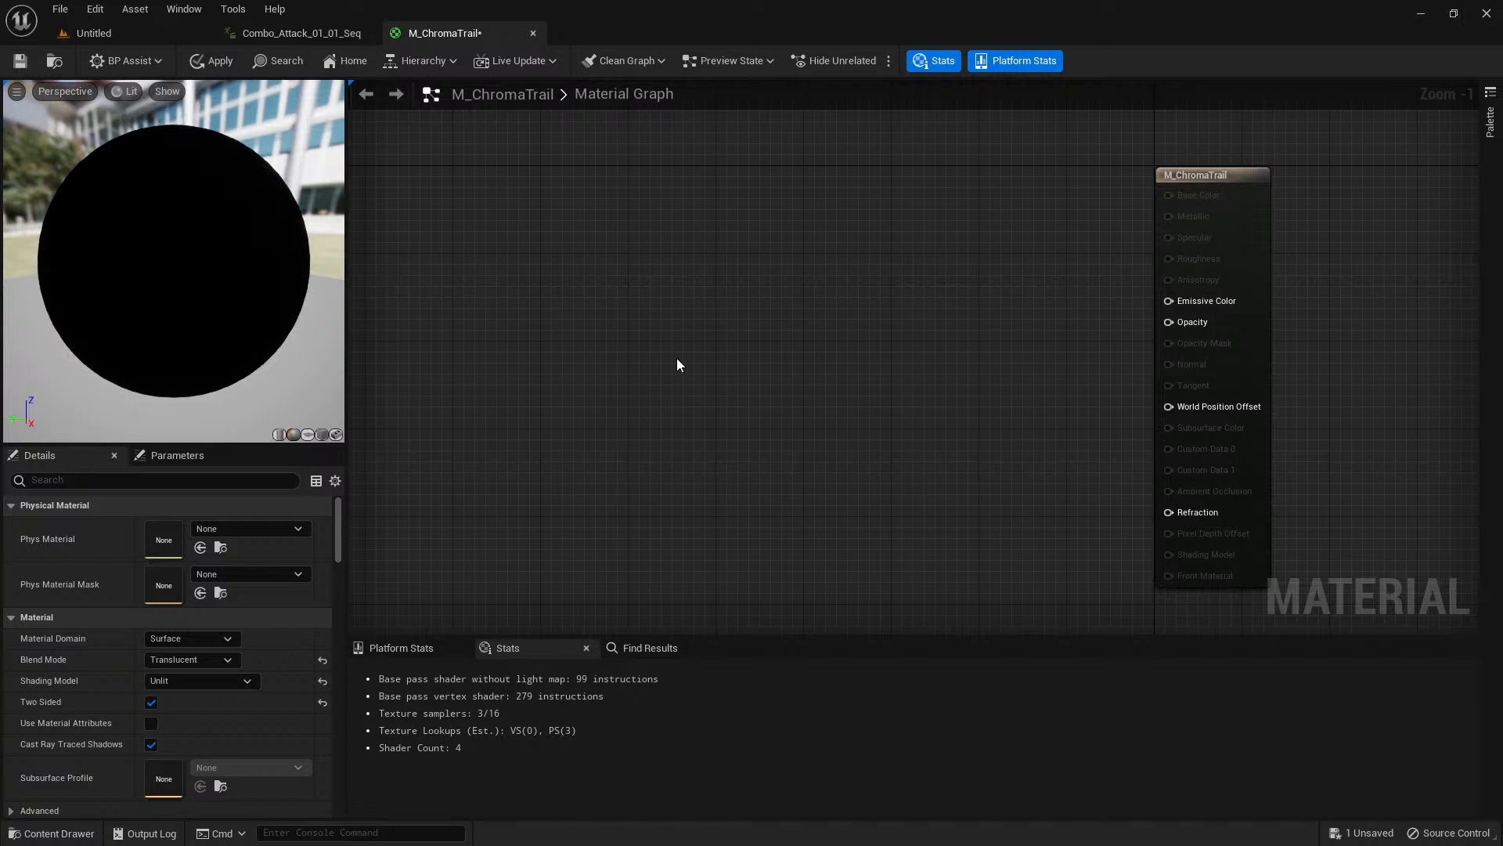
{"action": "key", "text": "ctrl+space"}
{"action": "left_click", "coordinate": [193, 604]}
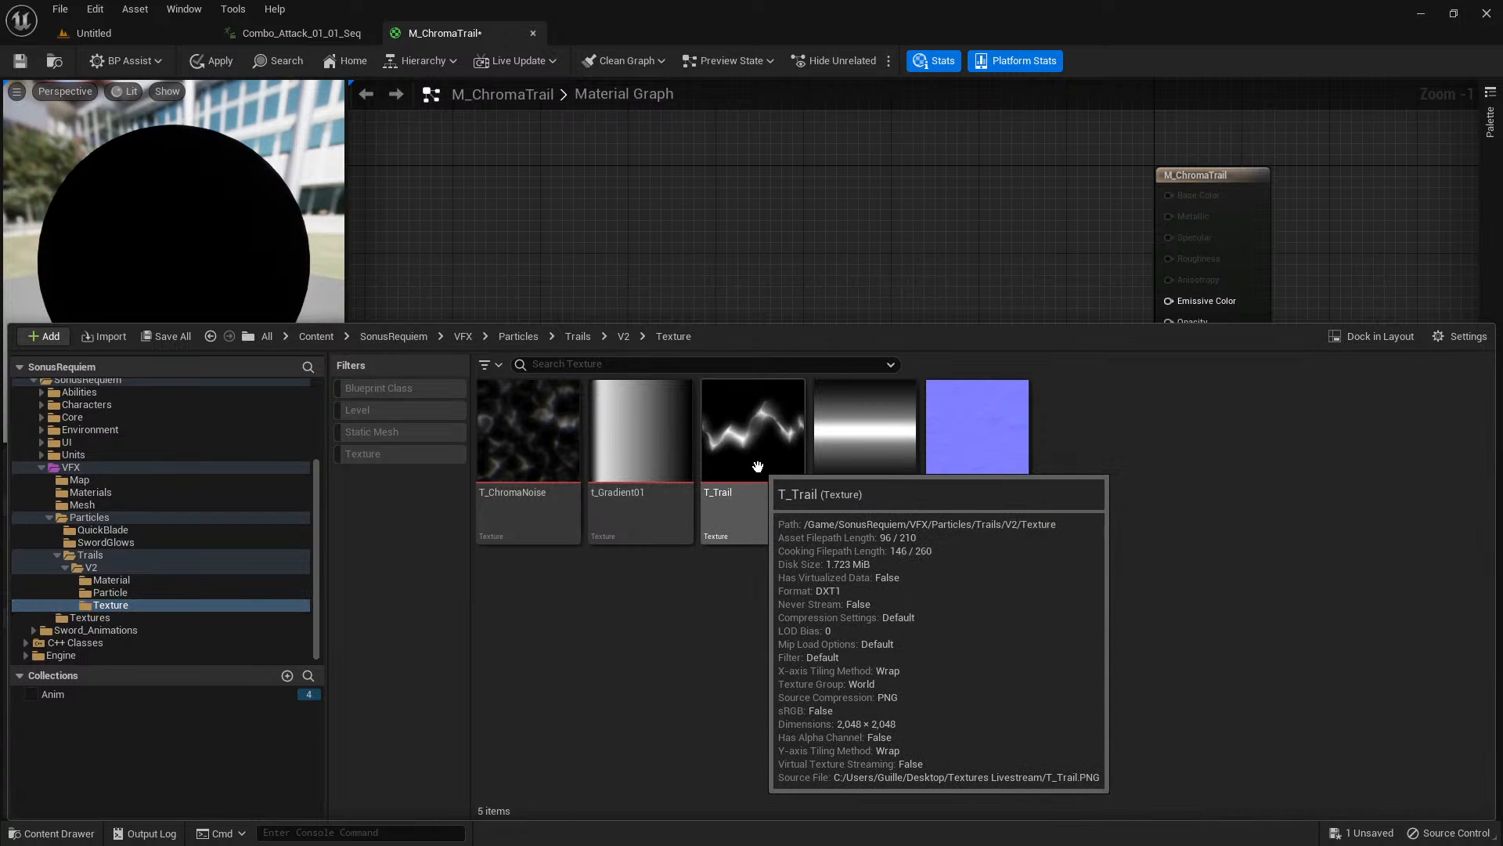
{"action": "left_click_drag", "start_coordinate": [758, 472], "coordinate": [617, 172]}
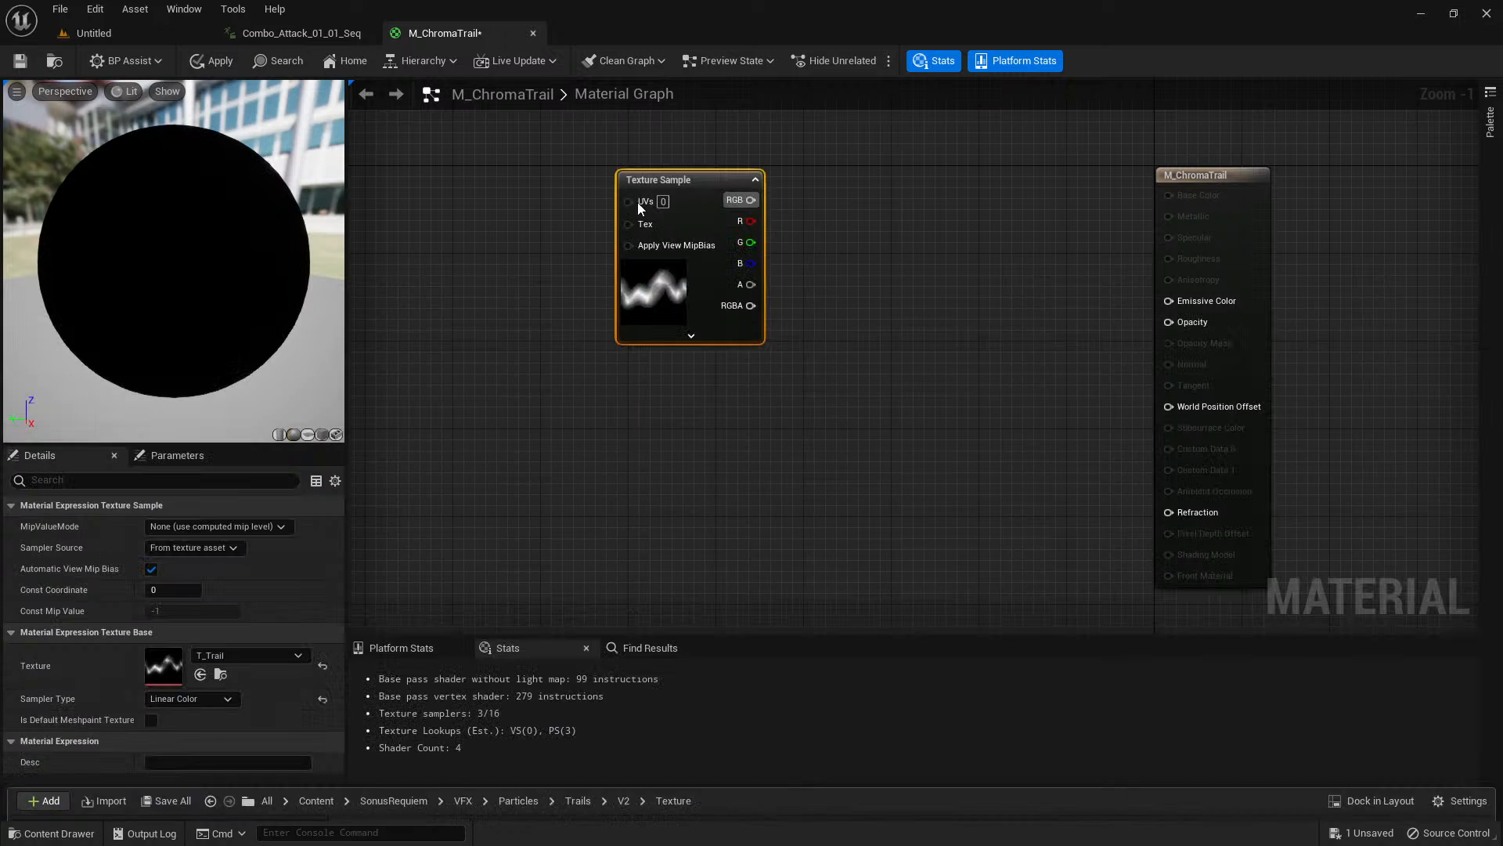
{"action": "scroll", "coordinate": [741, 393], "scroll_direction": "down", "scroll_amount": 1}
{"action": "right_click_drag", "start_coordinate": [740, 393], "coordinate": [870, 383]}
{"action": "left_click_drag", "start_coordinate": [825, 299], "coordinate": [732, 250]}
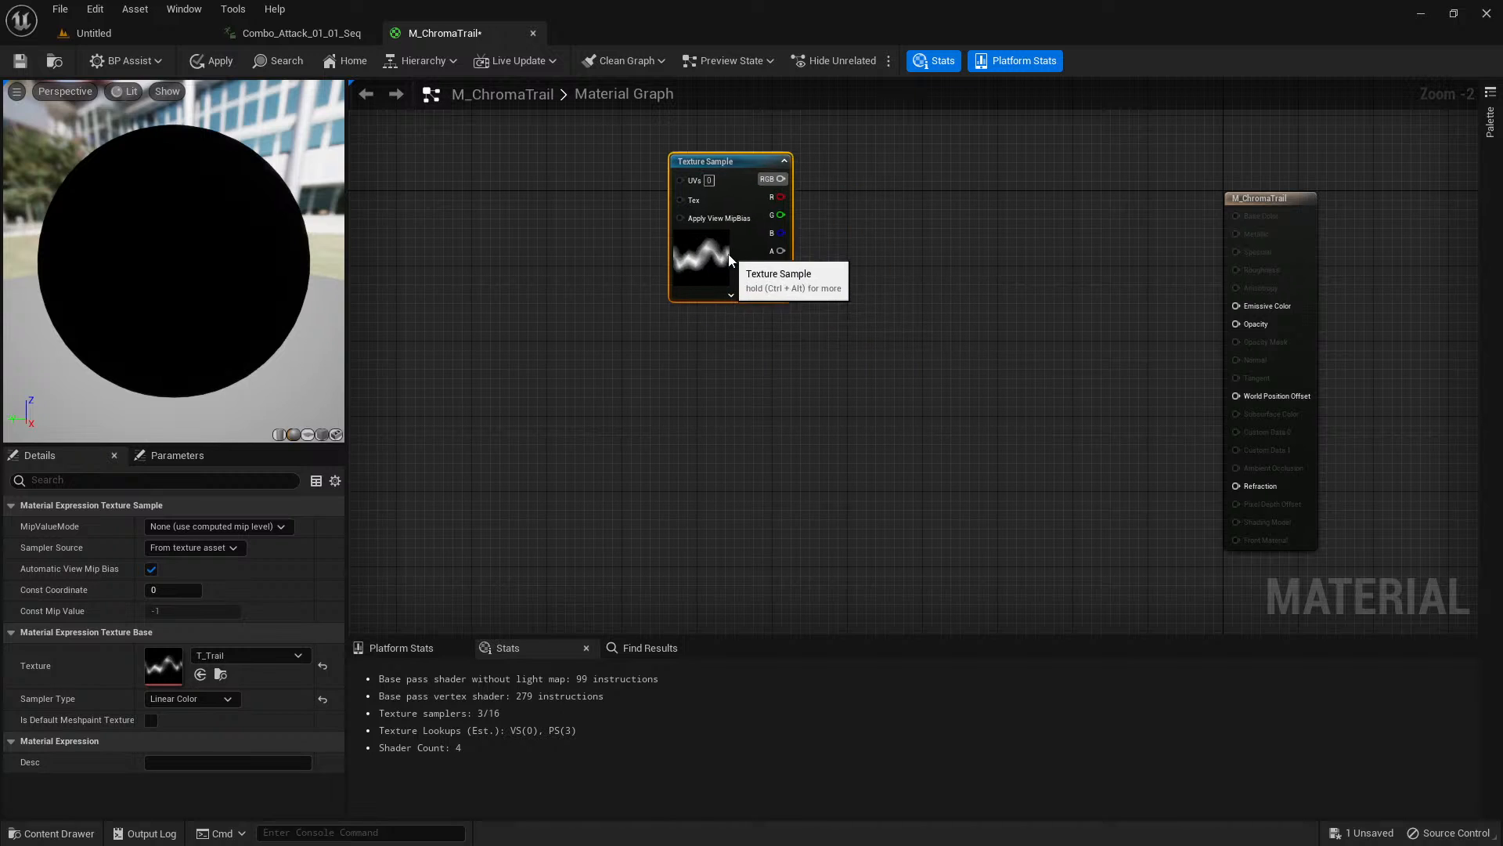
Duplicate the T_Trail Texture Sample twice and stack the three samples in a vertical column.
{"action": "key", "text": "ctrl+w"}
{"action": "left_click_drag", "start_coordinate": [738, 427], "coordinate": [711, 389]}
{"action": "right_click_drag", "start_coordinate": [826, 508], "coordinate": [836, 346]}
{"action": "key", "text": "ctrl+d"}
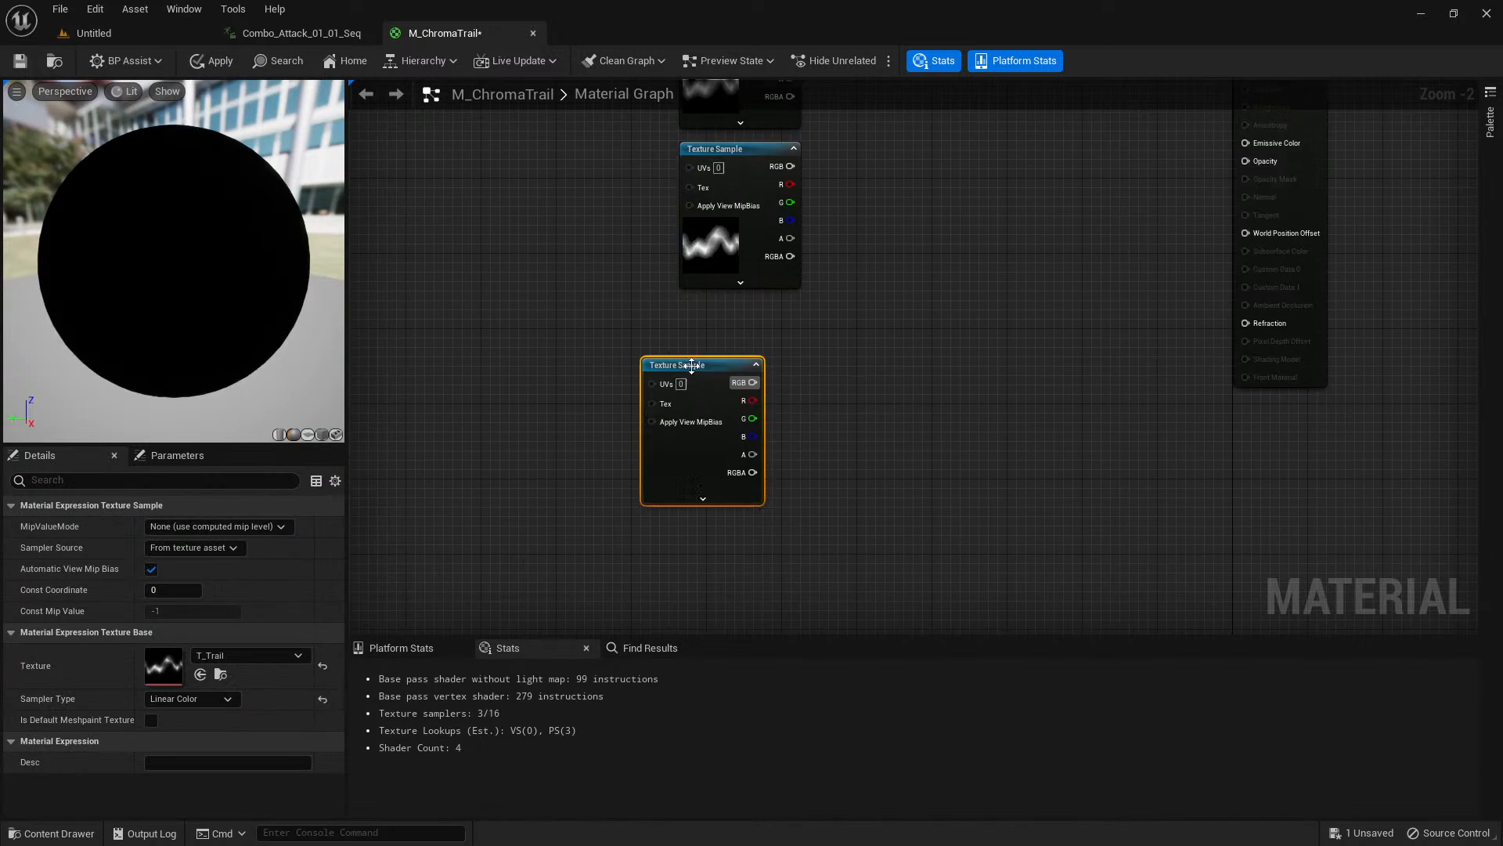
{"action": "left_click_drag", "start_coordinate": [714, 422], "coordinate": [752, 375]}
{"action": "right_click_drag", "start_coordinate": [907, 223], "coordinate": [947, 368]}
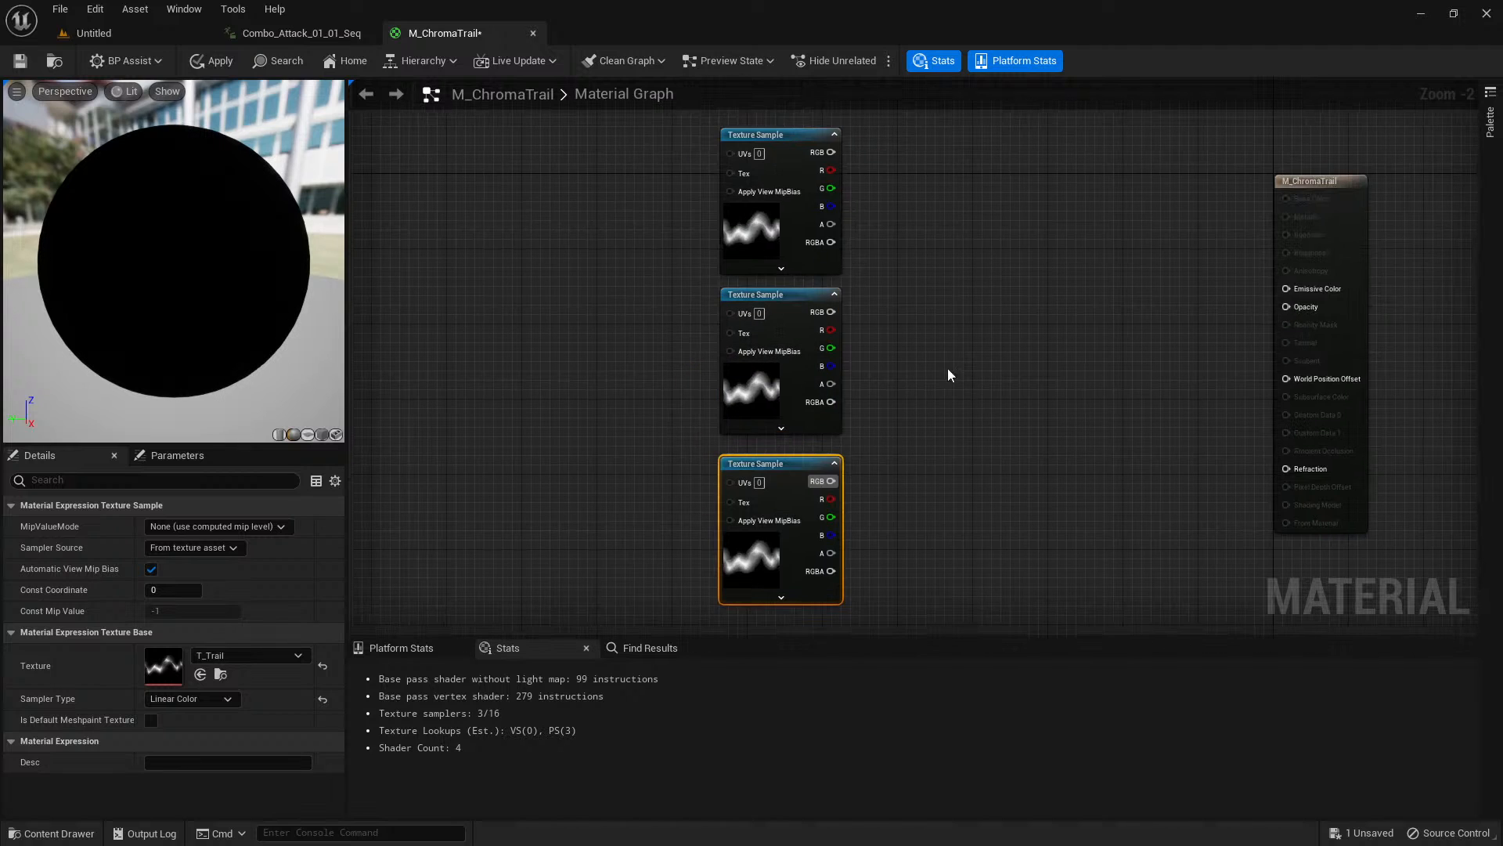
{"action": "left_click", "coordinate": [752, 225]}
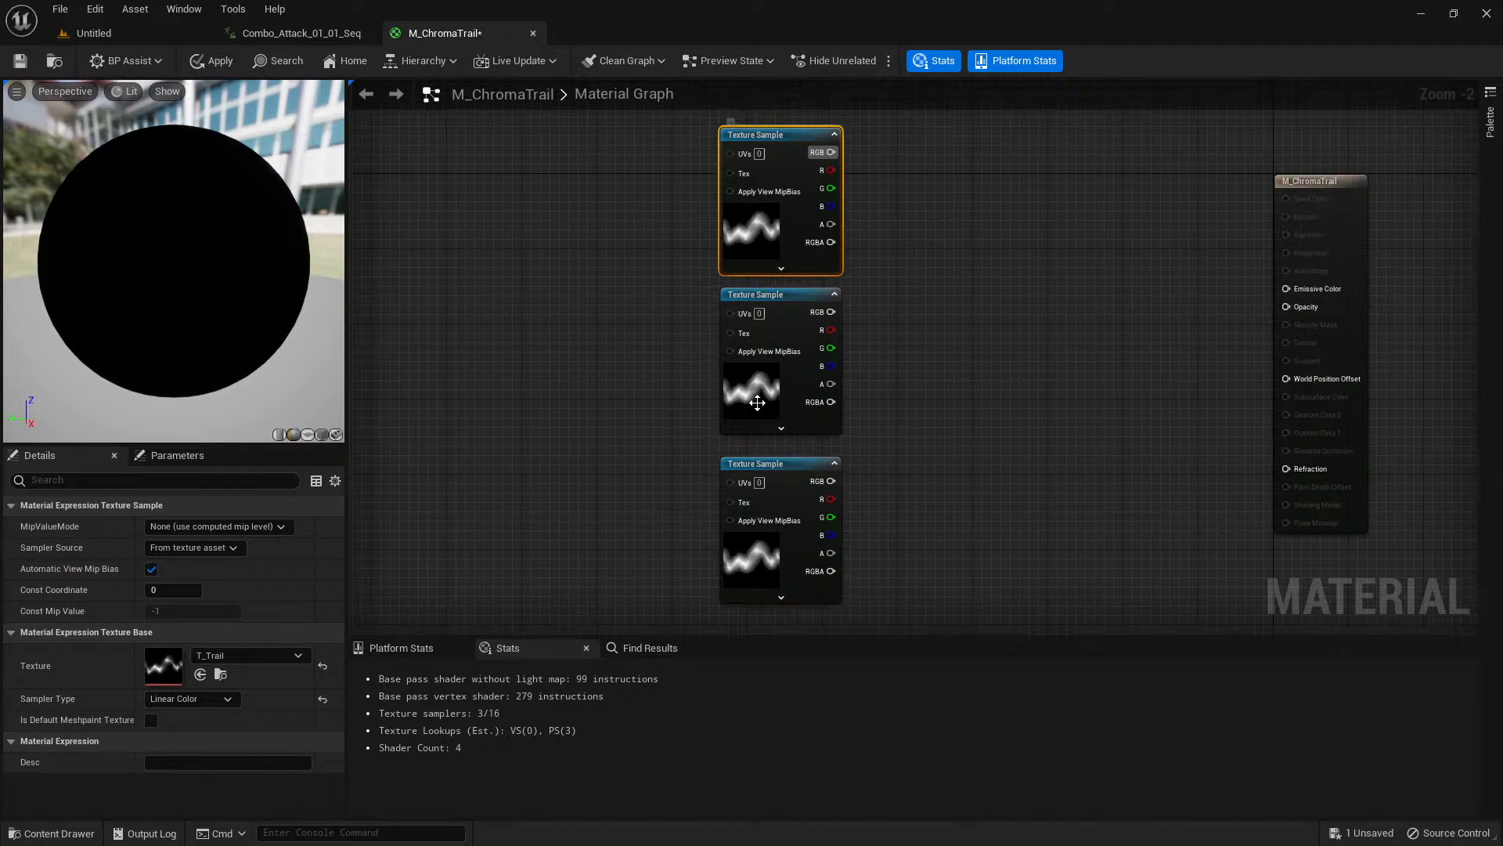
{"action": "left_click", "coordinate": [756, 384]}
{"action": "left_click", "coordinate": [746, 538]}
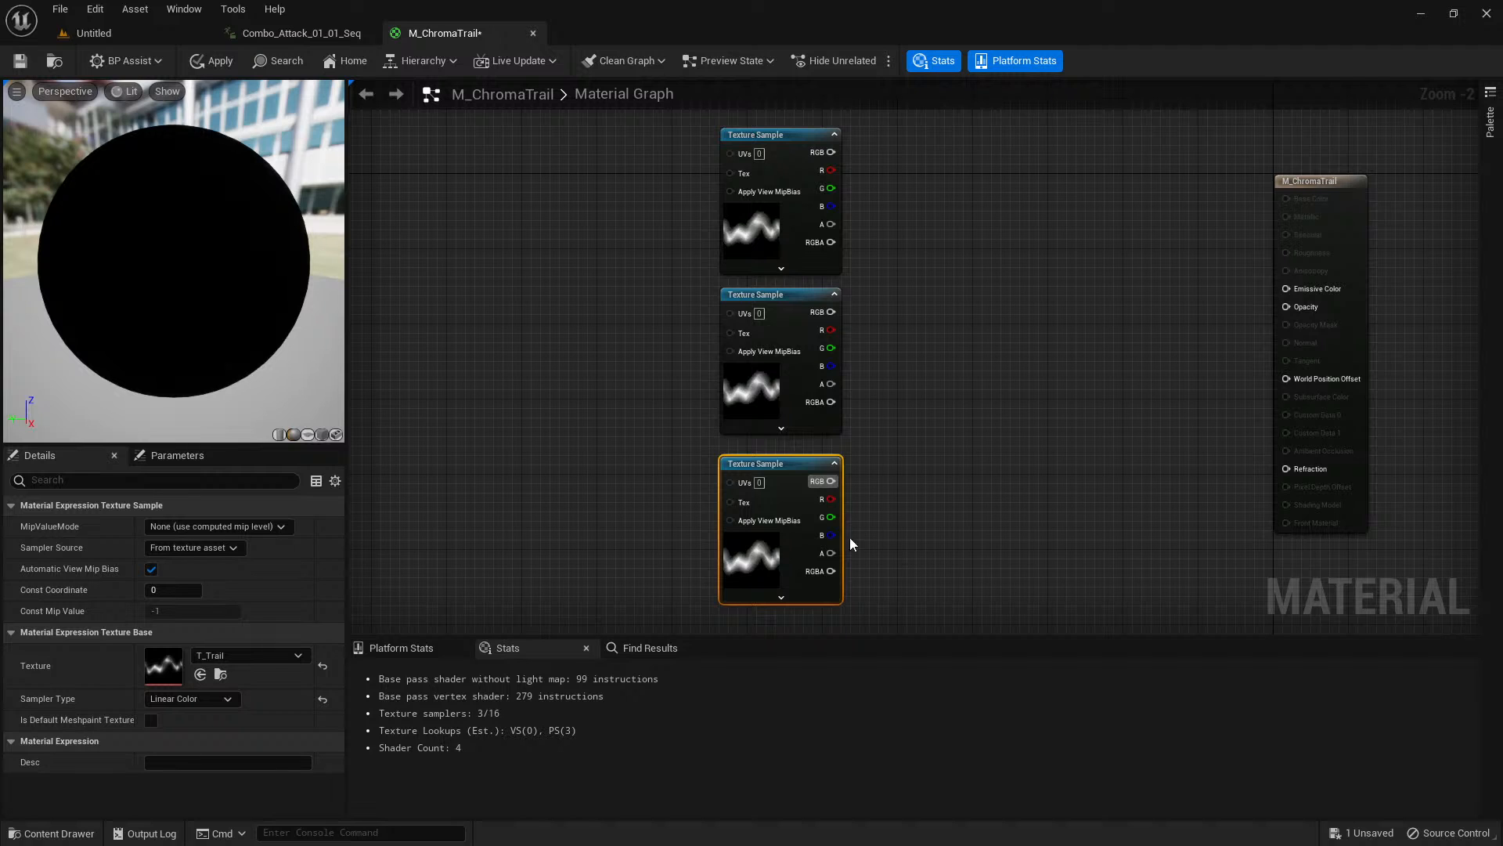
Add a scalar parameter named ChromaOffset and place it well ahead of the three Texture Samples.
{"action": "right_click_drag", "start_coordinate": [528, 271], "coordinate": [672, 272]}
{"action": "right_click_drag", "start_coordinate": [509, 217], "coordinate": [593, 249]}
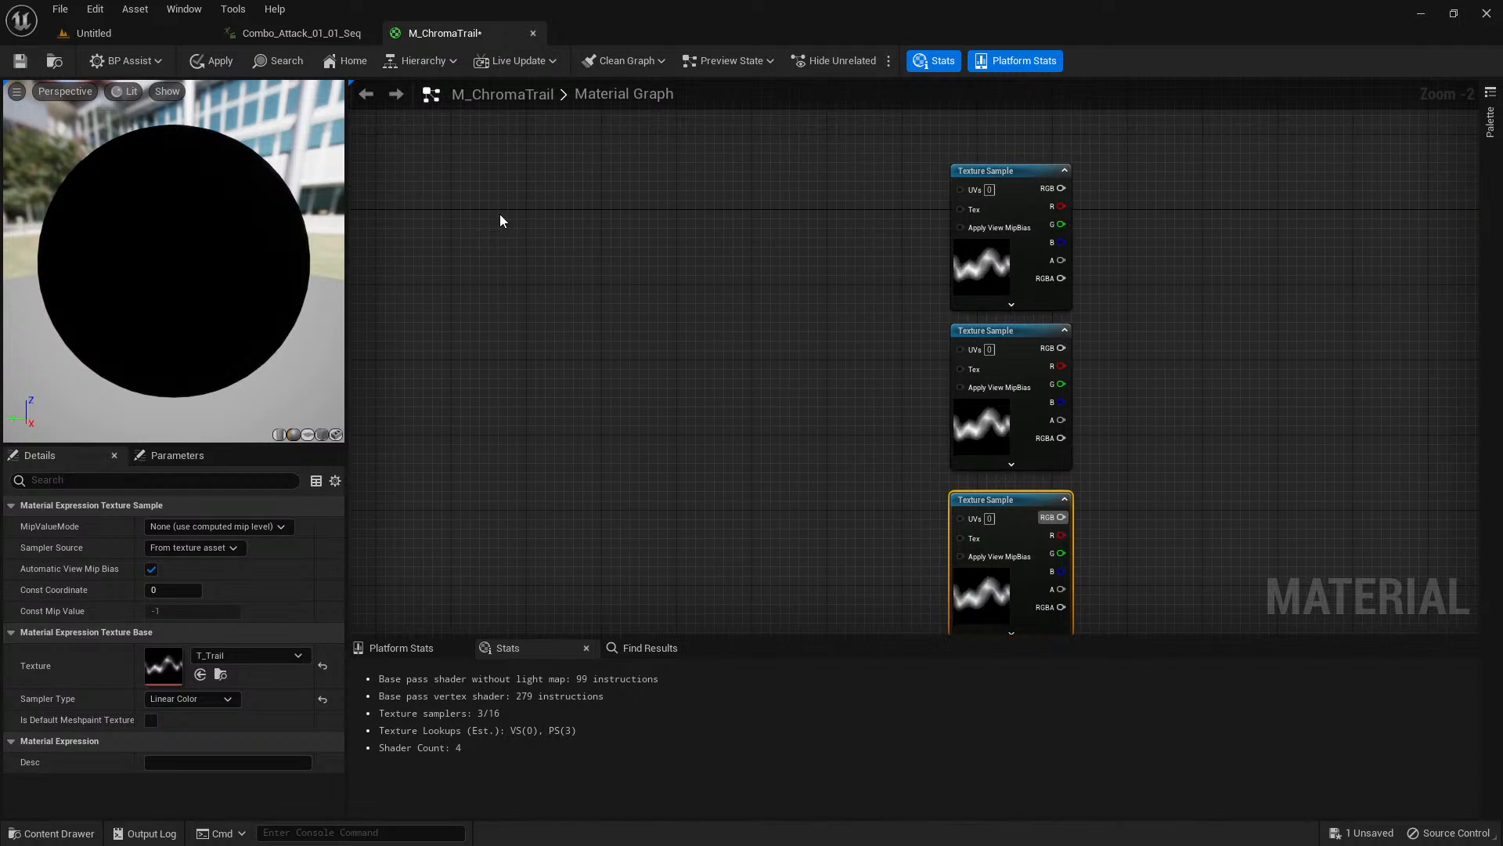
{"action": "left_click", "coordinate": [480, 242]}
{"action": "right_click_drag", "start_coordinate": [477, 244], "coordinate": [536, 246]}
{"action": "key", "text": "s"}
{"action": "left_click", "coordinate": [482, 252]}
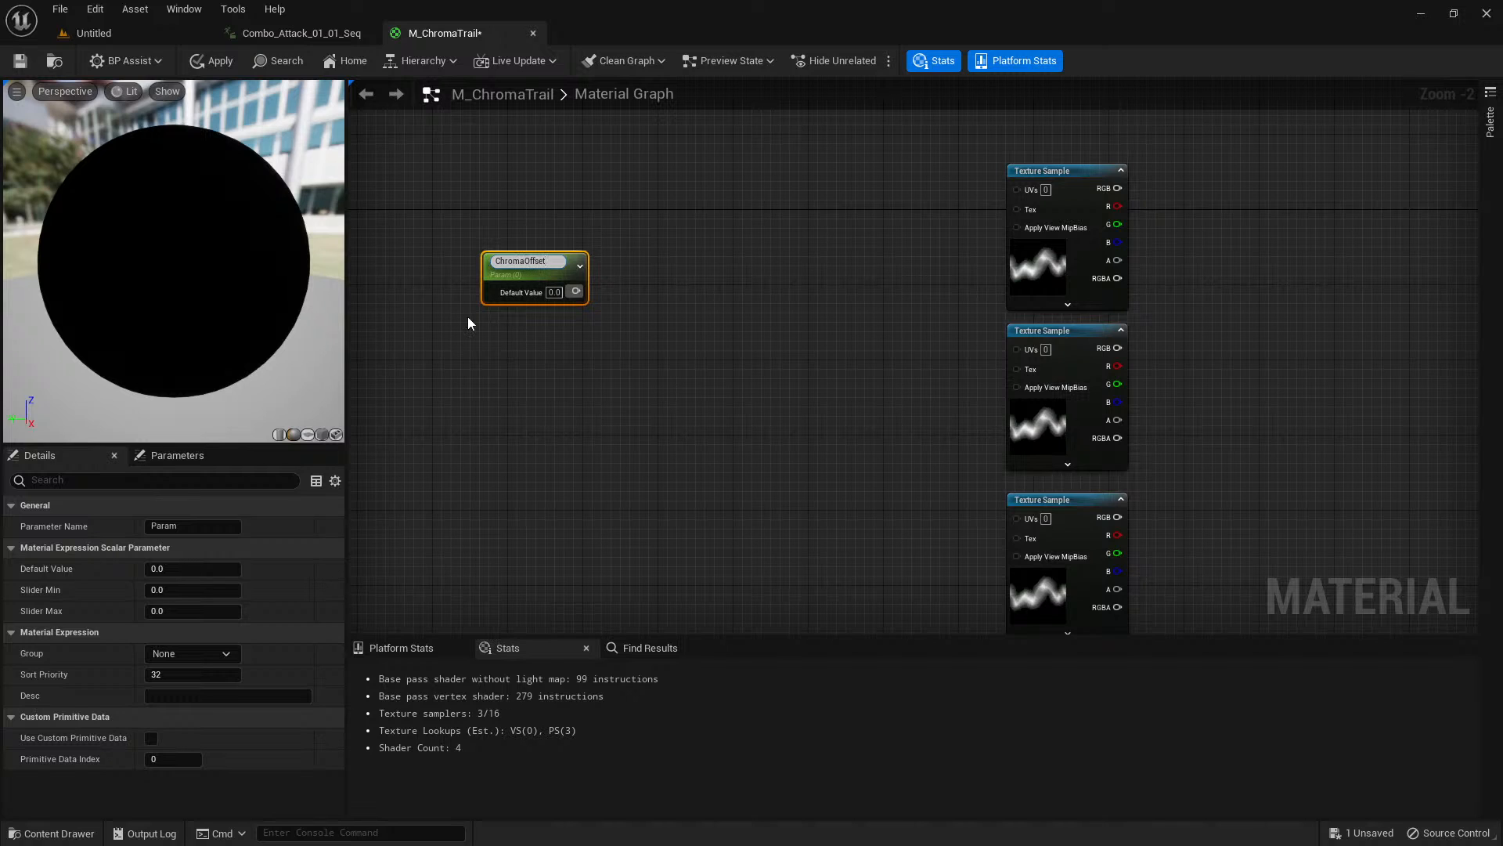
{"action": "left_click", "coordinate": [600, 227]}
{"action": "right_click_drag", "start_coordinate": [600, 227], "coordinate": [708, 239]}
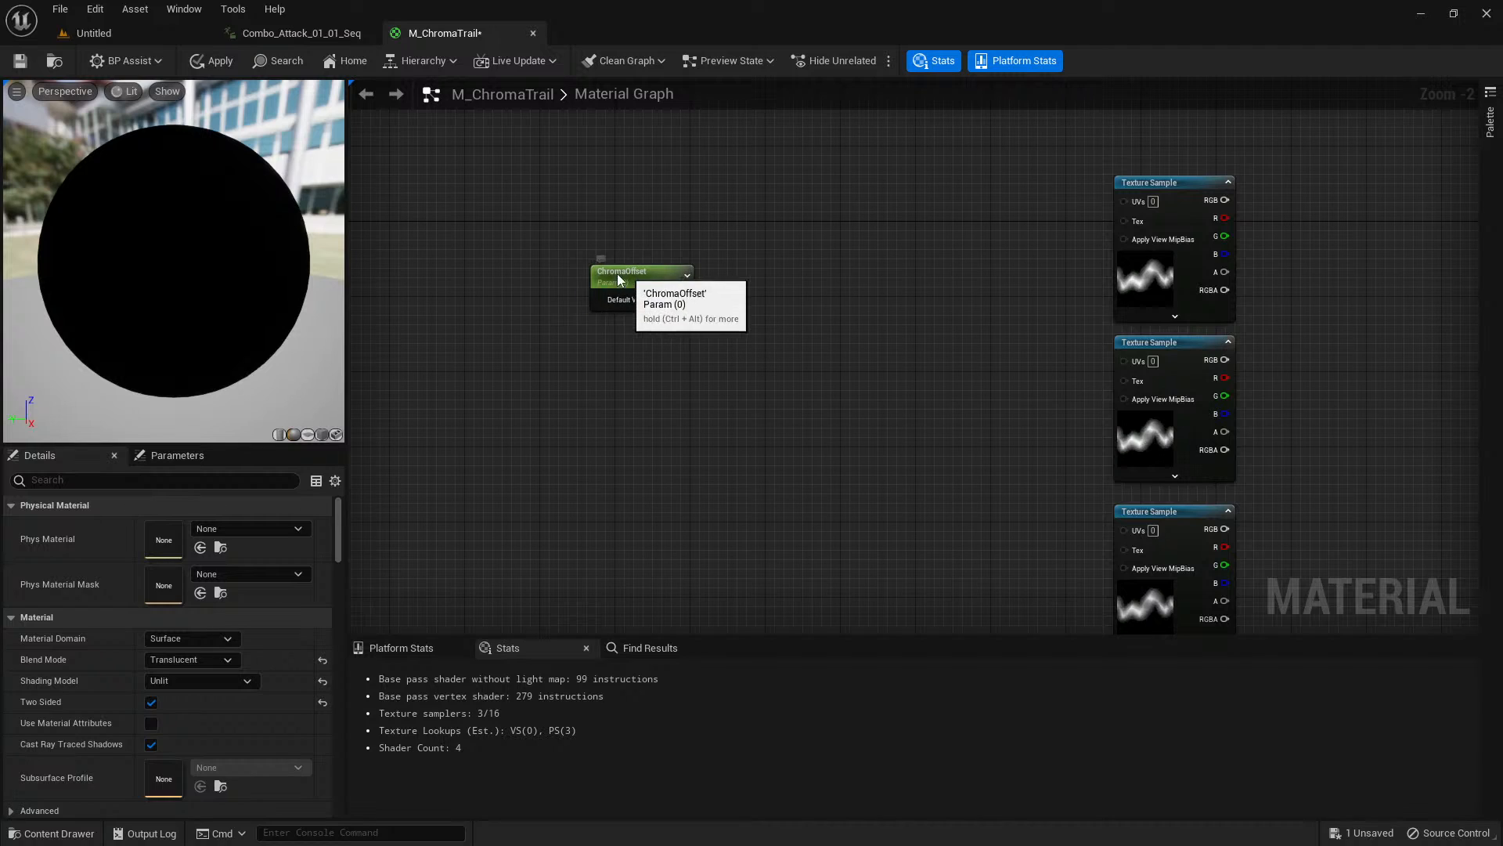
{"action": "left_click_drag", "start_coordinate": [626, 275], "coordinate": [443, 267]}
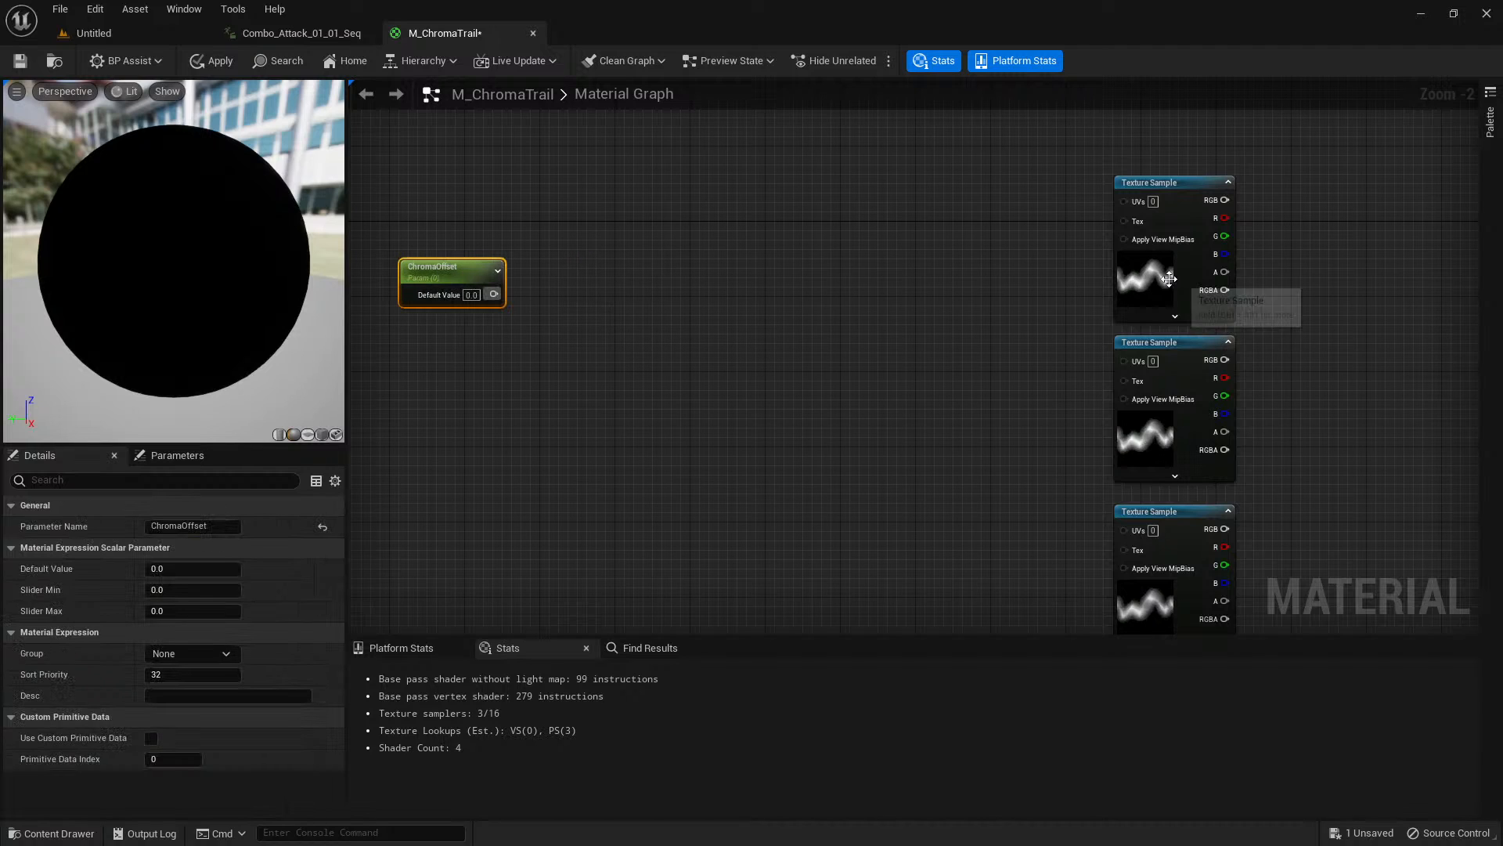
{"action": "left_click", "coordinate": [1142, 276]}
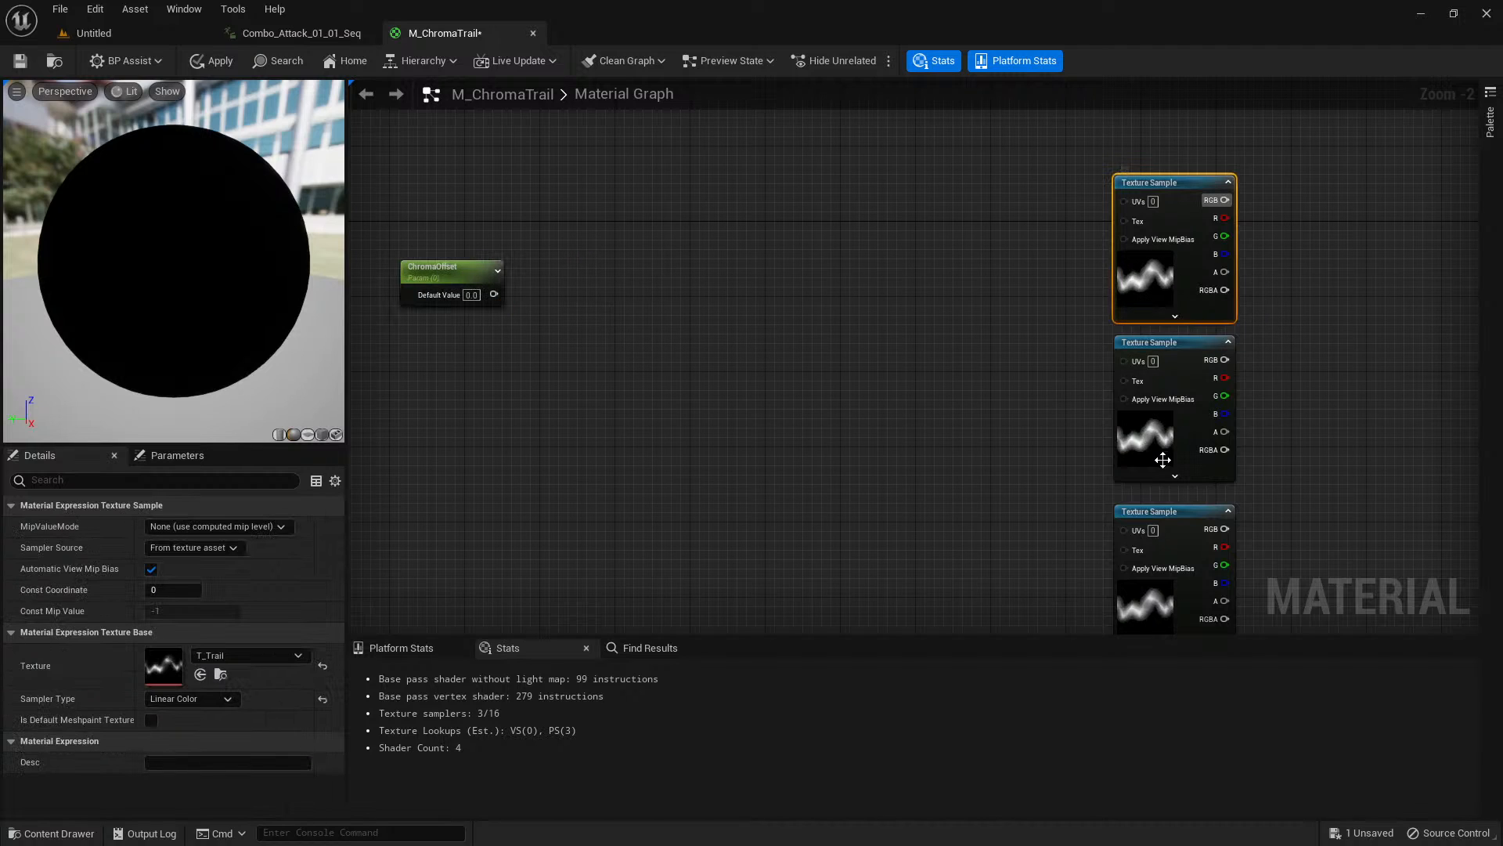
{"action": "left_click", "coordinate": [1161, 459]}
{"action": "left_click", "coordinate": [1140, 601]}
{"action": "left_click", "coordinate": [1138, 417]}
{"action": "left_click", "coordinate": [1147, 279]}
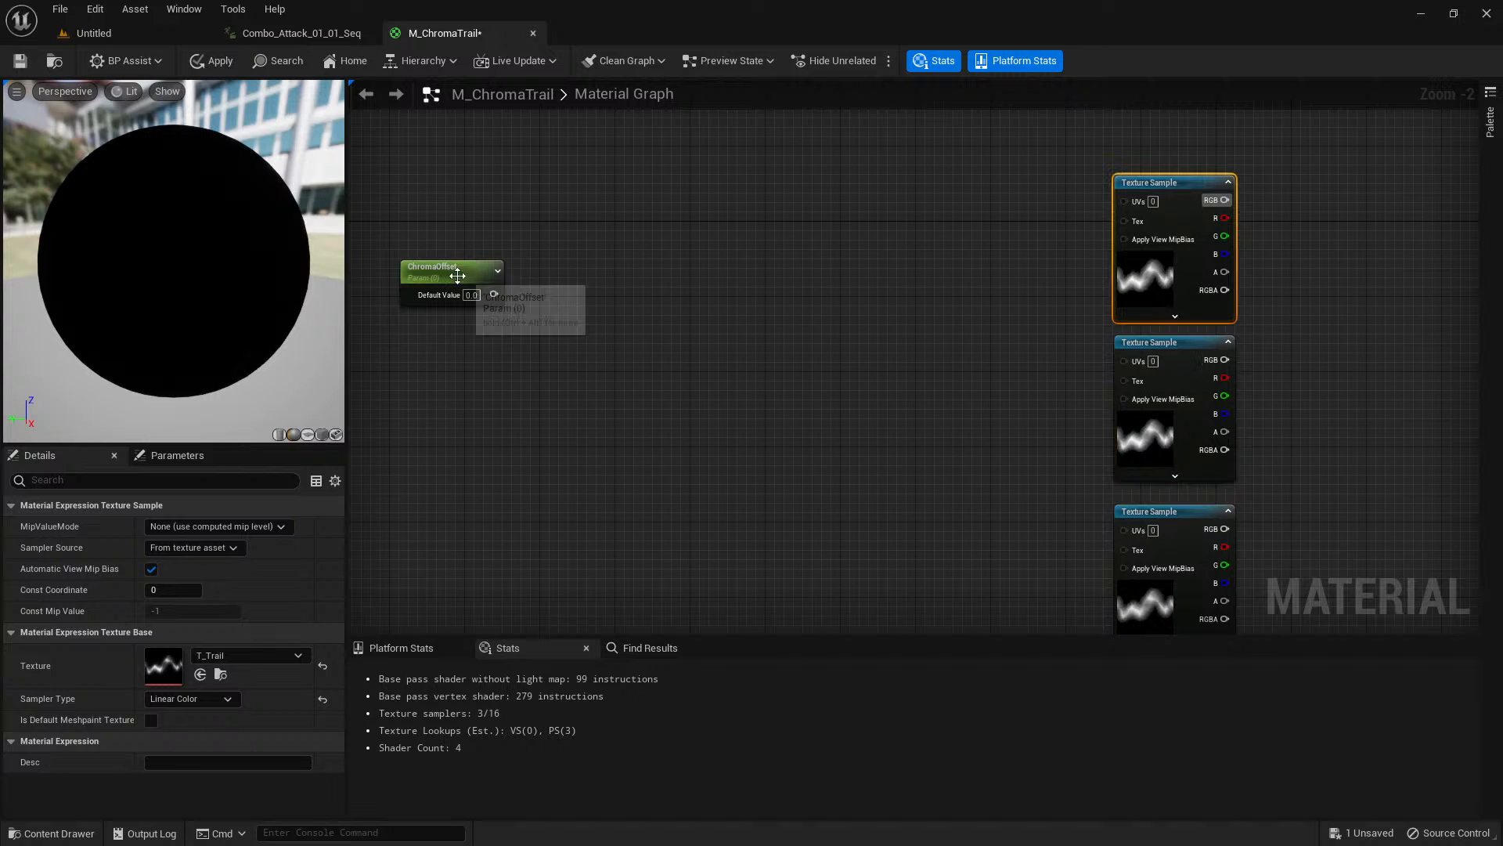
Add an AppendVector node beside the ChromaOffset parameter and connect ChromaOffset to its A input.
{"action": "left_click_drag", "start_coordinate": [454, 257], "coordinate": [446, 156]}
{"action": "left_click", "coordinate": [547, 178]}
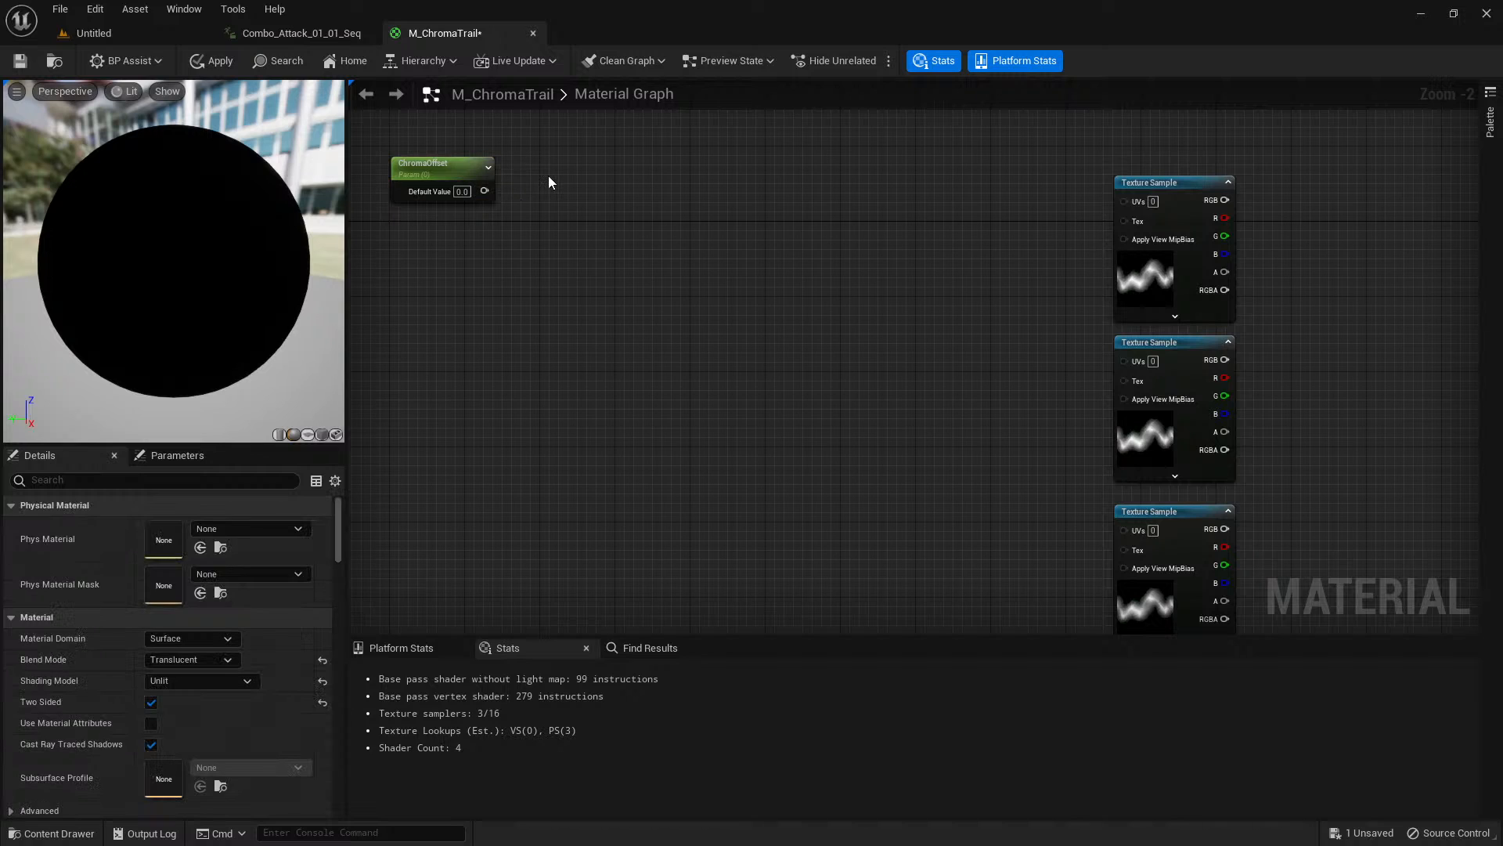
{"action": "right_click", "coordinate": [548, 178]}
{"action": "type", "text": "append"}
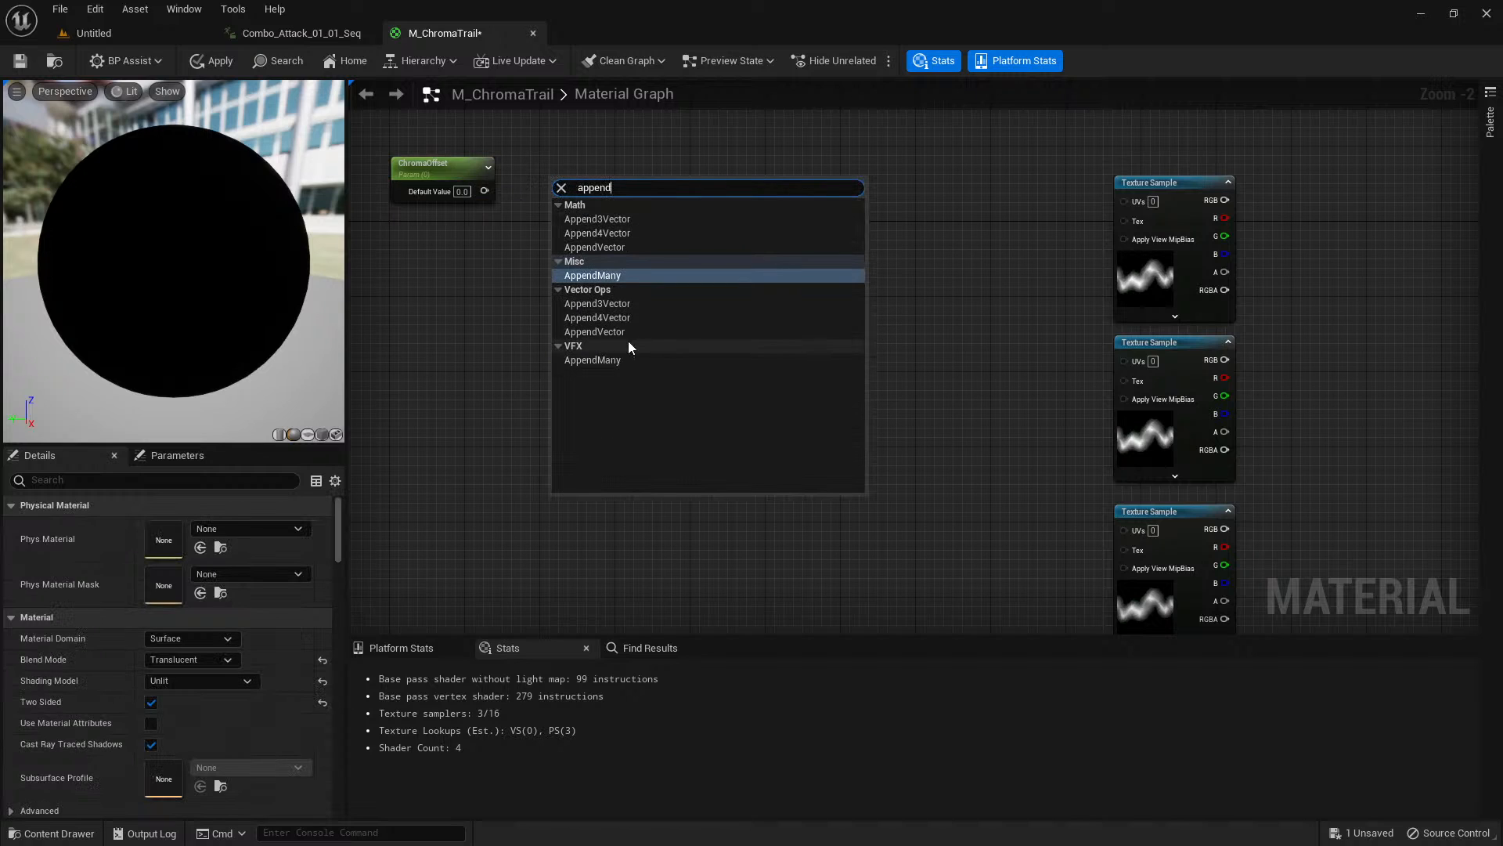
{"action": "left_click", "coordinate": [607, 333]}
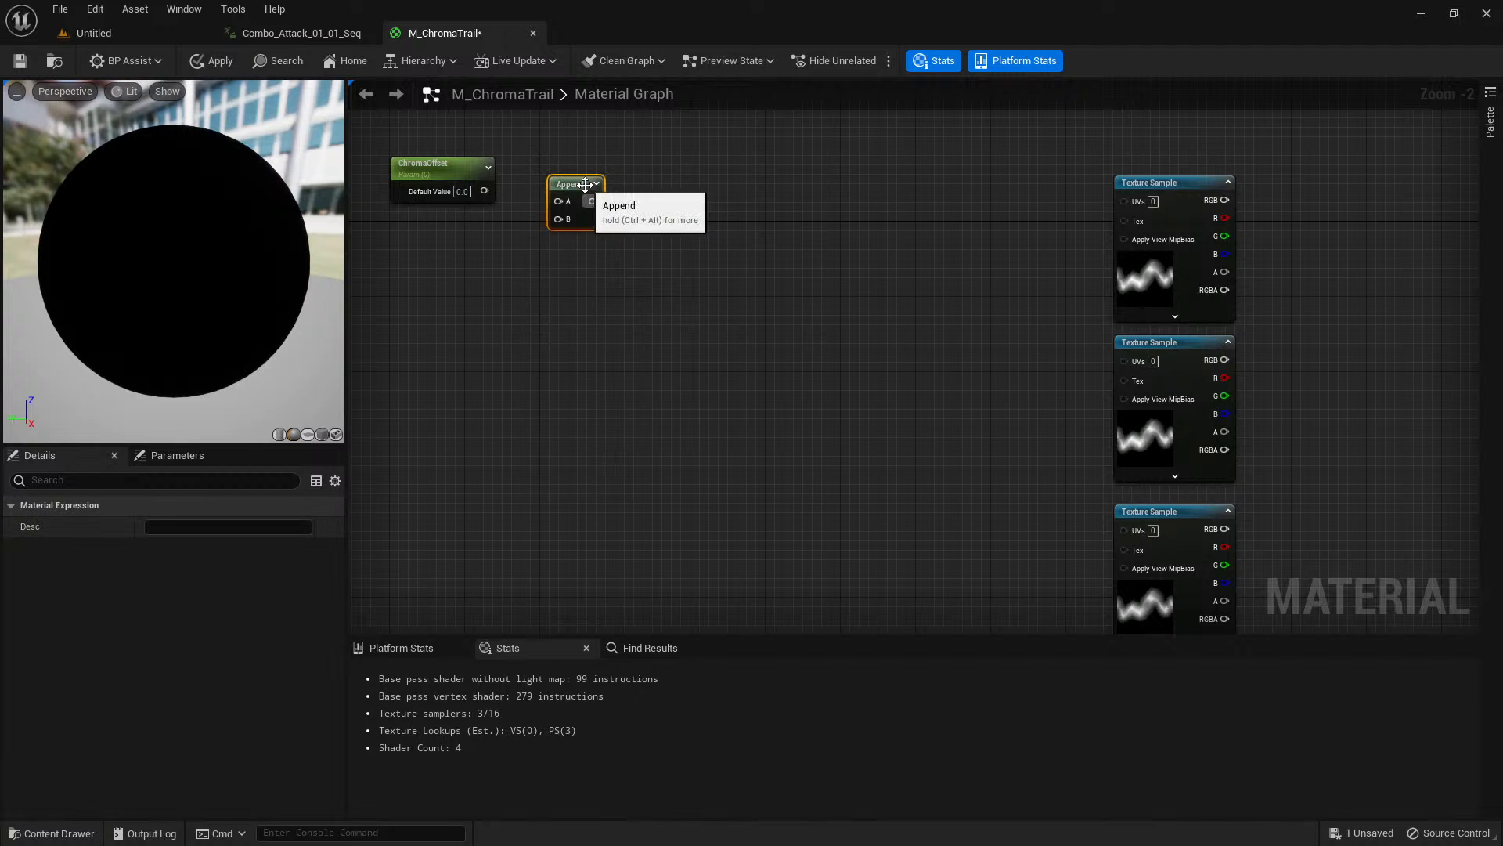
{"action": "left_click_drag", "start_coordinate": [482, 194], "coordinate": [560, 190]}
{"action": "scroll", "coordinate": [586, 248], "scroll_direction": "up", "scroll_amount": 2}
{"action": "right_click_drag", "start_coordinate": [617, 286], "coordinate": [722, 302]}
Place a Constant node with value 0 below ChromaOffset and connect it to the Append node's B input.
{"action": "left_click_drag", "start_coordinate": [348, 361], "coordinate": [294, 357]}
{"action": "right_click_drag", "start_coordinate": [501, 384], "coordinate": [589, 426]}
{"action": "left_click", "coordinate": [570, 412]}
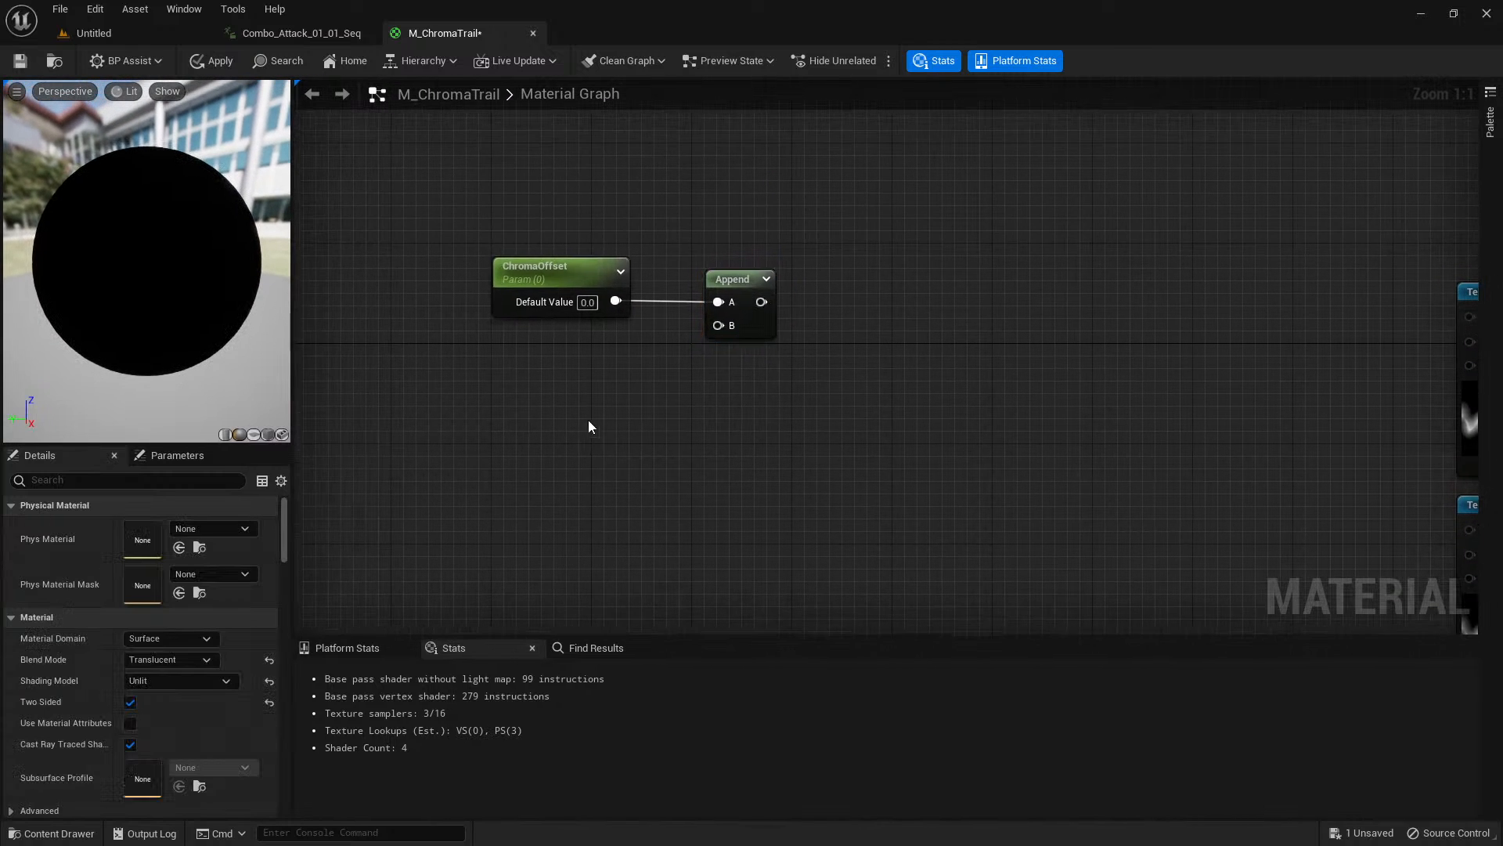
{"action": "left_click", "coordinate": [568, 379]}
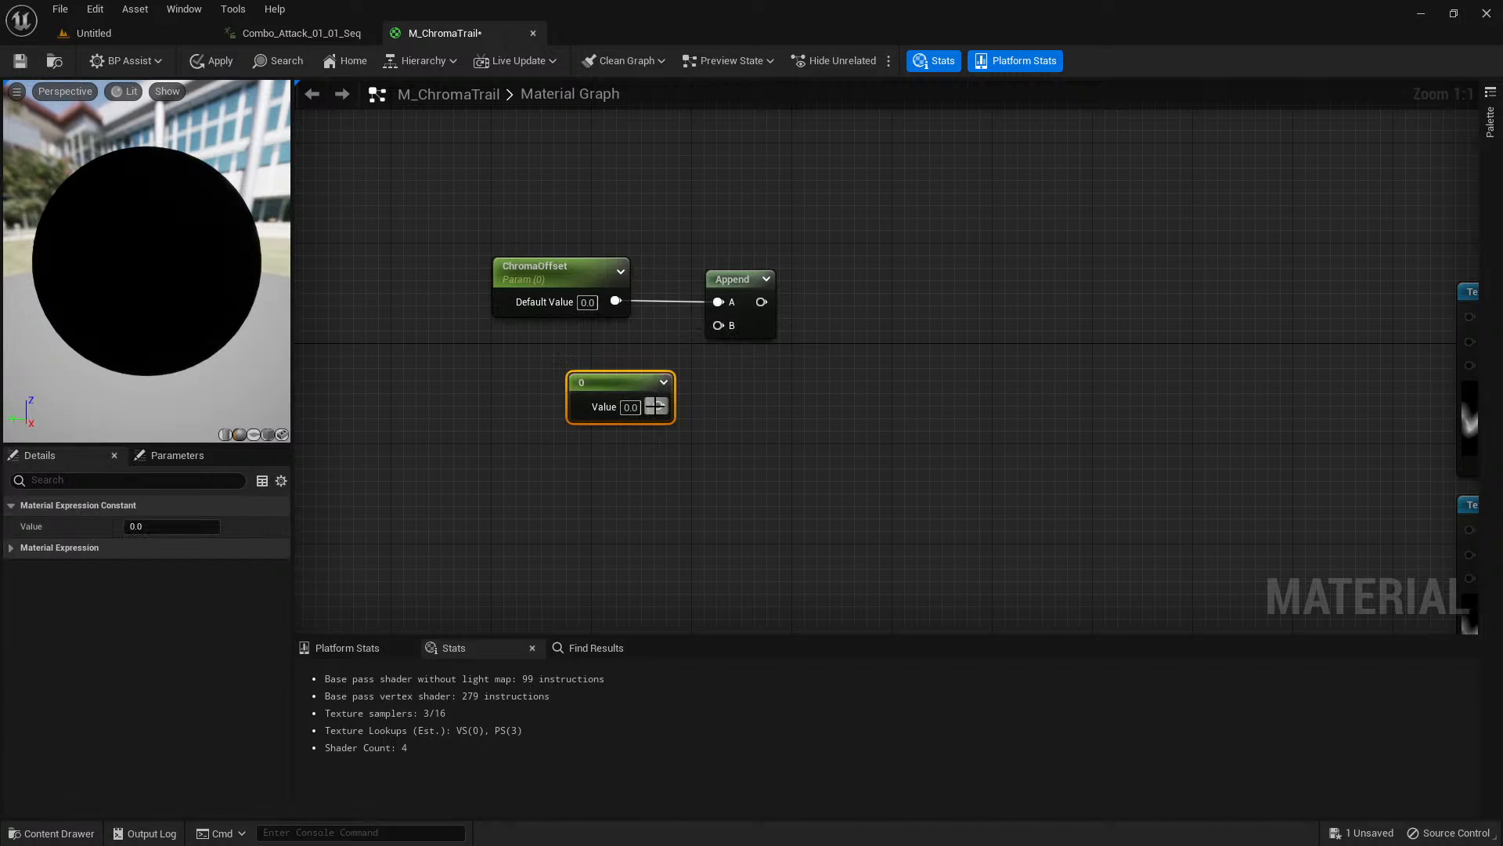
{"action": "left_click_drag", "start_coordinate": [659, 406], "coordinate": [711, 338]}
{"action": "left_click_drag", "start_coordinate": [648, 390], "coordinate": [660, 374]}
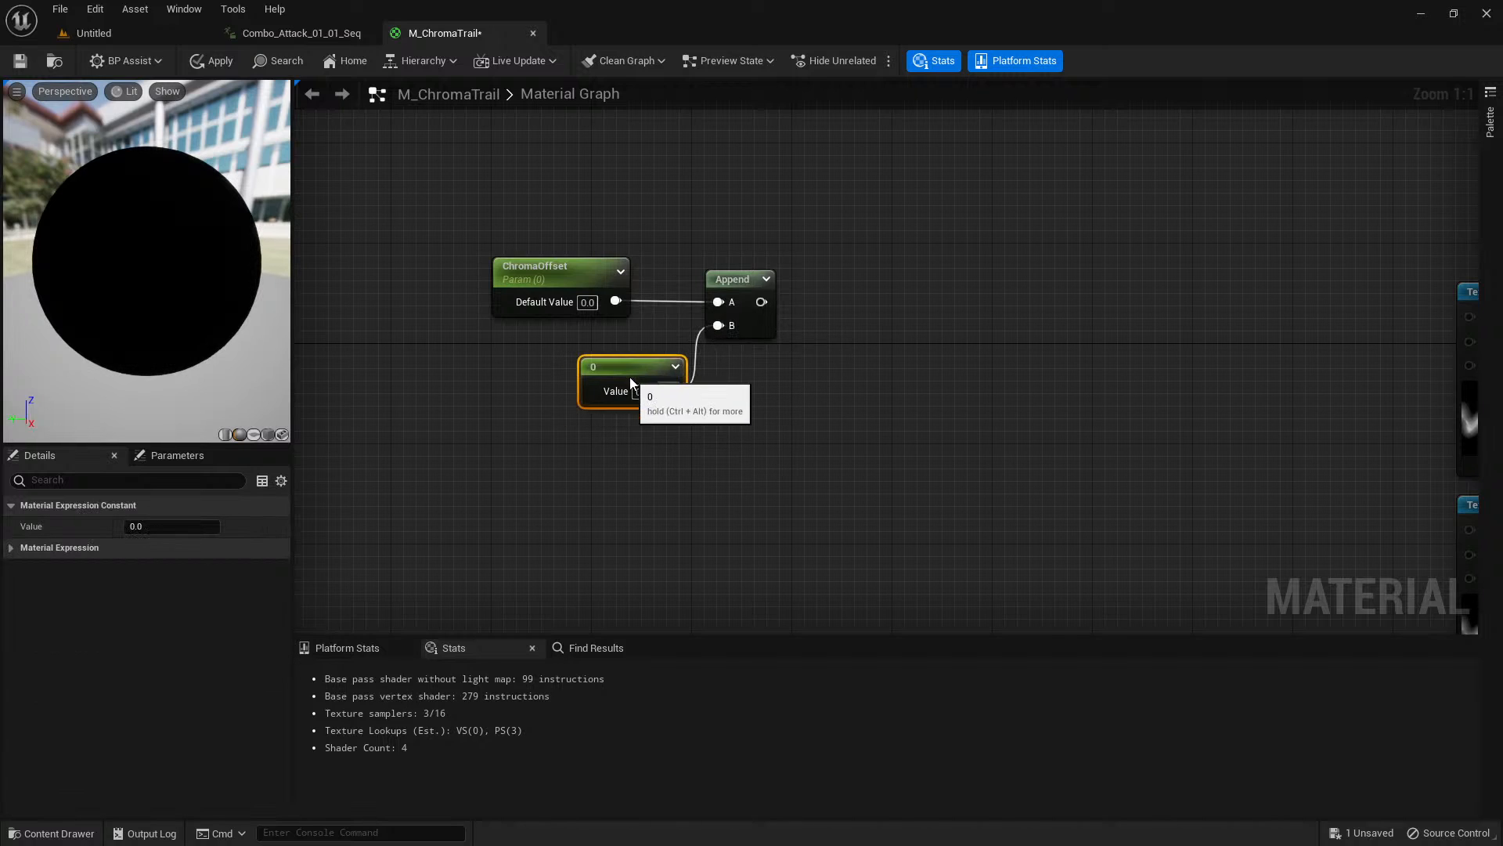
Add an Add node after the Append node and connect the Append output to its A input.
{"action": "right_click_drag", "start_coordinate": [832, 430], "coordinate": [738, 394]}
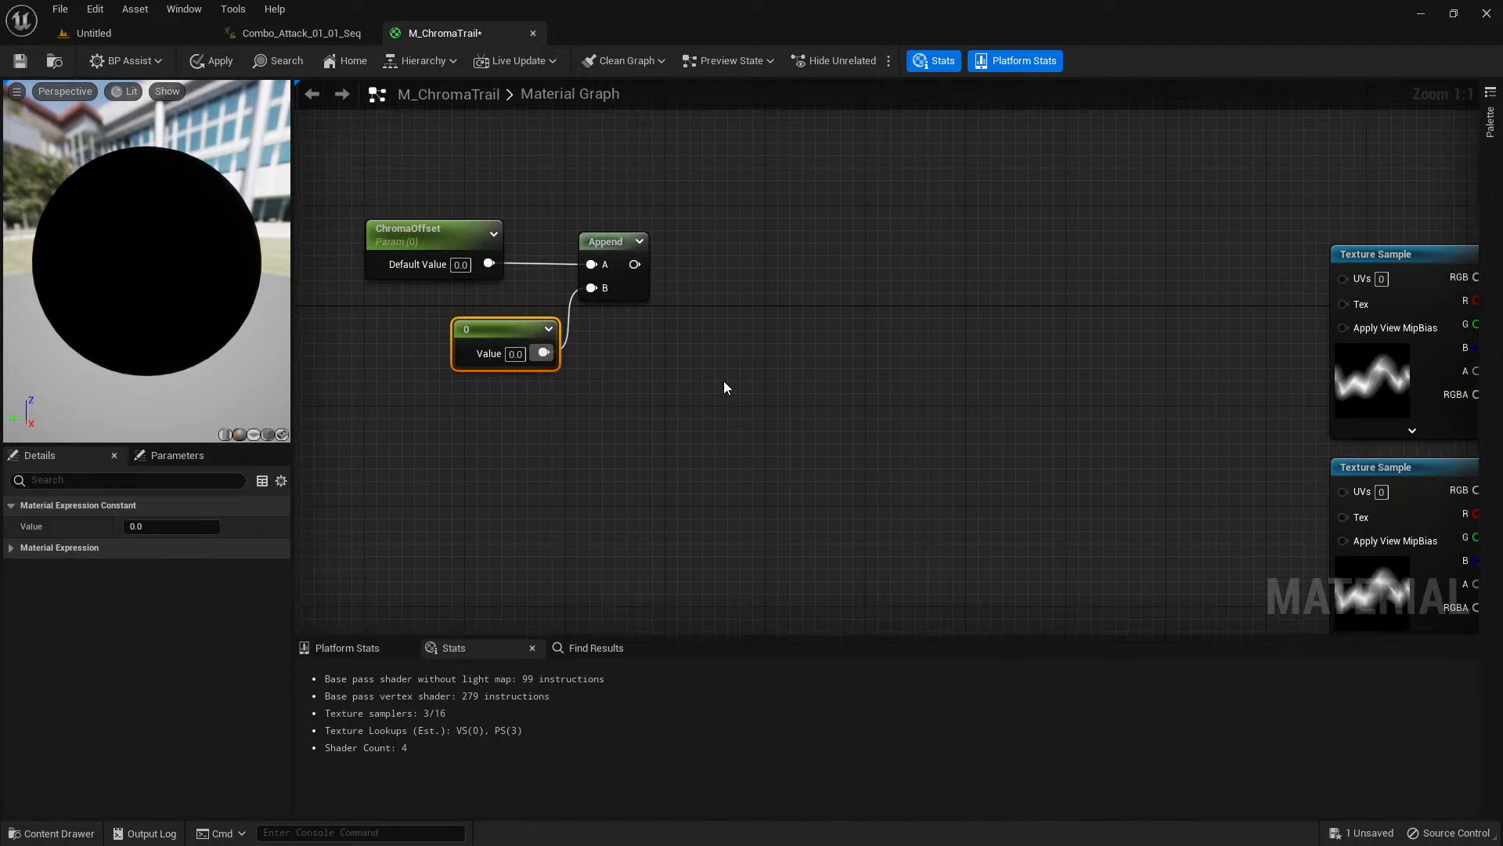
{"action": "left_click", "coordinate": [744, 276]}
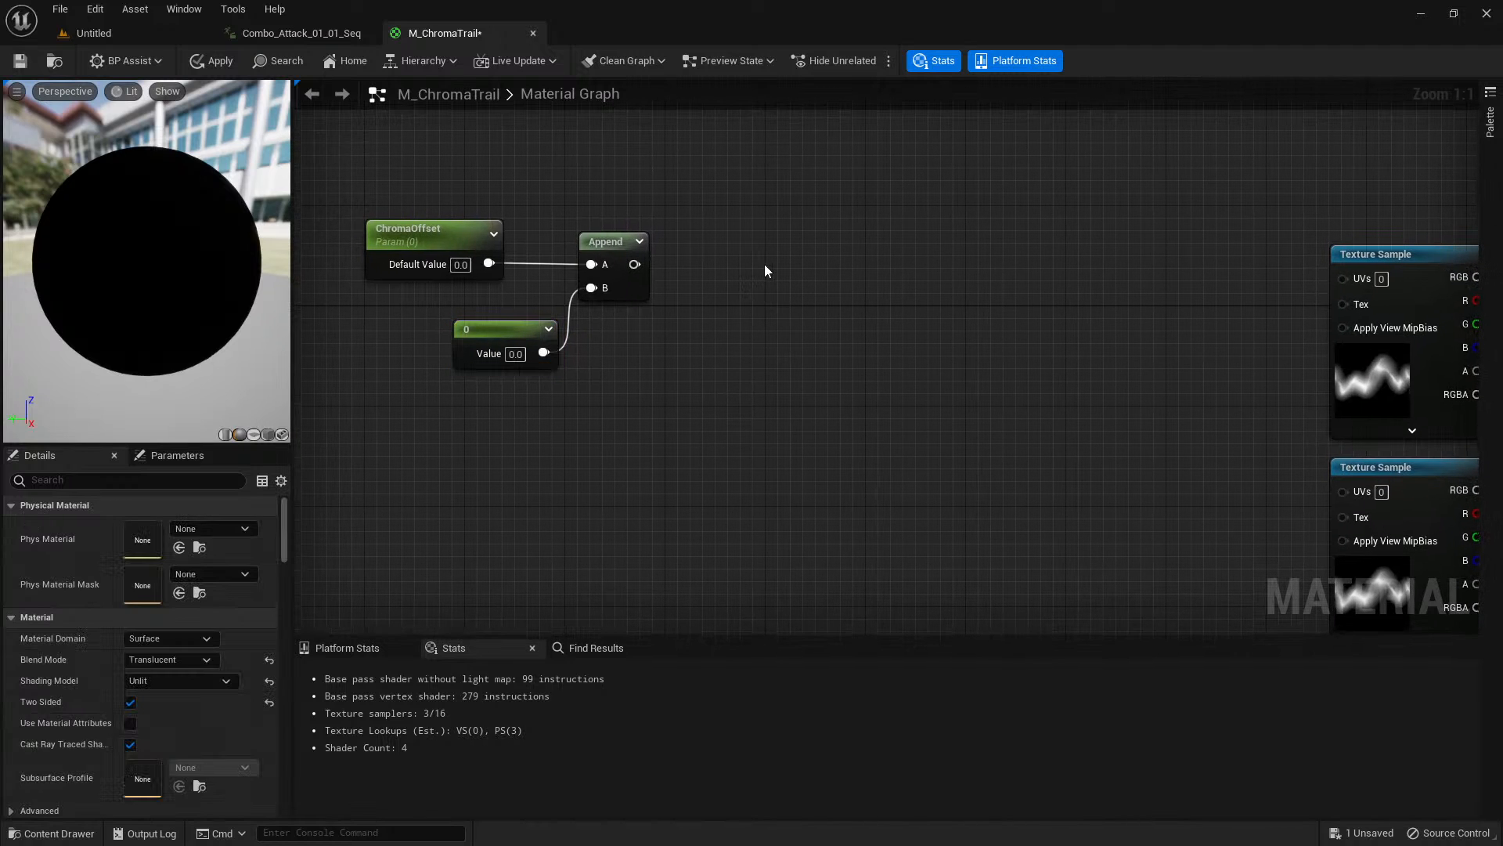
{"action": "left_click", "coordinate": [769, 263]}
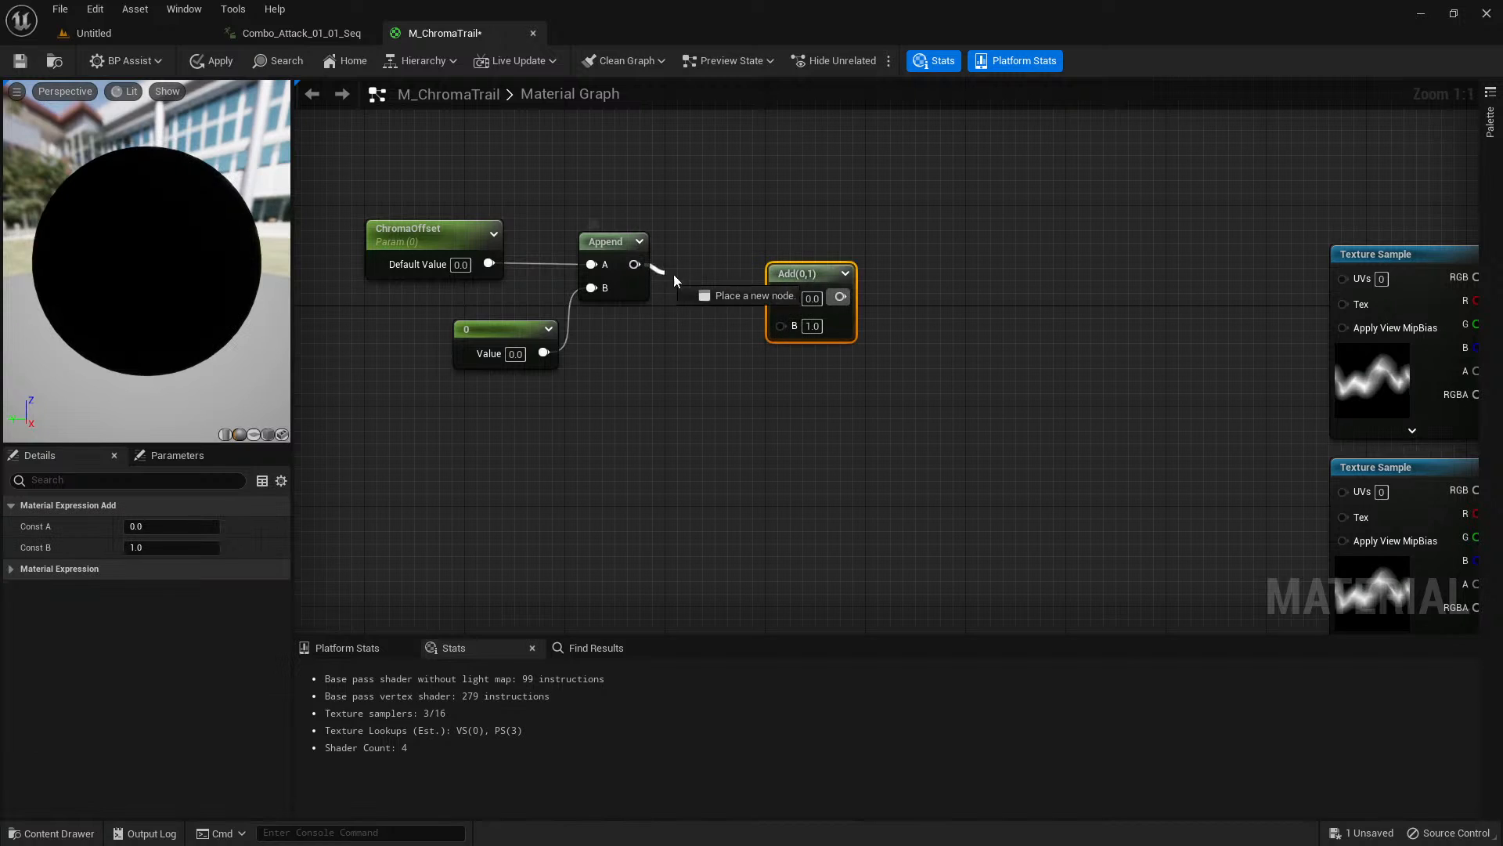
{"action": "left_click_drag", "start_coordinate": [635, 264], "coordinate": [784, 279]}
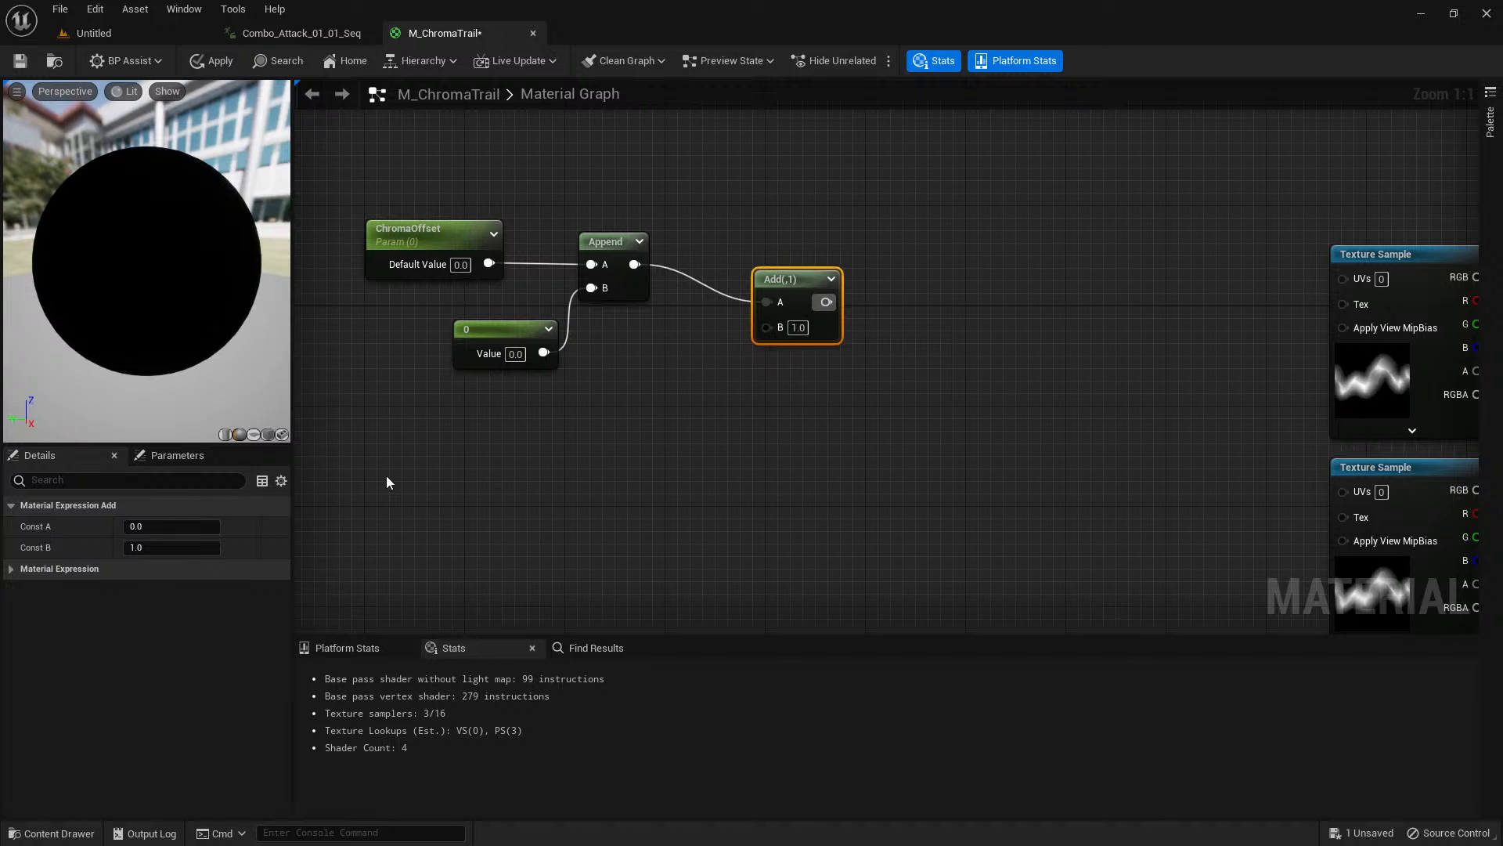
{"action": "left_click", "coordinate": [856, 311]}
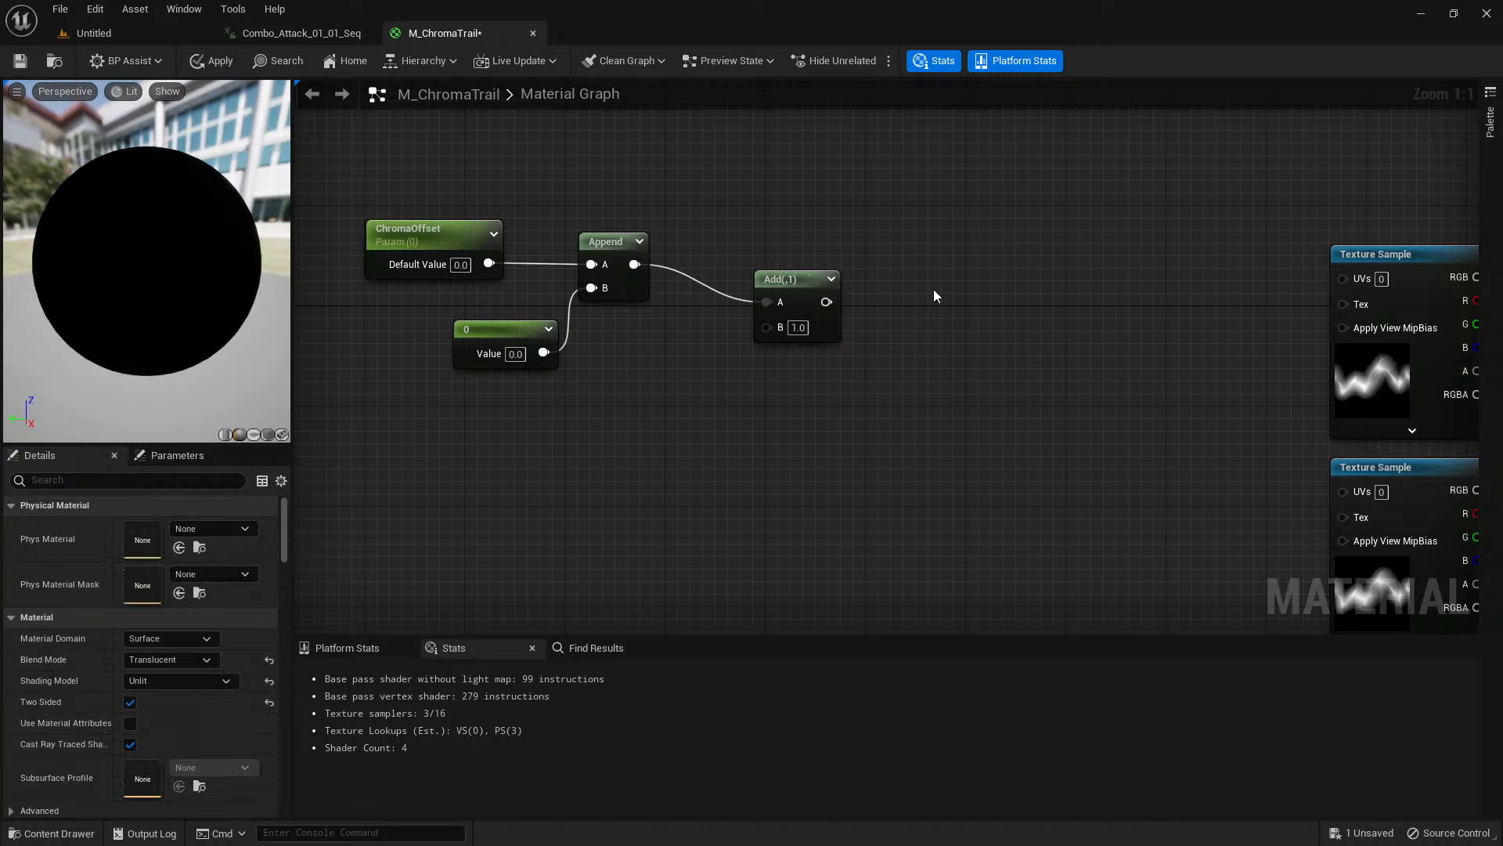
Insert a Panner between the Add node and the topmost Texture Sample, wiring Add into Coordinate and the Panner output into UVs.
{"action": "left_click", "coordinate": [961, 285]}
{"action": "left_click_drag", "start_coordinate": [825, 302], "coordinate": [974, 326]}
{"action": "left_click_drag", "start_coordinate": [1104, 320], "coordinate": [1342, 277]}
{"action": "right_click_drag", "start_coordinate": [1257, 406], "coordinate": [1176, 411]}
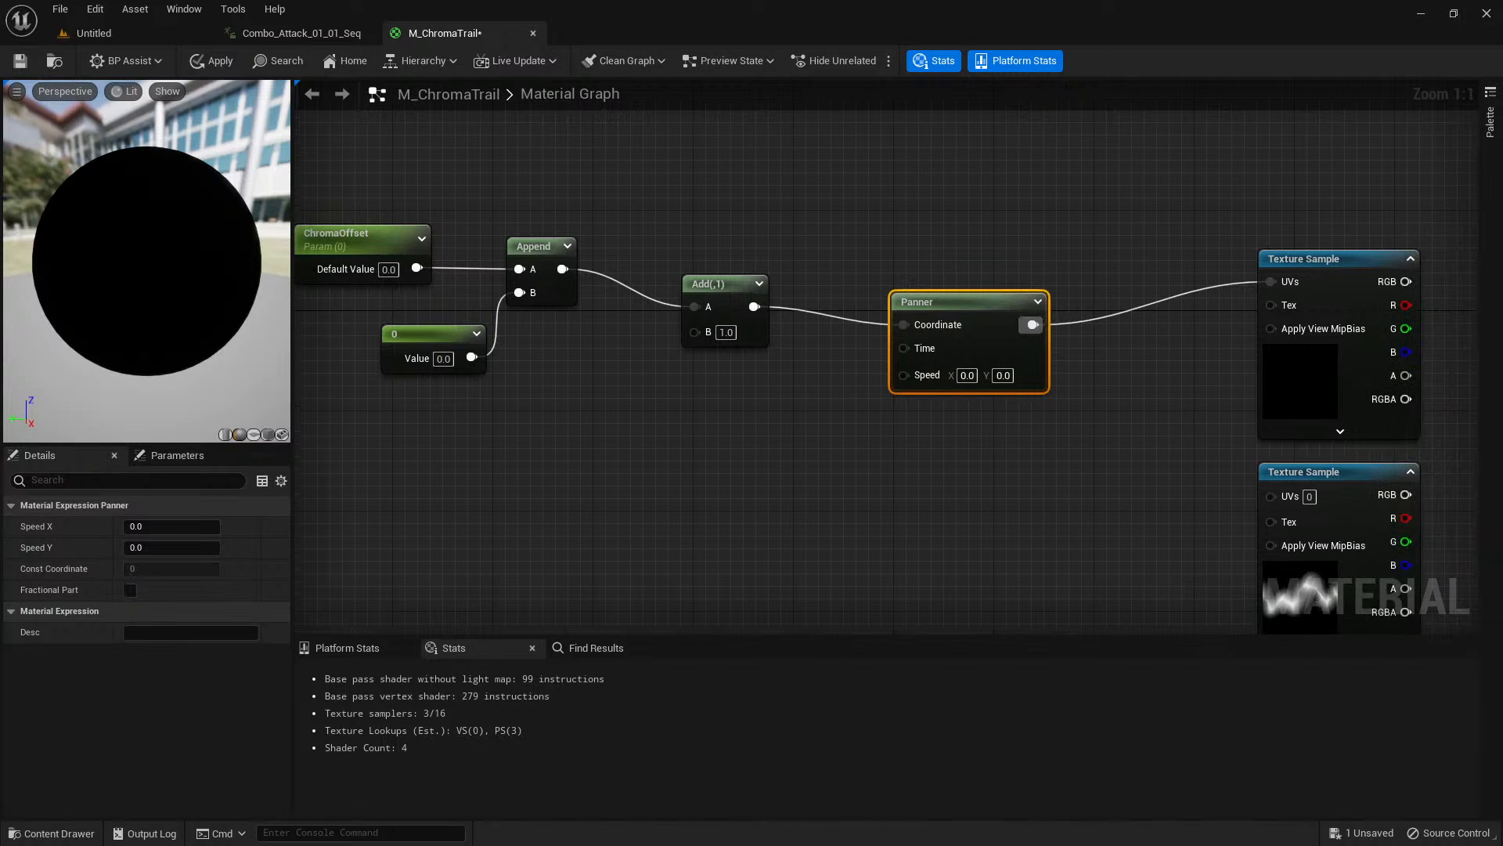
Set the Panner's Speed X to 0.5.
{"action": "left_click", "coordinate": [825, 432]}
{"action": "left_click", "coordinate": [972, 300]}
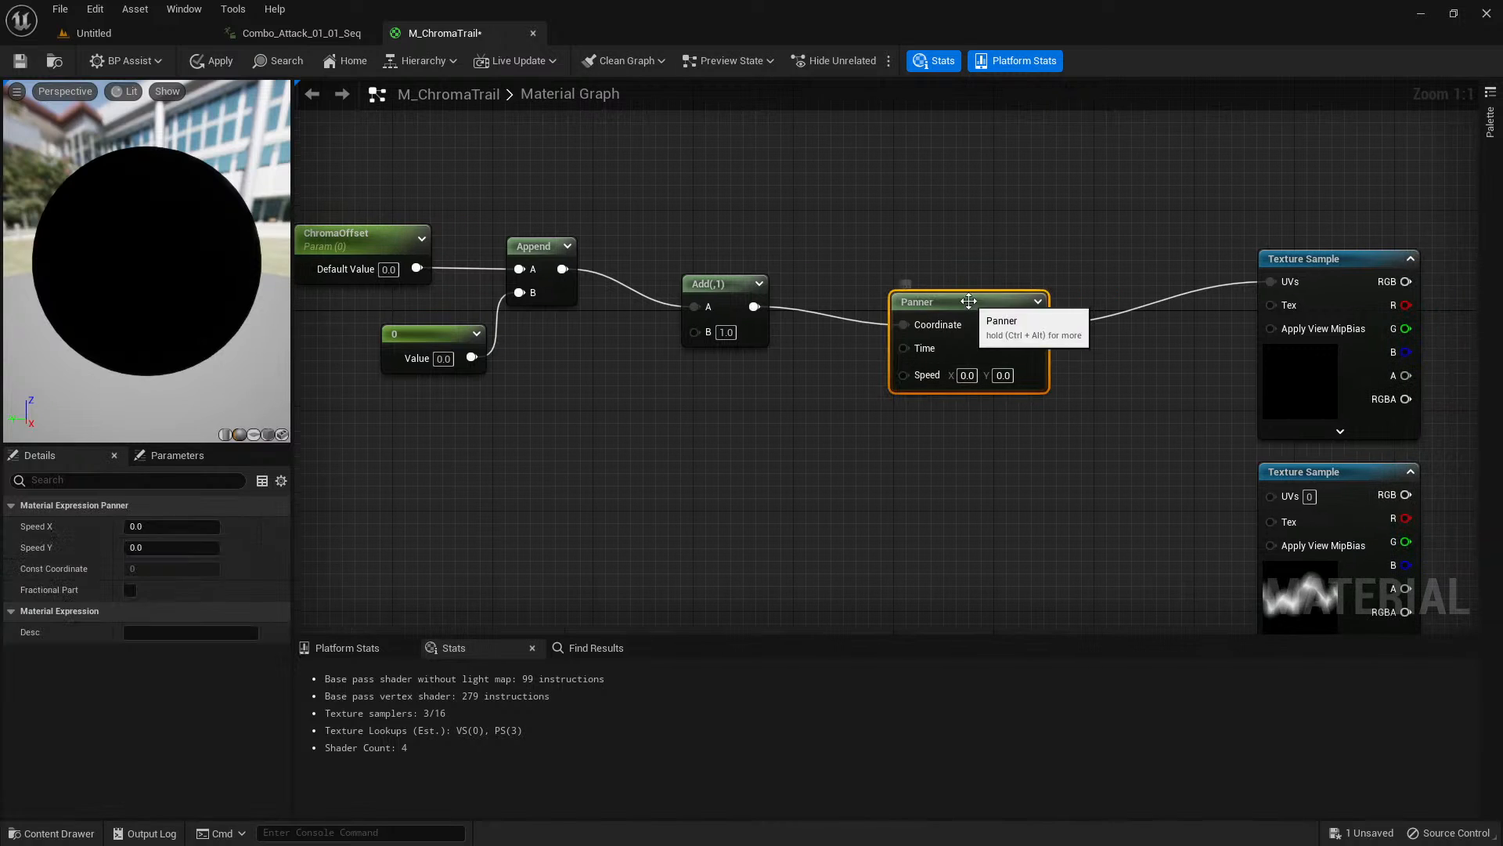
{"action": "left_click", "coordinate": [172, 526]}
{"action": "type", "text": "0.5"}
{"action": "key", "text": "Return"}
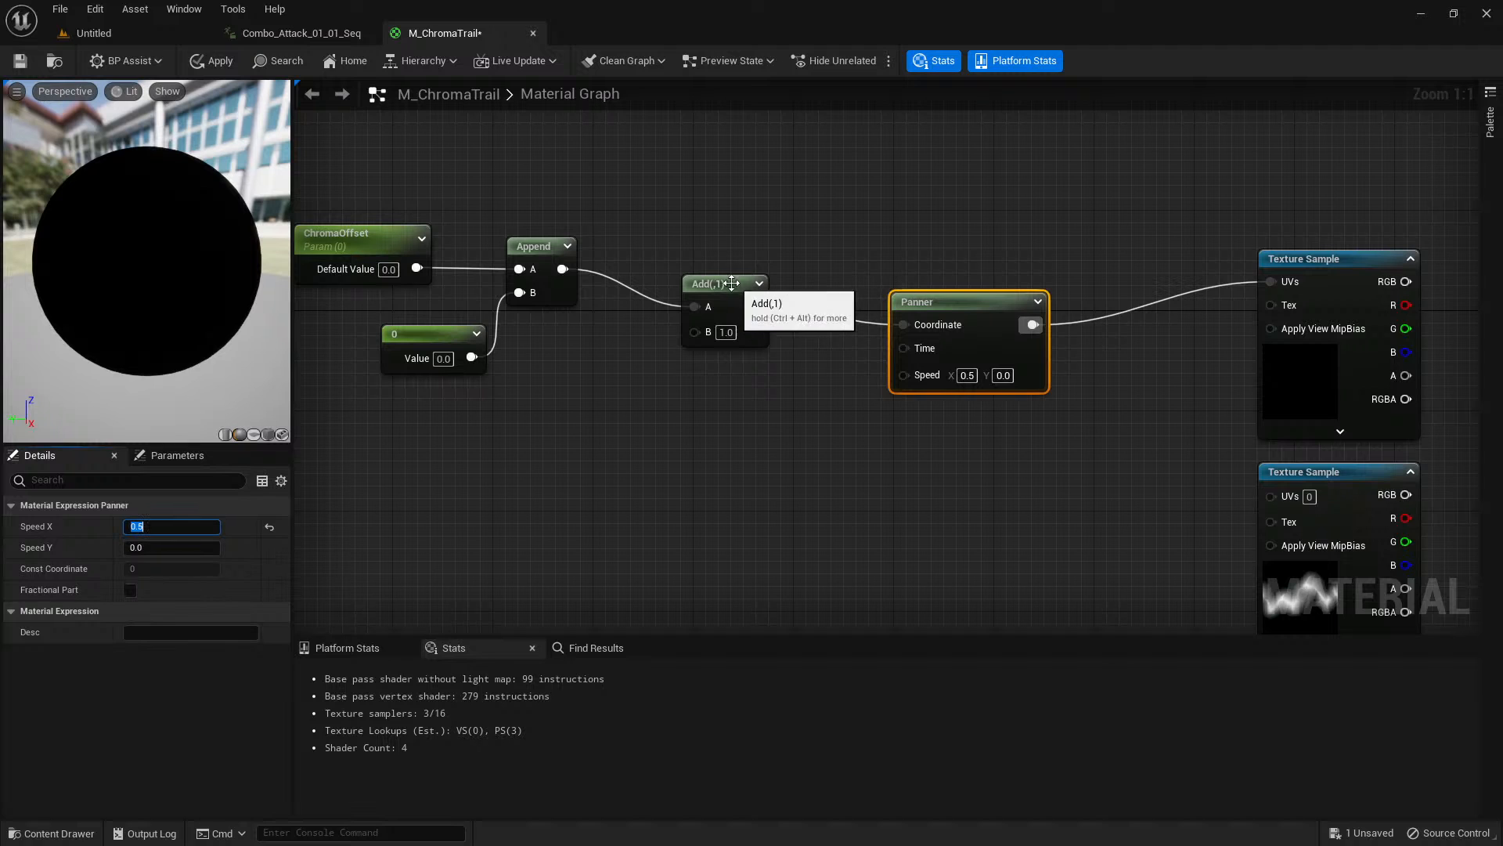
Add a TextureCoordinate node below the constant 0 node, ahead of the Add node.
{"action": "left_click", "coordinate": [724, 318]}
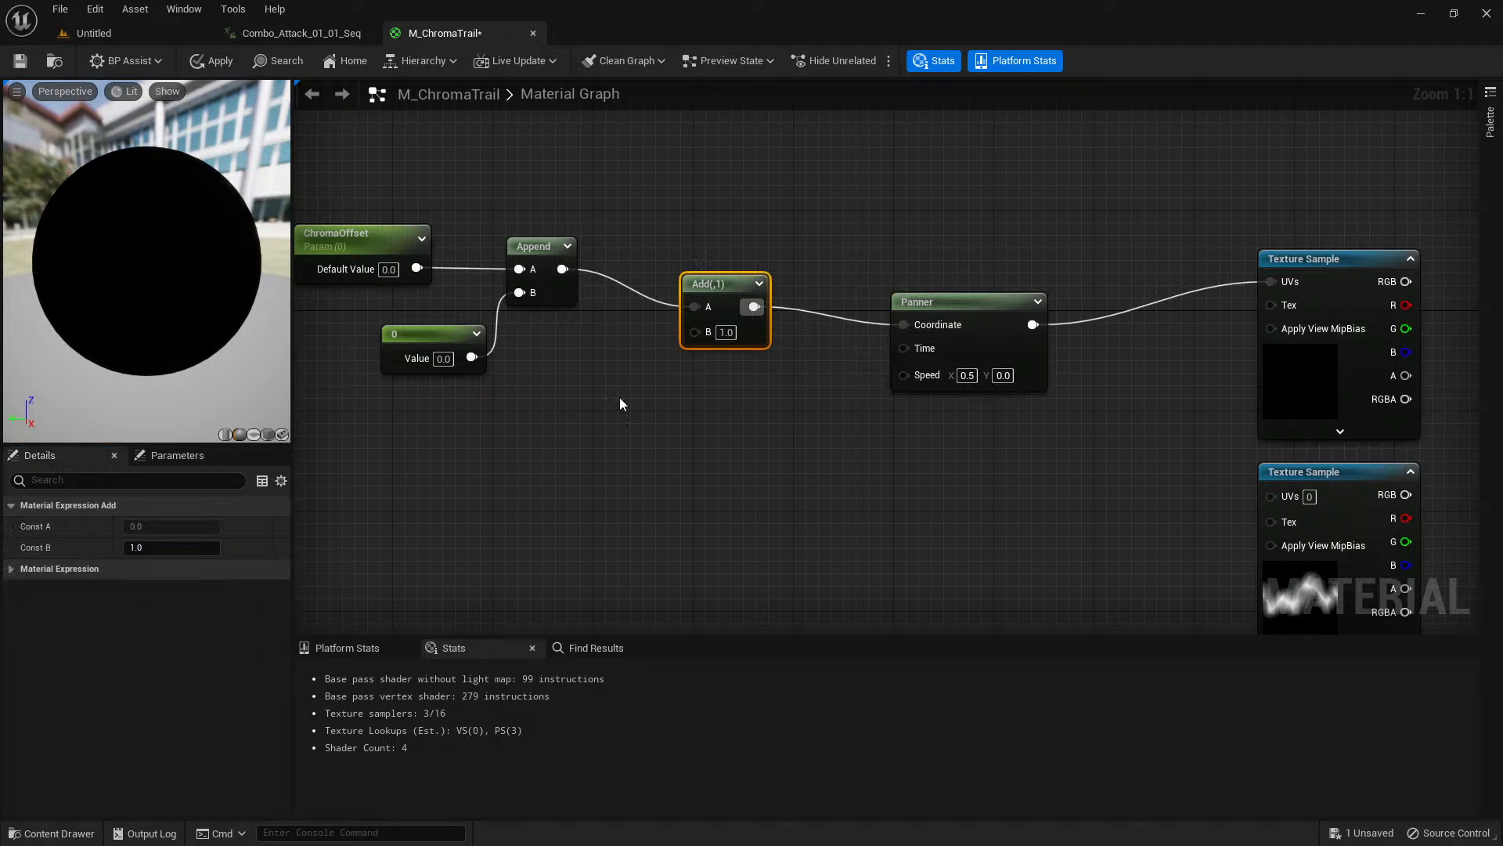
{"action": "right_click_drag", "start_coordinate": [838, 470], "coordinate": [726, 243]}
{"action": "right_click_drag", "start_coordinate": [844, 399], "coordinate": [805, 338]}
{"action": "right_click_drag", "start_coordinate": [905, 343], "coordinate": [993, 438]}
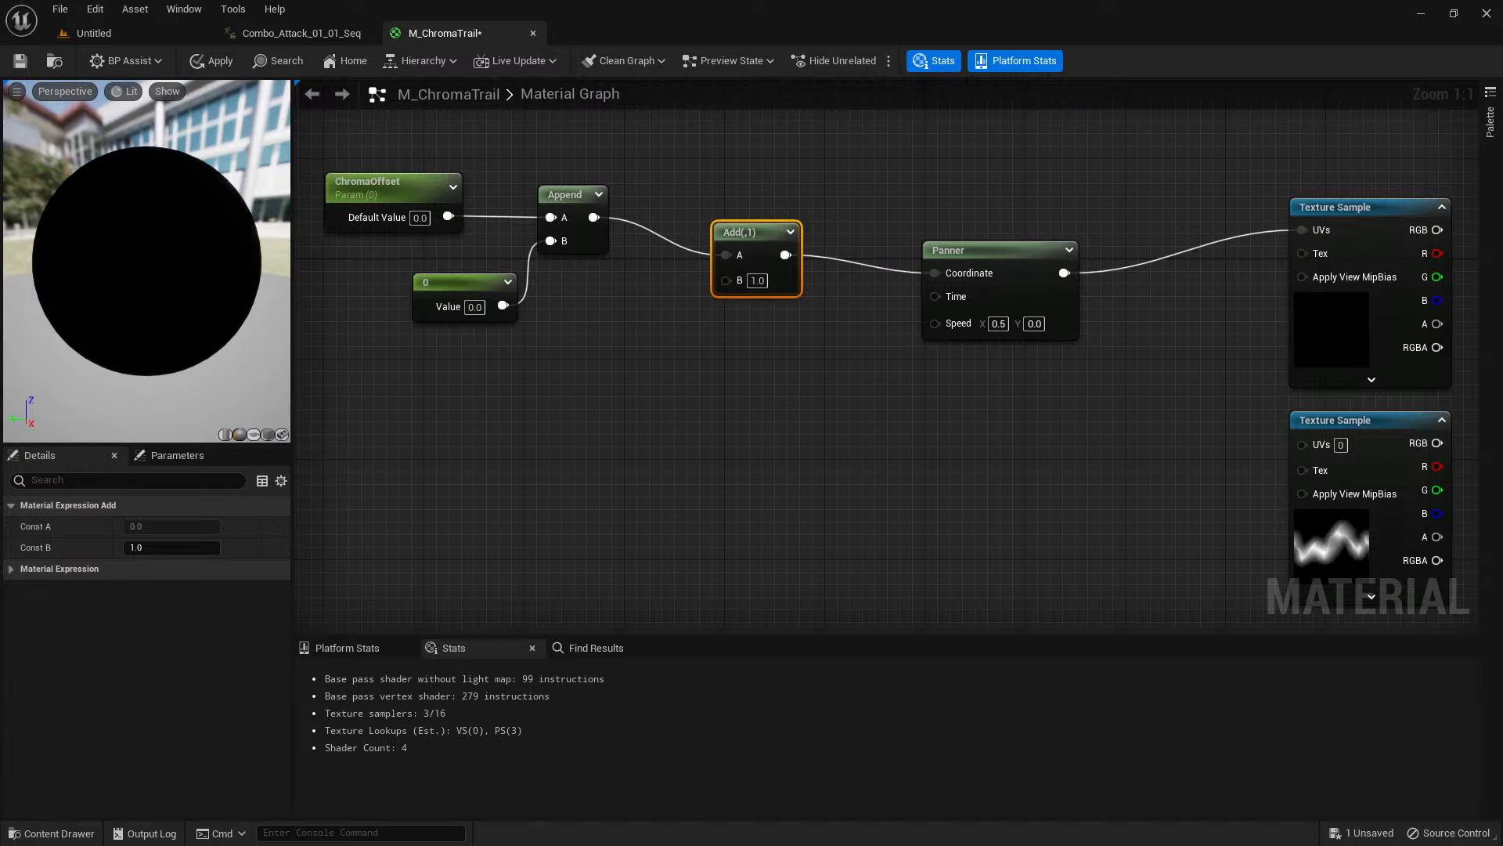
{"action": "right_click_drag", "start_coordinate": [694, 407], "coordinate": [776, 426]}
{"action": "right_click", "coordinate": [508, 397]}
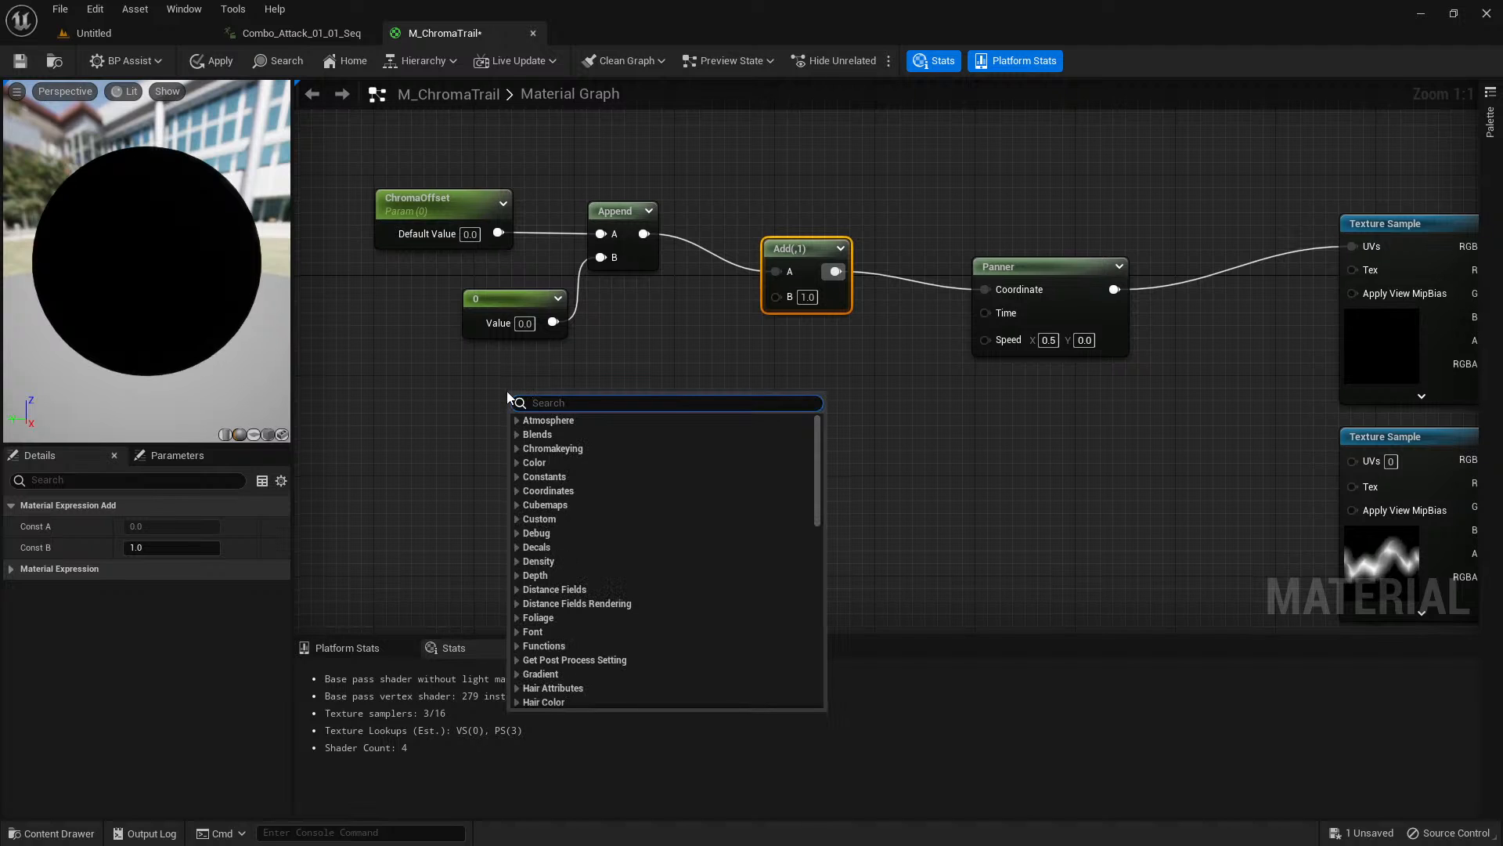
{"action": "type", "text": "texture coordinate"}
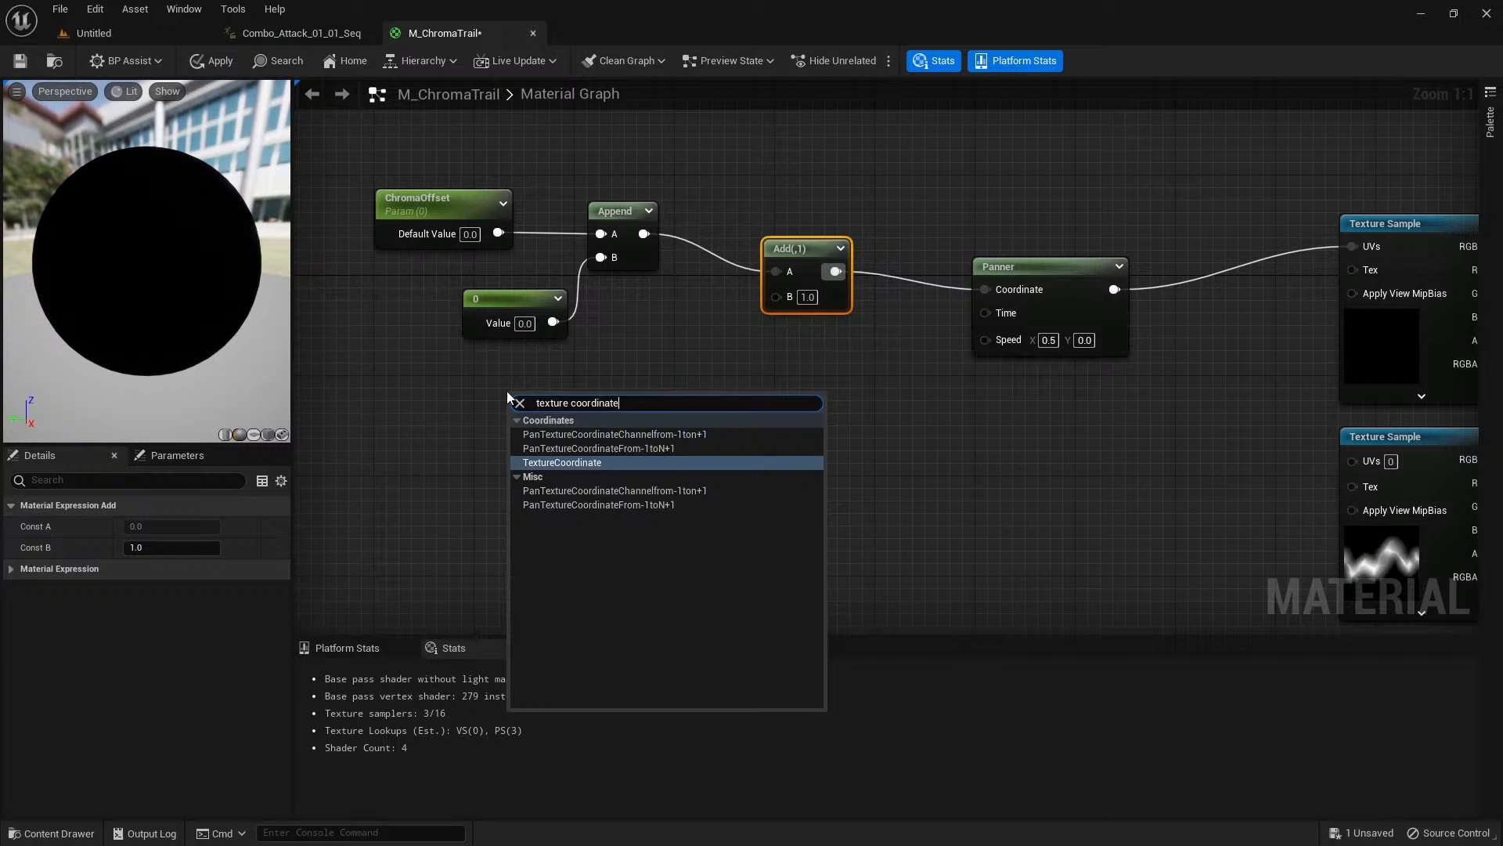
{"action": "key", "text": "Return"}
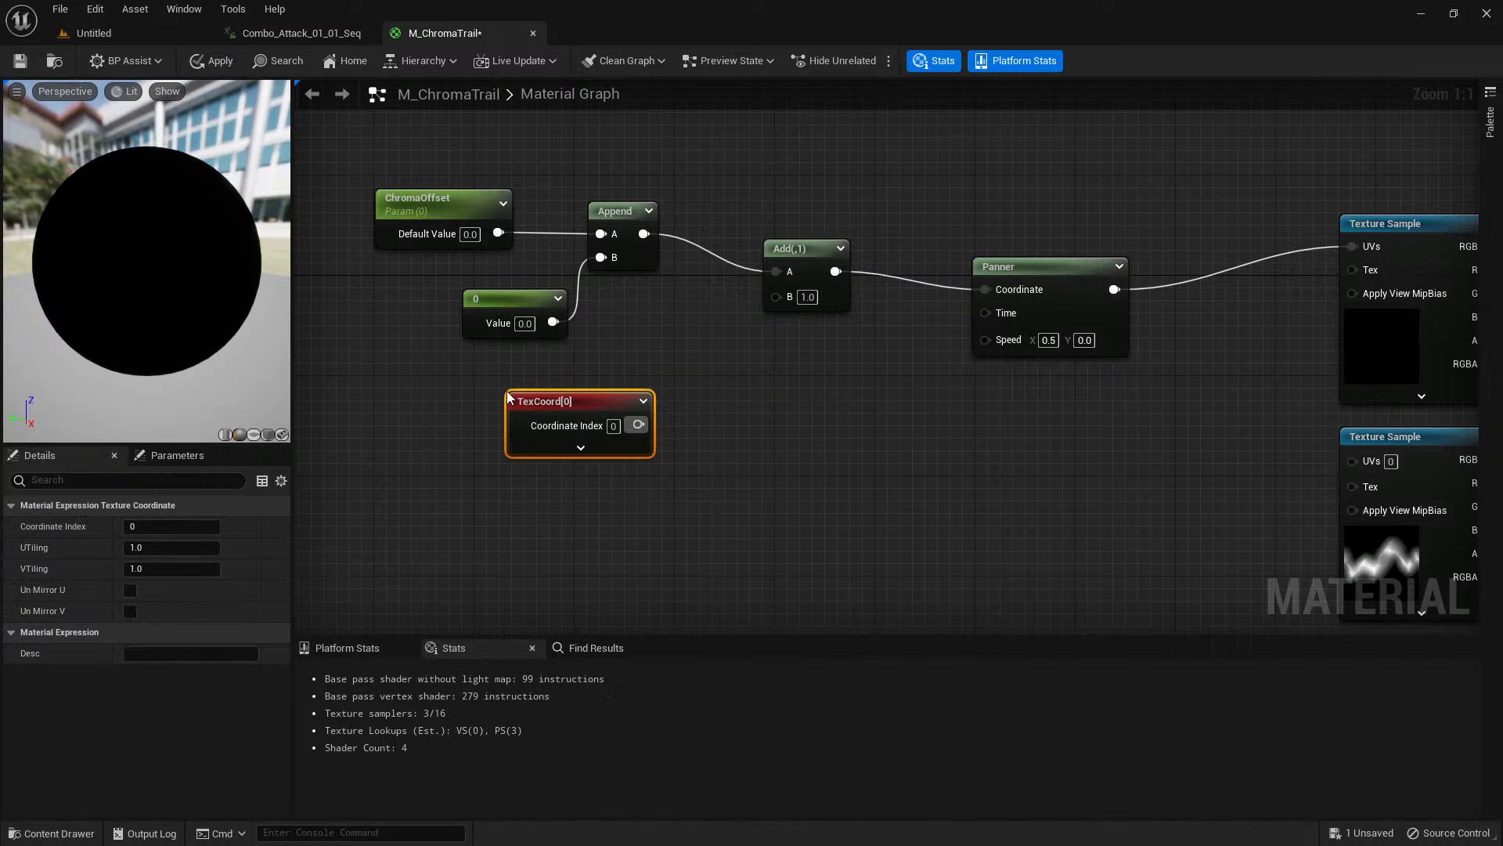
{"action": "left_click_drag", "start_coordinate": [580, 400], "coordinate": [547, 399]}
Connect the TexCoord output to the Add node's B input.
{"action": "right_click_drag", "start_coordinate": [1323, 424], "coordinate": [1219, 342]}
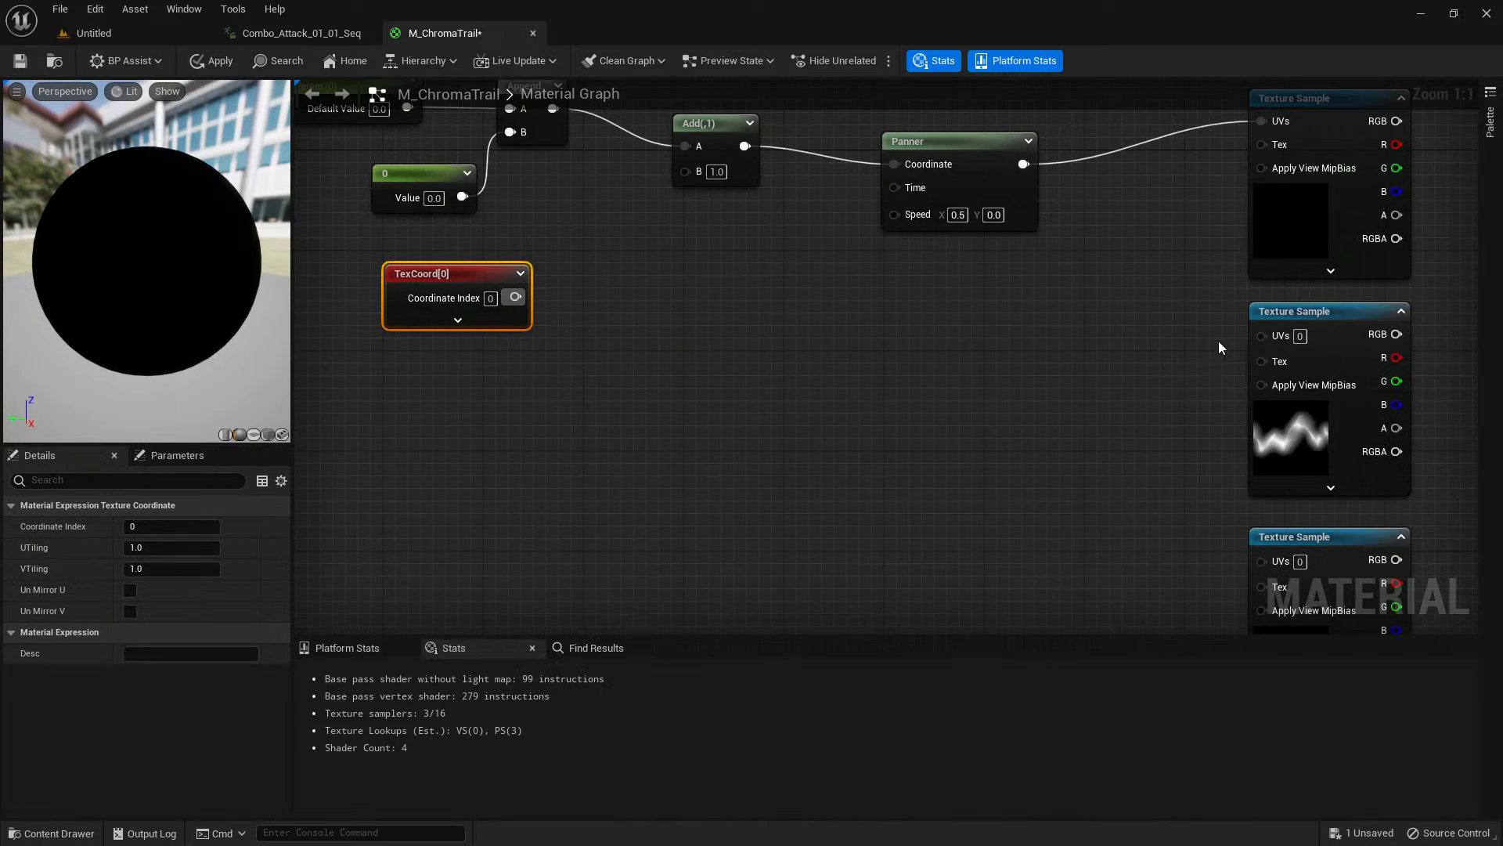
{"action": "right_click_drag", "start_coordinate": [985, 356], "coordinate": [1030, 430]}
{"action": "left_click", "coordinate": [778, 388]}
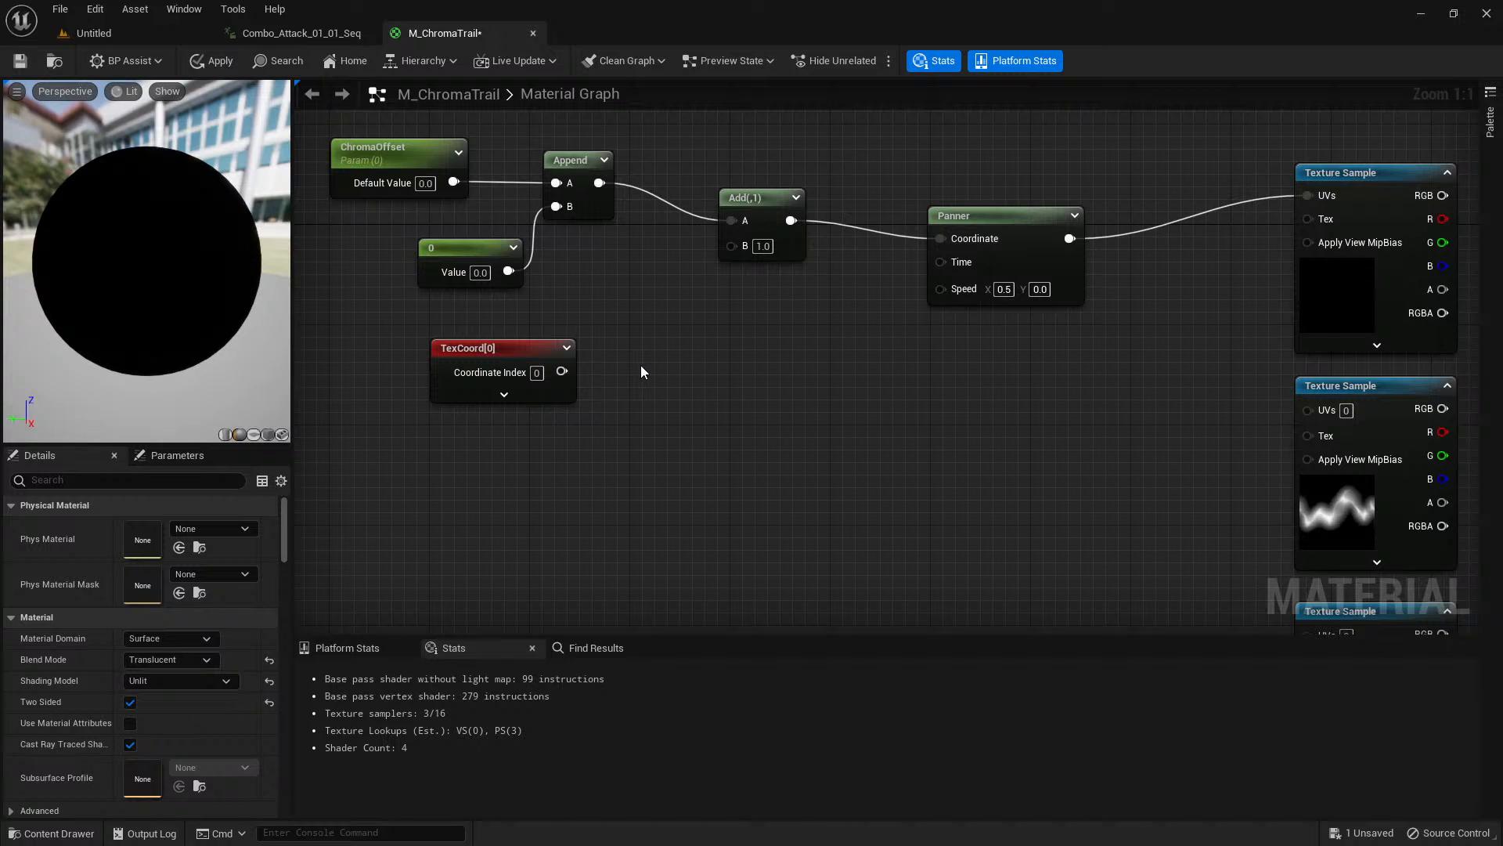
{"action": "left_click_drag", "start_coordinate": [562, 371], "coordinate": [736, 252]}
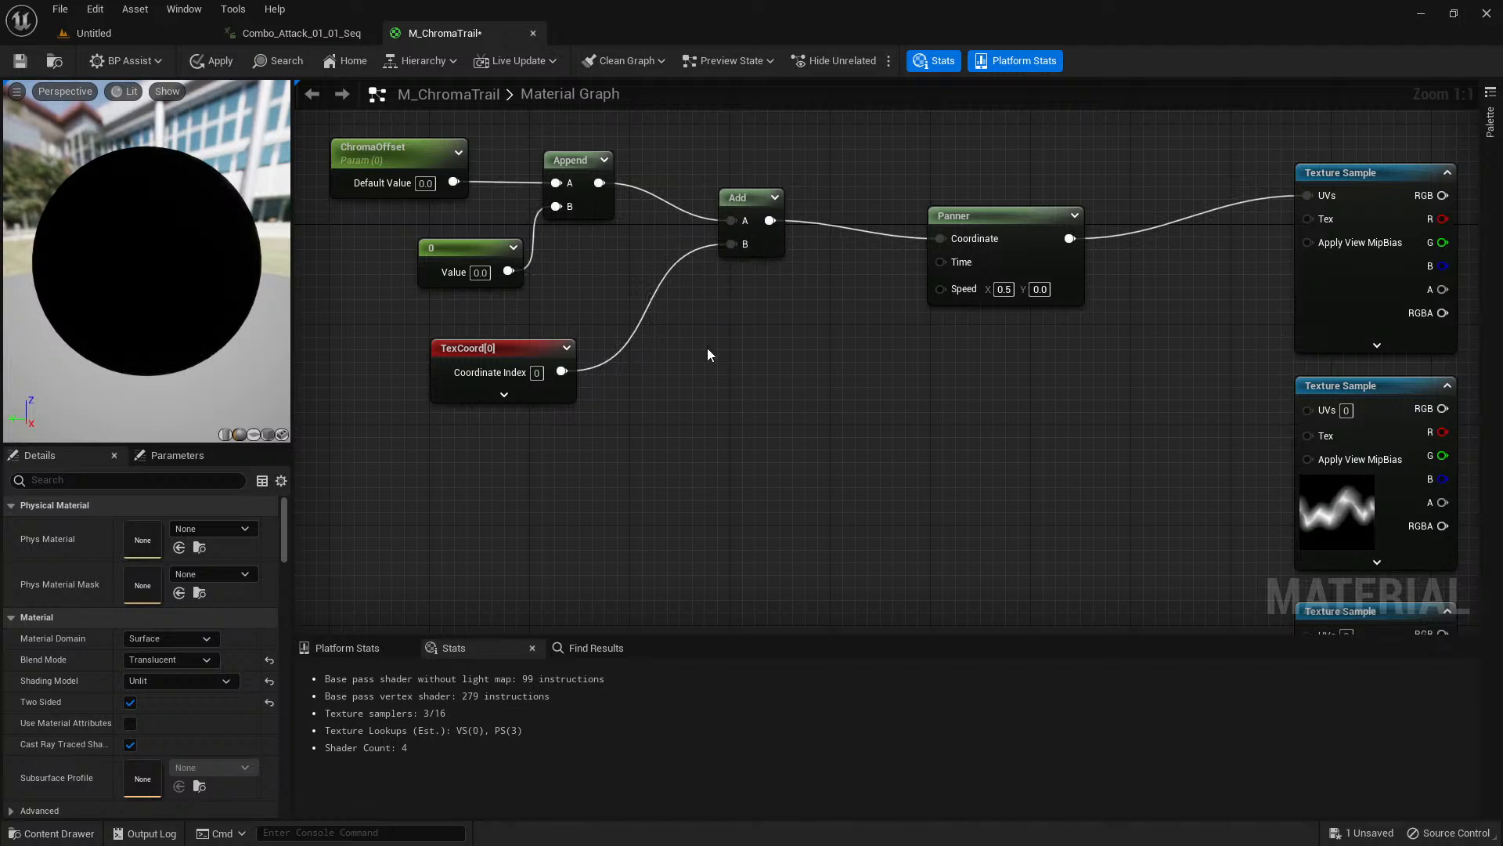
Preview the topmost Texture Sample on the plane mesh and space that node farther from the second sample.
{"action": "right_click_drag", "start_coordinate": [759, 379], "coordinate": [548, 379]}
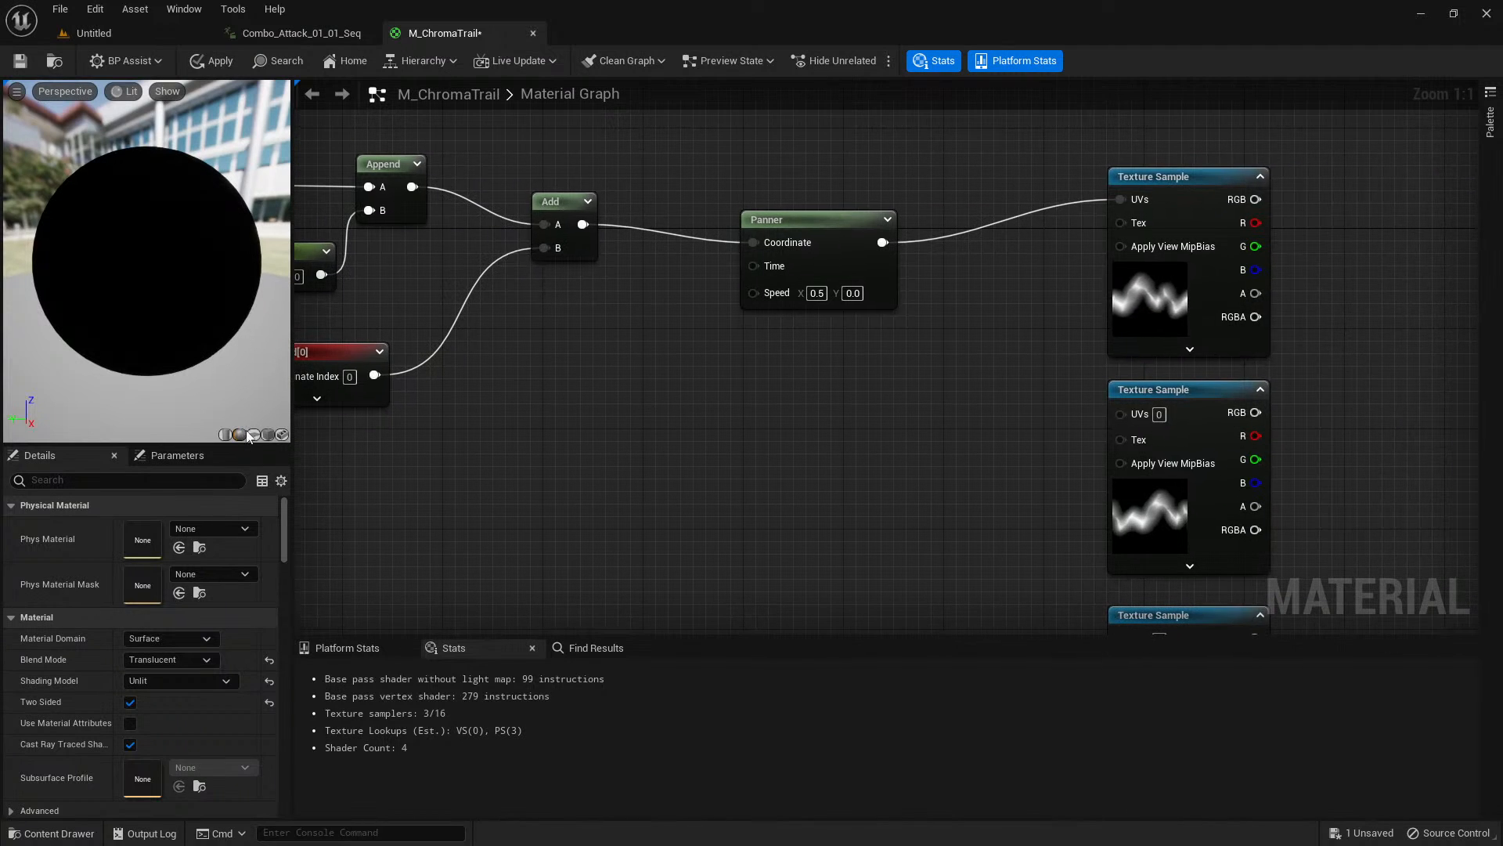
{"action": "right_click_drag", "start_coordinate": [873, 418], "coordinate": [761, 438]}
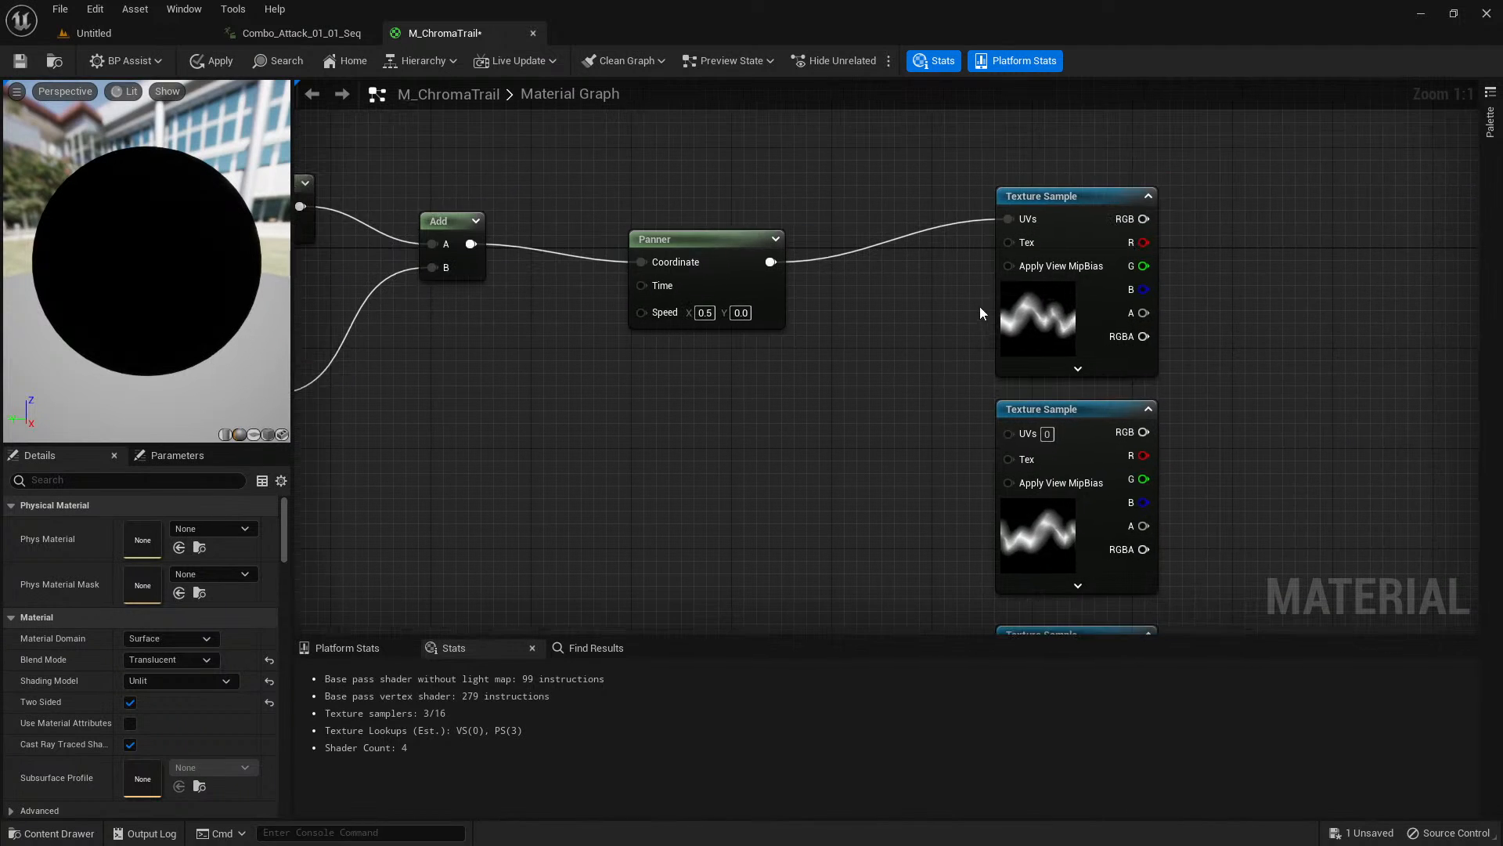
{"action": "left_click", "coordinate": [1034, 314]}
{"action": "right_click", "coordinate": [1034, 315]}
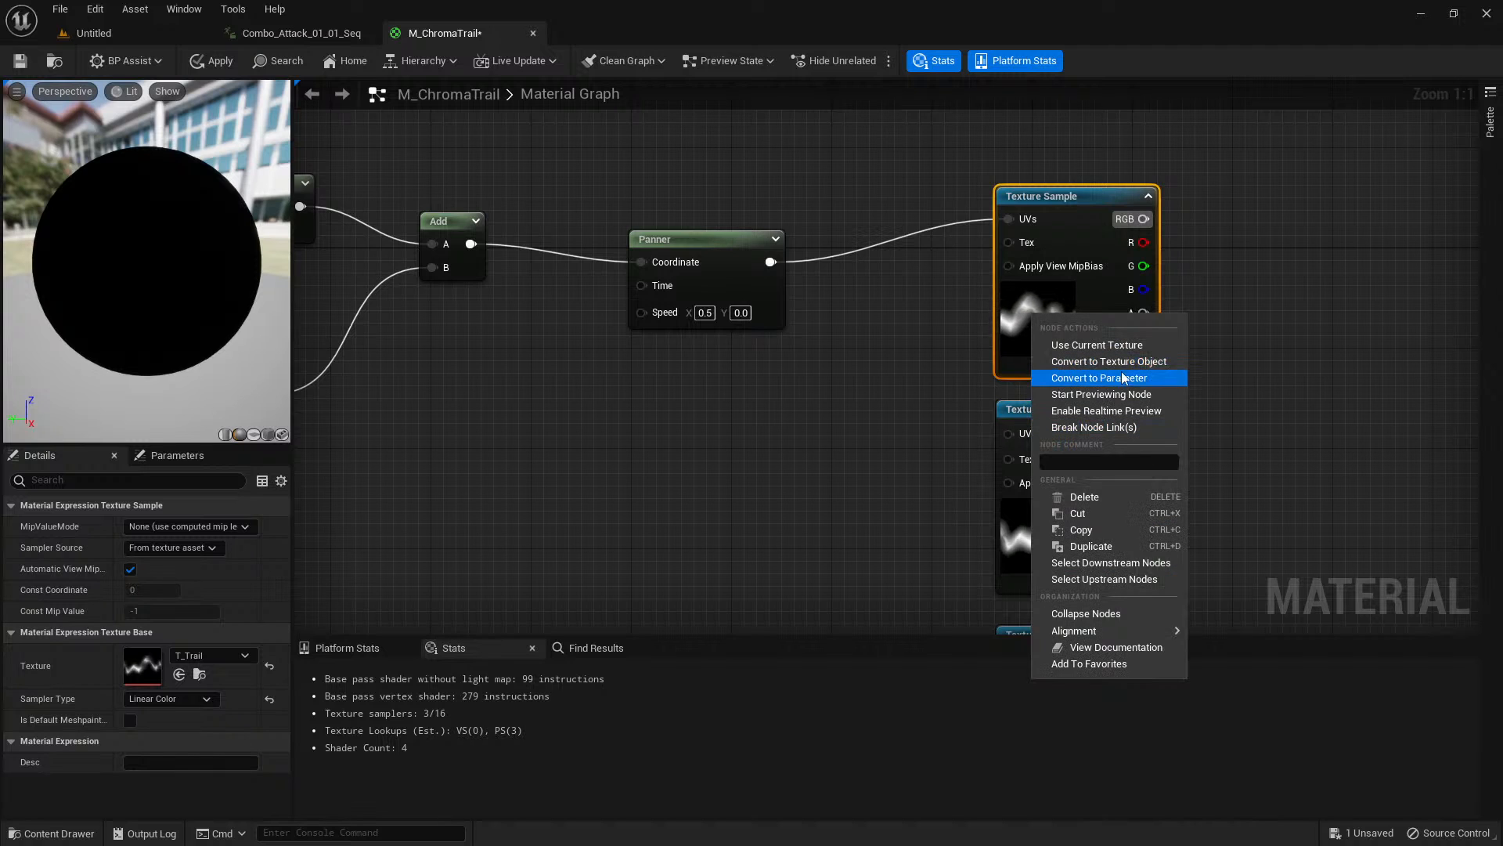
{"action": "left_click", "coordinate": [1045, 393]}
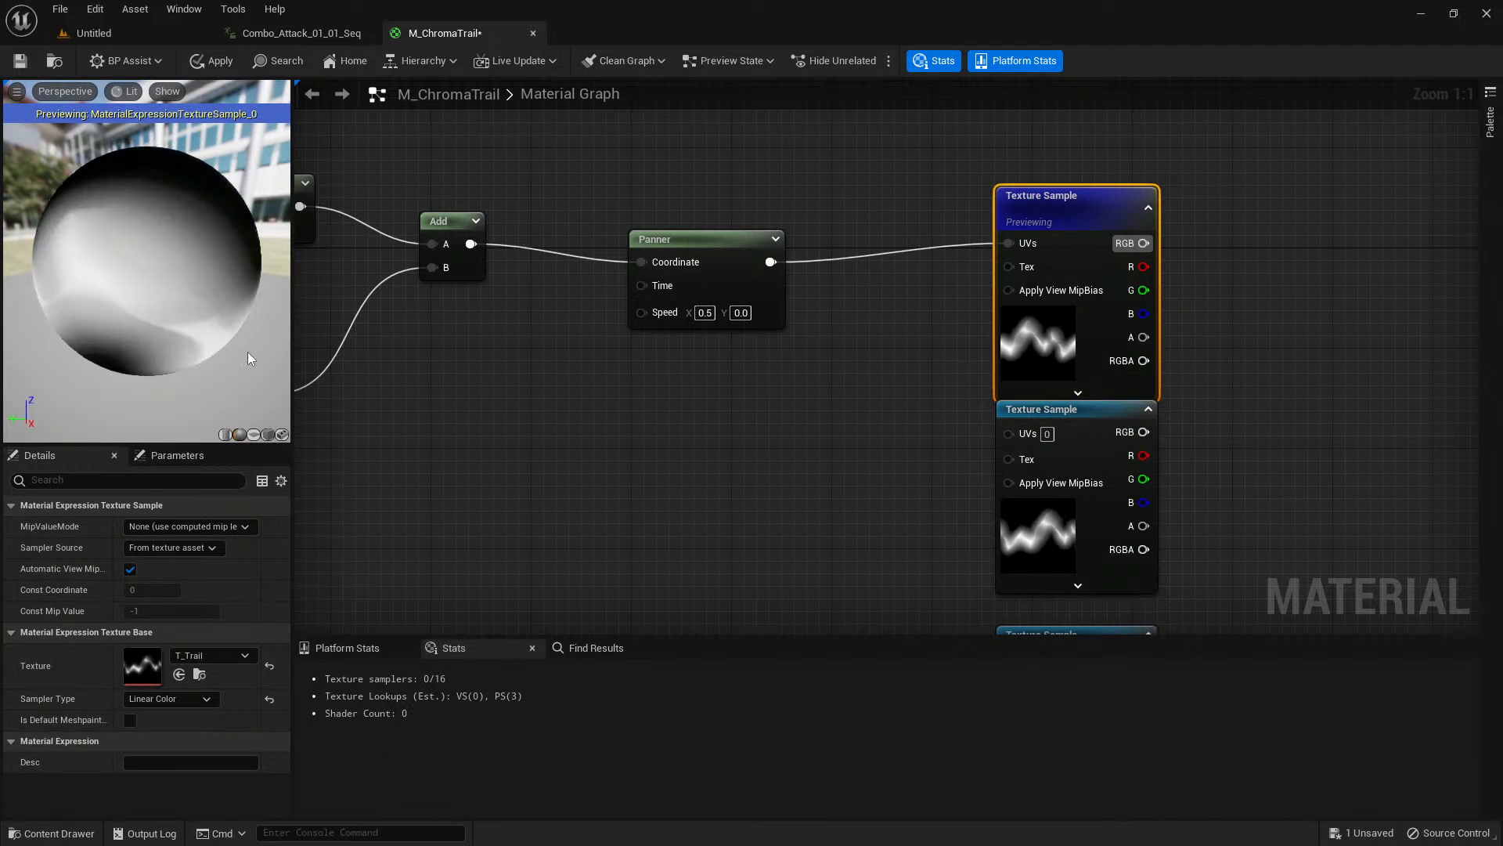
{"action": "left_click", "coordinate": [253, 434]}
{"action": "scroll", "coordinate": [216, 337], "scroll_direction": "up", "scroll_amount": 5}
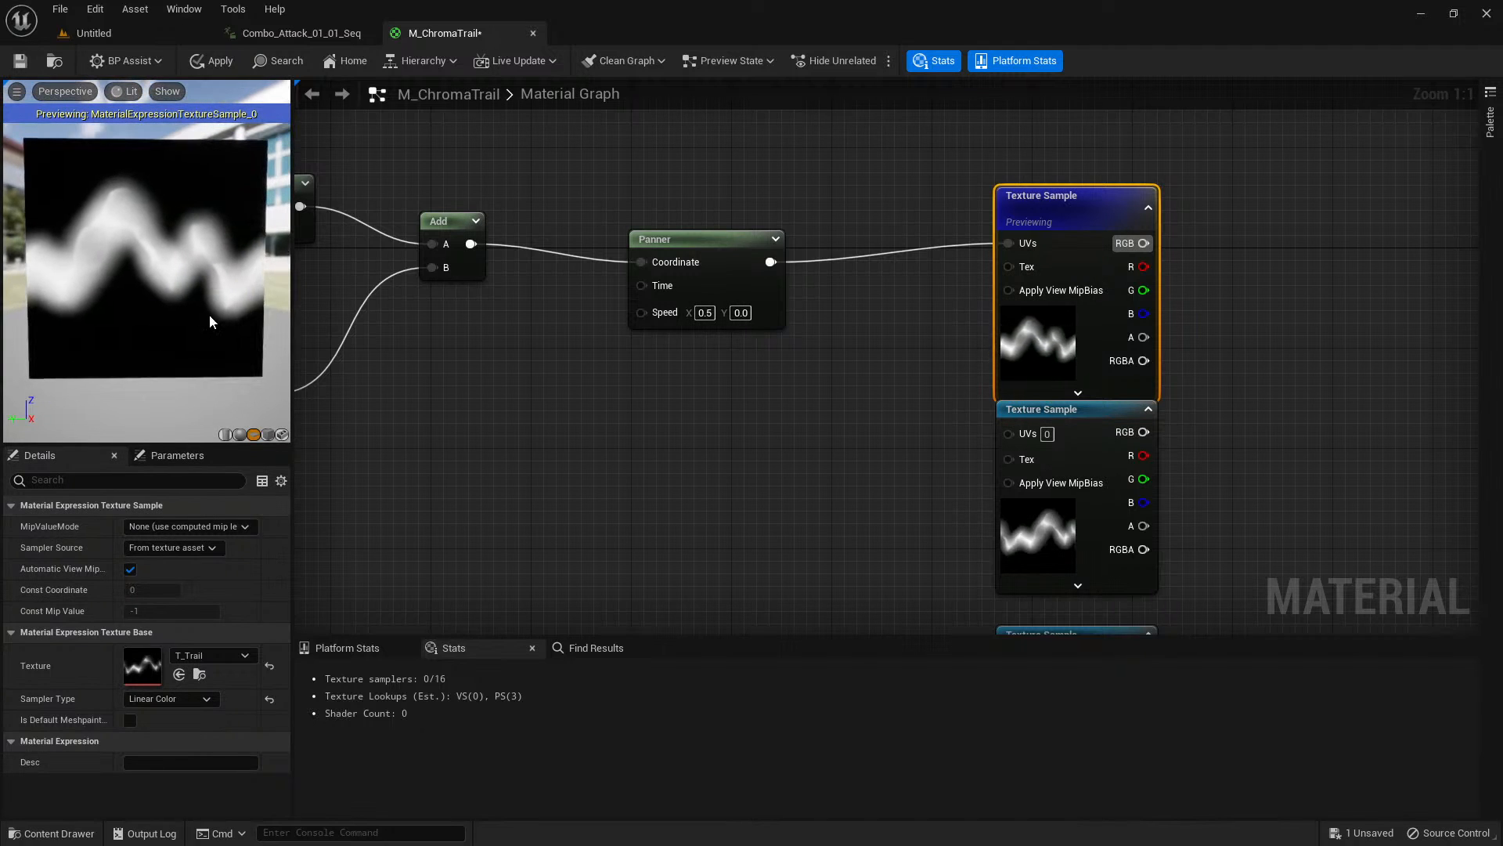
{"action": "right_click_drag", "start_coordinate": [792, 423], "coordinate": [741, 423]}
{"action": "left_click_drag", "start_coordinate": [925, 359], "coordinate": [924, 321]}
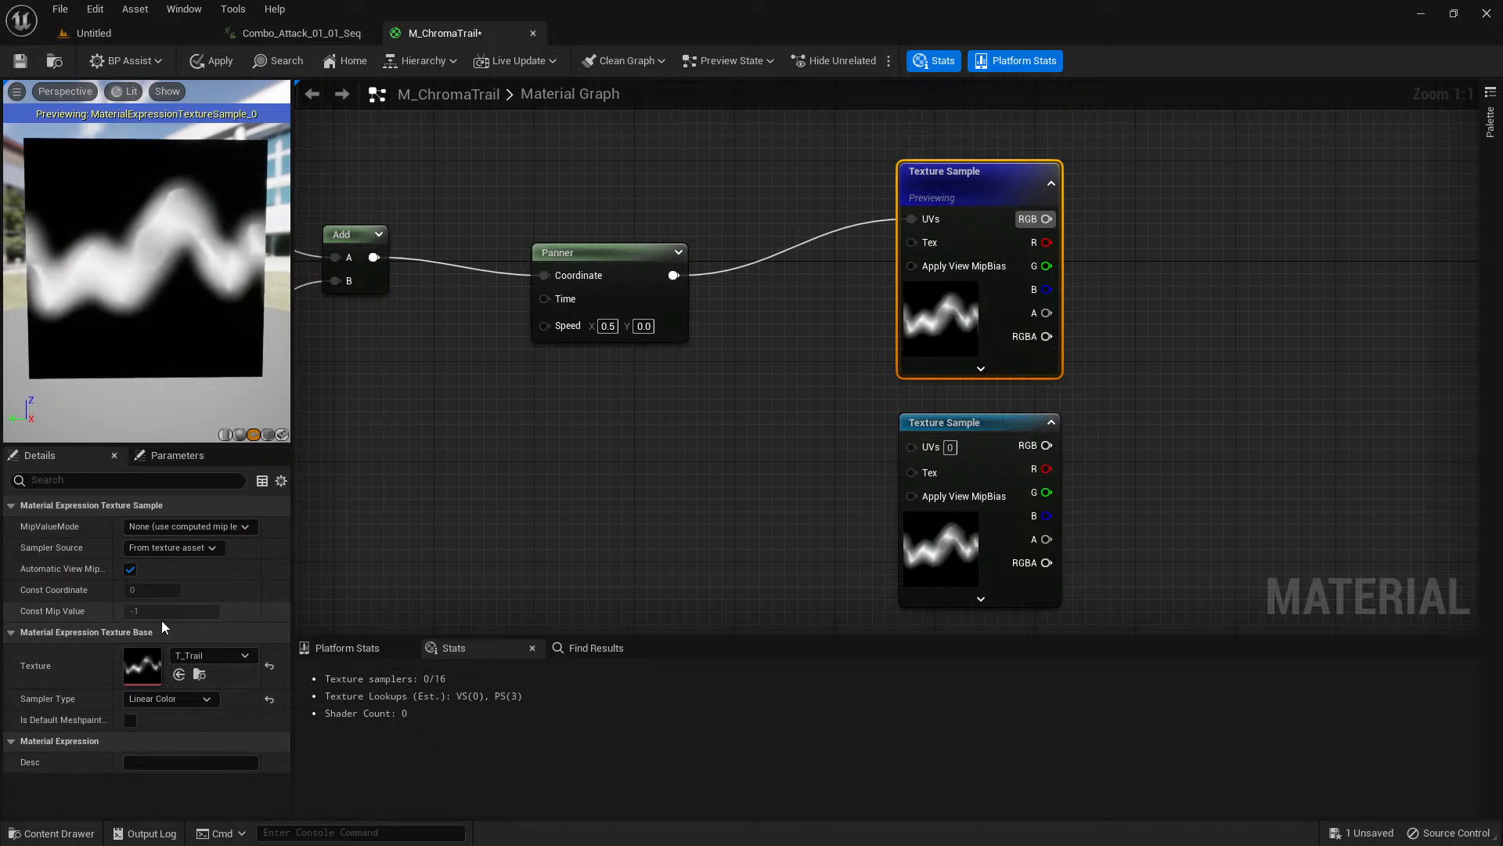
Open the T_Trail texture asset, examine its wave shape, and close it again.
{"action": "double_click", "coordinate": [147, 660]}
{"action": "scroll", "coordinate": [636, 458], "scroll_direction": "down", "scroll_amount": 5}
{"action": "scroll", "coordinate": [626, 463], "scroll_direction": "up", "scroll_amount": 2}
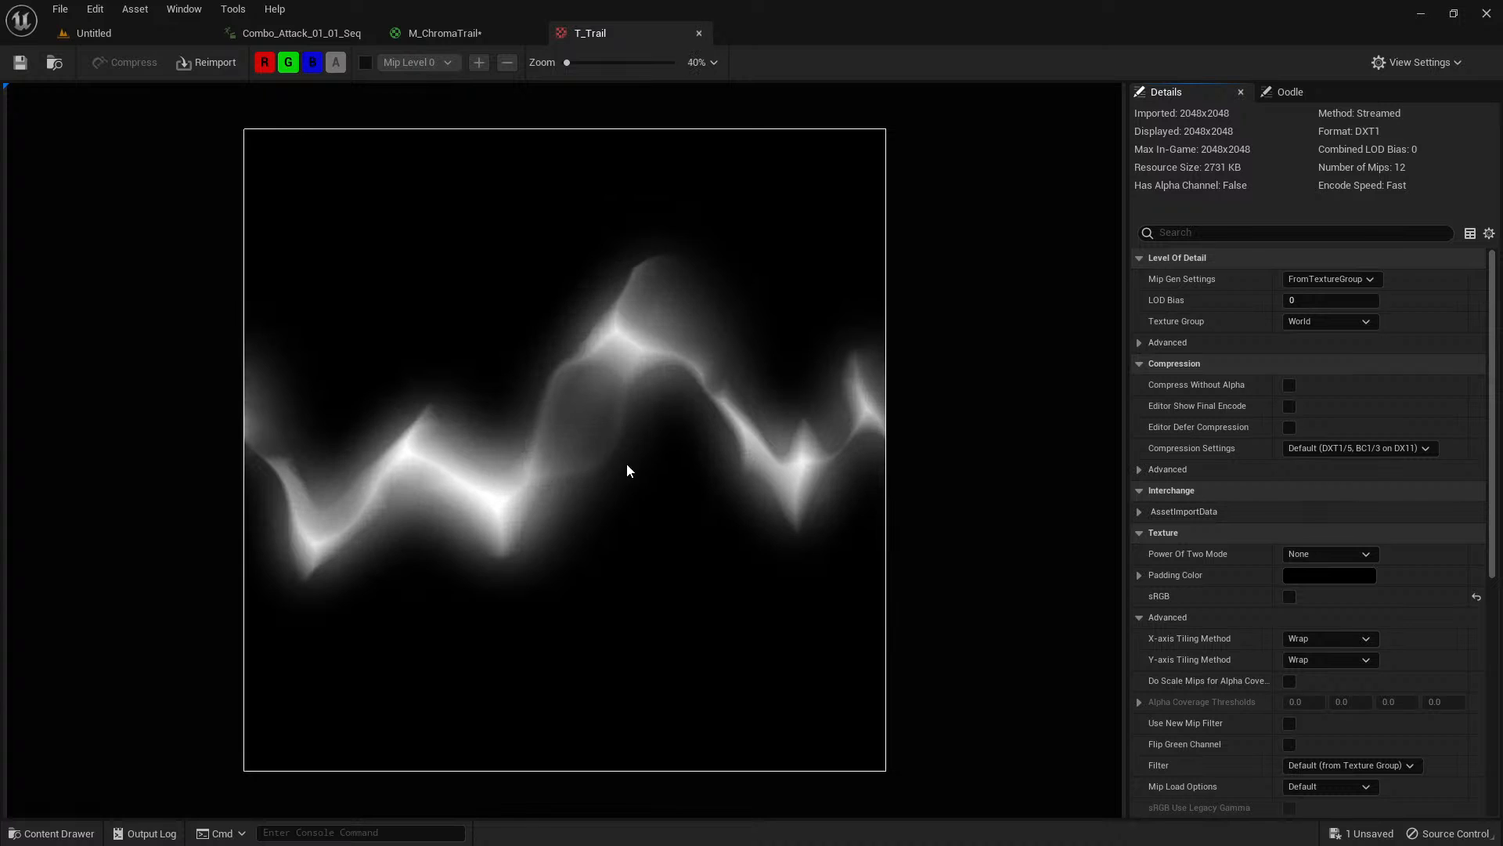
{"action": "left_click", "coordinate": [699, 32]}
Set the ChromaOffset parameter's default value to 0.03.
{"action": "right_click_drag", "start_coordinate": [709, 452], "coordinate": [959, 464]}
{"action": "scroll", "coordinate": [815, 438], "scroll_direction": "down", "scroll_amount": 1}
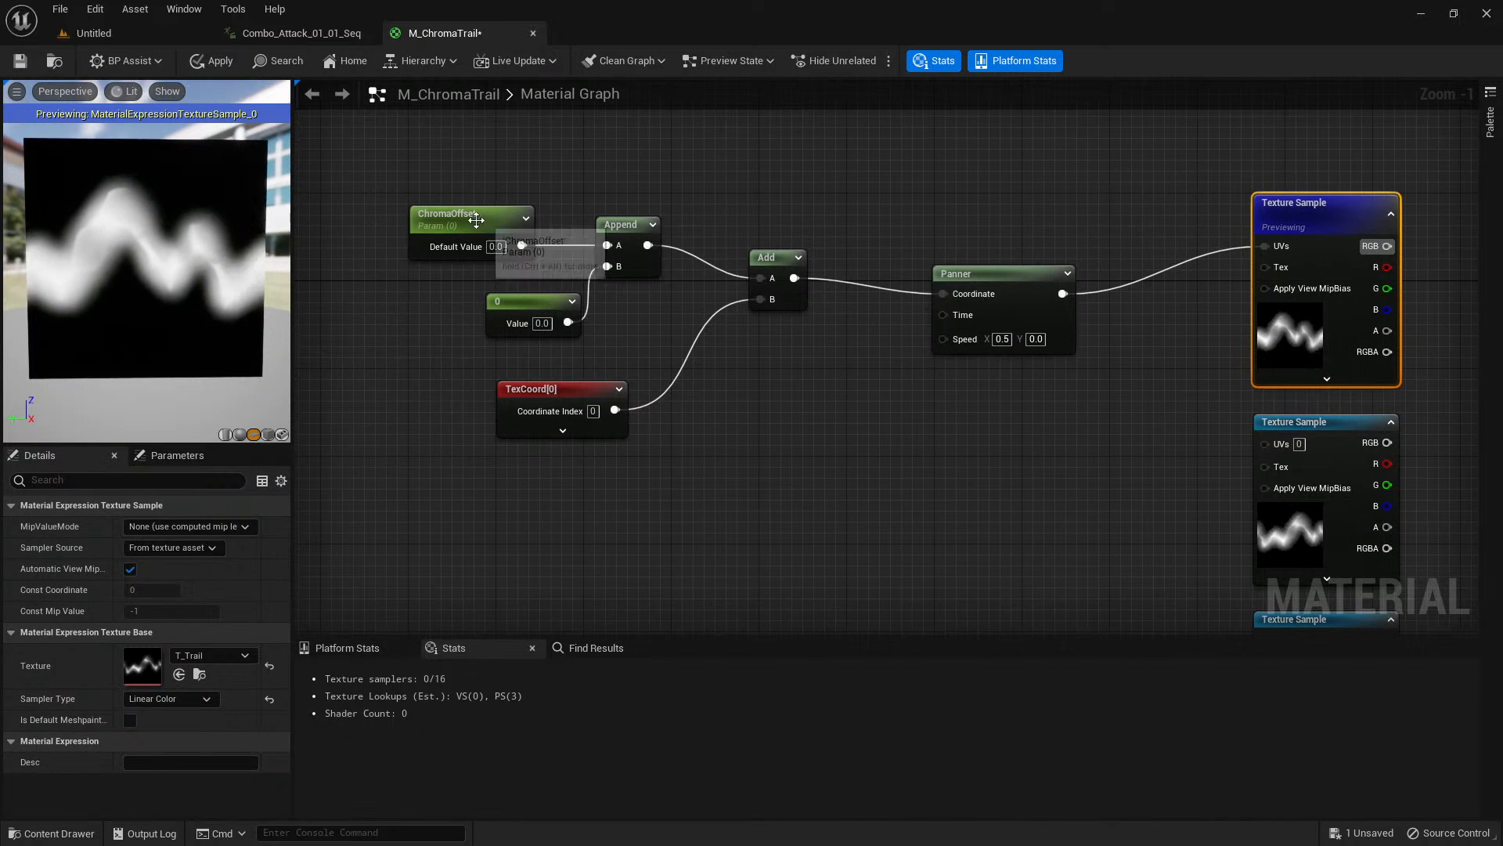
{"action": "left_click", "coordinate": [501, 234]}
{"action": "left_click", "coordinate": [171, 568]}
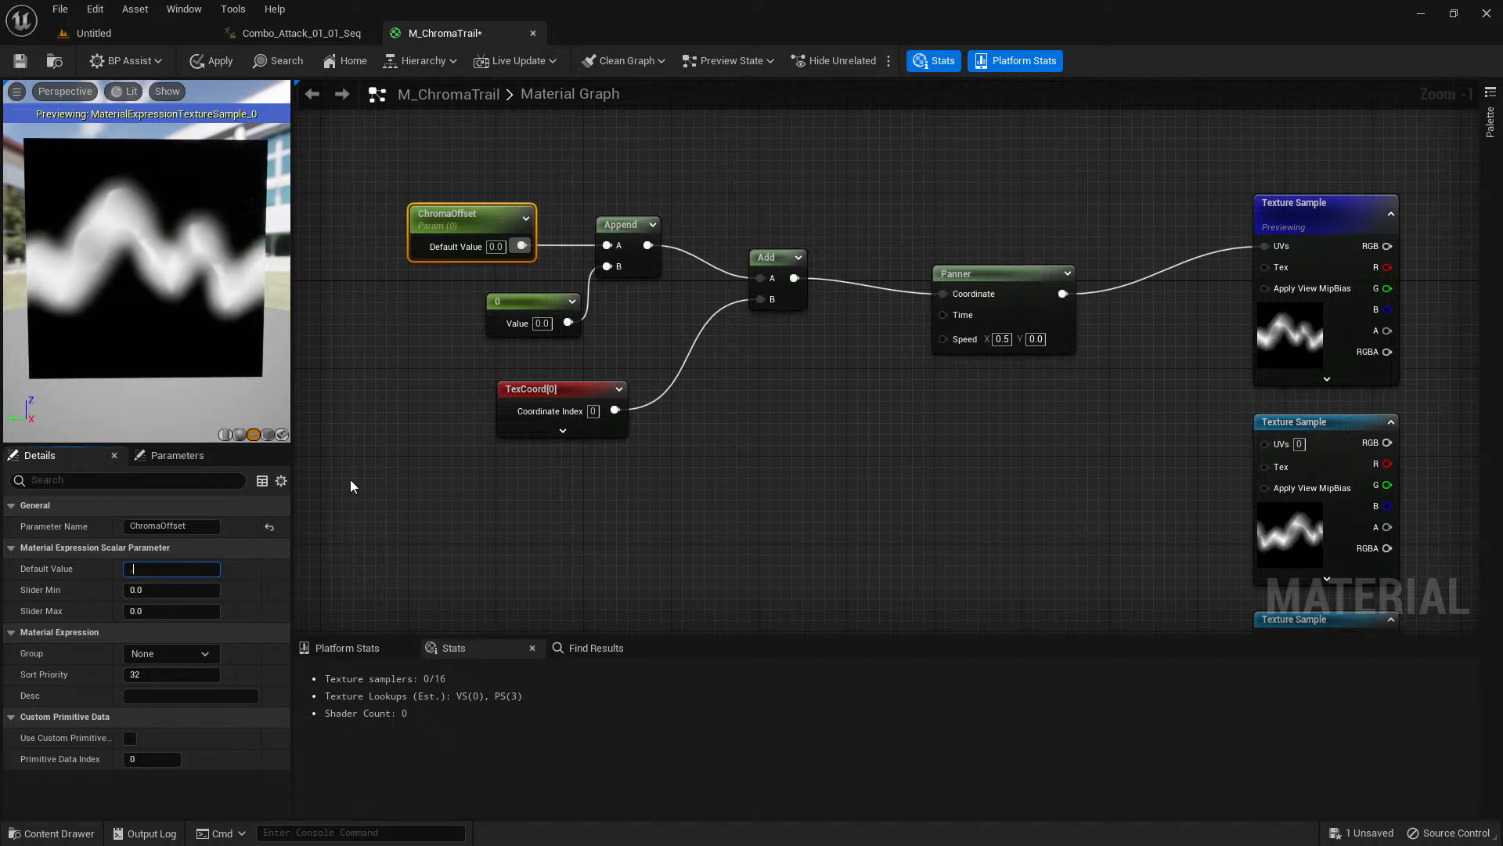
{"action": "type", "text": "0.03"}
{"action": "key", "text": "Return"}
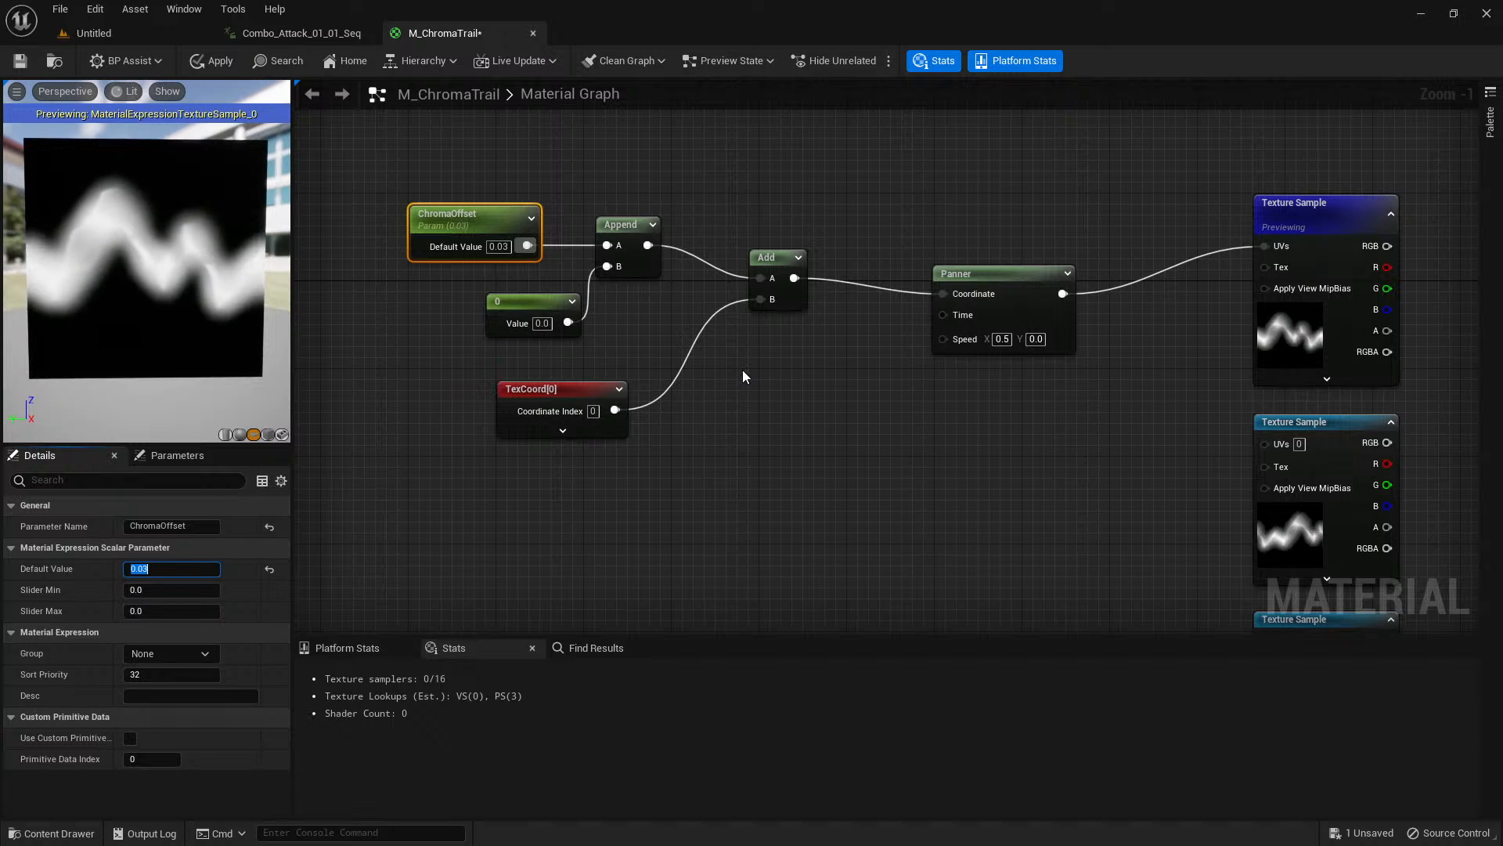
Stop previewing the topmost Texture Sample and deselect it.
{"action": "right_click_drag", "start_coordinate": [1003, 479], "coordinate": [832, 421]}
{"action": "left_click", "coordinate": [1127, 289]}
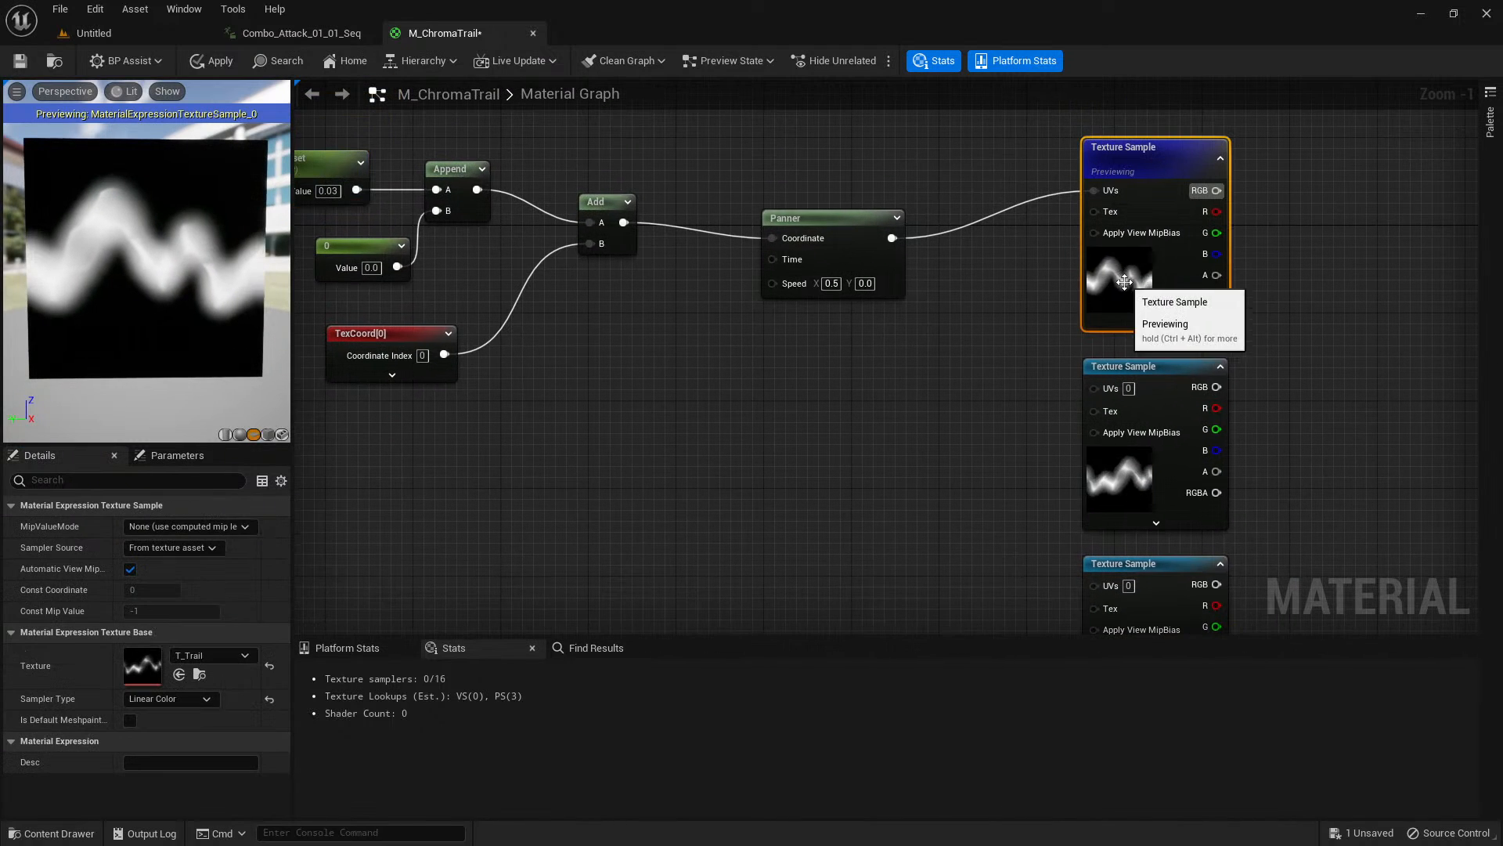
{"action": "right_click", "coordinate": [1125, 285]}
{"action": "left_click", "coordinate": [1193, 364]}
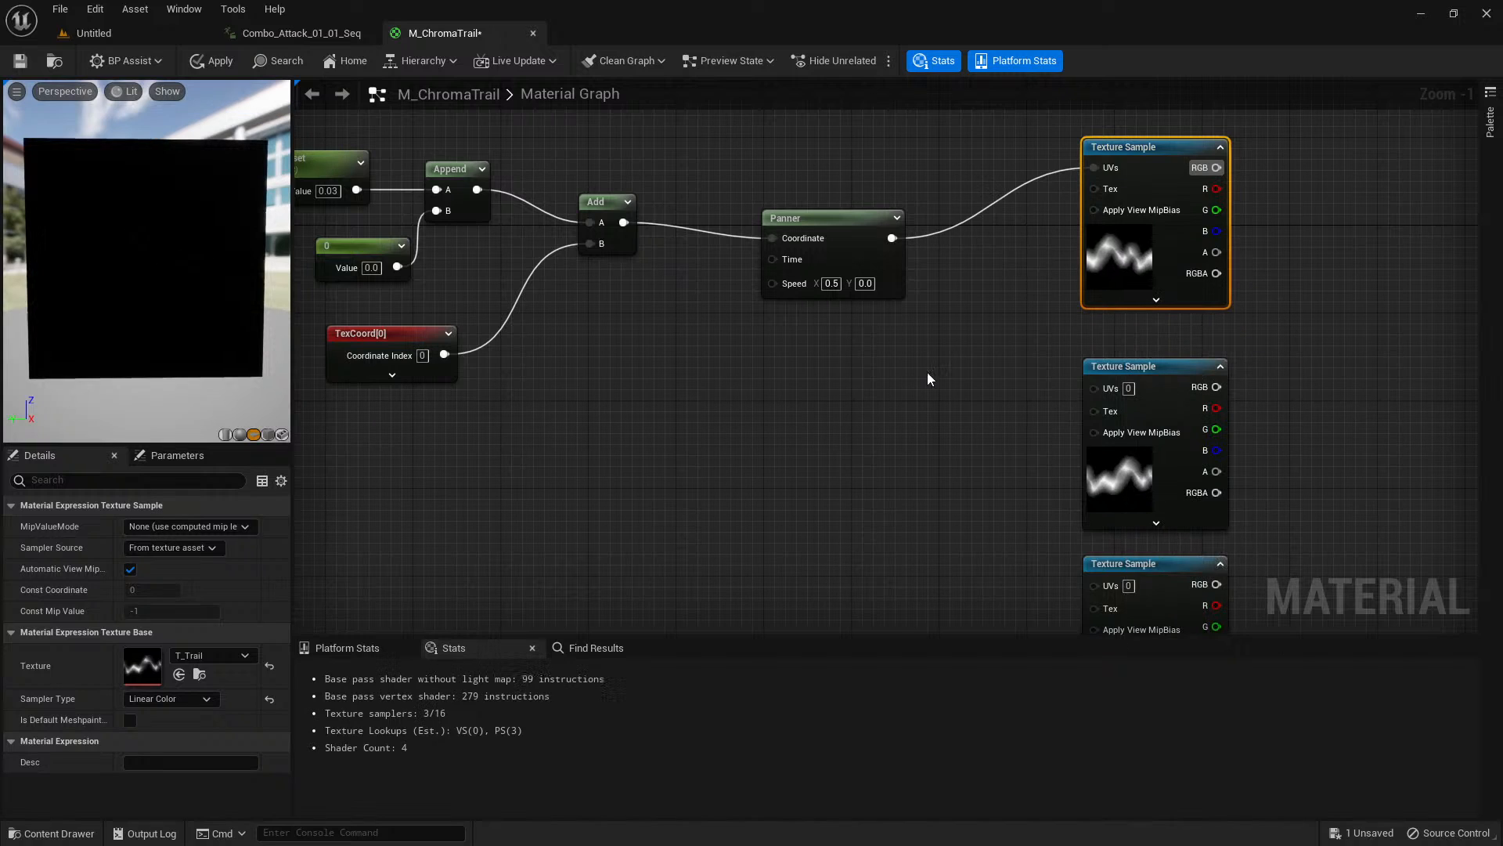
{"action": "left_click", "coordinate": [768, 399]}
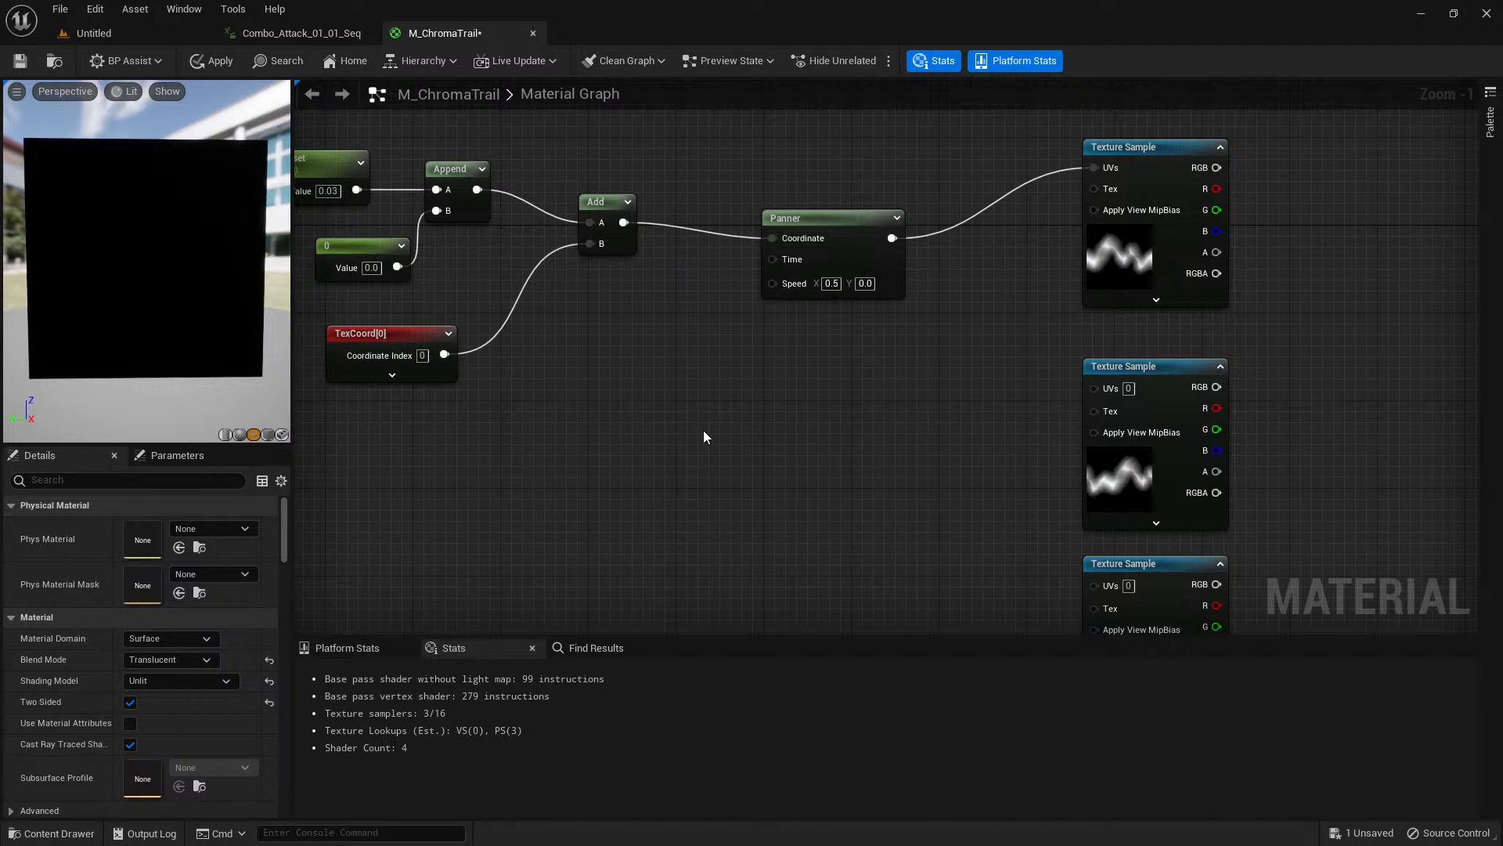
Add a Multiply node below the TexCoord node and feed the ChromaOffset parameter into its A input.
{"action": "right_click_drag", "start_coordinate": [703, 430], "coordinate": [631, 312]}
{"action": "right_click_drag", "start_coordinate": [917, 371], "coordinate": [571, 432]}
{"action": "mouse_move", "coordinate": [722, 397]}
{"action": "right_mouse_down"}
{"action": "mouse_move", "coordinate": [672, 396]}
{"action": "mouse_move", "coordinate": [672, 416]}
{"action": "mouse_move", "coordinate": [722, 407]}
{"action": "right_mouse_up"}
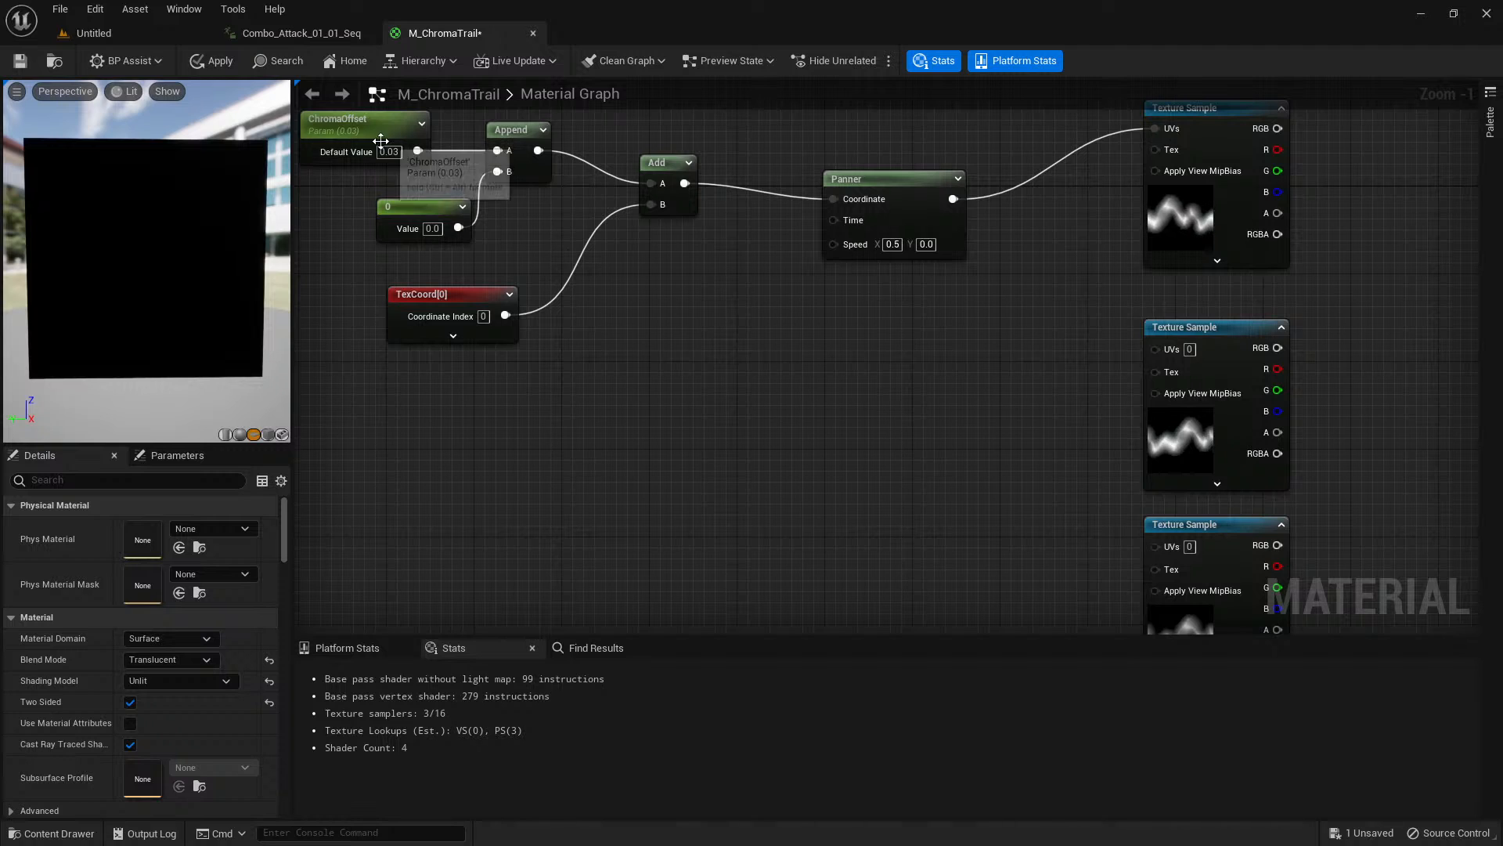
{"action": "left_click_drag", "start_coordinate": [416, 152], "coordinate": [632, 517]}
{"action": "key", "text": "Escape"}
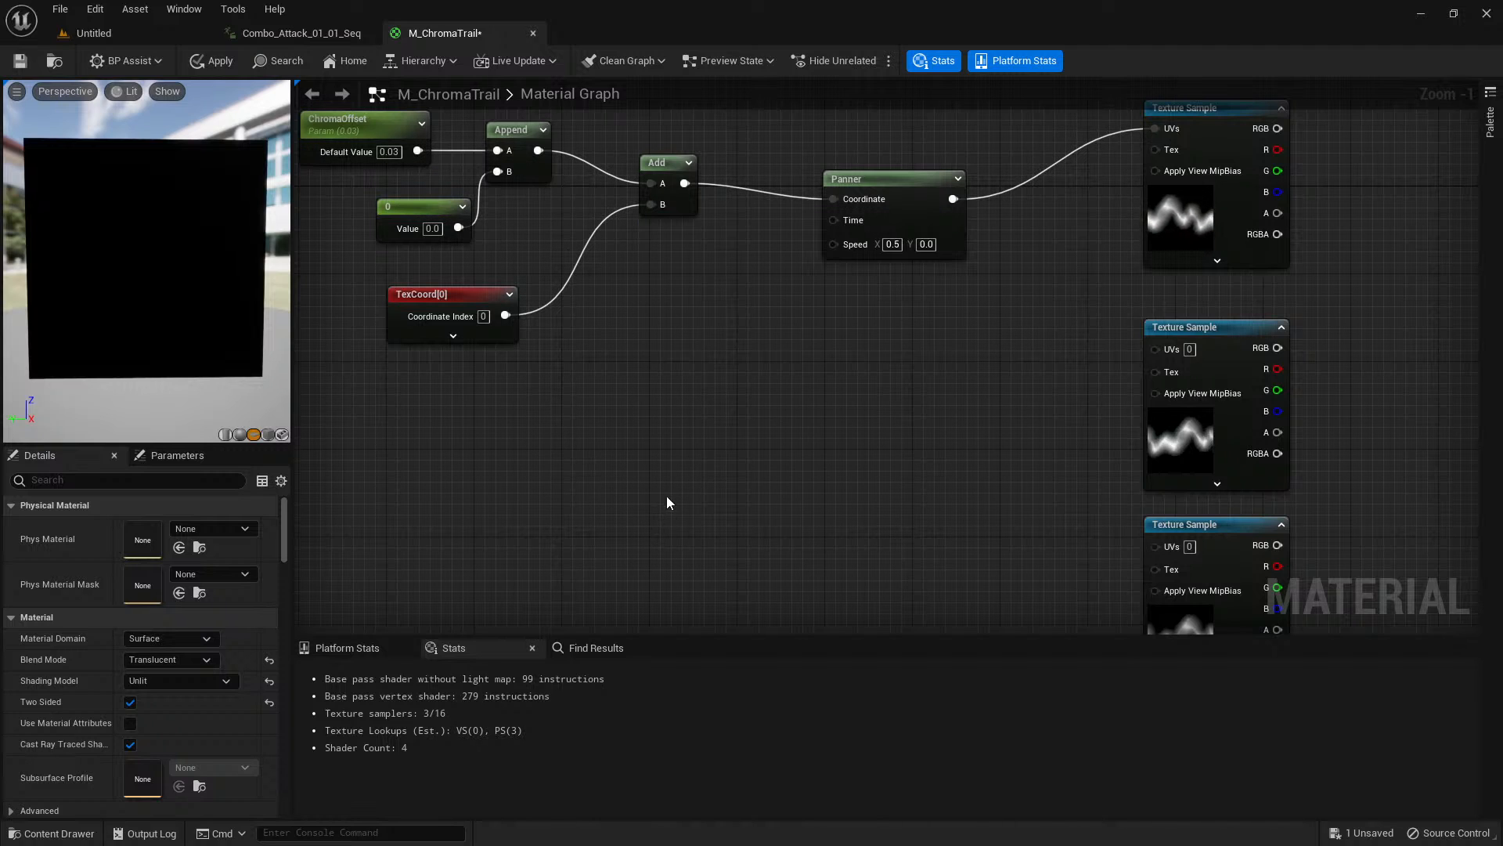
{"action": "left_click", "coordinate": [667, 495]}
{"action": "left_click_drag", "start_coordinate": [416, 151], "coordinate": [680, 523]}
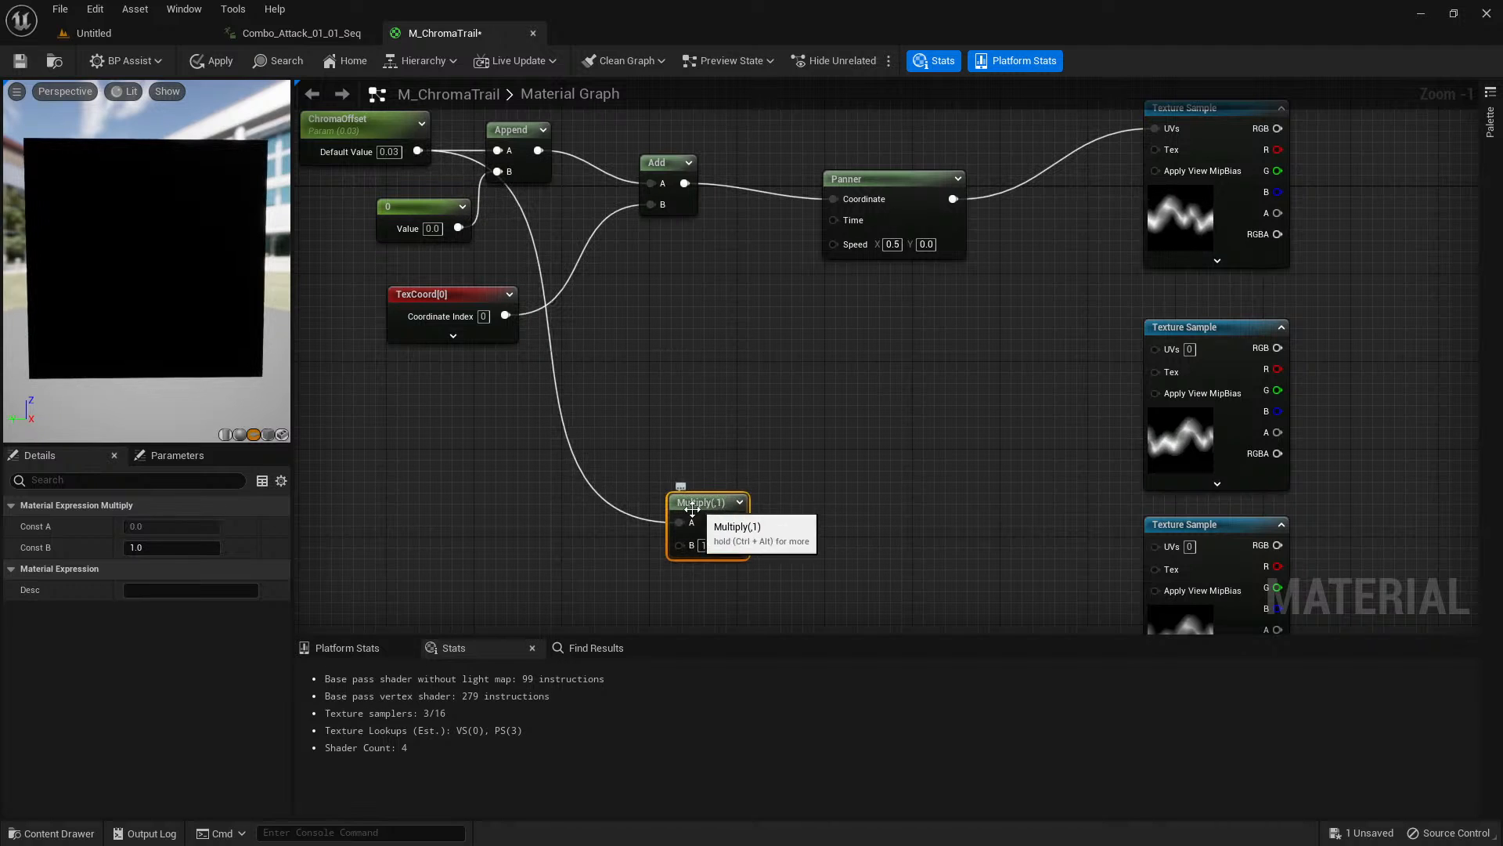
{"action": "right_click_drag", "start_coordinate": [824, 522], "coordinate": [770, 480]}
{"action": "left_click", "coordinate": [746, 525]}
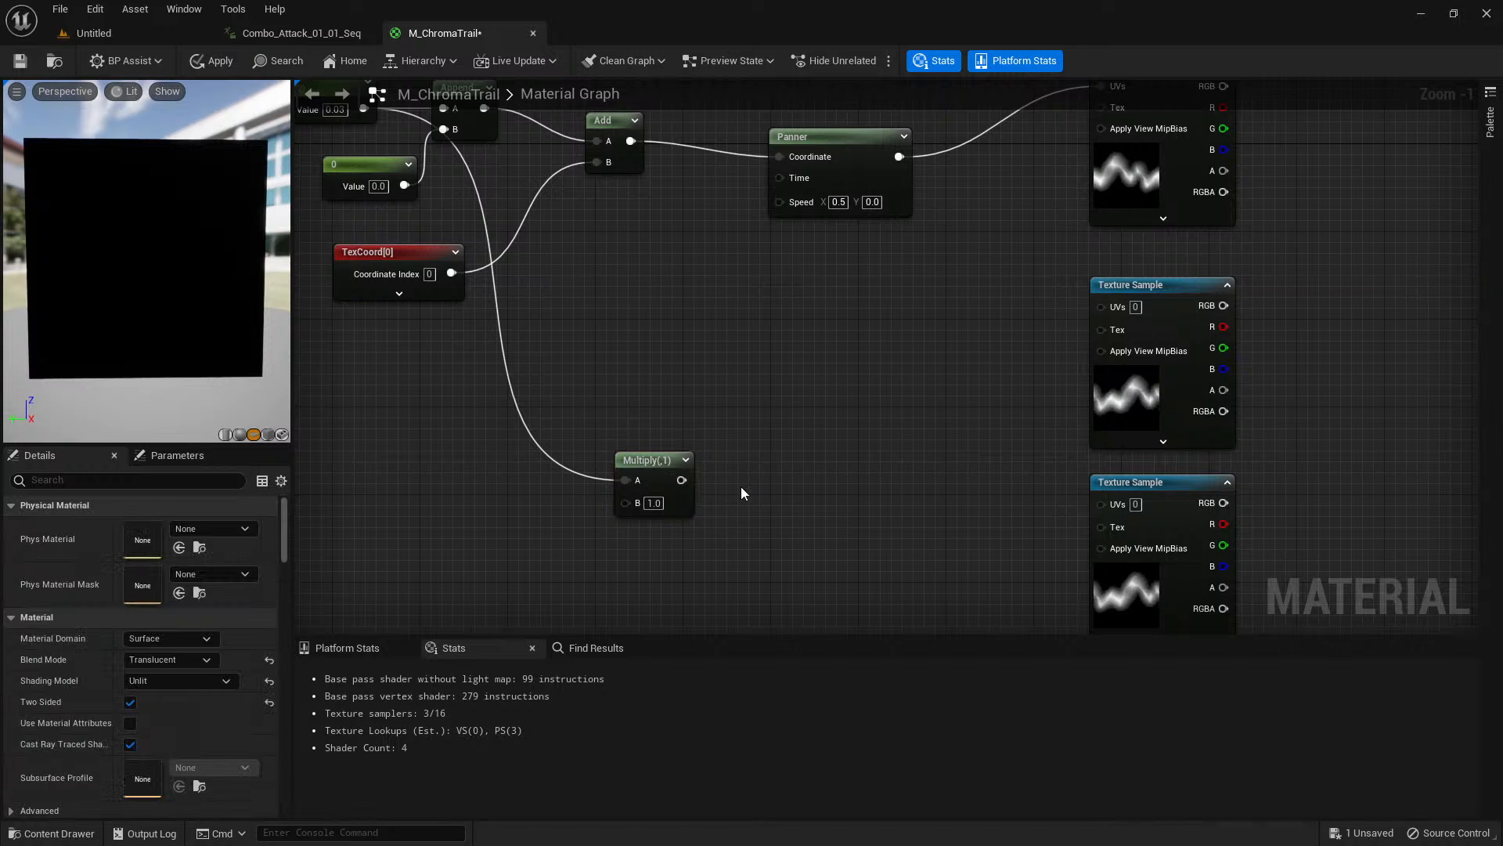
Place a copy of the Append node beside the new Multiply and connect the Multiply output to its A input.
{"action": "right_click_drag", "start_coordinate": [628, 200], "coordinate": [701, 259]}
{"action": "left_click", "coordinate": [540, 153]}
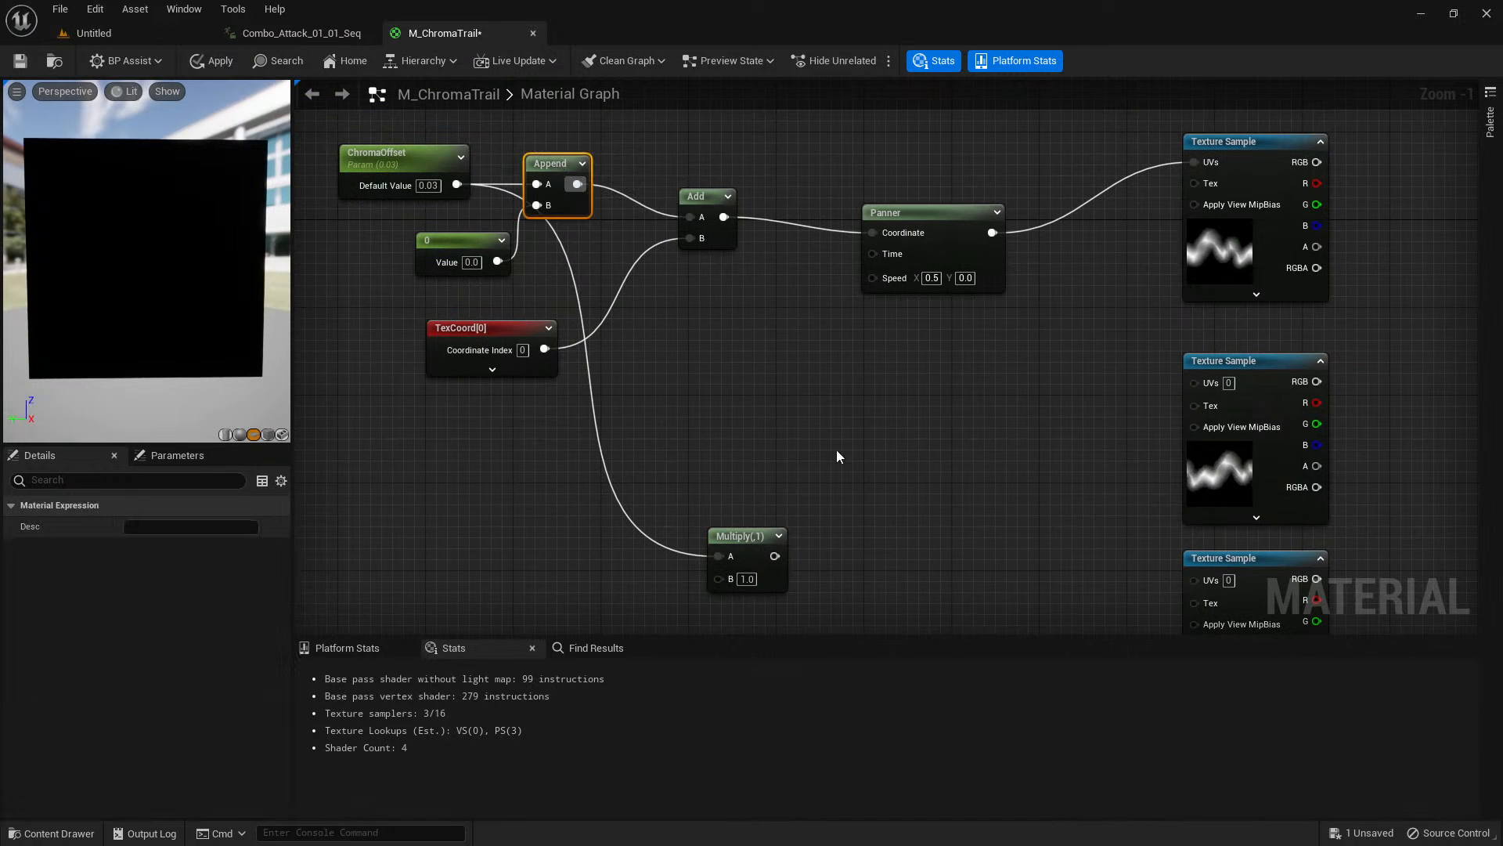
{"action": "right_click_drag", "start_coordinate": [836, 449], "coordinate": [786, 353]}
{"action": "key", "text": "ctrl+x"}
{"action": "key", "text": "ctrl+v"}
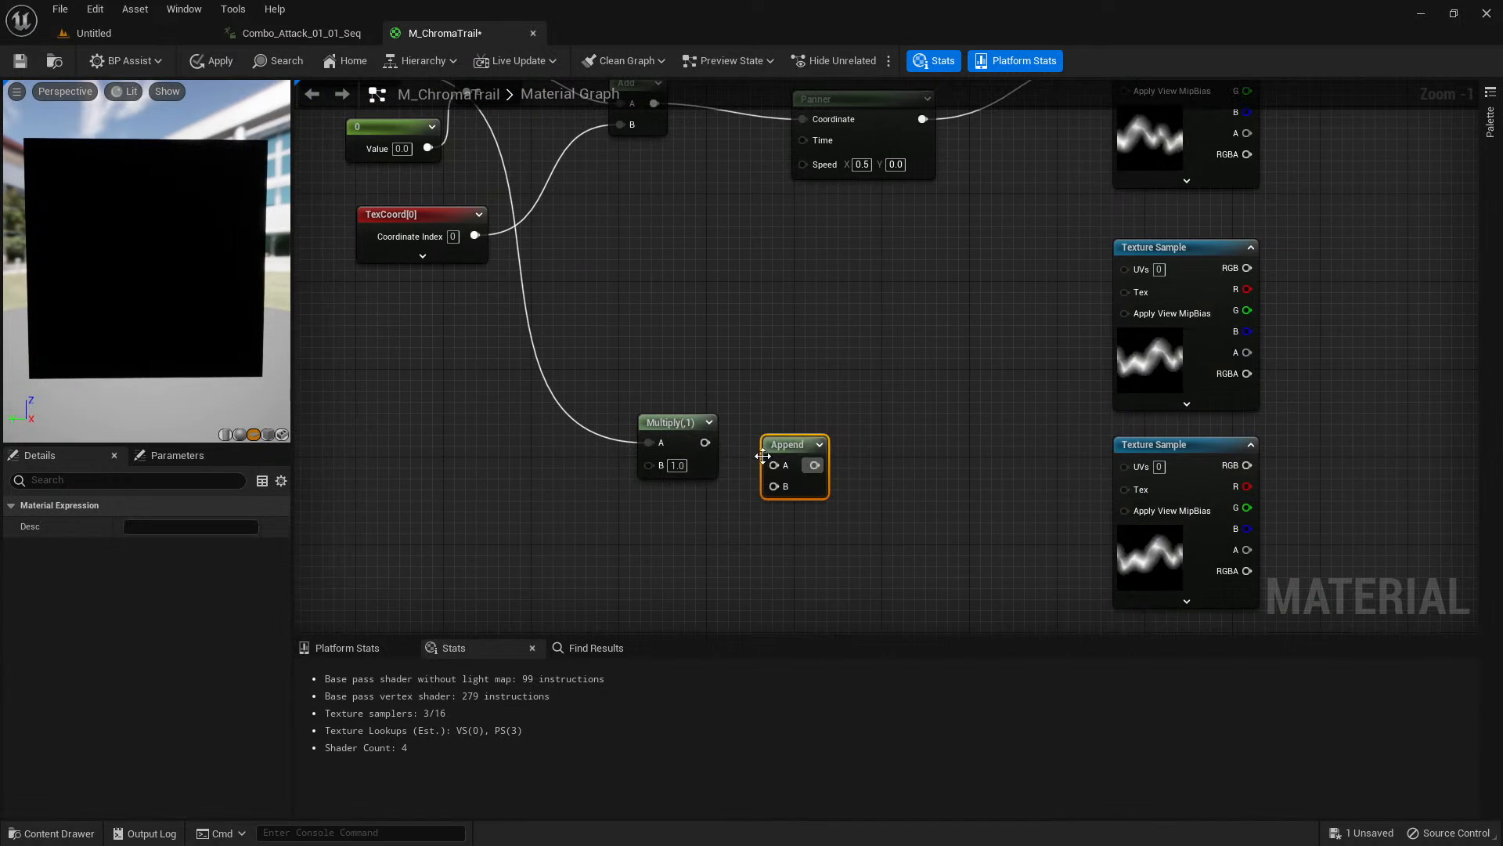
{"action": "left_click_drag", "start_coordinate": [704, 442], "coordinate": [773, 461]}
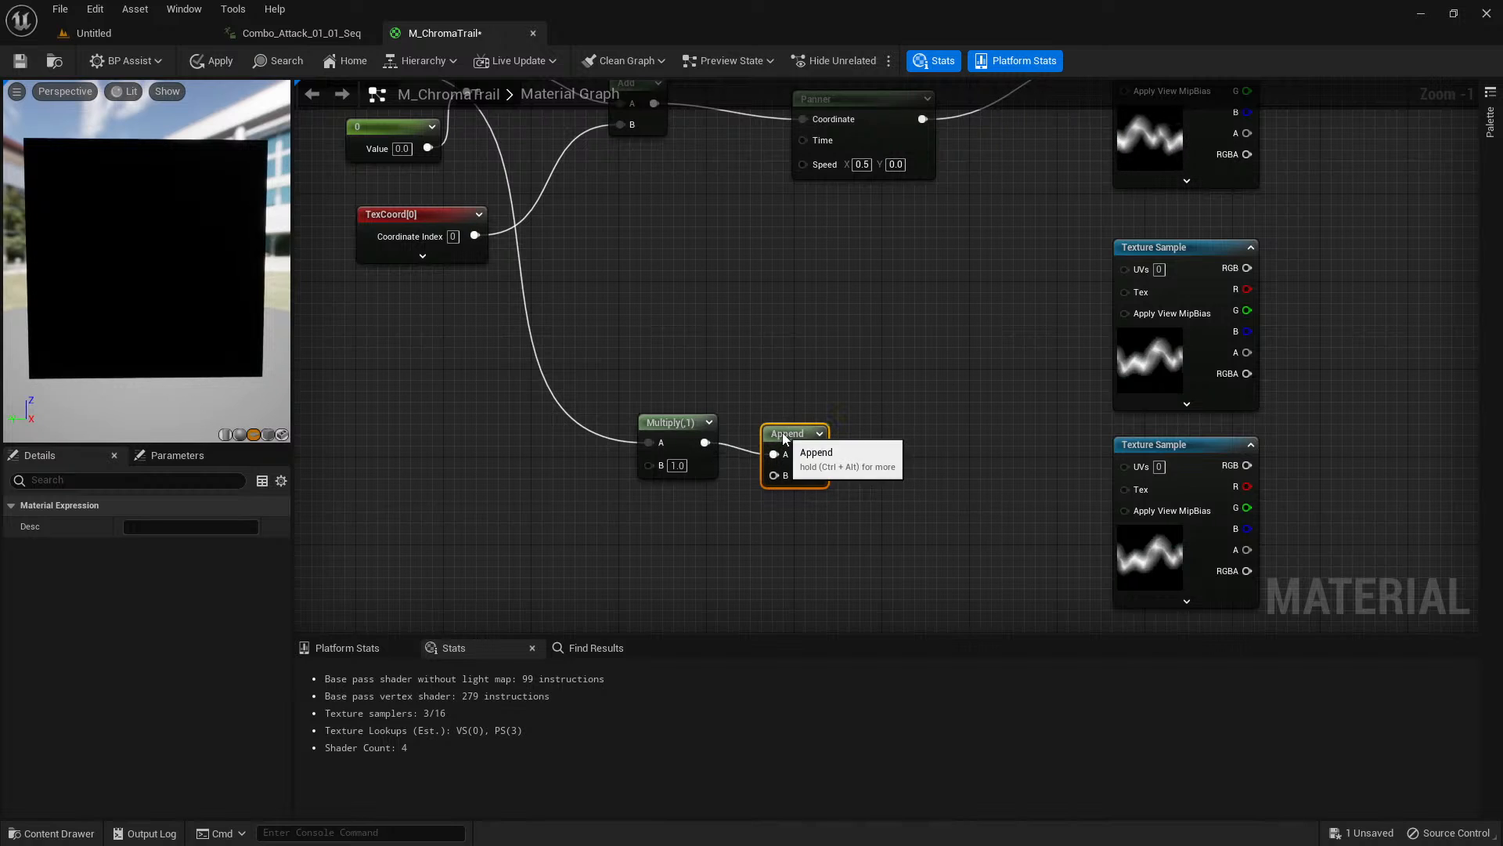
{"action": "left_click", "coordinate": [702, 498]}
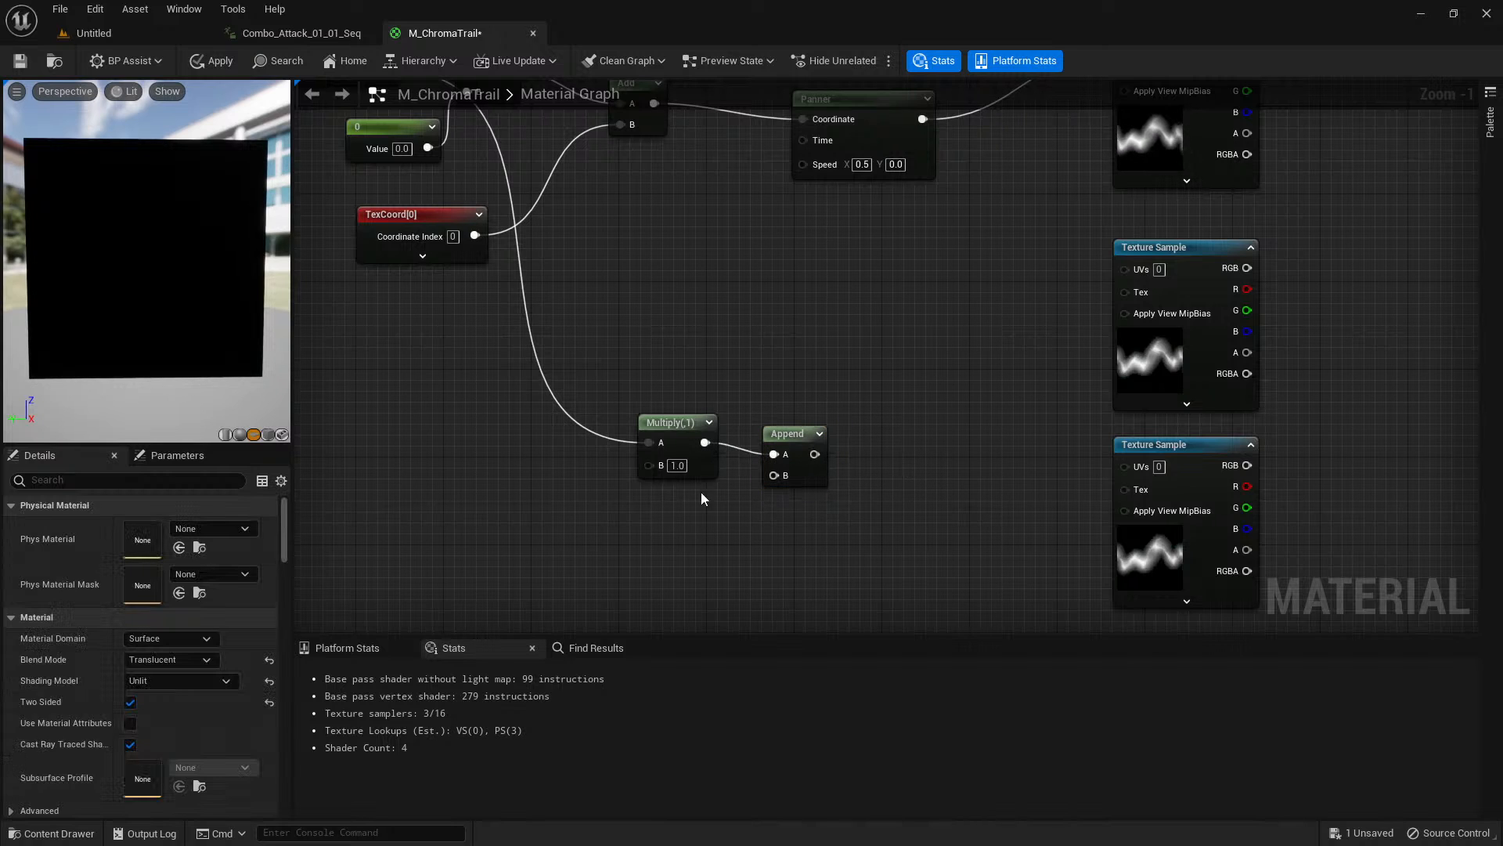
Add a constant of 0 below the Multiply node and connect it to the copied Append's B input.
{"action": "left_click", "coordinate": [675, 530]}
{"action": "left_click_drag", "start_coordinate": [756, 558], "coordinate": [703, 520]}
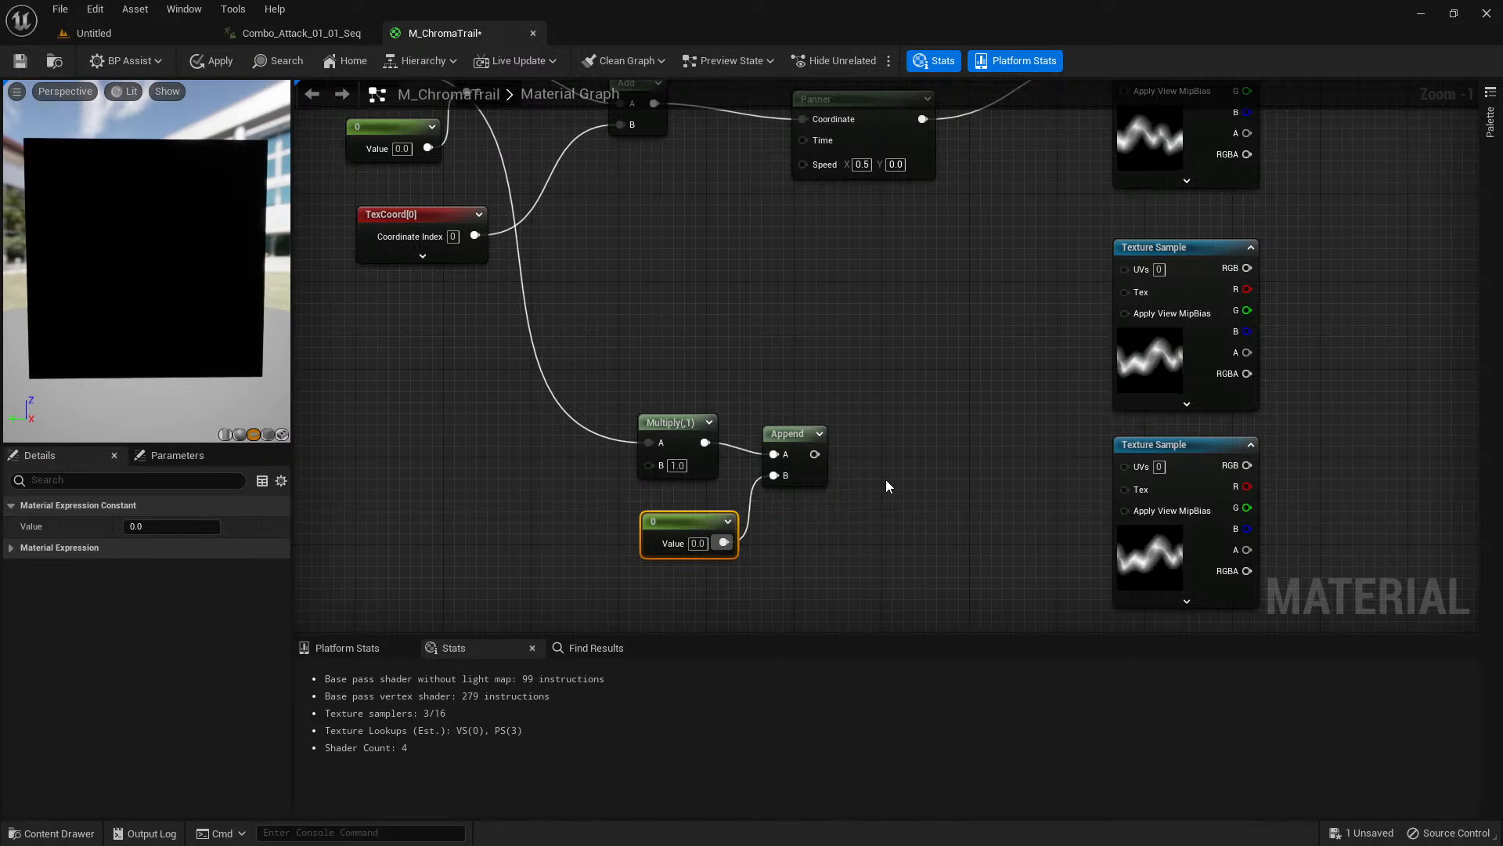
{"action": "right_click_drag", "start_coordinate": [885, 487], "coordinate": [836, 499]}
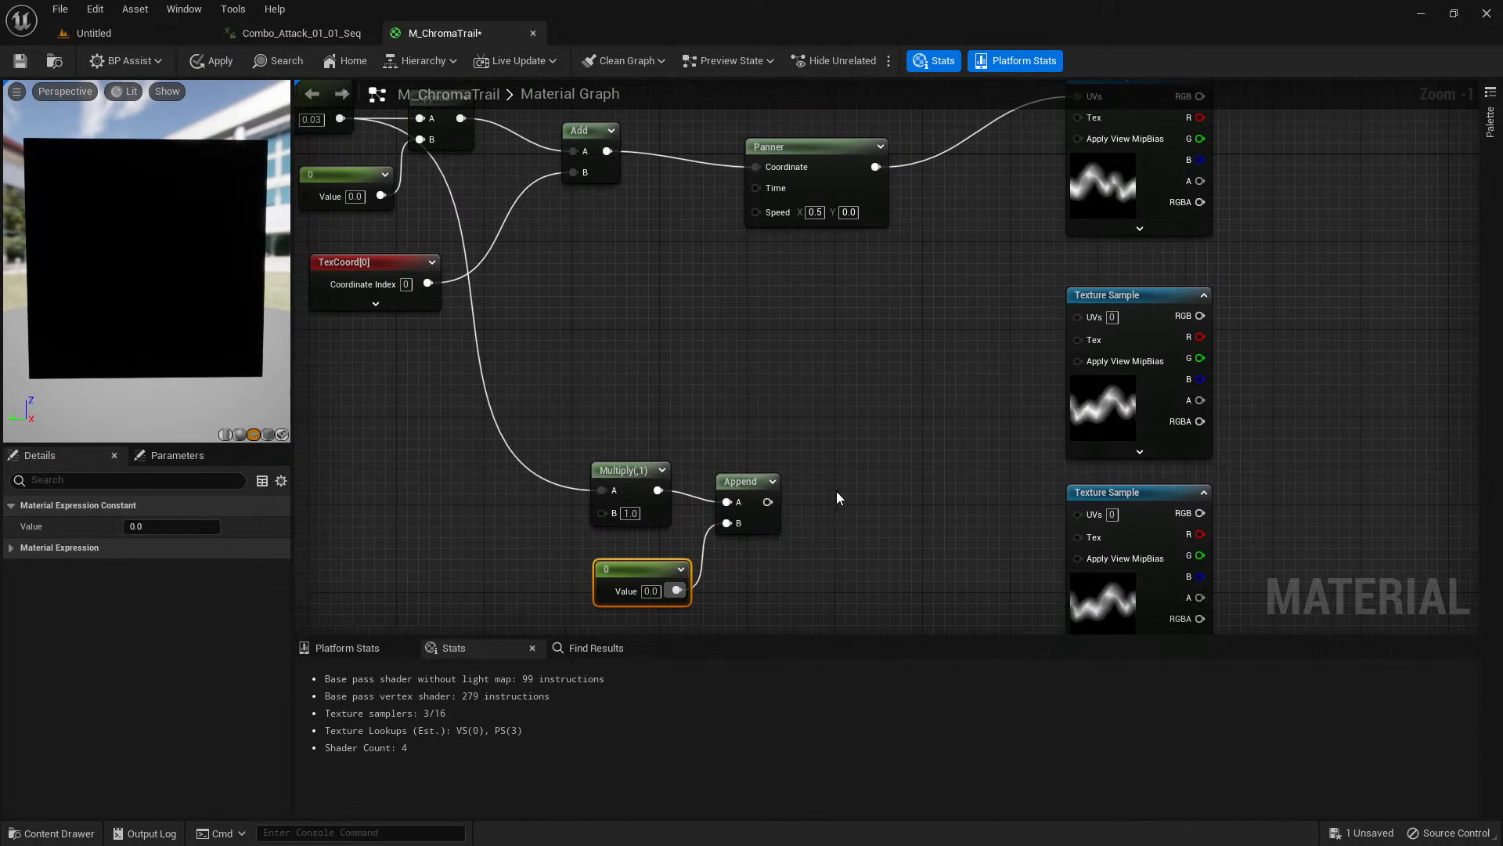
{"action": "left_click", "coordinate": [838, 490]}
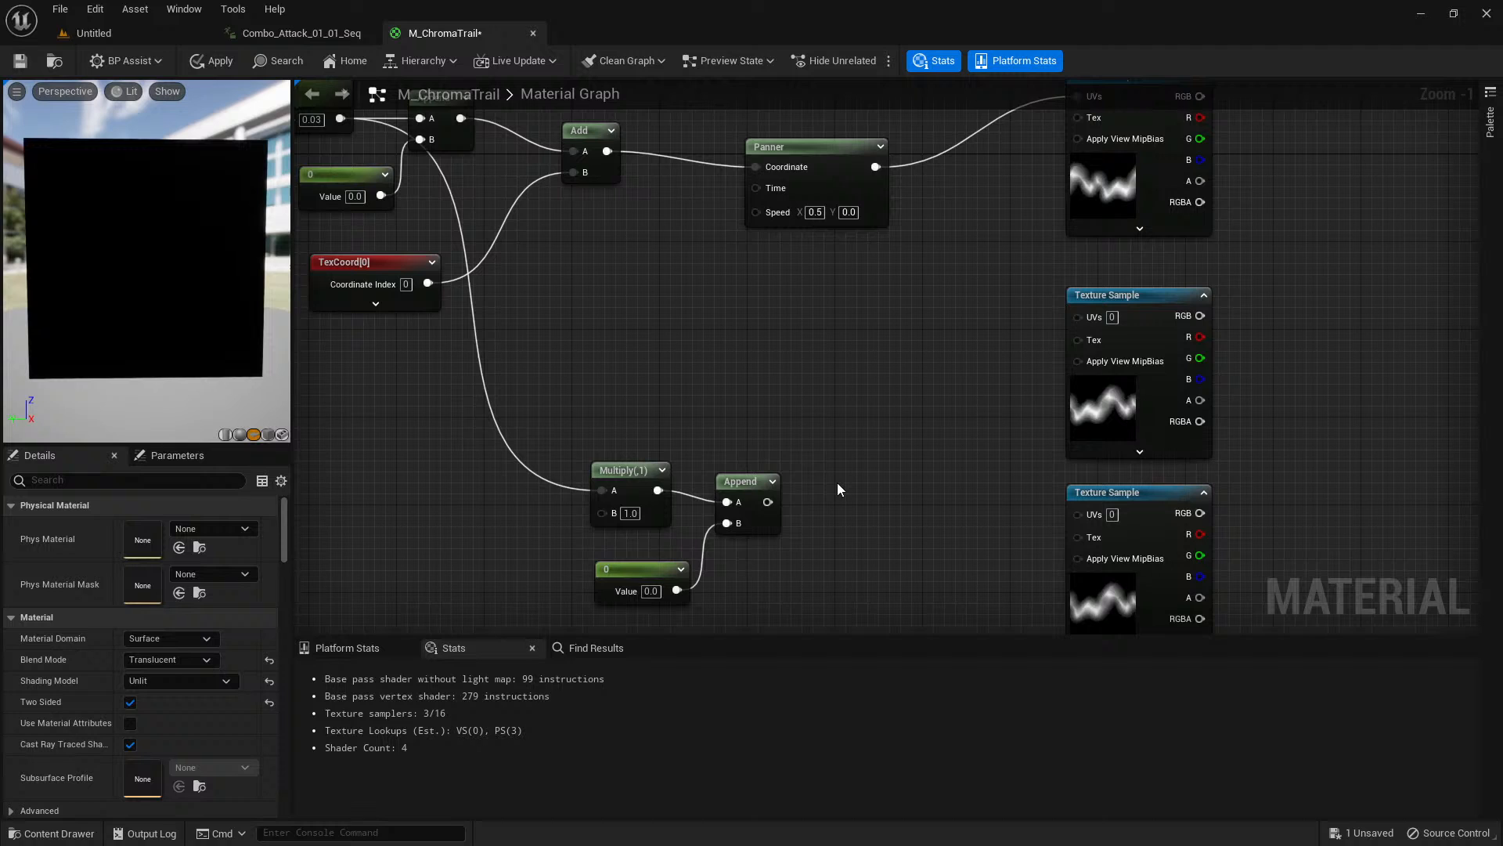
Create an Add node after the copied Append, with TexCoord feeding A and the Append output feeding B.
{"action": "left_click", "coordinate": [824, 444]}
{"action": "left_click_drag", "start_coordinate": [767, 501], "coordinate": [839, 500]}
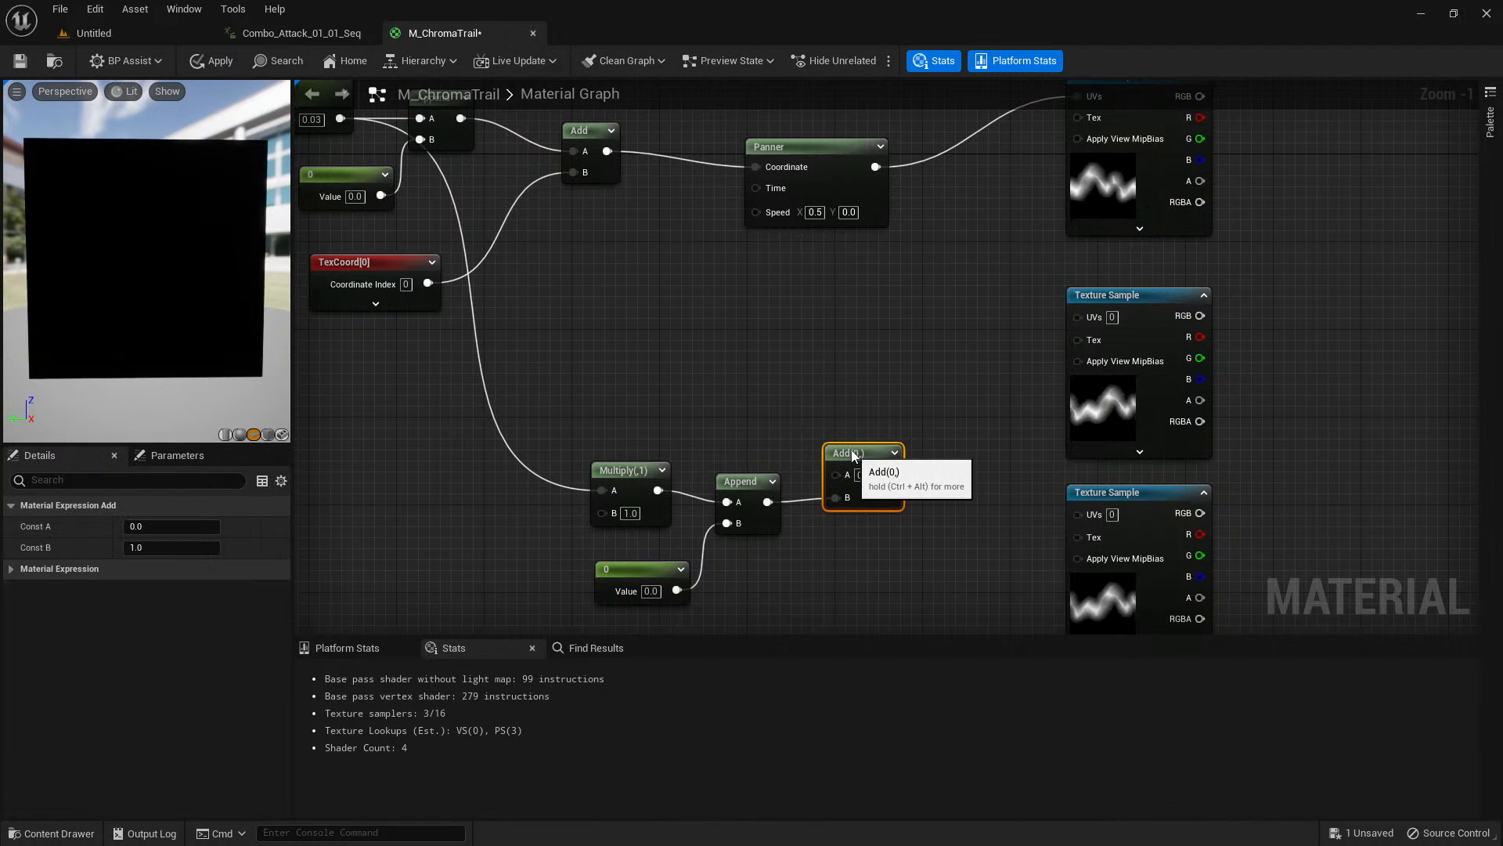
{"action": "right_click_drag", "start_coordinate": [757, 388], "coordinate": [775, 419]}
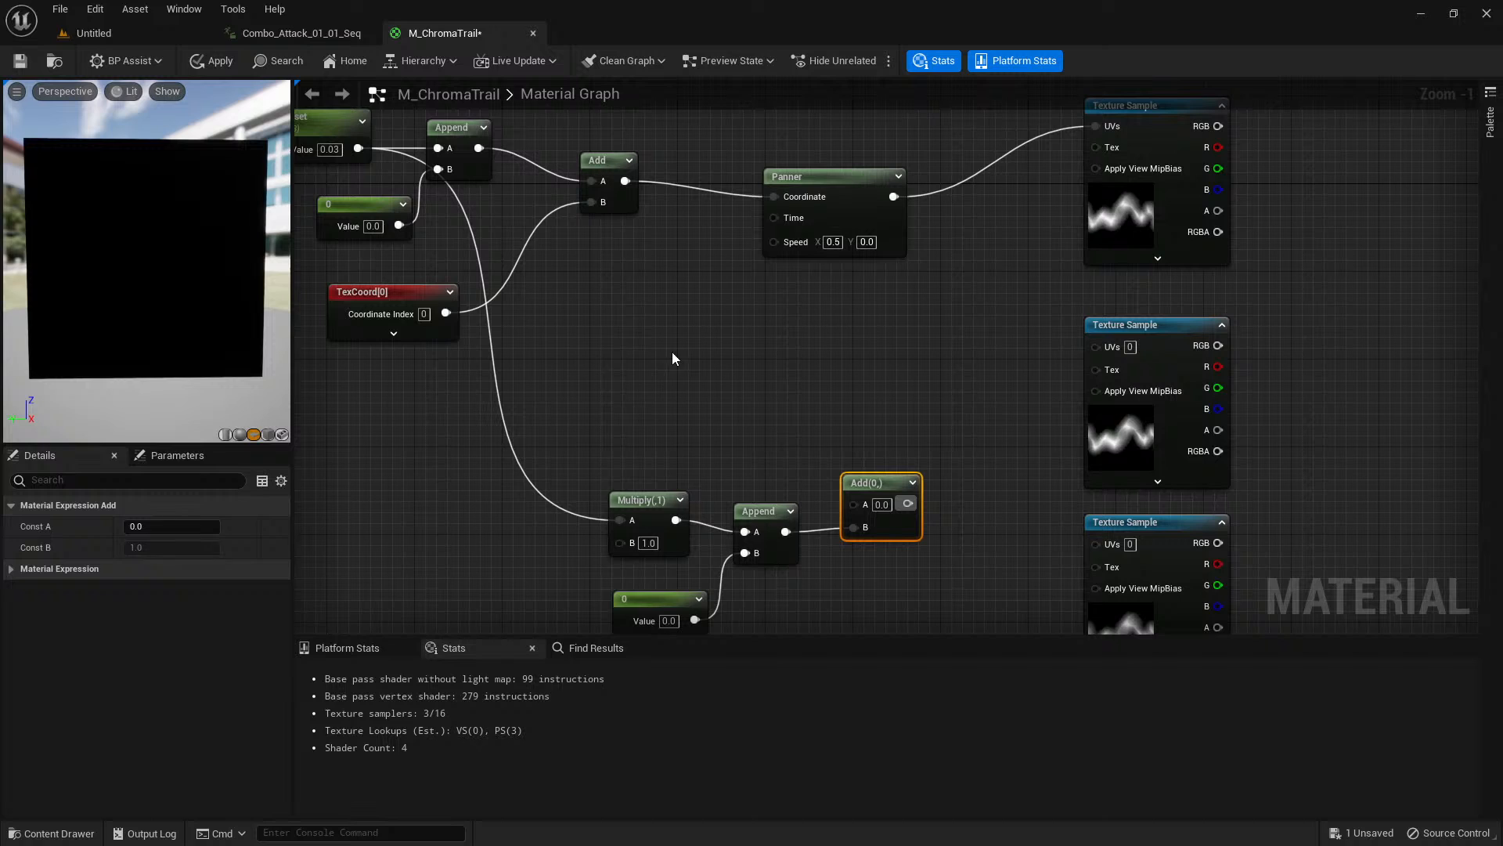
{"action": "left_click", "coordinate": [548, 319]}
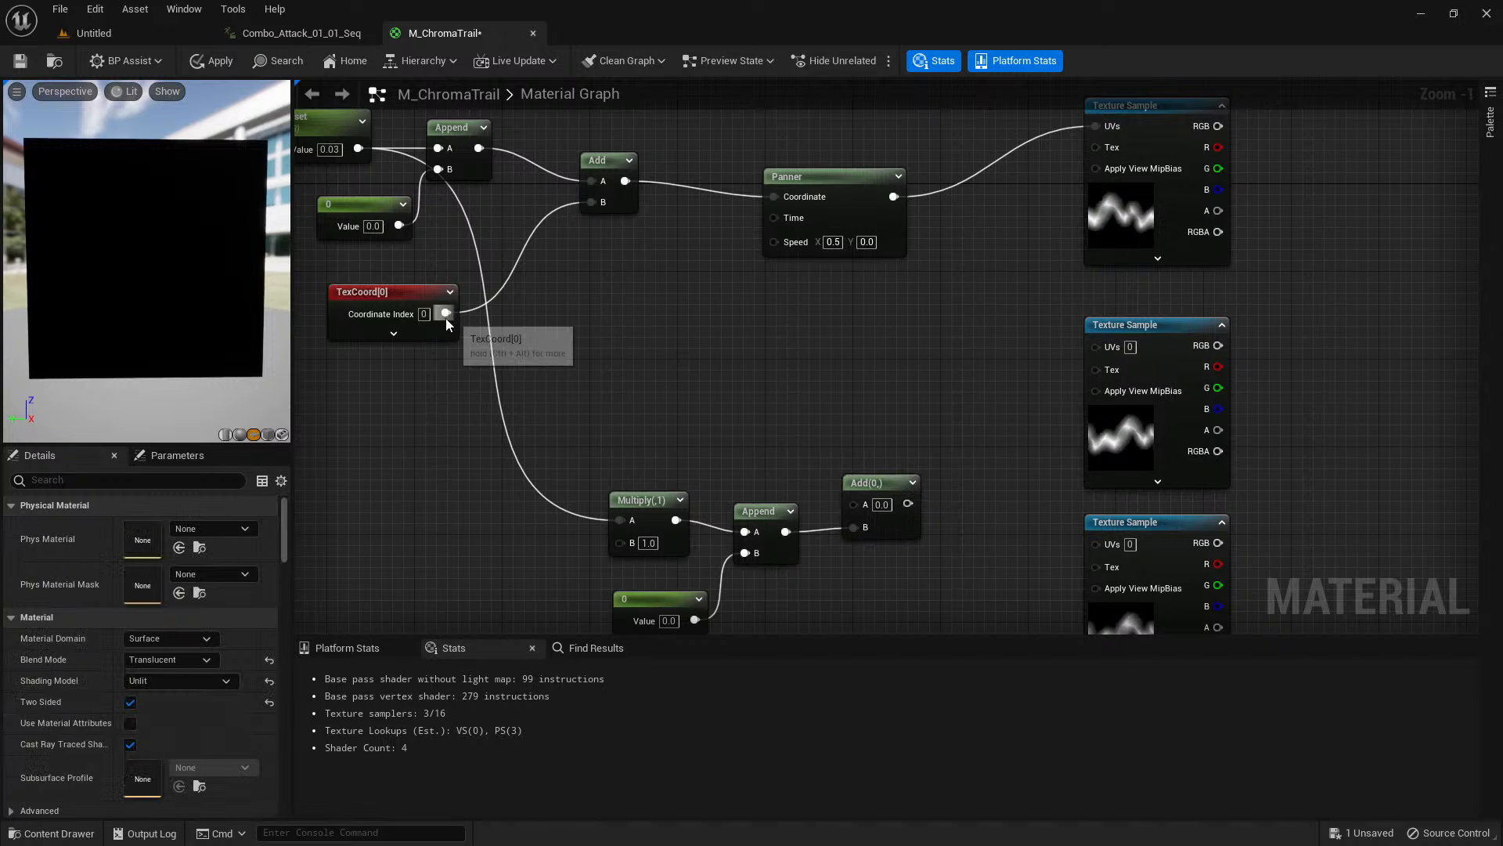
{"action": "left_click_drag", "start_coordinate": [445, 313], "coordinate": [854, 502]}
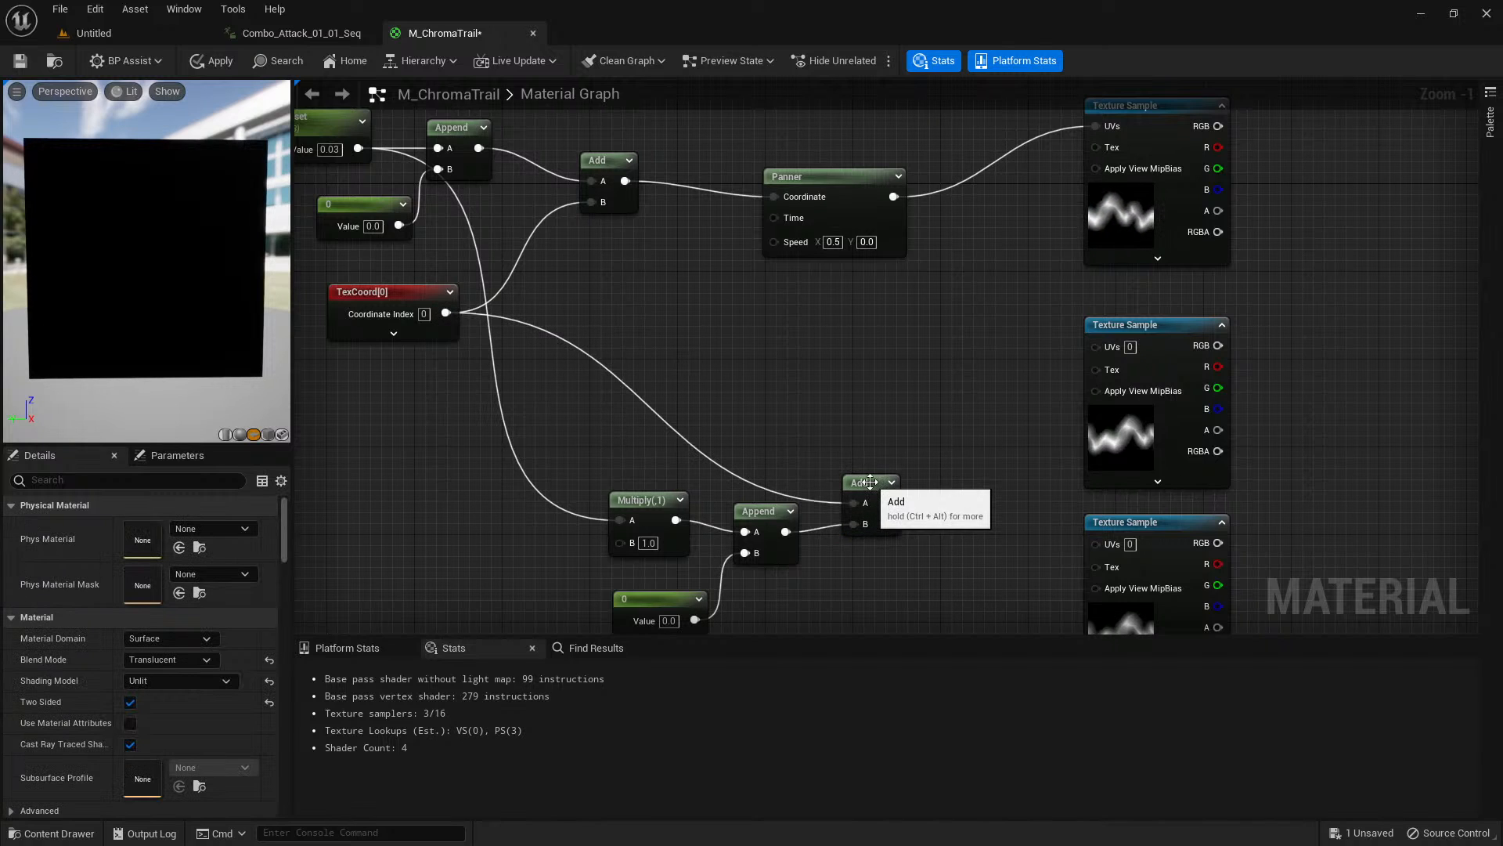
{"action": "left_click", "coordinate": [865, 494]}
Copy the Panner beside the lowest Texture Sample, feed it from the new Add node, and connect its output to that sample's UVs.
{"action": "right_click_drag", "start_coordinate": [716, 423], "coordinate": [583, 300]}
{"action": "right_click_drag", "start_coordinate": [878, 439], "coordinate": [897, 478]}
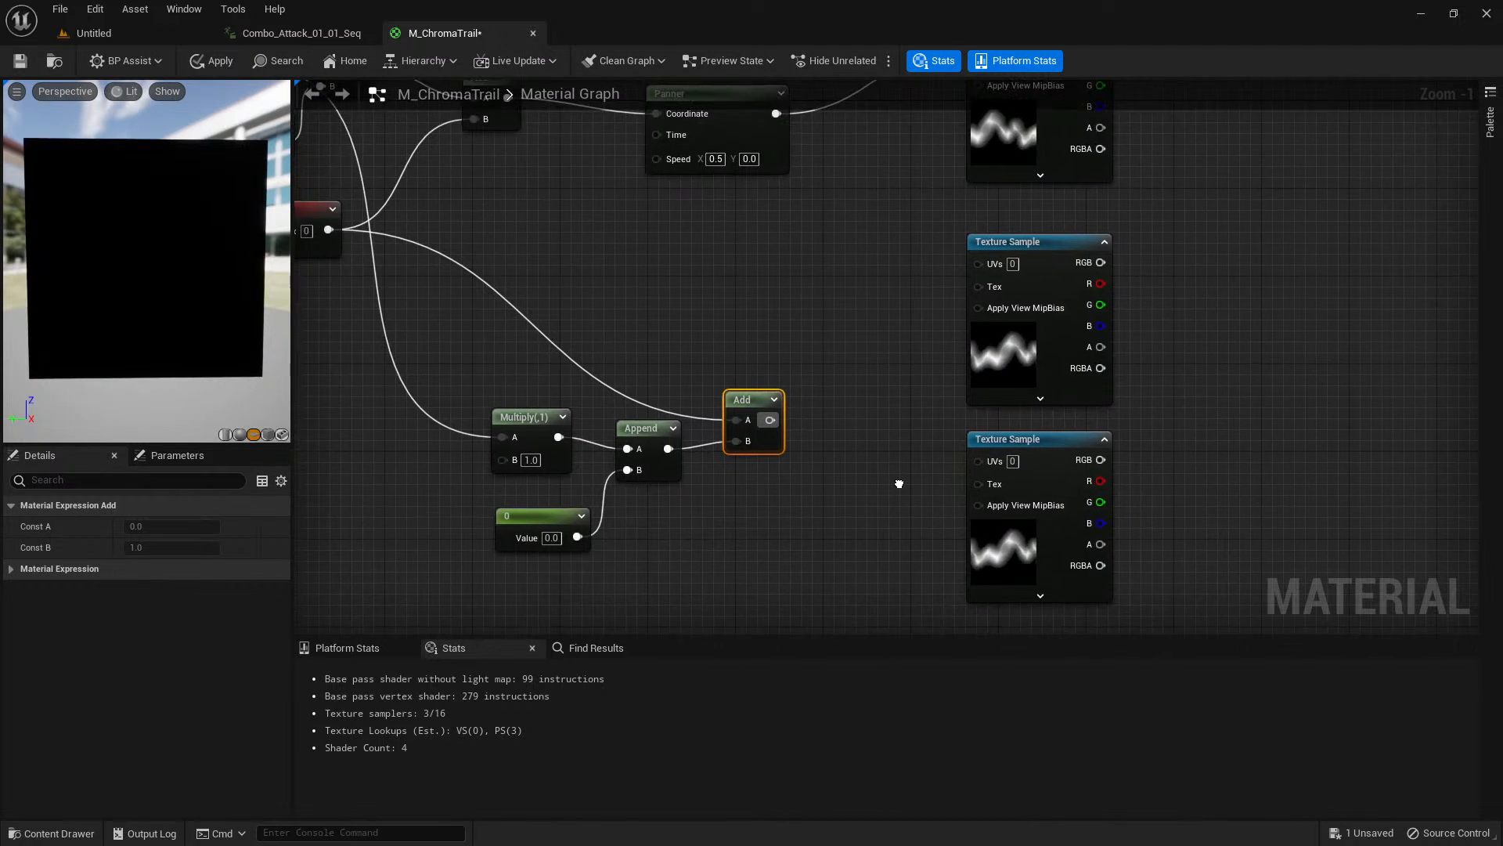
{"action": "scroll", "coordinate": [901, 475], "scroll_direction": "down", "scroll_amount": 1}
{"action": "left_click", "coordinate": [767, 209]}
{"action": "key", "text": "ctrl+c"}
{"action": "key", "text": "ctrl+v"}
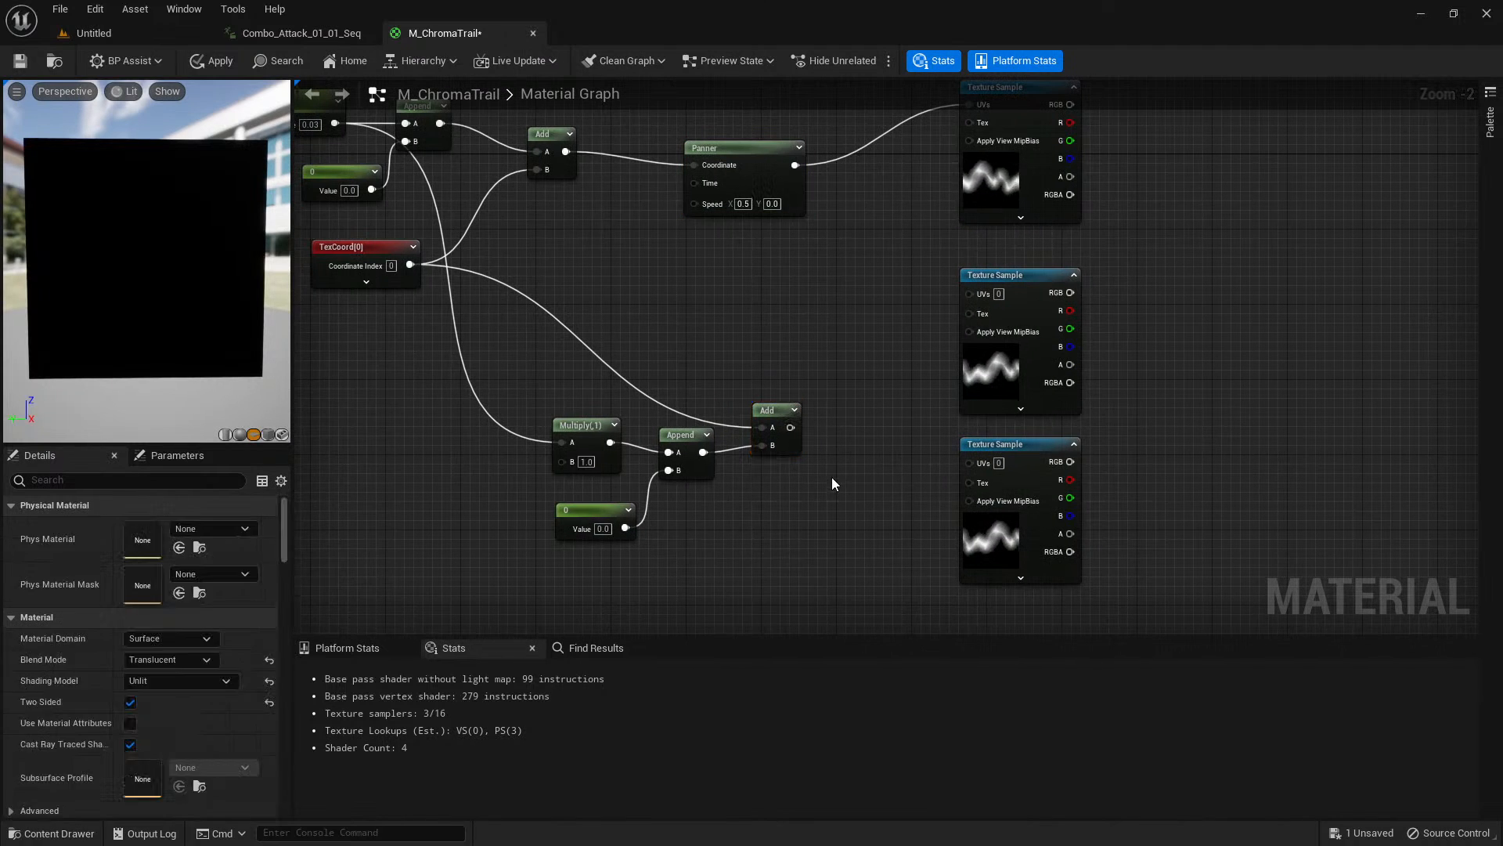
{"action": "left_click_drag", "start_coordinate": [1001, 457], "coordinate": [1029, 457]}
{"action": "left_click_drag", "start_coordinate": [791, 427], "coordinate": [838, 498]}
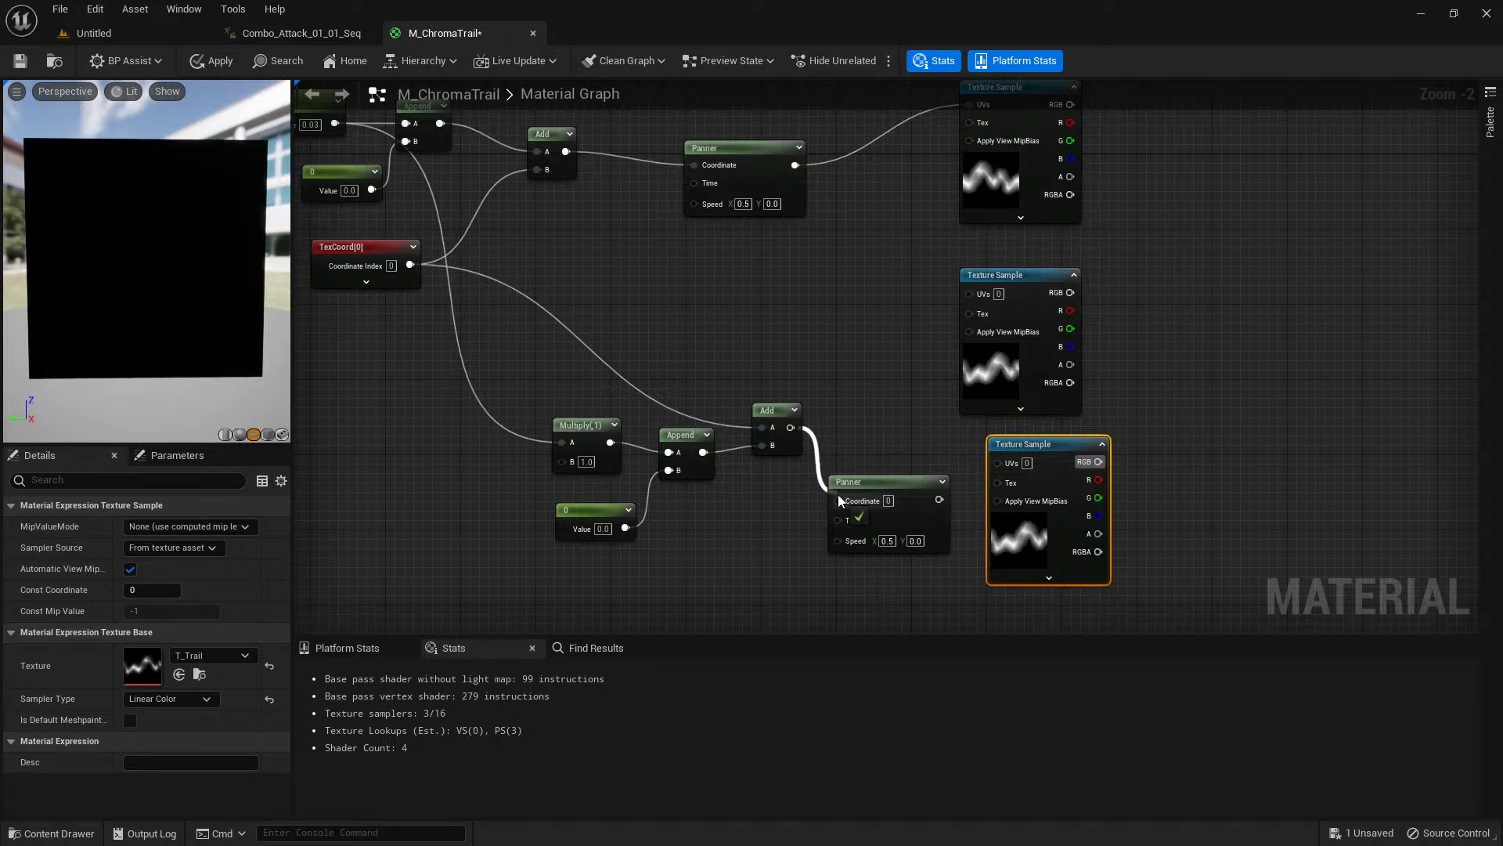
{"action": "left_click_drag", "start_coordinate": [939, 499], "coordinate": [998, 461]}
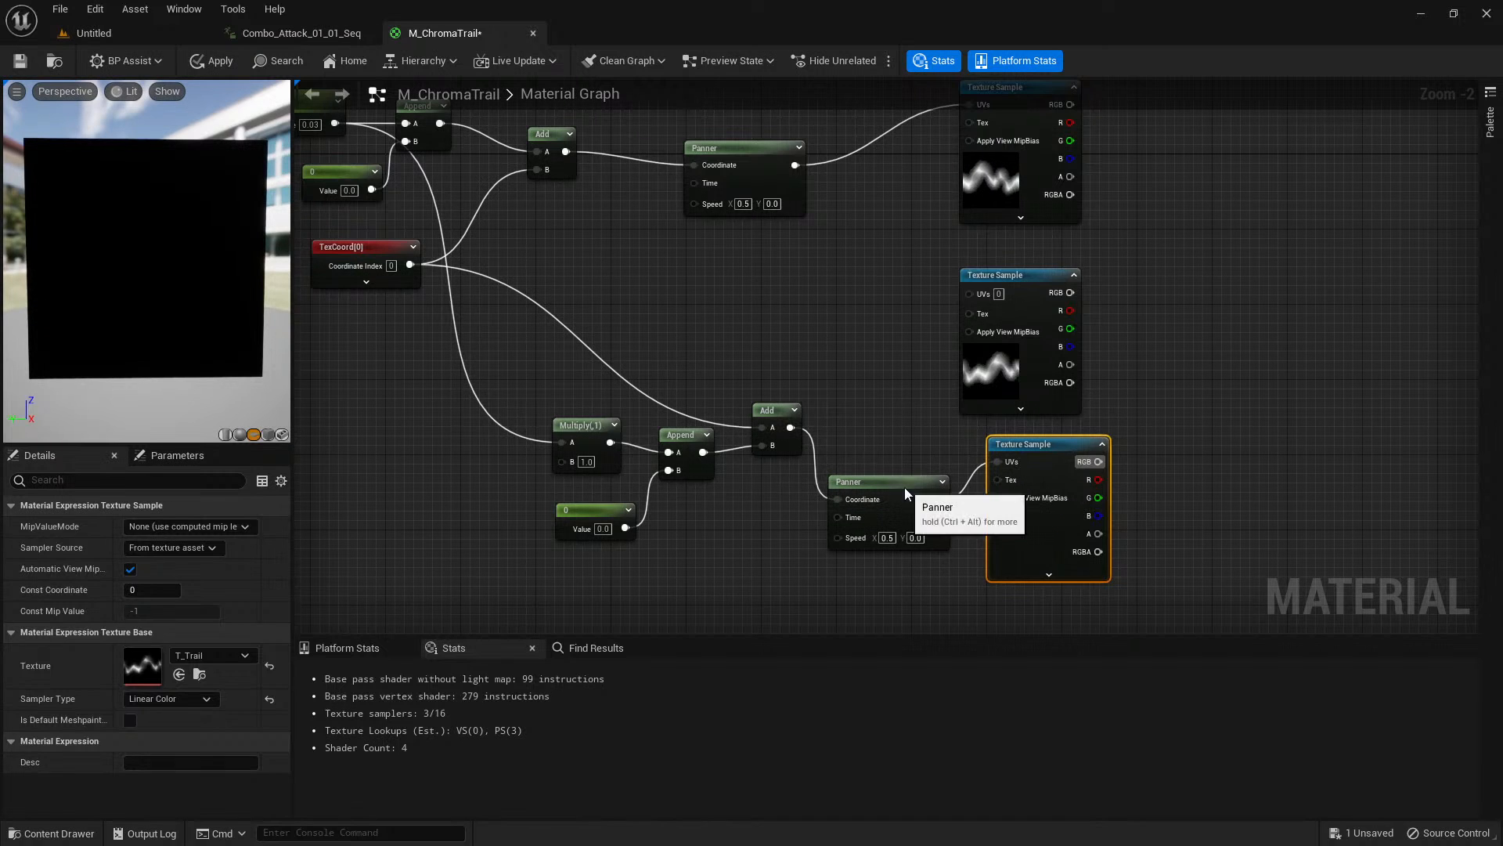
{"action": "left_click", "coordinate": [924, 501]}
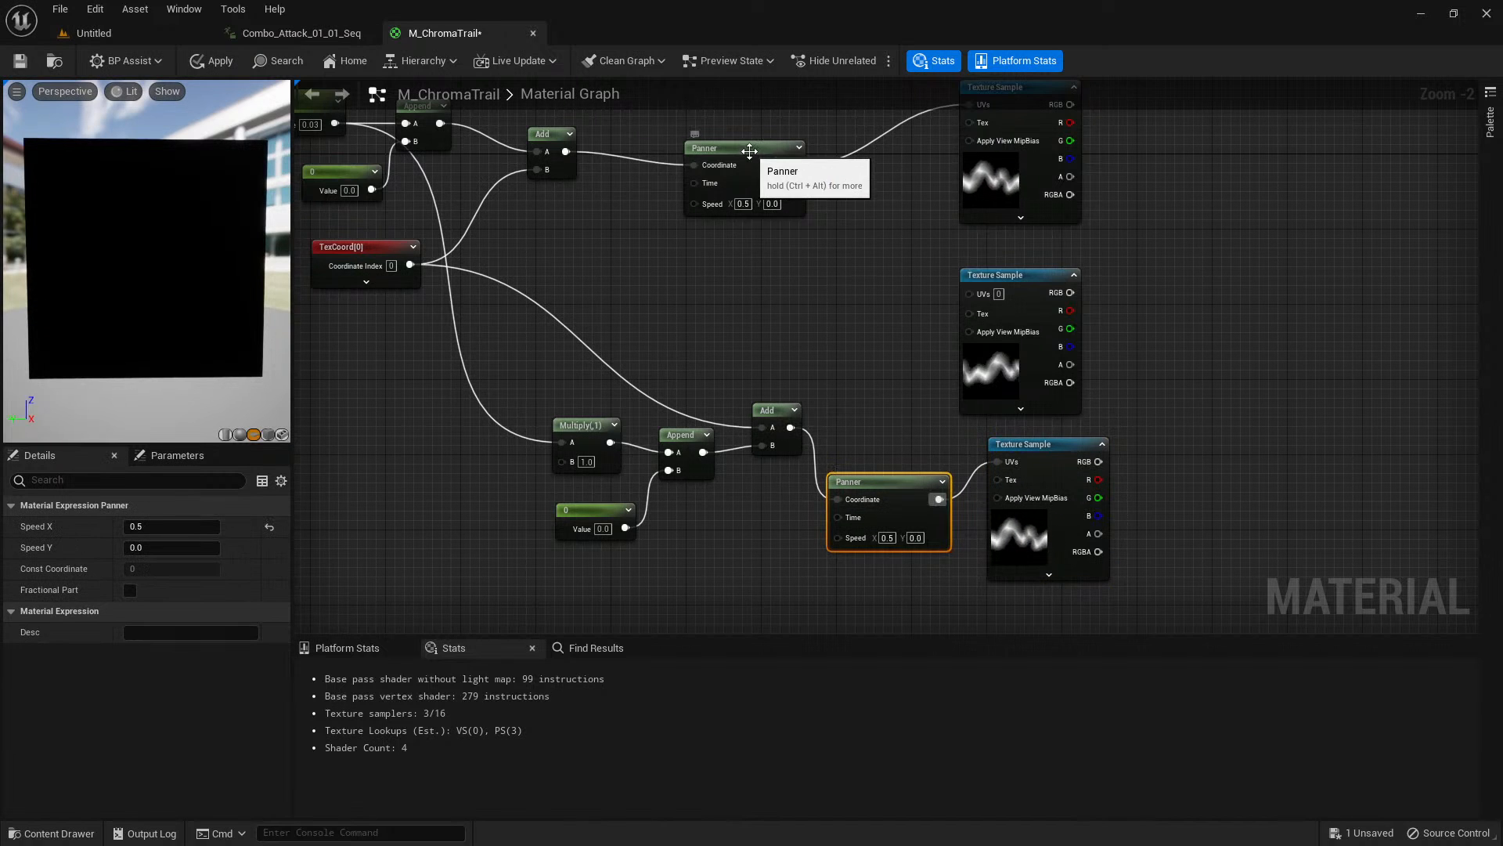
{"action": "left_click", "coordinate": [783, 169]}
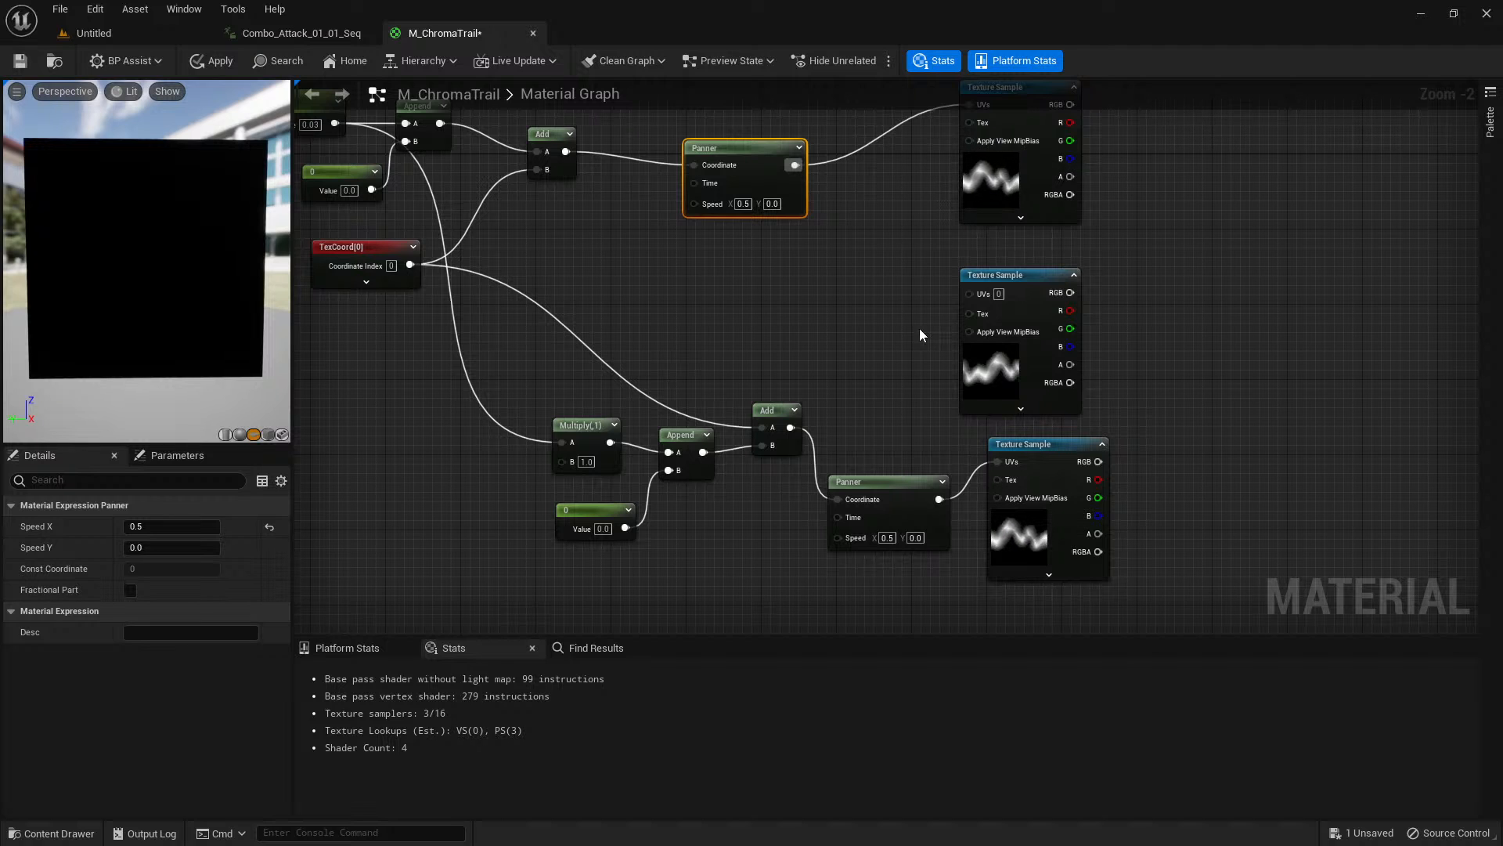
Multiply the RGB outputs of the topmost and lowest Texture Samples and preview the resulting Multiply node.
{"action": "right_click_drag", "start_coordinate": [884, 486], "coordinate": [924, 486]}
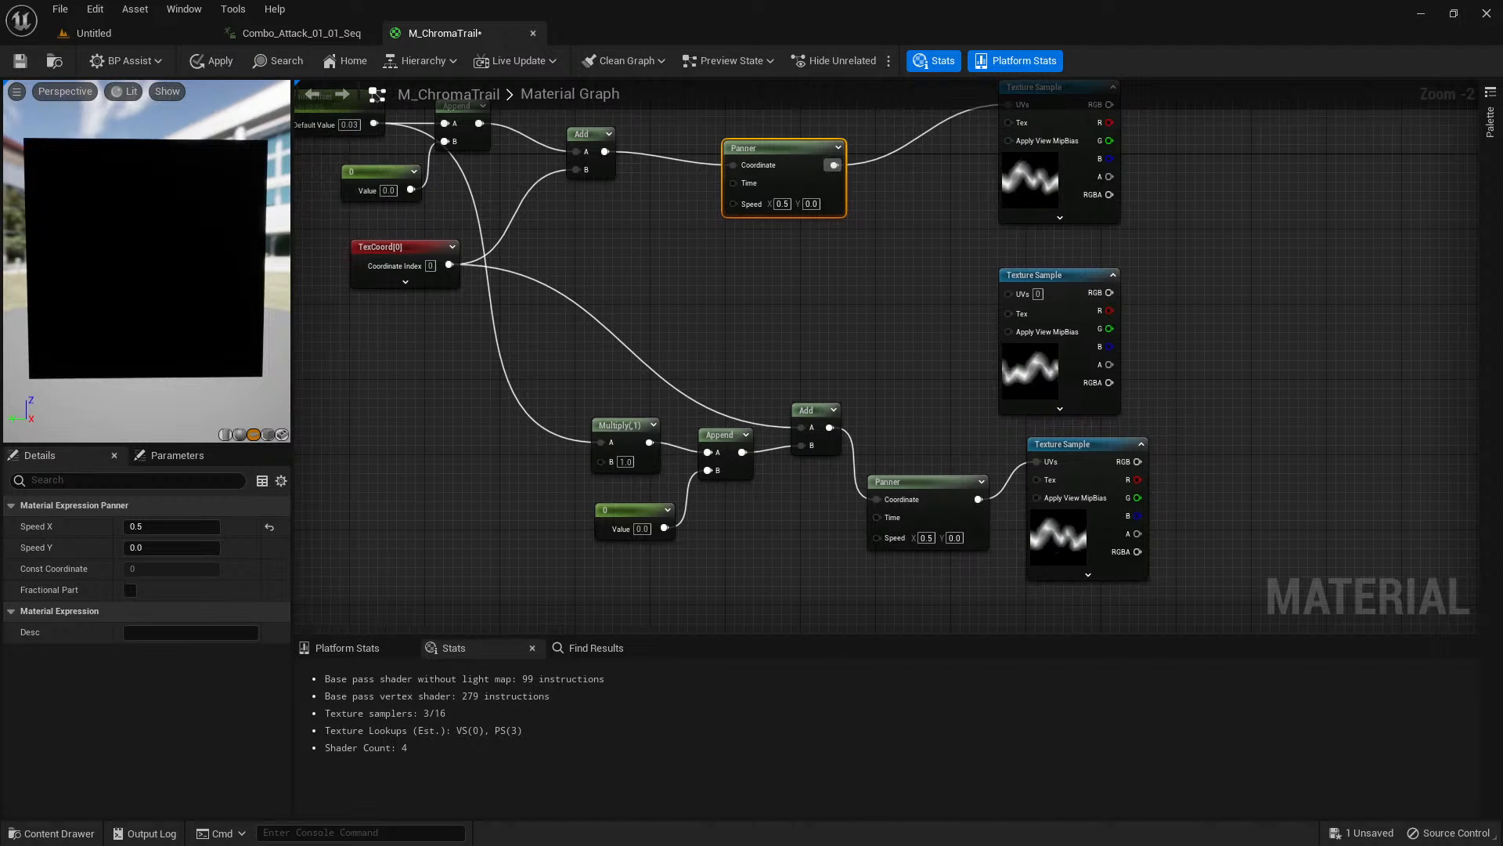
{"action": "right_click_drag", "start_coordinate": [903, 367], "coordinate": [875, 417]}
{"action": "right_click_drag", "start_coordinate": [1042, 393], "coordinate": [1003, 389]}
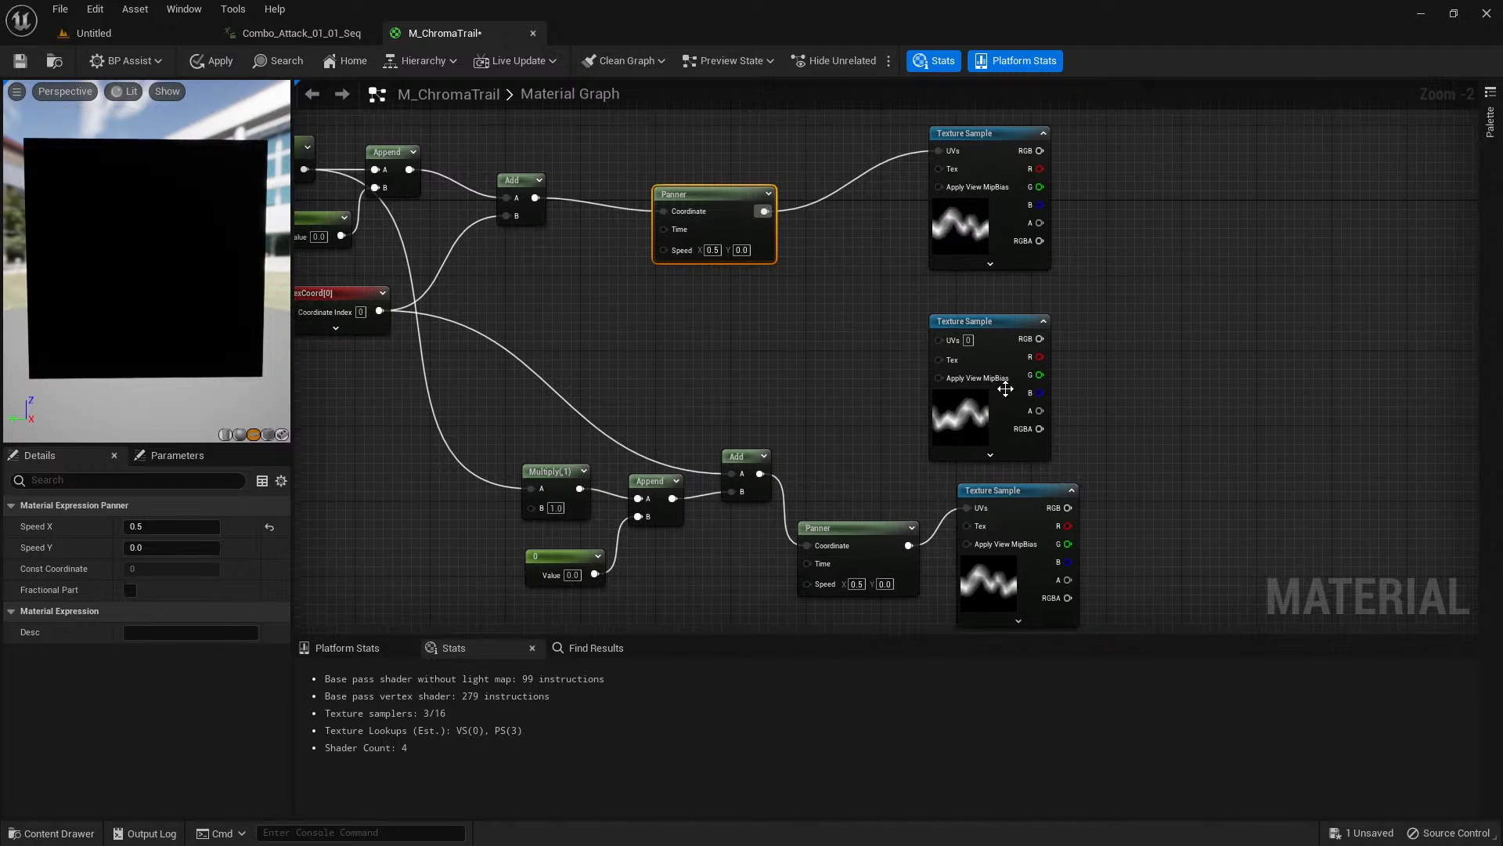
{"action": "right_click_drag", "start_coordinate": [816, 390], "coordinate": [842, 368]}
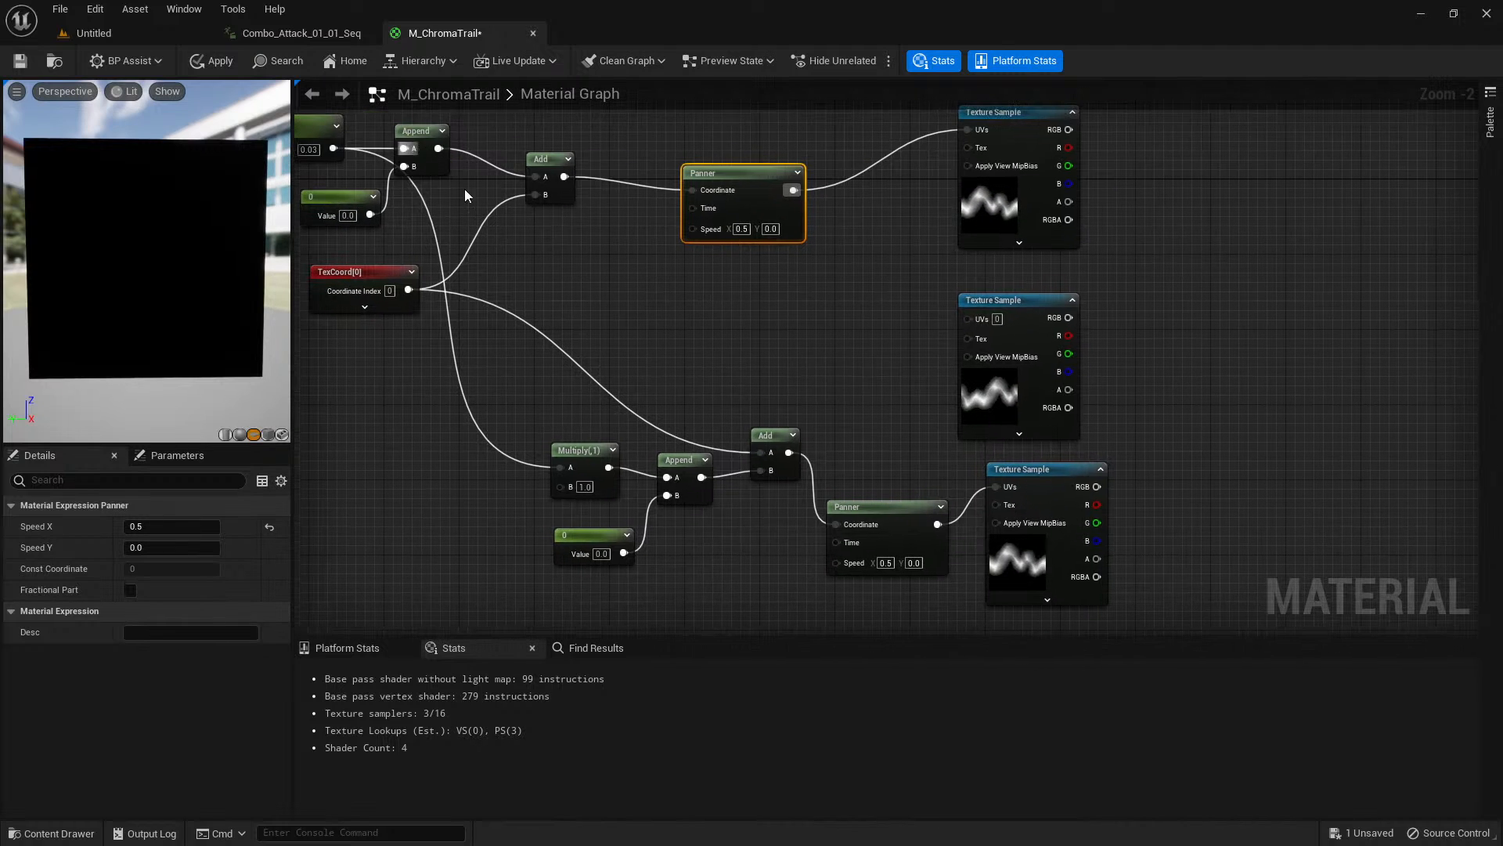
{"action": "right_click_drag", "start_coordinate": [1295, 405], "coordinate": [1213, 409]}
{"action": "left_click", "coordinate": [1119, 346]}
{"action": "left_click", "coordinate": [1125, 279]}
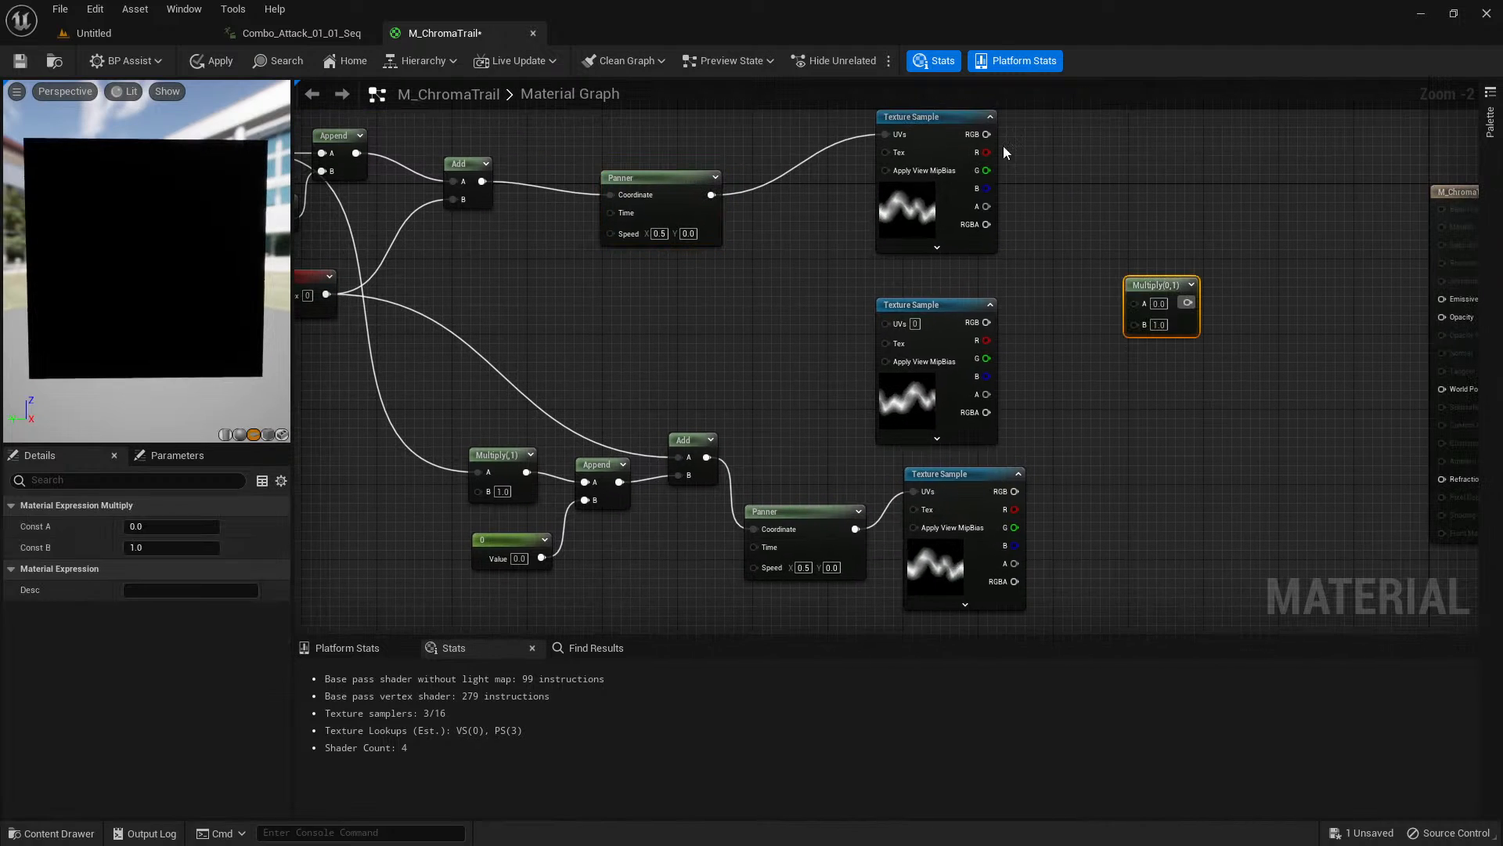
{"action": "left_click_drag", "start_coordinate": [986, 134], "coordinate": [1015, 491]}
{"action": "left_click", "coordinate": [1174, 285]}
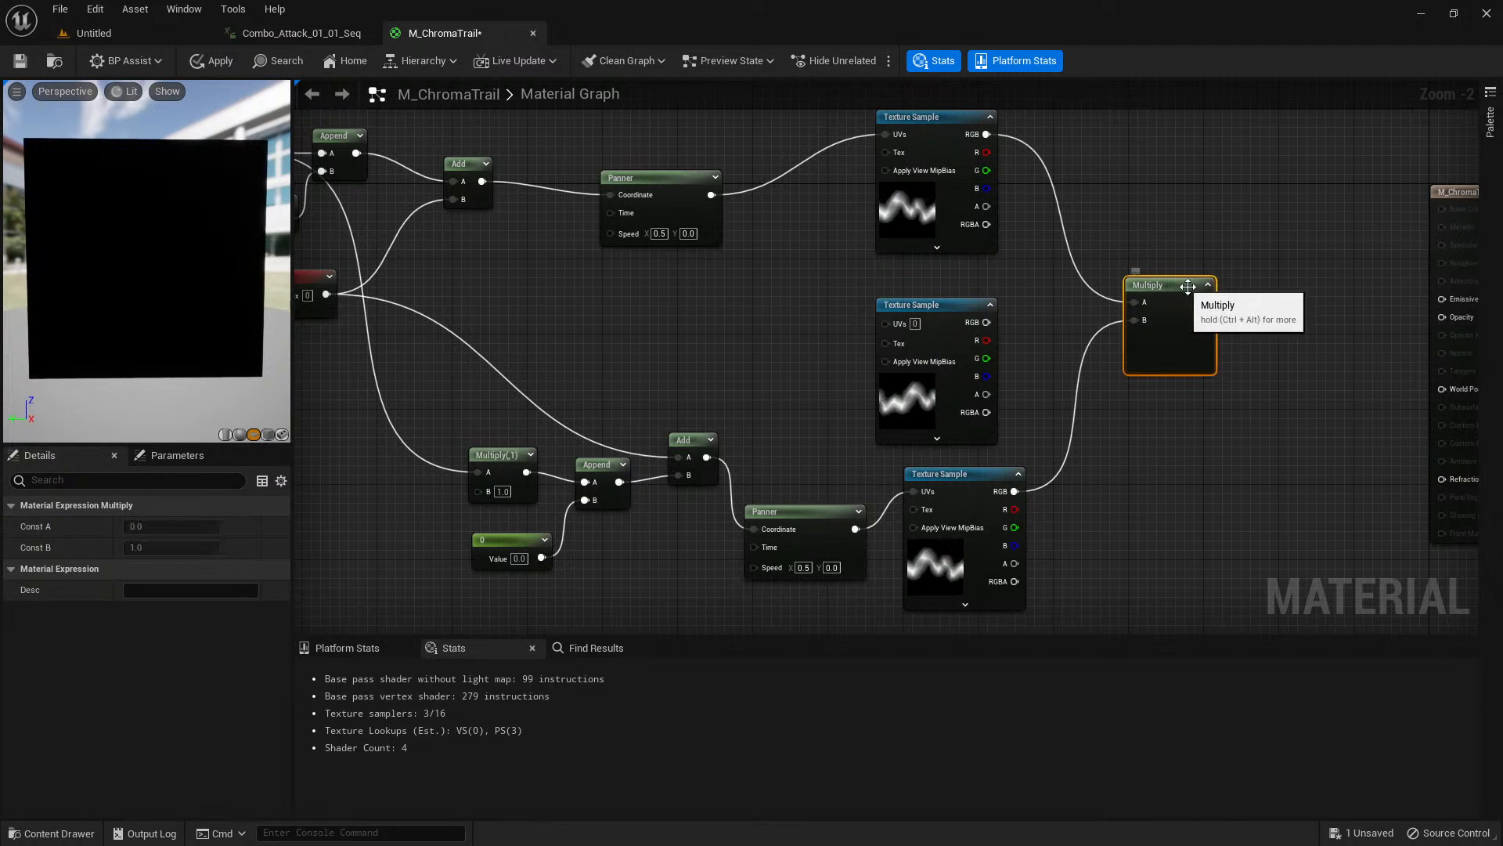
{"action": "right_click", "coordinate": [1180, 360]}
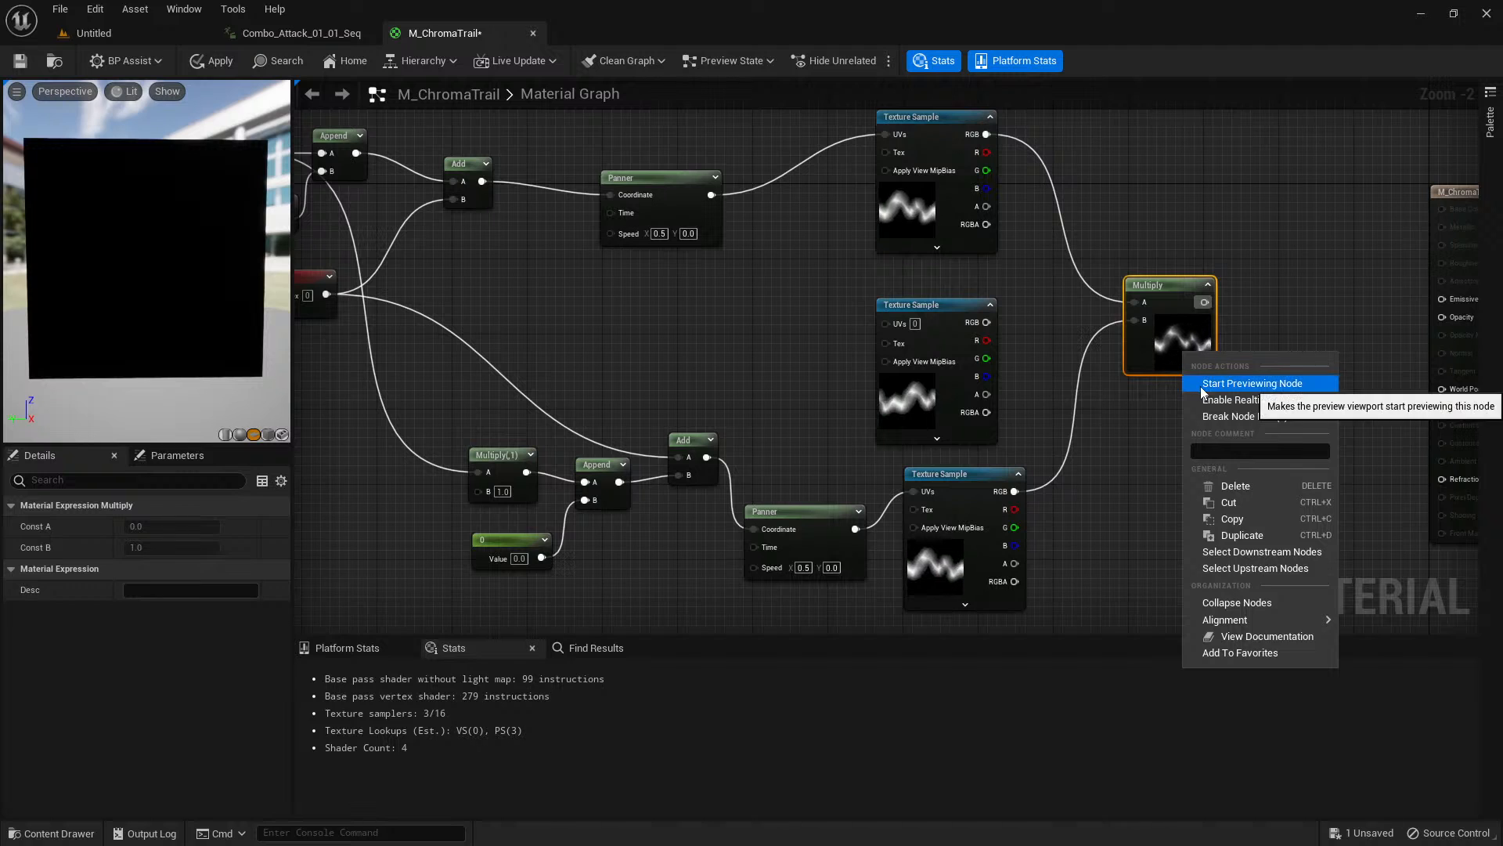
{"action": "left_click", "coordinate": [1210, 383]}
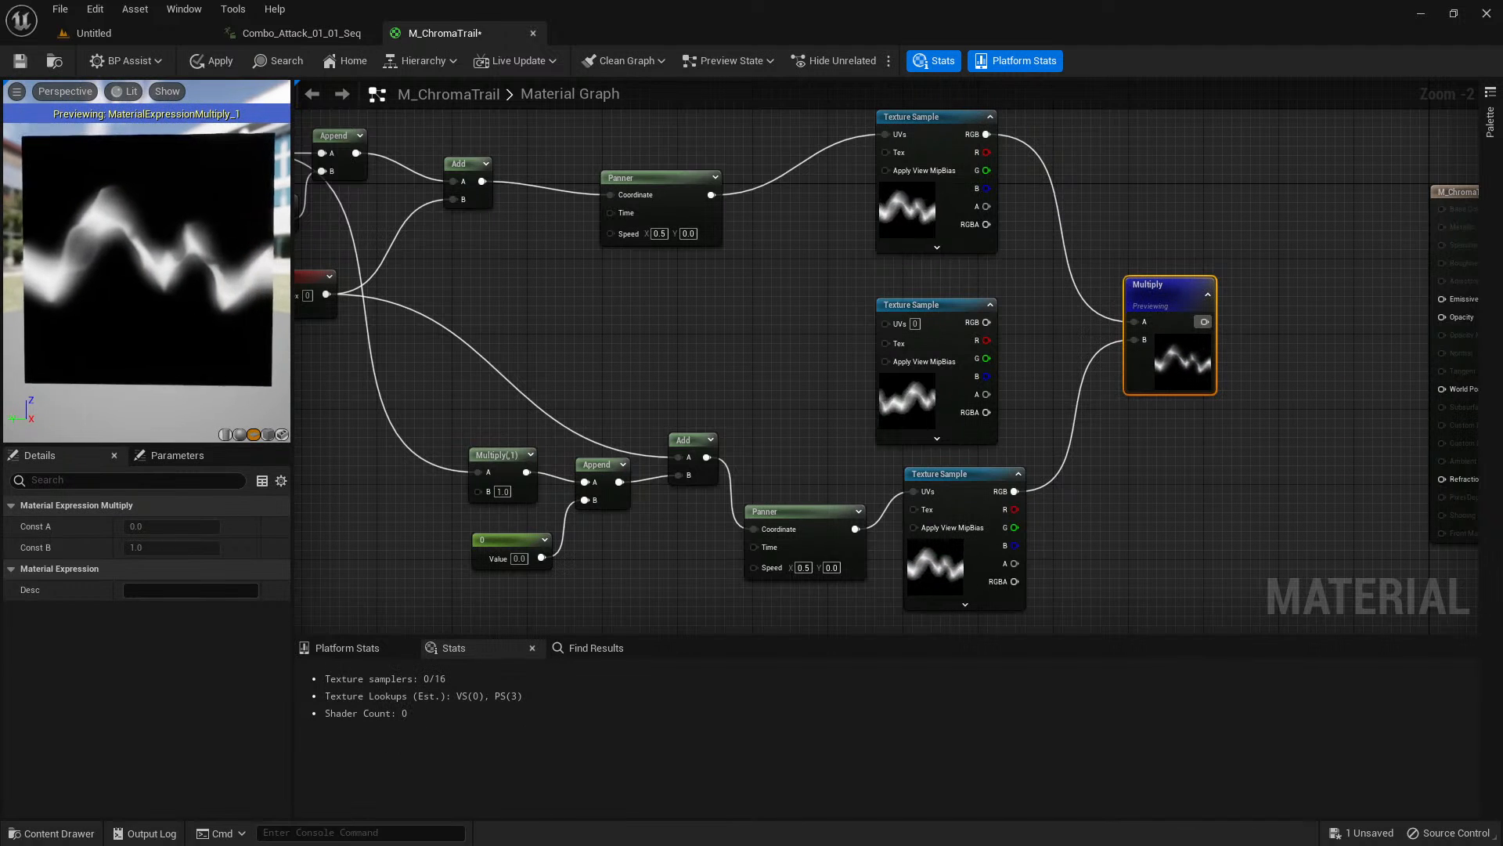
{"action": "right_click_drag", "start_coordinate": [342, 338], "coordinate": [467, 344]}
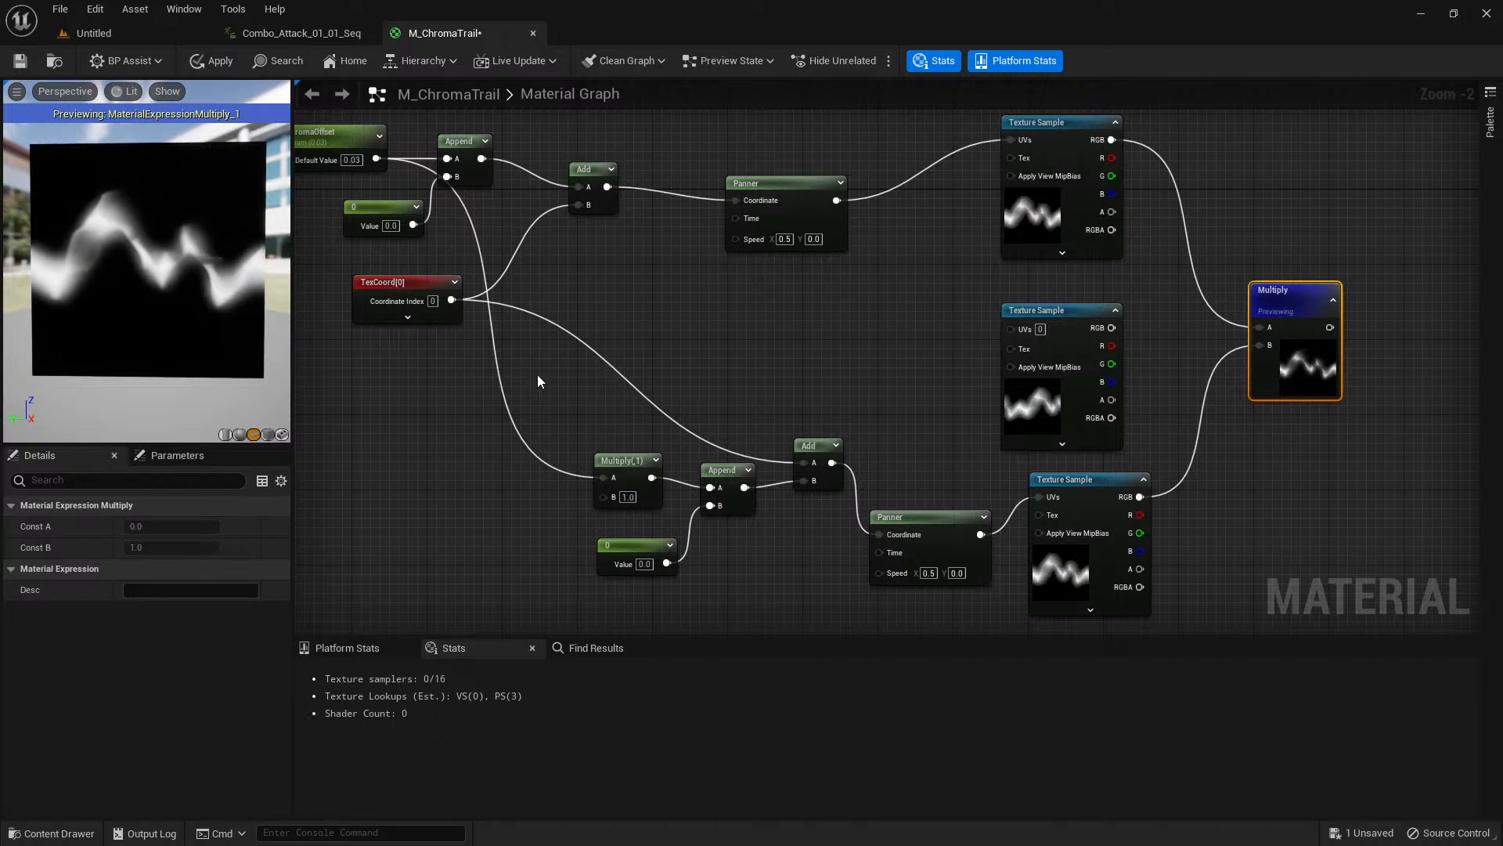
{"action": "right_click_drag", "start_coordinate": [759, 350], "coordinate": [780, 378]}
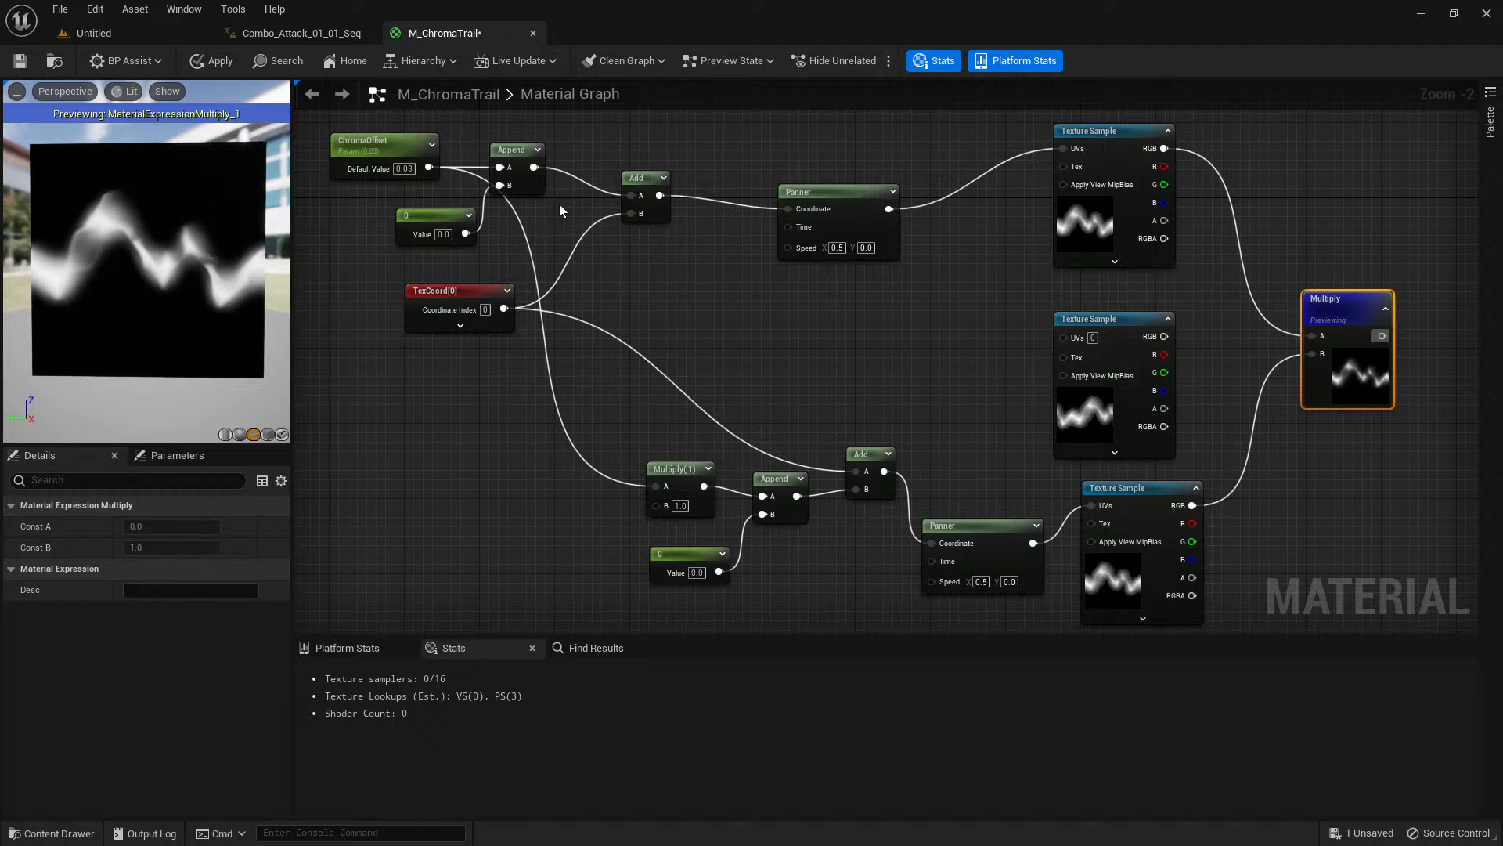
{"action": "left_click", "coordinate": [371, 137]}
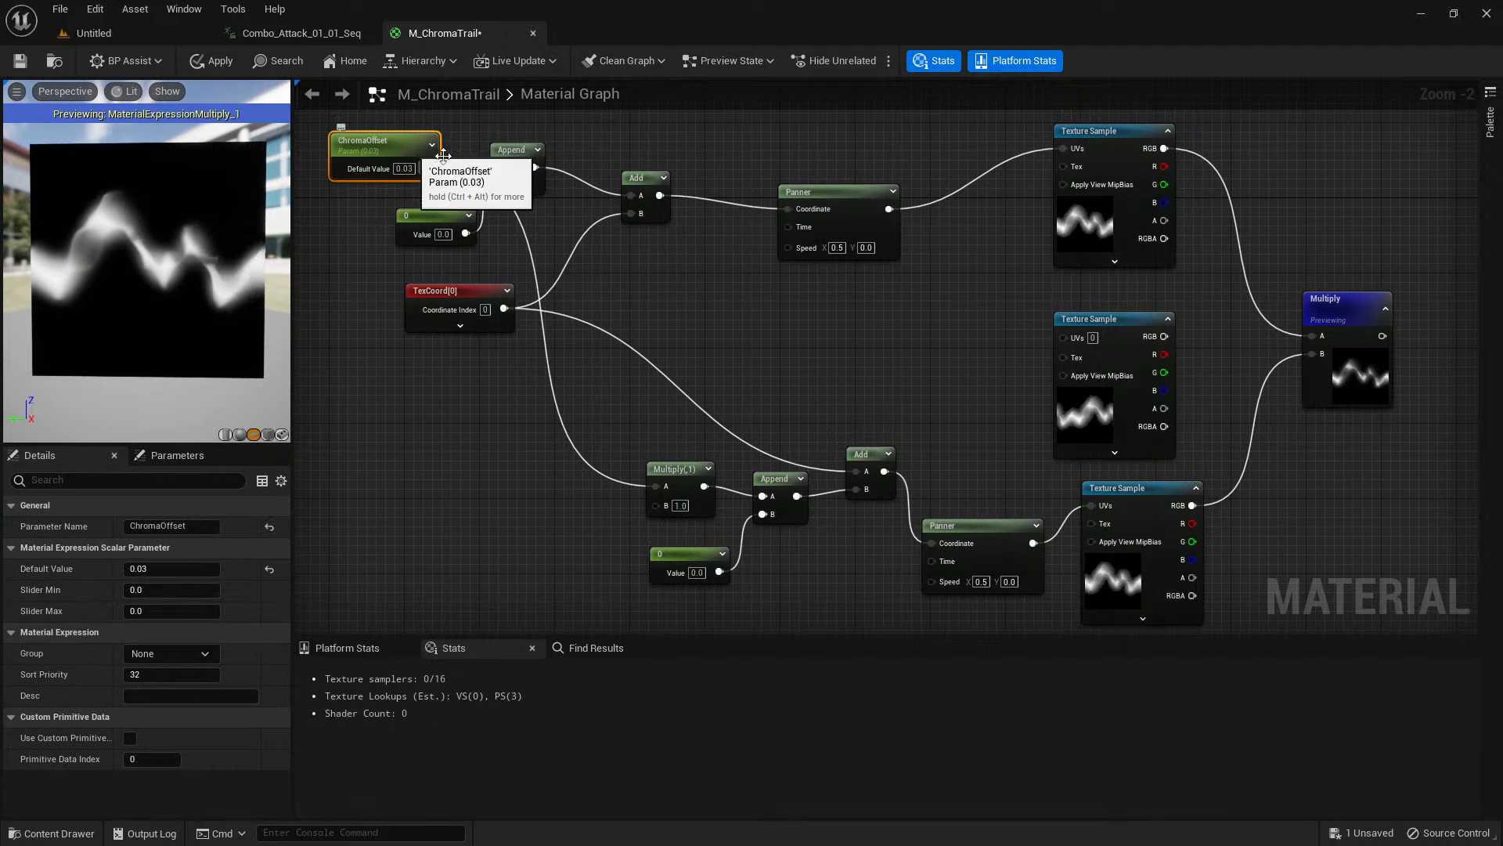
{"action": "right_click_drag", "start_coordinate": [854, 392], "coordinate": [871, 363]}
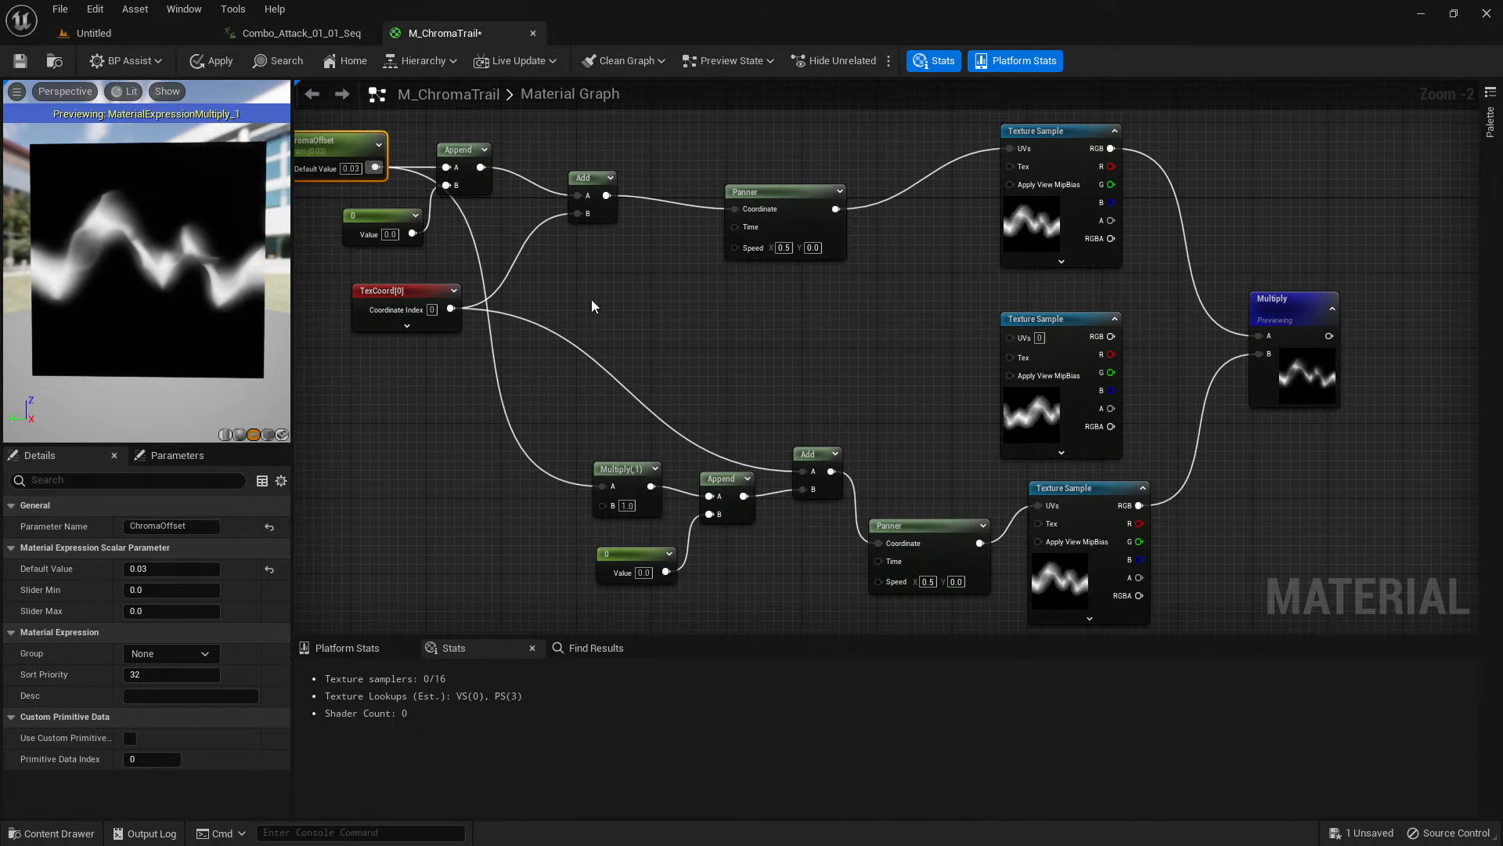
{"action": "left_click", "coordinate": [543, 312]}
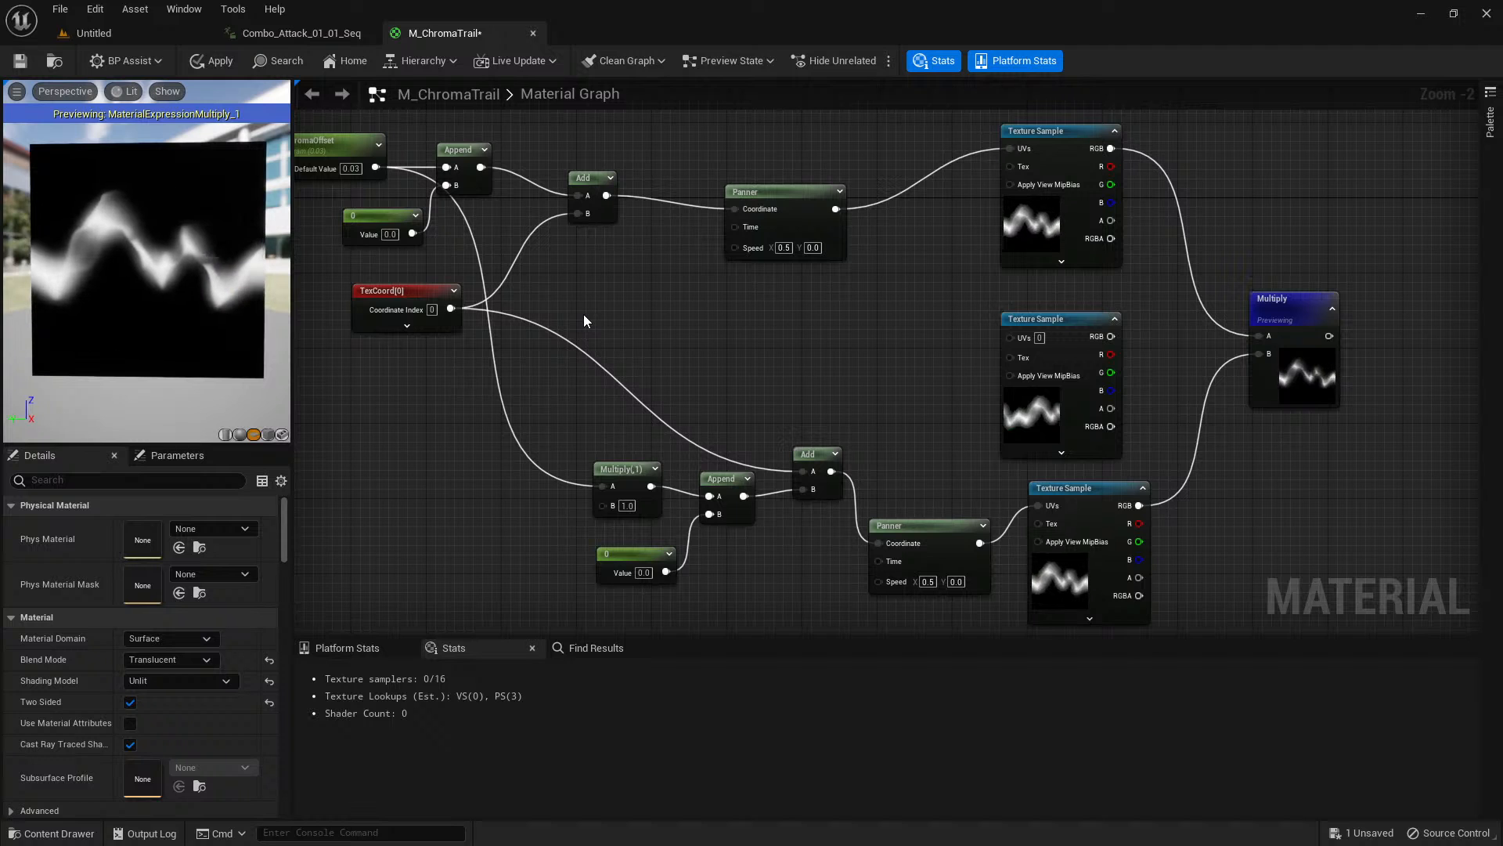
Duplicate the upper Panner for the middle Texture Sample, feeding it from TexCoord and connecting its output to that sample's UVs.
{"action": "right_click_drag", "start_coordinate": [611, 339], "coordinate": [567, 333]}
{"action": "left_click", "coordinate": [751, 194]}
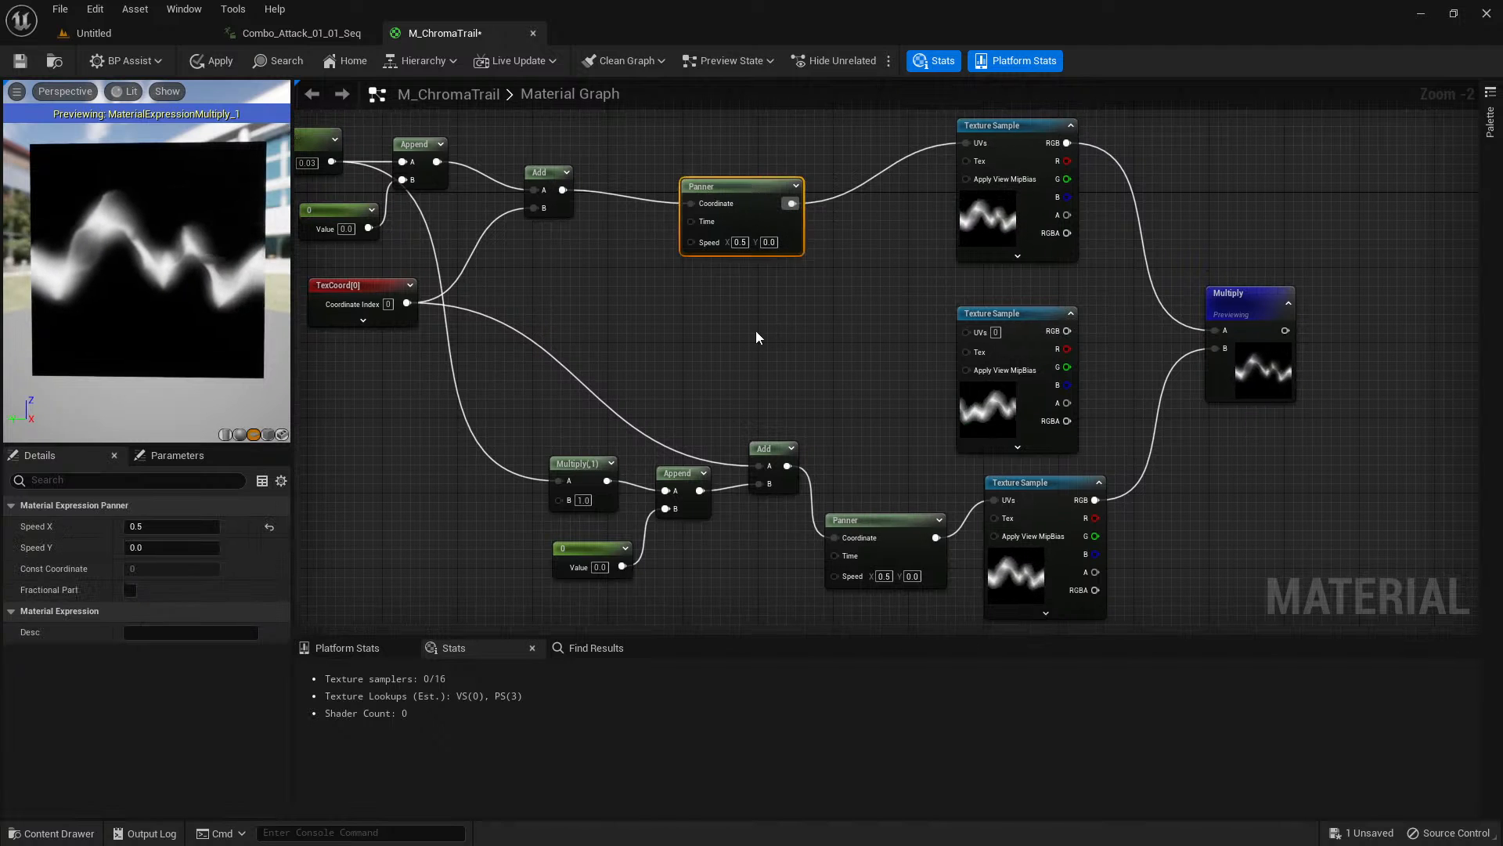
{"action": "key", "text": "ctrl+d"}
{"action": "left_click_drag", "start_coordinate": [413, 303], "coordinate": [765, 350]}
{"action": "left_click_drag", "start_coordinate": [861, 349], "coordinate": [968, 331]}
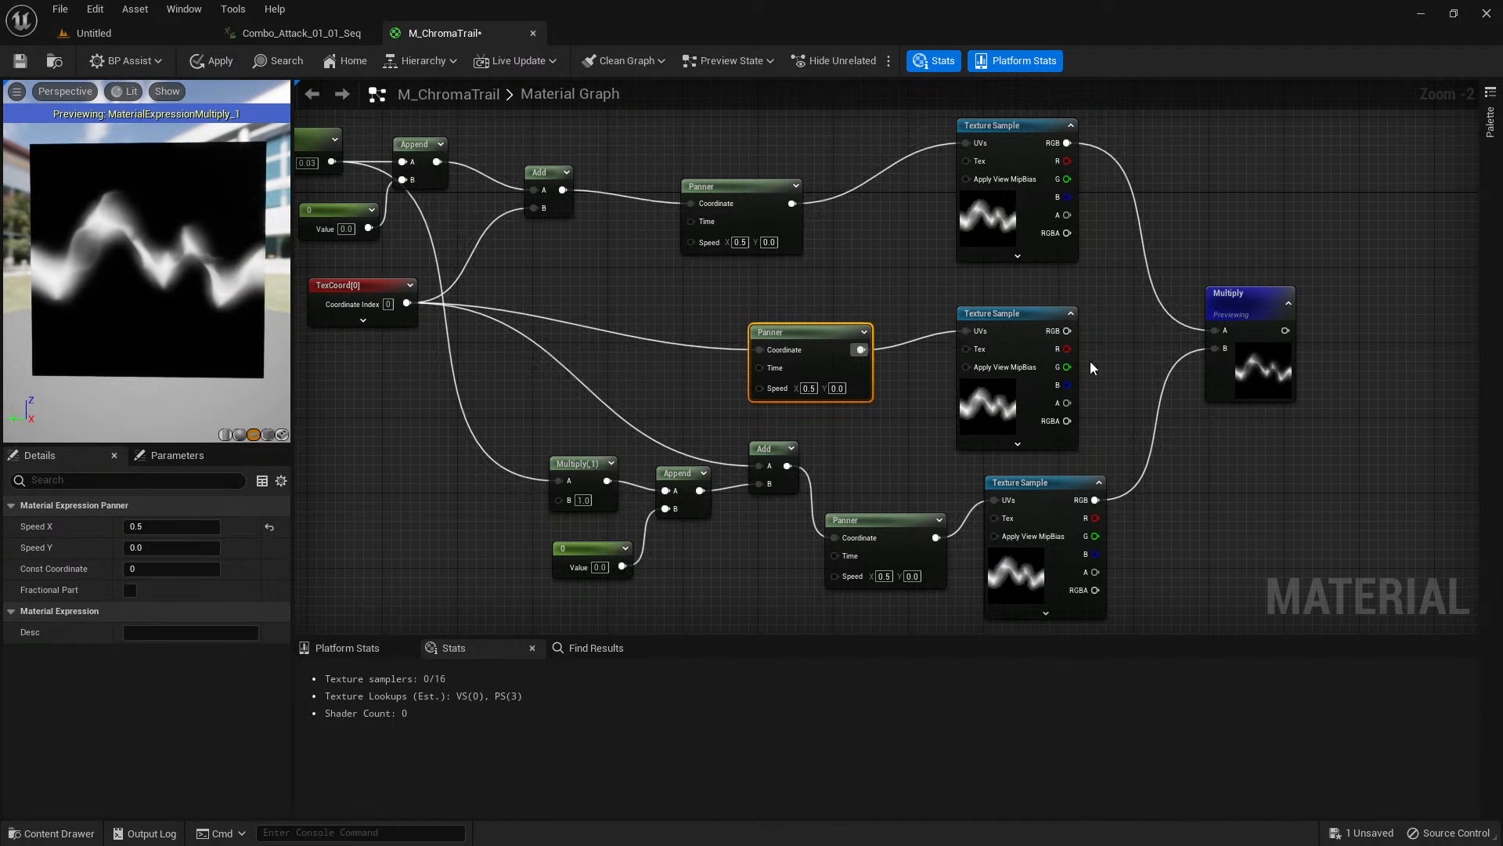
Move the previewed Multiply node slightly farther away from the three trail Texture Samples.
{"action": "right_click_drag", "start_coordinate": [1136, 381], "coordinate": [1142, 351]}
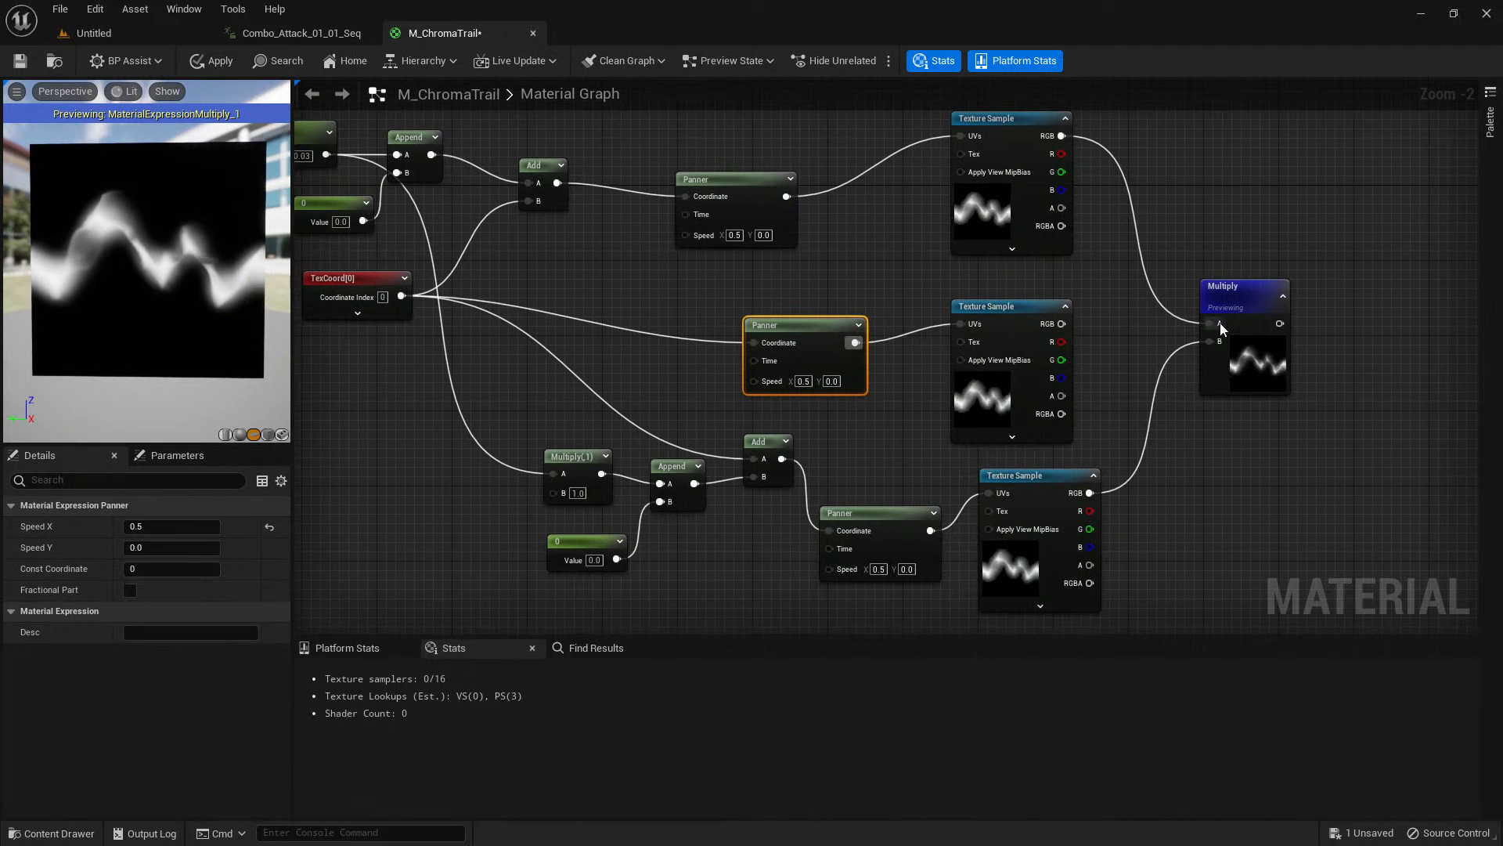
{"action": "left_click_drag", "start_coordinate": [1268, 331], "coordinate": [1291, 324]}
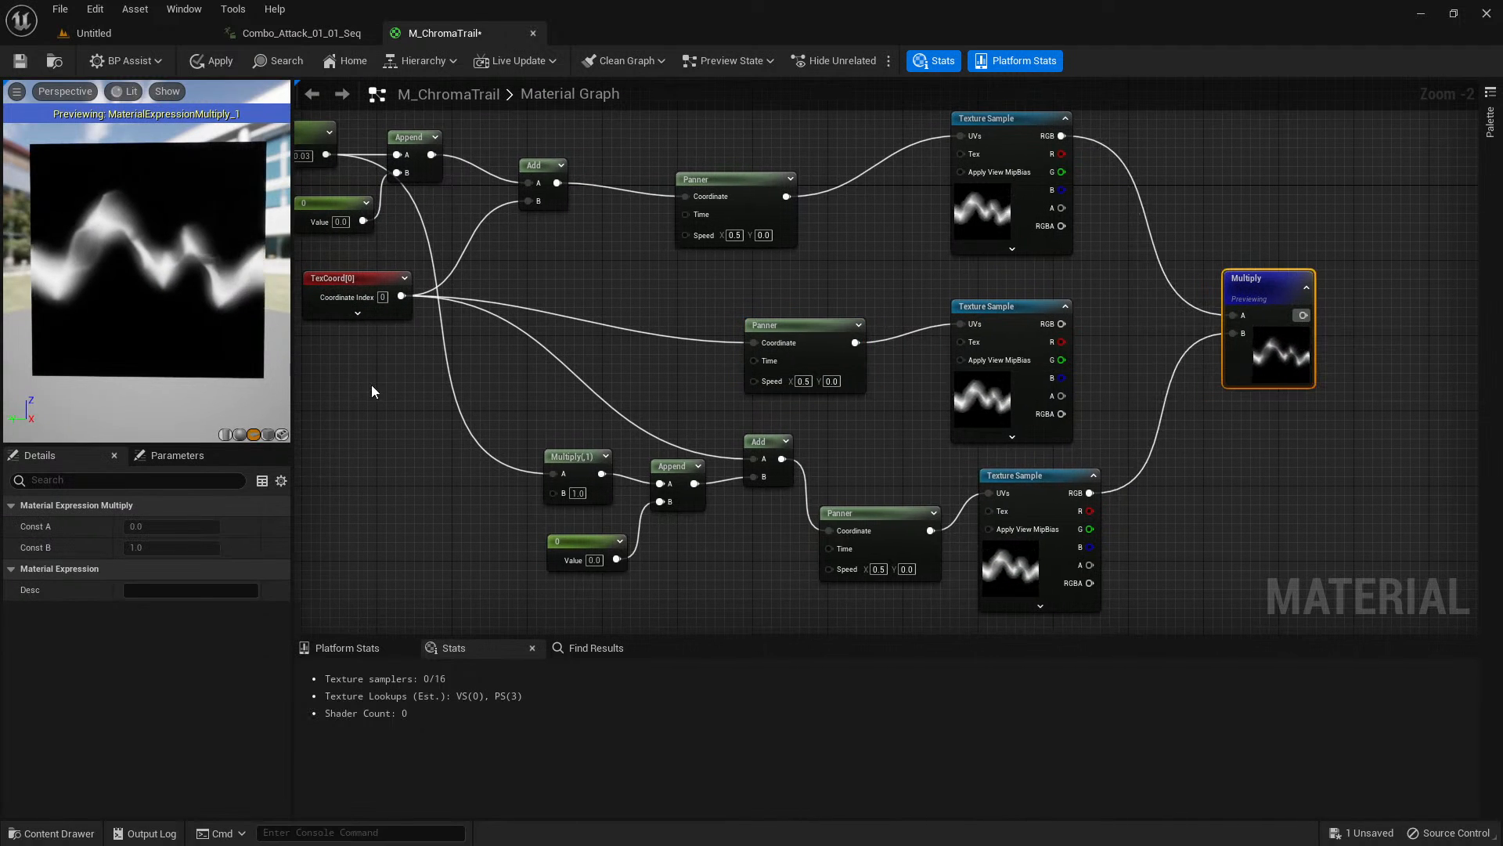
{"action": "right_click_drag", "start_coordinate": [511, 396], "coordinate": [580, 431]}
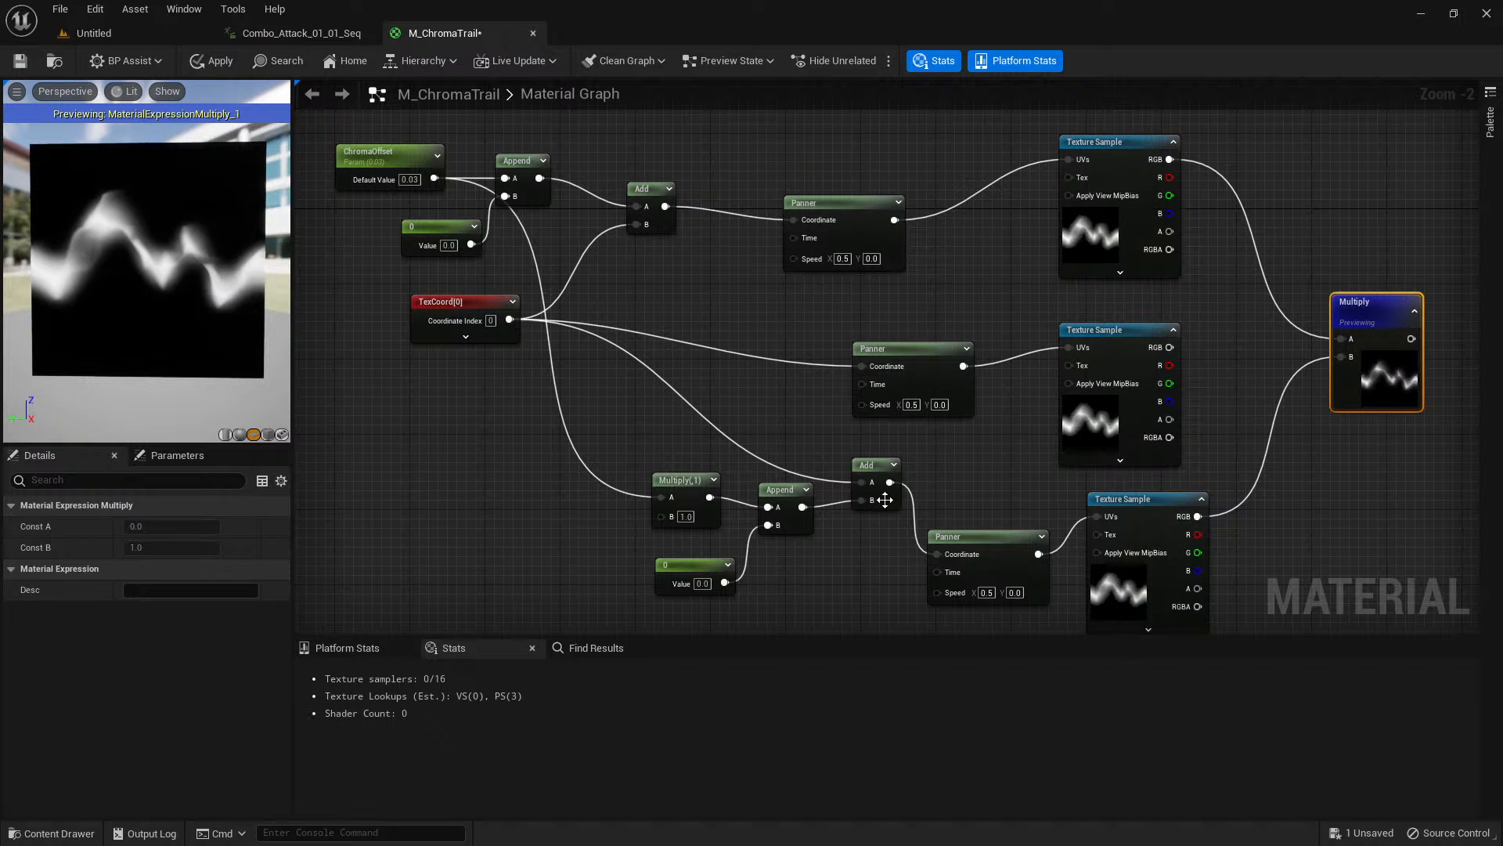
Add a Texture Sample of T_TrailNRM in the empty area before the ChromaOffset and TexCoord nodes.
{"action": "right_click_drag", "start_coordinate": [568, 406], "coordinate": [808, 431]}
{"action": "scroll", "coordinate": [799, 430], "scroll_direction": "down", "scroll_amount": 1}
{"action": "right_click_drag", "start_coordinate": [454, 342], "coordinate": [519, 396]}
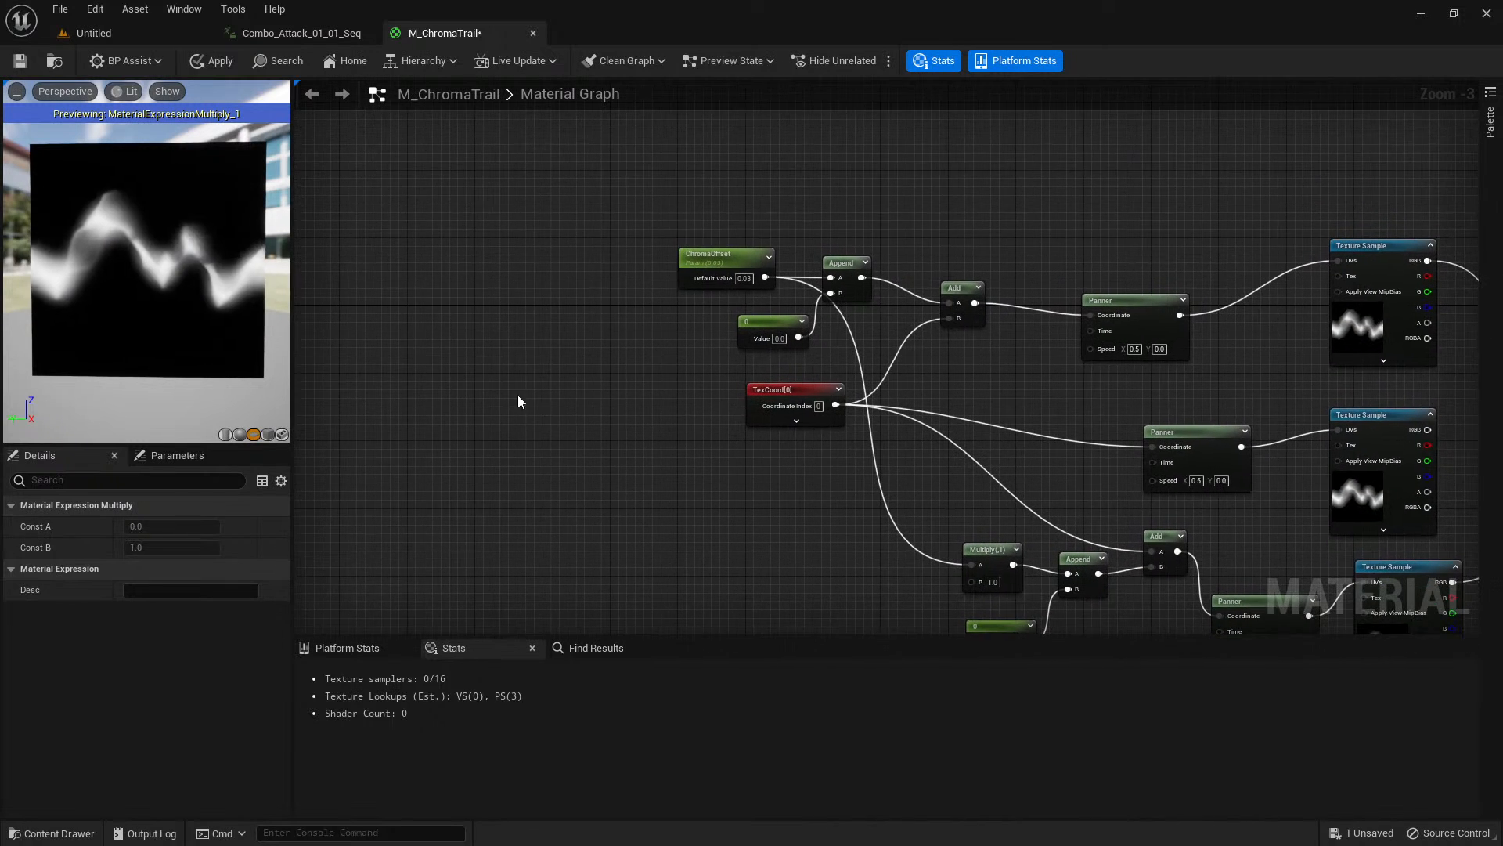
{"action": "right_click_drag", "start_coordinate": [438, 368], "coordinate": [477, 371]}
{"action": "left_click", "coordinate": [479, 376]}
{"action": "scroll", "coordinate": [480, 376], "scroll_direction": "up", "scroll_amount": 1}
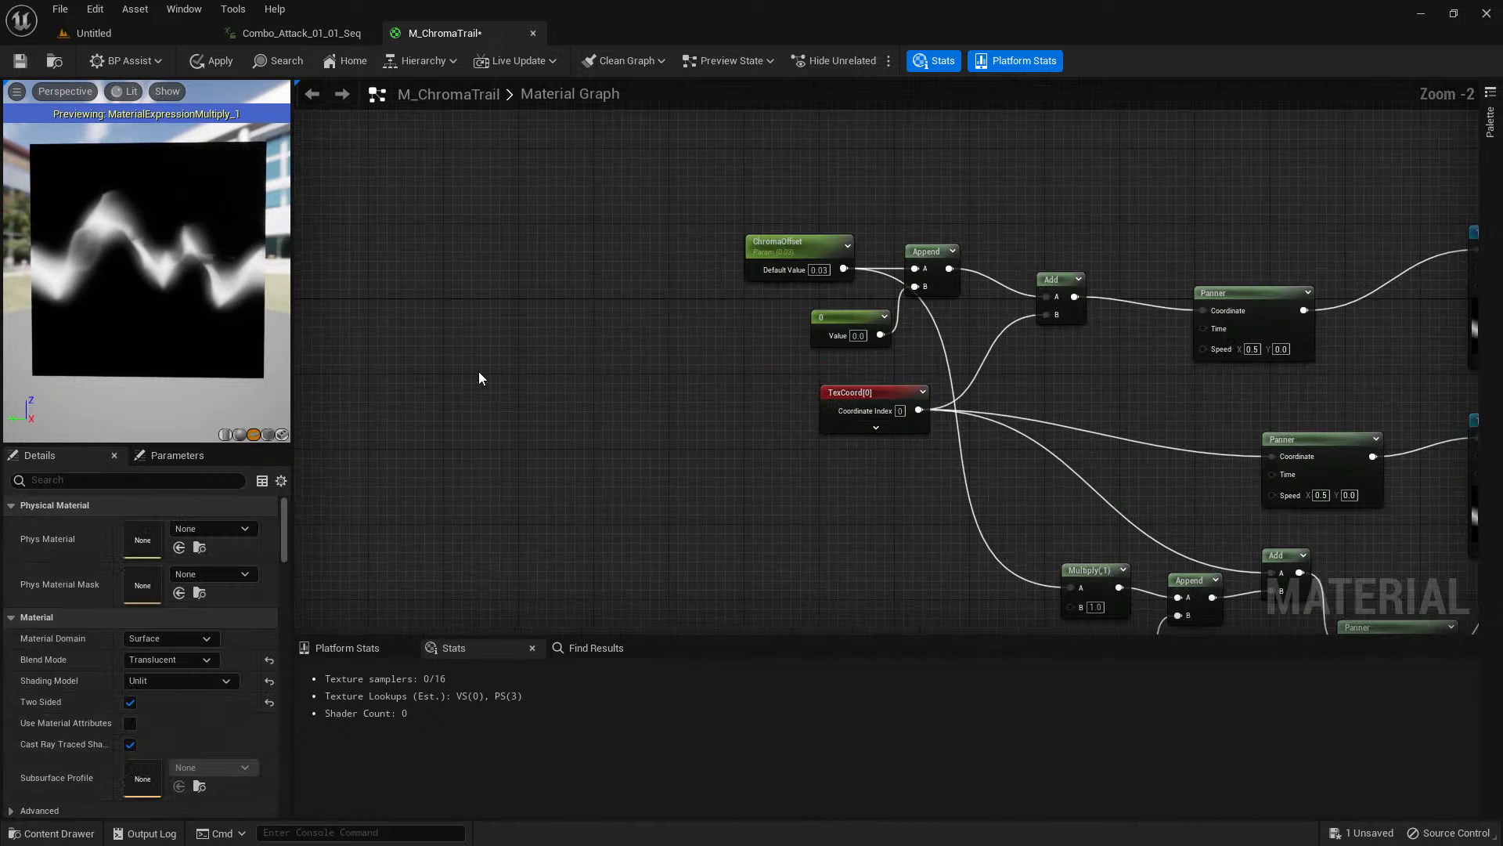
{"action": "key", "text": "ctrl+space"}
{"action": "left_click", "coordinate": [970, 465]}
{"action": "key", "text": "ctrl+space"}
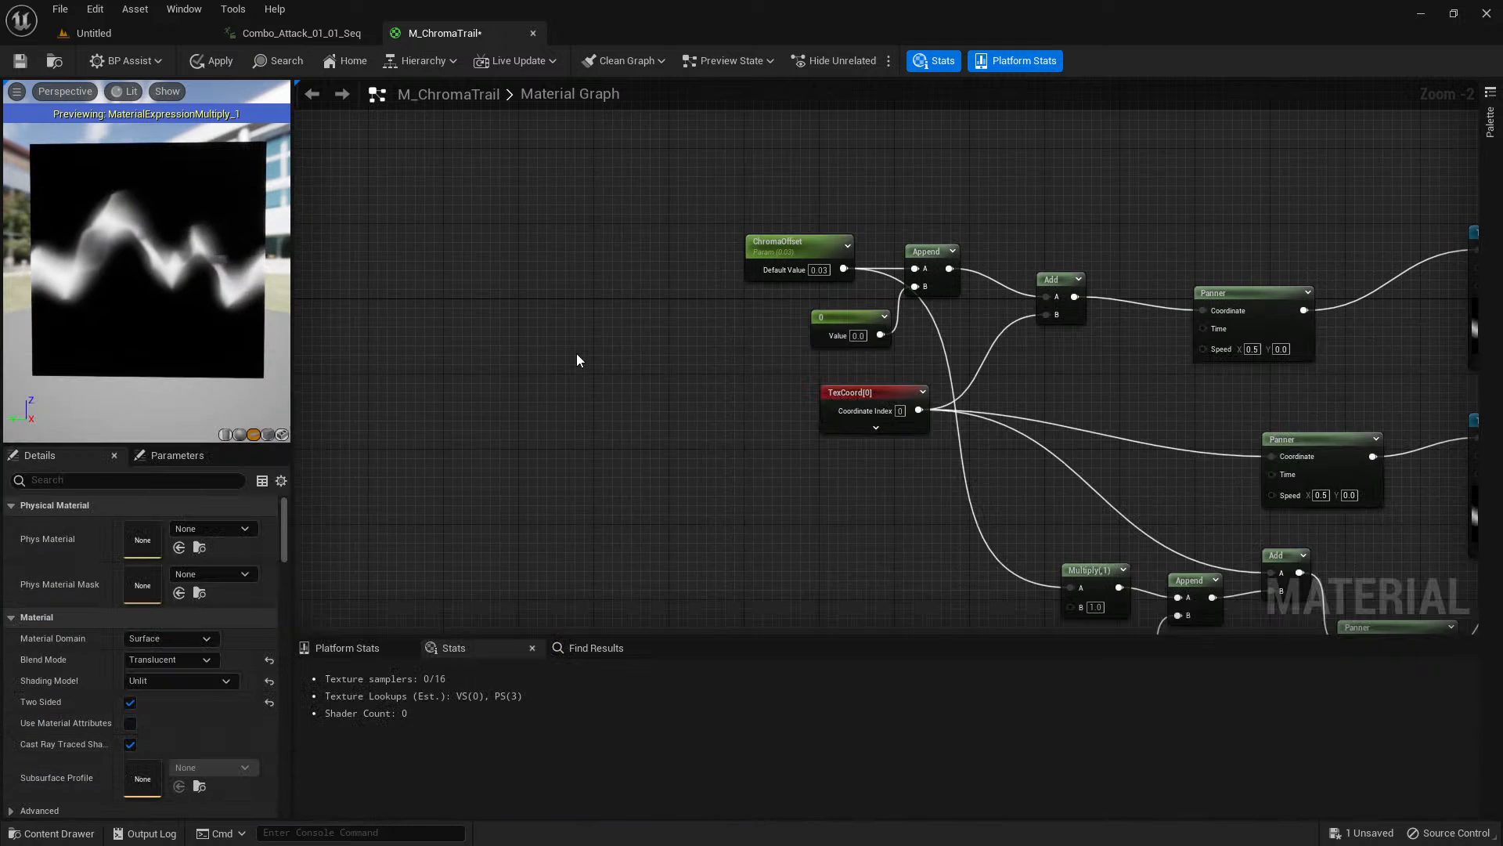
{"action": "left_click", "coordinate": [444, 316]}
{"action": "left_click_drag", "start_coordinate": [480, 406], "coordinate": [444, 387]}
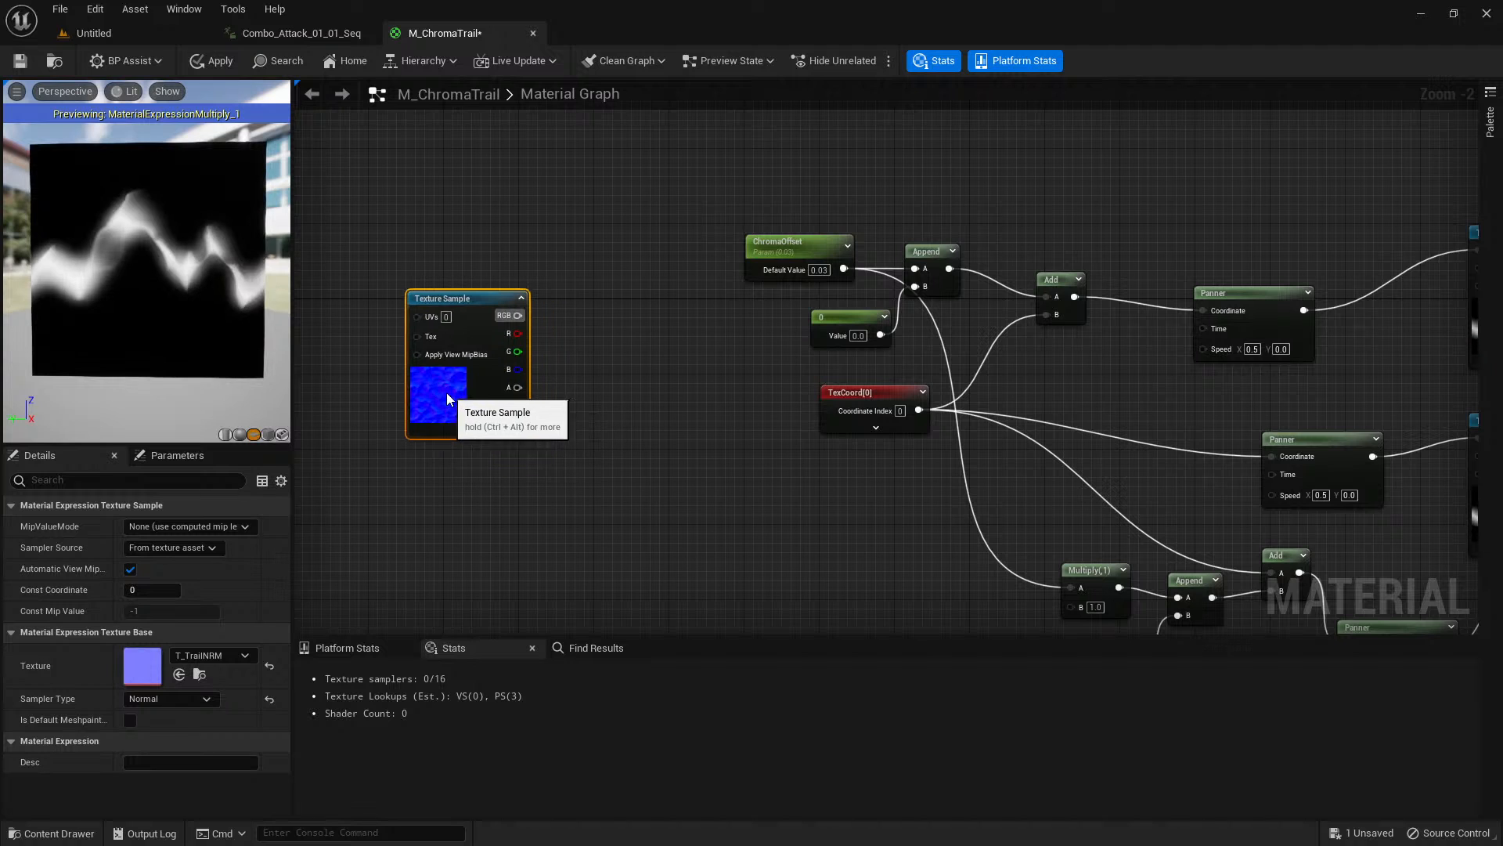
Feed the T_TrailNRM sample's RGB output into a new ComponentMask limited to R and G, placed beside it.
{"action": "scroll", "coordinate": [433, 393], "scroll_direction": "up", "scroll_amount": 1}
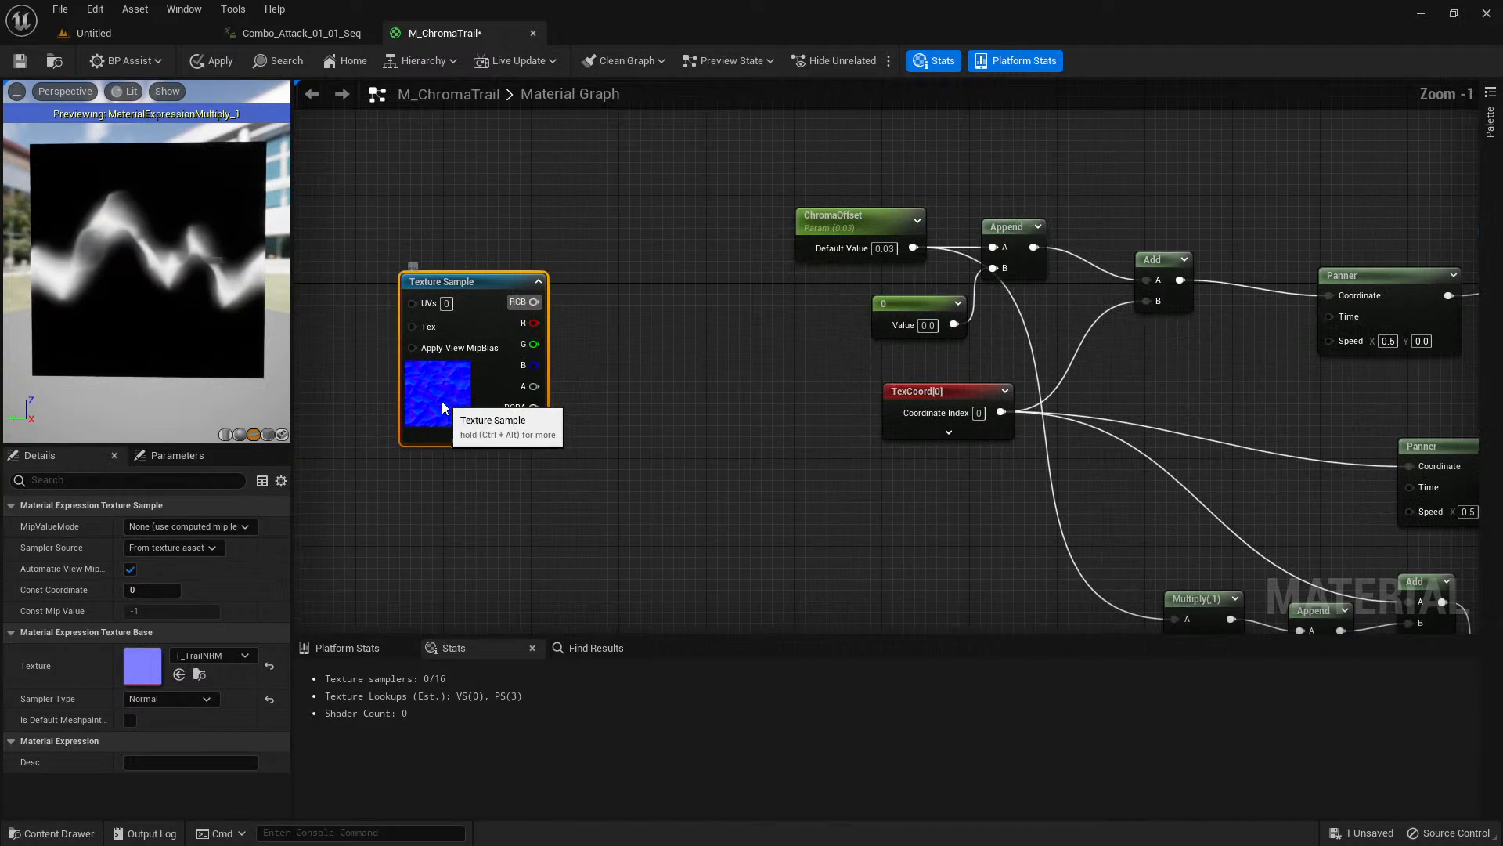
{"action": "scroll", "coordinate": [440, 398], "scroll_direction": "up", "scroll_amount": 1}
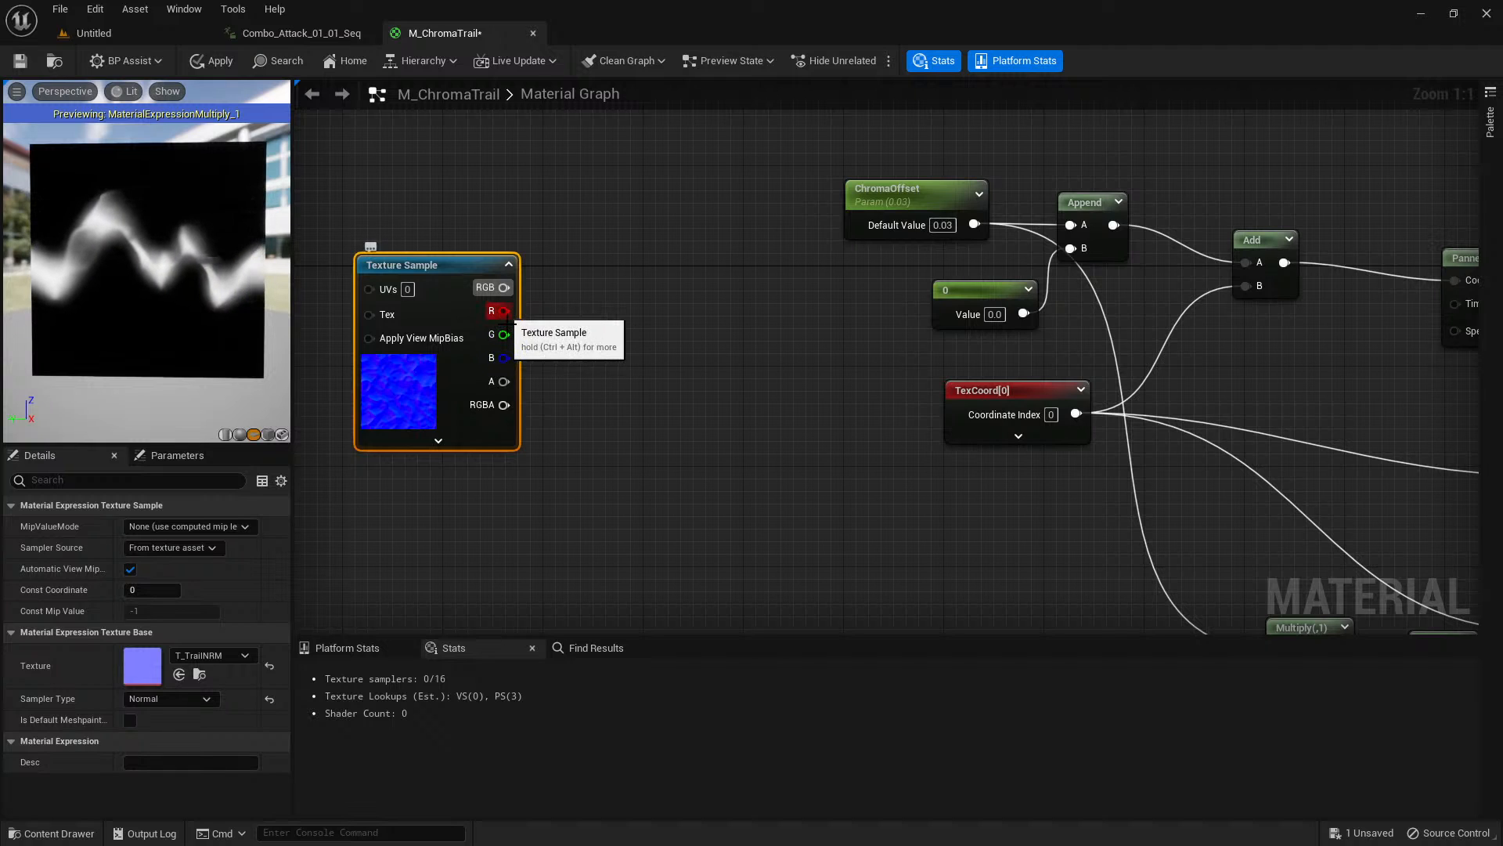
{"action": "left_click", "coordinate": [548, 305]}
{"action": "left_click_drag", "start_coordinate": [504, 287], "coordinate": [553, 311]}
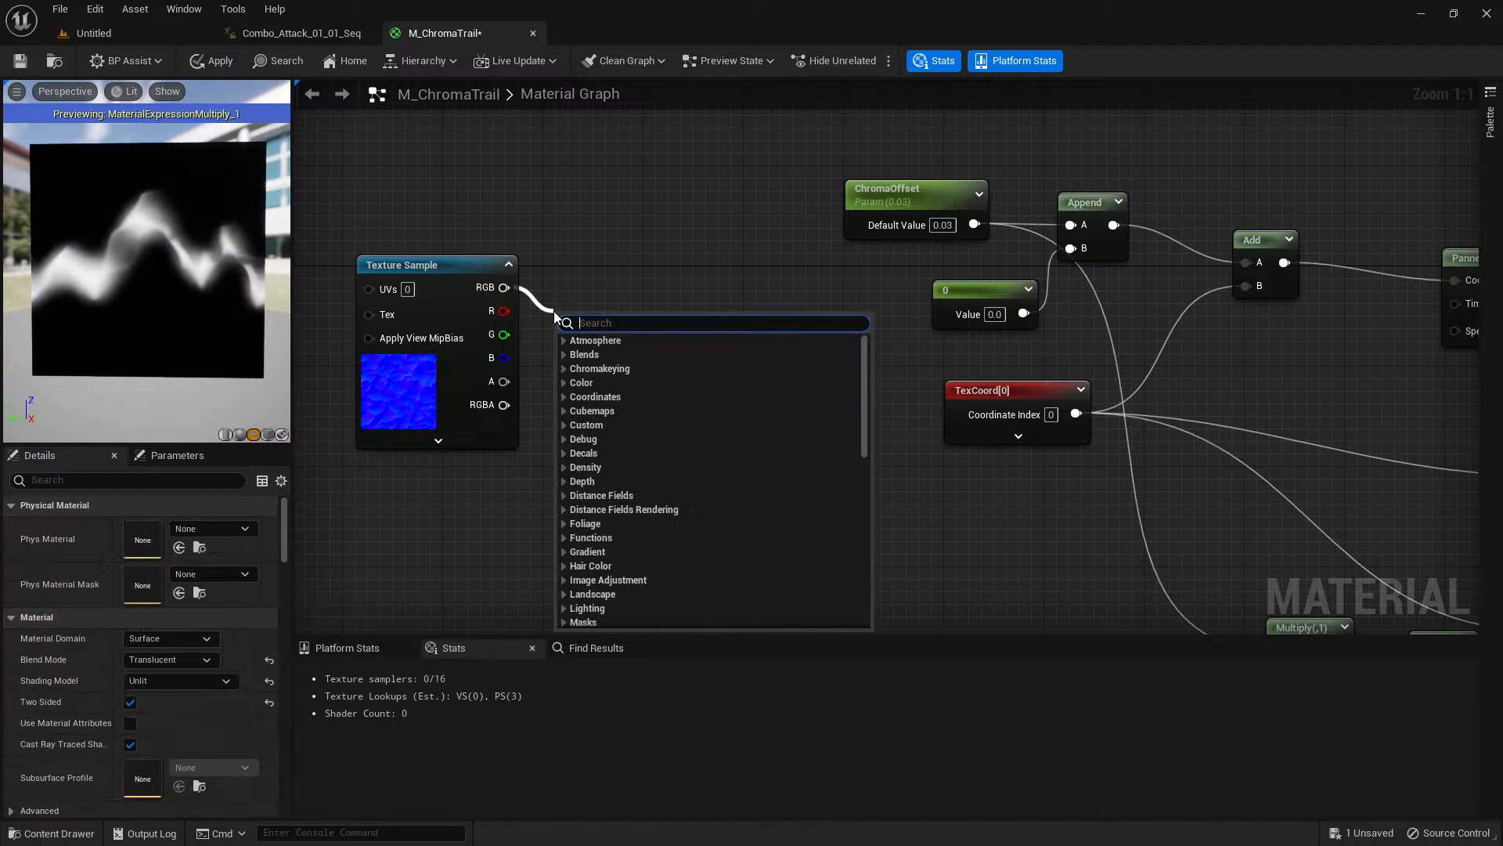
{"action": "type", "text": "component mask"}
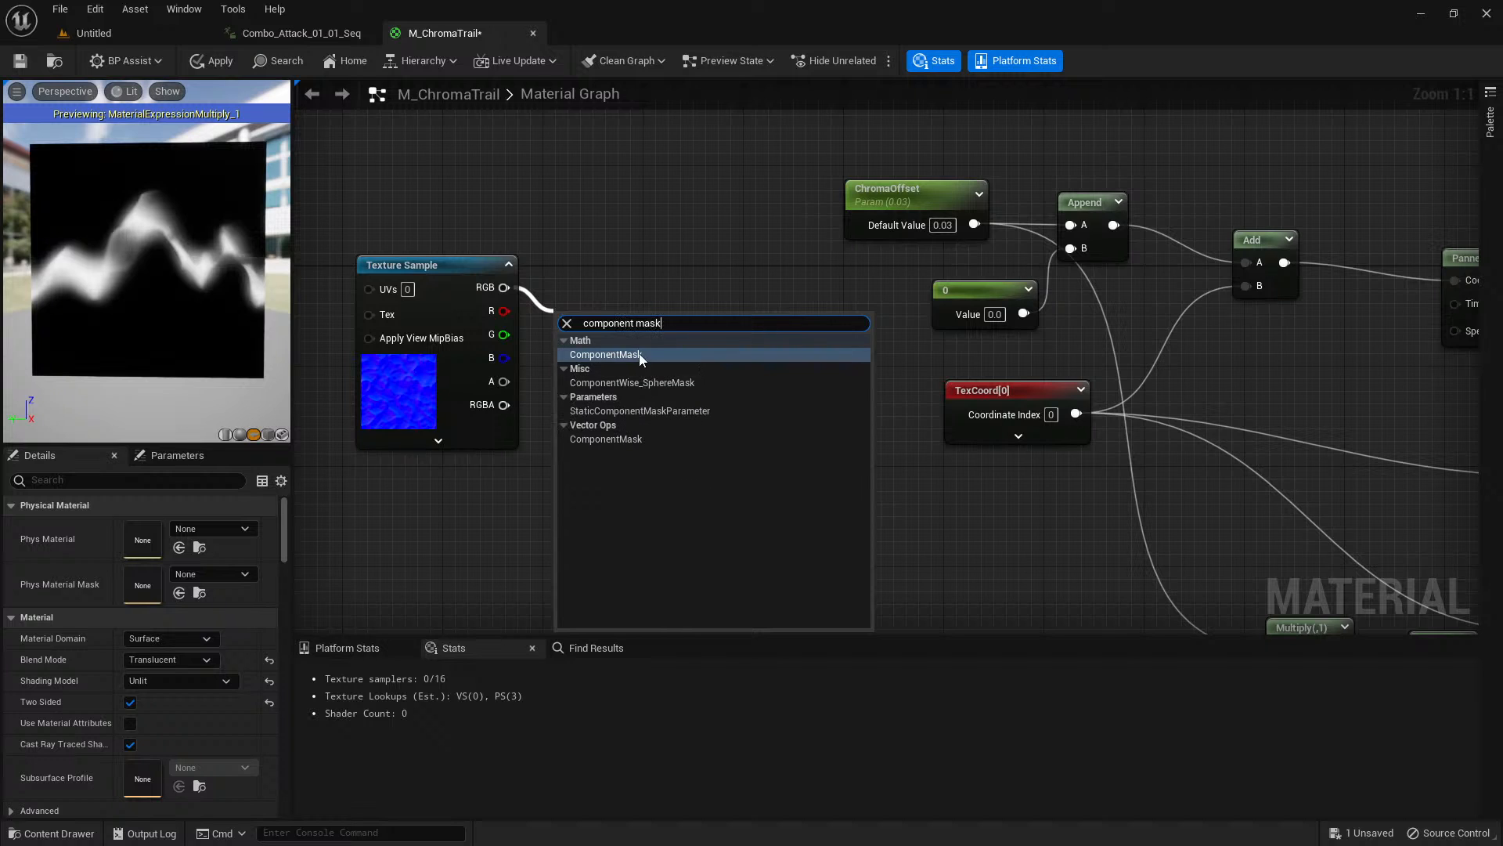
{"action": "key", "text": "Return"}
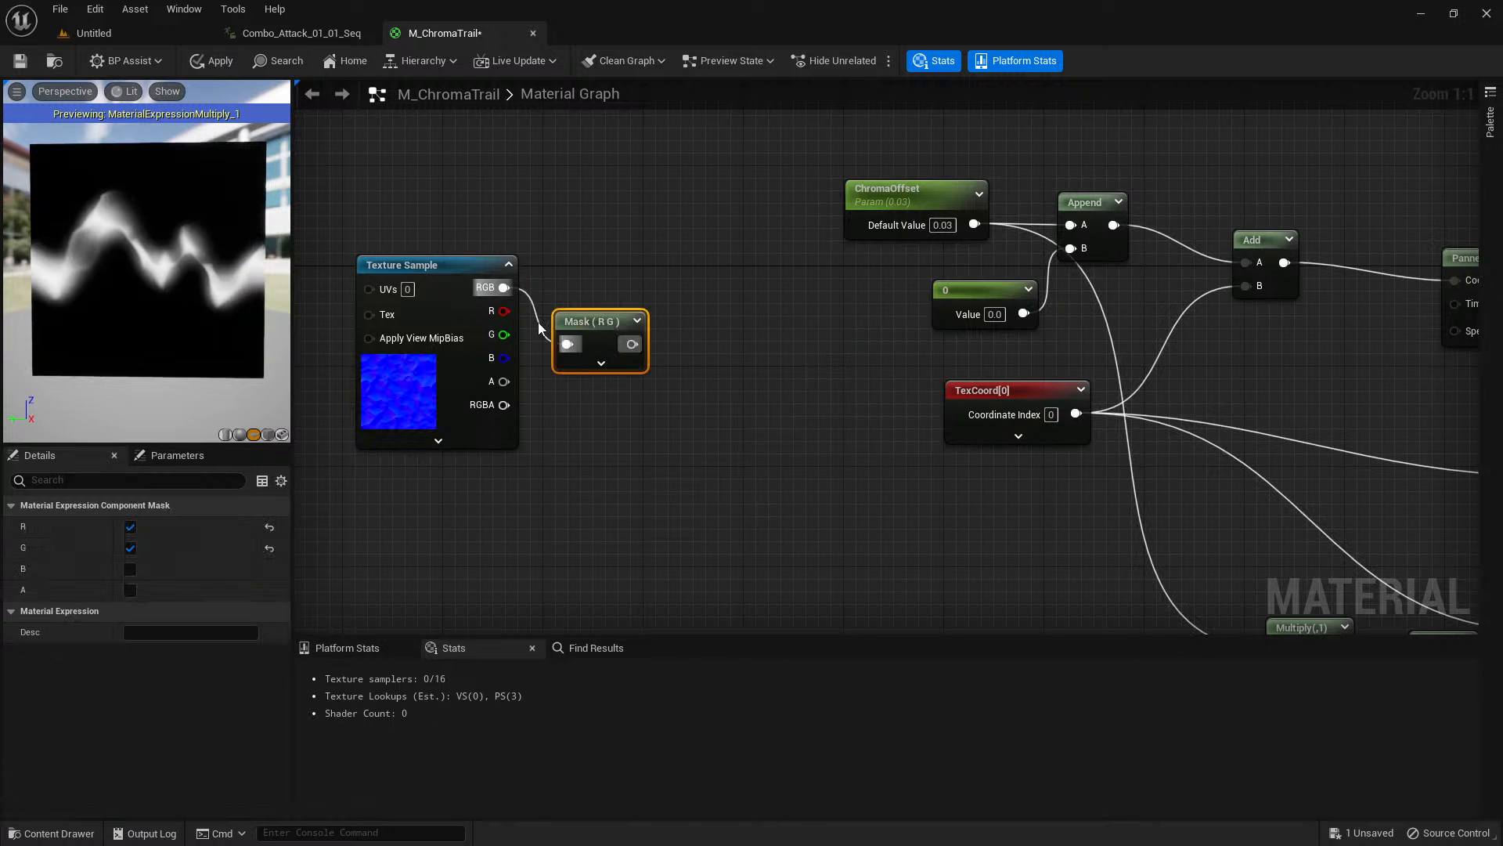
{"action": "left_click_drag", "start_coordinate": [583, 321], "coordinate": [624, 302]}
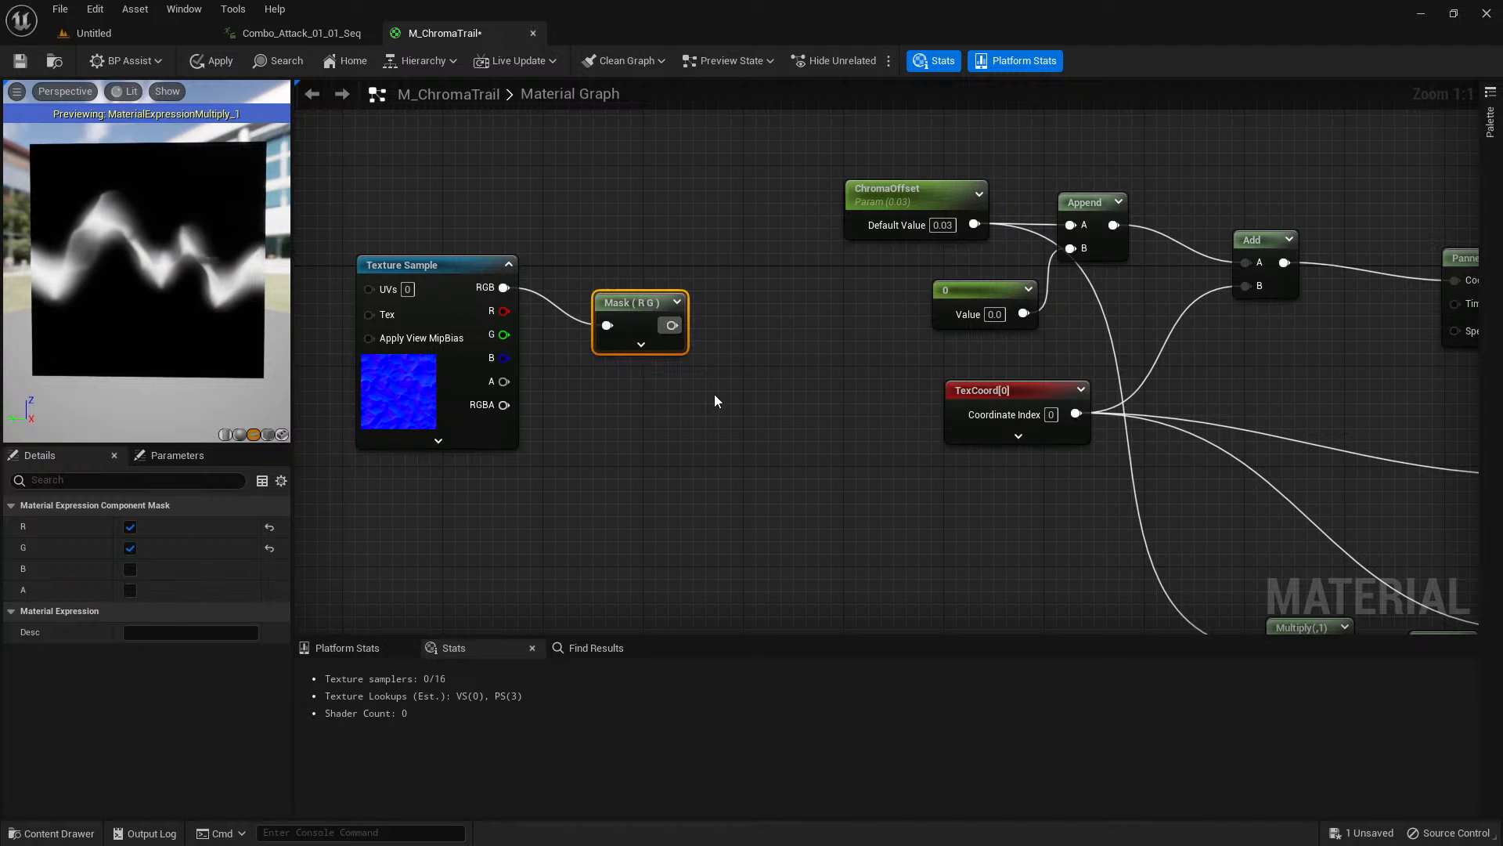
Create a Multiply node after the R G mask and connect the mask's output to its A input.
{"action": "right_click_drag", "start_coordinate": [714, 394], "coordinate": [681, 383]}
{"action": "left_click", "coordinate": [692, 422]}
{"action": "key", "text": "m"}
{"action": "left_click", "coordinate": [700, 421]}
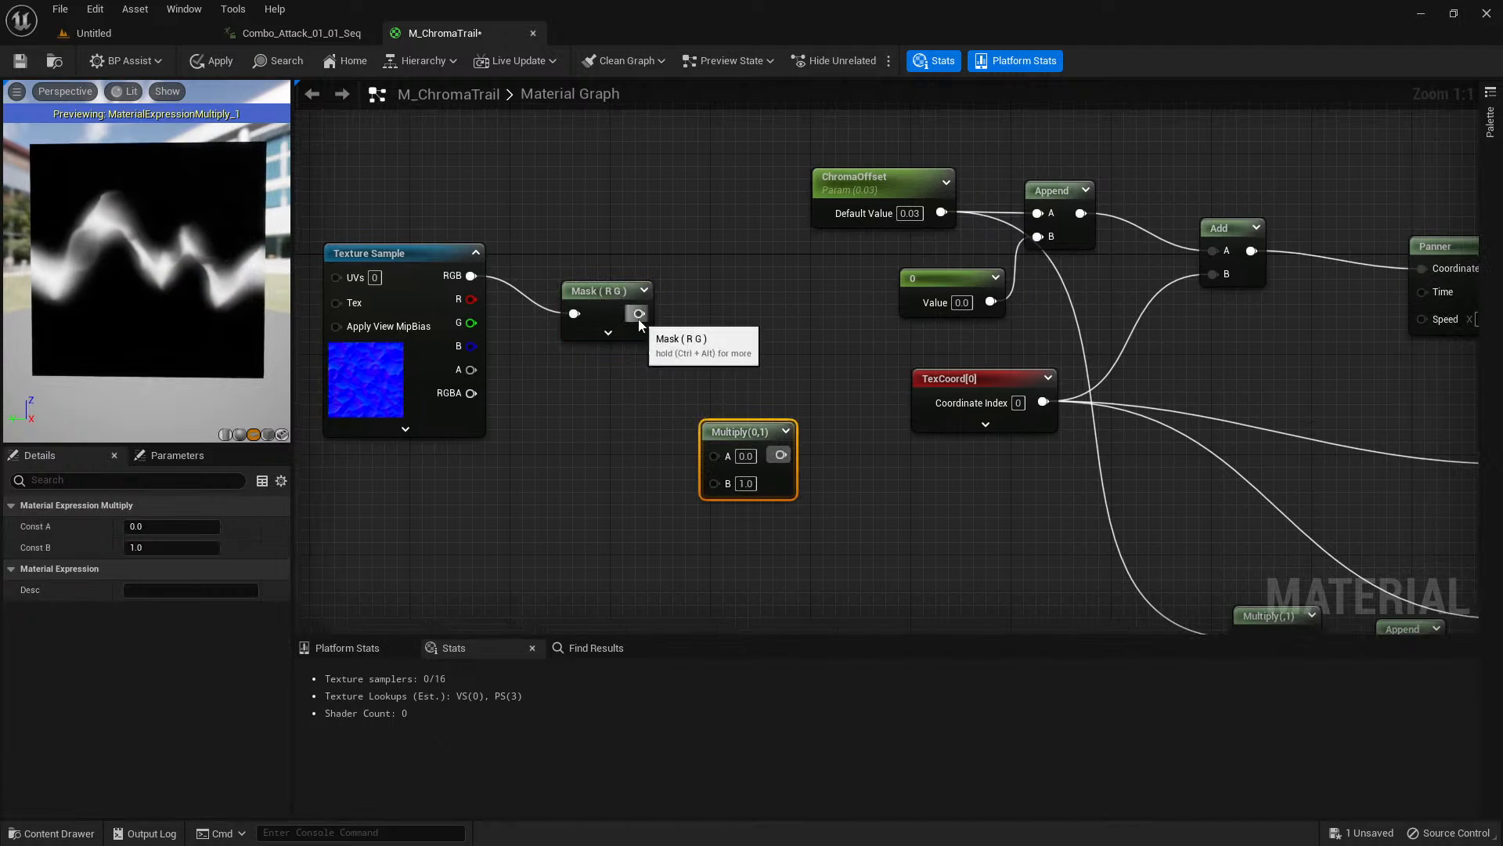
{"action": "left_click_drag", "start_coordinate": [639, 313], "coordinate": [715, 455]}
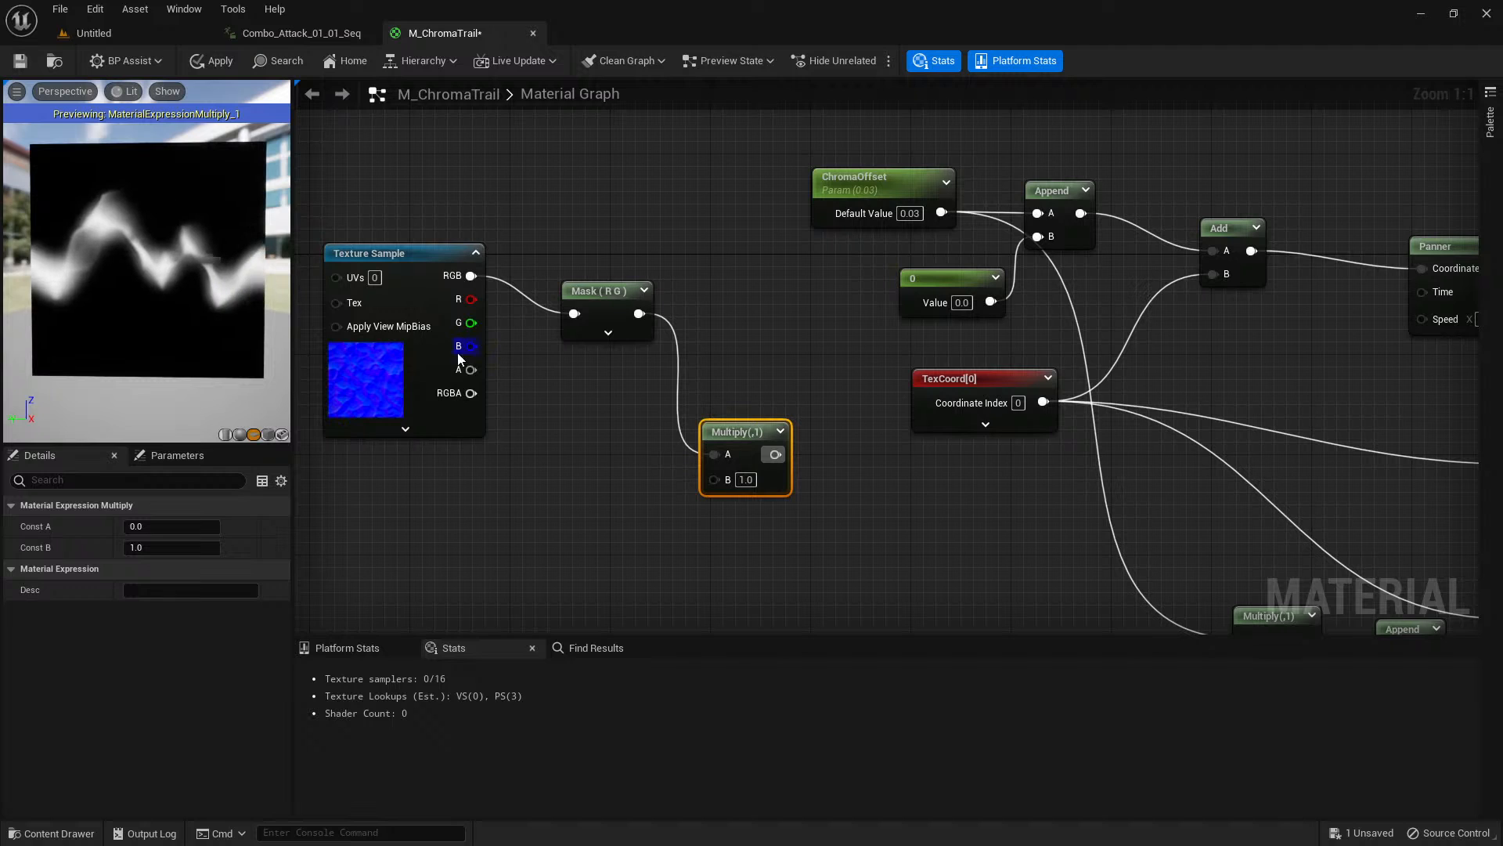
Create a scalar parameter named UVDistort and connect it to the B input of the new Multiply.
{"action": "left_click", "coordinate": [498, 511]}
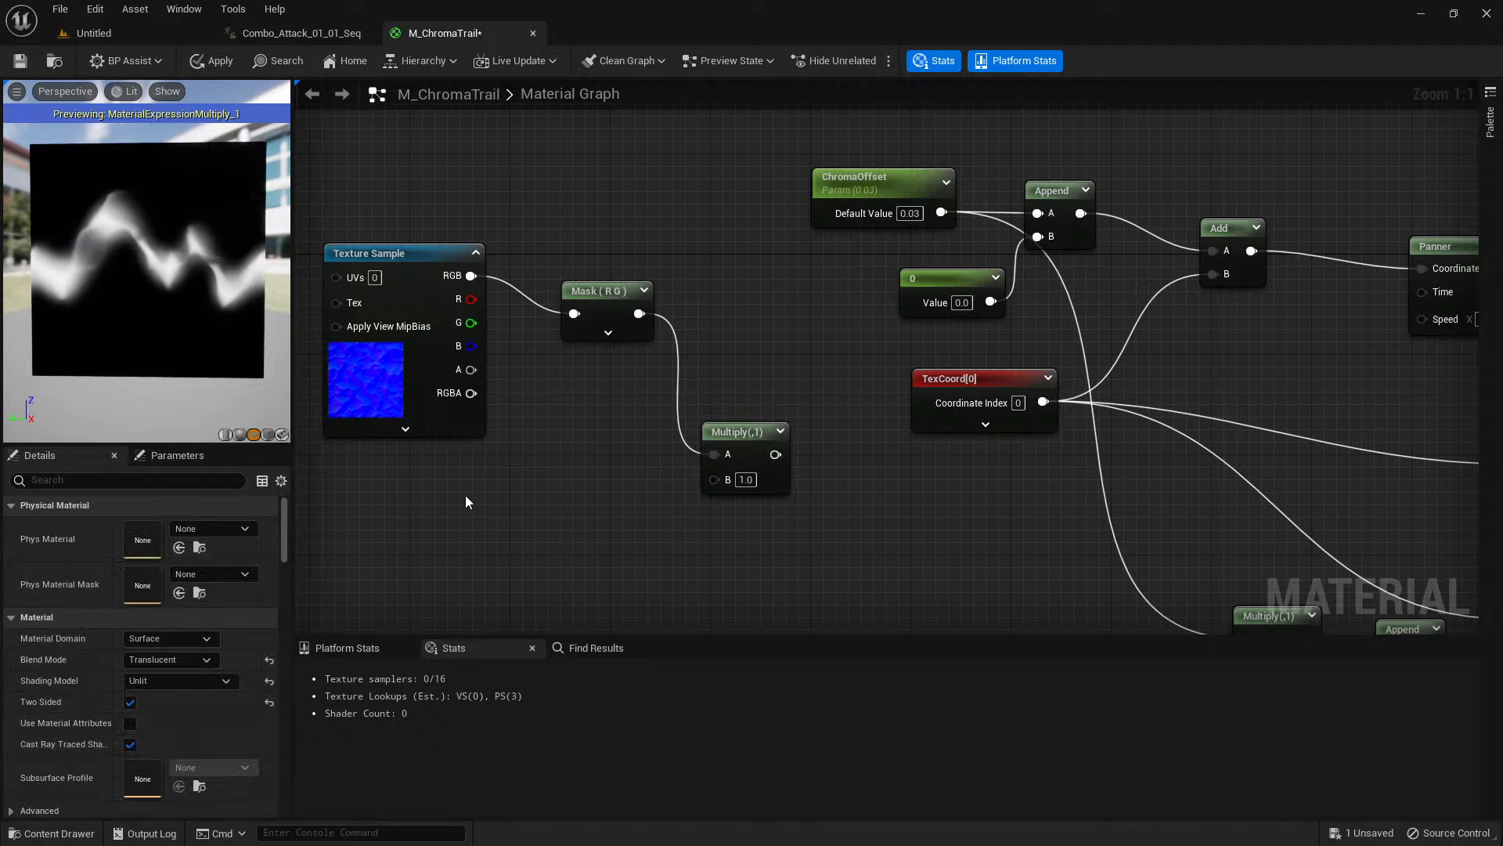
{"action": "key", "text": "s"}
{"action": "left_click", "coordinate": [476, 508]}
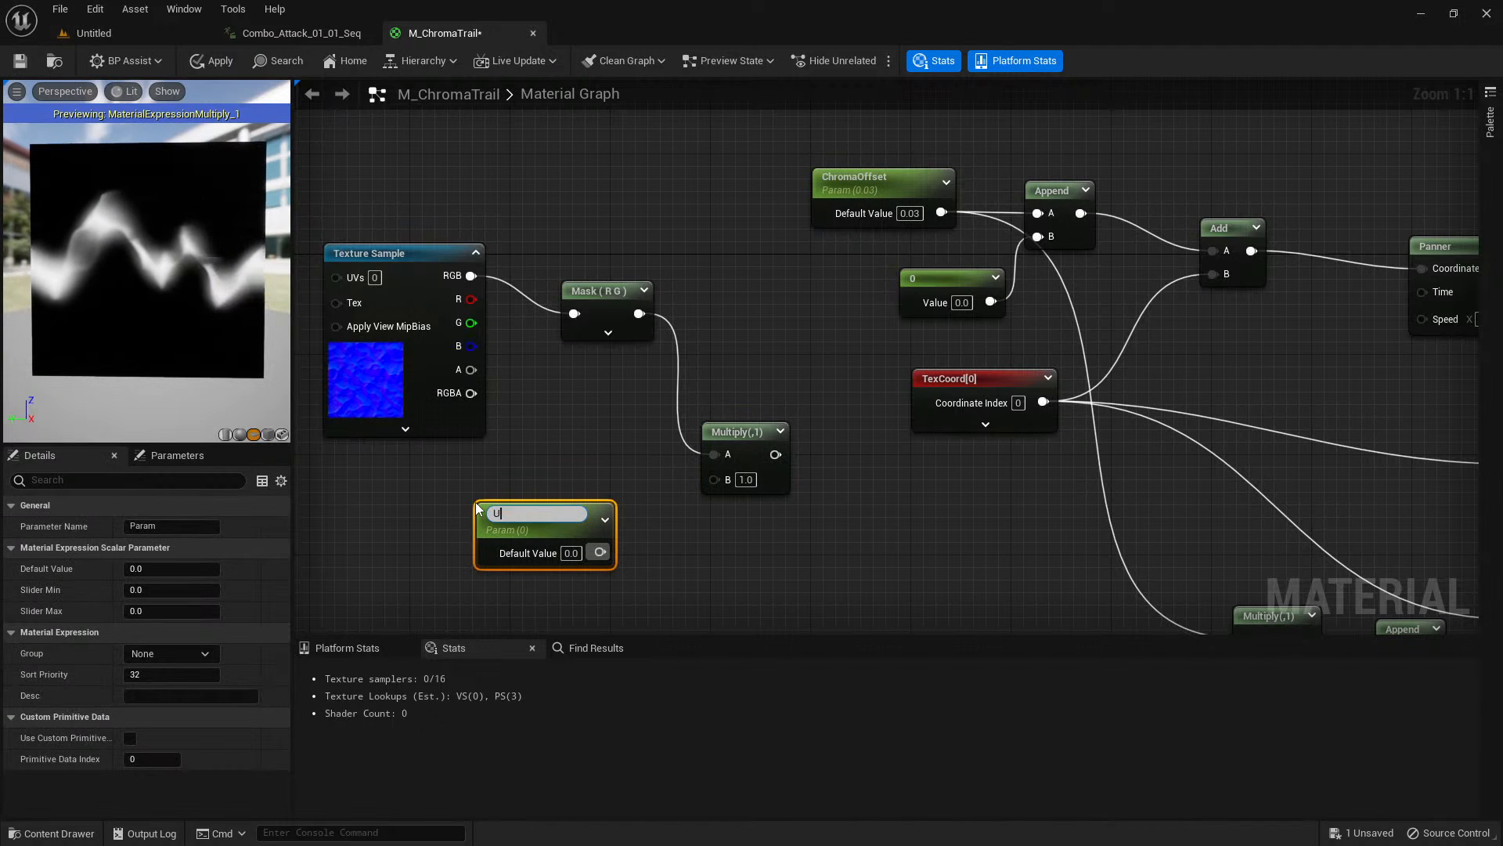
{"action": "type", "text": "UVDistor"}
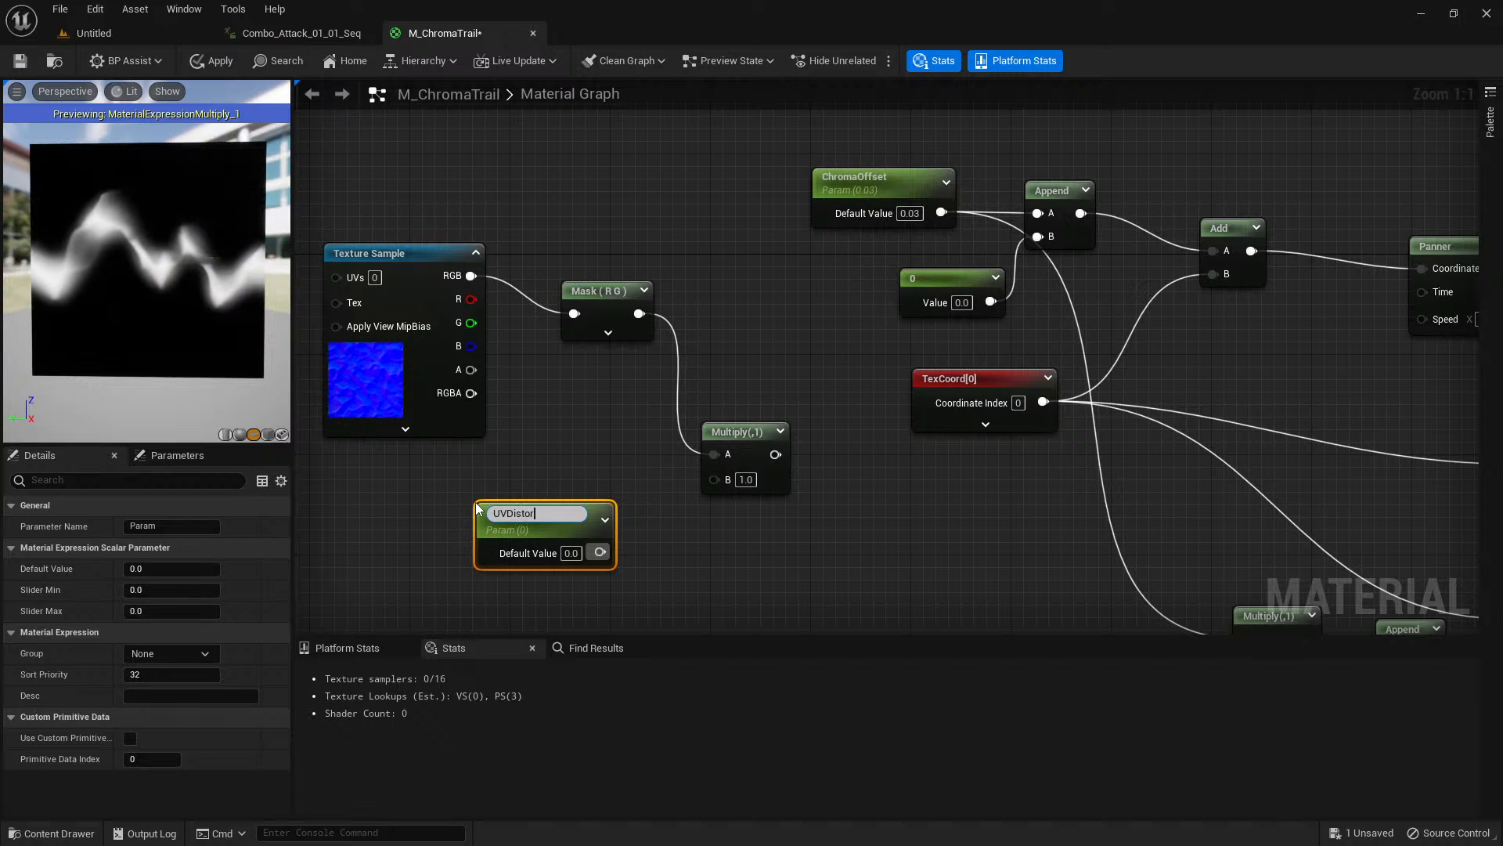
{"action": "type", "text": "t"}
{"action": "key", "text": "Return"}
{"action": "left_click_drag", "start_coordinate": [592, 548], "coordinate": [711, 483]}
Shift the TexCoord node away from the nodes it feeds to make room after it.
{"action": "right_click_drag", "start_coordinate": [854, 509], "coordinate": [787, 512]}
{"action": "left_click_drag", "start_coordinate": [899, 372], "coordinate": [849, 359]}
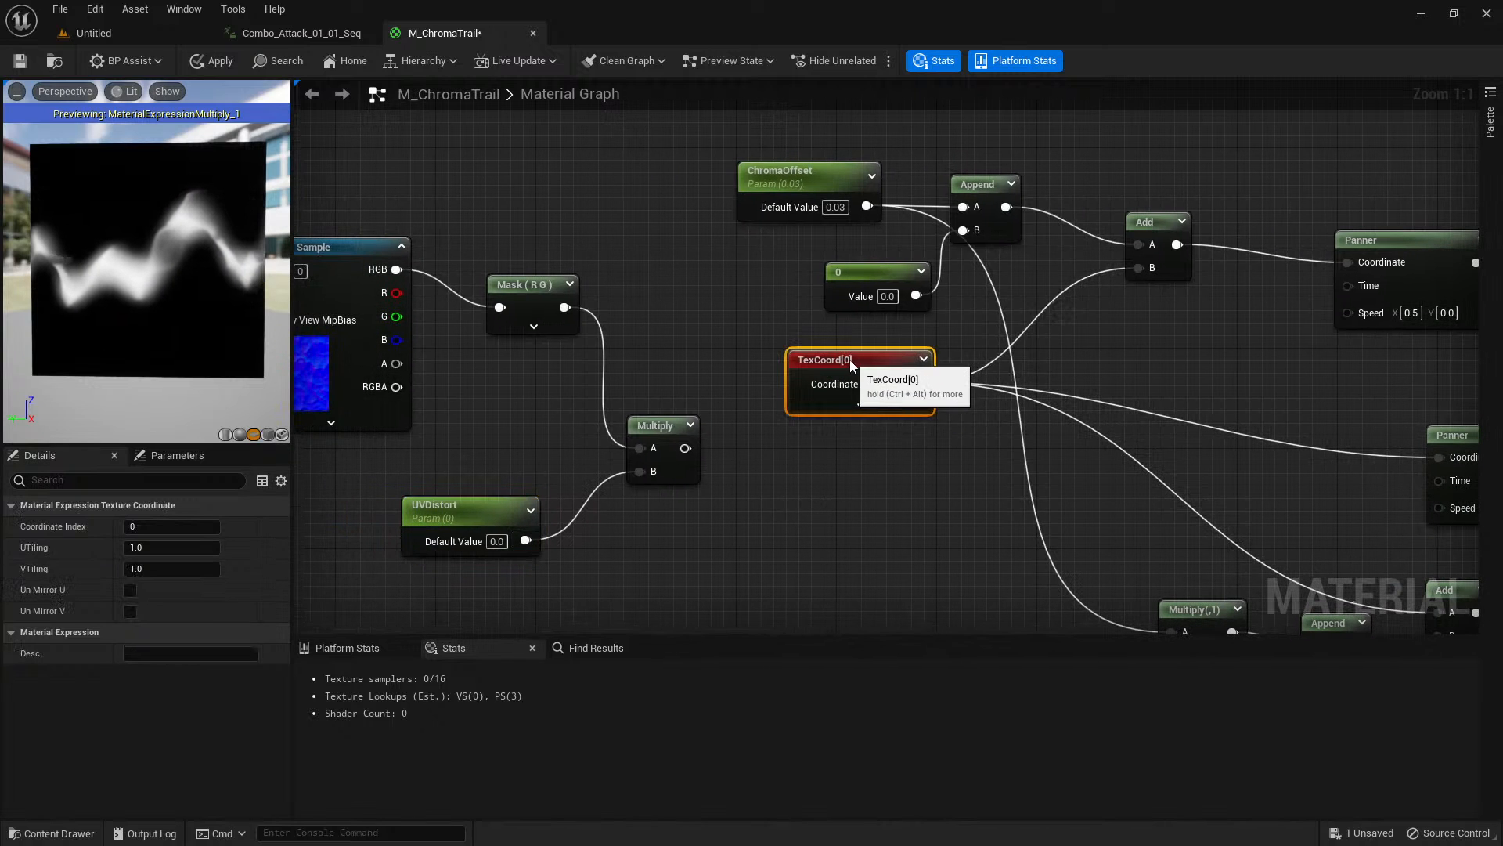
{"action": "right_click_drag", "start_coordinate": [849, 359], "coordinate": [678, 355]}
{"action": "right_click_drag", "start_coordinate": [376, 362], "coordinate": [564, 392]}
{"action": "left_click", "coordinate": [369, 351]}
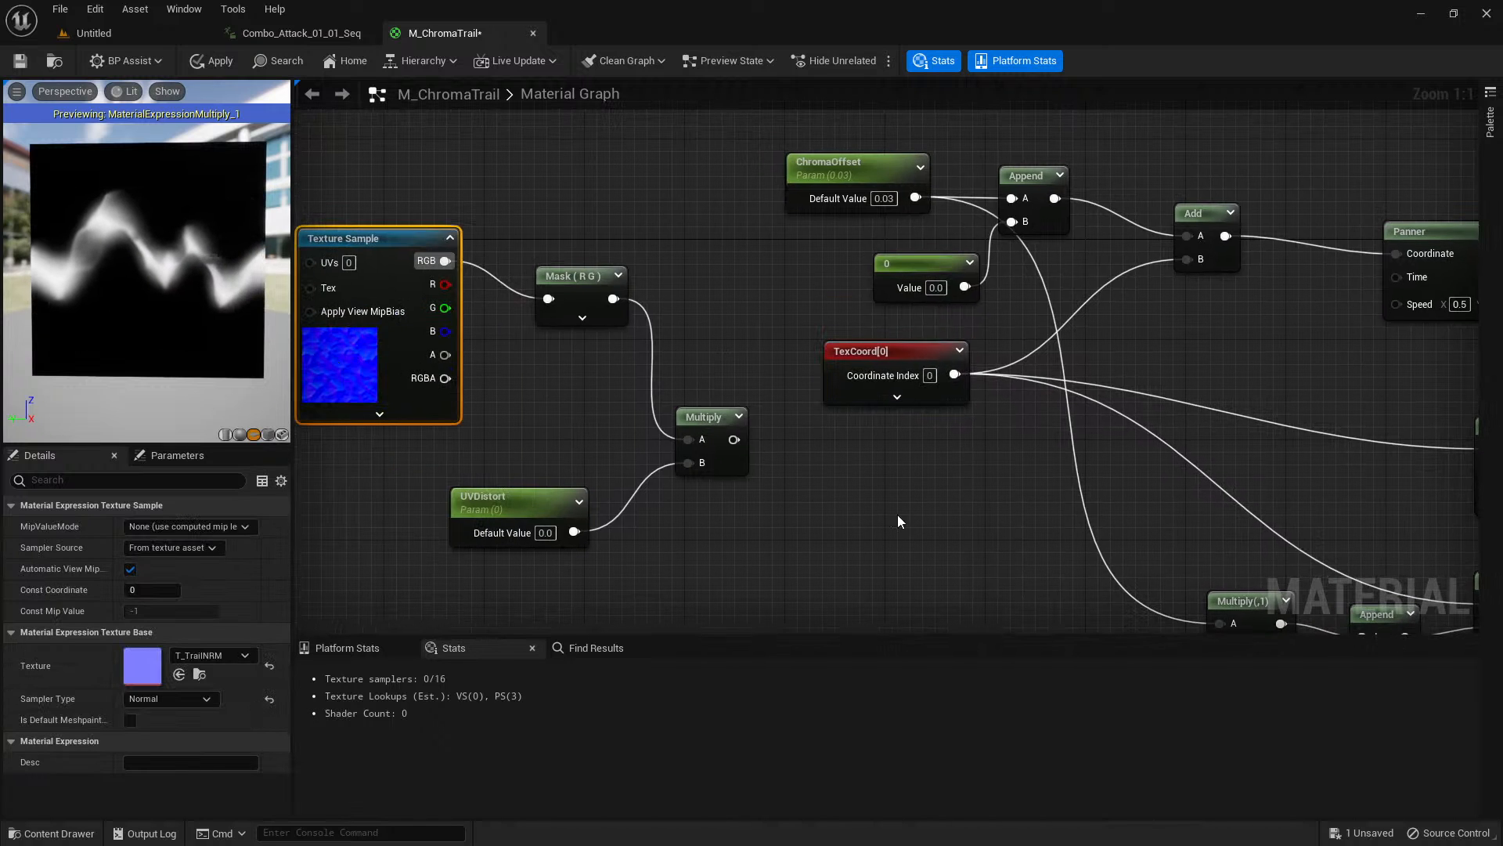
{"action": "right_click_drag", "start_coordinate": [898, 514], "coordinate": [717, 395]}
{"action": "right_click_drag", "start_coordinate": [1352, 298], "coordinate": [1093, 341]}
{"action": "right_click_drag", "start_coordinate": [799, 245], "coordinate": [1046, 301]}
{"action": "left_click_drag", "start_coordinate": [692, 326], "coordinate": [665, 325]}
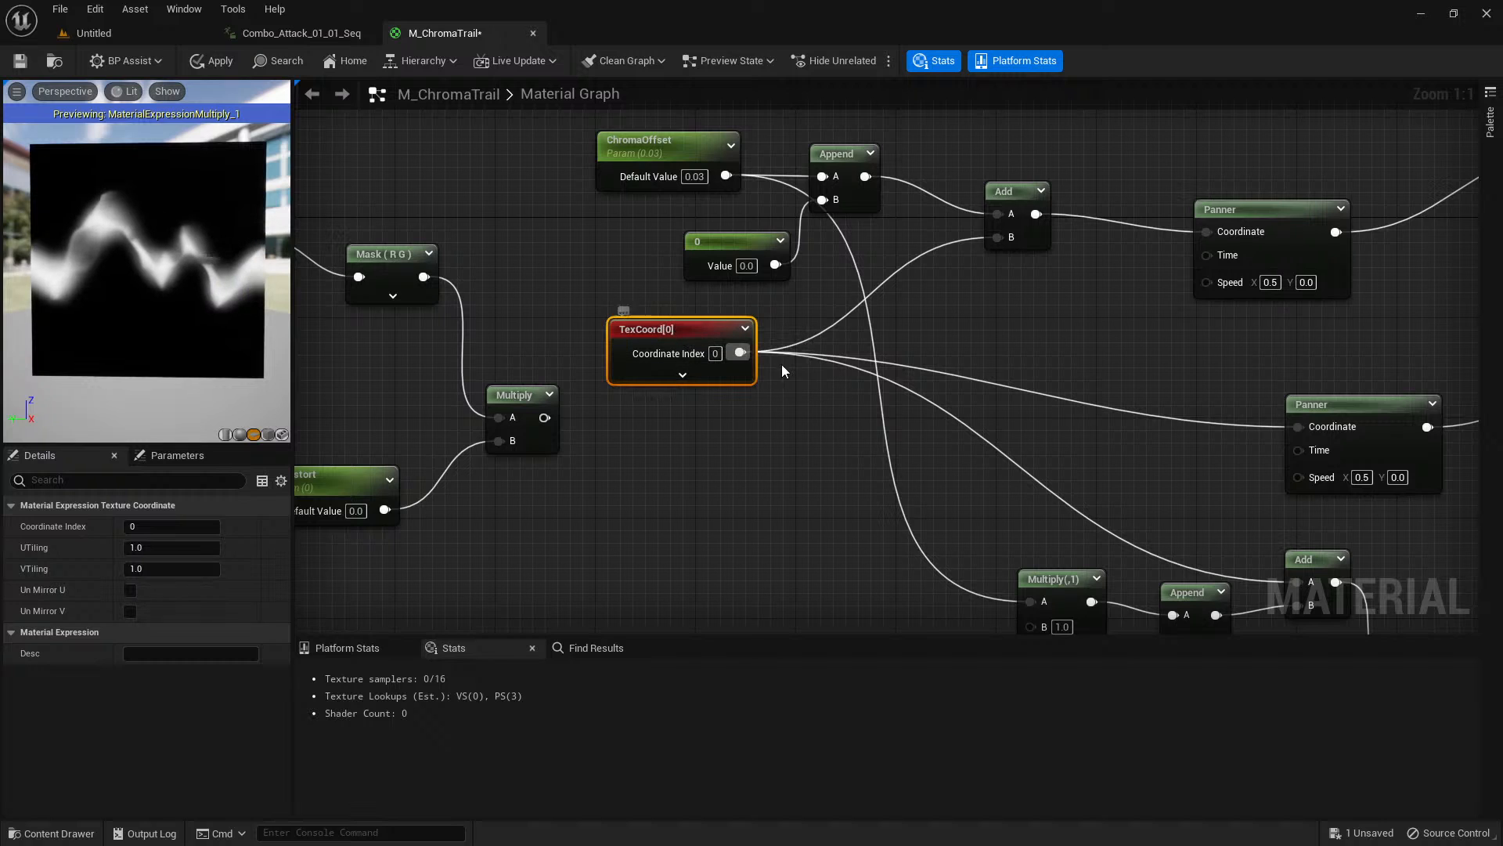
Create an Add node after TexCoord, with TexCoord feeding A and the UVDistort Multiply feeding B.
{"action": "left_click", "coordinate": [819, 374]}
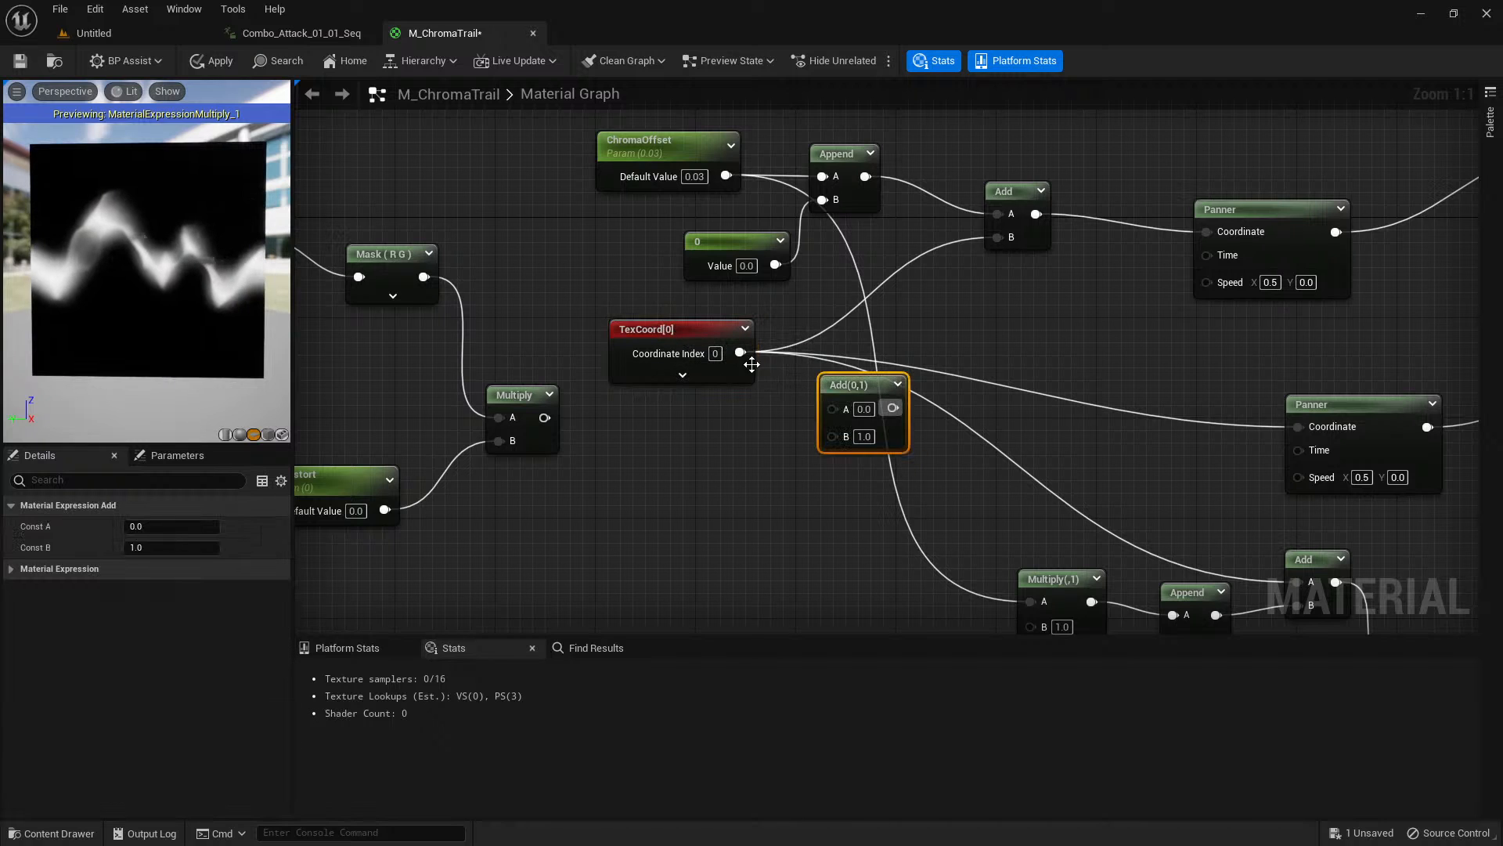
{"action": "left_click_drag", "start_coordinate": [740, 352], "coordinate": [832, 408]}
{"action": "left_click_drag", "start_coordinate": [831, 408], "coordinate": [552, 423]}
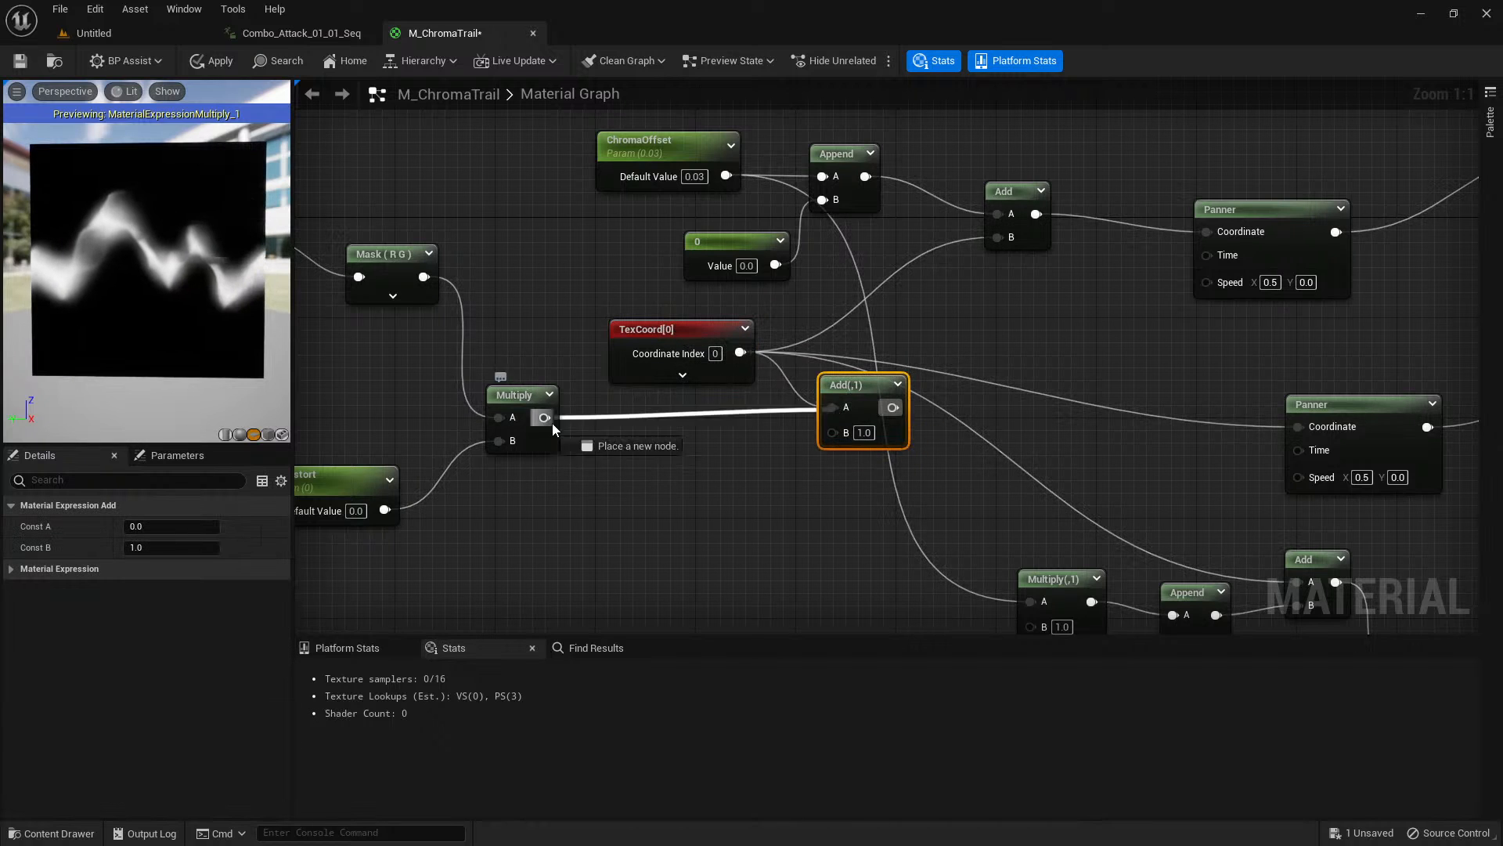
{"action": "left_click_drag", "start_coordinate": [830, 433], "coordinate": [831, 432]}
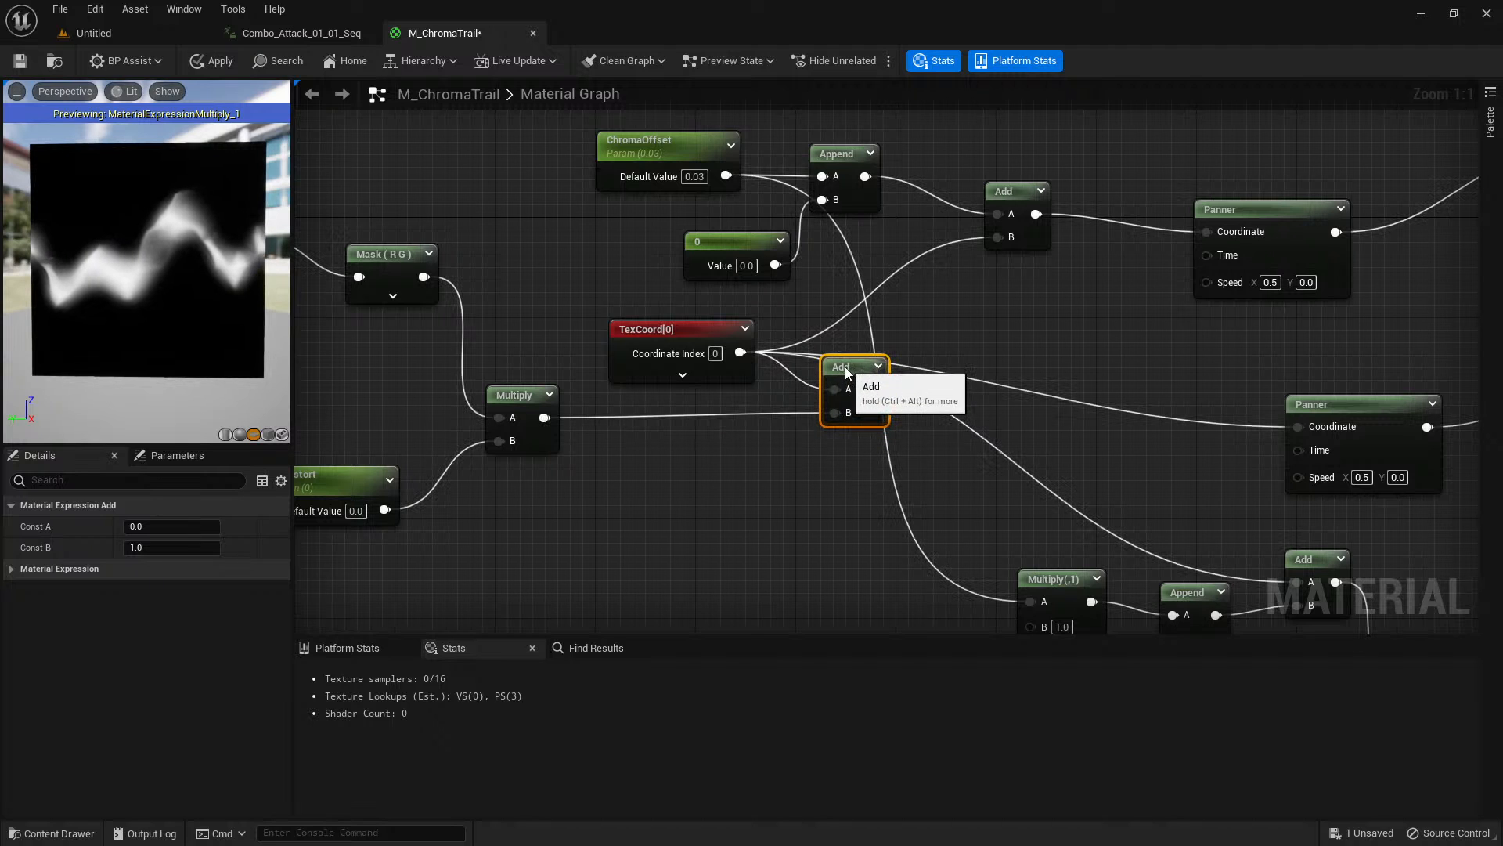
Replace TexCoord with the new Add output at the upper Add's B, the middle Panner's Coordinate and the lower Add's A.
{"action": "right_click_drag", "start_coordinate": [1002, 365], "coordinate": [839, 383]}
{"action": "left_click_drag", "start_coordinate": [716, 428], "coordinate": [840, 275]}
{"action": "left_click_drag", "start_coordinate": [716, 429], "coordinate": [1142, 464]}
{"action": "right_click_drag", "start_coordinate": [822, 472], "coordinate": [828, 340]}
{"action": "left_click_drag", "start_coordinate": [772, 340], "coordinate": [1194, 527]}
{"action": "right_click_drag", "start_coordinate": [1159, 518], "coordinate": [881, 488]}
{"action": "right_click_drag", "start_coordinate": [1063, 465], "coordinate": [996, 404]}
{"action": "scroll", "coordinate": [932, 402], "scroll_direction": "down", "scroll_amount": 1}
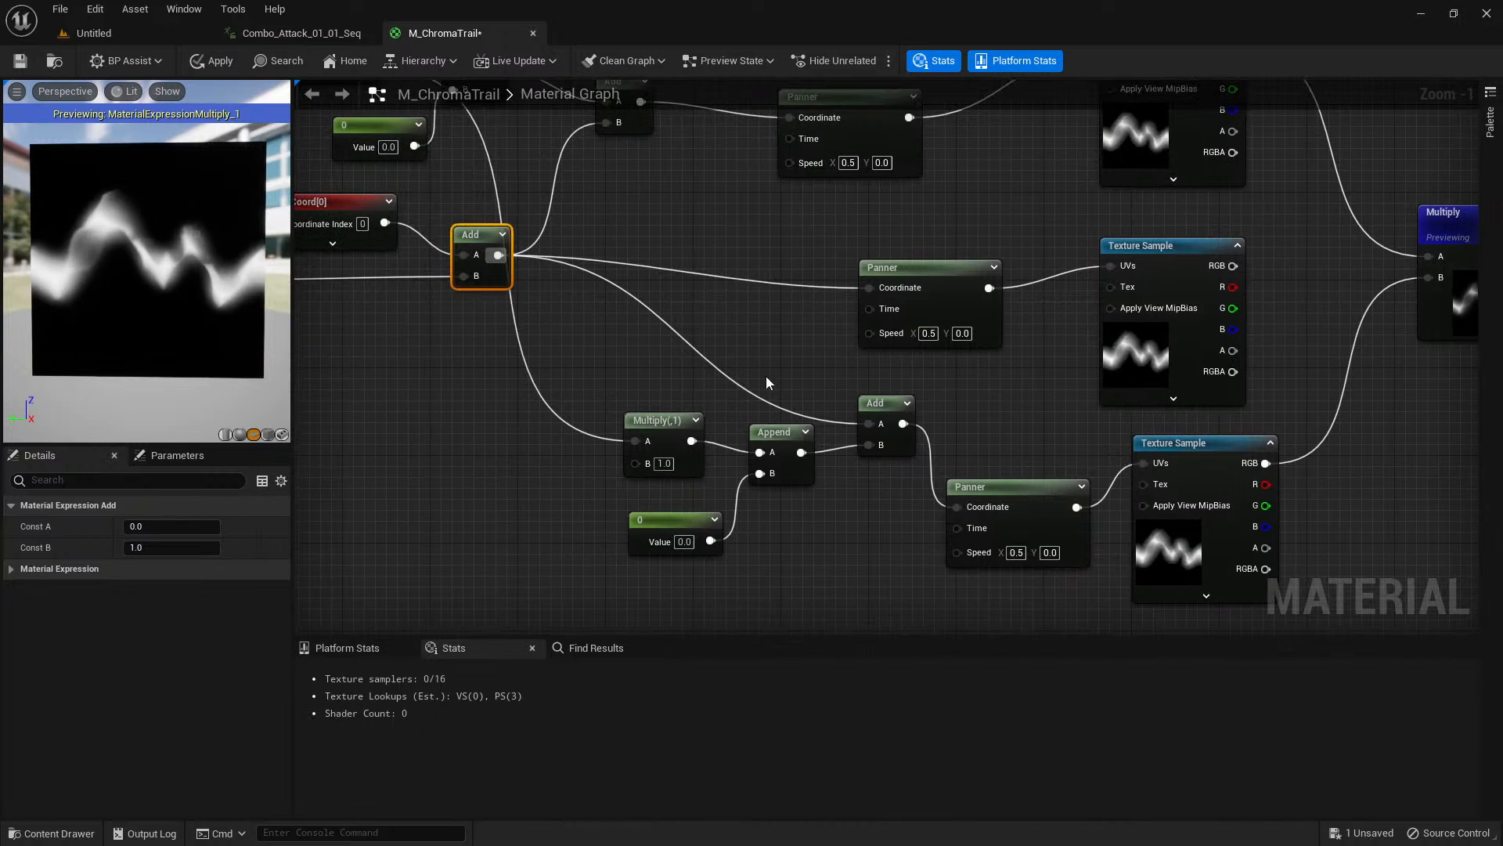
Set the UVDistort parameter's default value to 0.25.
{"action": "right_click_drag", "start_coordinate": [432, 370], "coordinate": [674, 437]}
{"action": "scroll", "coordinate": [458, 400], "scroll_direction": "up", "scroll_amount": 1}
{"action": "right_click_drag", "start_coordinate": [458, 400], "coordinate": [781, 406]}
{"action": "left_click", "coordinate": [565, 404]}
{"action": "left_click", "coordinate": [161, 569]}
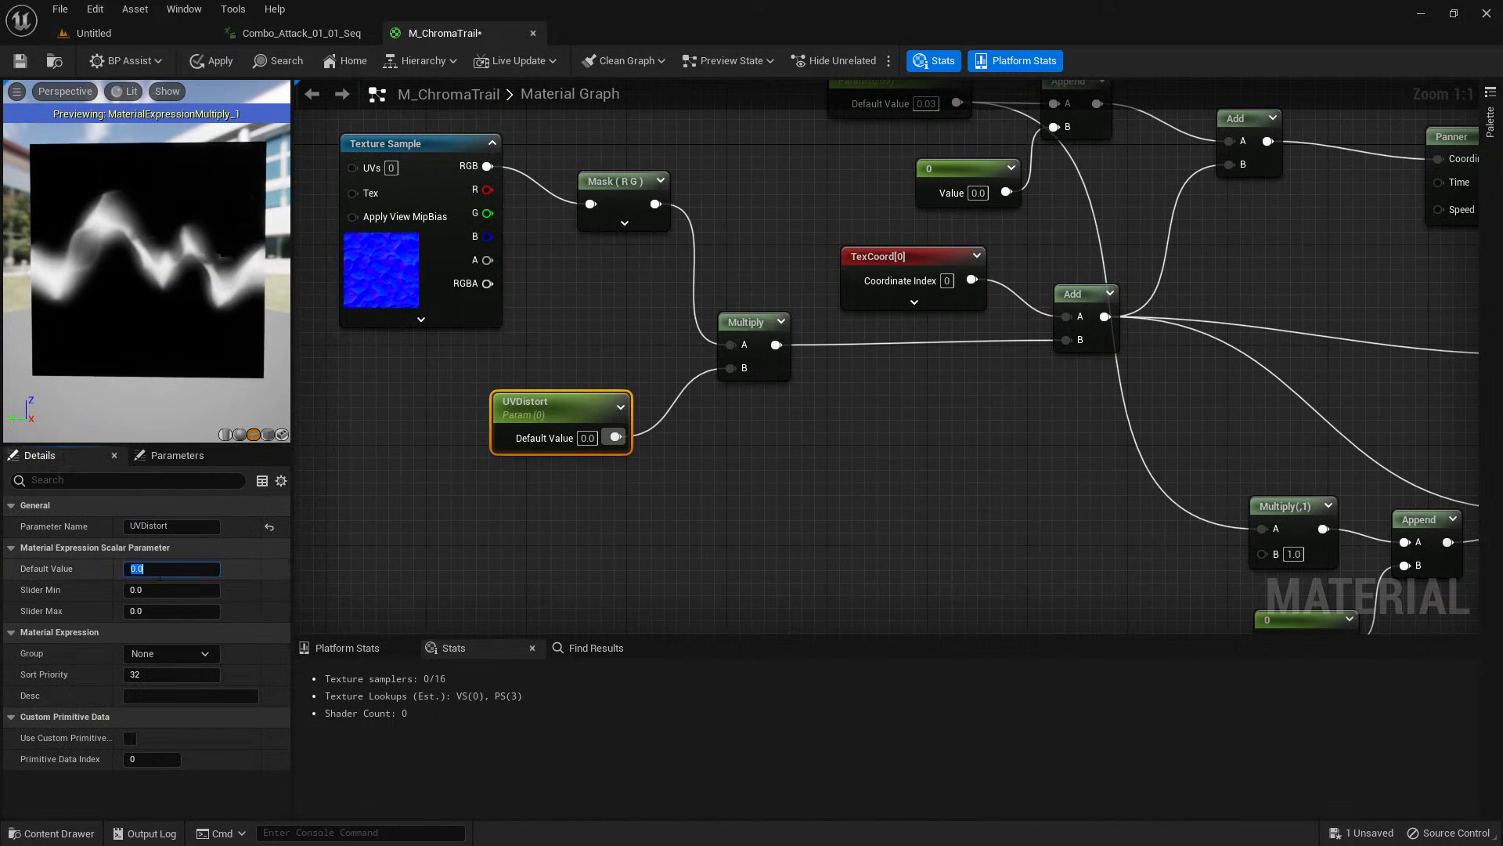
{"action": "type", "text": "0.25"}
{"action": "key", "text": "Return"}
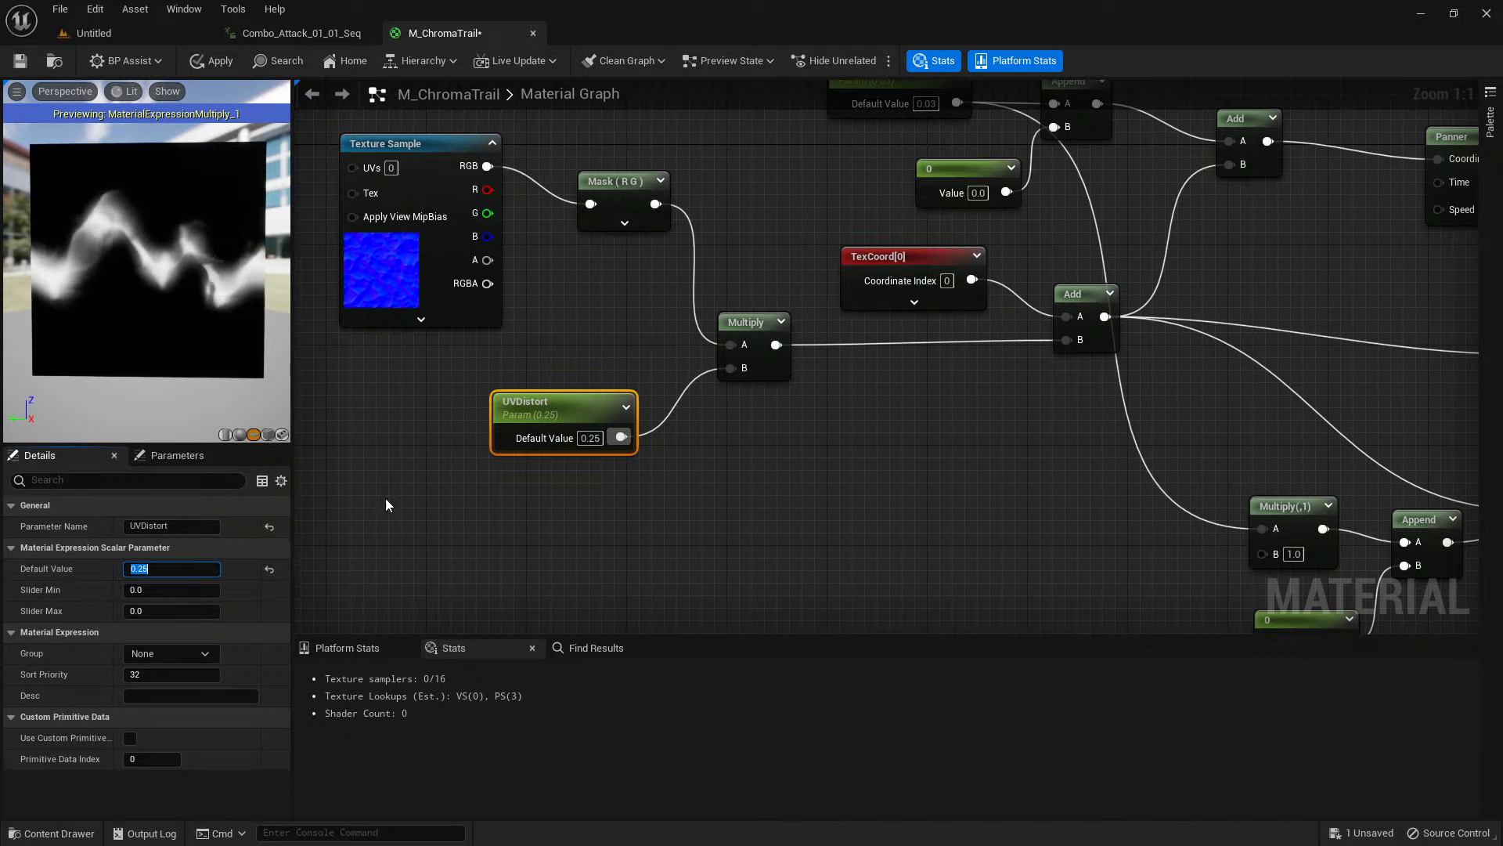
Apply the material changes and expand the thumbnail preview on the R G mask node.
{"action": "scroll", "coordinate": [149, 254], "scroll_direction": "up", "scroll_amount": 3}
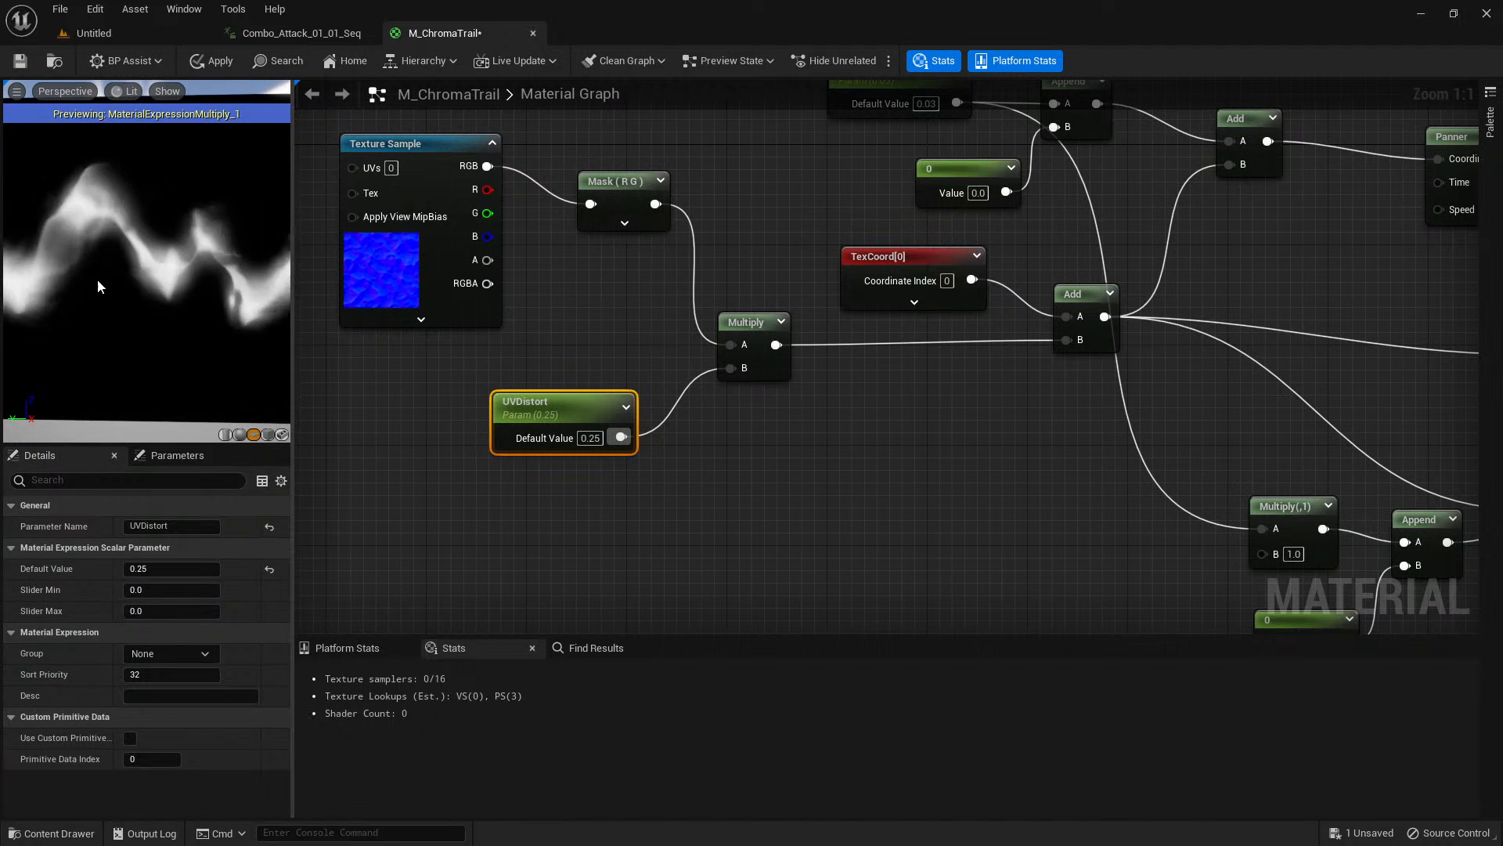
{"action": "left_click", "coordinate": [211, 63]}
{"action": "mouse_move", "coordinate": [200, 279]}
{"action": "left_mouse_down"}
{"action": "mouse_move", "coordinate": [95, 279]}
{"action": "mouse_move", "coordinate": [201, 283]}
{"action": "left_mouse_up"}
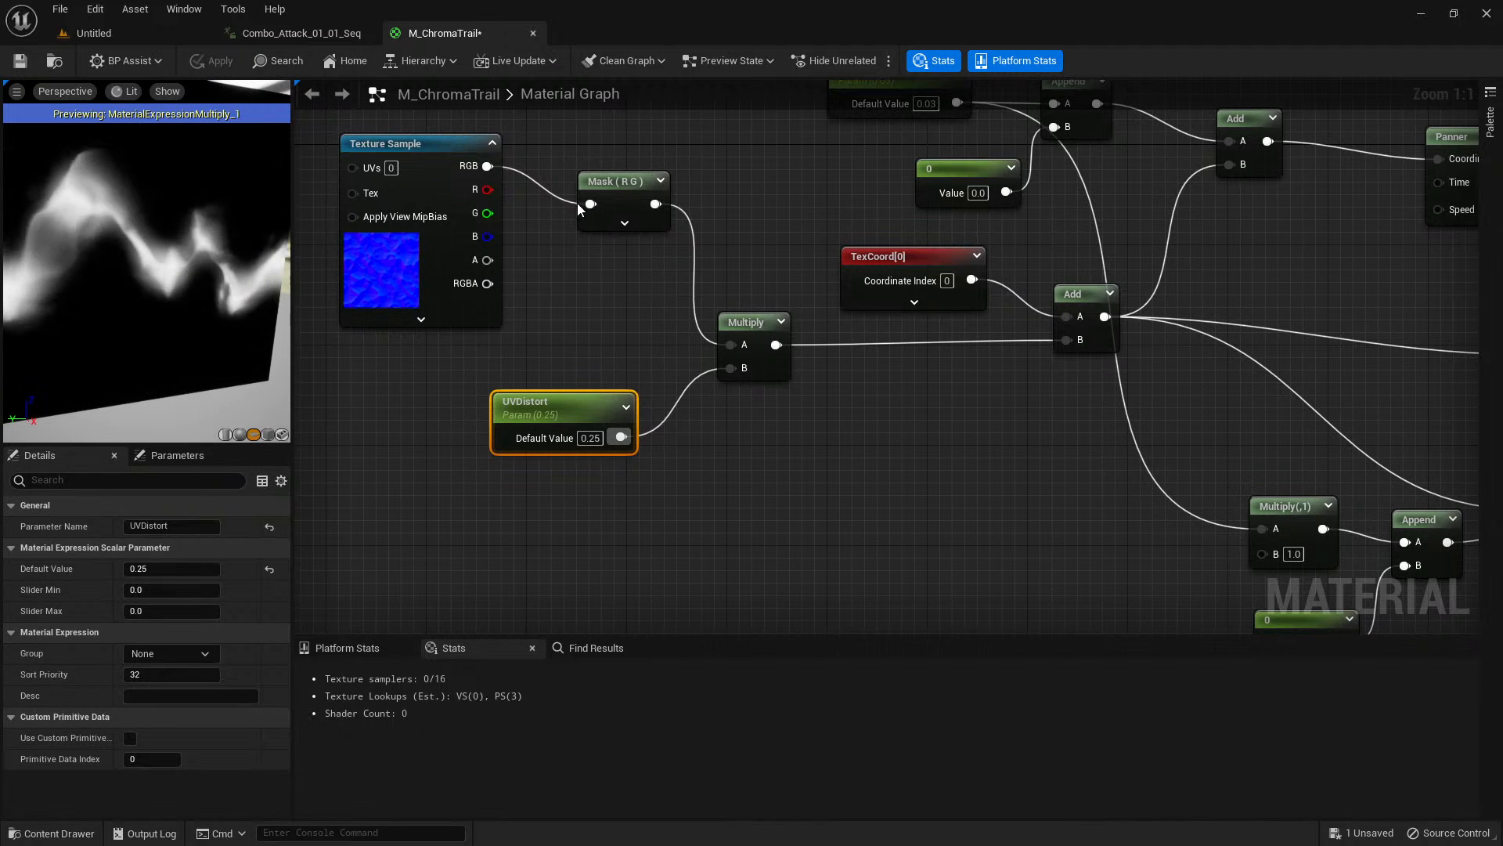
{"action": "left_click", "coordinate": [662, 181]}
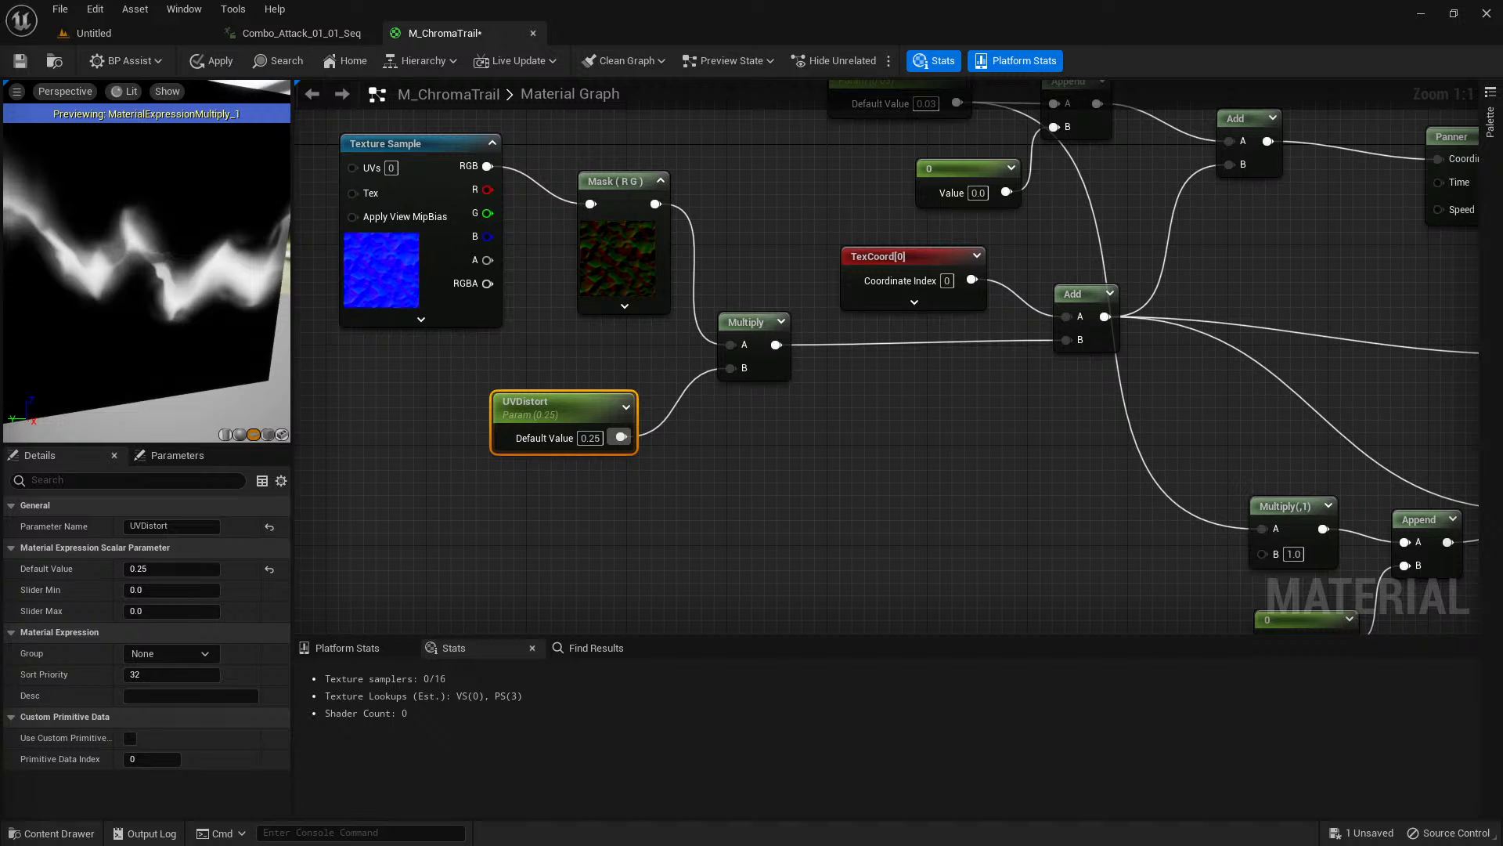
{"action": "left_click", "coordinate": [865, 481]}
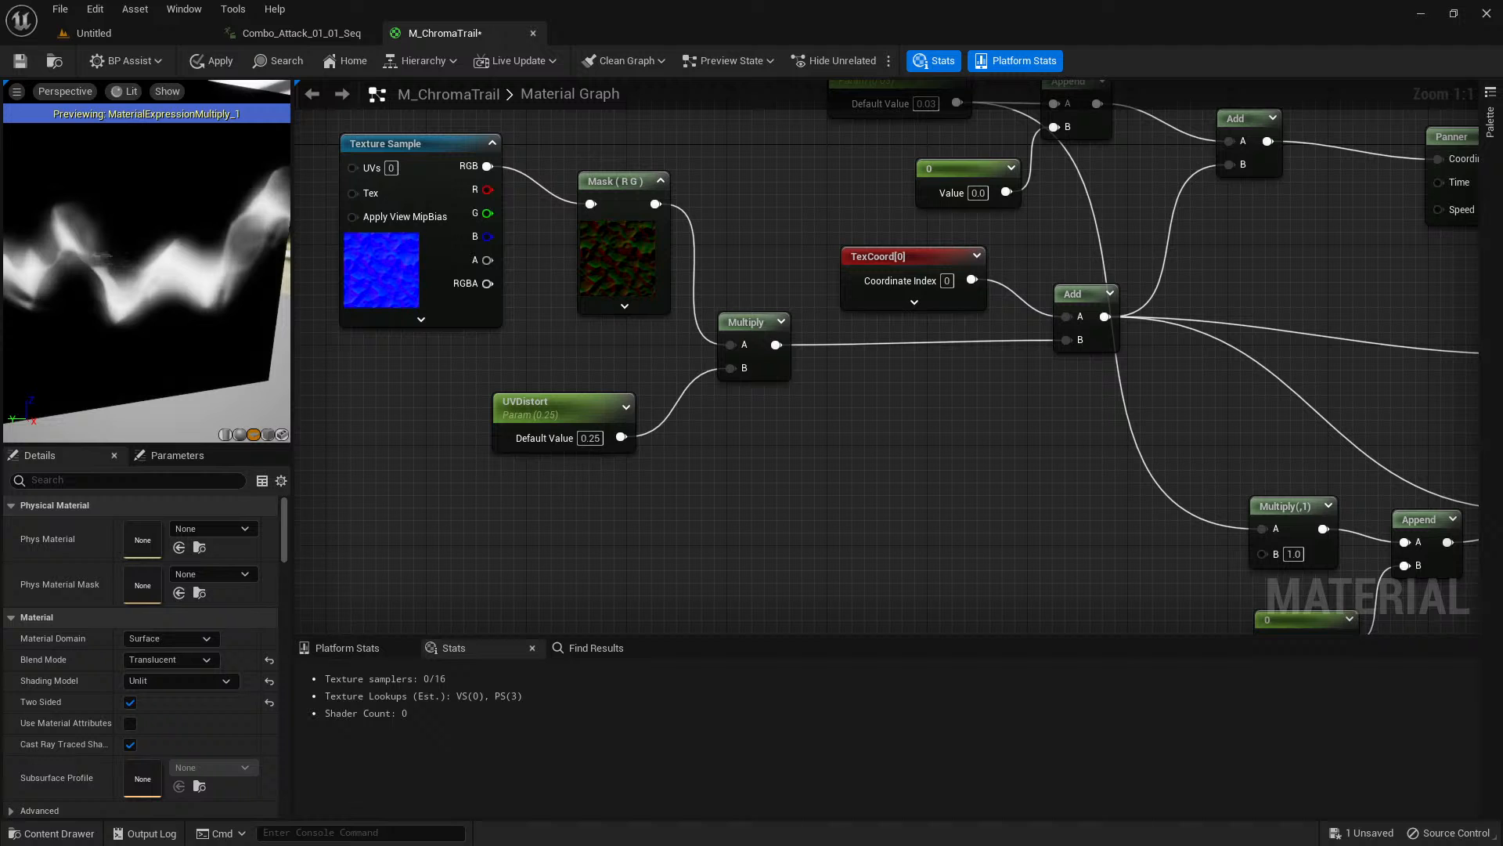
{"action": "right_click_drag", "start_coordinate": [931, 462], "coordinate": [885, 499]}
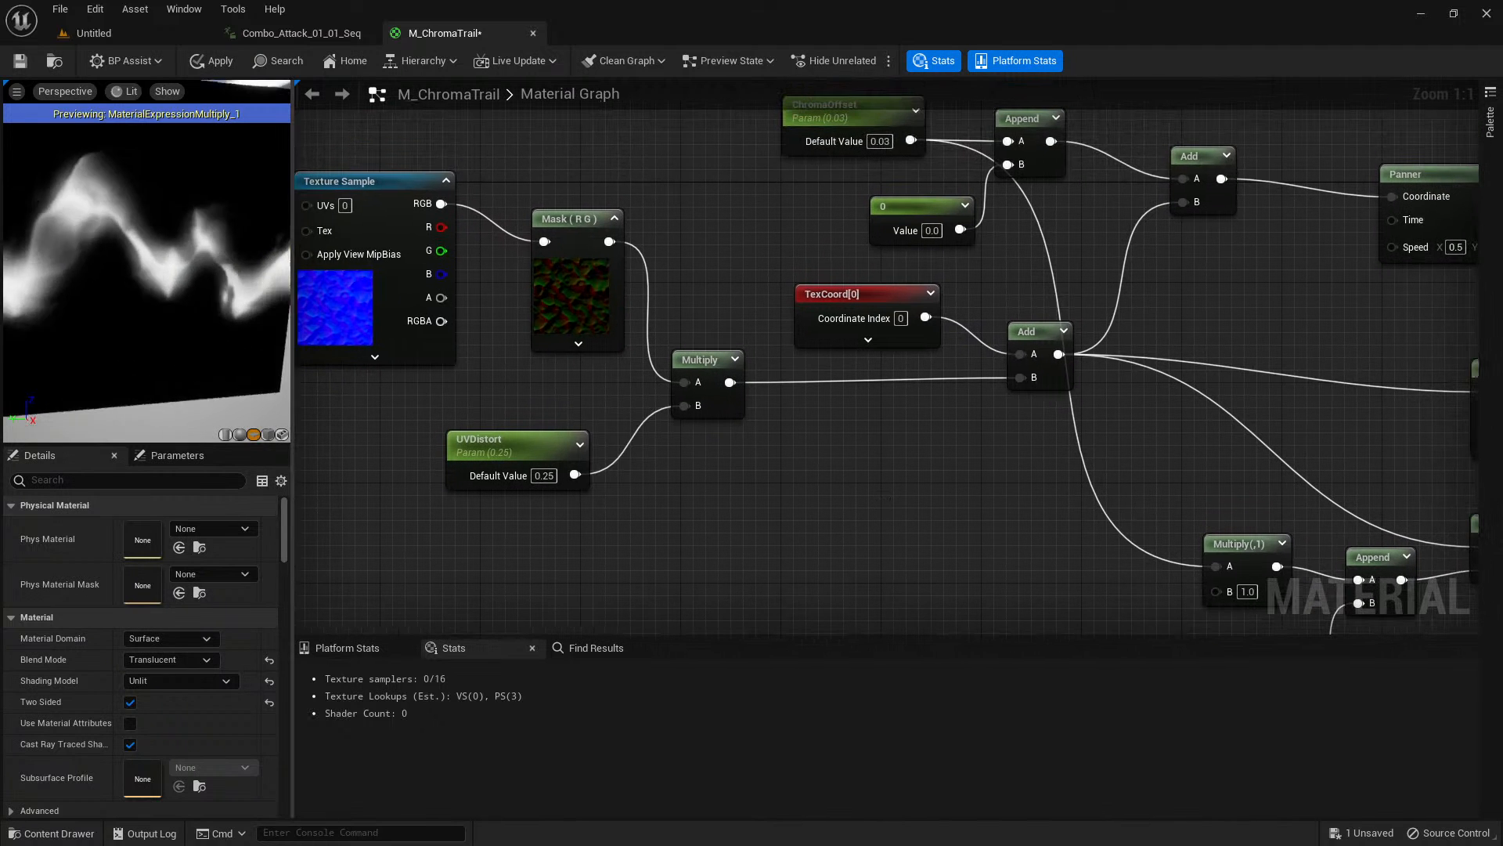
{"action": "right_click_drag", "start_coordinate": [1204, 361], "coordinate": [666, 349]}
{"action": "right_click_drag", "start_coordinate": [1065, 274], "coordinate": [801, 292]}
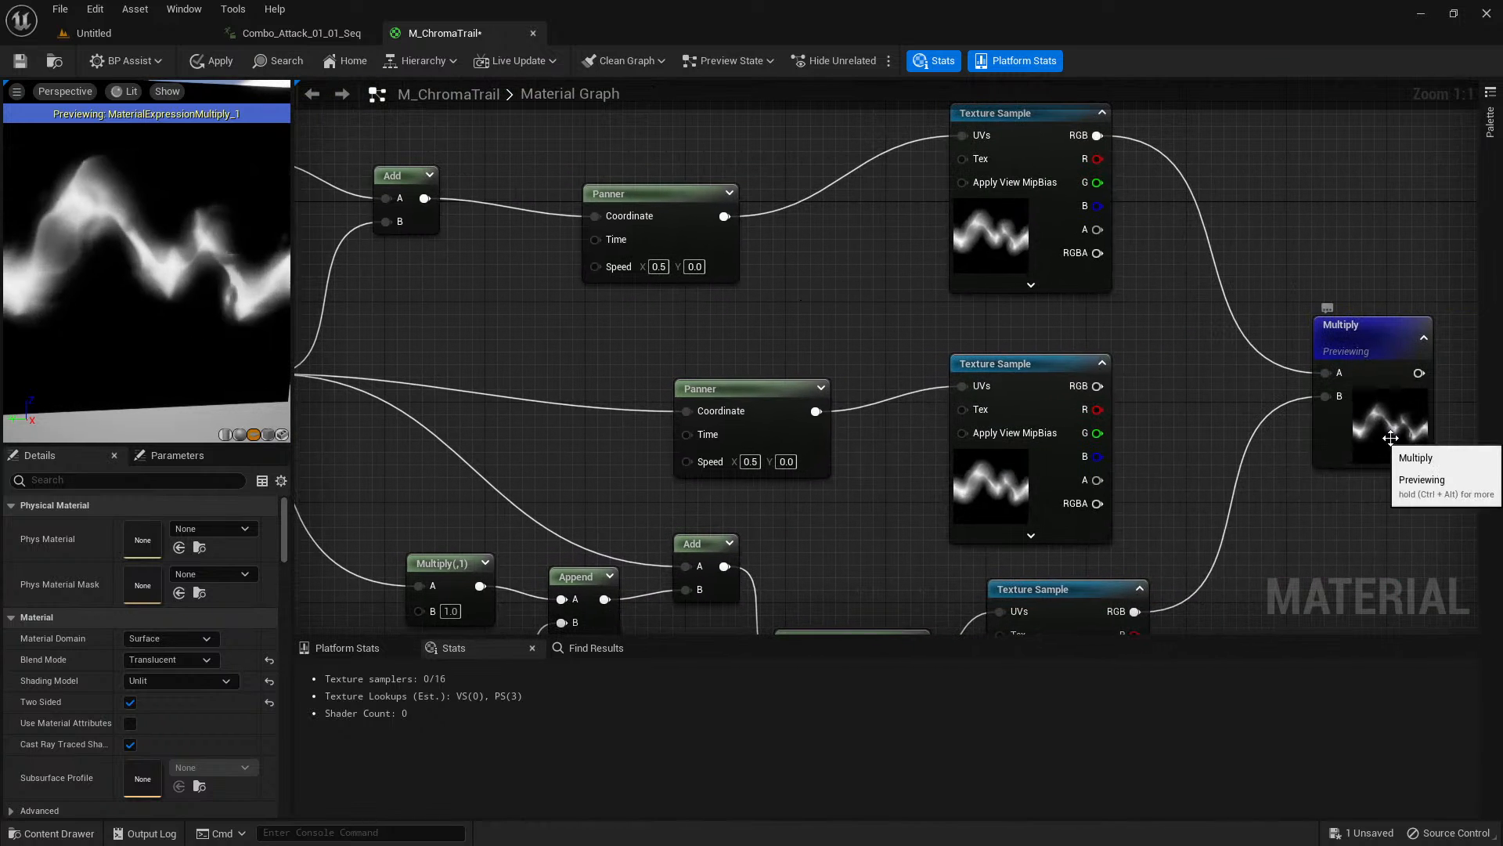
{"action": "left_click", "coordinate": [1367, 407]}
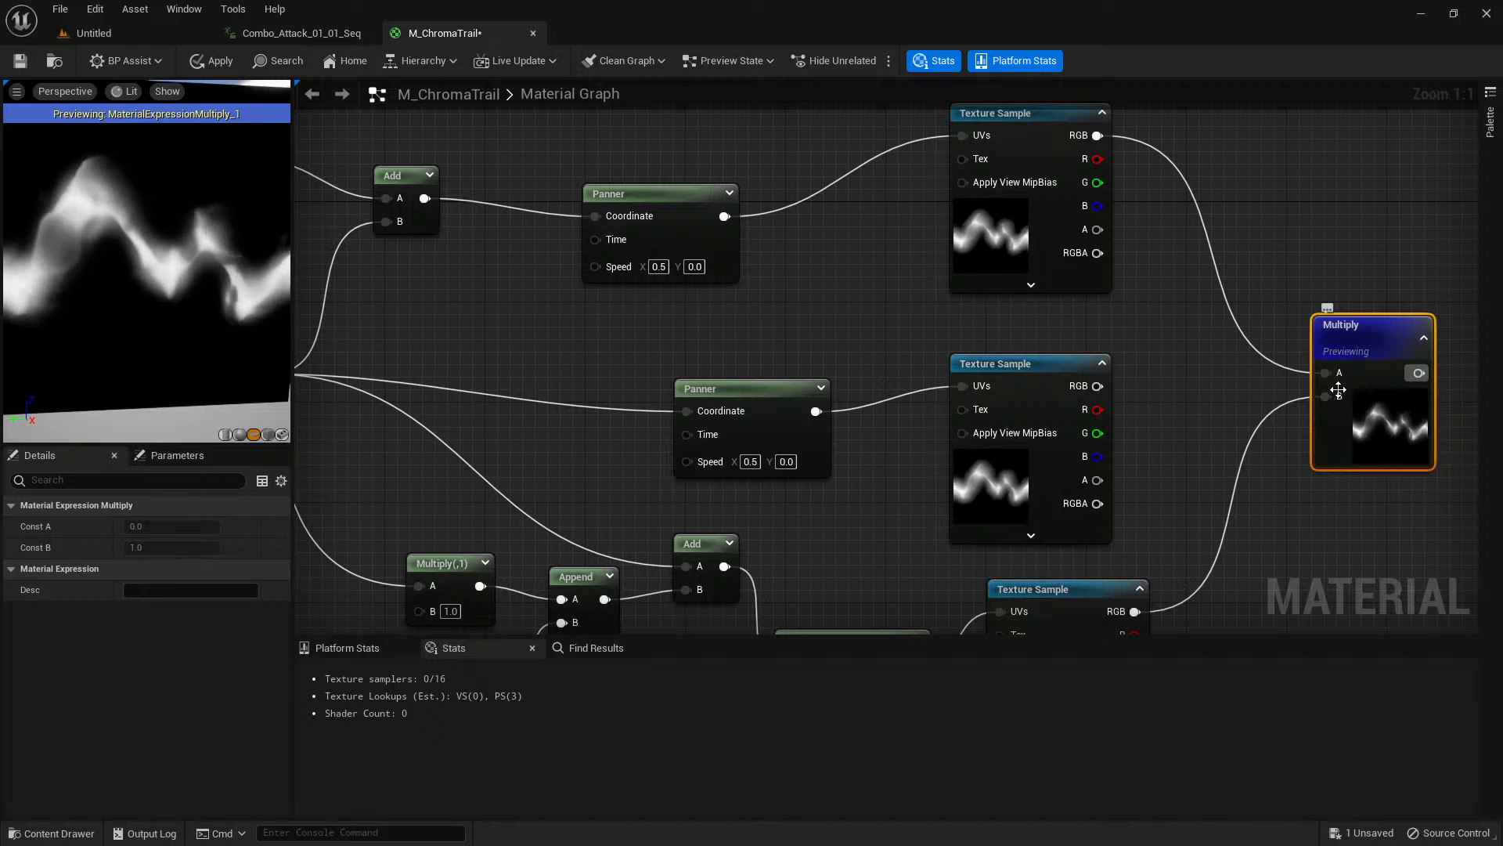
{"action": "right_click_drag", "start_coordinate": [919, 317], "coordinate": [1213, 303]}
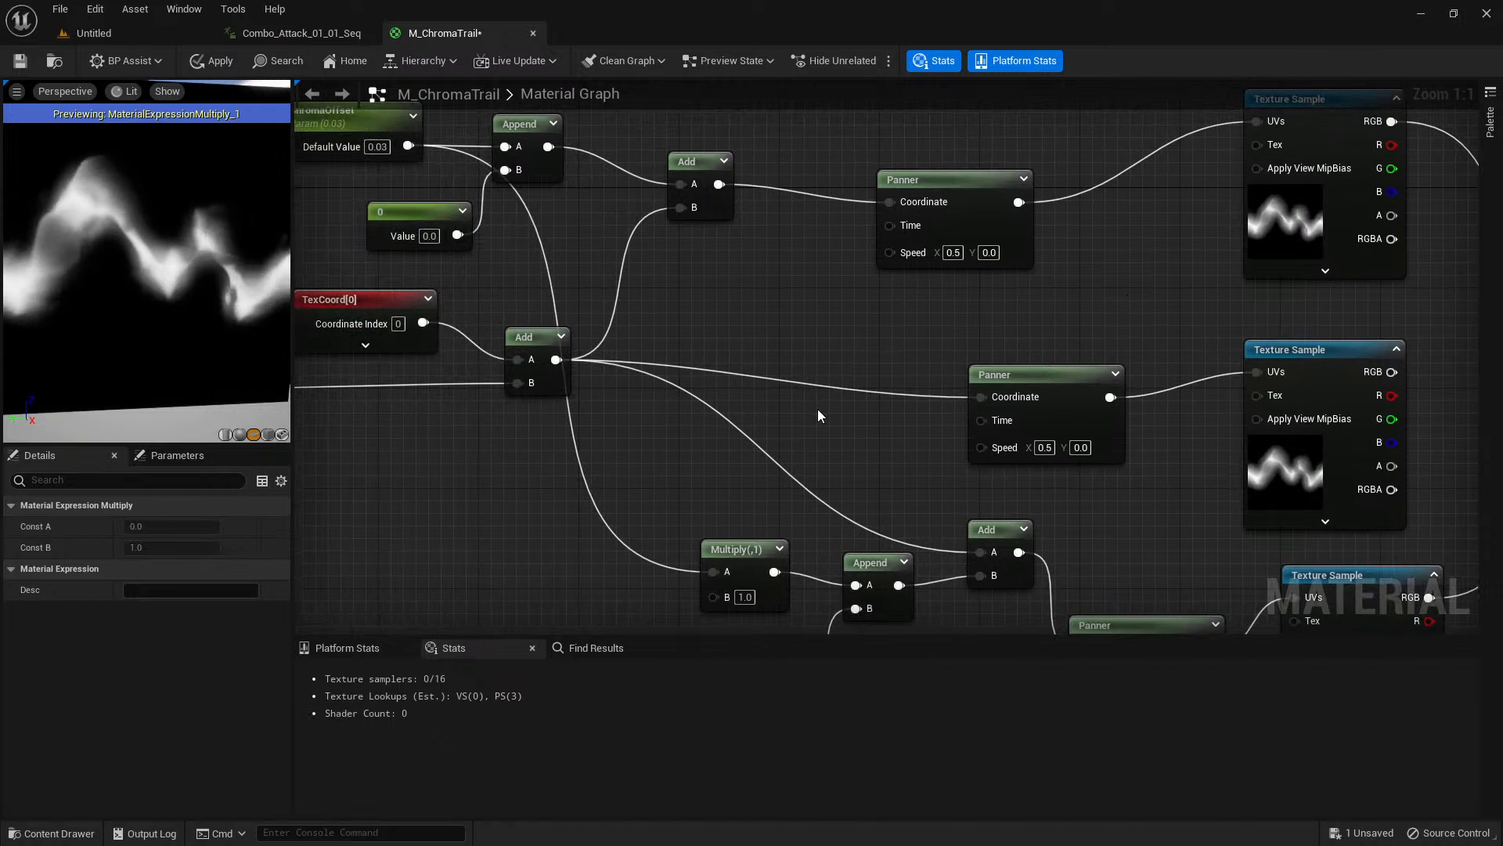
Review the ChromaOffset parameter and the offset branches feeding the three Panner nodes.
{"action": "right_click_drag", "start_coordinate": [778, 335], "coordinate": [897, 436]}
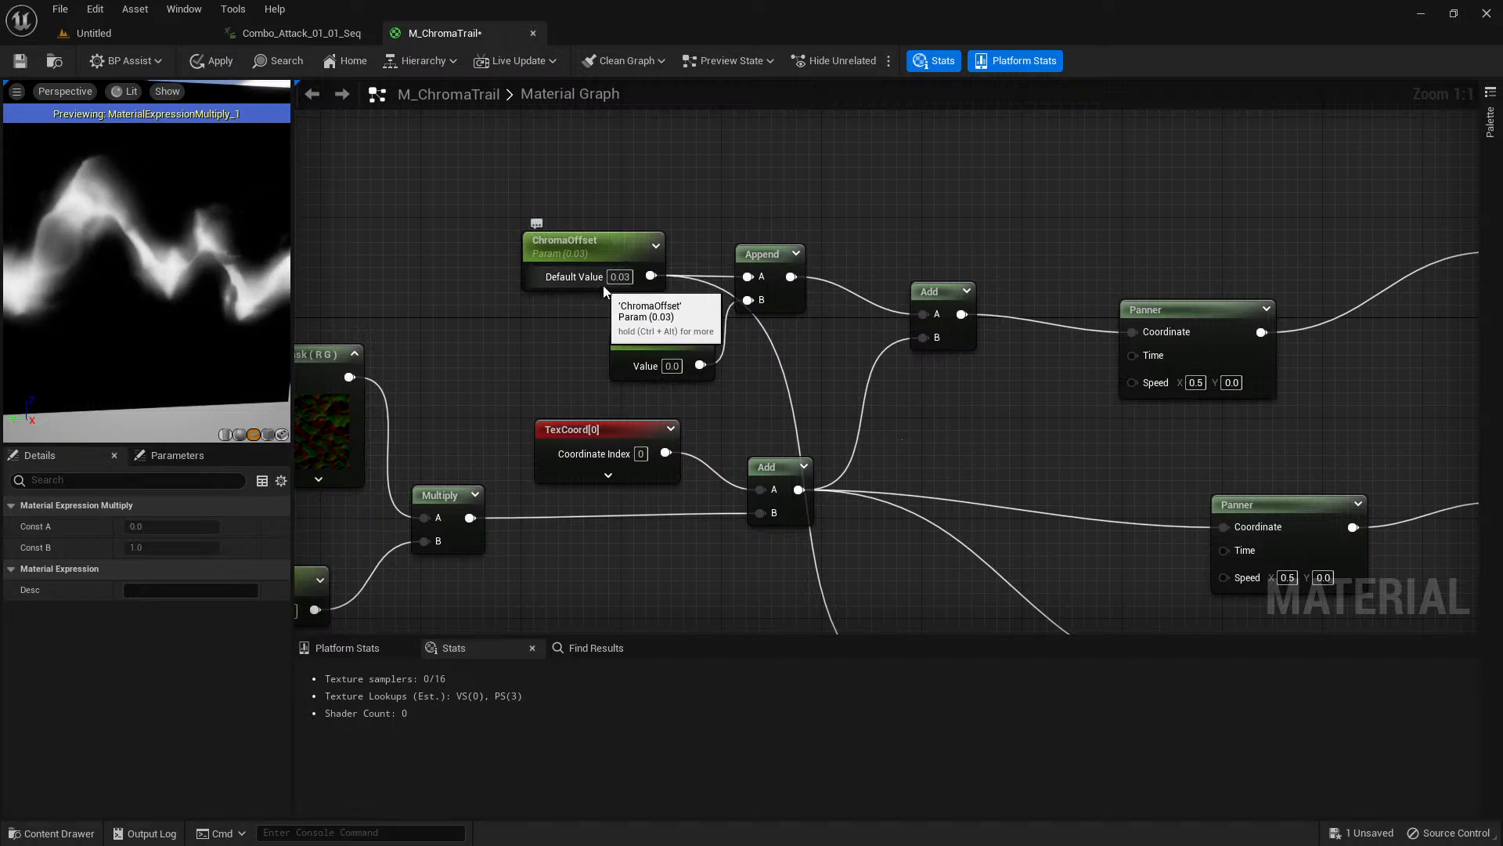
{"action": "left_click", "coordinate": [618, 241]}
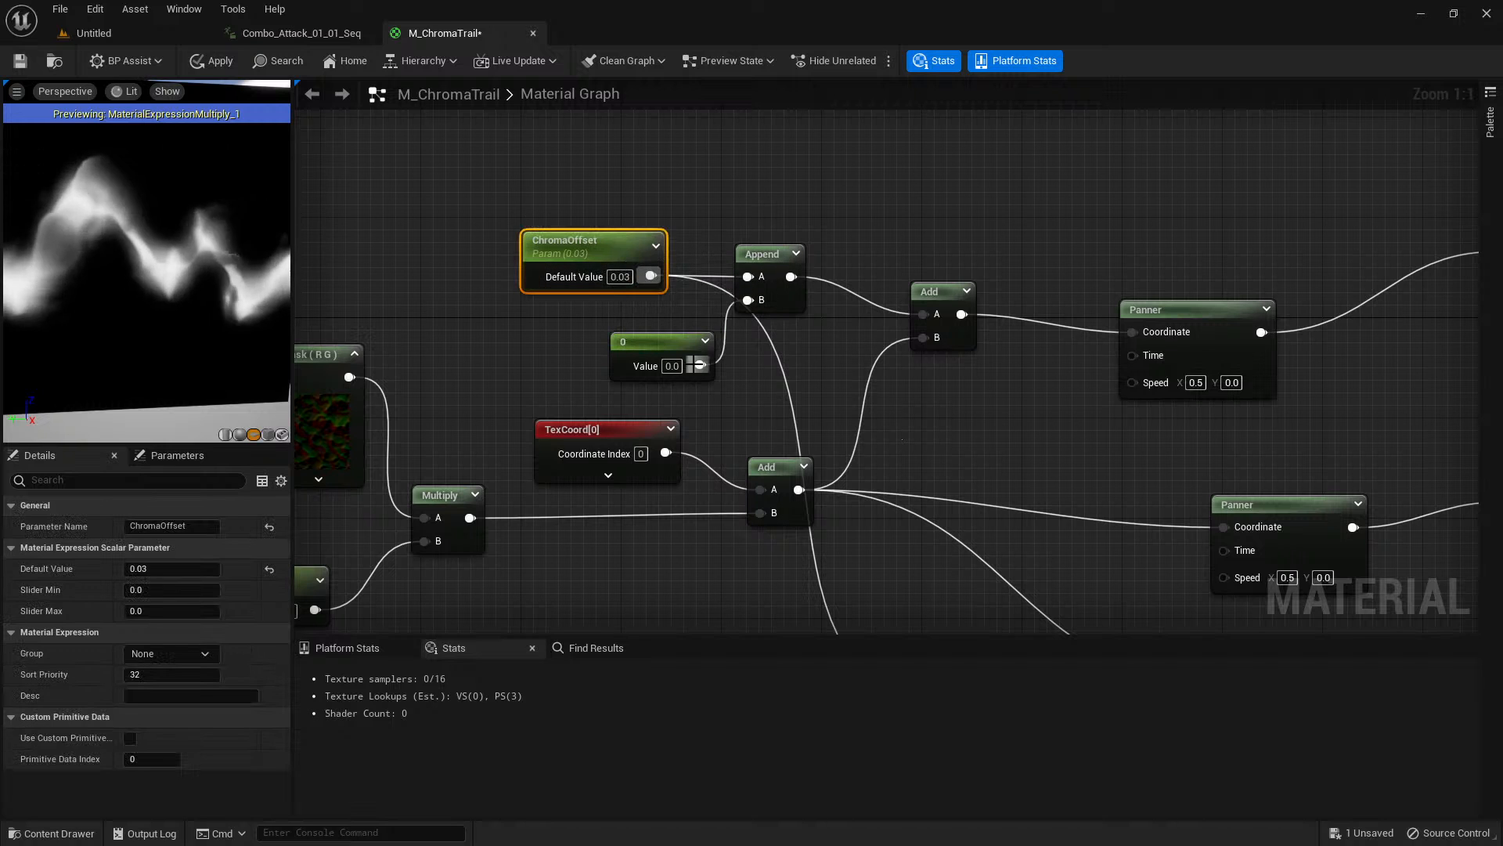
{"action": "right_click_drag", "start_coordinate": [964, 418], "coordinate": [938, 368]}
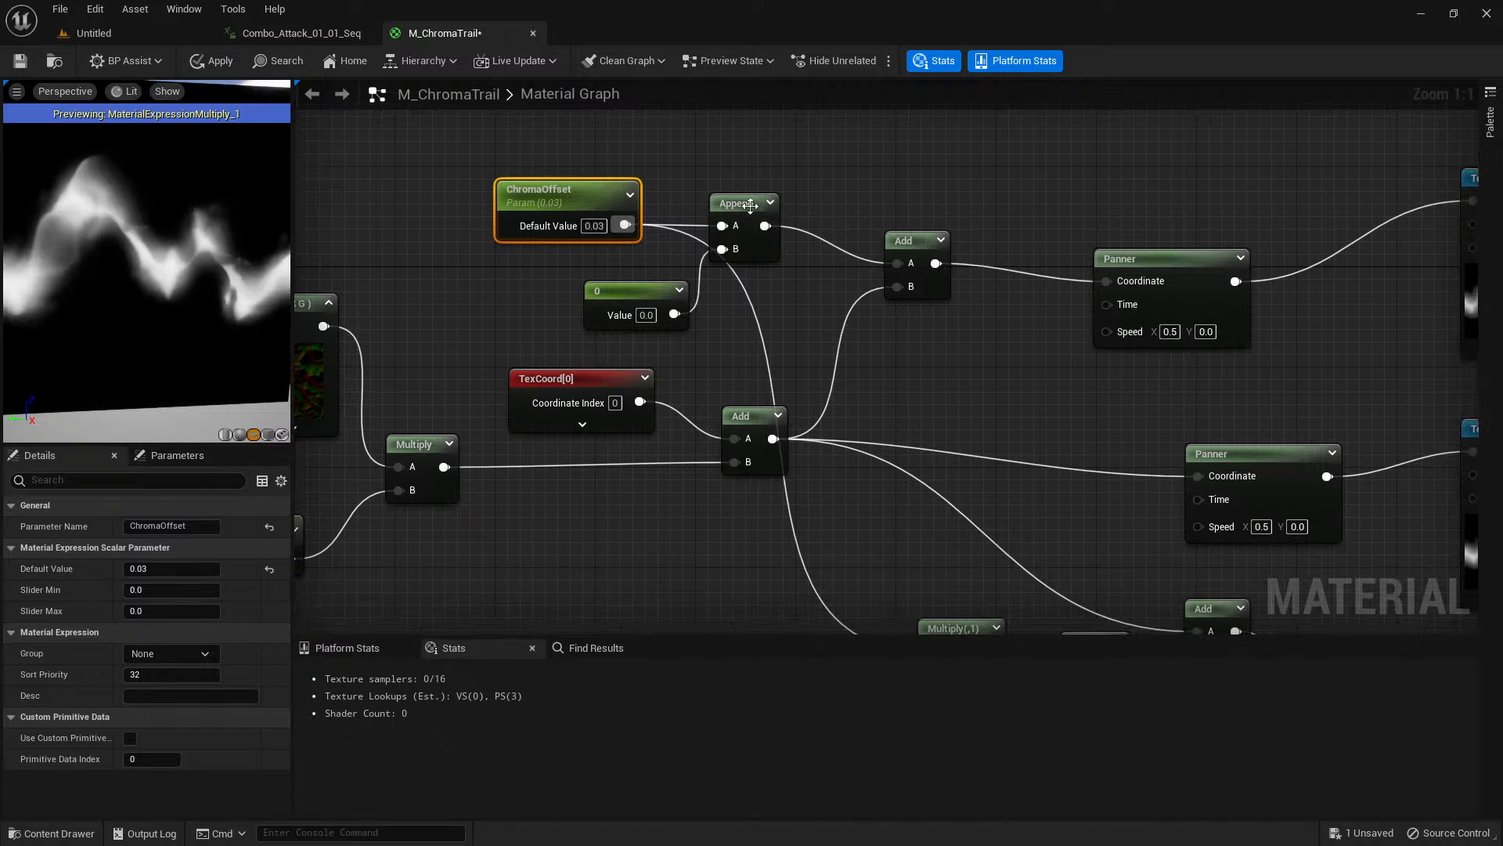
{"action": "right_click_drag", "start_coordinate": [1211, 357], "coordinate": [1032, 177]}
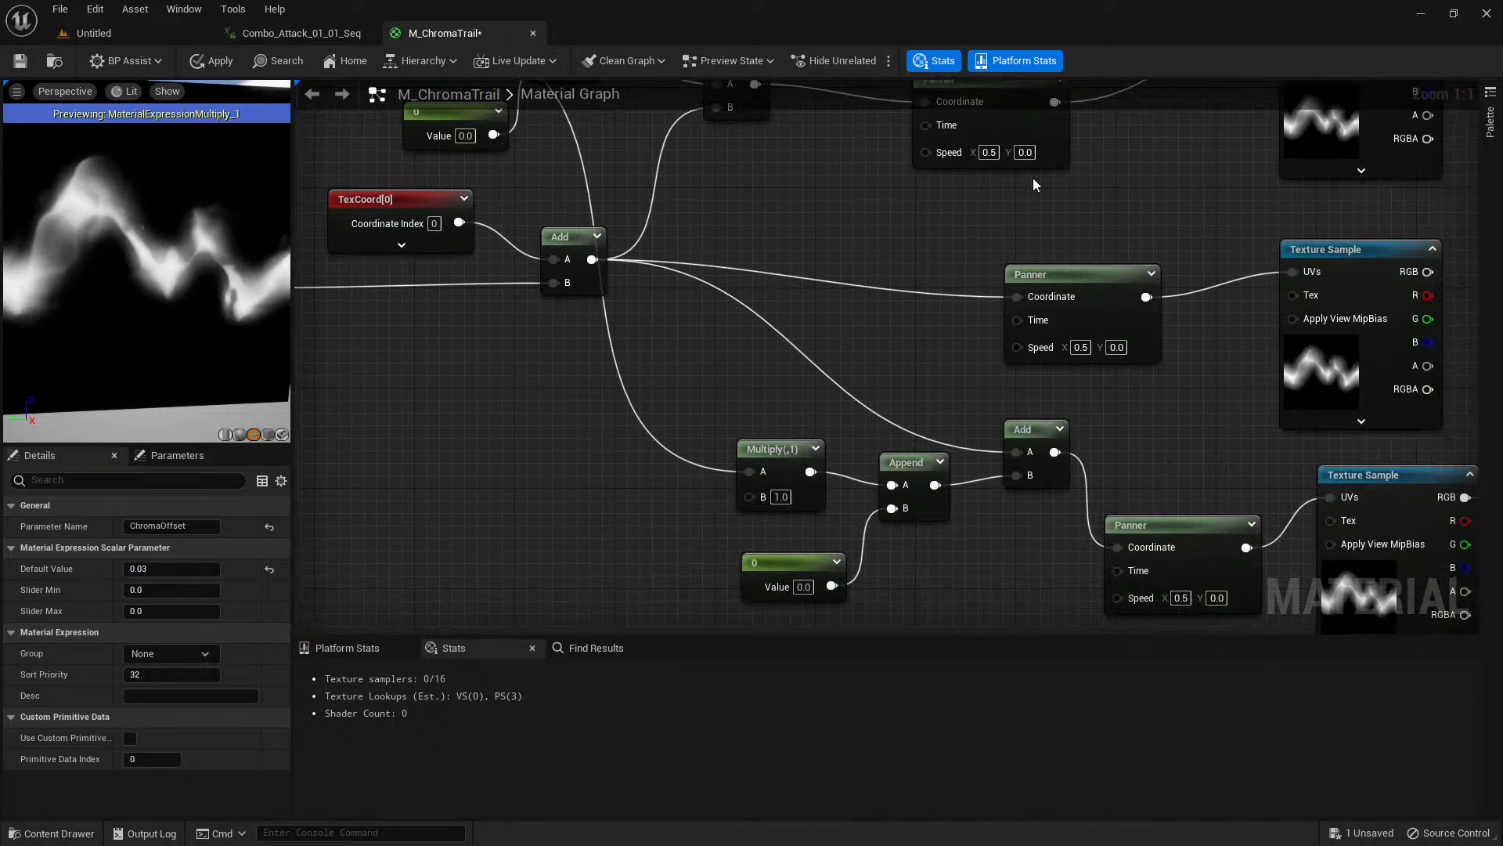
{"action": "right_click_drag", "start_coordinate": [921, 359], "coordinate": [883, 266]}
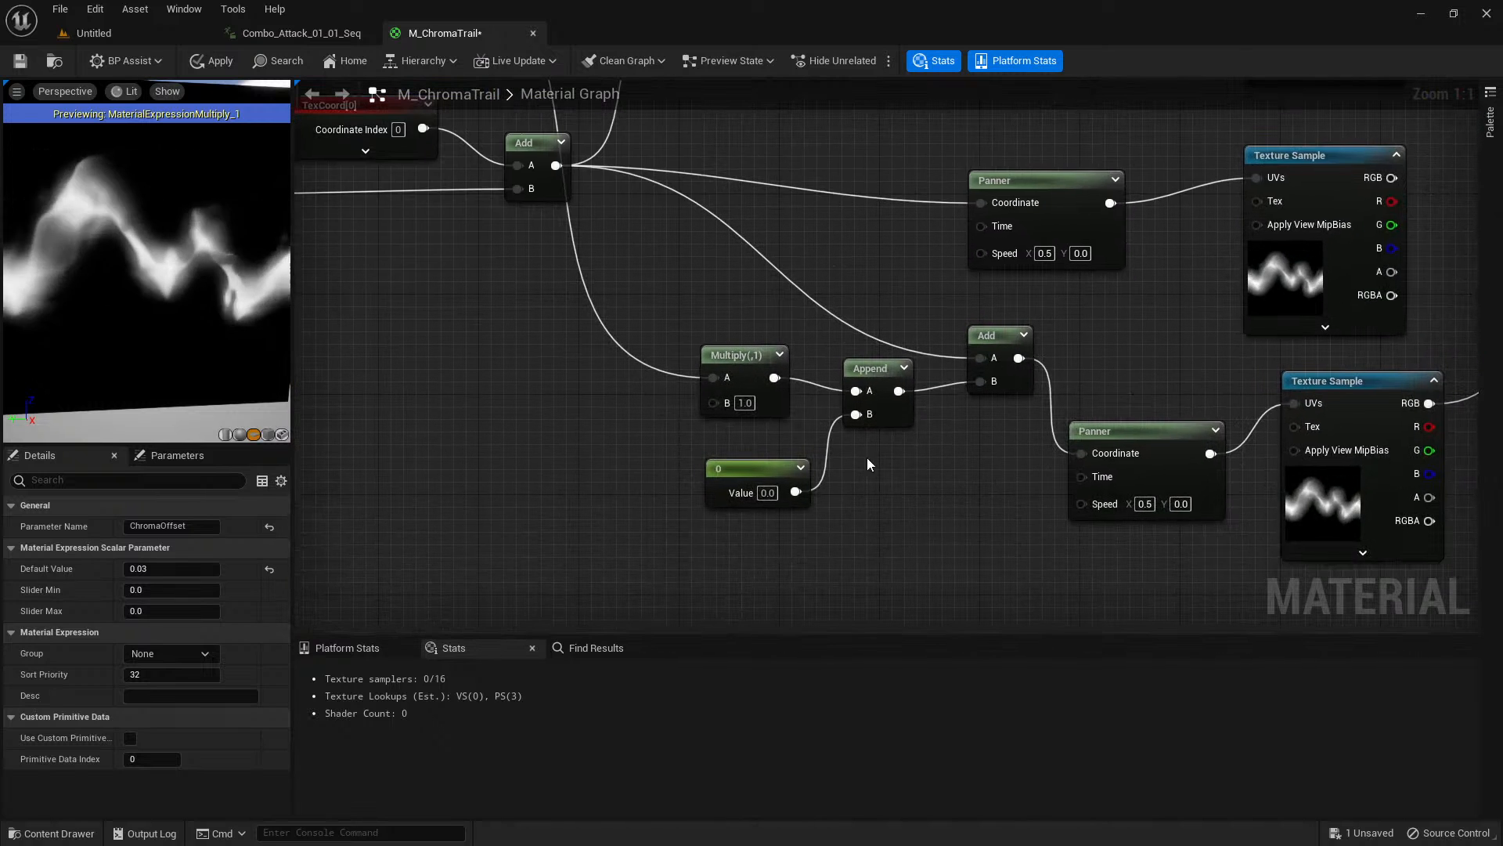
{"action": "right_click_drag", "start_coordinate": [1132, 329], "coordinate": [608, 468]}
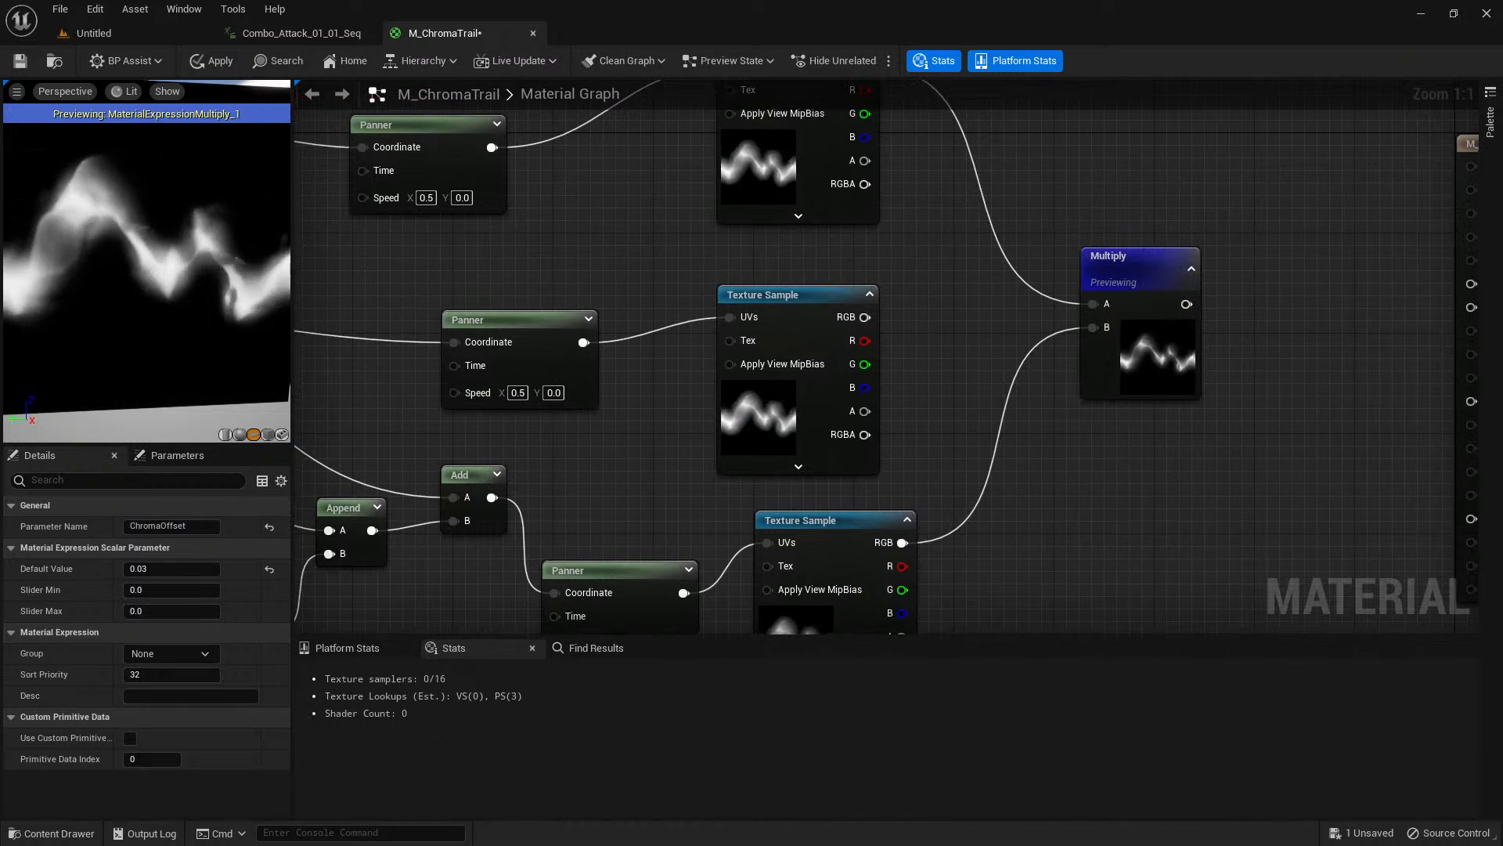
Delete the previewed Multiply node that combines the upper and lower T_Trail texture samples.
{"action": "right_click_drag", "start_coordinate": [881, 246], "coordinate": [724, 199]}
{"action": "scroll", "coordinate": [722, 360], "scroll_direction": "down", "scroll_amount": 1}
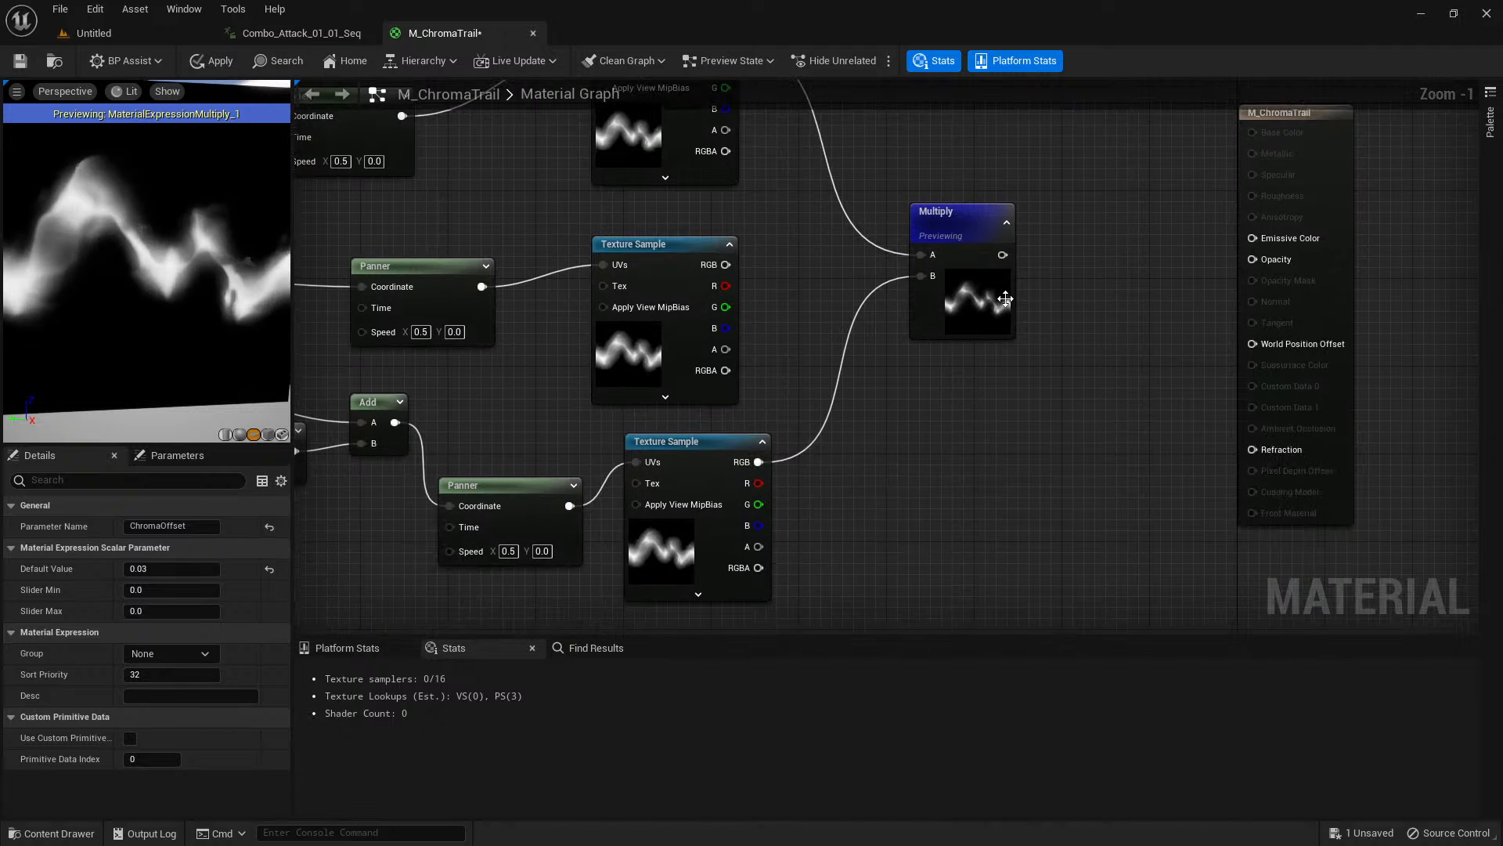
{"action": "left_click", "coordinate": [994, 298]}
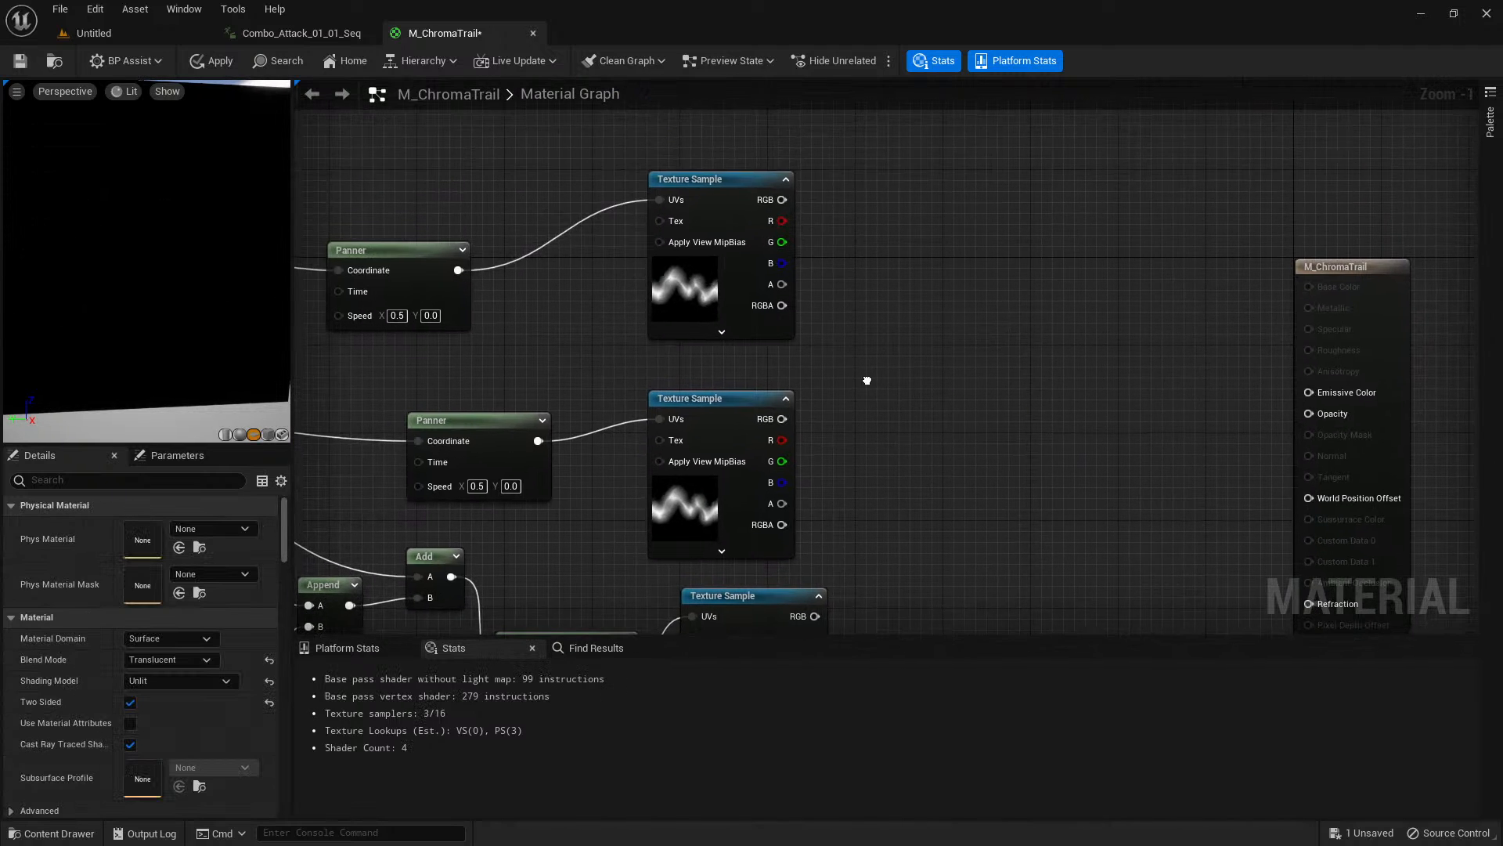
Create a Power node beside the upper Texture Sample and feed its Base from that sample's RGB output.
{"action": "scroll", "coordinate": [861, 258], "scroll_direction": "up", "scroll_amount": 1}
{"action": "right_click", "coordinate": [842, 190]}
{"action": "type", "text": "power"}
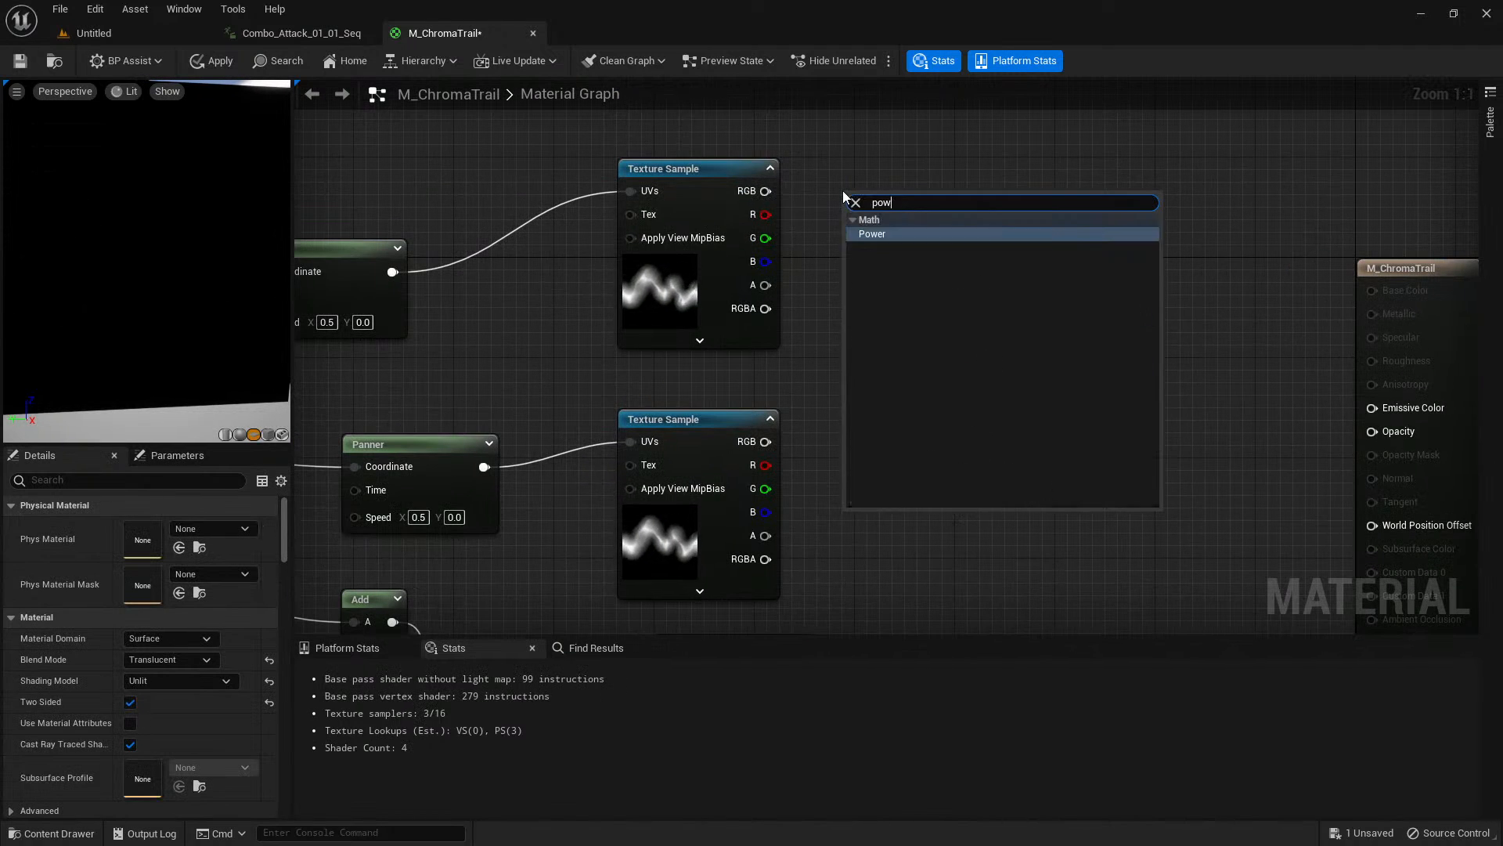
{"action": "key", "text": "Return"}
{"action": "left_click_drag", "start_coordinate": [765, 190], "coordinate": [900, 185]}
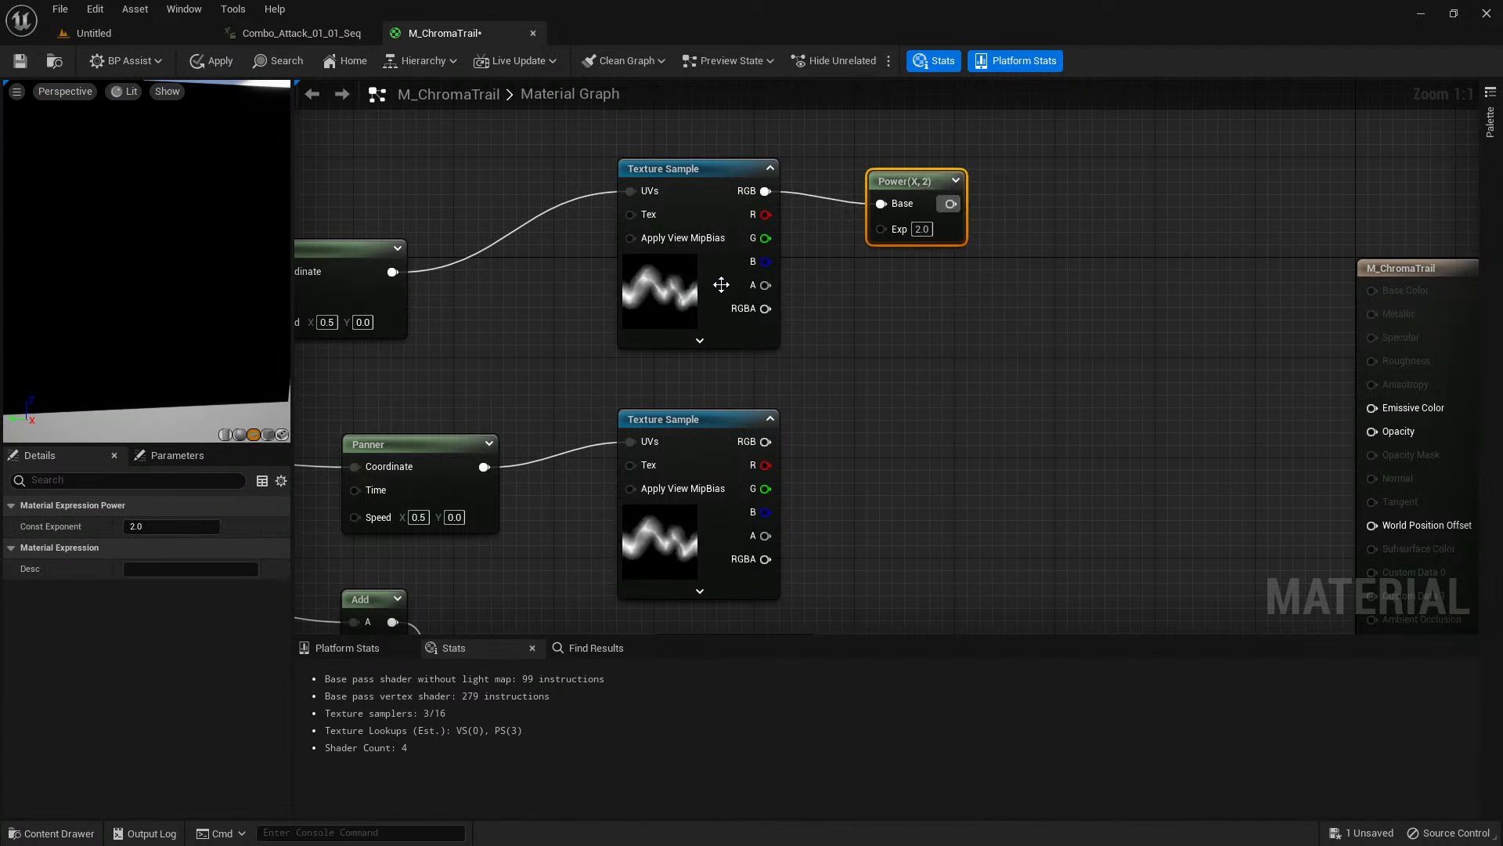
Paste copies of the Power node for the middle and lower Texture Samples, connecting each RGB output to its Power's Base.
{"action": "right_click_drag", "start_coordinate": [912, 371], "coordinate": [909, 243]}
{"action": "left_click", "coordinate": [889, 339]}
{"action": "key", "text": "ctrl+v"}
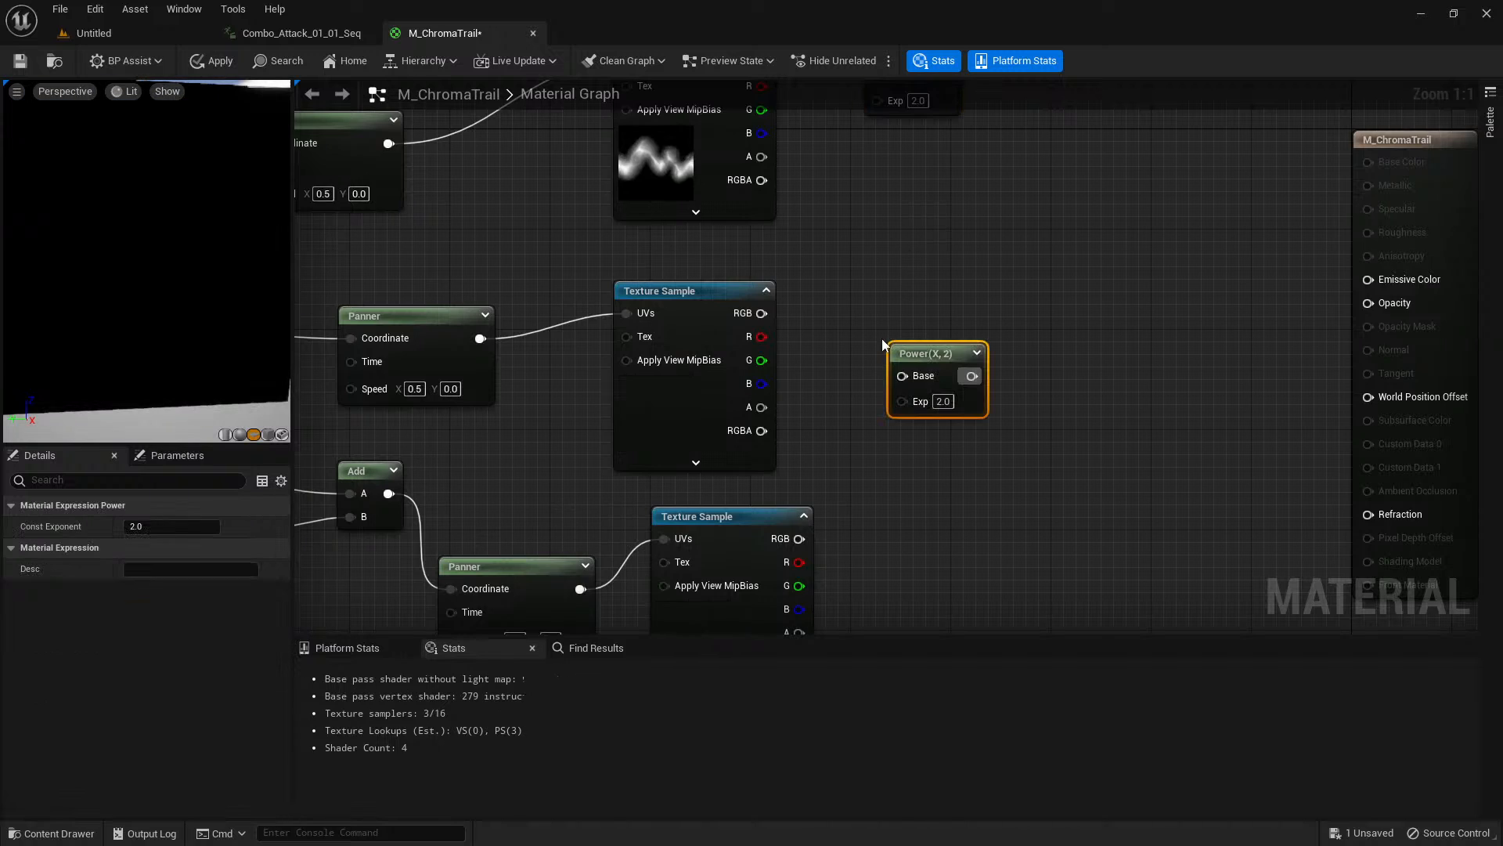
{"action": "left_click_drag", "start_coordinate": [762, 313], "coordinate": [901, 376]}
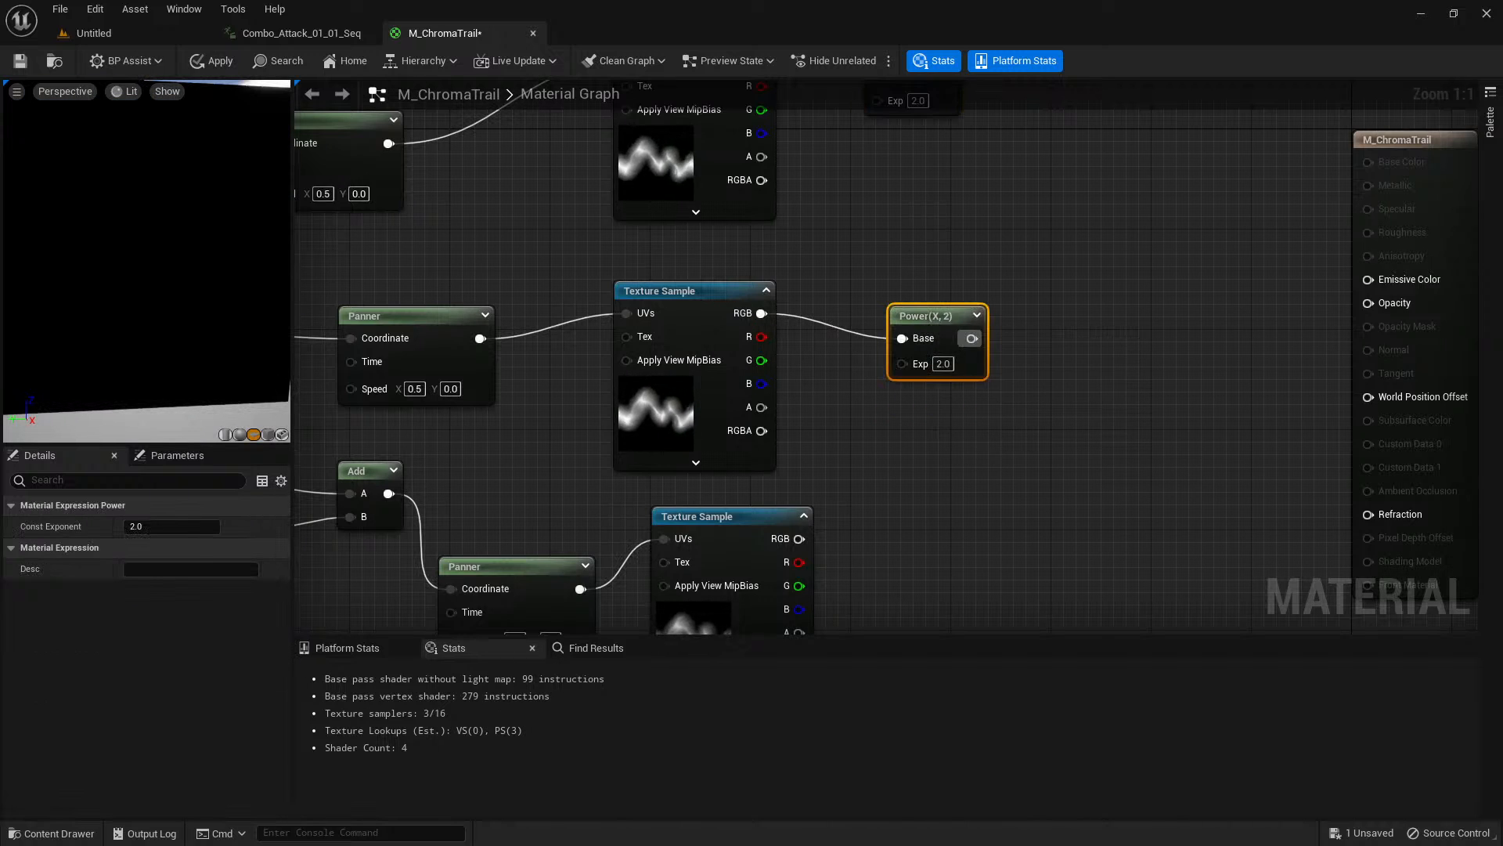
{"action": "right_click_drag", "start_coordinate": [920, 558], "coordinate": [899, 435]}
{"action": "left_click", "coordinate": [899, 434]}
{"action": "key", "text": "ctrl+v"}
{"action": "left_click_drag", "start_coordinate": [778, 416], "coordinate": [906, 453]}
Create a scalar parameter named PowerT below the lower Texture Sample.
{"action": "scroll", "coordinate": [923, 380], "scroll_direction": "down", "scroll_amount": 3}
{"action": "left_click", "coordinate": [797, 522]}
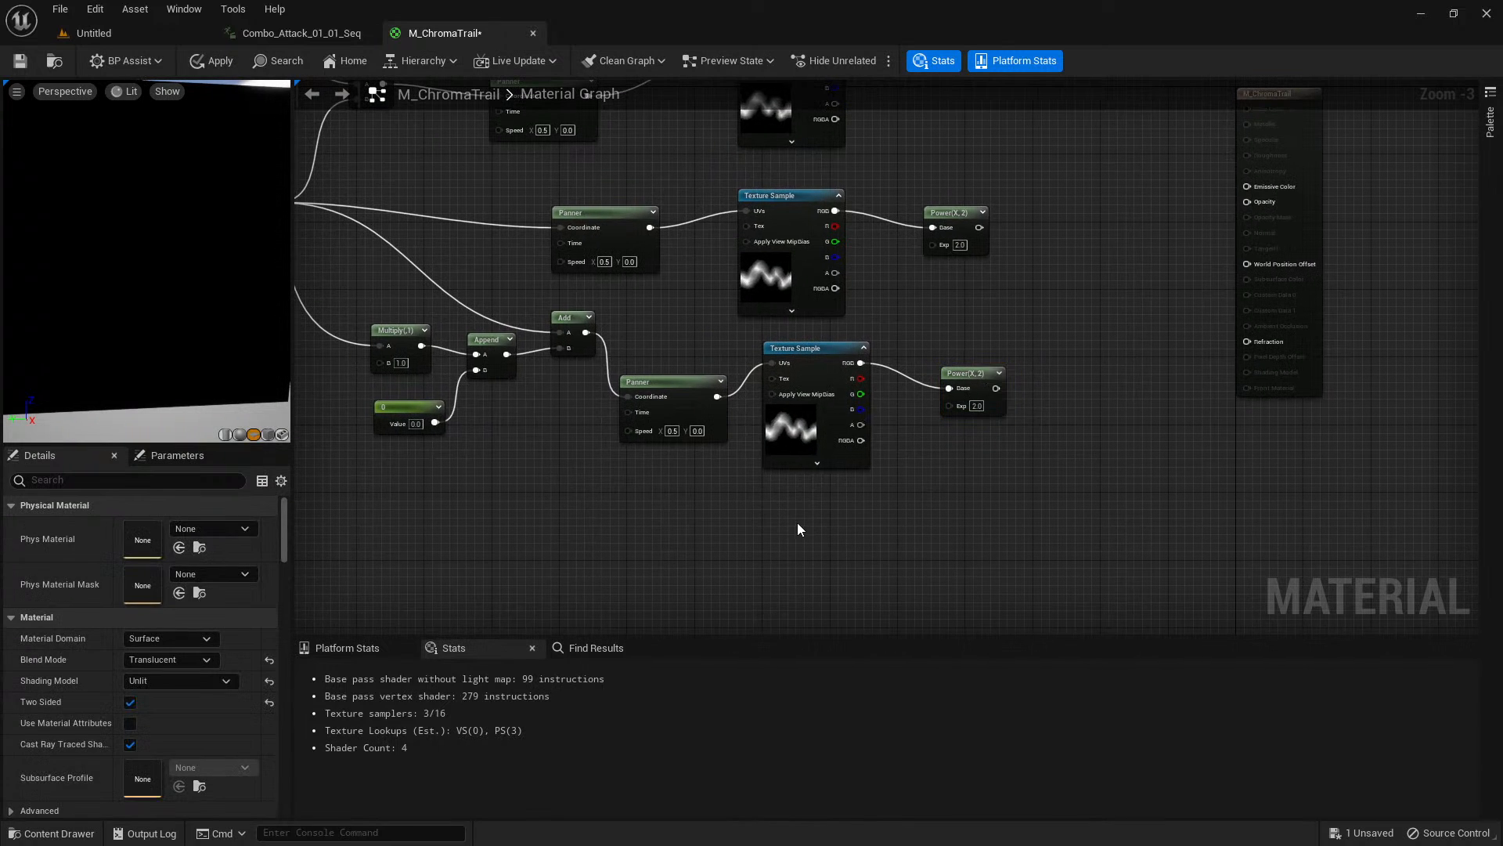
{"action": "type", "text": "PowerT"}
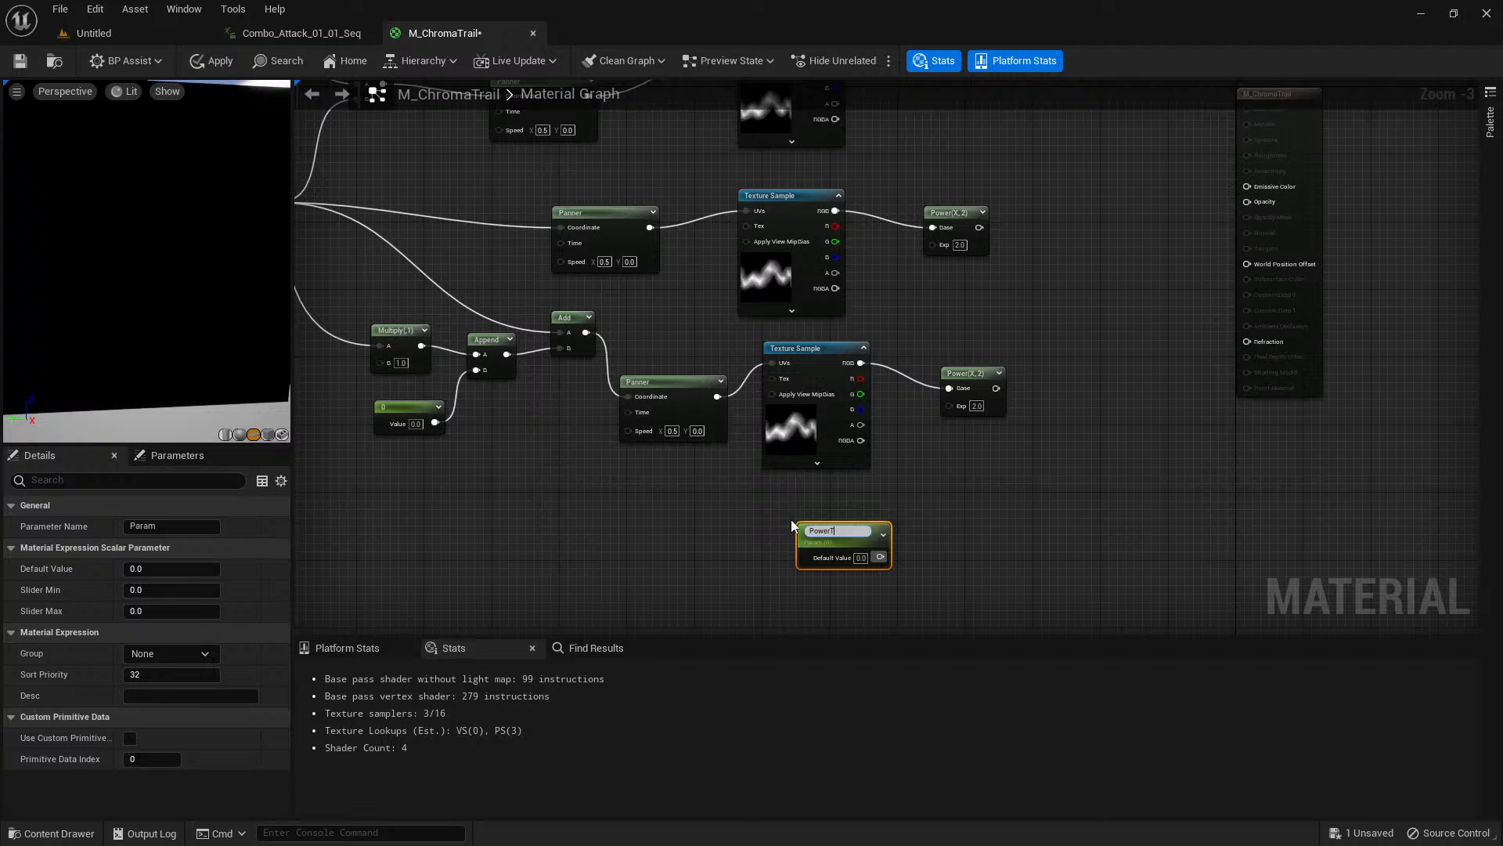
{"action": "key", "text": "Return"}
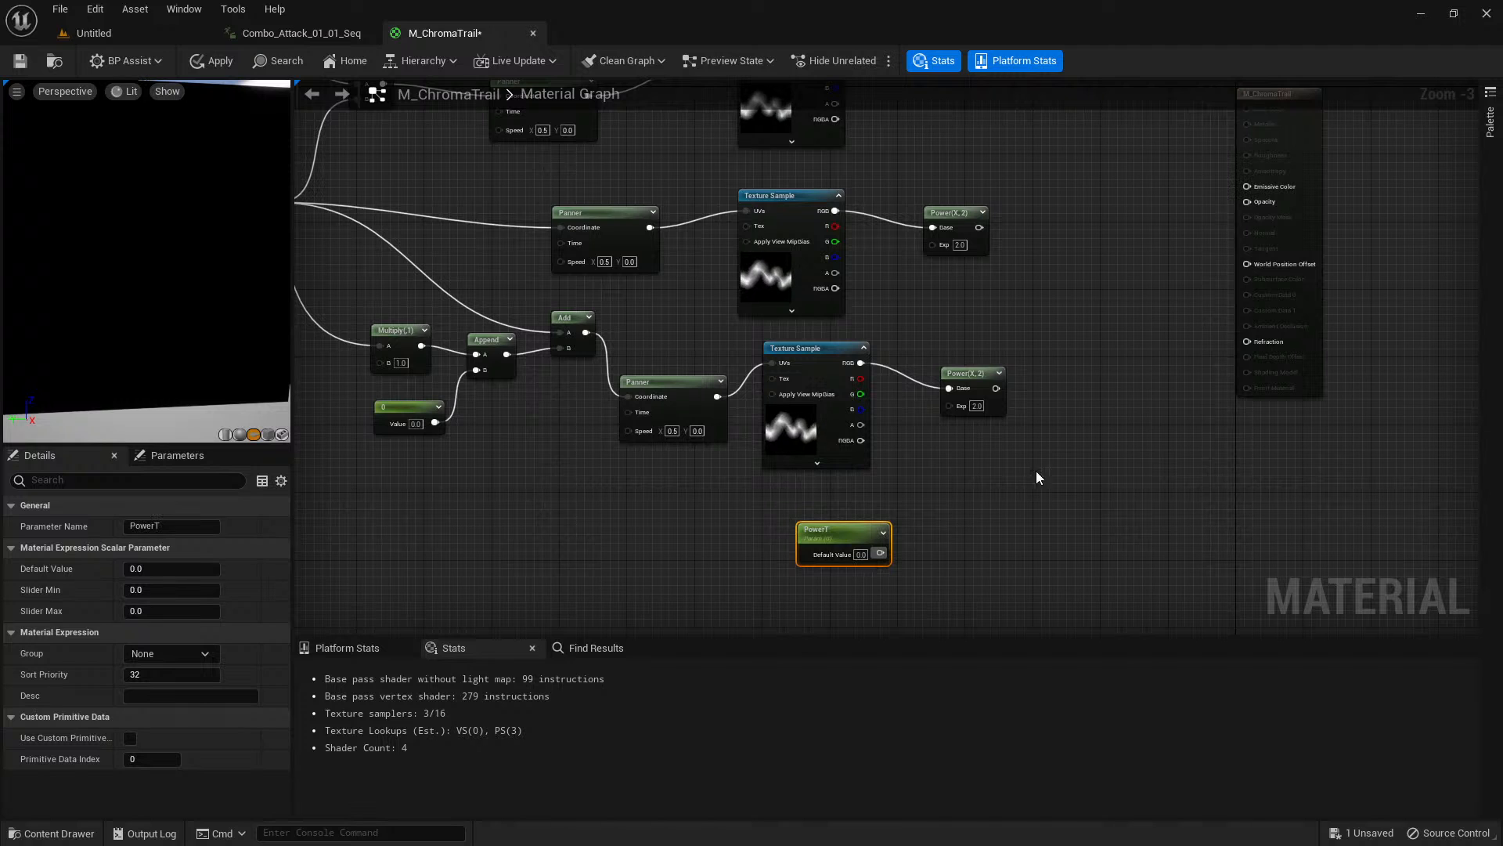
Connect PowerT to the Exp input of all three Power nodes and set its default value to 1.0.
{"action": "left_click_drag", "start_coordinate": [881, 553], "coordinate": [948, 404]}
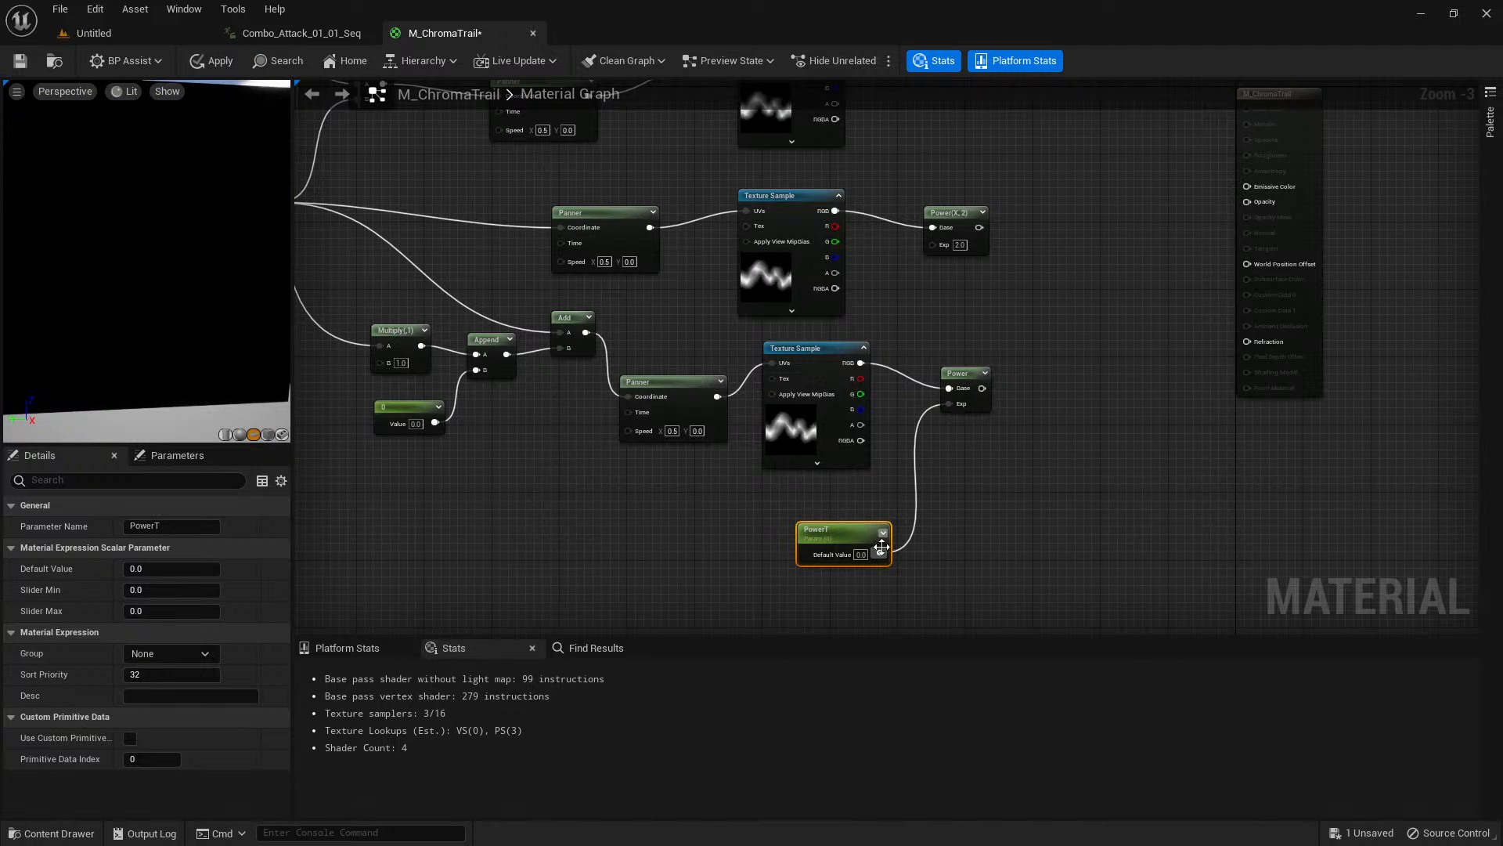
{"action": "left_click_drag", "start_coordinate": [880, 554], "coordinate": [933, 243]}
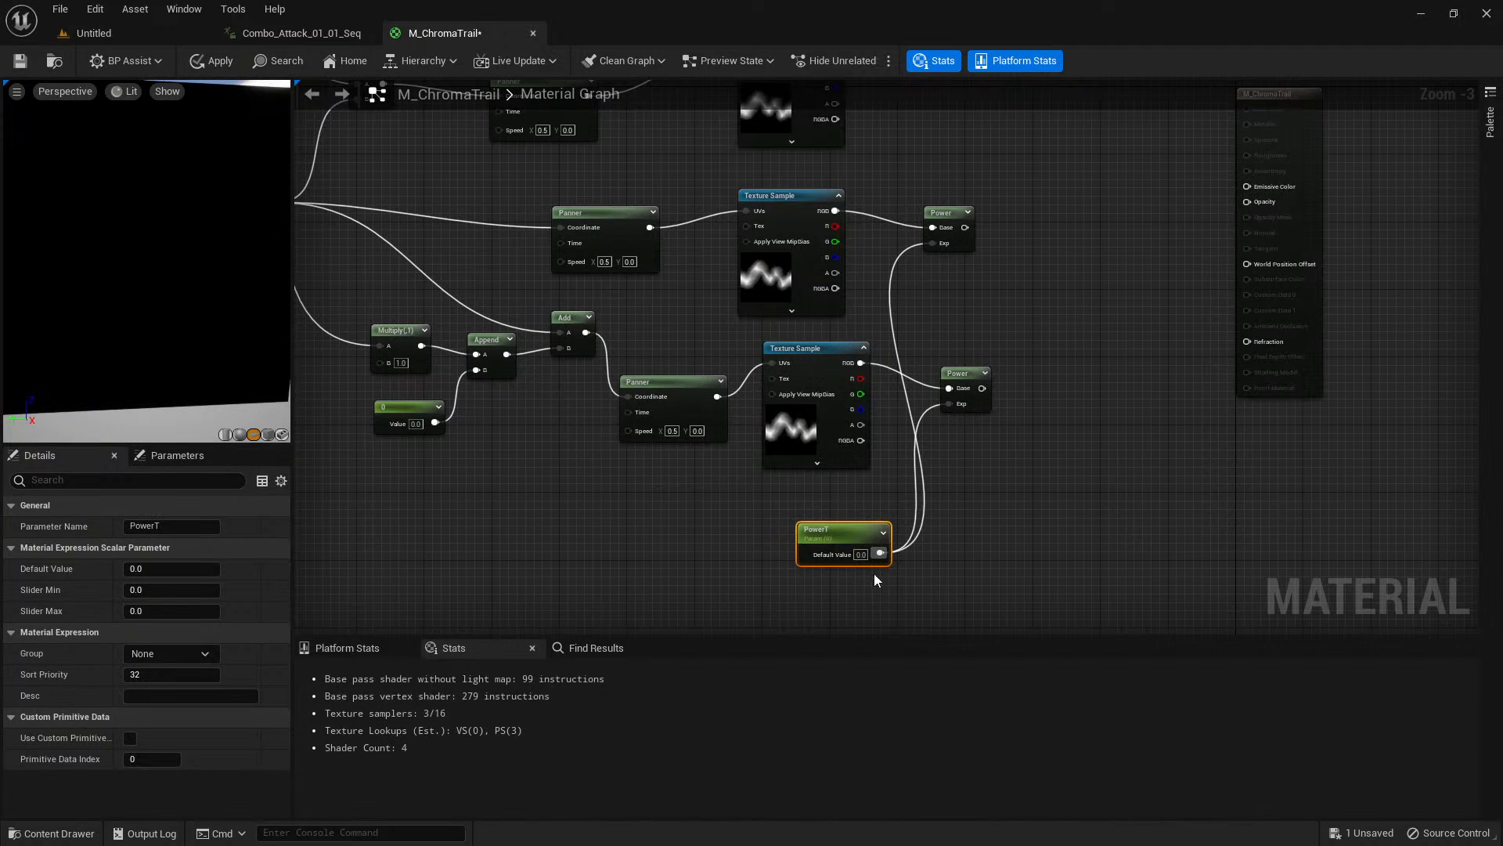
{"action": "left_click_drag", "start_coordinate": [880, 553], "coordinate": [923, 190]}
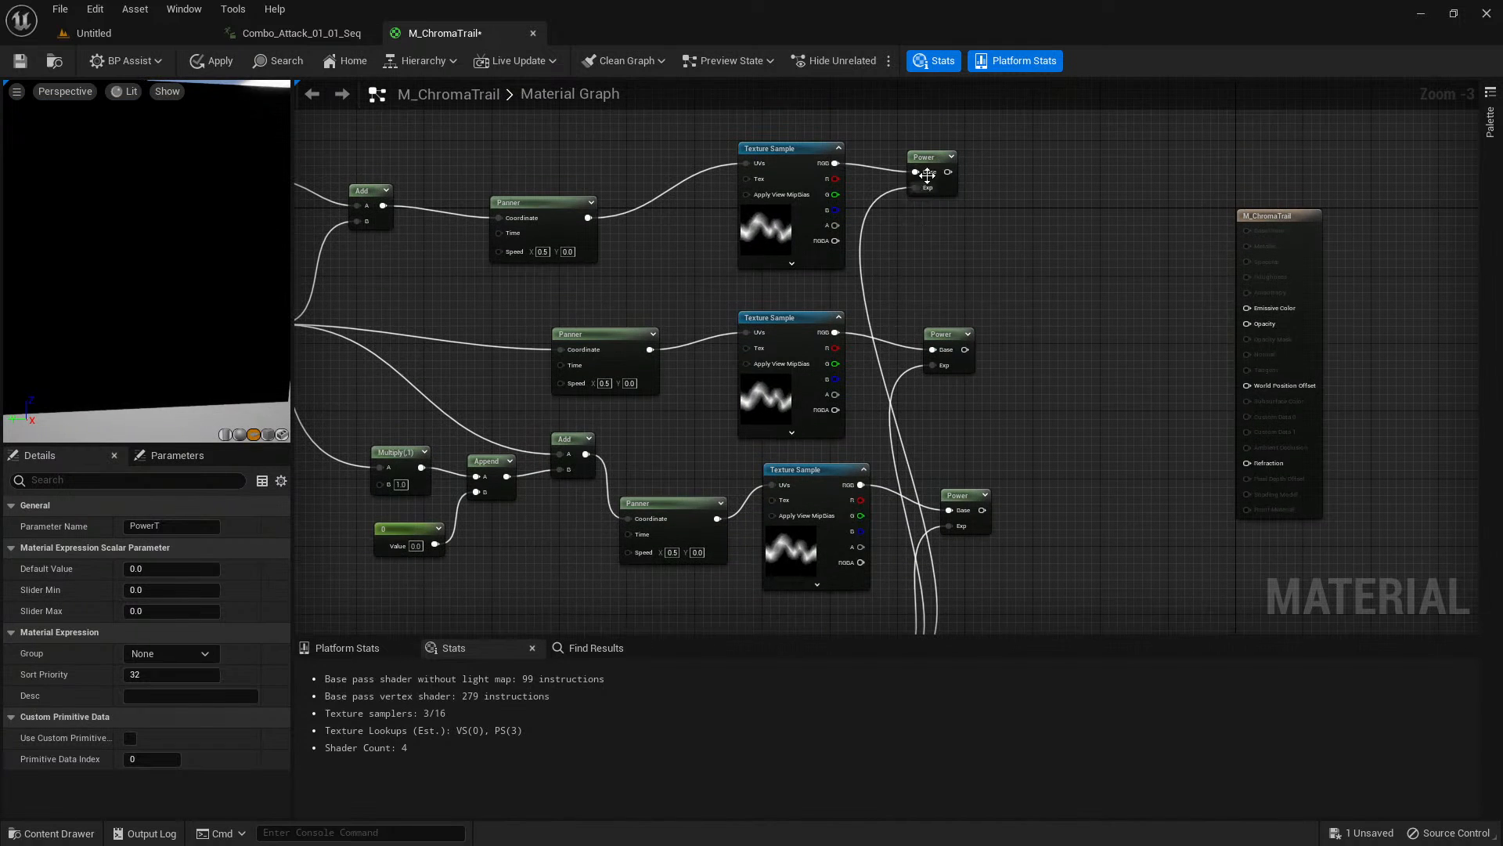
{"action": "left_click", "coordinate": [934, 174]}
{"action": "right_click_drag", "start_coordinate": [1011, 541], "coordinate": [994, 316]}
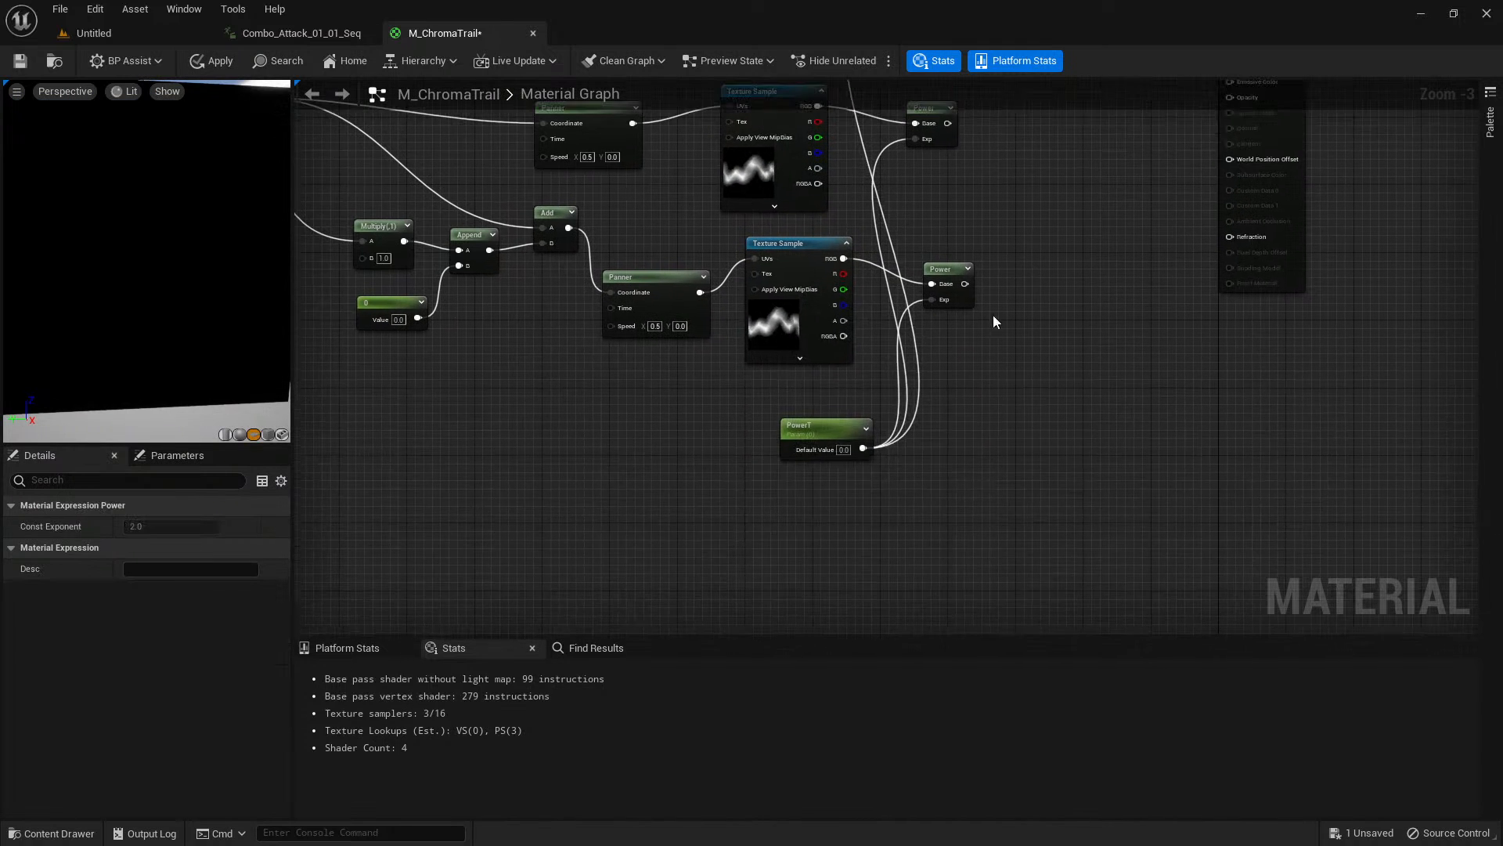
{"action": "left_click", "coordinate": [815, 425]}
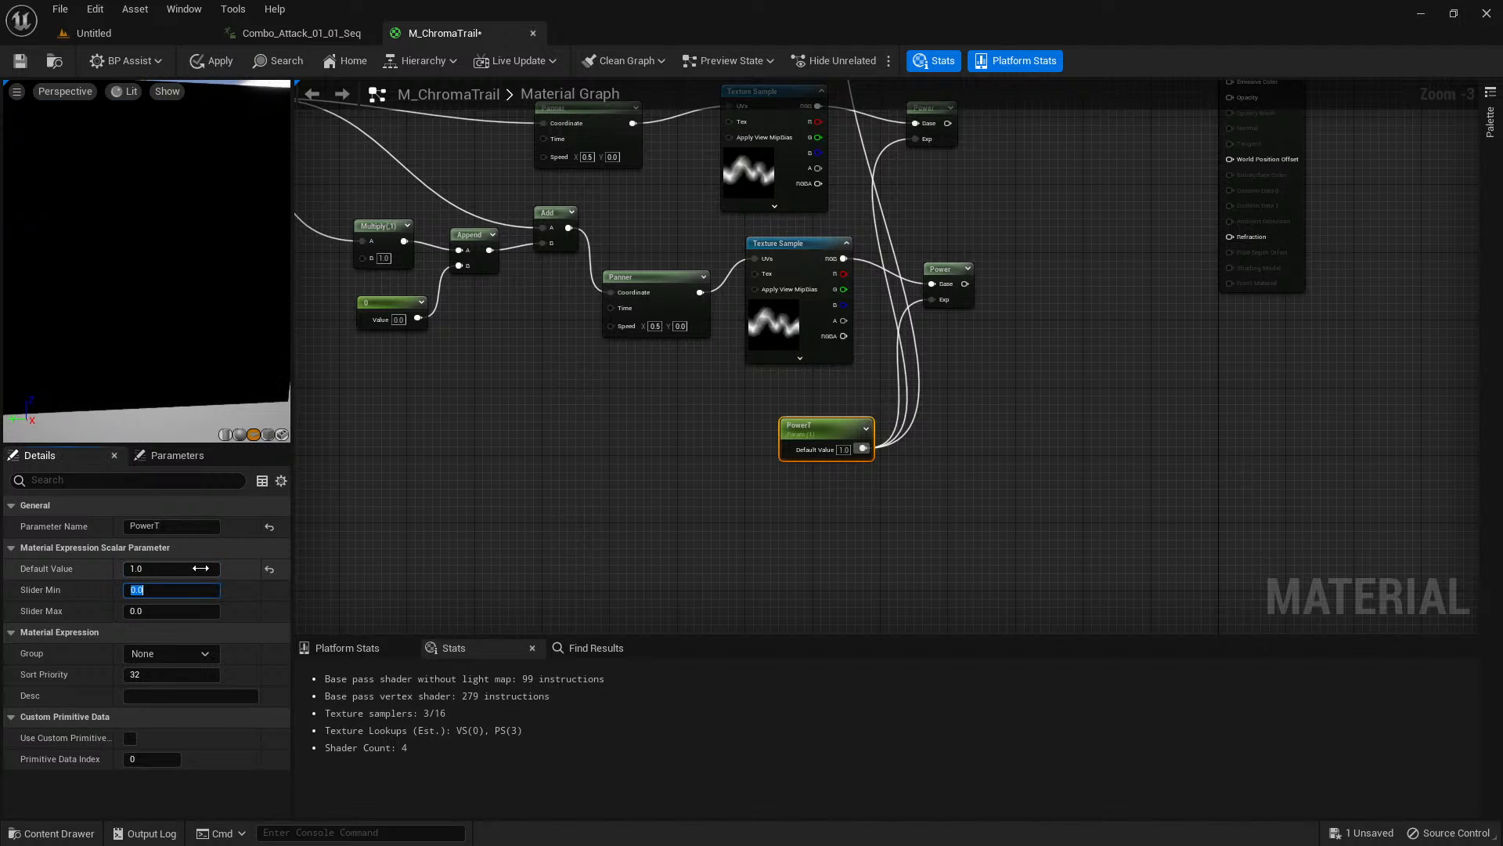
Move the M_ChromaTrail result node farther from the Power nodes and check the three Texture Samples.
{"action": "right_click_drag", "start_coordinate": [1018, 357], "coordinate": [958, 517]}
{"action": "right_click_drag", "start_coordinate": [1012, 316], "coordinate": [991, 353]}
{"action": "scroll", "coordinate": [992, 353], "scroll_direction": "down", "scroll_amount": 1}
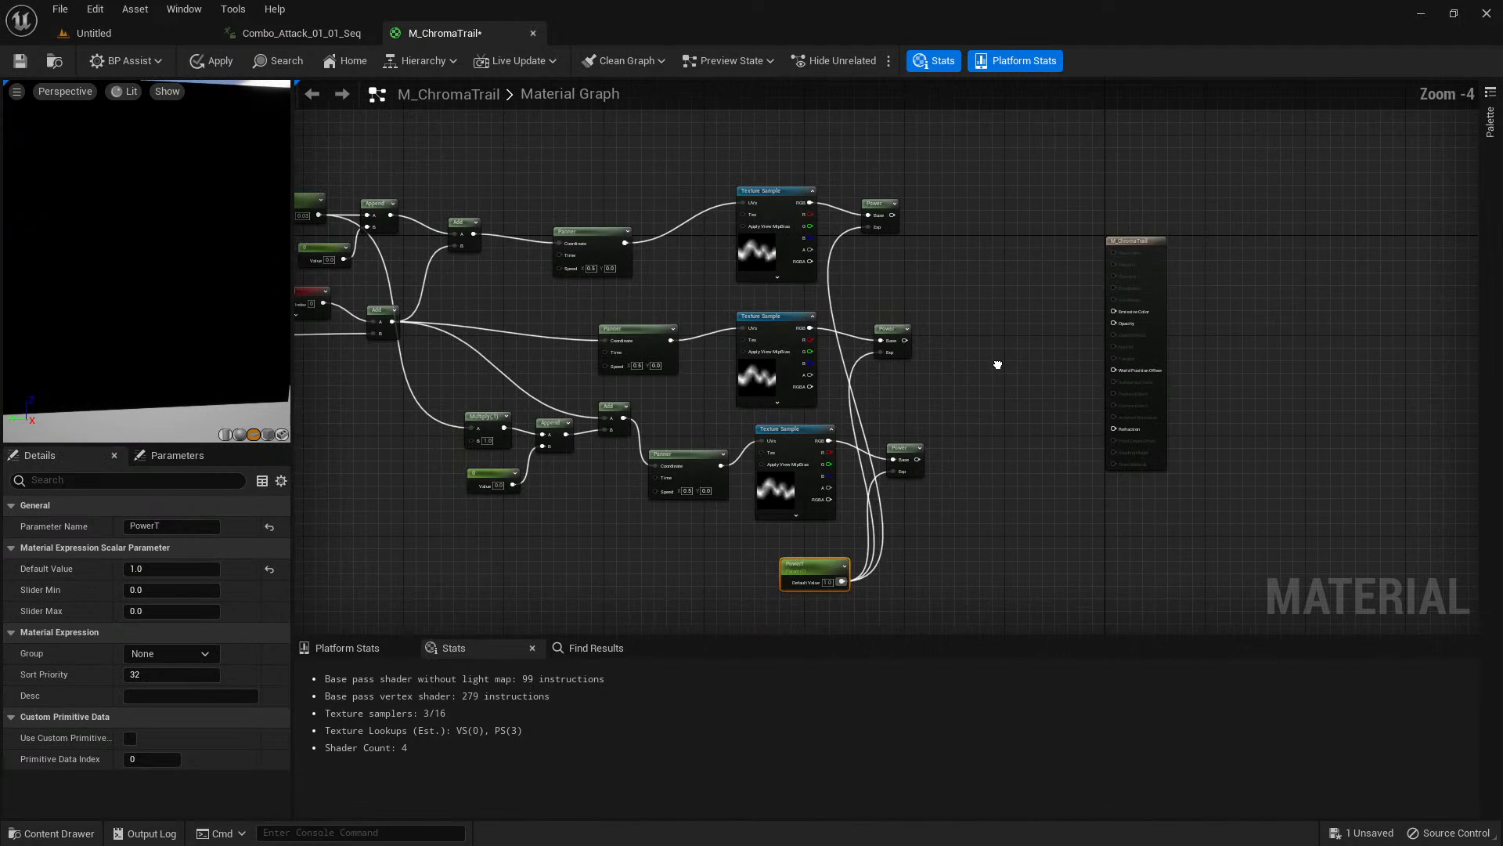
{"action": "left_click_drag", "start_coordinate": [1159, 258], "coordinate": [1314, 245]}
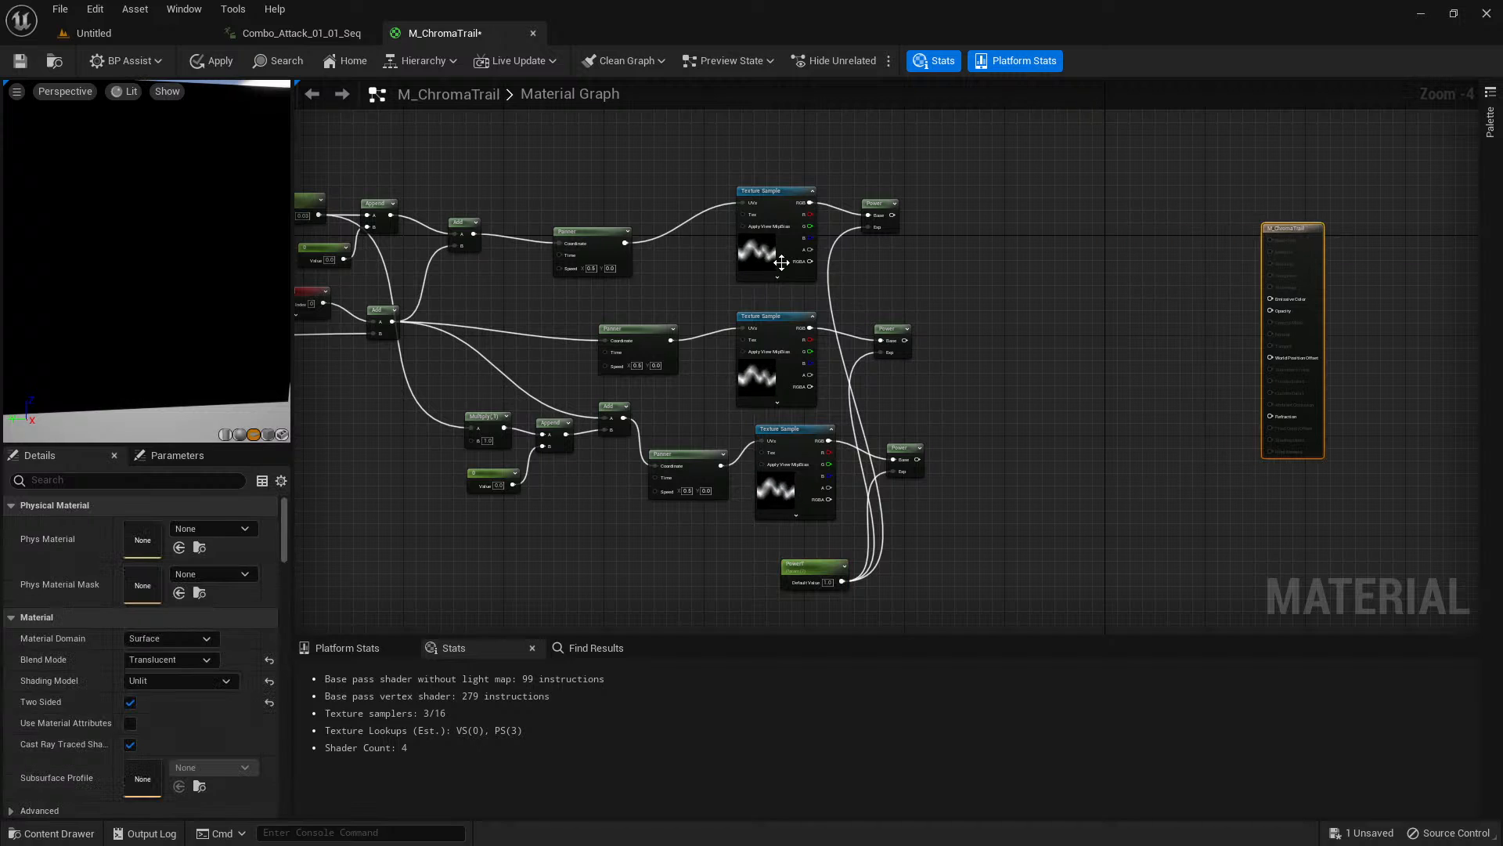
{"action": "left_click", "coordinate": [782, 262]}
{"action": "left_click", "coordinate": [769, 378]}
{"action": "left_click", "coordinate": [775, 487]}
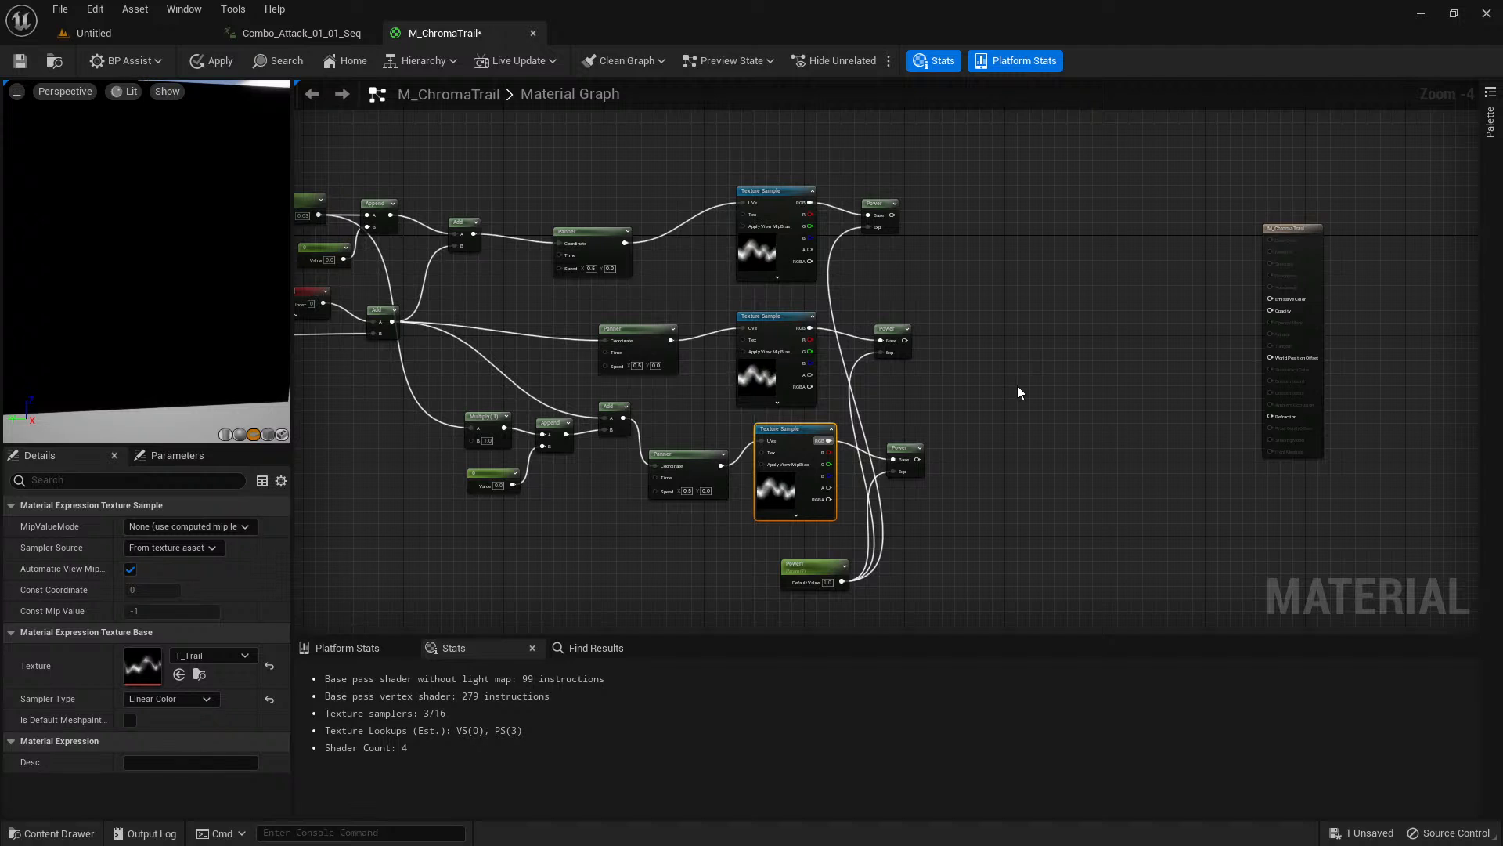
Create a MakeFloat3 node and connect the upper, middle and lower Power outputs to X, Y and Z.
{"action": "scroll", "coordinate": [999, 299], "scroll_direction": "up", "scroll_amount": 1}
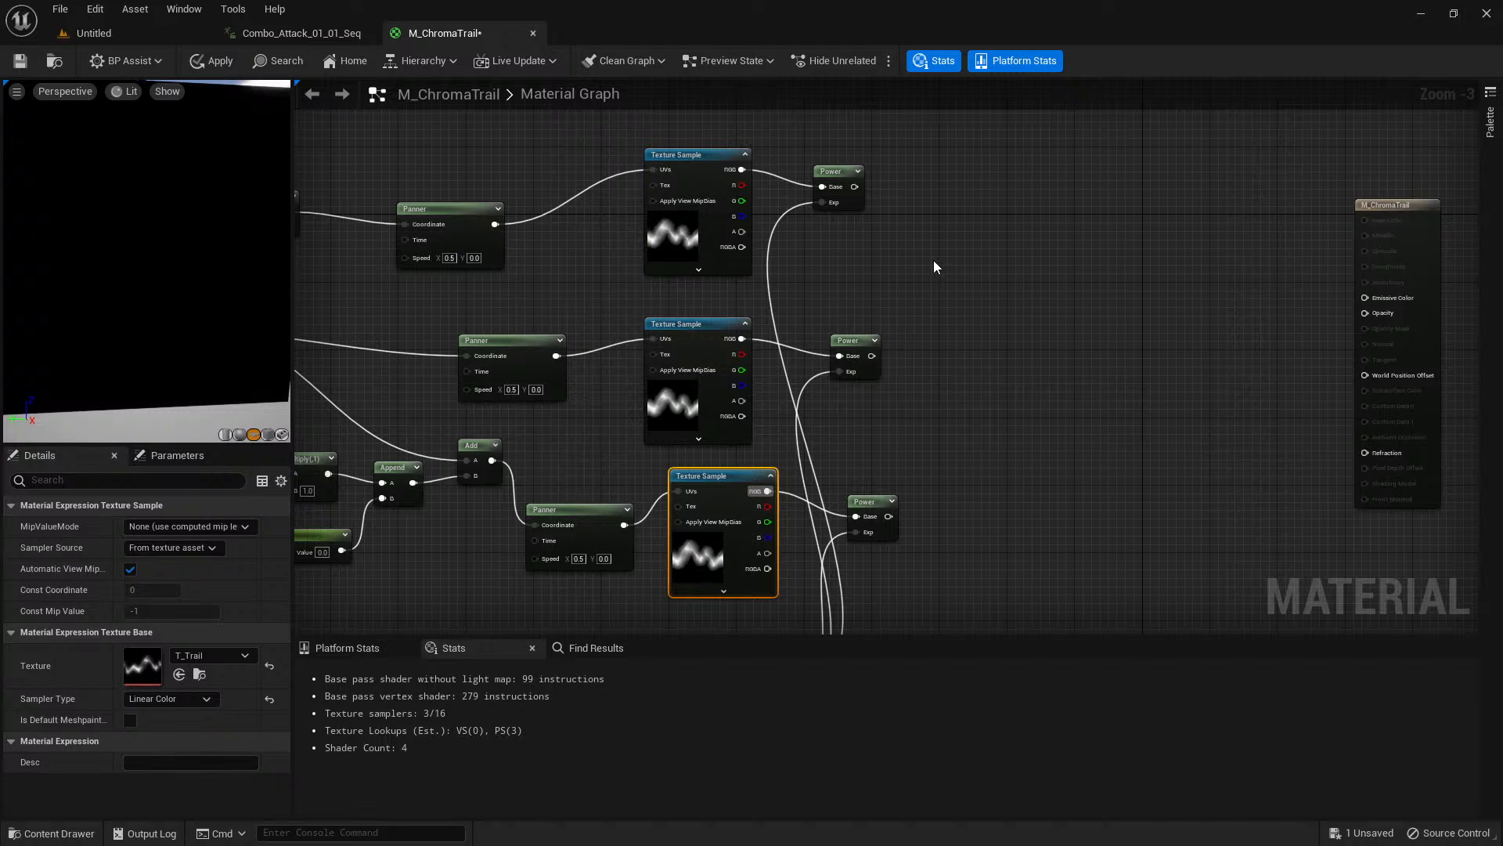
{"action": "right_click", "coordinate": [980, 299]}
{"action": "type", "text": "make float 3"}
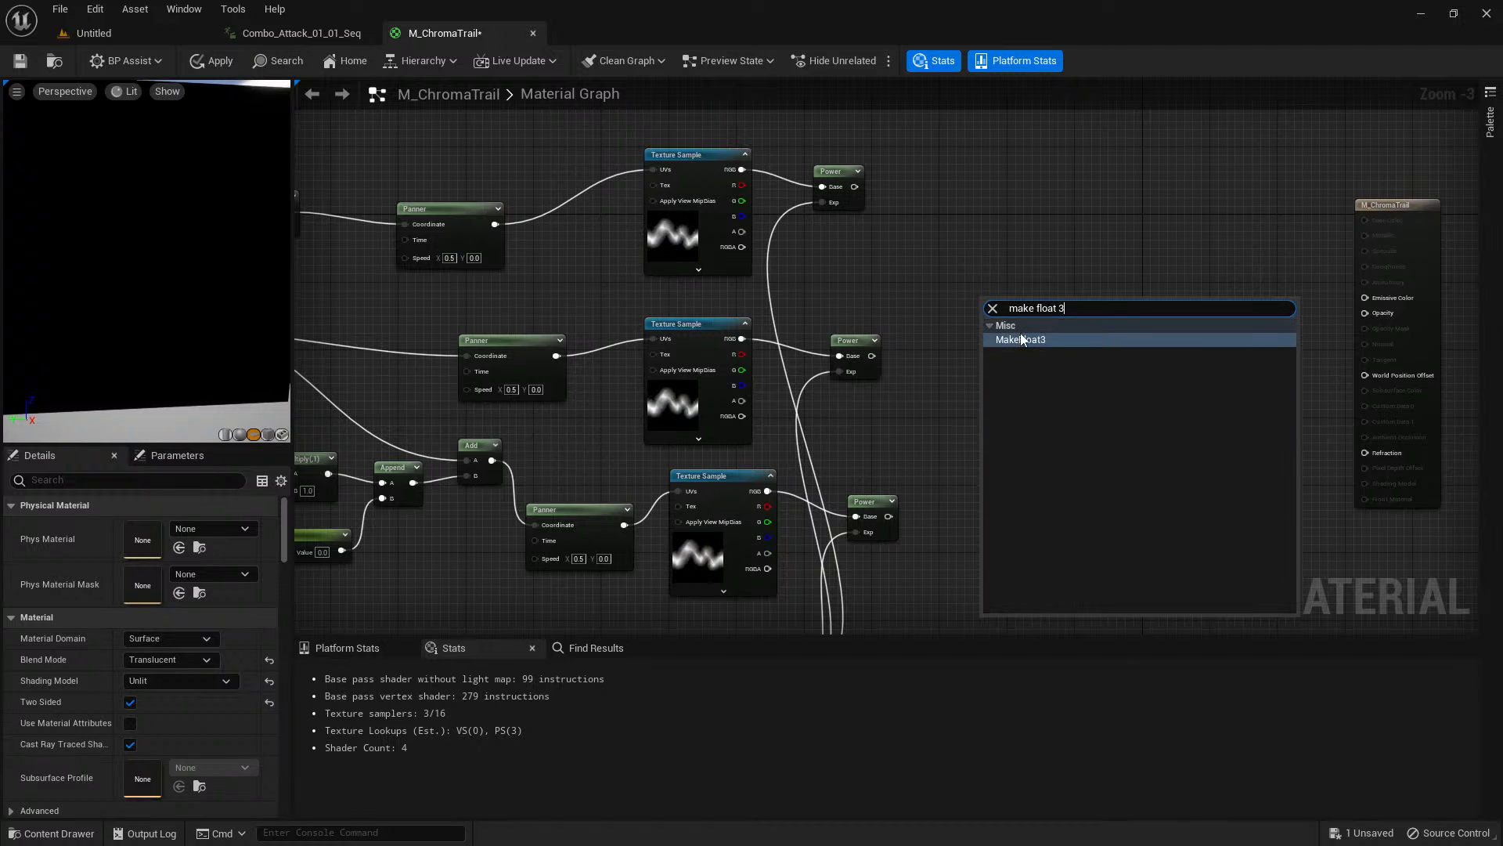
{"action": "key", "text": "Return"}
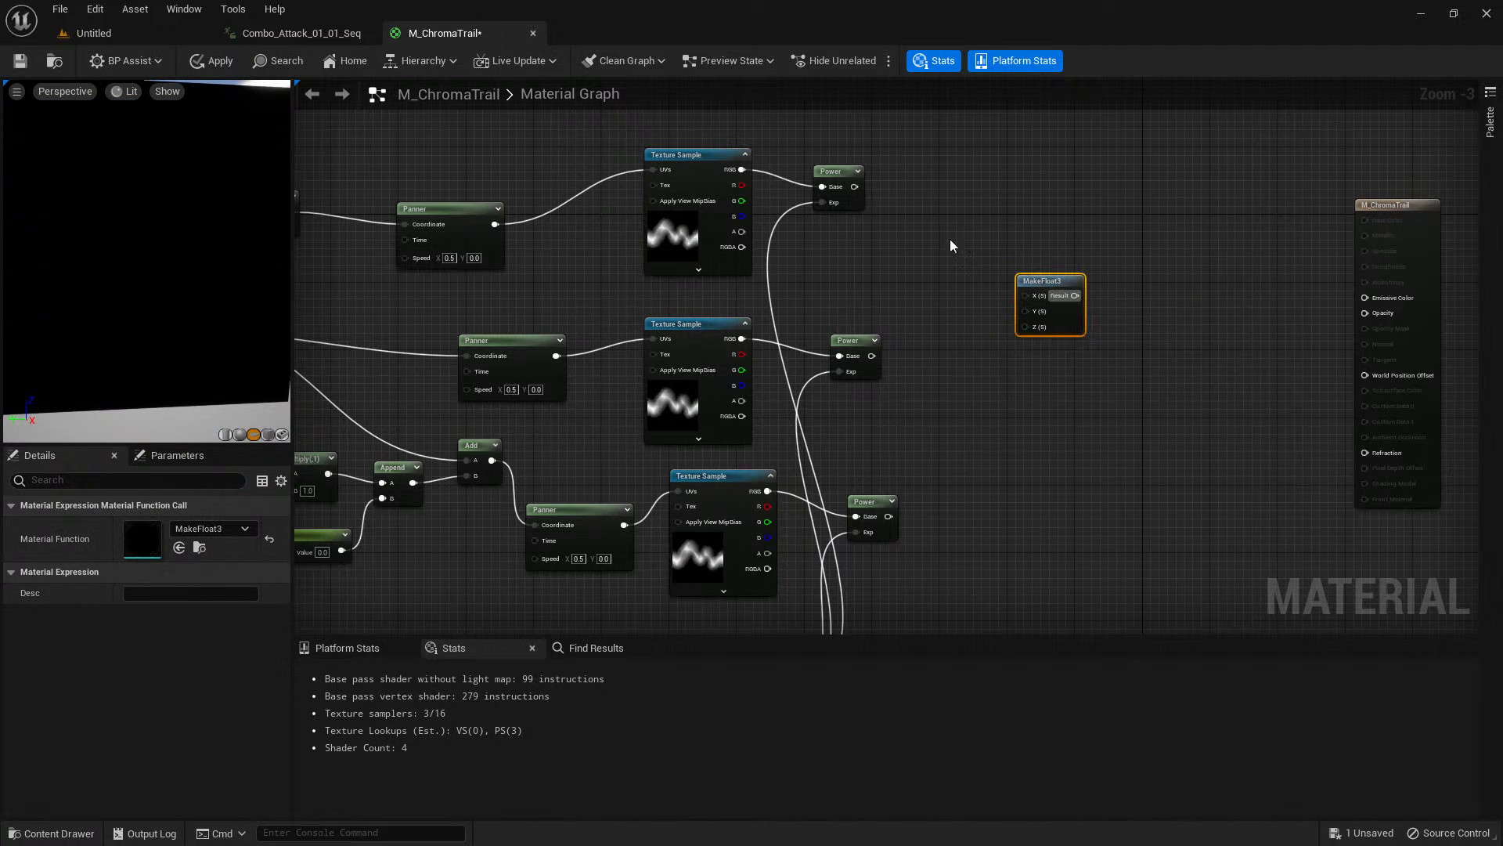
{"action": "left_click_drag", "start_coordinate": [855, 187], "coordinate": [1026, 296]}
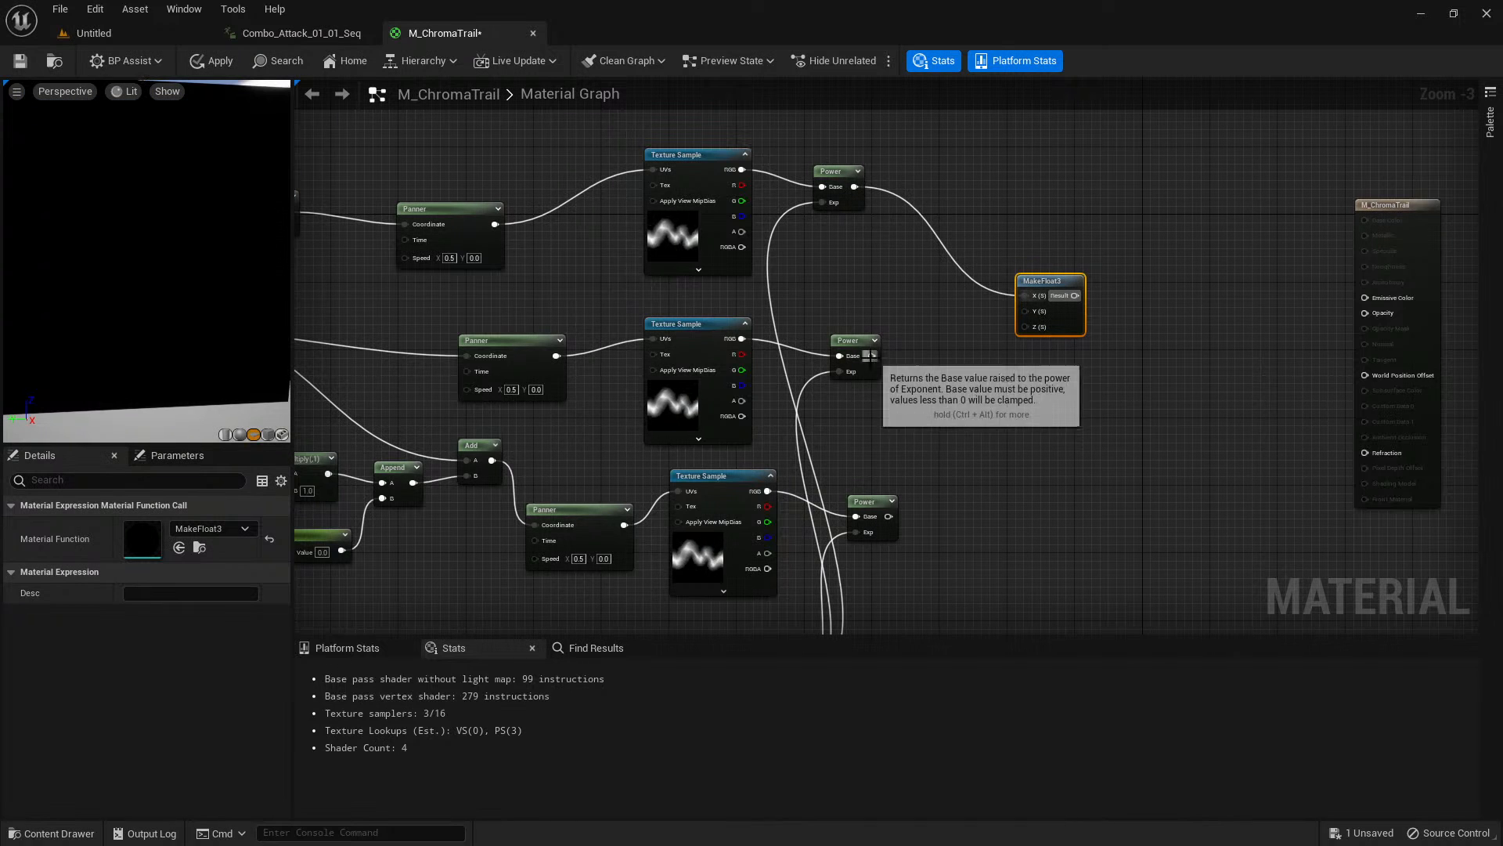
{"action": "left_click_drag", "start_coordinate": [871, 355], "coordinate": [1025, 311]}
{"action": "left_click_drag", "start_coordinate": [889, 516], "coordinate": [1268, 307]}
Connect the MakeFloat3 result to Emissive Color and rotate the preview to inspect the trail plane.
{"action": "left_click", "coordinate": [1130, 318]}
{"action": "left_click_drag", "start_coordinate": [1368, 299], "coordinate": [1367, 298]}
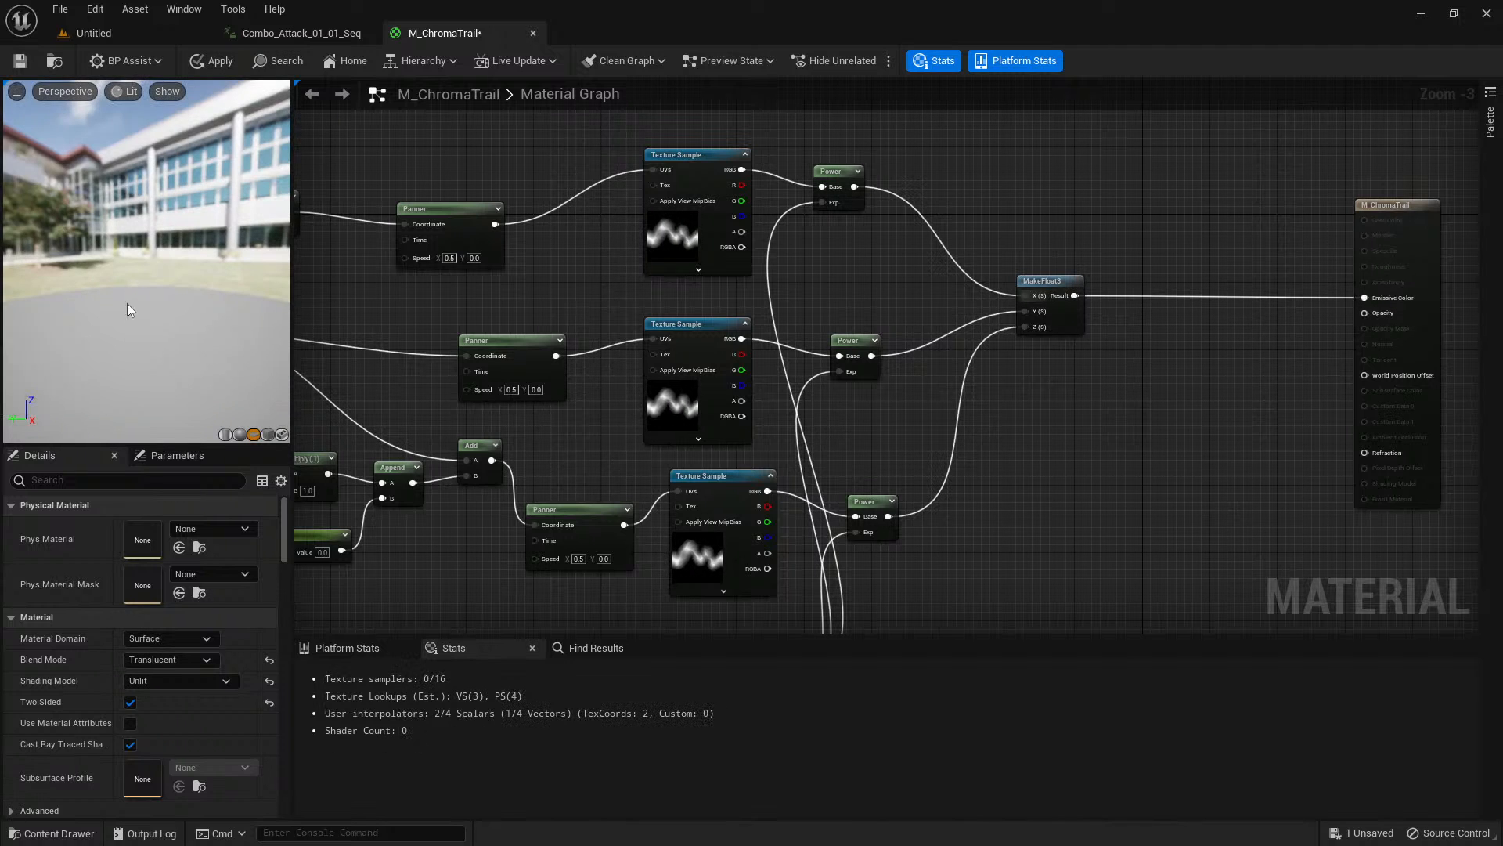
{"action": "right_click_drag", "start_coordinate": [141, 288], "coordinate": [140, 287]}
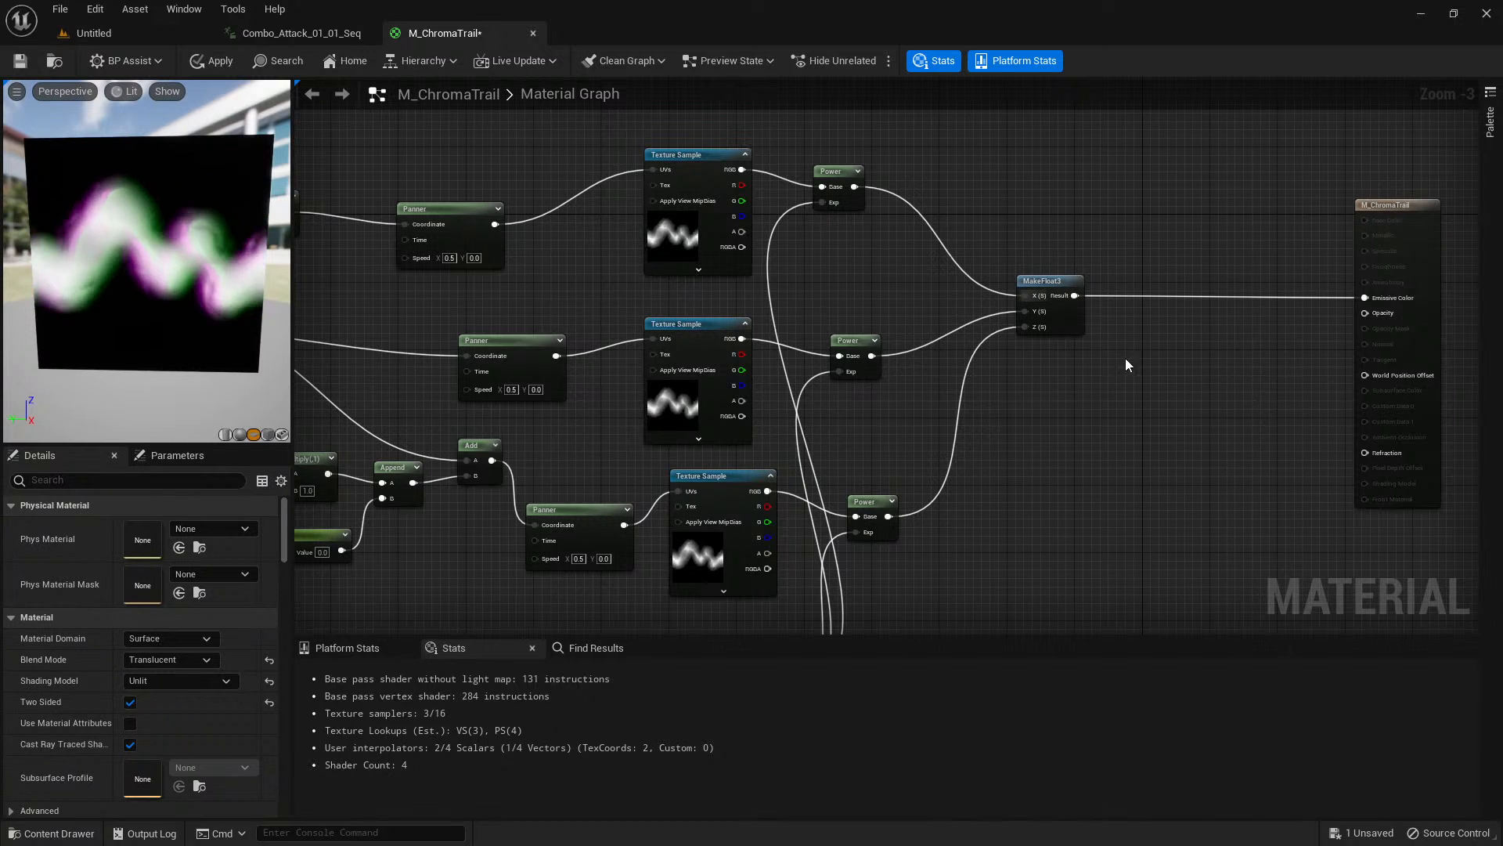
Create a Multiply node with the MakeFloat3 result feeding A, and break the direct link to Emissive Color.
{"action": "left_click", "coordinate": [1144, 324]}
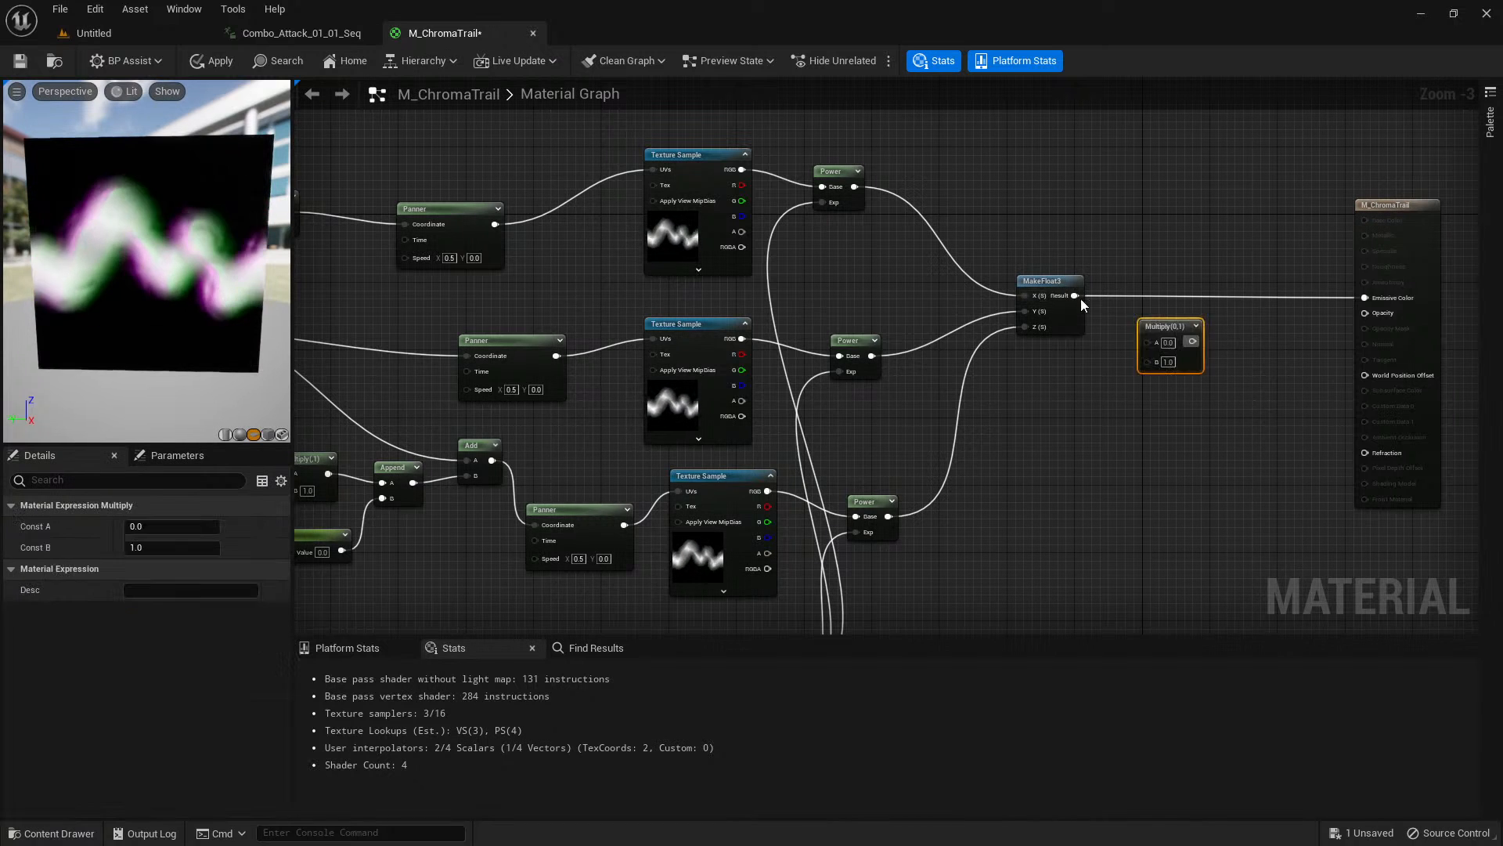
{"action": "left_click_drag", "start_coordinate": [1078, 297], "coordinate": [1146, 342]}
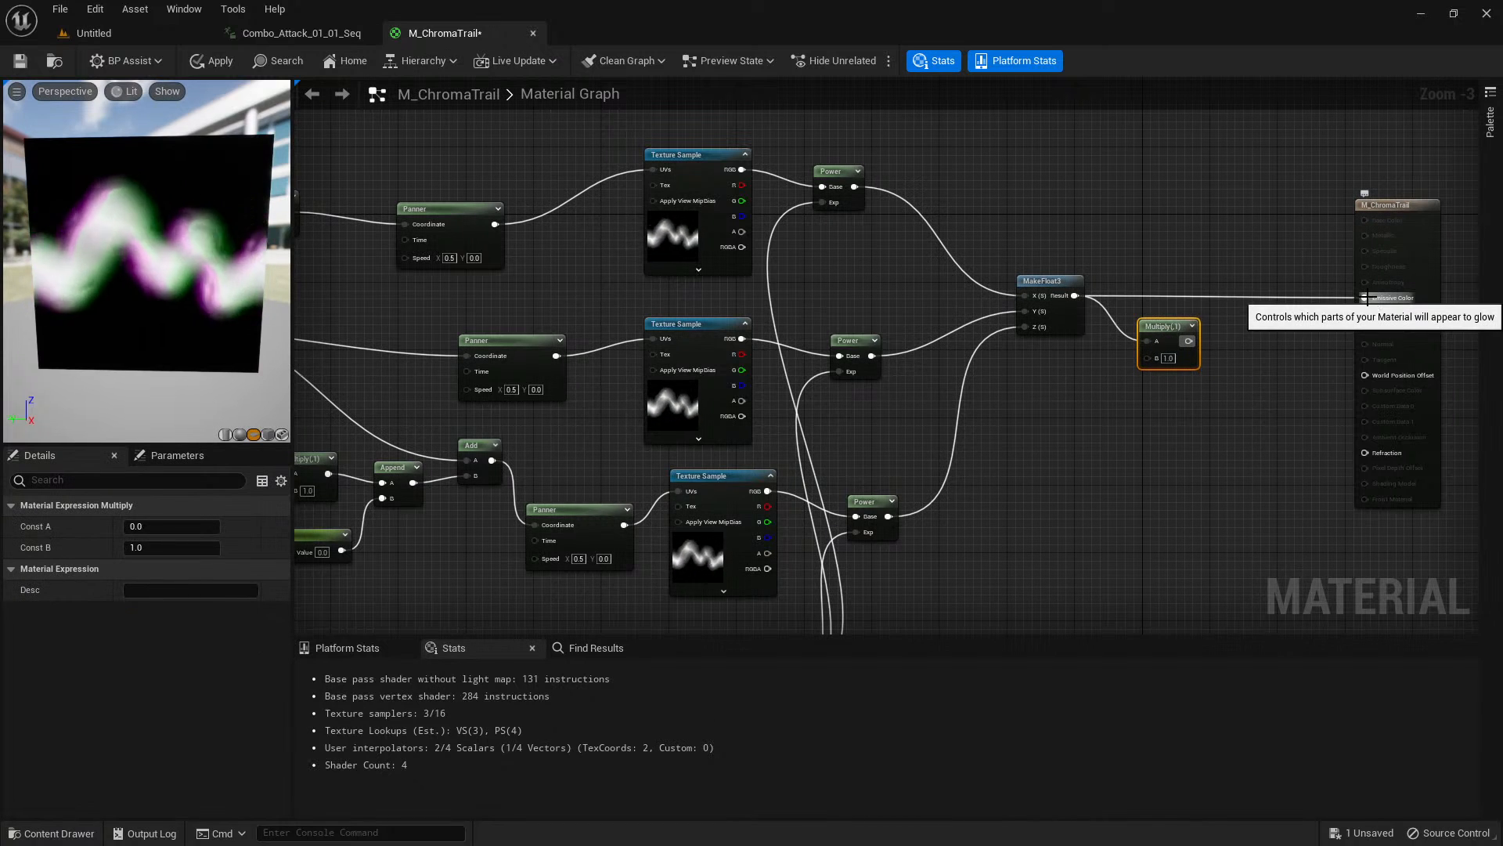
{"action": "left_click", "coordinate": [1366, 297], "text": "alt"}
Start previewing the new Multiply node and look back over the branches that feed it.
{"action": "right_click", "coordinate": [1168, 324]}
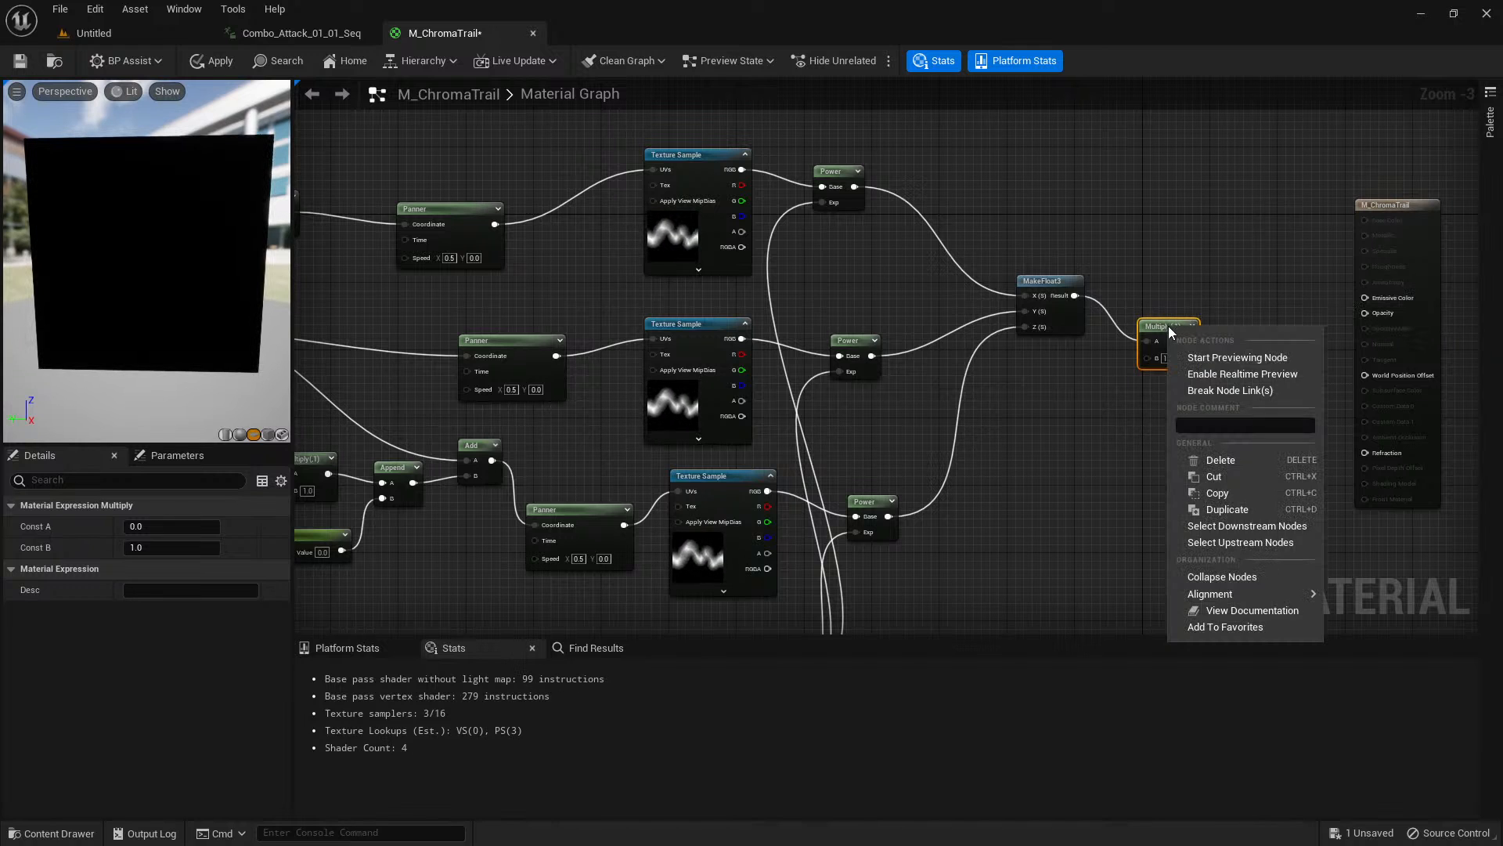
{"action": "left_click", "coordinate": [1221, 345]}
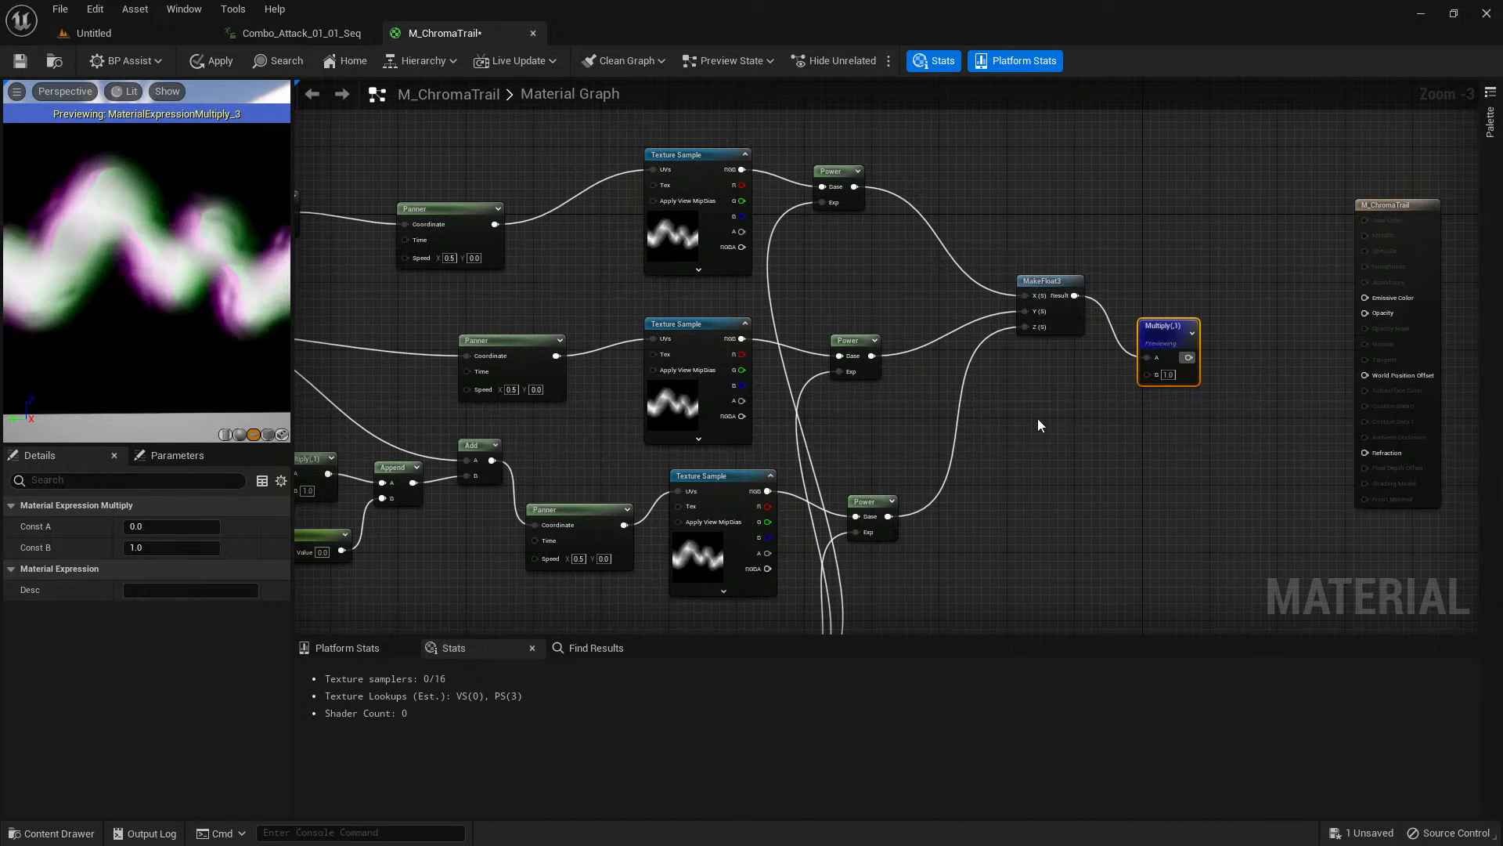
{"action": "right_click_drag", "start_coordinate": [1040, 426], "coordinate": [1026, 302]}
{"action": "right_click_drag", "start_coordinate": [951, 387], "coordinate": [934, 490]}
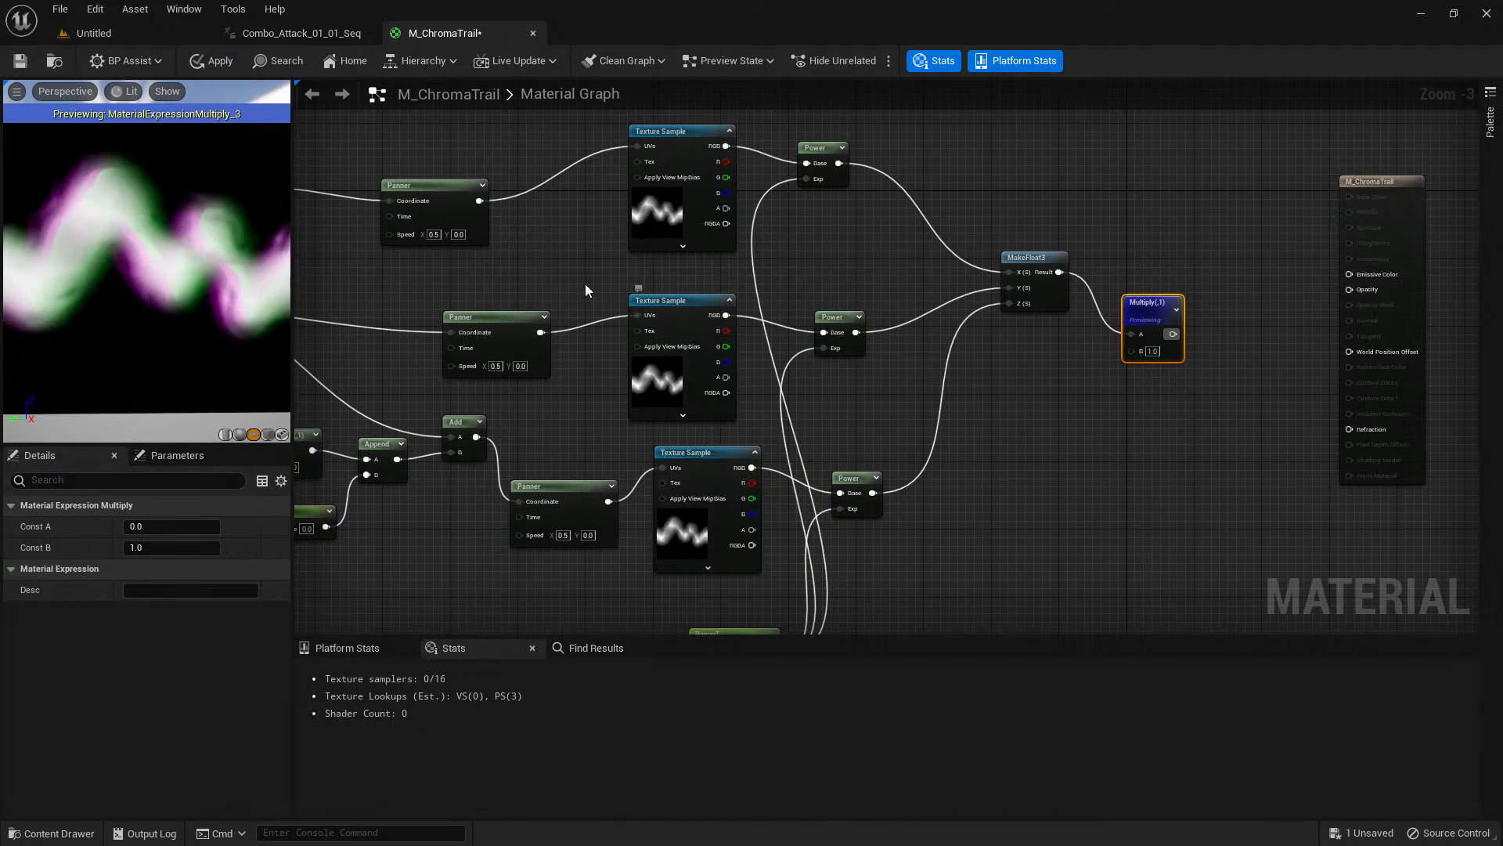
{"action": "right_click_drag", "start_coordinate": [584, 283], "coordinate": [673, 256]}
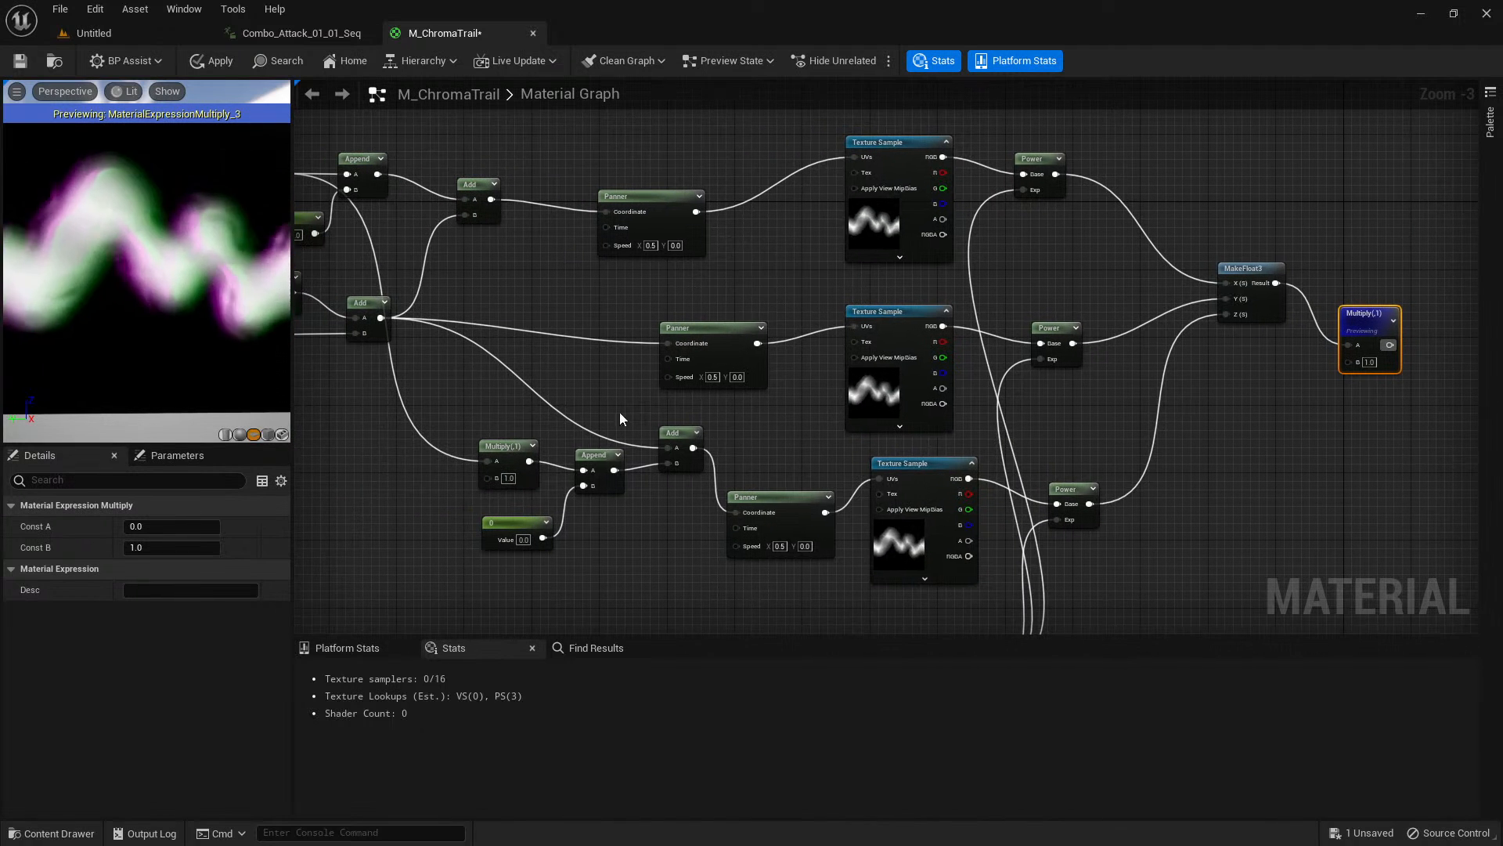
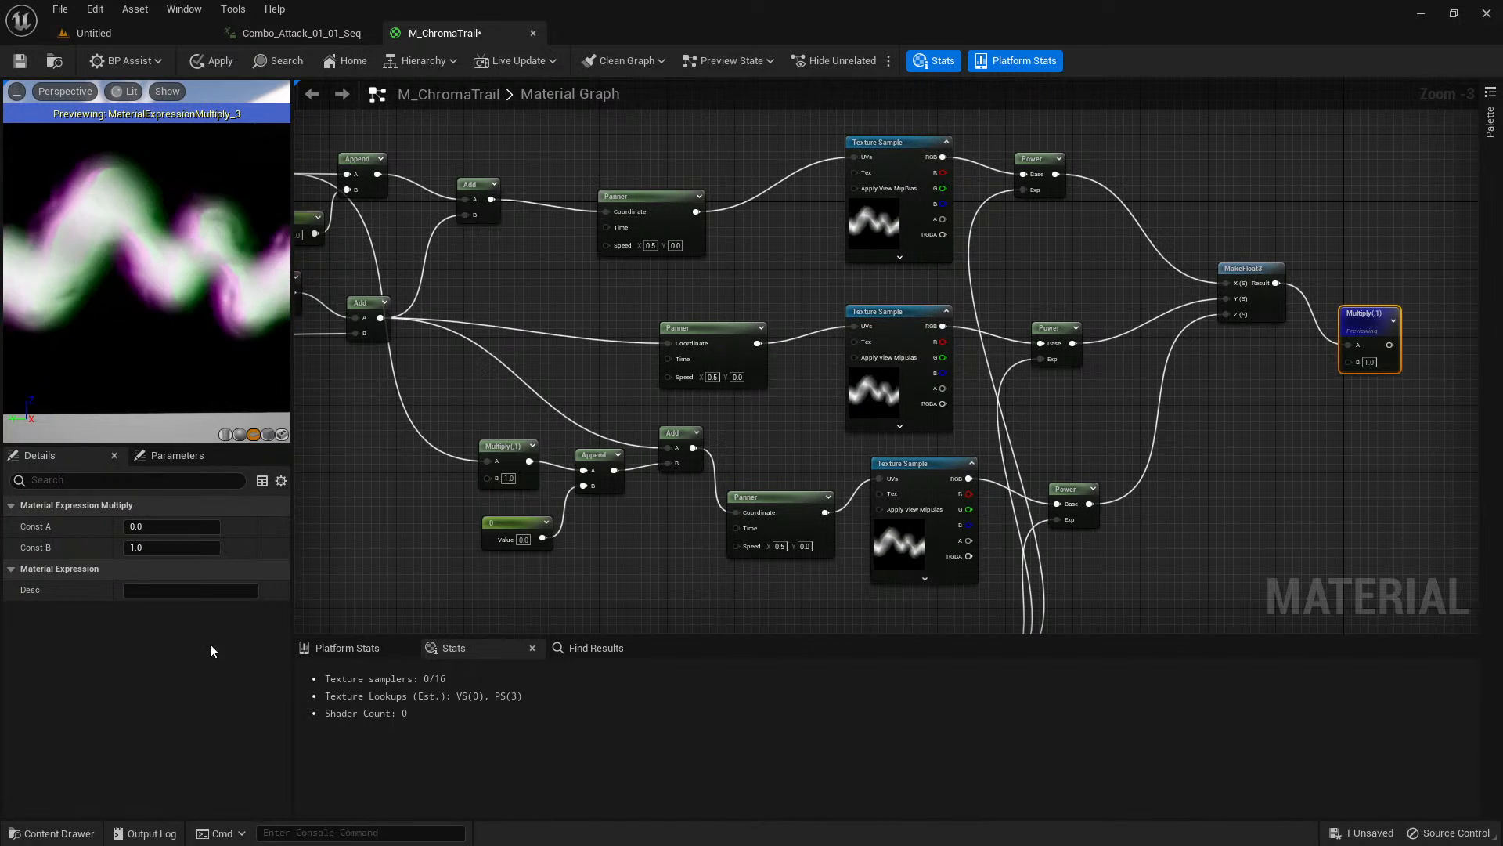
Create an Add node beside the distortion Add that follows TexCoord and connect that Add's output to its B input.
{"action": "right_click_drag", "start_coordinate": [1141, 503], "coordinate": [1028, 518]}
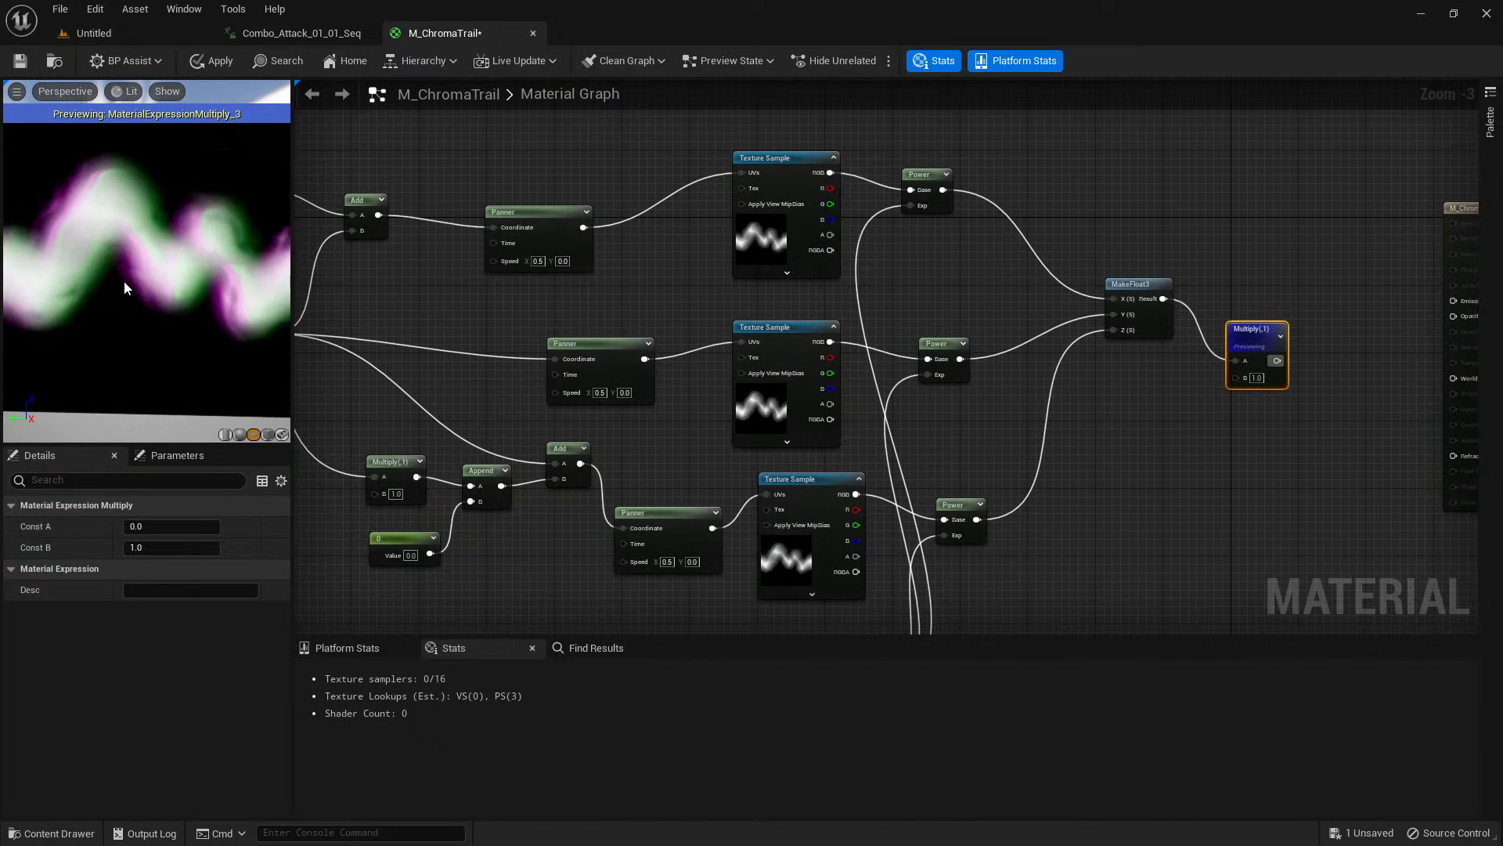
{"action": "right_click_drag", "start_coordinate": [346, 344], "coordinate": [761, 374]}
{"action": "scroll", "coordinate": [564, 344], "scroll_direction": "up", "scroll_amount": 2}
{"action": "left_click", "coordinate": [742, 374]}
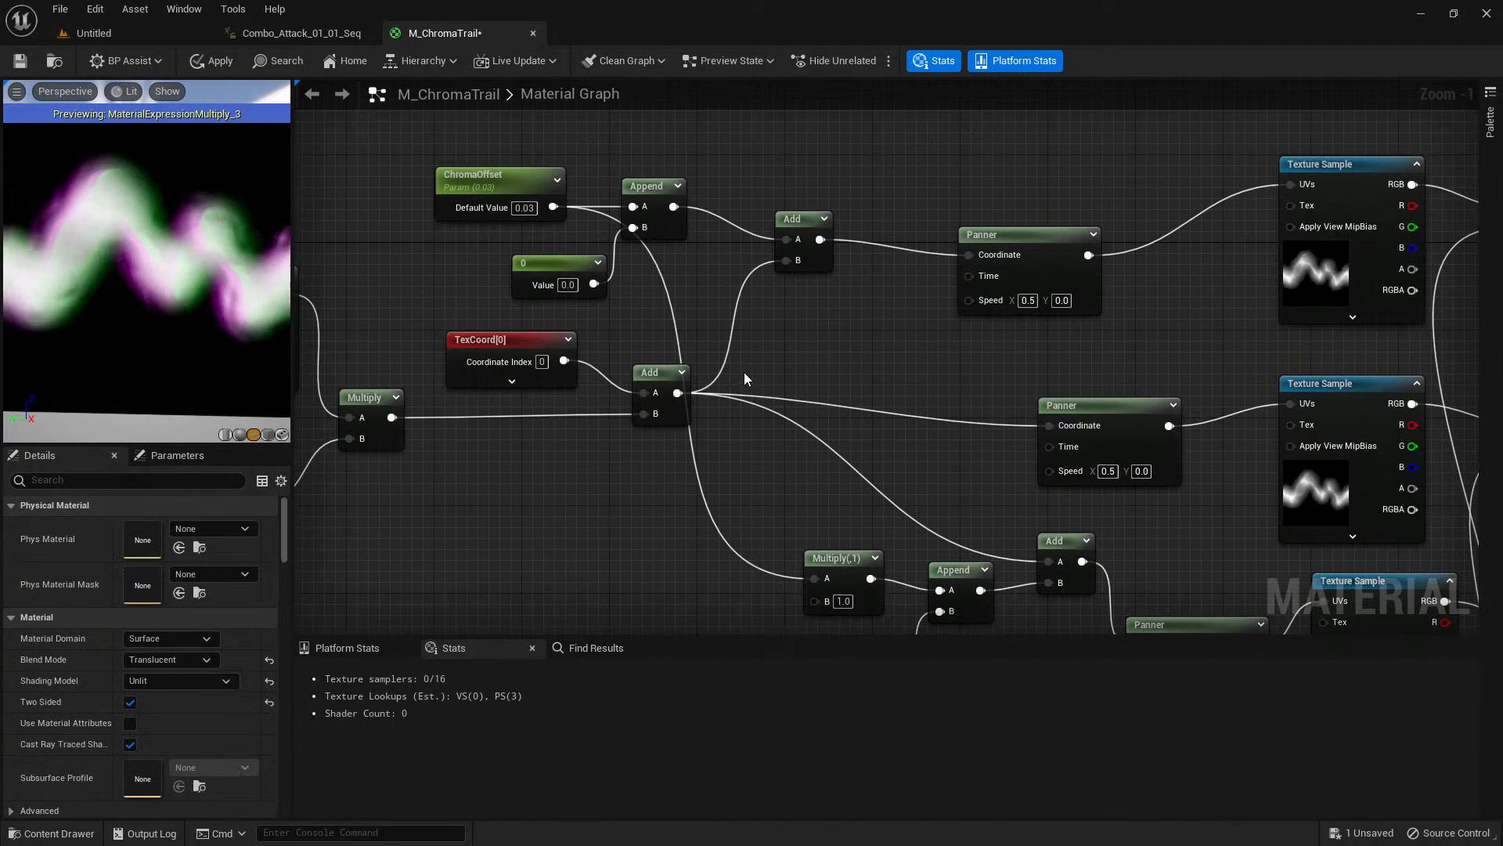
{"action": "left_click", "coordinate": [760, 353]}
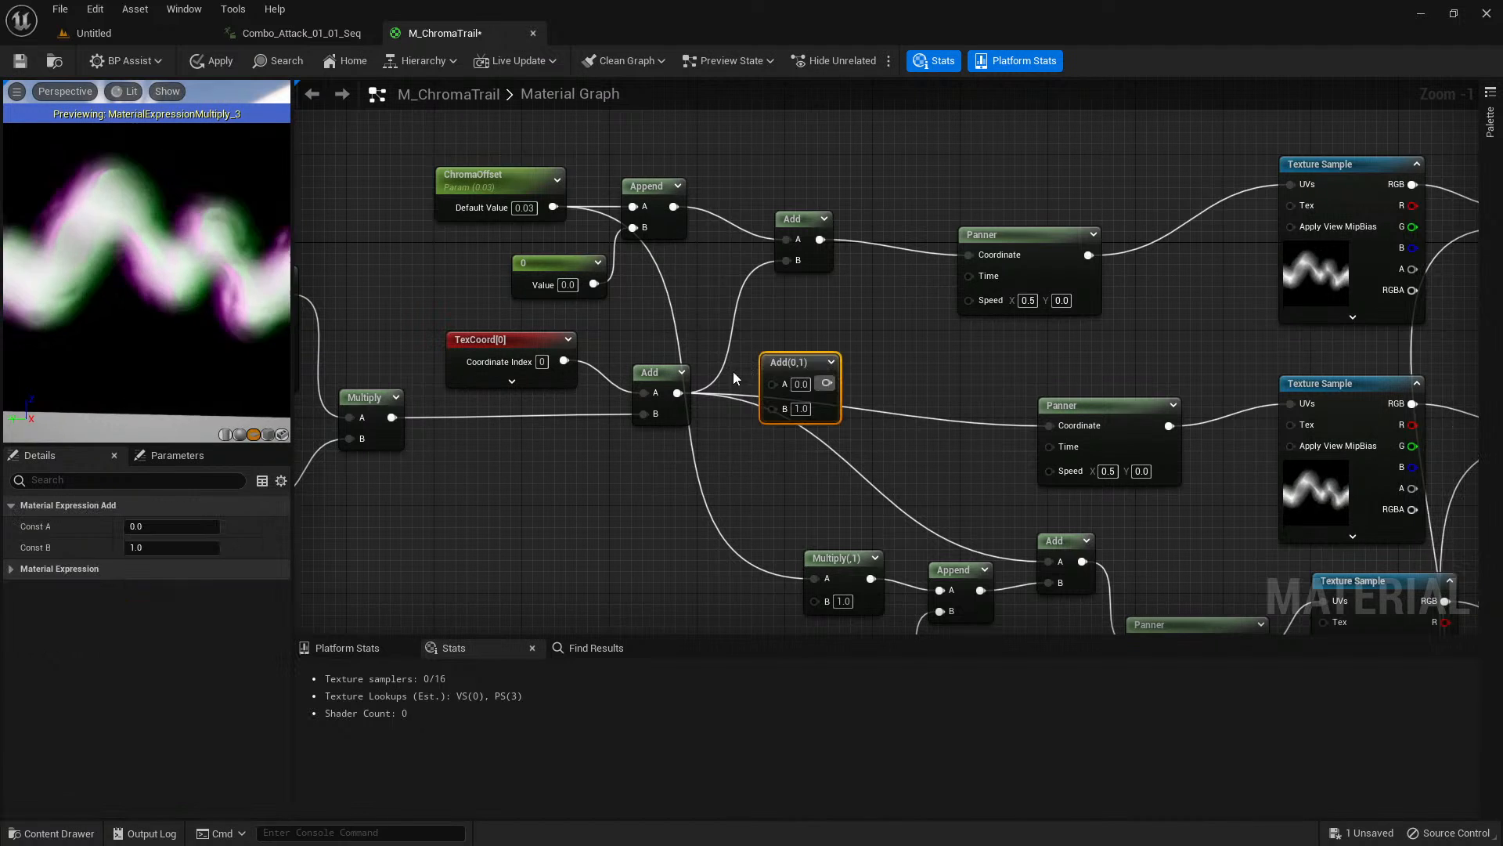
{"action": "left_click_drag", "start_coordinate": [678, 393], "coordinate": [791, 342]}
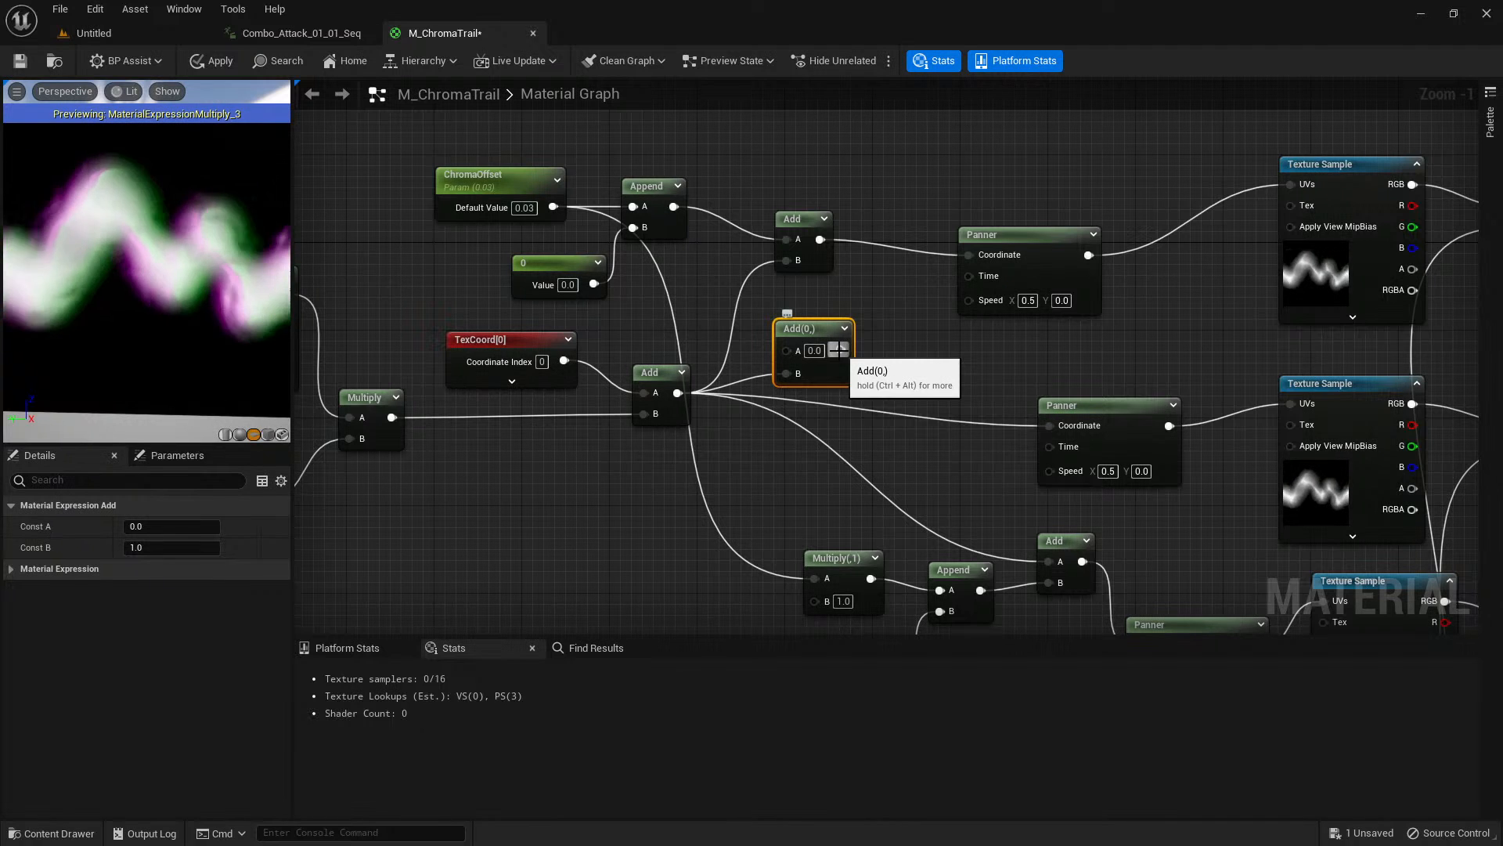
Connect the new Add's output to the upper Add's B, the middle Panner's Coordinate and the lower Add's A.
{"action": "left_click_drag", "start_coordinate": [788, 273], "coordinate": [786, 261]}
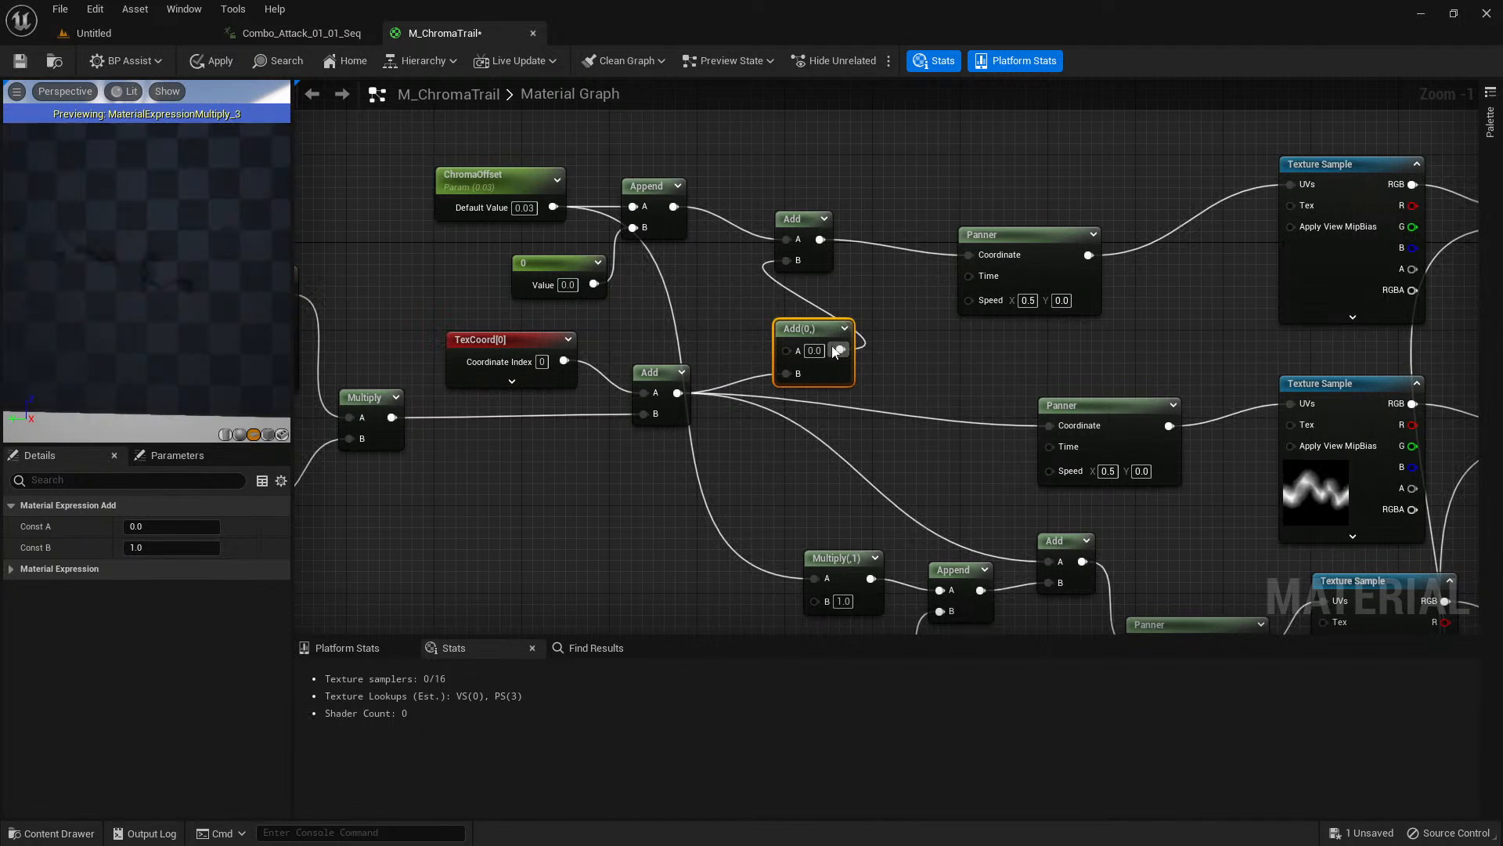
{"action": "left_click_drag", "start_coordinate": [840, 350], "coordinate": [1050, 425]}
{"action": "right_click_drag", "start_coordinate": [910, 473], "coordinate": [771, 350]}
{"action": "left_click_drag", "start_coordinate": [770, 229], "coordinate": [971, 444]}
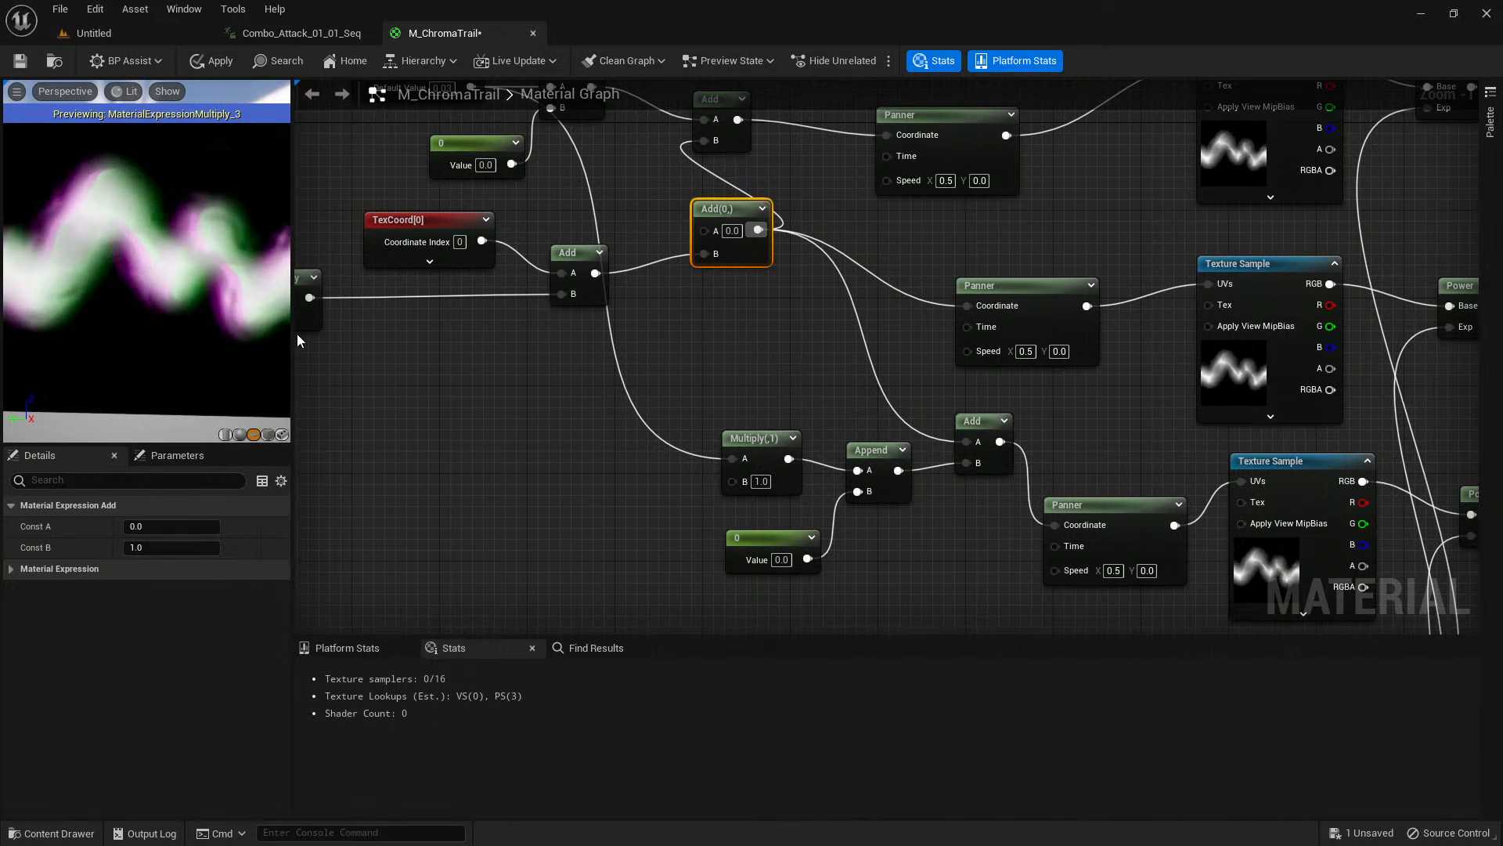
Examine the trail in the preview and compare the three texture branches that feed MakeFloat3.
{"action": "right_click_drag", "start_coordinate": [149, 258], "coordinate": [149, 306]}
{"action": "right_click_drag", "start_coordinate": [764, 290], "coordinate": [625, 392]}
{"action": "right_click_drag", "start_coordinate": [690, 480], "coordinate": [352, 249]}
{"action": "right_click_drag", "start_coordinate": [1069, 282], "coordinate": [811, 414]}
{"action": "scroll", "coordinate": [811, 415], "scroll_direction": "down", "scroll_amount": 2}
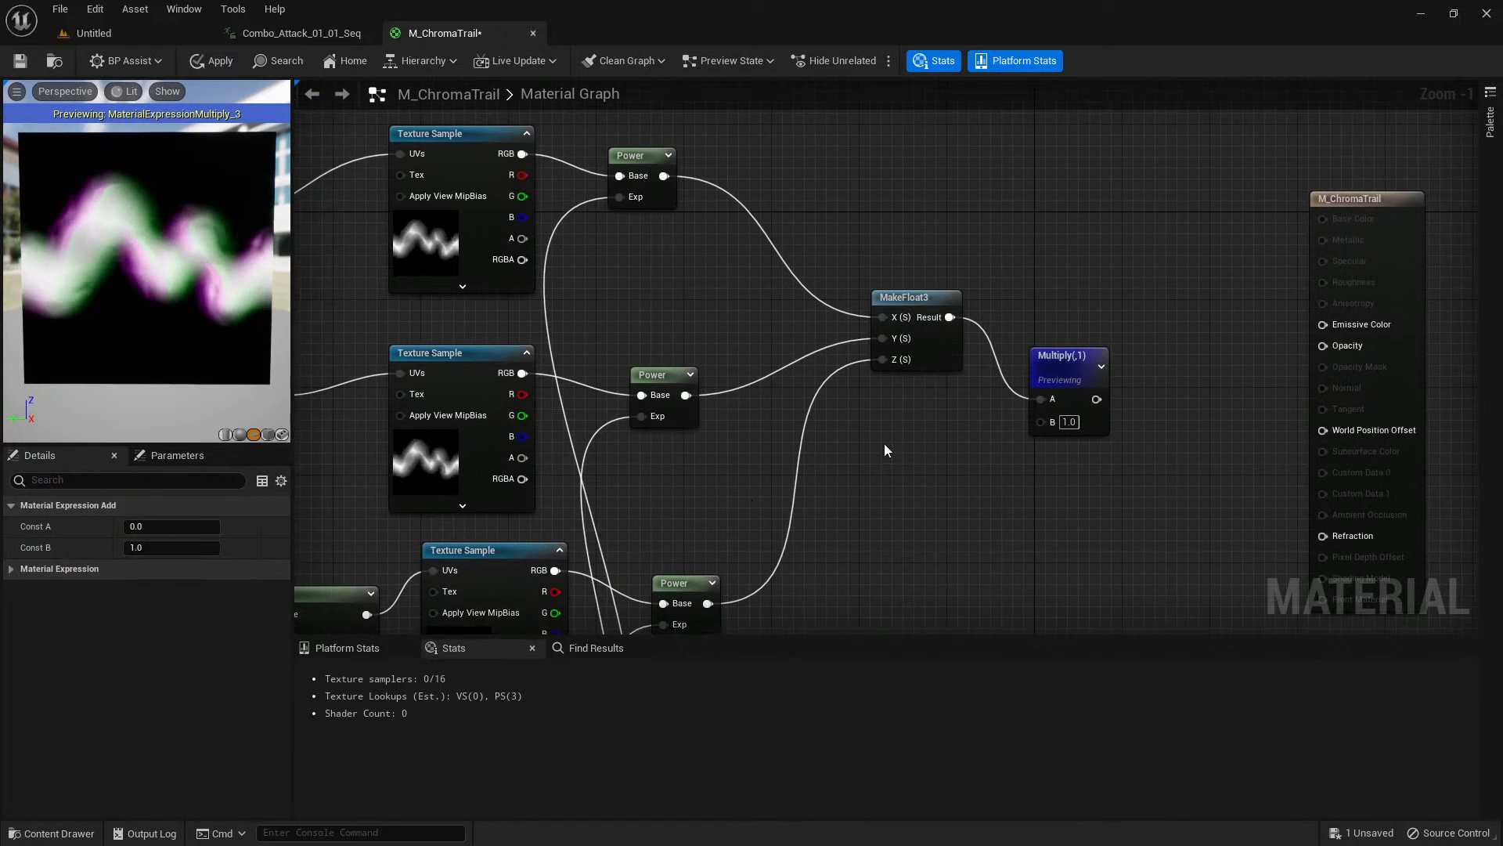
{"action": "mouse_move", "coordinate": [198, 319]}
{"action": "right_mouse_down"}
{"action": "mouse_move", "coordinate": [198, 301]}
{"action": "mouse_move", "coordinate": [198, 337]}
{"action": "right_mouse_up"}
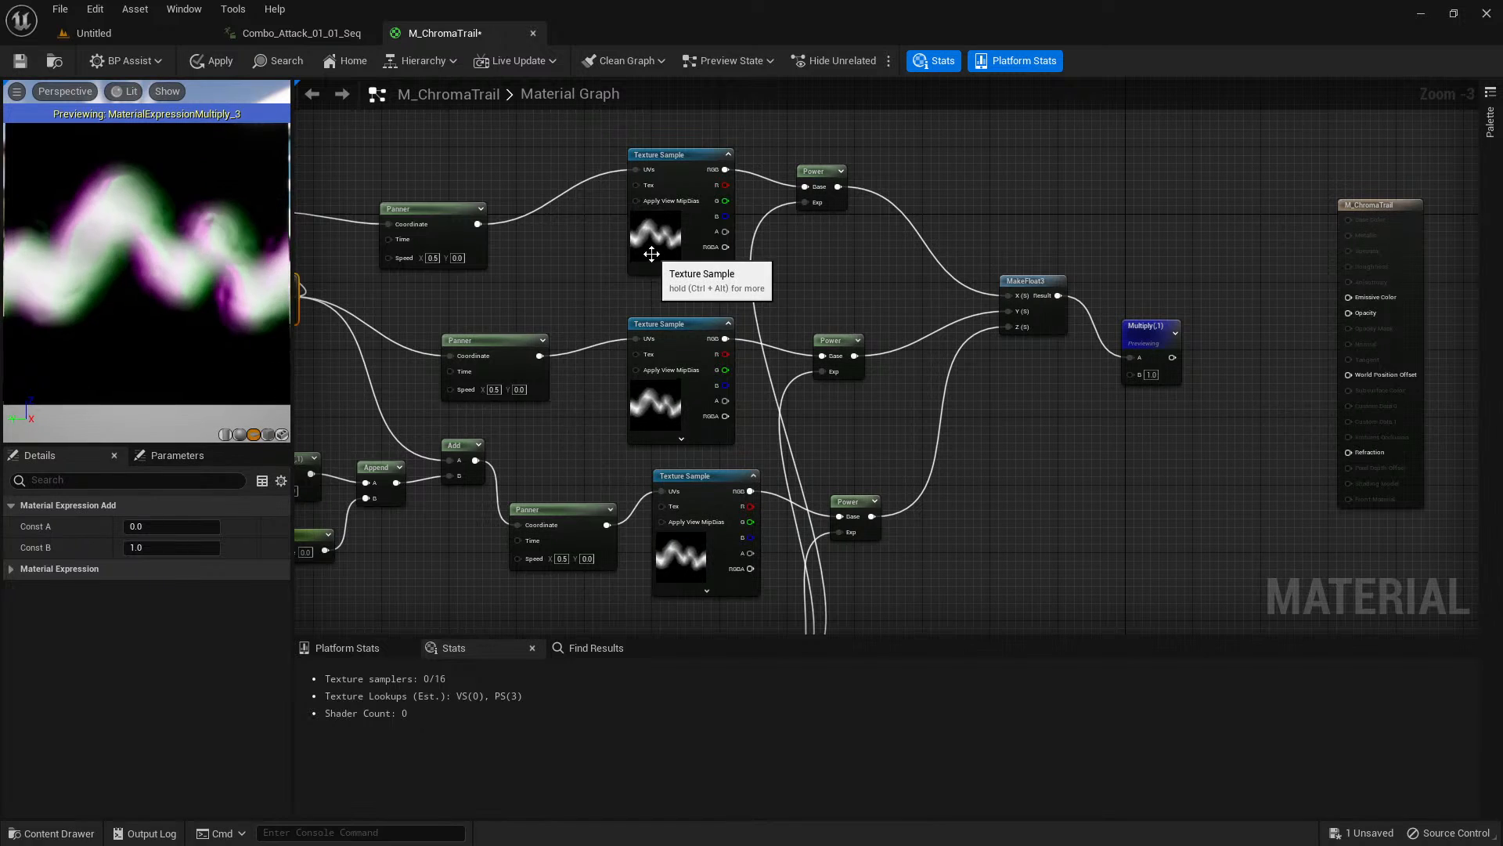
{"action": "left_click", "coordinate": [651, 253]}
{"action": "left_click", "coordinate": [654, 391]}
{"action": "right_click_drag", "start_coordinate": [543, 285], "coordinate": [752, 397]}
Stop previewing the Multiply node and move the M_ChromaTrail output node farther away from it.
{"action": "left_click", "coordinate": [756, 360]}
{"action": "right_click", "coordinate": [778, 345]}
{"action": "left_click", "coordinate": [807, 366]}
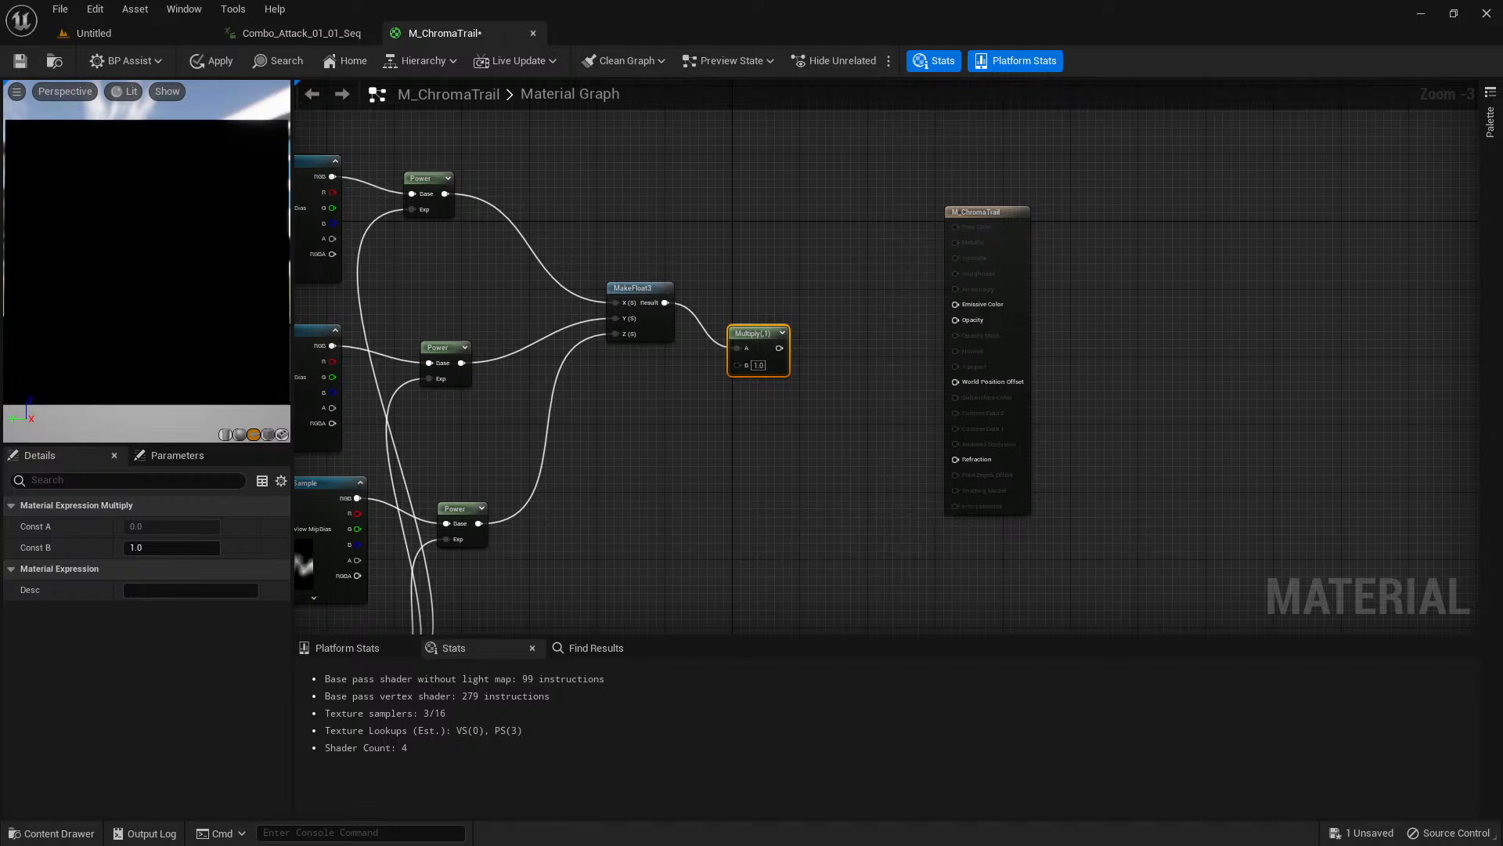
{"action": "left_click_drag", "start_coordinate": [989, 207], "coordinate": [1282, 227]}
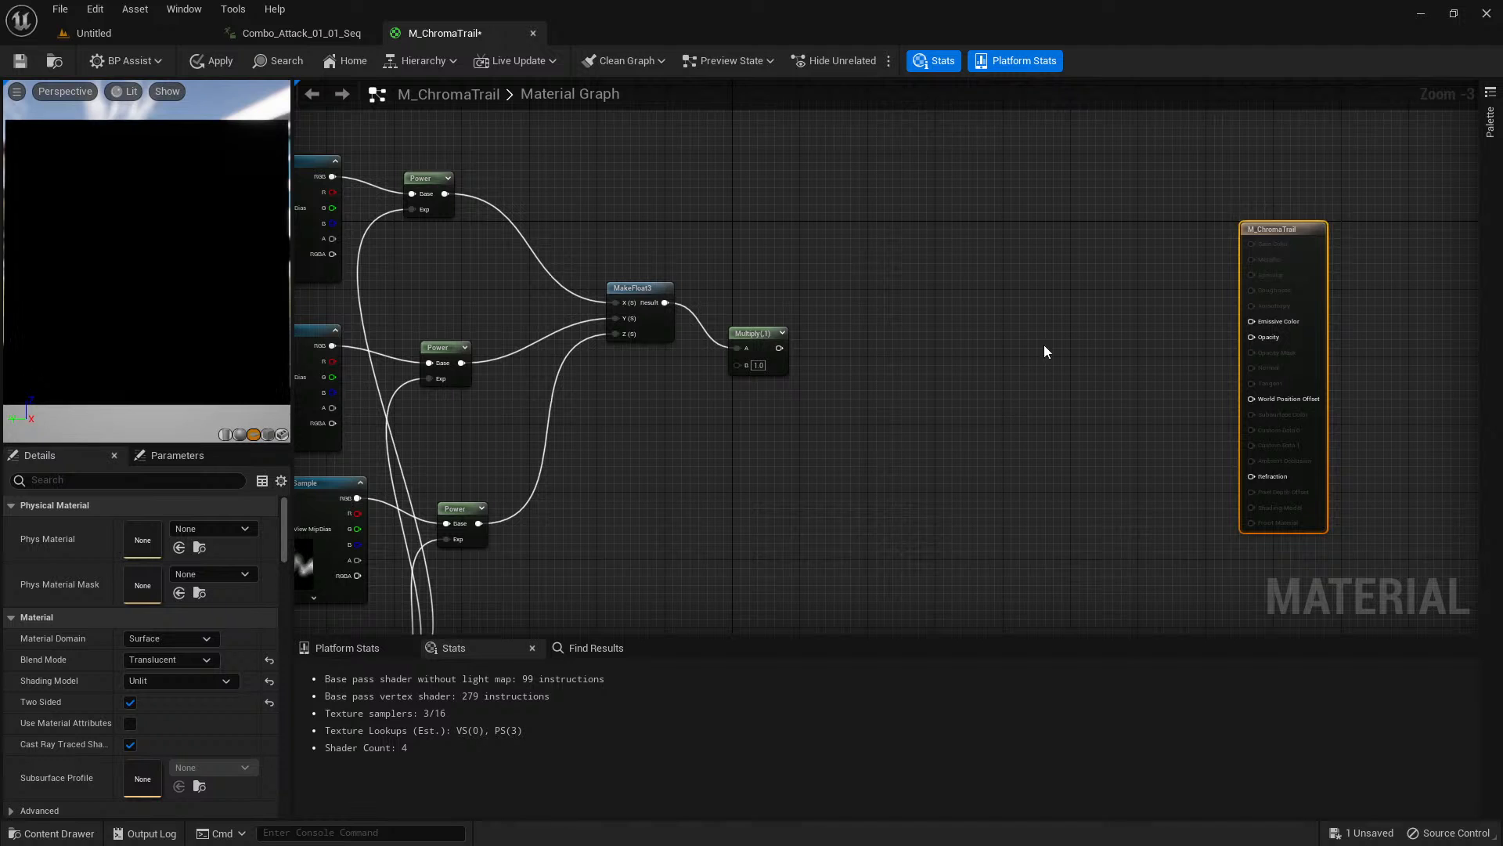
Create a second Multiply node with the first Multiply feeding B, and connect its output to Emissive Color.
{"action": "right_click_drag", "start_coordinate": [651, 239], "coordinate": [847, 272]}
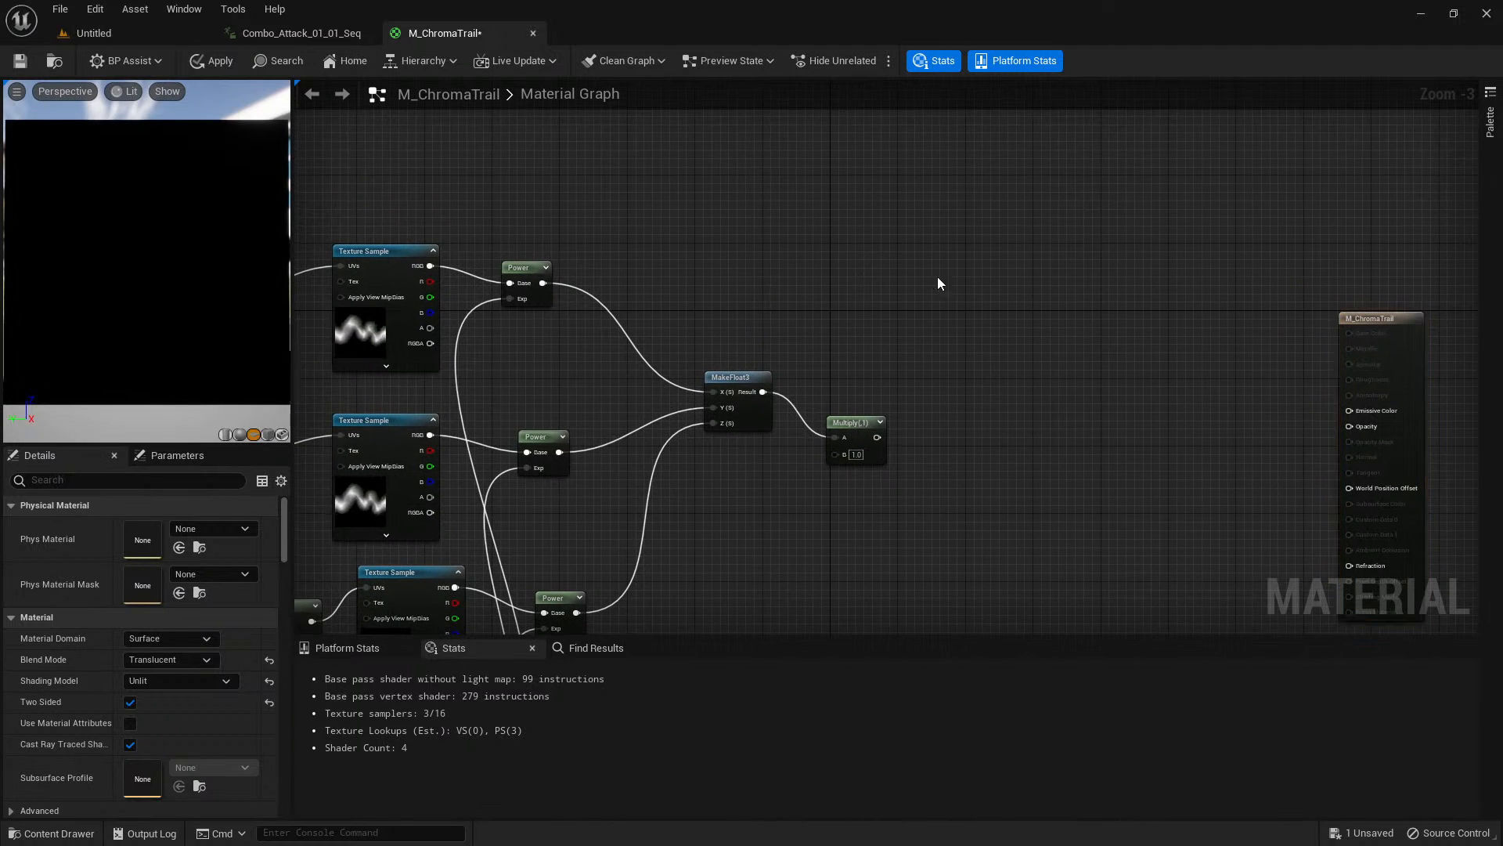
{"action": "left_click", "coordinate": [909, 267]}
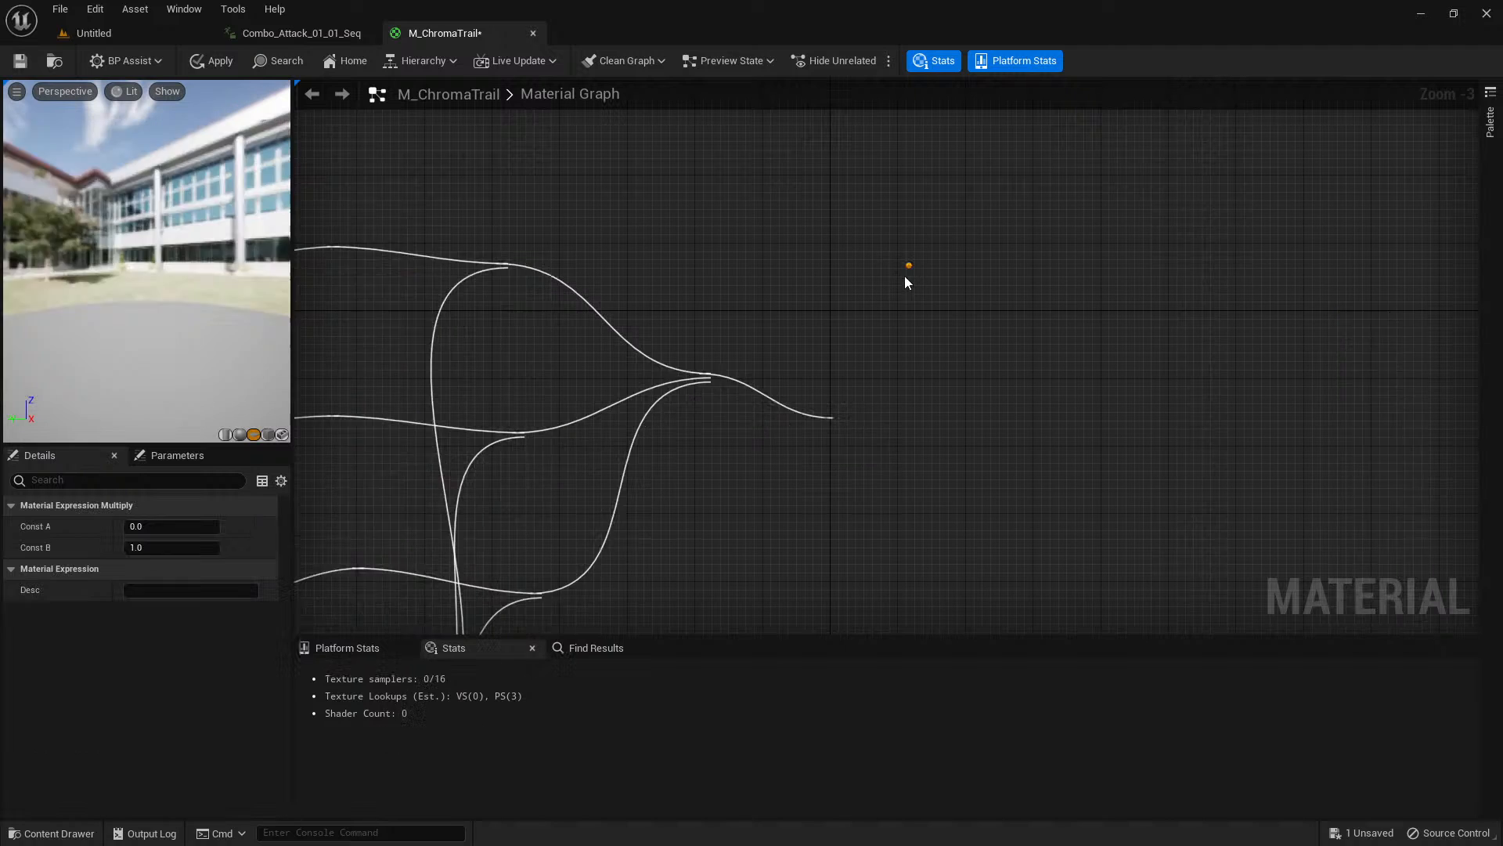
{"action": "left_click_drag", "start_coordinate": [877, 437], "coordinate": [919, 309]}
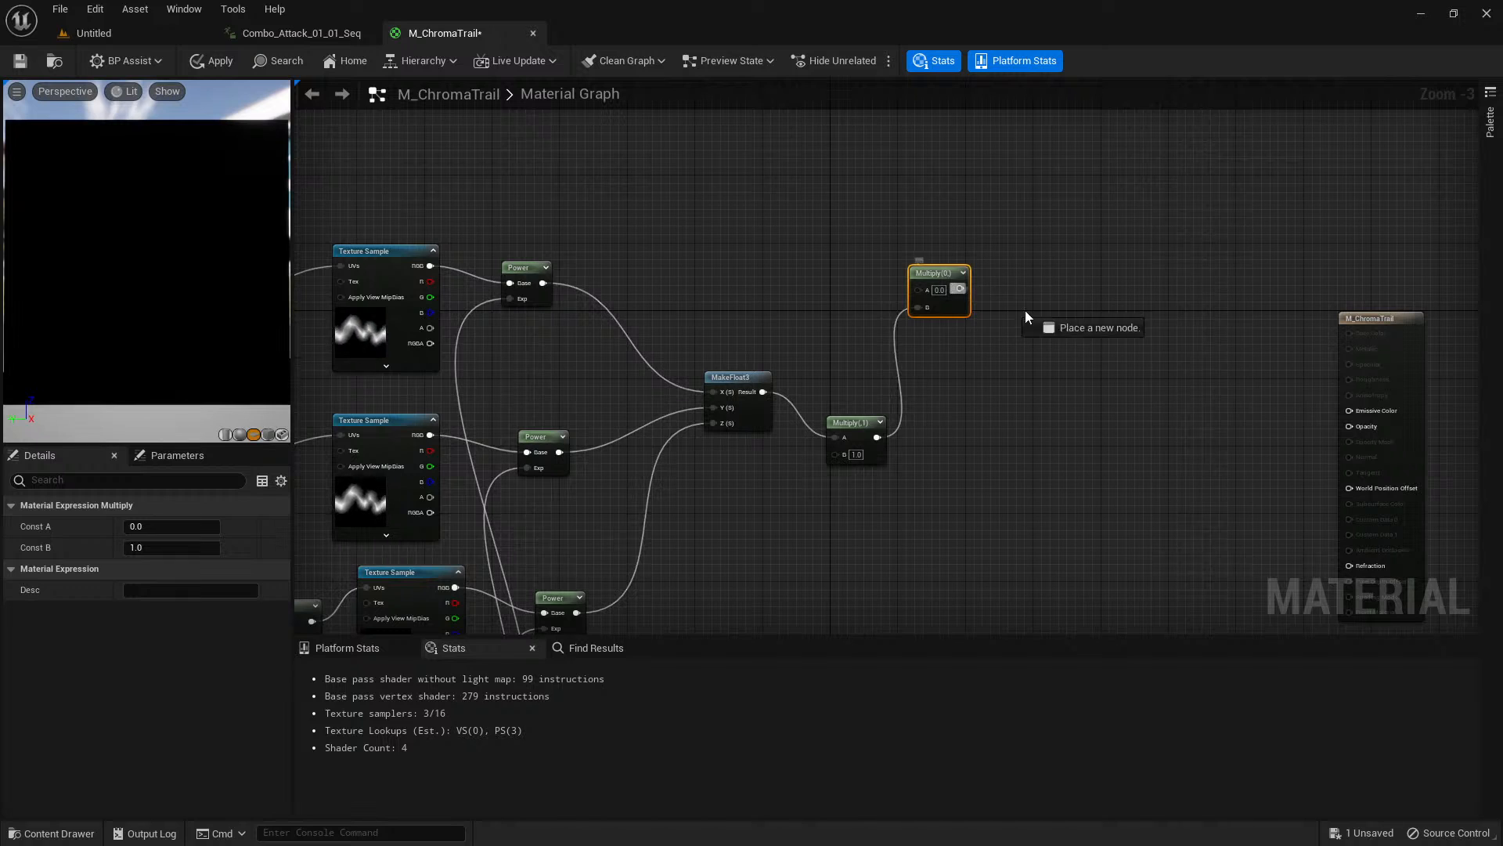
{"action": "left_click_drag", "start_coordinate": [1344, 408], "coordinate": [1348, 410]}
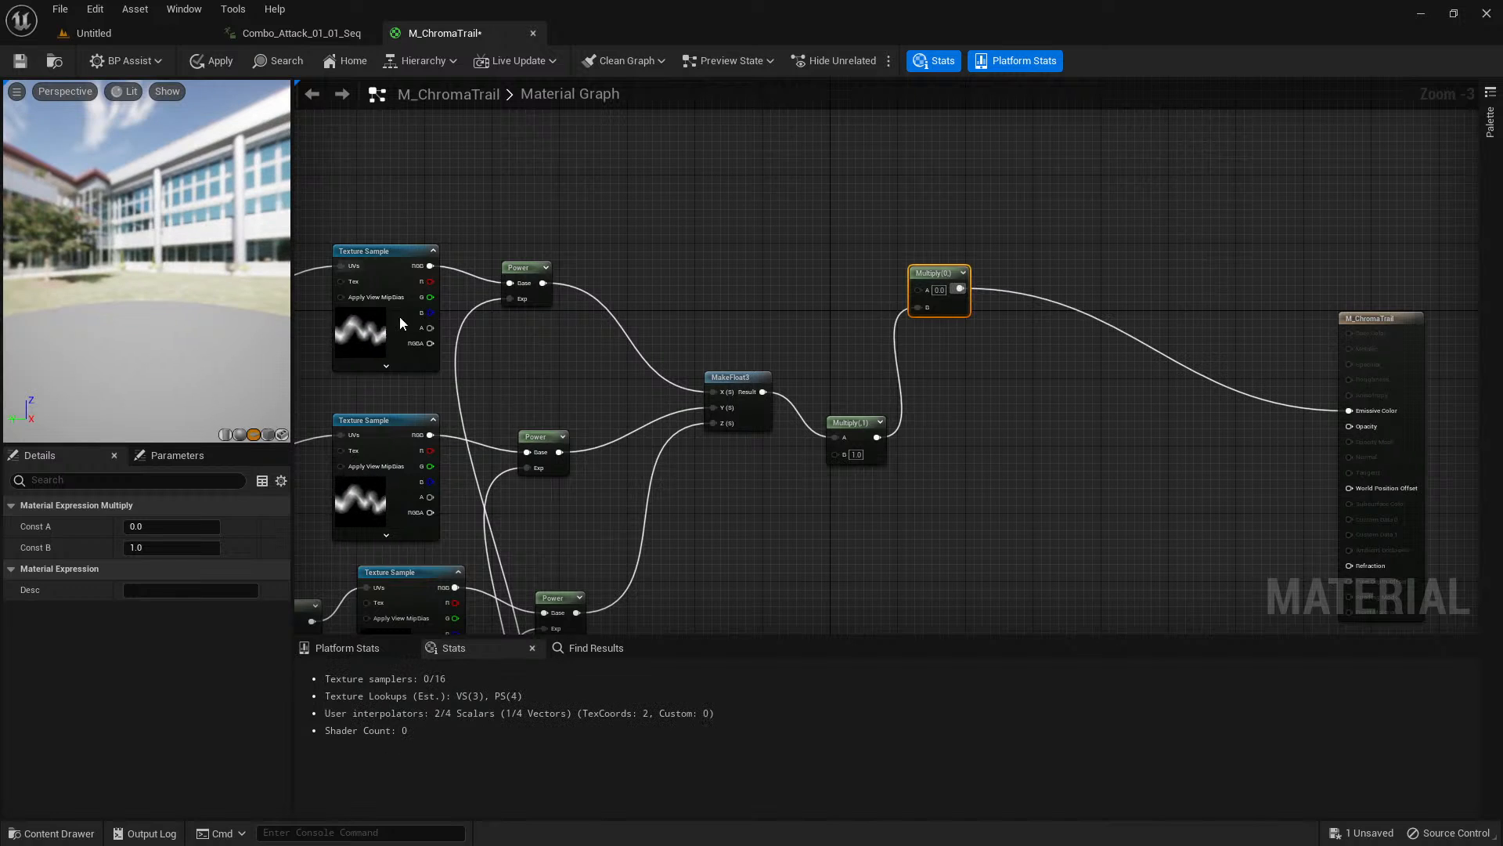
Set the second Multiply's Const A to 1 and zoom the preview out to show the whole trail plane.
{"action": "left_click", "coordinate": [186, 523]}
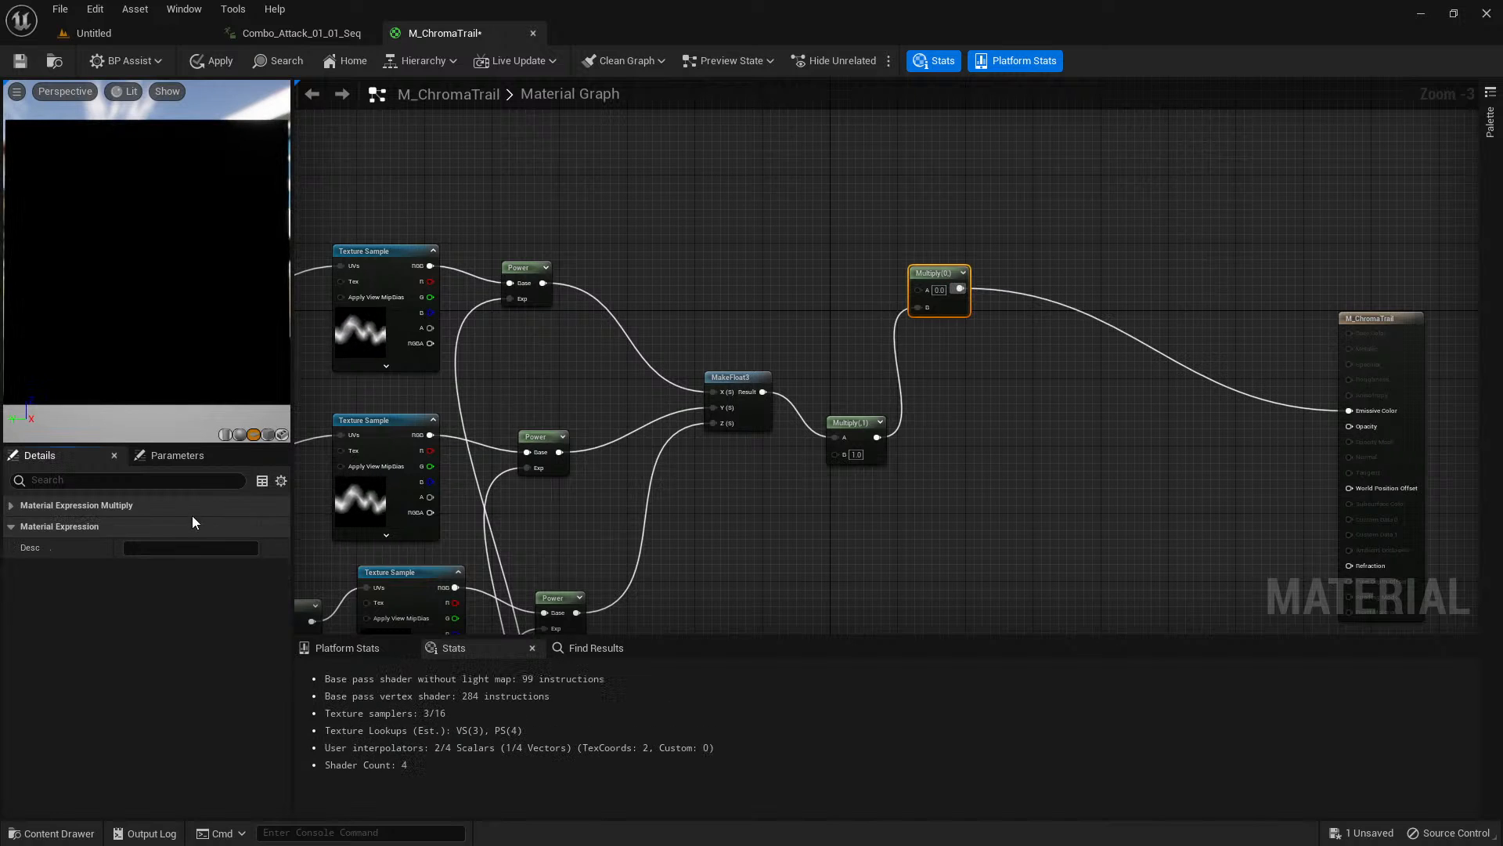
{"action": "type", "text": "1"}
{"action": "key", "text": "Tab"}
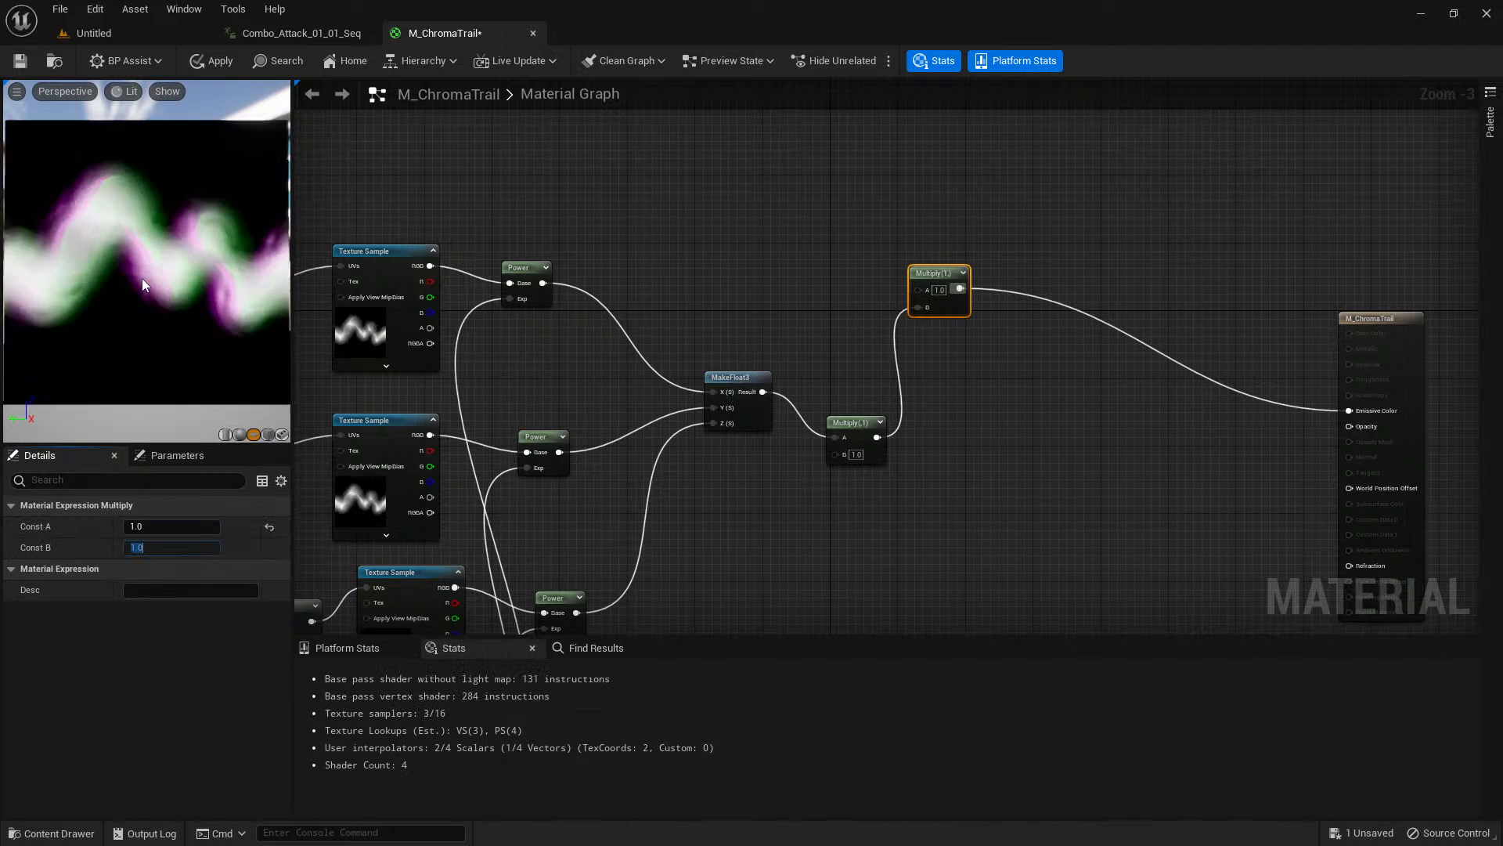
{"action": "right_click_drag", "start_coordinate": [154, 284], "coordinate": [157, 235]}
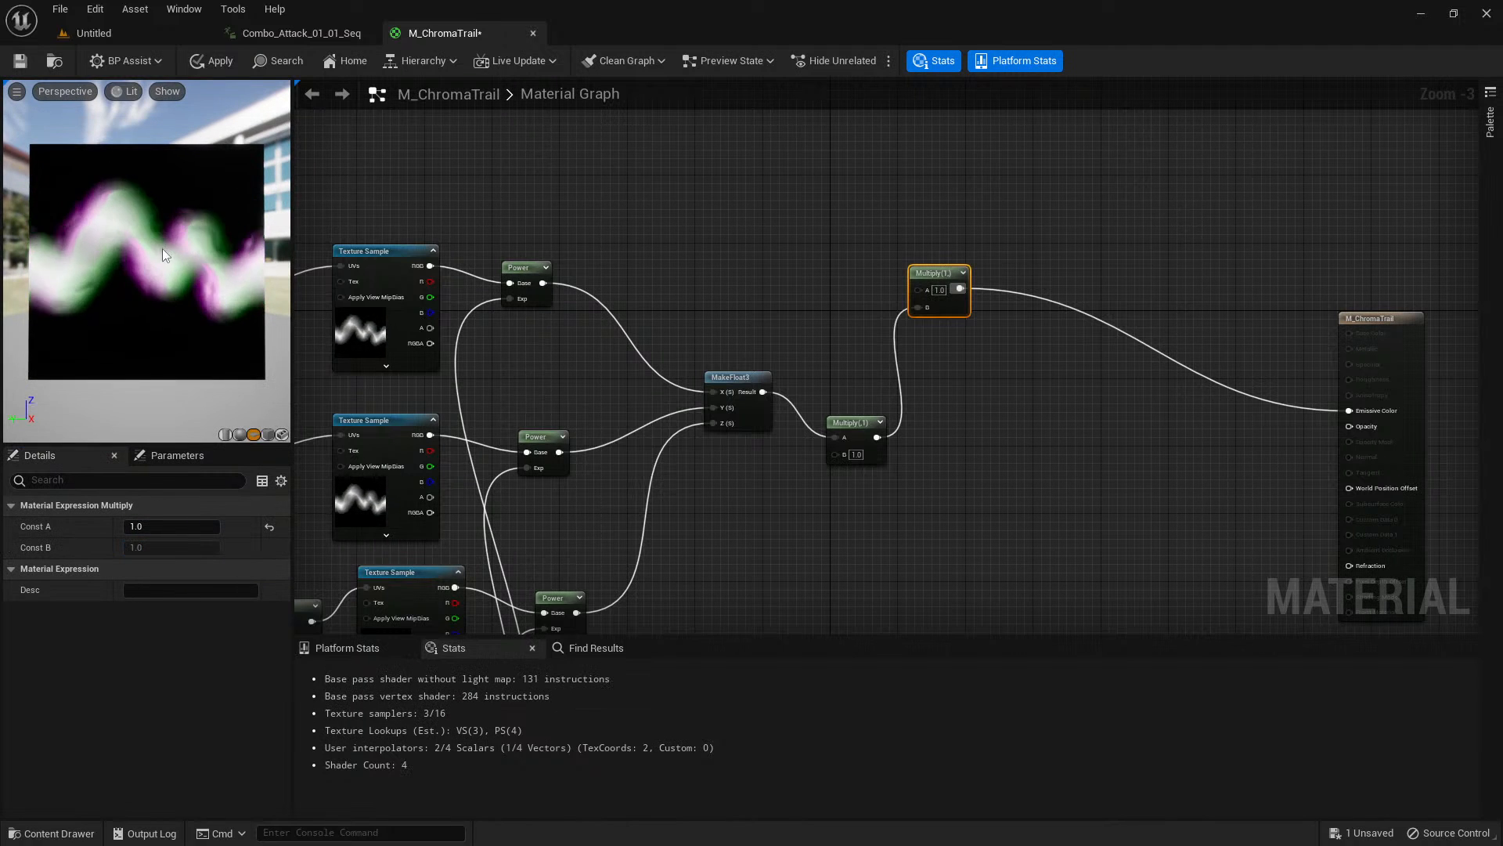
Add the T_TrailGradient texture from the content browser as a Texture Sample and place it above the upper Power node.
{"action": "left_click", "coordinate": [712, 281]}
{"action": "key", "text": "ctrl+space"}
{"action": "left_click", "coordinate": [866, 462]}
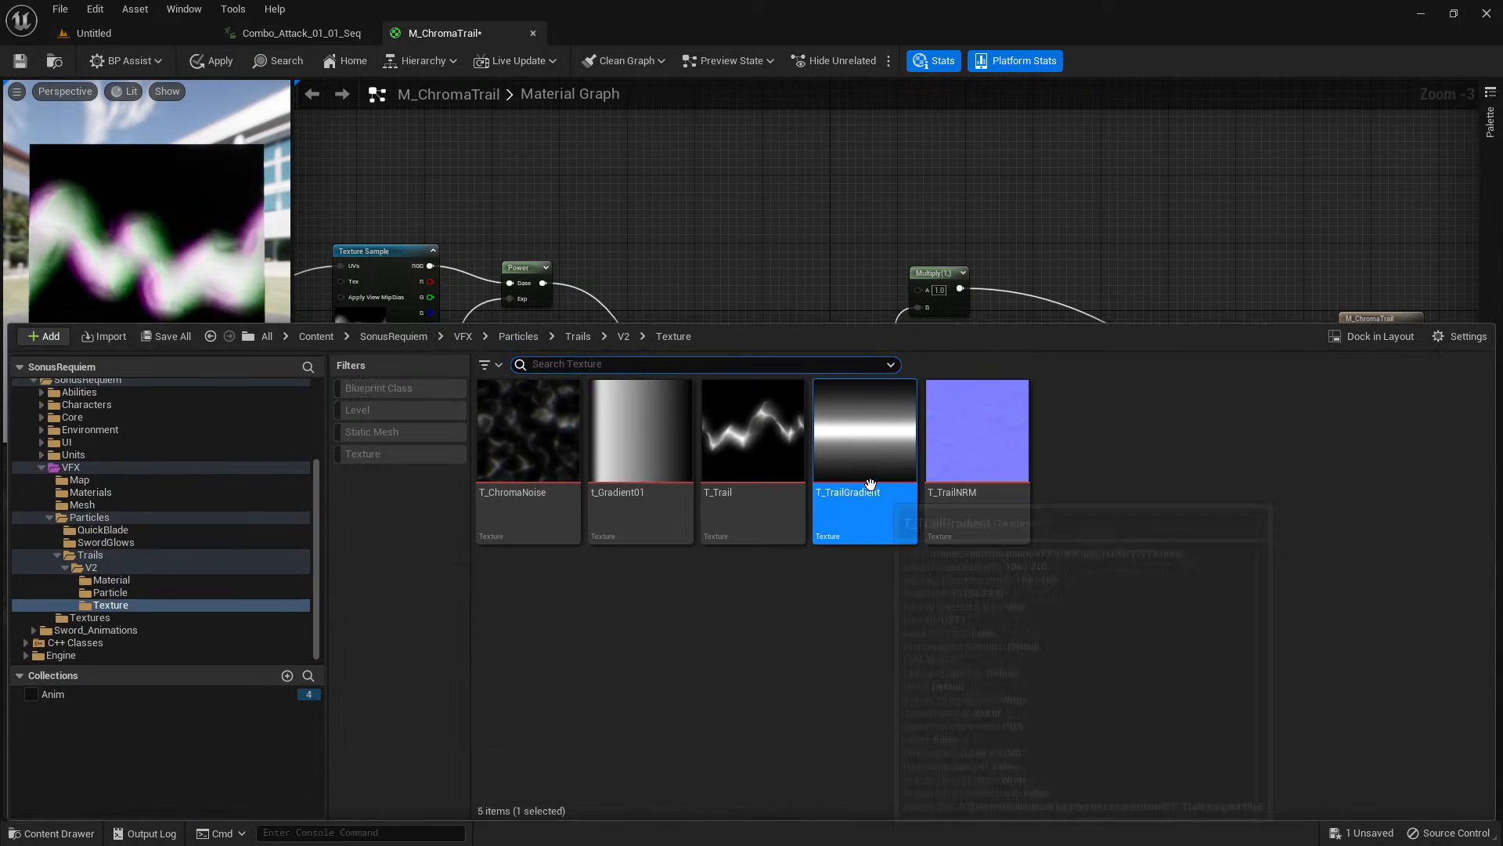
{"action": "left_click_drag", "start_coordinate": [867, 463], "coordinate": [671, 193]}
{"action": "right_click_drag", "start_coordinate": [802, 188], "coordinate": [886, 274]}
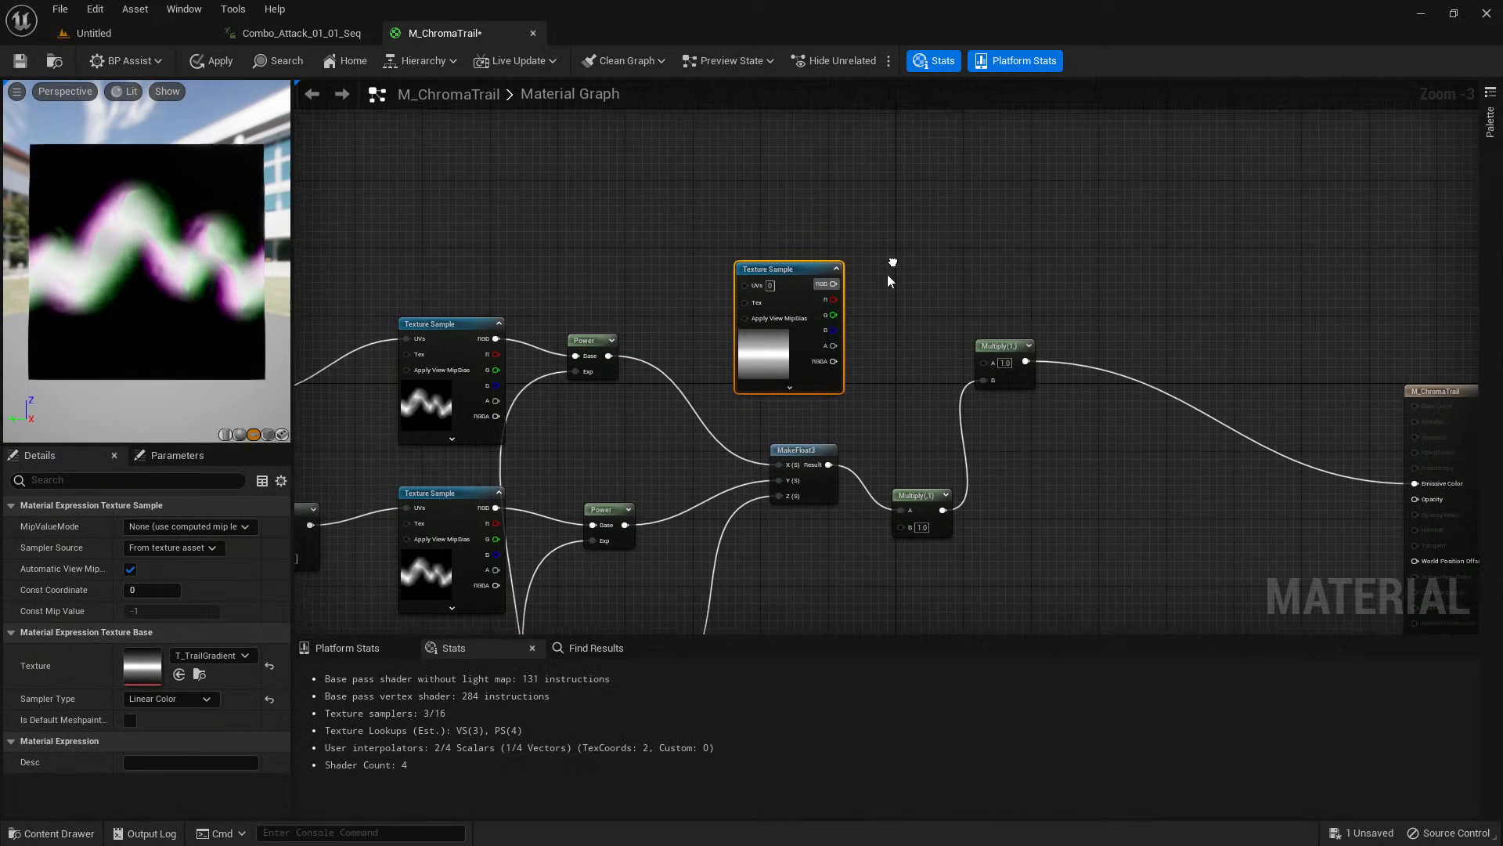
{"action": "left_click_drag", "start_coordinate": [764, 346], "coordinate": [644, 278]}
Create a Power node with the gradient's R channel as Base and connect its output to the second Multiply's A.
{"action": "left_click", "coordinate": [591, 341]}
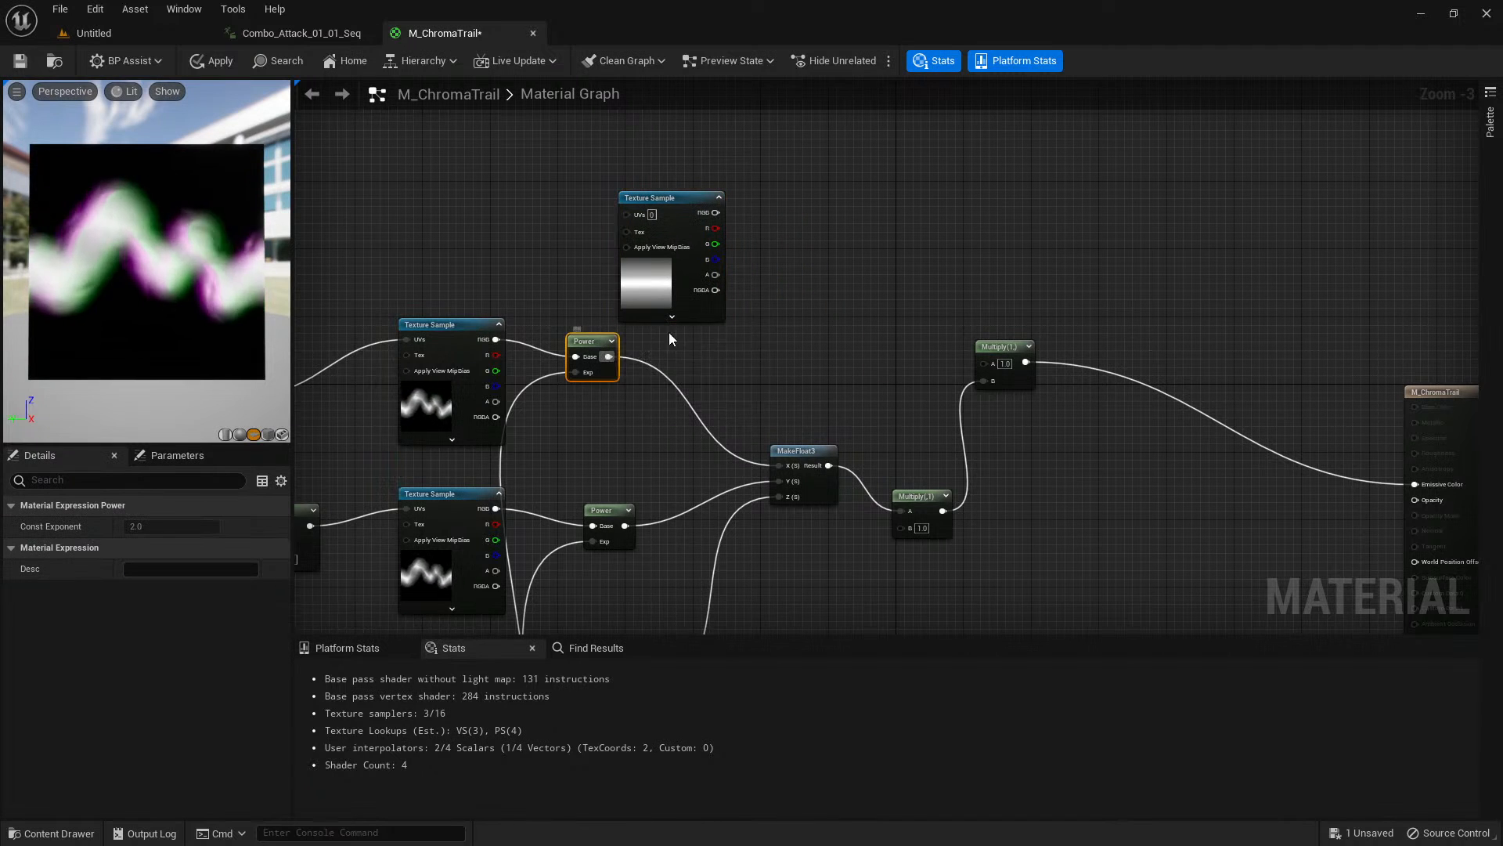
{"action": "key", "text": "e"}
{"action": "left_click", "coordinate": [764, 221]}
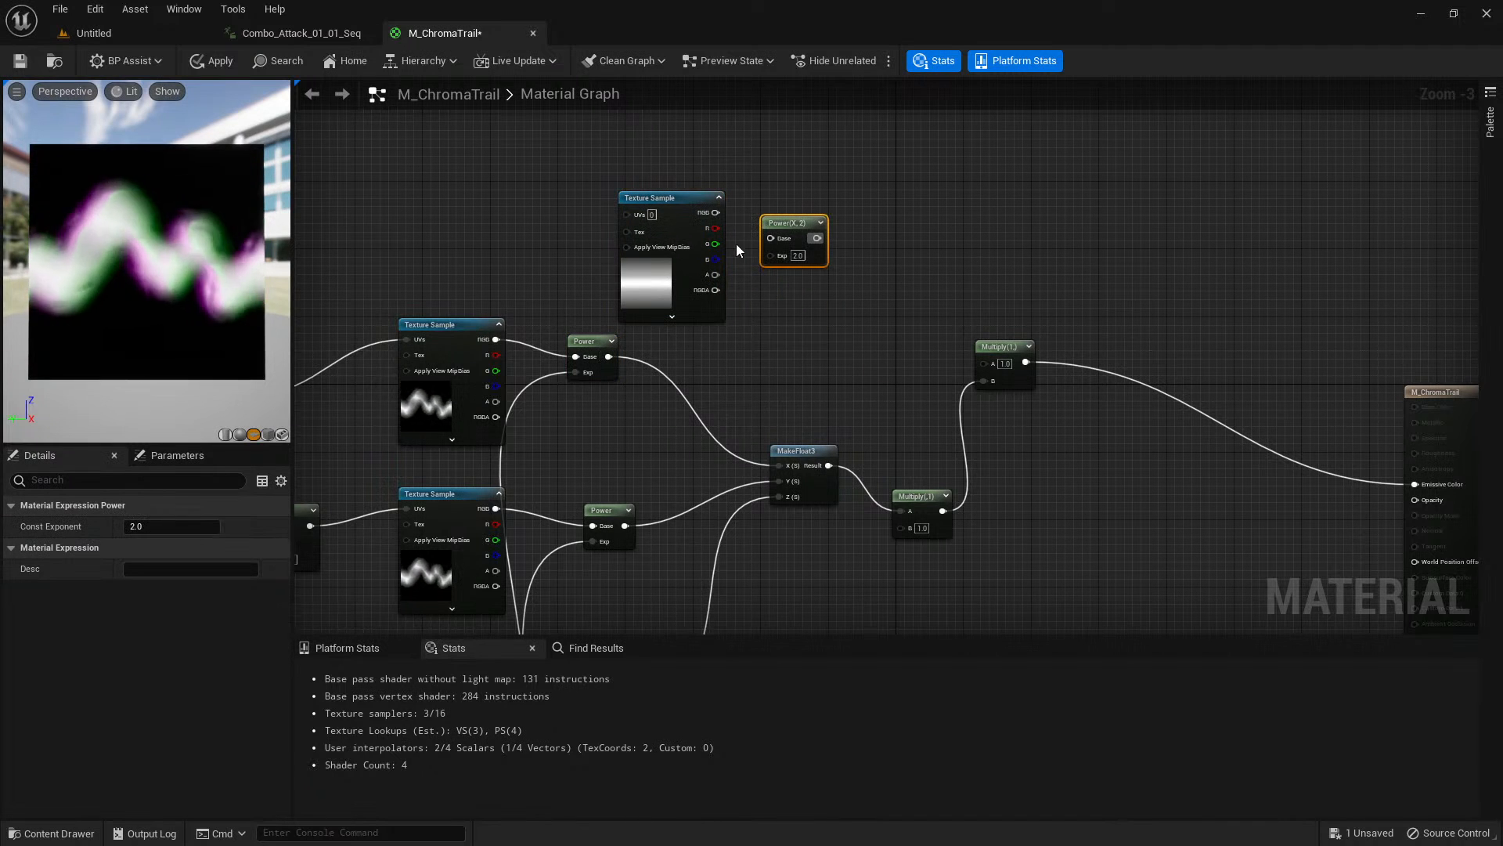
{"action": "scroll", "coordinate": [738, 242], "scroll_direction": "up", "scroll_amount": 2}
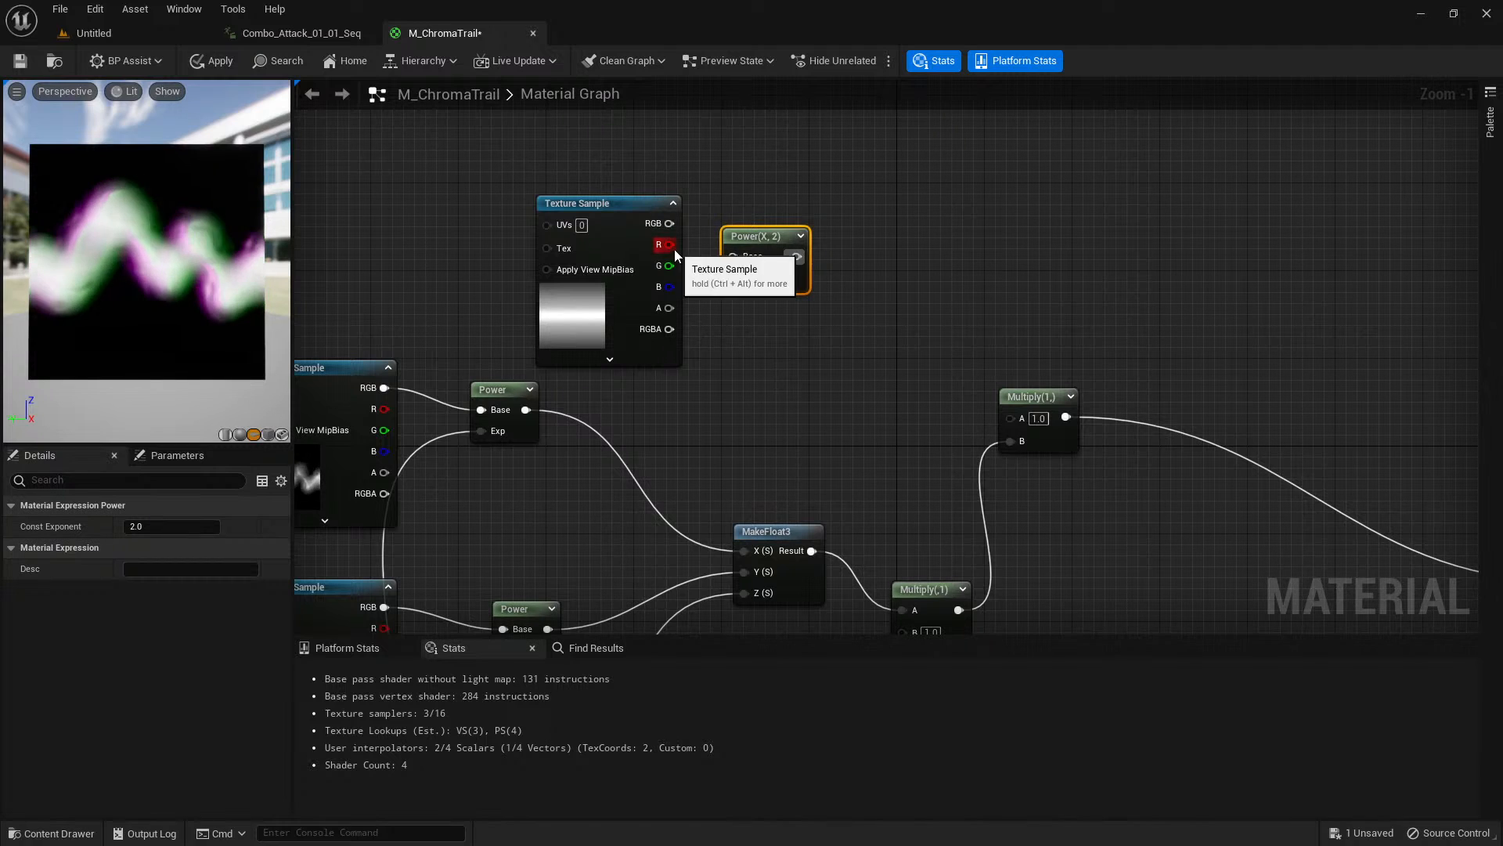
{"action": "left_click_drag", "start_coordinate": [669, 245], "coordinate": [734, 256]}
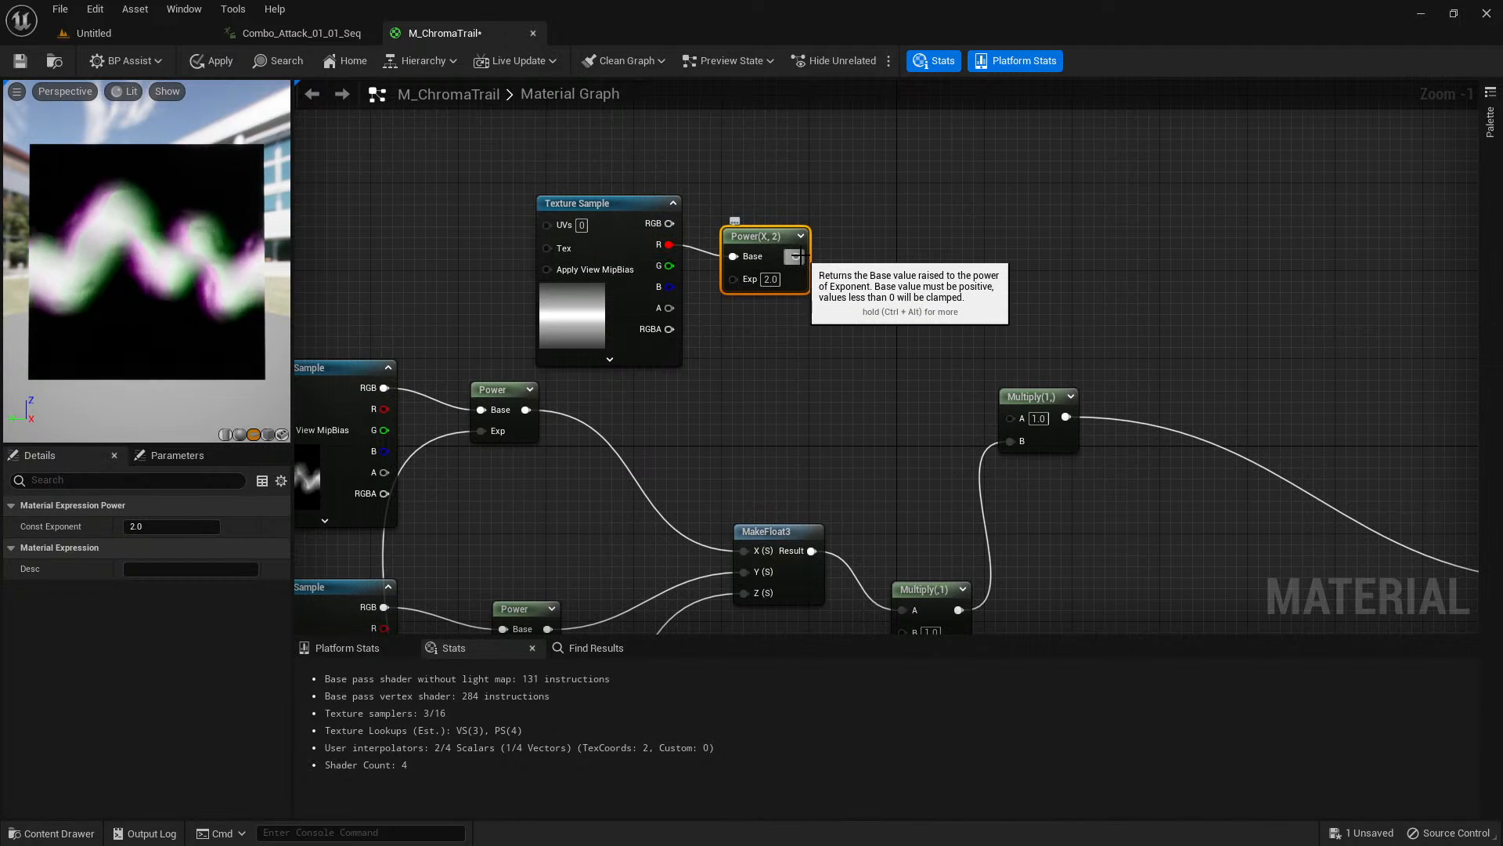
{"action": "left_click_drag", "start_coordinate": [1016, 420], "coordinate": [1014, 418]}
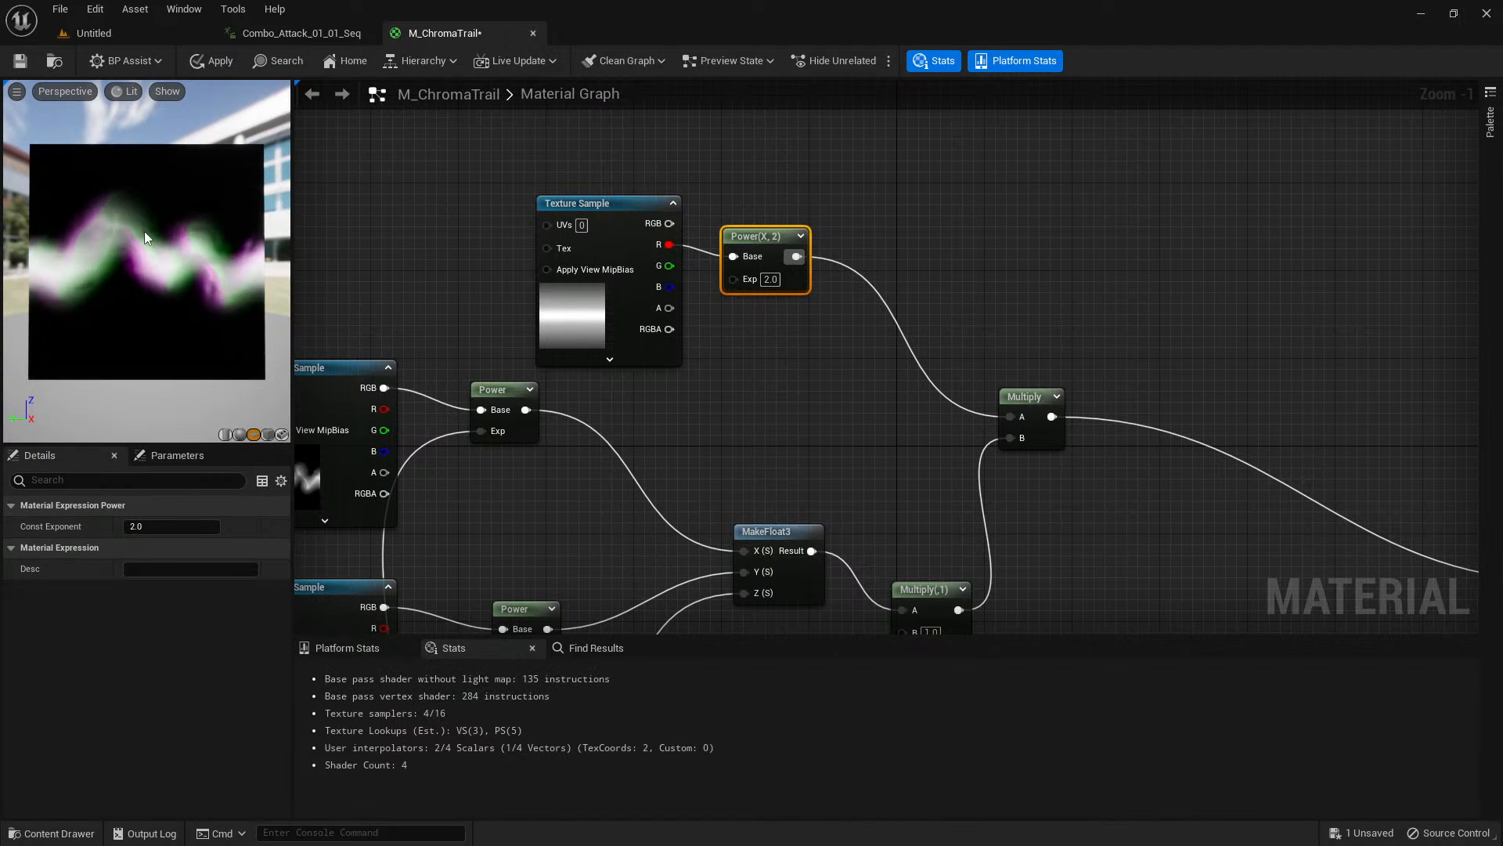
Expand the gradient Power node's thumbnail and rotate the trail plane in the material preview.
{"action": "left_click", "coordinate": [801, 236]}
{"action": "left_click_drag", "start_coordinate": [805, 228], "coordinate": [805, 217]}
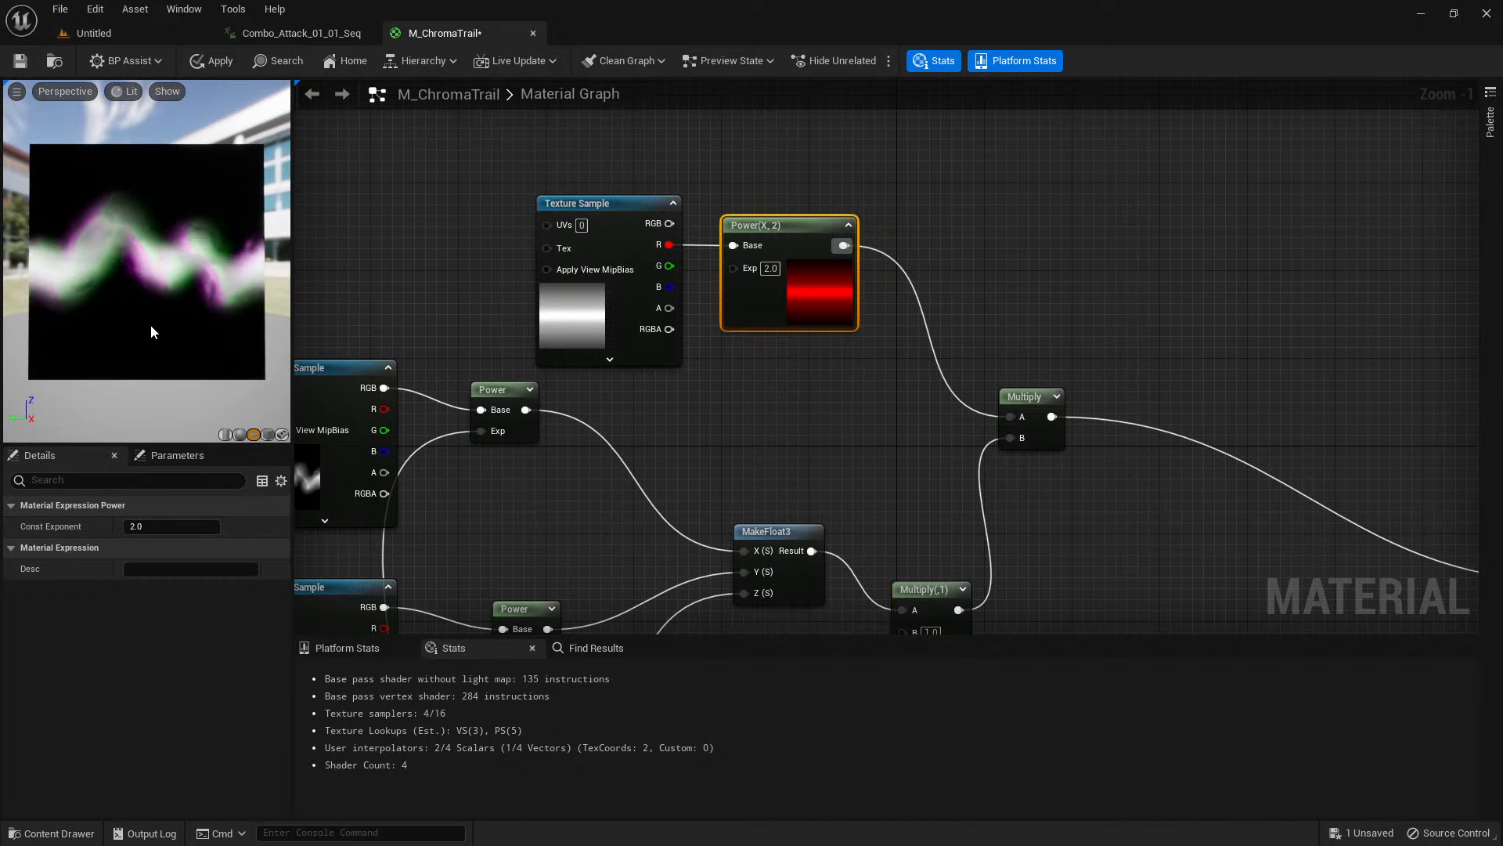
{"action": "scroll", "coordinate": [867, 469], "scroll_direction": "down", "scroll_amount": 1}
{"action": "right_click_drag", "start_coordinate": [867, 470], "coordinate": [537, 357]}
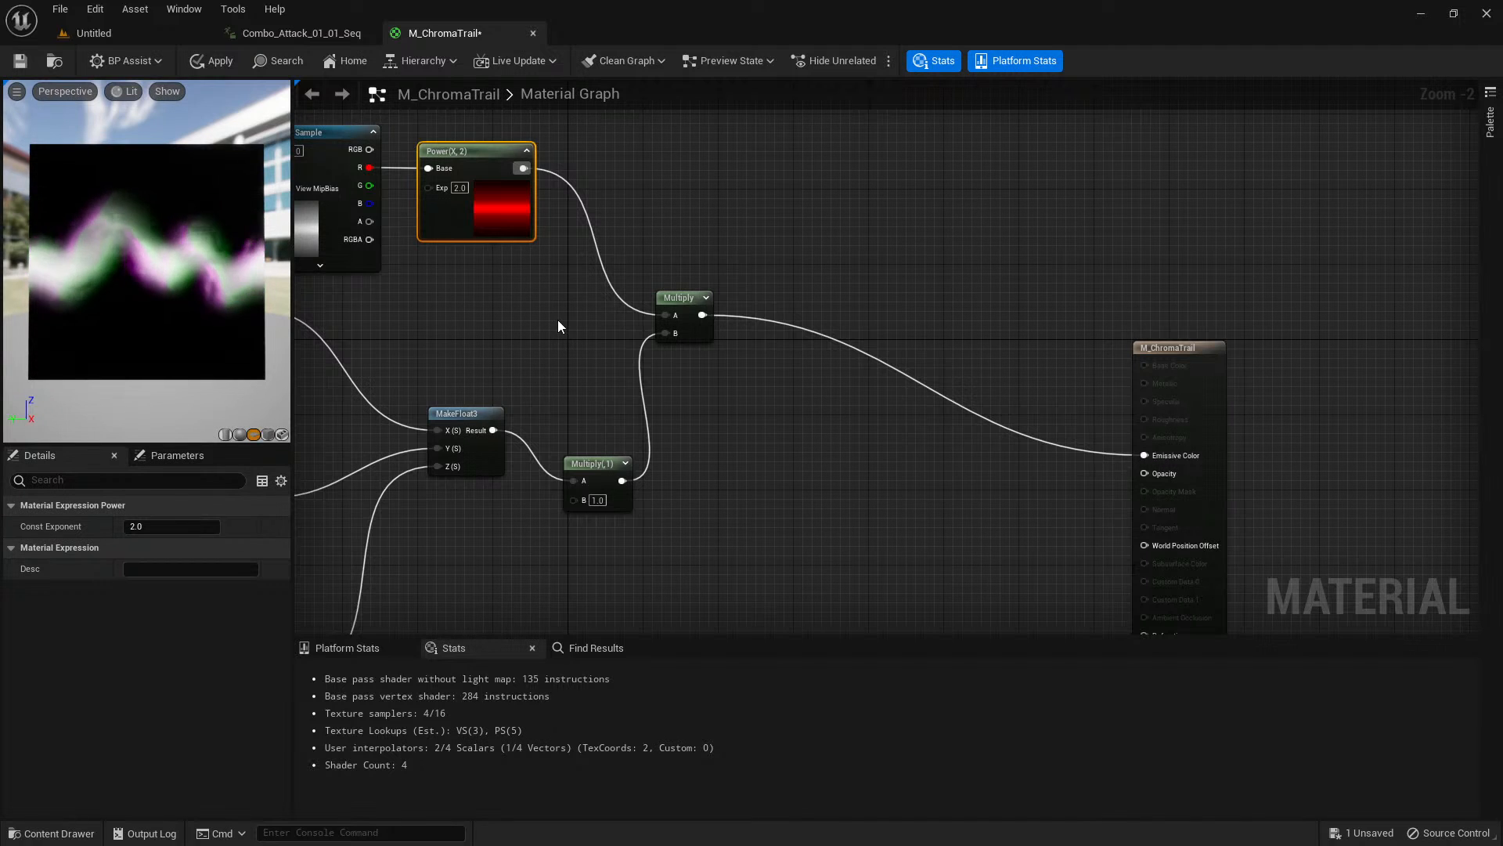
{"action": "mouse_move", "coordinate": [219, 296]}
{"action": "left_mouse_down"}
{"action": "mouse_move", "coordinate": [180, 237]}
{"action": "mouse_move", "coordinate": [243, 272]}
{"action": "mouse_move", "coordinate": [117, 275]}
{"action": "mouse_move", "coordinate": [227, 270]}
{"action": "left_mouse_up"}
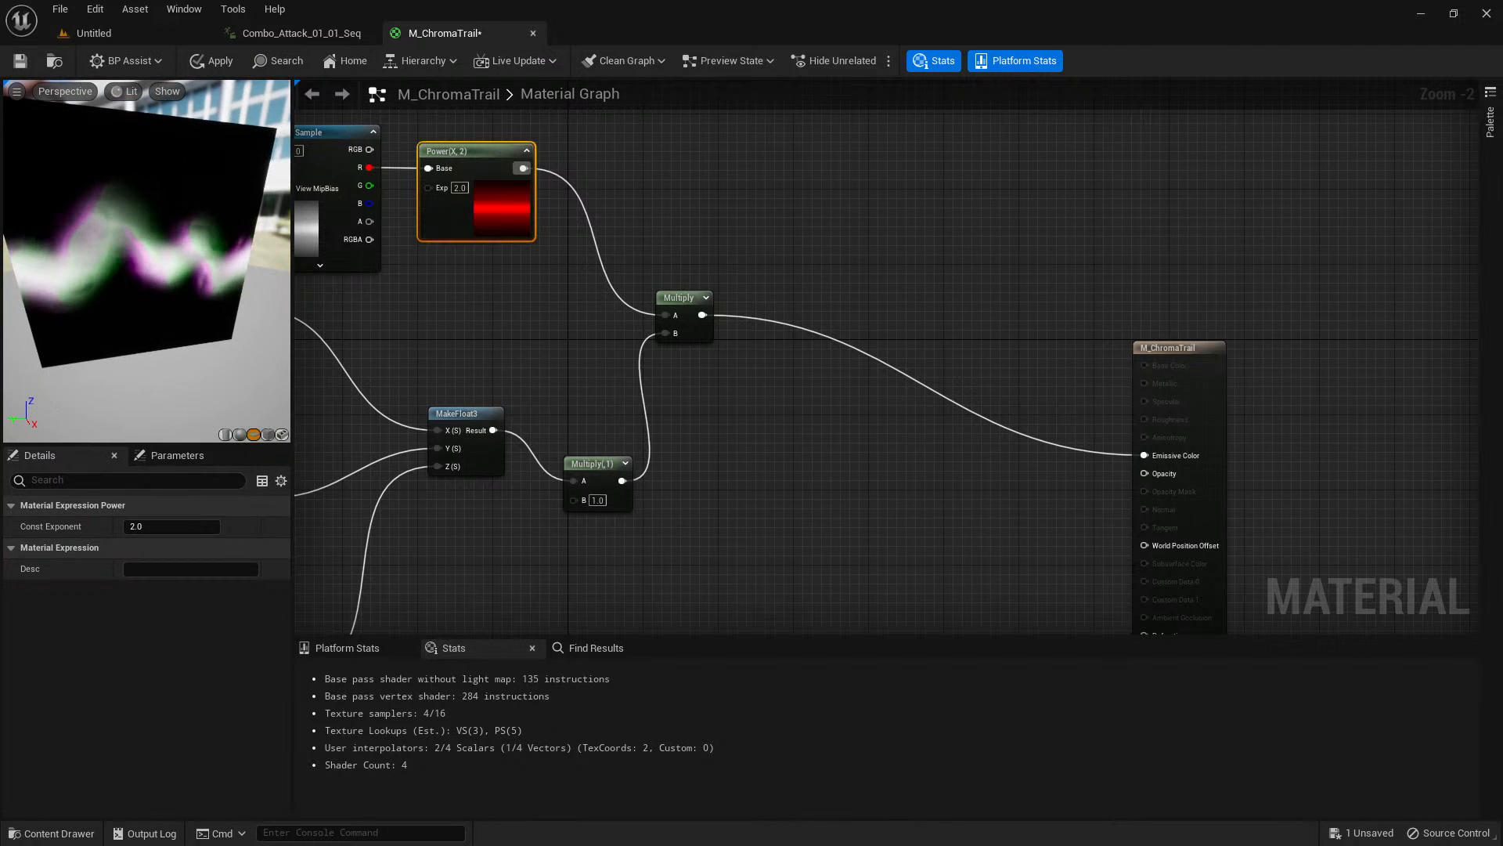
Review the full node network from ChromaOffset to Emissive Color and check the trail preview from another angle.
{"action": "scroll", "coordinate": [531, 349], "scroll_direction": "down", "scroll_amount": 2}
{"action": "right_click_drag", "start_coordinate": [531, 349], "coordinate": [925, 179]}
{"action": "right_click_drag", "start_coordinate": [847, 398], "coordinate": [1090, 482]}
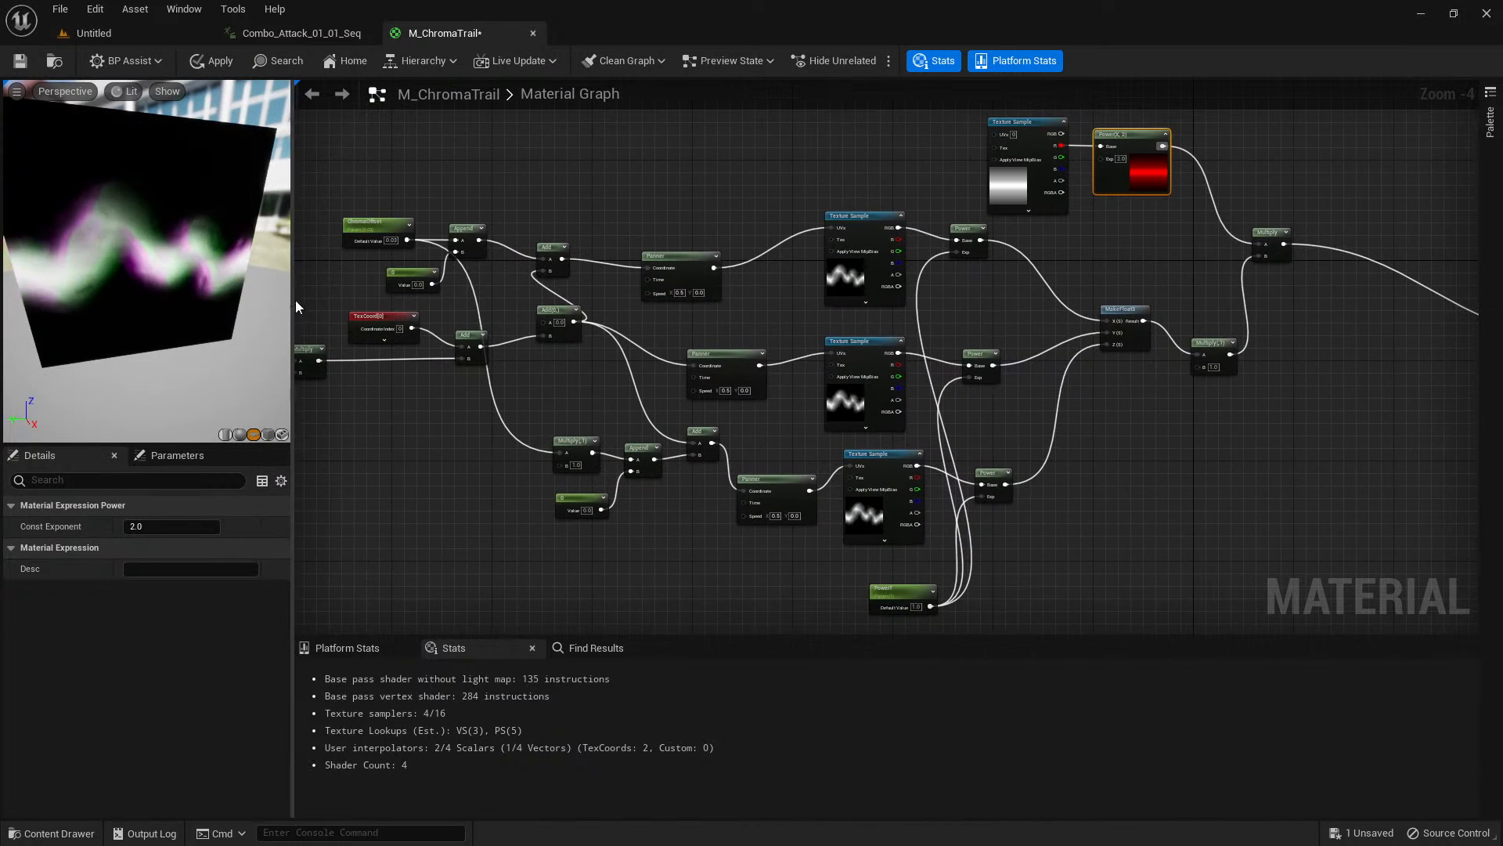
{"action": "left_click_drag", "start_coordinate": [149, 266], "coordinate": [165, 267]}
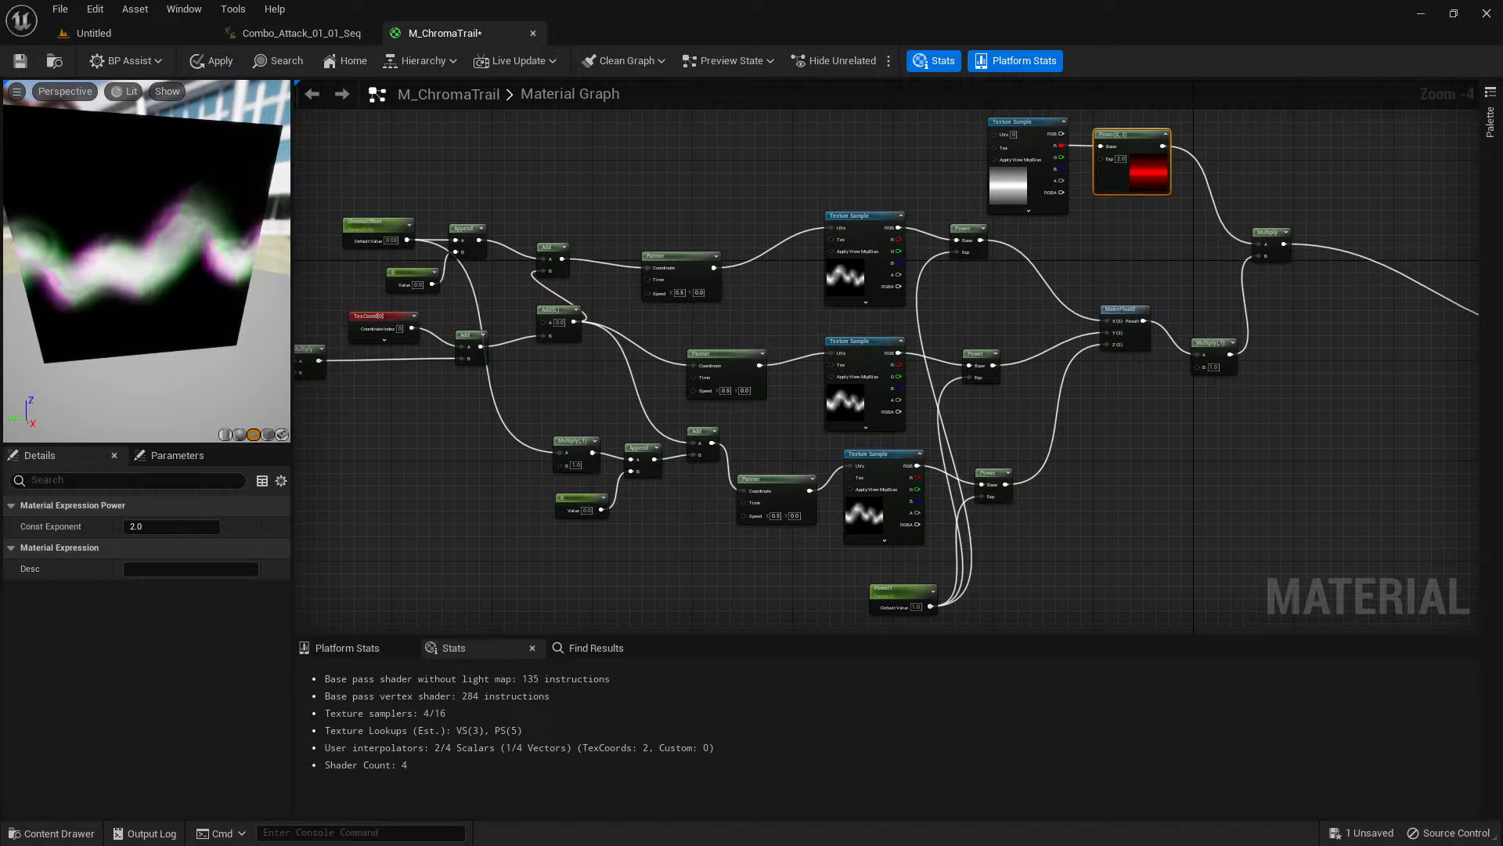
{"action": "right_click_drag", "start_coordinate": [1156, 274], "coordinate": [912, 360]}
{"action": "scroll", "coordinate": [1021, 363], "scroll_direction": "up", "scroll_amount": 1}
{"action": "scroll", "coordinate": [1021, 368], "scroll_direction": "up", "scroll_amount": 1}
{"action": "right_click_drag", "start_coordinate": [1073, 386], "coordinate": [743, 327]}
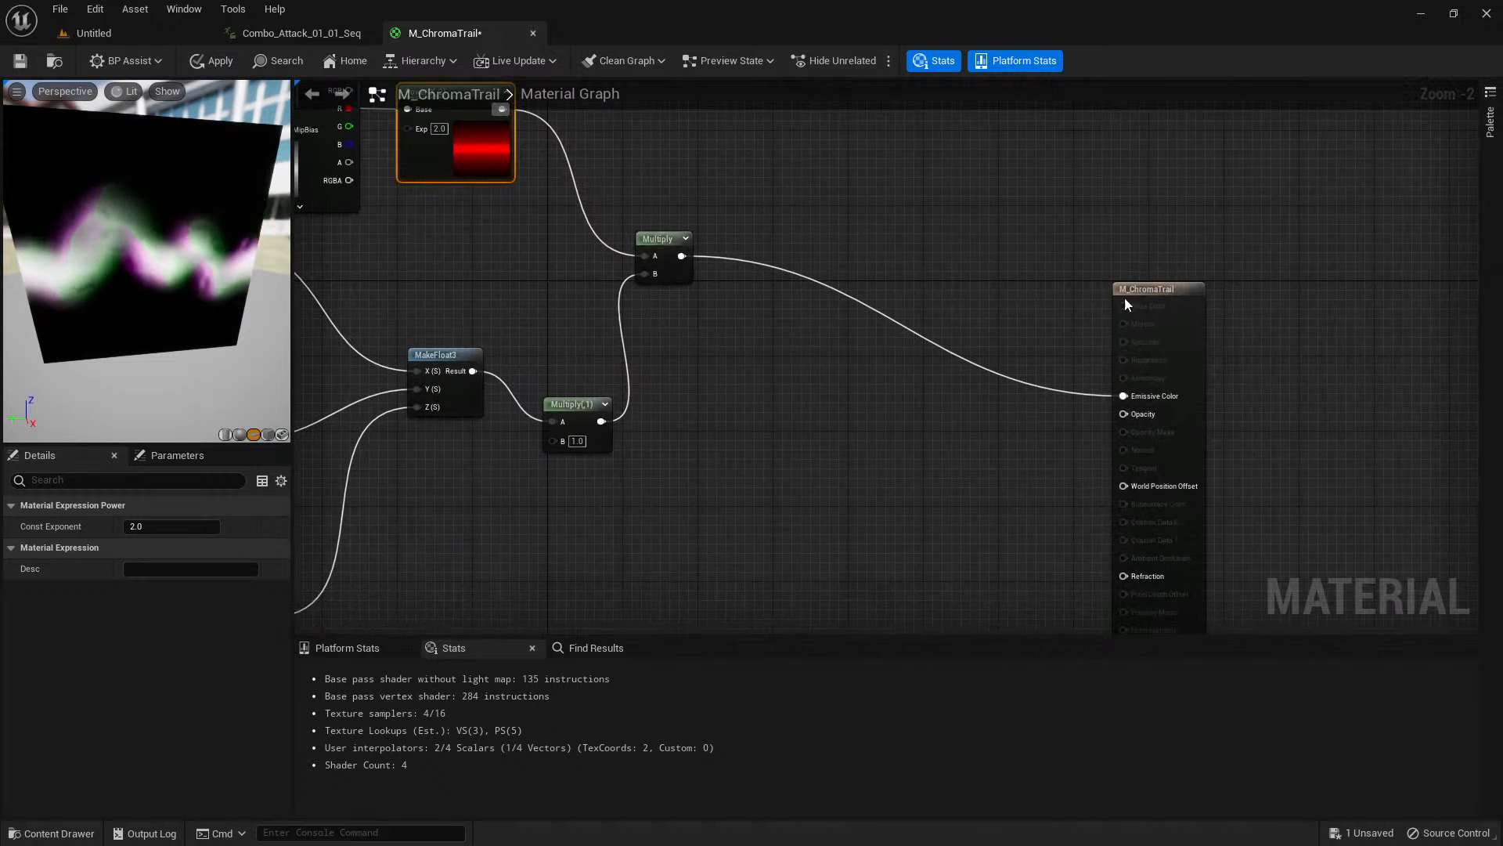
Move the M_ChromaTrail output node farther from the final Multiply, select that Multiply and rotate the trail preview.
{"action": "left_click", "coordinate": [1273, 261]}
{"action": "right_click_drag", "start_coordinate": [839, 339], "coordinate": [979, 430]}
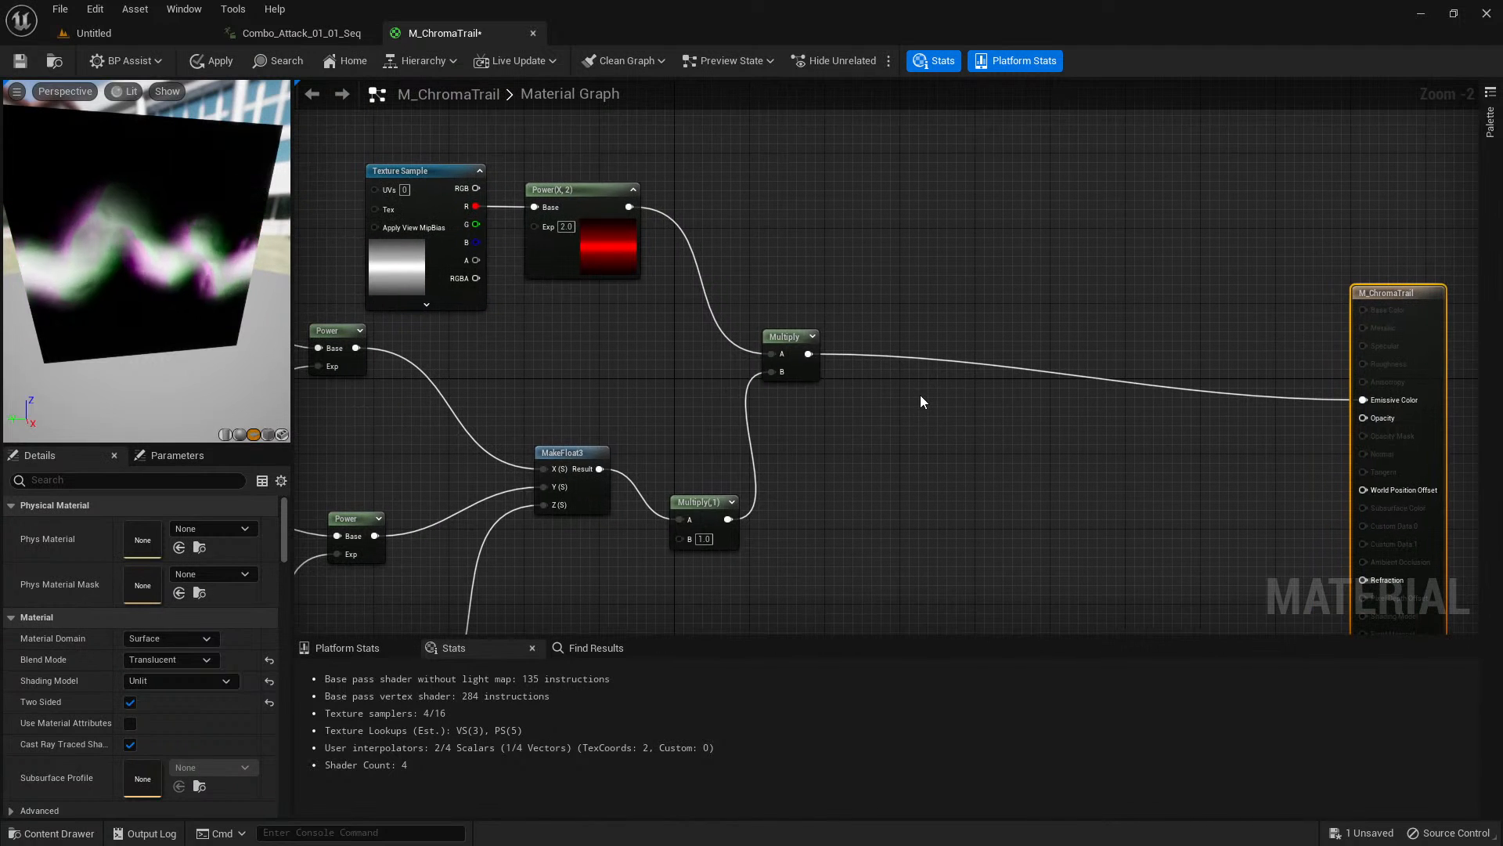
{"action": "scroll", "coordinate": [849, 376], "scroll_direction": "up", "scroll_amount": 1}
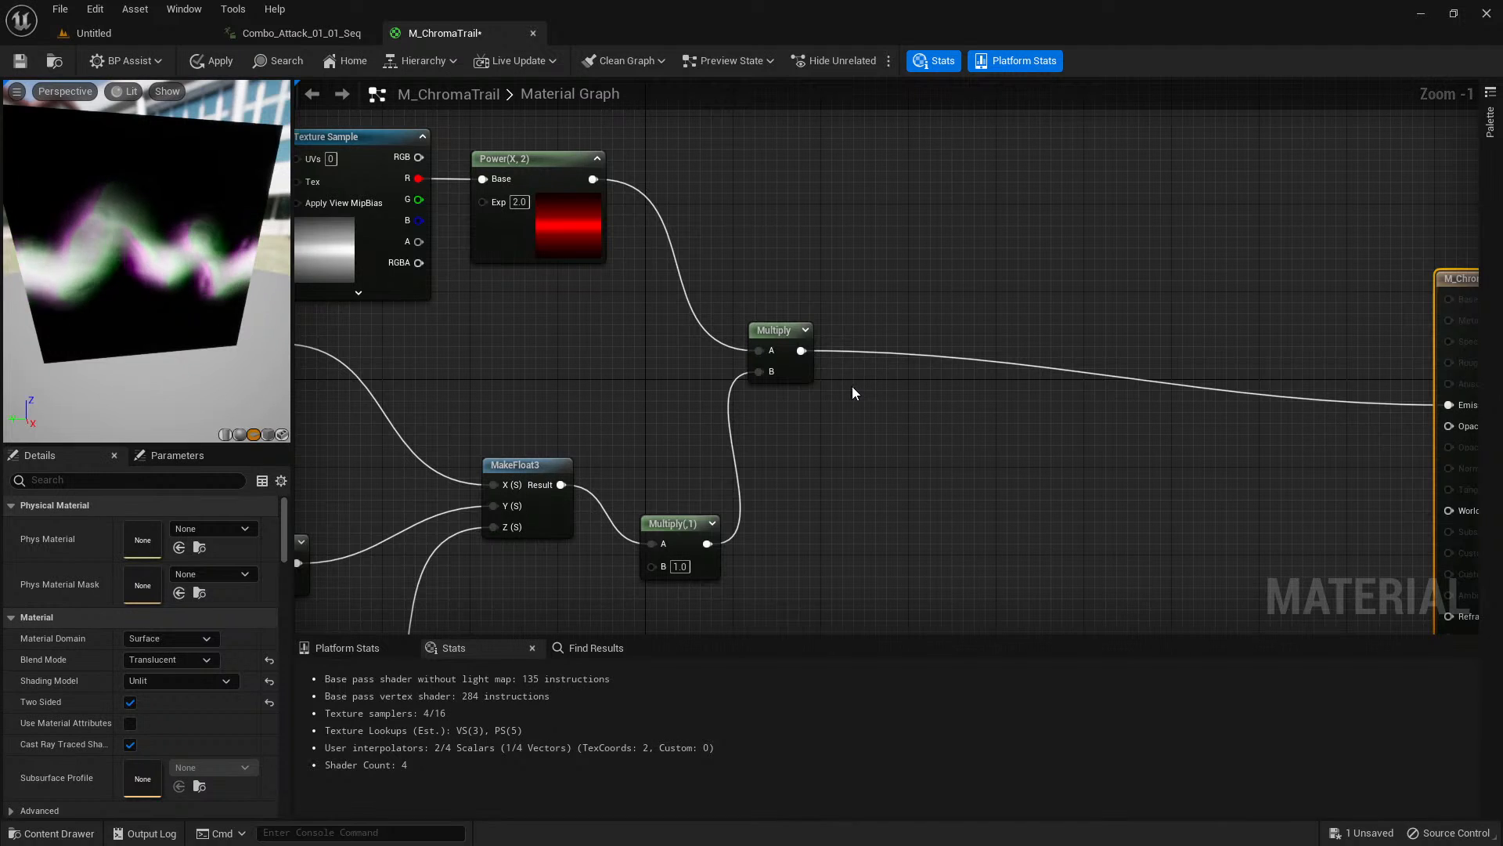
{"action": "left_click", "coordinate": [806, 351]}
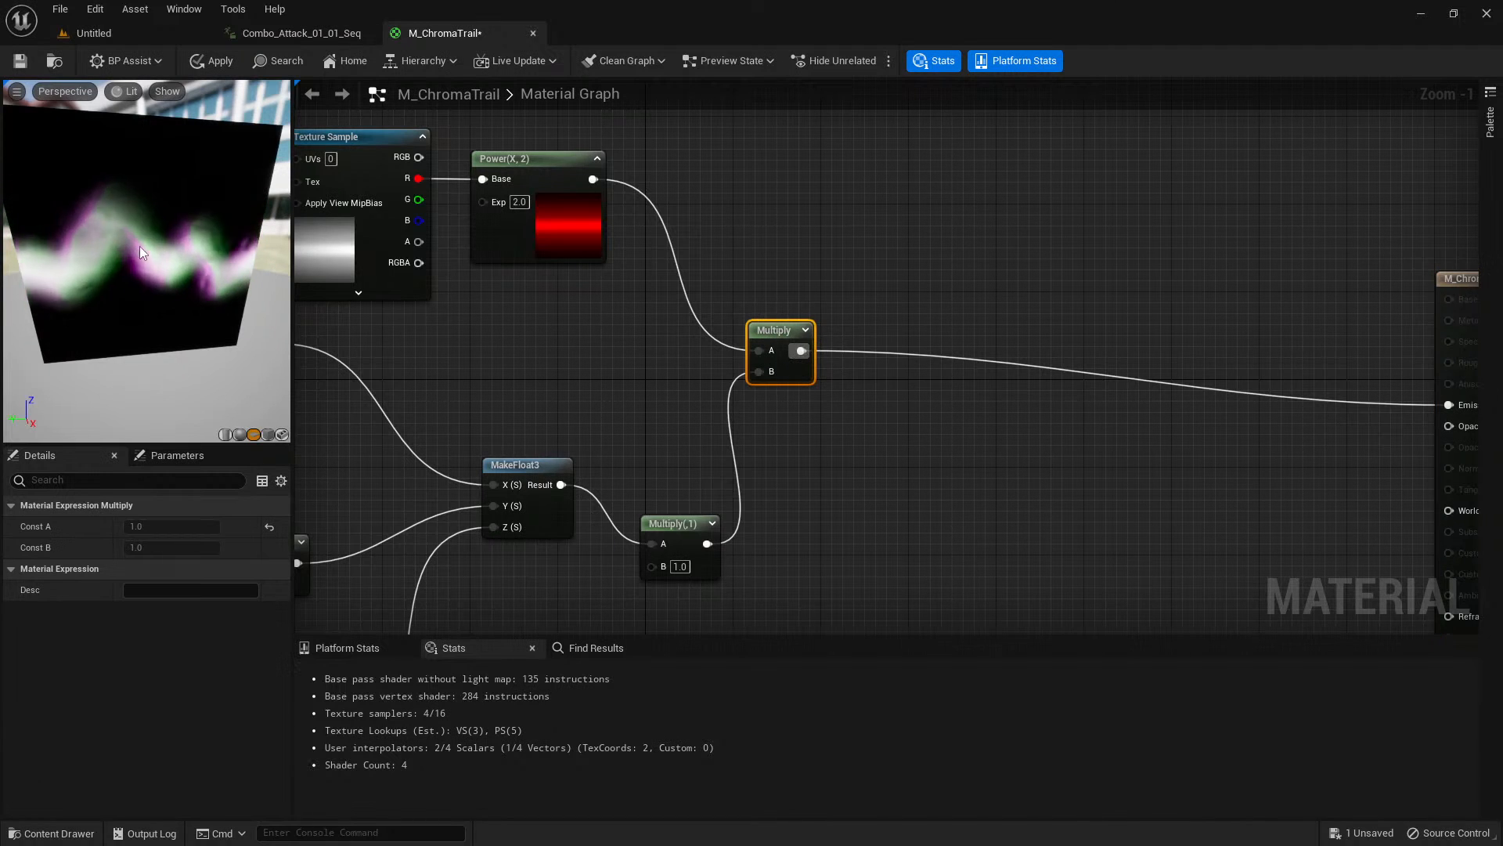
{"action": "left_click_drag", "start_coordinate": [139, 246], "coordinate": [166, 278]}
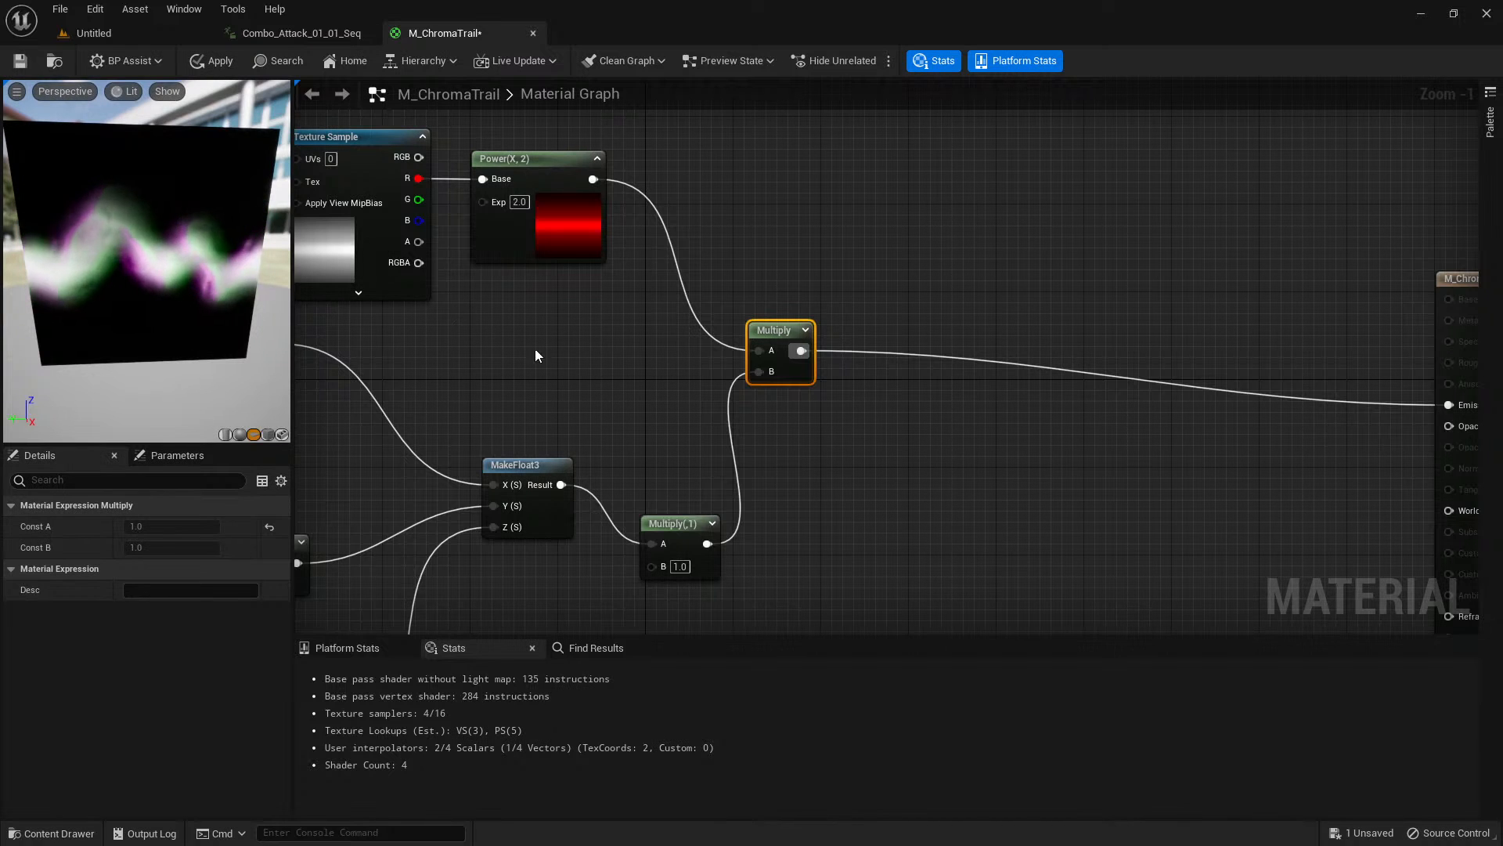
{"action": "scroll", "coordinate": [830, 422], "scroll_direction": "up", "scroll_amount": 1}
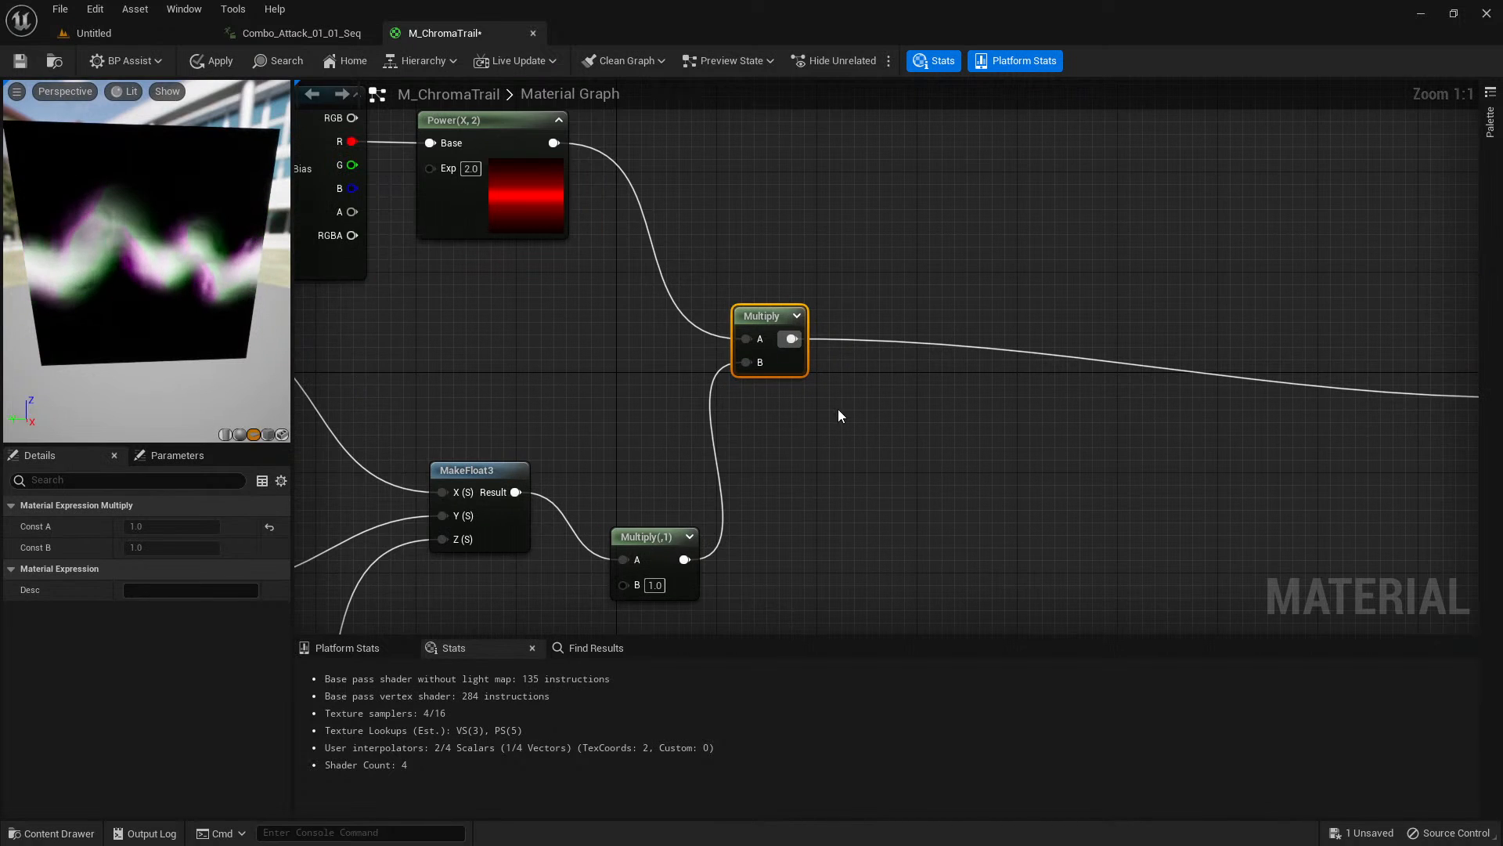
Add a new Multiply node and connect the gradient-masked Multiply's output to its A input.
{"action": "scroll", "coordinate": [838, 409], "scroll_direction": "down", "scroll_amount": 1}
{"action": "right_click_drag", "start_coordinate": [838, 409], "coordinate": [777, 440]}
{"action": "scroll", "coordinate": [777, 440], "scroll_direction": "up", "scroll_amount": 1}
{"action": "left_click", "coordinate": [801, 384]}
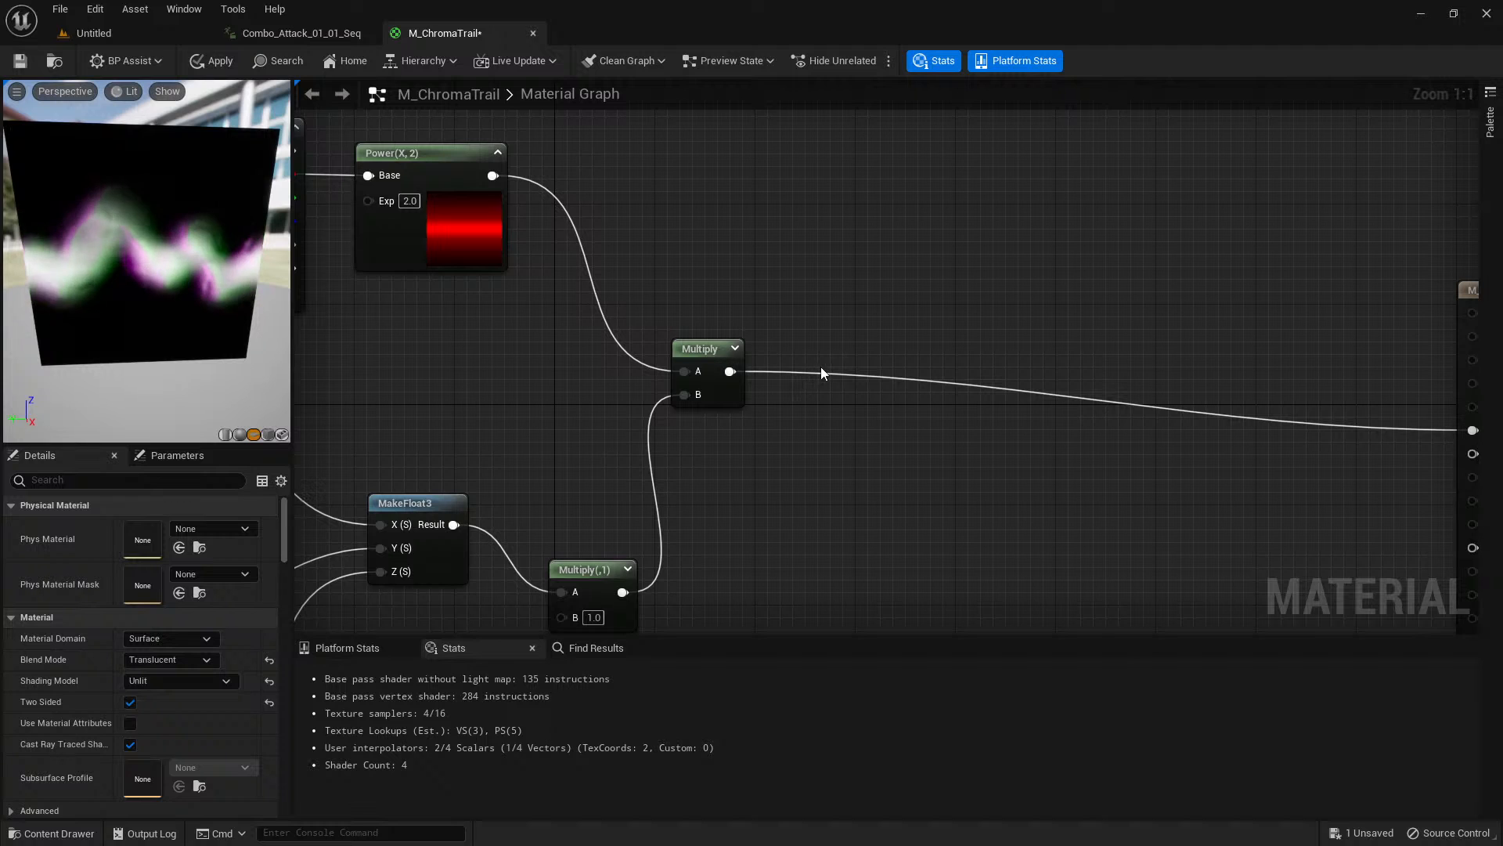
{"action": "key", "text": "m"}
{"action": "left_click", "coordinate": [820, 366]}
{"action": "left_click_drag", "start_coordinate": [730, 371], "coordinate": [835, 397]}
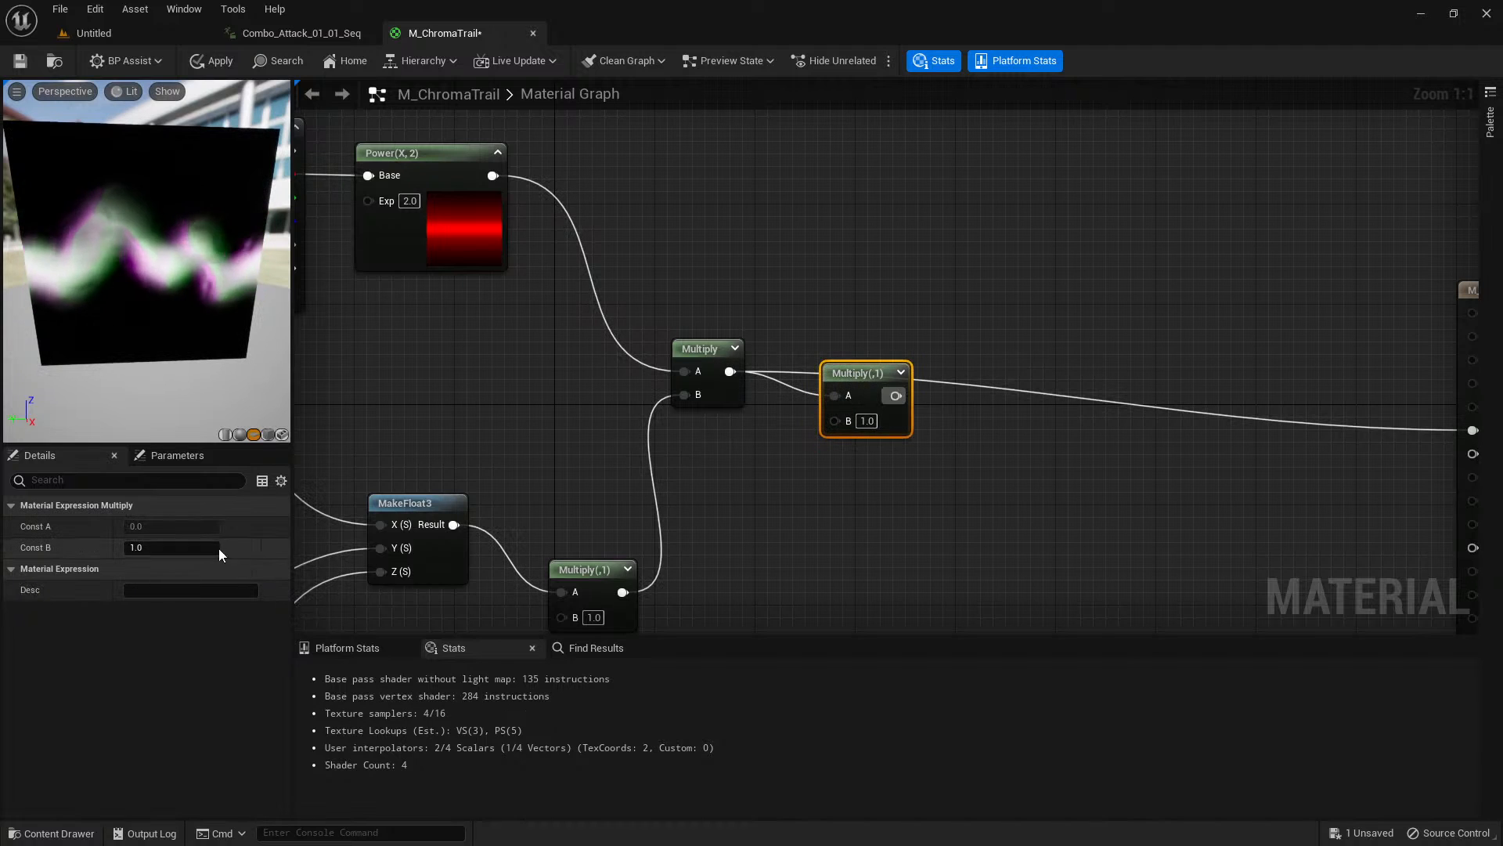
Set the new Multiply node's Const B to 1.5.
{"action": "left_click", "coordinate": [172, 547]}
{"action": "type", "text": "1.4"}
{"action": "key", "text": "Return"}
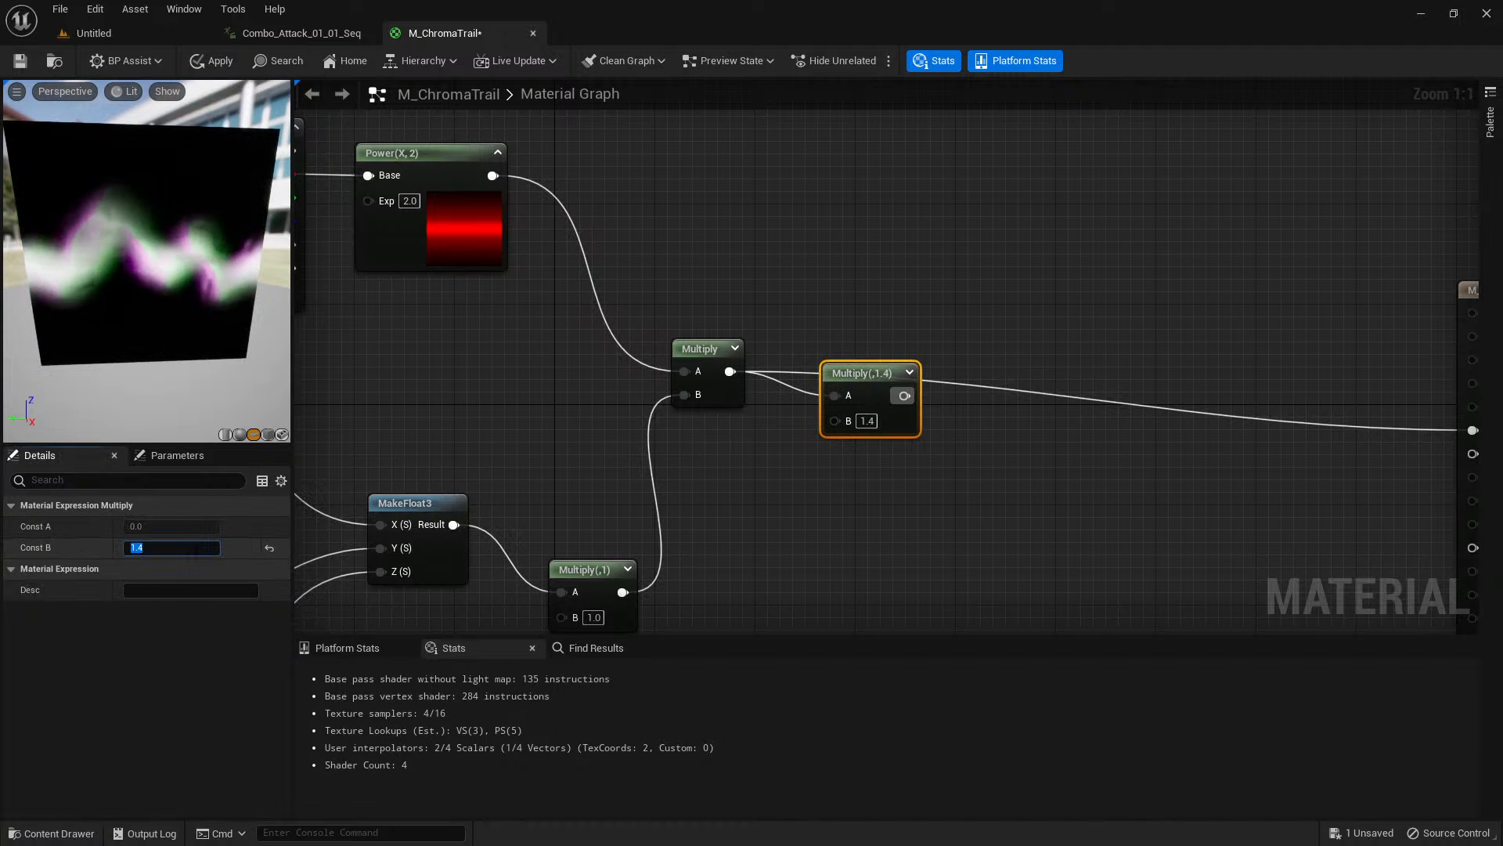
{"action": "type", "text": "1.5"}
{"action": "key", "text": "Return"}
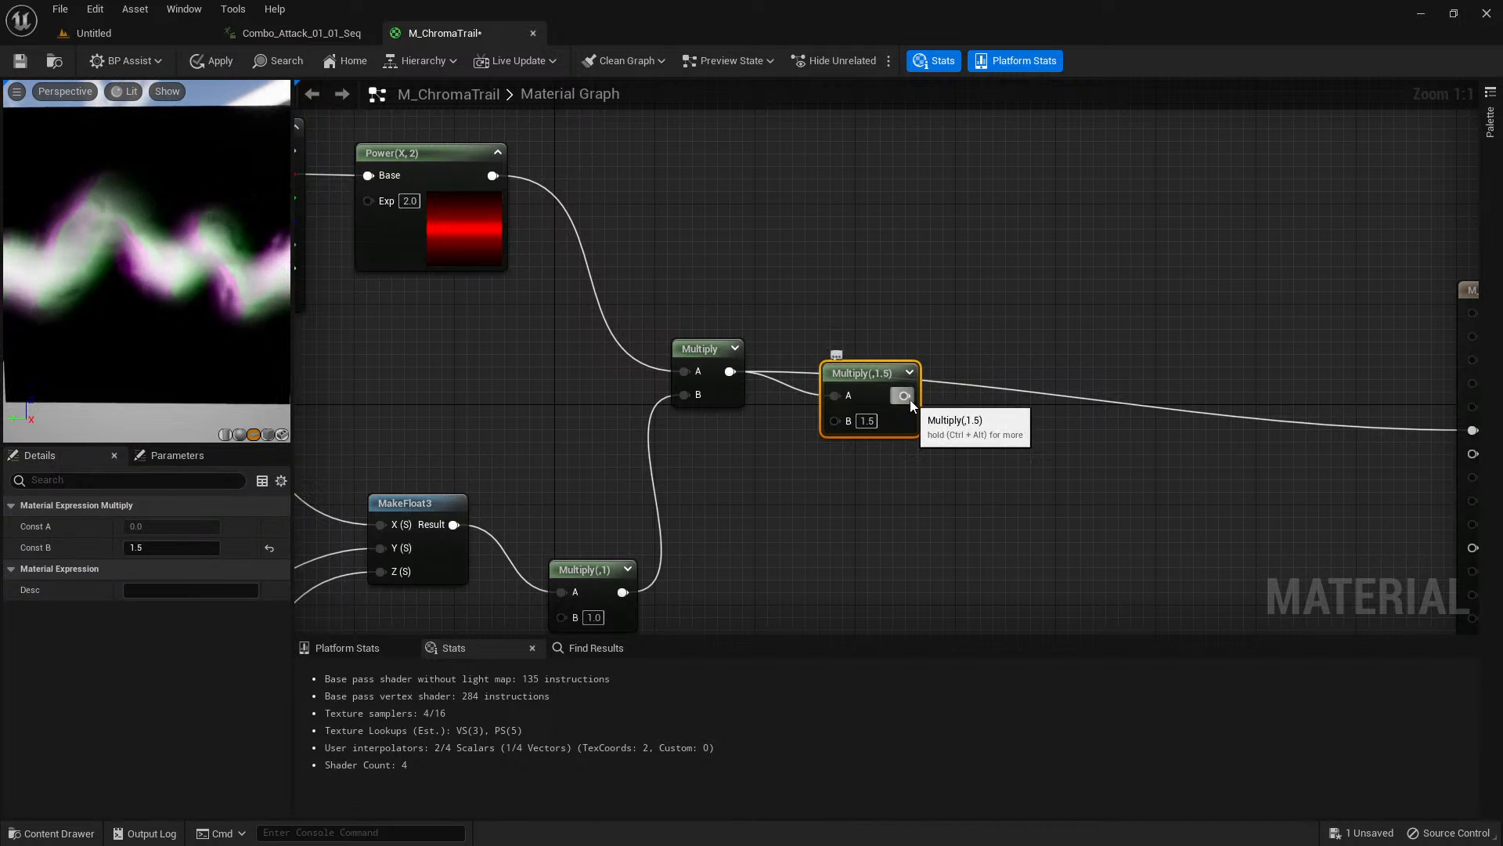
Attach a Component Mask node to the 1.5 Multiply's output, keep only the G channel and expand its thumbnail.
{"action": "left_click_drag", "start_coordinate": [904, 395], "coordinate": [956, 431]}
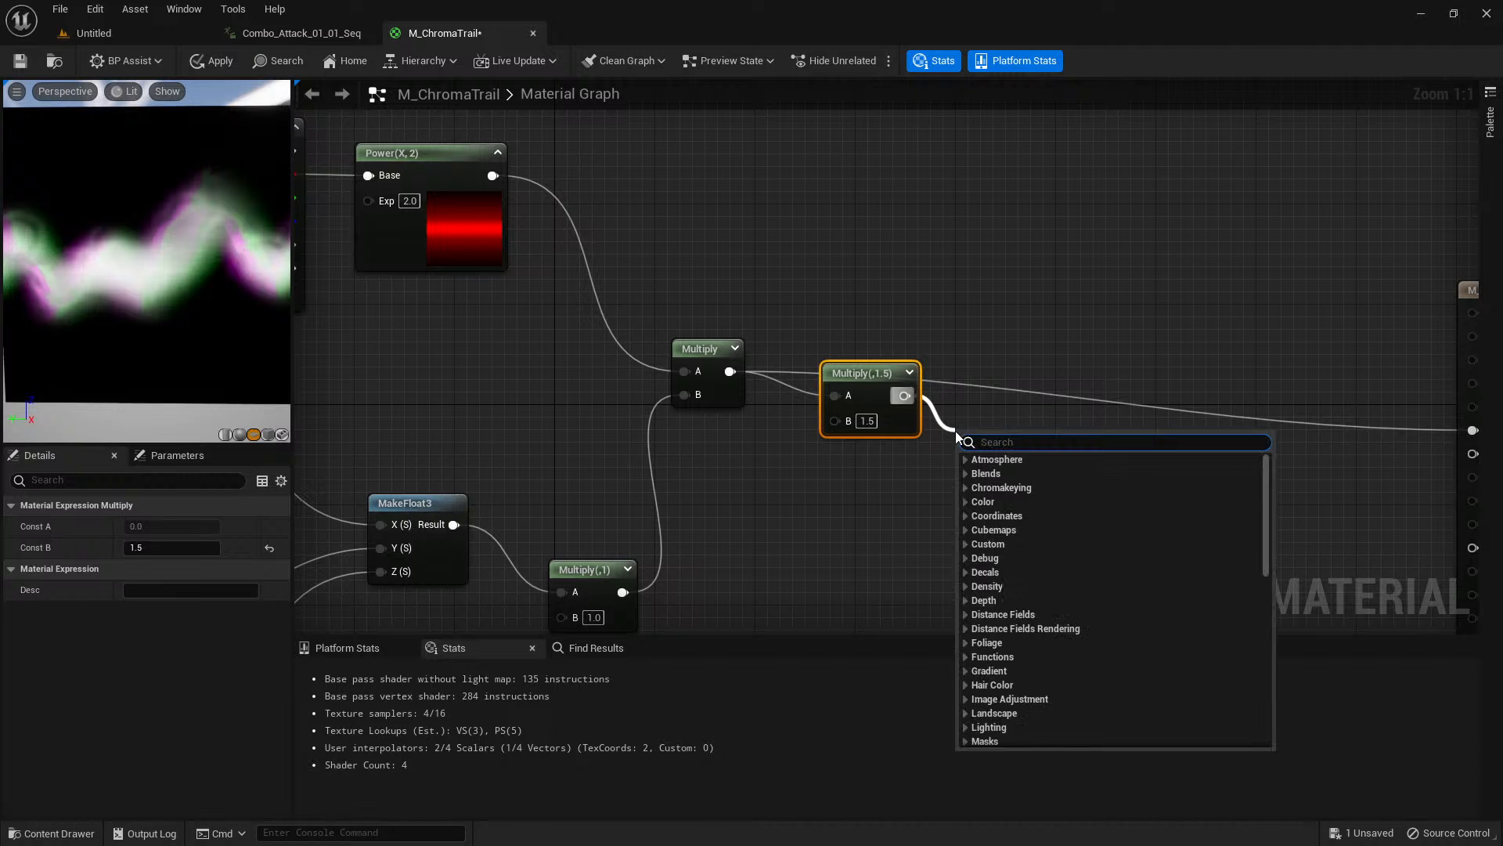
{"action": "type", "text": "component mas"}
{"action": "key", "text": "Return"}
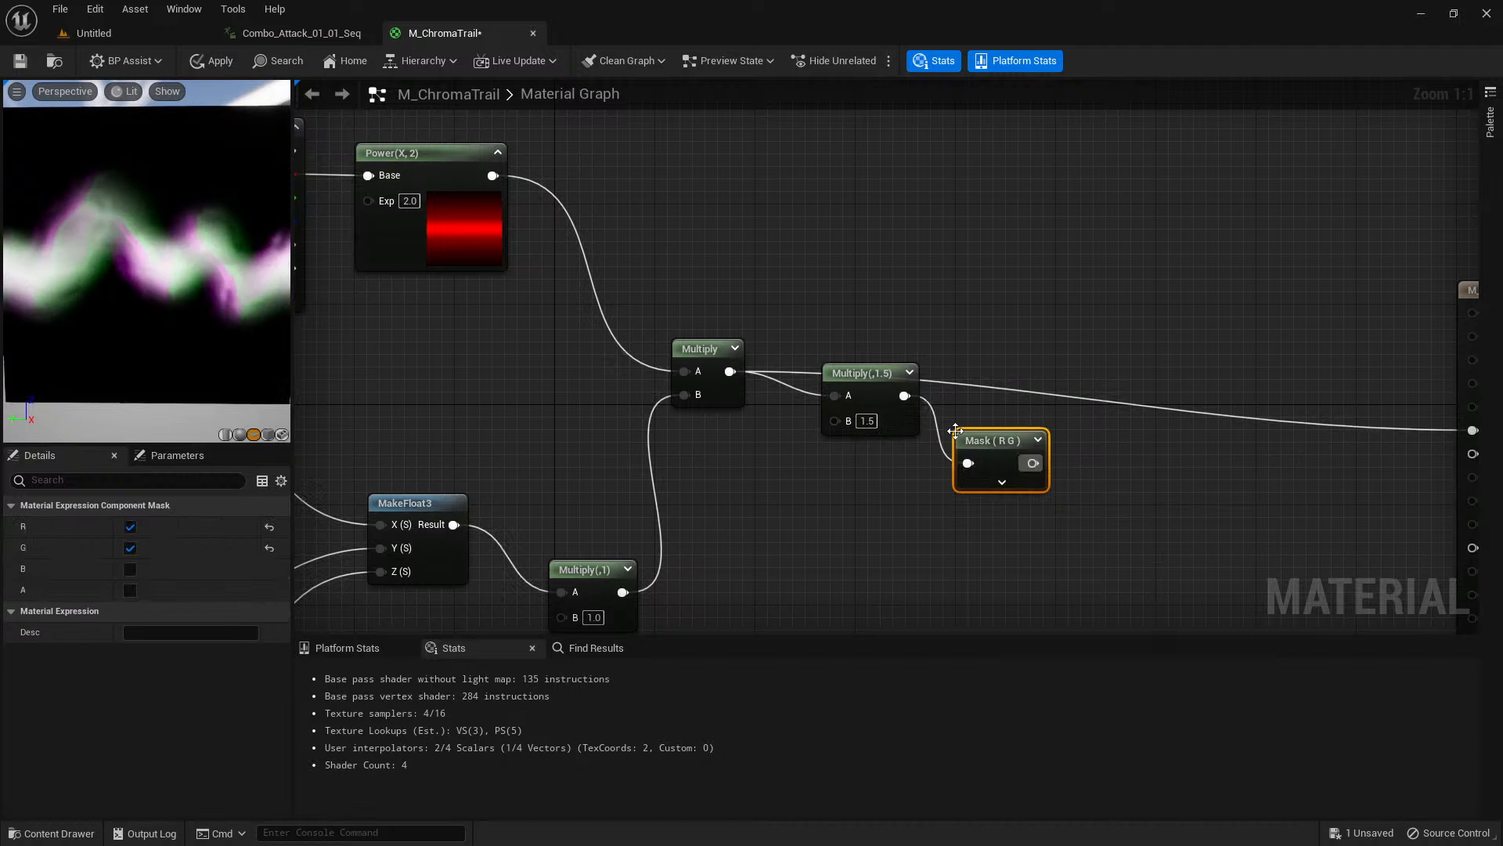
{"action": "left_click_drag", "start_coordinate": [959, 441], "coordinate": [985, 442]}
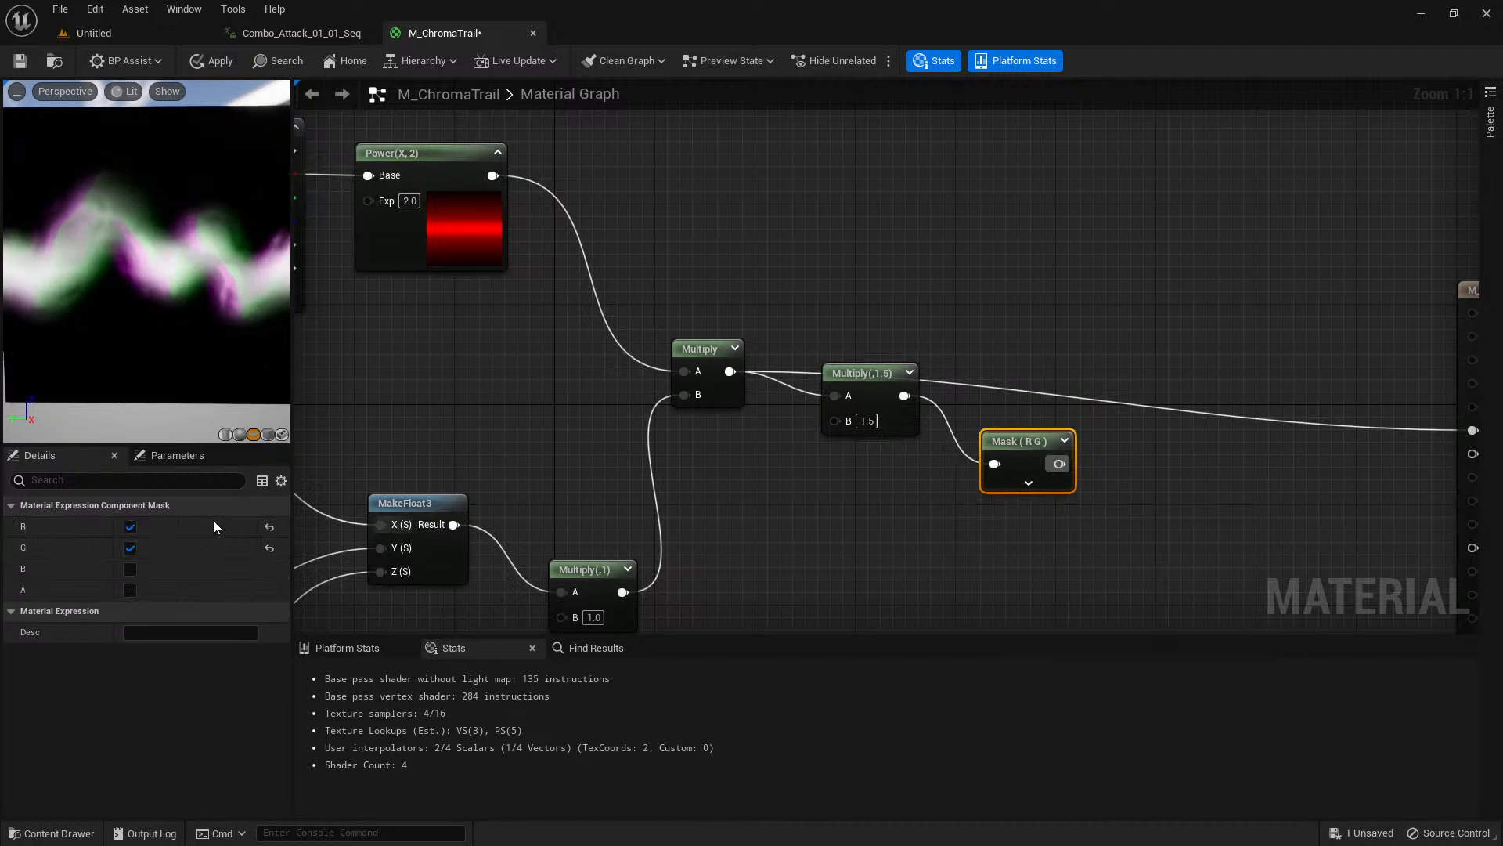
{"action": "left_click", "coordinate": [130, 527]}
{"action": "left_click", "coordinate": [1058, 440]}
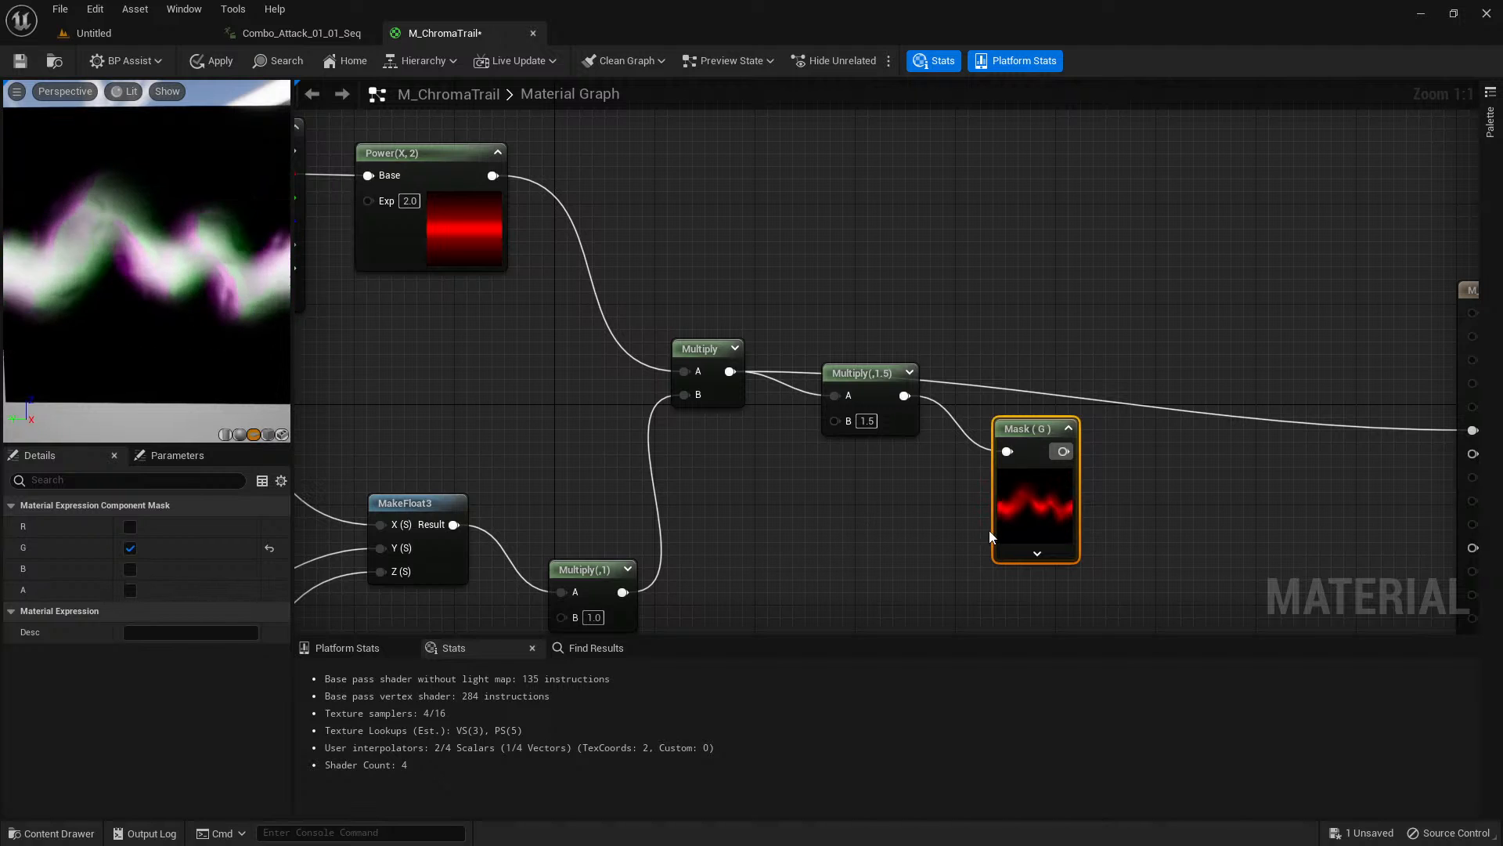
Move the M_ChromaTrail output node farther away to make room after the G mask.
{"action": "scroll", "coordinate": [876, 487], "scroll_direction": "down", "scroll_amount": 1}
{"action": "right_click_drag", "start_coordinate": [1171, 527], "coordinate": [792, 474]}
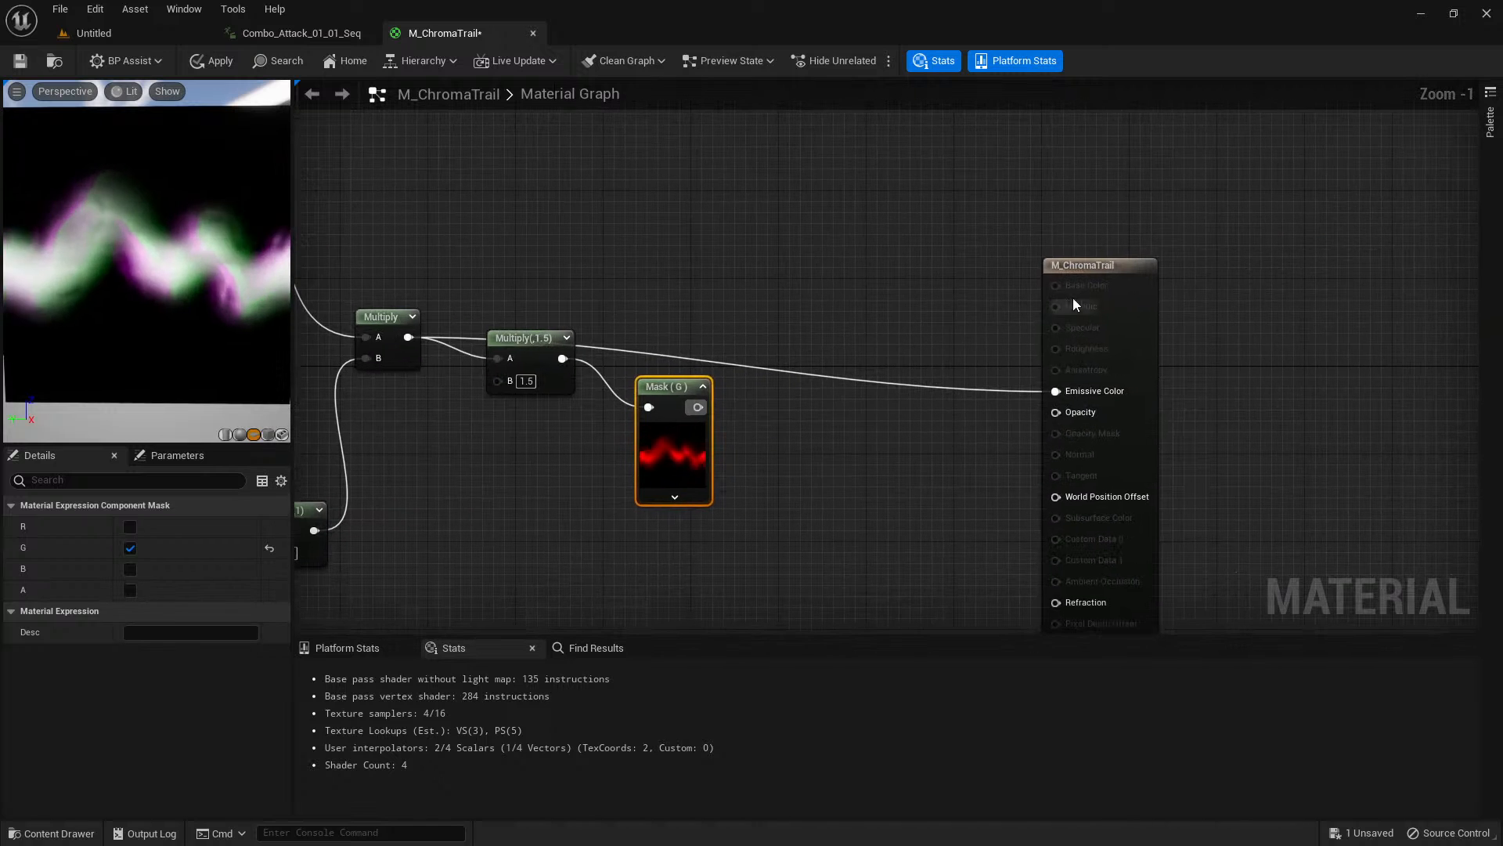
{"action": "left_click_drag", "start_coordinate": [1100, 265], "coordinate": [1340, 276]}
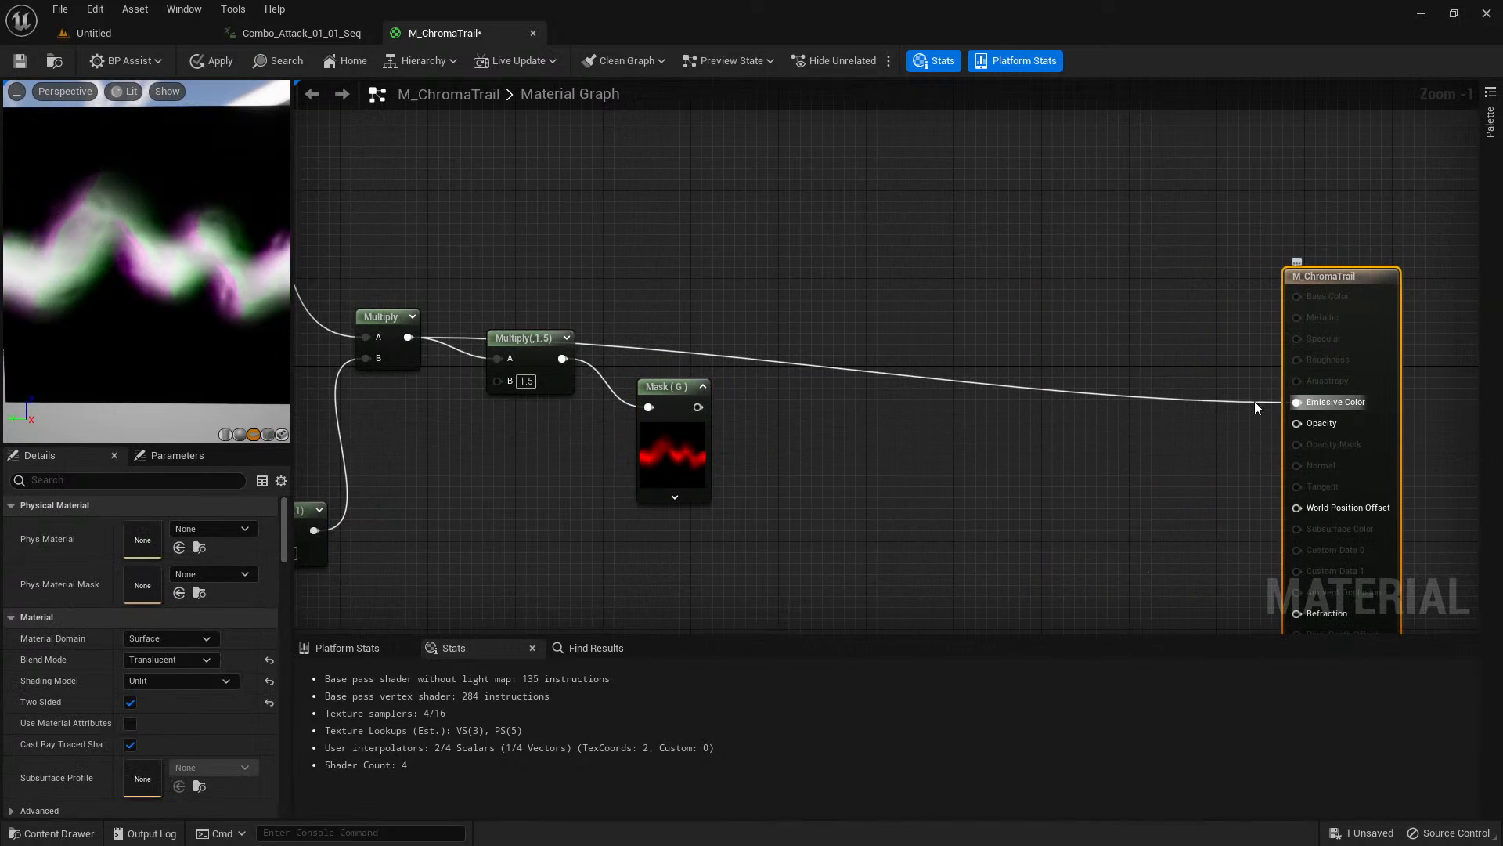
{"action": "left_click", "coordinate": [858, 438]}
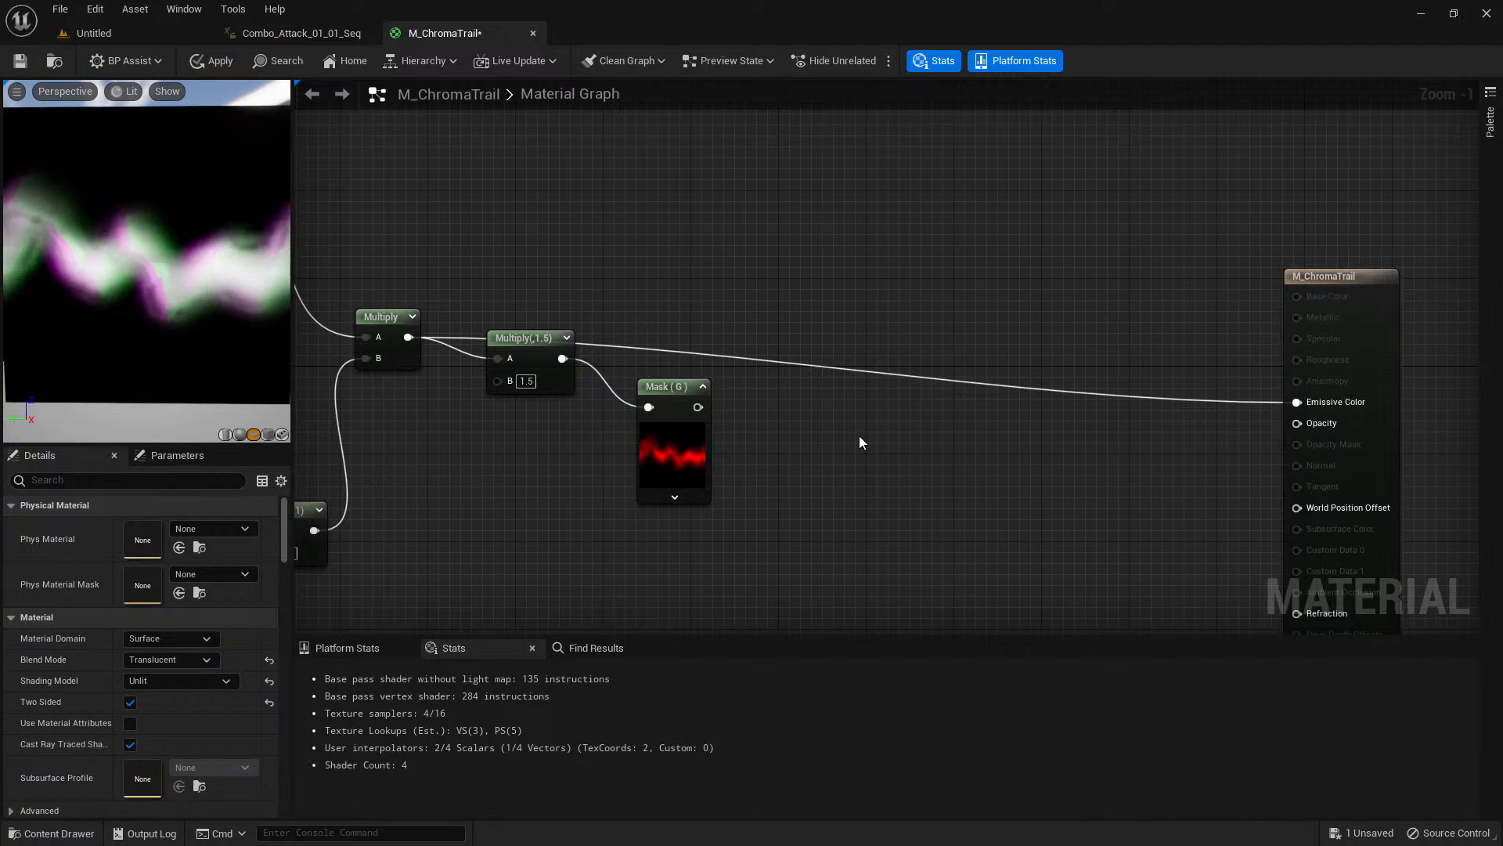
Add a Lerp node, connect the G mask to its Alpha and move it above the Emissive Color wire.
{"action": "left_click", "coordinate": [848, 388]}
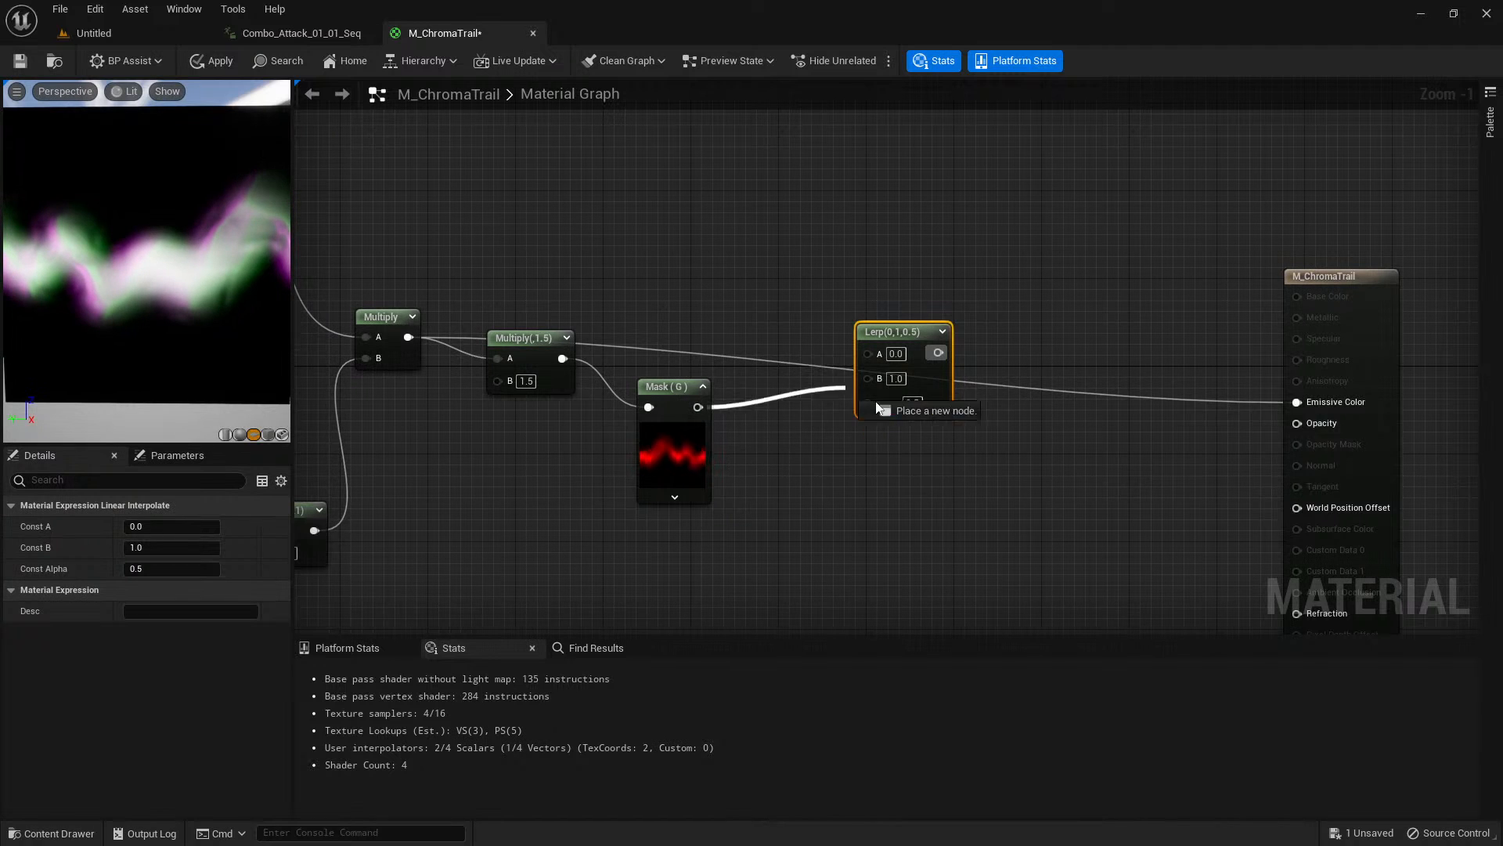
{"action": "left_click_drag", "start_coordinate": [871, 411], "coordinate": [871, 410]}
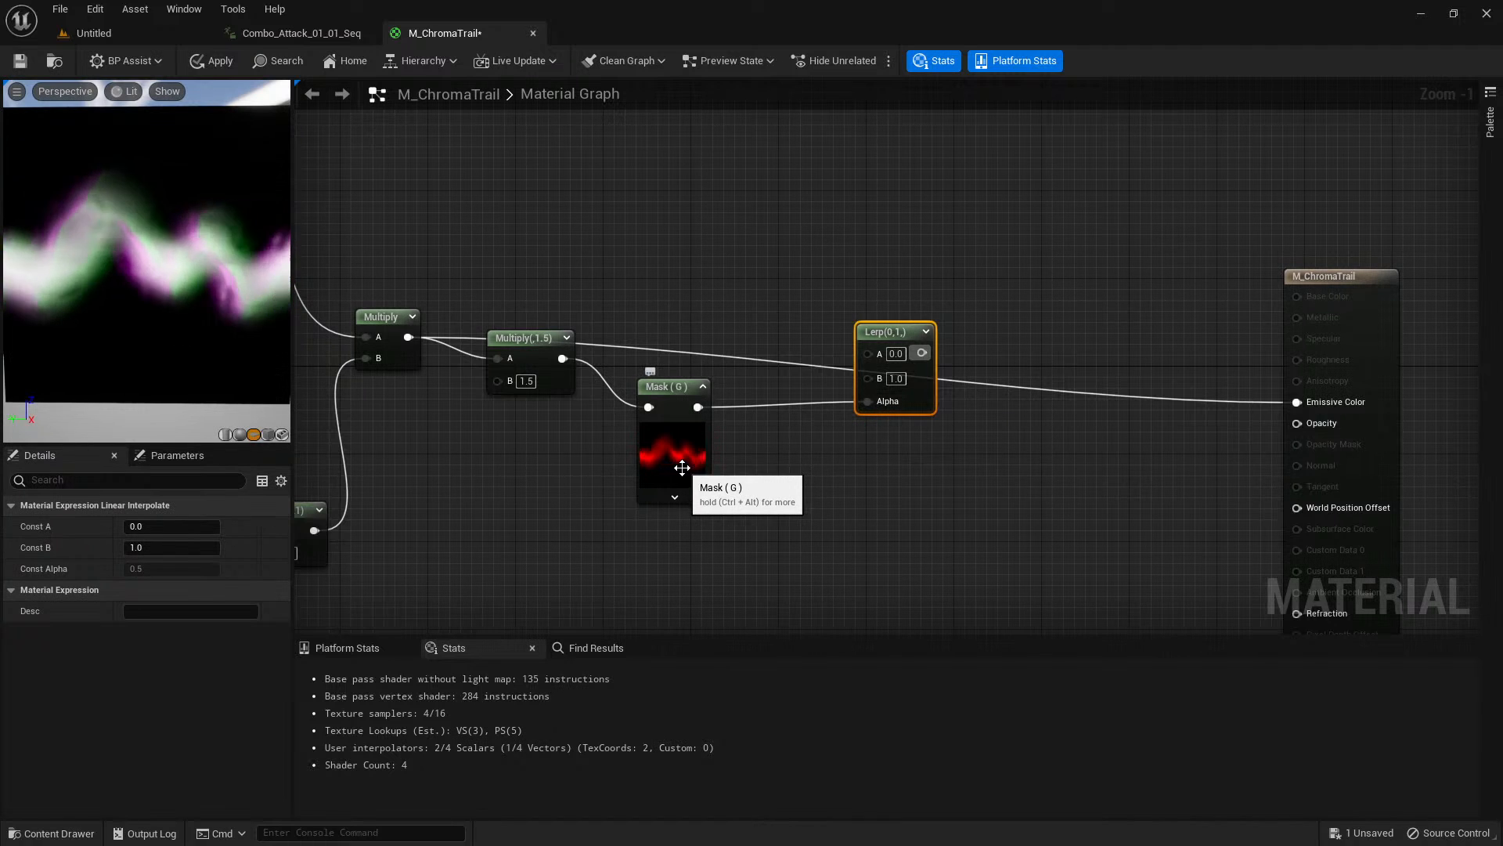
{"action": "left_click_drag", "start_coordinate": [891, 321], "coordinate": [909, 286]}
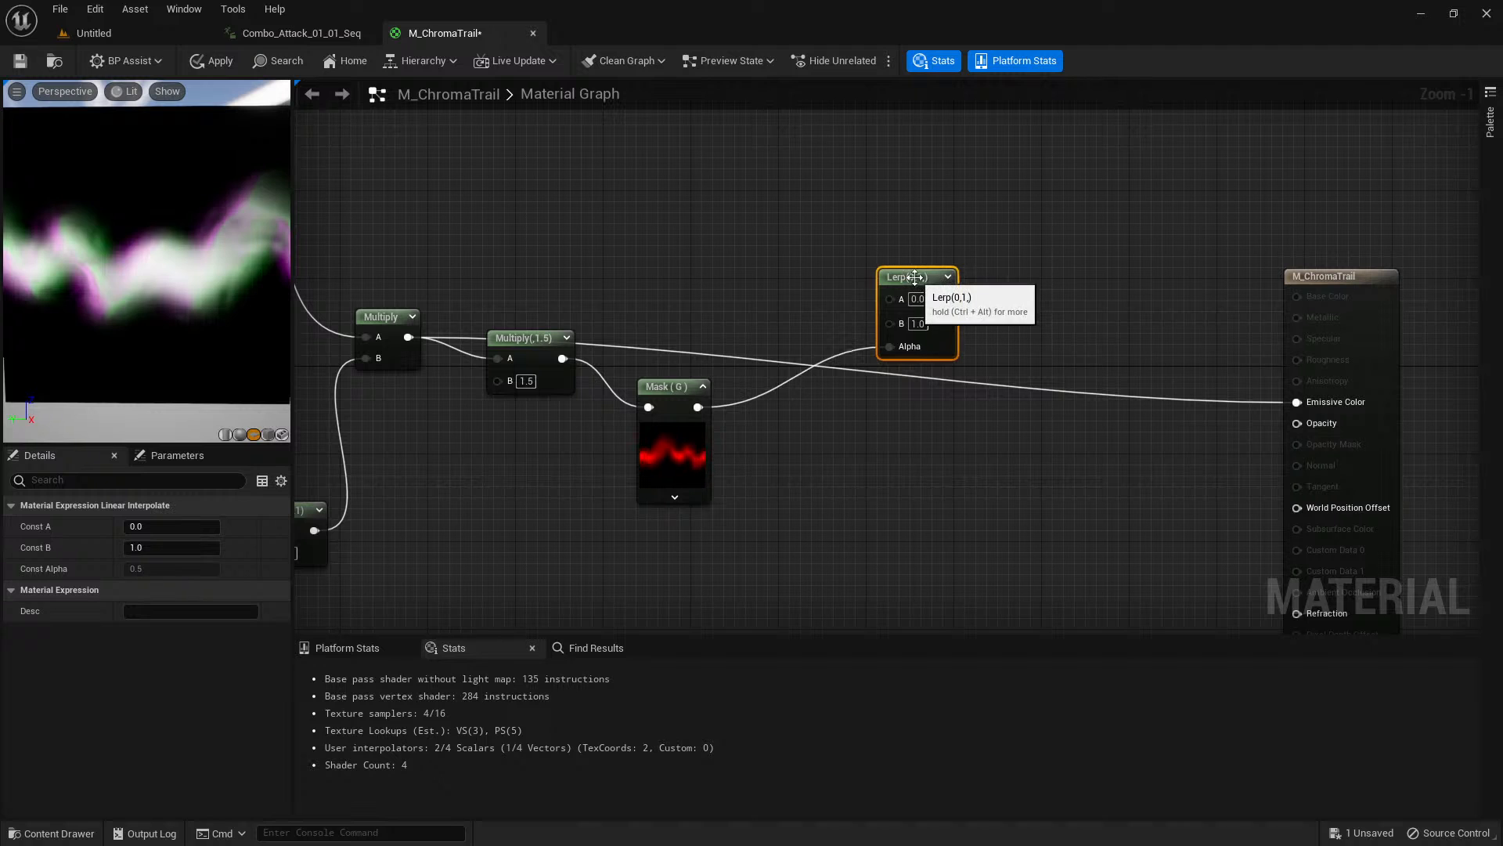
{"action": "right_click_drag", "start_coordinate": [783, 312], "coordinate": [795, 343]}
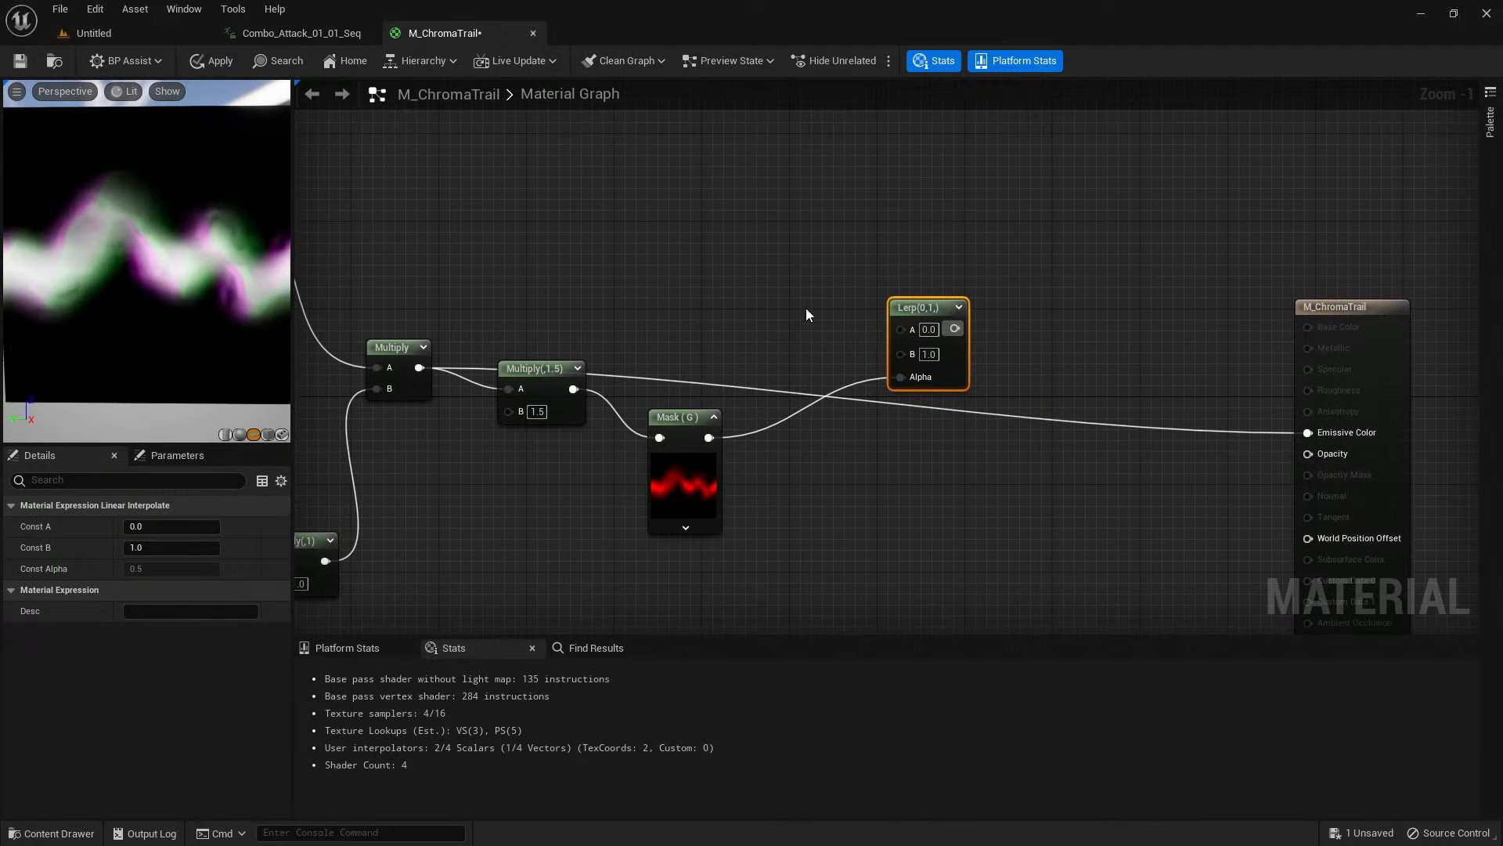
{"action": "left_click", "coordinate": [805, 308]}
{"action": "left_click", "coordinate": [899, 325]}
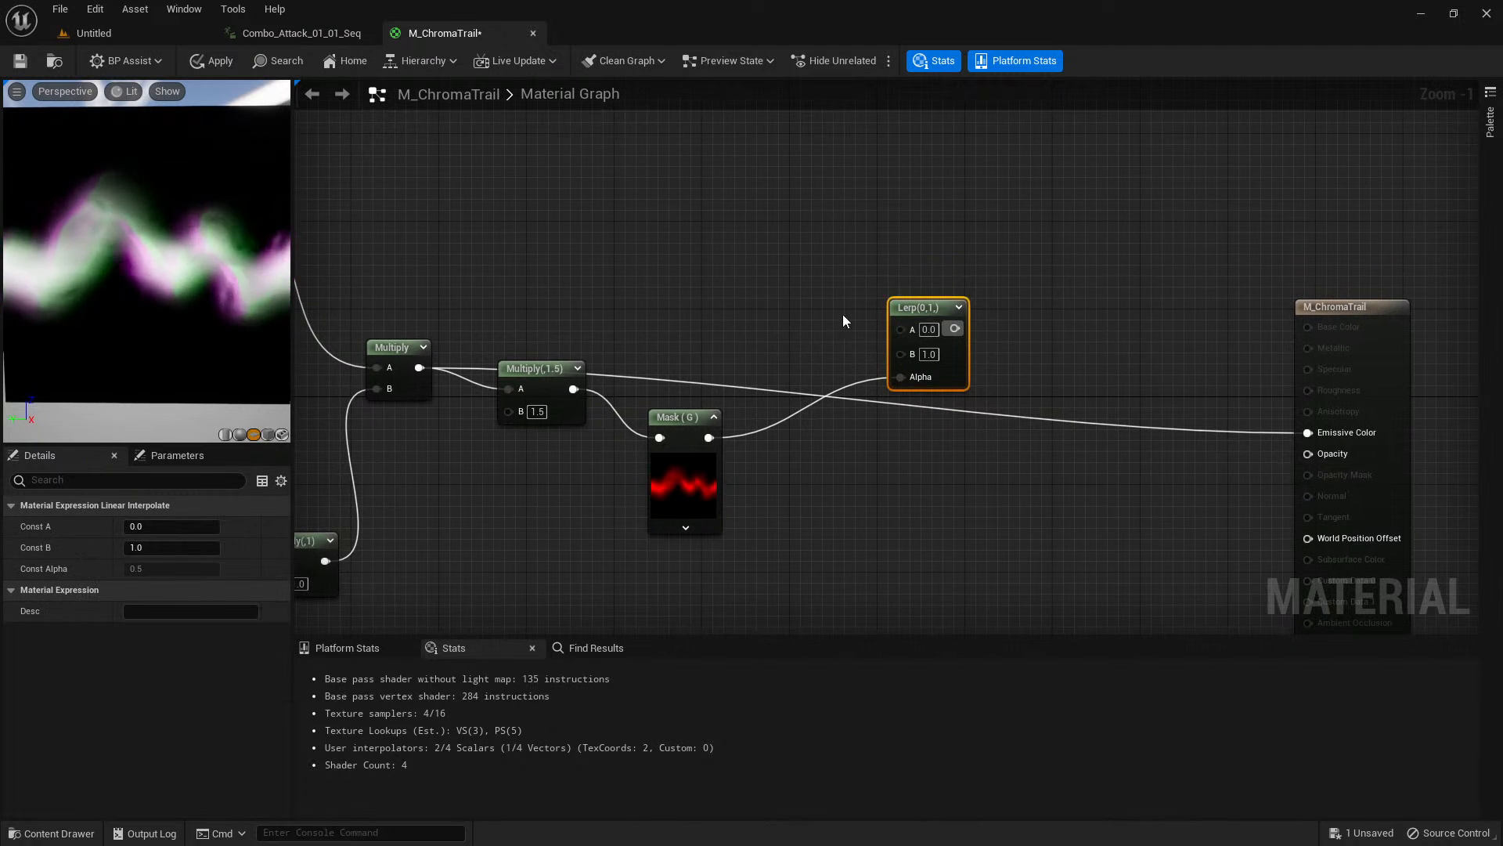
Create a scalar parameter named Color Offset above the G mask and connect it to the Lerp's B input.
{"action": "right_click_drag", "start_coordinate": [703, 247], "coordinate": [1245, 210]}
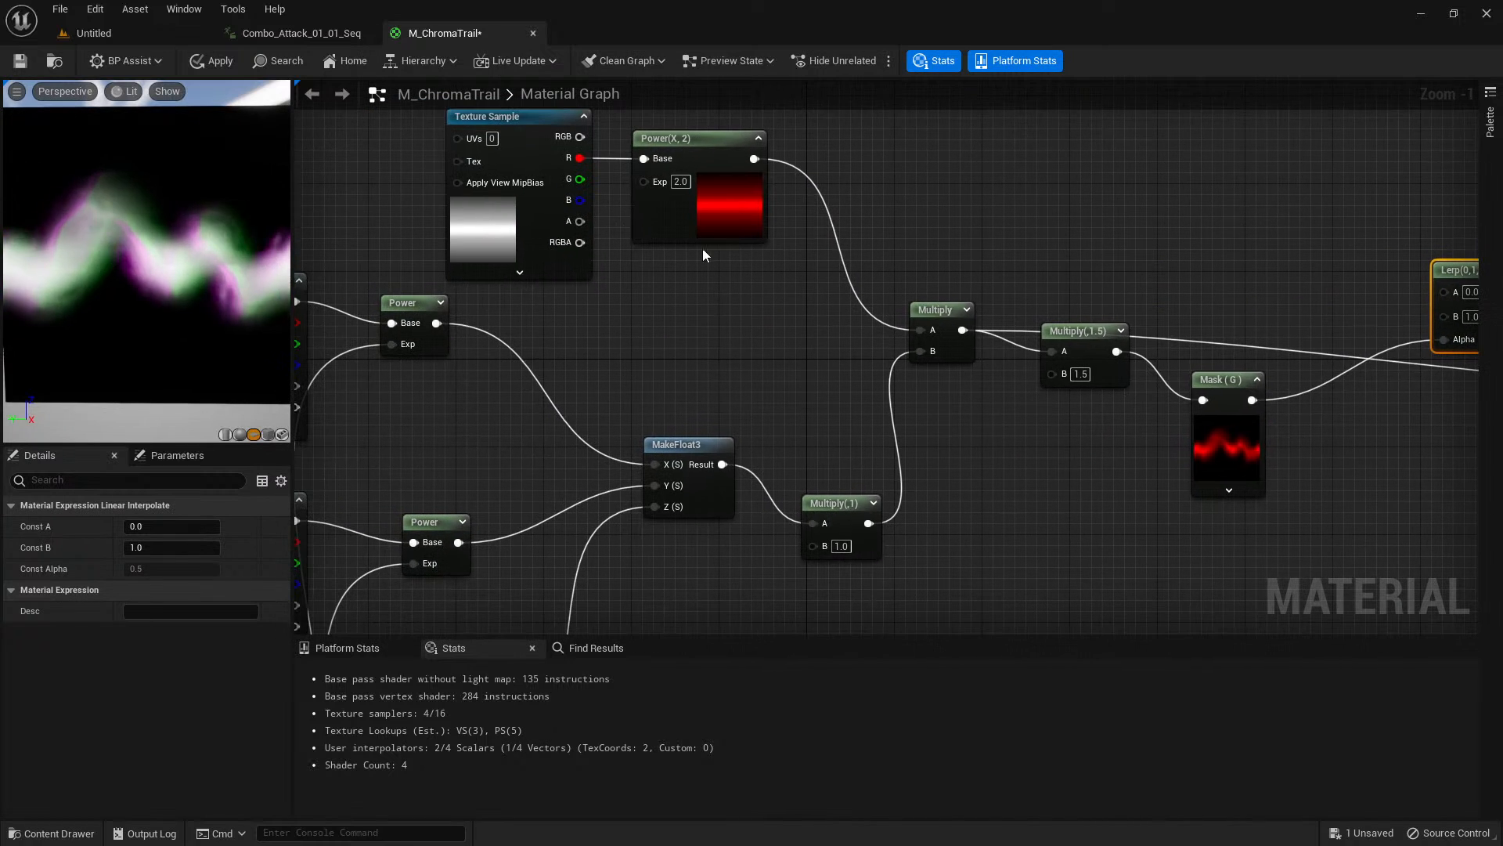
{"action": "right_click_drag", "start_coordinate": [1253, 270], "coordinate": [754, 329]}
{"action": "left_click", "coordinate": [760, 352]}
{"action": "scroll", "coordinate": [775, 343], "scroll_direction": "up", "scroll_amount": 1}
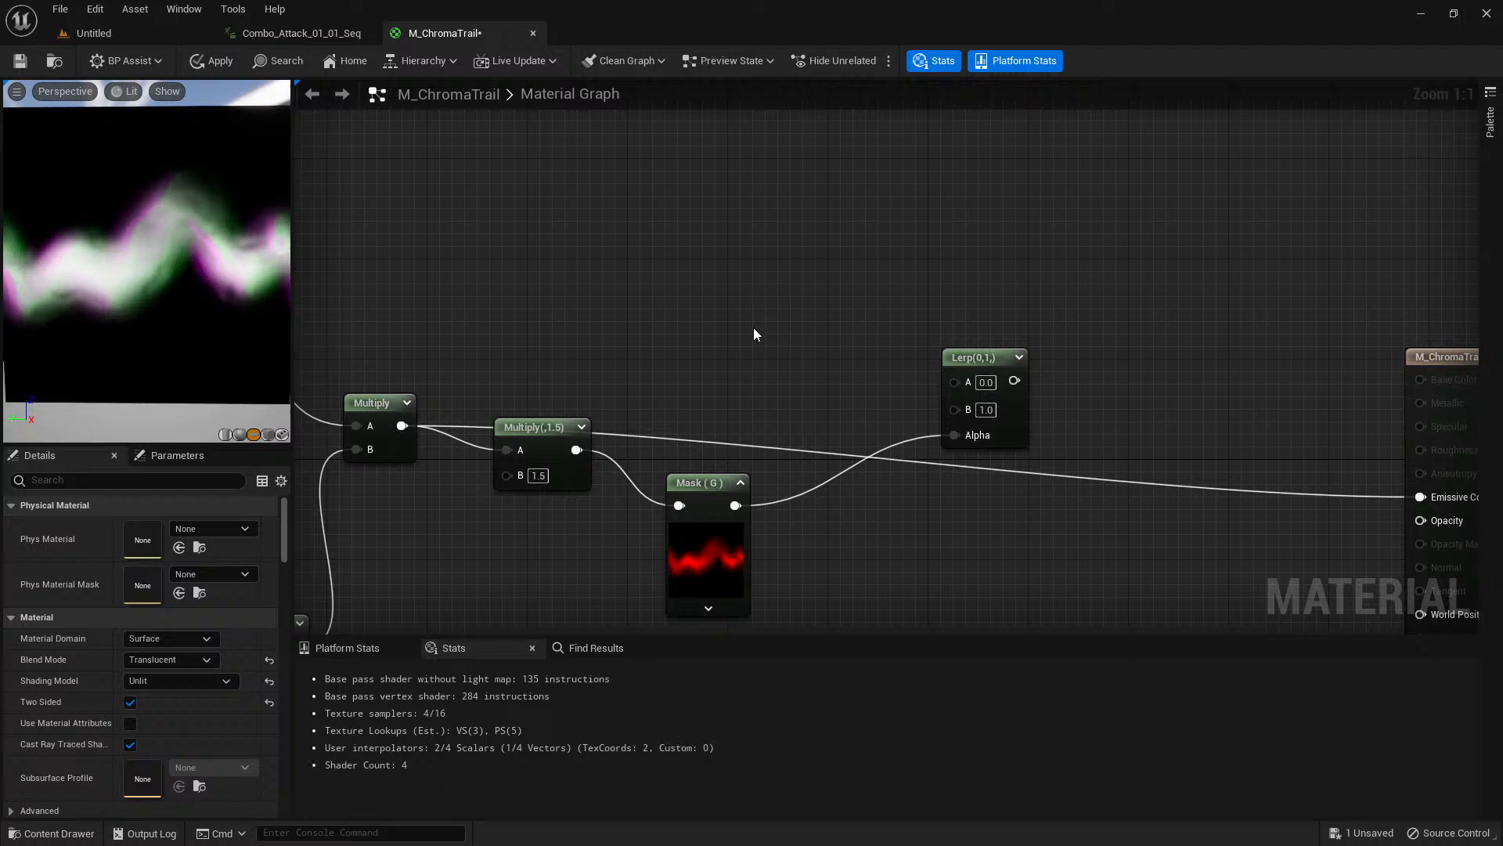
{"action": "left_click", "coordinate": [669, 303]}
{"action": "type", "text": "Color Offset"}
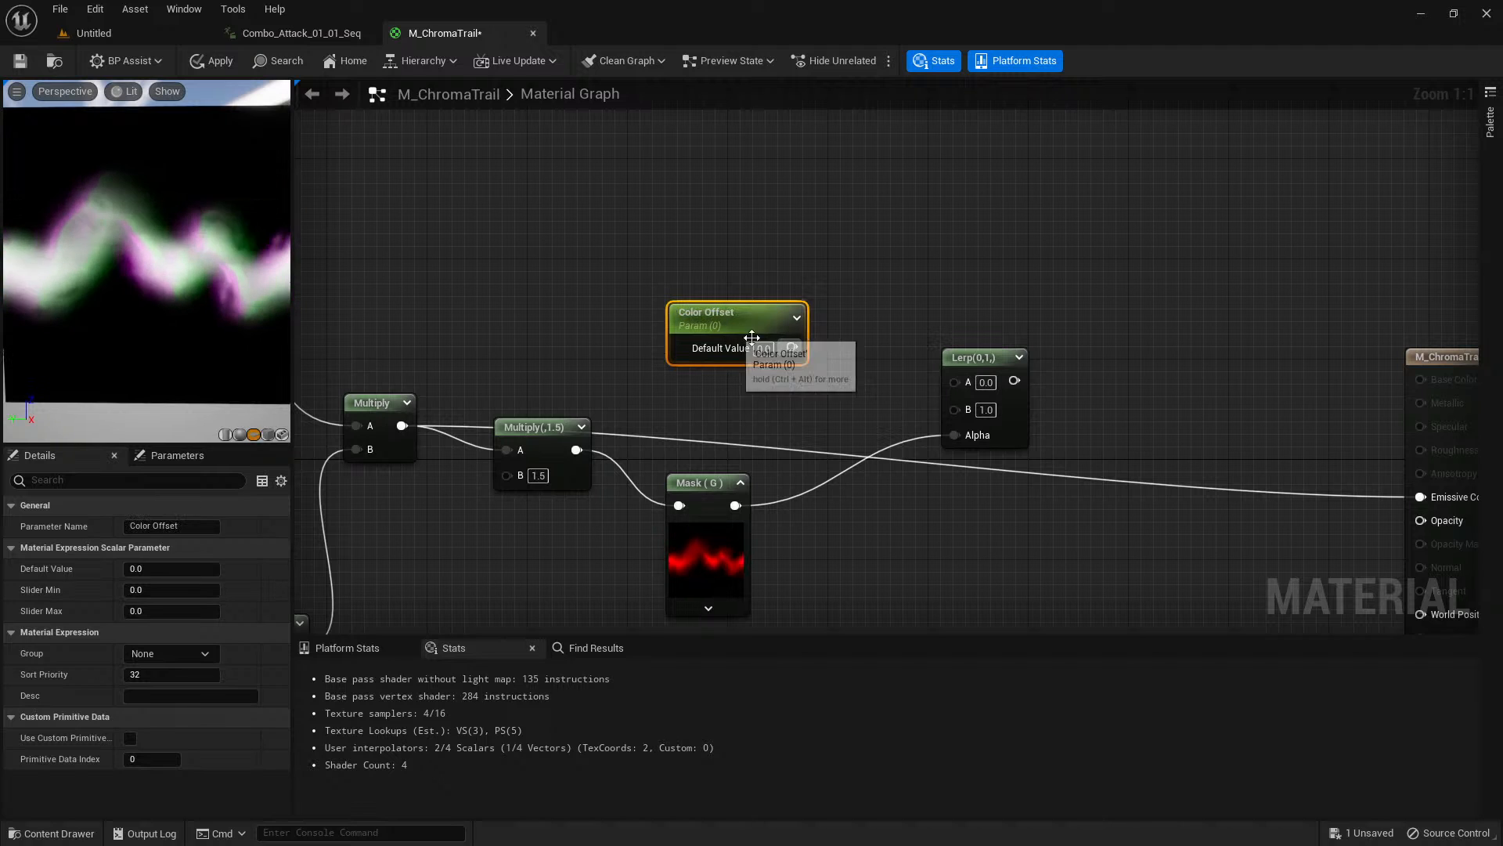
{"action": "left_click_drag", "start_coordinate": [792, 347], "coordinate": [937, 412]}
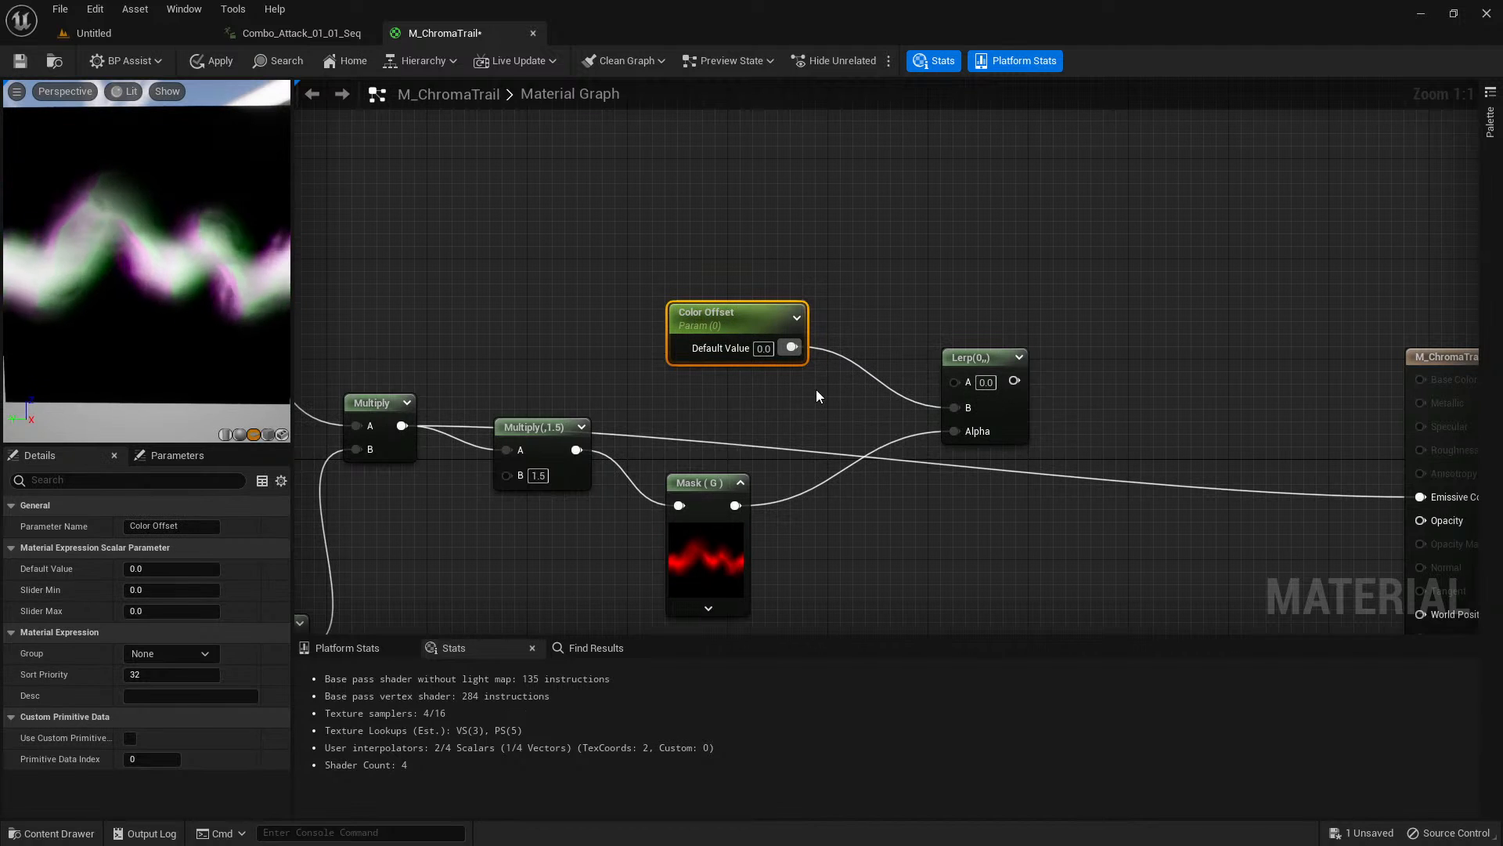
Expand the Lerp node's thumbnail and set the Color Offset parameter's default value to 4.0.
{"action": "left_click", "coordinate": [1017, 359]}
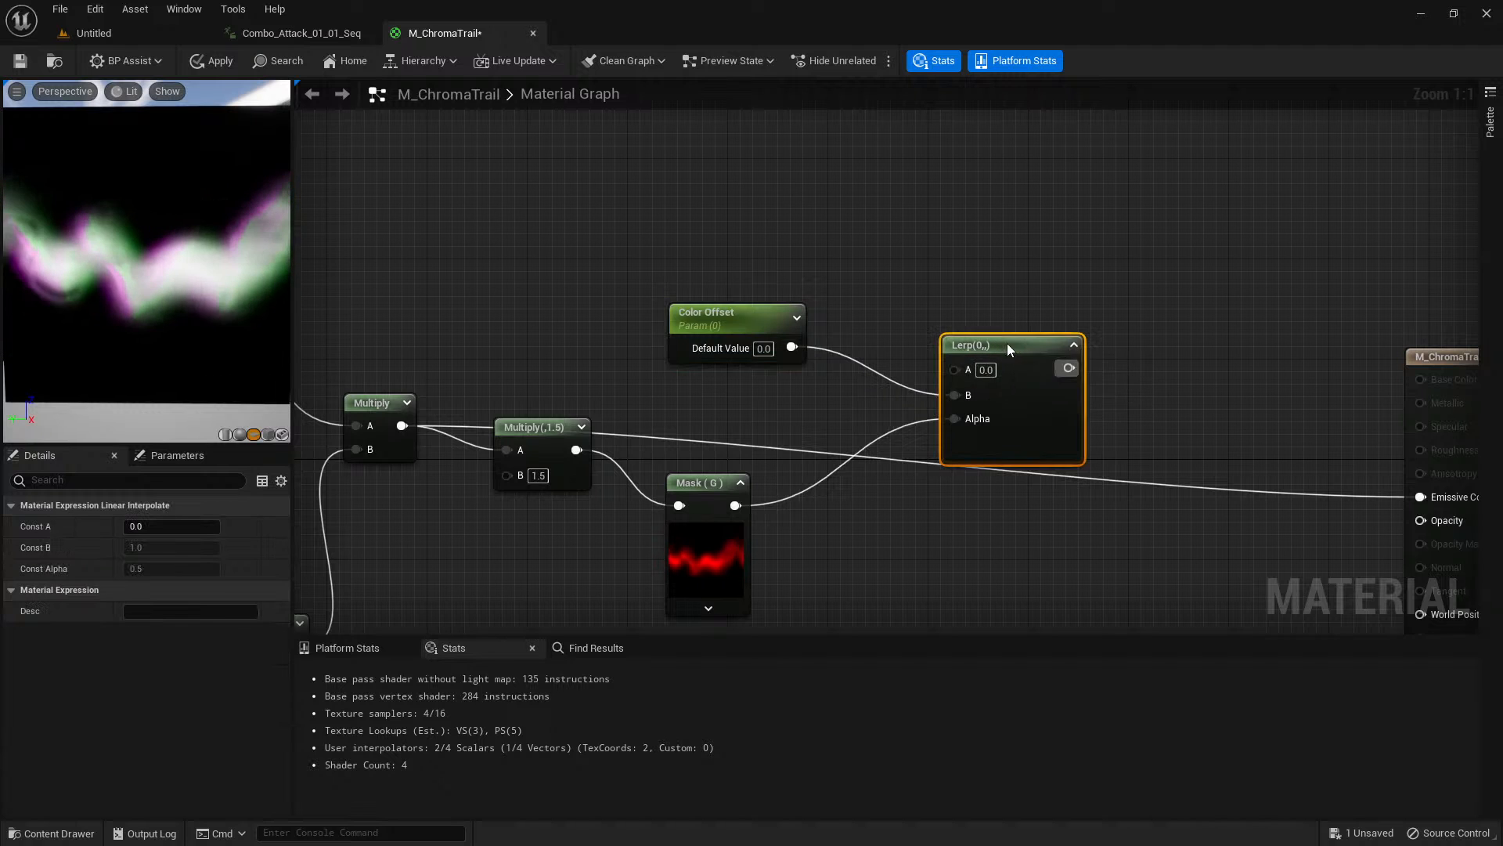
{"action": "left_click", "coordinate": [723, 328]}
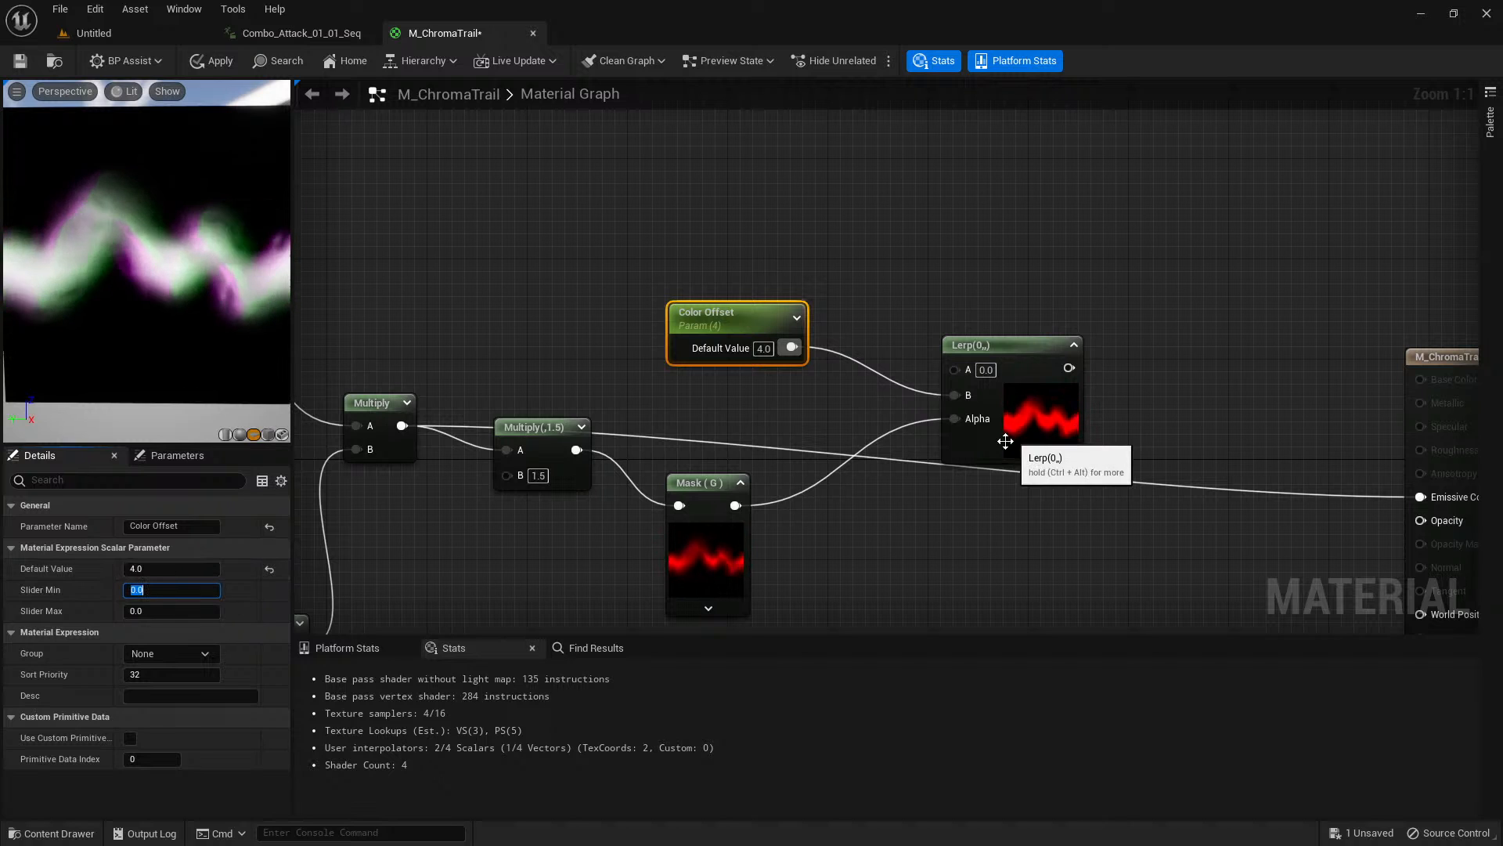
{"action": "right_click_drag", "start_coordinate": [1165, 441], "coordinate": [1103, 411]}
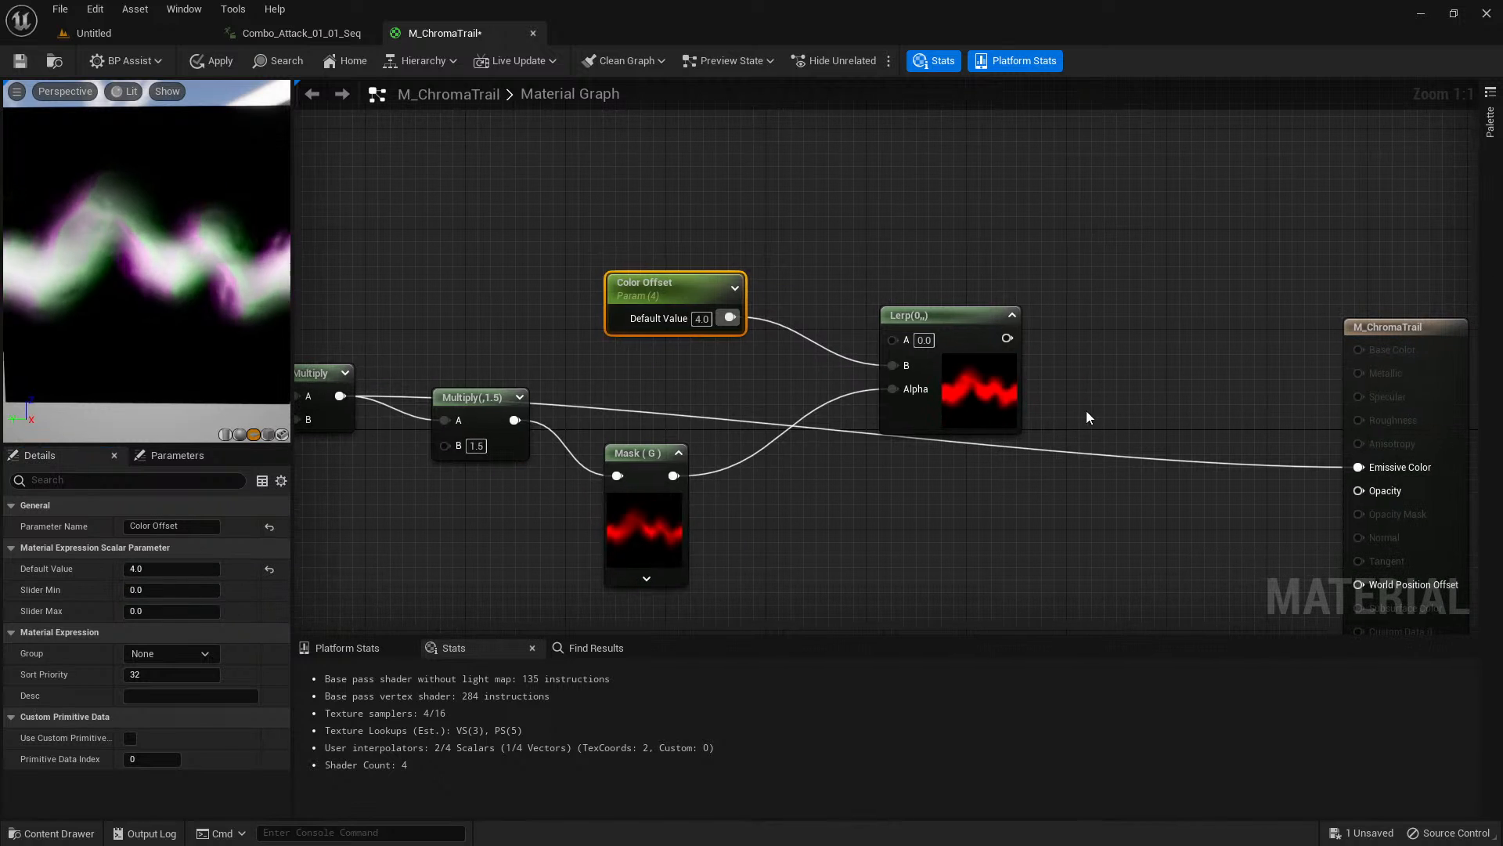
Move the M_ChromaTrail output node farther away from the Lerp node.
{"action": "scroll", "coordinate": [803, 415], "scroll_direction": "down", "scroll_amount": 2}
{"action": "right_click_drag", "start_coordinate": [900, 520], "coordinate": [664, 409]}
{"action": "left_click_drag", "start_coordinate": [1077, 257], "coordinate": [1361, 204]}
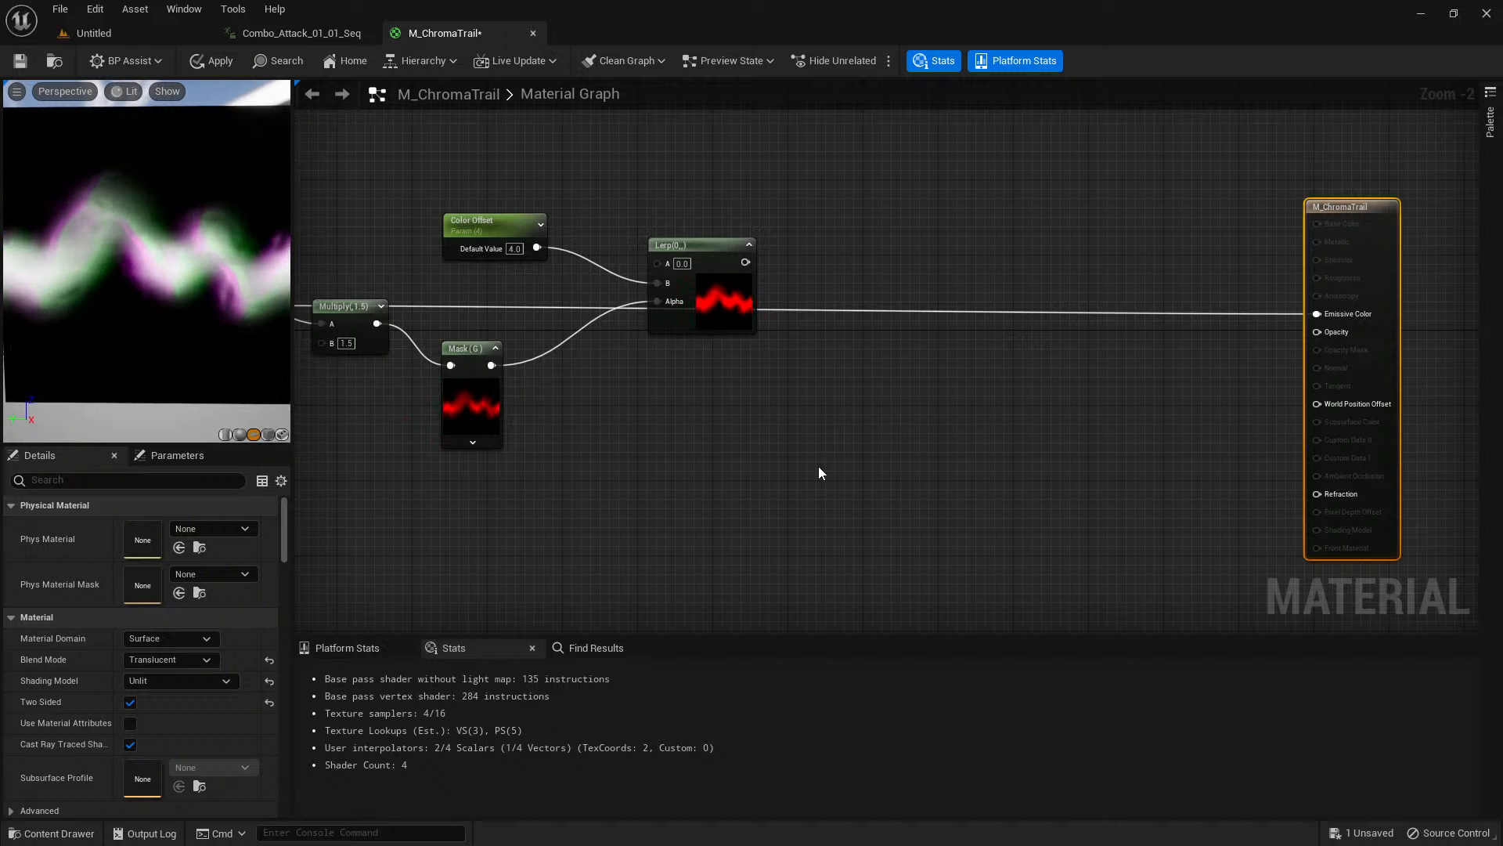
{"action": "right_click_drag", "start_coordinate": [819, 467], "coordinate": [739, 529]}
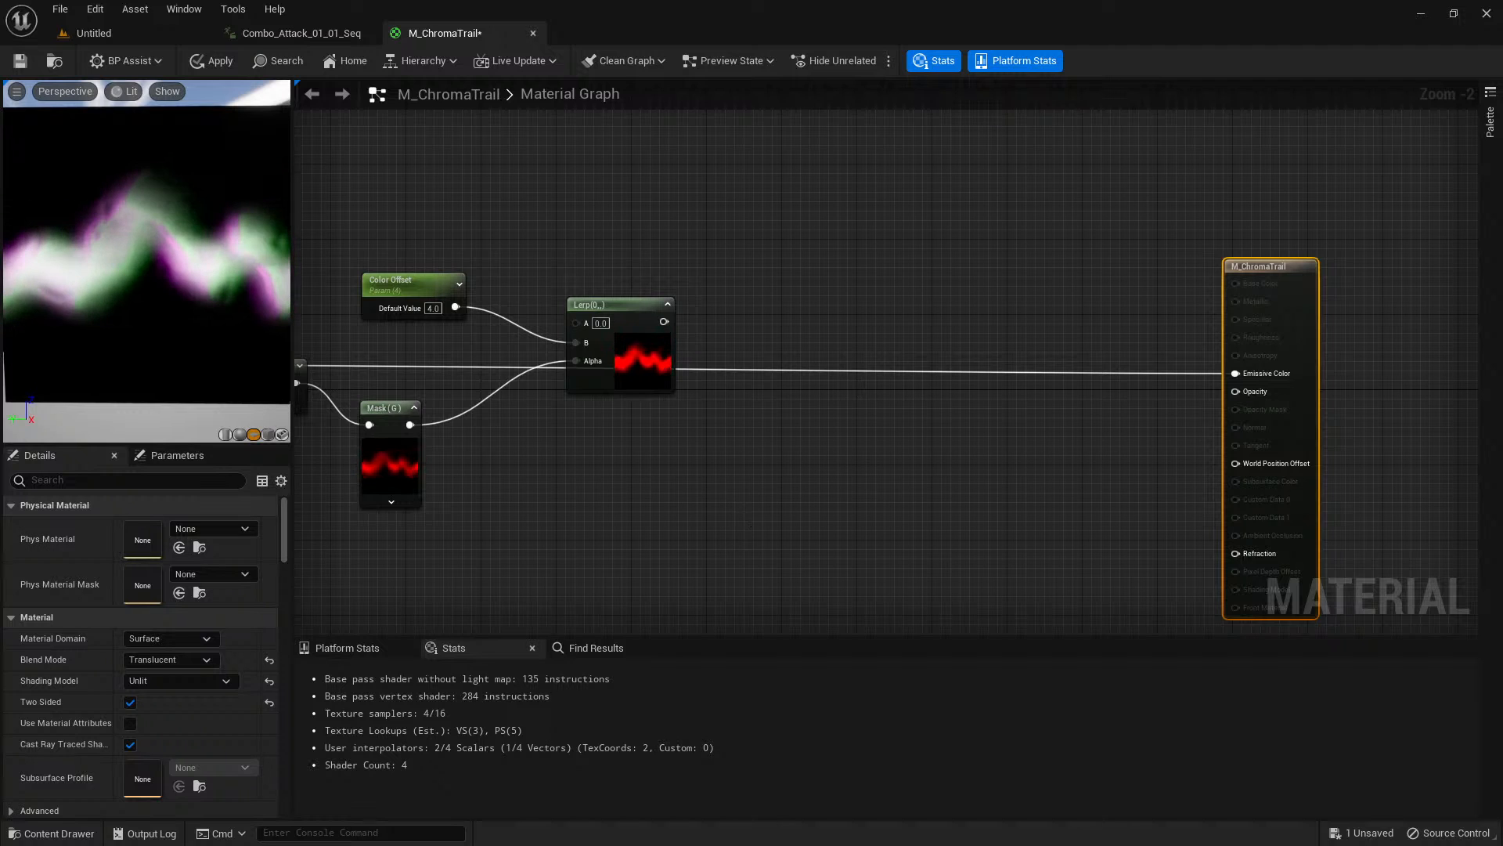
{"action": "left_click", "coordinate": [760, 324]}
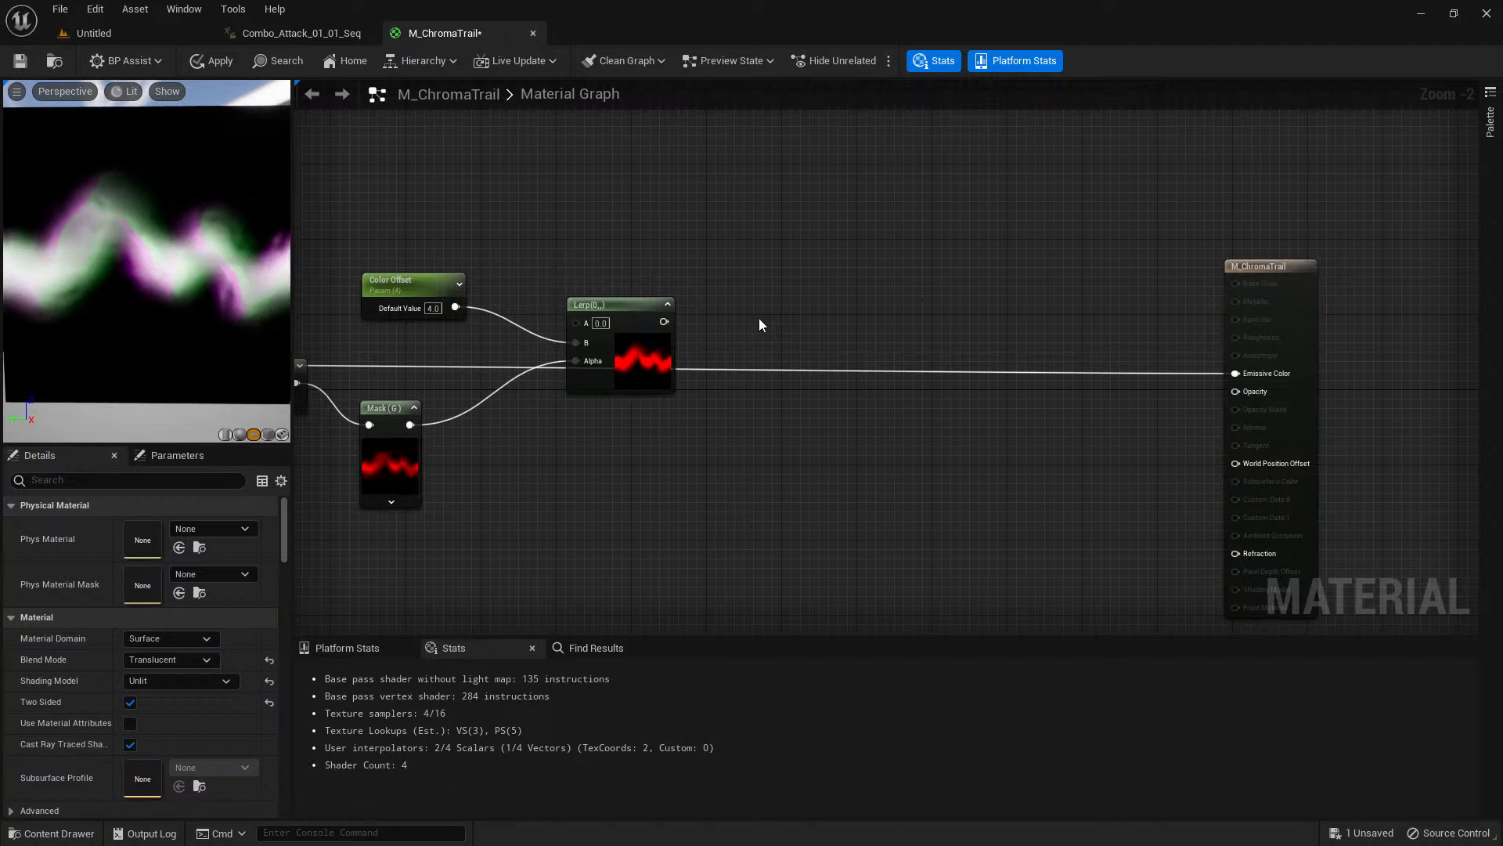
Rotate the trail plane in the preview, select the Lerp node and review its Color Offset and G mask inputs.
{"action": "left_click_drag", "start_coordinate": [217, 279], "coordinate": [235, 280]}
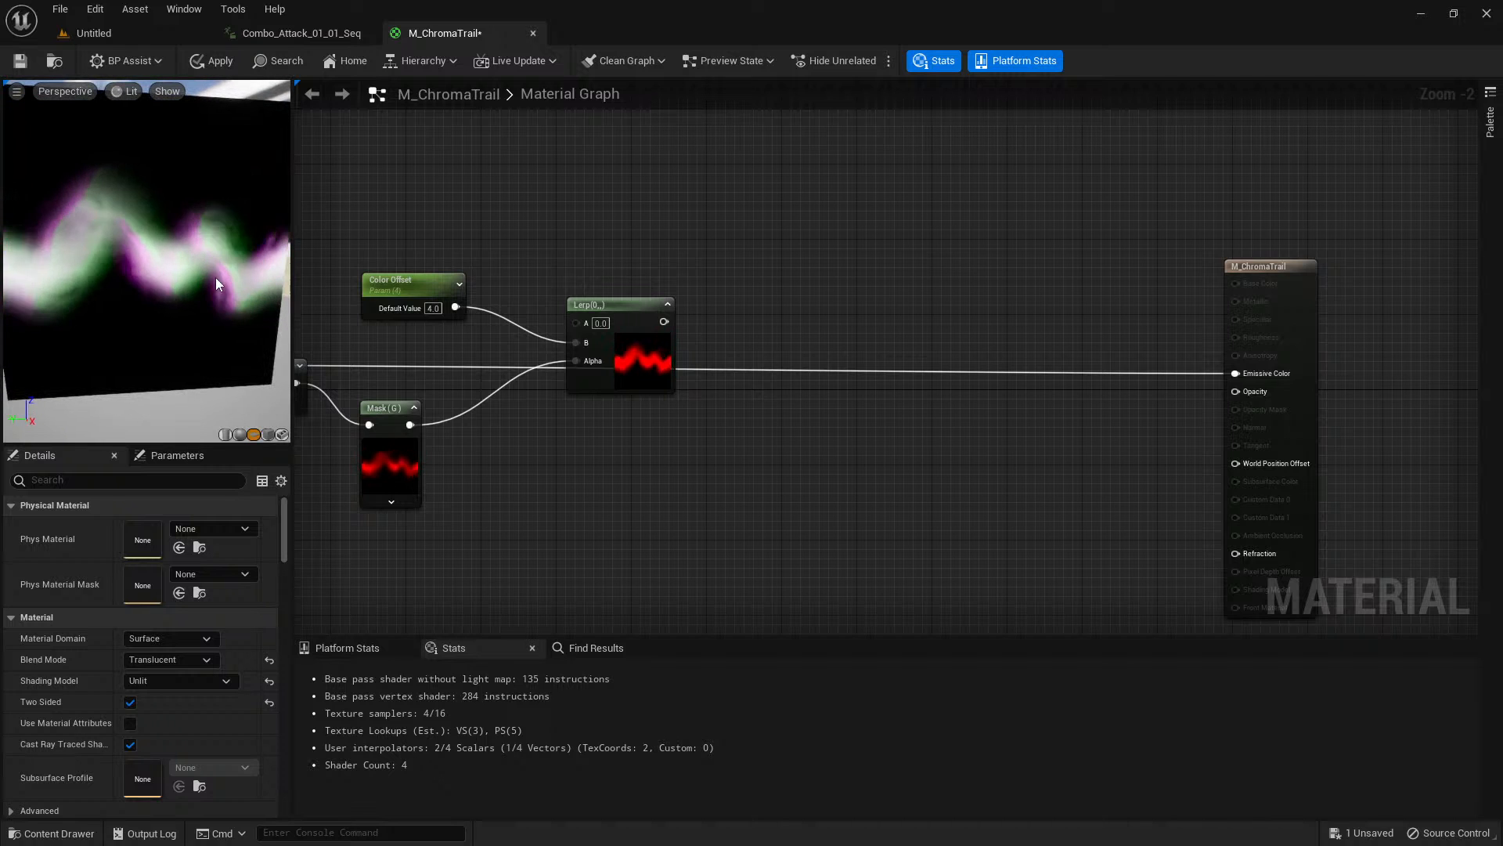
{"action": "scroll", "coordinate": [694, 321], "scroll_direction": "up", "scroll_amount": 1}
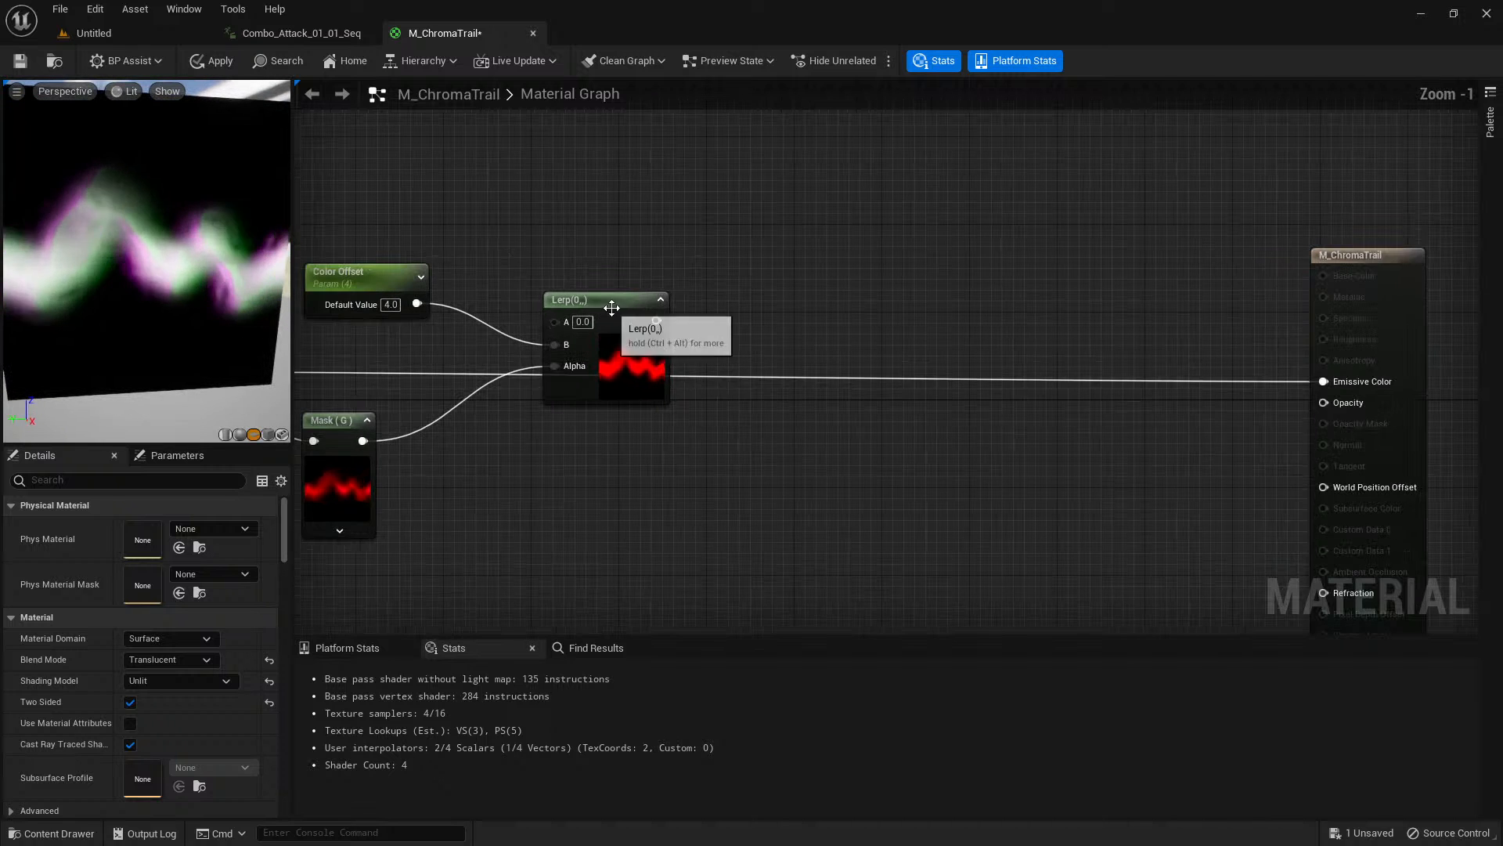
{"action": "left_click", "coordinate": [611, 308]}
{"action": "right_click_drag", "start_coordinate": [515, 439], "coordinate": [720, 447]}
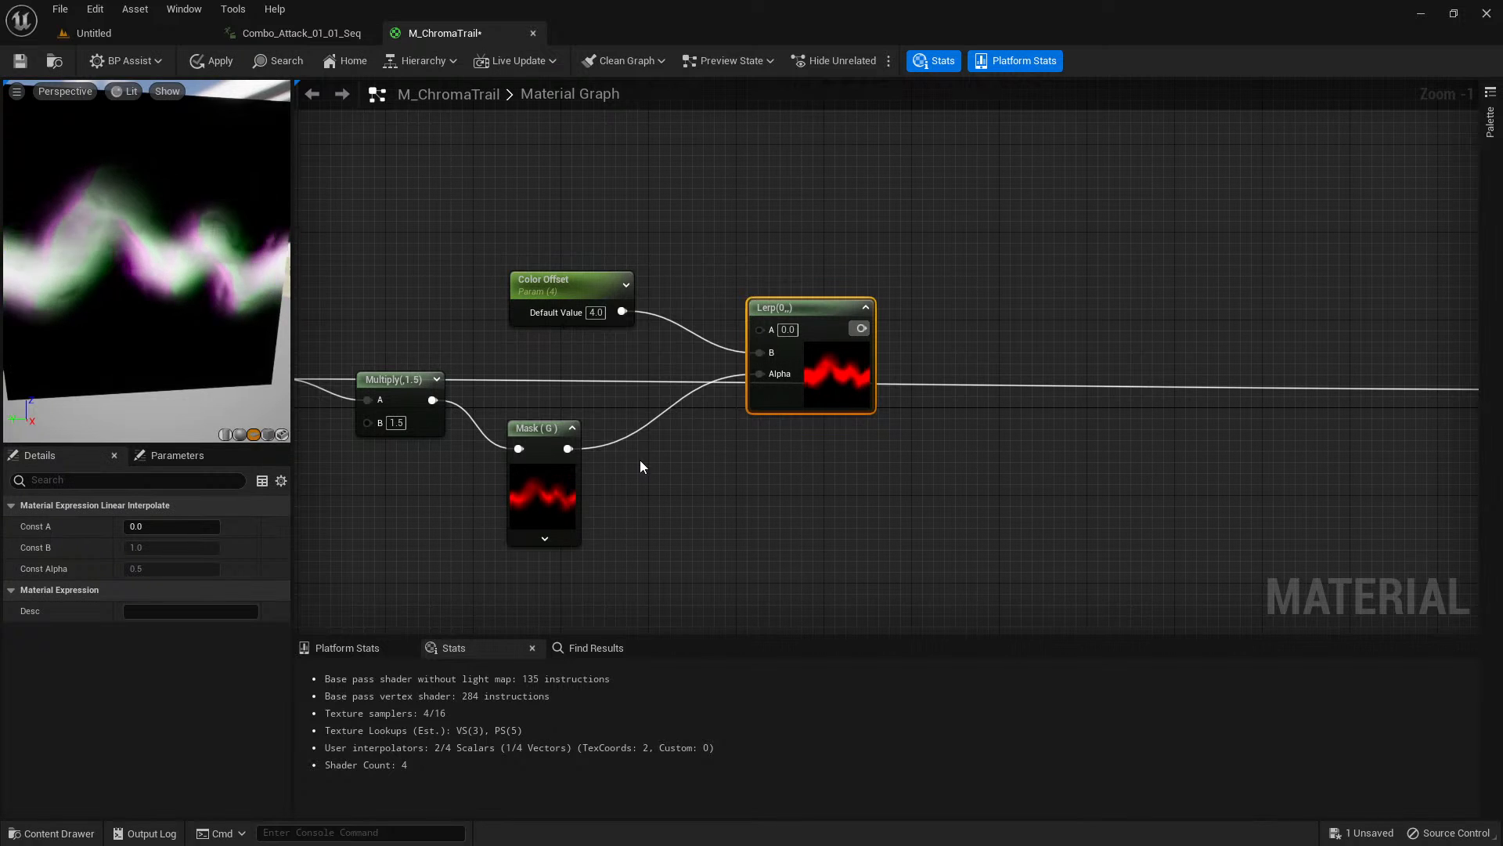
{"action": "scroll", "coordinate": [692, 467], "scroll_direction": "down", "scroll_amount": 2}
{"action": "right_click_drag", "start_coordinate": [758, 393], "coordinate": [716, 311]}
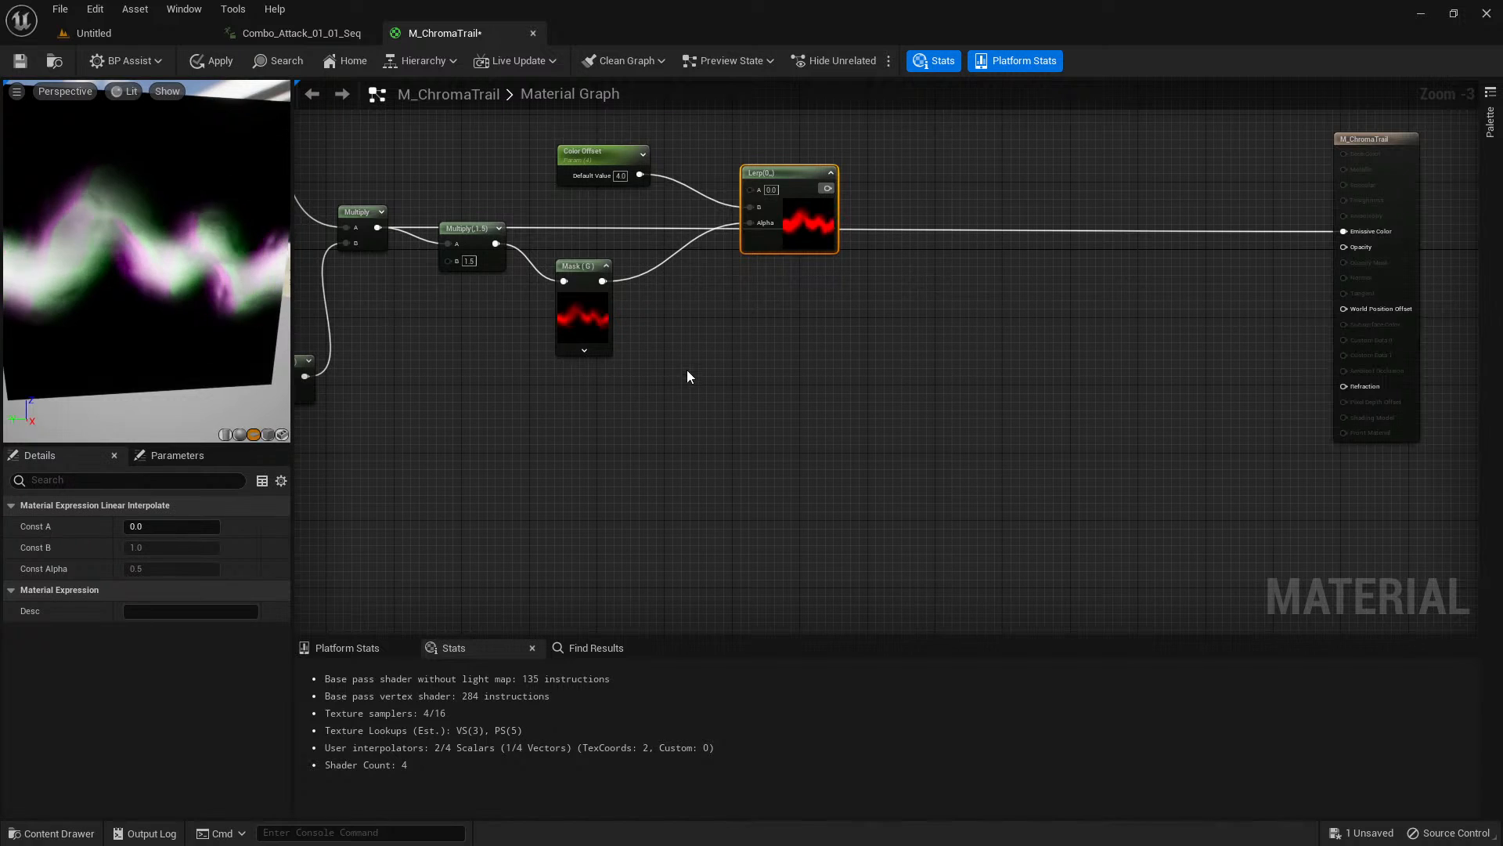
Look up the t_Gradient01 texture in the V2 Texture folder, and inspect the whole trail plane in the material preview.
{"action": "left_click", "coordinate": [635, 456]}
{"action": "key", "text": "ctrl+space"}
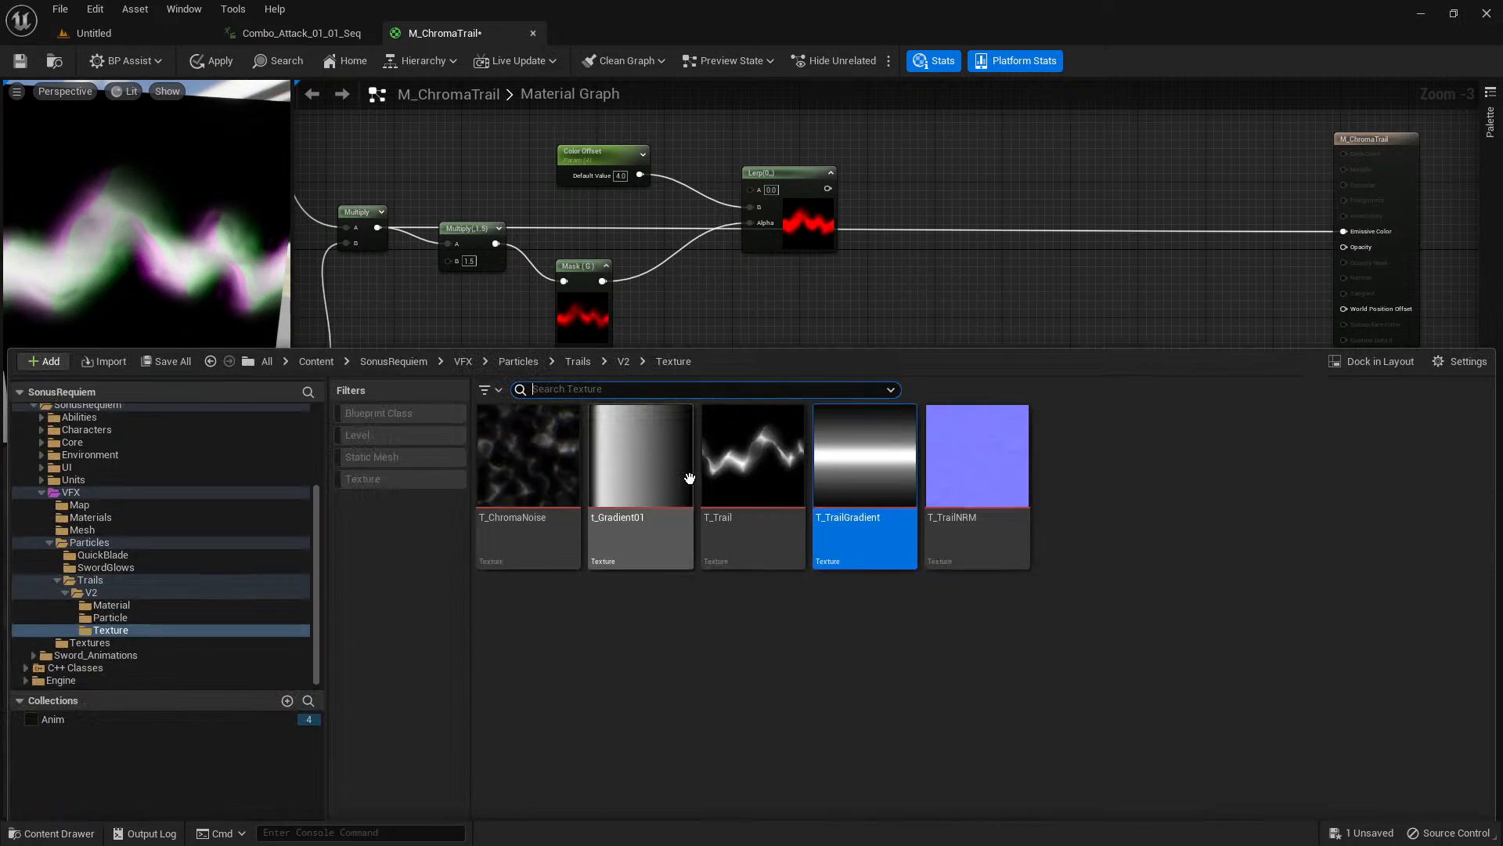
{"action": "left_click", "coordinate": [650, 463]}
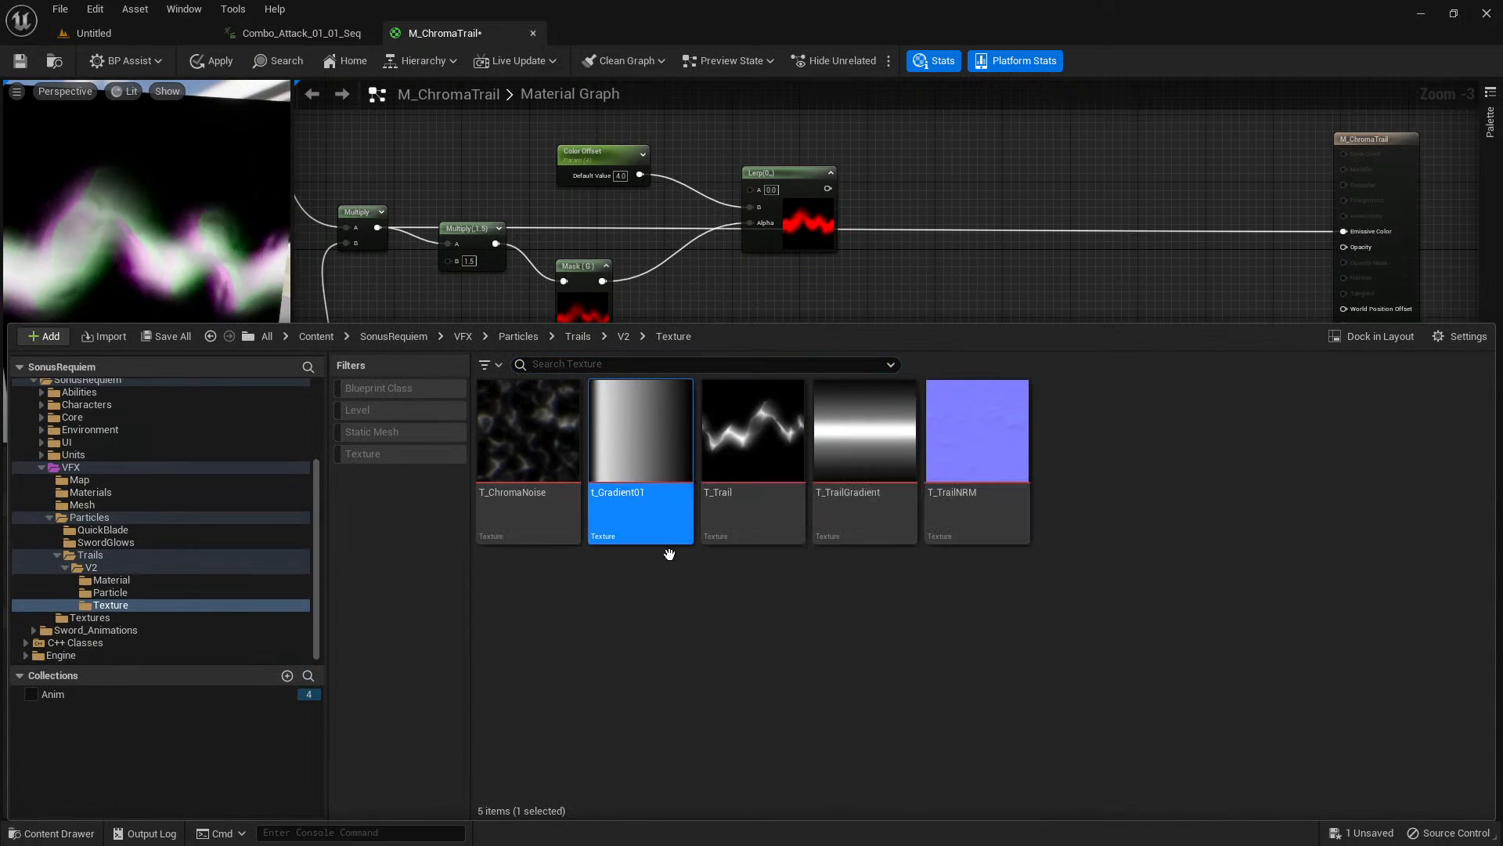
{"action": "key", "text": "ctrl+space"}
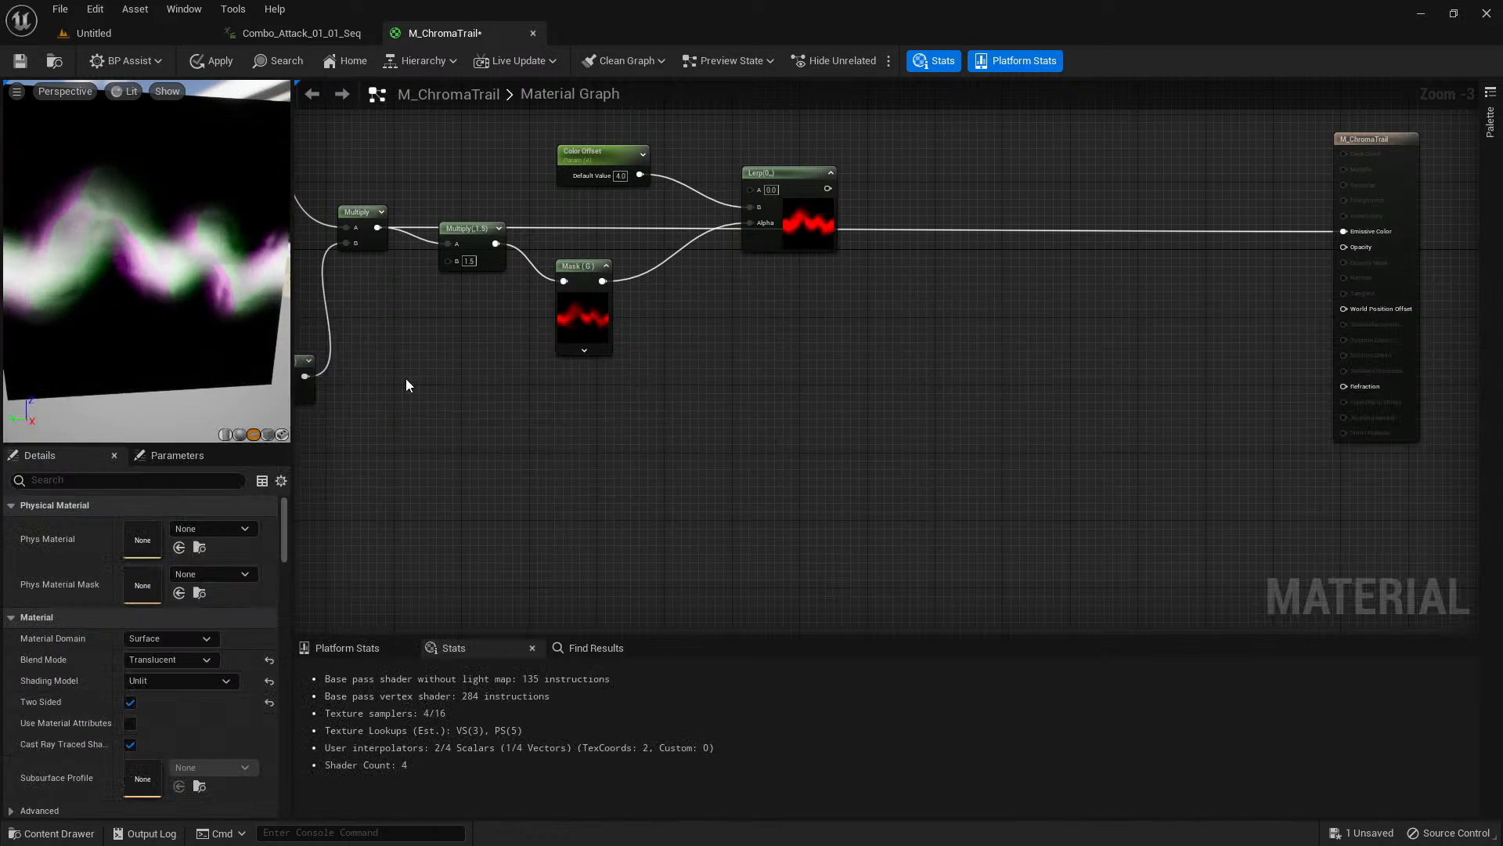
{"action": "left_click_drag", "start_coordinate": [130, 270], "coordinate": [86, 270]}
{"action": "scroll", "coordinate": [130, 270], "scroll_direction": "down", "scroll_amount": 4}
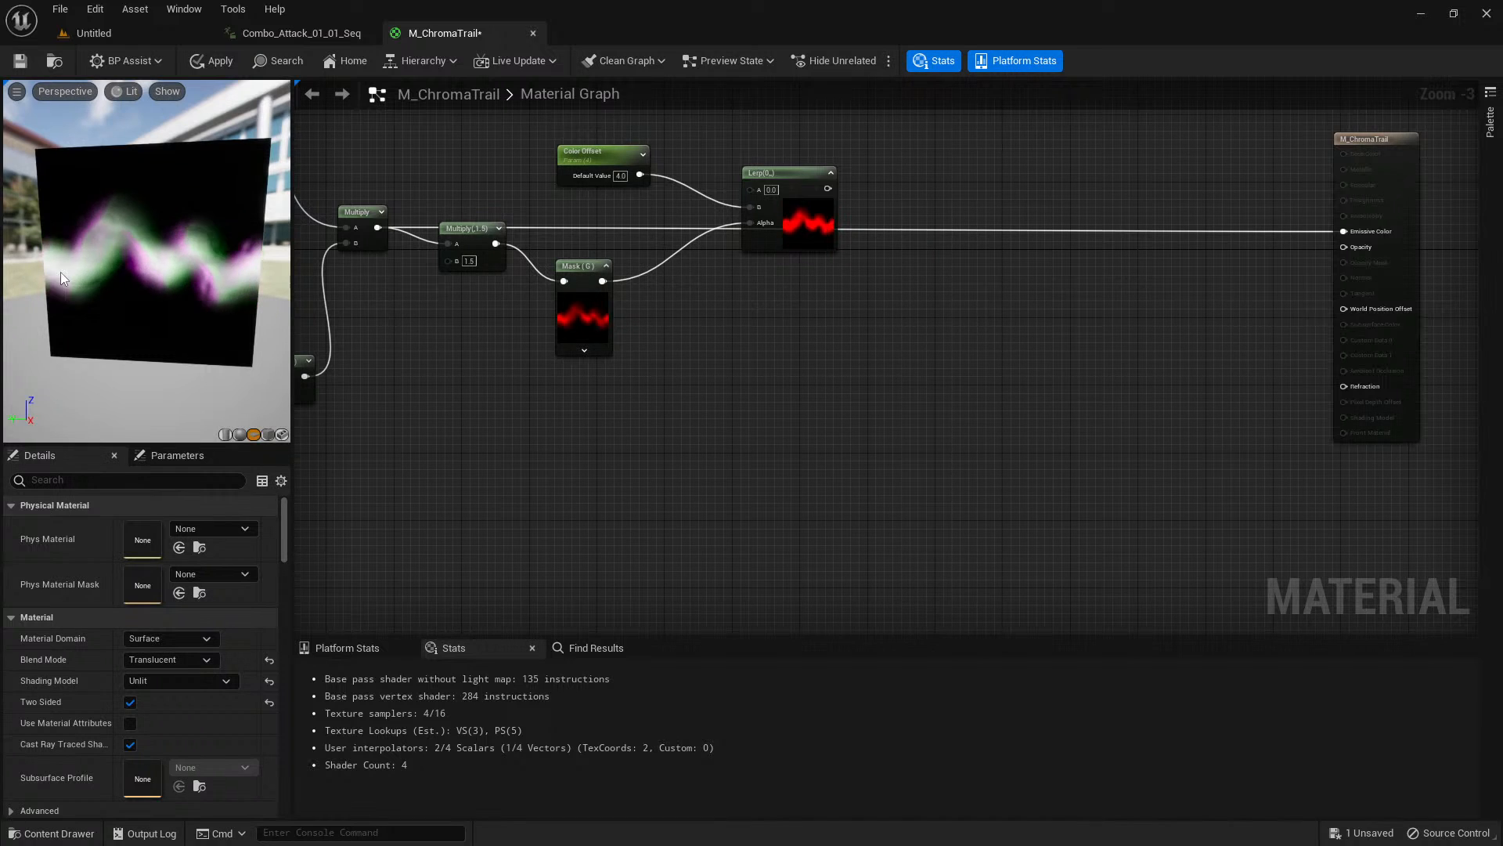
{"action": "right_click_drag", "start_coordinate": [834, 411], "coordinate": [783, 420]}
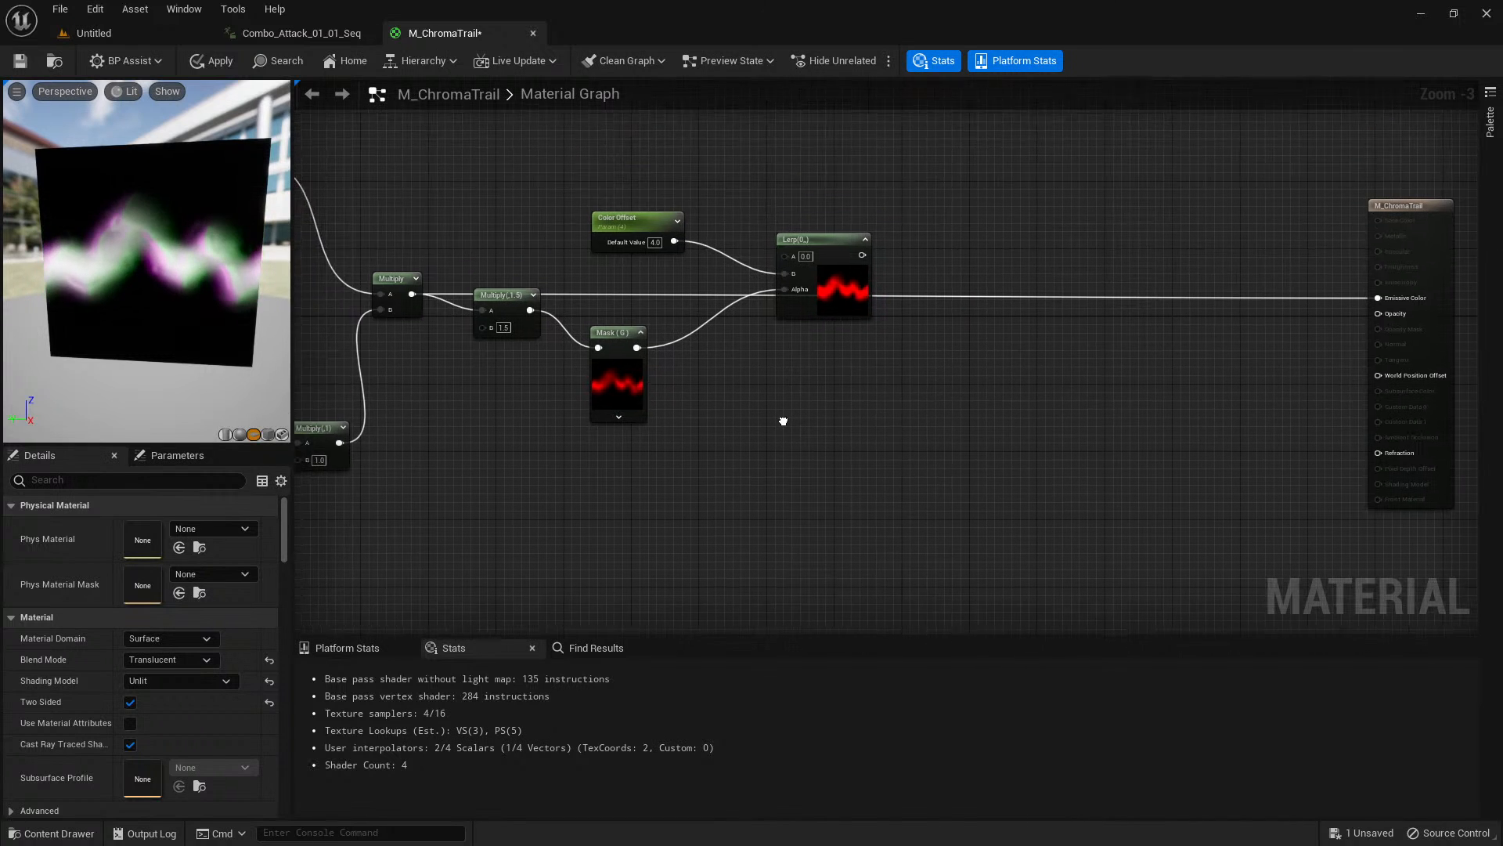
Add the t_Gradient01 texture to the material graph as a Texture Sample and place it below the Mask (G) node.
{"action": "key", "text": "ctrl+space"}
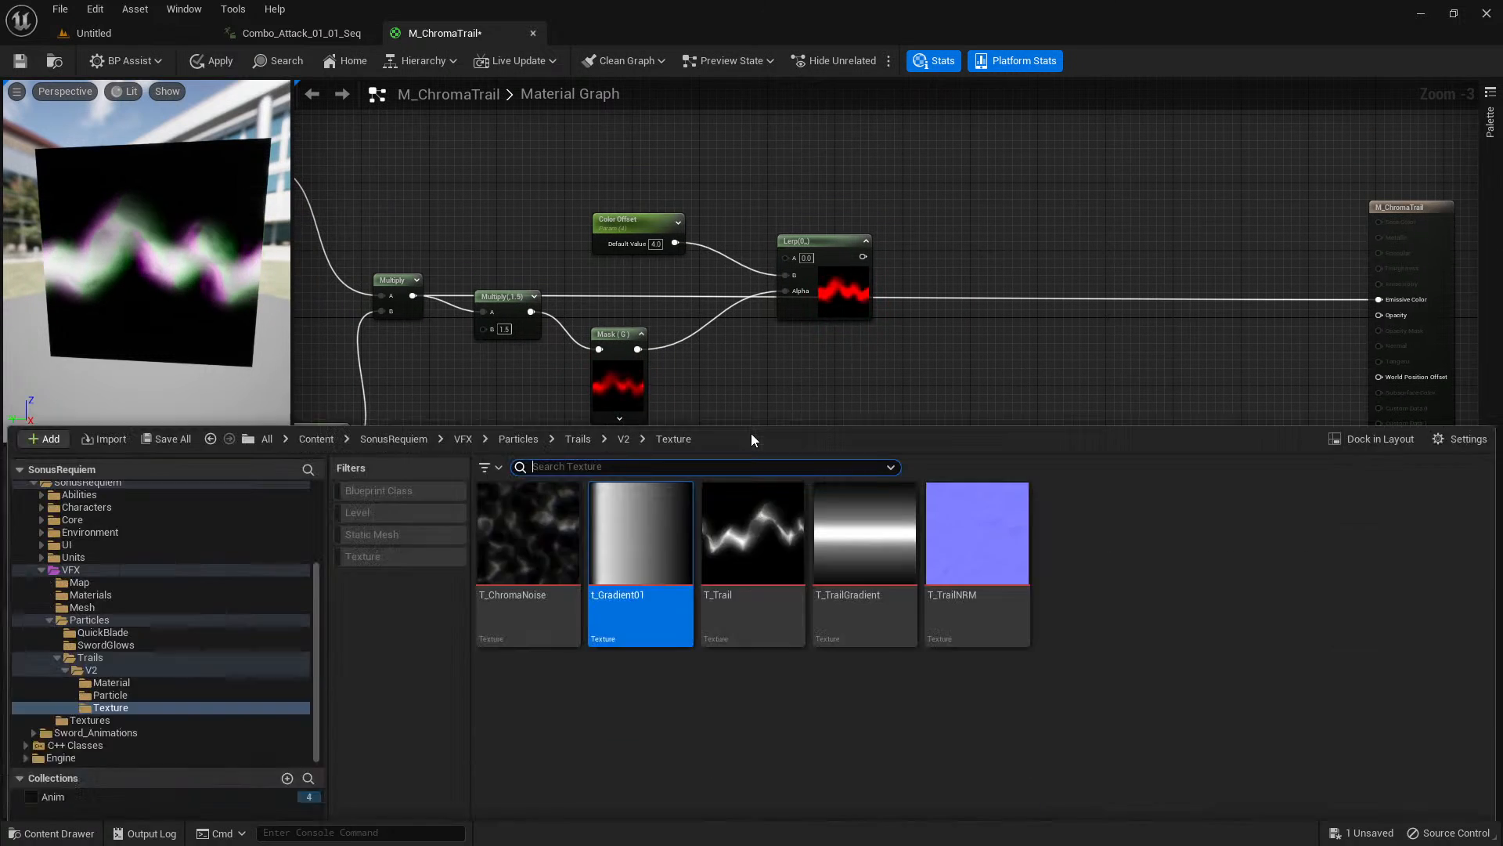
{"action": "left_click_drag", "start_coordinate": [640, 430], "coordinate": [710, 283]}
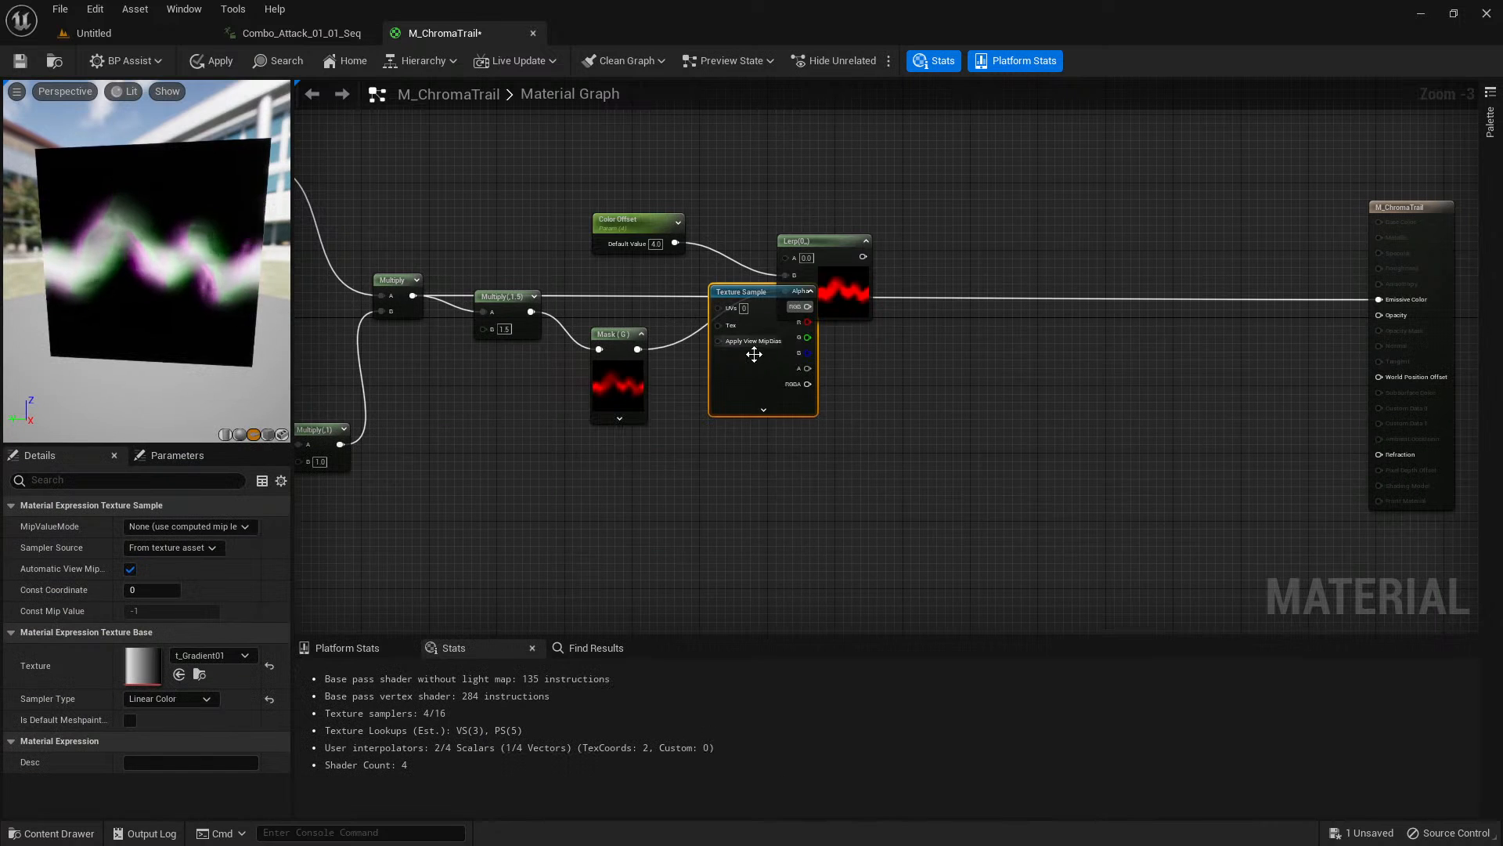
{"action": "left_click_drag", "start_coordinate": [748, 368], "coordinate": [672, 550]}
{"action": "scroll", "coordinate": [713, 544], "scroll_direction": "up", "scroll_amount": 1}
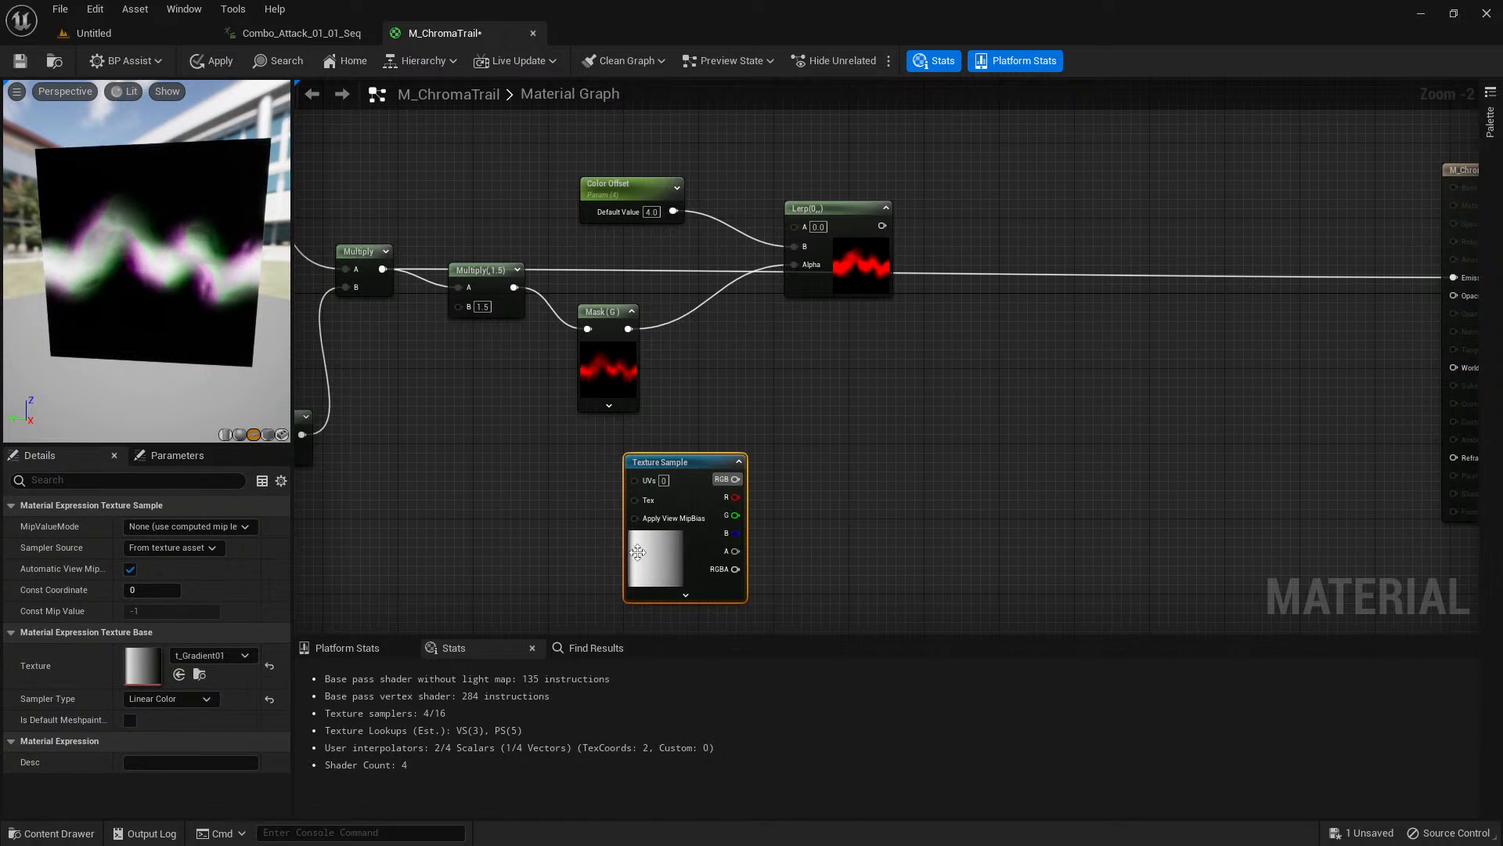
{"action": "left_click_drag", "start_coordinate": [665, 557], "coordinate": [655, 576]}
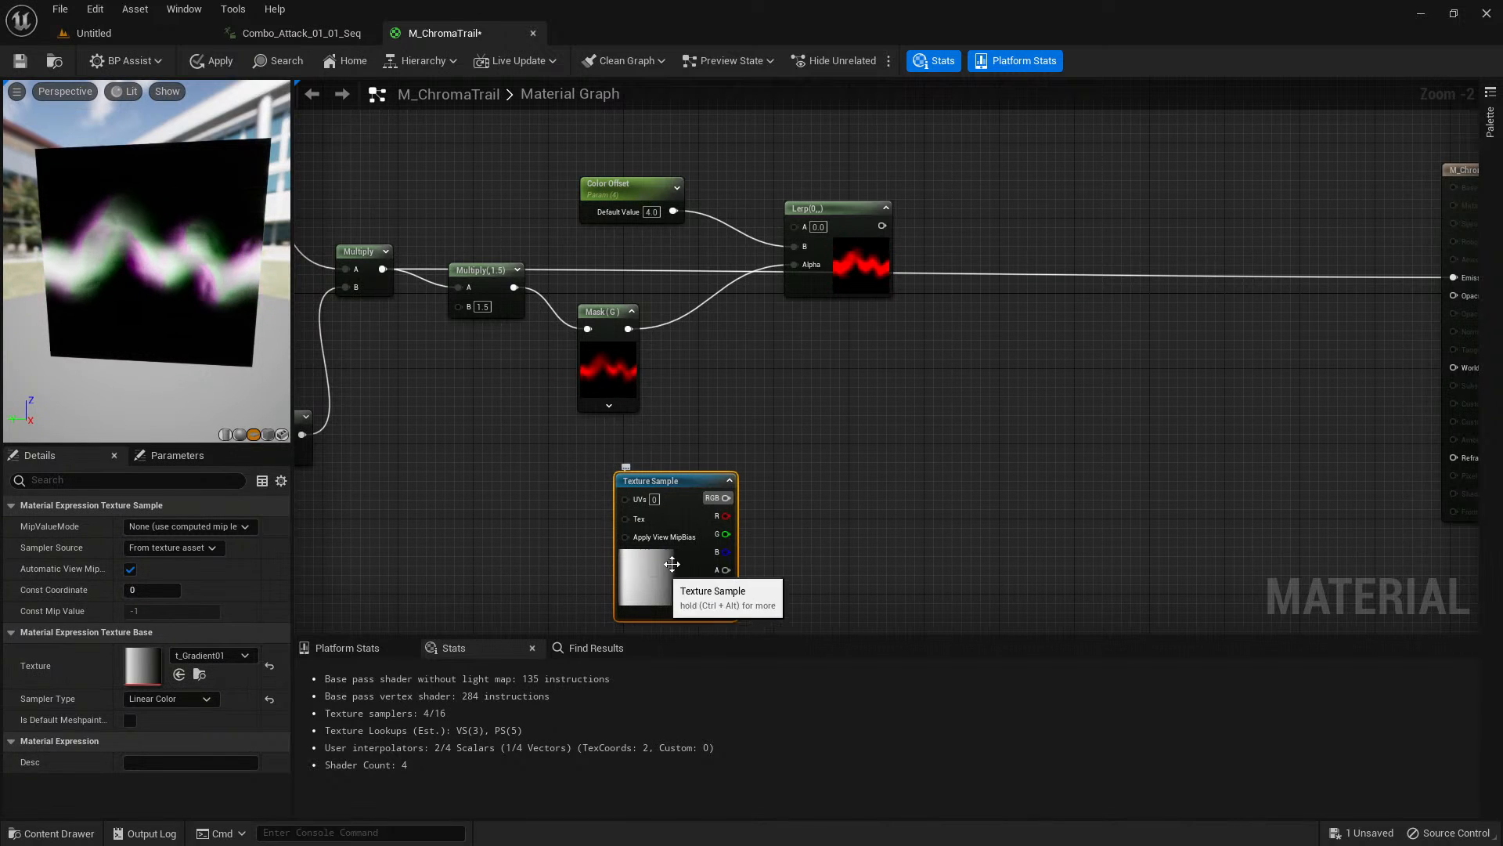
{"action": "scroll", "coordinate": [733, 490], "scroll_direction": "up", "scroll_amount": 3}
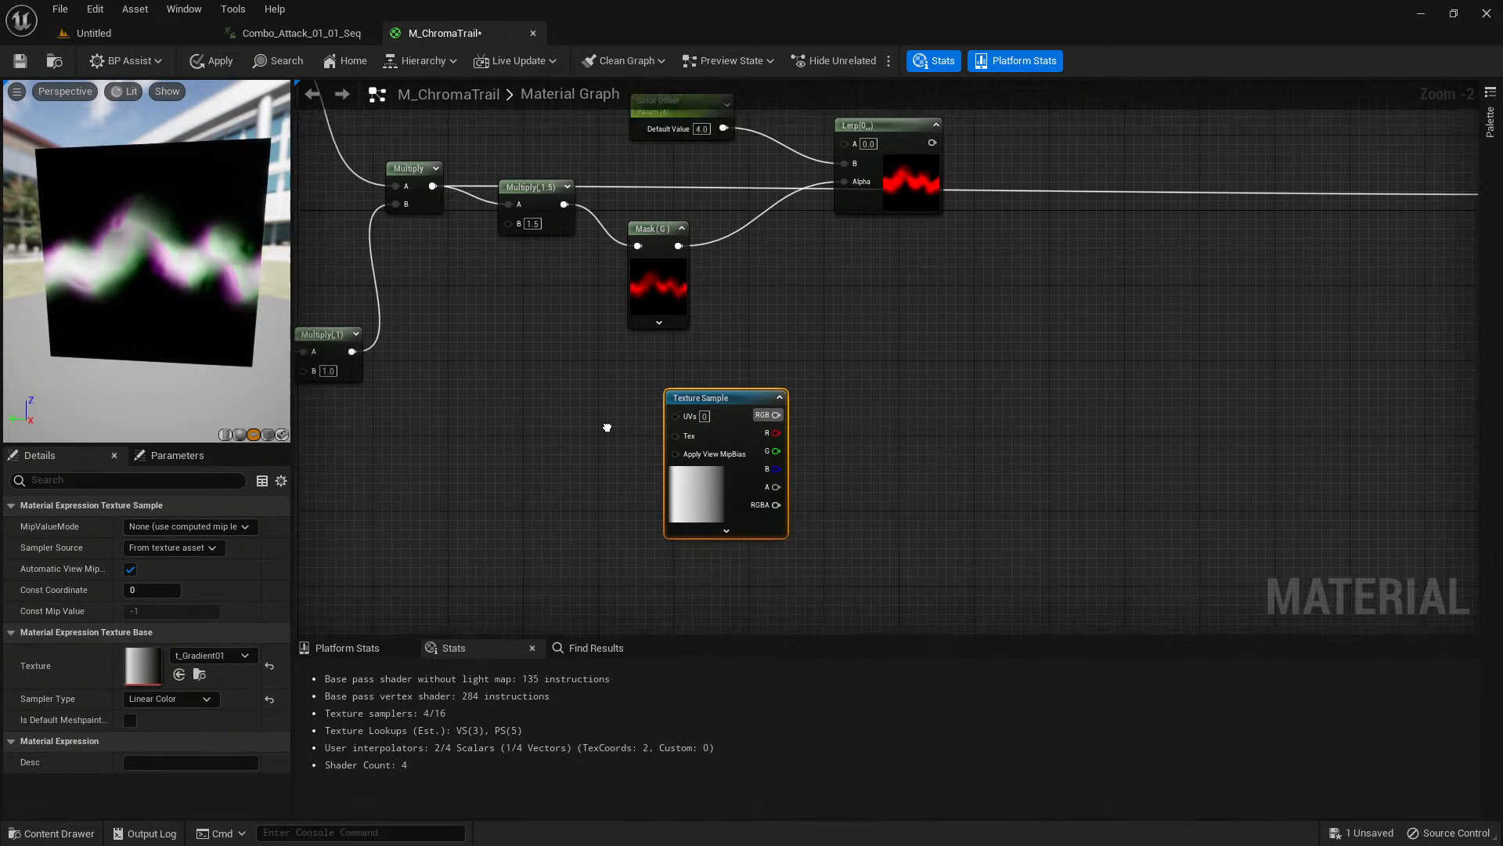
Preview the gradient Texture Sample node on the trail plane.
{"action": "right_click", "coordinate": [739, 458]}
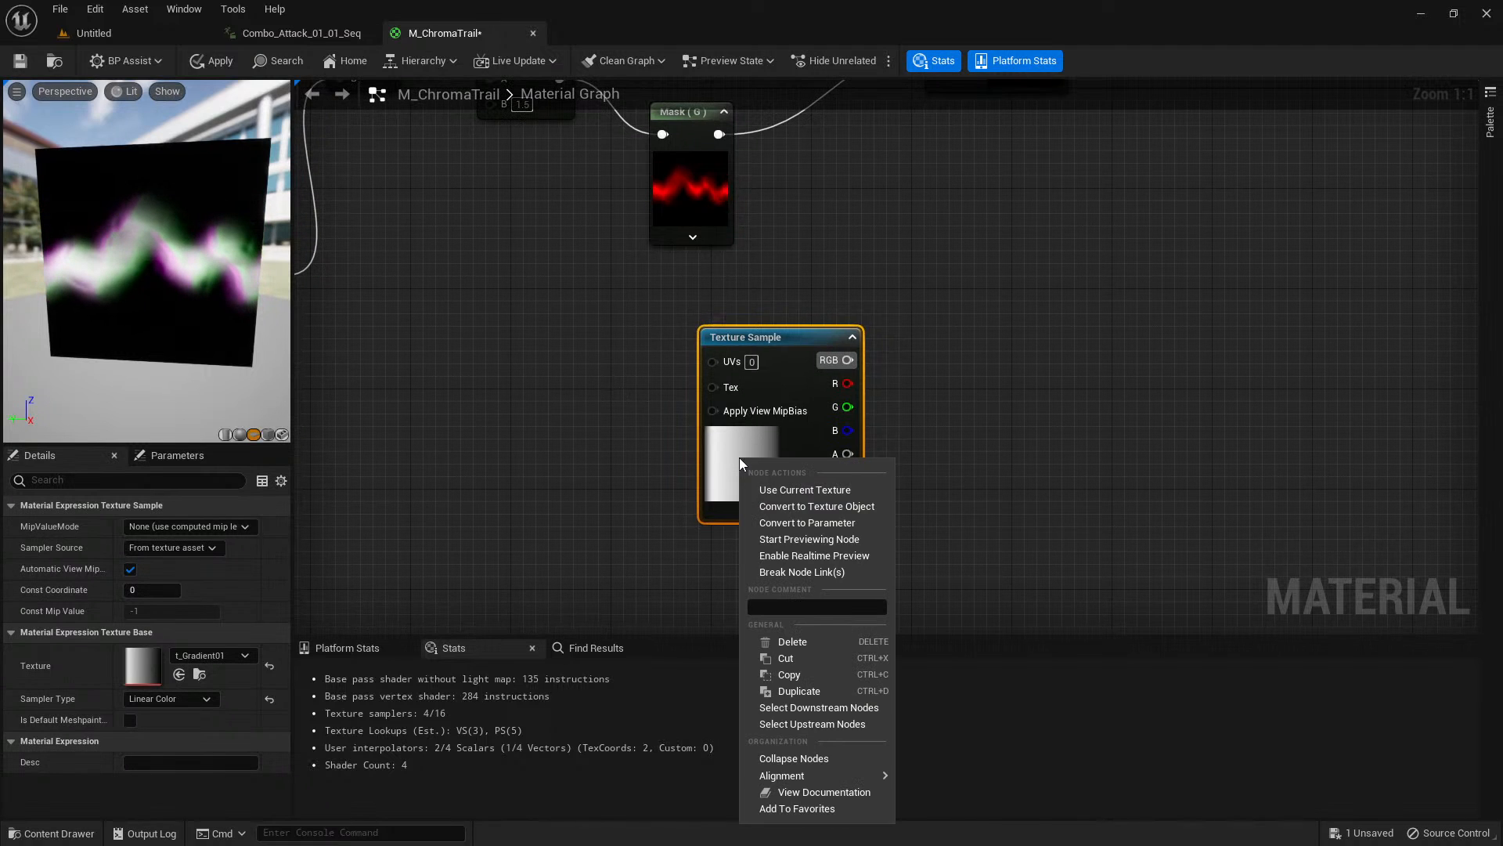
{"action": "left_click", "coordinate": [830, 541]}
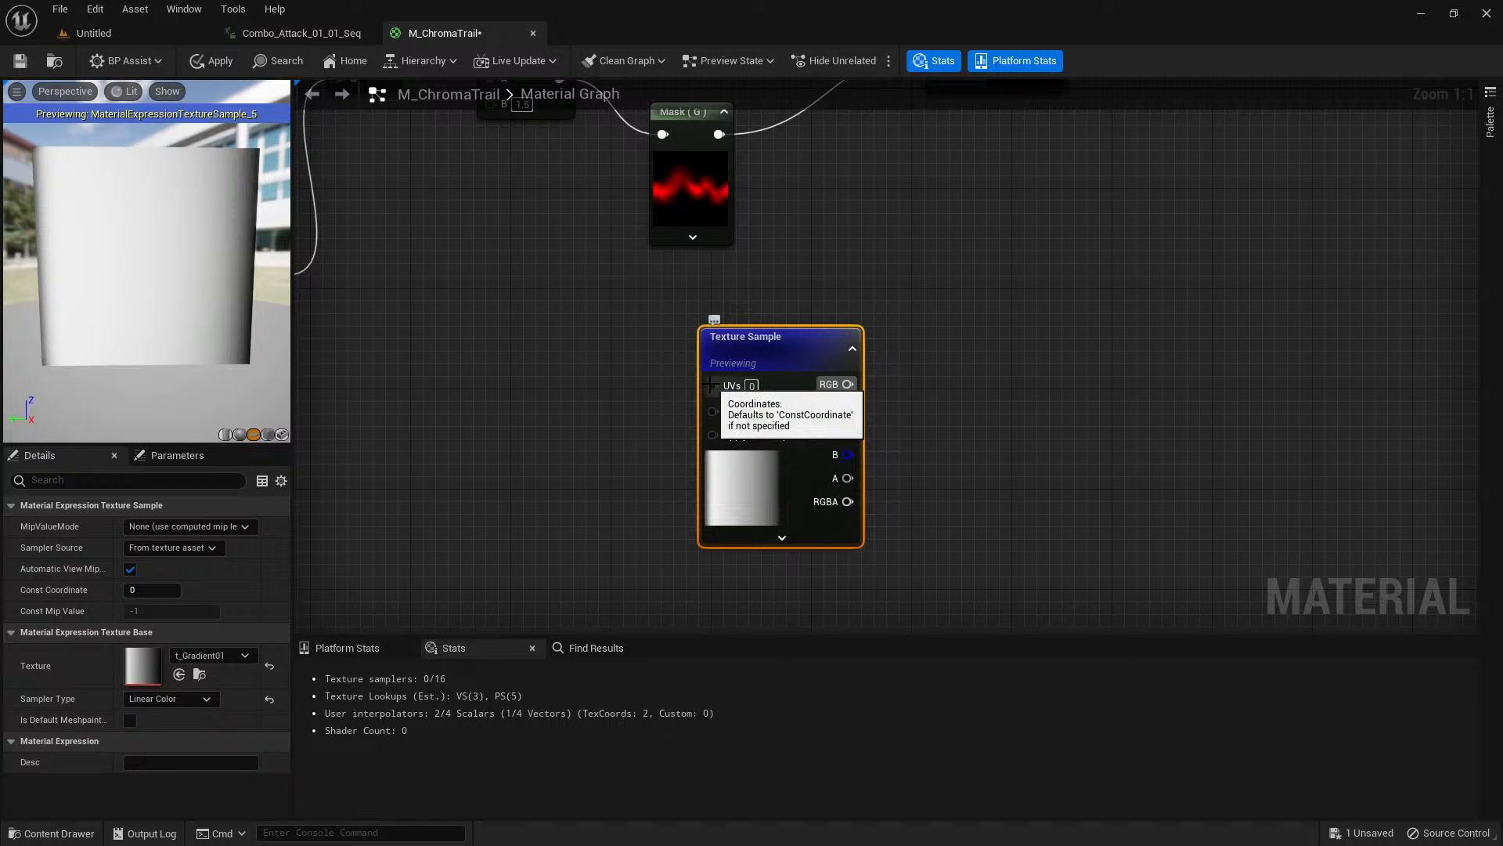
{"action": "right_click_drag", "start_coordinate": [830, 233], "coordinate": [836, 535]}
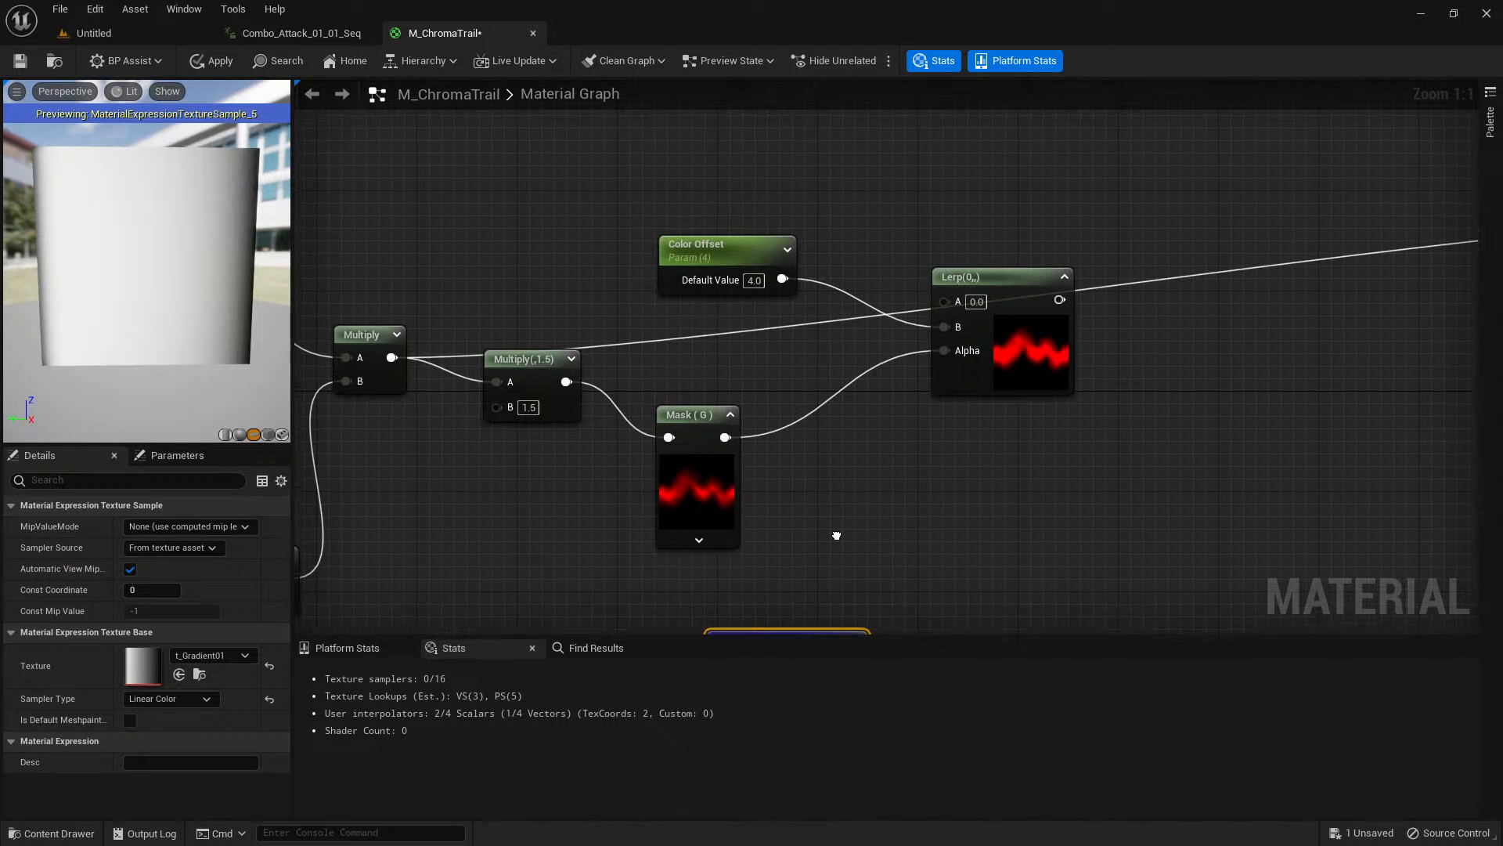
{"action": "right_click_drag", "start_coordinate": [543, 526], "coordinate": [577, 190]}
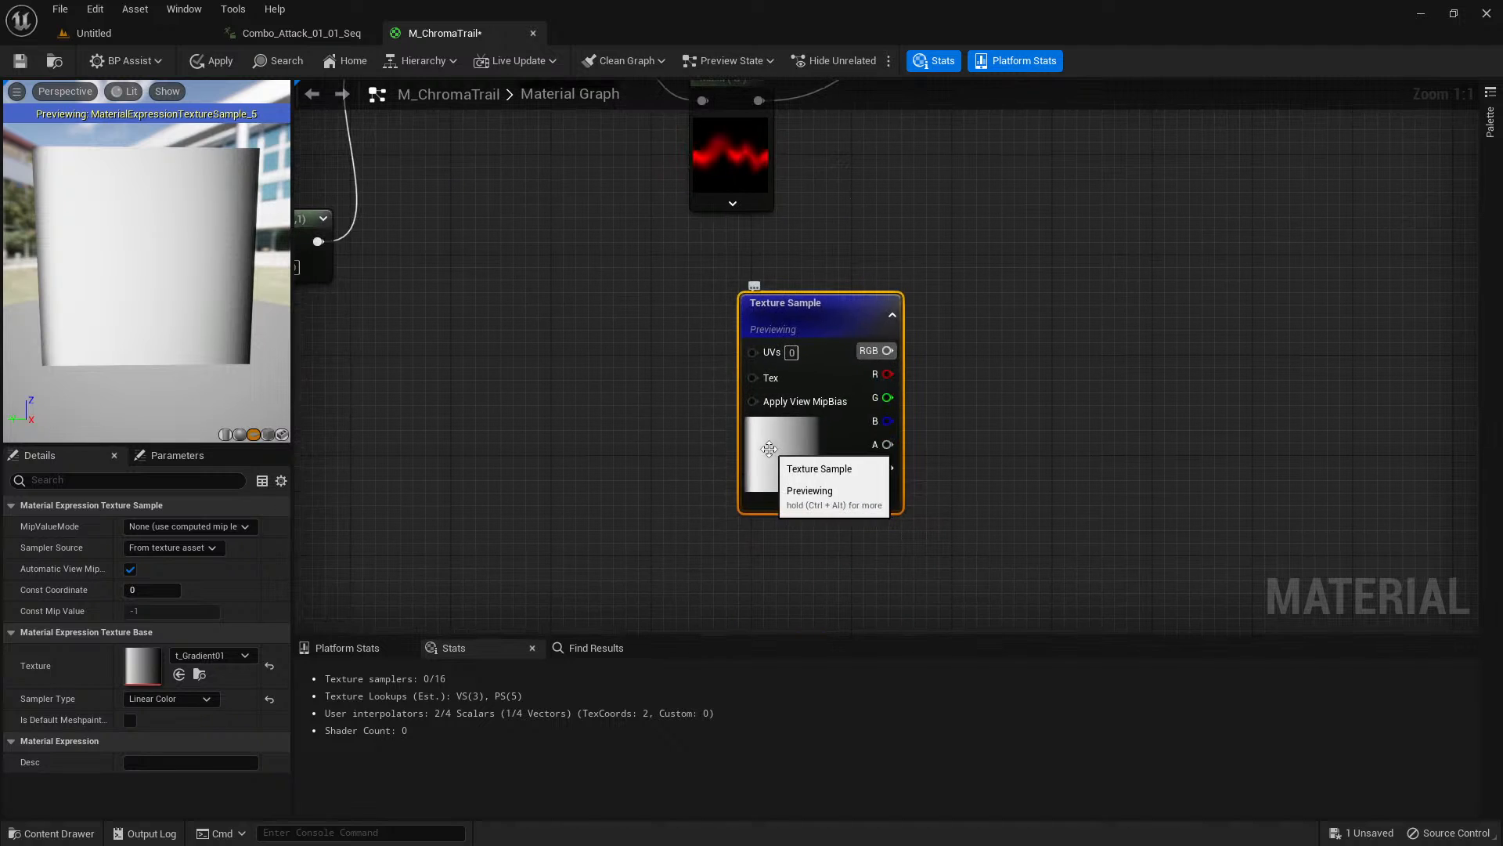
{"action": "right_click_drag", "start_coordinate": [610, 402], "coordinate": [674, 404]}
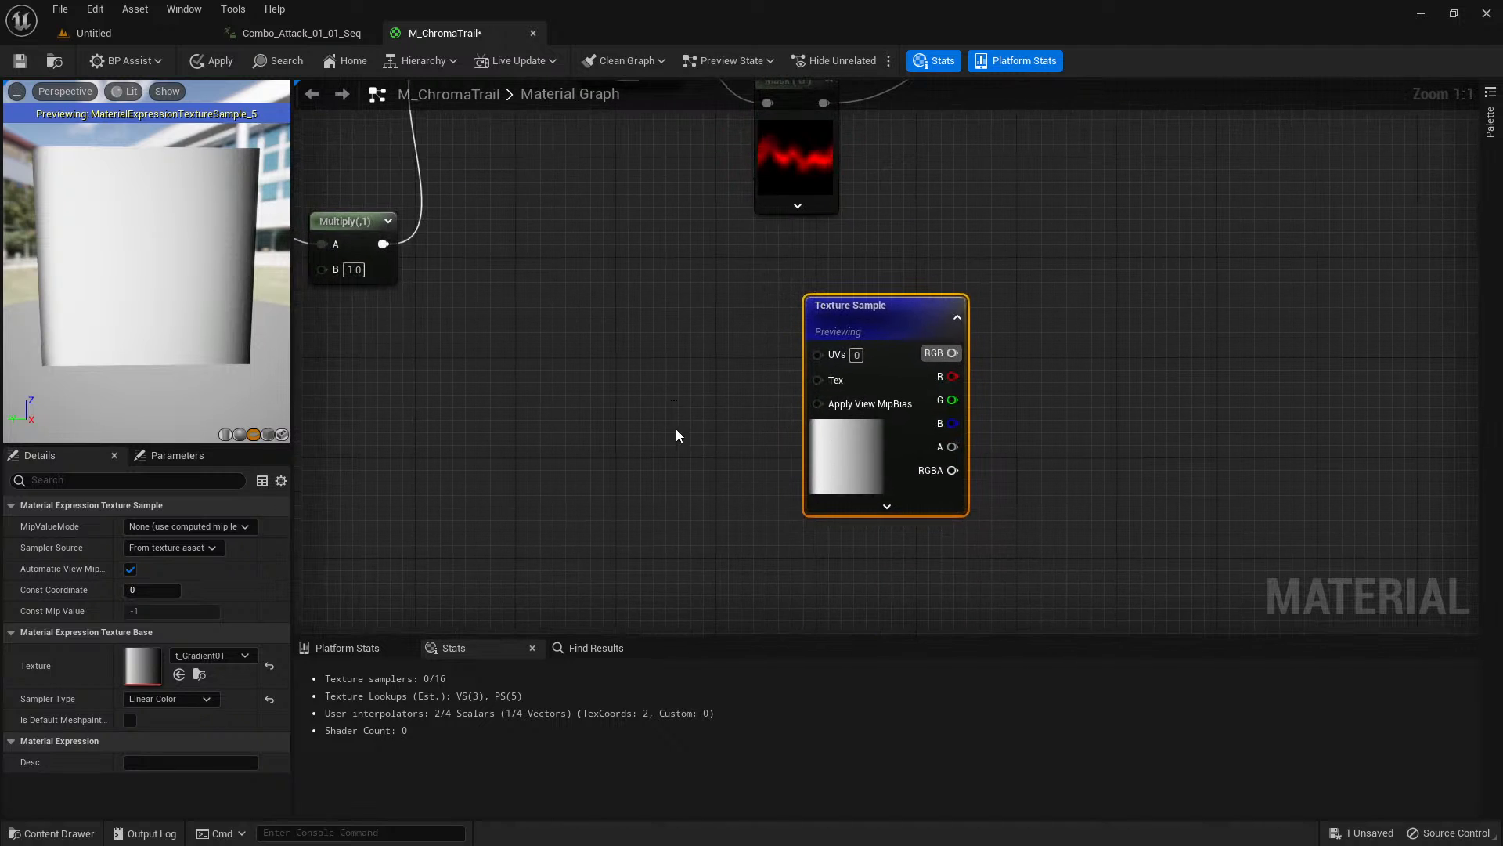
Create a TextureCoordinate node and an Add node before the gradient sample, and connect TexCoord to the Add node's A input.
{"action": "right_click", "coordinate": [411, 350]}
{"action": "type", "text": "texture c"}
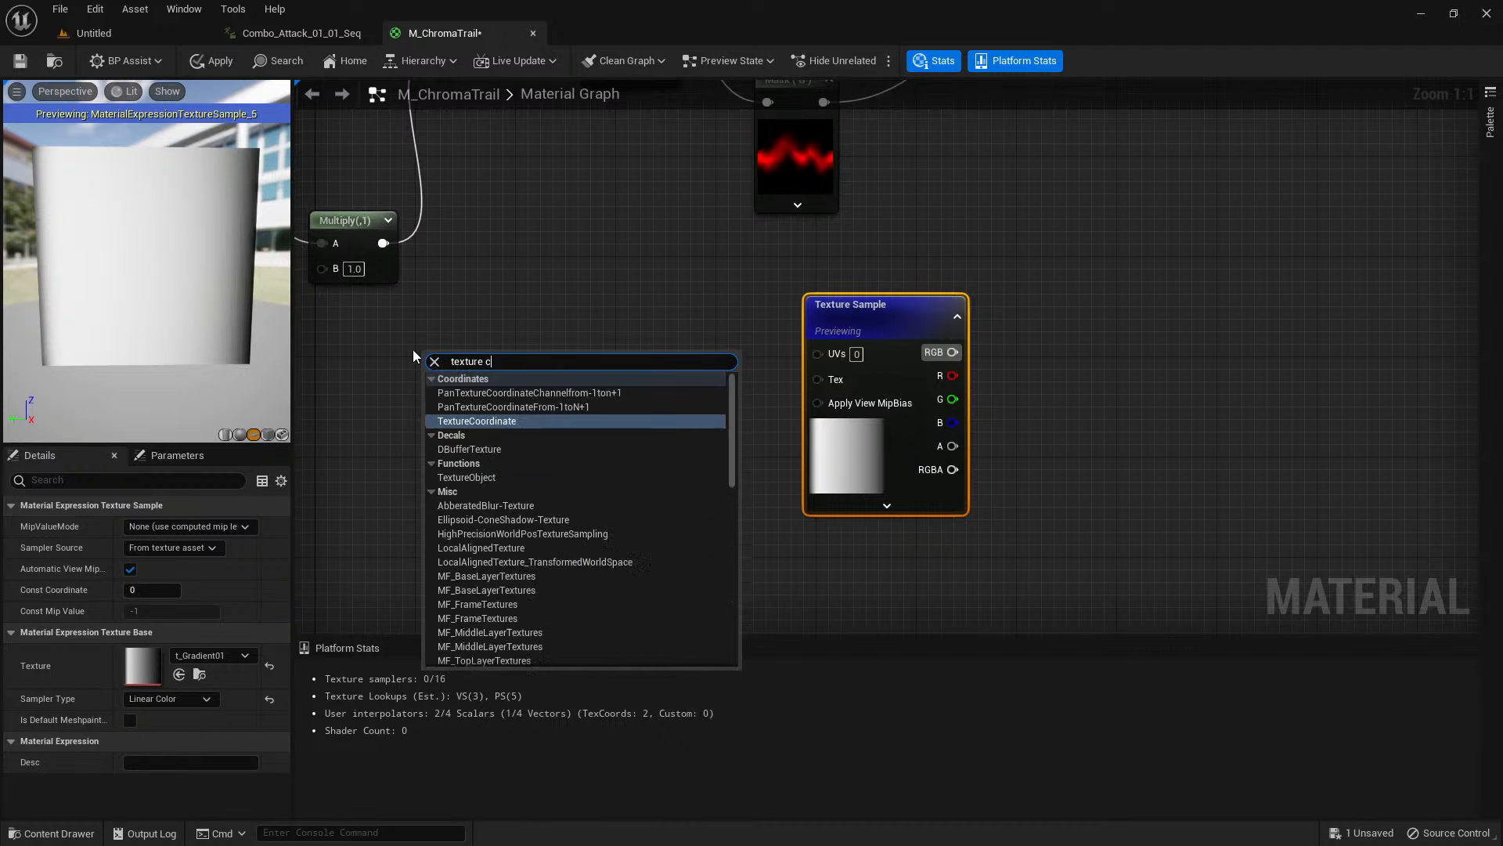
{"action": "type", "text": "oordi"}
{"action": "key", "text": "Return"}
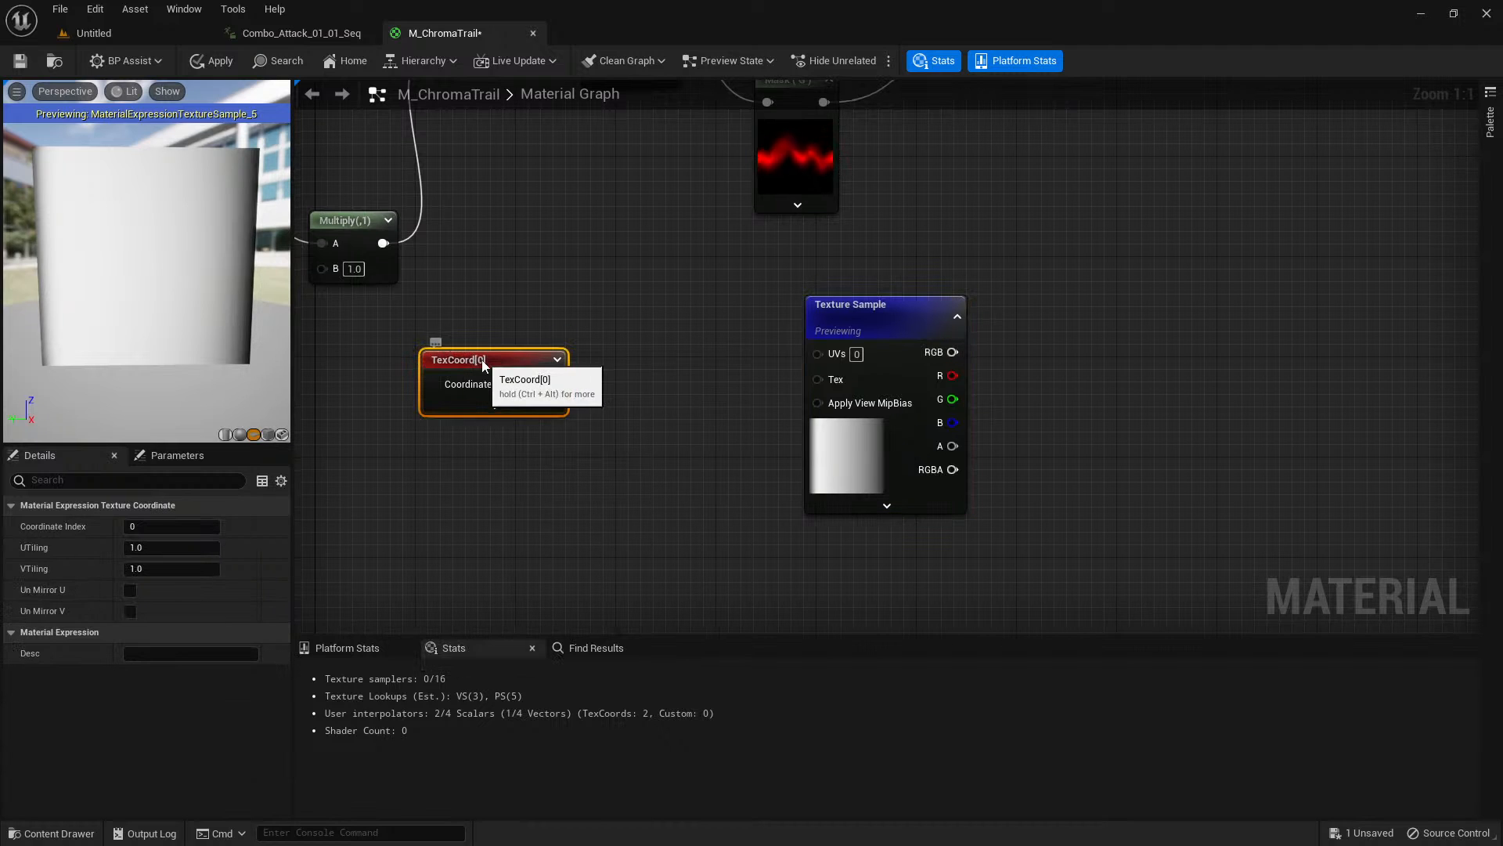
{"action": "left_click", "coordinate": [605, 367]}
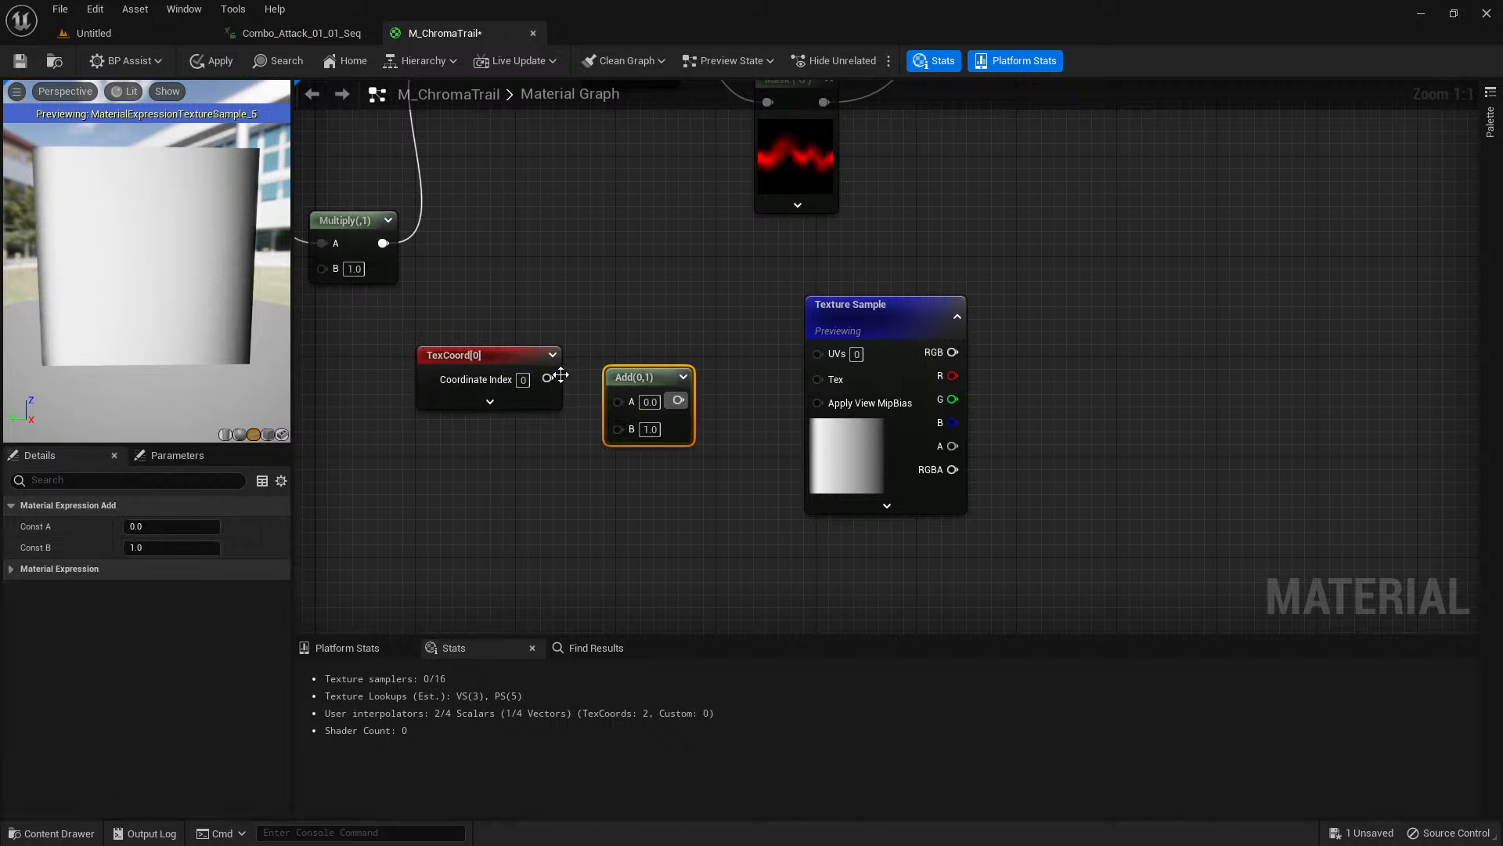
{"action": "left_click_drag", "start_coordinate": [548, 378], "coordinate": [650, 359]}
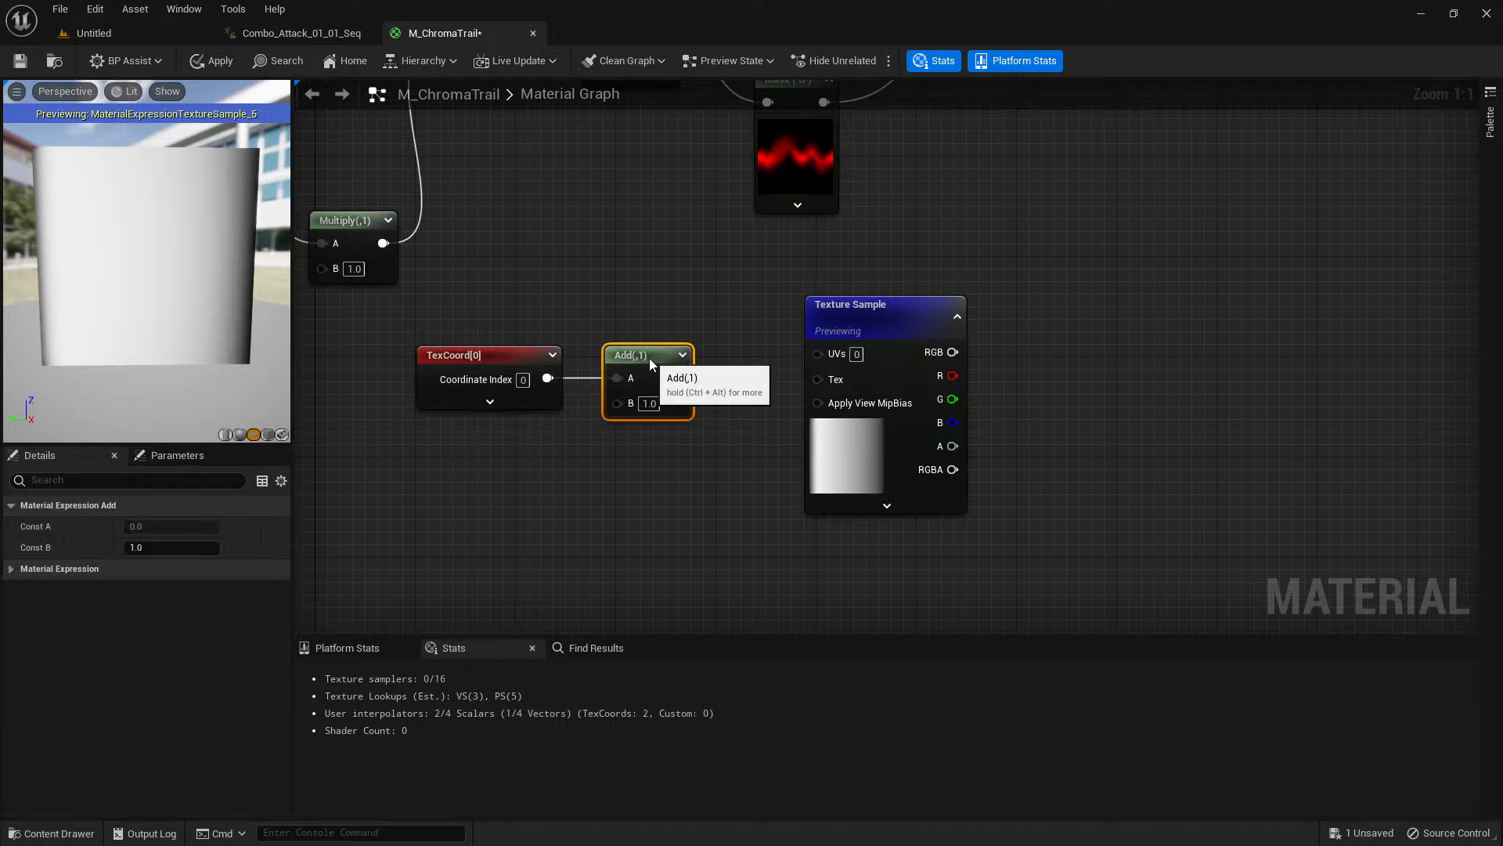
{"action": "left_click_drag", "start_coordinate": [506, 355], "coordinate": [483, 341]}
{"action": "left_click_drag", "start_coordinate": [655, 360], "coordinate": [653, 349]}
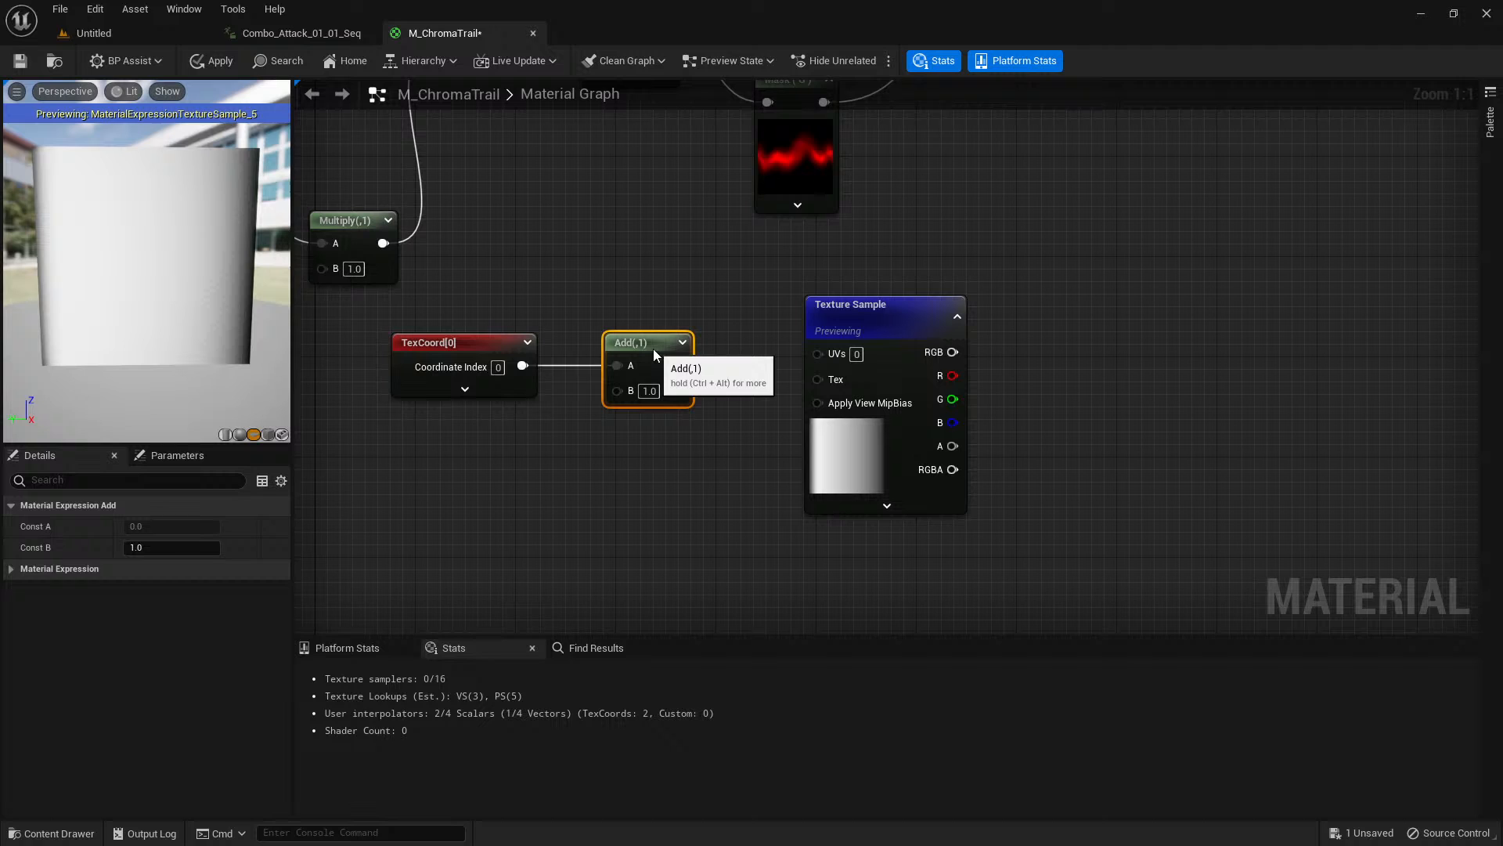
Add a Constant2Vector node, connect it to the Add node's B input, and link the Add output to the gradient sample's UVs.
{"action": "left_click", "coordinate": [515, 442]}
{"action": "left_click", "coordinate": [446, 454]}
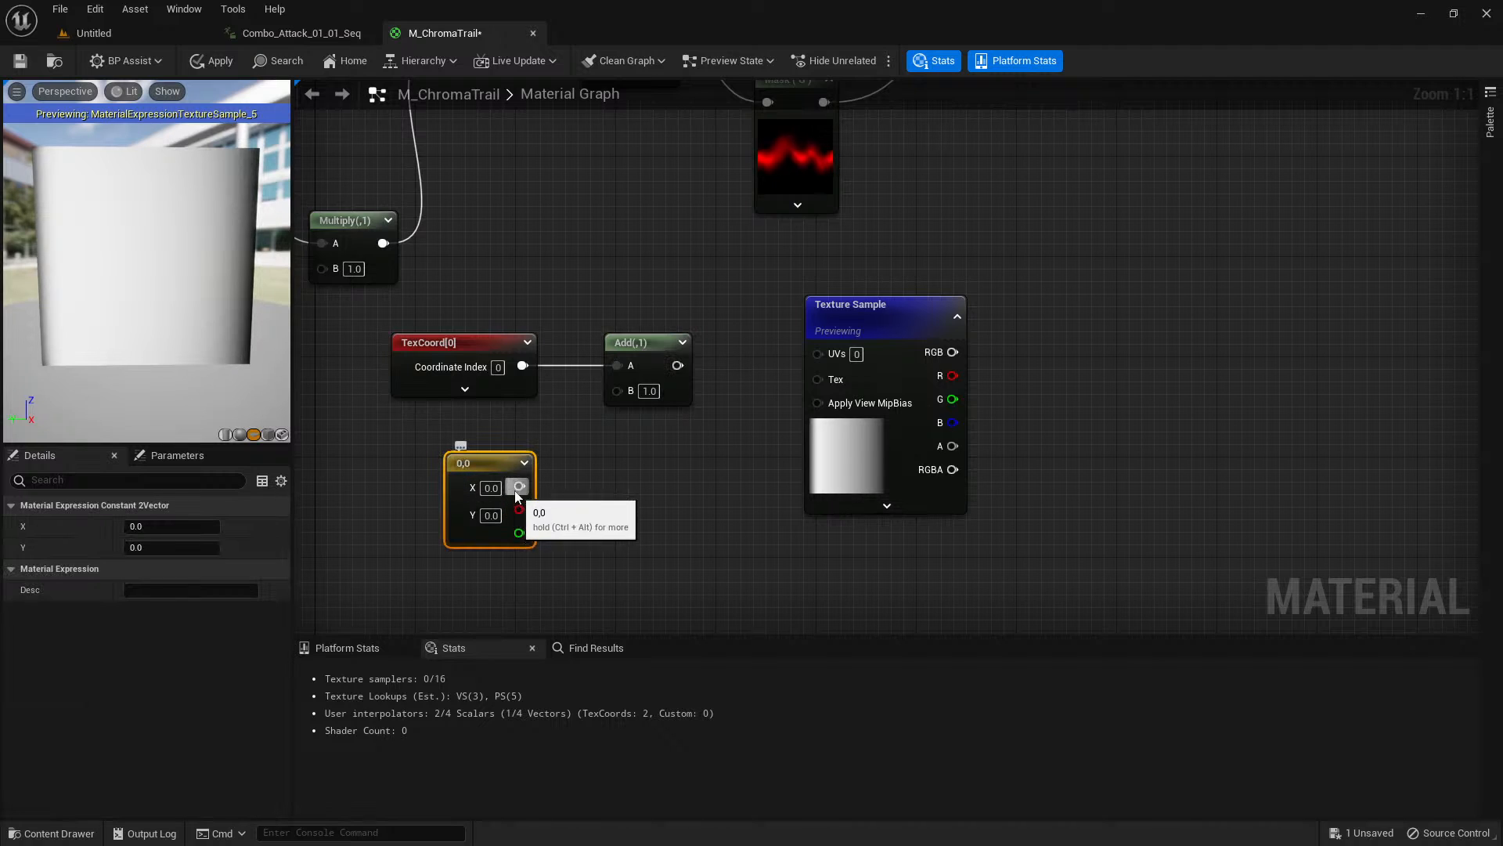
{"action": "left_click_drag", "start_coordinate": [519, 486], "coordinate": [619, 390]}
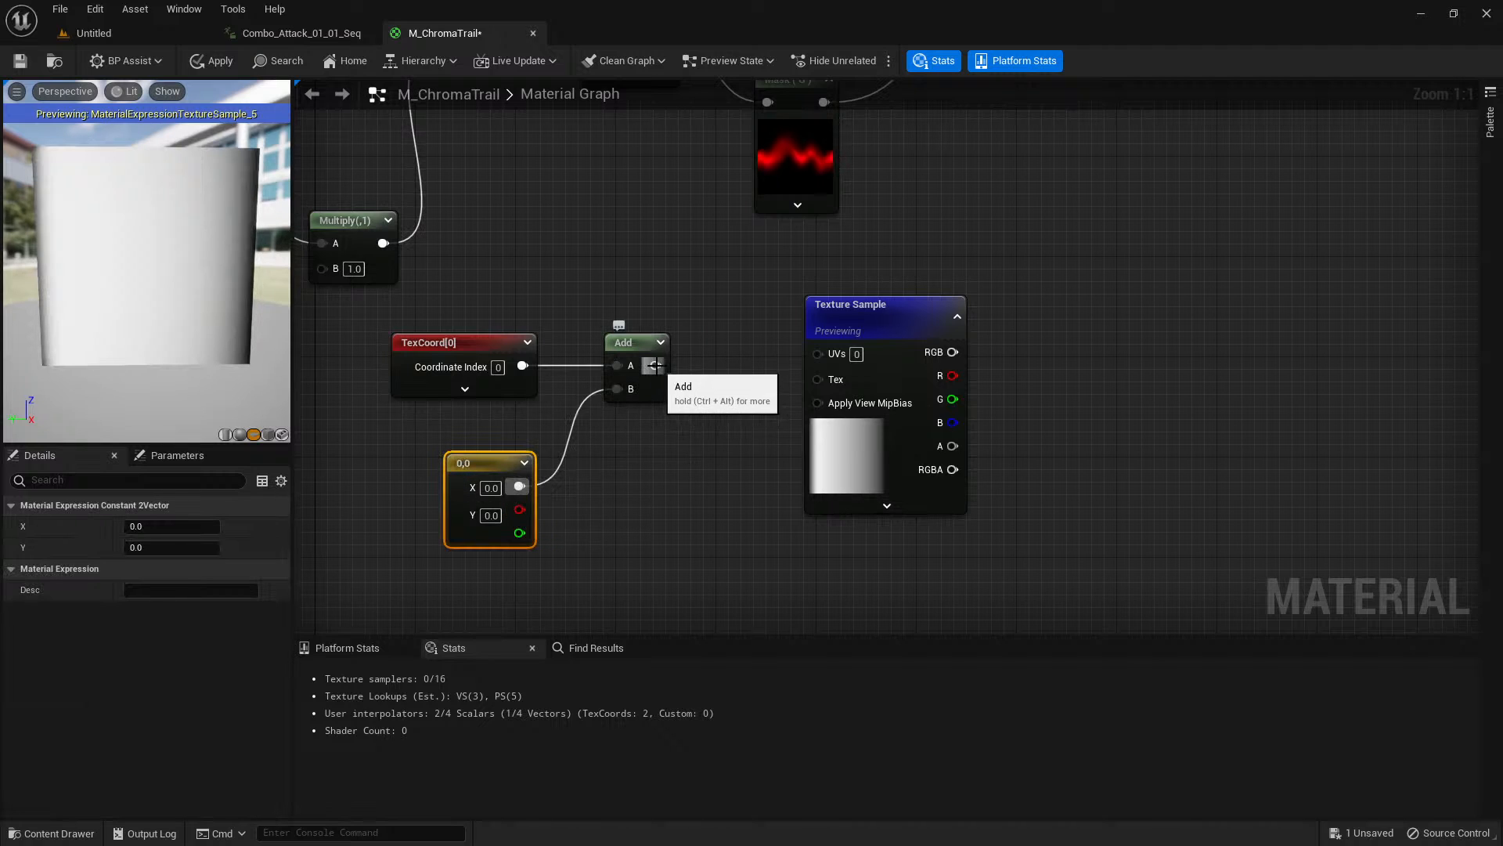
{"action": "left_click_drag", "start_coordinate": [805, 354], "coordinate": [816, 354]}
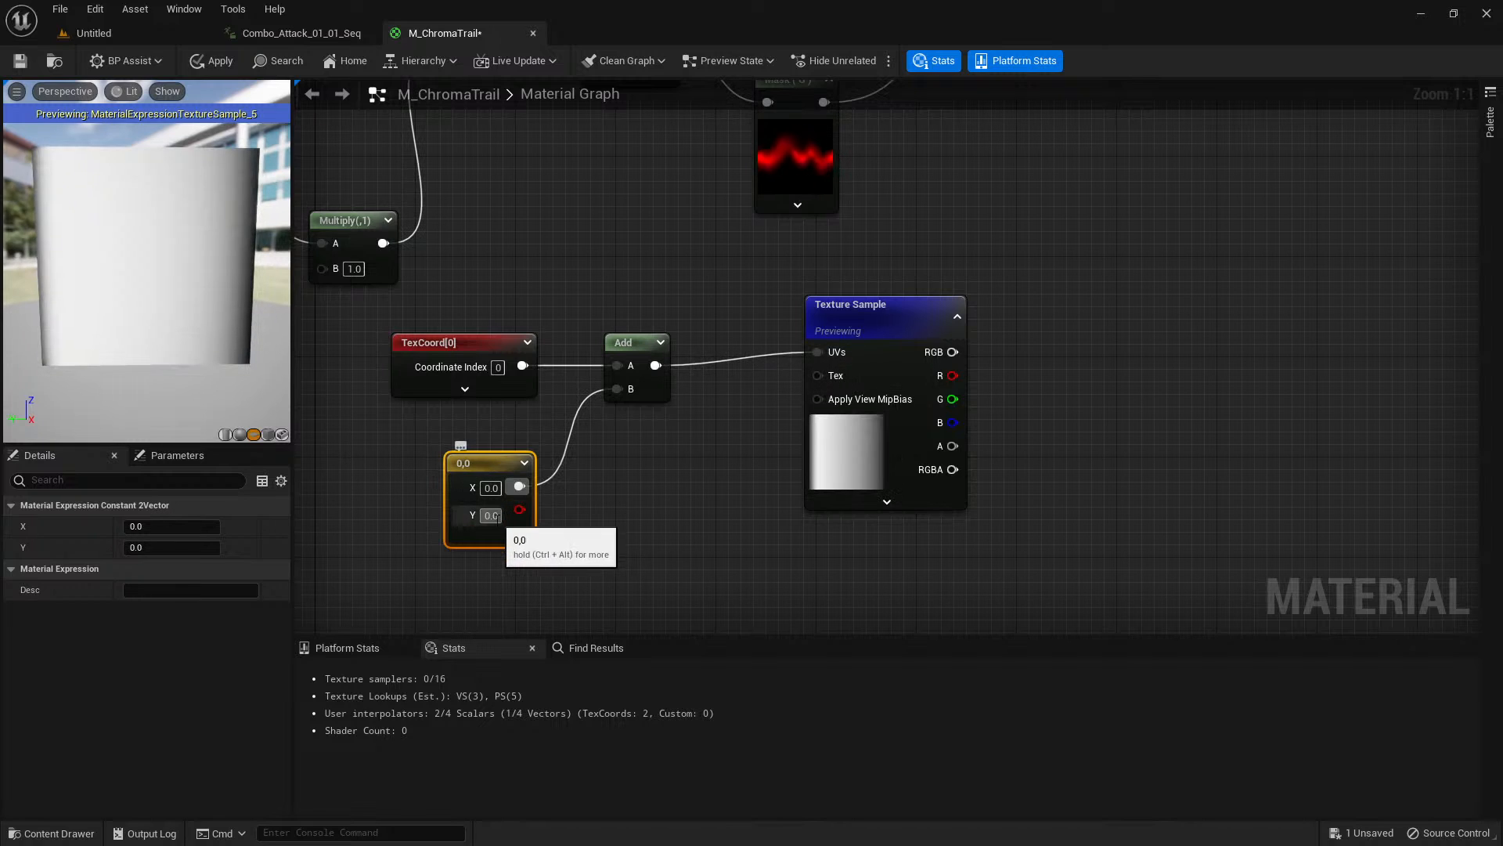
Offset the gradient by setting the Constant2Vector's X to 0.1, try 0.3, and set it back to 0.1.
{"action": "left_click", "coordinate": [494, 489]}
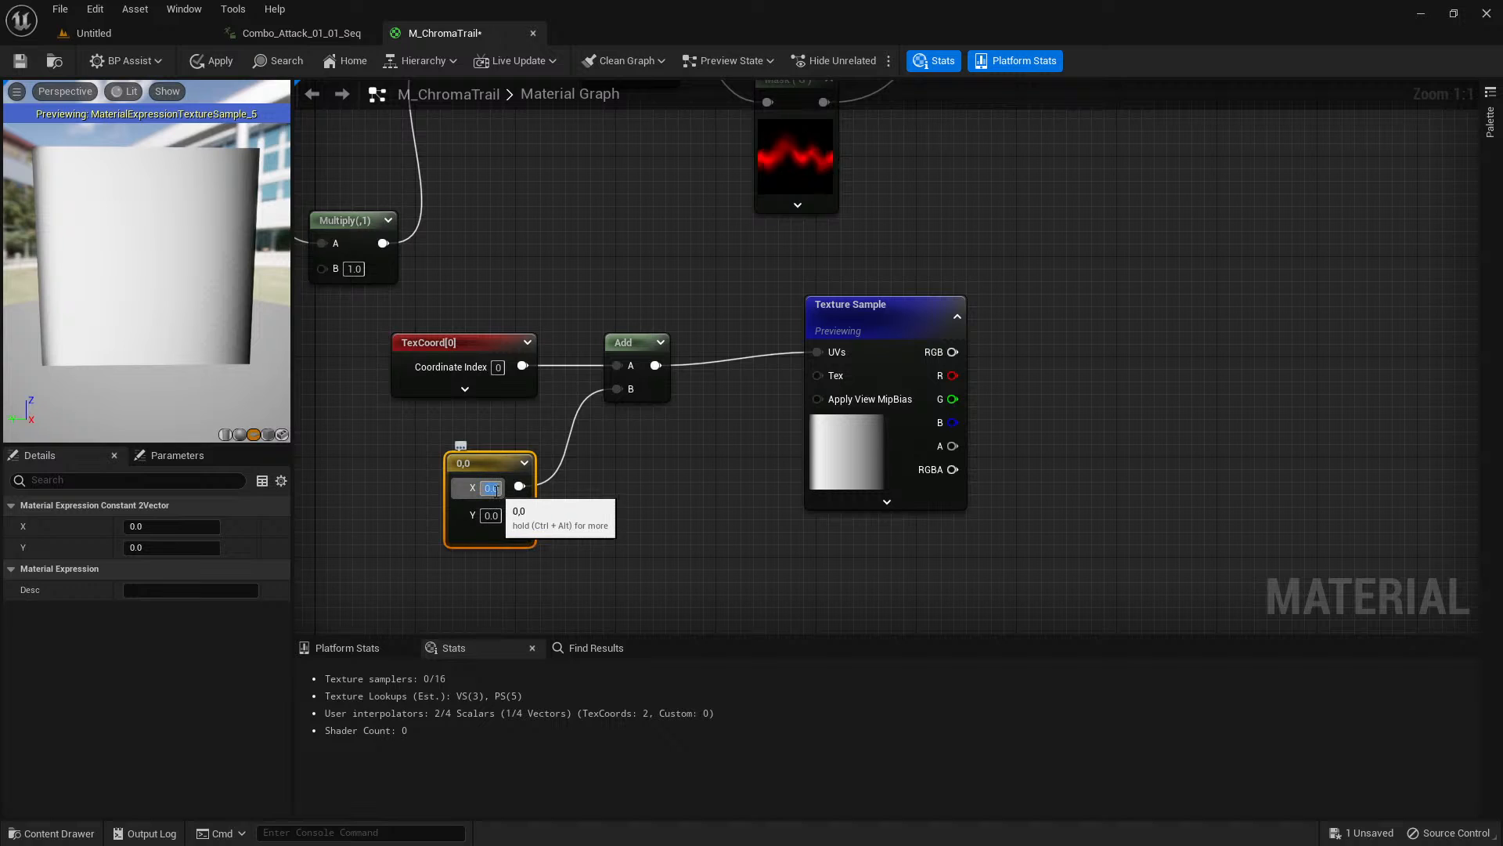
{"action": "type", "text": "0.2"}
{"action": "key", "text": "Return"}
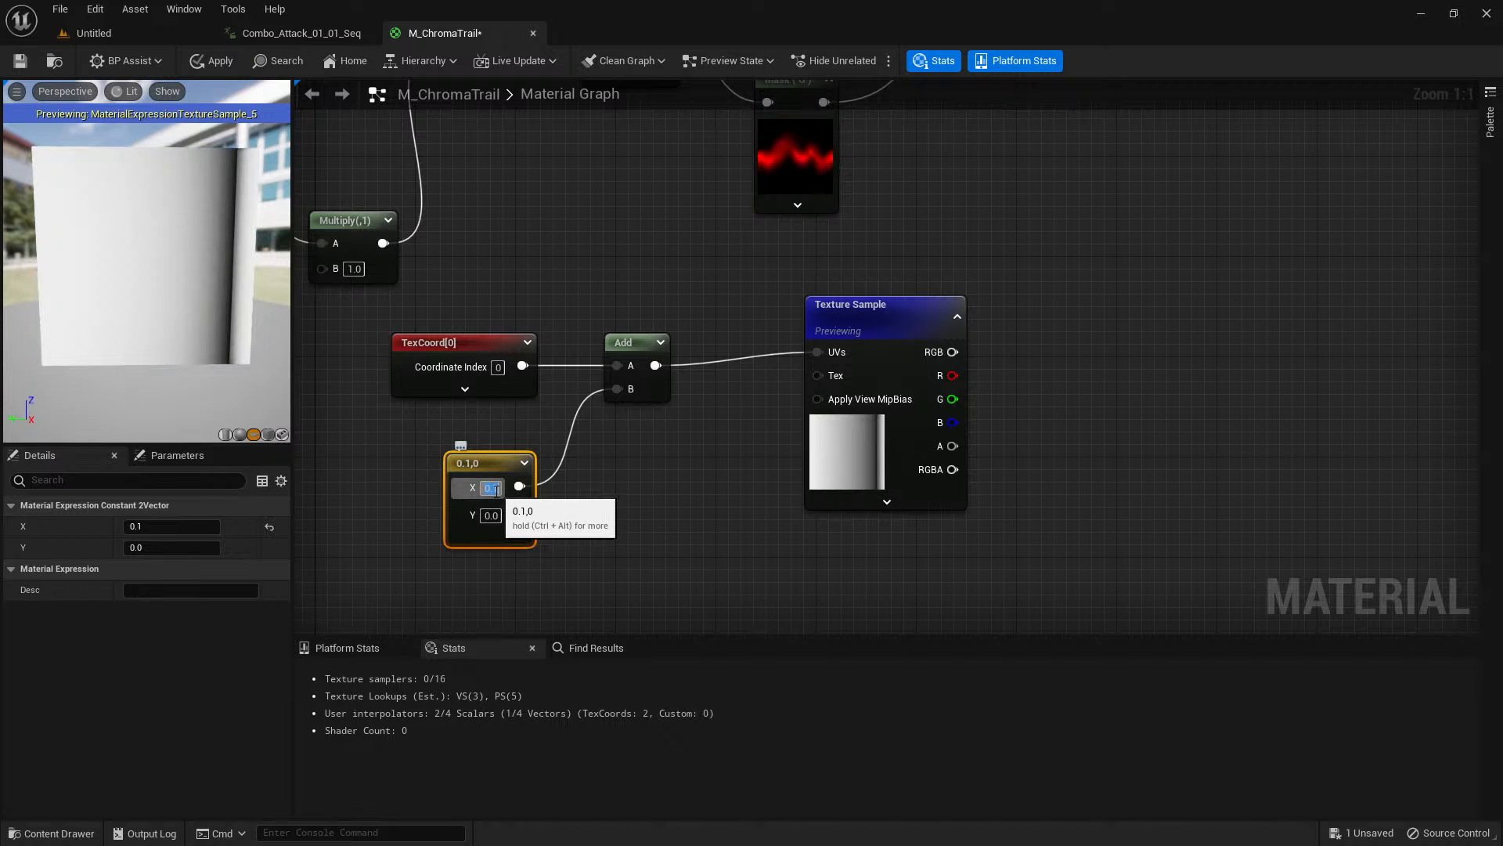
{"action": "type", "text": "0.3"}
{"action": "key", "text": "Return"}
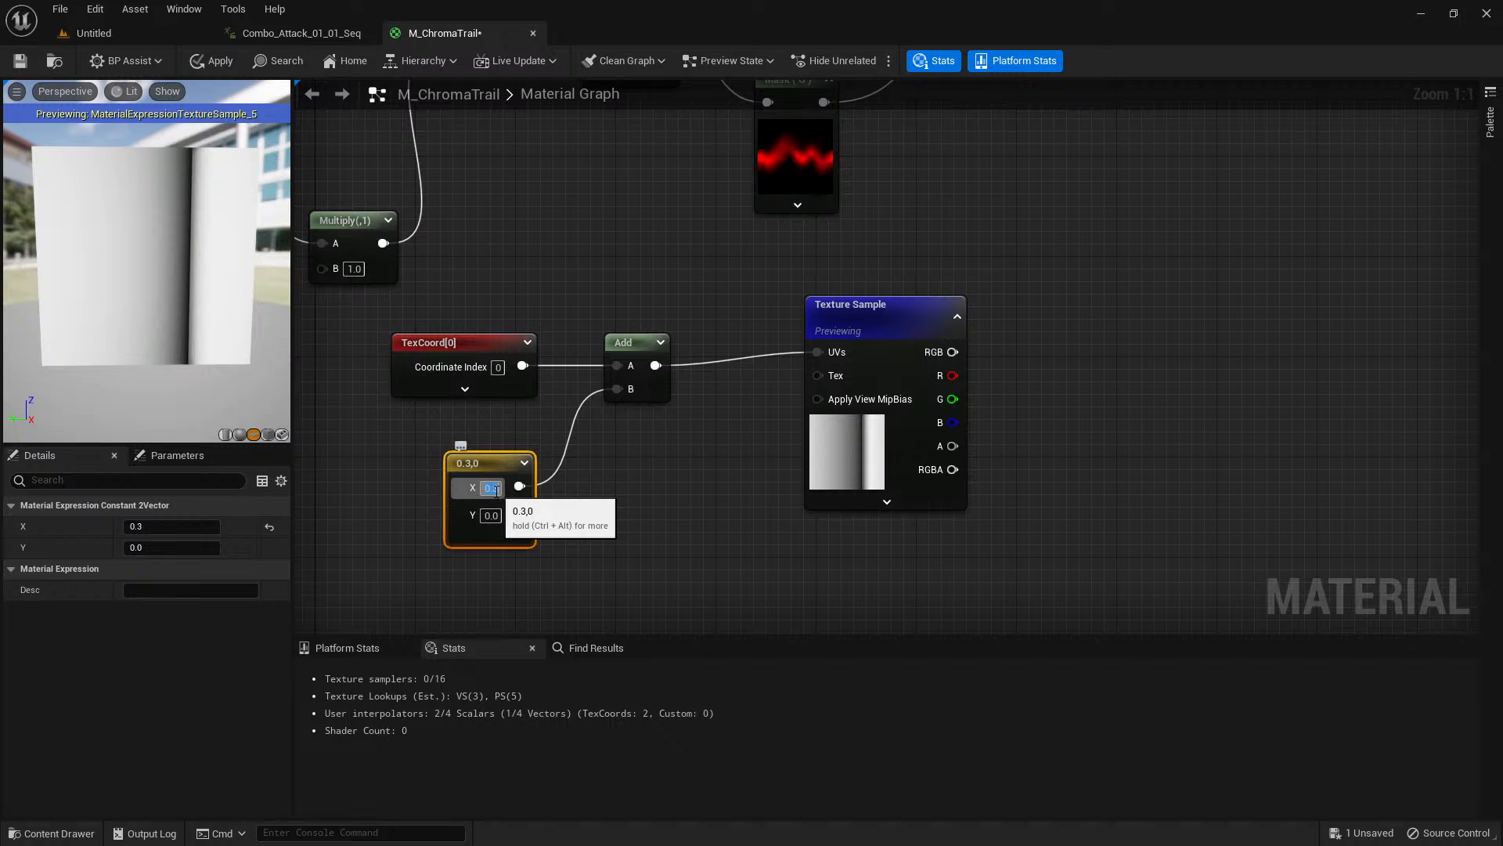
{"action": "type", "text": "0.1"}
{"action": "key", "text": "Return"}
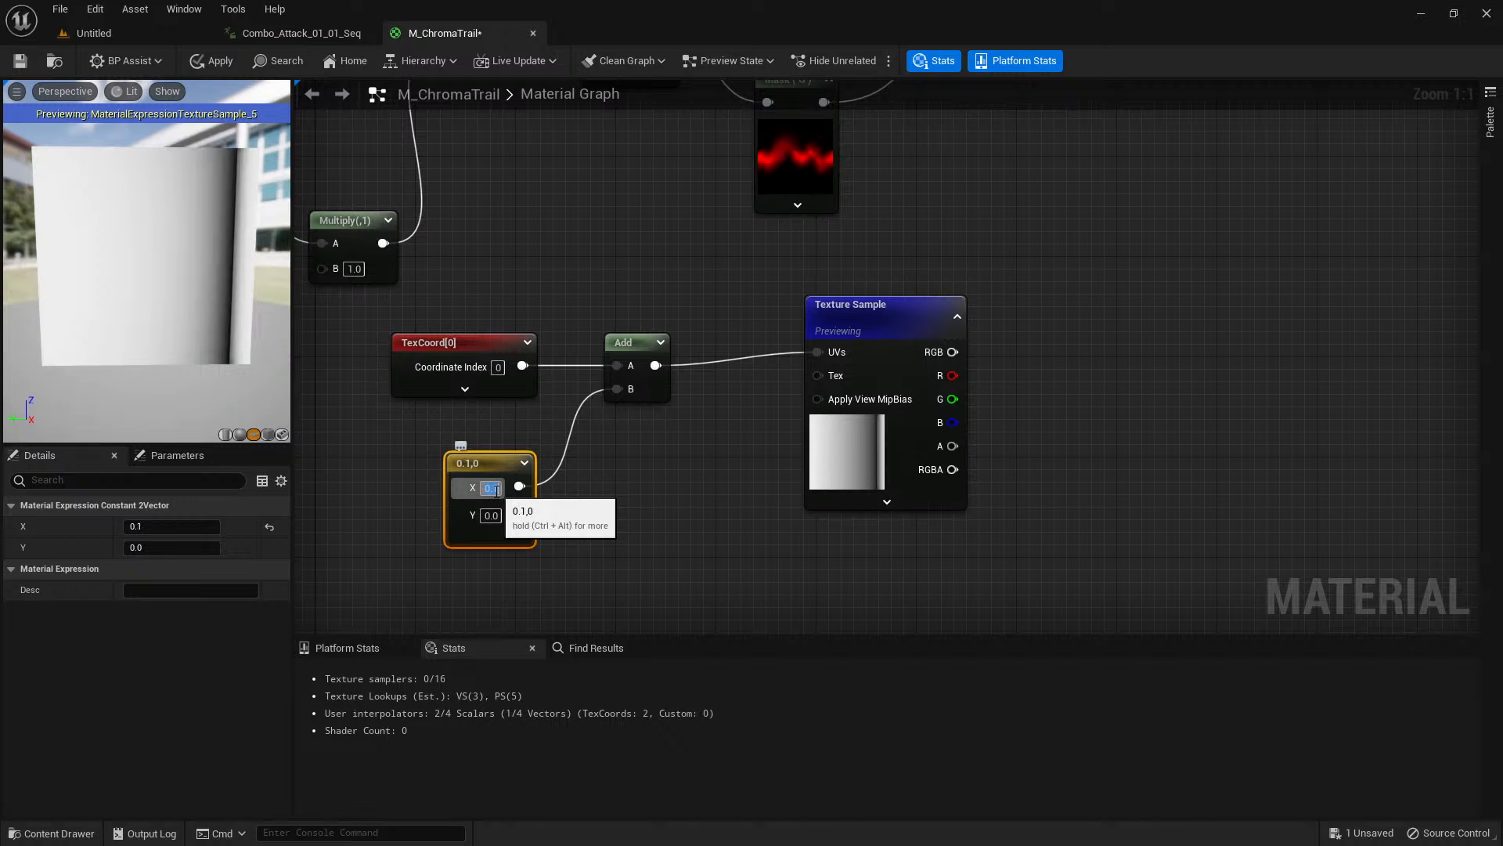
Set both the X-axis and Y-axis tiling methods of the t_Gradient01 texture to Clamp, close it, and check the gradient preview.
{"action": "left_click", "coordinate": [836, 437]}
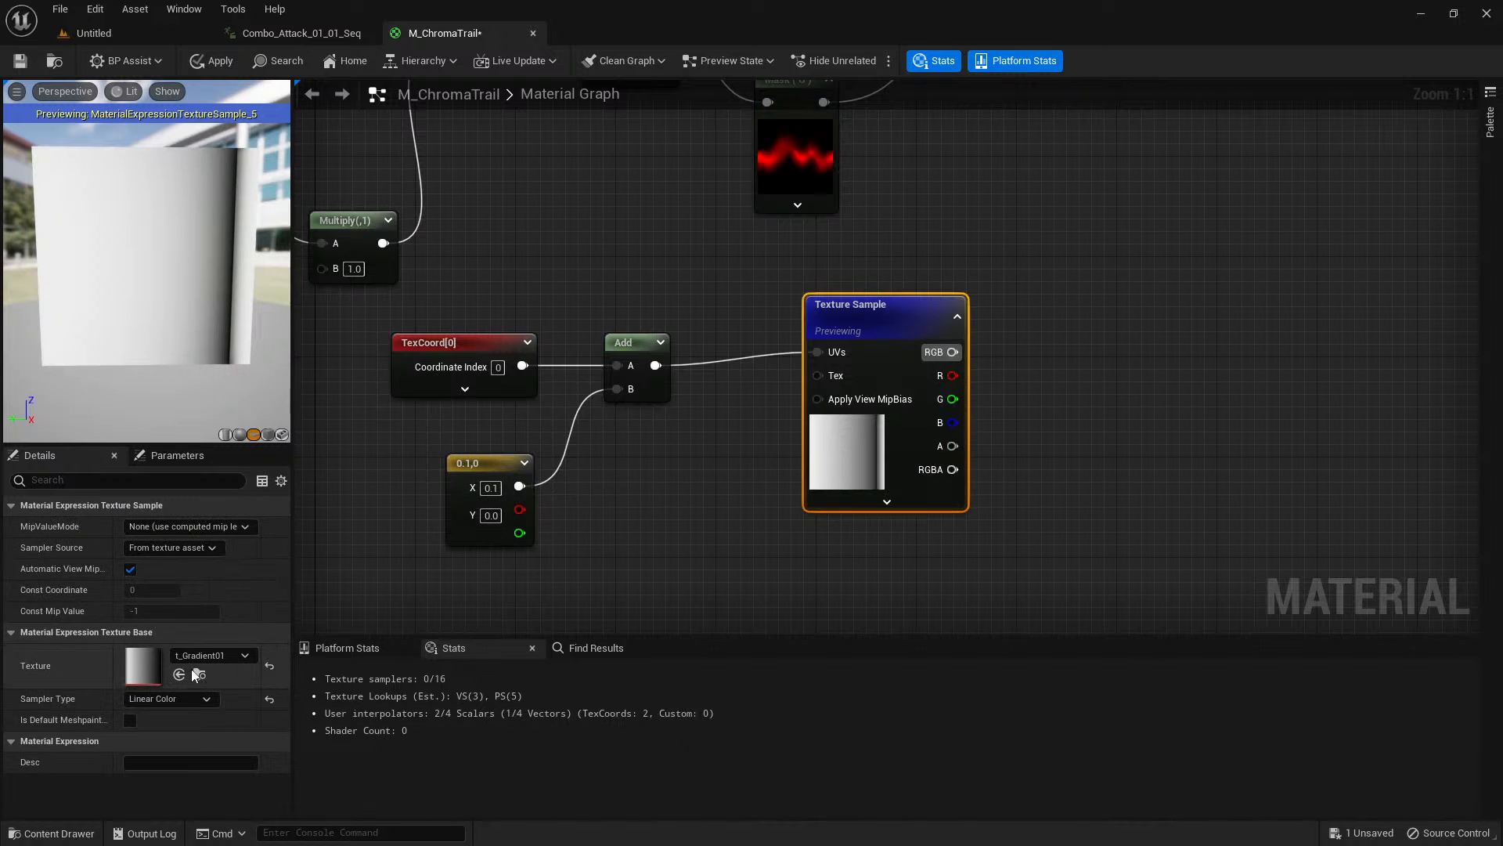
{"action": "double_click", "coordinate": [143, 671]}
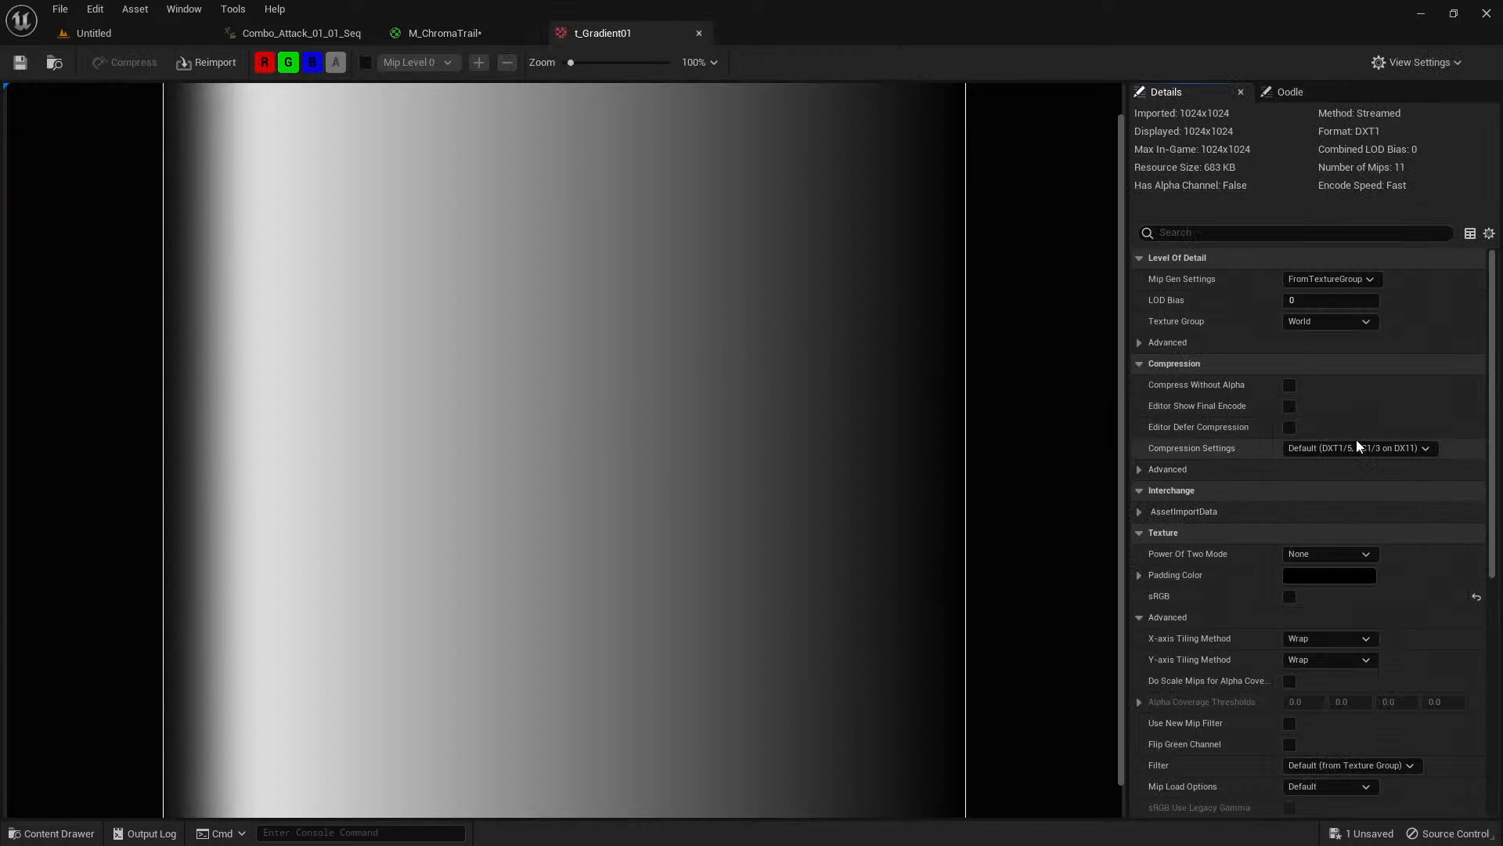
{"action": "scroll", "coordinate": [1378, 405], "scroll_direction": "down", "scroll_amount": 1}
{"action": "scroll", "coordinate": [1378, 405], "scroll_direction": "down", "scroll_amount": 1}
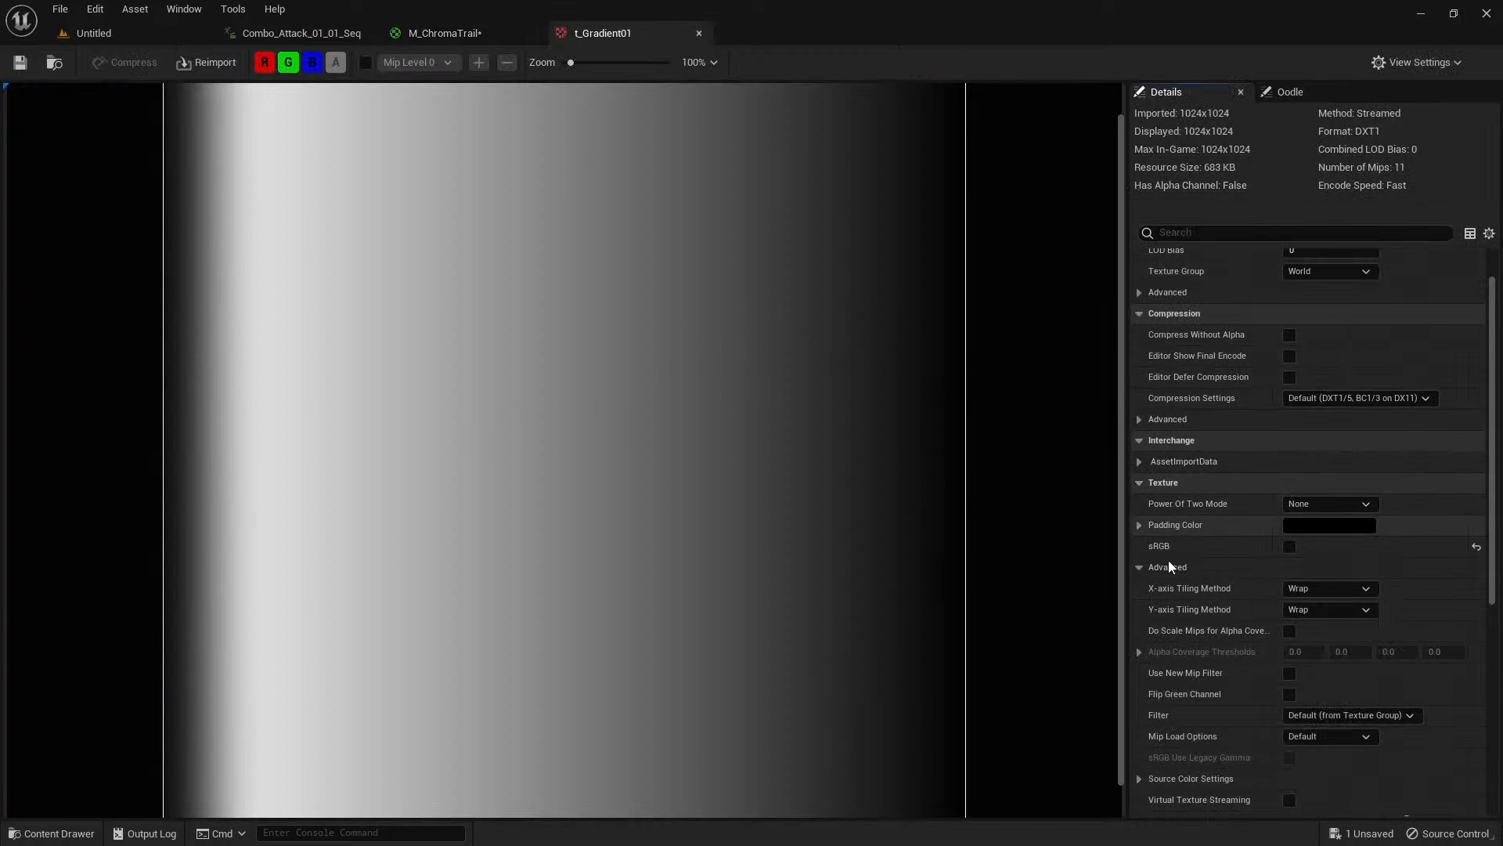
{"action": "left_click", "coordinate": [1329, 588]}
{"action": "left_click", "coordinate": [1331, 619]}
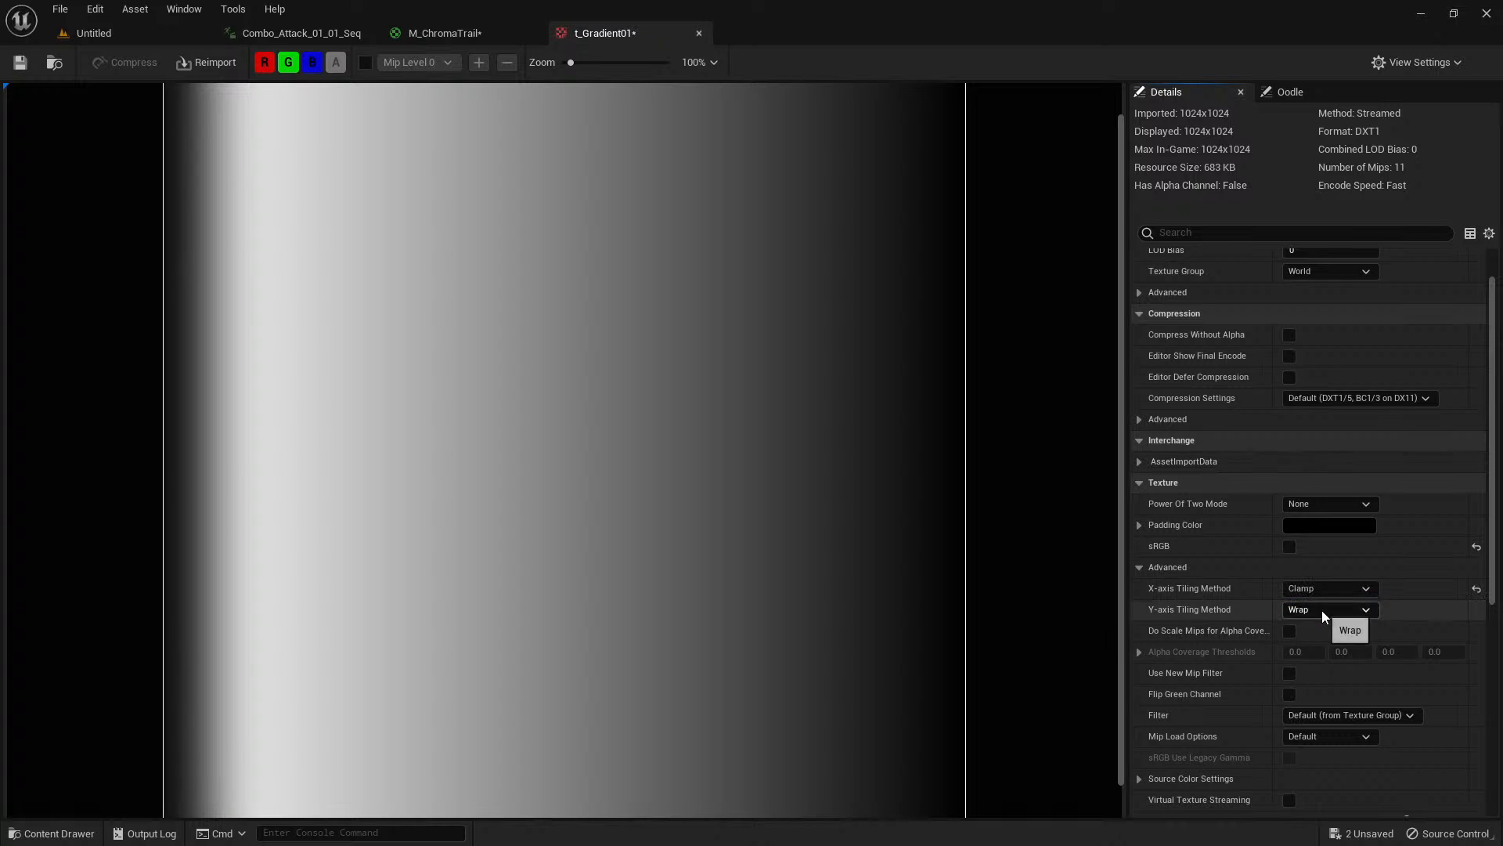
{"action": "left_click", "coordinate": [1331, 609]}
{"action": "left_click", "coordinate": [1330, 641]}
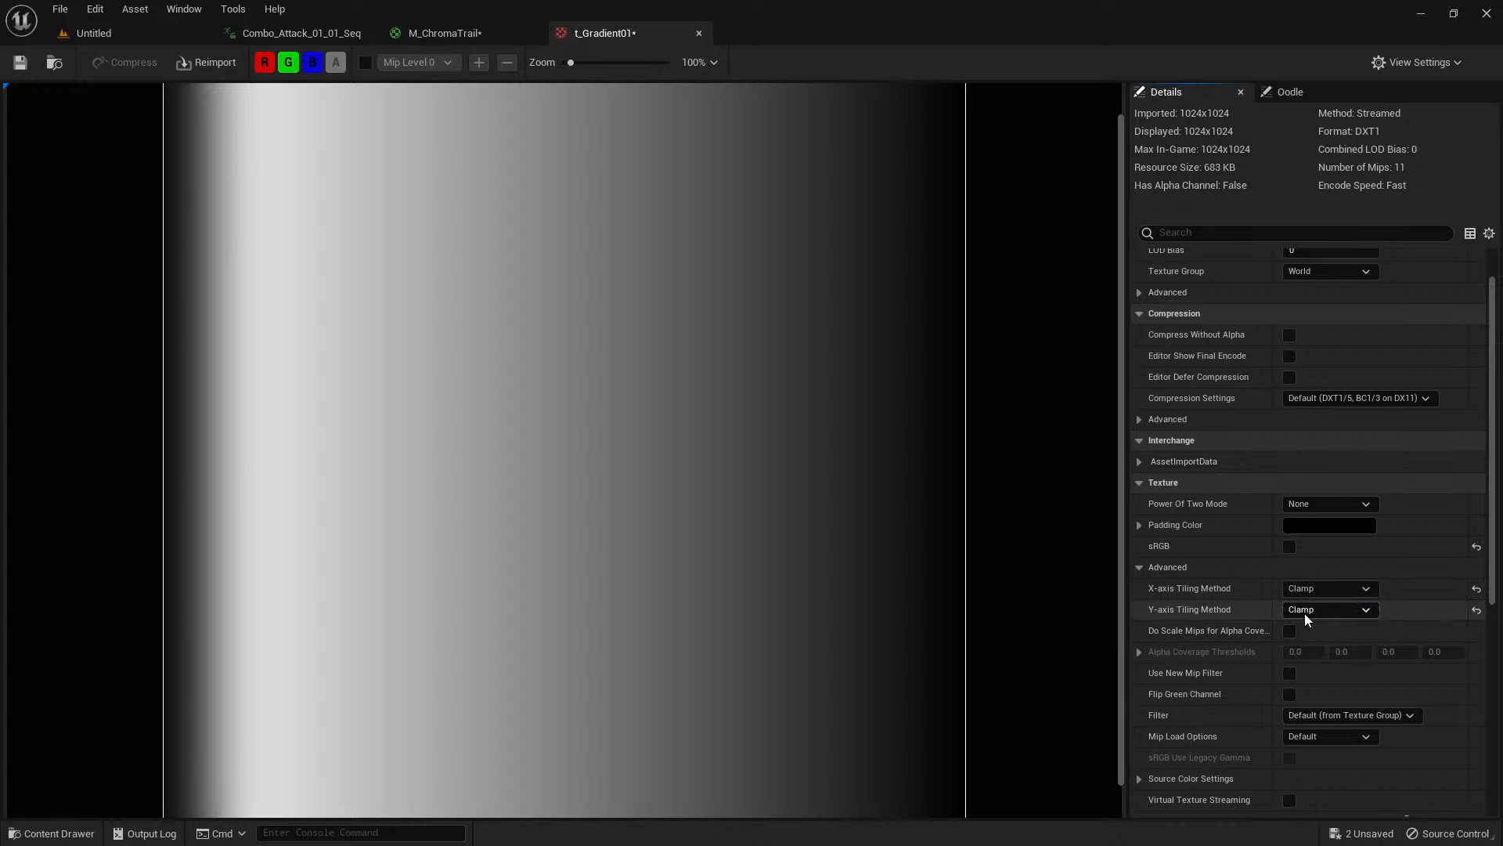
{"action": "middle_click", "coordinate": [626, 34]}
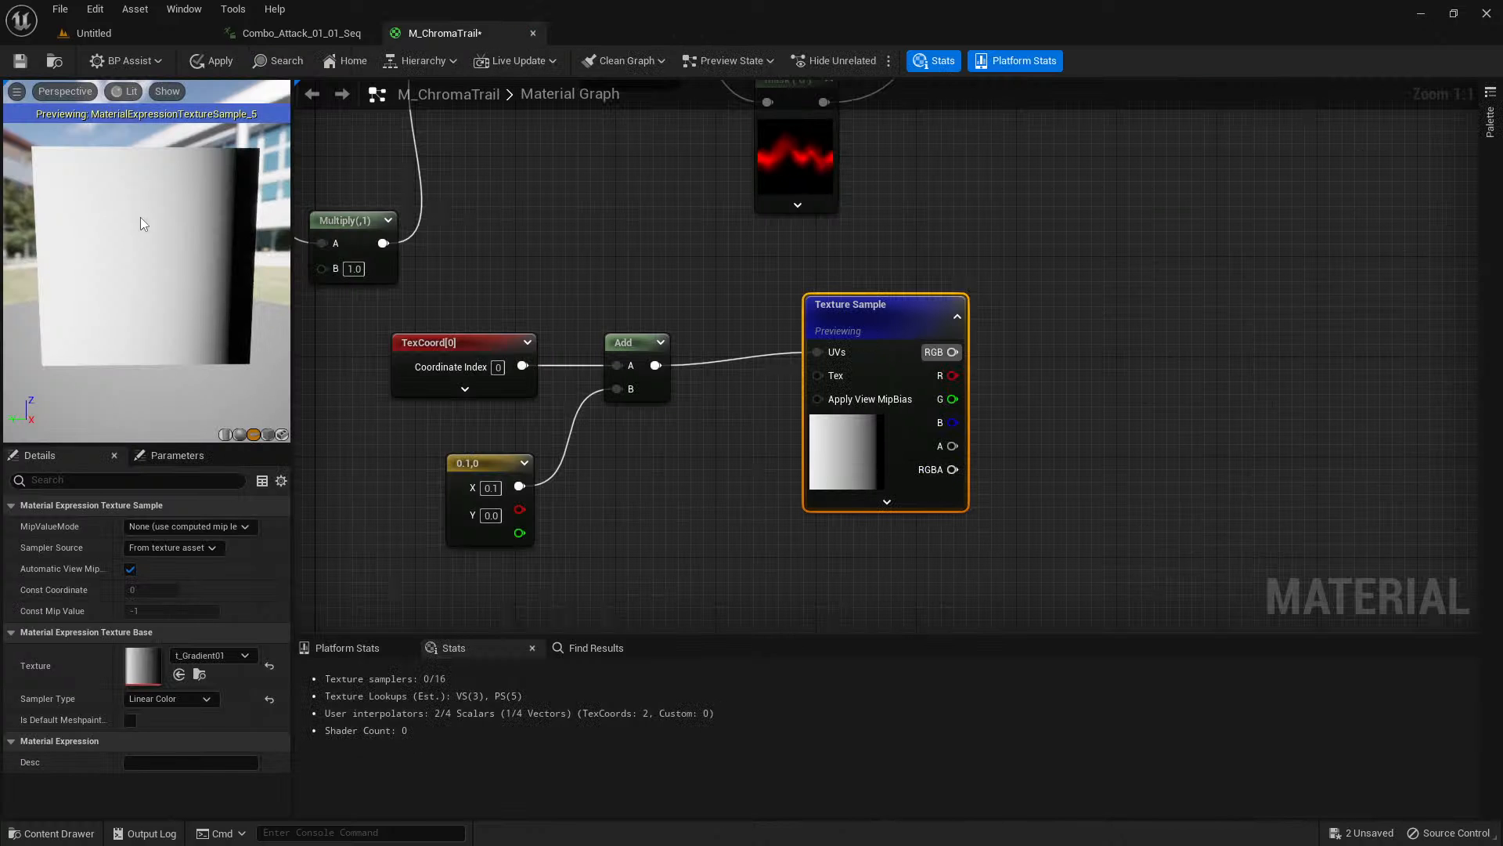
{"action": "left_click_drag", "start_coordinate": [142, 223], "coordinate": [228, 263]}
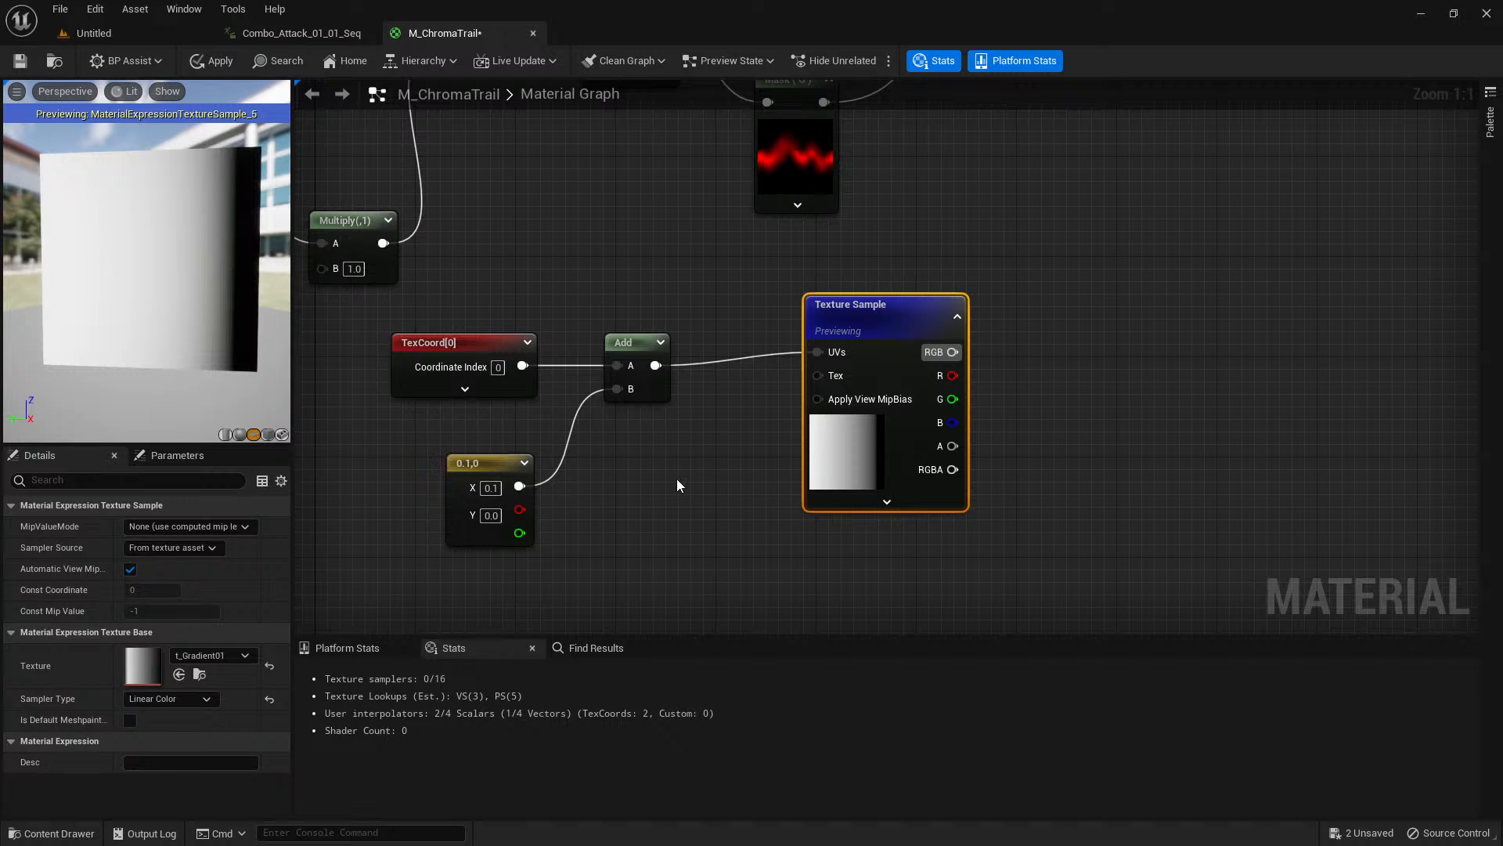
Add a Power node after the gradient Texture Sample and connect the sample's RGB output to its Base input.
{"action": "right_click_drag", "start_coordinate": [984, 376], "coordinate": [807, 444]}
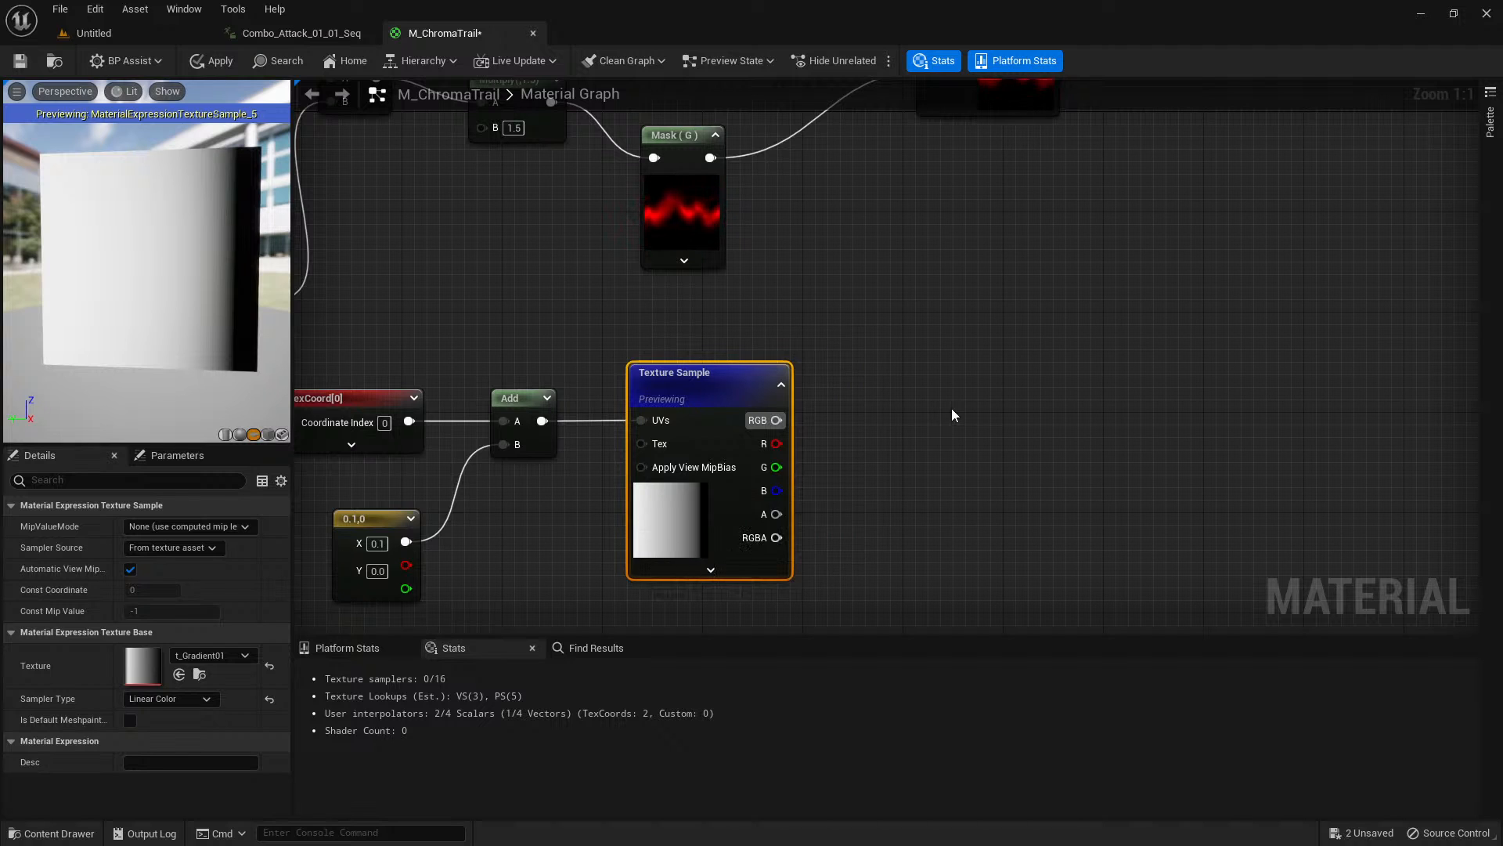
{"action": "right_click_drag", "start_coordinate": [900, 400], "coordinate": [815, 443]}
{"action": "left_click", "coordinate": [772, 461]}
{"action": "right_click", "coordinate": [769, 457]}
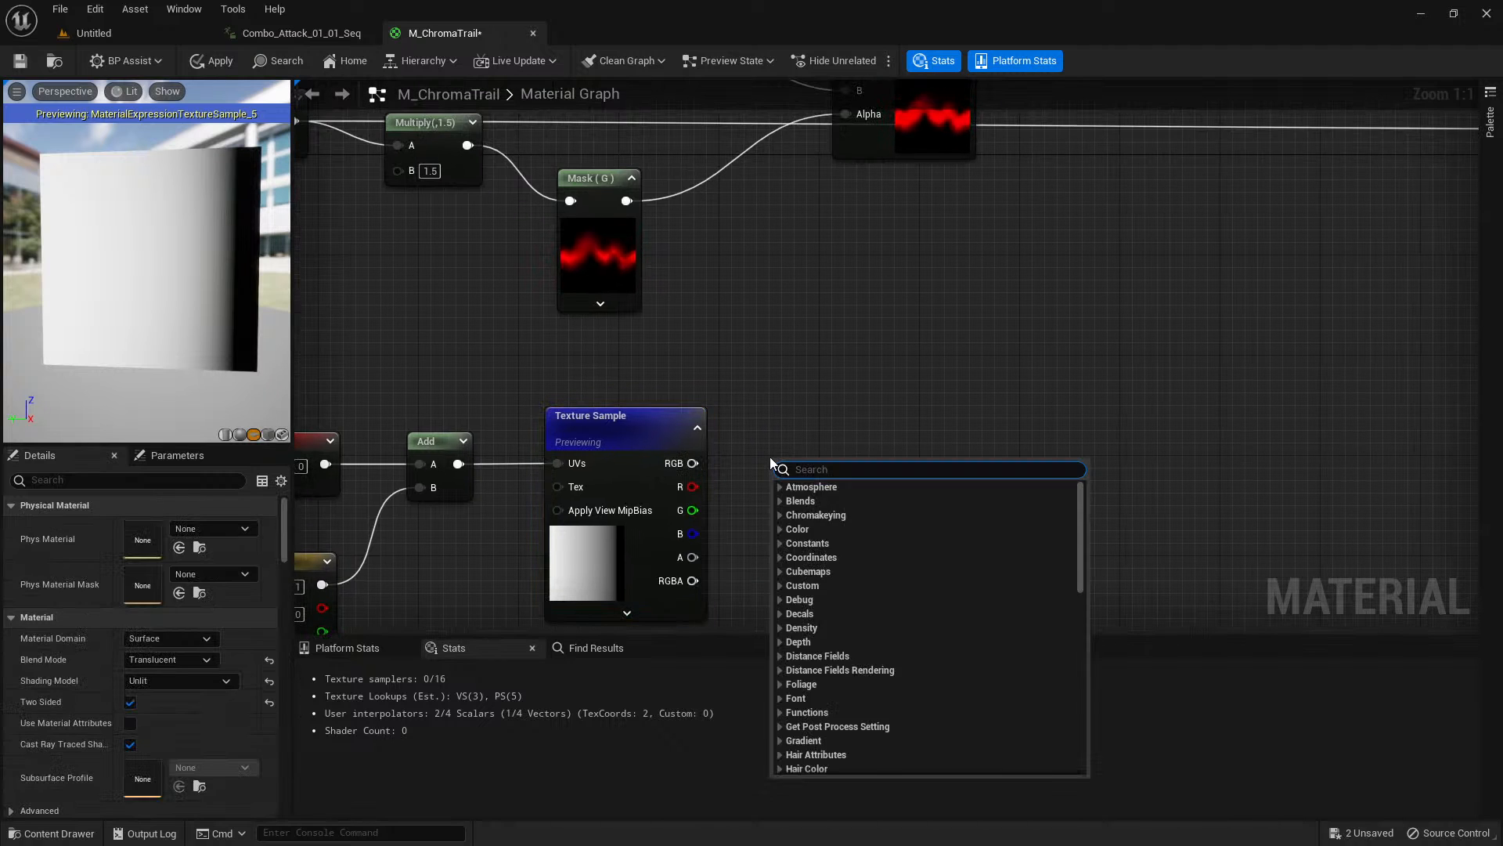
{"action": "type", "text": "power"}
{"action": "key", "text": "Return"}
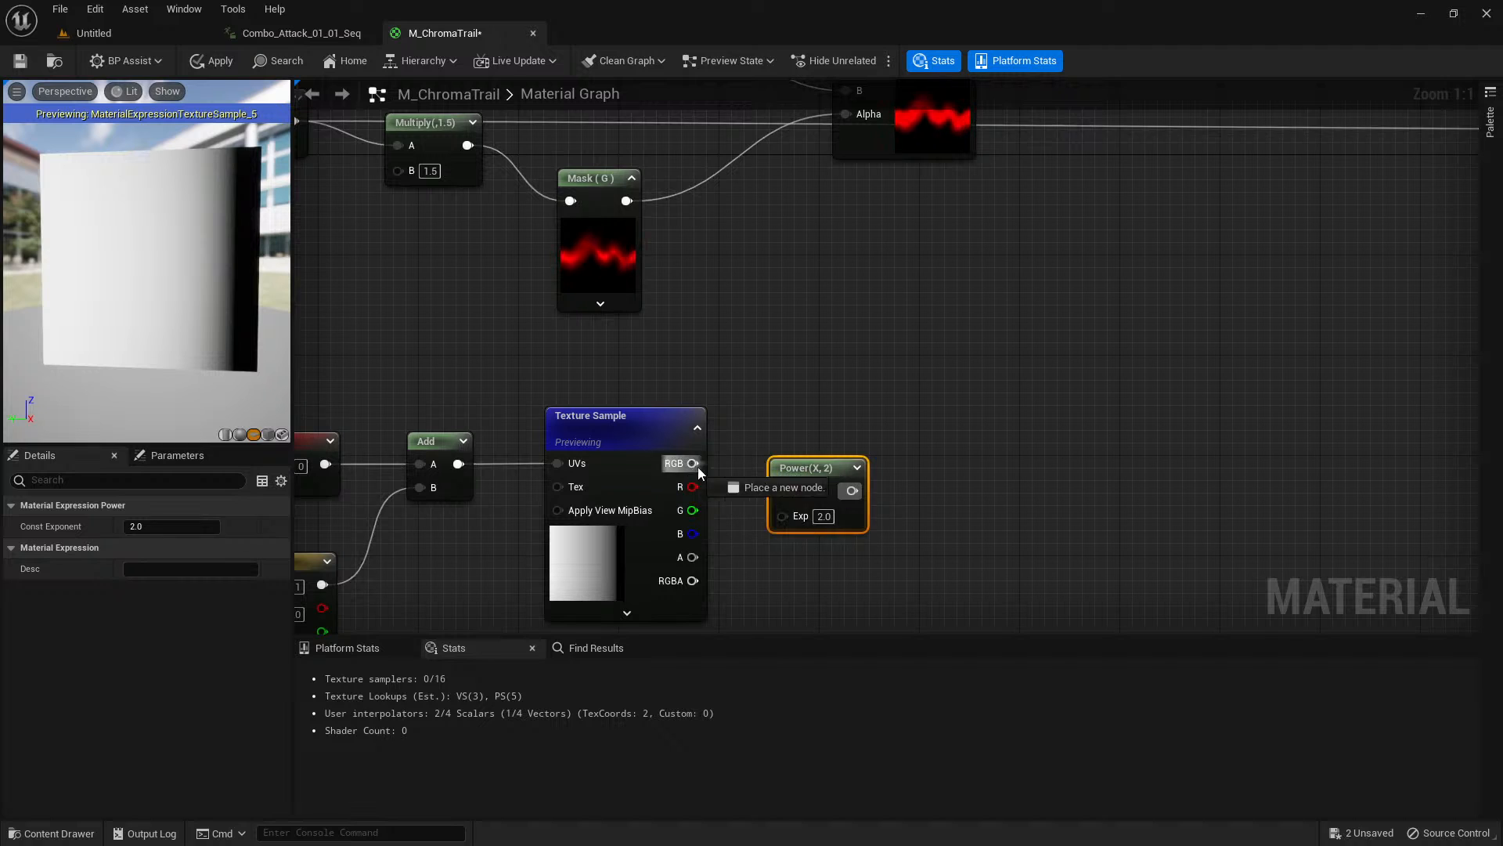
{"action": "left_click_drag", "start_coordinate": [692, 463], "coordinate": [782, 491]}
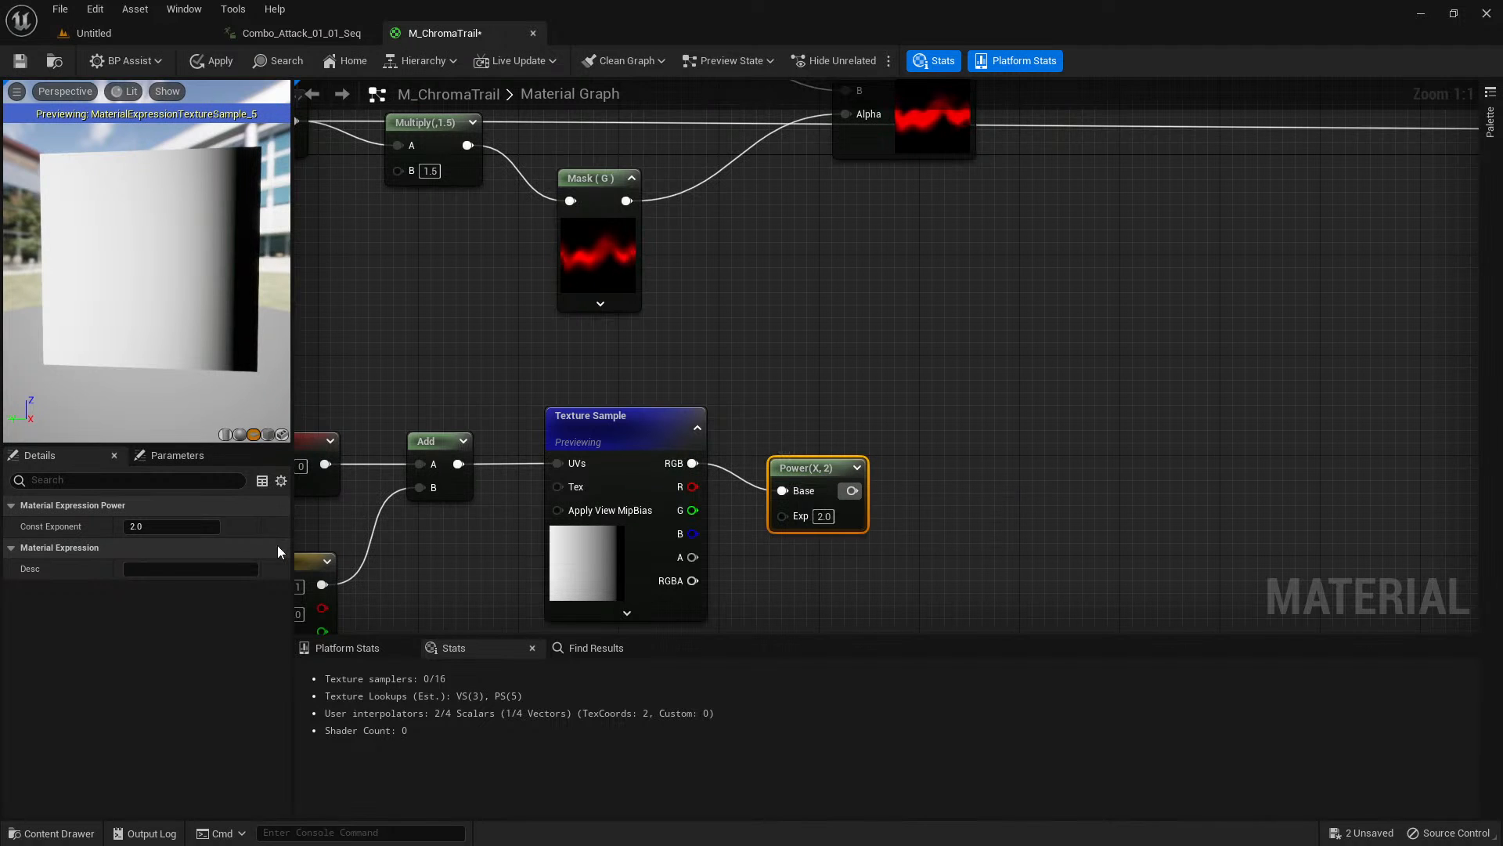
Set the Power node's constant exponent to 1.0.
{"action": "left_click", "coordinate": [180, 526]}
{"action": "type", "text": "1"}
{"action": "key", "text": "Tab"}
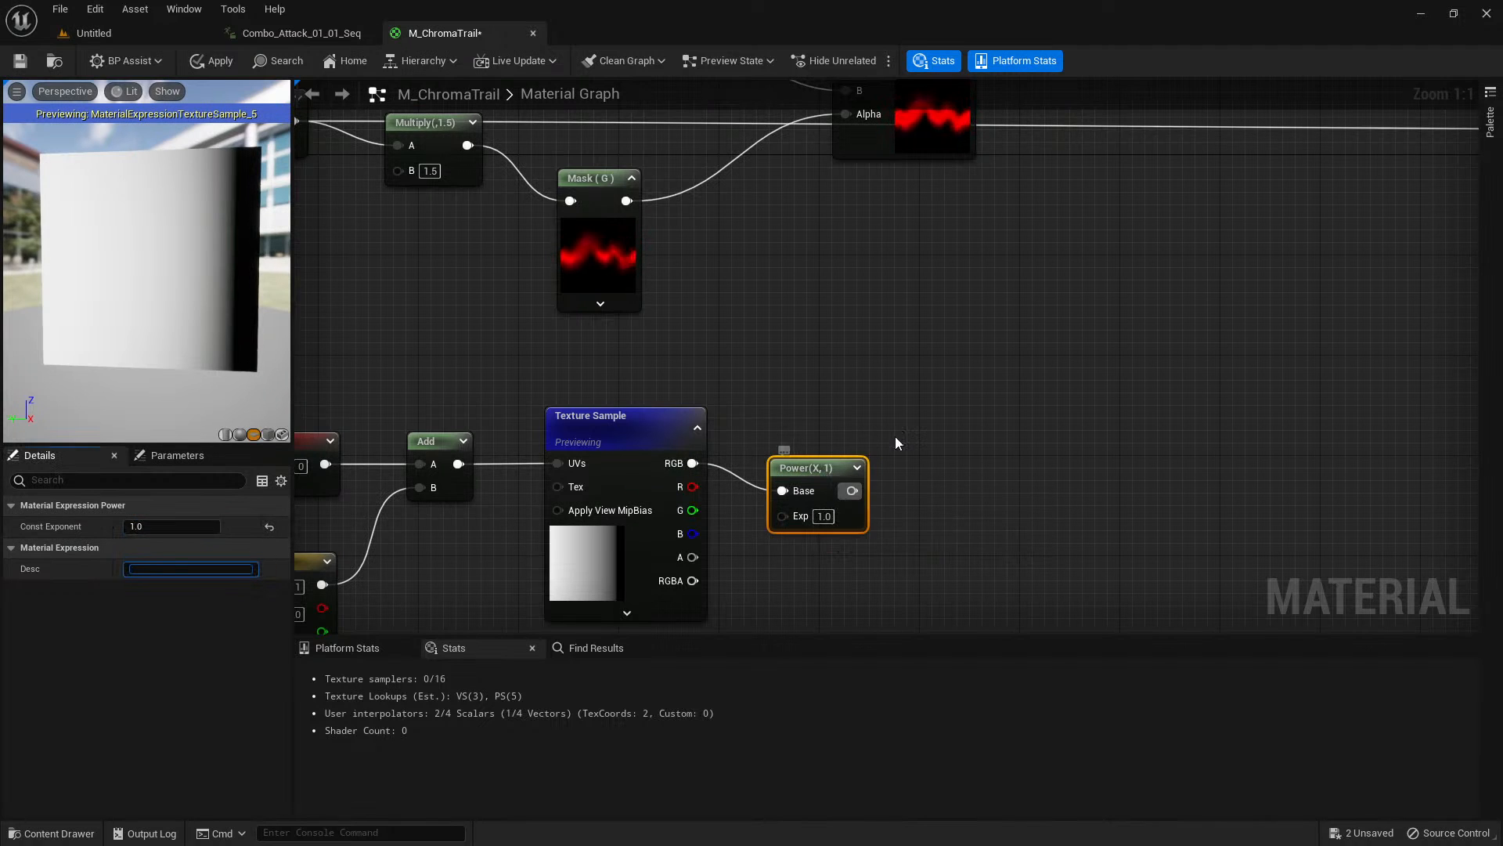
{"action": "scroll", "coordinate": [942, 415], "scroll_direction": "down", "scroll_amount": 1}
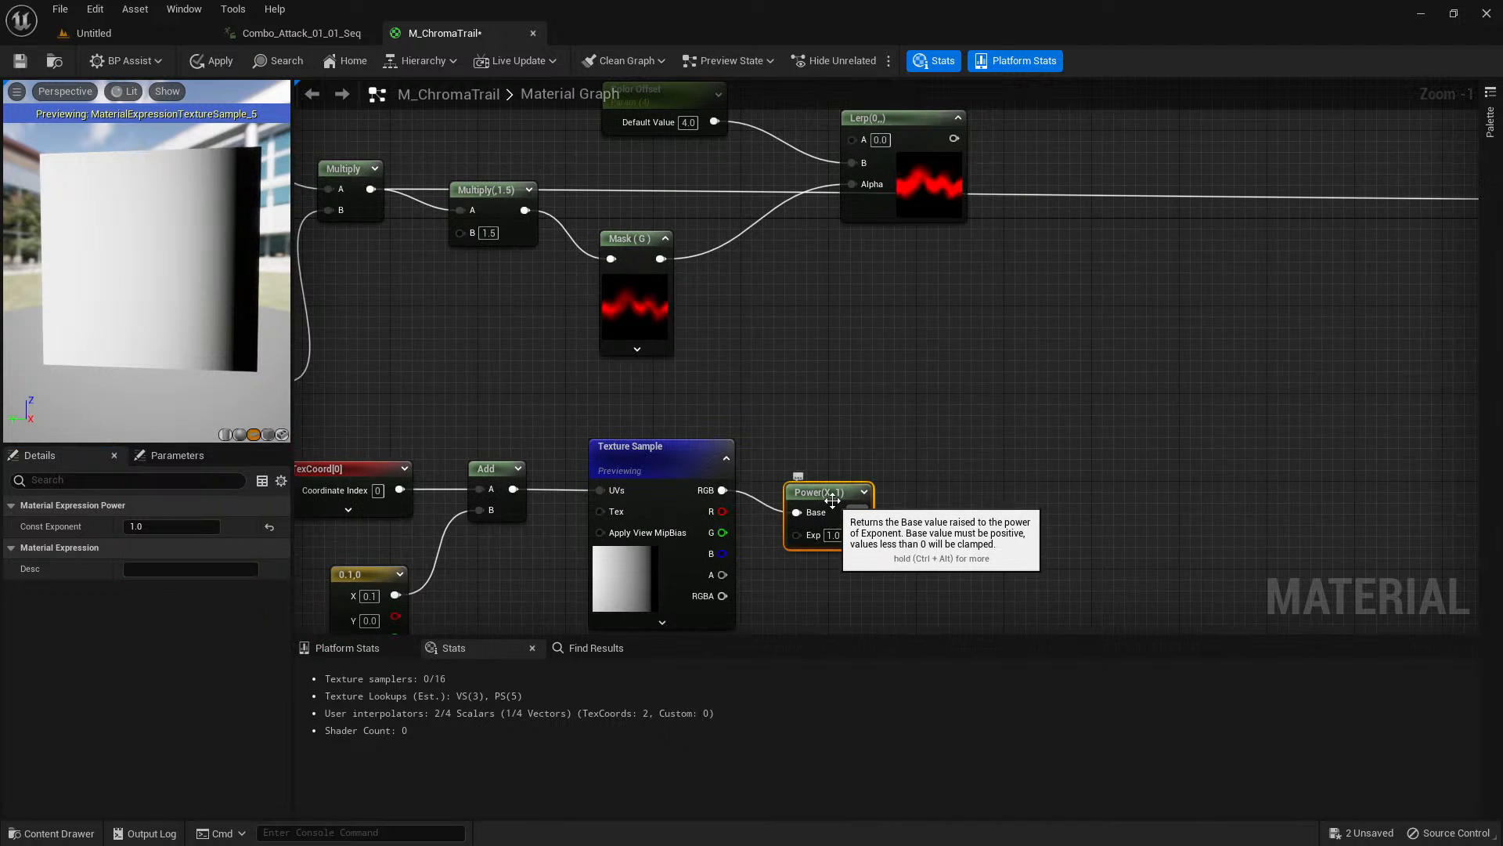
Move the Power node slightly higher beside the gradient Texture Sample and stop previewing the Texture Sample.
{"action": "left_click_drag", "start_coordinate": [833, 498], "coordinate": [833, 485]}
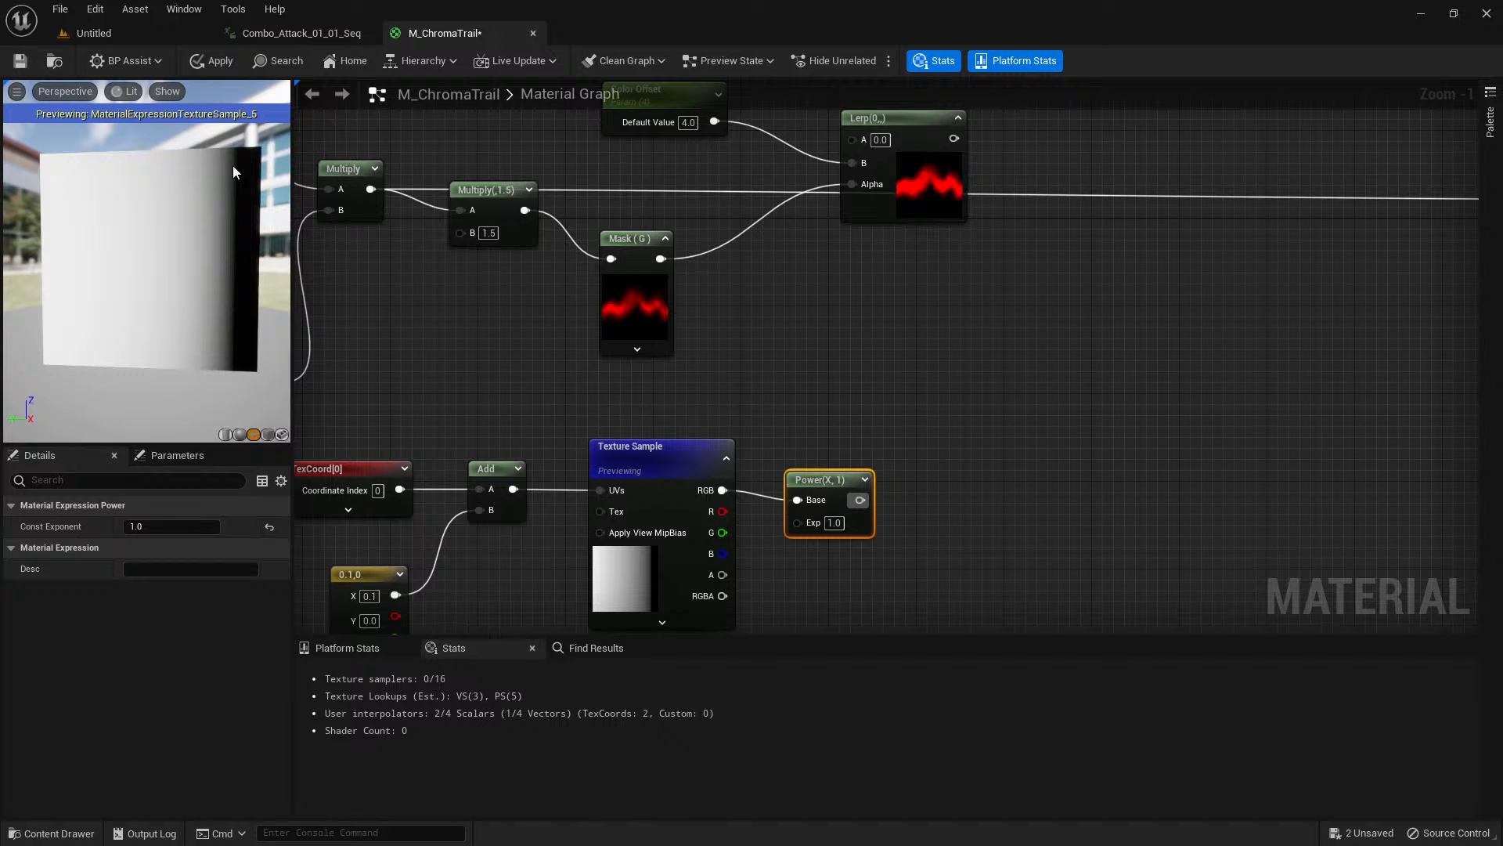
{"action": "left_click", "coordinate": [495, 354]}
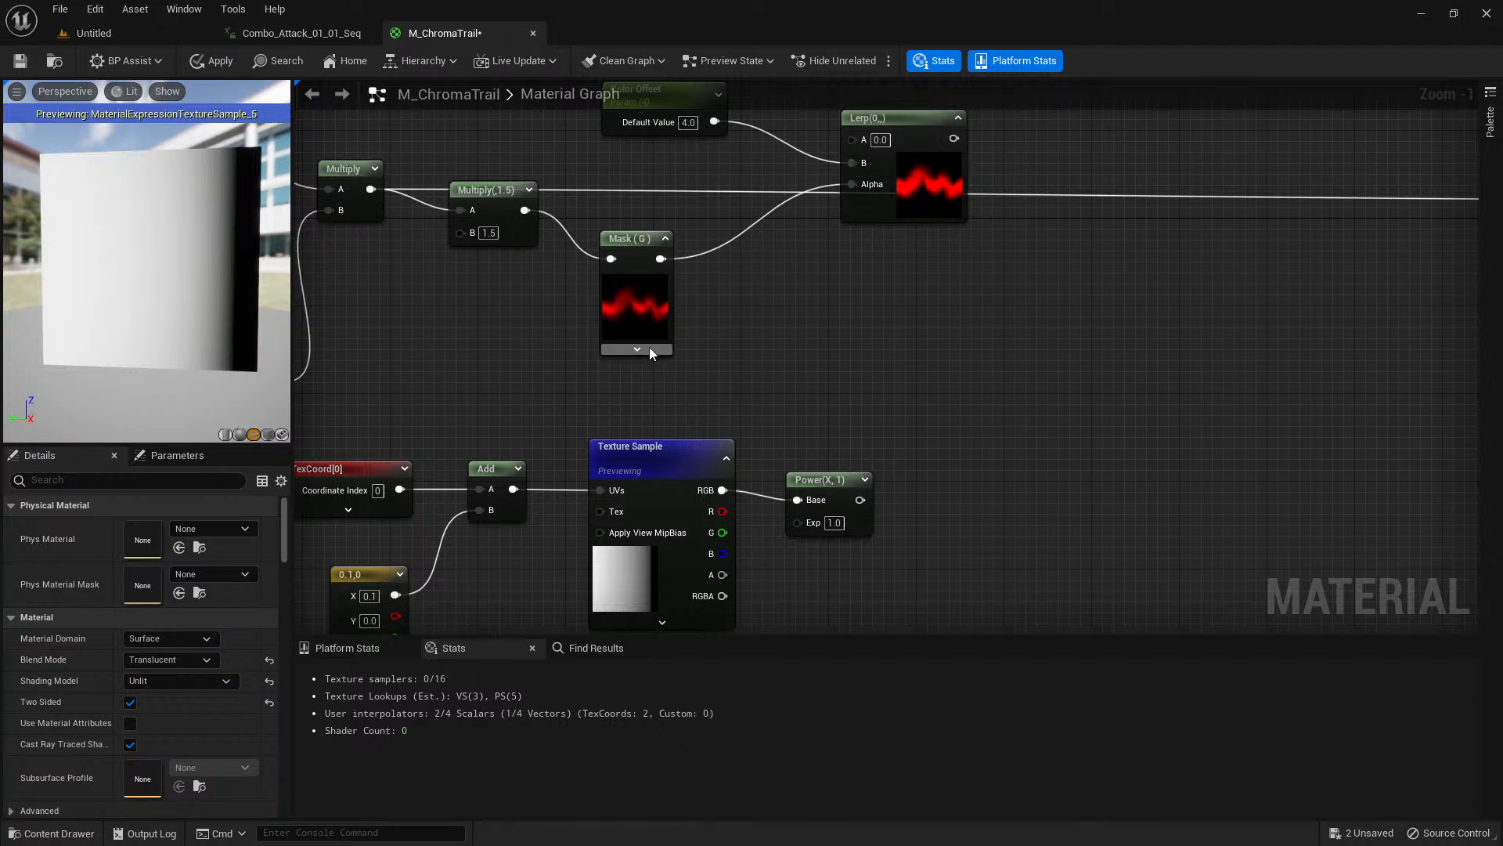
{"action": "right_click_drag", "start_coordinate": [859, 353], "coordinate": [806, 369]}
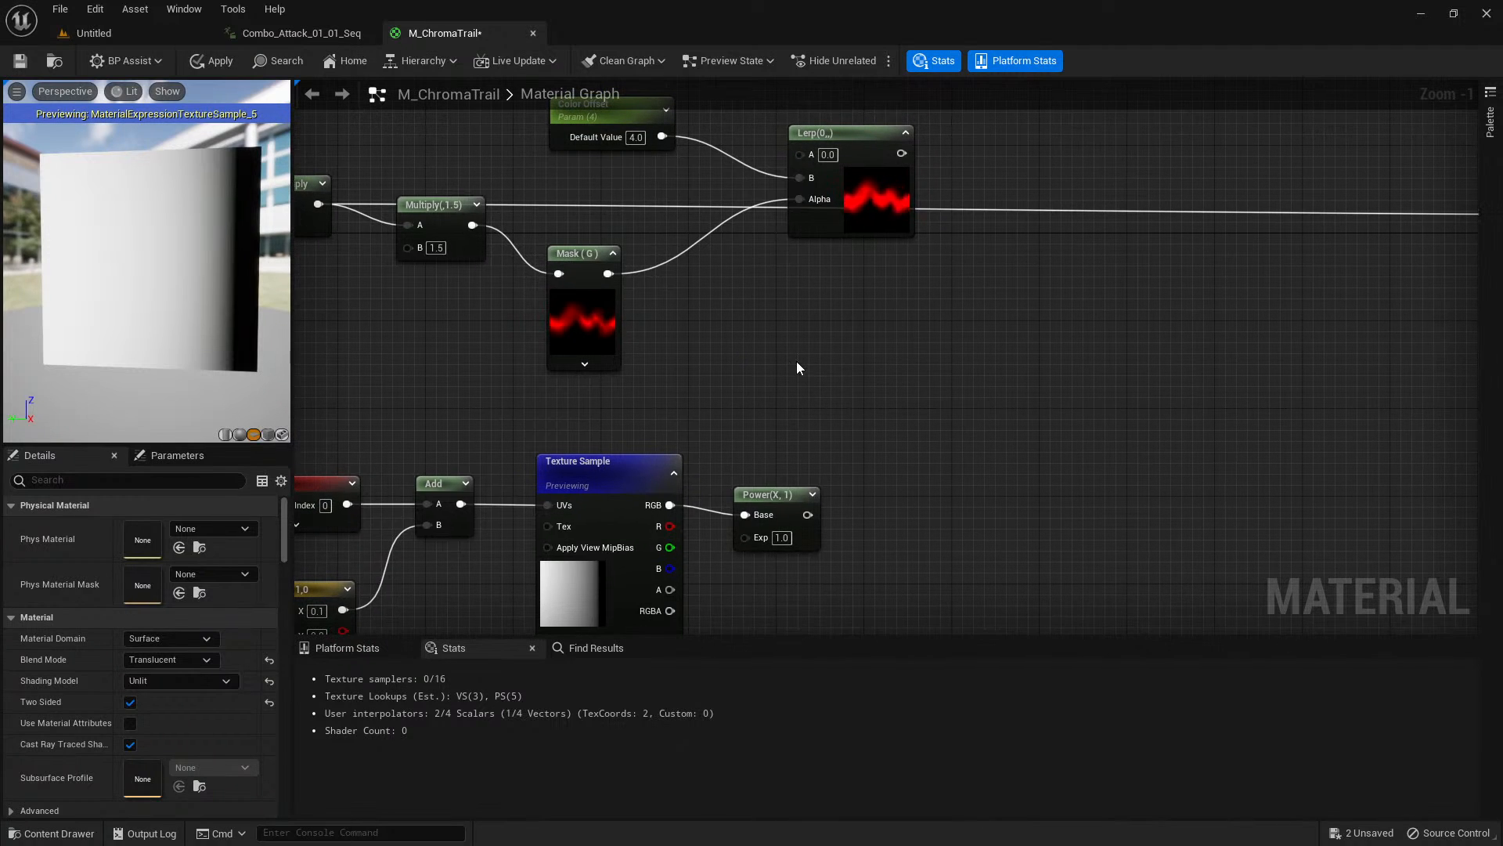
{"action": "left_click_drag", "start_coordinate": [811, 489], "coordinate": [822, 467]}
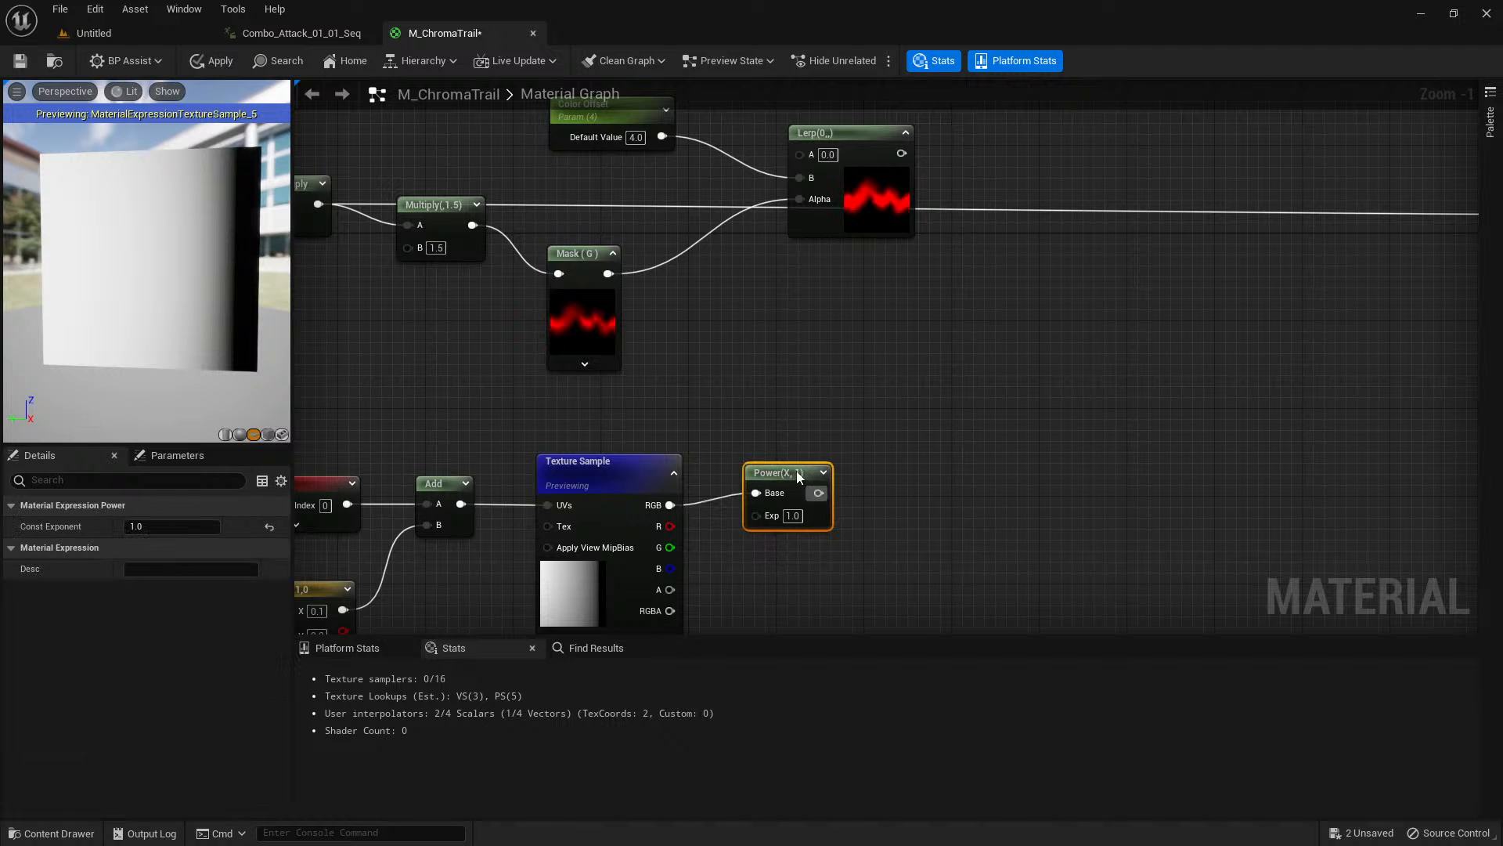
{"action": "right_click", "coordinate": [588, 597]}
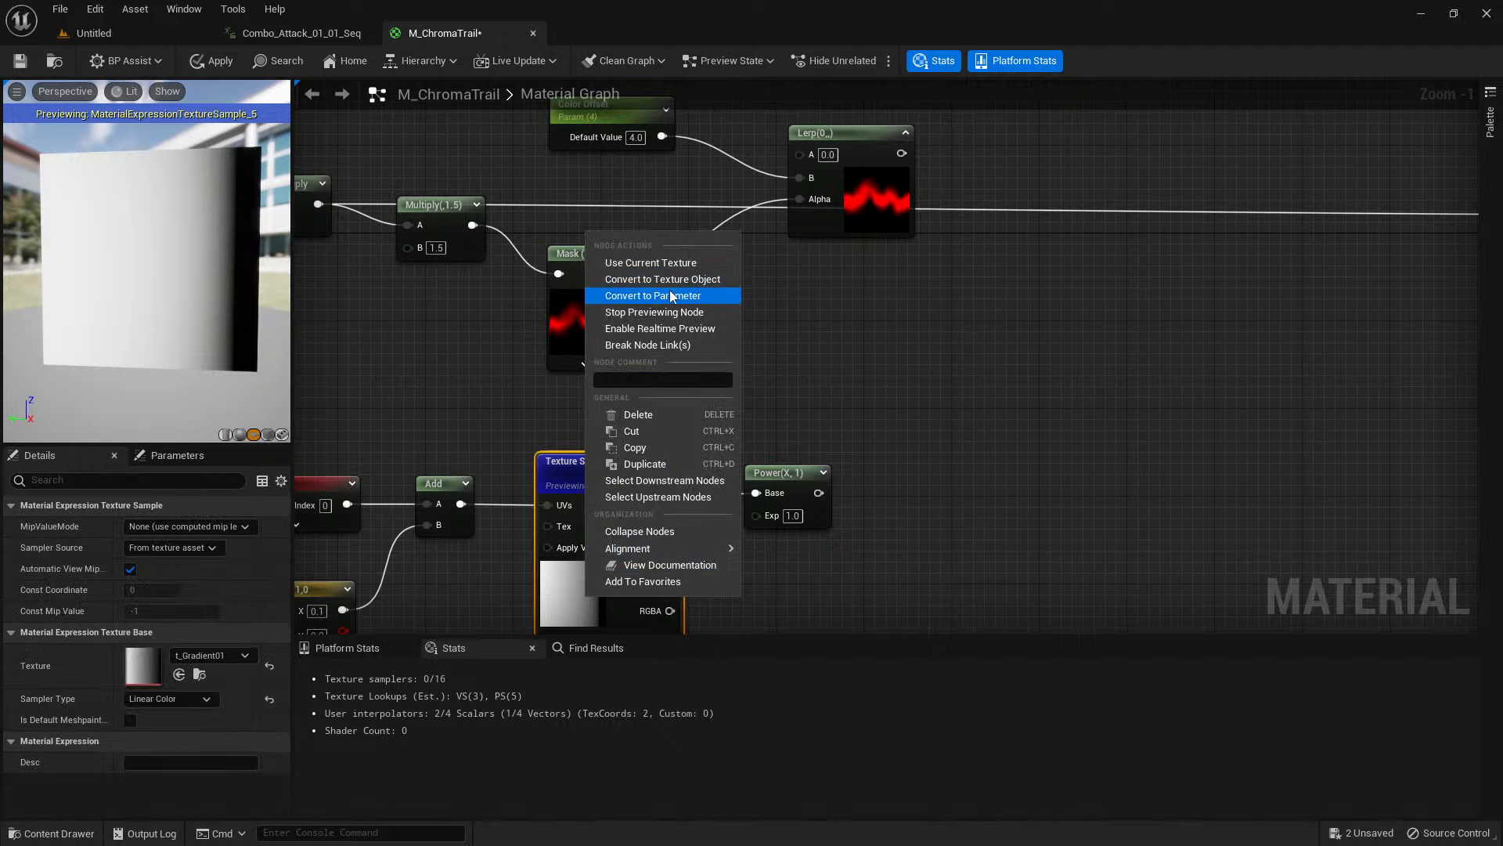
{"action": "left_click", "coordinate": [683, 313]}
Add a Multiply node and connect the Lerp output to its A input and the Power output to its B input.
{"action": "right_click_drag", "start_coordinate": [910, 429], "coordinate": [871, 482]}
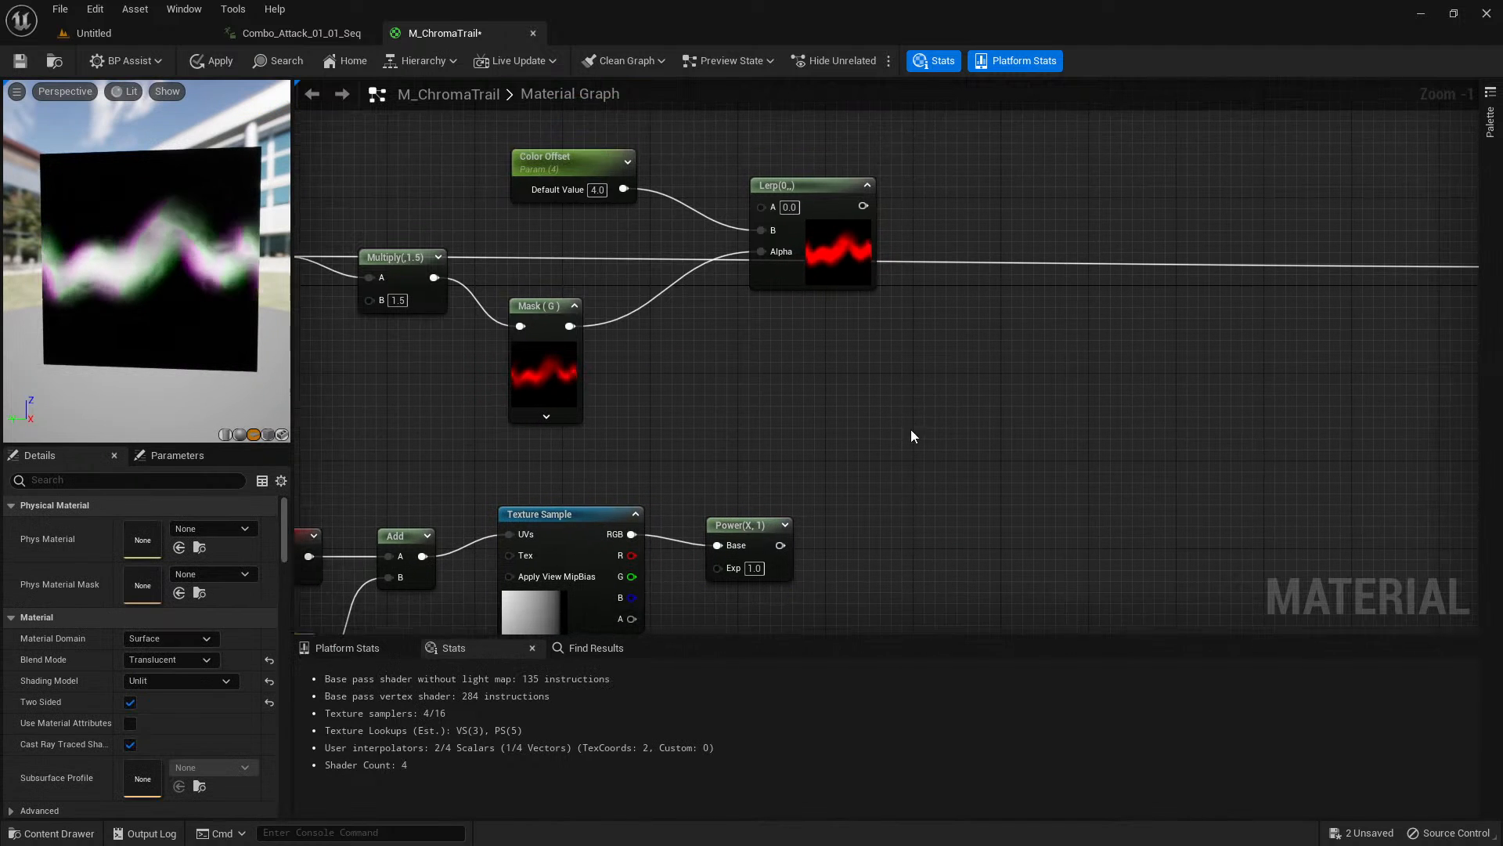
{"action": "left_click", "coordinate": [937, 359]}
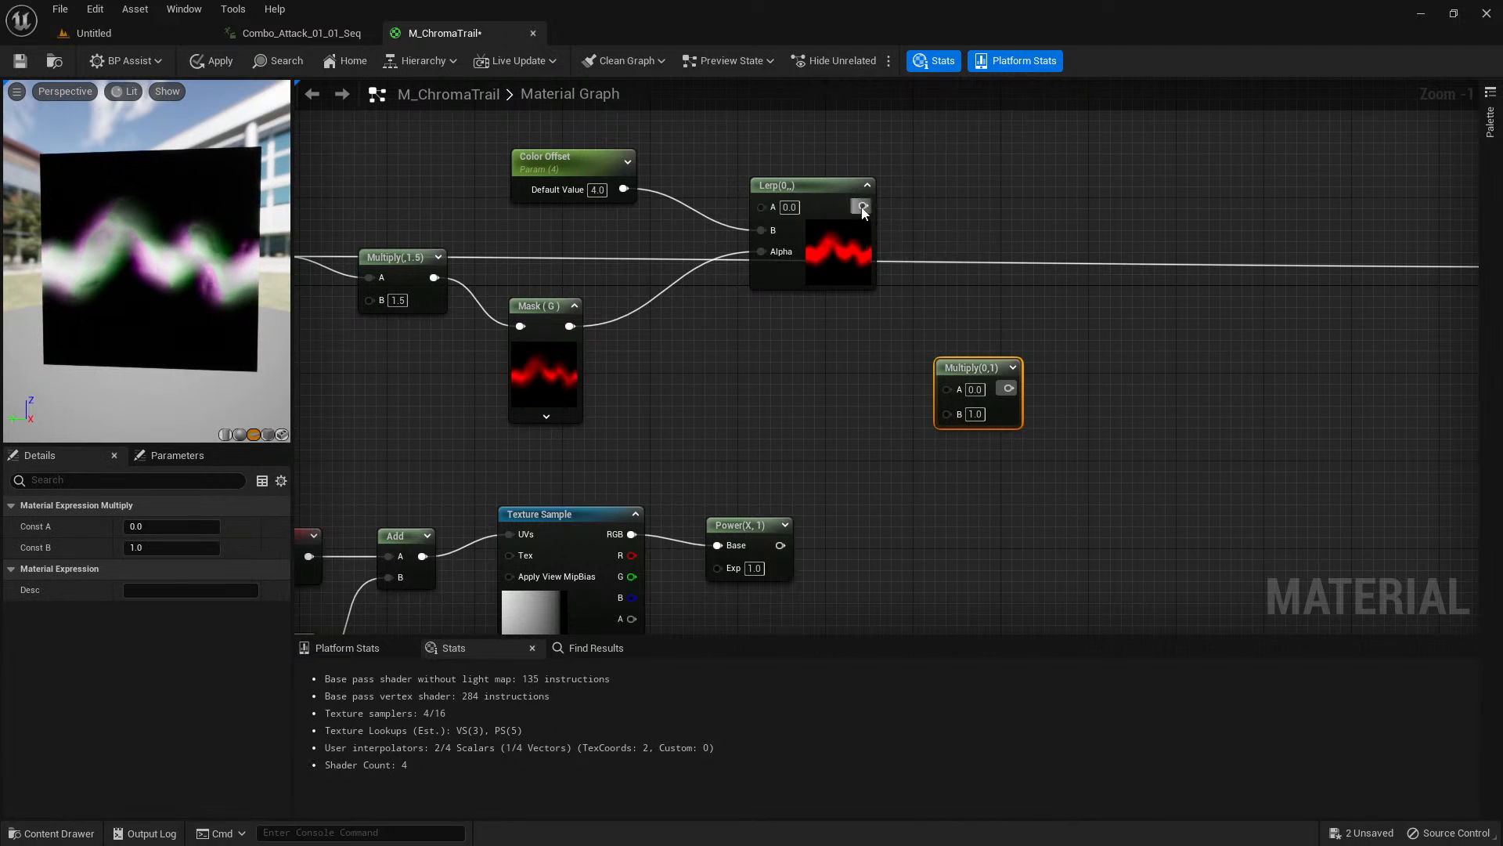
{"action": "left_click_drag", "start_coordinate": [863, 206], "coordinate": [780, 545]}
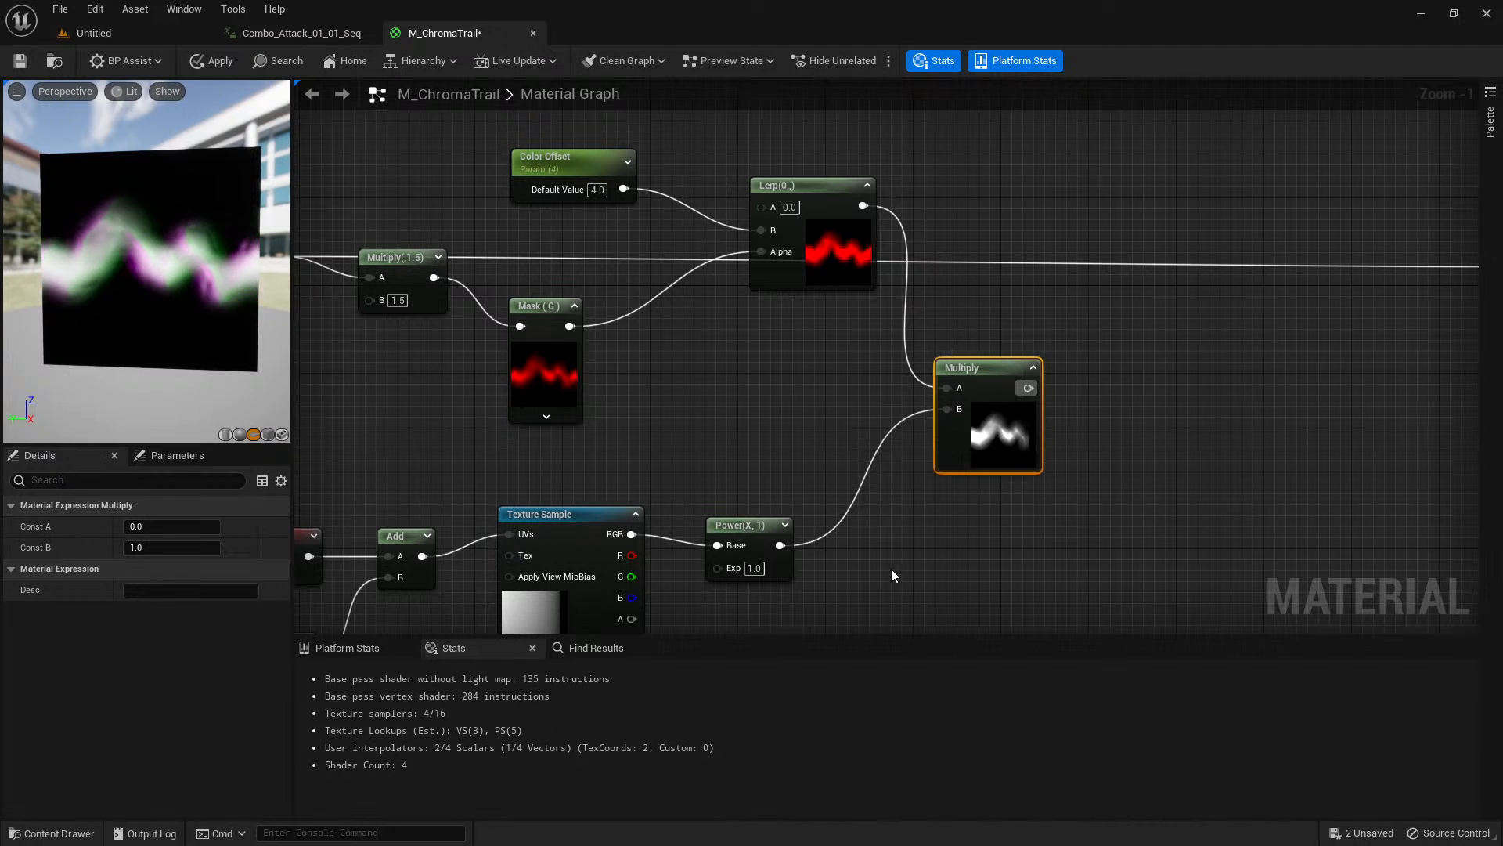
{"action": "right_click_drag", "start_coordinate": [900, 562], "coordinate": [997, 478]}
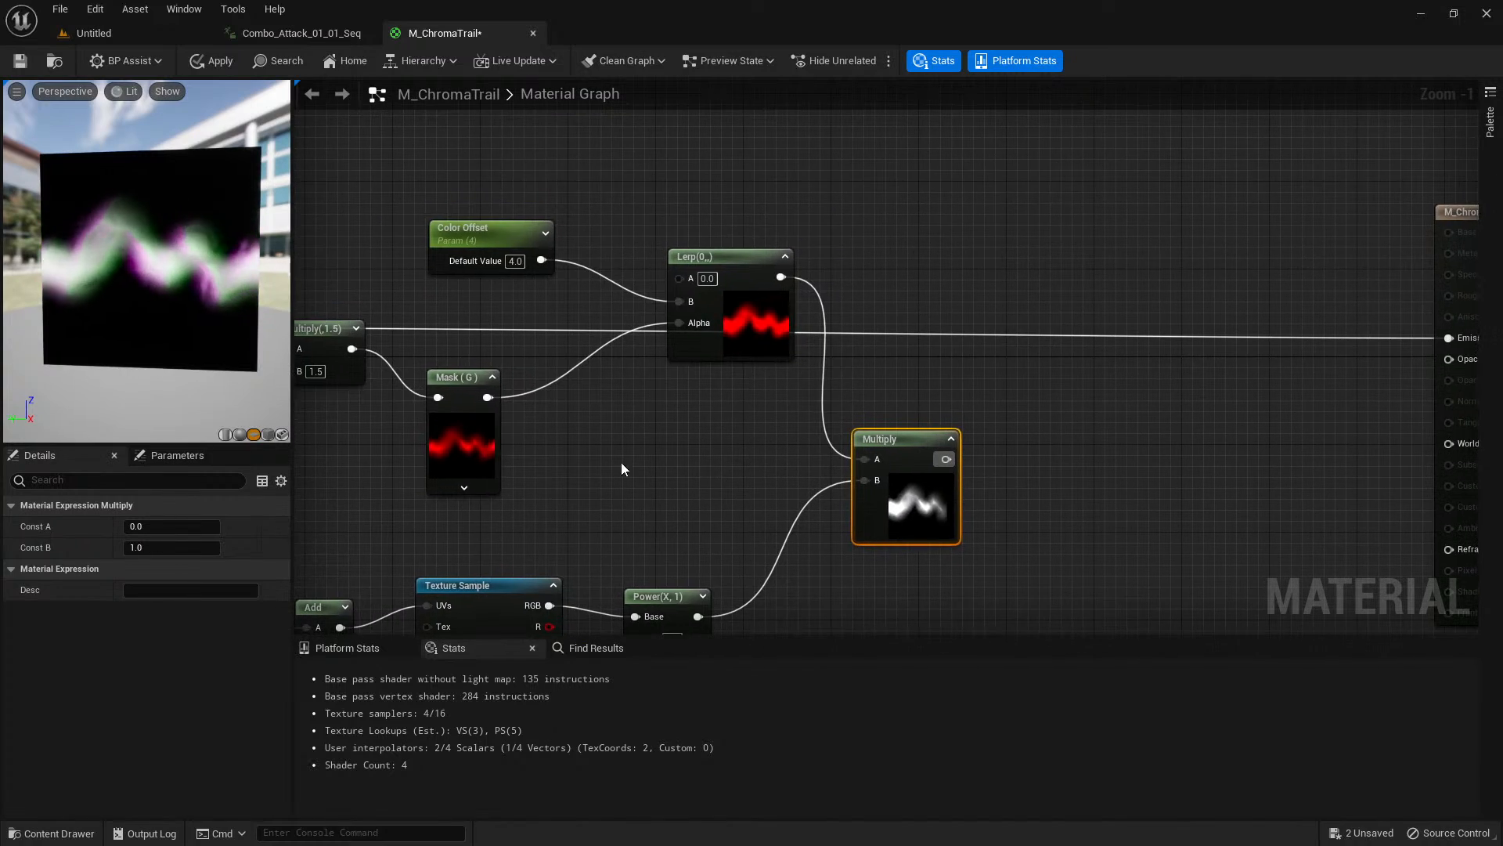
{"action": "scroll", "coordinate": [631, 452], "scroll_direction": "down", "scroll_amount": 4}
{"action": "right_click_drag", "start_coordinate": [631, 451], "coordinate": [763, 397]}
{"action": "scroll", "coordinate": [762, 398], "scroll_direction": "up", "scroll_amount": 3}
{"action": "right_click_drag", "start_coordinate": [1059, 391], "coordinate": [952, 417]}
{"action": "scroll", "coordinate": [952, 422], "scroll_direction": "up", "scroll_amount": 1}
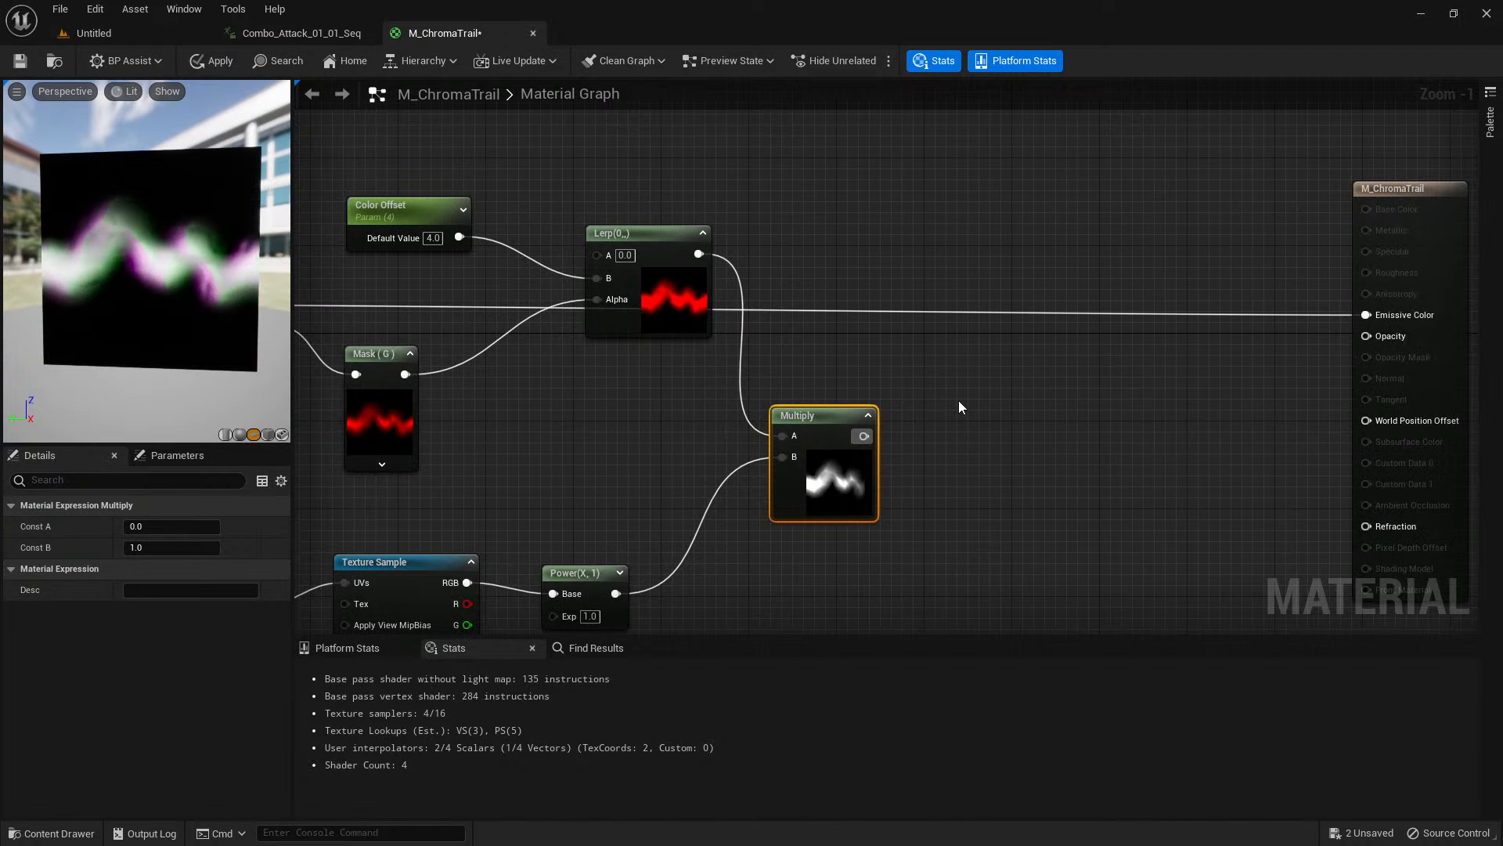
{"action": "right_click_drag", "start_coordinate": [960, 402], "coordinate": [947, 436]}
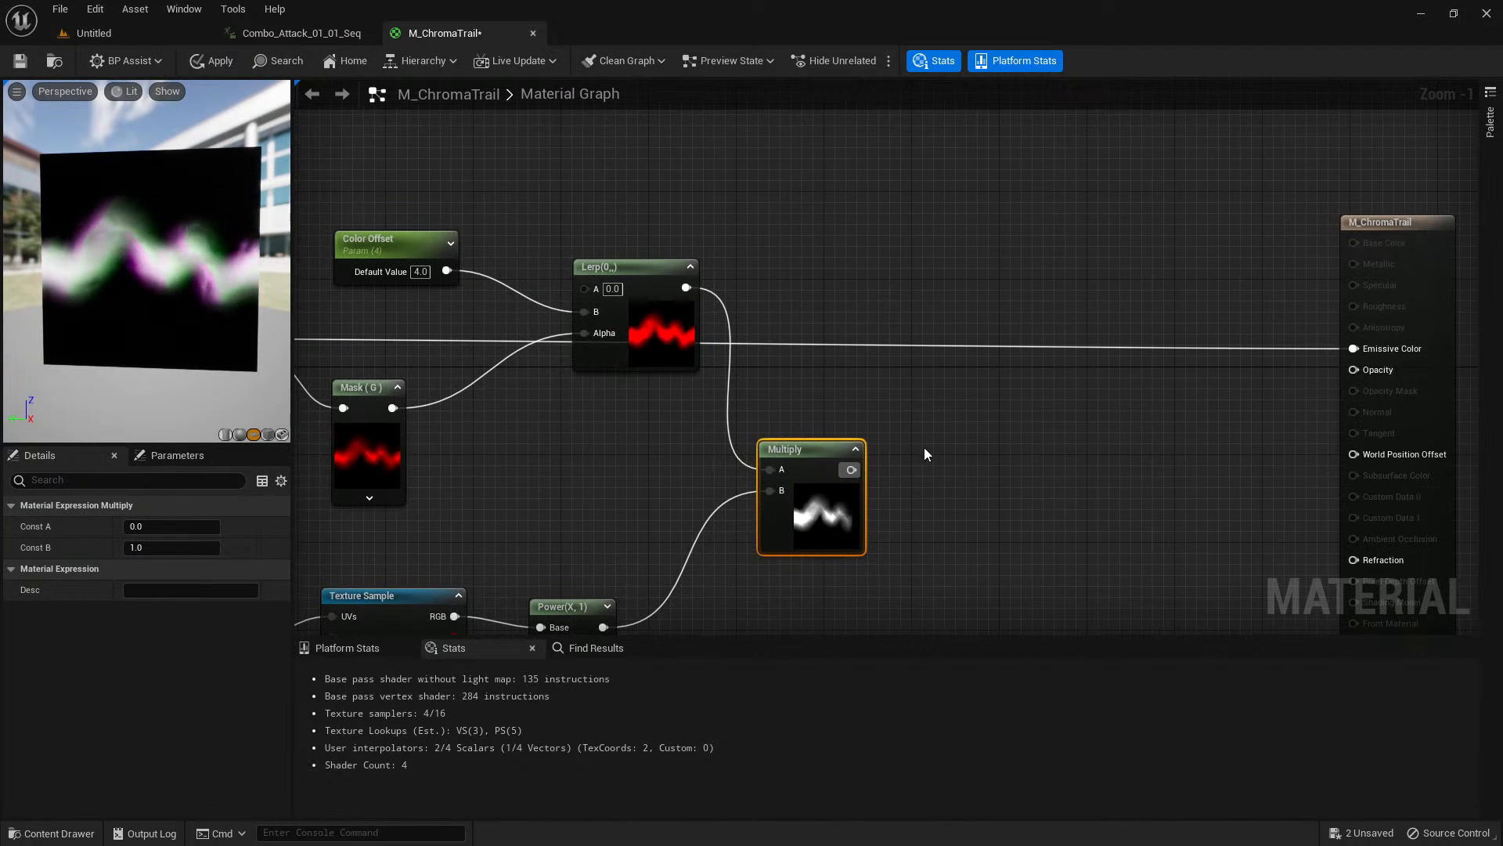
{"action": "left_click_drag", "start_coordinate": [826, 523], "coordinate": [829, 514]}
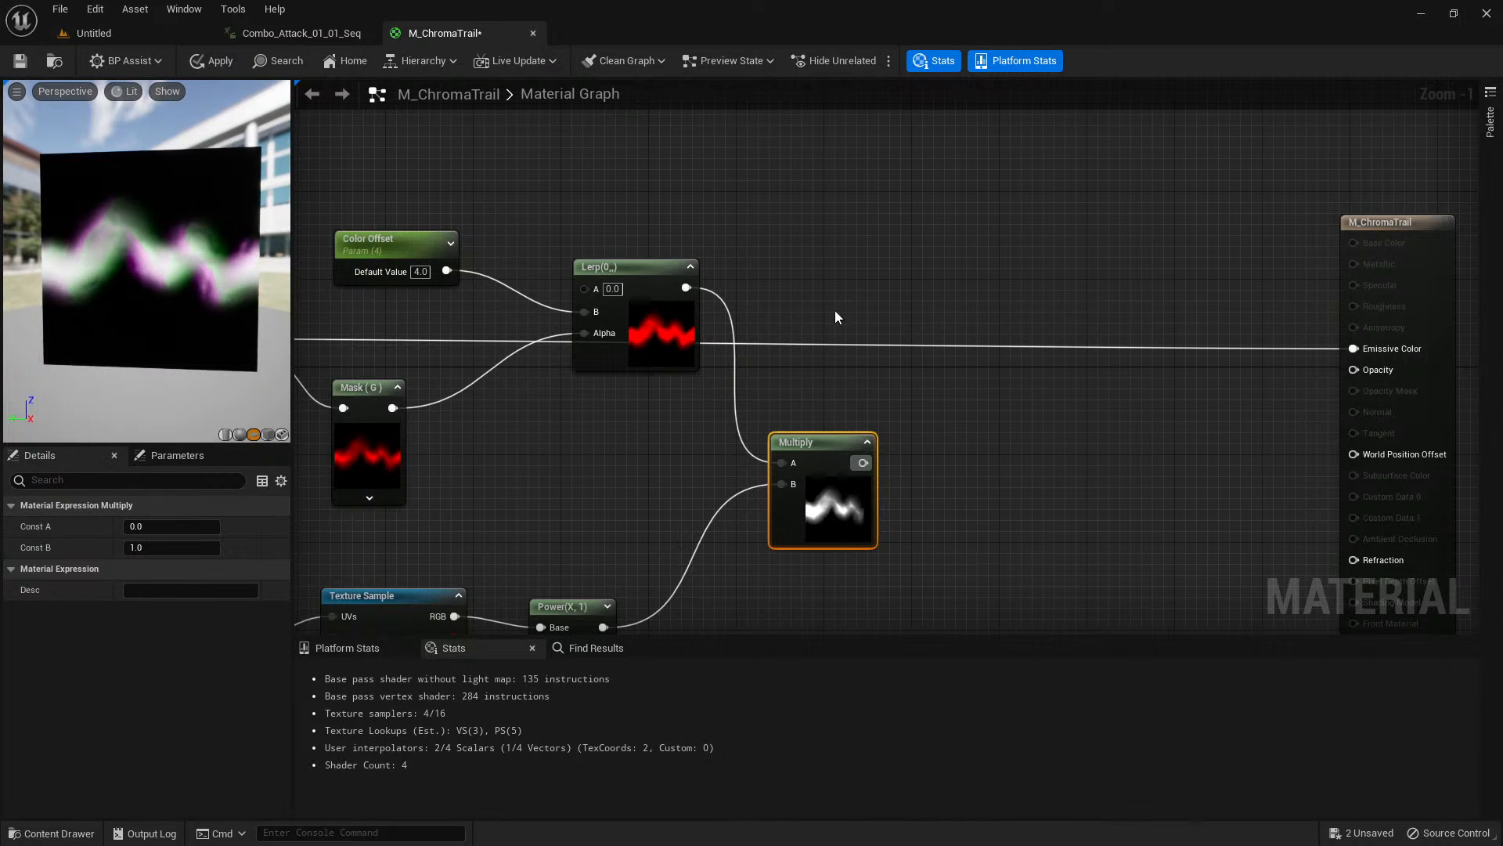
{"action": "left_click_drag", "start_coordinate": [151, 280], "coordinate": [143, 278]}
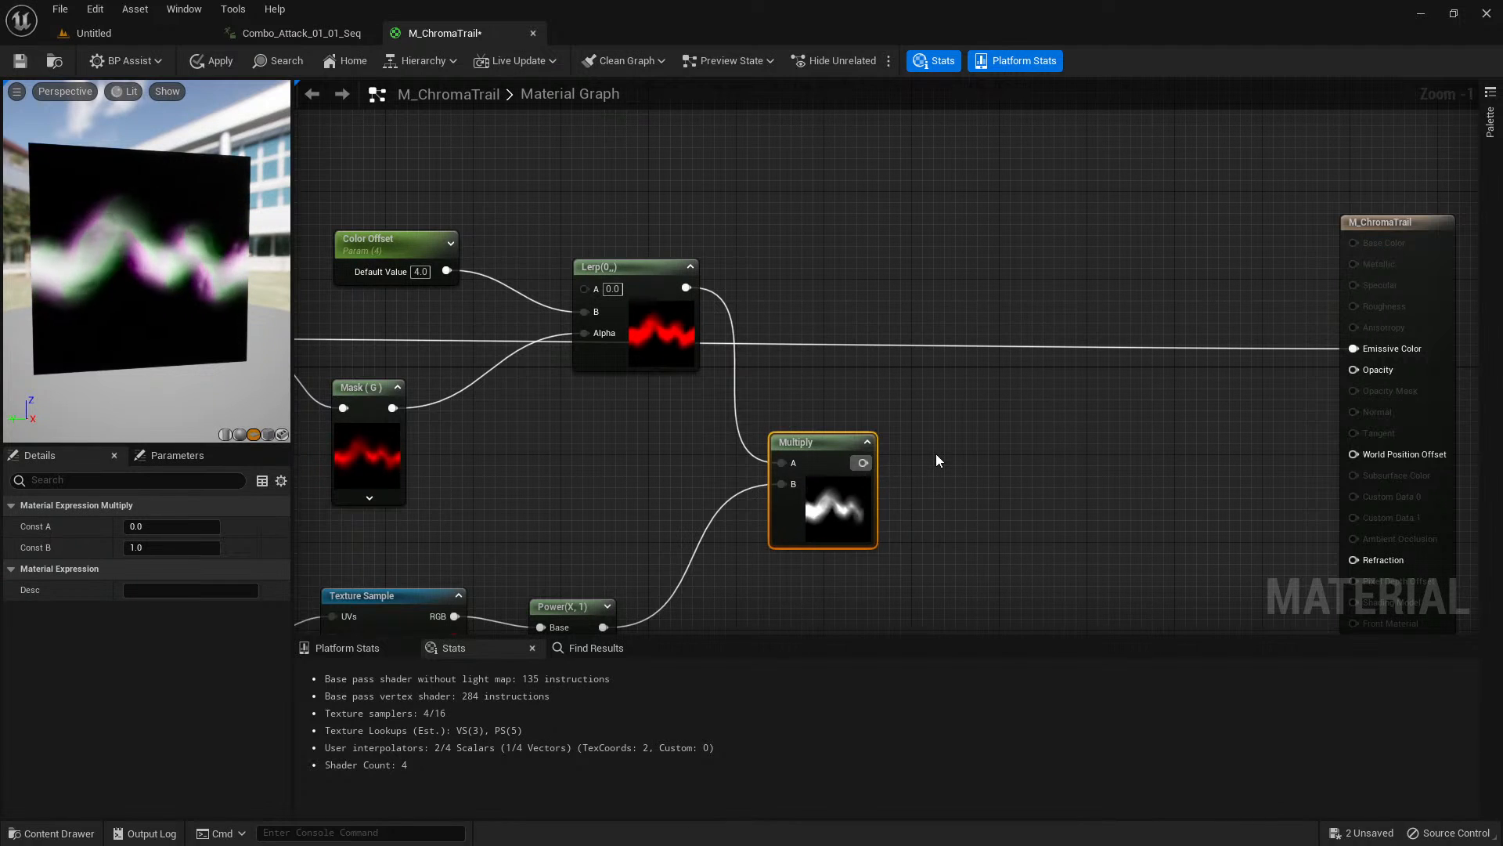
Add a second Multiply node and connect the output of the Lerp-and-Power Multiply to its A input.
{"action": "left_click", "coordinate": [955, 473]}
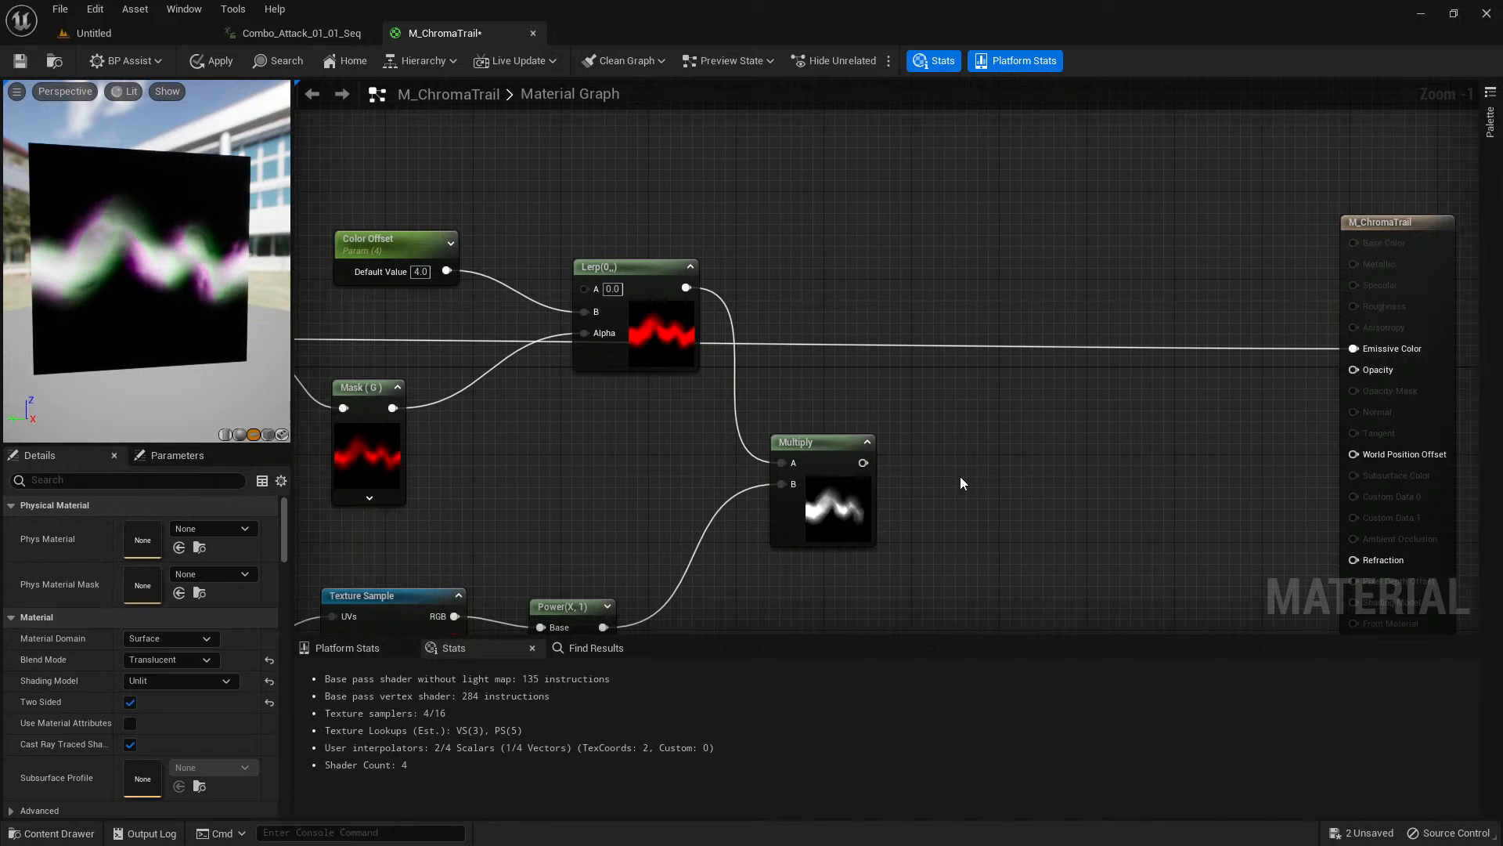
{"action": "right_click_drag", "start_coordinate": [960, 476], "coordinate": [929, 494]}
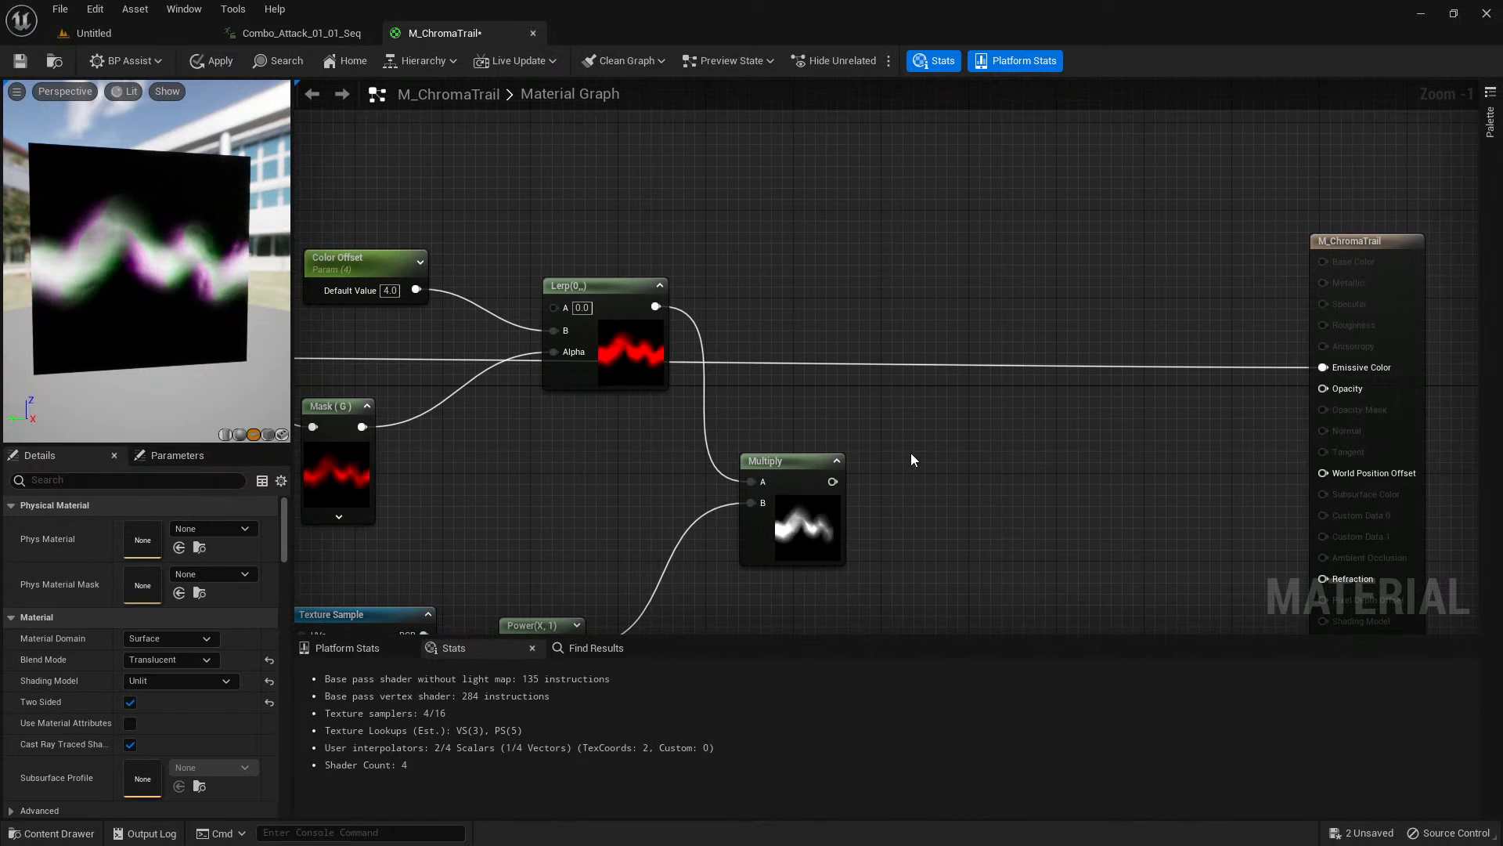
{"action": "left_click", "coordinate": [936, 429]}
{"action": "left_click_drag", "start_coordinate": [832, 481], "coordinate": [951, 459]}
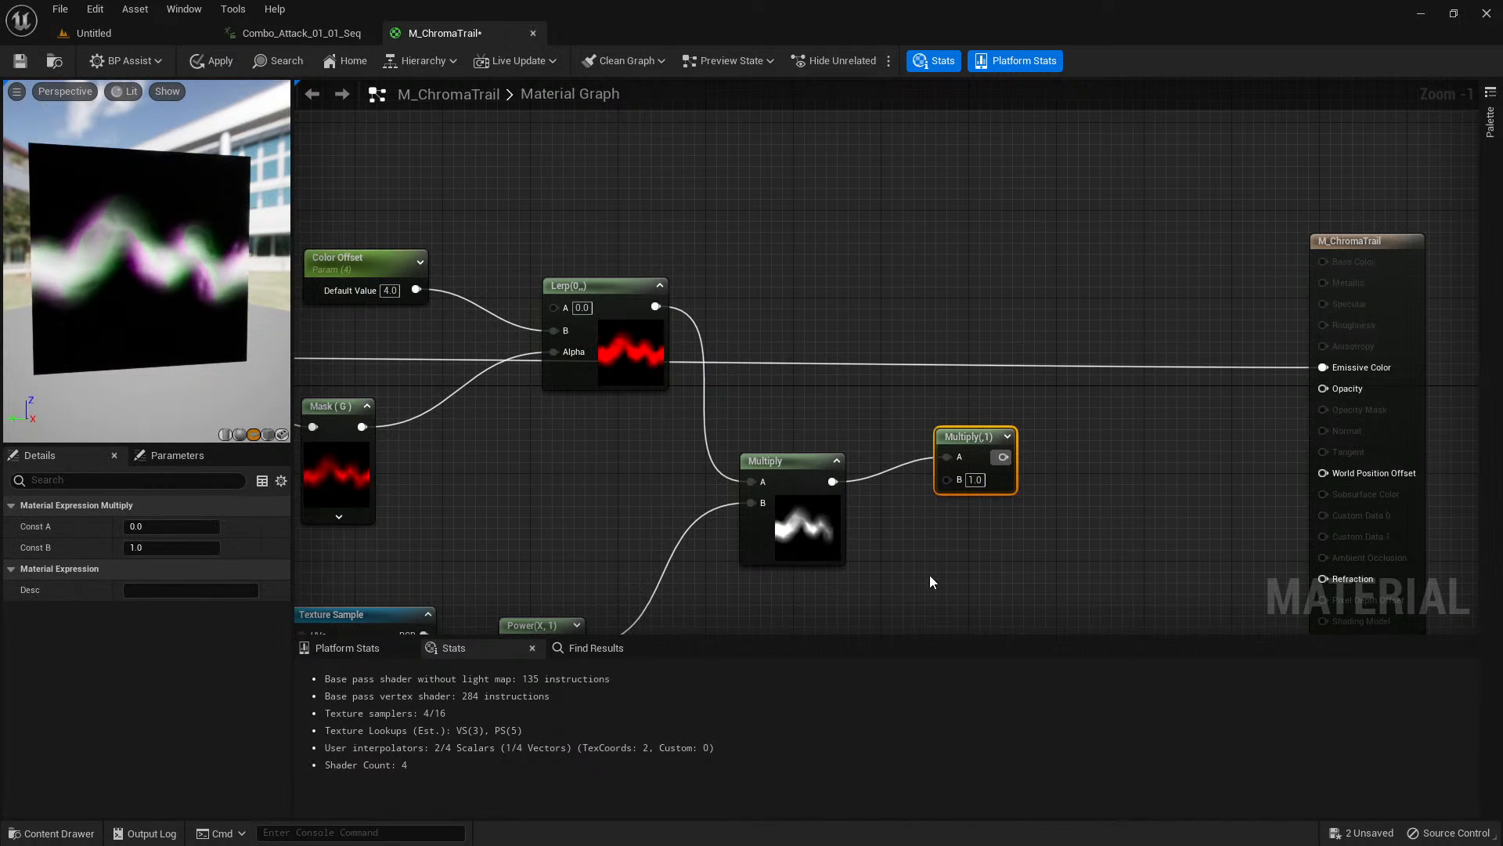
Add a Particle Color node and place it below the new Multiply node.
{"action": "scroll", "coordinate": [929, 575], "scroll_direction": "down", "scroll_amount": 1}
{"action": "right_click_drag", "start_coordinate": [929, 574], "coordinate": [889, 358]}
{"action": "right_click", "coordinate": [719, 477]}
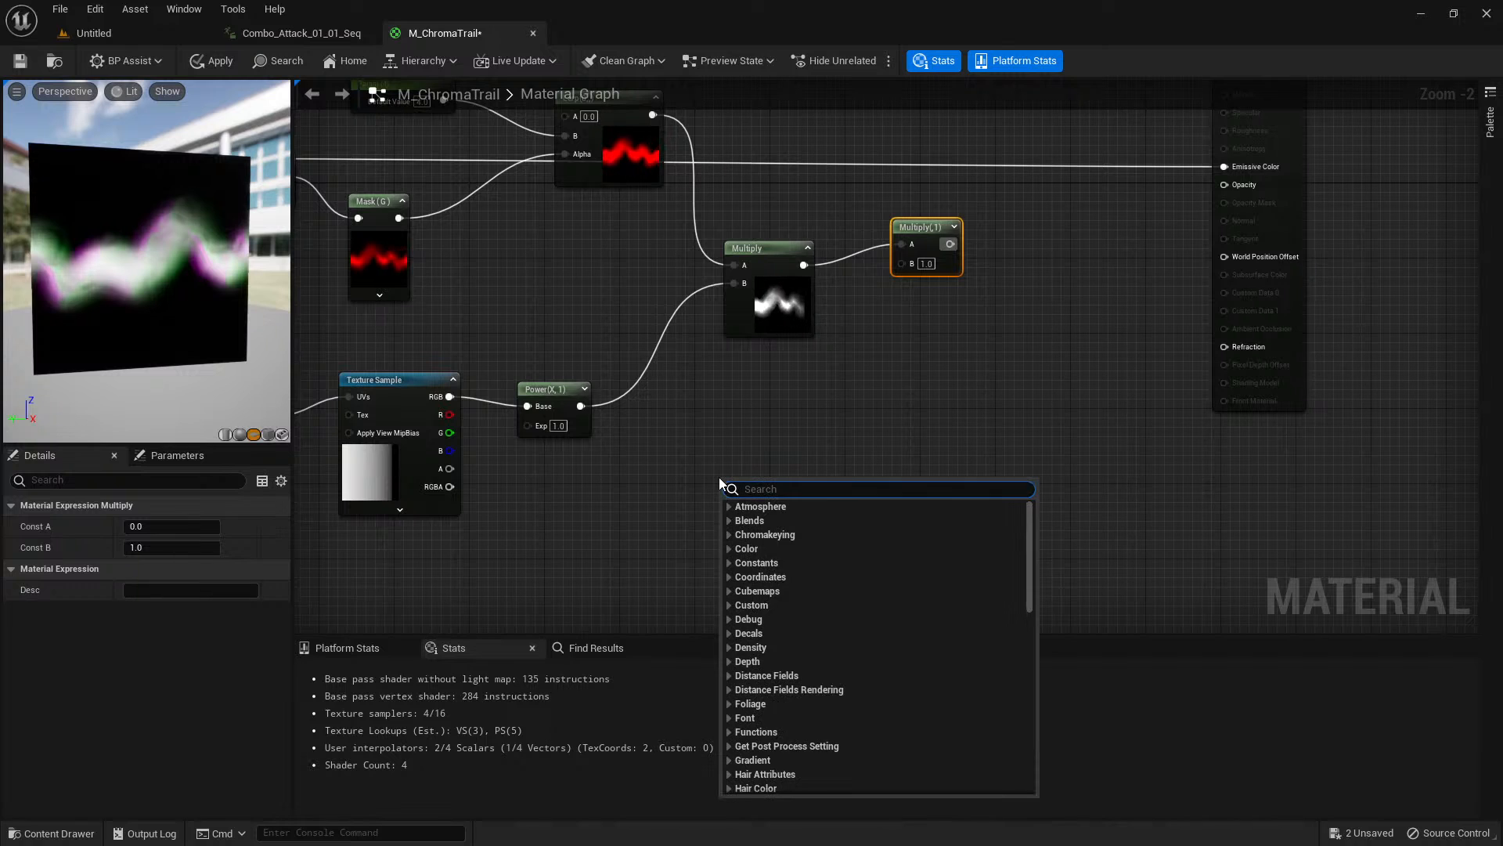
{"action": "type", "text": "particle"}
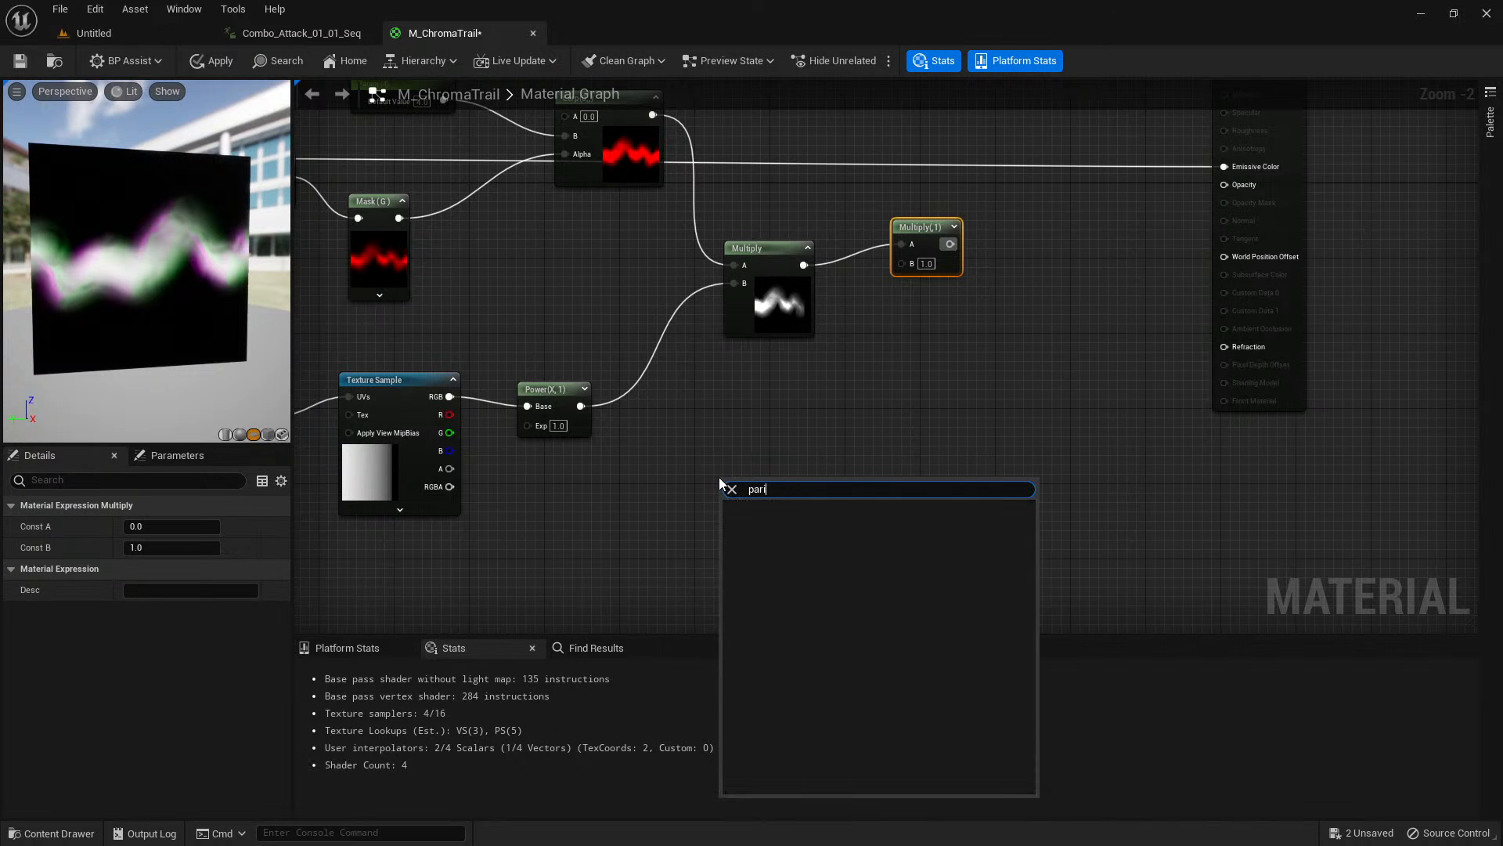
{"action": "type", "text": "ticle color"}
{"action": "key", "text": "Return"}
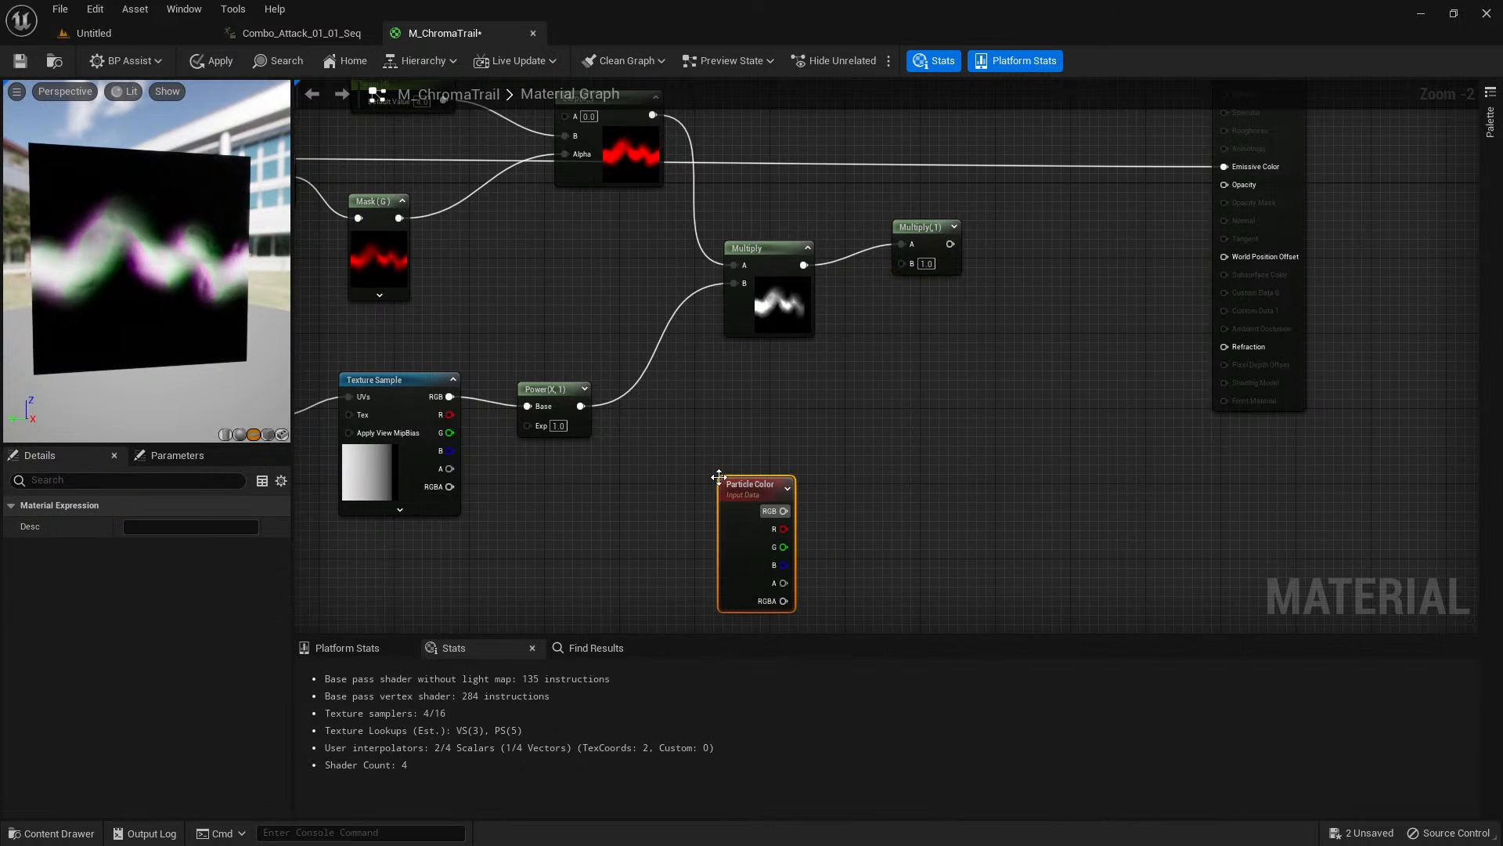
{"action": "left_click_drag", "start_coordinate": [763, 490], "coordinate": [852, 413]}
{"action": "right_click_drag", "start_coordinate": [904, 420], "coordinate": [875, 463]}
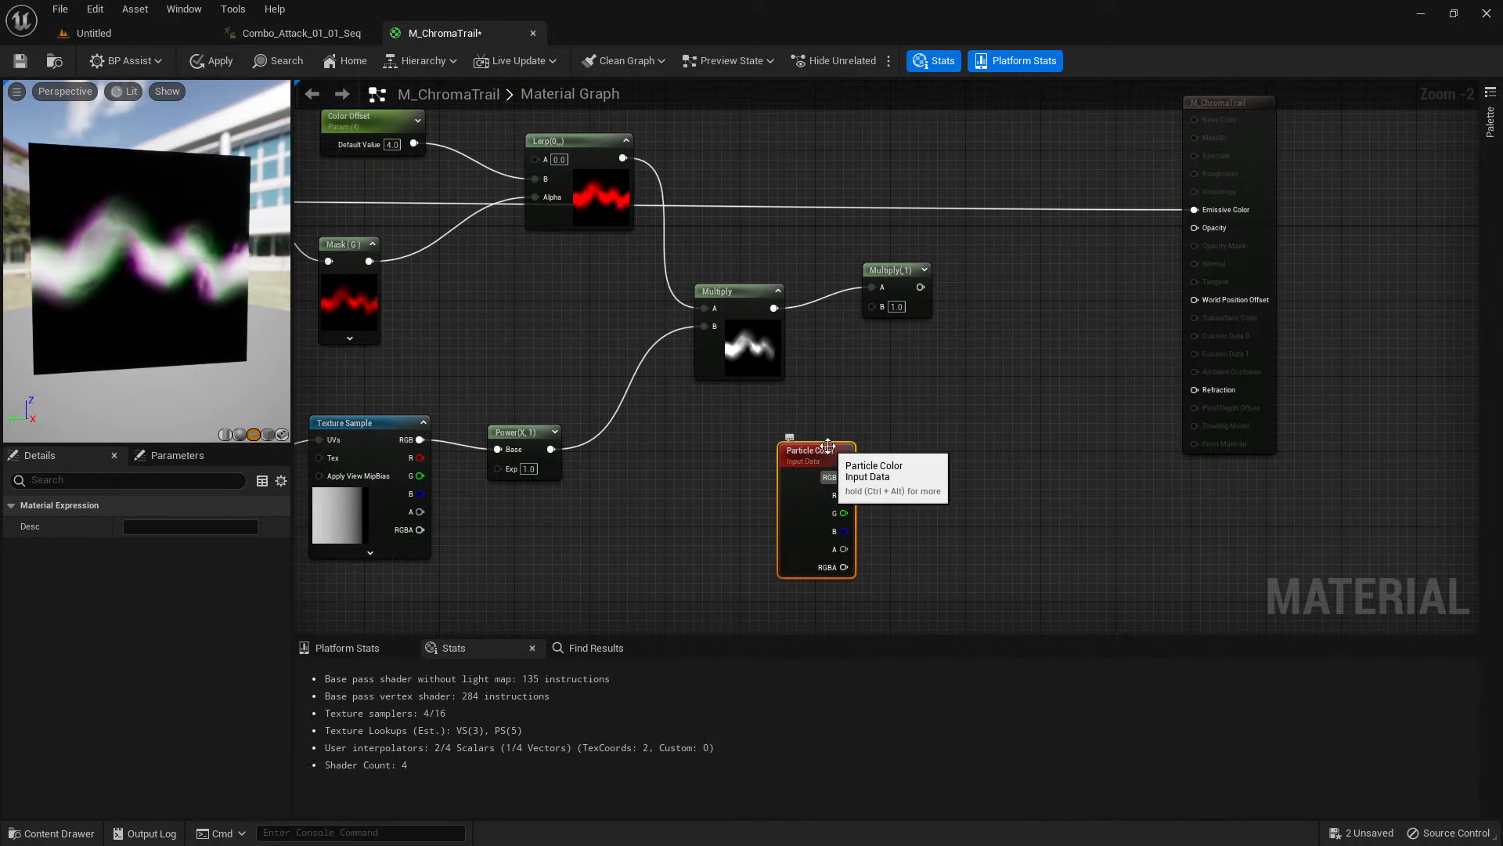
Move the M_ChromaTrail output node farther from the graph and connect Particle Color's RGB output to the last Multiply node's B input.
{"action": "scroll", "coordinate": [988, 412], "scroll_direction": "down", "scroll_amount": 2}
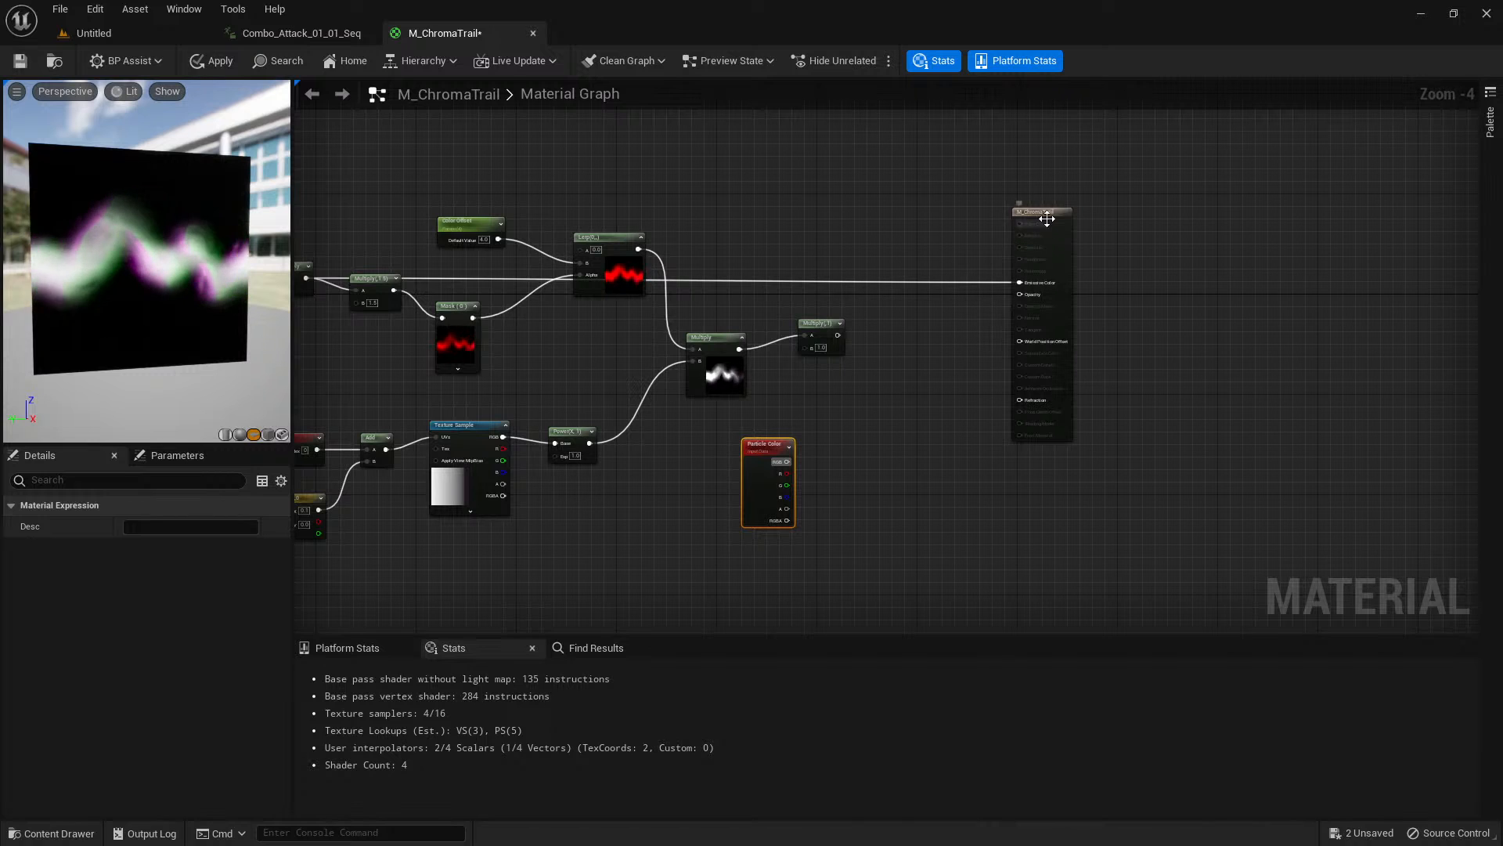
{"action": "left_click_drag", "start_coordinate": [1047, 218], "coordinate": [1247, 219]}
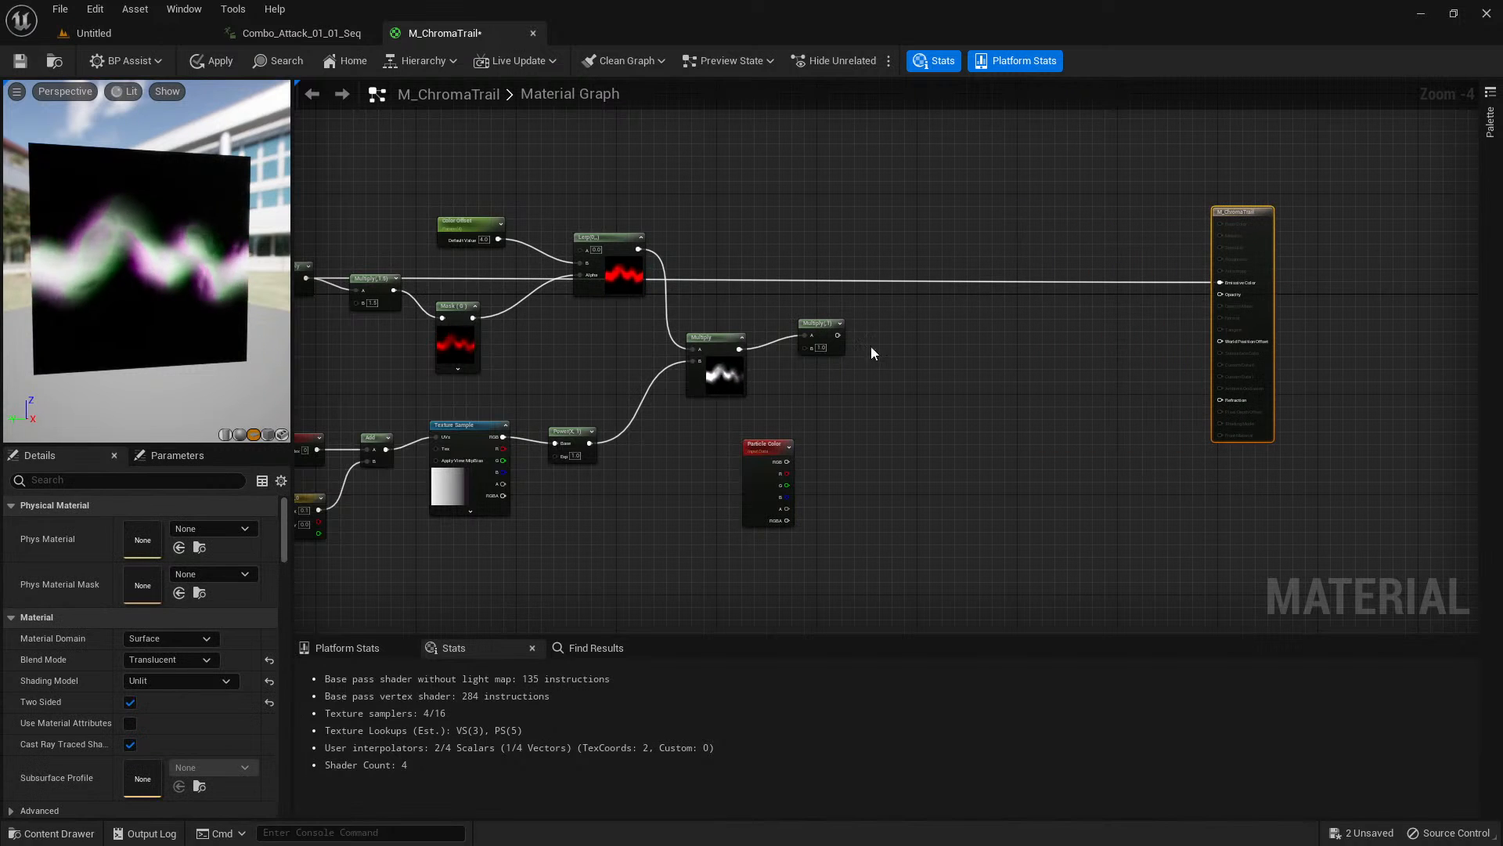
{"action": "scroll", "coordinate": [790, 431], "scroll_direction": "up", "scroll_amount": 1}
{"action": "left_click", "coordinate": [762, 454]}
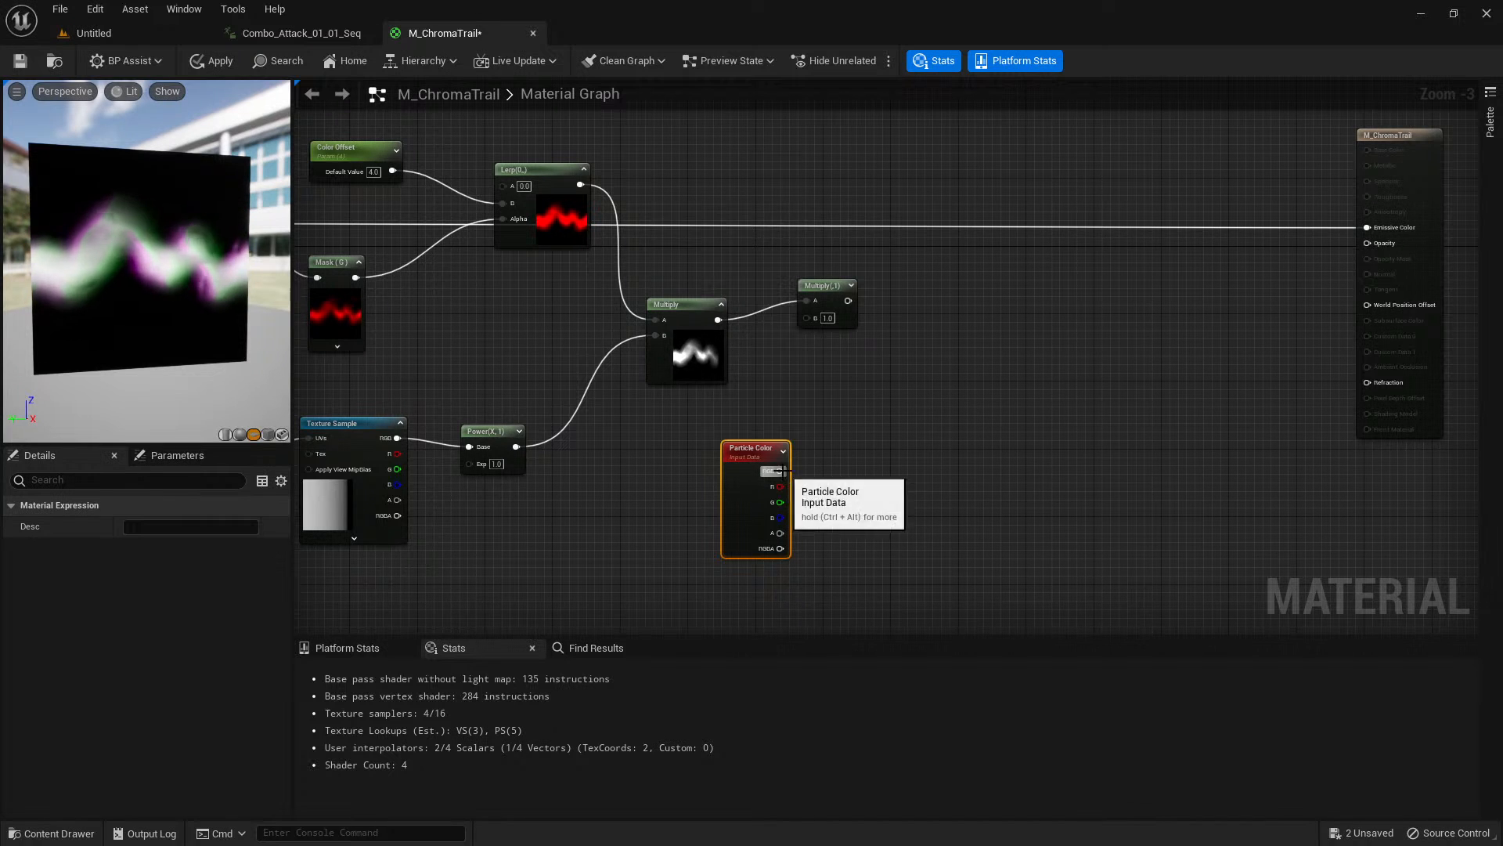
{"action": "left_click_drag", "start_coordinate": [780, 470], "coordinate": [807, 317]}
{"action": "scroll", "coordinate": [809, 359], "scroll_direction": "up", "scroll_amount": 1}
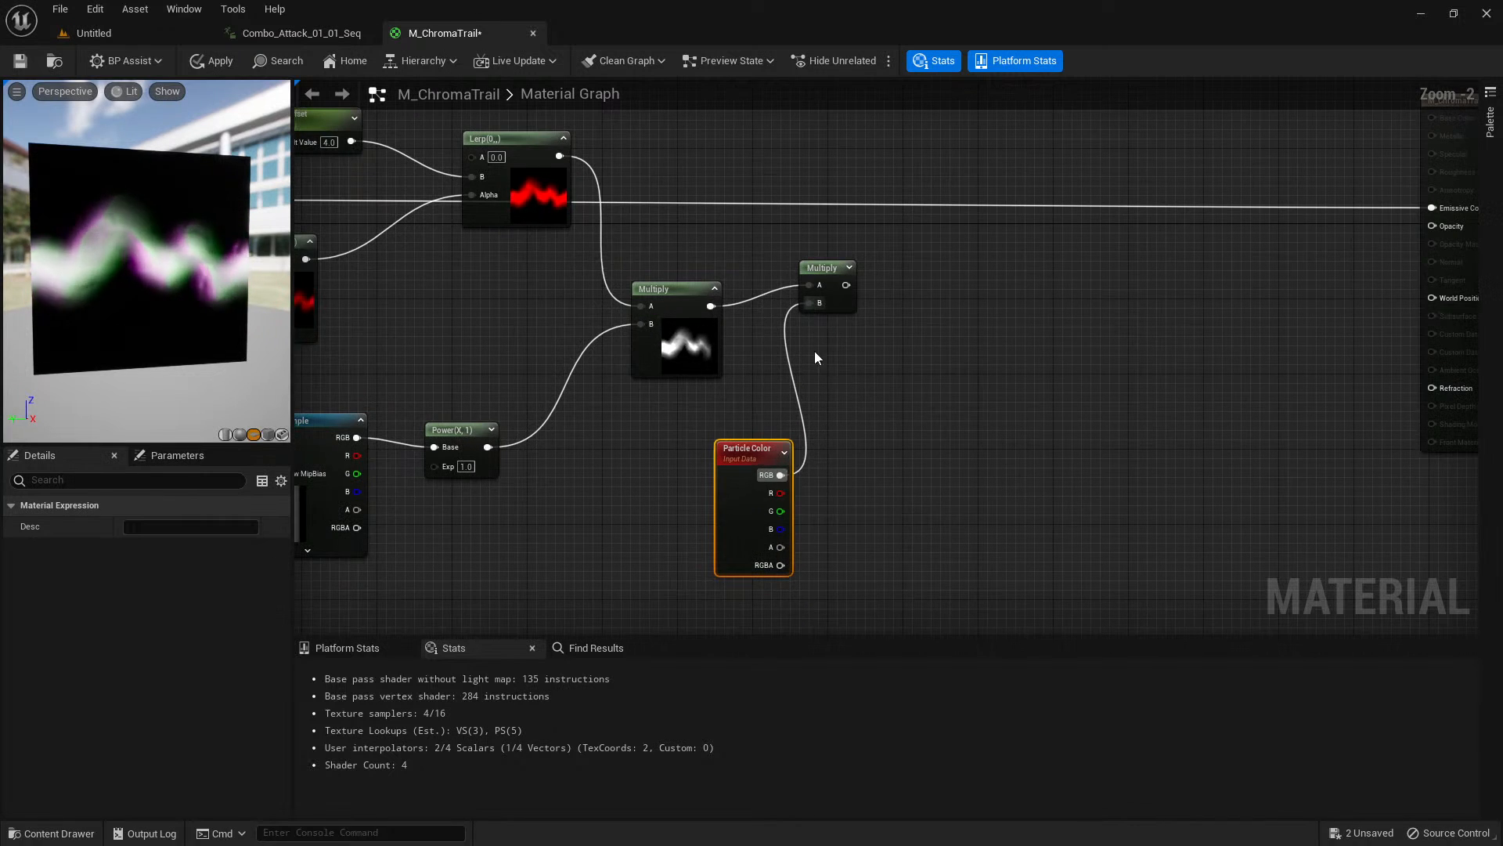
Add three Constant3Vector nodes in the empty area above the Lerp and stack them in a vertical column.
{"action": "right_click_drag", "start_coordinate": [898, 341], "coordinate": [876, 454]}
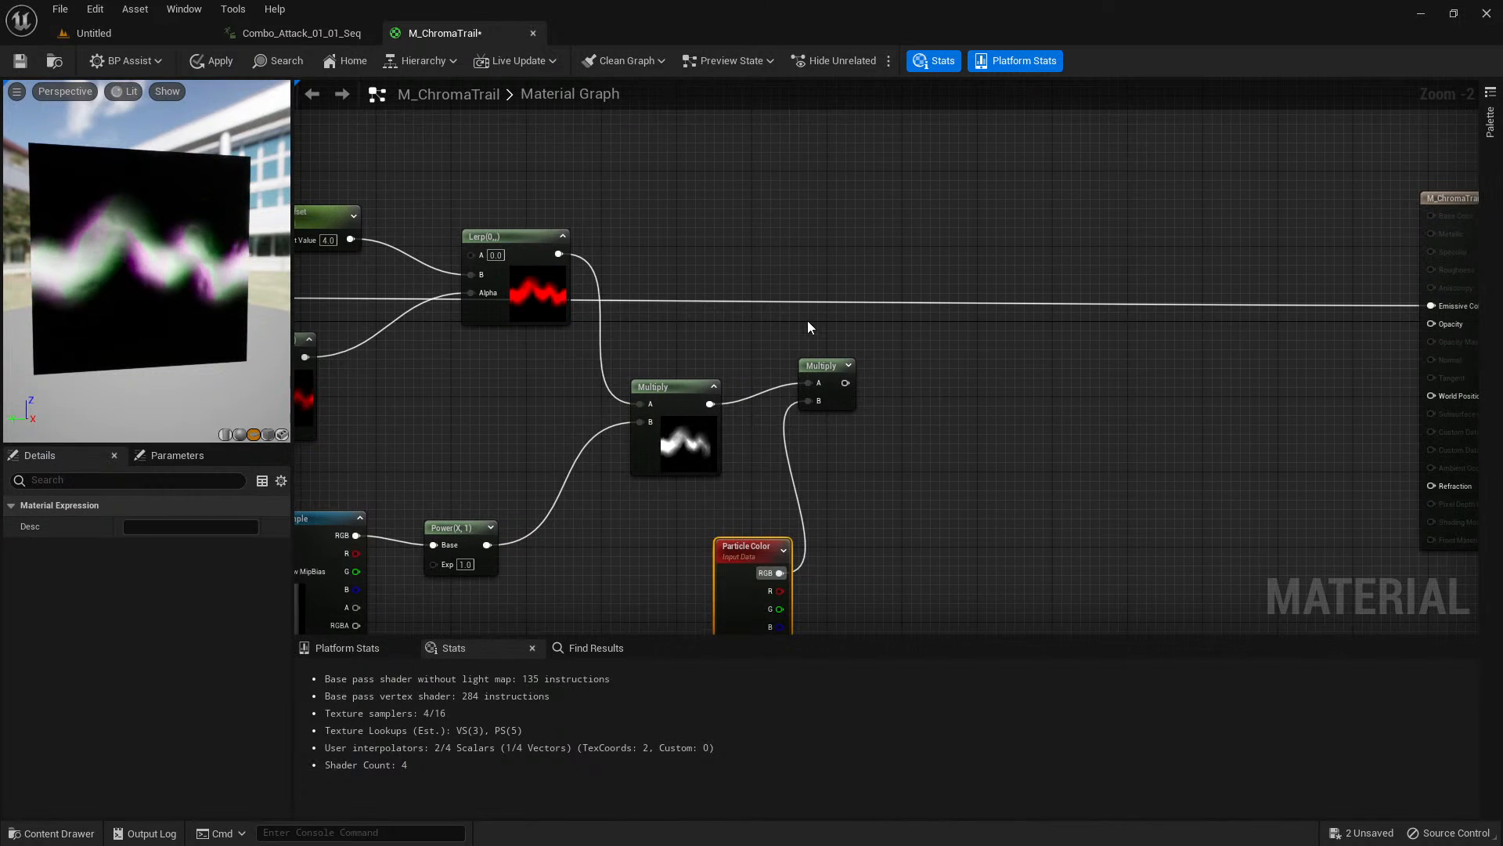
{"action": "right_click_drag", "start_coordinate": [732, 255], "coordinate": [746, 492]}
{"action": "scroll", "coordinate": [738, 315], "scroll_direction": "down", "scroll_amount": 1}
{"action": "left_click", "coordinate": [740, 377]}
{"action": "right_click_drag", "start_coordinate": [776, 261], "coordinate": [772, 306]}
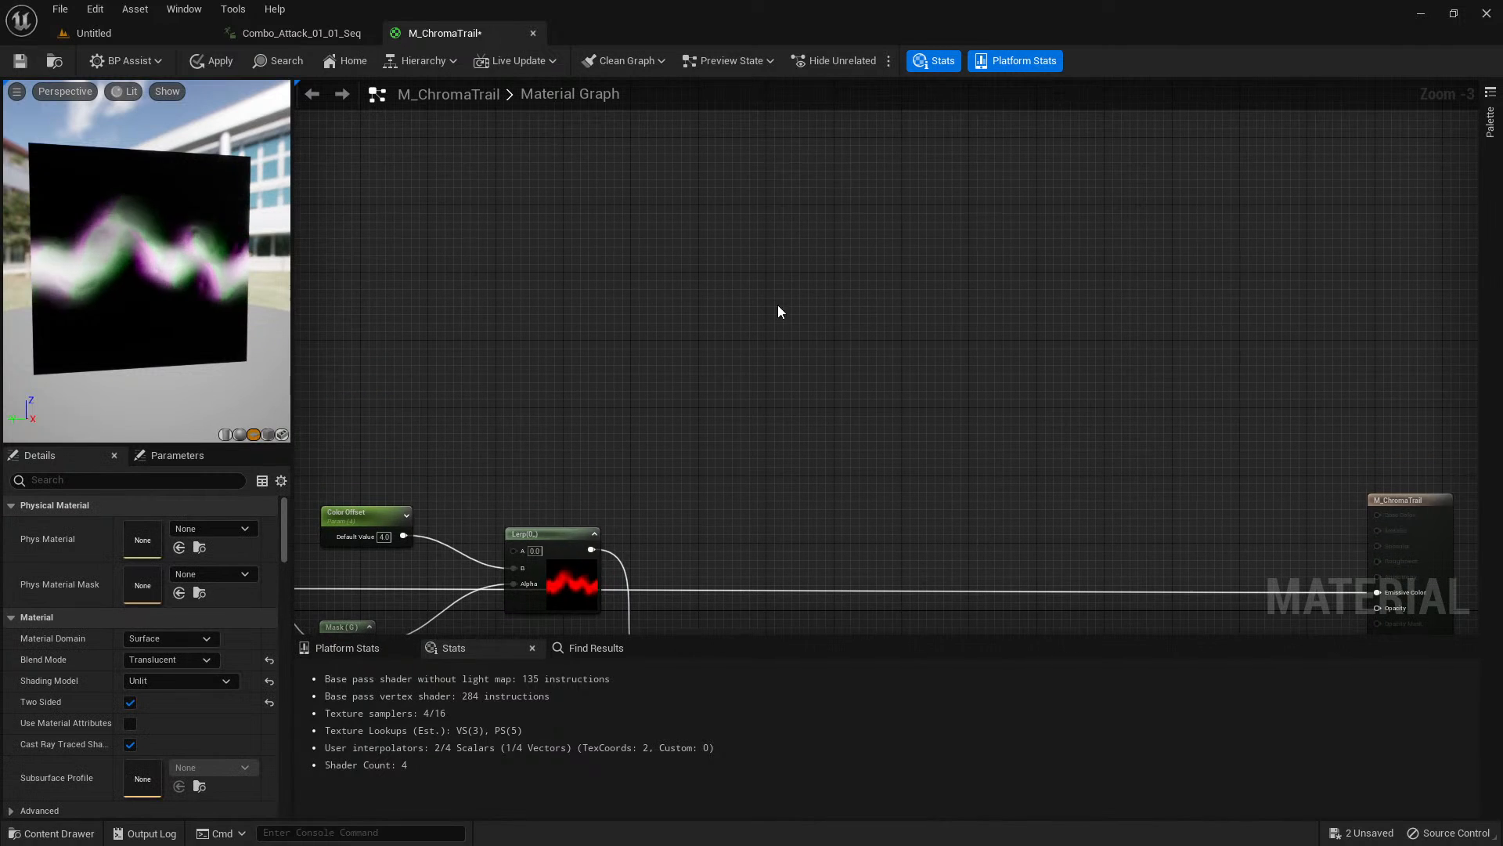
{"action": "left_click", "coordinate": [761, 182]}
{"action": "left_click", "coordinate": [792, 317]}
{"action": "left_click", "coordinate": [812, 461]}
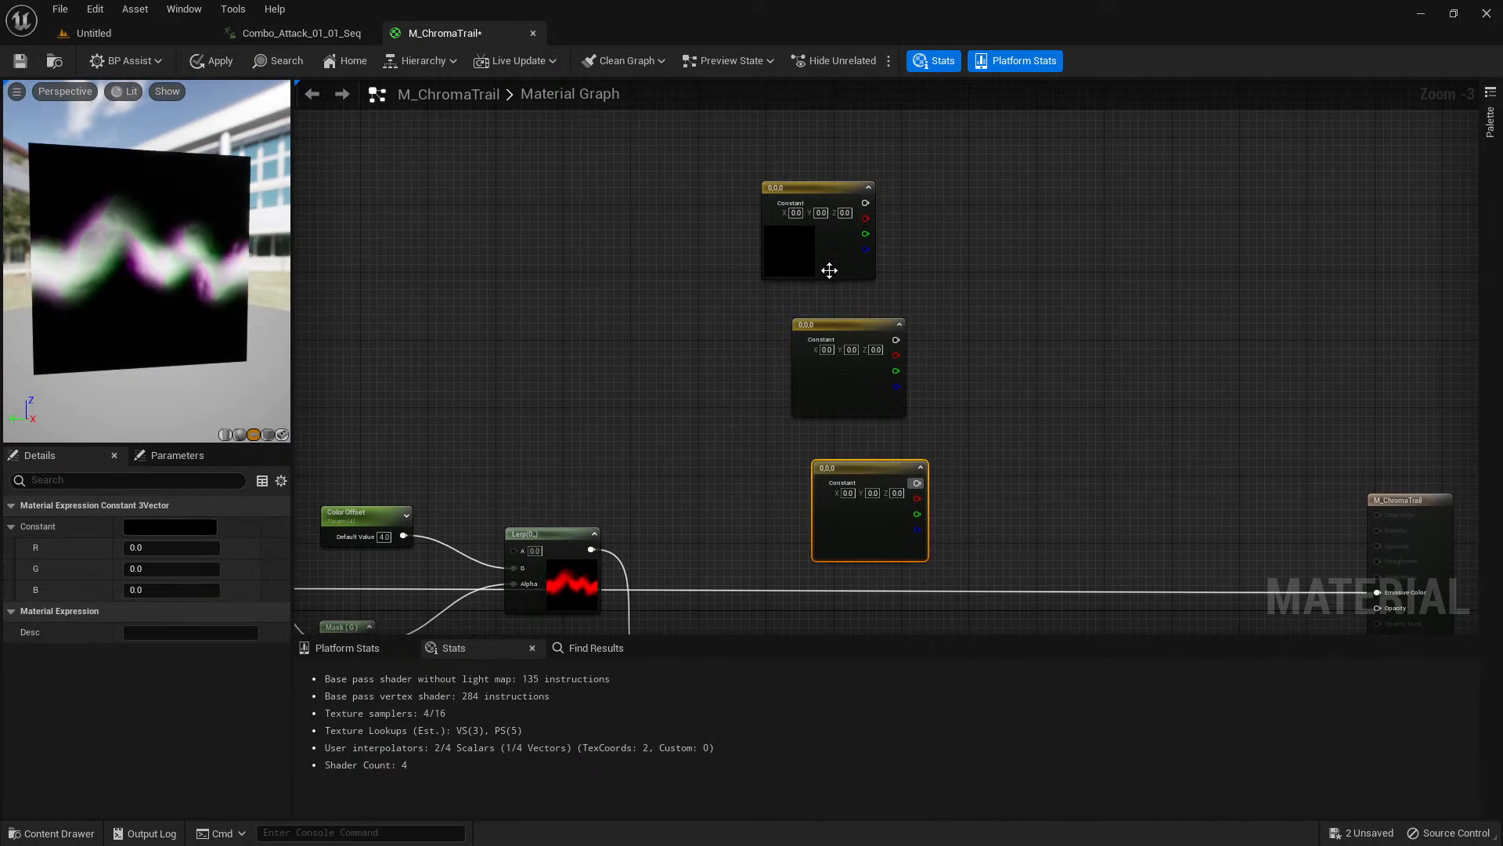
{"action": "left_click_drag", "start_coordinate": [826, 263], "coordinate": [832, 218]}
{"action": "left_click_drag", "start_coordinate": [841, 382], "coordinate": [816, 303]}
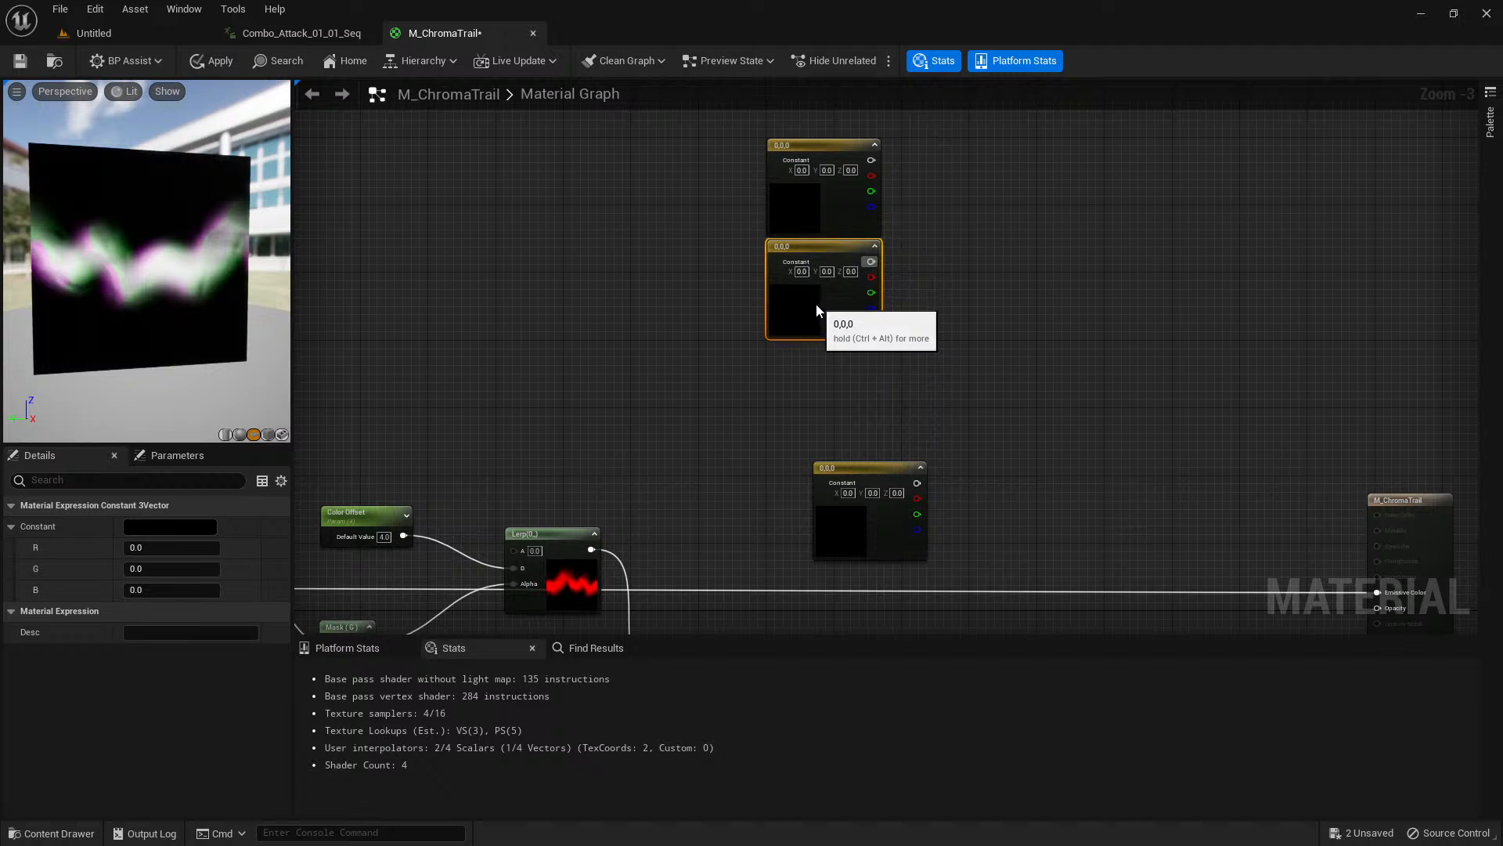
{"action": "left_click_drag", "start_coordinate": [856, 518], "coordinate": [814, 396]}
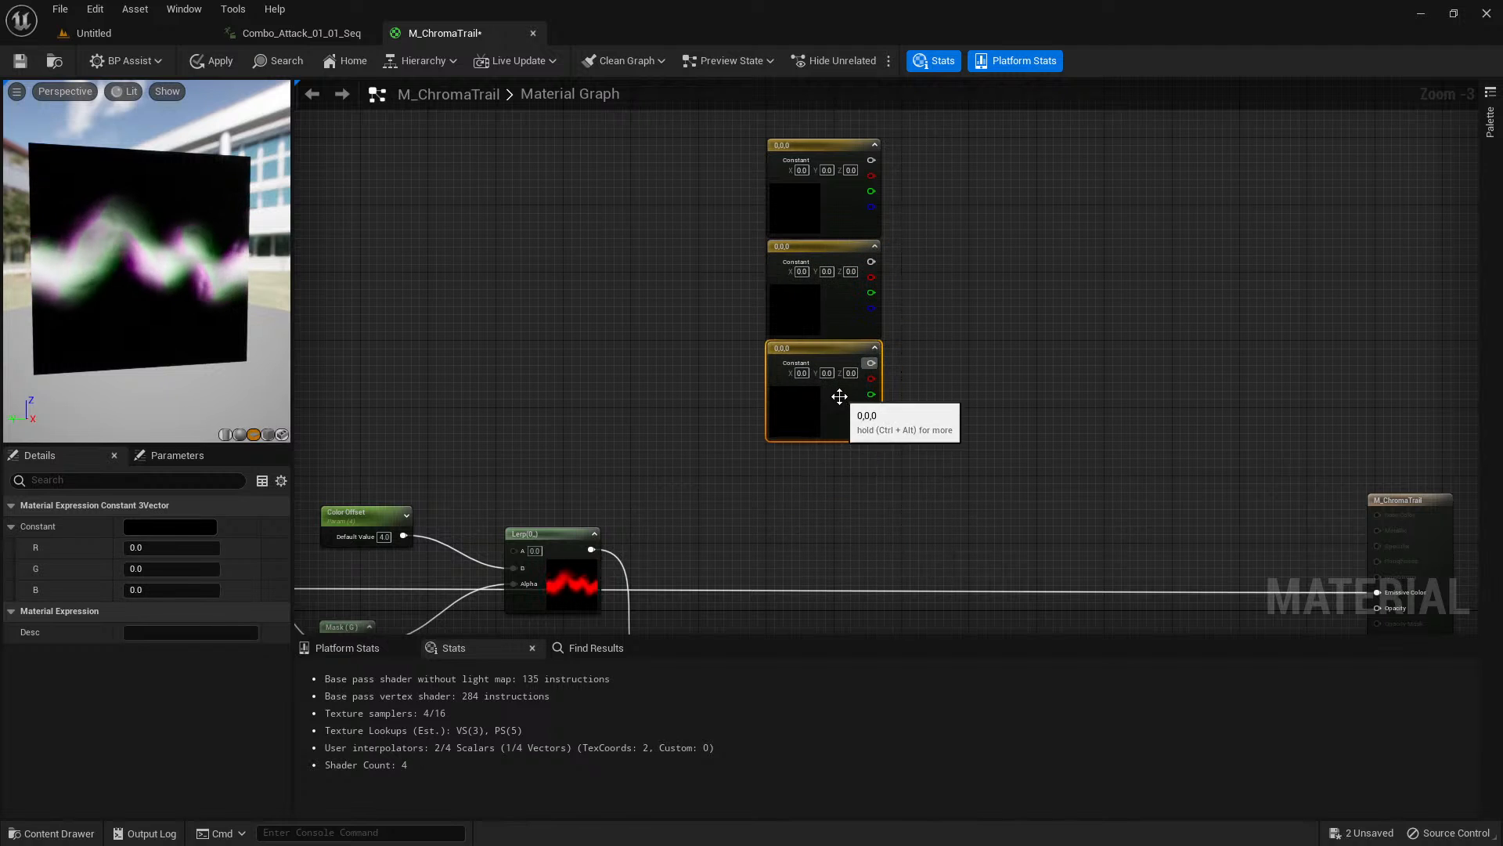
Add another Multiply node below the Constant3Vector column and connect the Power node's output to its B input.
{"action": "right_click_drag", "start_coordinate": [852, 502], "coordinate": [856, 261]}
{"action": "left_click", "coordinate": [852, 426]}
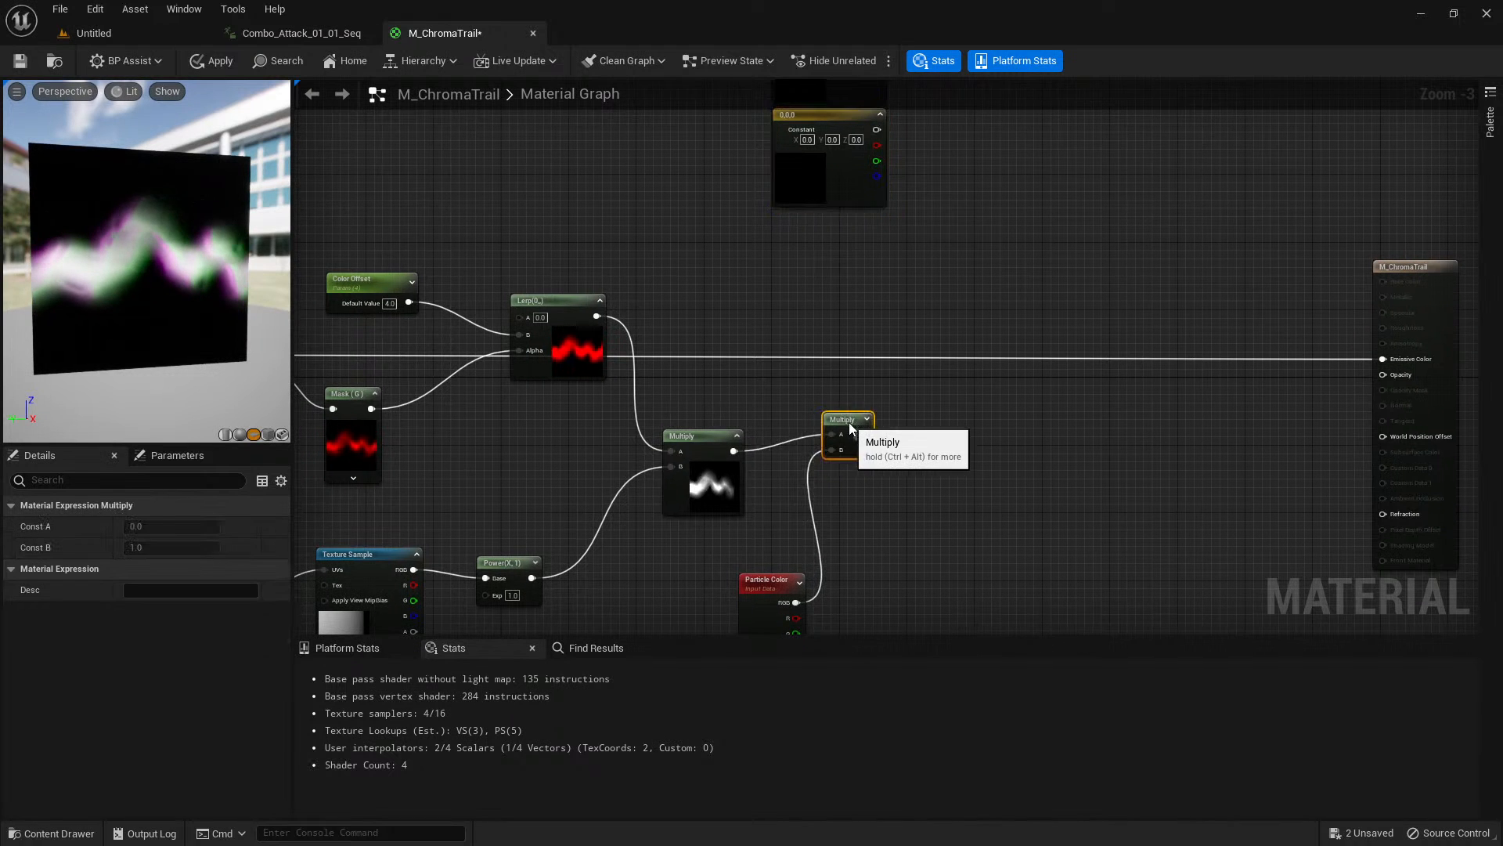
{"action": "right_click_drag", "start_coordinate": [867, 407], "coordinate": [869, 306]}
{"action": "left_click", "coordinate": [765, 501]}
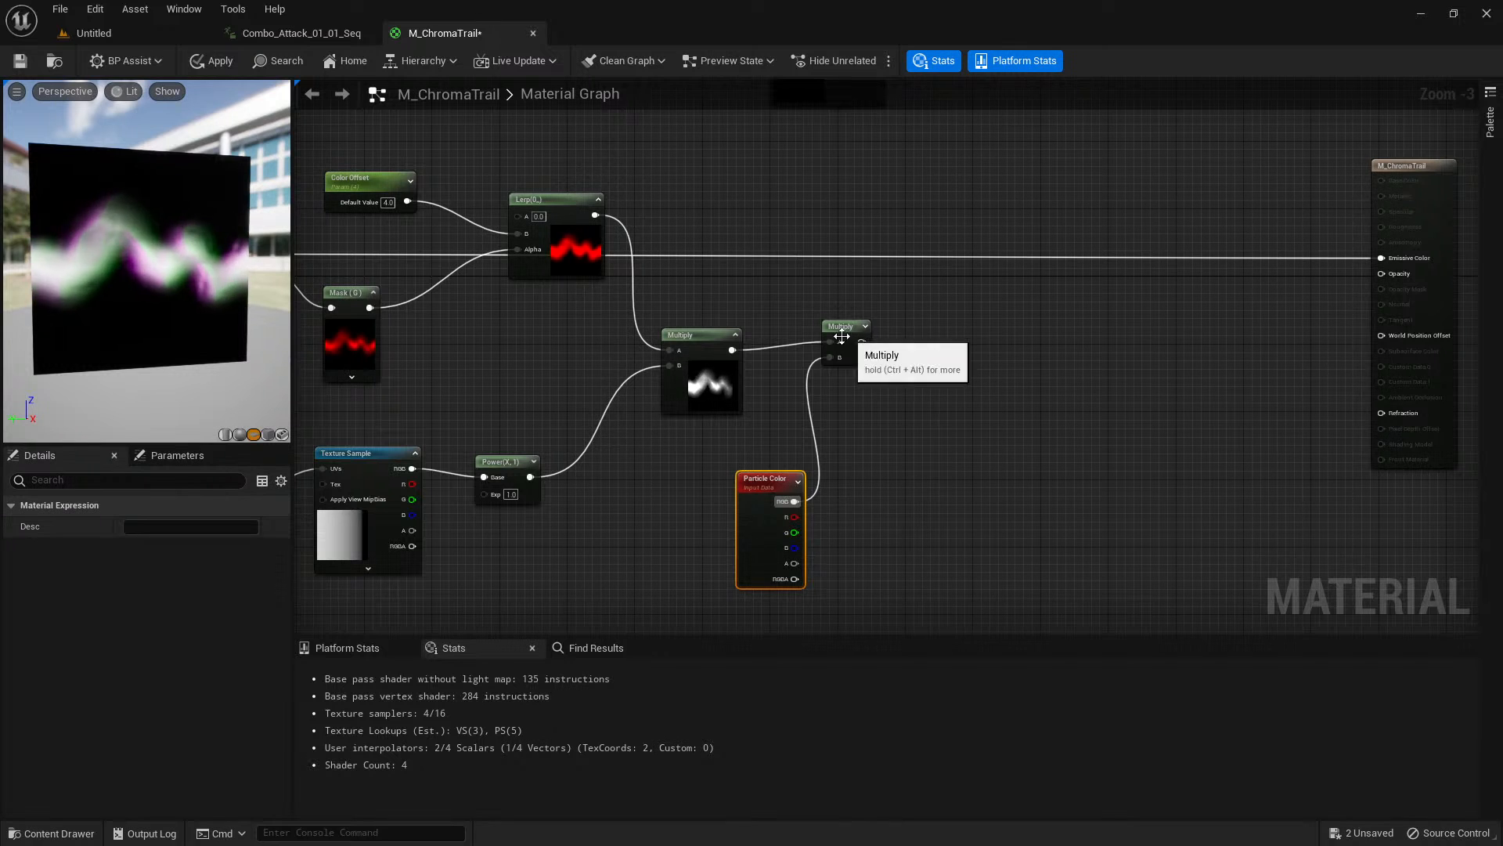
{"action": "left_click", "coordinate": [713, 398]}
{"action": "right_click_drag", "start_coordinate": [782, 357], "coordinate": [784, 414]}
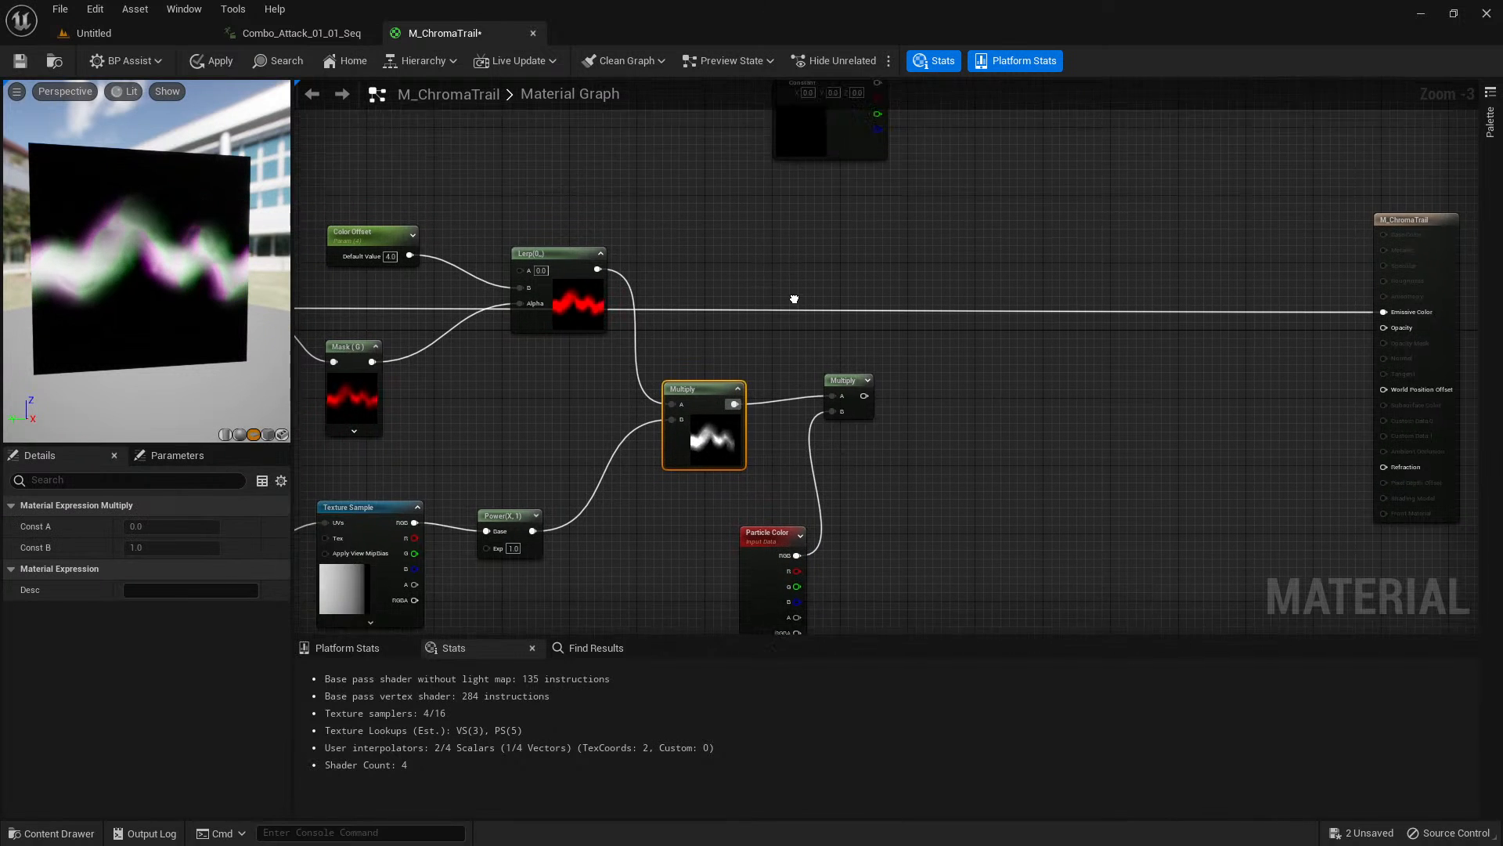
{"action": "left_click", "coordinate": [760, 258]}
{"action": "left_click", "coordinate": [756, 249]}
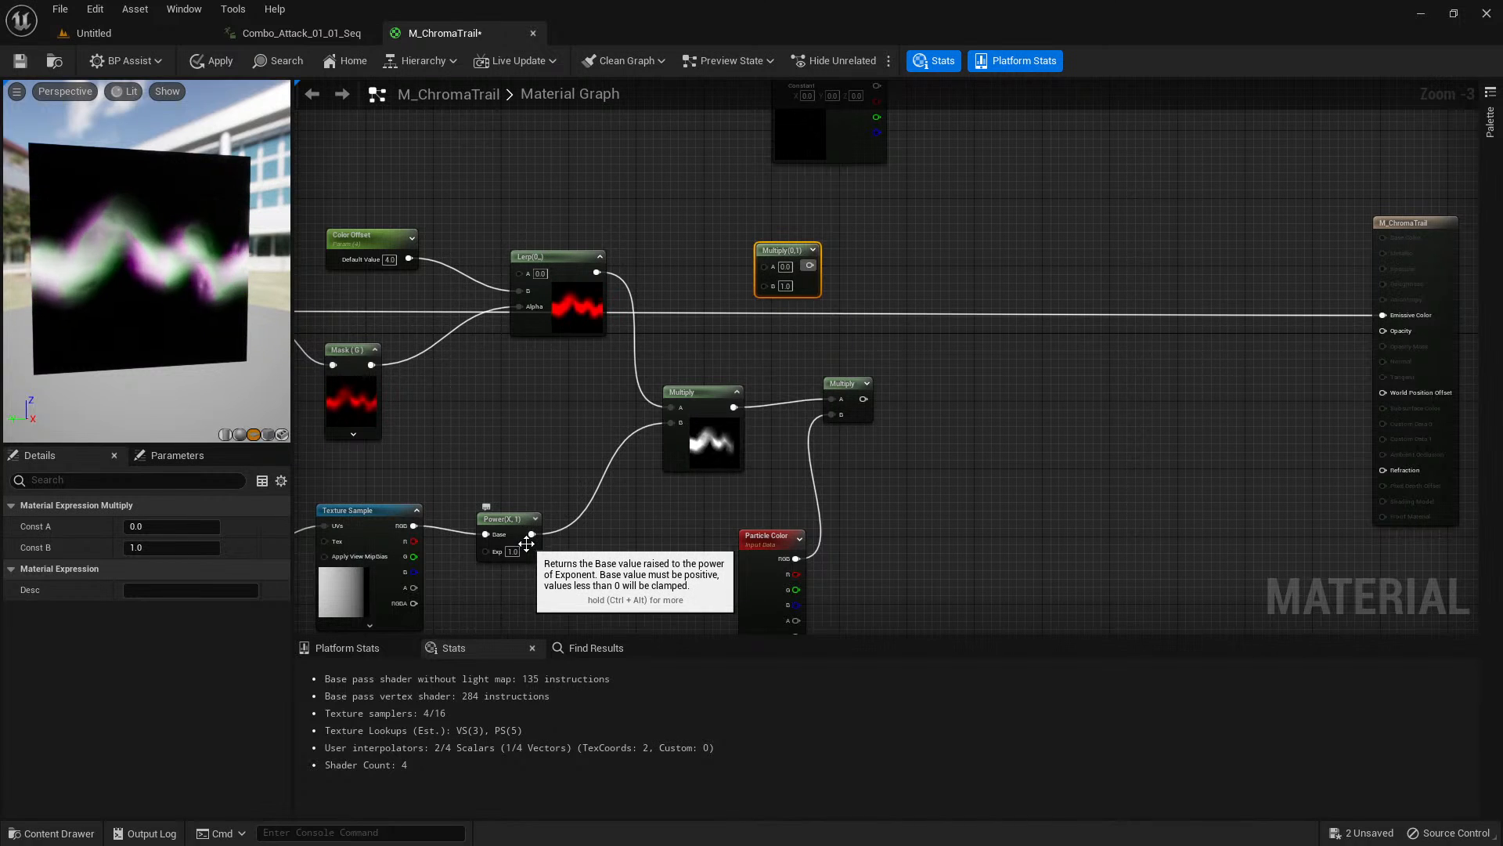
{"action": "left_click_drag", "start_coordinate": [530, 534], "coordinate": [769, 287]}
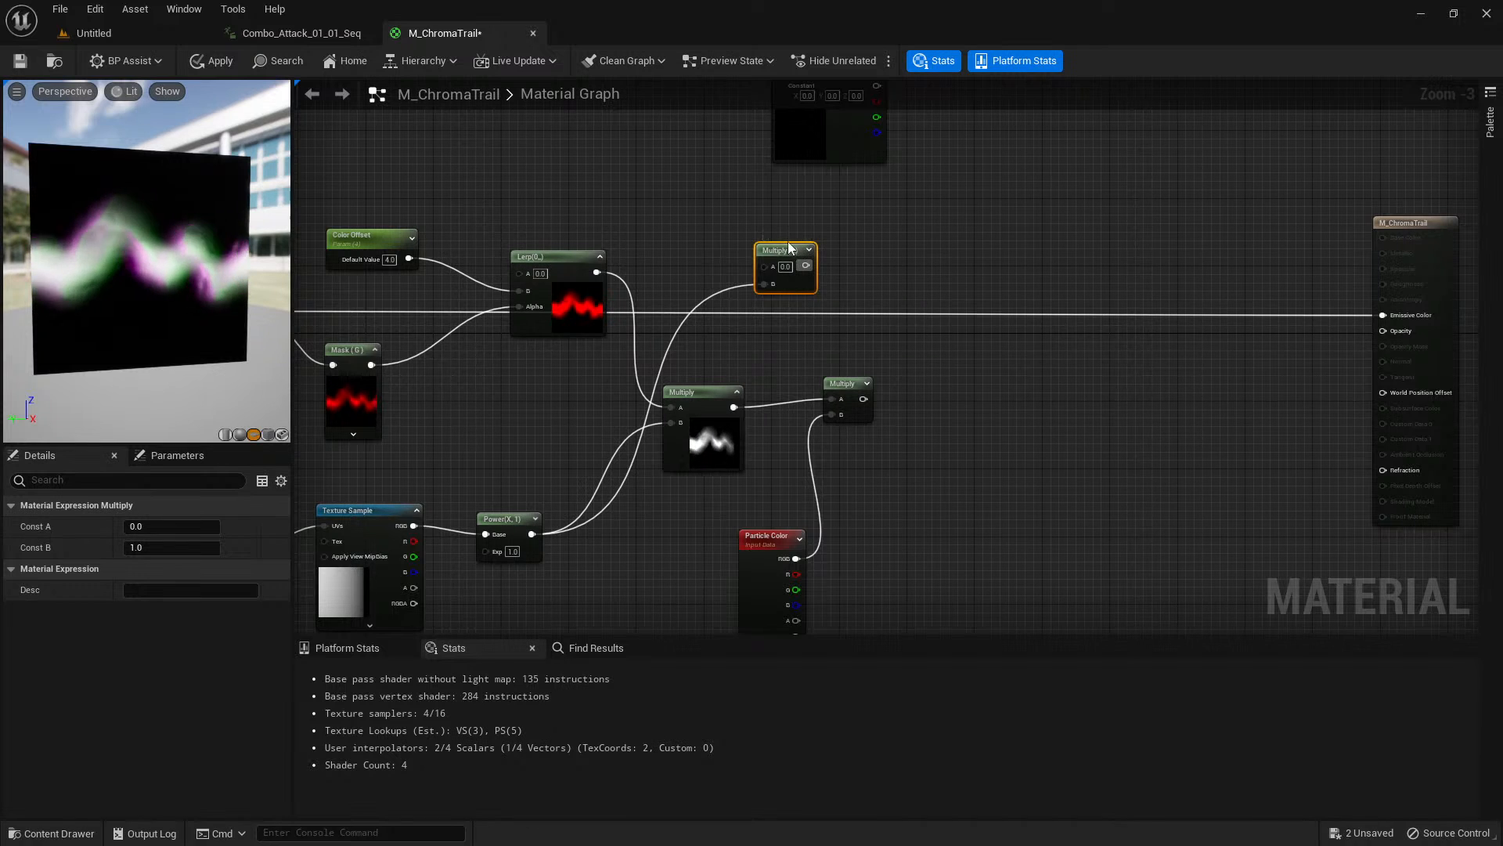
{"action": "right_click_drag", "start_coordinate": [804, 279], "coordinate": [948, 348]}
{"action": "right_click_drag", "start_coordinate": [700, 256], "coordinate": [895, 248]}
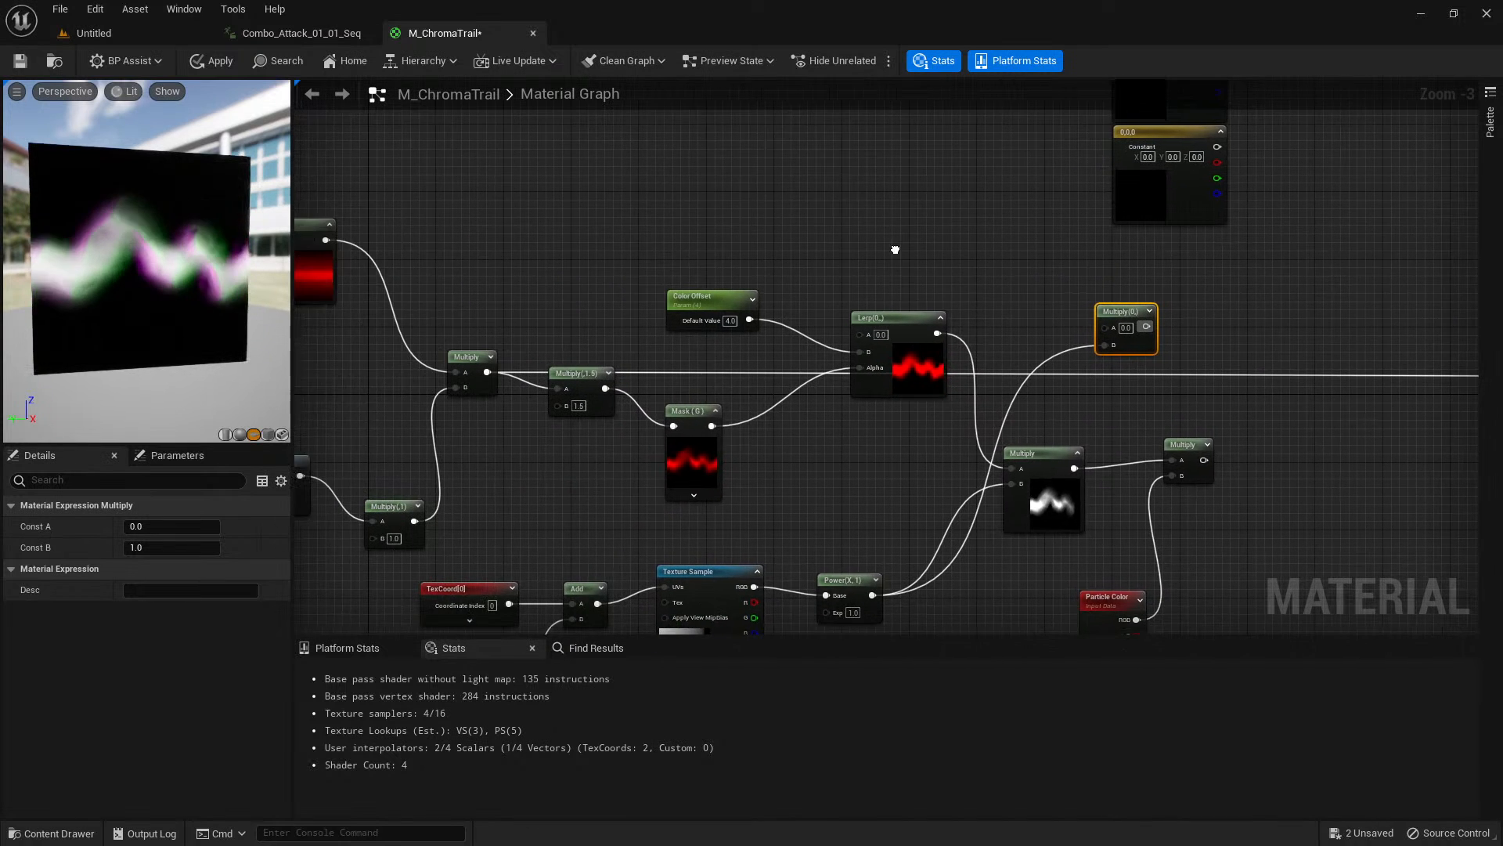
Move the Multiply node that follows Power(X,2) slightly up and show the preview on the Multiply(,1.5) node only.
{"action": "right_click_drag", "start_coordinate": [680, 206], "coordinate": [820, 183]}
{"action": "left_click", "coordinate": [632, 331]}
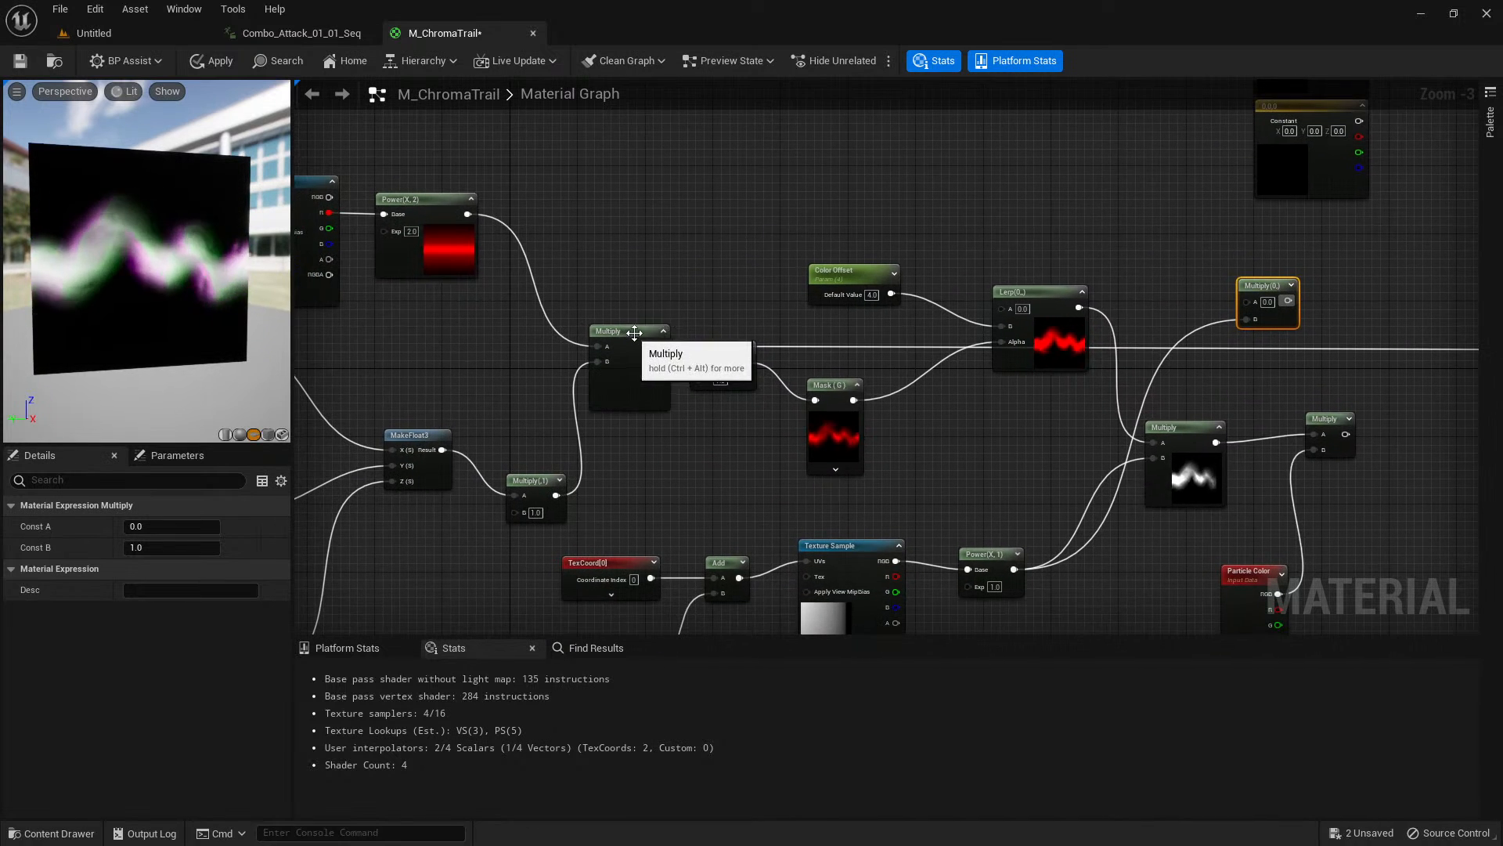
{"action": "left_click_drag", "start_coordinate": [631, 333], "coordinate": [613, 294]}
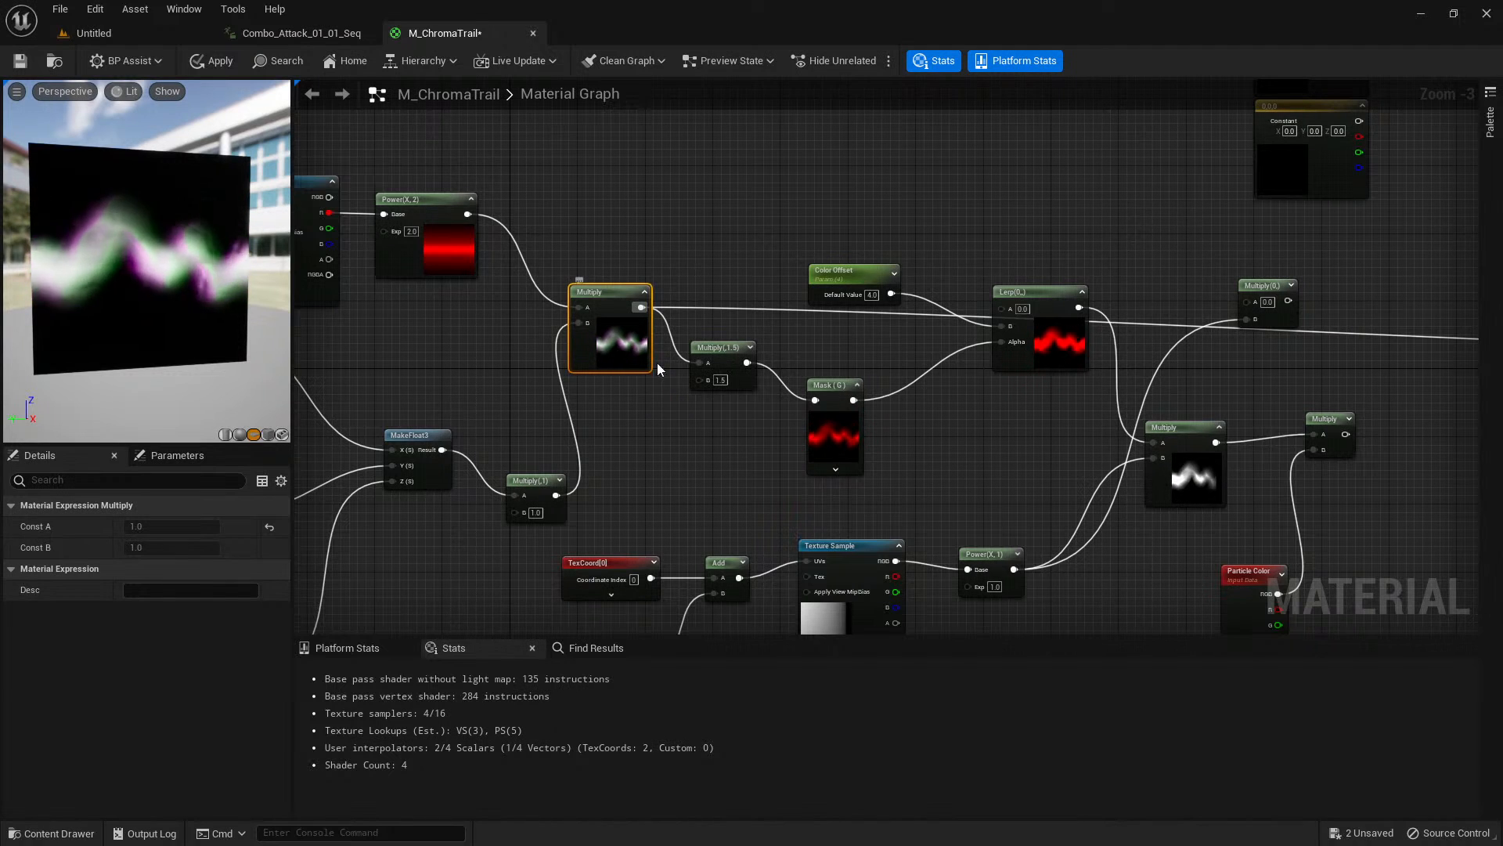
{"action": "left_click", "coordinate": [750, 347]}
{"action": "left_click", "coordinate": [644, 292]}
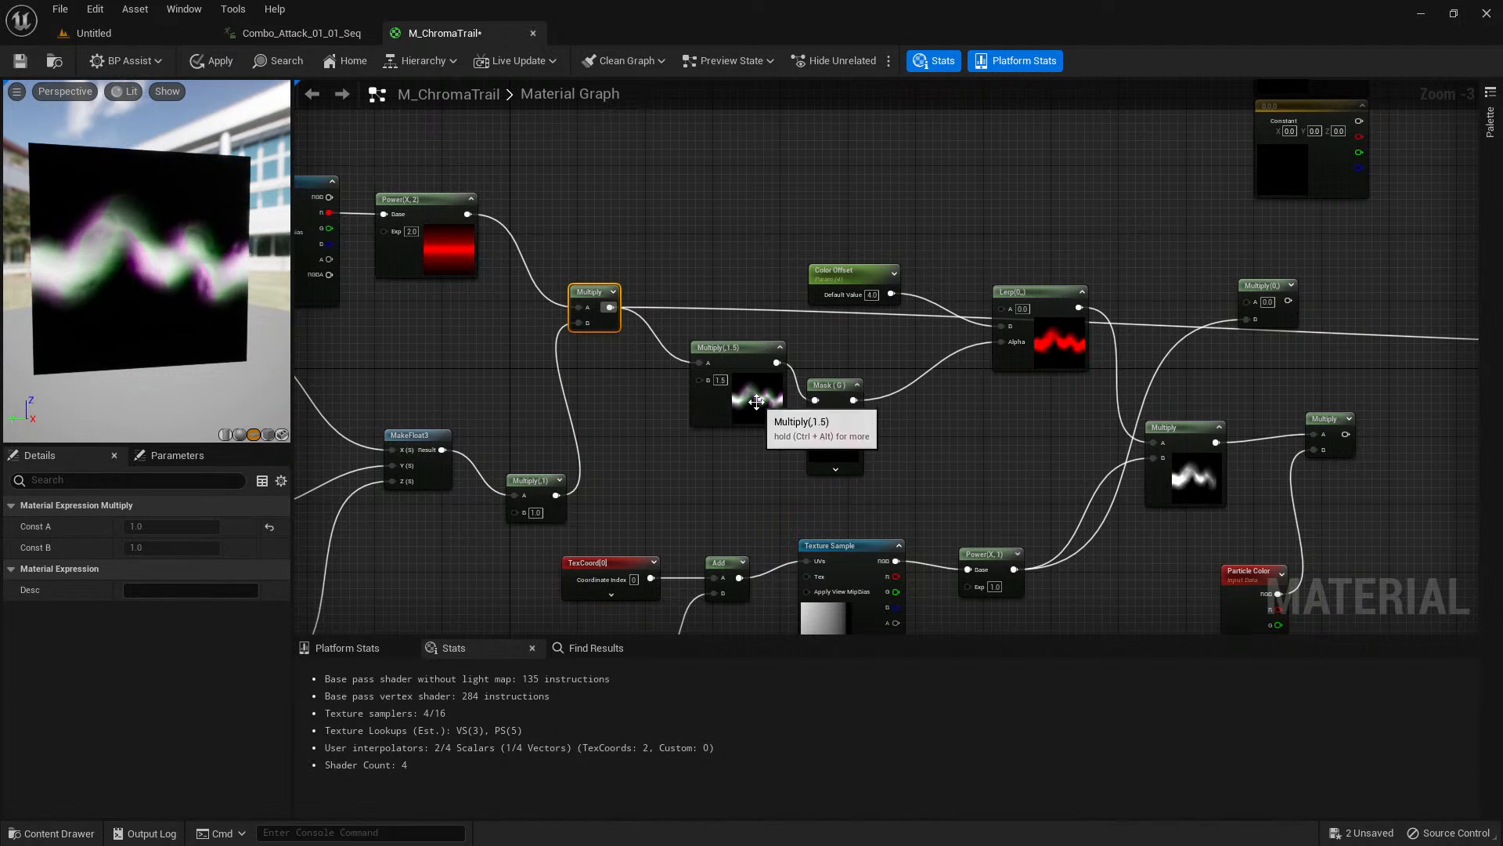
Move the Multiply(,1.5) node closer to its source Multiply and connect its output to the new Multiply node's A input.
{"action": "left_click_drag", "start_coordinate": [757, 404], "coordinate": [728, 382]}
{"action": "right_click_drag", "start_coordinate": [857, 360], "coordinate": [739, 395]}
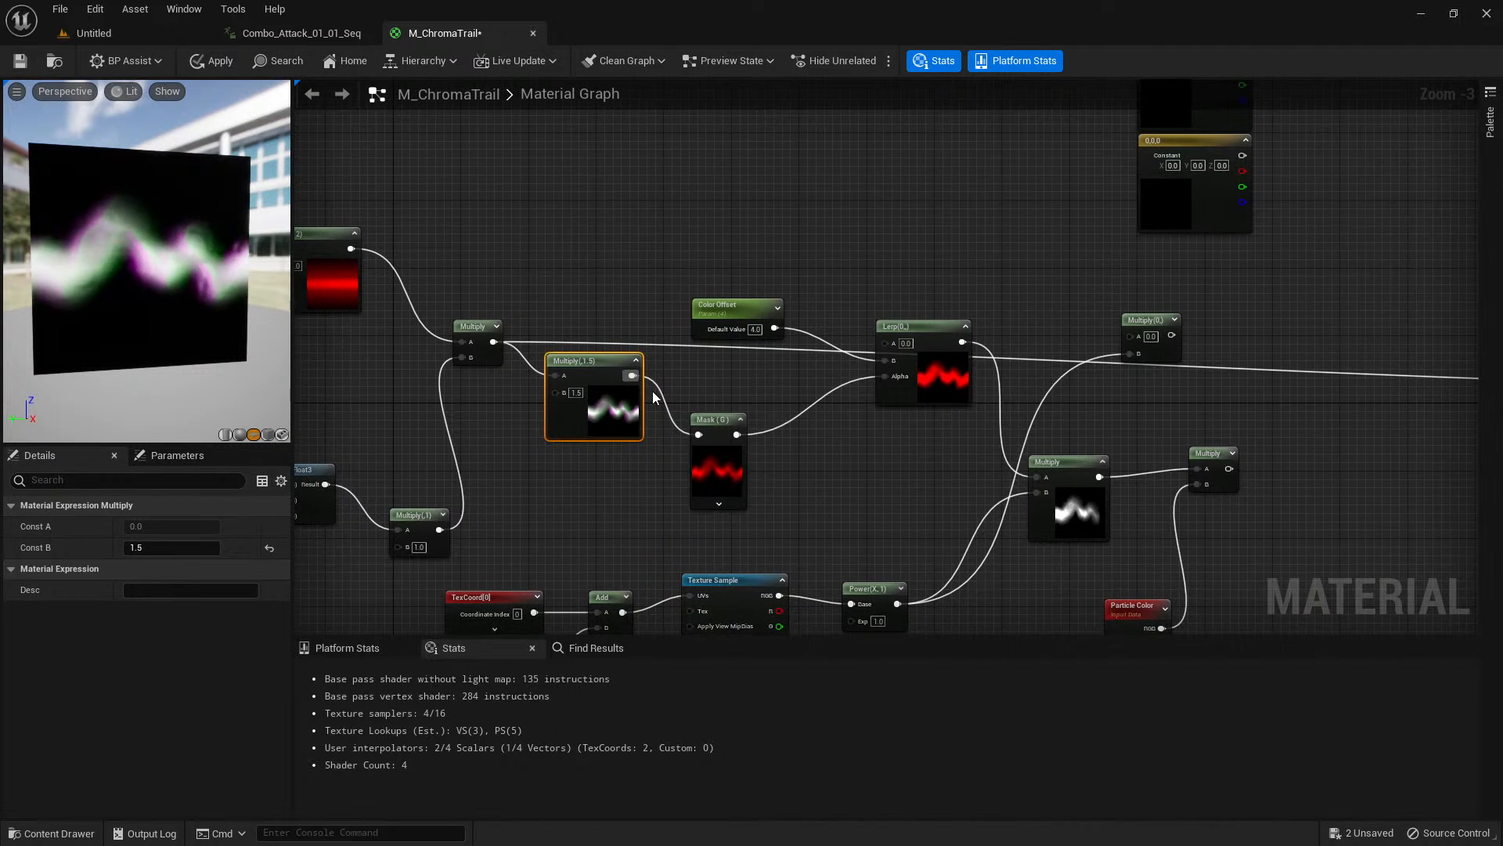
{"action": "left_click_drag", "start_coordinate": [631, 375], "coordinate": [1134, 336]}
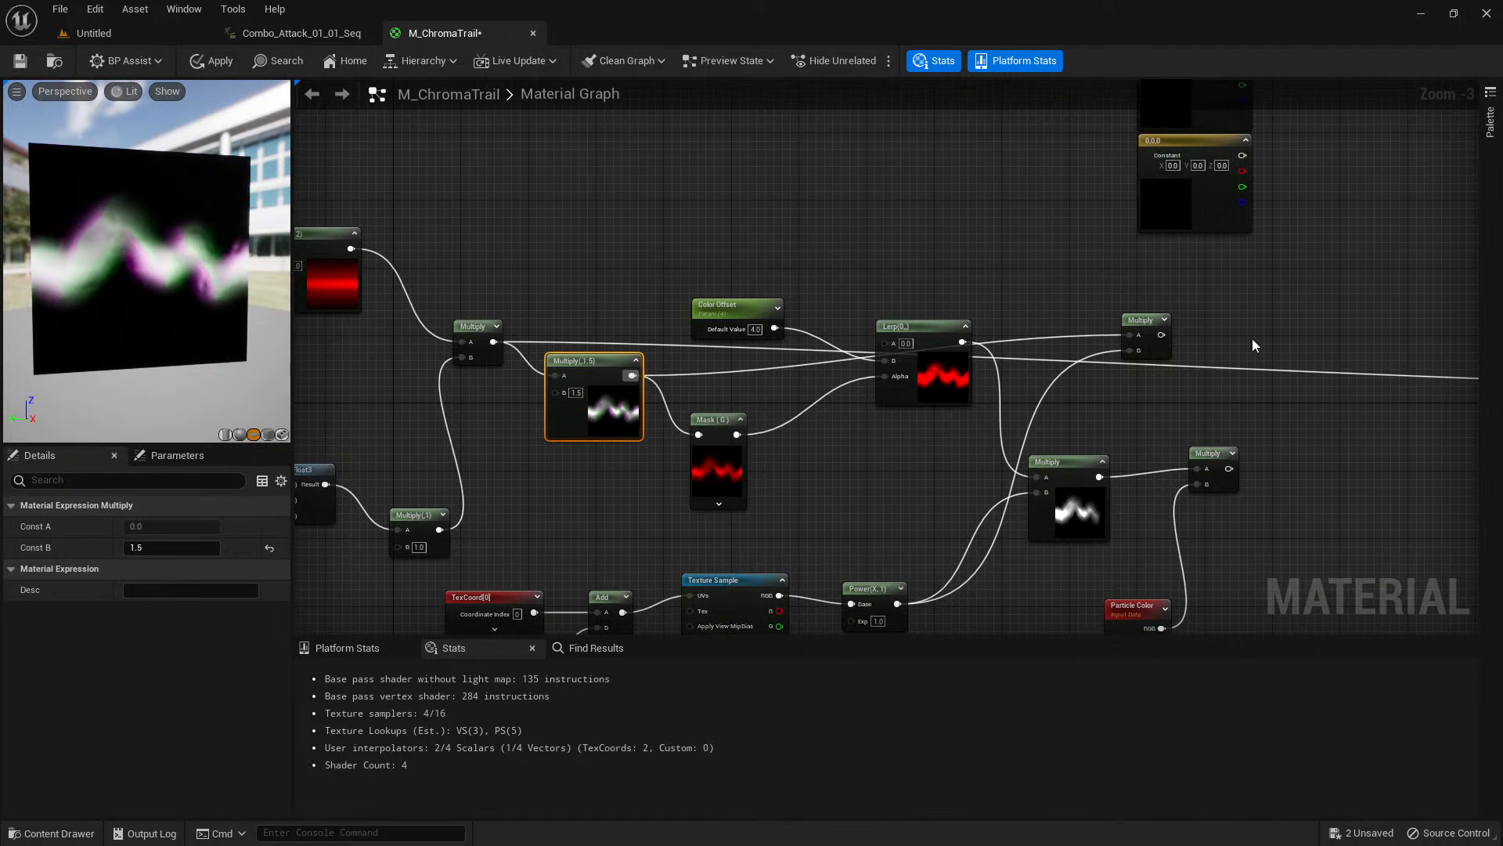
Preview the new Multiply node on the preview plane, check the masked trail from another angle, and stop previewing it.
{"action": "right_click_drag", "start_coordinate": [1252, 338], "coordinate": [1065, 276]}
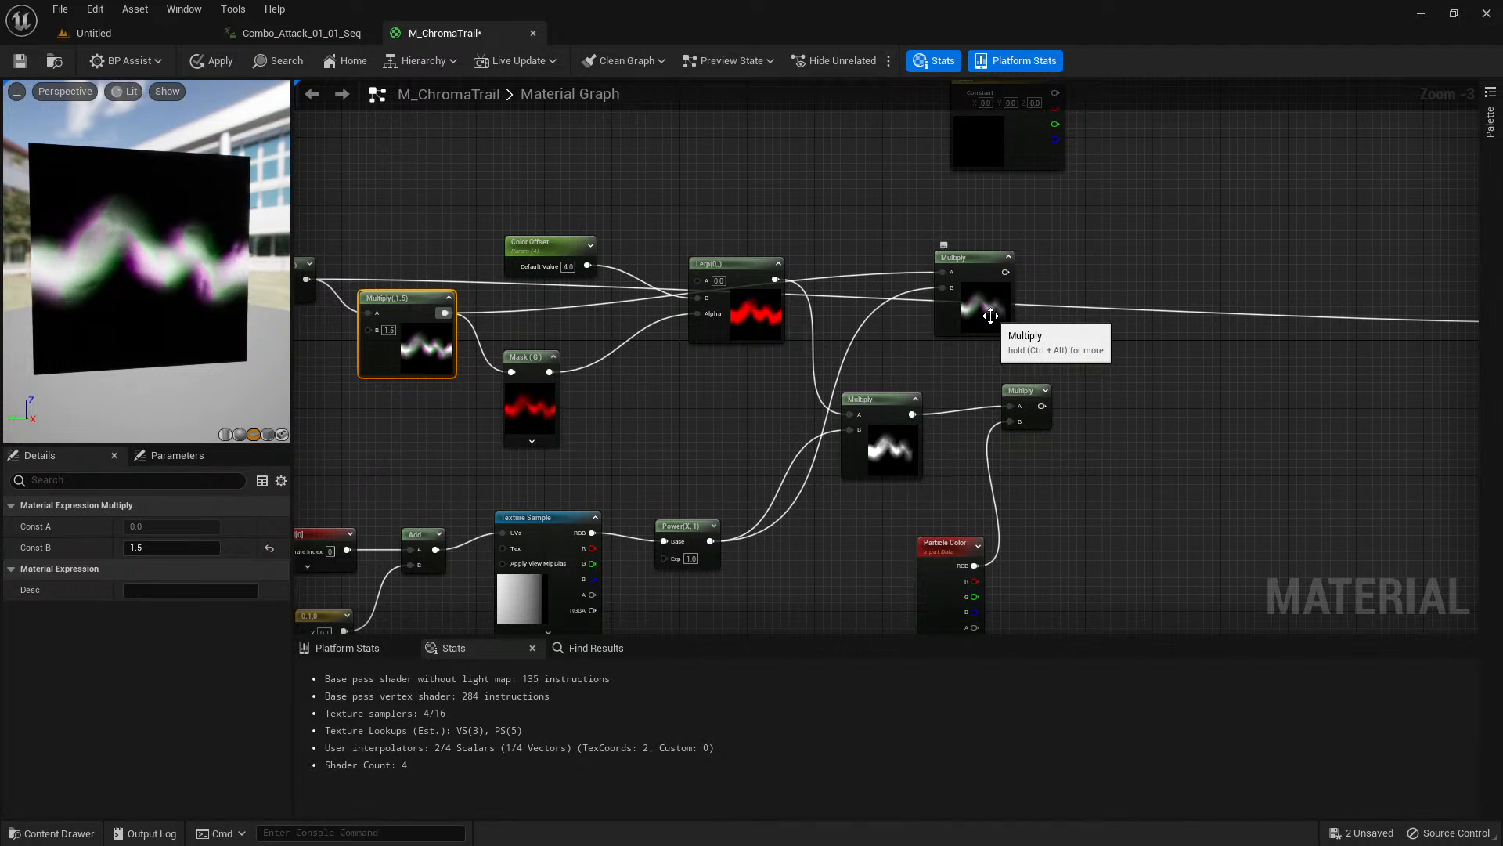
{"action": "left_click", "coordinate": [993, 306]}
{"action": "right_click", "coordinate": [992, 309]}
{"action": "left_click", "coordinate": [1037, 365]}
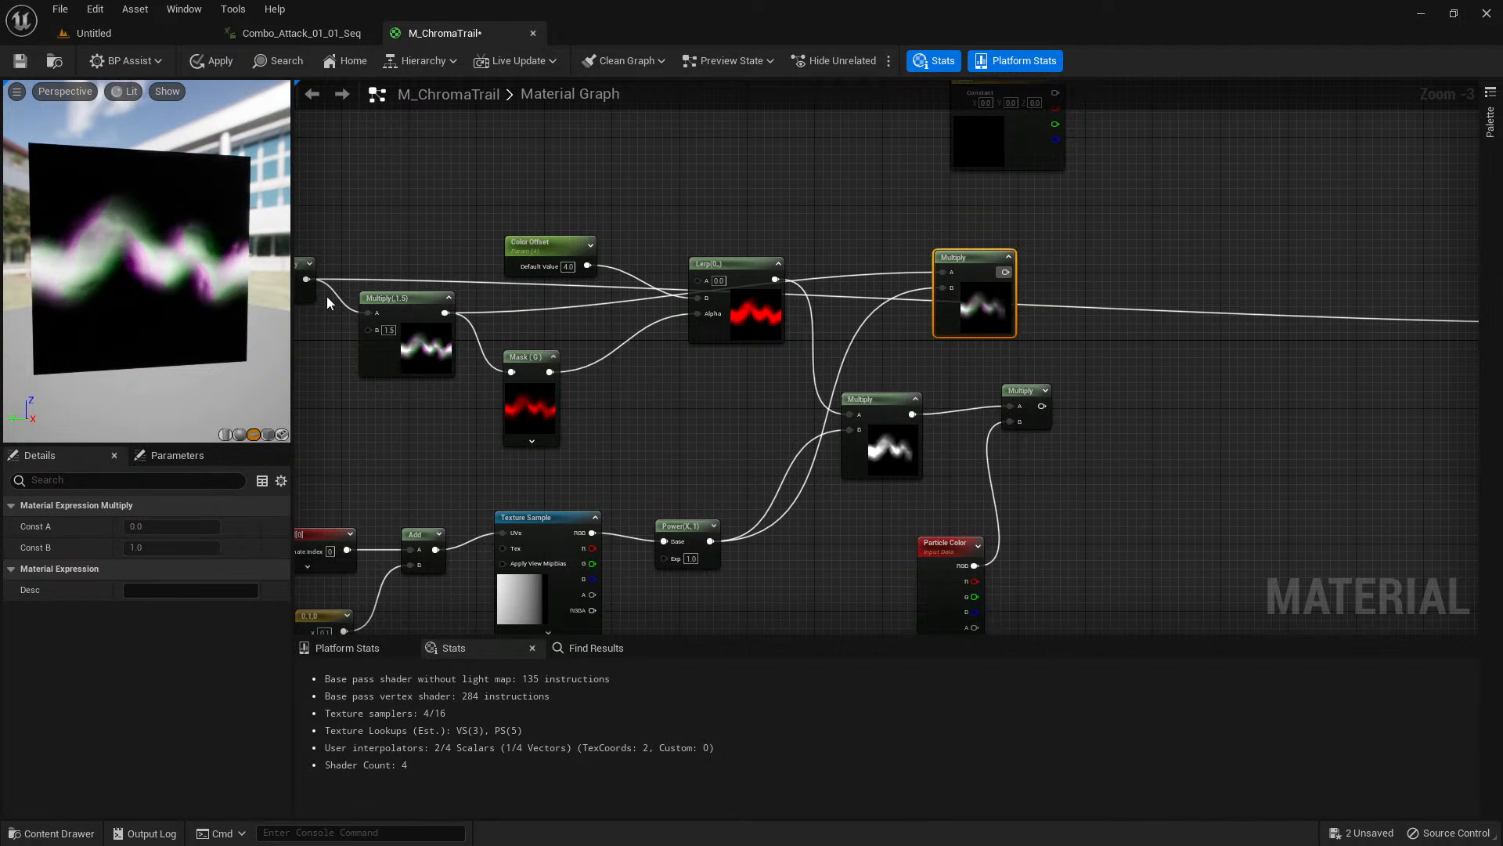
{"action": "right_click", "coordinate": [977, 310]}
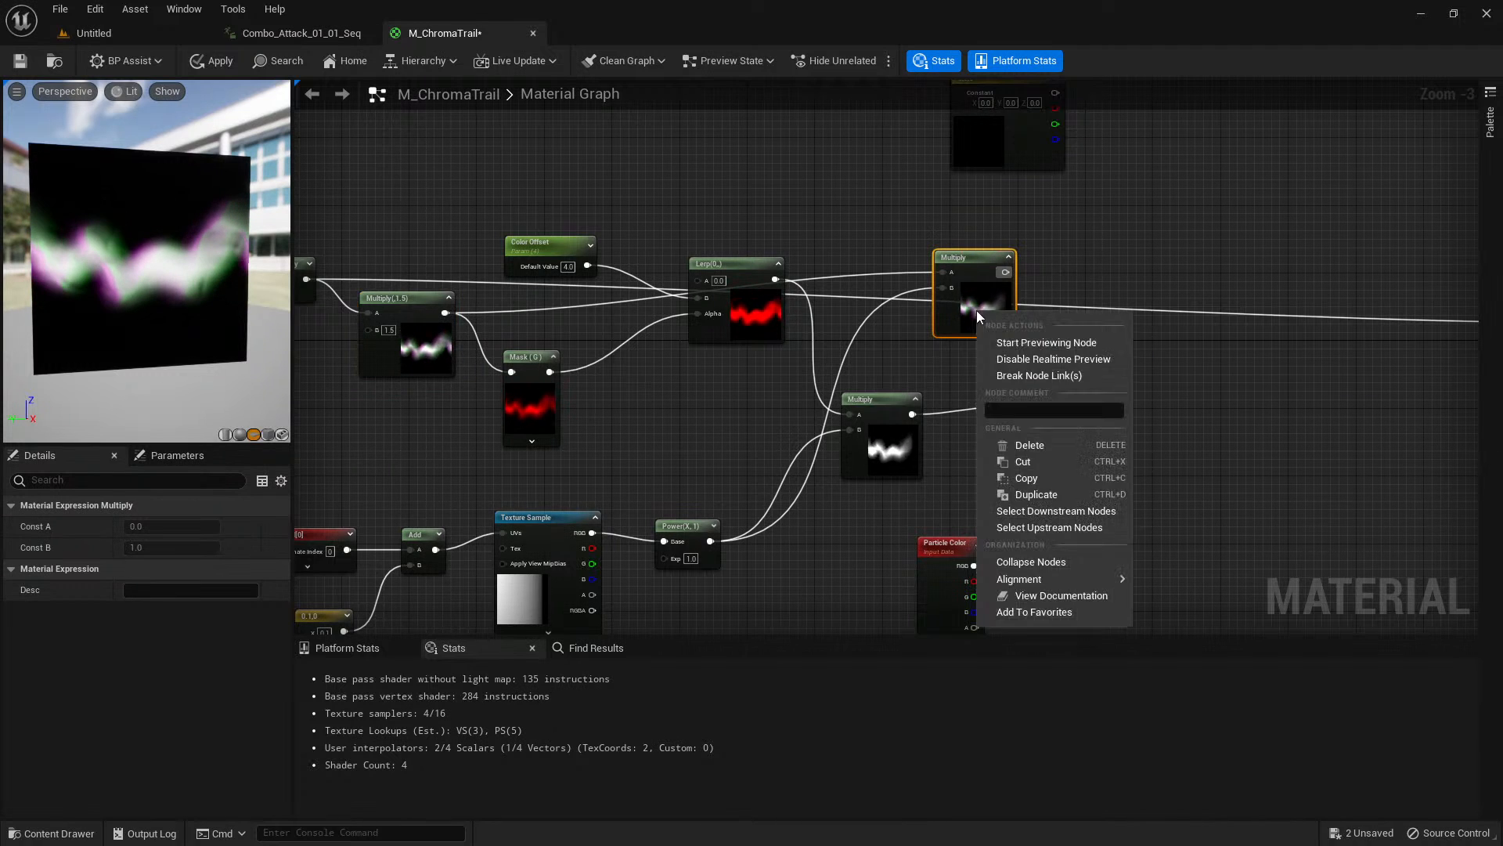
{"action": "left_click", "coordinate": [1041, 343]}
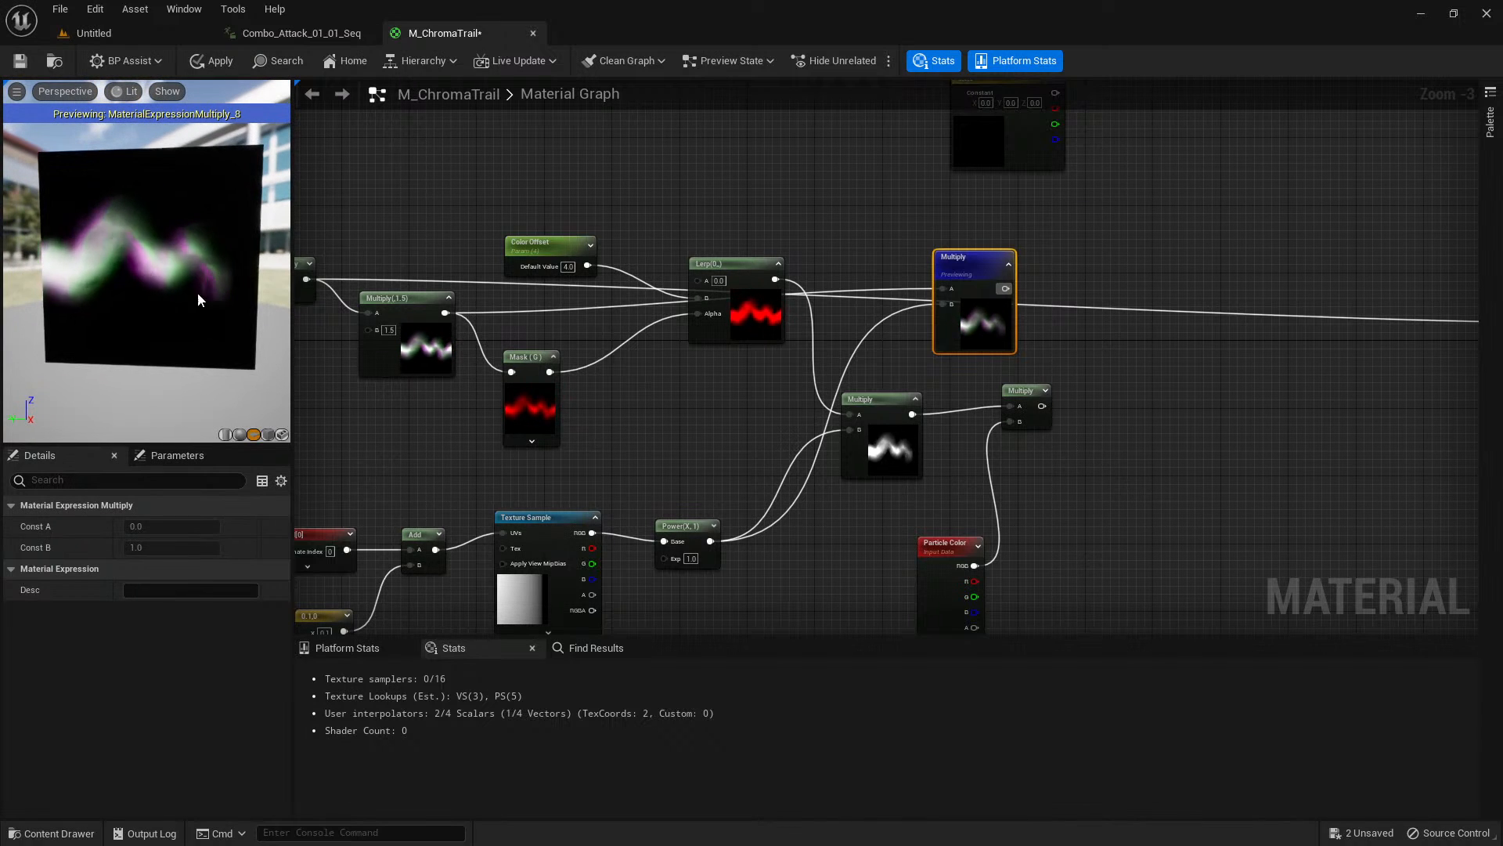
{"action": "left_click_drag", "start_coordinate": [238, 255], "coordinate": [206, 285]}
{"action": "right_click", "coordinate": [975, 349]}
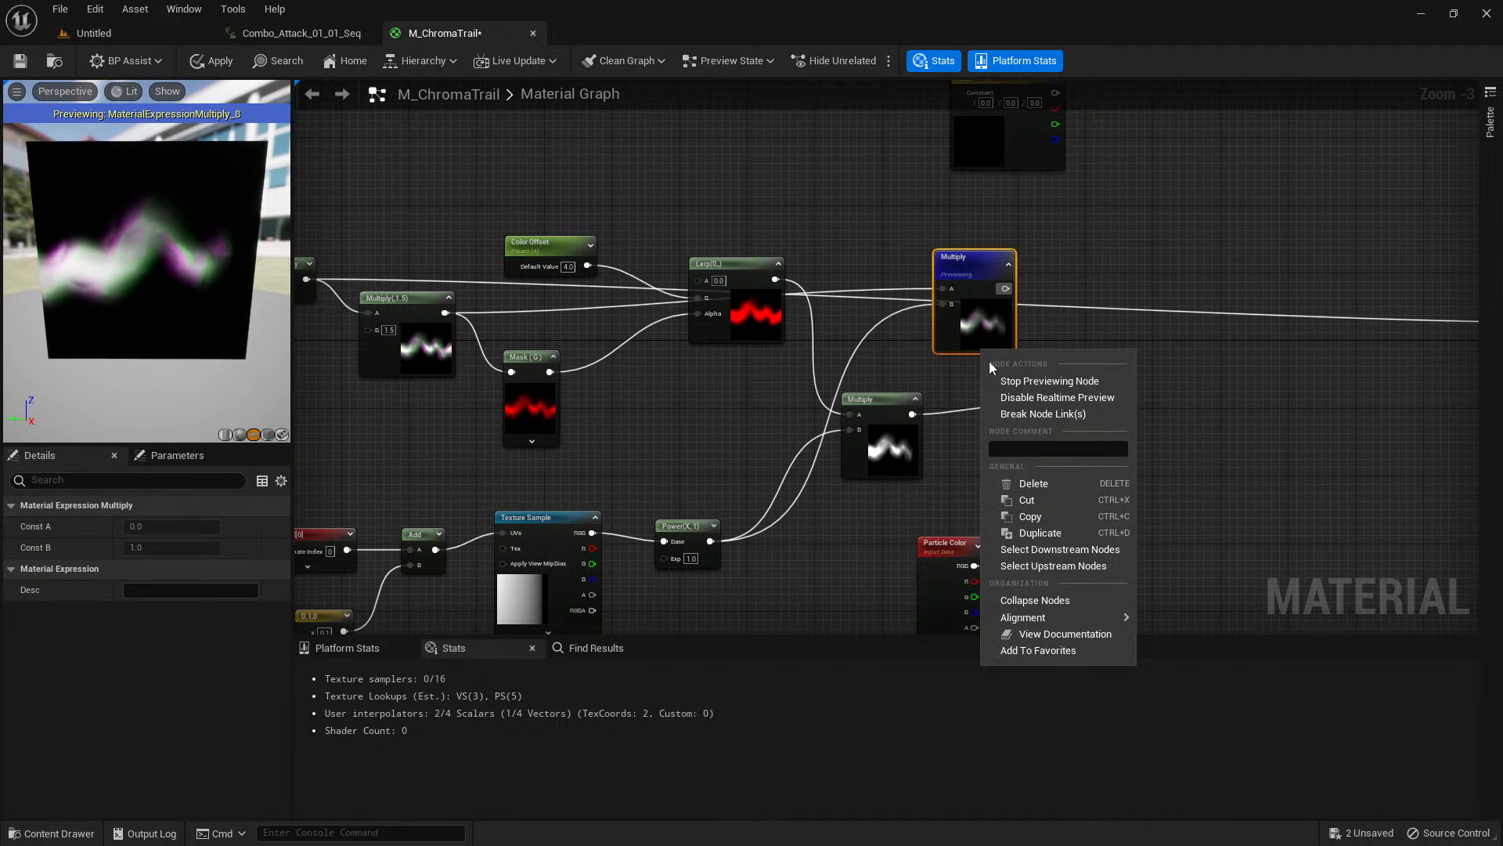
{"action": "left_click", "coordinate": [1010, 378]}
Move the new Multiply node slightly up toward the Constant3Vector column and show the preview of the Multiply fed by Particle Color.
{"action": "right_click_drag", "start_coordinate": [1118, 259], "coordinate": [1013, 312]}
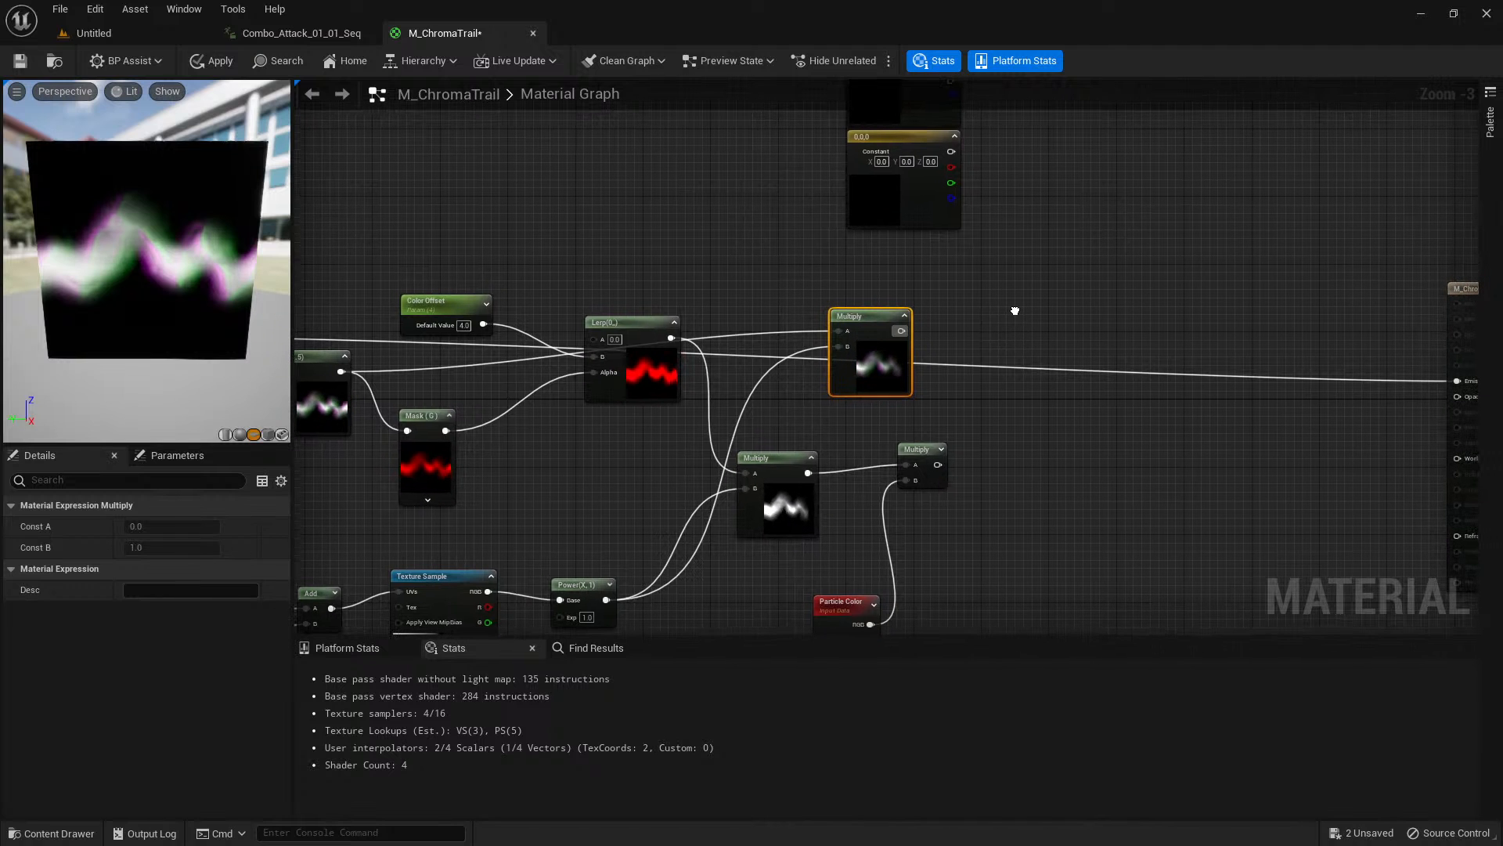
{"action": "left_click_drag", "start_coordinate": [865, 365], "coordinate": [849, 331]}
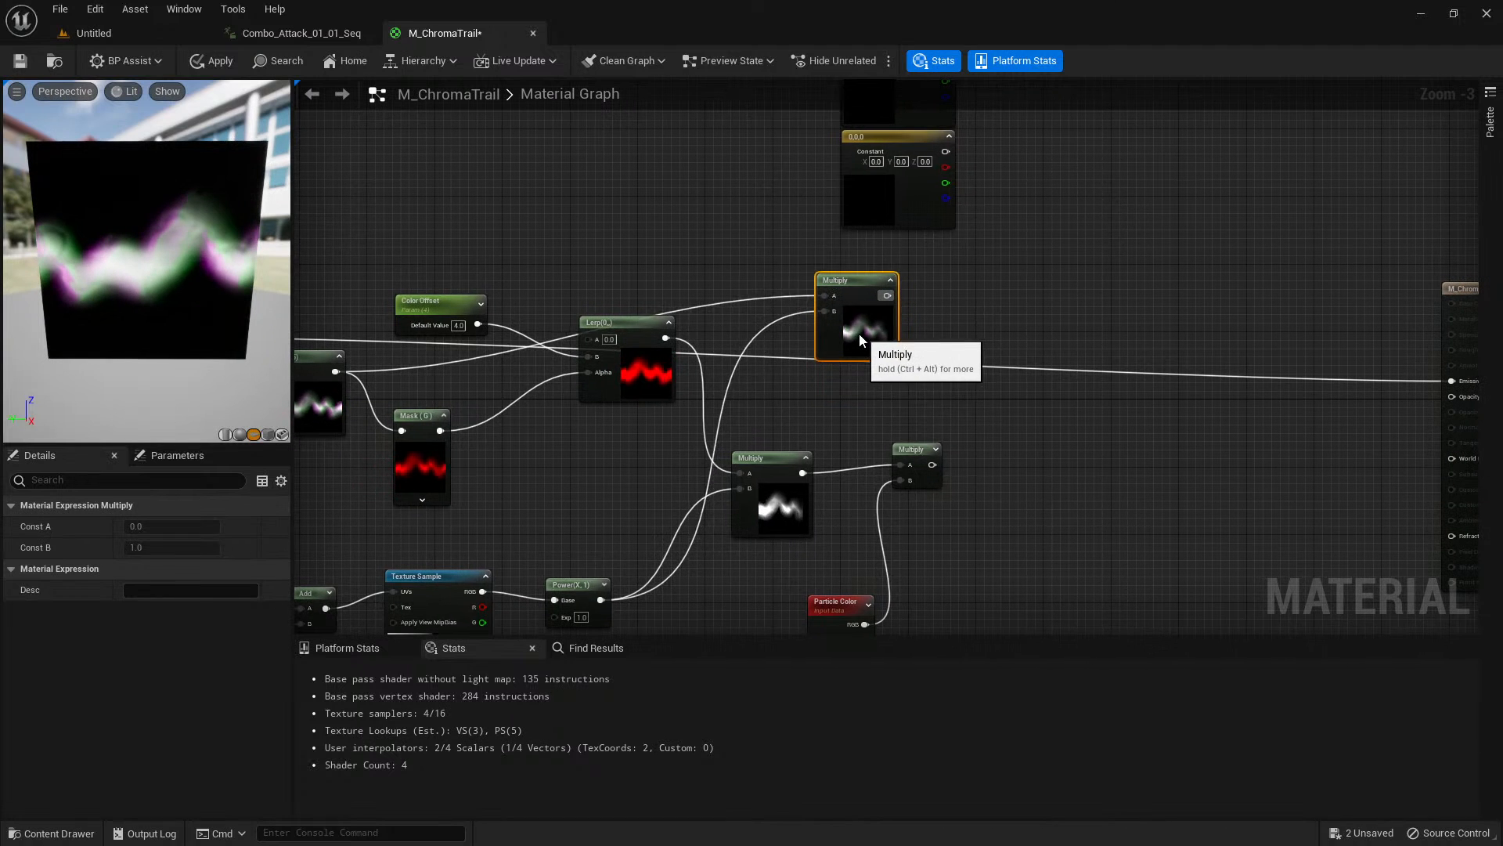
{"action": "left_click", "coordinate": [933, 447]}
Set the uppermost Constant3Vector to a saturated blue with R 0.063593, G 0.067791 and B 1.0.
{"action": "mouse_move", "coordinate": [1008, 420]}
{"action": "right_mouse_down"}
{"action": "mouse_move", "coordinate": [942, 453]}
{"action": "mouse_move", "coordinate": [835, 576]}
{"action": "right_mouse_up"}
{"action": "right_click_drag", "start_coordinate": [911, 316], "coordinate": [892, 456]}
{"action": "left_click", "coordinate": [681, 286]}
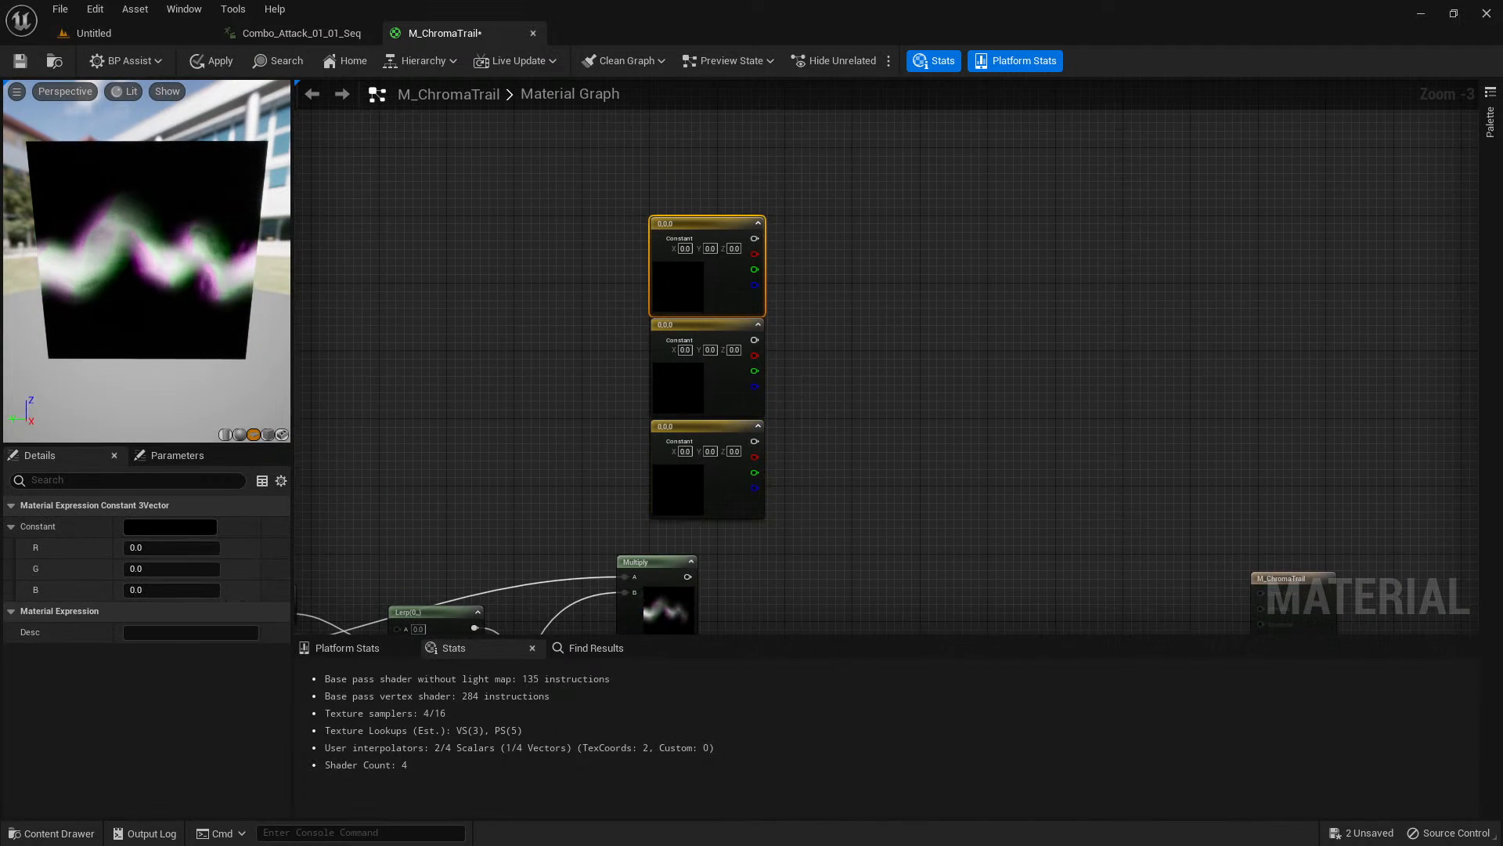
{"action": "left_click", "coordinate": [169, 527]}
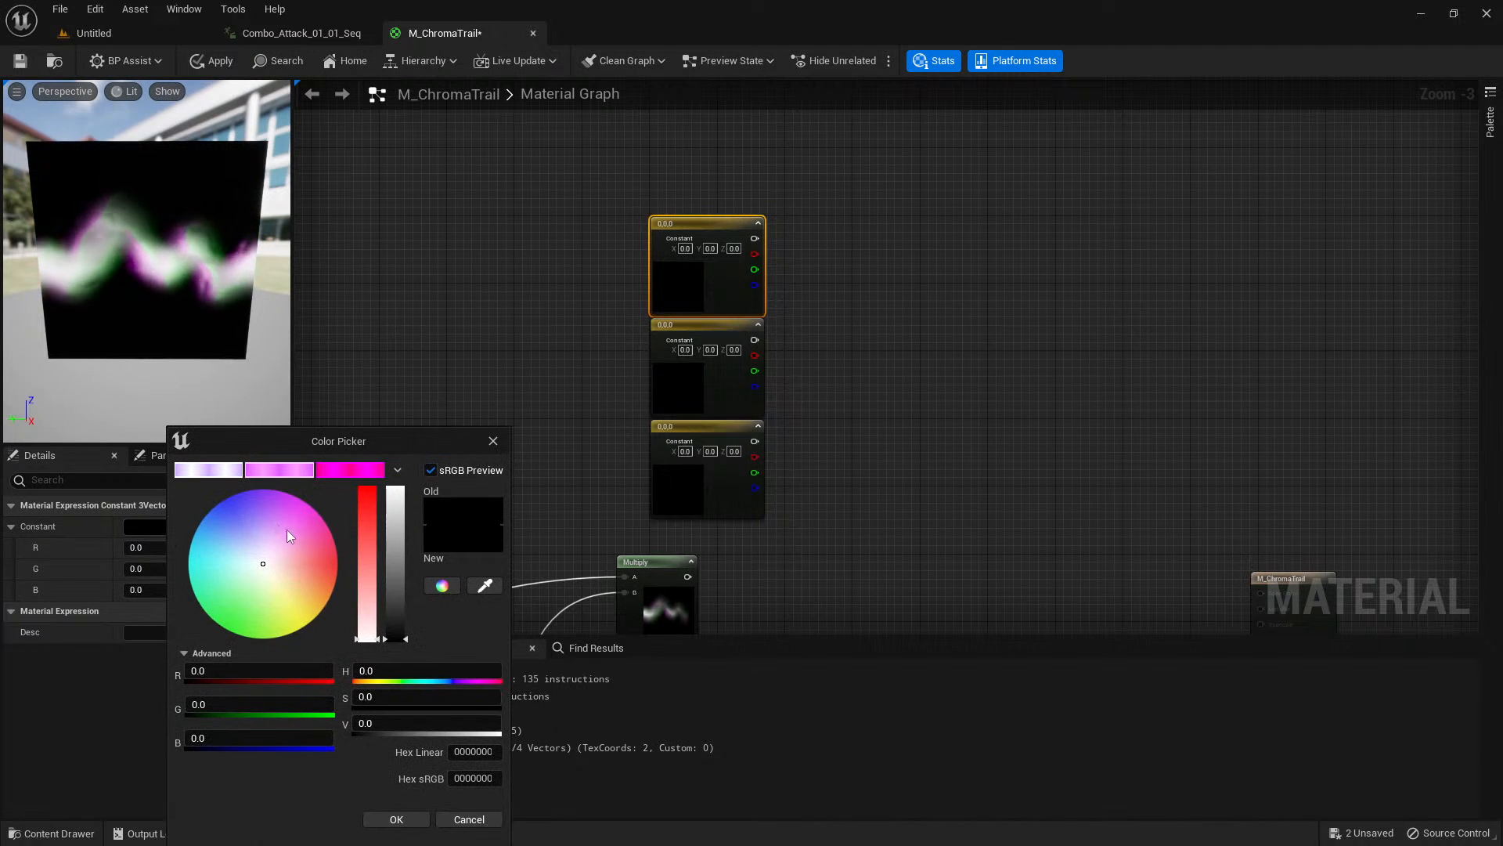
{"action": "left_click_drag", "start_coordinate": [237, 513], "coordinate": [228, 505]}
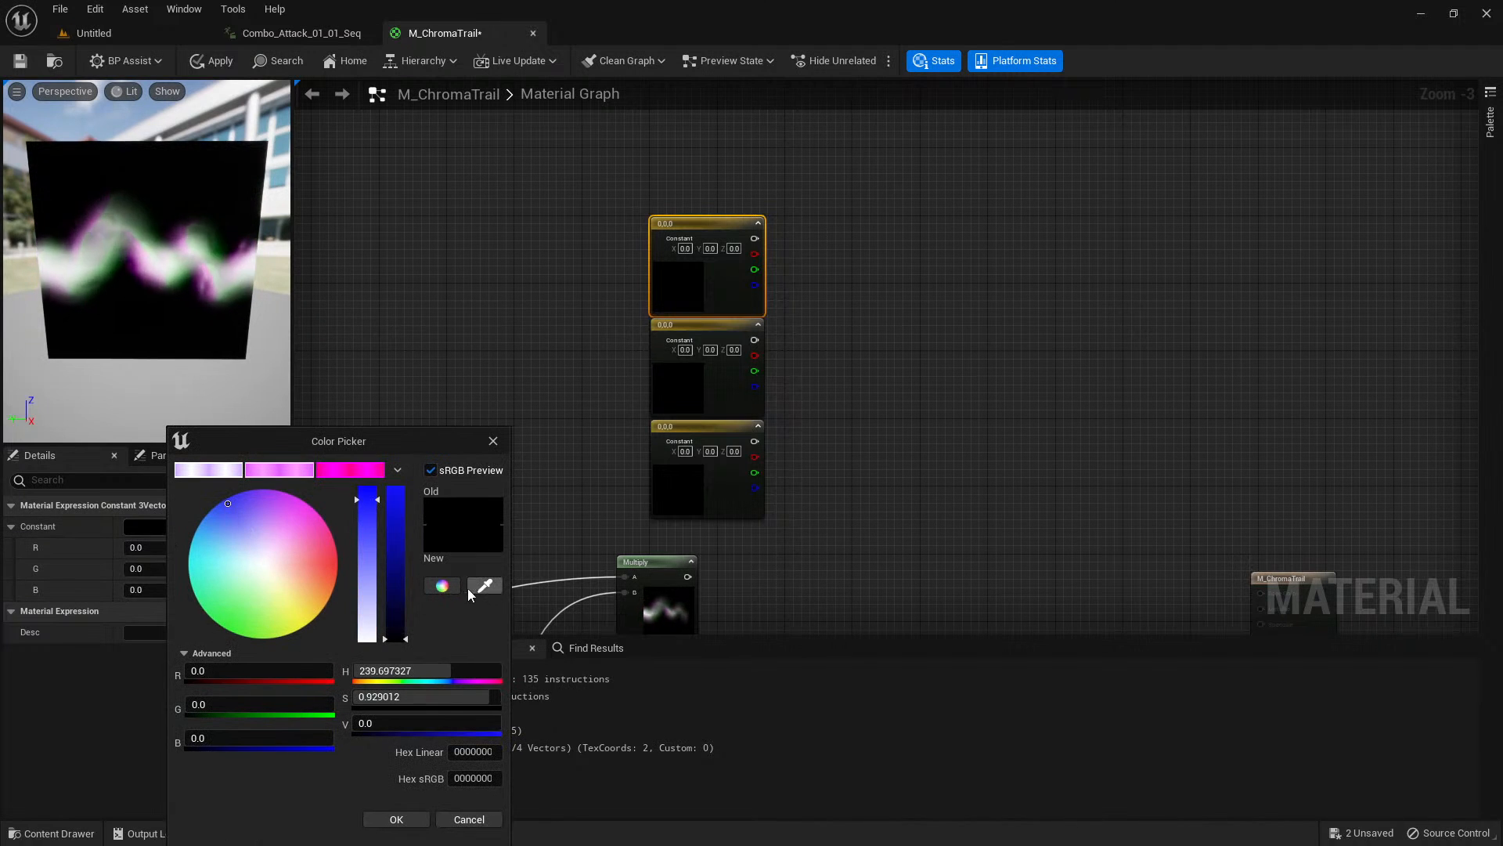
{"action": "left_click", "coordinate": [403, 504]}
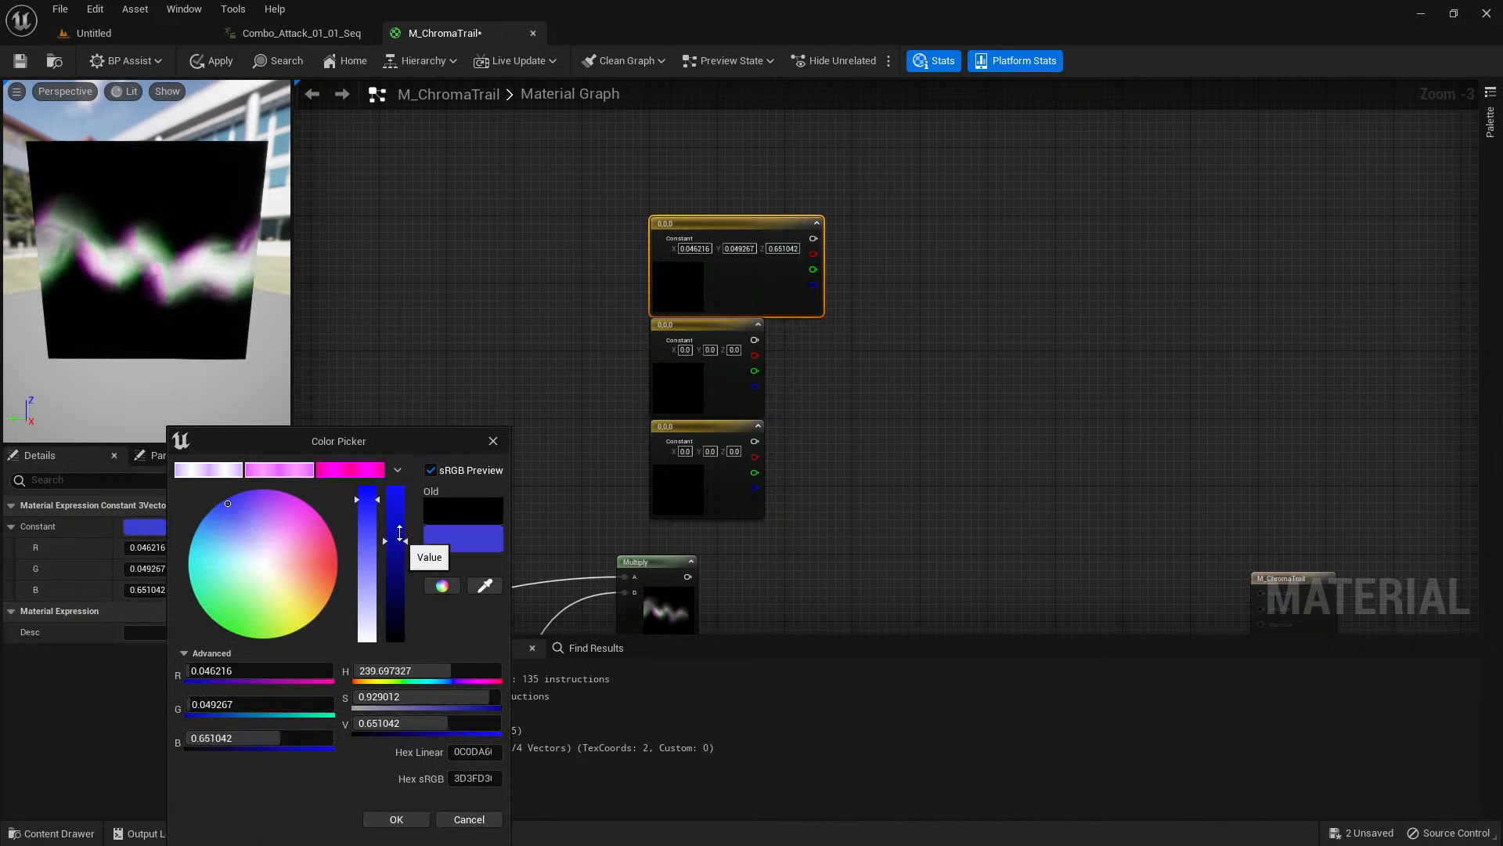
{"action": "left_click", "coordinate": [395, 819]}
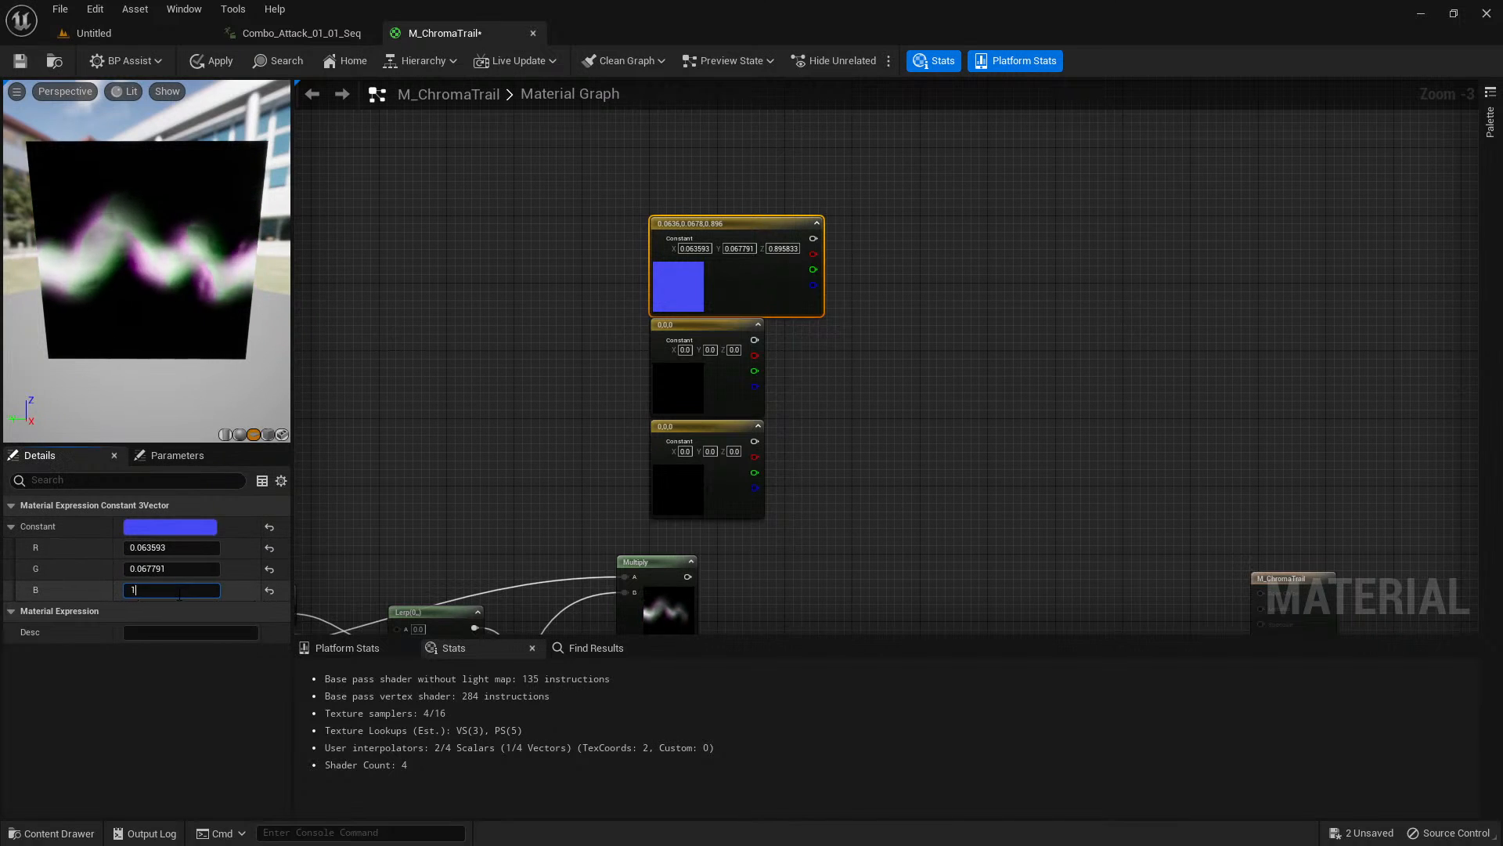
{"action": "key", "text": "Tab"}
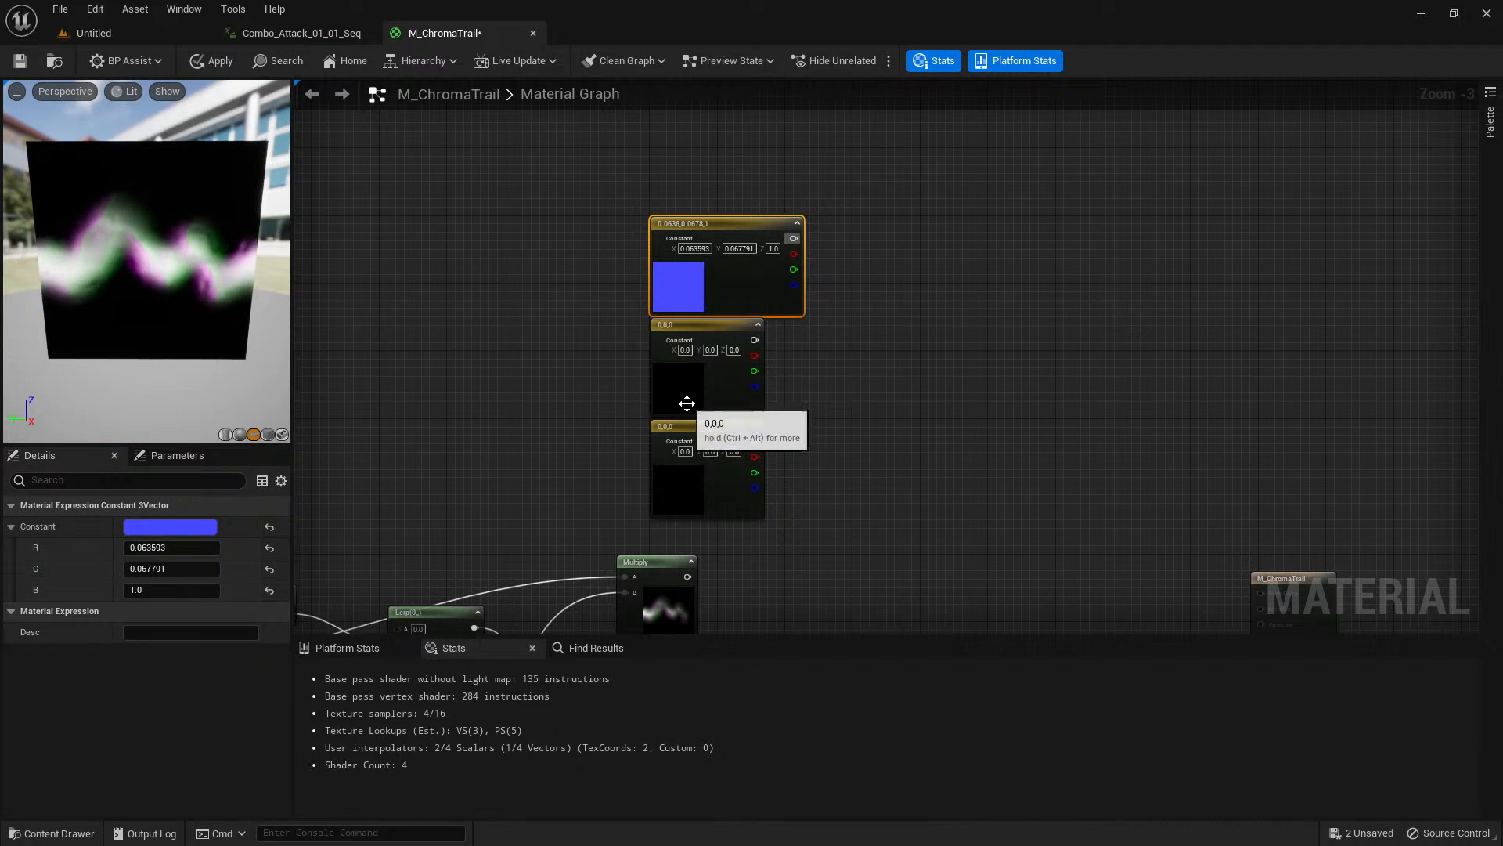
Set the middle Constant3Vector to a light sky blue with R 0.301229, G 0.690618 and B 1.0.
{"action": "left_click", "coordinate": [687, 403]}
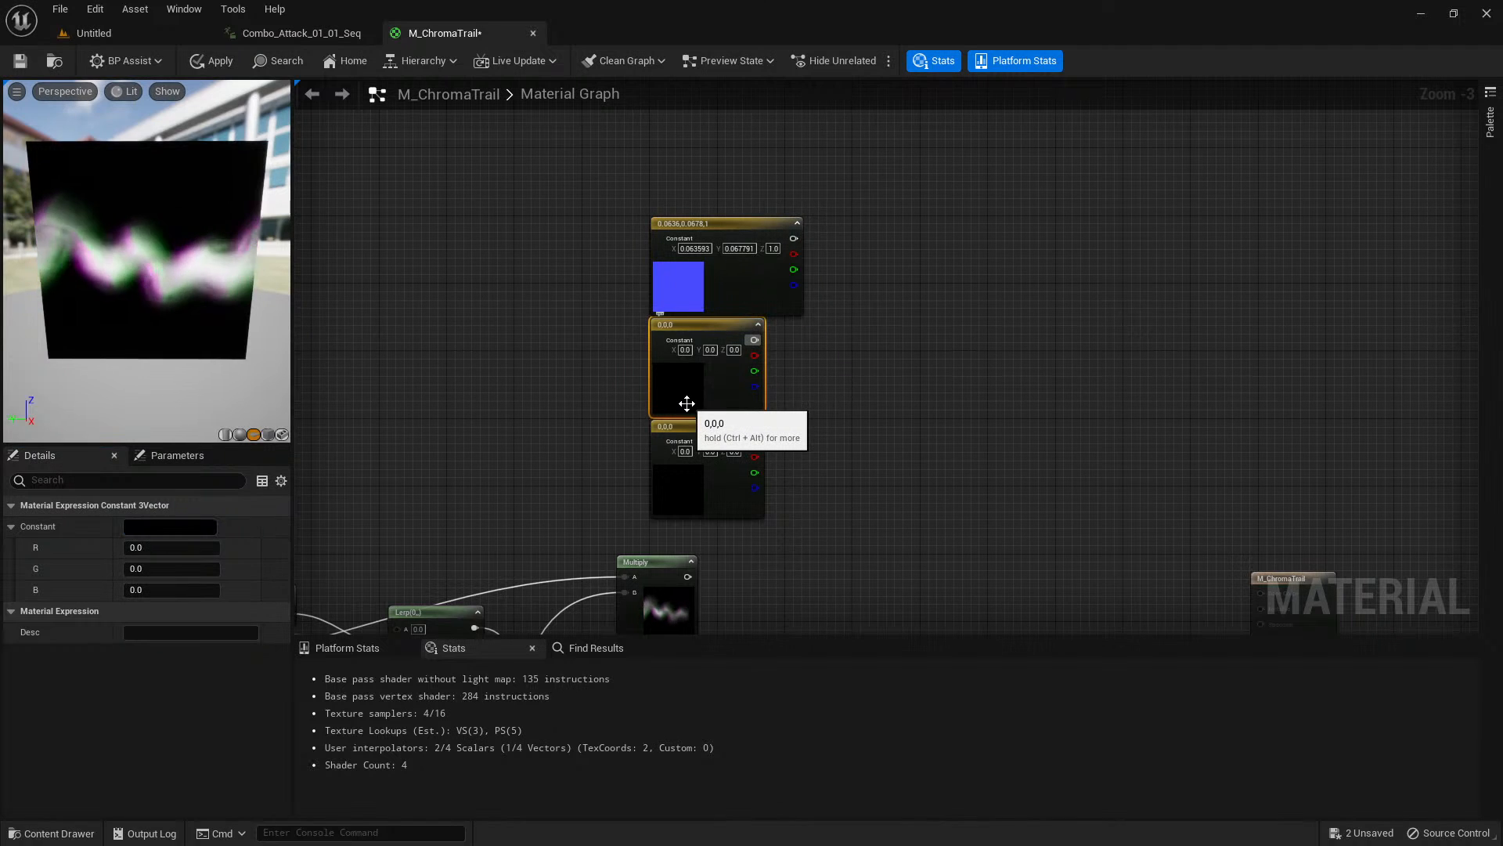
{"action": "left_click", "coordinate": [162, 529]}
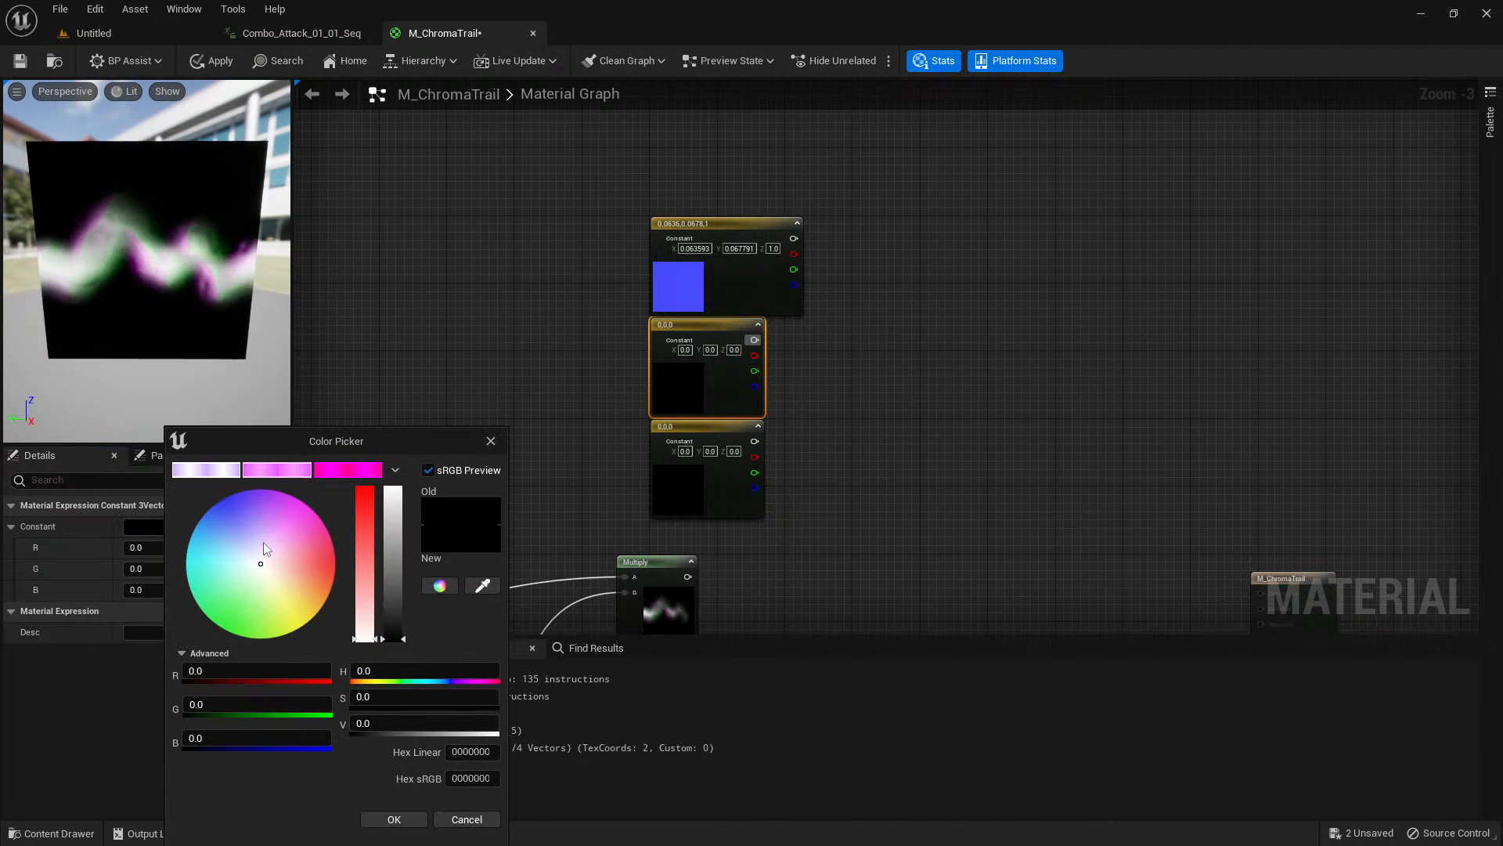
{"action": "left_click", "coordinate": [245, 531]}
{"action": "left_click", "coordinate": [212, 520]}
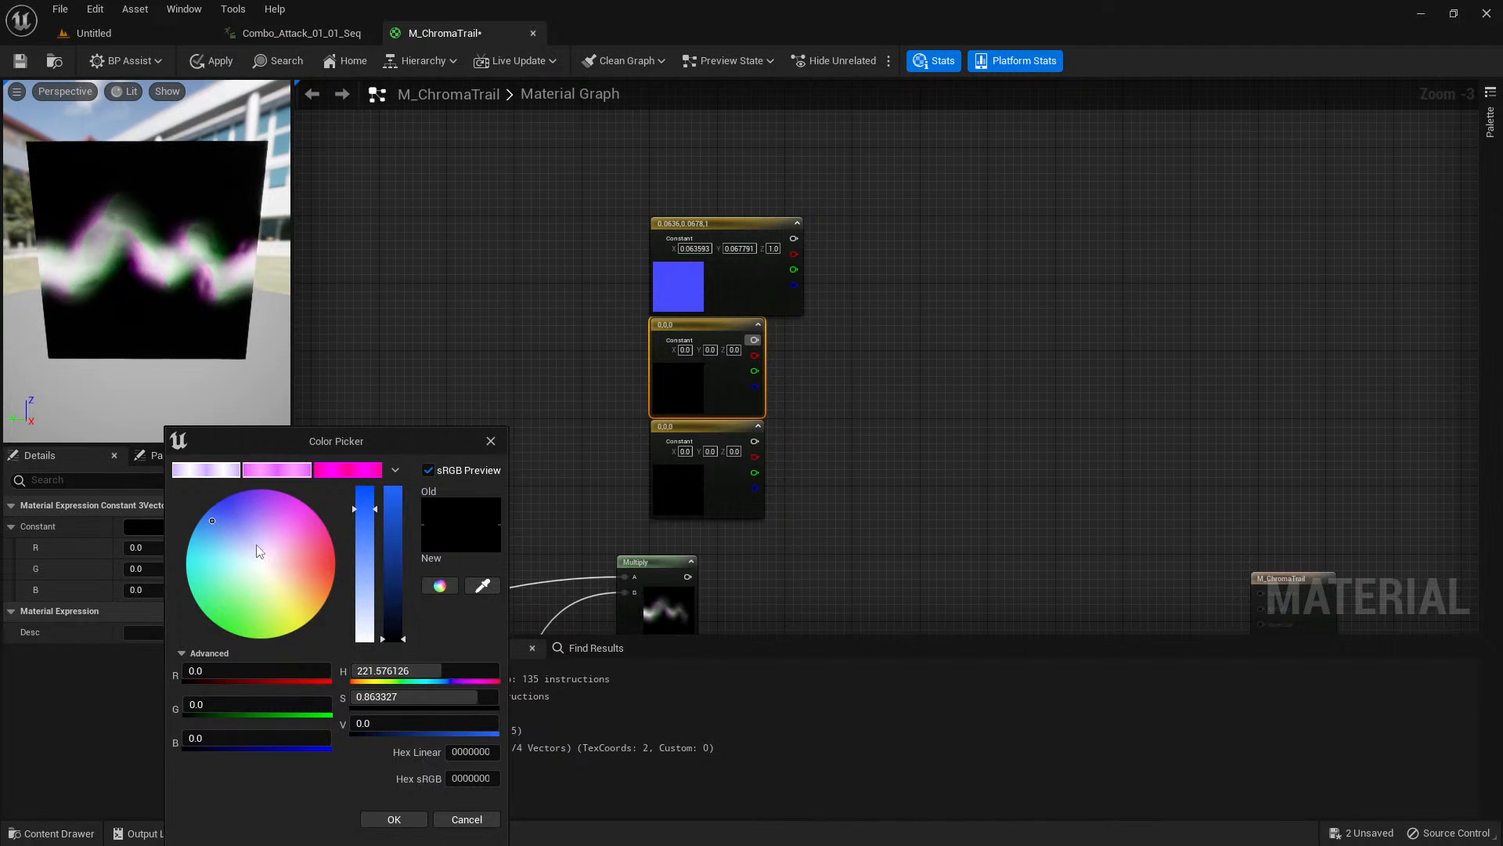
{"action": "left_click_drag", "start_coordinate": [398, 554], "coordinate": [398, 489]}
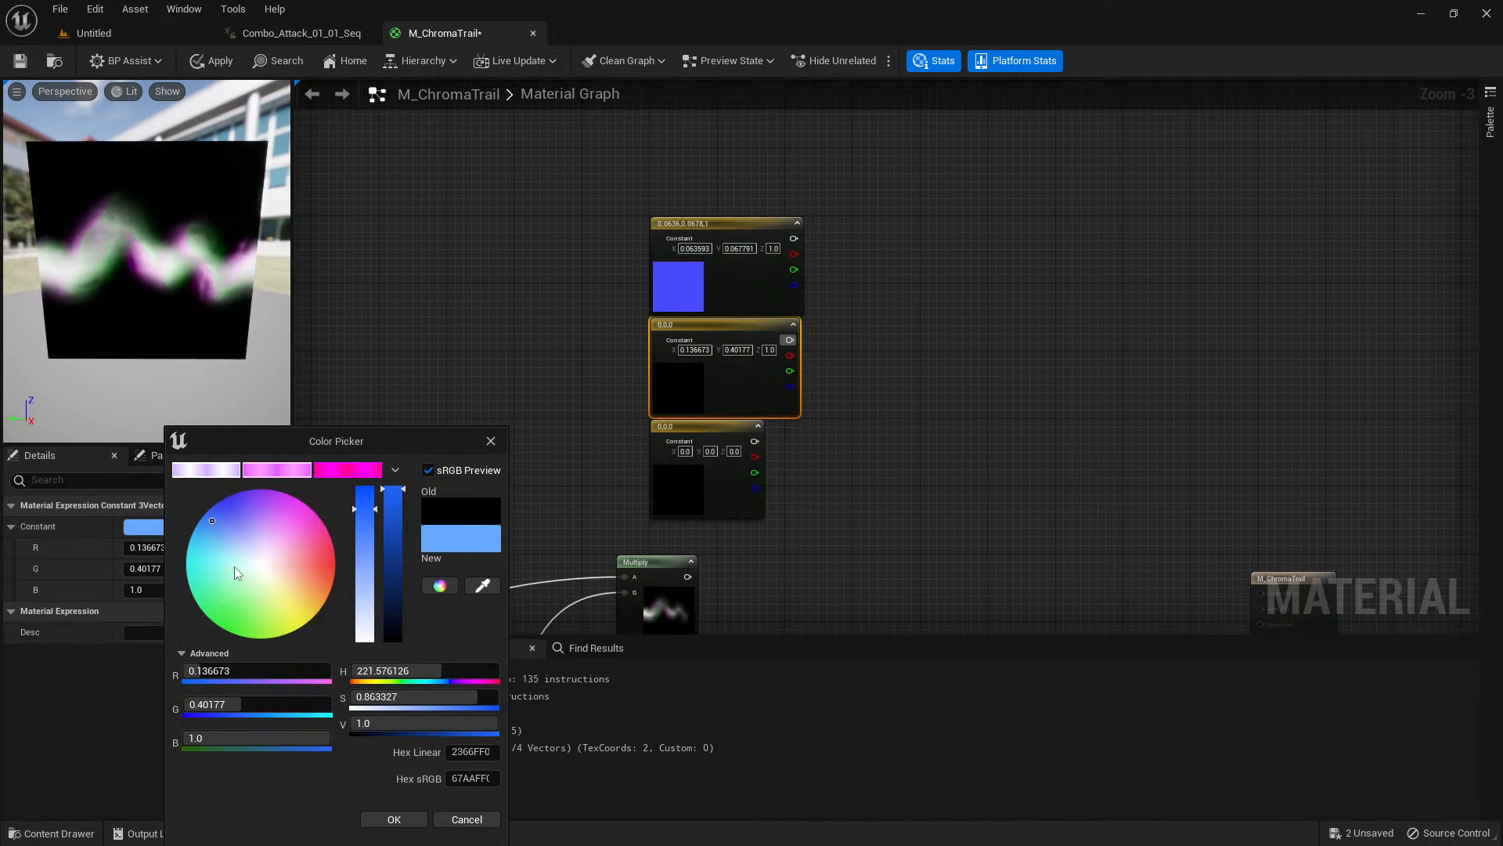
{"action": "left_click", "coordinate": [239, 524]}
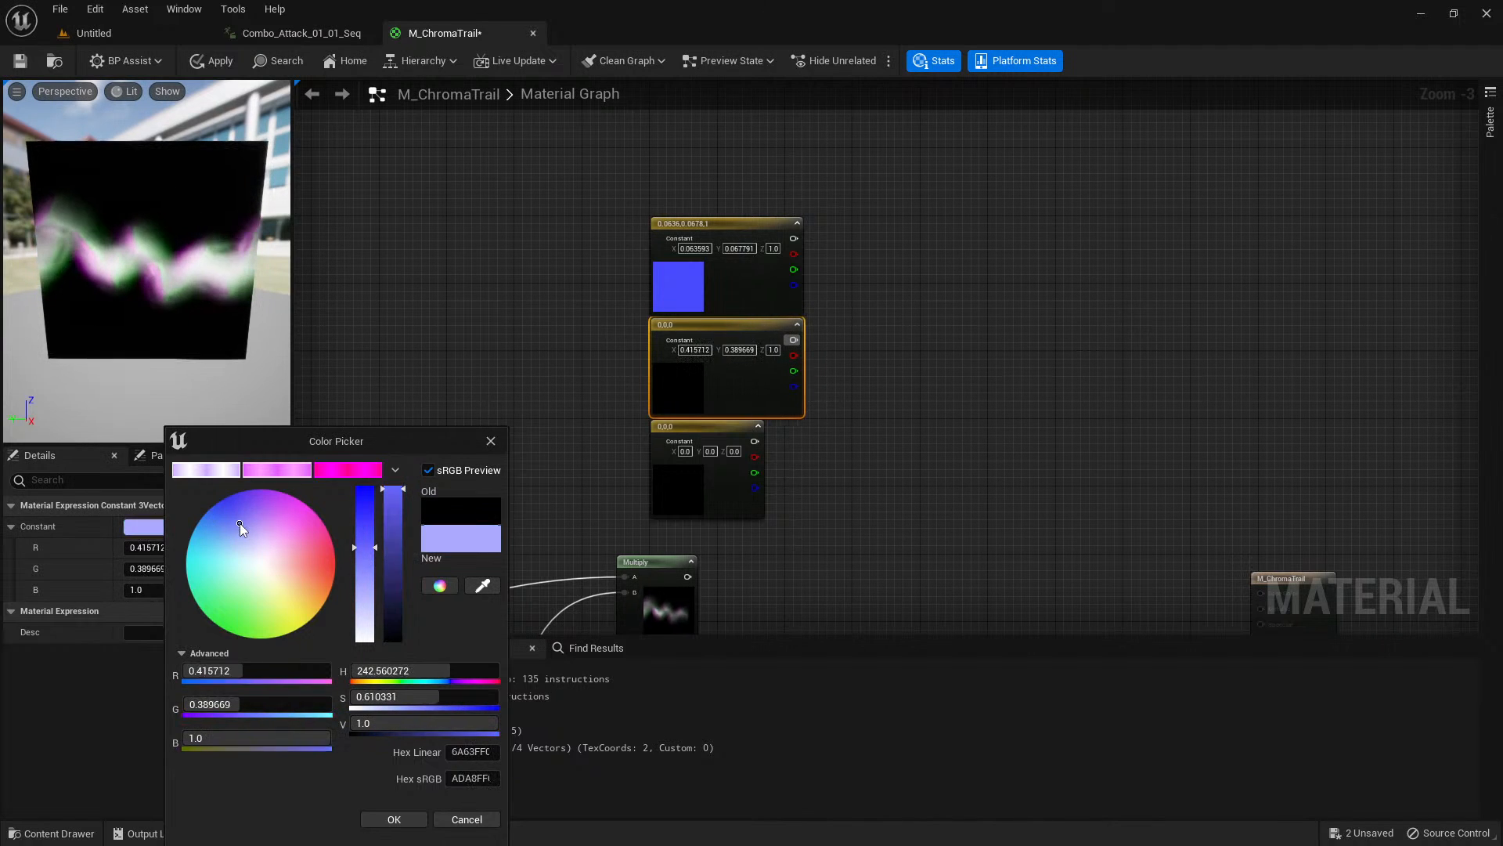
{"action": "left_click", "coordinate": [214, 675]}
{"action": "key", "text": "Return"}
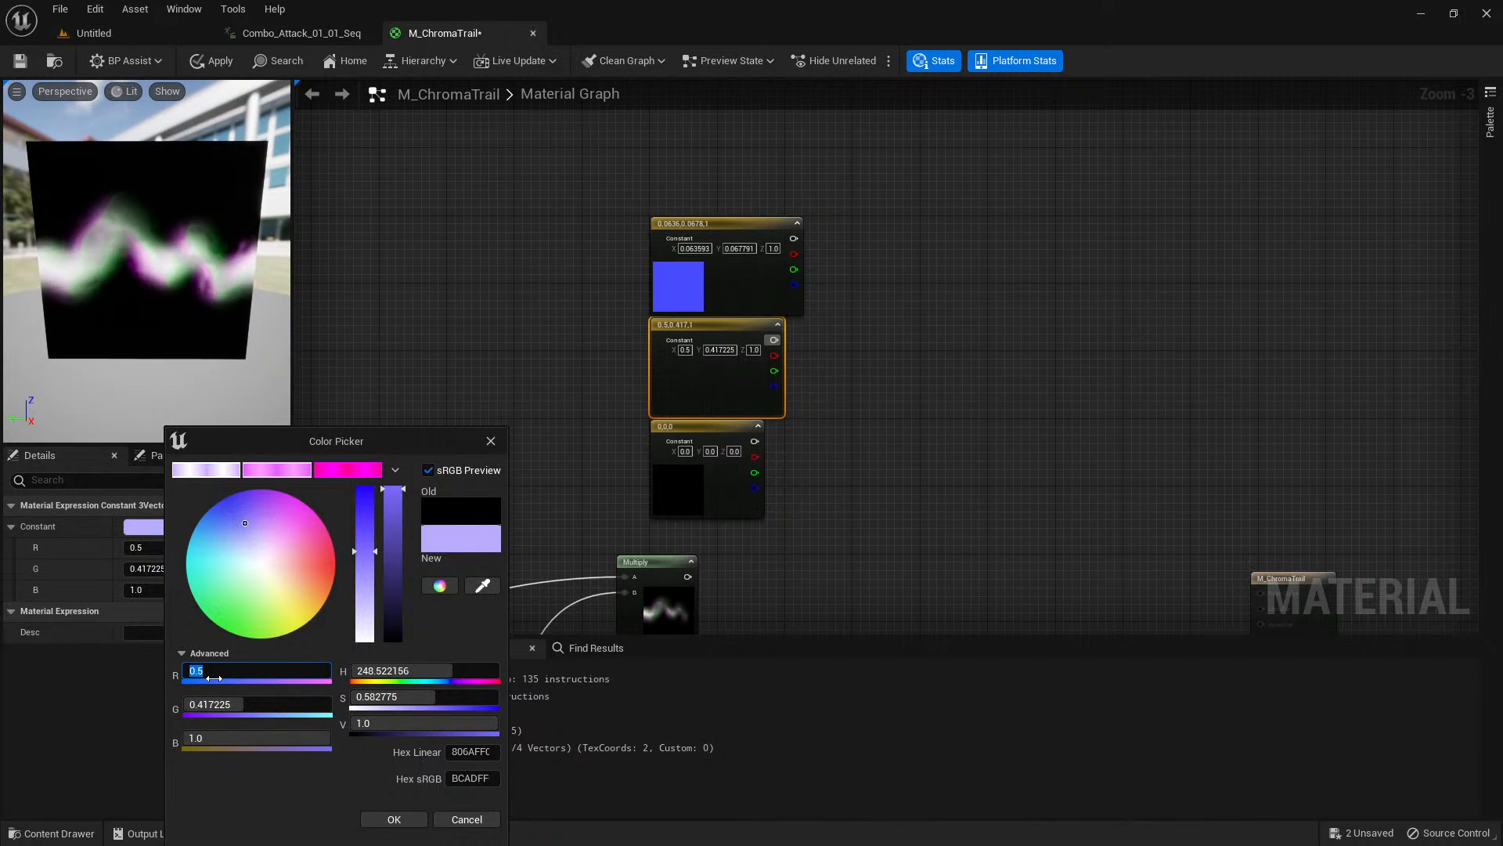
{"action": "left_click_drag", "start_coordinate": [246, 520], "coordinate": [214, 542]}
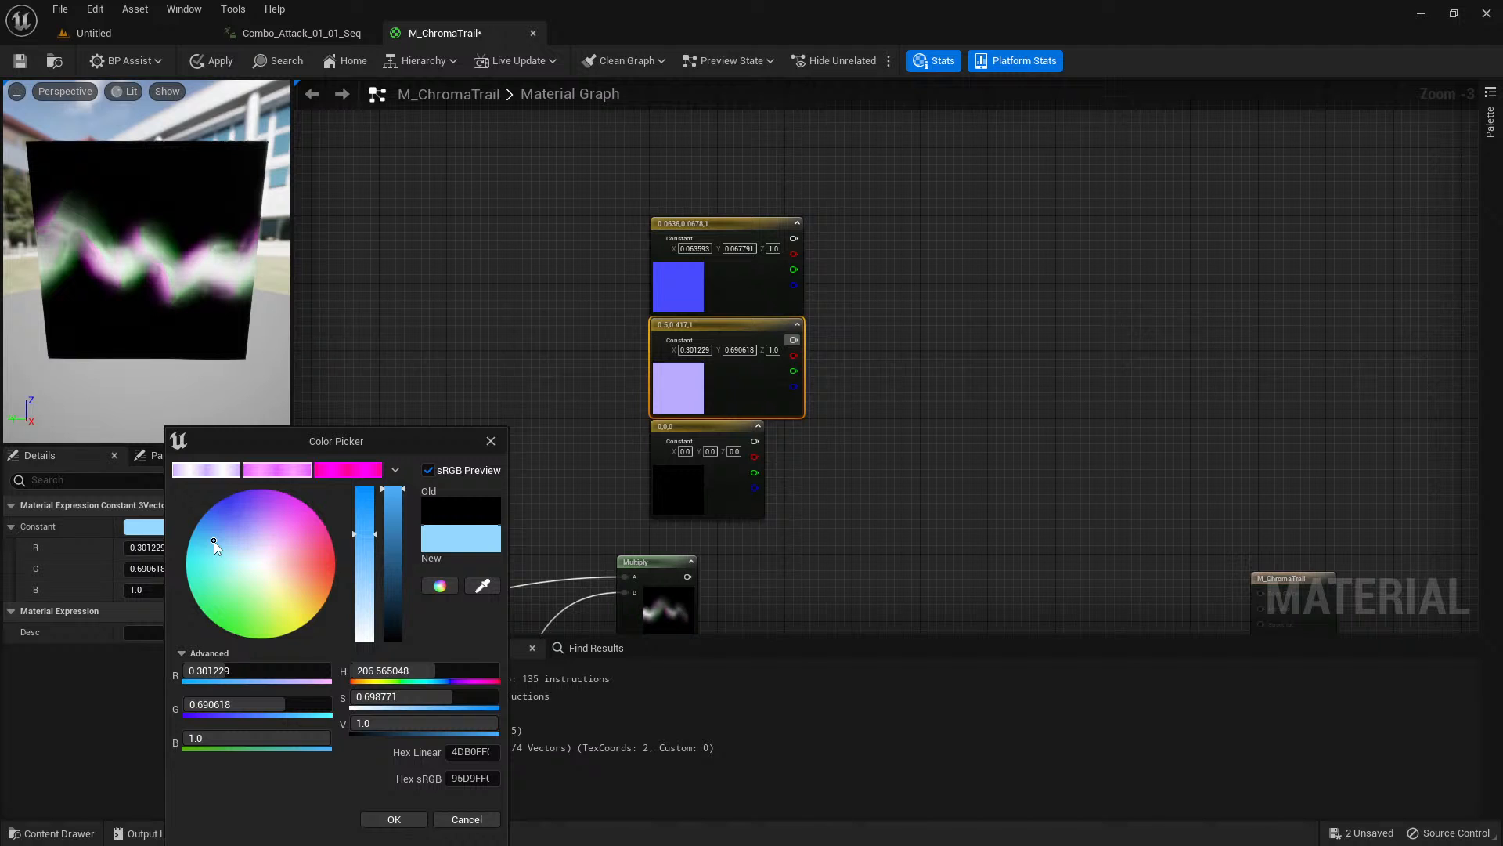
{"action": "left_click", "coordinate": [394, 819]}
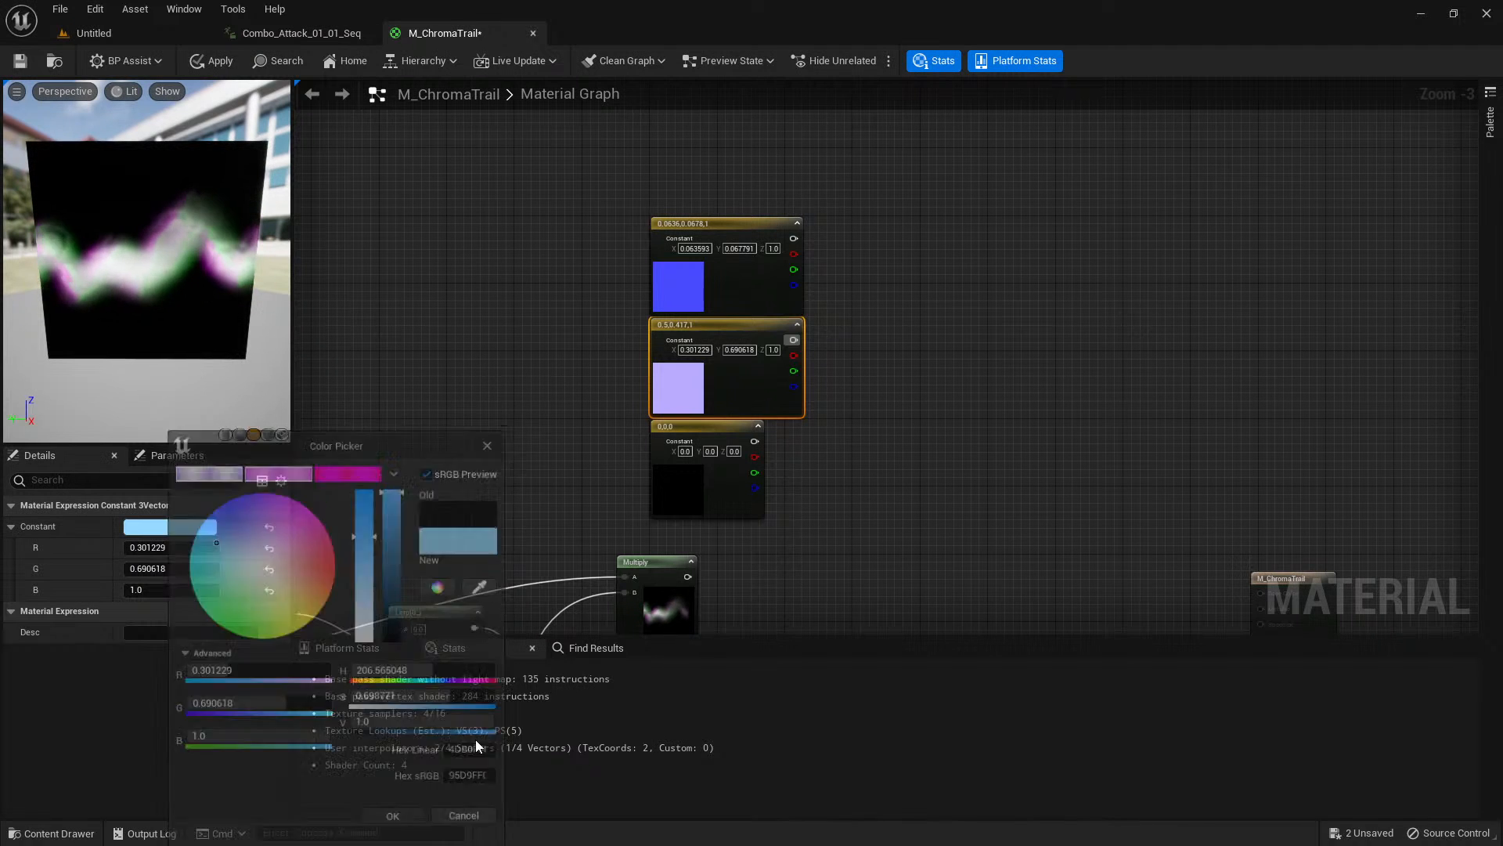
Set the lowest Constant3Vector to a mint green with R 0.278538, G 1.0 and B 0.787768.
{"action": "left_click", "coordinate": [674, 502]}
{"action": "left_click", "coordinate": [181, 528]}
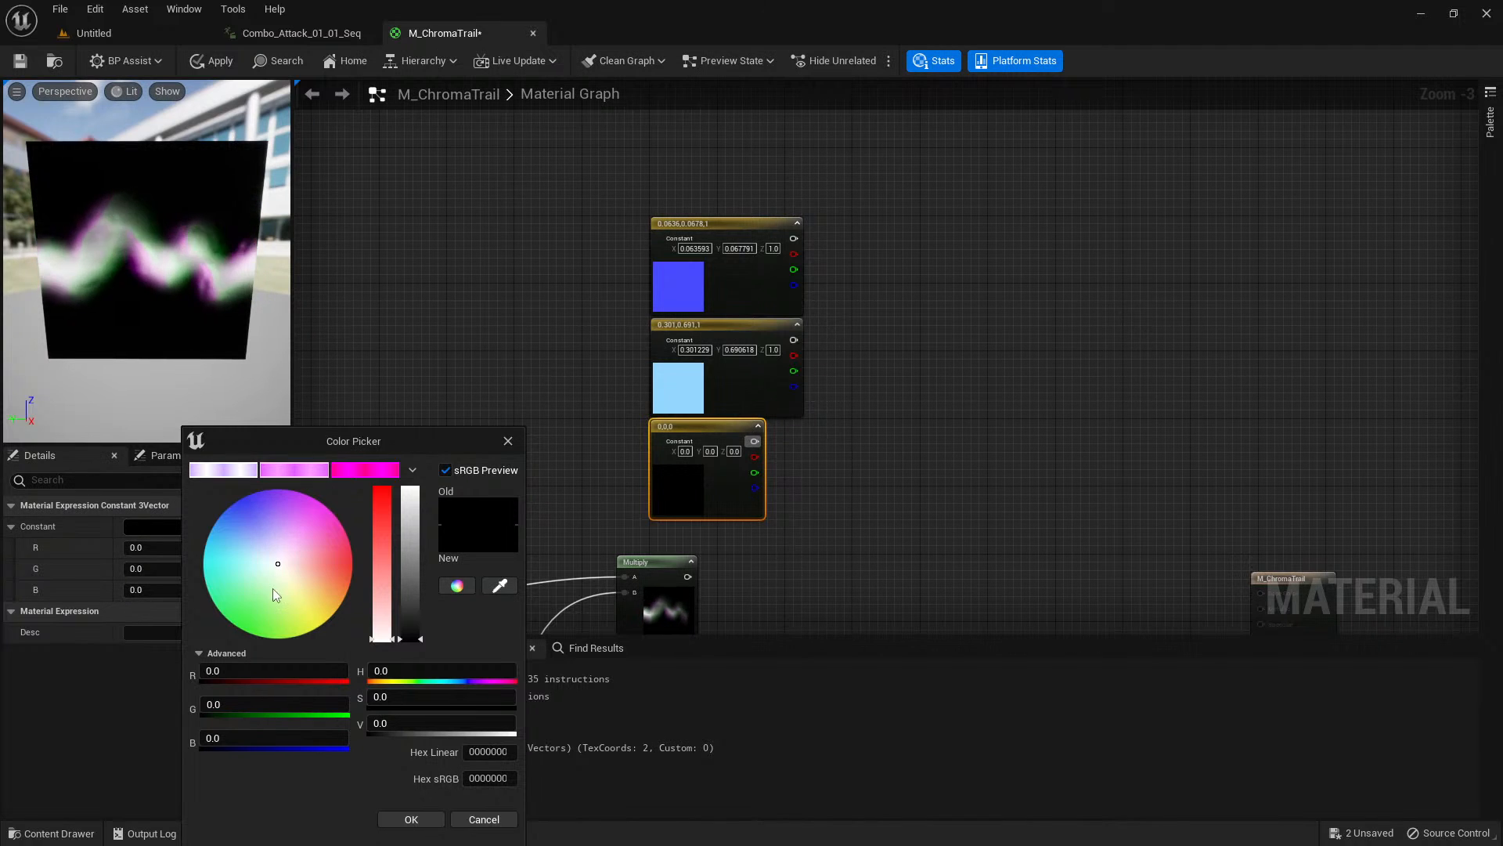
{"action": "left_click_drag", "start_coordinate": [258, 576], "coordinate": [243, 582]}
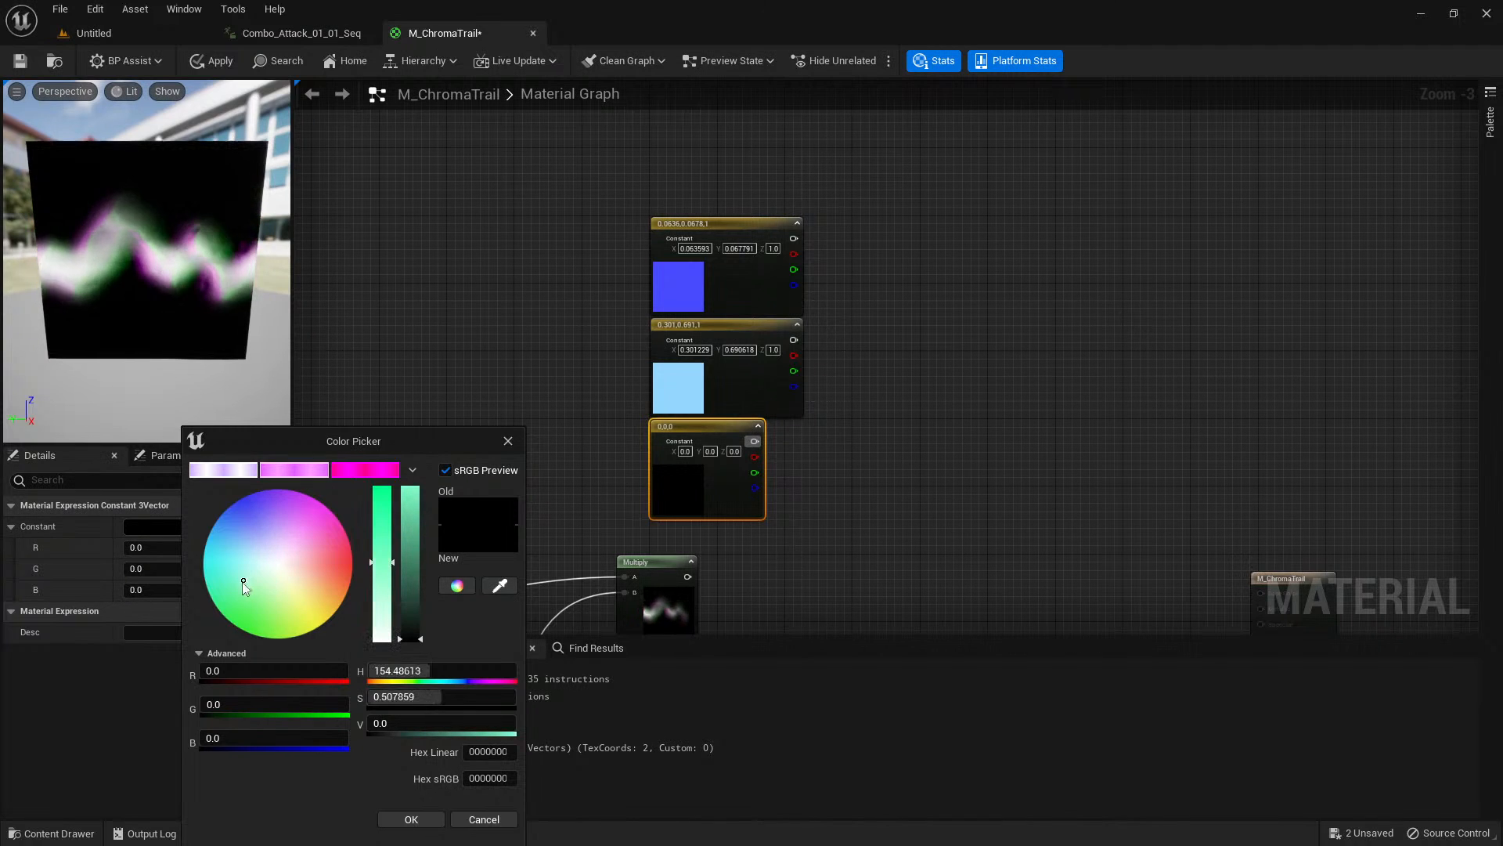
{"action": "left_click_drag", "start_coordinate": [411, 489], "coordinate": [414, 467]}
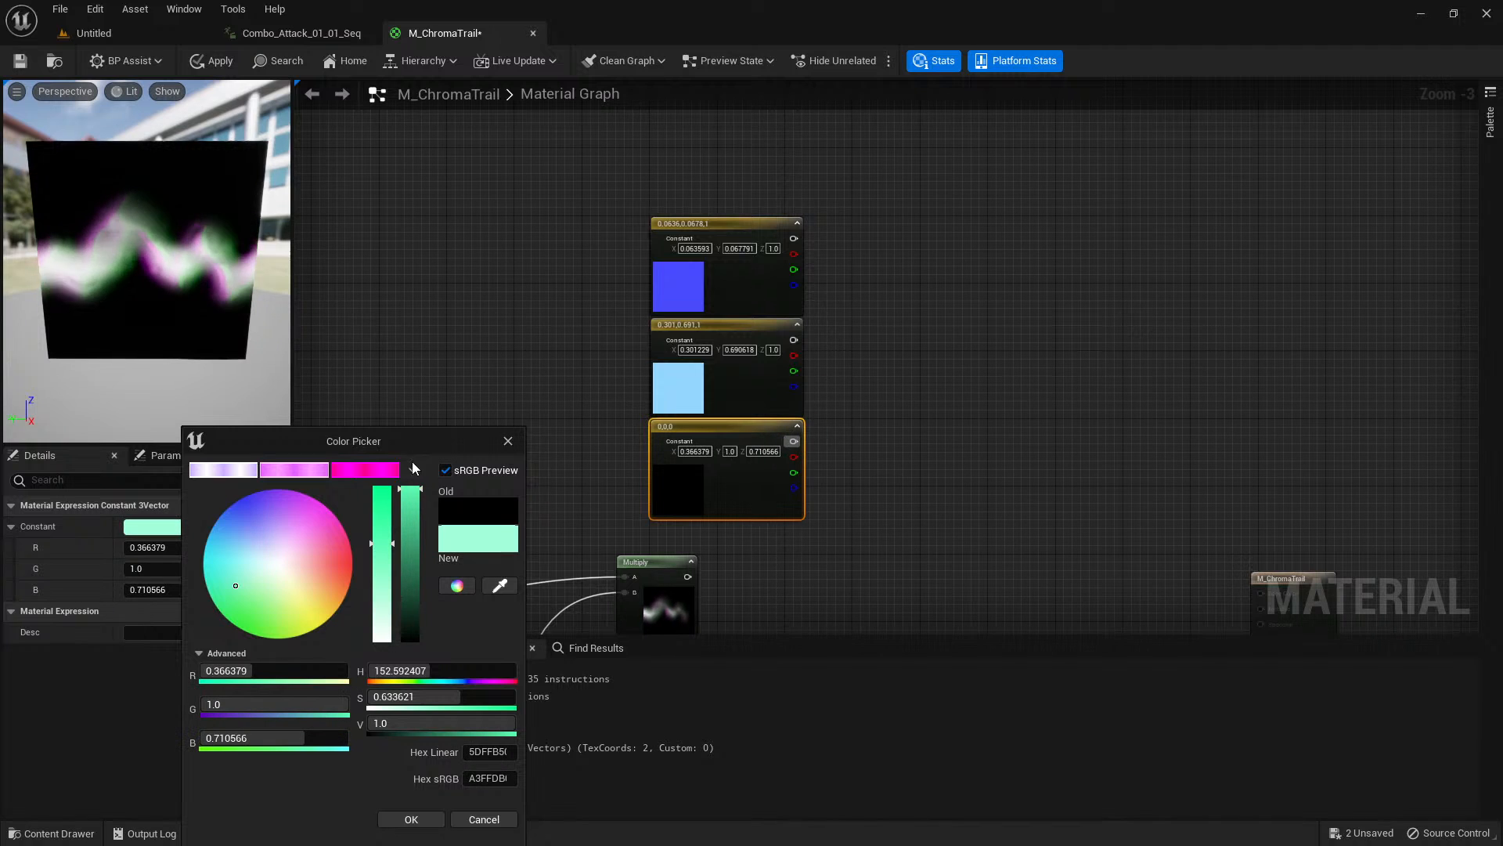
{"action": "left_click_drag", "start_coordinate": [268, 599], "coordinate": [228, 580]}
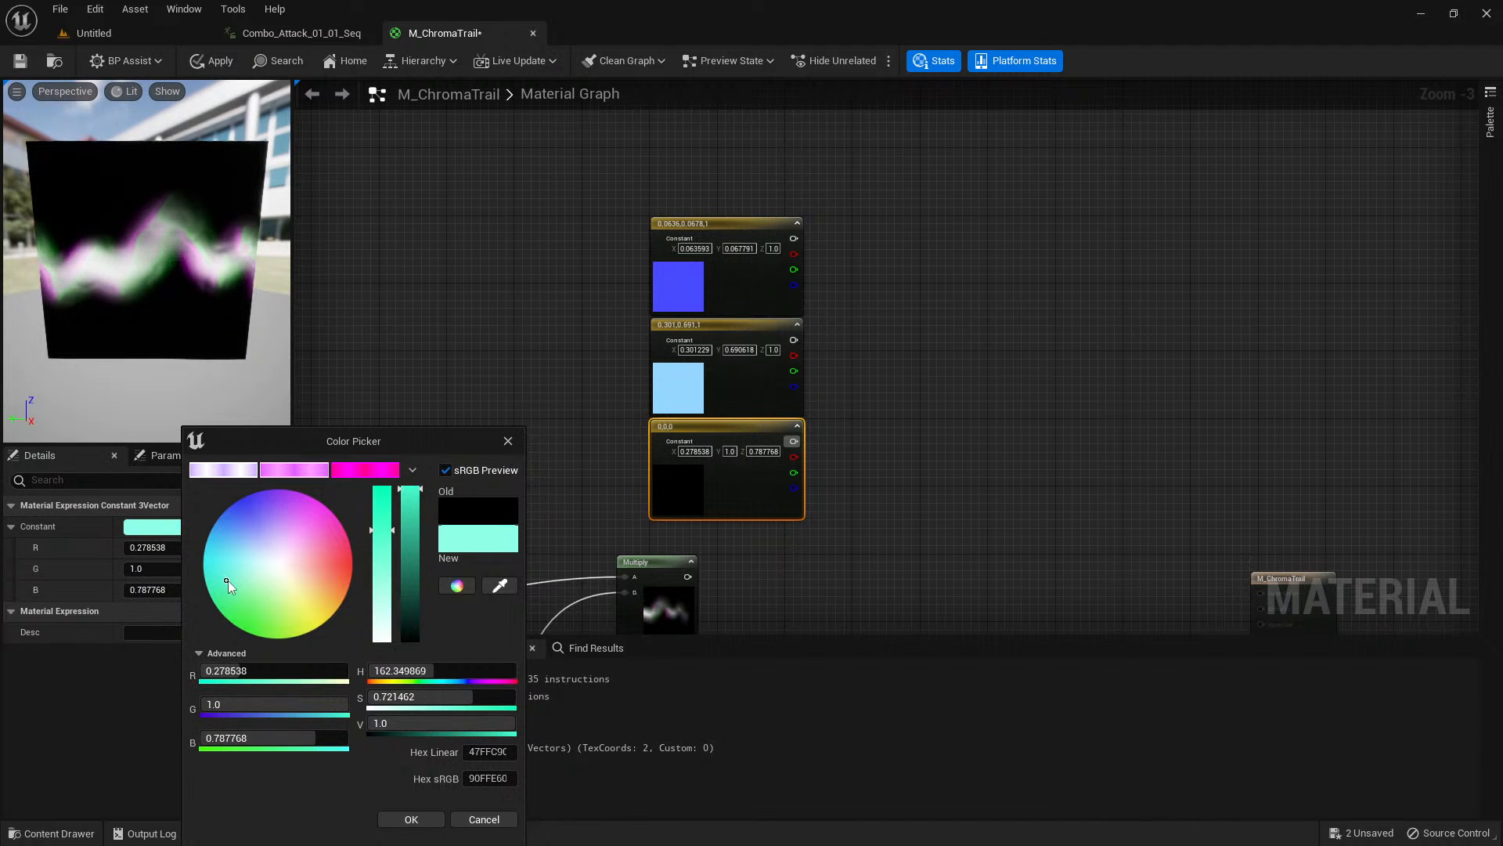
{"action": "left_click", "coordinate": [409, 819]}
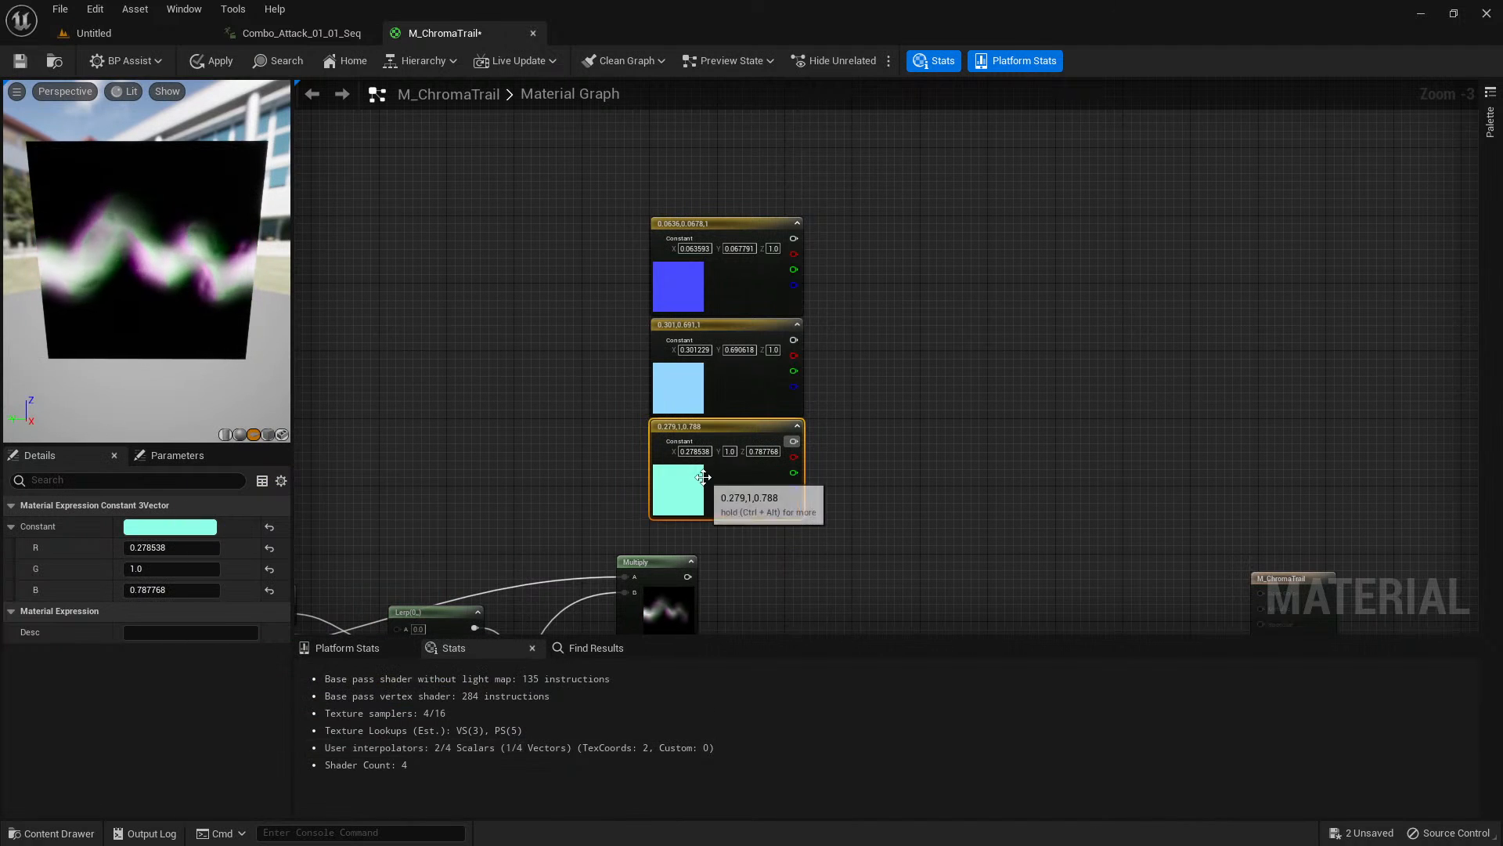
Add a 3ColorBlend function node with its A input fed by the blue Constant3Vector.
{"action": "right_click_drag", "start_coordinate": [852, 313], "coordinate": [761, 270]}
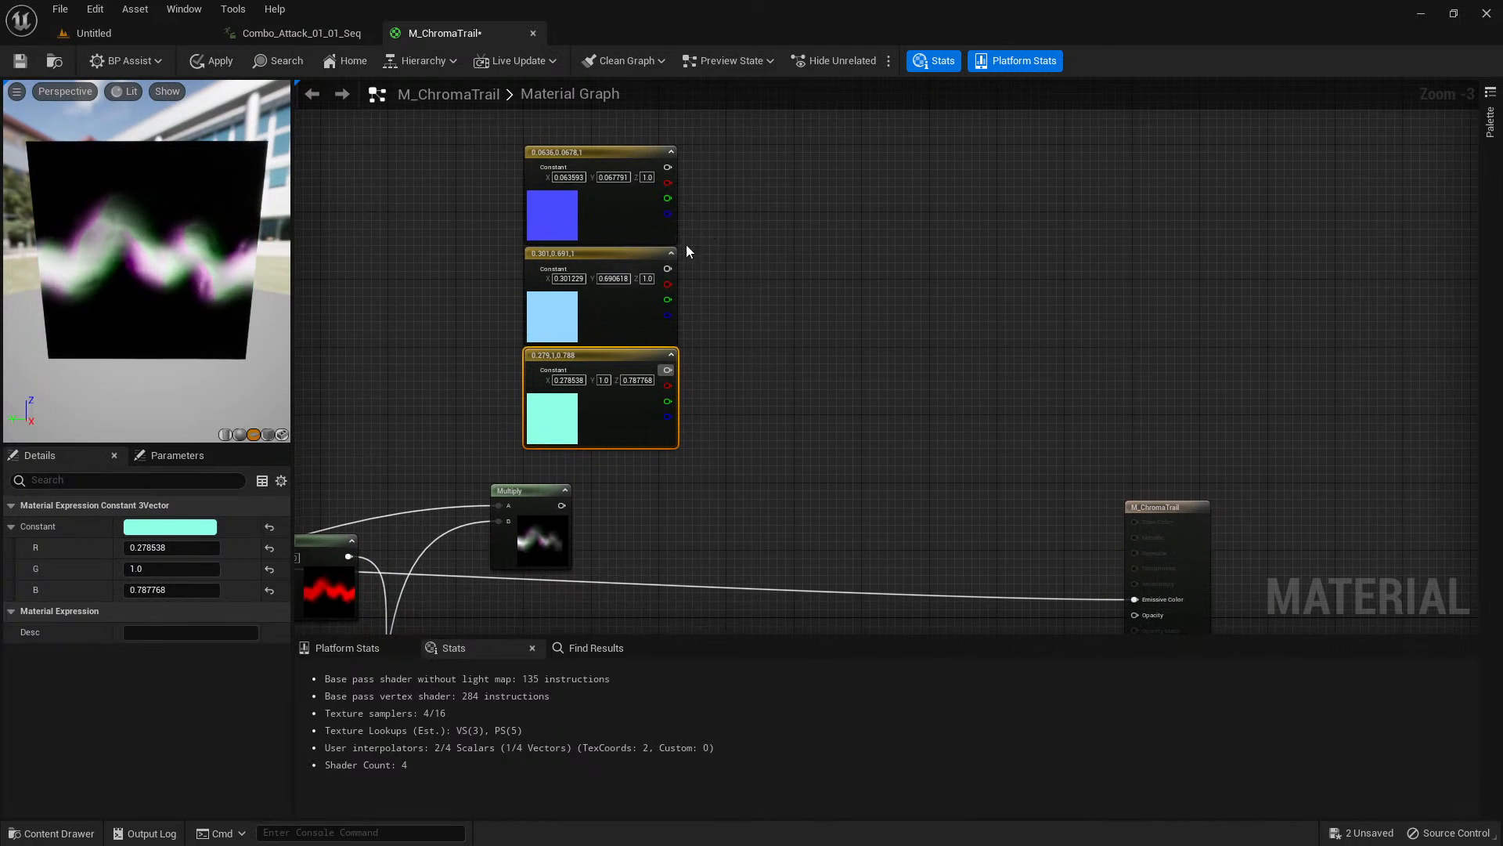
{"action": "left_click", "coordinate": [553, 320]}
{"action": "left_click", "coordinate": [555, 435]}
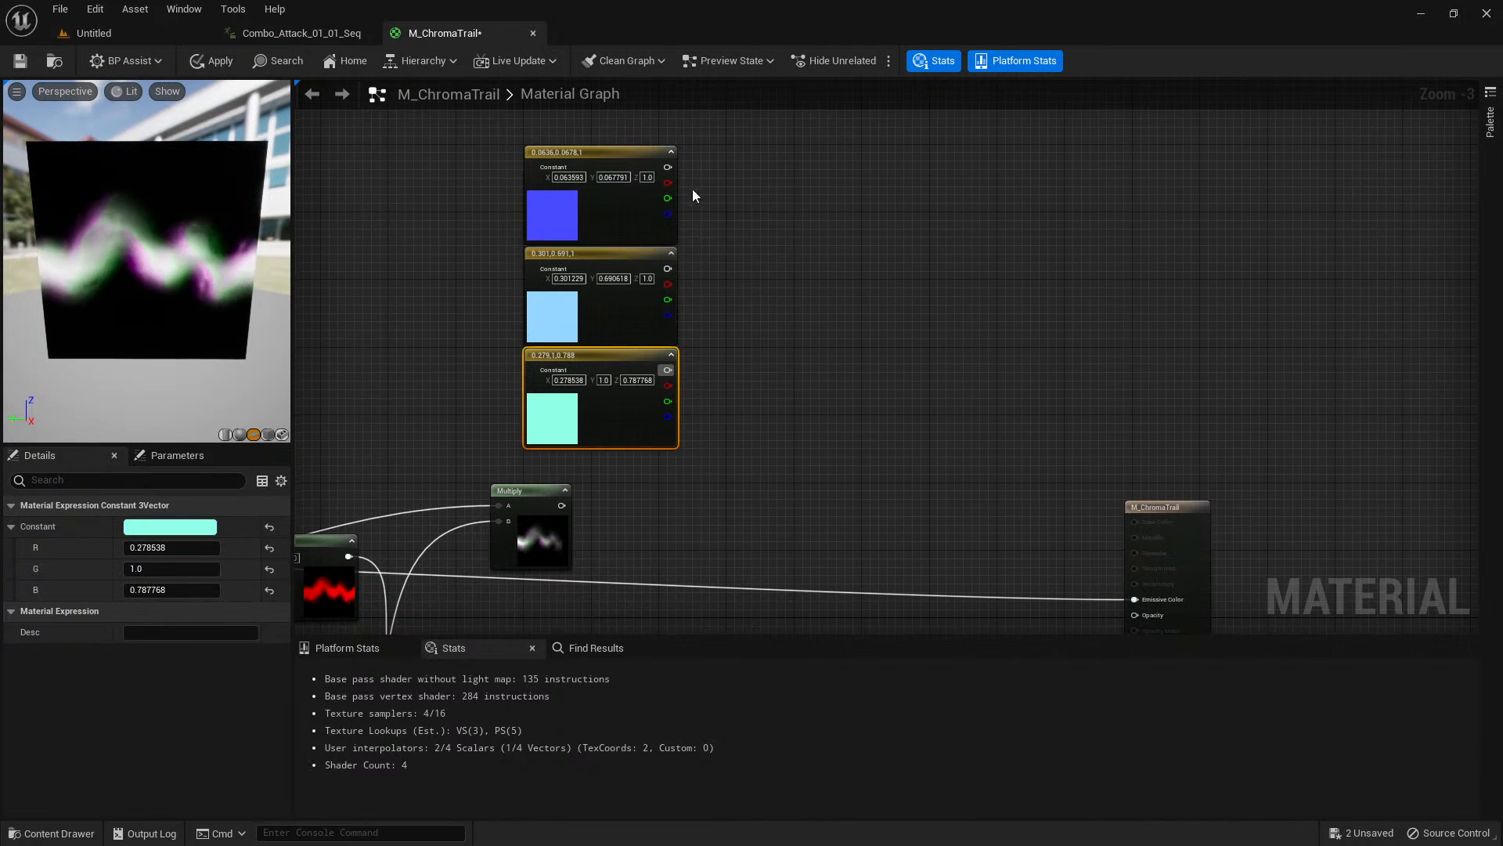
{"action": "left_click_drag", "start_coordinate": [668, 167], "coordinate": [746, 224]}
{"action": "type", "text": "blend"}
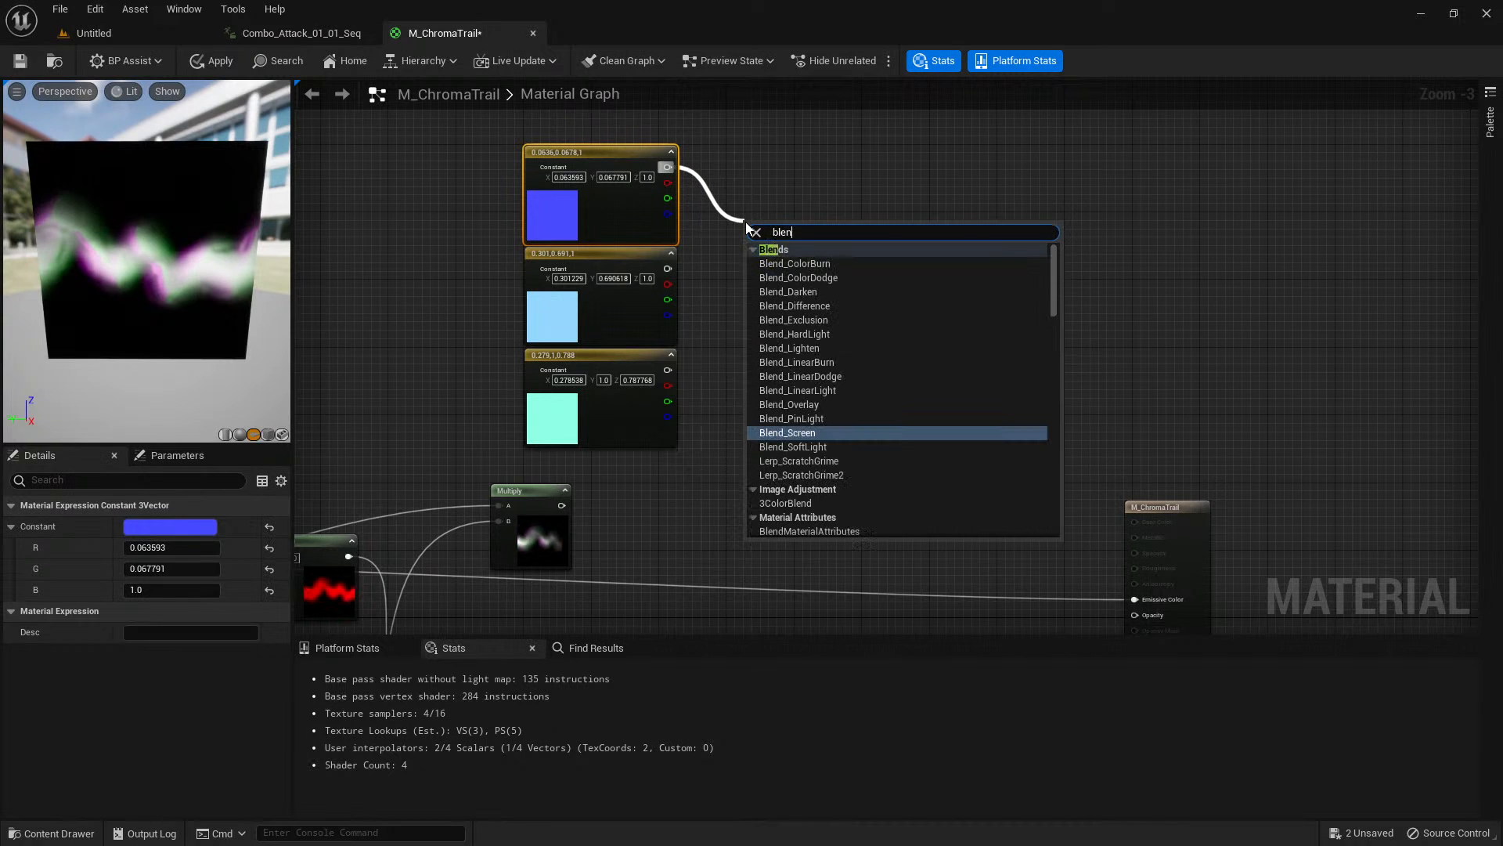
{"action": "key", "text": "BackSpace"}
{"action": "key", "text": "BackSpace"}
{"action": "key", "text": "BackSpace"}
{"action": "key", "text": "BackSpace"}
{"action": "key", "text": "BackSpace"}
{"action": "type", "text": "3color"}
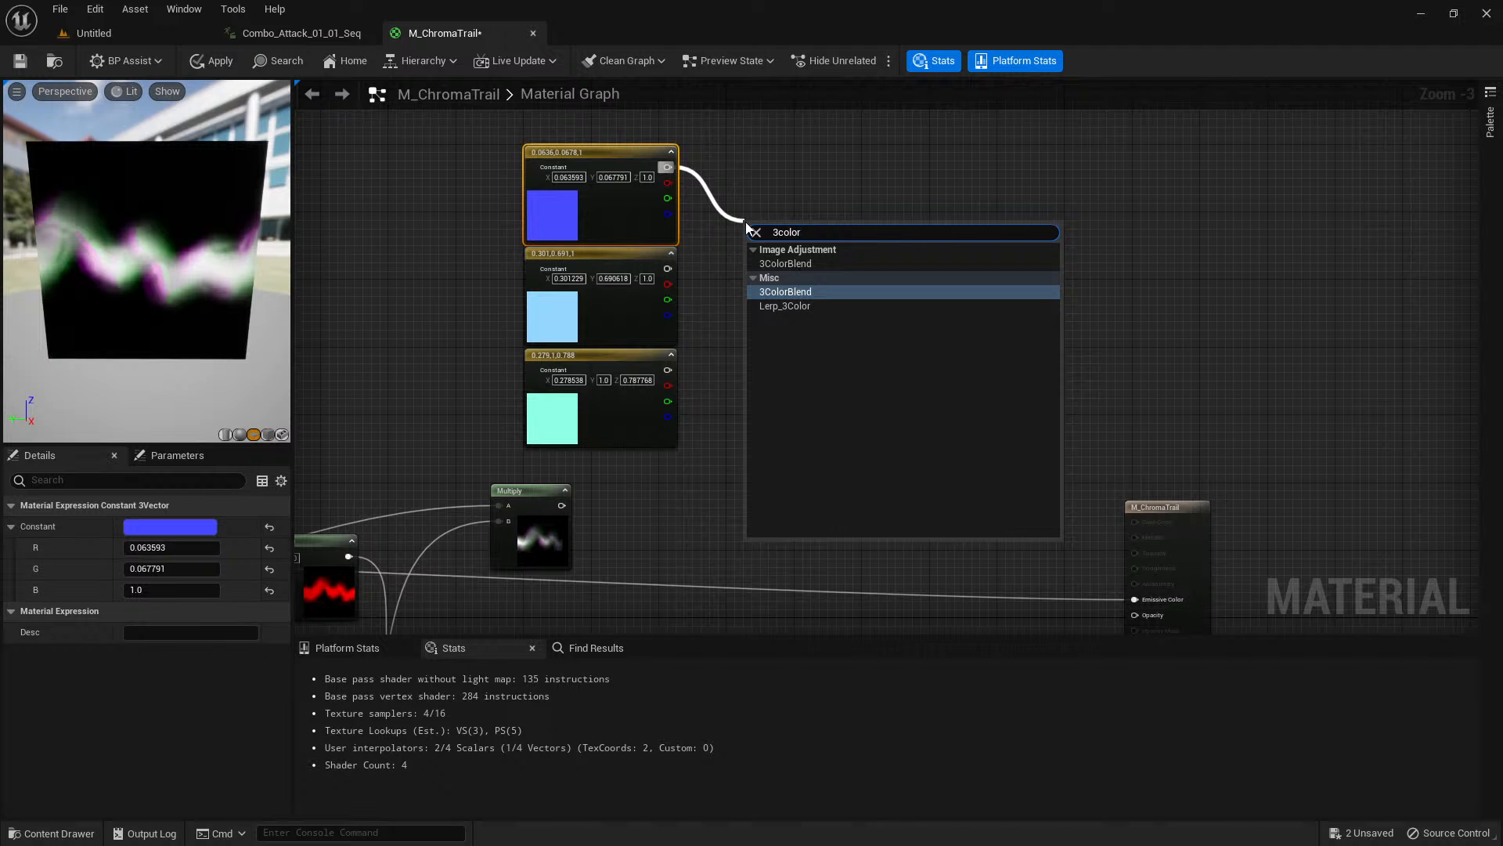
{"action": "left_click", "coordinate": [799, 291]}
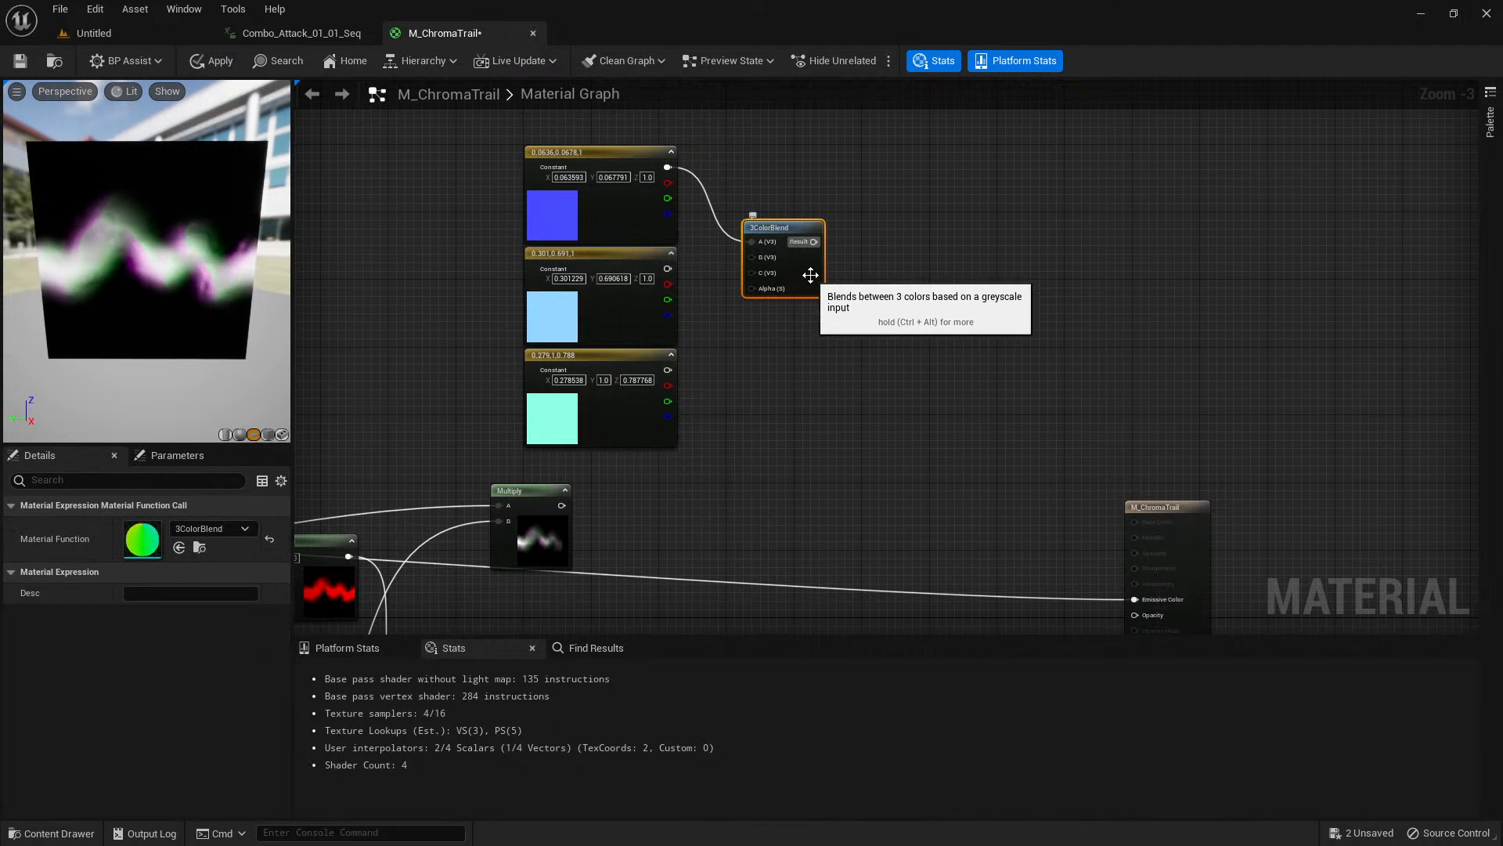
Connect the light blue constant to B and the mint green constant to C of 3ColorBlend, and place the node beside the constants.
{"action": "left_click_drag", "start_coordinate": [781, 226], "coordinate": [778, 266]}
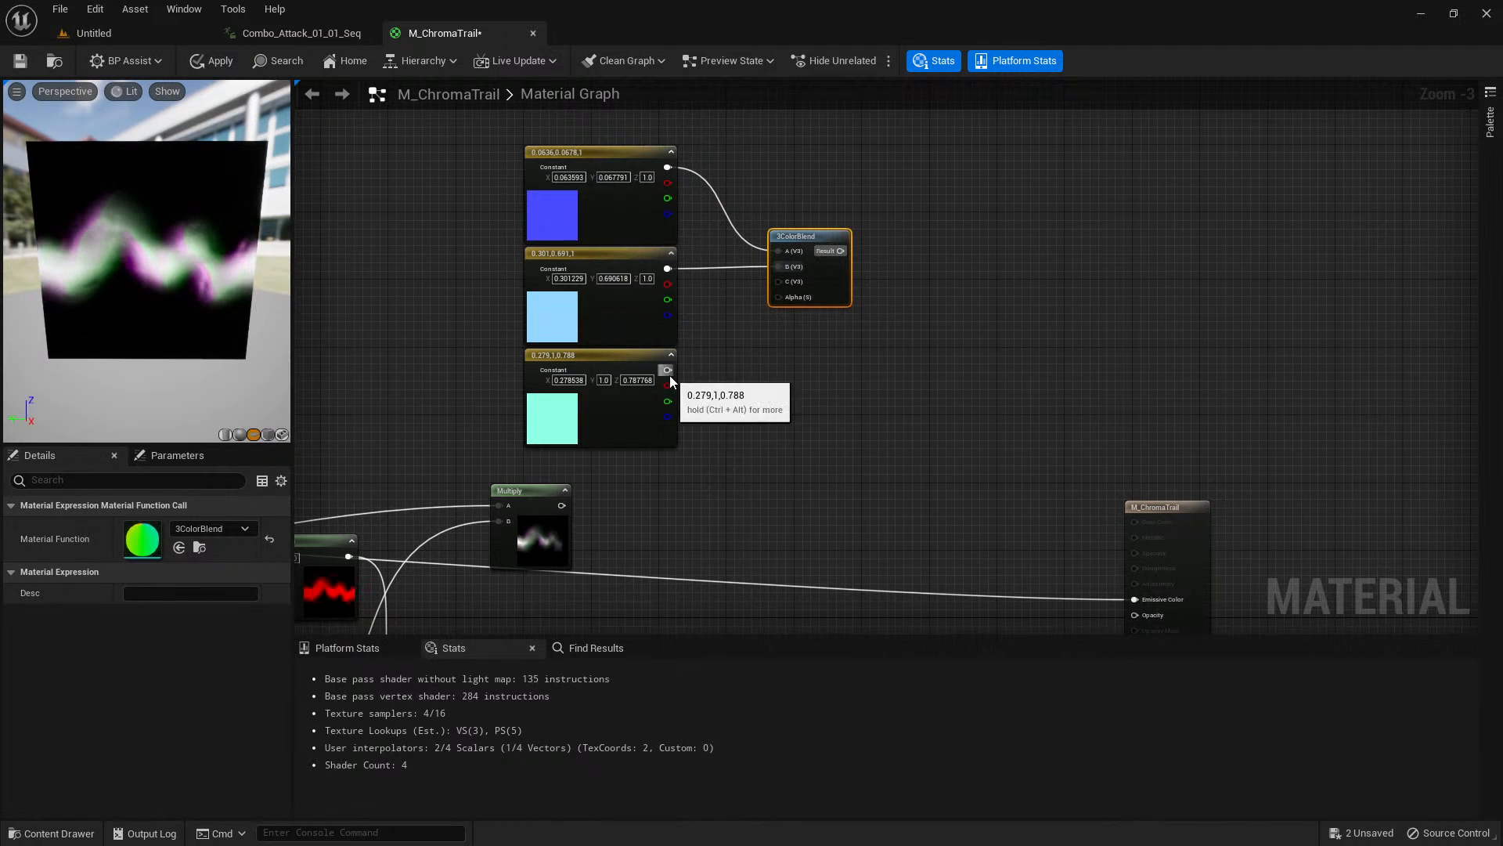
{"action": "left_click_drag", "start_coordinate": [668, 370], "coordinate": [770, 288]}
{"action": "left_click_drag", "start_coordinate": [822, 237], "coordinate": [826, 336]}
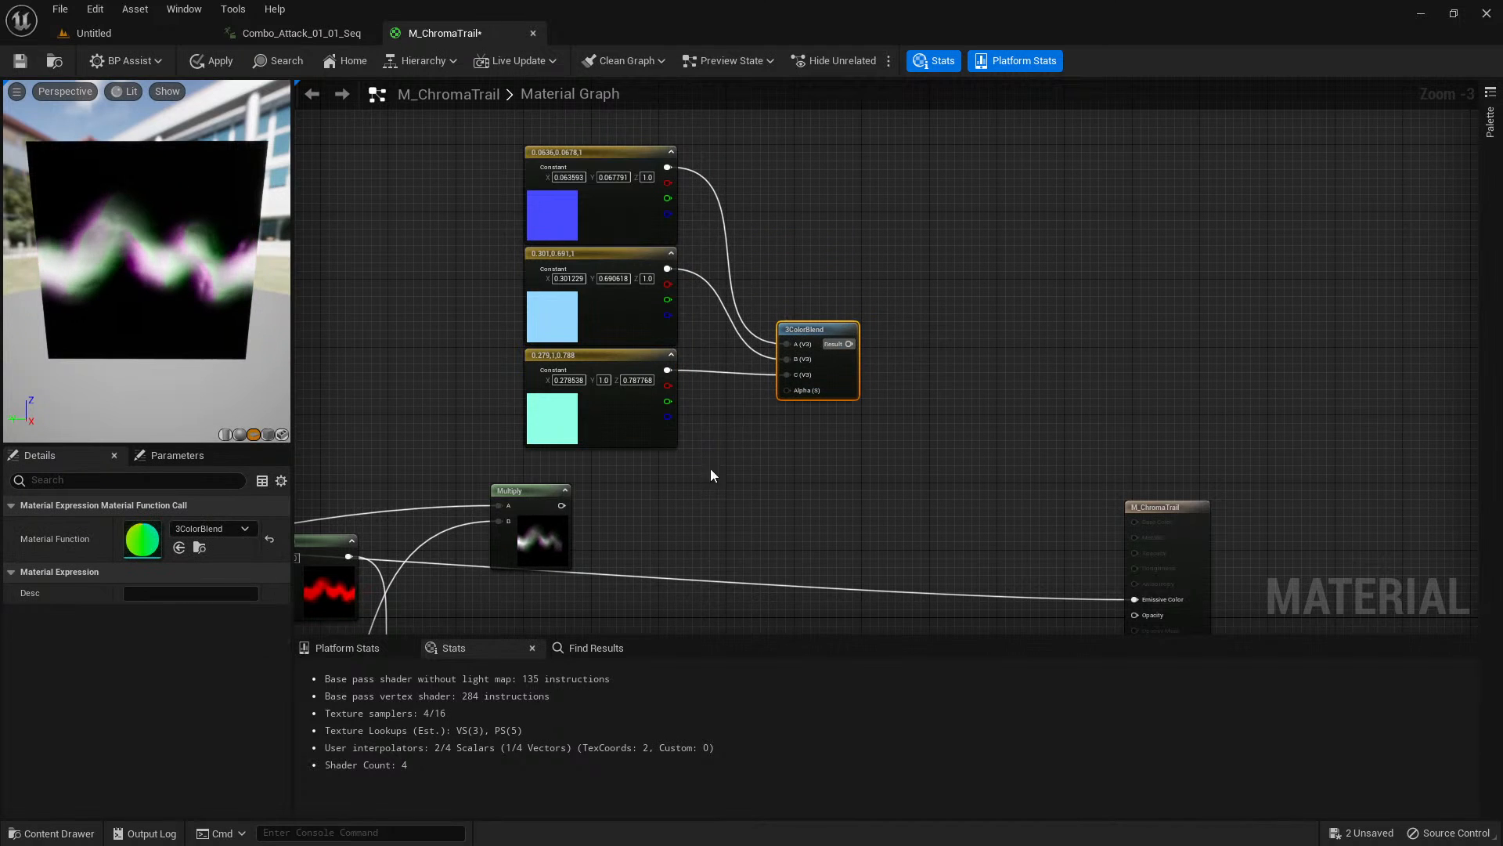
Connect the Particle Color Multiply to the 3ColorBlend Alpha input and move that Multiply up beside the RGB-shifted trail Multiply.
{"action": "right_click_drag", "start_coordinate": [711, 468], "coordinate": [812, 296]}
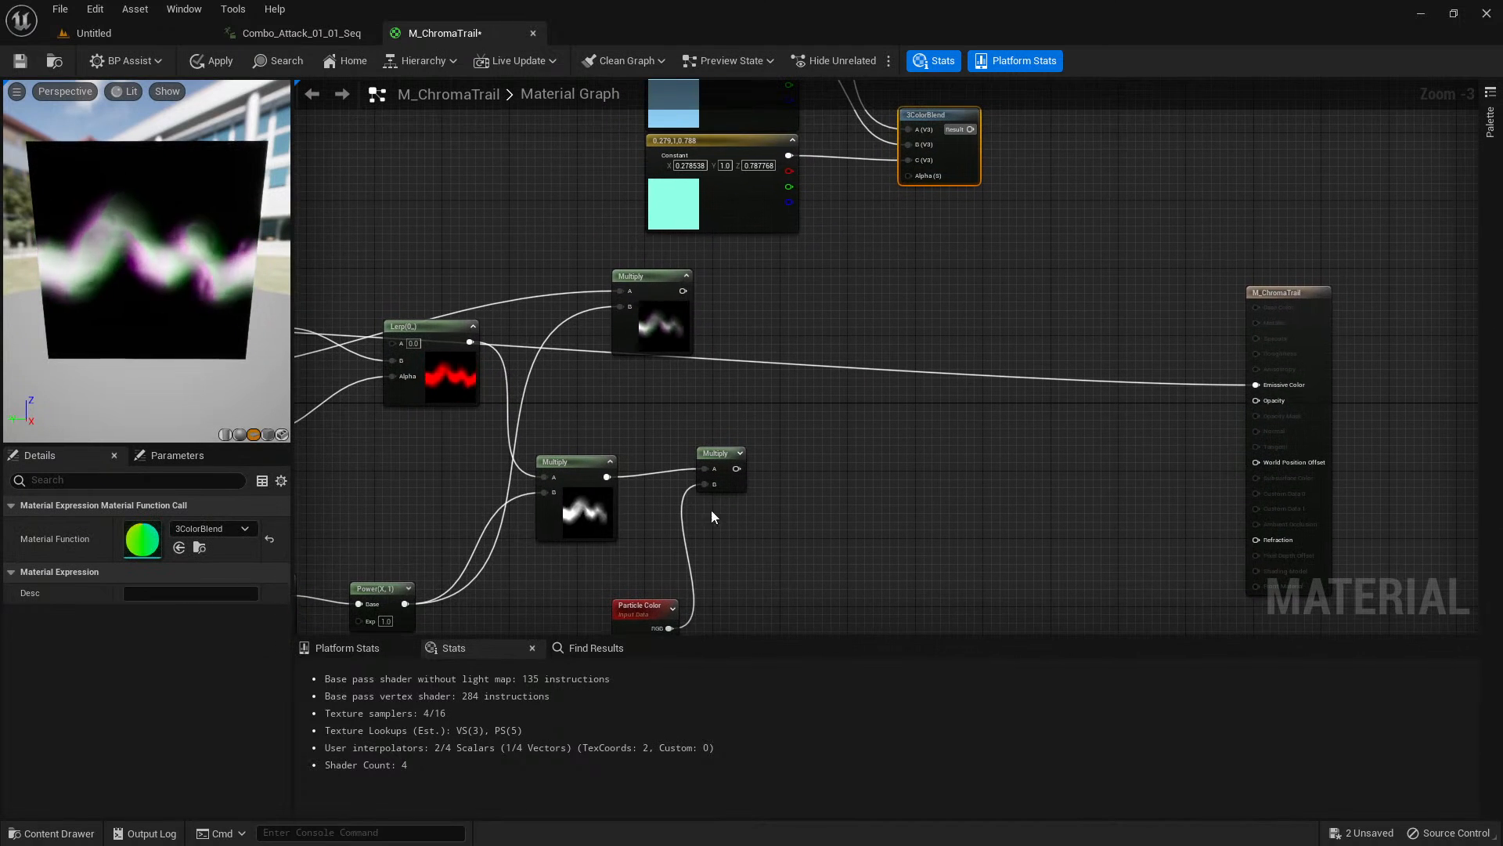
{"action": "right_click_drag", "start_coordinate": [720, 584], "coordinate": [722, 452]}
{"action": "right_click_drag", "start_coordinate": [786, 321], "coordinate": [739, 511]}
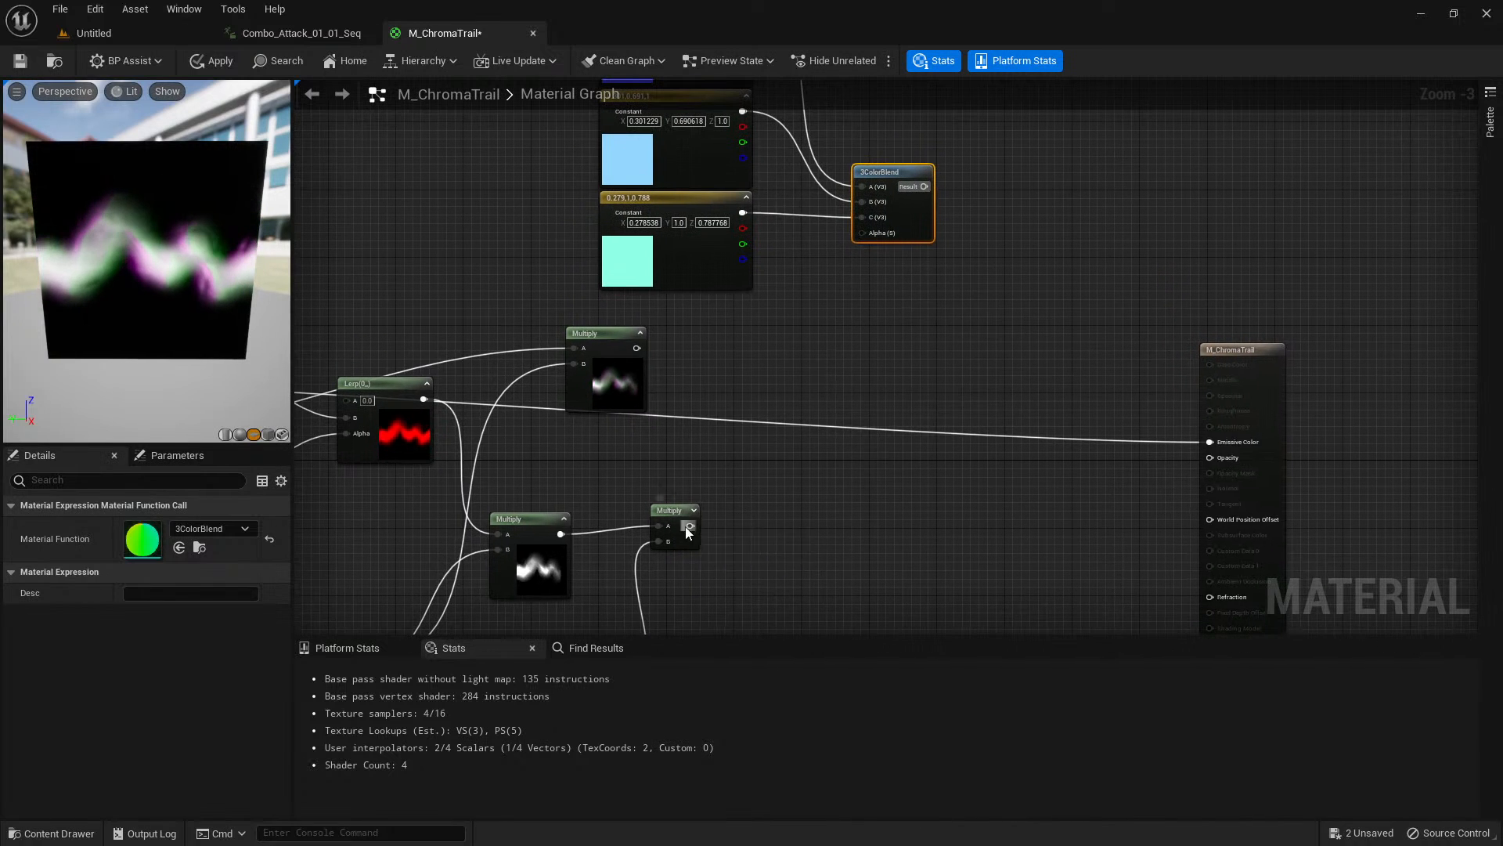
{"action": "left_click_drag", "start_coordinate": [689, 526], "coordinate": [865, 245]}
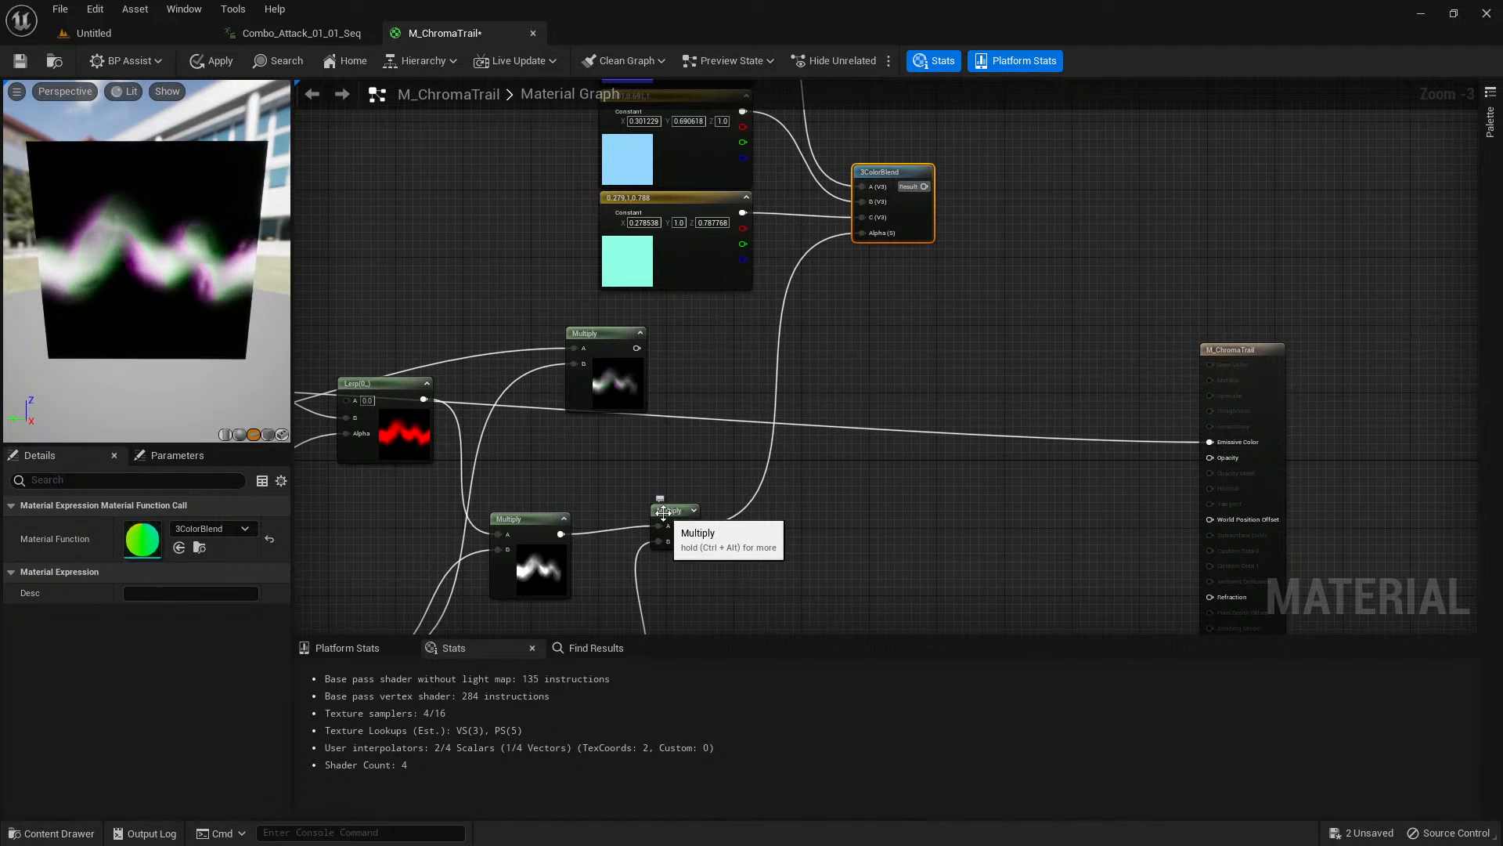
{"action": "left_click_drag", "start_coordinate": [603, 346], "coordinate": [577, 346]}
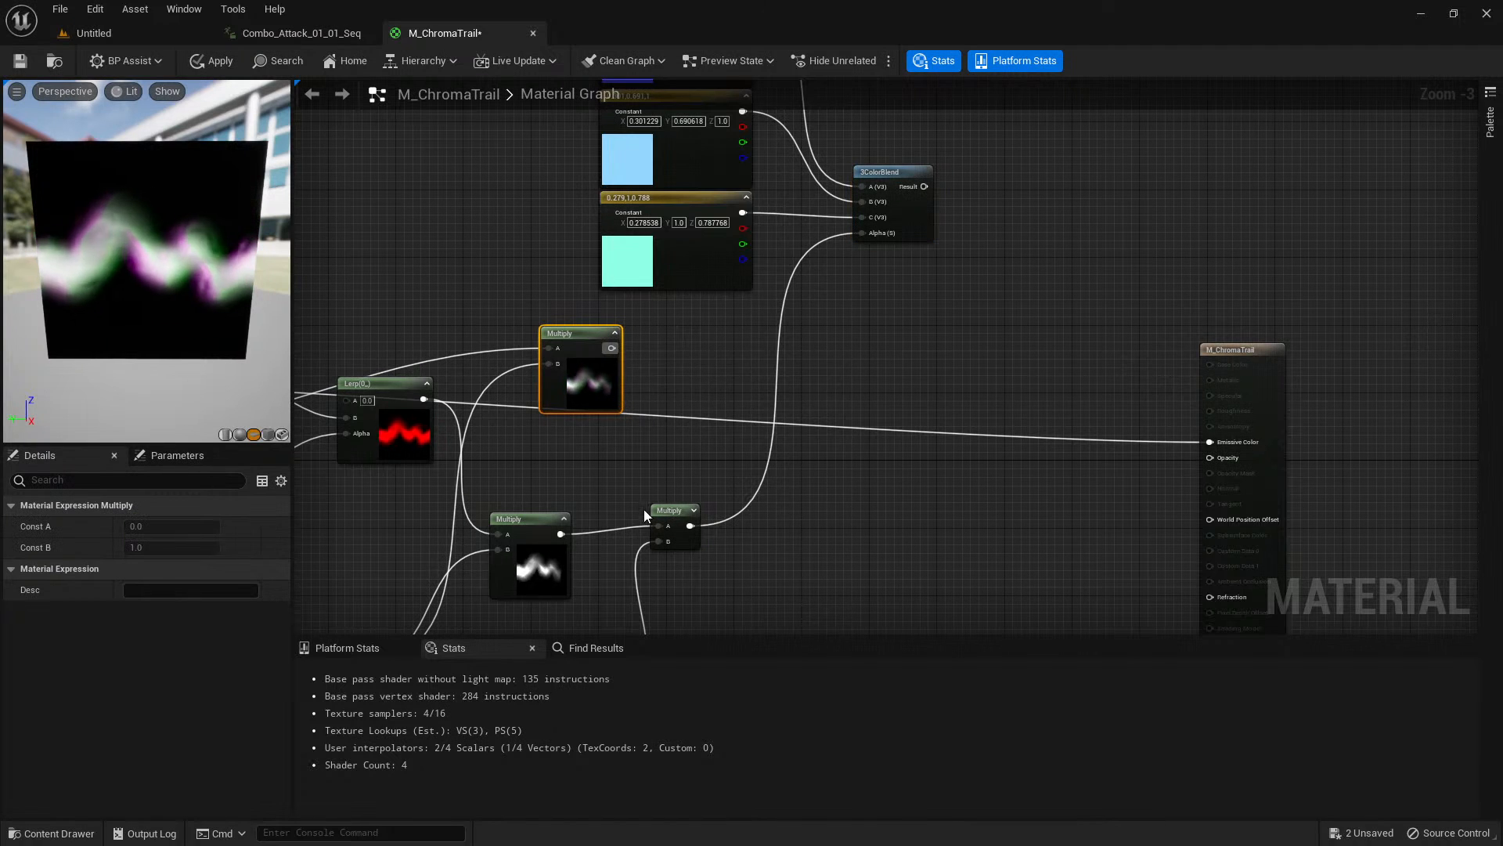
{"action": "left_click_drag", "start_coordinate": [672, 509], "coordinate": [721, 450]}
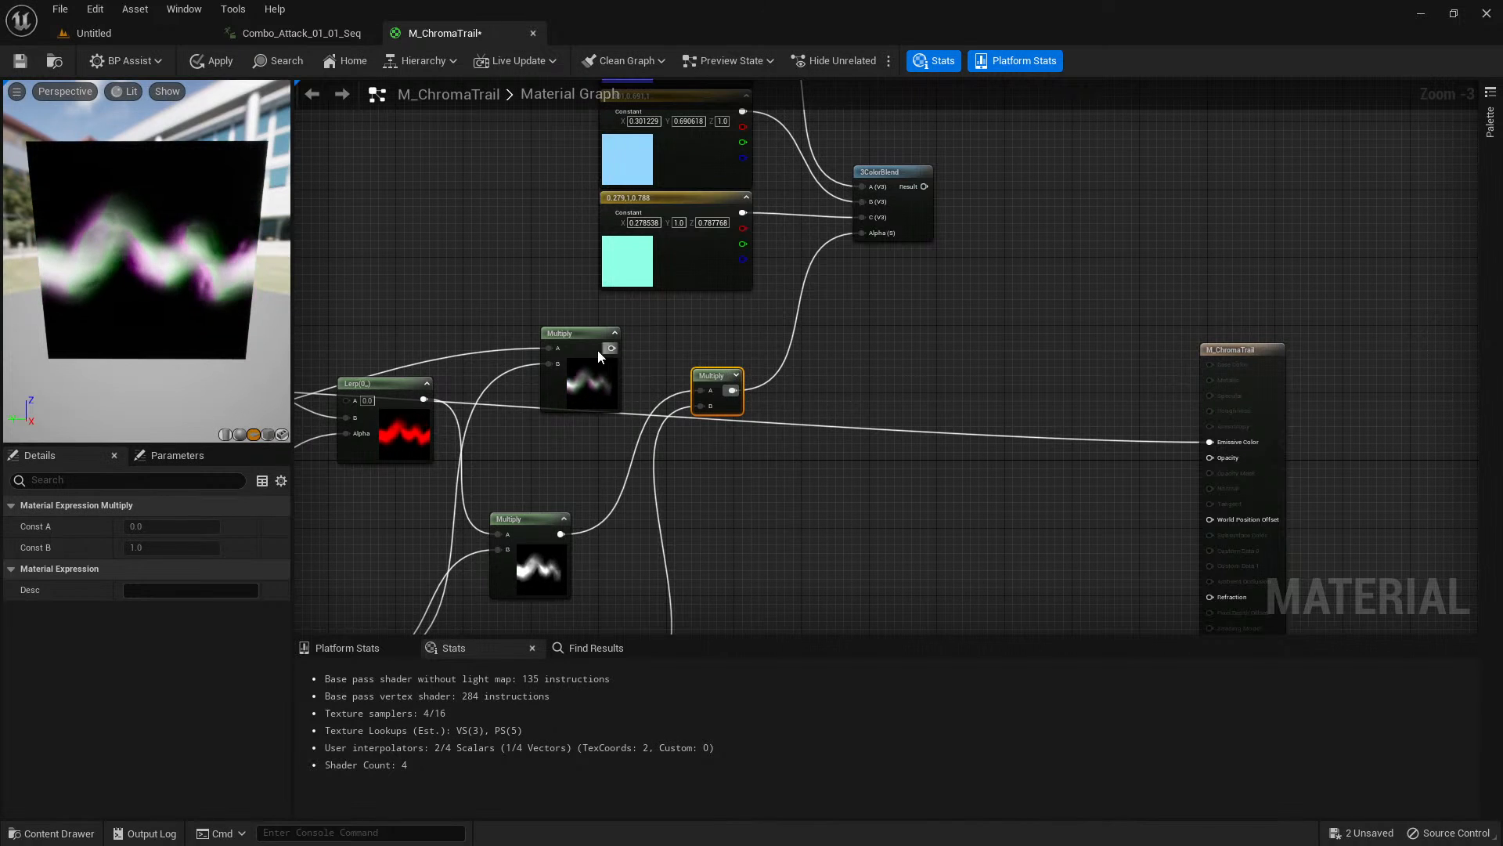
Add a Multiply node after 3ColorBlend, feed the blend Result into its A input and show the node's preview.
{"action": "right_click_drag", "start_coordinate": [858, 346], "coordinate": [733, 388]}
{"action": "scroll", "coordinate": [823, 316], "scroll_direction": "up", "scroll_amount": 1}
{"action": "right_click_drag", "start_coordinate": [824, 316], "coordinate": [806, 359]}
{"action": "scroll", "coordinate": [806, 357], "scroll_direction": "up", "scroll_amount": 1}
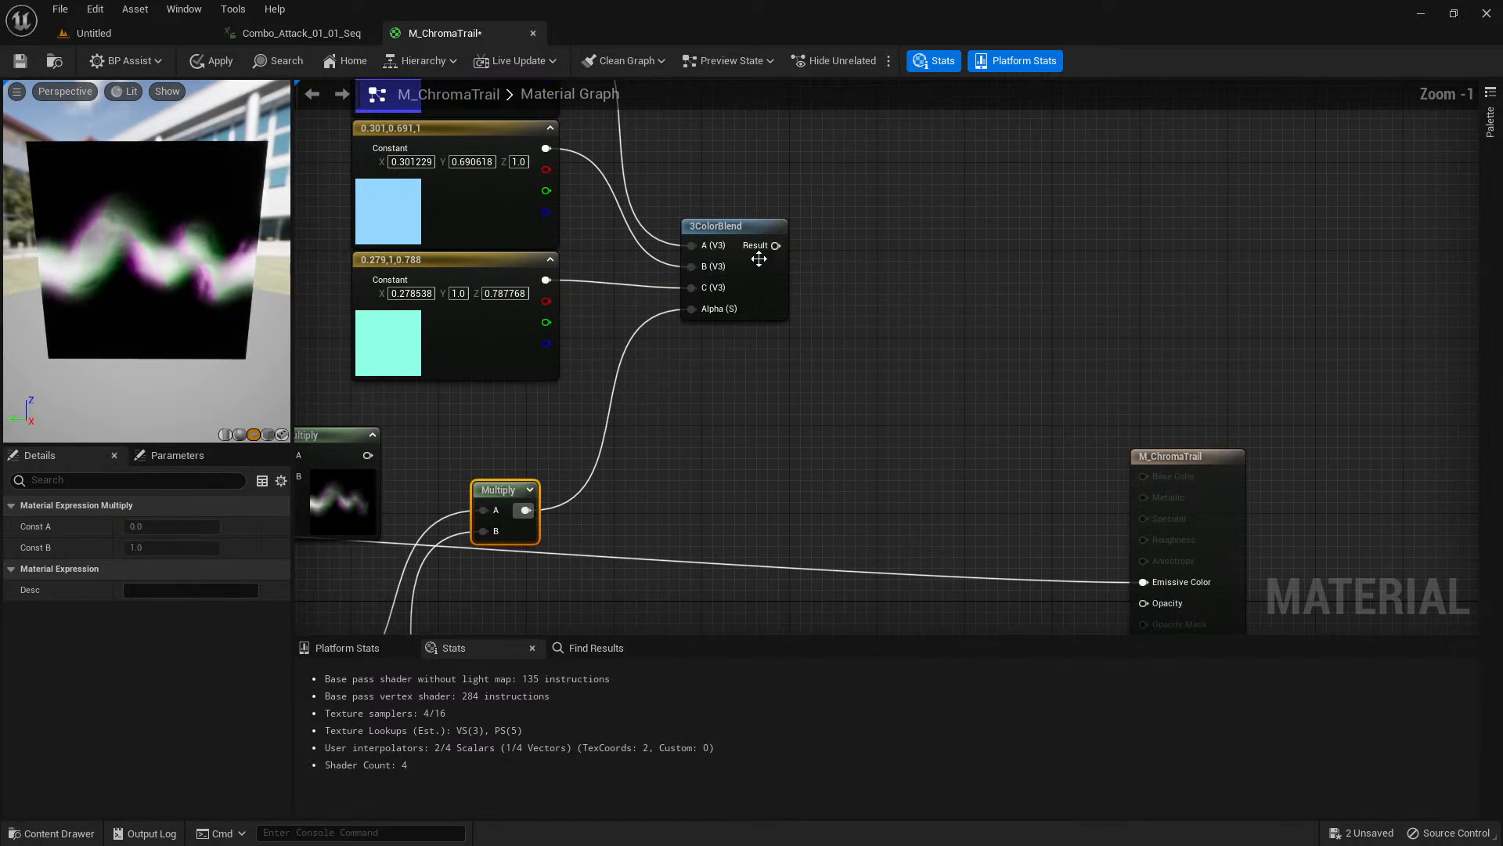
{"action": "left_click", "coordinate": [865, 251]}
{"action": "left_click", "coordinate": [837, 268]}
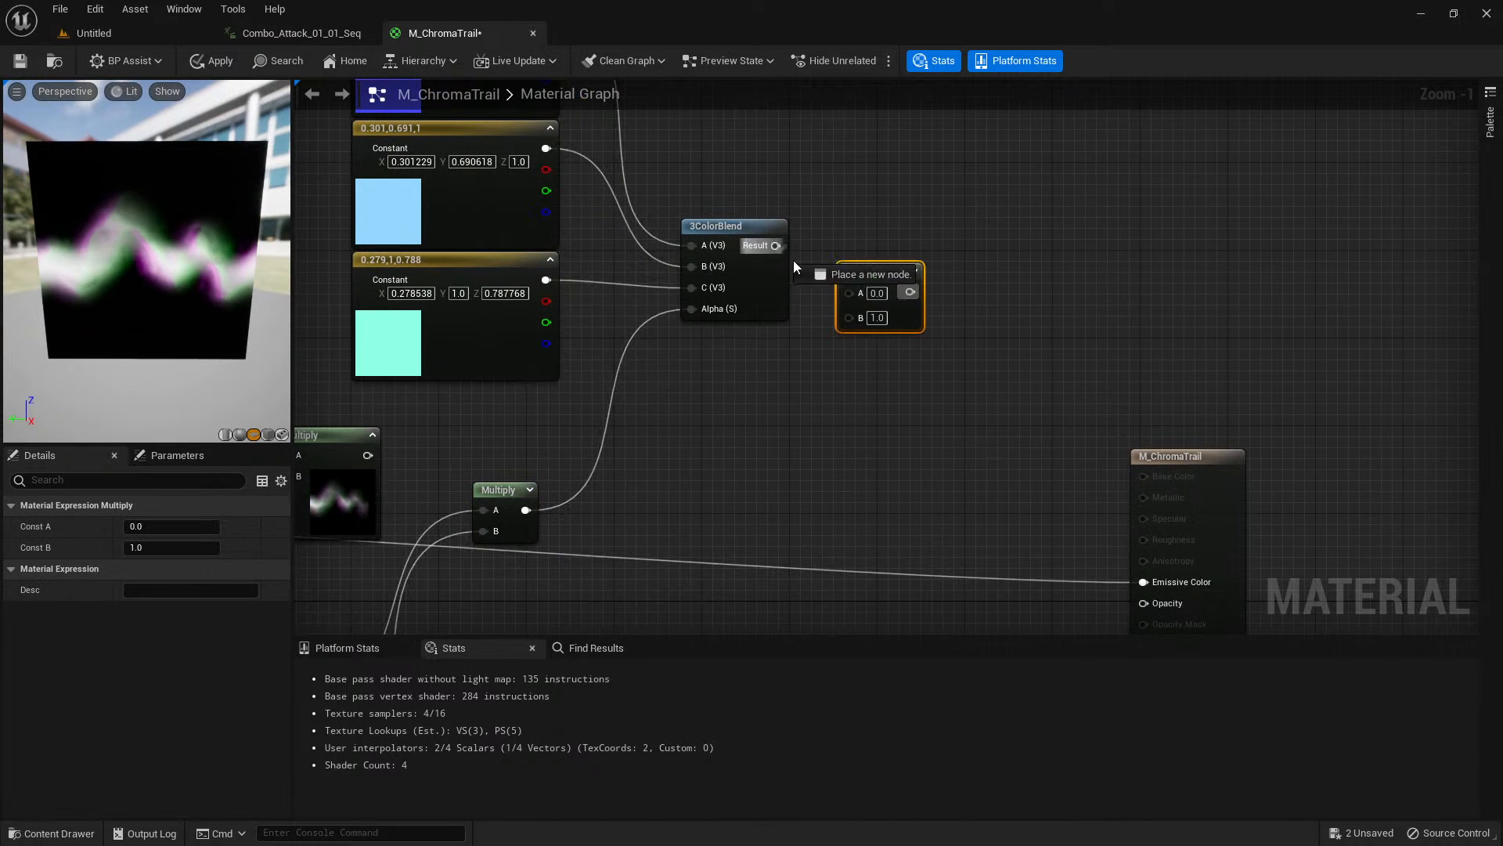
{"action": "left_click", "coordinate": [912, 270]}
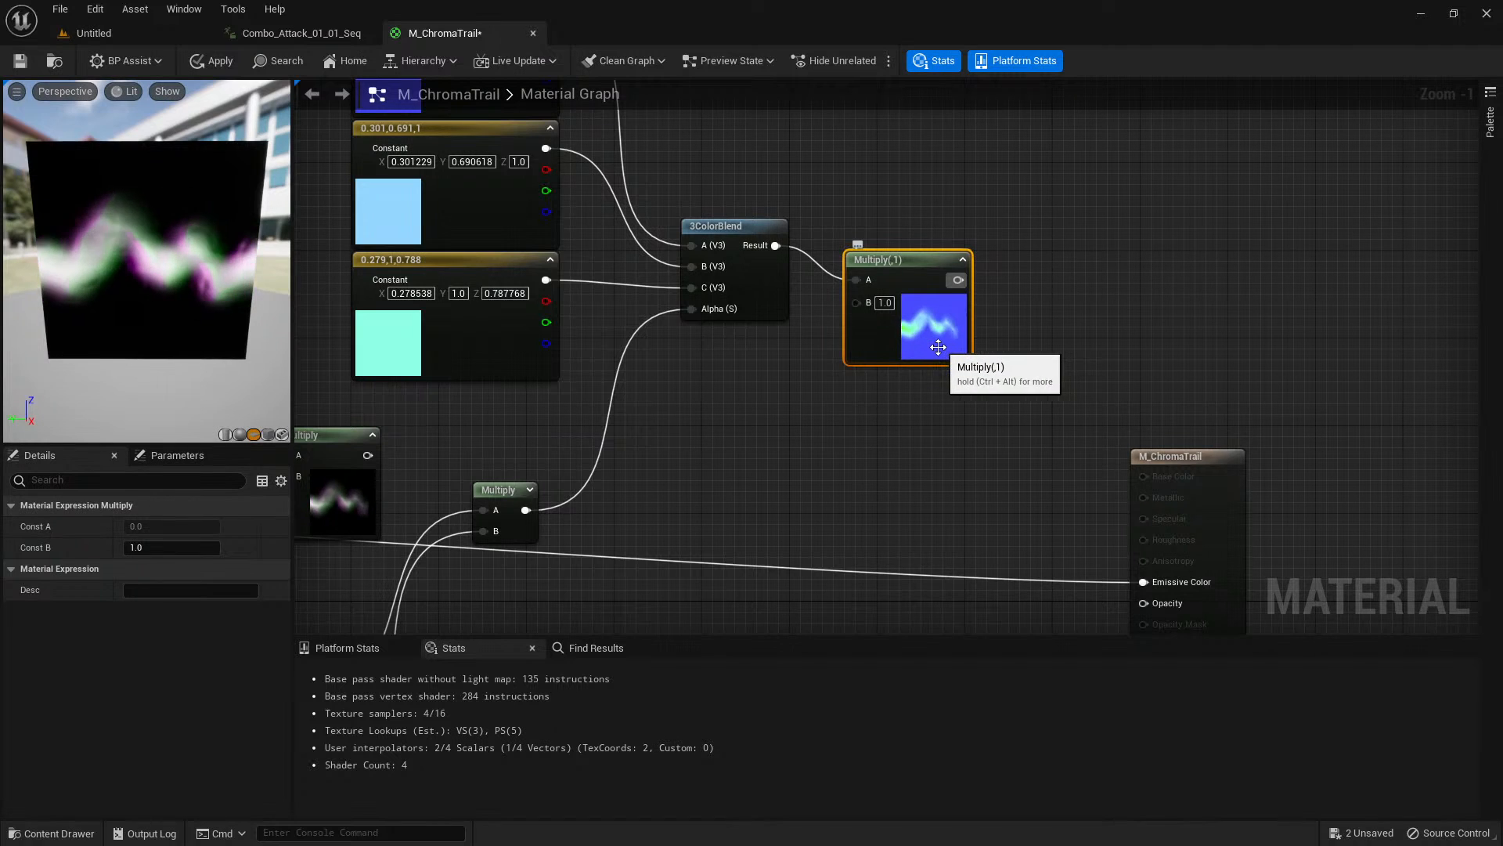
{"action": "left_click_drag", "start_coordinate": [938, 347], "coordinate": [941, 355]}
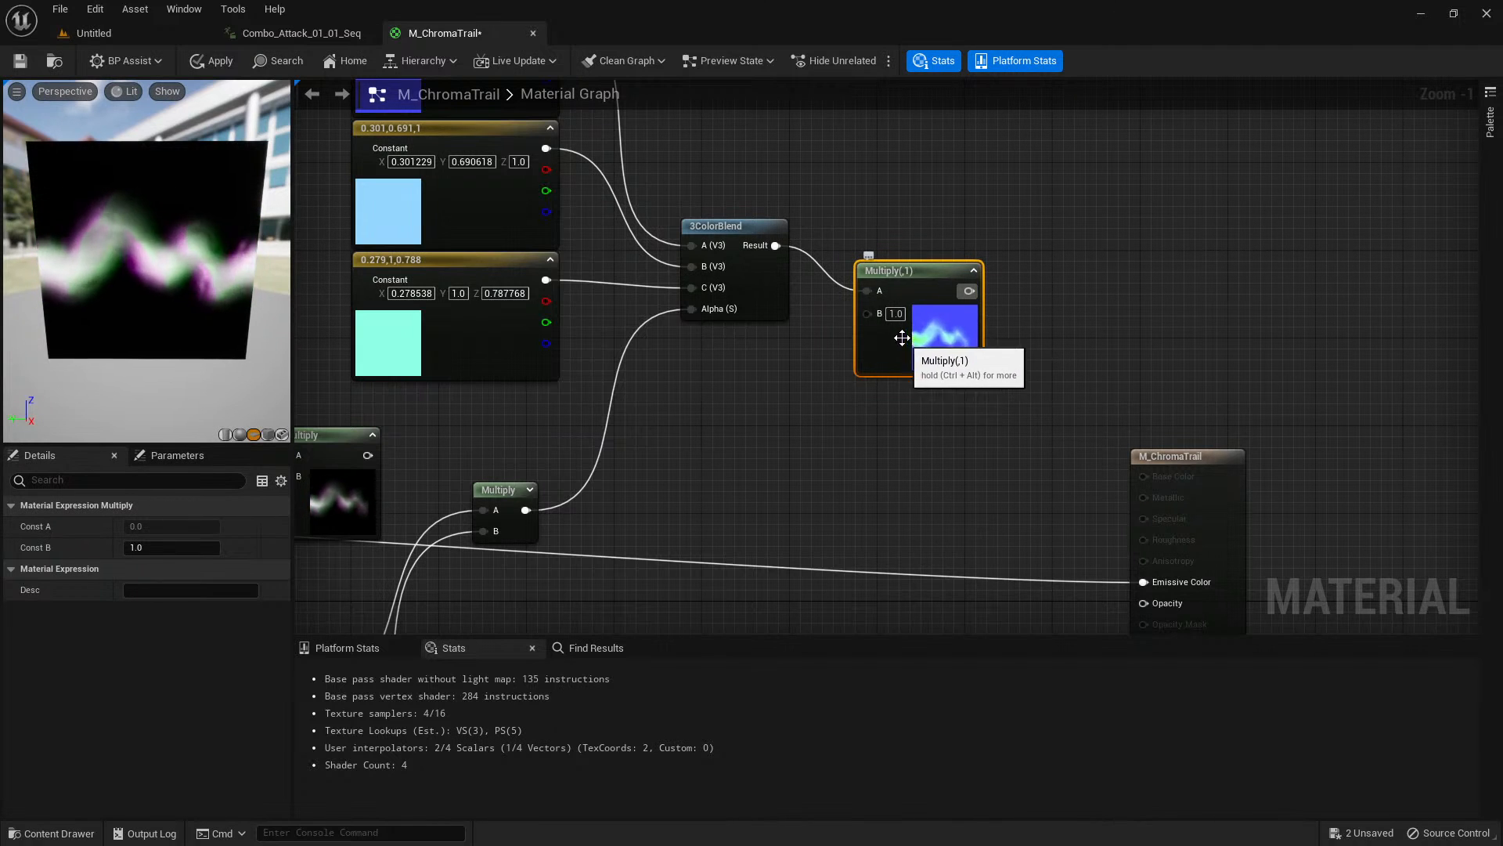
Move the 3ColorBlend Result to the new Multiply's B input and connect the RGB-shifted trail Multiply to A.
{"action": "left_click", "coordinate": [866, 291], "text": "alt"}
{"action": "left_click_drag", "start_coordinate": [779, 251], "coordinate": [866, 316]}
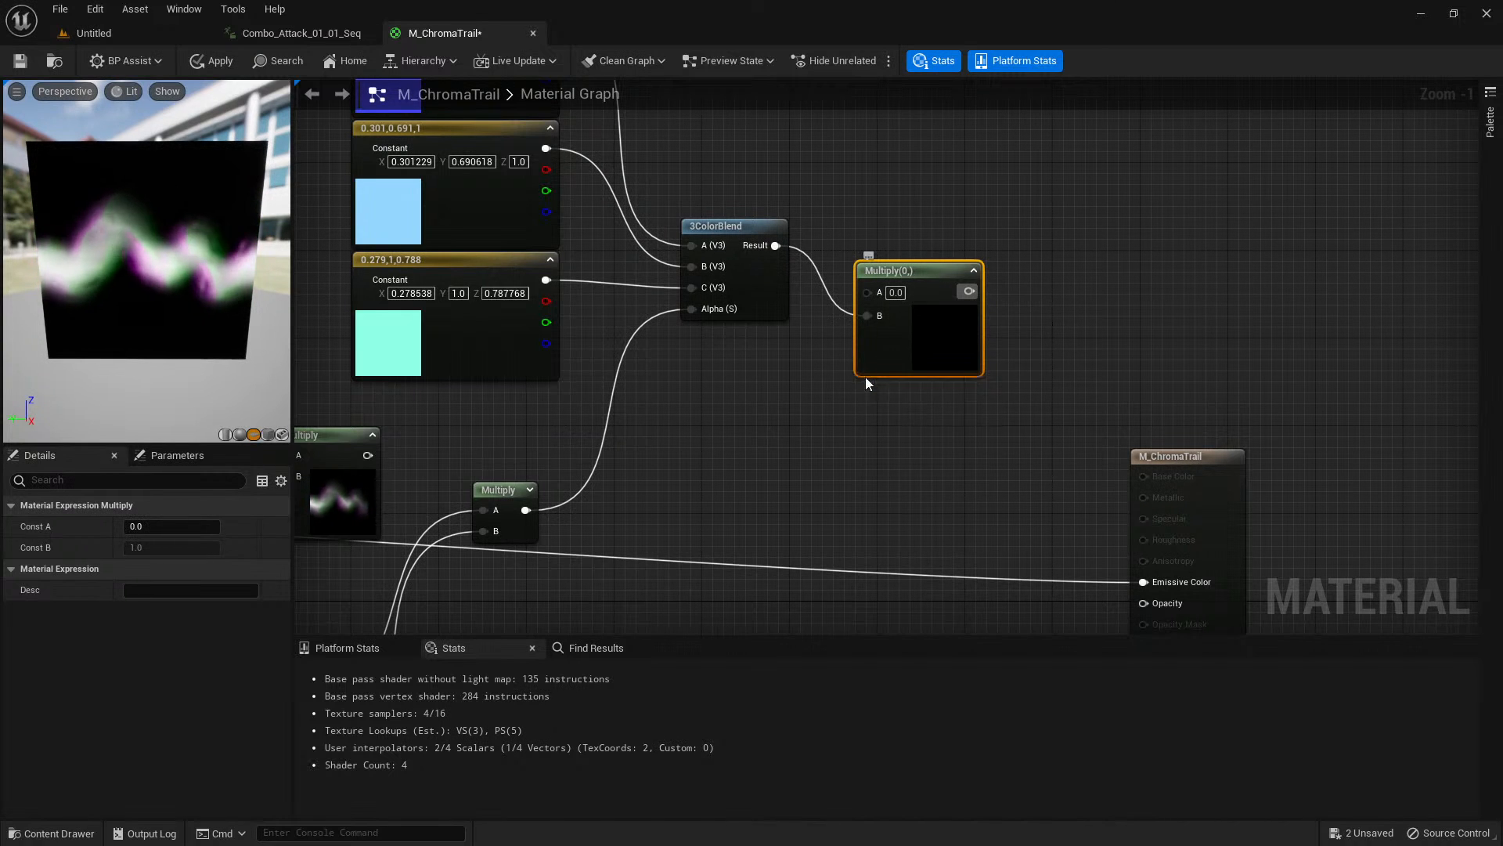
{"action": "right_click_drag", "start_coordinate": [866, 378], "coordinate": [913, 375]}
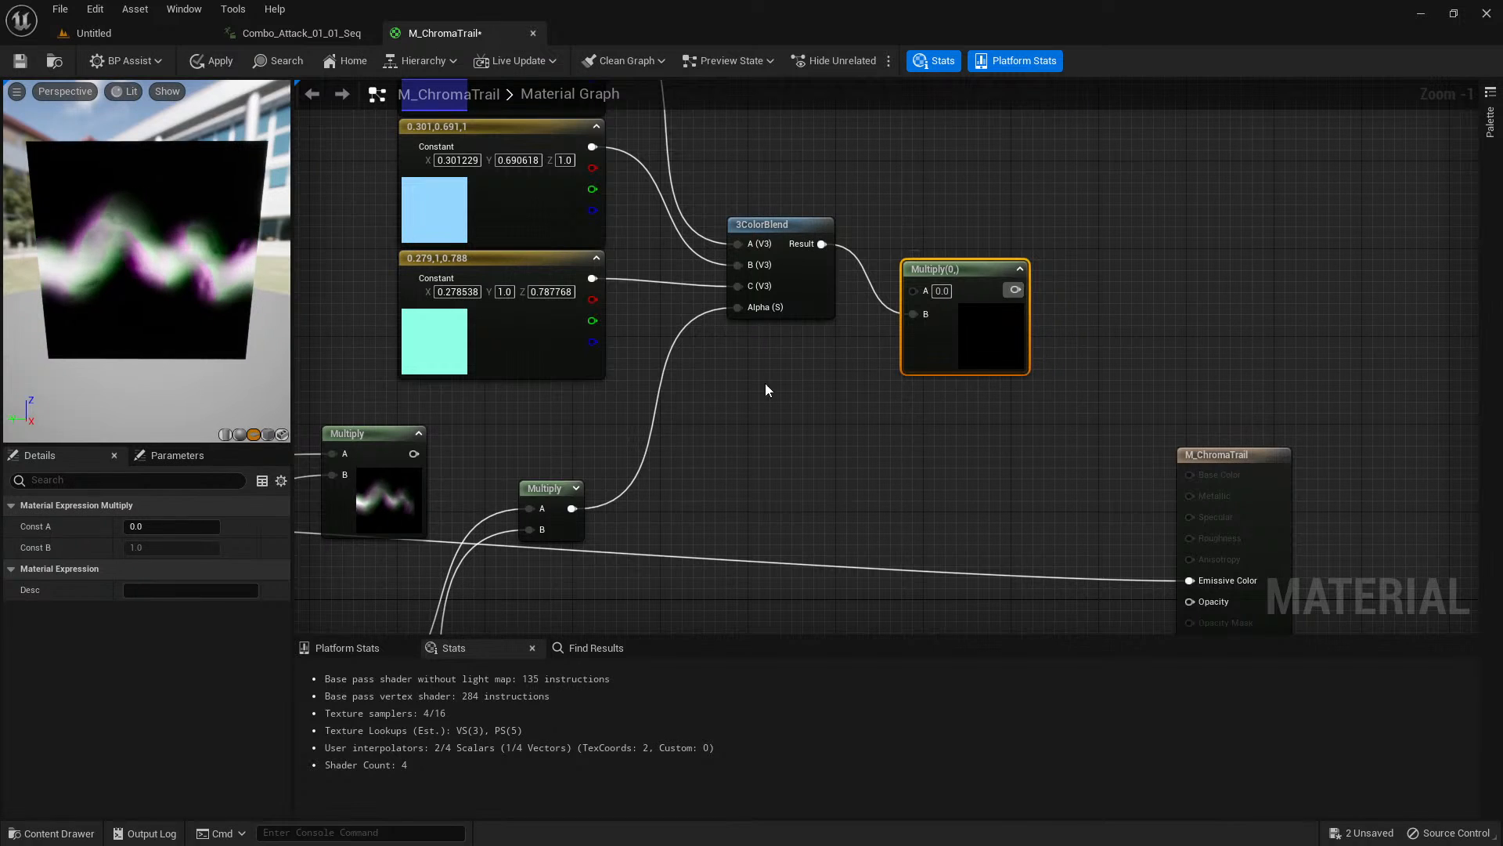
{"action": "right_click_drag", "start_coordinate": [538, 408], "coordinate": [618, 384]}
{"action": "left_click_drag", "start_coordinate": [491, 430], "coordinate": [995, 268]}
{"action": "right_click_drag", "start_coordinate": [1024, 410], "coordinate": [883, 481]}
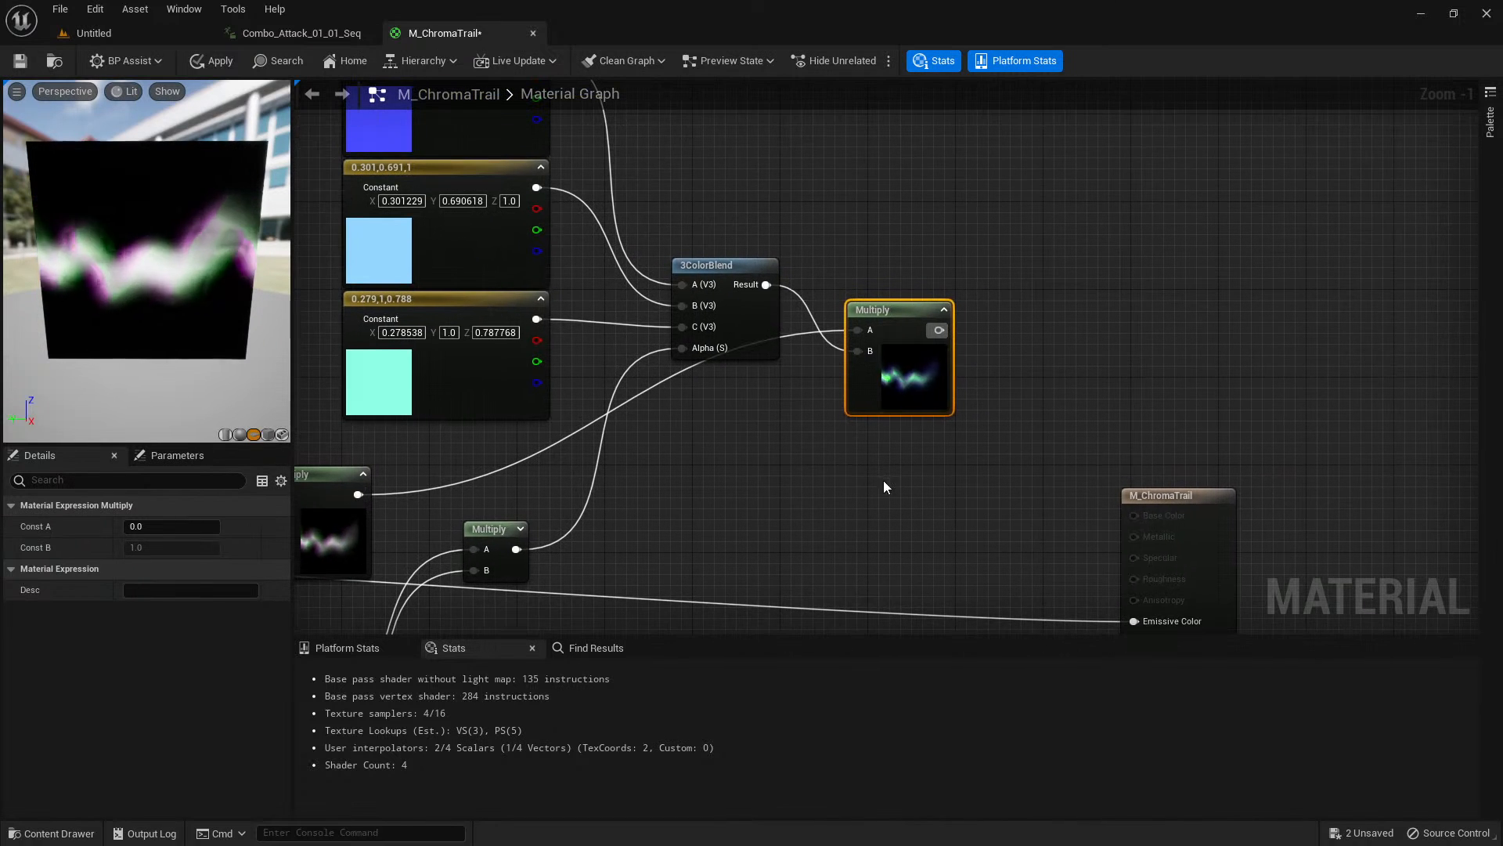
Preview the final color Multiply in the viewport, examine the tinted trail up close, and stop previewing the node.
{"action": "right_click", "coordinate": [902, 390]}
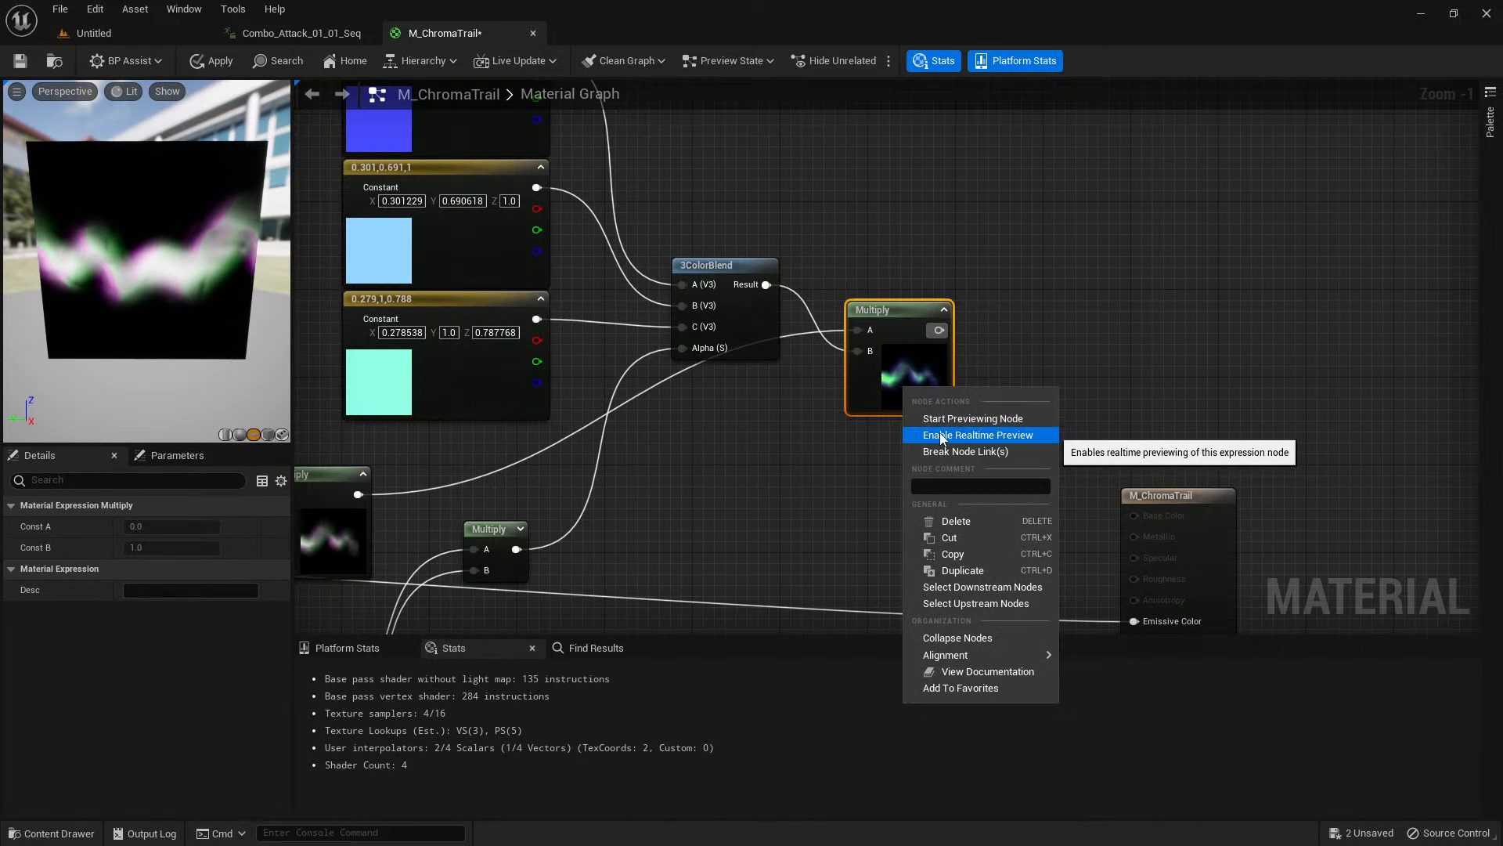
{"action": "left_click", "coordinate": [971, 418]}
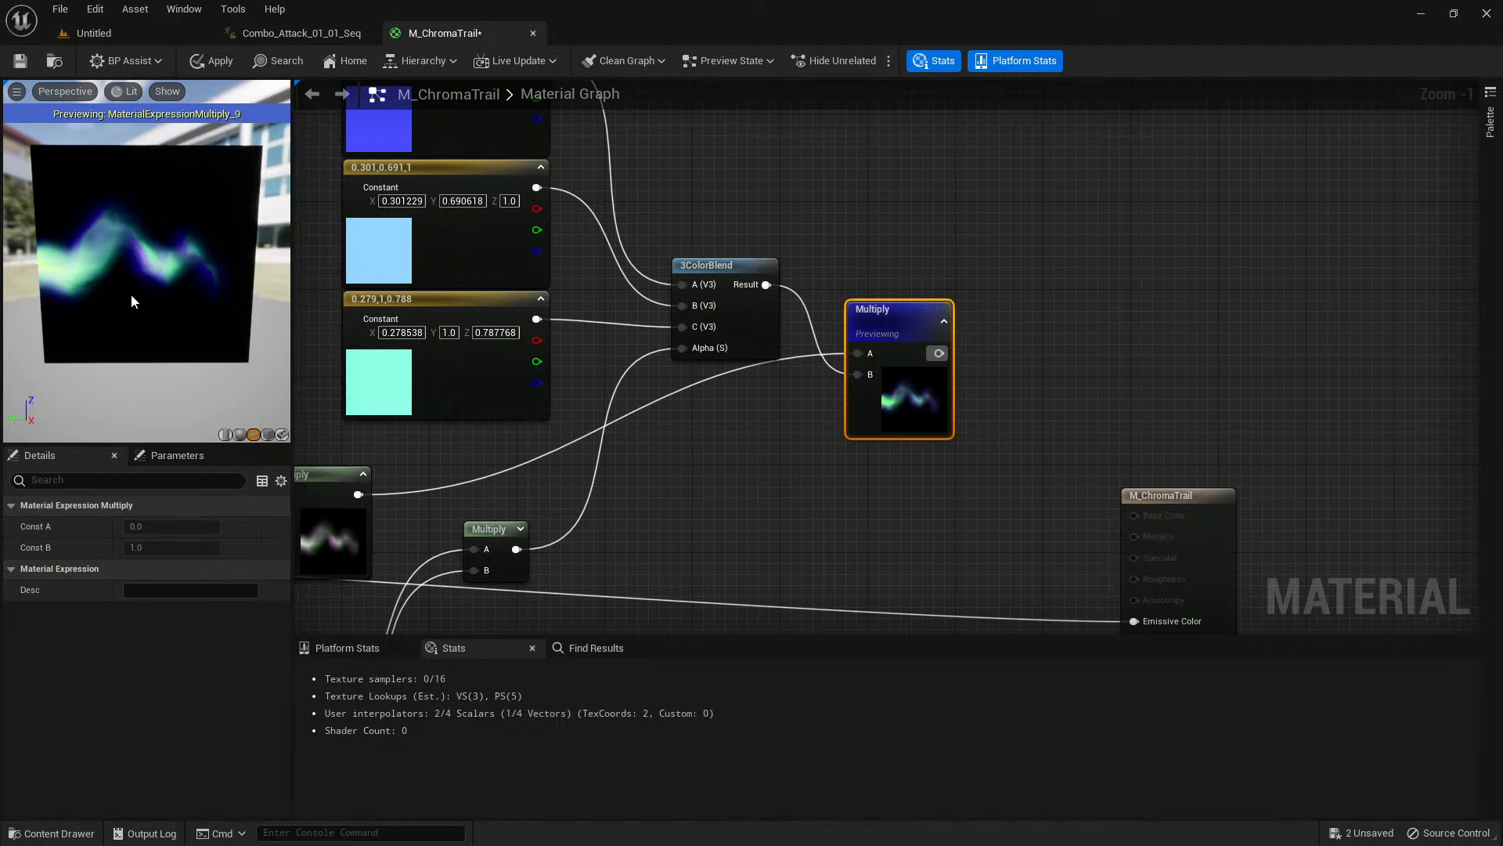
{"action": "left_click_drag", "start_coordinate": [131, 301], "coordinate": [63, 278]}
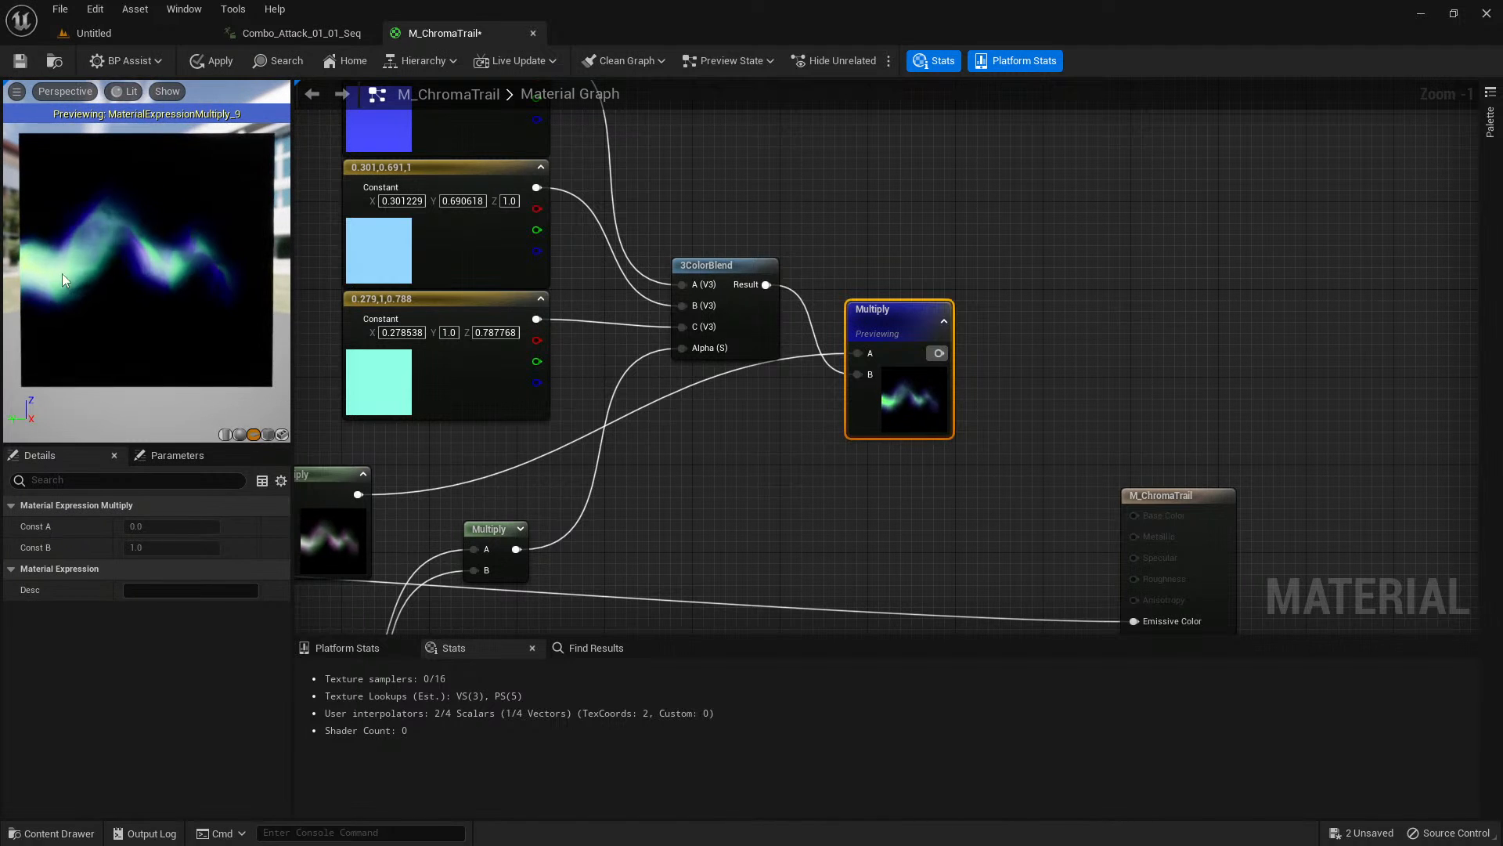
{"action": "scroll", "coordinate": [172, 262], "scroll_direction": "up", "scroll_amount": 4}
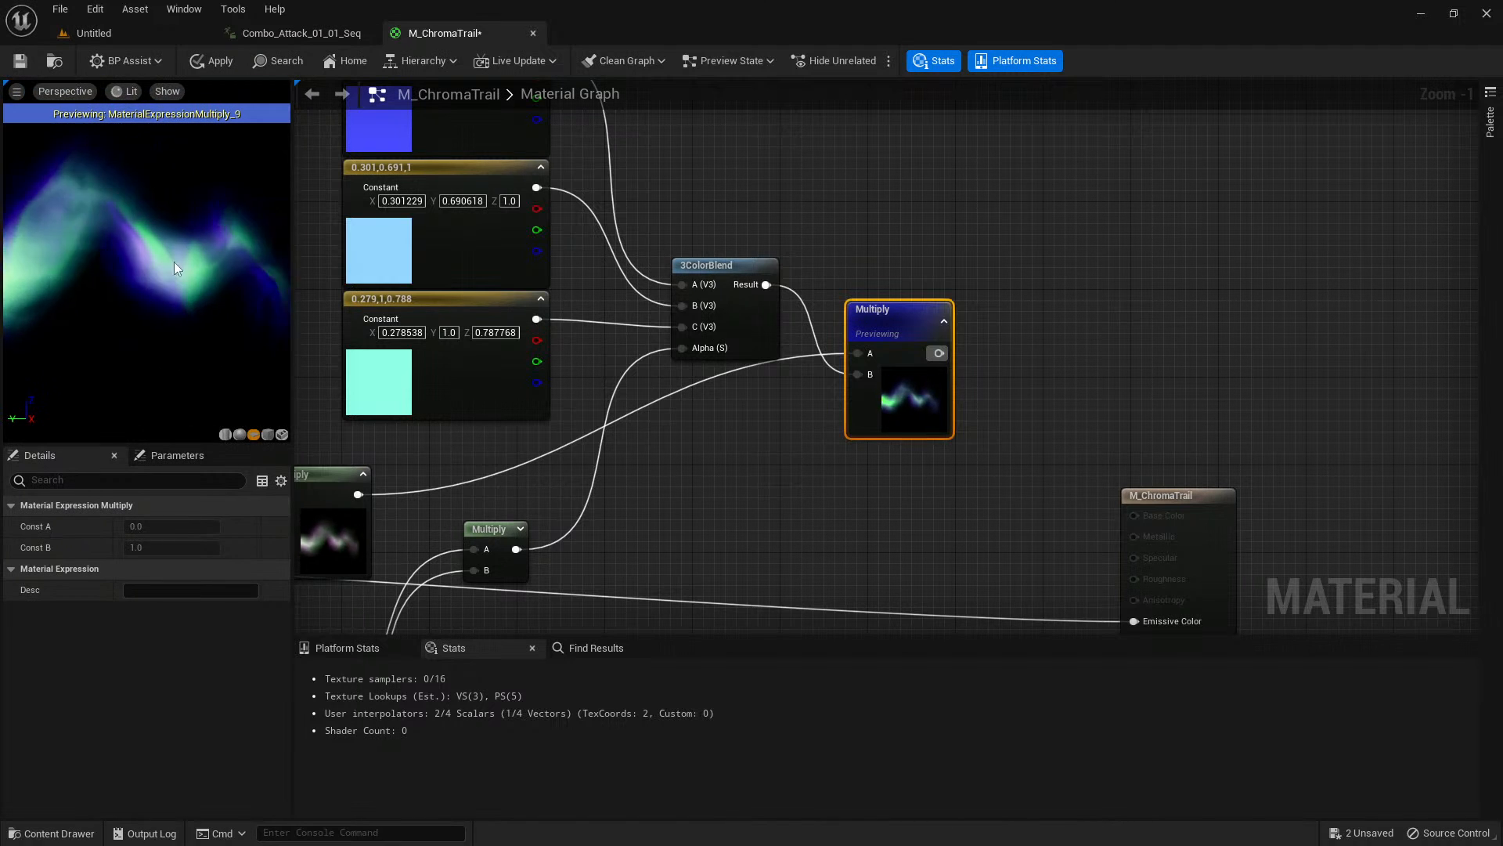
{"action": "right_click_drag", "start_coordinate": [151, 301], "coordinate": [149, 344]}
{"action": "mouse_move", "coordinate": [138, 292]}
{"action": "left_mouse_down"}
{"action": "mouse_move", "coordinate": [161, 302]}
{"action": "mouse_move", "coordinate": [137, 292]}
{"action": "left_mouse_up"}
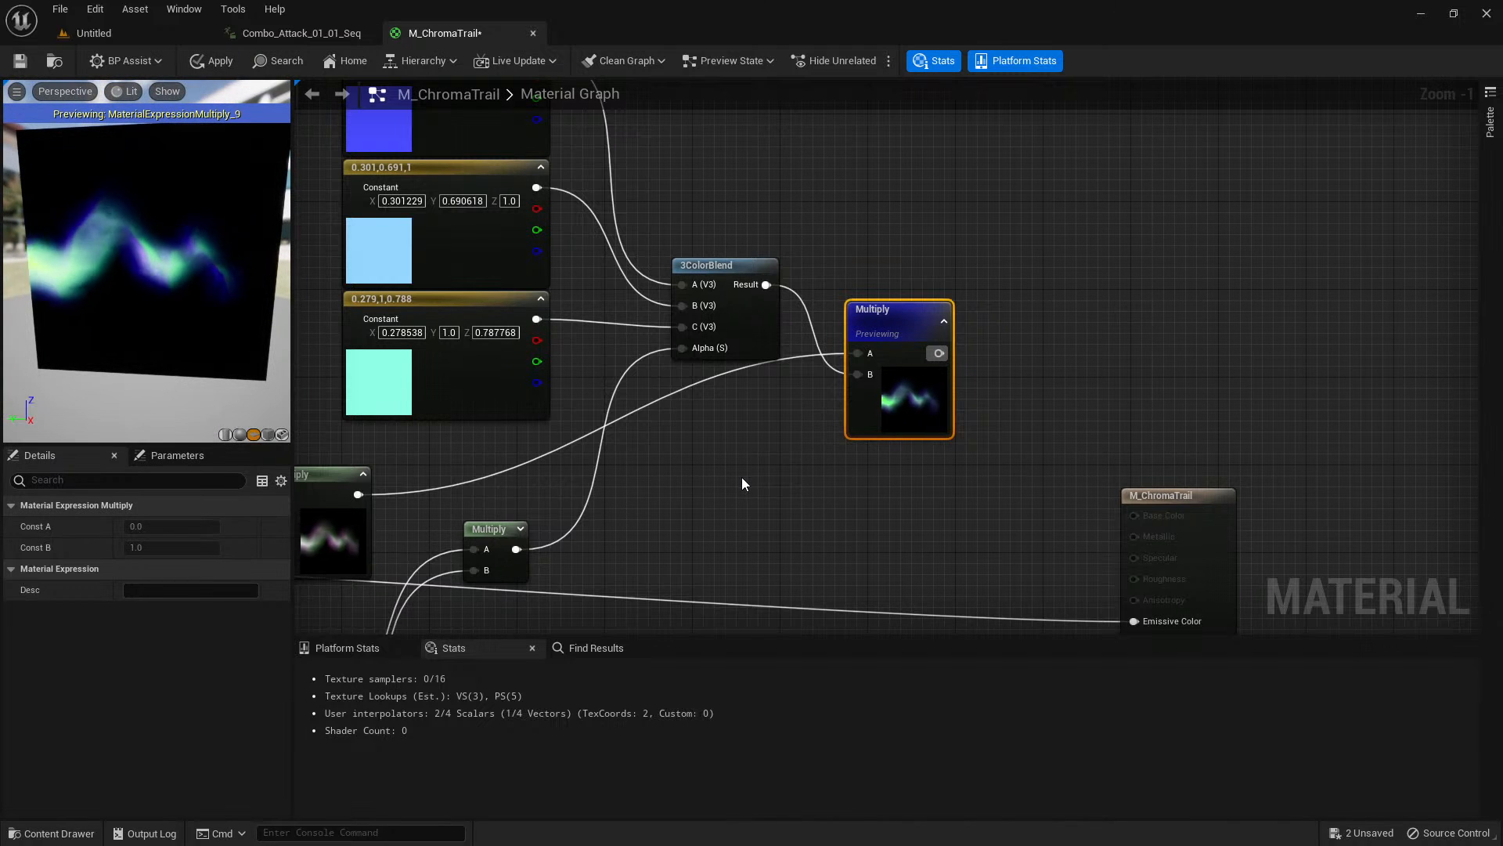
{"action": "right_click", "coordinate": [893, 406]}
{"action": "left_click", "coordinate": [919, 435]}
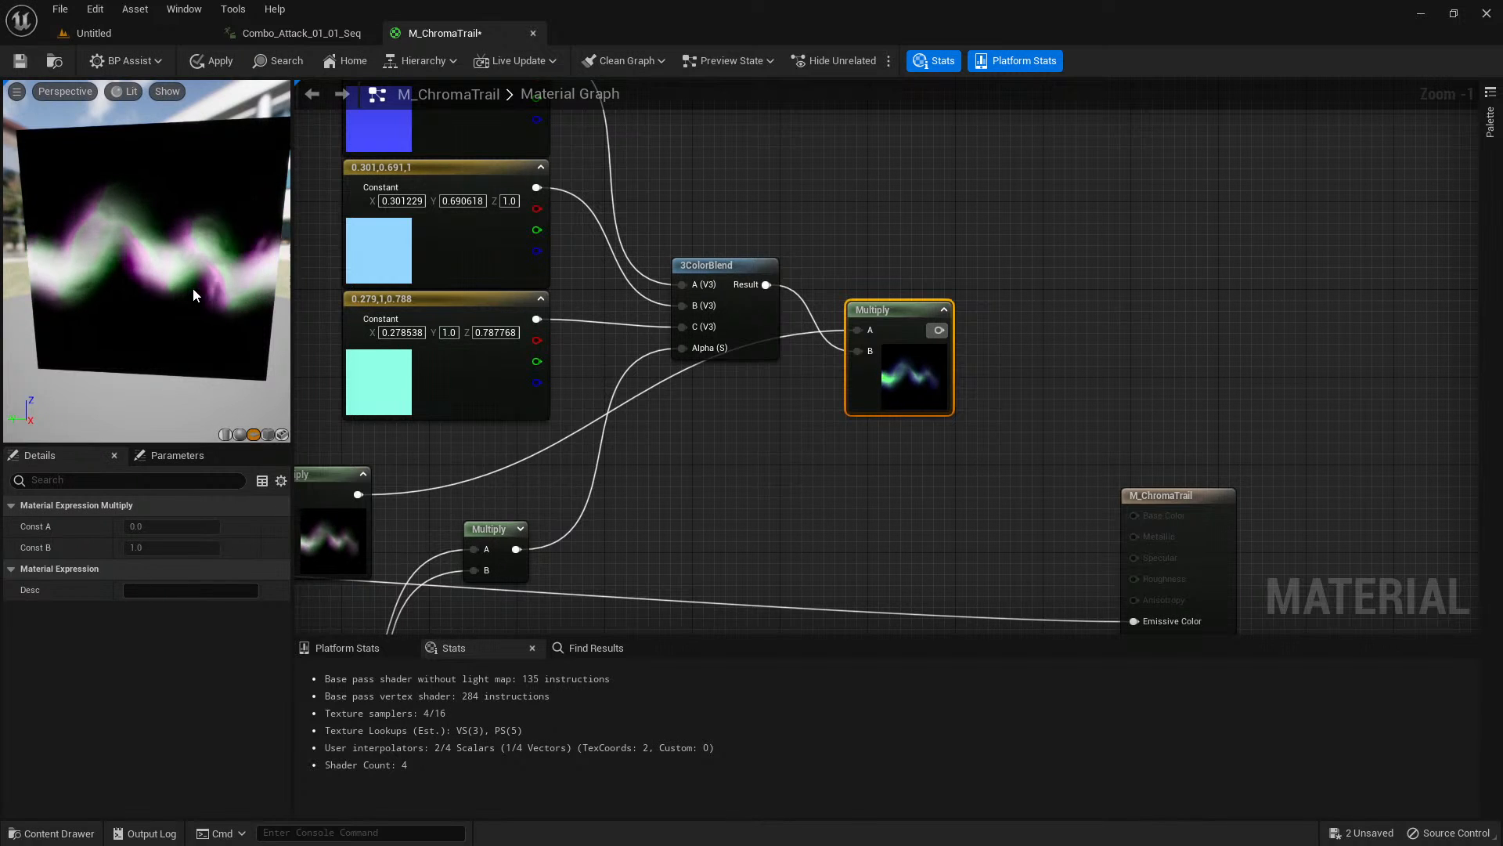
Examine the material's trail and its shifted color edges on the preview plane from several angles.
{"action": "mouse_move", "coordinate": [195, 281]}
{"action": "left_mouse_down"}
{"action": "mouse_move", "coordinate": [271, 288]}
{"action": "mouse_move", "coordinate": [185, 283]}
{"action": "left_mouse_up"}
{"action": "left_click_drag", "start_coordinate": [105, 223], "coordinate": [78, 224]}
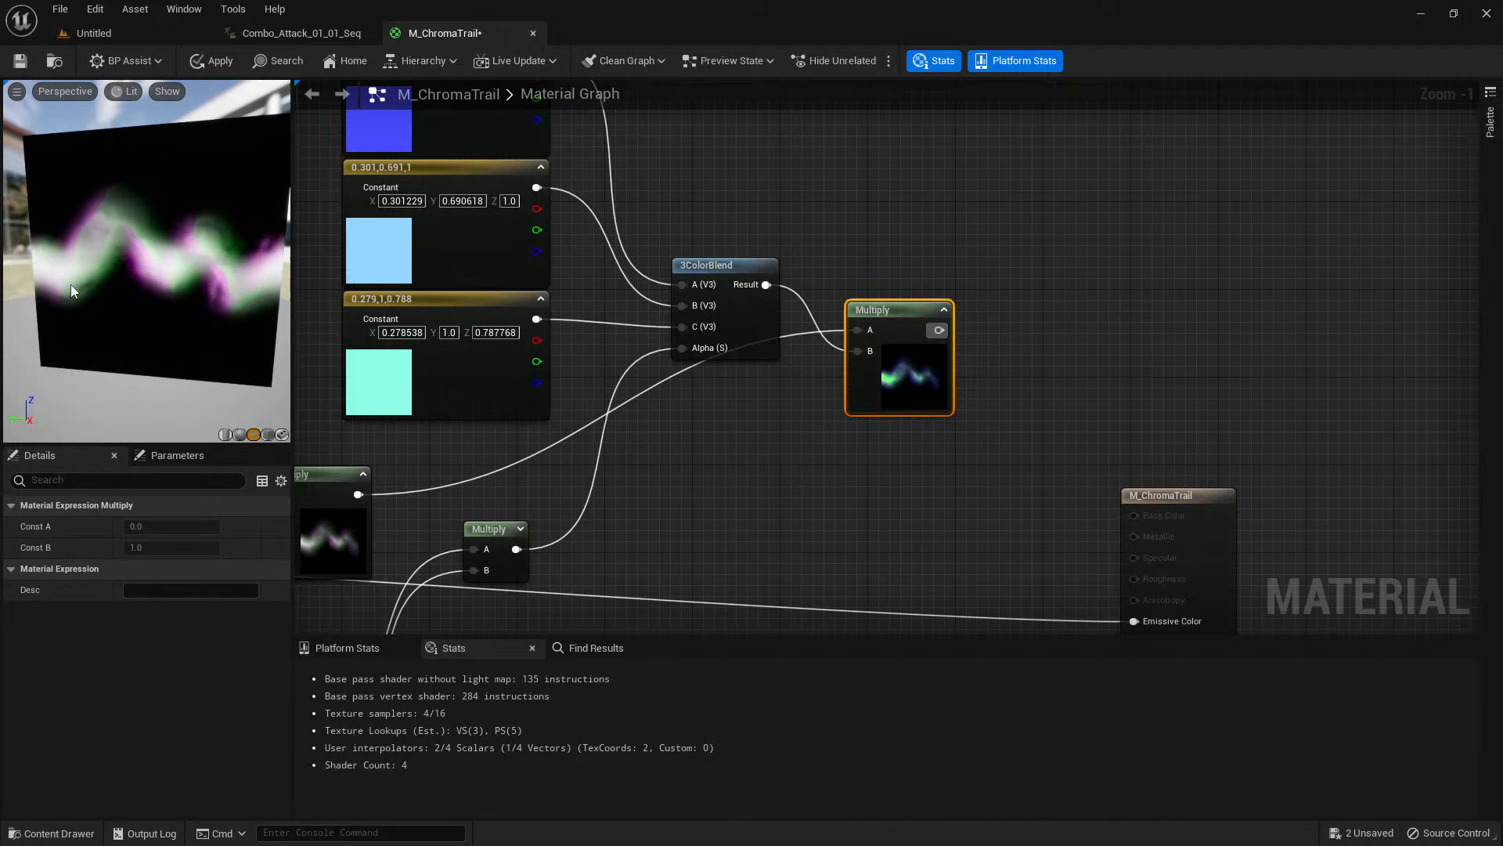
{"action": "left_click_drag", "start_coordinate": [140, 257], "coordinate": [114, 257]}
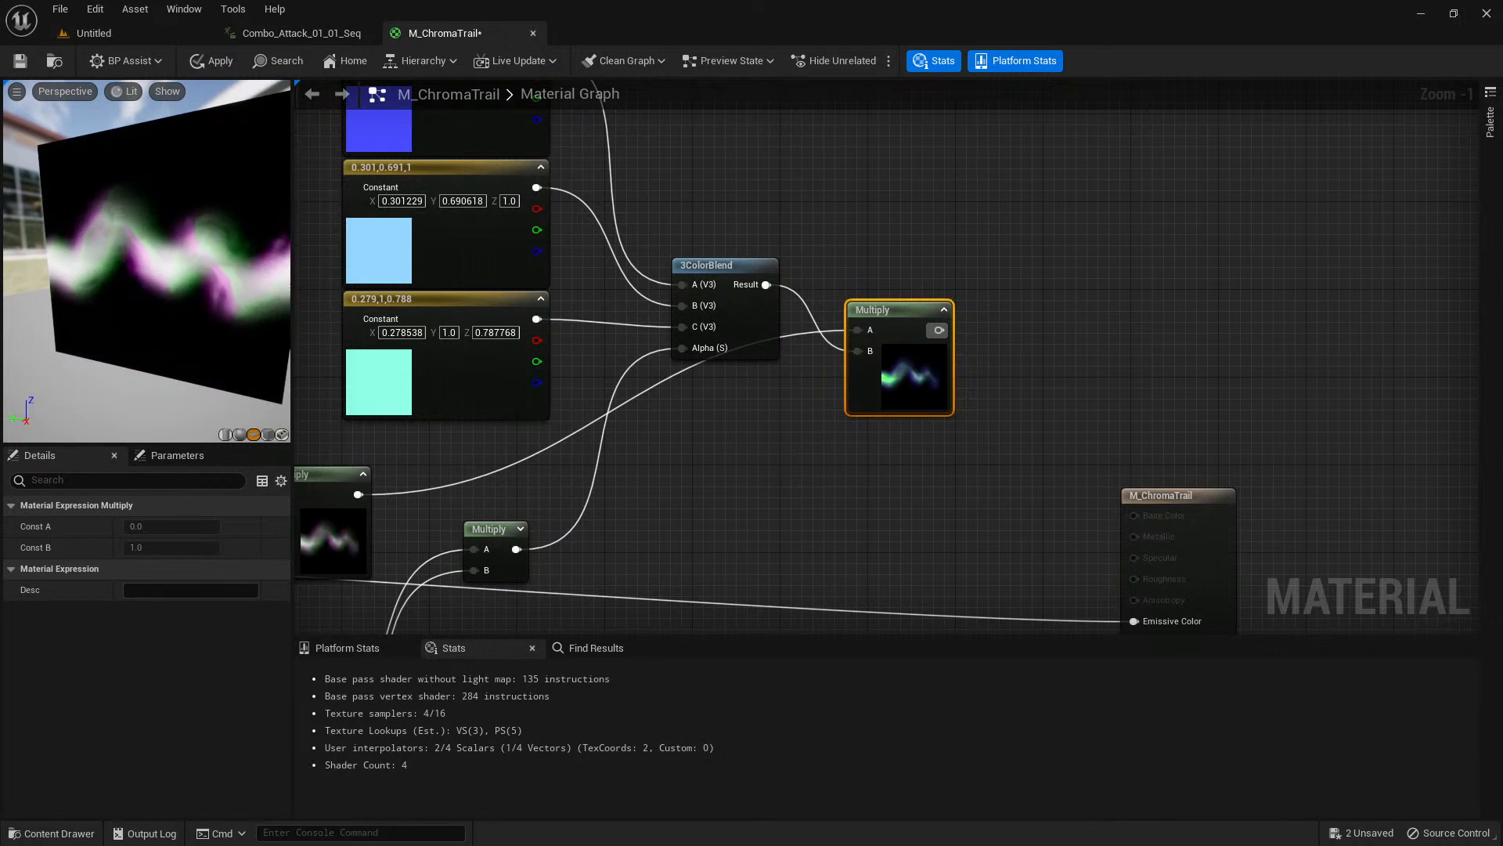
{"action": "mouse_move", "coordinate": [166, 251]}
{"action": "left_mouse_down"}
{"action": "mouse_move", "coordinate": [167, 273]}
{"action": "mouse_move", "coordinate": [184, 252]}
{"action": "left_mouse_up"}
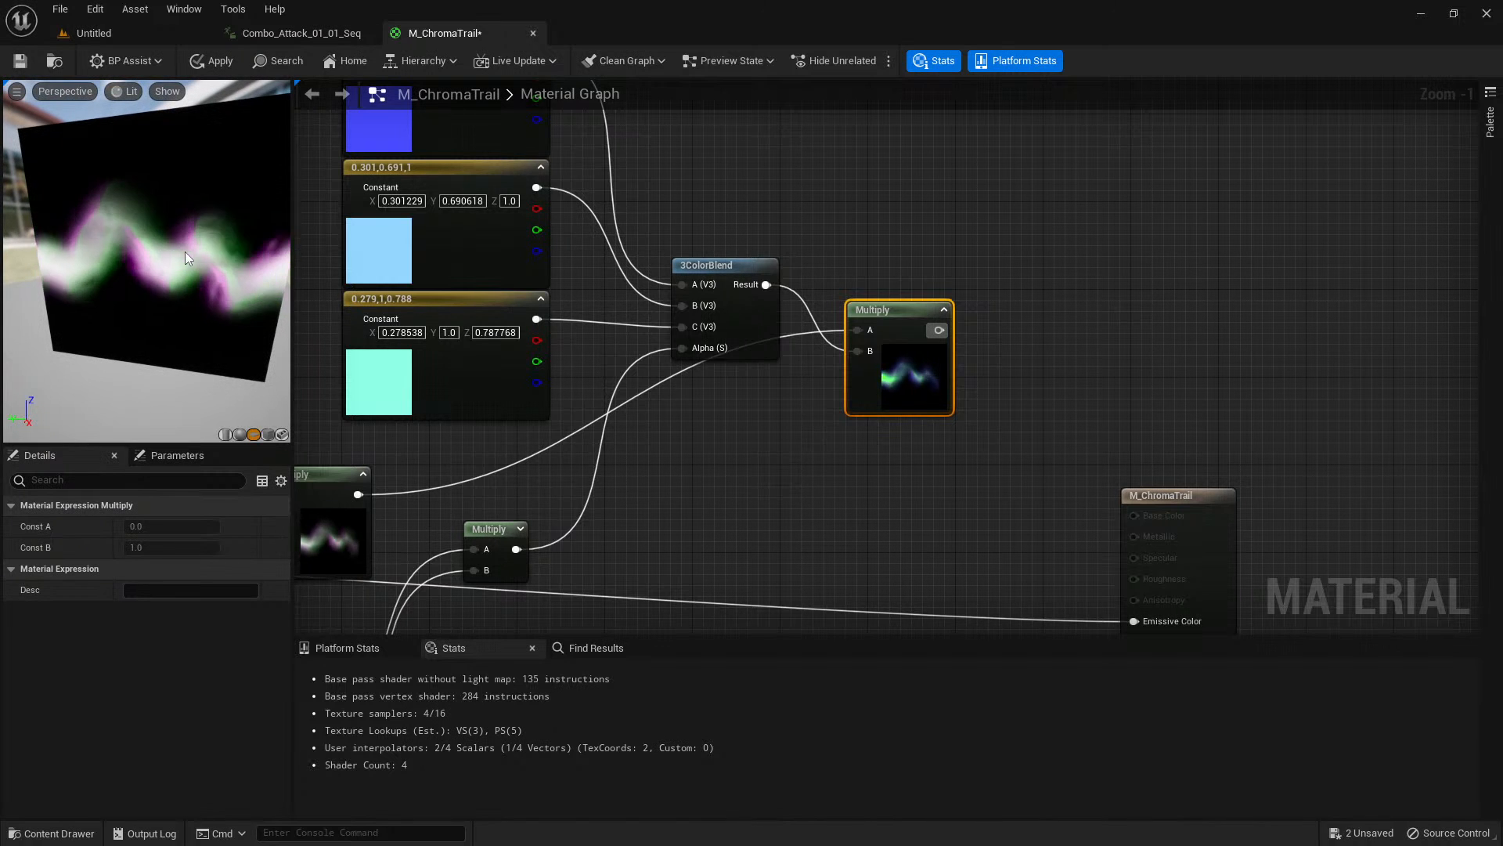
{"action": "right_click_drag", "start_coordinate": [744, 468], "coordinate": [752, 317]}
{"action": "scroll", "coordinate": [750, 361], "scroll_direction": "down", "scroll_amount": 1}
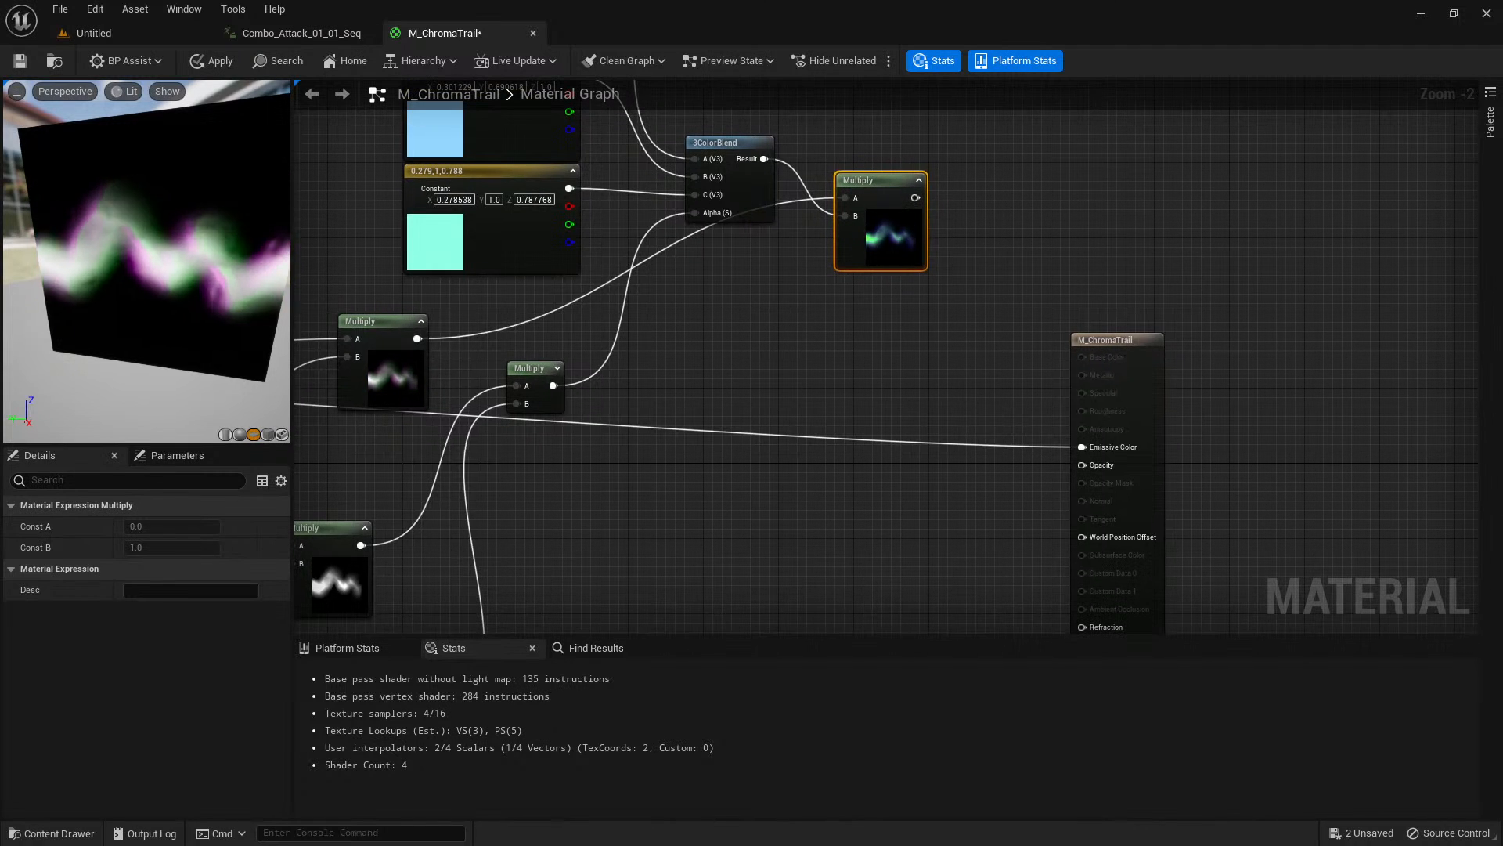
{"action": "left_click_drag", "start_coordinate": [151, 205], "coordinate": [105, 242]}
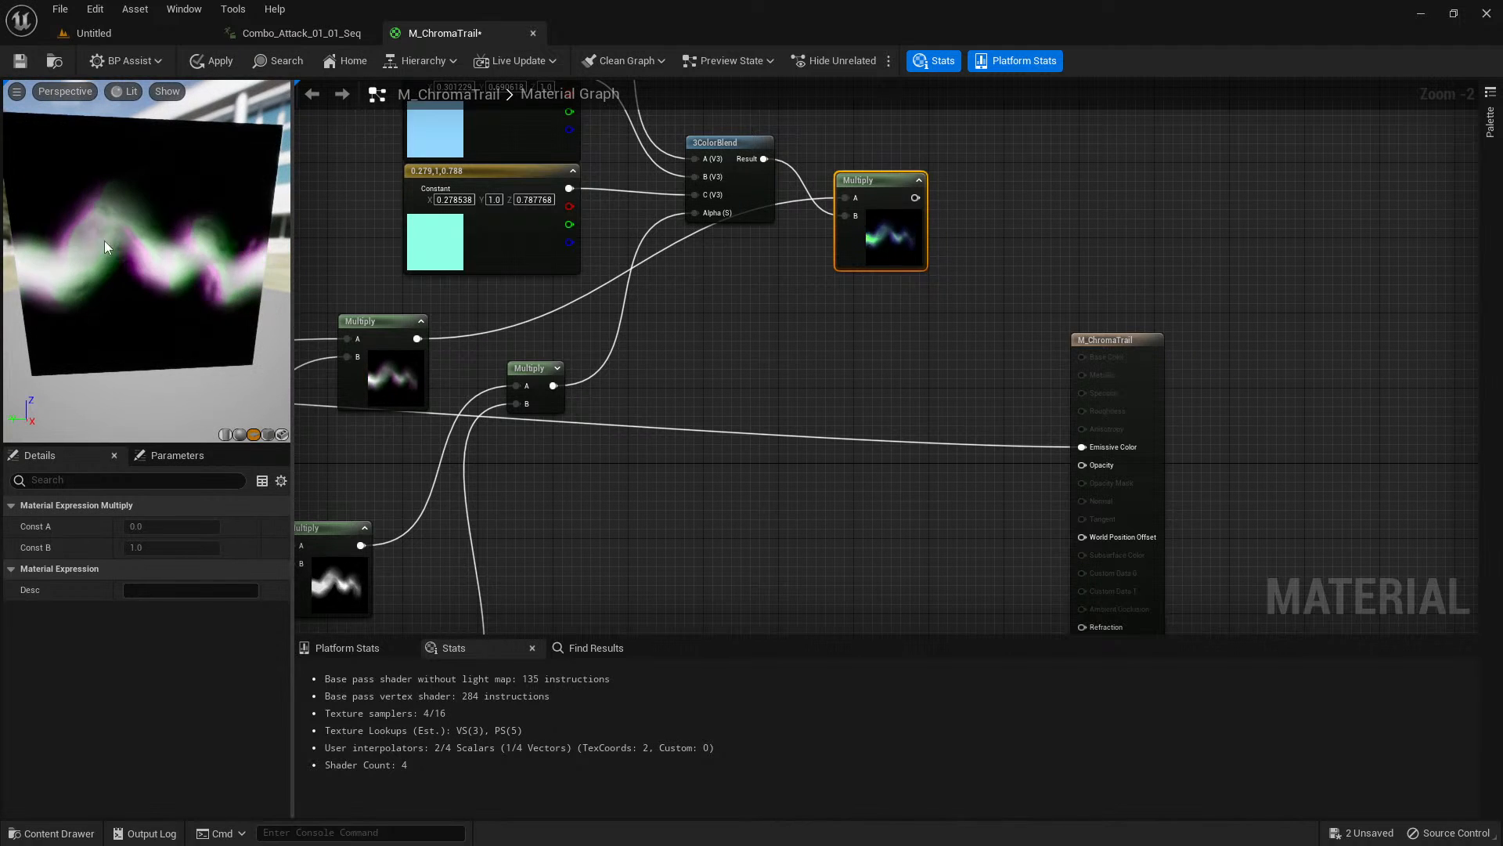
{"action": "left_click_drag", "start_coordinate": [205, 340], "coordinate": [197, 337]}
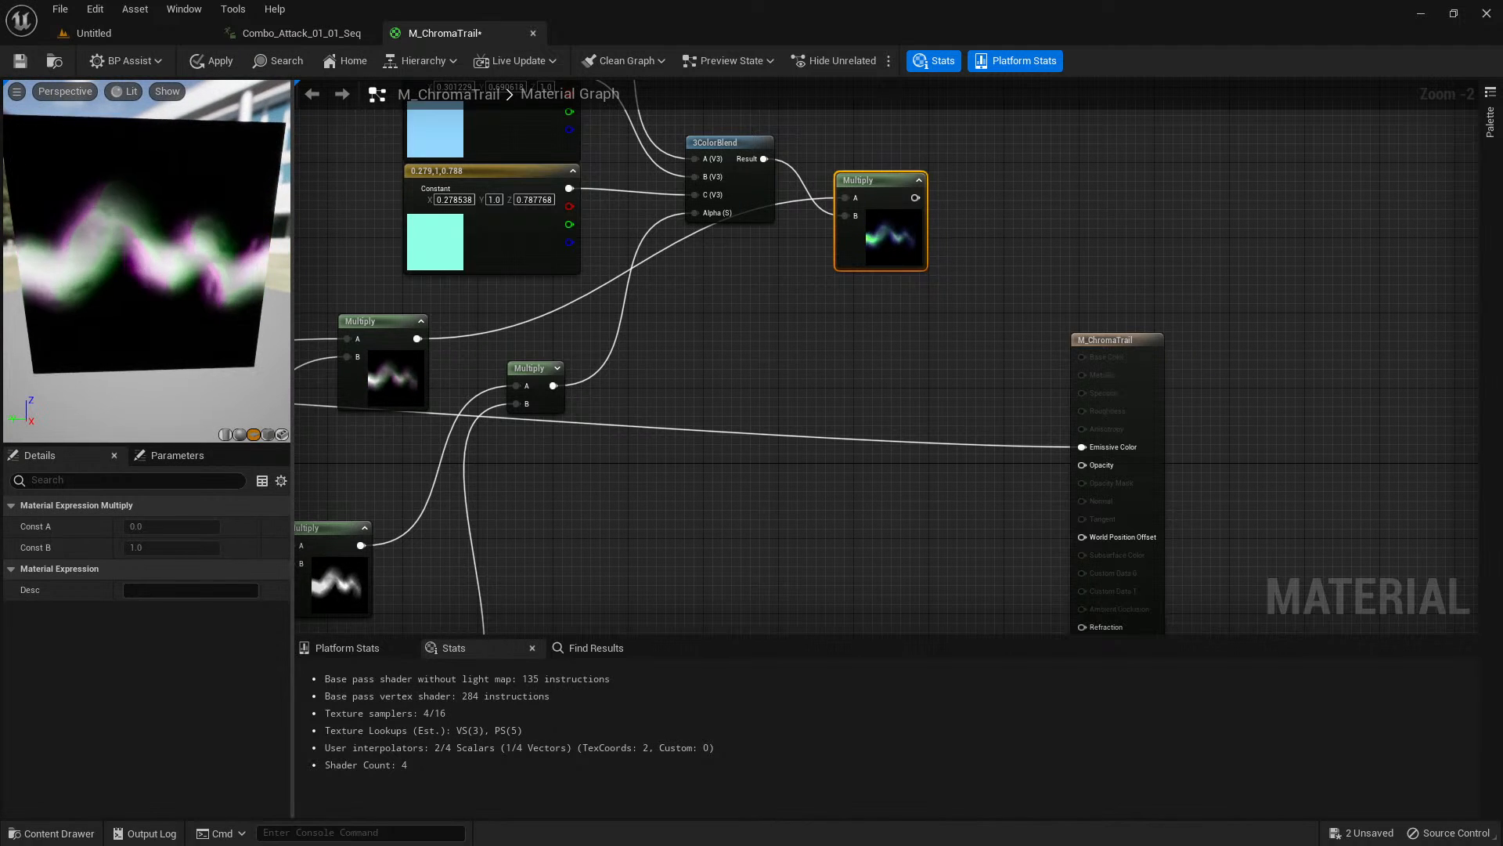
{"action": "mouse_move", "coordinate": [197, 337]}
{"action": "right_mouse_down"}
{"action": "mouse_move", "coordinate": [197, 372]}
{"action": "mouse_move", "coordinate": [197, 350]}
{"action": "right_mouse_up"}
{"action": "left_click_drag", "start_coordinate": [198, 350], "coordinate": [192, 351]}
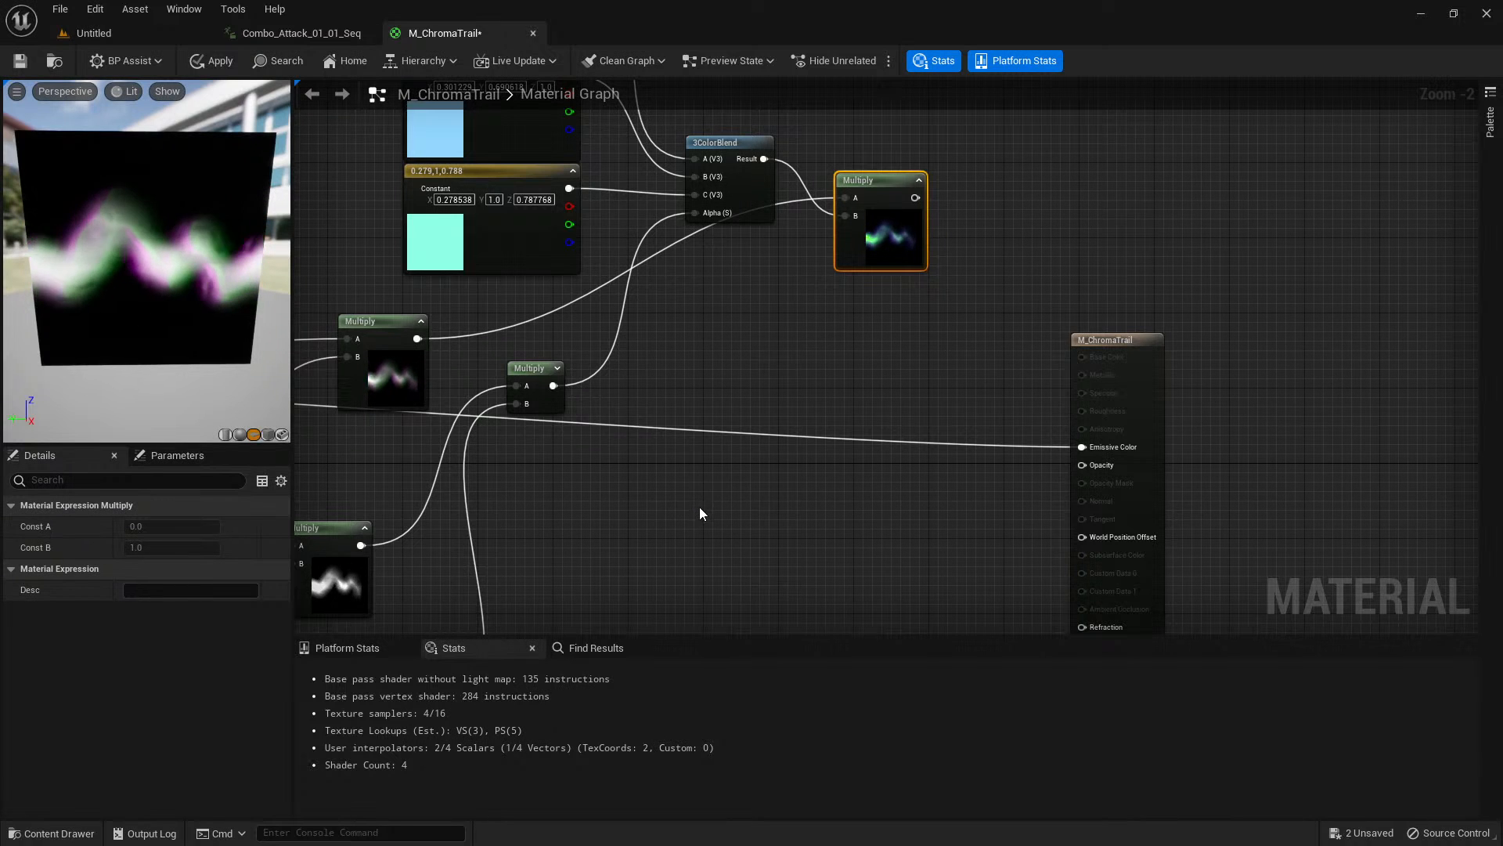
Trace the Multiply nodes feeding the color blend and select the one carrying the RGB-shifted trails.
{"action": "right_click_drag", "start_coordinate": [699, 507], "coordinate": [912, 466]}
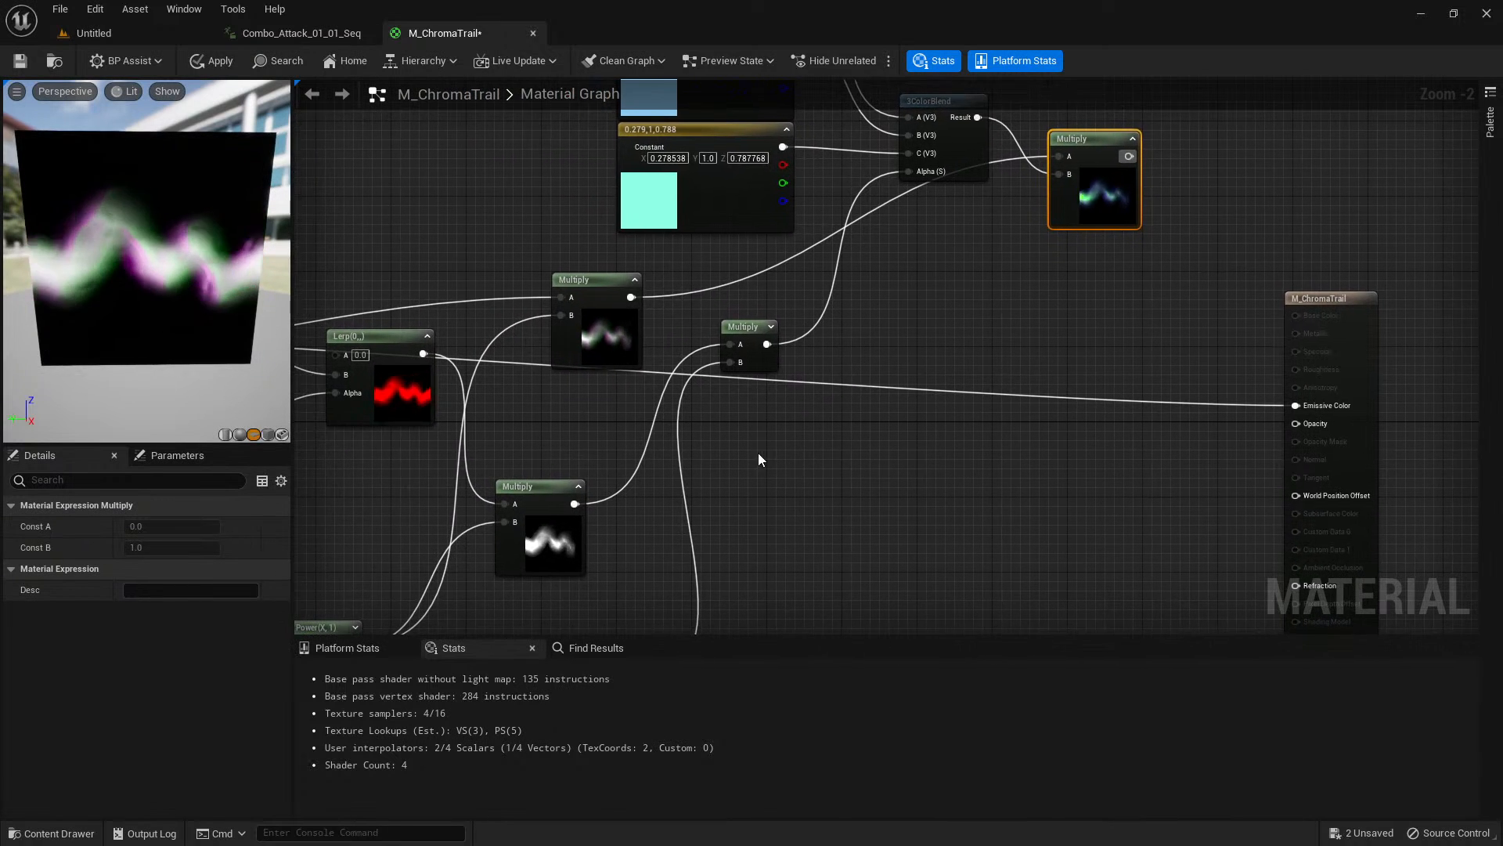
{"action": "scroll", "coordinate": [757, 453], "scroll_direction": "up", "scroll_amount": 1}
{"action": "right_click_drag", "start_coordinate": [757, 452], "coordinate": [872, 427]}
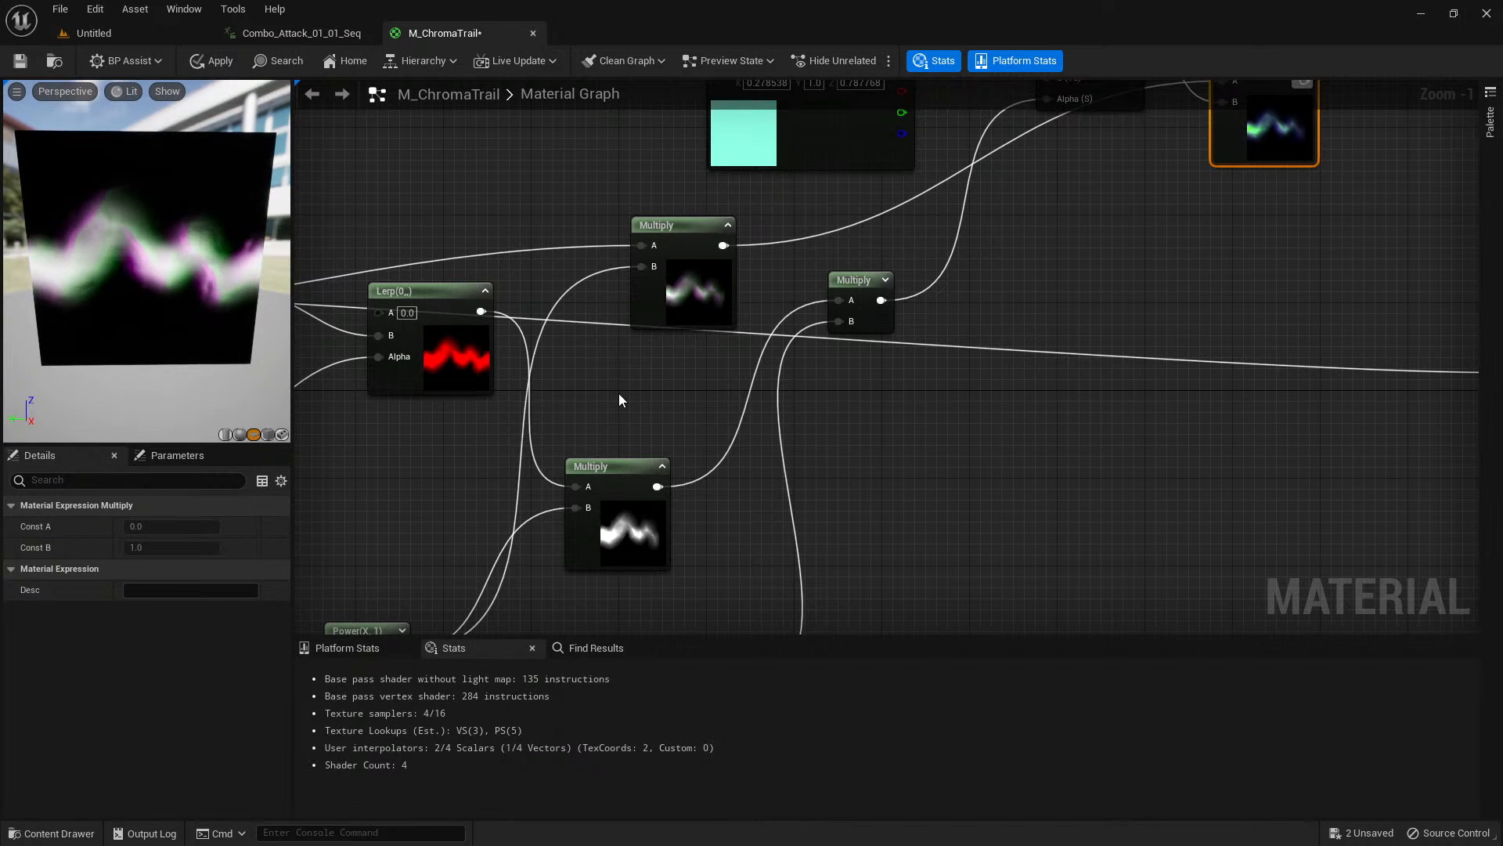
{"action": "right_click_drag", "start_coordinate": [618, 399], "coordinate": [490, 331]}
{"action": "left_click", "coordinate": [679, 363]}
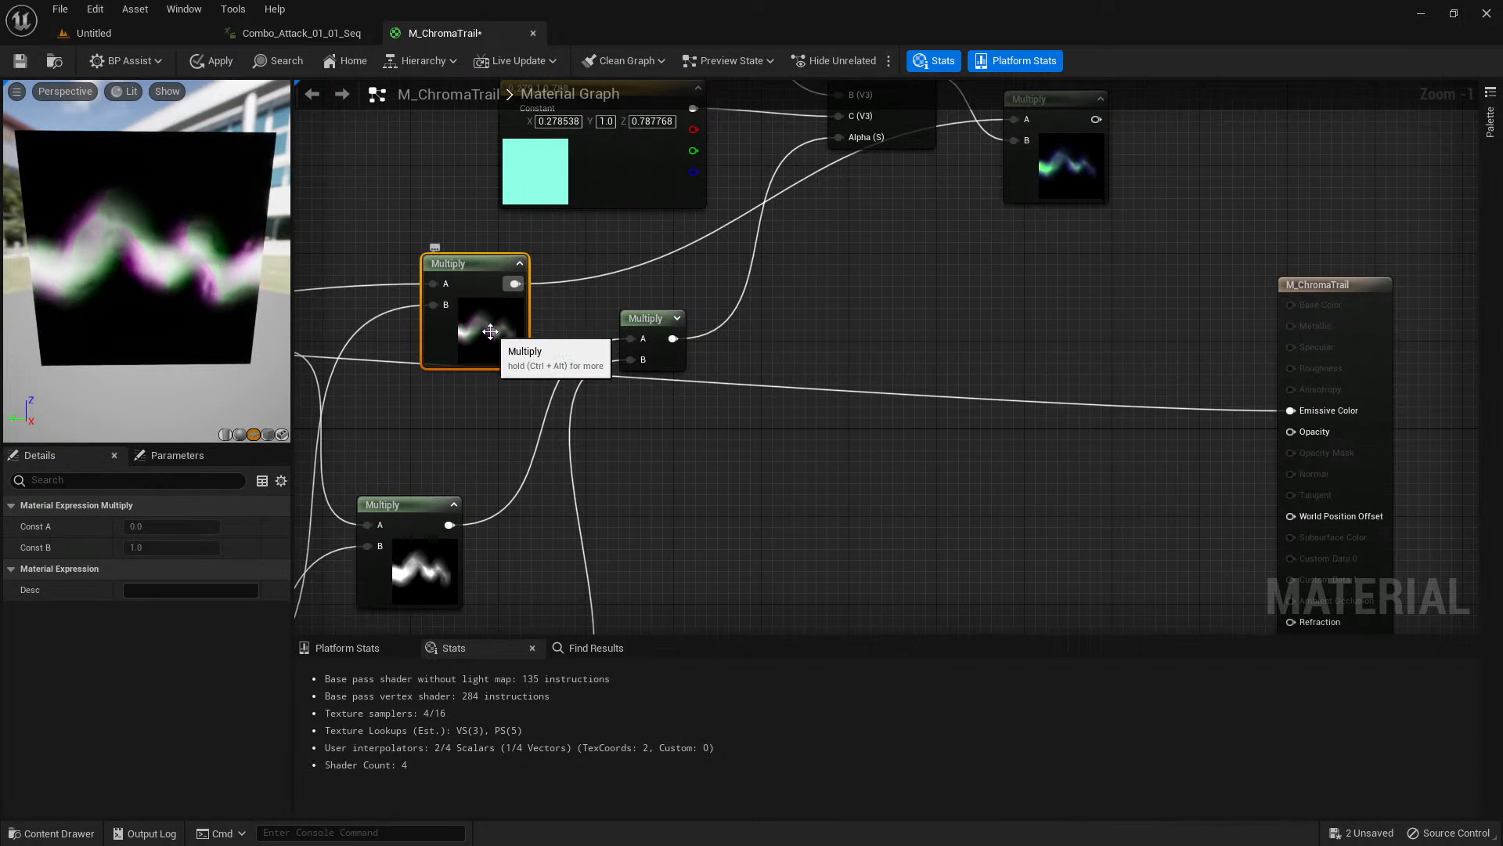
Add a Power node with exponent 1 fed by the RGB-shifted trail Multiply and place it below the color nodes.
{"action": "left_click_drag", "start_coordinate": [514, 284], "coordinate": [758, 450]}
{"action": "type", "text": "power"}
{"action": "key", "text": "Return"}
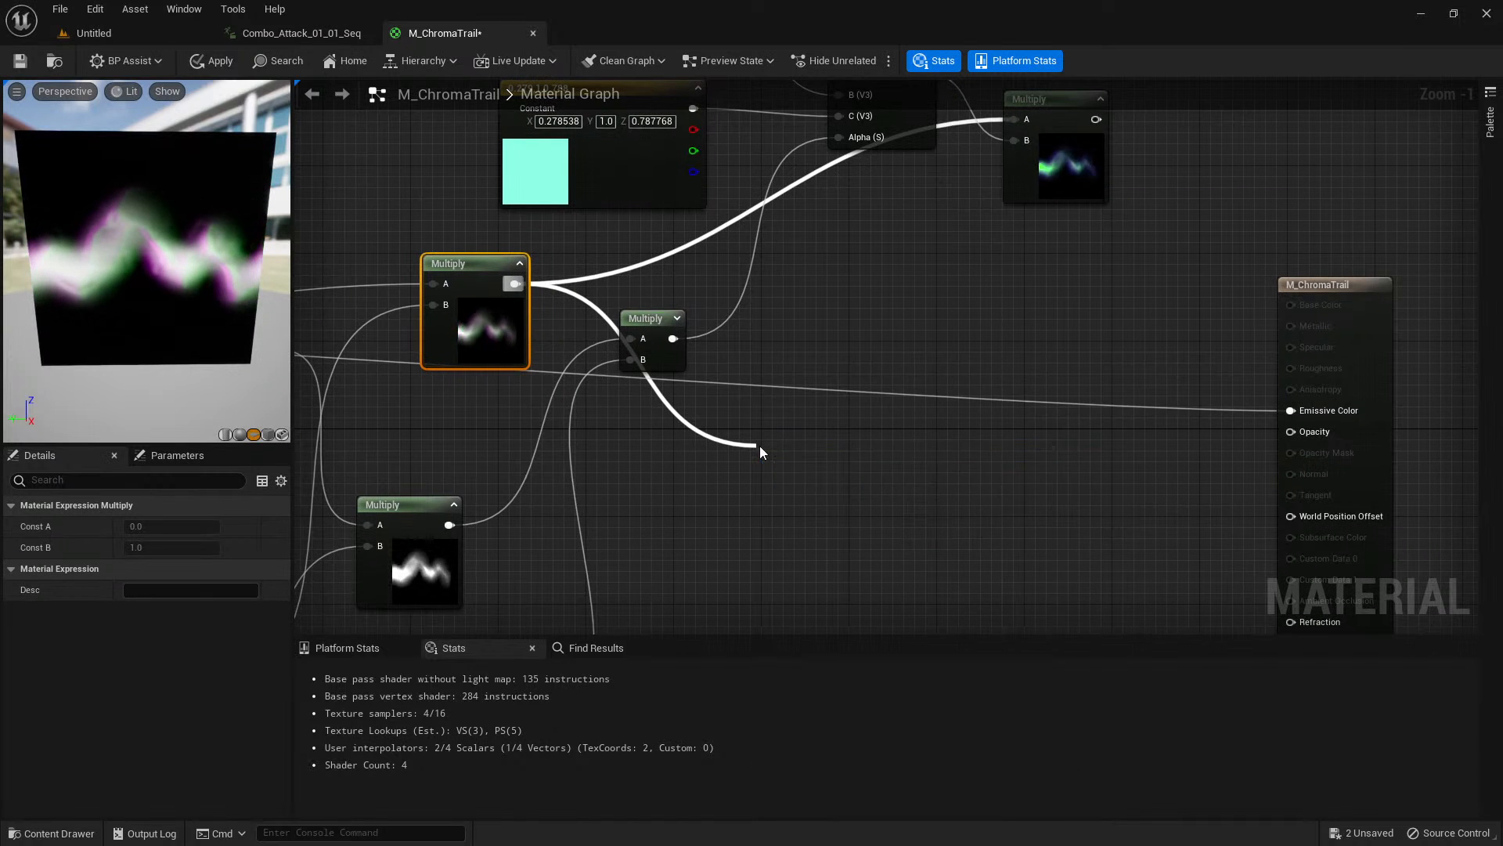
{"action": "left_click_drag", "start_coordinate": [807, 453], "coordinate": [815, 449]}
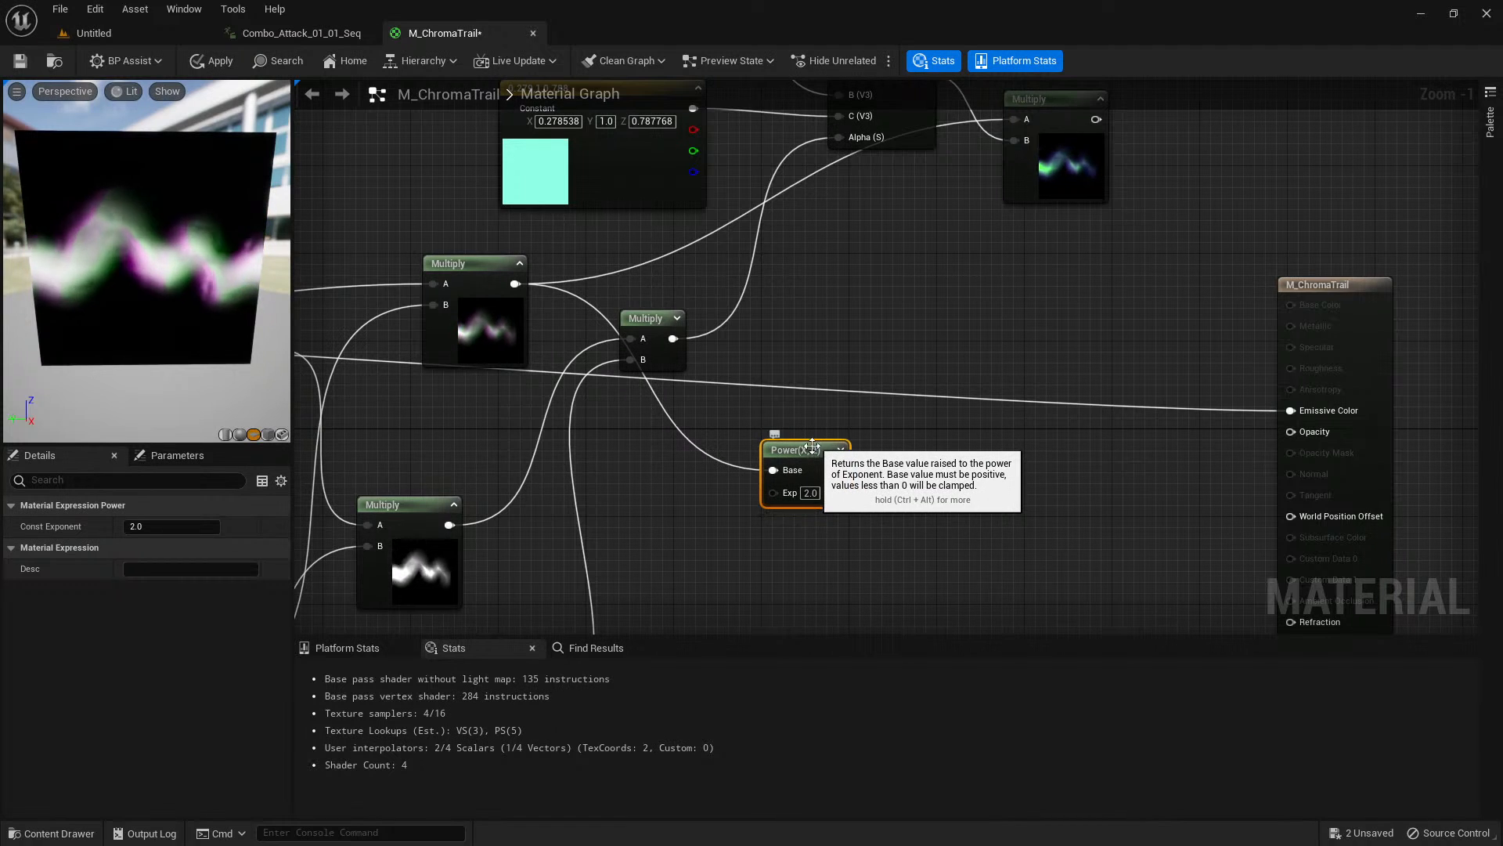
{"action": "left_click", "coordinate": [172, 529]}
{"action": "type", "text": "1"}
{"action": "key", "text": "Tab"}
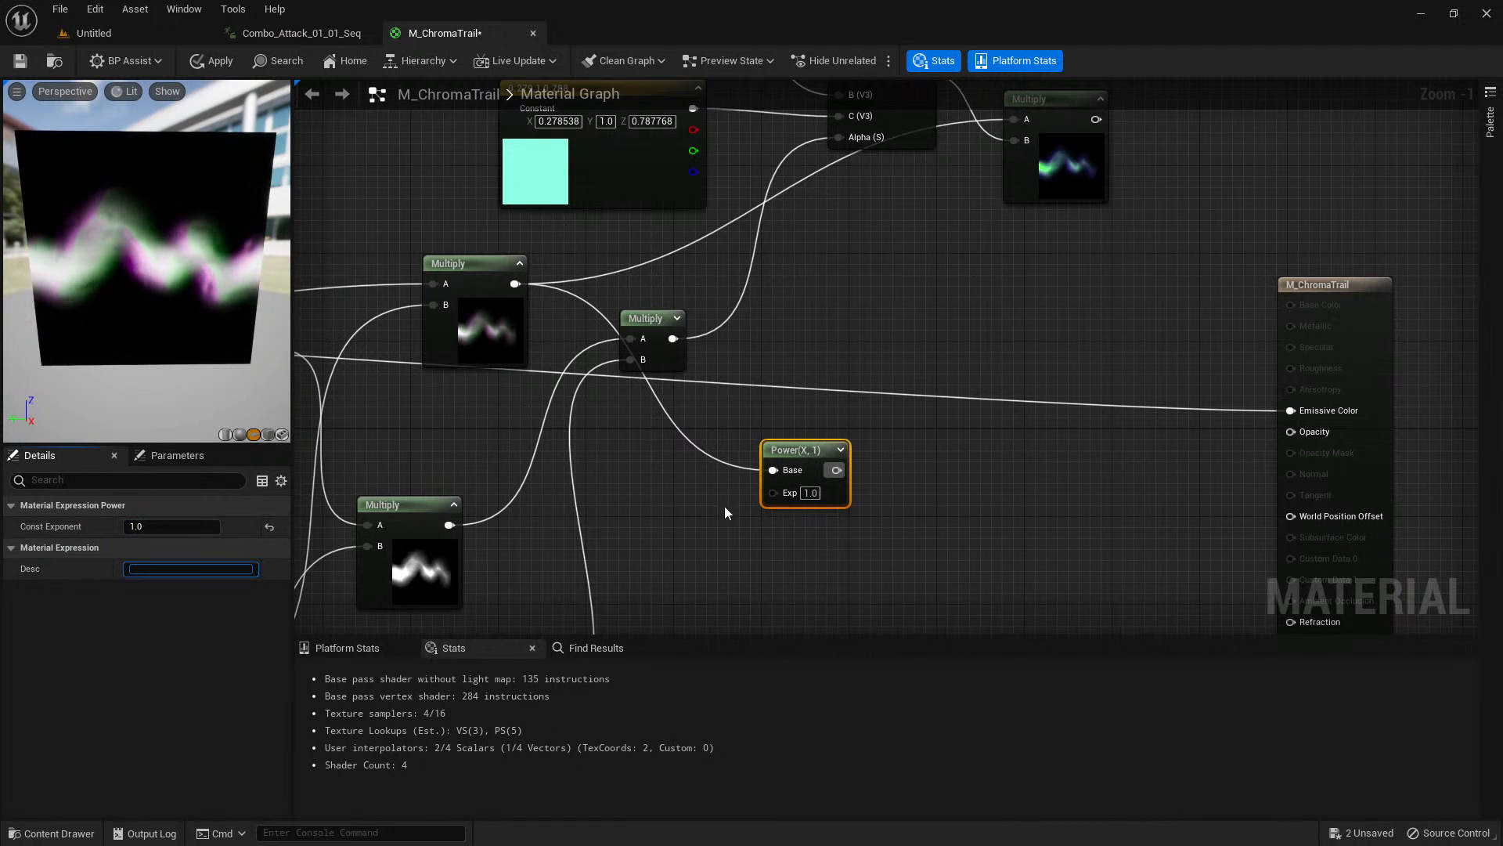
{"action": "left_click_drag", "start_coordinate": [806, 454], "coordinate": [814, 479]}
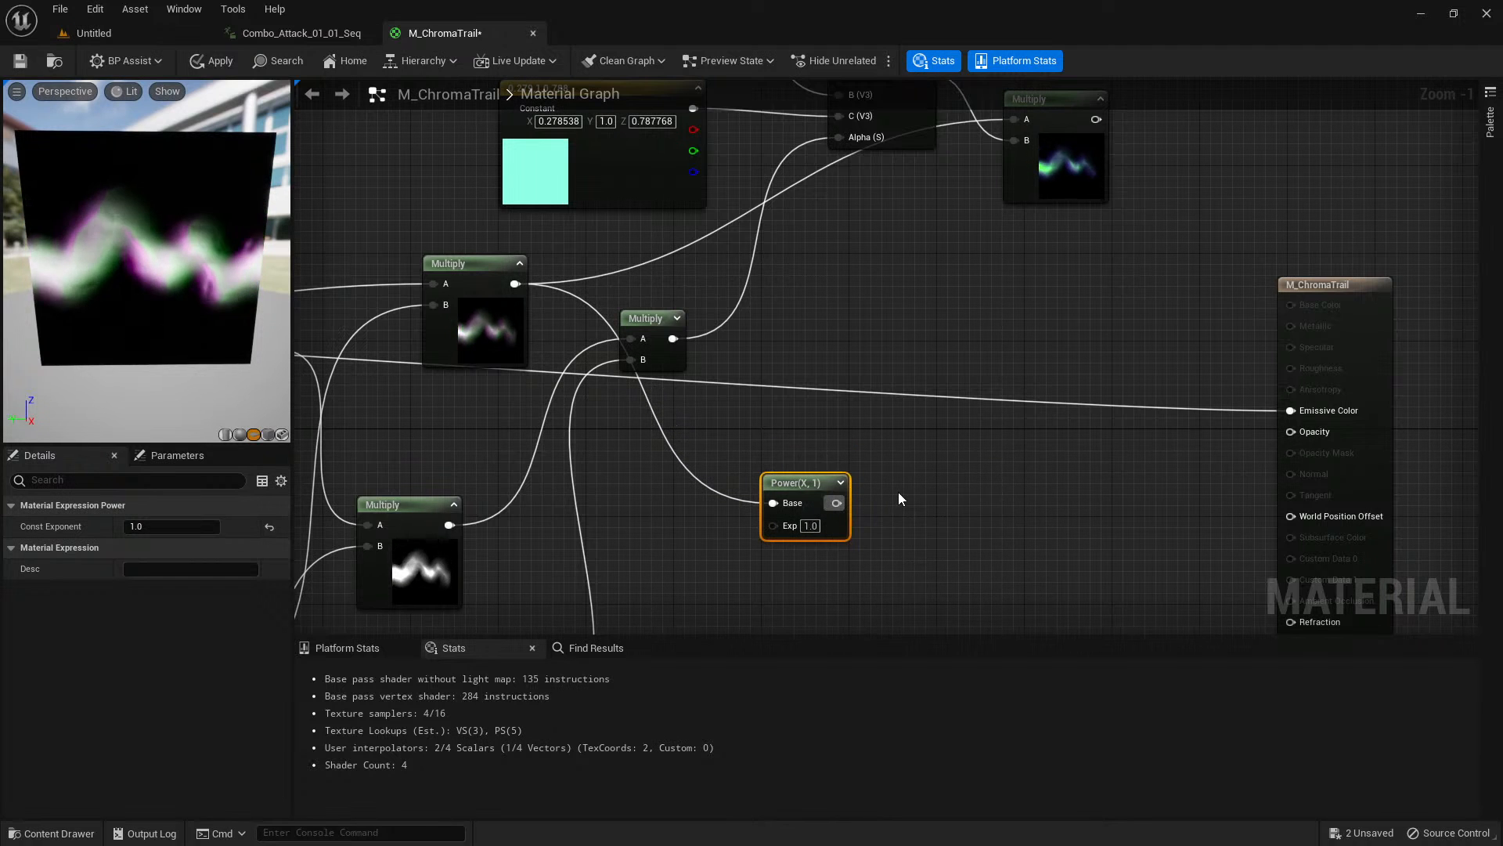
Add a Multiply node after the Power node, with the Power output in A and Particle Color's alpha in B.
{"action": "right_click_drag", "start_coordinate": [899, 493], "coordinate": [830, 369]}
{"action": "left_click", "coordinate": [822, 399]}
{"action": "left_click", "coordinate": [825, 406]}
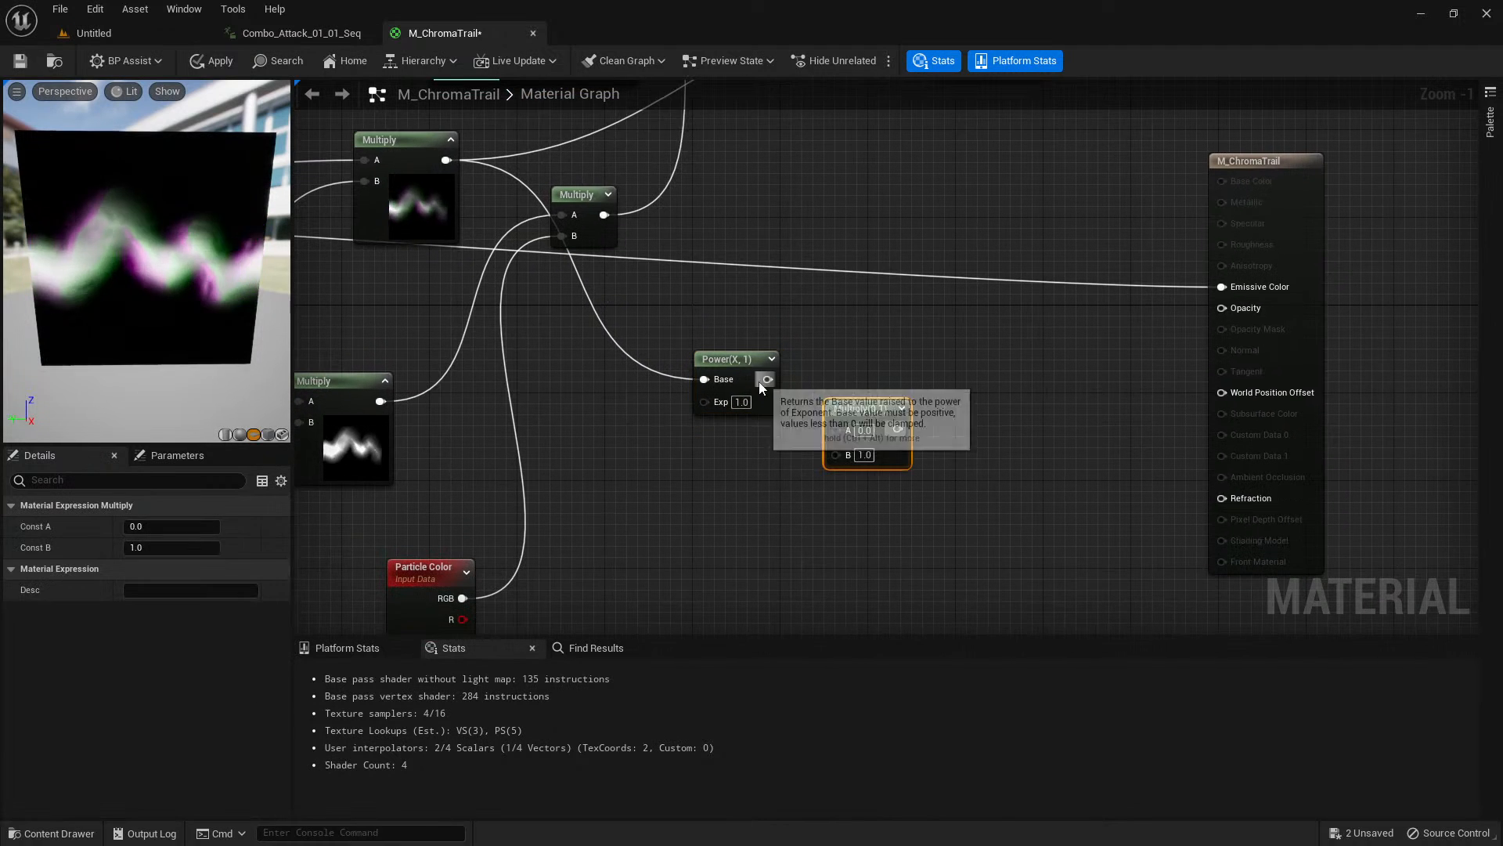
{"action": "left_click_drag", "start_coordinate": [768, 379], "coordinate": [835, 428]}
{"action": "right_click_drag", "start_coordinate": [541, 634], "coordinate": [516, 486]}
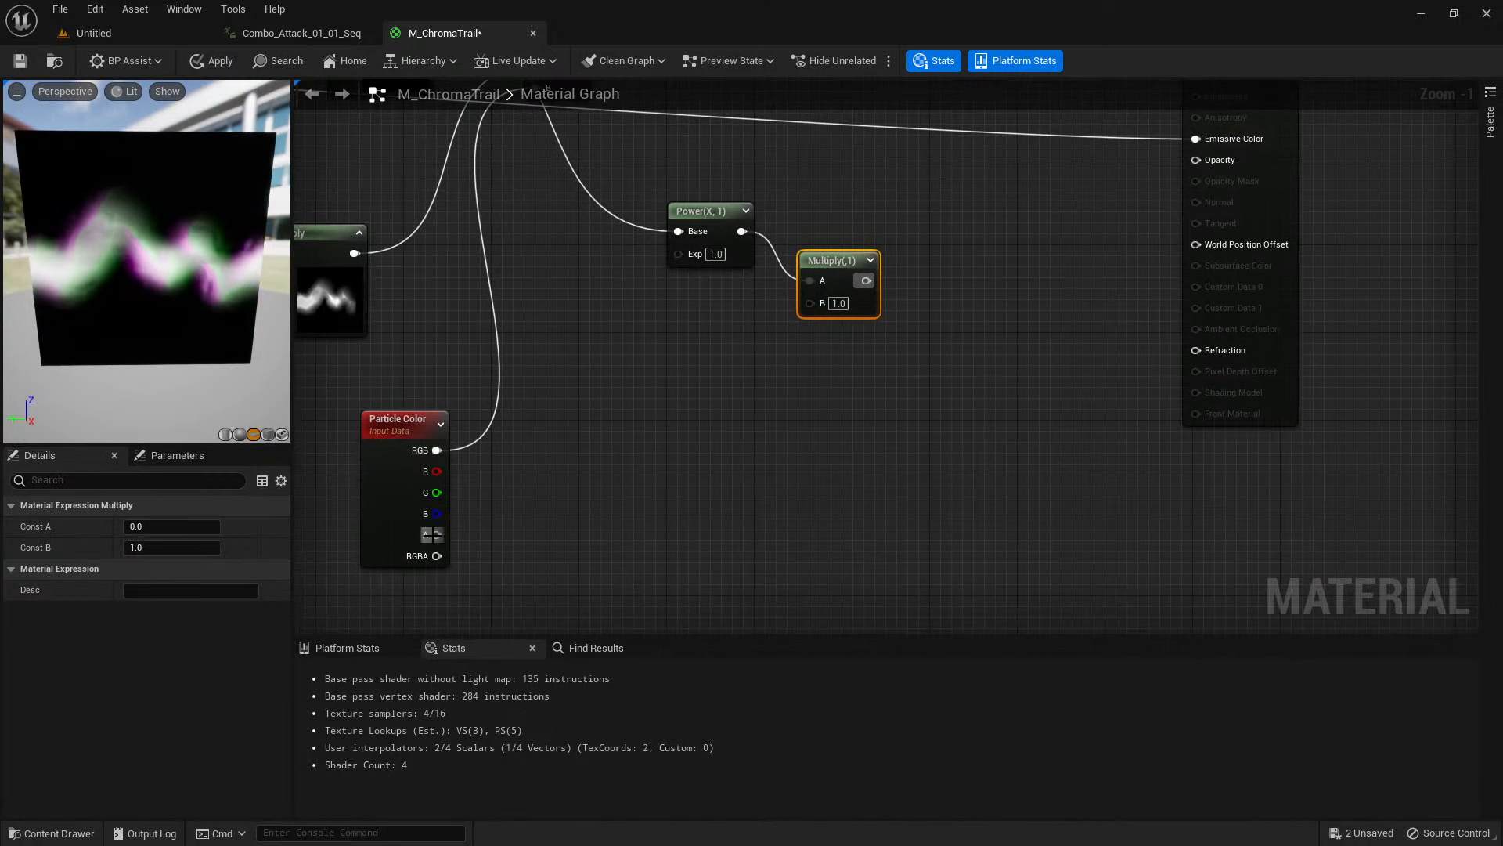
{"action": "left_click_drag", "start_coordinate": [819, 302], "coordinate": [819, 304]}
{"action": "right_click_drag", "start_coordinate": [847, 388], "coordinate": [634, 513]}
{"action": "left_click_drag", "start_coordinate": [1051, 147], "coordinate": [1259, 158]}
Add a Depth Fade node with its Opacity input fed by the alpha Multiply, and place it beside that Multiply.
{"action": "left_click_drag", "start_coordinate": [668, 413], "coordinate": [711, 412]}
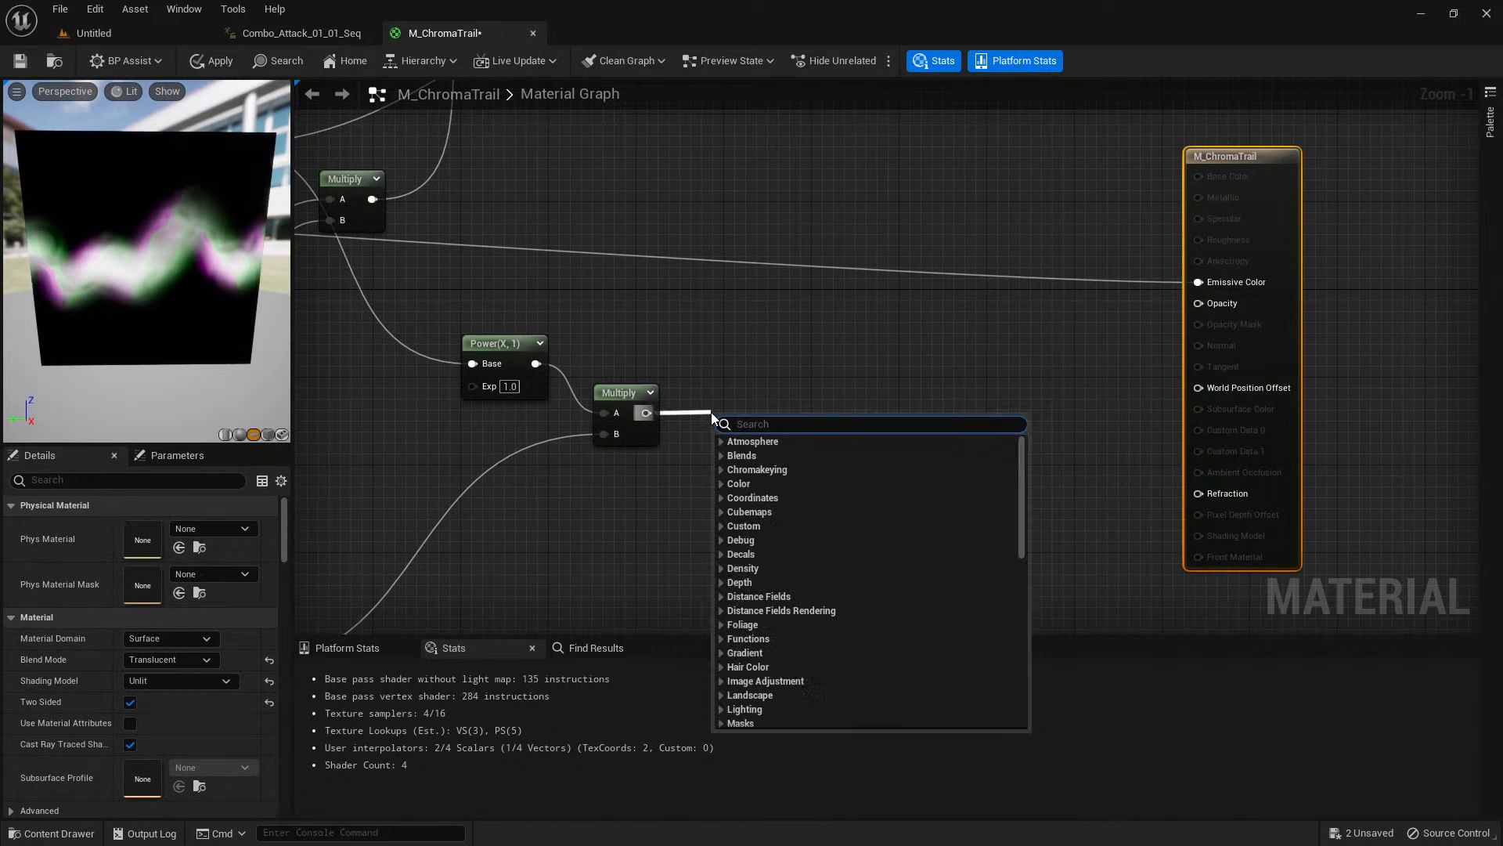
{"action": "type", "text": "power"}
{"action": "key", "text": "BackSpace"}
{"action": "key", "text": "BackSpace"}
{"action": "key", "text": "BackSpace"}
{"action": "key", "text": "BackSpace"}
{"action": "key", "text": "BackSpace"}
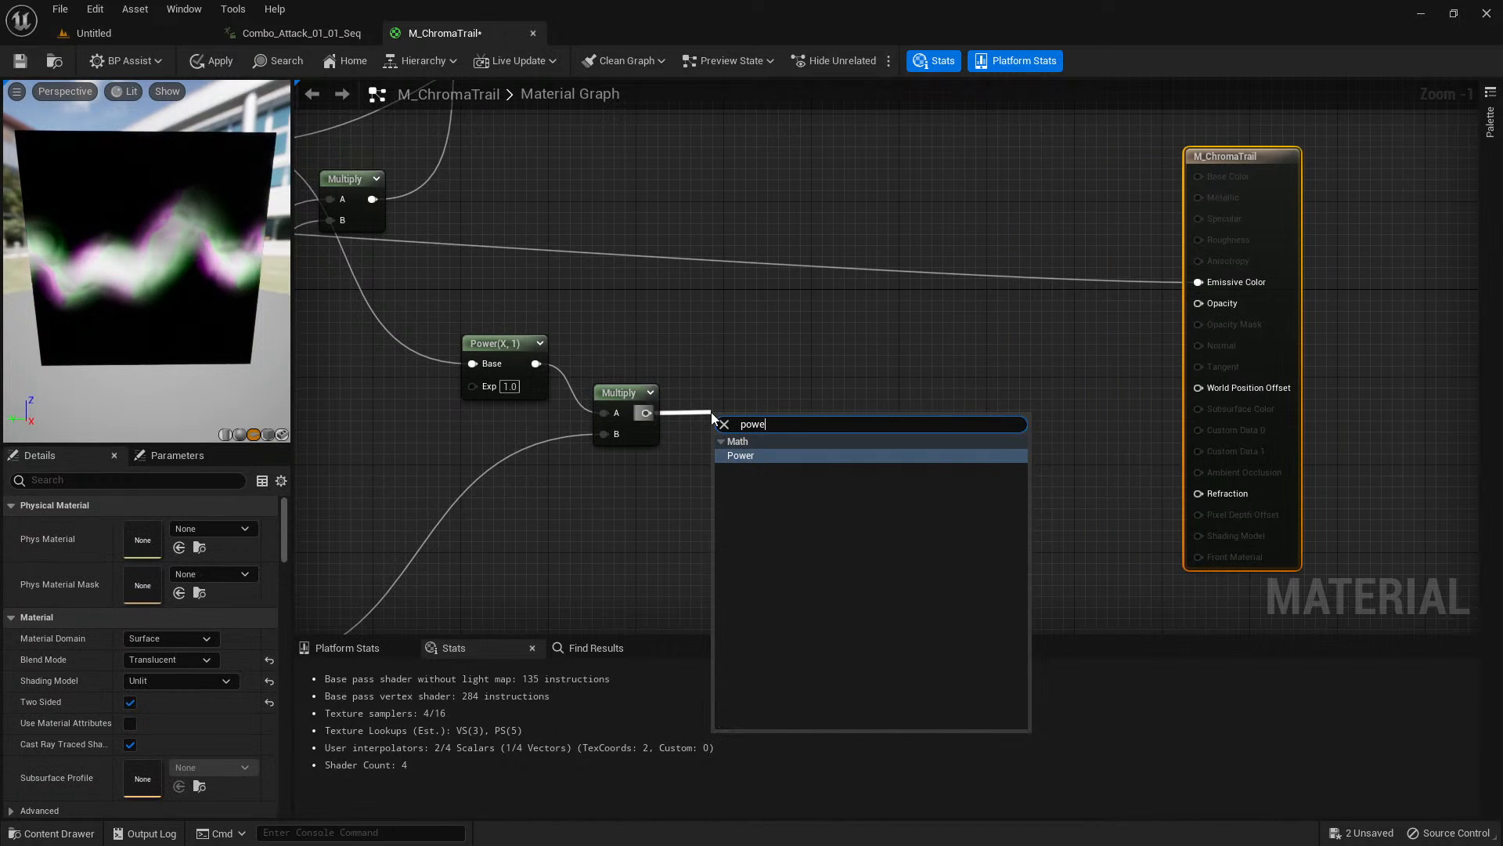
{"action": "type", "text": "depth fd"}
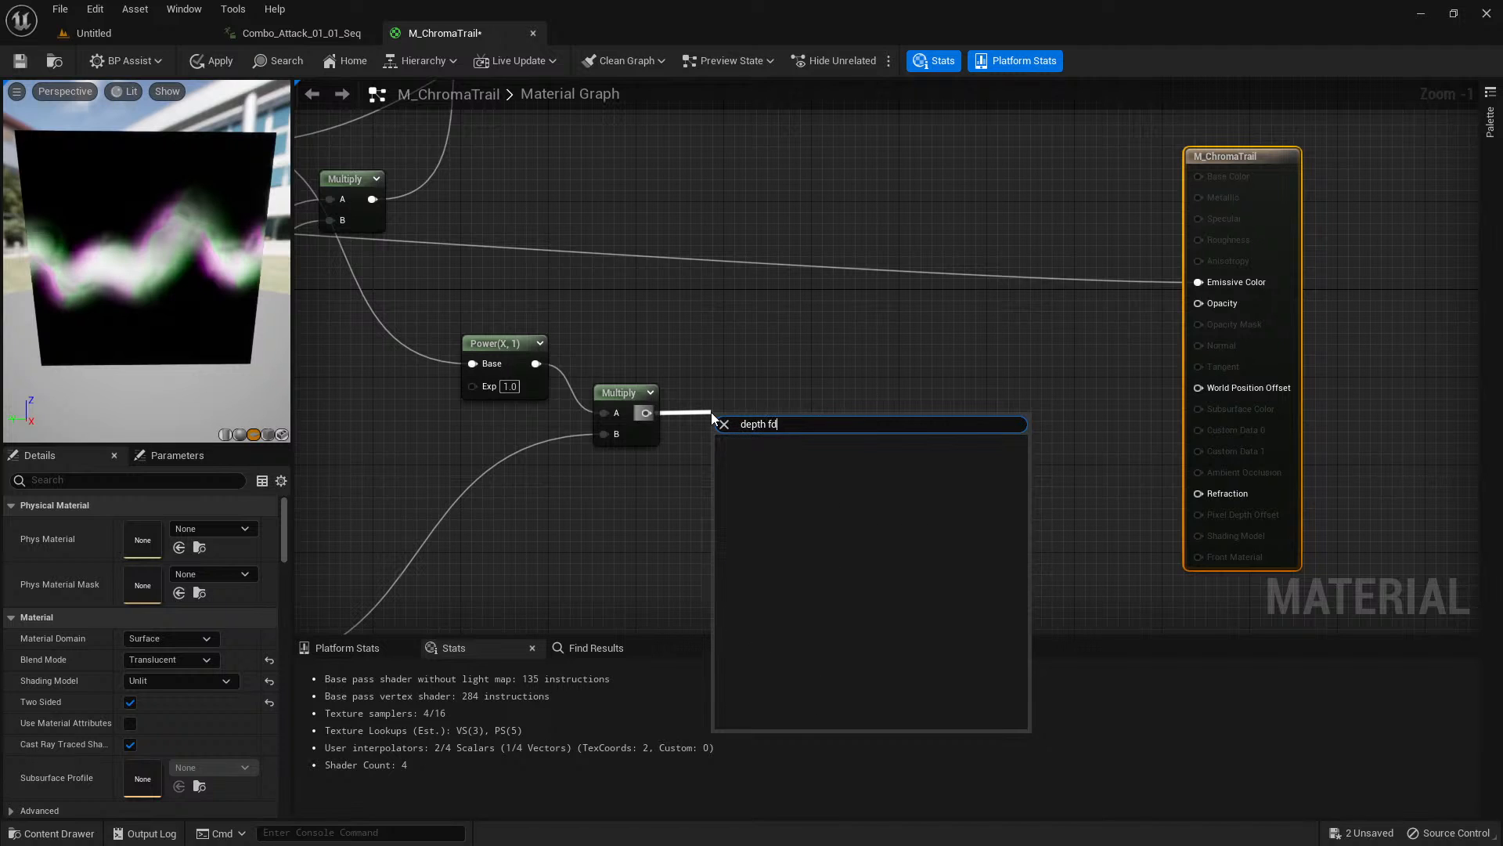
{"action": "key", "text": "BackSpace"}
{"action": "key", "text": "BackSpace"}
{"action": "key", "text": "Return"}
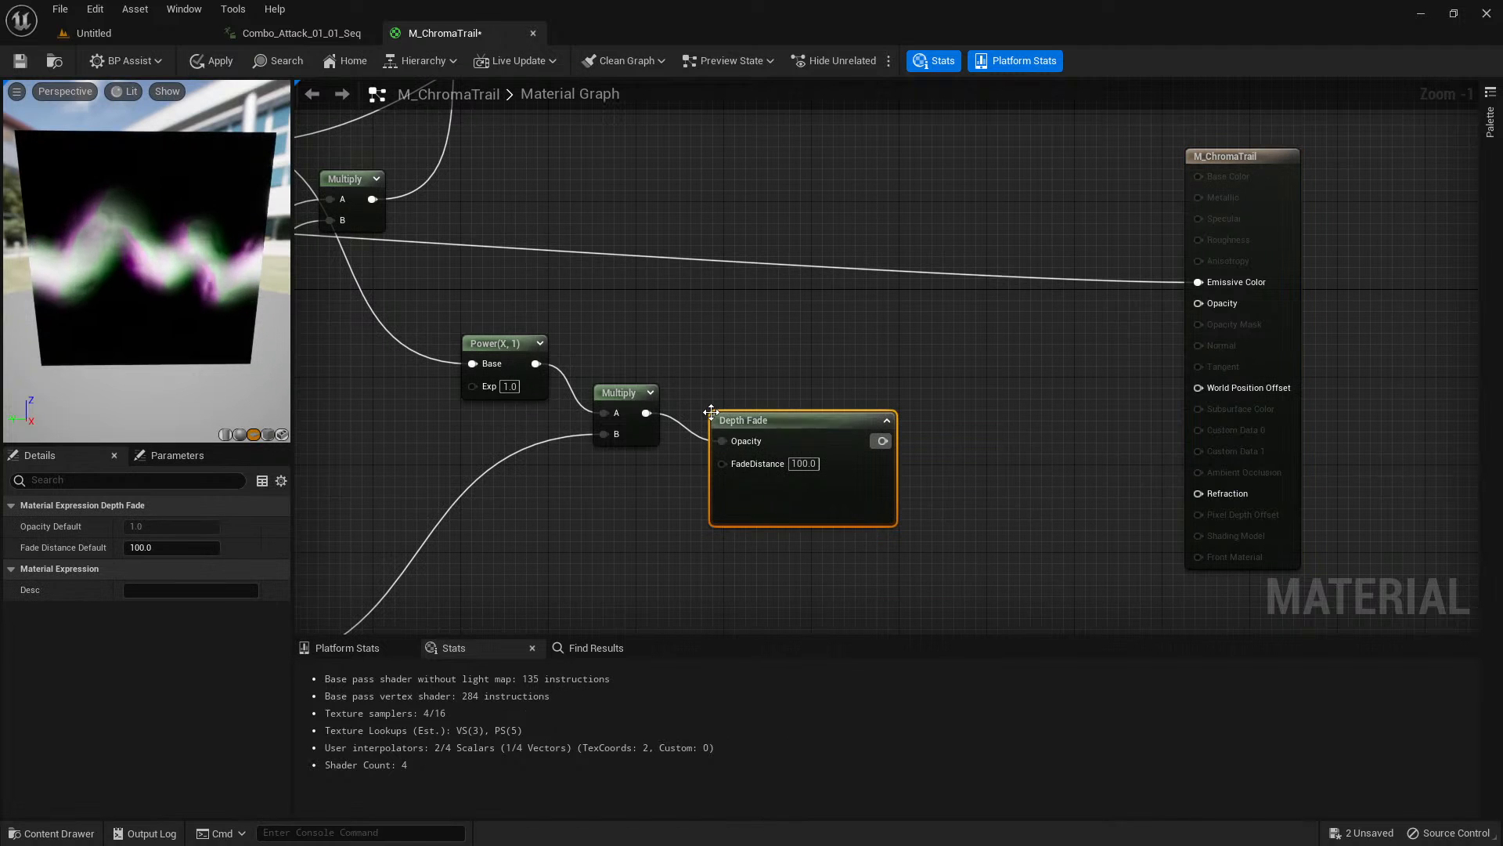
{"action": "left_click_drag", "start_coordinate": [797, 420], "coordinate": [786, 416]}
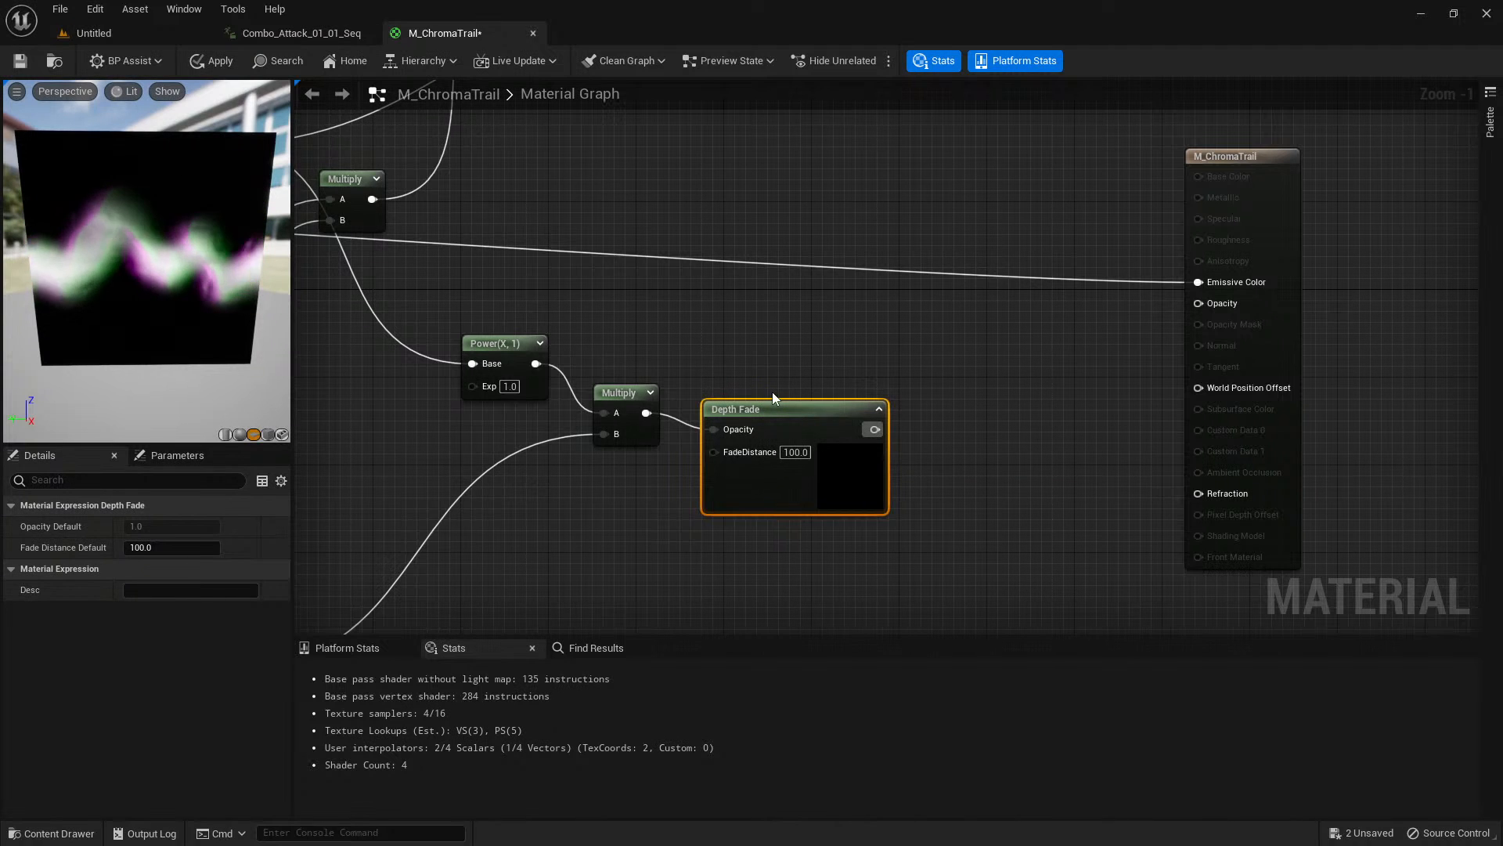
Multiply the Depth Fade output by 2.5 and connect the result to the material's Opacity input.
{"action": "right_click_drag", "start_coordinate": [822, 387], "coordinate": [603, 391]}
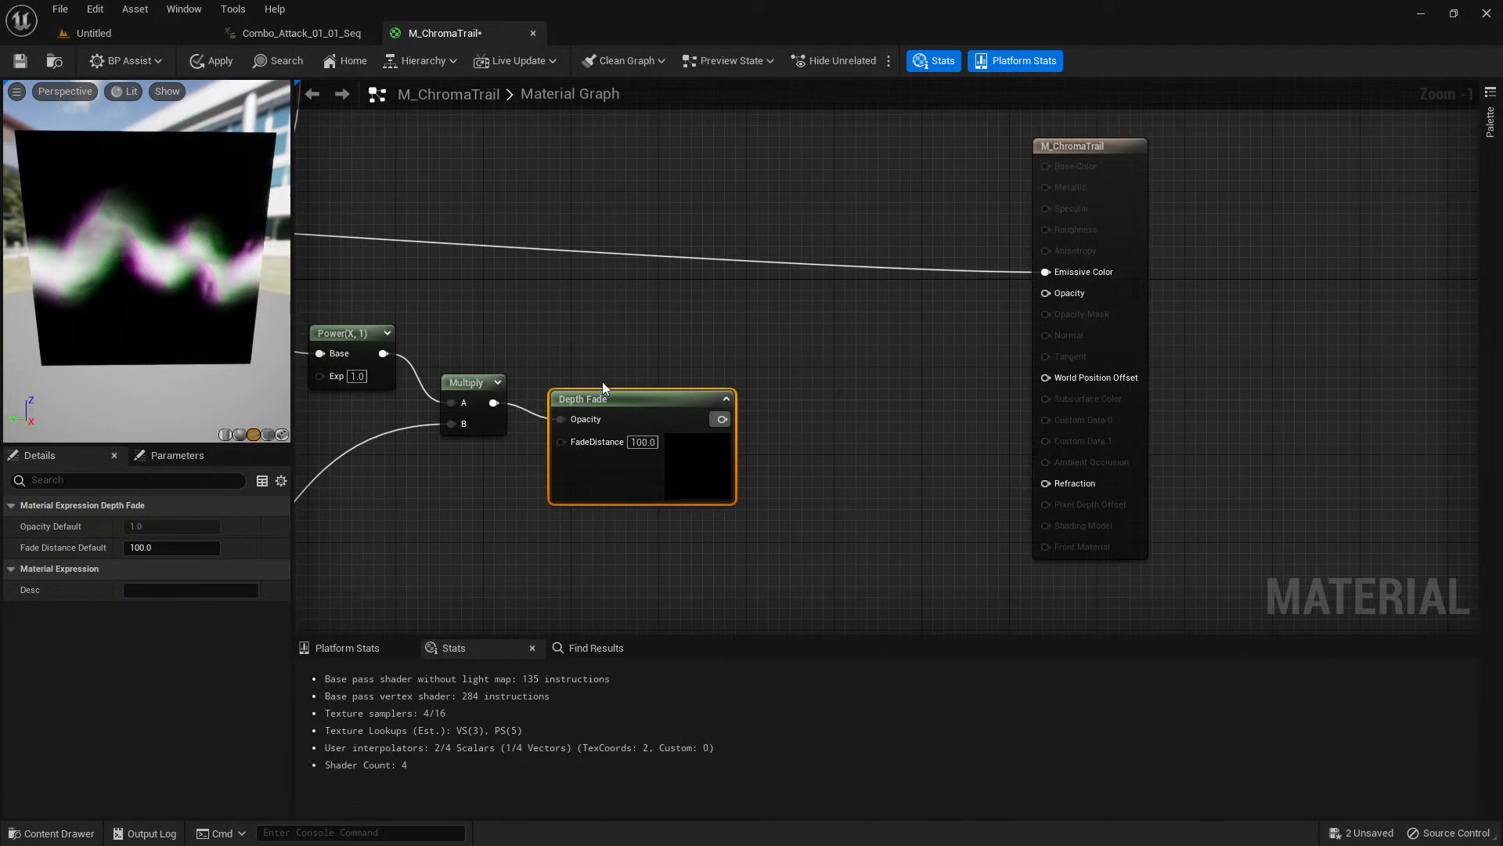
{"action": "scroll", "coordinate": [768, 415], "scroll_direction": "up", "scroll_amount": 1}
{"action": "left_click", "coordinate": [772, 418]}
{"action": "key", "text": "m"}
{"action": "left_click", "coordinate": [783, 410]}
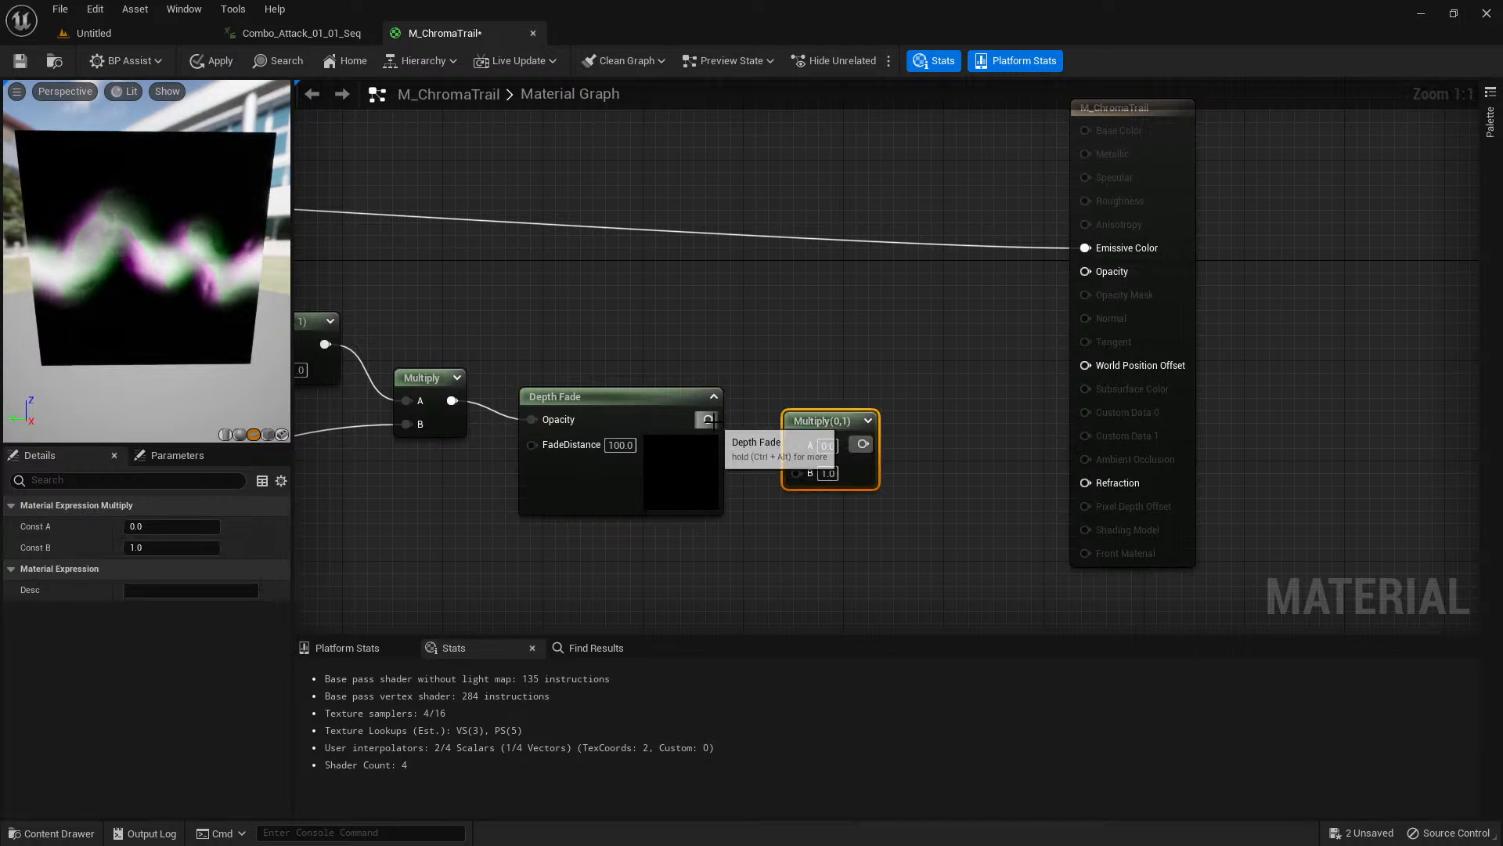
{"action": "left_click_drag", "start_coordinate": [709, 420], "coordinate": [801, 443]}
{"action": "left_click", "coordinate": [149, 547]}
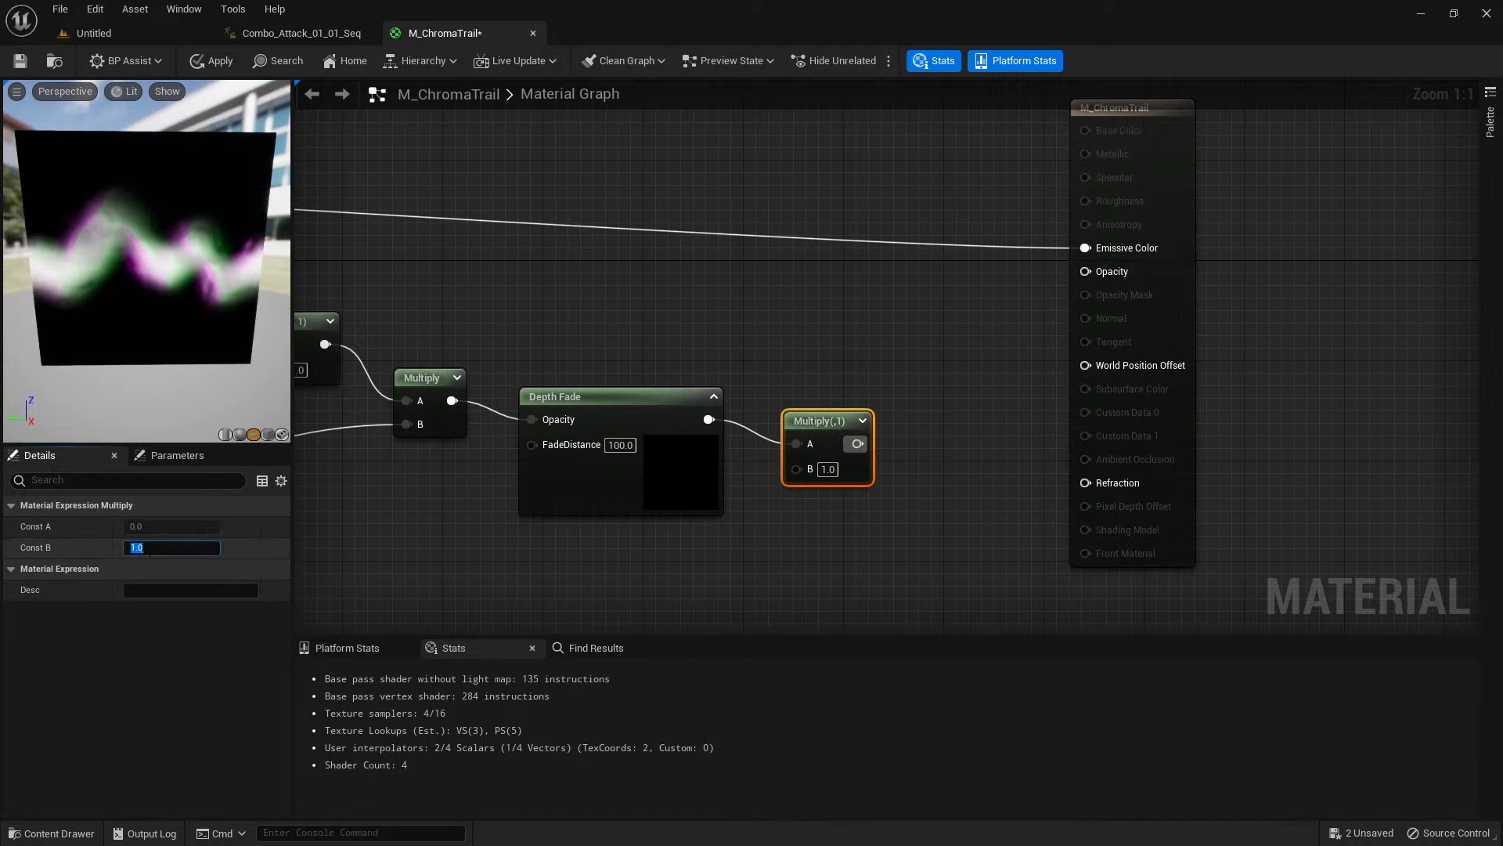
{"action": "type", "text": "2.5"}
{"action": "key", "text": "Return"}
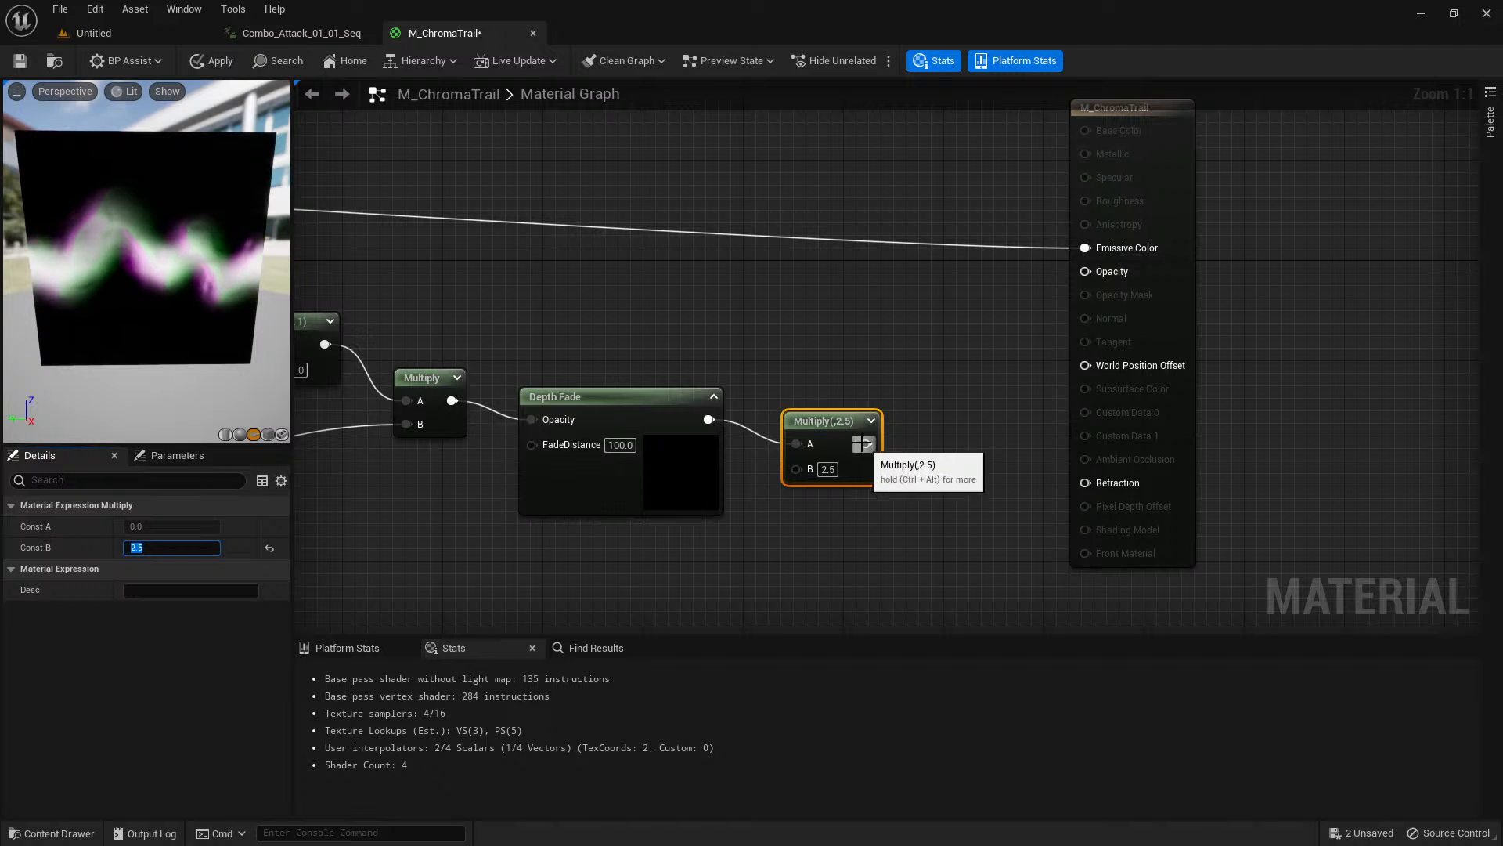
{"action": "left_click_drag", "start_coordinate": [865, 443], "coordinate": [1099, 274]}
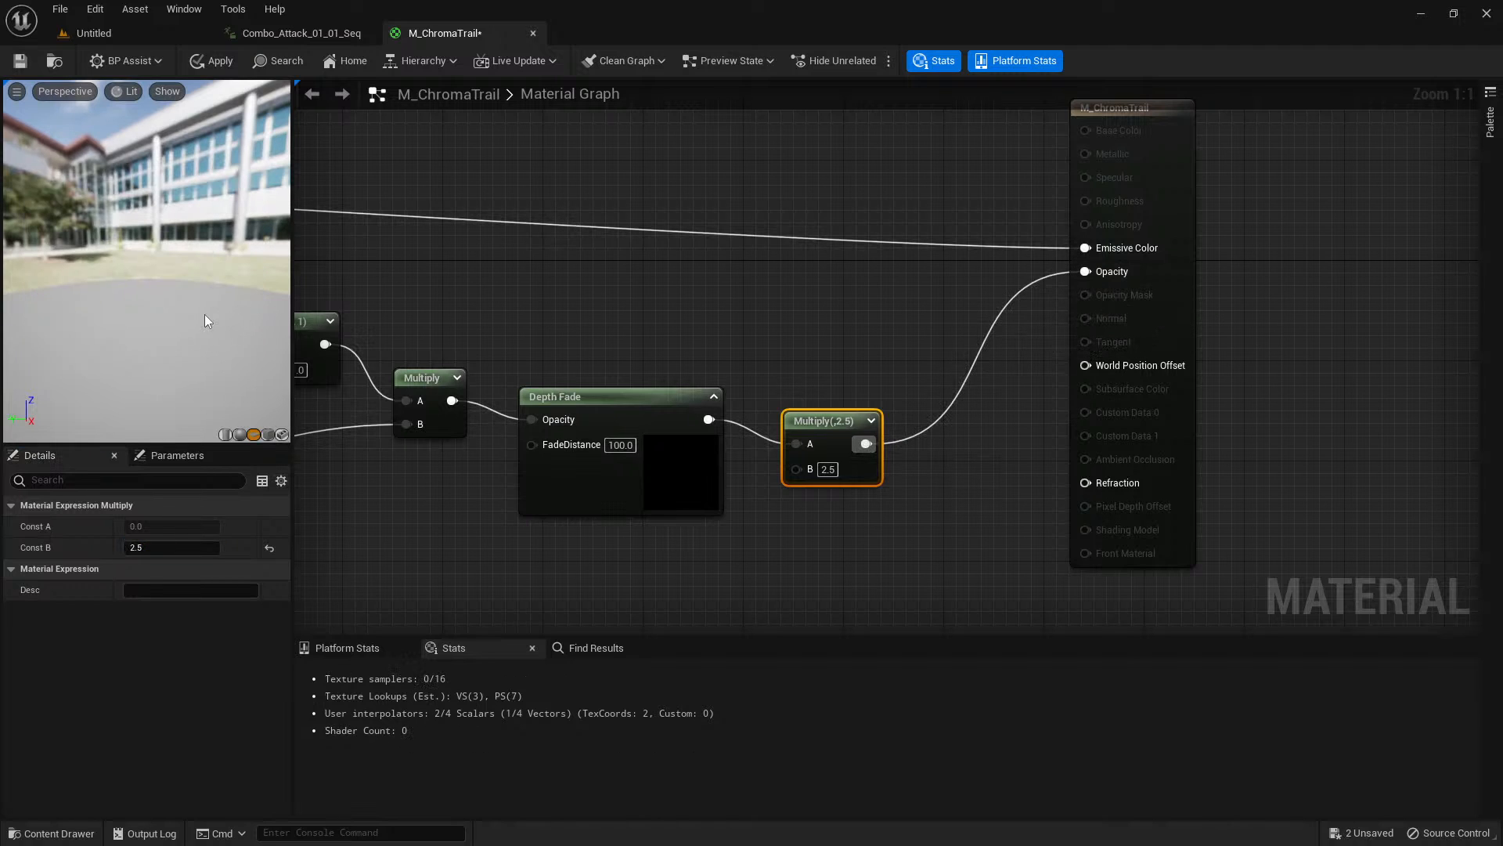
{"action": "left_click_drag", "start_coordinate": [205, 321], "coordinate": [138, 298]}
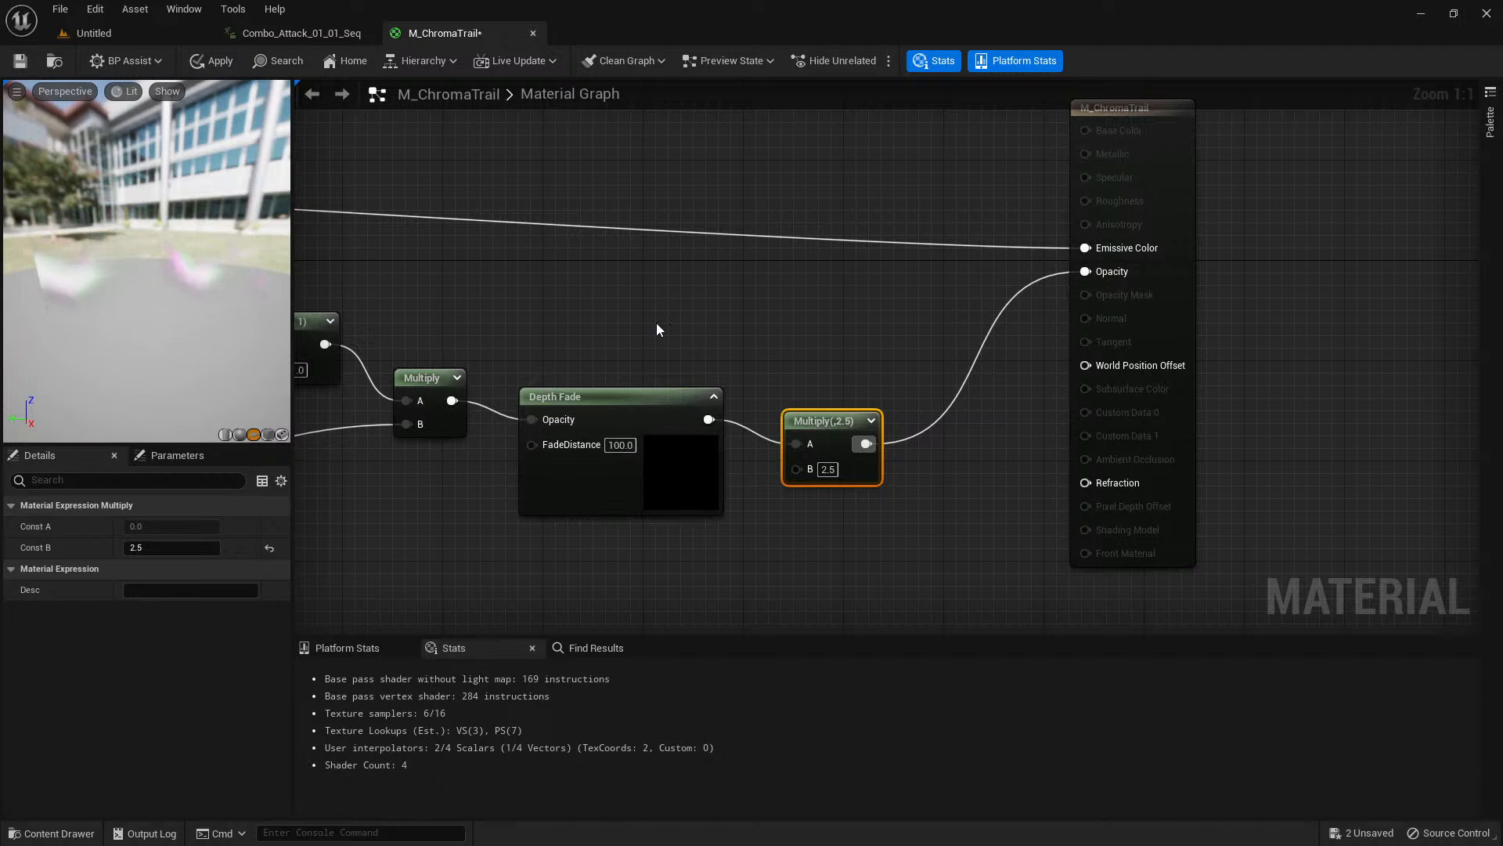
Connect the 3ColorBlend-tinted trail Multiply's output to the material's Emissive Color input.
{"action": "right_click_drag", "start_coordinate": [628, 323], "coordinate": [699, 408]}
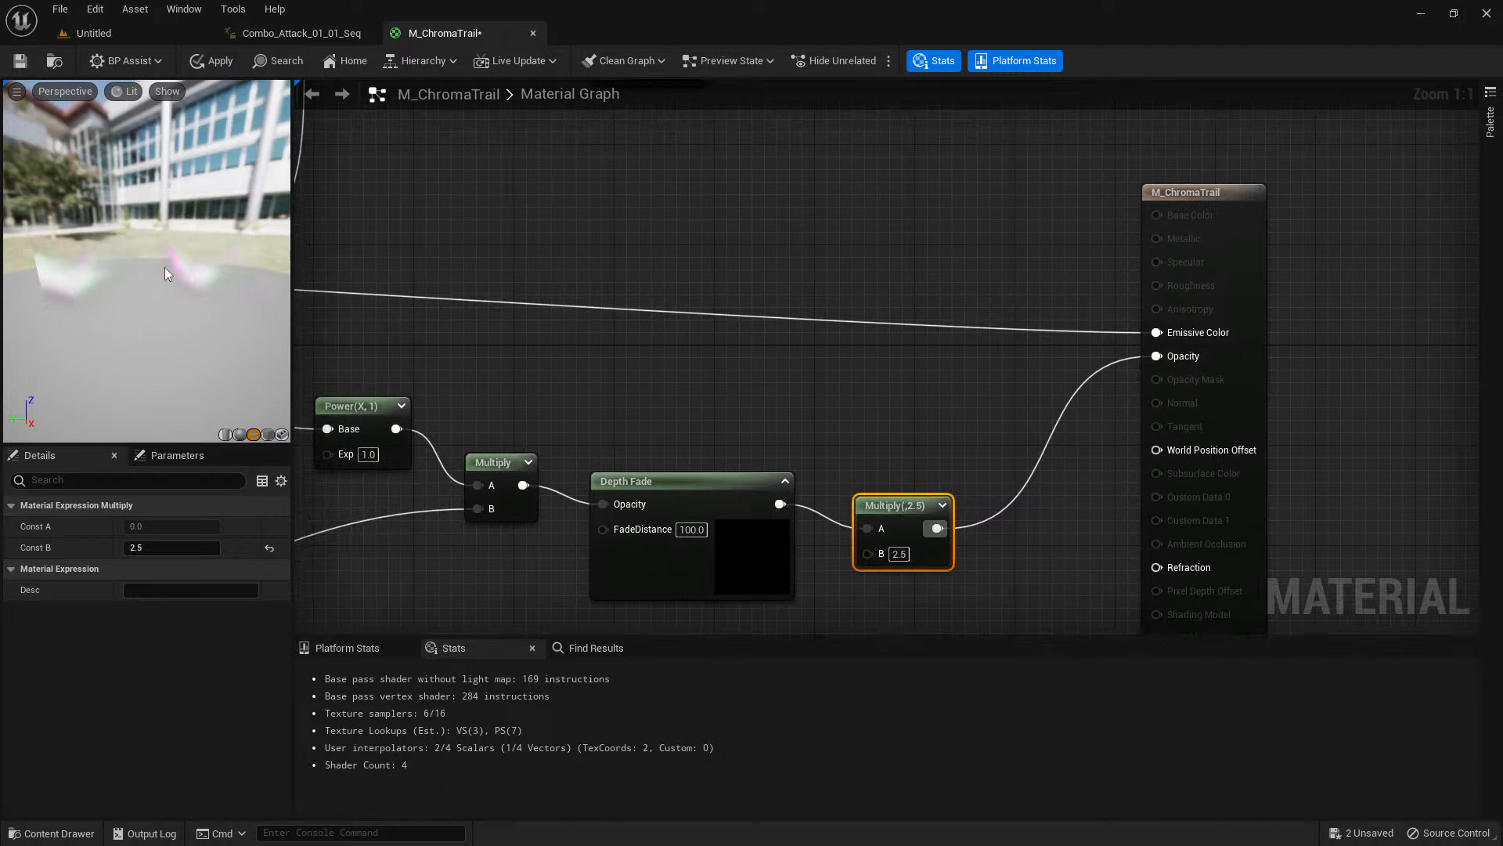
{"action": "right_click_drag", "start_coordinate": [541, 242], "coordinate": [812, 414]}
{"action": "scroll", "coordinate": [712, 359], "scroll_direction": "down", "scroll_amount": 2}
{"action": "scroll", "coordinate": [827, 438], "scroll_direction": "up", "scroll_amount": 1}
{"action": "scroll", "coordinate": [891, 494], "scroll_direction": "down", "scroll_amount": 1}
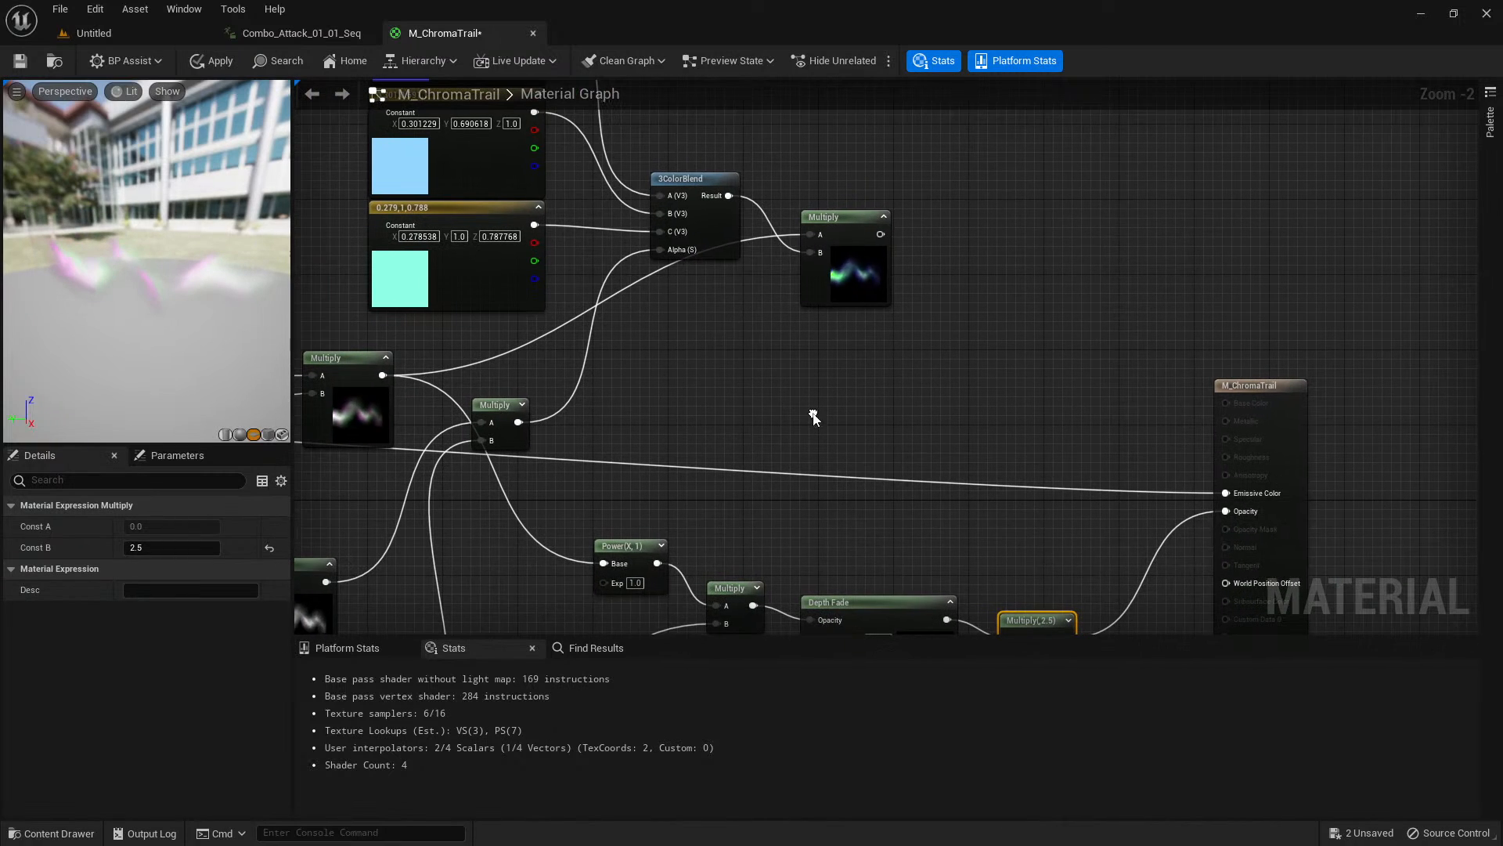
{"action": "left_click_drag", "start_coordinate": [880, 234], "coordinate": [1032, 369]}
{"action": "left_click_drag", "start_coordinate": [1237, 501], "coordinate": [1231, 495]}
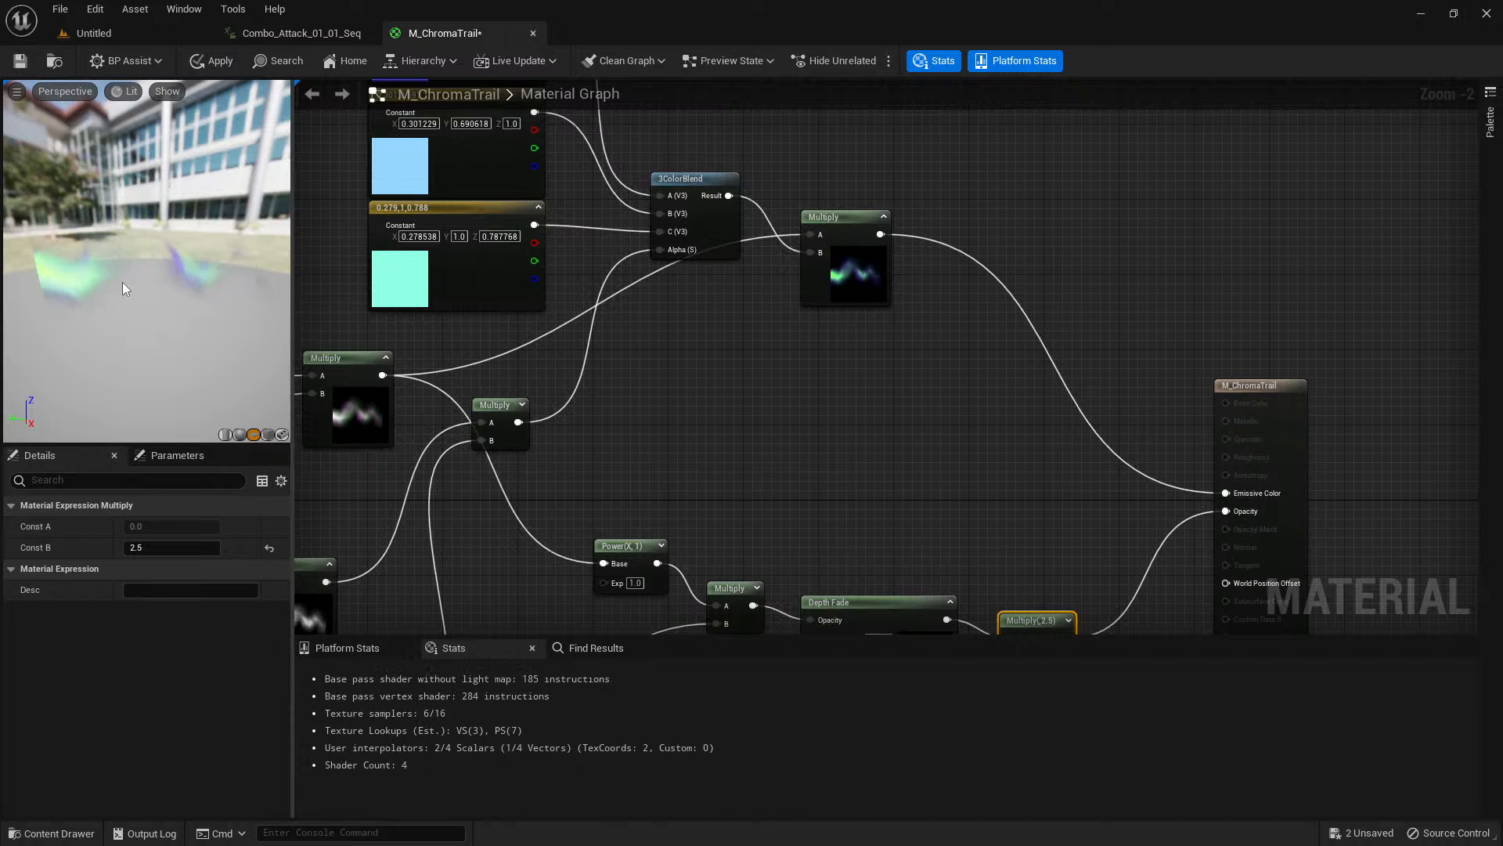
Disconnect the tinted trail Multiply's output from the material's Emissive Color input.
{"action": "scroll", "coordinate": [715, 458], "scroll_direction": "down", "scroll_amount": 3}
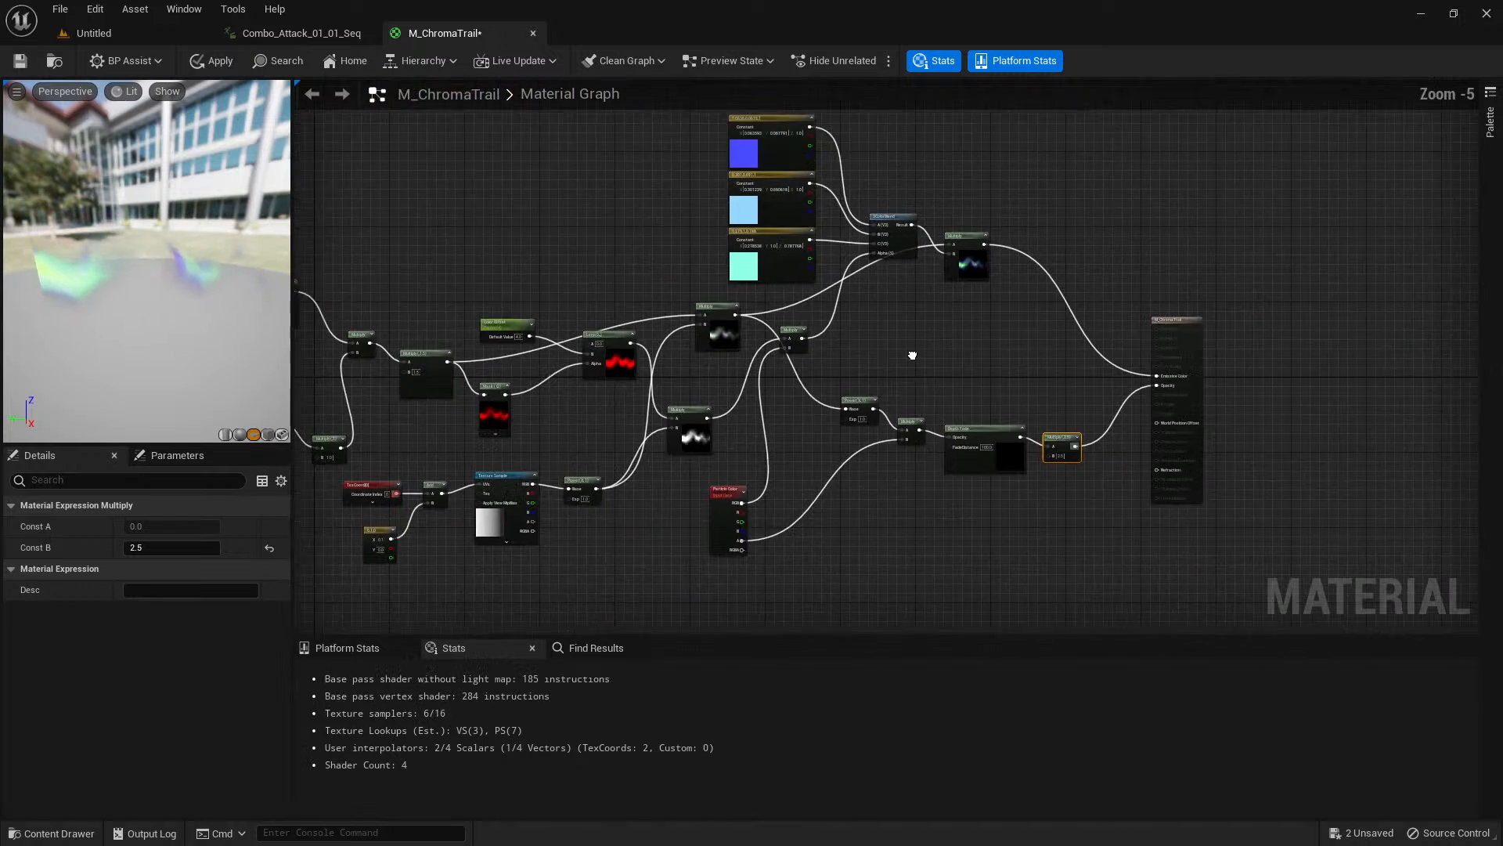
{"action": "right_click_drag", "start_coordinate": [1316, 294], "coordinate": [745, 393]}
{"action": "scroll", "coordinate": [752, 384], "scroll_direction": "up", "scroll_amount": 3}
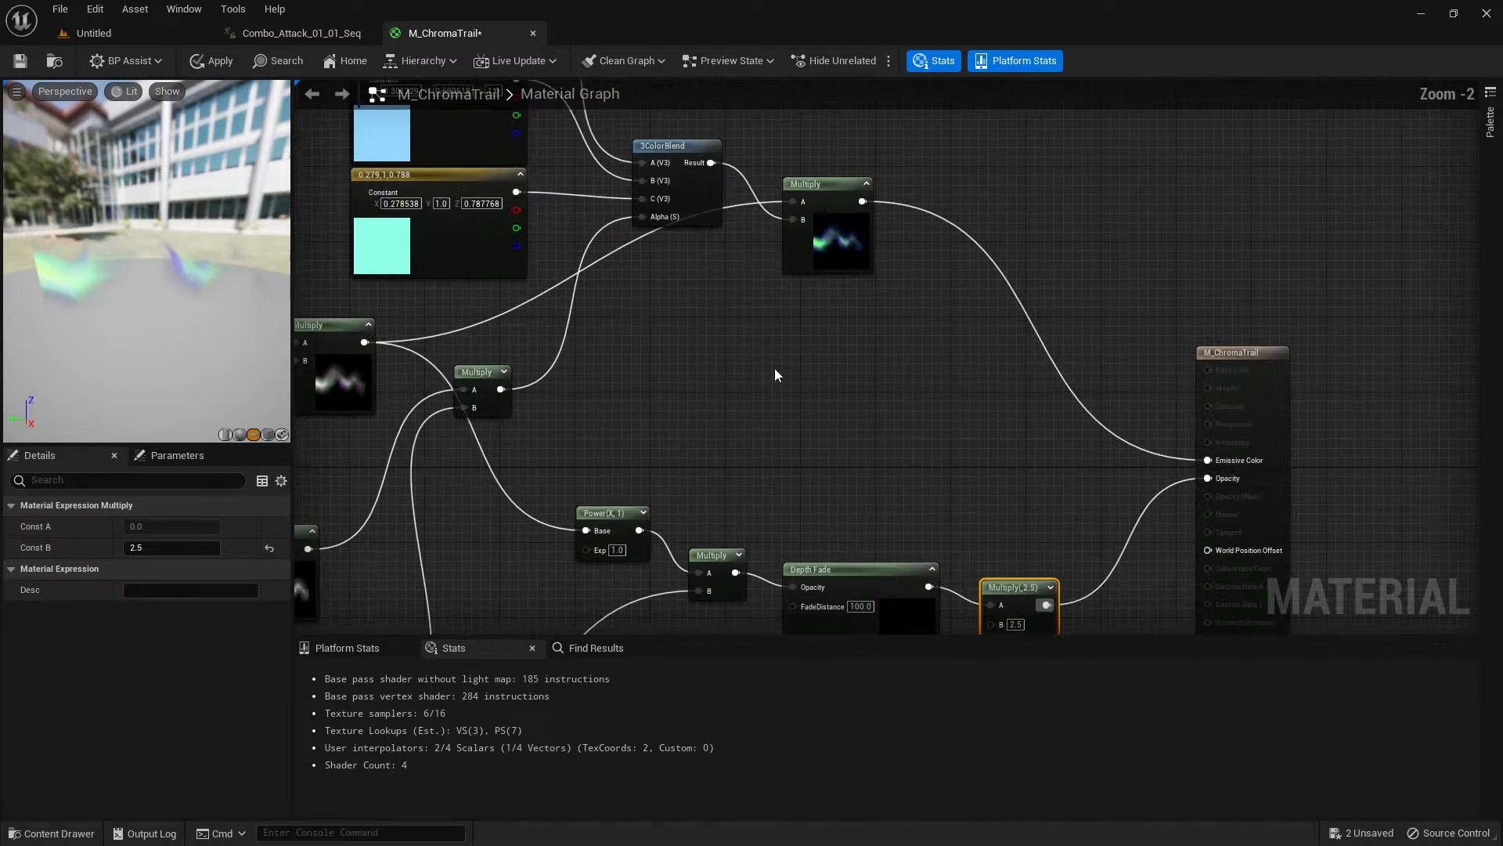
{"action": "right_click_drag", "start_coordinate": [874, 355], "coordinate": [858, 467]}
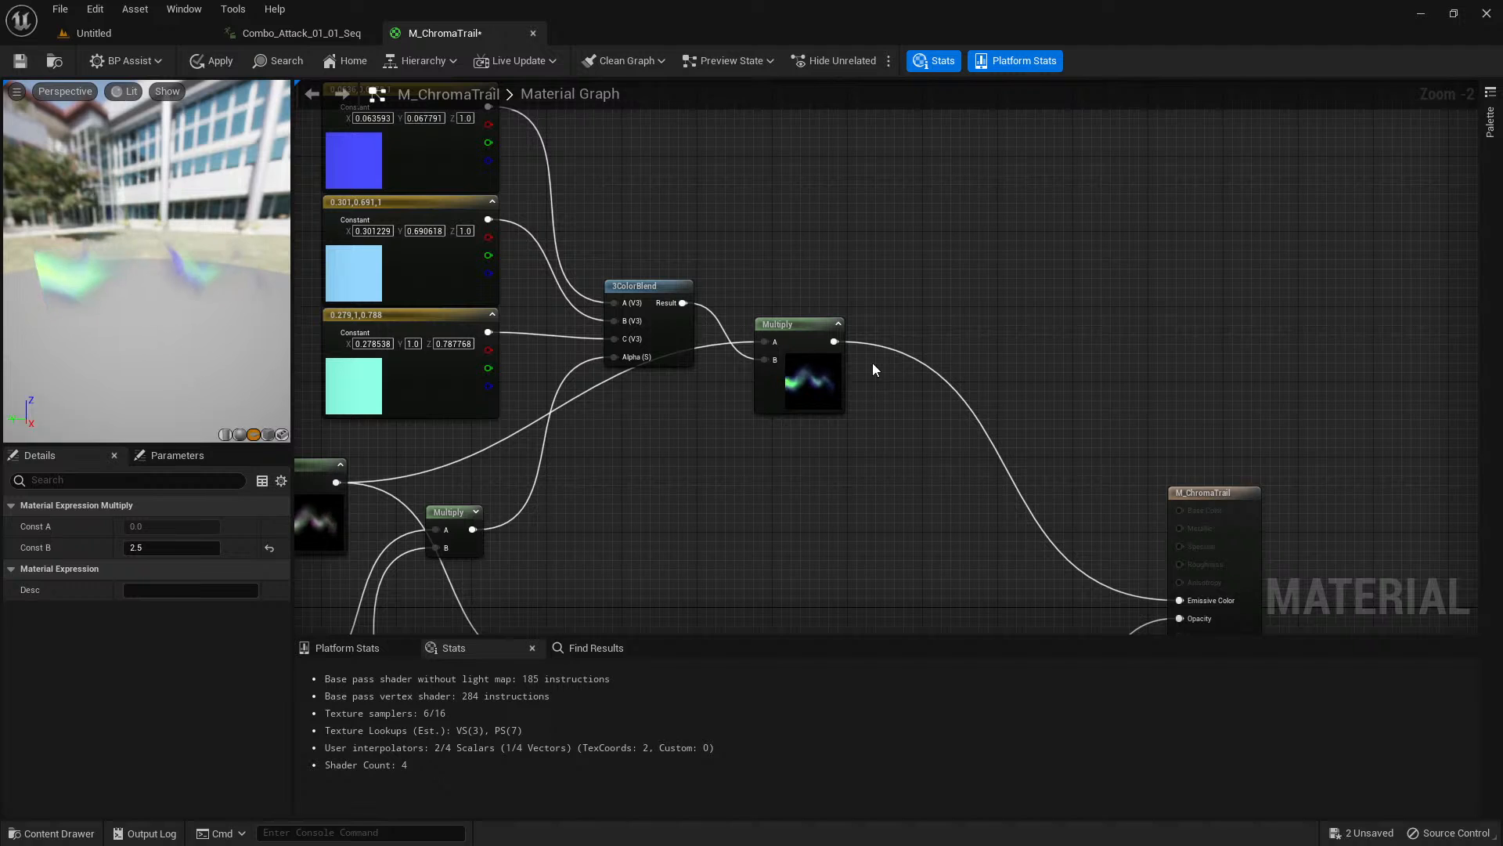
{"action": "left_click", "coordinate": [834, 343], "text": "alt"}
{"action": "right_click_drag", "start_coordinate": [909, 331], "coordinate": [882, 415]}
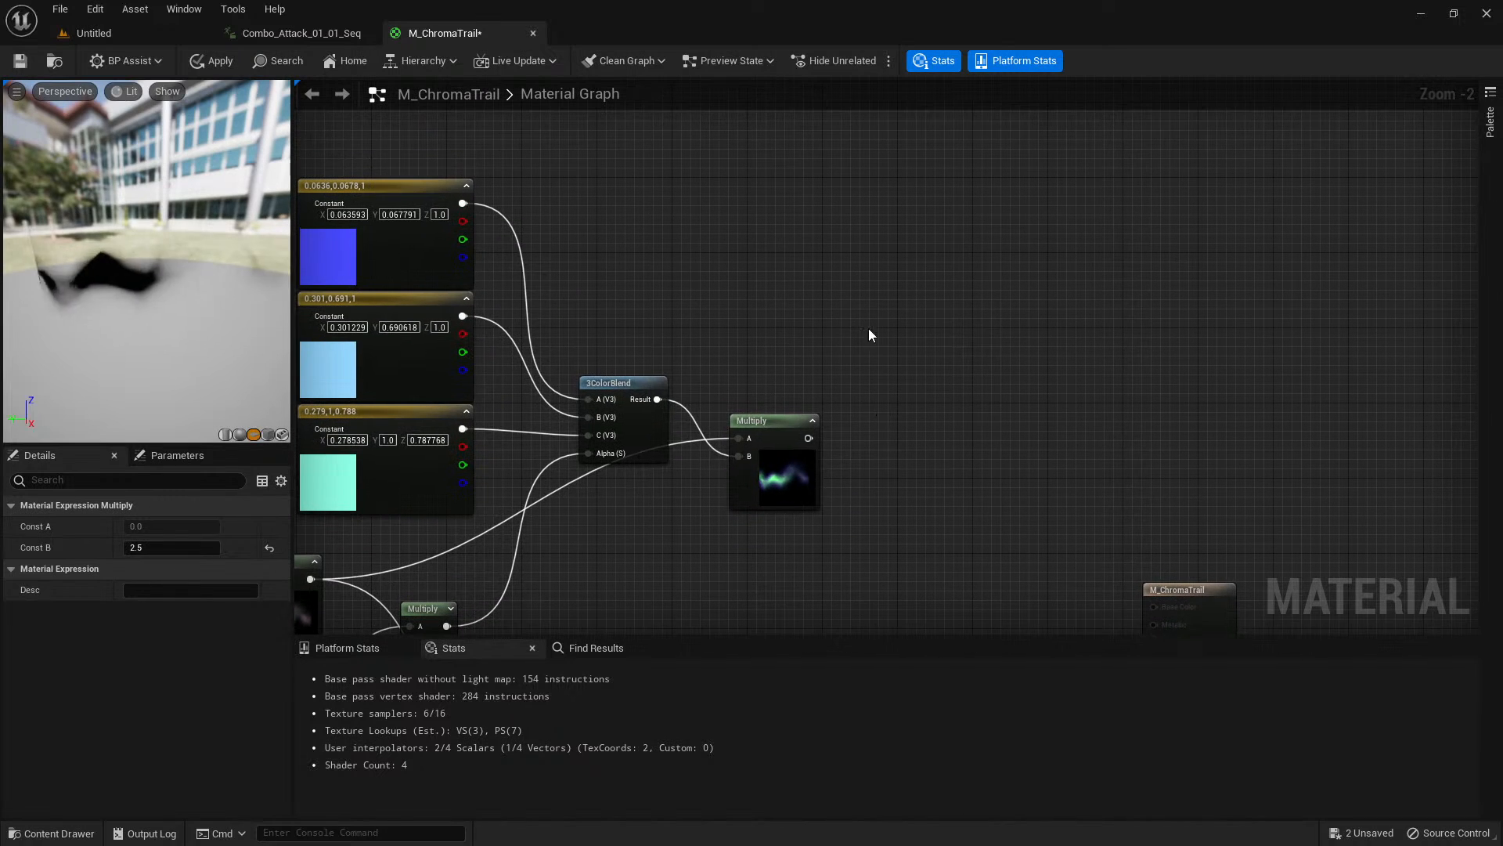
Add a TriplanarCameraVector function node and place it above and beyond the tinted trail Multiply.
{"action": "right_click", "coordinate": [838, 281]}
{"action": "type", "text": "triplan ar"}
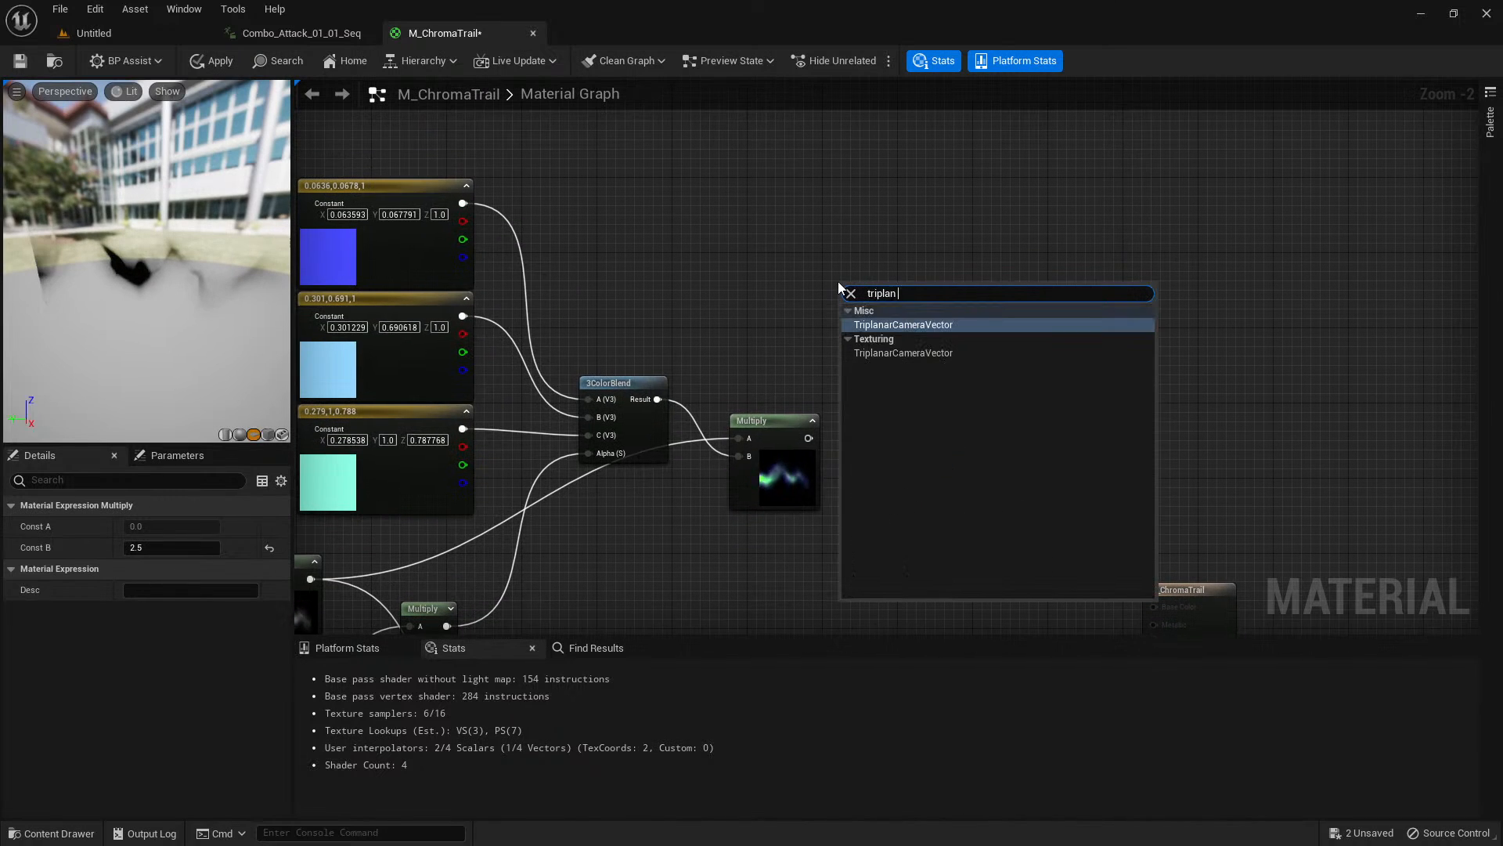
{"action": "left_click", "coordinate": [857, 330]}
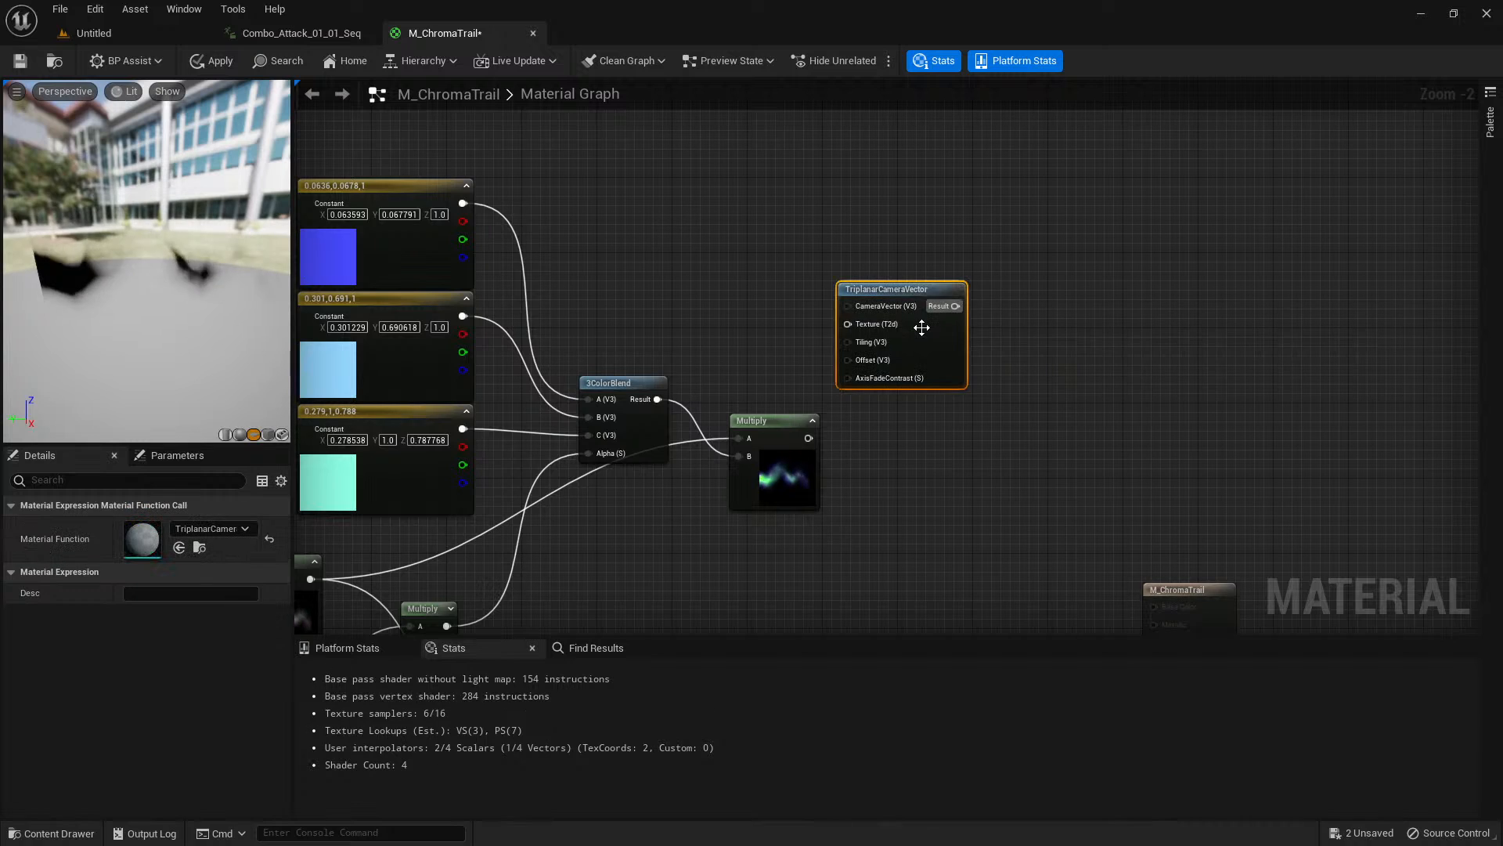
{"action": "left_click_drag", "start_coordinate": [900, 300], "coordinate": [968, 291]}
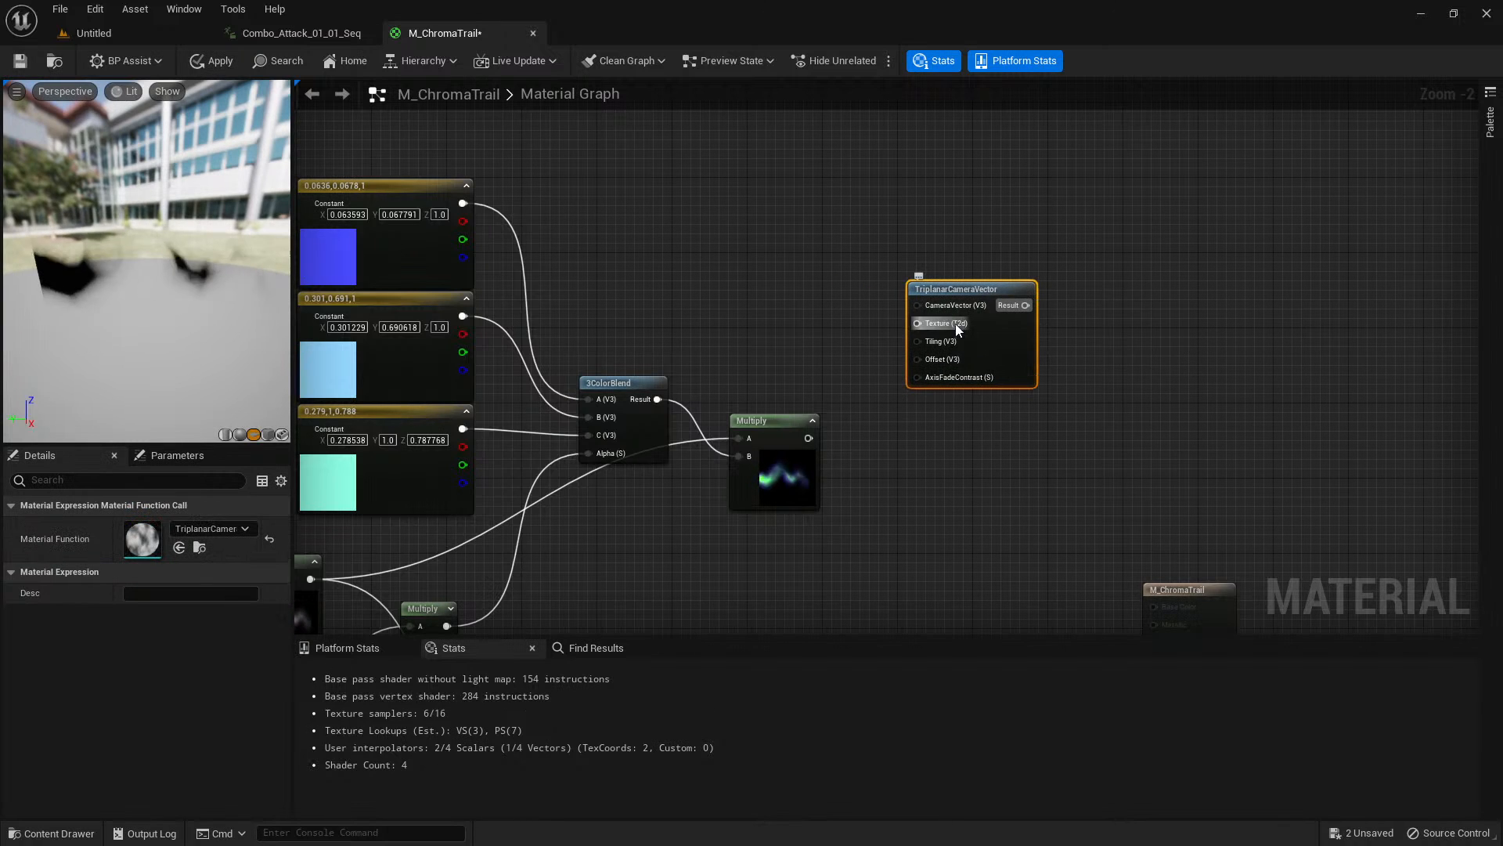
{"action": "left_click_drag", "start_coordinate": [196, 293], "coordinate": [204, 324]}
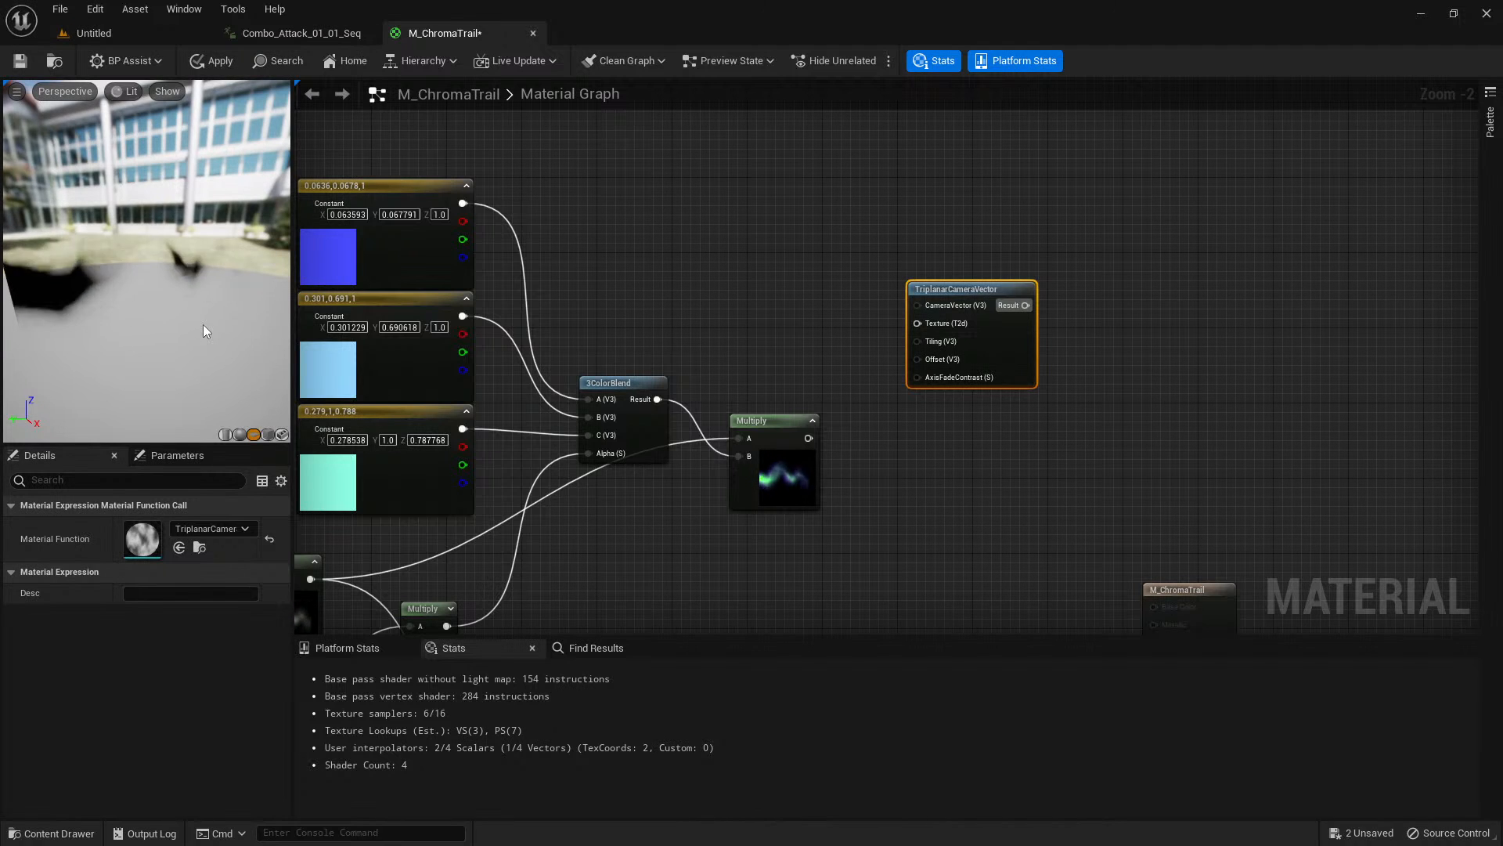
{"action": "right_click_drag", "start_coordinate": [750, 298], "coordinate": [733, 348]}
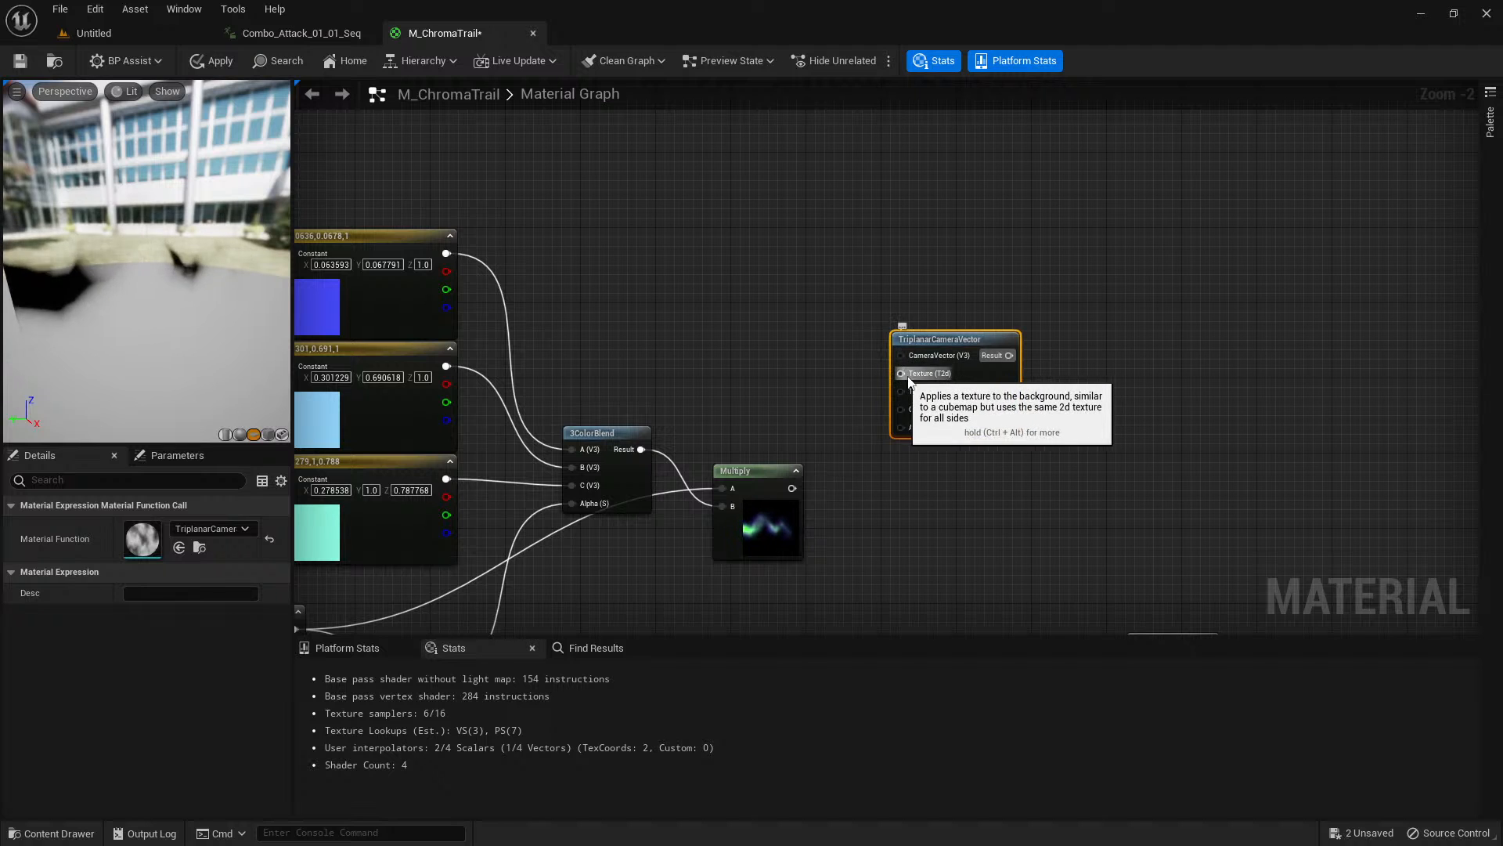
Add the T_ChromaNoise texture to the graph as a Texture Sample node beside the TriplanarCameraVector node.
{"action": "key", "text": "ctrl+space"}
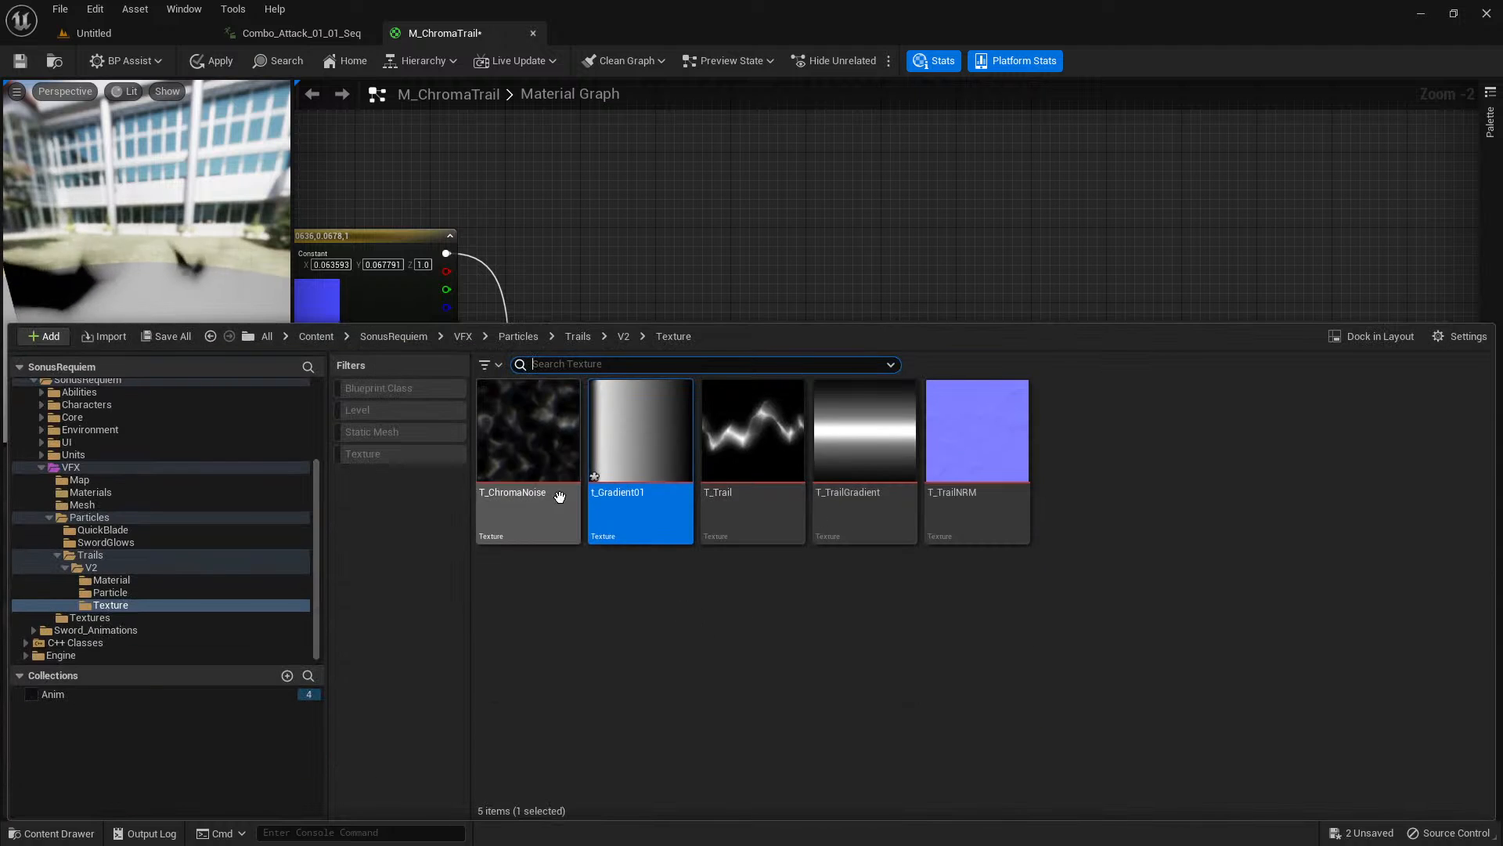
{"action": "left_click", "coordinate": [526, 431]}
{"action": "left_click_drag", "start_coordinate": [526, 430], "coordinate": [721, 251]}
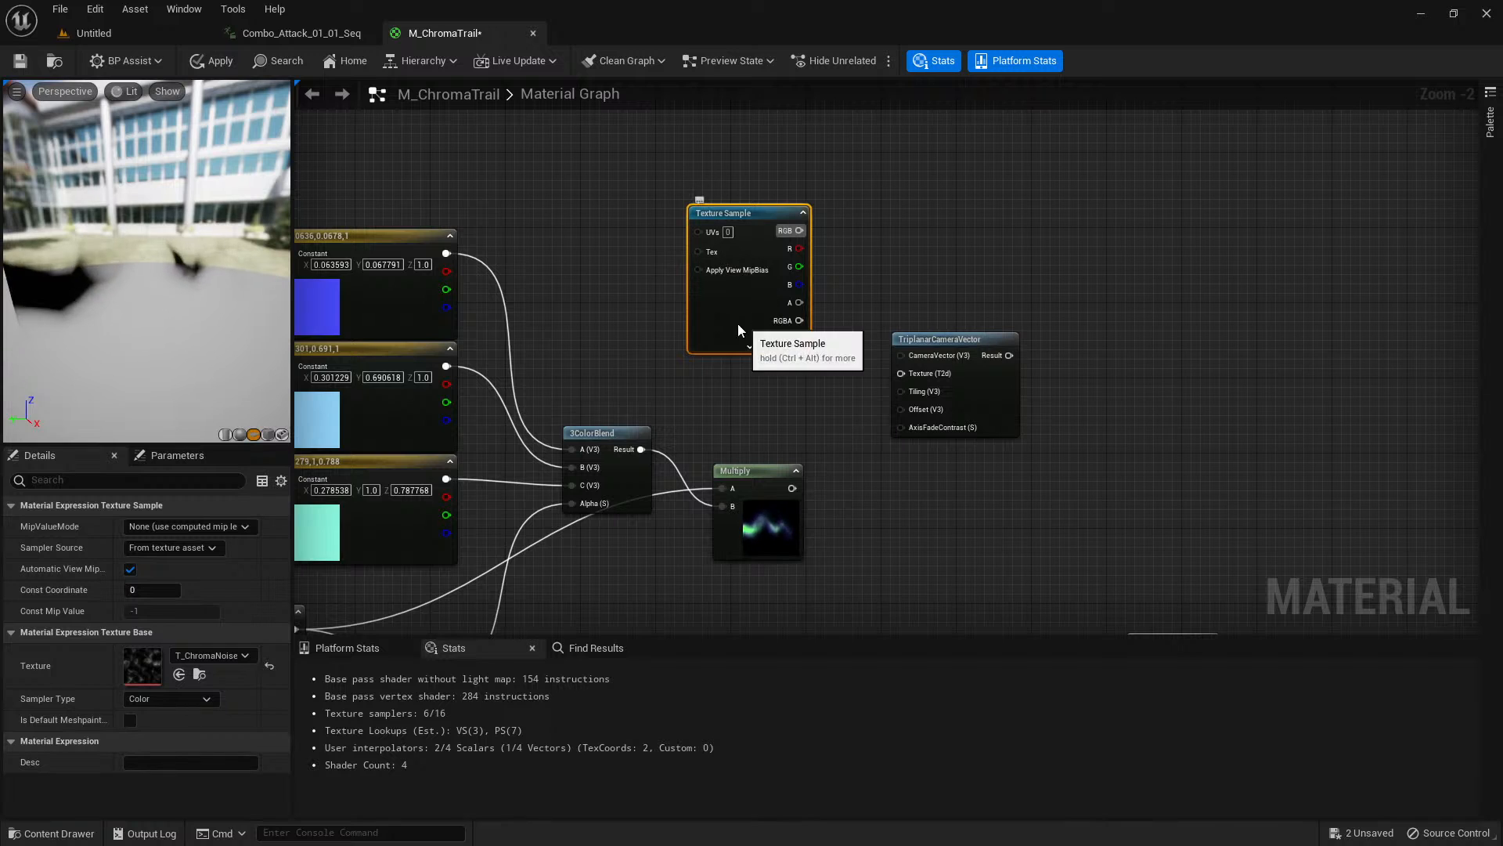
{"action": "left_click_drag", "start_coordinate": [738, 322], "coordinate": [698, 305]}
{"action": "scroll", "coordinate": [718, 337], "scroll_direction": "up", "scroll_amount": 1}
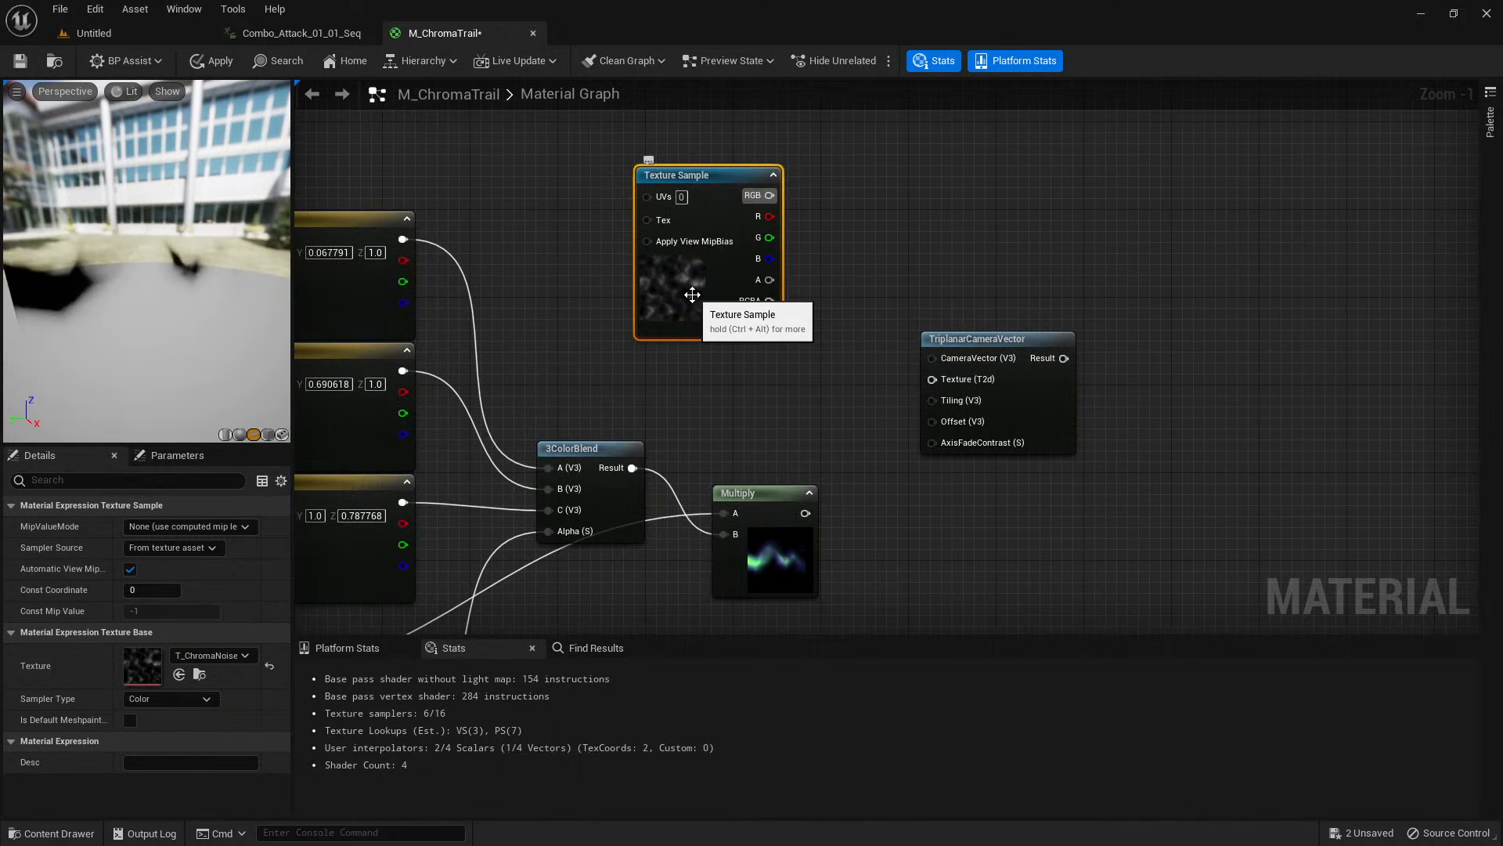
{"action": "scroll", "coordinate": [764, 277], "scroll_direction": "down", "scroll_amount": 2}
{"action": "right_click_drag", "start_coordinate": [551, 333], "coordinate": [701, 345]}
{"action": "scroll", "coordinate": [1161, 101], "scroll_direction": "down", "scroll_amount": 3}
{"action": "scroll", "coordinate": [834, 258], "scroll_direction": "up", "scroll_amount": 3}
{"action": "scroll", "coordinate": [863, 266], "scroll_direction": "up", "scroll_amount": 1}
{"action": "right_click_drag", "start_coordinate": [864, 266], "coordinate": [819, 258]}
{"action": "scroll", "coordinate": [814, 262], "scroll_direction": "up", "scroll_amount": 1}
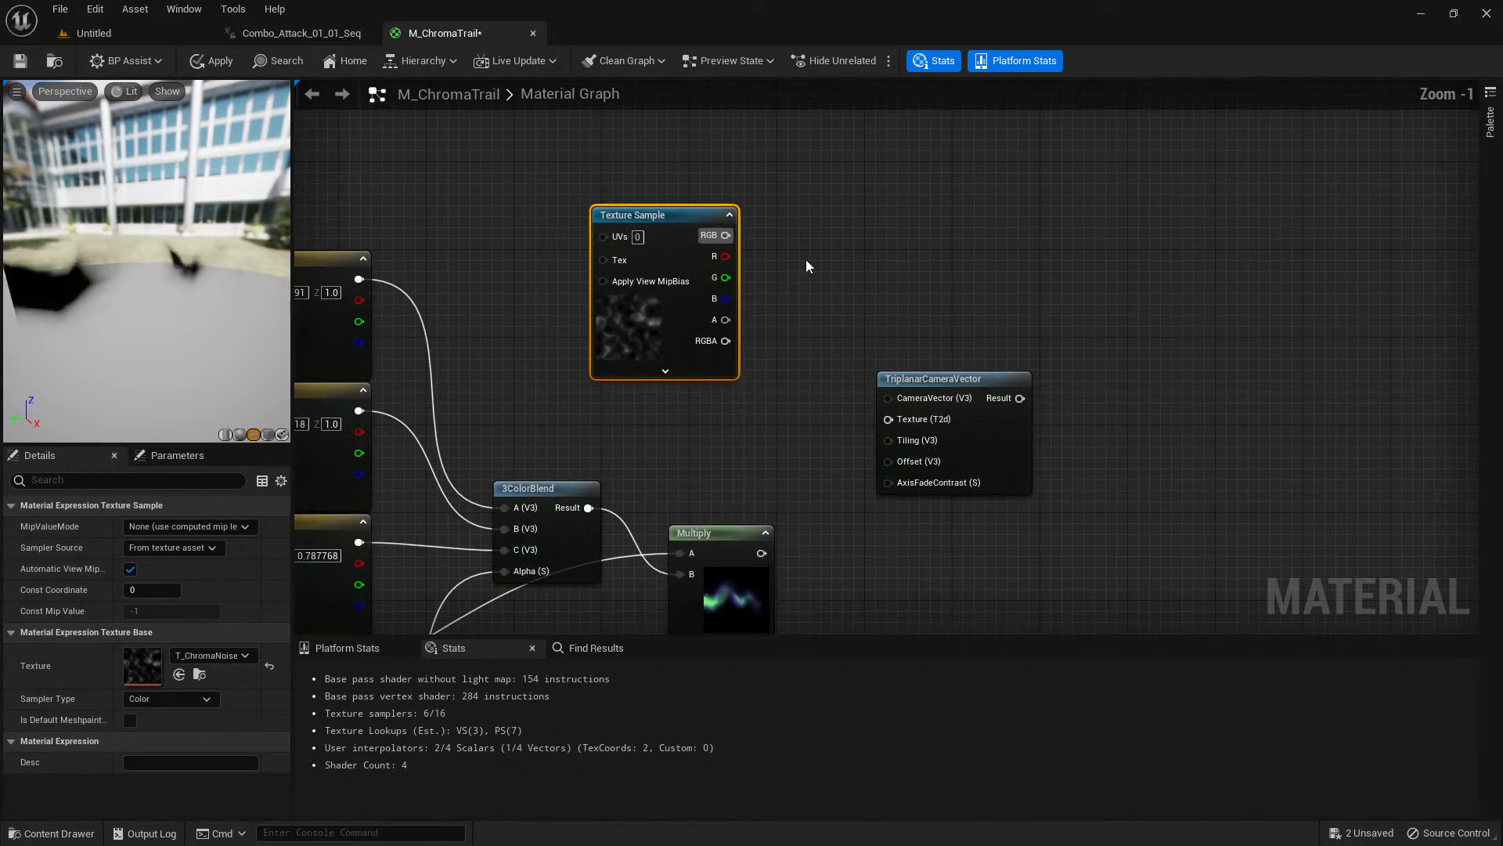
Convert the T_ChromaNoise Texture Sample to a texture object and connect it to TriplanarCameraVector's Texture input.
{"action": "right_click", "coordinate": [641, 308]}
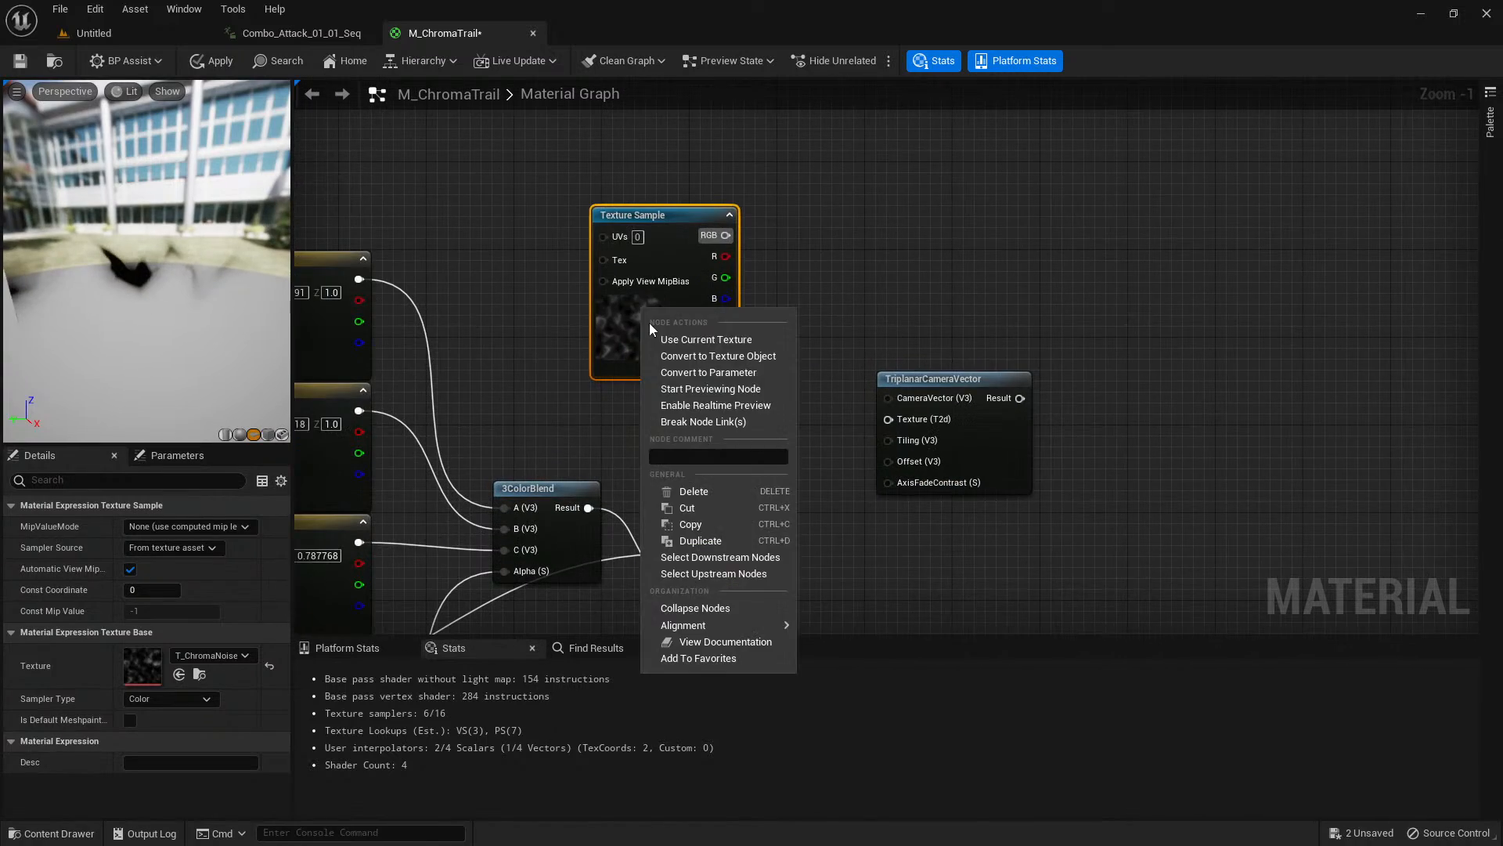
{"action": "left_click", "coordinate": [731, 356]}
{"action": "left_click_drag", "start_coordinate": [678, 236], "coordinate": [896, 424]}
Connect the TriplanarCameraVector result to the material's Emissive Color and orbit the preview to inspect the camera-projected noise.
{"action": "right_click_drag", "start_coordinate": [1096, 441], "coordinate": [884, 226]}
{"action": "scroll", "coordinate": [910, 211], "scroll_direction": "down", "scroll_amount": 2}
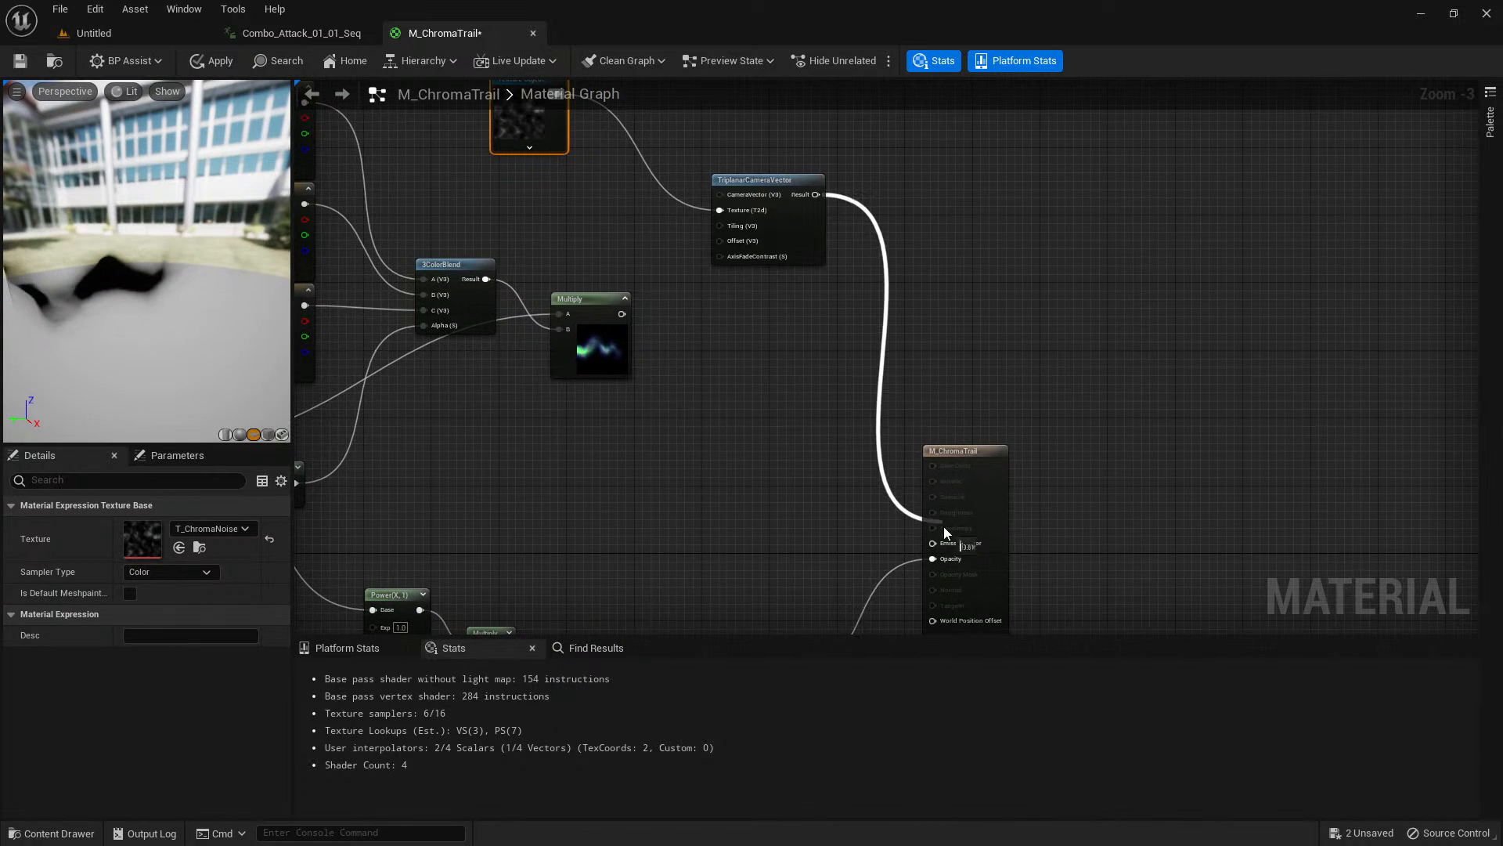
{"action": "left_click_drag", "start_coordinate": [944, 546], "coordinate": [945, 545]}
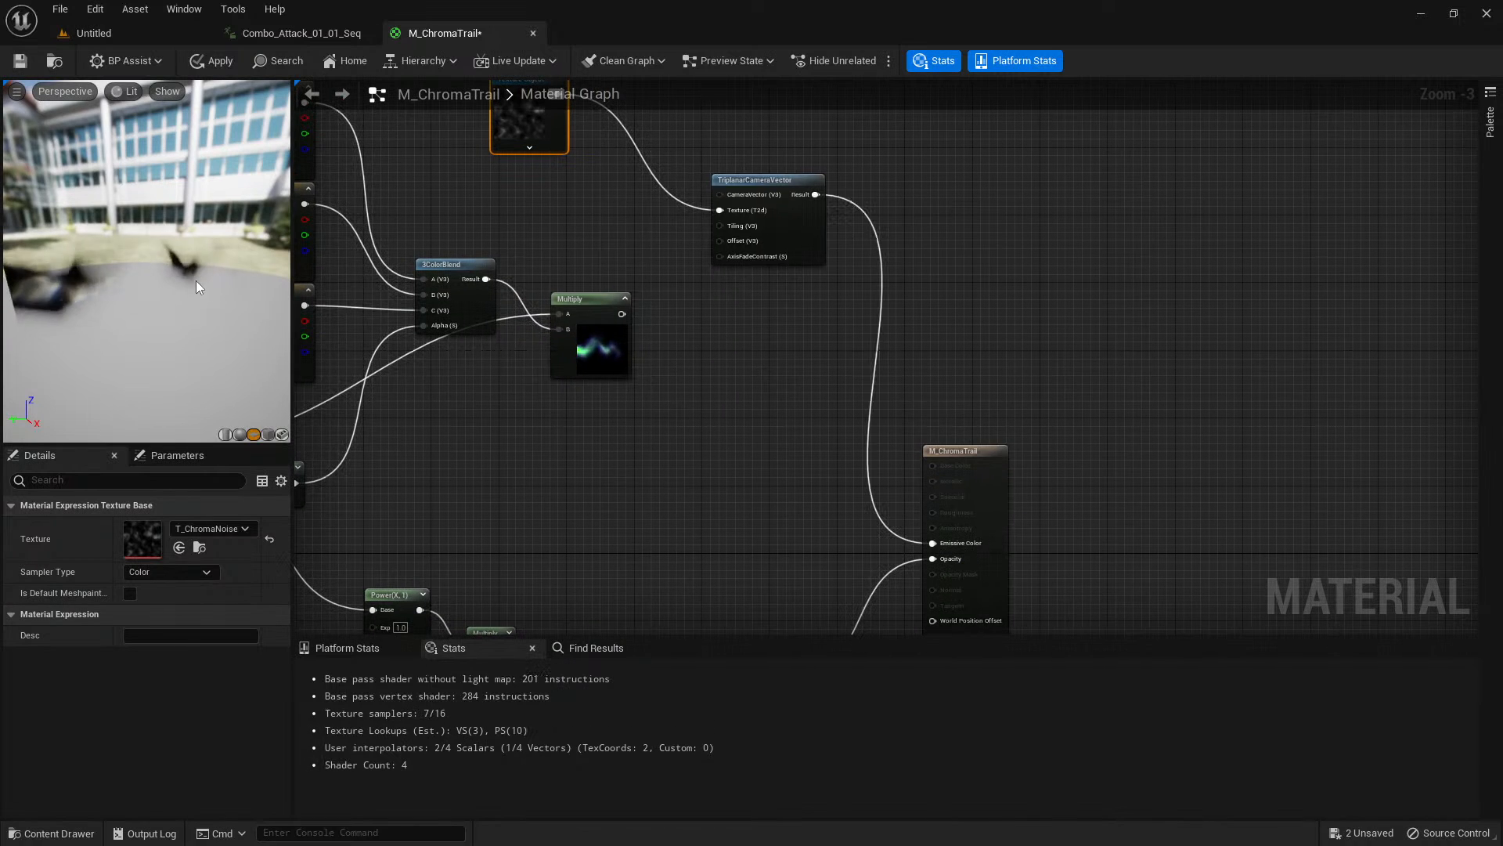
{"action": "mouse_move", "coordinate": [196, 280]}
{"action": "left_mouse_down"}
{"action": "mouse_move", "coordinate": [149, 285]}
{"action": "mouse_move", "coordinate": [255, 276]}
{"action": "mouse_move", "coordinate": [178, 282]}
{"action": "left_mouse_up"}
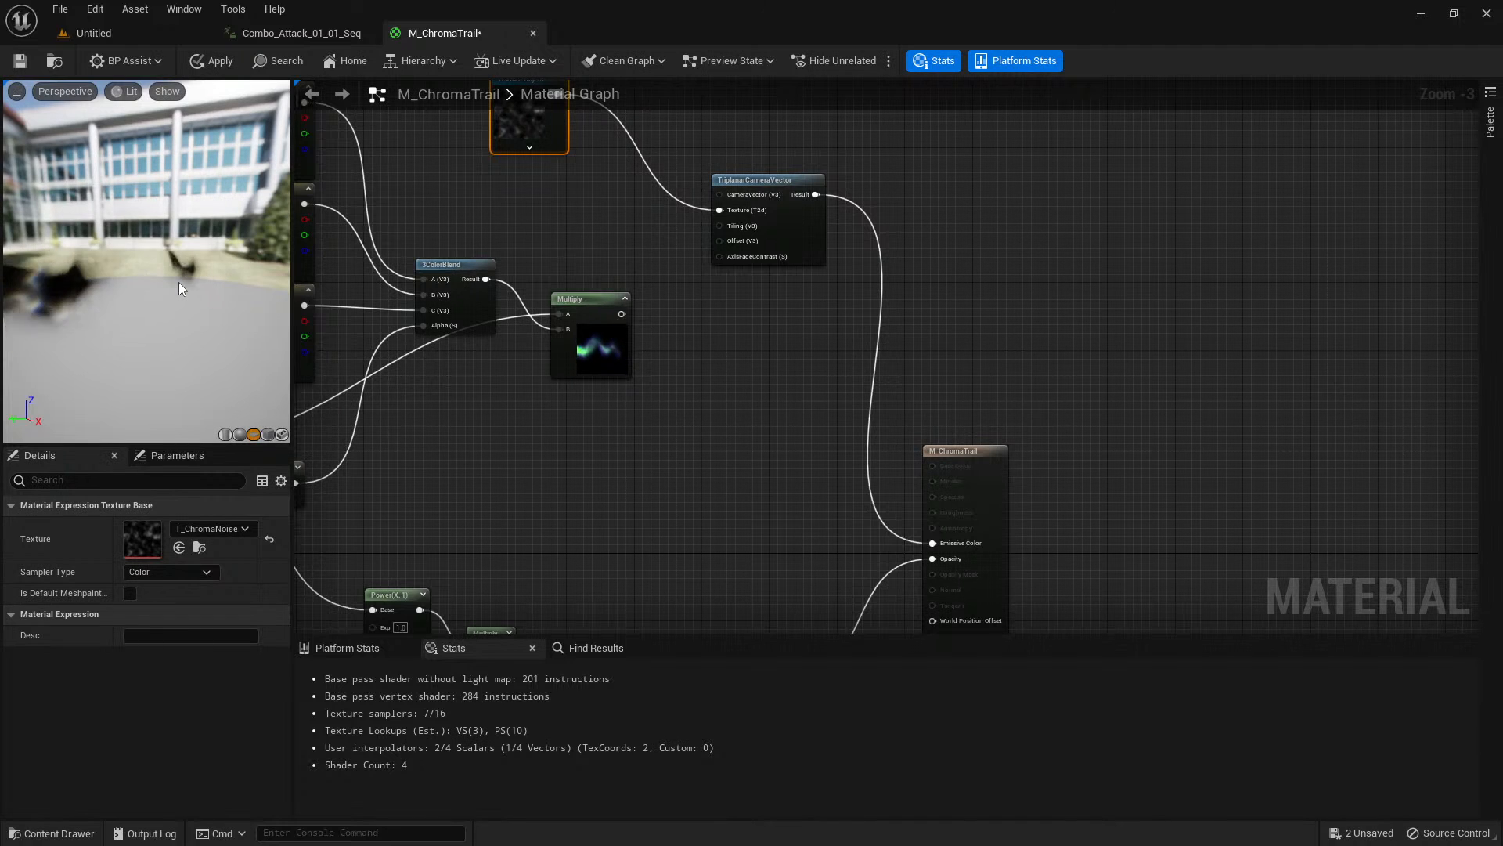
{"action": "left_click_drag", "start_coordinate": [179, 282], "coordinate": [144, 283]}
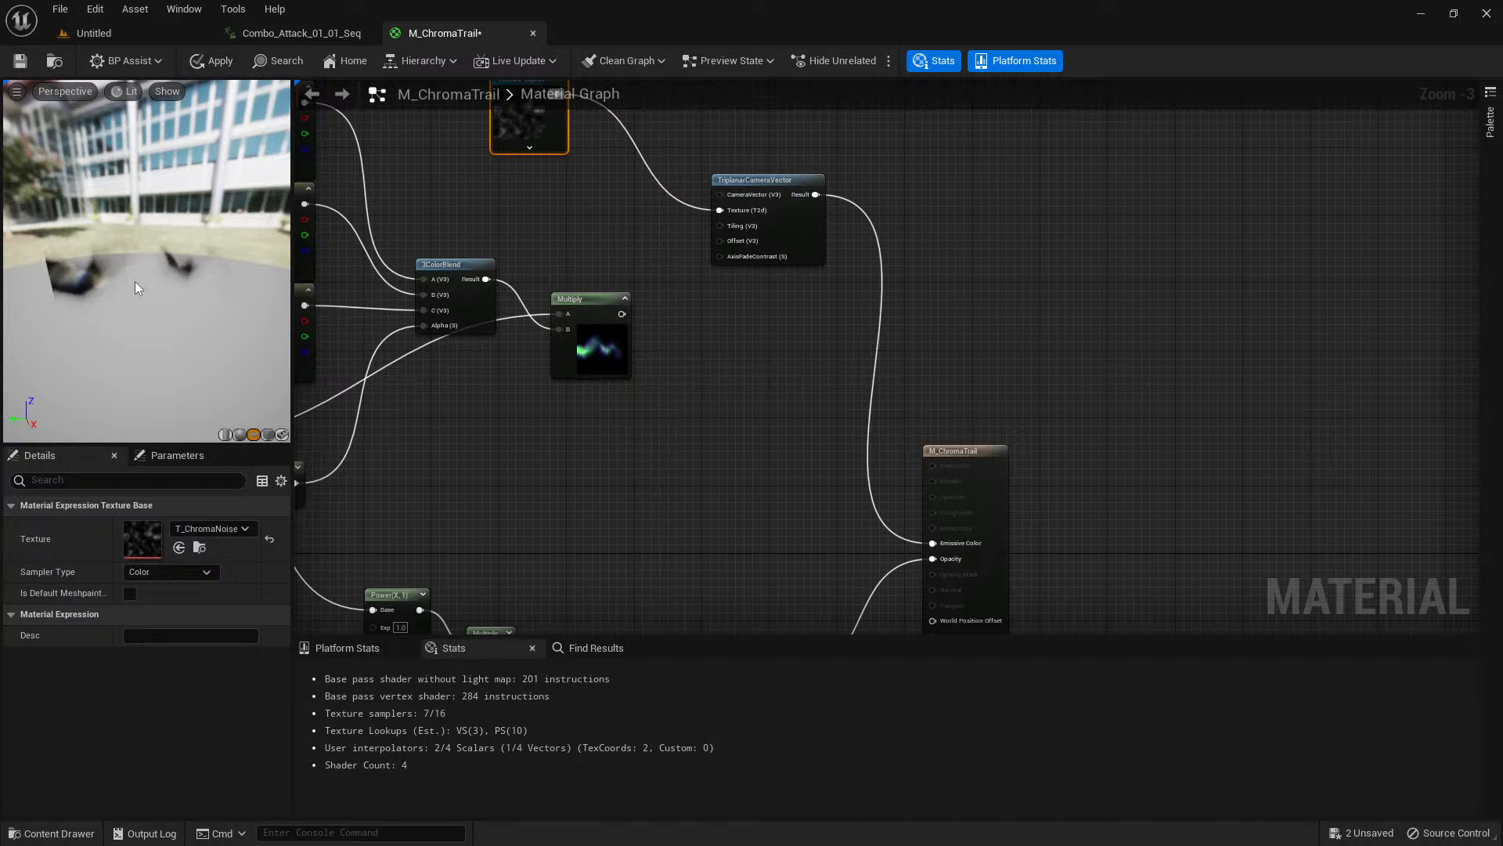
Move the T_ChromaNoise texture object and the TriplanarCameraVector node up and back, above the 3ColorBlend and tinted trail Multiply.
{"action": "right_click_drag", "start_coordinate": [749, 303], "coordinate": [809, 404]}
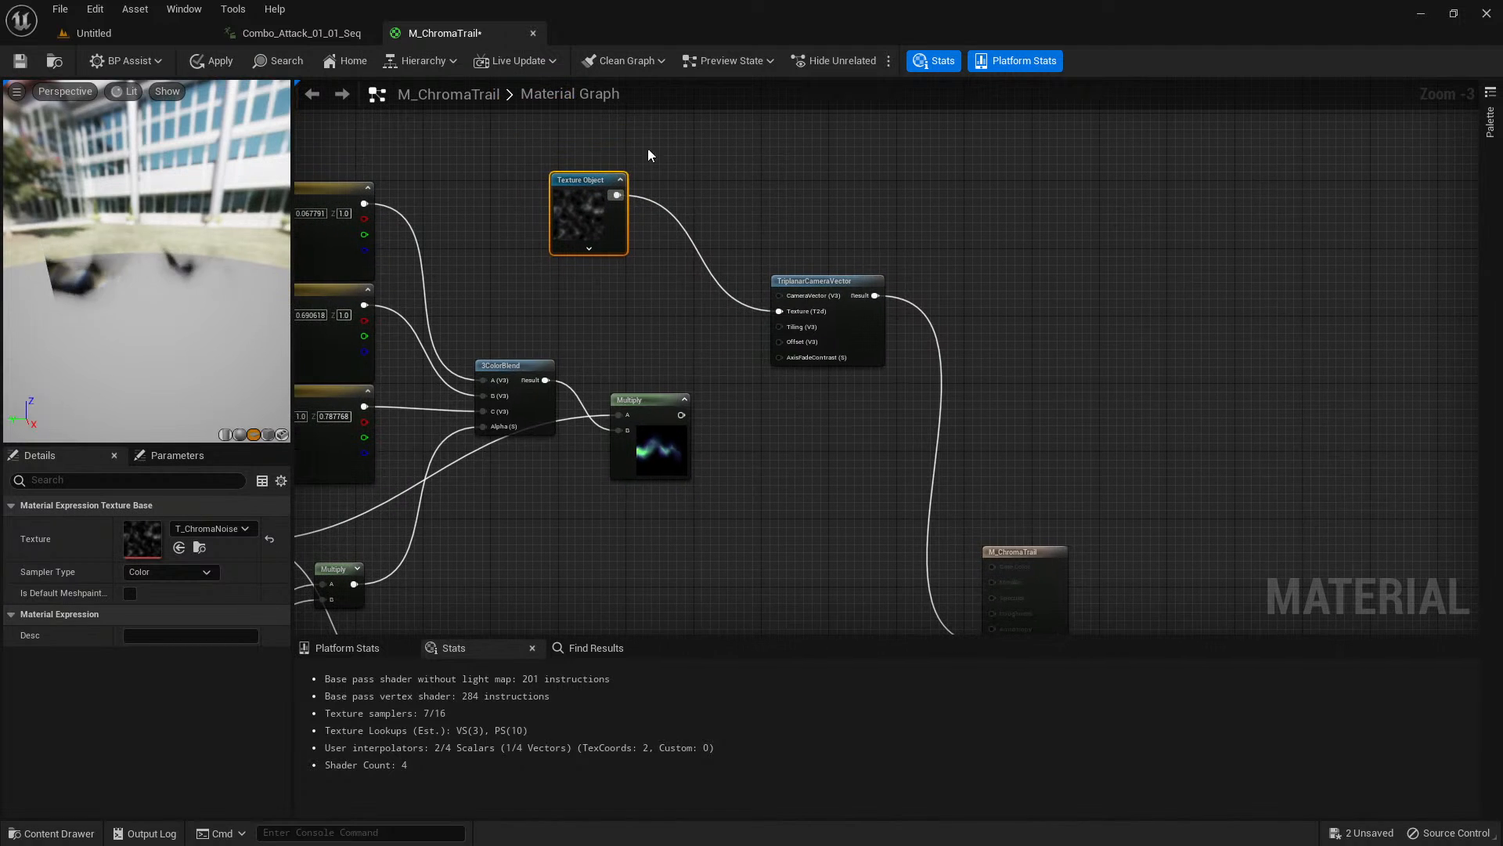
{"action": "left_click_drag", "start_coordinate": [818, 282], "coordinate": [725, 223]}
{"action": "left_click", "coordinate": [560, 188]}
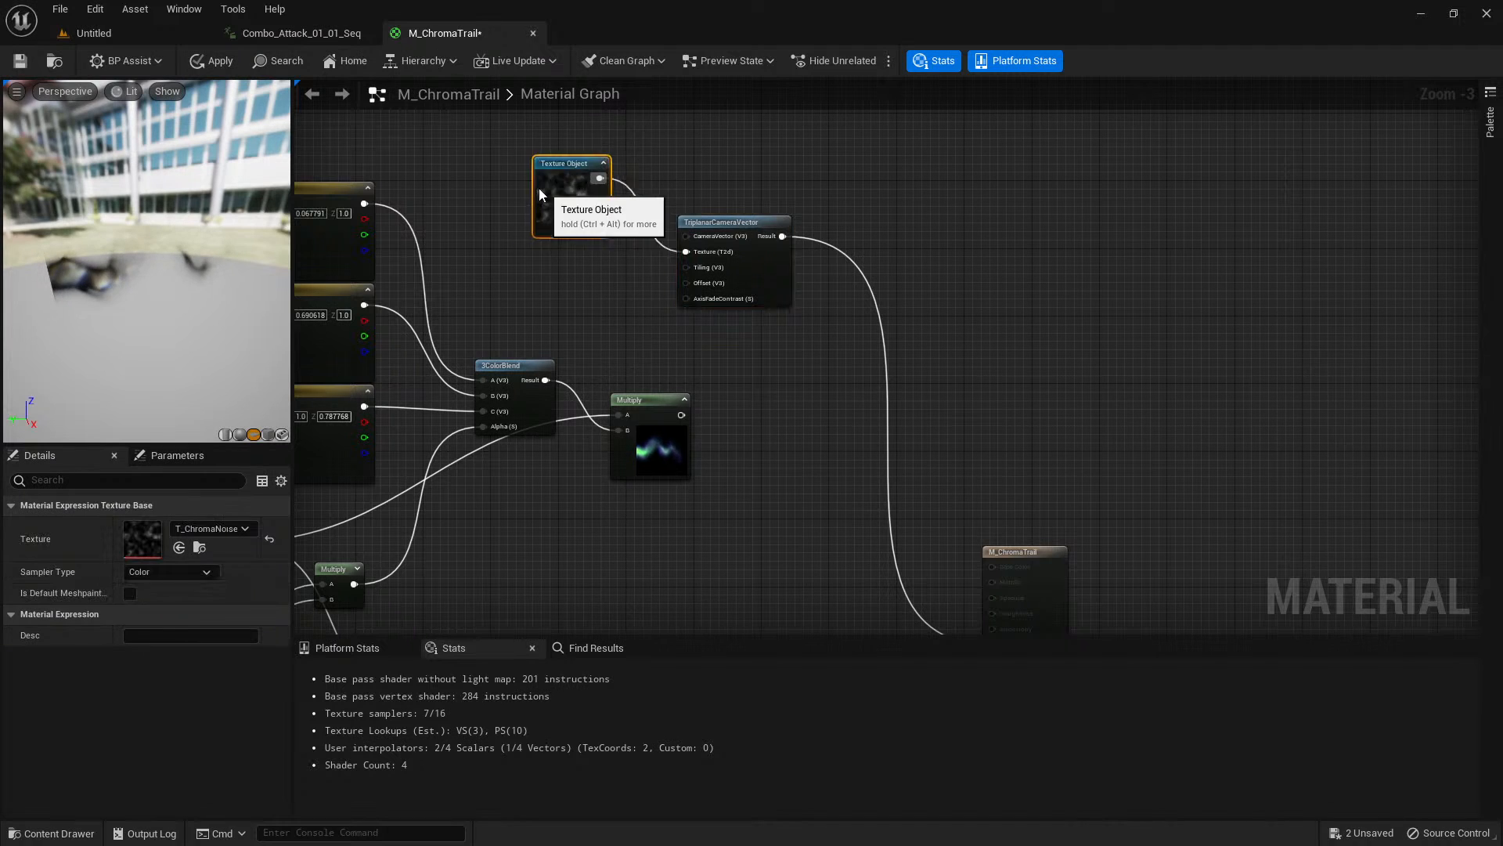
{"action": "left_click_drag", "start_coordinate": [560, 188], "coordinate": [467, 146]}
{"action": "left_click_drag", "start_coordinate": [754, 224], "coordinate": [655, 175]}
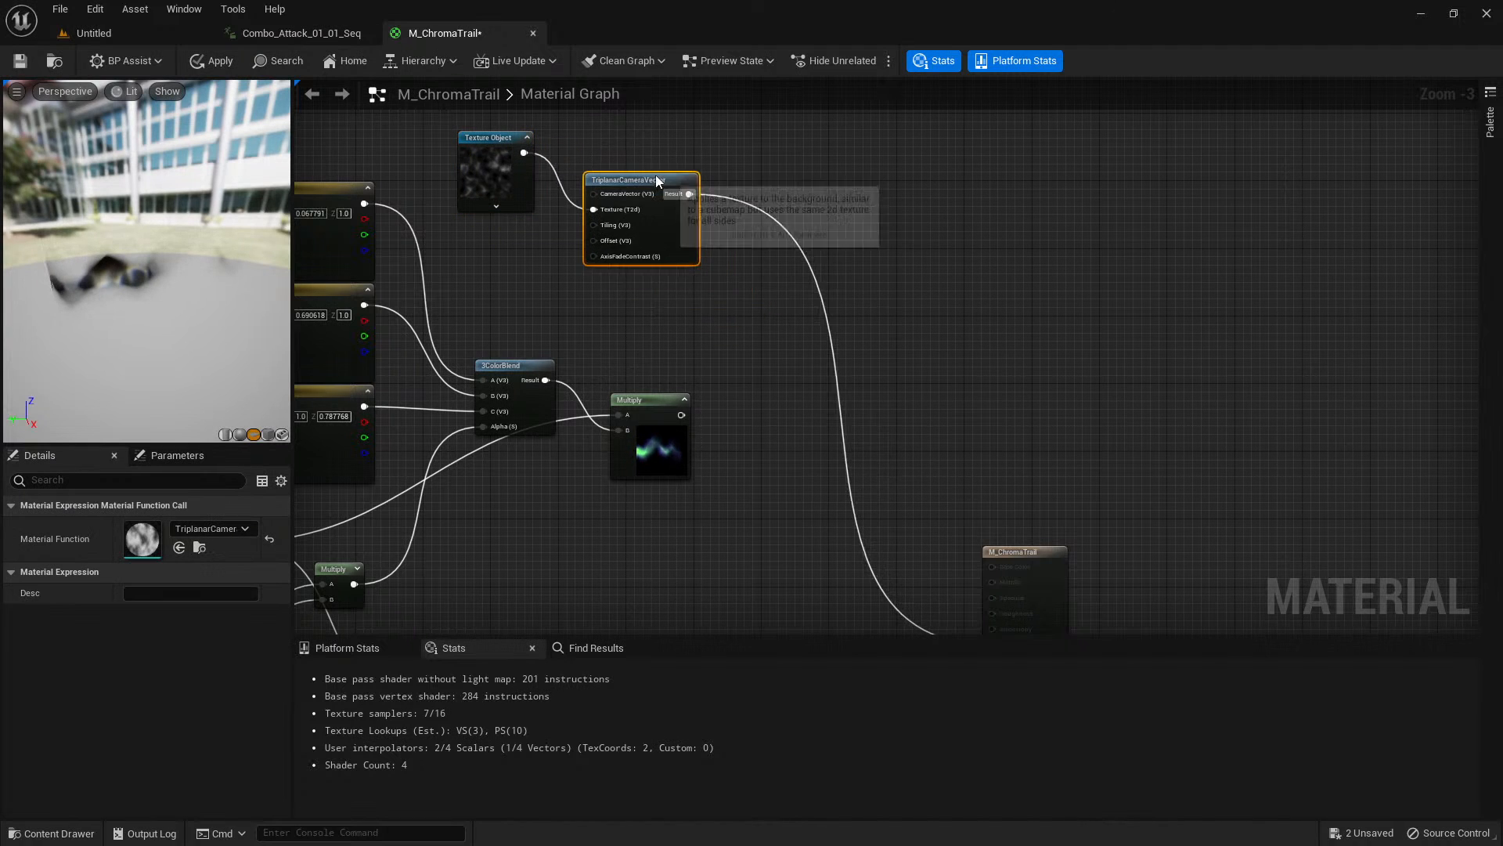
Add a Power node beside TriplanarCameraVector and feed the triplanar Result into its Base input.
{"action": "scroll", "coordinate": [767, 195], "scroll_direction": "up", "scroll_amount": 1}
{"action": "scroll", "coordinate": [761, 223], "scroll_direction": "up", "scroll_amount": 1}
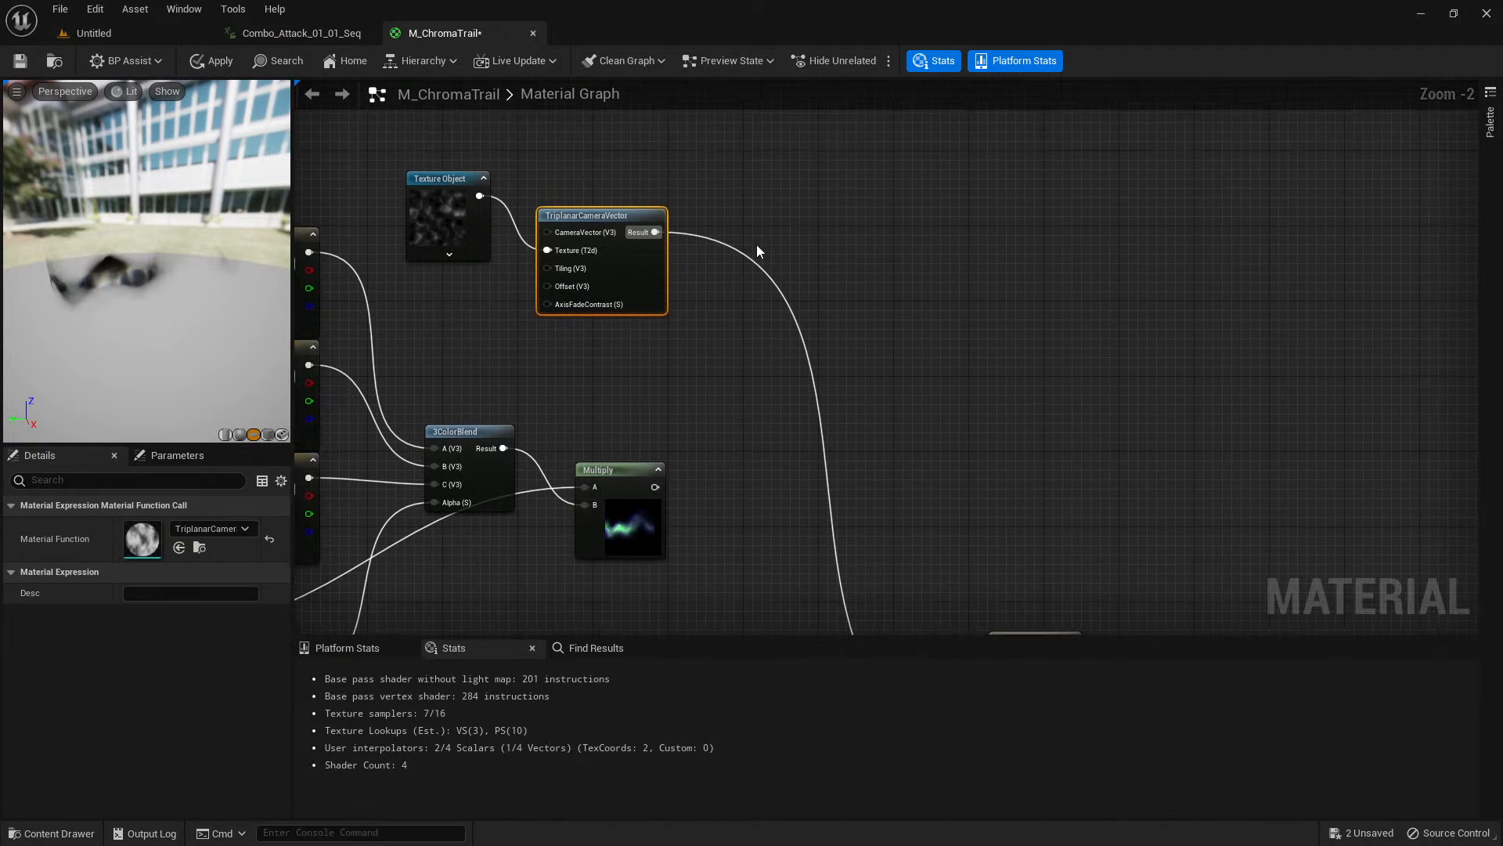
{"action": "left_click", "coordinate": [693, 262]}
{"action": "right_click", "coordinate": [712, 261]}
{"action": "type", "text": "power"}
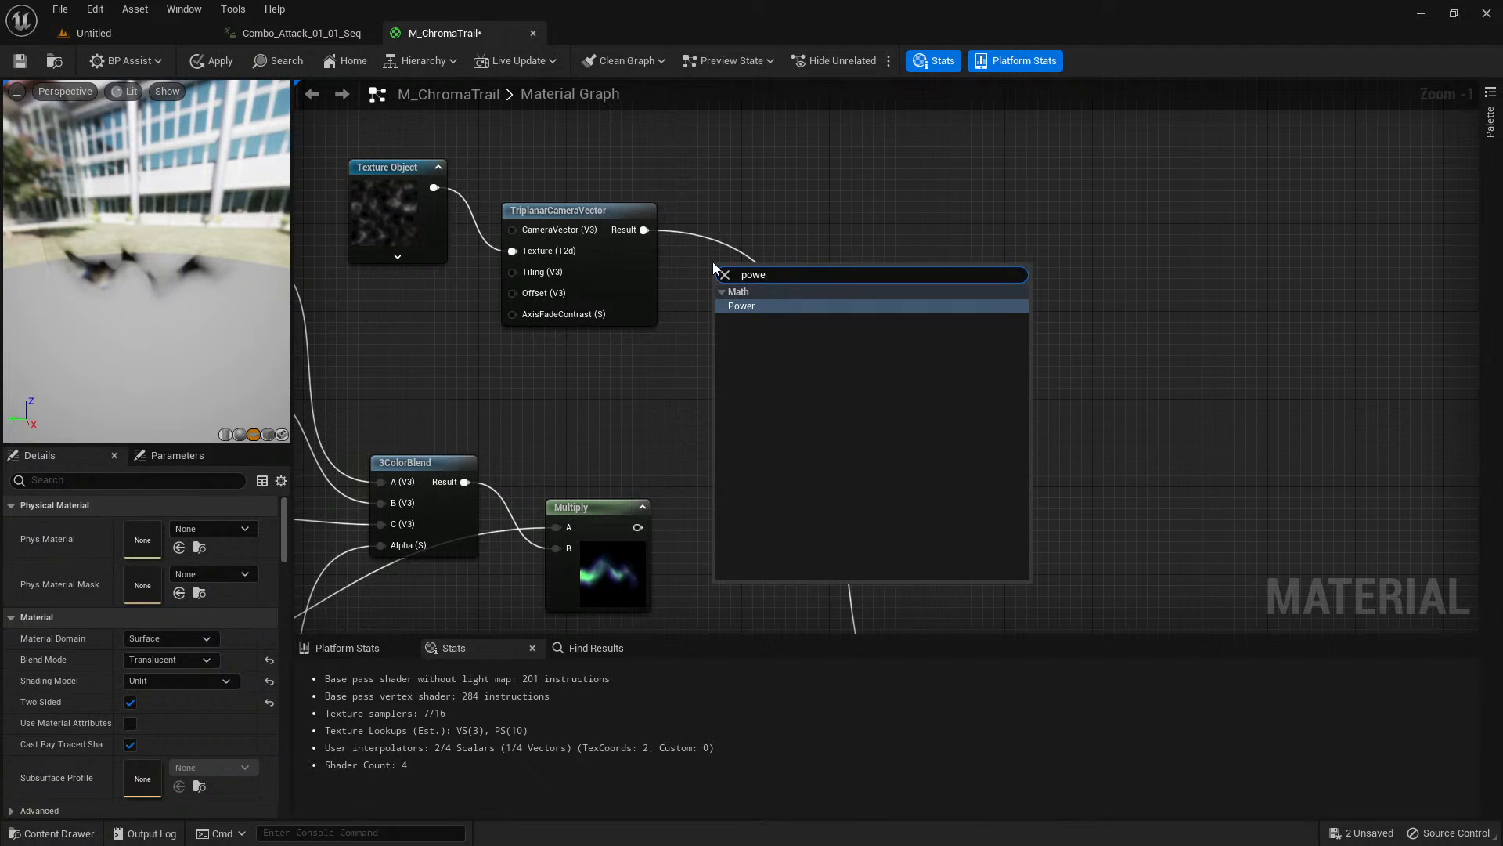
{"action": "key", "text": "Return"}
{"action": "left_click_drag", "start_coordinate": [631, 211], "coordinate": [665, 255]}
{"action": "left_click_drag", "start_coordinate": [733, 291], "coordinate": [734, 292]}
{"action": "left_click_drag", "start_coordinate": [751, 273], "coordinate": [739, 256]}
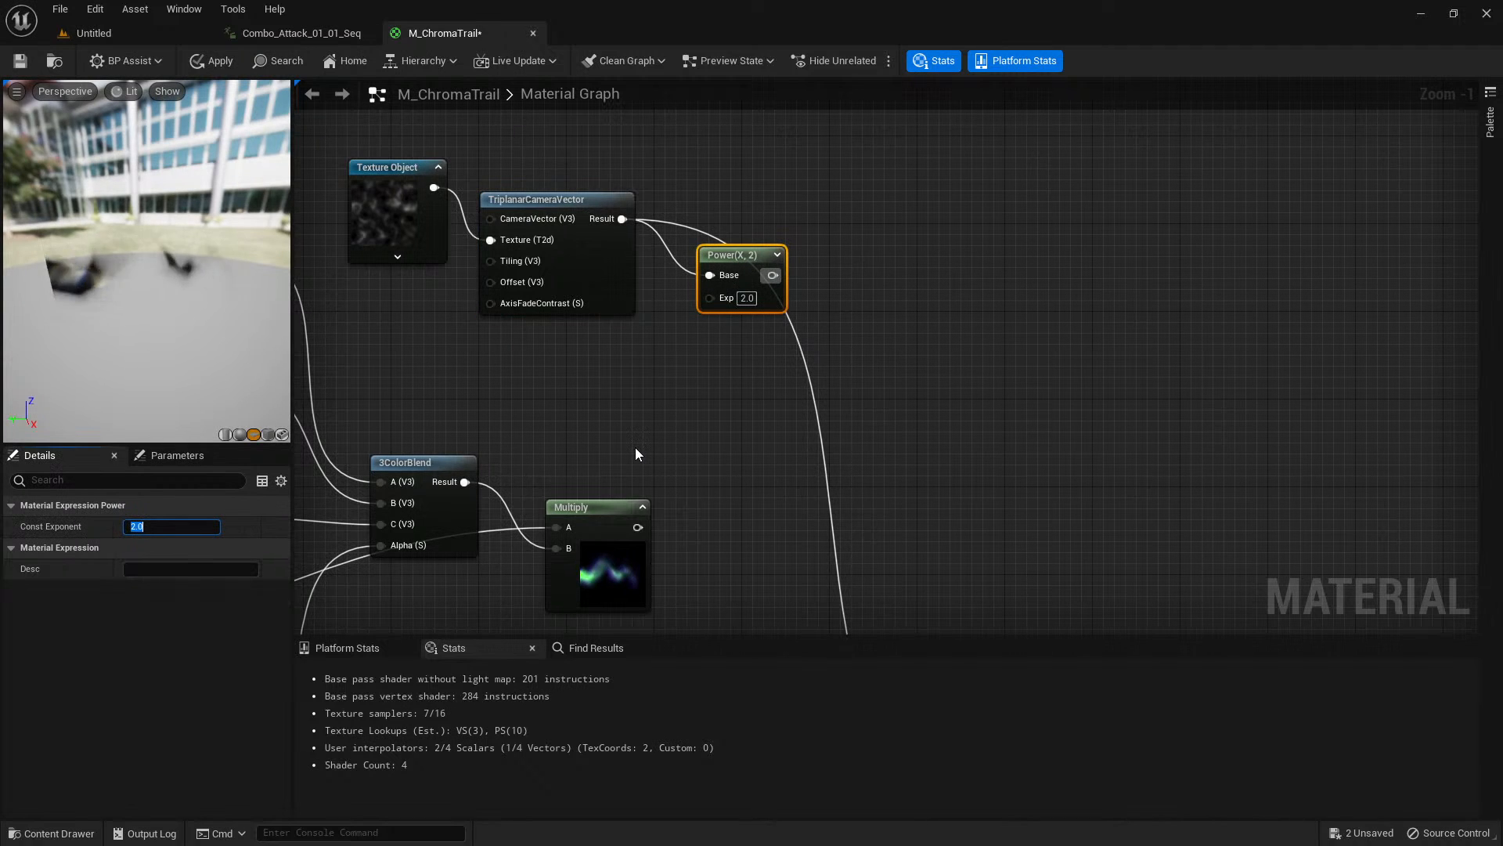
Set the Power node's exponent to 0.75, expand its preview thumbnail and nudge it into place.
{"action": "key", "text": "BackSpace"}
{"action": "type", "text": "0.75"}
{"action": "key", "text": "Return"}
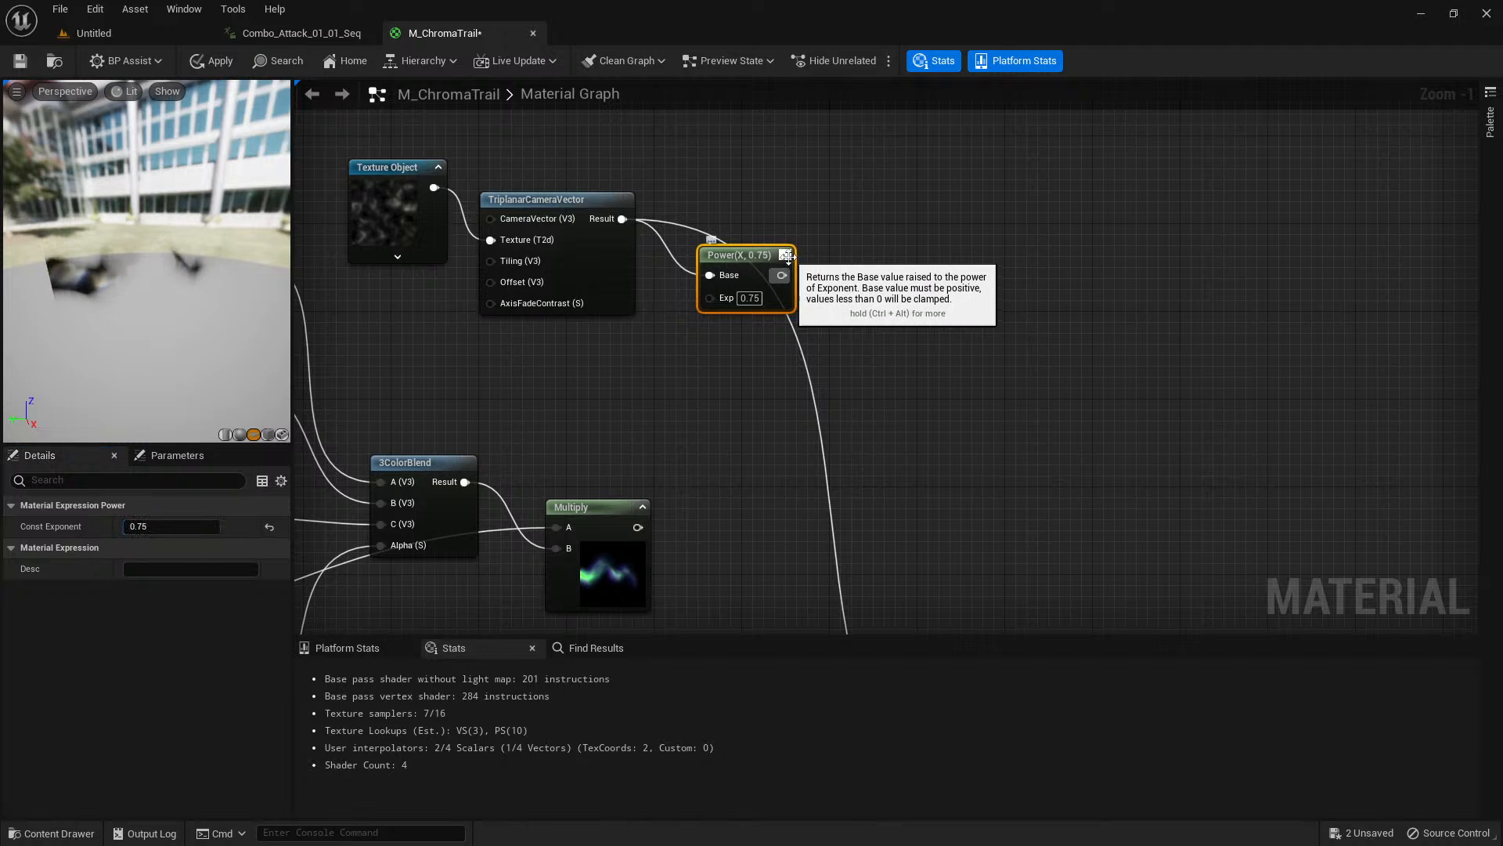
{"action": "left_click", "coordinate": [785, 254]}
{"action": "left_click_drag", "start_coordinate": [825, 347], "coordinate": [815, 335]}
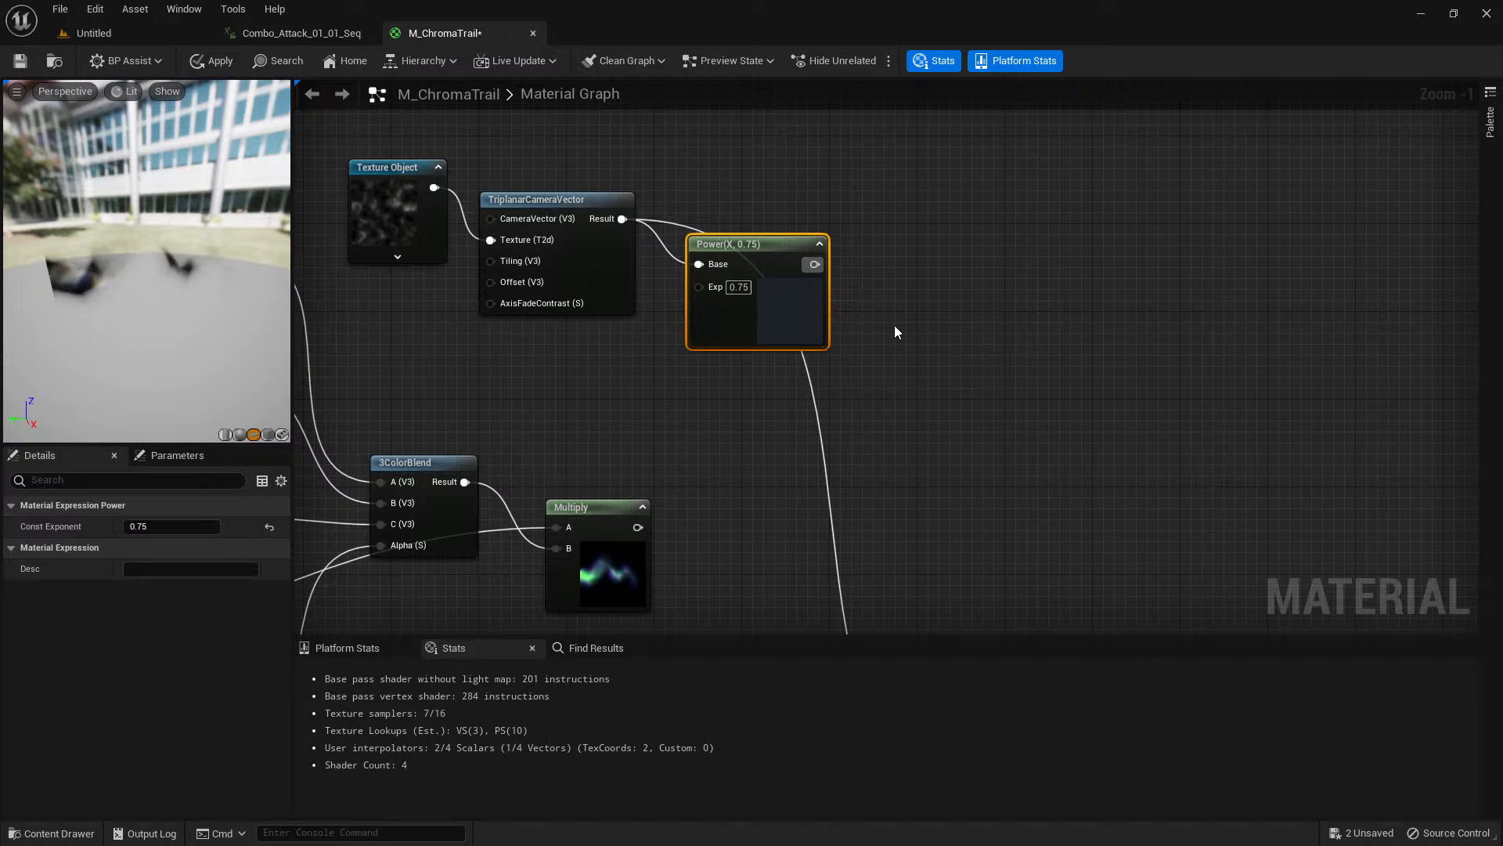
Connect the Power output to the material's Emissive Color and orbit the preview to check the noise.
{"action": "scroll", "coordinate": [894, 326], "scroll_direction": "up", "scroll_amount": 1}
{"action": "right_click_drag", "start_coordinate": [894, 325], "coordinate": [731, 195]}
{"action": "scroll", "coordinate": [804, 293], "scroll_direction": "down", "scroll_amount": 3}
{"action": "left_click_drag", "start_coordinate": [668, 146], "coordinate": [844, 578]}
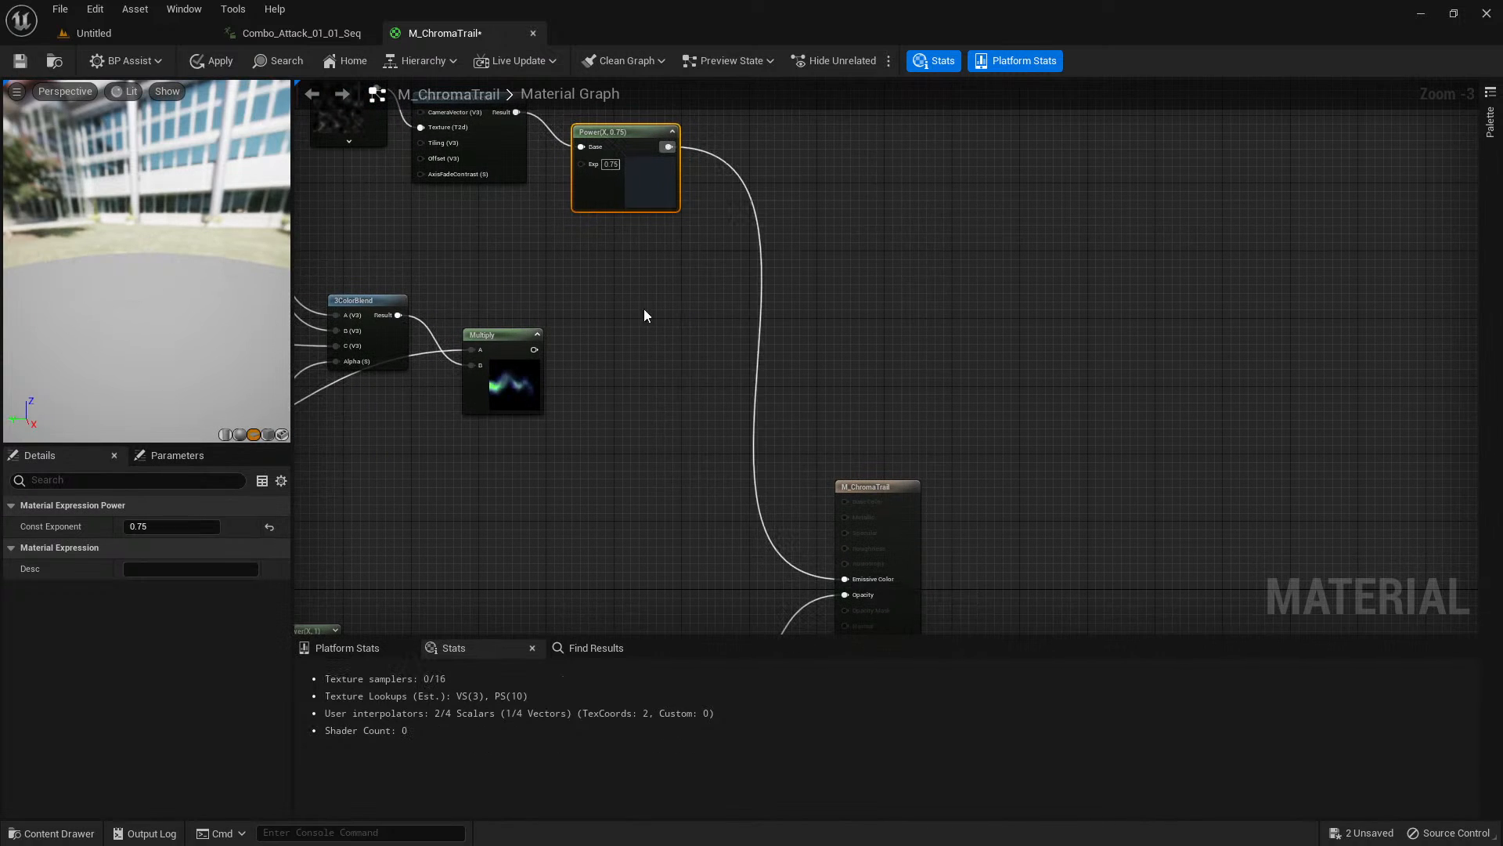
{"action": "left_click_drag", "start_coordinate": [123, 290], "coordinate": [90, 258]}
{"action": "right_click_drag", "start_coordinate": [581, 295], "coordinate": [617, 353]}
Add a Desaturation node fed by the Power output and place it beyond the Power node.
{"action": "scroll", "coordinate": [746, 307], "scroll_direction": "up", "scroll_amount": 1}
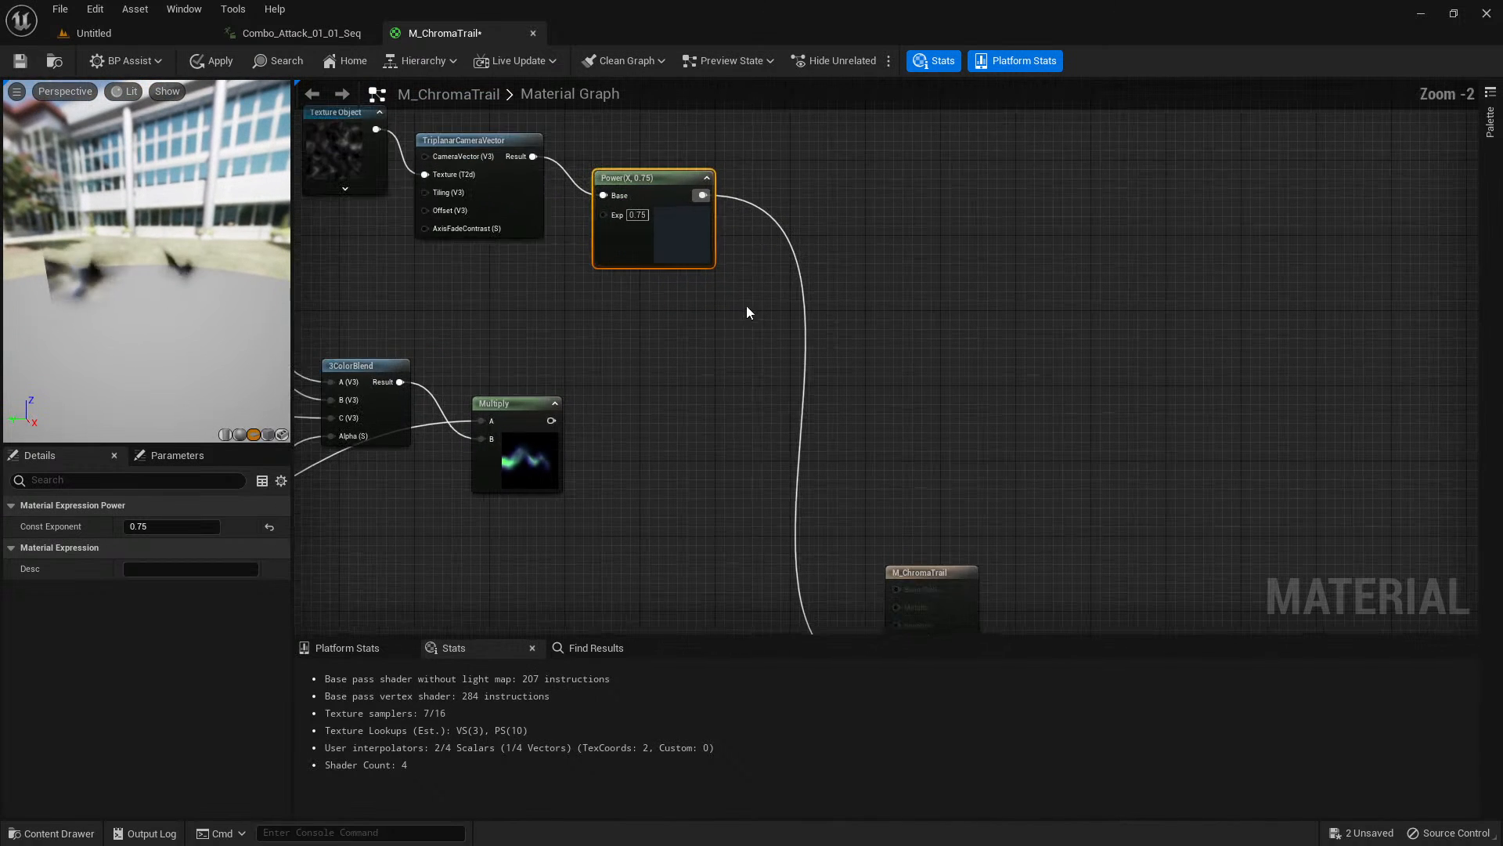
{"action": "scroll", "coordinate": [787, 296], "scroll_direction": "up", "scroll_amount": 1}
{"action": "right_click_drag", "start_coordinate": [794, 292], "coordinate": [787, 342]}
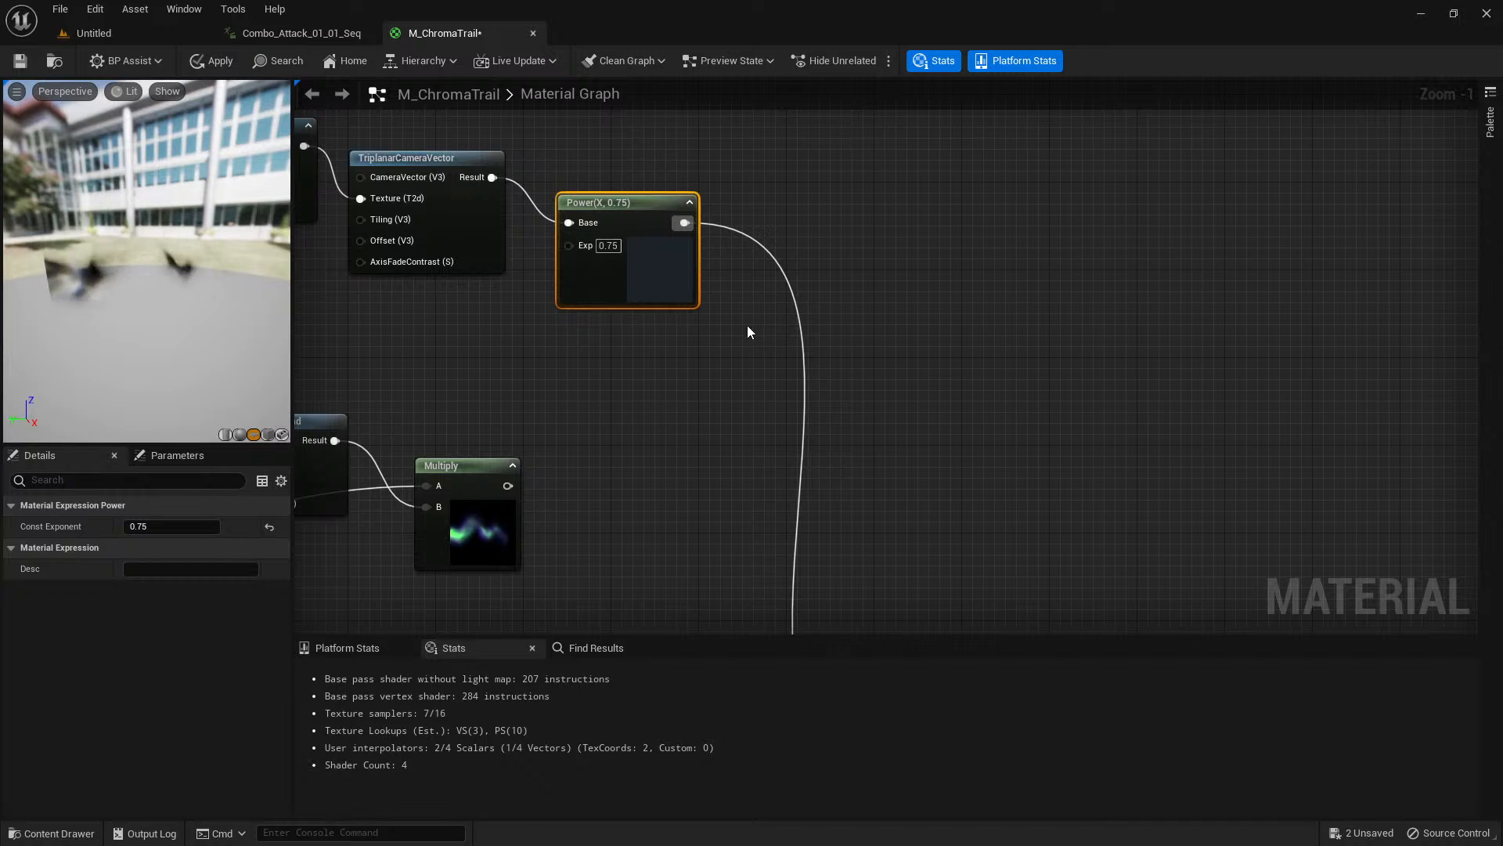
{"action": "scroll", "coordinate": [758, 303], "scroll_direction": "up", "scroll_amount": 1}
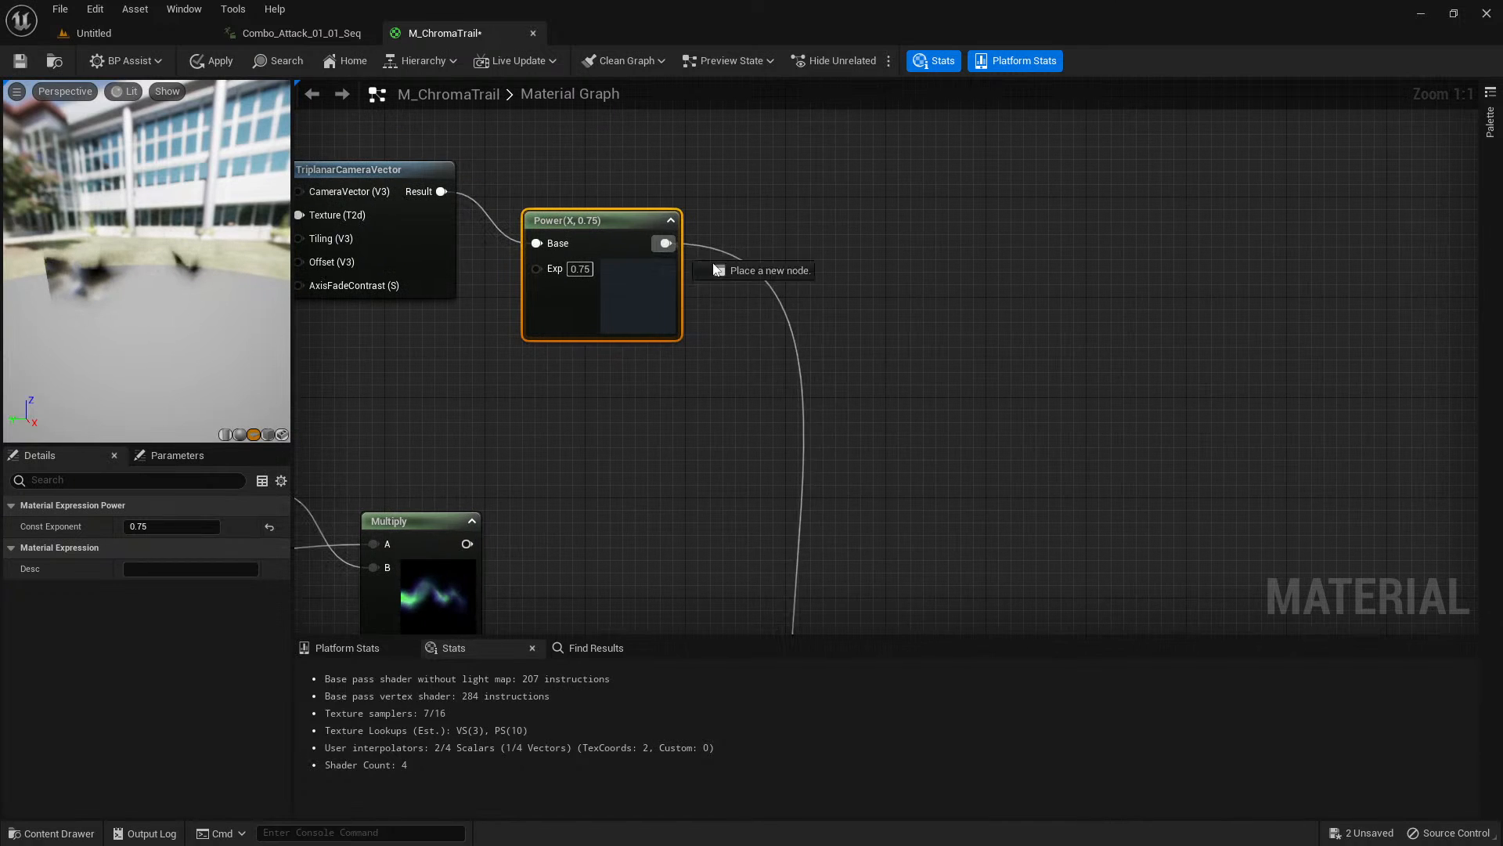
{"action": "left_click_drag", "start_coordinate": [714, 269], "coordinate": [775, 288]}
{"action": "type", "text": "desaturat"}
{"action": "key", "text": "Return"}
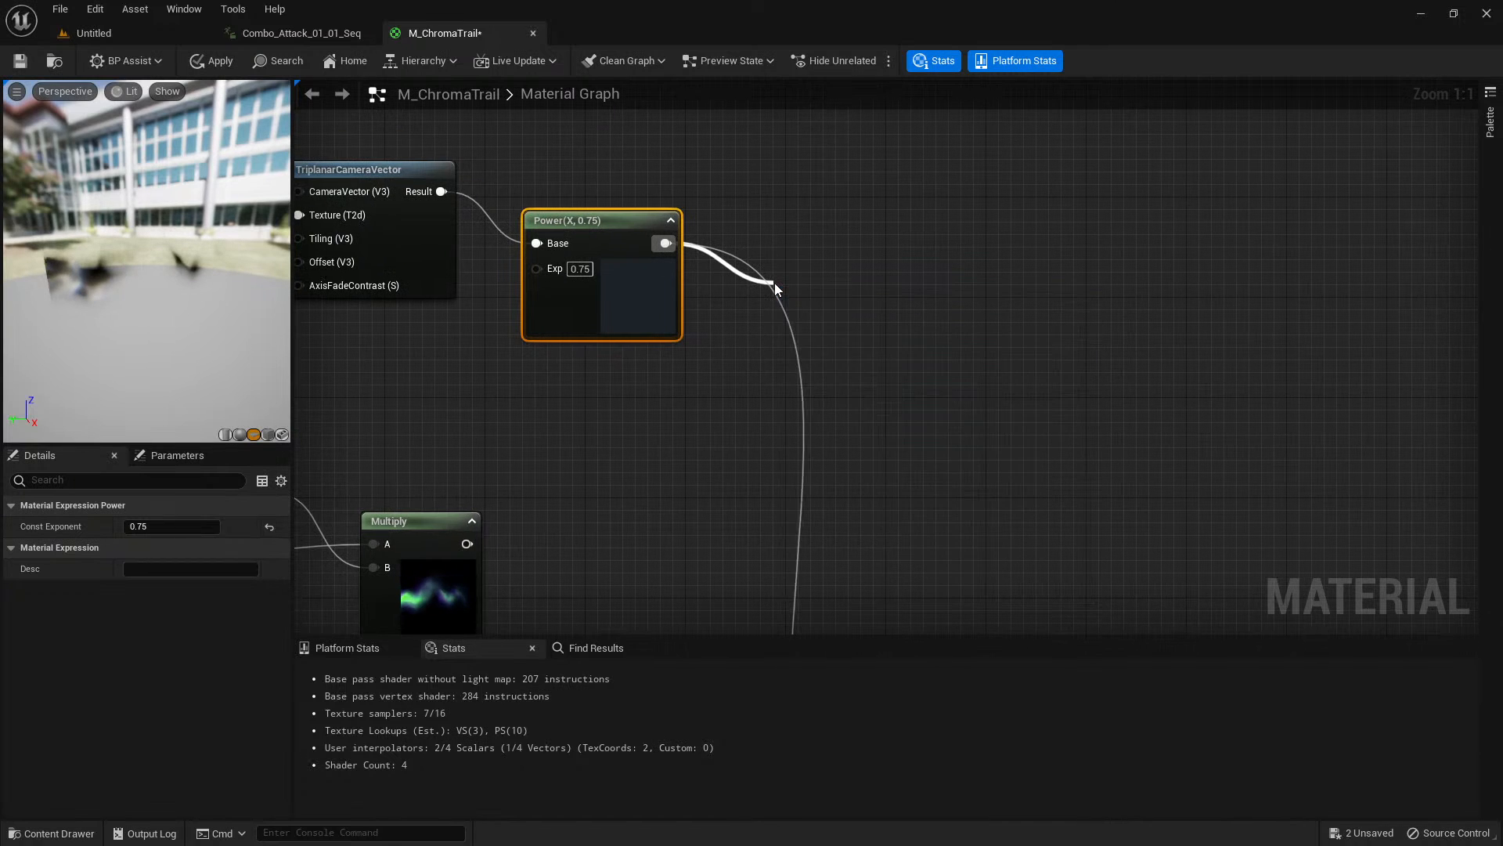
{"action": "left_click_drag", "start_coordinate": [813, 295], "coordinate": [835, 258]}
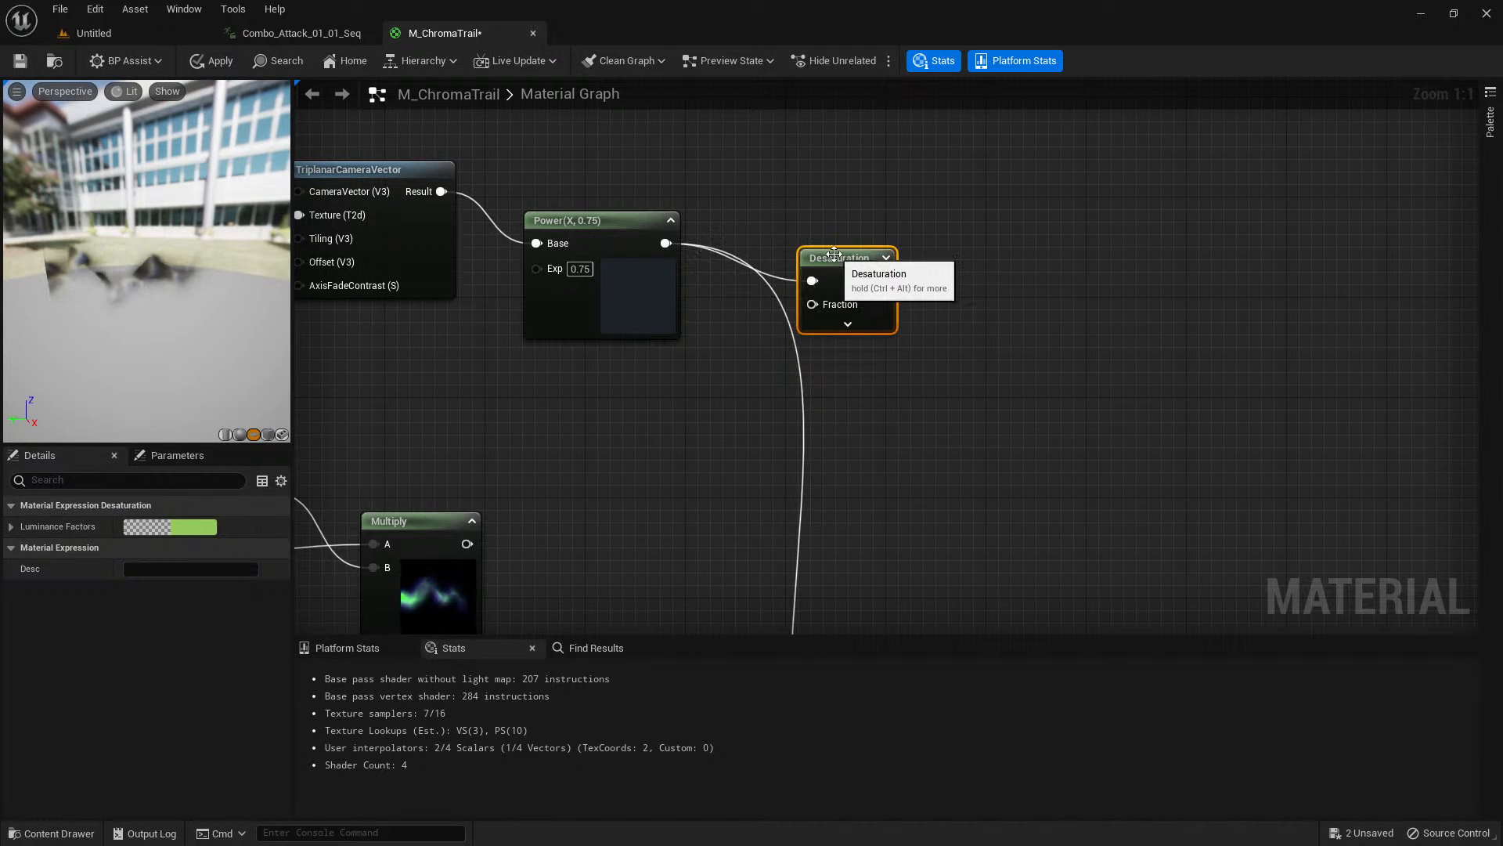
Add a constant of -2 connected to the Desaturation node's Fraction input, and expand the Desaturation preview thumbnail.
{"action": "left_click", "coordinate": [679, 396]}
{"action": "key", "text": "1"}
{"action": "left_click", "coordinate": [632, 368]}
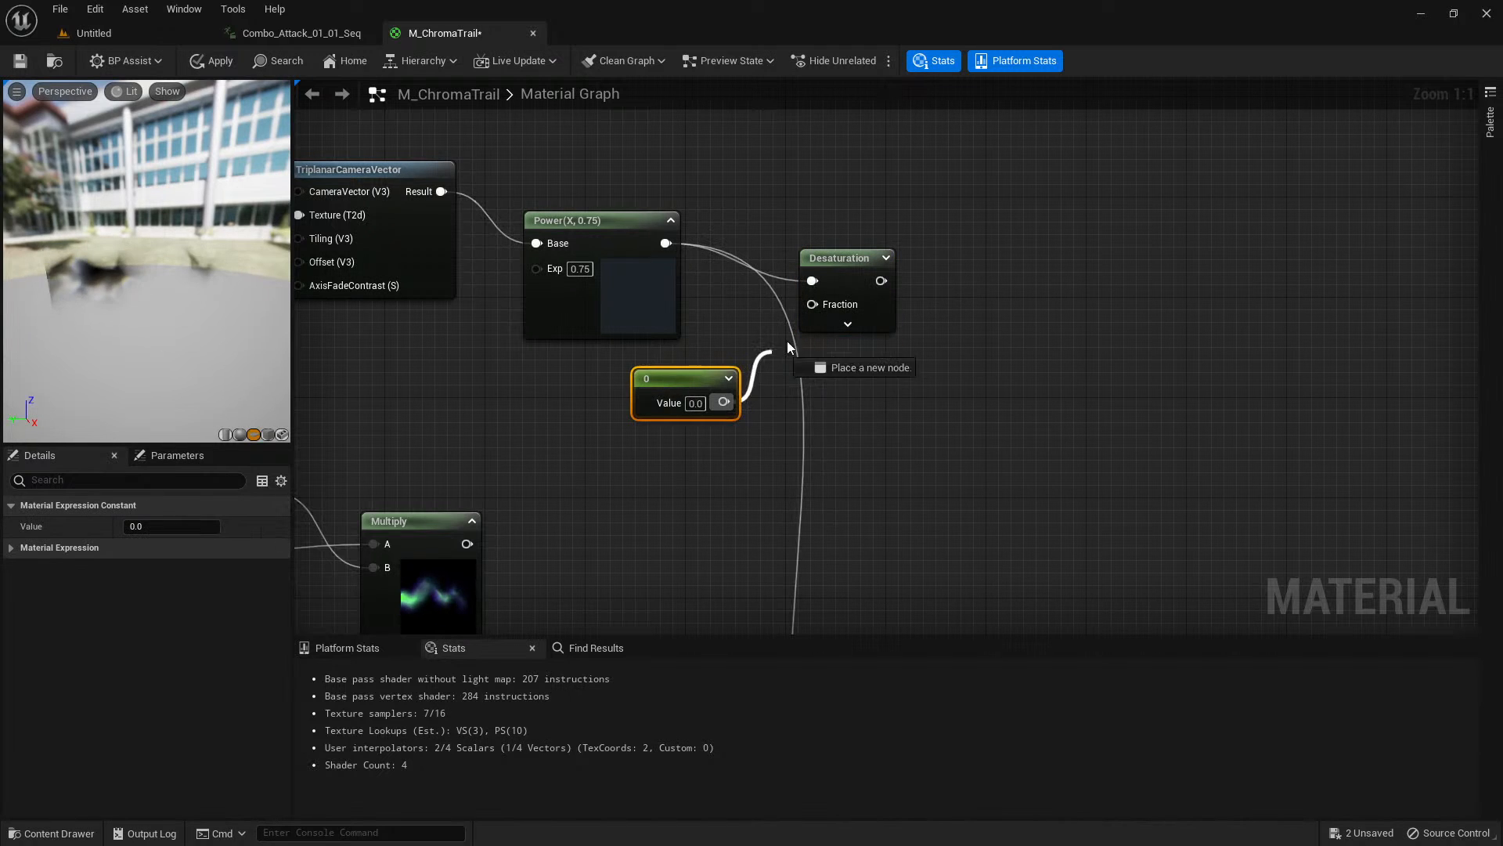
{"action": "left_click_drag", "start_coordinate": [790, 333], "coordinate": [812, 305]}
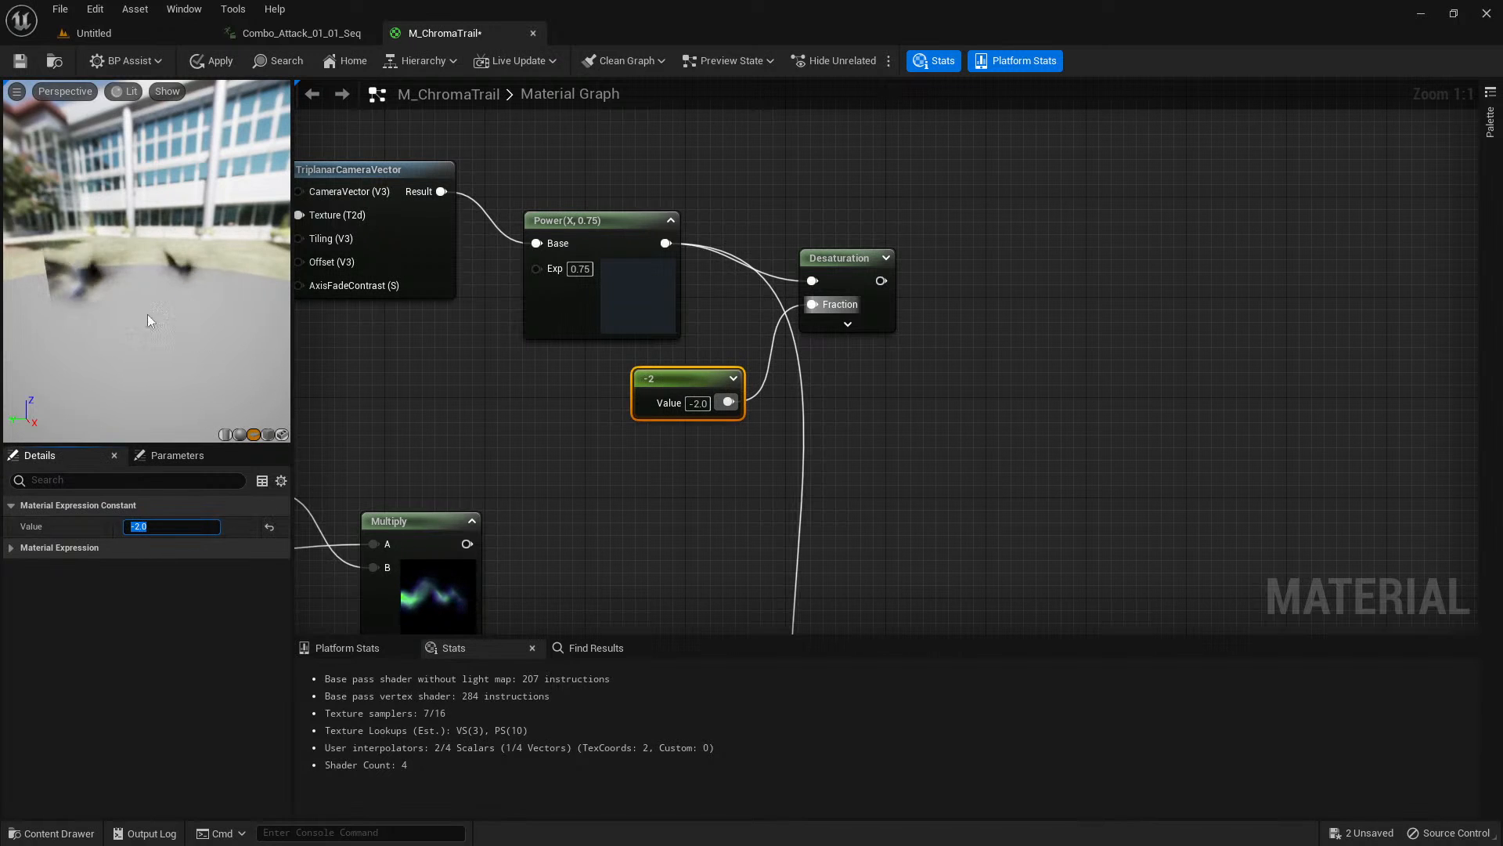
{"action": "left_click", "coordinate": [689, 381]}
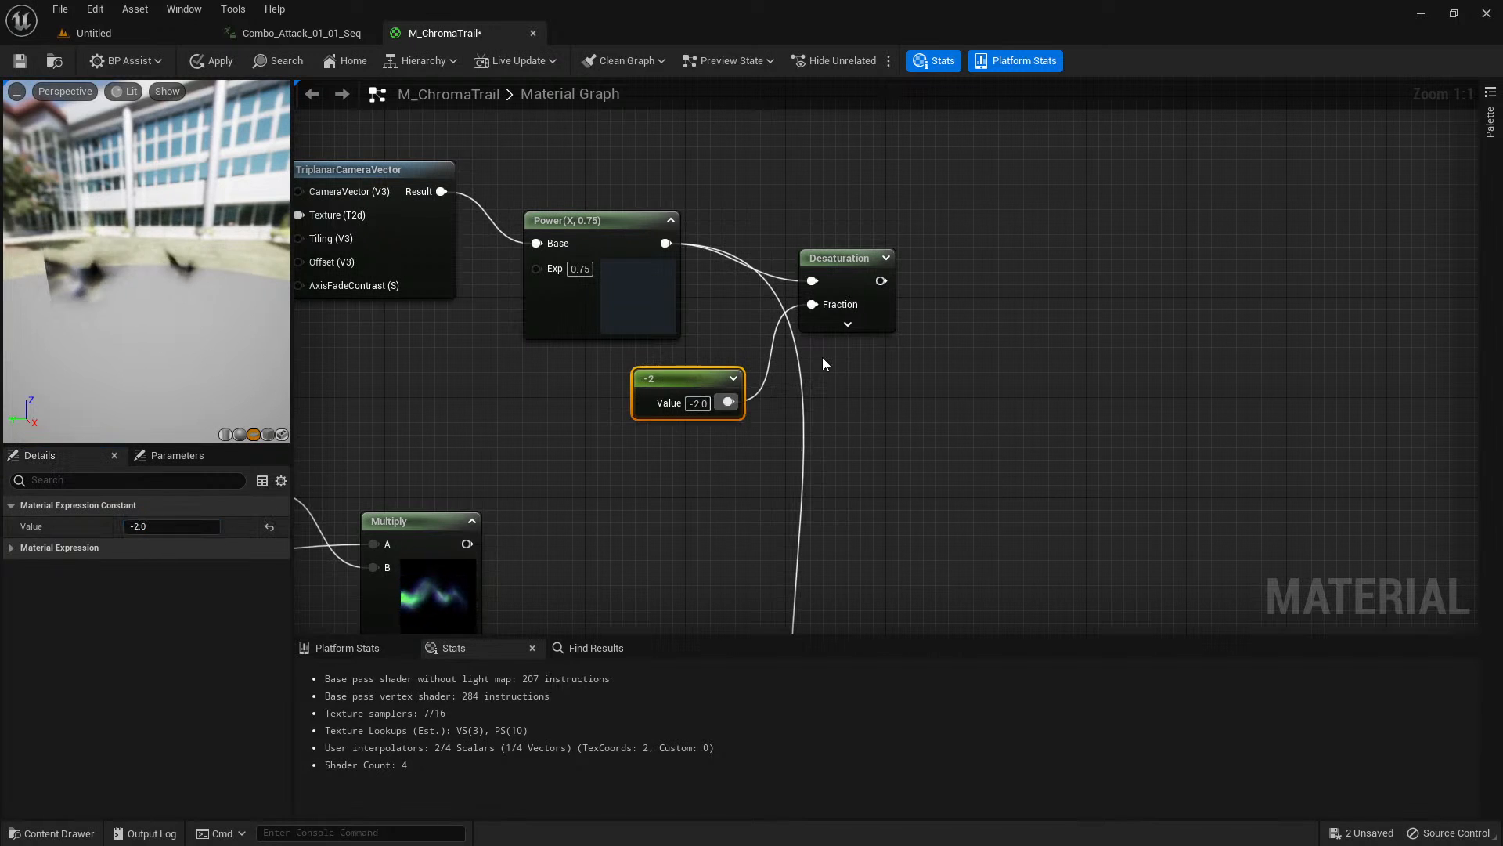
{"action": "left_click", "coordinate": [885, 258]}
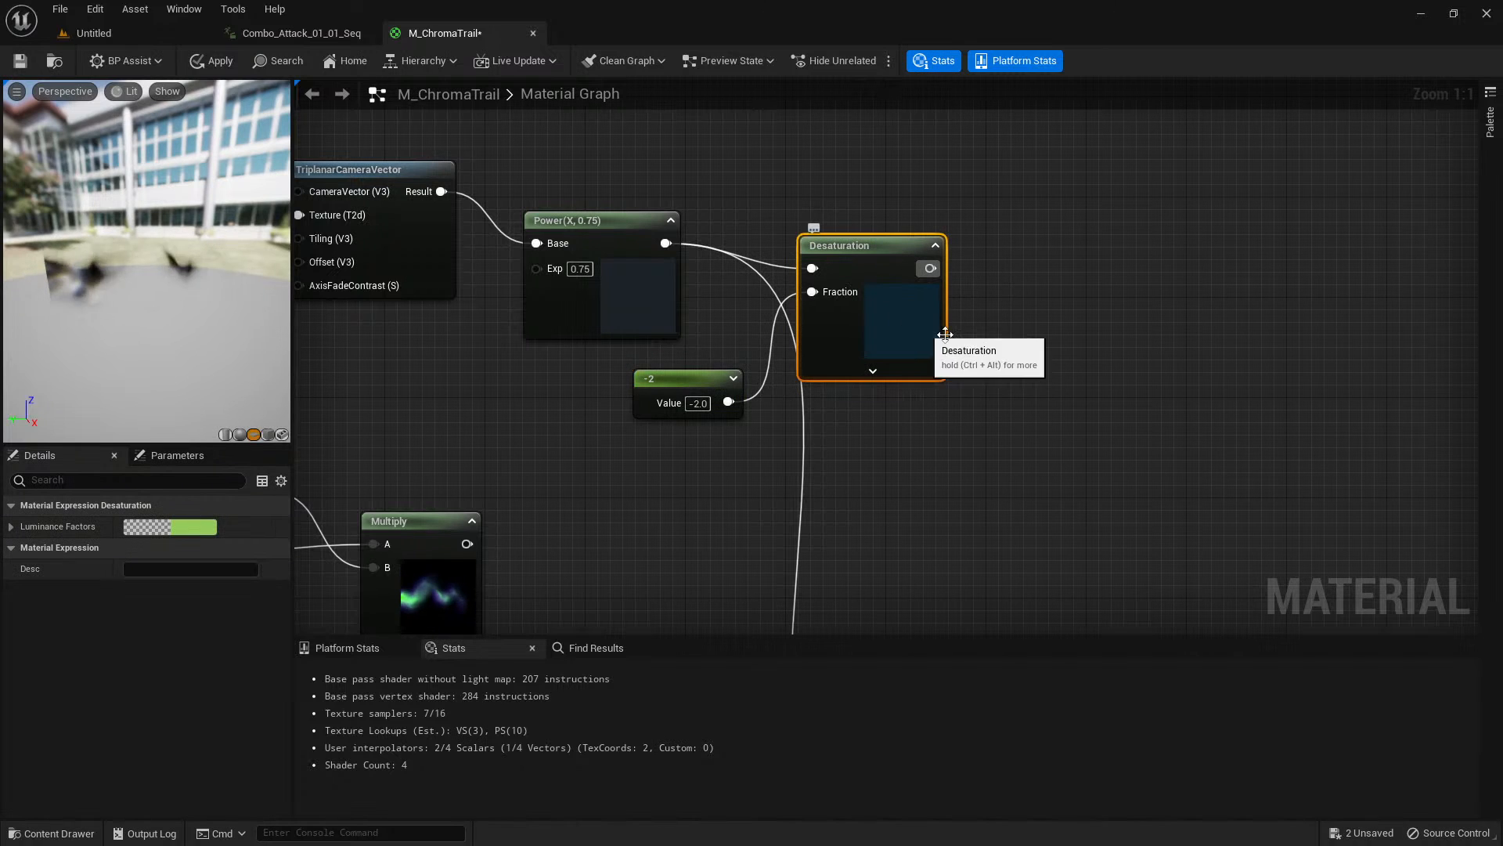
Add a Multiply node after Desaturation with its B value set to 2.5, and expand its preview thumbnail.
{"action": "right_click_drag", "start_coordinate": [1005, 329], "coordinate": [894, 331]}
{"action": "left_click", "coordinate": [891, 326]}
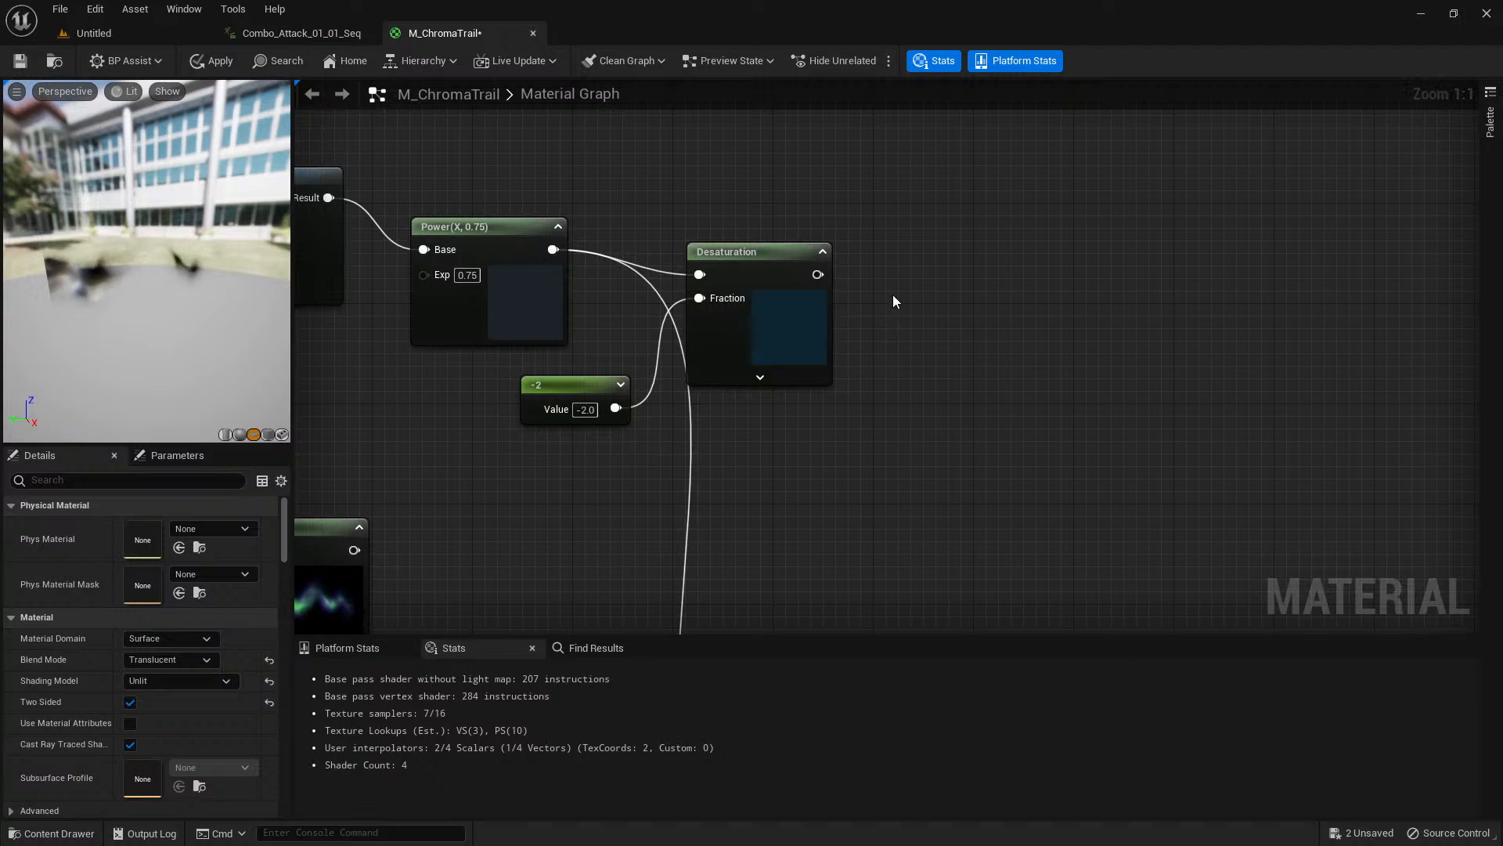
{"action": "left_click", "coordinate": [893, 295]}
{"action": "left_click_drag", "start_coordinate": [818, 274], "coordinate": [915, 327]}
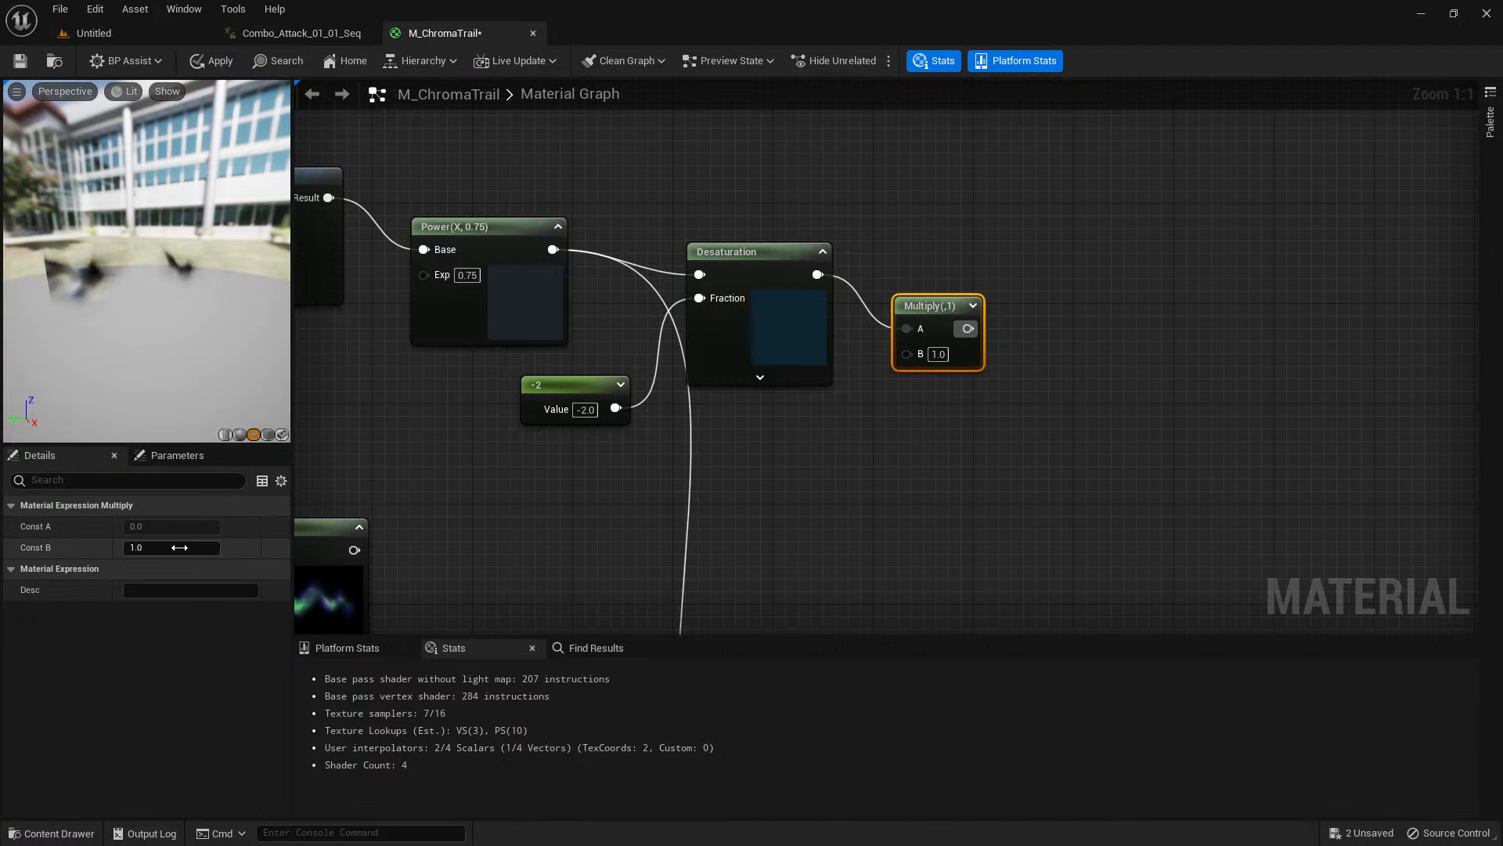
{"action": "type", "text": "2.5"}
{"action": "key", "text": "Return"}
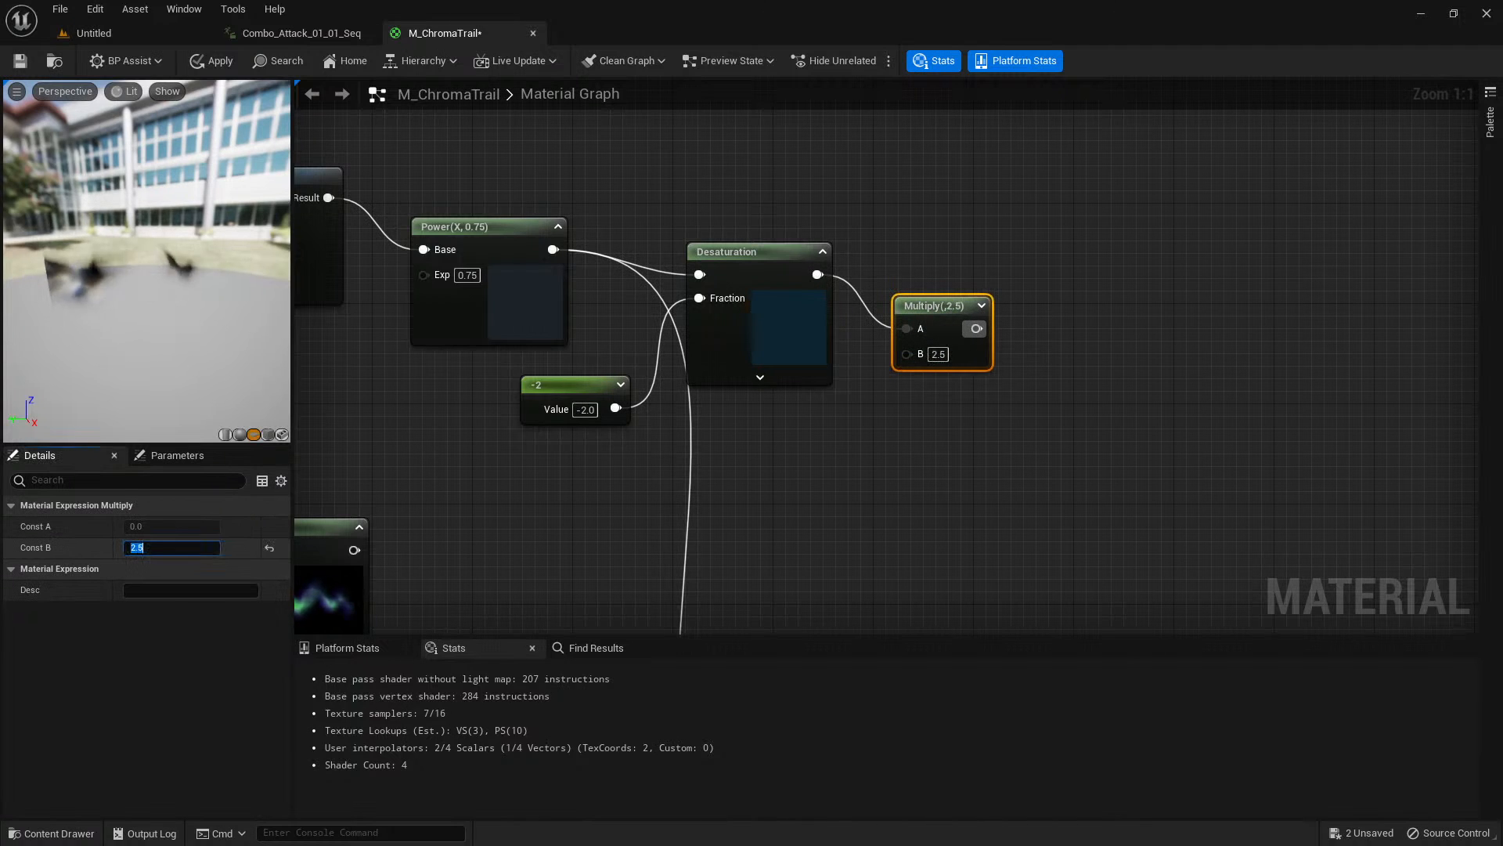
{"action": "left_click", "coordinate": [981, 306]}
{"action": "left_click_drag", "start_coordinate": [987, 411], "coordinate": [993, 395]}
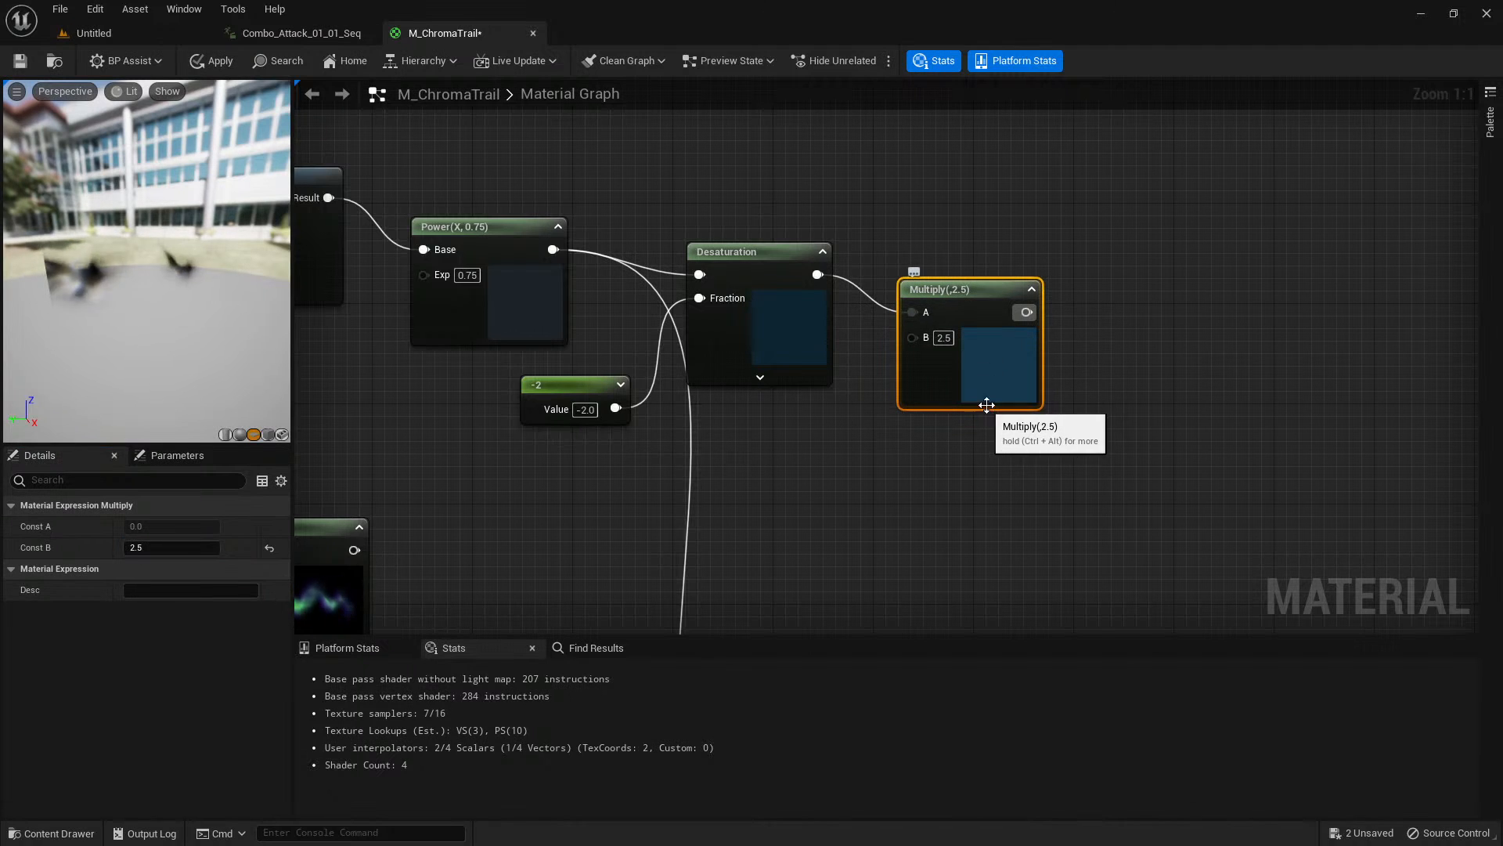
Add an Add node combining the 2.5 Multiply in A with the tinted trail Multiply in B, and expand its preview.
{"action": "scroll", "coordinate": [936, 387], "scroll_direction": "down", "scroll_amount": 1}
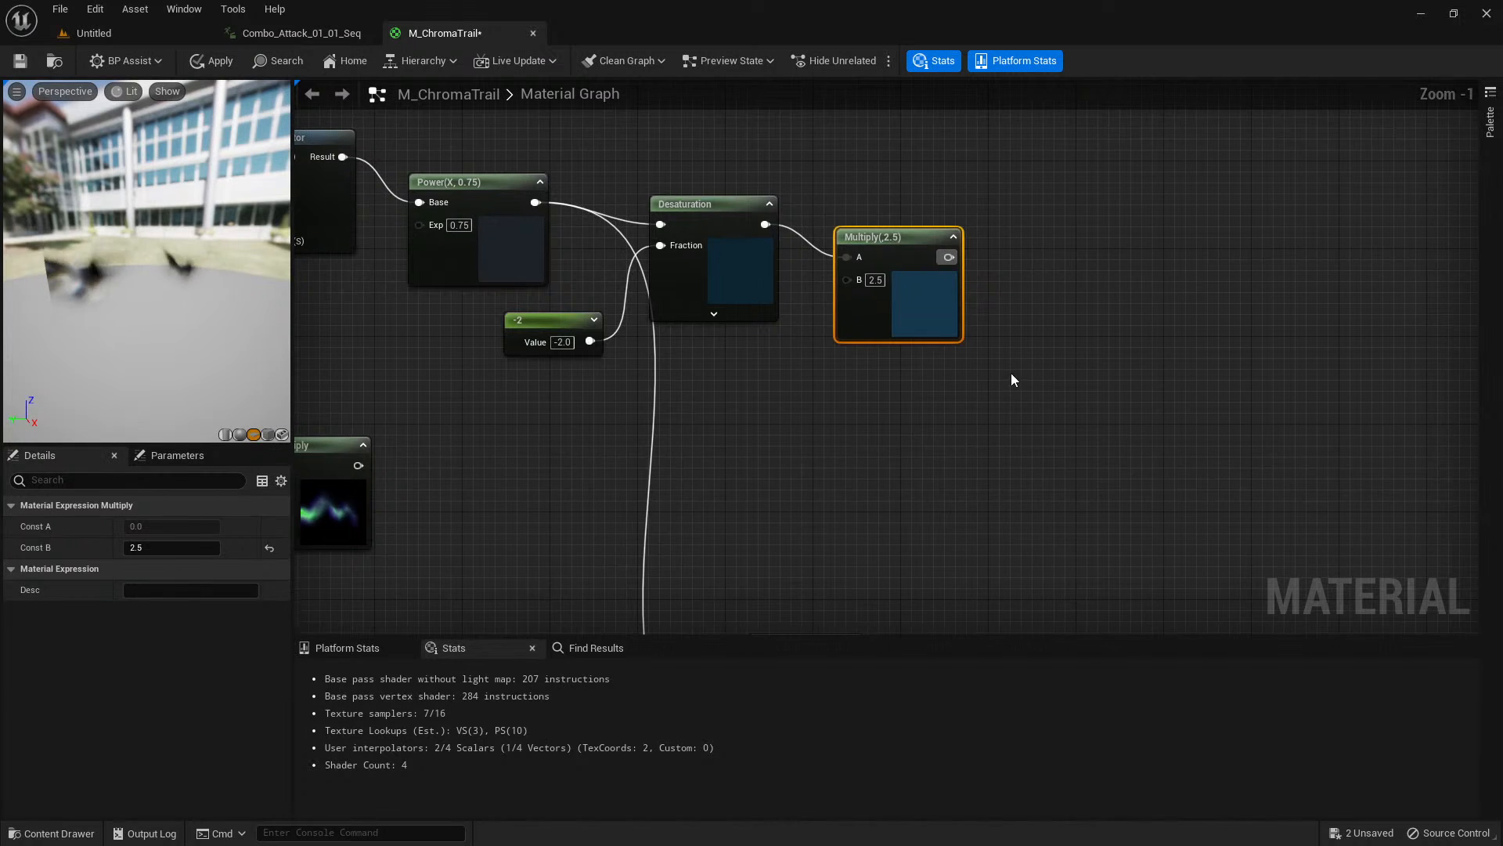
{"action": "left_click", "coordinate": [1024, 330]}
{"action": "left_click_drag", "start_coordinate": [1051, 374], "coordinate": [1046, 369]}
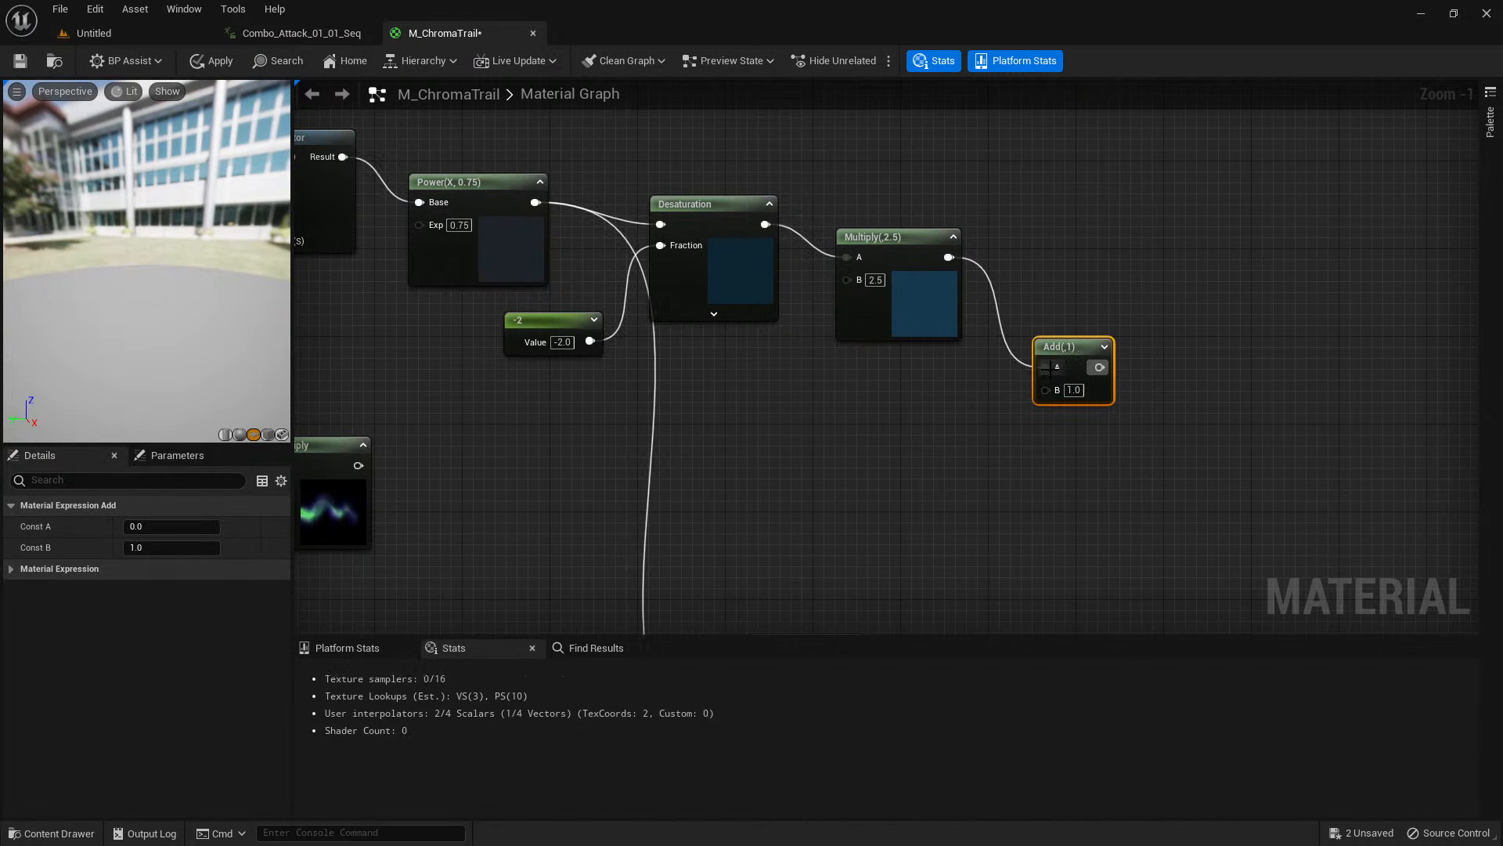
{"action": "right_click_drag", "start_coordinate": [736, 433], "coordinate": [813, 363]}
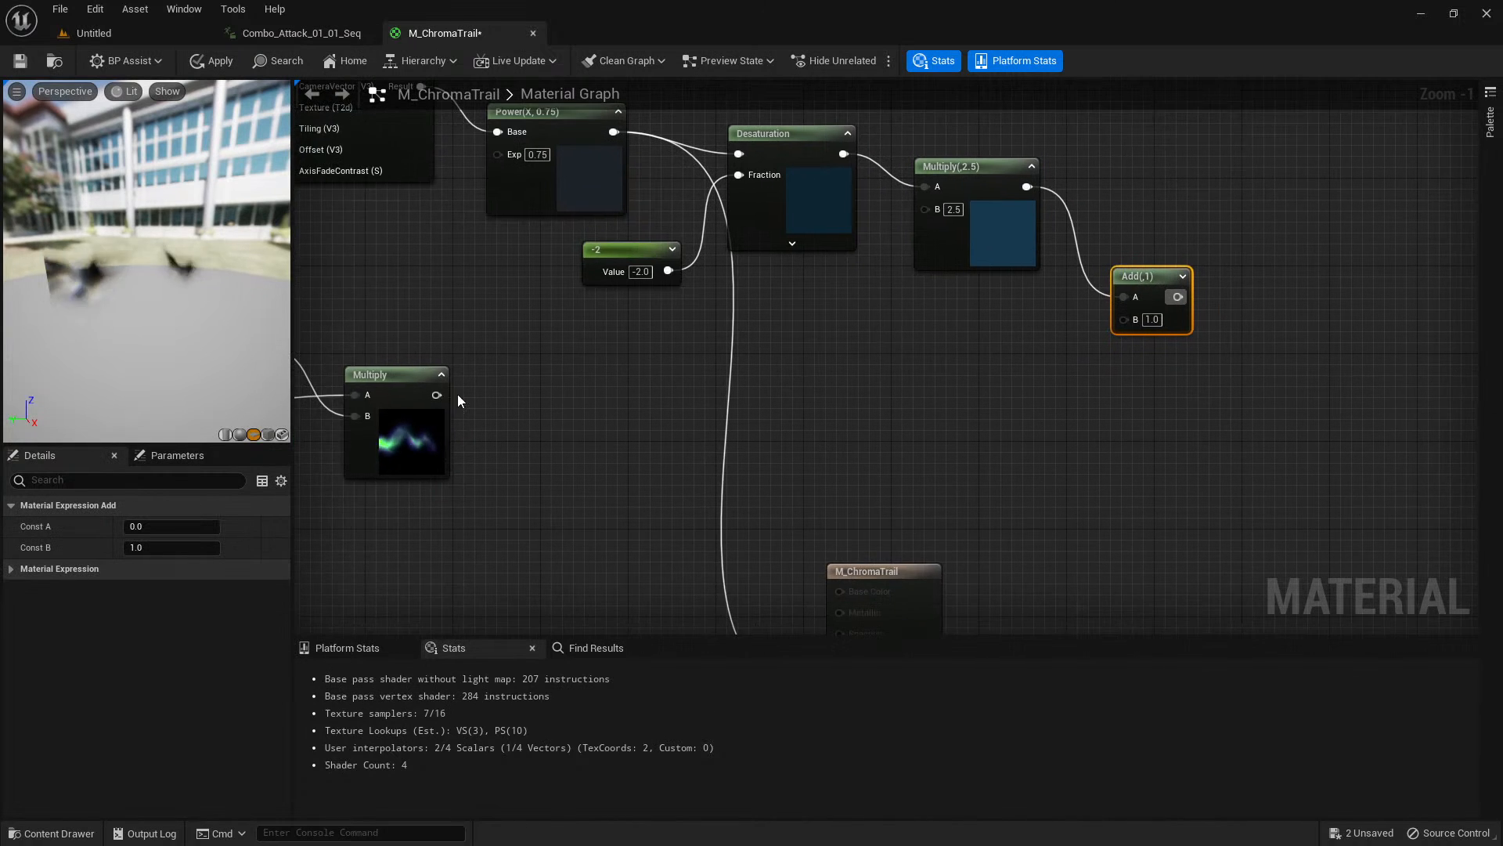
{"action": "left_click_drag", "start_coordinate": [436, 395], "coordinate": [1143, 313]}
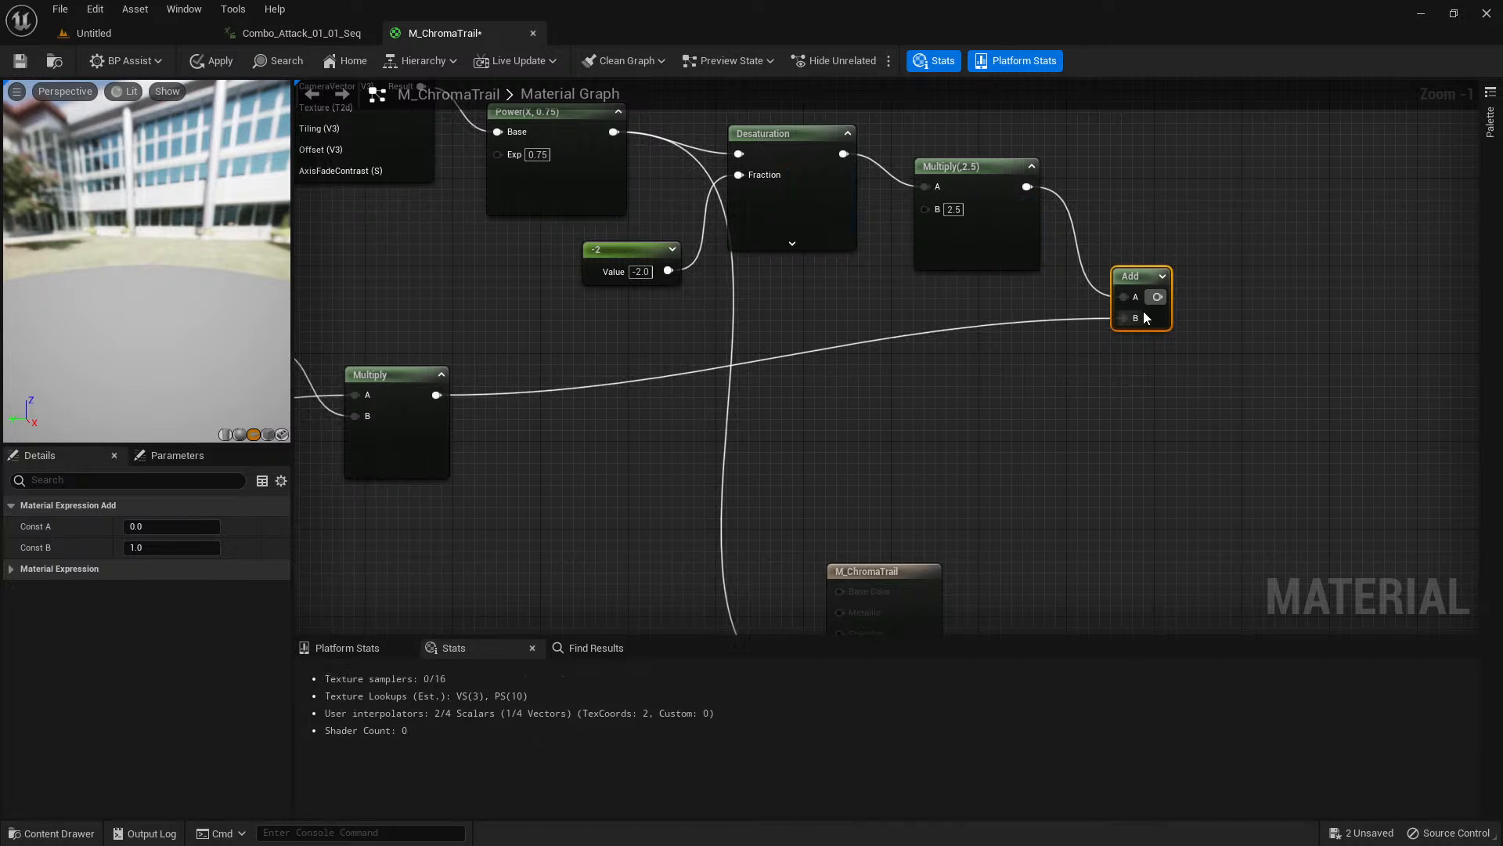
{"action": "left_click", "coordinate": [1162, 276]}
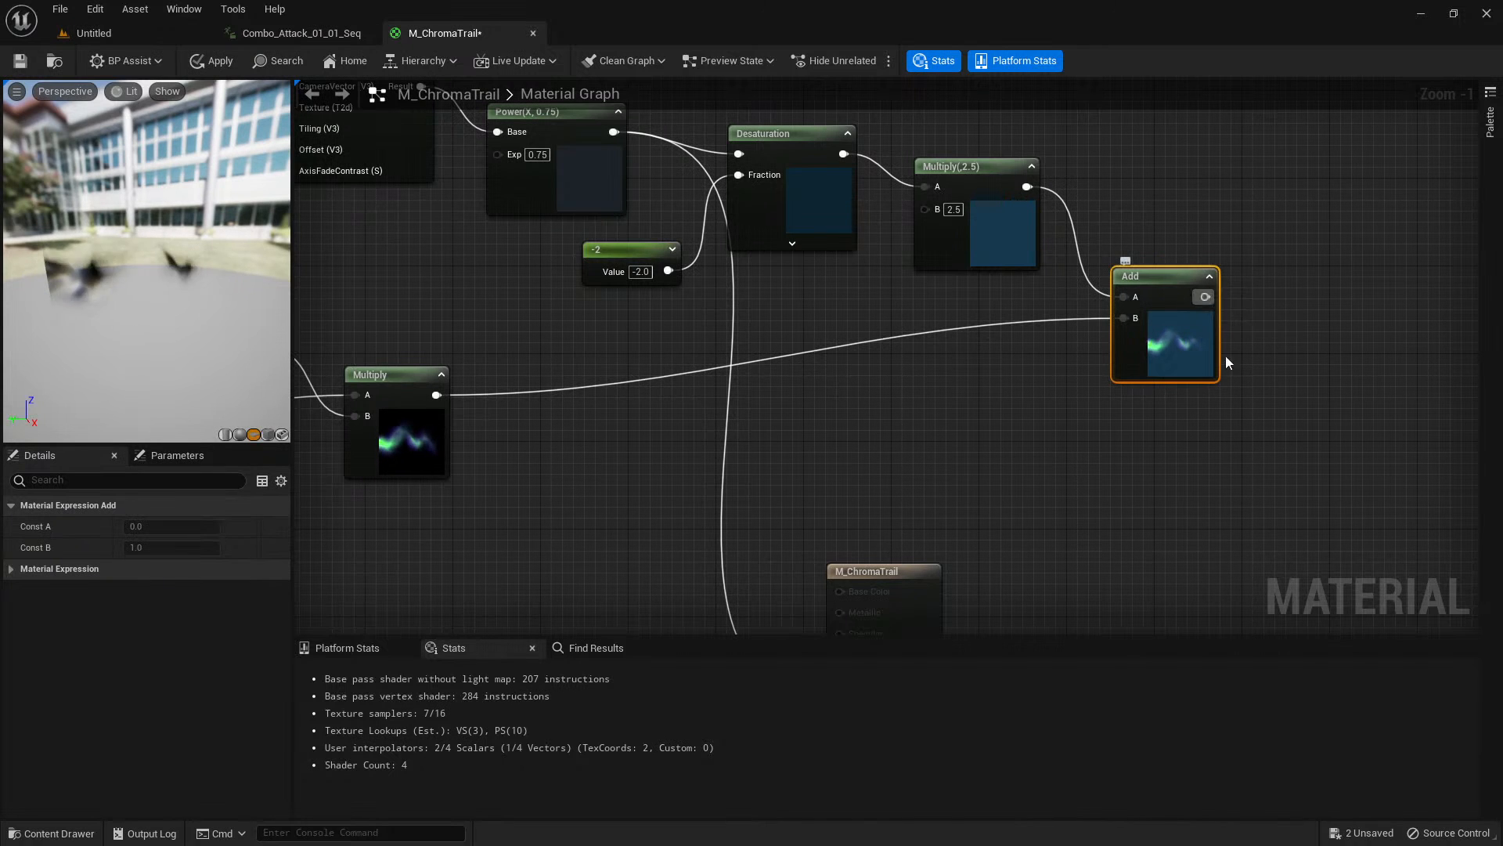
Connect the Add output to the material's Emissive Color, replacing the Power link, and orbit the preview to inspect the trail.
{"action": "scroll", "coordinate": [1224, 360], "scroll_direction": "down", "scroll_amount": 1}
{"action": "right_click_drag", "start_coordinate": [1258, 412], "coordinate": [1125, 332]}
{"action": "scroll", "coordinate": [1220, 393], "scroll_direction": "down", "scroll_amount": 1}
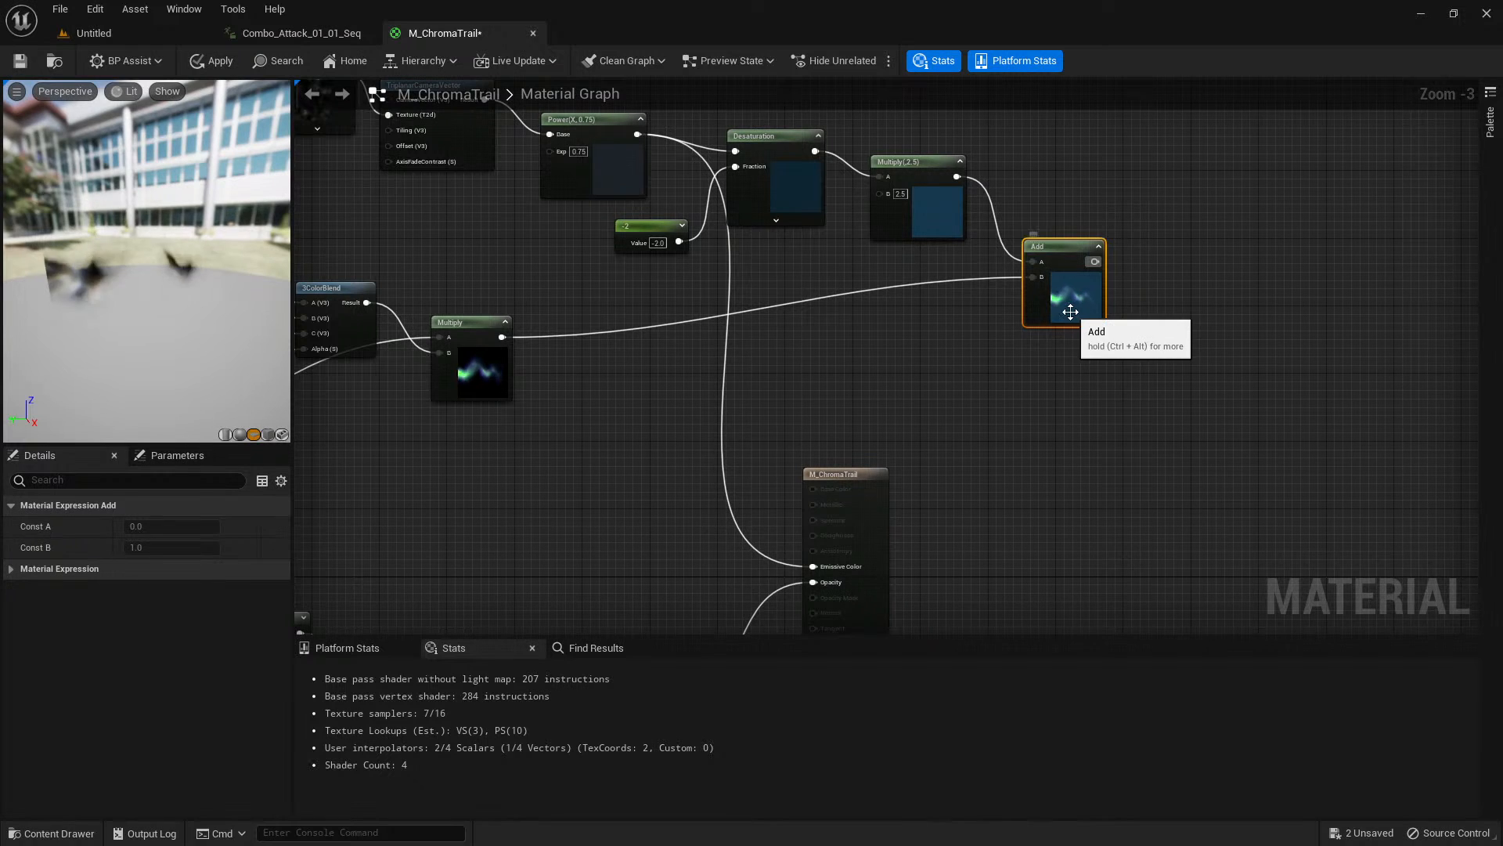
{"action": "left_click_drag", "start_coordinate": [1108, 263], "coordinate": [1050, 357]}
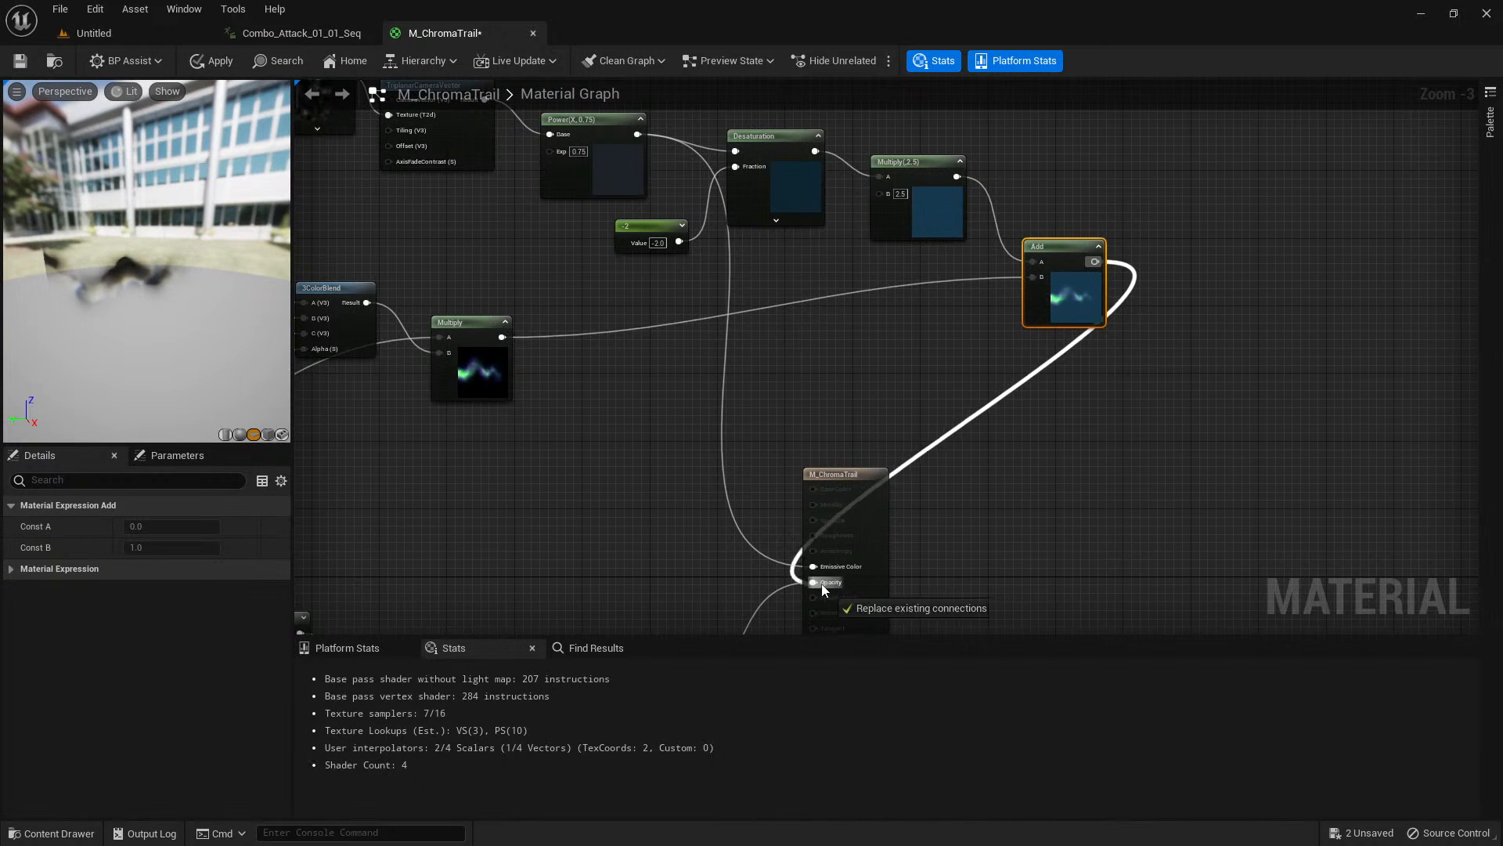
{"action": "left_click_drag", "start_coordinate": [821, 574], "coordinate": [817, 568]}
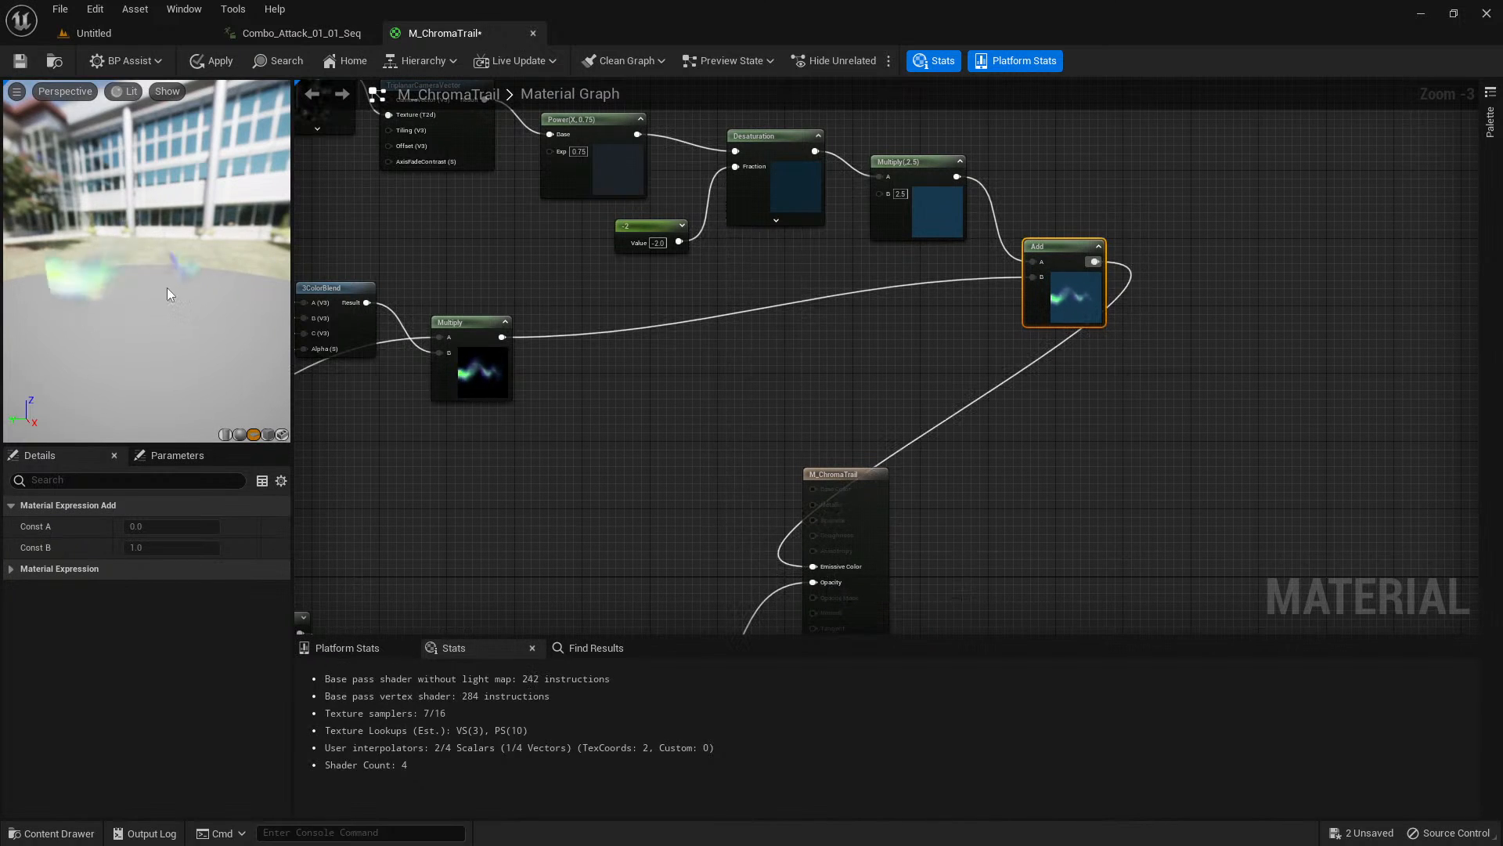
{"action": "left_click_drag", "start_coordinate": [106, 254], "coordinate": [88, 271]}
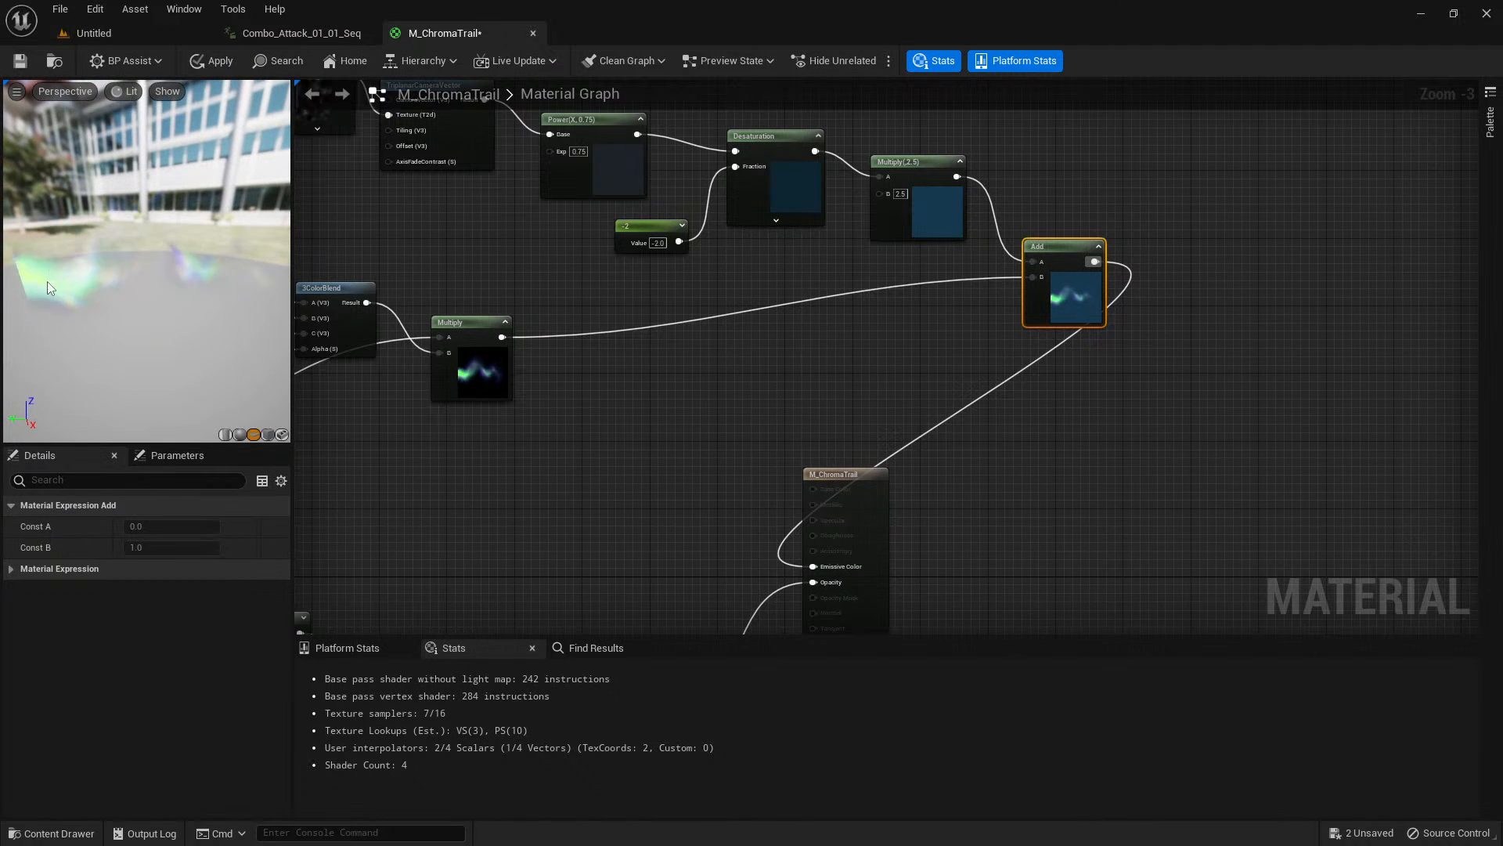
Move the M_ChromaTrail output node farther to the right of the Add node to make room for more nodes.
{"action": "mouse_move", "coordinate": [90, 274]}
{"action": "left_mouse_down"}
{"action": "mouse_move", "coordinate": [89, 299]}
{"action": "mouse_move", "coordinate": [106, 285]}
{"action": "left_mouse_up"}
{"action": "mouse_move", "coordinate": [195, 280]}
{"action": "left_mouse_down"}
{"action": "mouse_move", "coordinate": [187, 266]}
{"action": "mouse_move", "coordinate": [136, 278]}
{"action": "mouse_move", "coordinate": [188, 266]}
{"action": "mouse_move", "coordinate": [196, 280]}
{"action": "left_mouse_up"}
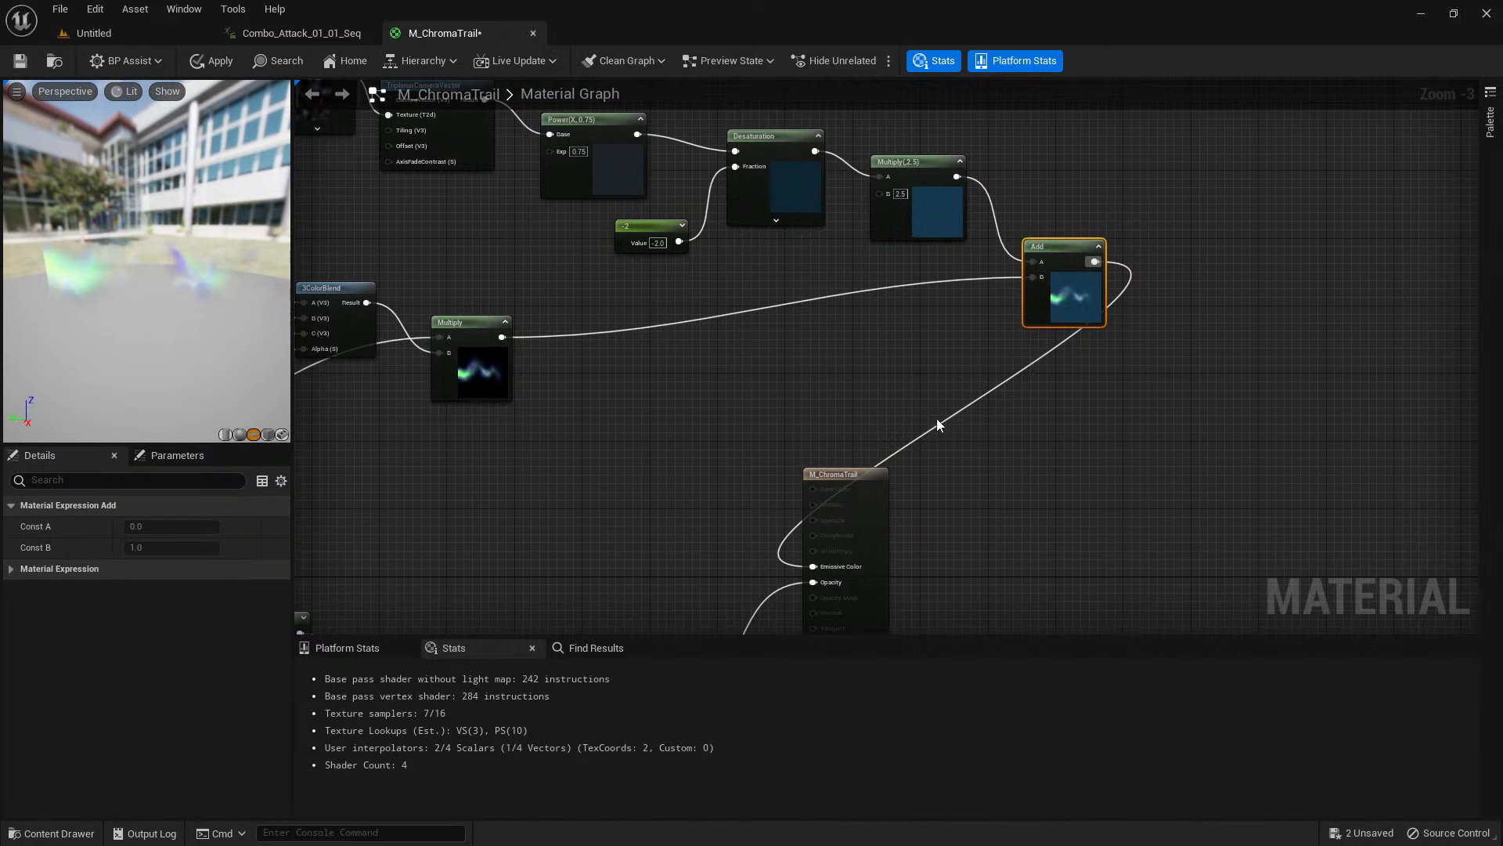
{"action": "scroll", "coordinate": [939, 425], "scroll_direction": "down", "scroll_amount": 3}
{"action": "left_click", "coordinate": [943, 333]}
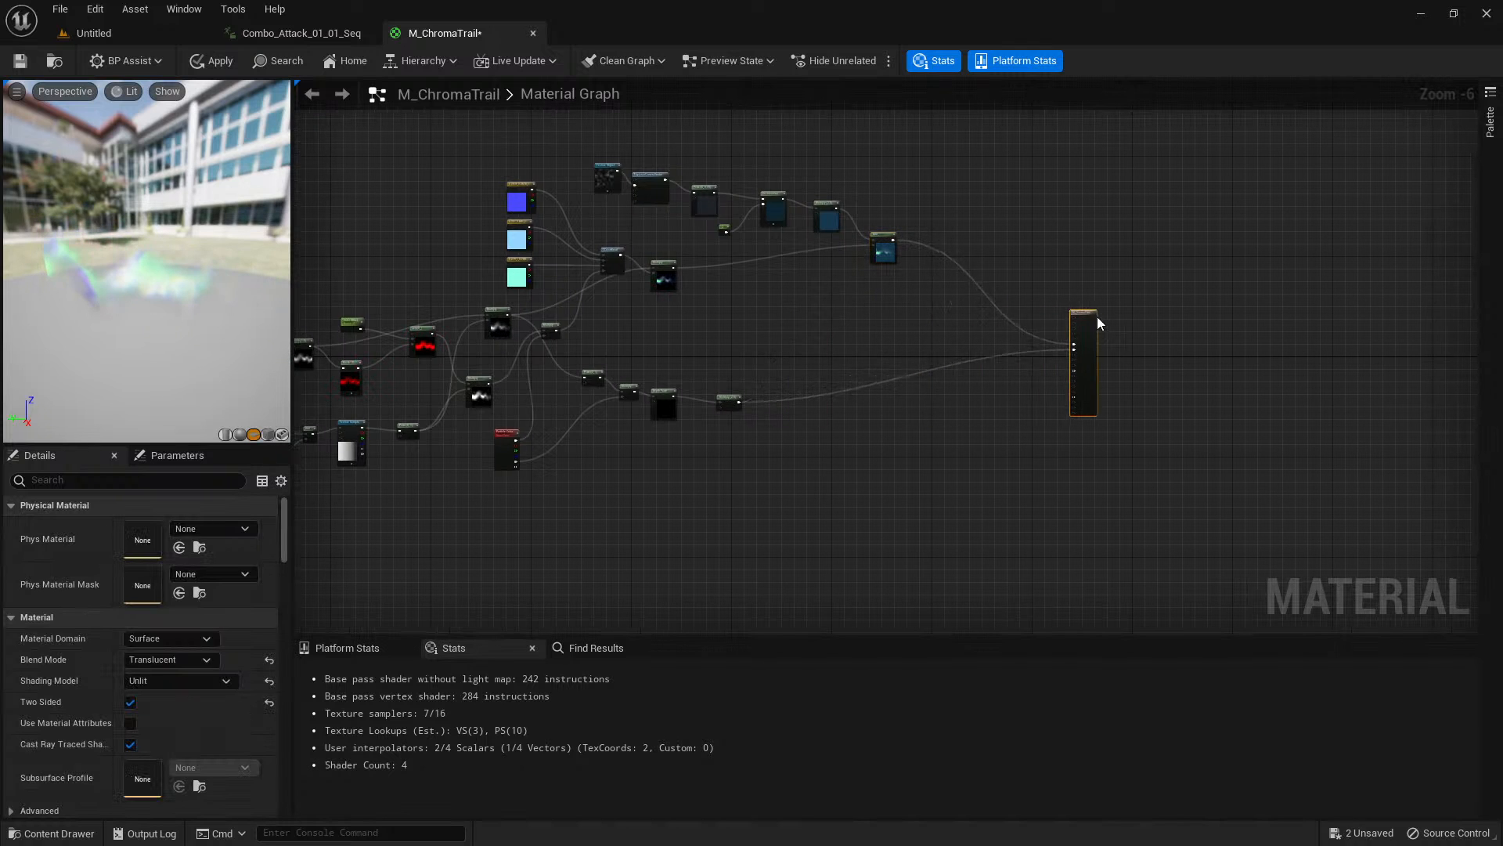
{"action": "scroll", "coordinate": [944, 255], "scroll_direction": "up", "scroll_amount": 6}
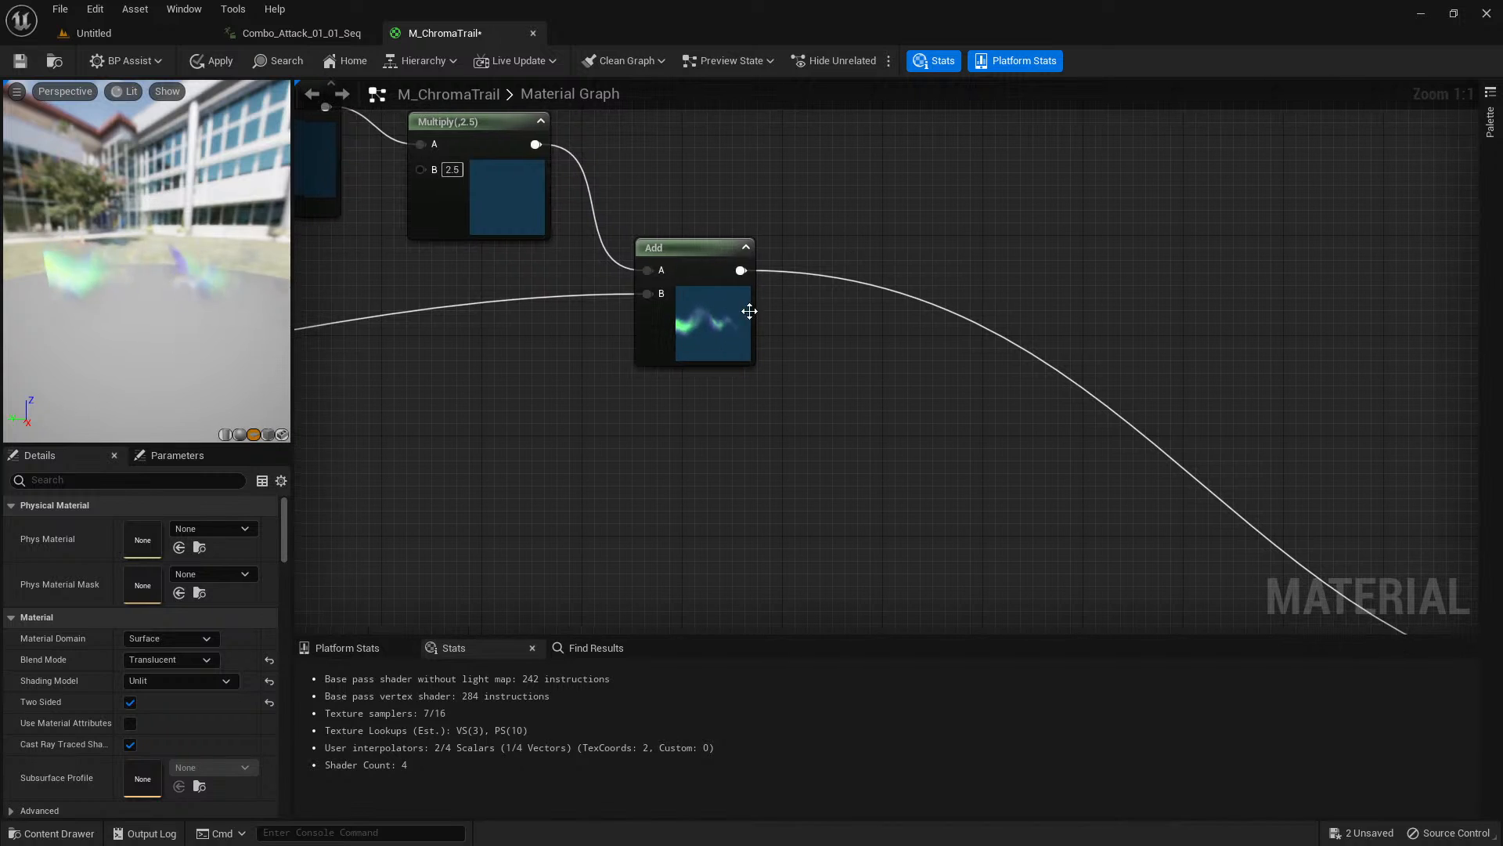
Duplicate the existing Desaturation node after the Add node and connect the Add output to its color input.
{"action": "left_click_drag", "start_coordinate": [739, 271], "coordinate": [808, 307]}
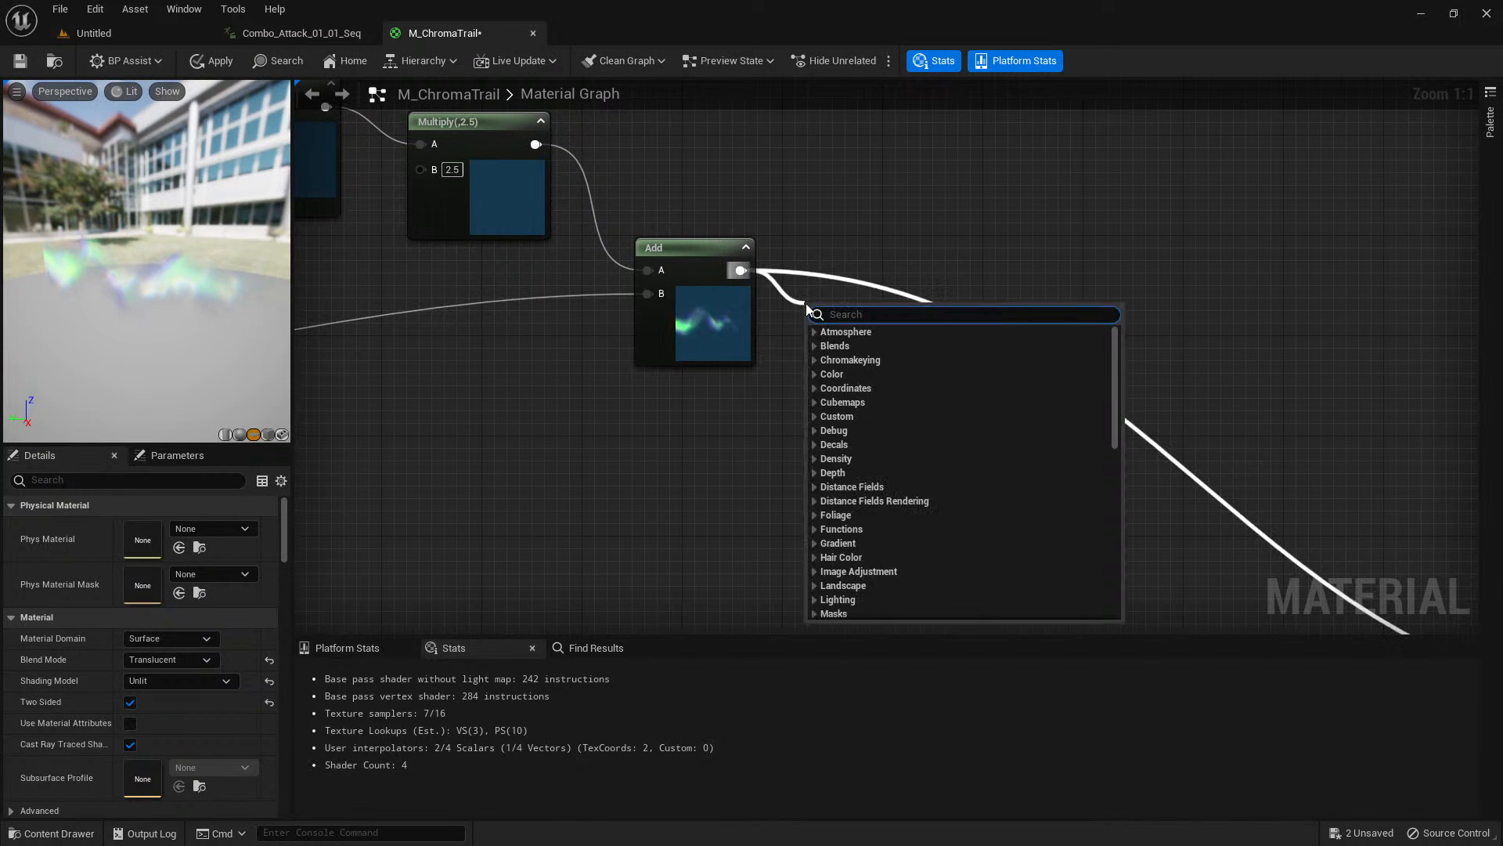
{"action": "left_click", "coordinate": [809, 212]}
{"action": "right_click_drag", "start_coordinate": [809, 211], "coordinate": [1016, 275]}
{"action": "left_click", "coordinate": [537, 224]}
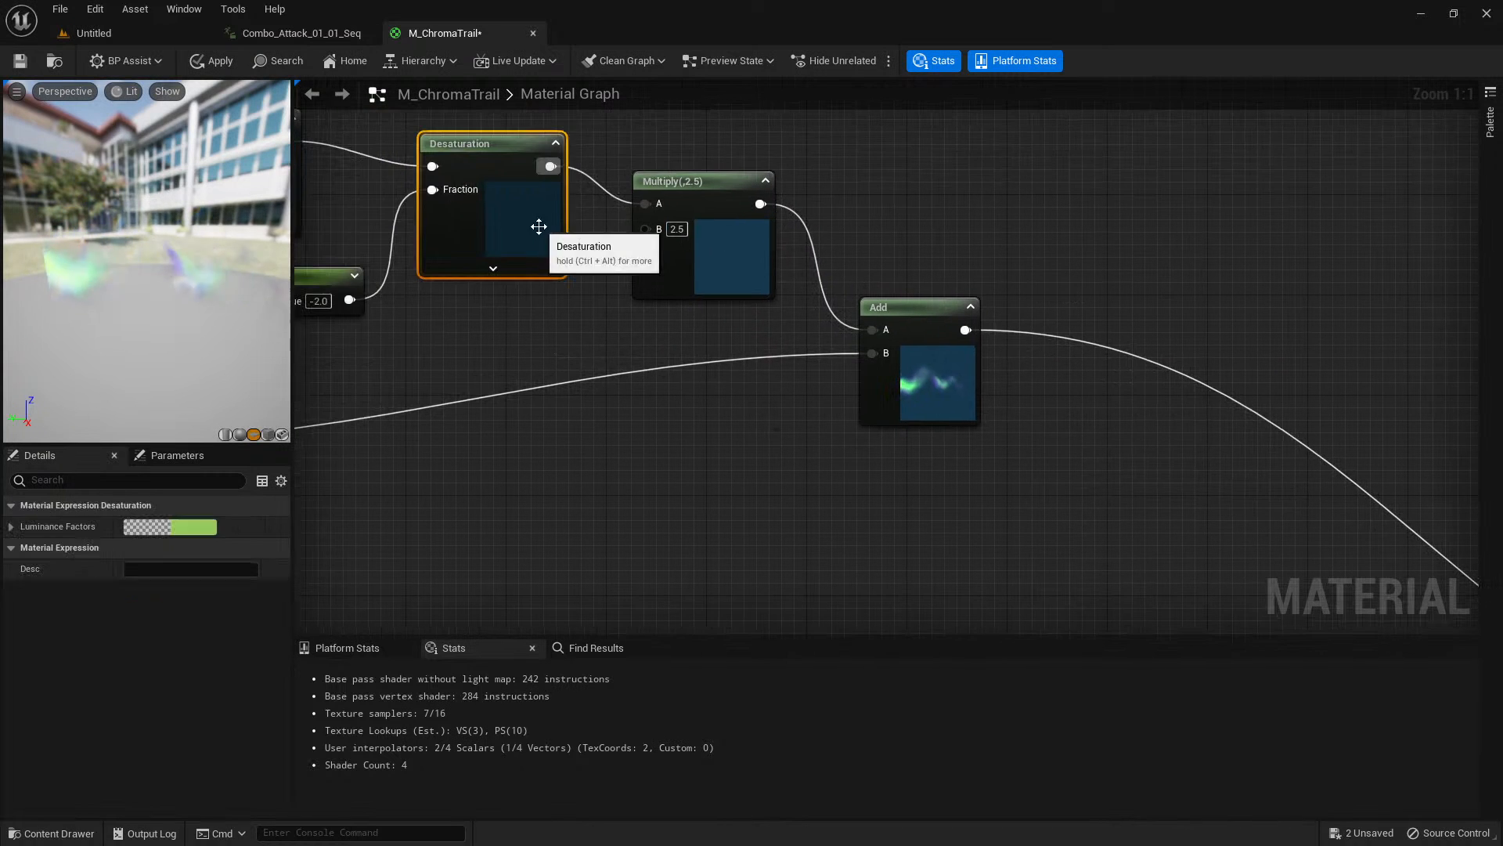
{"action": "right_click_drag", "start_coordinate": [1178, 448], "coordinate": [1002, 368]}
{"action": "left_click", "coordinate": [925, 303]}
{"action": "key", "text": "ctrl+v"}
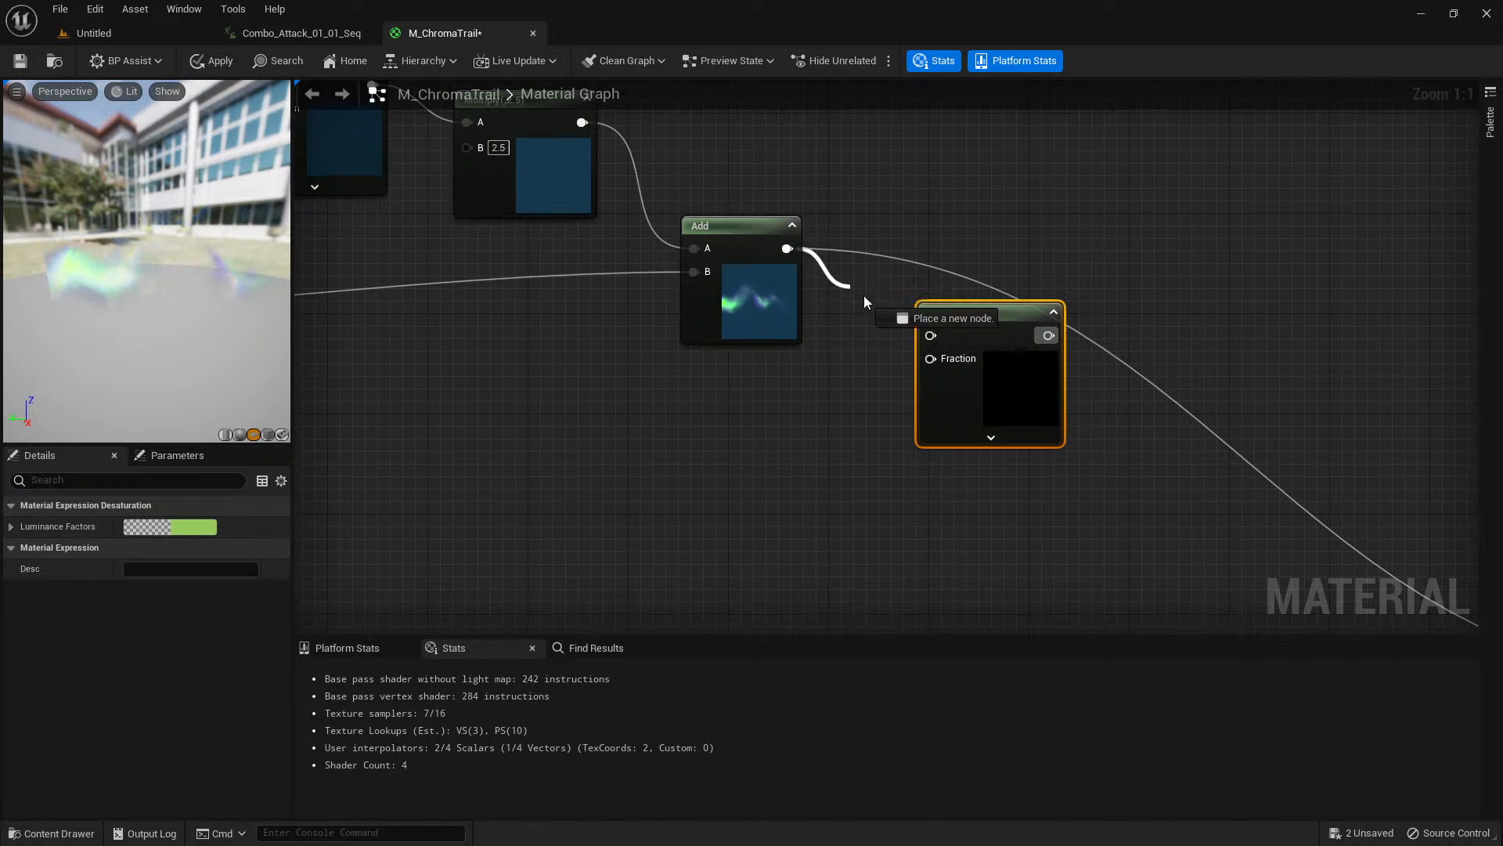
{"action": "left_click_drag", "start_coordinate": [933, 339], "coordinate": [990, 299]}
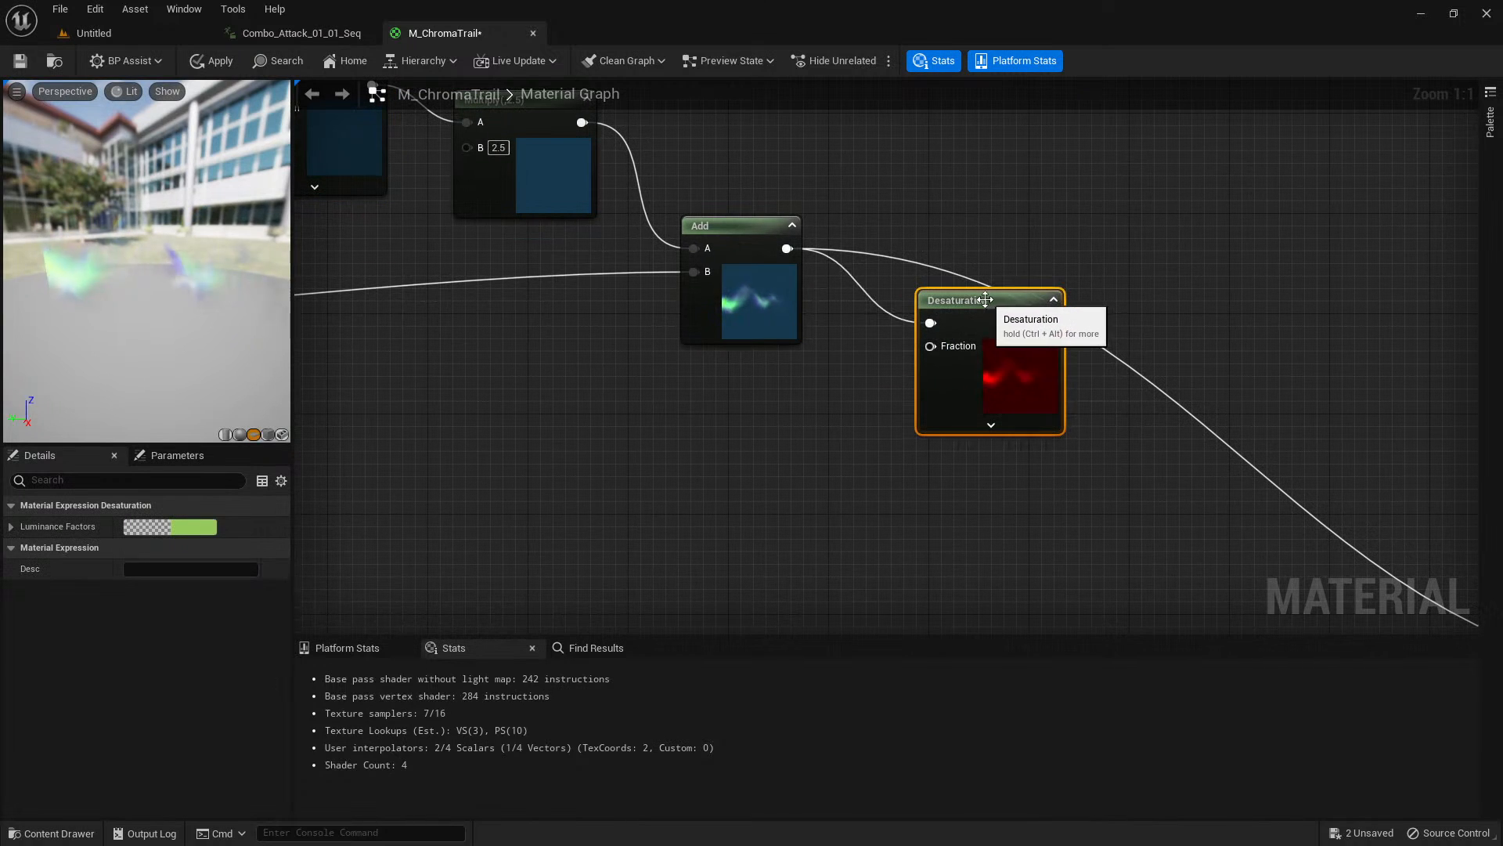
Duplicate the -2 constant, connect the copy to the new Desaturation's Fraction input, and set its value to -1.
{"action": "left_click", "coordinate": [794, 406]}
{"action": "right_click_drag", "start_coordinate": [754, 411], "coordinate": [921, 412]}
{"action": "left_click", "coordinate": [326, 208]}
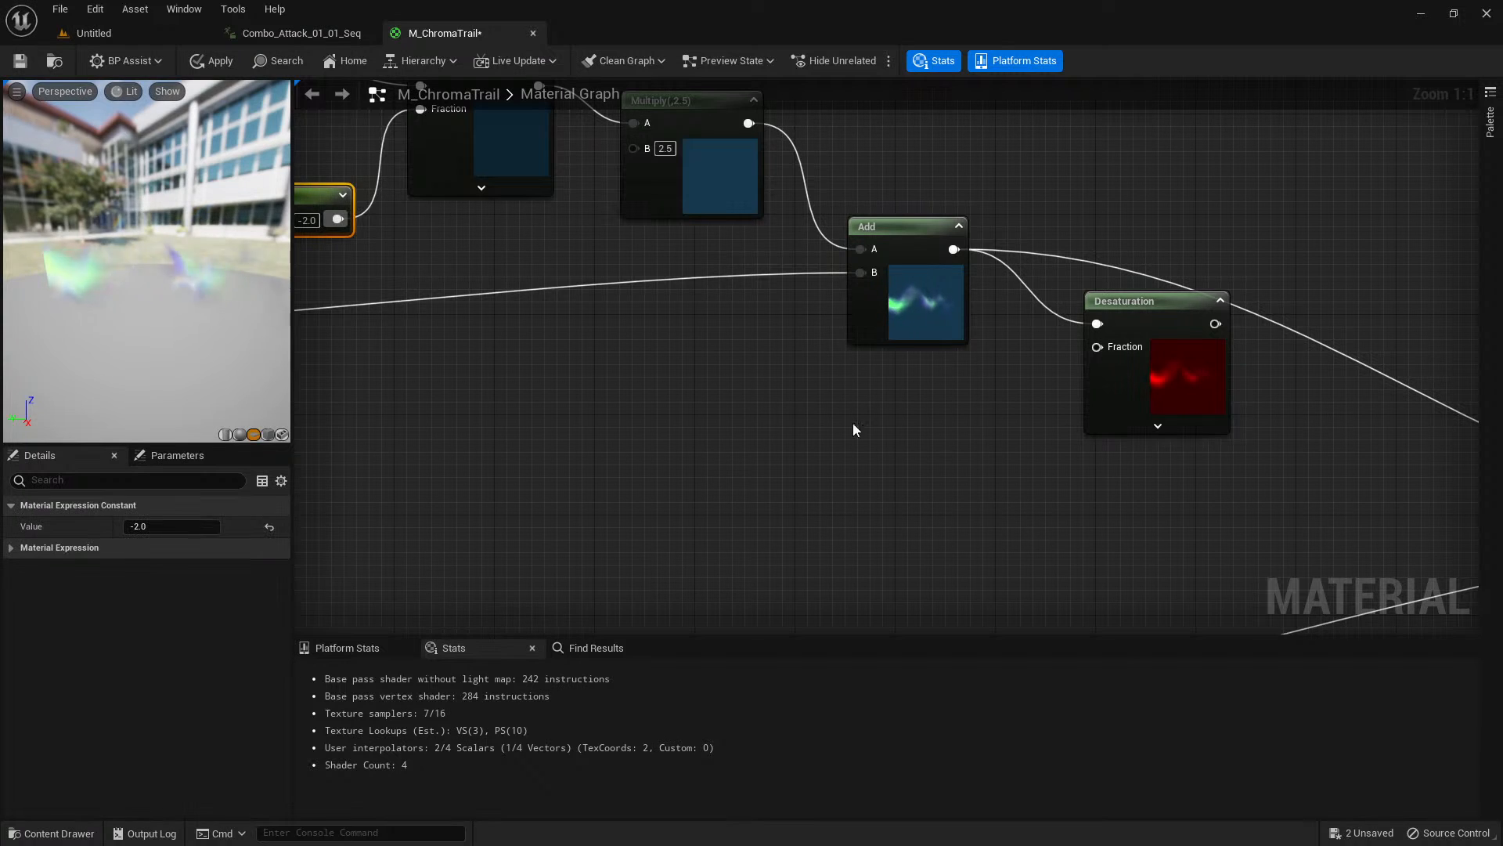
{"action": "left_click", "coordinate": [959, 405]}
{"action": "key", "text": "ctrl+v"}
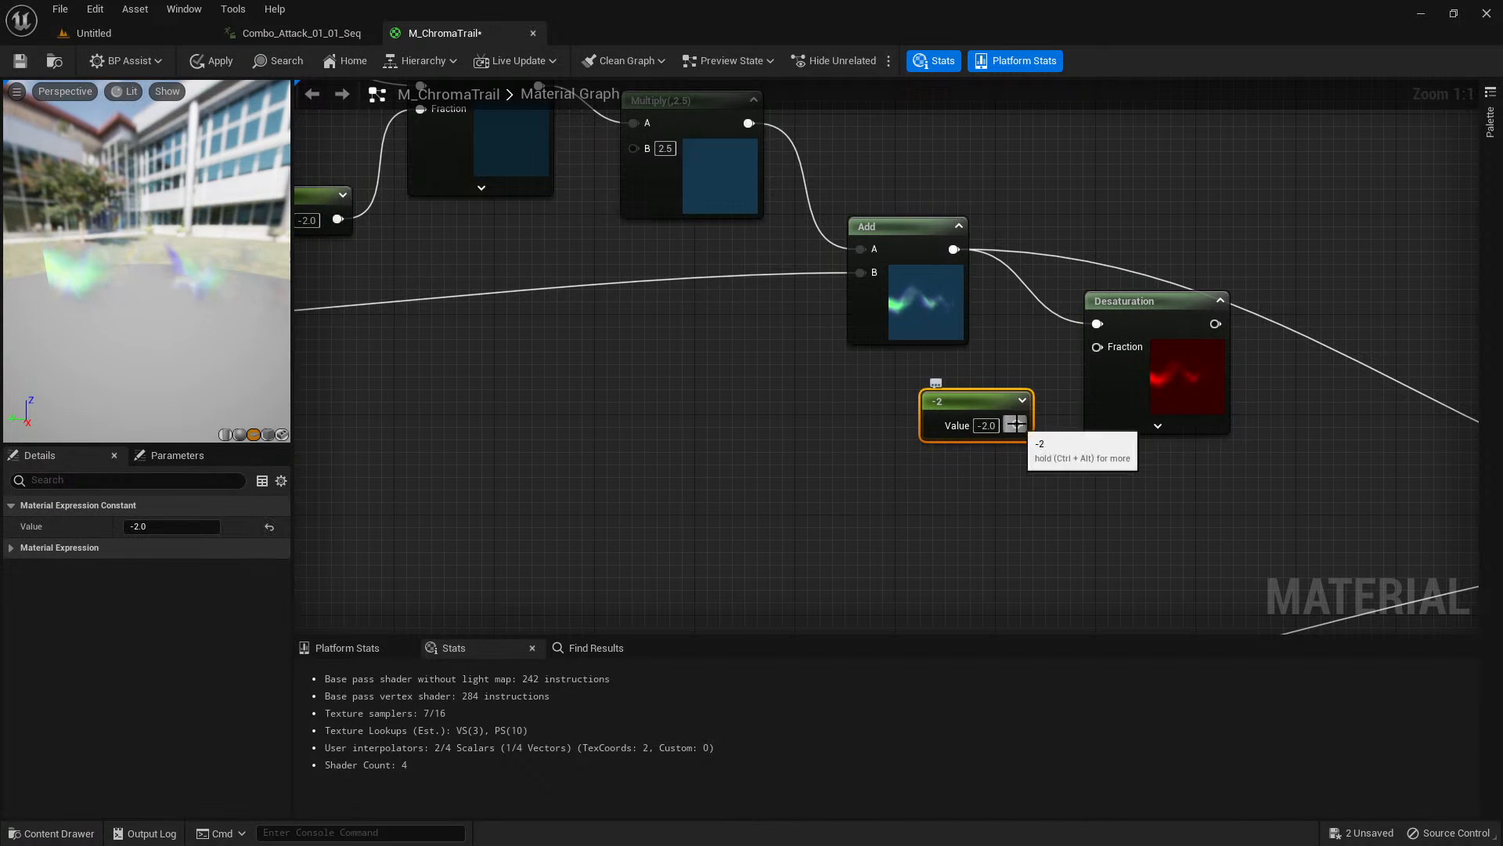
{"action": "left_click_drag", "start_coordinate": [1014, 424], "coordinate": [1105, 352]}
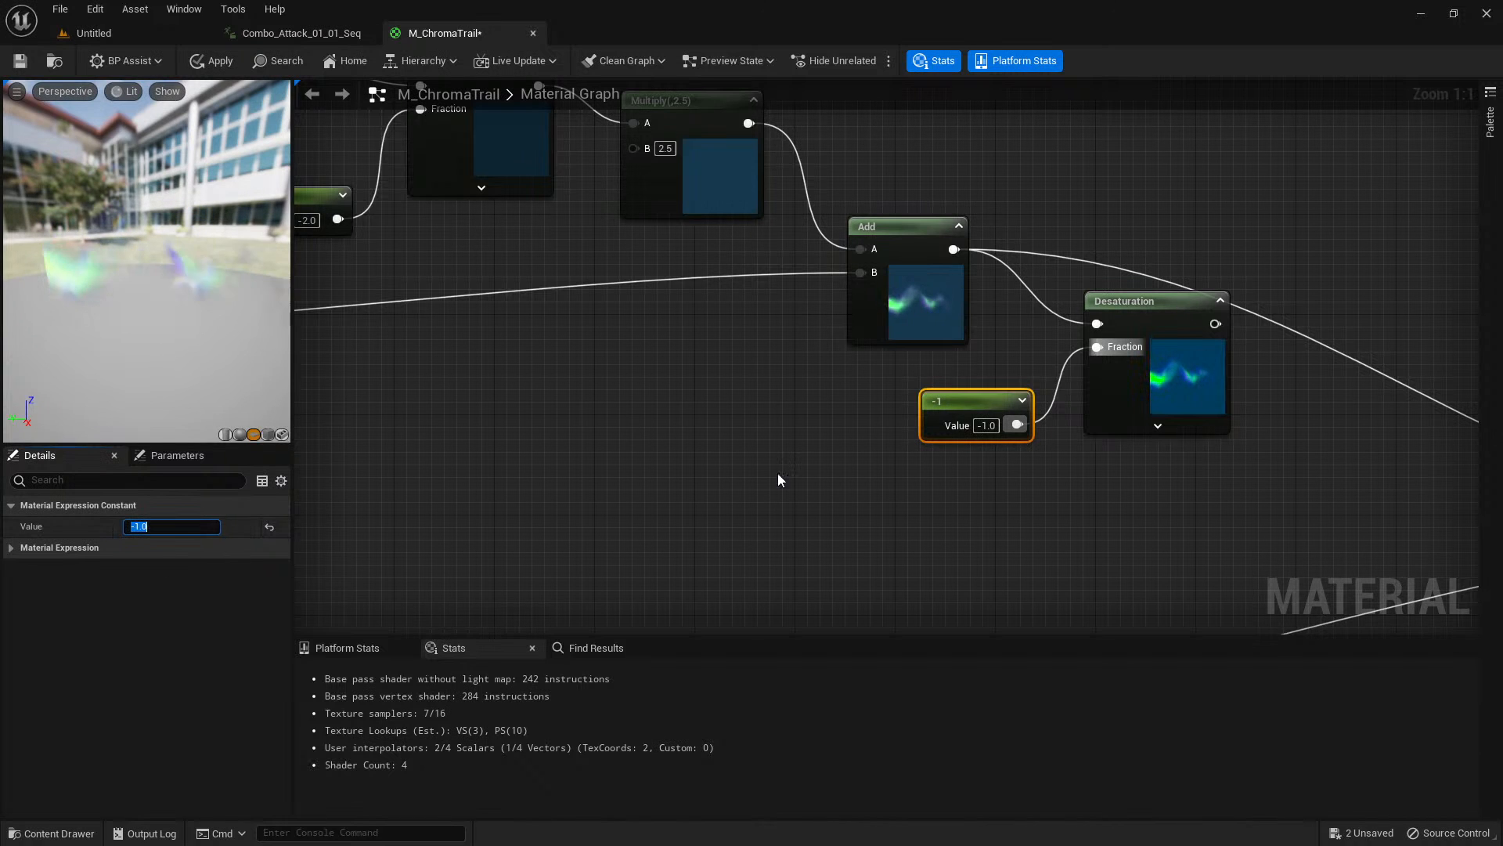
Duplicate the 2.5 Multiply node, place it after the new Desaturation, and connect the Desaturation output to its A input.
{"action": "right_click_drag", "start_coordinate": [777, 472], "coordinate": [534, 511]}
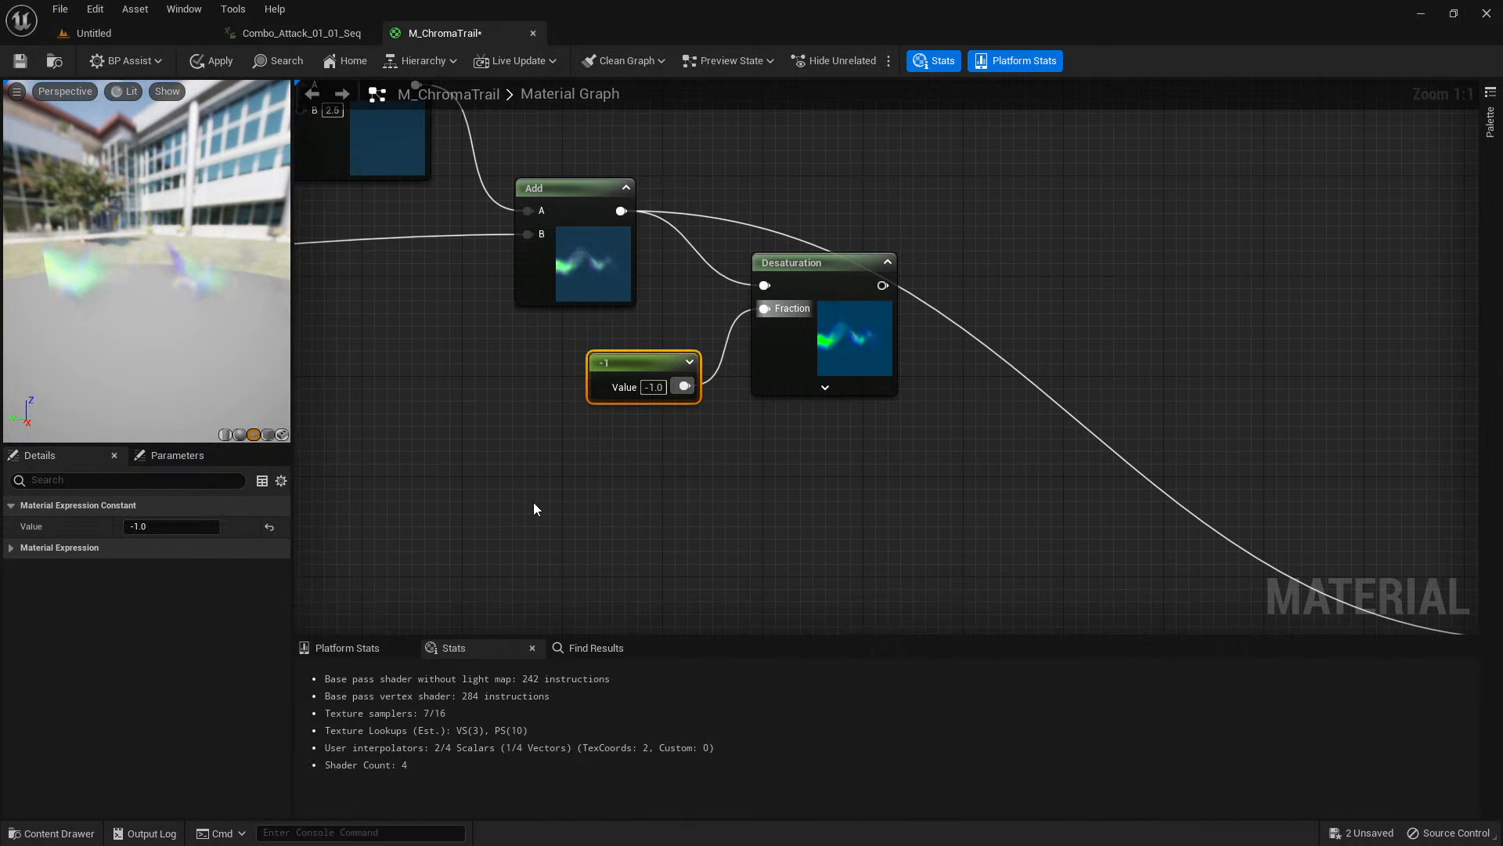
{"action": "scroll", "coordinate": [534, 509], "scroll_direction": "down", "scroll_amount": 2}
{"action": "left_click", "coordinate": [533, 285]}
{"action": "key", "text": "ctrl+c"}
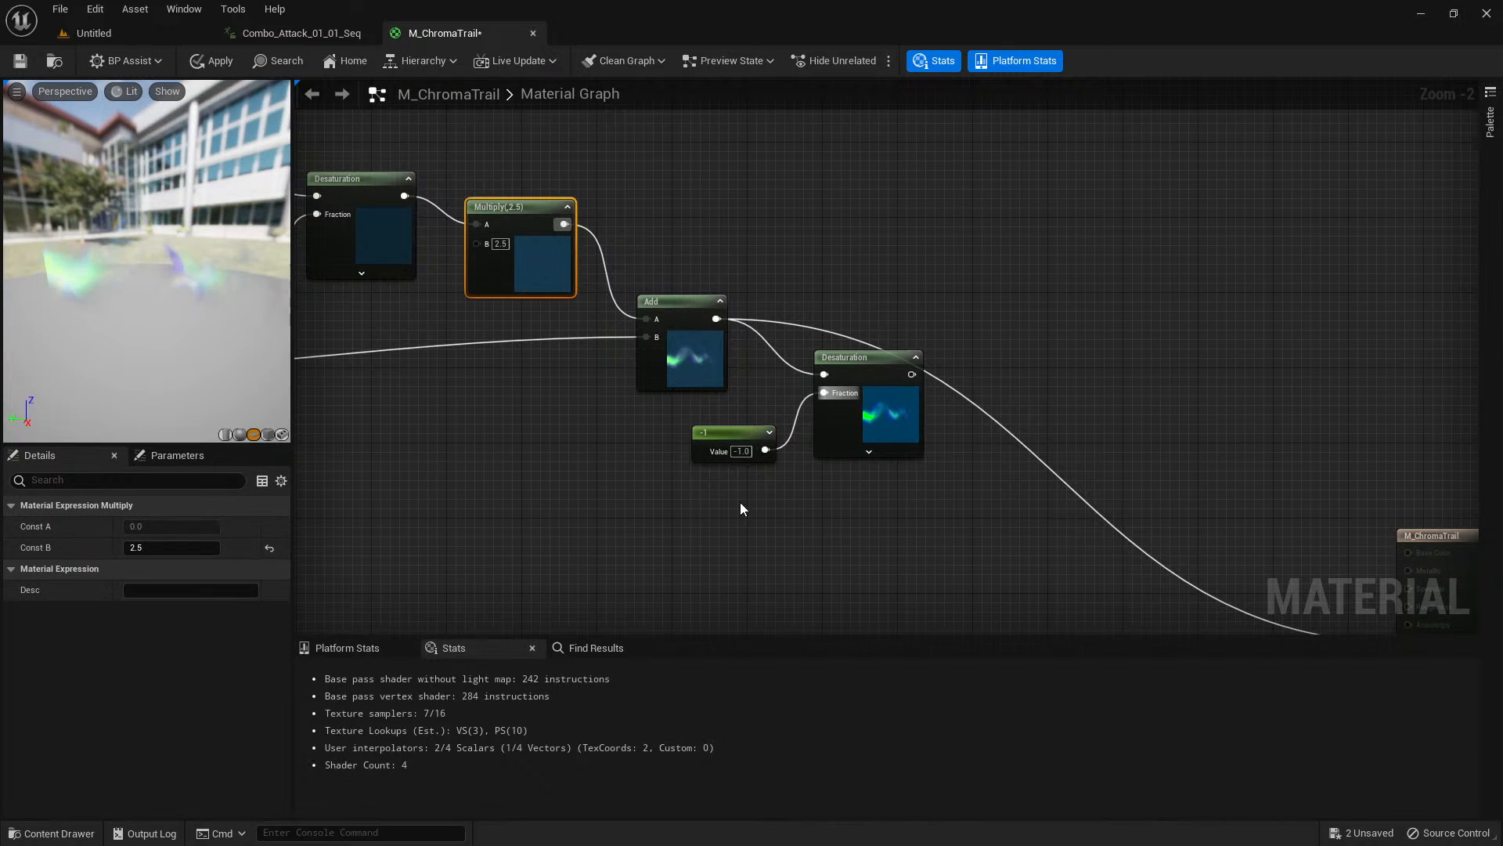
{"action": "right_click_drag", "start_coordinate": [887, 551], "coordinate": [673, 516]}
{"action": "key", "text": "ctrl+v"}
{"action": "left_click_drag", "start_coordinate": [696, 345], "coordinate": [822, 495]}
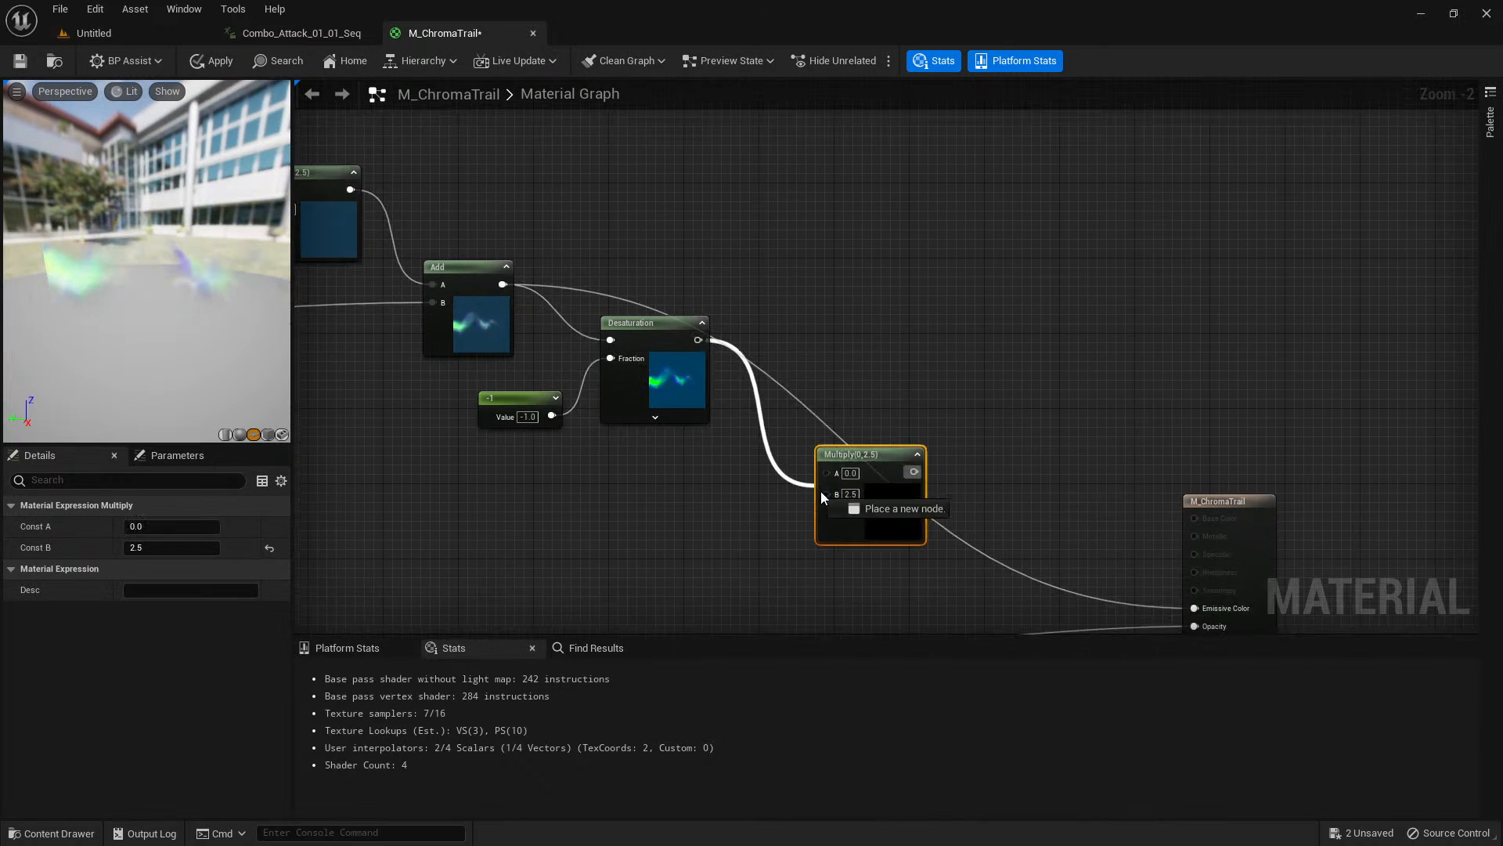
{"action": "right_click_drag", "start_coordinate": [902, 513], "coordinate": [745, 357]}
Connect the new 2.5 Multiply to the material's Emissive Color, replacing the Add link, and orbit the preview to inspect the trail.
{"action": "left_click_drag", "start_coordinate": [702, 289], "coordinate": [995, 431]}
{"action": "left_click_drag", "start_coordinate": [680, 340], "coordinate": [652, 293]}
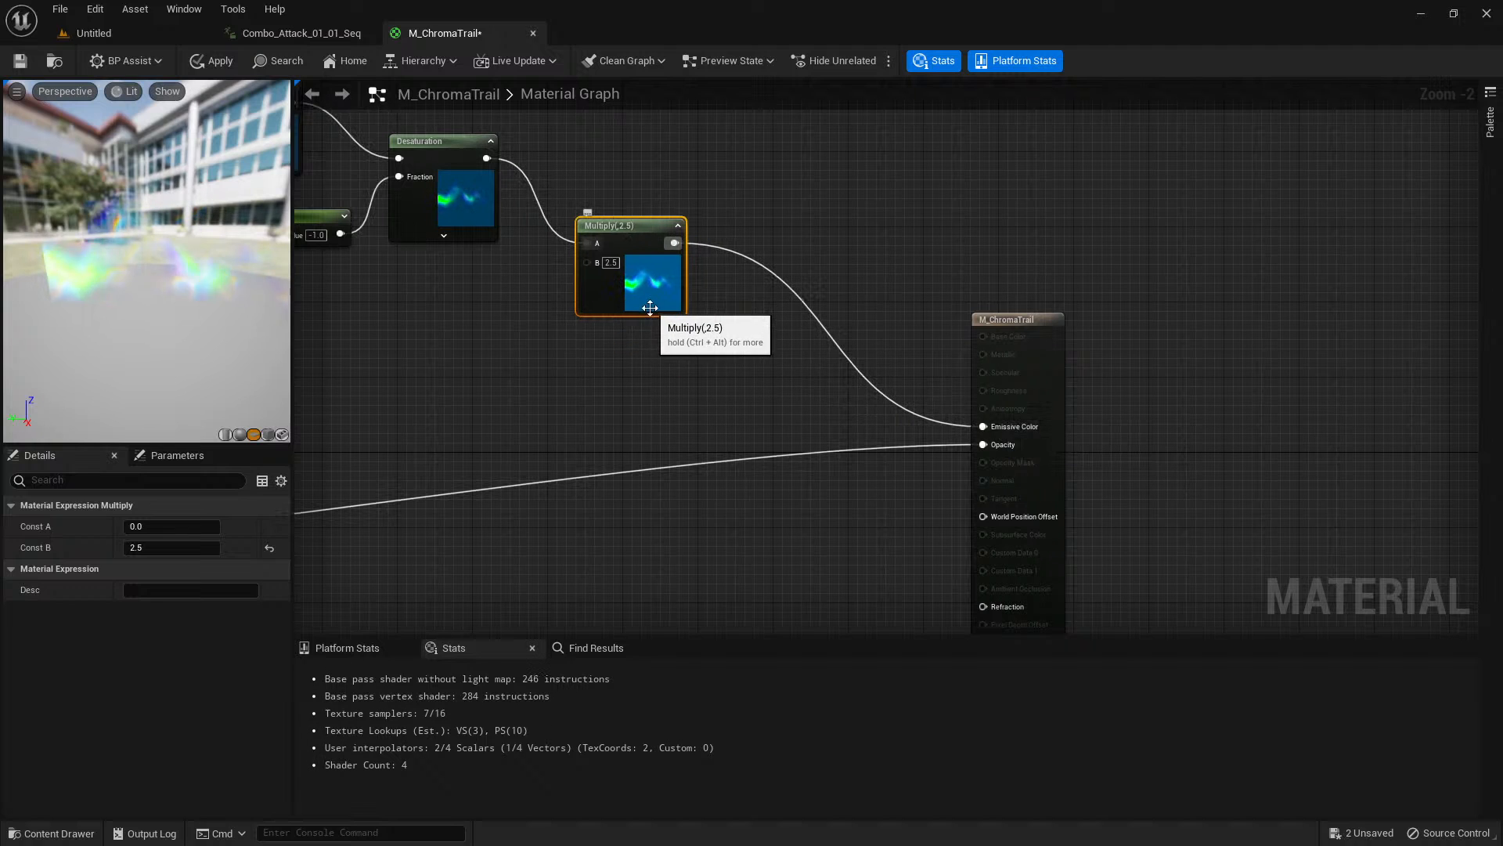
{"action": "left_click_drag", "start_coordinate": [113, 318], "coordinate": [129, 281]}
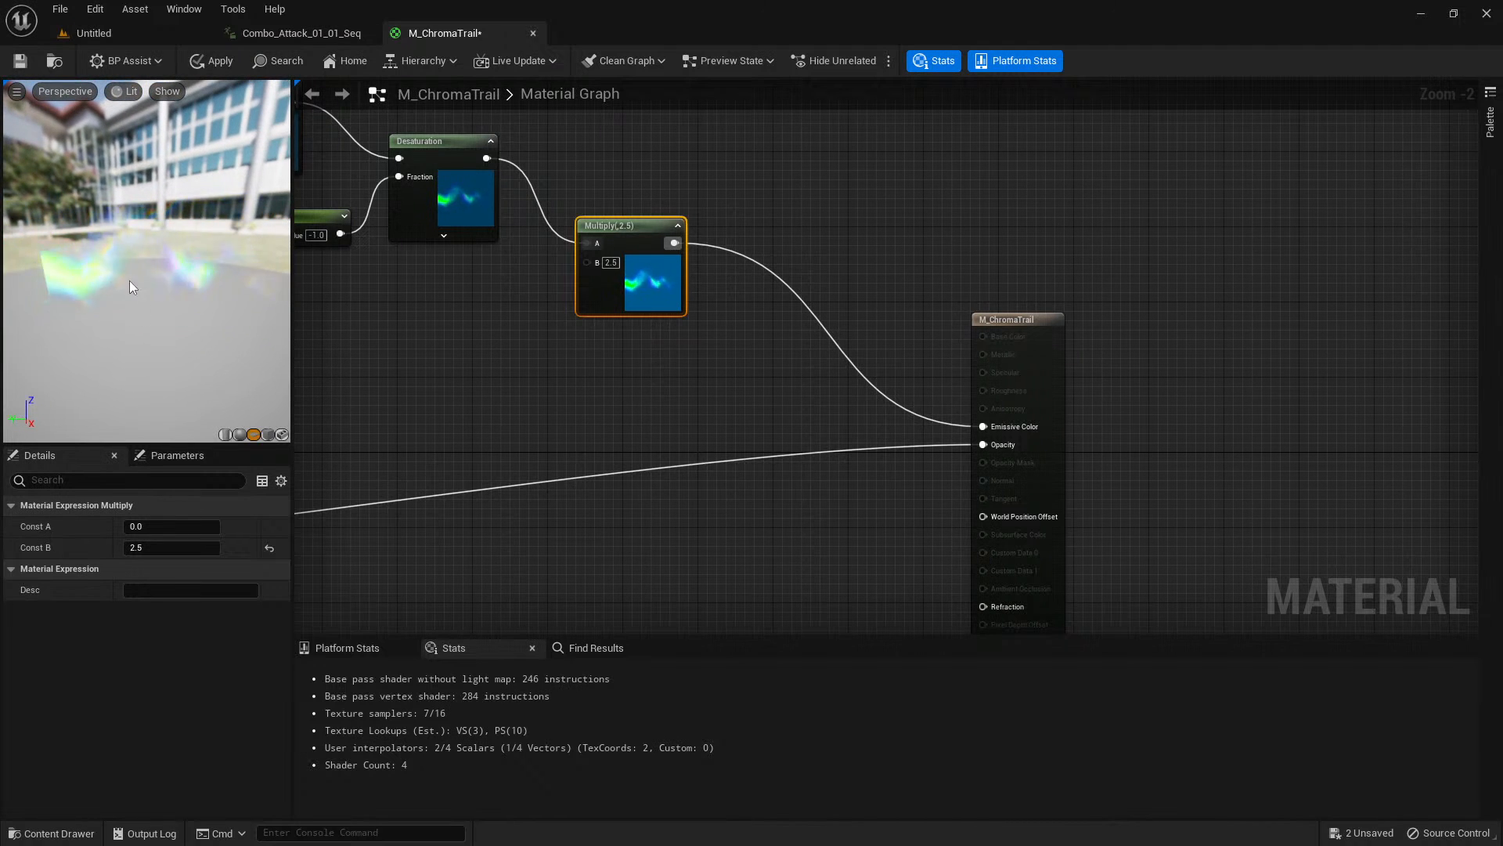
{"action": "scroll", "coordinate": [783, 313], "scroll_direction": "down", "scroll_amount": 3}
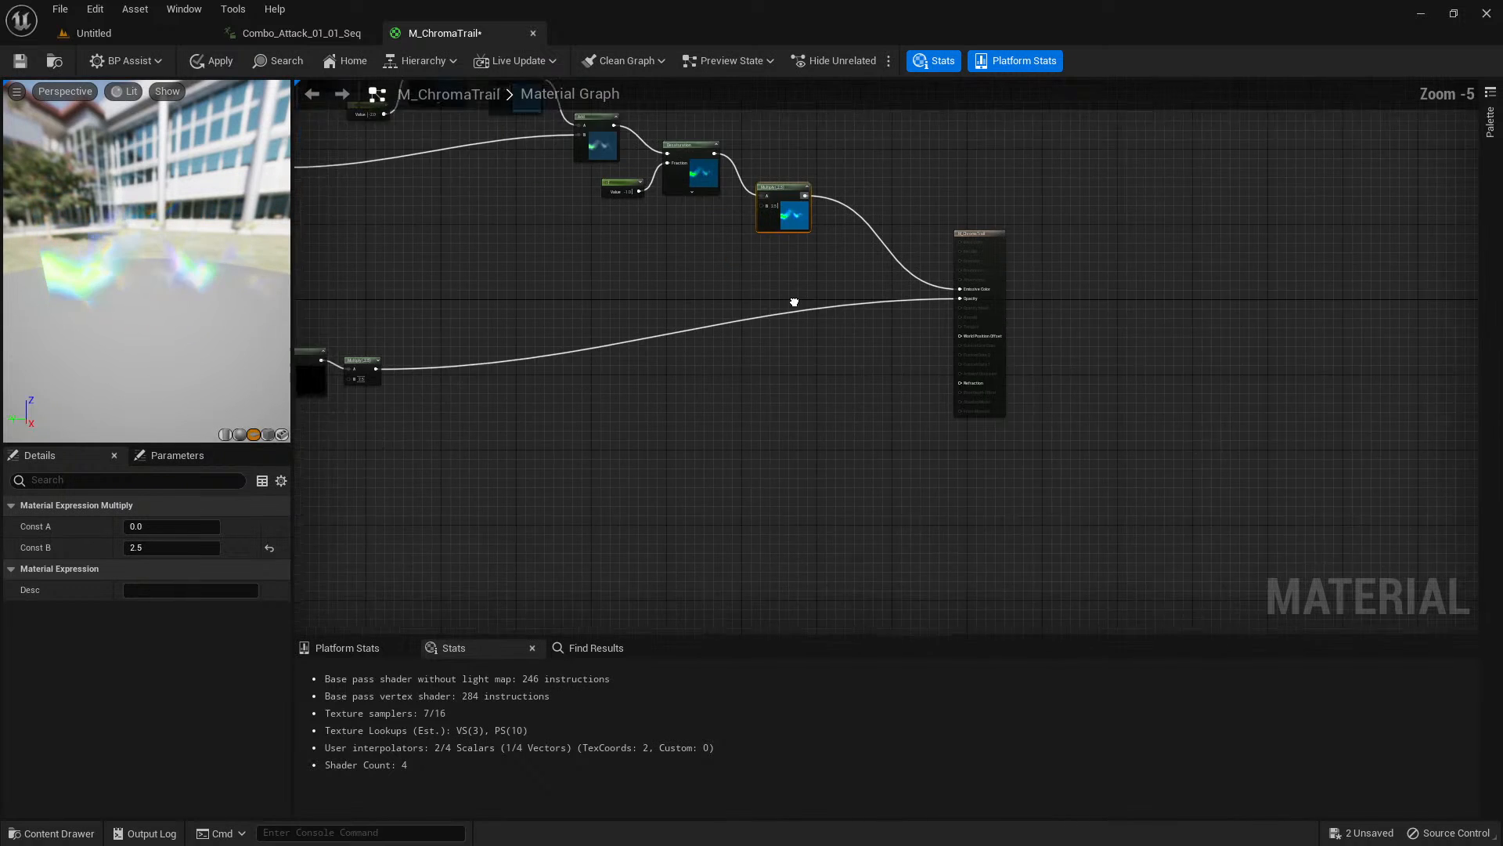
{"action": "right_click_drag", "start_coordinate": [615, 304], "coordinate": [731, 338]}
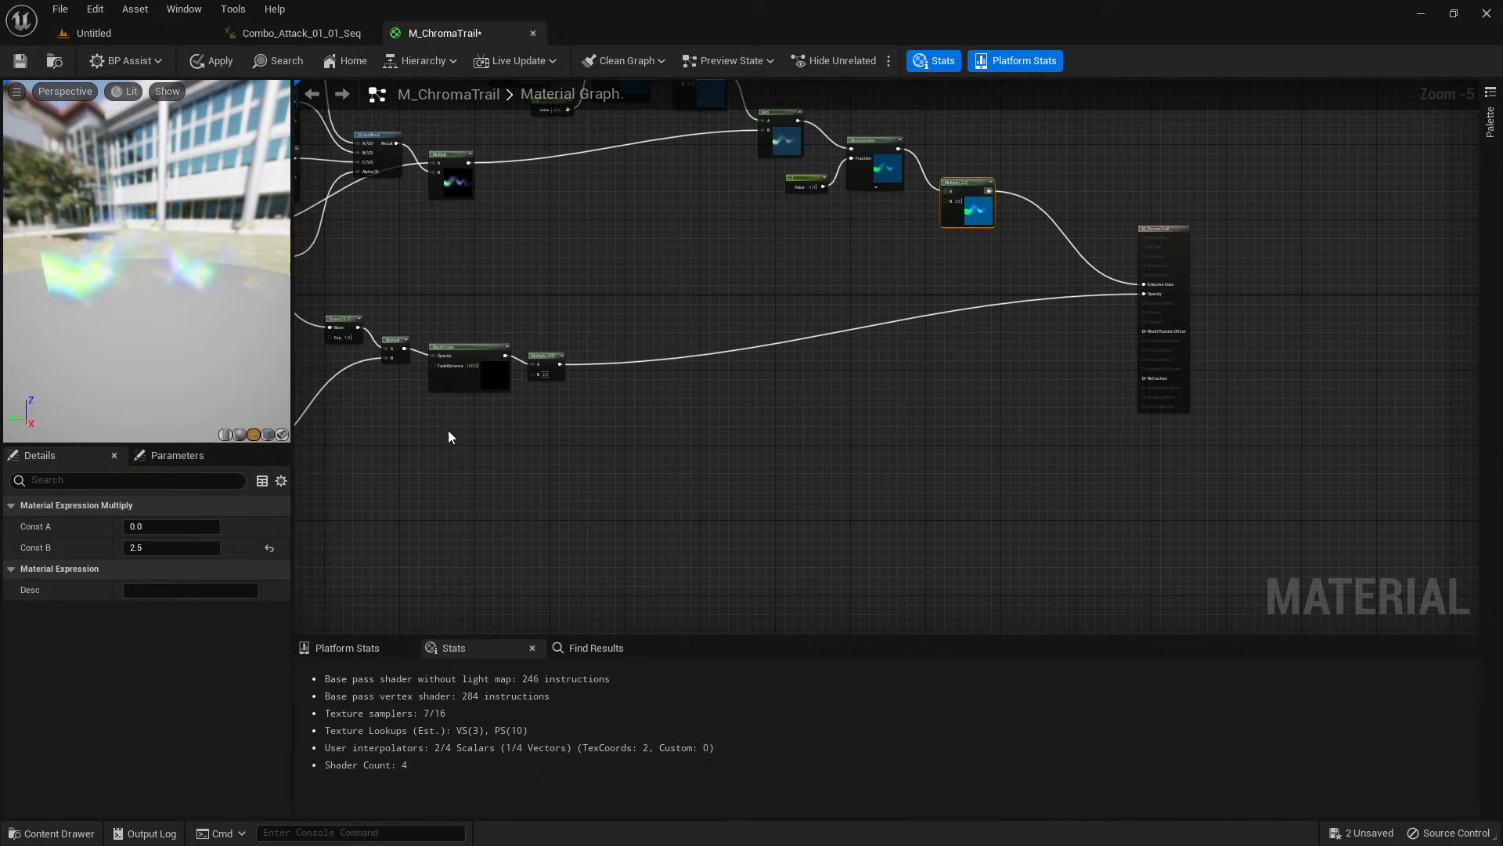
{"action": "right_click_drag", "start_coordinate": [612, 423], "coordinate": [697, 424]}
{"action": "left_click_drag", "start_coordinate": [172, 297], "coordinate": [158, 261]}
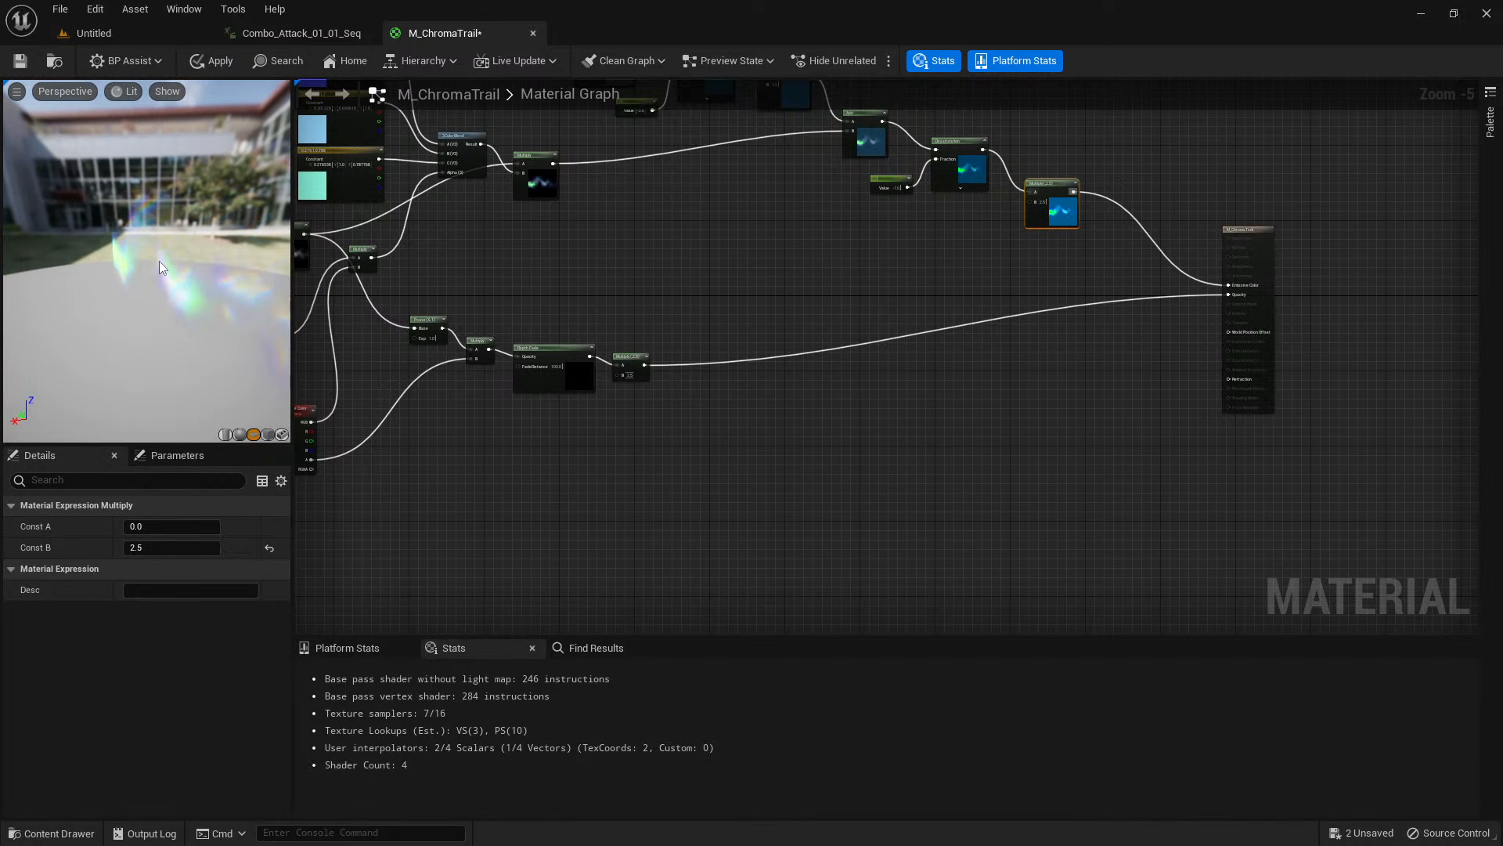
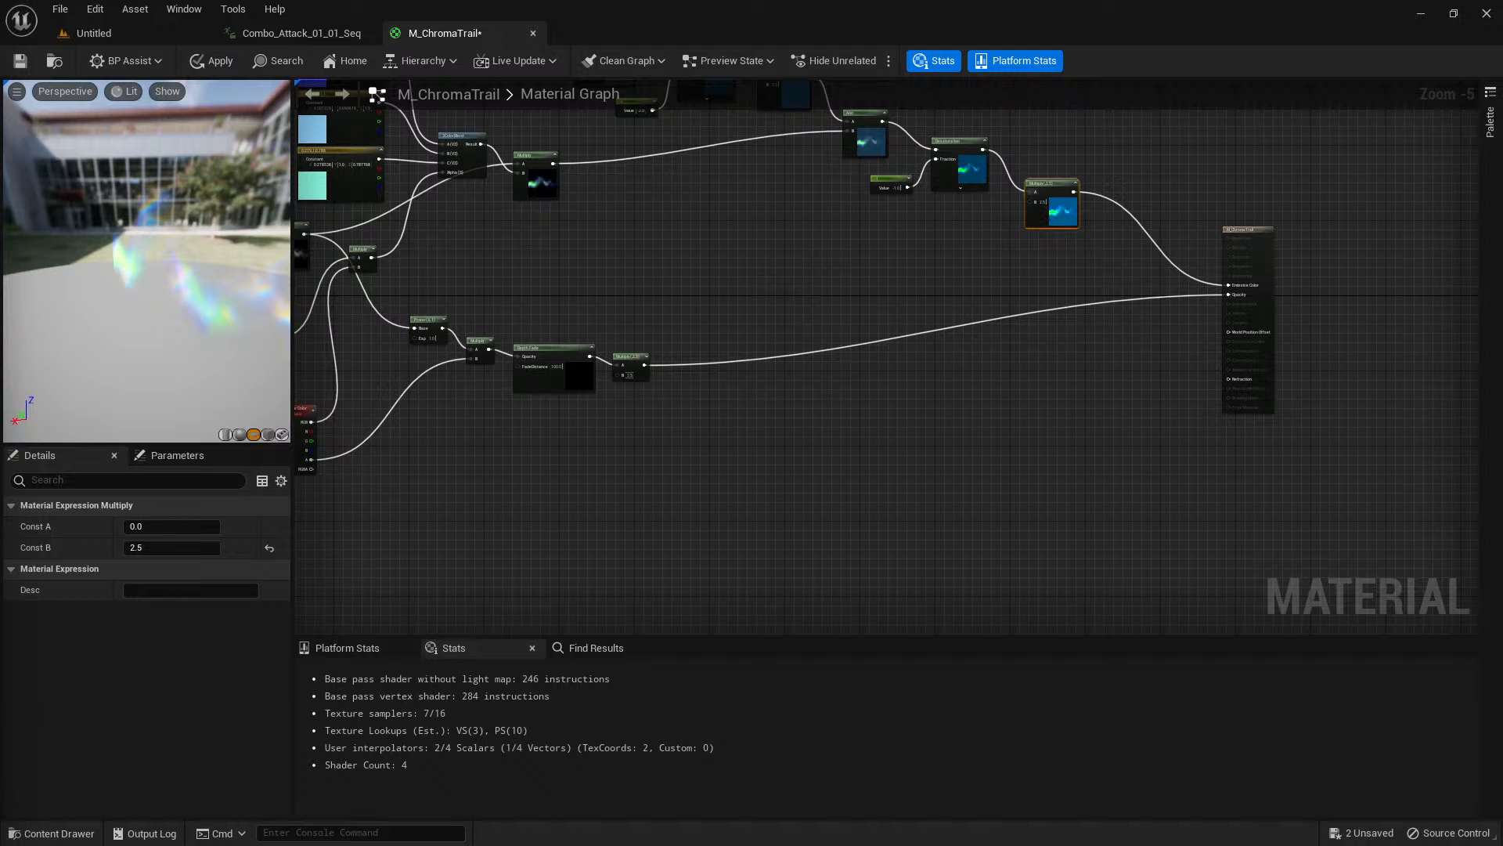
Add a CameraDepthFade node below the Depth Fade and 2.5 Multiply nodes of the opacity chain.
{"action": "left_click", "coordinate": [788, 268]}
{"action": "right_click_drag", "start_coordinate": [788, 268], "coordinate": [845, 282]}
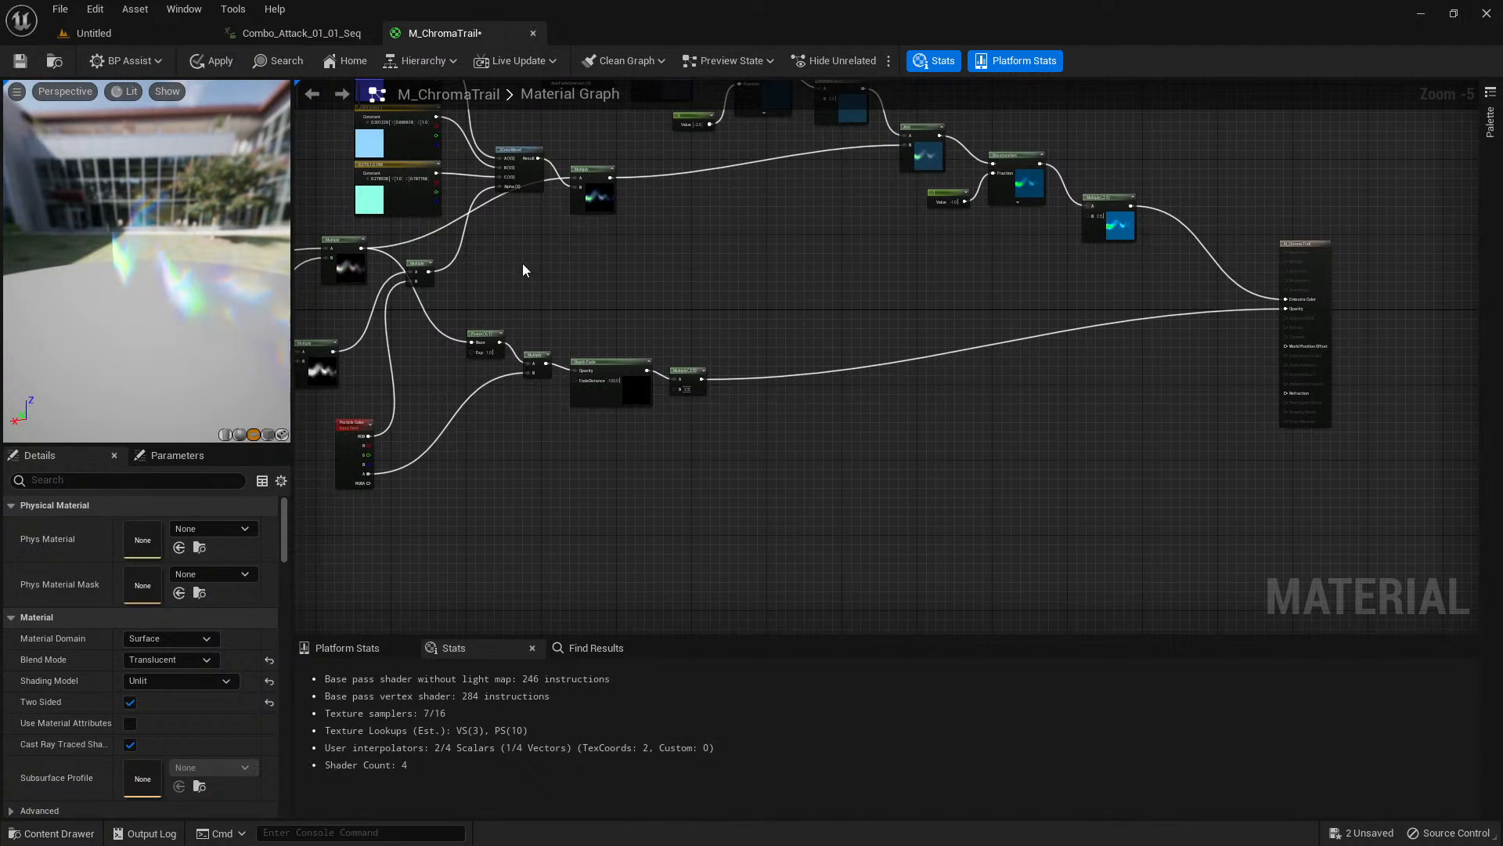
{"action": "mouse_move", "coordinate": [148, 299]}
{"action": "left_mouse_down"}
{"action": "mouse_move", "coordinate": [182, 275]}
{"action": "mouse_move", "coordinate": [168, 274]}
{"action": "mouse_move", "coordinate": [145, 291]}
{"action": "mouse_move", "coordinate": [176, 293]}
{"action": "left_mouse_up"}
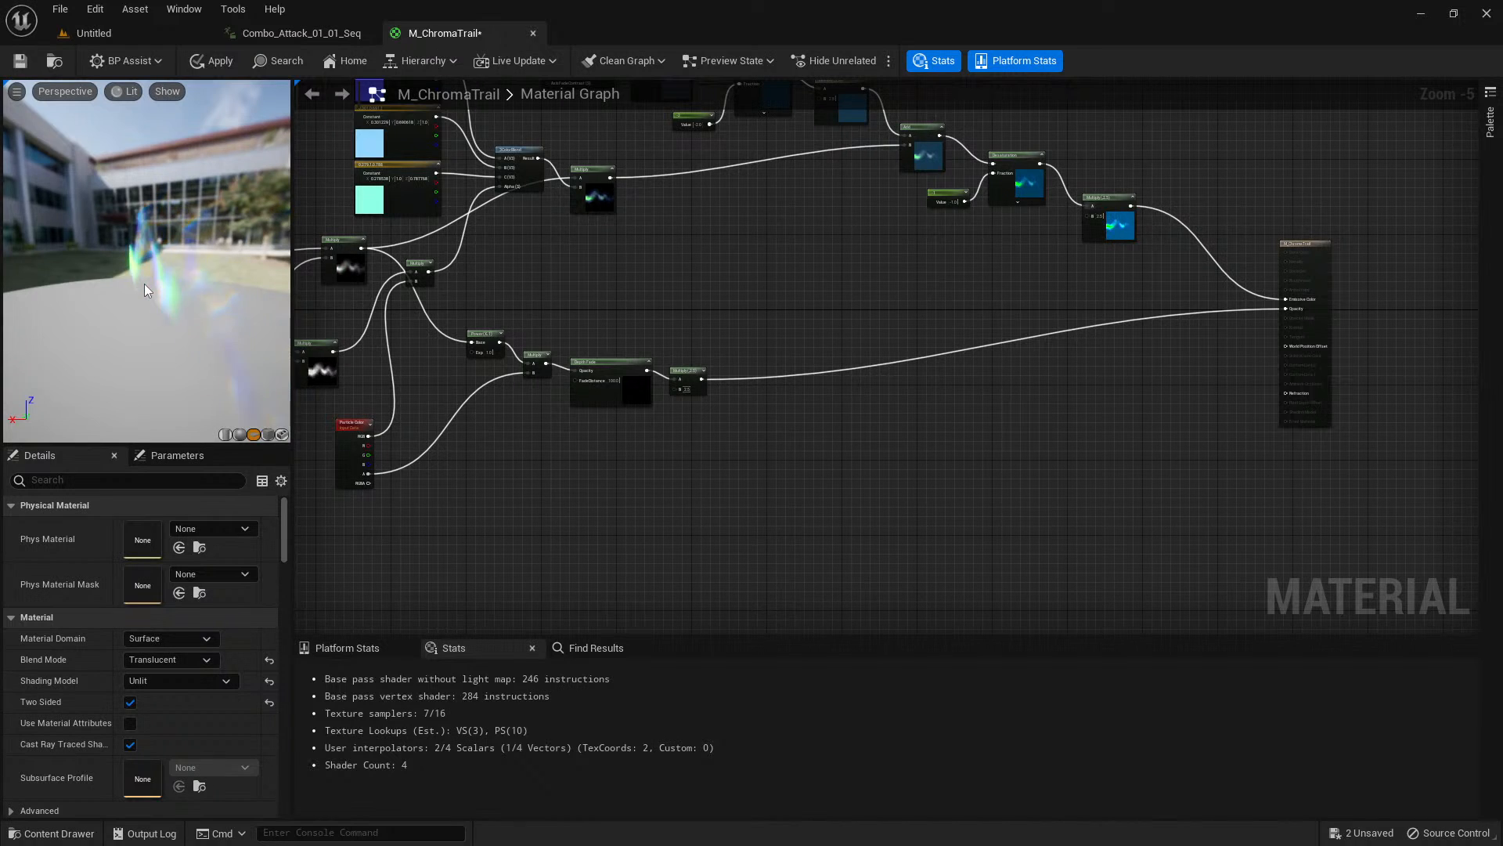
{"action": "left_click_drag", "start_coordinate": [144, 286], "coordinate": [258, 288]}
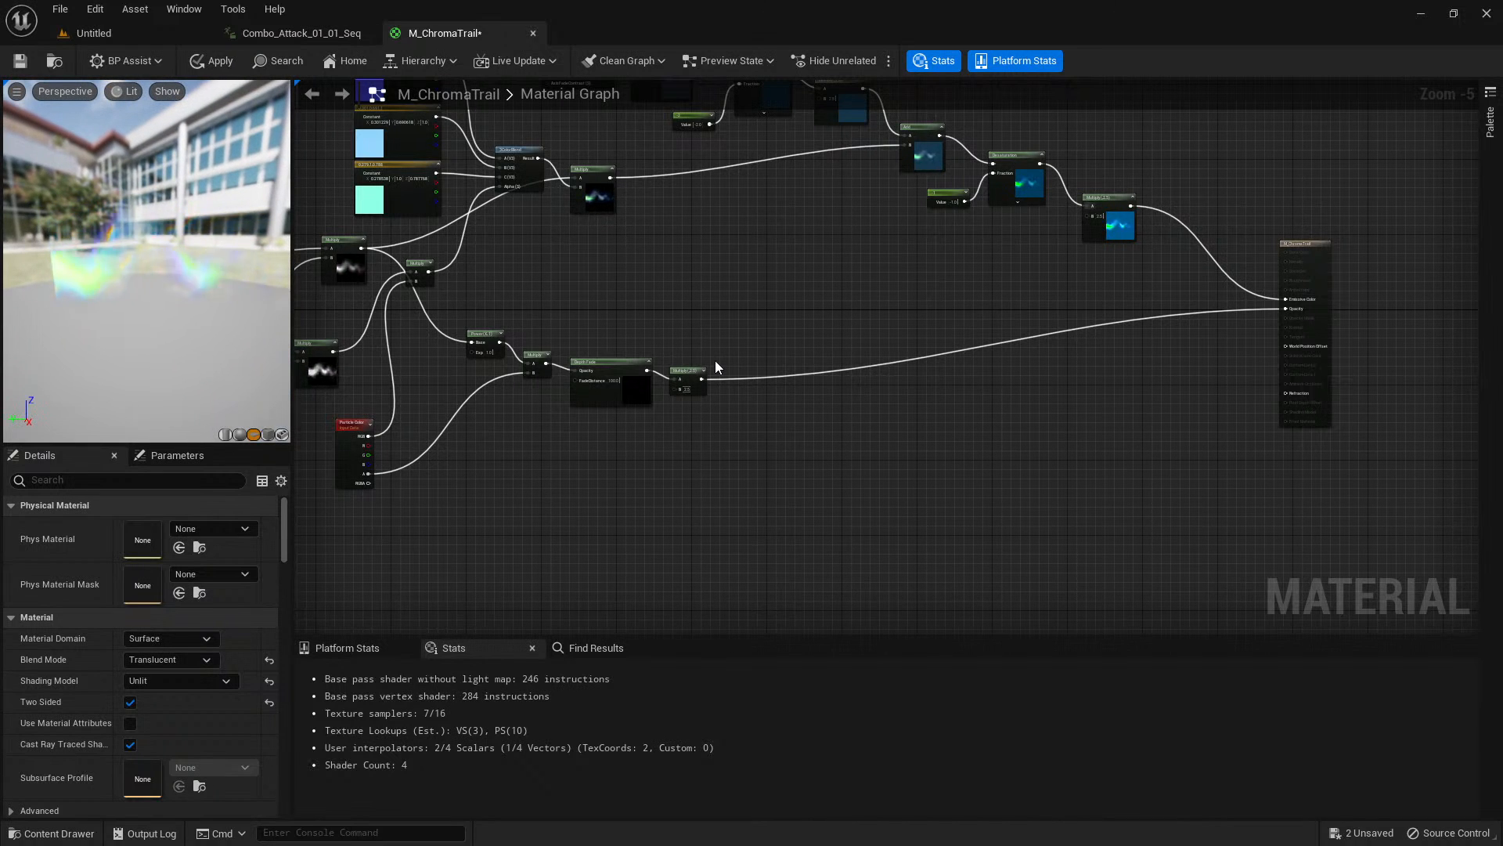
{"action": "scroll", "coordinate": [716, 360], "scroll_direction": "up", "scroll_amount": 4}
{"action": "right_click_drag", "start_coordinate": [852, 389], "coordinate": [817, 380]}
{"action": "right_click", "coordinate": [674, 501]}
{"action": "type", "text": "camer de"}
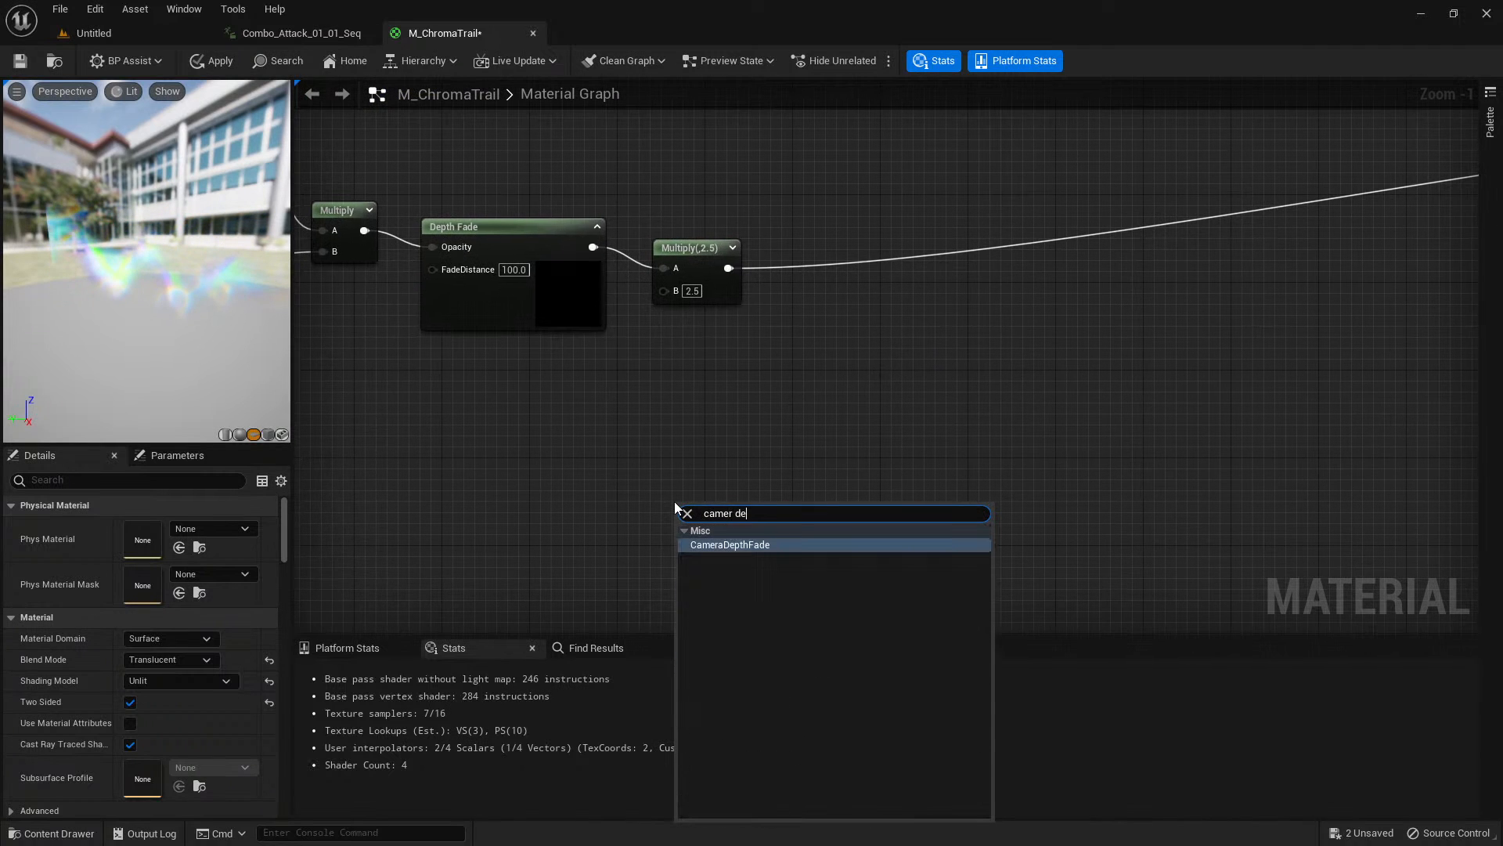
{"action": "type", "text": "pth"}
{"action": "left_click", "coordinate": [747, 545]}
{"action": "left_click_drag", "start_coordinate": [758, 505], "coordinate": [692, 407]}
{"action": "scroll", "coordinate": [702, 385], "scroll_direction": "up", "scroll_amount": 1}
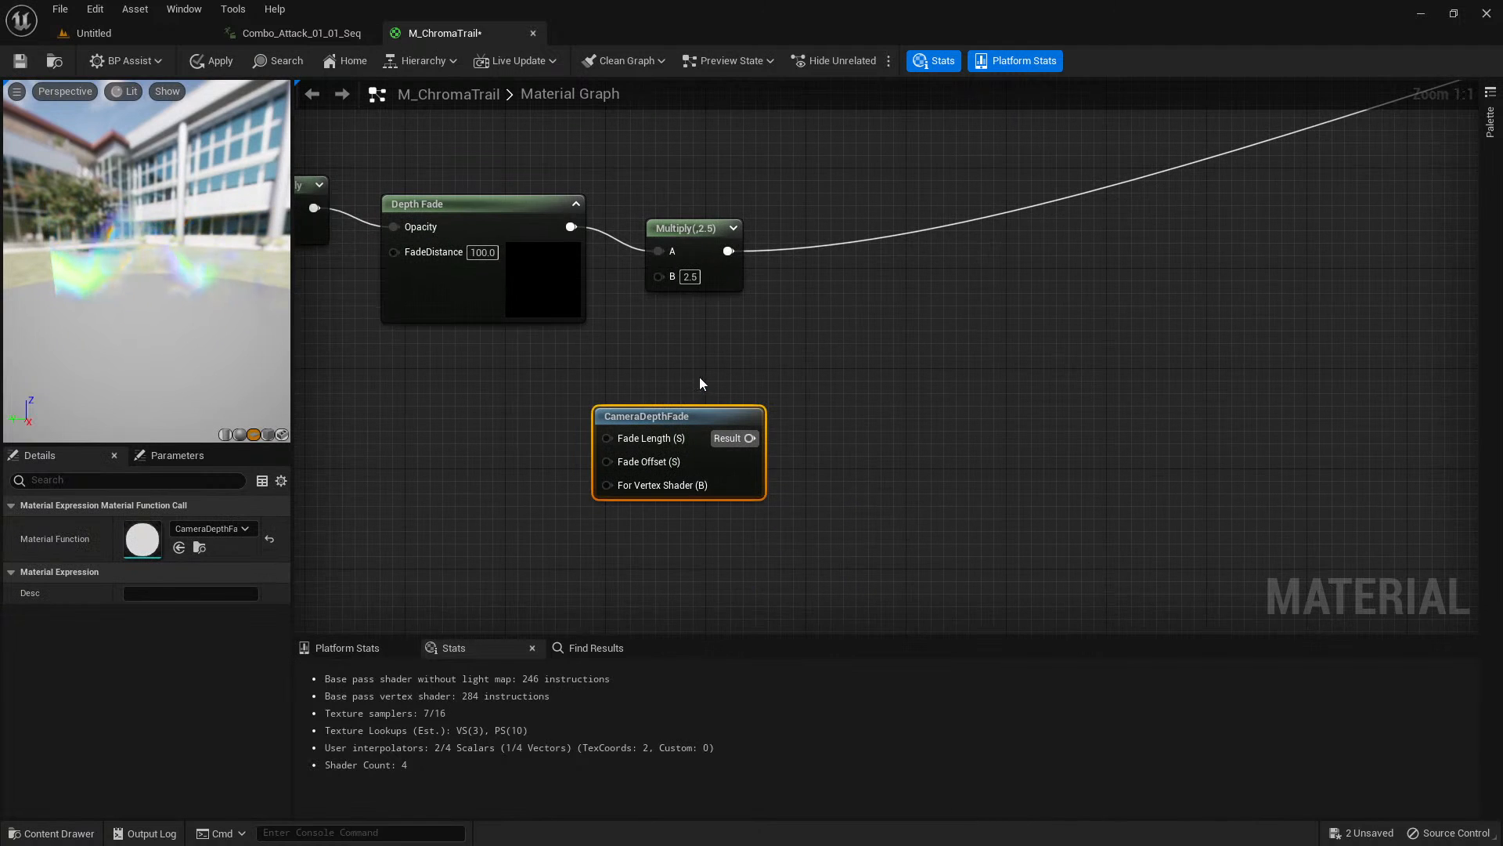
Open the CameraDepthFade material function, examine its Vertex Shader Version and Z Vector node networks, and close it.
{"action": "double_click", "coordinate": [141, 540]}
{"action": "scroll", "coordinate": [811, 463], "scroll_direction": "down", "scroll_amount": 4}
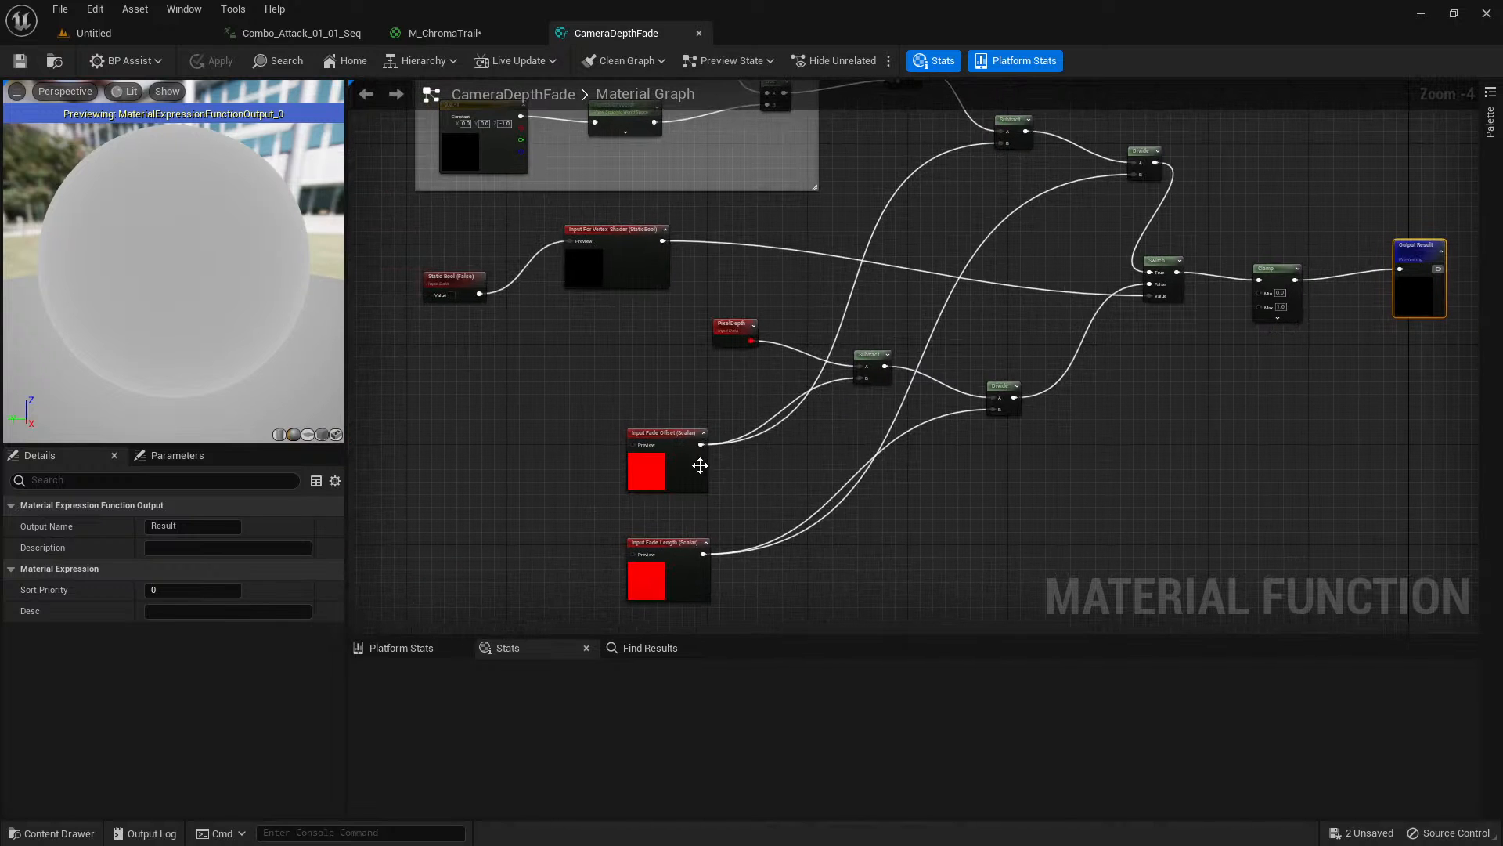
{"action": "right_click_drag", "start_coordinate": [484, 209], "coordinate": [617, 372]}
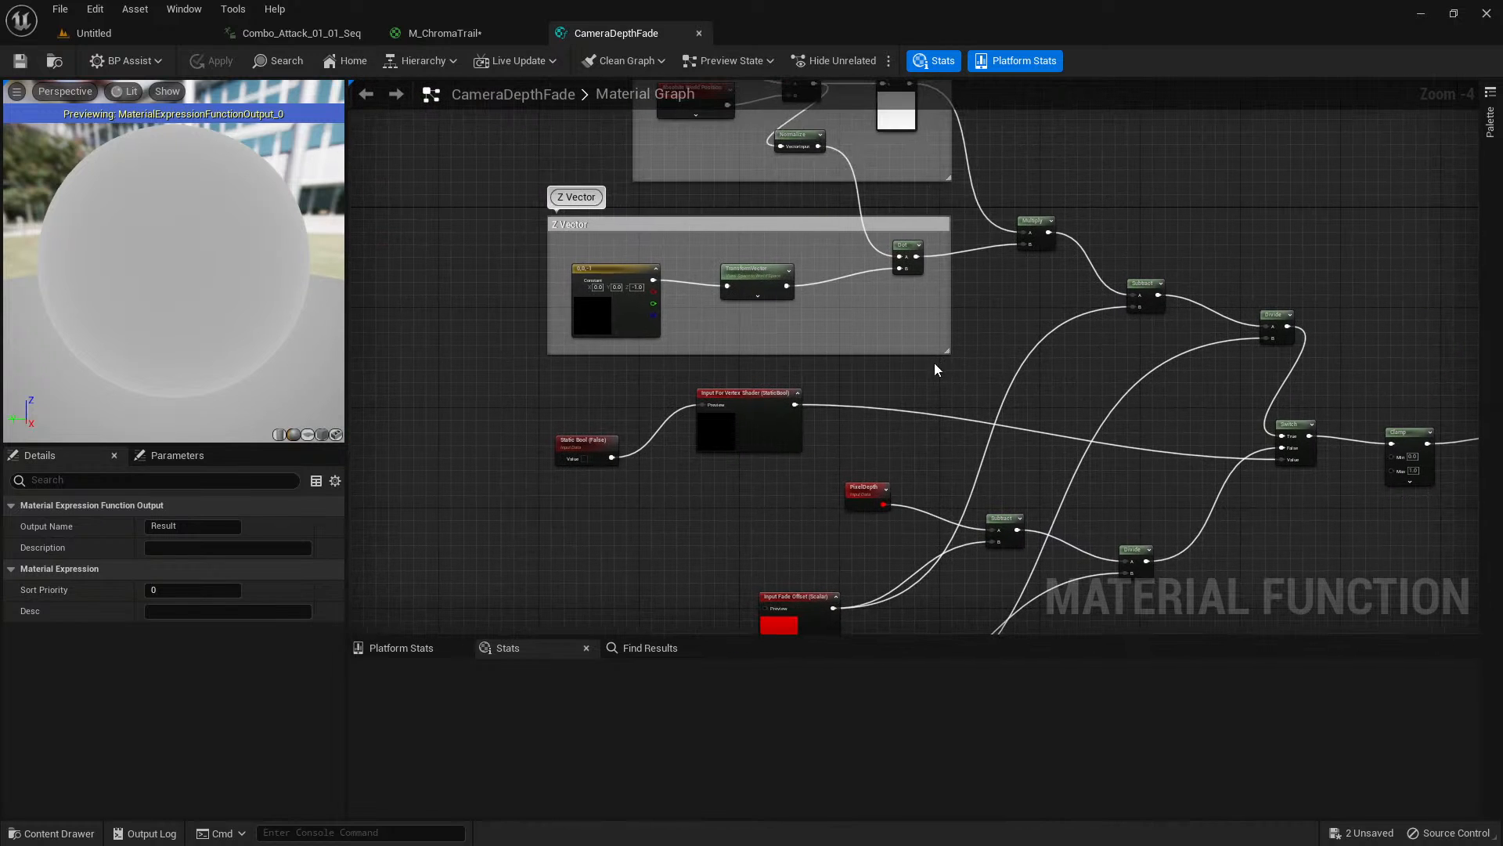
{"action": "right_click_drag", "start_coordinate": [906, 386], "coordinate": [852, 488]}
{"action": "scroll", "coordinate": [656, 410], "scroll_direction": "up", "scroll_amount": 1}
{"action": "scroll", "coordinate": [772, 398], "scroll_direction": "down", "scroll_amount": 1}
{"action": "right_click_drag", "start_coordinate": [747, 302], "coordinate": [712, 345]}
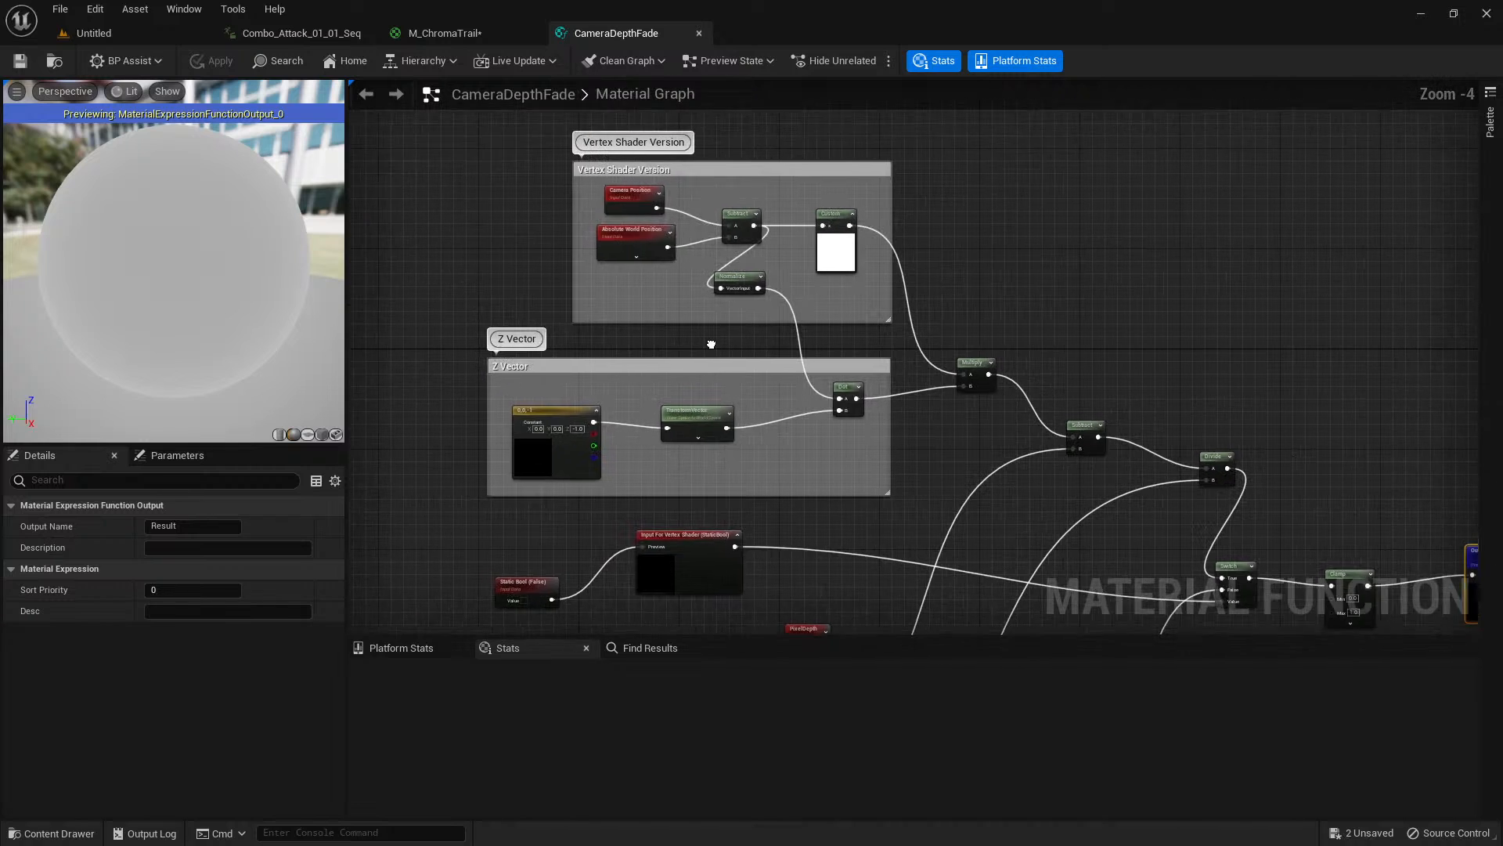
{"action": "scroll", "coordinate": [711, 344], "scroll_direction": "up", "scroll_amount": 1}
{"action": "scroll", "coordinate": [1045, 453], "scroll_direction": "down", "scroll_amount": 1}
{"action": "right_click_drag", "start_coordinate": [1045, 453], "coordinate": [696, 133]}
{"action": "middle_click", "coordinate": [635, 33]}
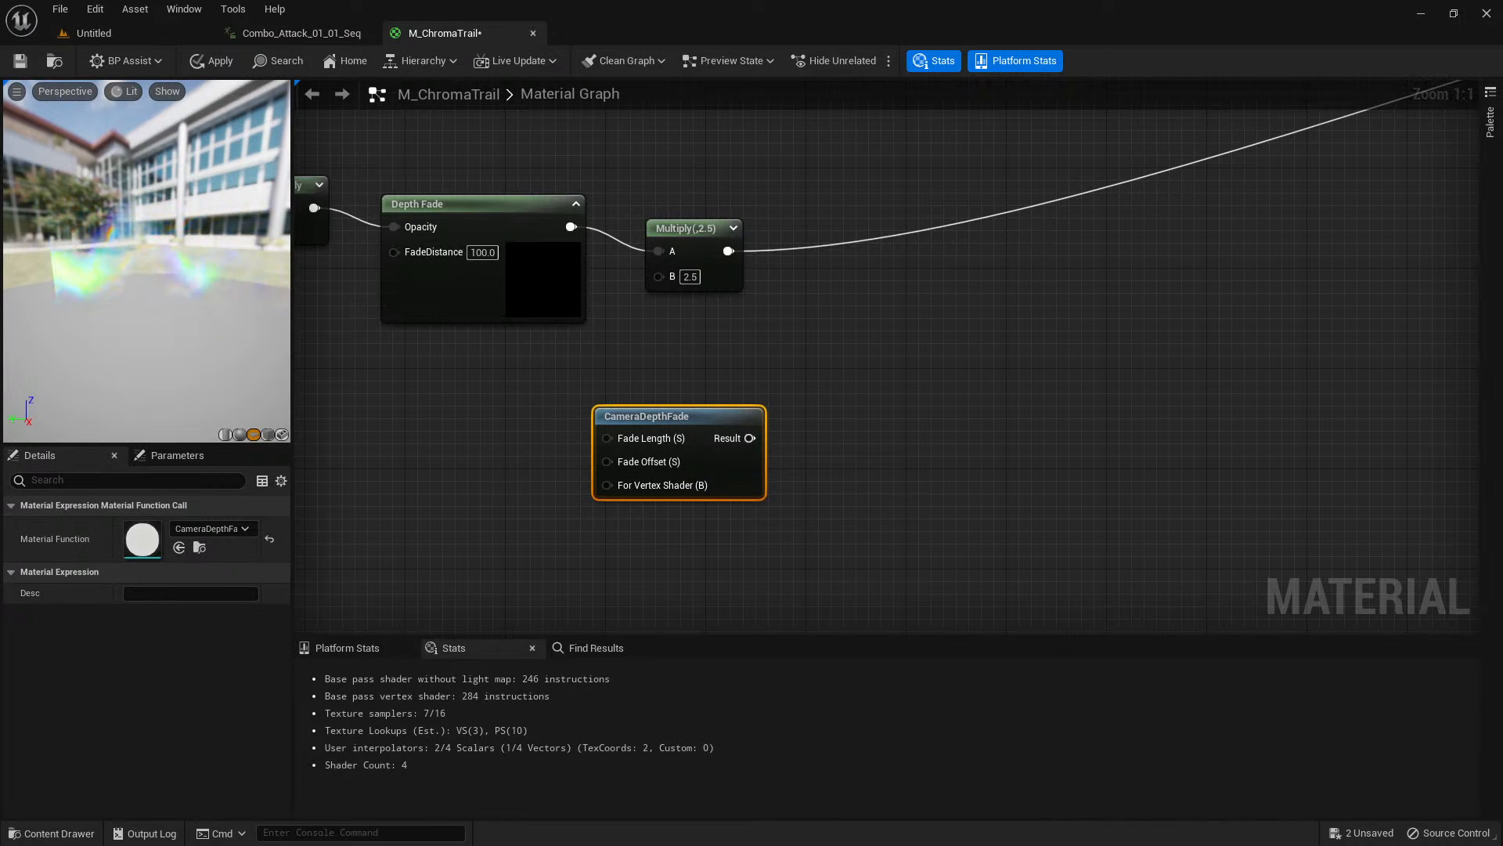
Read the CameraDepthFade node's description and examine the trail preview and the material's Refraction input.
{"action": "left_click", "coordinate": [561, 434]}
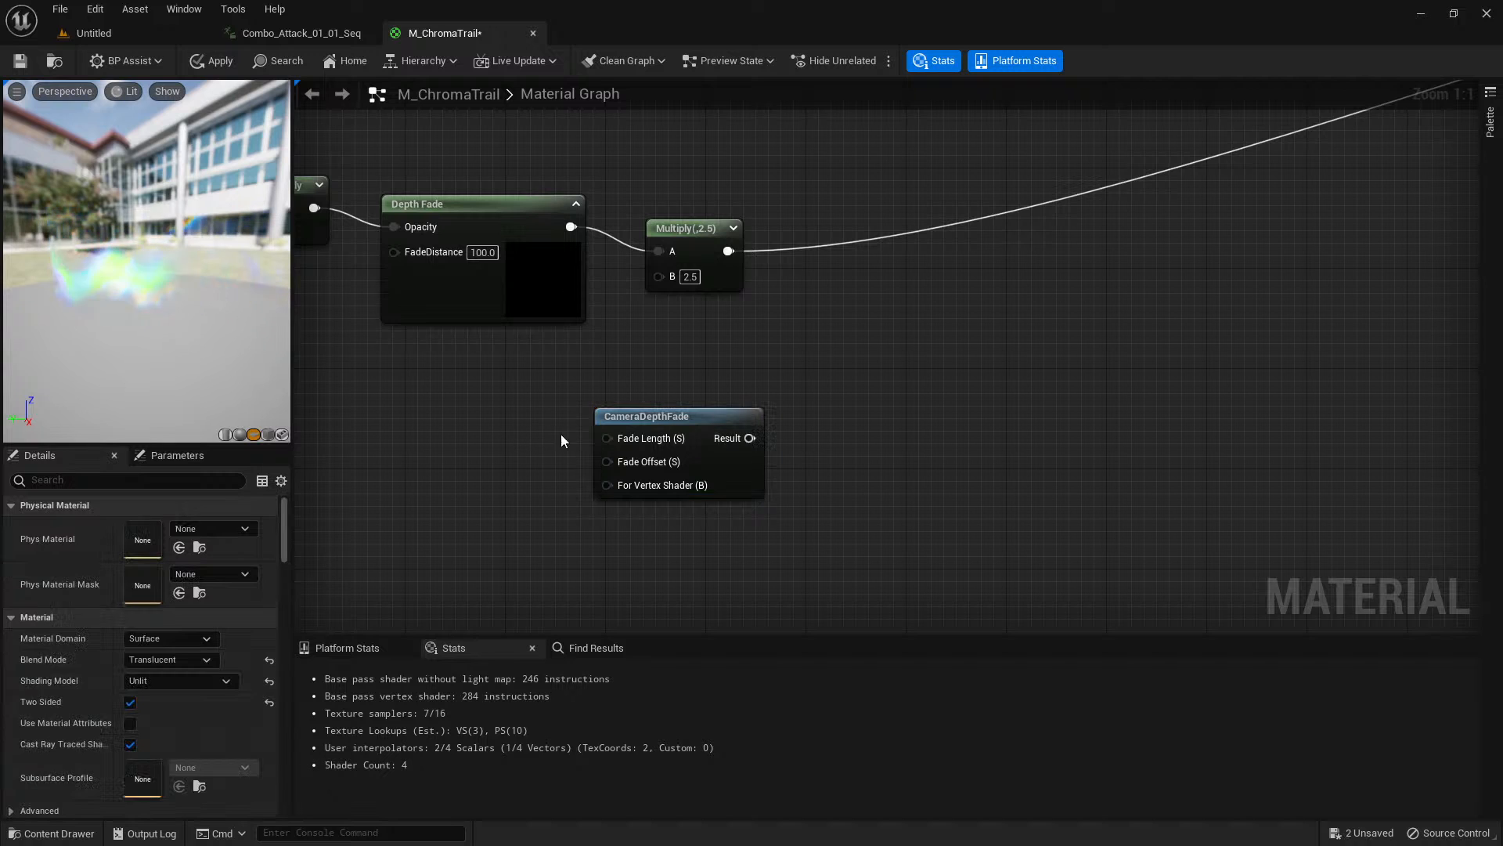
{"action": "left_click", "coordinate": [673, 416]}
{"action": "scroll", "coordinate": [804, 385], "scroll_direction": "down", "scroll_amount": 1}
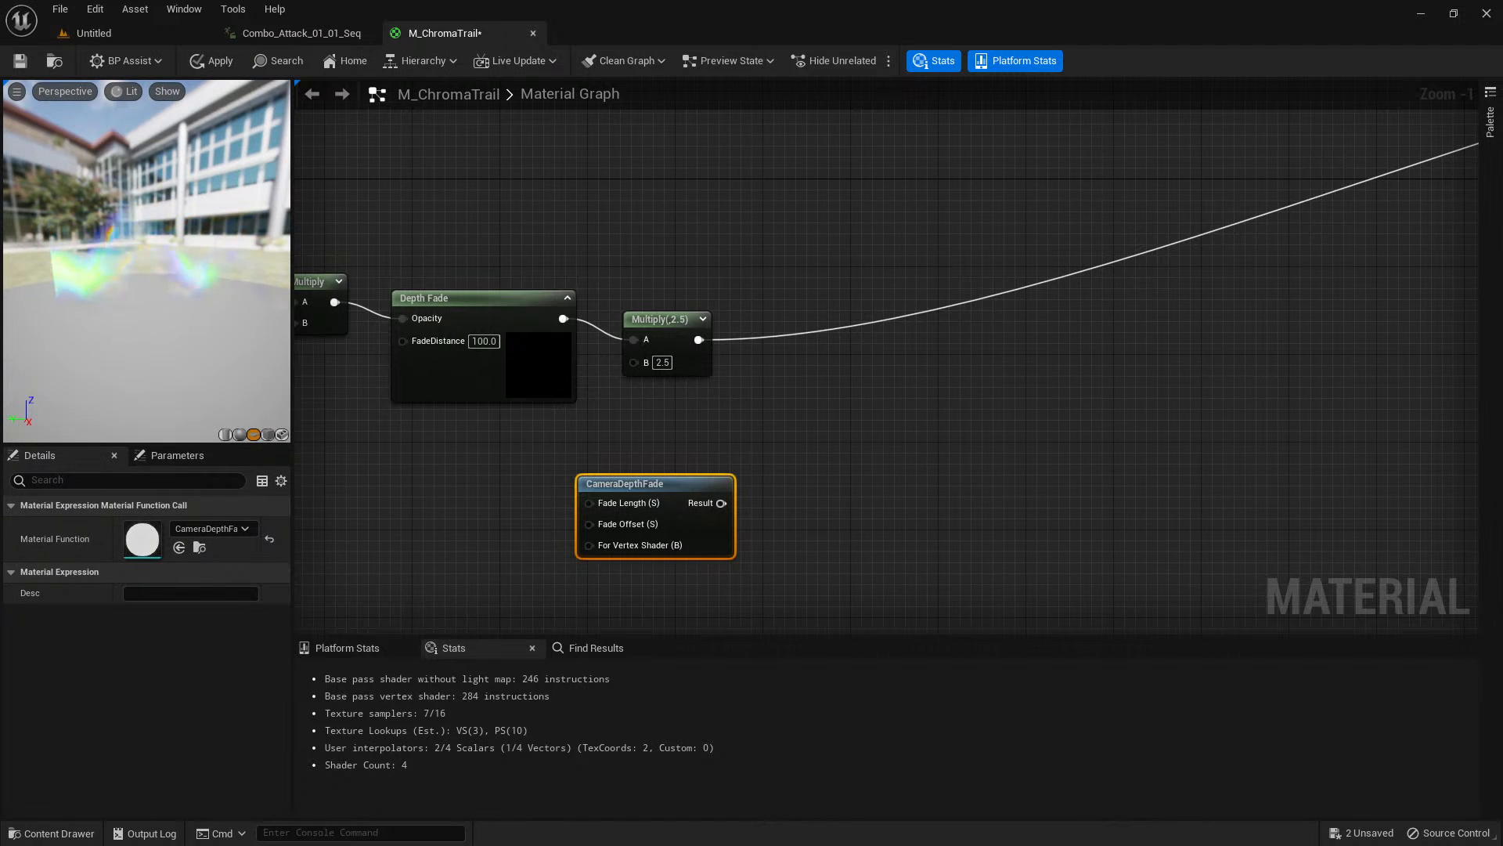
{"action": "left_click_drag", "start_coordinate": [238, 190], "coordinate": [210, 262]}
{"action": "right_click_drag", "start_coordinate": [647, 185], "coordinate": [537, 300]}
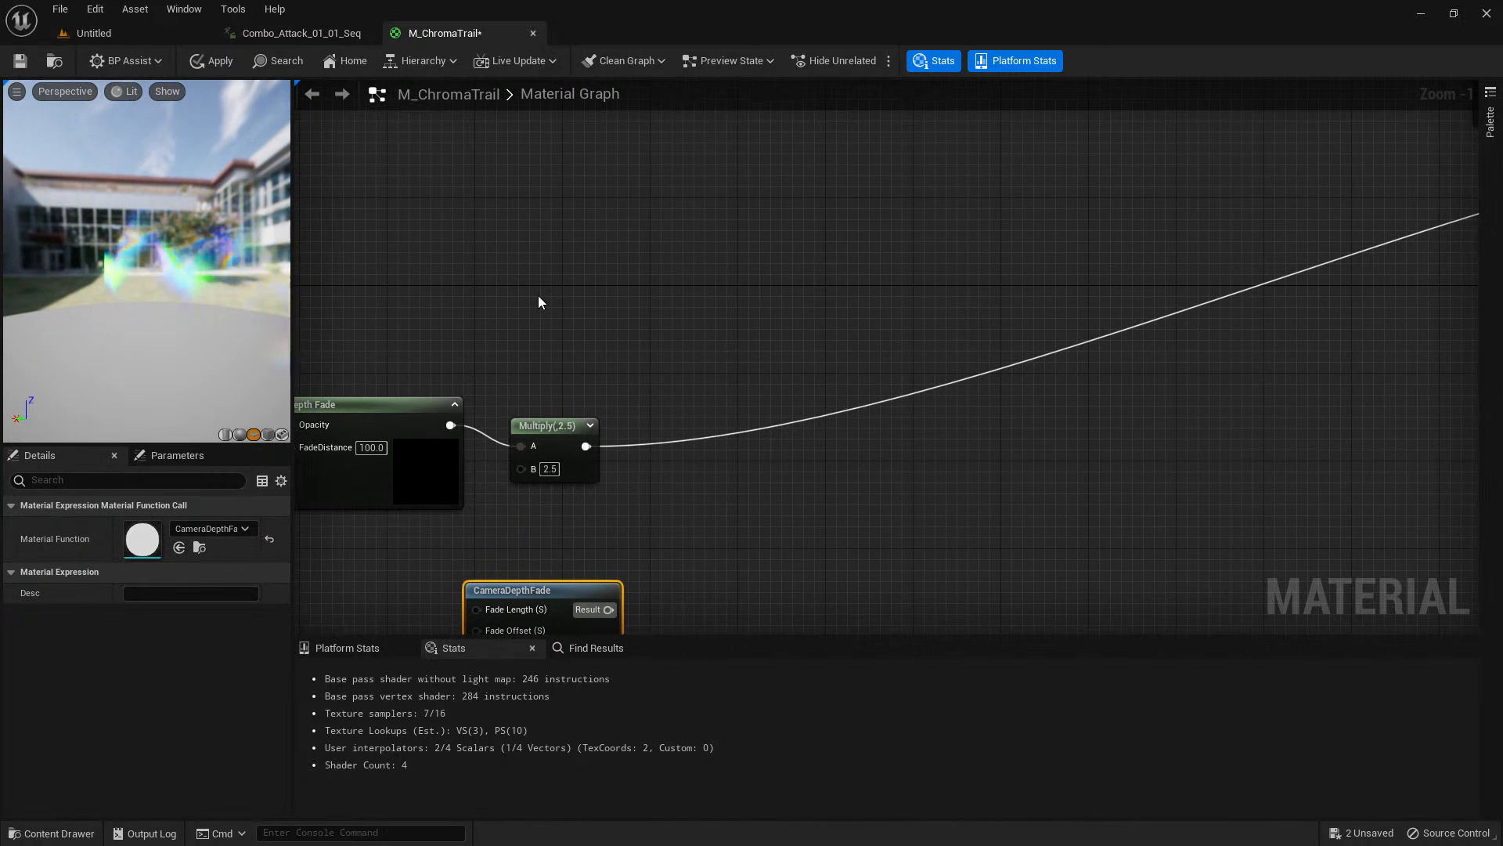
{"action": "right_click_drag", "start_coordinate": [634, 283], "coordinate": [604, 228]}
{"action": "scroll", "coordinate": [618, 226], "scroll_direction": "down", "scroll_amount": 2}
{"action": "right_click_drag", "start_coordinate": [1164, 313], "coordinate": [649, 403]}
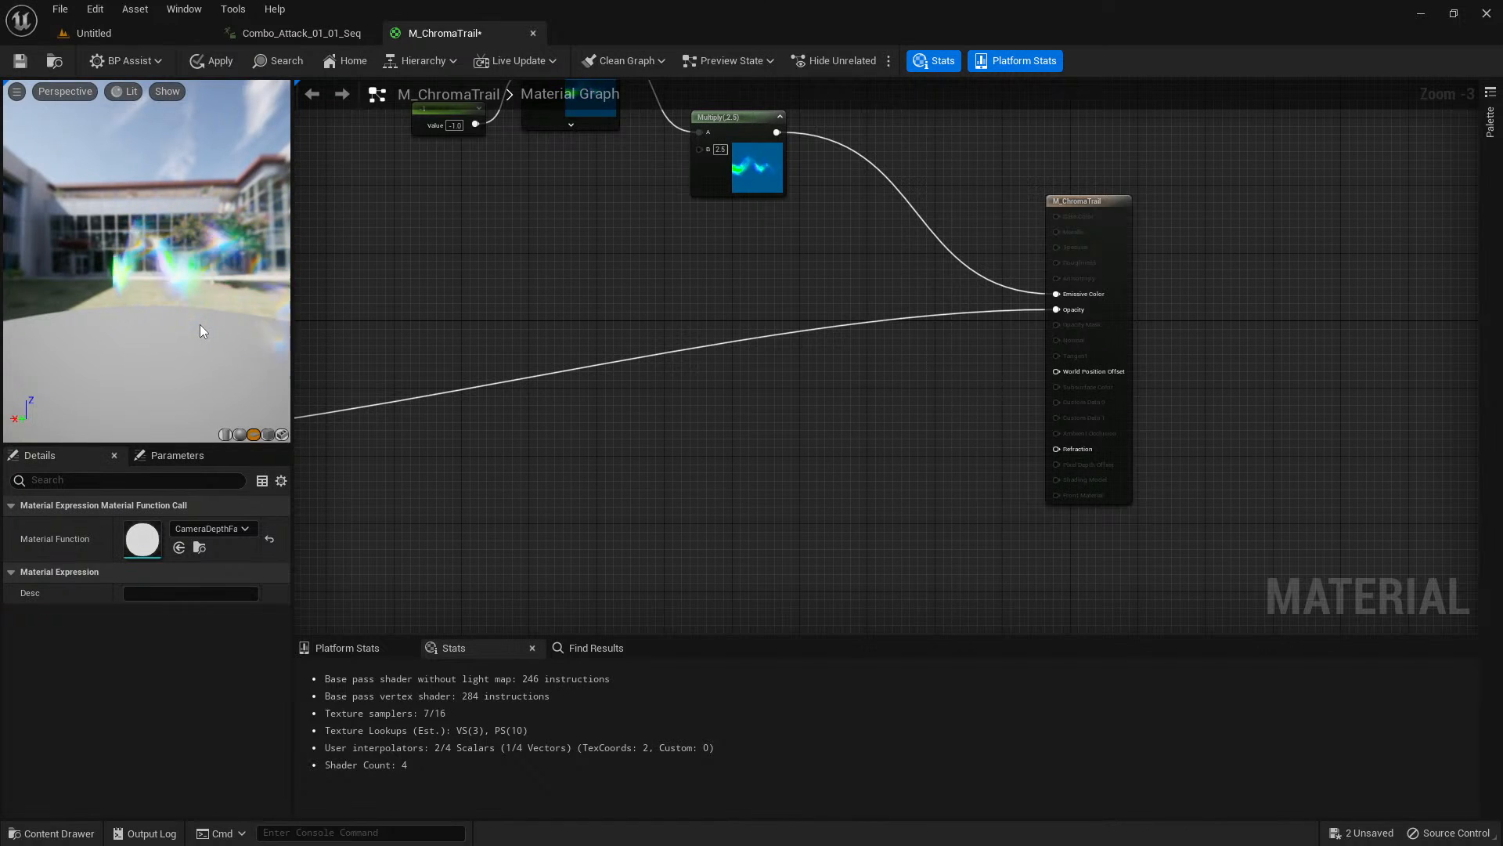
{"action": "left_click_drag", "start_coordinate": [192, 345], "coordinate": [270, 351]}
{"action": "scroll", "coordinate": [503, 359], "scroll_direction": "down", "scroll_amount": 2}
{"action": "right_click_drag", "start_coordinate": [503, 359], "coordinate": [883, 292]}
{"action": "scroll", "coordinate": [589, 449], "scroll_direction": "up", "scroll_amount": 3}
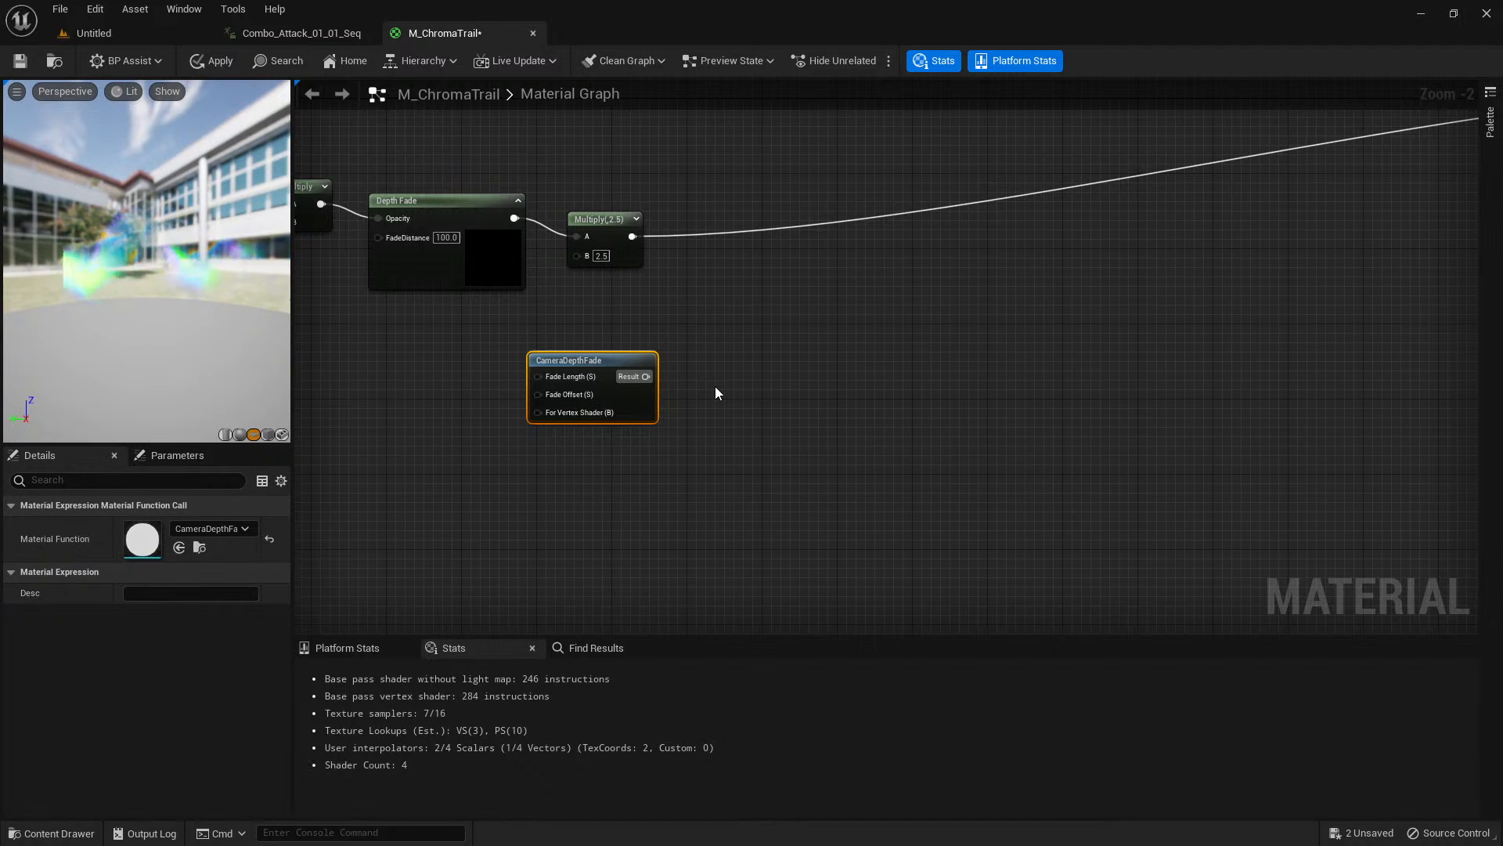
{"action": "scroll", "coordinate": [791, 383], "scroll_direction": "down", "scroll_amount": 3}
{"action": "scroll", "coordinate": [830, 396], "scroll_direction": "up", "scroll_amount": 2}
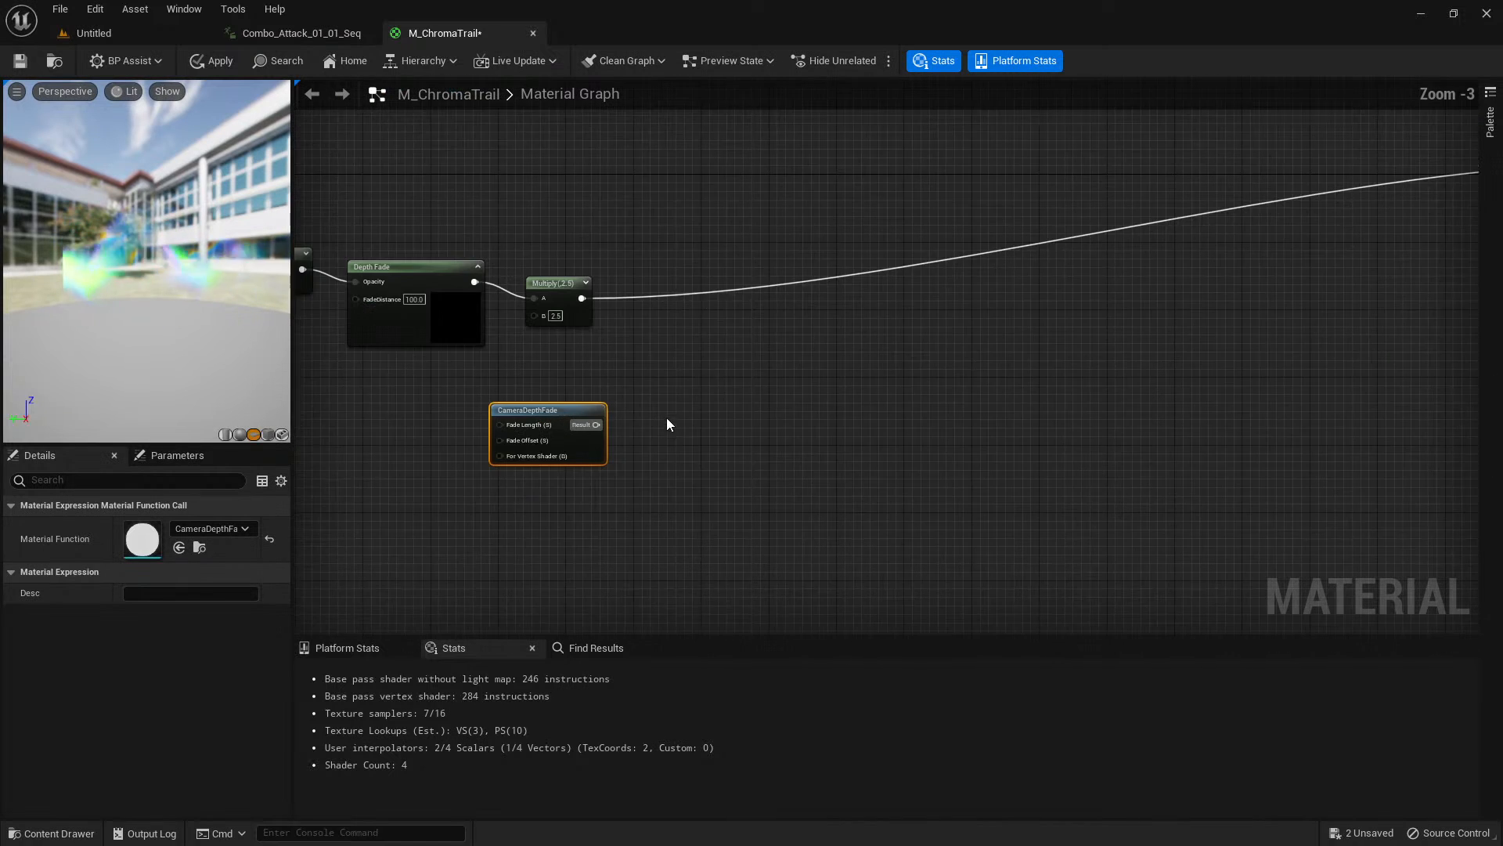
{"action": "scroll", "coordinate": [667, 423], "scroll_direction": "up", "scroll_amount": 2}
Add a scalar parameter named RefractionFade with default value 700 and connect it to CameraDepthFade's Fade Length input.
{"action": "left_click", "coordinate": [507, 401]}
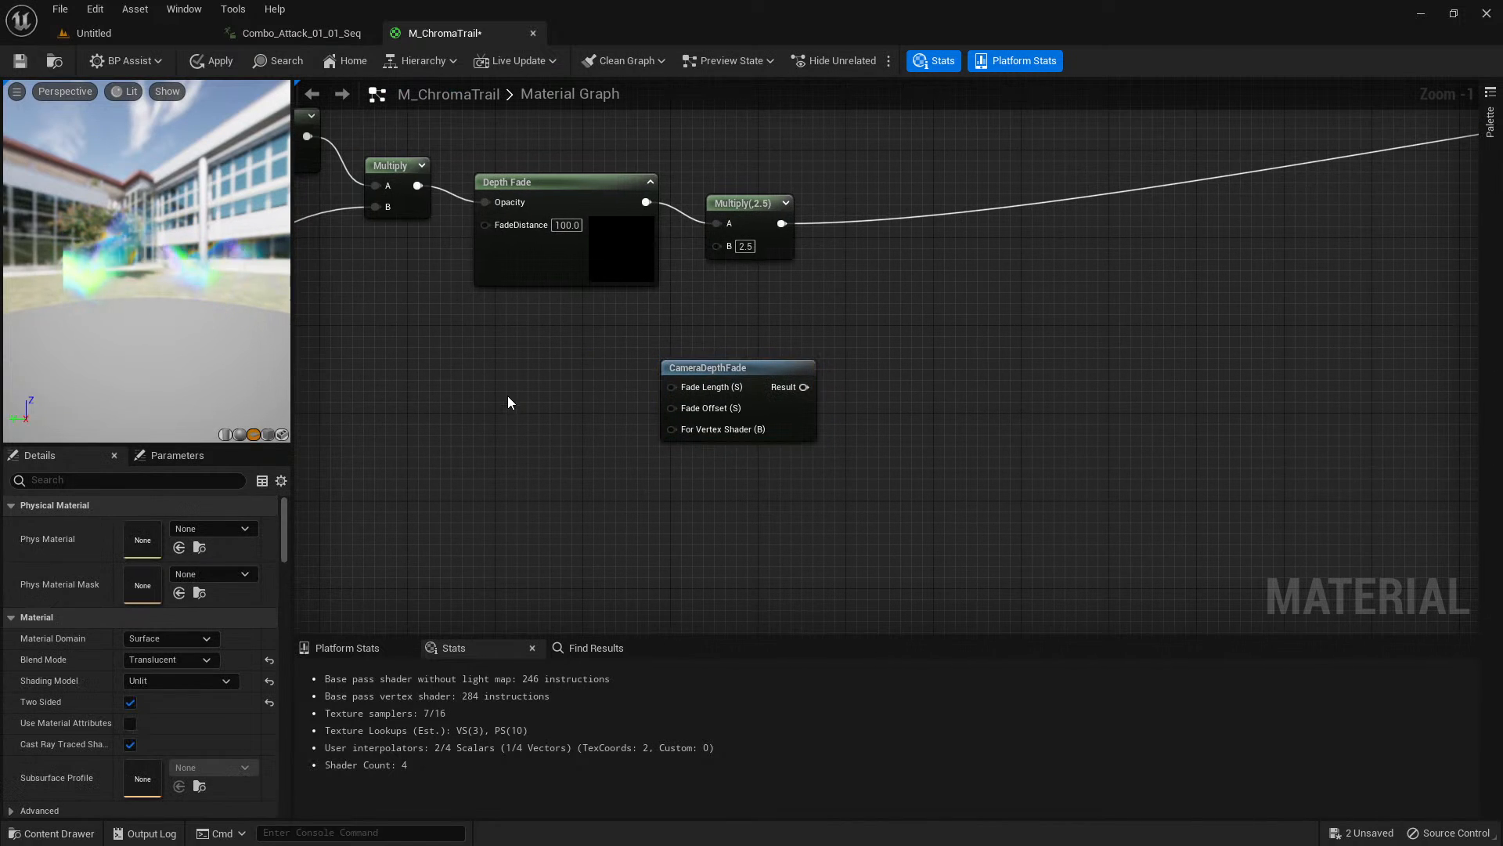
{"action": "left_click", "coordinate": [498, 392]}
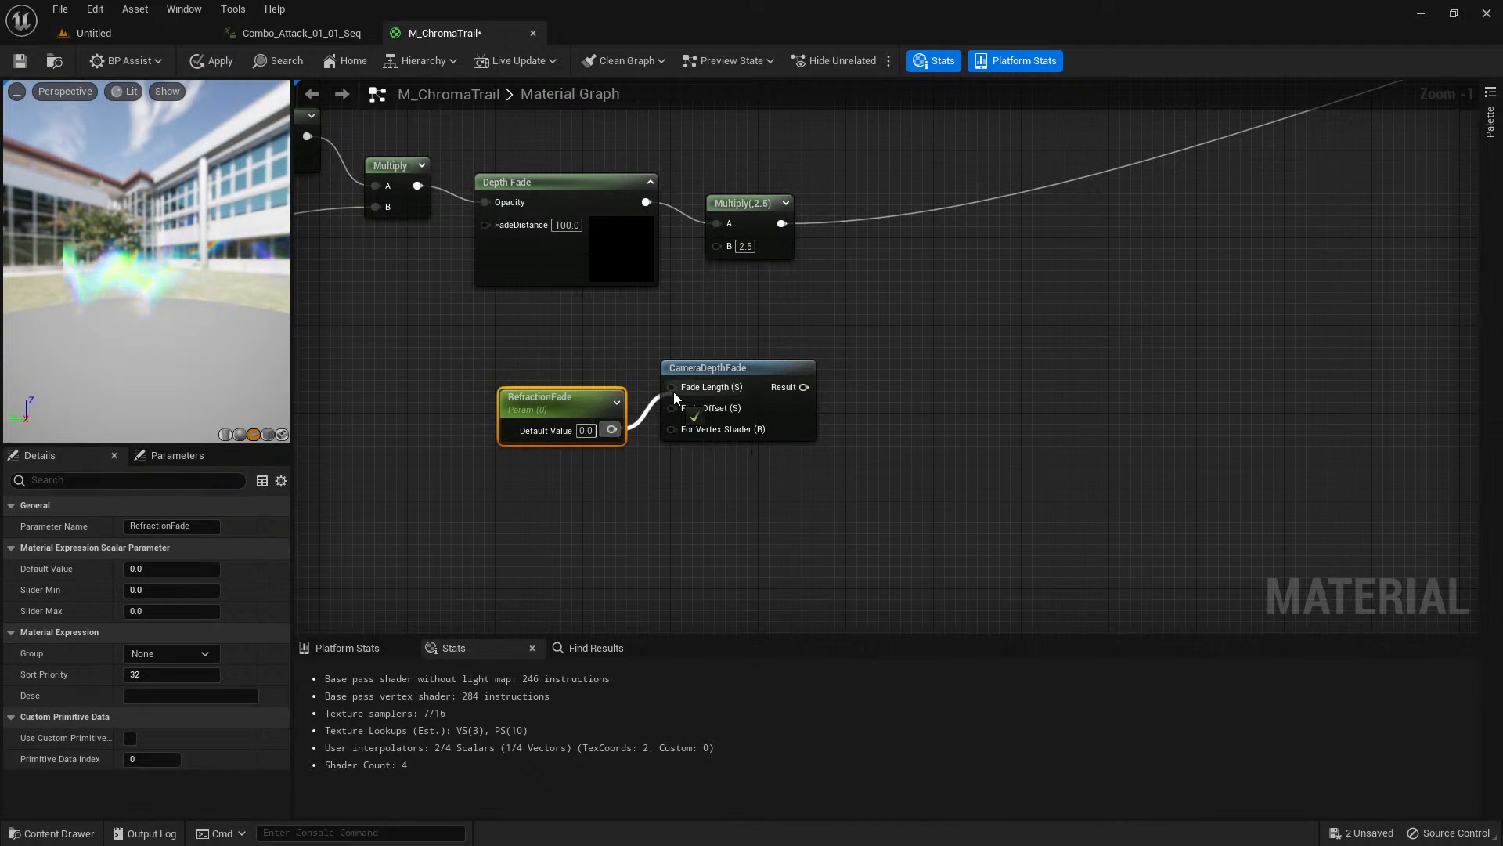
{"action": "left_click_drag", "start_coordinate": [674, 394], "coordinate": [672, 388]}
{"action": "left_click_drag", "start_coordinate": [582, 400], "coordinate": [580, 383]}
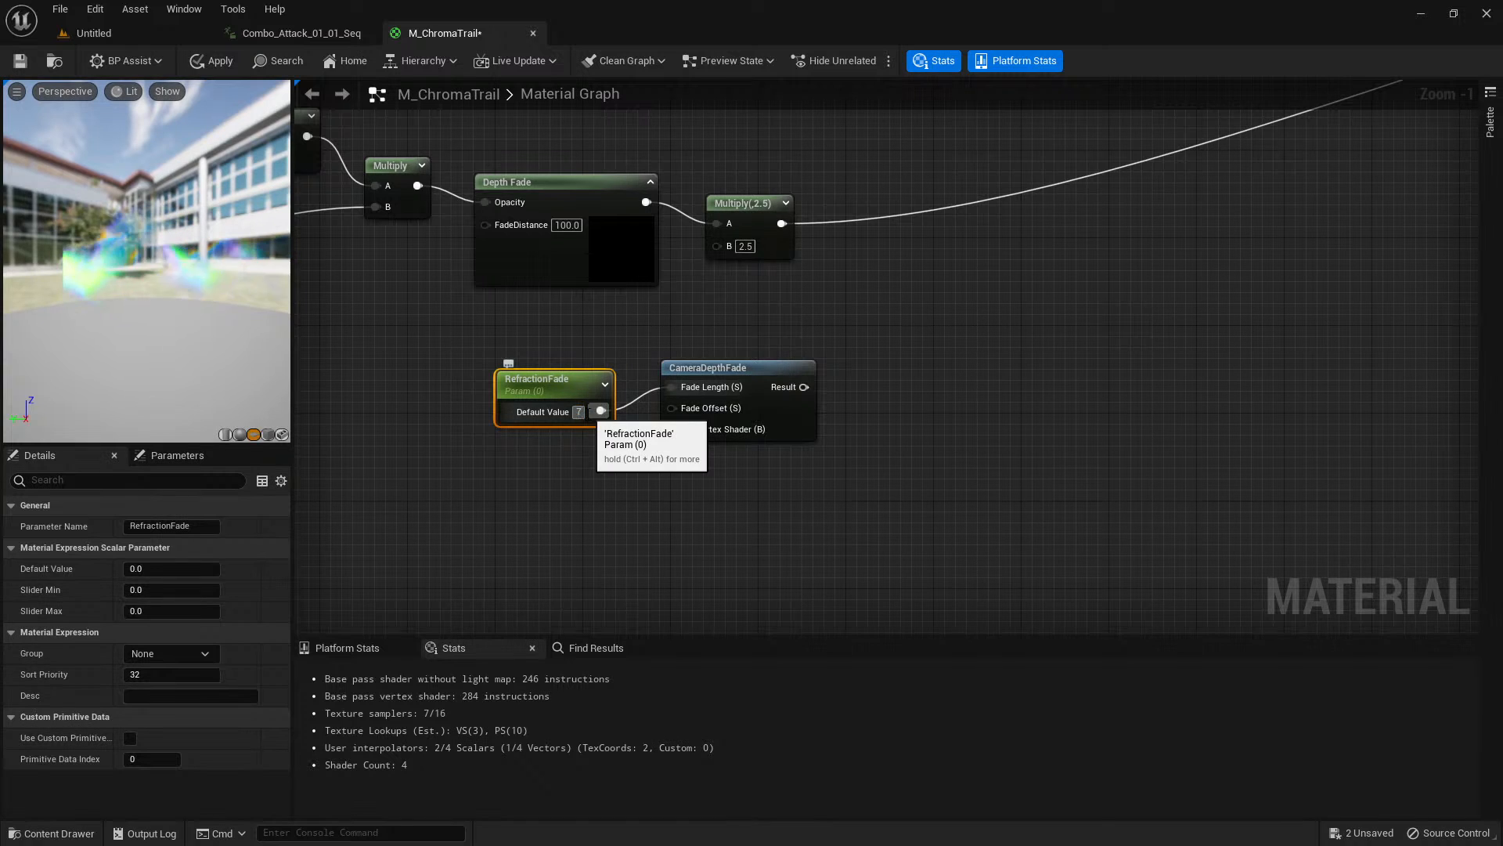
{"action": "right_click_drag", "start_coordinate": [894, 347], "coordinate": [787, 402]}
{"action": "right_click_drag", "start_coordinate": [710, 432], "coordinate": [663, 450]}
{"action": "left_click", "coordinate": [703, 434]}
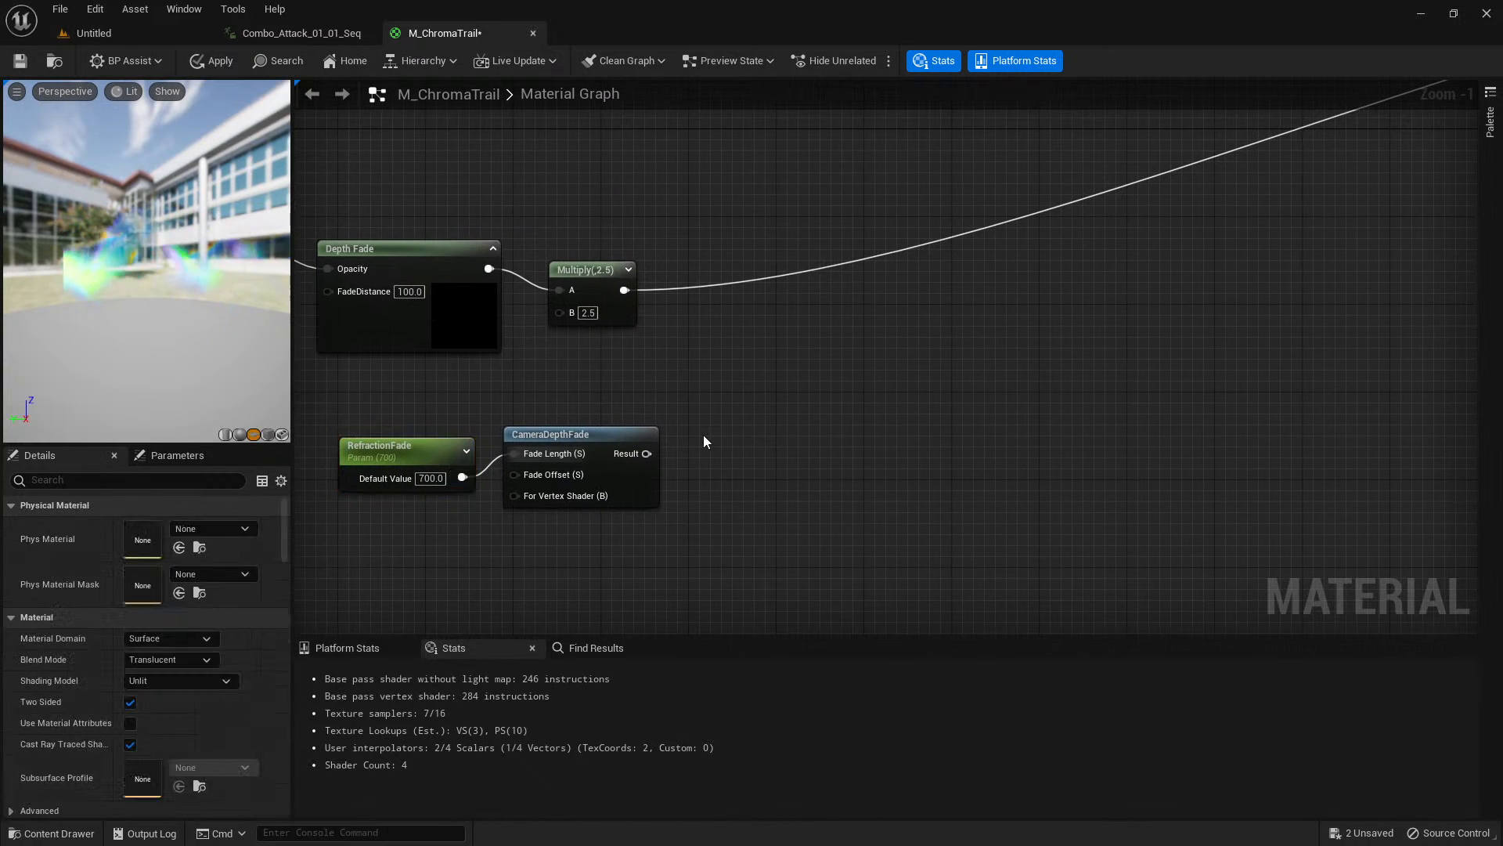
Add a Lerp node beside CameraDepthFade and connect the CameraDepthFade result to its Alpha input.
{"action": "left_click", "coordinate": [748, 415]}
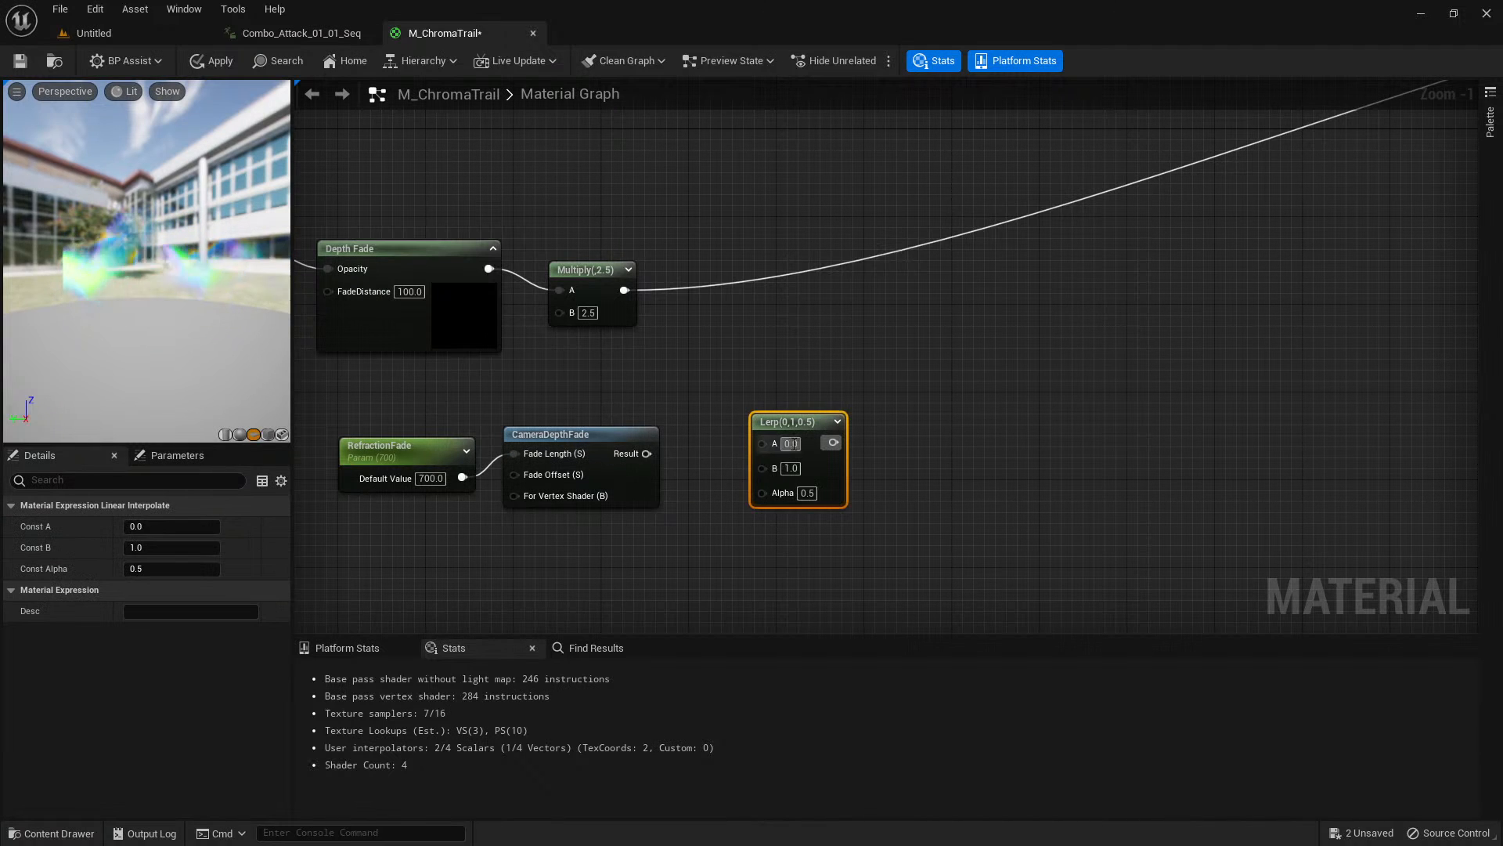
{"action": "left_click_drag", "start_coordinate": [648, 454], "coordinate": [718, 406]}
{"action": "left_click", "coordinate": [712, 377]}
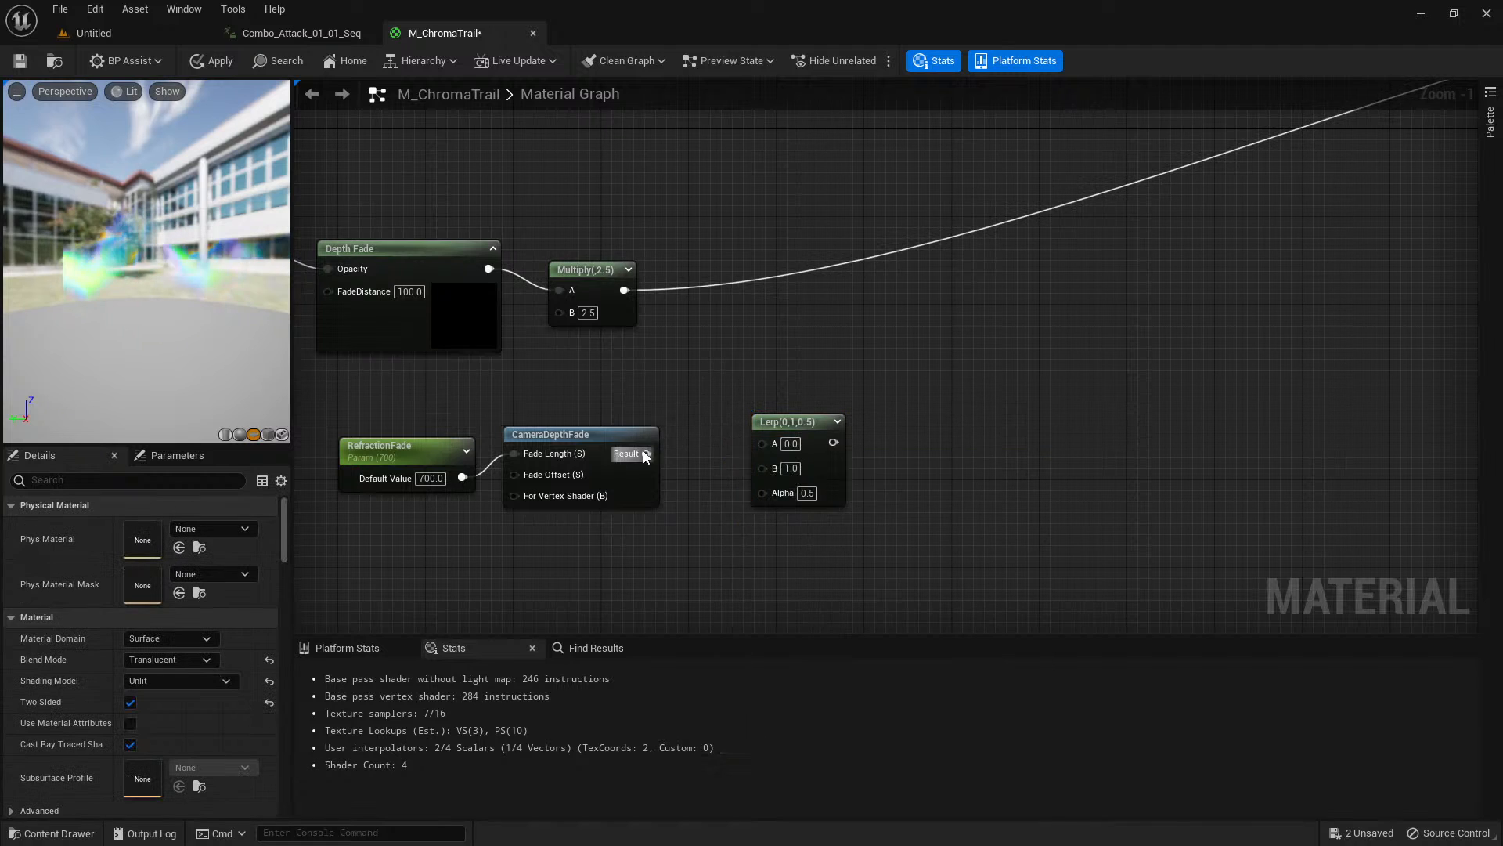
{"action": "left_click_drag", "start_coordinate": [647, 453], "coordinate": [773, 497]}
{"action": "left_click_drag", "start_coordinate": [791, 422], "coordinate": [763, 444]}
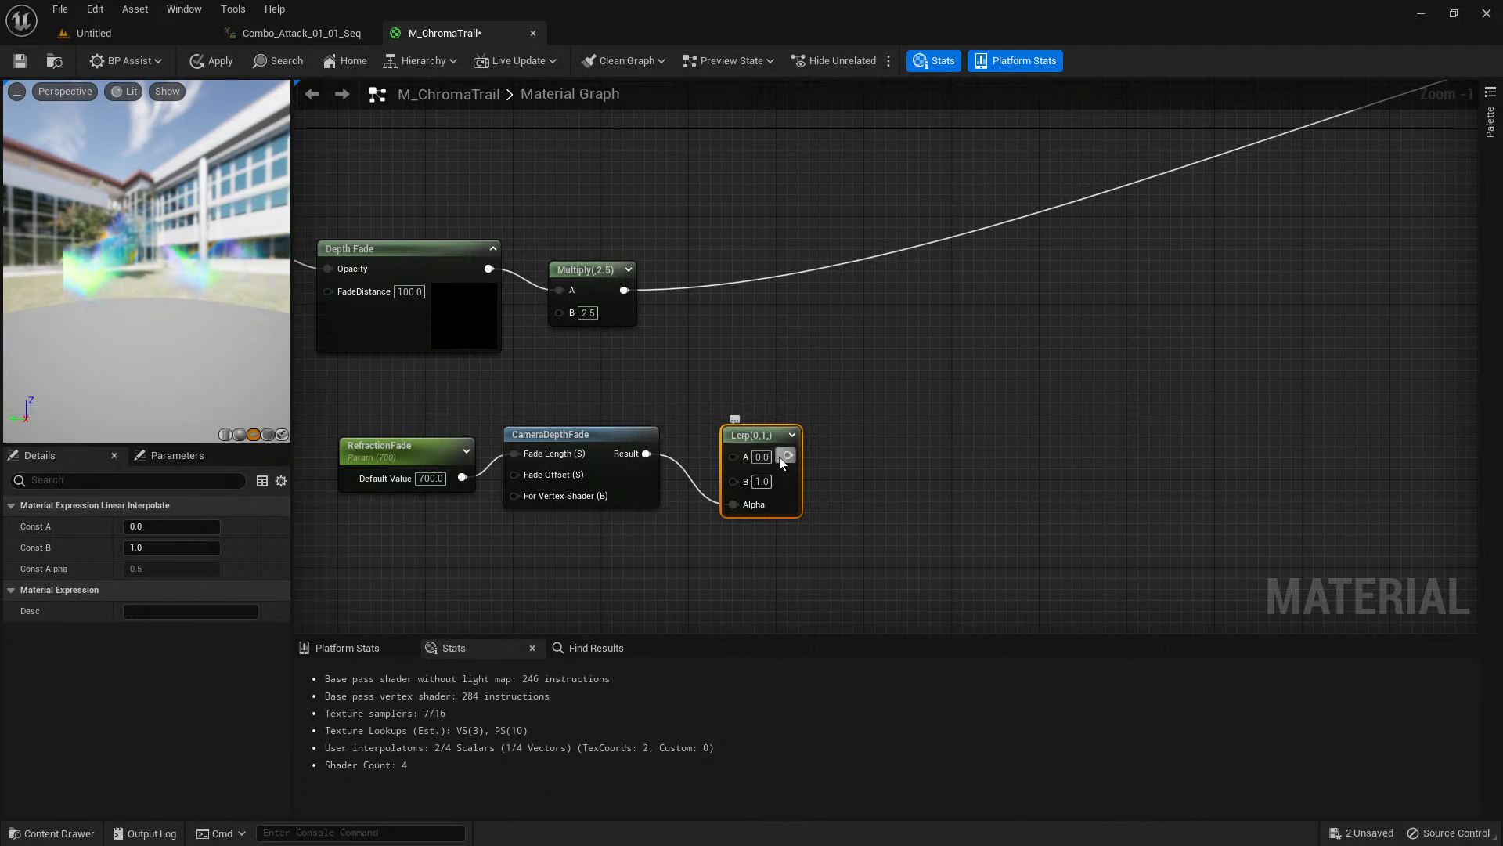
Set the Lerp node's Const A to 1.5 and orbit the preview to inspect the trail.
{"action": "left_click", "coordinate": [181, 526]}
{"action": "type", "text": "1"}
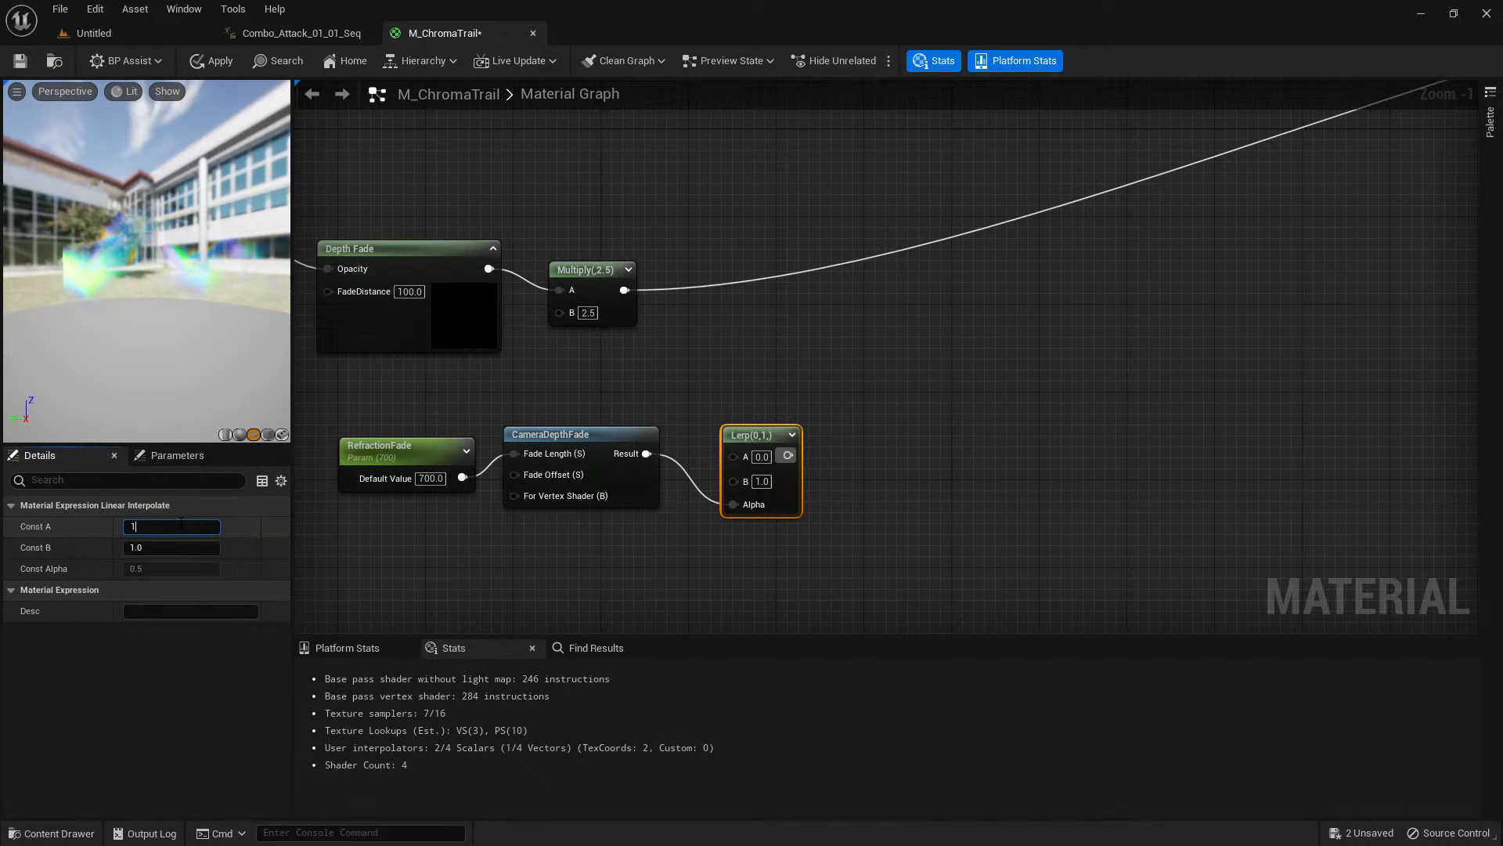
{"action": "type", "text": ".5"}
{"action": "key", "text": "Return"}
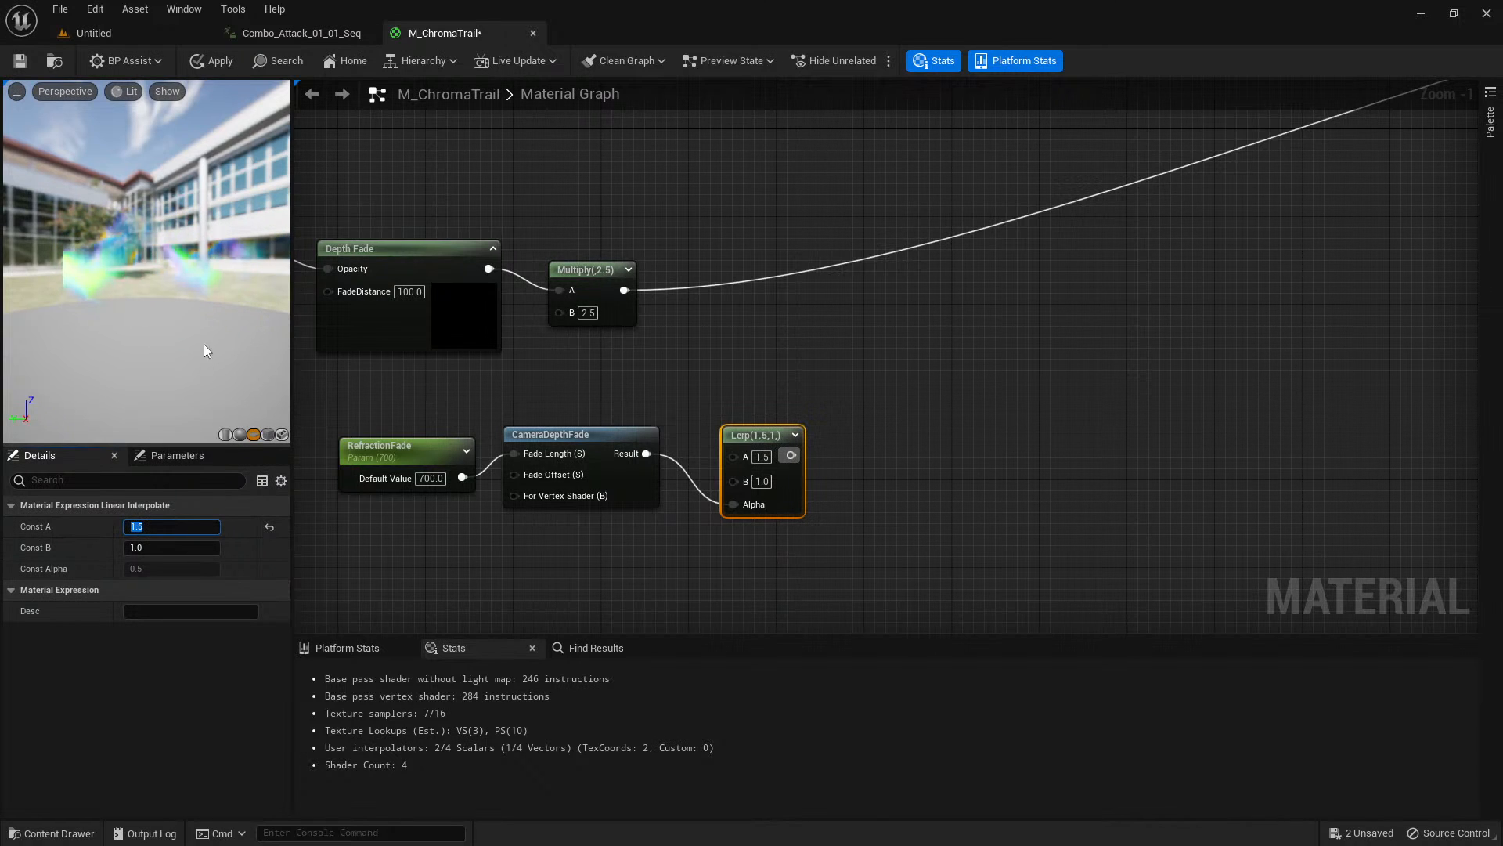
{"action": "mouse_move", "coordinate": [203, 345]}
{"action": "left_mouse_down"}
{"action": "mouse_move", "coordinate": [188, 337]}
{"action": "mouse_move", "coordinate": [203, 326]}
{"action": "left_mouse_up"}
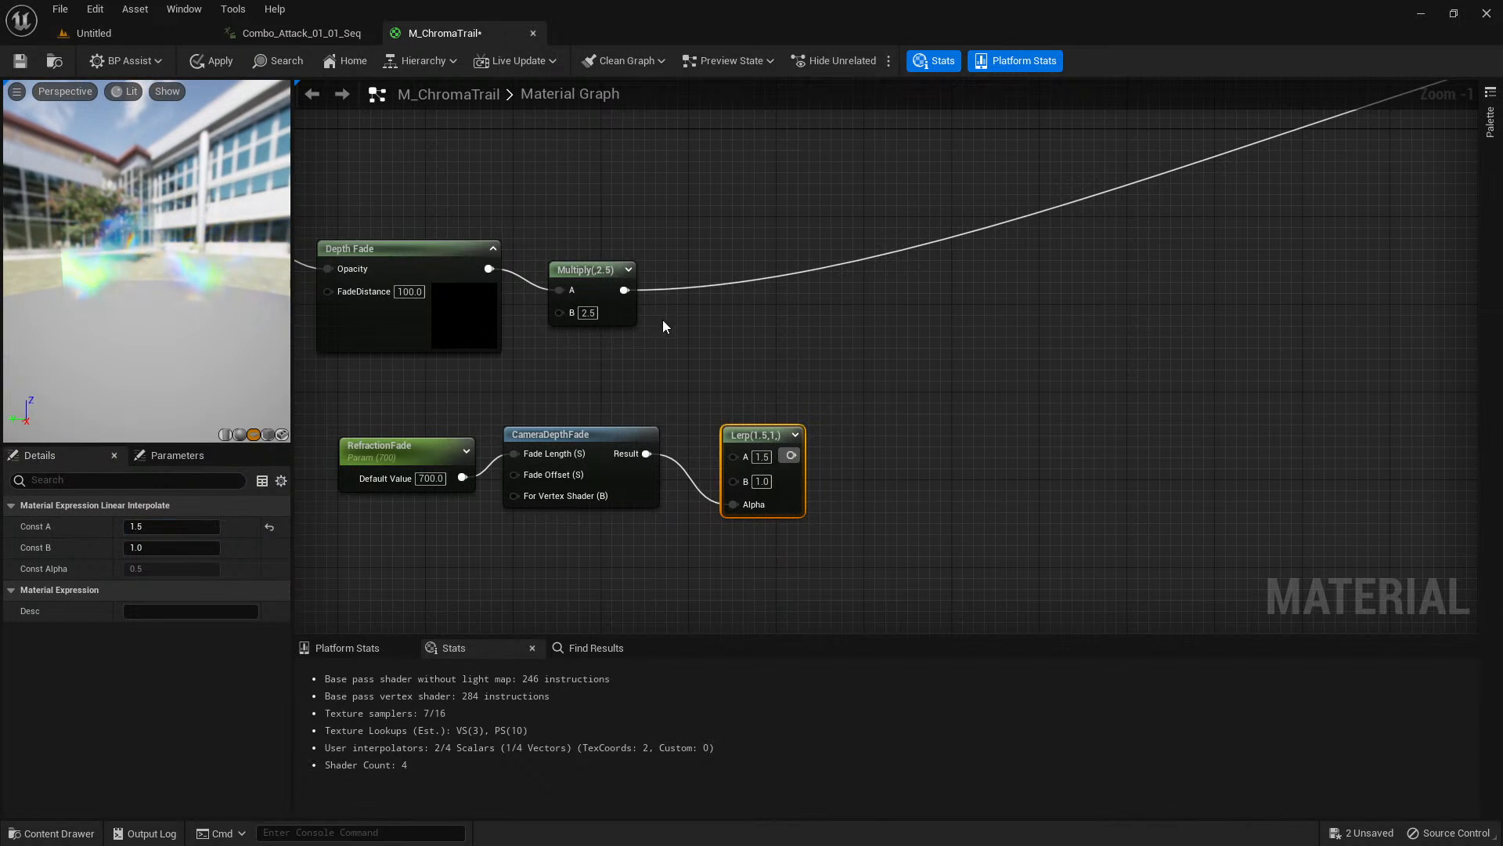
Add a second Lerp node and connect the first Lerp's output to its B input.
{"action": "right_click_drag", "start_coordinate": [847, 349], "coordinate": [812, 350]}
{"action": "left_click", "coordinate": [840, 371]}
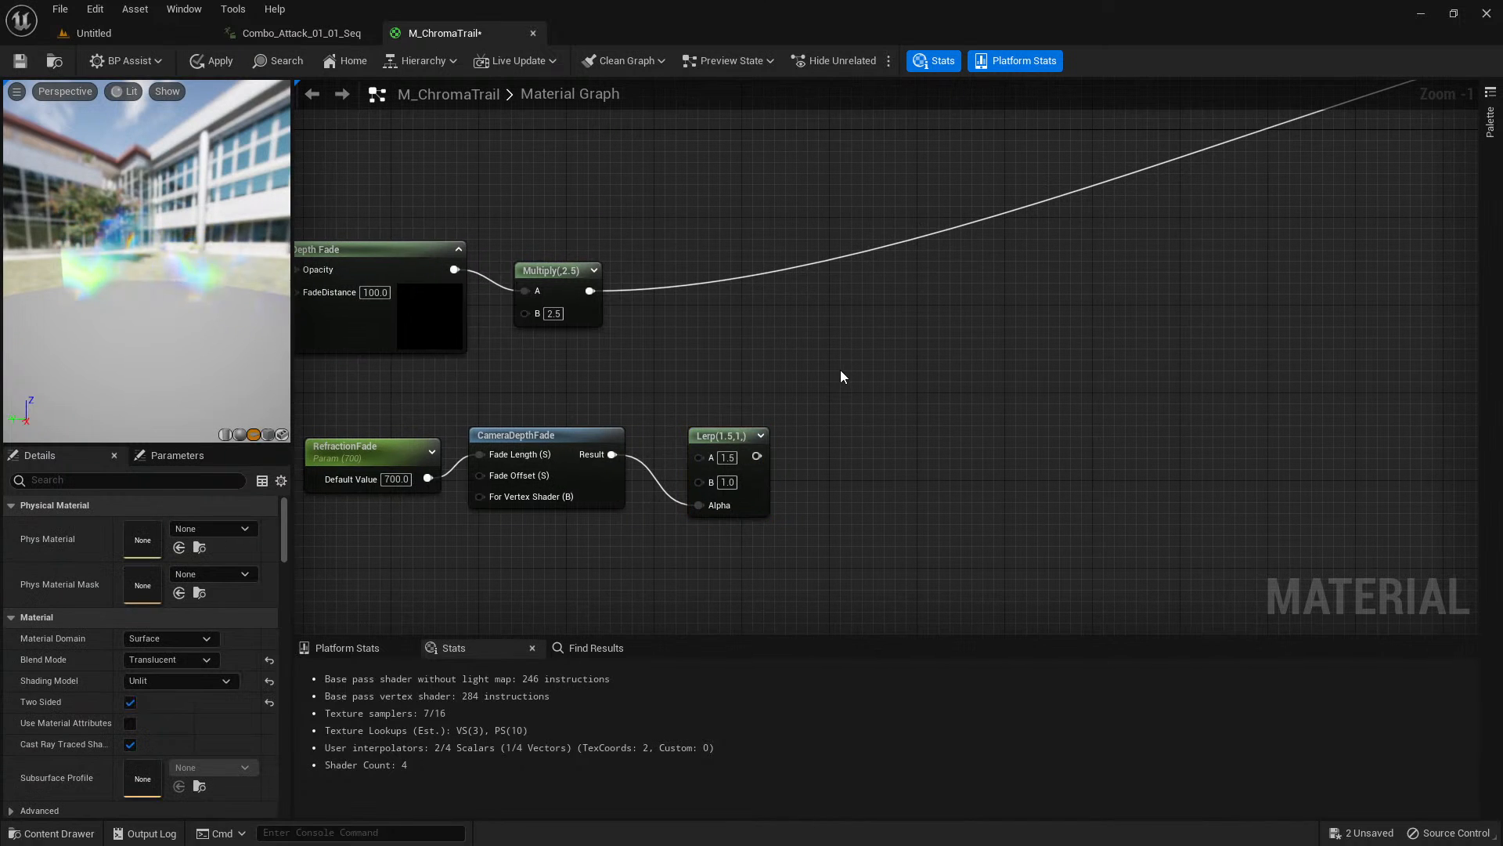
{"action": "left_click", "coordinate": [845, 381]}
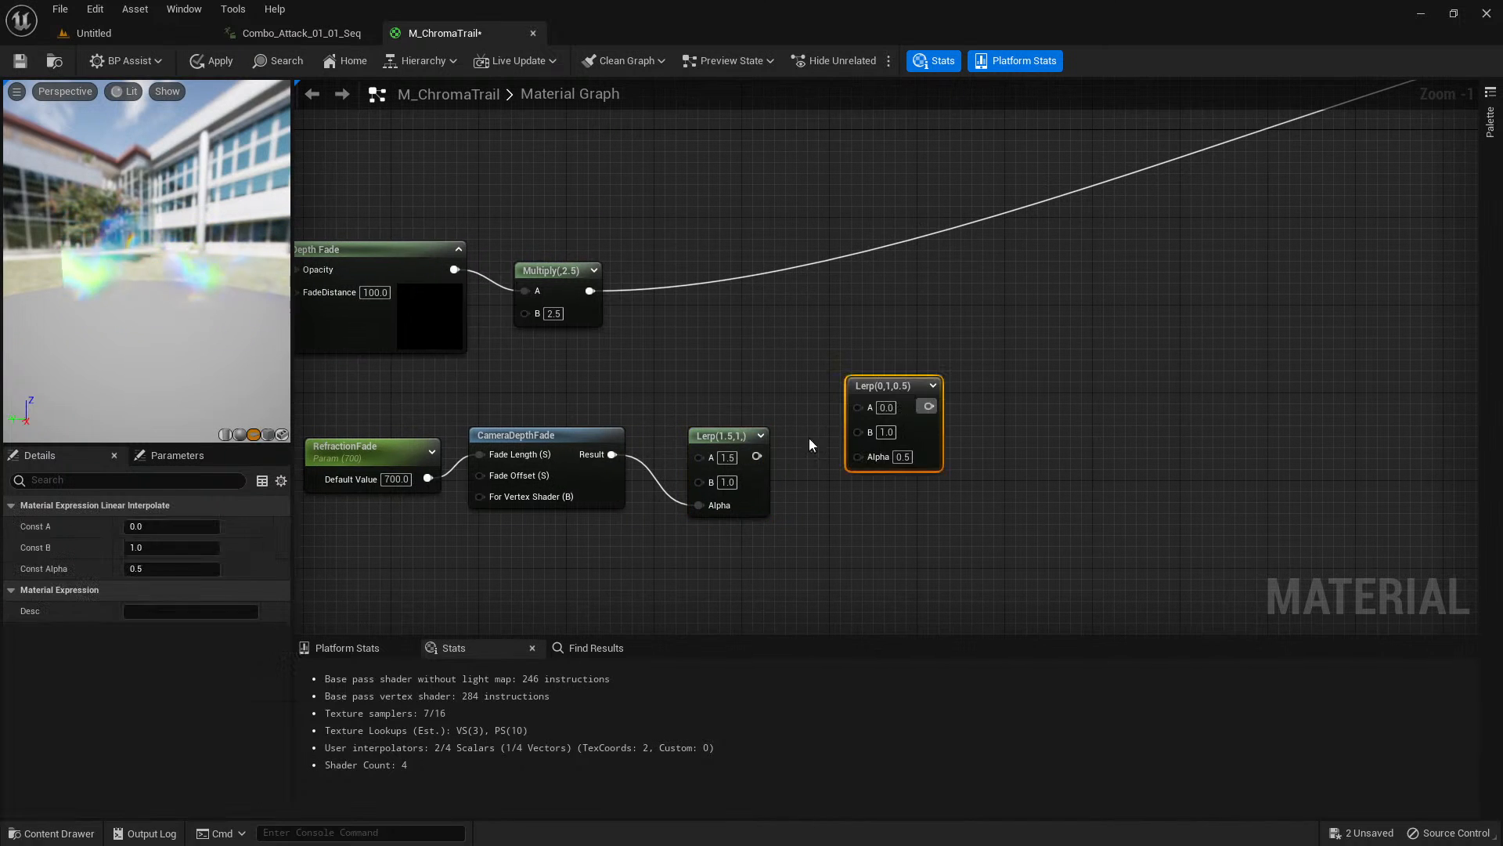
{"action": "left_click_drag", "start_coordinate": [756, 456], "coordinate": [907, 404]}
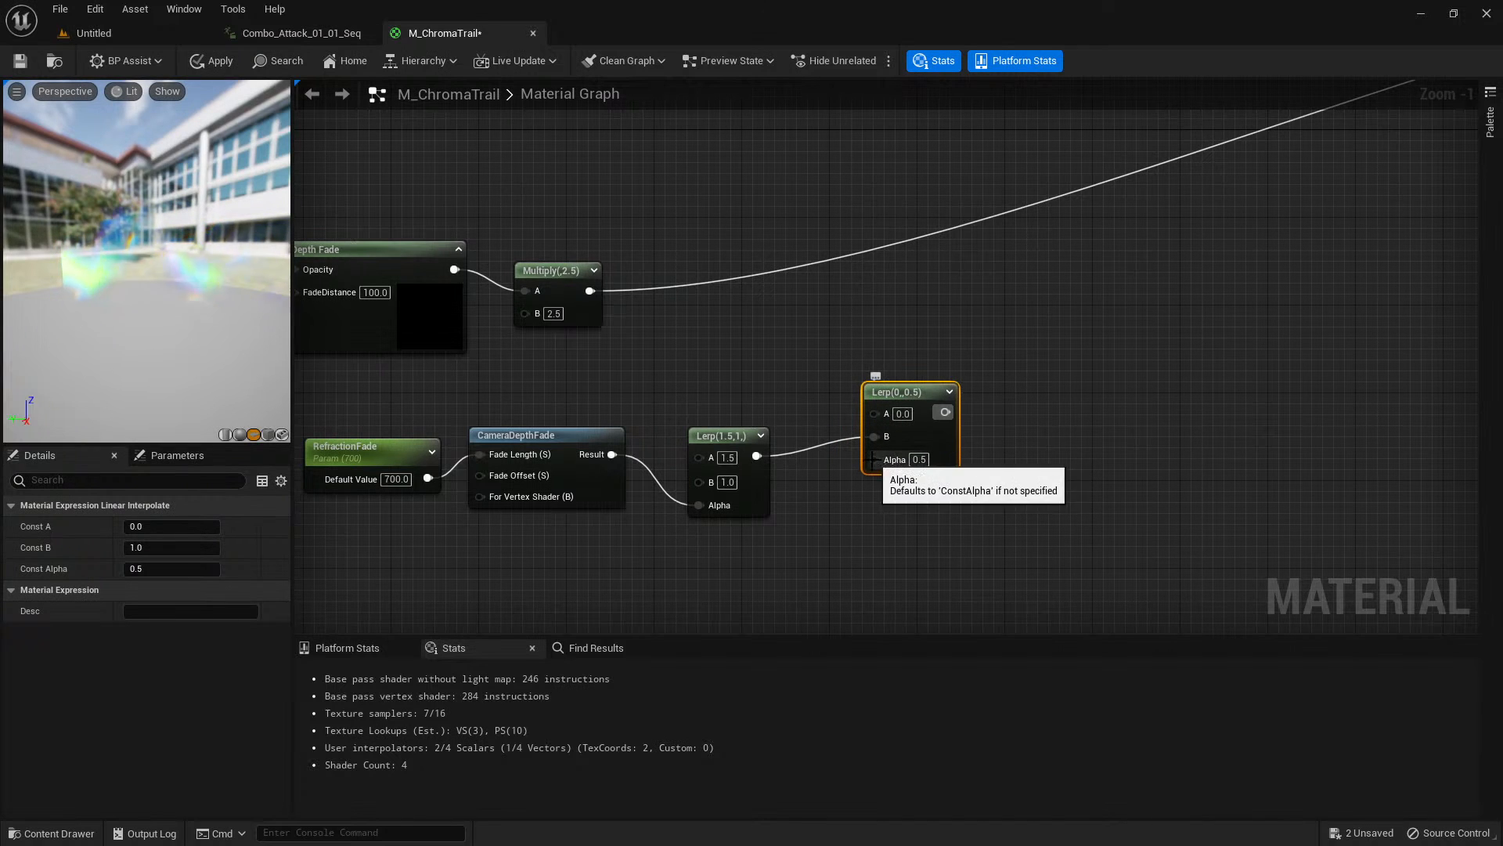
Move the RefractionFade, CameraDepthFade and both Lerp nodes together further below the opacity chain.
{"action": "left_click", "coordinate": [547, 272]}
{"action": "left_click_drag", "start_coordinate": [636, 205], "coordinate": [407, 335]}
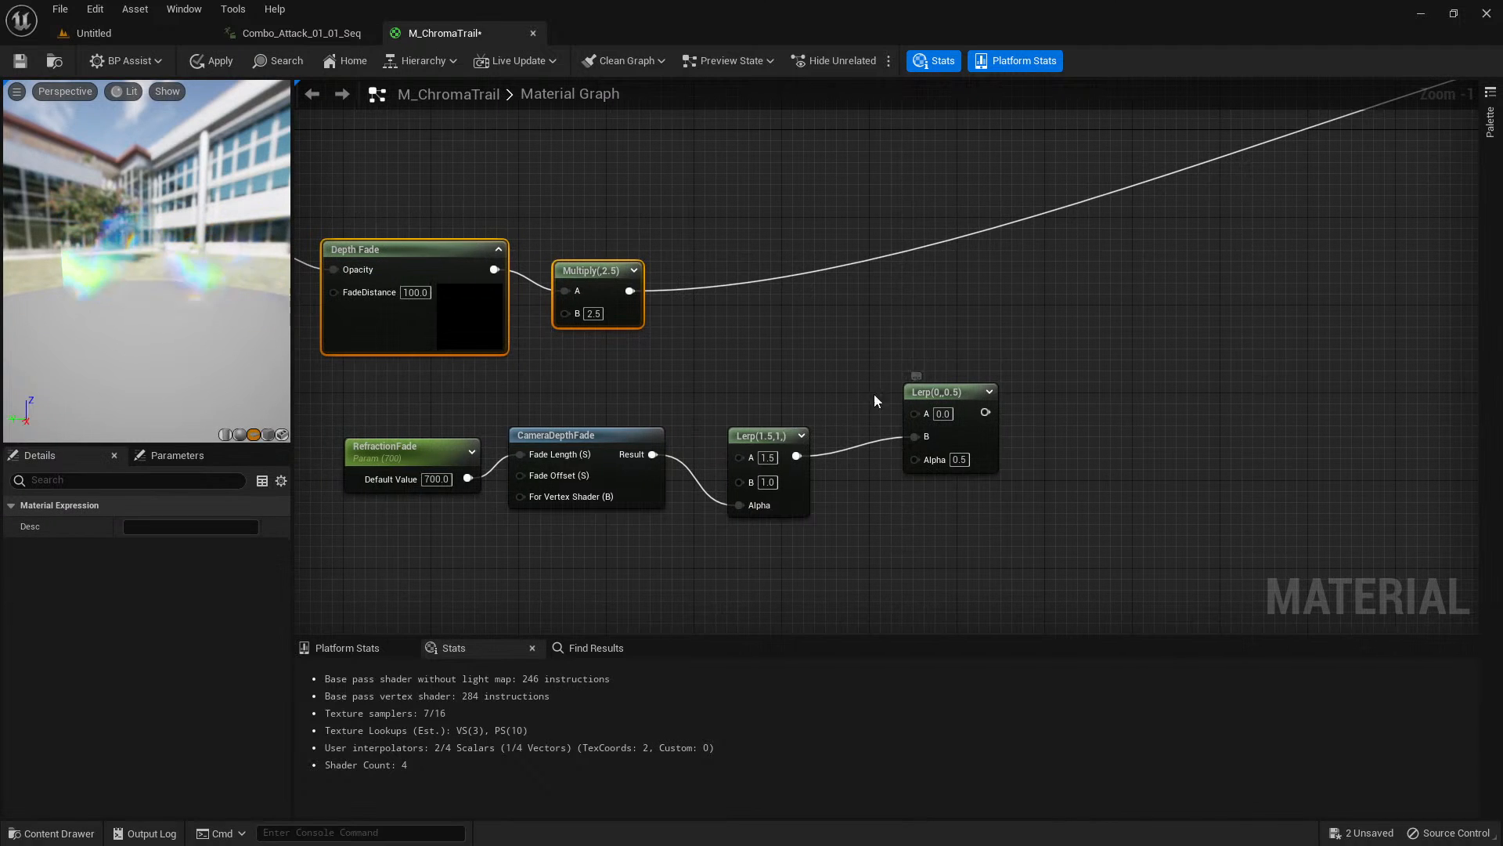
{"action": "left_click", "coordinate": [726, 312]}
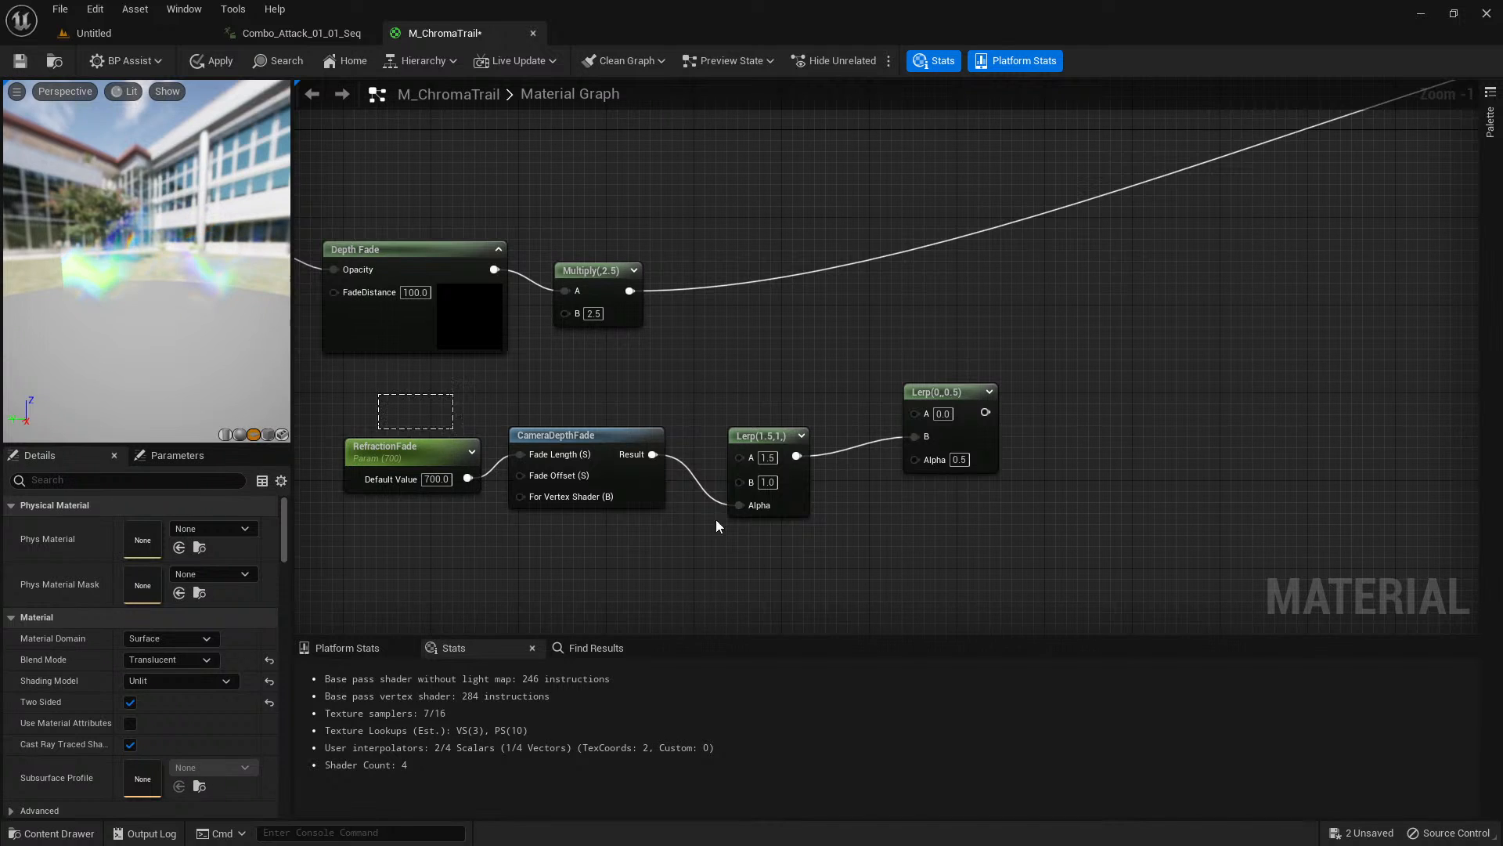
{"action": "left_click_drag", "start_coordinate": [716, 525], "coordinate": [989, 525]}
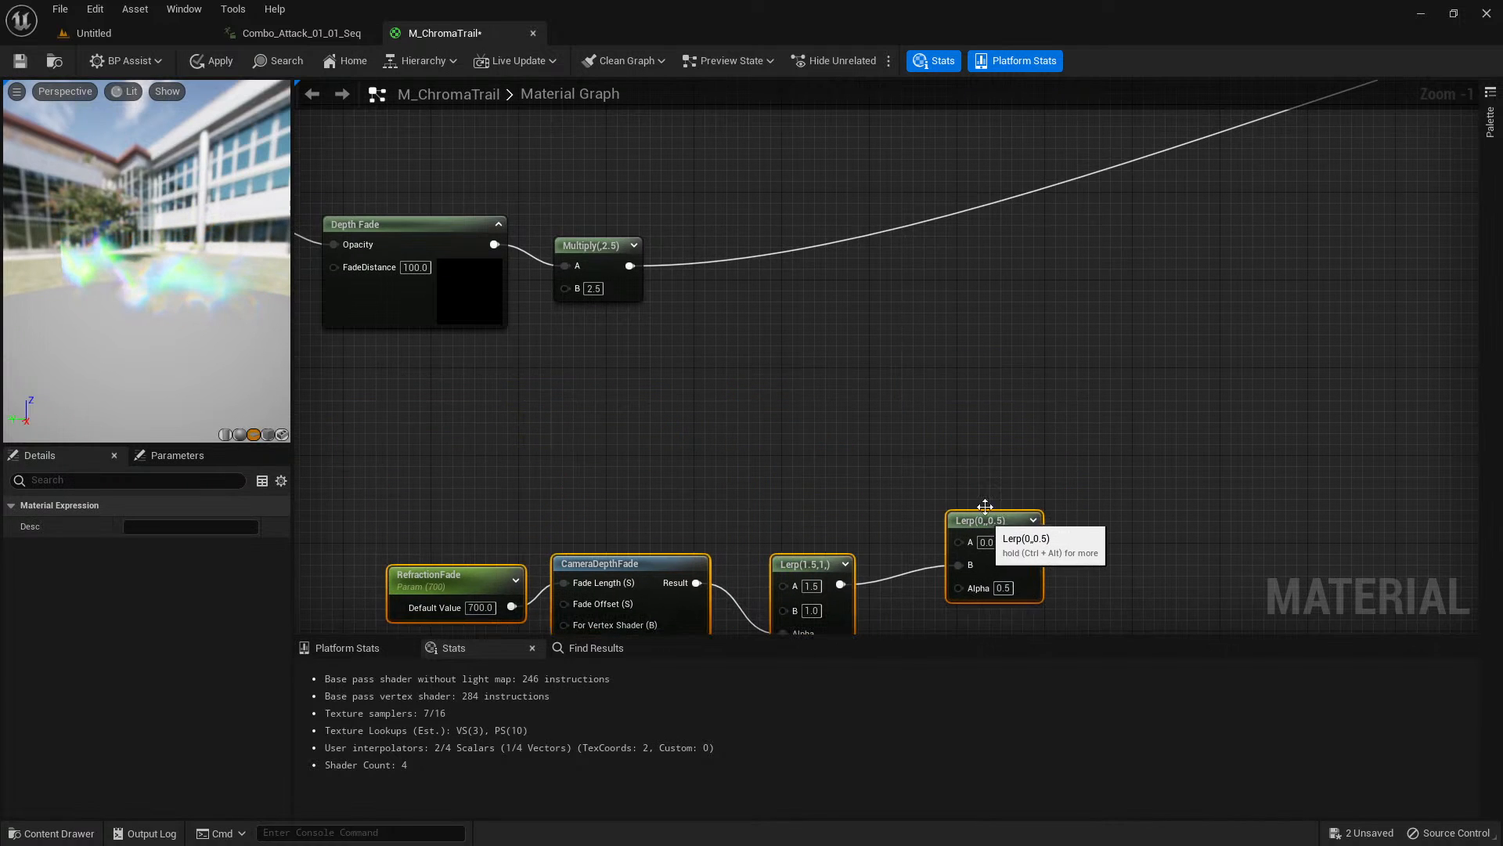
Add a Power node fed by the opacity chain's 2.5 Multiply output and set its exponent to 0.6.
{"action": "left_click", "coordinate": [729, 321]}
{"action": "right_click", "coordinate": [726, 313]}
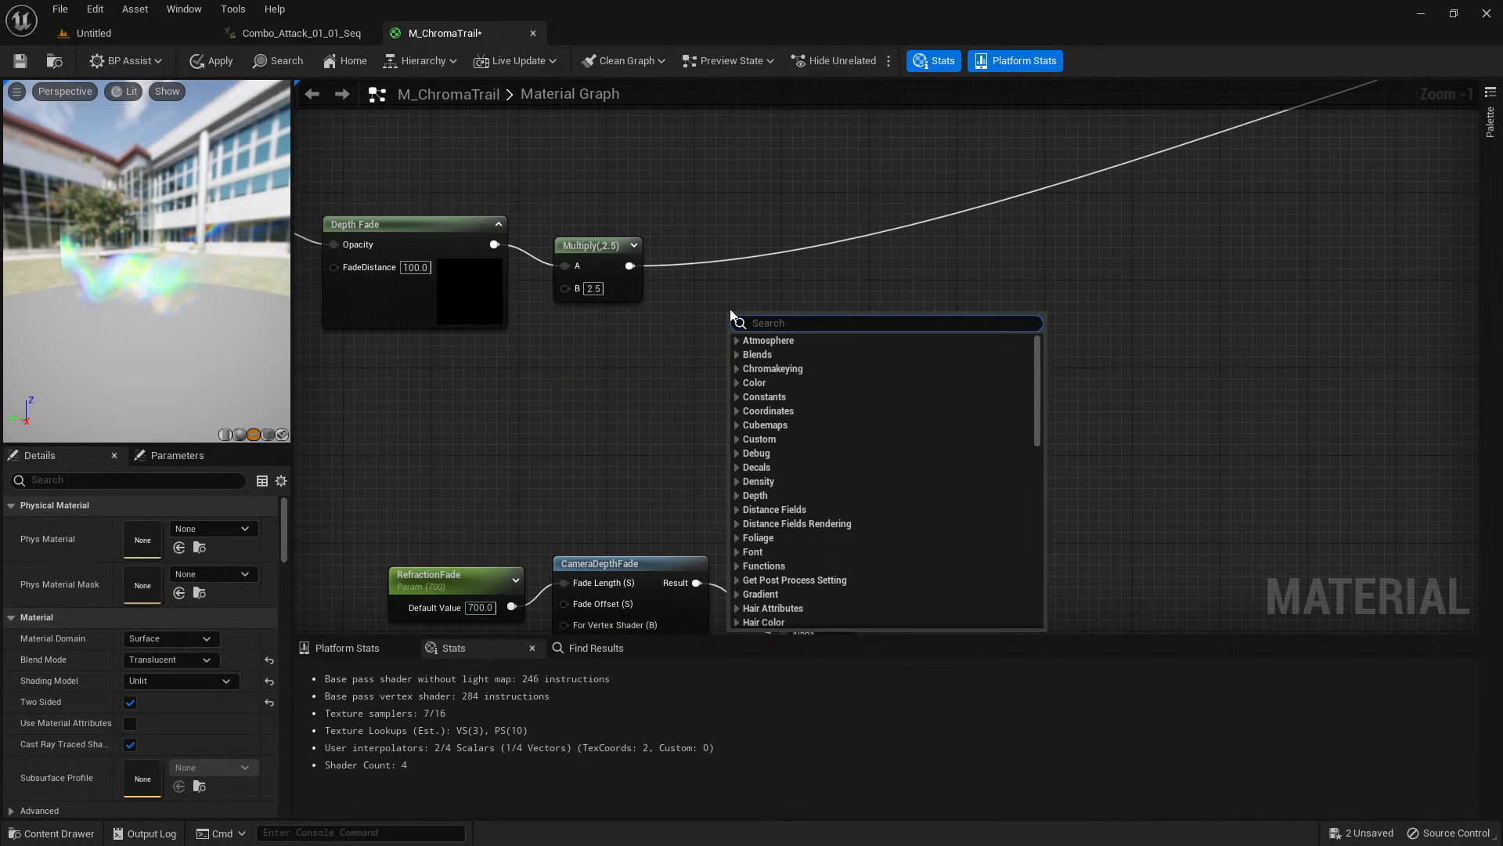
{"action": "type", "text": "power"}
{"action": "key", "text": "Return"}
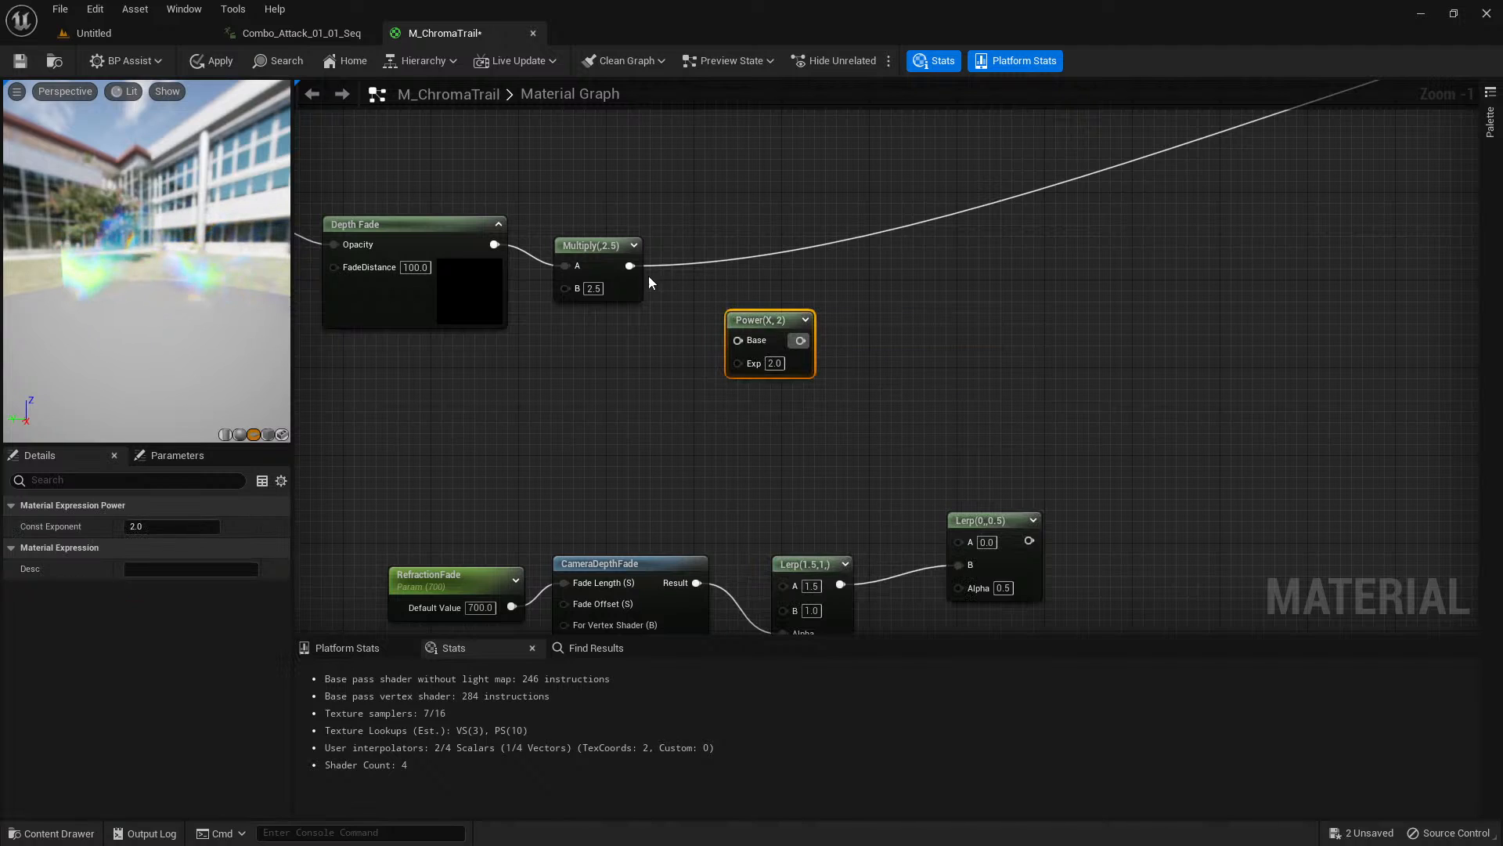
{"action": "left_click_drag", "start_coordinate": [740, 344], "coordinate": [739, 342]}
{"action": "left_click", "coordinate": [171, 526]}
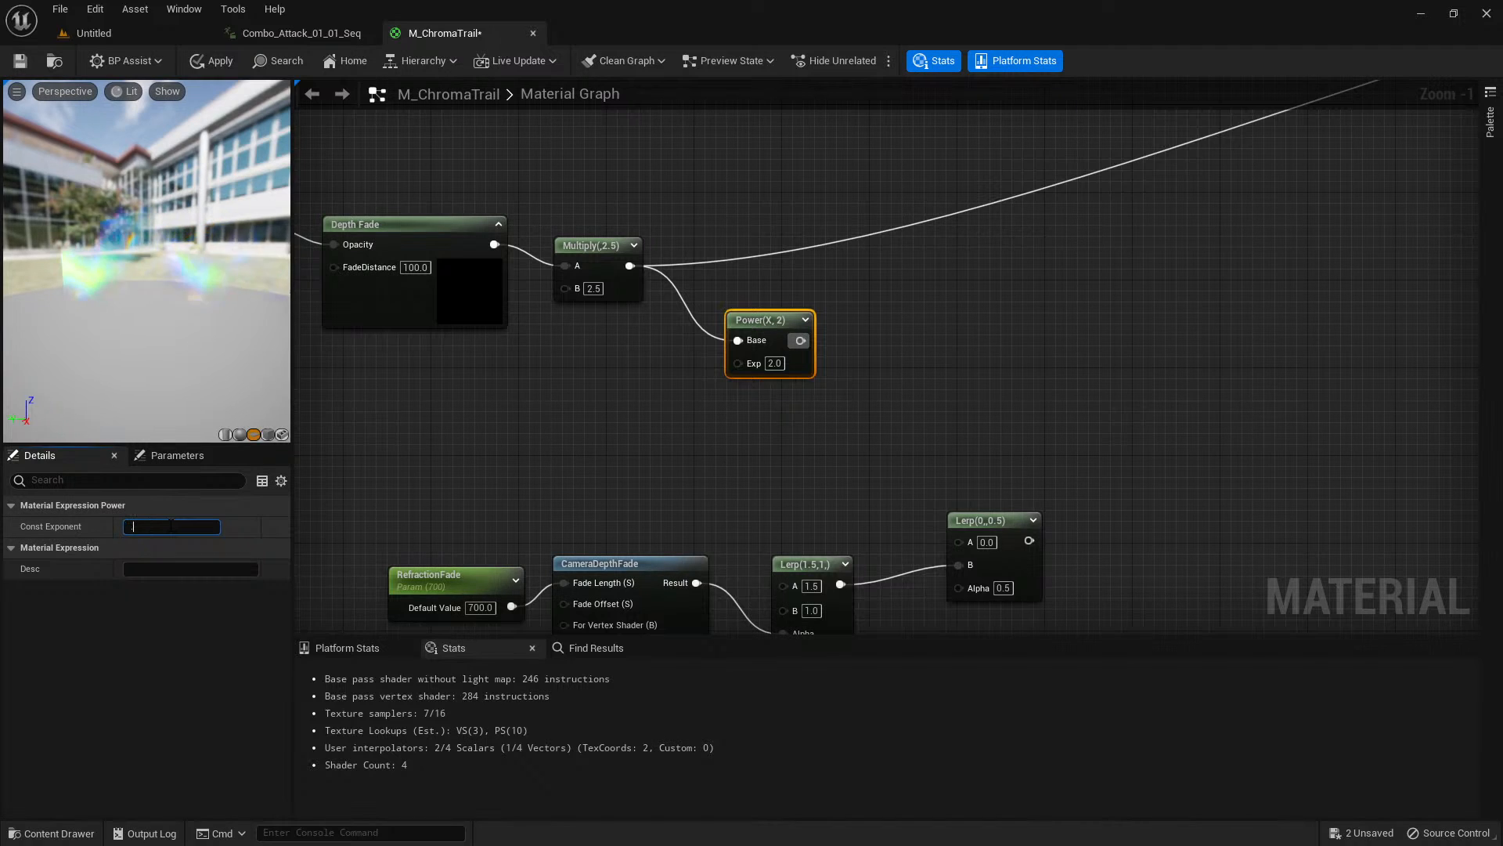
{"action": "type", "text": "0.6"}
{"action": "key", "text": "Return"}
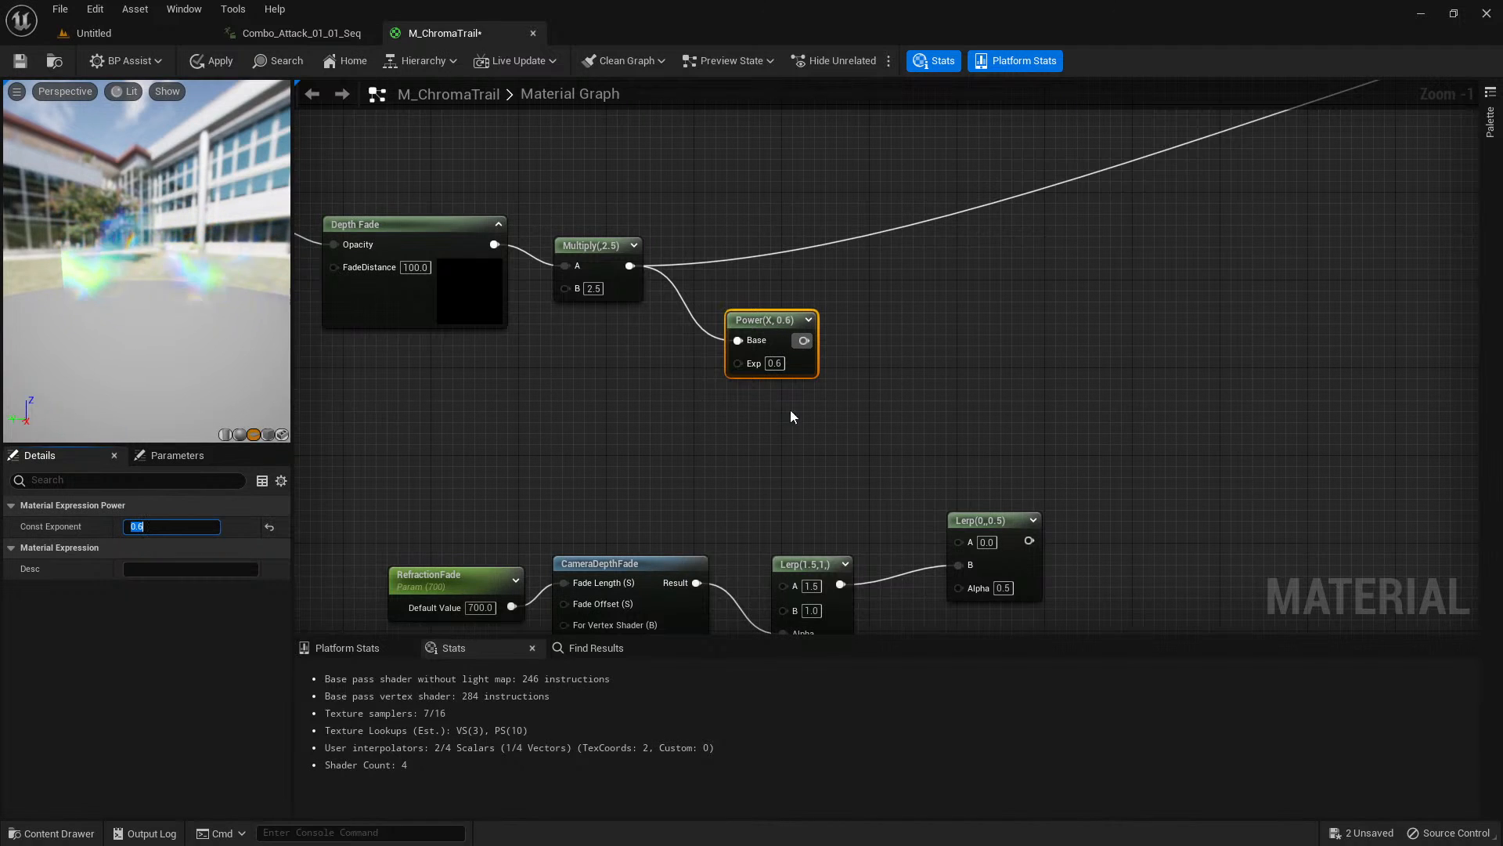
Connect the 0.6 Power node to the second Lerp's Alpha, wire that Lerp into the material's Refraction input, and check the preview.
{"action": "left_click_drag", "start_coordinate": [803, 339], "coordinate": [960, 586]}
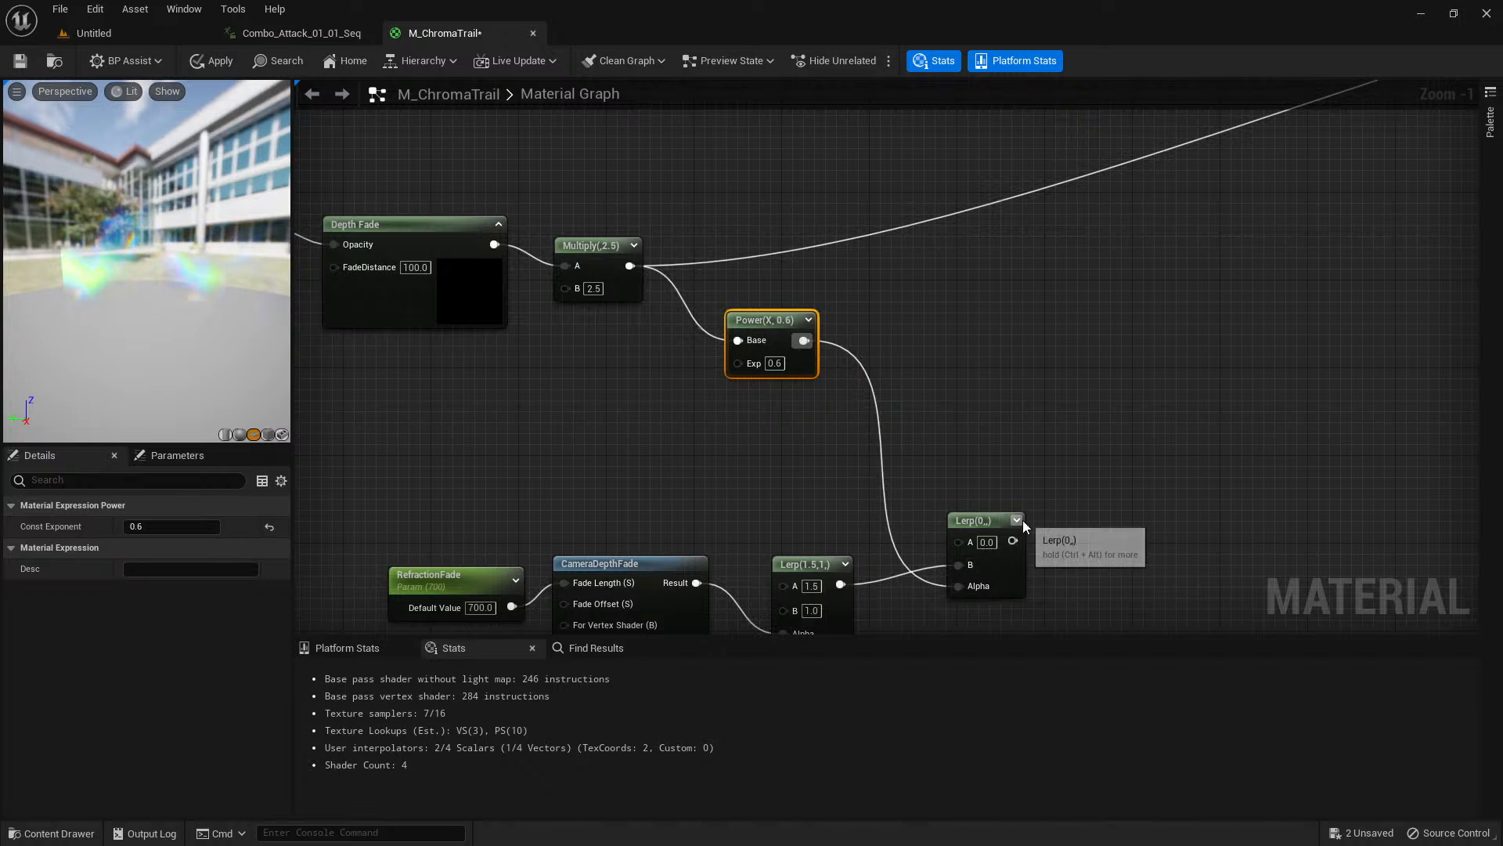
{"action": "scroll", "coordinate": [1093, 477], "scroll_direction": "down", "scroll_amount": 2}
{"action": "right_click_drag", "start_coordinate": [1092, 465], "coordinate": [855, 472]}
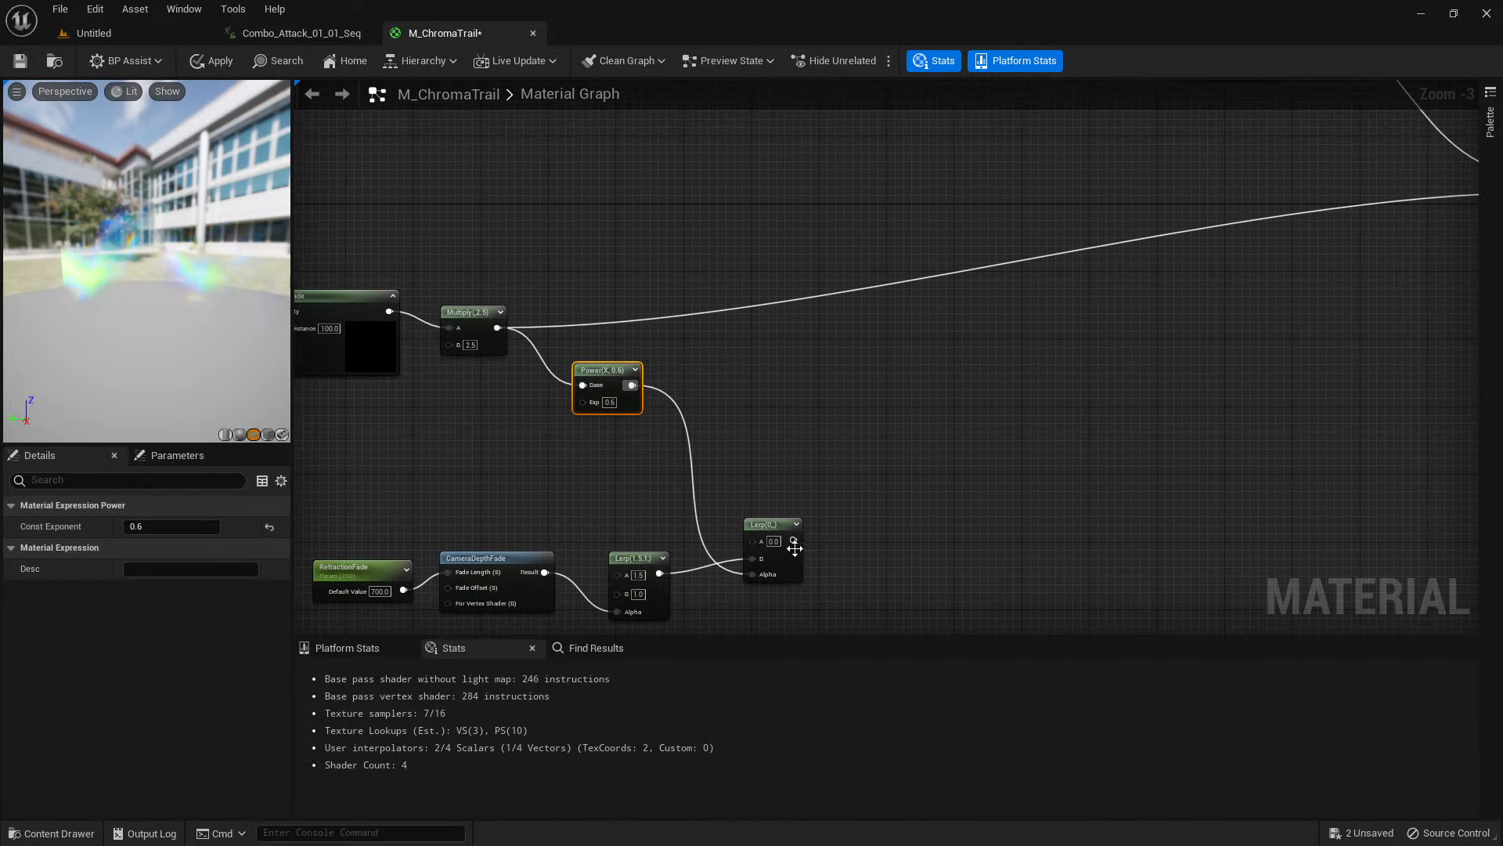
{"action": "left_click_drag", "start_coordinate": [795, 548], "coordinate": [1337, 335]}
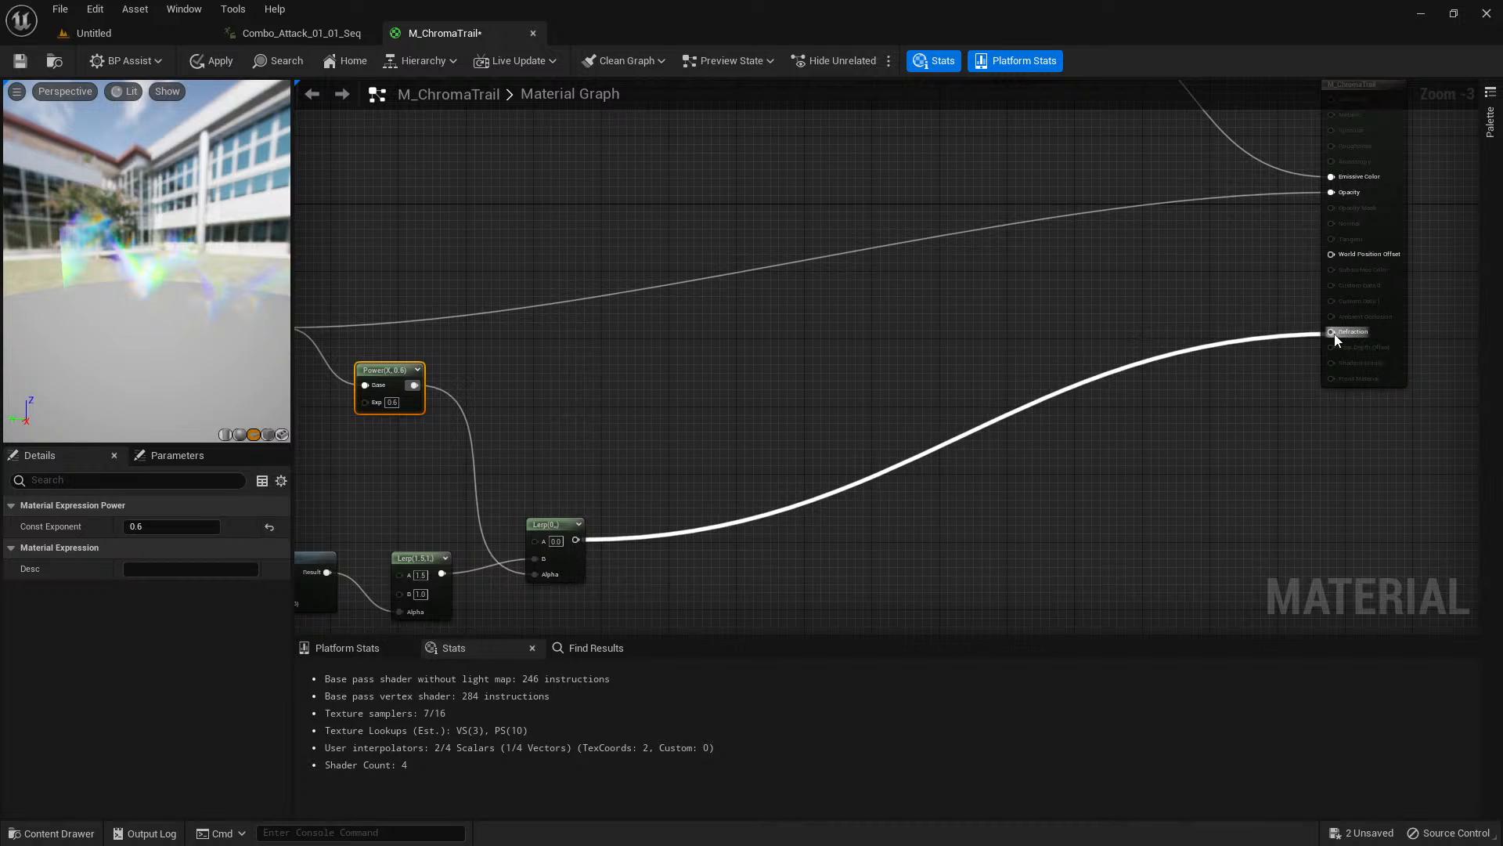
{"action": "left_click_drag", "start_coordinate": [185, 297], "coordinate": [91, 213]}
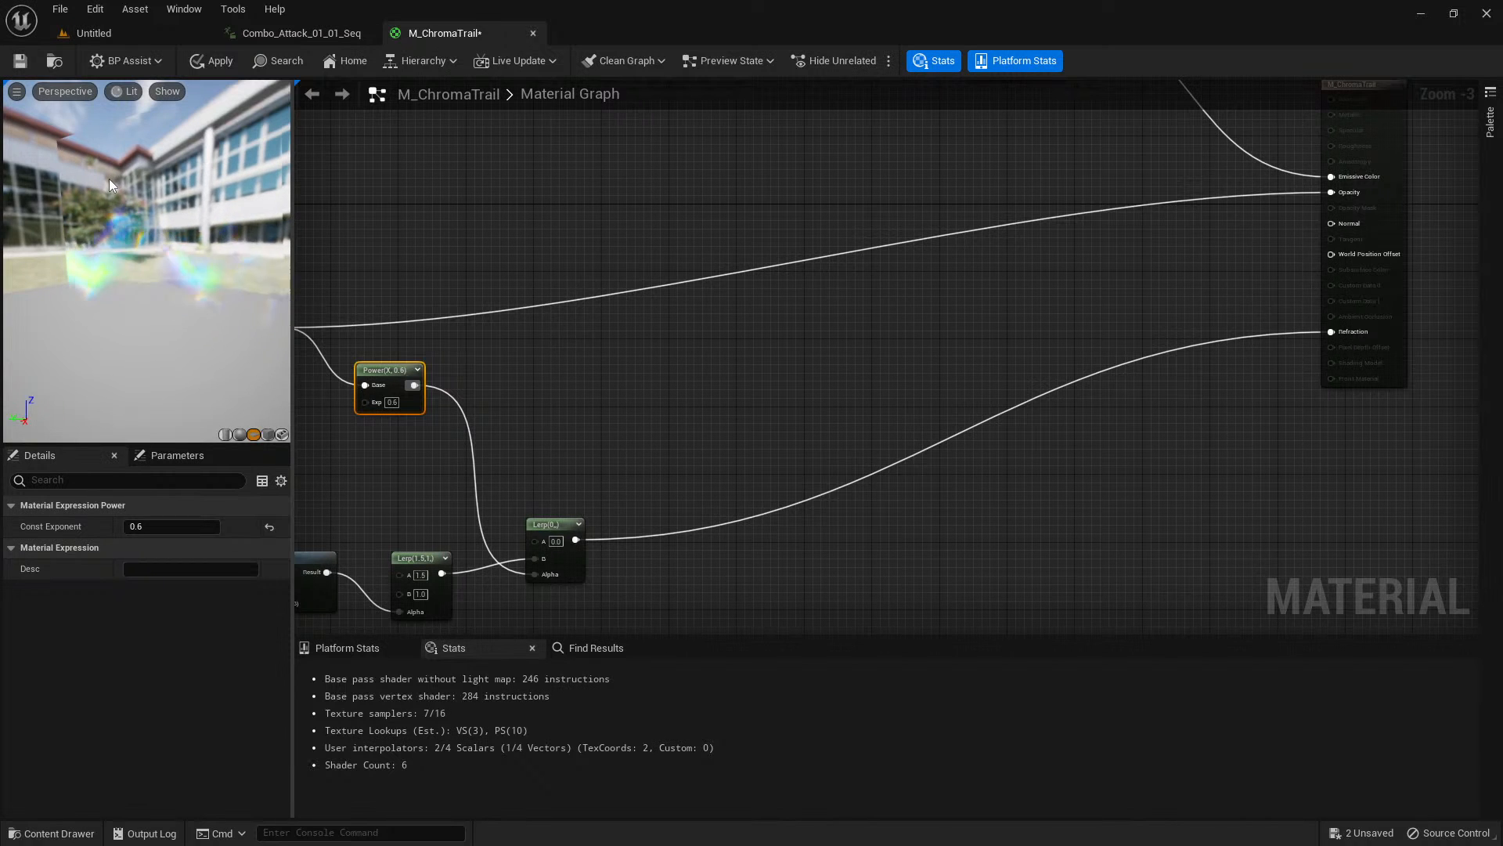
Set the second Lerp node's Const A to 1 and orbit the preview to check the trail's refraction.
{"action": "right_click_drag", "start_coordinate": [665, 493], "coordinate": [800, 294]}
{"action": "scroll", "coordinate": [801, 294], "scroll_direction": "up", "scroll_amount": 1}
{"action": "right_click_drag", "start_coordinate": [732, 260], "coordinate": [873, 363]}
{"action": "scroll", "coordinate": [814, 294], "scroll_direction": "up", "scroll_amount": 1}
{"action": "scroll", "coordinate": [807, 313], "scroll_direction": "up", "scroll_amount": 1}
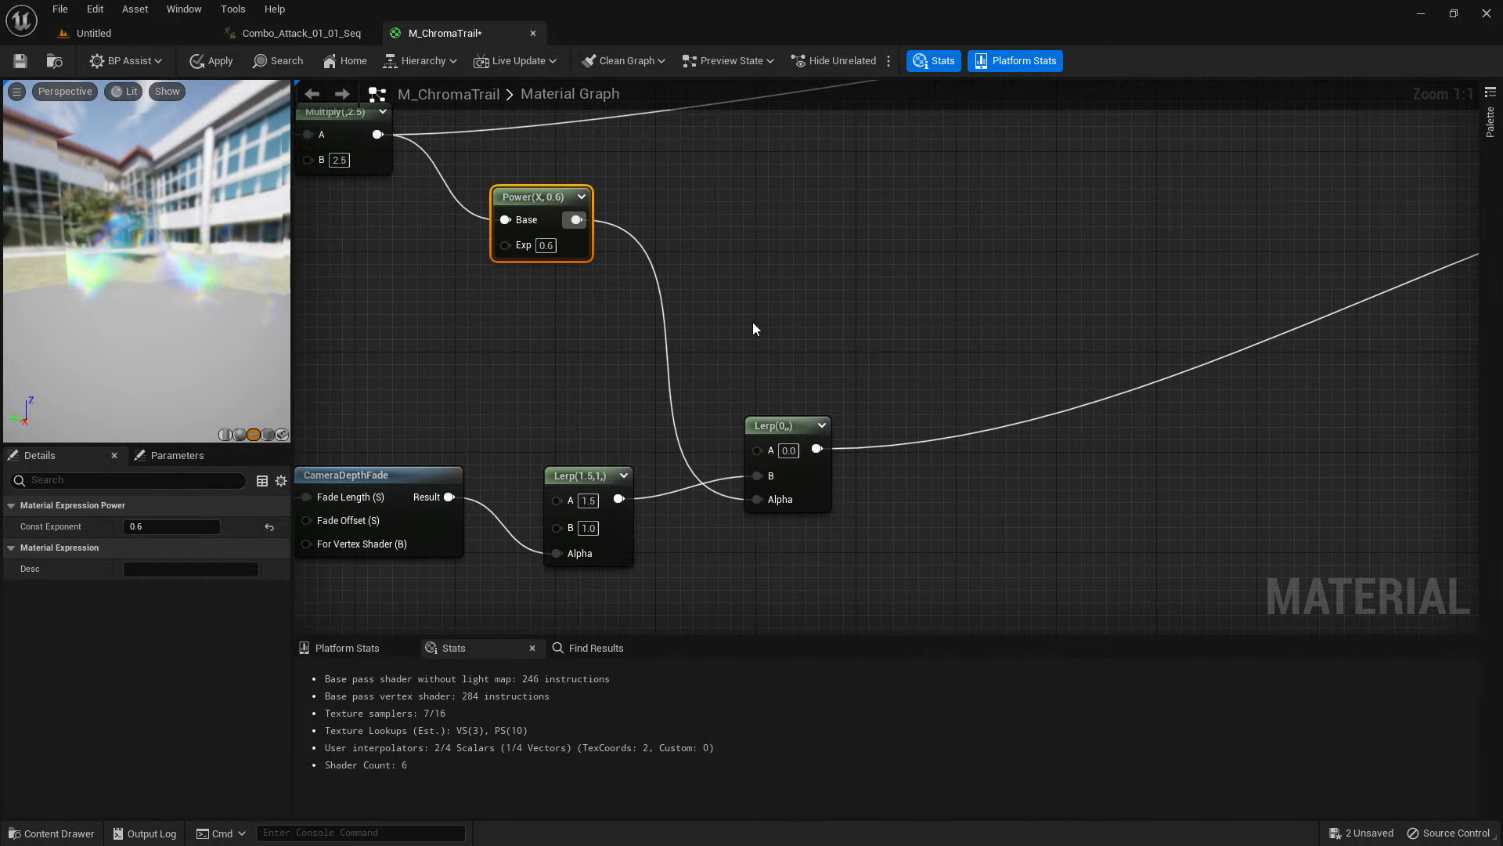
{"action": "left_click", "coordinate": [783, 423]}
{"action": "left_click", "coordinate": [149, 526]}
{"action": "type", "text": "1"}
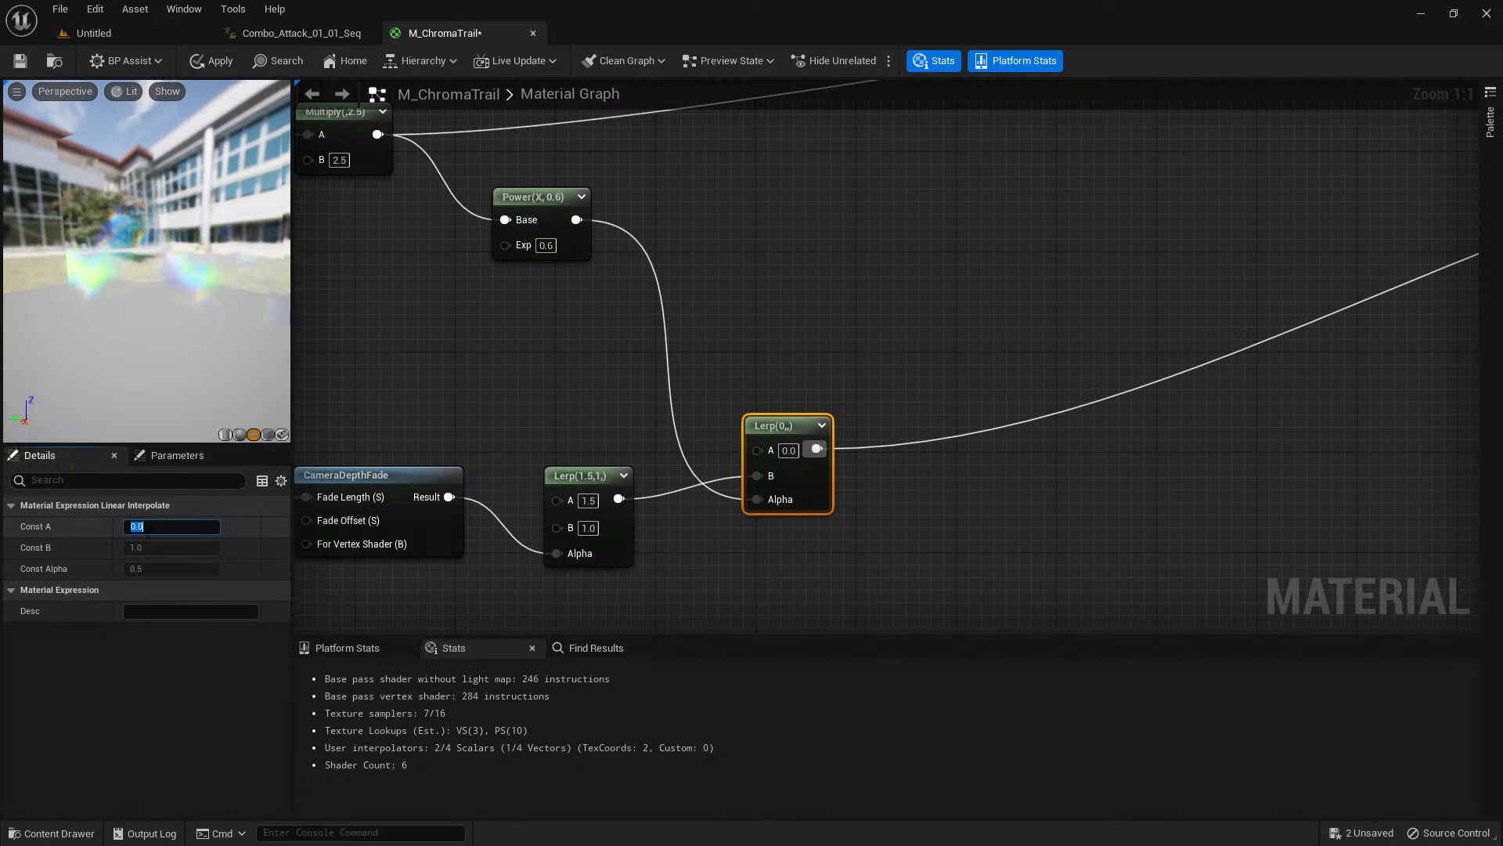
{"action": "key", "text": "Tab"}
{"action": "left_click_drag", "start_coordinate": [153, 293], "coordinate": [210, 275]}
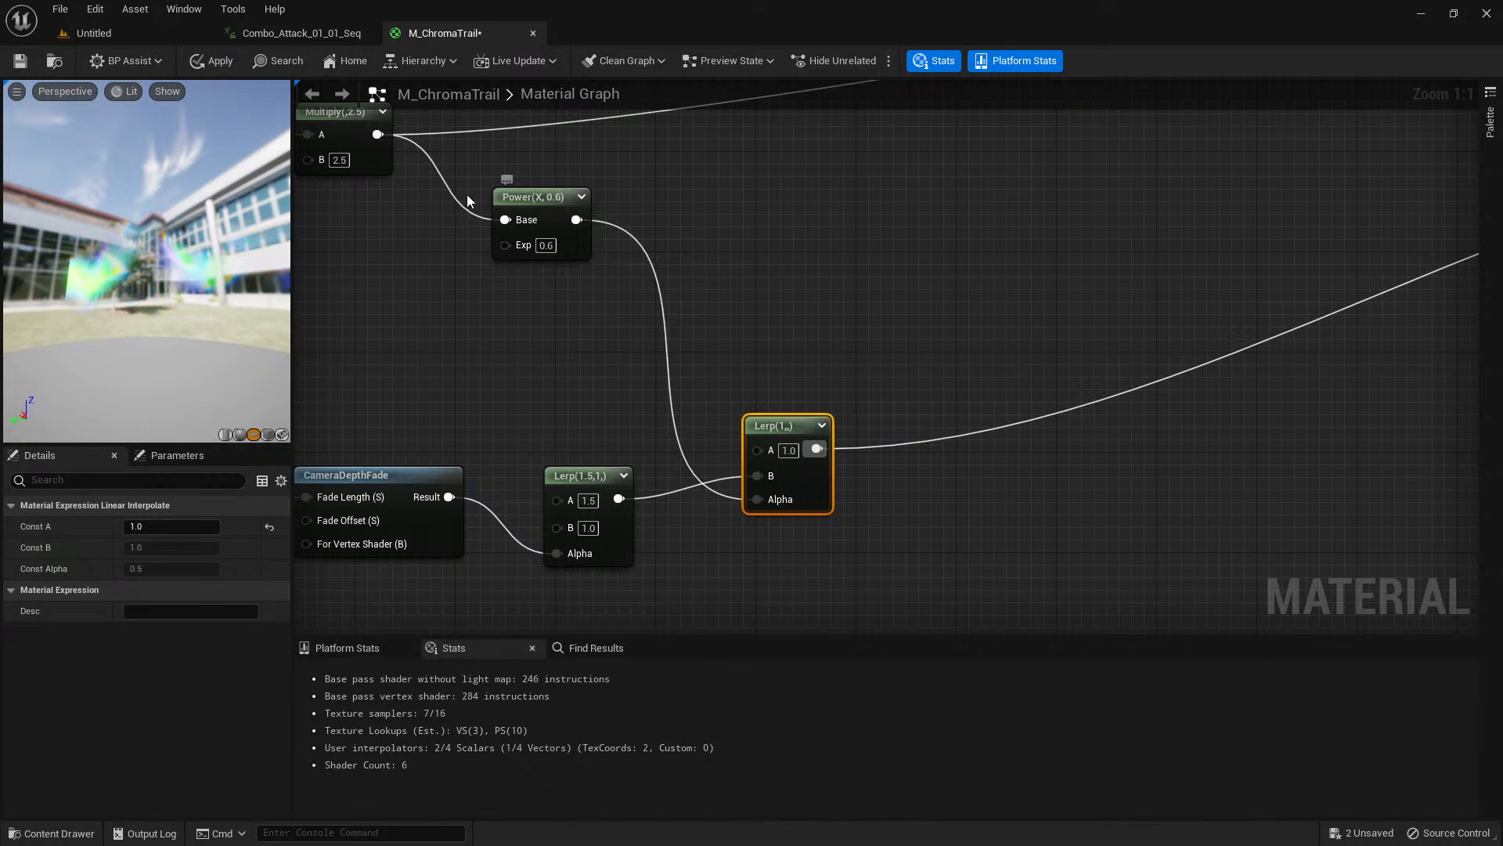
Add a Component Mask node fed by the 0.6 Power node and keep only its G channel enabled.
{"action": "right_click_drag", "start_coordinate": [571, 249], "coordinate": [944, 405]}
{"action": "scroll", "coordinate": [1007, 428], "scroll_direction": "down", "scroll_amount": 1}
{"action": "right_click_drag", "start_coordinate": [858, 443], "coordinate": [336, 418]}
{"action": "scroll", "coordinate": [579, 418], "scroll_direction": "up", "scroll_amount": 1}
{"action": "right_click_drag", "start_coordinate": [587, 421], "coordinate": [542, 413]}
{"action": "left_click_drag", "start_coordinate": [606, 313], "coordinate": [660, 335]}
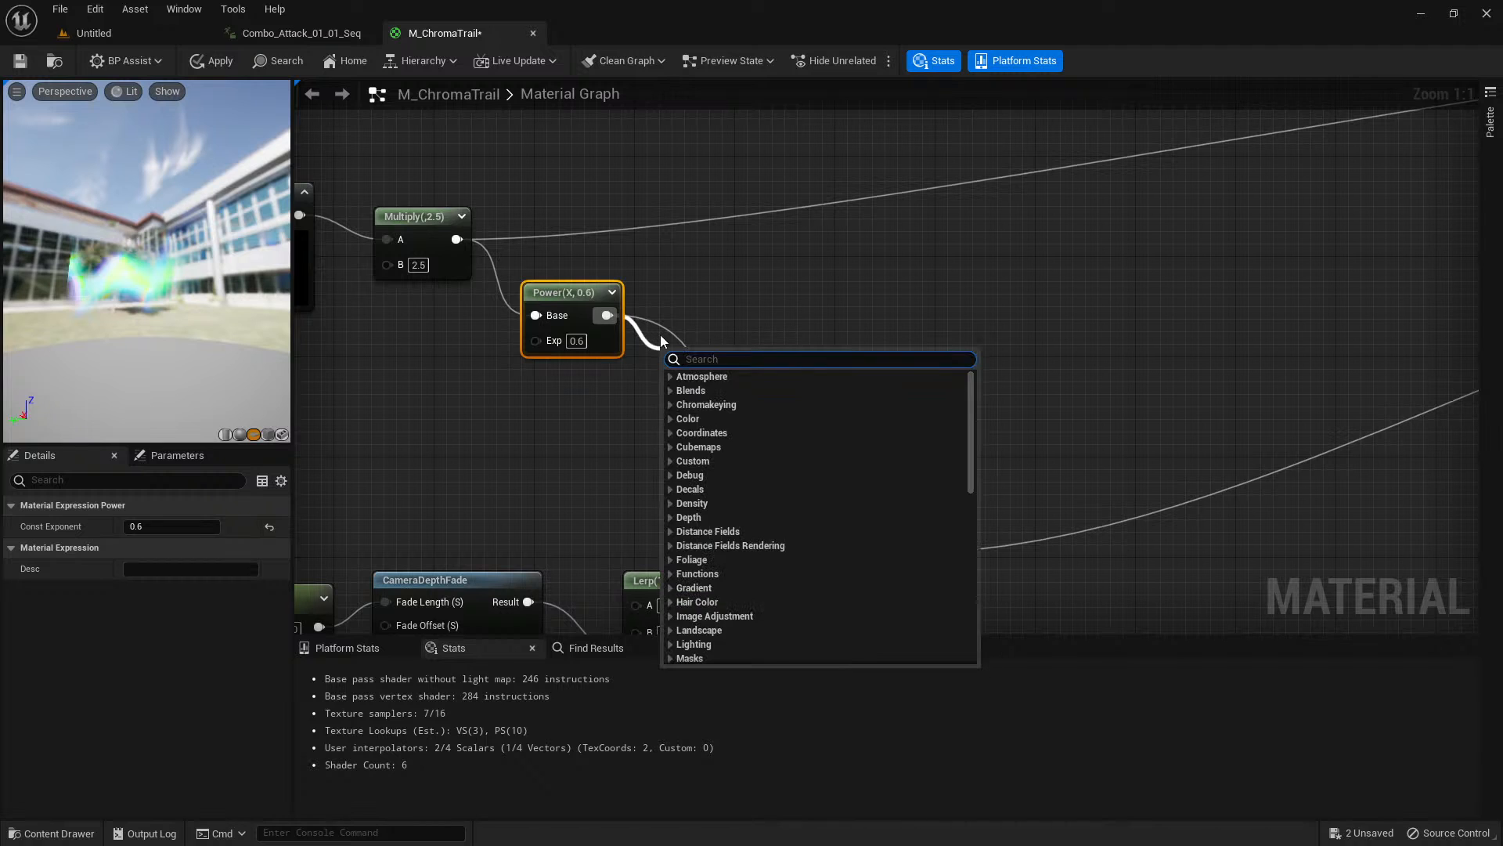
{"action": "type", "text": "component m"}
{"action": "key", "text": "Return"}
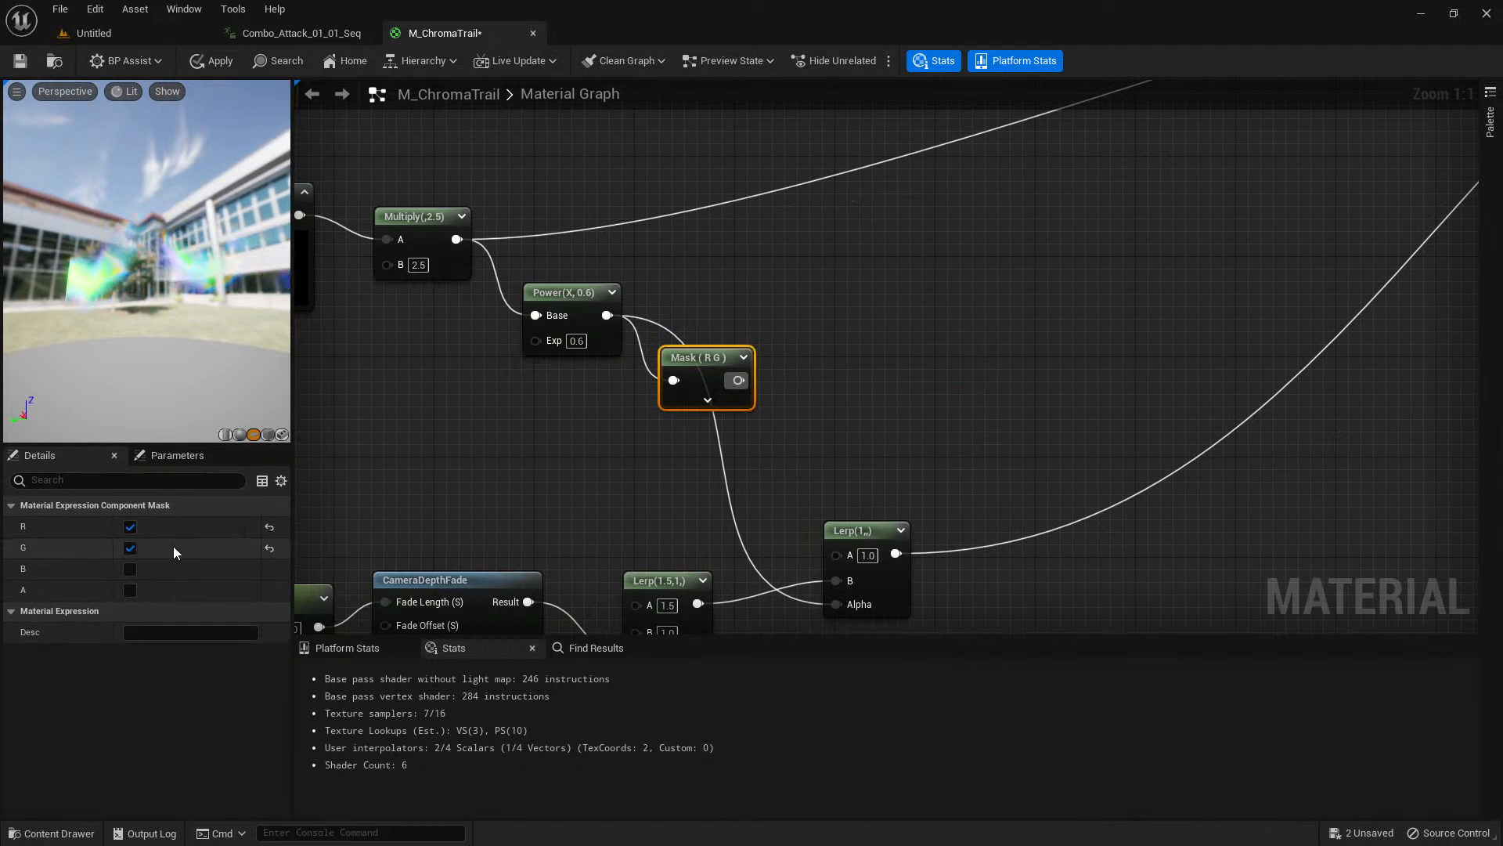
{"action": "left_click", "coordinate": [130, 526]}
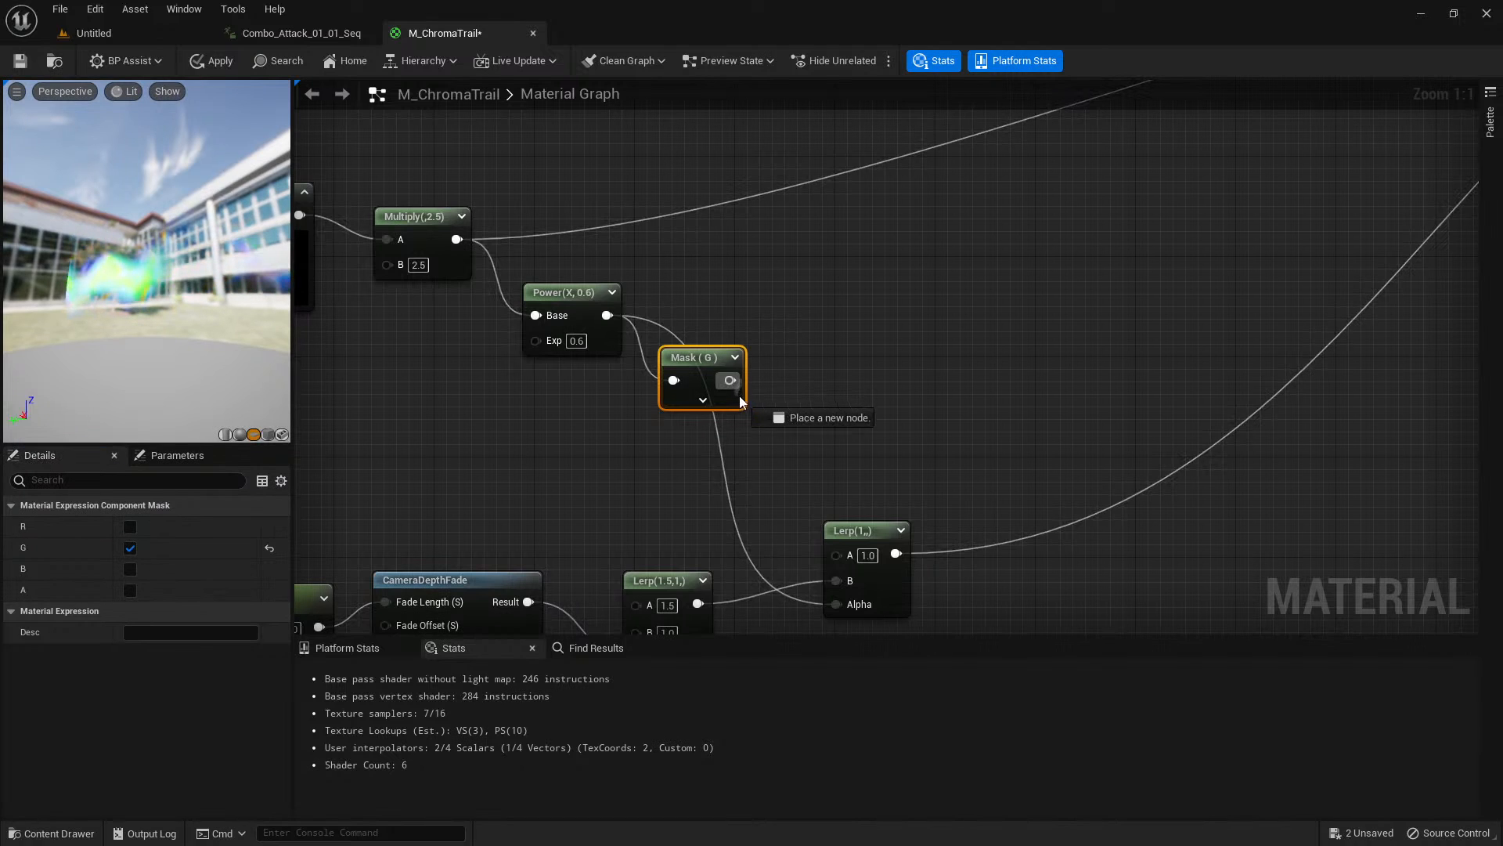
Connect the G mask's output to the second Lerp's Alpha, check the preview, and apply the material changes.
{"action": "left_click_drag", "start_coordinate": [810, 564], "coordinate": [838, 588]}
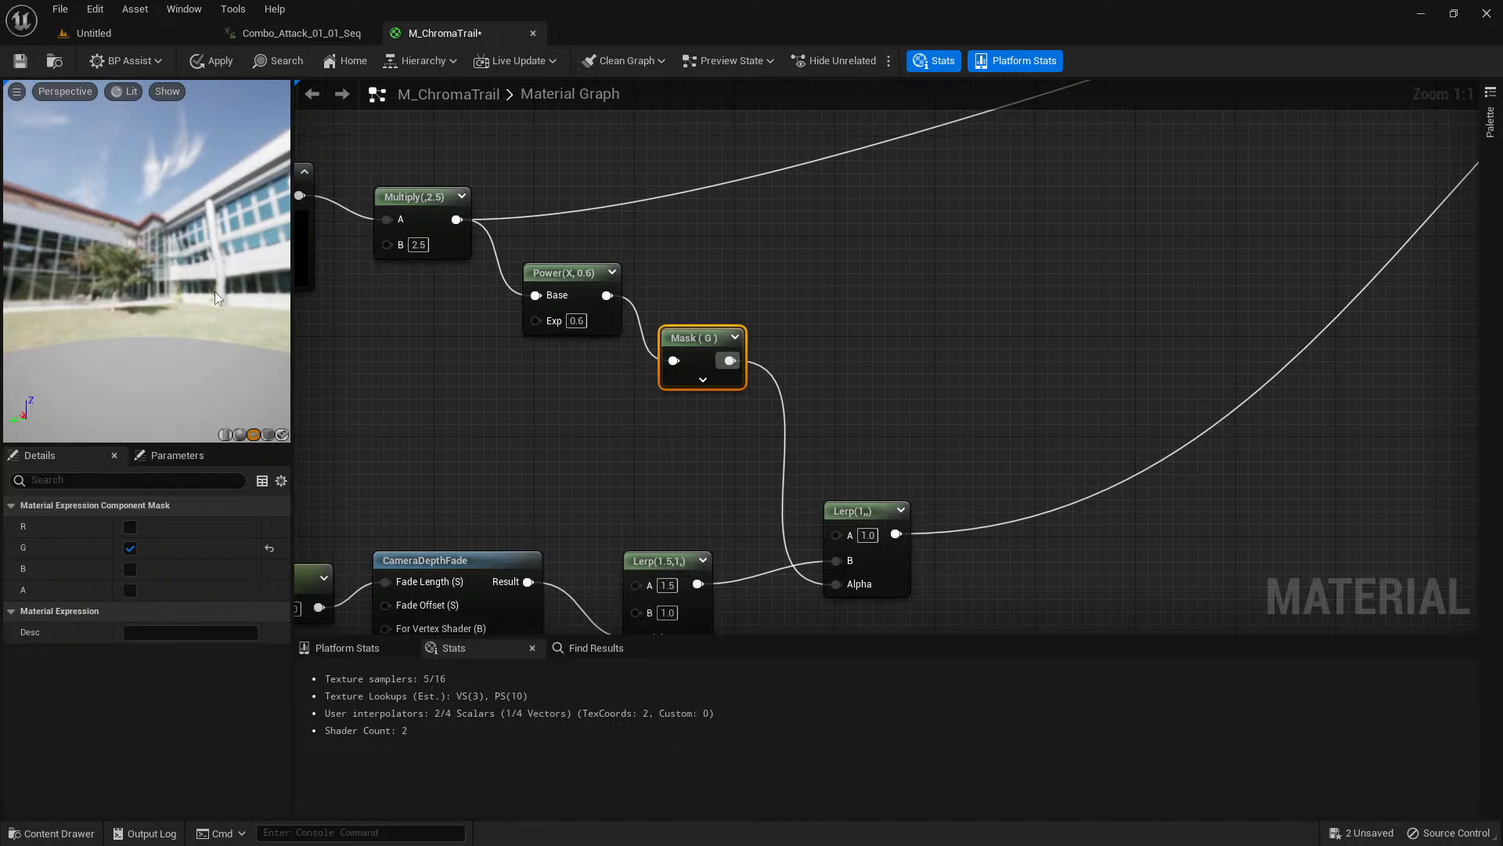
{"action": "left_click_drag", "start_coordinate": [218, 298], "coordinate": [150, 284]}
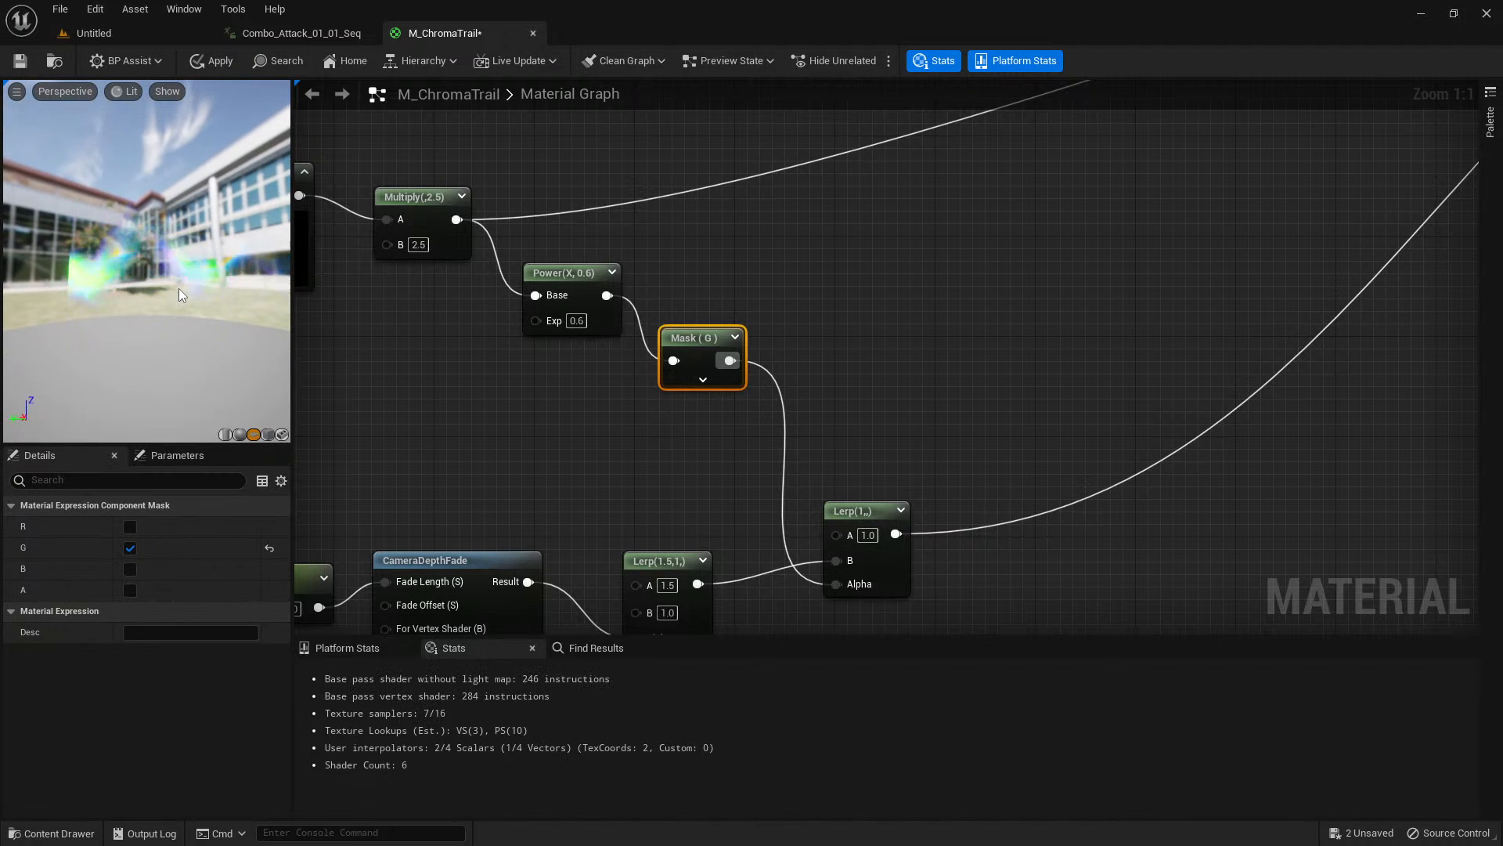
{"action": "right_click_drag", "start_coordinate": [745, 252], "coordinate": [841, 359]}
{"action": "scroll", "coordinate": [711, 302], "scroll_direction": "down", "scroll_amount": 1}
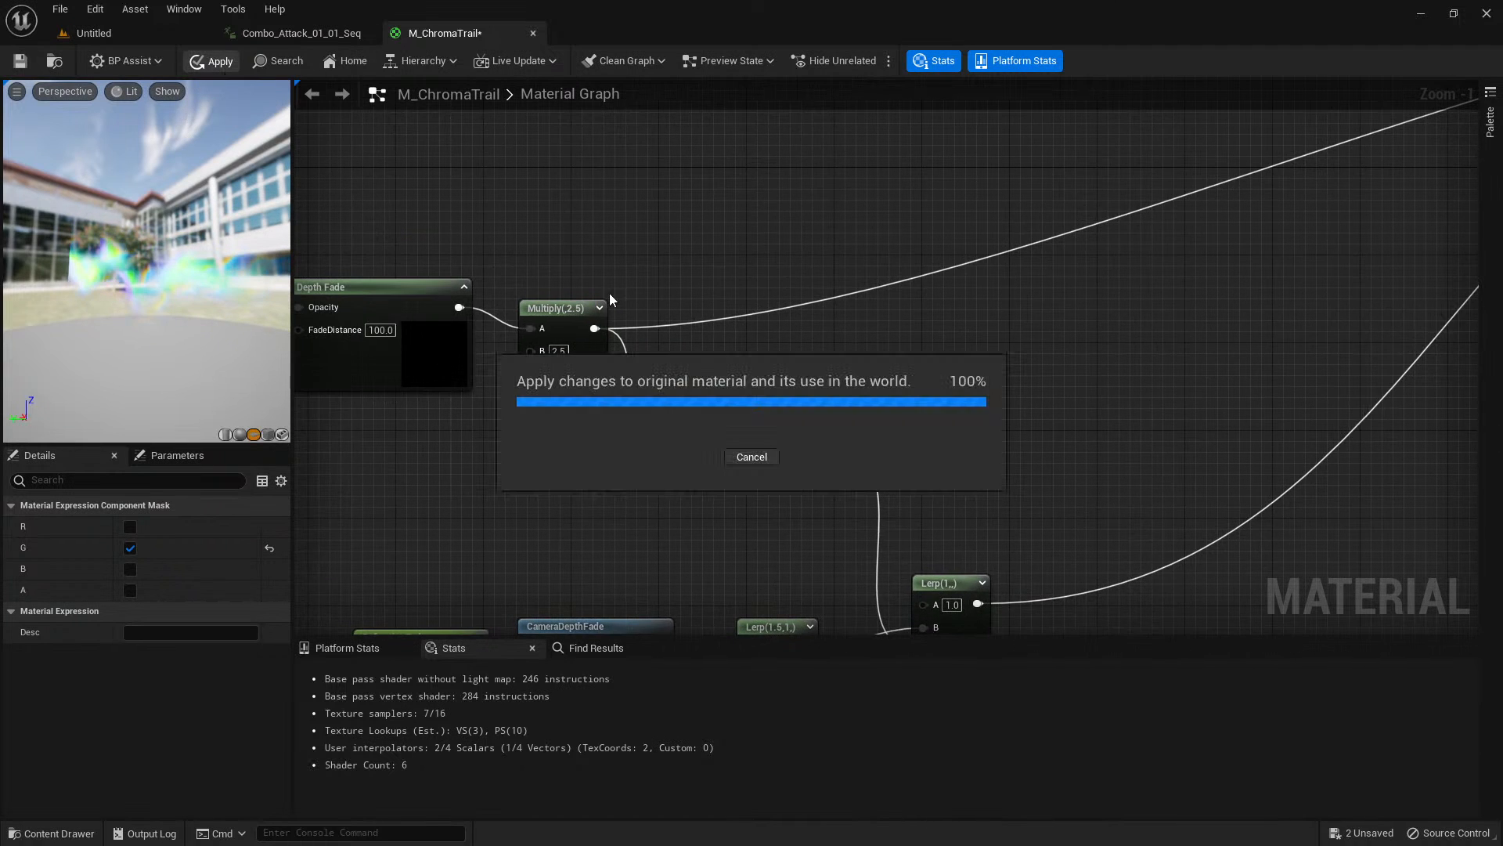
Review the material graph across the opacity, refraction and emissive color chains, including the Particle Color connections.
{"action": "scroll", "coordinate": [975, 337], "scroll_direction": "down", "scroll_amount": 3}
{"action": "right_click_drag", "start_coordinate": [986, 326], "coordinate": [716, 459]}
{"action": "right_click_drag", "start_coordinate": [1006, 457], "coordinate": [1154, 426]}
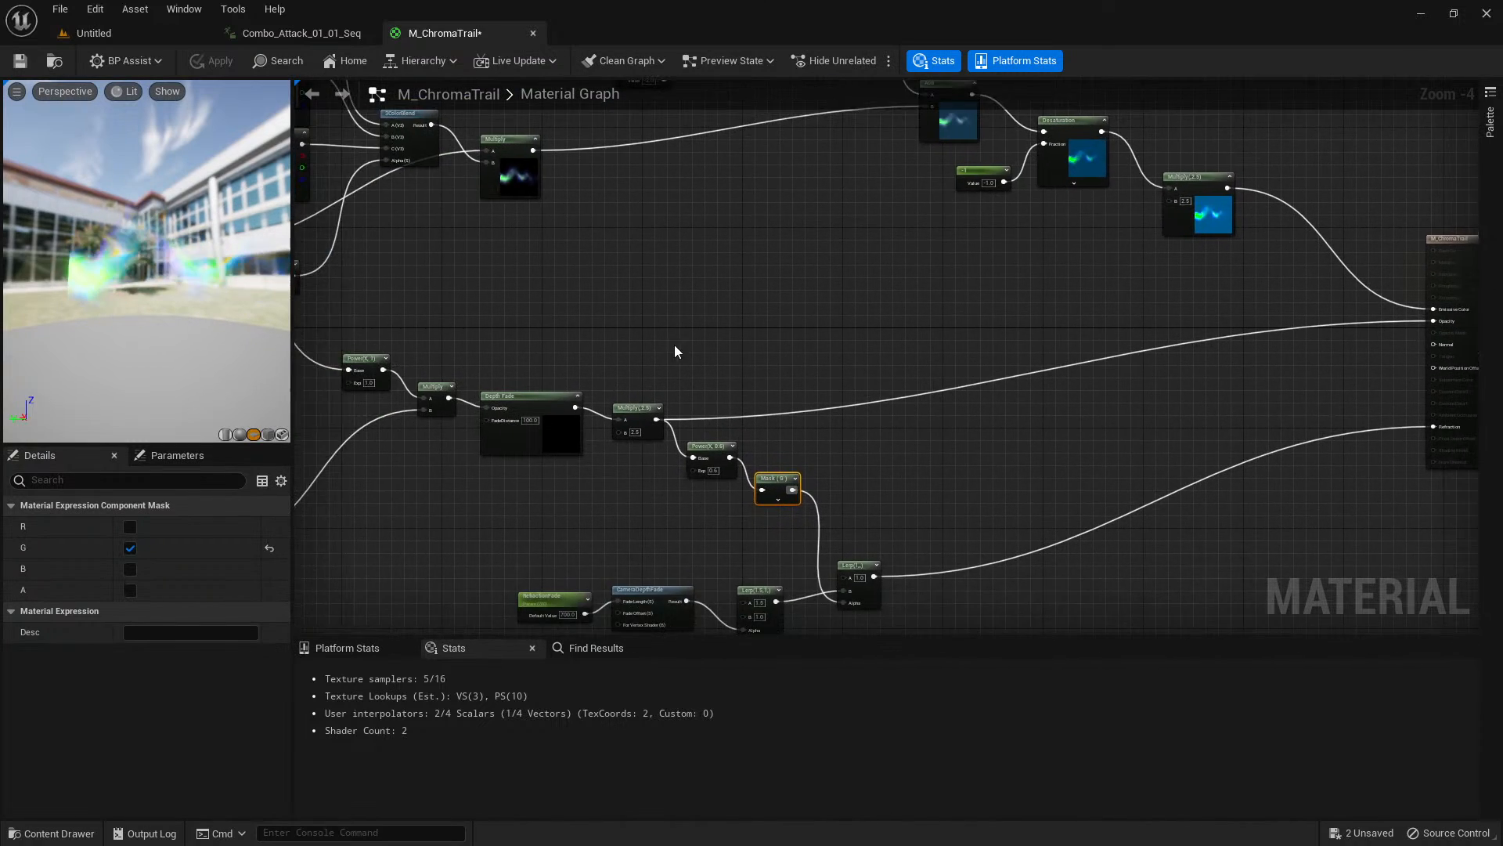
{"action": "right_click_drag", "start_coordinate": [674, 344], "coordinate": [896, 294]}
{"action": "right_click_drag", "start_coordinate": [772, 319], "coordinate": [900, 262]}
{"action": "scroll", "coordinate": [809, 464], "scroll_direction": "up", "scroll_amount": 1}
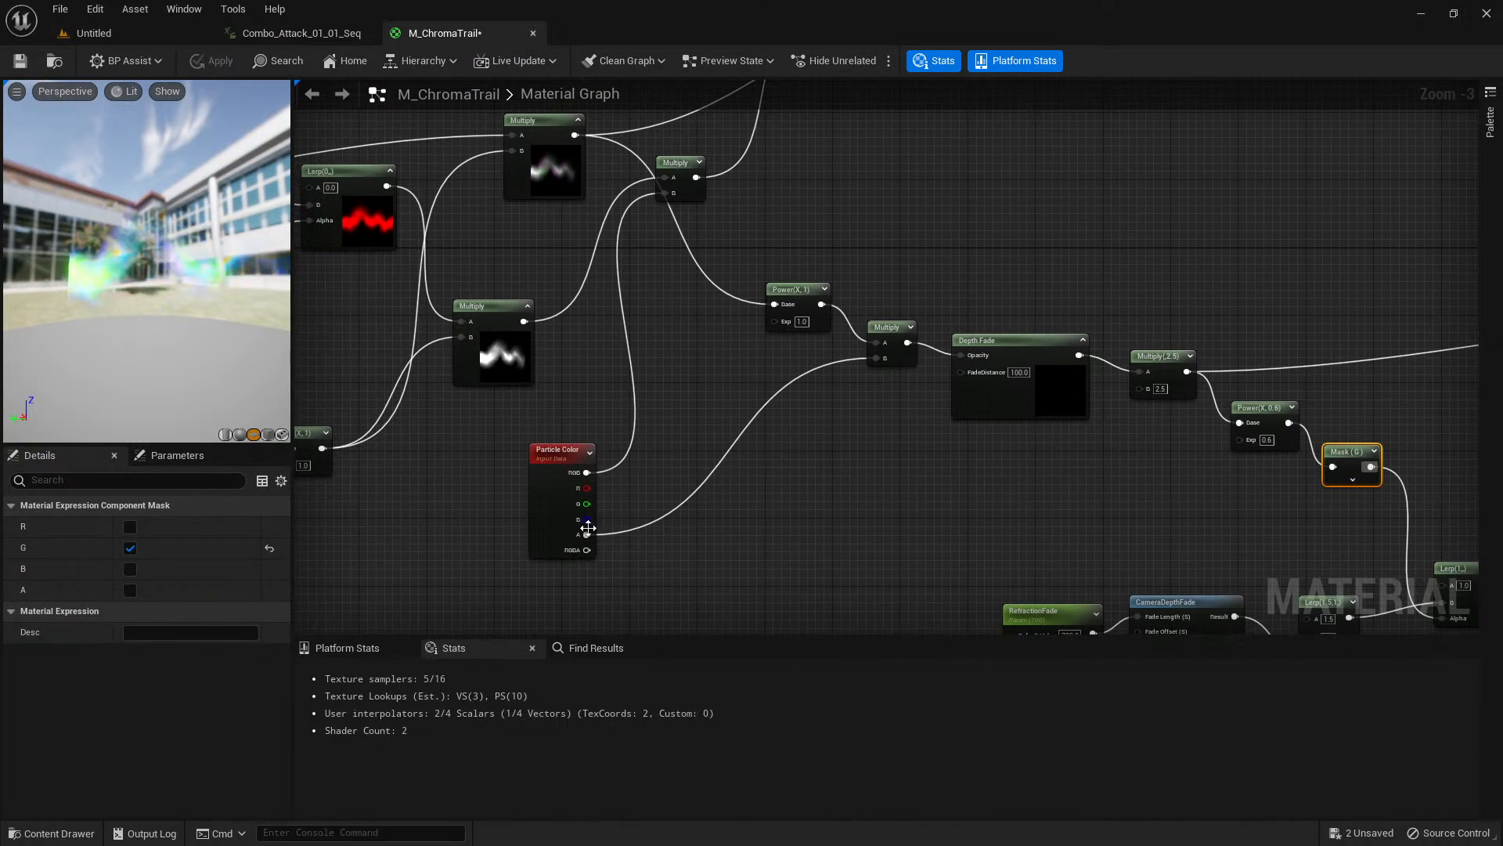
{"action": "right_click_drag", "start_coordinate": [616, 398], "coordinate": [641, 696]}
{"action": "right_click_drag", "start_coordinate": [843, 507], "coordinate": [813, 578]}
{"action": "scroll", "coordinate": [761, 454], "scroll_direction": "down", "scroll_amount": 1}
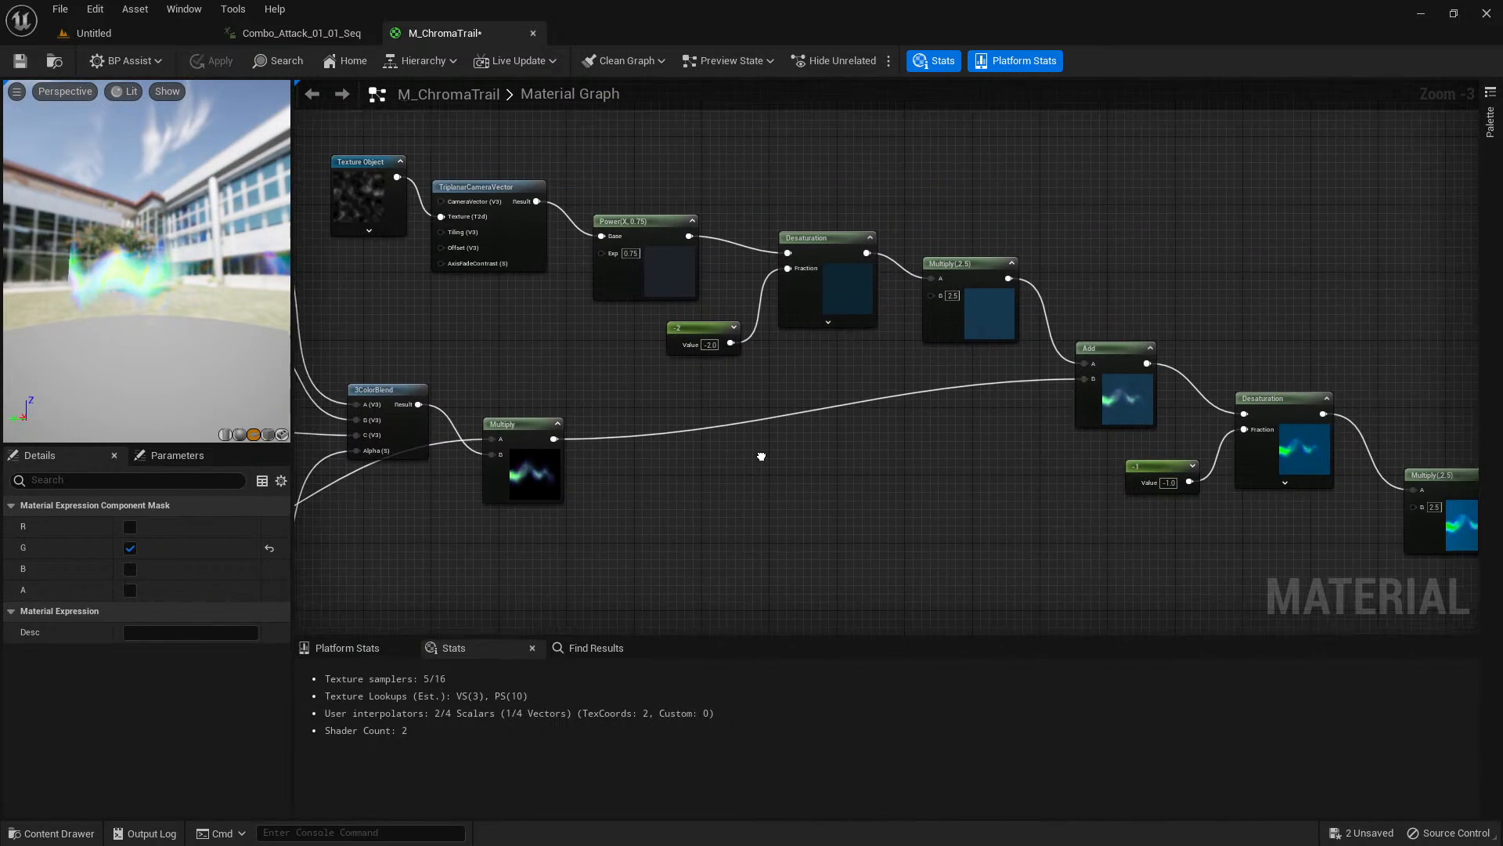
{"action": "right_click_drag", "start_coordinate": [759, 453], "coordinate": [724, 180]}
{"action": "right_click_drag", "start_coordinate": [686, 473], "coordinate": [701, 313]}
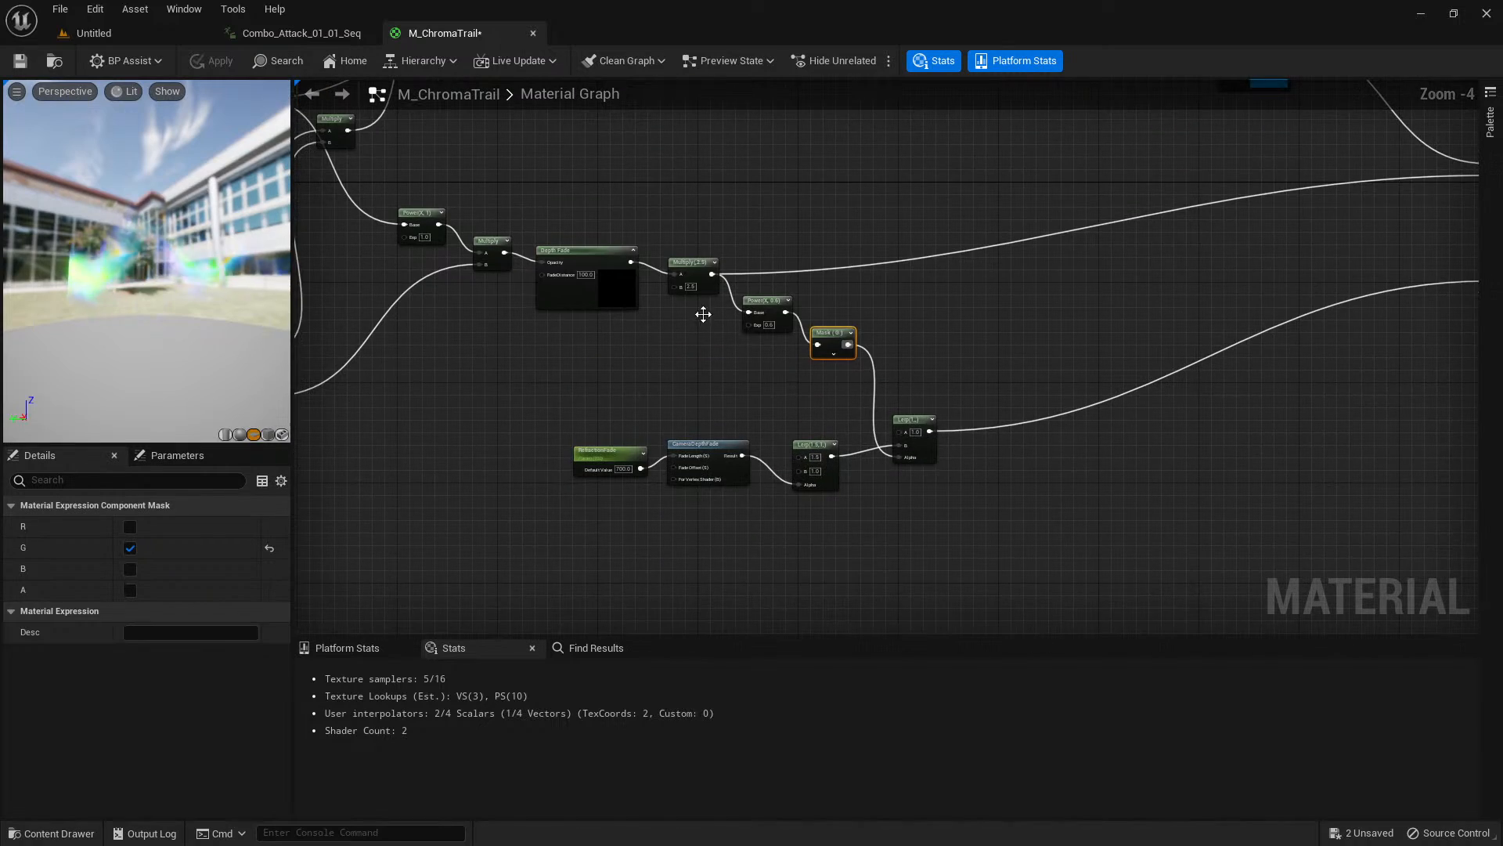
{"action": "scroll", "coordinate": [669, 406], "scroll_direction": "up", "scroll_amount": 2}
{"action": "right_click_drag", "start_coordinate": [669, 405], "coordinate": [962, 599]}
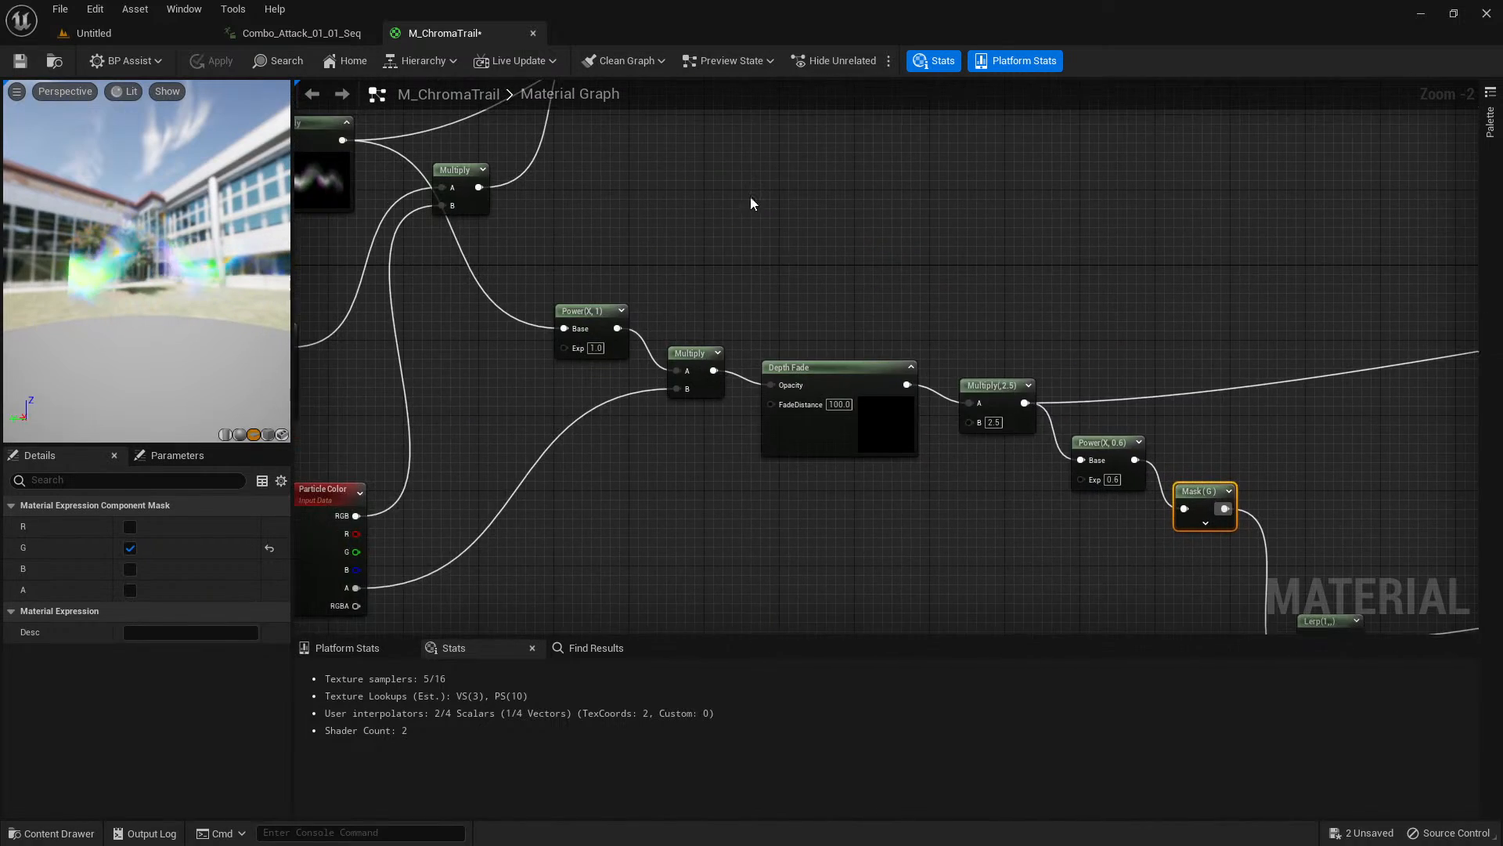
{"action": "right_click_drag", "start_coordinate": [752, 202], "coordinate": [843, 632]}
{"action": "scroll", "coordinate": [832, 557], "scroll_direction": "up", "scroll_amount": 2}
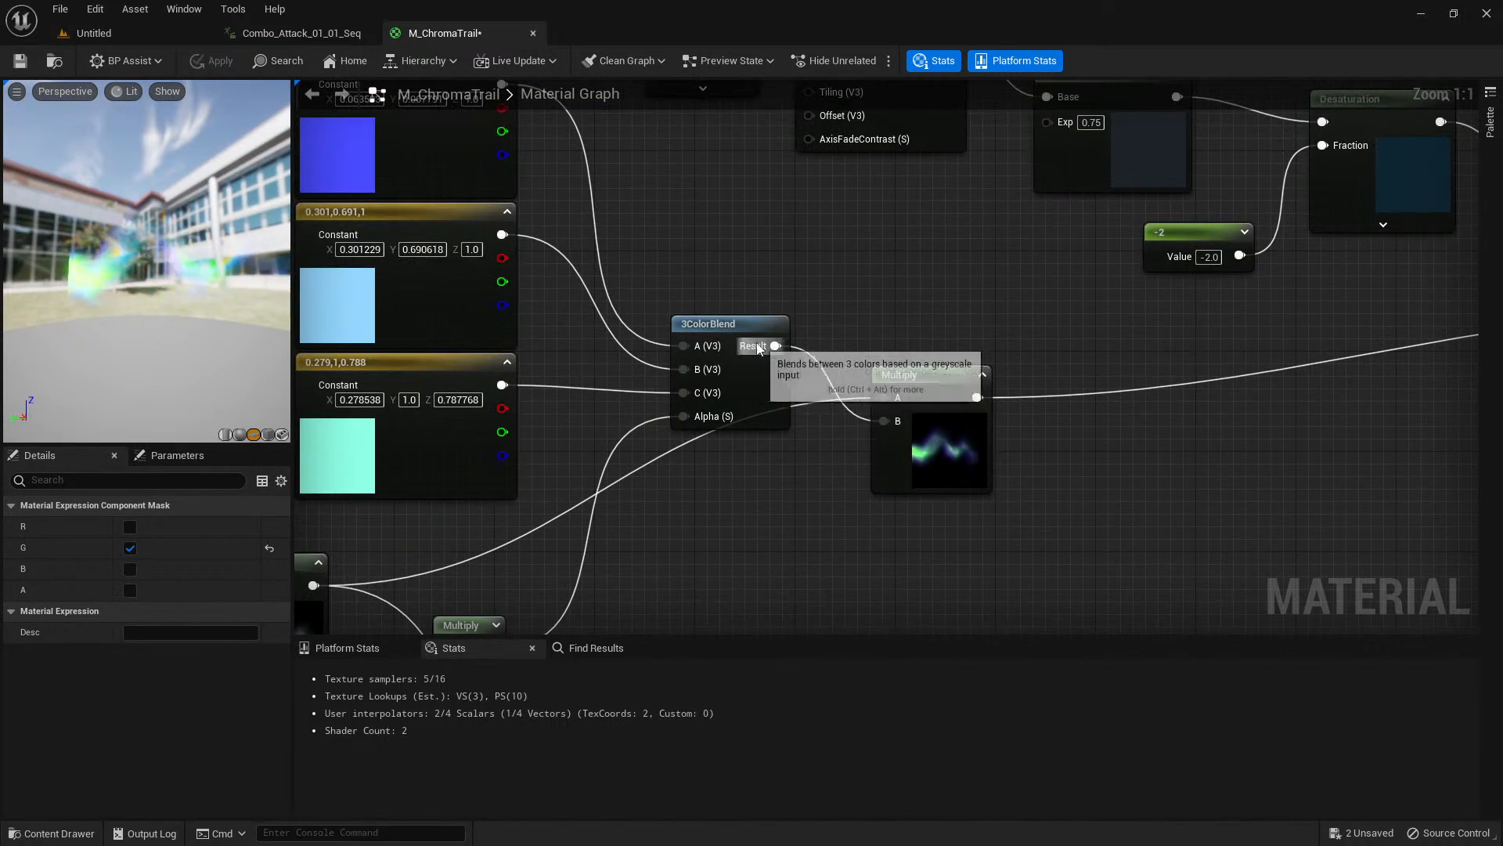
Open the 3ColorBlend material function, examine its internal graph, and close it.
{"action": "left_click", "coordinate": [739, 356]}
{"action": "right_click_drag", "start_coordinate": [1116, 322], "coordinate": [1083, 344]}
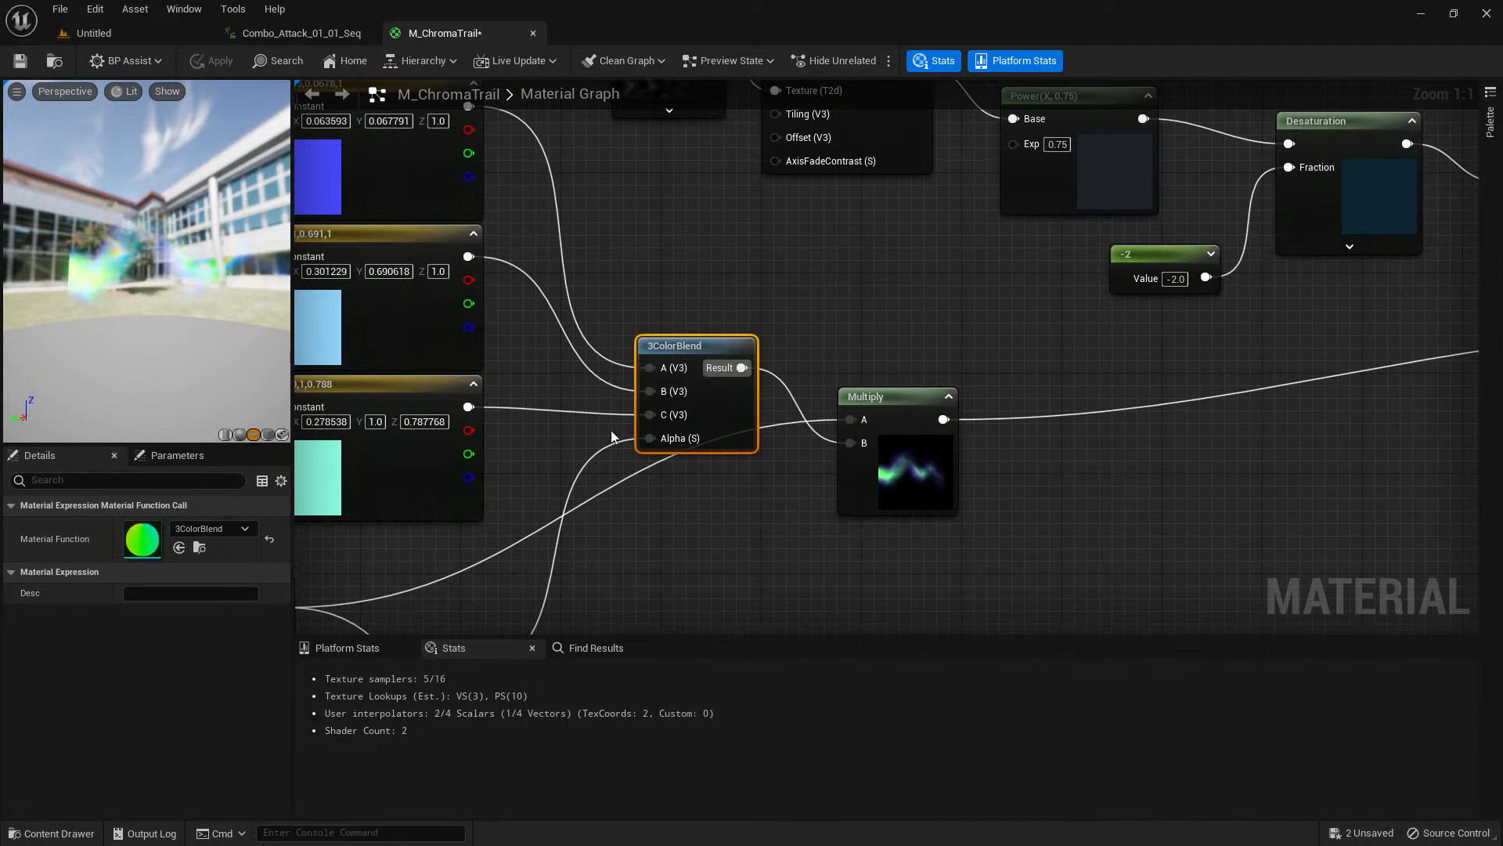
{"action": "double_click", "coordinate": [144, 540]}
{"action": "right_click_drag", "start_coordinate": [364, 497], "coordinate": [980, 454]}
{"action": "scroll", "coordinate": [736, 468], "scroll_direction": "down", "scroll_amount": 4}
{"action": "scroll", "coordinate": [1268, 389], "scroll_direction": "up", "scroll_amount": 1}
{"action": "middle_click", "coordinate": [634, 36]}
Open the TriplanarCameraVector material function, examine its internal graph, and close it.
{"action": "right_click_drag", "start_coordinate": [959, 294], "coordinate": [902, 562]}
{"action": "left_click", "coordinate": [815, 321]}
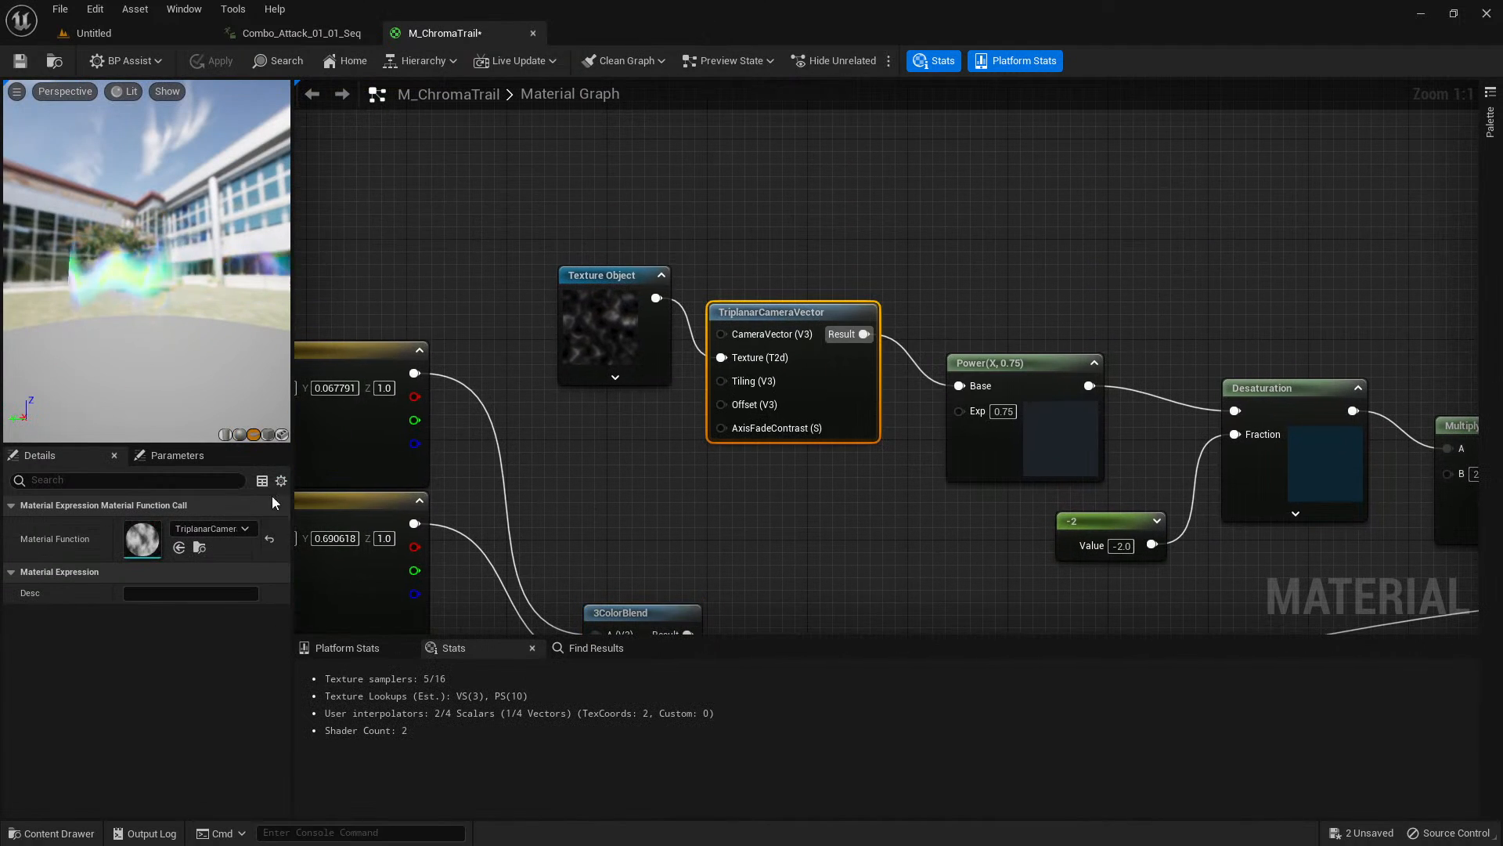
{"action": "double_click", "coordinate": [133, 550]}
{"action": "right_click_drag", "start_coordinate": [614, 457], "coordinate": [1074, 540]}
{"action": "scroll", "coordinate": [830, 476], "scroll_direction": "down", "scroll_amount": 2}
{"action": "scroll", "coordinate": [912, 485], "scroll_direction": "down", "scroll_amount": 1}
{"action": "right_click_drag", "start_coordinate": [673, 370], "coordinate": [487, 334]}
{"action": "scroll", "coordinate": [798, 386], "scroll_direction": "down", "scroll_amount": 1}
{"action": "scroll", "coordinate": [803, 385], "scroll_direction": "up", "scroll_amount": 1}
{"action": "middle_click", "coordinate": [635, 35]}
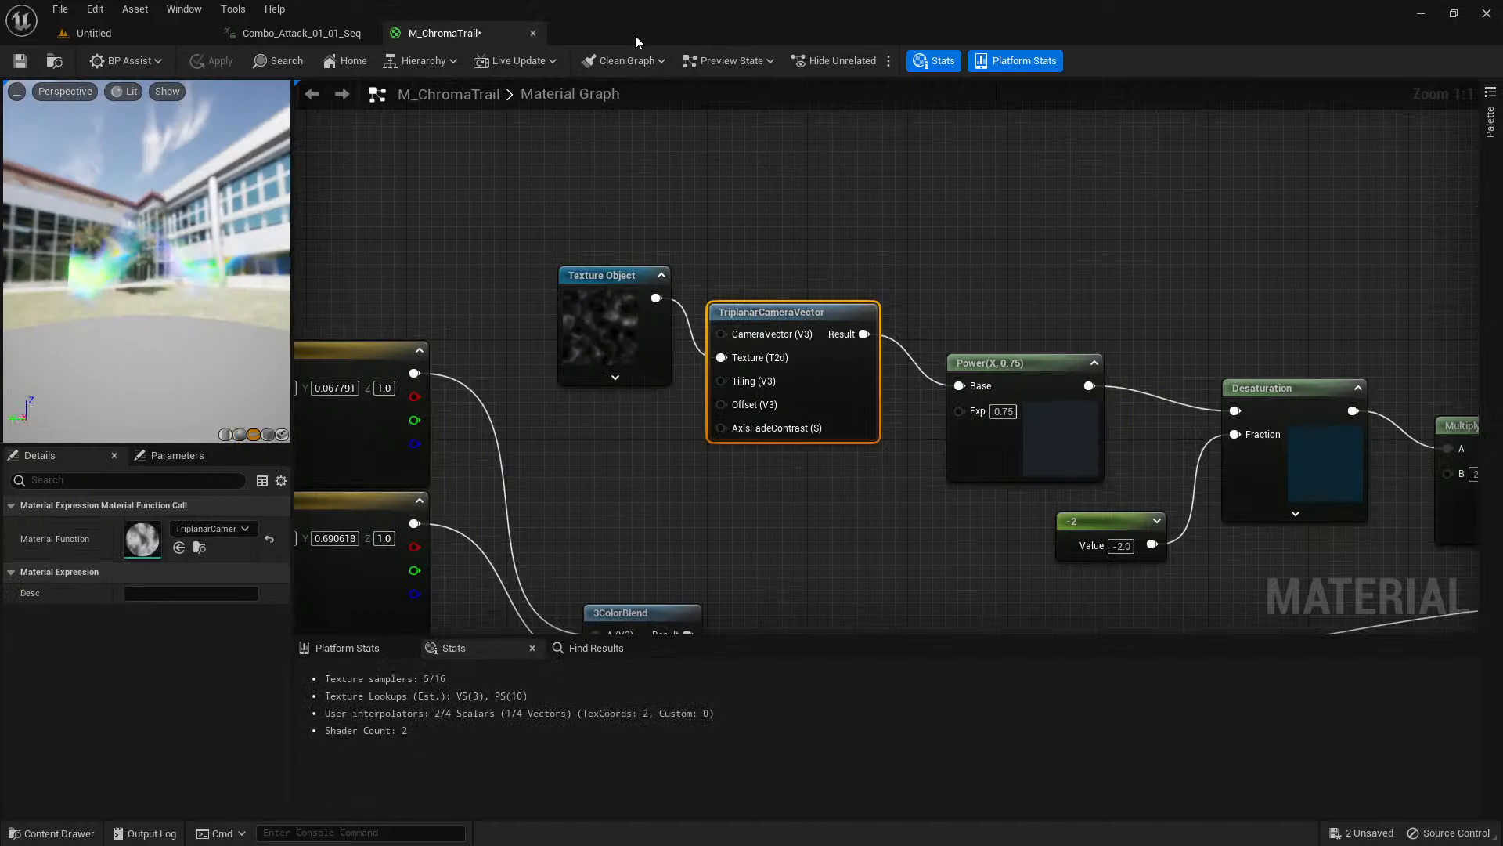
Trace the emissive chain from TriplanarCameraVector to the material output, and return to the trail texture samples.
{"action": "scroll", "coordinate": [848, 436], "scroll_direction": "down", "scroll_amount": 1}
{"action": "right_click_drag", "start_coordinate": [849, 436], "coordinate": [451, 227]}
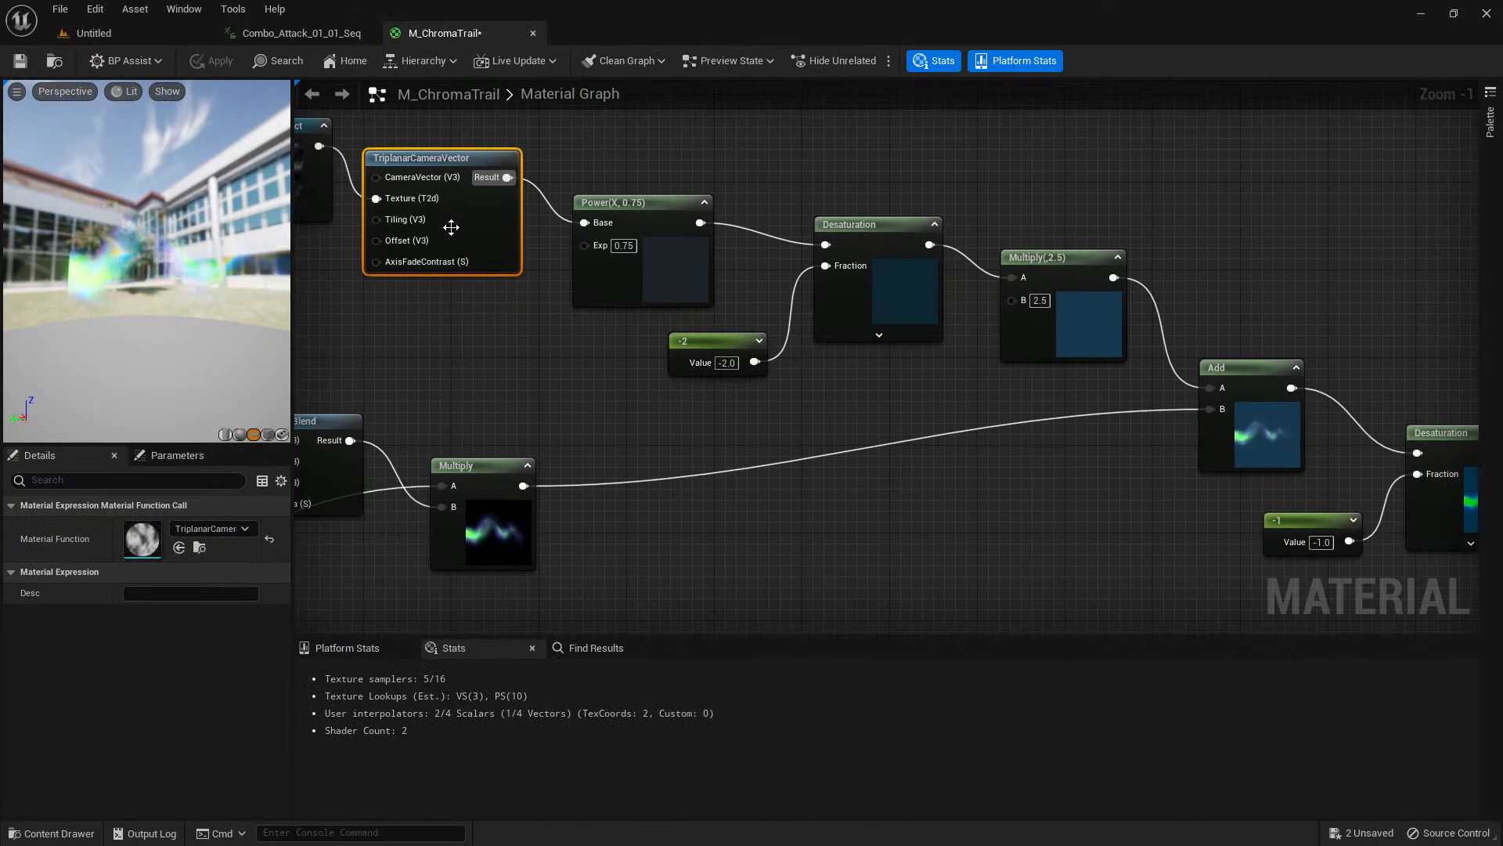
{"action": "right_click_drag", "start_coordinate": [484, 379], "coordinate": [583, 263]}
{"action": "scroll", "coordinate": [912, 438], "scroll_direction": "down", "scroll_amount": 1}
{"action": "right_click_drag", "start_coordinate": [912, 438], "coordinate": [373, 300]}
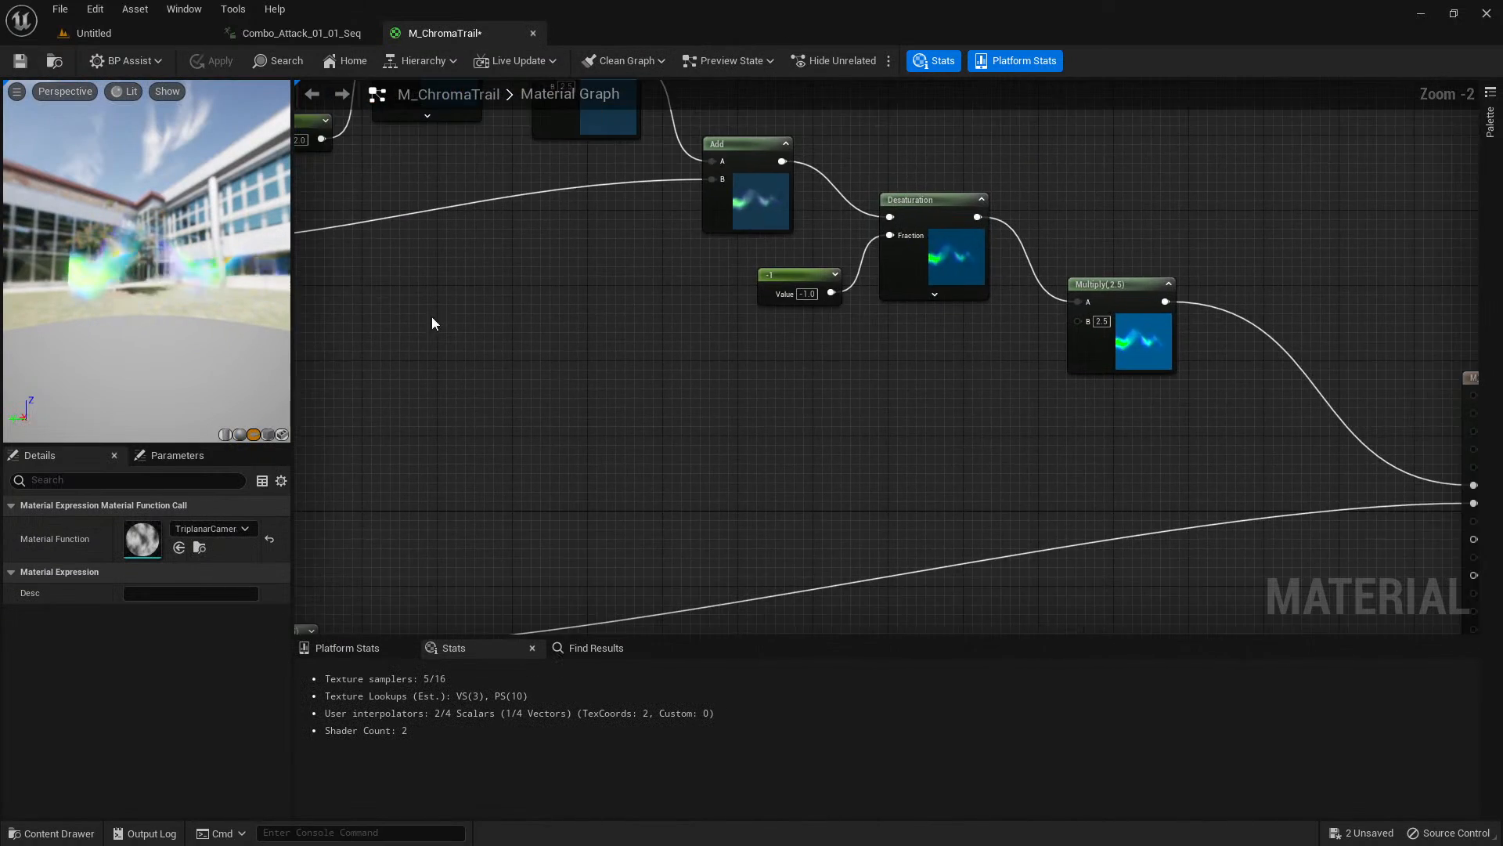
{"action": "scroll", "coordinate": [647, 365], "scroll_direction": "down", "scroll_amount": 2}
{"action": "right_click_drag", "start_coordinate": [647, 365], "coordinate": [721, 252]}
{"action": "right_click_drag", "start_coordinate": [631, 266], "coordinate": [908, 318]}
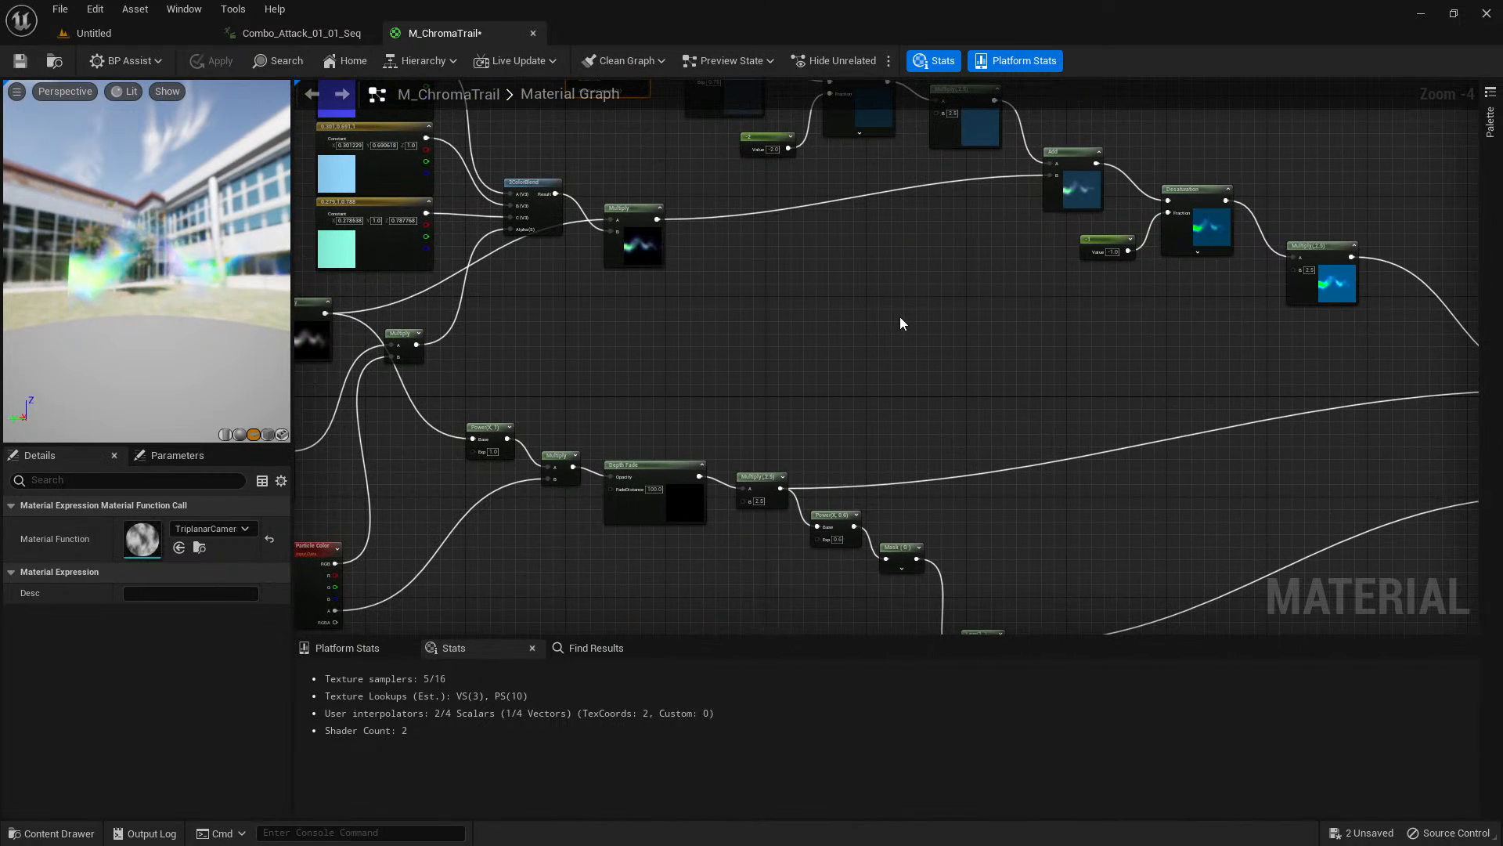
{"action": "scroll", "coordinate": [514, 293], "scroll_direction": "down", "scroll_amount": 3}
{"action": "scroll", "coordinate": [525, 282], "scroll_direction": "up", "scroll_amount": 2}
{"action": "right_click_drag", "start_coordinate": [526, 280], "coordinate": [822, 138]}
{"action": "scroll", "coordinate": [793, 167], "scroll_direction": "up", "scroll_amount": 1}
Examine the settings of the T_Trail texture samples and the T_TrailNRM sample that drives the UV distortion.
{"action": "left_click", "coordinate": [925, 296]}
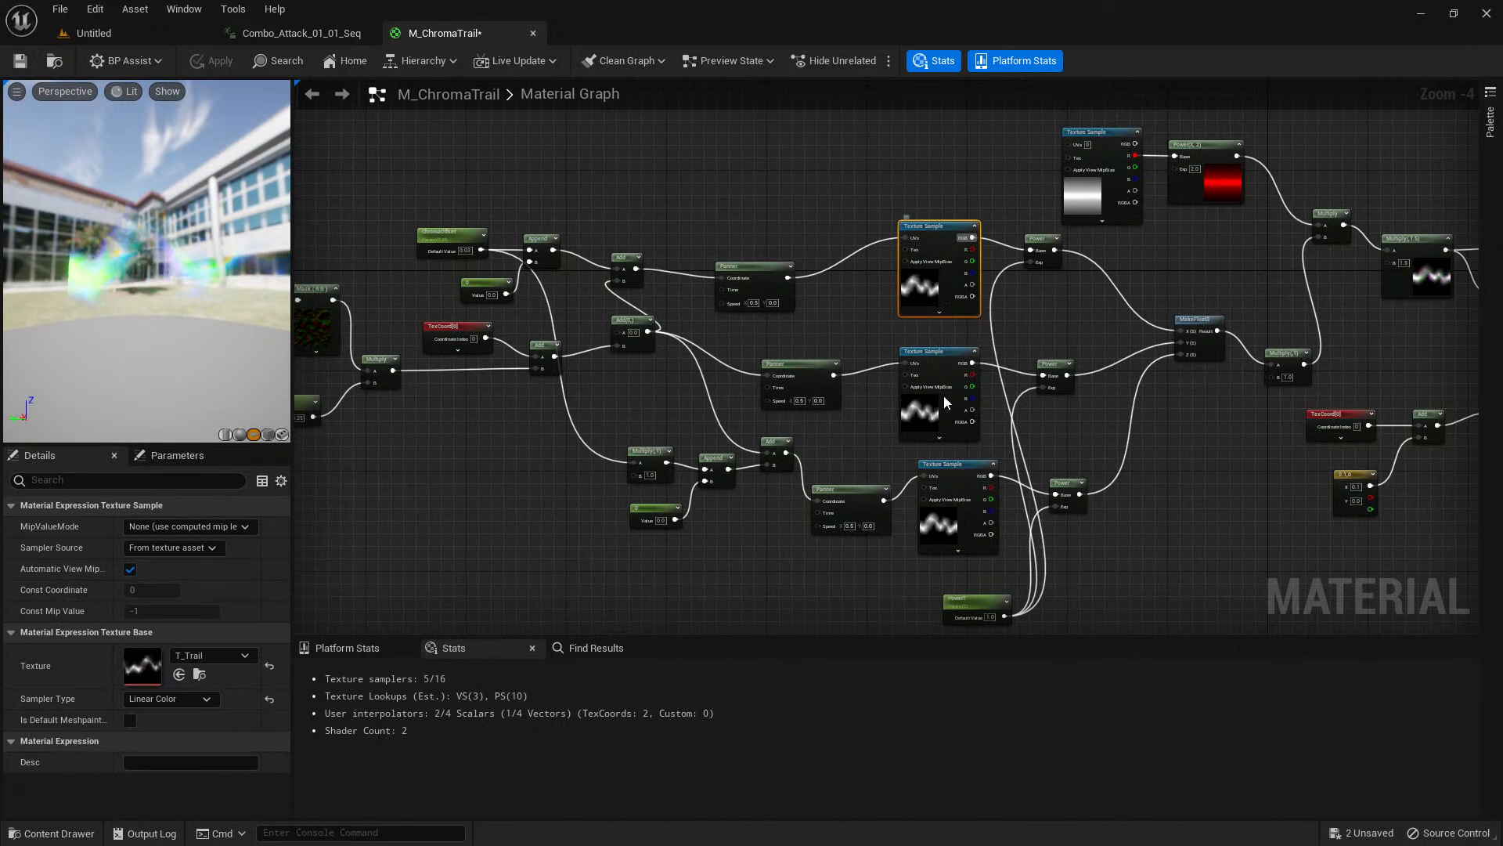
{"action": "left_click", "coordinate": [941, 519]}
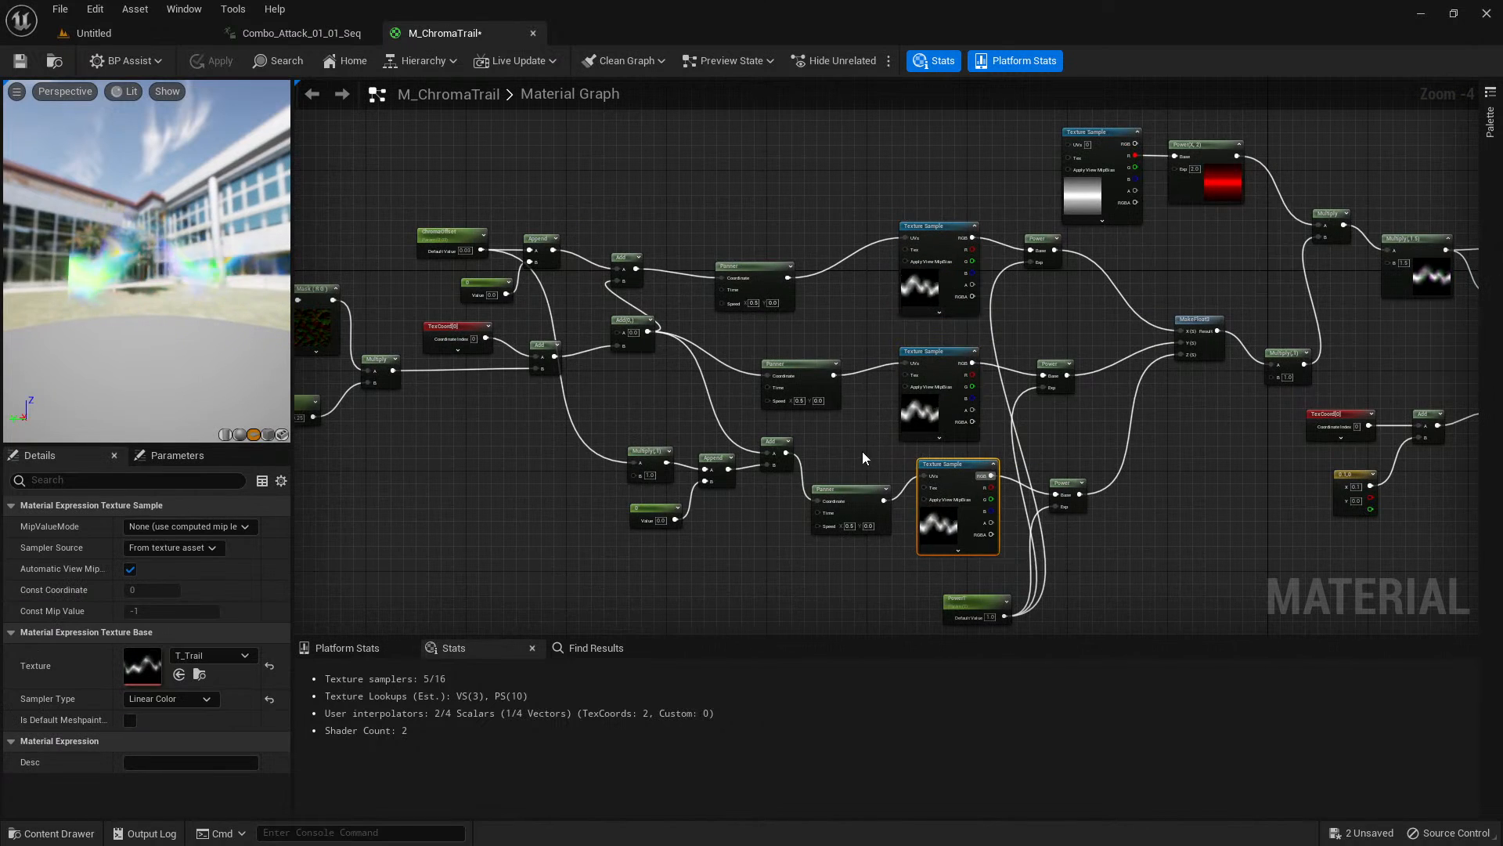
{"action": "scroll", "coordinate": [675, 407], "scroll_direction": "up", "scroll_amount": 1}
{"action": "right_click_drag", "start_coordinate": [675, 406], "coordinate": [886, 436]}
{"action": "right_click_drag", "start_coordinate": [542, 313], "coordinate": [625, 298]}
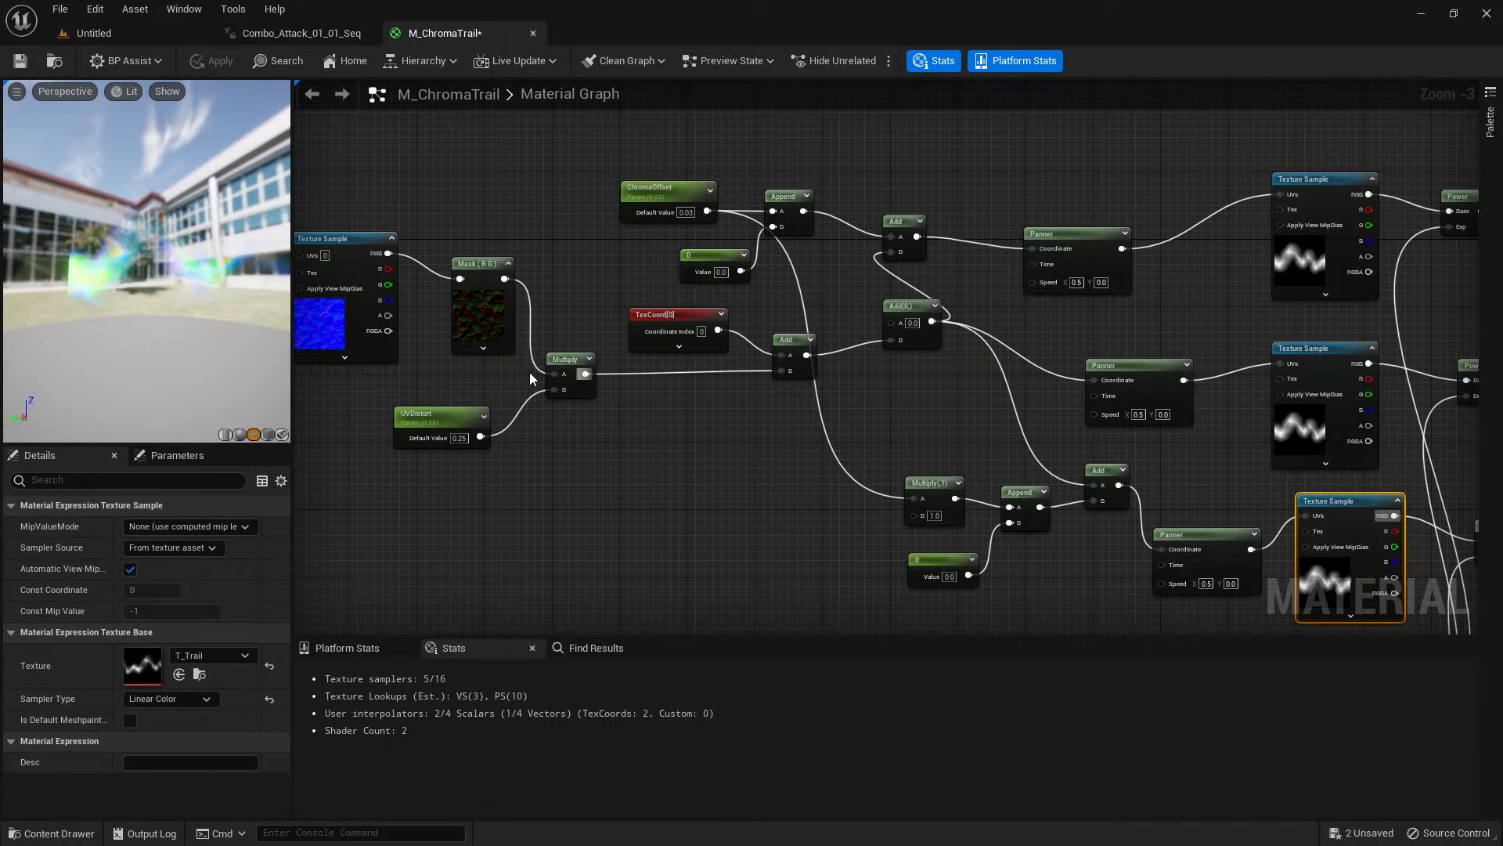
{"action": "right_click_drag", "start_coordinate": [537, 408], "coordinate": [688, 425]}
{"action": "scroll", "coordinate": [688, 425], "scroll_direction": "up", "scroll_amount": 1}
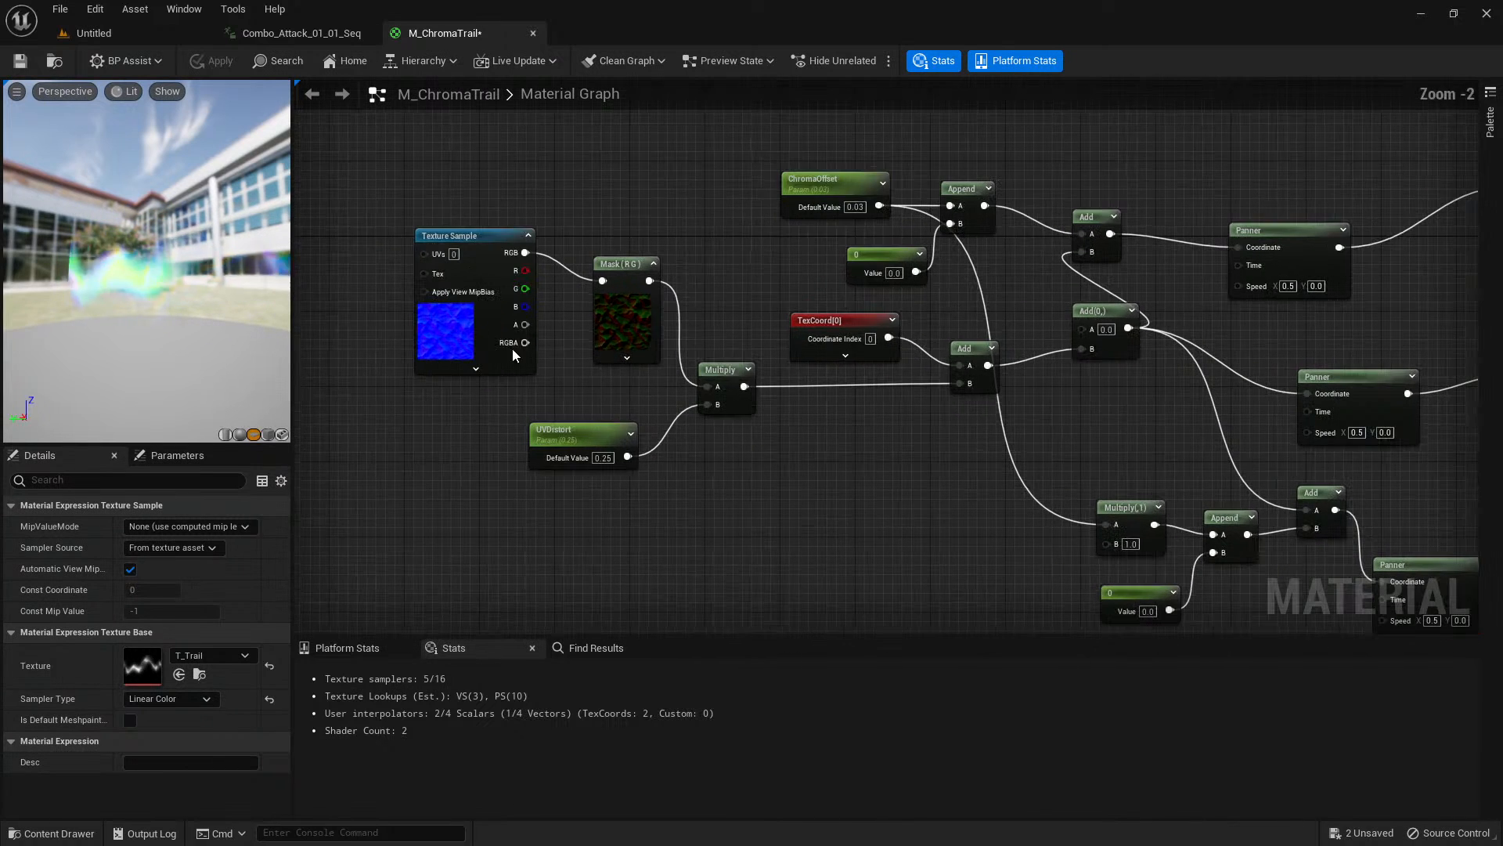
{"action": "left_click", "coordinate": [468, 331]}
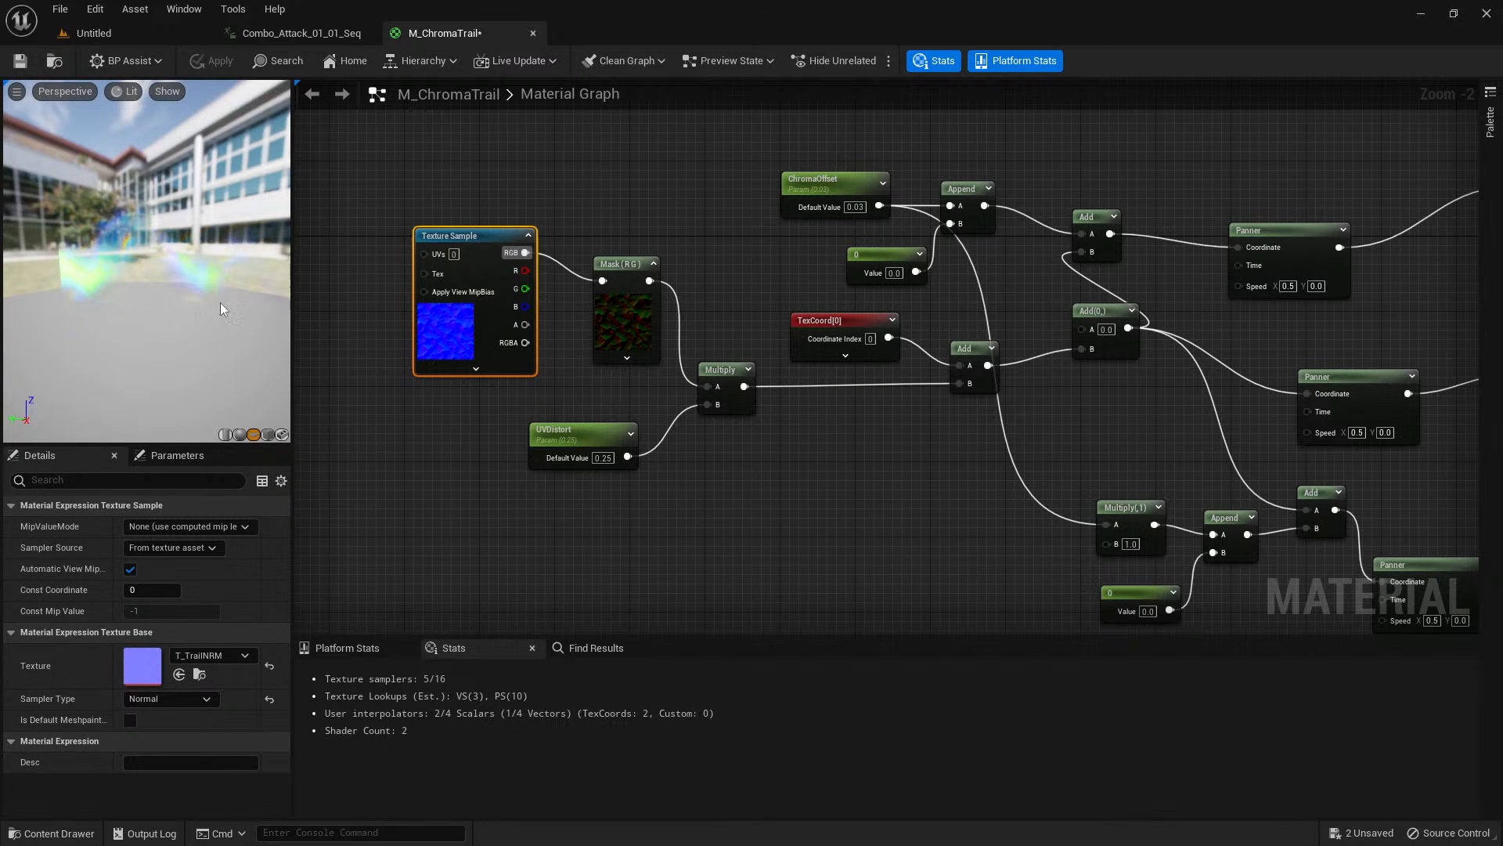
Examine how the offset UVs pass through the Panner, Texture Sample and Power nodes into MakeFloat3.
{"action": "right_click_drag", "start_coordinate": [821, 453], "coordinate": [414, 415]}
{"action": "right_click_drag", "start_coordinate": [680, 350], "coordinate": [527, 402]}
{"action": "left_click", "coordinate": [443, 269]}
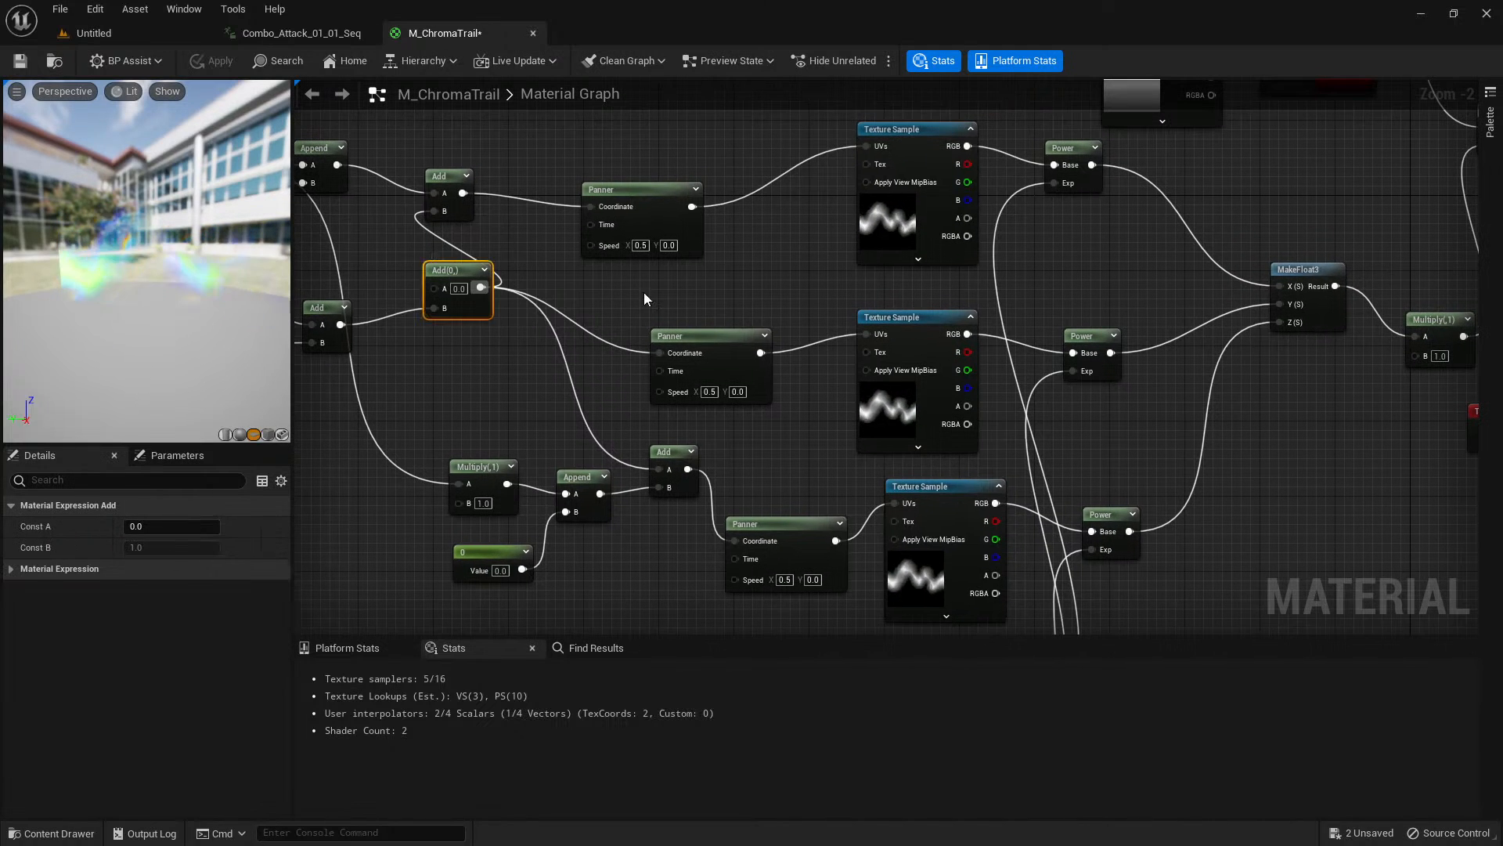
{"action": "left_click", "coordinate": [643, 293]}
{"action": "right_click_drag", "start_coordinate": [815, 275], "coordinate": [509, 325]}
{"action": "scroll", "coordinate": [830, 355], "scroll_direction": "down", "scroll_amount": 2}
{"action": "right_click_drag", "start_coordinate": [830, 356], "coordinate": [805, 241]}
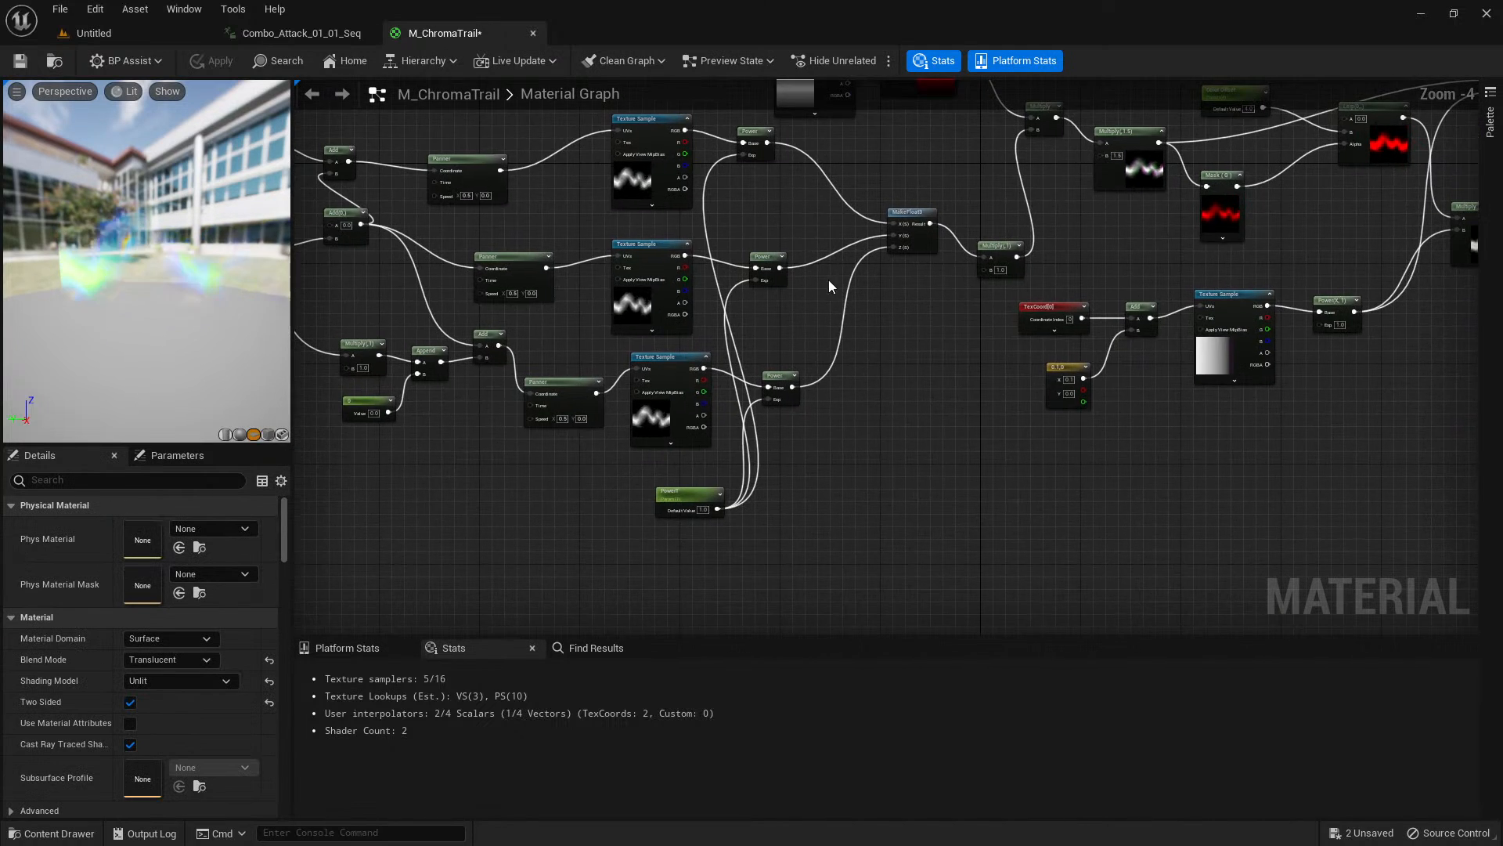
{"action": "scroll", "coordinate": [851, 440], "scroll_direction": "up", "scroll_amount": 1}
{"action": "right_click_drag", "start_coordinate": [851, 440], "coordinate": [841, 610]}
{"action": "left_click", "coordinate": [743, 527]}
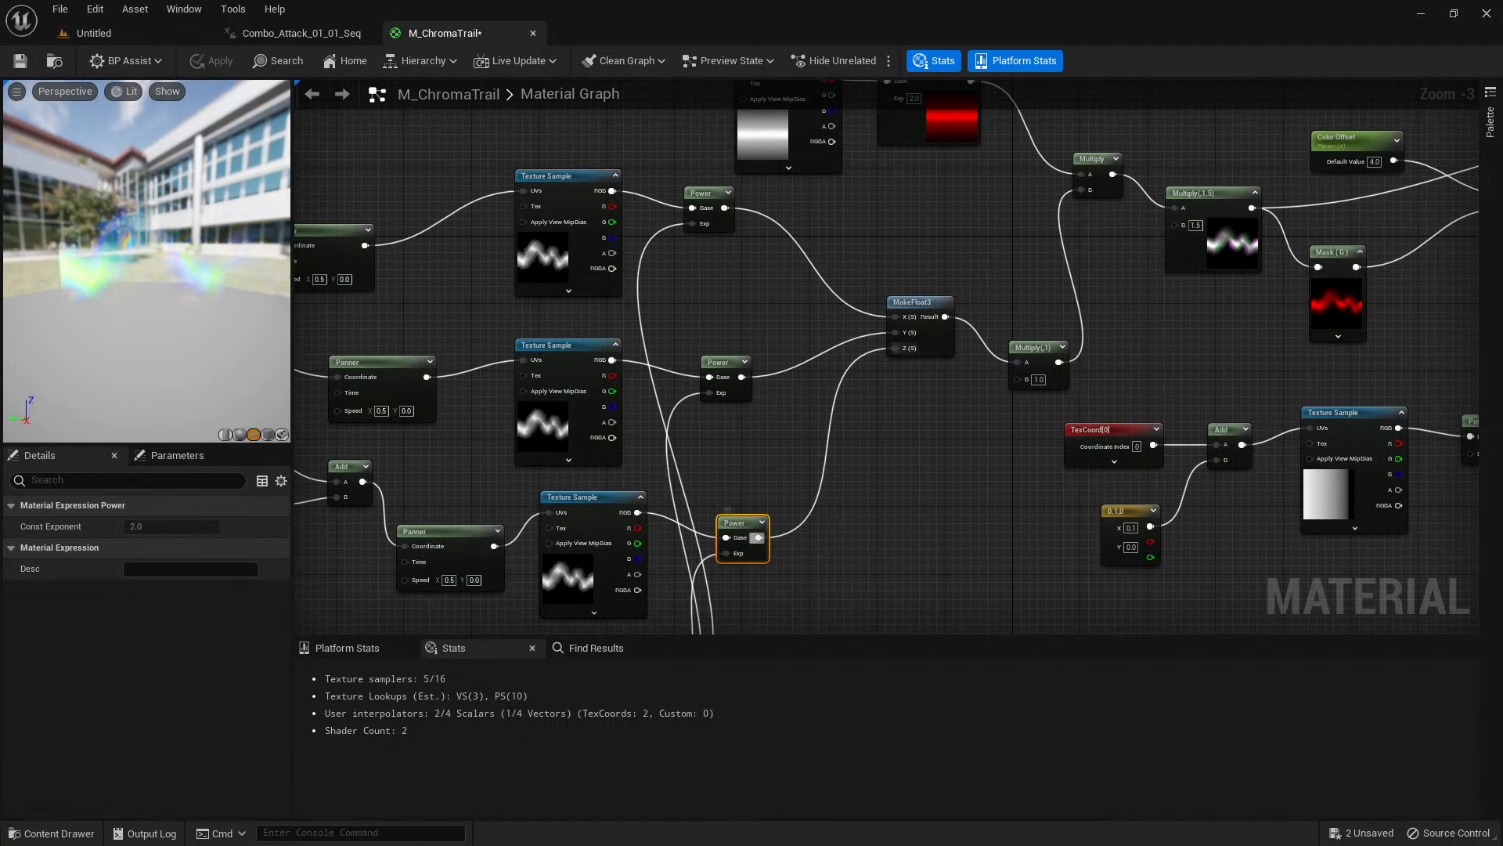
{"action": "right_click_drag", "start_coordinate": [761, 538], "coordinate": [762, 287]}
{"action": "scroll", "coordinate": [656, 421], "scroll_direction": "up", "scroll_amount": 2}
{"action": "right_click_drag", "start_coordinate": [914, 324], "coordinate": [882, 564]}
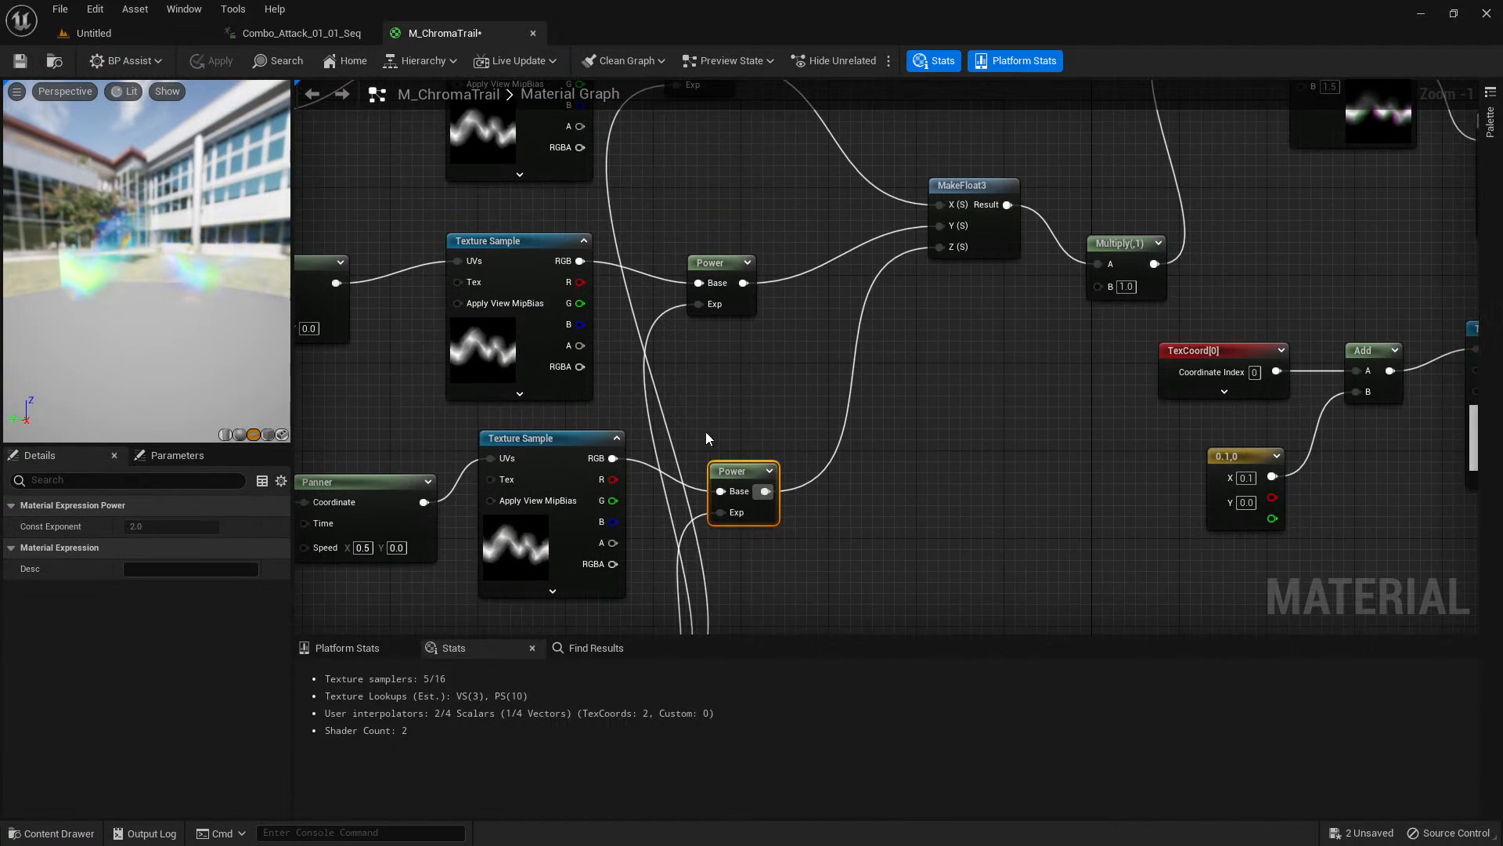
{"action": "right_click_drag", "start_coordinate": [579, 344], "coordinate": [593, 428]}
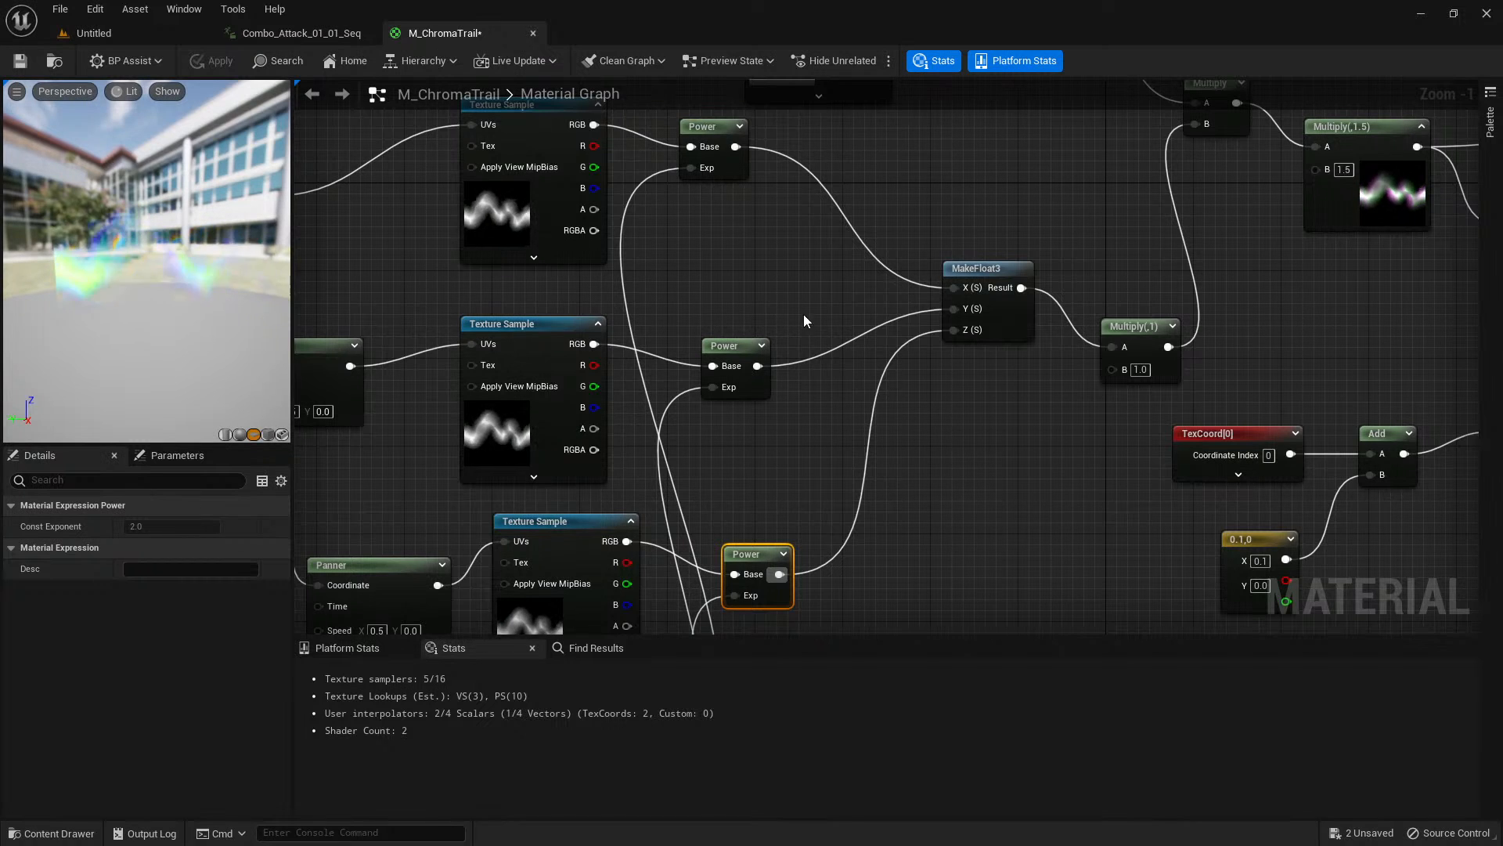
Examine the T_TrailGradient texture sample and its Power node that feed the Multiply after MakeFloat3.
{"action": "right_click_drag", "start_coordinate": [843, 467], "coordinate": [845, 222]}
{"action": "right_click_drag", "start_coordinate": [969, 305], "coordinate": [881, 711]}
{"action": "right_click_drag", "start_coordinate": [716, 377], "coordinate": [725, 454]}
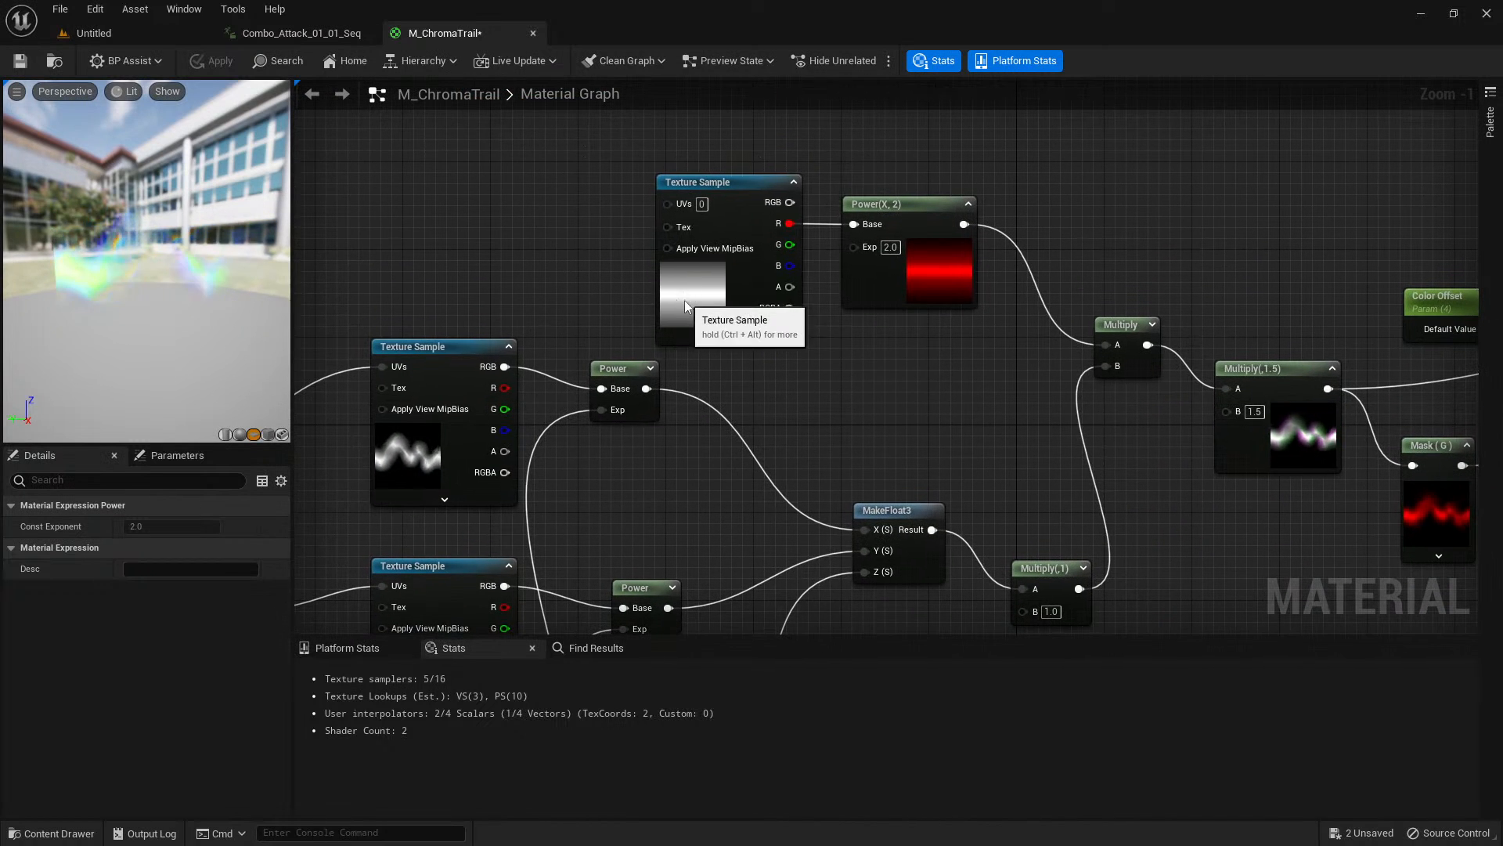
{"action": "left_click", "coordinate": [724, 303]}
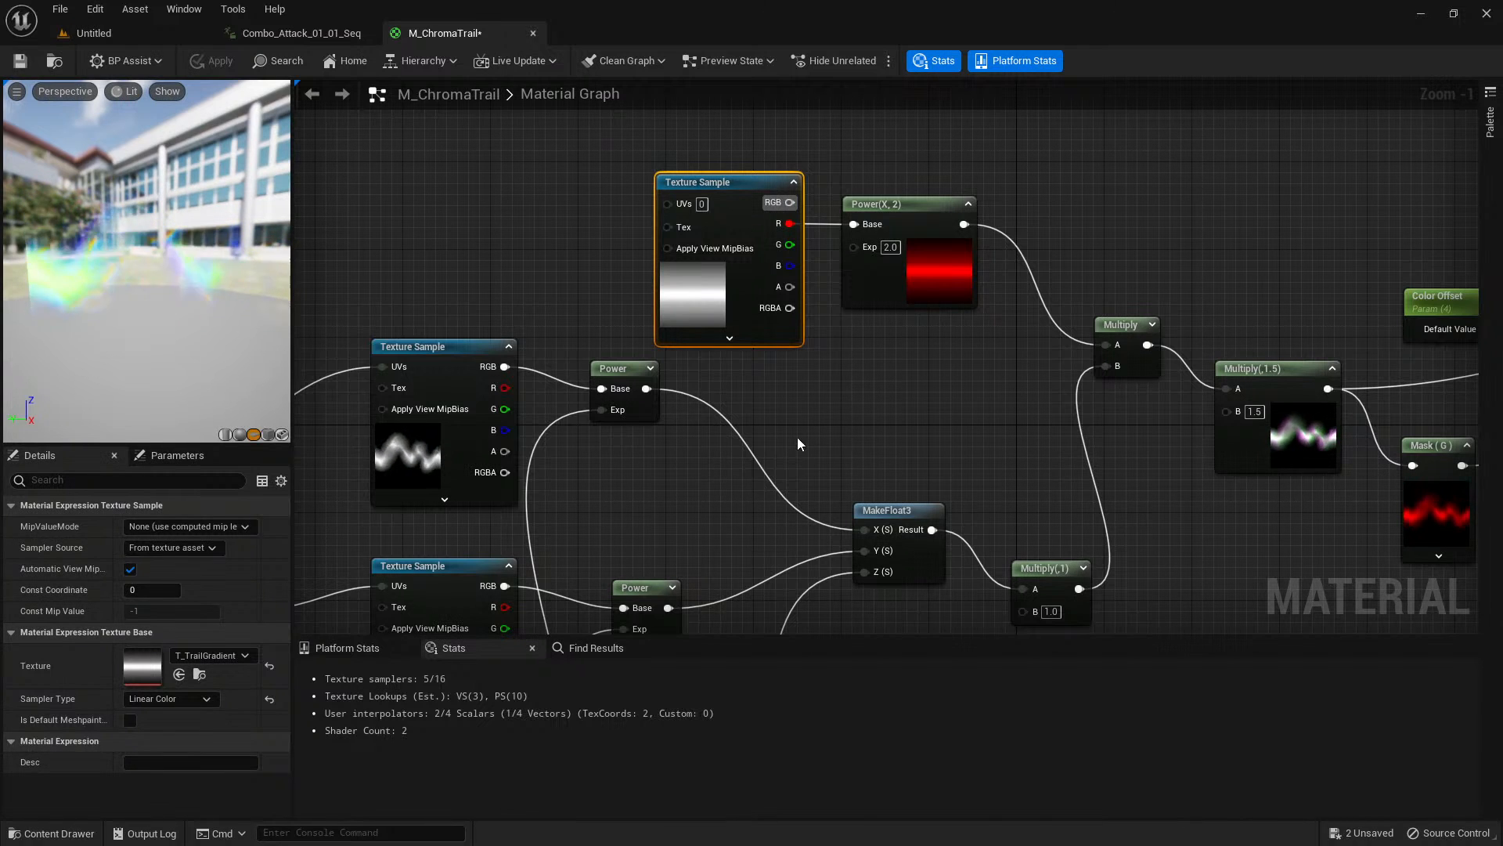
{"action": "left_click_drag", "start_coordinate": [709, 301], "coordinate": [688, 268]}
{"action": "right_click_drag", "start_coordinate": [945, 421], "coordinate": [776, 268]}
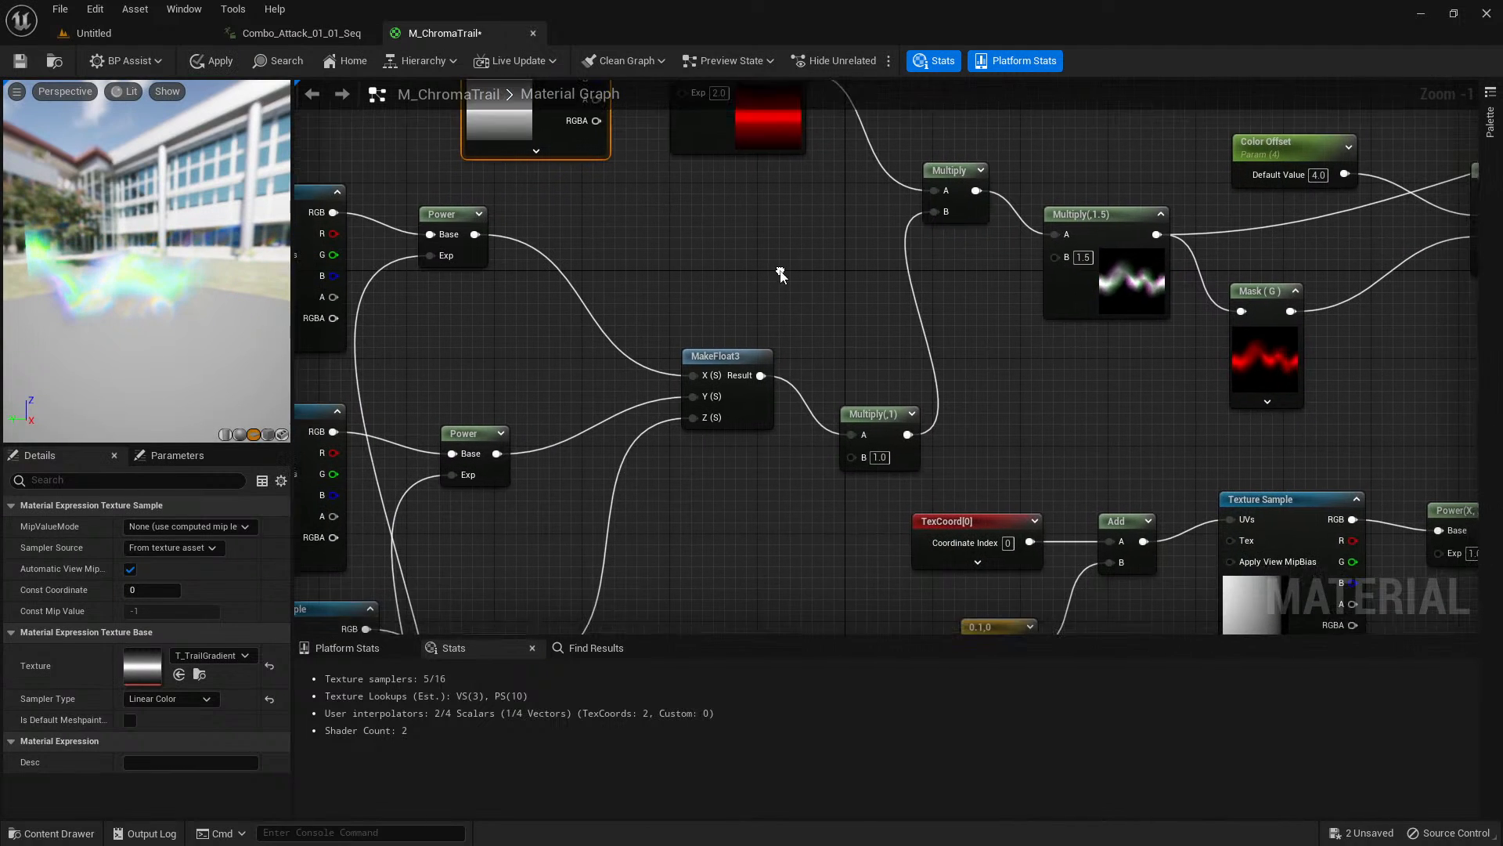
Trace the three Power outputs through the MakeFloat3 function into the Multiply nodes.
{"action": "right_click_drag", "start_coordinate": [870, 344], "coordinate": [834, 276]}
{"action": "left_click", "coordinate": [690, 287]}
{"action": "scroll", "coordinate": [631, 243], "scroll_direction": "down", "scroll_amount": 1}
{"action": "right_click_drag", "start_coordinate": [631, 242], "coordinate": [782, 205]}
{"action": "left_click", "coordinate": [881, 205]}
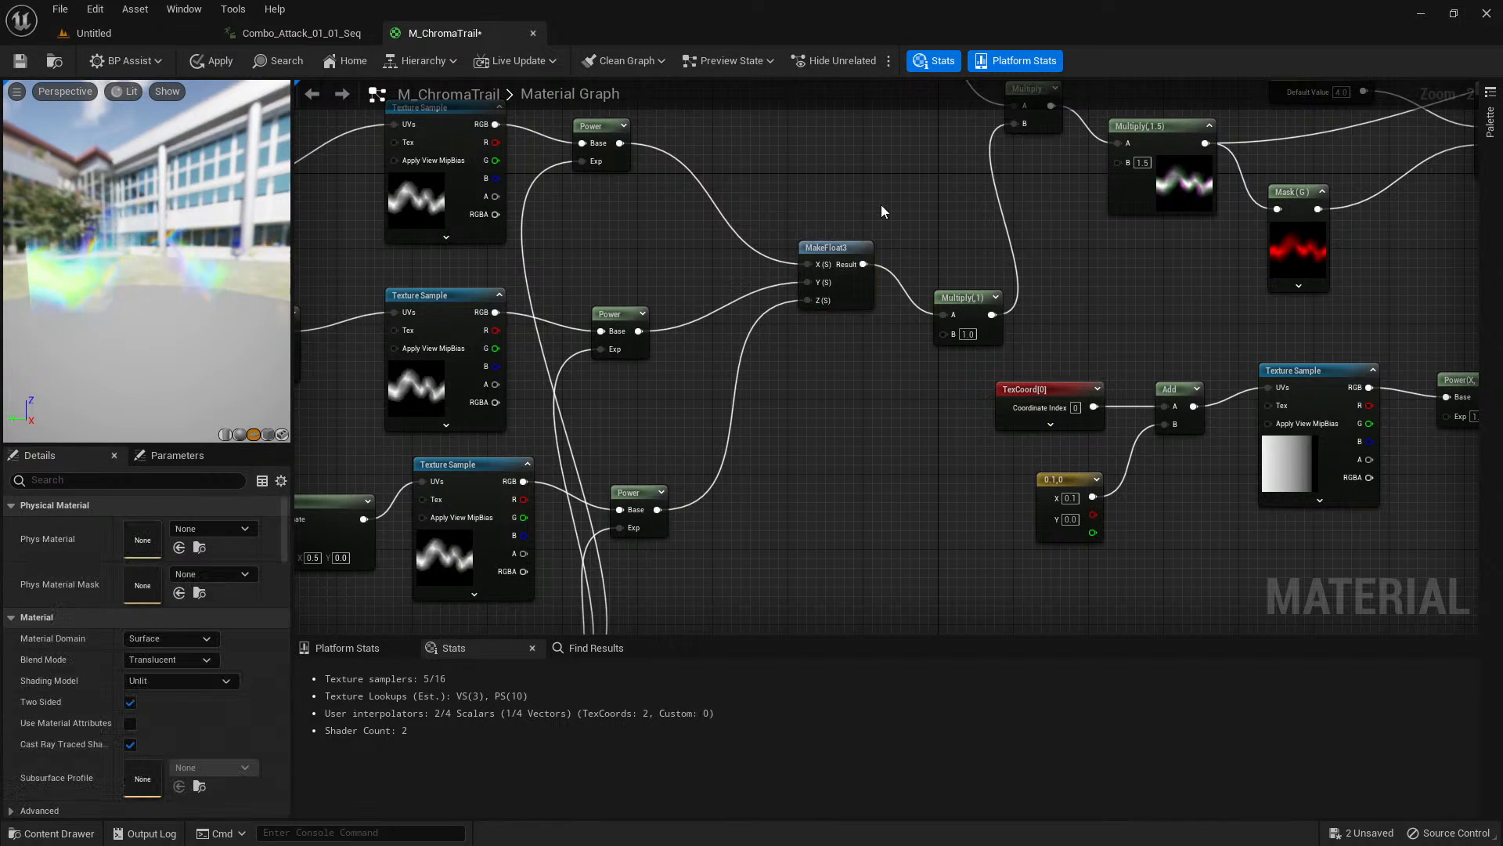
{"action": "right_click_drag", "start_coordinate": [881, 204], "coordinate": [423, 228]}
{"action": "left_click", "coordinate": [795, 306]}
{"action": "scroll", "coordinate": [653, 301], "scroll_direction": "down", "scroll_amount": 1}
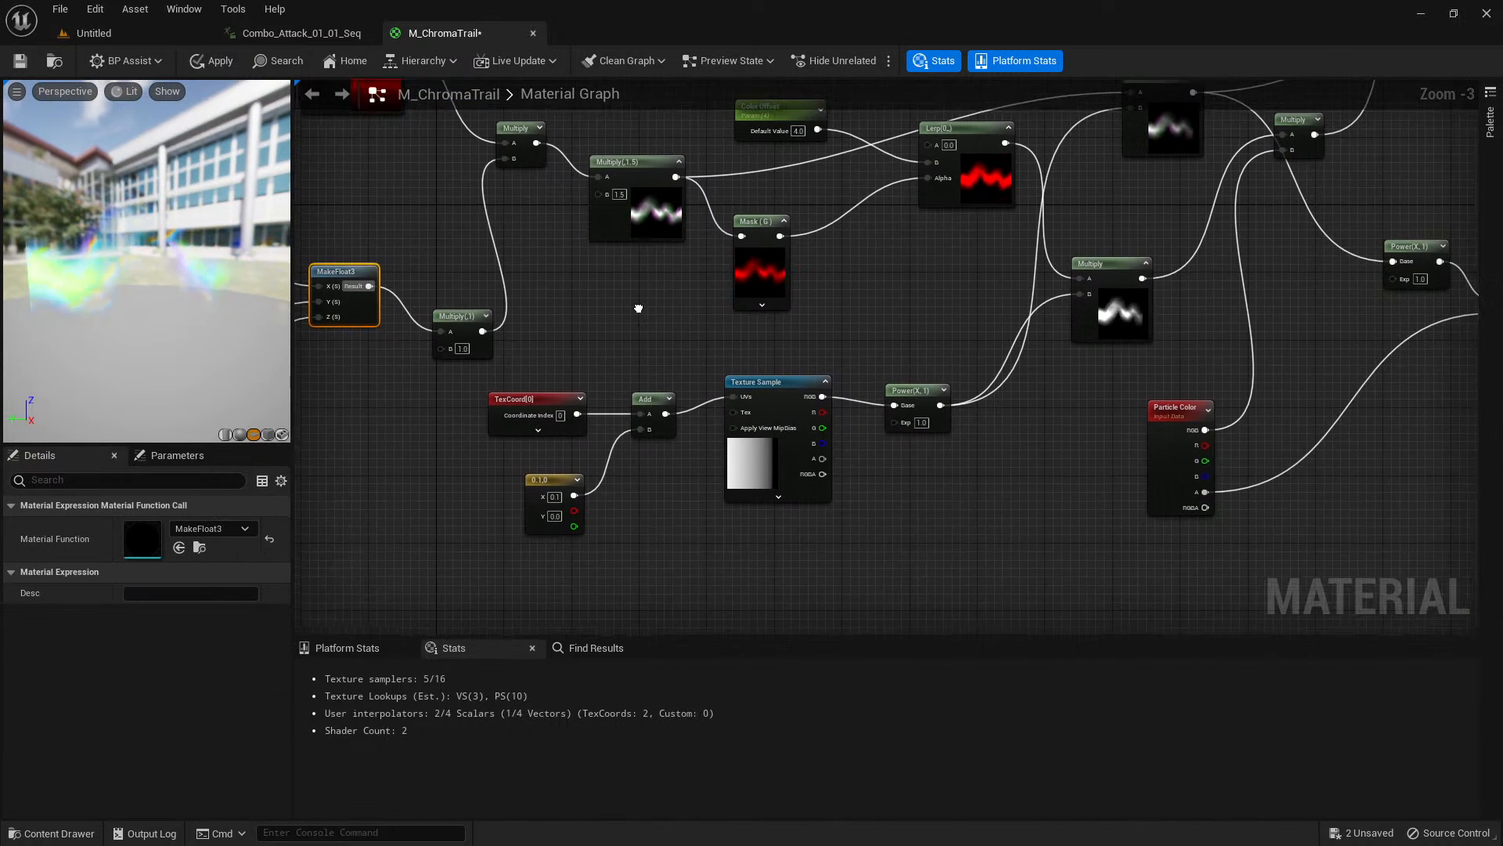
Examine the t_Gradient01 texture sample and the TexCoord, constant and Add nodes that offset its UVs.
{"action": "right_click_drag", "start_coordinate": [637, 308], "coordinate": [527, 359]}
{"action": "left_click", "coordinate": [629, 521]}
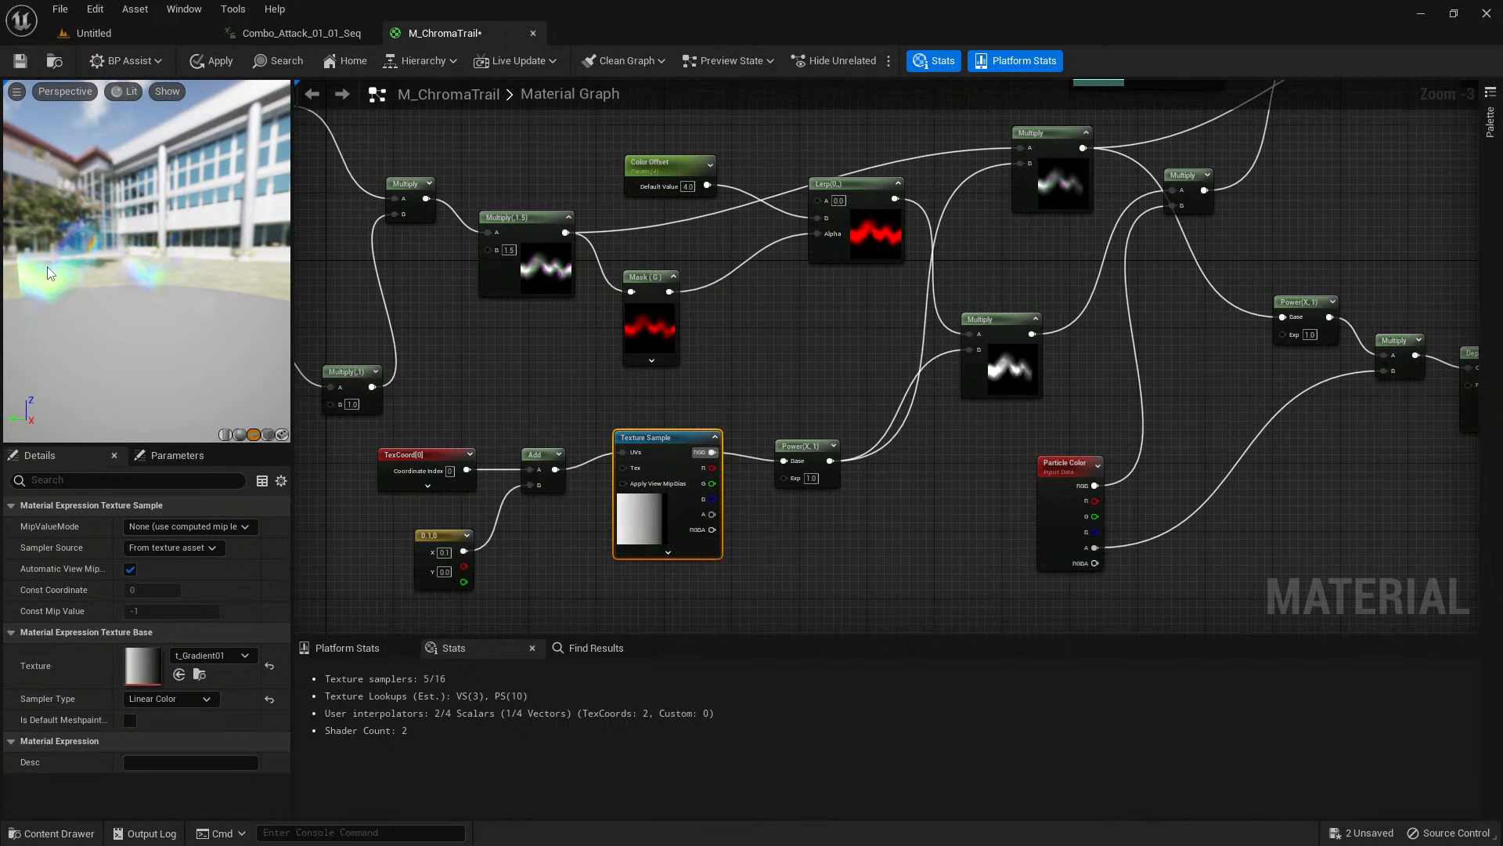
{"action": "right_click_drag", "start_coordinate": [851, 361], "coordinate": [841, 327]}
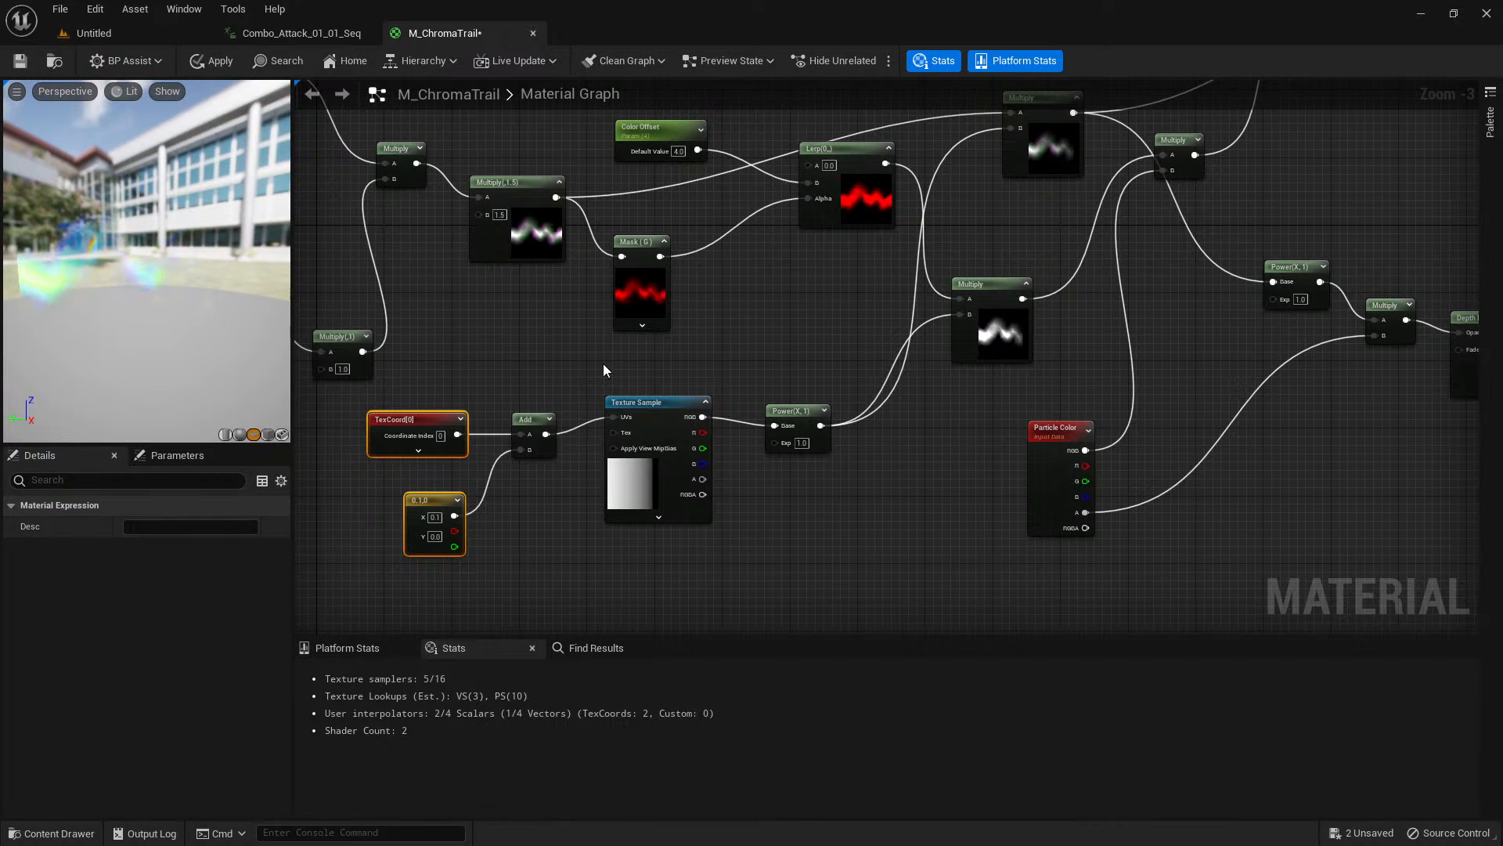
{"action": "left_click", "coordinate": [830, 330]}
Examine how the three colour constants blend through 3ColorBlend into the trail, and inspect the trail in the material preview.
{"action": "right_click_drag", "start_coordinate": [833, 329], "coordinate": [466, 620]}
{"action": "right_click_drag", "start_coordinate": [904, 414], "coordinate": [784, 513]}
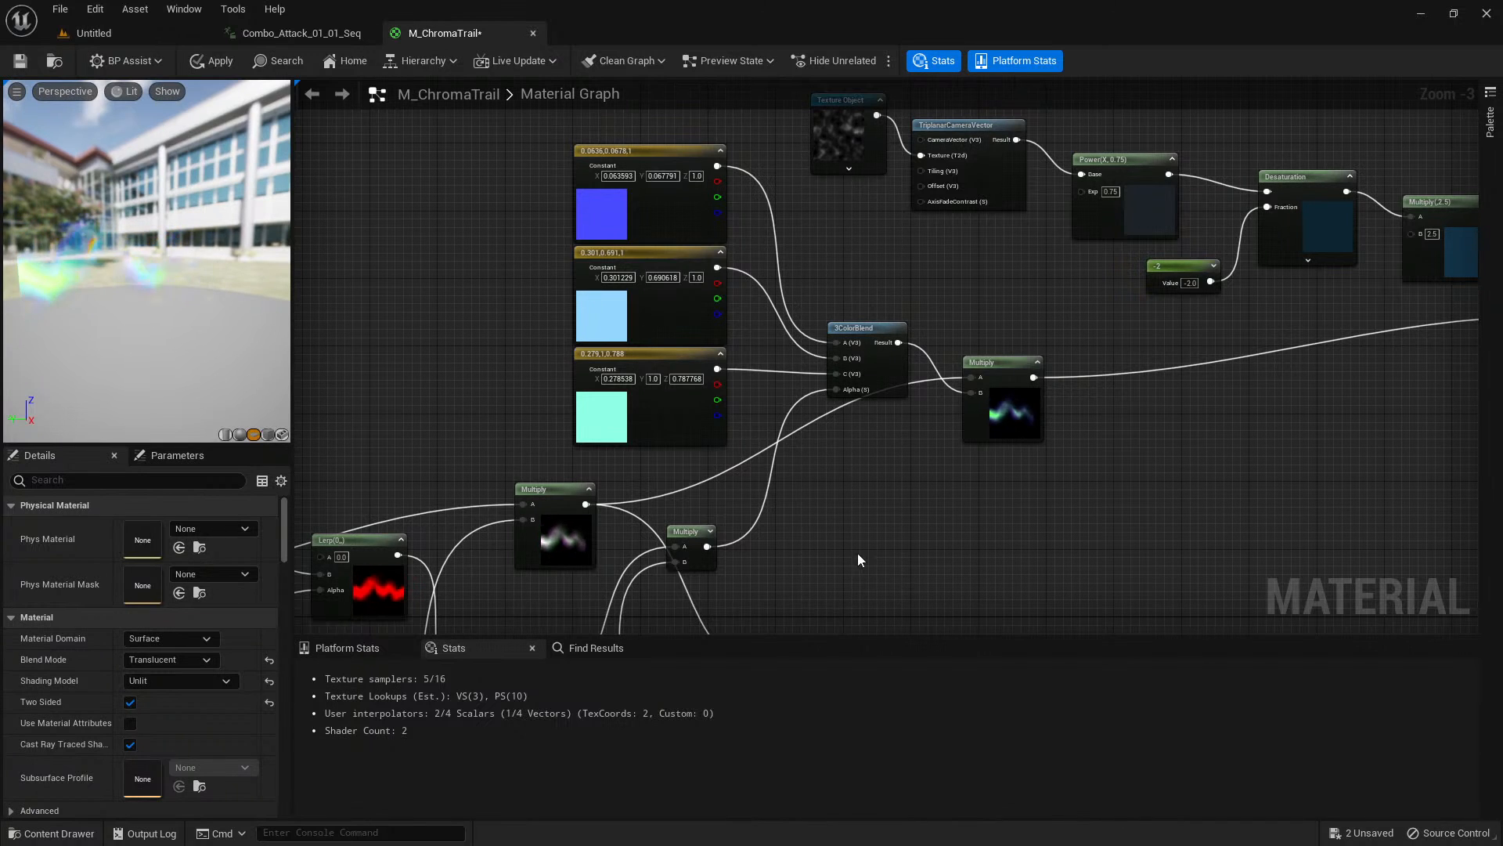
{"action": "right_click_drag", "start_coordinate": [994, 527], "coordinate": [797, 554]}
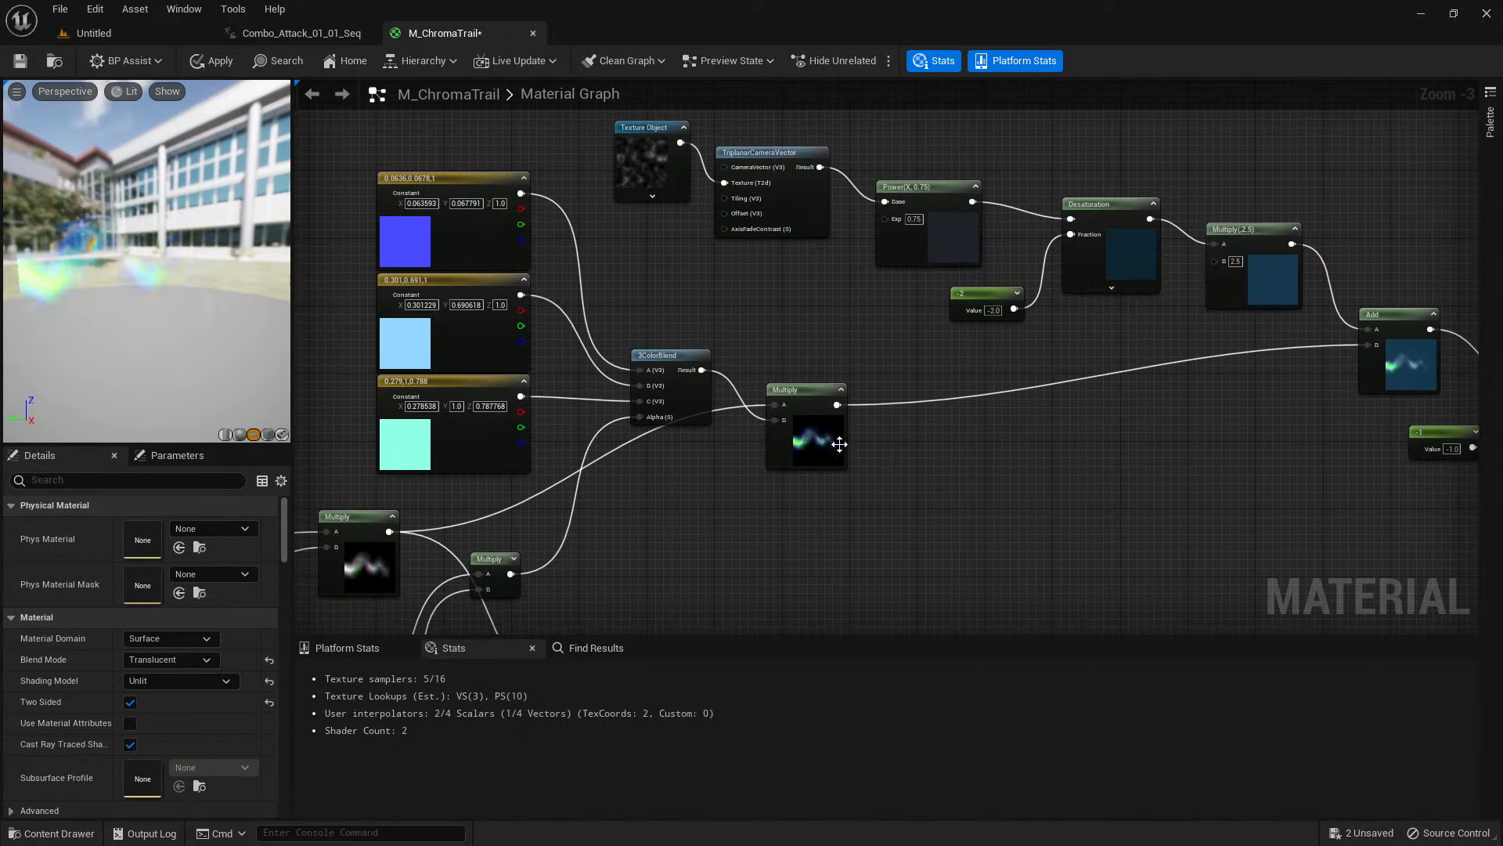
{"action": "left_click_drag", "start_coordinate": [157, 274], "coordinate": [158, 219]}
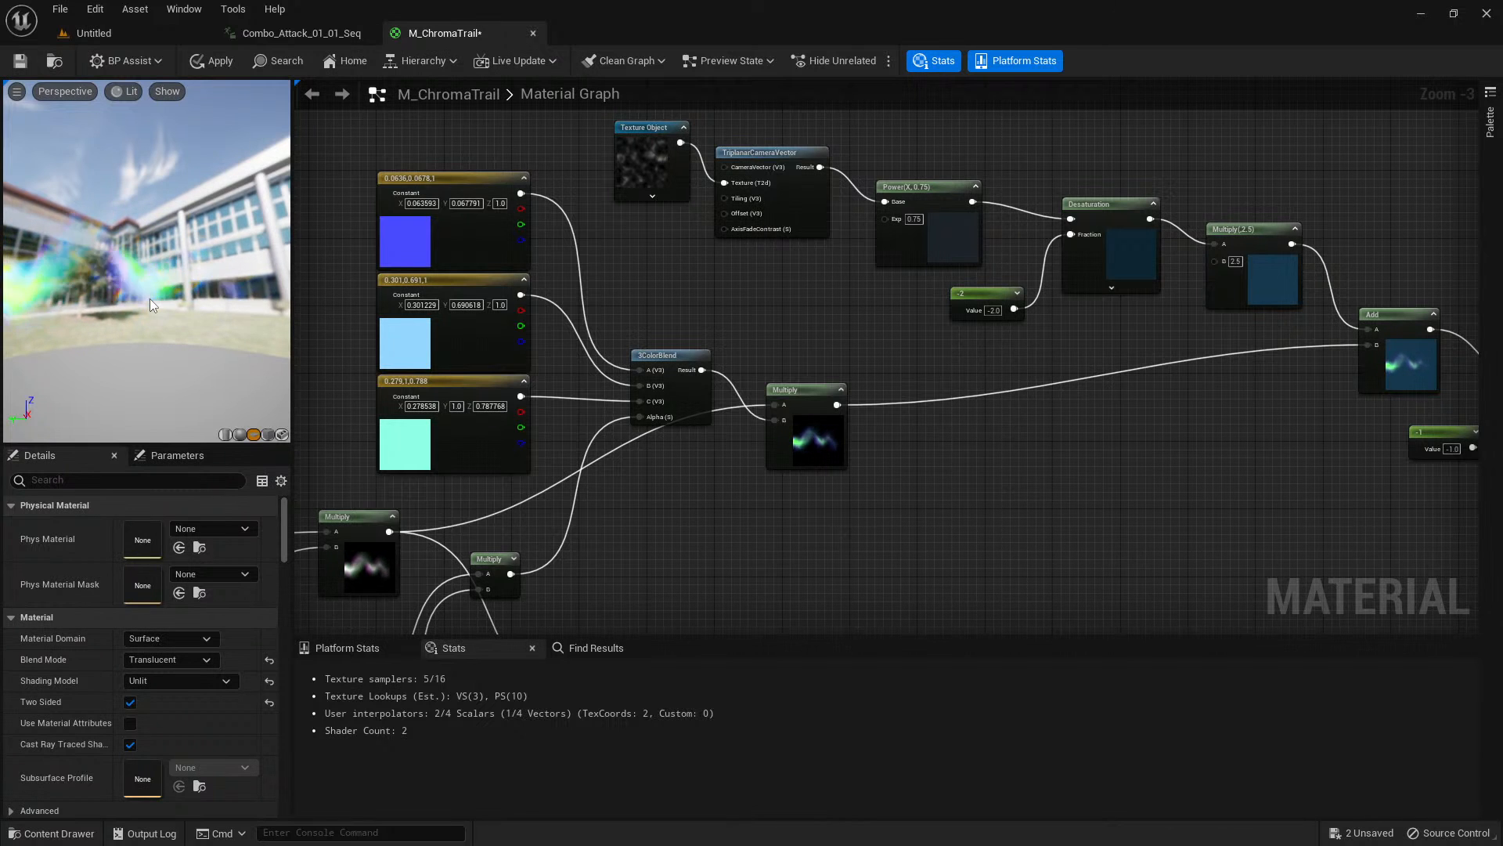
{"action": "left_click_drag", "start_coordinate": [149, 298], "coordinate": [159, 314]}
Review the whole node graph and apply the M_ChromaTrail material changes.
{"action": "scroll", "coordinate": [1022, 559], "scroll_direction": "down", "scroll_amount": 1}
{"action": "right_click_drag", "start_coordinate": [1029, 559], "coordinate": [865, 74]}
{"action": "right_click_drag", "start_coordinate": [1124, 336], "coordinate": [1200, 447]}
{"action": "scroll", "coordinate": [813, 374], "scroll_direction": "down", "scroll_amount": 1}
{"action": "scroll", "coordinate": [978, 419], "scroll_direction": "down", "scroll_amount": 1}
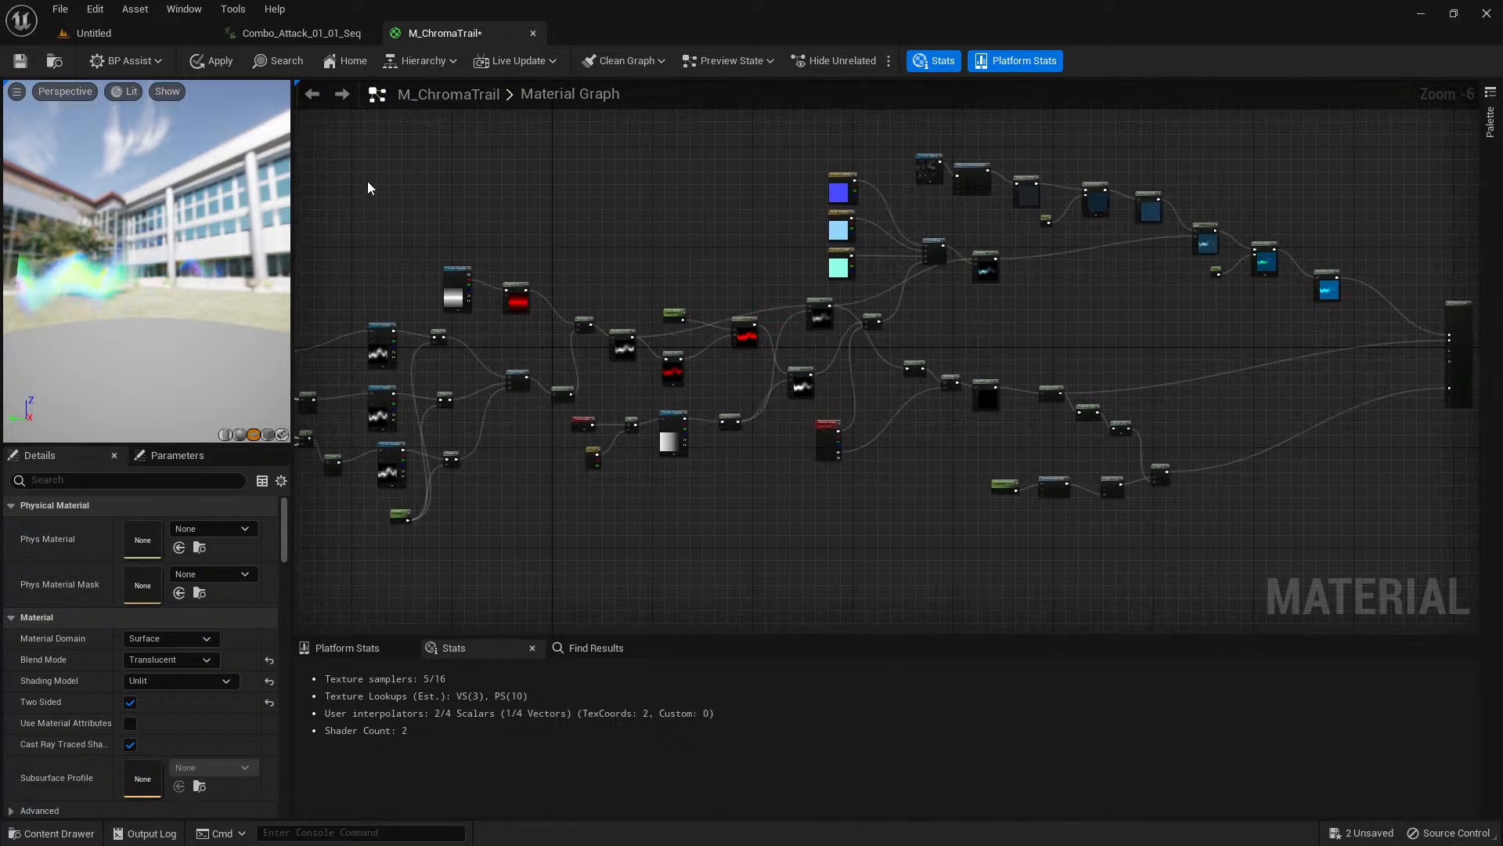
{"action": "left_click", "coordinate": [210, 61]}
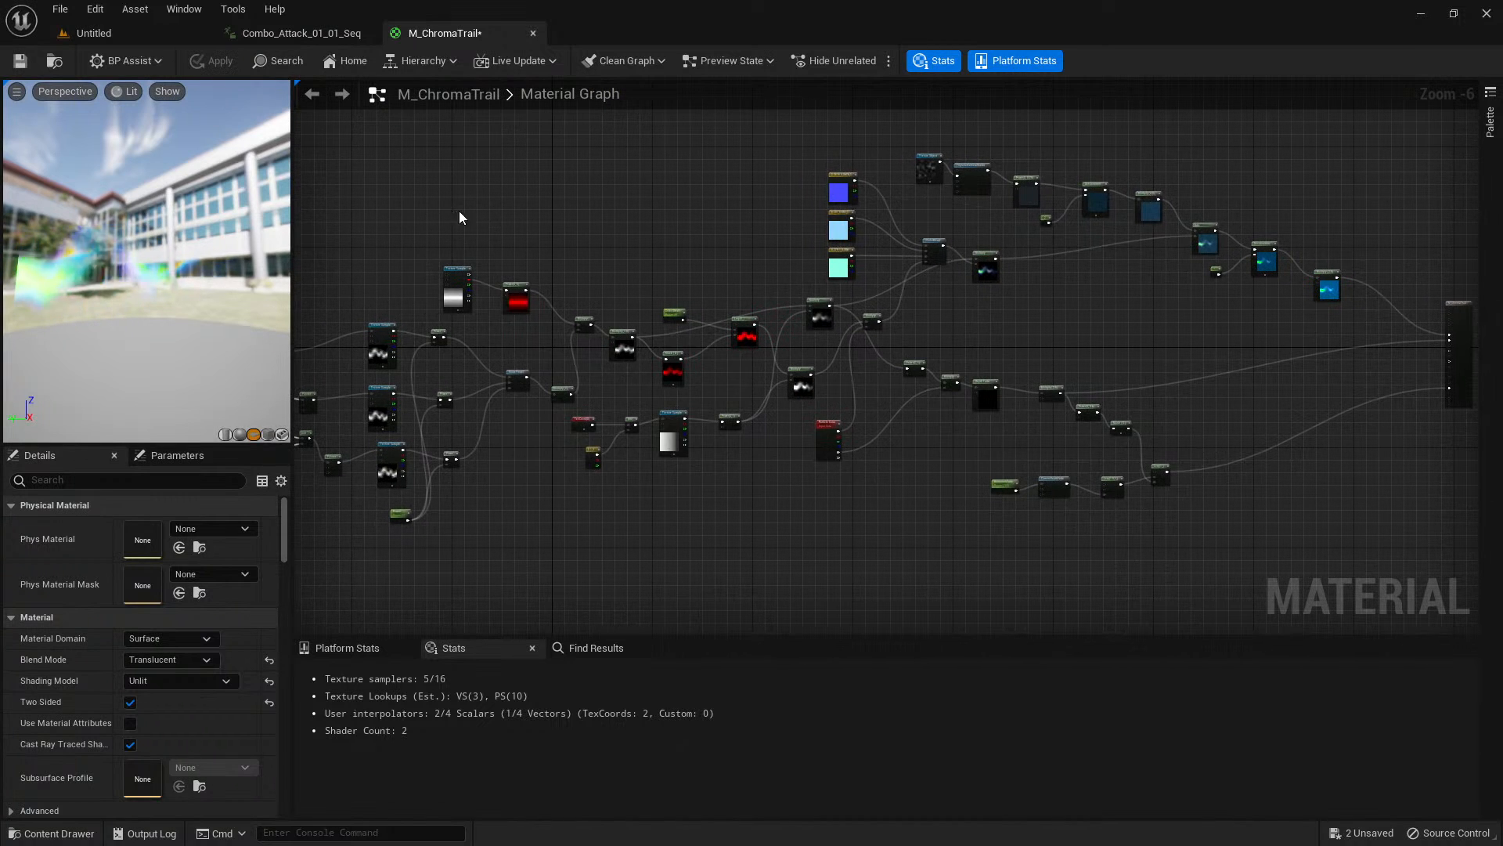
Trace the coloured trail, opacity and refraction branches to the M_ChromaTrail material output.
{"action": "scroll", "coordinate": [829, 501], "scroll_direction": "up", "scroll_amount": 2}
{"action": "scroll", "coordinate": [801, 513], "scroll_direction": "up", "scroll_amount": 1}
{"action": "right_click_drag", "start_coordinate": [797, 403], "coordinate": [727, 630]}
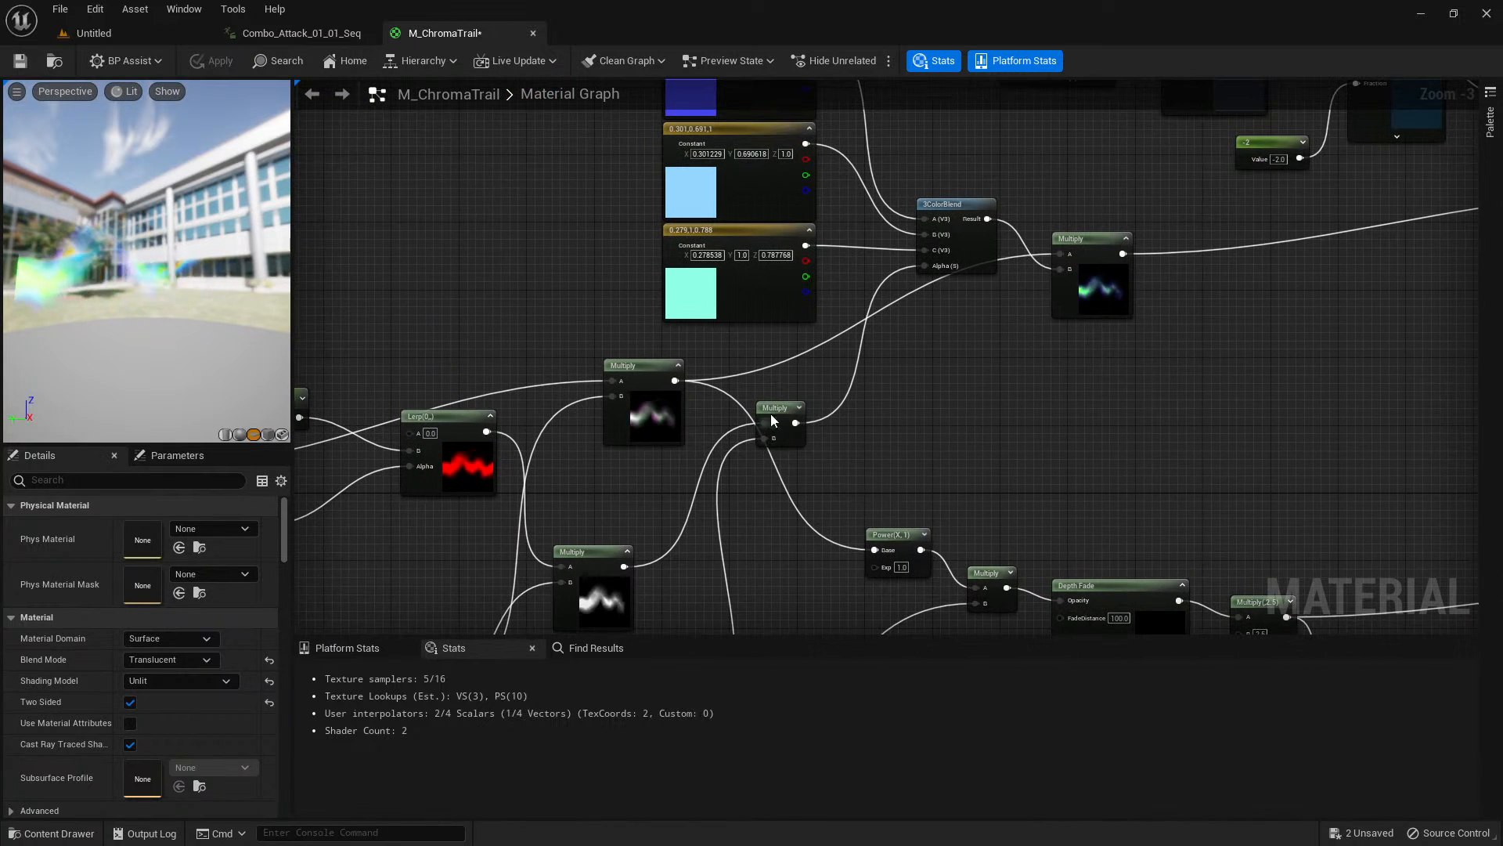
{"action": "right_click_drag", "start_coordinate": [1210, 392], "coordinate": [829, 444]}
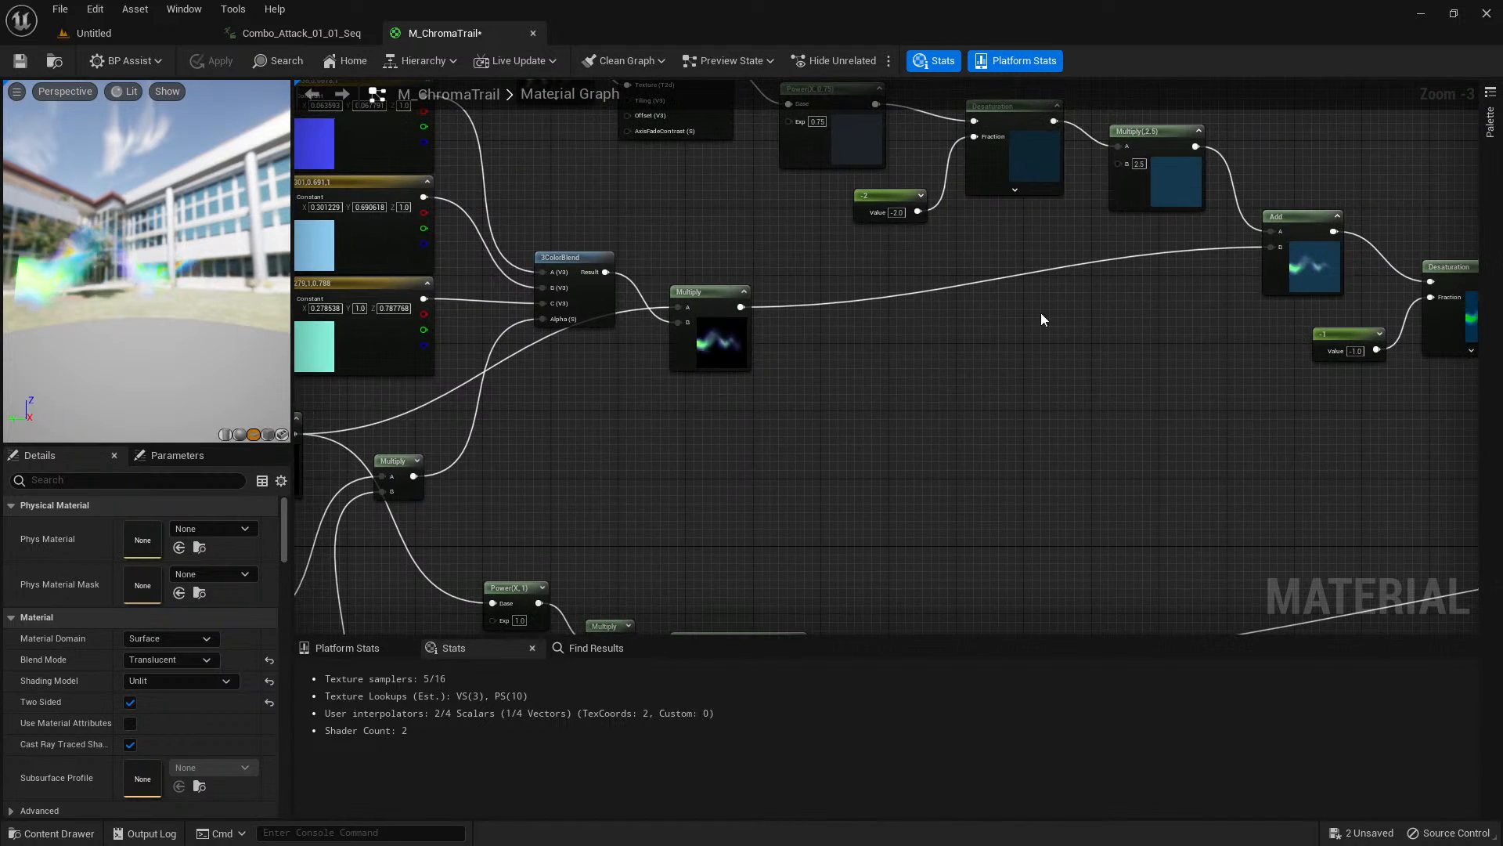
{"action": "right_click_drag", "start_coordinate": [1215, 363], "coordinate": [795, 329]}
{"action": "right_click_drag", "start_coordinate": [1325, 507], "coordinate": [875, 298]}
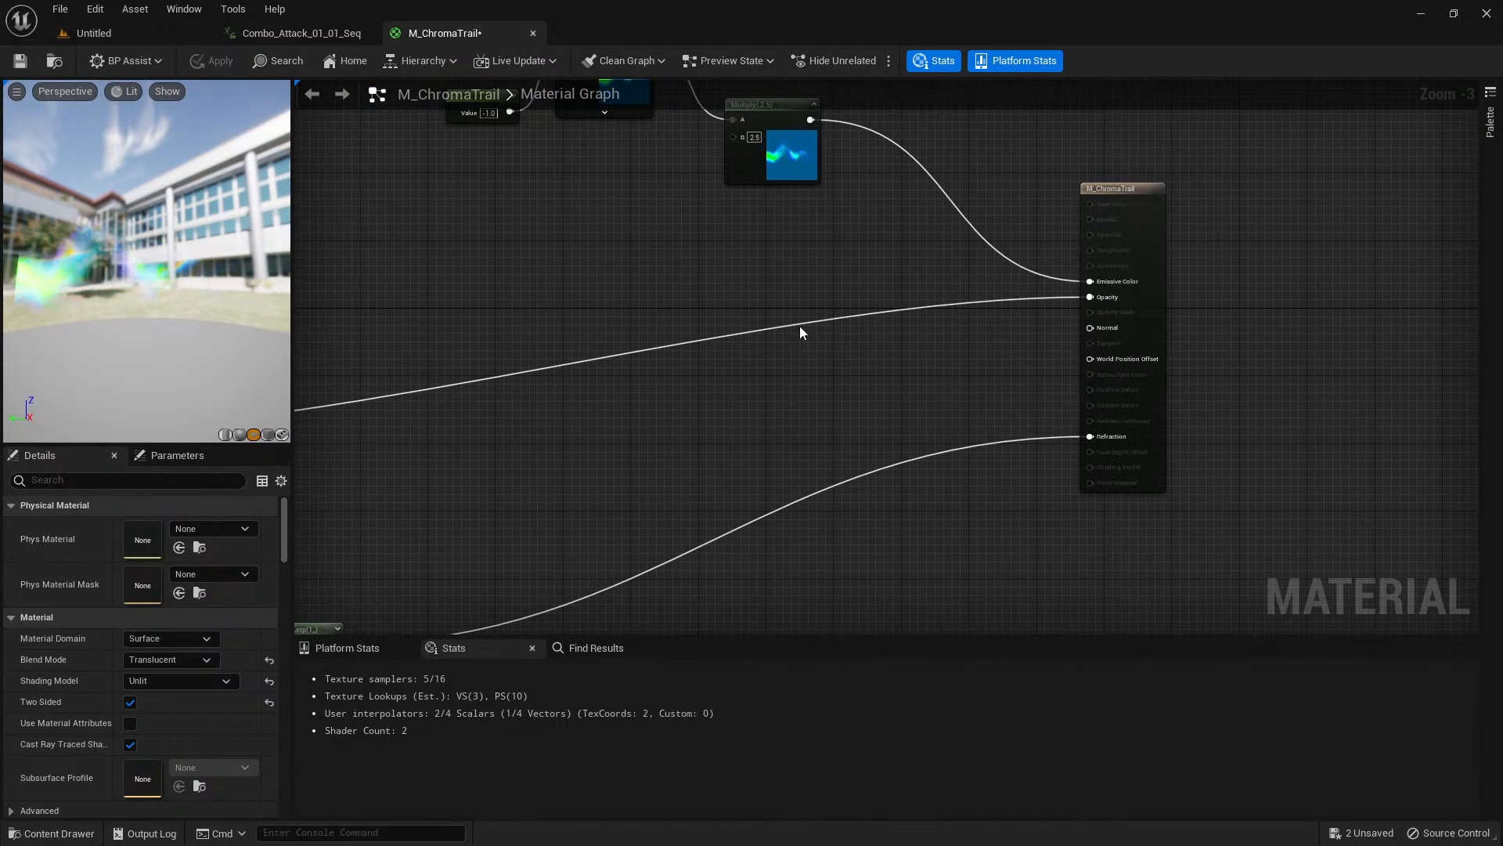
{"action": "right_click_drag", "start_coordinate": [655, 299], "coordinate": [794, 299]}
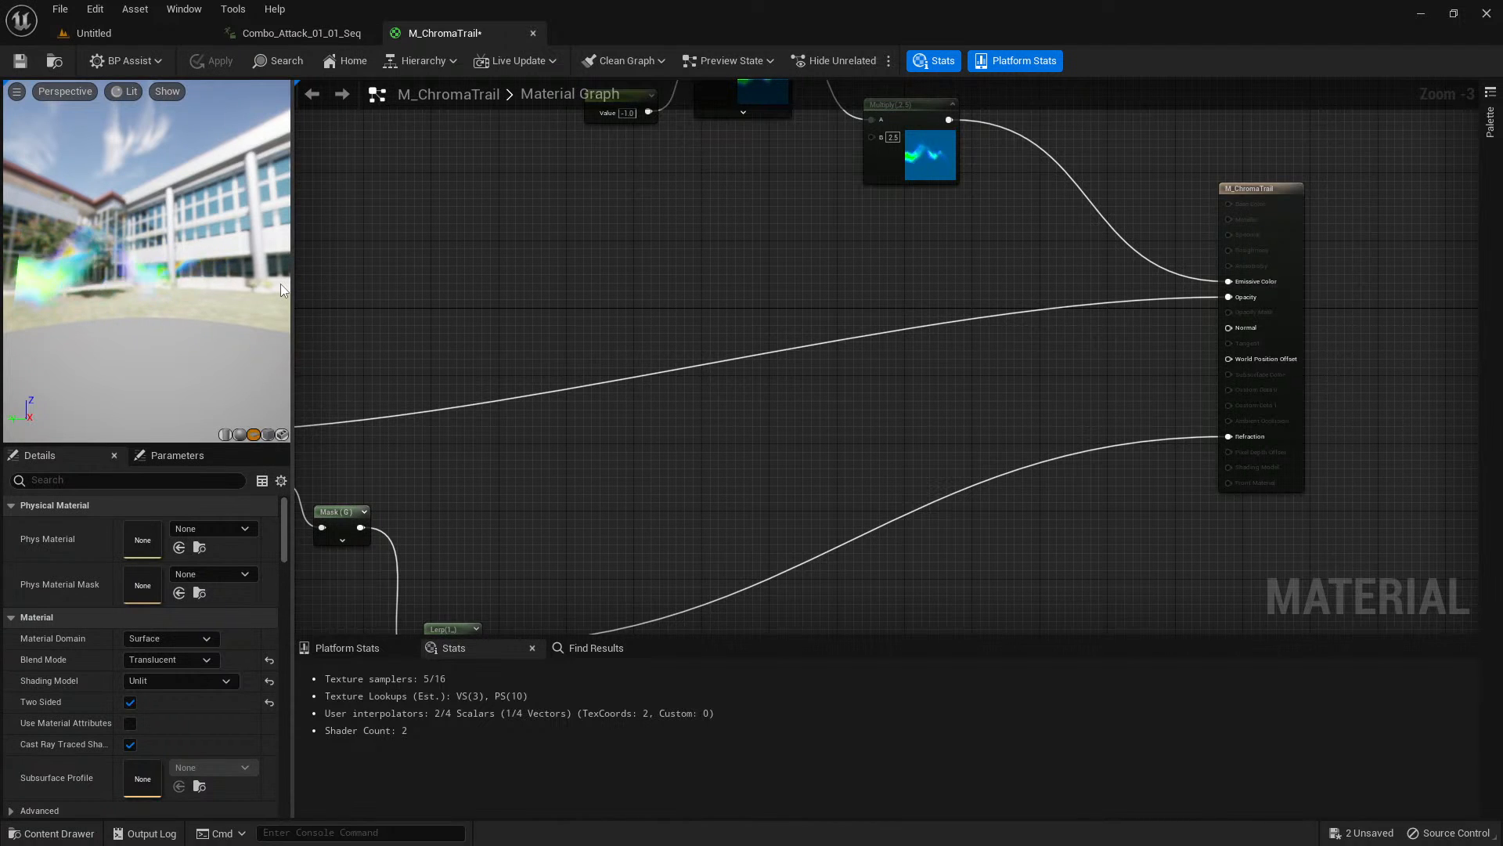
{"action": "right_click_drag", "start_coordinate": [394, 263], "coordinate": [617, 348]}
{"action": "scroll", "coordinate": [499, 269], "scroll_direction": "down", "scroll_amount": 1}
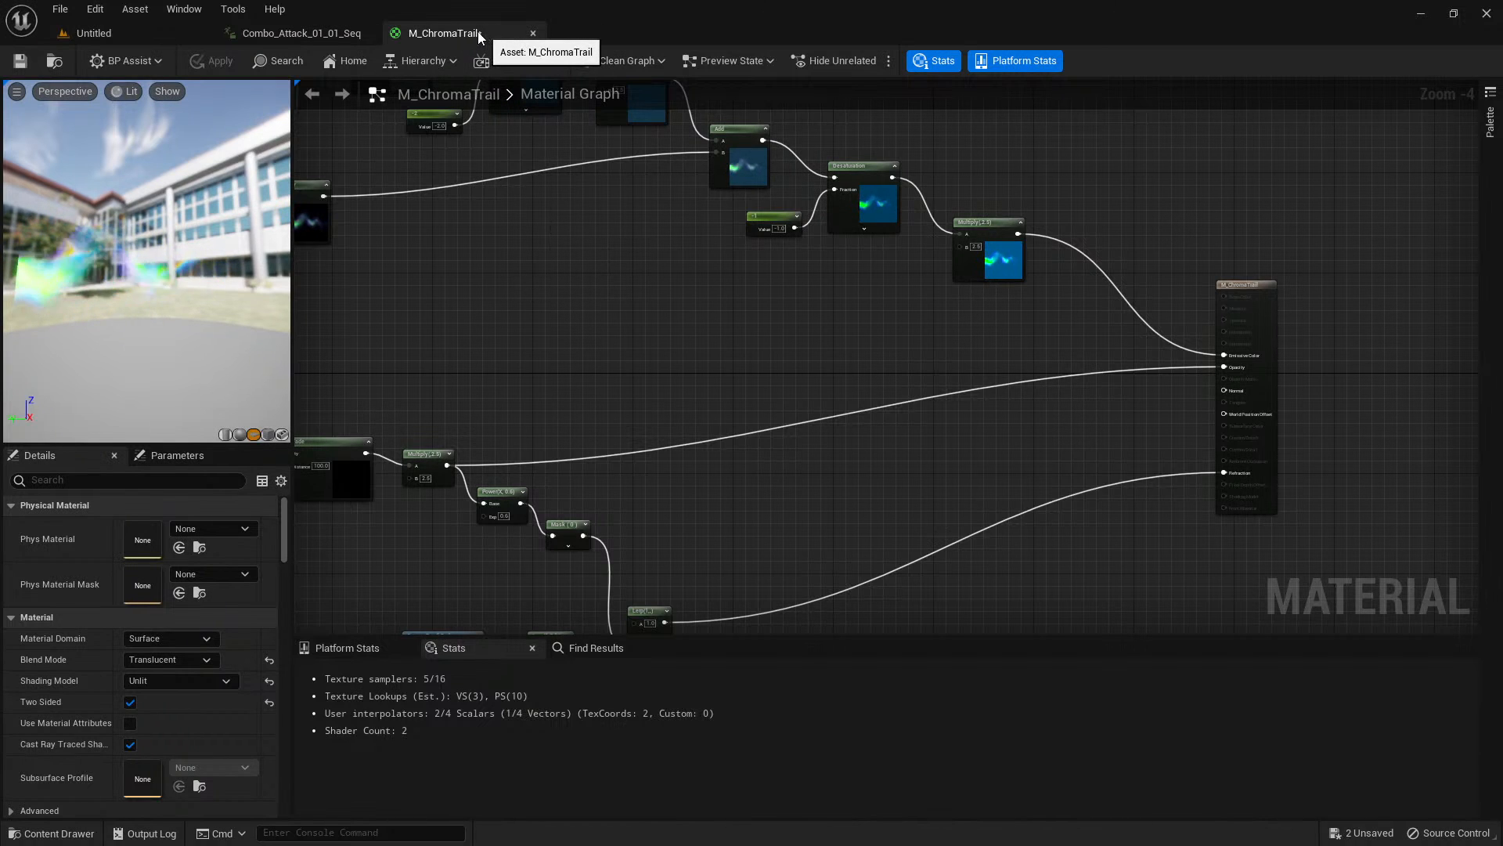
Check the V2 Material and Particle folders, and view the existing NS_QuickbladeTrails slash in Combo_Attack_01_01_Seq.
{"action": "key", "text": "ctrl+space"}
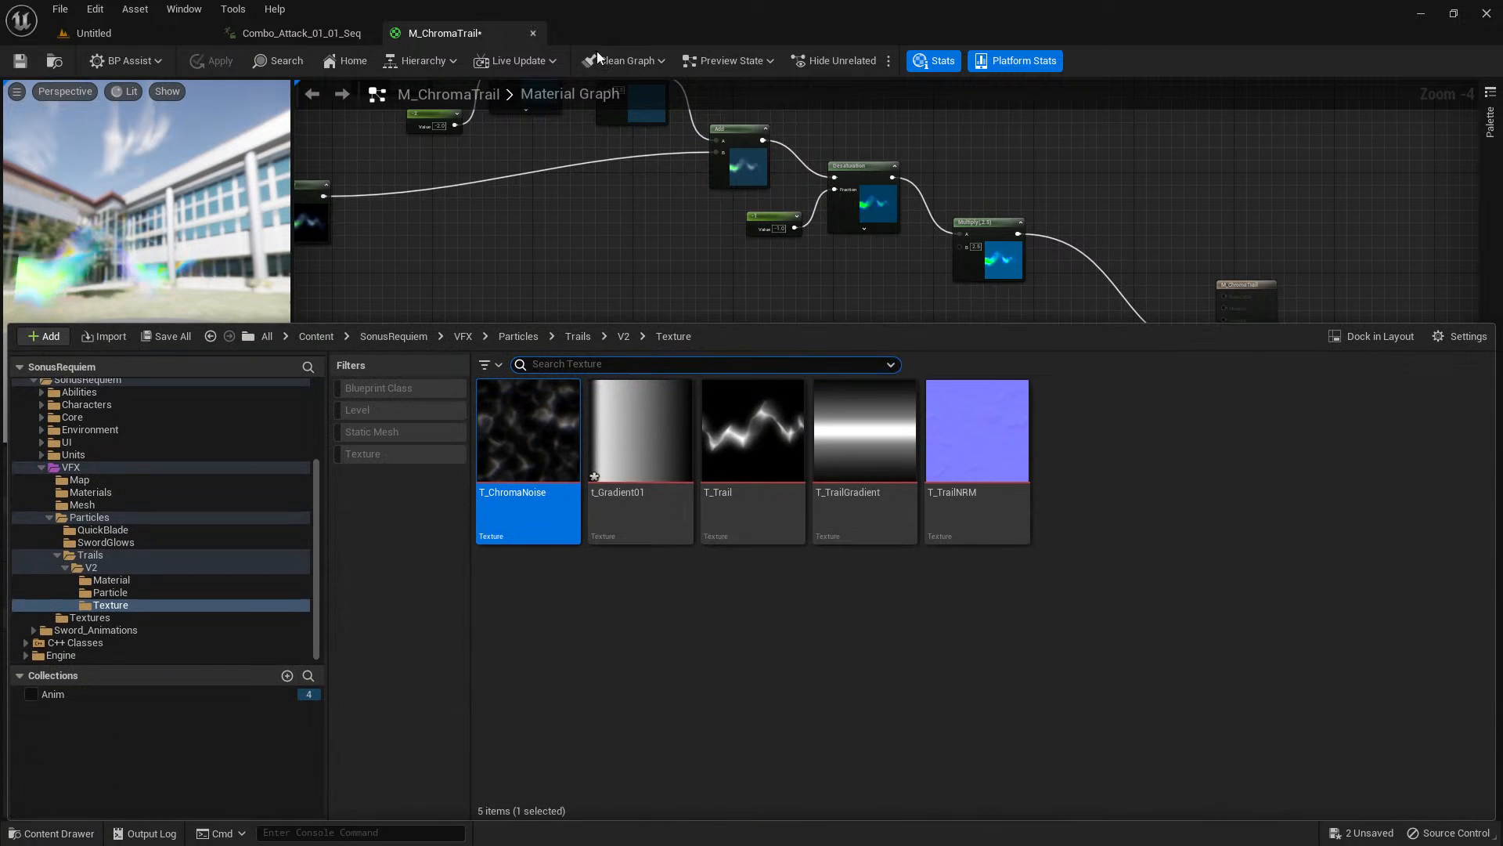
{"action": "left_click", "coordinate": [169, 580]}
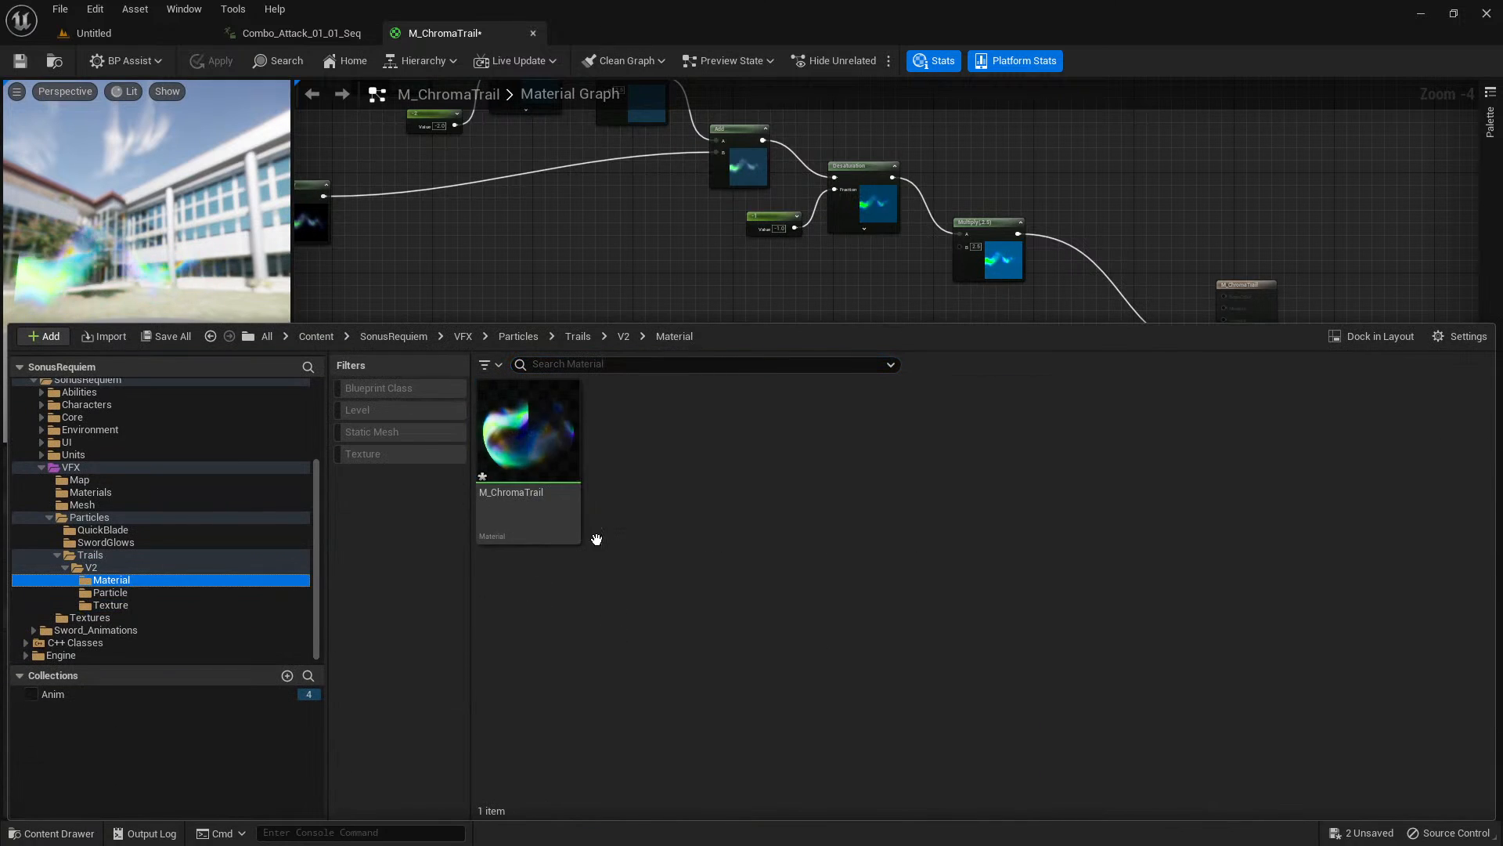
{"action": "left_click", "coordinate": [162, 595]}
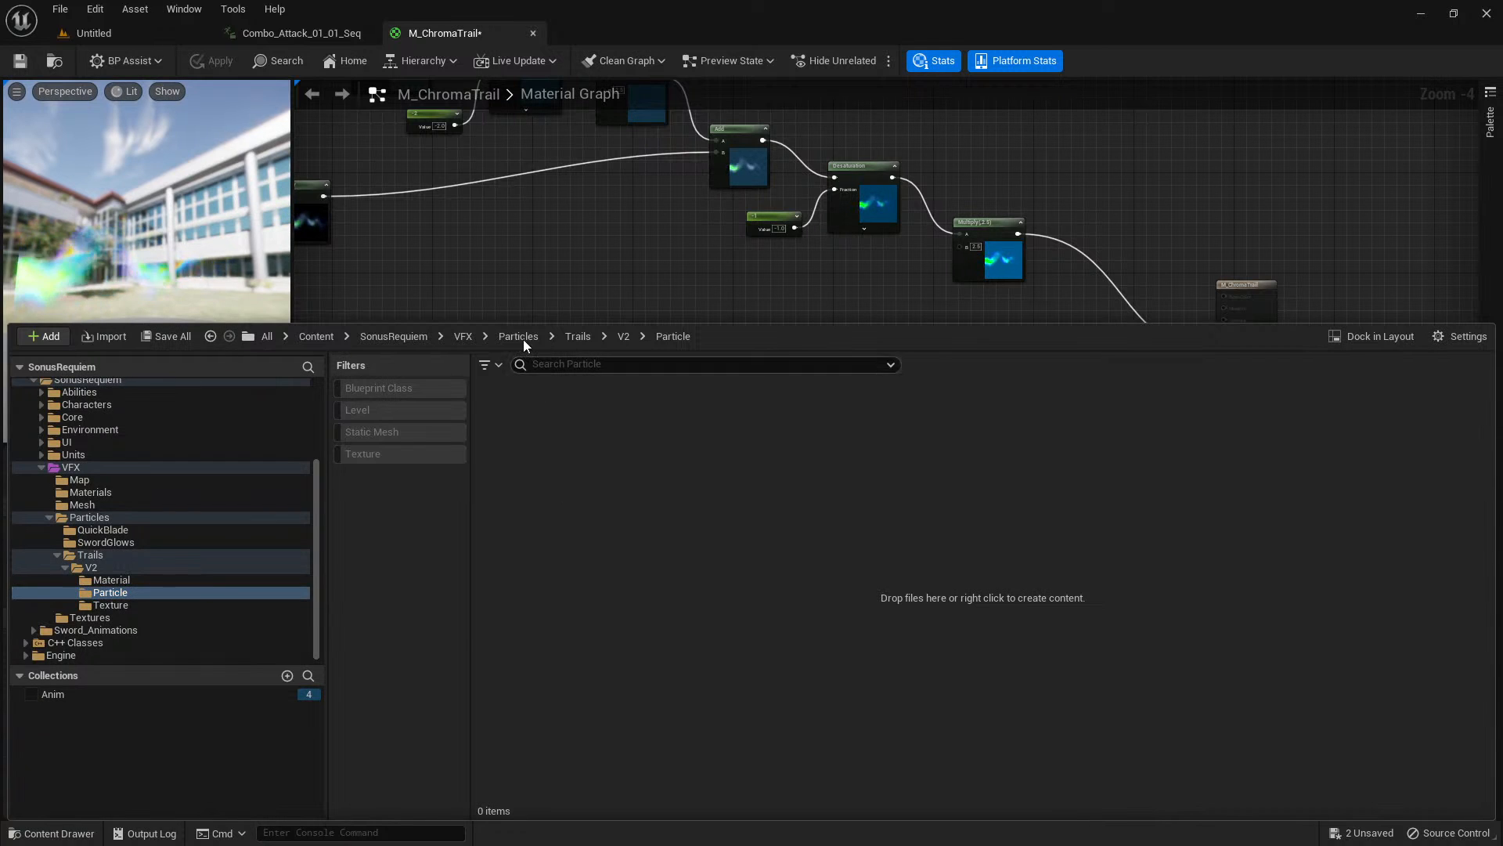
{"action": "key", "text": "ctrl+space"}
{"action": "left_click", "coordinate": [316, 33]}
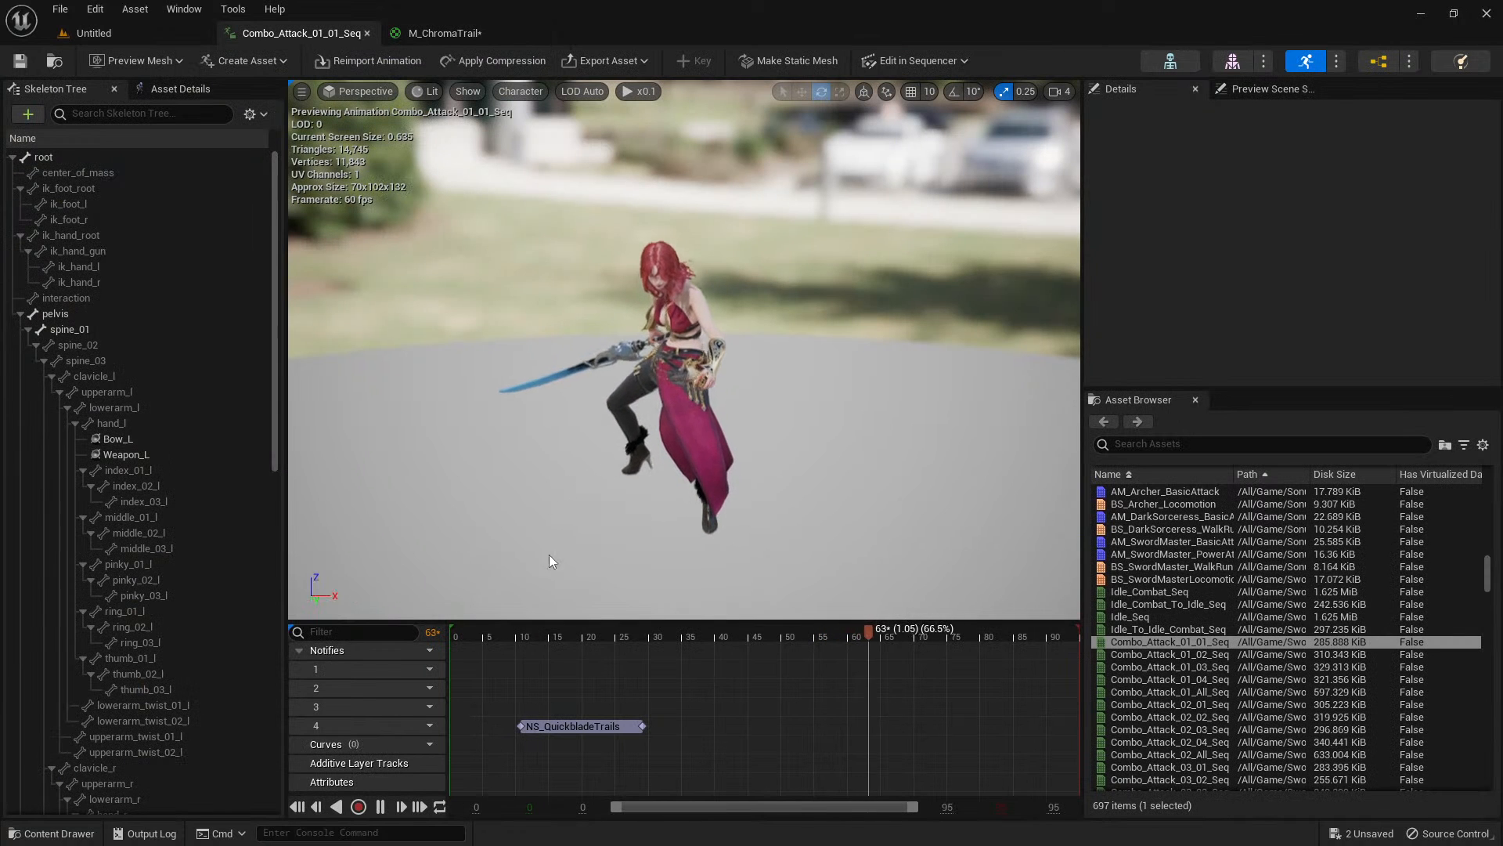
{"action": "left_click", "coordinate": [502, 632]}
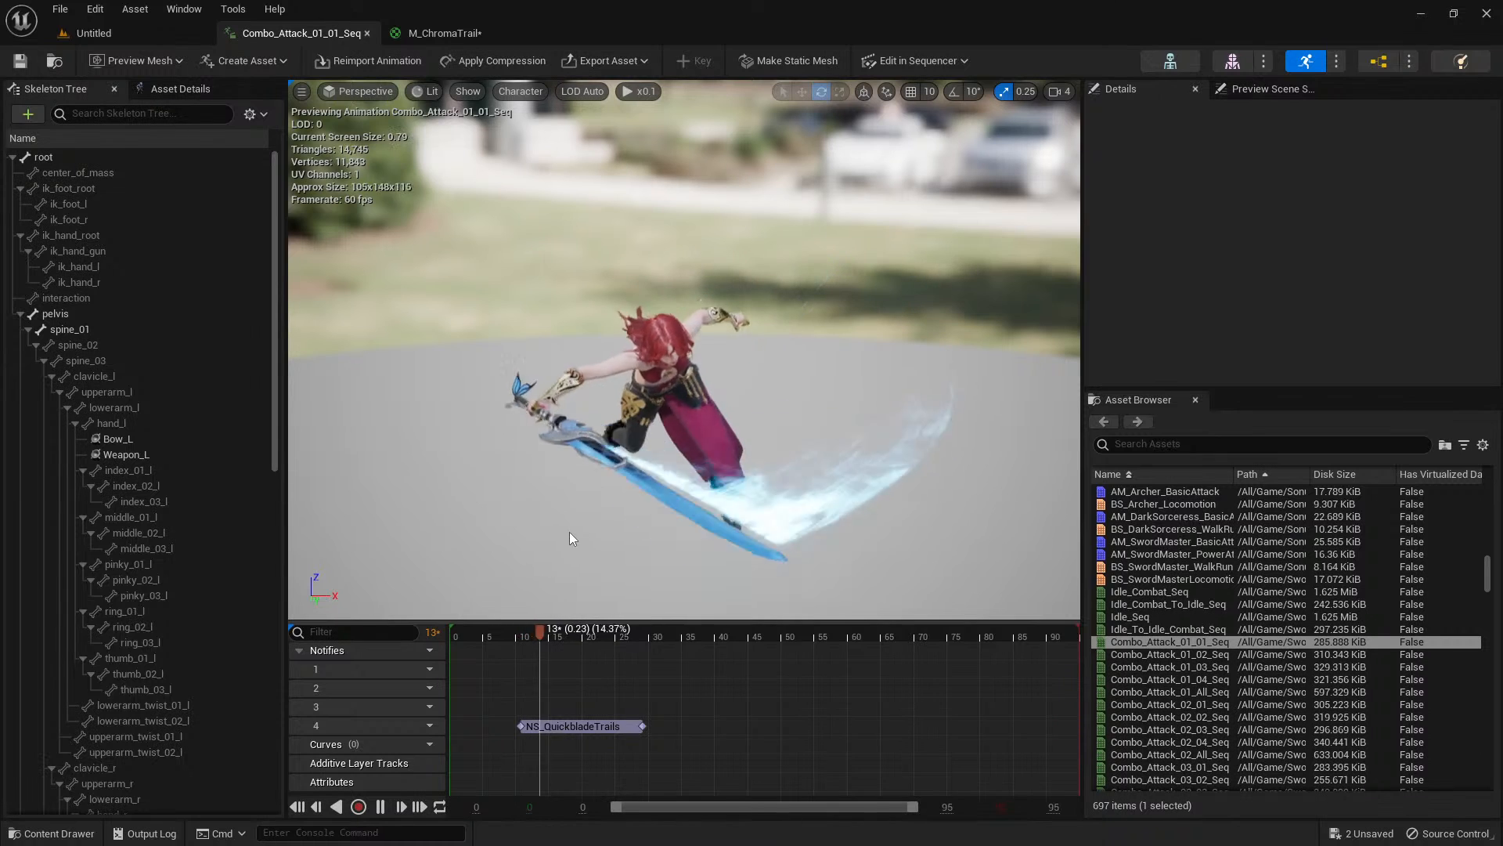
Start a new Niagara System from selected emitters in the Trails/V2/Particle folder.
{"action": "left_click", "coordinate": [439, 33]}
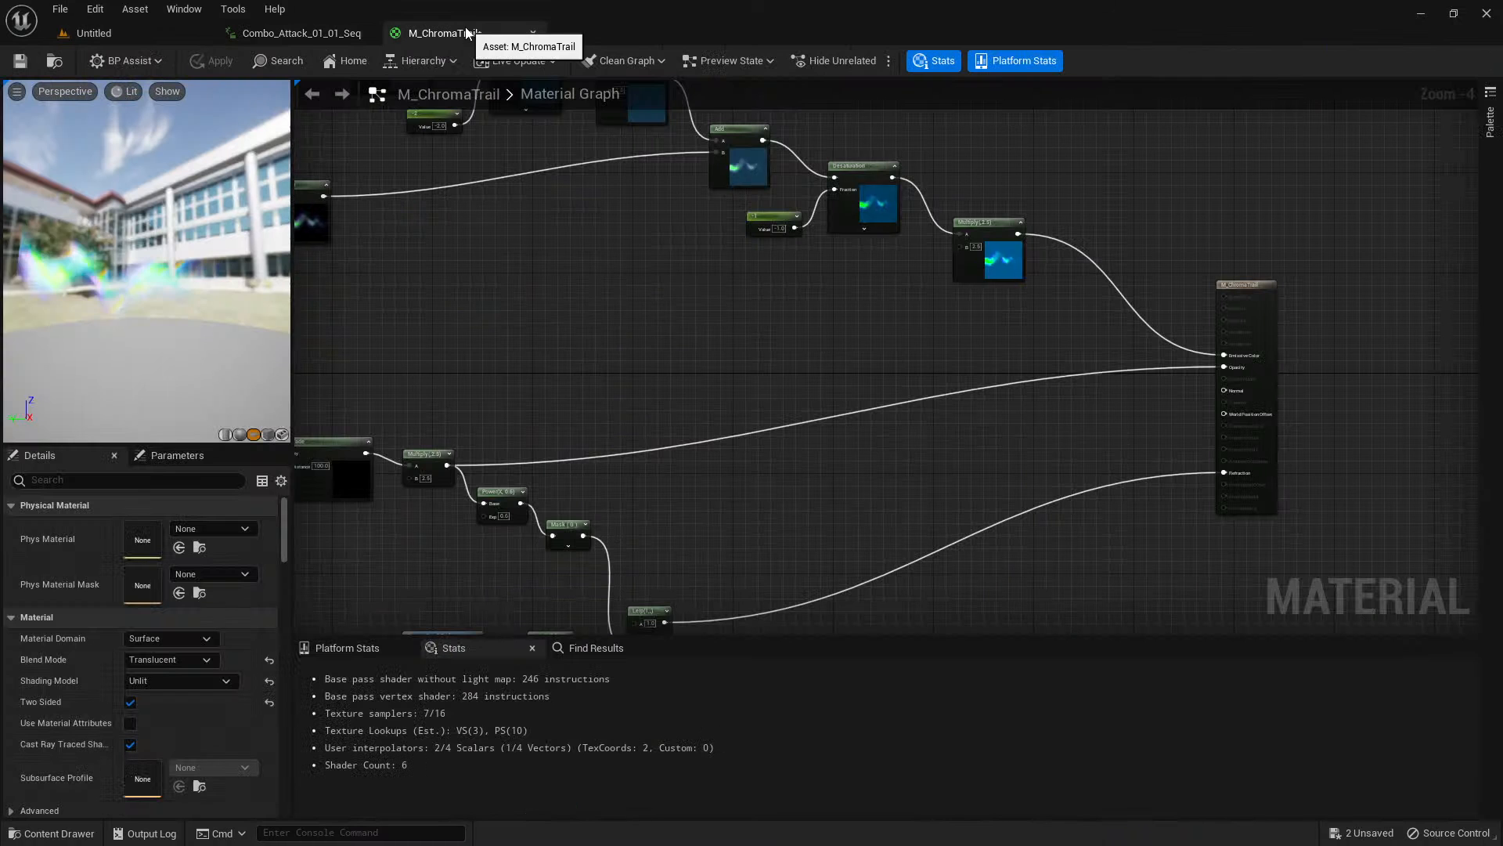
{"action": "key", "text": "ctrl+space"}
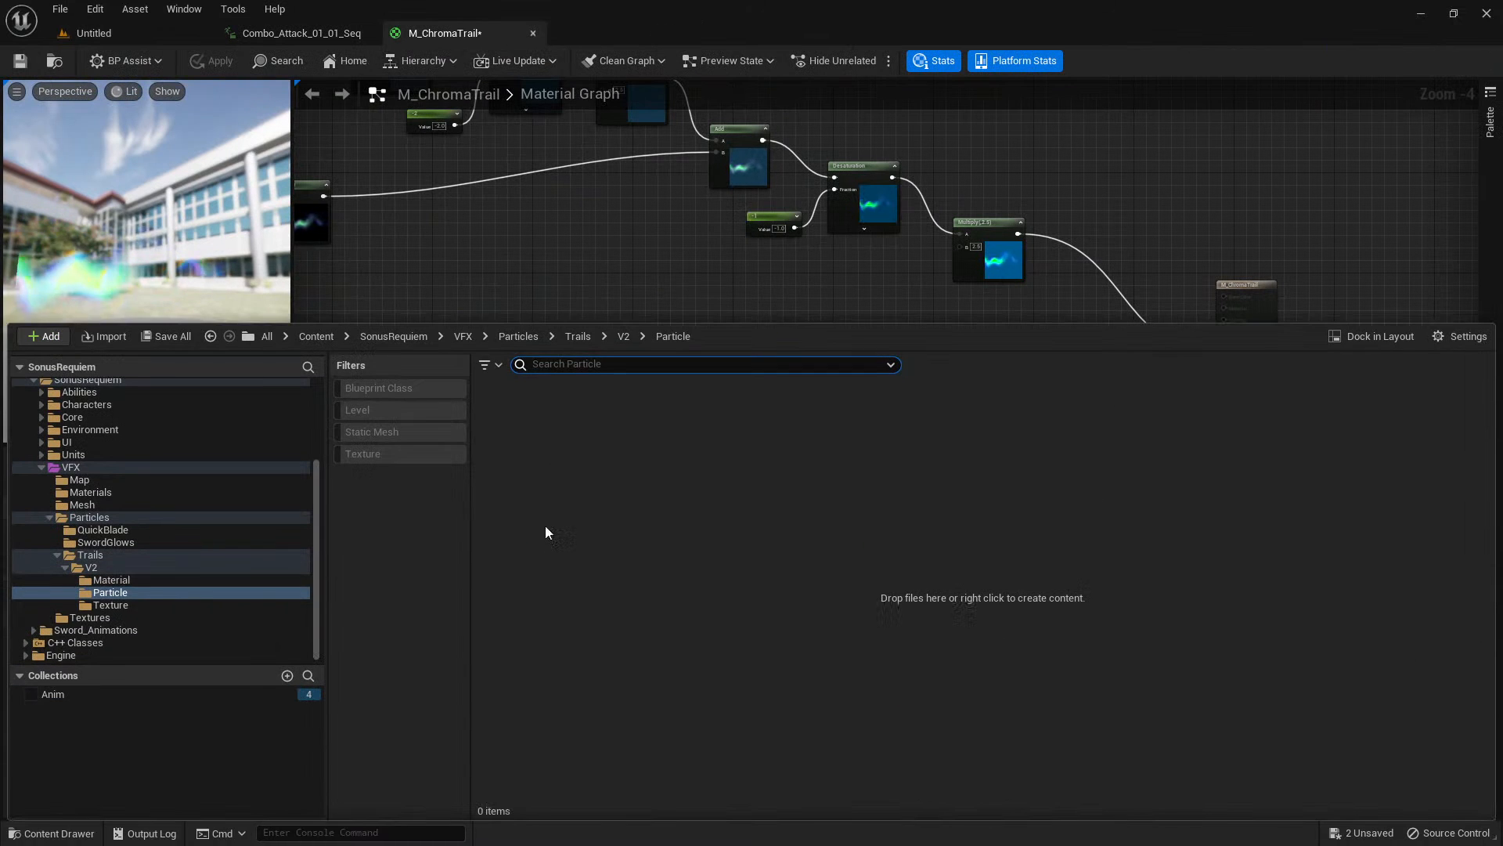
{"action": "left_click", "coordinate": [121, 594]}
{"action": "right_click", "coordinate": [527, 438]}
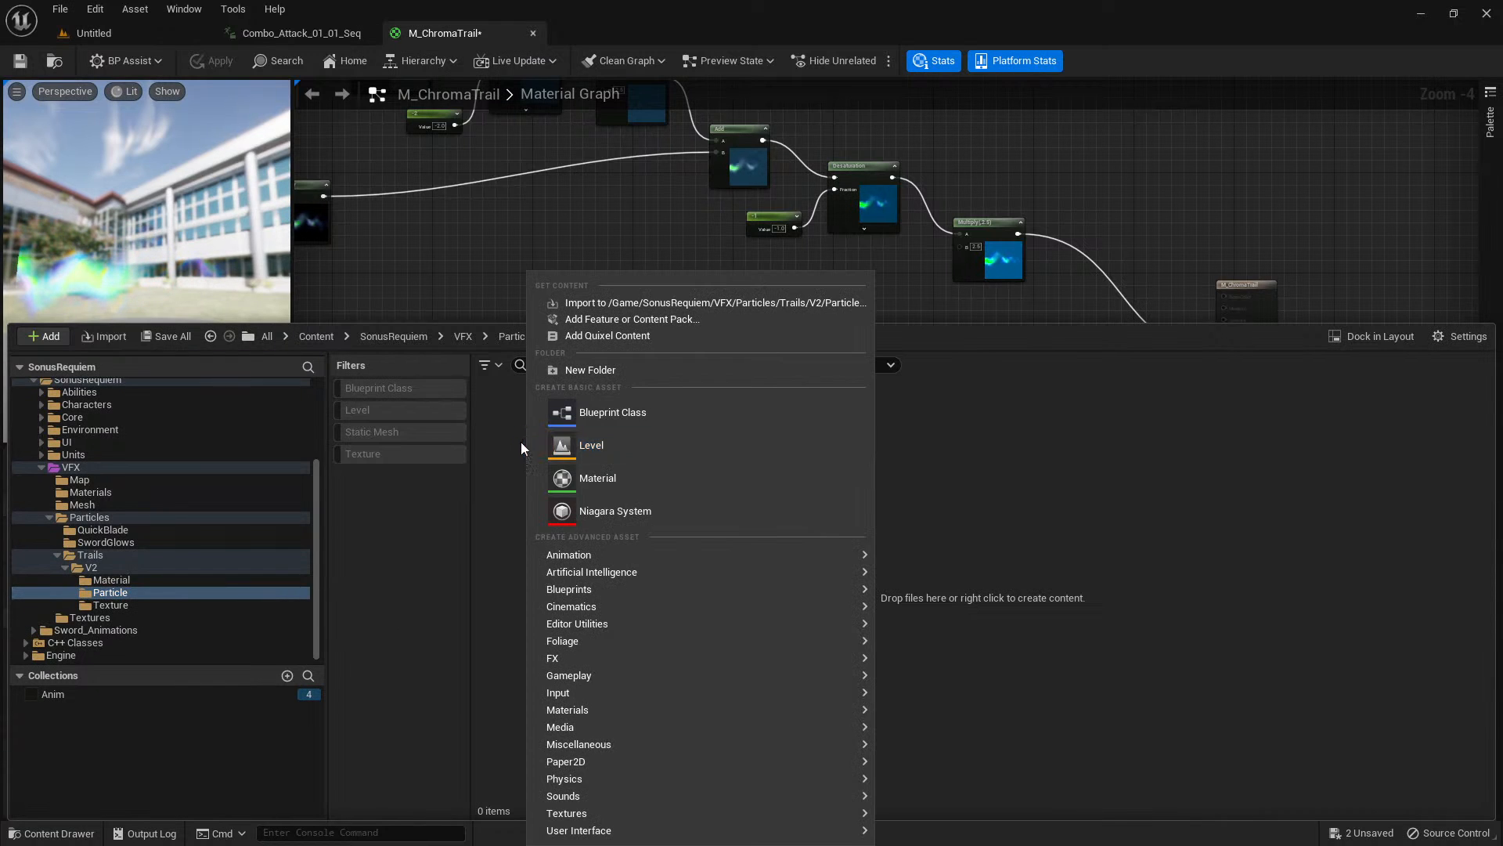
{"action": "left_click", "coordinate": [557, 510]}
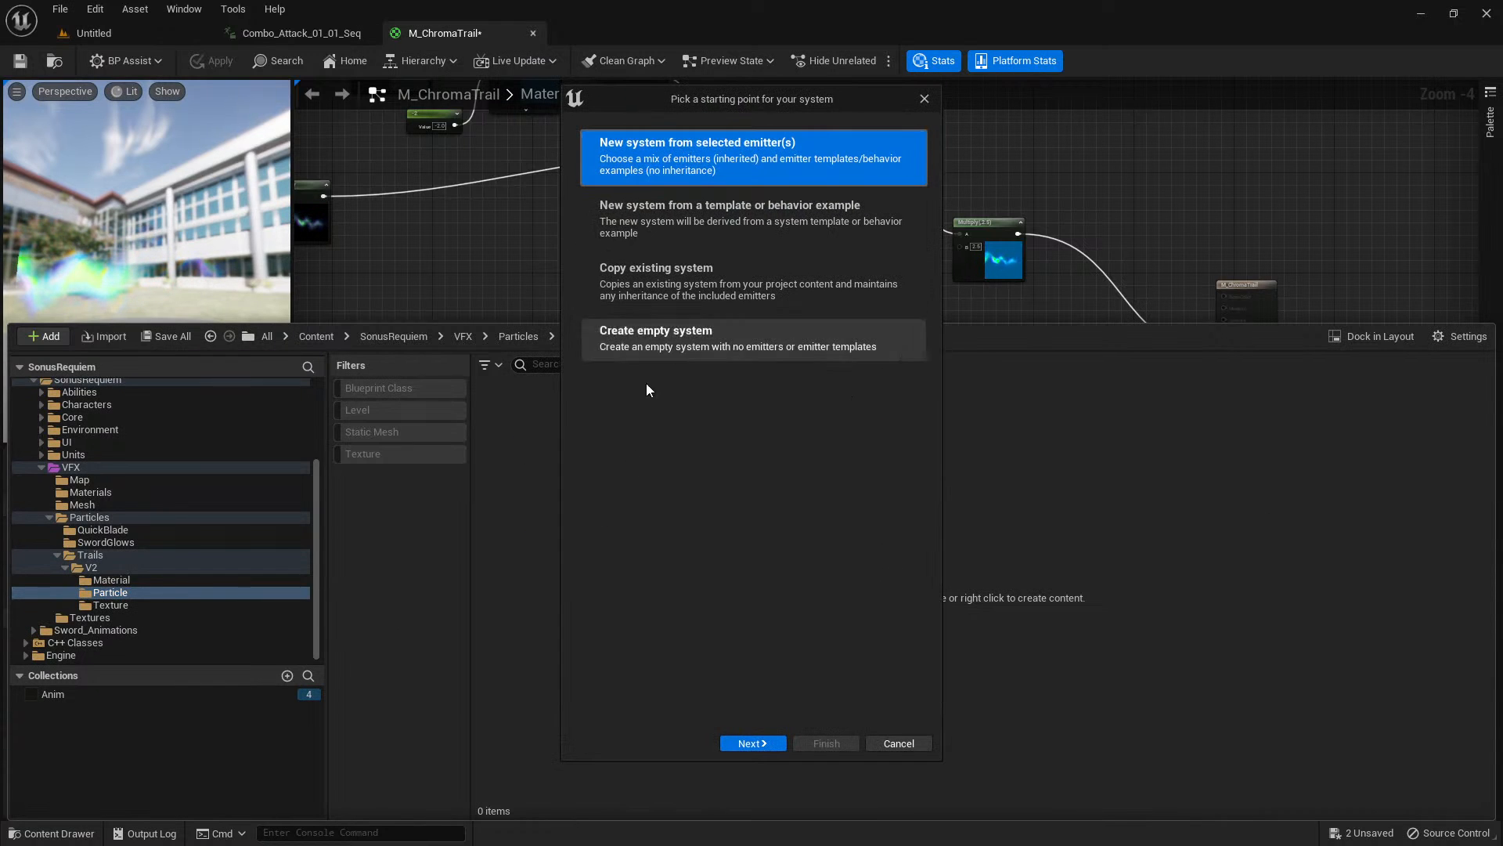
{"action": "left_click", "coordinate": [757, 743]}
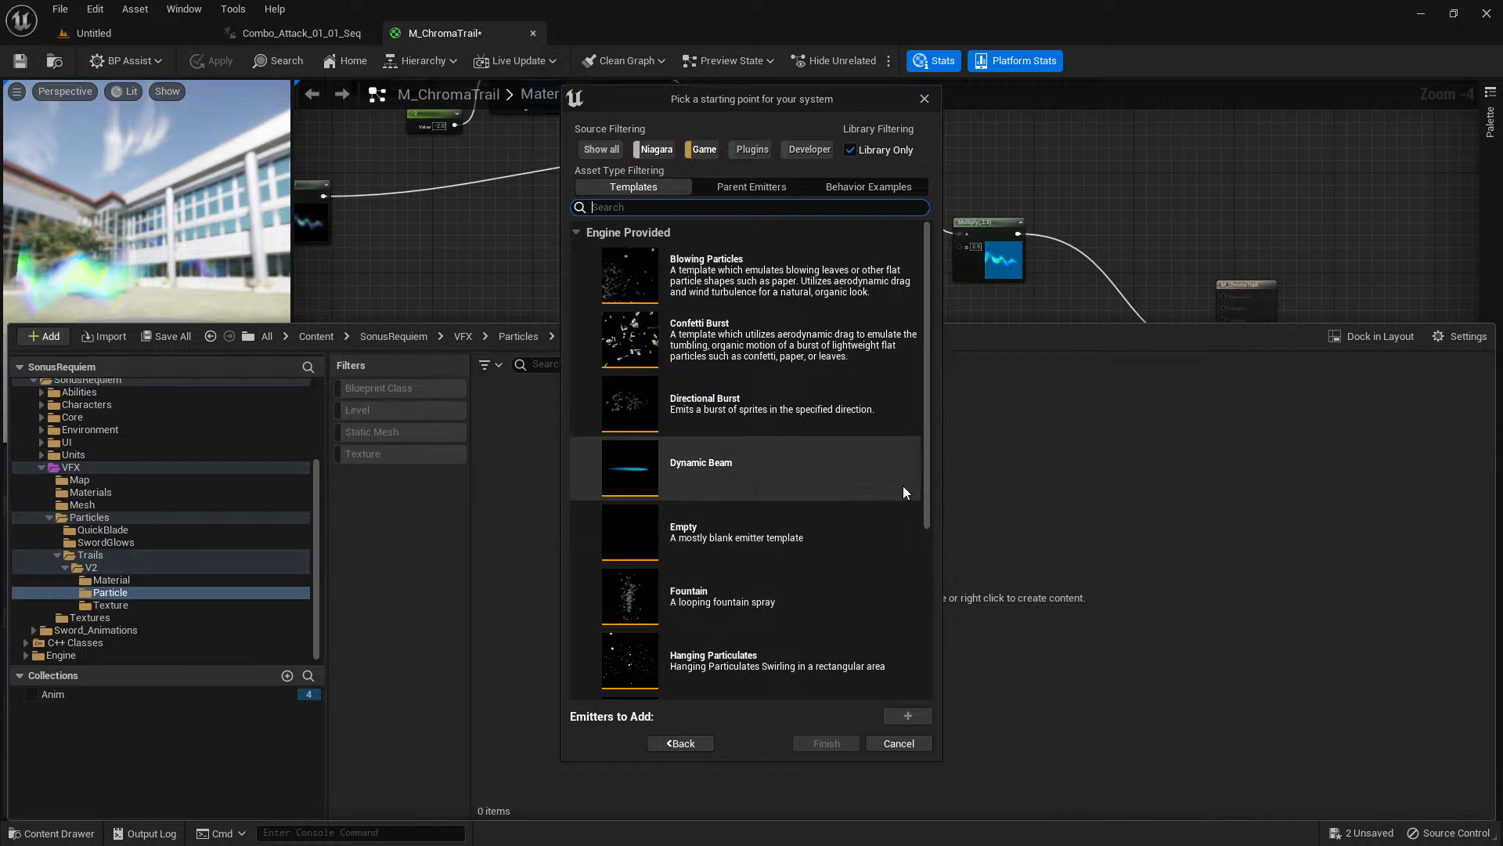
Add the Simple Sprite Burst template as the system's emitter and finish creating the system.
{"action": "scroll", "coordinate": [856, 509], "scroll_direction": "down", "scroll_amount": 5}
{"action": "scroll", "coordinate": [856, 510], "scroll_direction": "down", "scroll_amount": 2}
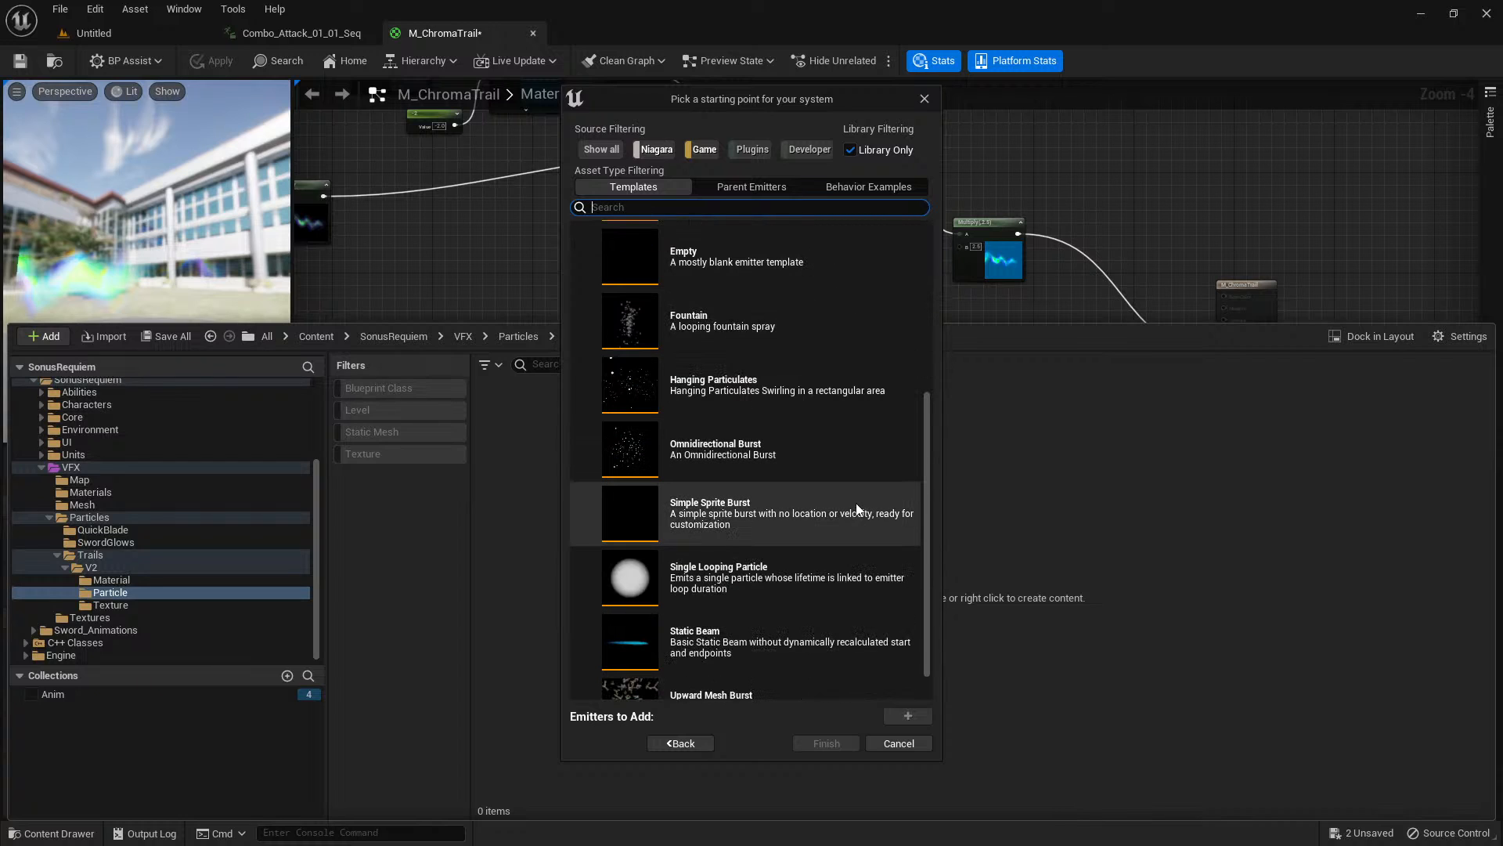
{"action": "scroll", "coordinate": [858, 510], "scroll_direction": "down", "scroll_amount": 1}
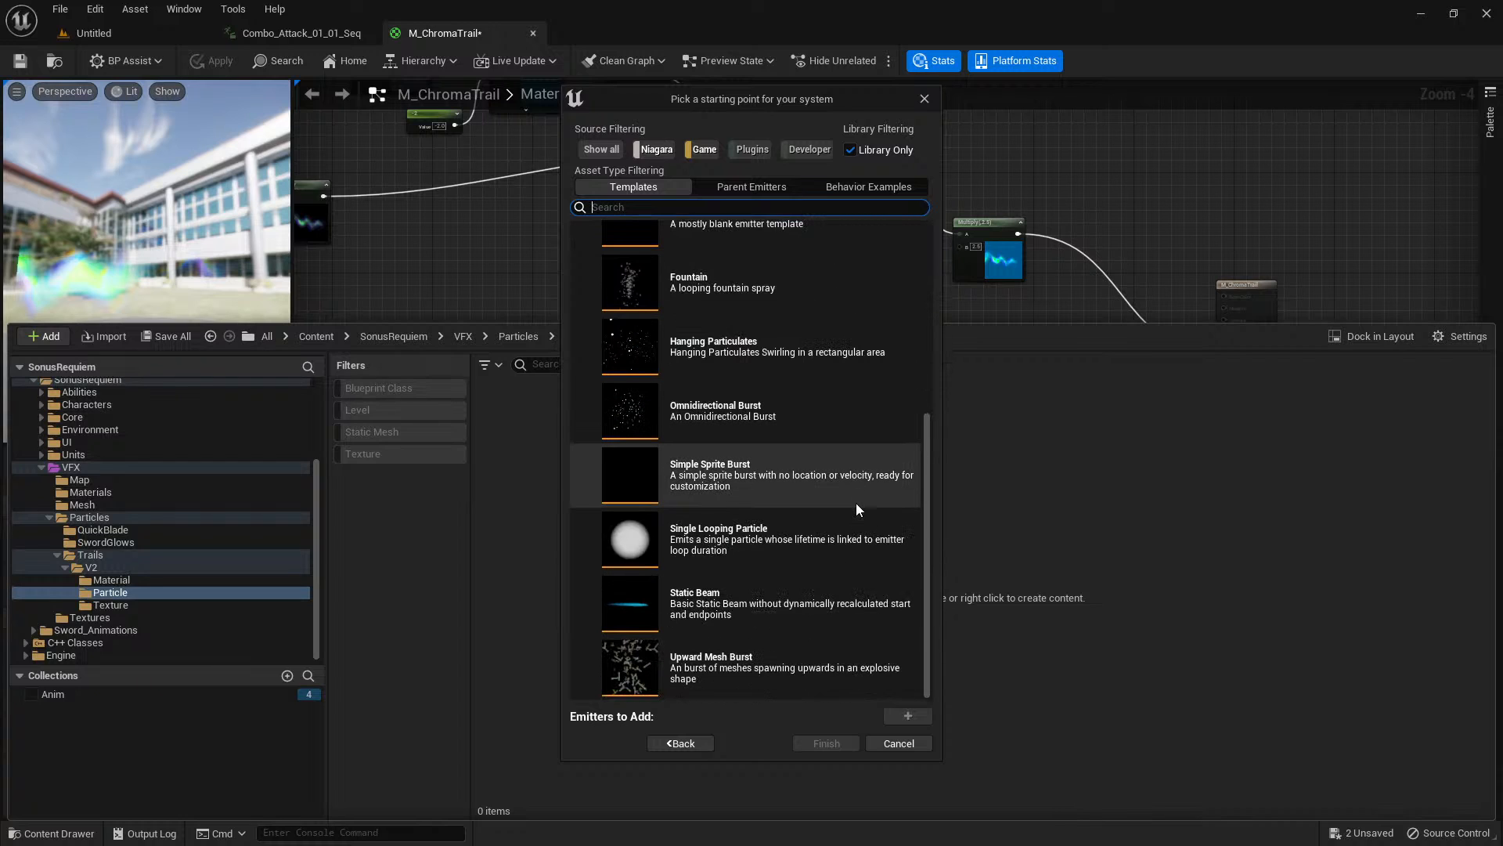
{"action": "scroll", "coordinate": [777, 502], "scroll_direction": "up", "scroll_amount": 1}
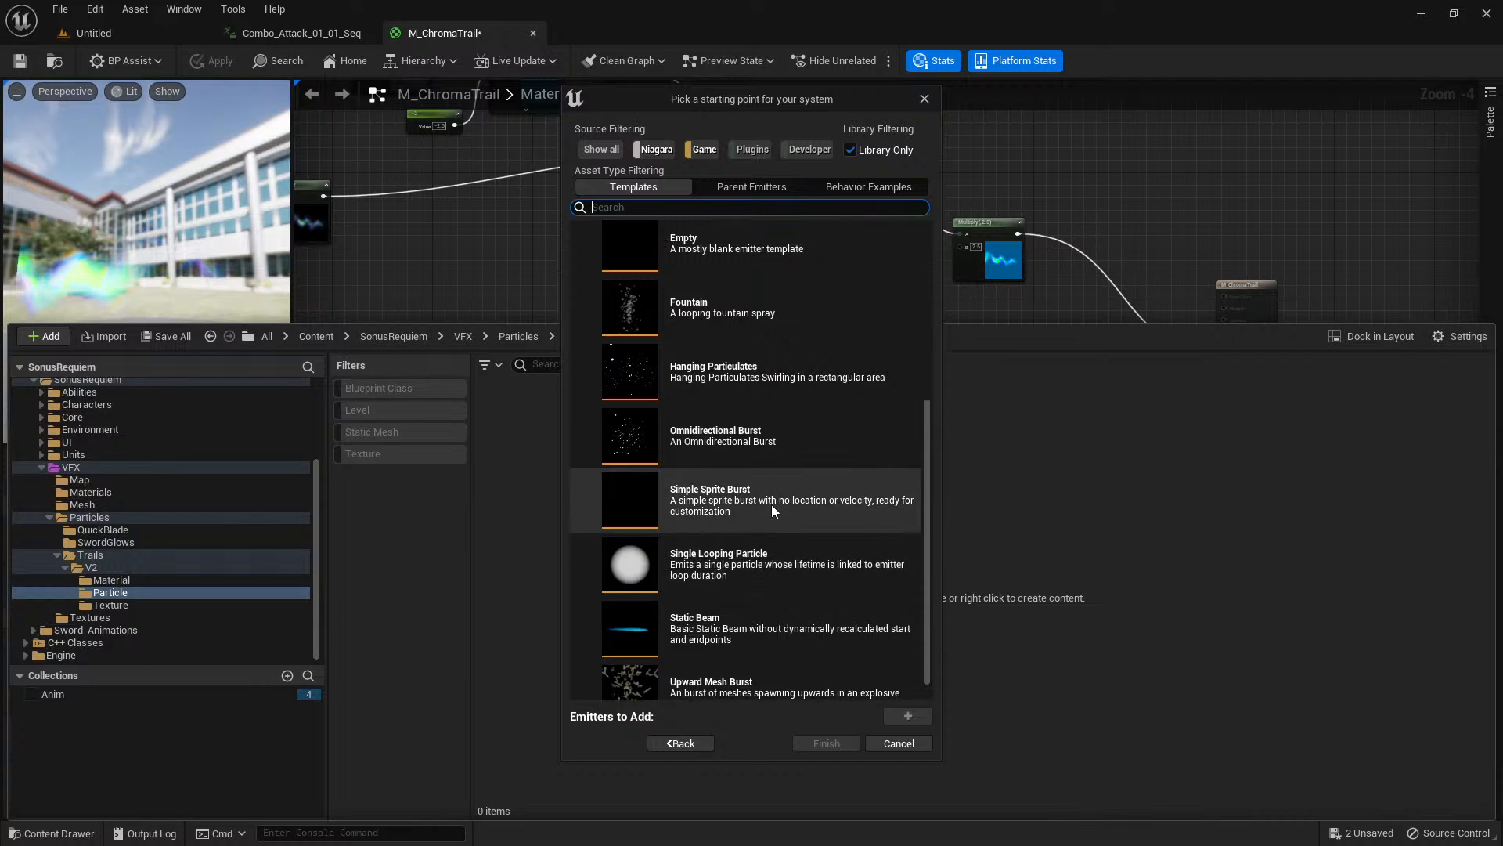
{"action": "left_click", "coordinate": [724, 505]}
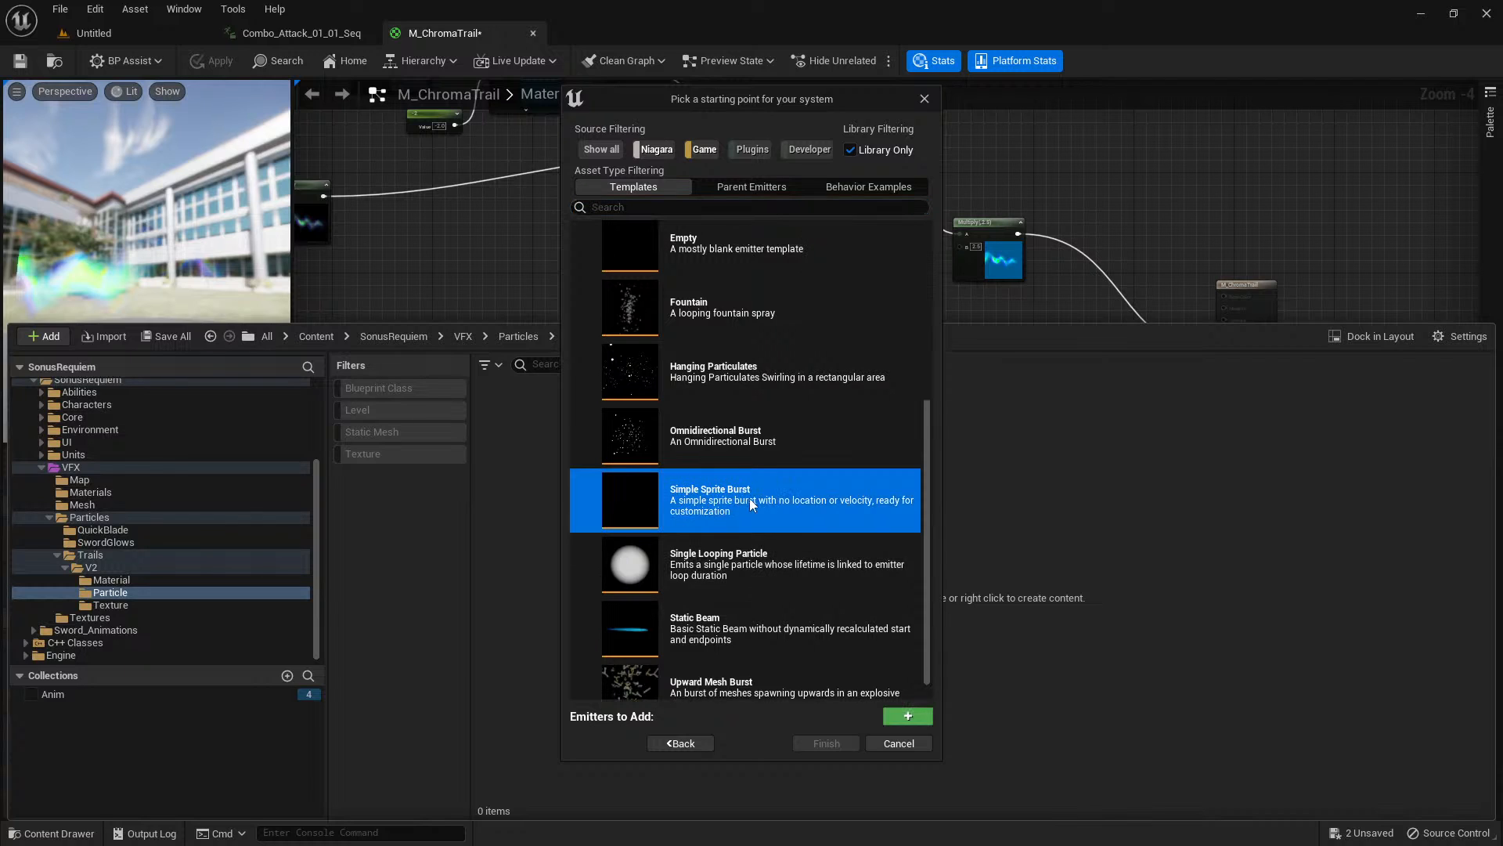
{"action": "left_click", "coordinate": [908, 714]}
{"action": "left_click", "coordinate": [832, 743]}
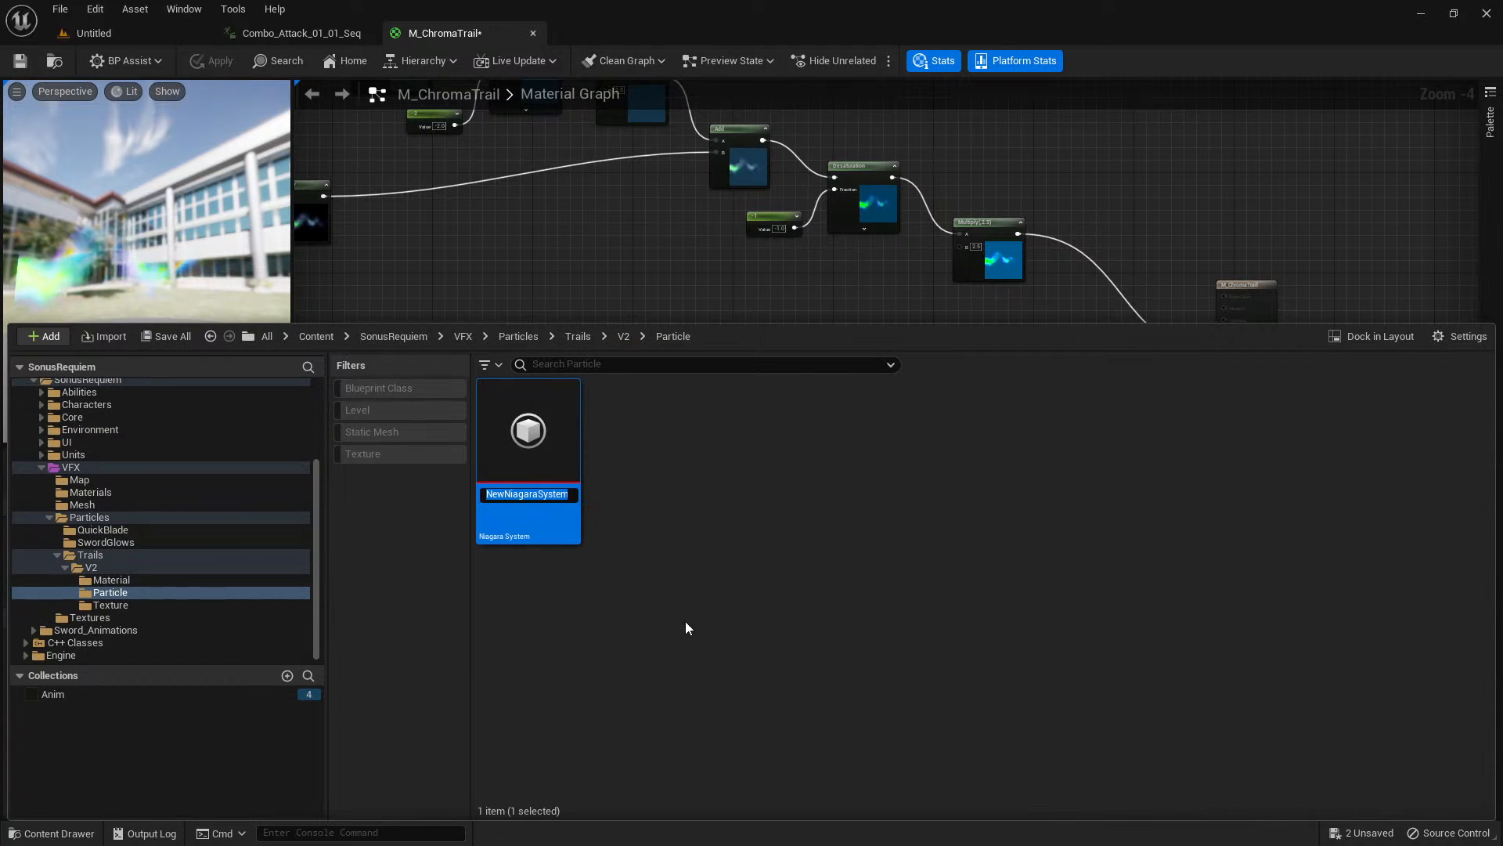
Name the new Niagara system NS_ChromaTrail and open it for editing.
{"action": "type", "text": "NS_ChromaT"}
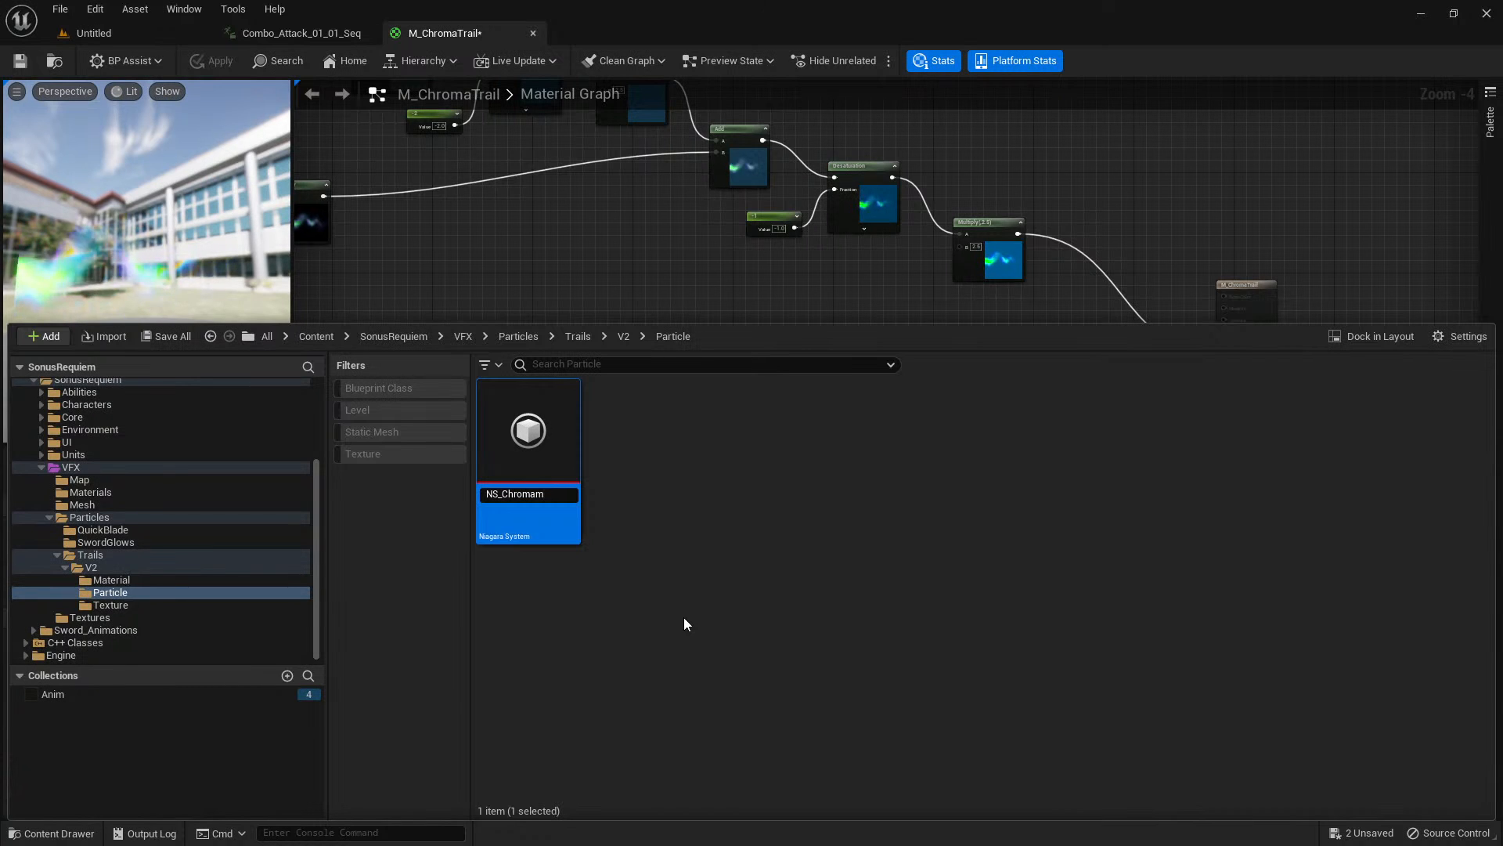
{"action": "type", "text": "rail"}
{"action": "key", "text": "Return"}
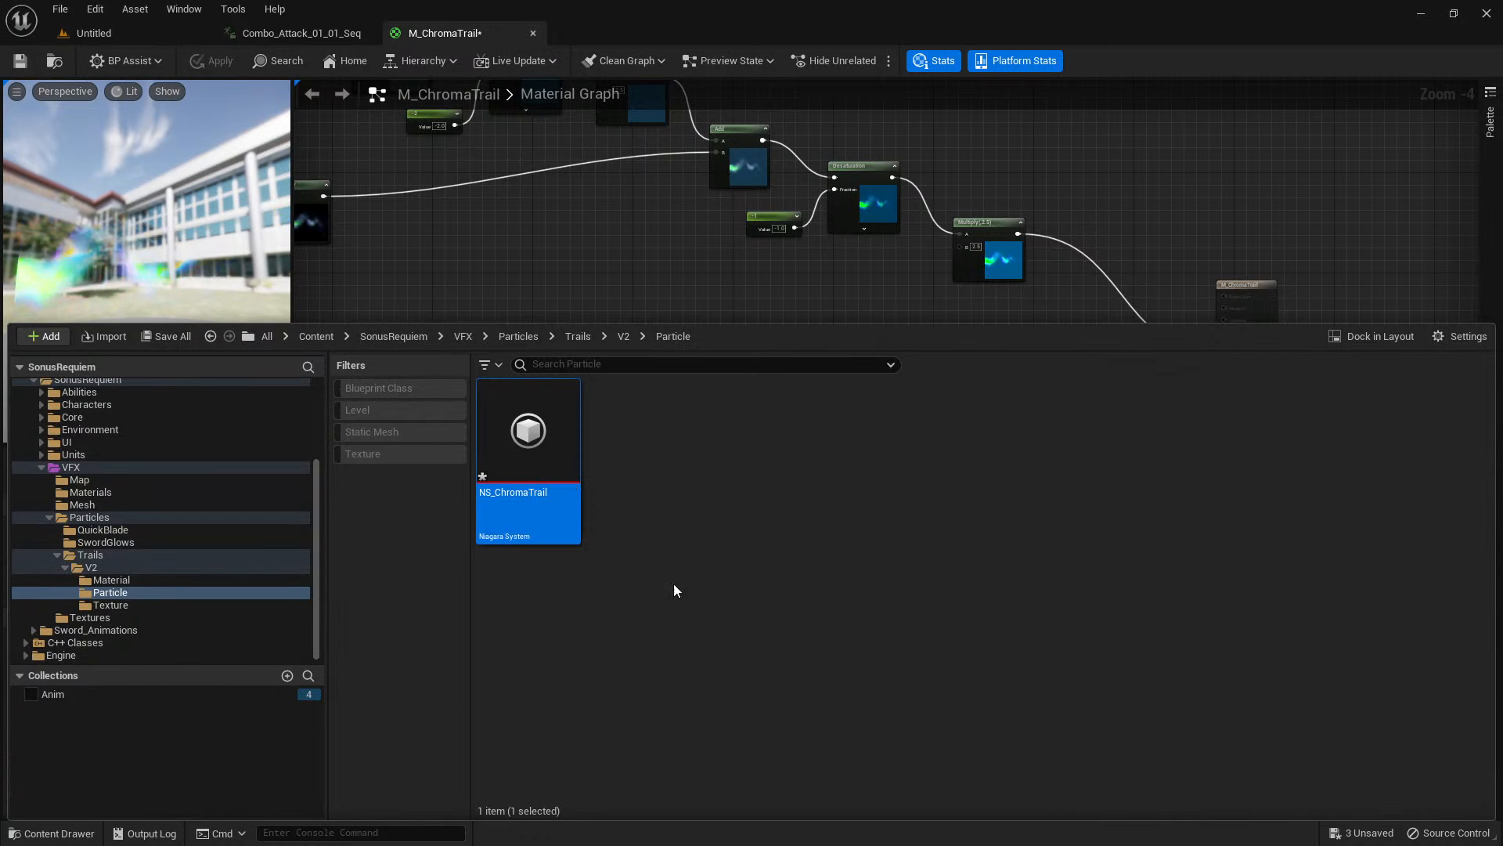
{"action": "double_click", "coordinate": [535, 449]}
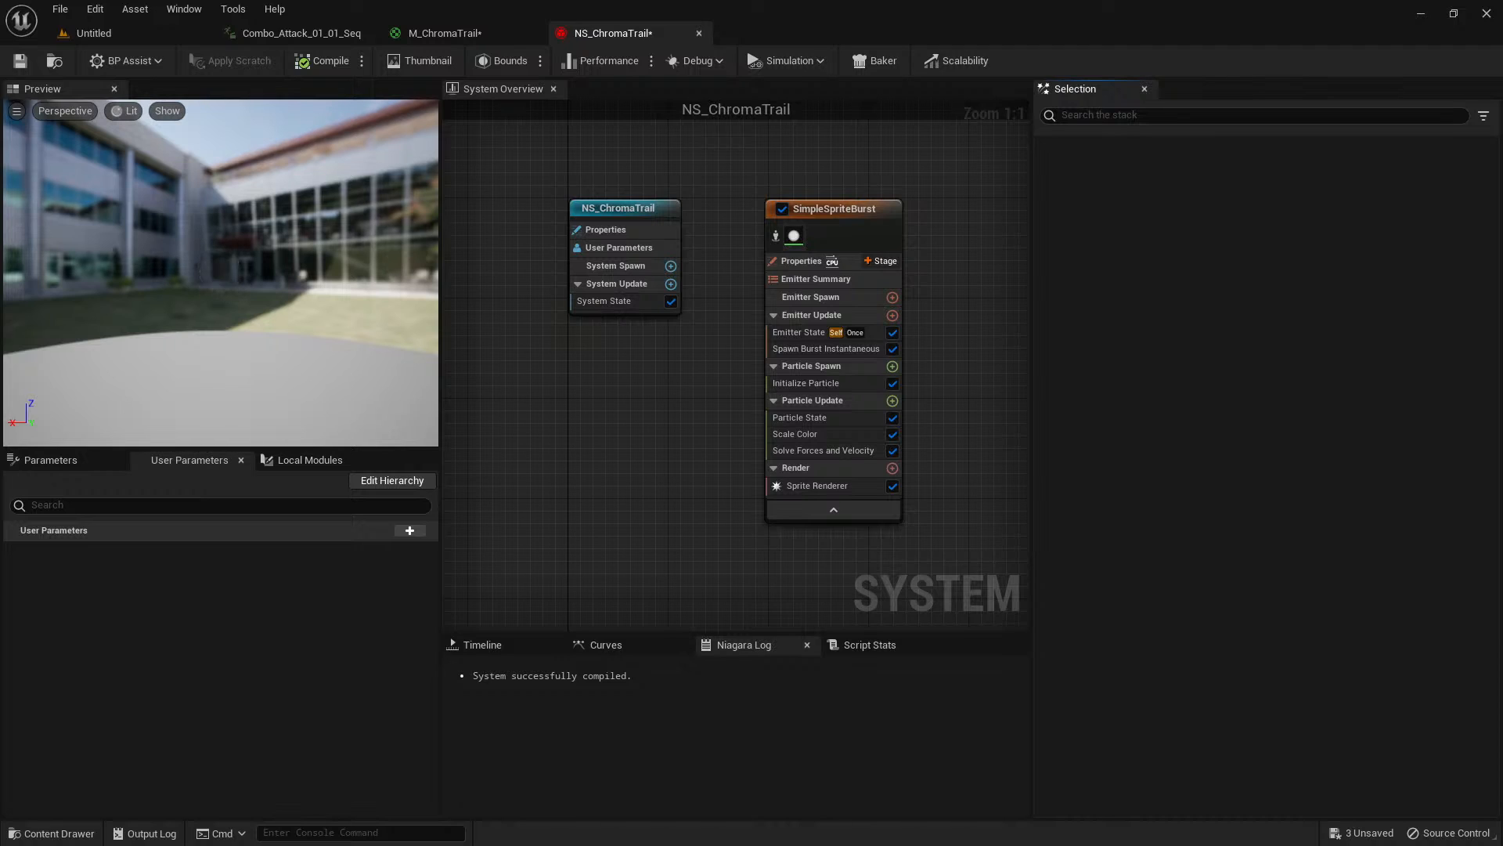
{"action": "left_click_drag", "start_coordinate": [398, 203], "coordinate": [407, 207]}
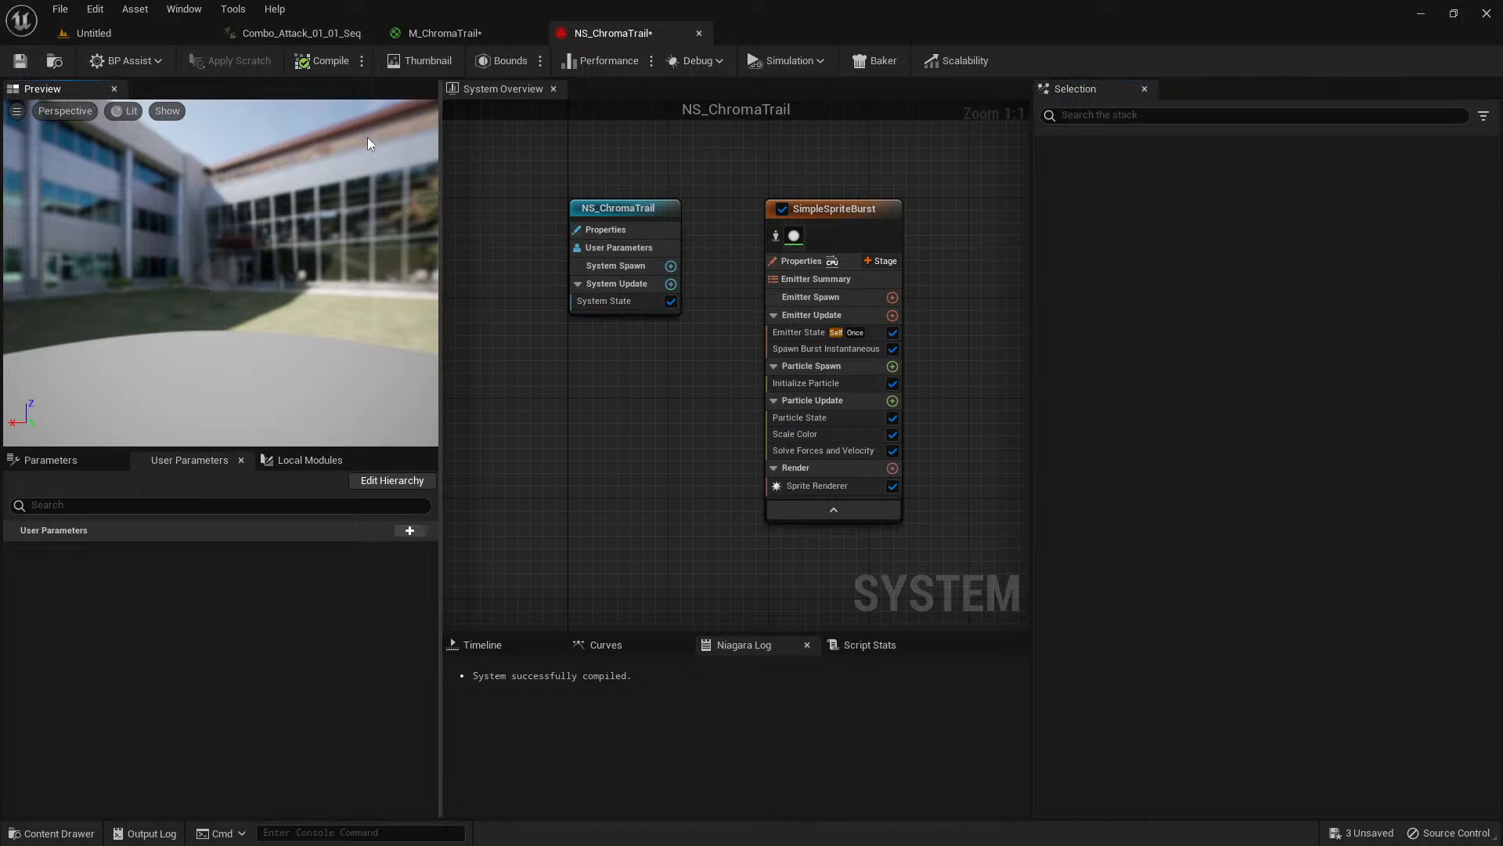
In Combo_Attack_01_01_Seq, clear the End socket of the NS_QuickbladeTrails notify.
{"action": "left_click", "coordinate": [316, 34]}
{"action": "left_click", "coordinate": [560, 727]}
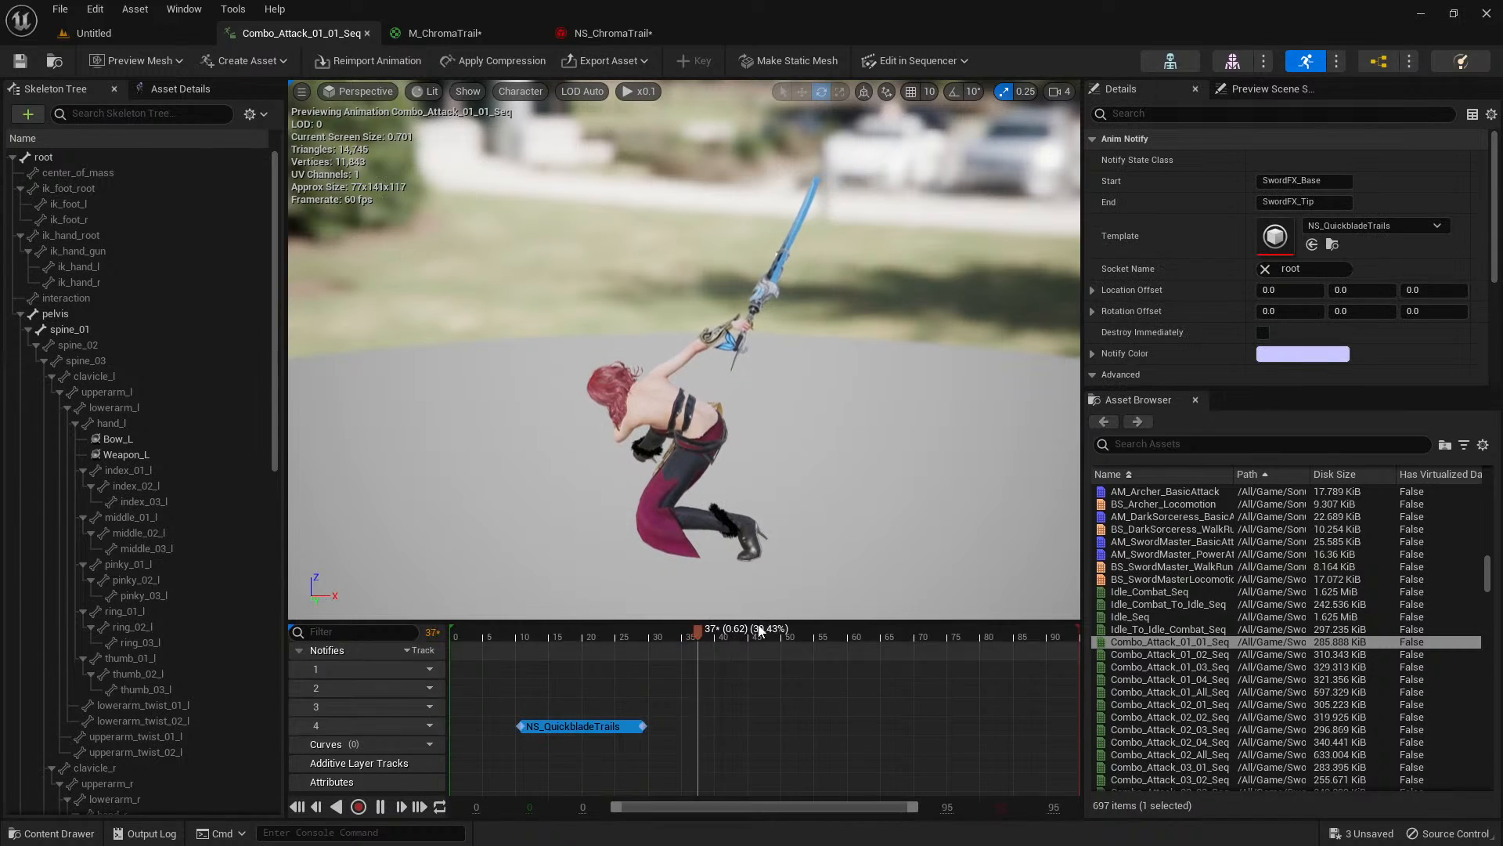
{"action": "left_click", "coordinate": [1292, 202]}
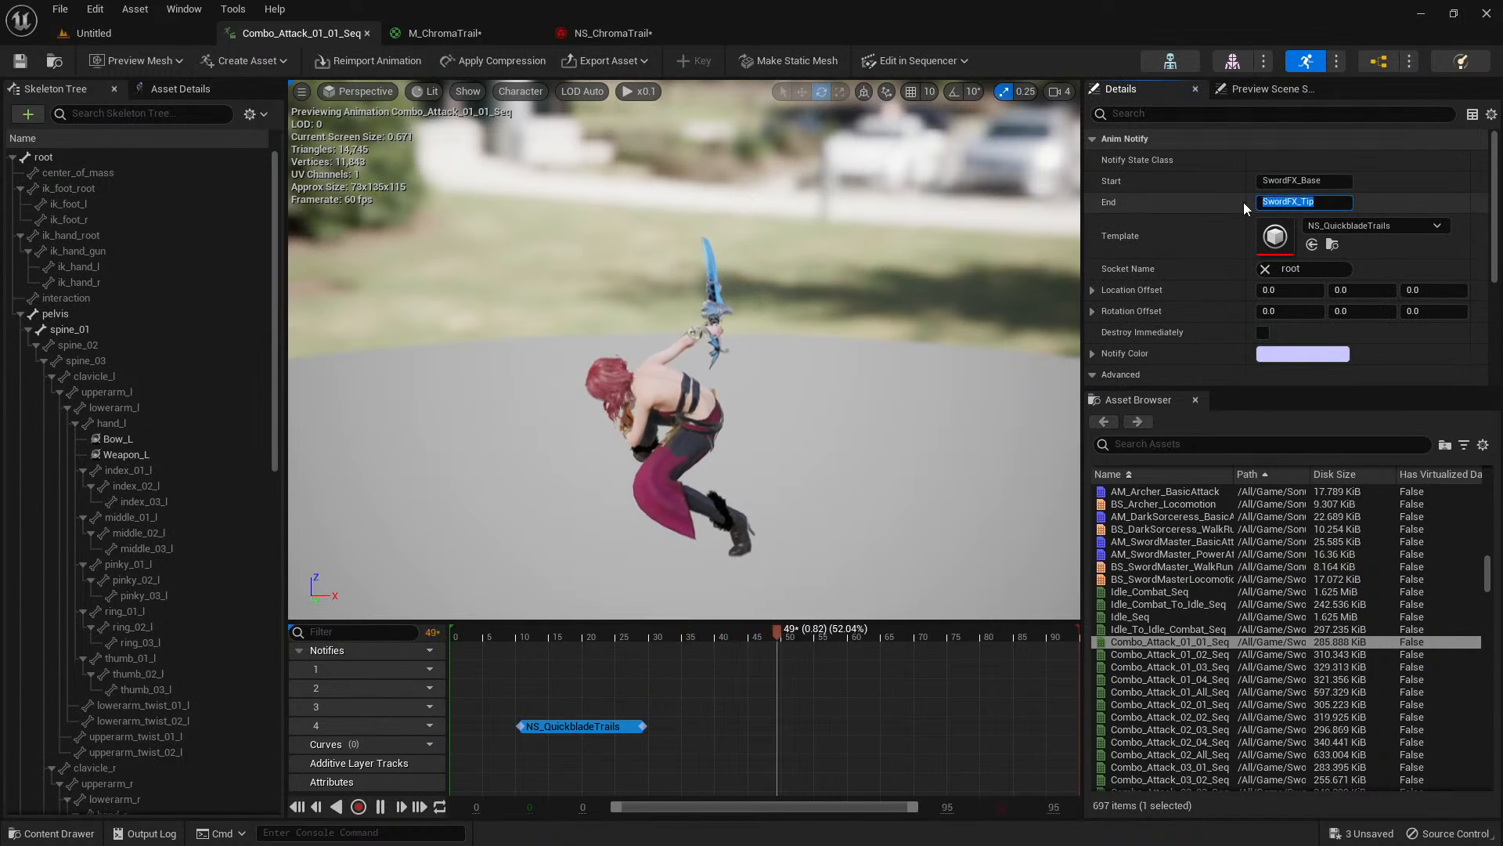
{"action": "key", "text": "Delete"}
{"action": "key", "text": "Return"}
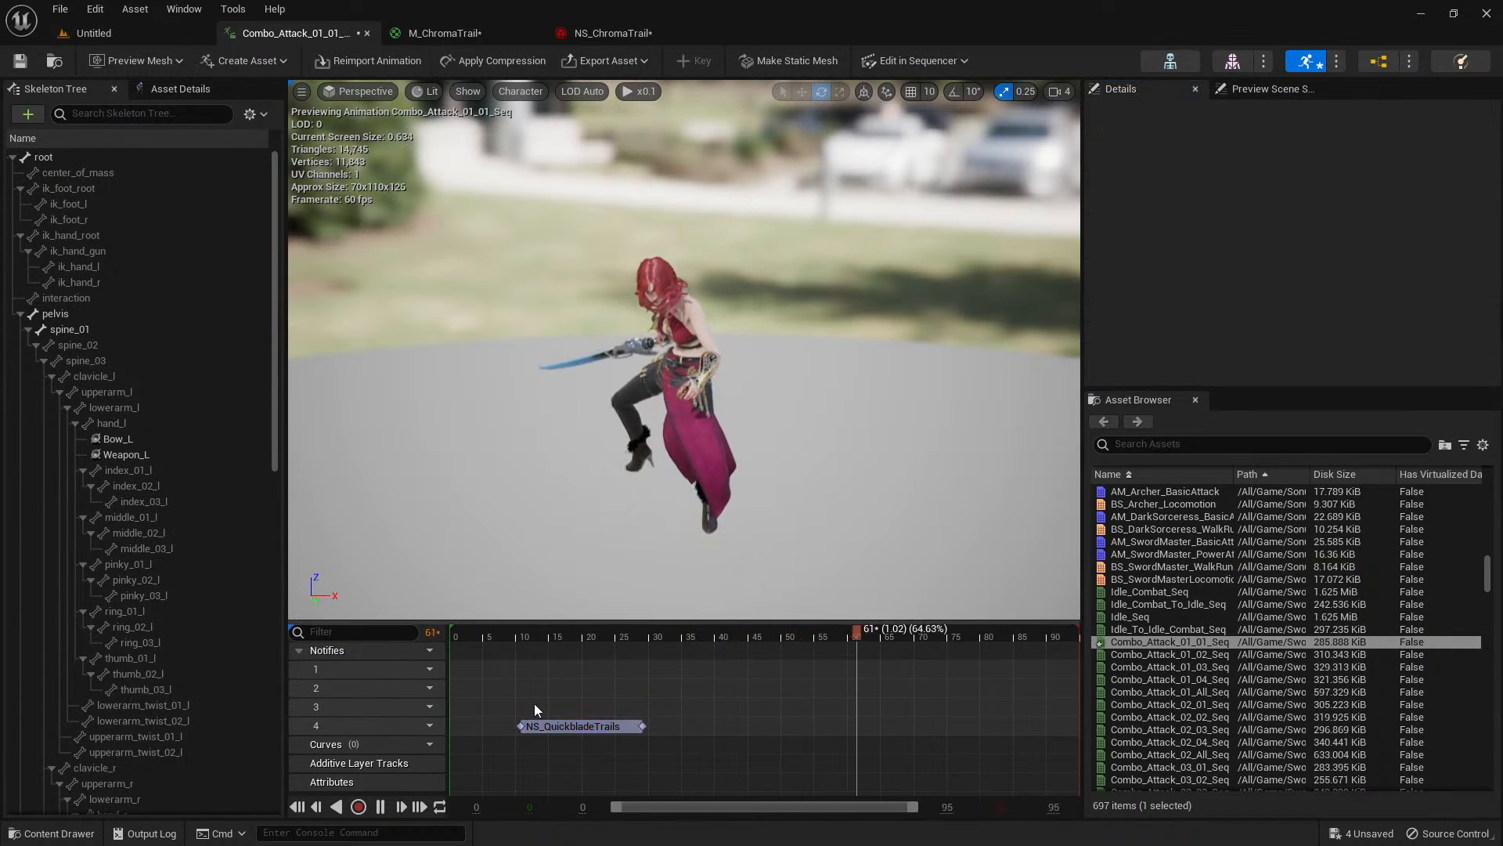
Add a Timed Niagara Effect notify state on track 3 of Combo_Attack_01_01_Seq, spanning from frame 11 to about frame 33.
{"action": "right_click", "coordinate": [523, 704]}
{"action": "mouse_move", "coordinate": [573, 757]}
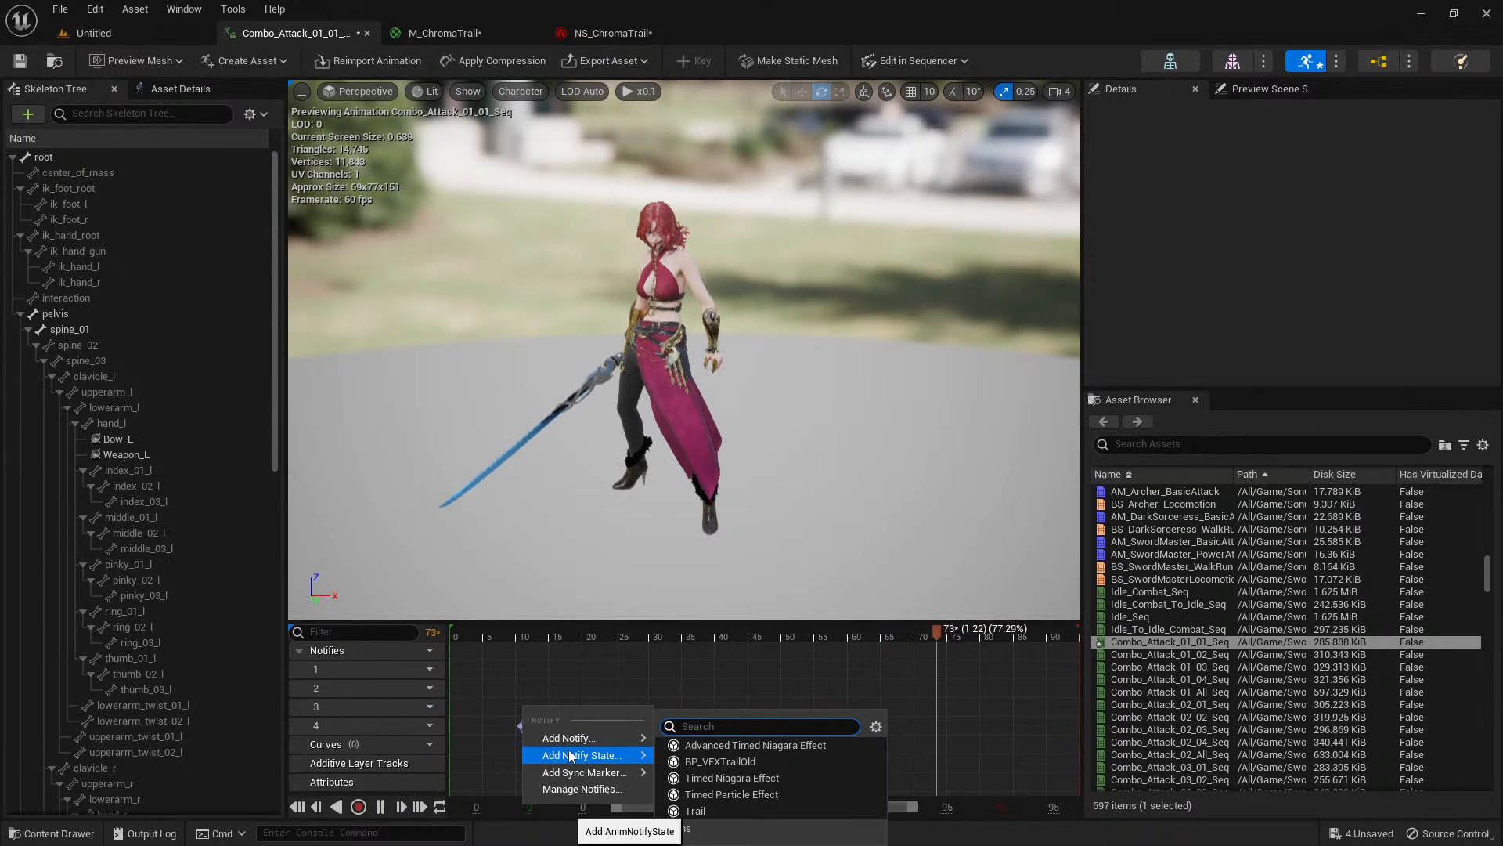
{"action": "left_click", "coordinate": [765, 779]}
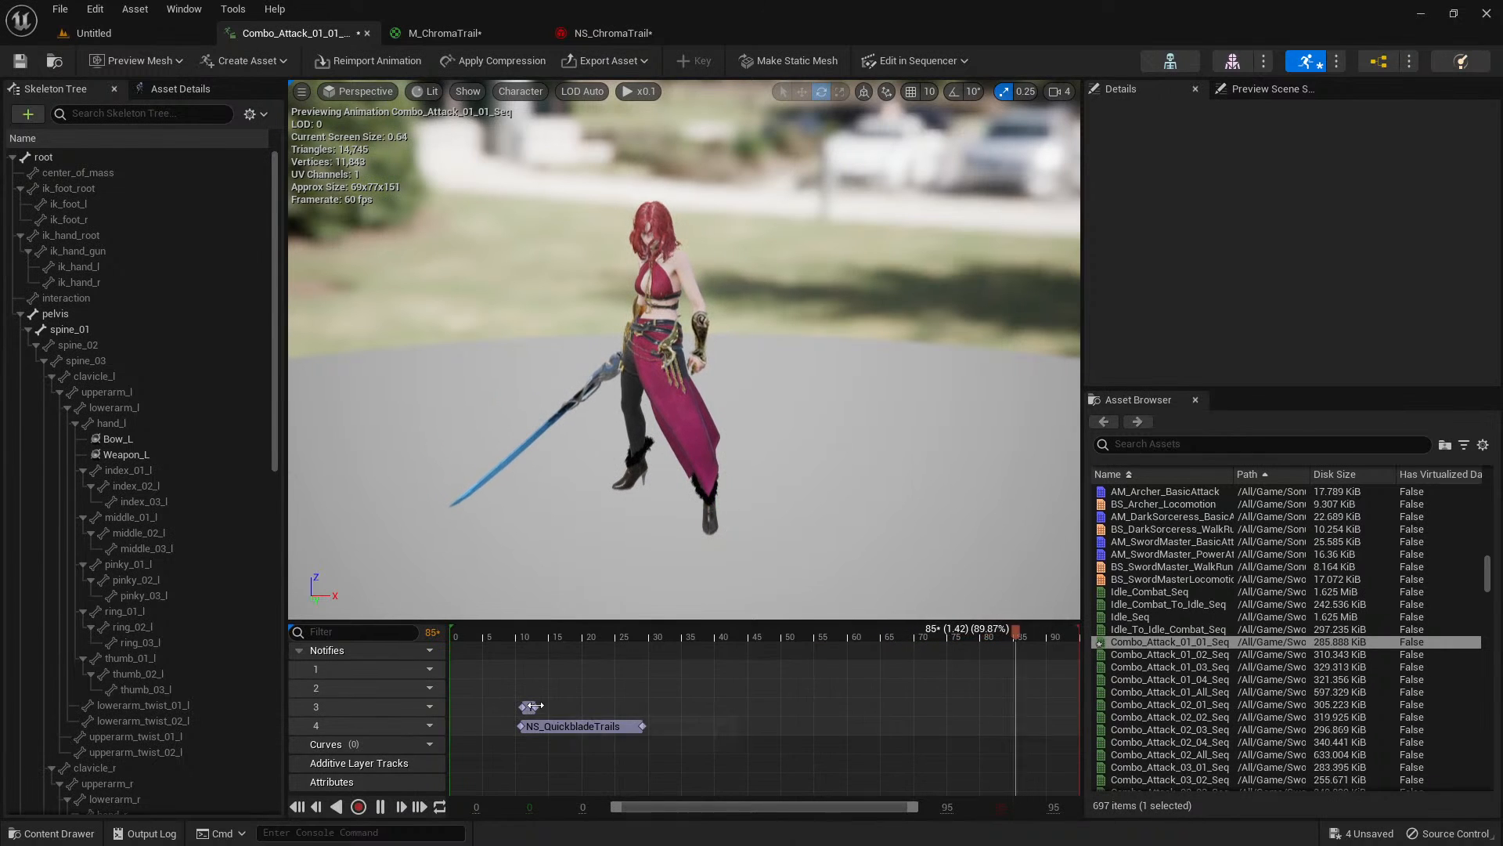
{"action": "left_click_drag", "start_coordinate": [535, 707], "coordinate": [672, 707]}
{"action": "left_click", "coordinate": [570, 707]}
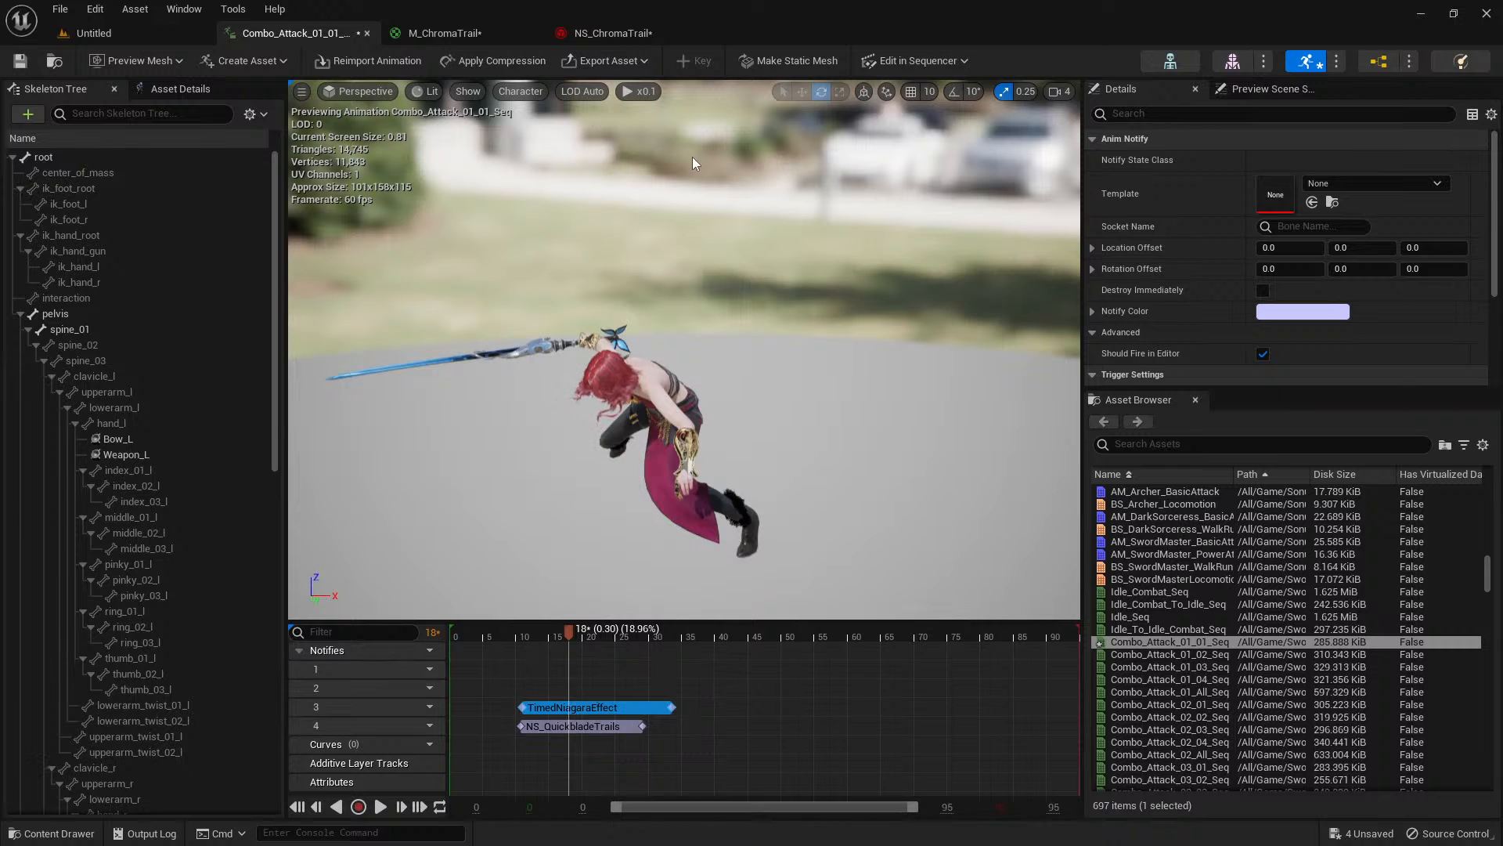
Assign the NS_ChromaTrail system from the Particle folder as the Template of the Timed Niagara Effect notify.
{"action": "left_click", "coordinate": [612, 32]}
{"action": "left_click", "coordinate": [54, 60]}
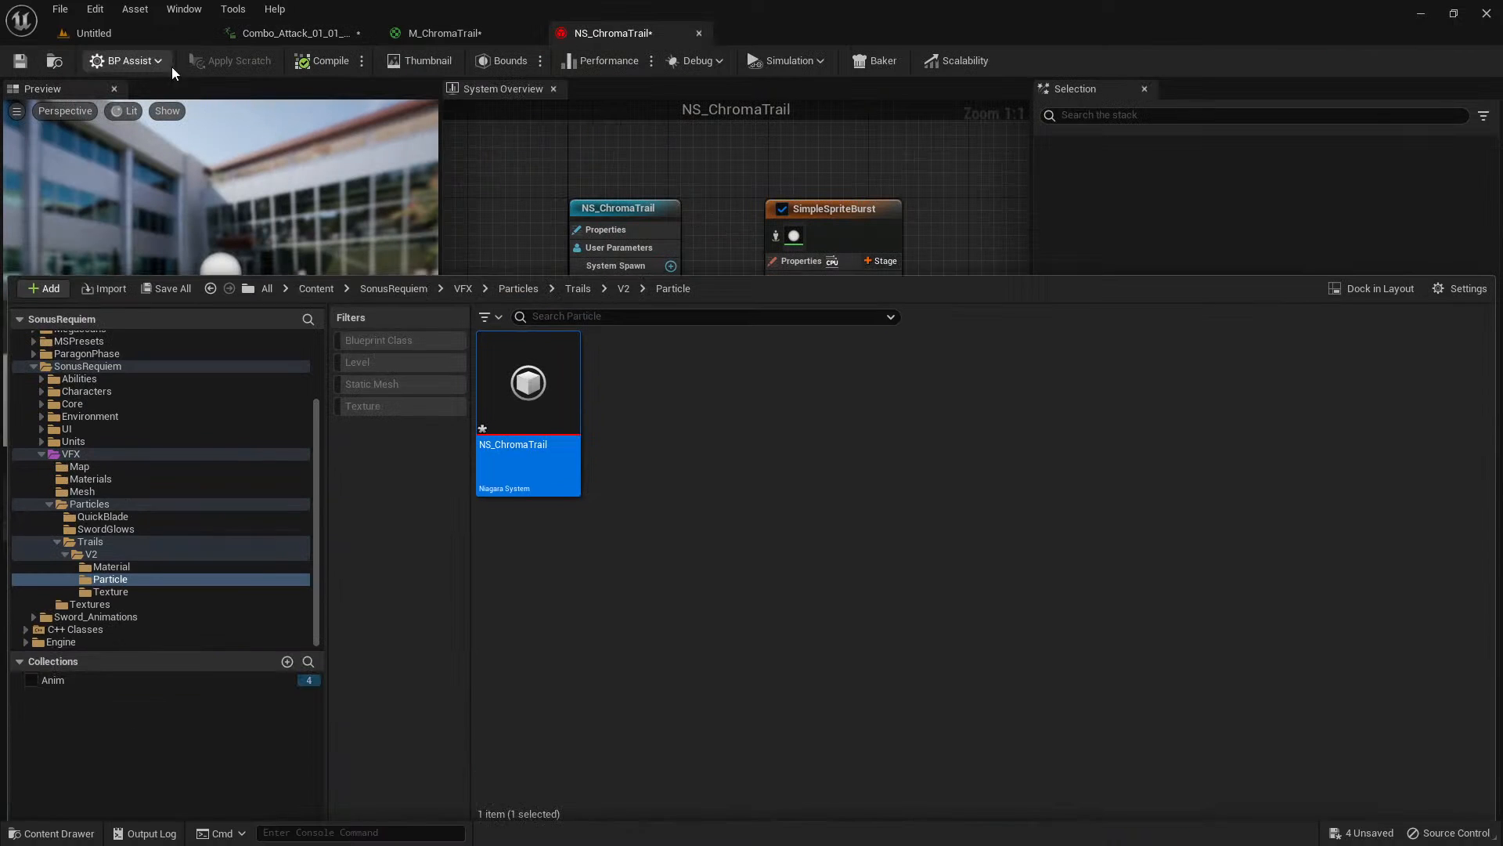
{"action": "left_click", "coordinate": [333, 34]}
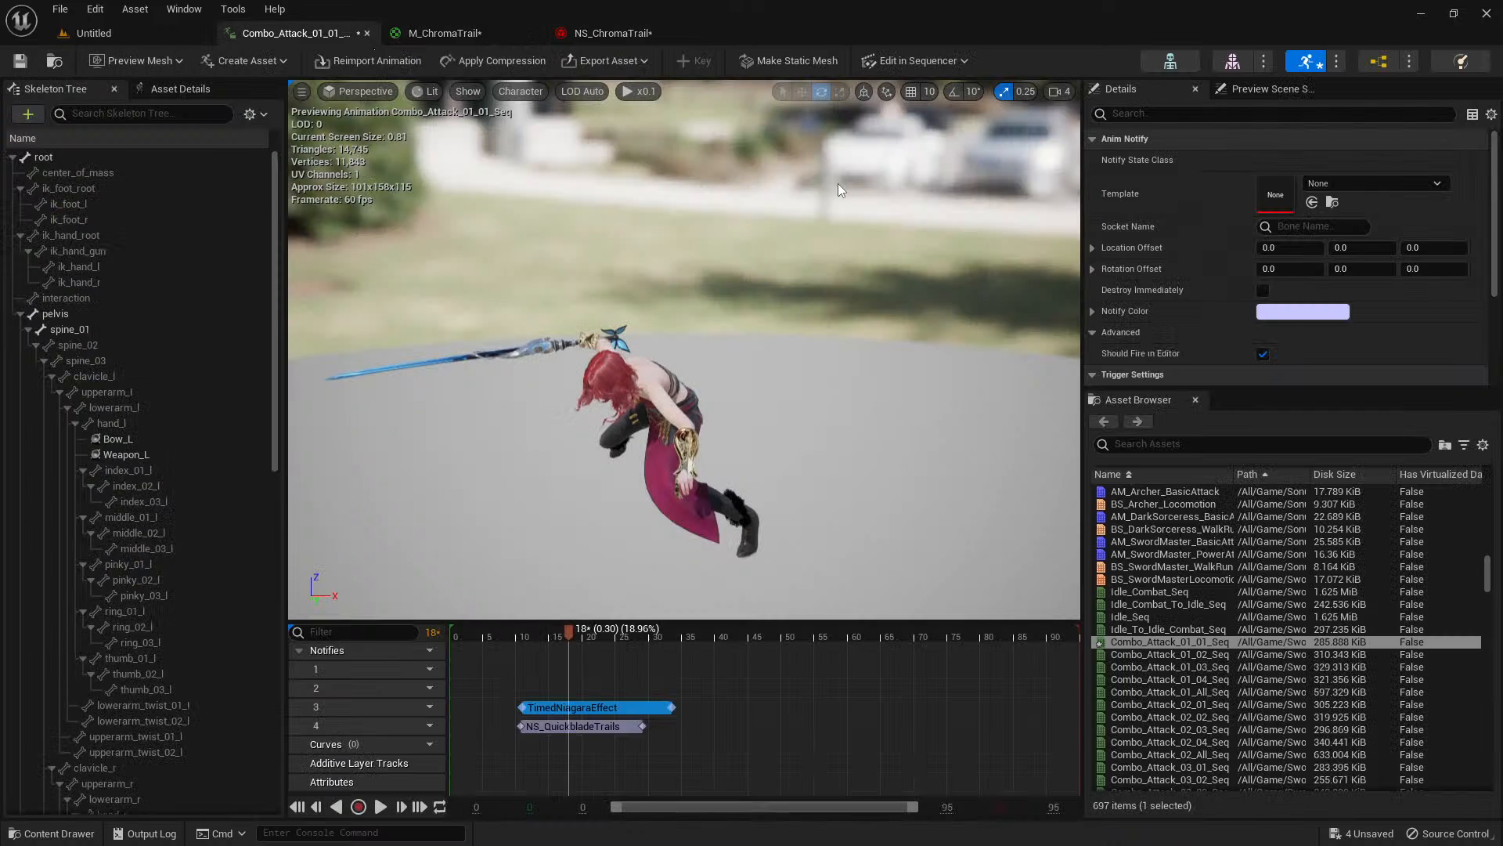
{"action": "left_click", "coordinate": [1311, 202]}
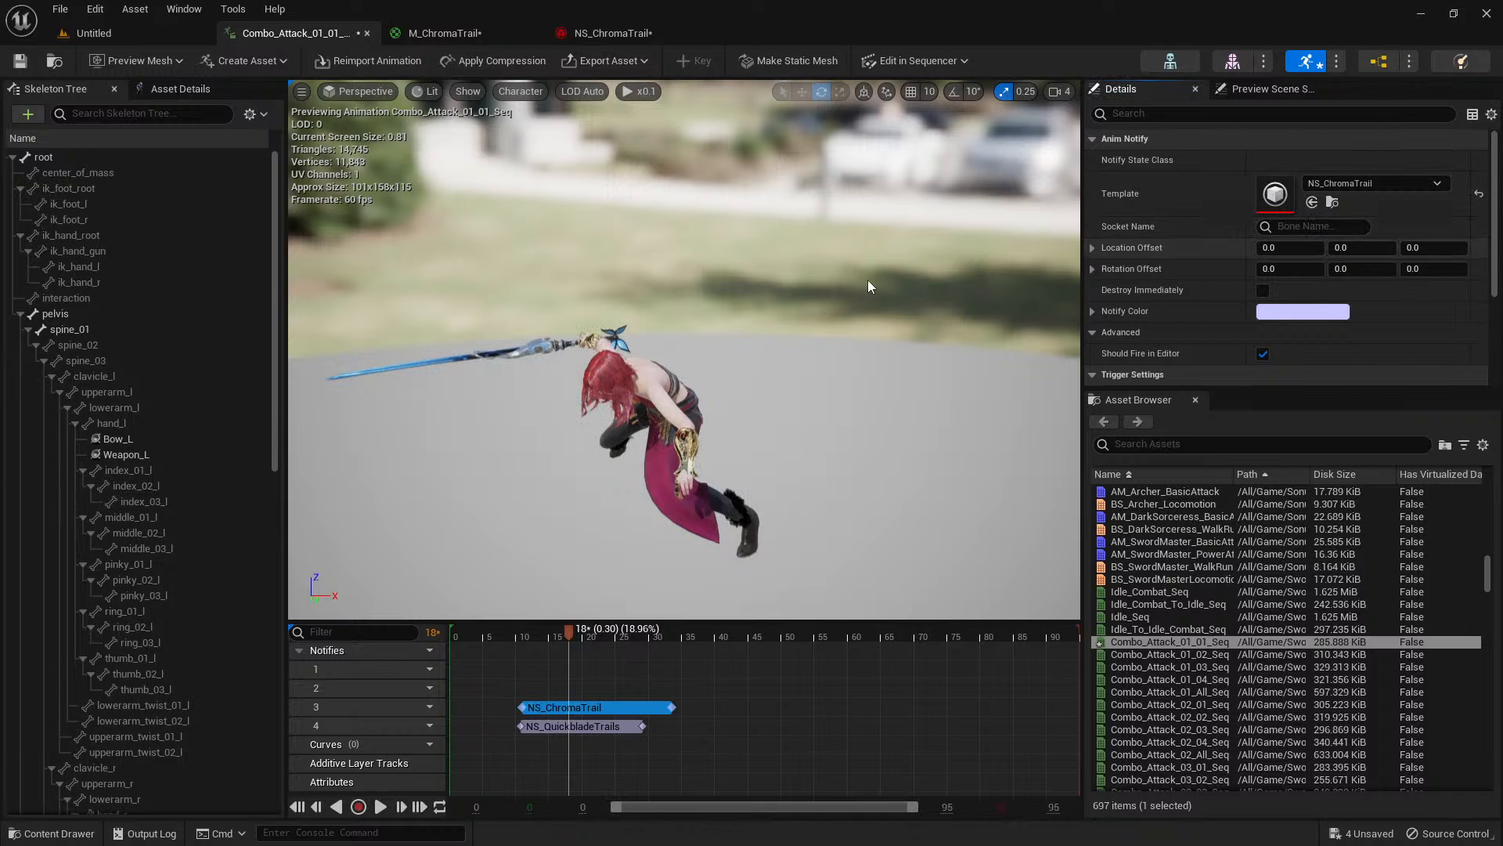
Locate the SwordFX_Base socket under hand_r and set it as the NS_ChromaTrail notify's Socket Name.
{"action": "left_click_drag", "start_coordinate": [274, 419], "coordinate": [270, 613]}
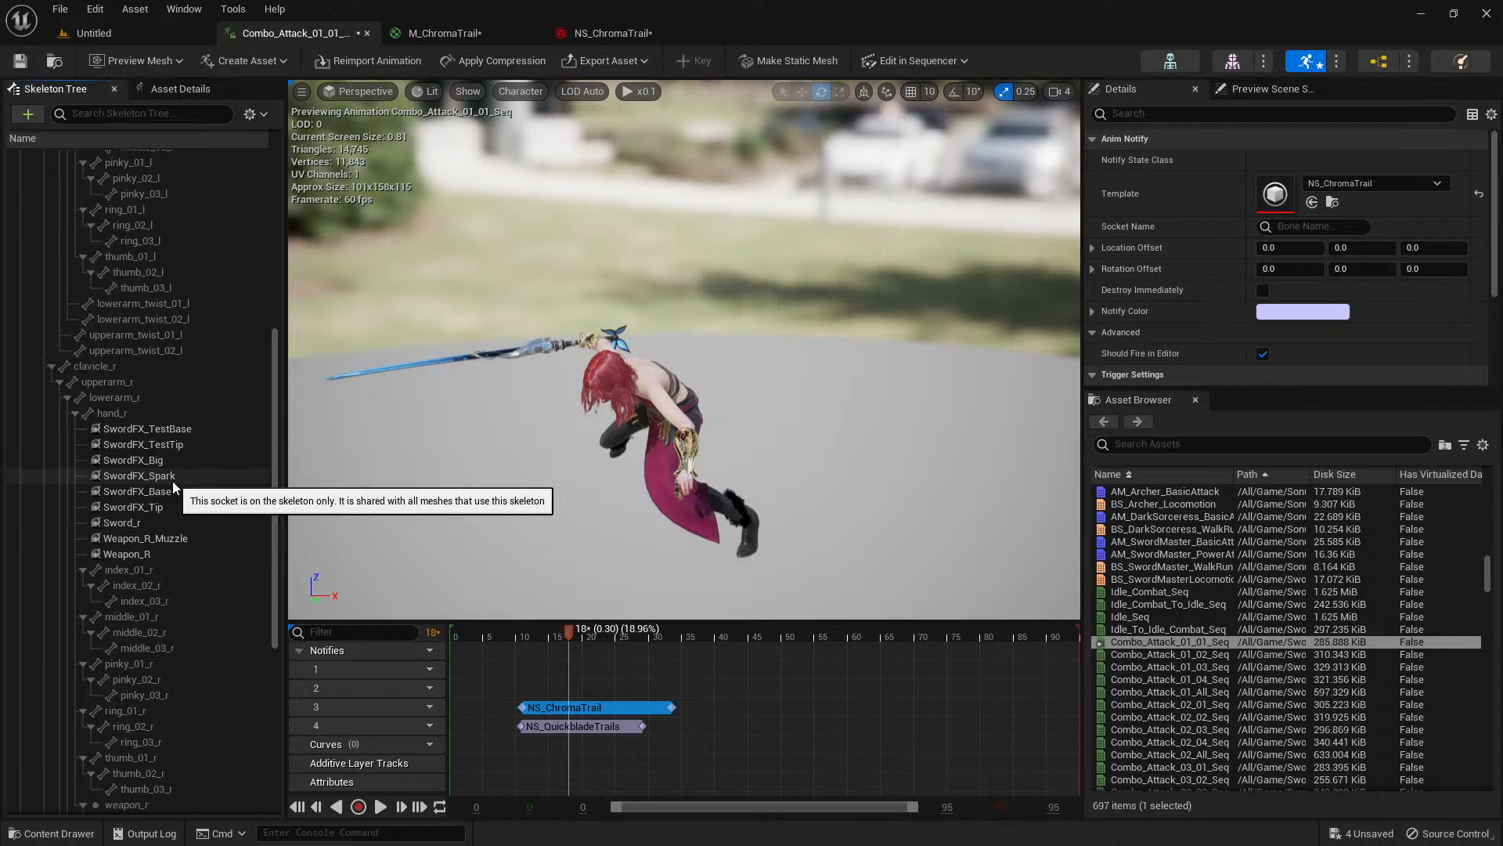
{"action": "left_click", "coordinate": [172, 489]}
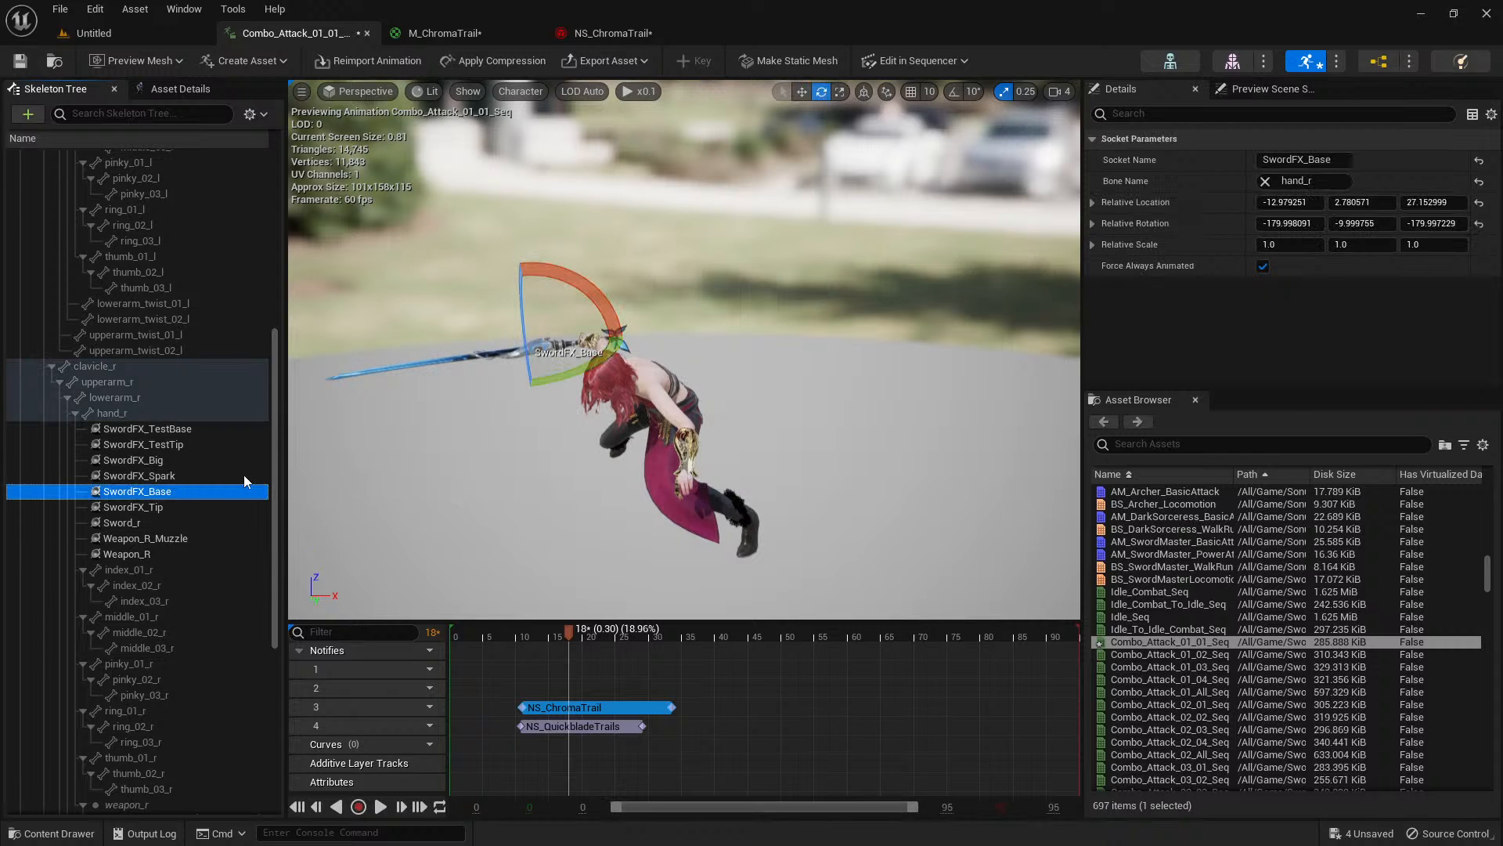
{"action": "left_click", "coordinate": [580, 707]}
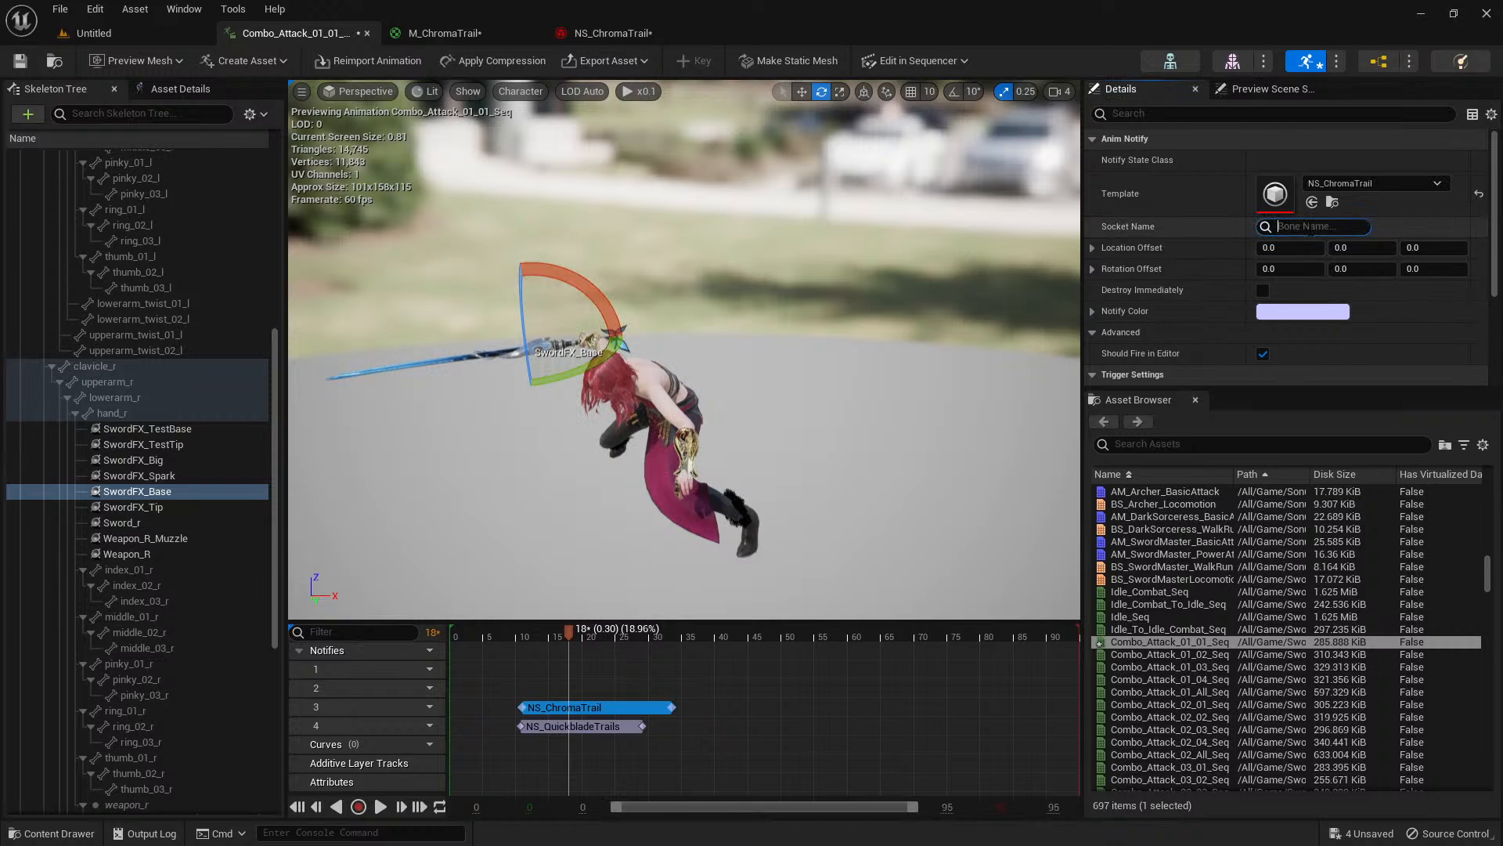
{"action": "type", "text": "sw"}
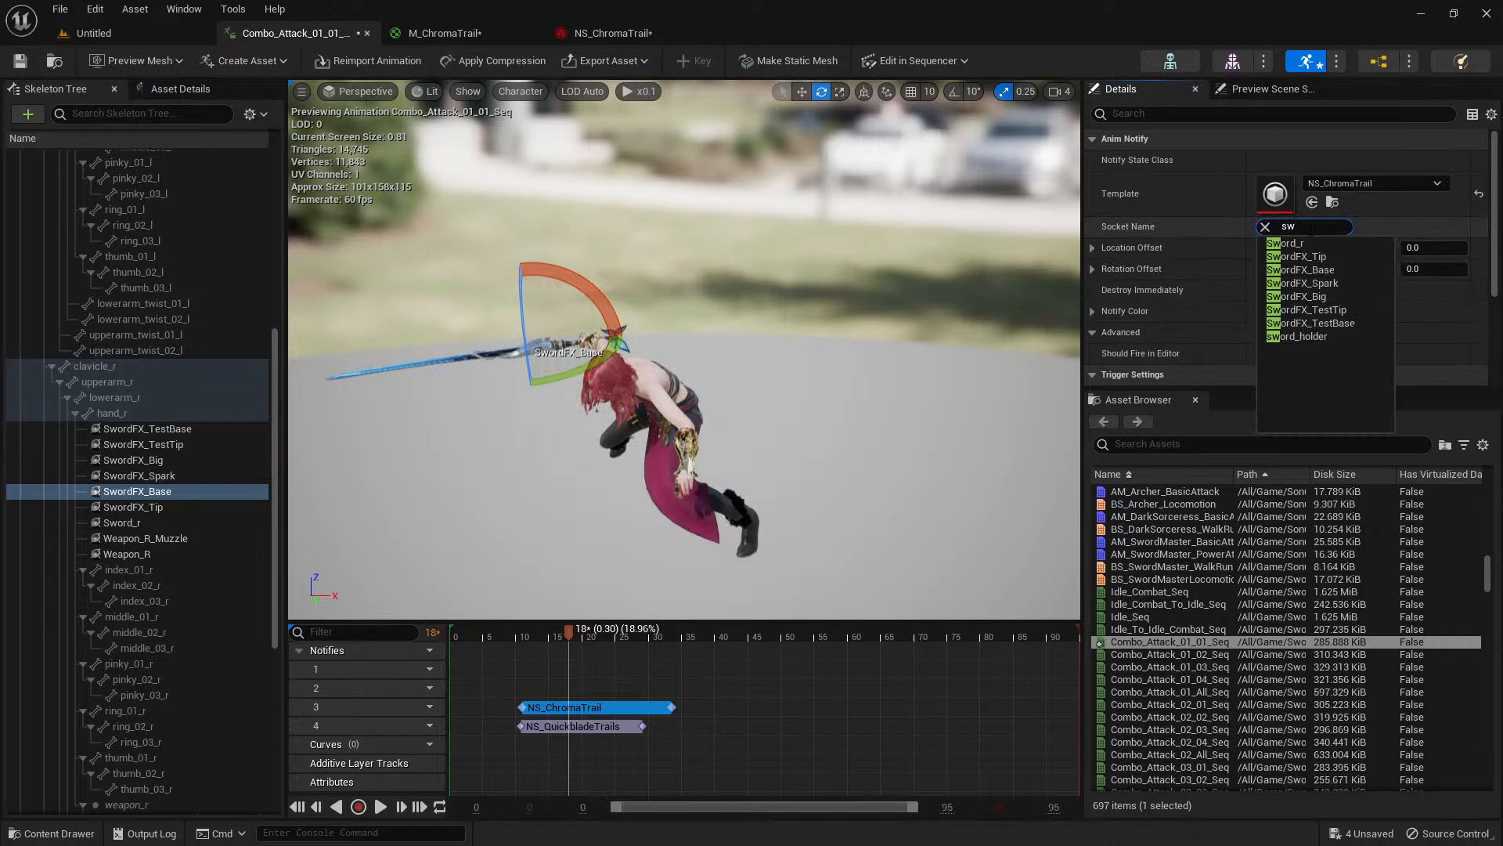
{"action": "left_click", "coordinate": [1331, 273]}
Play the attack animation with the move gizmo on SwordFX_Base to examine how the NS_ChromaTrail effect spawns.
{"action": "key", "text": "space"}
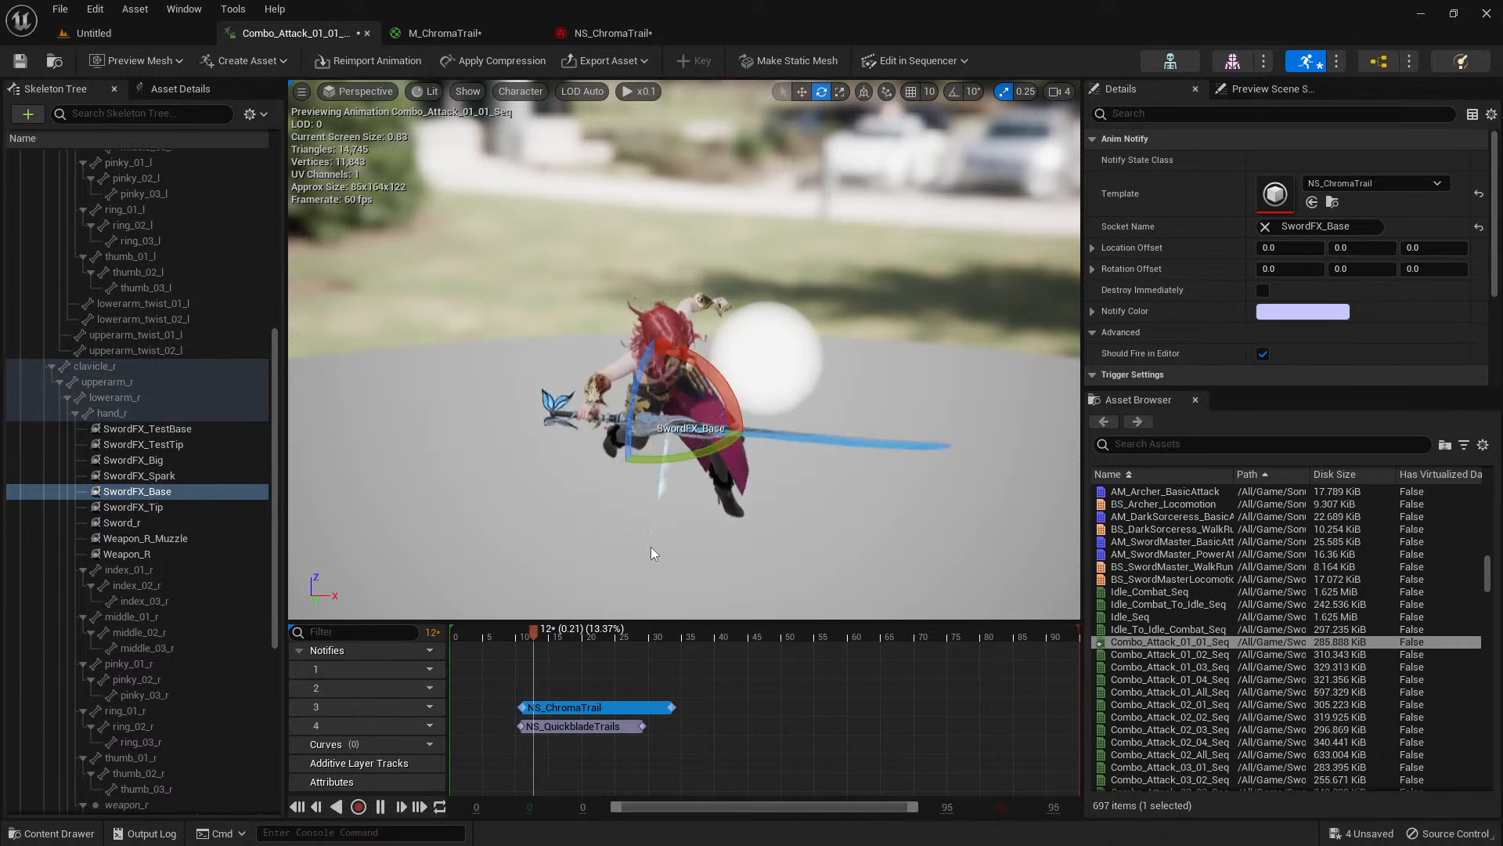
{"action": "key", "text": "w"}
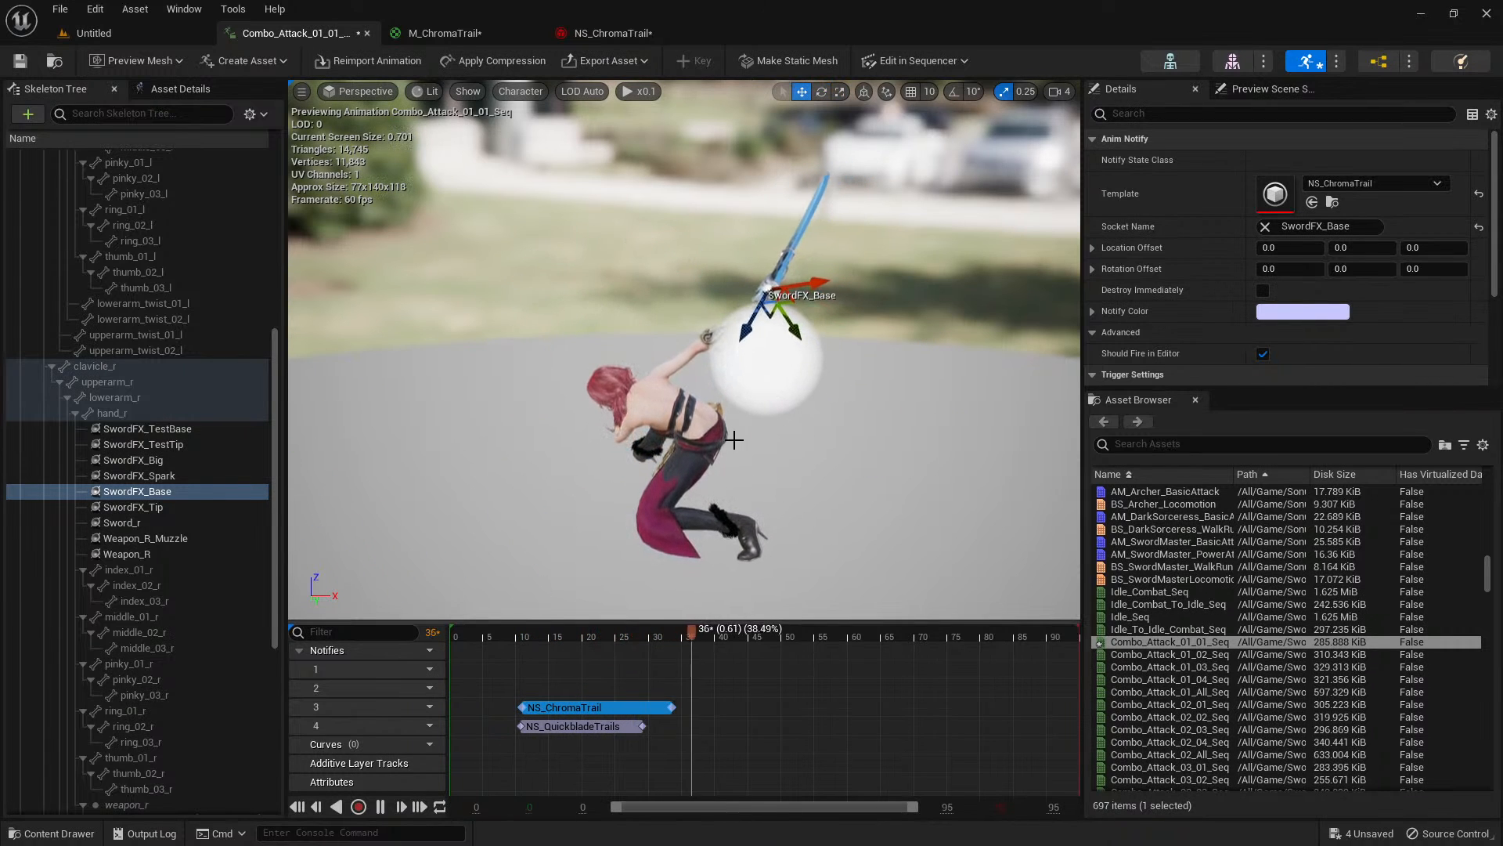
{"action": "left_click", "coordinate": [500, 637]}
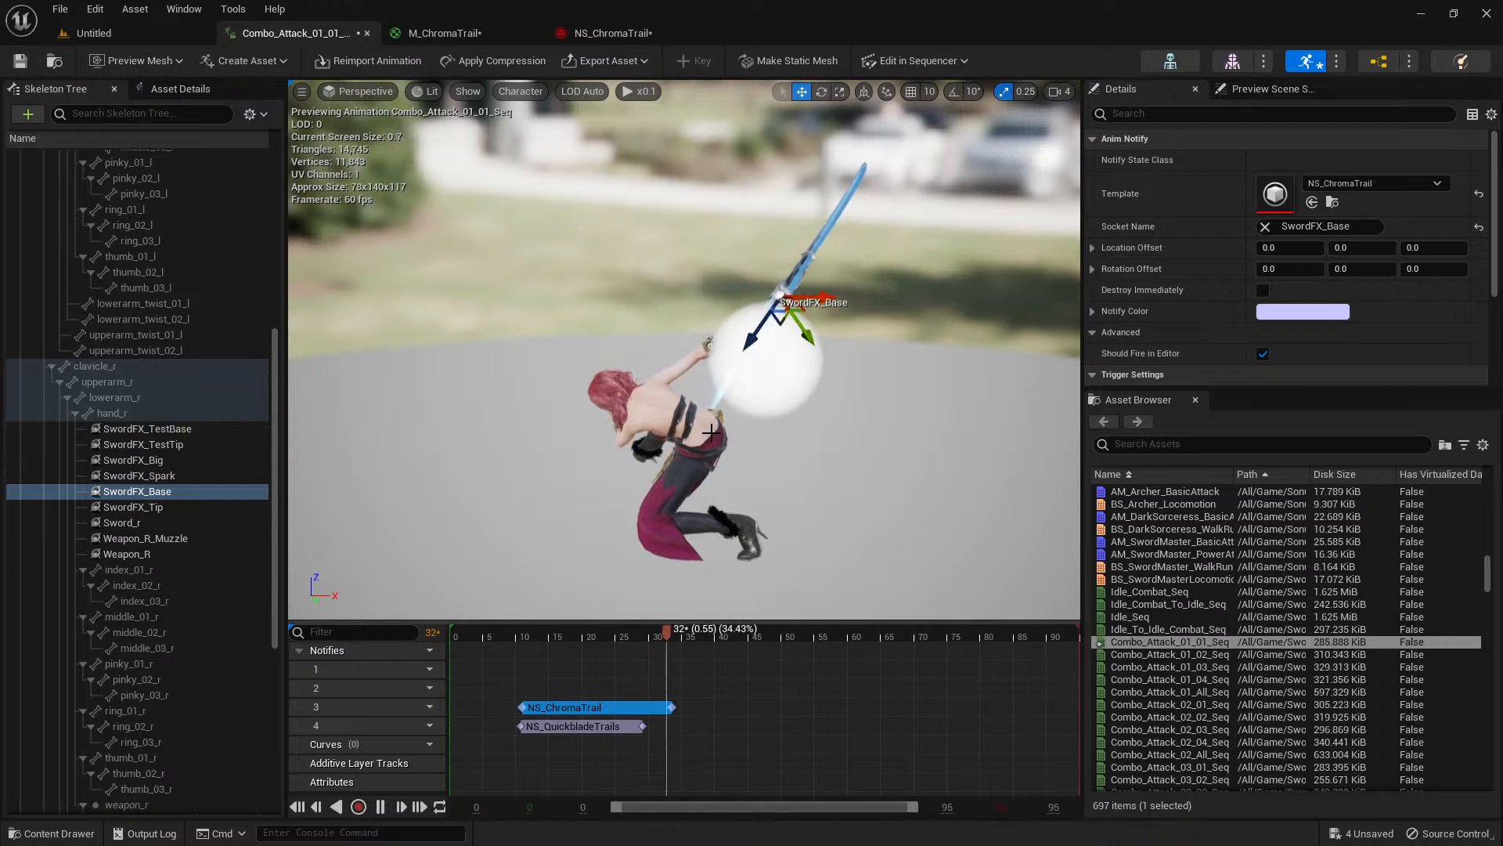
{"action": "key", "text": "space"}
Clear the Socket Name of the NS_QuickbladeTrails notify and replay the animation.
{"action": "left_click", "coordinate": [601, 724]}
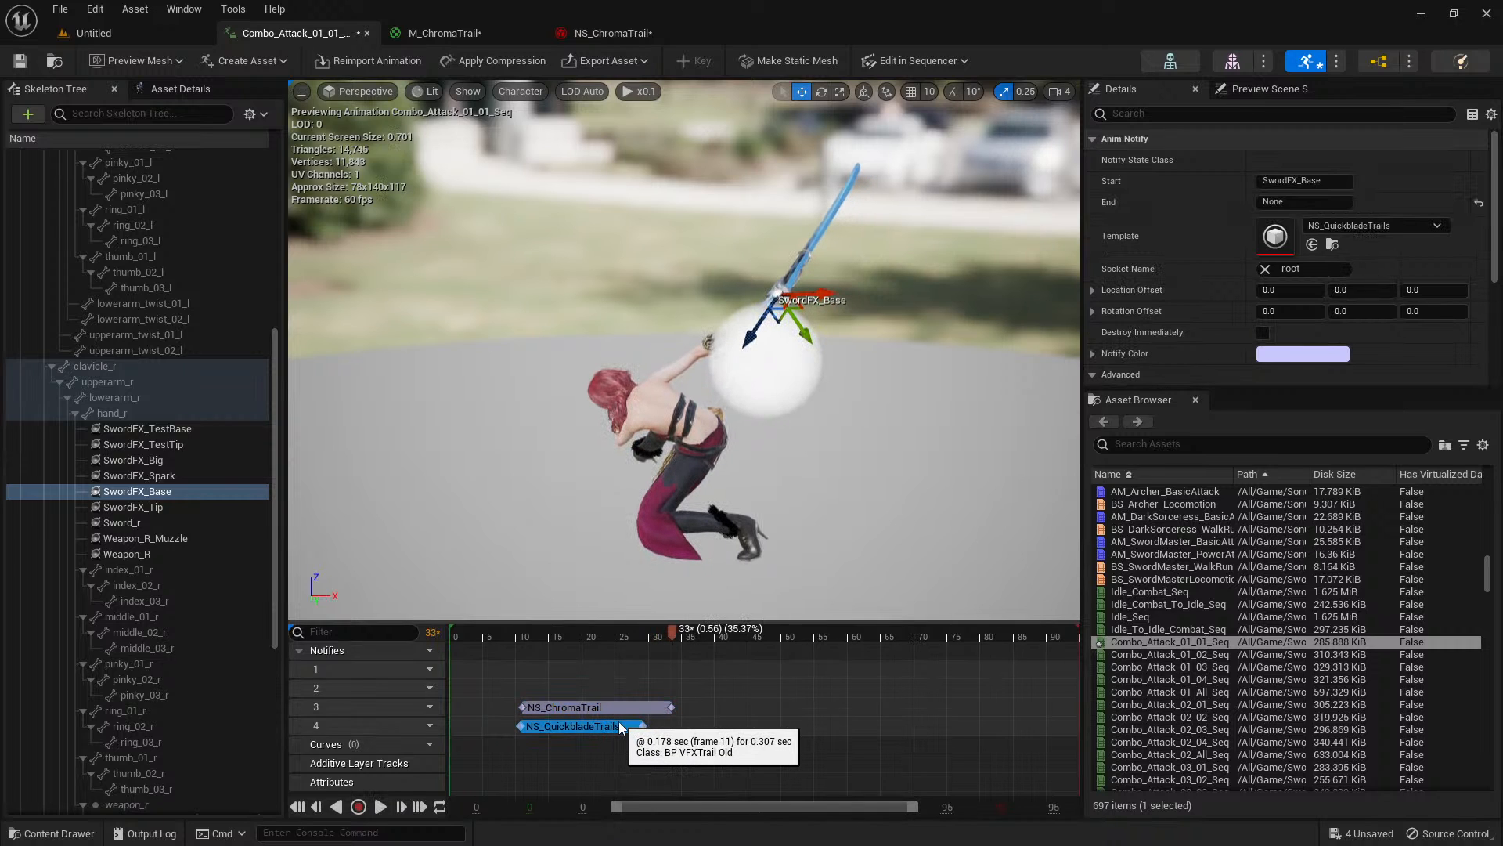
{"action": "left_click", "coordinate": [1306, 269]}
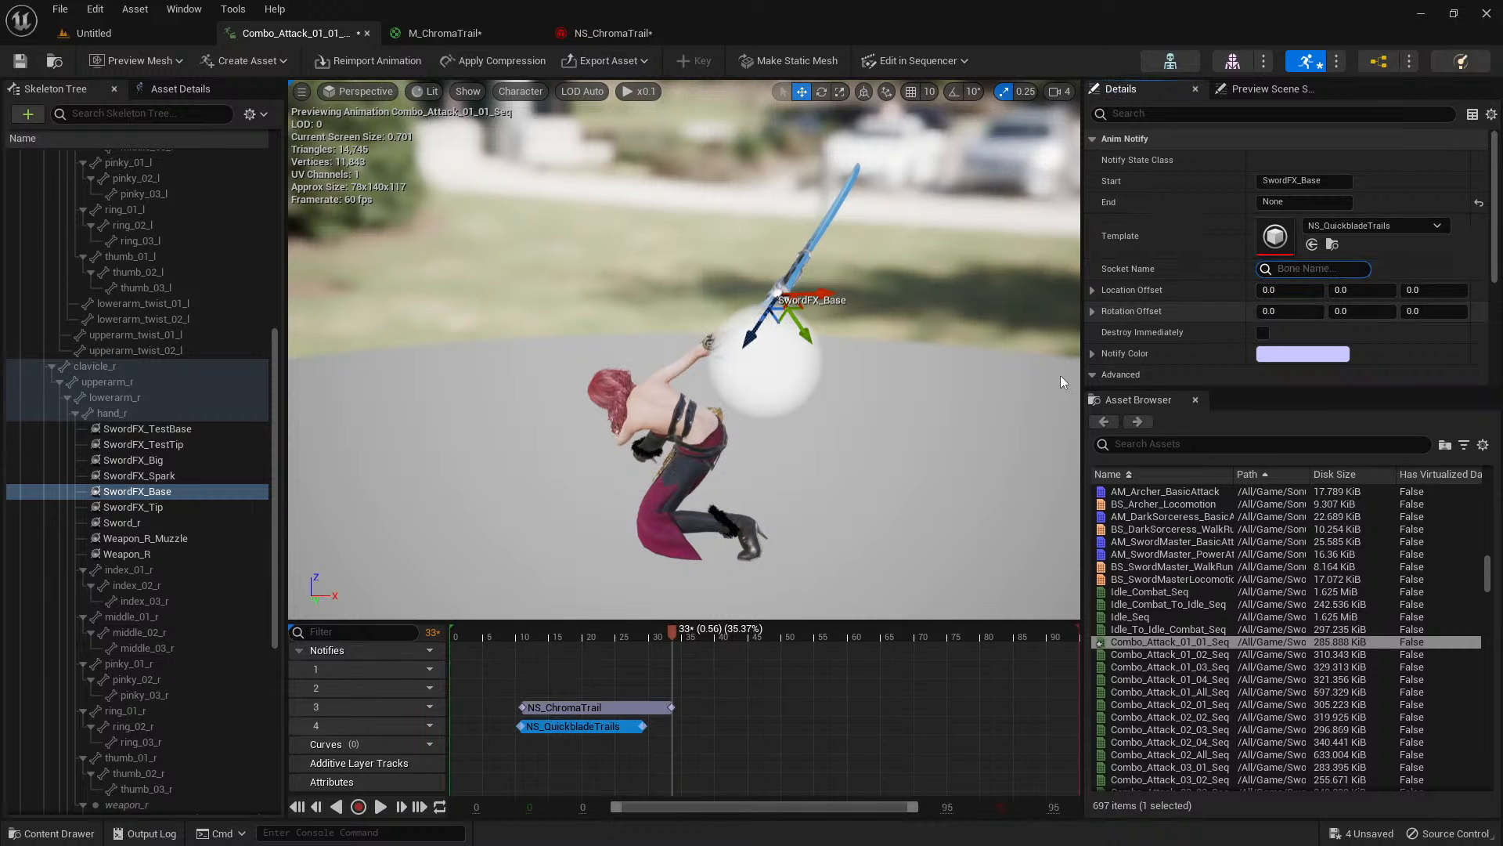
{"action": "left_click", "coordinate": [510, 635]}
{"action": "key", "text": "space"}
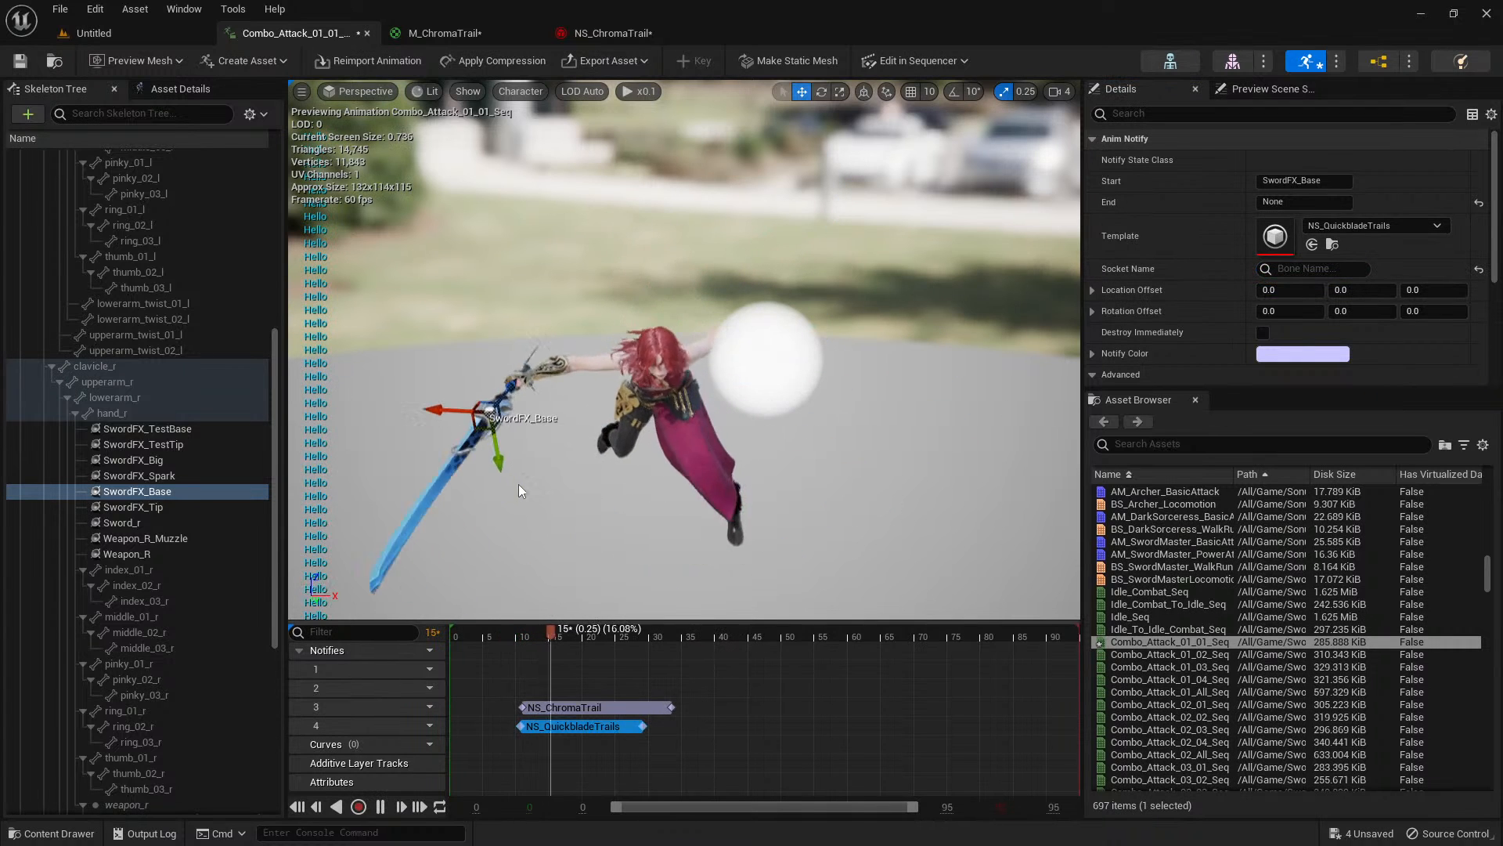
{"action": "key", "text": "space"}
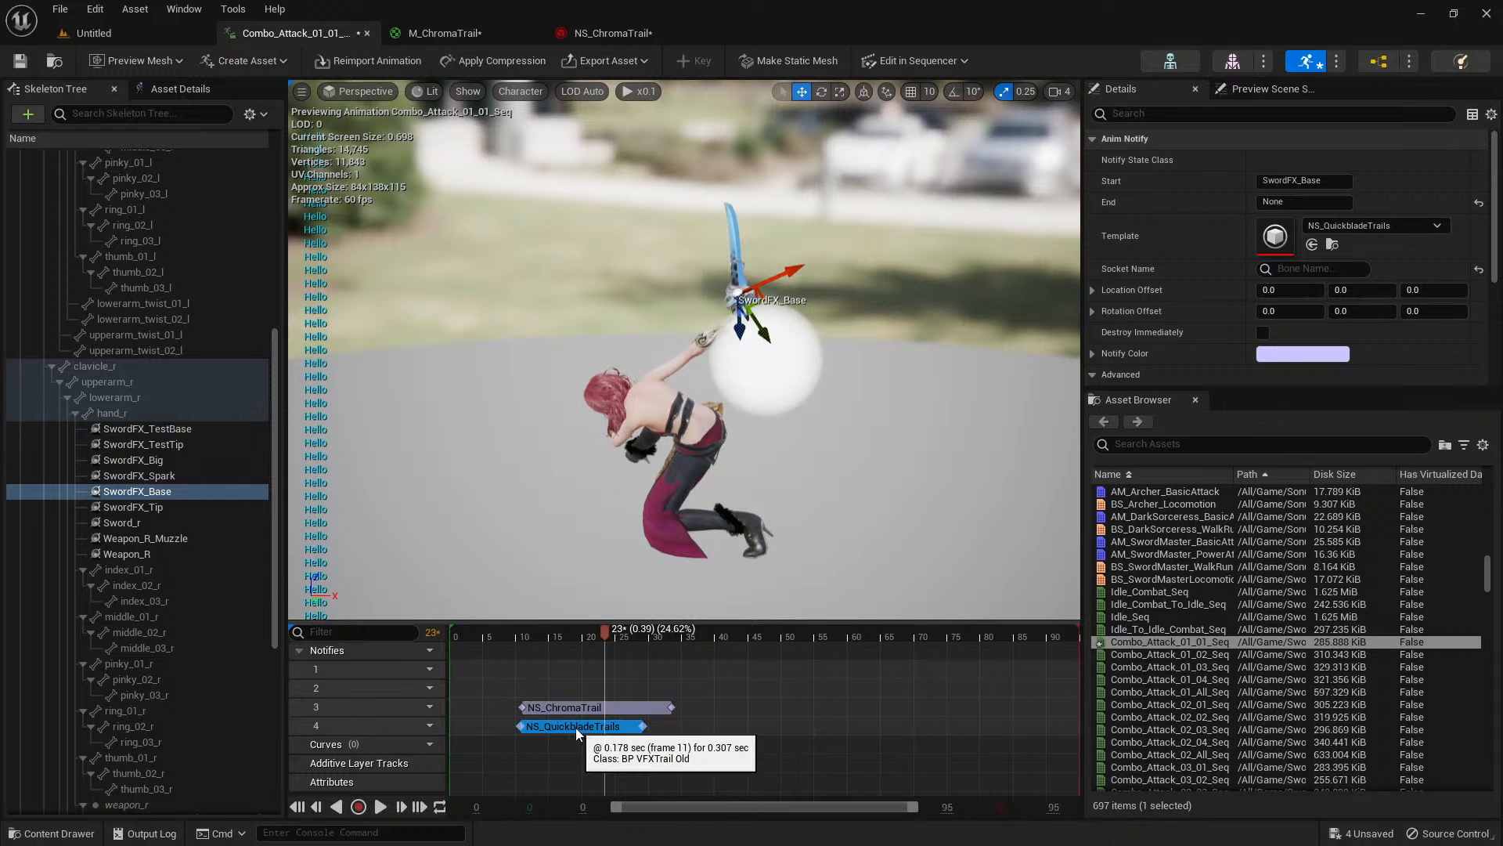
Delete the NS_QuickbladeTrails notify from track 4 and replay the attack animation.
{"action": "key", "text": "Delete"}
{"action": "left_click", "coordinate": [509, 636]}
{"action": "key", "text": "space"}
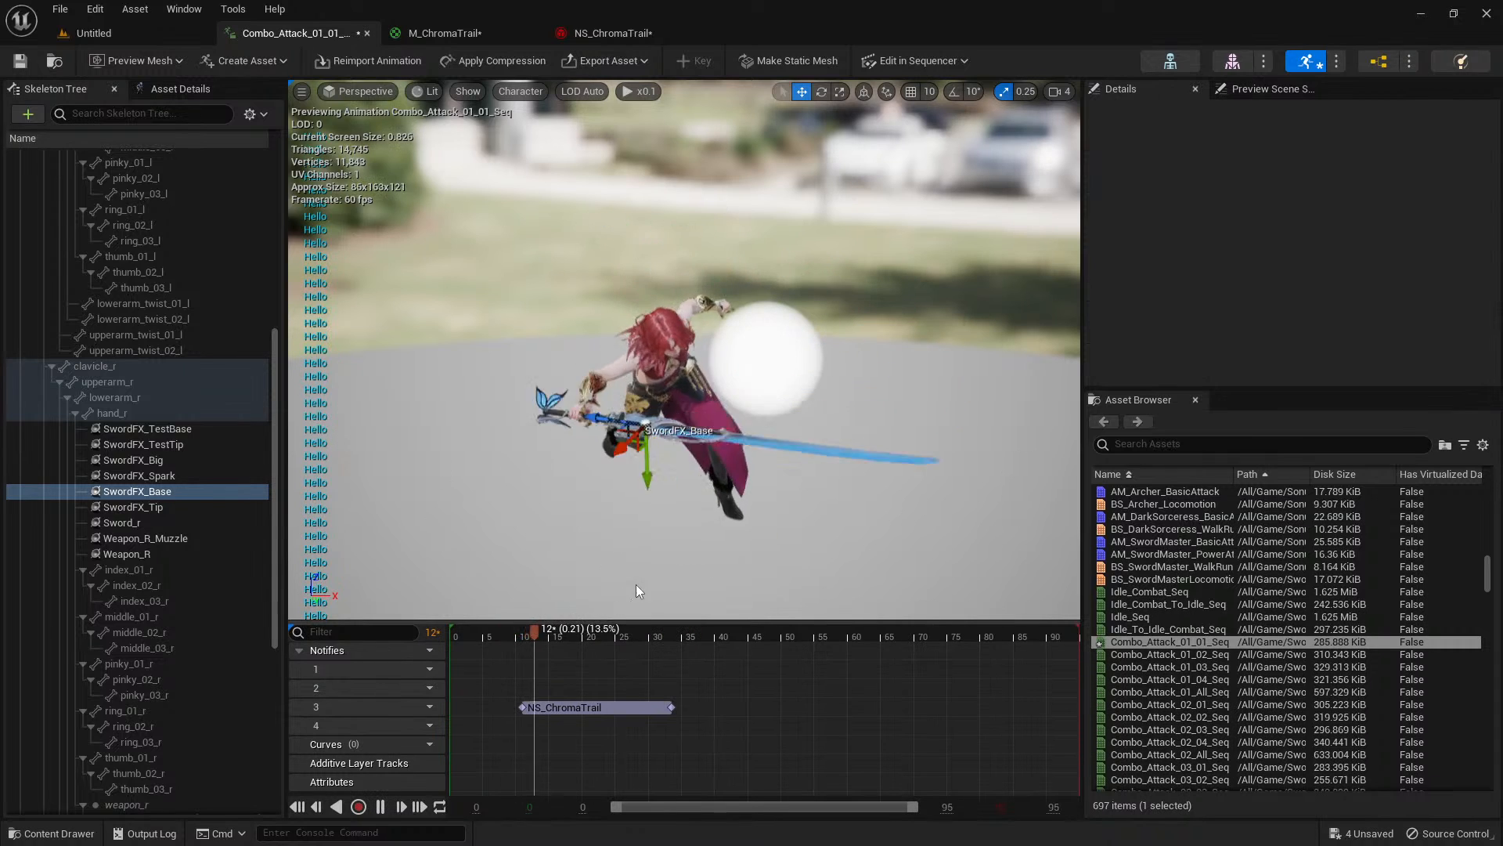
In NS_ChromaTrail, replace the SimpleSpriteBurst emitter's Sprite Renderer with a Ribbon Renderer.
{"action": "left_click", "coordinate": [637, 34]}
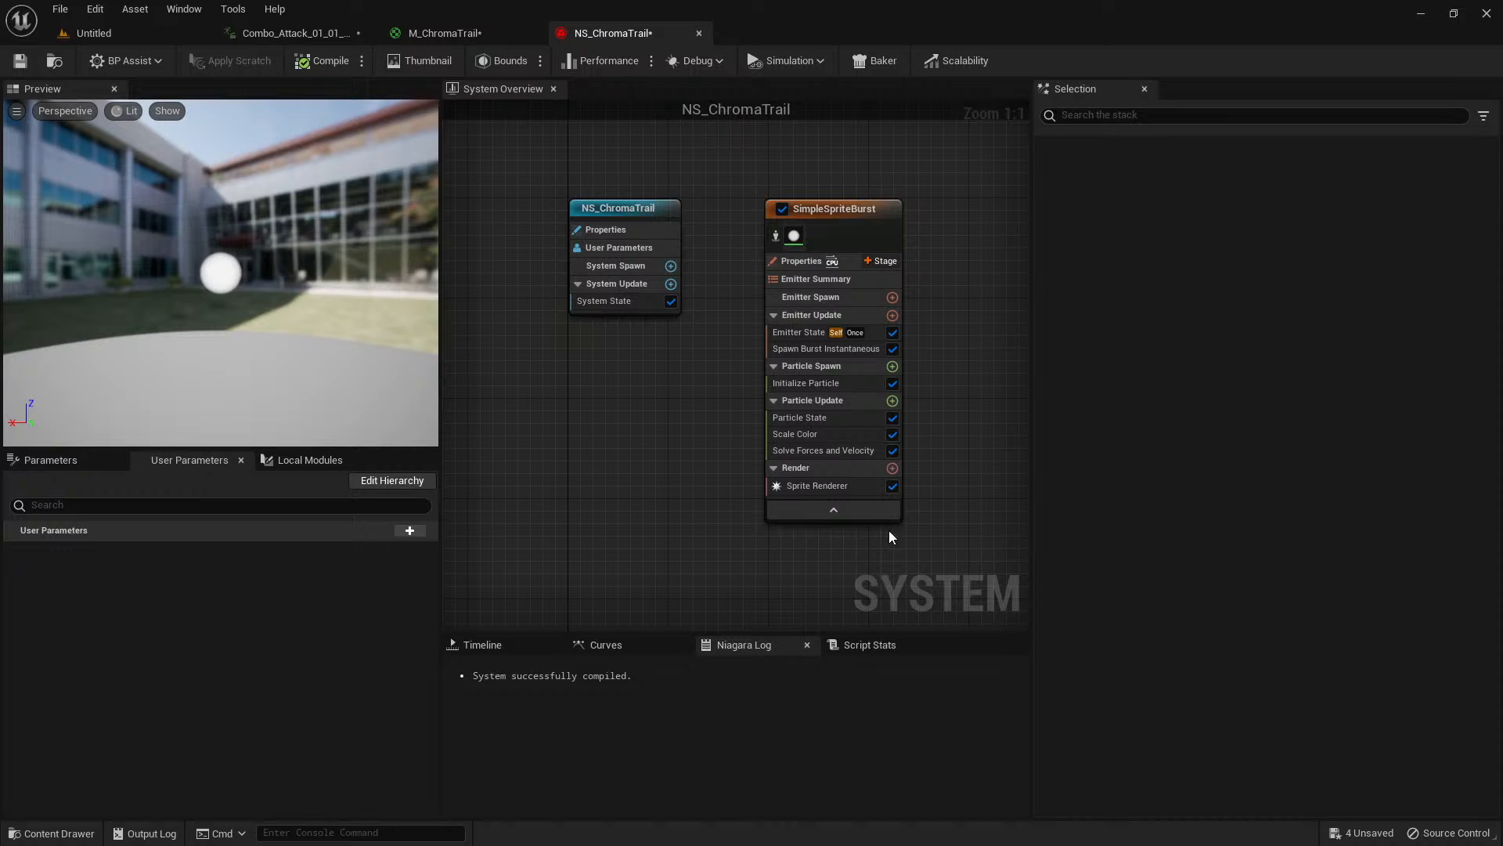
{"action": "left_click", "coordinate": [850, 487]}
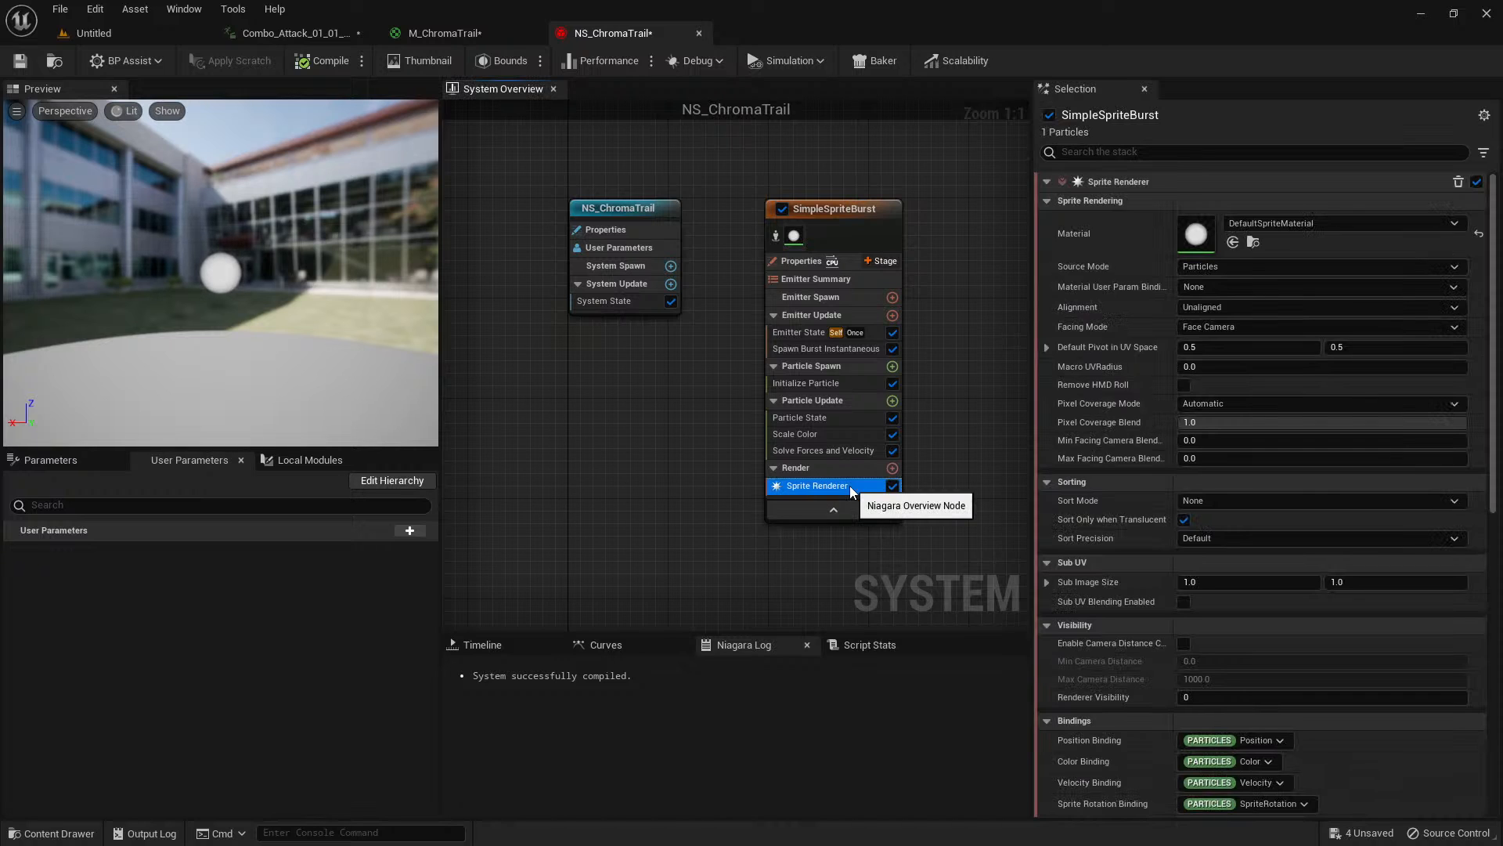
{"action": "key", "text": "Delete"}
{"action": "left_click", "coordinate": [896, 459]}
{"action": "type", "text": "ribbon"}
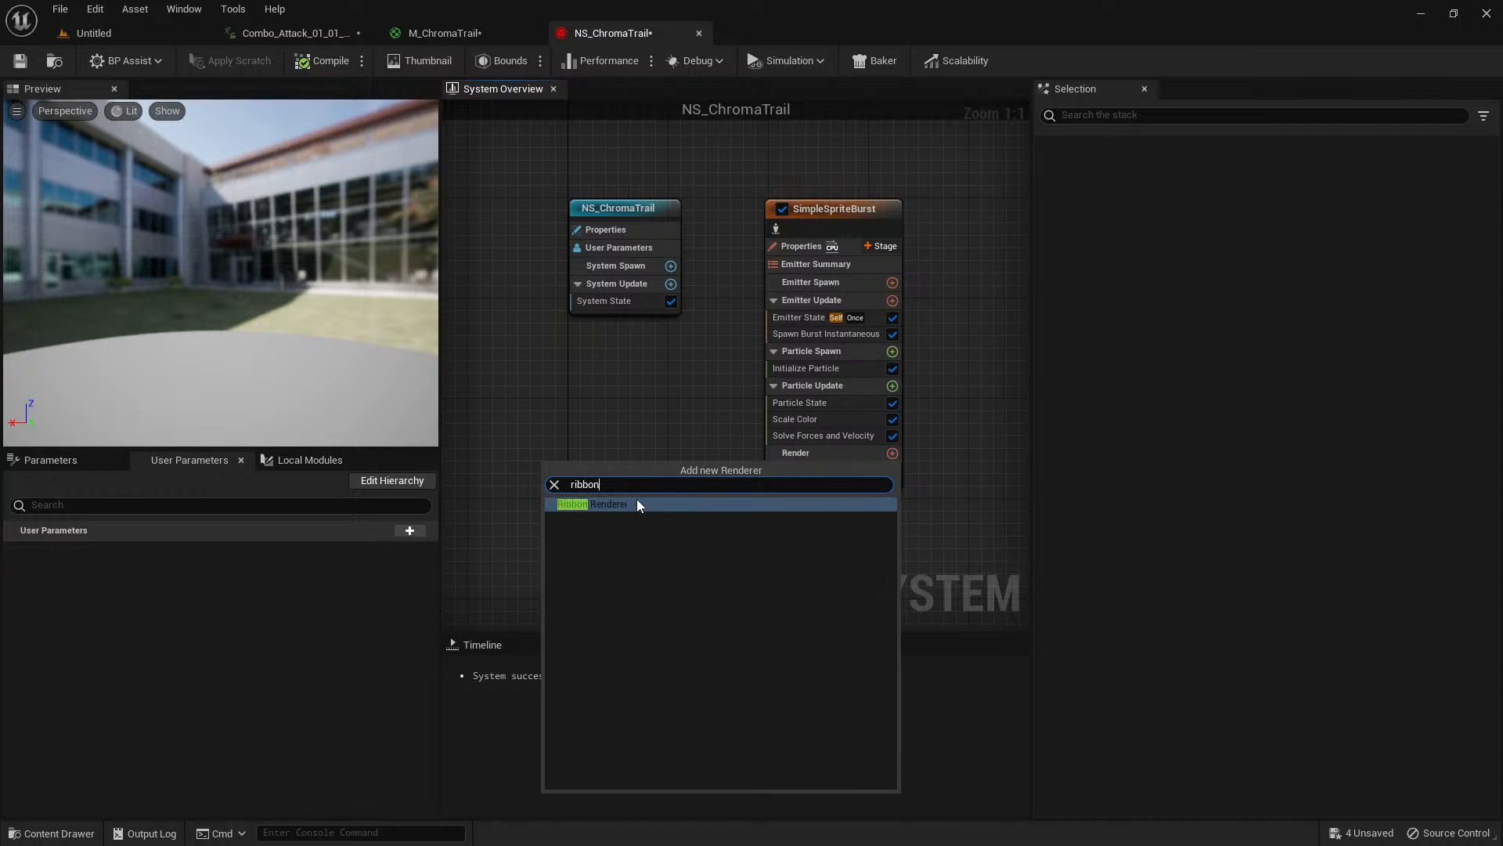
{"action": "left_click", "coordinate": [636, 502]}
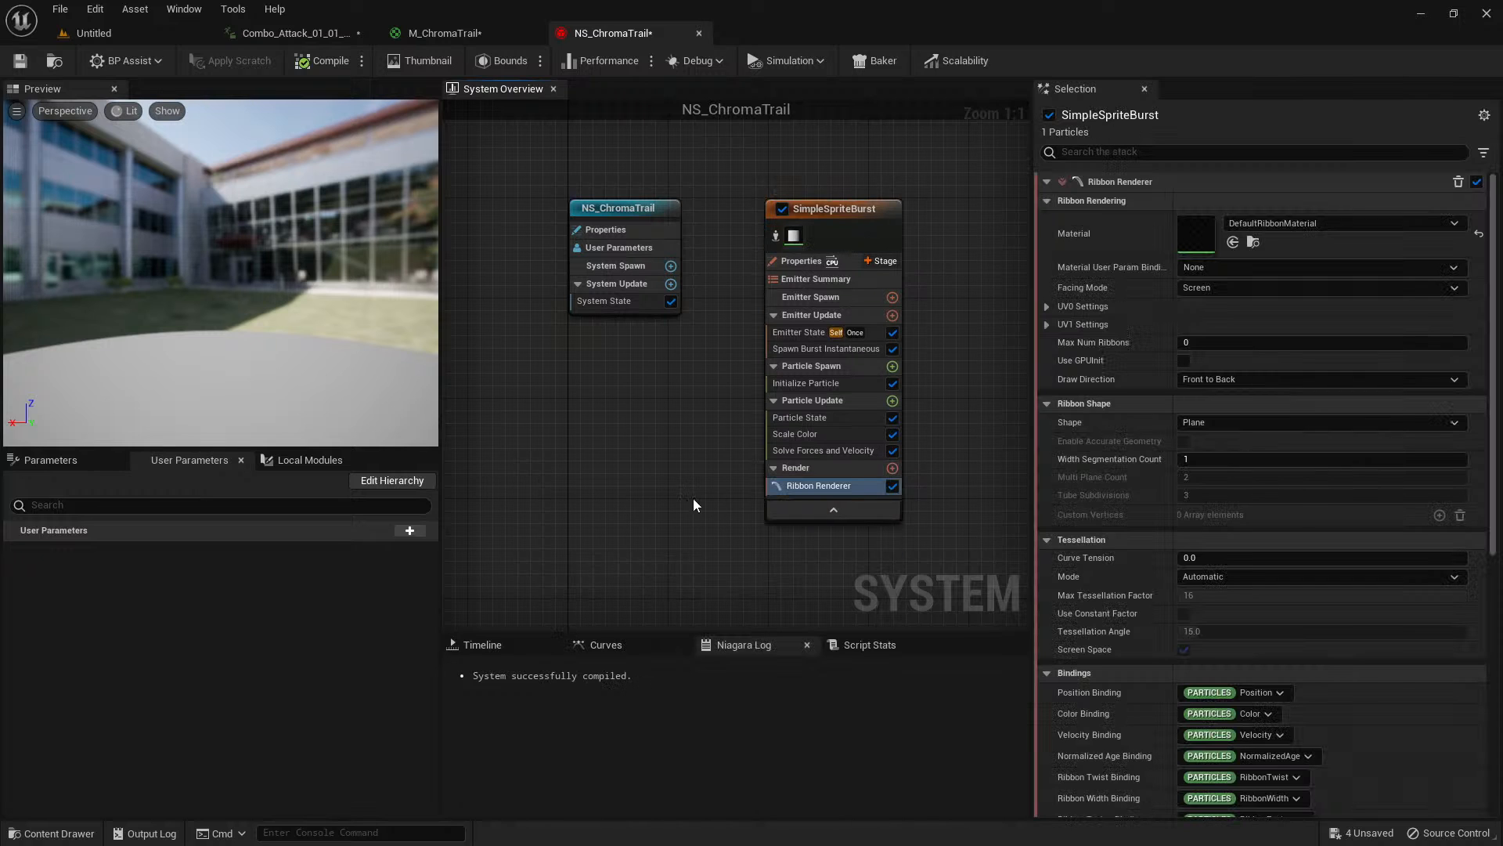
Locate M_ChromaTrail in the content browser and assign it as the Ribbon Renderer's material in NS_ChromaTrail.
{"action": "left_click", "coordinate": [443, 33]}
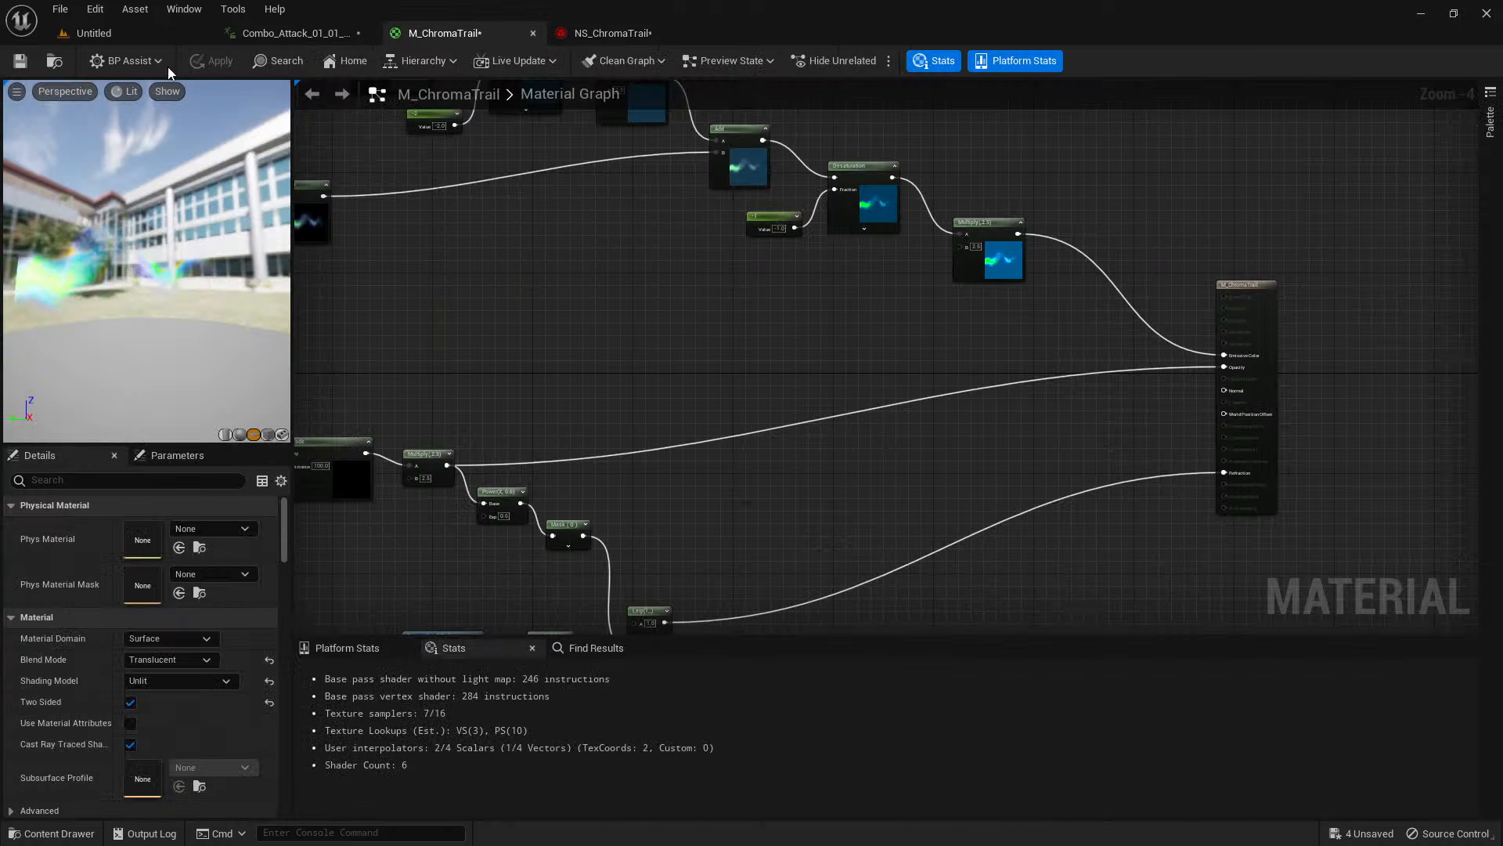
{"action": "left_click", "coordinate": [55, 61]}
{"action": "left_click", "coordinate": [615, 33]}
{"action": "left_click", "coordinate": [1479, 233]}
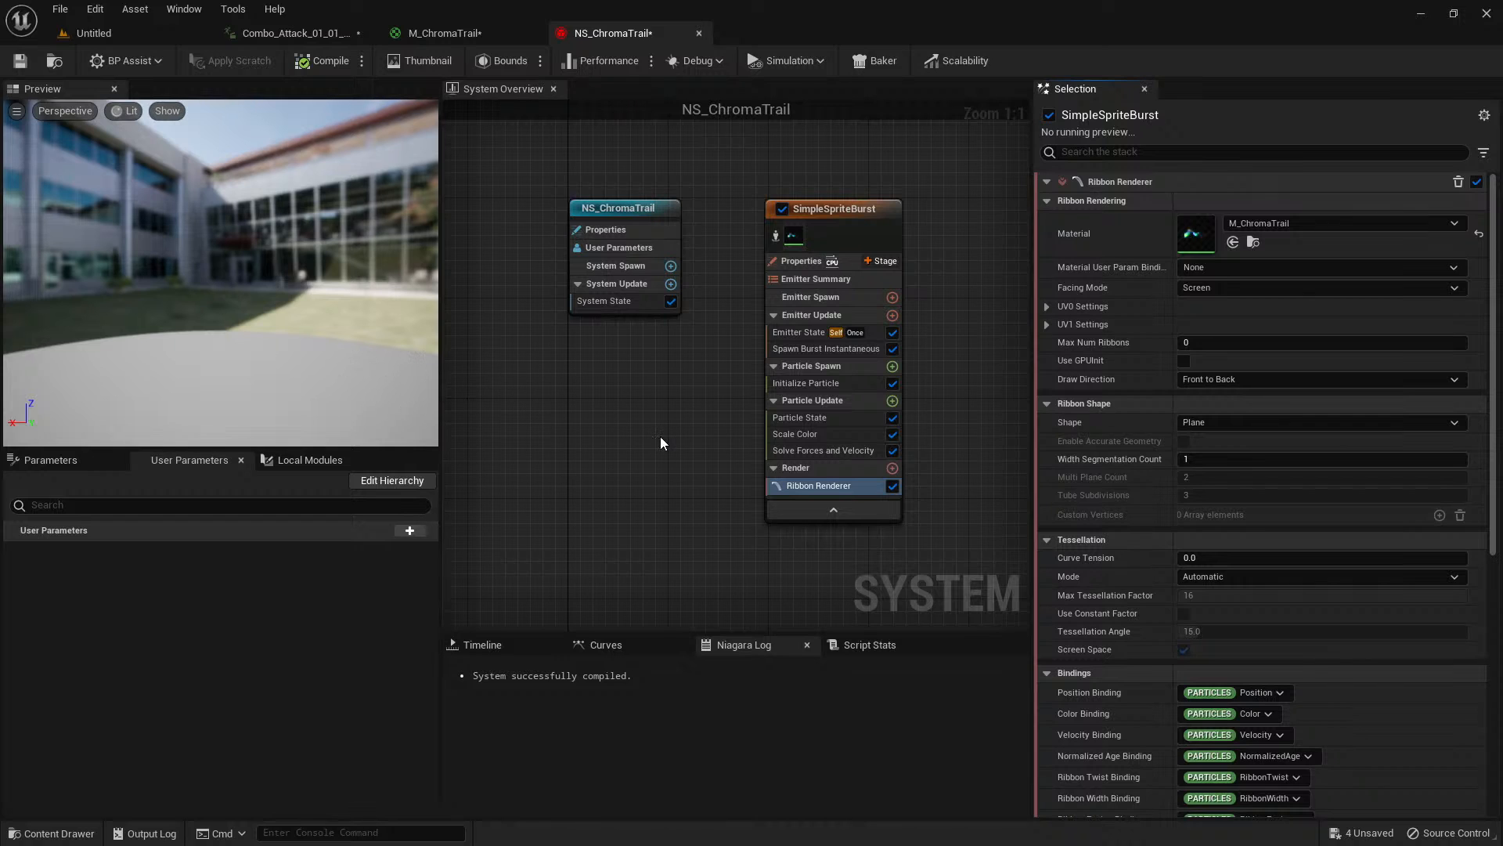
{"action": "right_click_drag", "start_coordinate": [683, 432], "coordinate": [600, 416]}
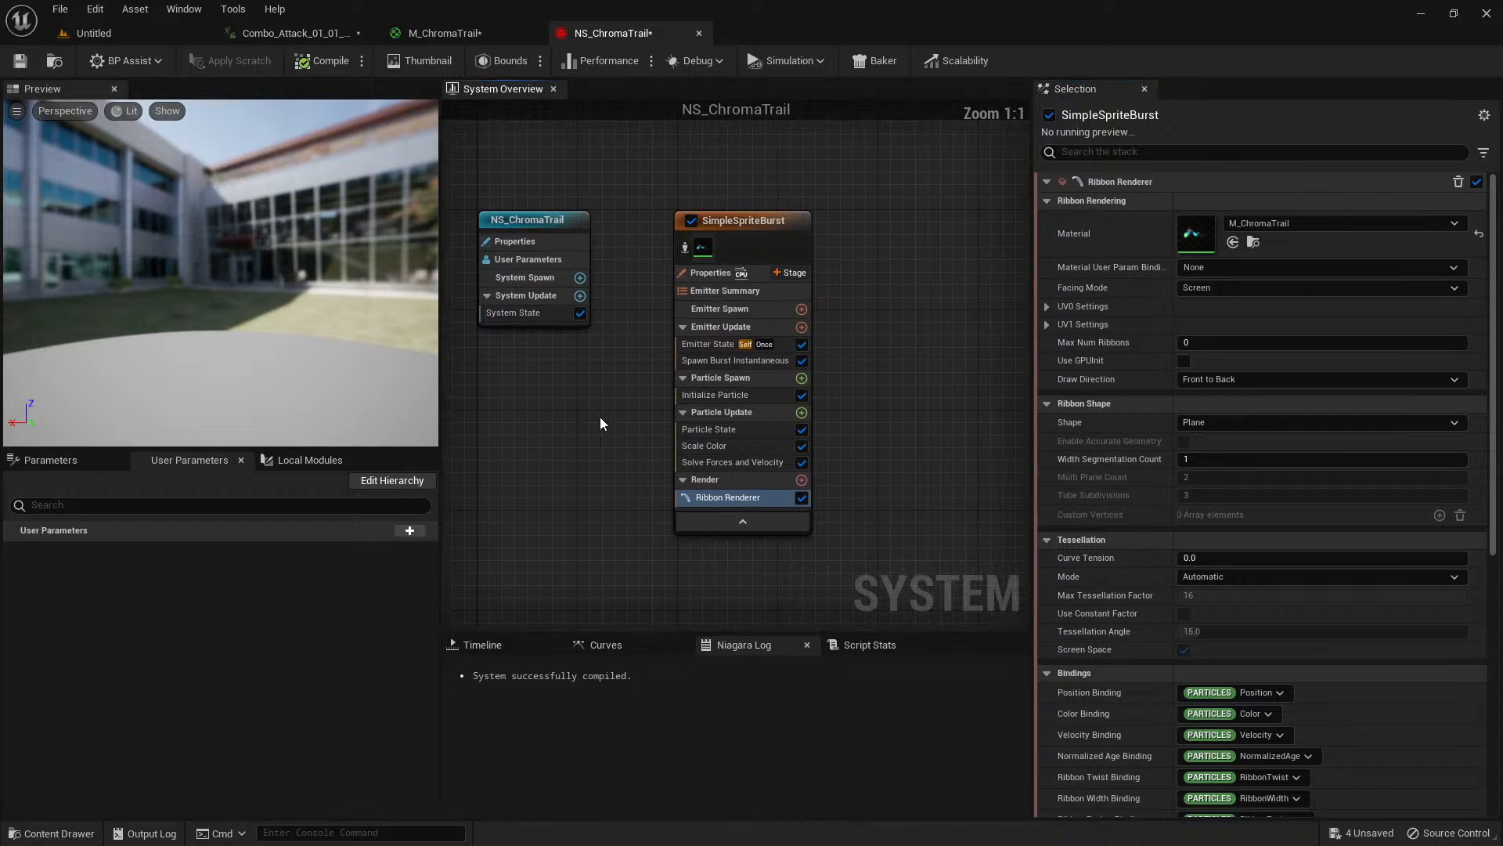
{"action": "left_click", "coordinate": [703, 396]}
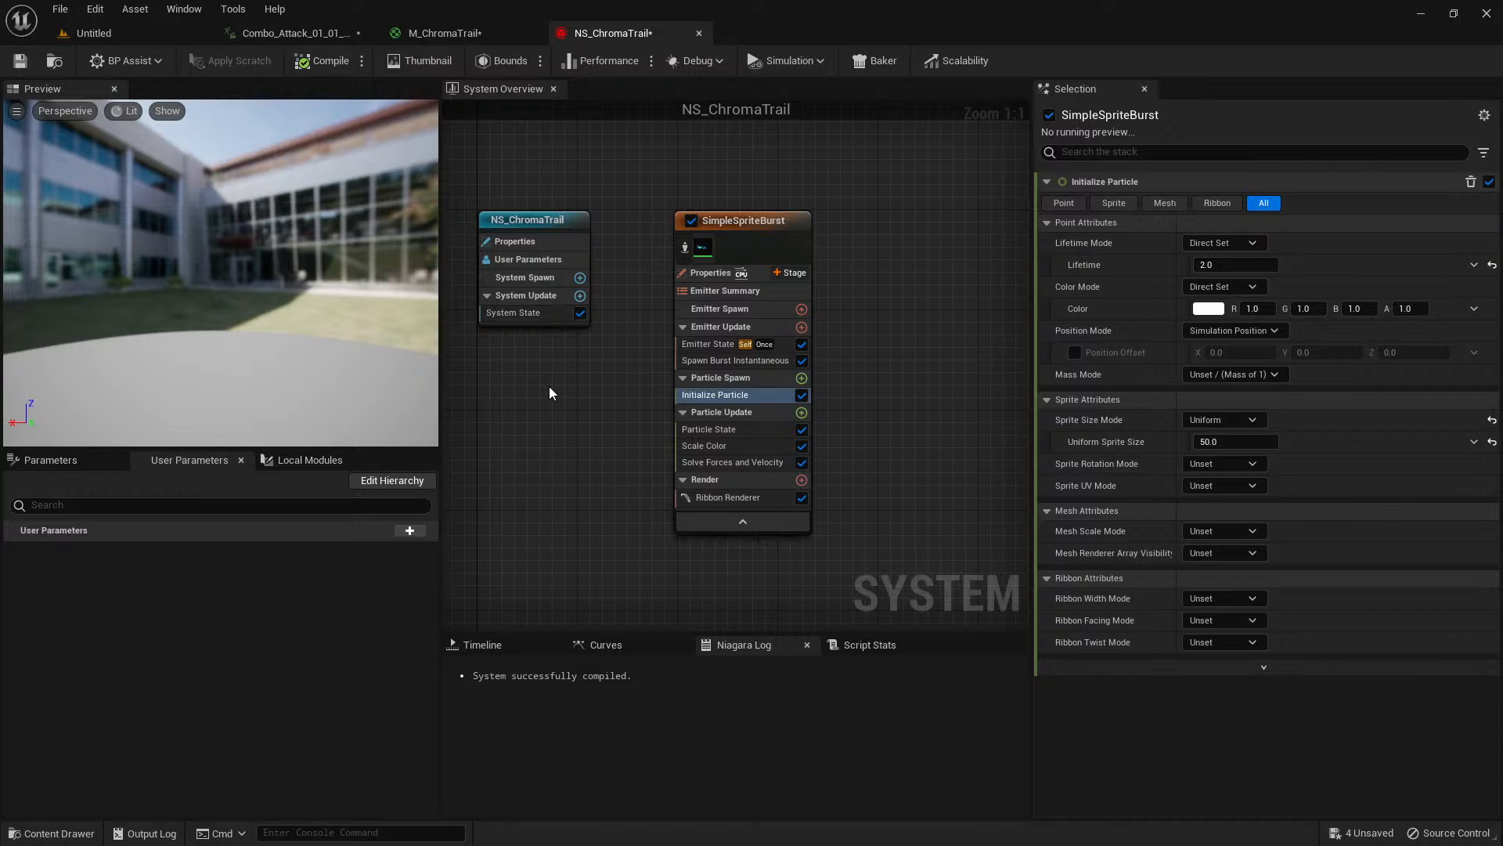
{"action": "left_click", "coordinate": [801, 379]}
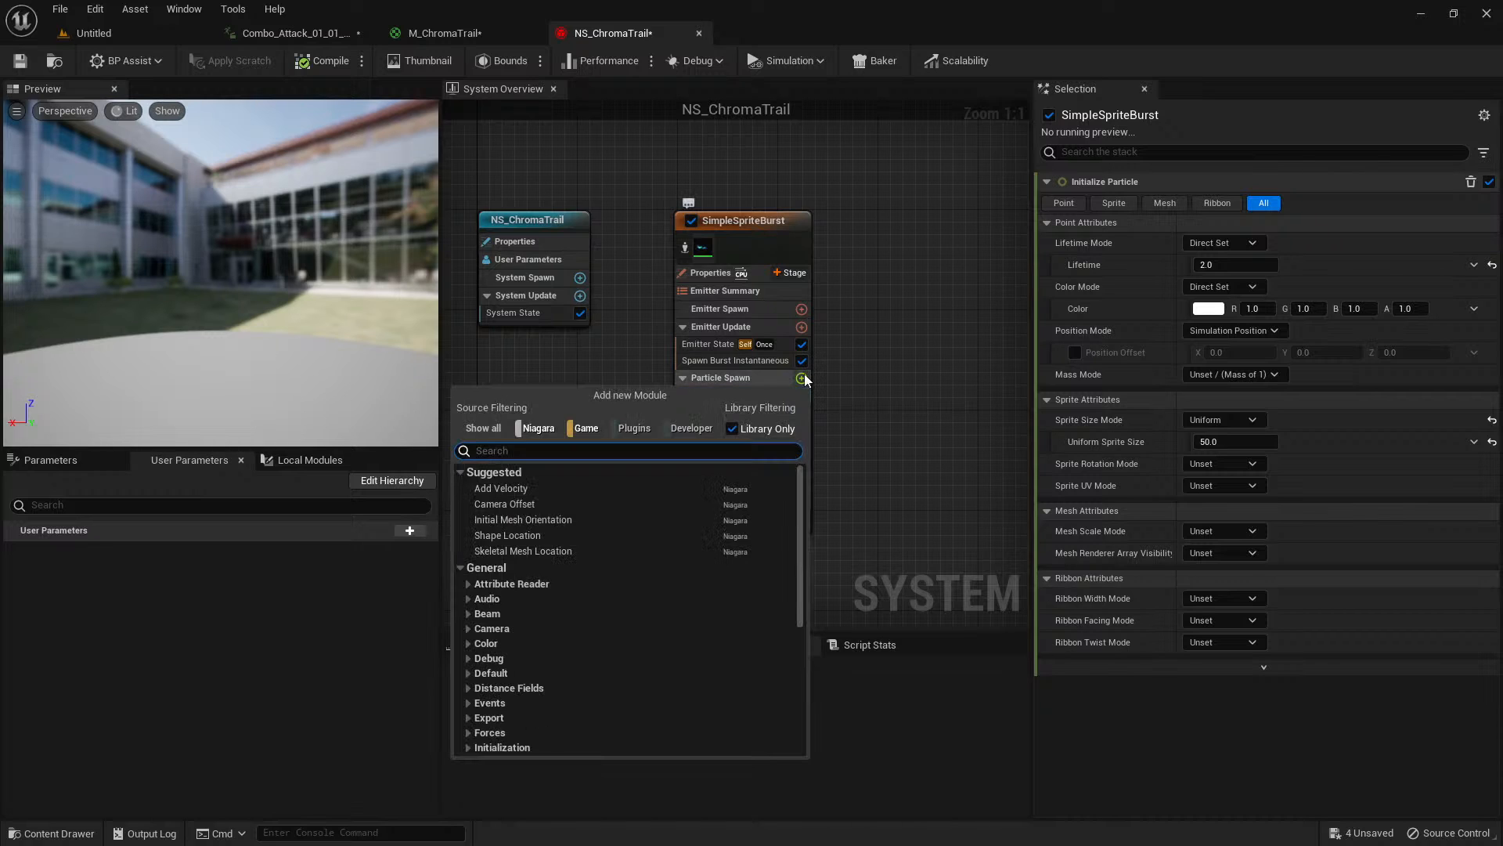
{"action": "type", "text": "rib"}
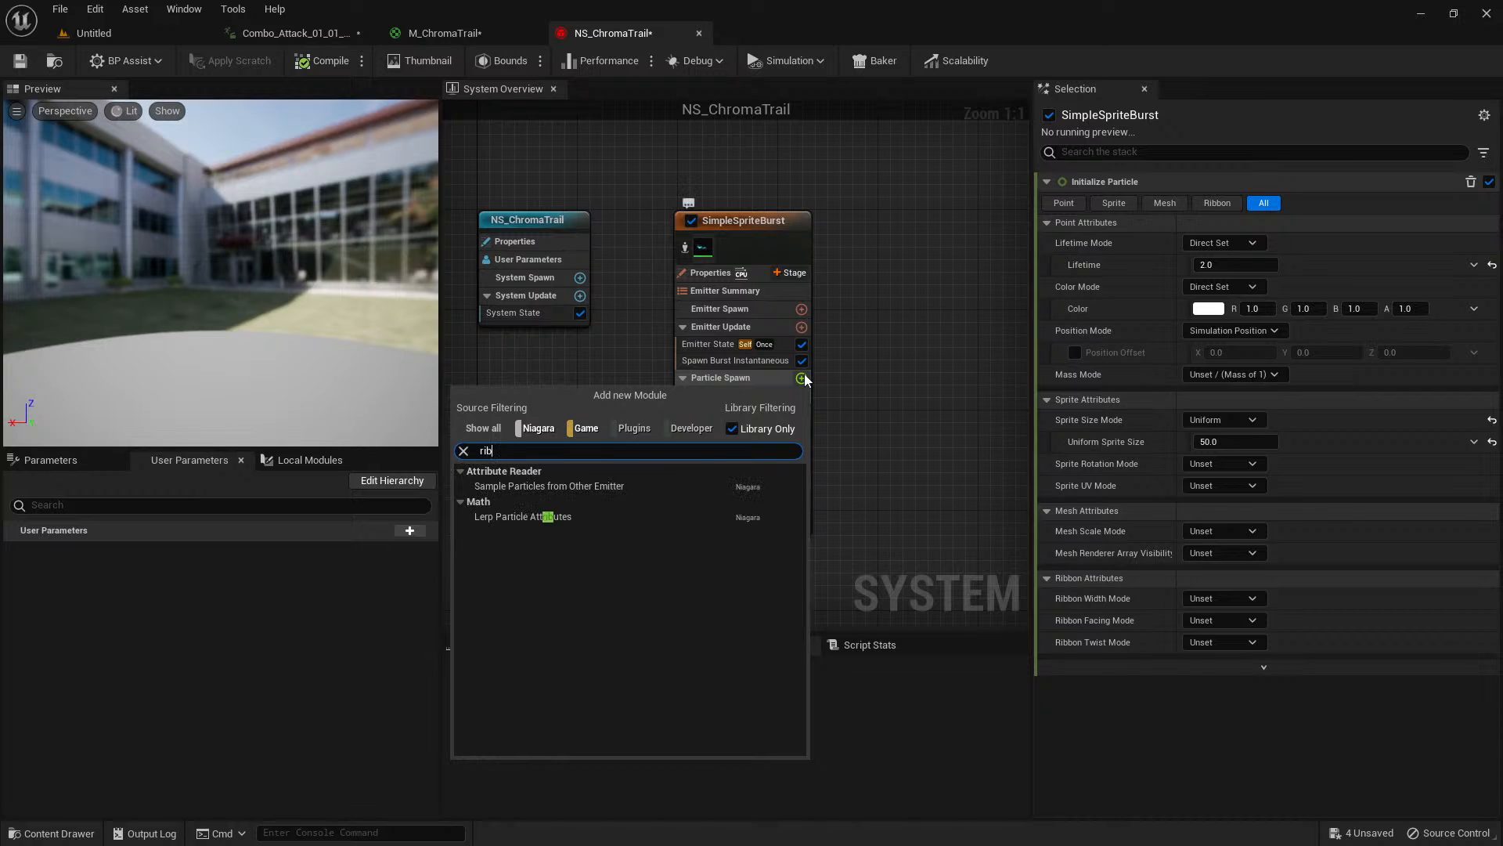
{"action": "left_click", "coordinate": [858, 371]}
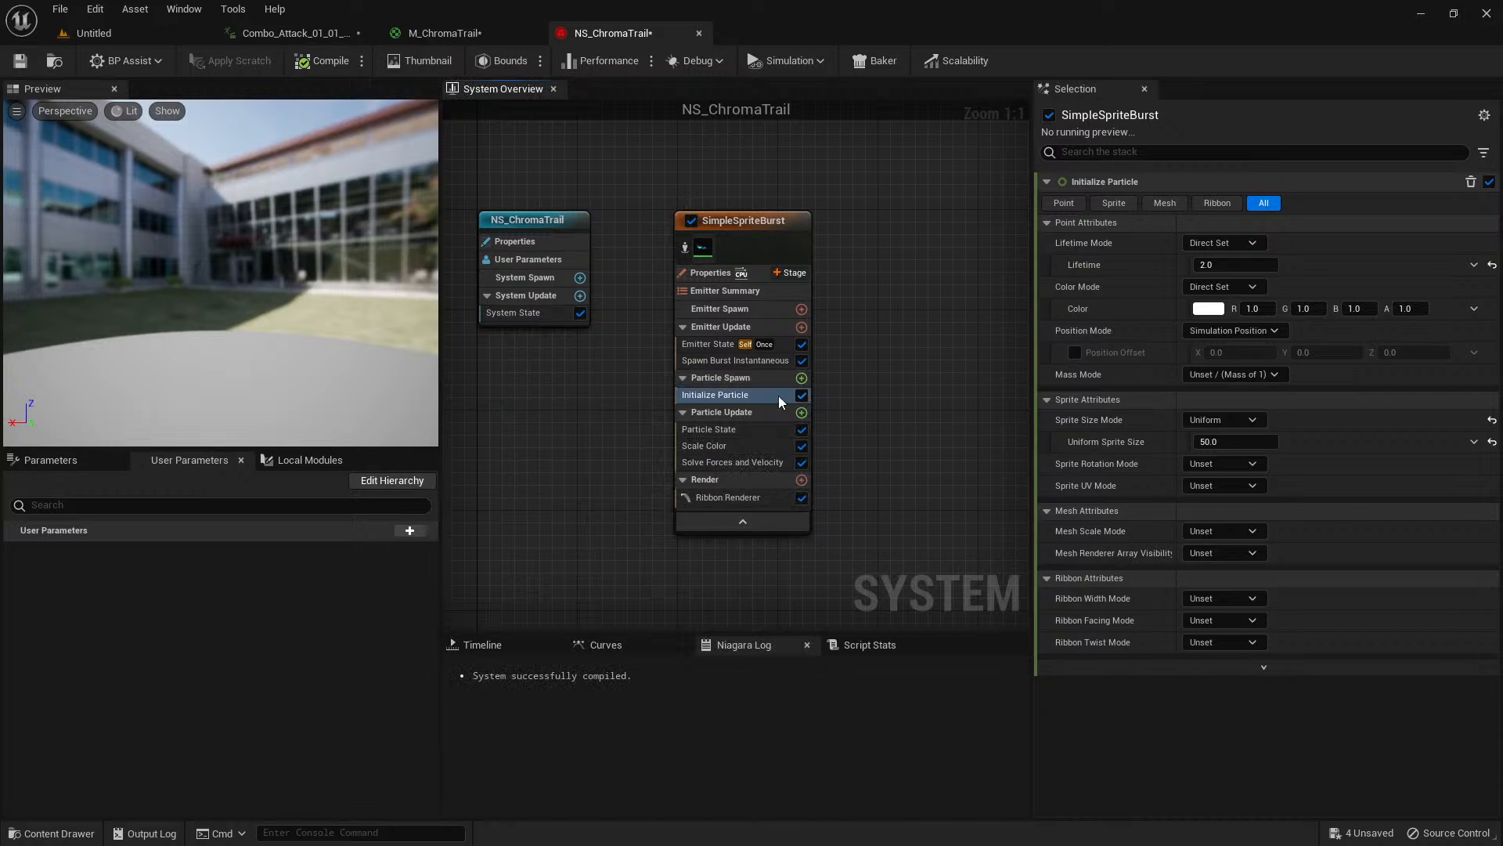
Set the Ribbon Width Mode of the Initialize Particle module to Direct Set.
{"action": "left_click", "coordinate": [736, 395]}
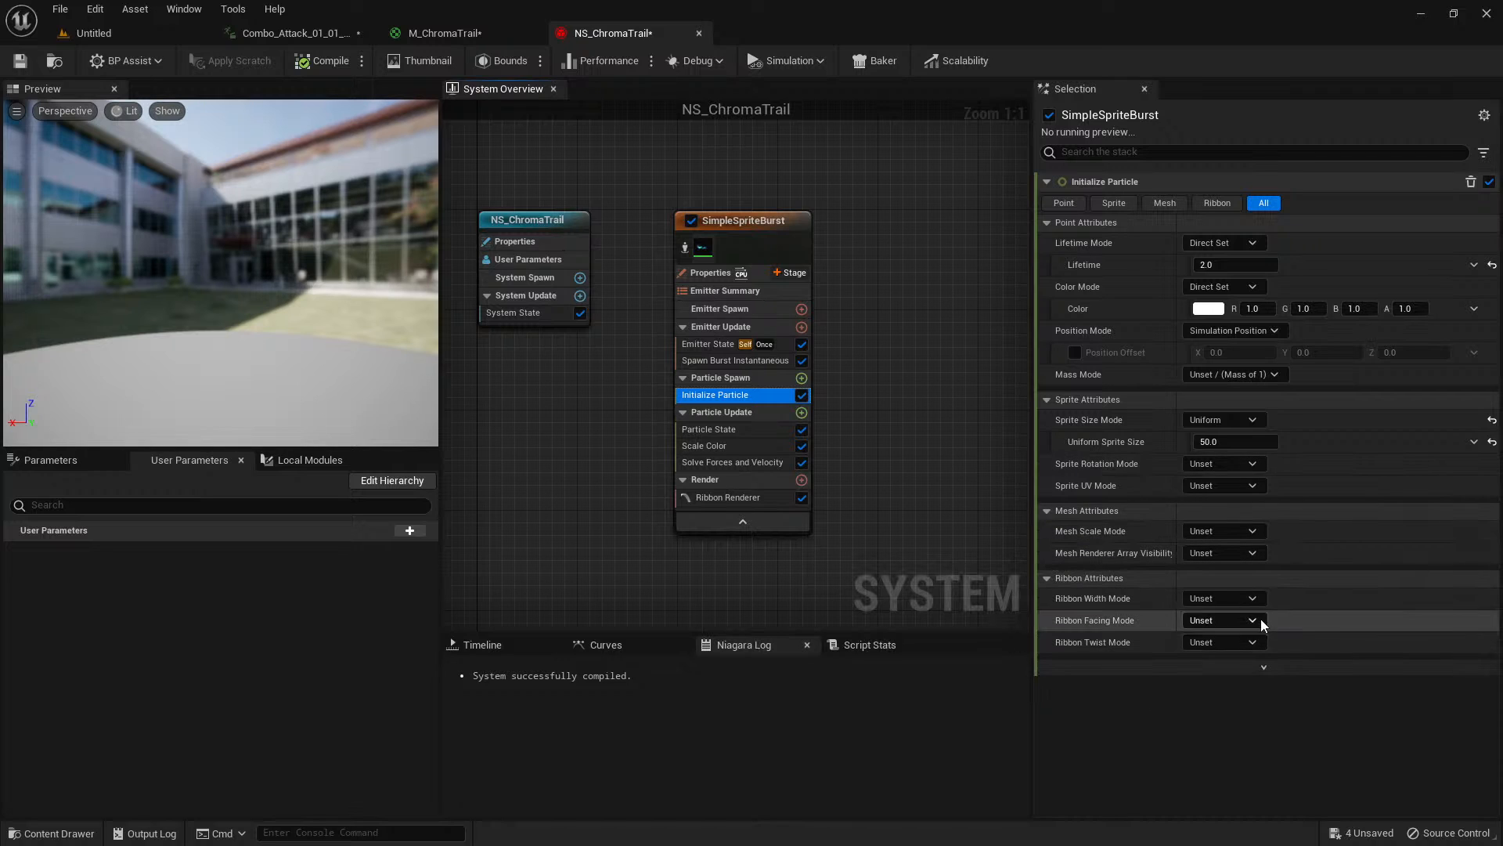
{"action": "left_click", "coordinate": [1245, 600]}
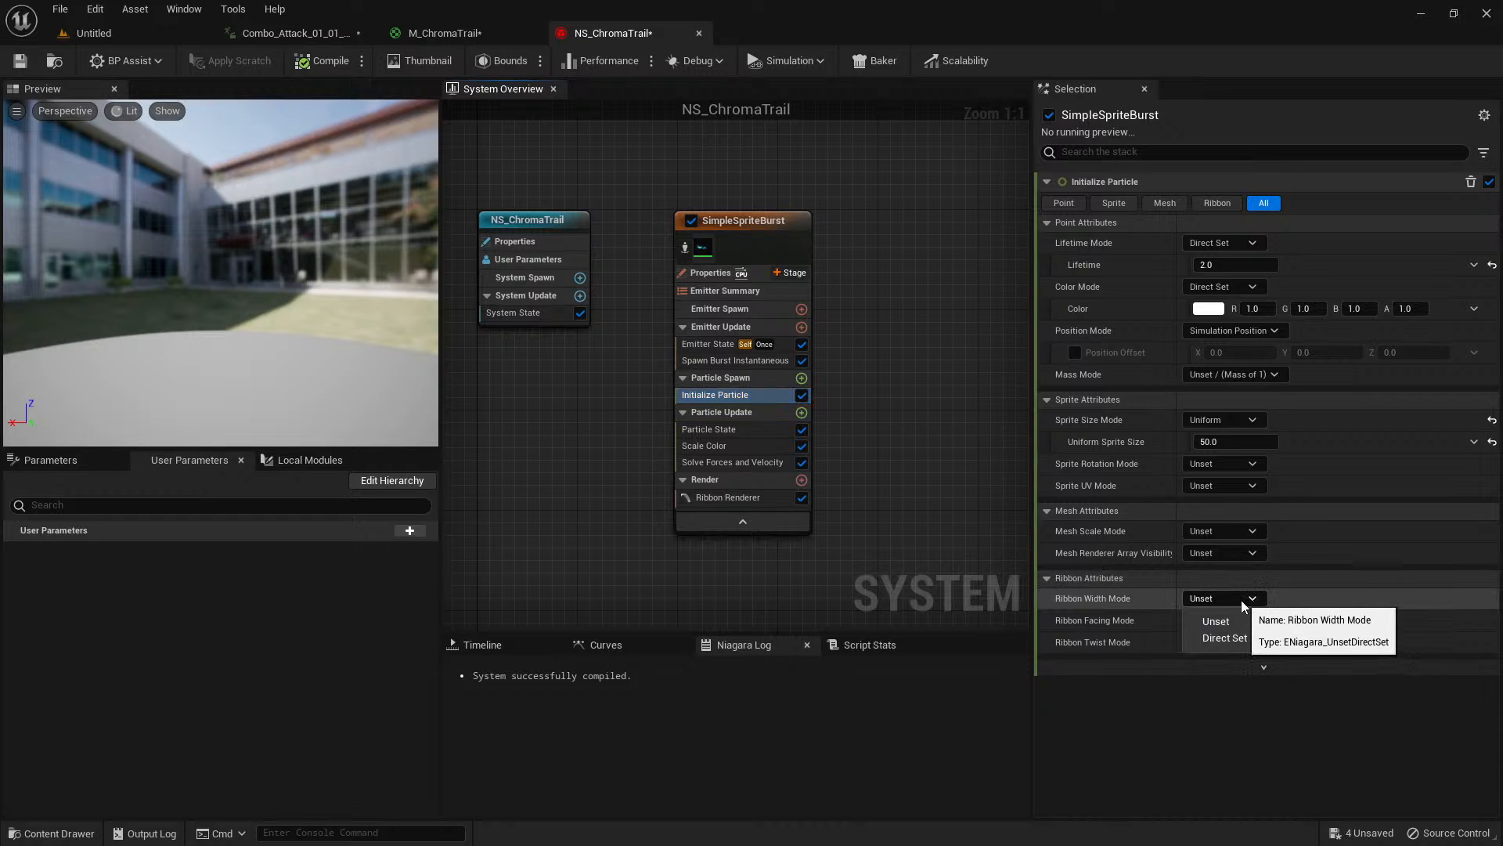
{"action": "left_click", "coordinate": [1223, 637]}
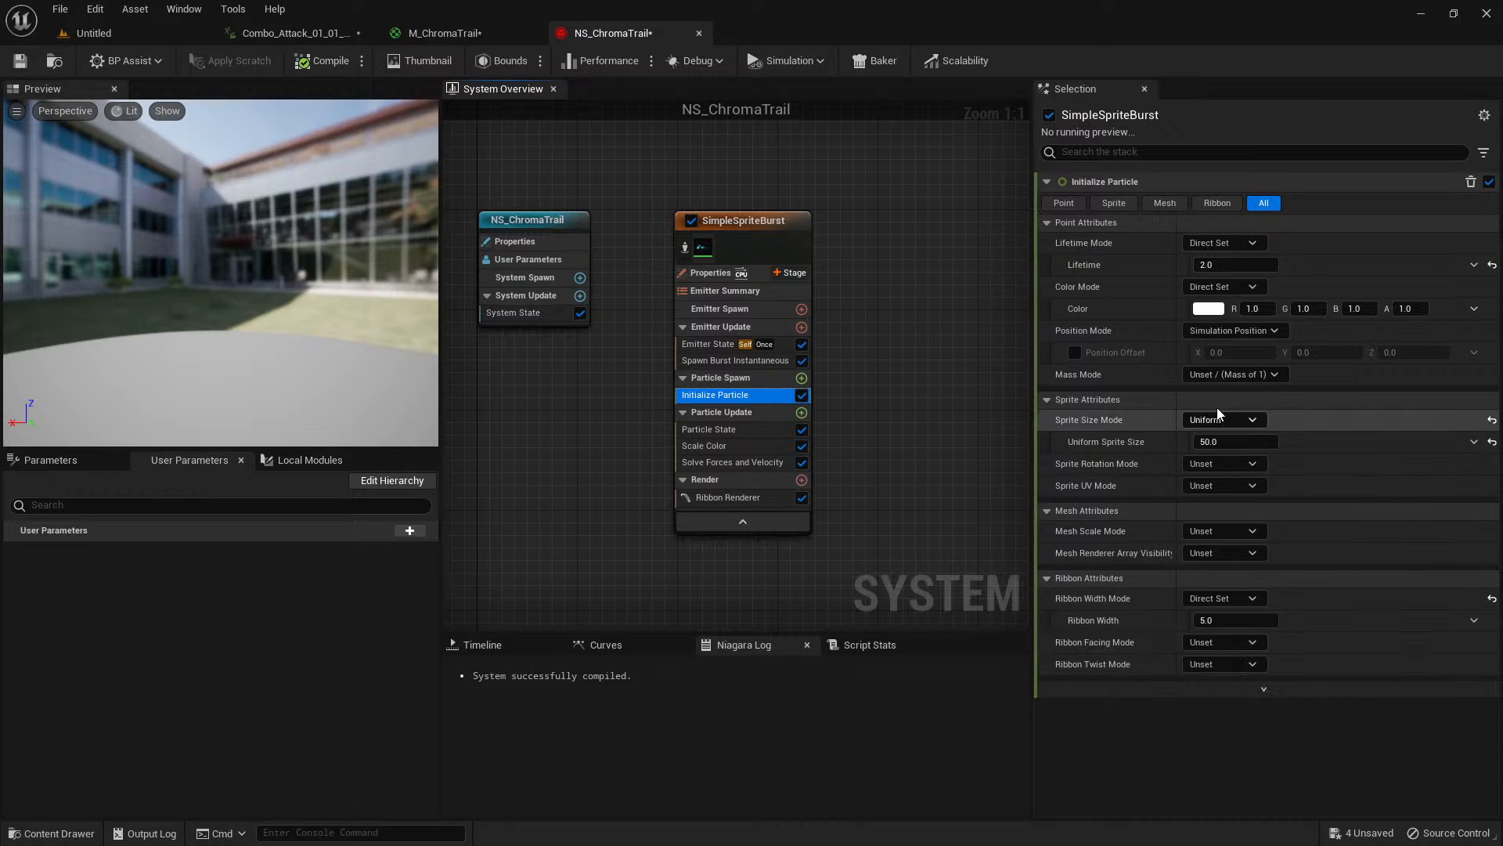
Set the particle Lifetime to 0.5 in Initialize Particle and replay the Combo_Attack_01_01_Seq animation to check the trail.
{"action": "left_click", "coordinate": [1241, 262]}
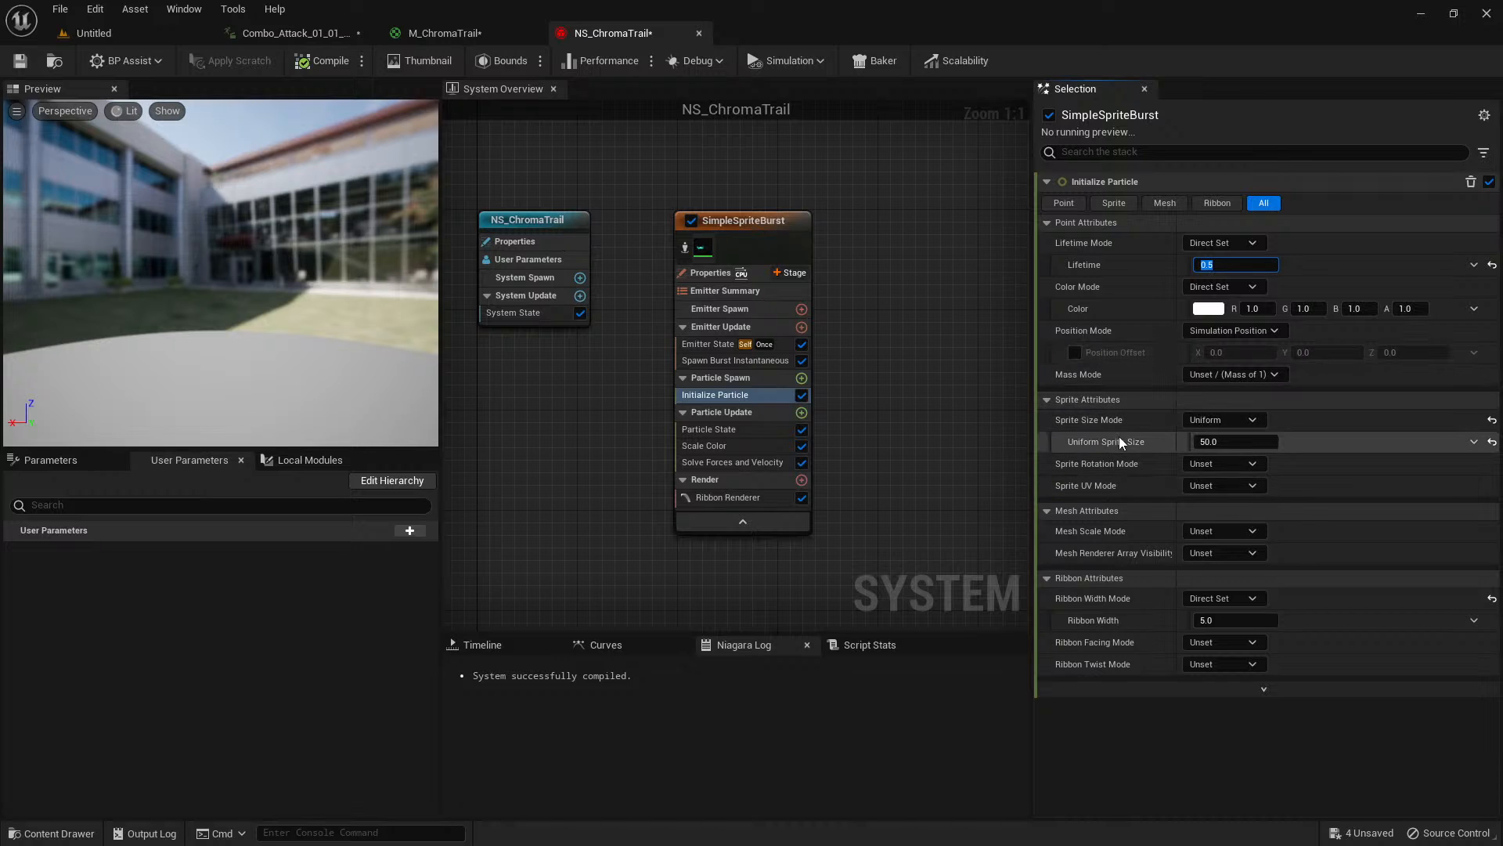
{"action": "left_click", "coordinate": [291, 33]}
{"action": "left_click", "coordinate": [509, 635]}
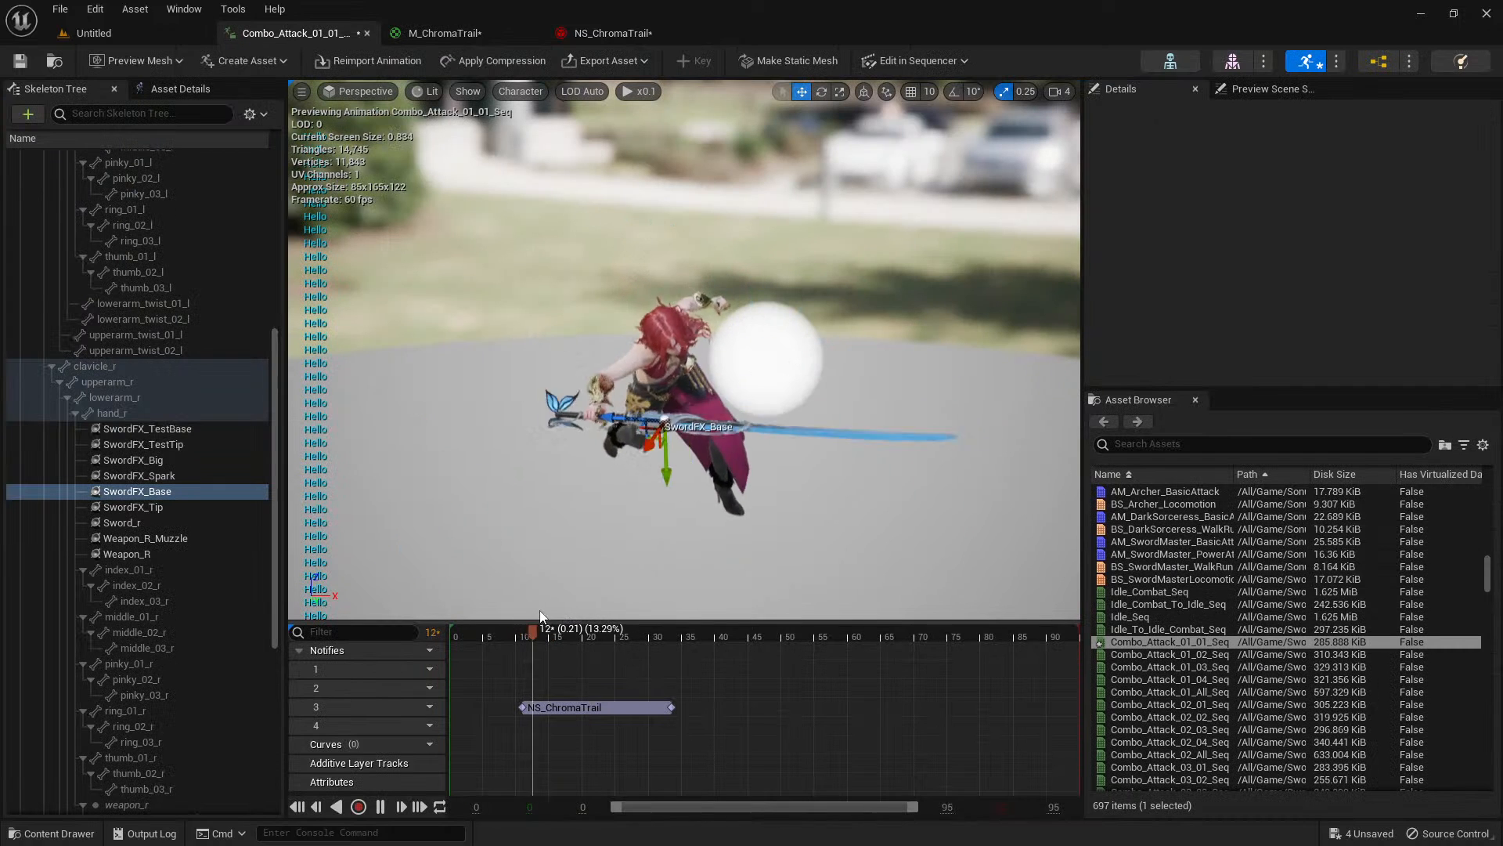
{"action": "left_click", "coordinate": [509, 637]}
{"action": "key", "text": "space"}
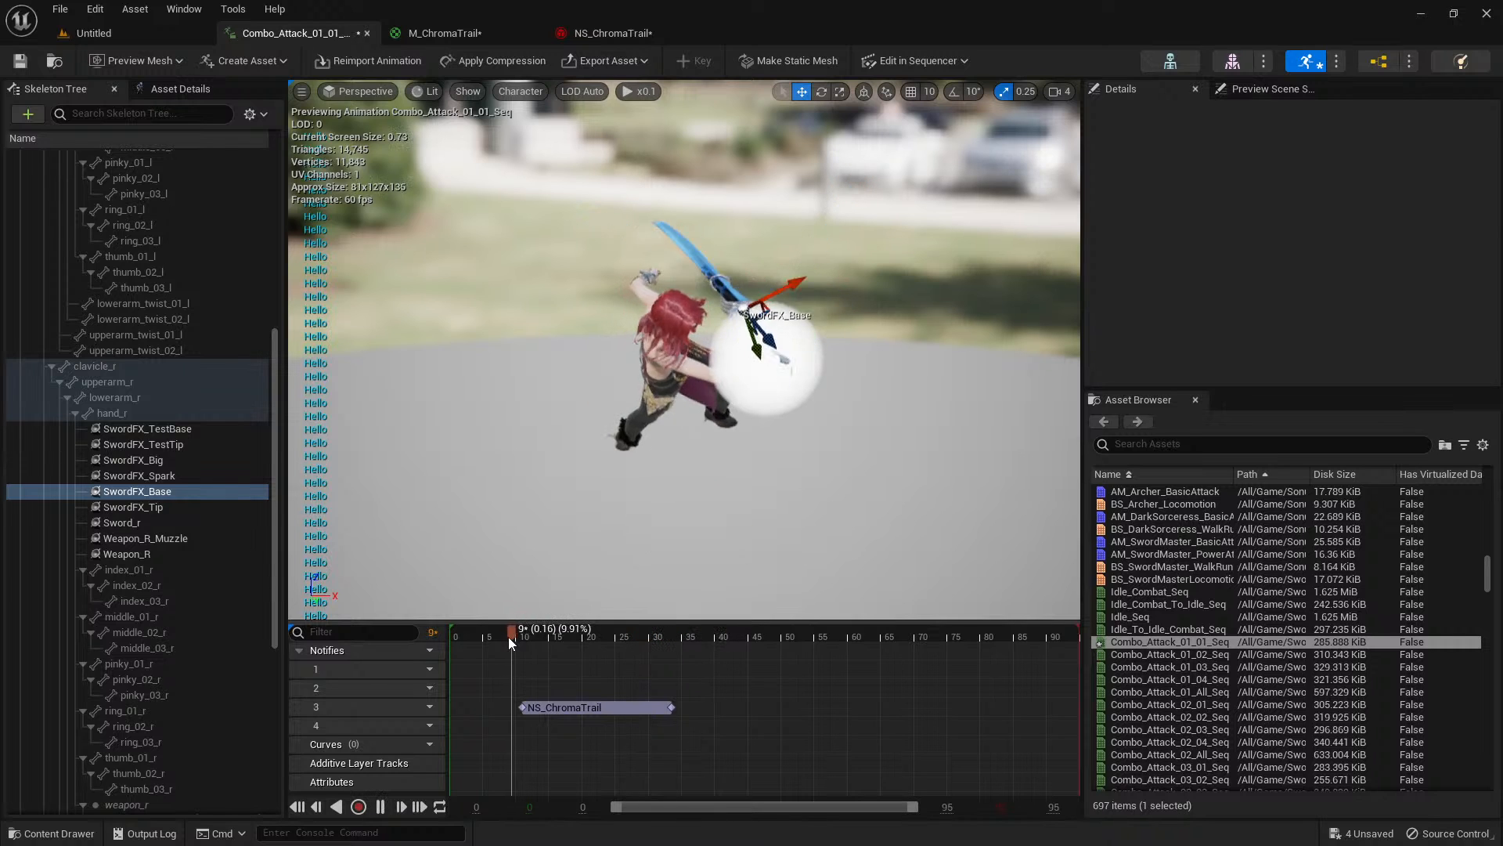
{"action": "left_click", "coordinate": [623, 709]}
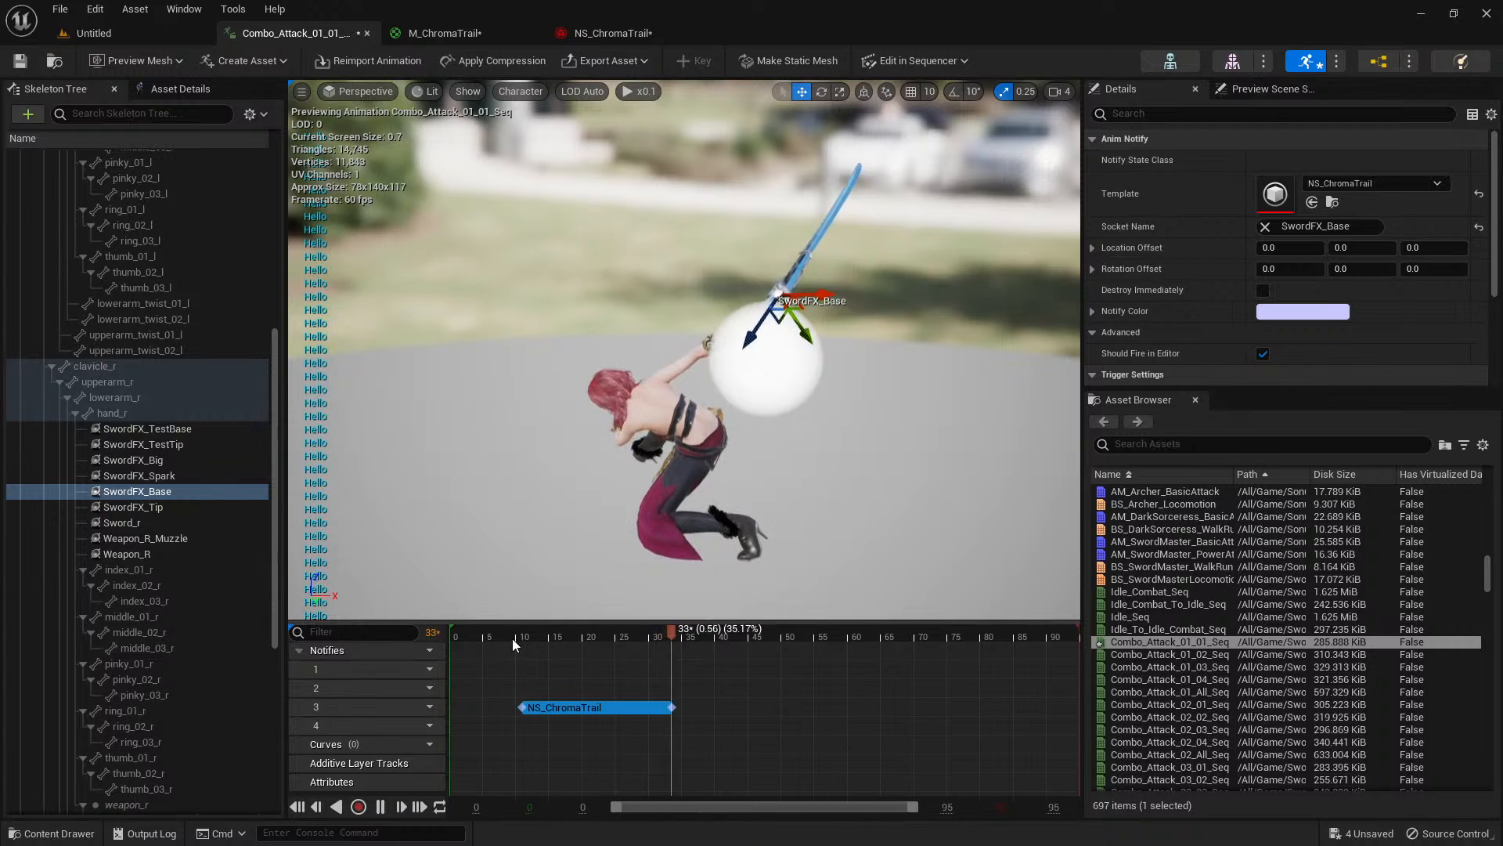
{"action": "key", "text": "space"}
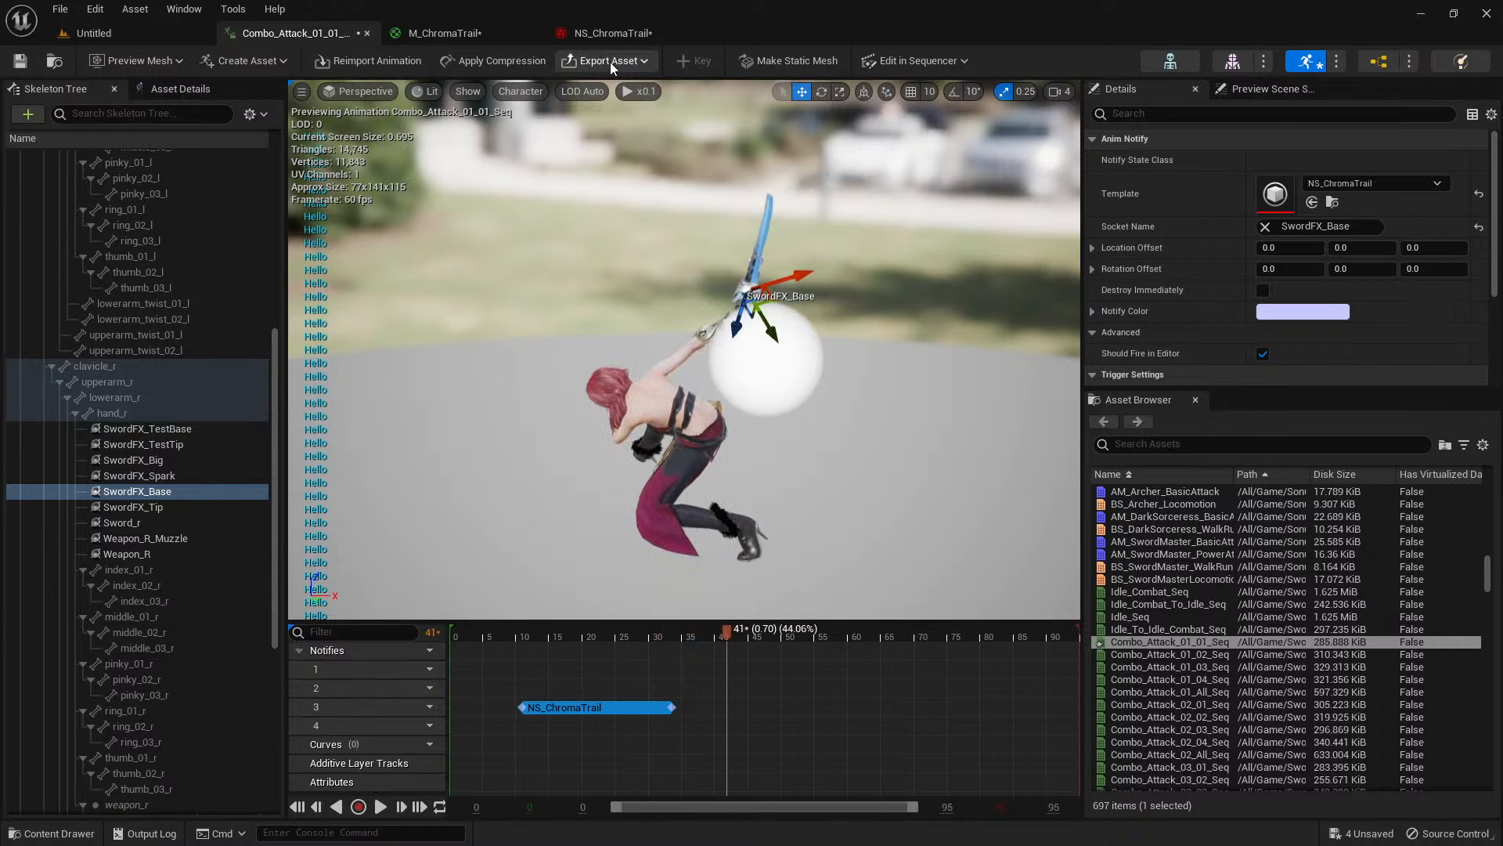
In NS_ChromaTrail, replace the emitter's Spawn Burst Instantaneous module with a Spawn Per Frame module under Emitter Update.
{"action": "left_click", "coordinate": [612, 33]}
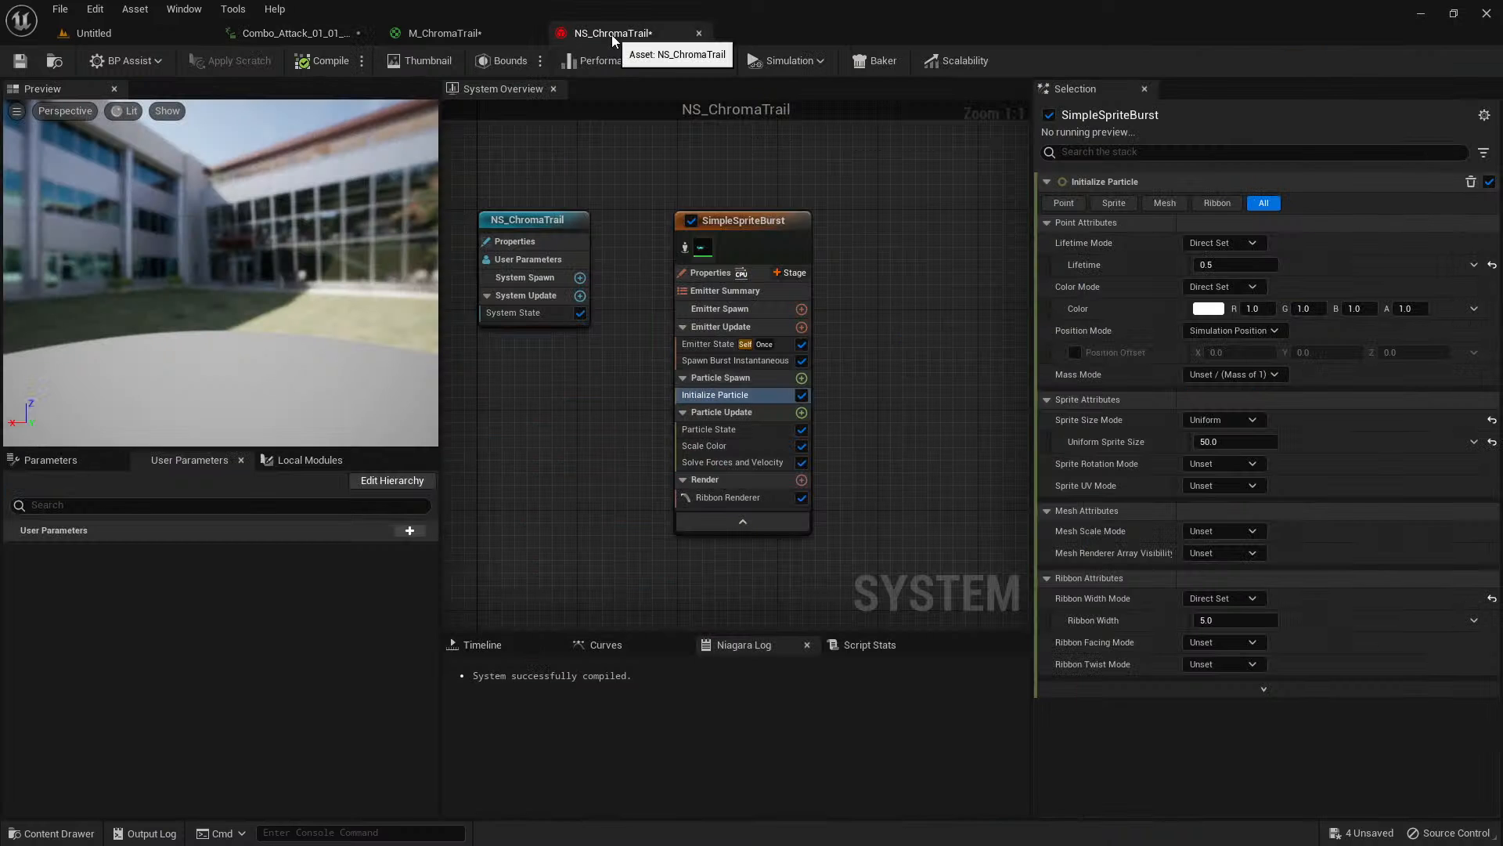
{"action": "left_click", "coordinate": [778, 363]}
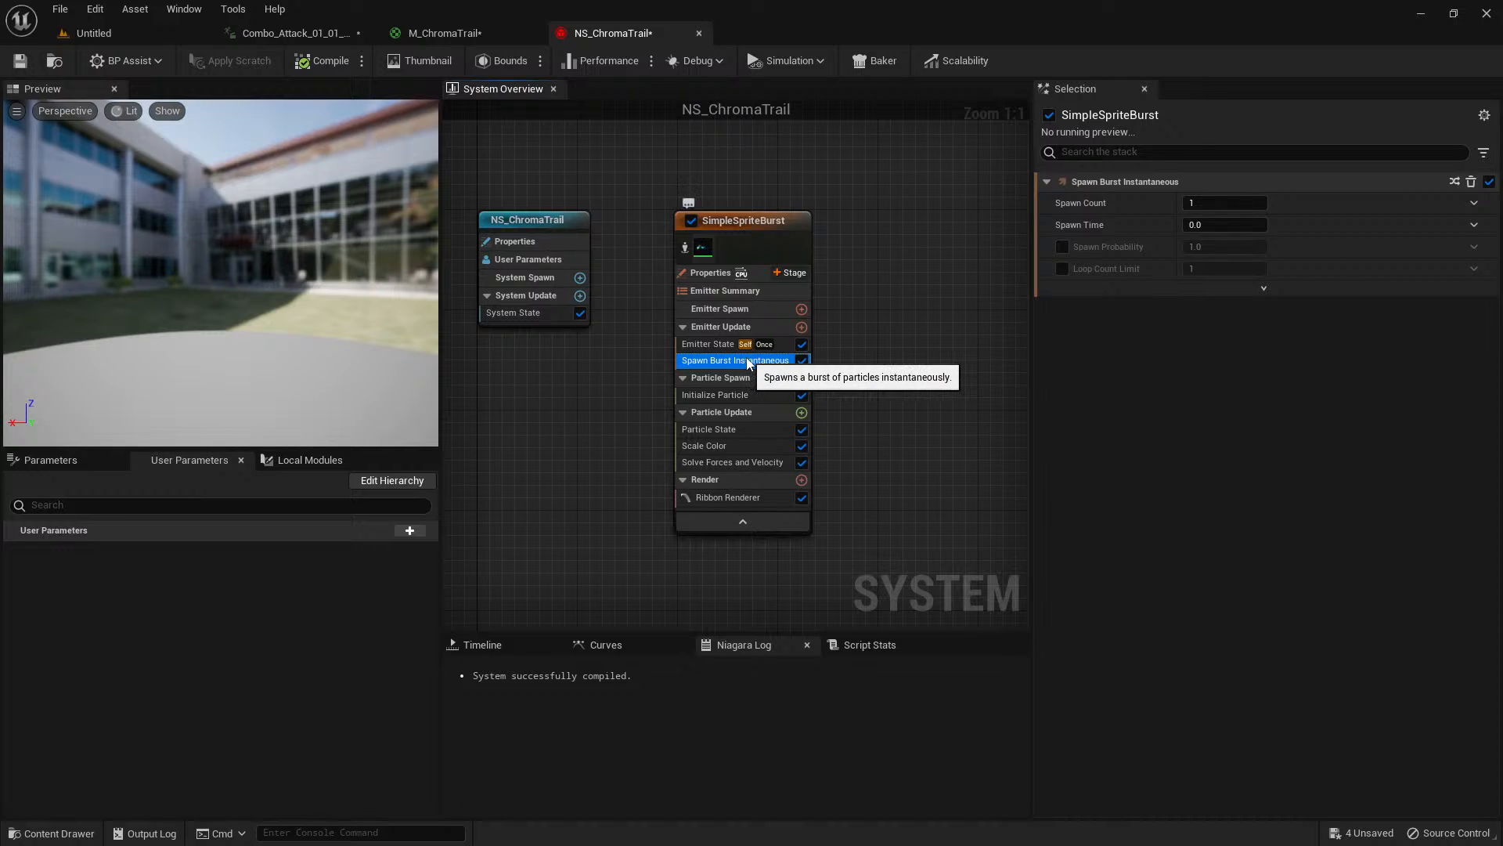
{"action": "key", "text": "Delete"}
{"action": "left_click", "coordinate": [801, 327]}
{"action": "type", "text": "sp"}
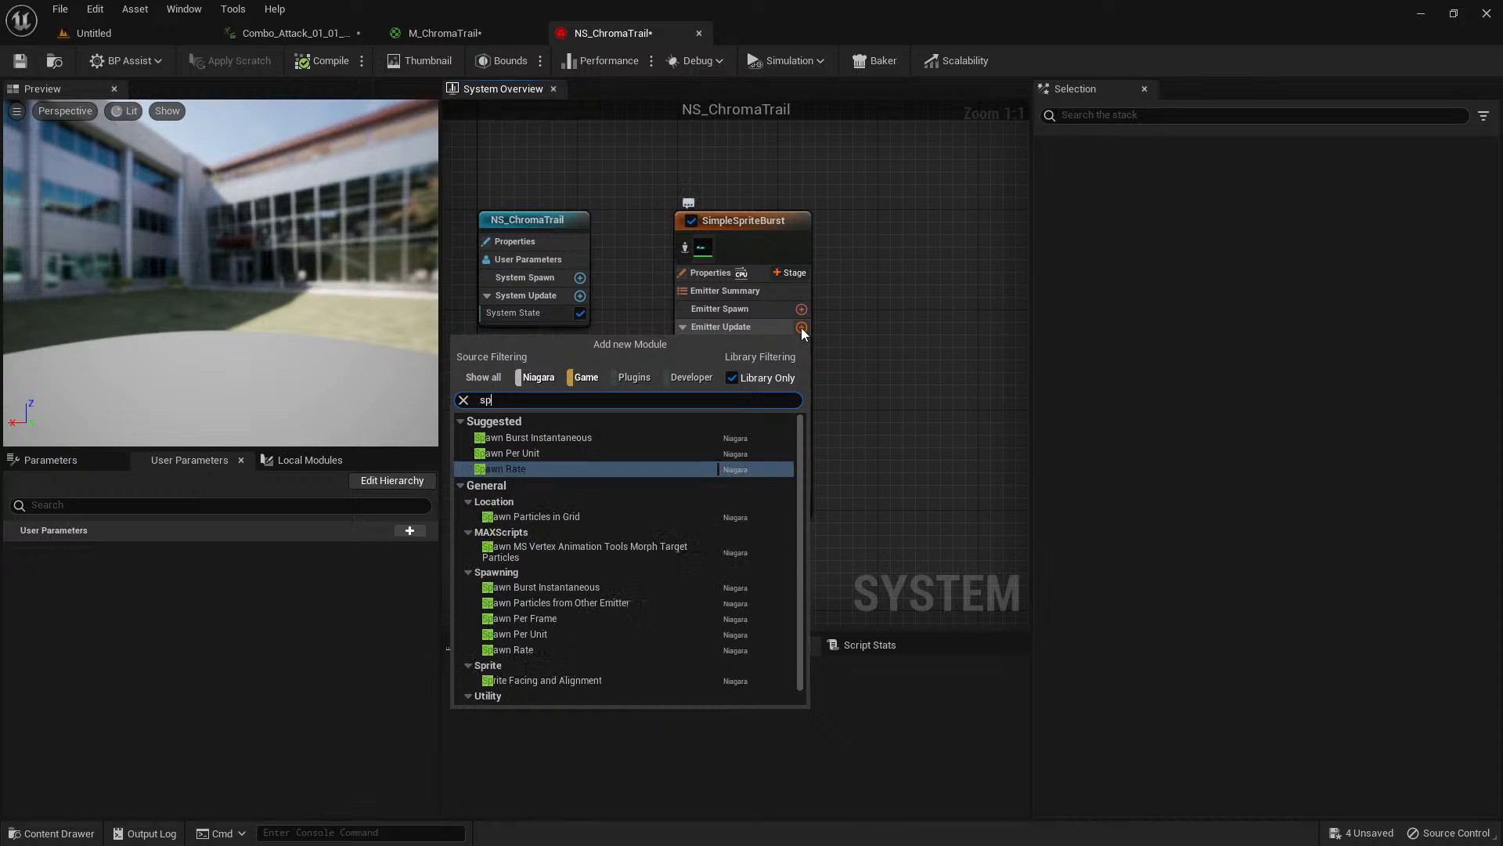
{"action": "type", "text": "awn"}
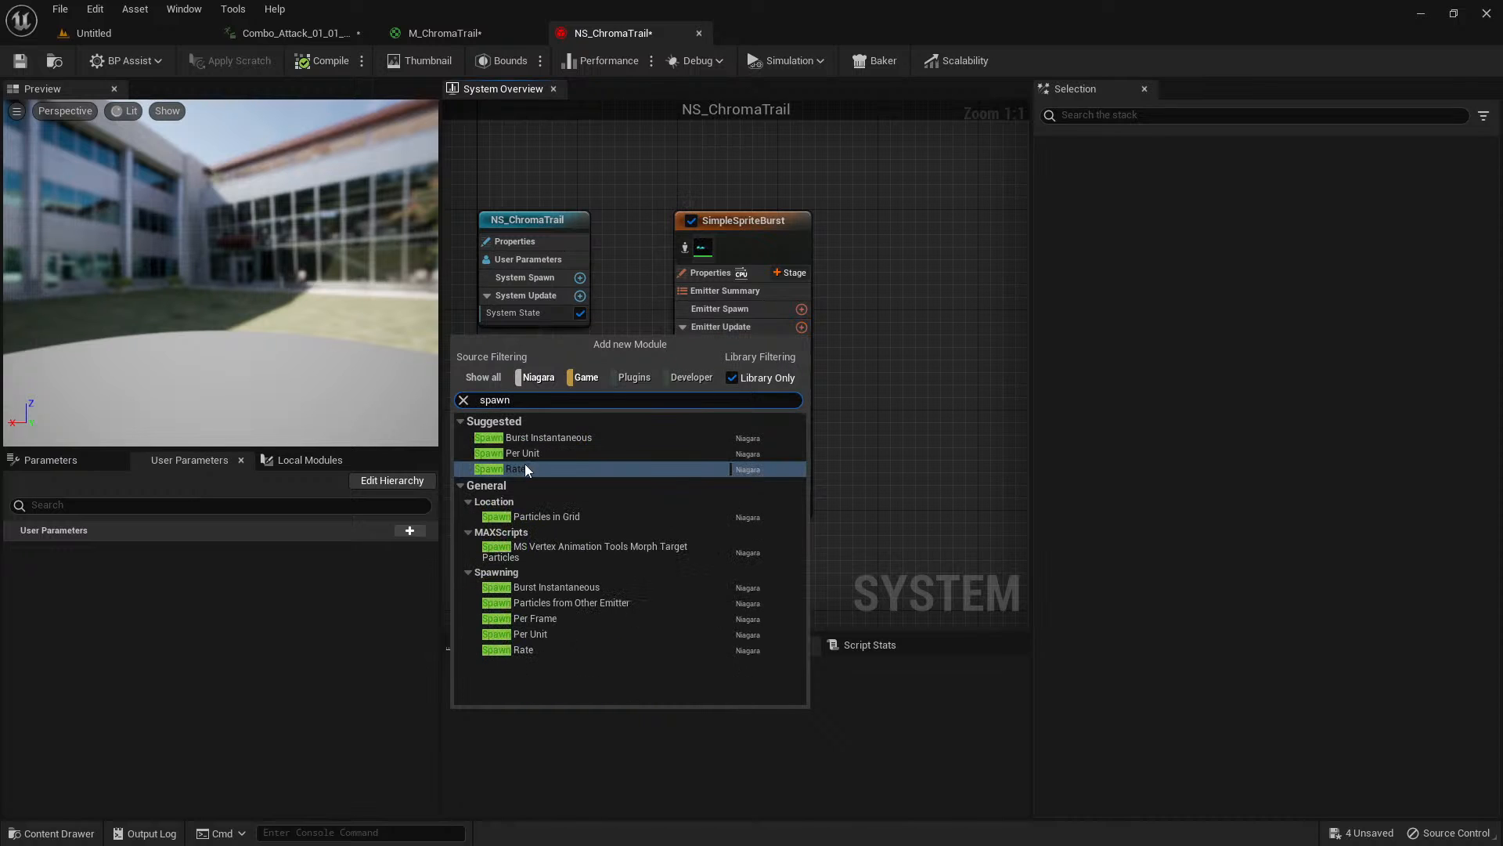
{"action": "left_click", "coordinate": [546, 619]}
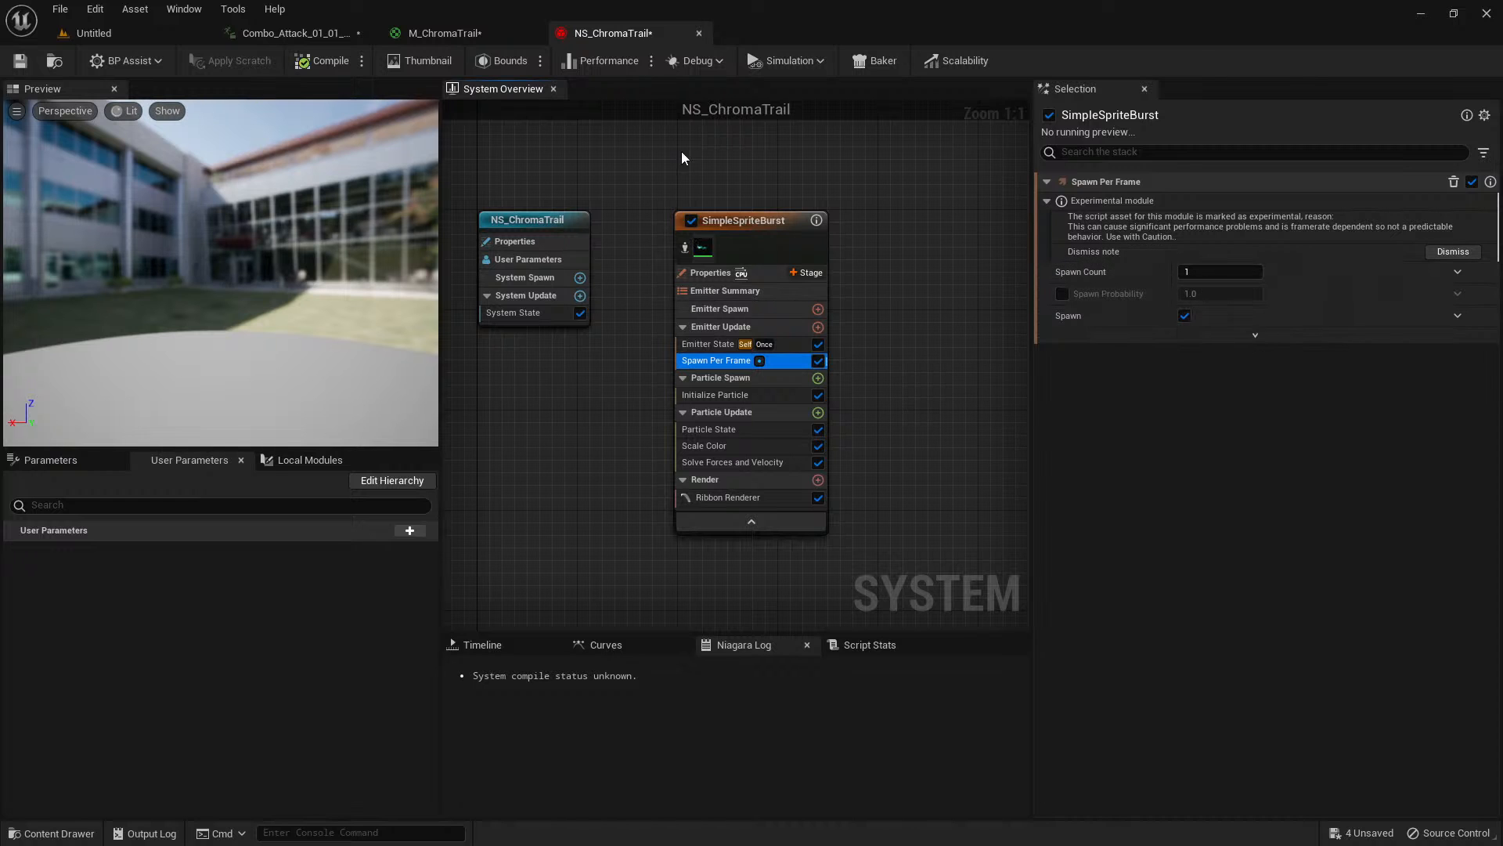
Replay the attack animation in Combo_Attack_01_01_Seq and examine the ribbon following the sword.
{"action": "left_click", "coordinate": [298, 33]}
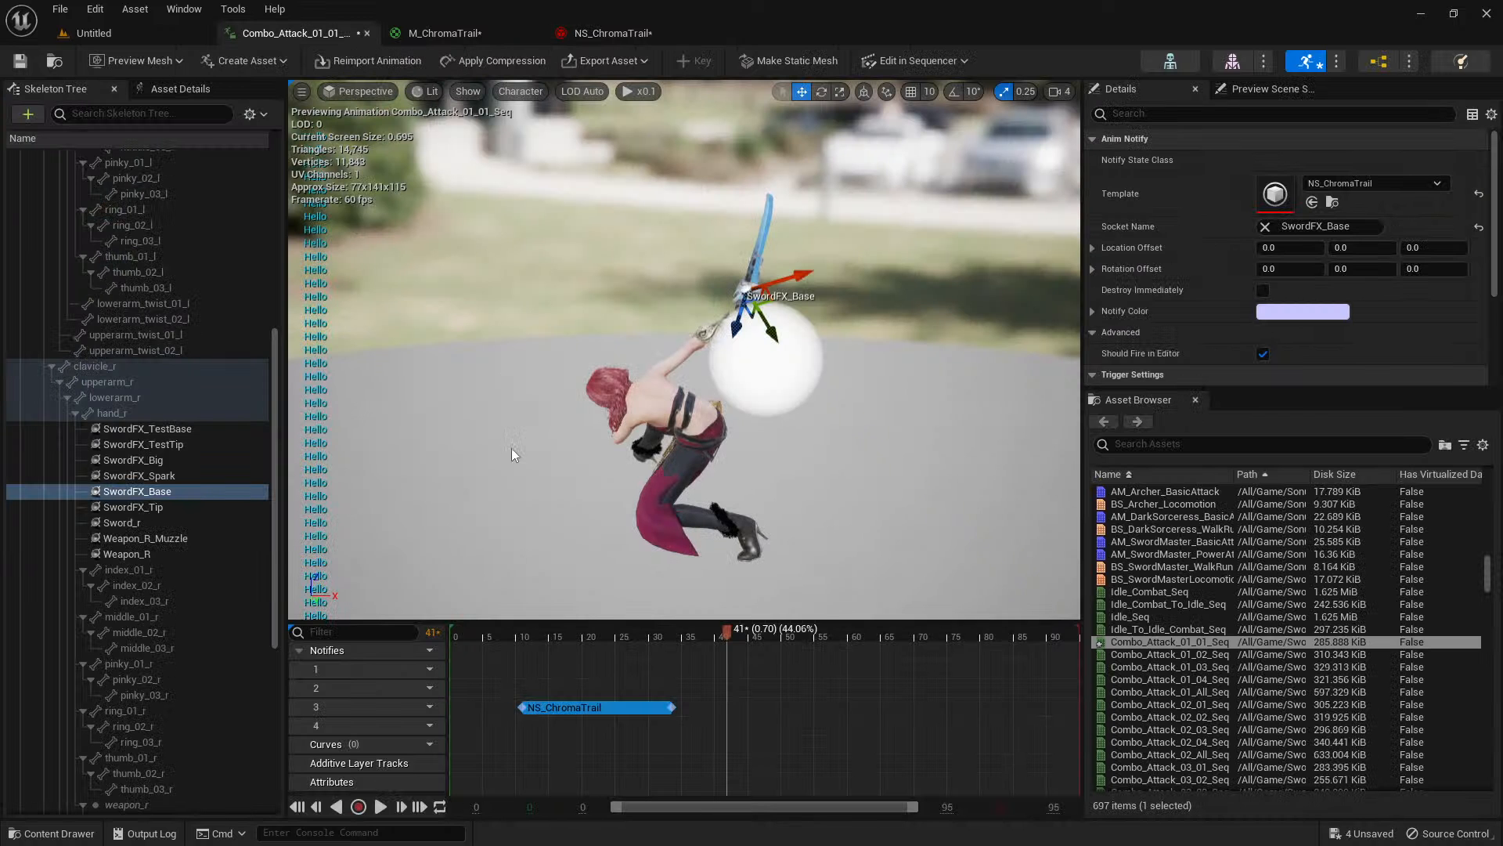
{"action": "left_click", "coordinate": [508, 636]}
{"action": "key", "text": "space"}
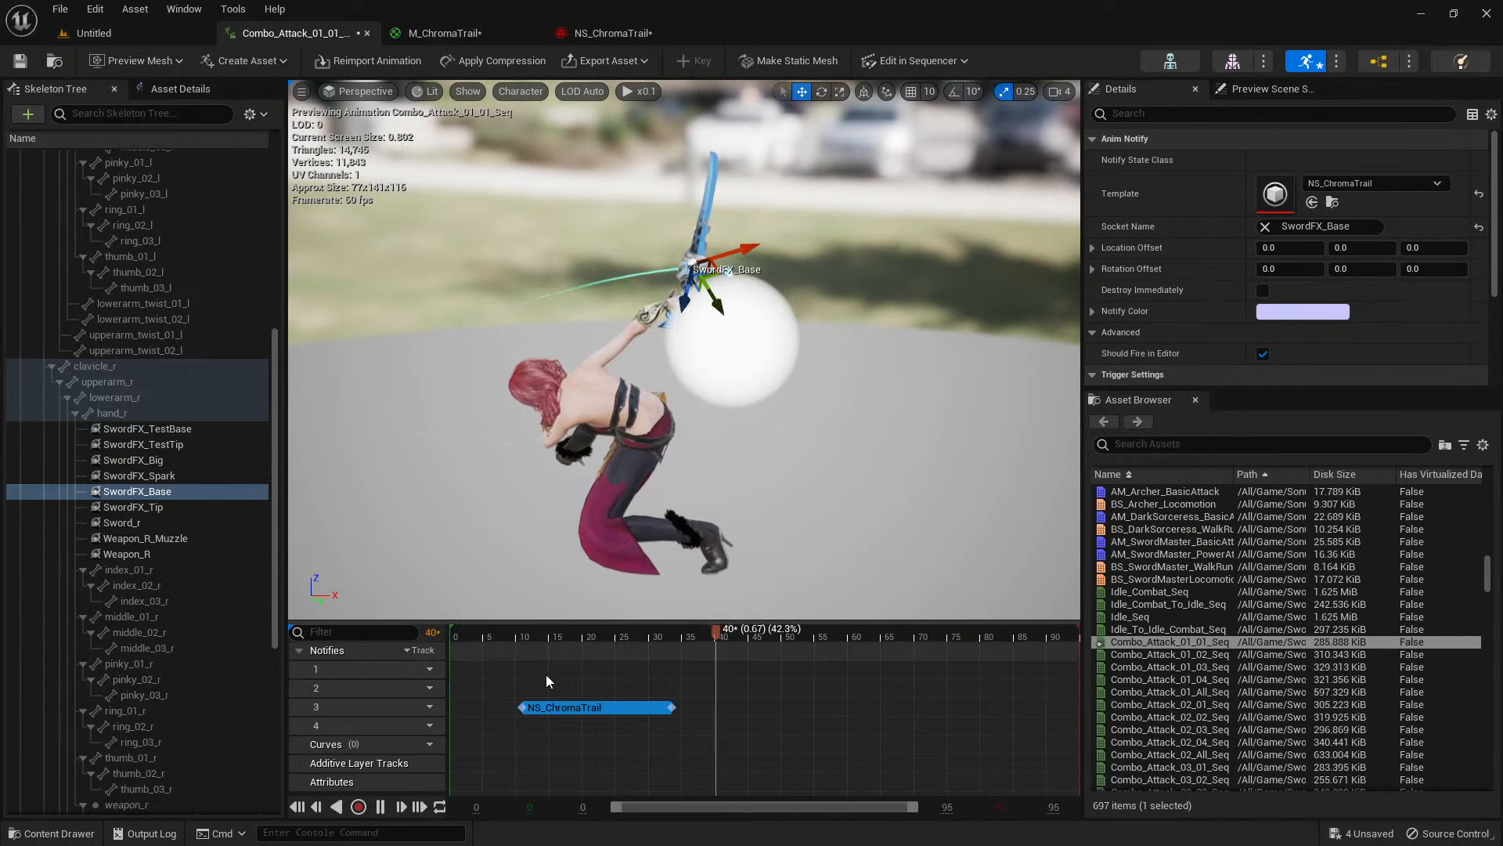
{"action": "left_click", "coordinate": [505, 638]}
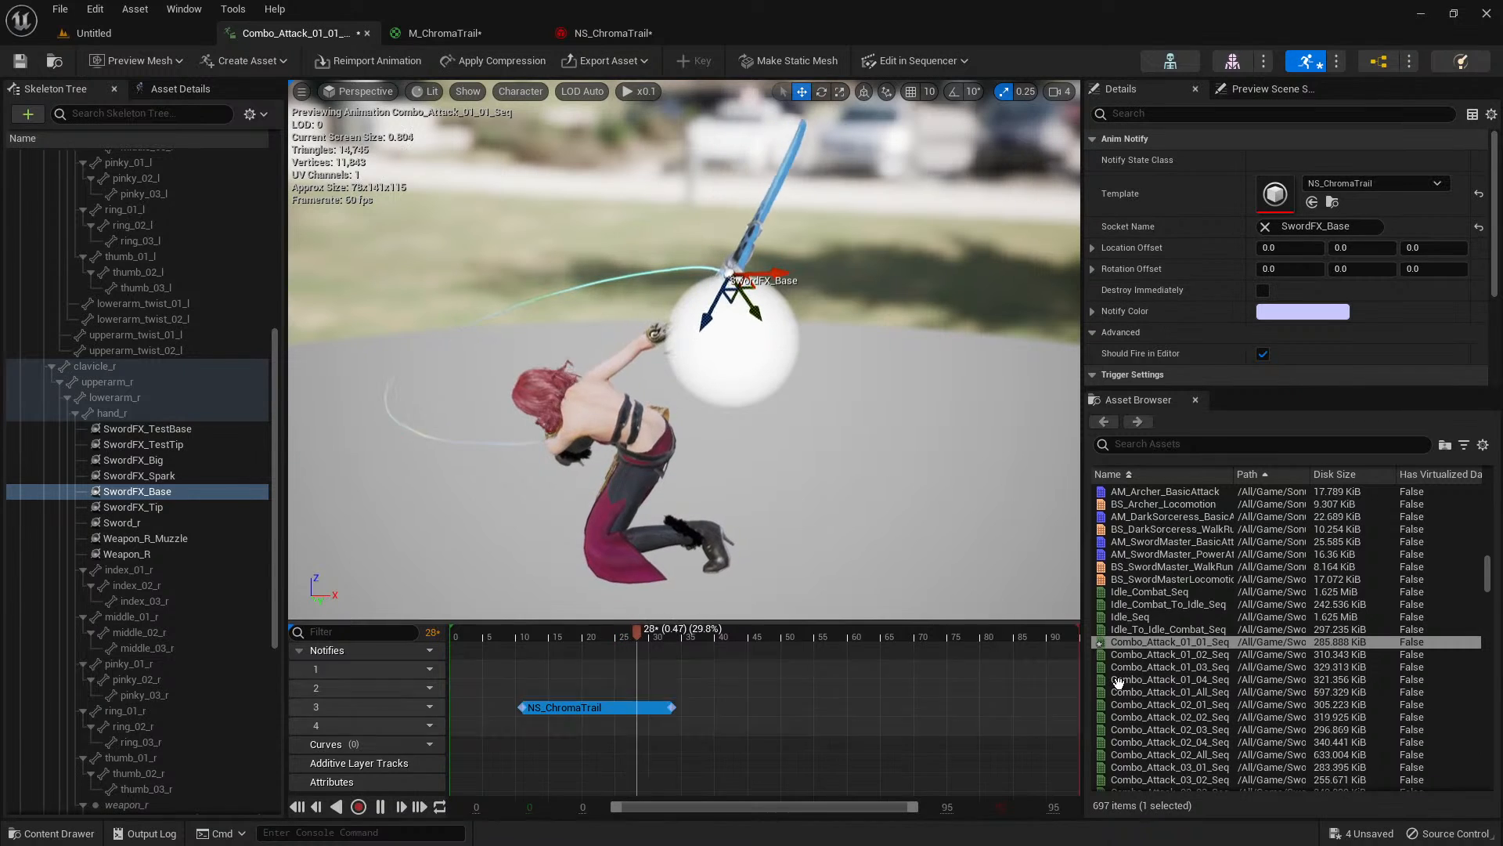
{"action": "left_click", "coordinate": [1168, 642]}
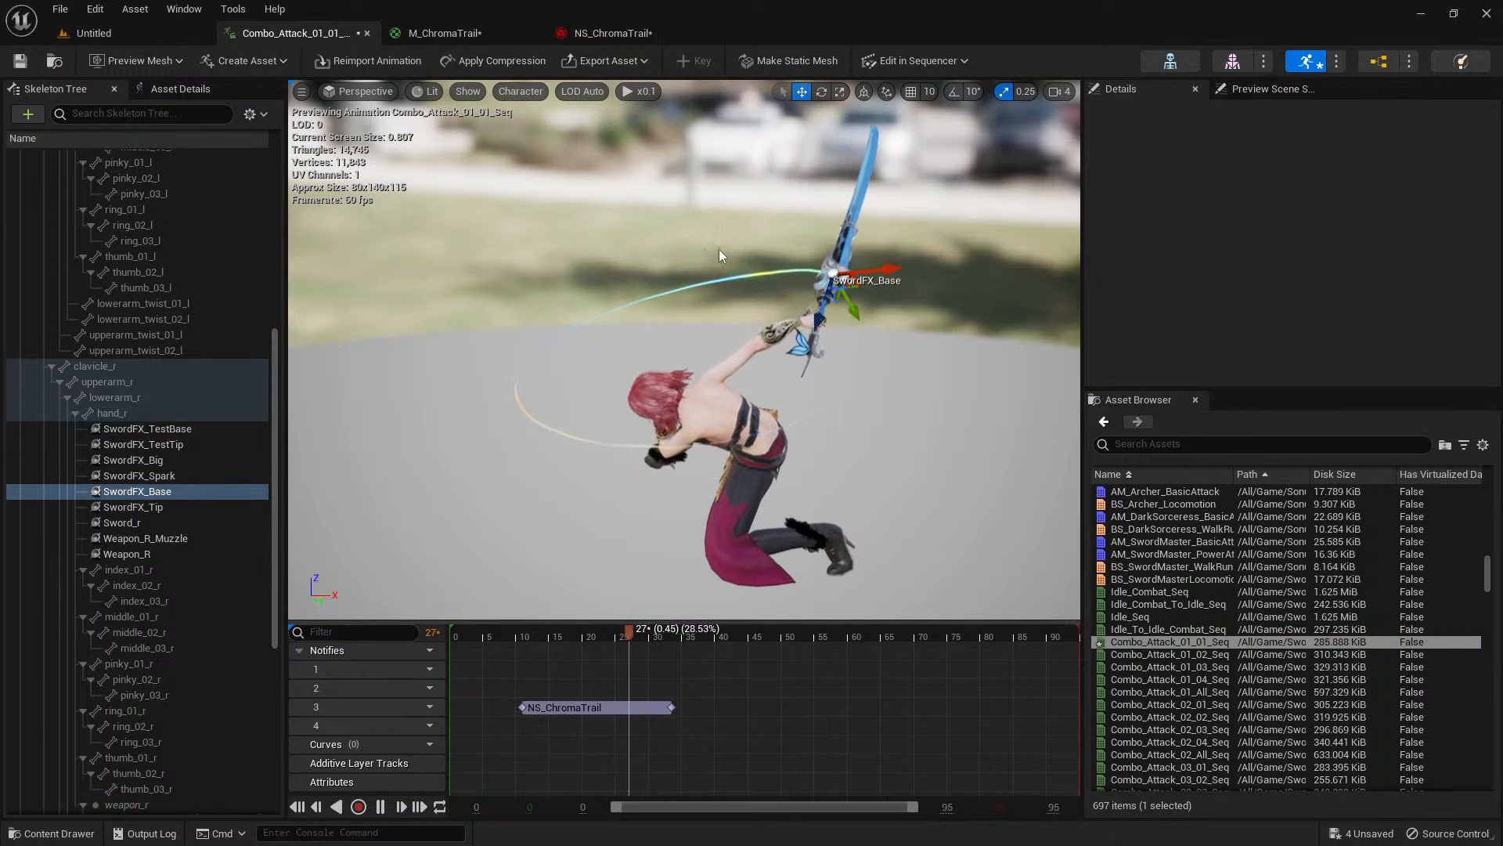
Set the Ribbon Width in NS_ChromaTrail's Initialize Particle module to 100 and replay the attack animation.
{"action": "left_click", "coordinate": [614, 39]}
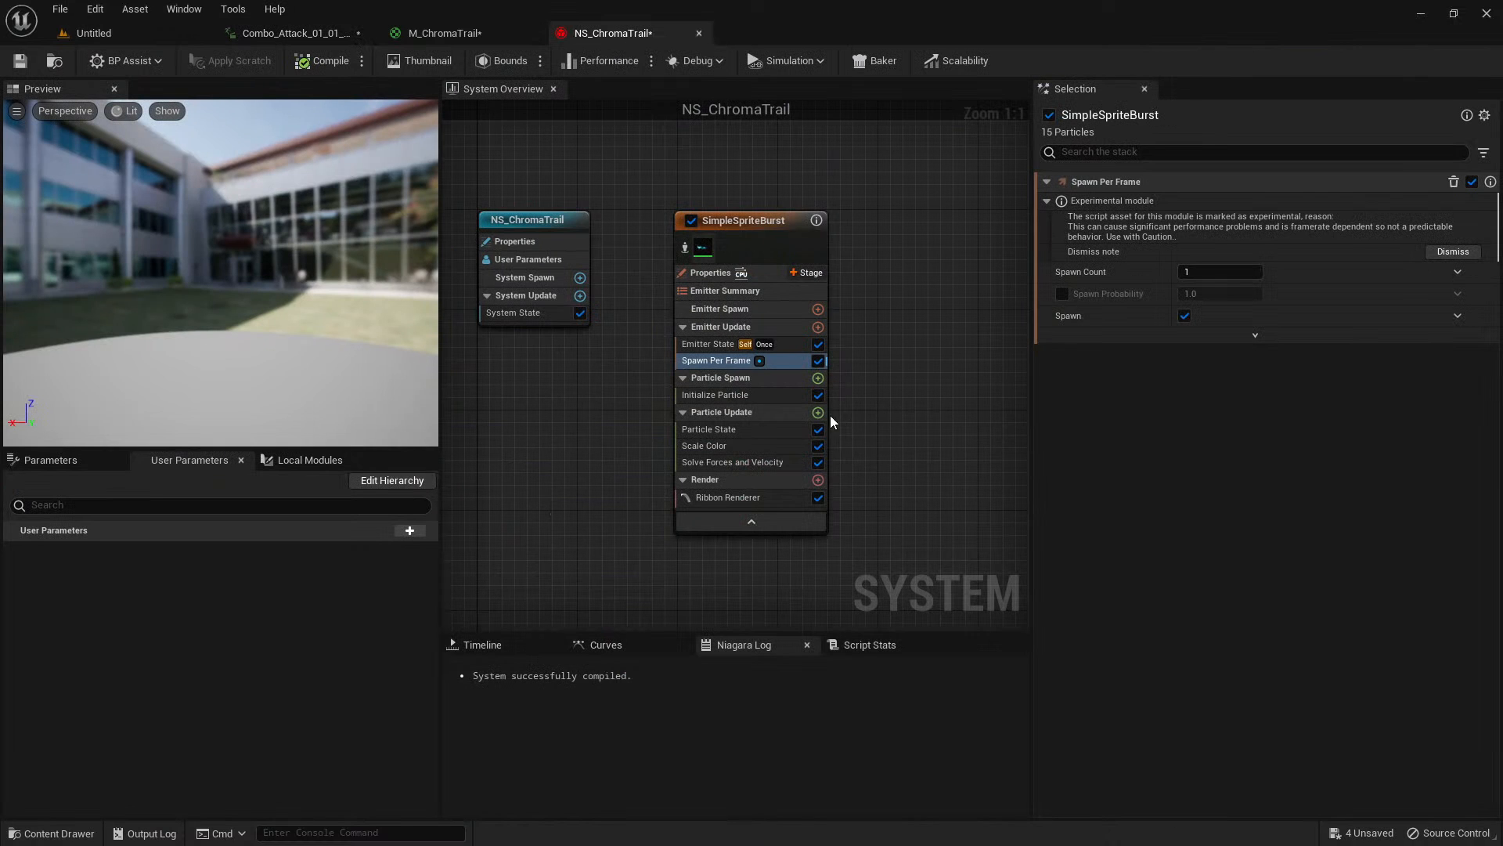
{"action": "left_click", "coordinate": [771, 397]}
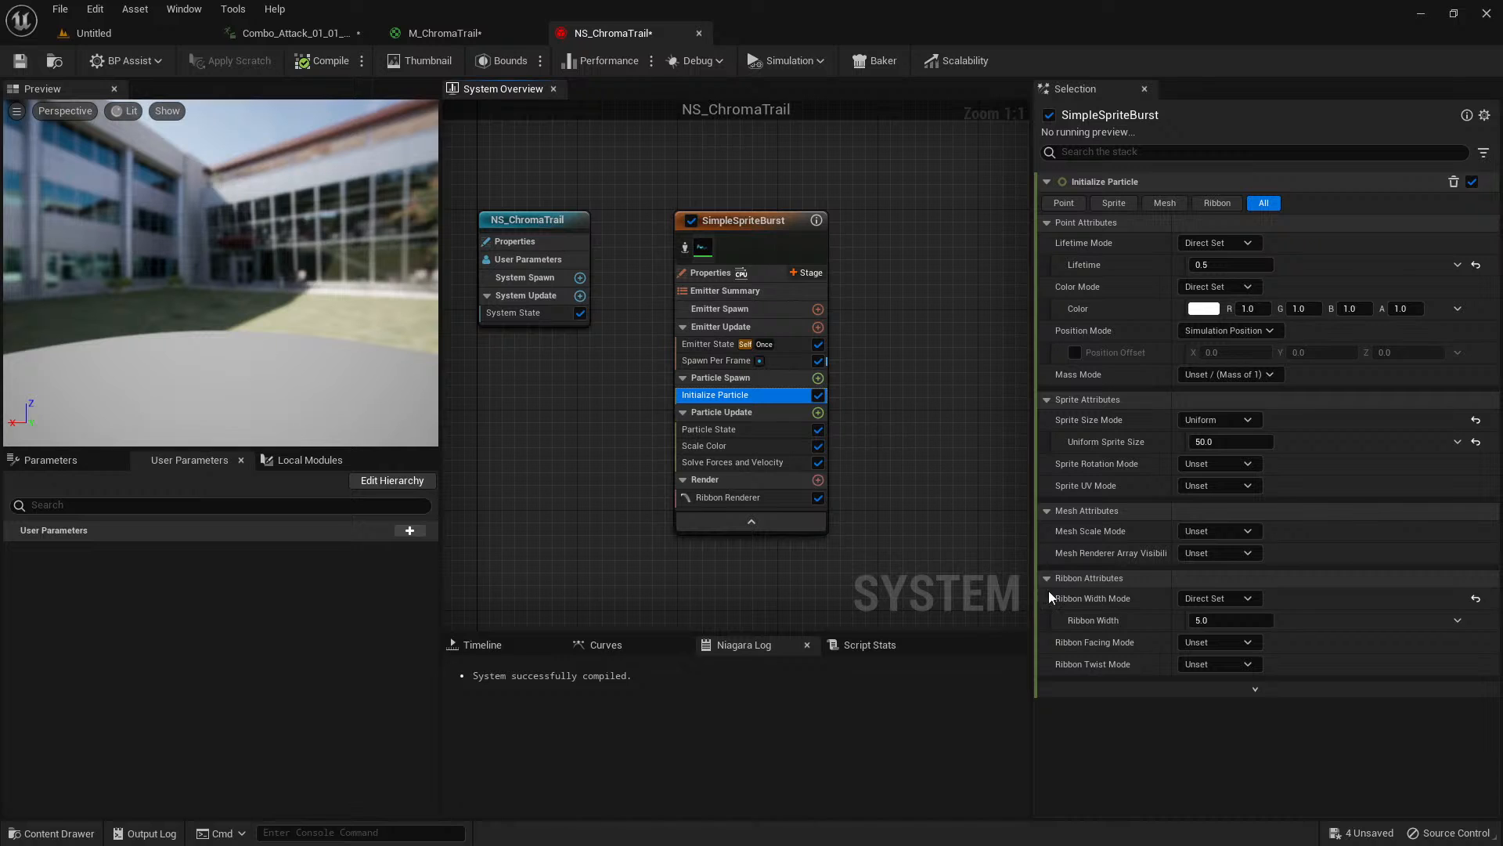
{"action": "left_click", "coordinate": [1194, 620]}
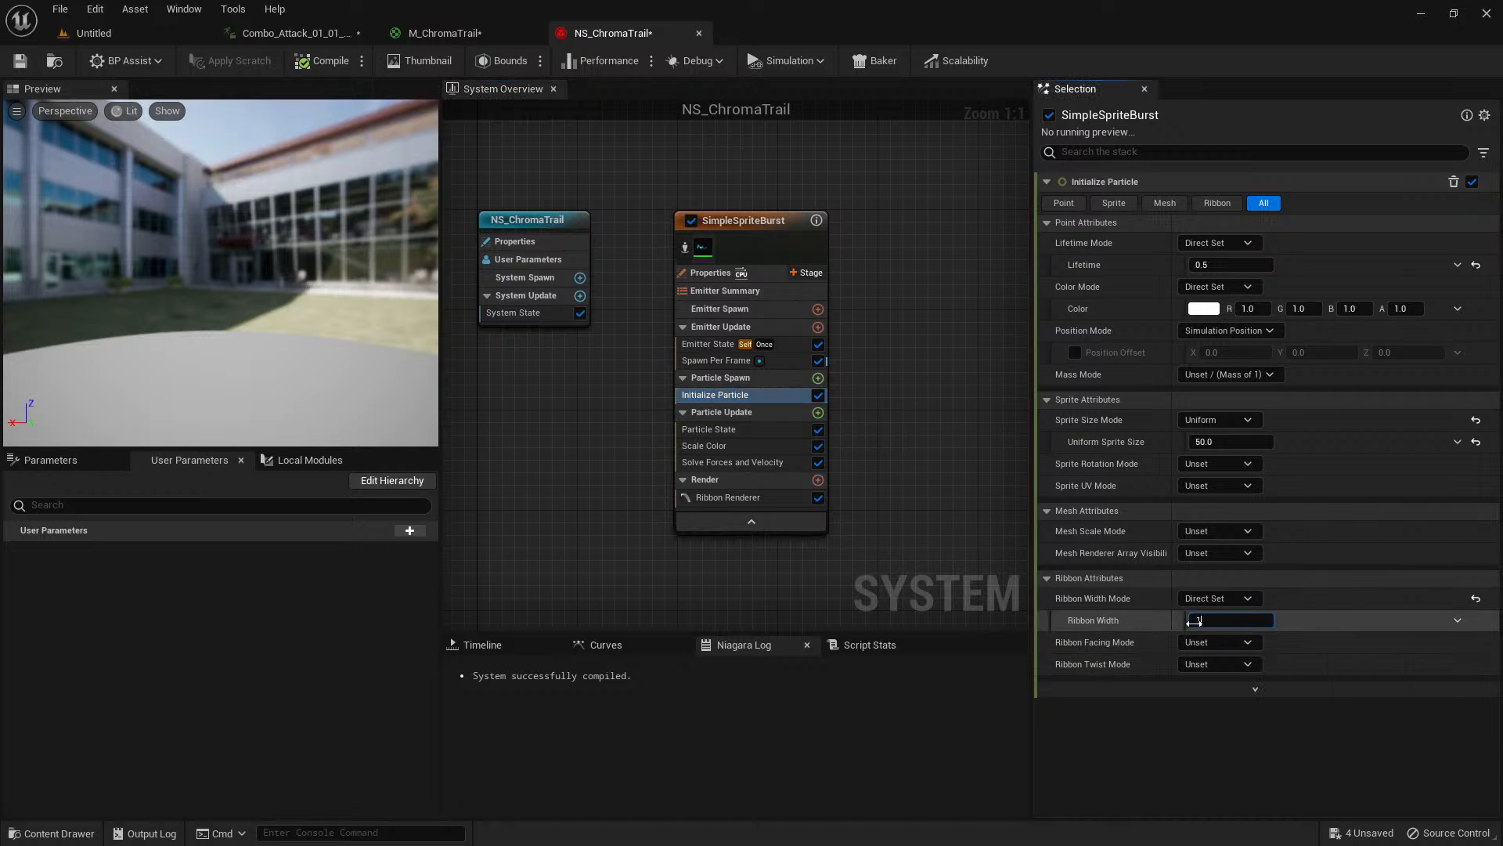
{"action": "left_click", "coordinate": [314, 32]}
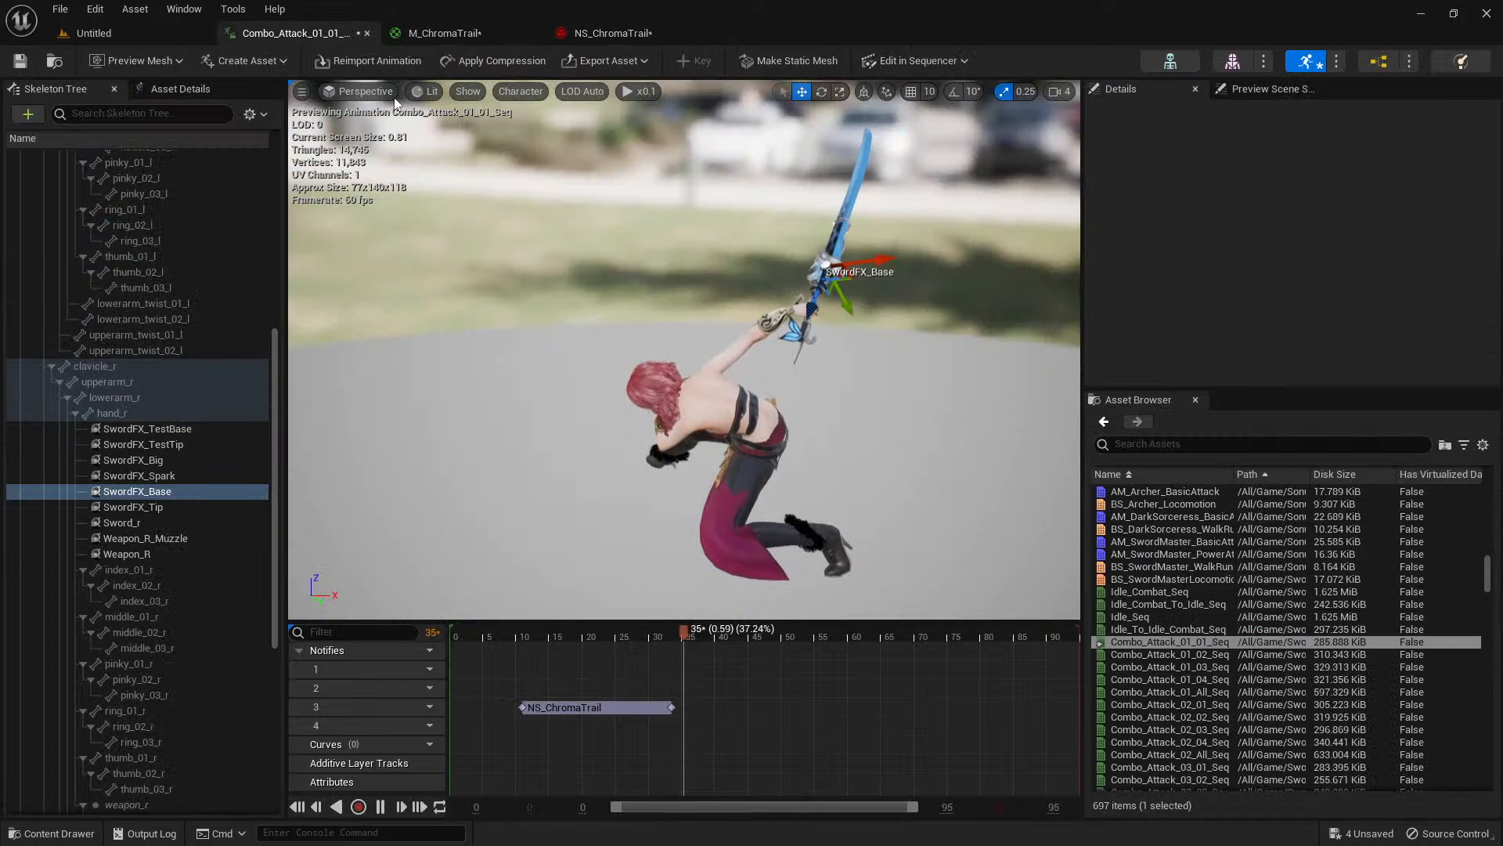
{"action": "left_click", "coordinate": [507, 636]}
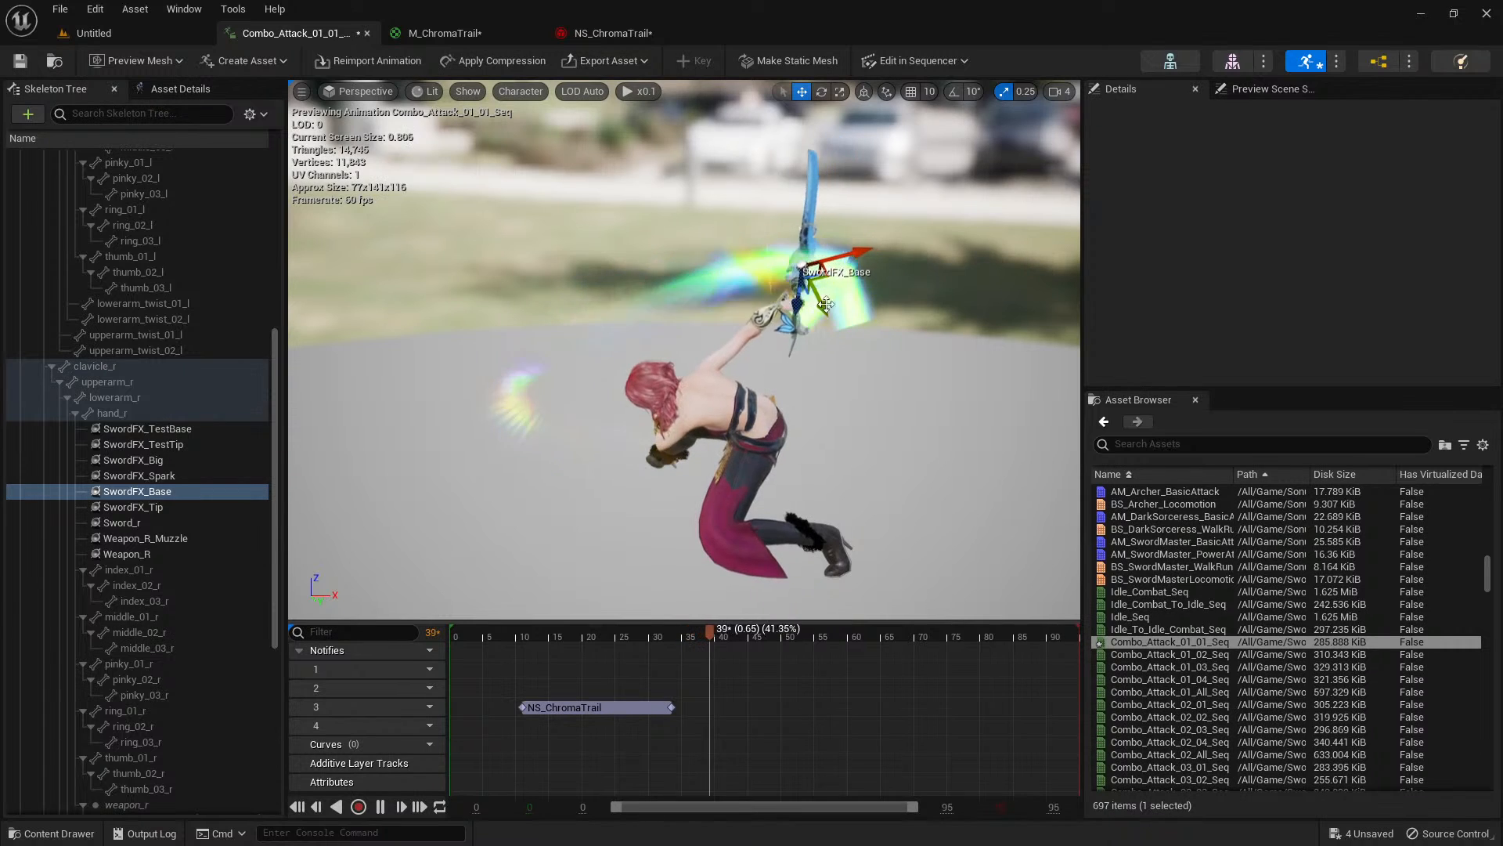
Shorten the NS_ChromaTrail notify on track 3 to end at about frame 23 and replay the attack.
{"action": "left_click", "coordinate": [498, 636]}
{"action": "left_click_drag", "start_coordinate": [500, 632], "coordinate": [608, 619]}
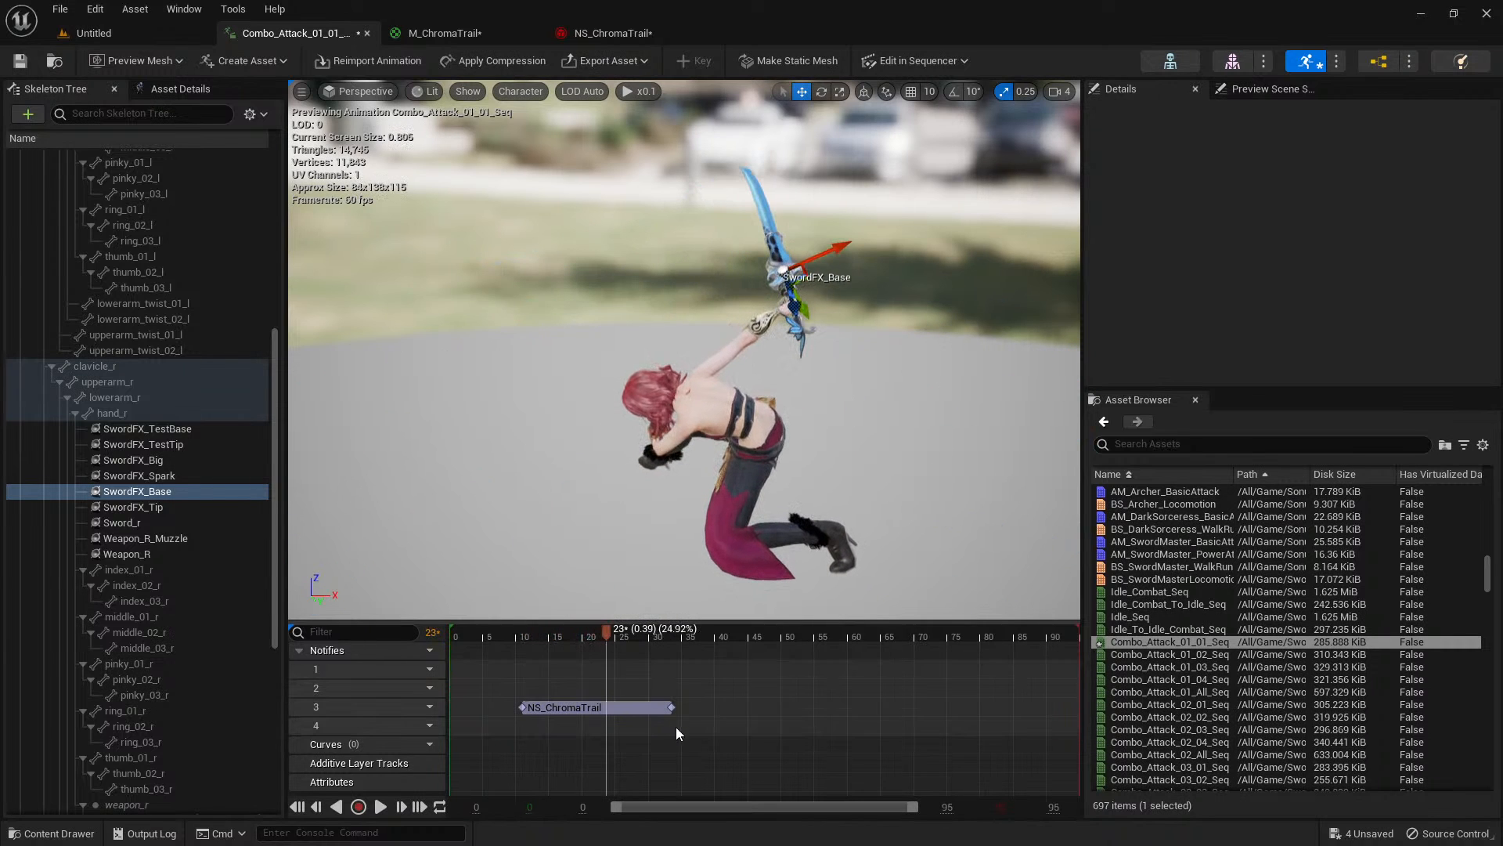
{"action": "left_click_drag", "start_coordinate": [672, 707], "coordinate": [612, 708]}
{"action": "left_click_drag", "start_coordinate": [523, 631], "coordinate": [495, 629]}
{"action": "key", "text": "space"}
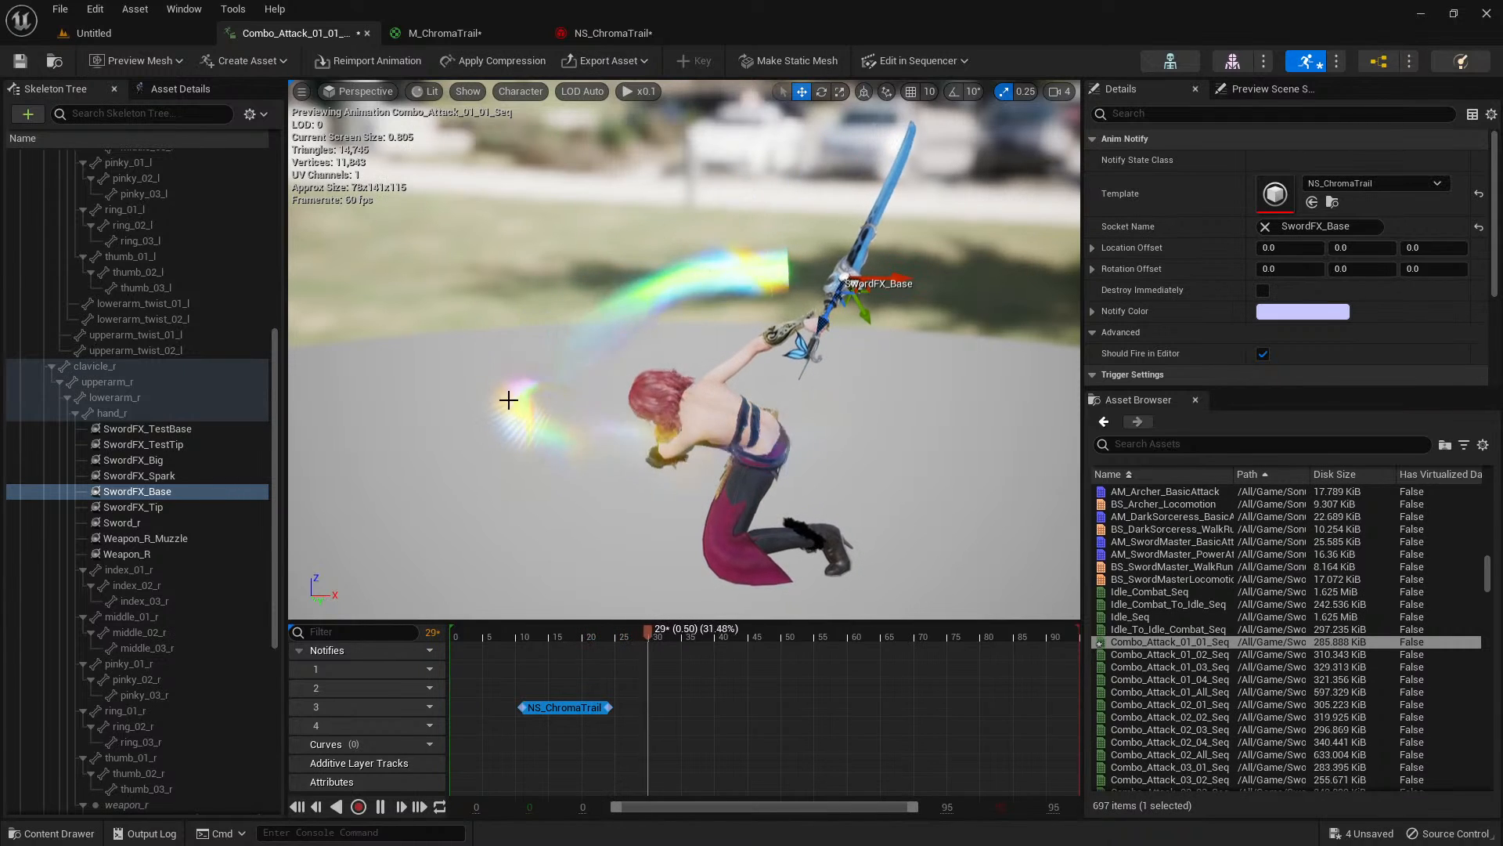
Examine the sword trail from several angles, including from above, while the attack animation plays.
{"action": "key", "text": "w"}
{"action": "right_click_drag", "start_coordinate": [661, 366], "coordinate": [630, 325]}
{"action": "key", "text": "w"}
{"action": "key", "text": "s"}
{"action": "left_click", "coordinate": [507, 640]}
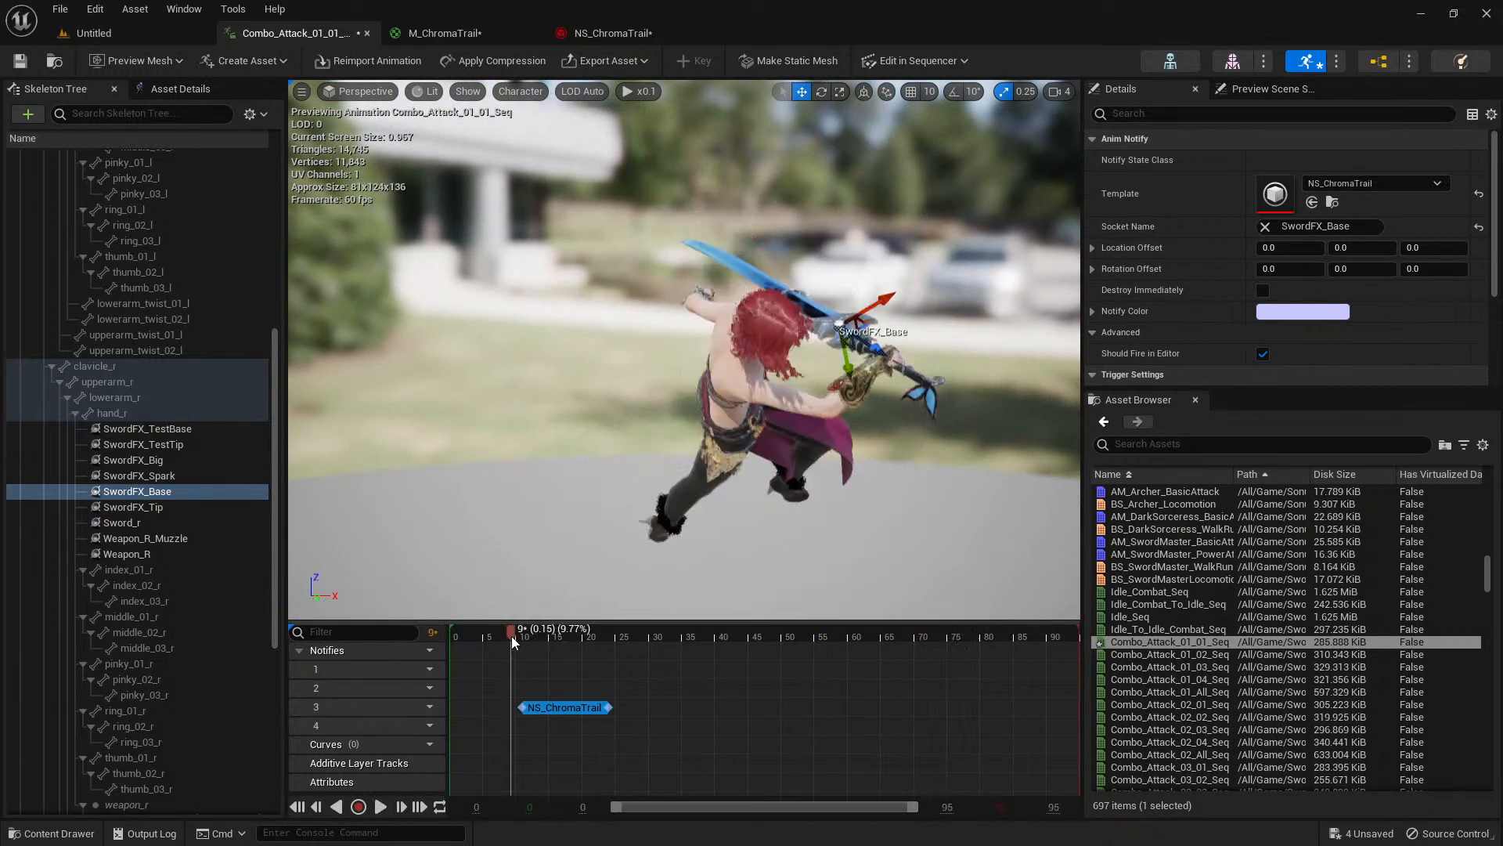
{"action": "right_click_drag", "start_coordinate": [616, 469], "coordinate": [591, 489]}
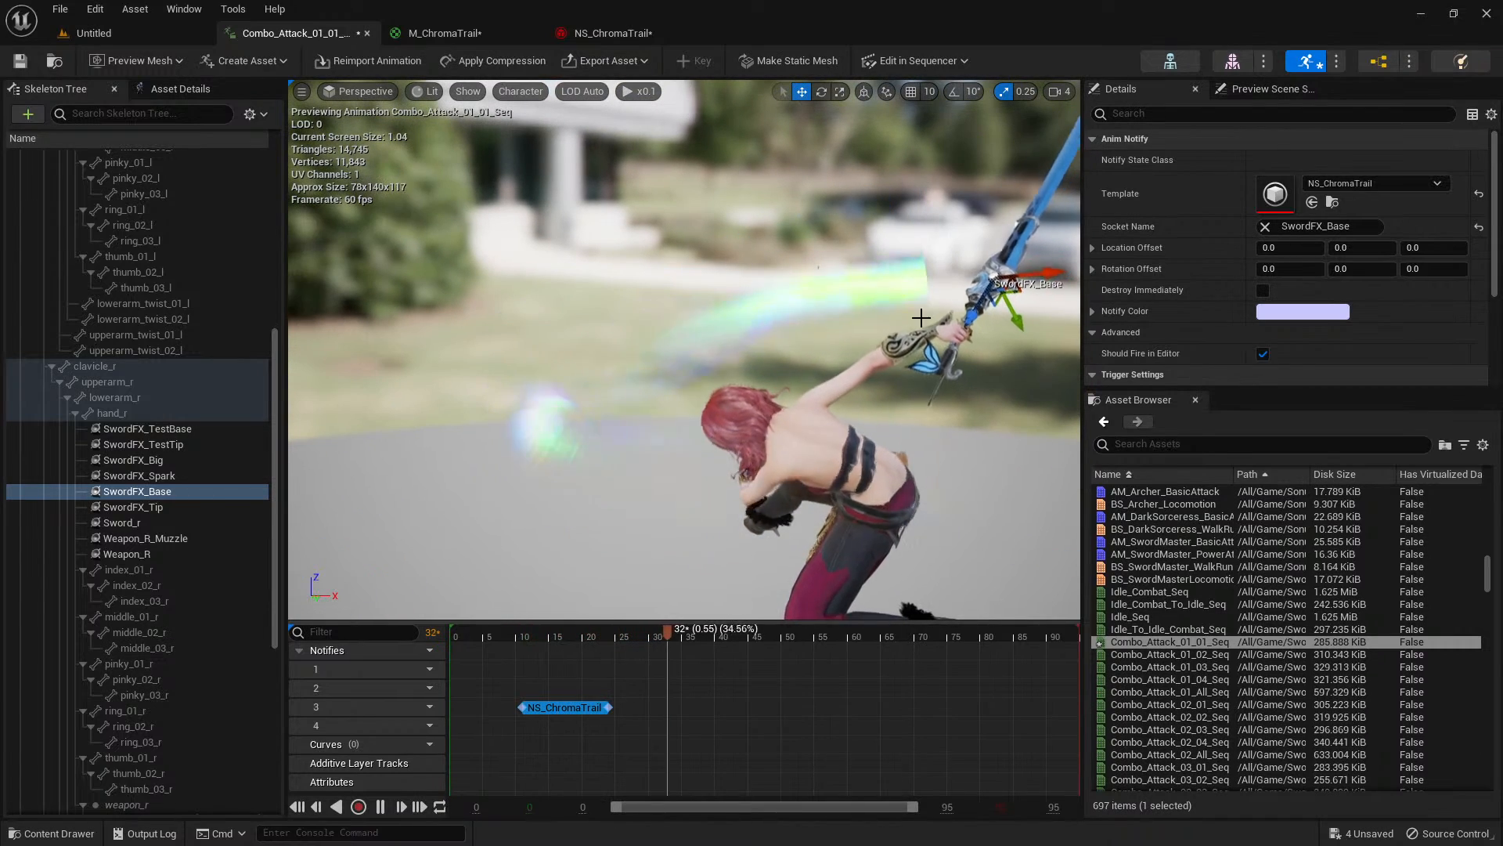
{"action": "key", "text": "a"}
{"action": "right_click_drag", "start_coordinate": [698, 420], "coordinate": [939, 427]}
{"action": "right_click_drag", "start_coordinate": [578, 337], "coordinate": [423, 407]}
{"action": "key", "text": "d"}
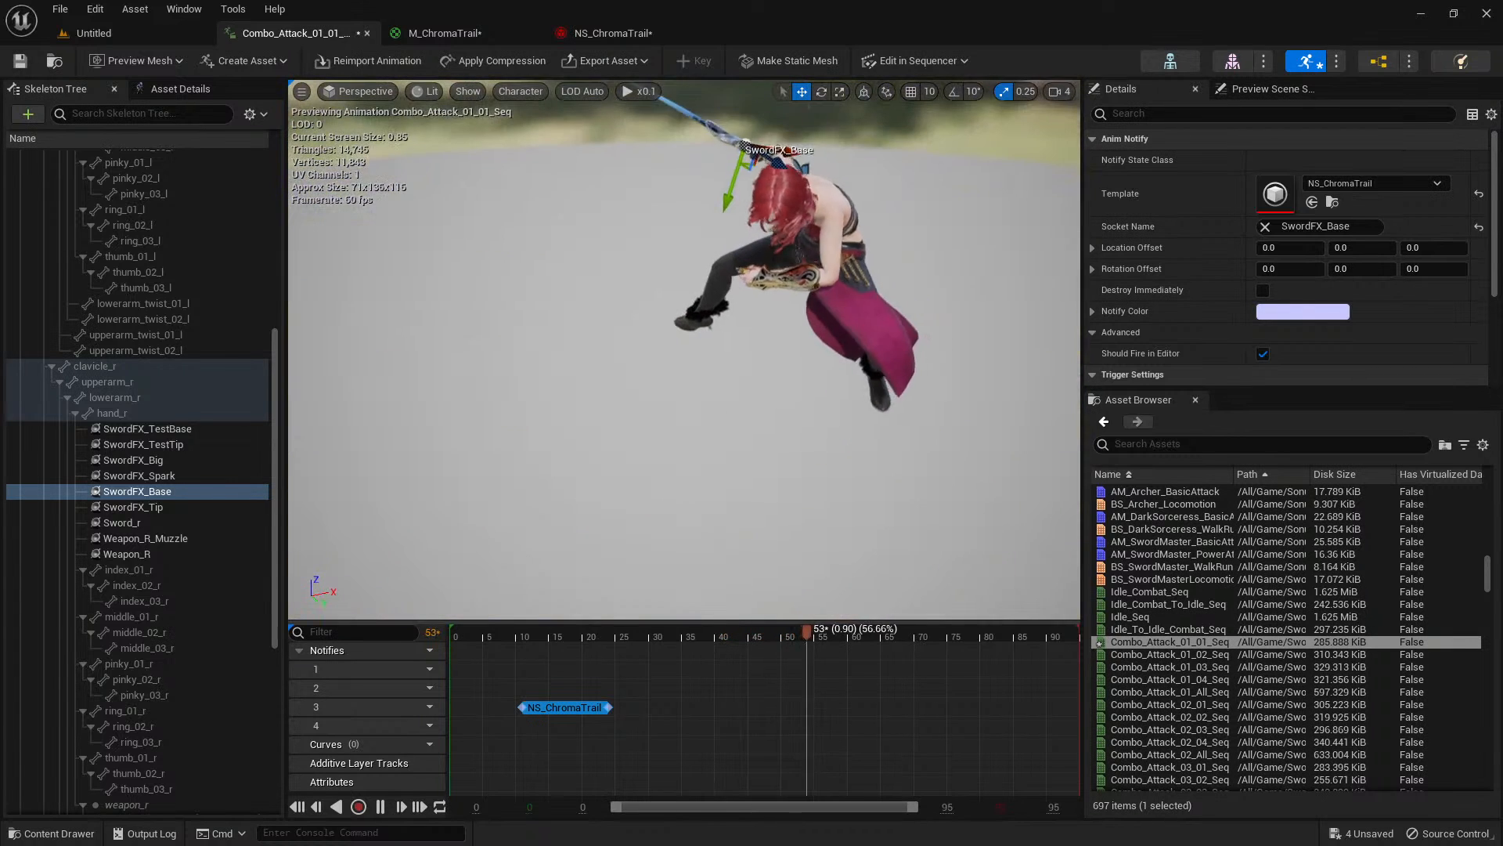
{"action": "left_click", "coordinate": [607, 38]}
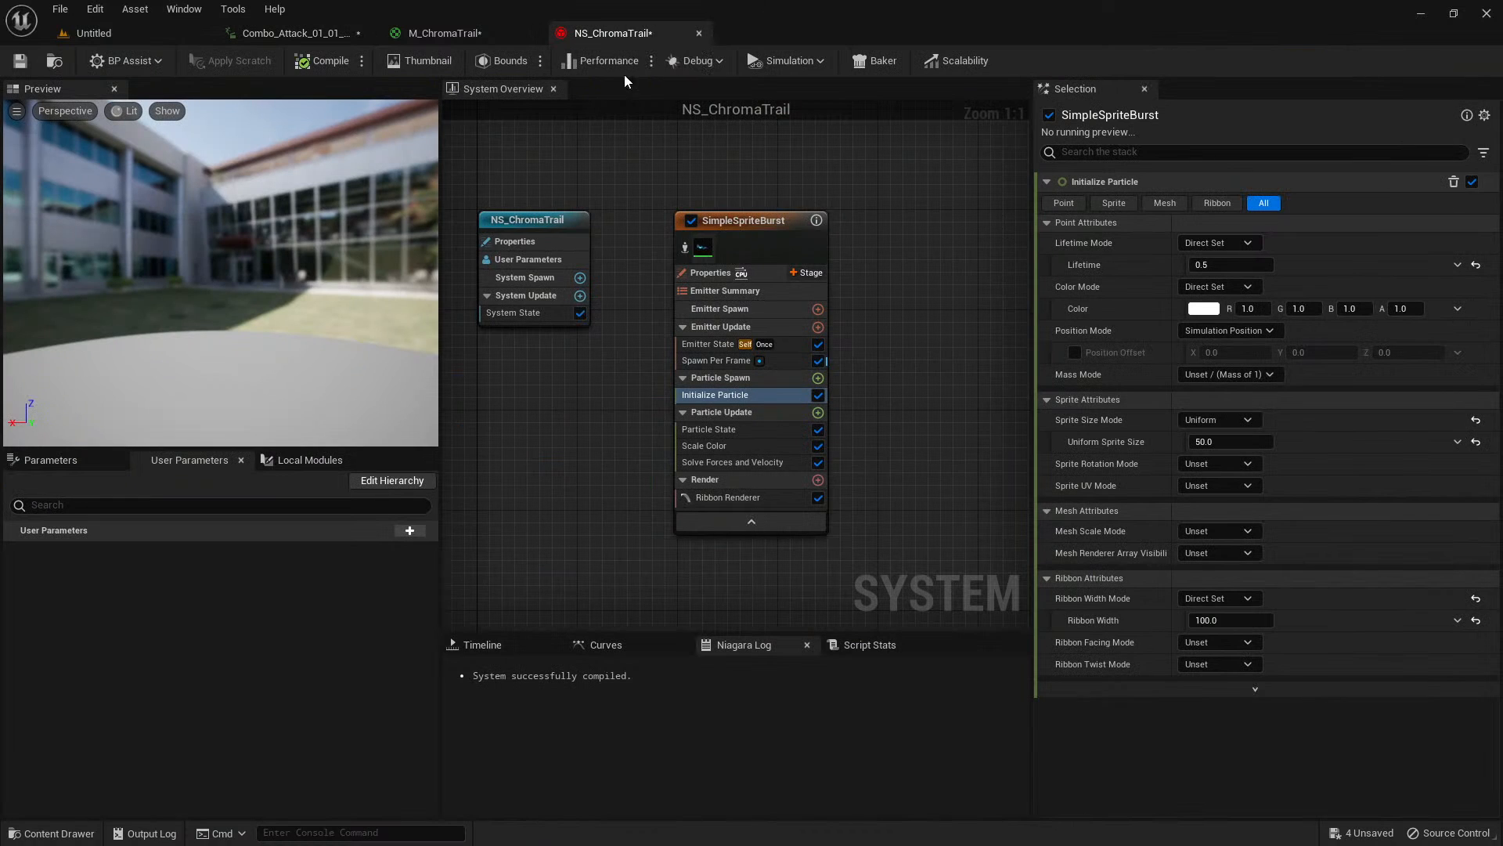
{"action": "left_click", "coordinate": [818, 378]}
{"action": "type", "text": "align"}
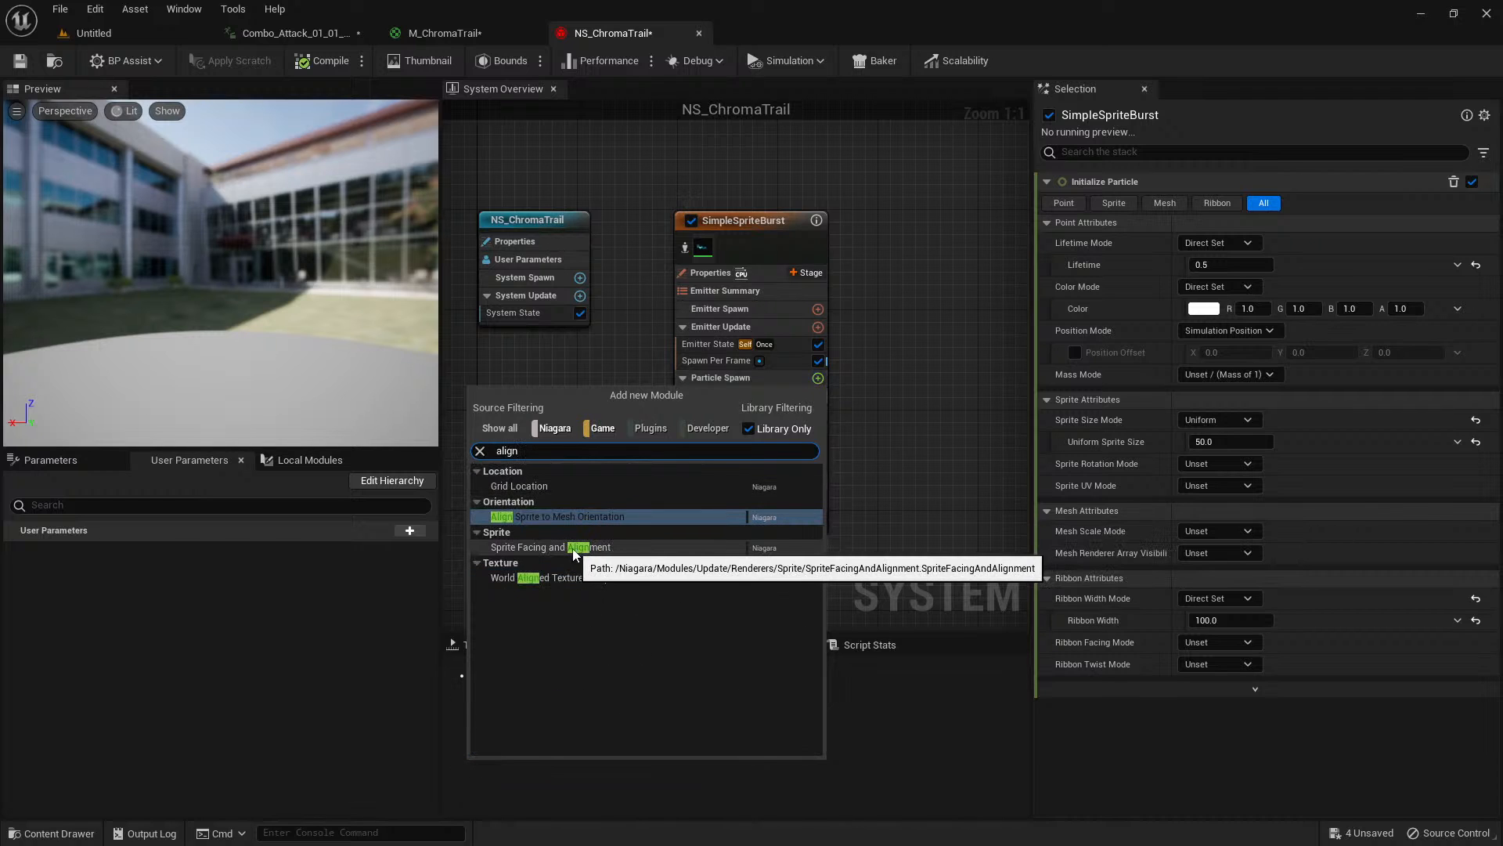
{"action": "left_click", "coordinate": [869, 459]}
Review the Ribbon Renderer and Initialize Particle settings, and replay the attack animation to check the ribbon's orientation.
{"action": "left_click", "coordinate": [732, 498]}
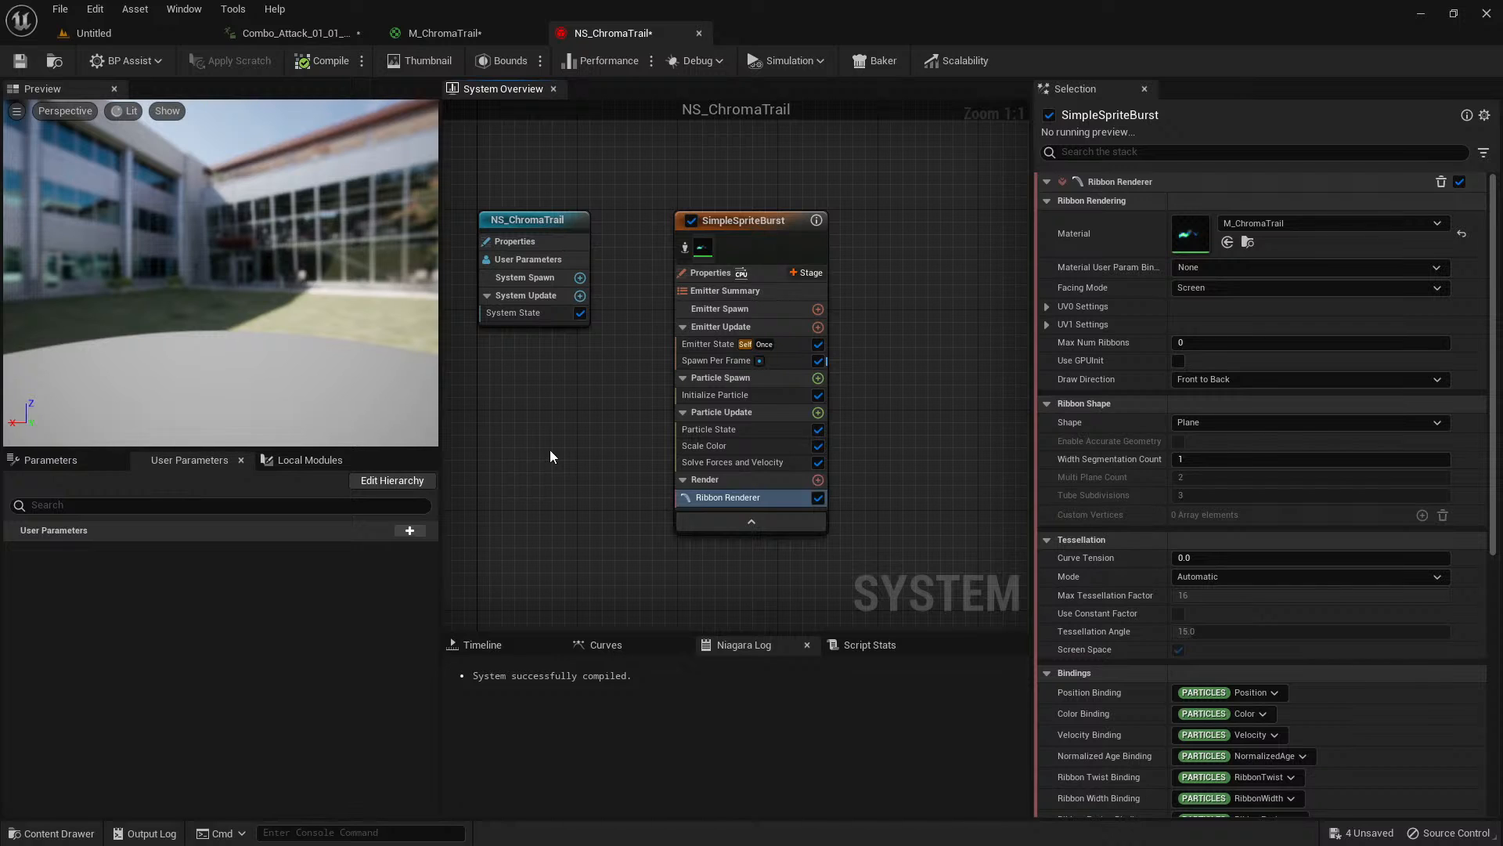
{"action": "left_click", "coordinate": [774, 395]}
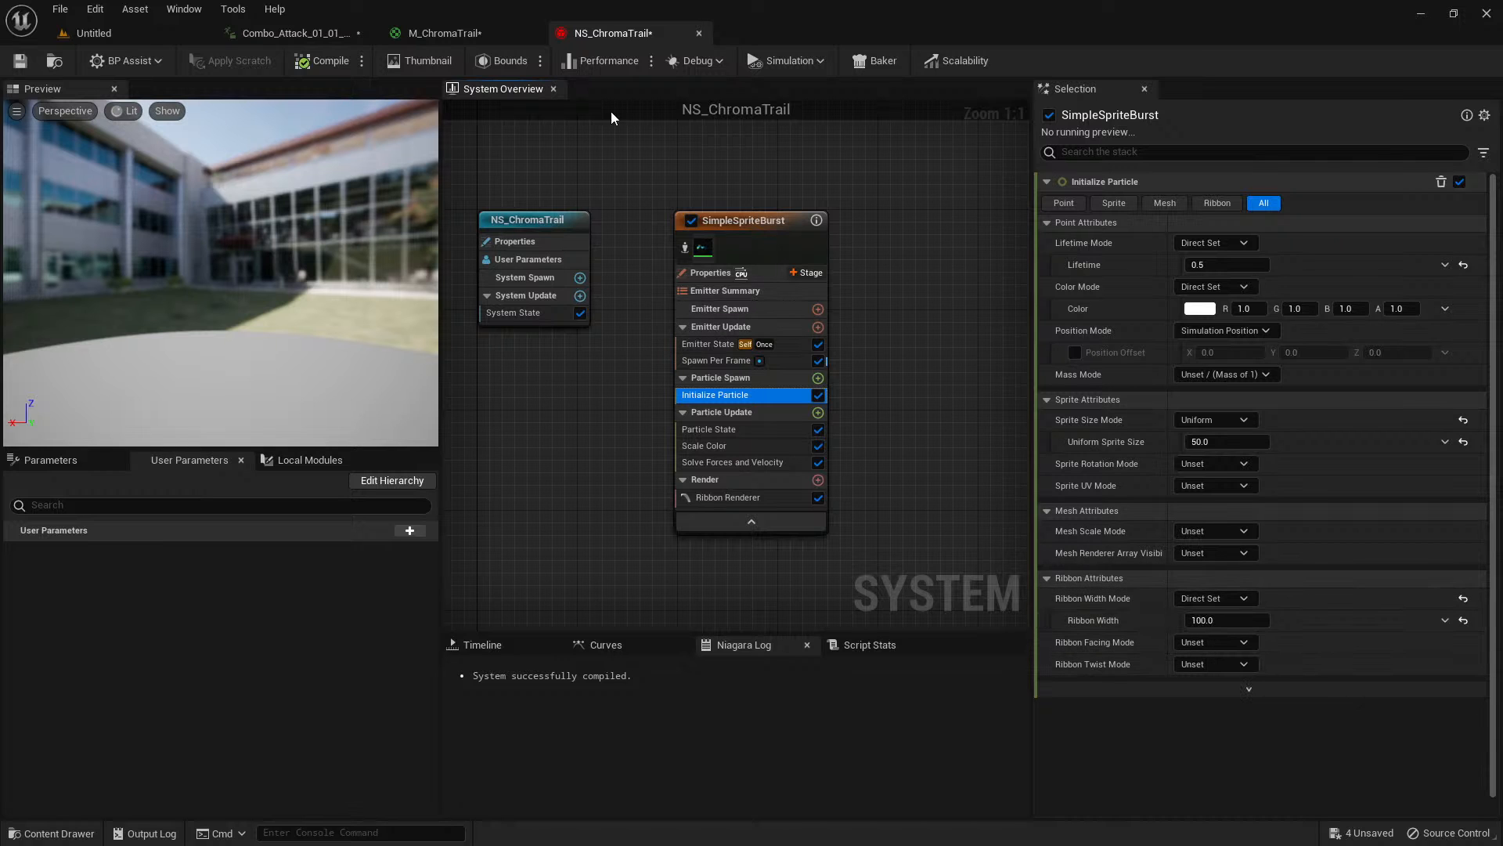
{"action": "left_click", "coordinate": [294, 33]}
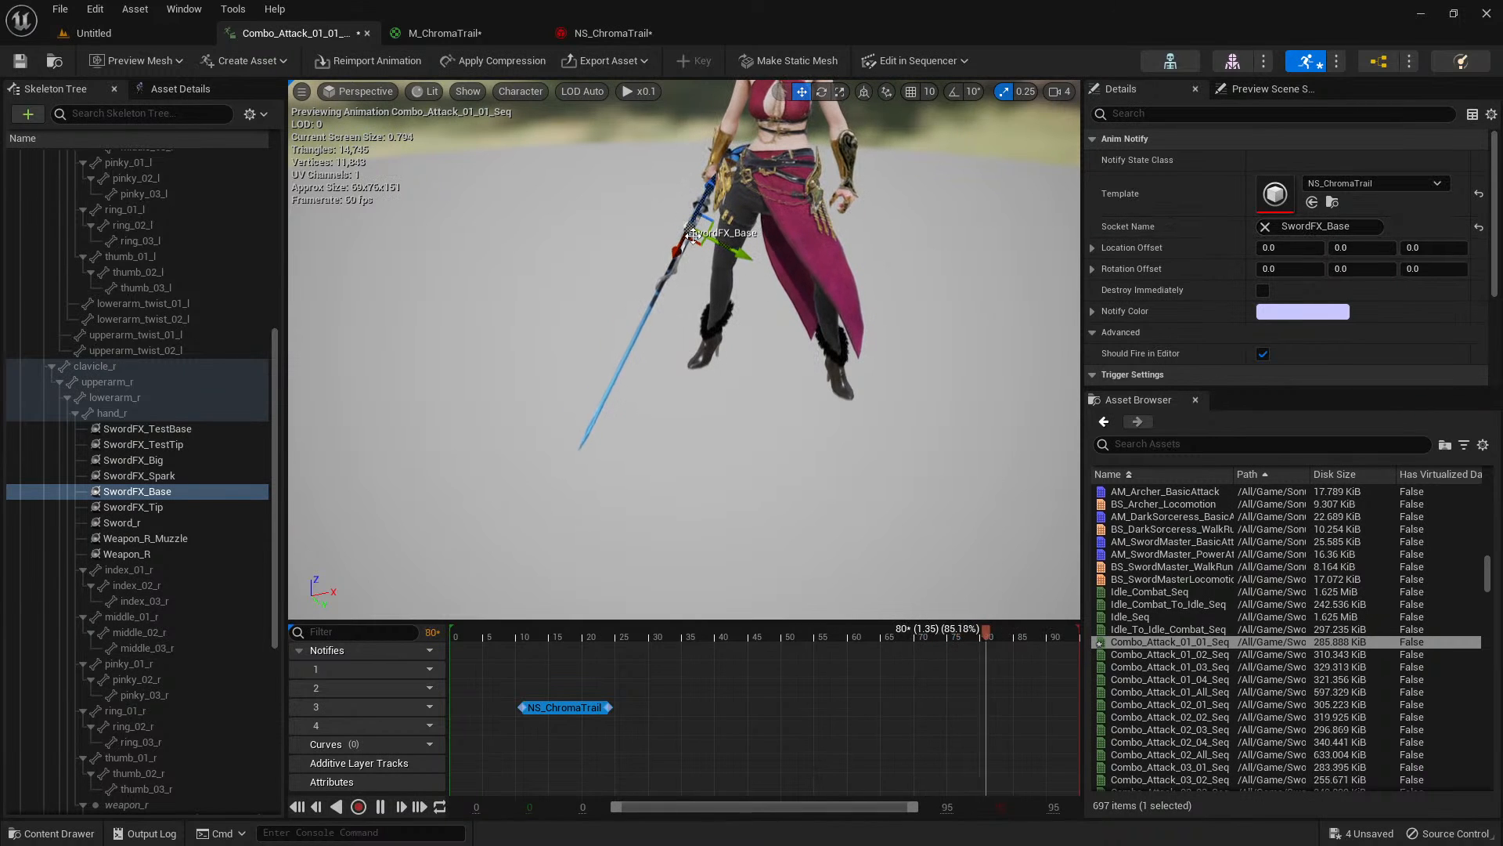
{"action": "left_click", "coordinate": [504, 636]}
{"action": "key", "text": "space"}
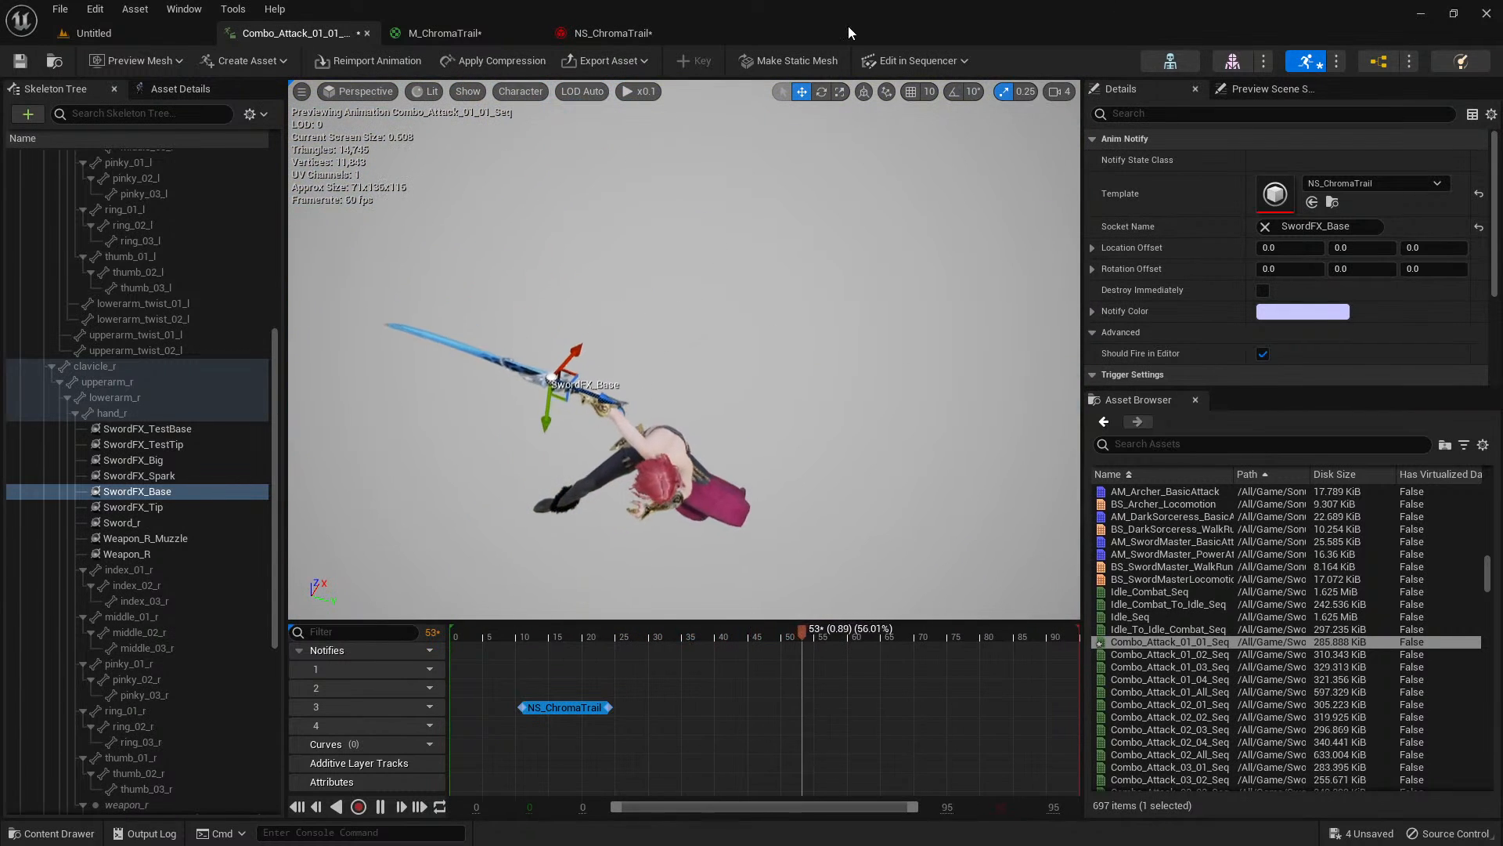
Create a Niagara Module Script in the Particle folder under Trails/V2.
{"action": "key", "text": "ctrl+space"}
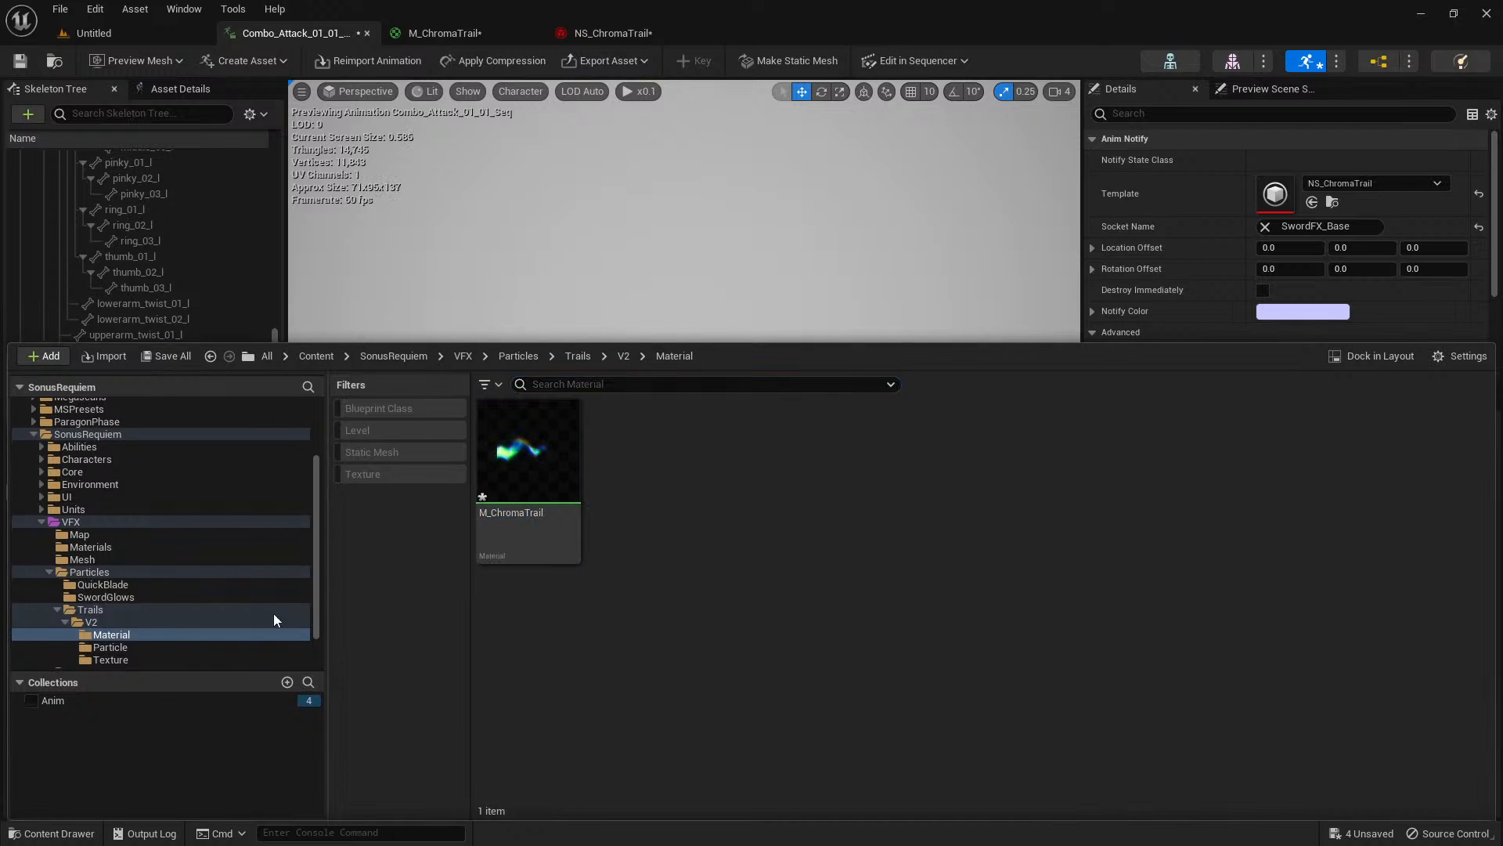
{"action": "left_click", "coordinate": [242, 621]}
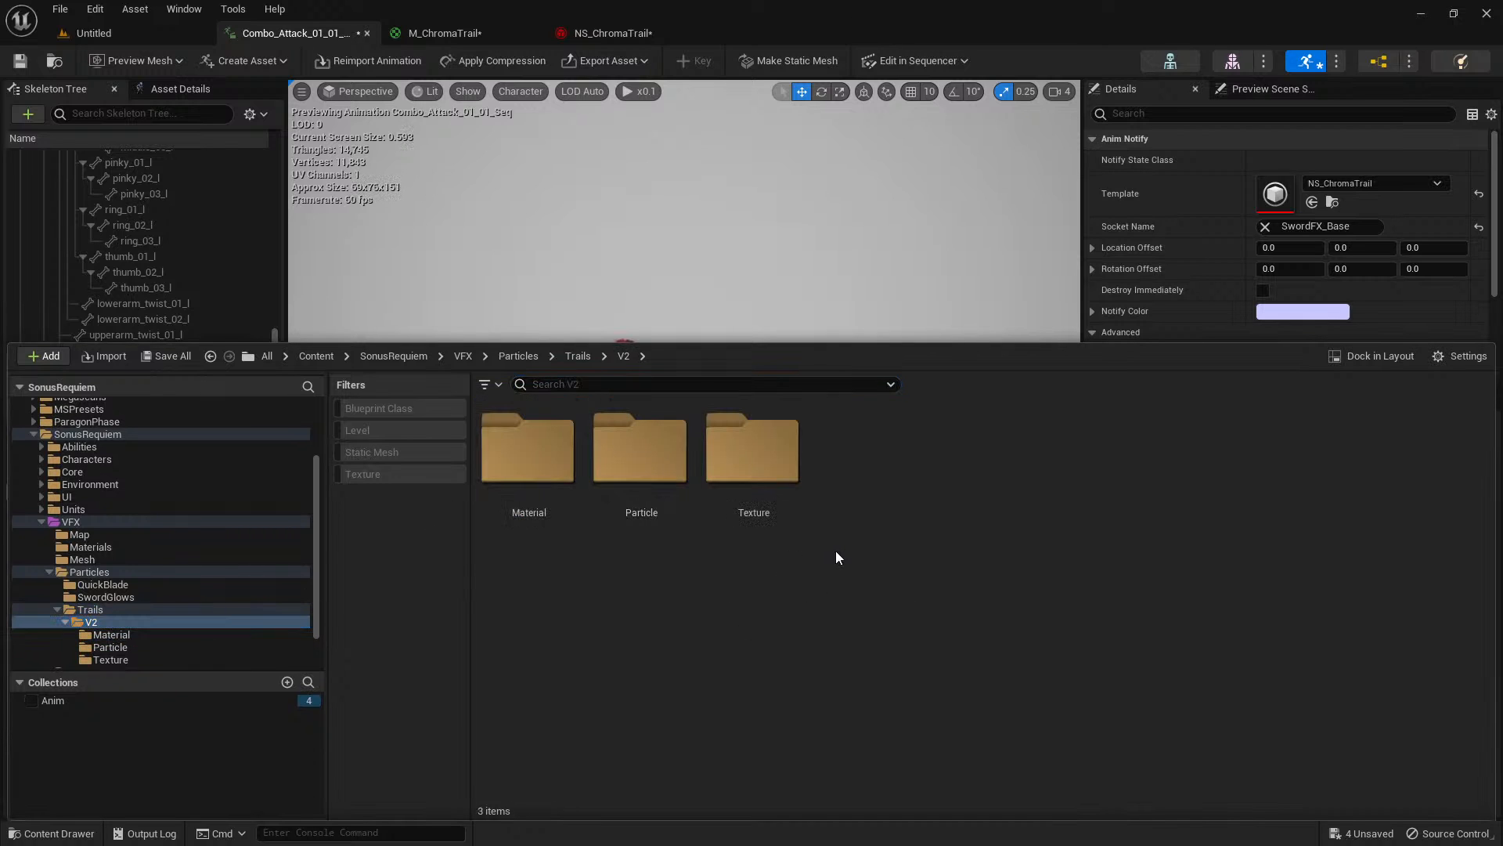
{"action": "double_click", "coordinate": [653, 469]}
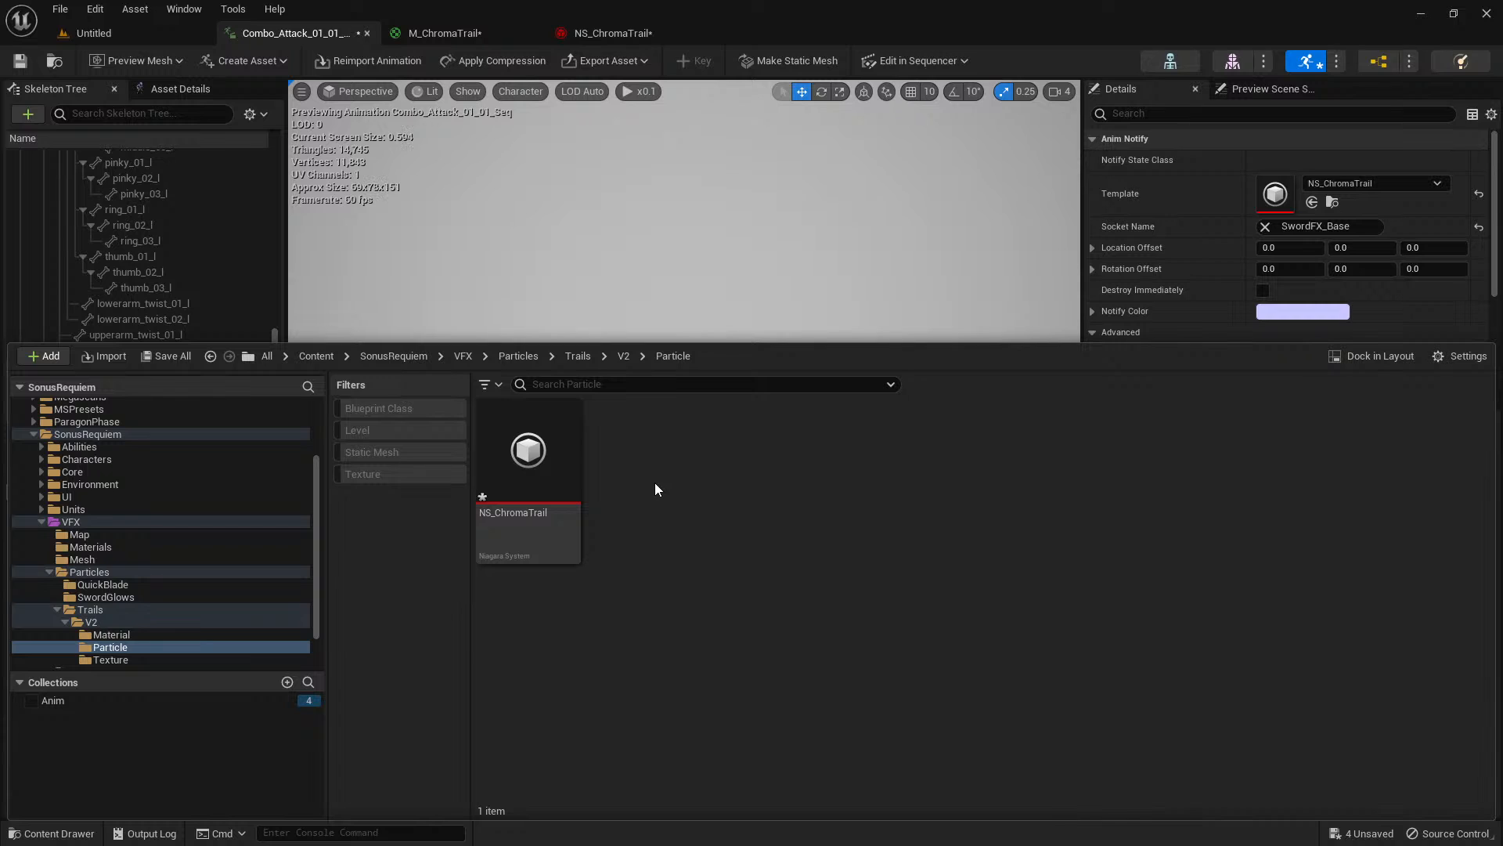
{"action": "right_click", "coordinate": [654, 482]}
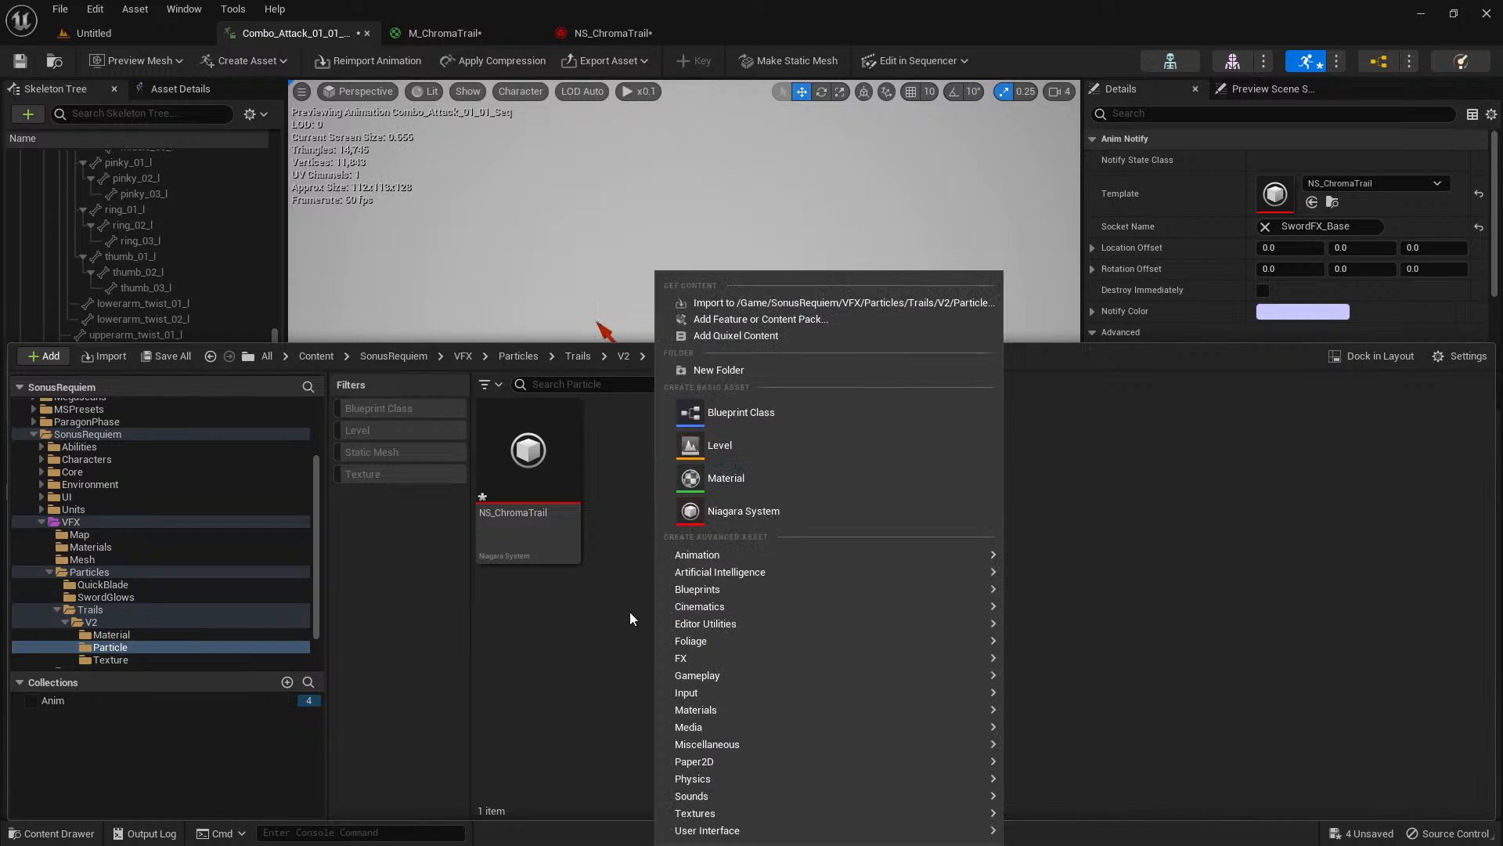
{"action": "mouse_move", "coordinate": [688, 660]}
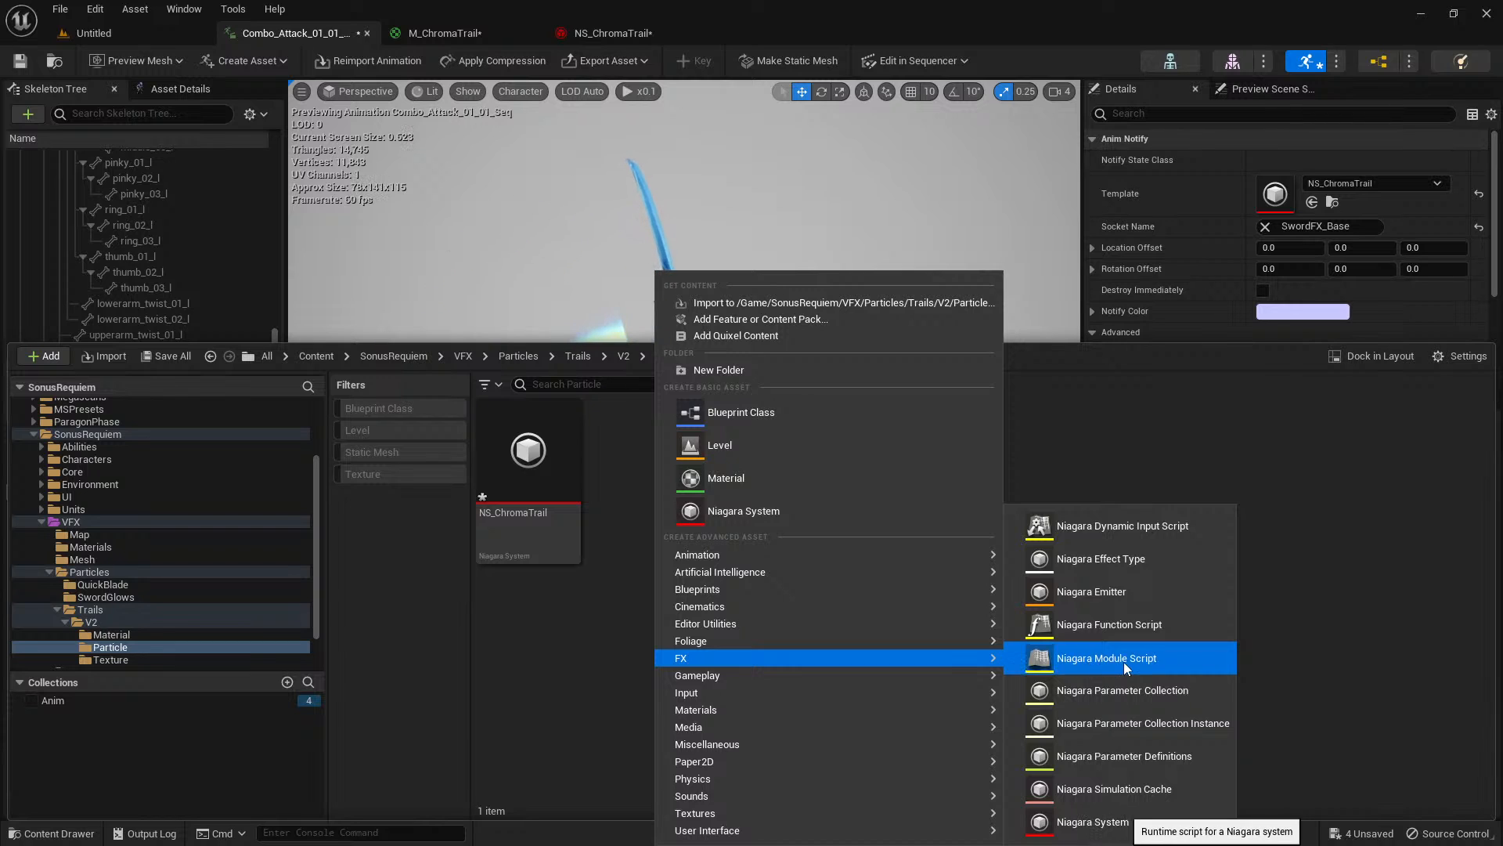
{"action": "left_click", "coordinate": [1101, 660]}
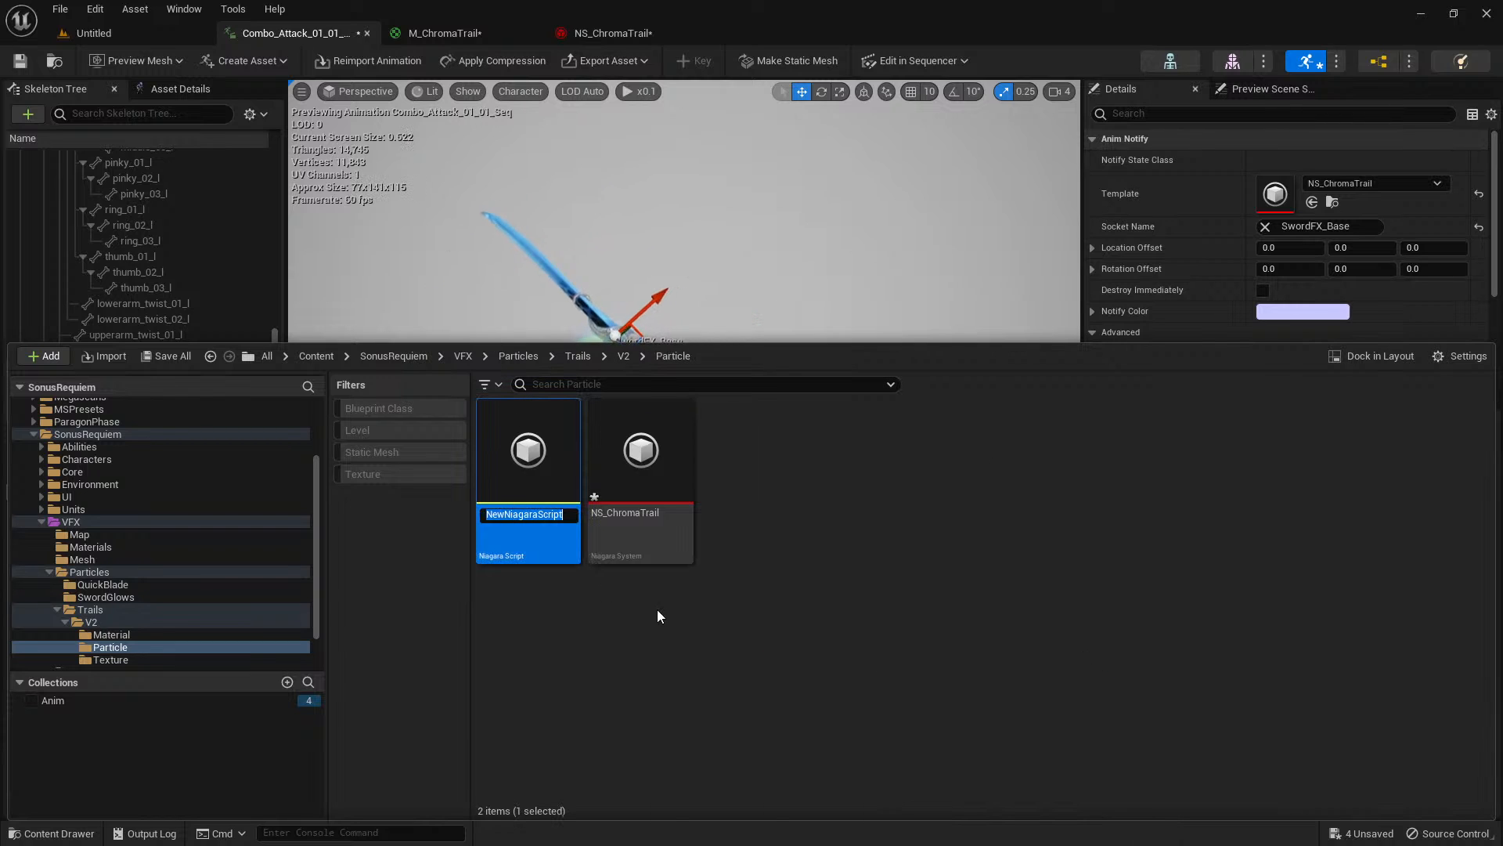
Name the new module script NMC_FXTrails and open it for editing.
{"action": "type", "text": "N"}
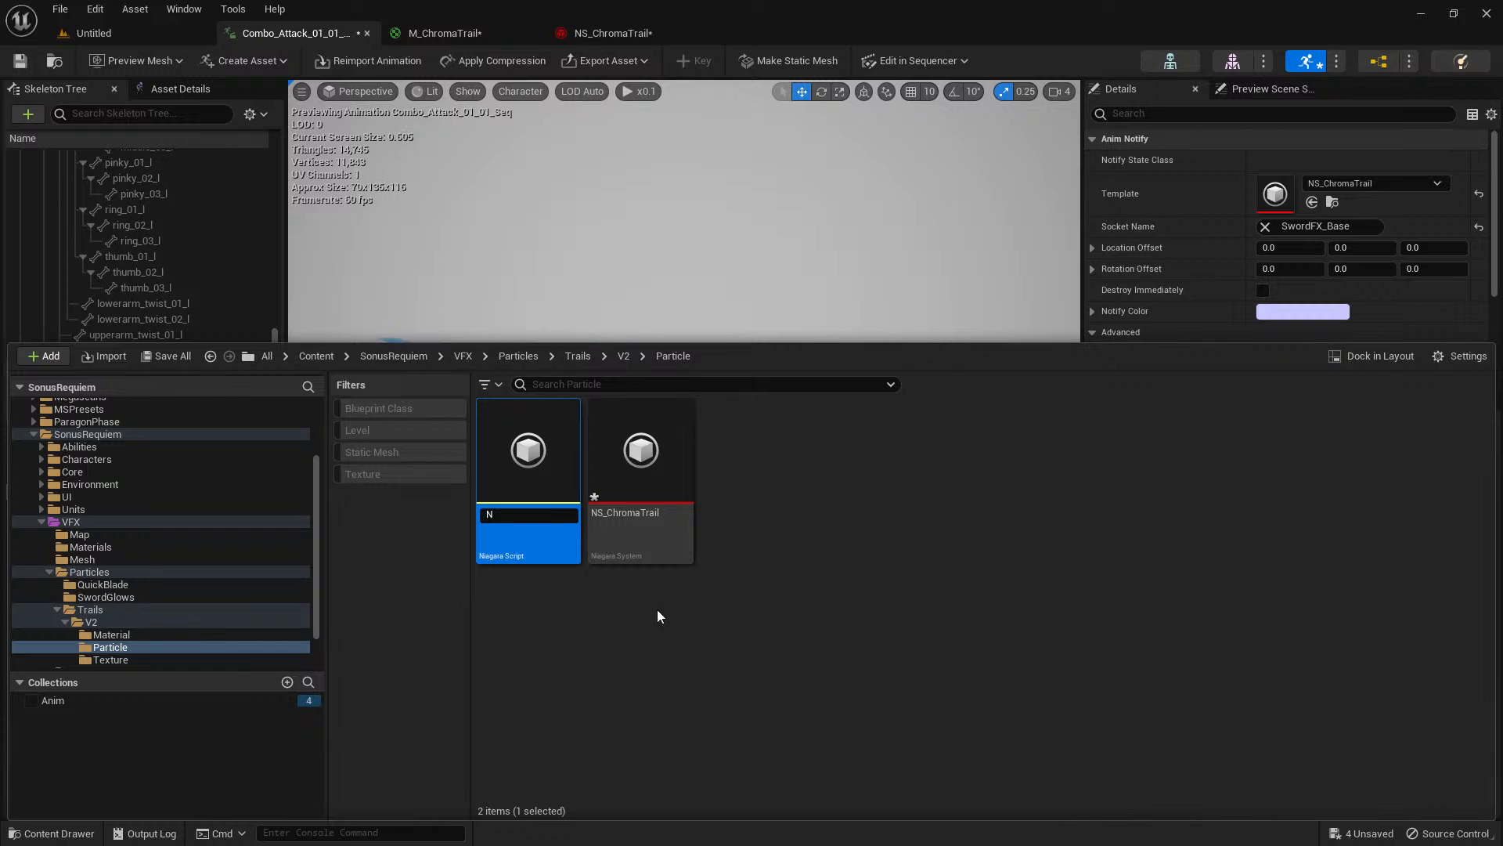
{"action": "type", "text": "MC_VFXTrails"}
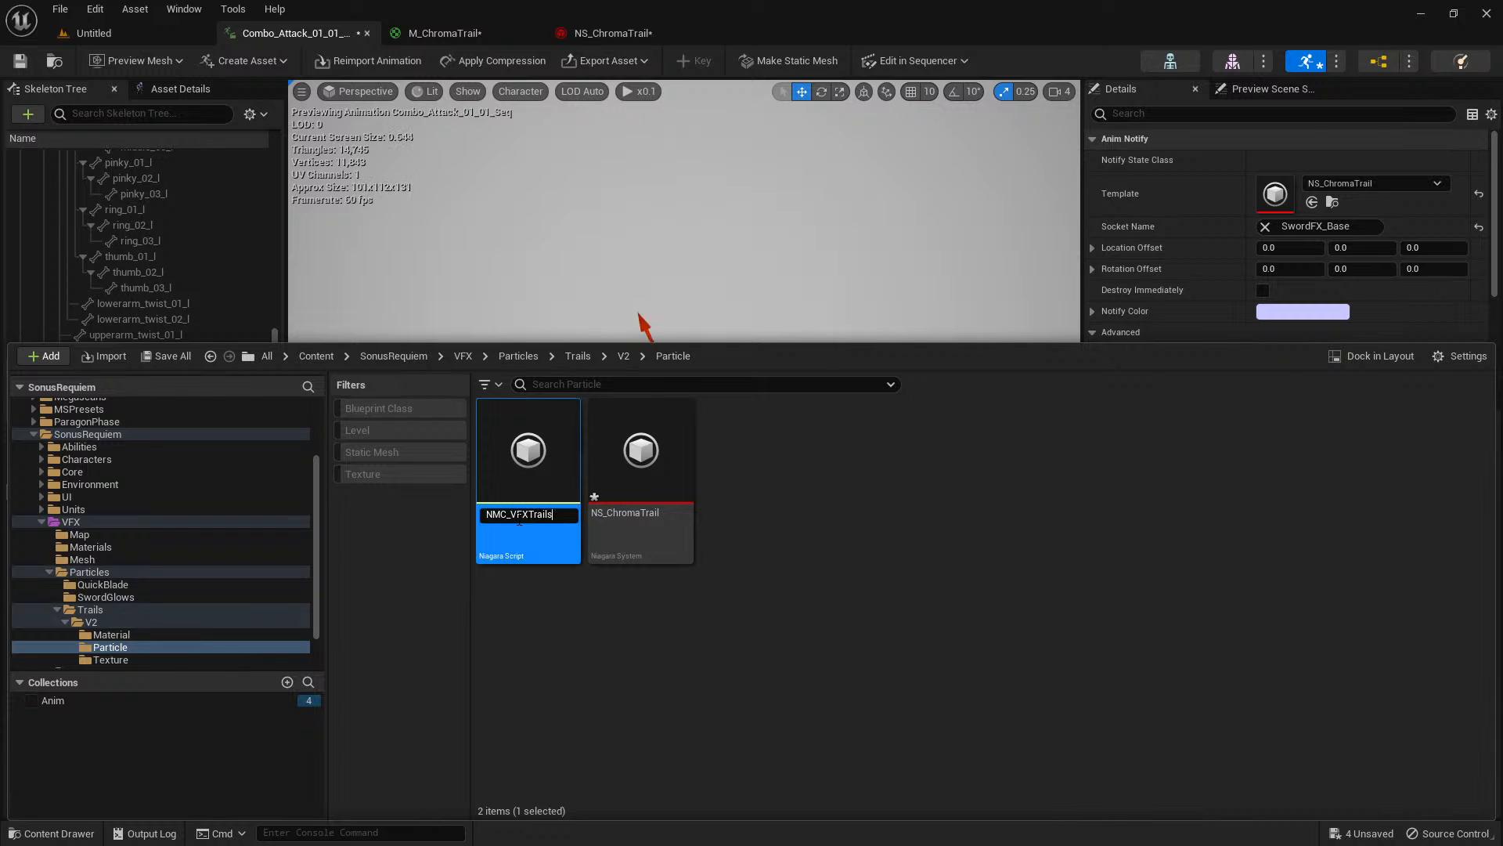
{"action": "key", "text": "BackSpace"}
{"action": "key", "text": "Return"}
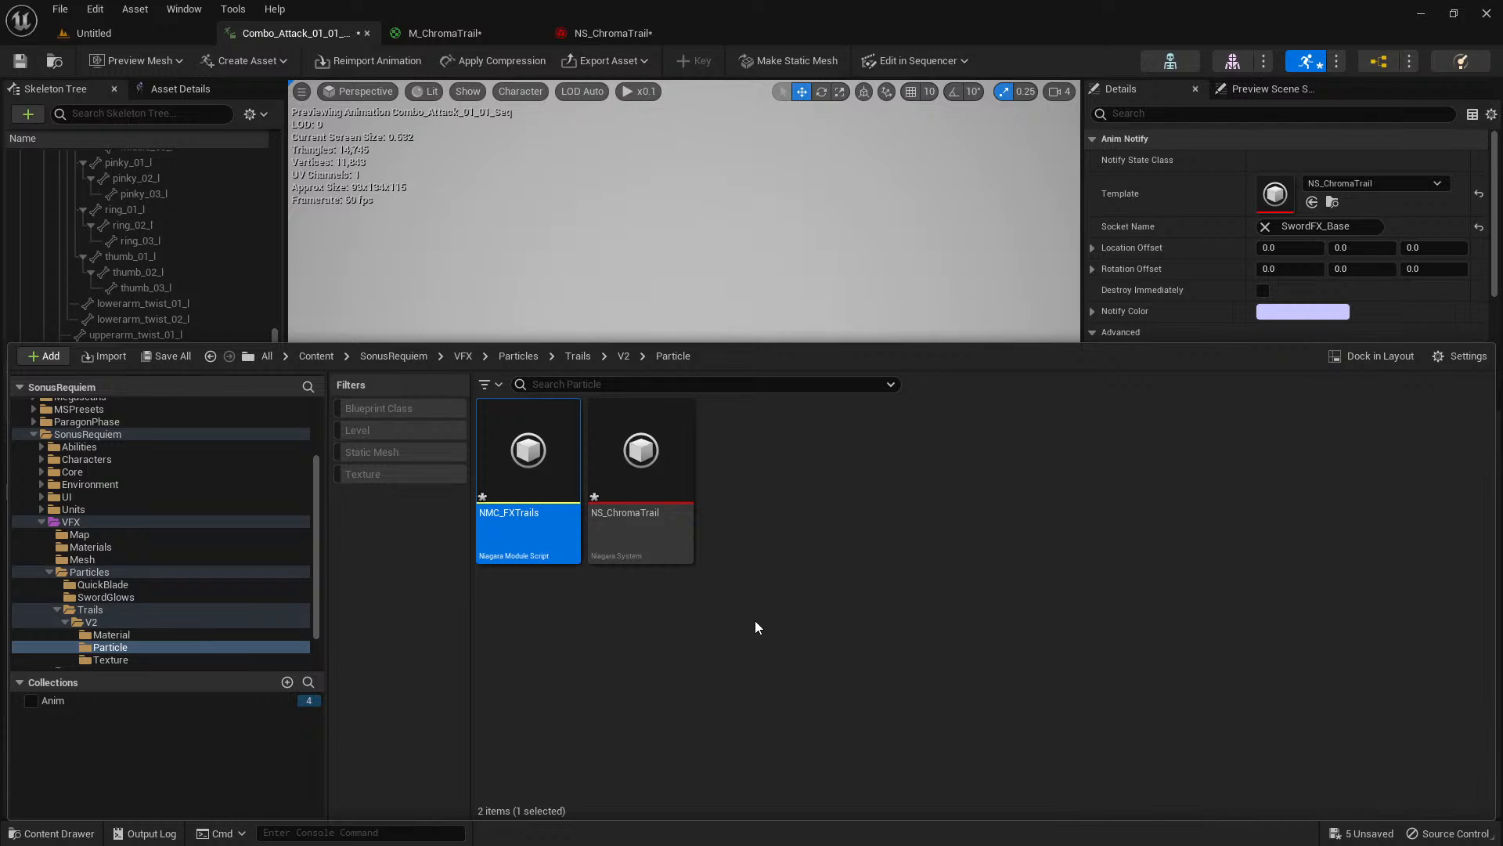
{"action": "double_click", "coordinate": [529, 462]}
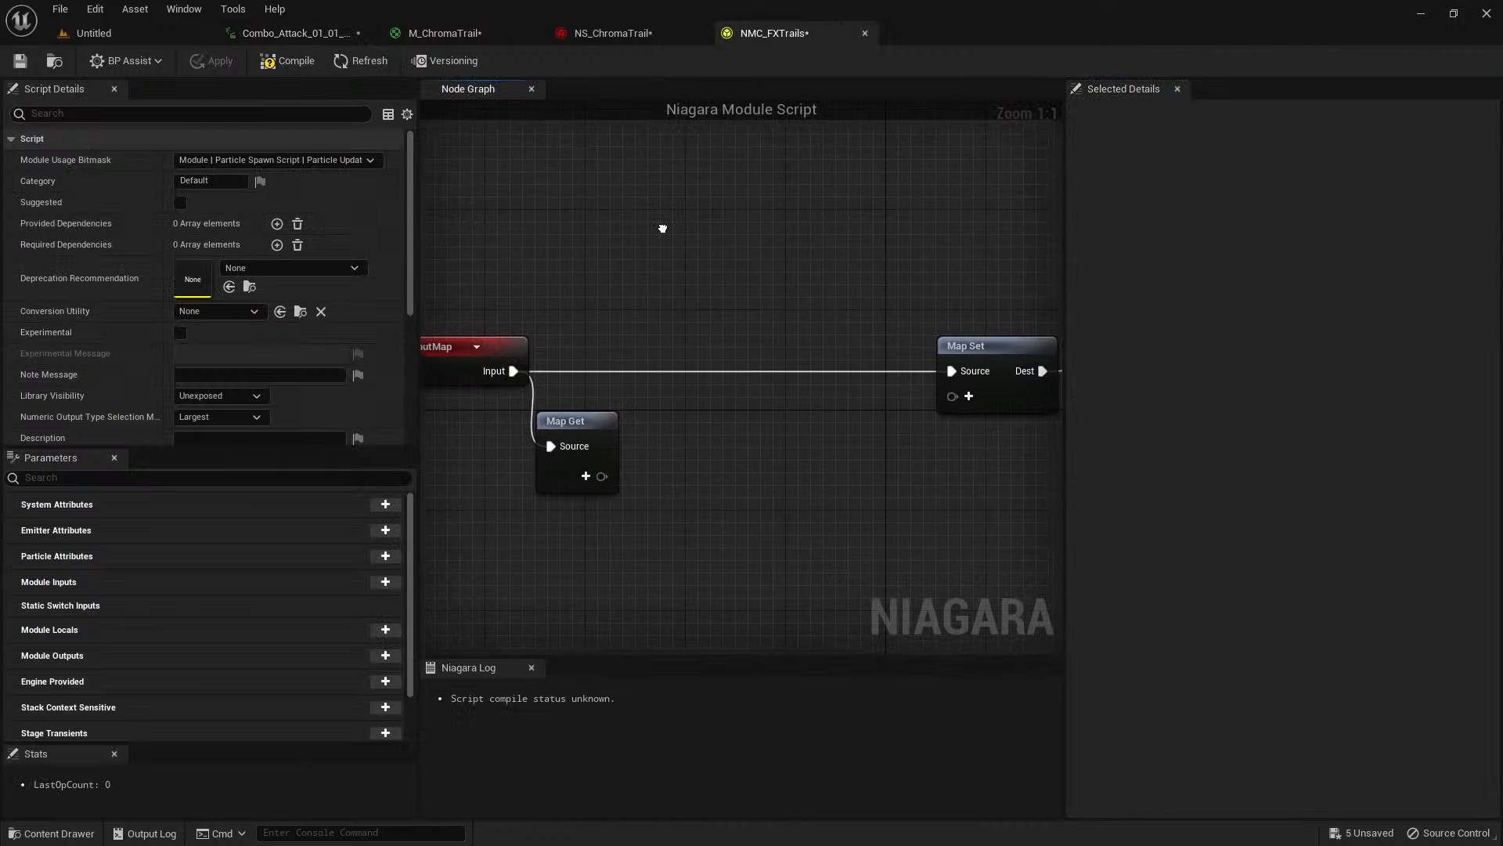
Move the InputMap and Map Get nodes away from Map Set and offset Map Get slightly from InputMap.
{"action": "right_click_drag", "start_coordinate": [660, 227], "coordinate": [704, 219]}
{"action": "right_click_drag", "start_coordinate": [577, 279], "coordinate": [687, 237]}
{"action": "scroll", "coordinate": [688, 236], "scroll_direction": "down", "scroll_amount": 2}
{"action": "left_click_drag", "start_coordinate": [585, 247], "coordinate": [760, 431]}
{"action": "left_click_drag", "start_coordinate": [637, 279], "coordinate": [478, 260]}
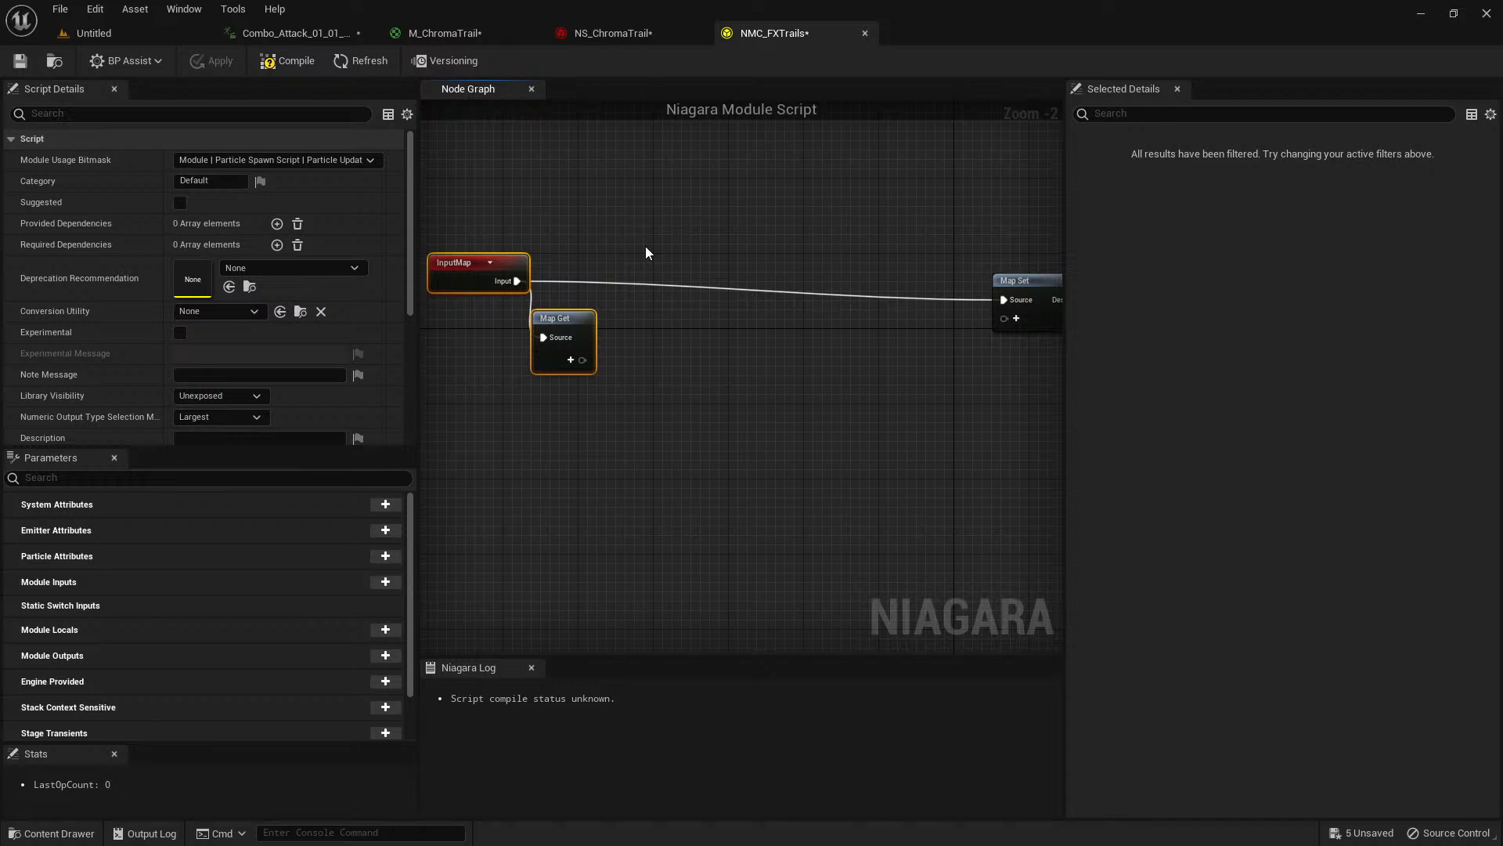
{"action": "left_click", "coordinate": [565, 319]}
{"action": "left_click_drag", "start_coordinate": [567, 320], "coordinate": [576, 321]}
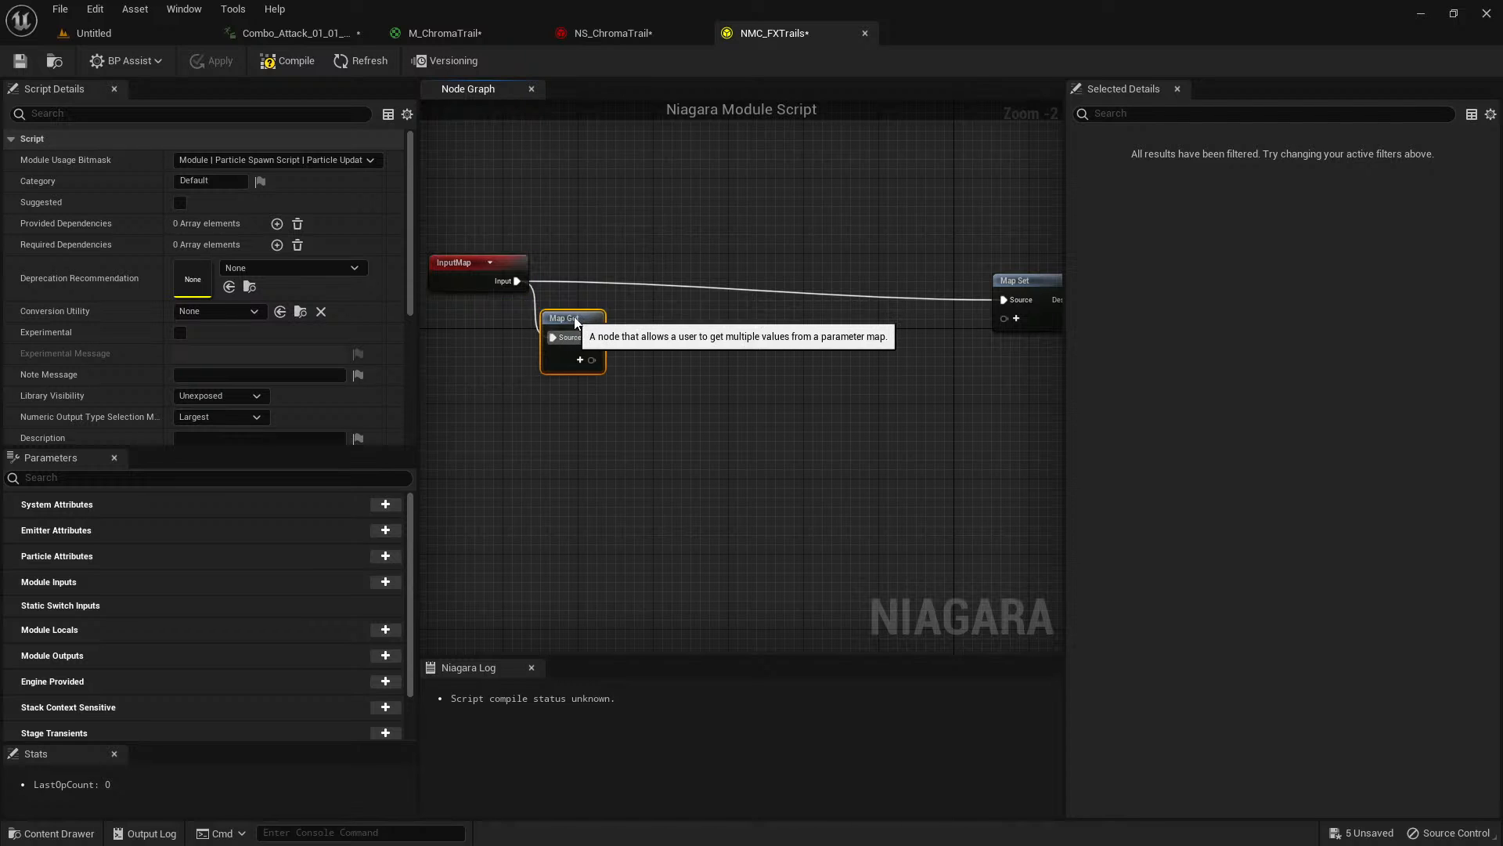
Add a Vector input named FXStartTrail to the Map Get node.
{"action": "scroll", "coordinate": [660, 357], "scroll_direction": "up", "scroll_amount": 2}
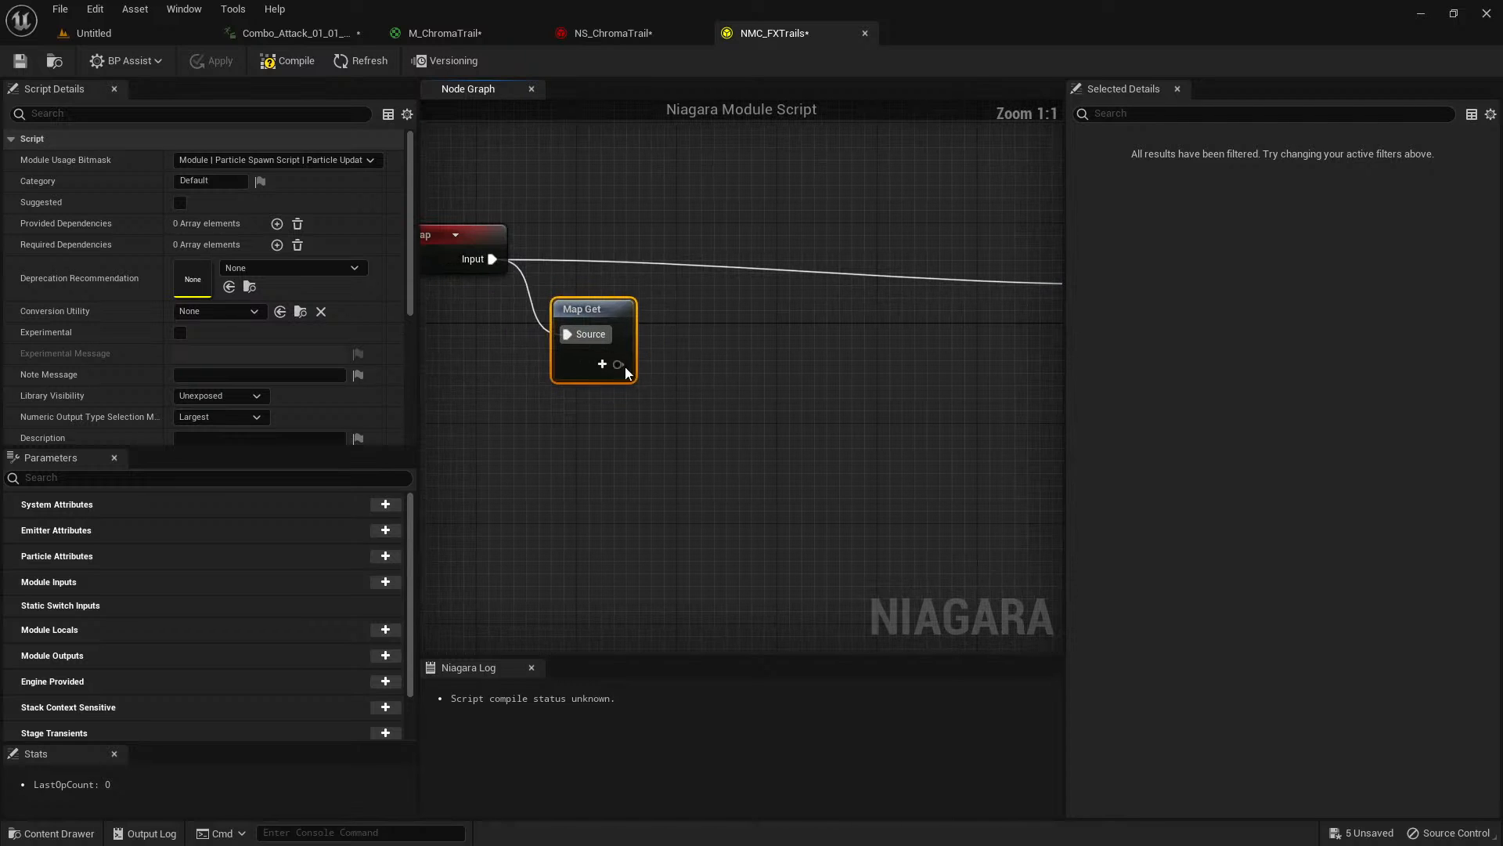
{"action": "left_click", "coordinate": [609, 365]}
{"action": "type", "text": "vecto"}
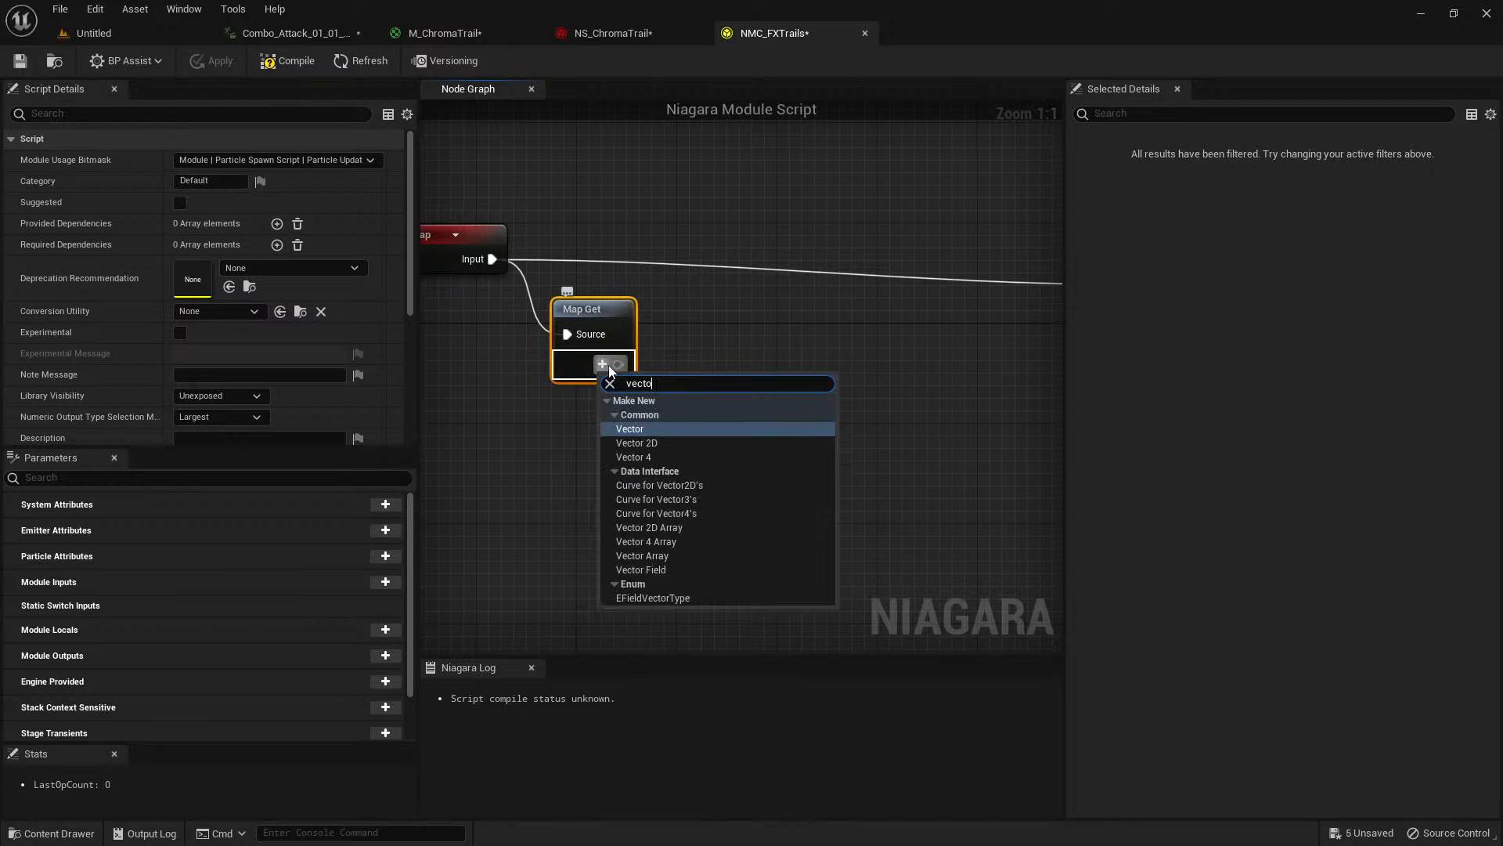
{"action": "type", "text": "r"}
{"action": "left_click", "coordinate": [626, 428]}
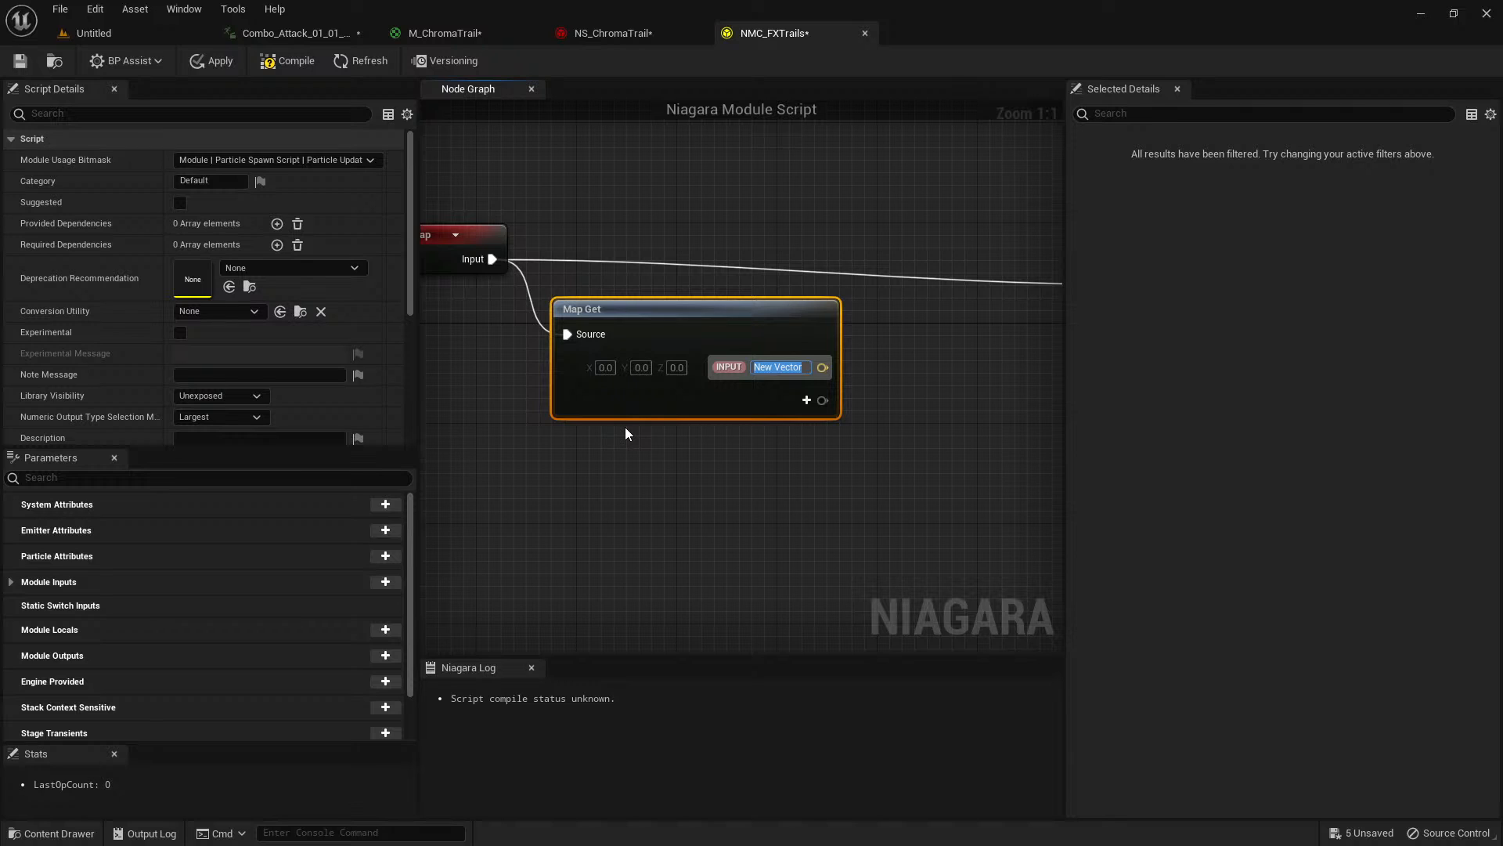
{"action": "type", "text": "FXStart"}
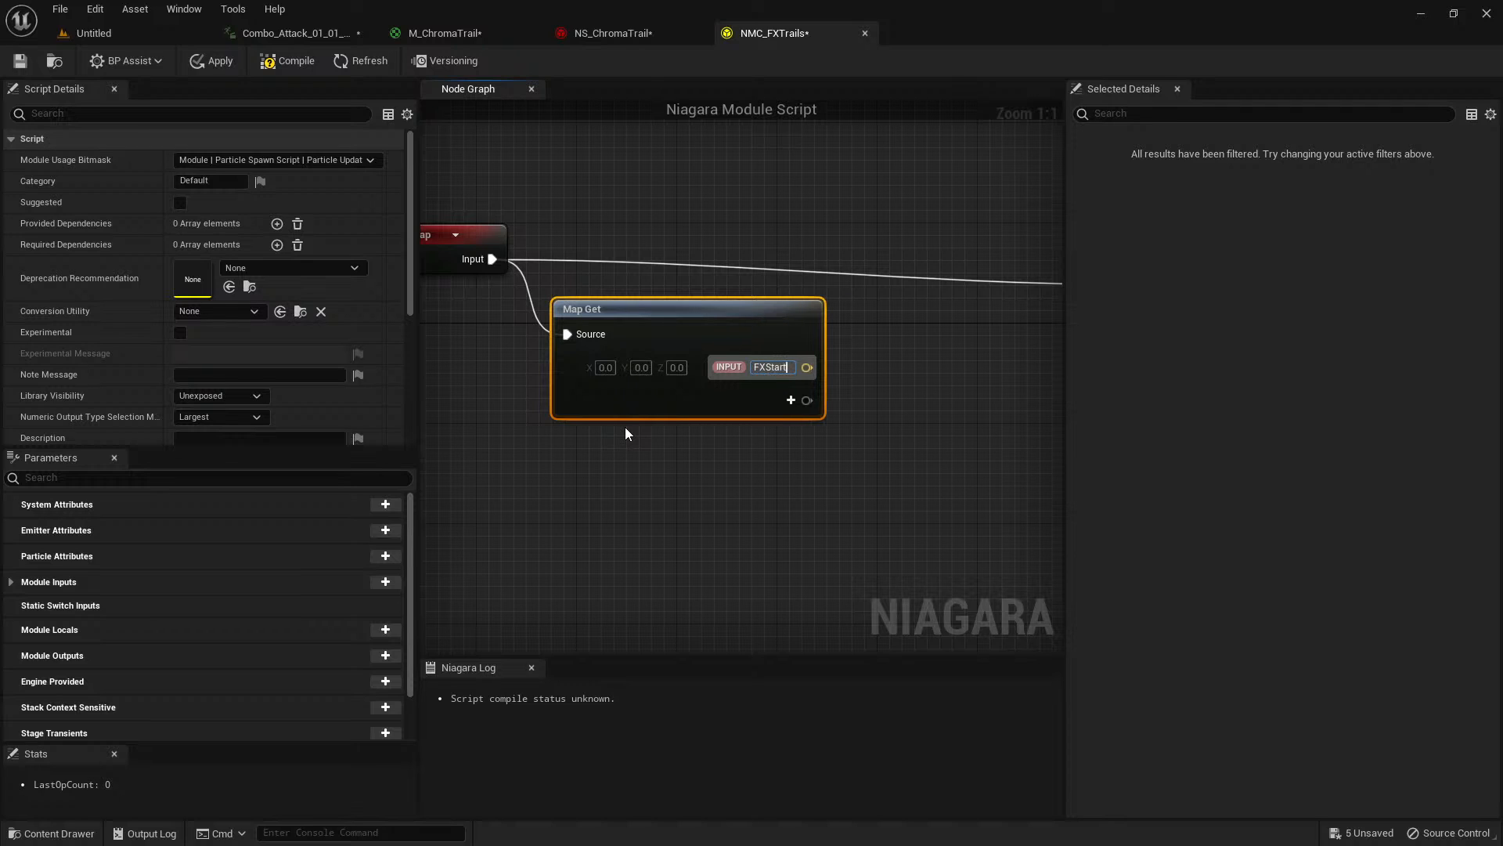
{"action": "type", "text": "Trail"}
{"action": "key", "text": "Return"}
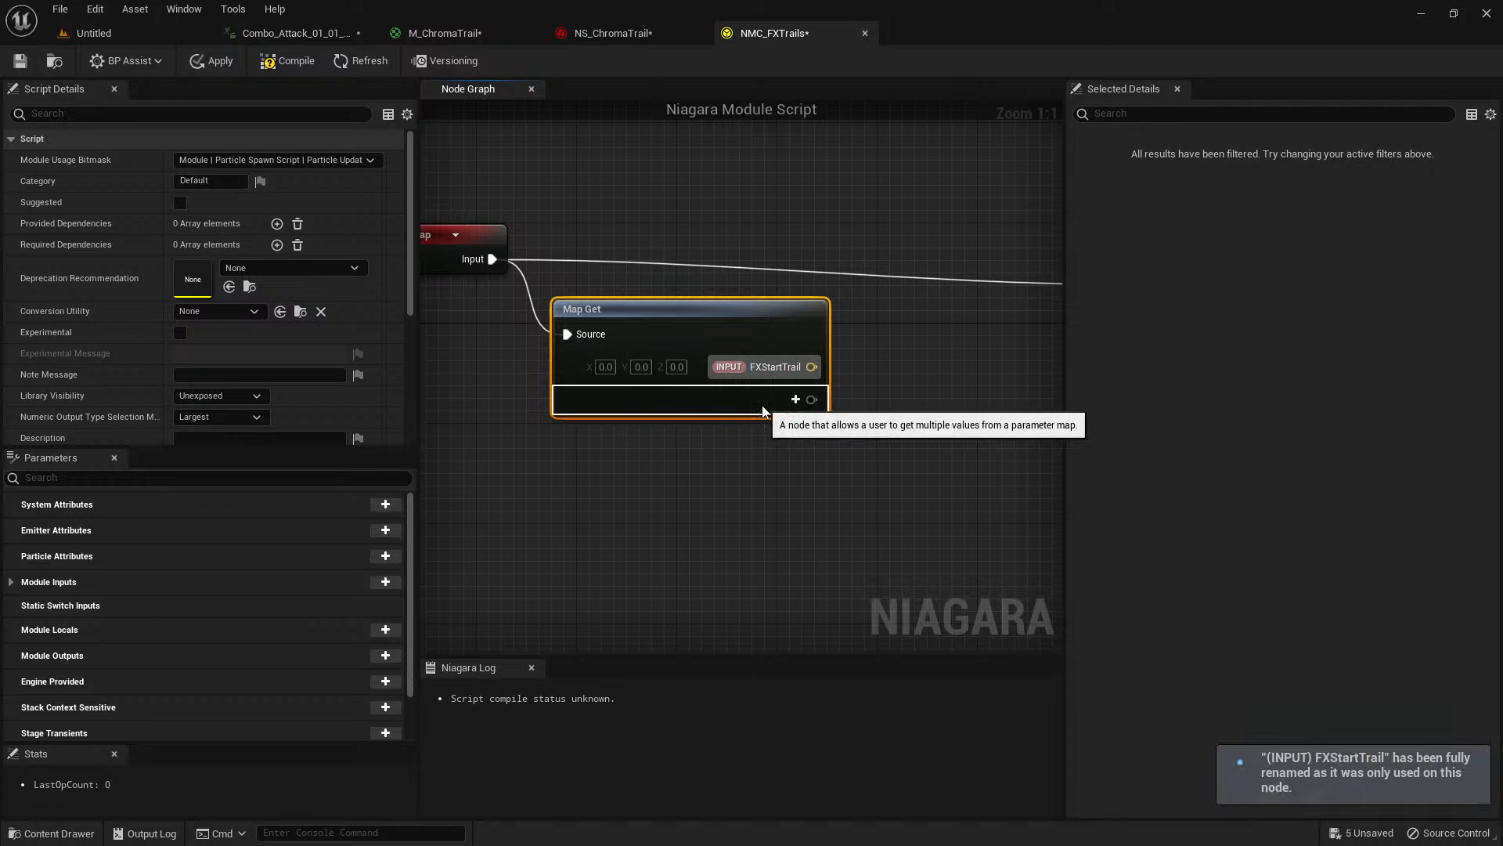
Add a second Vector input named FXEndTrail to the Map Get node.
{"action": "left_click", "coordinate": [794, 400]}
{"action": "type", "text": "vecto"}
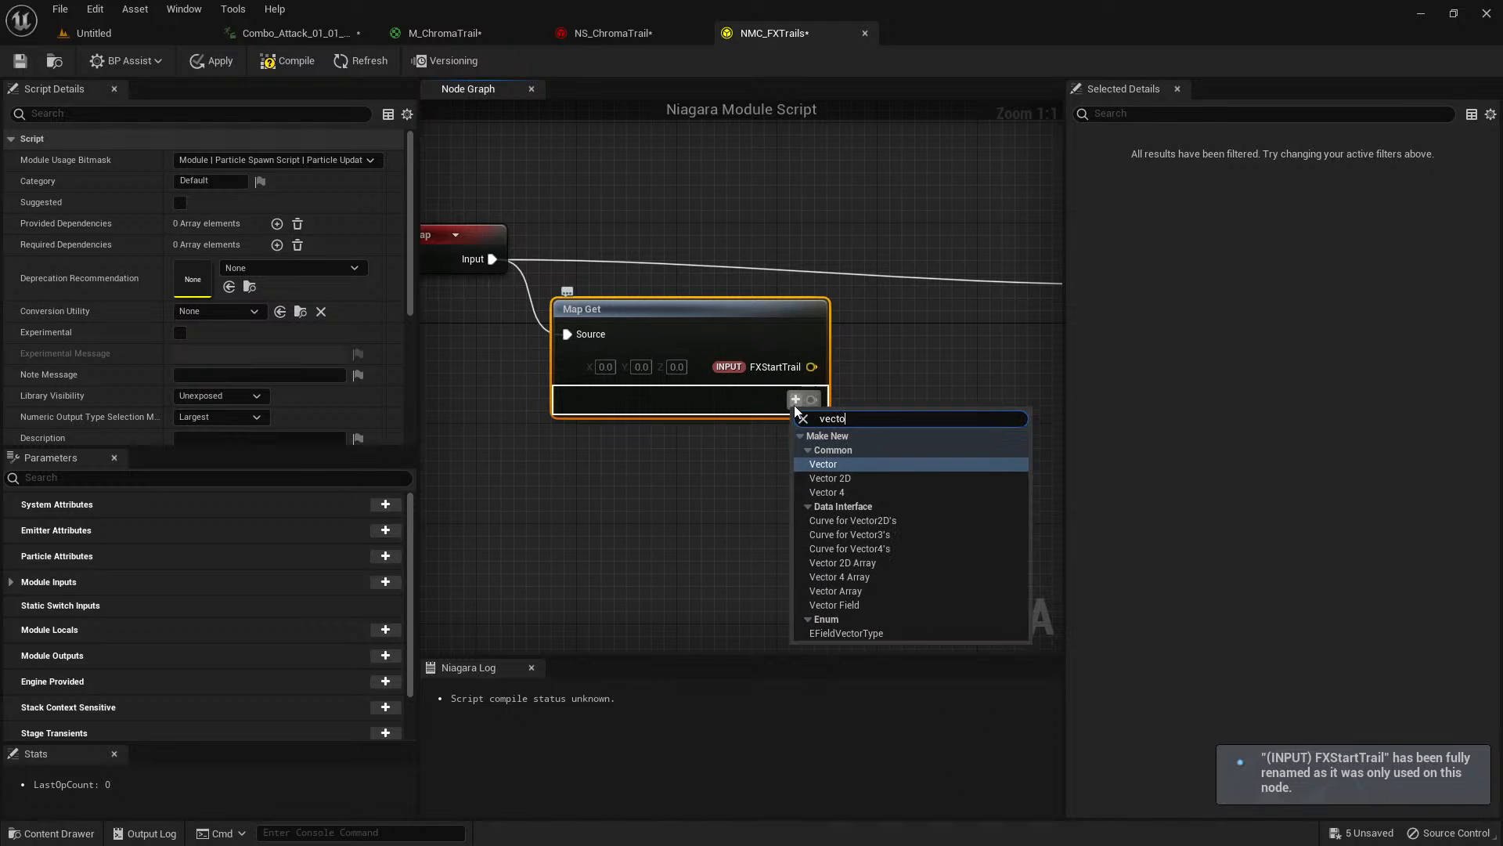
{"action": "key", "text": "Return"}
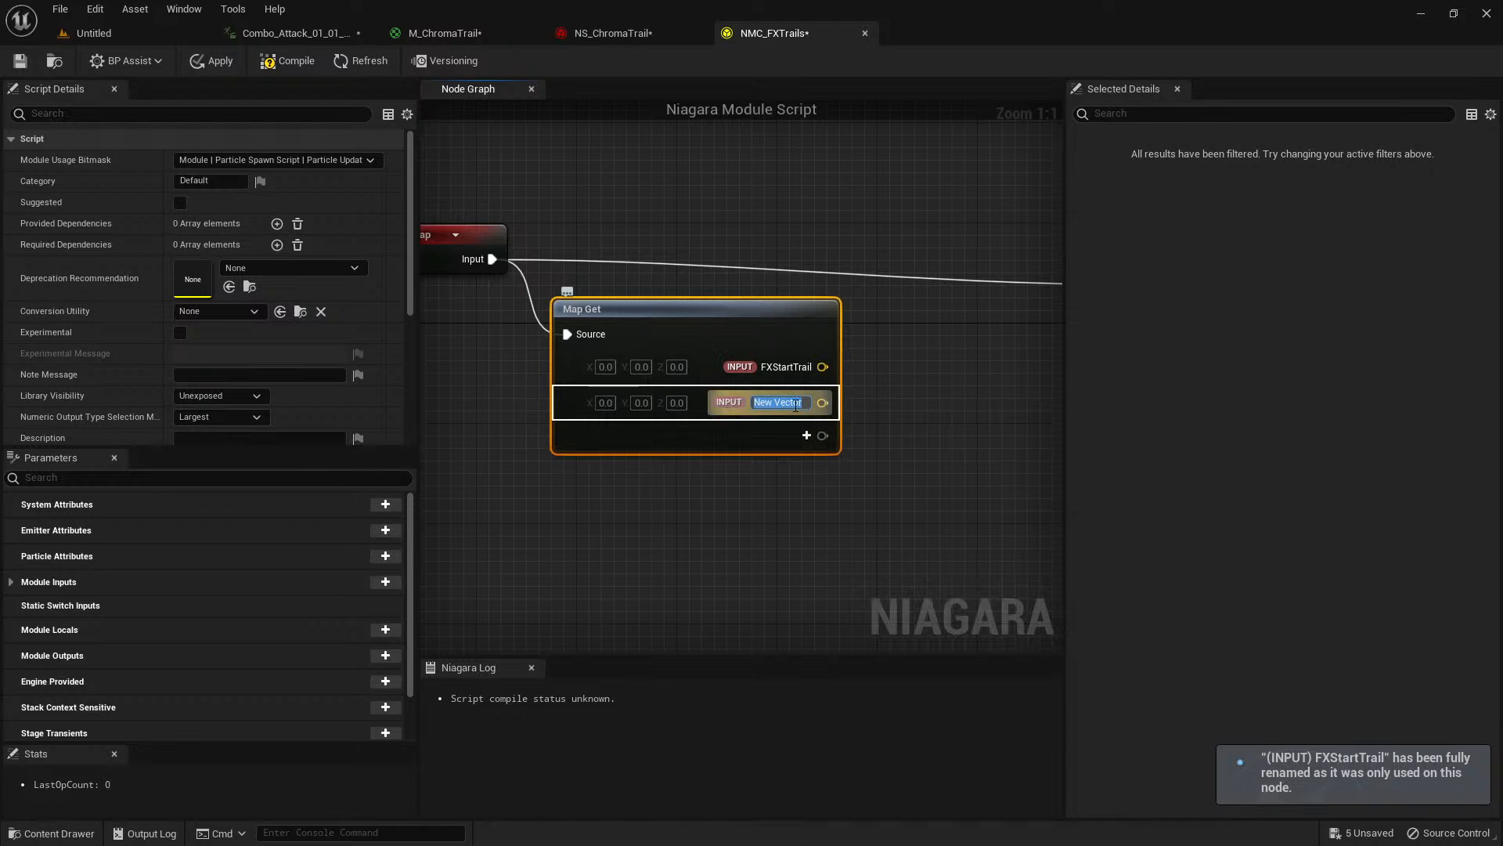
{"action": "type", "text": "FXEndT"}
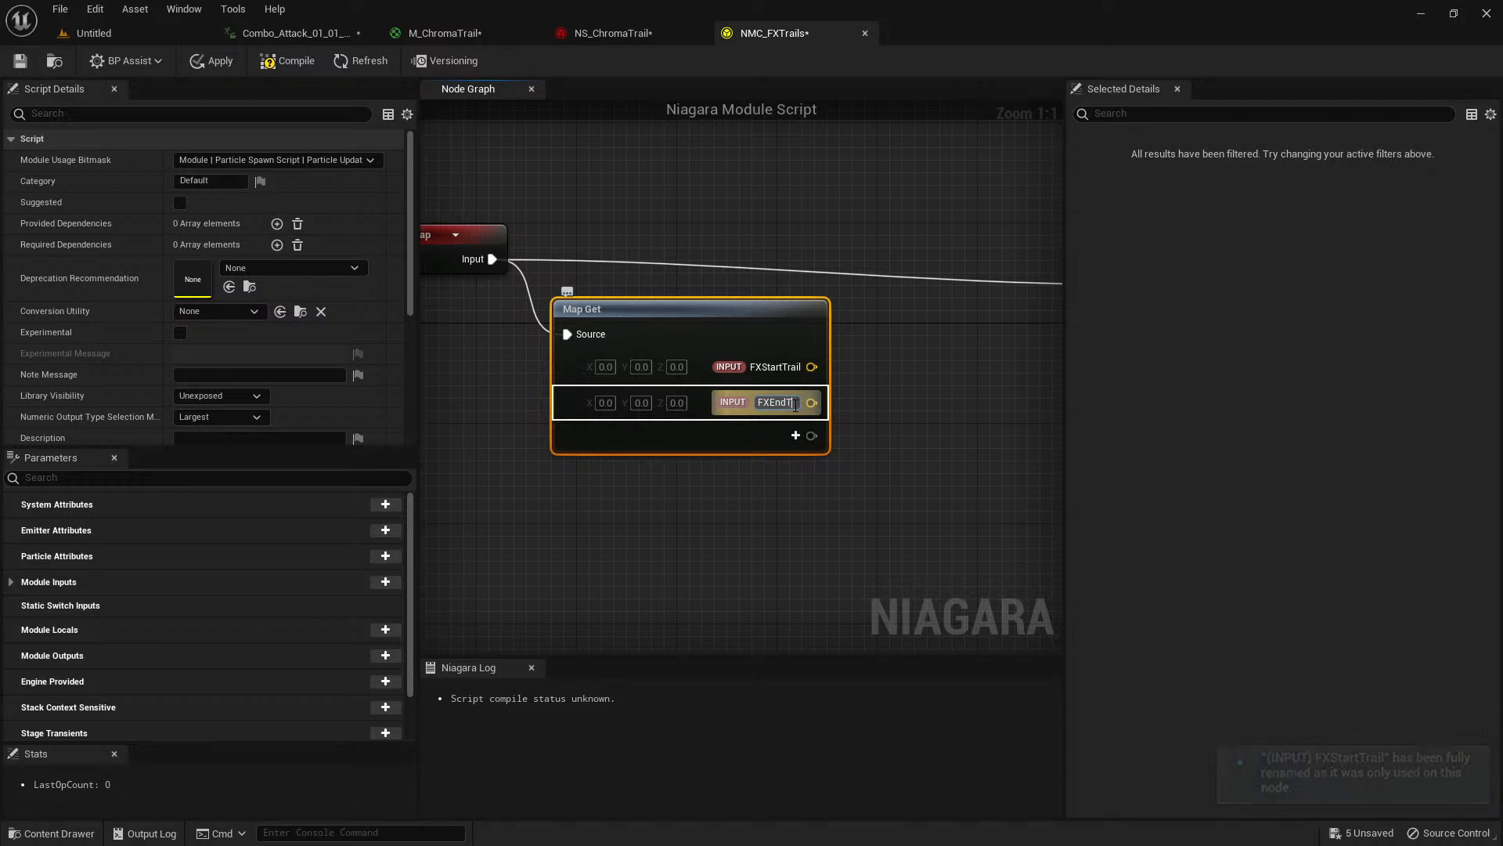
{"action": "type", "text": "rail"}
{"action": "key", "text": "Return"}
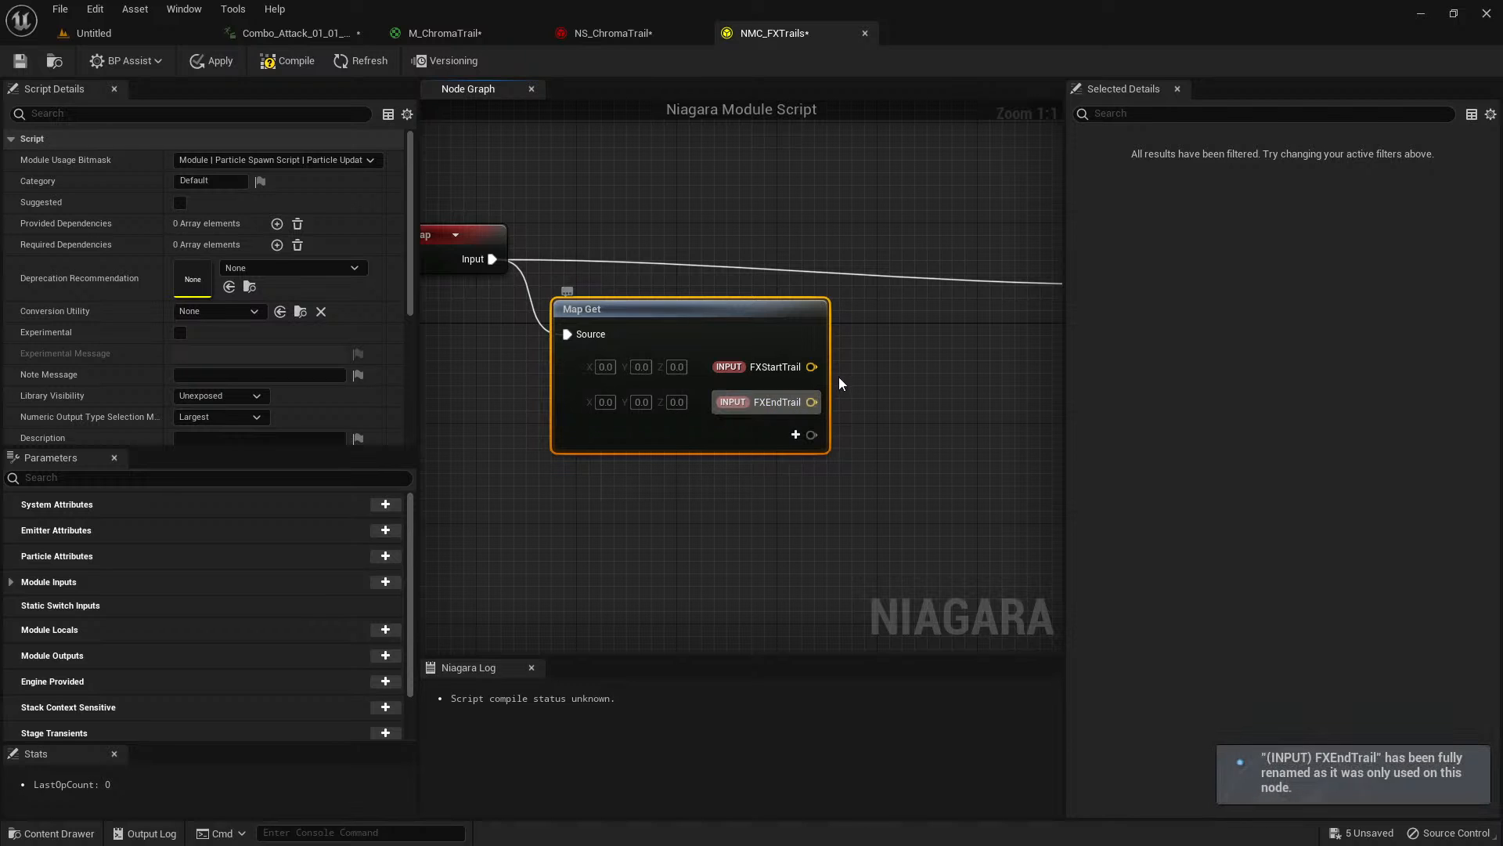
Move the Map Set and Output Module nodes farther from Map Get to make room between them.
{"action": "right_click_drag", "start_coordinate": [896, 379], "coordinate": [674, 332]}
{"action": "scroll", "coordinate": [757, 370], "scroll_direction": "down", "scroll_amount": 1}
{"action": "scroll", "coordinate": [627, 344], "scroll_direction": "down", "scroll_amount": 1}
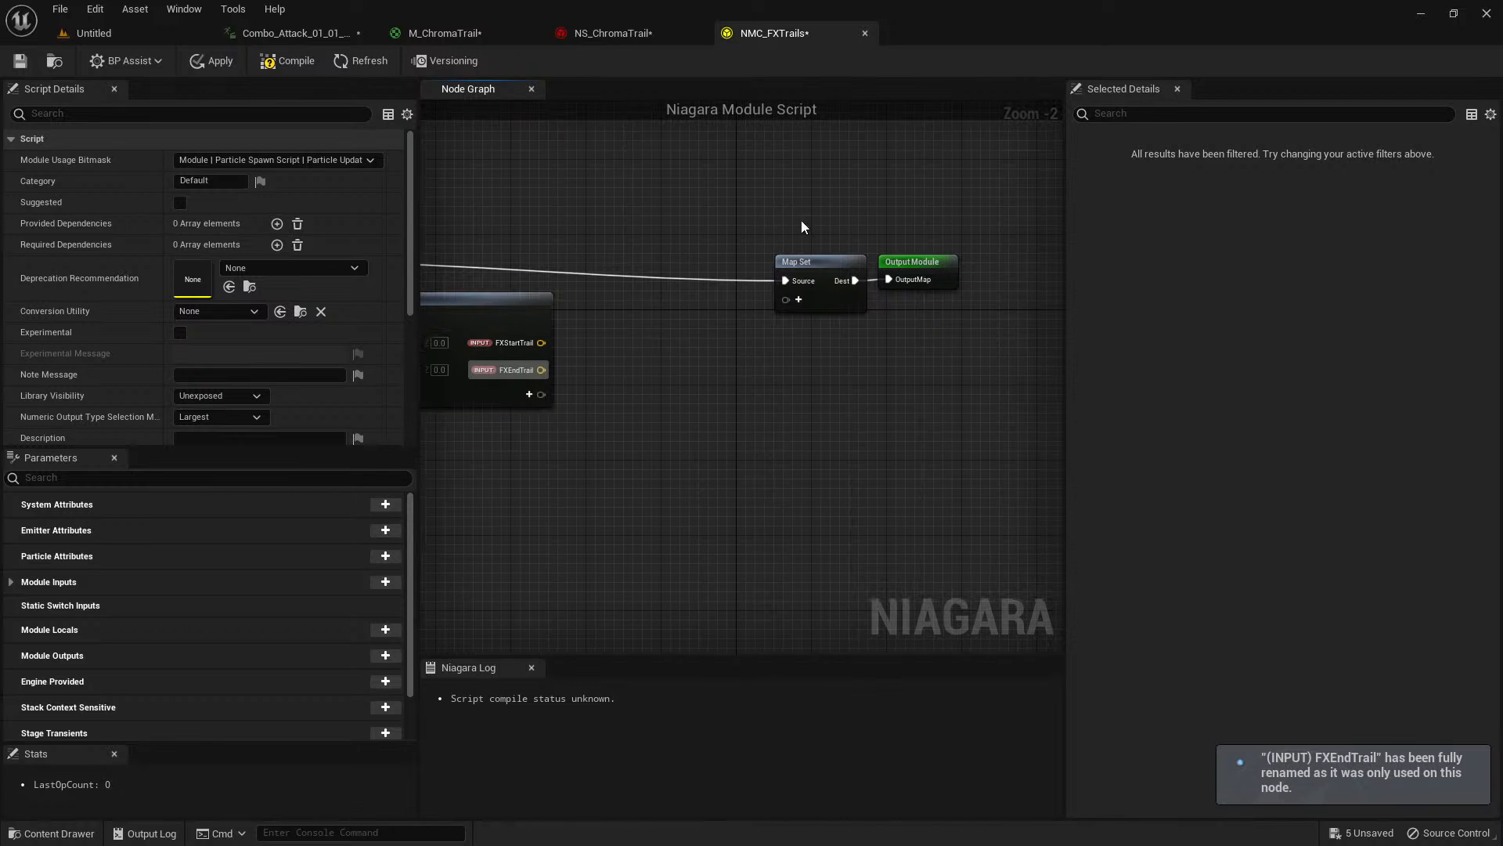
{"action": "left_click_drag", "start_coordinate": [801, 222], "coordinate": [886, 315]}
{"action": "left_click_drag", "start_coordinate": [827, 264], "coordinate": [1032, 224]}
Add a Find Mid Point Between Positions node fed by FXStartTrail.
{"action": "right_click_drag", "start_coordinate": [685, 358], "coordinate": [792, 360]}
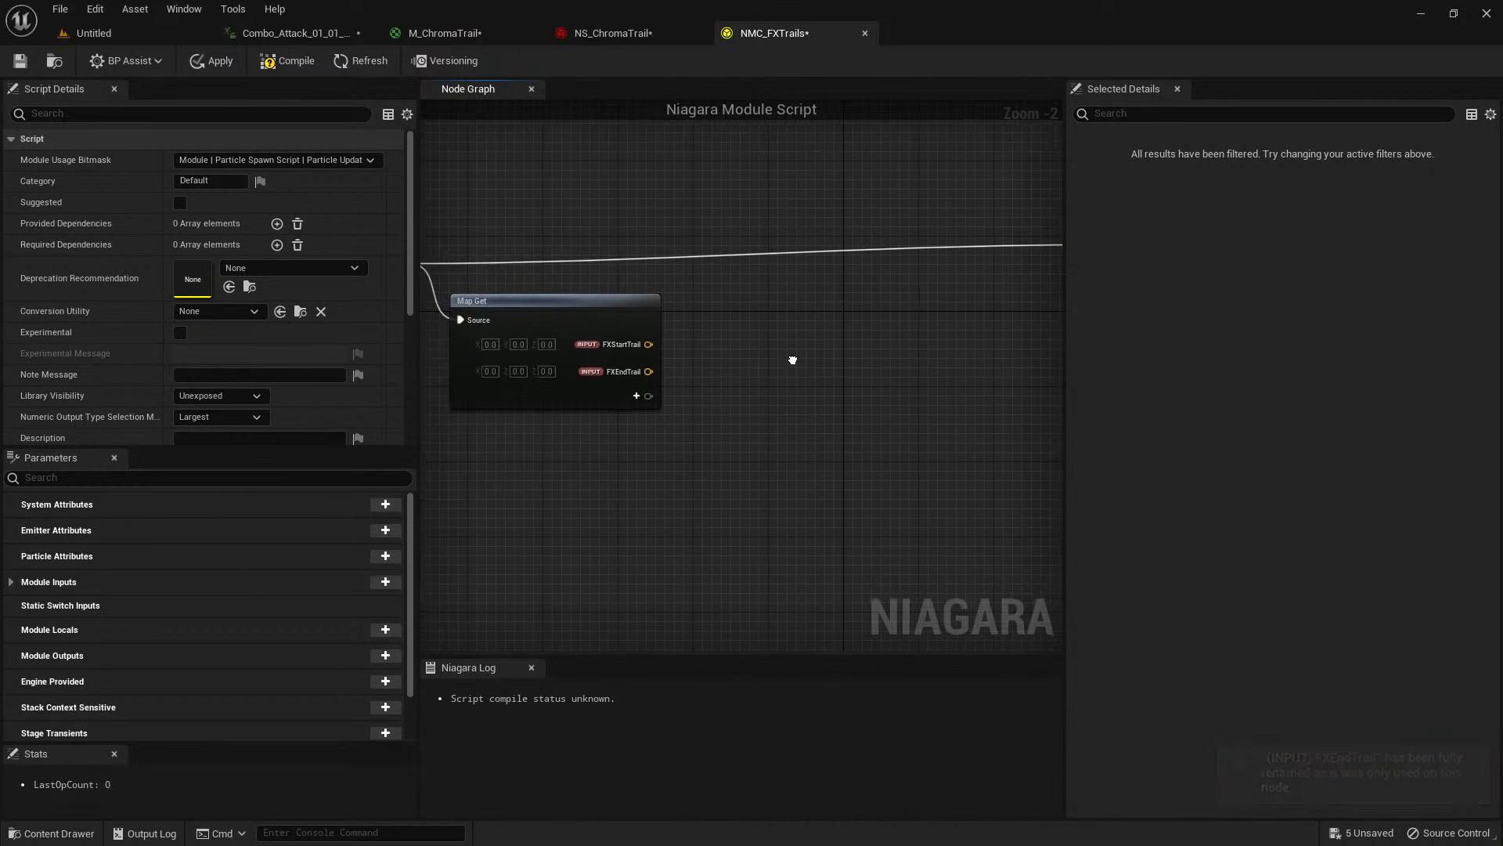
{"action": "scroll", "coordinate": [775, 354], "scroll_direction": "up", "scroll_amount": 2}
{"action": "left_click_drag", "start_coordinate": [609, 343], "coordinate": [721, 343]}
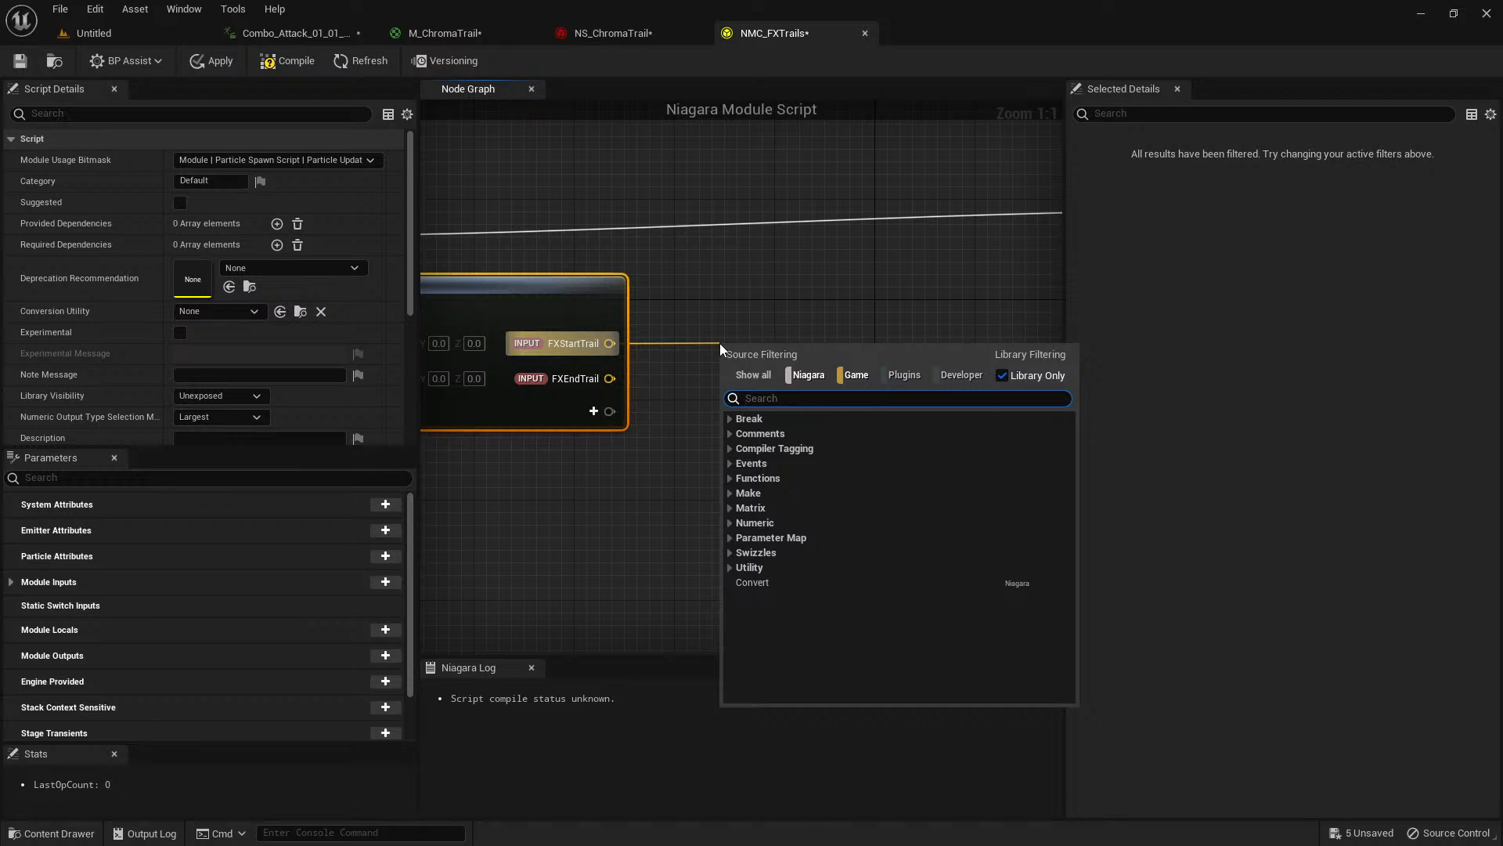
{"action": "type", "text": "find middle po"}
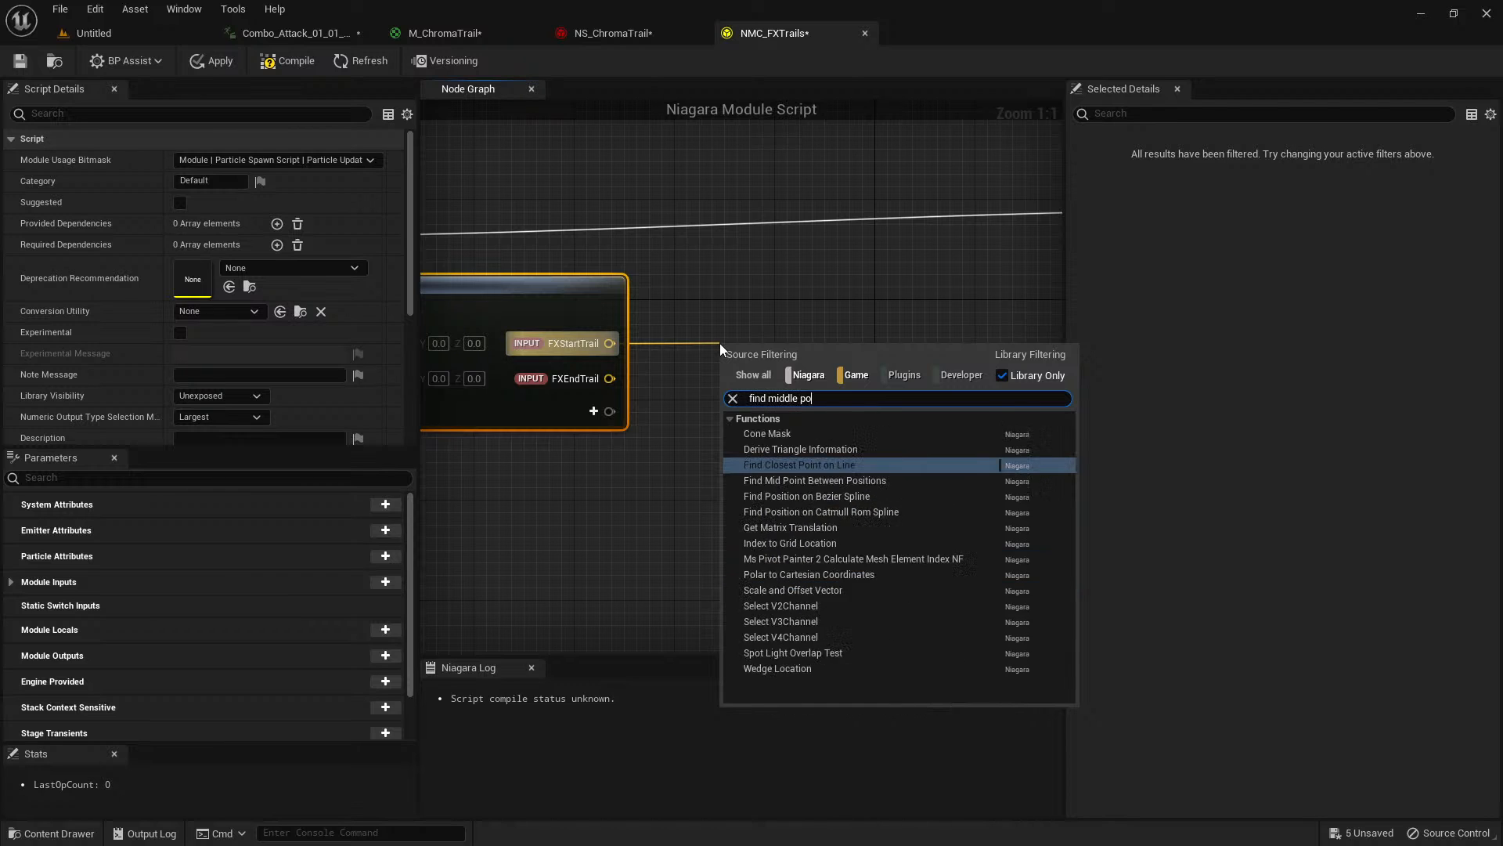
{"action": "type", "text": "int"}
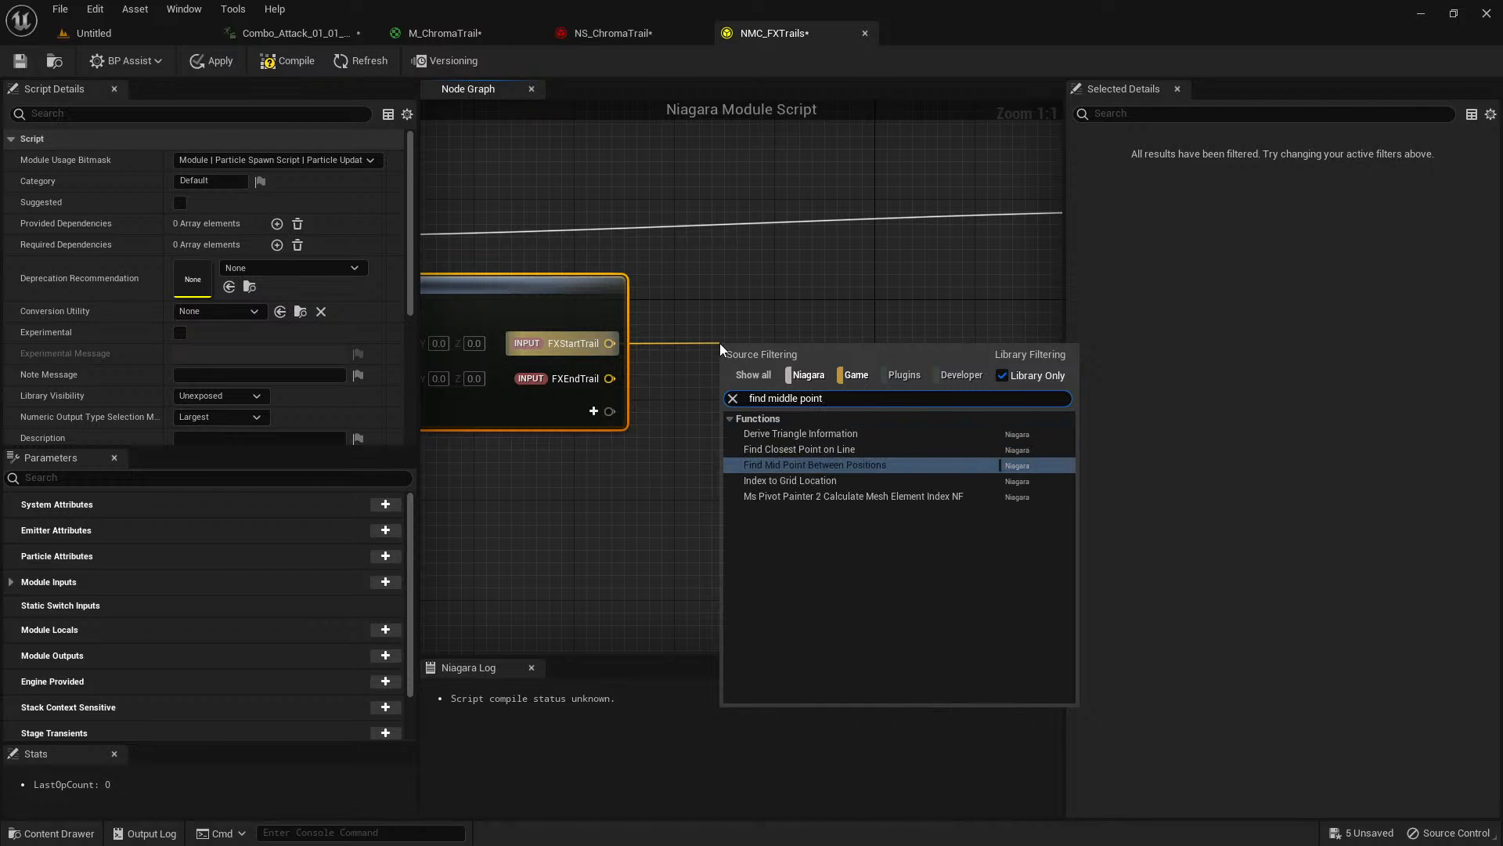
{"action": "left_click", "coordinate": [854, 465]}
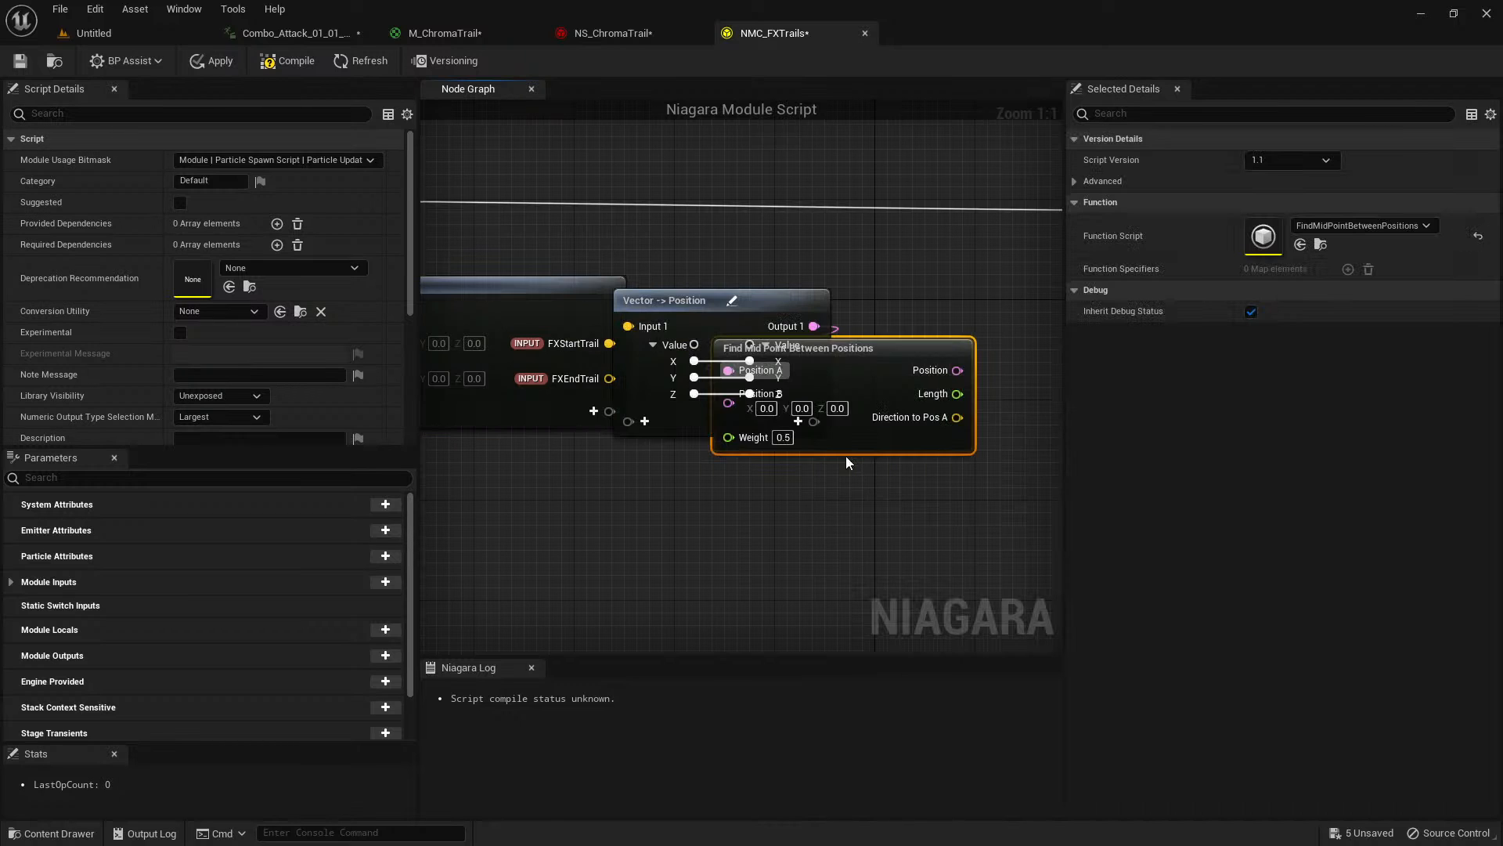
Separate the overlapping Vector -> Position and Find Mid Point Between Positions nodes, placing them in order after Map Get.
{"action": "scroll", "coordinate": [703, 440], "scroll_direction": "down", "scroll_amount": 2}
{"action": "left_click_drag", "start_coordinate": [667, 349], "coordinate": [771, 311]}
{"action": "left_click", "coordinate": [658, 389]}
{"action": "left_click_drag", "start_coordinate": [658, 389], "coordinate": [879, 387]}
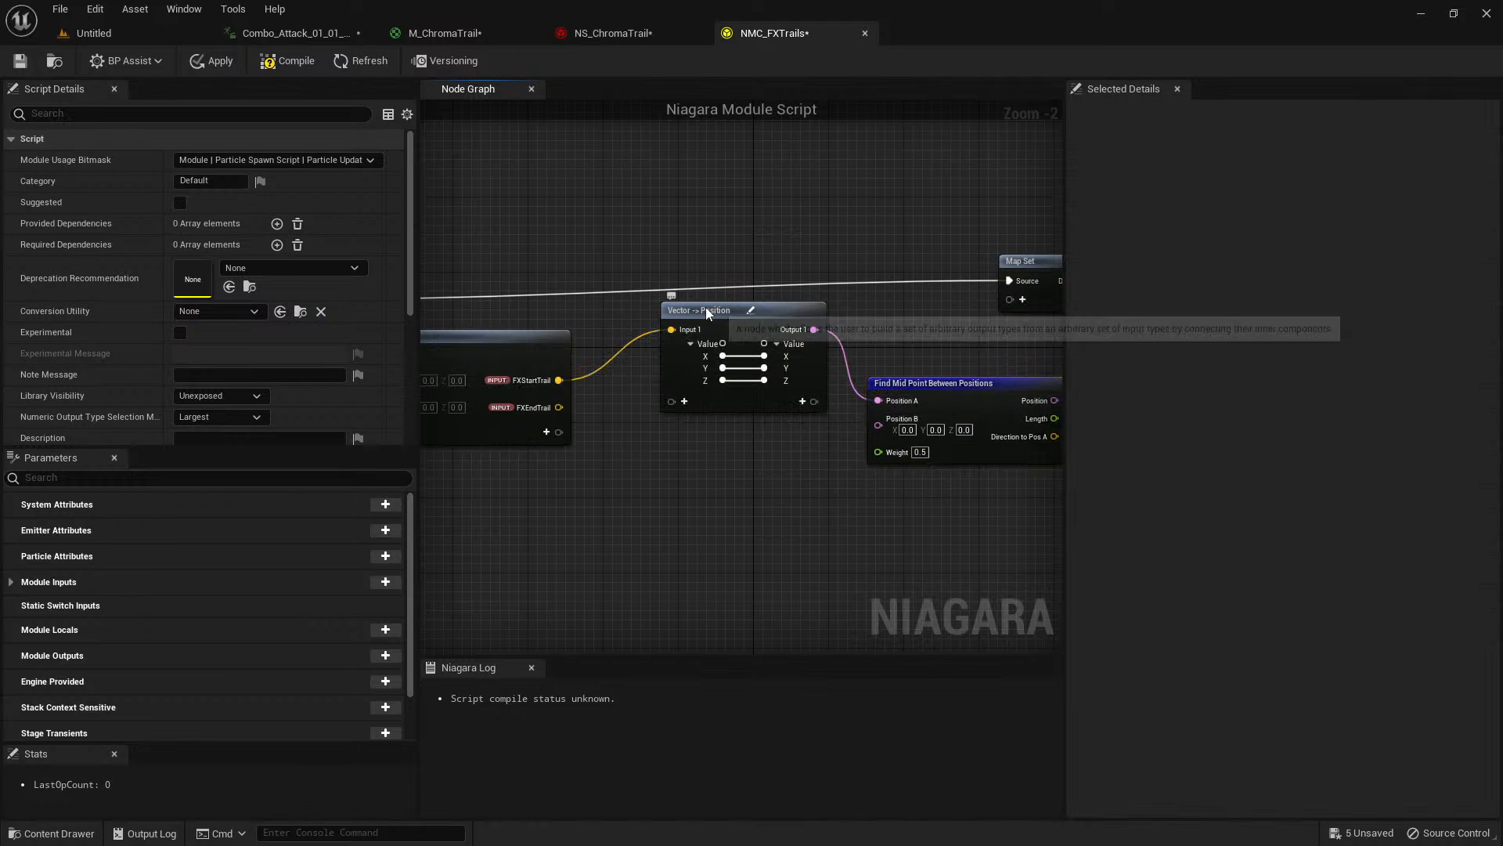
Duplicate the Vector -> Position node and connect FXEndTrail through the copy to Position B of Find Mid Point Between Positions.
{"action": "left_click", "coordinate": [707, 309]}
{"action": "key", "text": "ctrl+c"}
{"action": "key", "text": "ctrl+v"}
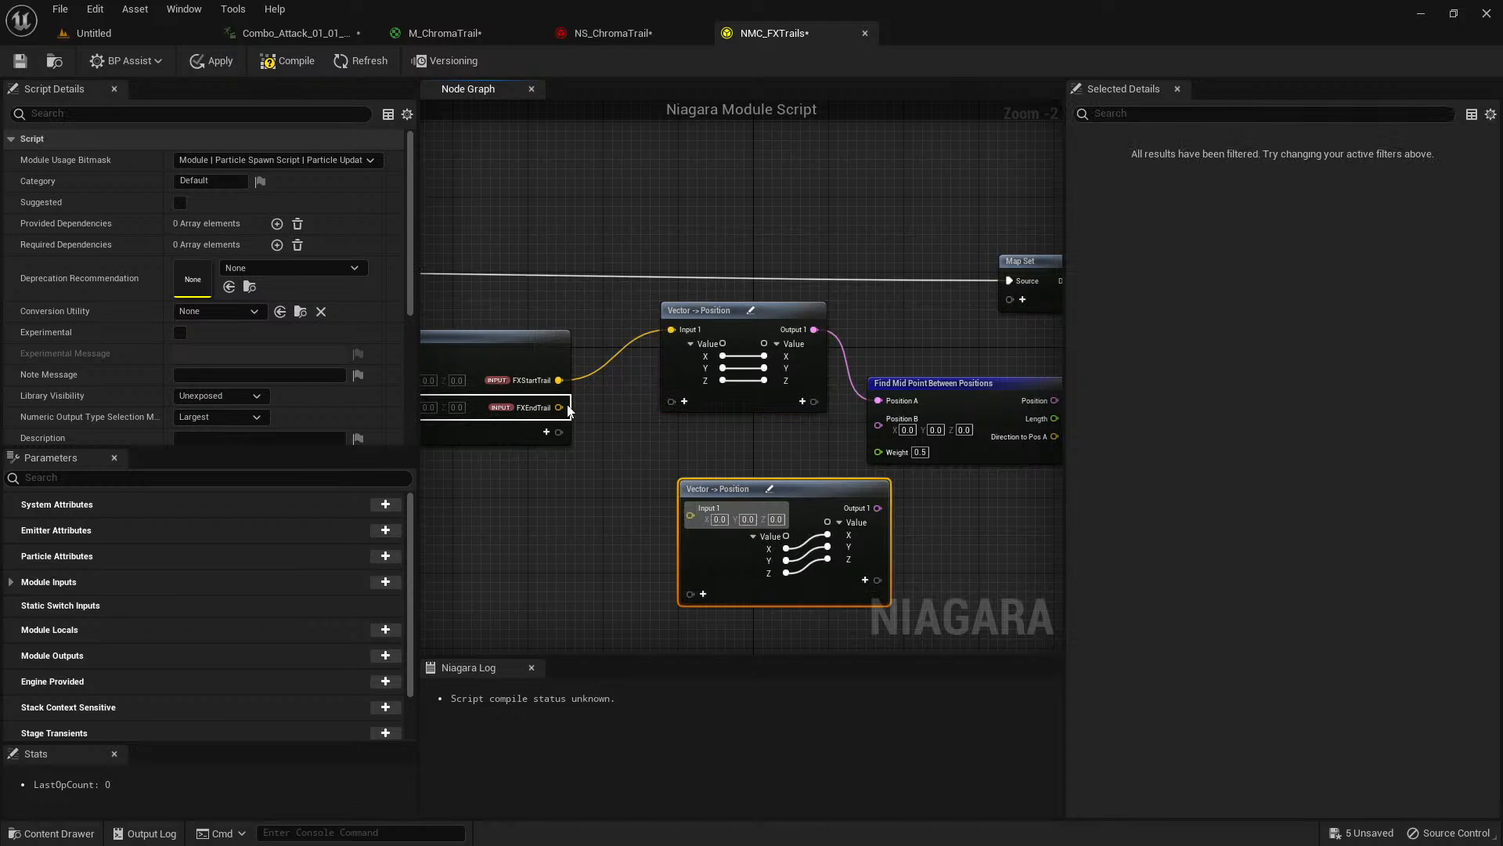
{"action": "left_click_drag", "start_coordinate": [559, 408], "coordinate": [689, 513]}
{"action": "left_click_drag", "start_coordinate": [786, 487], "coordinate": [879, 423]}
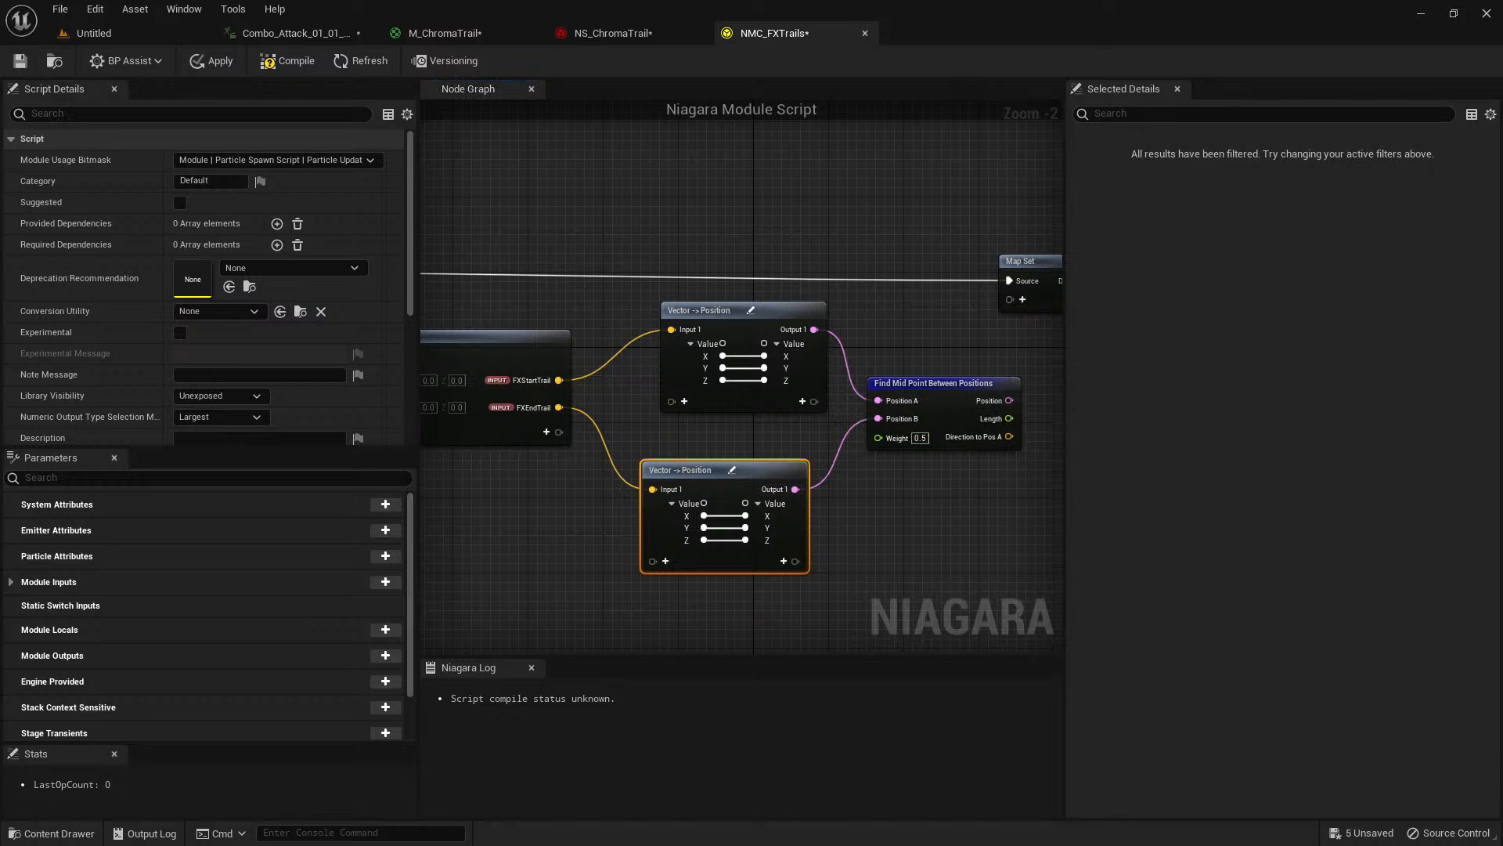
Move the Map Set and Output Module nodes together past the Find Mid Point Between Positions node.
{"action": "right_click_drag", "start_coordinate": [996, 479], "coordinate": [601, 515]}
{"action": "left_click_drag", "start_coordinate": [575, 212], "coordinate": [832, 341]}
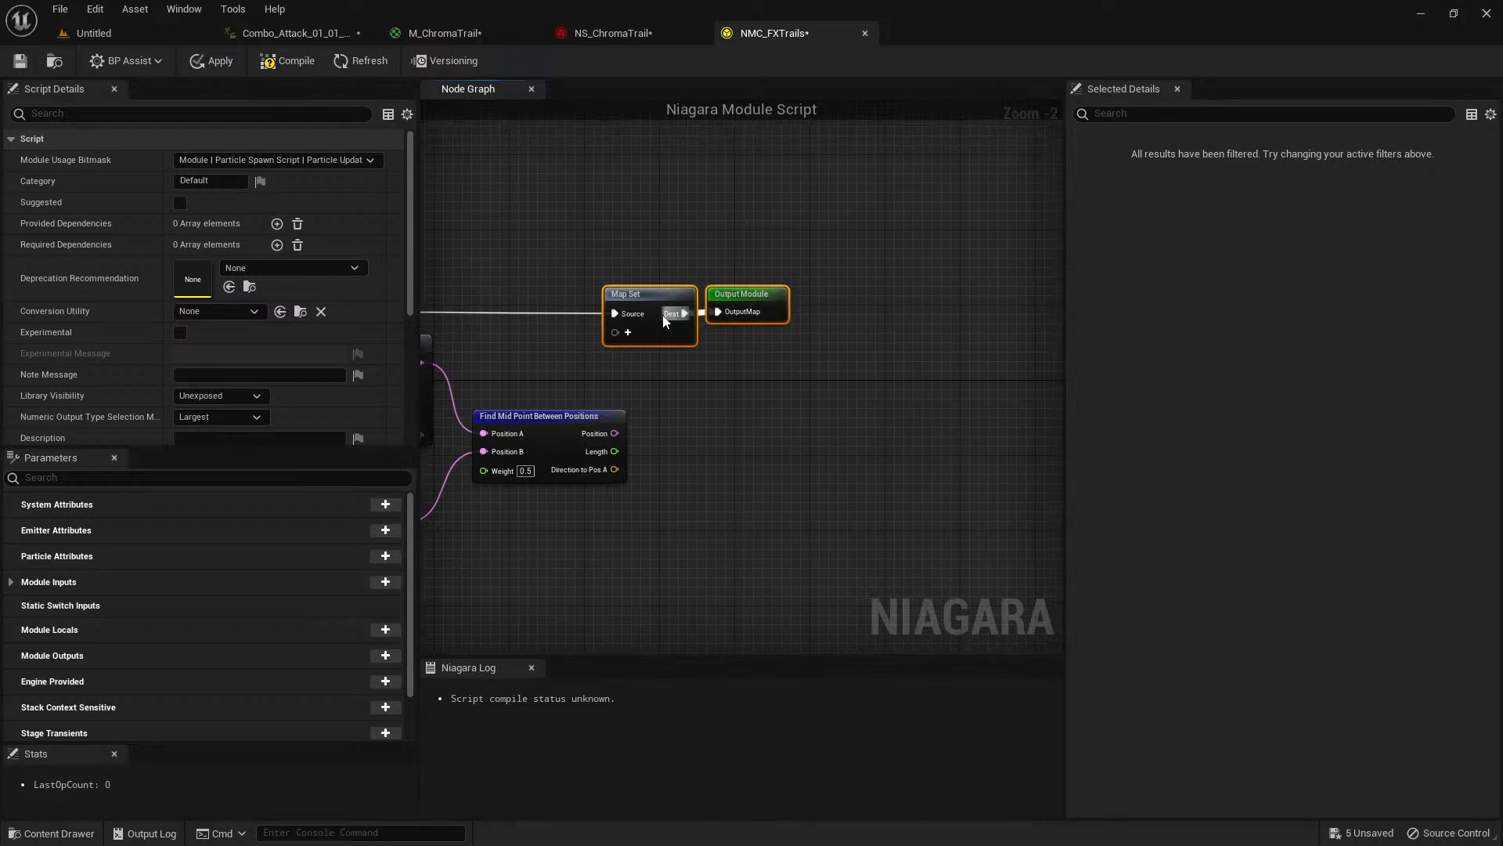
{"action": "left_click_drag", "start_coordinate": [662, 296], "coordinate": [893, 309]}
{"action": "left_click", "coordinate": [705, 314]}
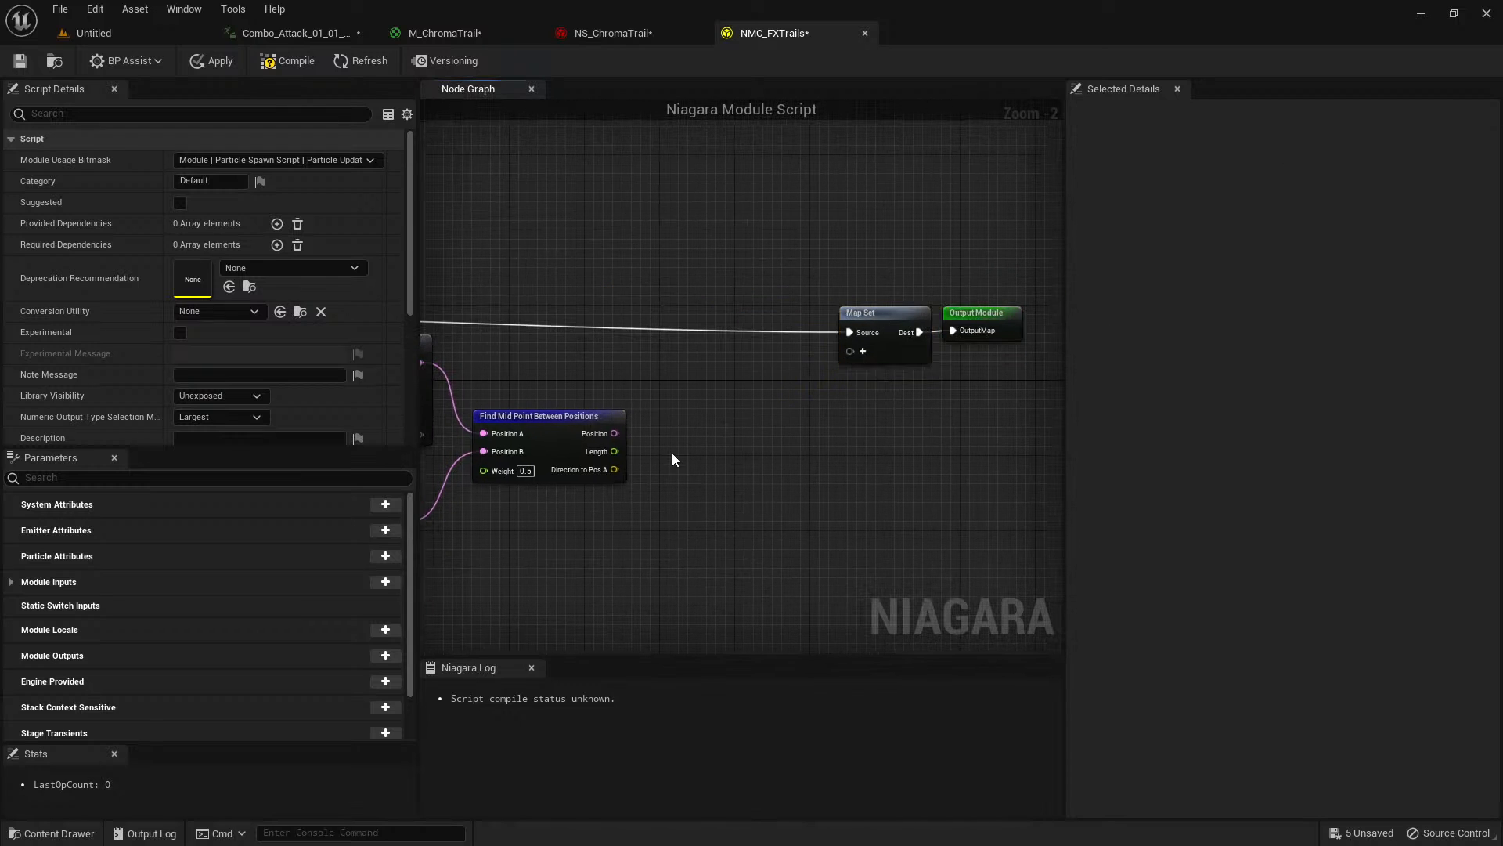
Add the Particles RibbonFacing parameter as an input on the Map Set node.
{"action": "scroll", "coordinate": [636, 446], "scroll_direction": "up", "scroll_amount": 1}
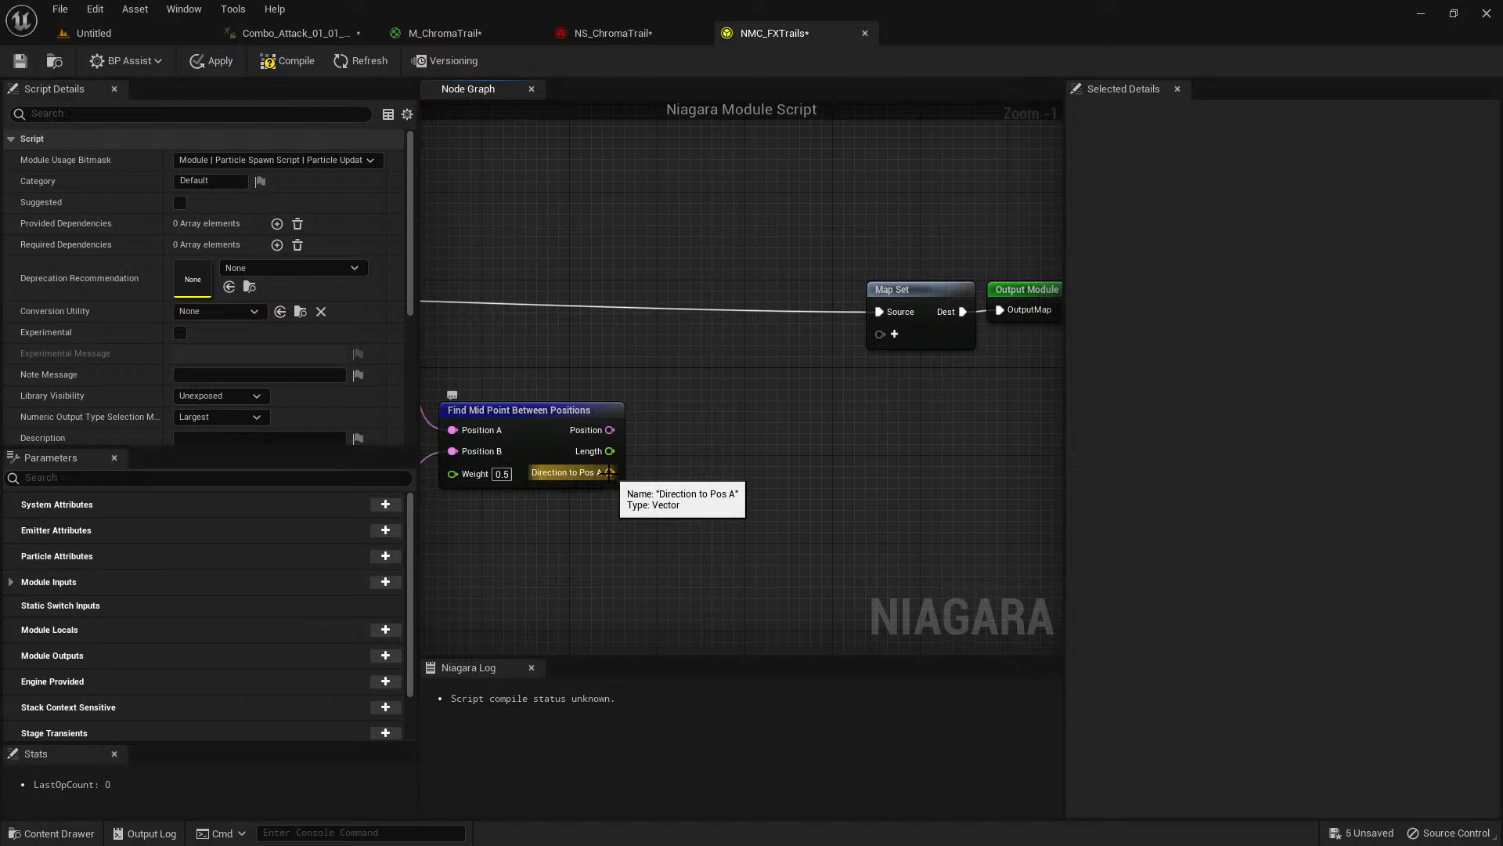
{"action": "left_click", "coordinate": [895, 335]}
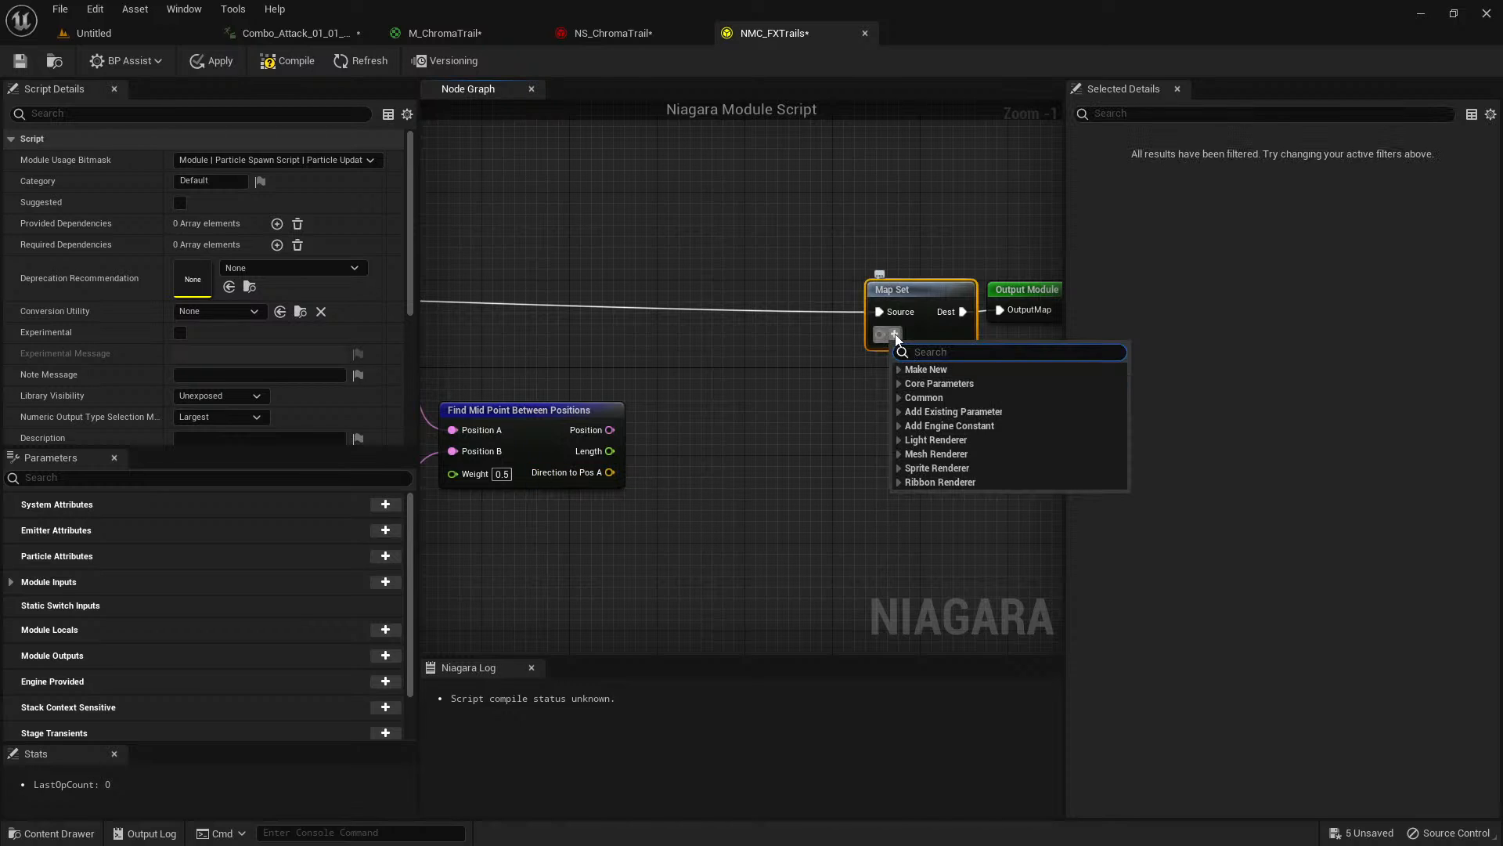
{"action": "type", "text": "pa"}
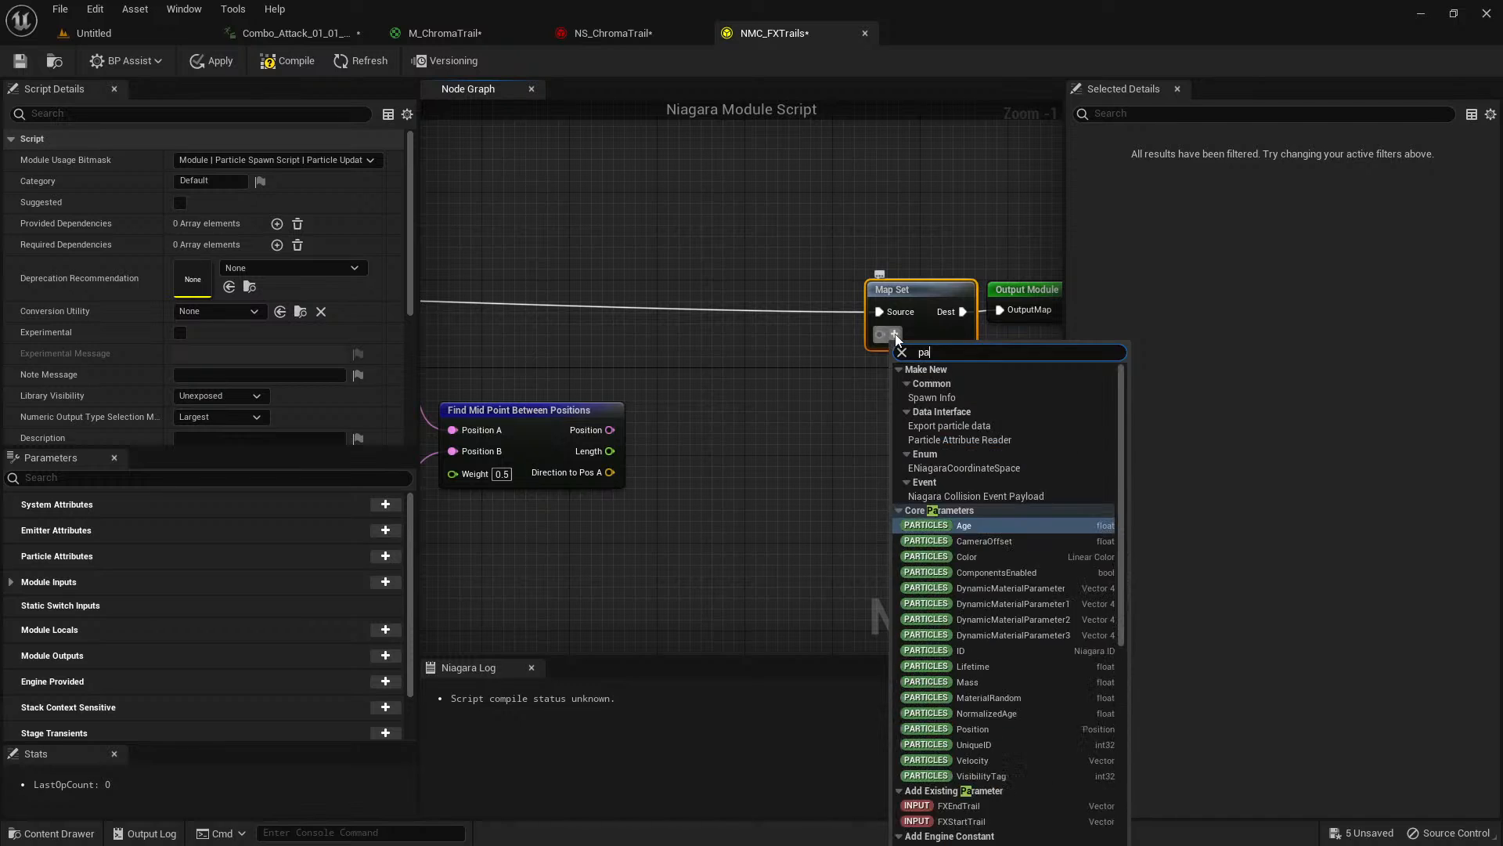
{"action": "key", "text": "BackSpace"}
{"action": "key", "text": "BackSpace"}
{"action": "type", "text": "ribbon facing"}
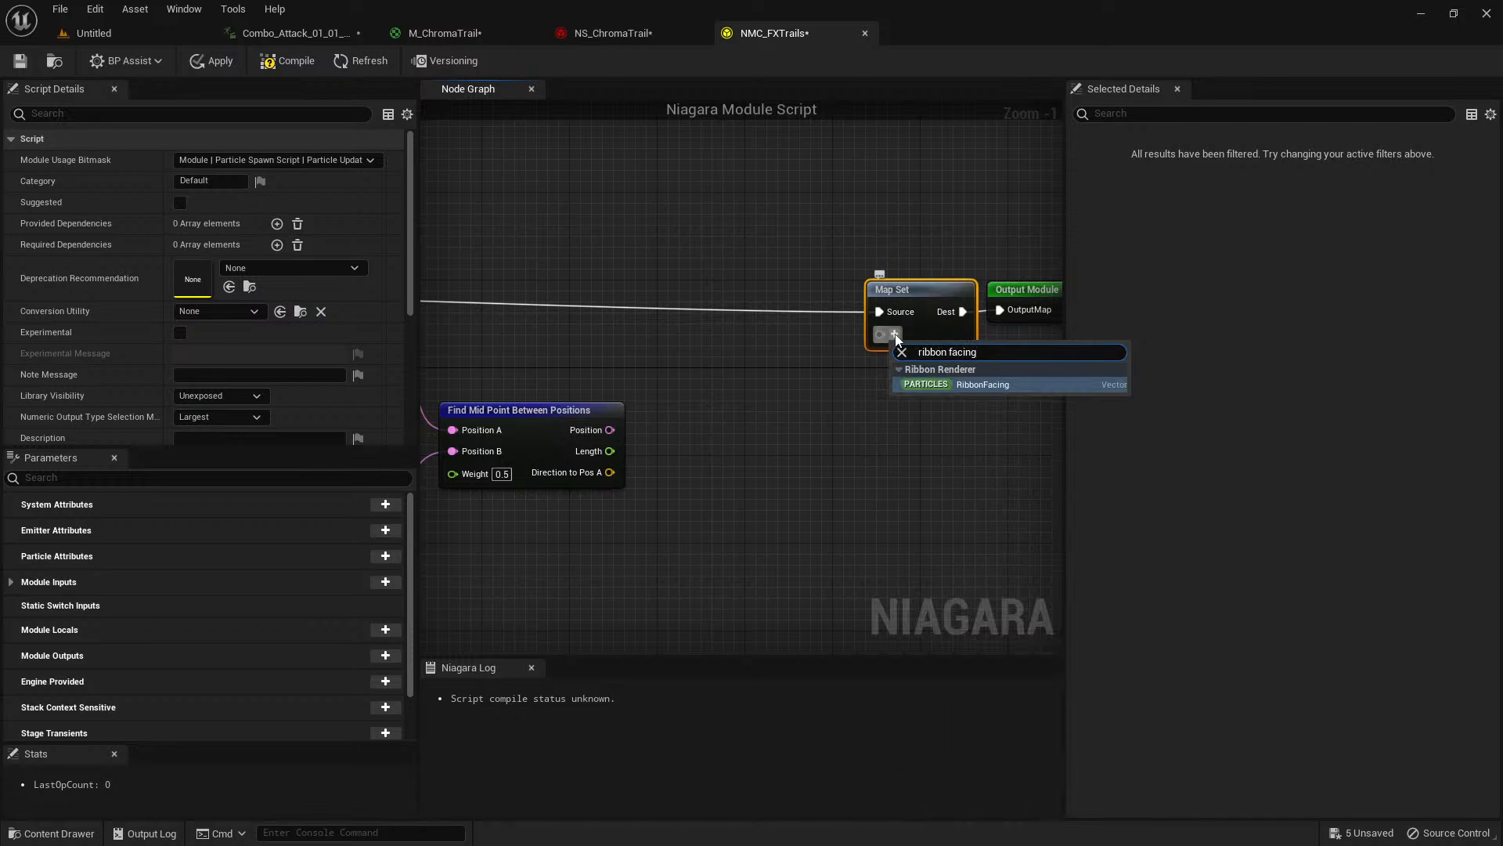
{"action": "left_click", "coordinate": [998, 384]}
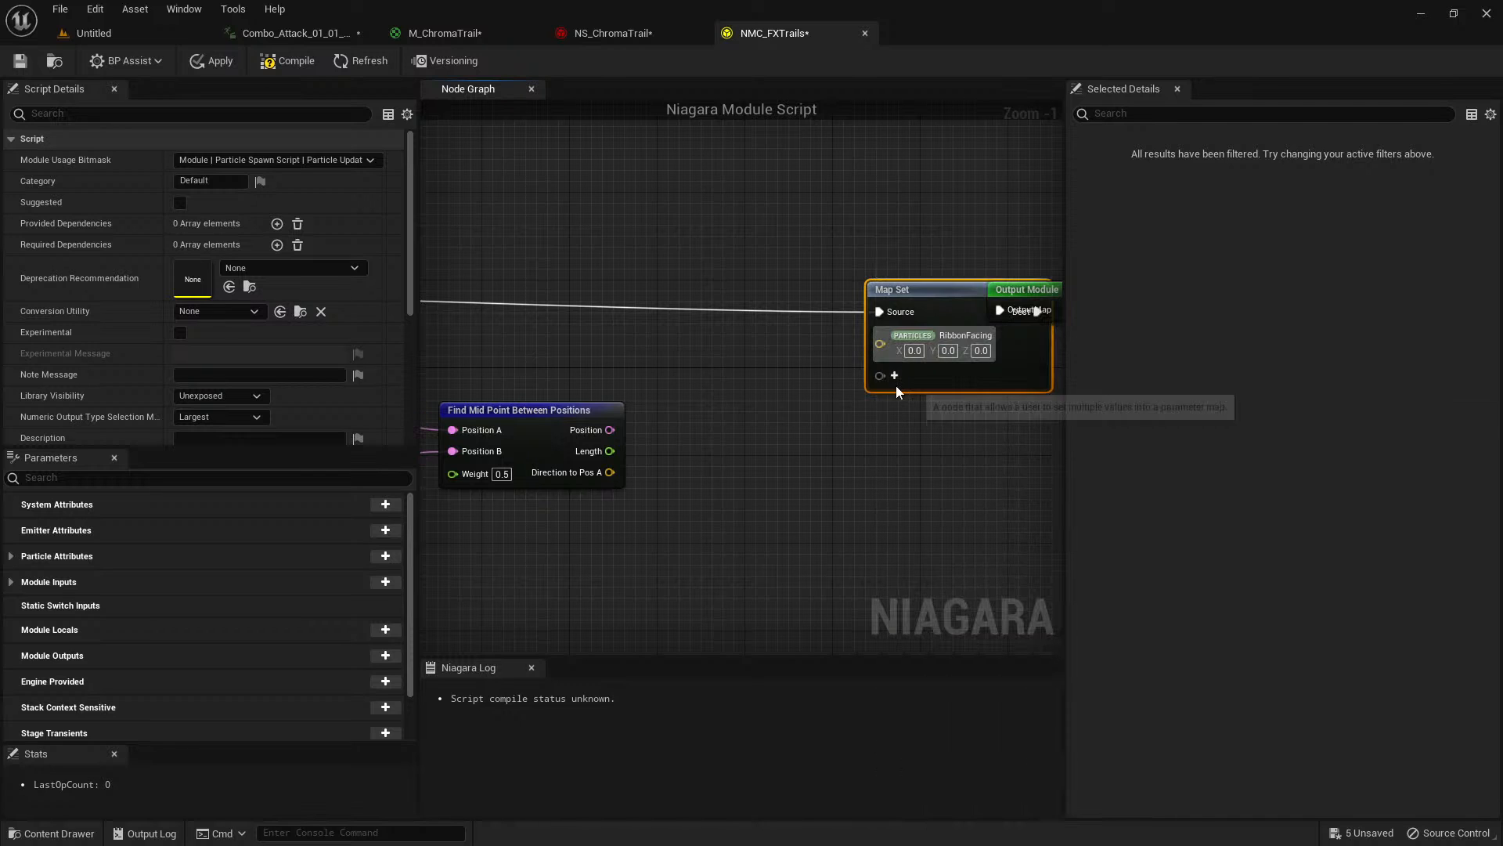
Add the Particles Position parameter to the Map Set node, below RibbonFacing.
{"action": "left_click", "coordinate": [894, 377]}
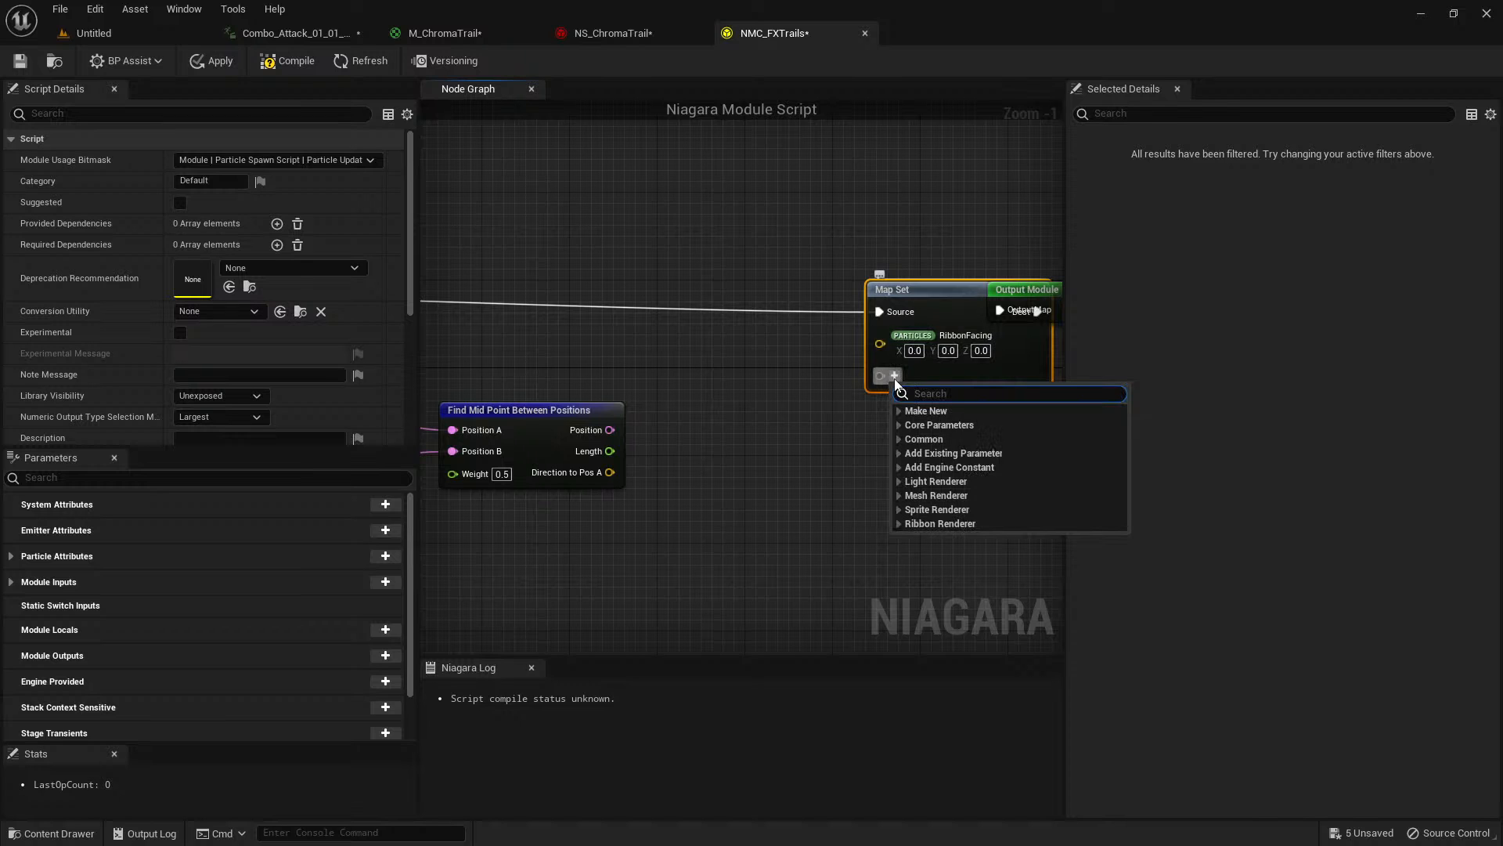
{"action": "type", "text": "positio"}
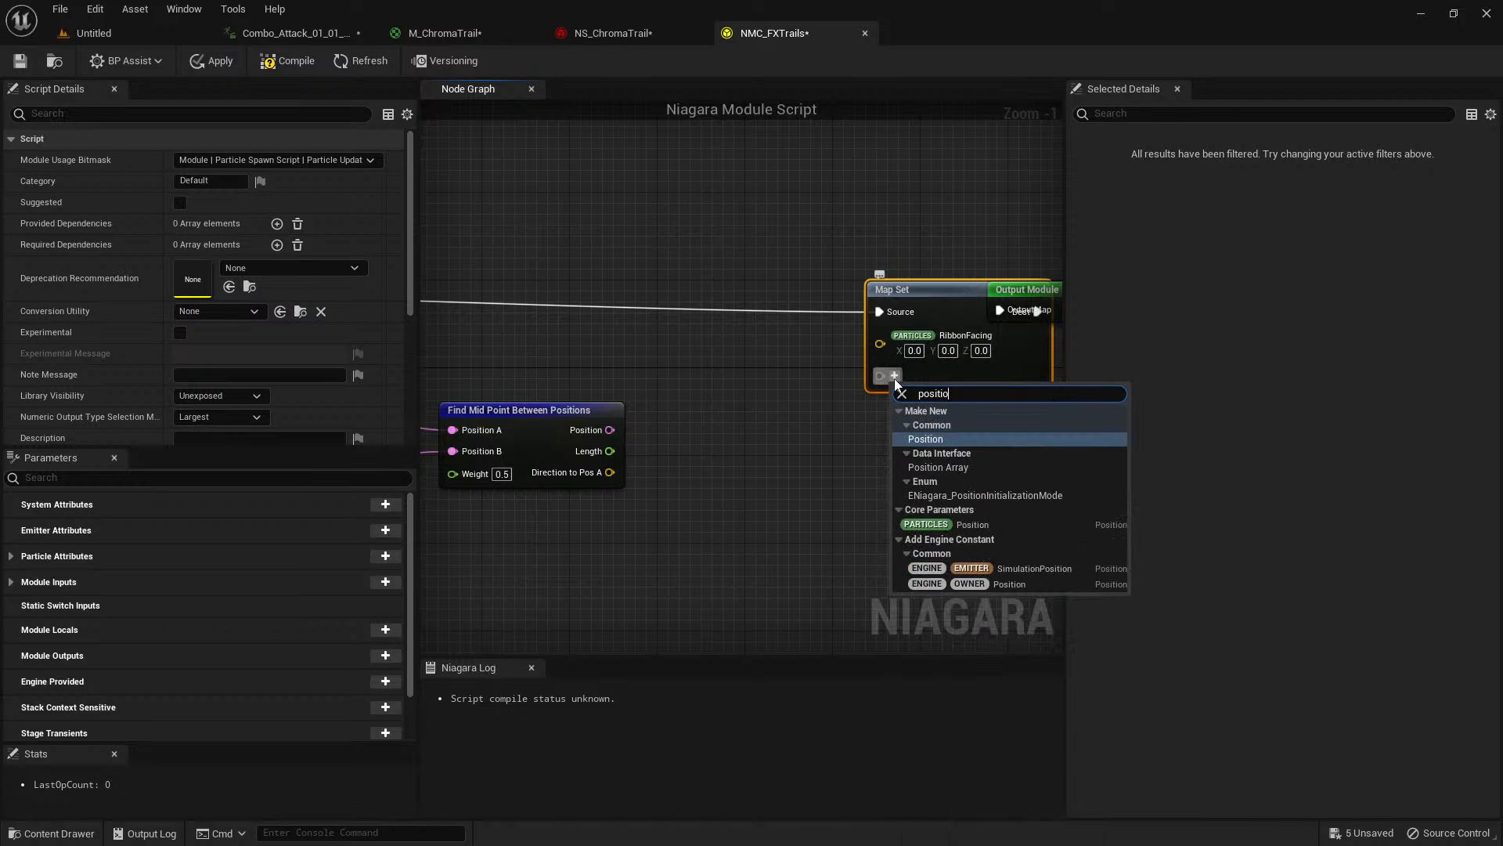
{"action": "key", "text": "BackSpace"}
{"action": "key", "text": "BackSpace"}
{"action": "key", "text": "BackSpace"}
{"action": "key", "text": "BackSpace"}
{"action": "type", "text": "p"}
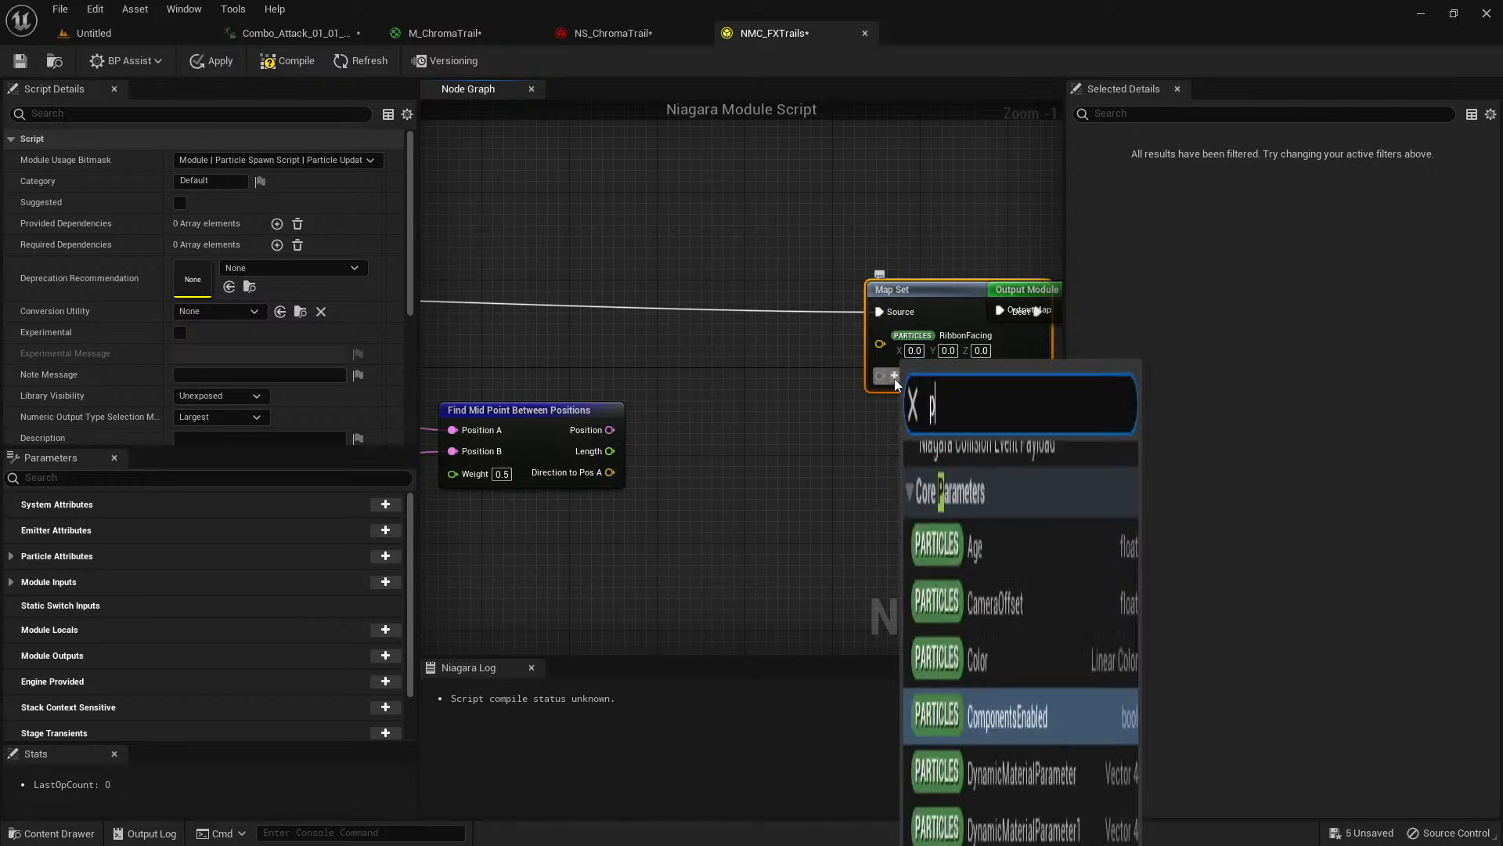
{"action": "type", "text": "article pois"}
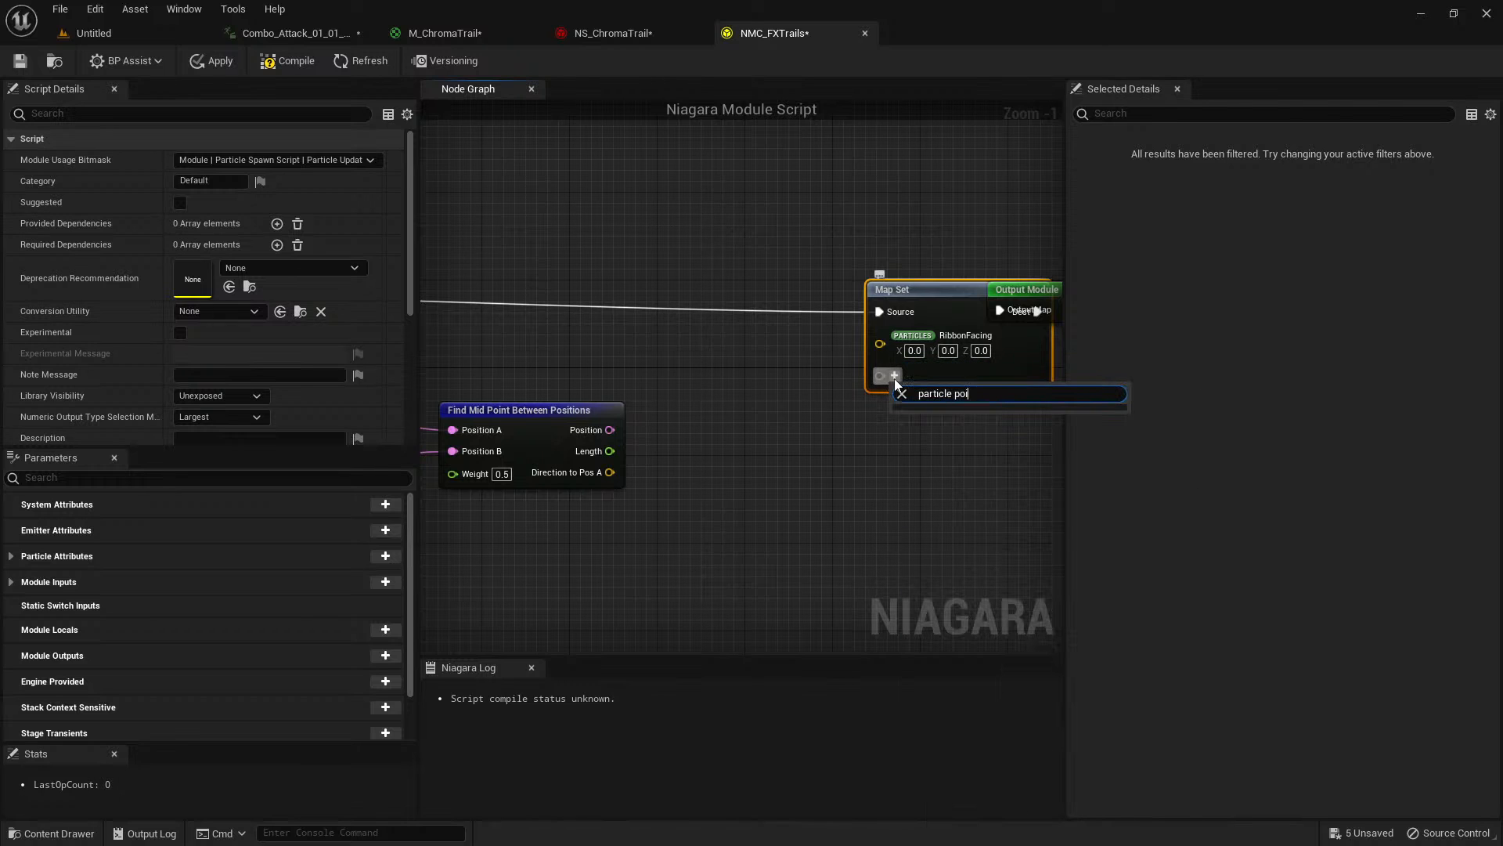
{"action": "key", "text": "BackSpace"}
{"action": "type", "text": "sition"}
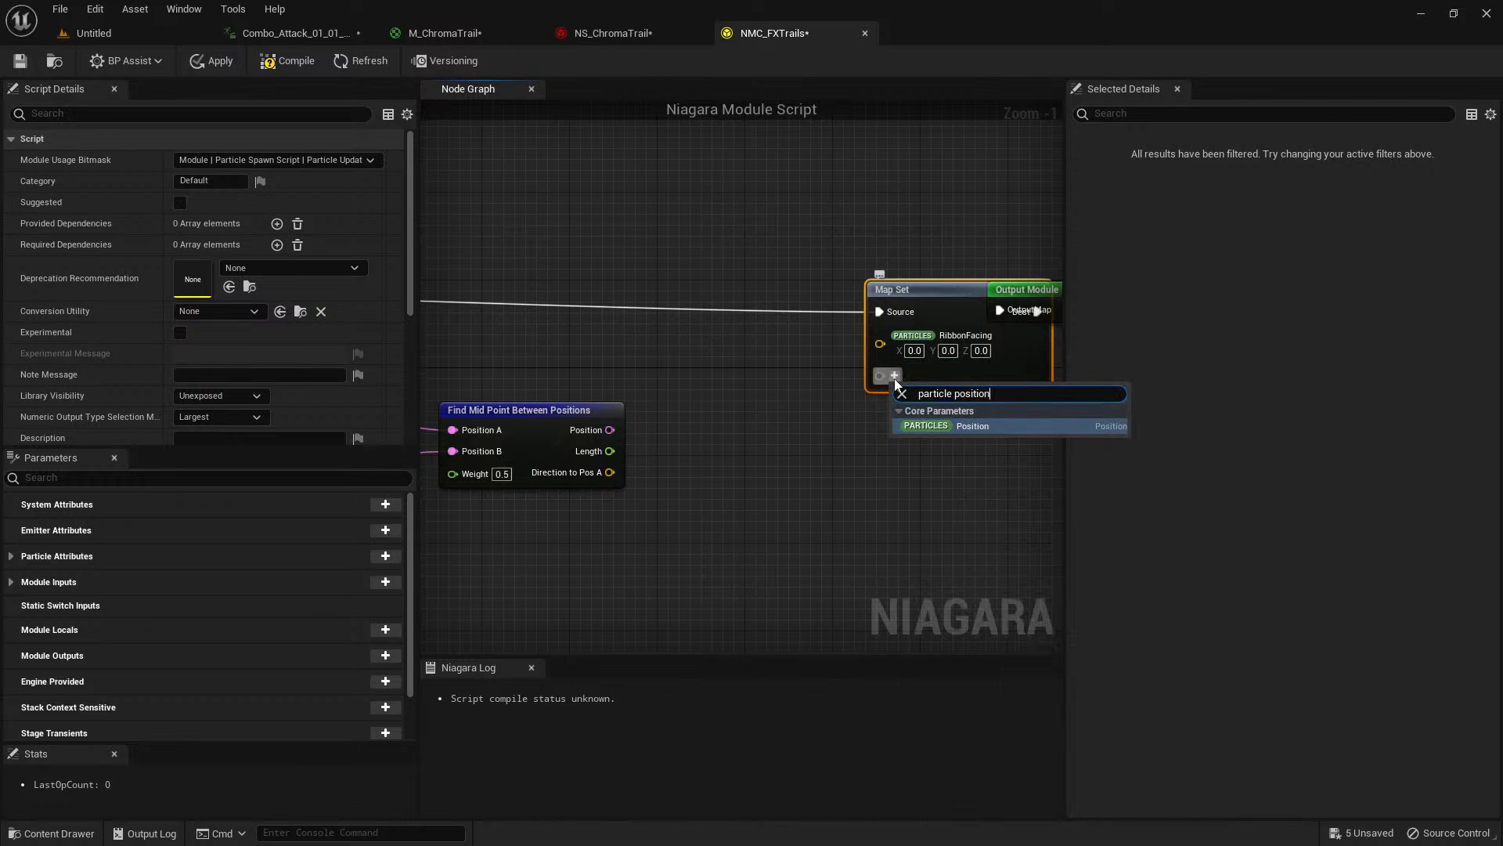
{"action": "left_click", "coordinate": [979, 430]}
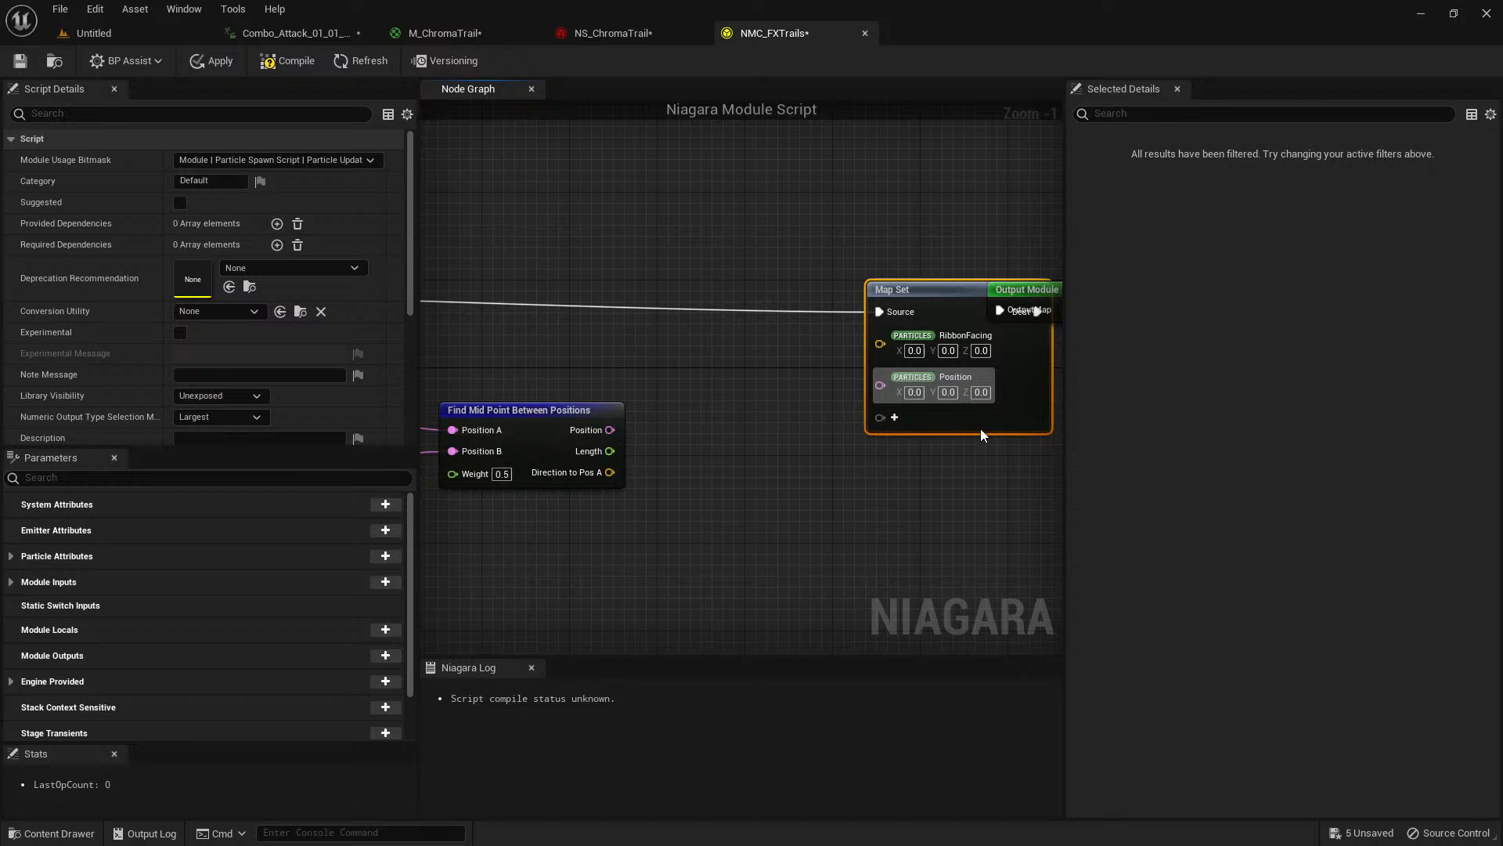
Add the Particles RibbonWidth parameter to the Map Set node, below Position.
{"action": "left_click", "coordinate": [894, 417]}
{"action": "type", "text": "ri"}
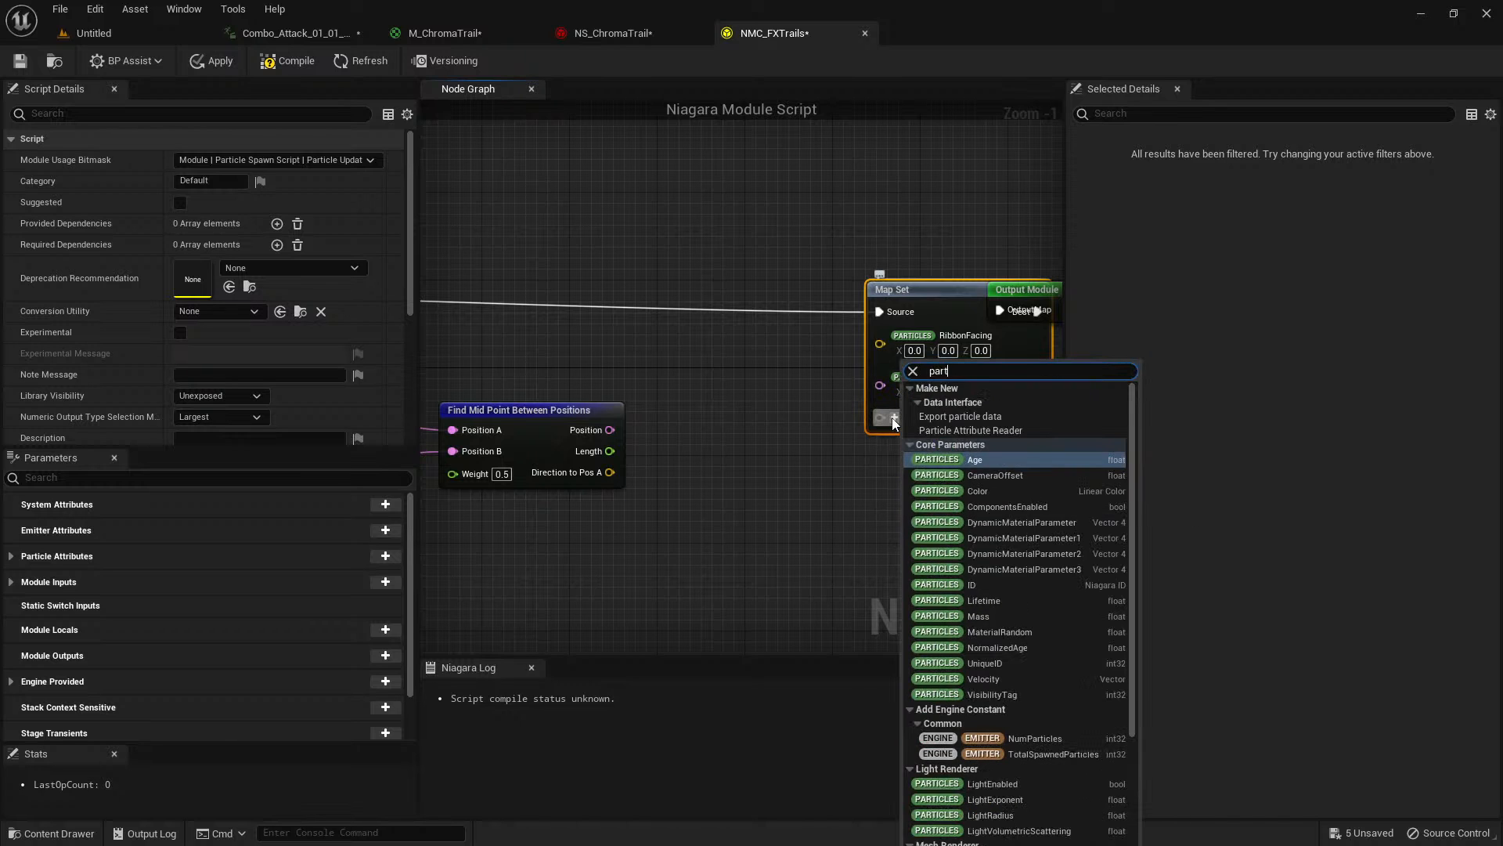
{"action": "type", "text": "bbon width"}
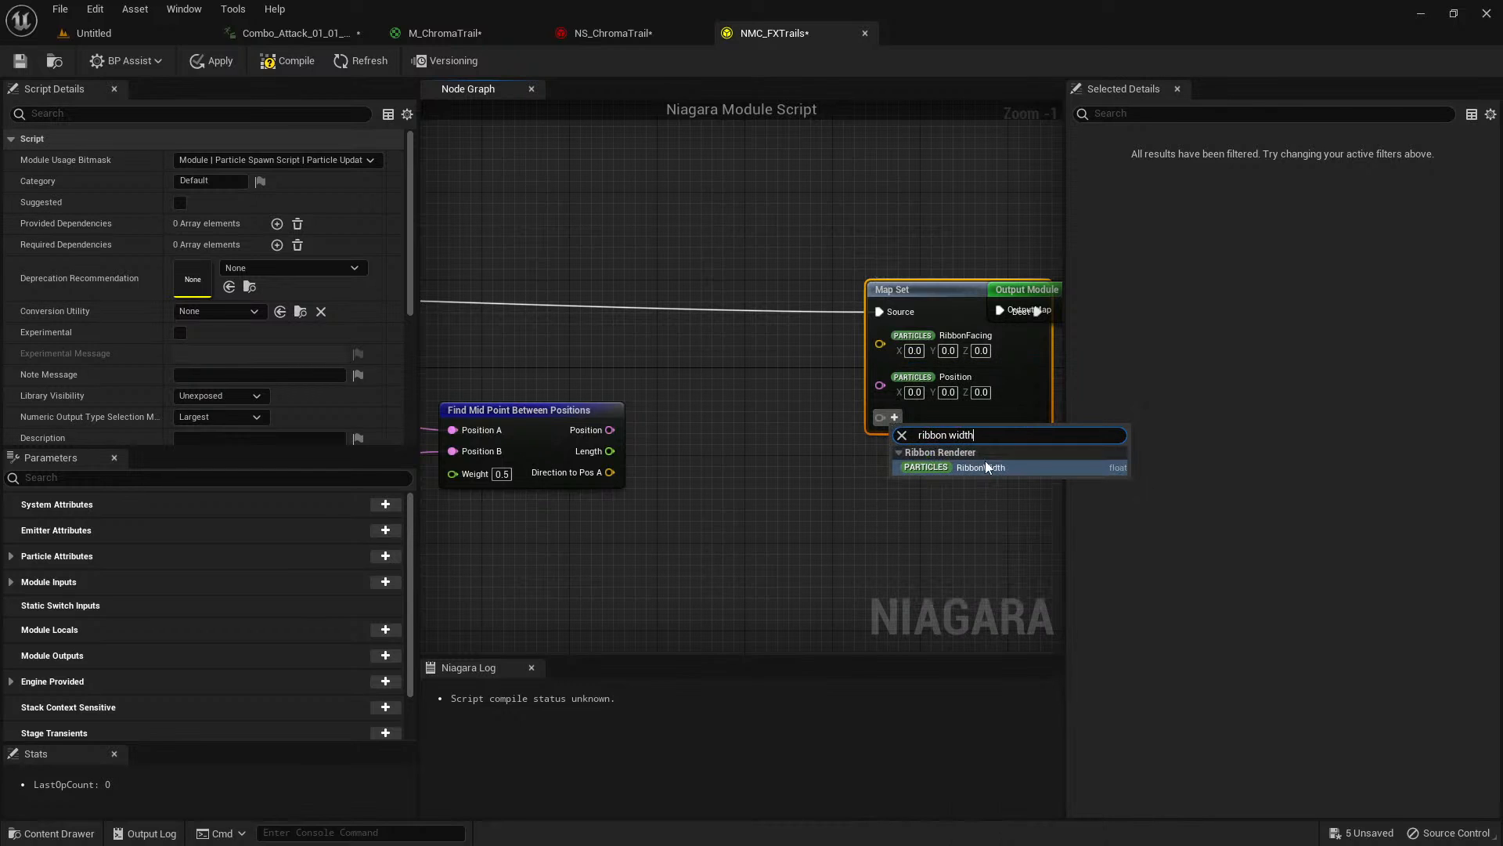
{"action": "left_click", "coordinate": [975, 467]}
{"action": "left_click", "coordinate": [845, 456]}
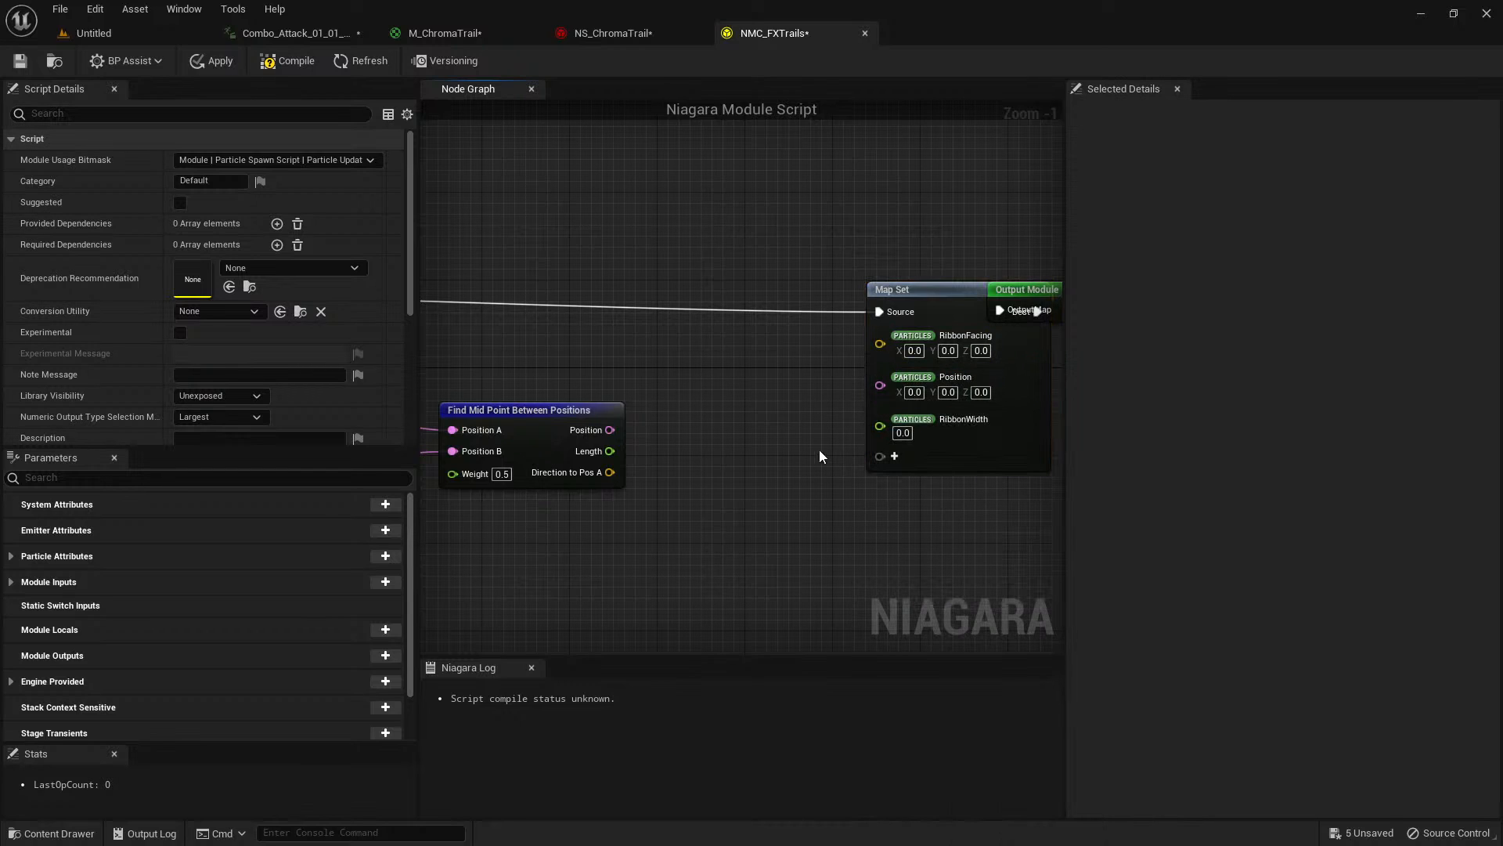
Connect Find Mid Point Between Positions to Map Set: Position to Position, Length to RibbonWidth, and Direction to Pos A to RibbonFacing.
{"action": "right_click_drag", "start_coordinate": [791, 449], "coordinate": [941, 386]}
{"action": "scroll", "coordinate": [913, 396], "scroll_direction": "down", "scroll_amount": 2}
{"action": "right_click_drag", "start_coordinate": [471, 400], "coordinate": [669, 430]}
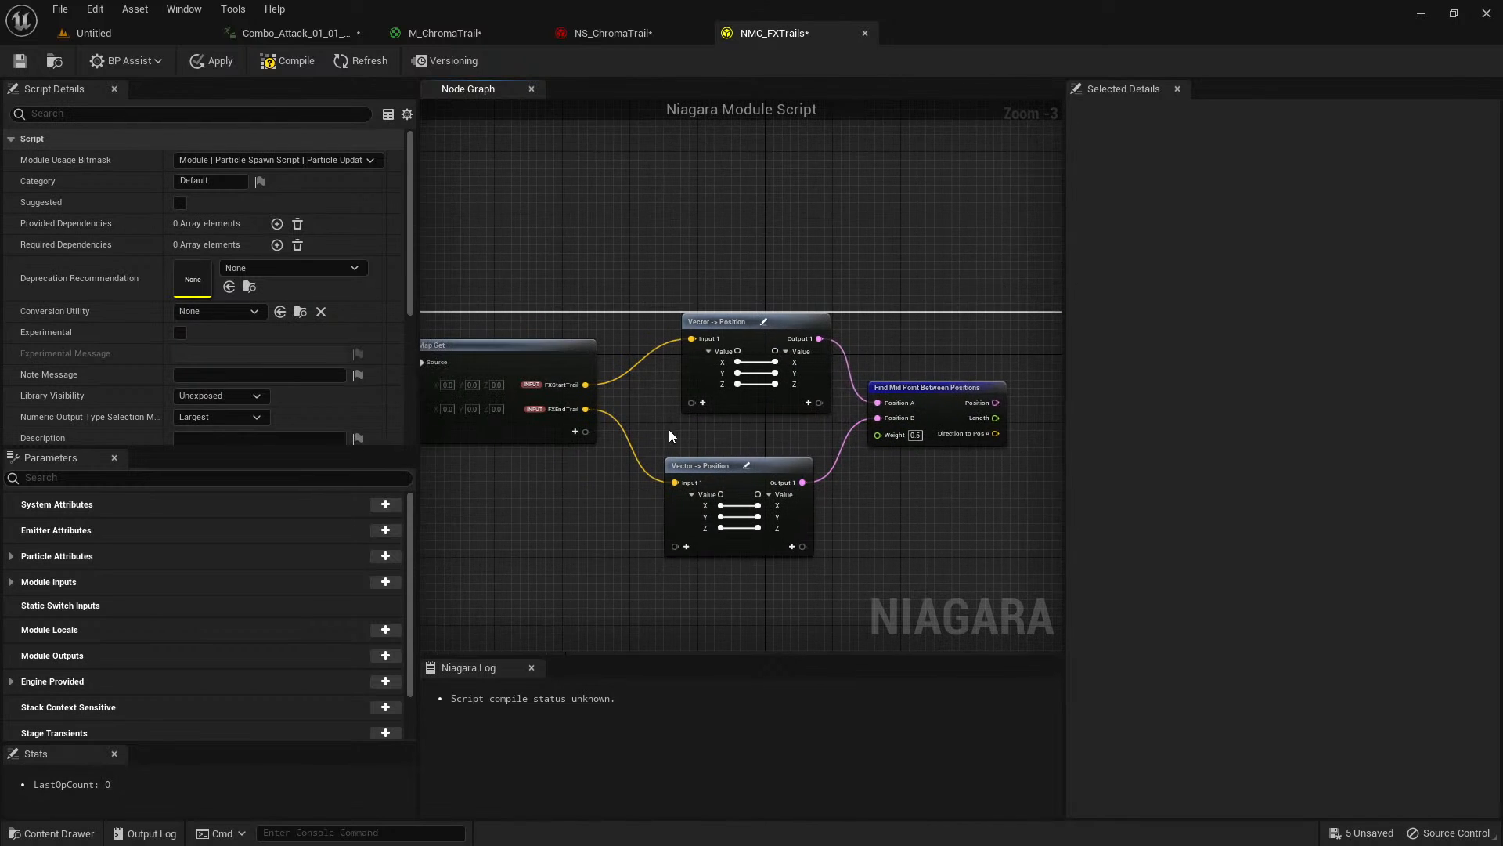
{"action": "scroll", "coordinate": [668, 429], "scroll_direction": "up", "scroll_amount": 1}
{"action": "left_click", "coordinate": [753, 326]}
{"action": "left_click", "coordinate": [710, 468]}
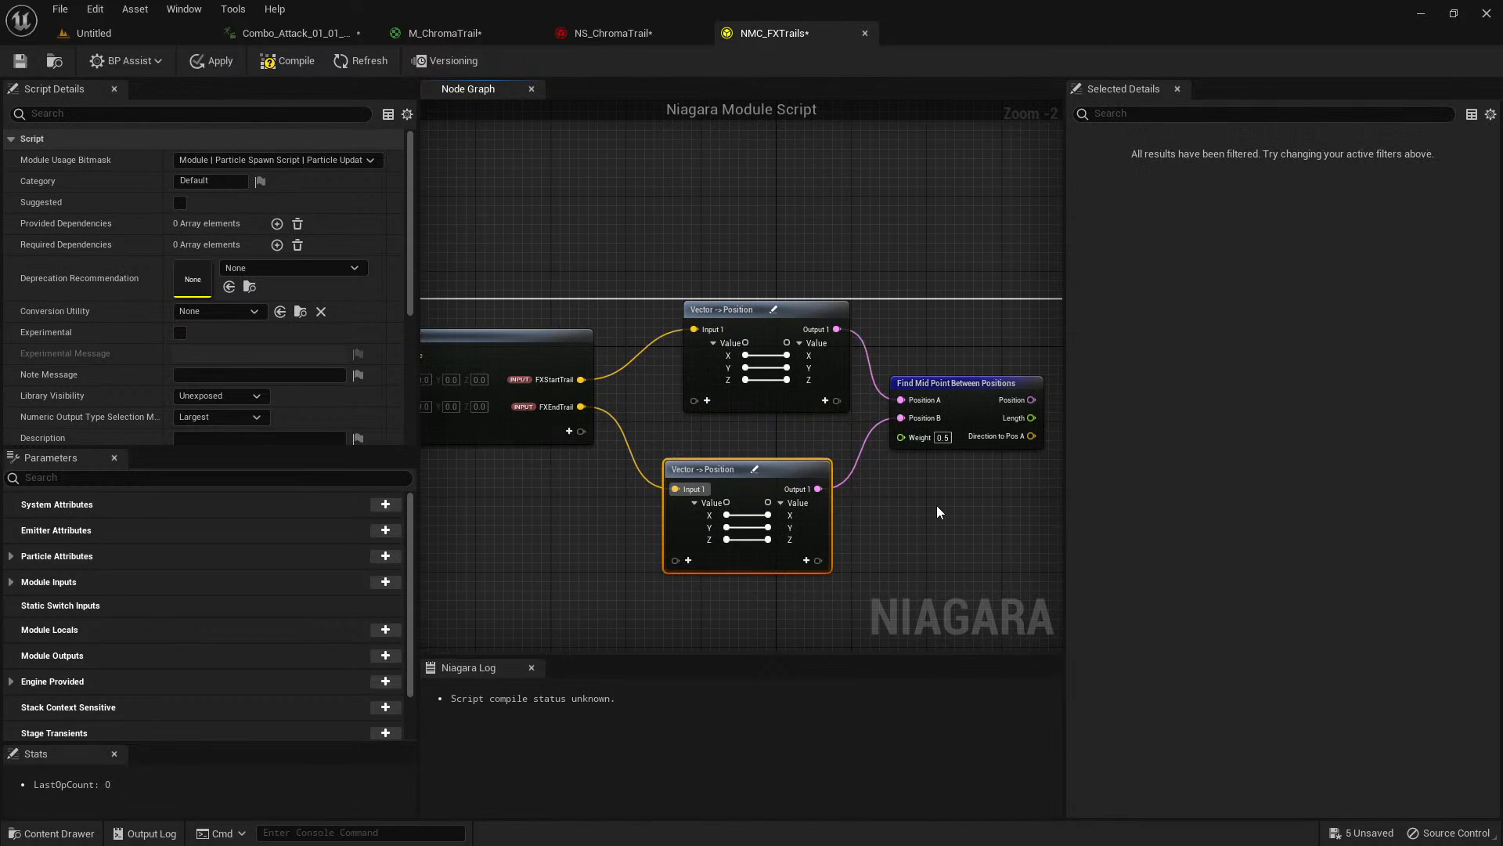
{"action": "left_click", "coordinate": [937, 506]}
{"action": "right_click_drag", "start_coordinate": [937, 507], "coordinate": [458, 555]}
{"action": "scroll", "coordinate": [621, 426], "scroll_direction": "up", "scroll_amount": 1}
{"action": "right_click_drag", "start_coordinate": [622, 426], "coordinate": [654, 417]}
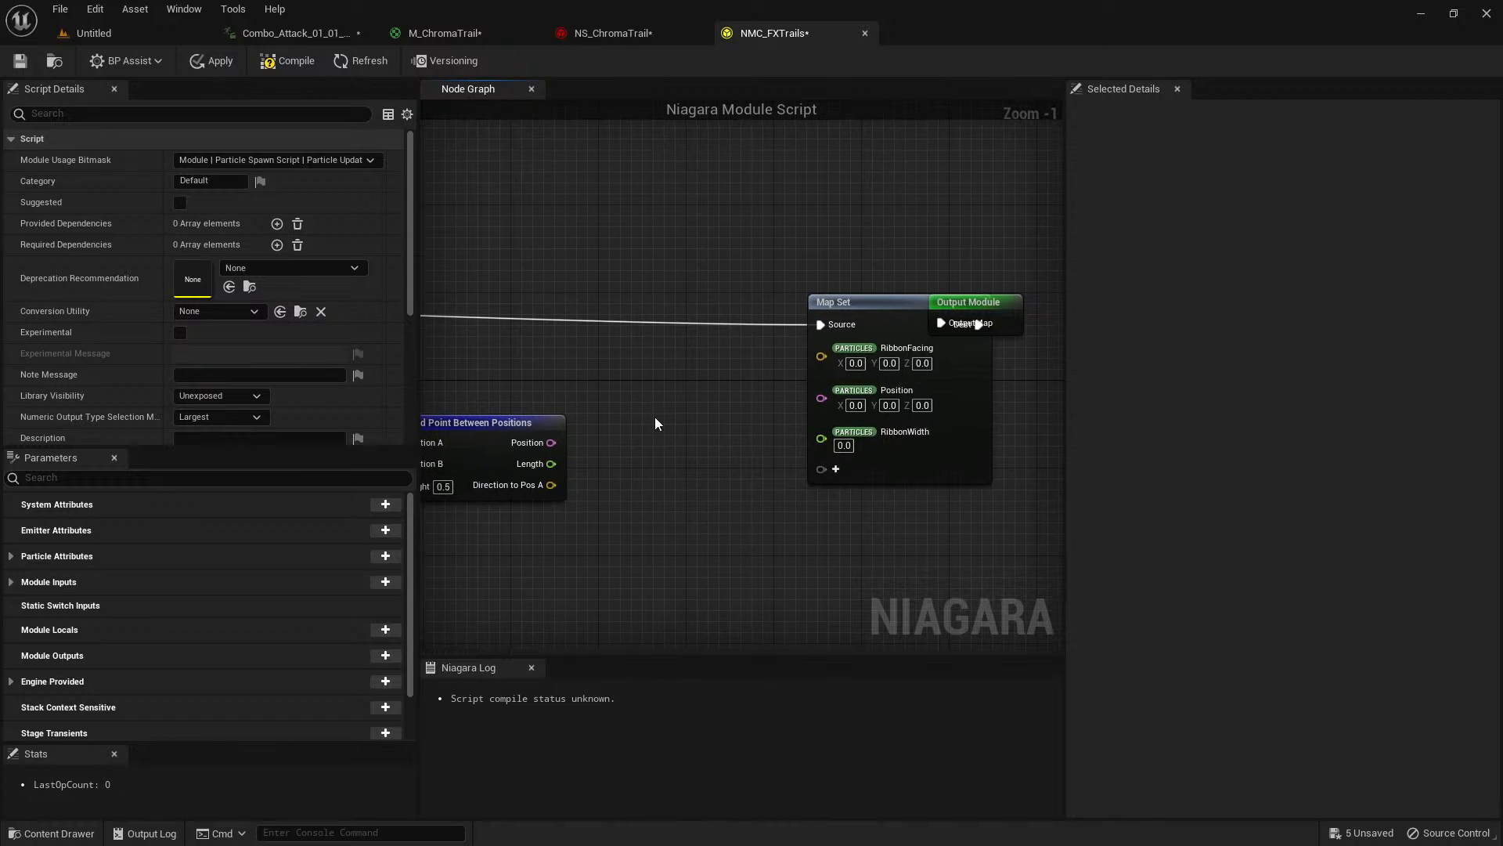
{"action": "left_click_drag", "start_coordinate": [551, 442], "coordinate": [821, 422]}
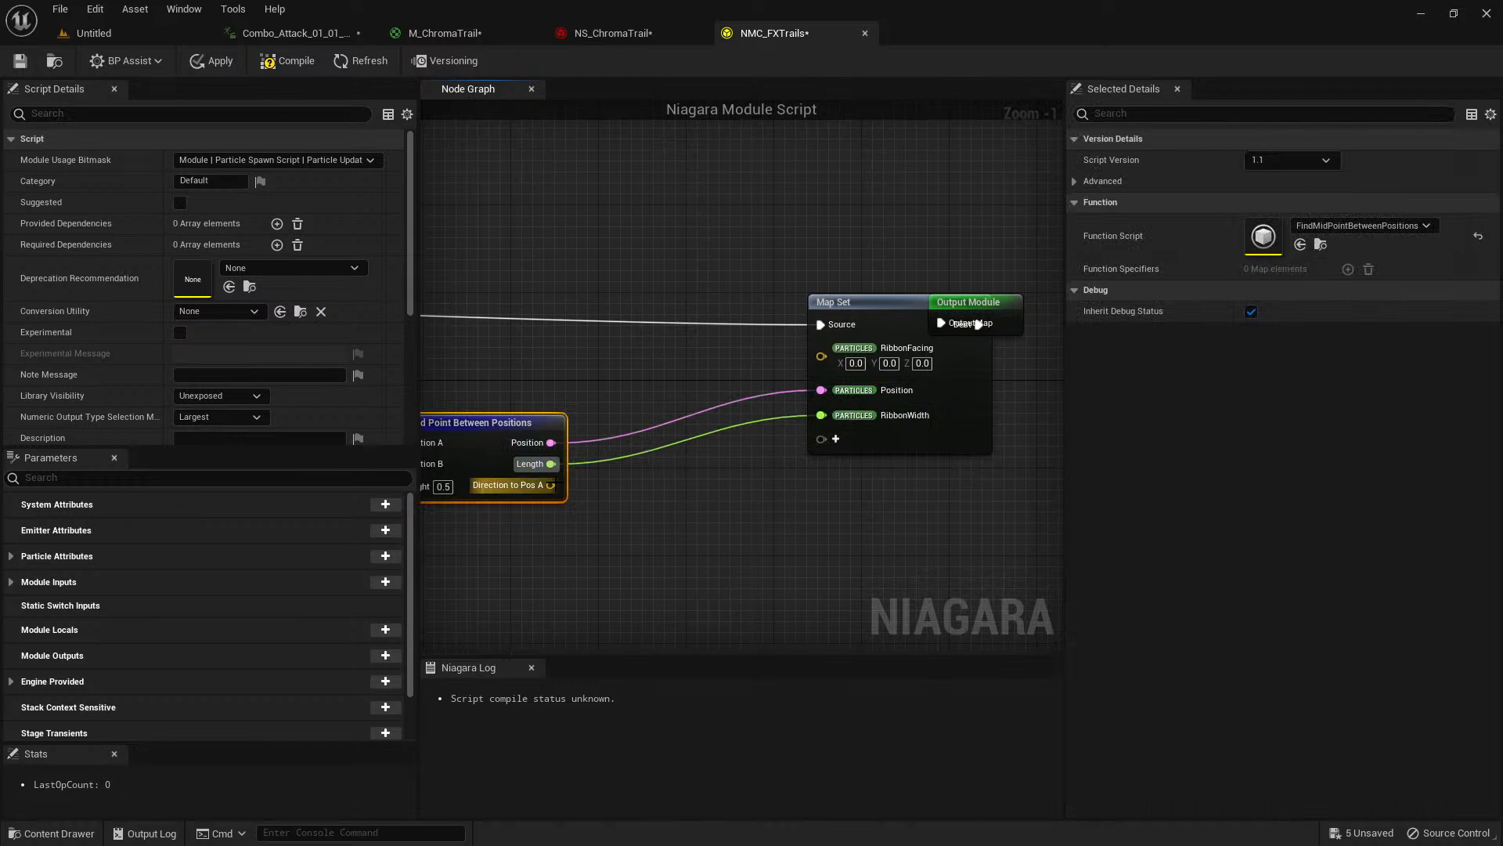
{"action": "left_click_drag", "start_coordinate": [551, 485], "coordinate": [821, 349]}
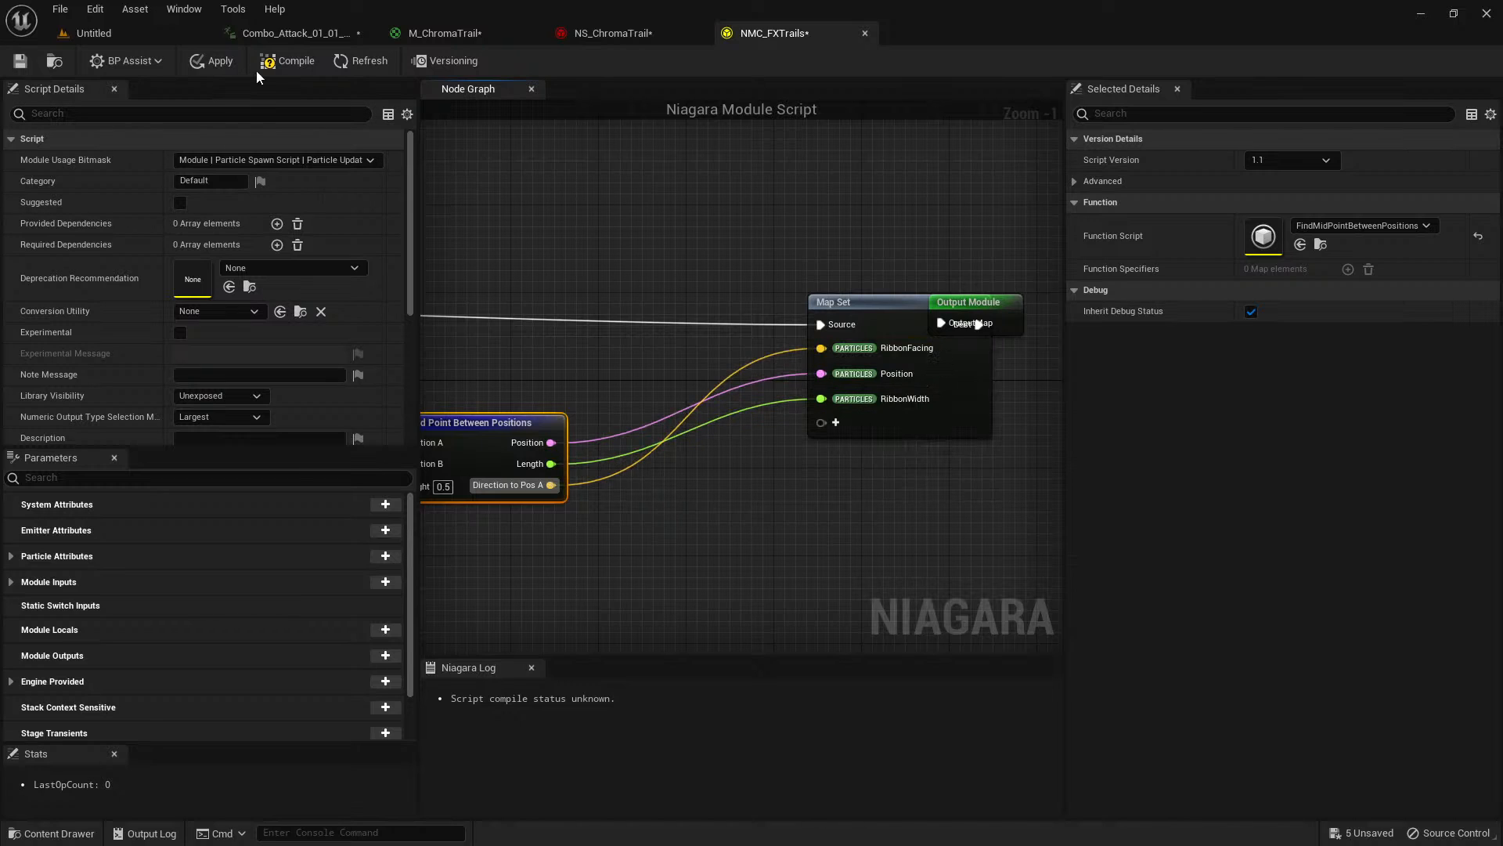
Compile the NMC_FXTrails module script and set its Library Visibility to Exposed.
{"action": "left_click", "coordinate": [279, 66]}
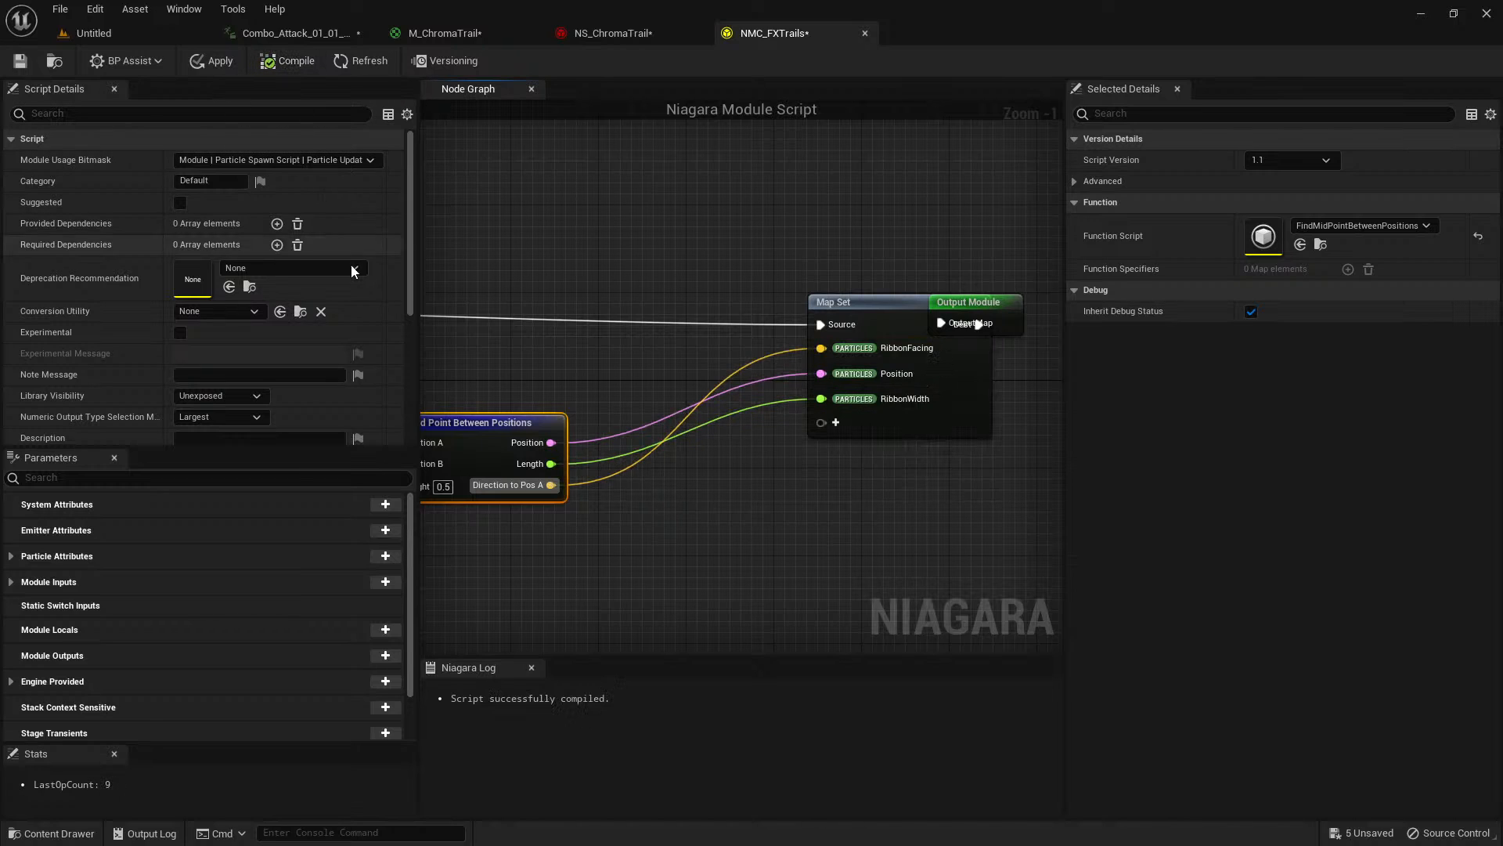
{"action": "scroll", "coordinate": [350, 266], "scroll_direction": "down", "scroll_amount": 1}
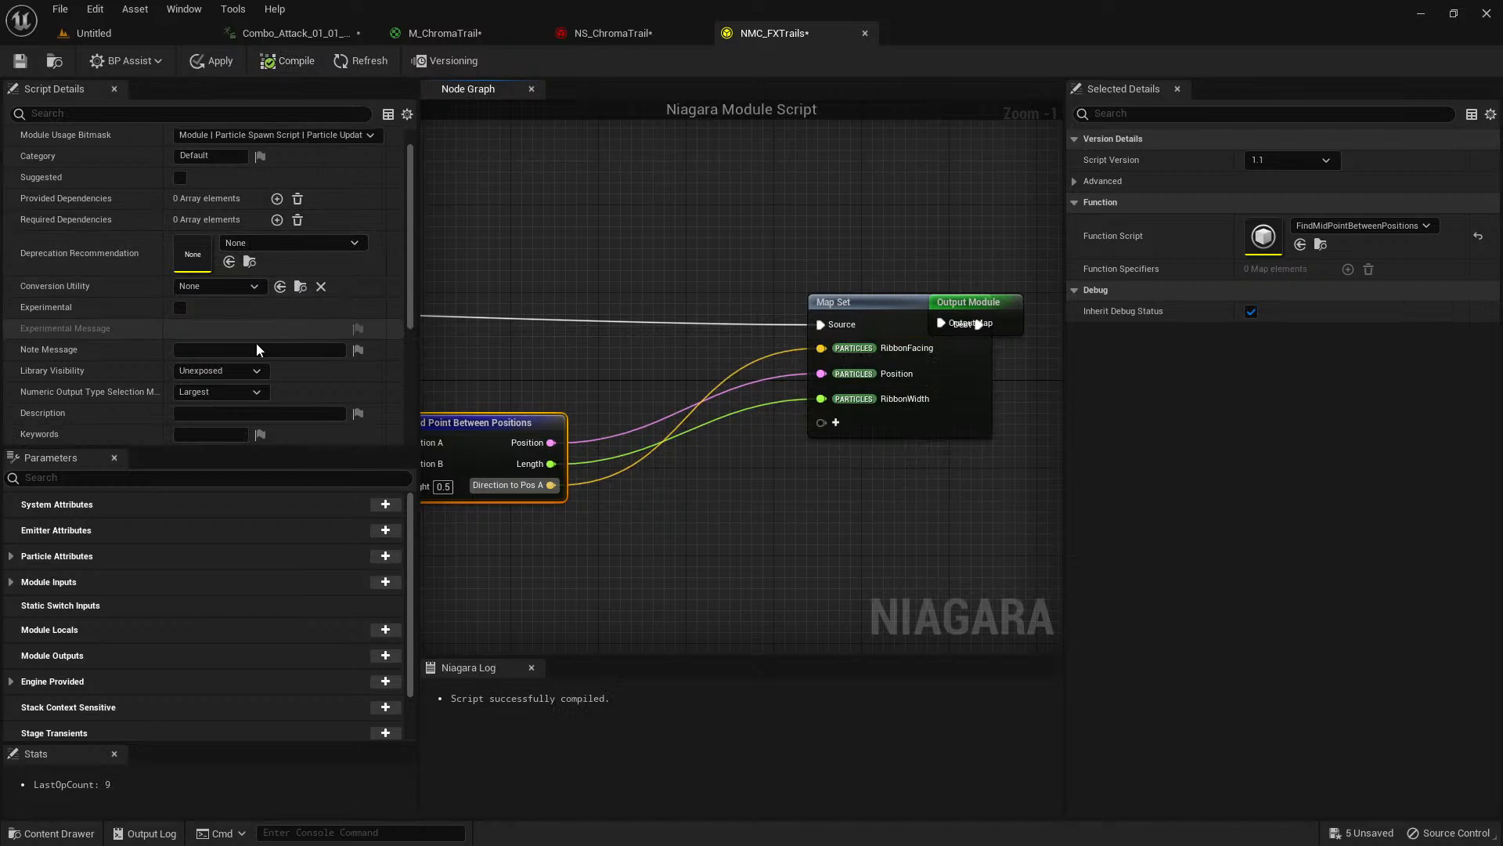
{"action": "left_click", "coordinate": [219, 371]}
{"action": "left_click", "coordinate": [214, 398]}
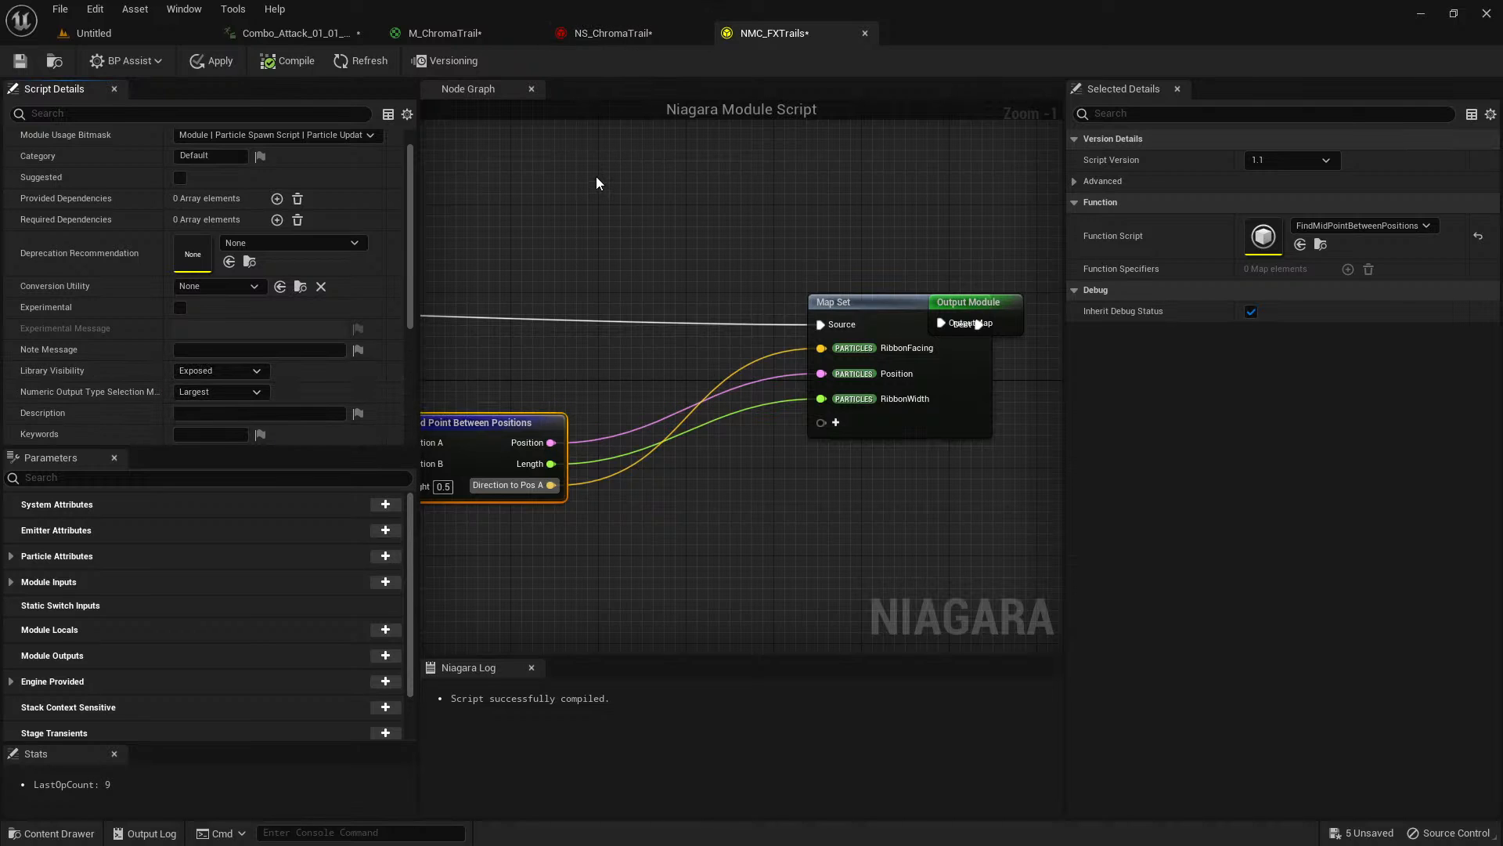
Apply and save the NMC_FXTrails script, and save all other modified assets in the project.
{"action": "left_click", "coordinate": [218, 62]}
{"action": "left_click", "coordinate": [19, 61]}
{"action": "key", "text": "ctrl+space"}
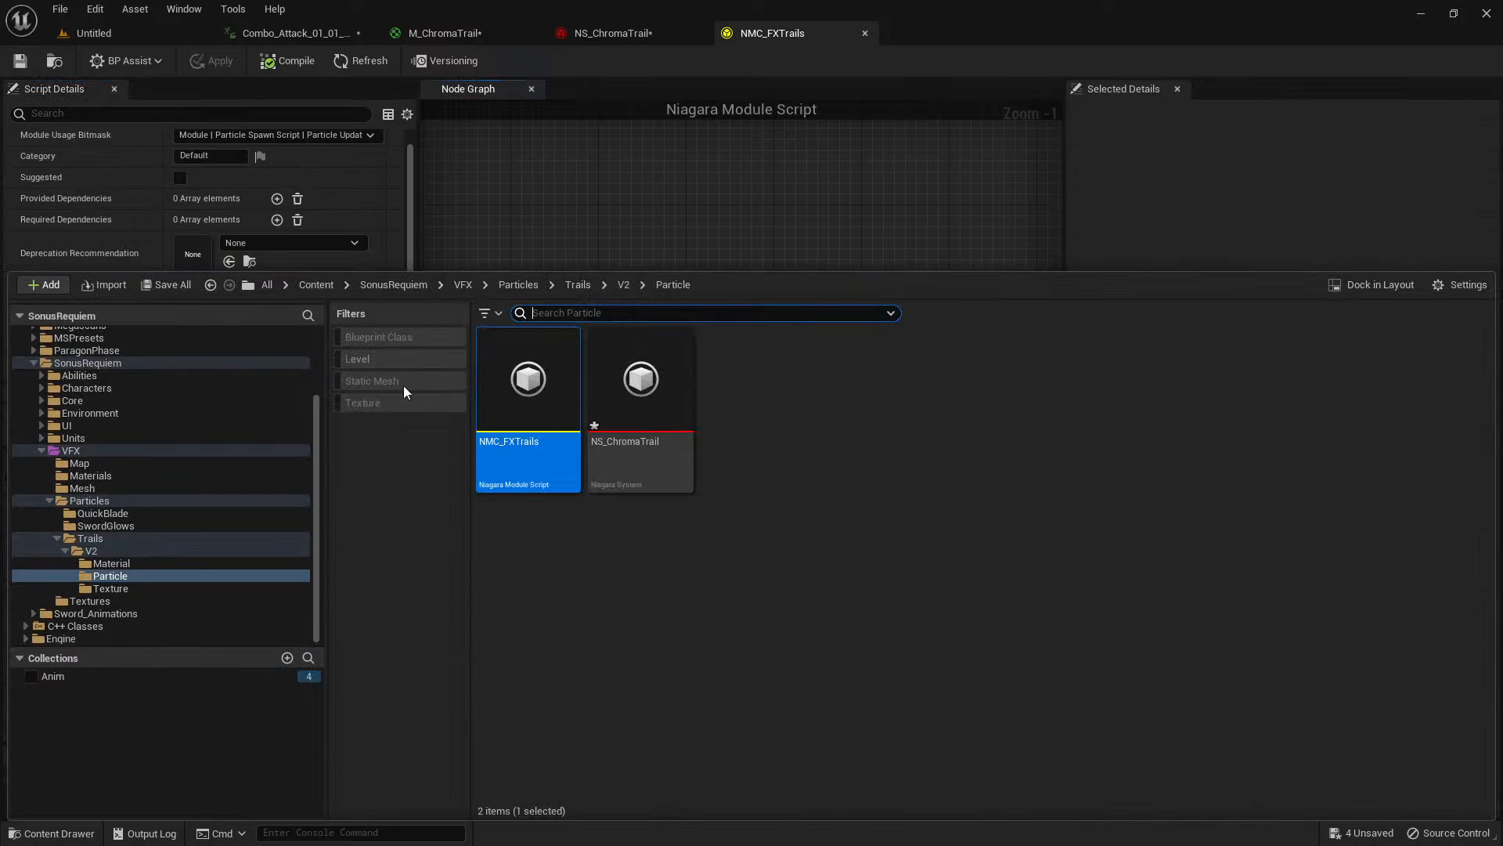
{"action": "left_click", "coordinate": [202, 282]}
{"action": "left_click", "coordinate": [840, 605]}
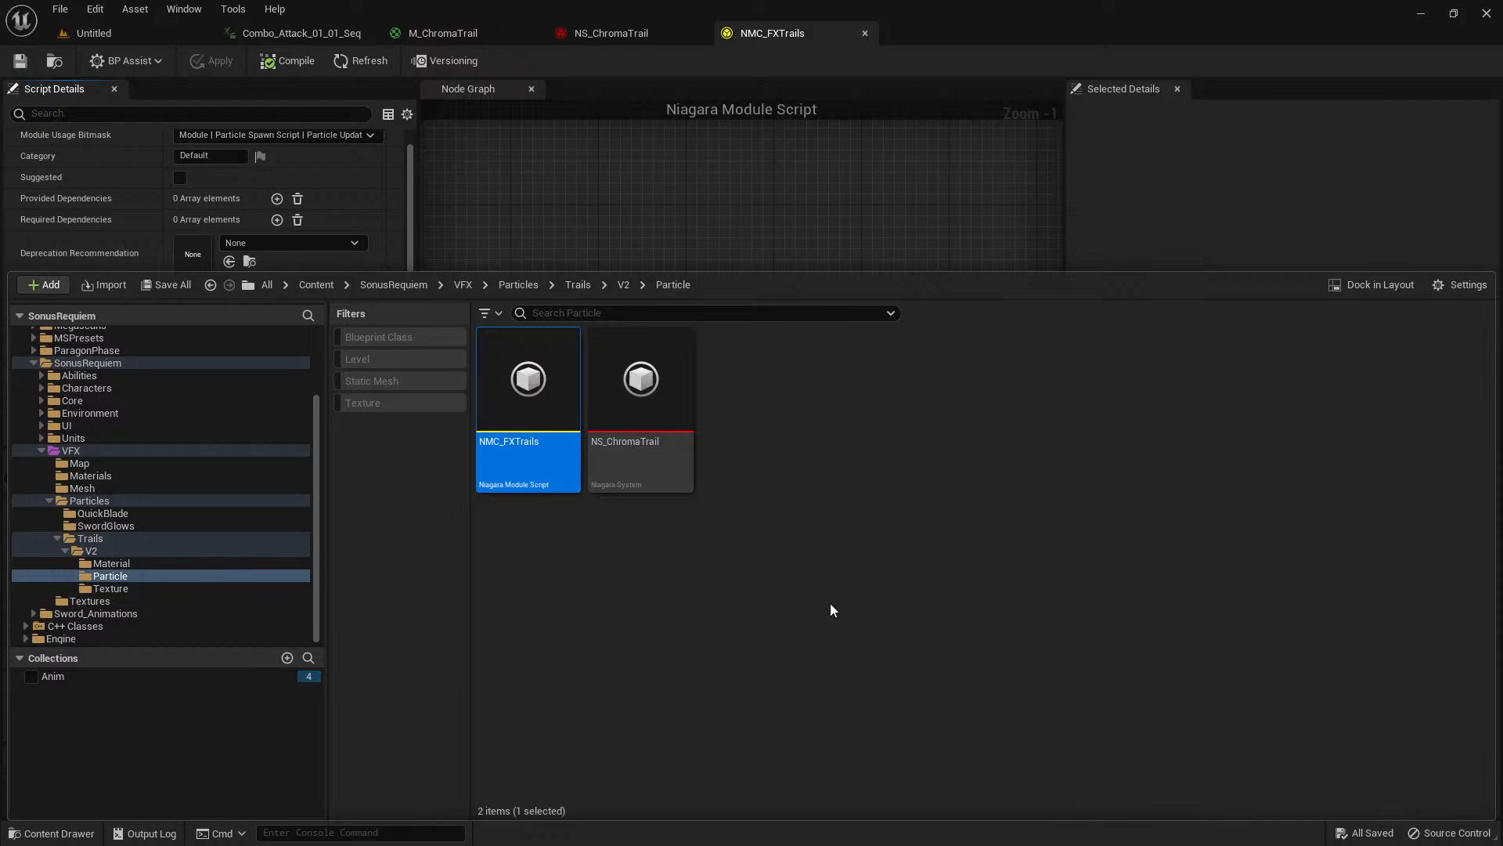
{"action": "left_click", "coordinate": [836, 186]}
Add the NMC FXTrails module to Particle Spawn of the SimpleSpriteBurst emitter in NS_ChromaTrail and select it.
{"action": "right_click_drag", "start_coordinate": [584, 214], "coordinate": [674, 202]}
{"action": "scroll", "coordinate": [617, 211], "scroll_direction": "down", "scroll_amount": 2}
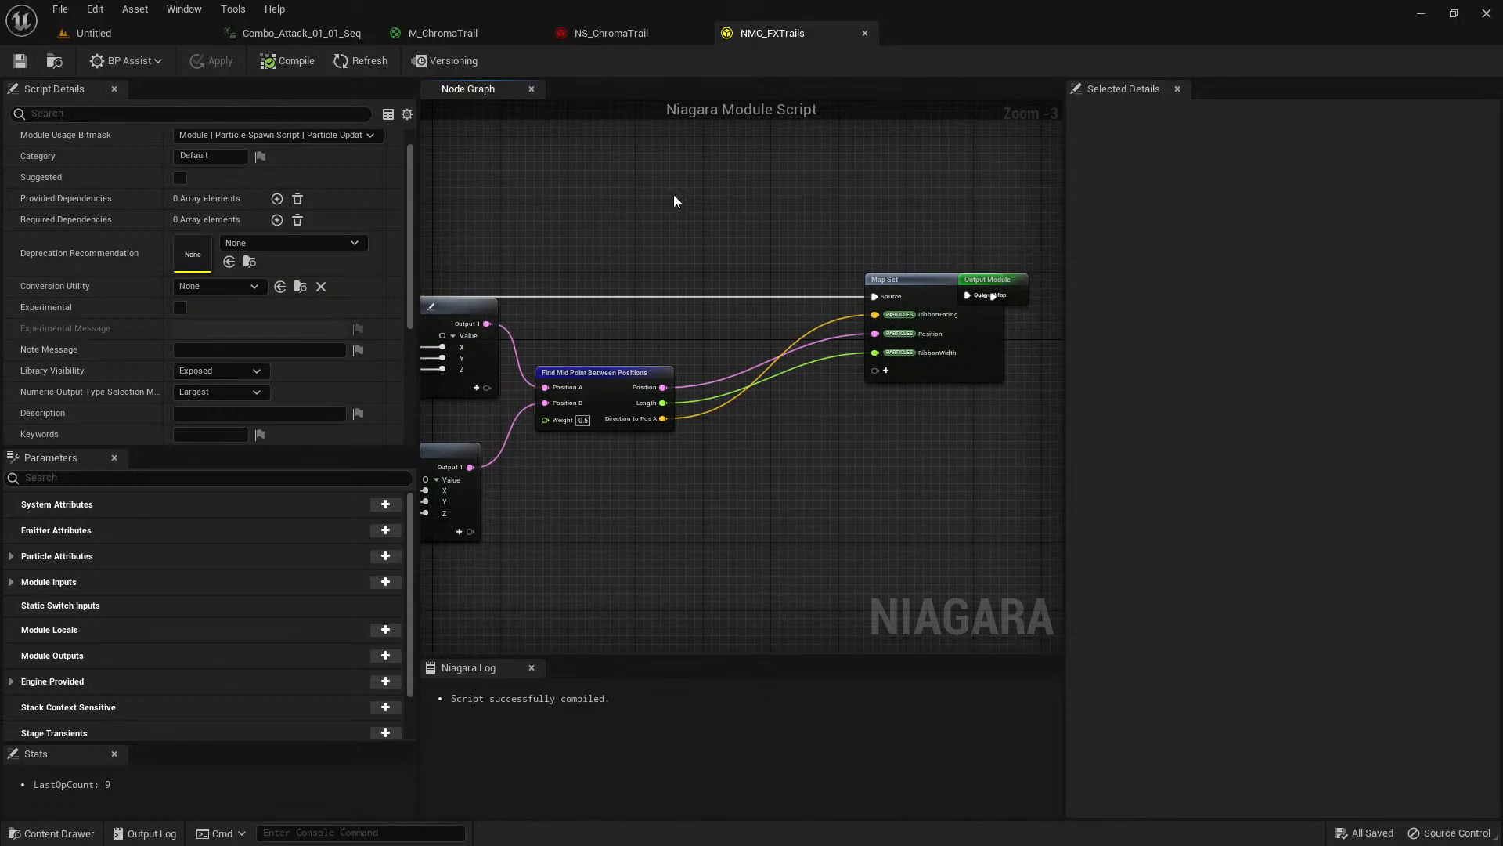
{"action": "left_click", "coordinate": [643, 35]}
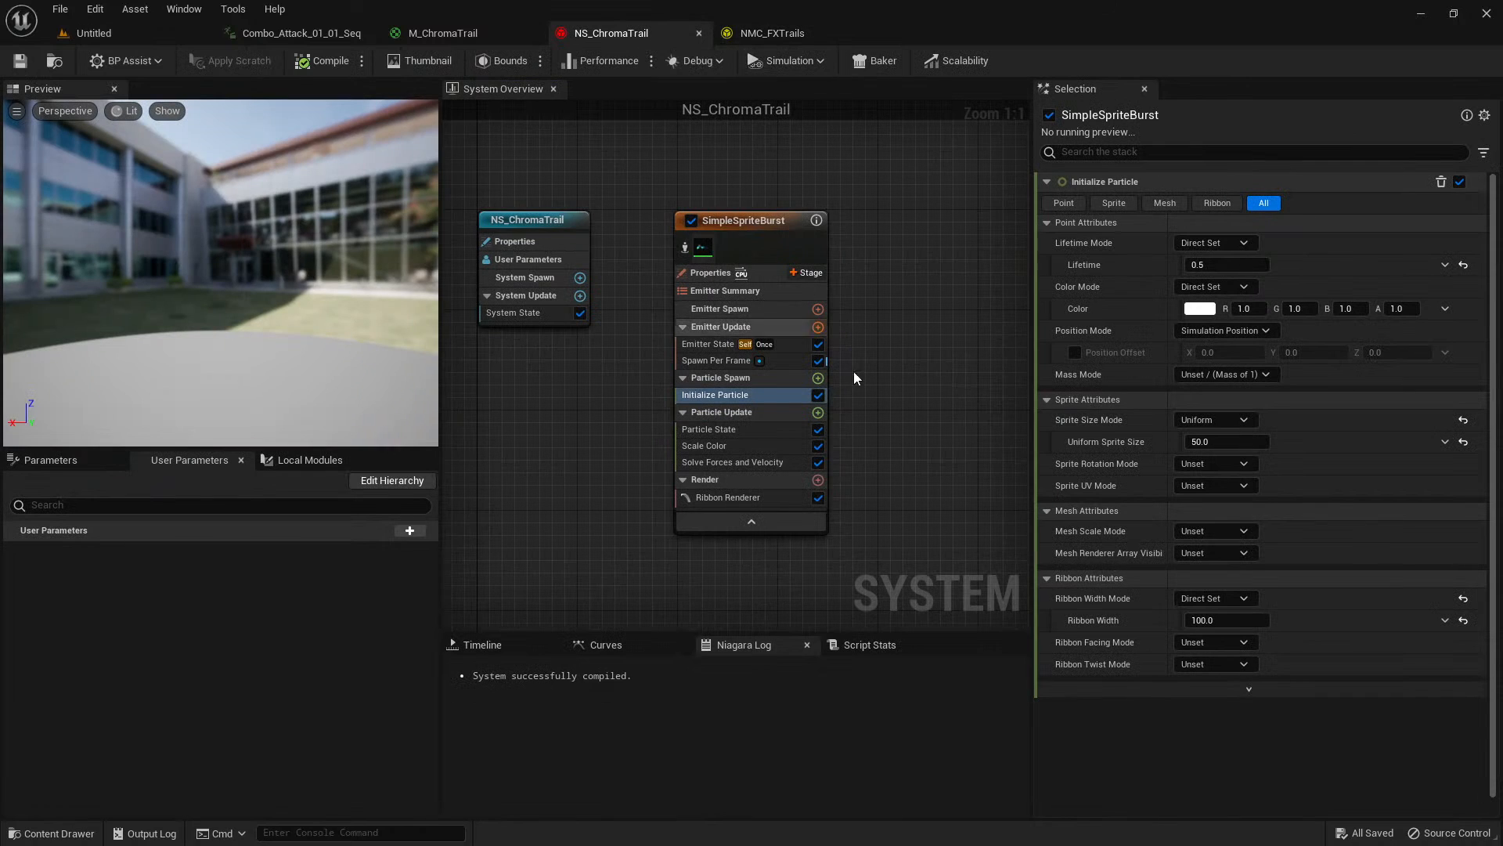
{"action": "left_click", "coordinate": [818, 378]}
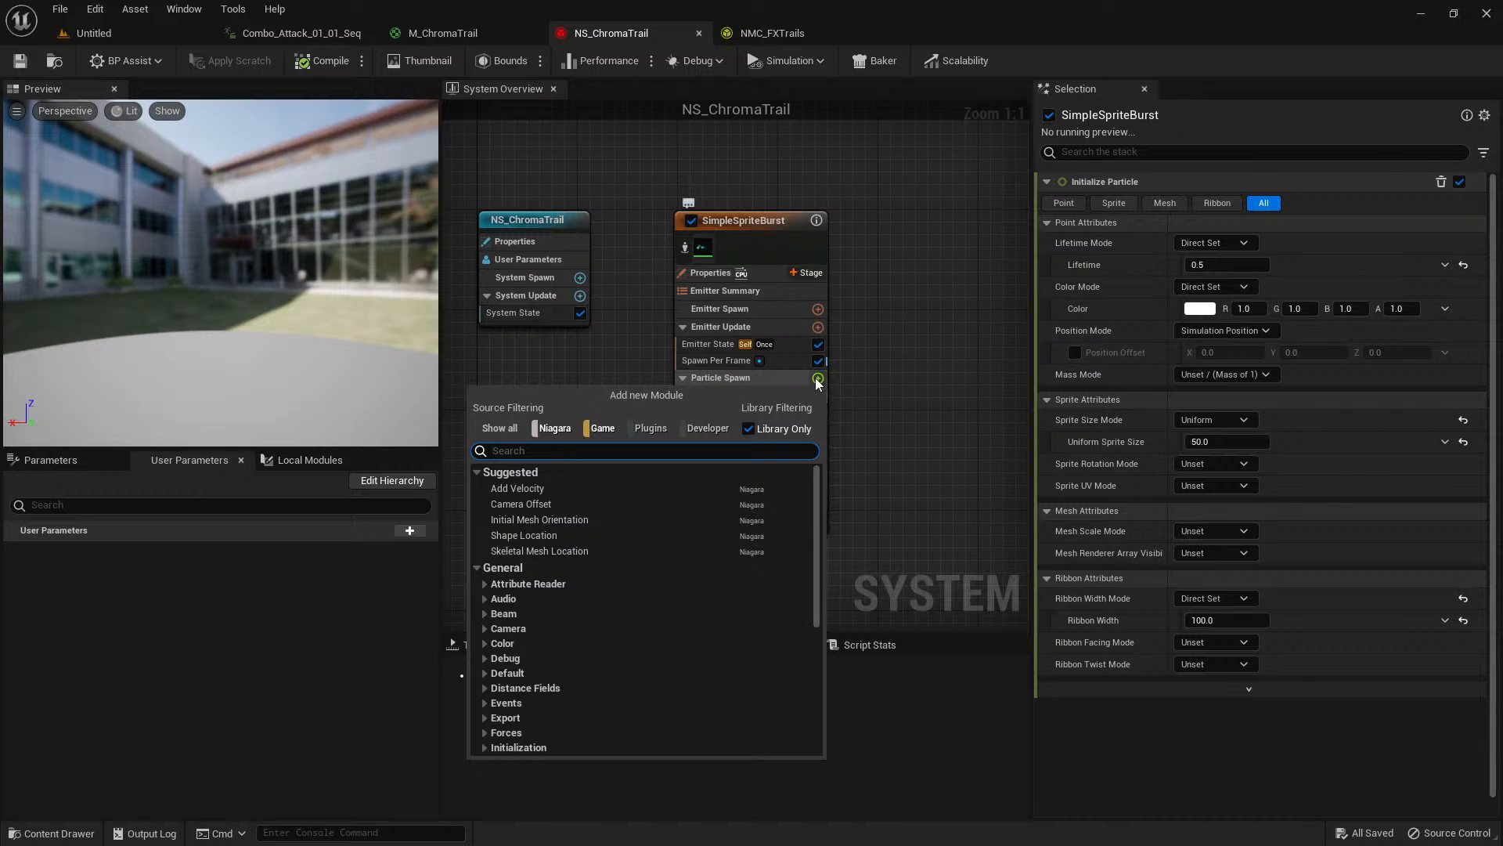
{"action": "type", "text": "nmc"}
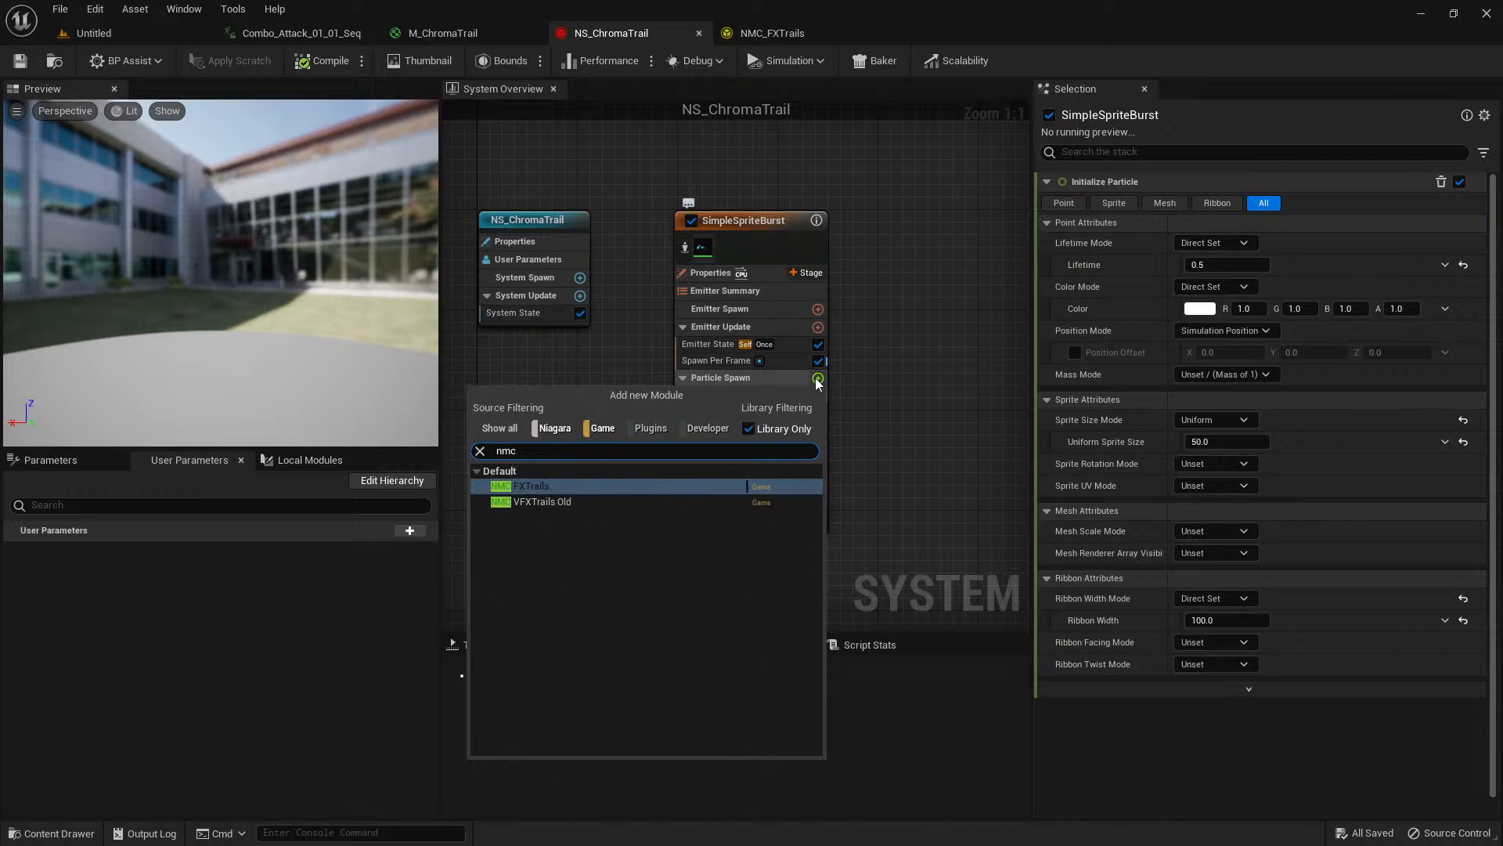
{"action": "left_click", "coordinate": [524, 487]}
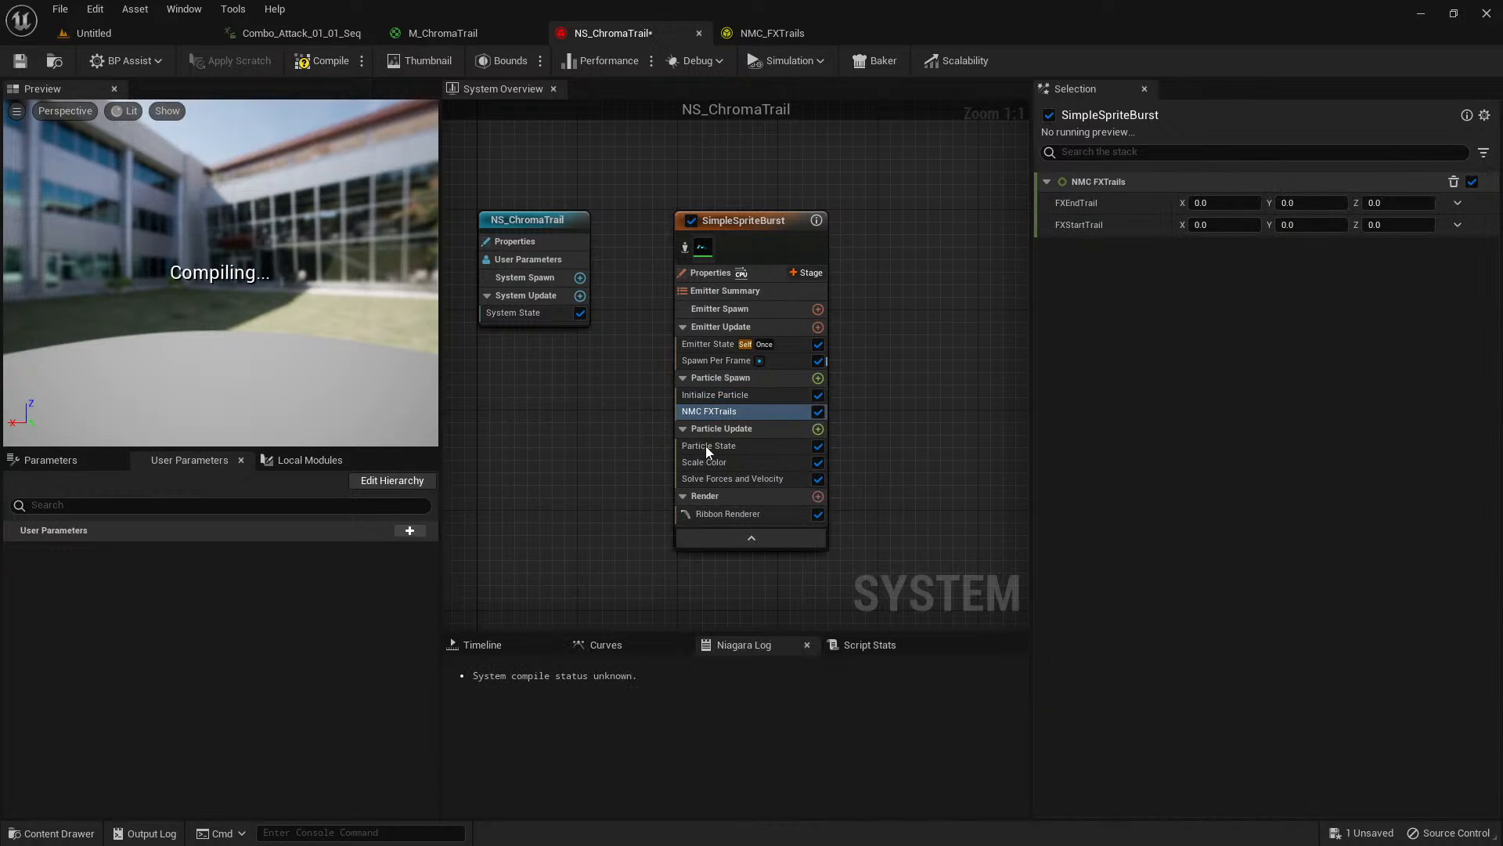
{"action": "left_click", "coordinate": [754, 411]}
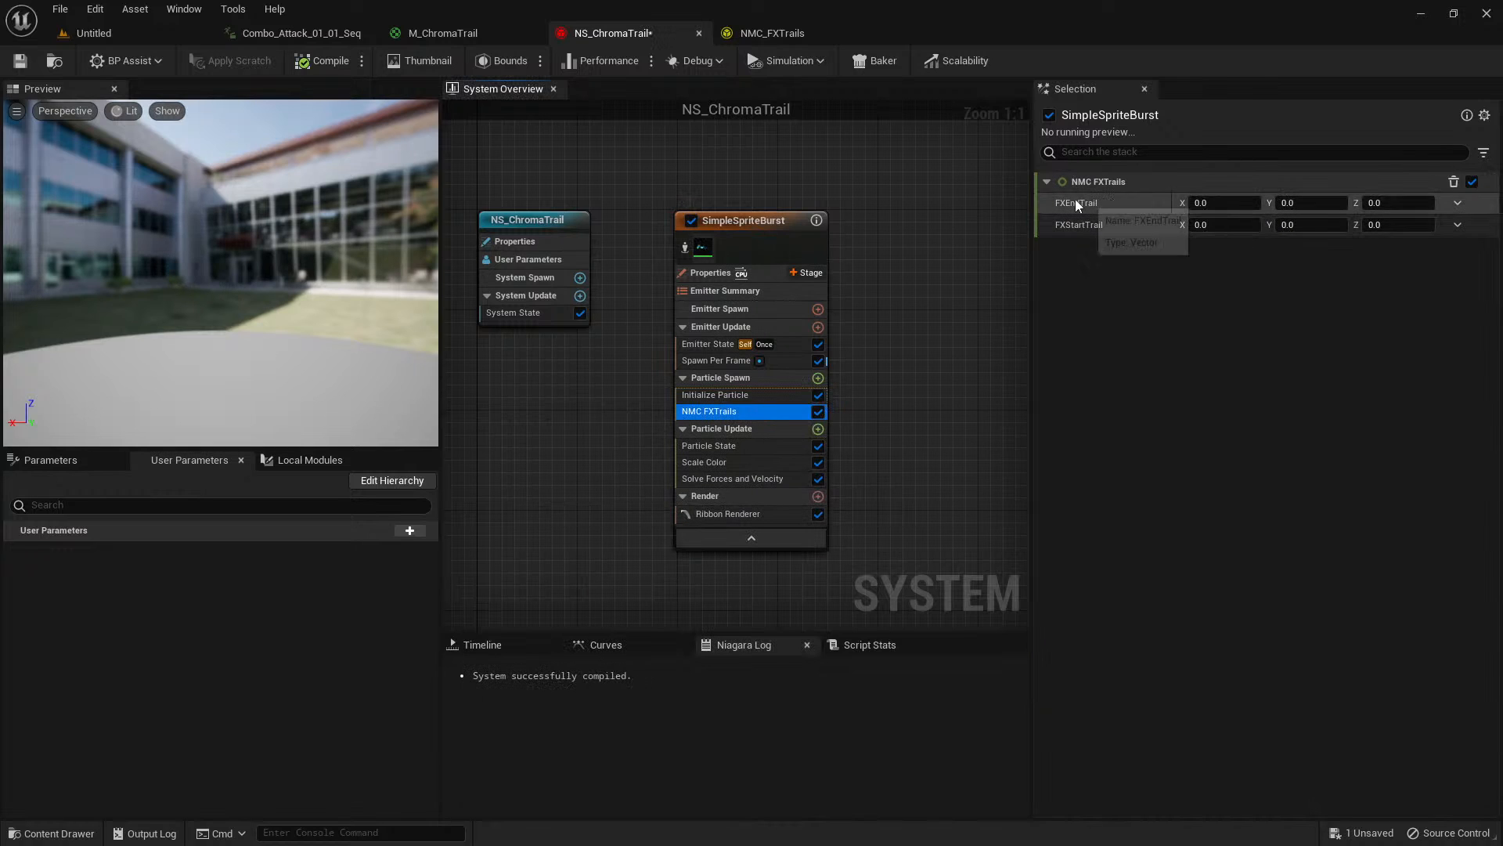
Review how FXStartTrail and FXEndTrail feed the node graph in NMC_FXTrails, and return to NS_ChromaTrail.
{"action": "left_click", "coordinate": [806, 34]}
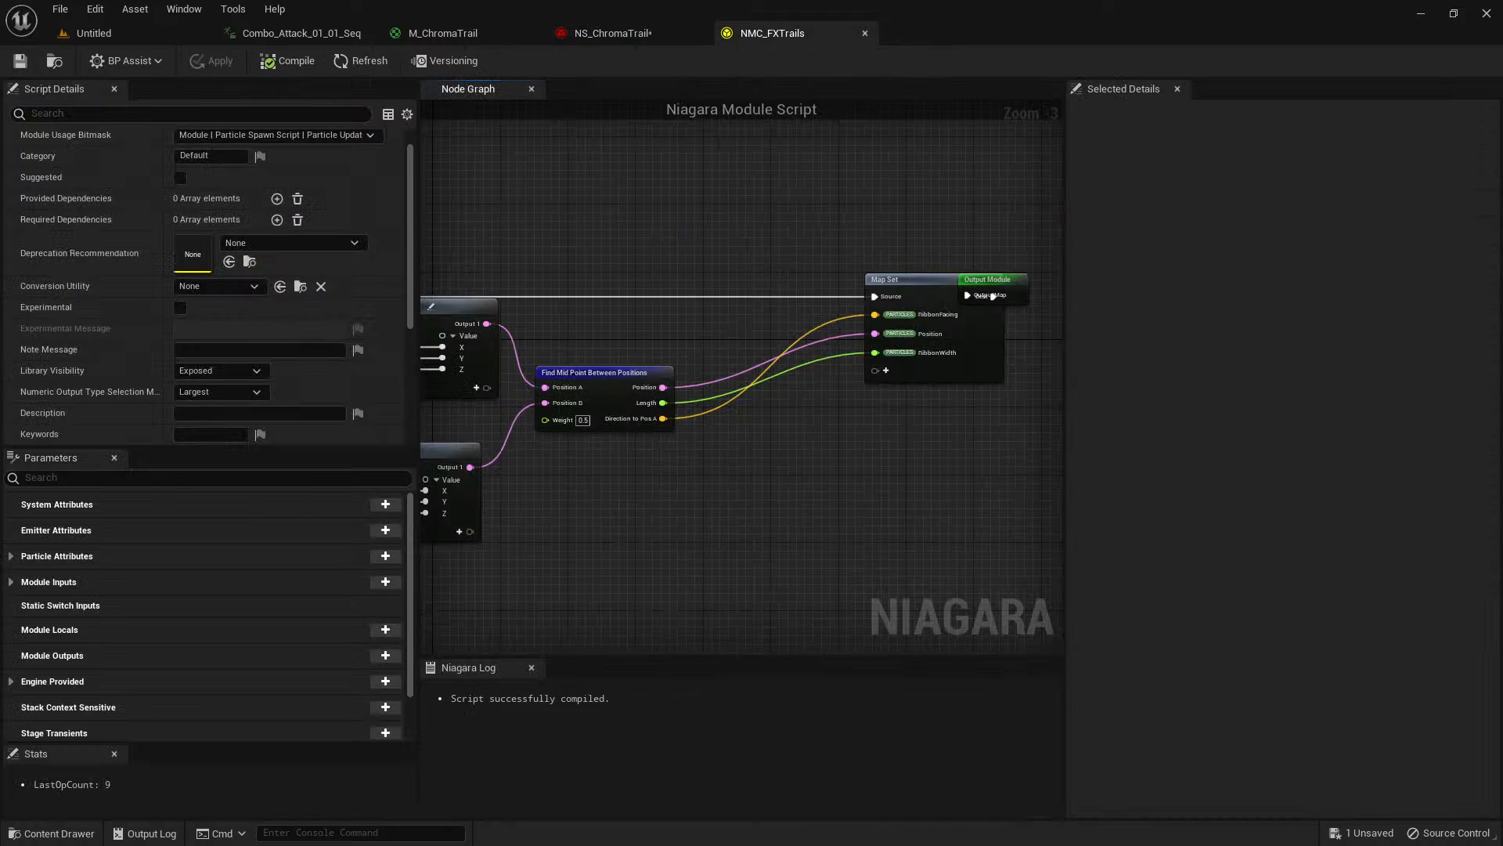
{"action": "scroll", "coordinate": [653, 251], "scroll_direction": "up", "scroll_amount": 1}
{"action": "mouse_move", "coordinate": [598, 221]}
{"action": "right_mouse_down"}
{"action": "mouse_move", "coordinate": [698, 208]}
{"action": "mouse_move", "coordinate": [624, 216]}
{"action": "right_mouse_up"}
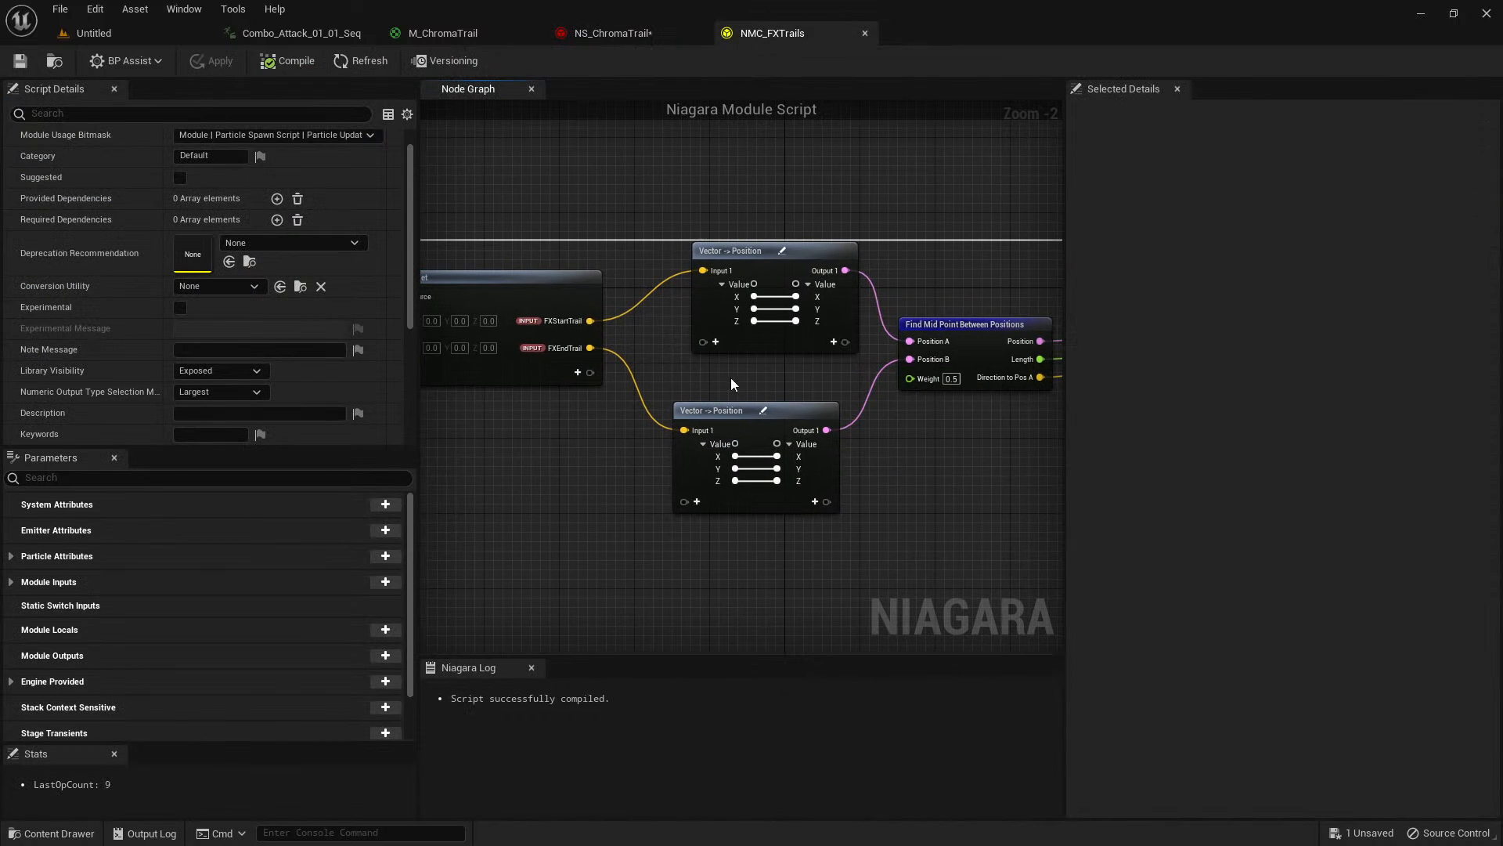
{"action": "right_click_drag", "start_coordinate": [731, 377], "coordinate": [859, 389]}
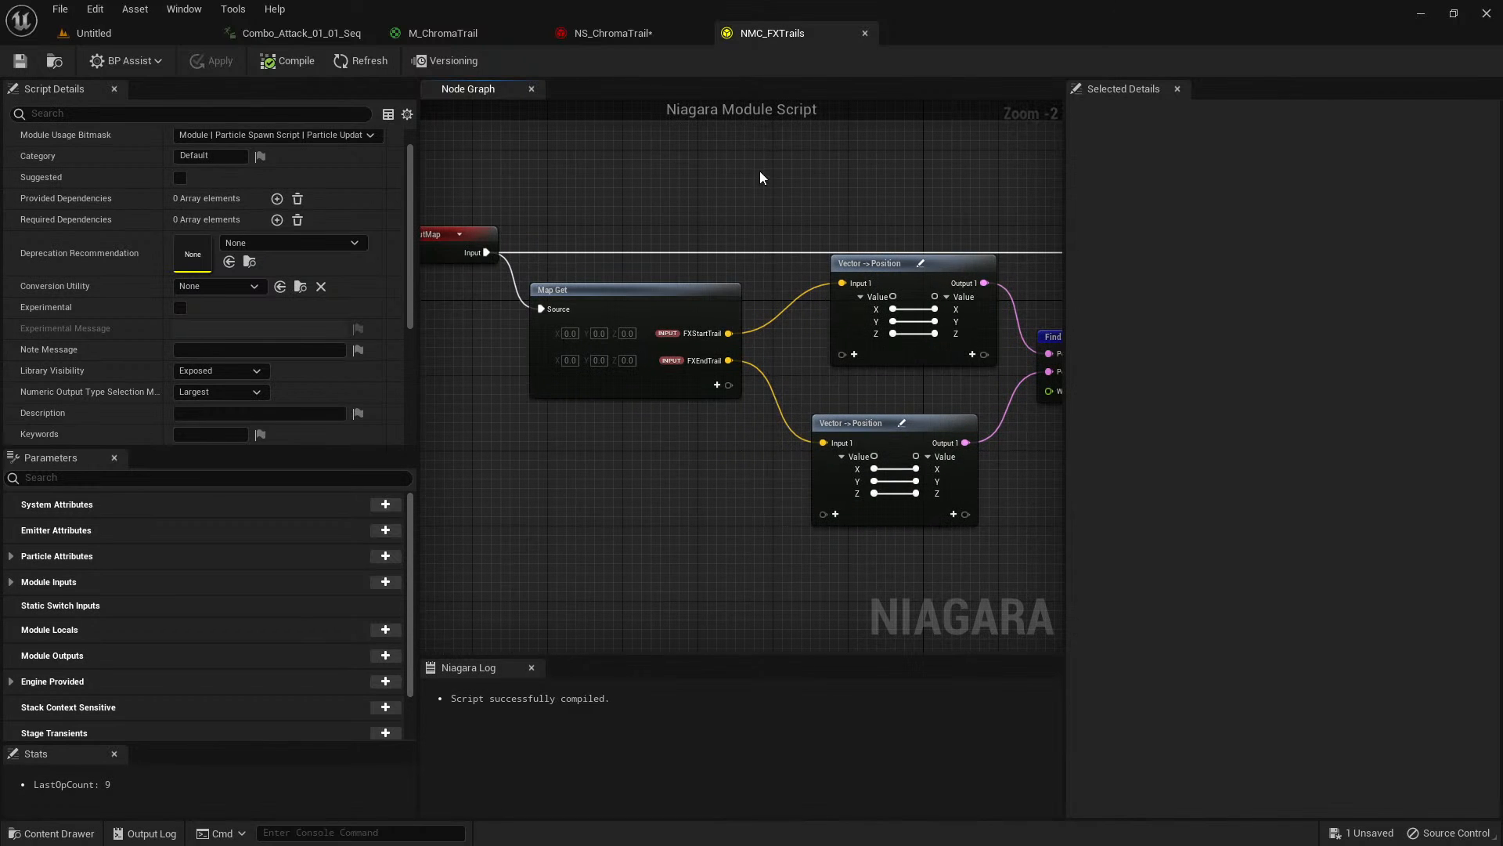
{"action": "left_click", "coordinate": [619, 33]}
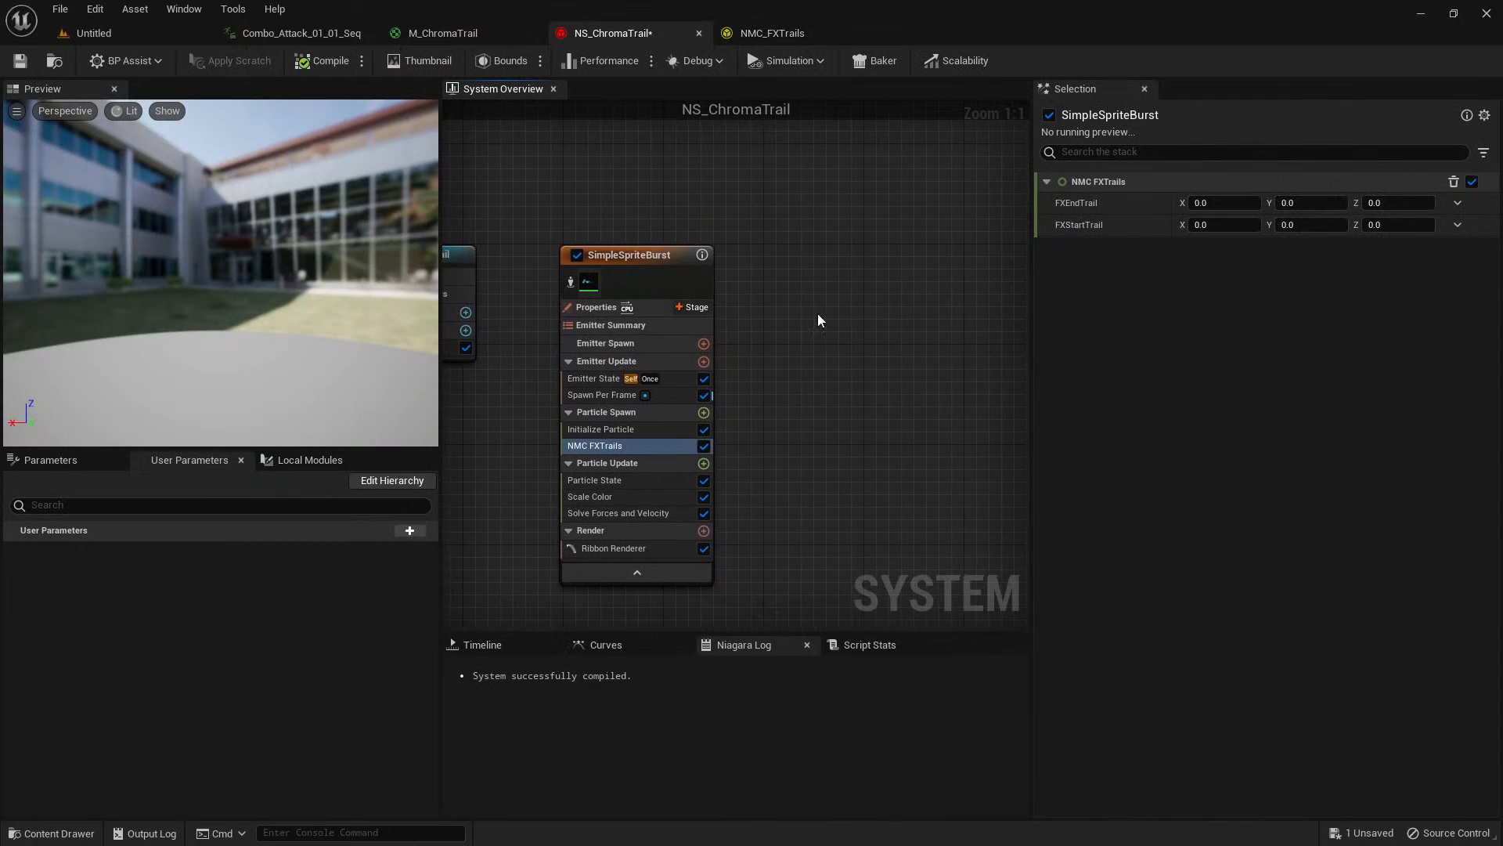
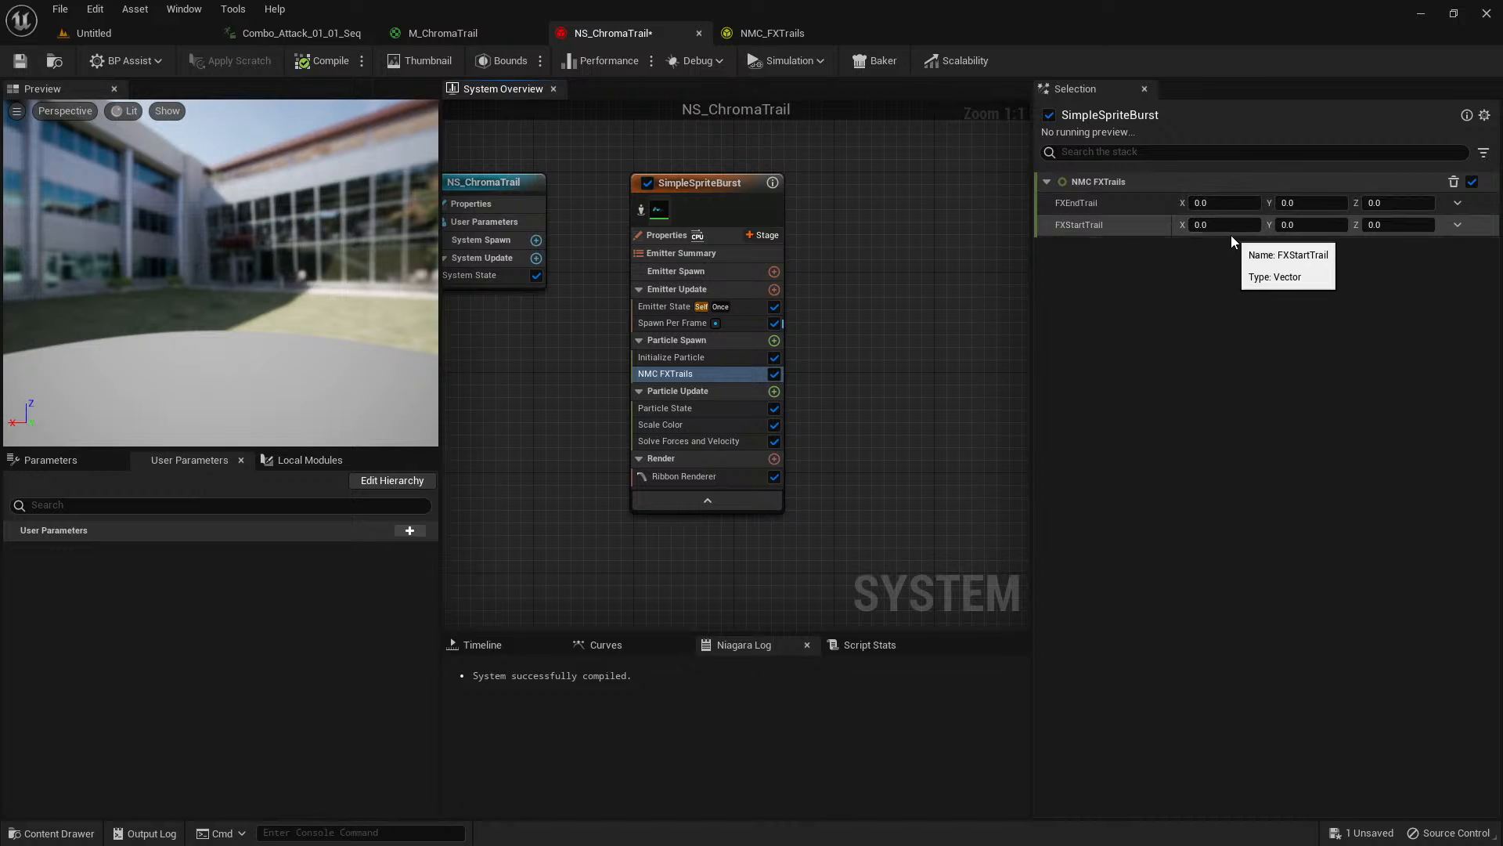
Link the FXEndTrail and FXStartTrail inputs of NMC FXTrails to new User parameters of the same names, and save NS_ChromaTrail.
{"action": "left_click", "coordinate": [301, 33]}
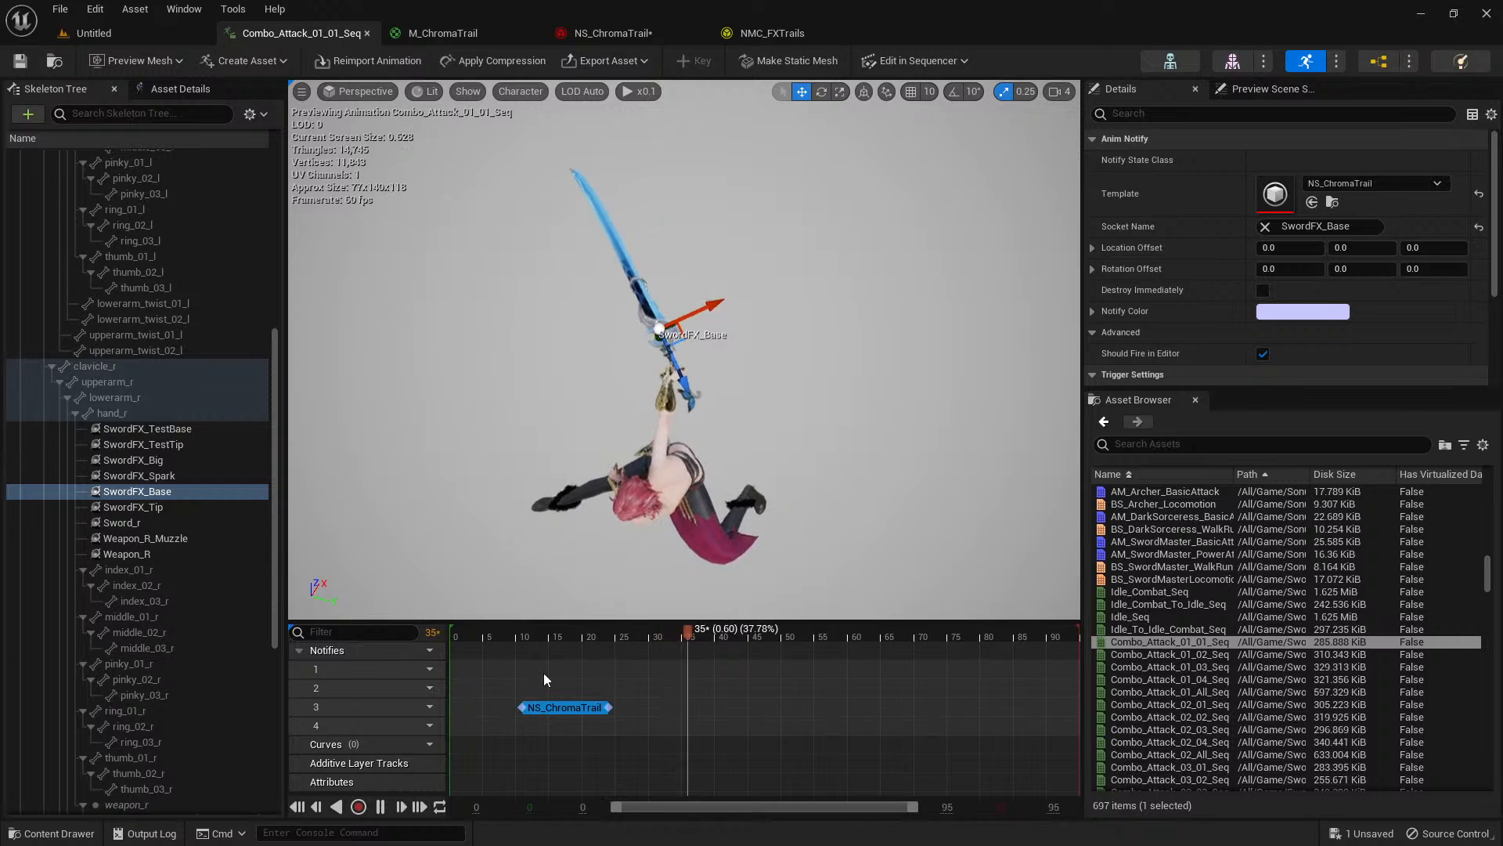
{"action": "left_click", "coordinate": [626, 33]}
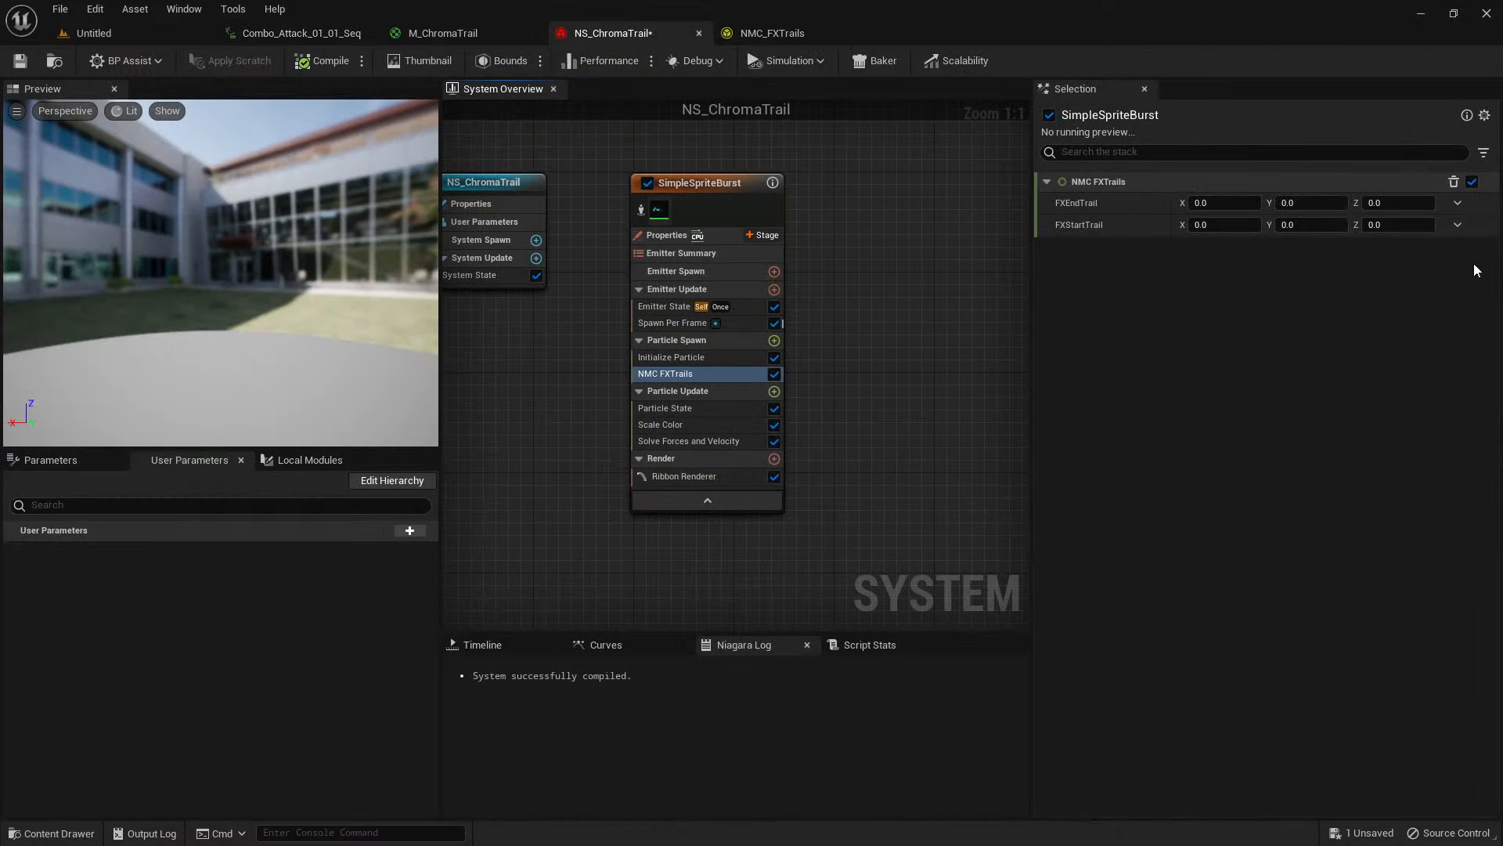
{"action": "left_click", "coordinate": [1459, 205]}
{"action": "type", "text": "user"}
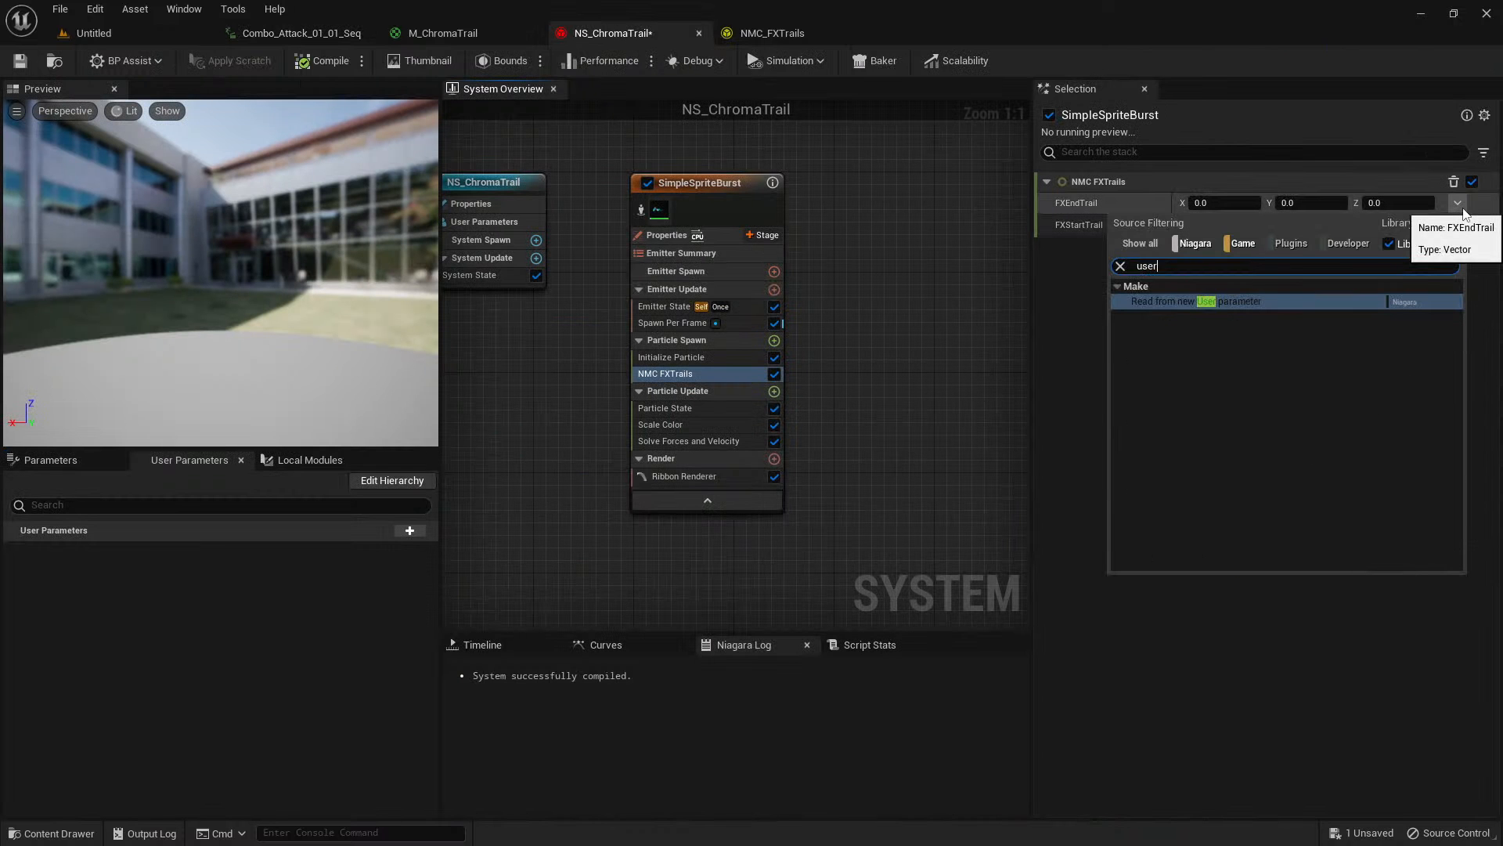
{"action": "left_click", "coordinate": [1218, 303]}
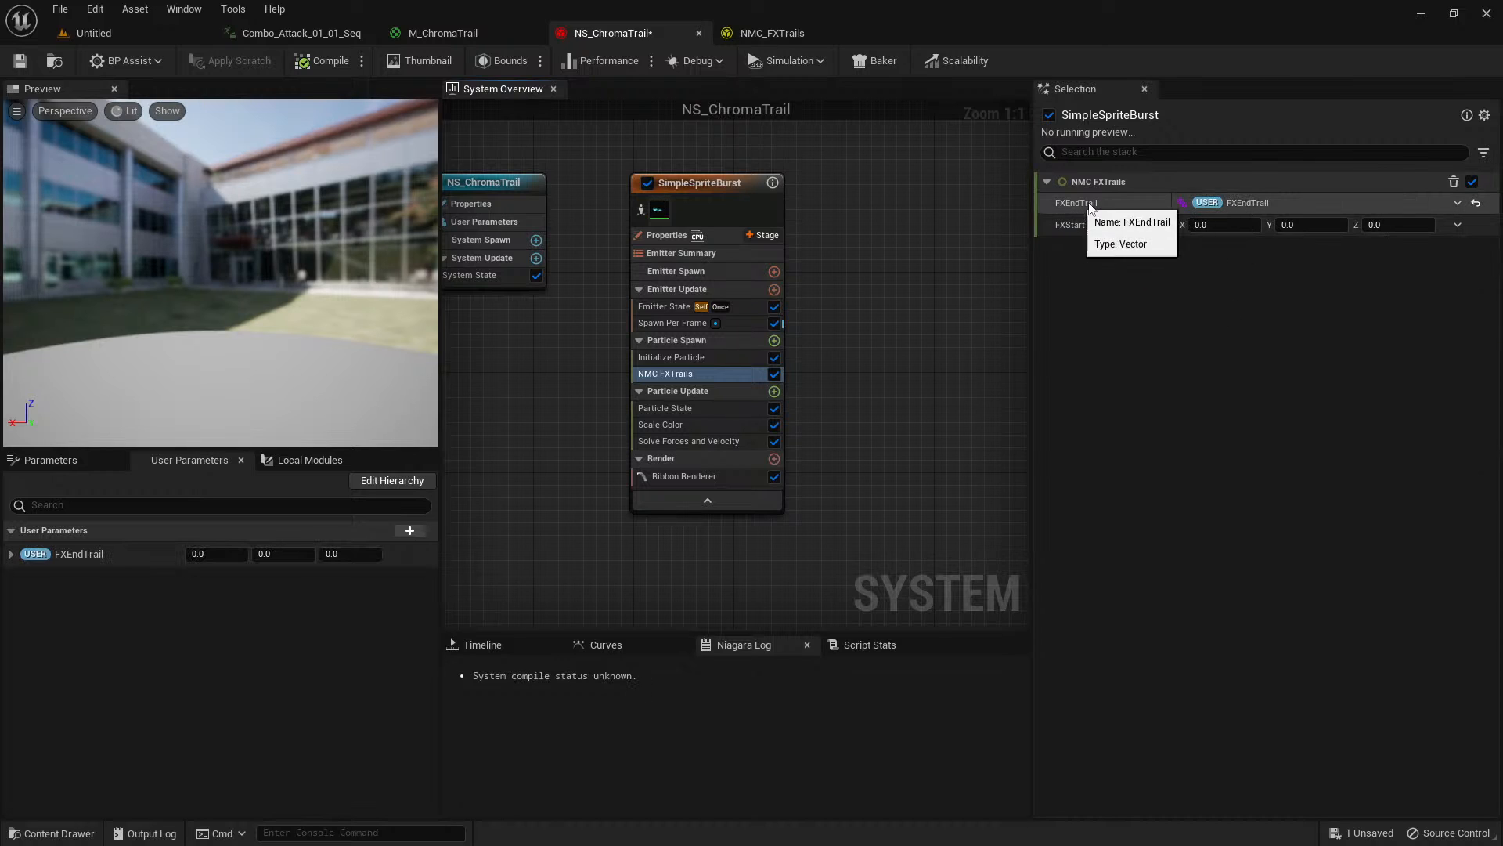
{"action": "left_click", "coordinate": [1458, 226]}
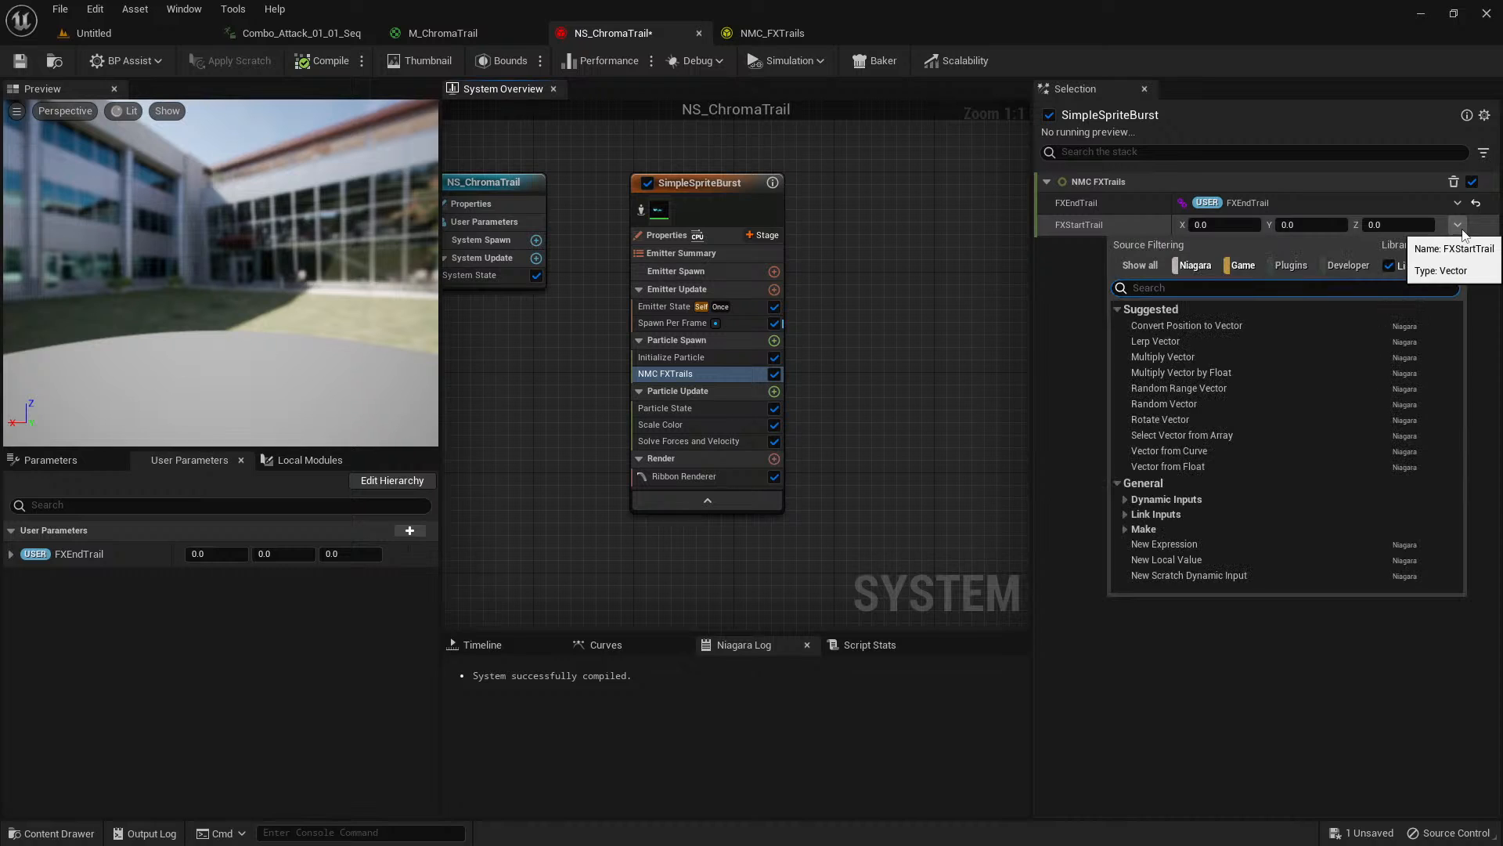
{"action": "type", "text": "user"}
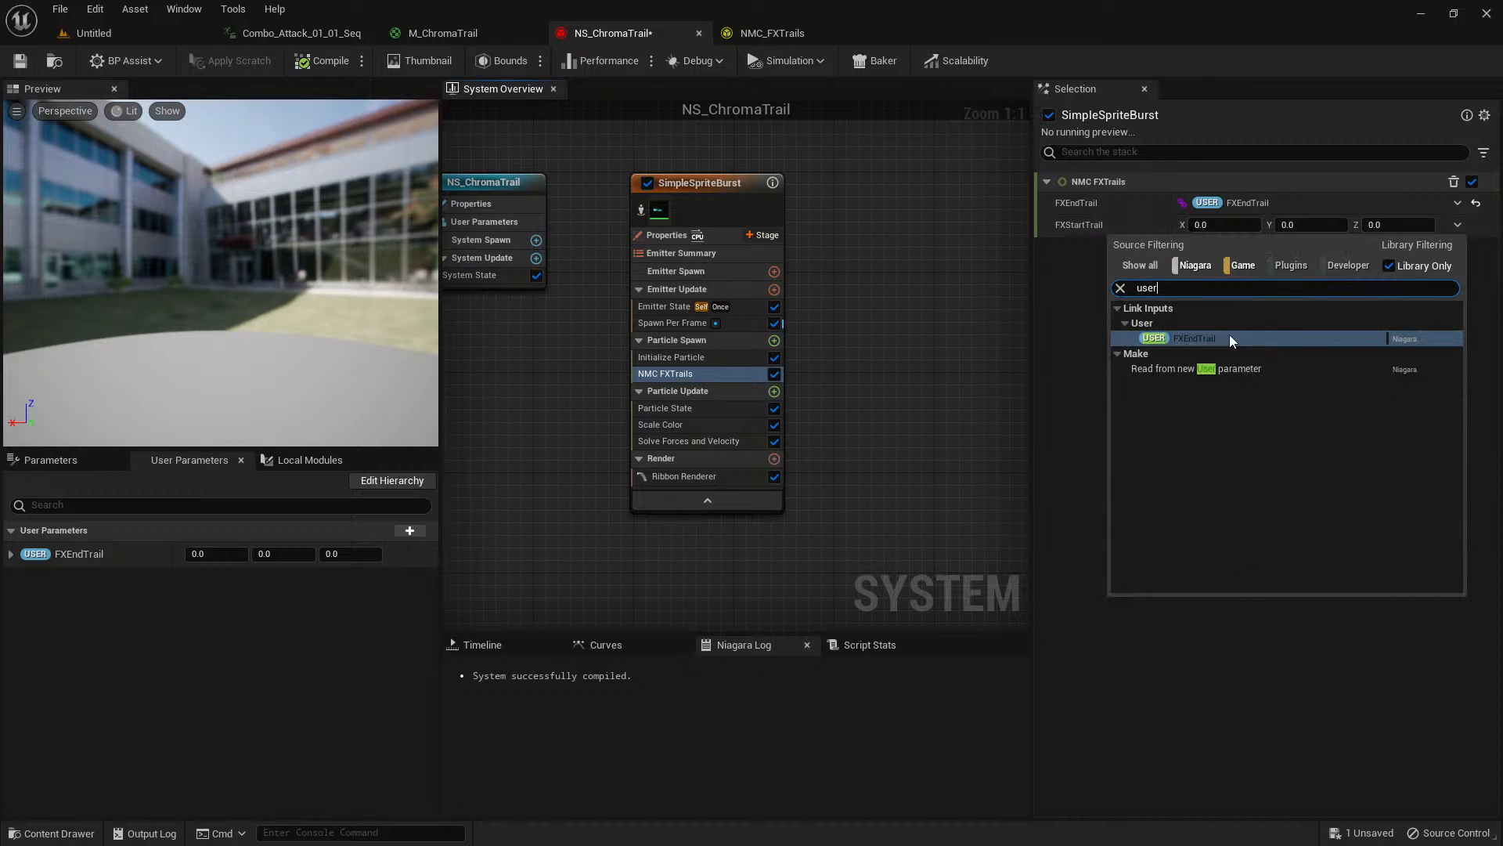
{"action": "left_click", "coordinate": [1206, 369]}
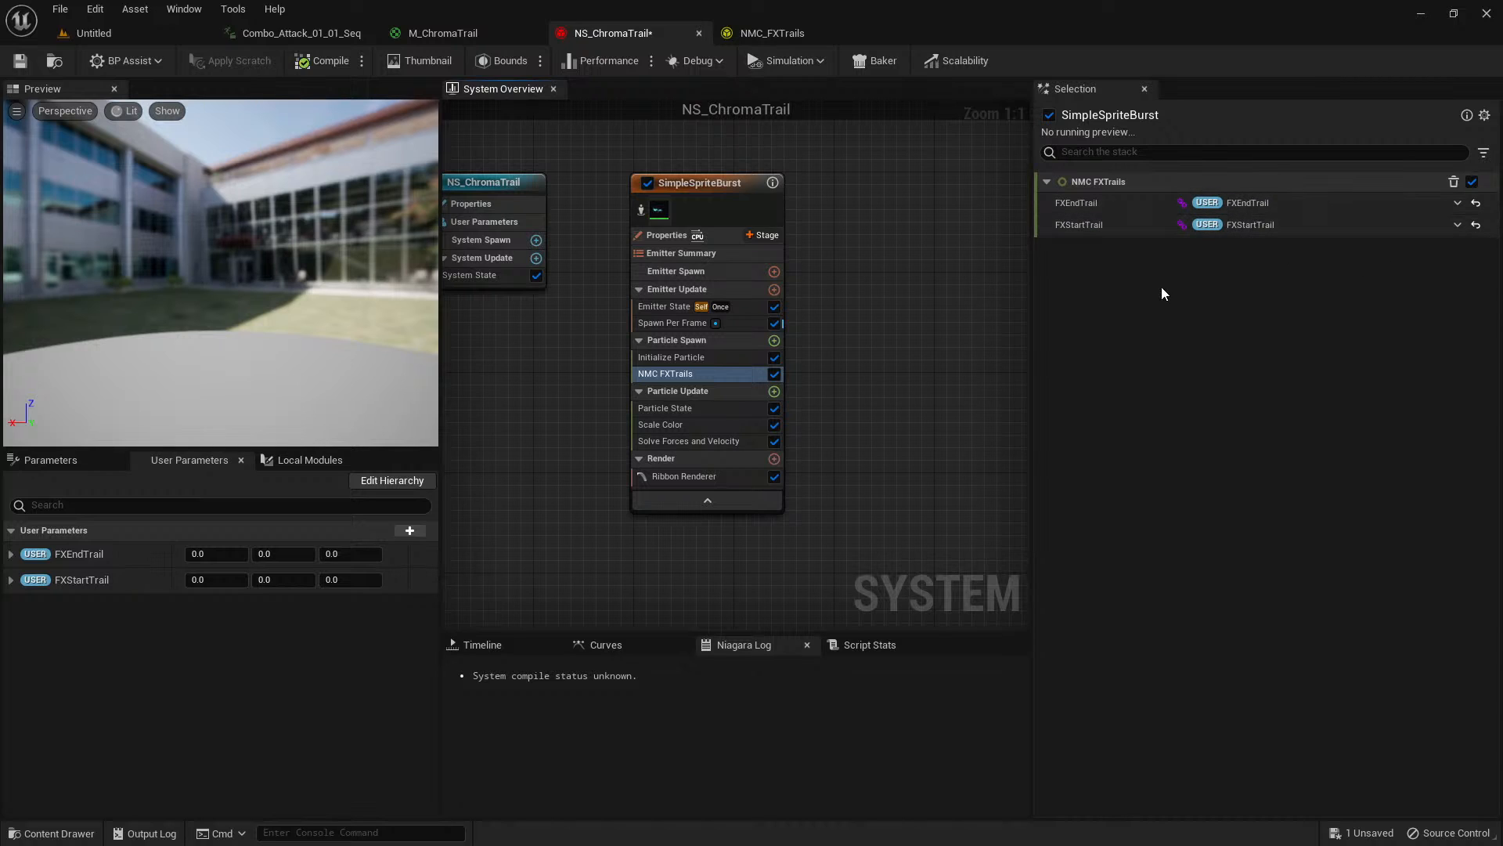
{"action": "left_click", "coordinate": [18, 61]}
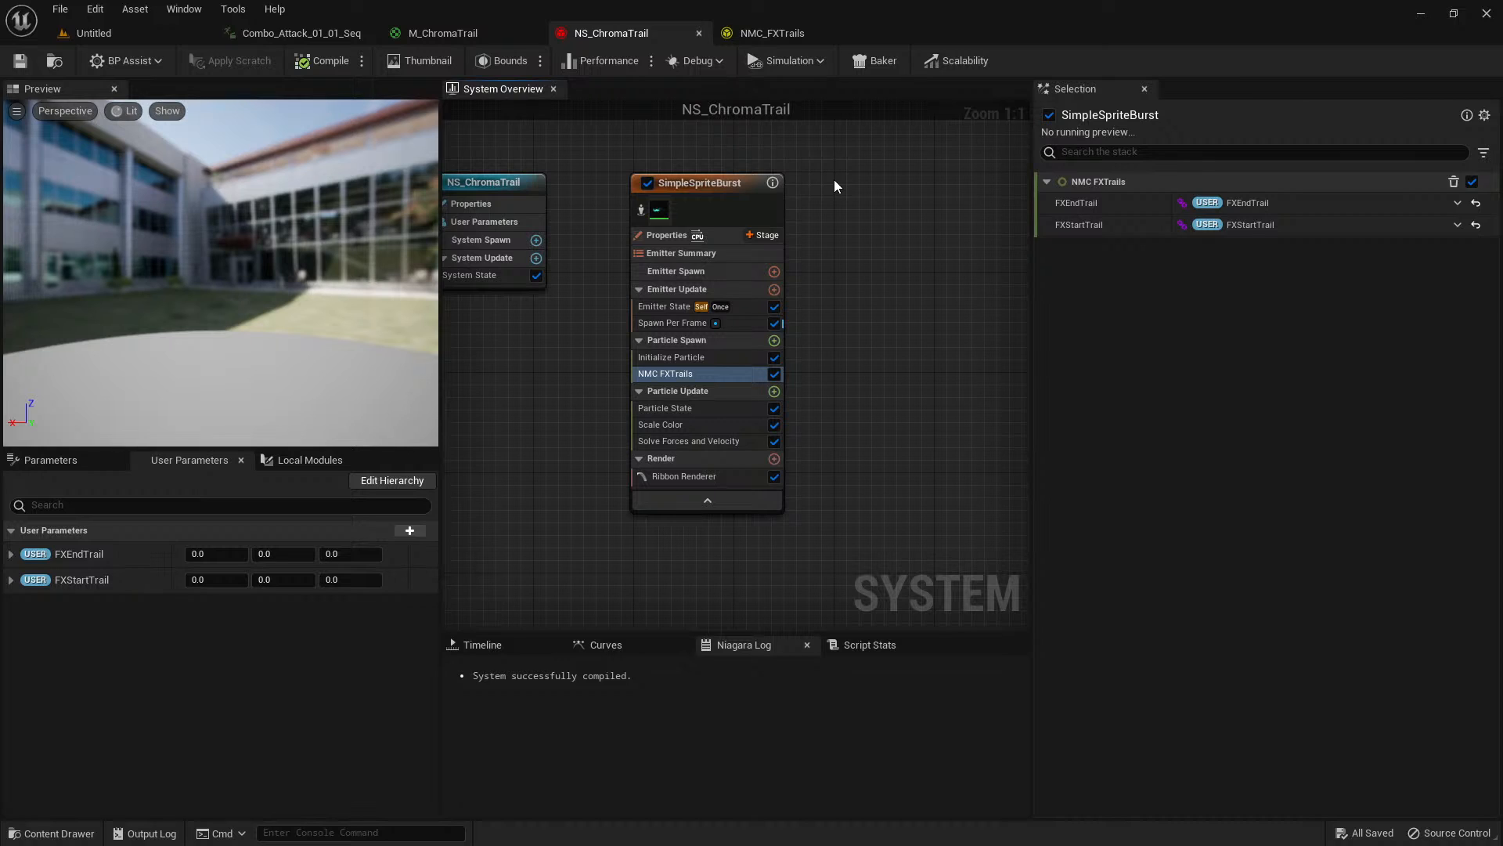
Create a Blueprint class named BP_FXTrails with parent AnimNotifyState_TimedNiagaraEffect in the Trails/V2/Particle folder, and open it.
{"action": "key", "text": "ctrl+space"}
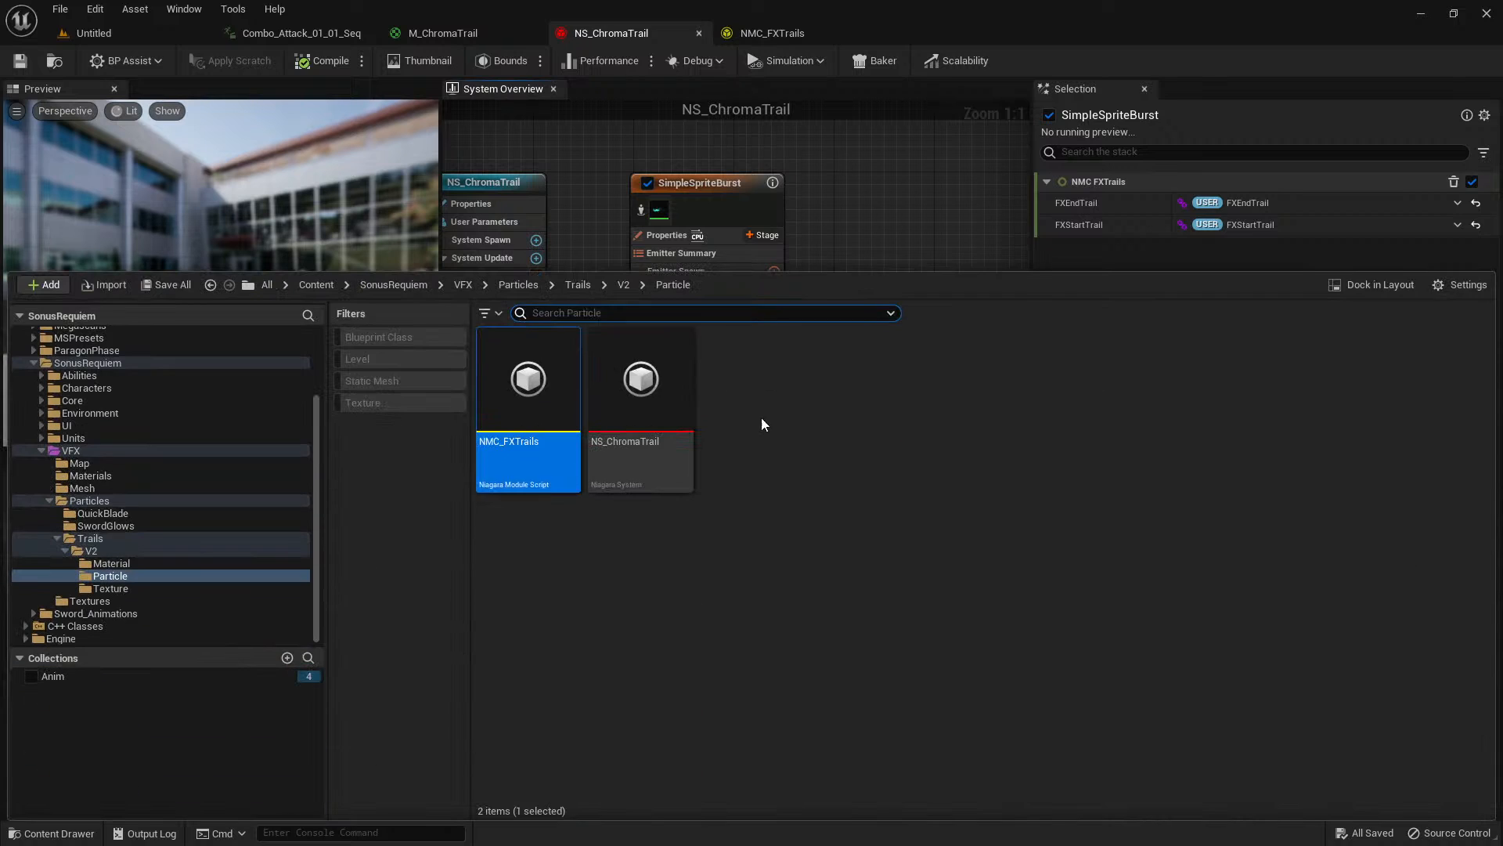
{"action": "left_click", "coordinate": [732, 411]}
{"action": "right_click", "coordinate": [744, 399]}
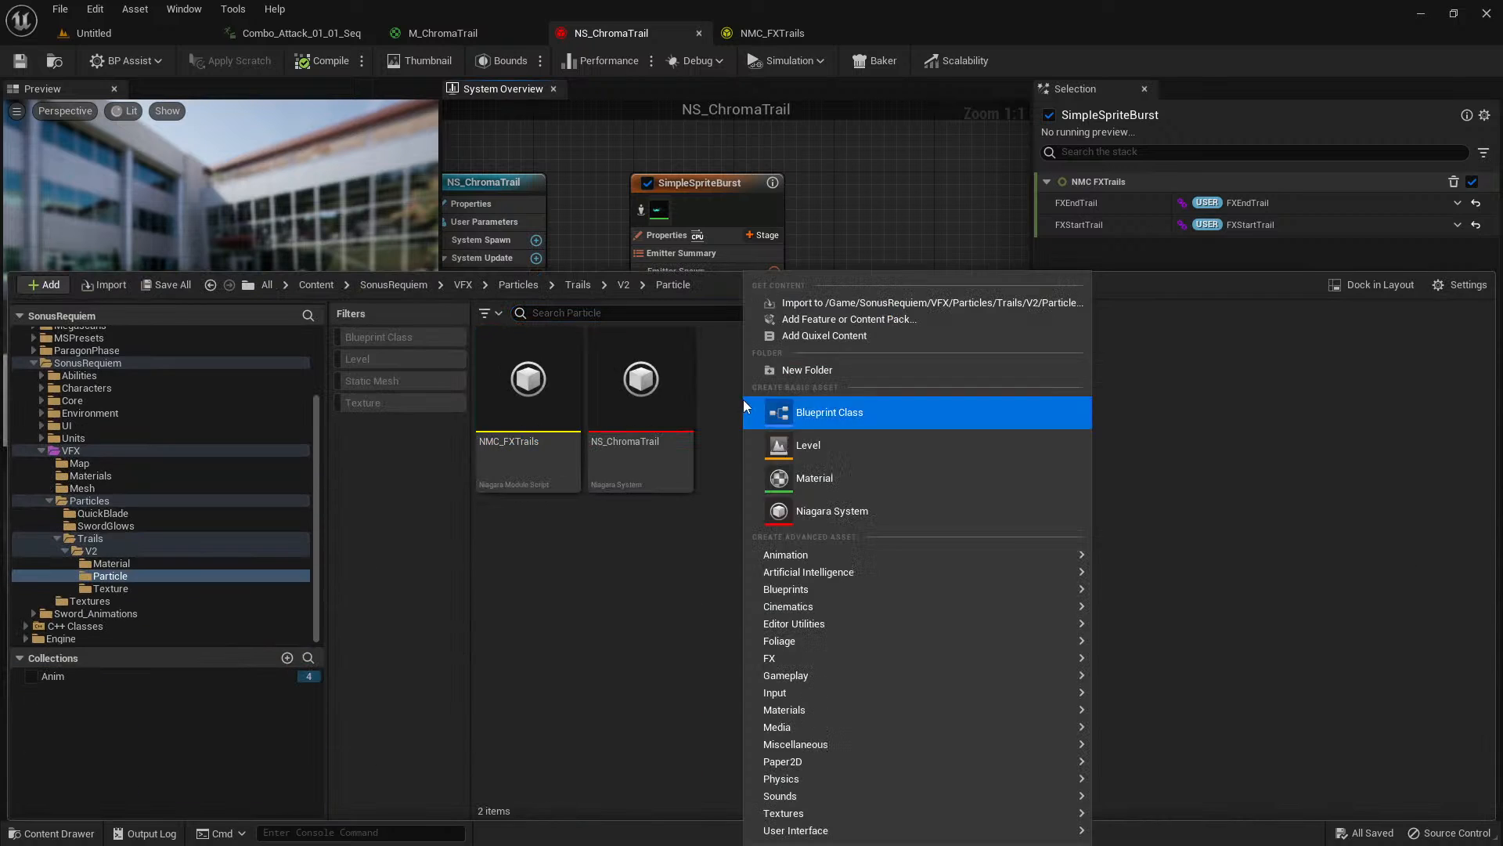
{"action": "left_click", "coordinate": [833, 412]}
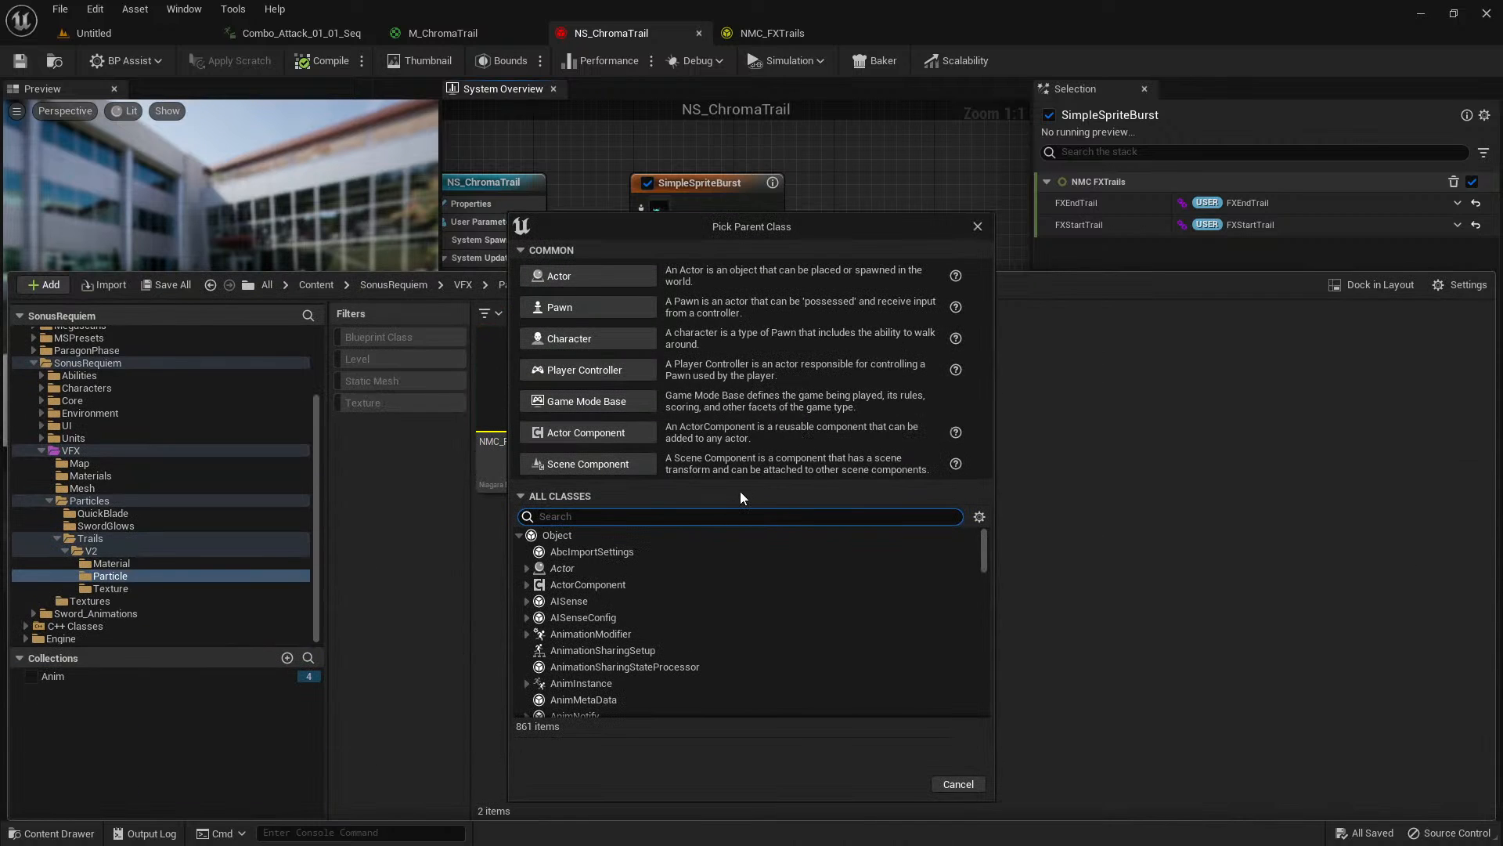
{"action": "type", "text": "niagara"}
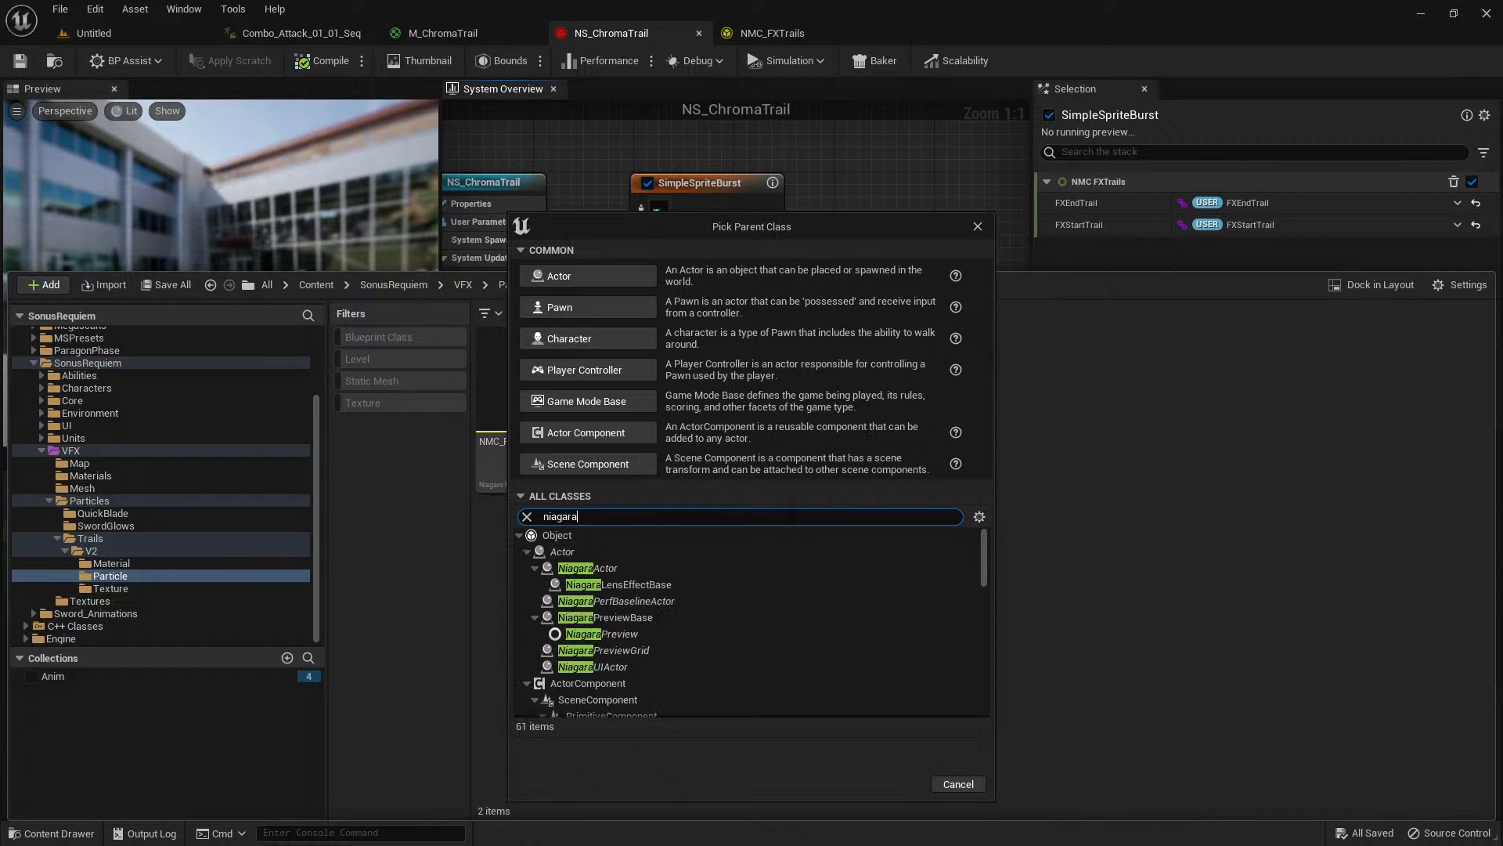
{"action": "scroll", "coordinate": [806, 551], "scroll_direction": "down", "scroll_amount": 7}
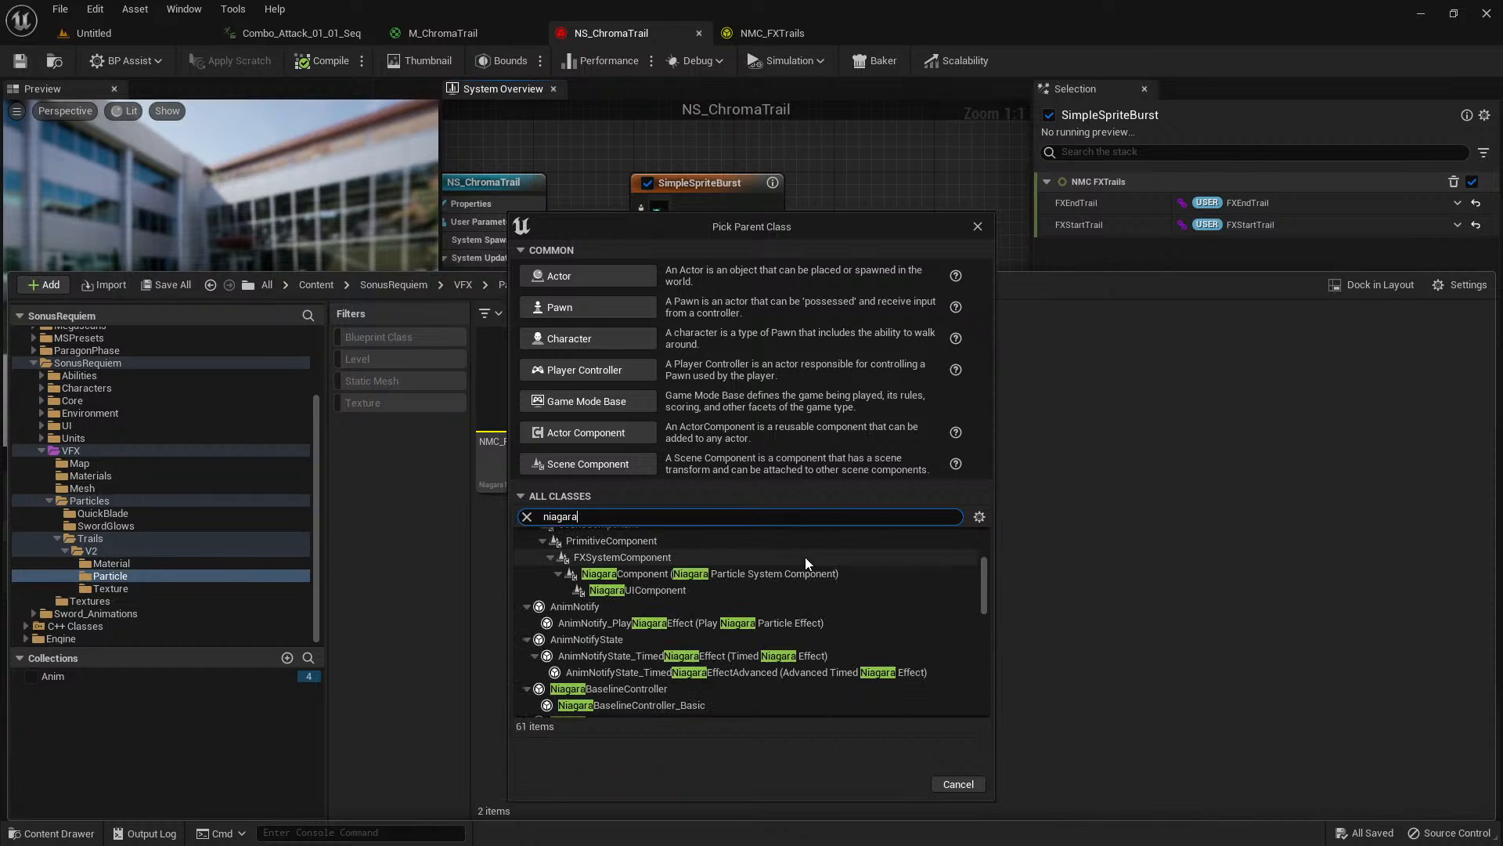
{"action": "left_click", "coordinate": [631, 656]}
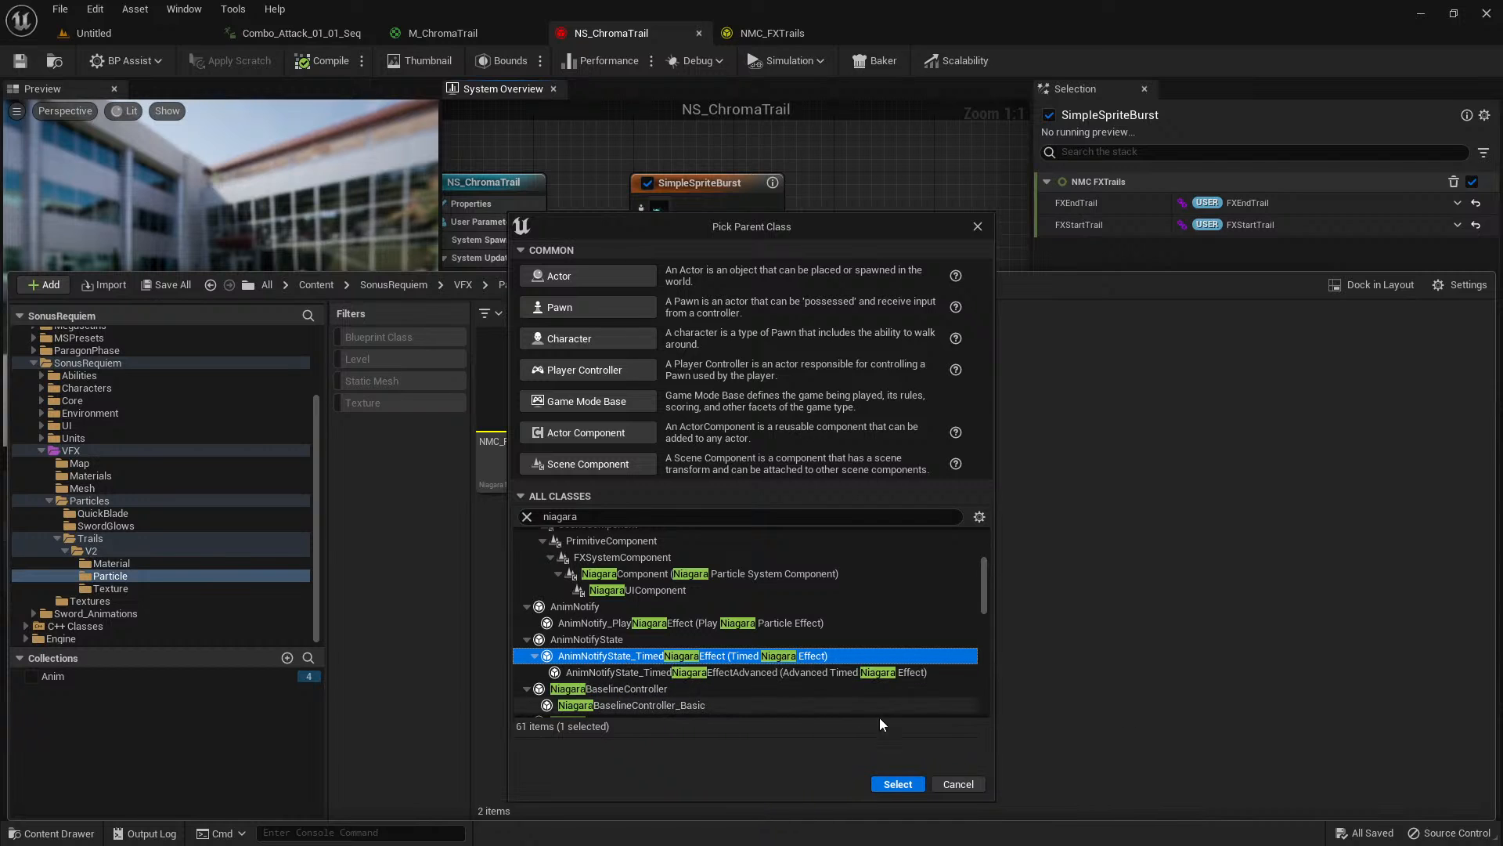
{"action": "left_click", "coordinate": [901, 784]}
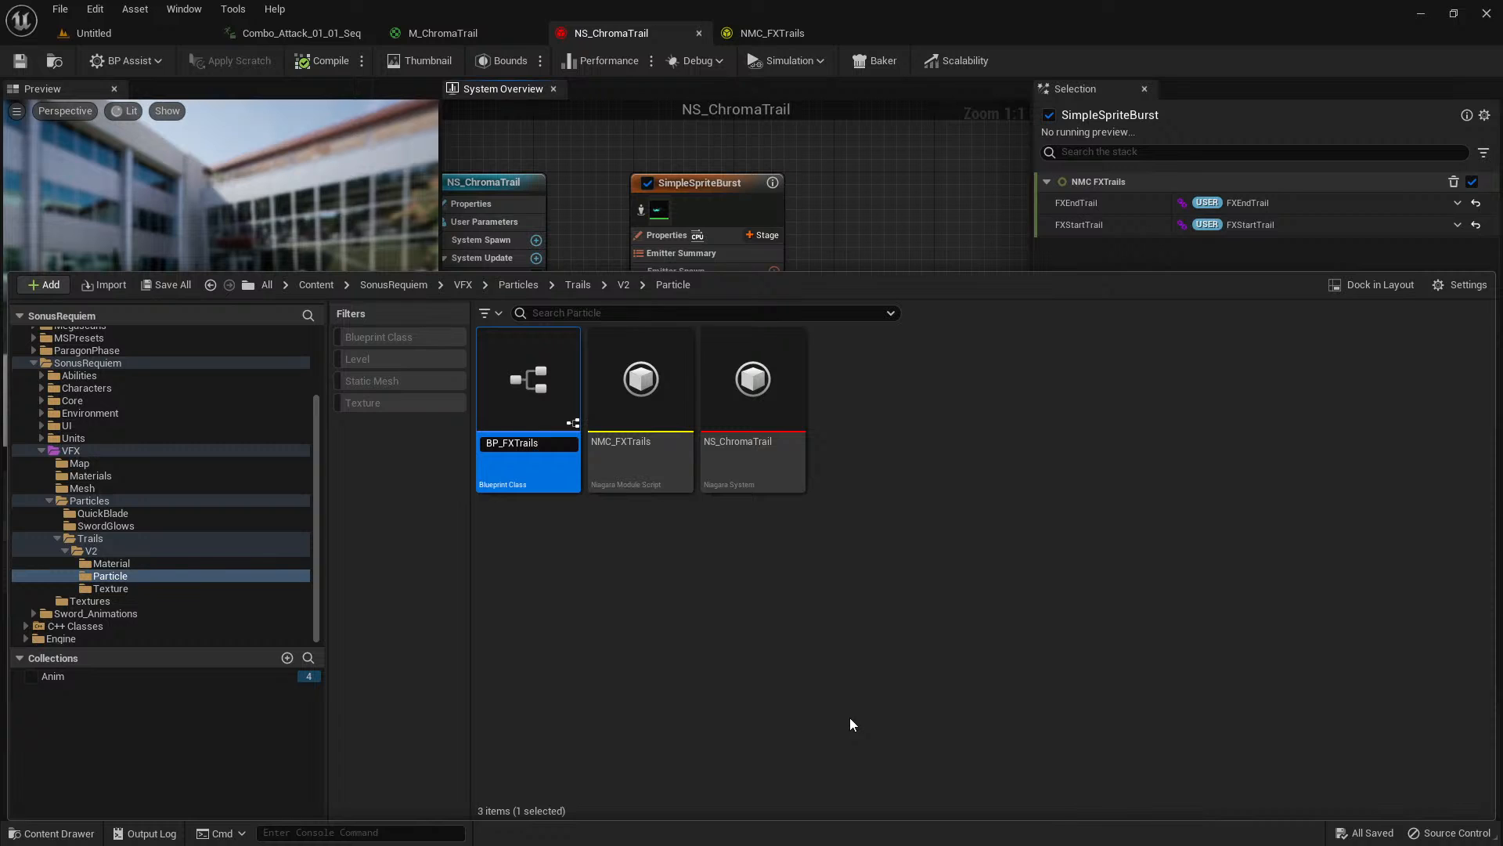
{"action": "key", "text": "Return"}
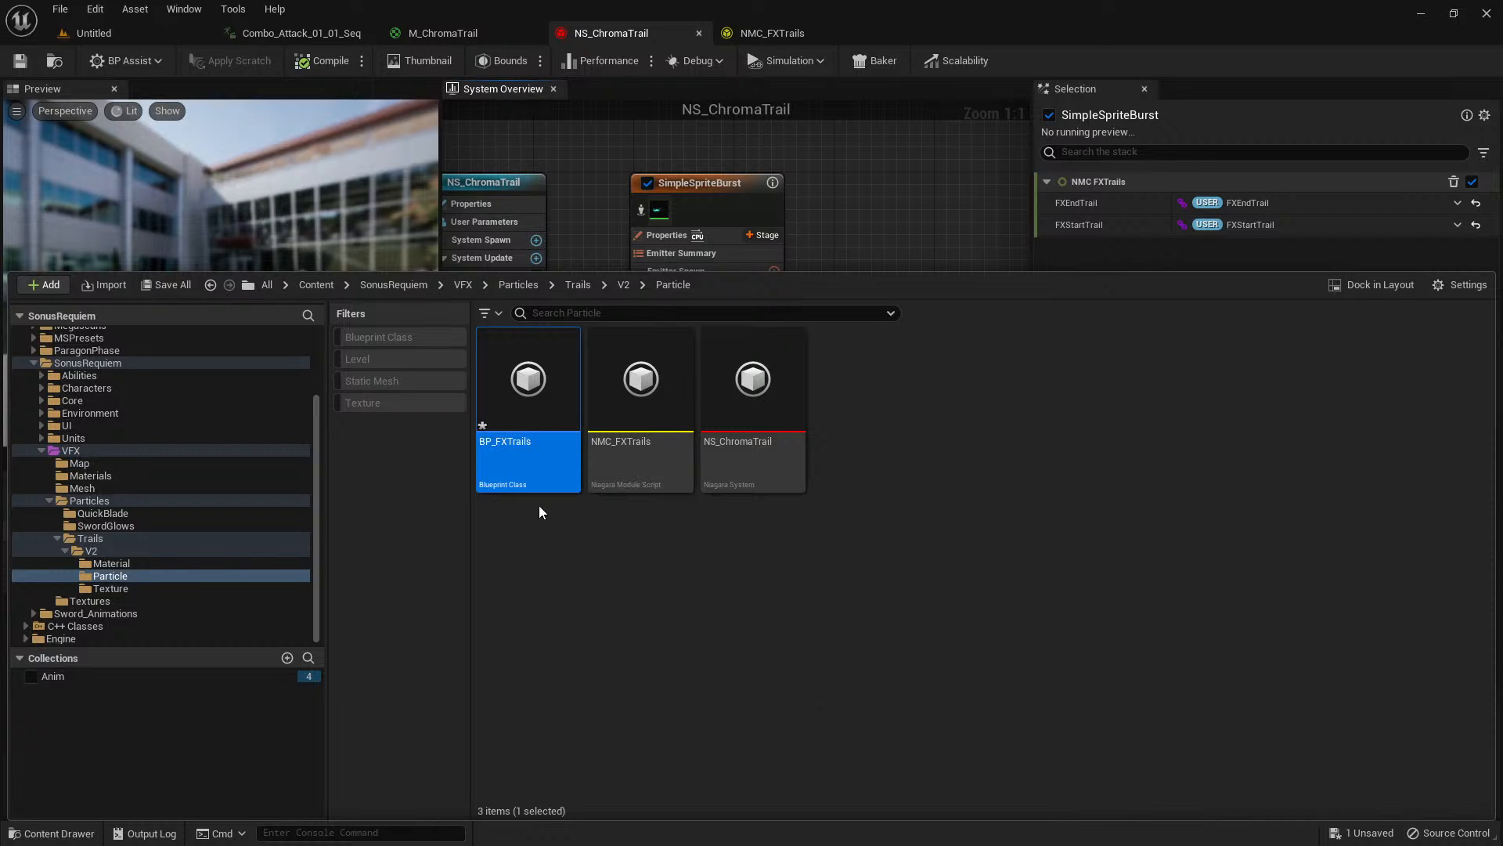
{"action": "double_click", "coordinate": [527, 380]}
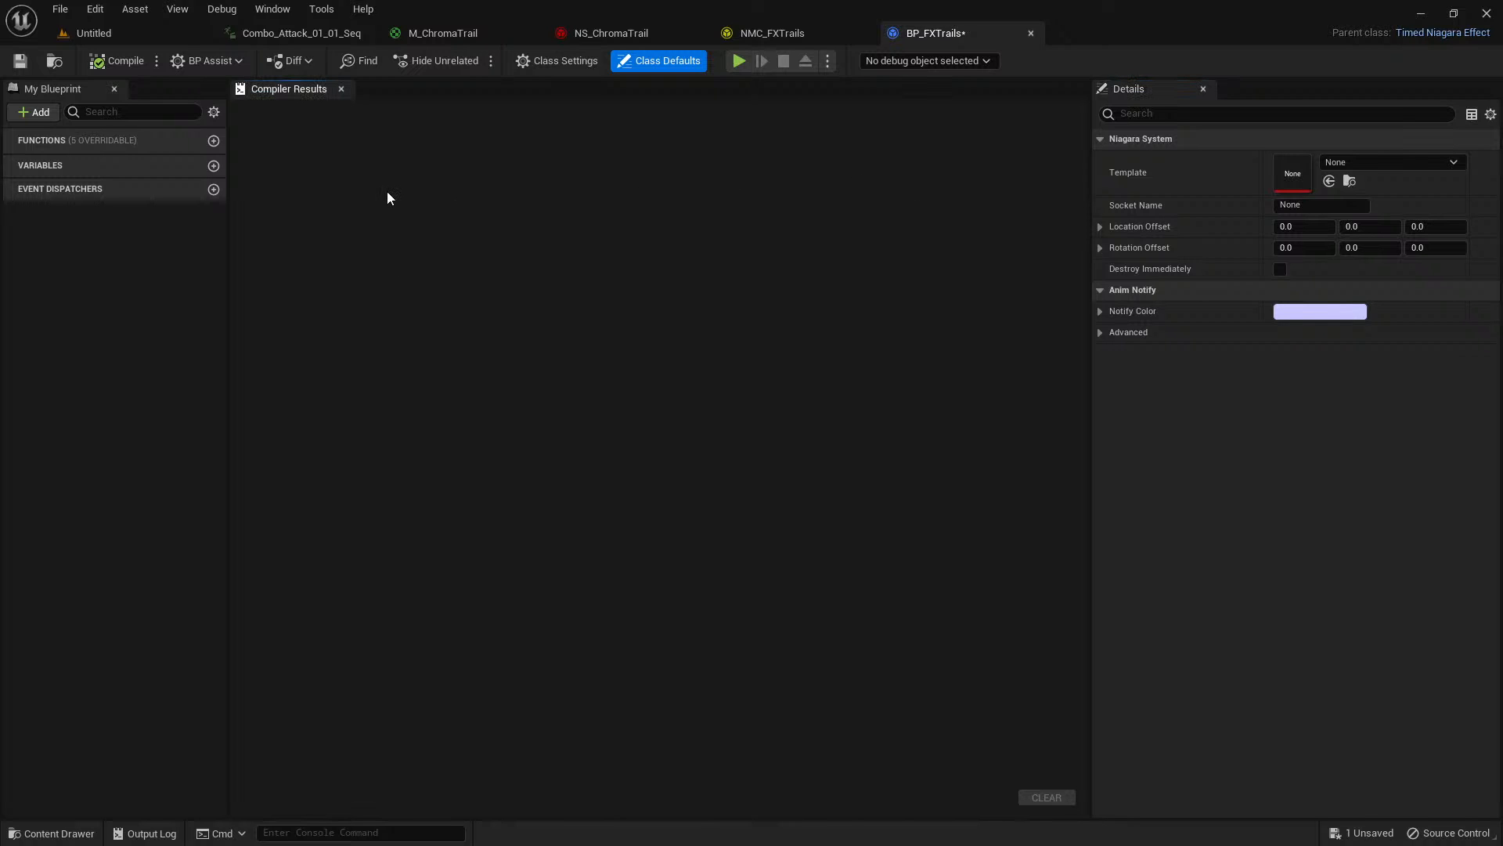
{"action": "left_click", "coordinate": [213, 140]}
{"action": "left_click", "coordinate": [629, 290]}
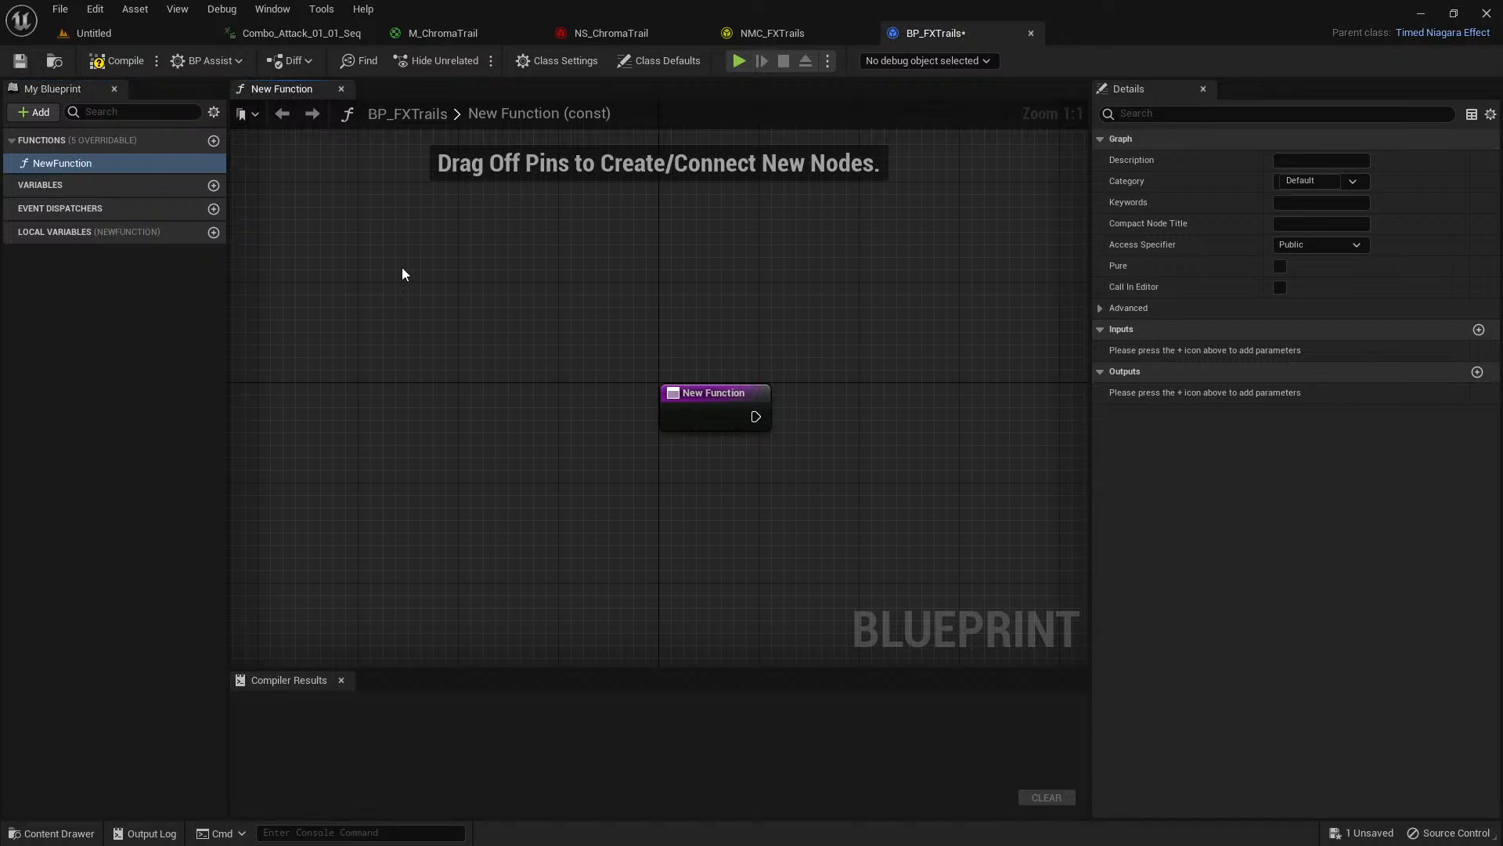
{"action": "left_click", "coordinate": [86, 165]}
{"action": "key", "text": "Delete"}
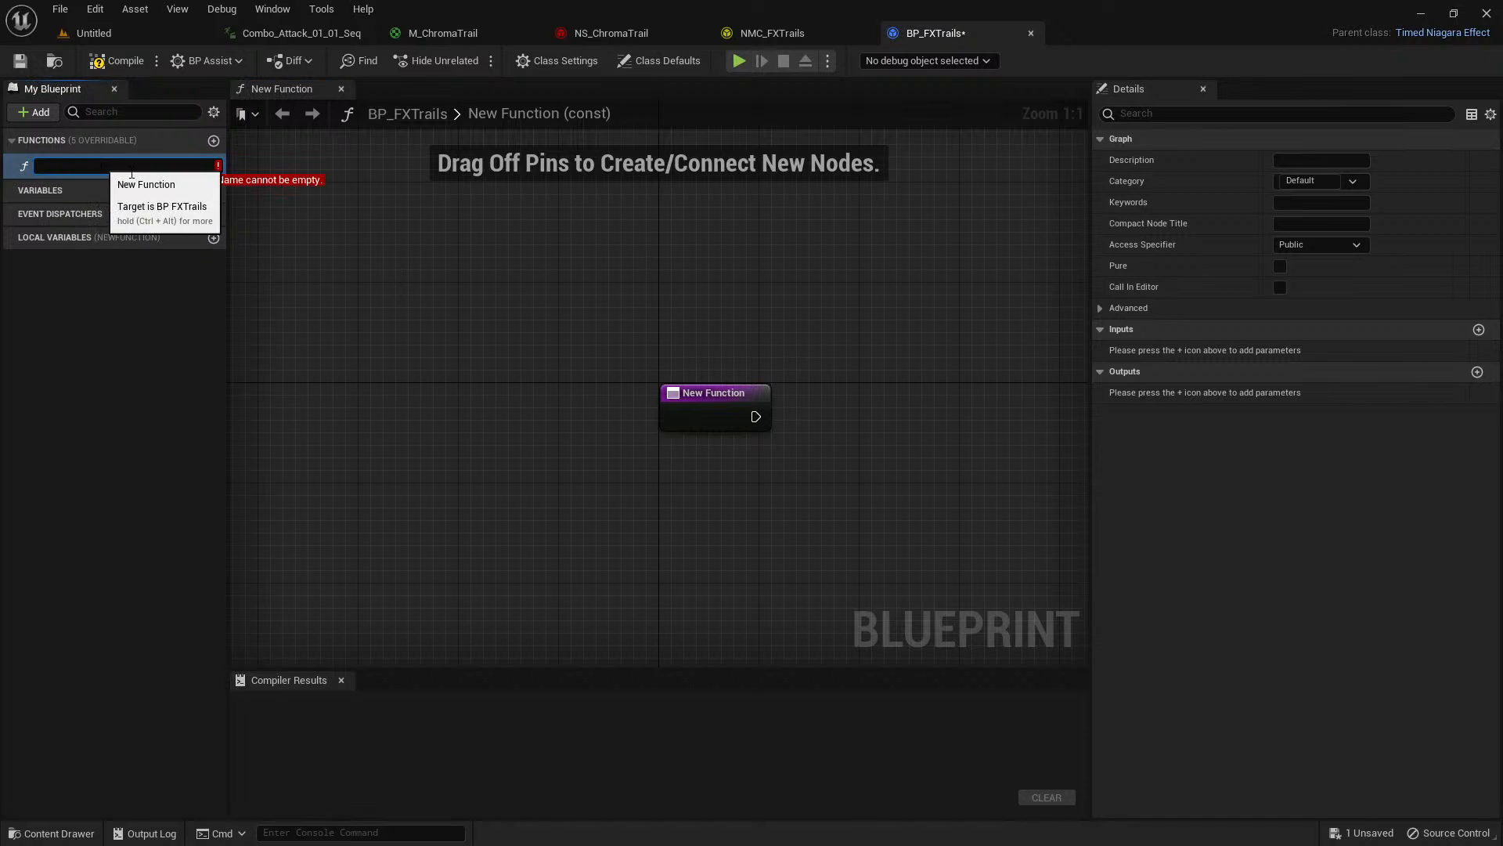
{"action": "key", "text": "Escape"}
{"action": "key", "text": "Delete"}
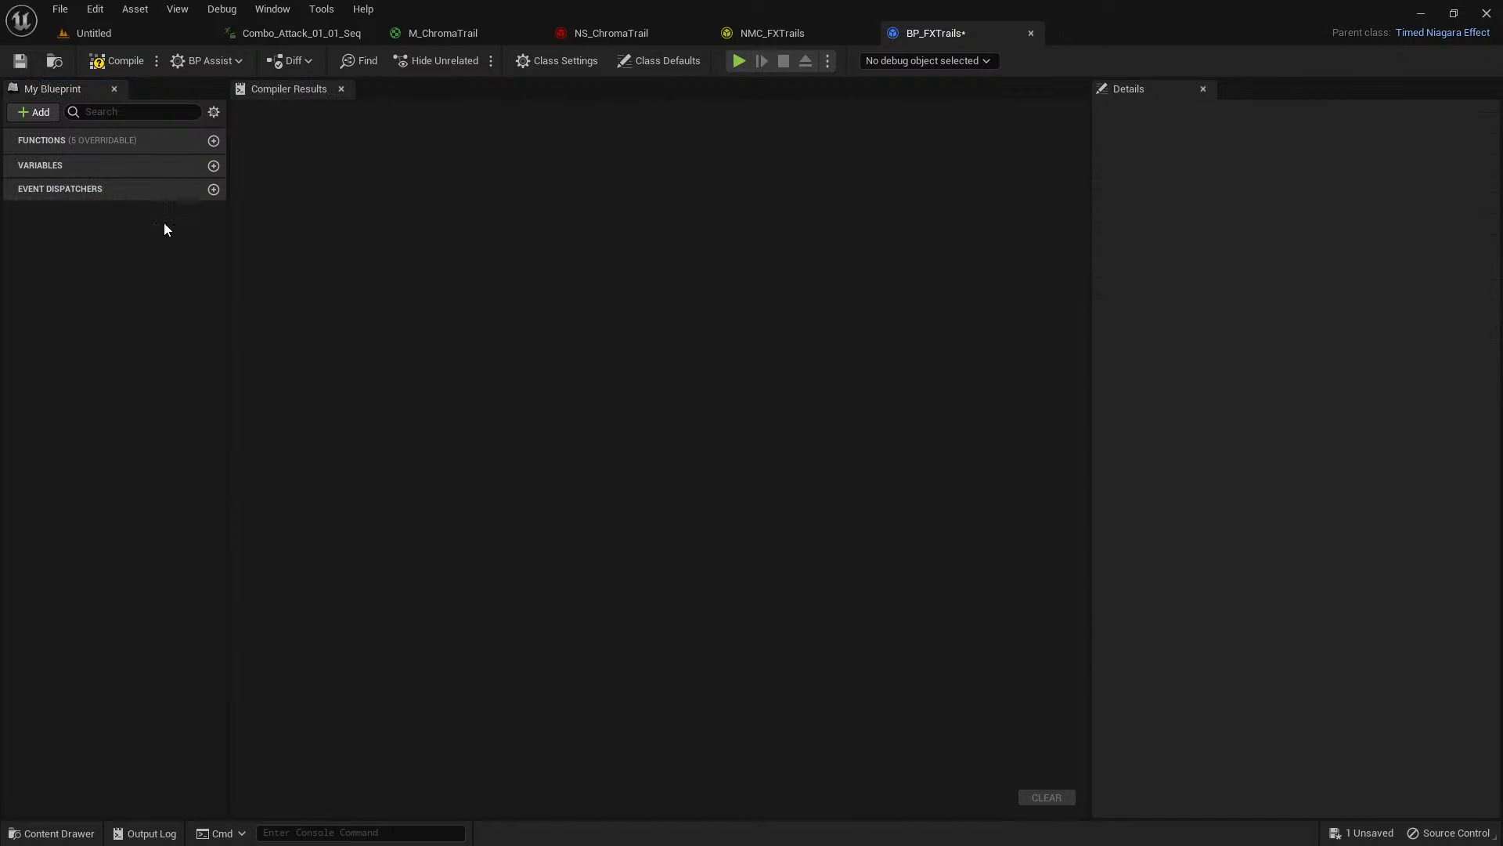
Override the Received Notify Tick function in BP_FXTrails.
{"action": "left_click", "coordinate": [37, 115]}
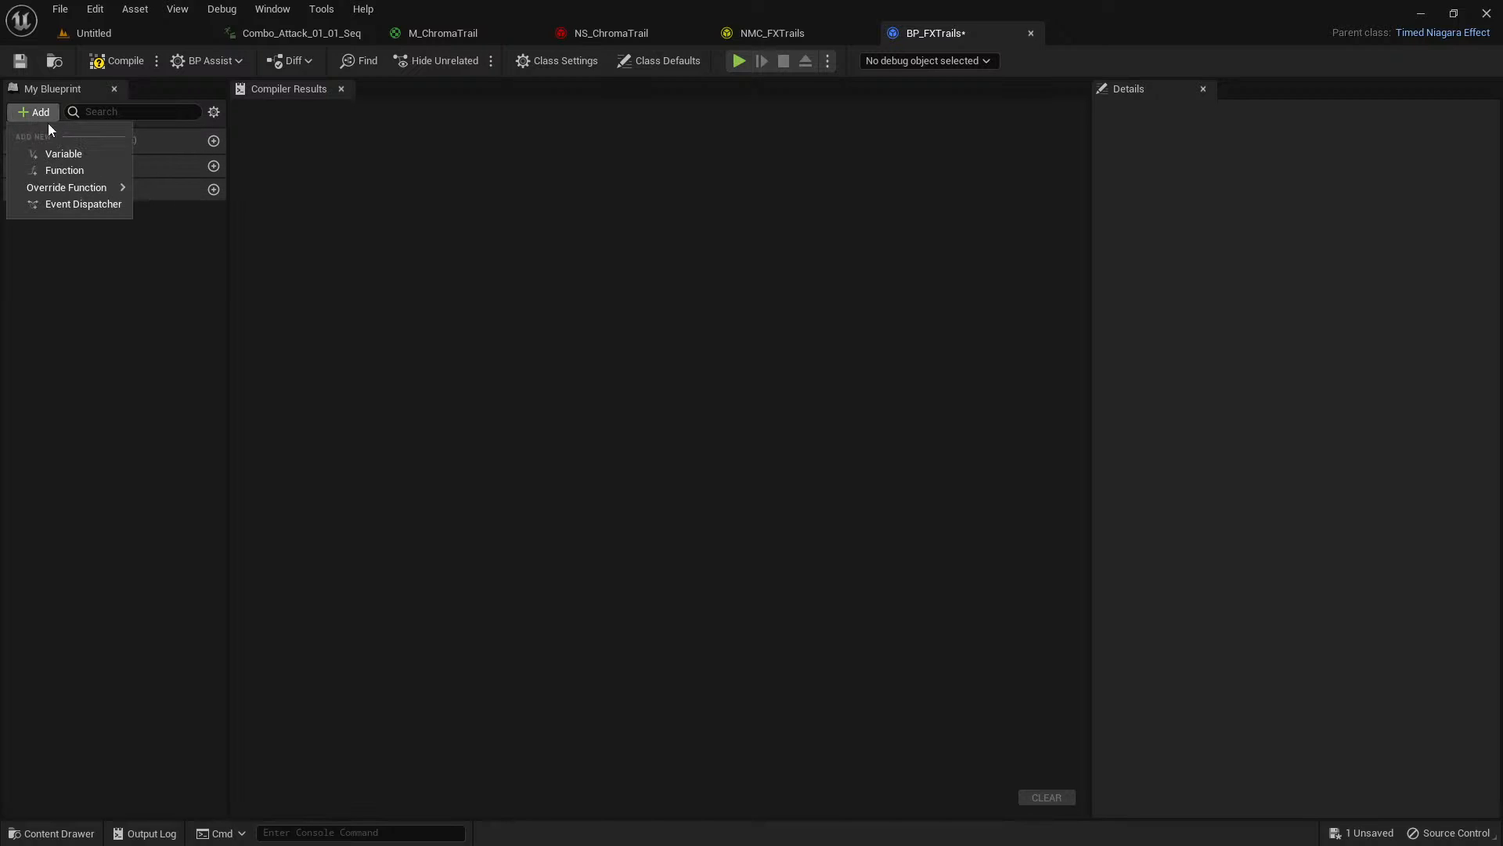
{"action": "mouse_move", "coordinate": [94, 188]}
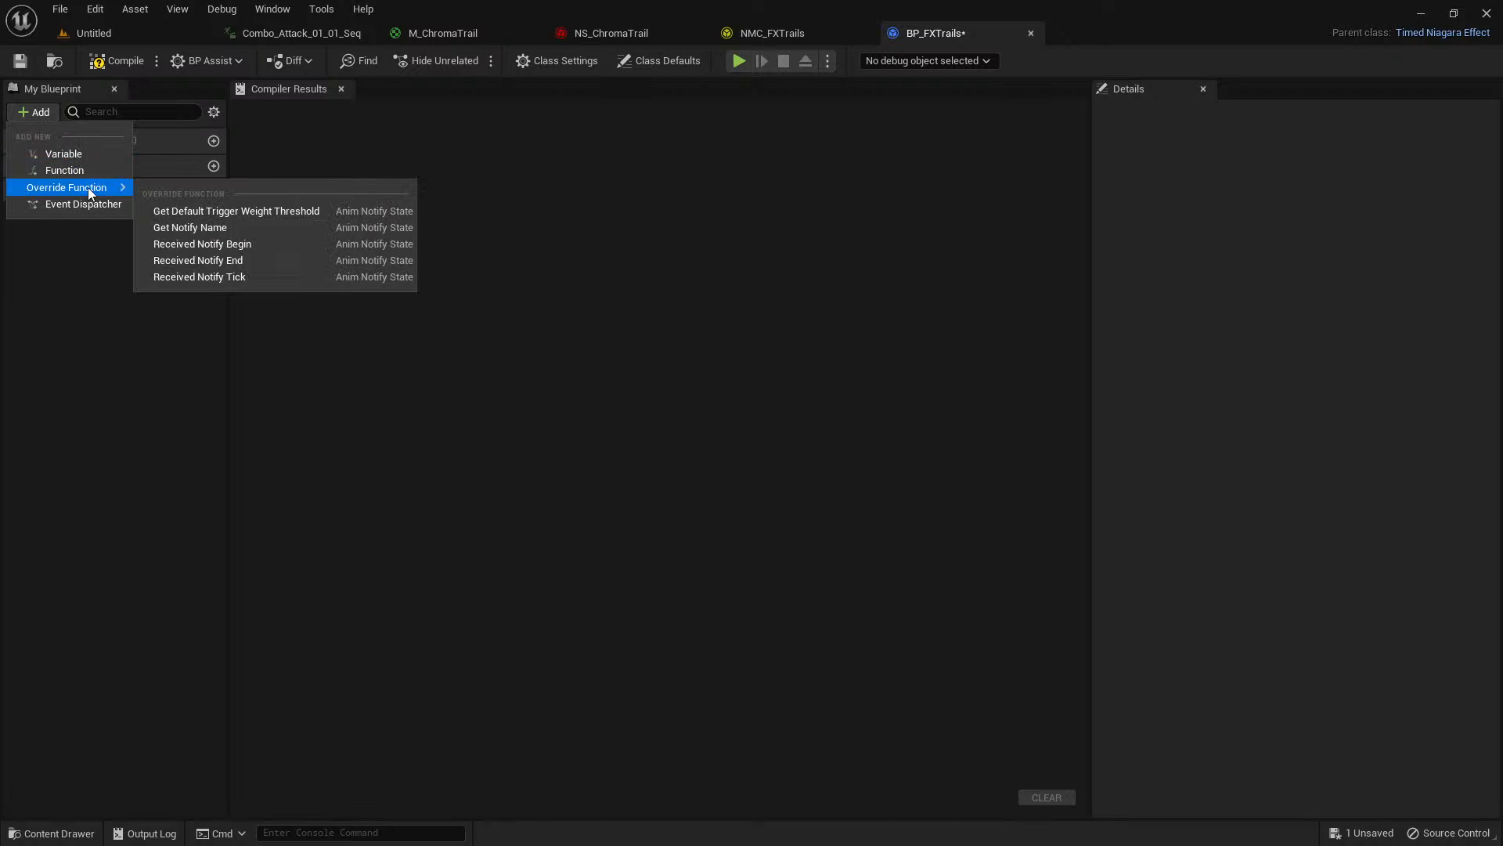
{"action": "left_click", "coordinate": [217, 279]}
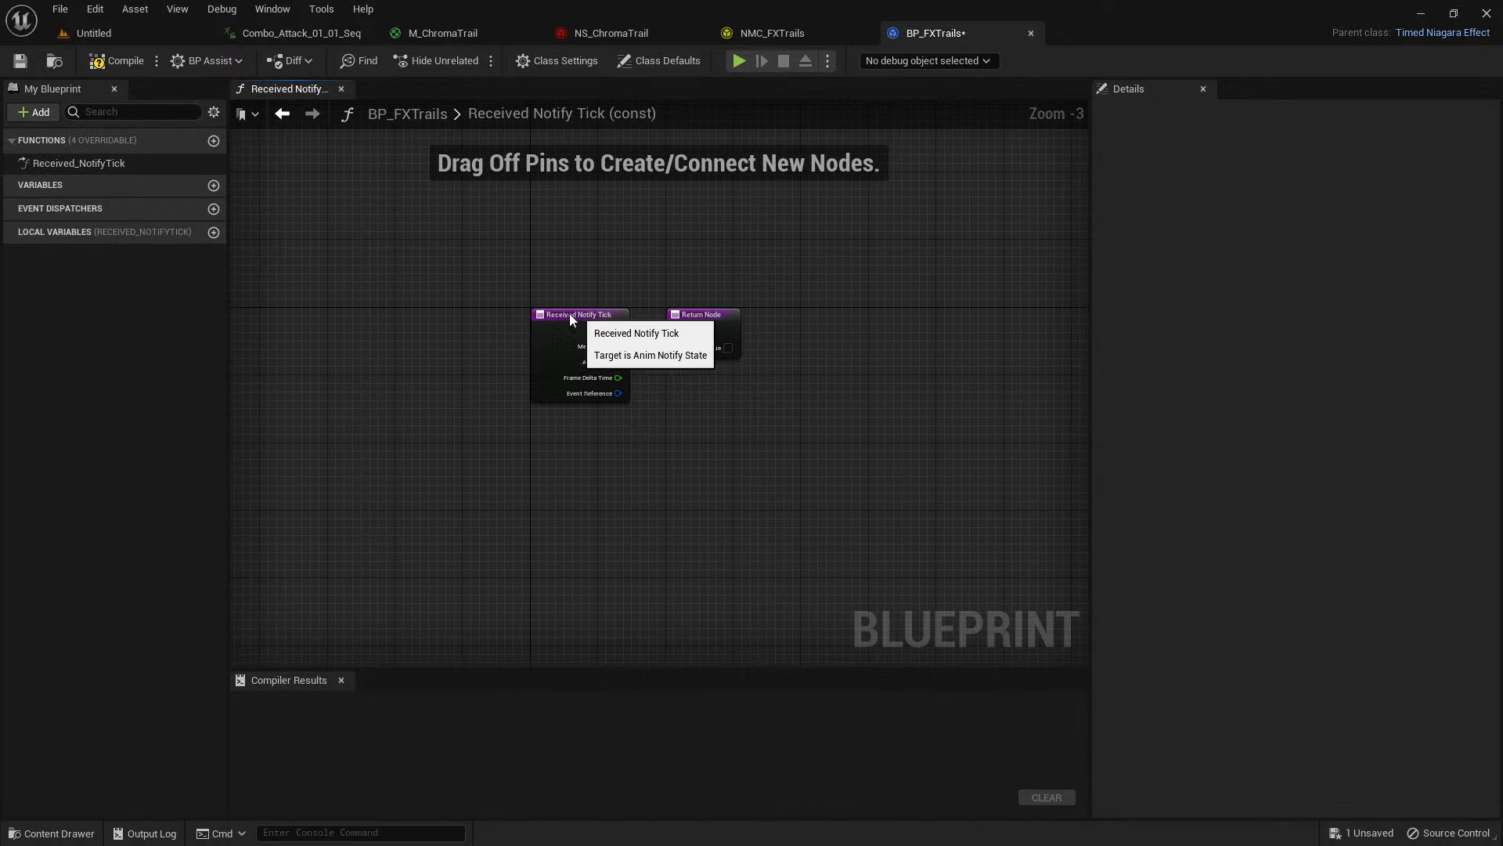
Spread the Received Notify Tick and Return Node far apart to make room for nodes between them.
{"action": "left_click_drag", "start_coordinate": [581, 314], "coordinate": [377, 298]}
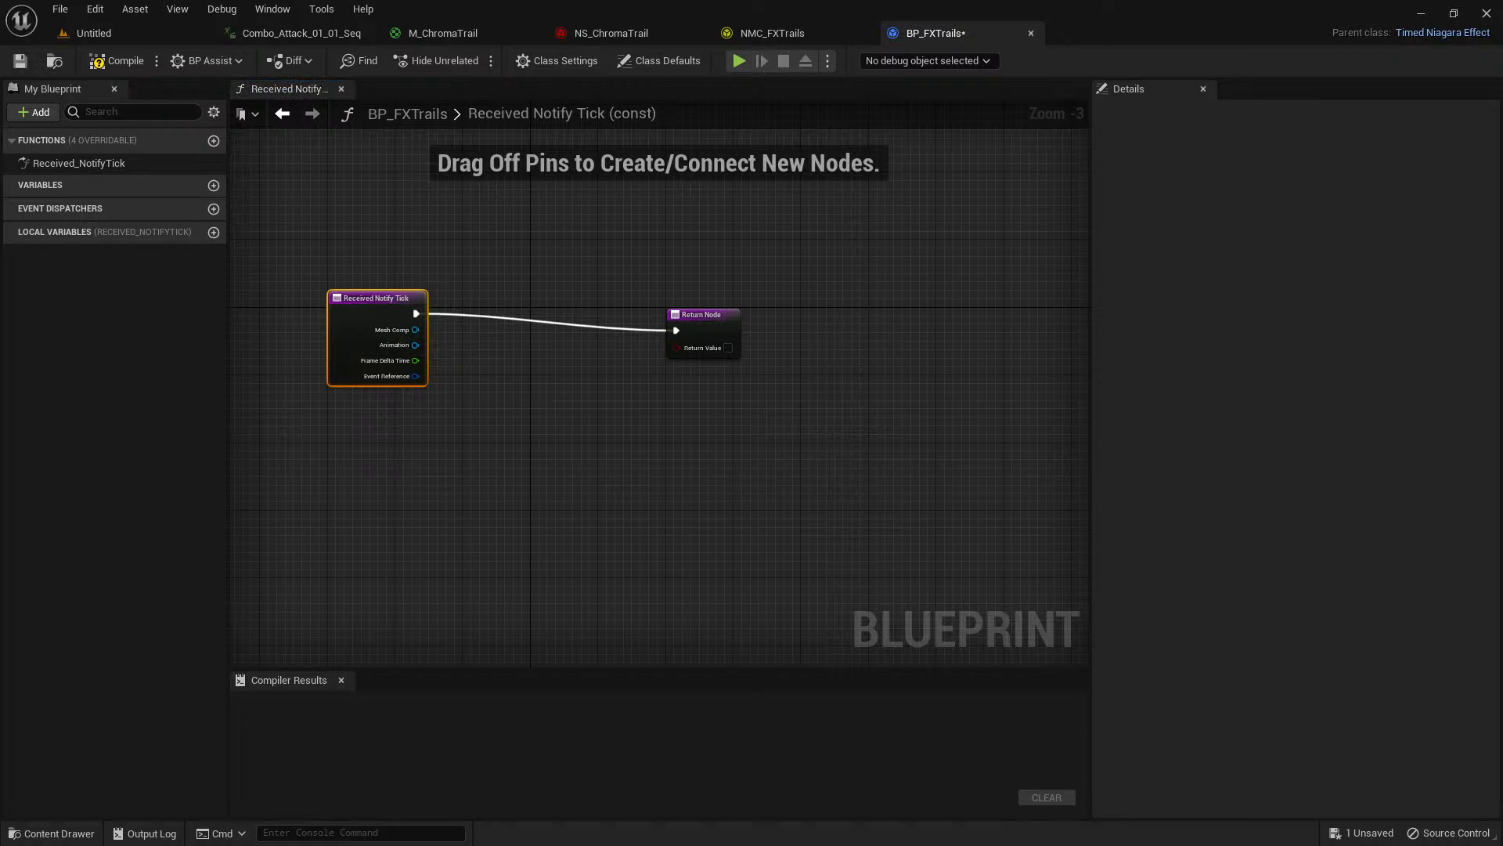
{"action": "left_click_drag", "start_coordinate": [701, 316], "coordinate": [1083, 274]}
{"action": "right_click_drag", "start_coordinate": [513, 345], "coordinate": [744, 338]}
{"action": "scroll", "coordinate": [631, 343], "scroll_direction": "up", "scroll_amount": 2}
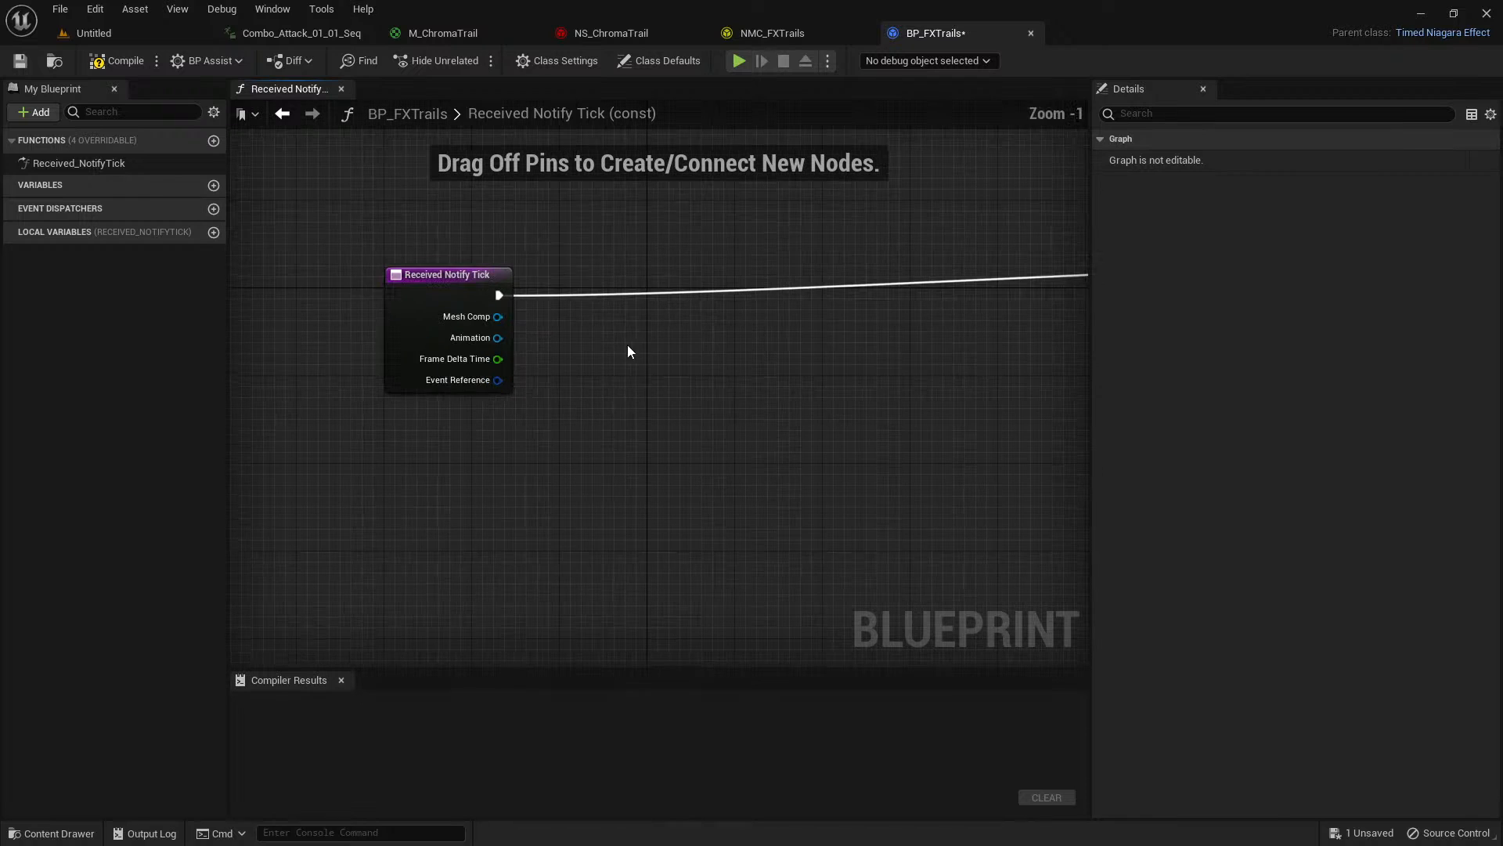
{"action": "left_click_drag", "start_coordinate": [442, 299], "coordinate": [340, 309]}
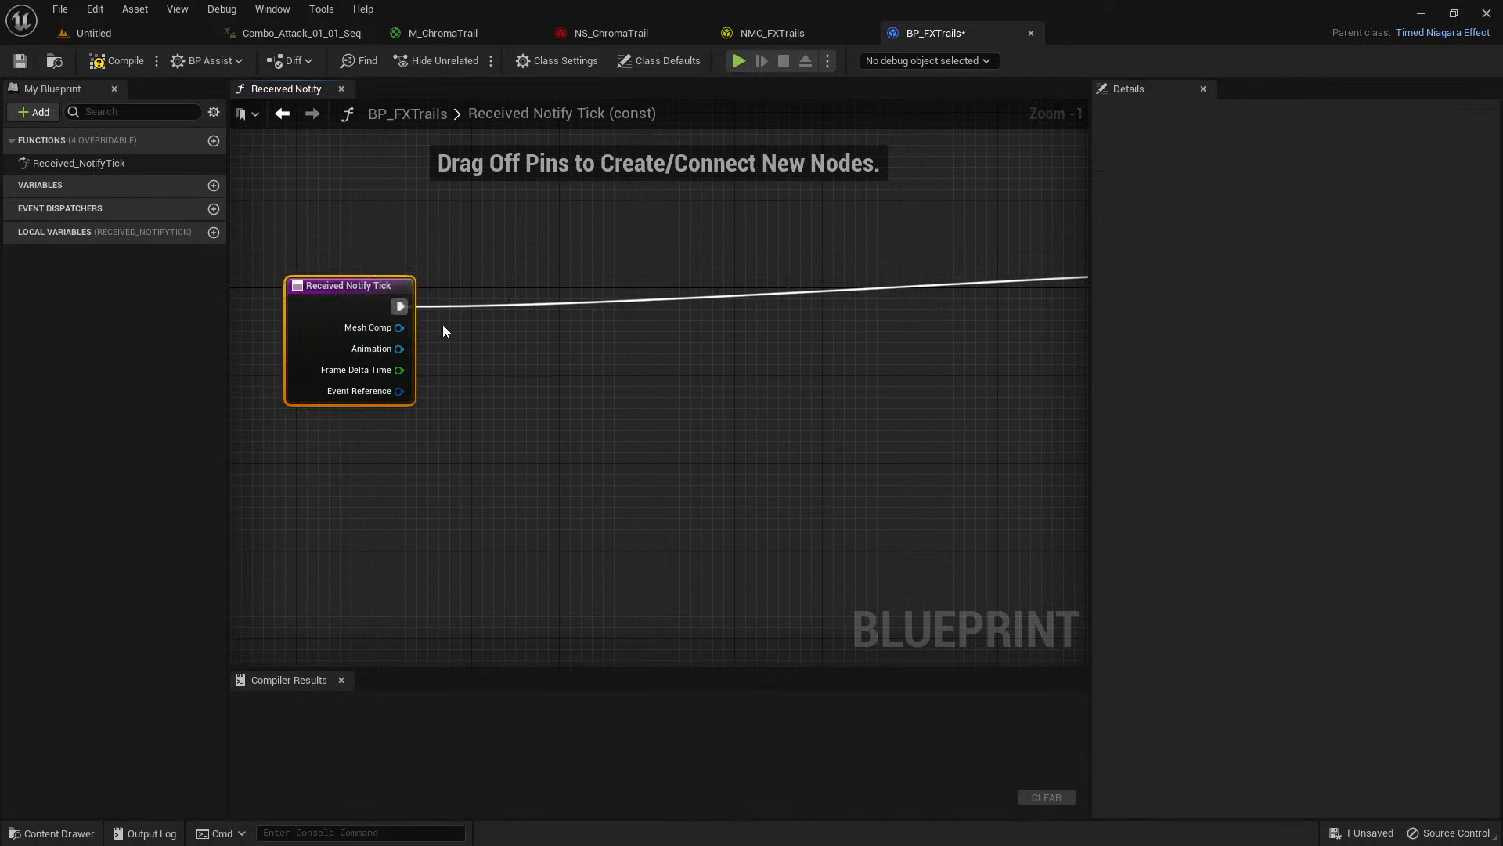
{"action": "scroll", "coordinate": [443, 325], "scroll_direction": "up", "scroll_amount": 1}
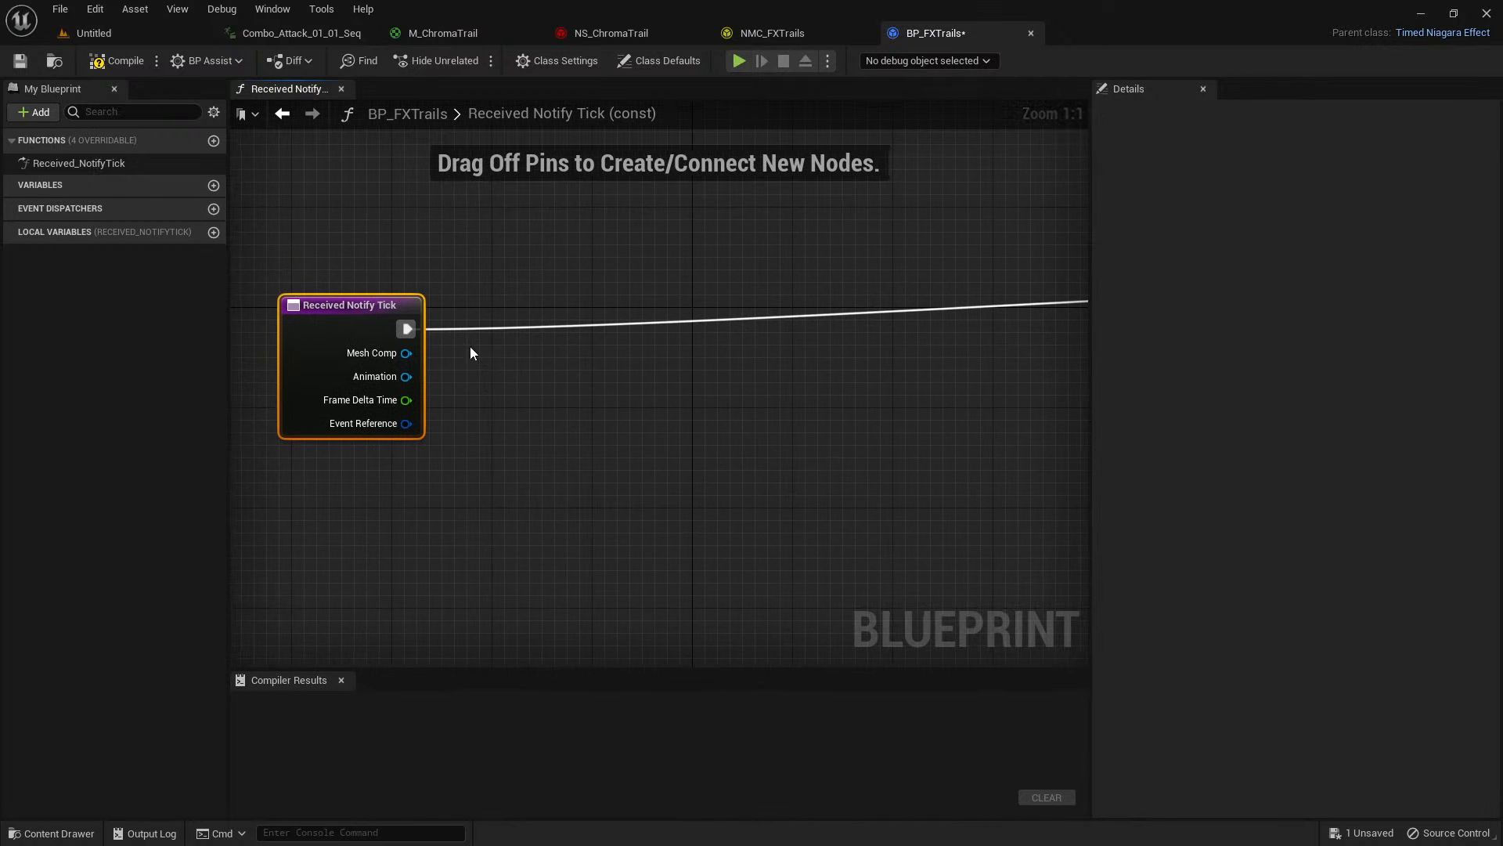
Insert a Get Spawned Effect node after Received Notify Tick and connect Mesh Comp to its Mesh Comp input.
{"action": "left_click_drag", "start_coordinate": [406, 329], "coordinate": [517, 357]}
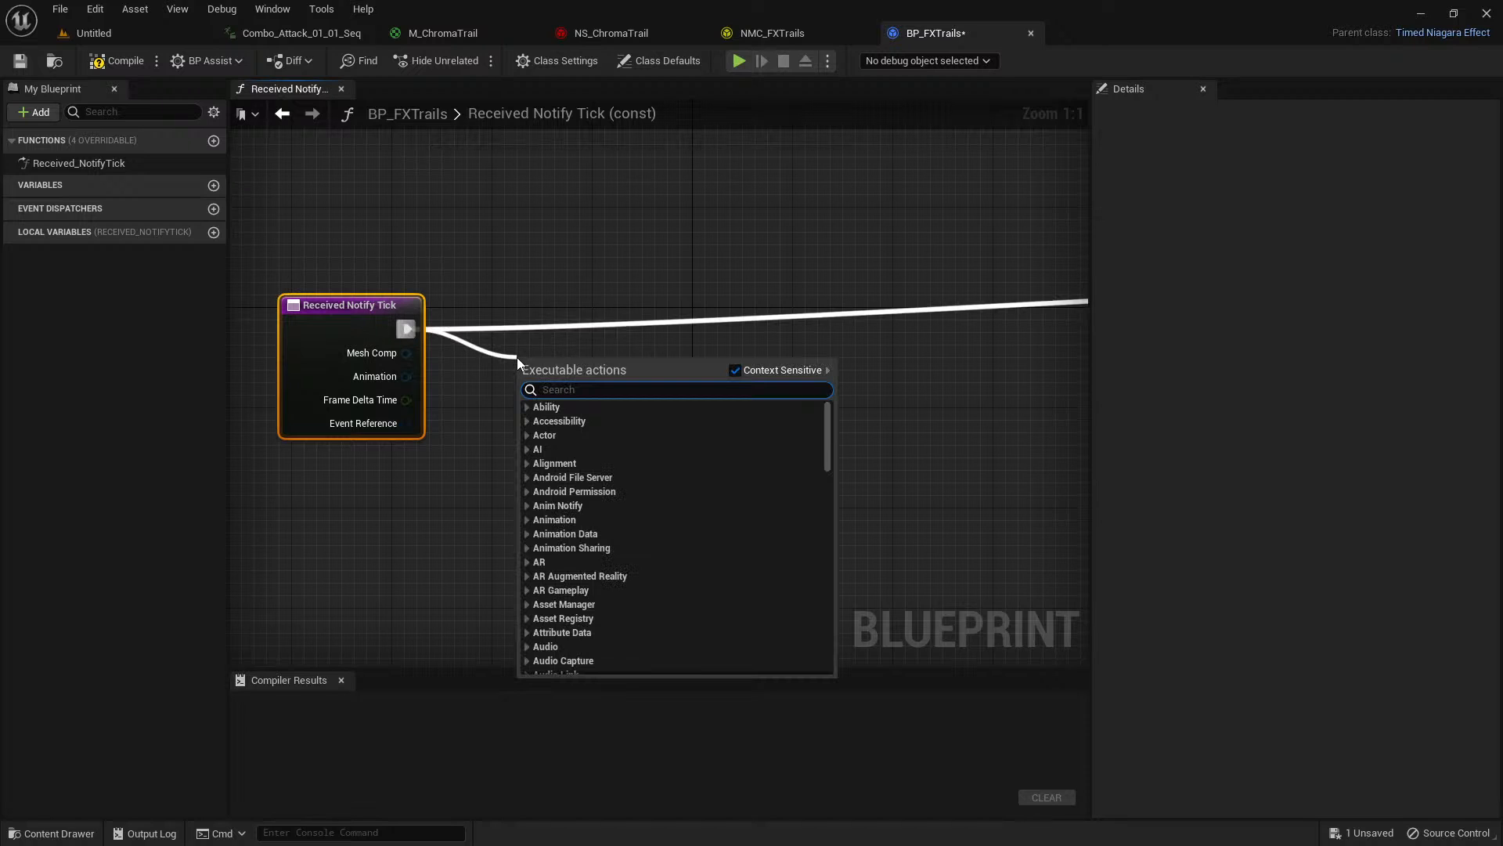
{"action": "type", "text": "get spawn"}
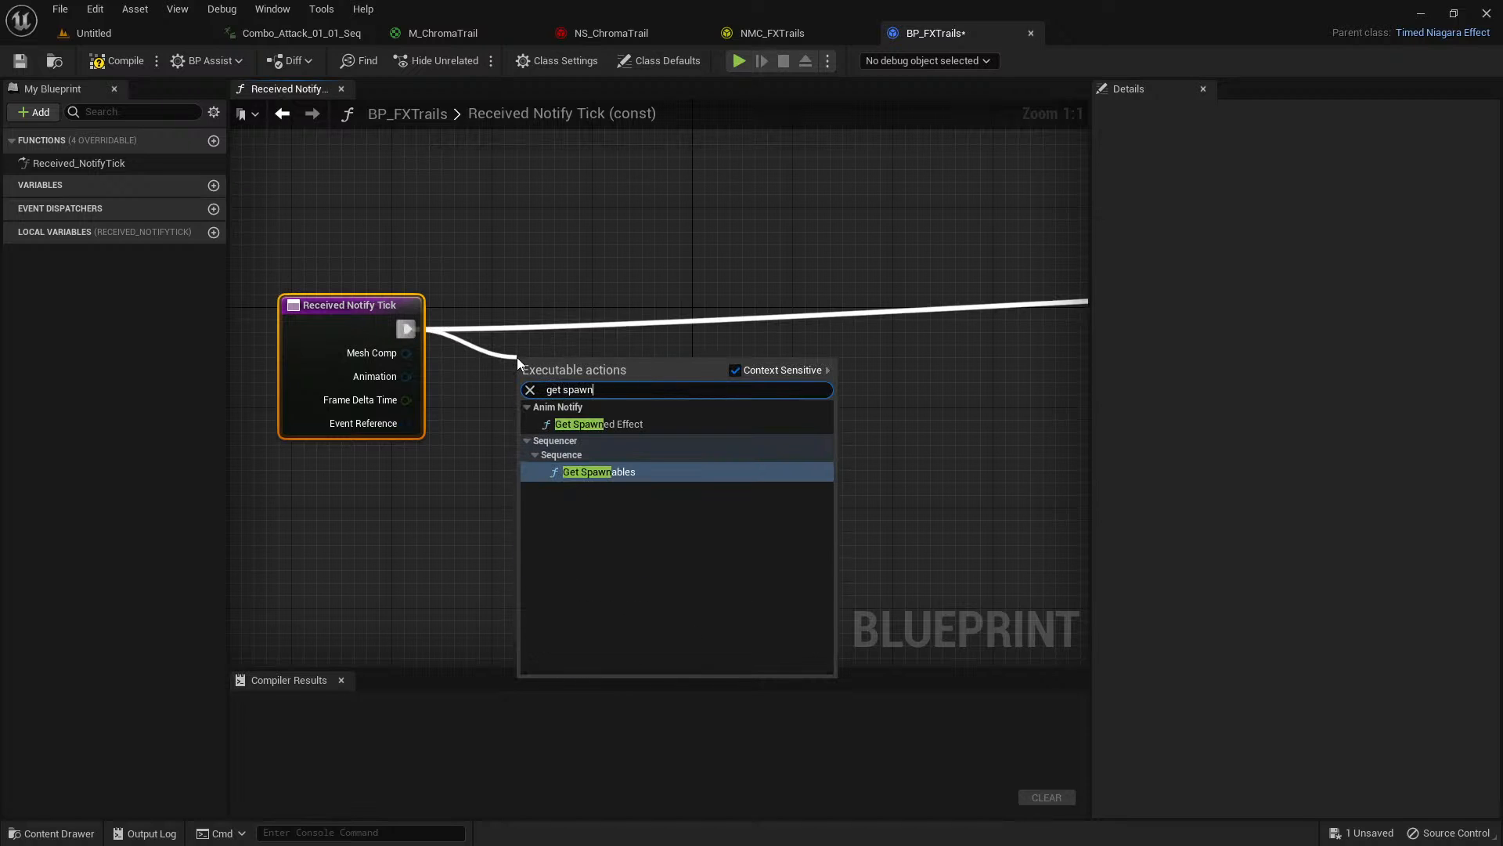
{"action": "left_click", "coordinate": [624, 424]}
{"action": "left_click_drag", "start_coordinate": [600, 350], "coordinate": [612, 224]}
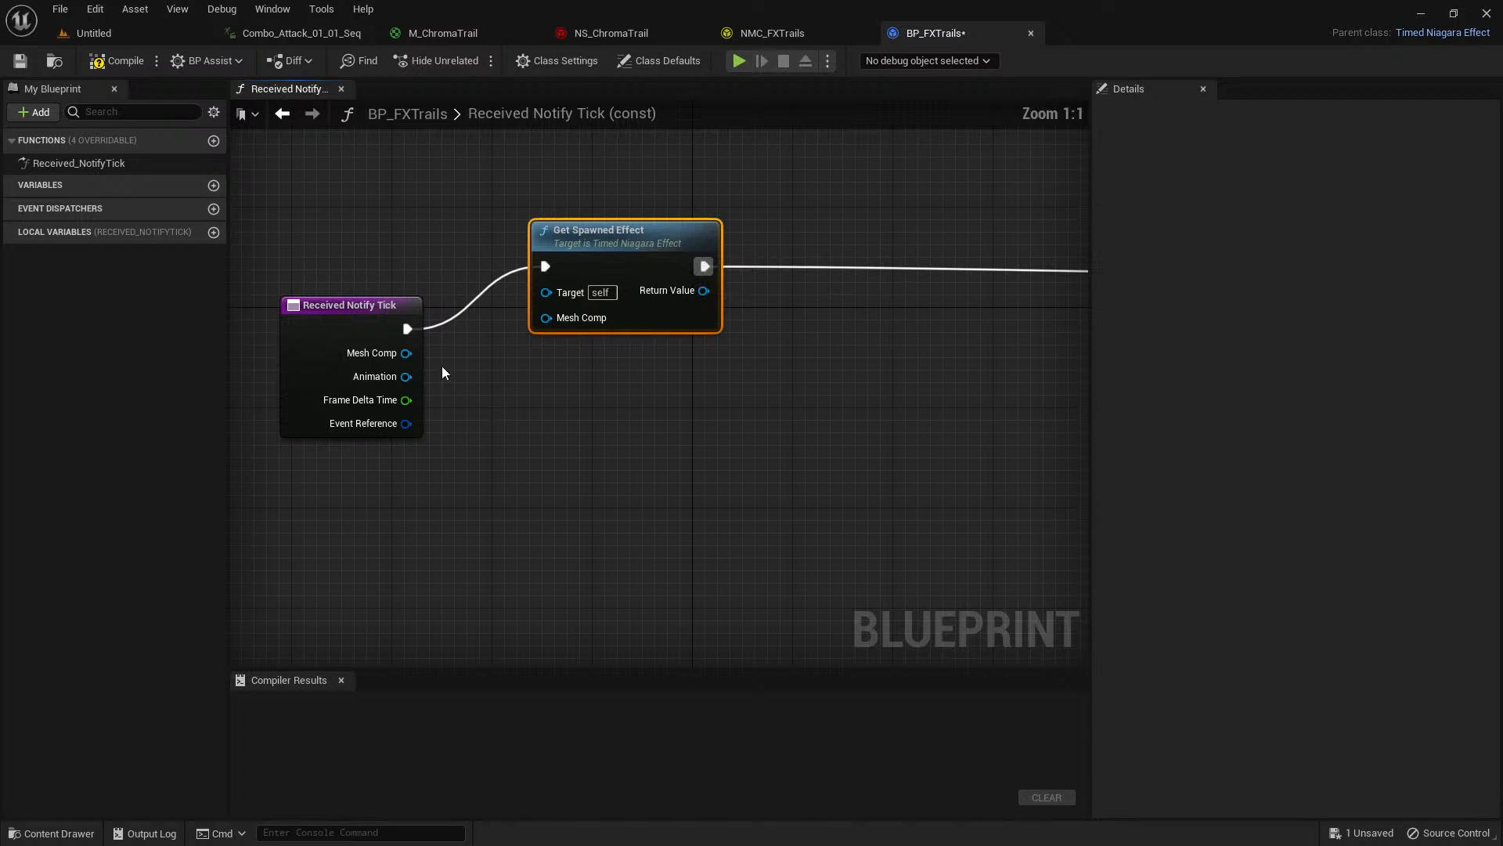
{"action": "left_click_drag", "start_coordinate": [405, 353], "coordinate": [547, 319]}
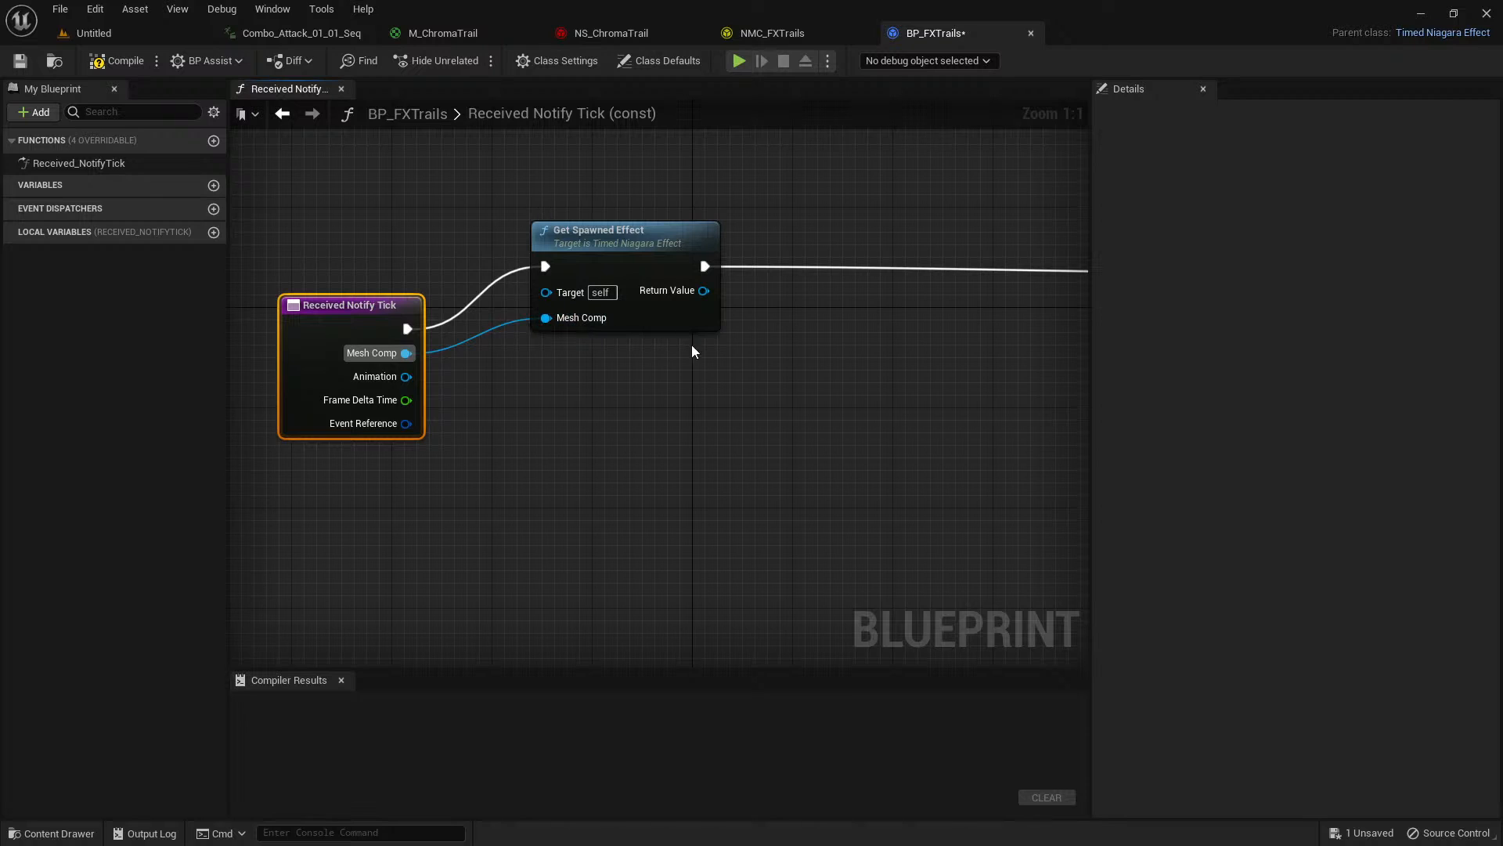
Insert an Is Valid node after Get Spawned Effect and connect the effect's Return Value to its Input Object.
{"action": "right_click_drag", "start_coordinate": [692, 351], "coordinate": [575, 384]}
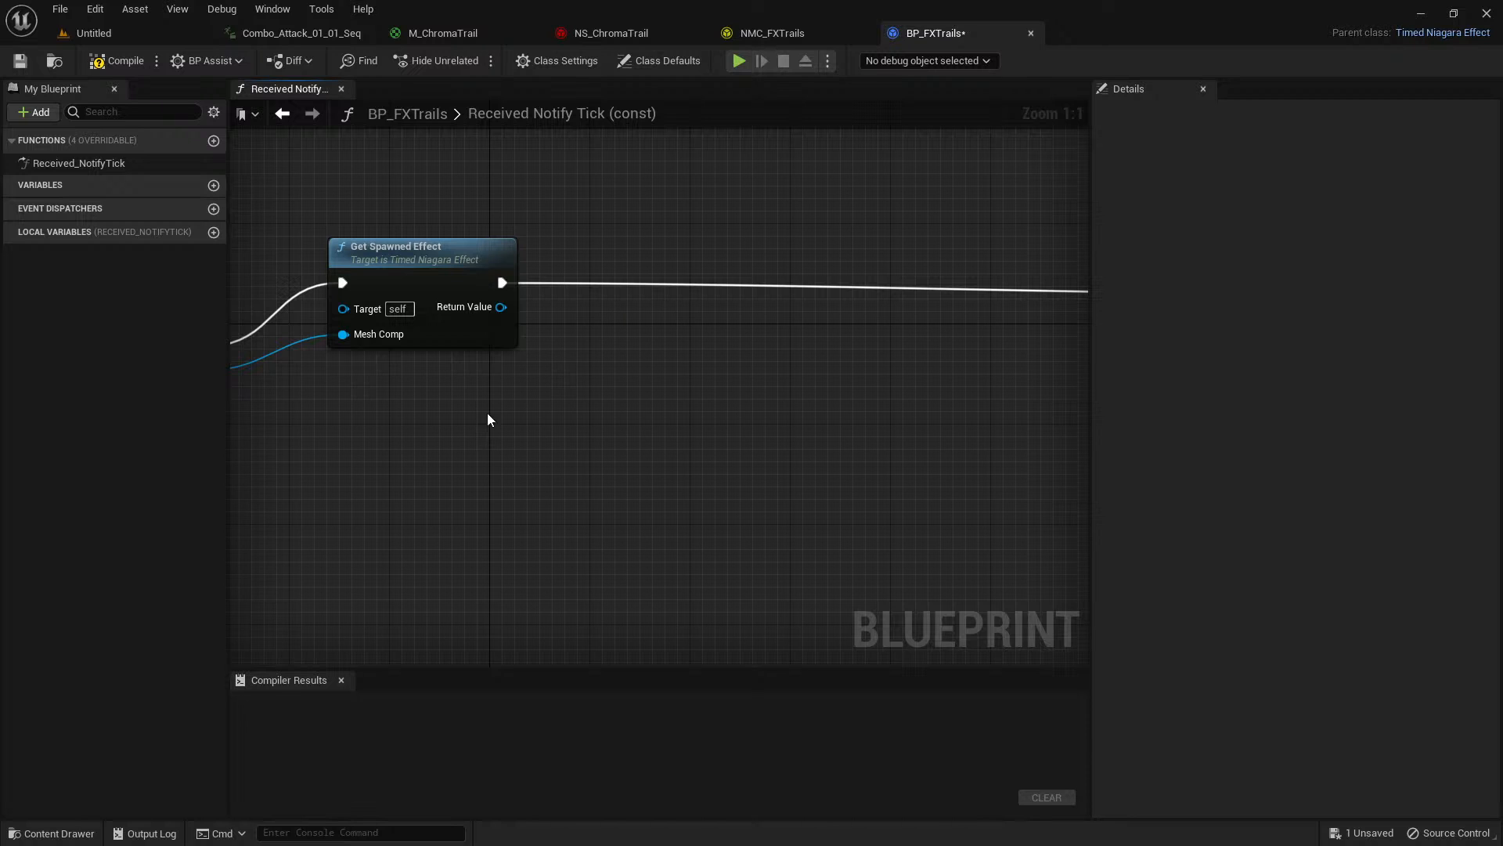
{"action": "left_click", "coordinate": [305, 34]}
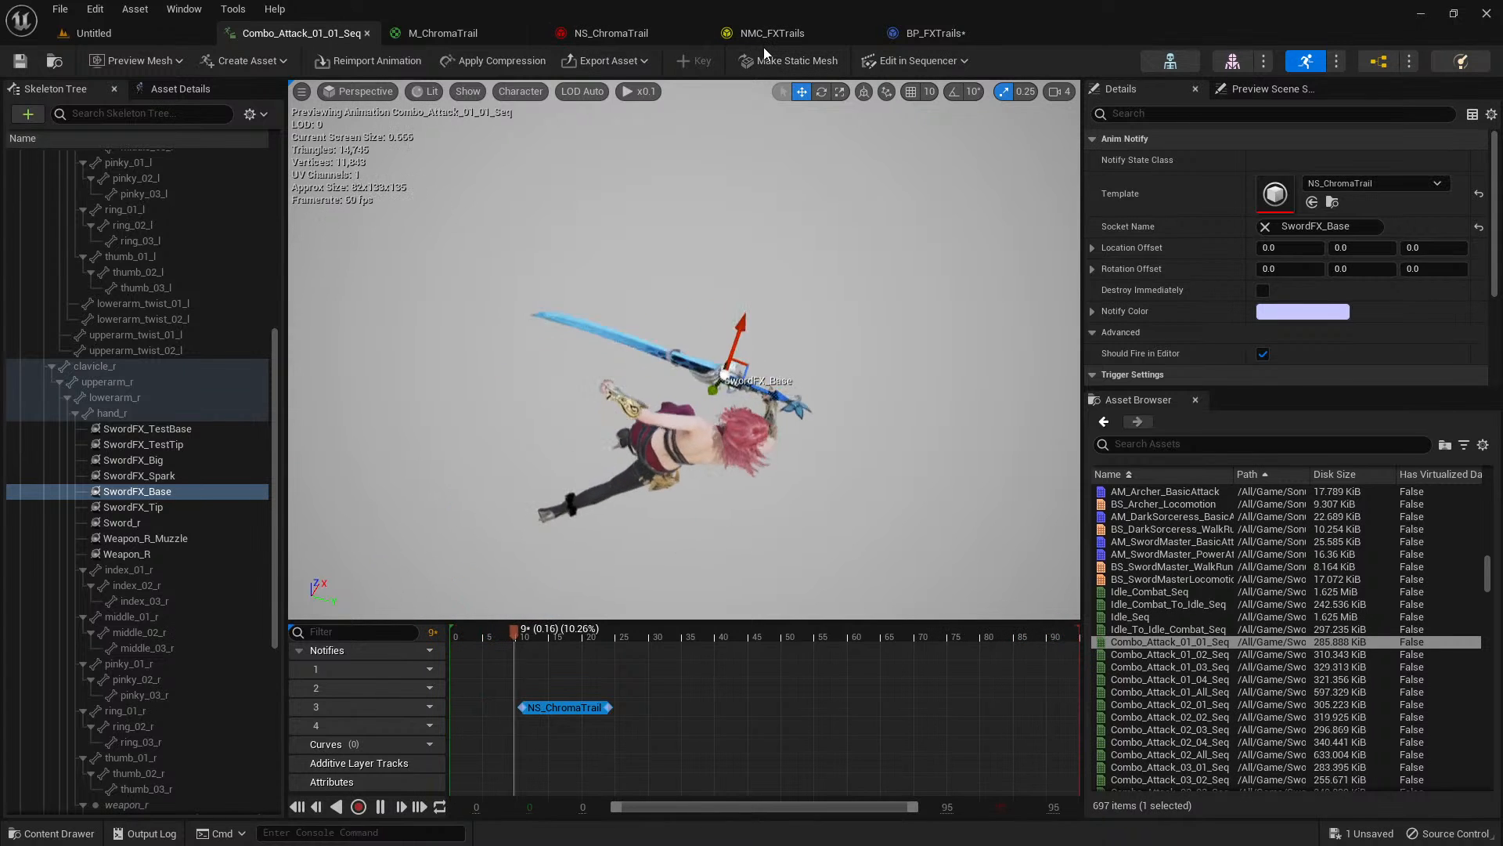
{"action": "left_click", "coordinate": [944, 34]}
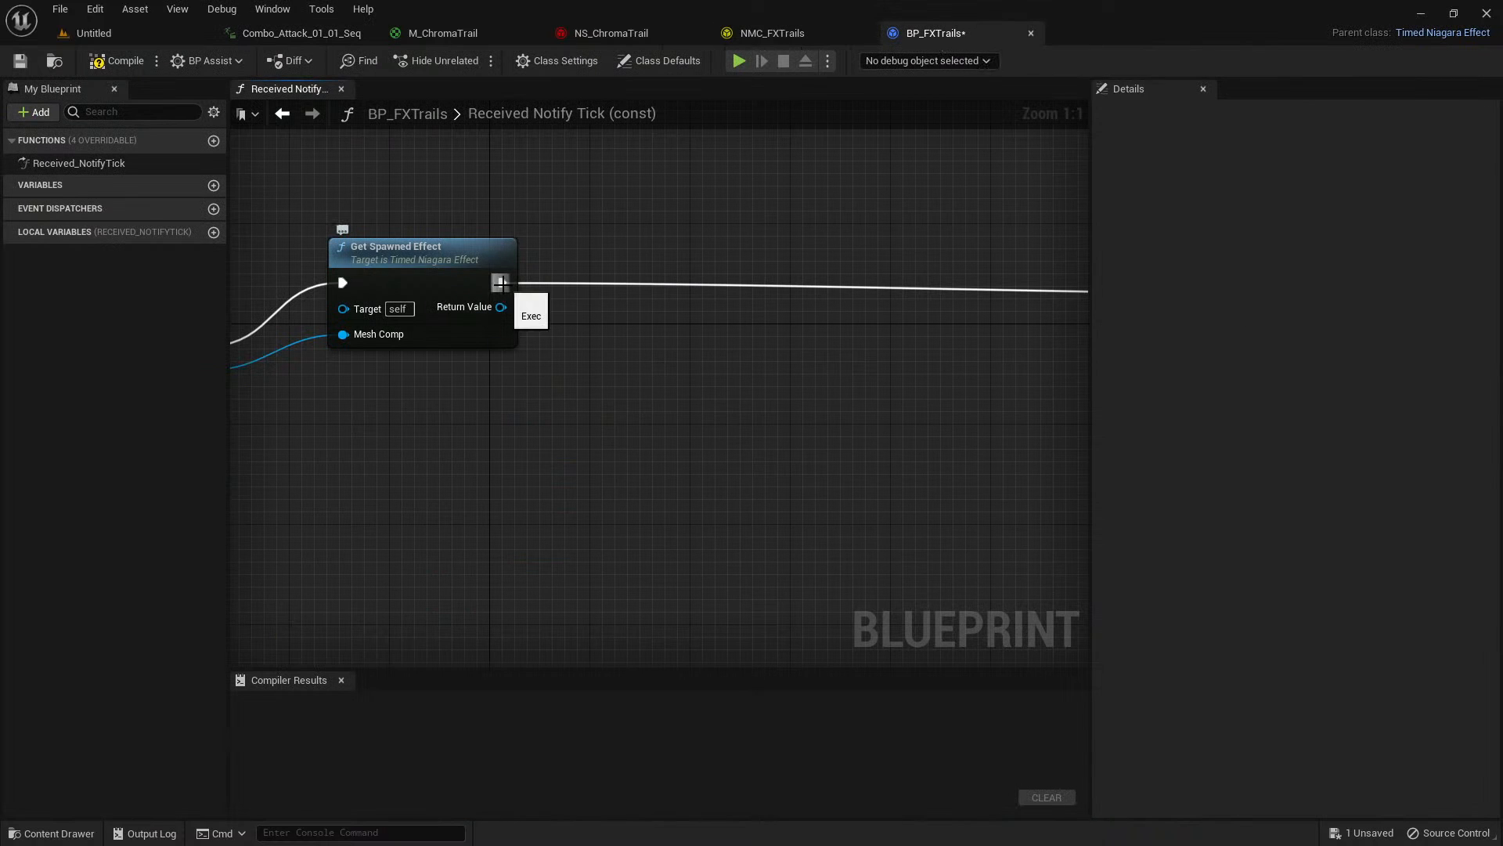
{"action": "left_click_drag", "start_coordinate": [502, 283], "coordinate": [582, 354]}
{"action": "type", "text": "is valis"}
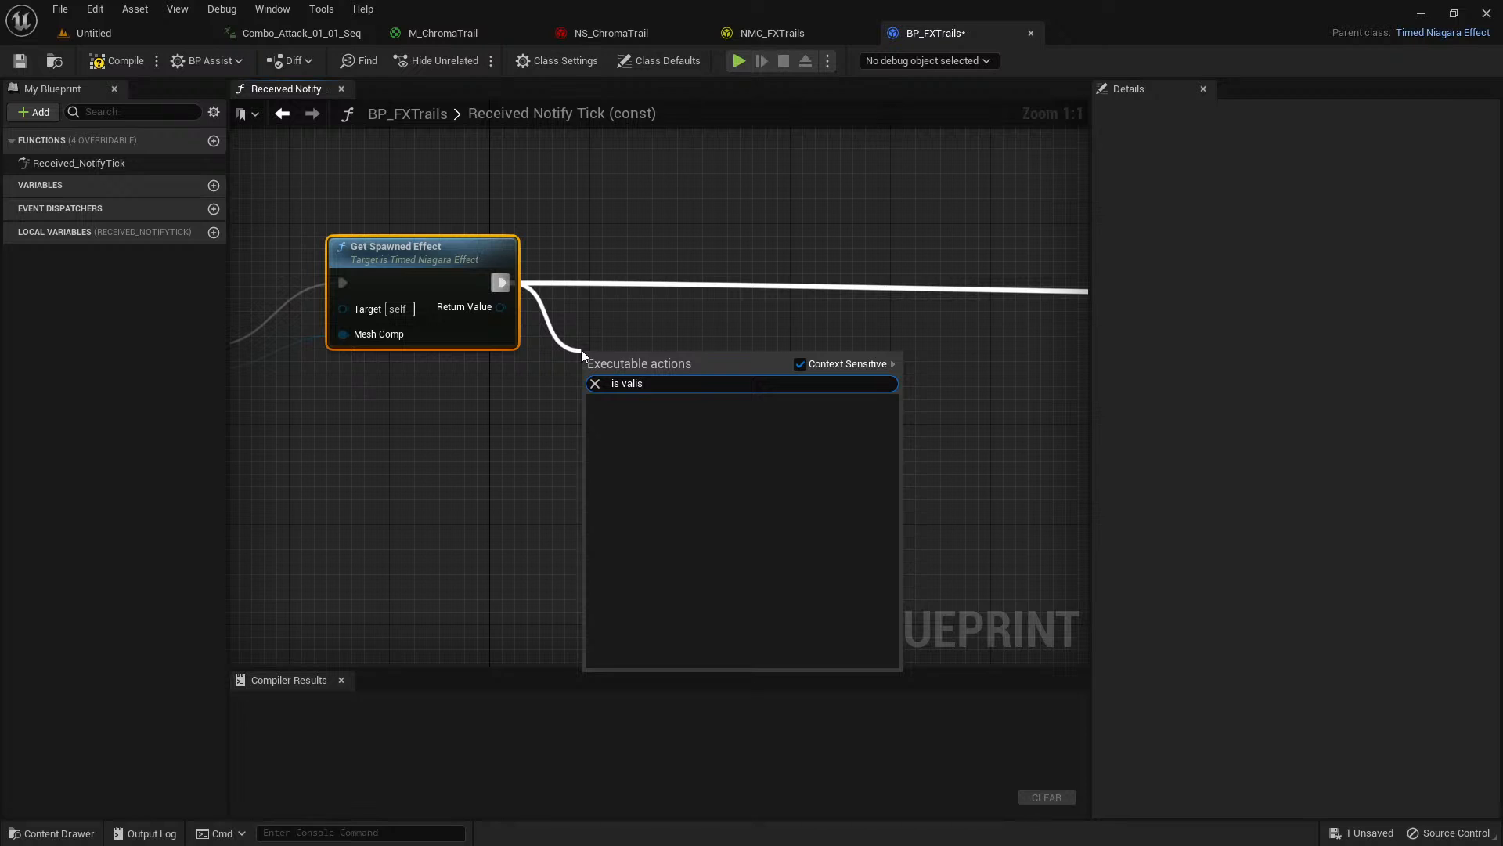
{"action": "key", "text": "BackSpace"}
{"action": "type", "text": "d"}
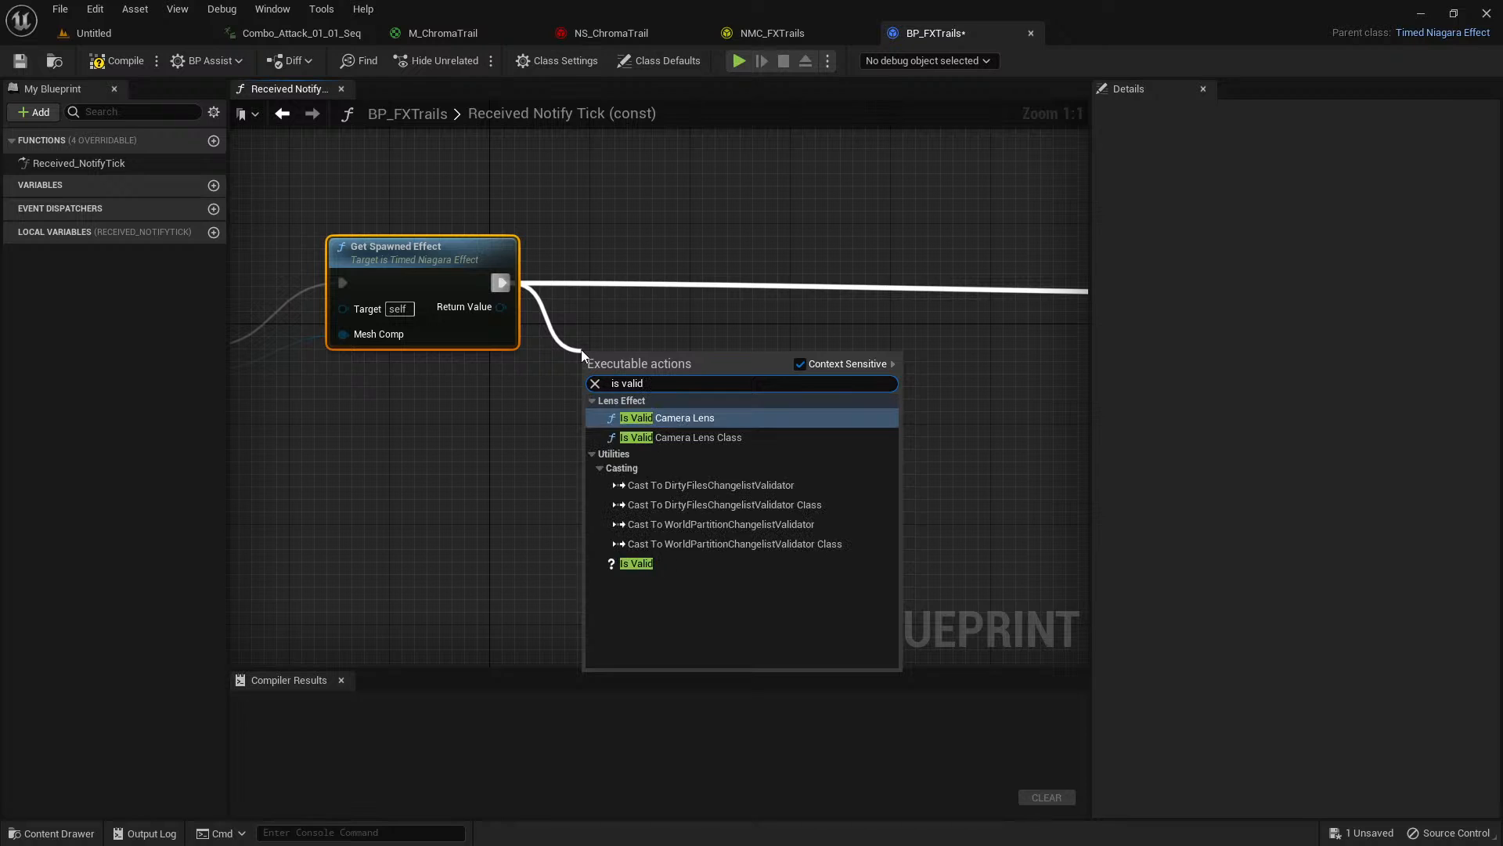
{"action": "left_click", "coordinate": [635, 565]}
{"action": "left_click_drag", "start_coordinate": [663, 363], "coordinate": [688, 274]}
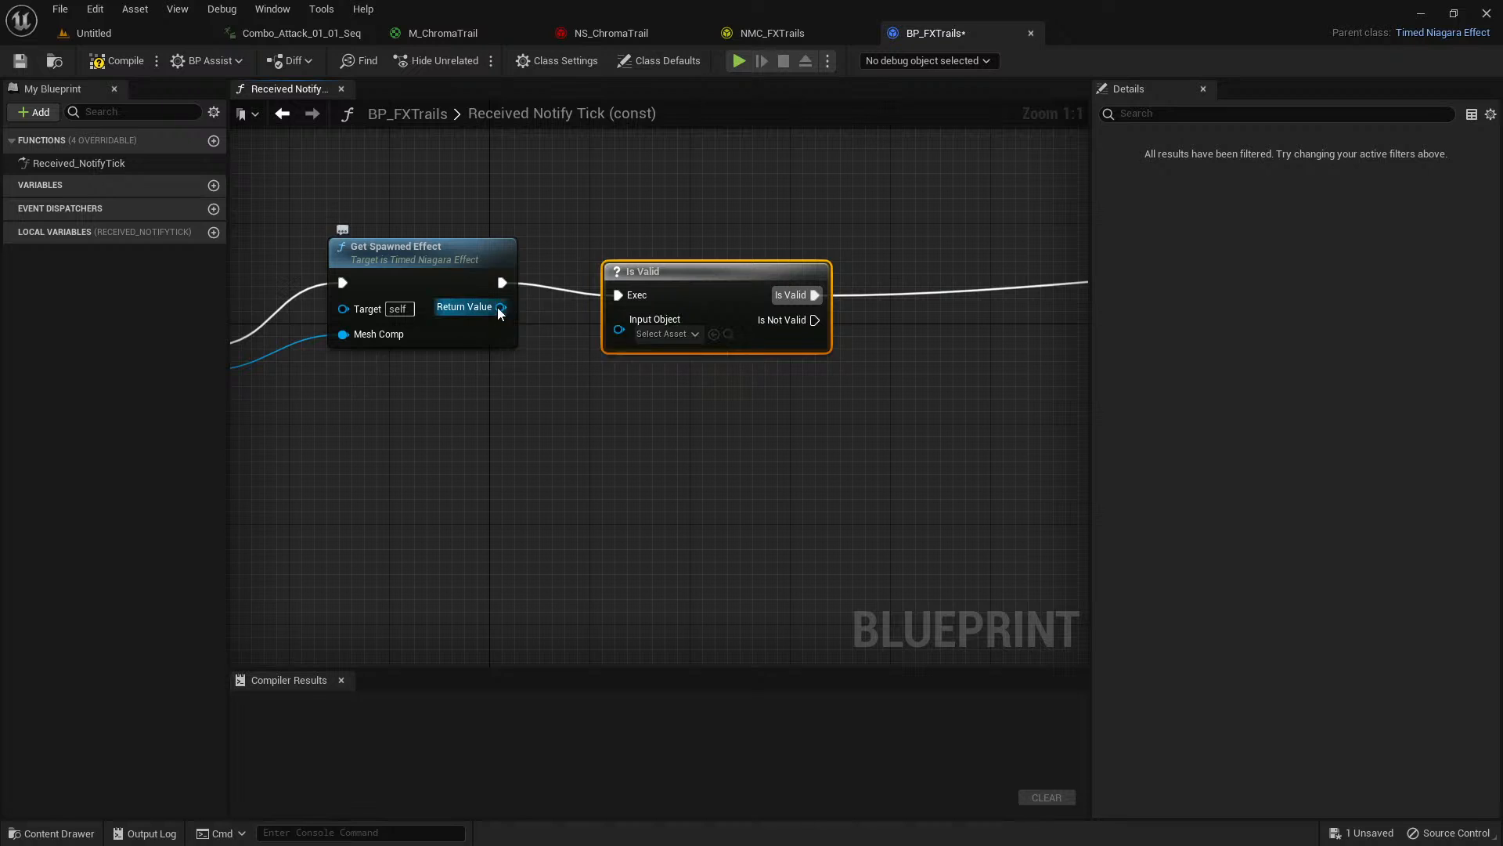
{"action": "left_click_drag", "start_coordinate": [499, 308], "coordinate": [623, 333]}
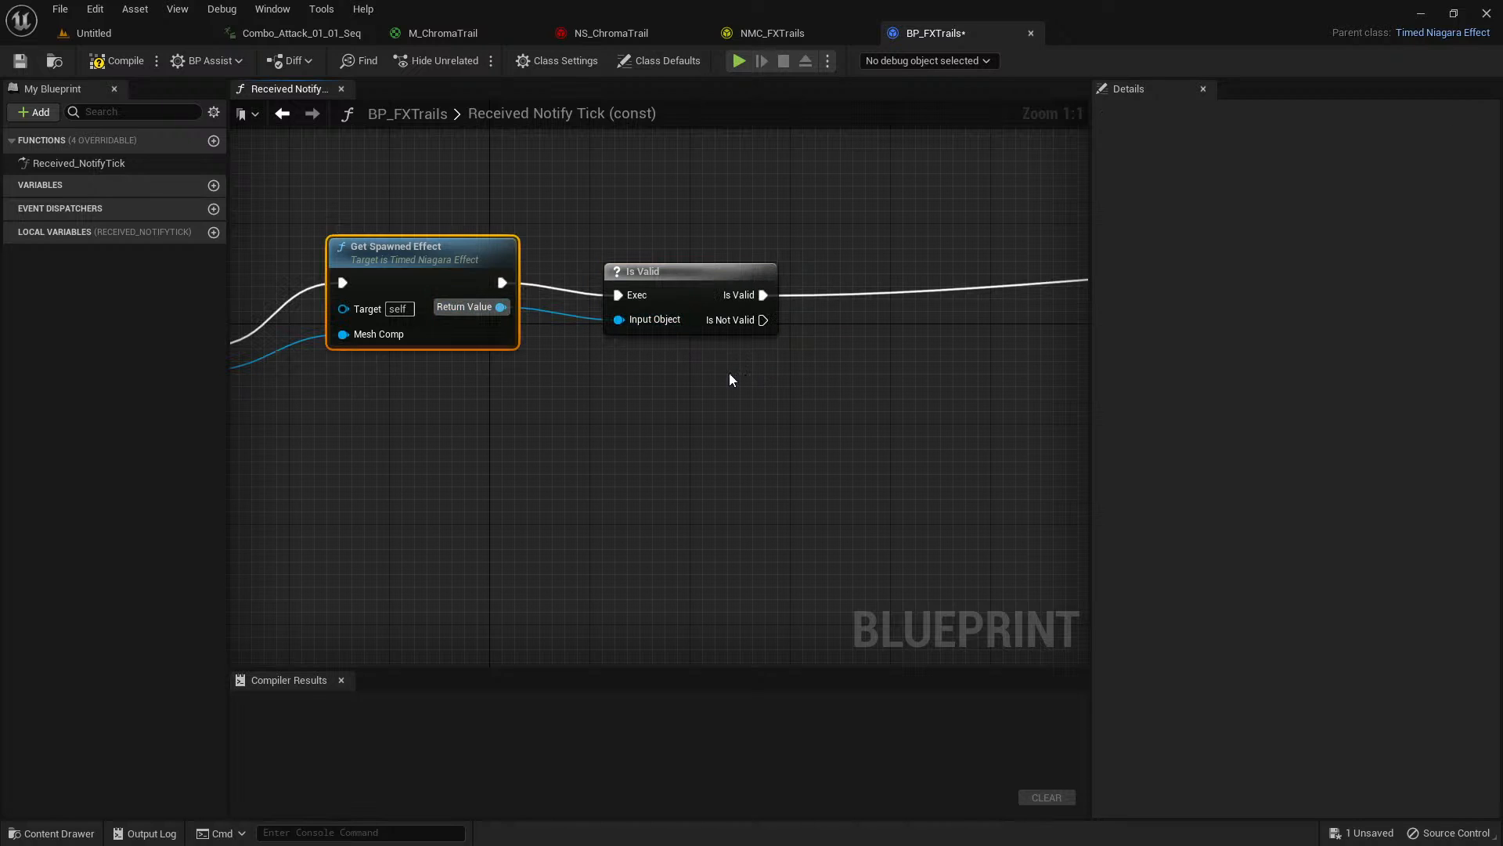
Add a Print String node on the Is Not Valid output, below the Is Valid node.
{"action": "scroll", "coordinate": [654, 368], "scroll_direction": "down", "scroll_amount": 3}
{"action": "right_click_drag", "start_coordinate": [559, 373], "coordinate": [592, 391]}
{"action": "scroll", "coordinate": [619, 379], "scroll_direction": "up", "scroll_amount": 1}
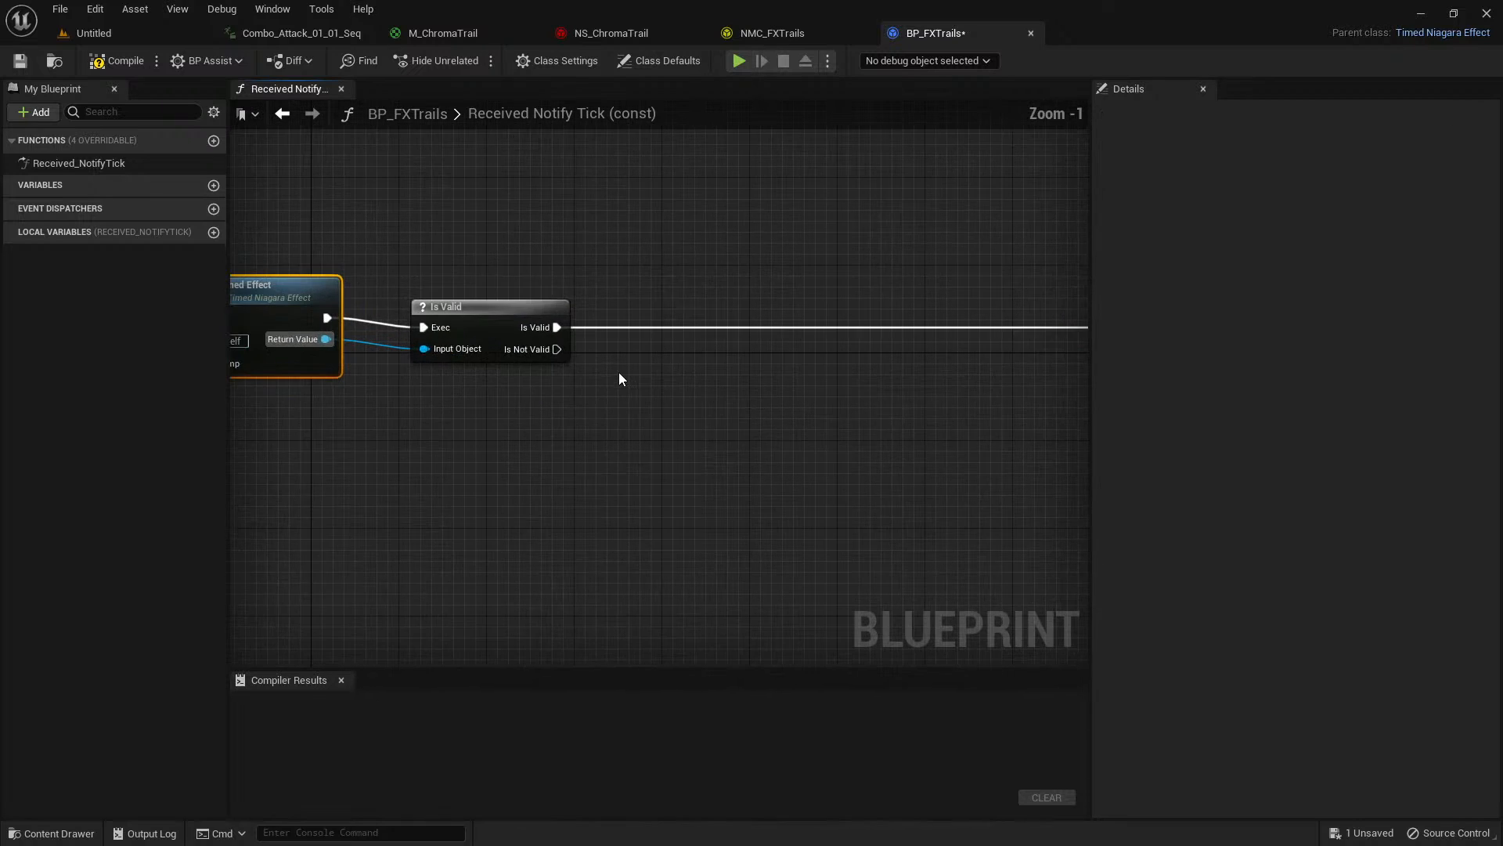
{"action": "left_click_drag", "start_coordinate": [563, 357], "coordinate": [563, 582]}
{"action": "type", "text": "print string"}
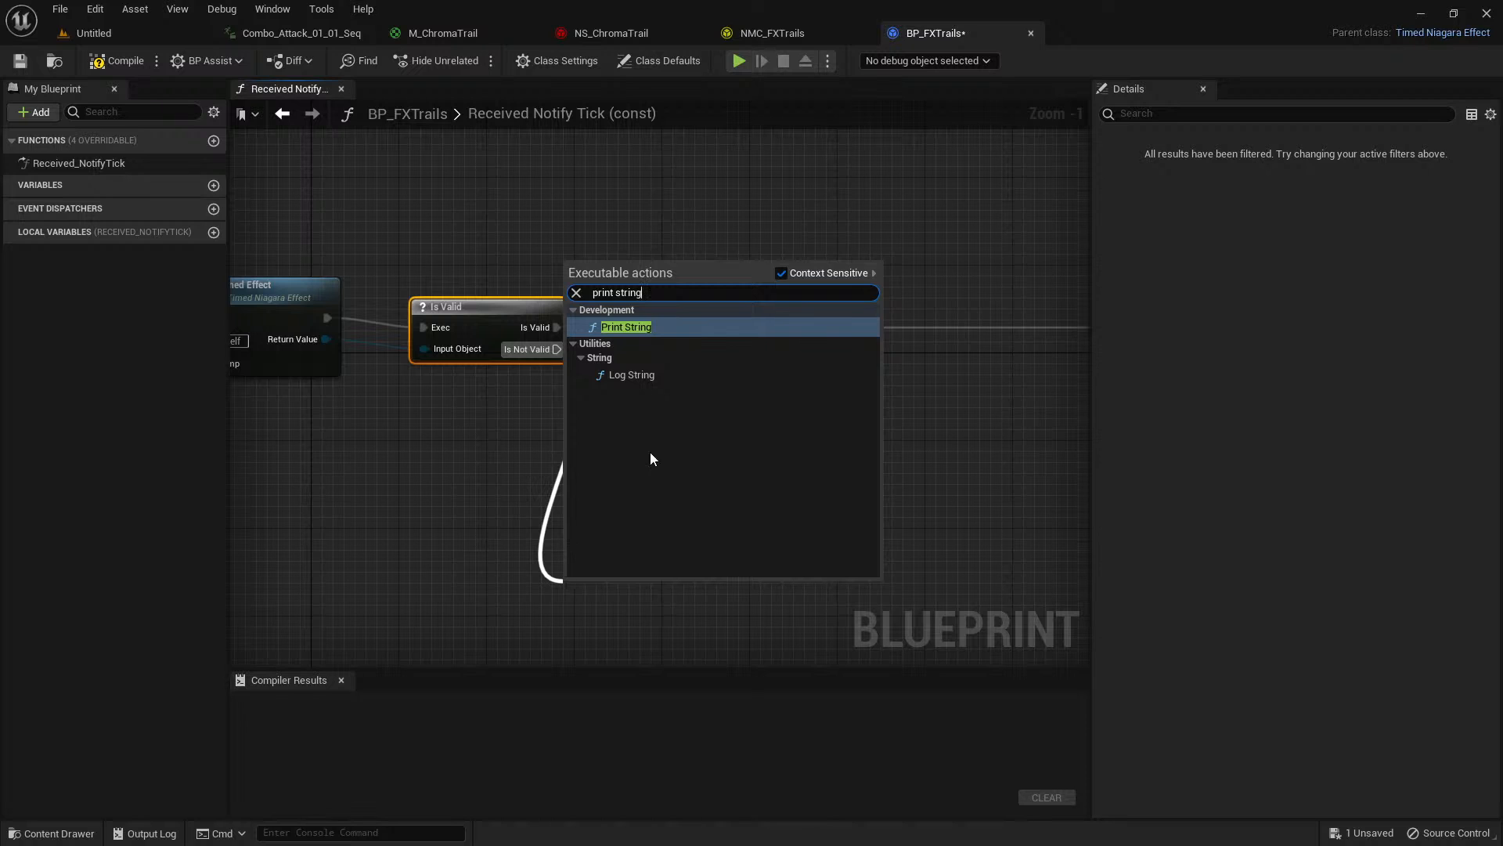
{"action": "left_click", "coordinate": [652, 327]}
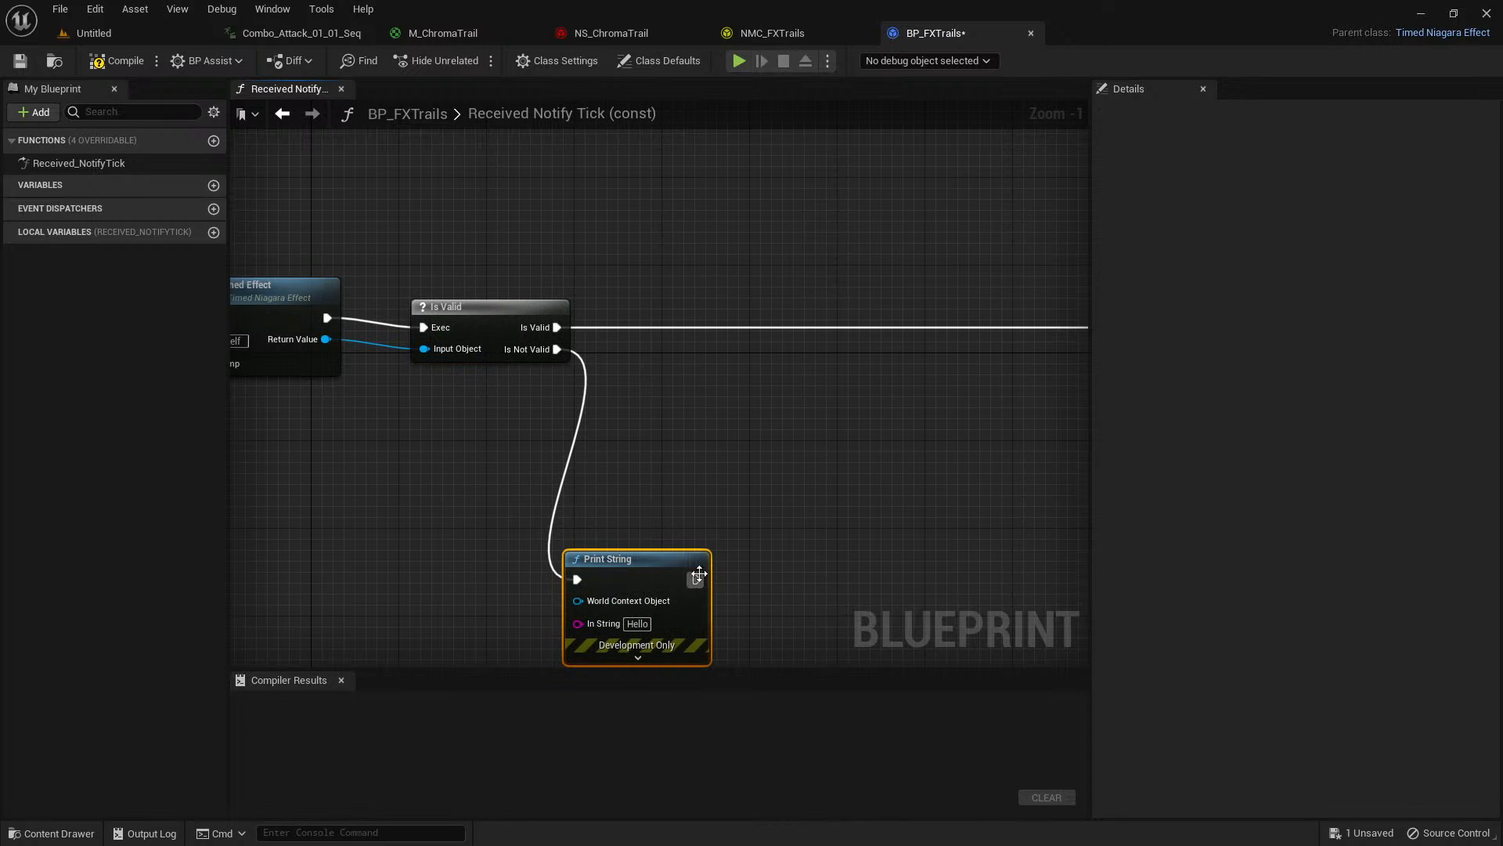
Place a copy of the Return Node beside the Print String node.
{"action": "scroll", "coordinate": [671, 463], "scroll_direction": "down", "scroll_amount": 1}
{"action": "left_click", "coordinate": [996, 244]}
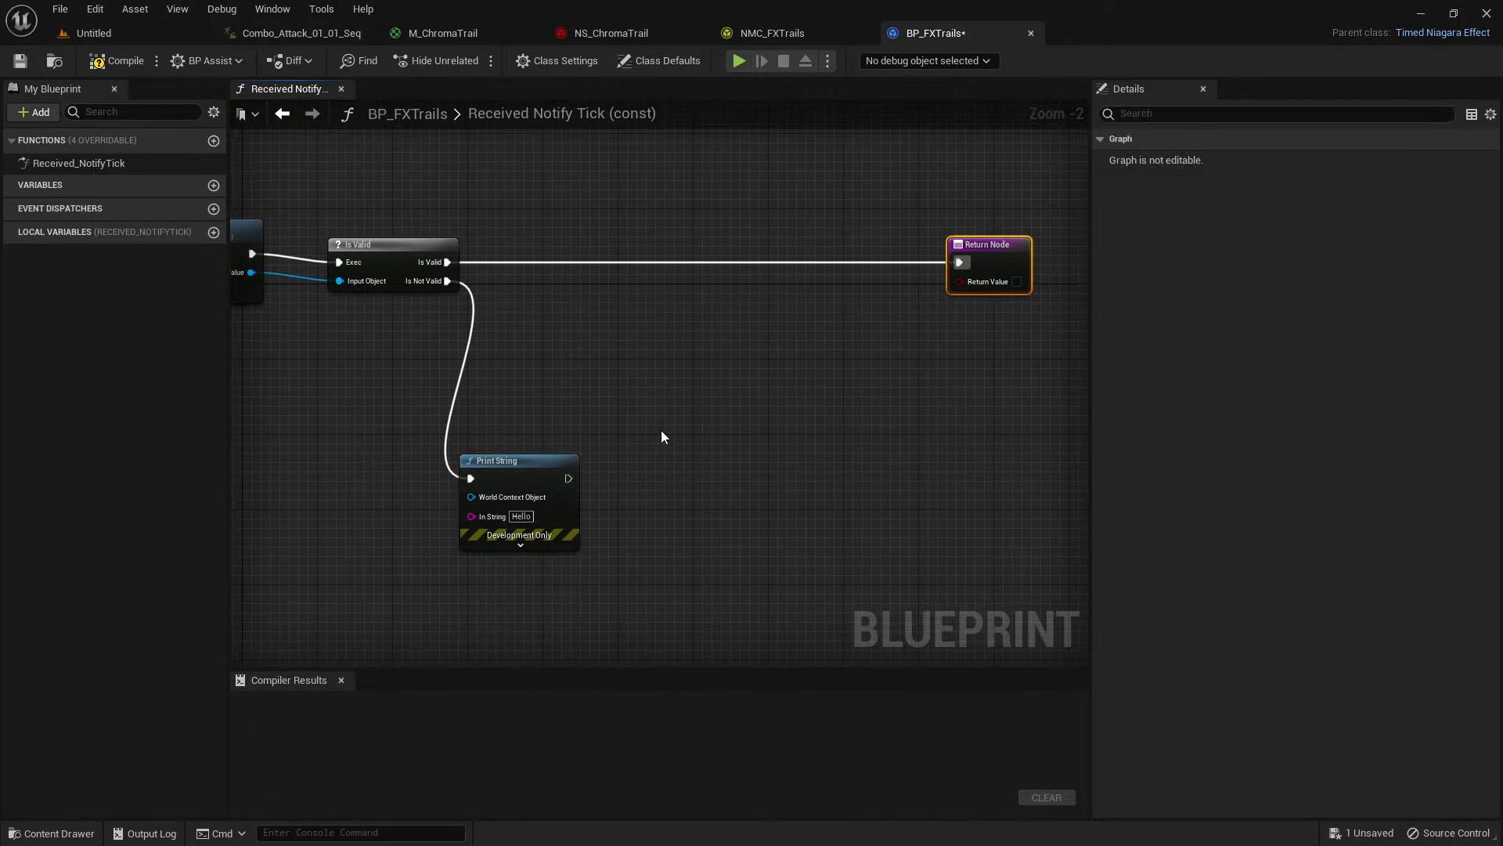
{"action": "left_click", "coordinate": [520, 544]}
{"action": "left_click", "coordinate": [654, 486]}
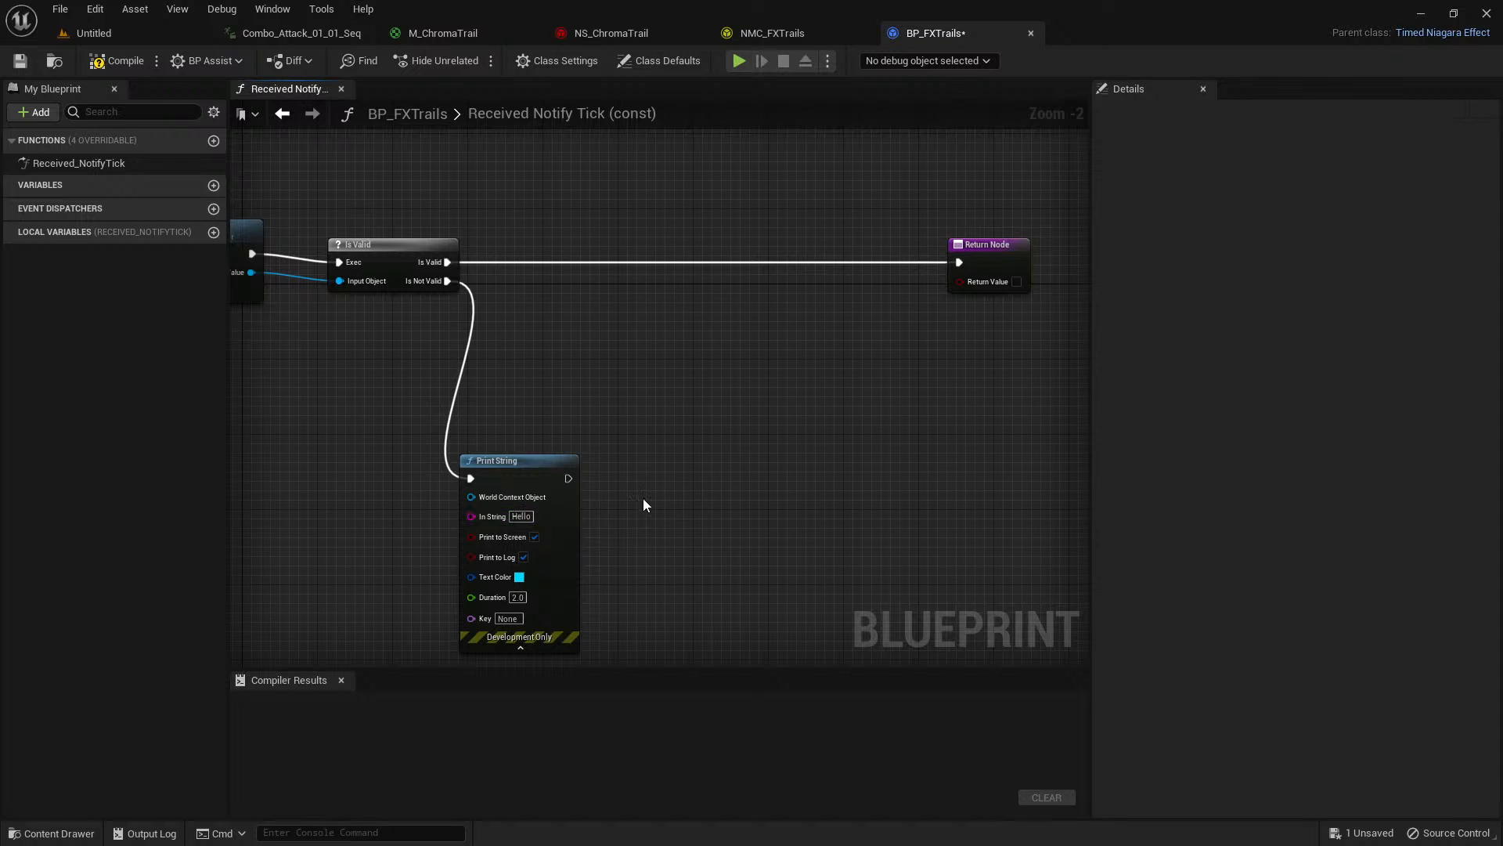
{"action": "key", "text": "ctrl+v"}
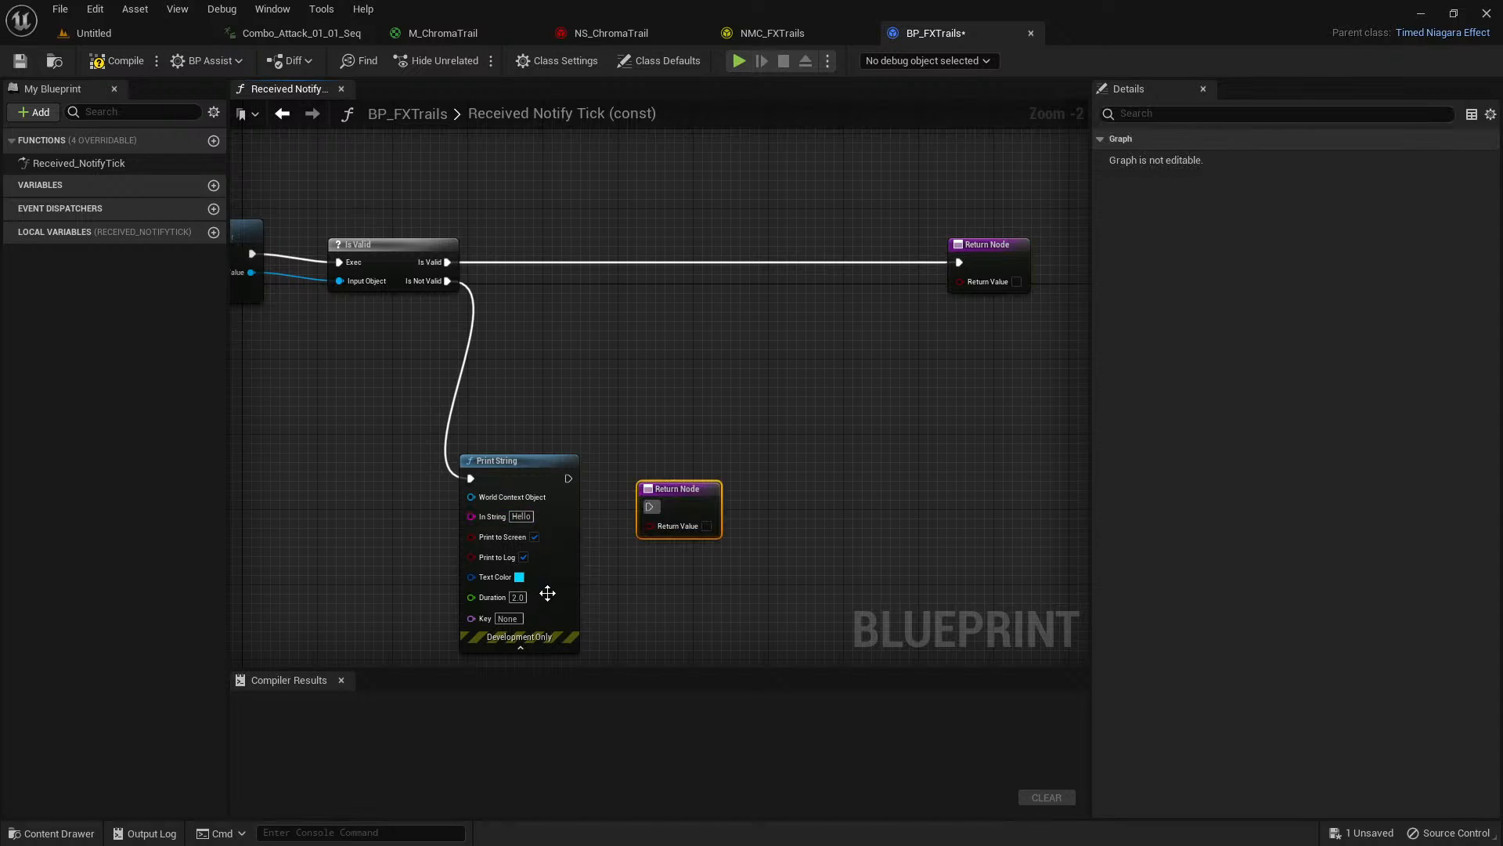
{"action": "left_click", "coordinate": [521, 647]}
Set Print String's In String to a "Filed" message and connect its execution output to the copied Return Node.
{"action": "left_click_drag", "start_coordinate": [570, 479], "coordinate": [662, 521]}
{"action": "left_click", "coordinate": [521, 517]}
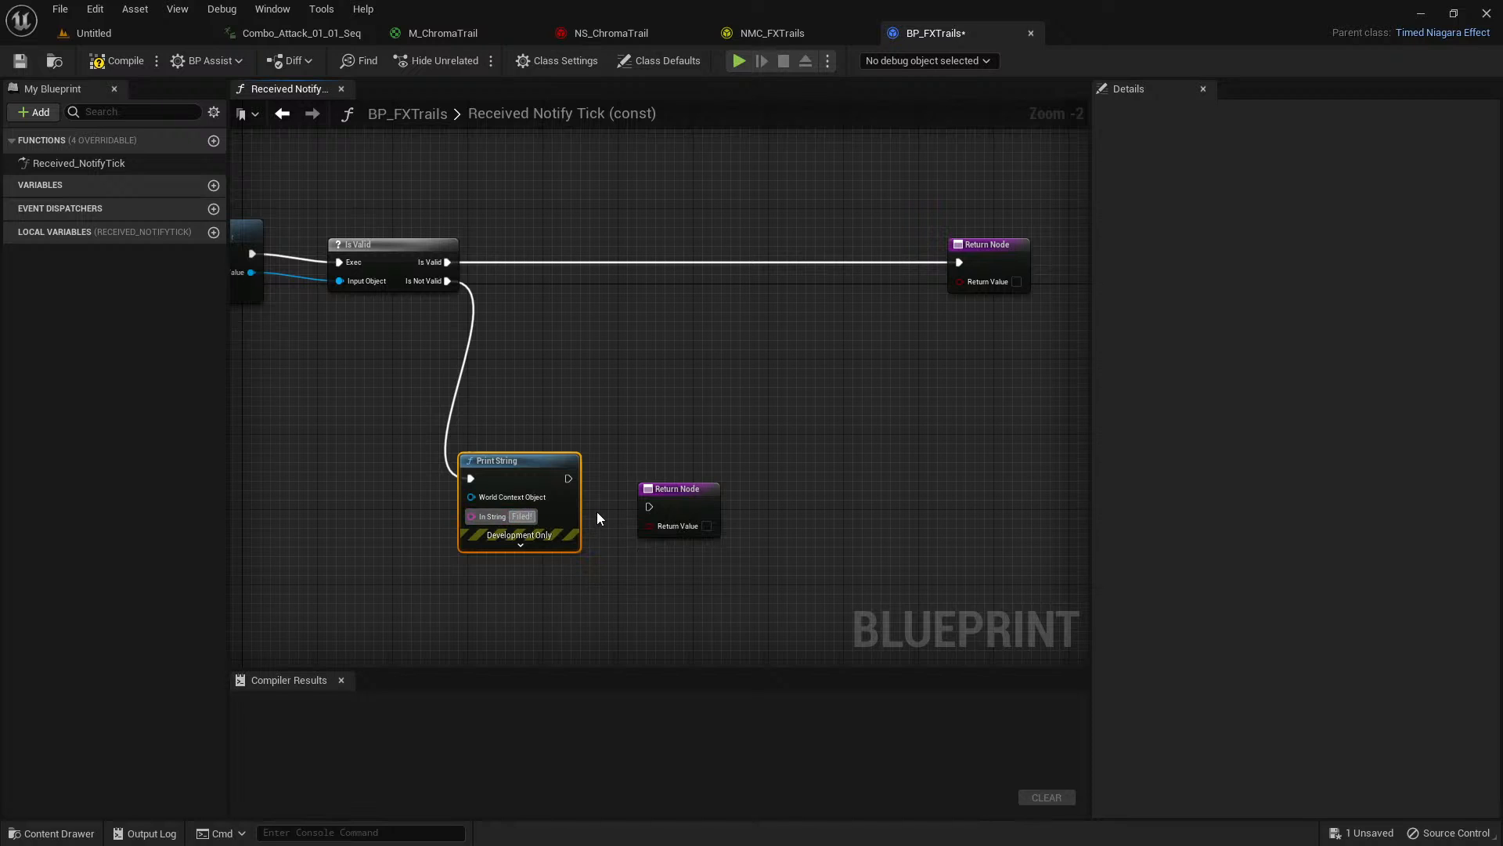
{"action": "left_click_drag", "start_coordinate": [570, 478], "coordinate": [677, 498]}
{"action": "left_click", "coordinate": [677, 497]}
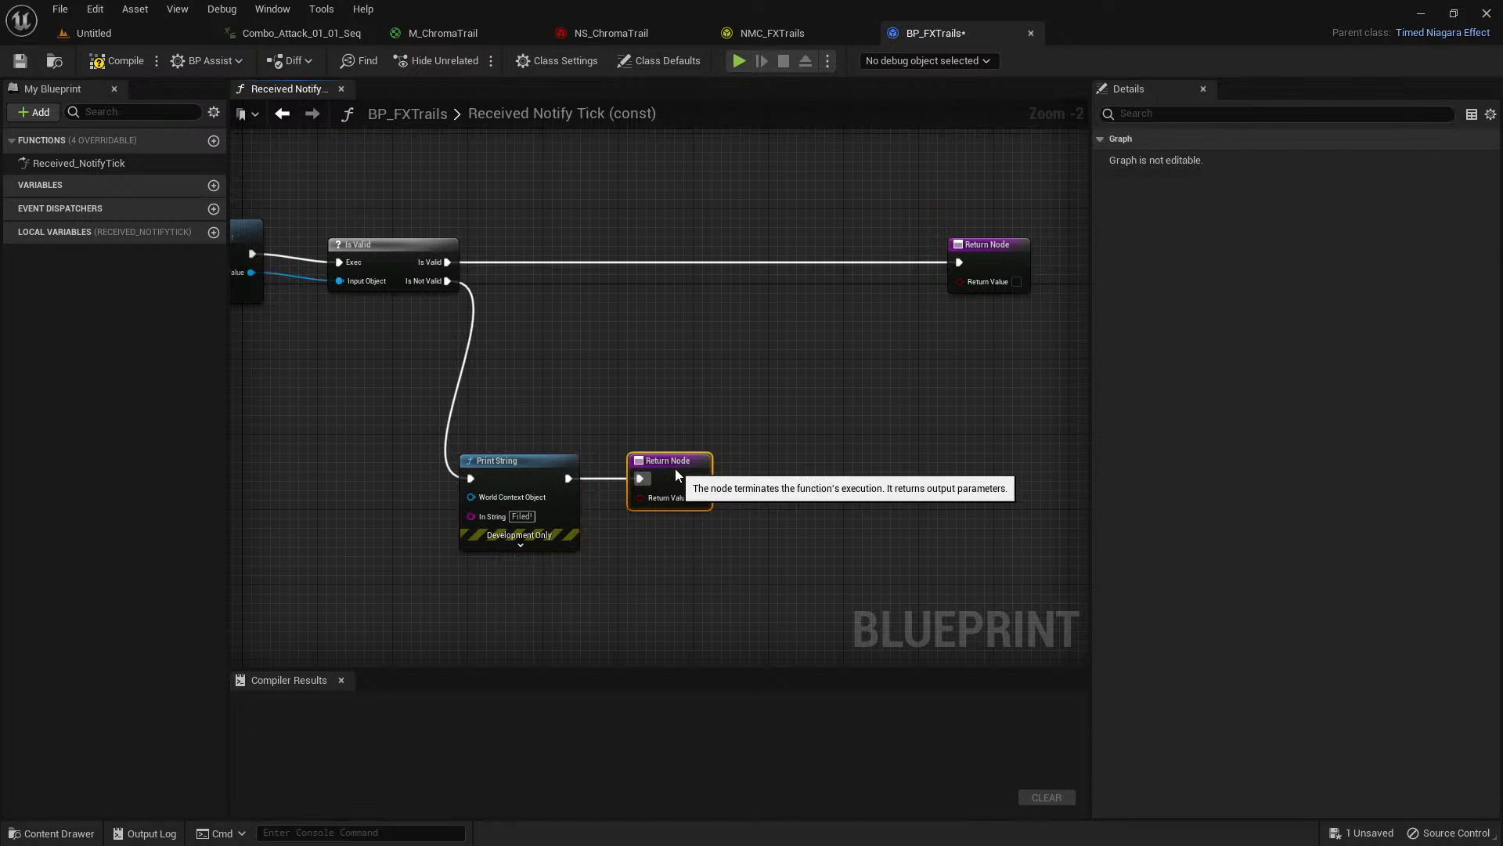
{"action": "right_click_drag", "start_coordinate": [503, 346], "coordinate": [626, 441]}
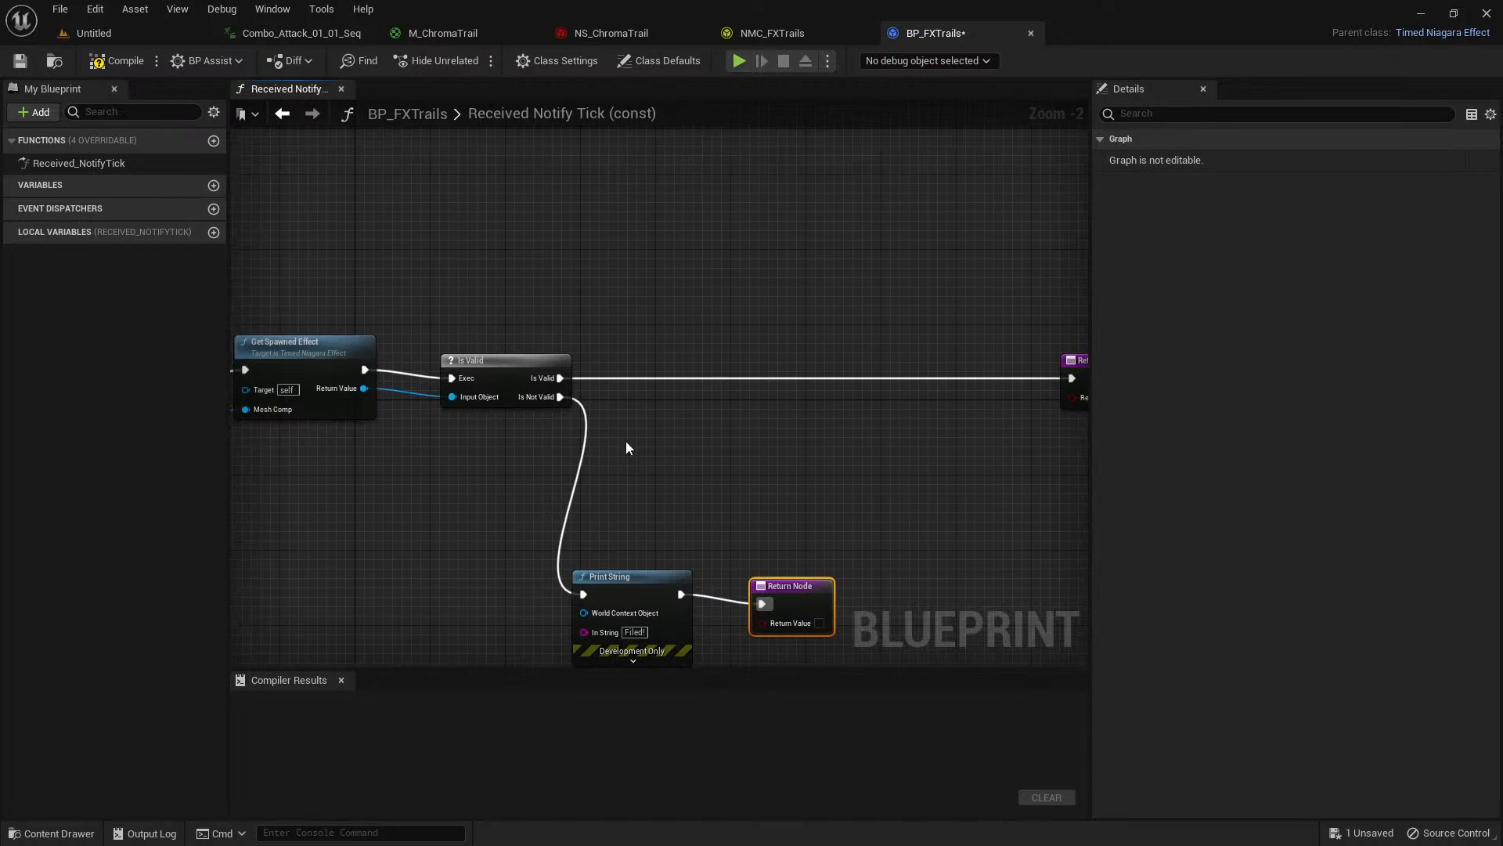
{"action": "right_click_drag", "start_coordinate": [618, 306], "coordinate": [564, 364]}
{"action": "scroll", "coordinate": [556, 388], "scroll_direction": "up", "scroll_amount": 1}
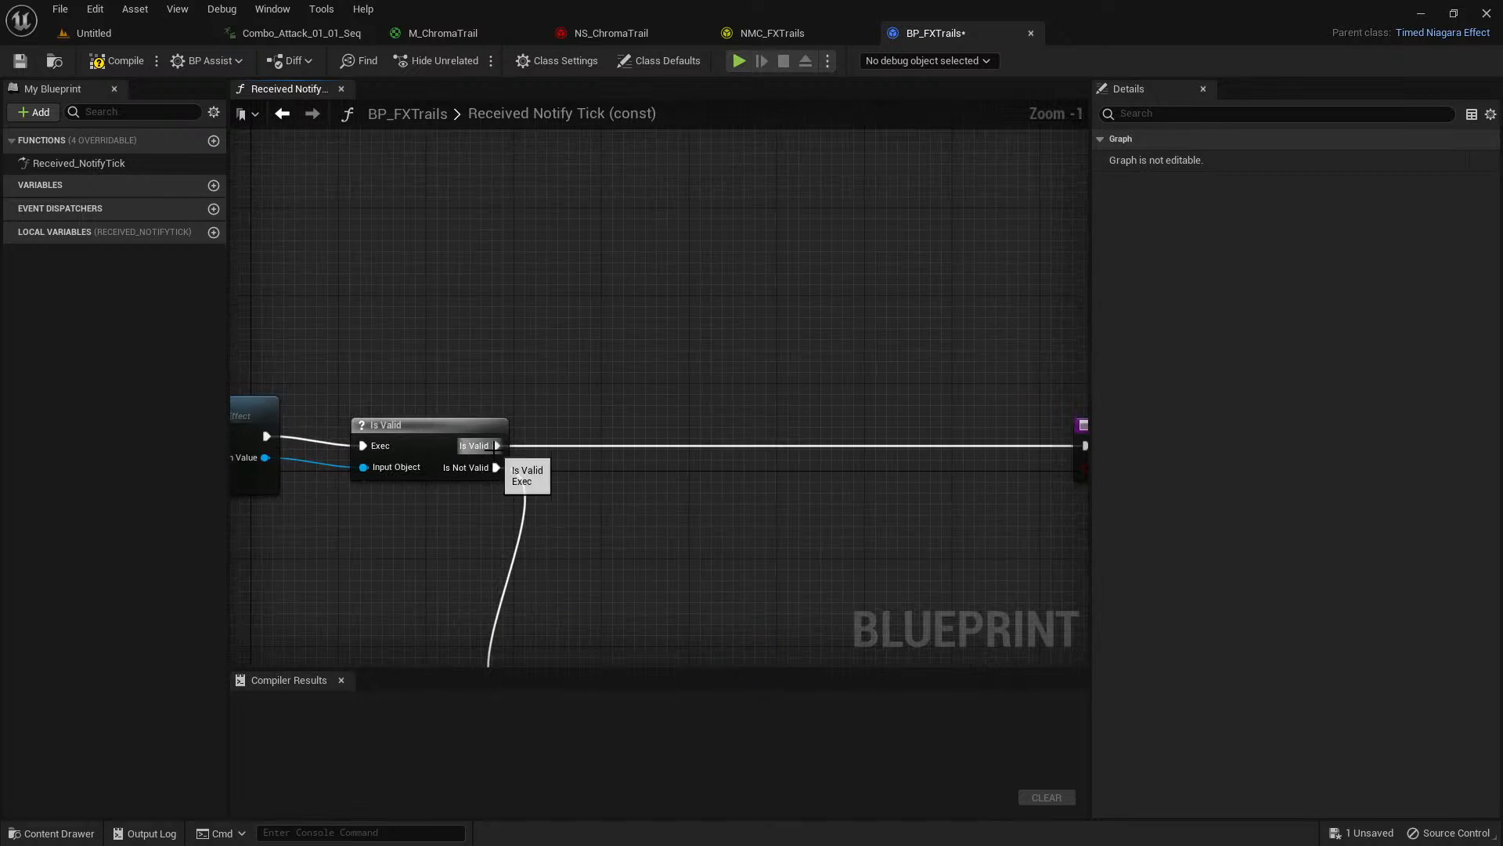
{"action": "left_click_drag", "start_coordinate": [497, 446], "coordinate": [601, 306]}
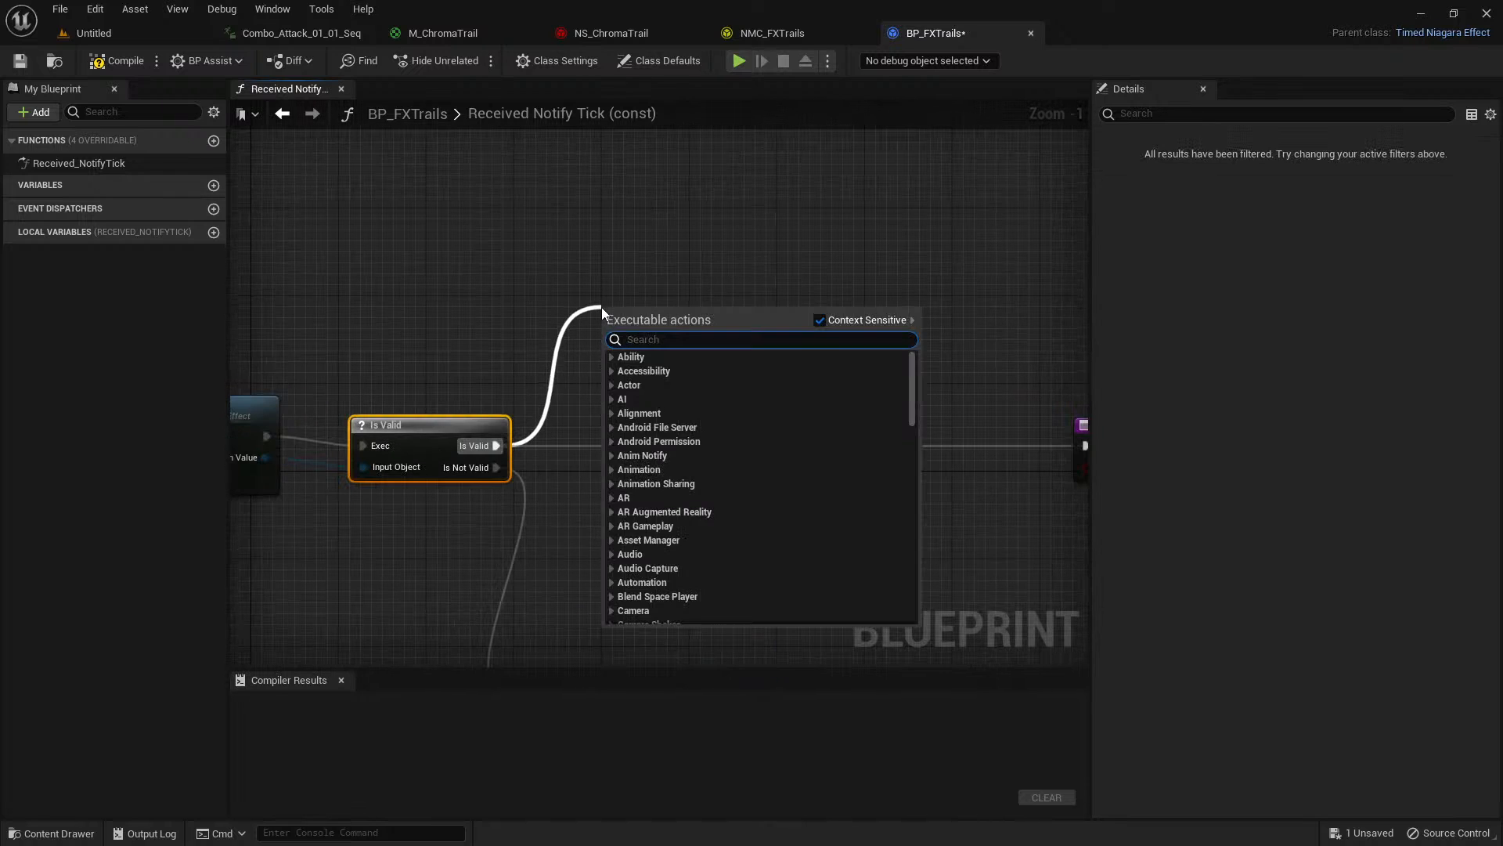
{"action": "type", "text": "set vect"}
{"action": "type", "text": "or parame"}
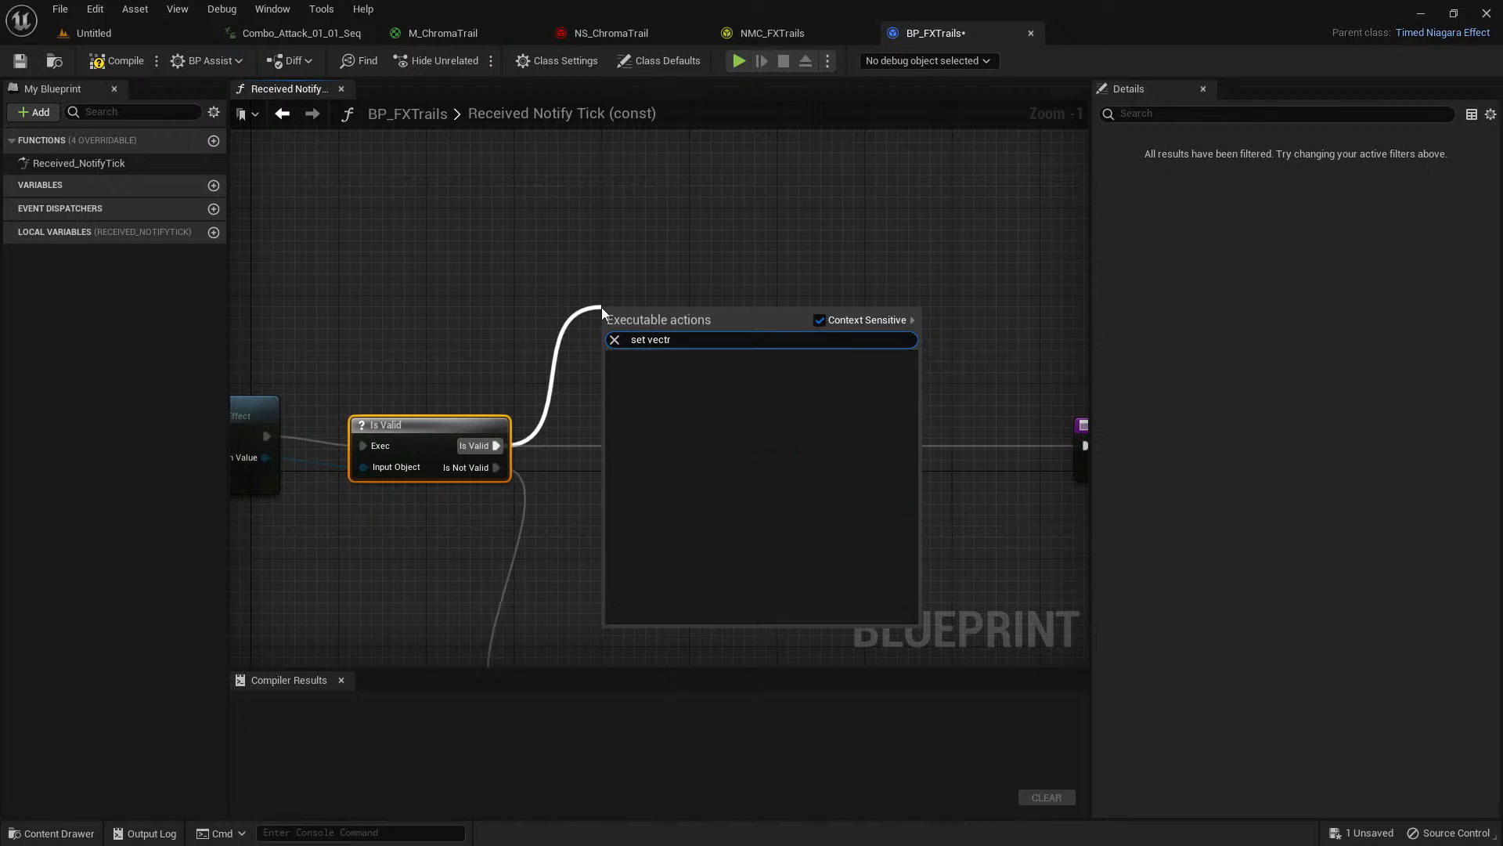
{"action": "type", "text": "ter"}
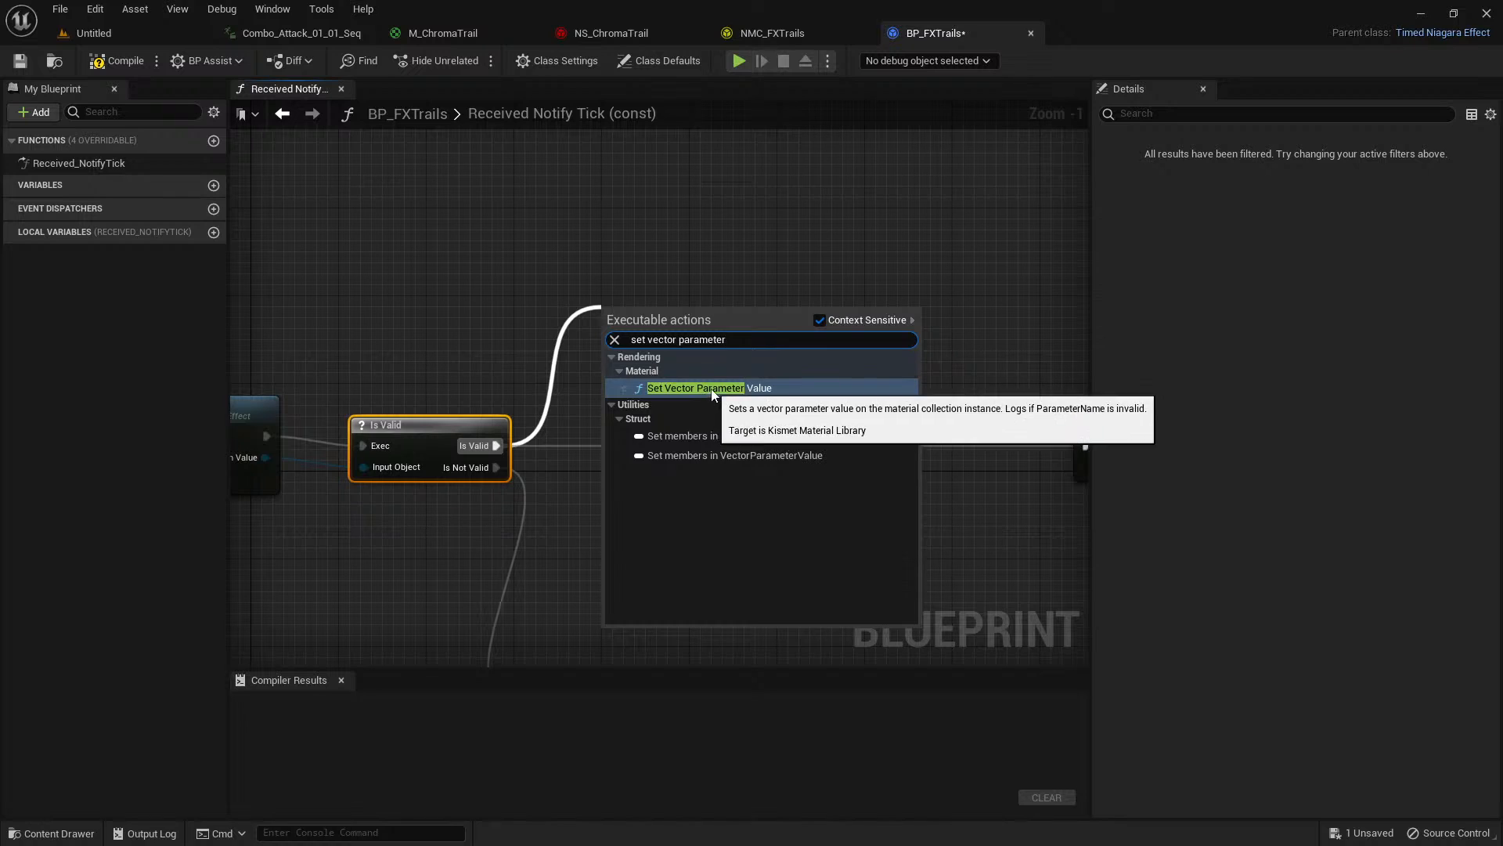
{"action": "left_click", "coordinate": [689, 388]}
{"action": "left_click_drag", "start_coordinate": [672, 311], "coordinate": [727, 256]}
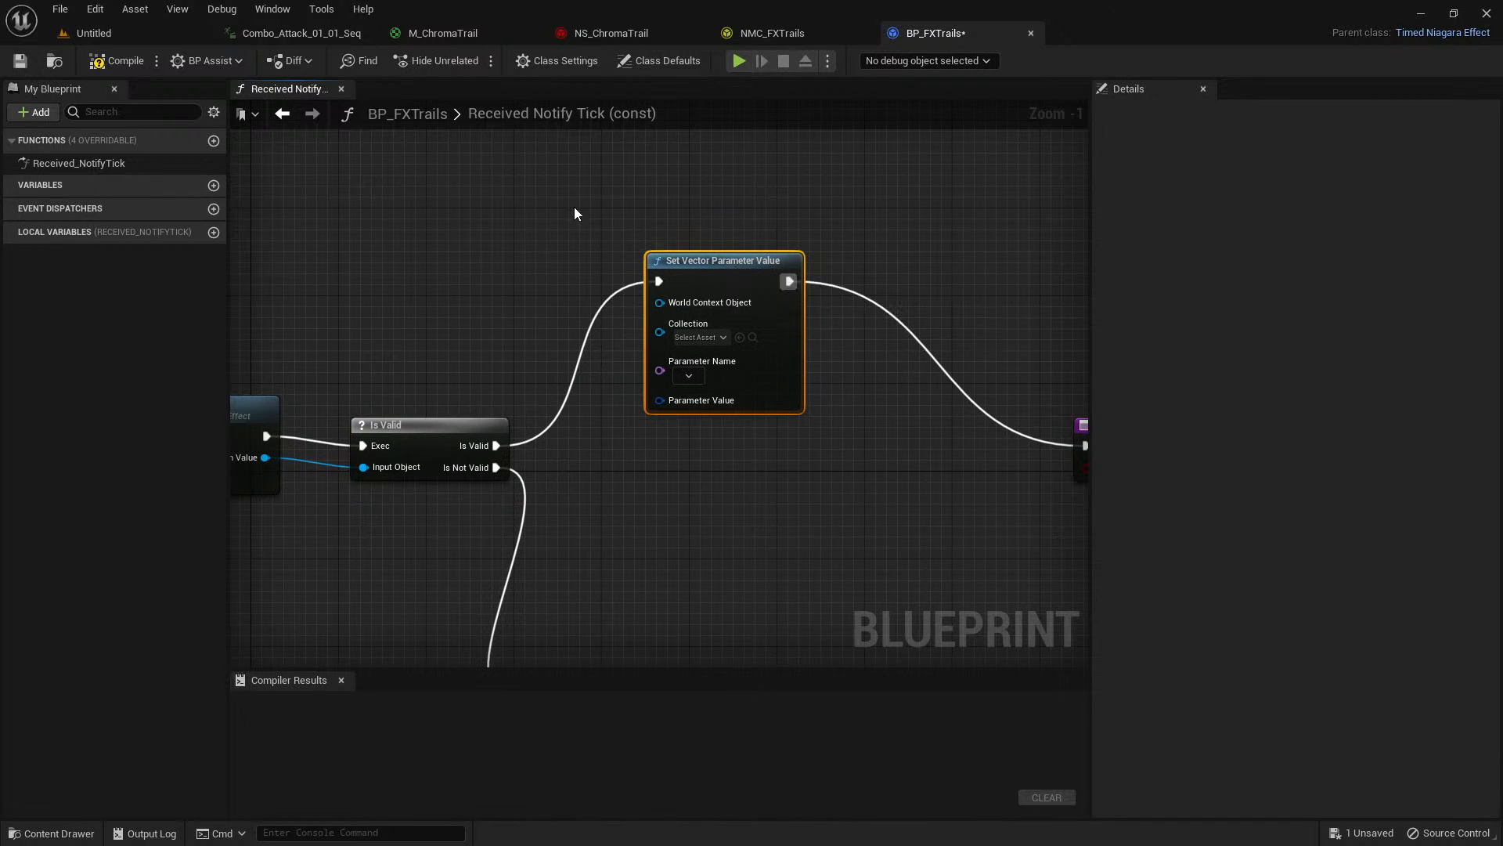
{"action": "left_click", "coordinate": [736, 219]}
{"action": "left_click", "coordinate": [738, 261]}
{"action": "key", "text": "Delete"}
{"action": "left_click_drag", "start_coordinate": [495, 444], "coordinate": [730, 329]}
{"action": "left_click", "coordinate": [560, 274]}
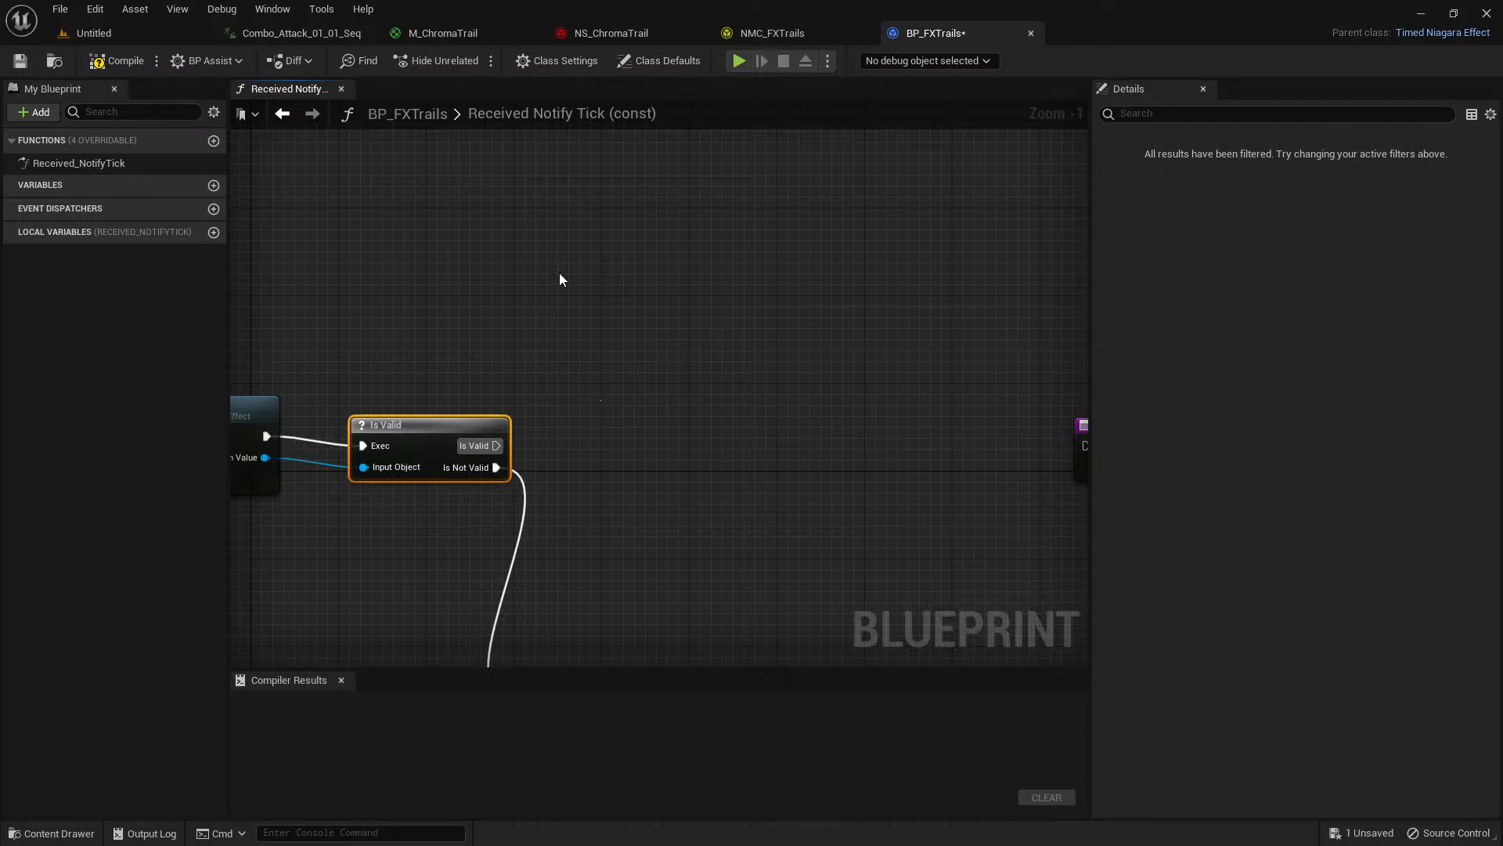
{"action": "left_click", "coordinate": [493, 299]}
Add a Set Vector Parameter node from Get Spawned Effect's Return Value and place it above and beyond the Is Valid node.
{"action": "right_click_drag", "start_coordinate": [321, 468], "coordinate": [507, 399]}
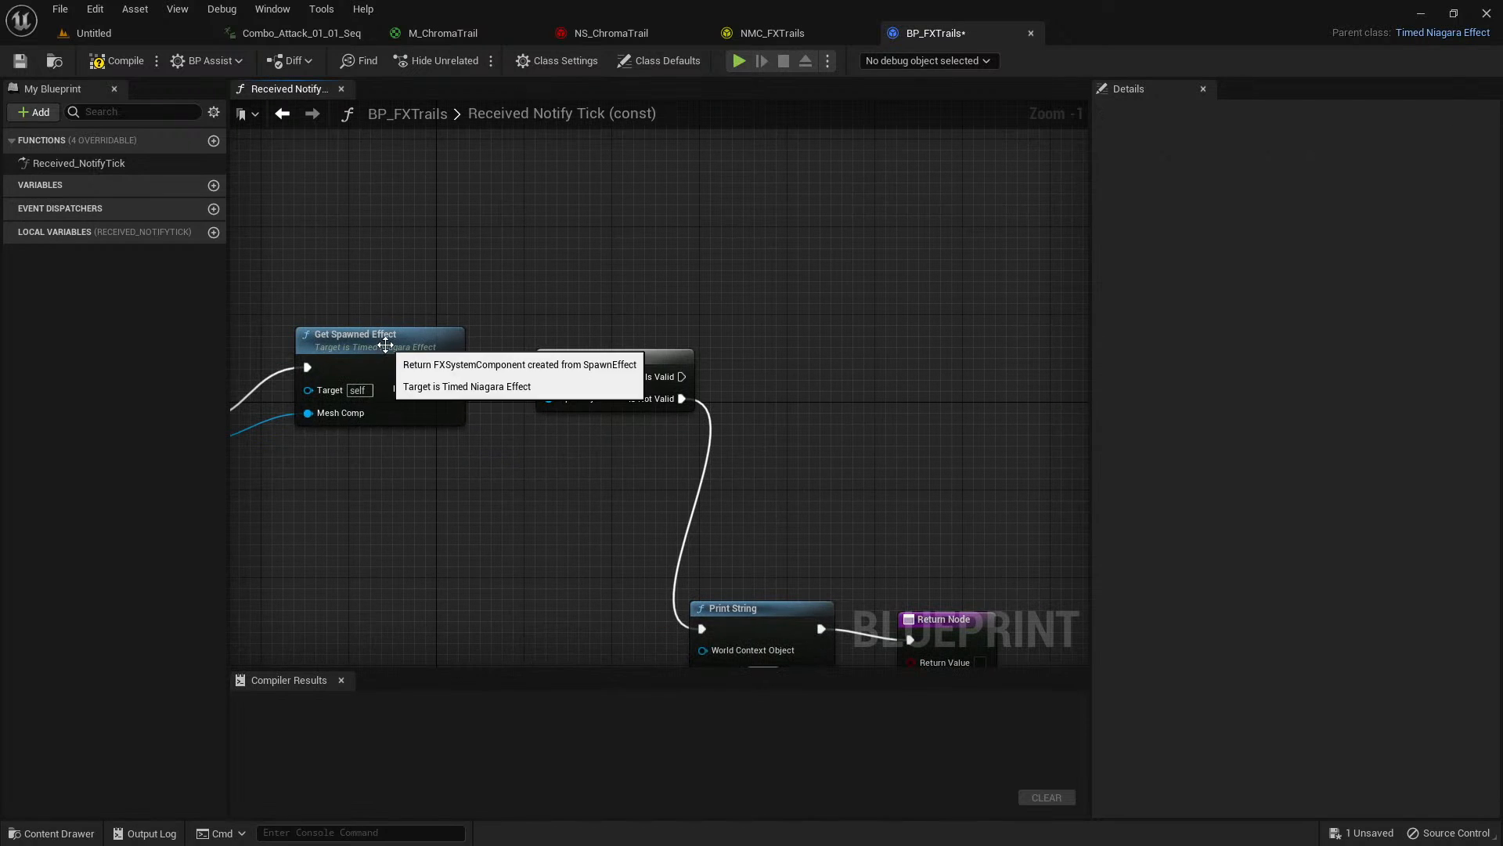
{"action": "left_click", "coordinate": [430, 399]}
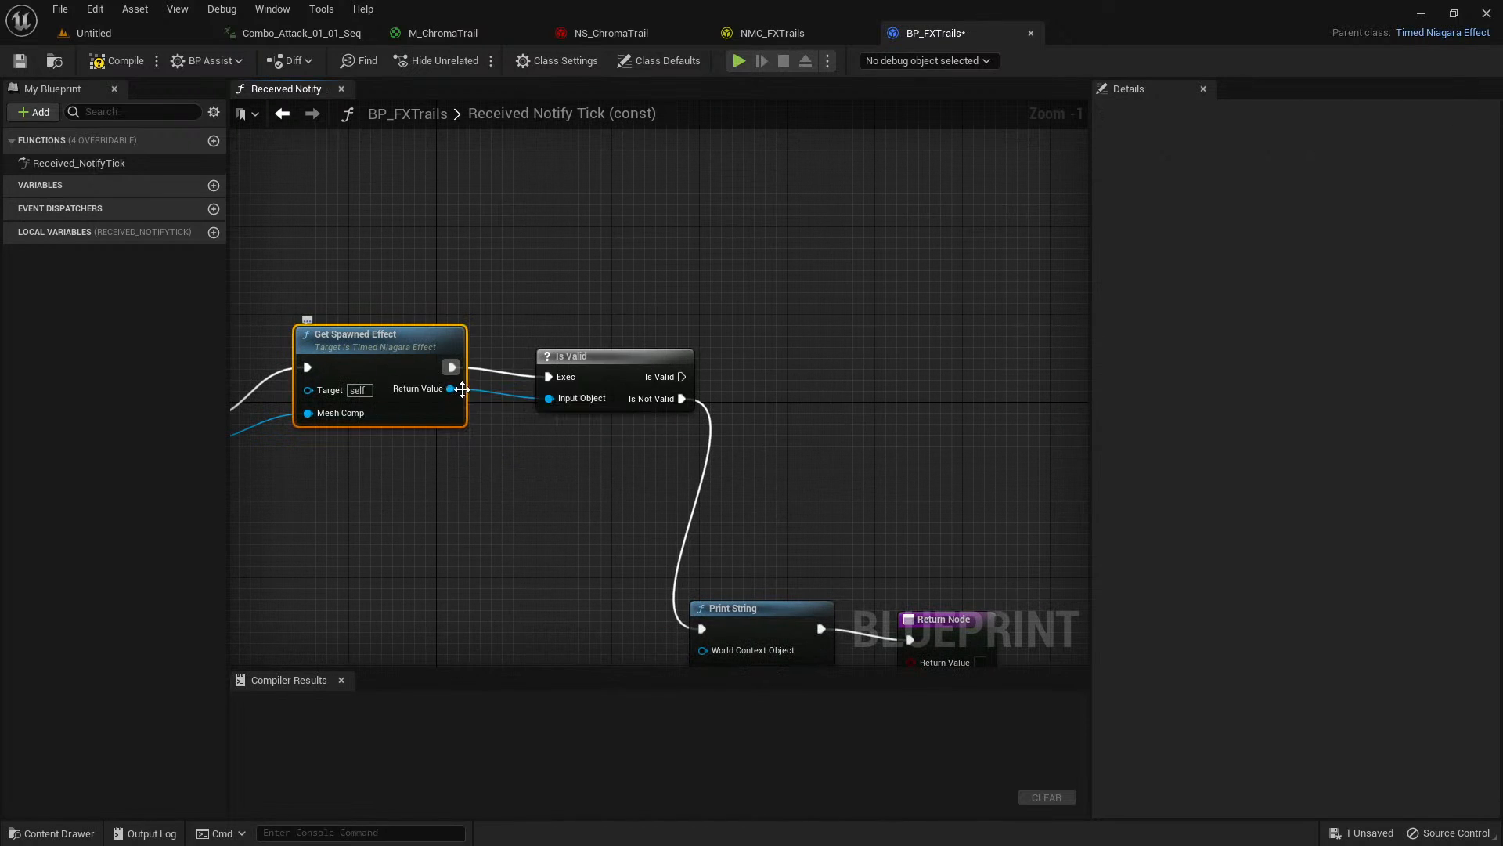
{"action": "left_click_drag", "start_coordinate": [450, 388], "coordinate": [852, 222]}
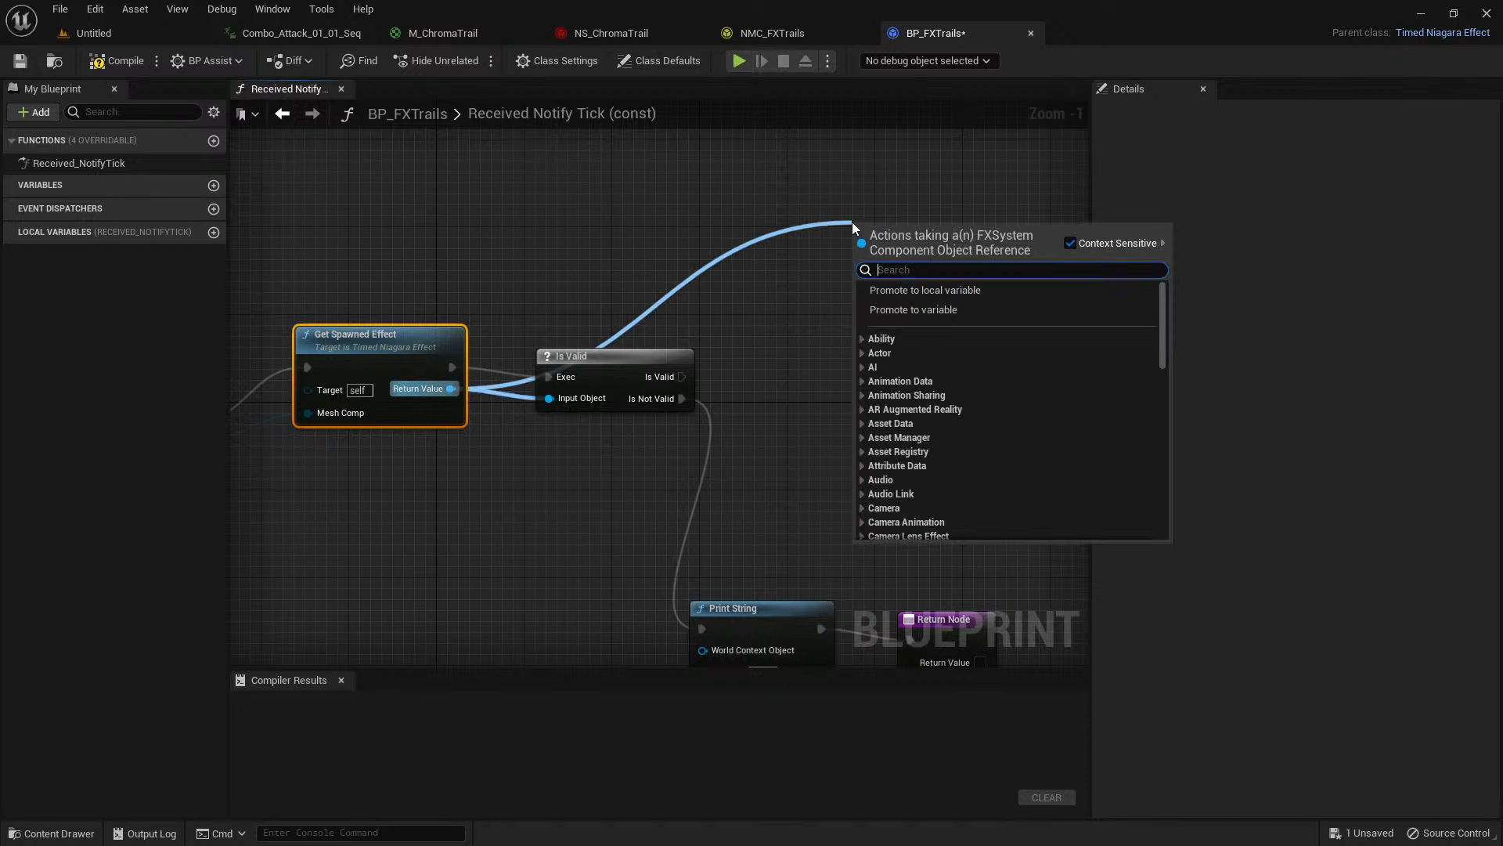
{"action": "type", "text": "set vector paramt"}
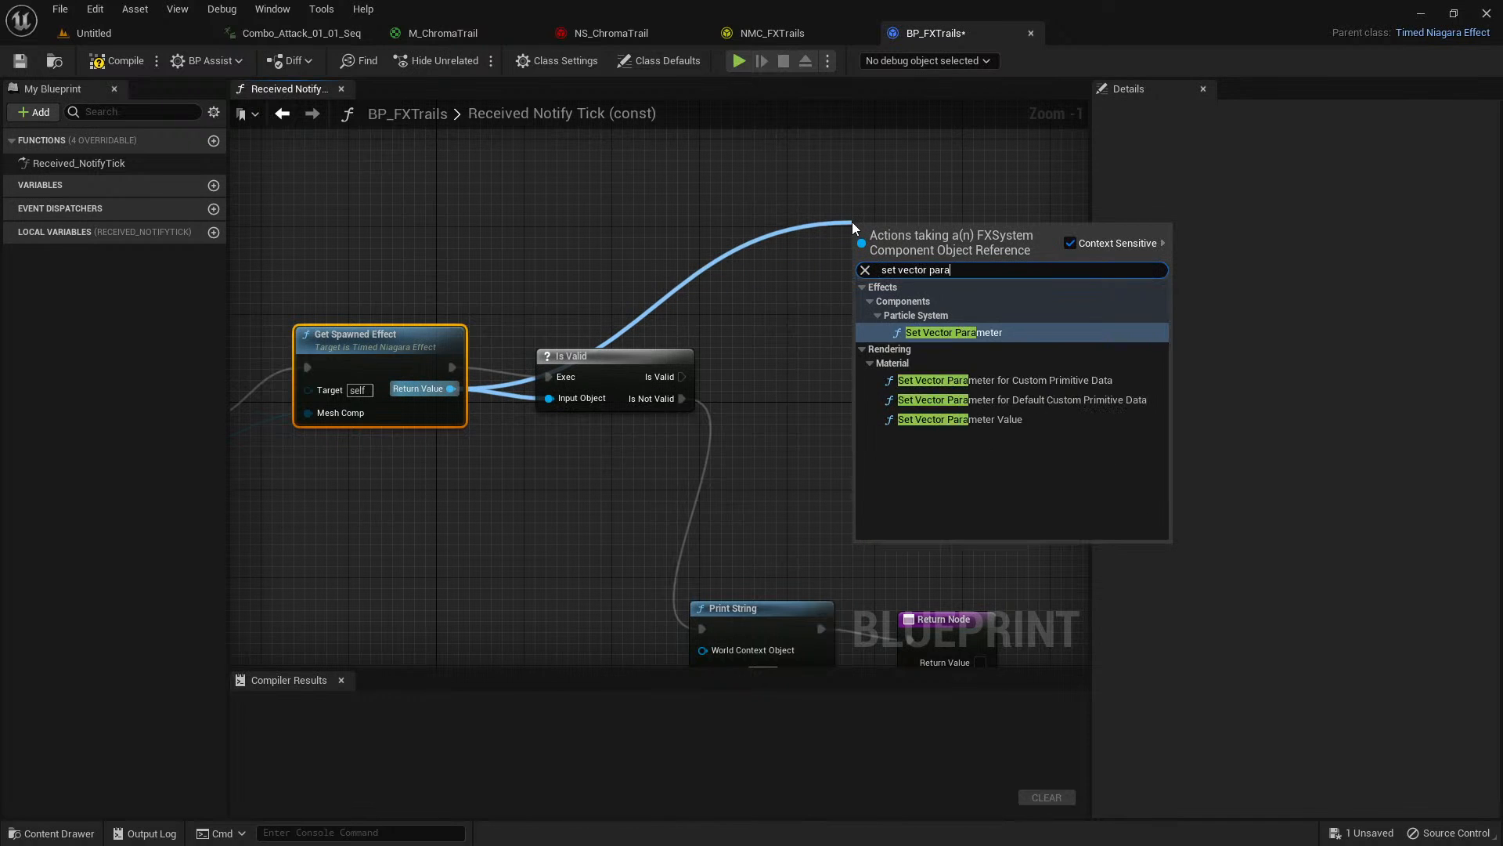
{"action": "left_click", "coordinate": [944, 329]}
{"action": "right_click_drag", "start_coordinate": [895, 194], "coordinate": [683, 235]}
{"action": "left_click_drag", "start_coordinate": [683, 235], "coordinate": [705, 169]}
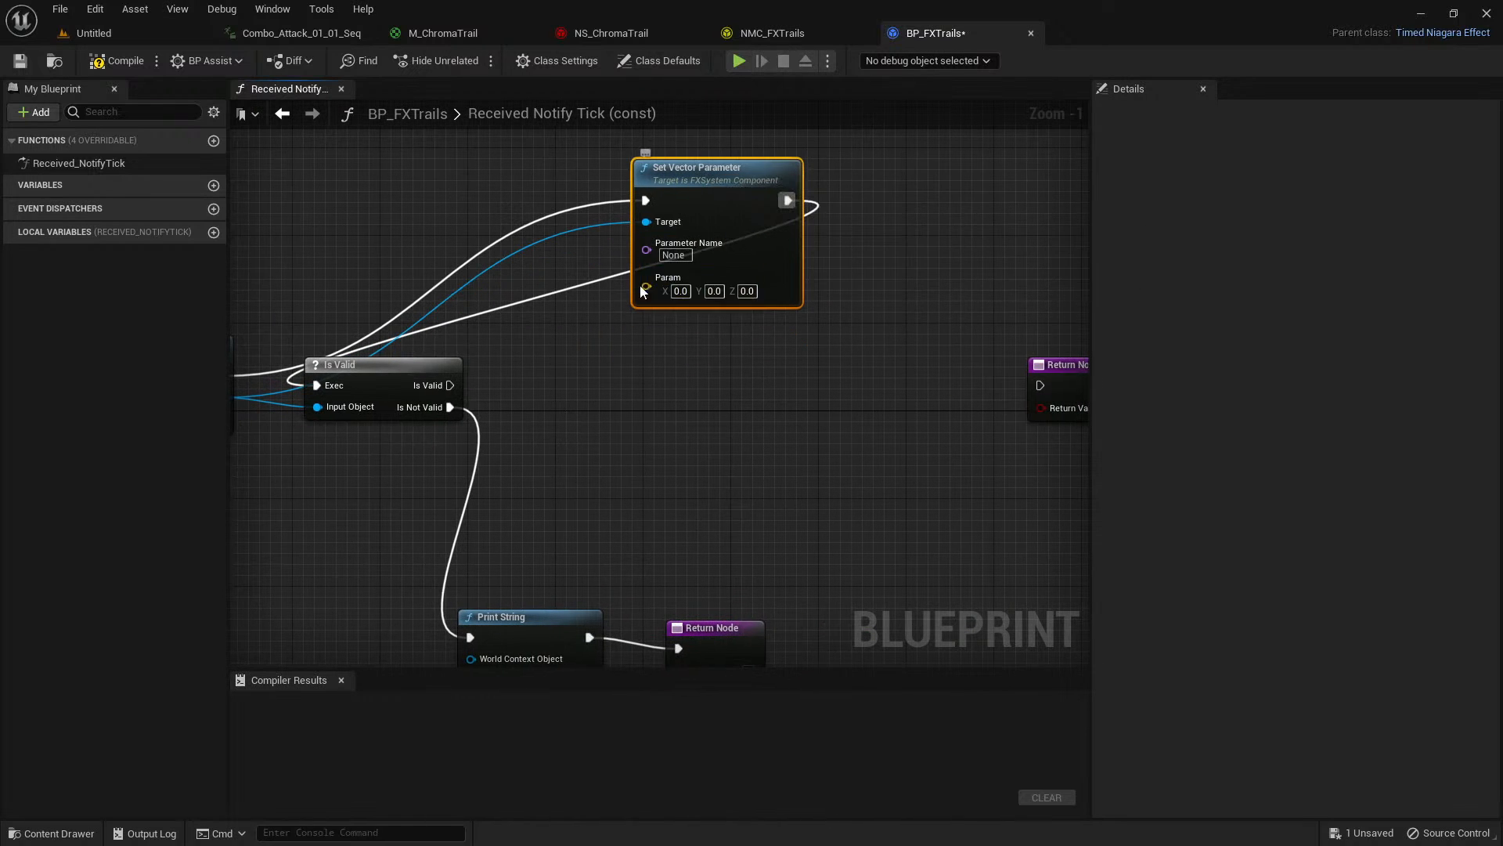
Break Set Vector Parameter's automatic execution links and connect the Is Valid output to its execution input.
{"action": "right_click_drag", "start_coordinate": [708, 289], "coordinate": [888, 270]}
{"action": "left_click_drag", "start_coordinate": [398, 356], "coordinate": [539, 372]}
{"action": "right_click_drag", "start_coordinate": [788, 385], "coordinate": [609, 433]}
{"action": "left_click", "coordinate": [782, 231], "text": "alt"}
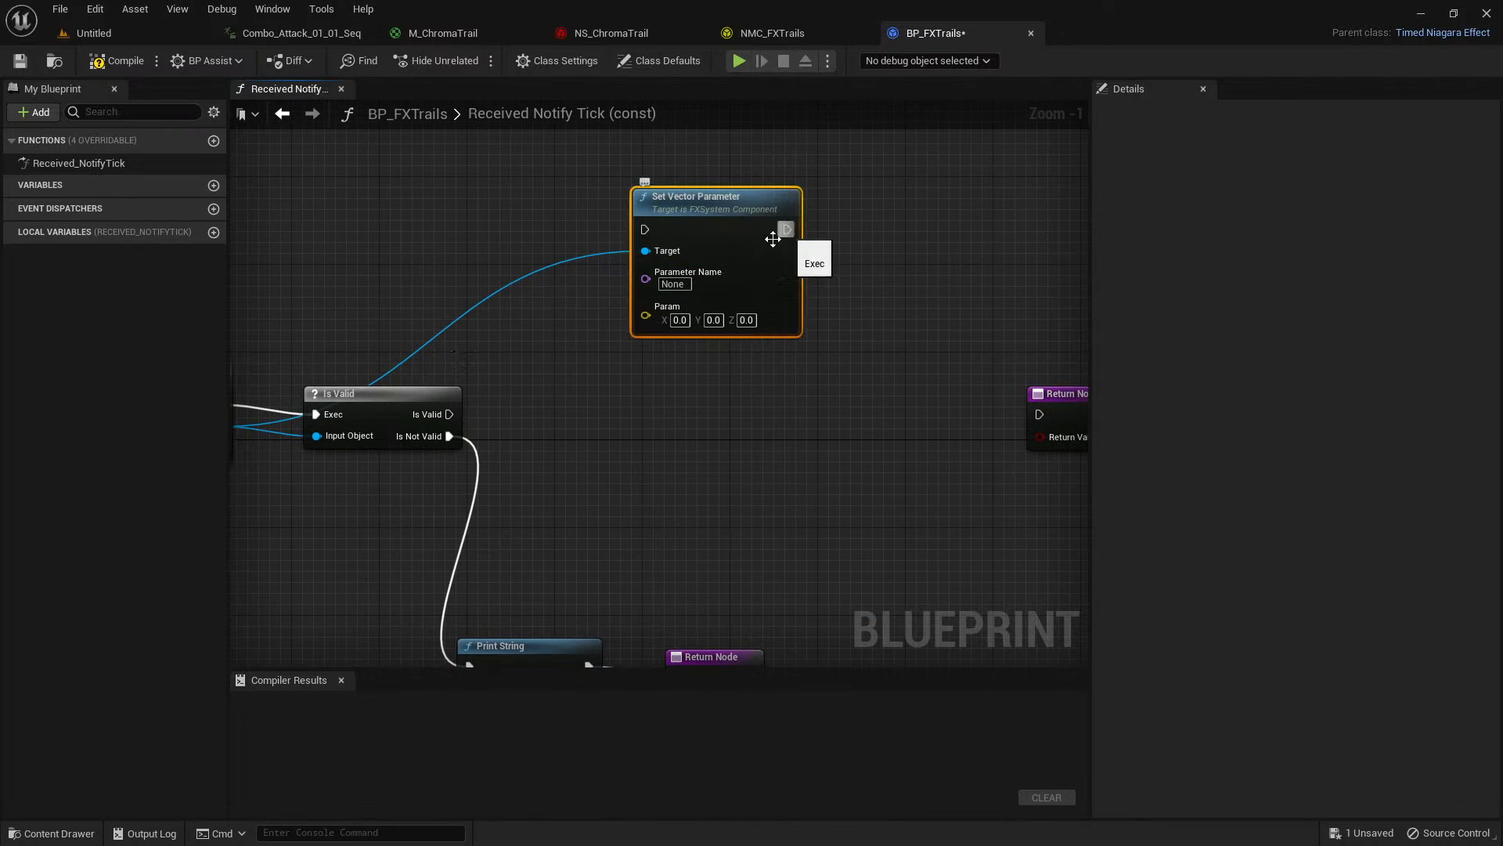
{"action": "left_click_drag", "start_coordinate": [453, 415], "coordinate": [645, 228]}
{"action": "right_click_drag", "start_coordinate": [584, 393], "coordinate": [632, 393]}
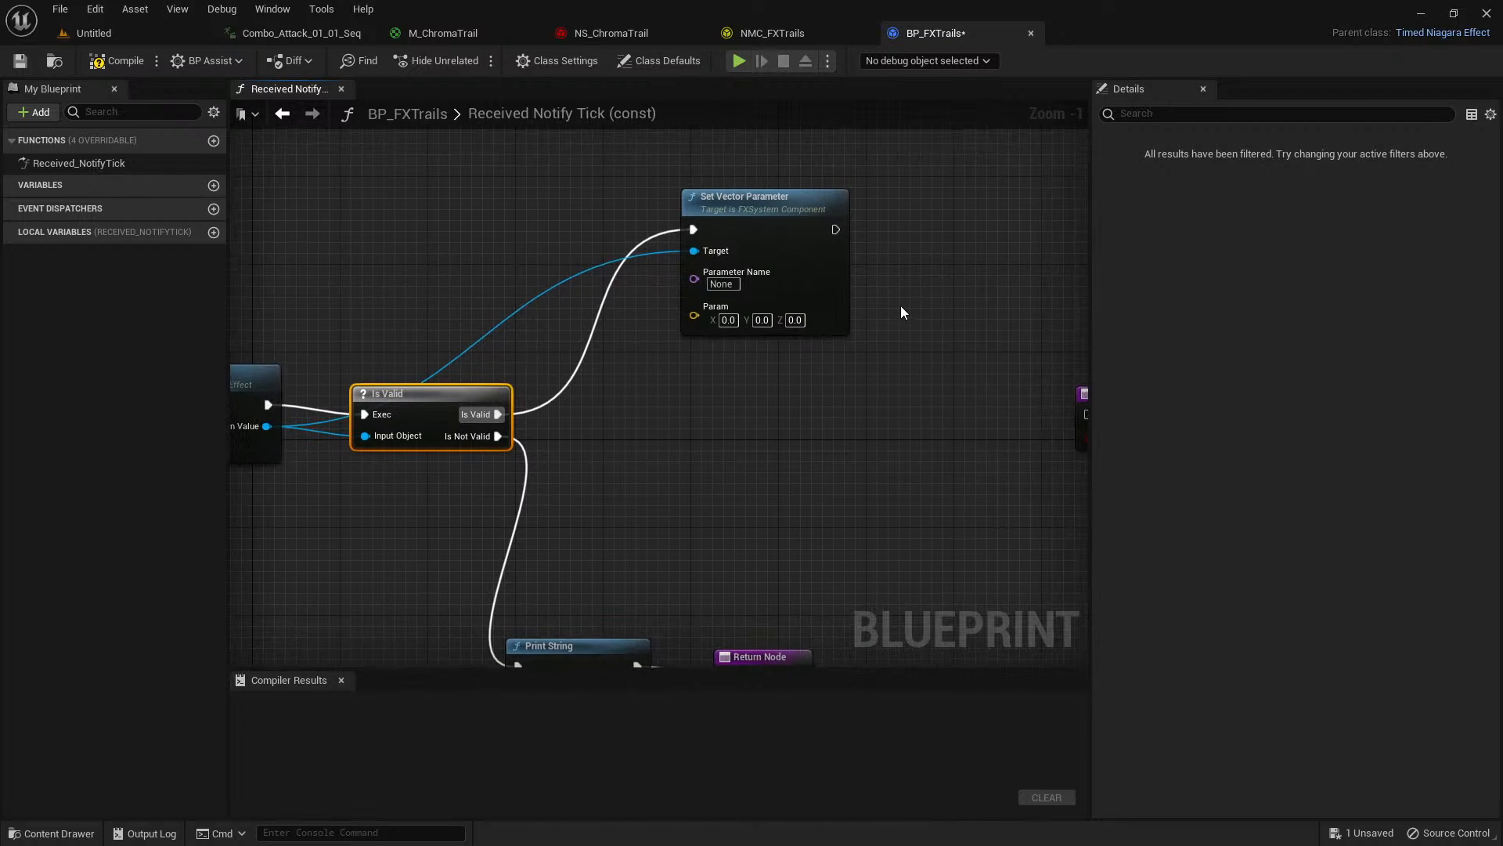
{"action": "right_click_drag", "start_coordinate": [880, 296], "coordinate": [843, 287]}
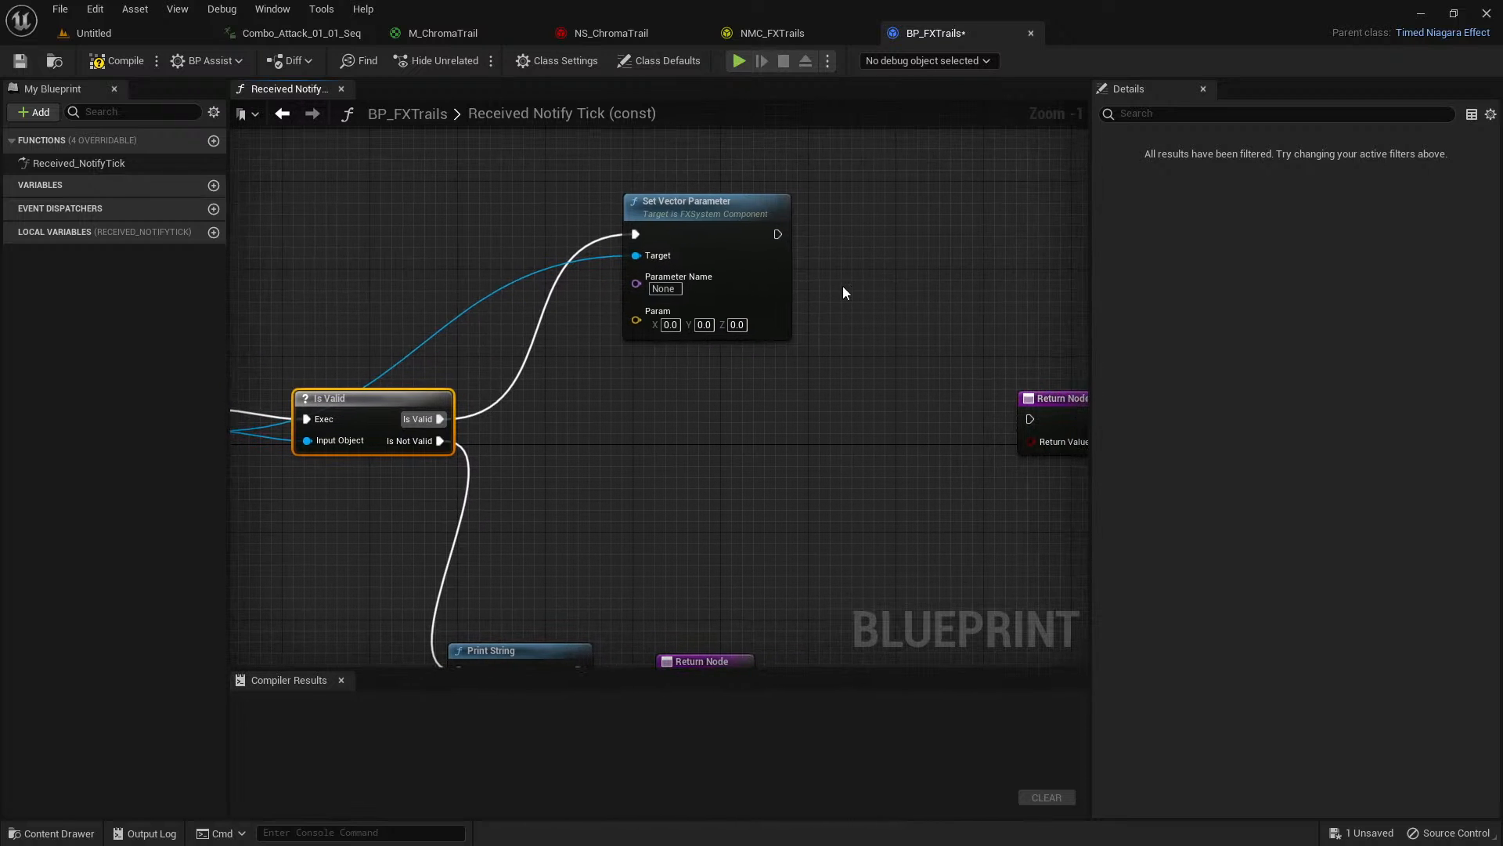
Duplicate the Set Vector Parameter node beside the original and connect the two in execution order.
{"action": "left_click", "coordinate": [753, 248]}
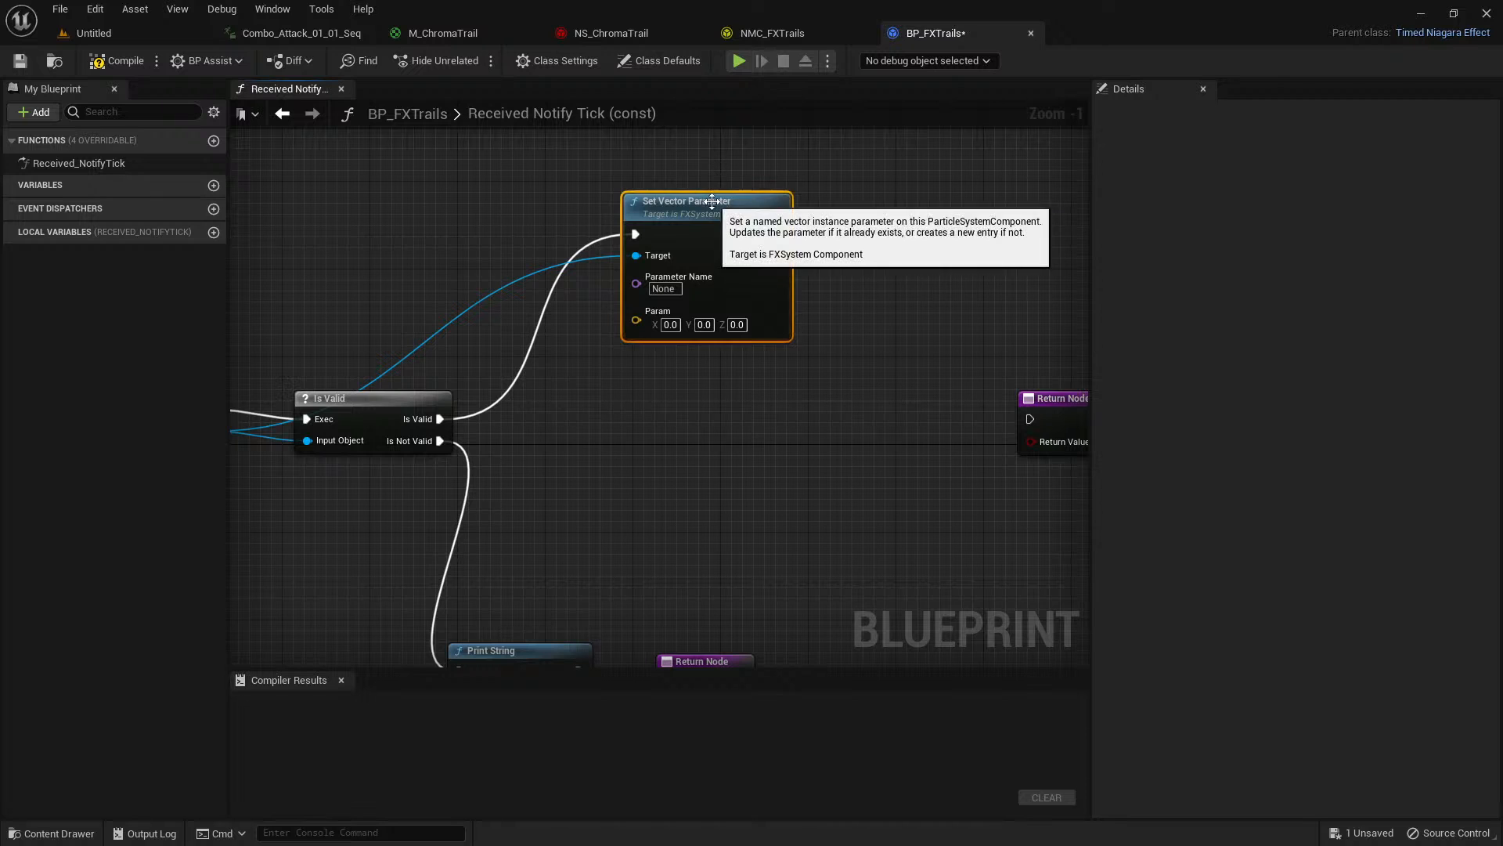
{"action": "right_click_drag", "start_coordinate": [896, 215], "coordinate": [682, 214]}
{"action": "left_click", "coordinate": [681, 213]}
{"action": "key", "text": "ctrl+v"}
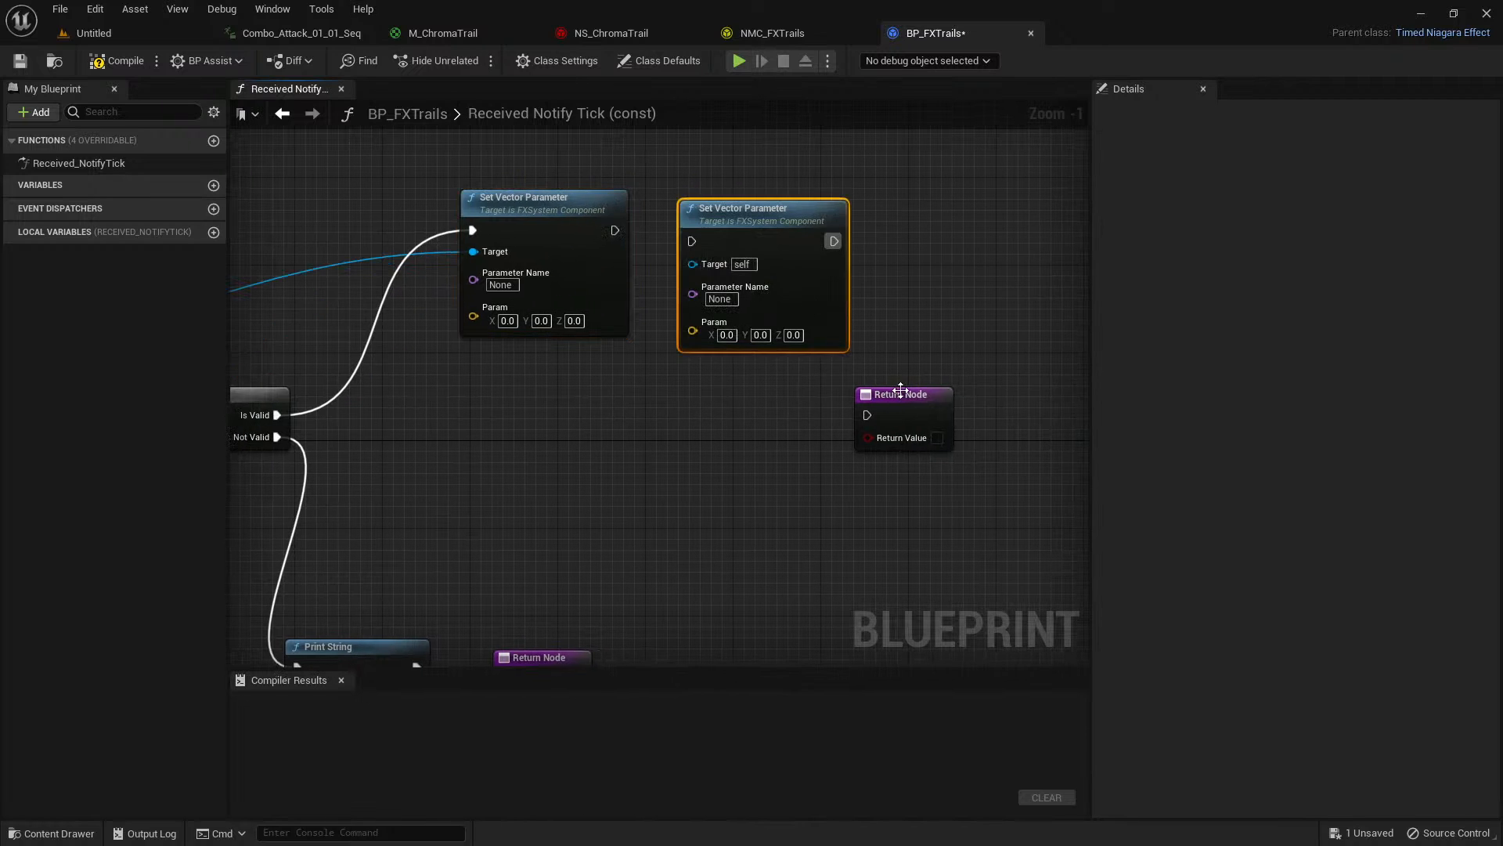
{"action": "left_click_drag", "start_coordinate": [899, 391], "coordinate": [1058, 404]}
{"action": "right_click_drag", "start_coordinate": [690, 411], "coordinate": [874, 445]}
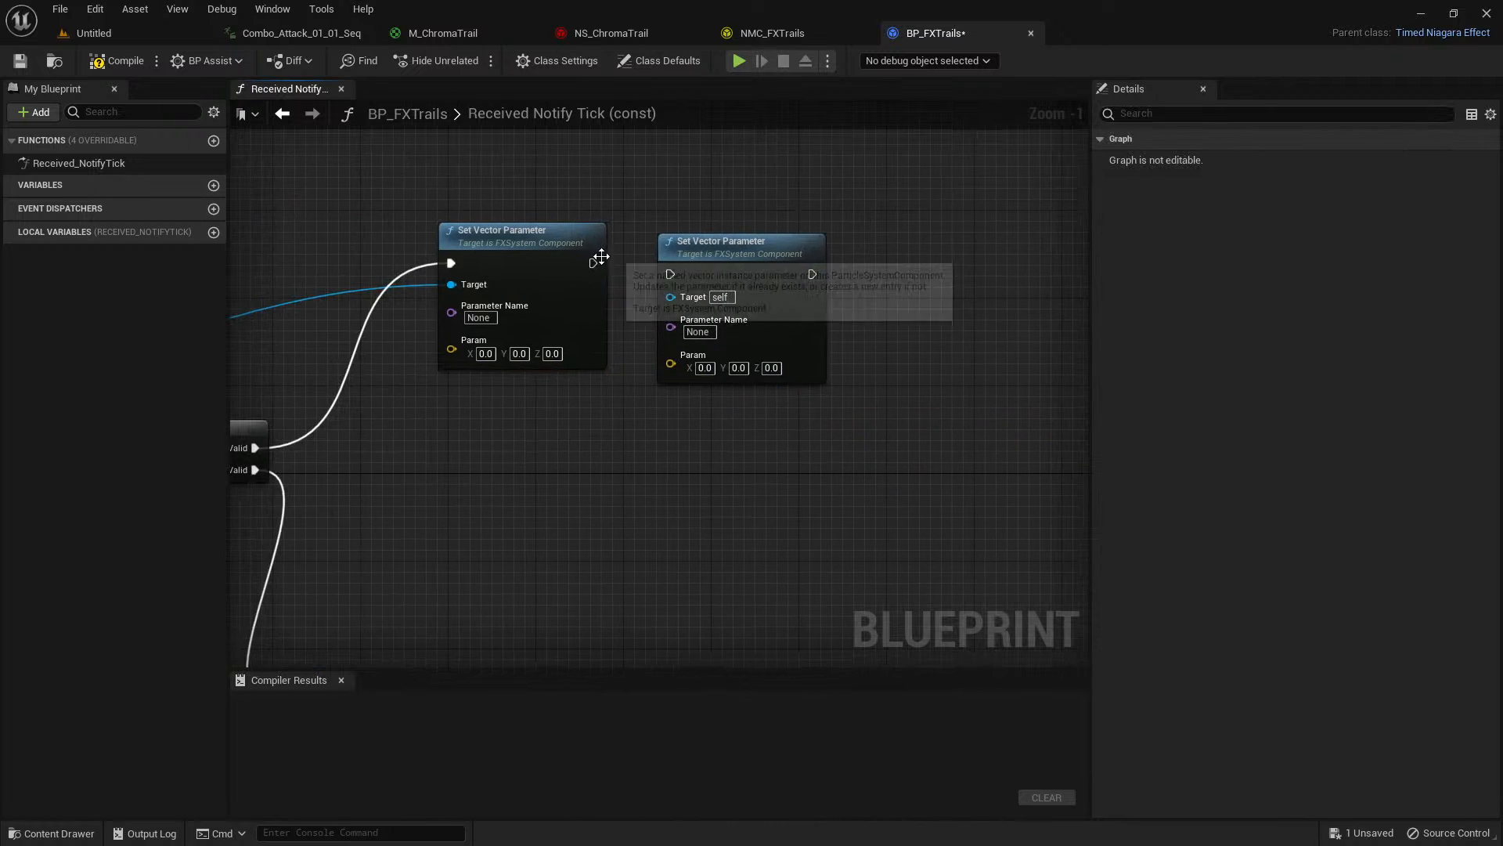
{"action": "left_click_drag", "start_coordinate": [593, 263], "coordinate": [671, 274]}
Move the main Return Node next to the second Set Vector Parameter and connect that node's execution output to it.
{"action": "right_click_drag", "start_coordinate": [945, 319], "coordinate": [704, 286]}
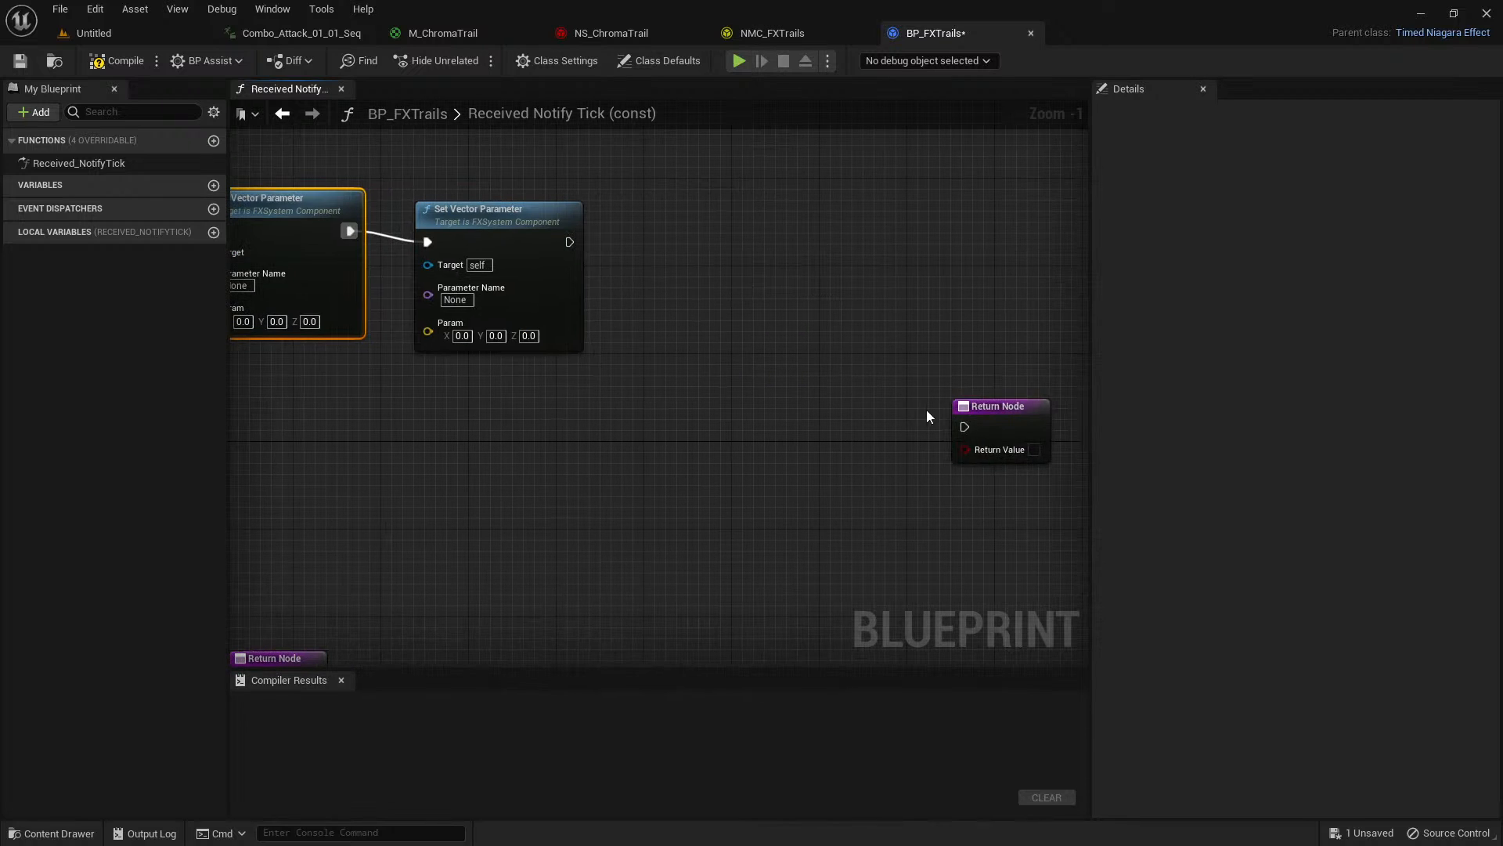
{"action": "left_click_drag", "start_coordinate": [973, 401], "coordinate": [764, 239]}
{"action": "left_click_drag", "start_coordinate": [569, 242], "coordinate": [757, 263]}
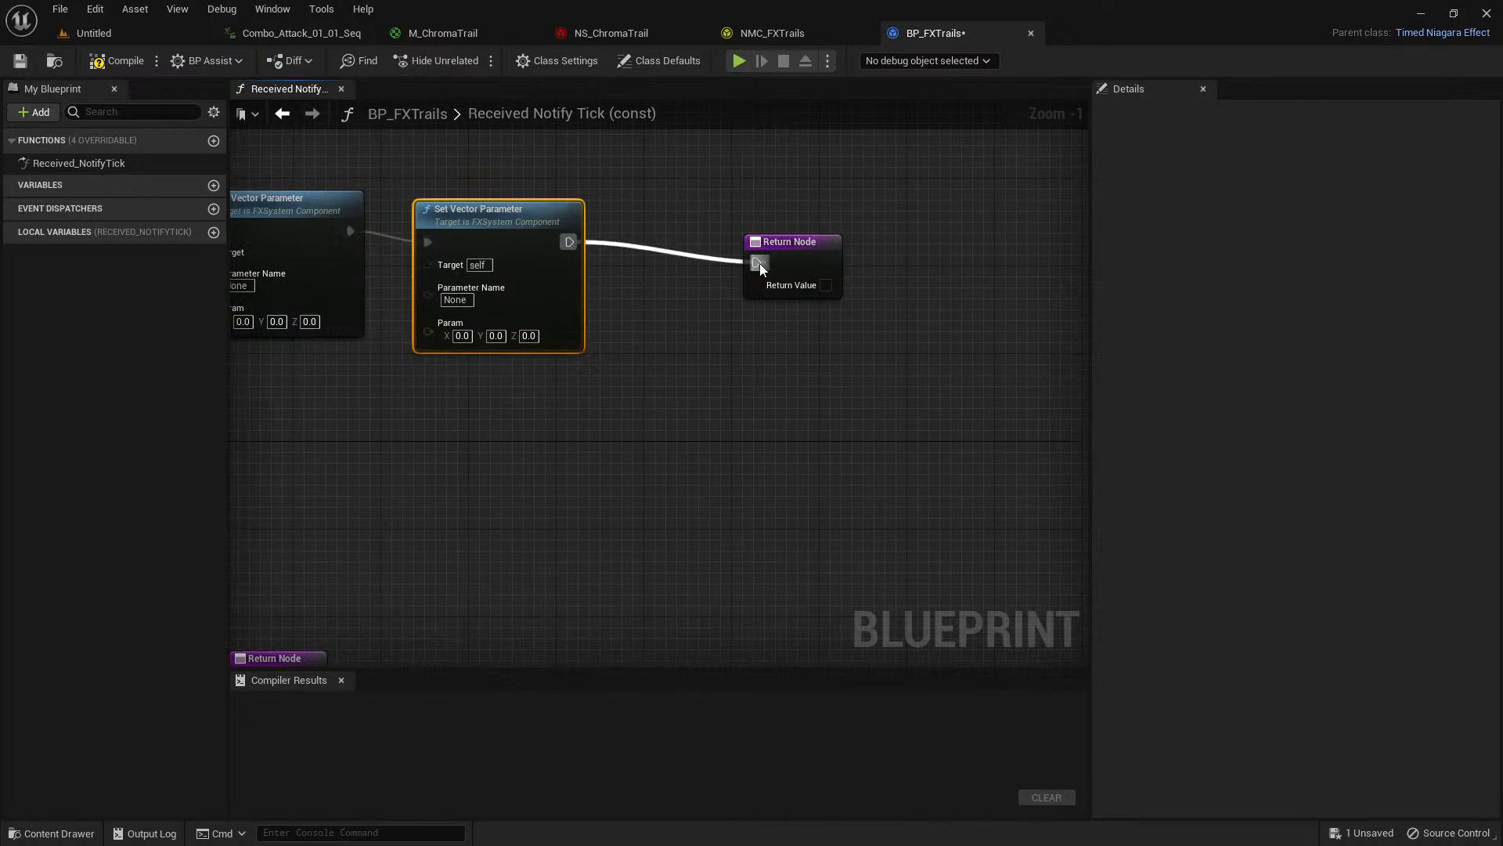
Check the input names in NMC_FXTrails' Map Get node and set the first Set Vector Parameter's Parameter Name to FXStartTrail.
{"action": "right_click_drag", "start_coordinate": [342, 429], "coordinate": [692, 526]}
{"action": "scroll", "coordinate": [665, 437], "scroll_direction": "up", "scroll_amount": 1}
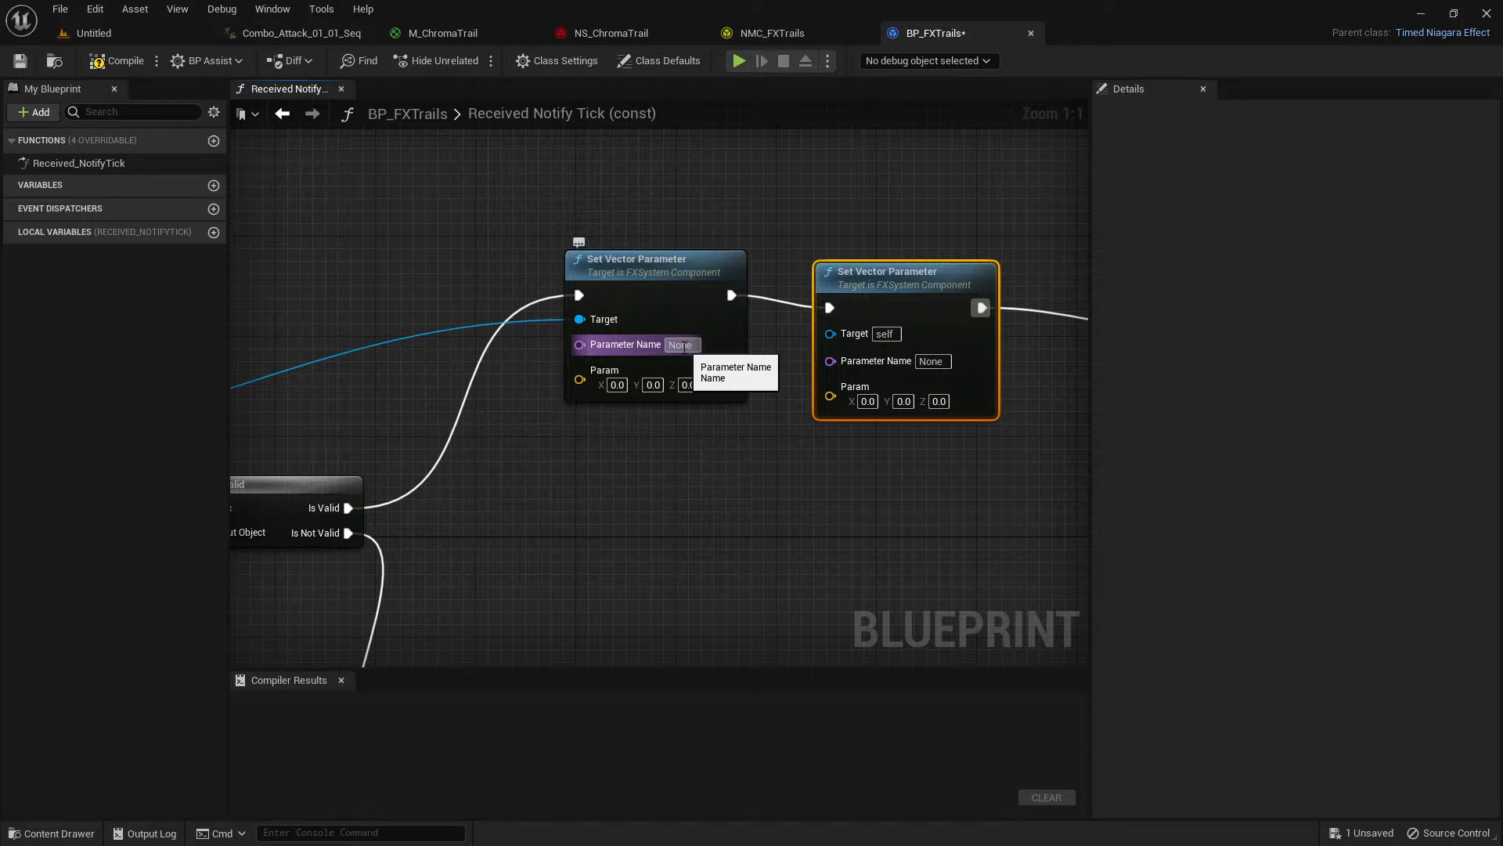
{"action": "left_click", "coordinate": [783, 31]}
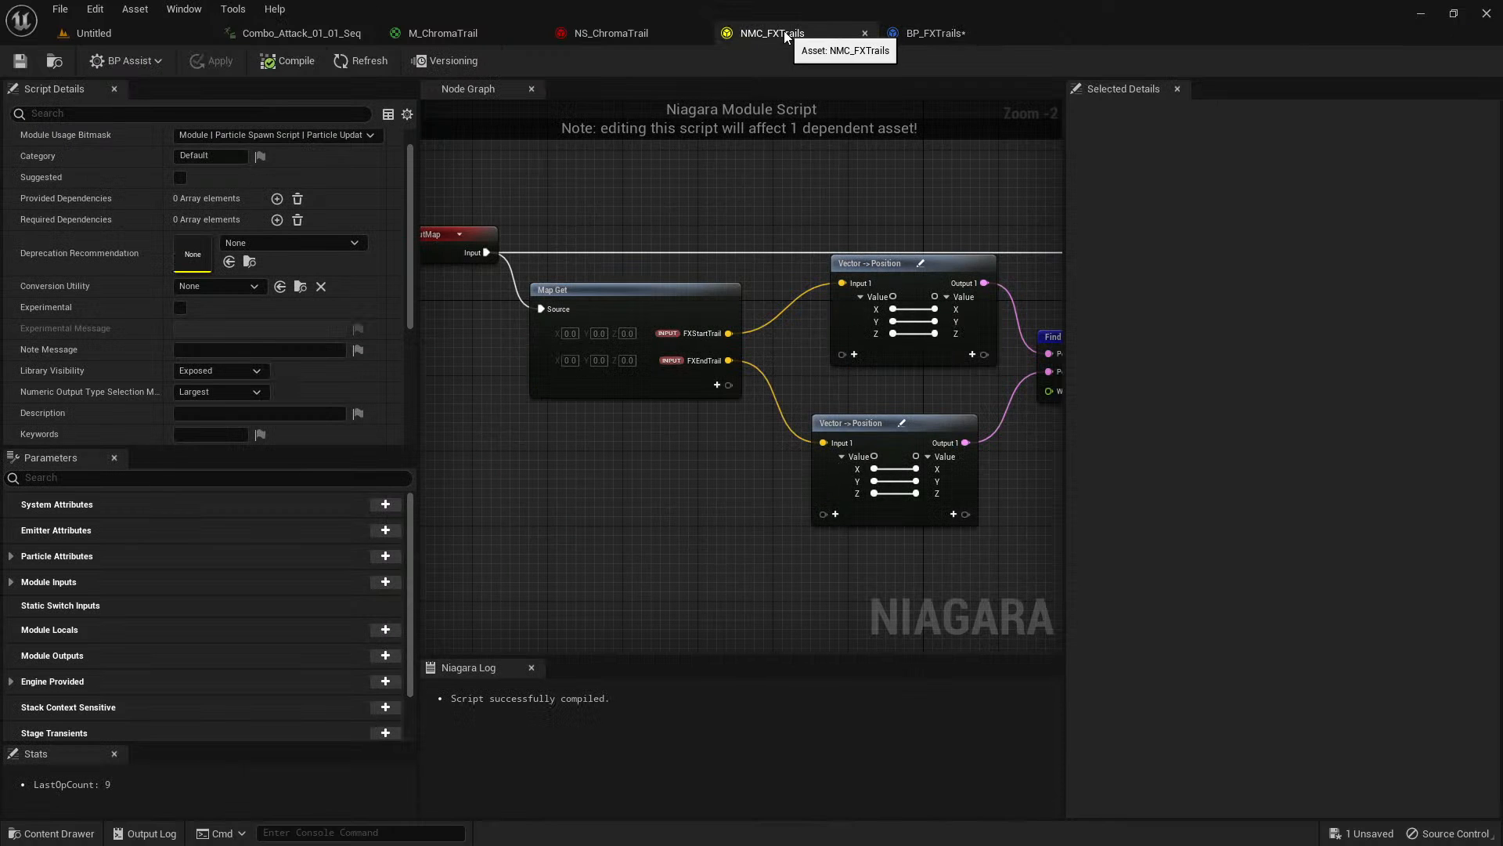
{"action": "scroll", "coordinate": [687, 342], "scroll_direction": "up", "scroll_amount": 1}
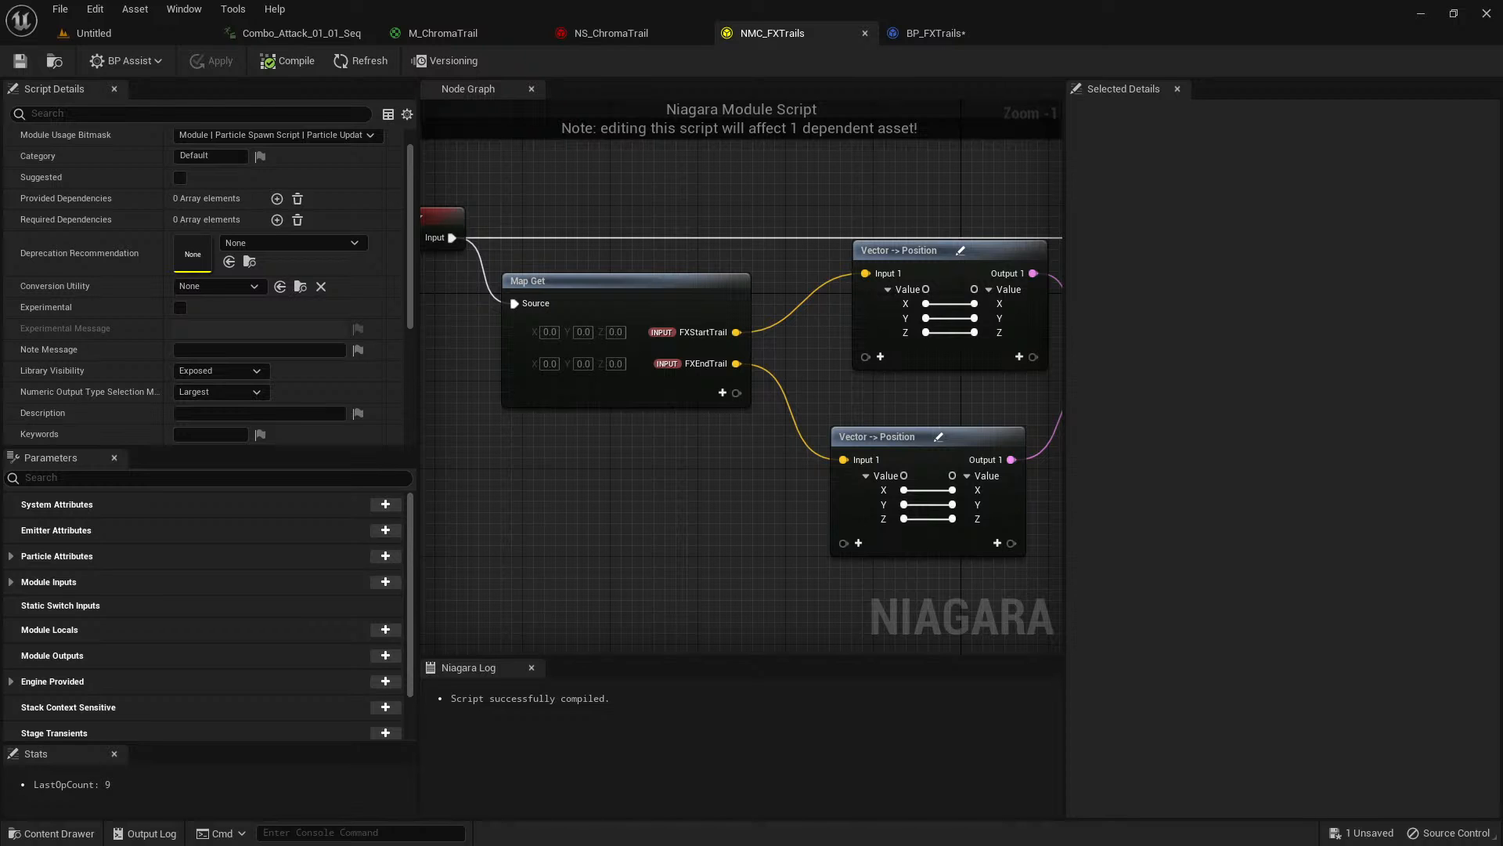
{"action": "left_click", "coordinate": [940, 33]}
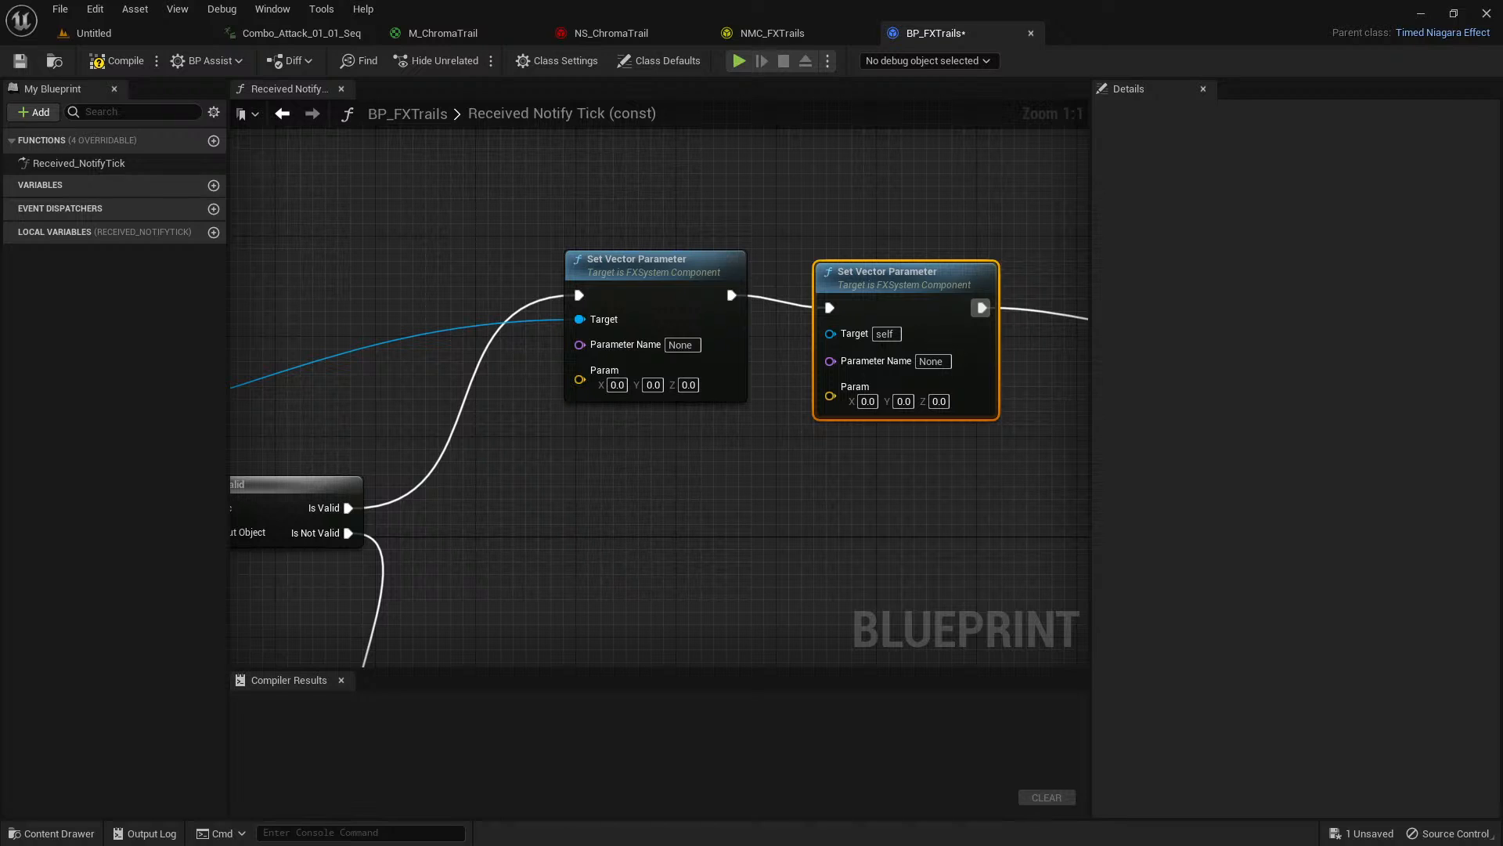
{"action": "left_click", "coordinate": [681, 345]}
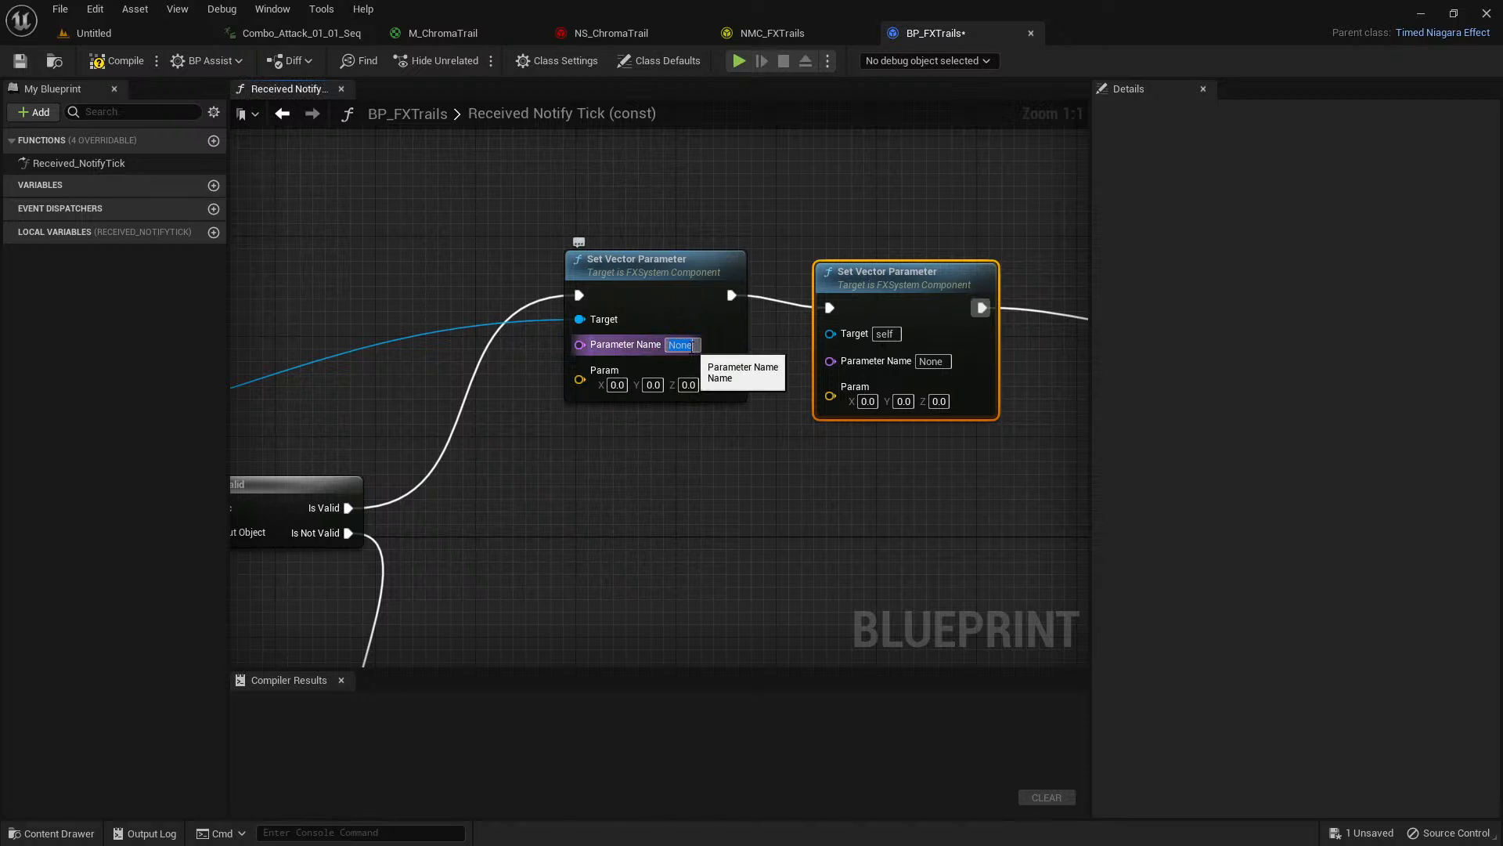
{"action": "type", "text": "FX"}
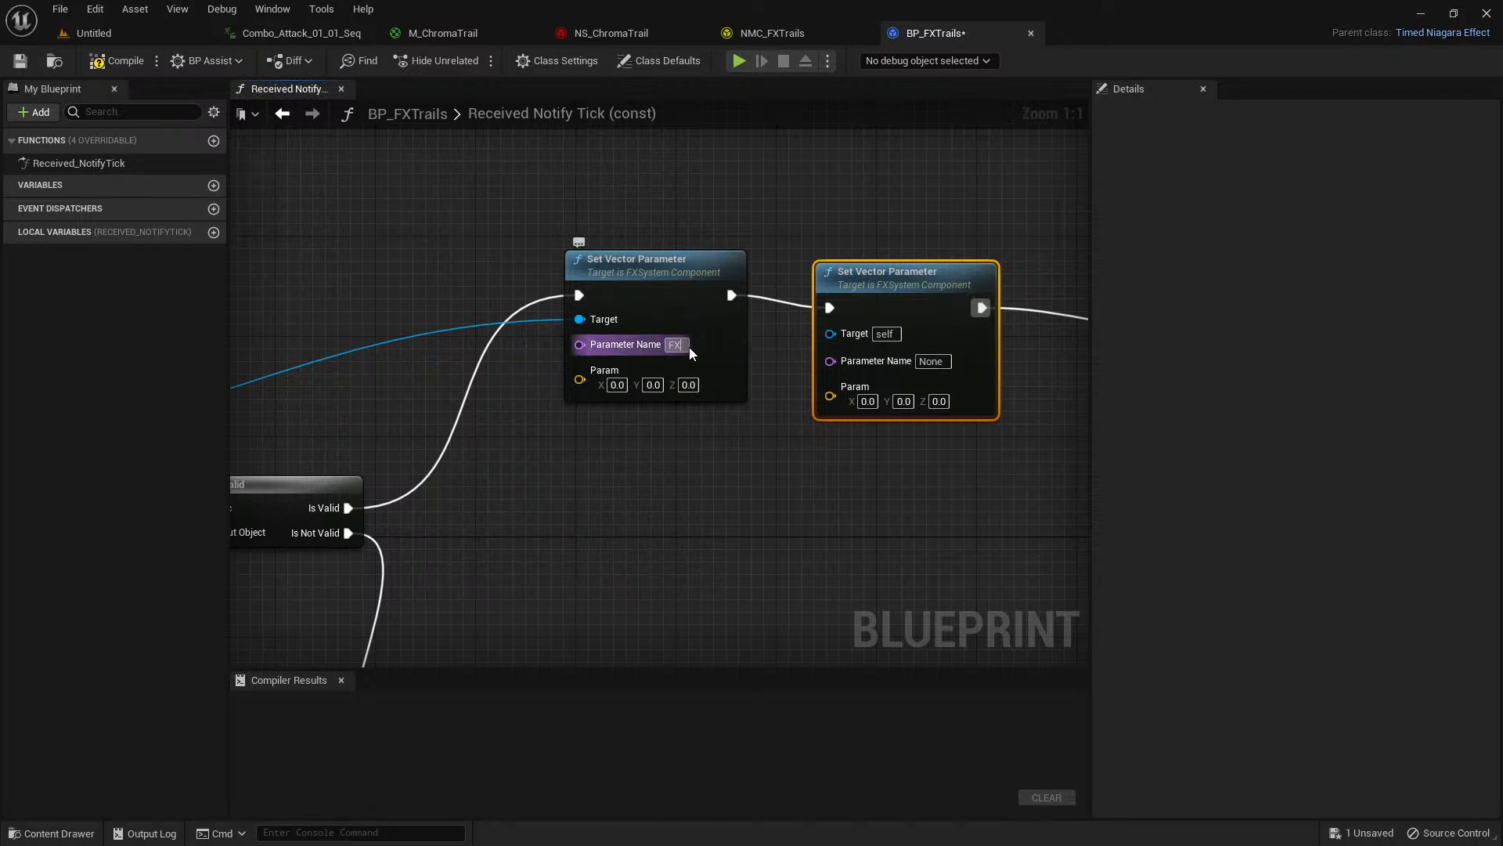
{"action": "type", "text": "StartTrai"}
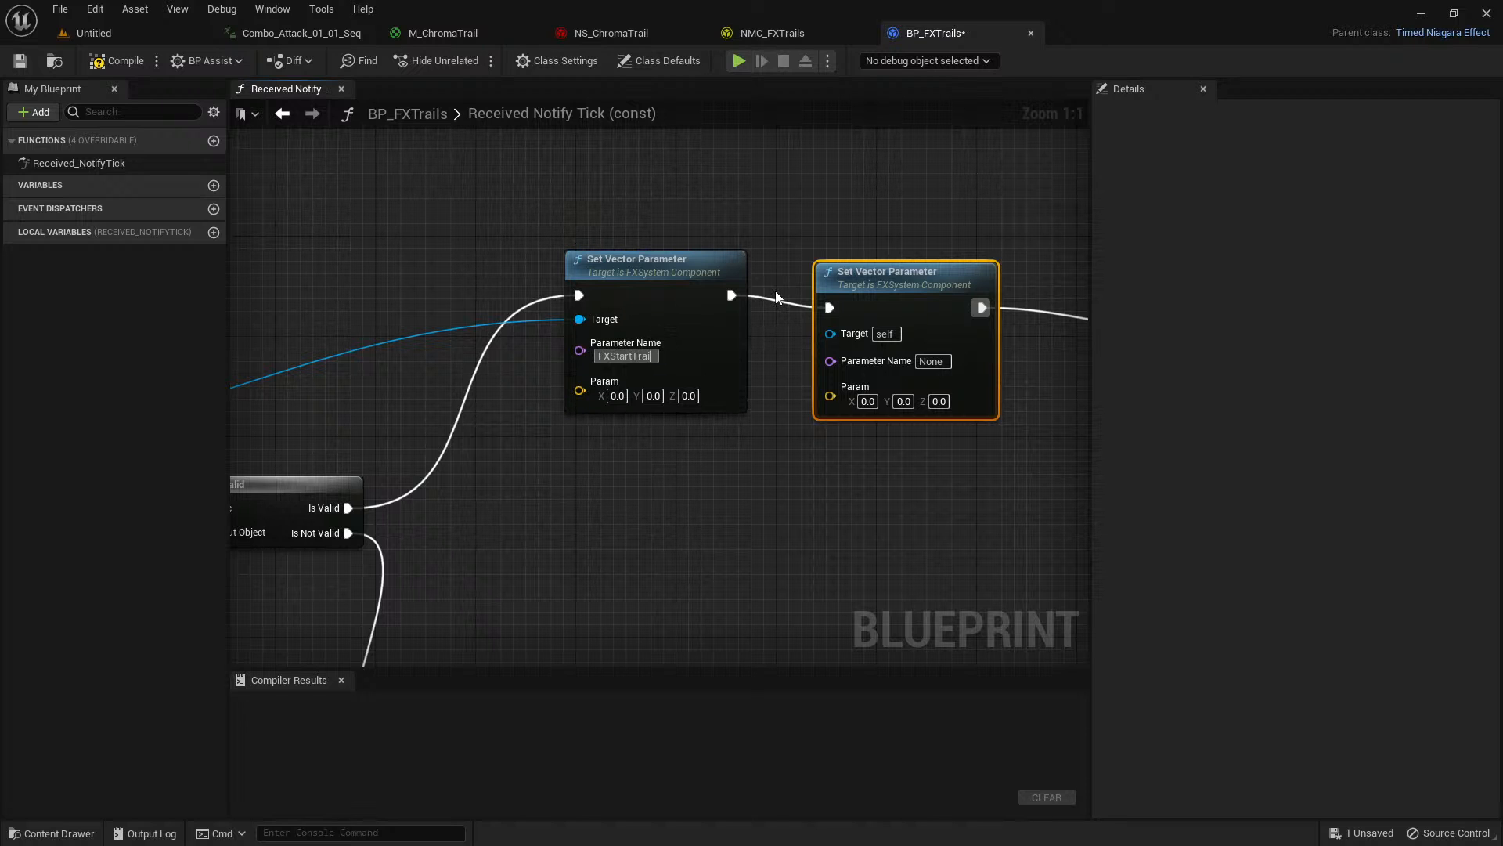
{"action": "type", "text": "l"}
Set the second Set Vector Parameter's Parameter Name to FXEndTrail, checking the spelling against the Map Get inputs in NMC_FXTrails.
{"action": "left_click", "coordinate": [773, 34]}
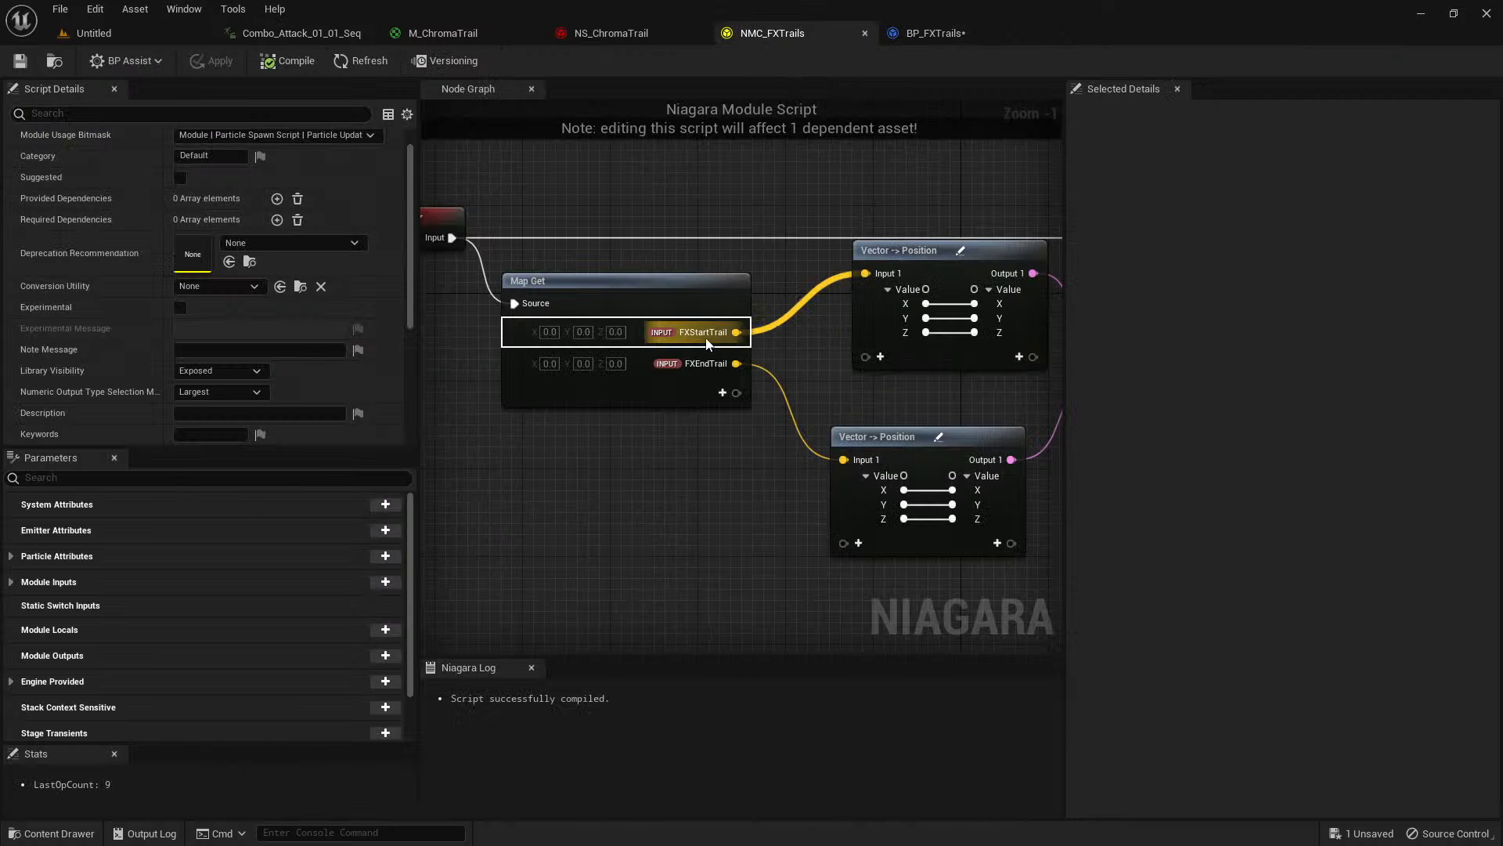
{"action": "left_click", "coordinate": [931, 33]}
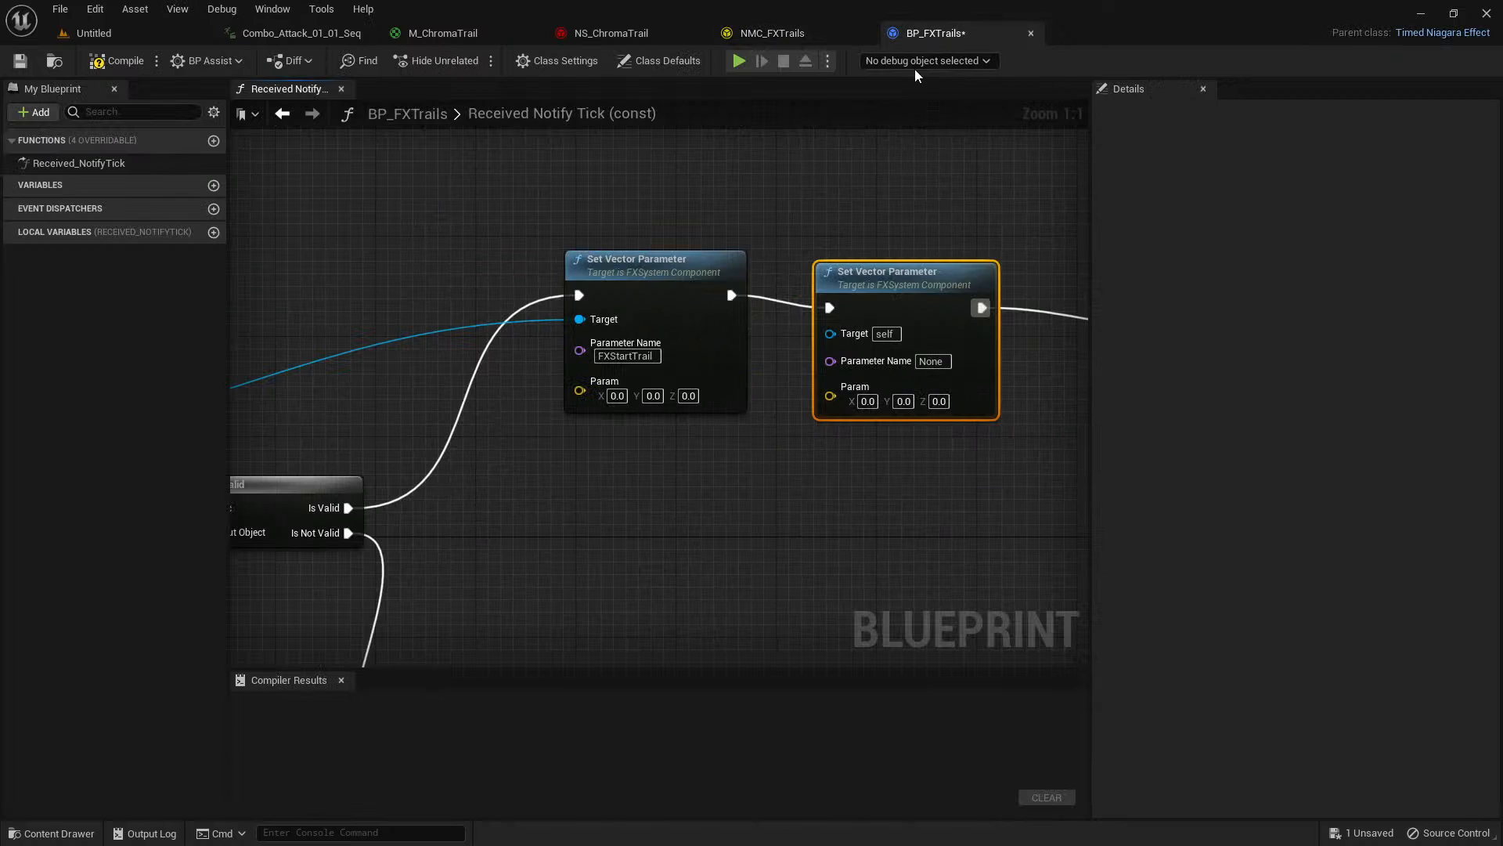
{"action": "left_click", "coordinate": [935, 362]}
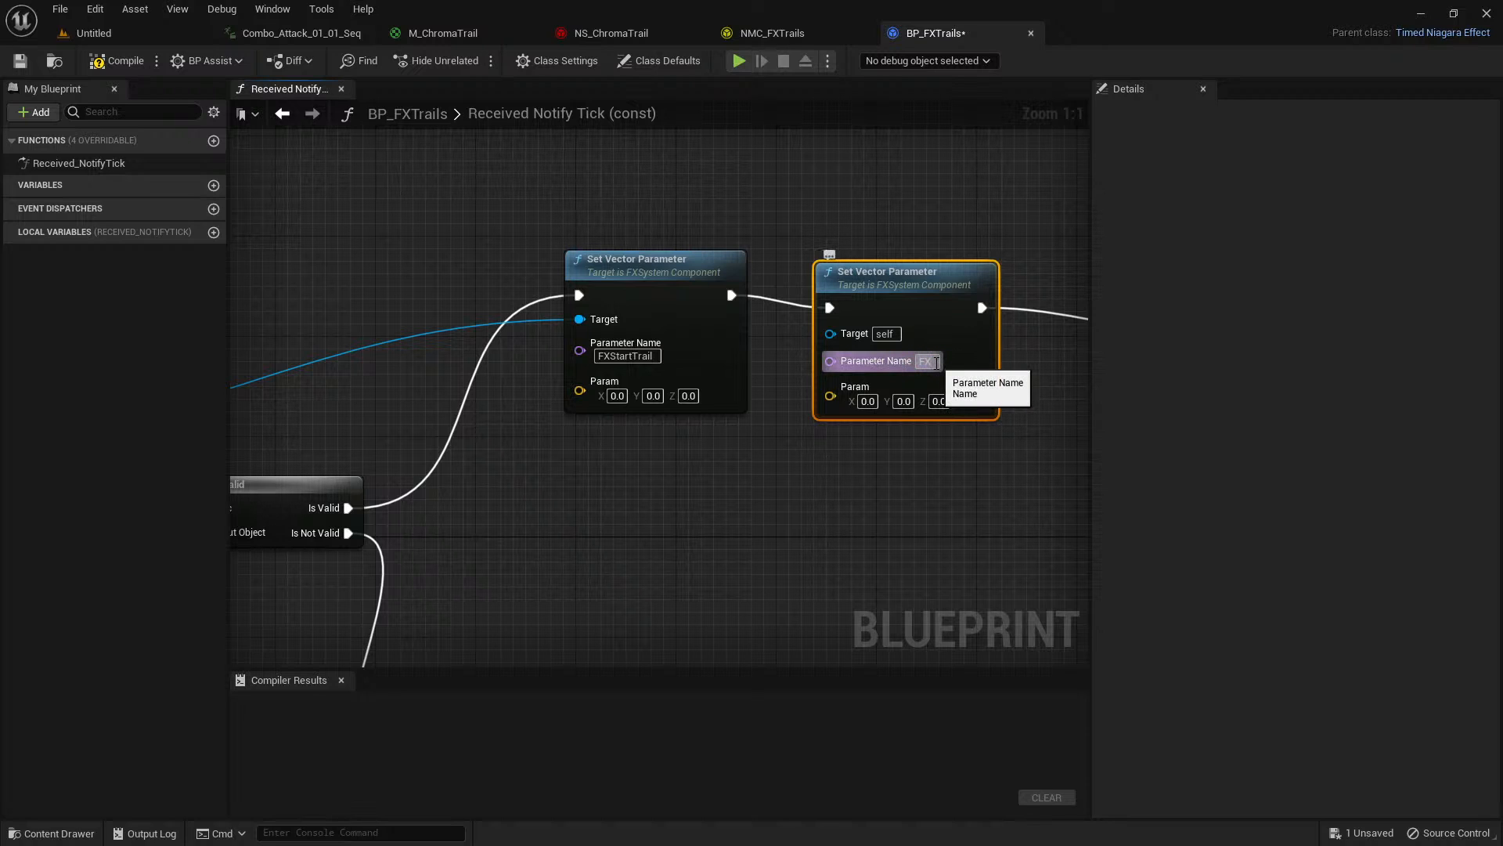
{"action": "type", "text": "FXEndTrail"}
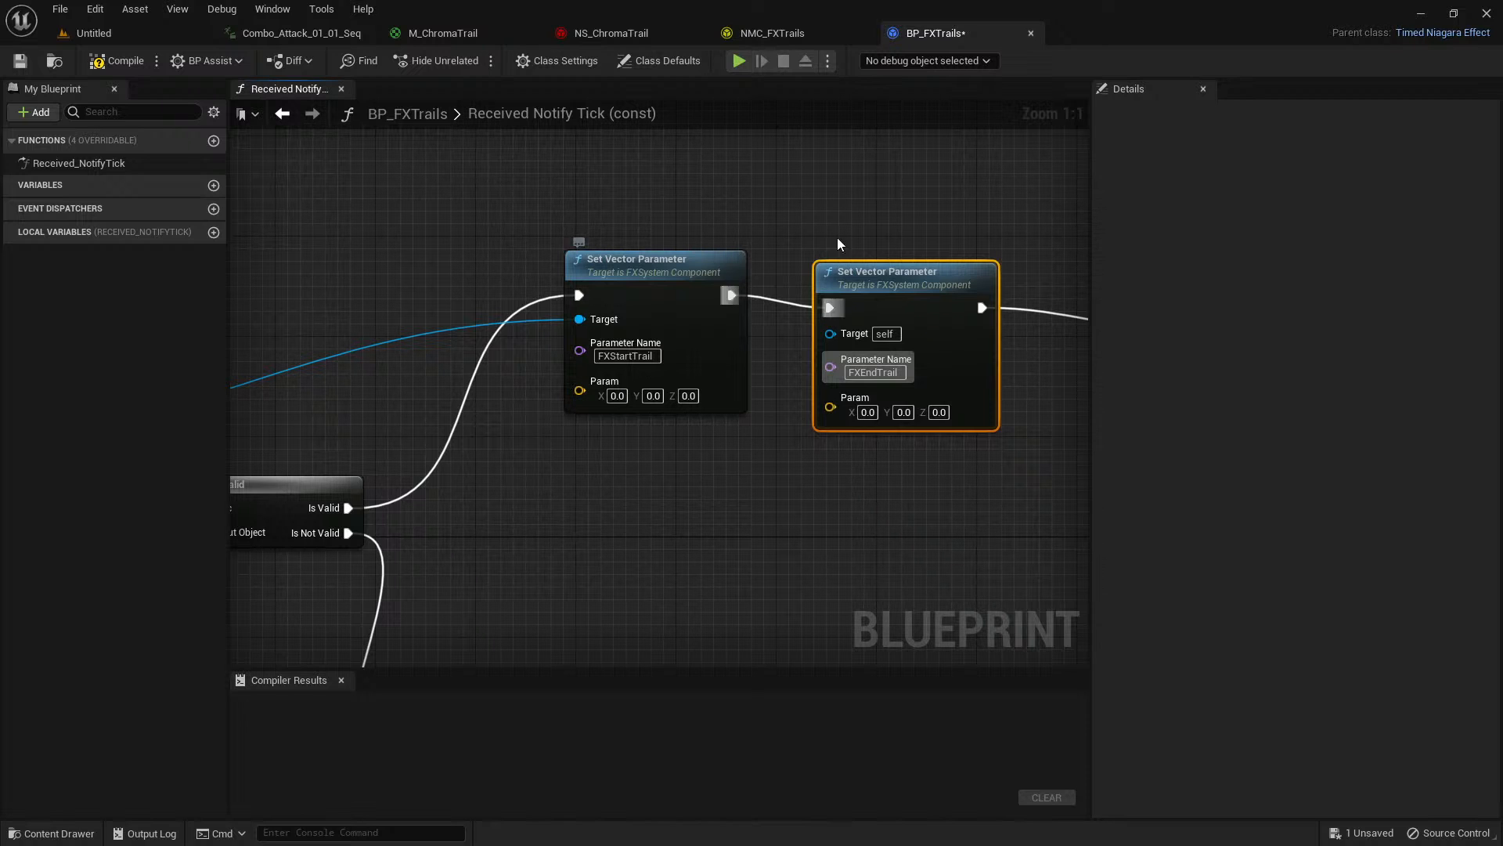
{"action": "left_click", "coordinate": [809, 35]}
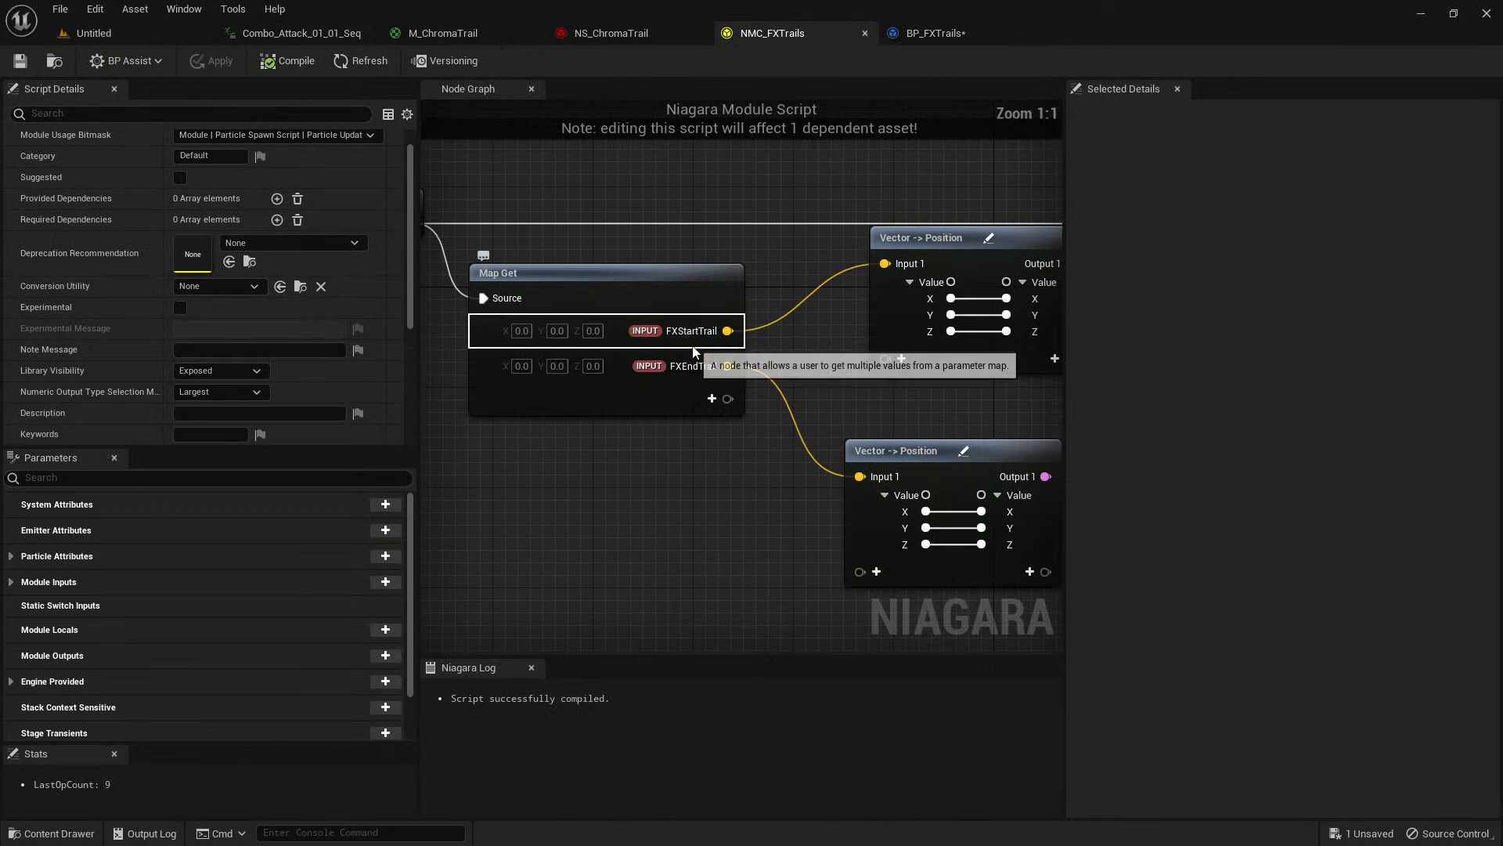
{"action": "left_click", "coordinate": [934, 34]}
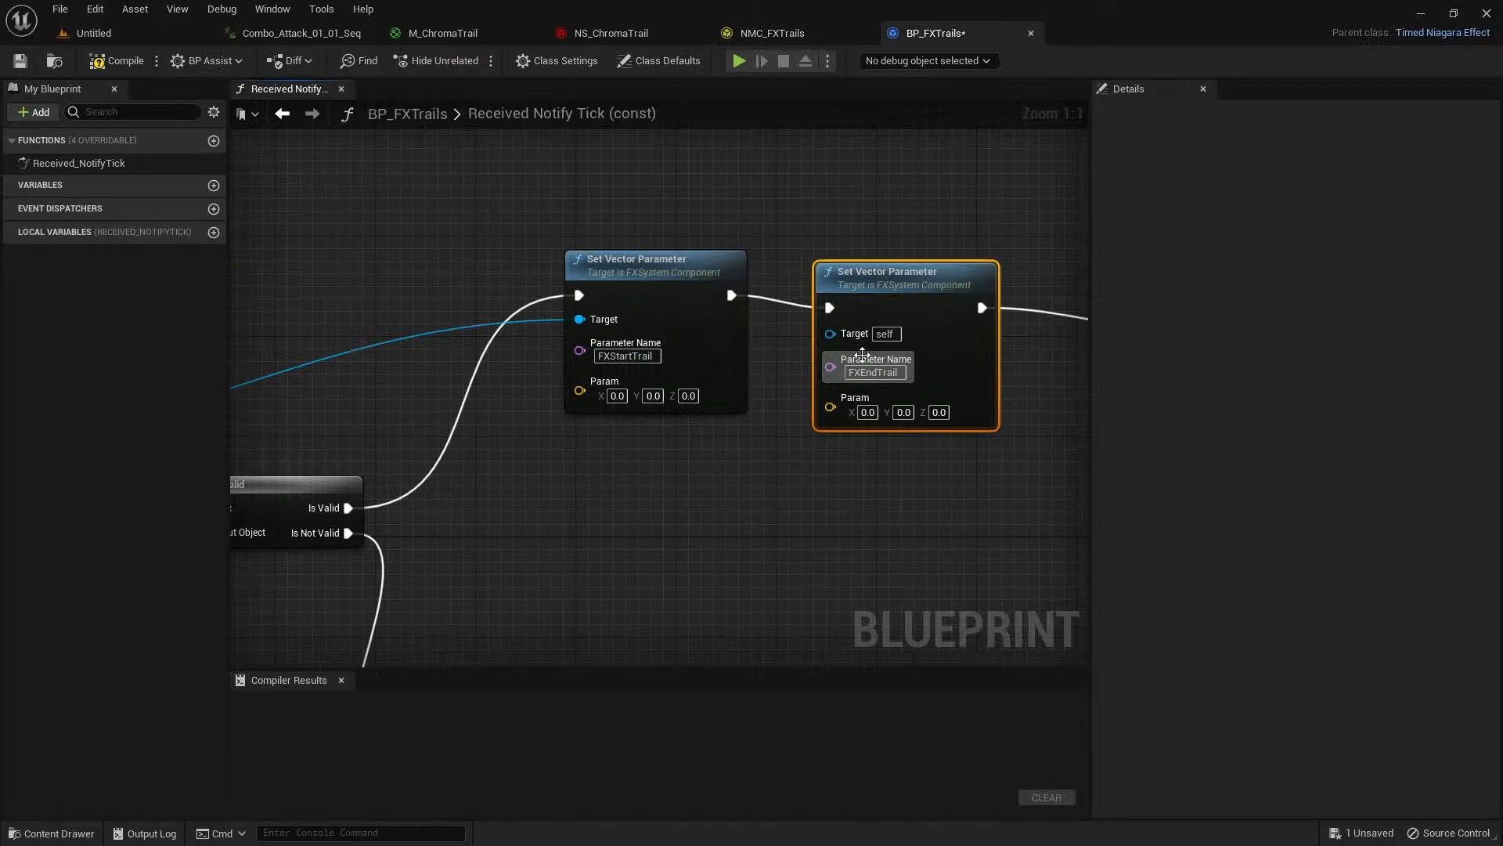
{"action": "left_click", "coordinate": [811, 24]}
{"action": "left_click", "coordinate": [957, 38]}
Add a Get Socket Location node that feeds the Param input of the FXStartTrail Set Vector Parameter node.
{"action": "right_click_drag", "start_coordinate": [743, 175], "coordinate": [817, 141]}
{"action": "scroll", "coordinate": [816, 141], "scroll_direction": "down", "scroll_amount": 1}
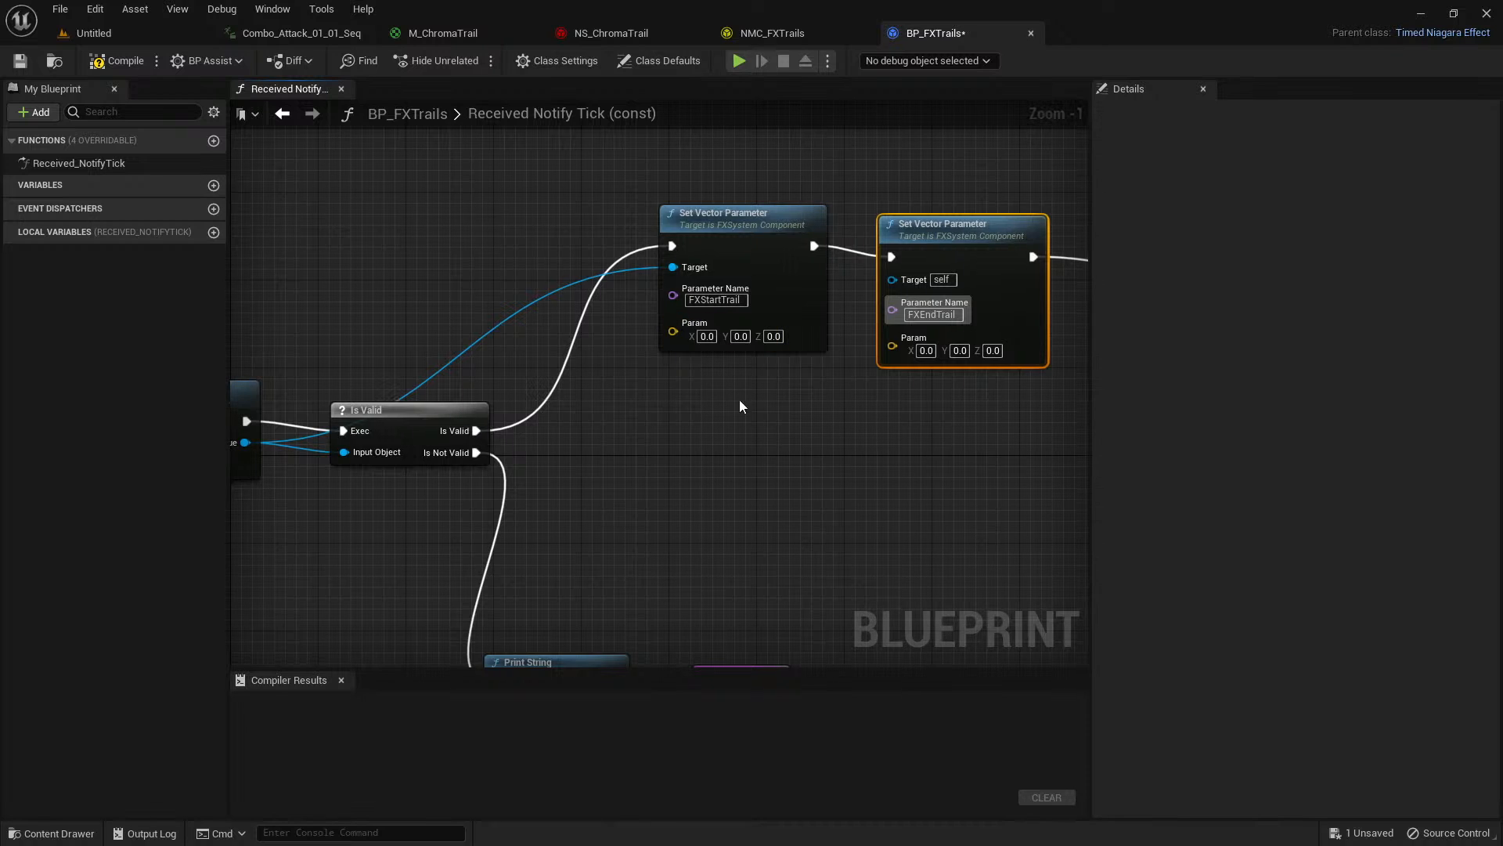
{"action": "right_click_drag", "start_coordinate": [743, 406], "coordinate": [667, 406]}
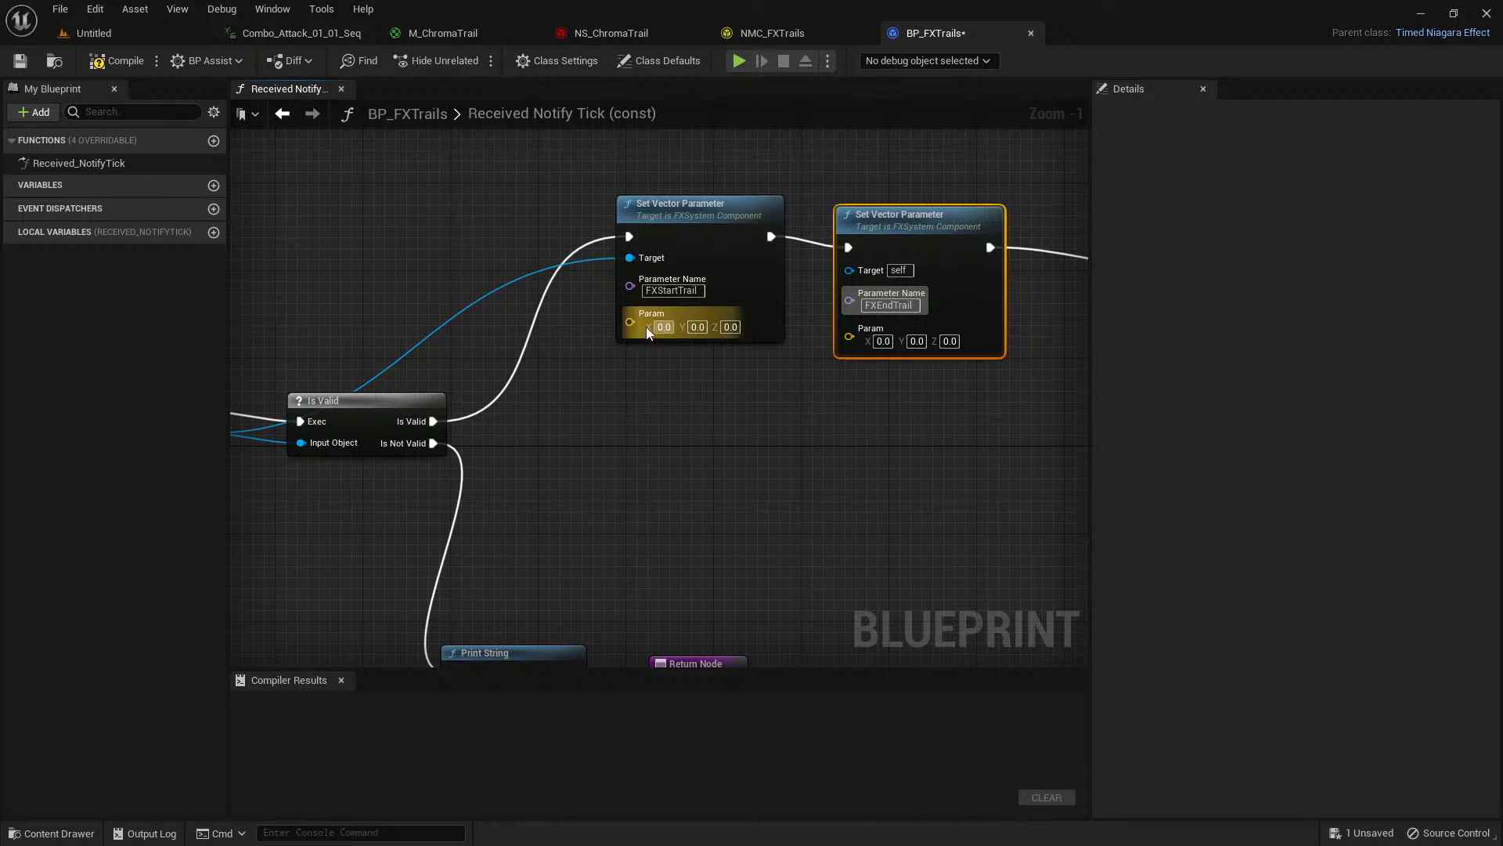
{"action": "left_click_drag", "start_coordinate": [630, 322], "coordinate": [655, 388]}
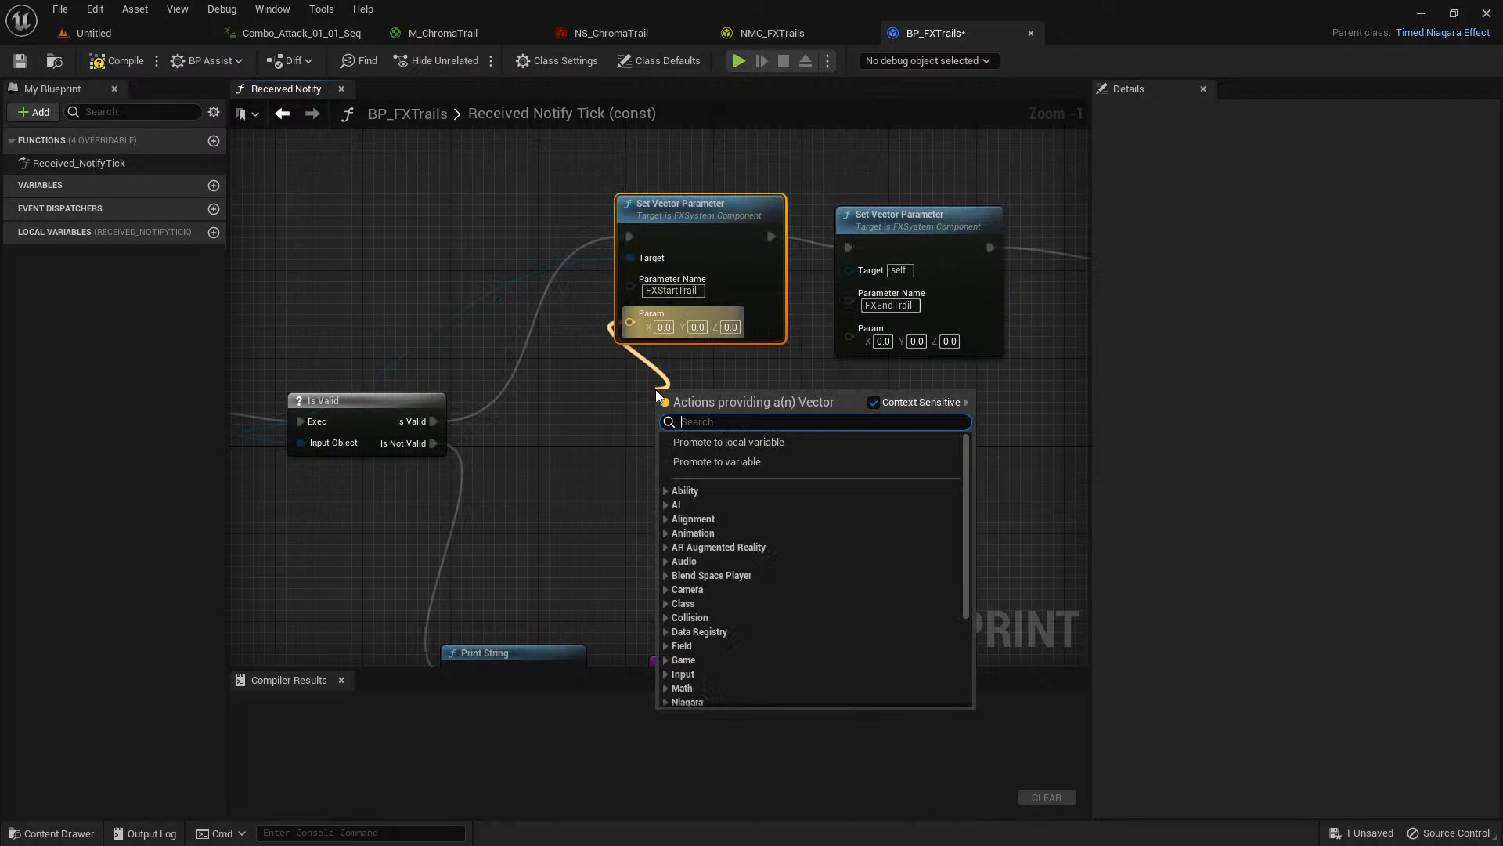
{"action": "type", "text": "get socket lo"}
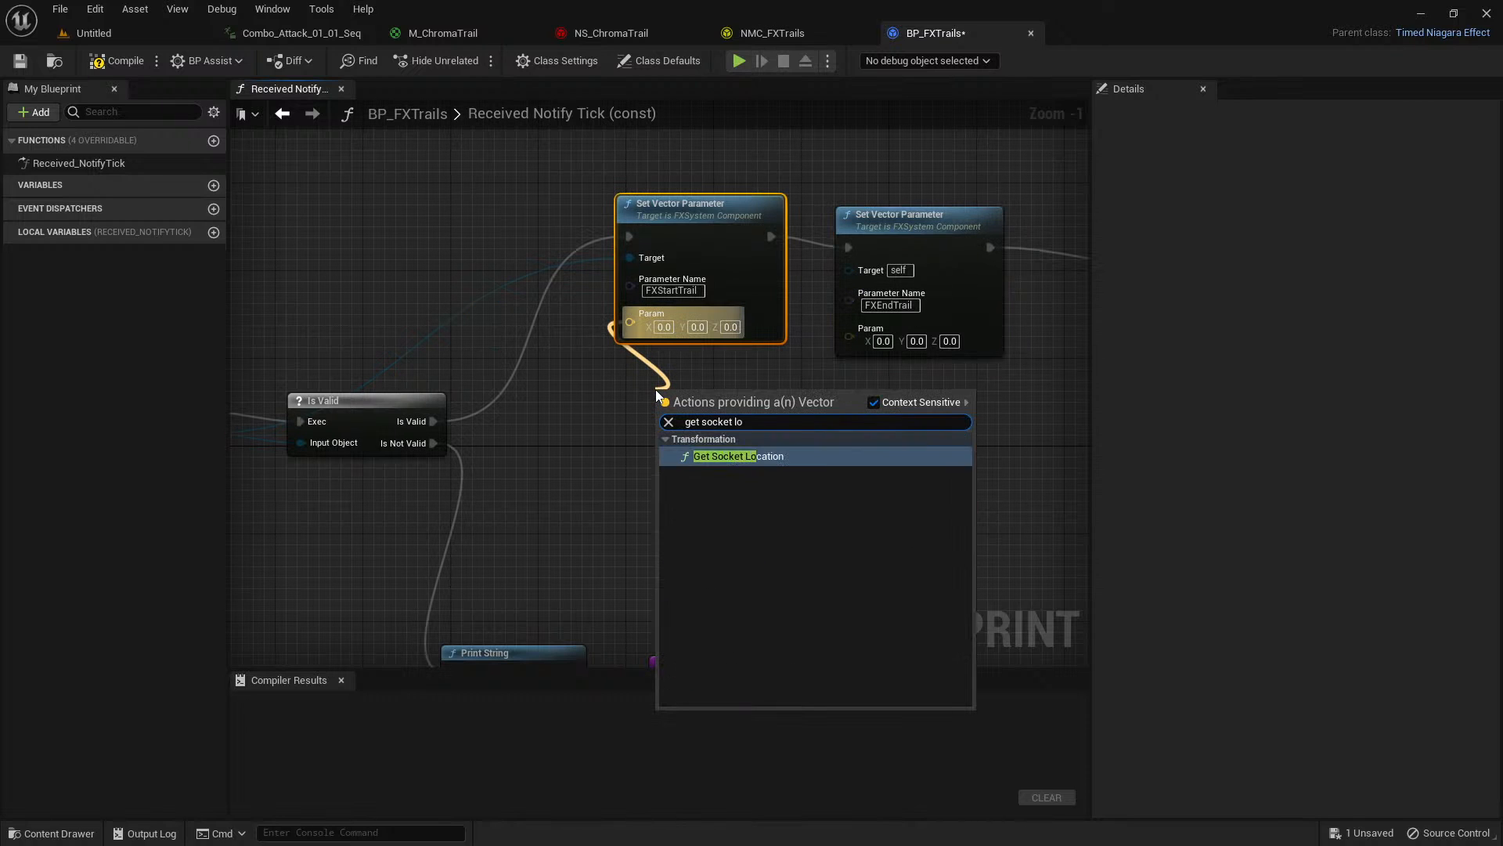
{"action": "key", "text": "Return"}
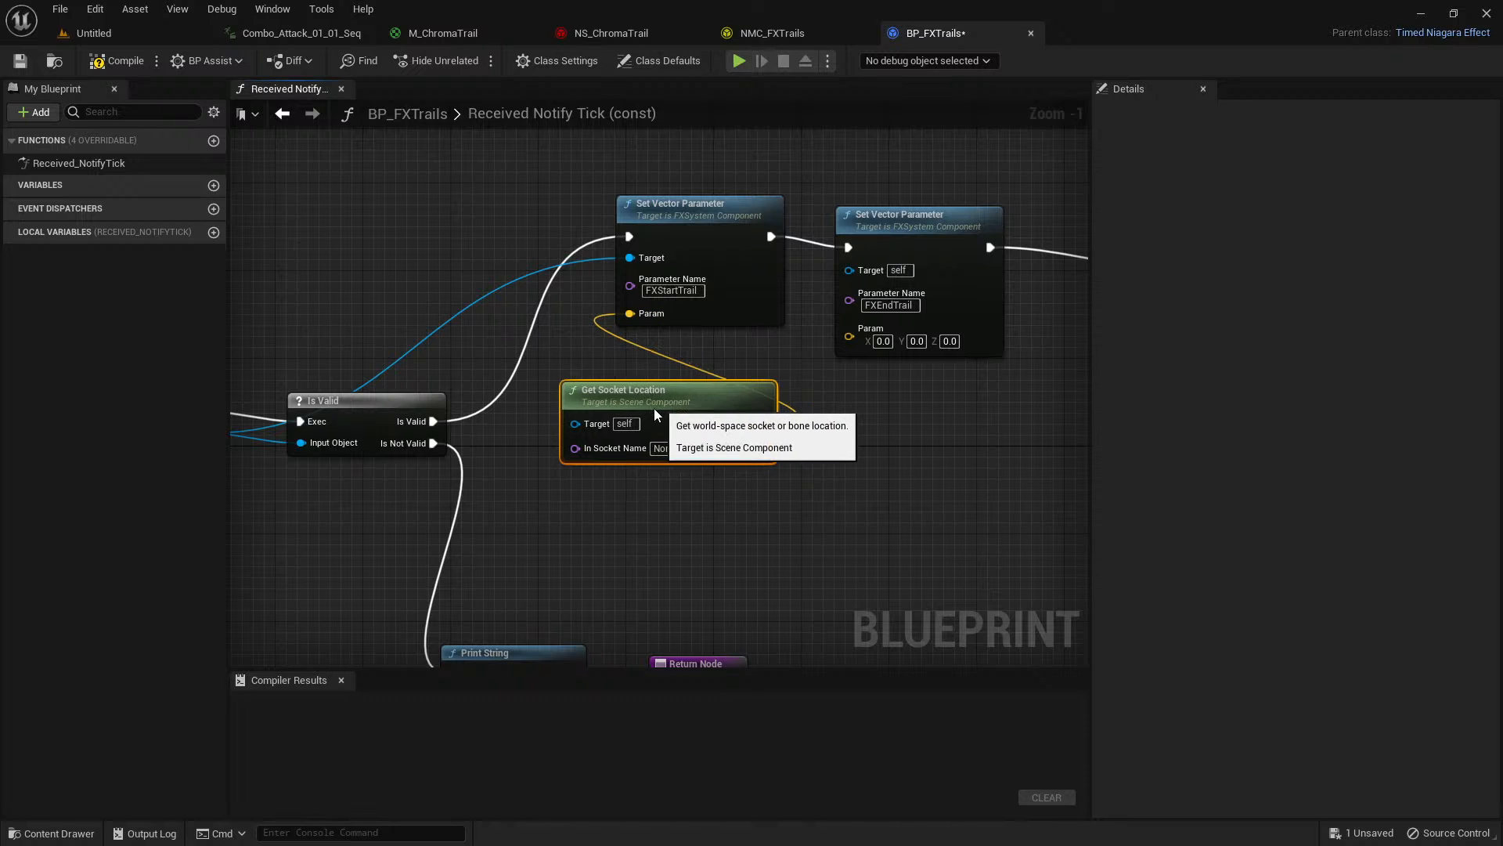
Duplicate the Get Socket Location node and connect the copy's Return Value to the FXEndTrail node's Param input.
{"action": "key", "text": "ctrl+c"}
{"action": "key", "text": "ctrl+v"}
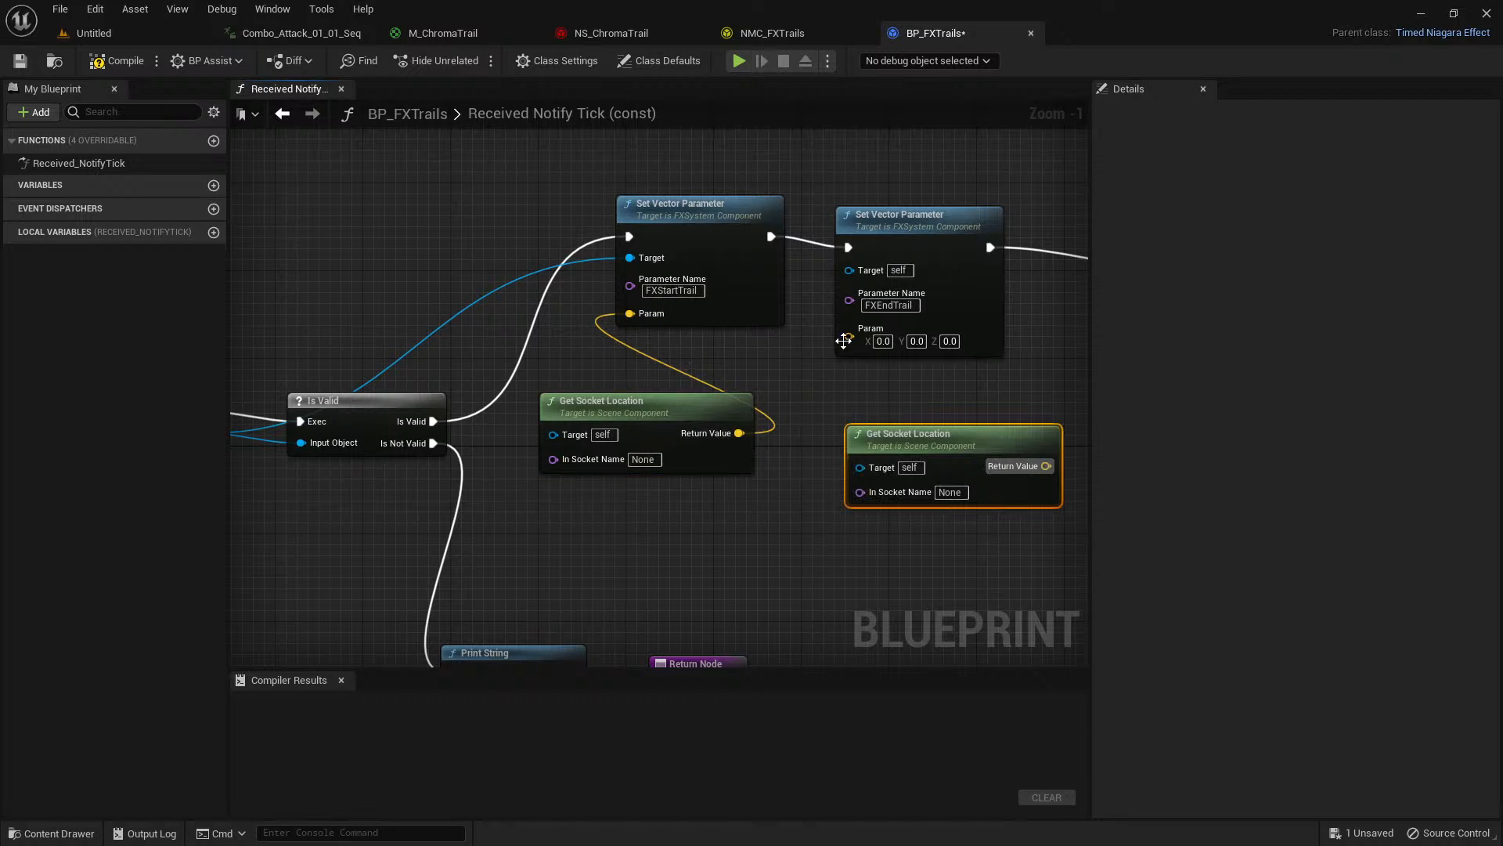
{"action": "left_click_drag", "start_coordinate": [843, 340], "coordinate": [1042, 465]}
Promote the first Get Socket Location's In Socket Name to a variable named Start and move its getter clear of the Is Valid node.
{"action": "right_click_drag", "start_coordinate": [760, 495], "coordinate": [562, 498]}
{"action": "scroll", "coordinate": [775, 491], "scroll_direction": "up", "scroll_amount": 1}
{"action": "right_click", "coordinate": [480, 452]}
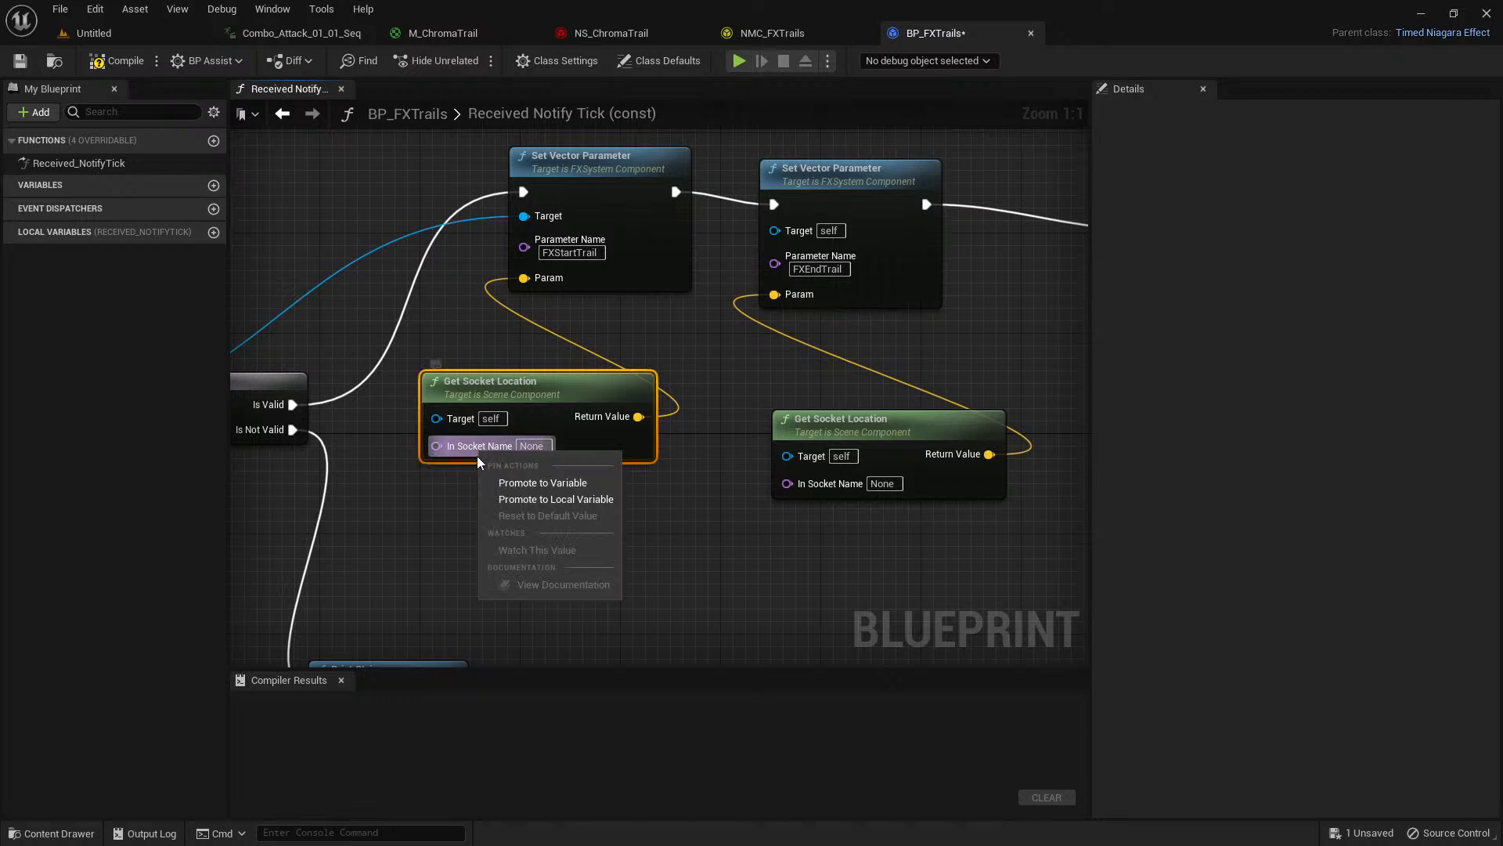
{"action": "left_click", "coordinate": [517, 481]}
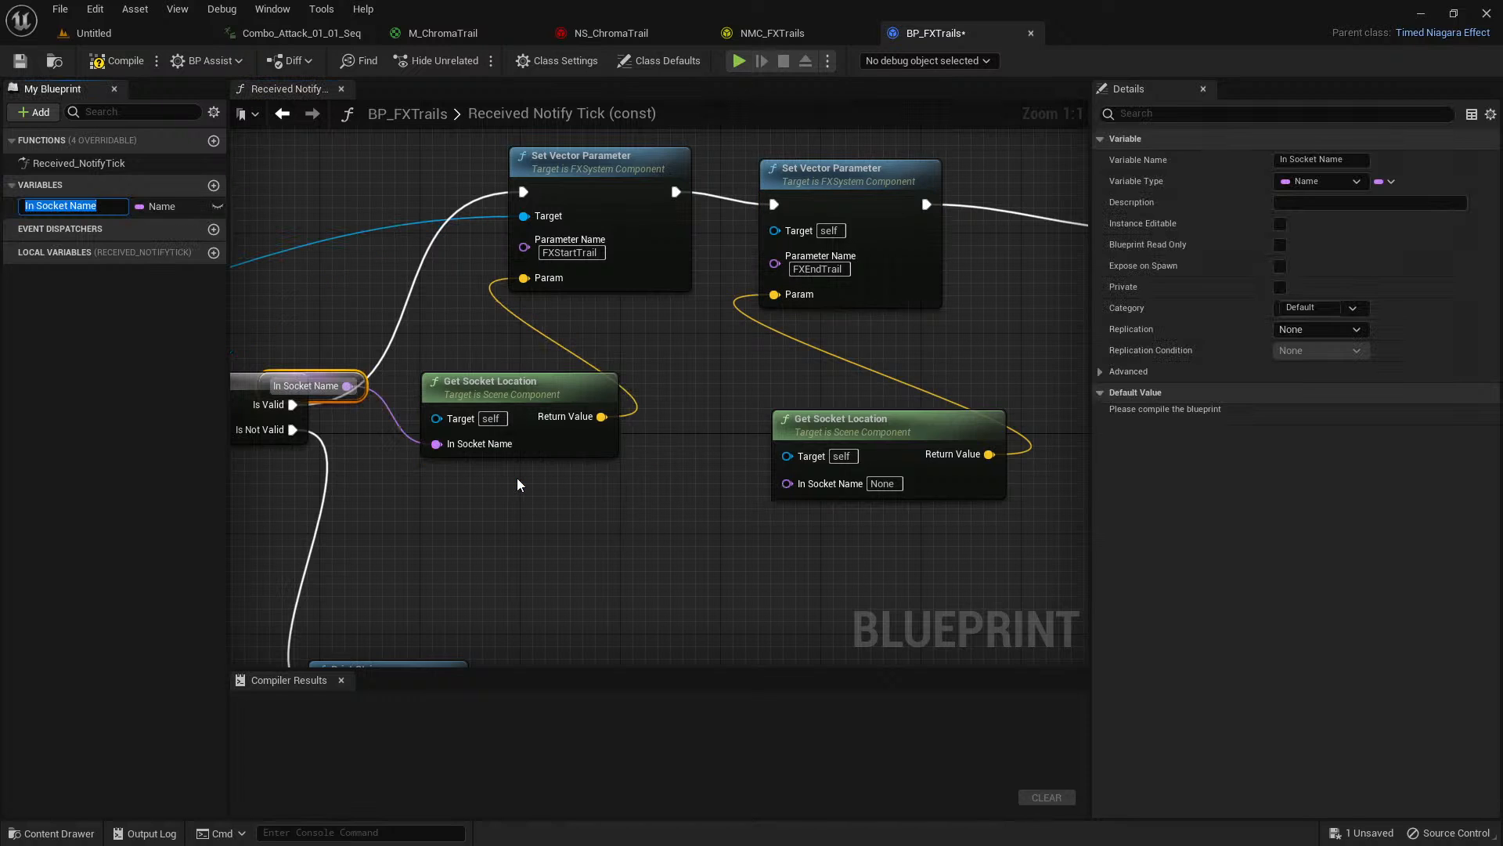
{"action": "type", "text": "Start"}
{"action": "key", "text": "Return"}
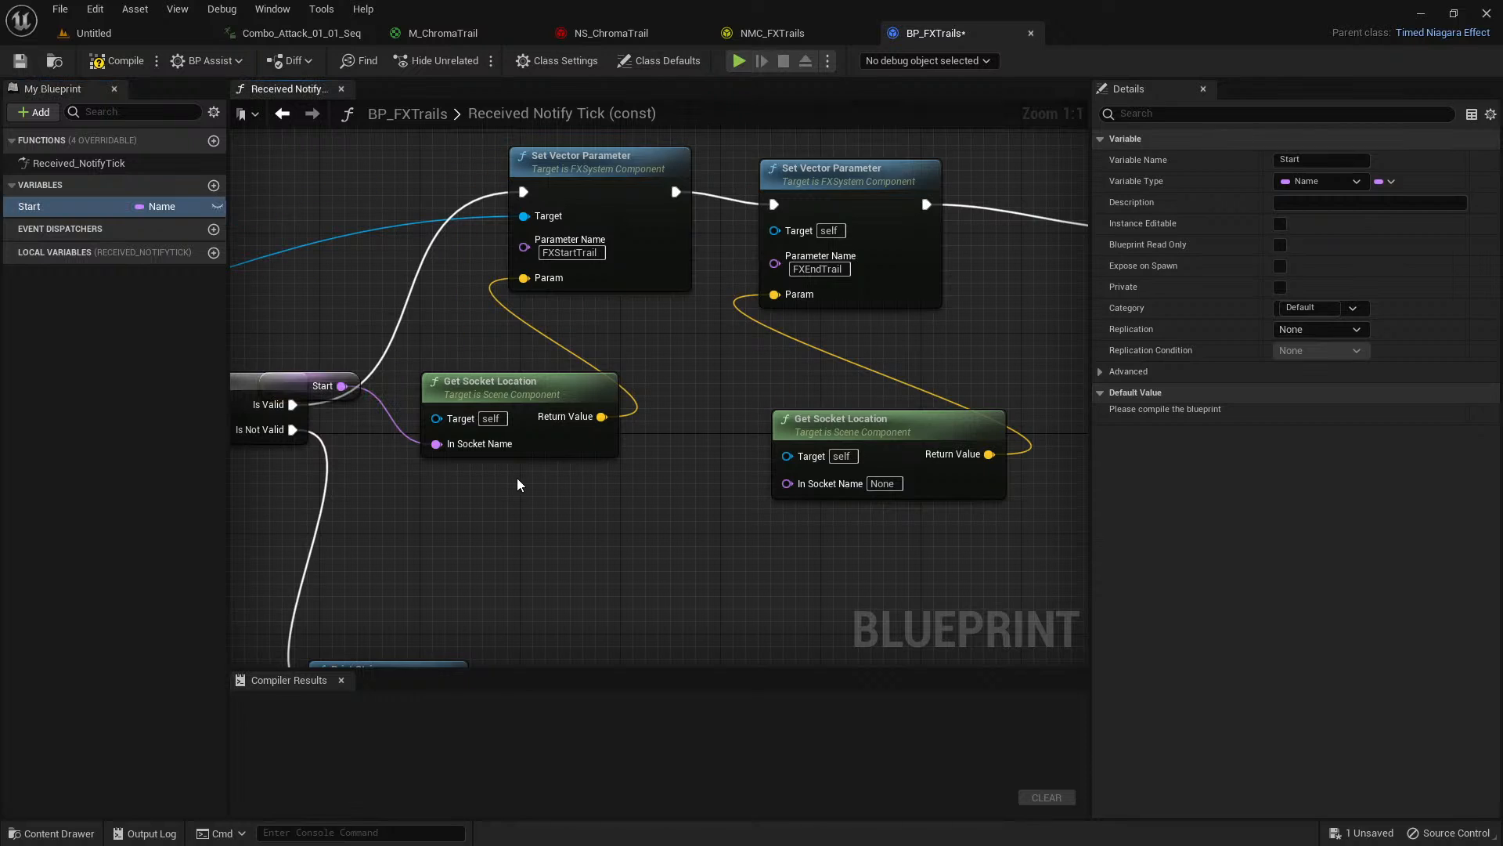
{"action": "right_click_drag", "start_coordinate": [506, 364], "coordinate": [492, 368]}
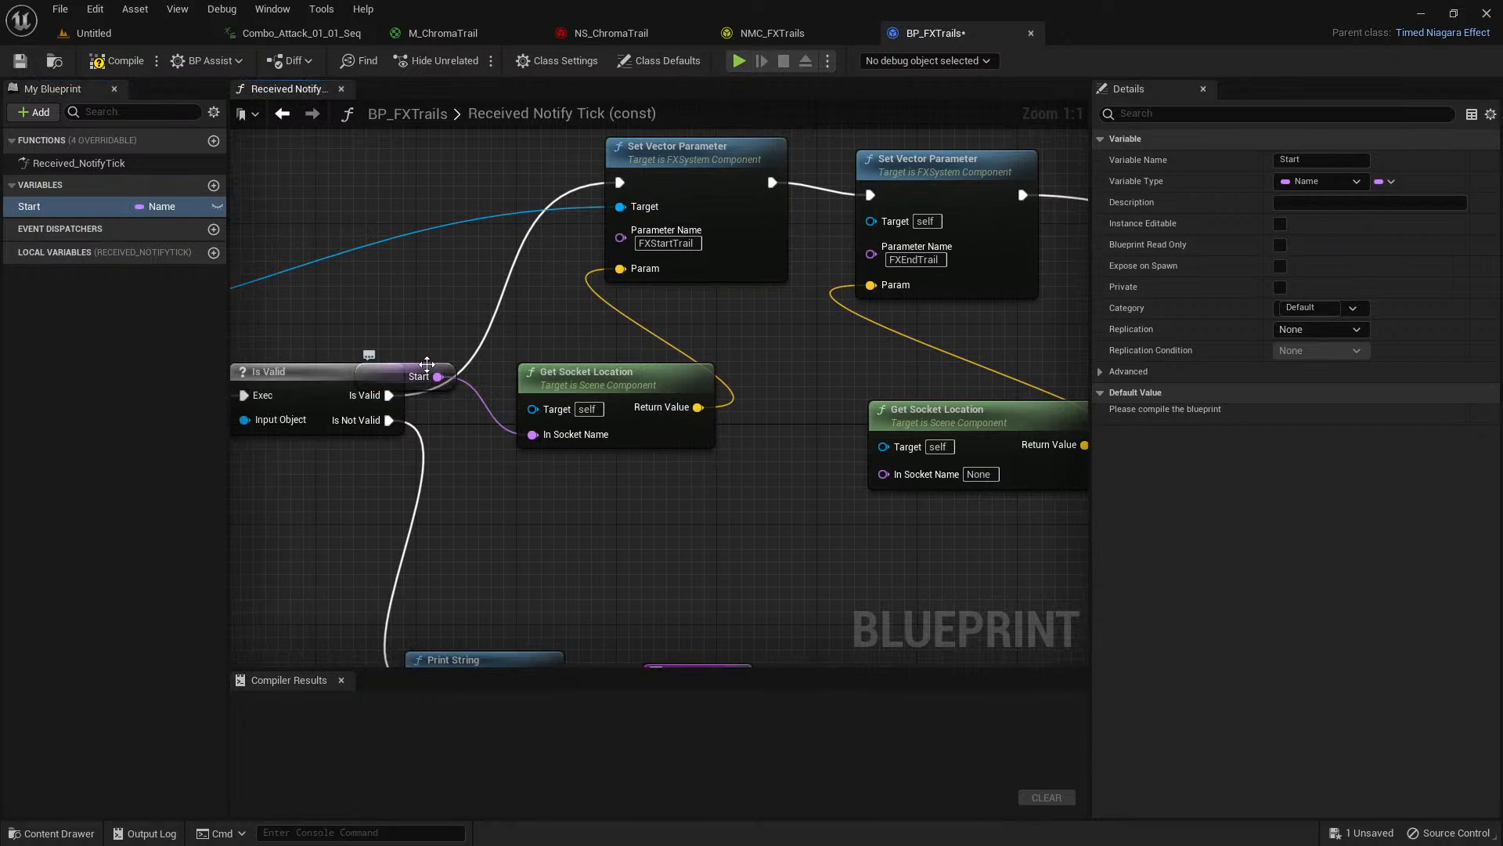
{"action": "left_click_drag", "start_coordinate": [426, 363], "coordinate": [451, 313]}
Promote the second Get Socket Location's In Socket Name to a variable named End and place its getter below and before that node.
{"action": "right_click_drag", "start_coordinate": [773, 464], "coordinate": [573, 457]}
{"action": "right_click", "coordinate": [716, 467]}
{"action": "left_click", "coordinate": [746, 492]}
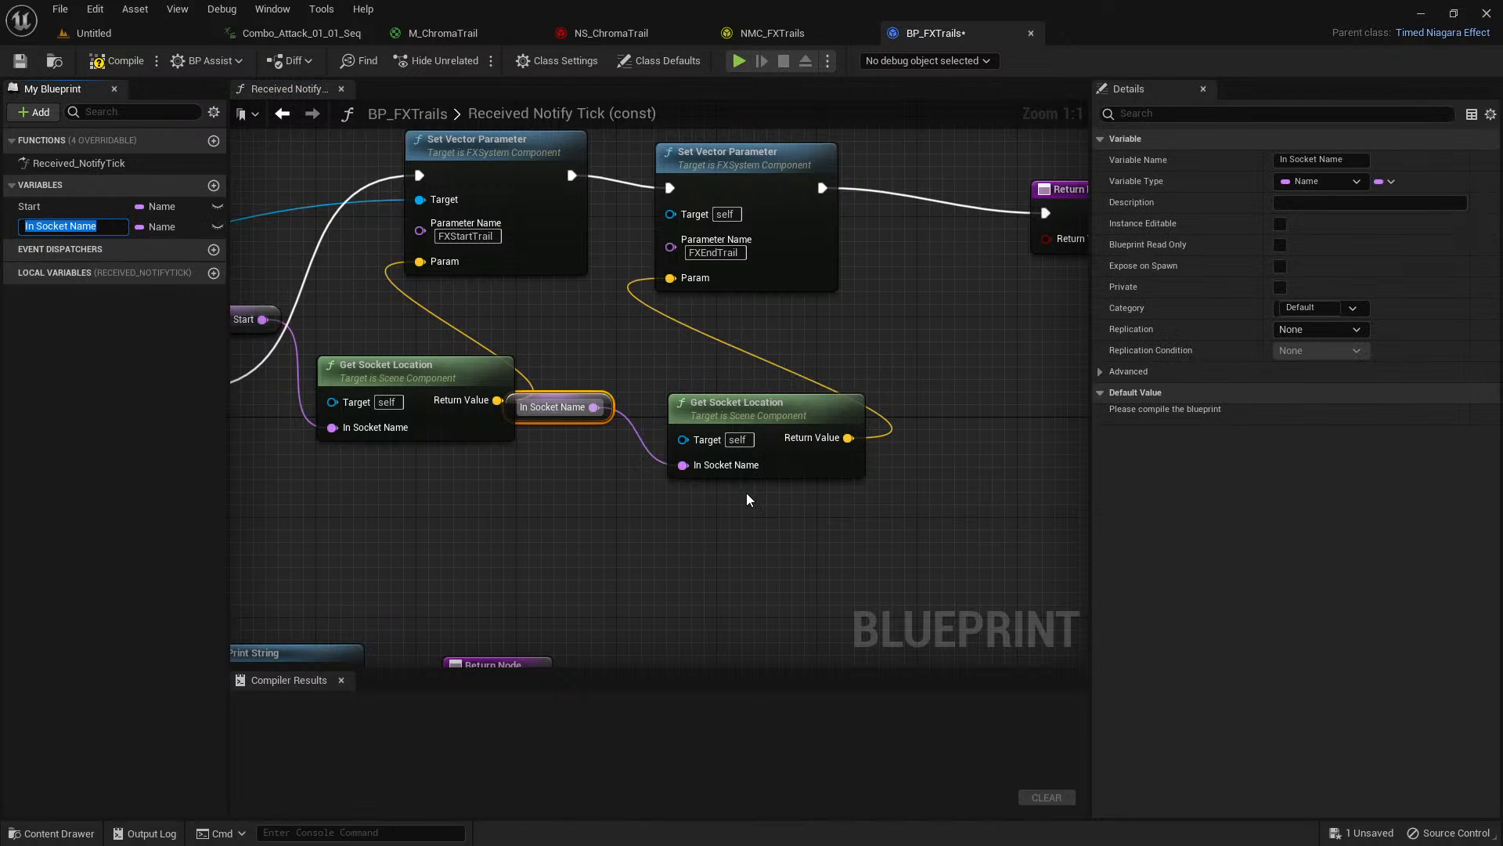
{"action": "type", "text": "End"}
{"action": "key", "text": "Return"}
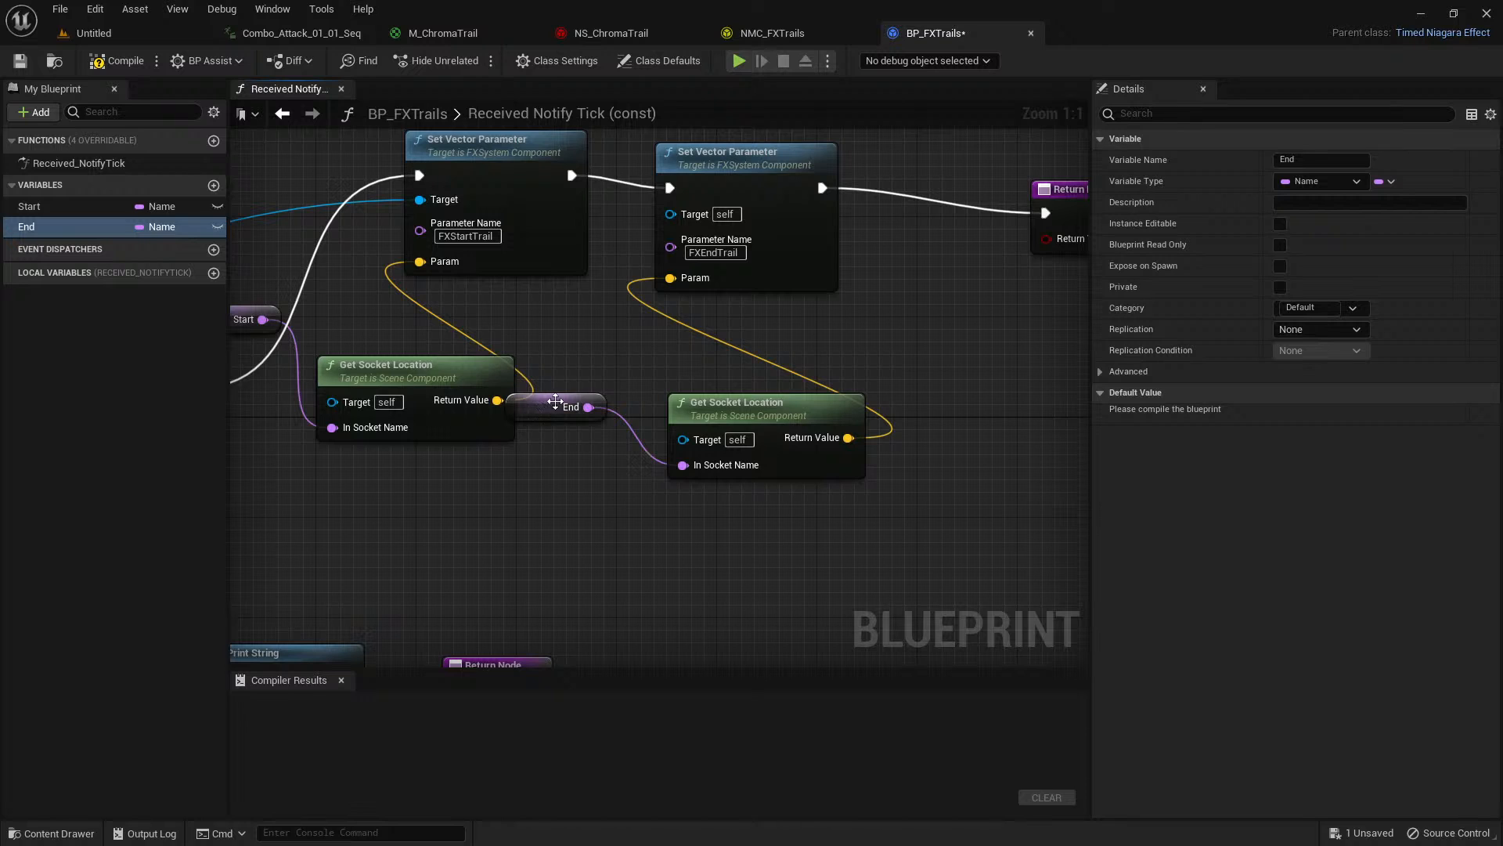
{"action": "left_click_drag", "start_coordinate": [555, 401], "coordinate": [568, 518]}
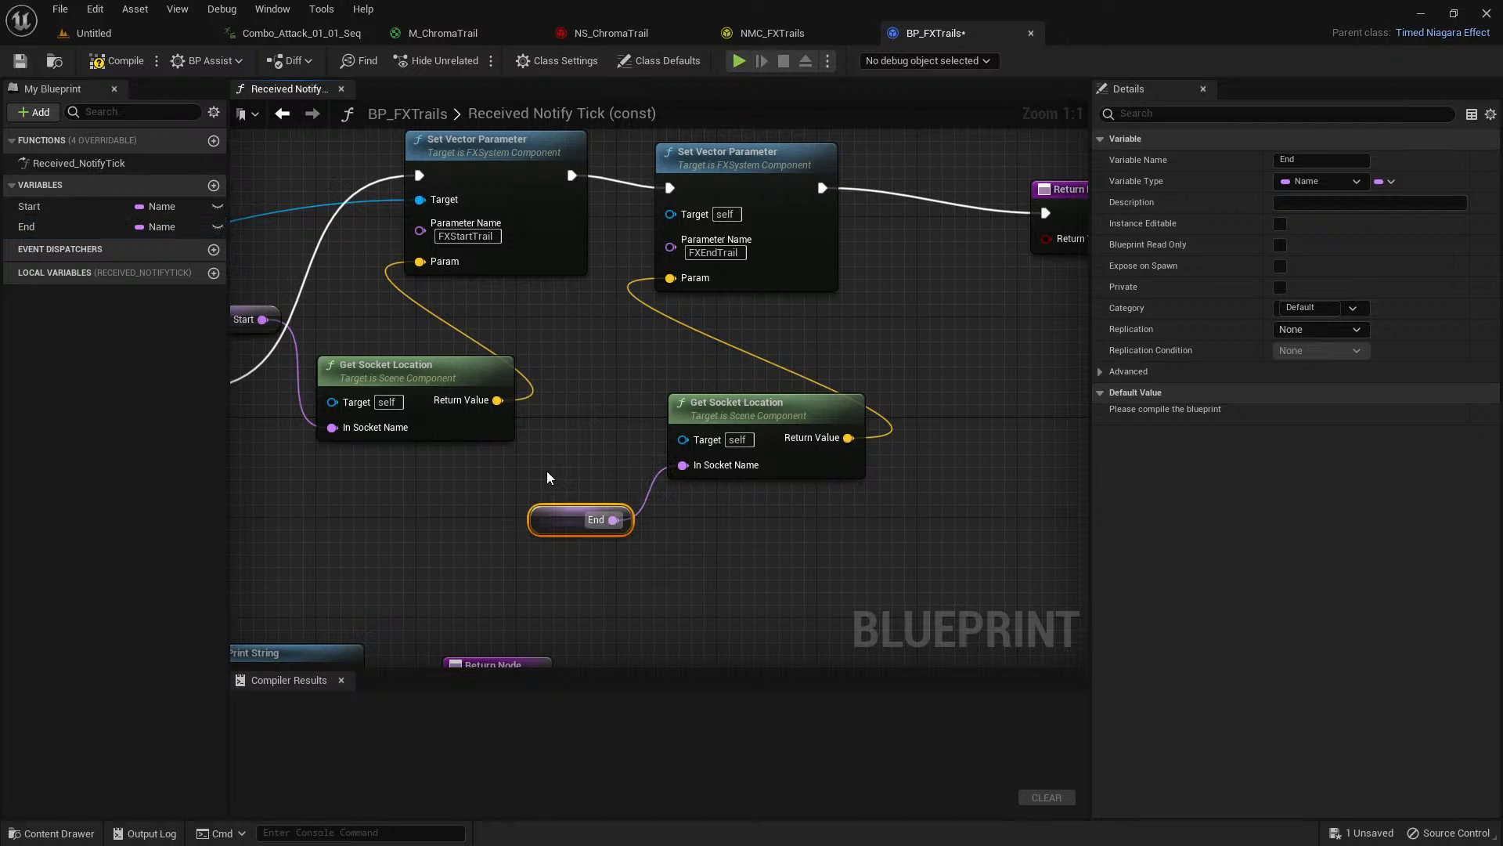
Connect Received Notify Tick's Mesh Comp output to the Target inputs of both Get Socket Location nodes.
{"action": "right_click_drag", "start_coordinate": [547, 472], "coordinate": [797, 493]}
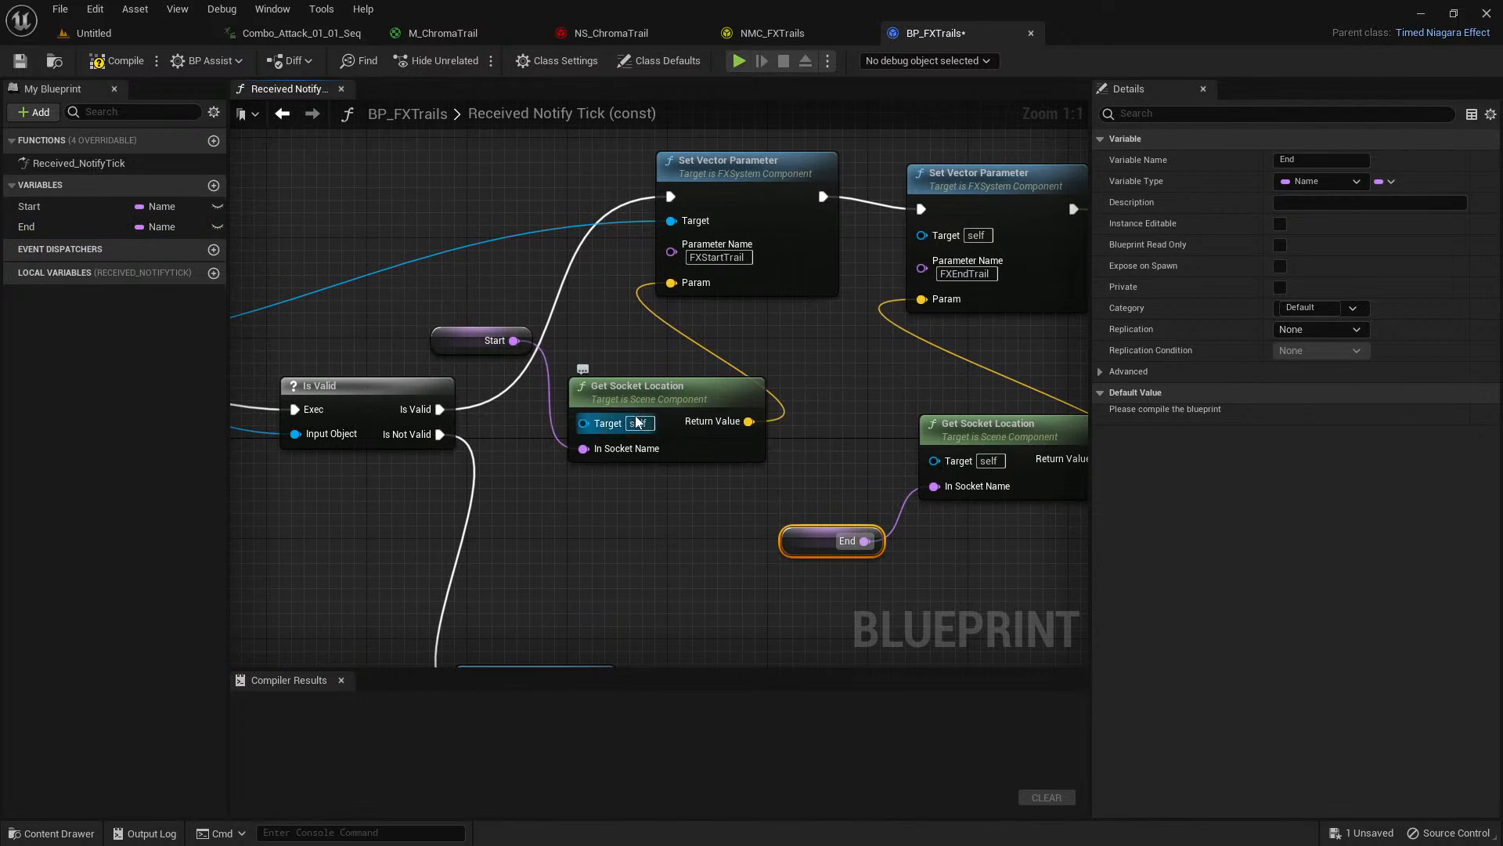
{"action": "right_click_drag", "start_coordinate": [486, 514], "coordinate": [801, 449]}
{"action": "scroll", "coordinate": [551, 484], "scroll_direction": "down", "scroll_amount": 2}
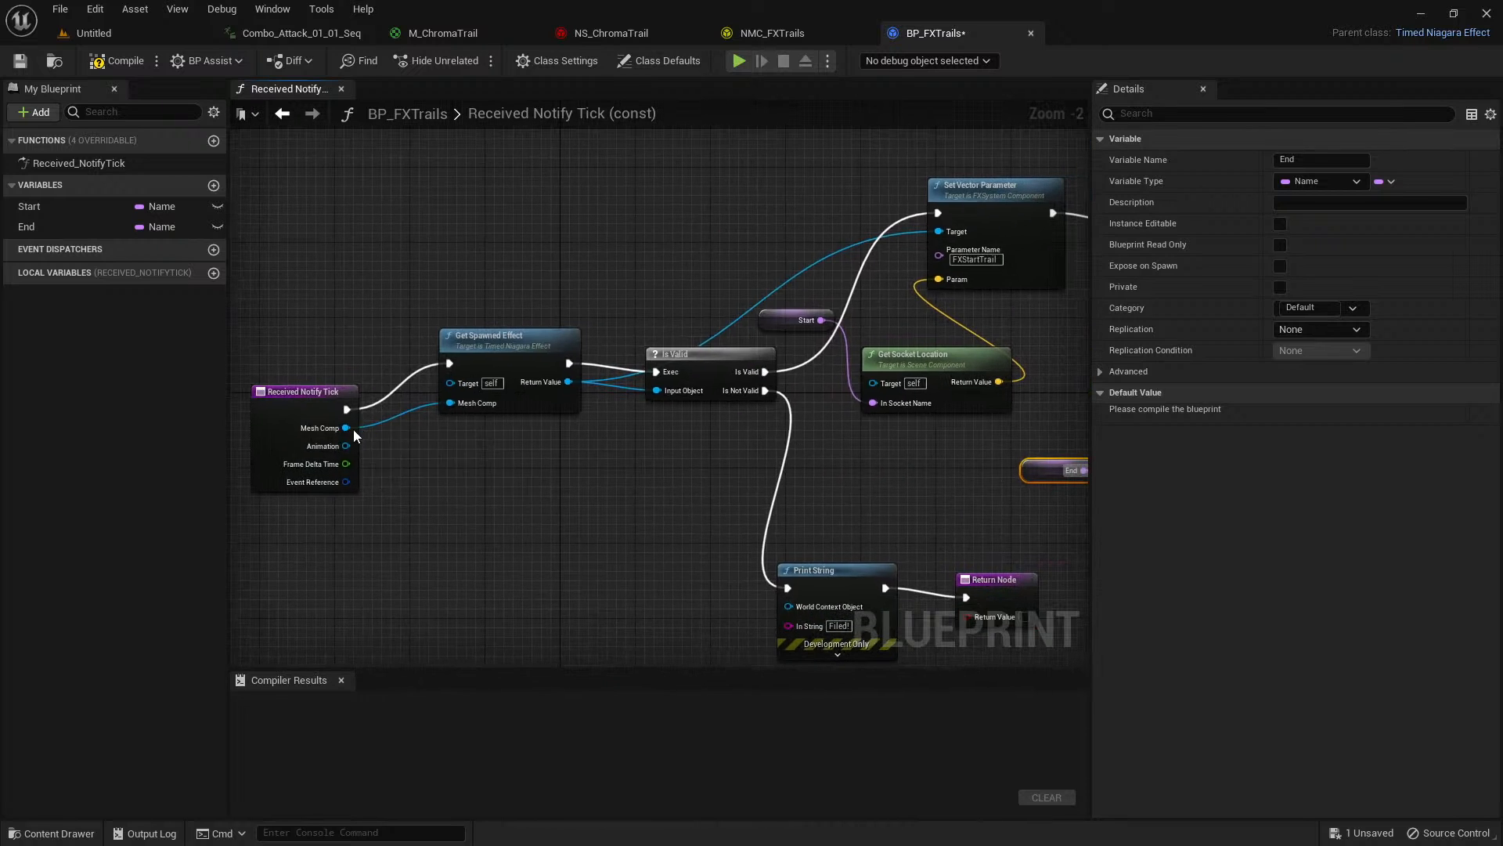
{"action": "left_click_drag", "start_coordinate": [354, 435], "coordinate": [879, 384]}
{"action": "scroll", "coordinate": [896, 508], "scroll_direction": "down", "scroll_amount": 1}
{"action": "right_click_drag", "start_coordinate": [896, 508], "coordinate": [753, 438]}
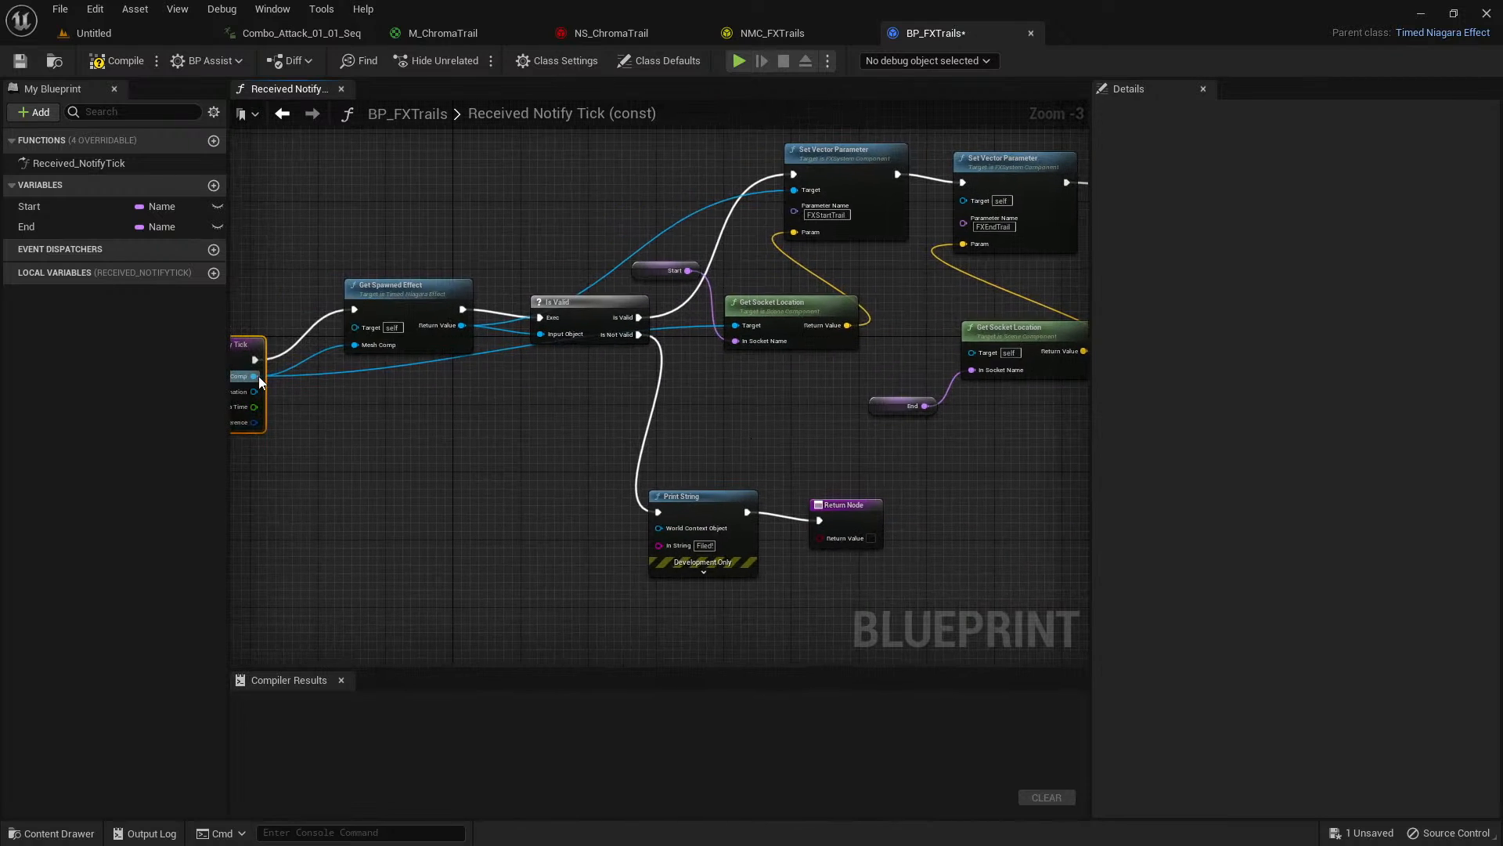
{"action": "left_click_drag", "start_coordinate": [258, 375], "coordinate": [971, 351]}
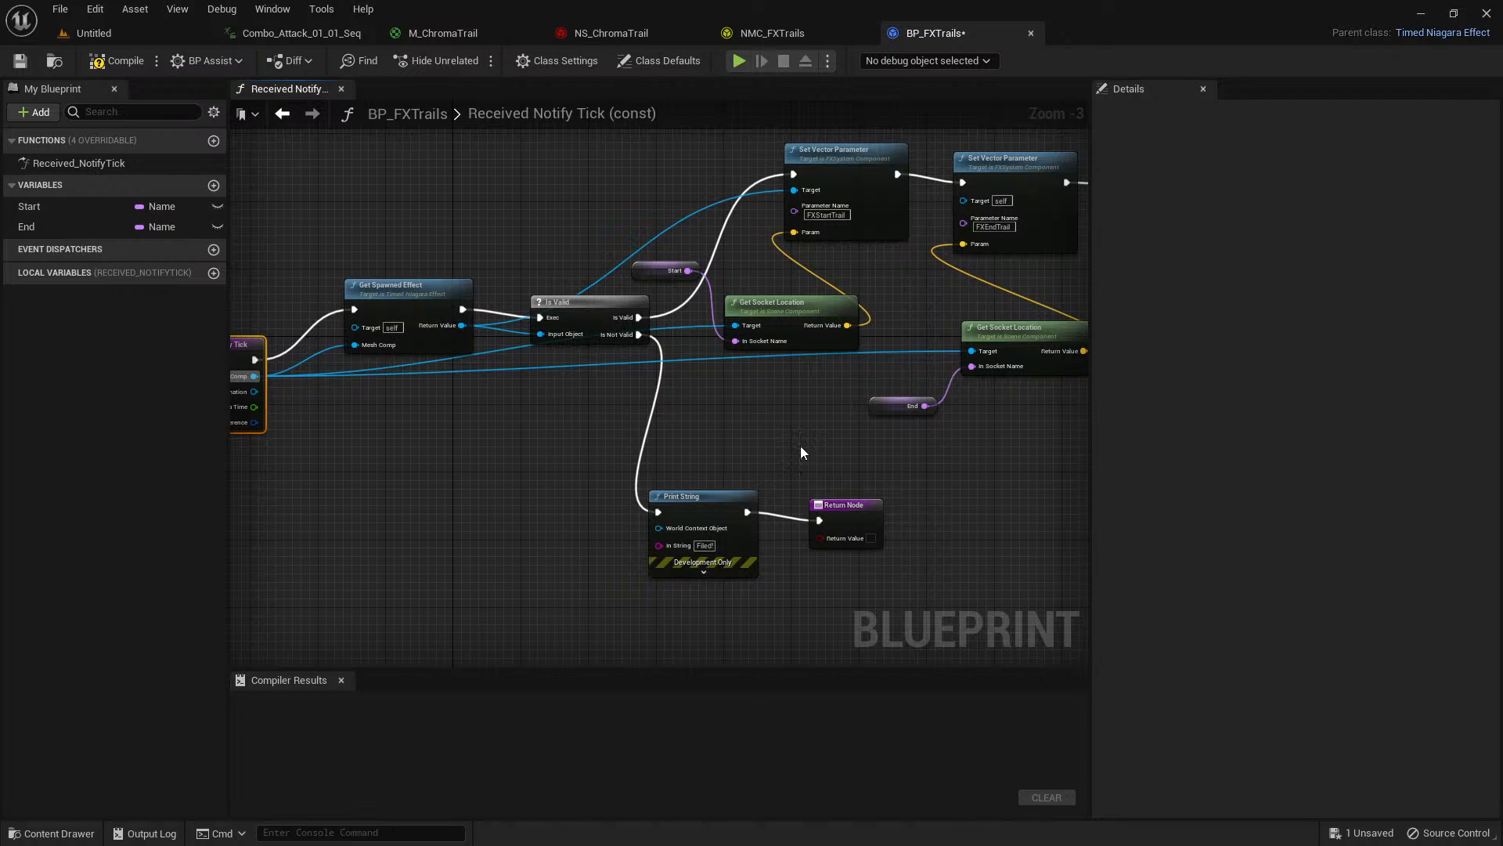
Review the connections around both Set Vector Parameter nodes and compile the BP_FXTrails blueprint.
{"action": "right_click_drag", "start_coordinate": [831, 443], "coordinate": [484, 477]}
{"action": "scroll", "coordinate": [609, 407], "scroll_direction": "up", "scroll_amount": 1}
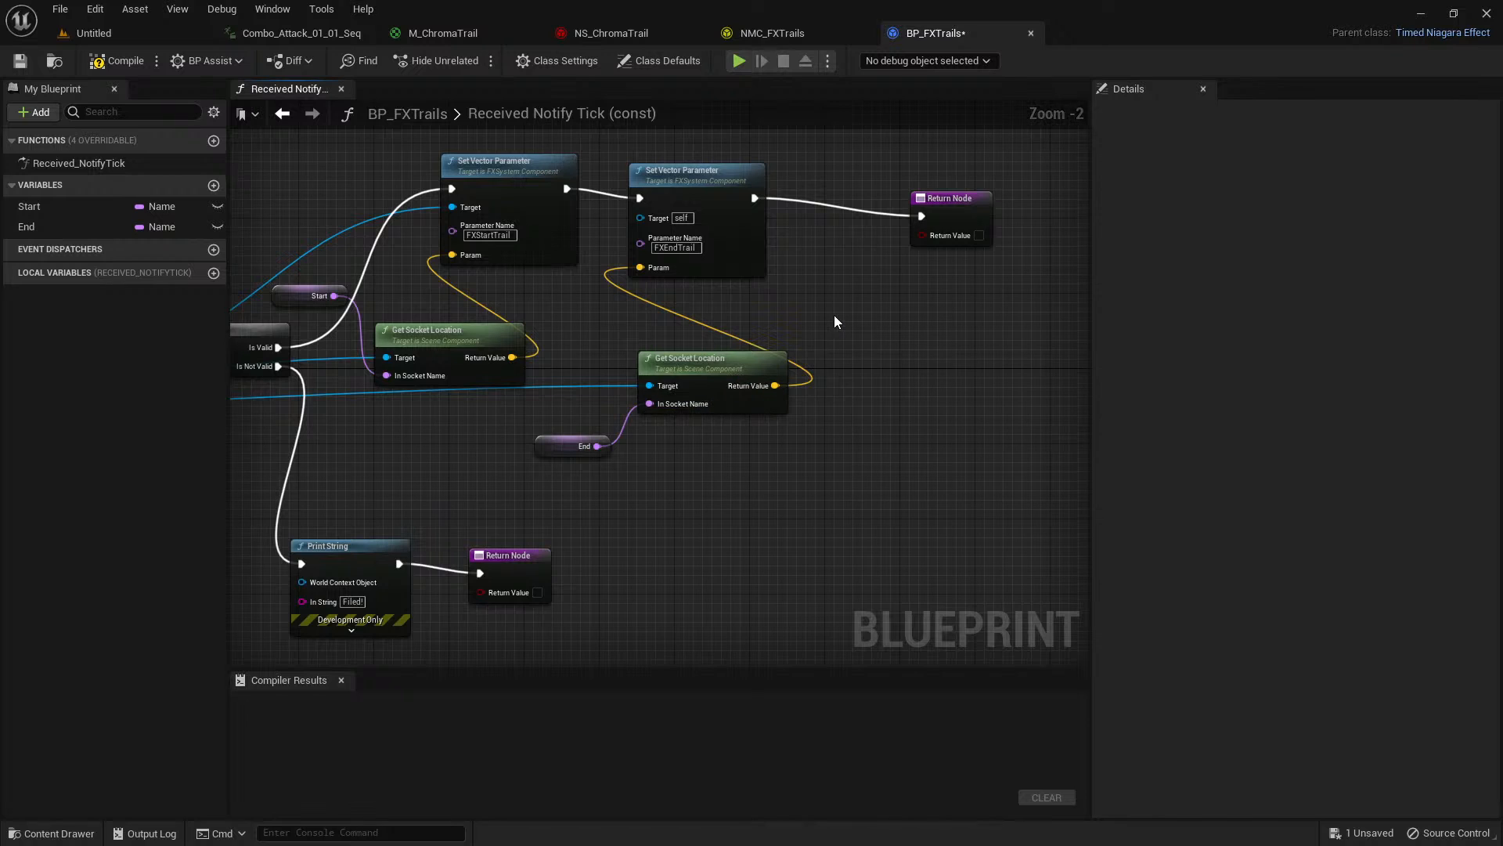
{"action": "scroll", "coordinate": [834, 315], "scroll_direction": "up", "scroll_amount": 1}
{"action": "right_click_drag", "start_coordinate": [604, 337], "coordinate": [733, 338]}
{"action": "left_click", "coordinate": [117, 60]}
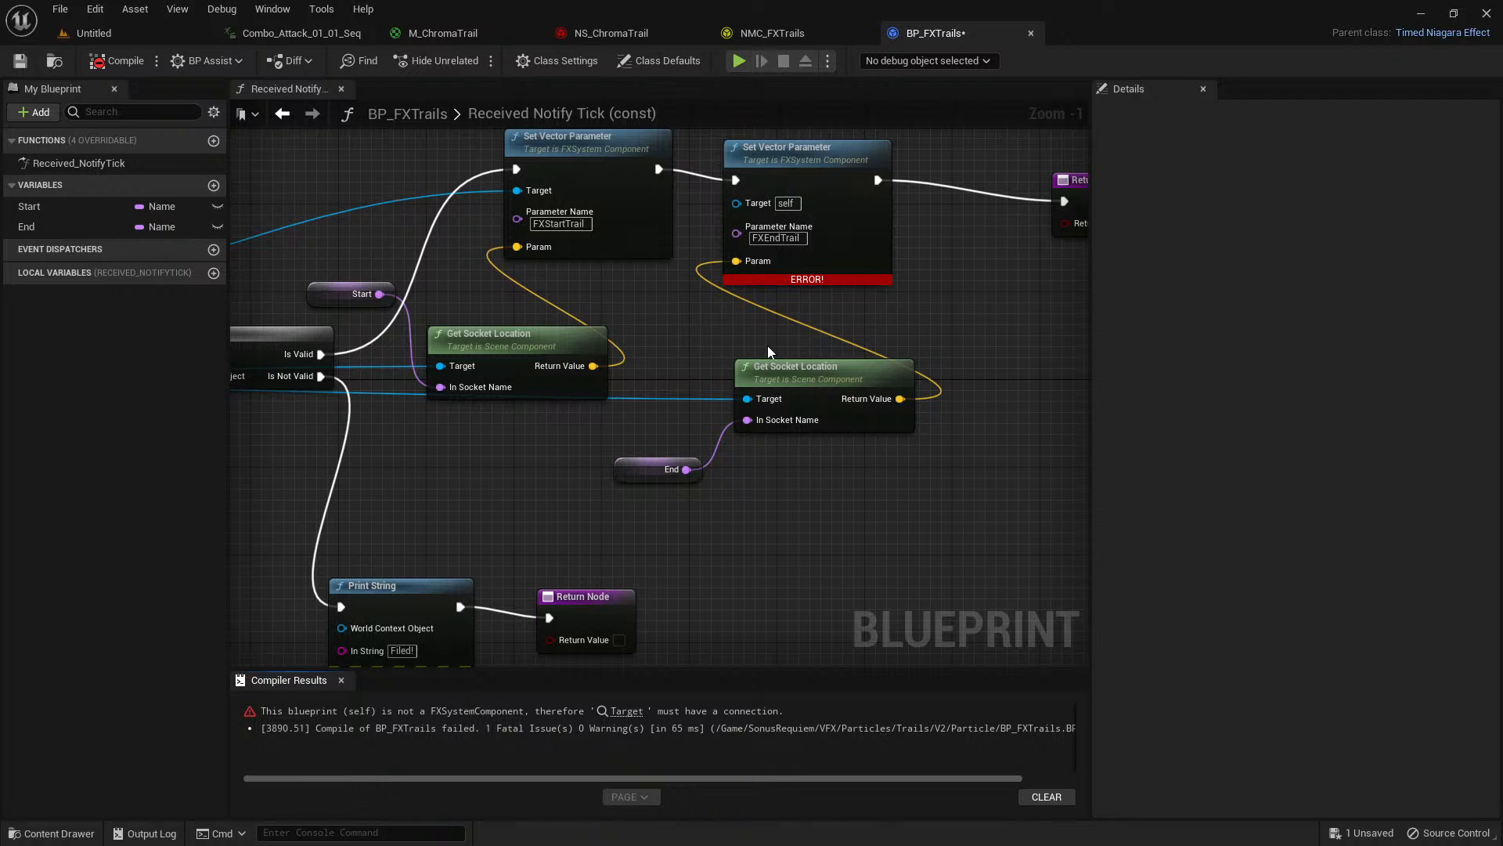
Move the main Return Node and the FXEndTrail Set Vector Parameter node farther along the execution chain to widen the spacing.
{"action": "right_click_drag", "start_coordinate": [911, 272], "coordinate": [832, 379]}
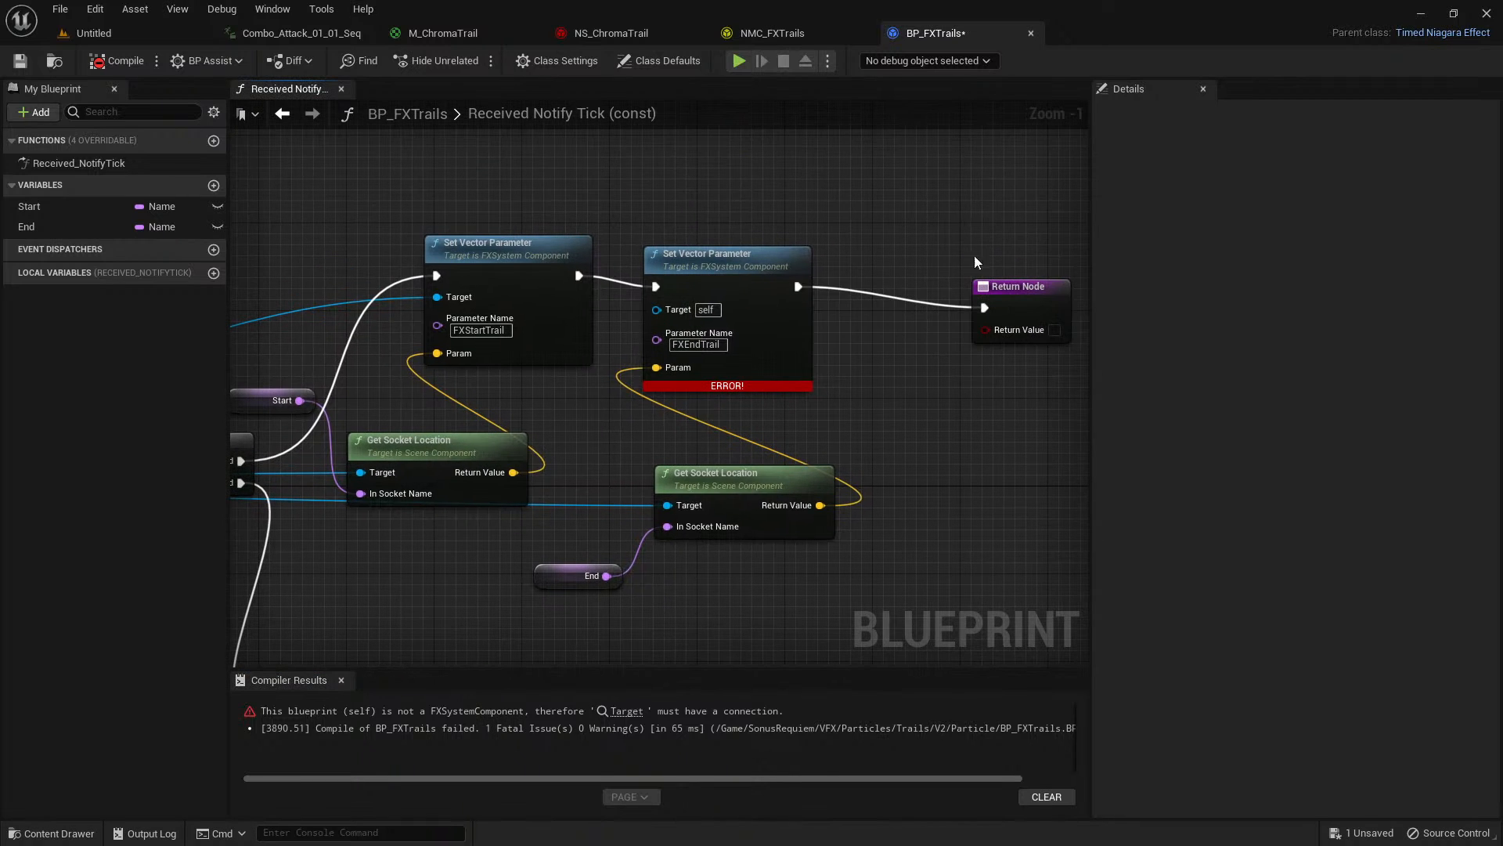
{"action": "left_click_drag", "start_coordinate": [740, 186], "coordinate": [996, 322]}
{"action": "left_click_drag", "start_coordinate": [759, 256], "coordinate": [874, 240]}
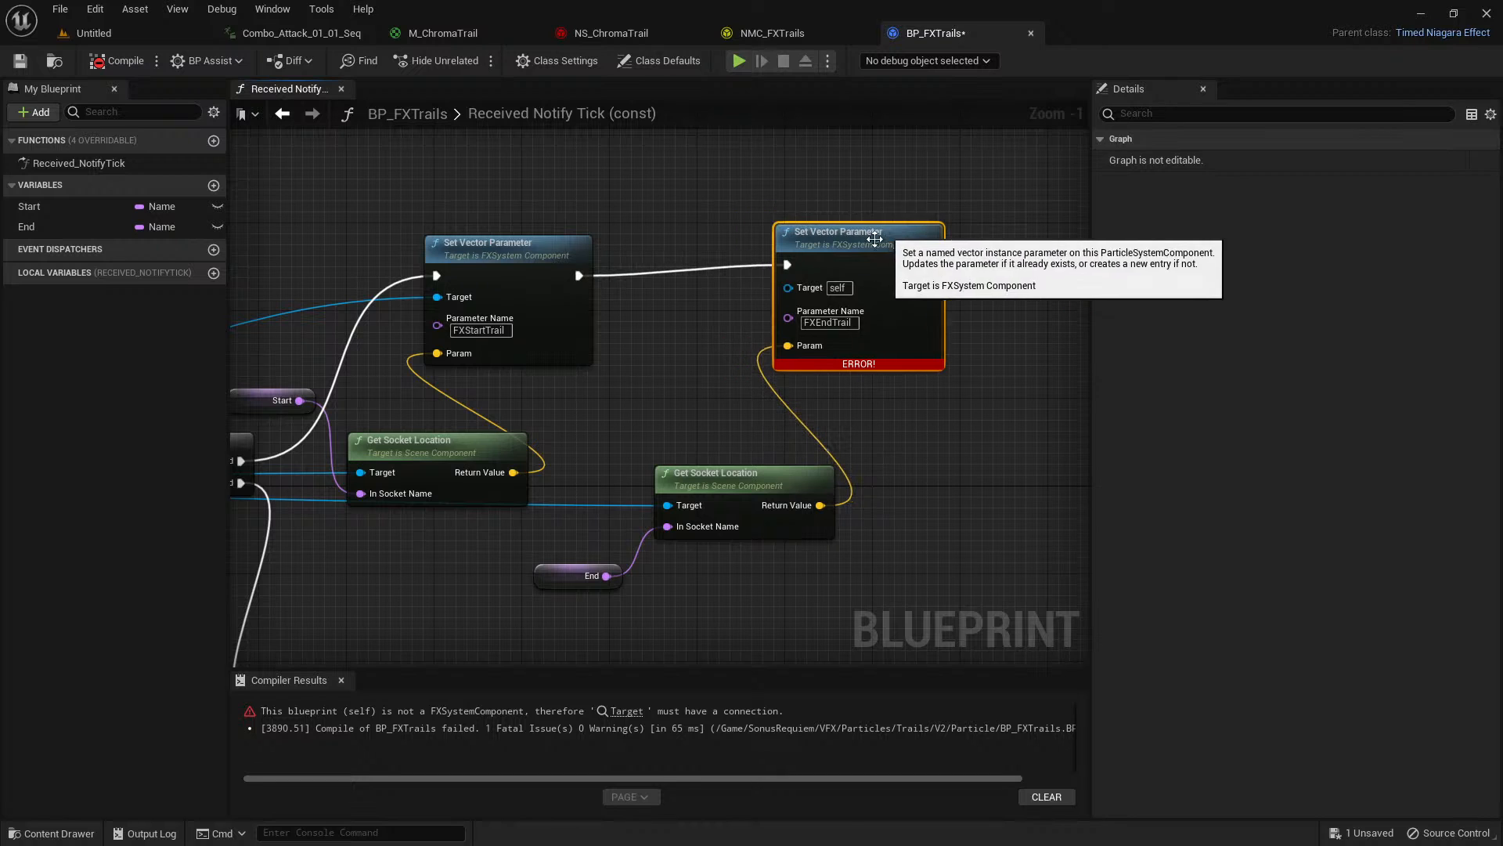
{"action": "left_click", "coordinate": [770, 304]}
{"action": "scroll", "coordinate": [940, 309], "scroll_direction": "down", "scroll_amount": 1}
{"action": "right_click_drag", "start_coordinate": [711, 366], "coordinate": [972, 300]}
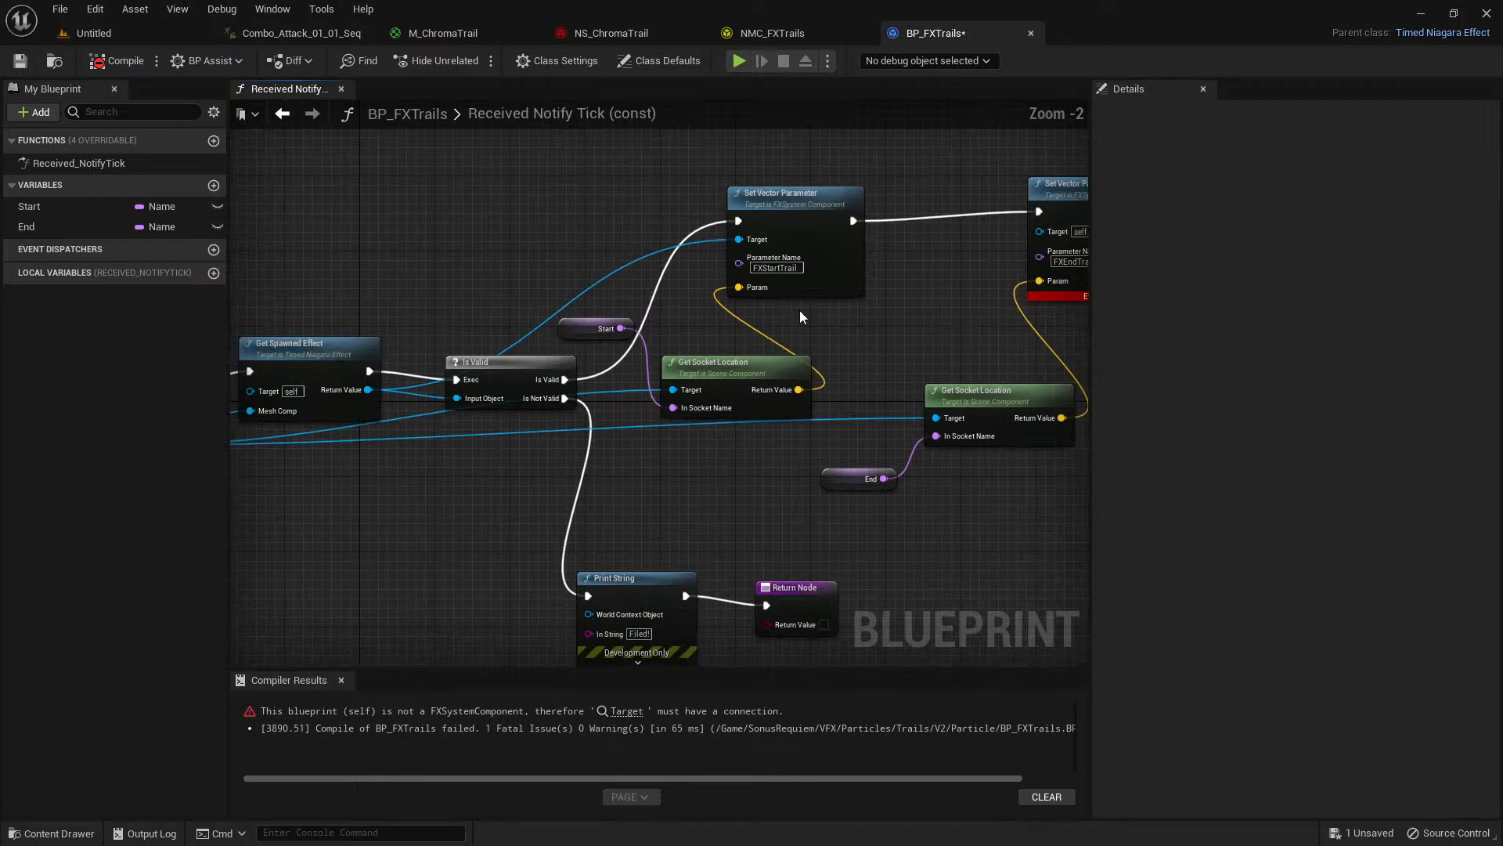
Connect Get Spawned Effect's Return Value to the Target of the FXEndTrail Set Vector Parameter node and compile BP_FXTrails.
{"action": "right_click_drag", "start_coordinate": [417, 299], "coordinate": [485, 264]}
{"action": "left_click_drag", "start_coordinate": [437, 352], "coordinate": [948, 195]}
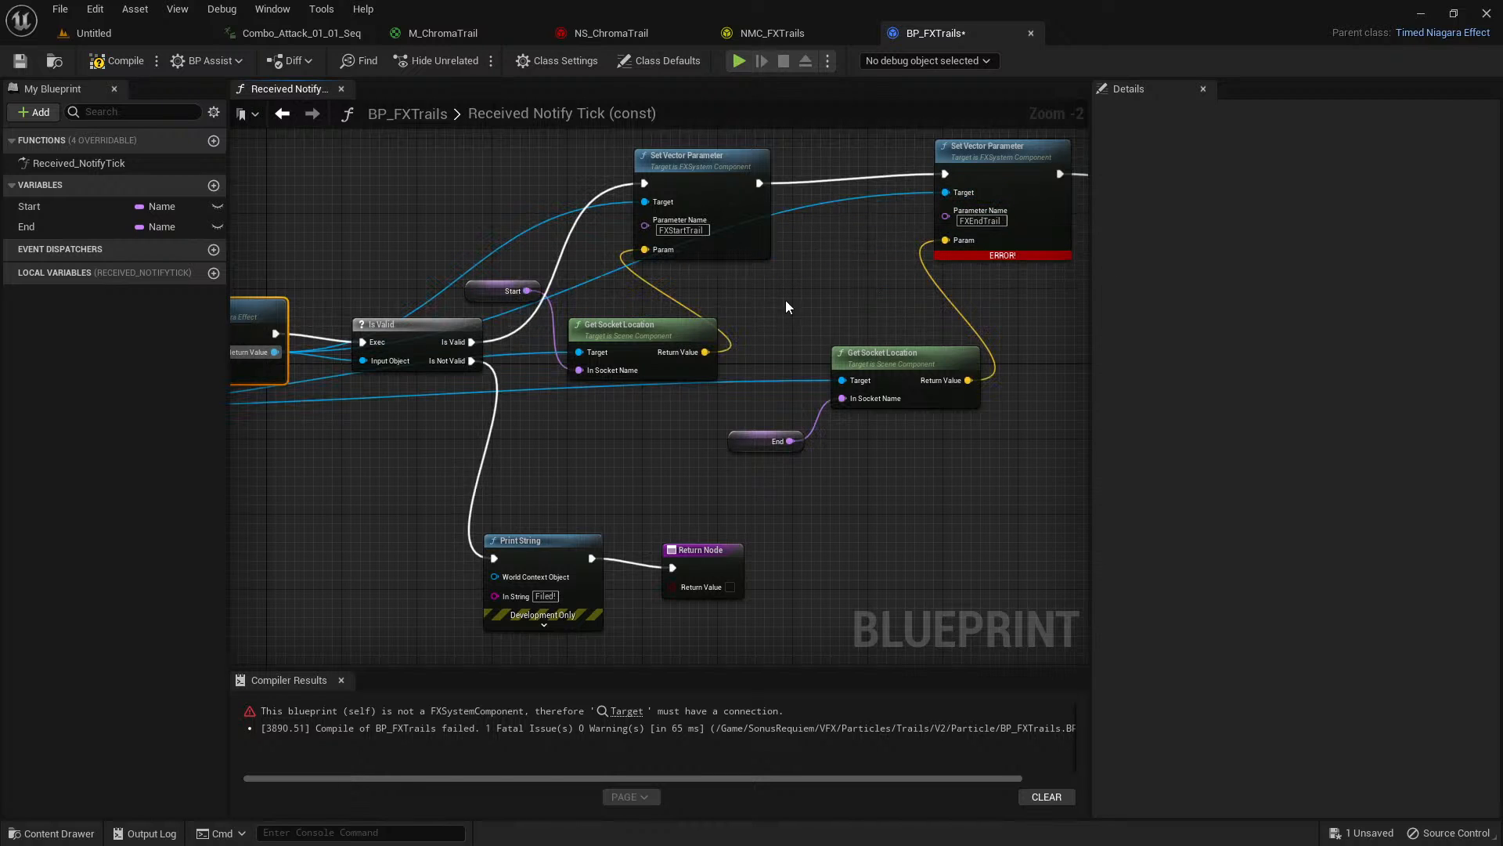
{"action": "left_click", "coordinate": [117, 60]}
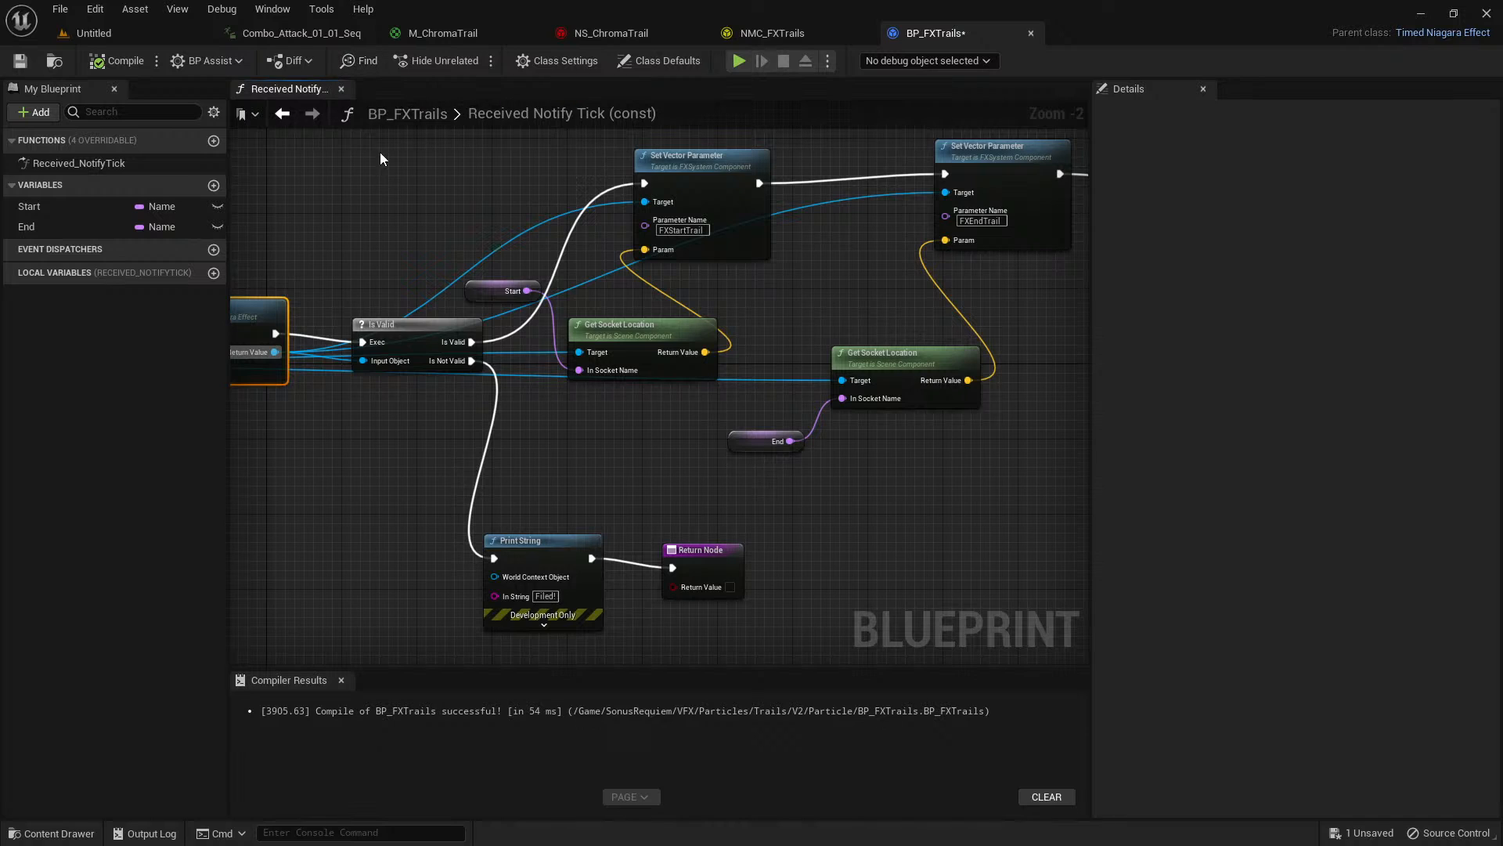
{"action": "left_click", "coordinate": [410, 149]}
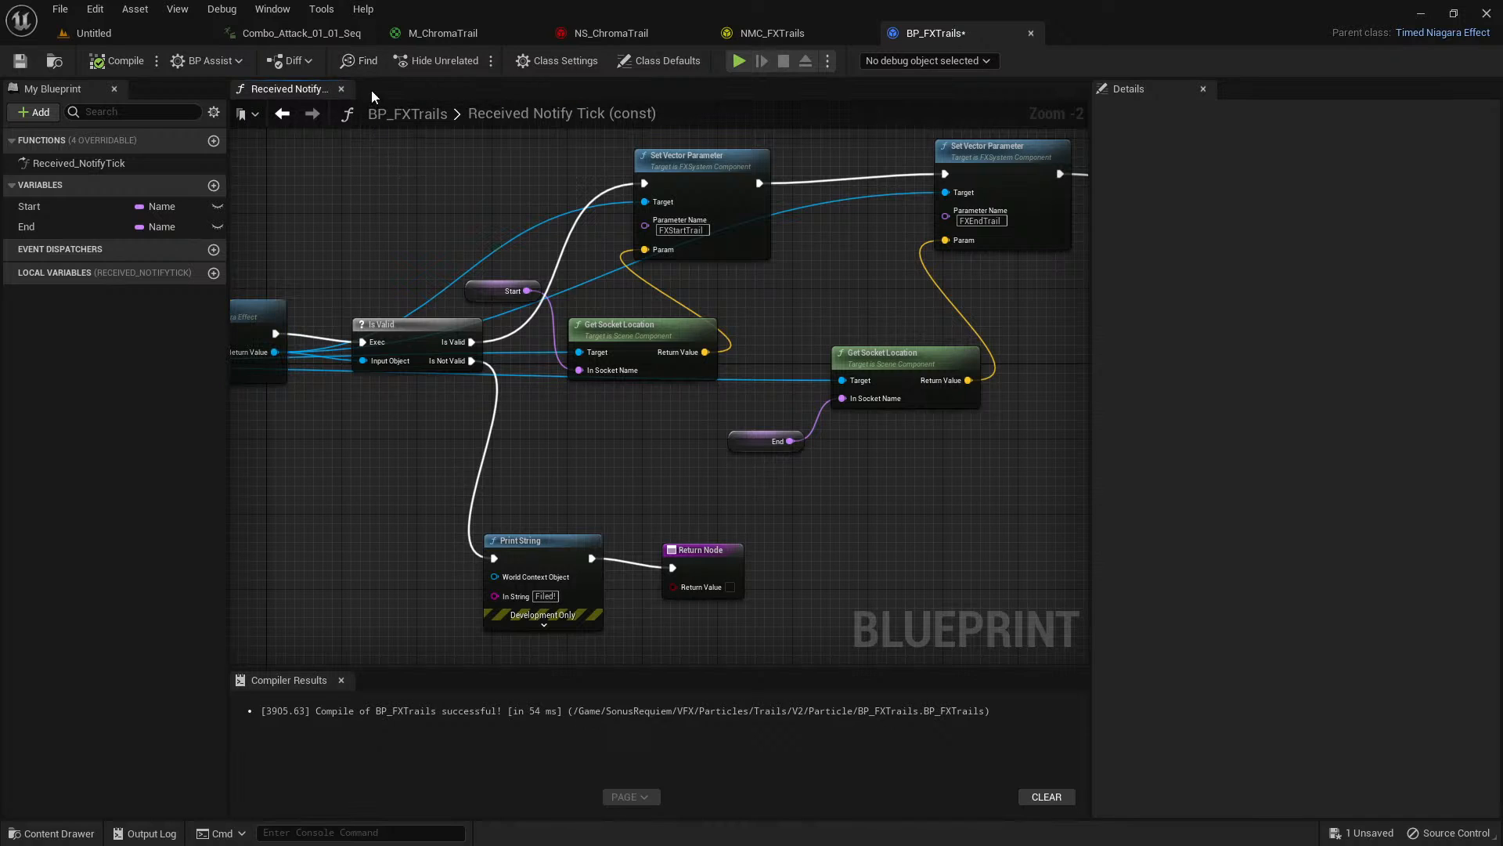
In Combo_Attack_01_01_Seq, replace the NS_ChromaTrail notify on track 3 with a BP_FXTrails notify state.
{"action": "left_click", "coordinate": [315, 39]}
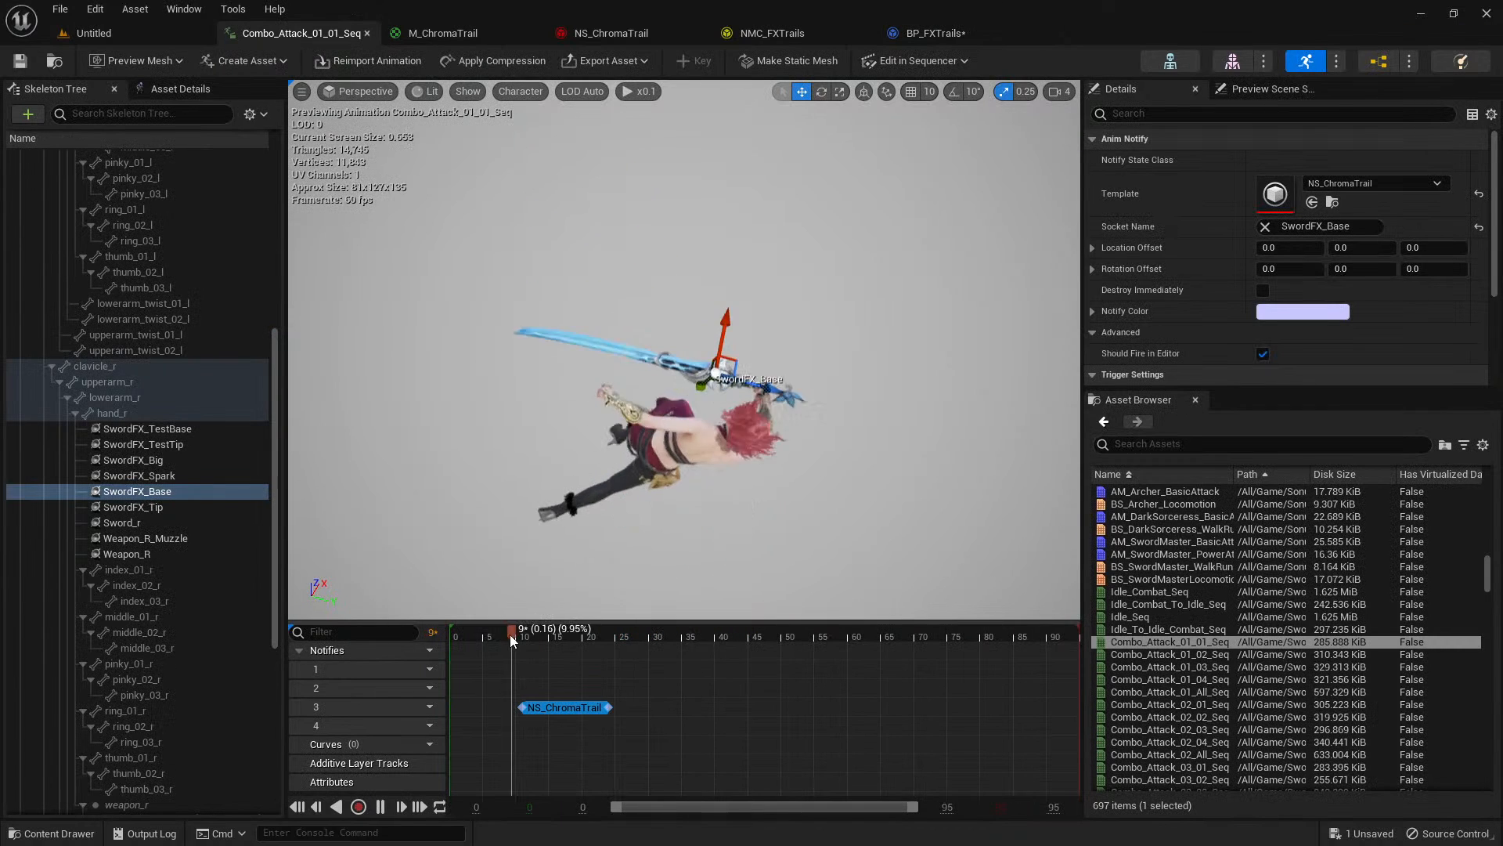
{"action": "key", "text": "space"}
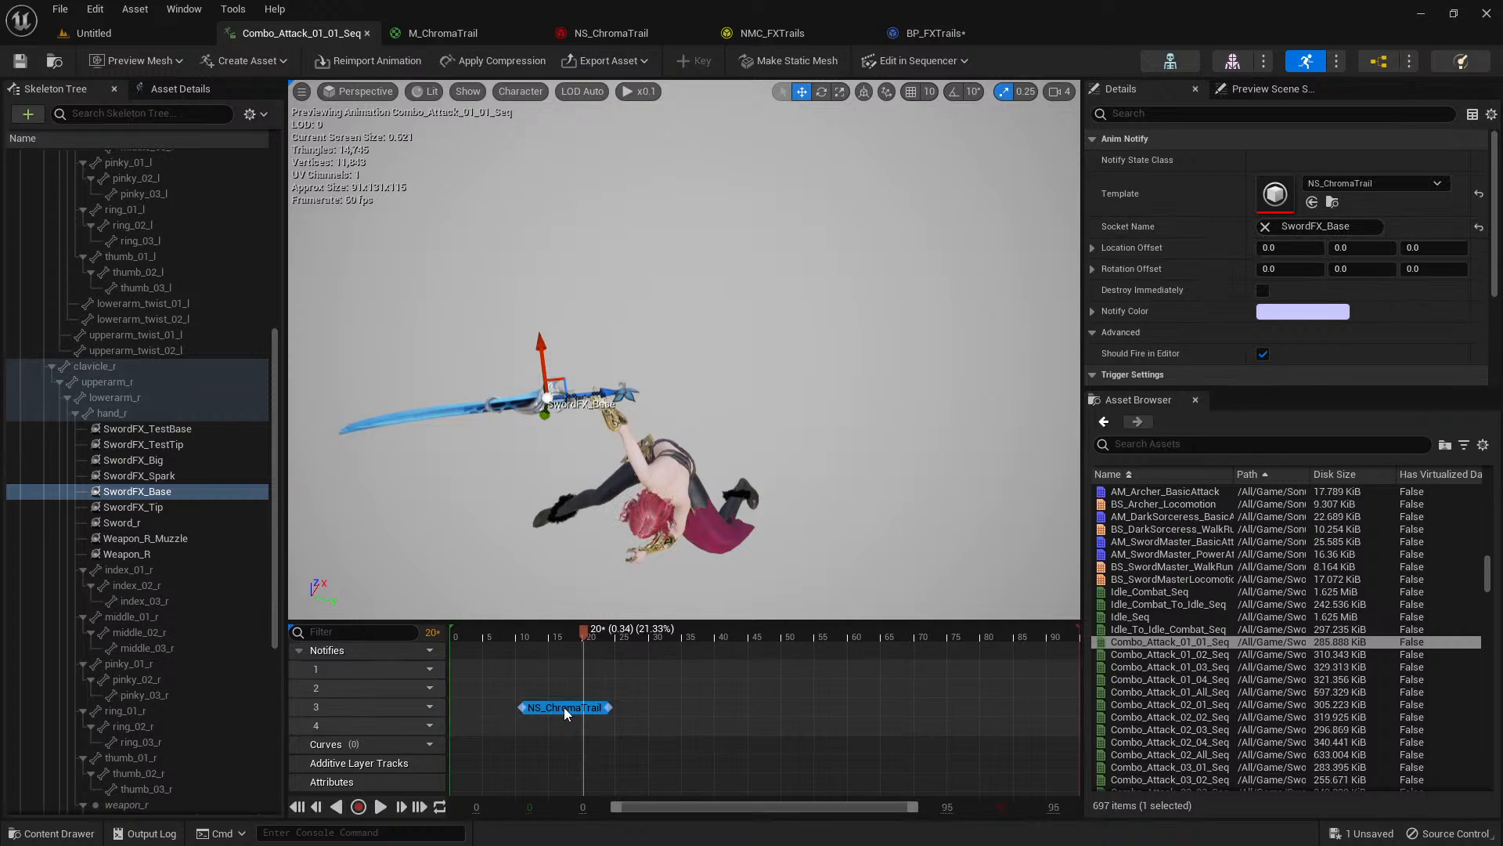
{"action": "key", "text": "Delete"}
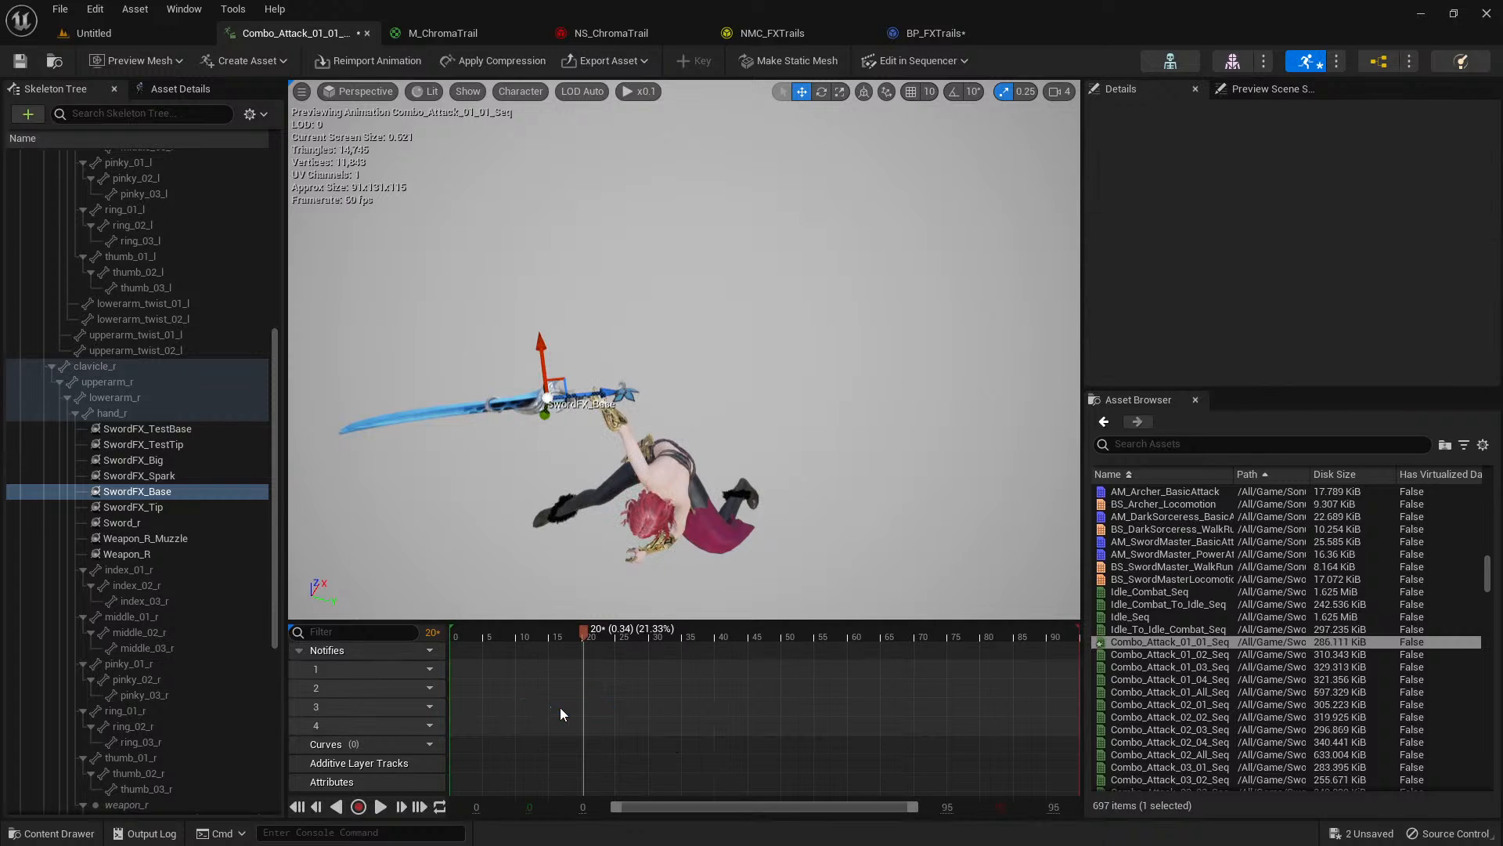
{"action": "right_click", "coordinate": [548, 705]}
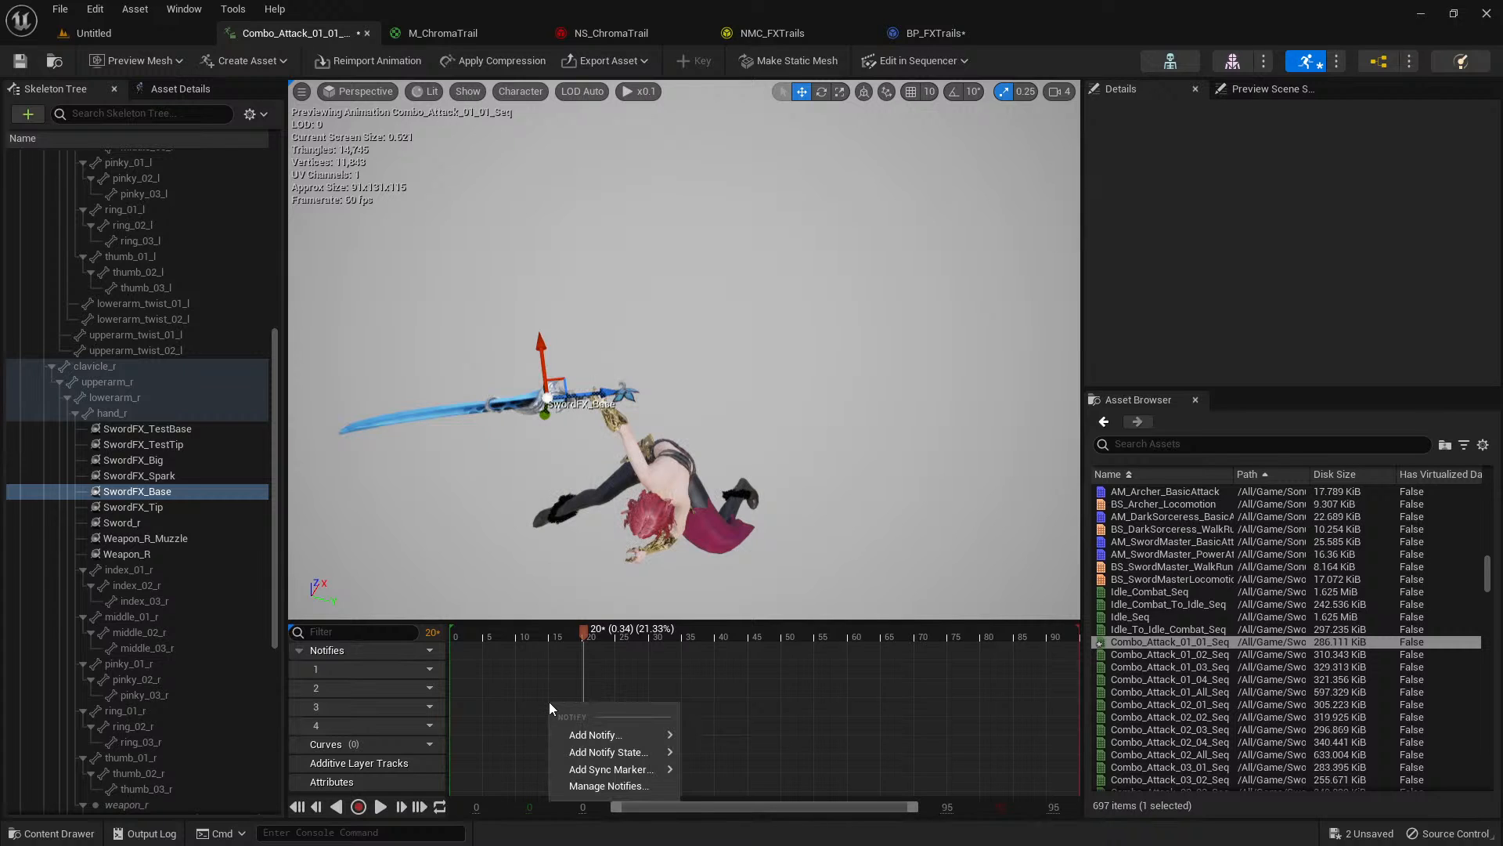
{"action": "mouse_move", "coordinate": [607, 753]}
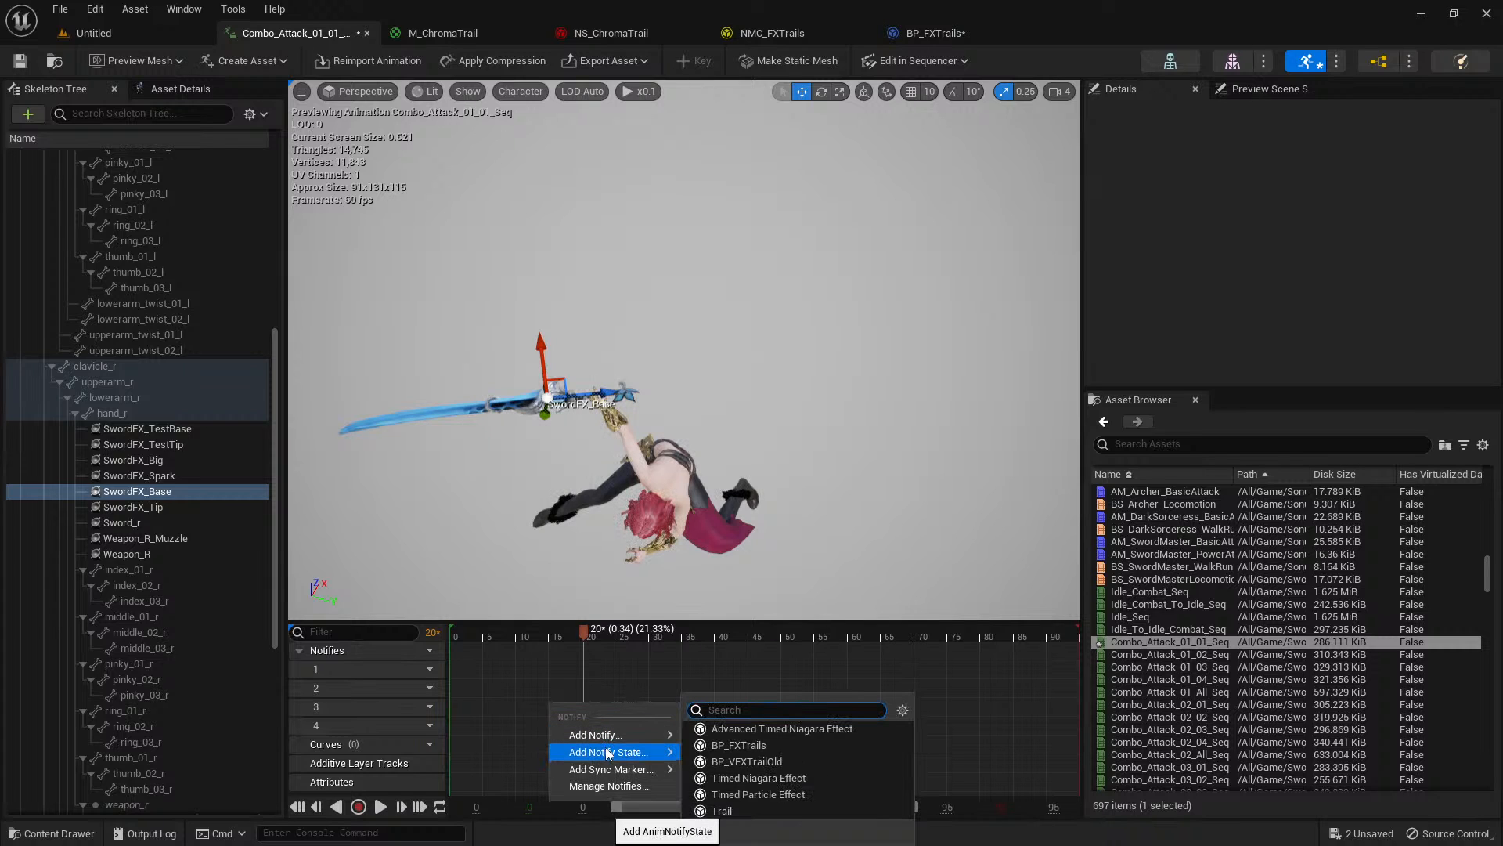
{"action": "left_click", "coordinate": [721, 745]}
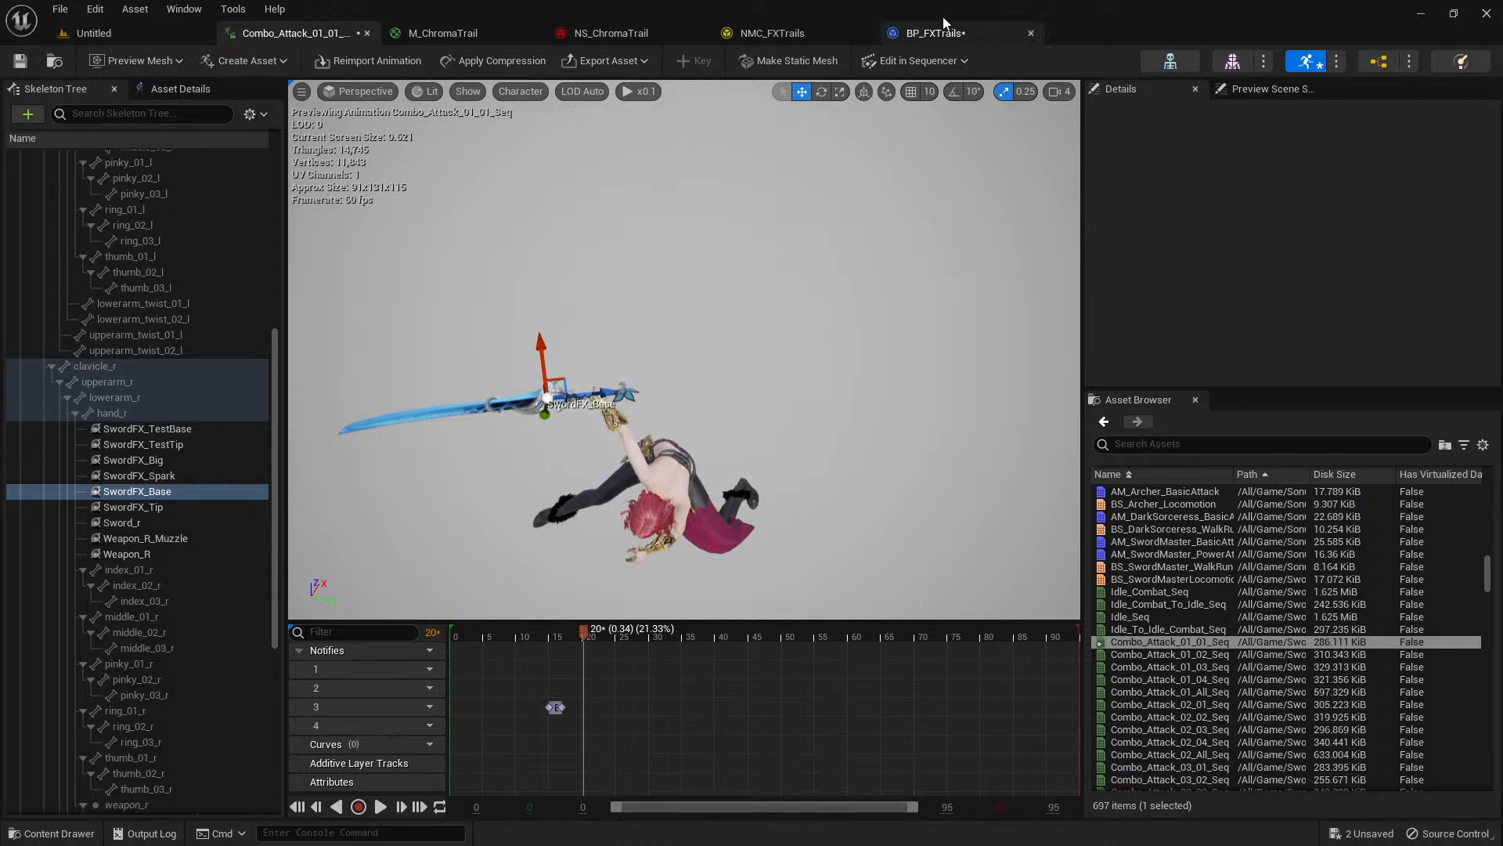
Adjust the BP_FXTrails notify to span from about frame 12 to frame 21 and play the animation.
{"action": "left_click", "coordinate": [498, 636]}
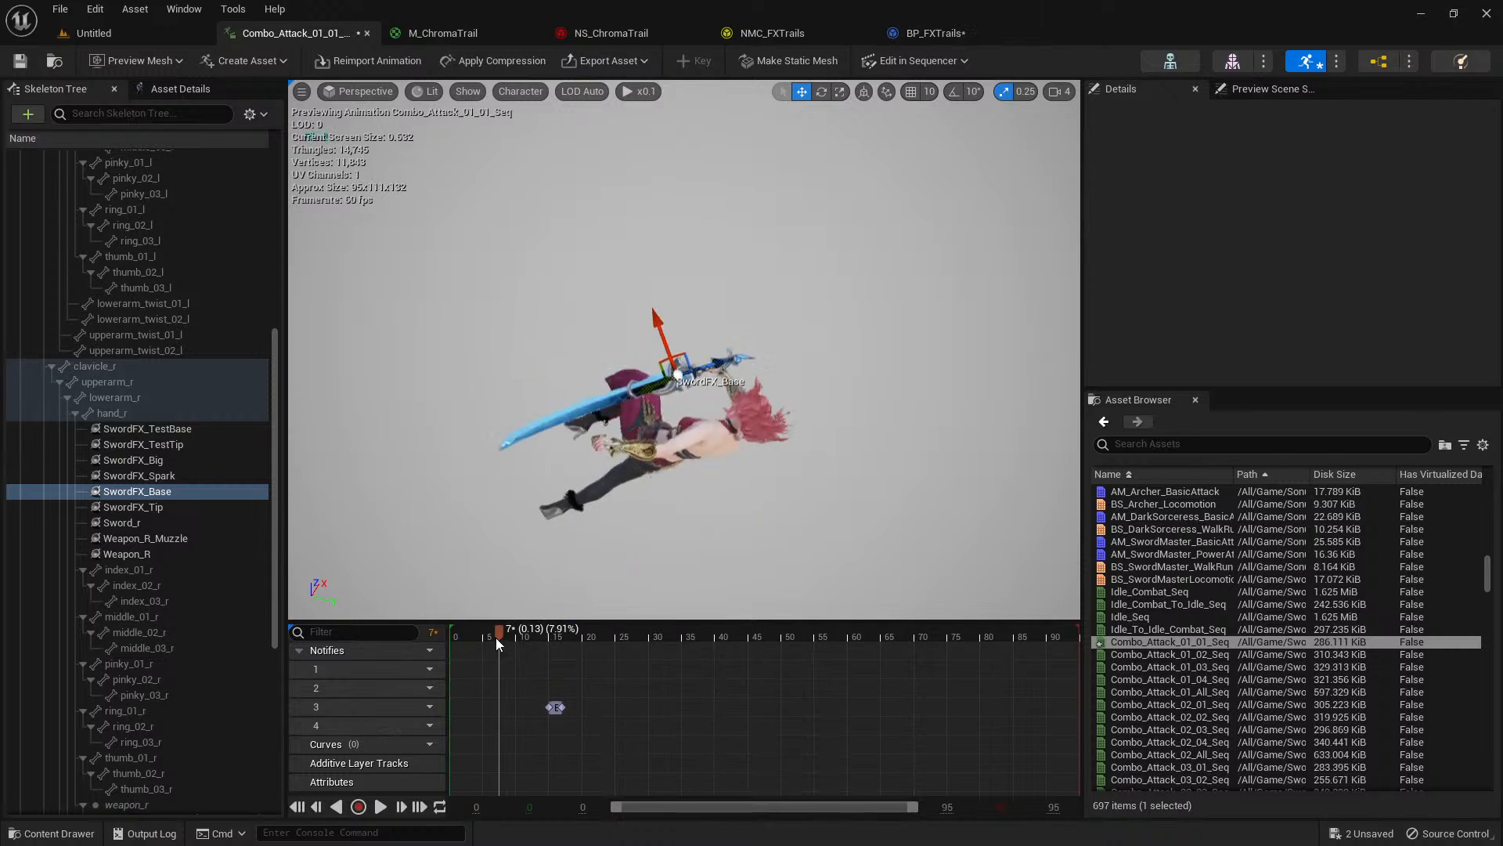
{"action": "left_click_drag", "start_coordinate": [496, 637], "coordinate": [533, 646]}
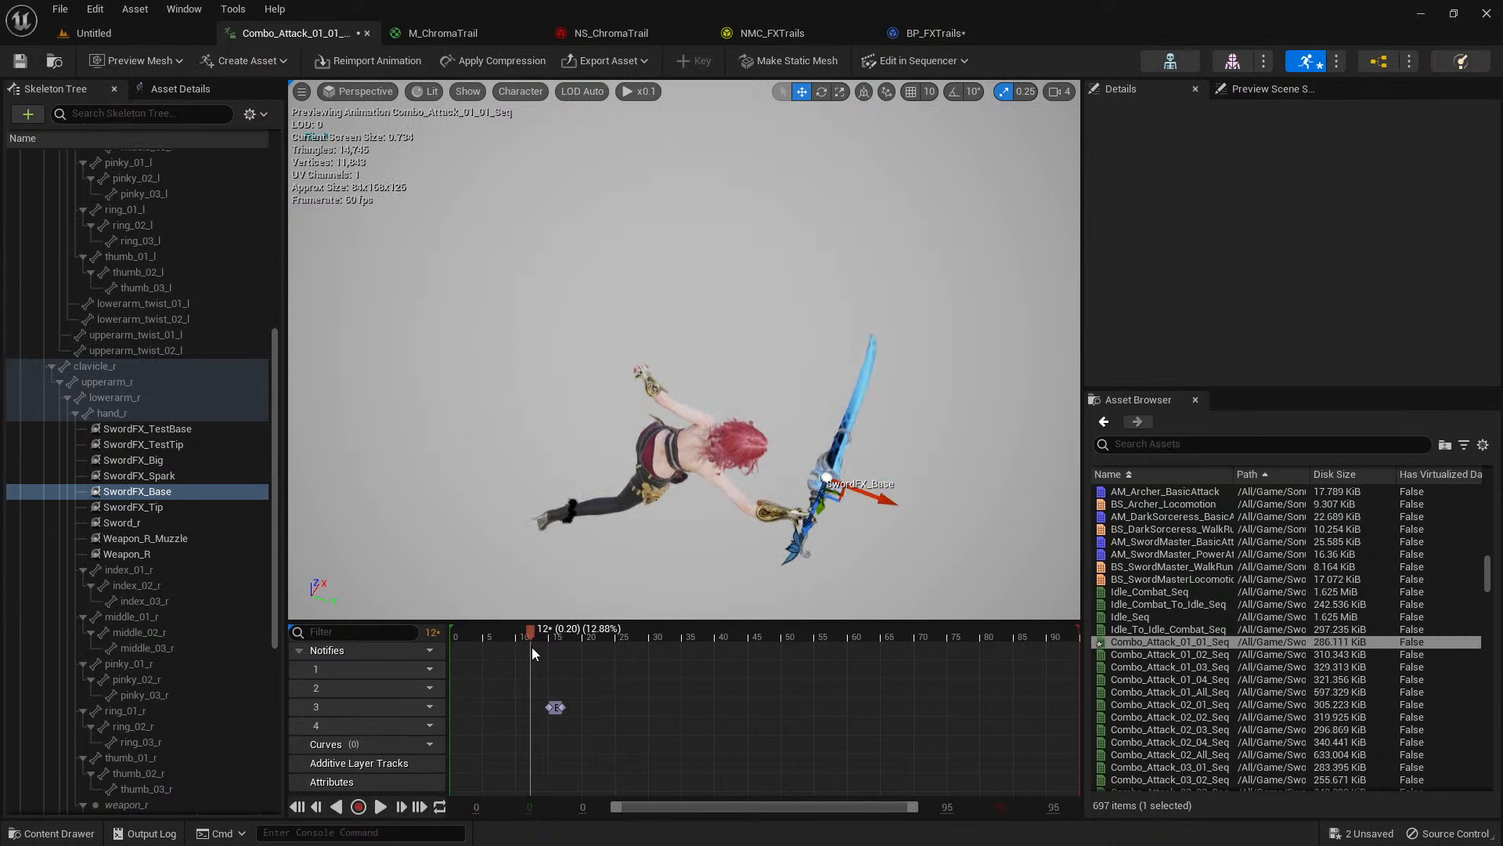
{"action": "left_click_drag", "start_coordinate": [547, 707], "coordinate": [533, 709]}
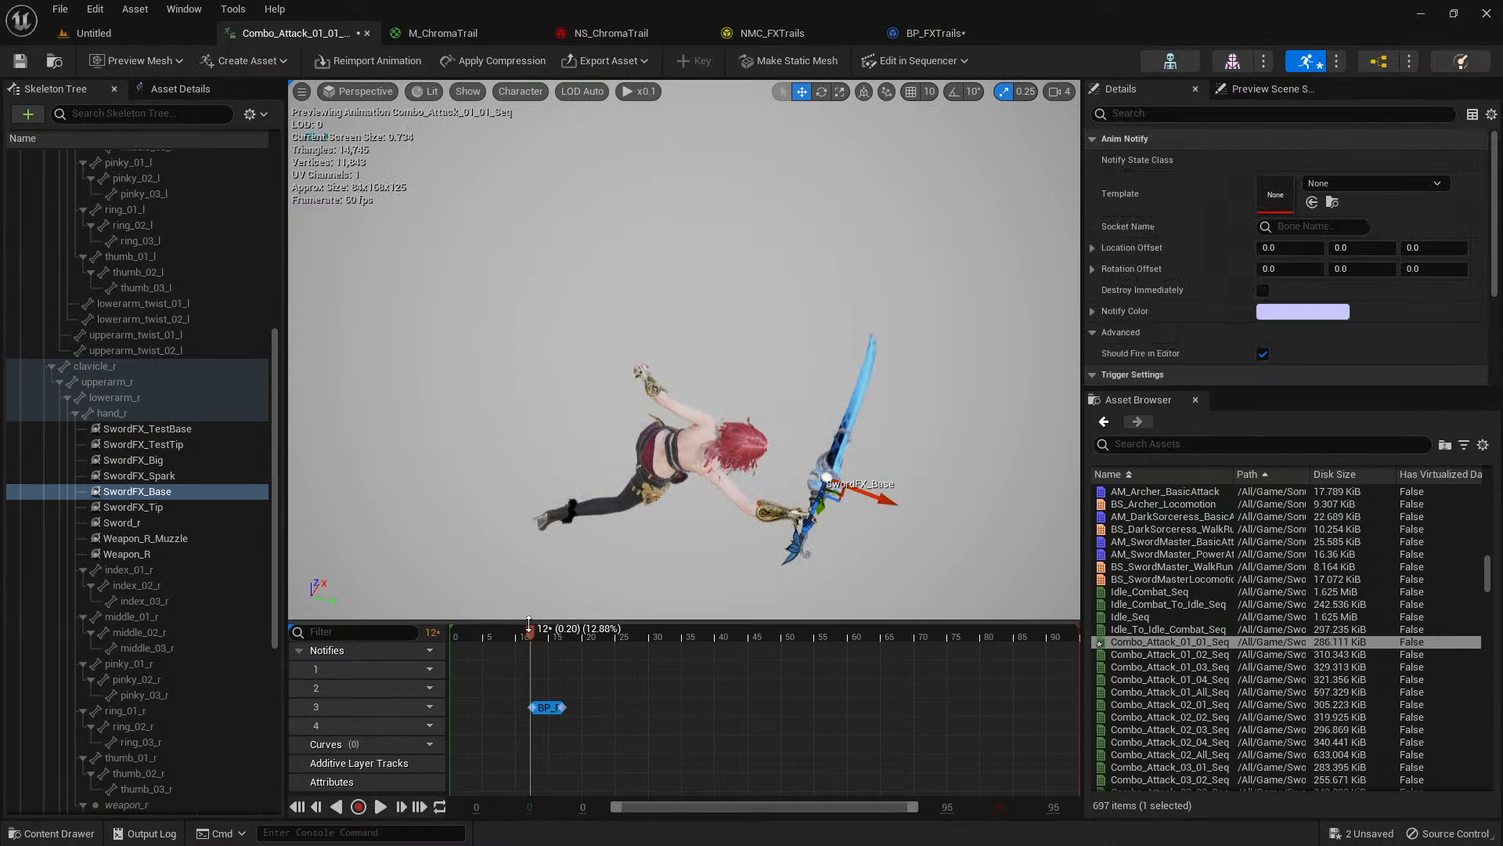
{"action": "left_click_drag", "start_coordinate": [548, 638], "coordinate": [595, 637]}
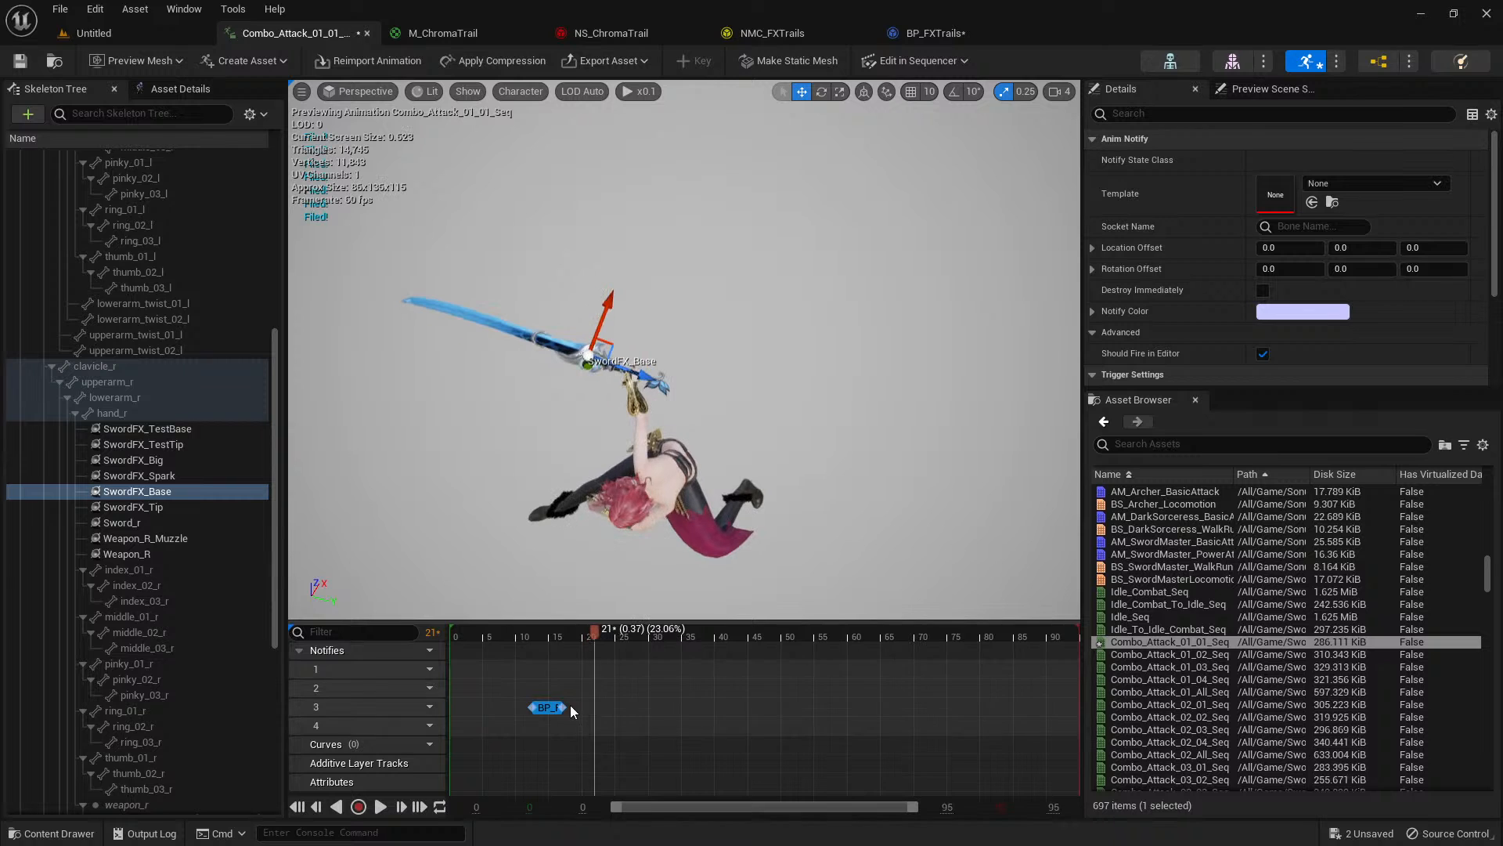
{"action": "left_click_drag", "start_coordinate": [565, 708], "coordinate": [595, 706]}
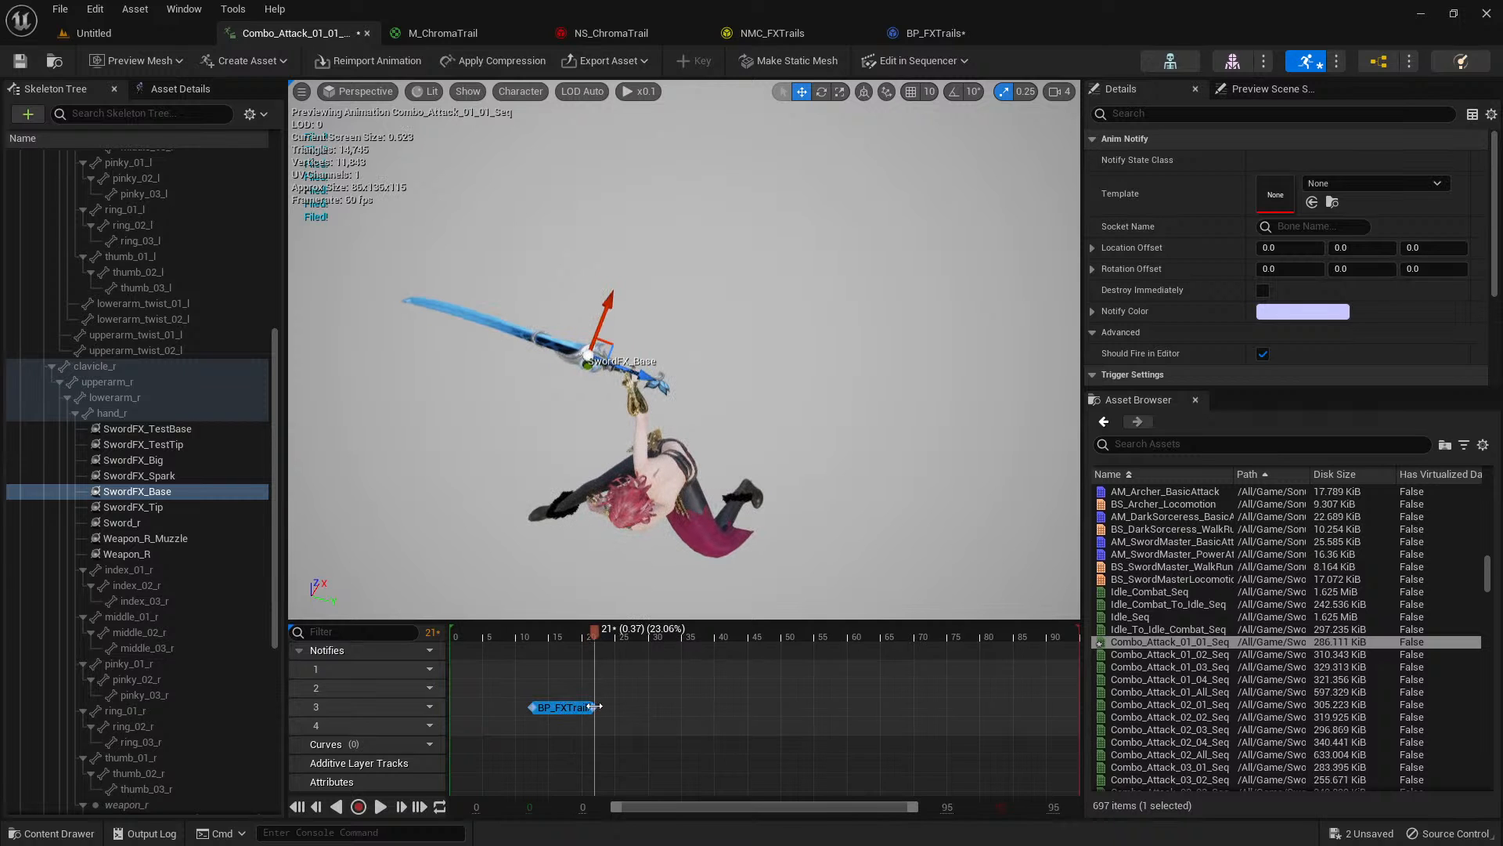
{"action": "left_click", "coordinate": [509, 631]}
{"action": "key", "text": "space"}
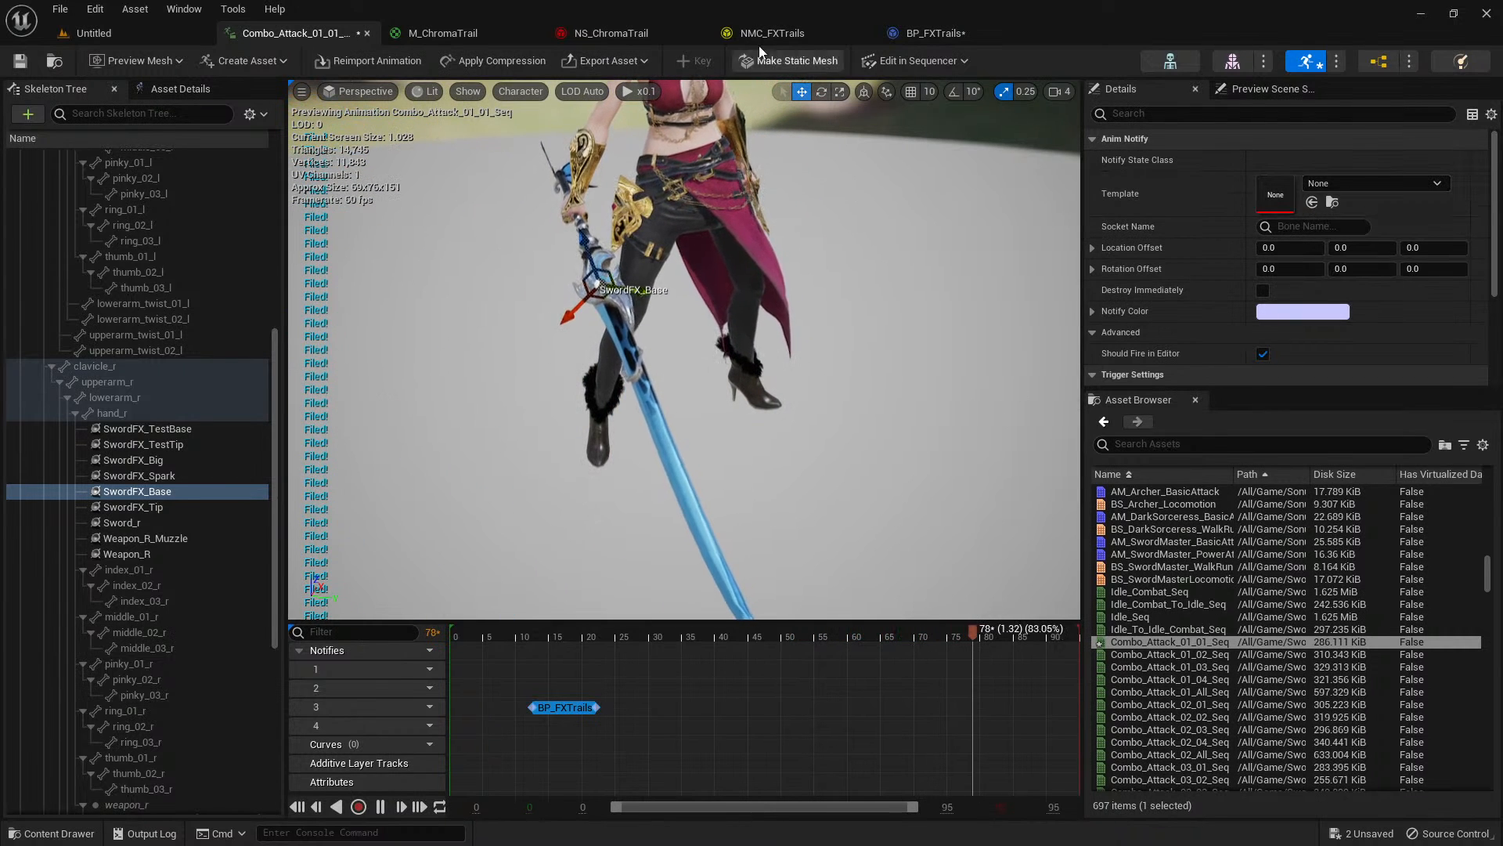
Assign the NS_ChromaTrail system as the notify's Template and set its Socket Name to root.
{"action": "left_click", "coordinate": [596, 32]}
{"action": "left_click", "coordinate": [54, 60]}
{"action": "left_click", "coordinate": [280, 34]}
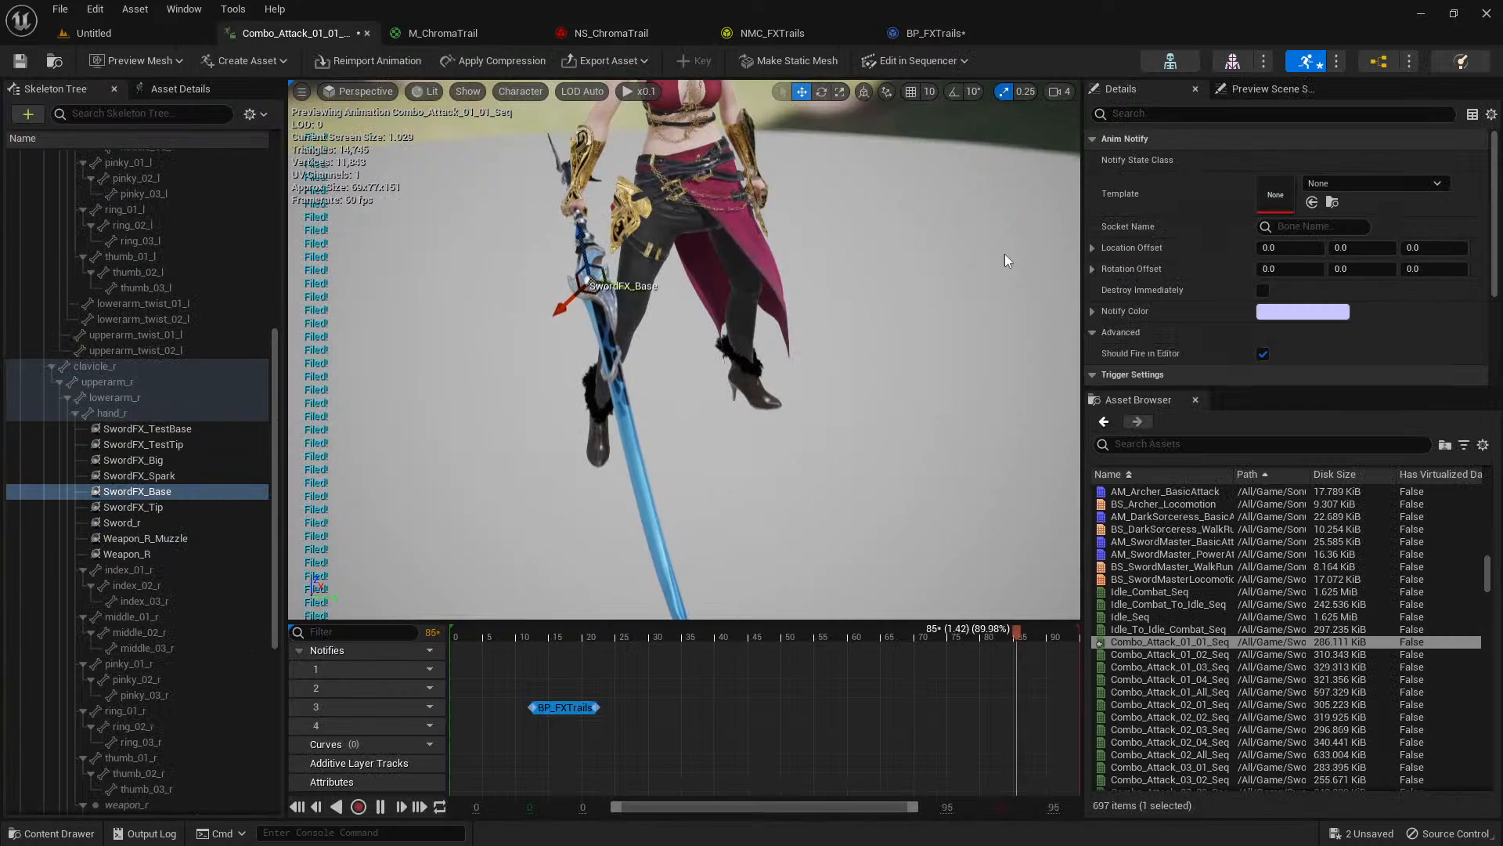
{"action": "left_click", "coordinate": [1312, 202]}
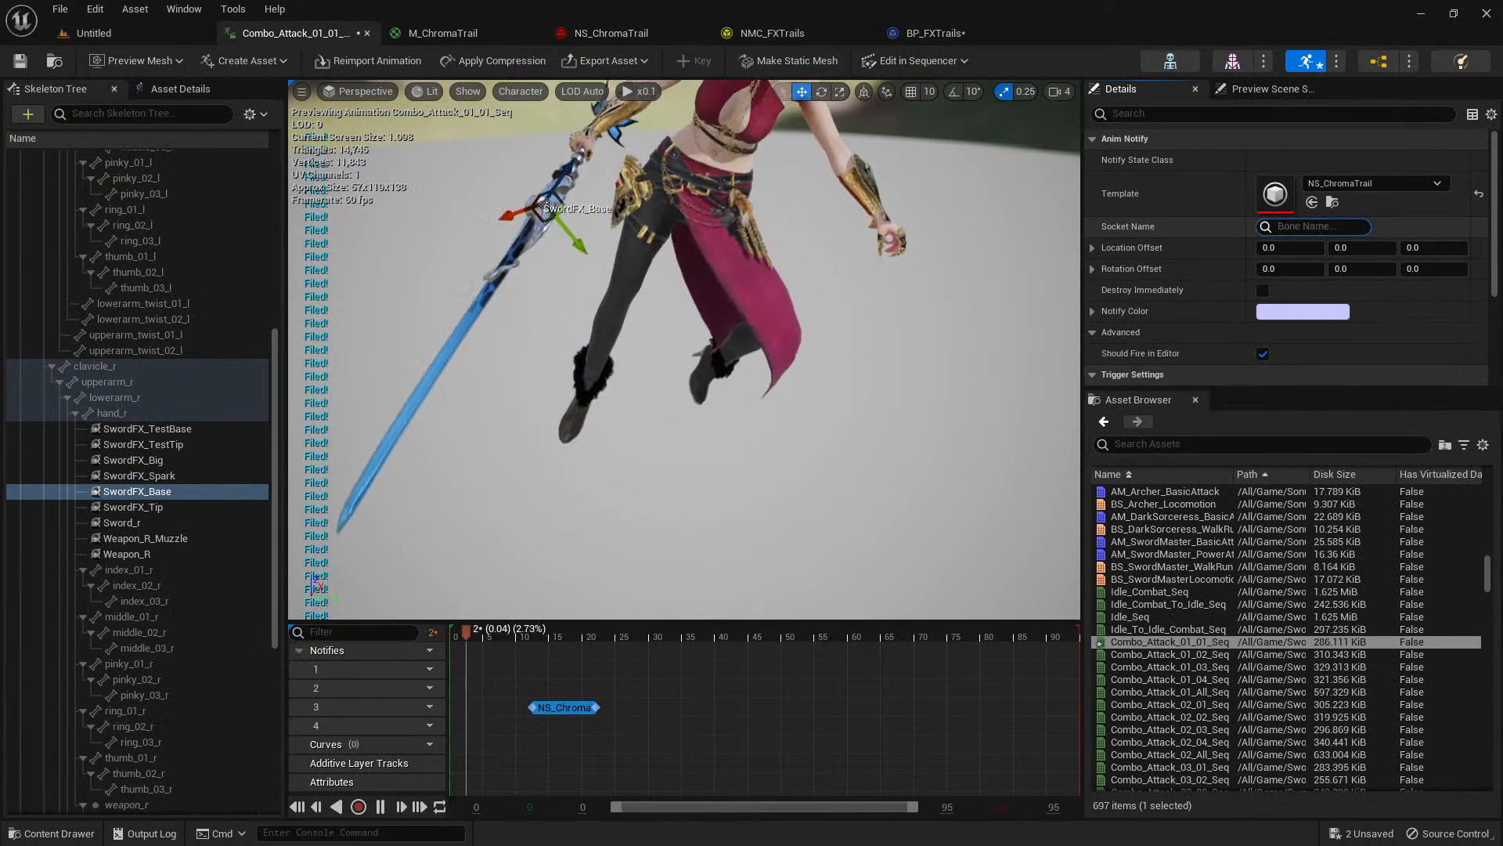
{"action": "left_click", "coordinate": [1313, 227]}
{"action": "type", "text": "root"}
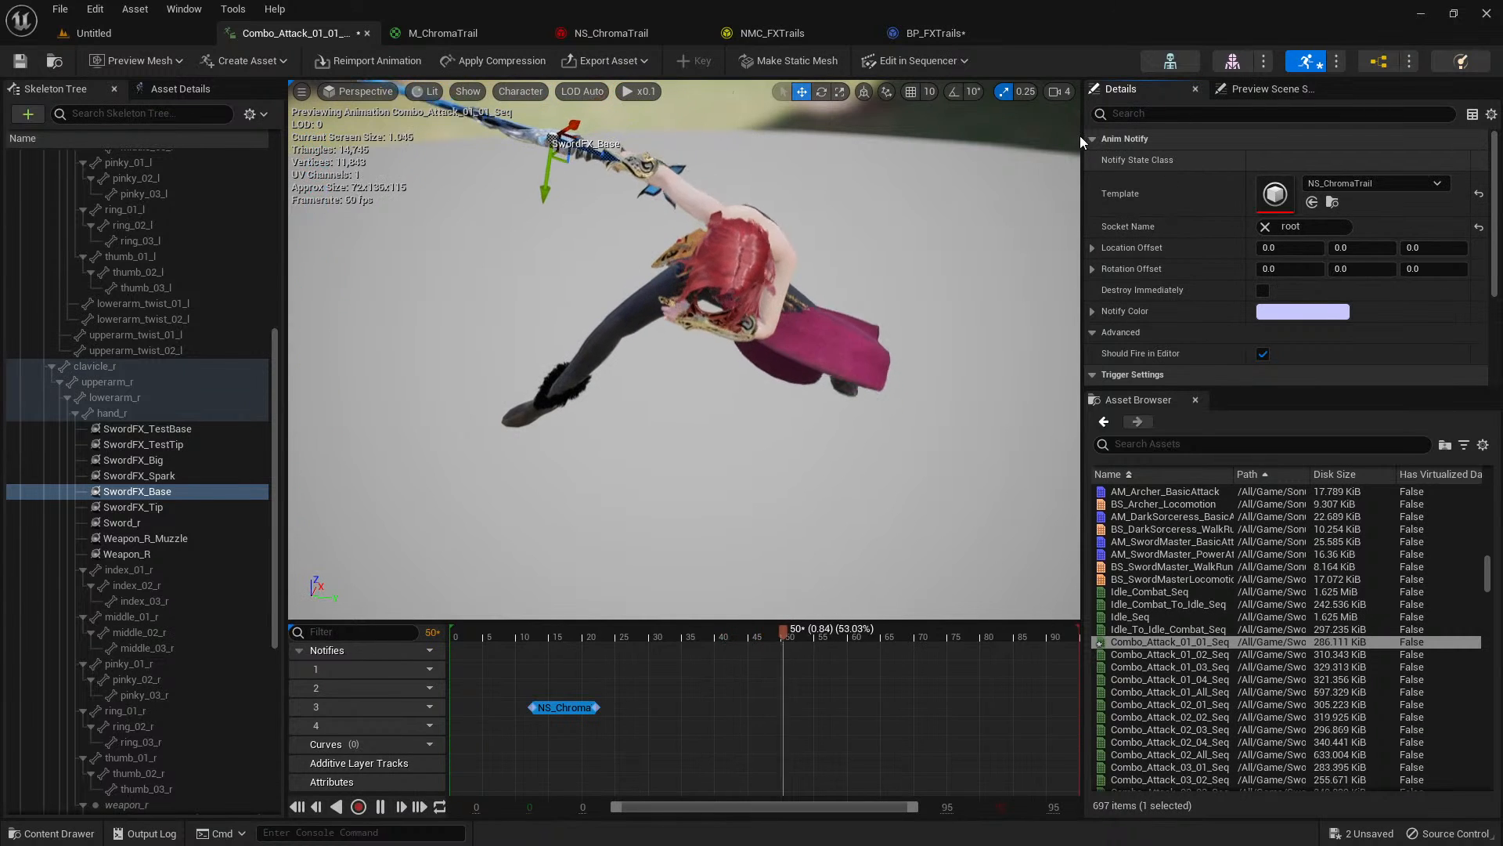
Make the Start and End variables in BP_FXTrails instance-editable and compile the blueprint.
{"action": "left_click", "coordinate": [945, 33]}
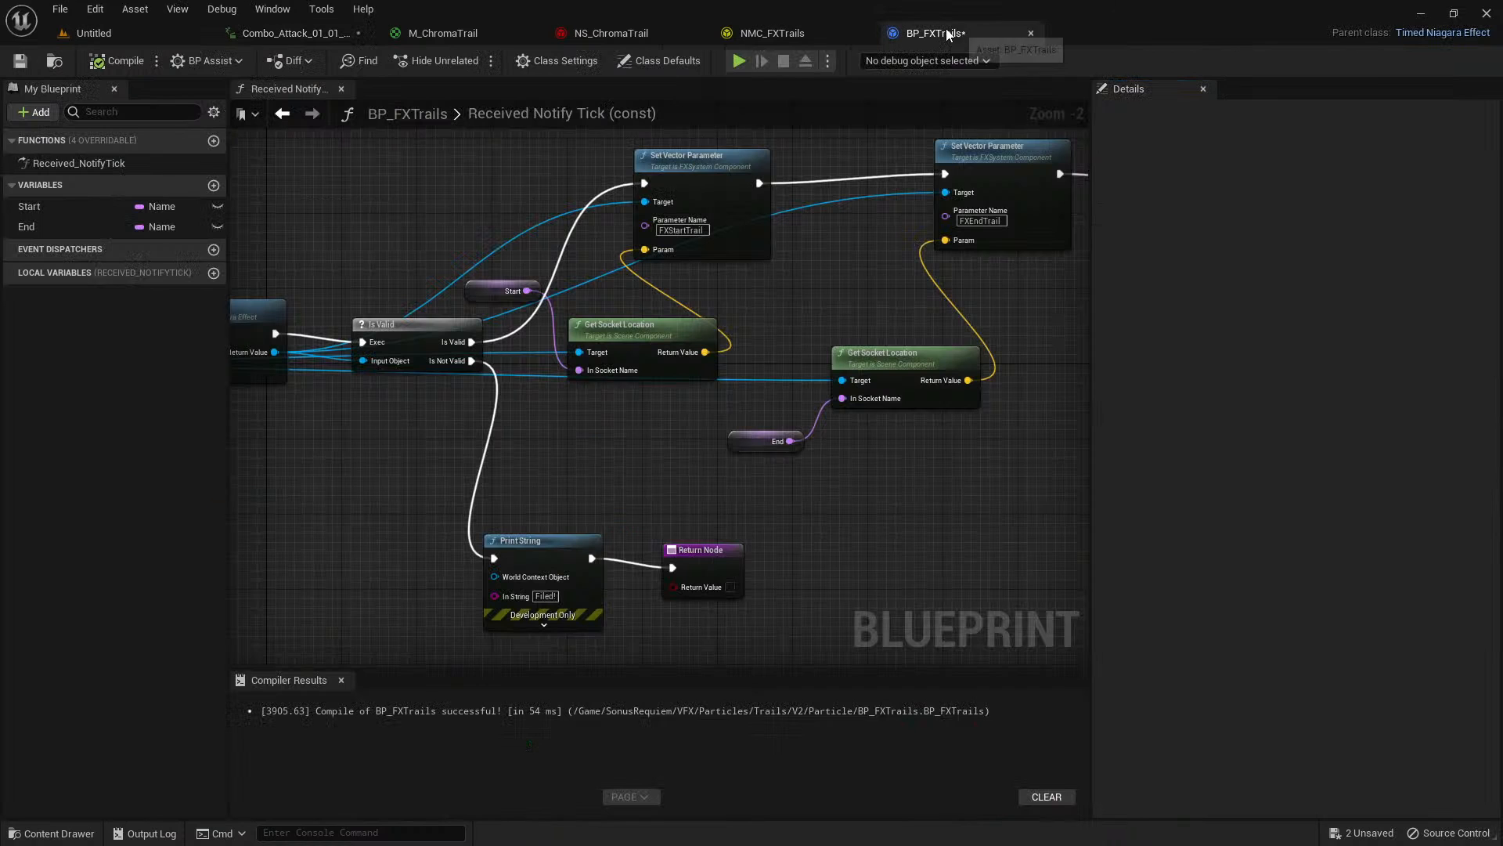
{"action": "left_click", "coordinate": [218, 227]}
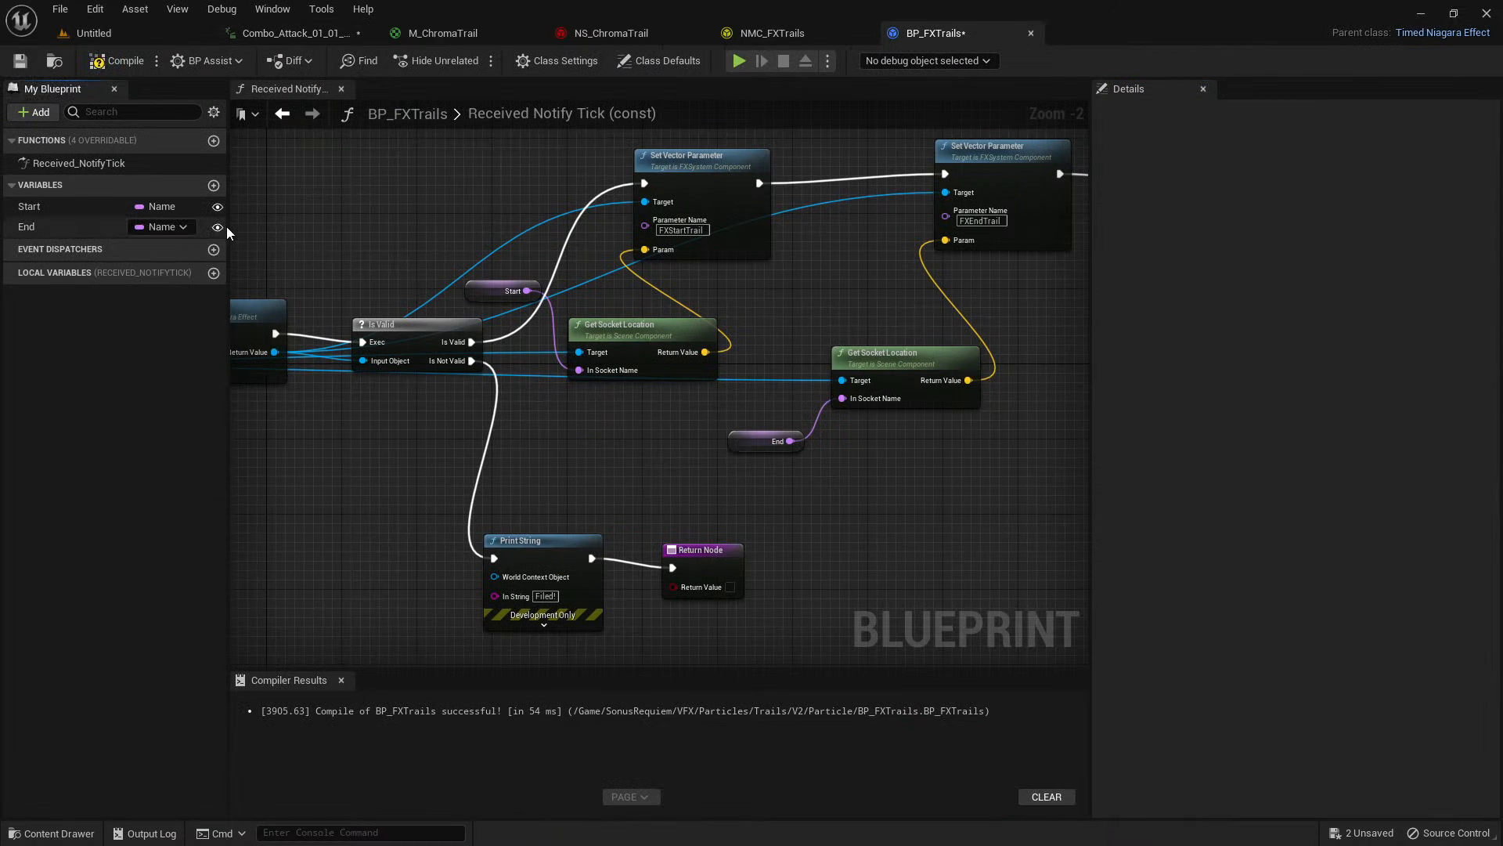
On the notify in Combo_Attack_01_01_Seq, set Start to SwordFX_Base and End to SwordFX_Tip.
{"action": "left_click", "coordinate": [338, 33]}
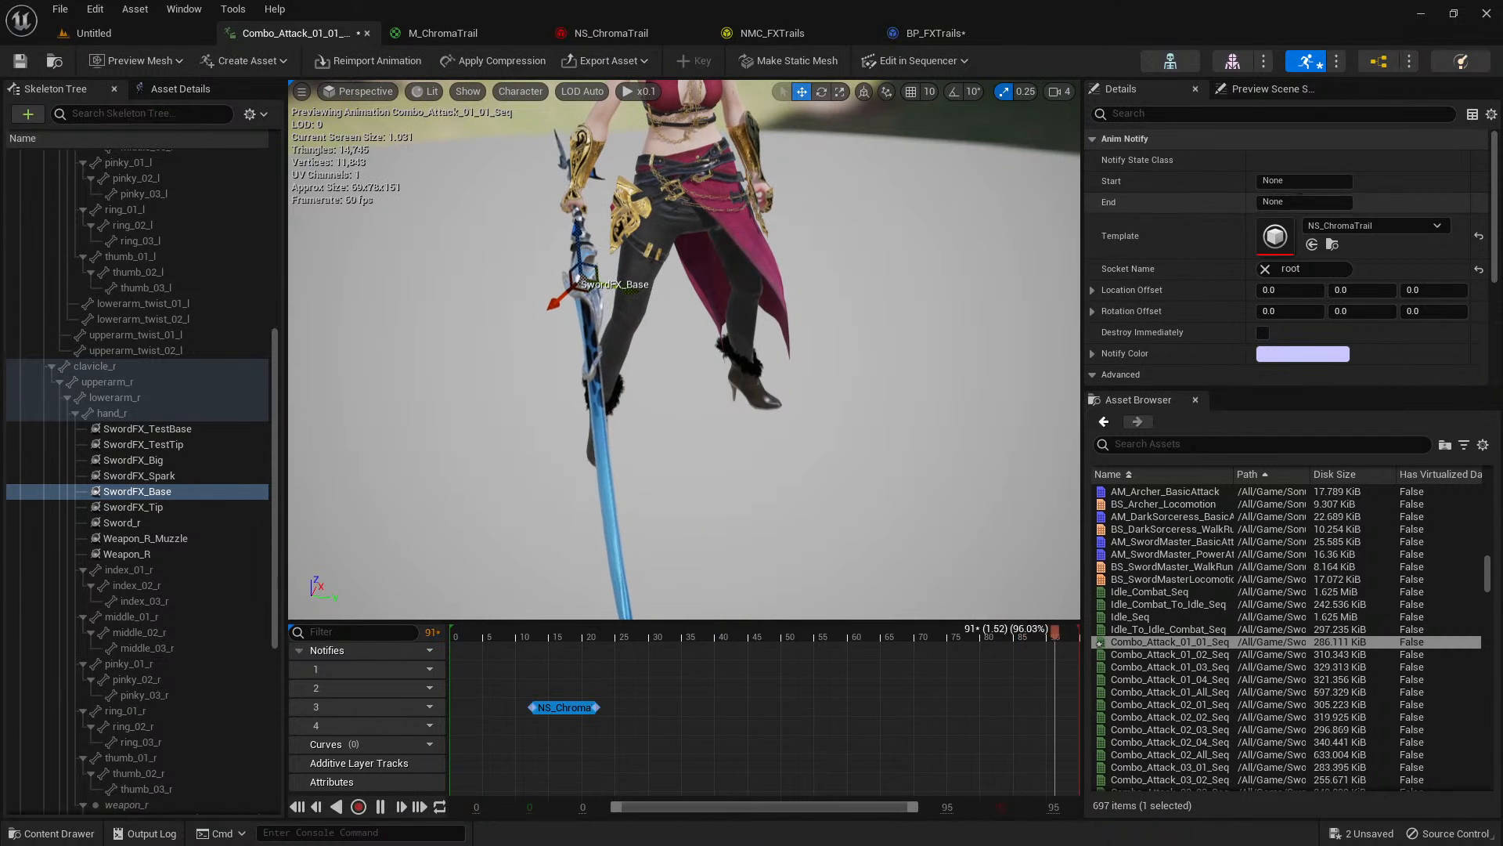
{"action": "left_click", "coordinate": [1306, 184]}
{"action": "type", "text": "S"}
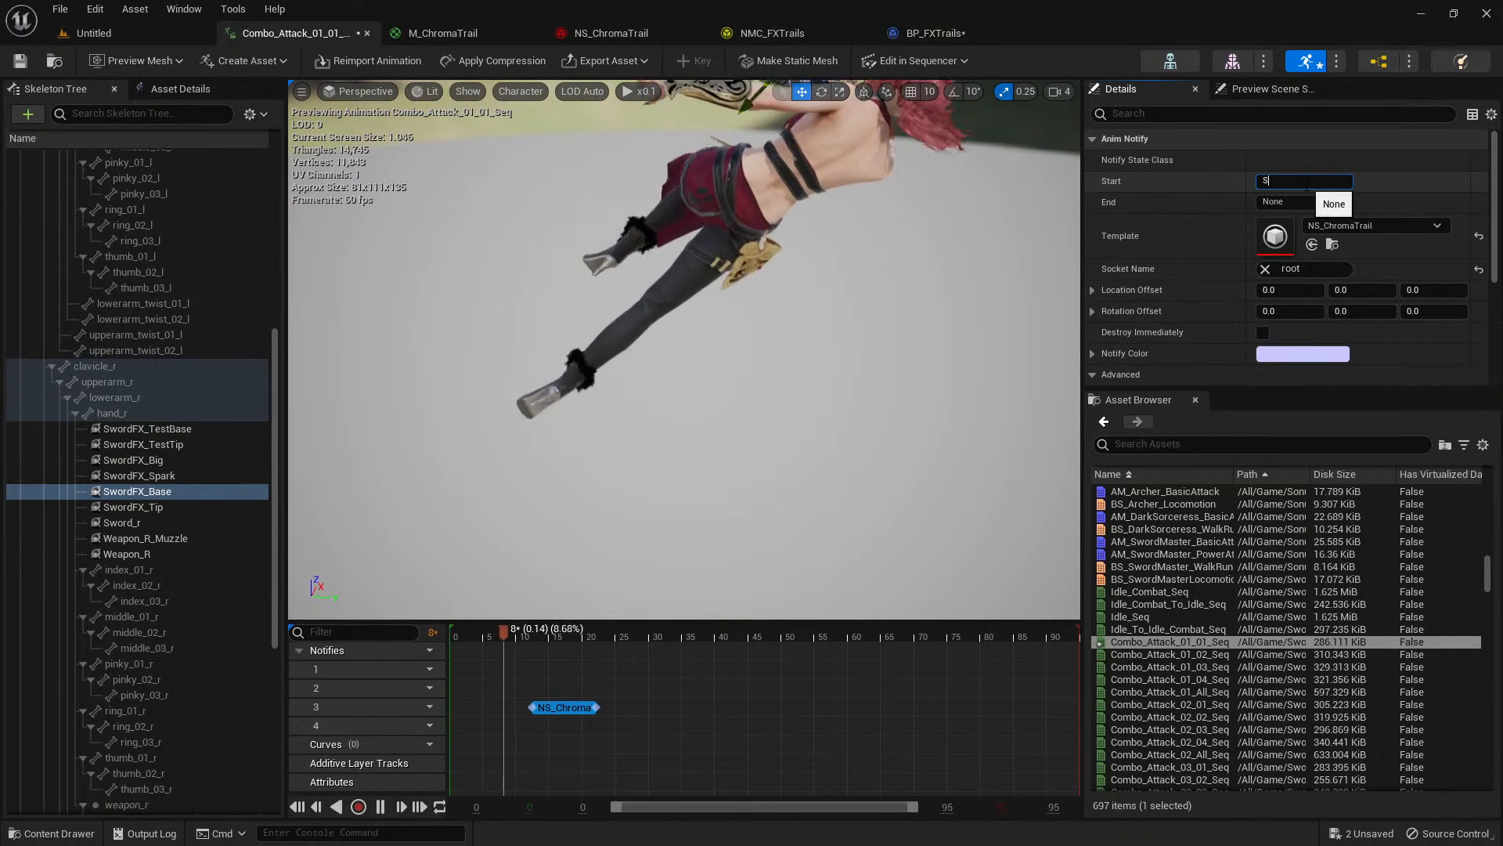
{"action": "type", "text": "wordFX"}
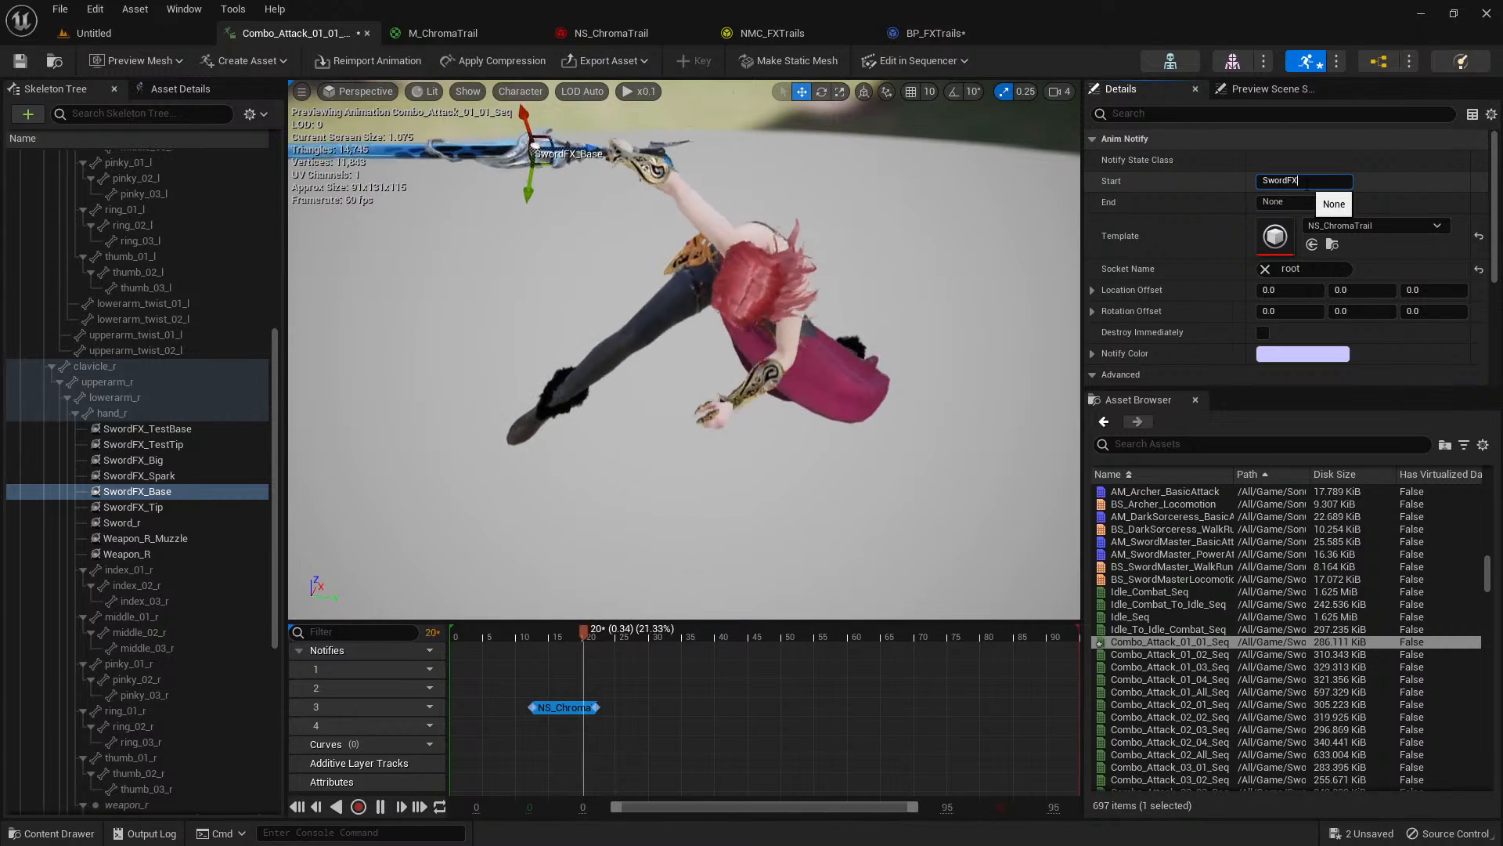
{"action": "type", "text": "_Base"}
{"action": "key", "text": "Return"}
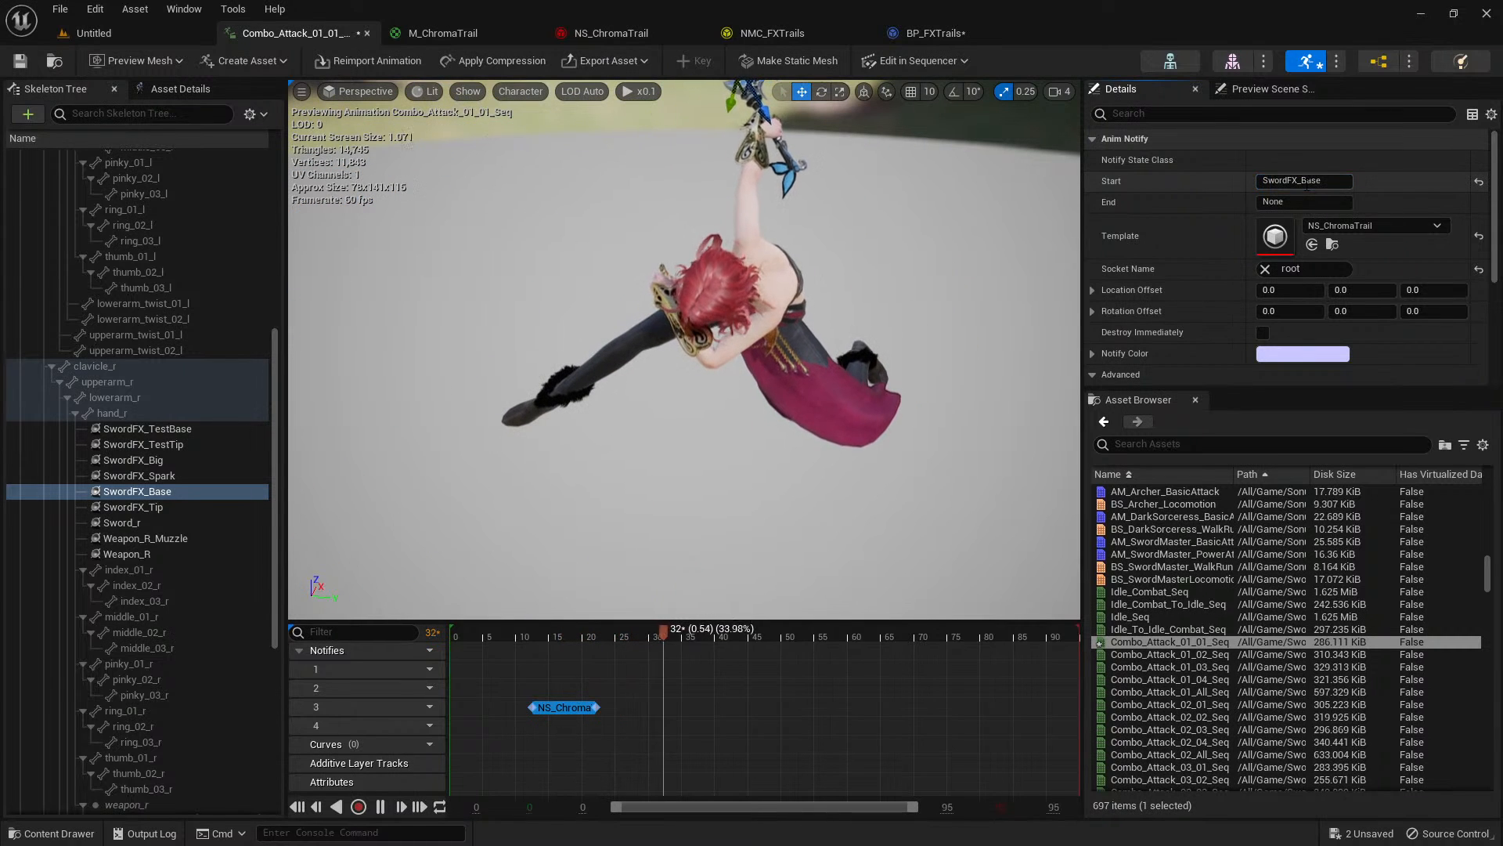
{"action": "left_click", "coordinate": [1302, 203]}
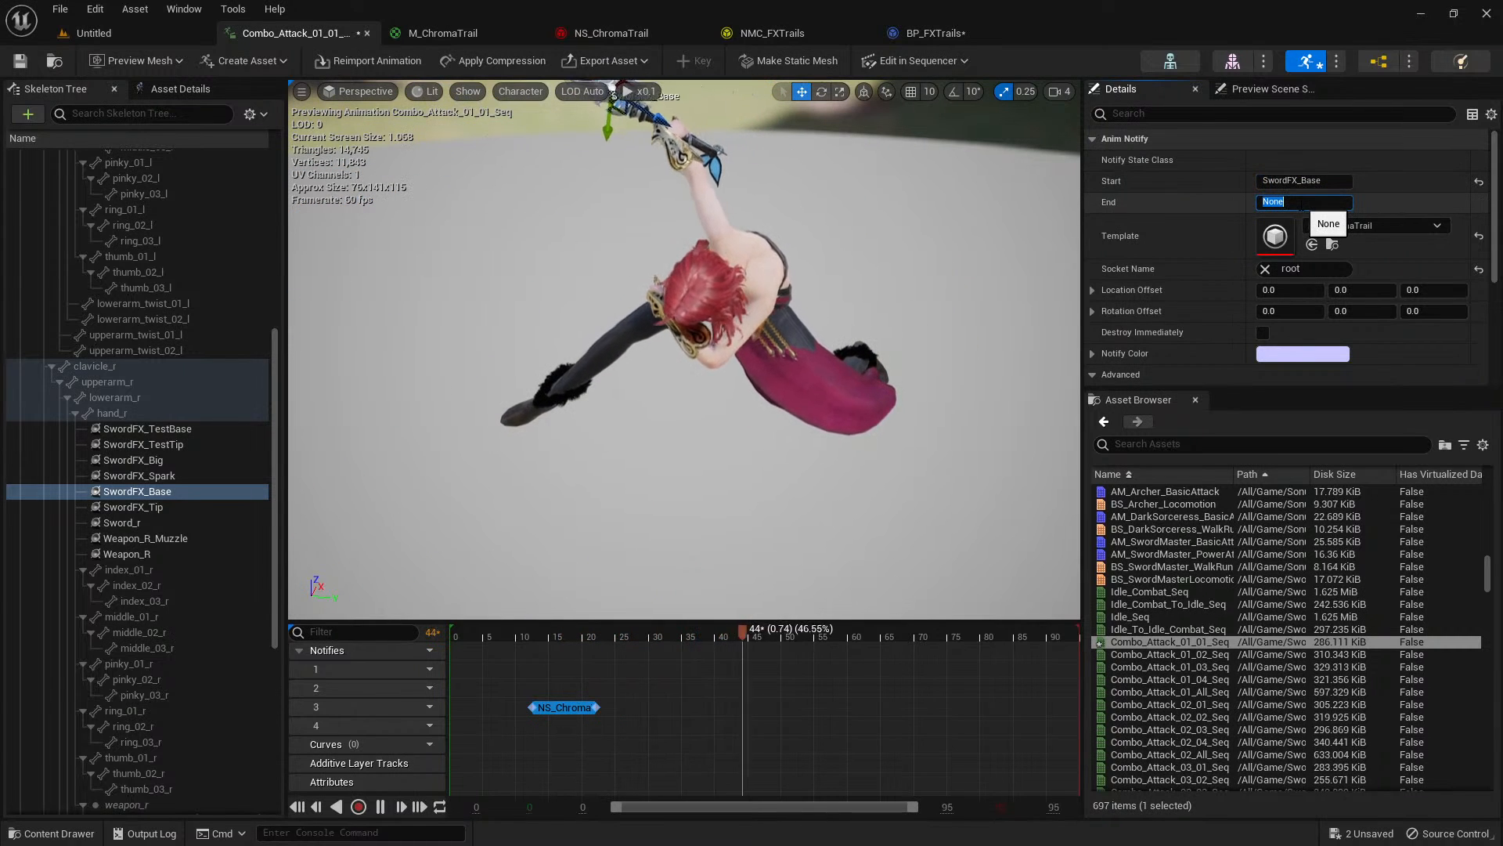
{"action": "type", "text": "SwordFX"}
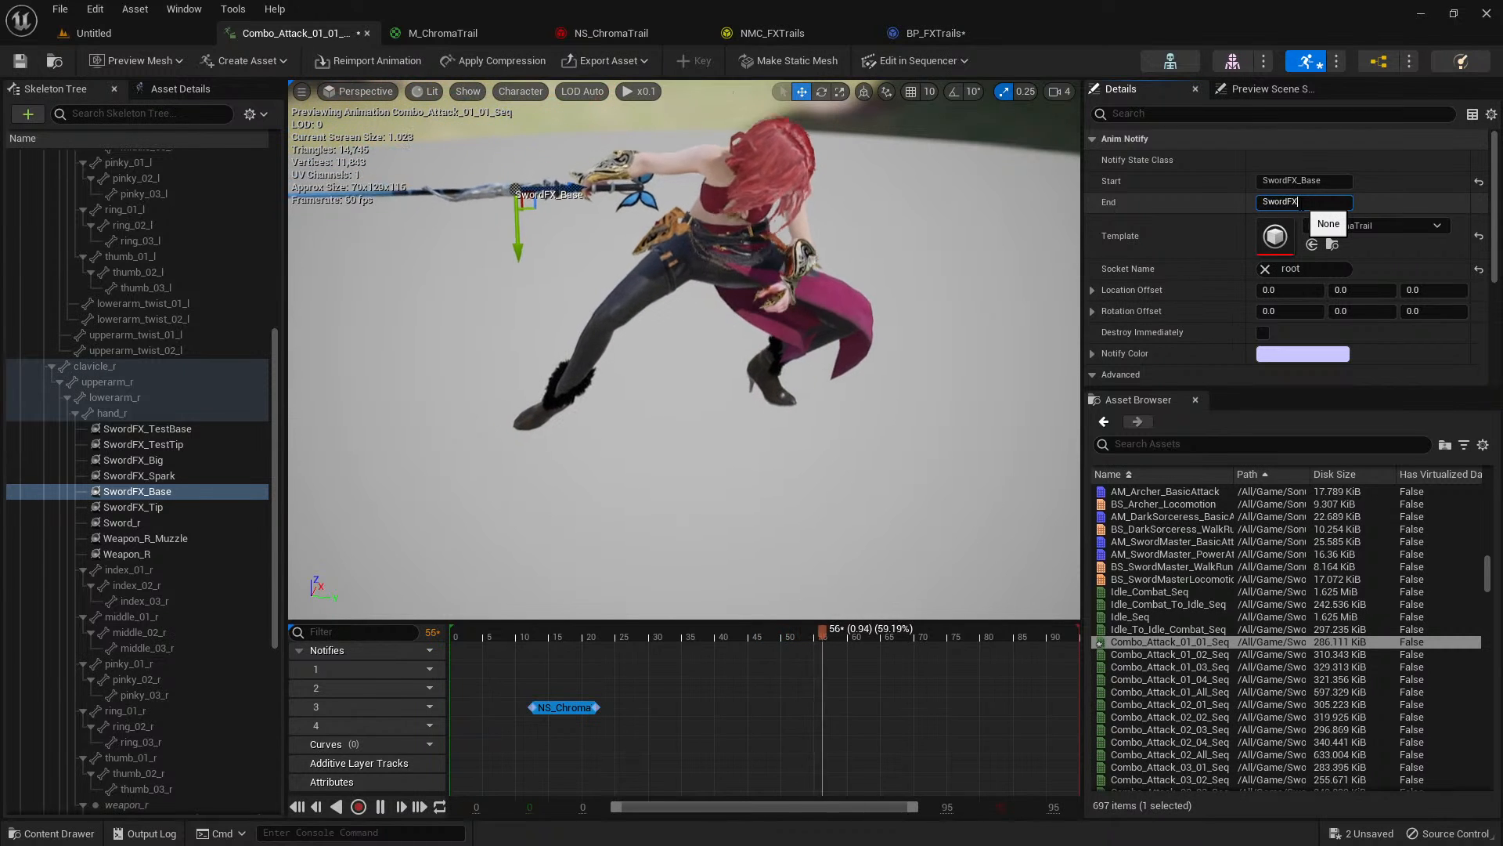
{"action": "type", "text": "_Tip"}
{"action": "key", "text": "Return"}
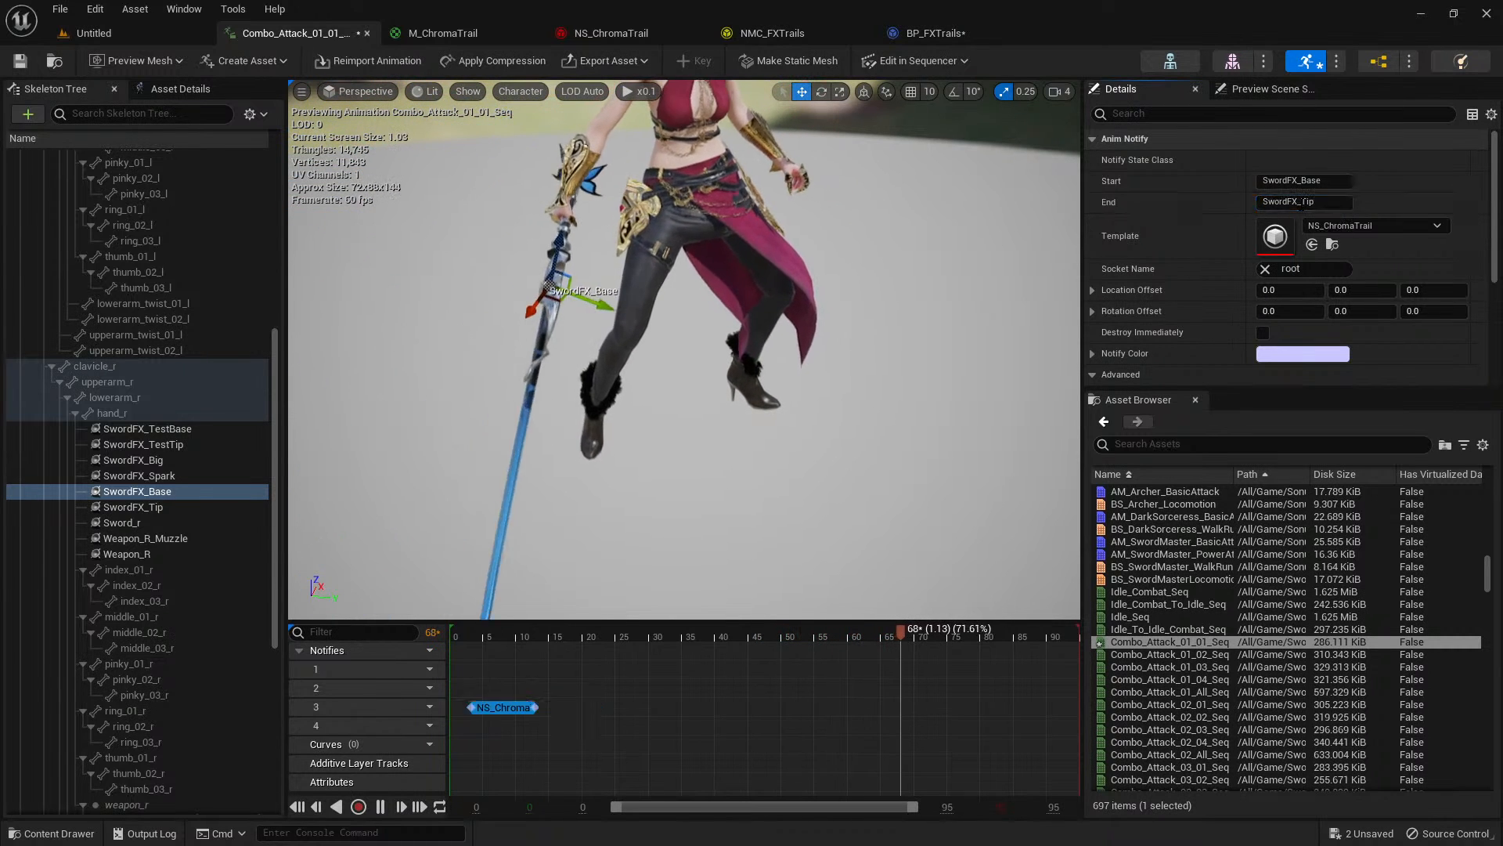
Replay the attack animation from about frame 11 and examine the shape of the sword trail in the preview.
{"action": "left_click", "coordinate": [521, 631]}
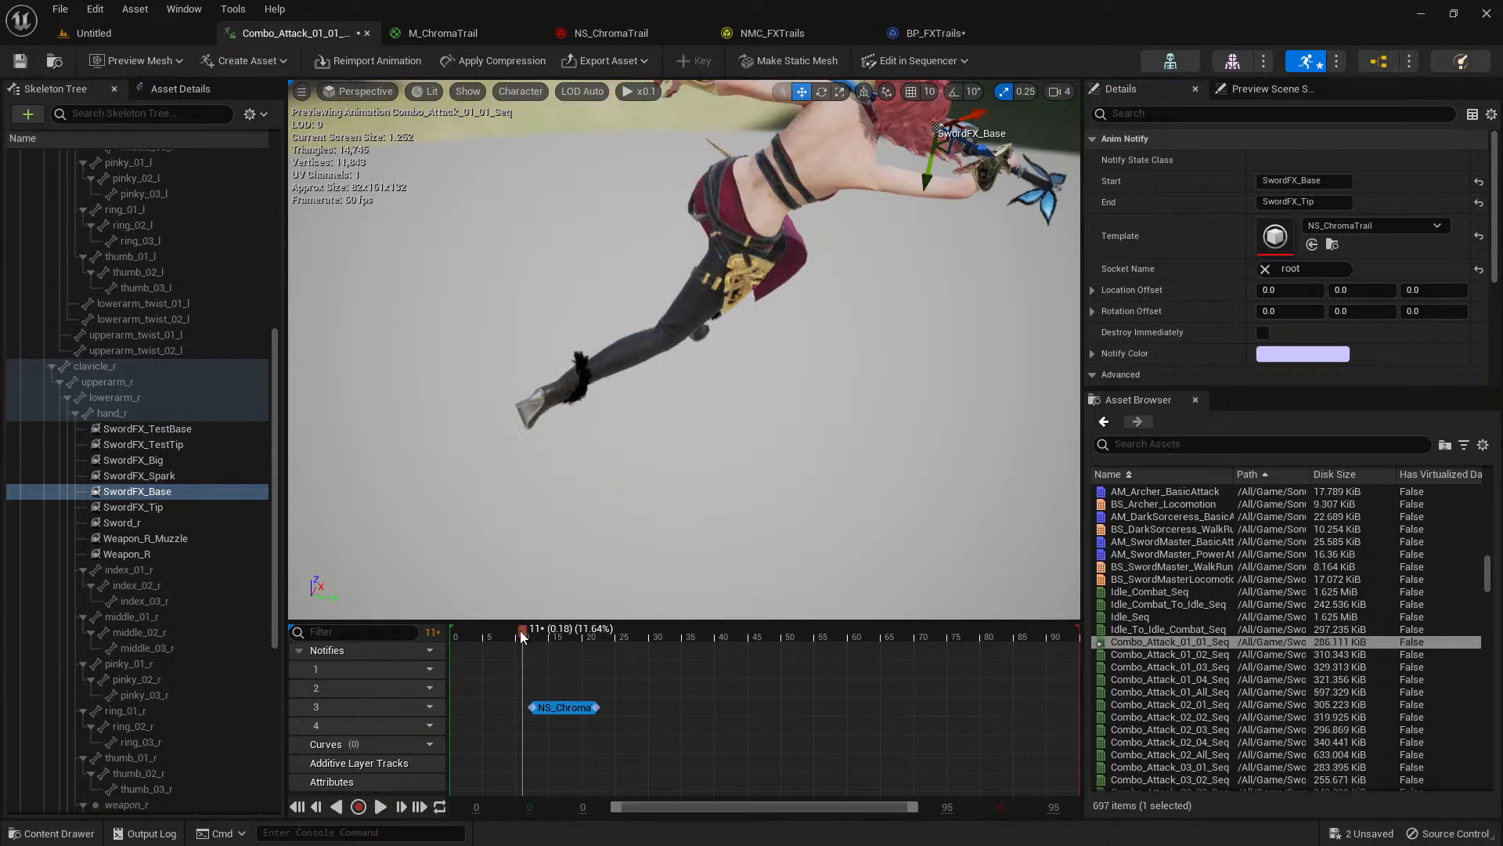
{"action": "key", "text": "space"}
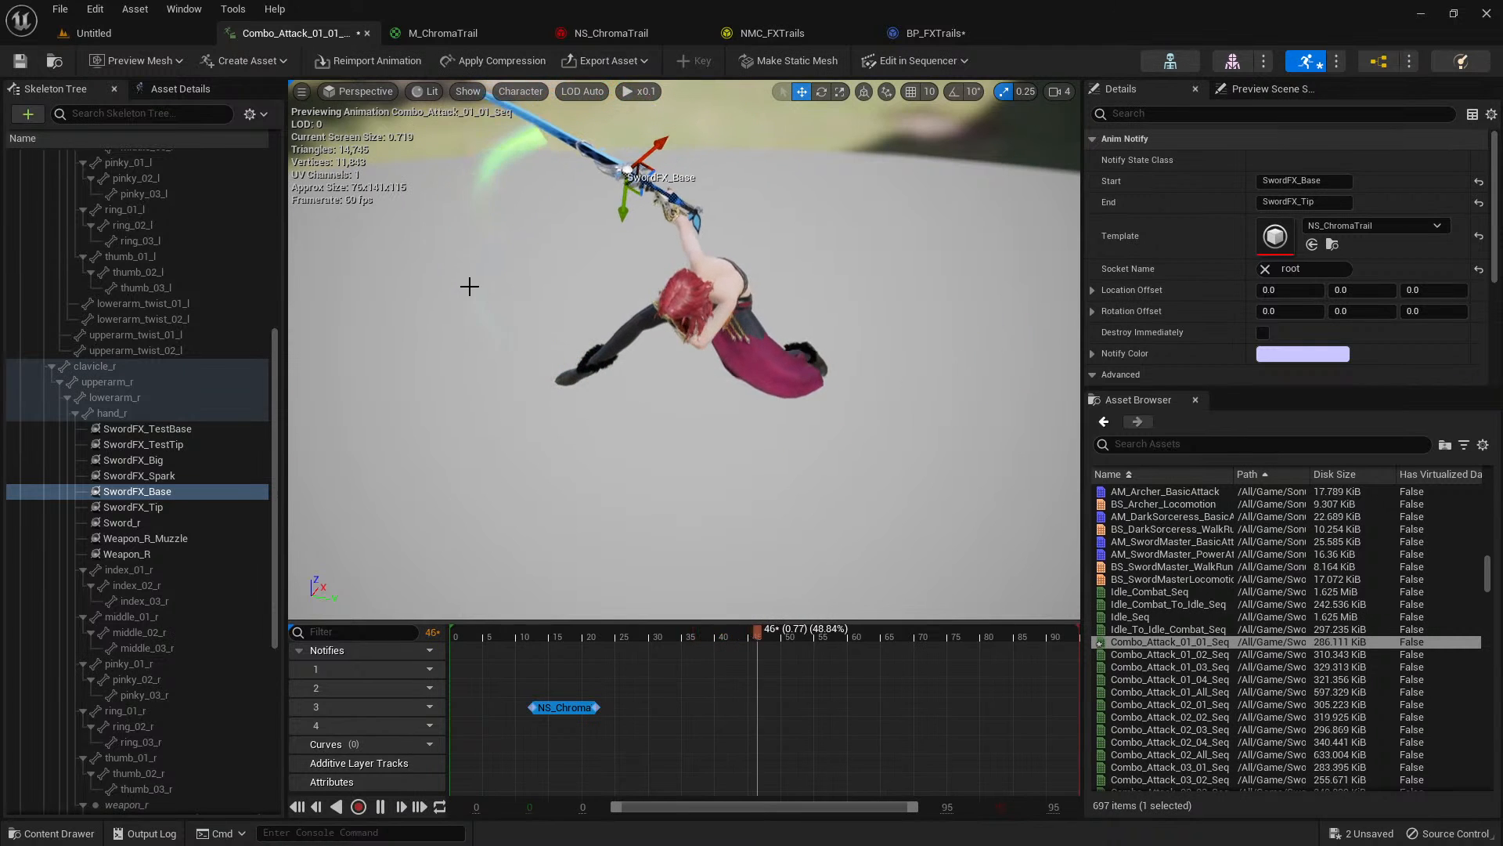
{"action": "left_click", "coordinate": [518, 633]}
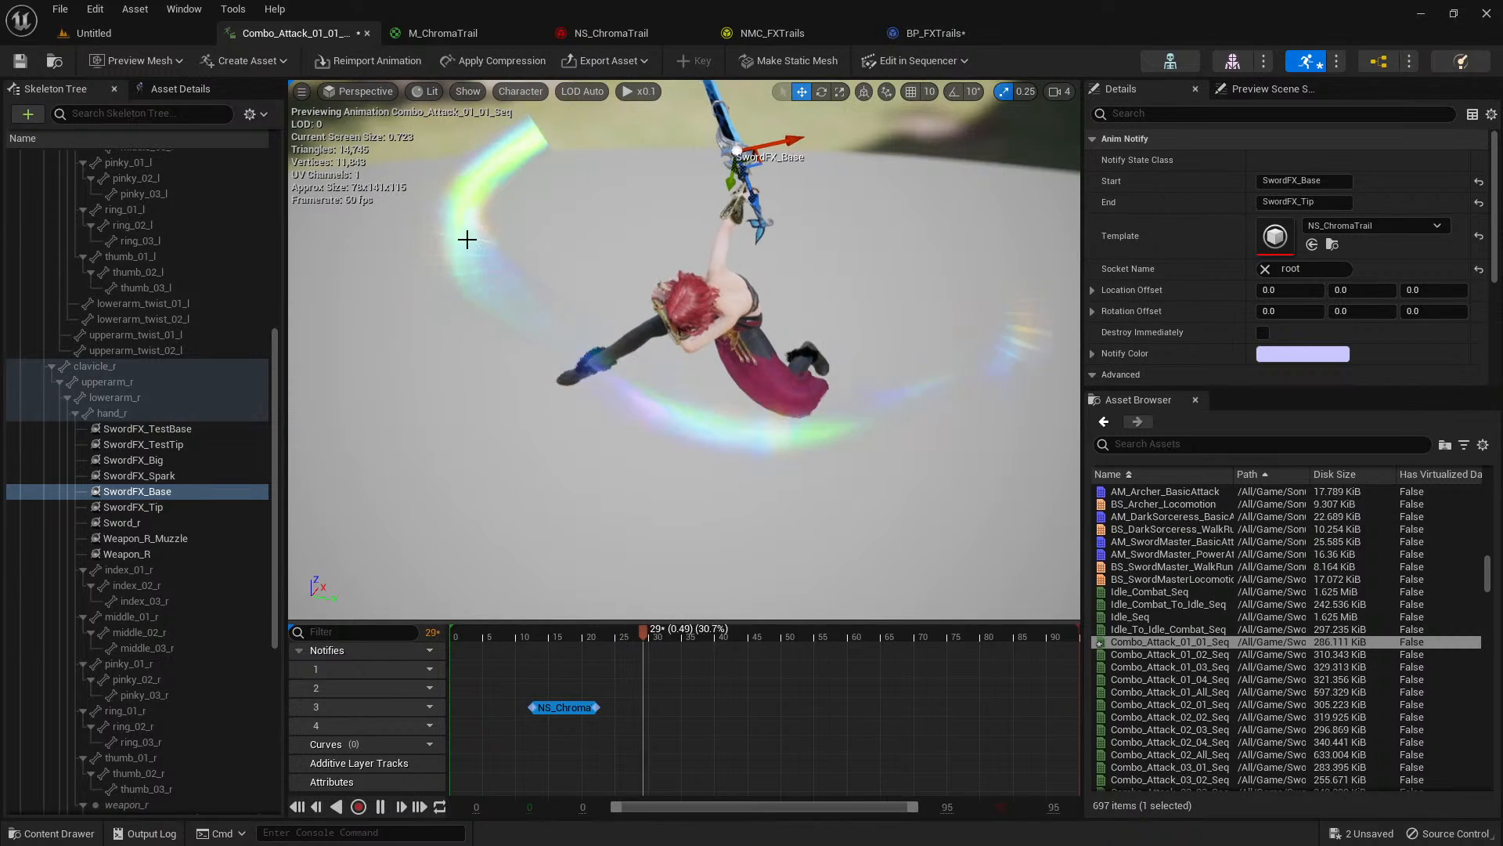
{"action": "left_click", "coordinate": [519, 635]}
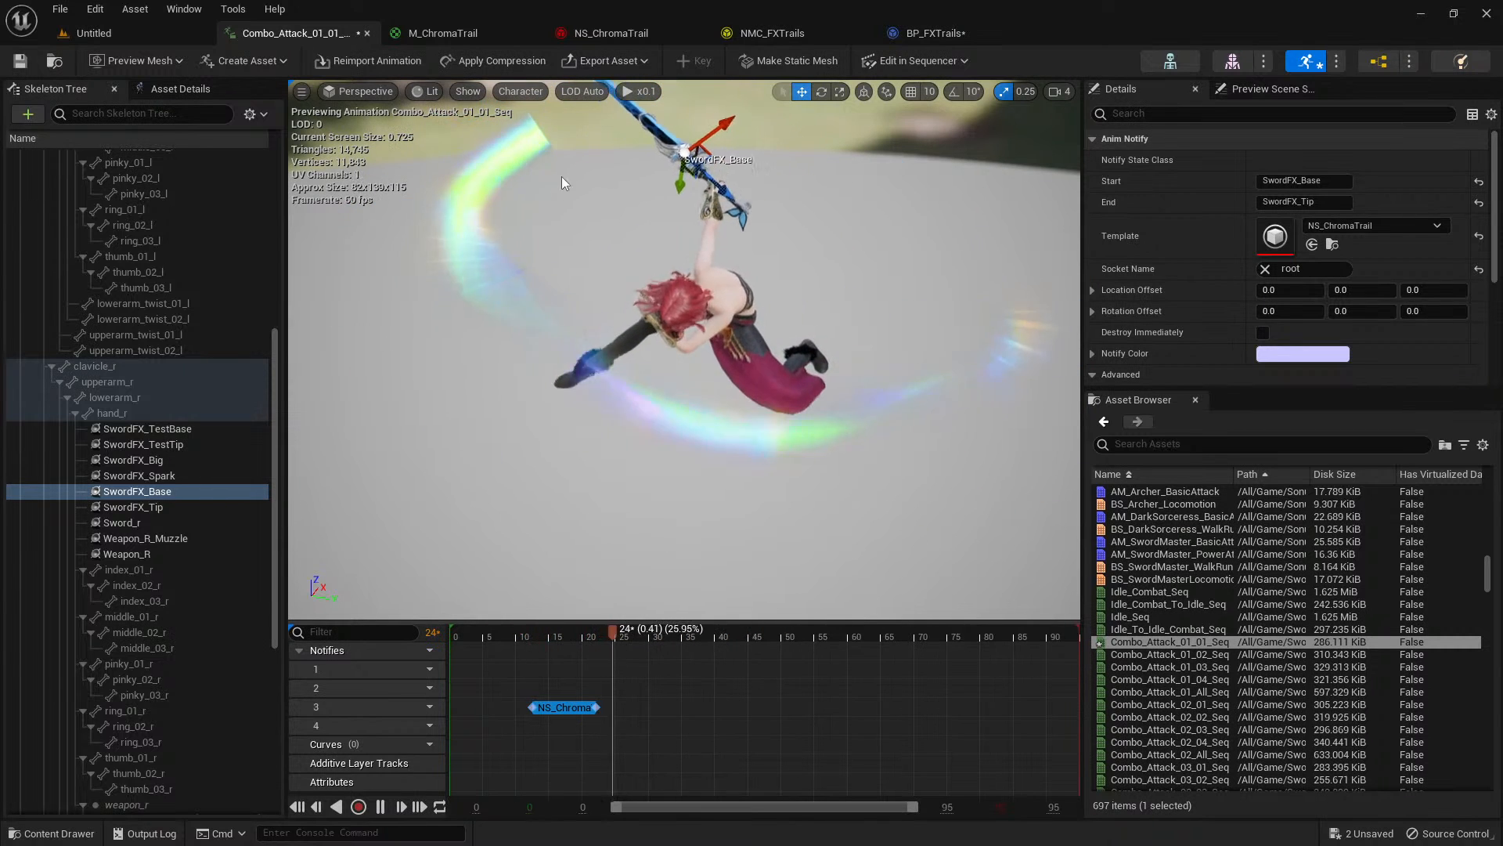
{"action": "right_click_drag", "start_coordinate": [590, 262], "coordinate": [591, 233]}
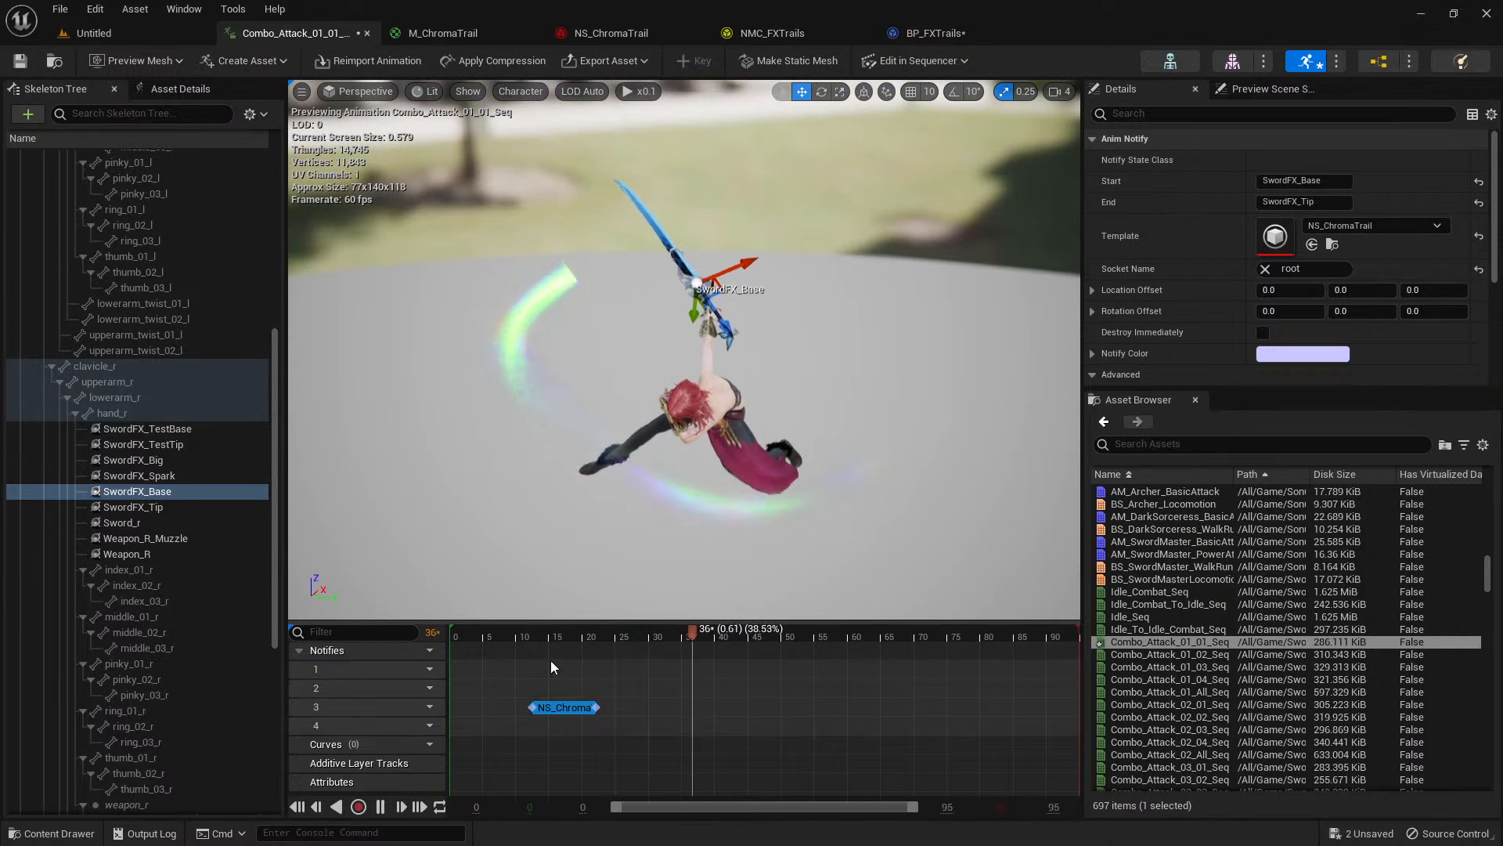
Extend the end of the NS_ChromaTrail notify to about frame 27 and replay the animation.
{"action": "left_click_drag", "start_coordinate": [552, 634], "coordinate": [629, 631]}
{"action": "left_click_drag", "start_coordinate": [598, 707], "coordinate": [616, 706]}
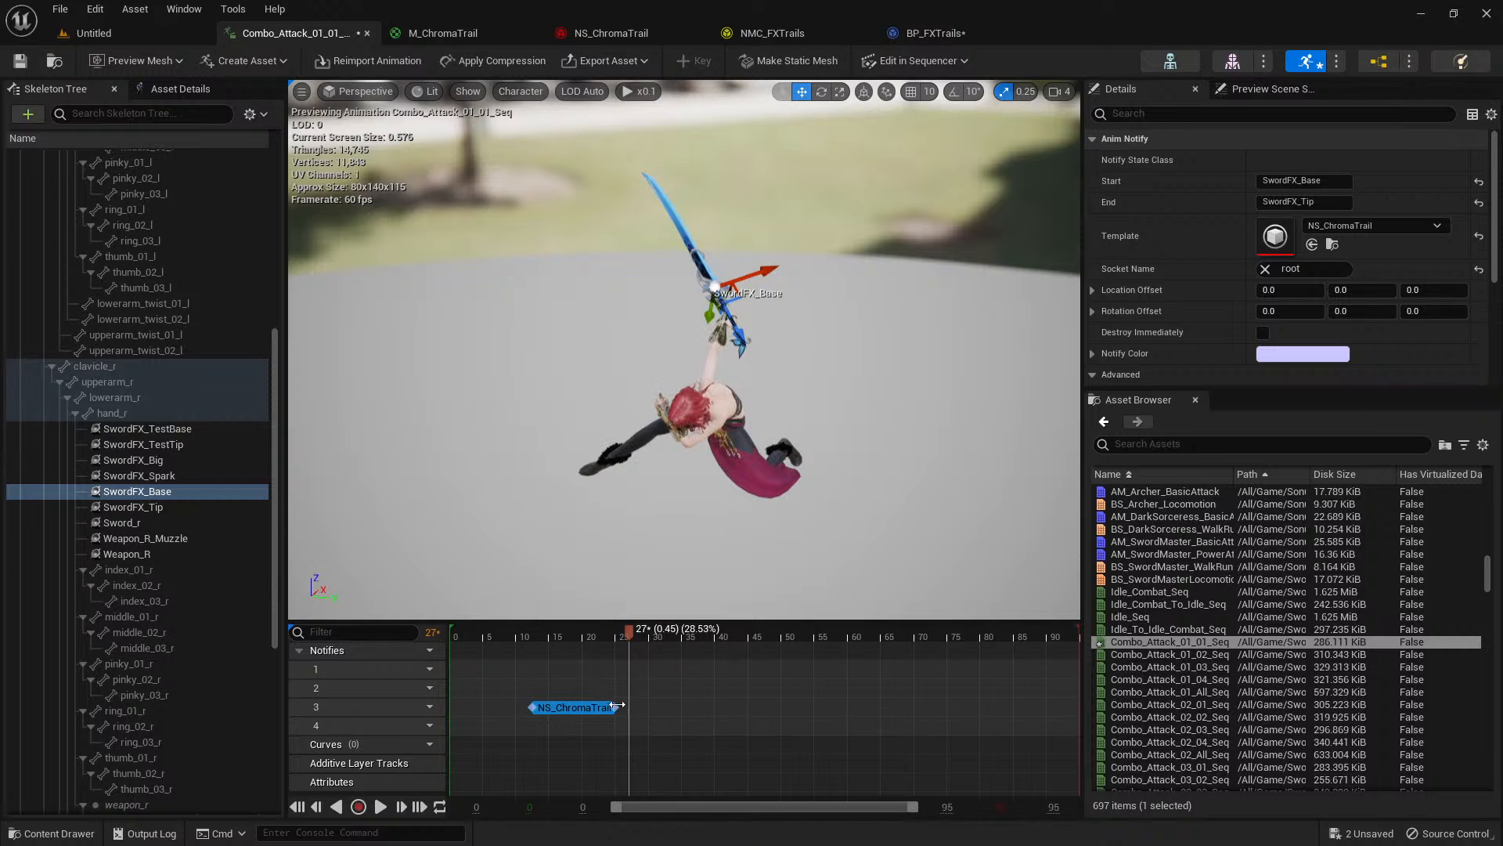
{"action": "key", "text": "space"}
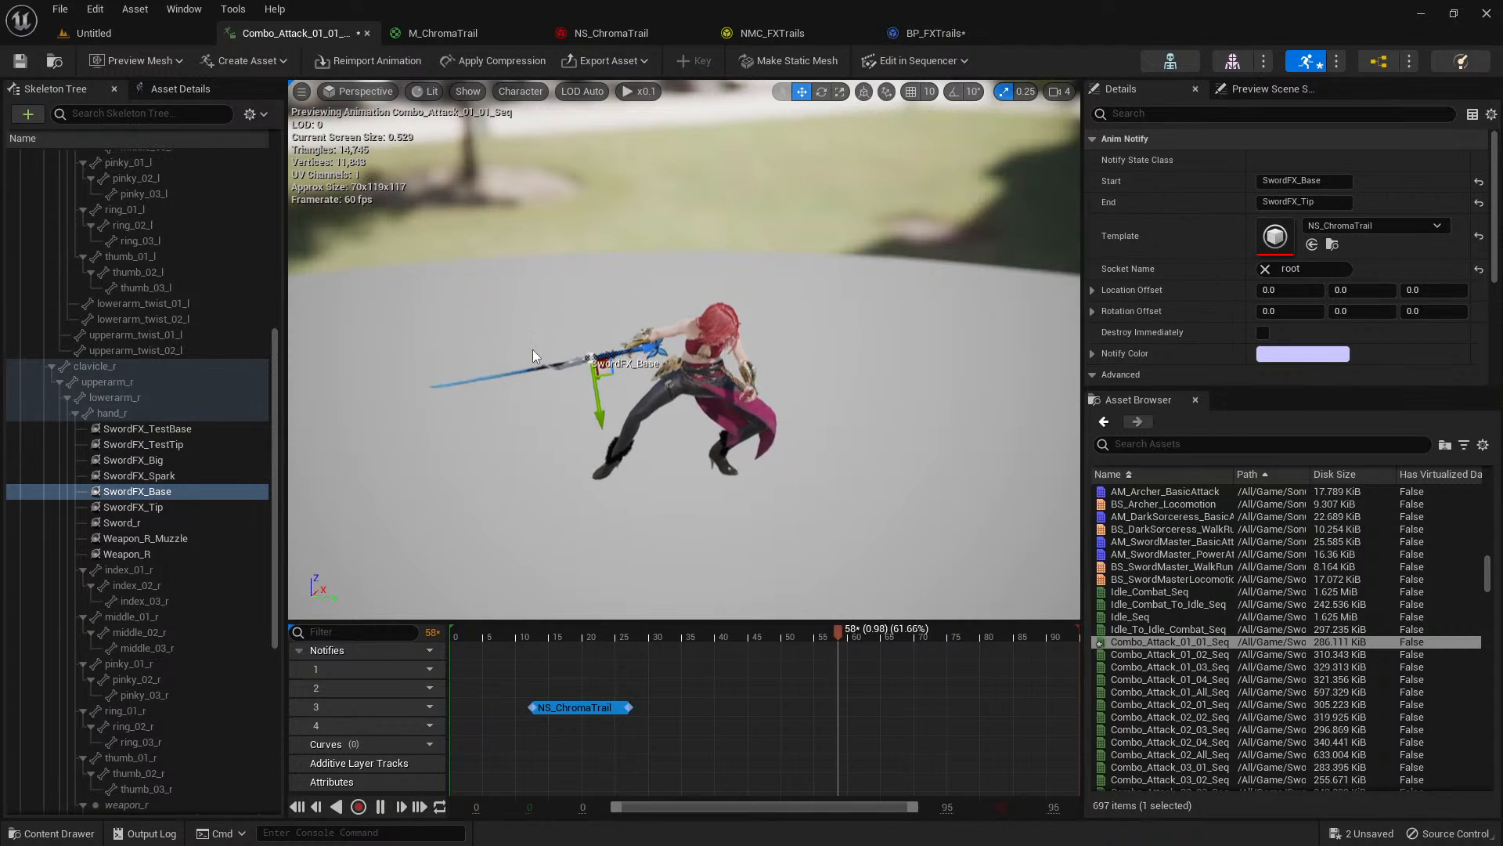
Add a Color module to Particle Update of the SimpleSpriteBurst emitter in NS_ChromaTrail.
{"action": "left_click", "coordinate": [622, 32]}
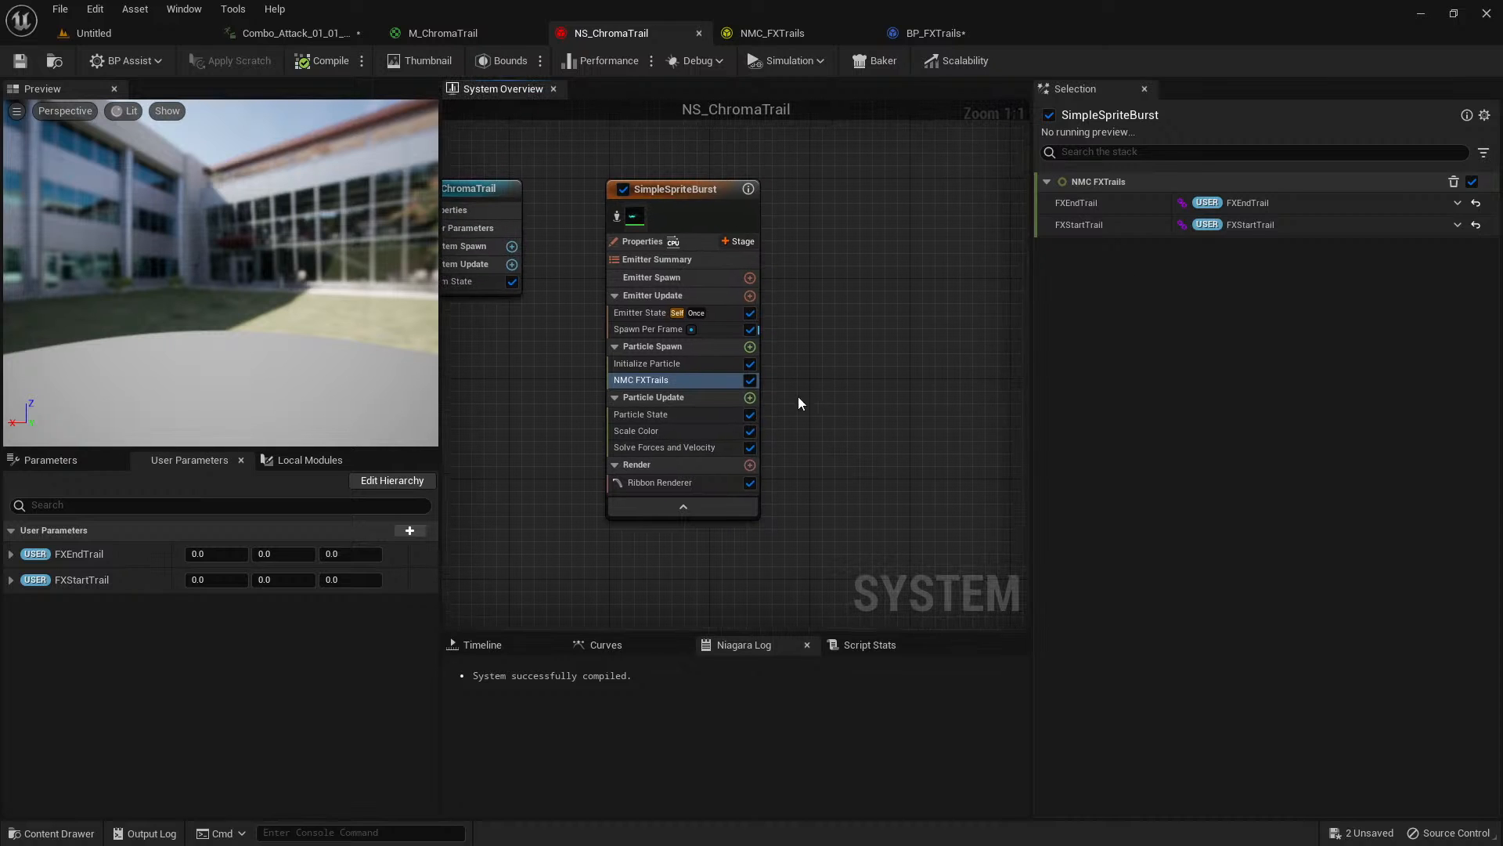
{"action": "left_click", "coordinate": [693, 365]}
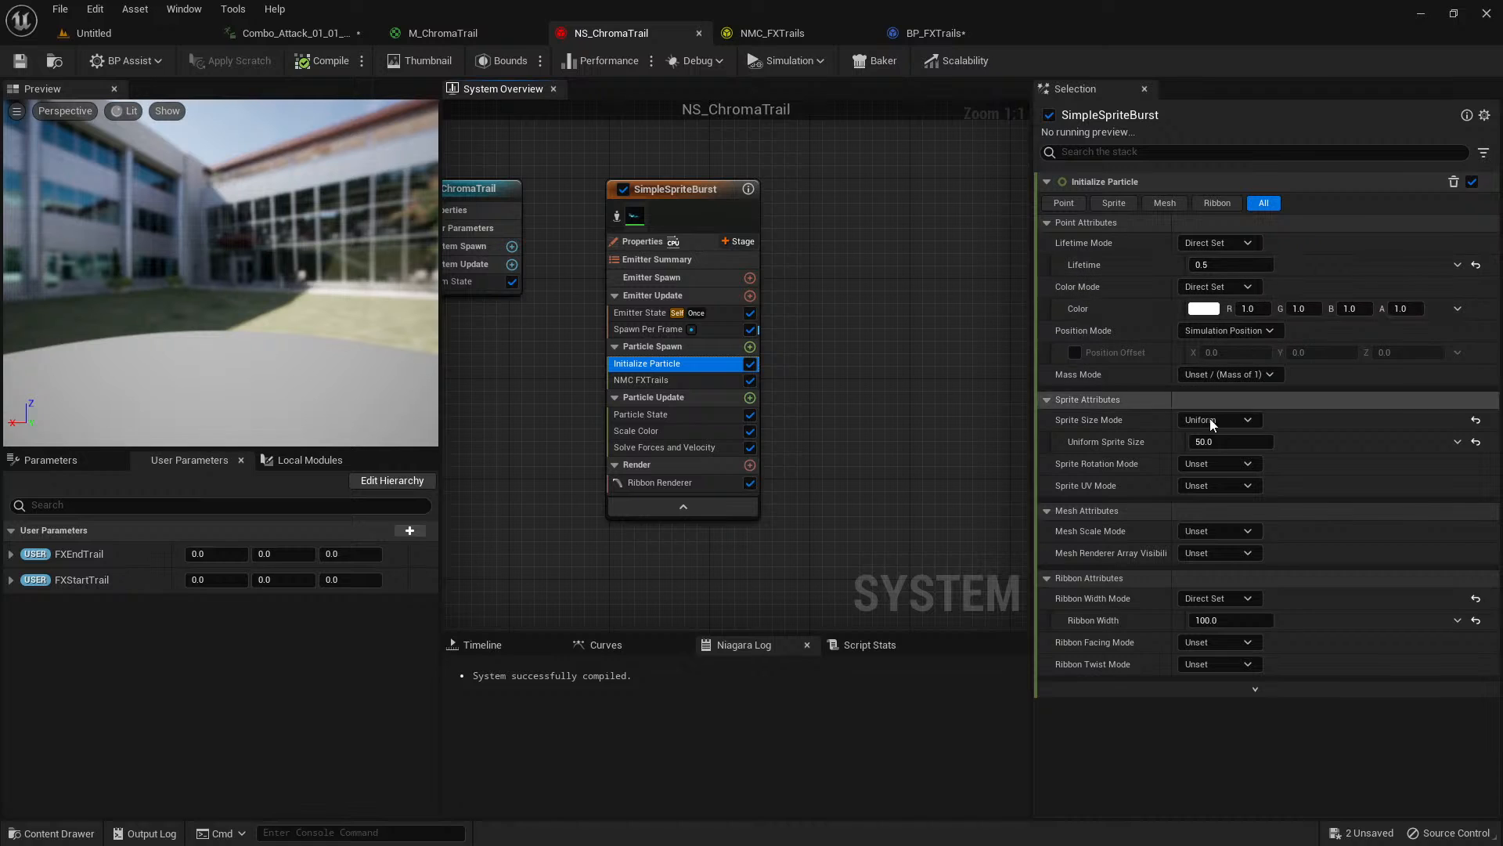
{"action": "left_click", "coordinate": [750, 398]}
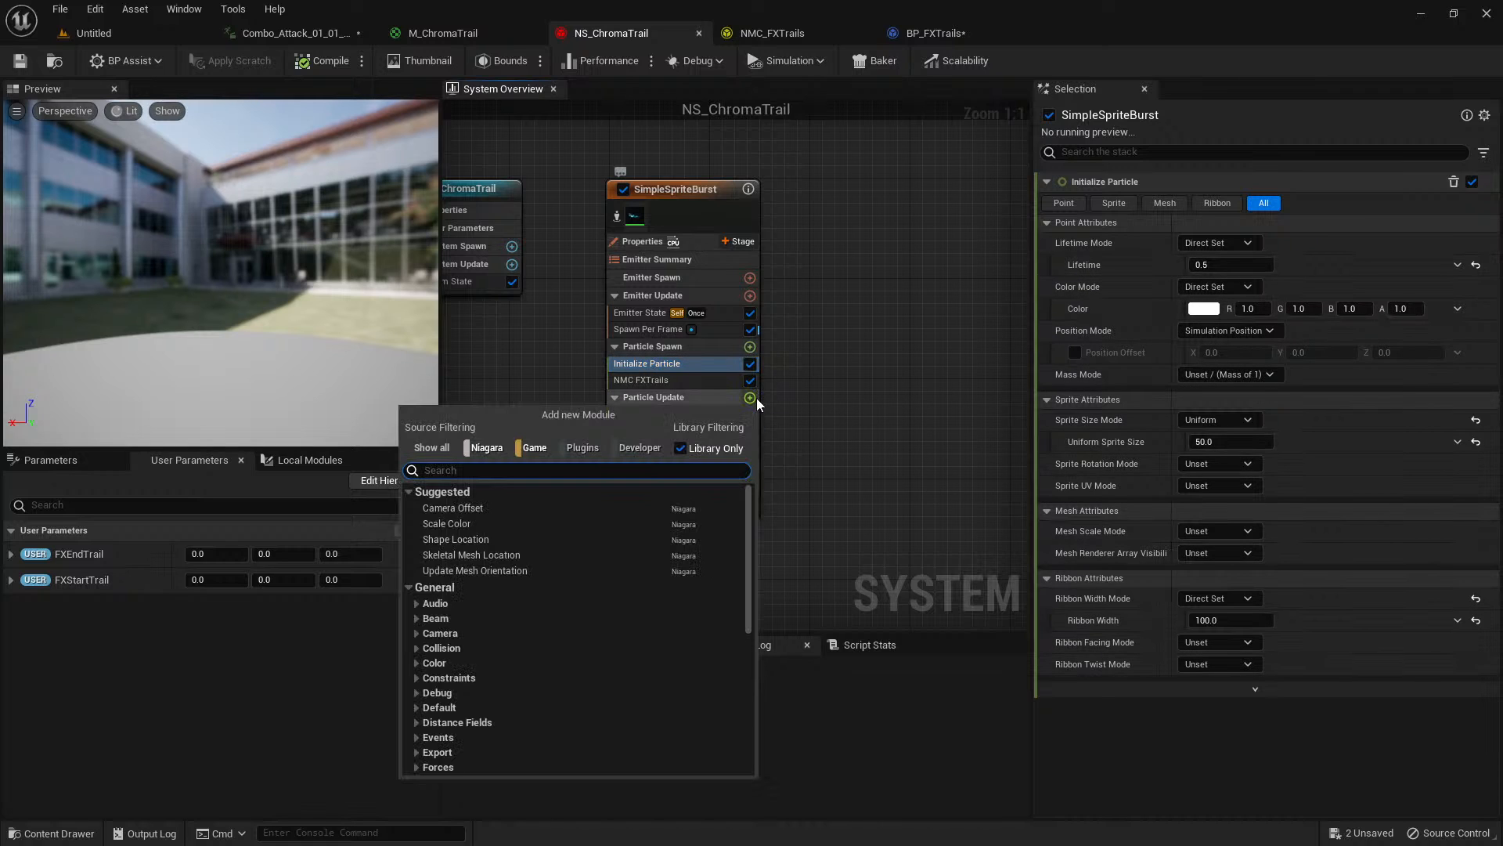
{"action": "type", "text": "color"}
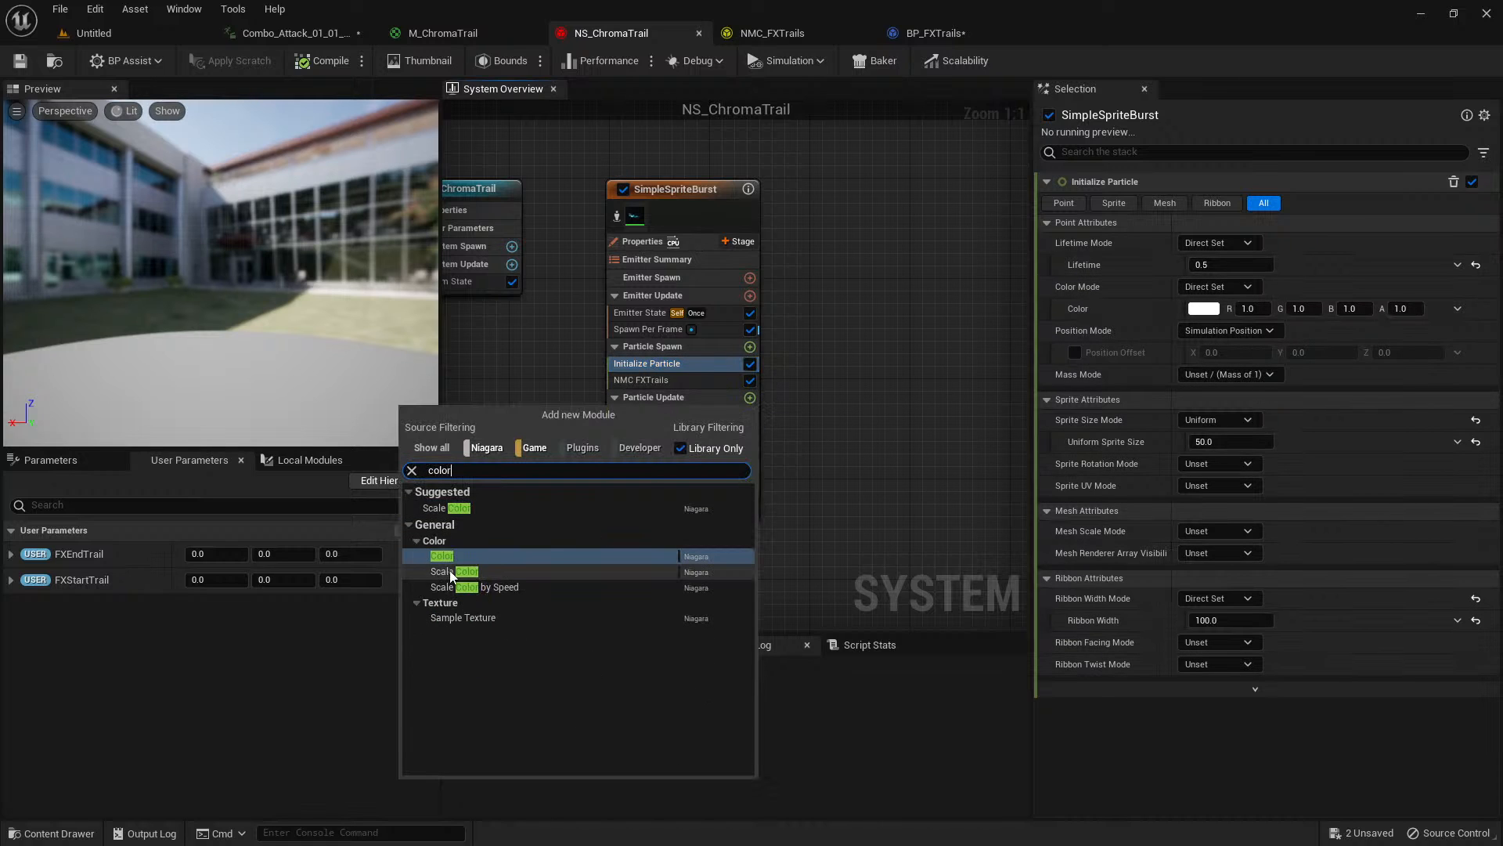
{"action": "left_click", "coordinate": [435, 553]}
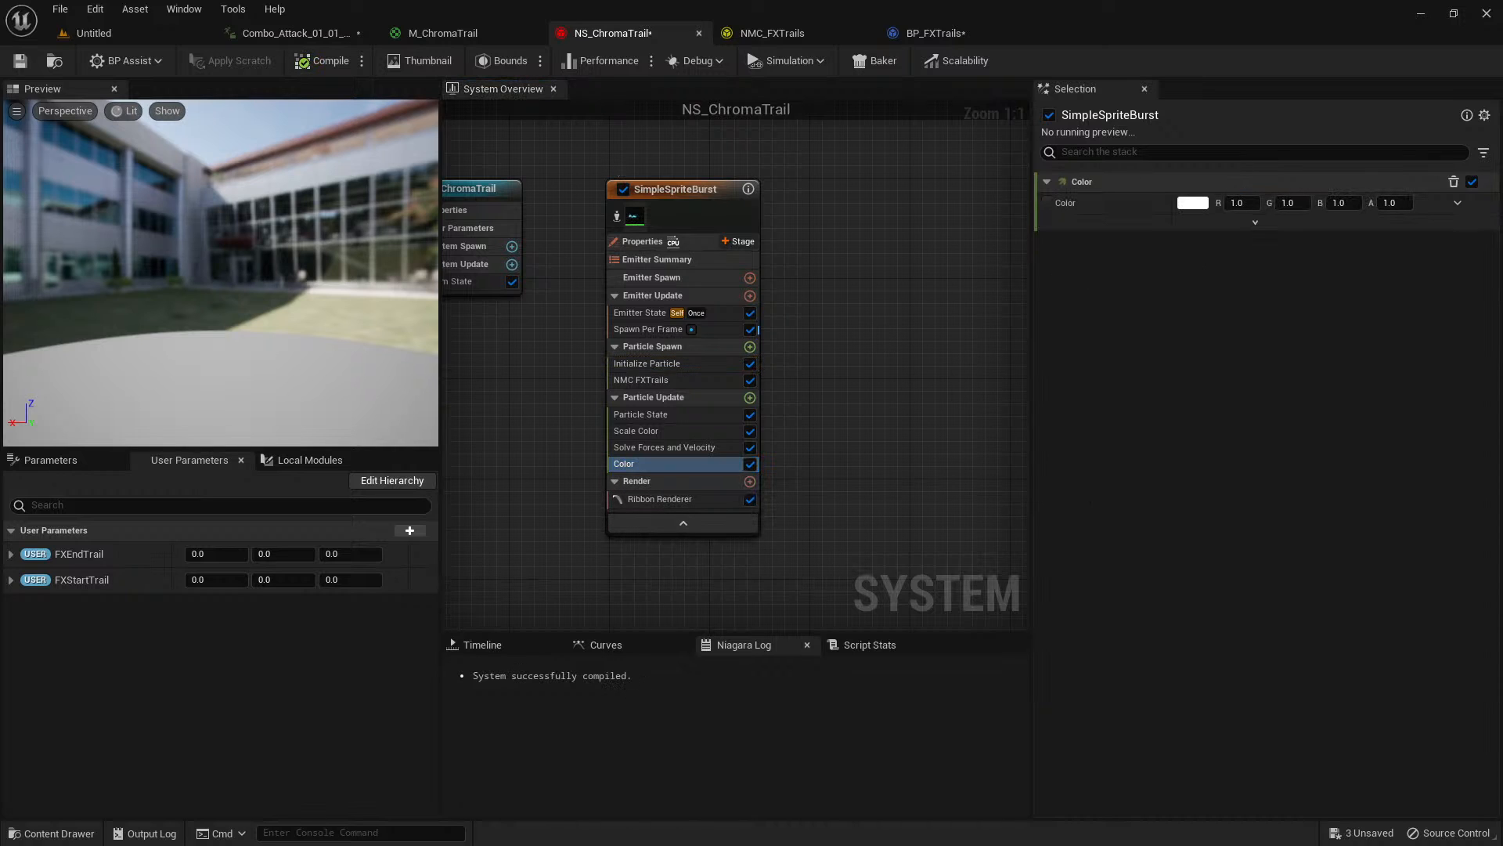
Drive the Color module's Color input with Color from Curve.
{"action": "left_click", "coordinate": [1458, 204]}
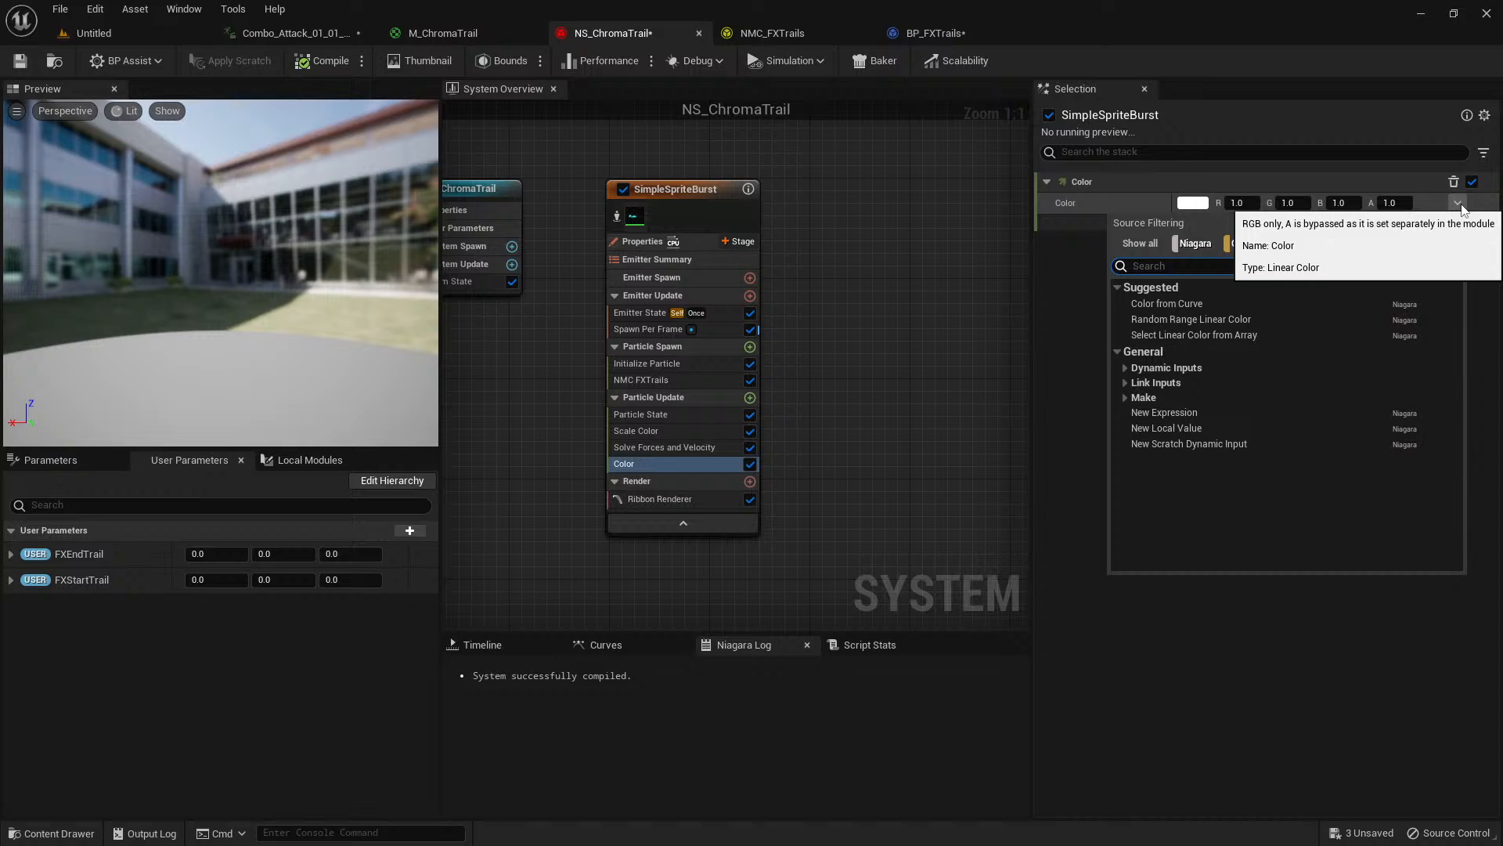
{"action": "type", "text": "curve"}
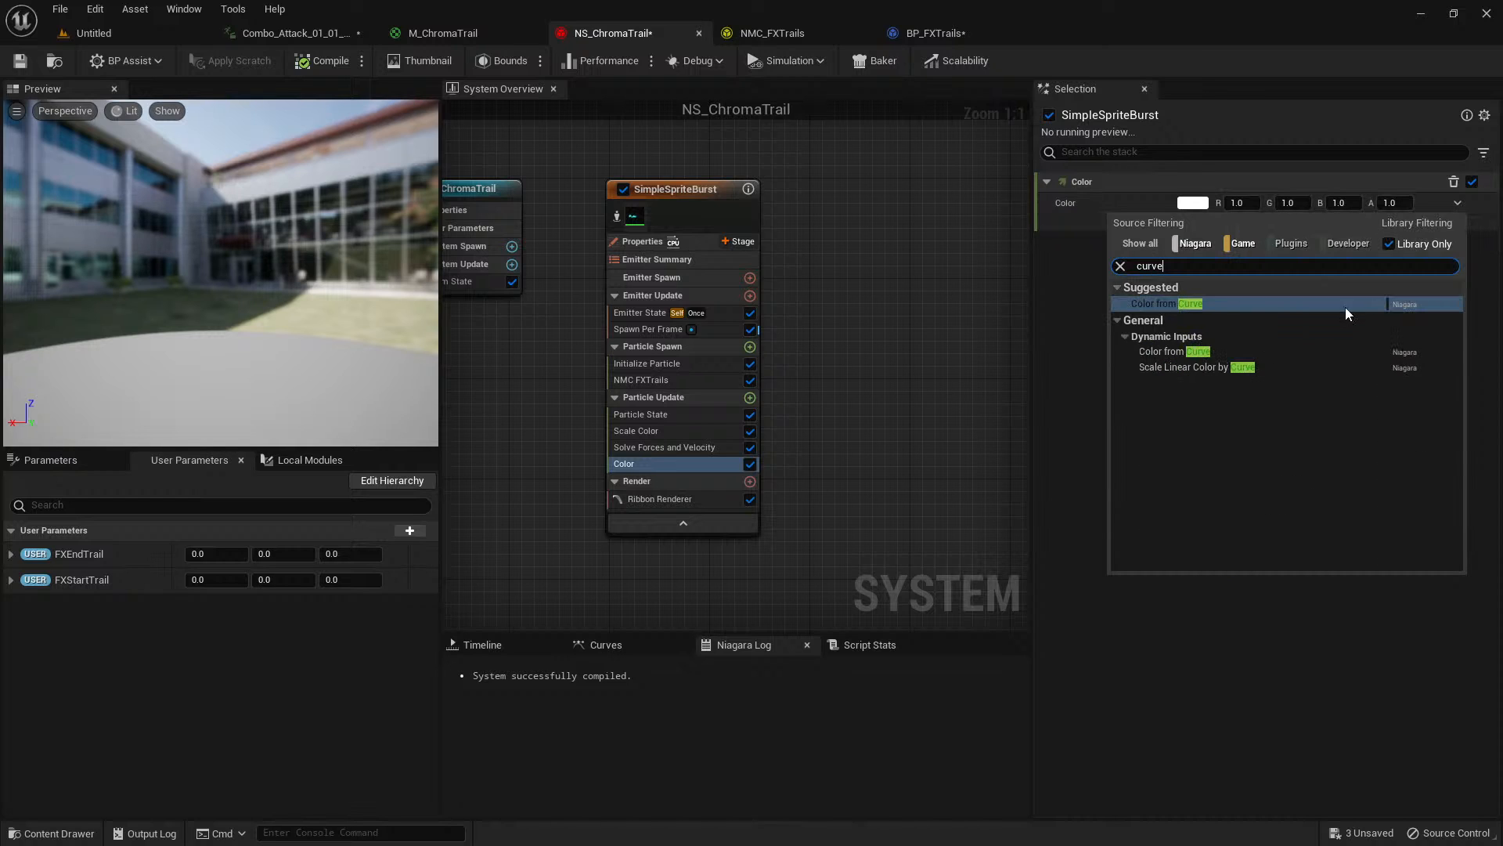
{"action": "left_click", "coordinate": [1174, 304]}
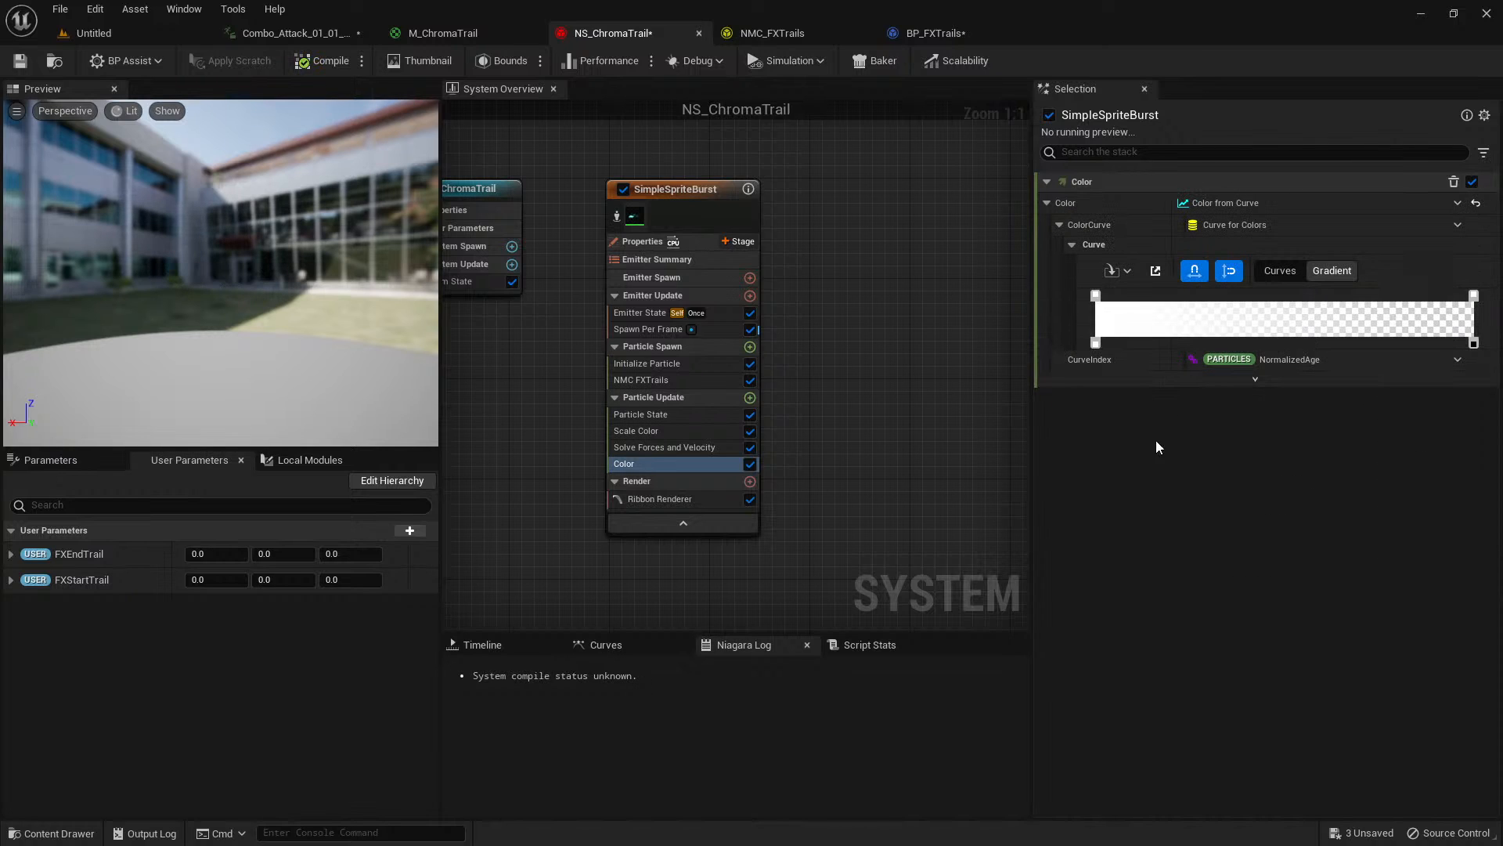
Make the color gradient's end color stop black and move it to just before the middle of the curve.
{"action": "left_click", "coordinate": [1476, 300]}
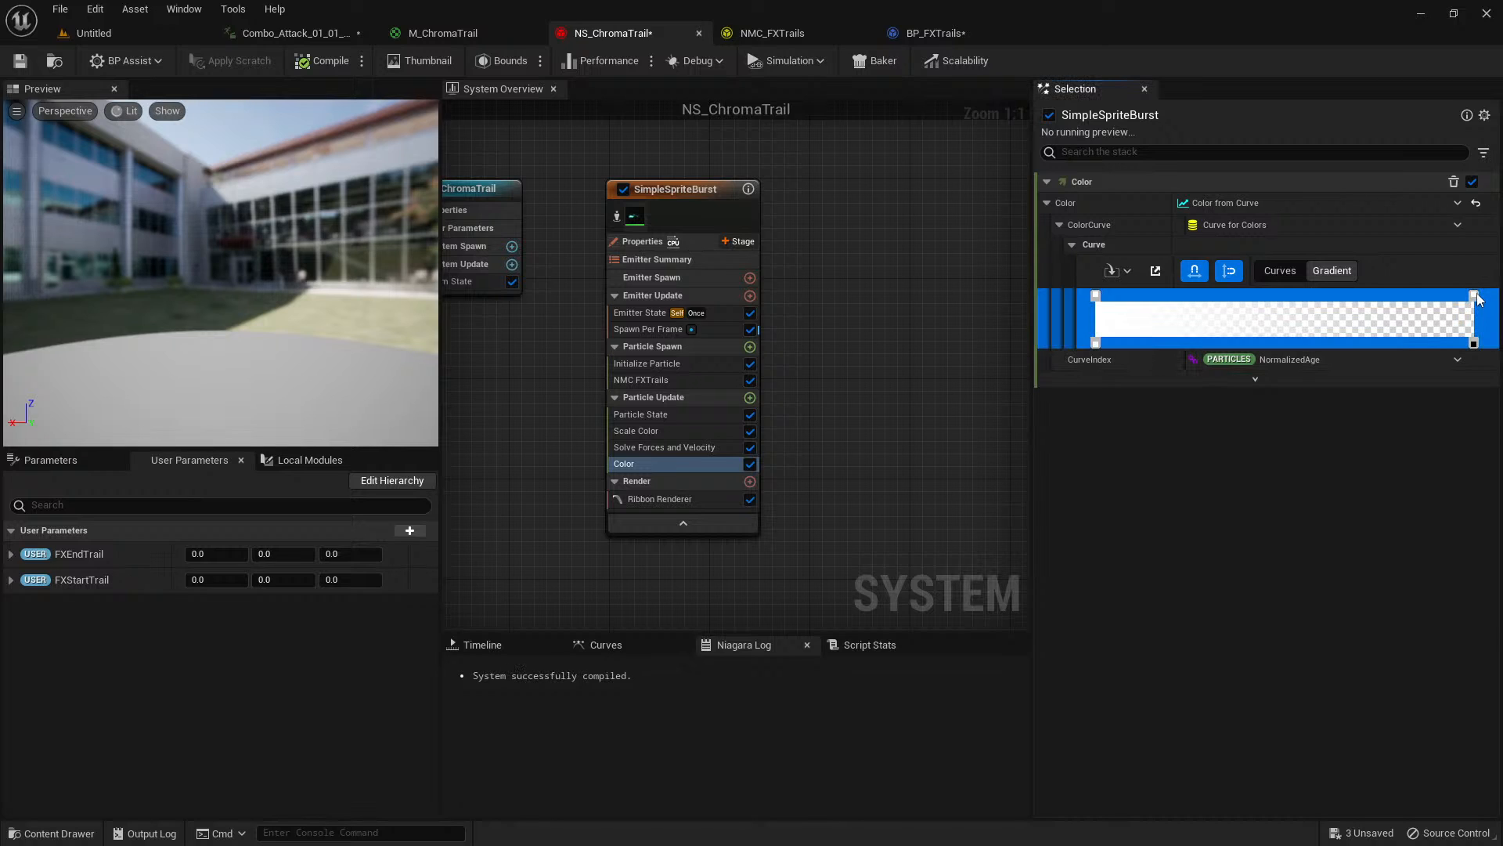
{"action": "double_click", "coordinate": [1475, 298]}
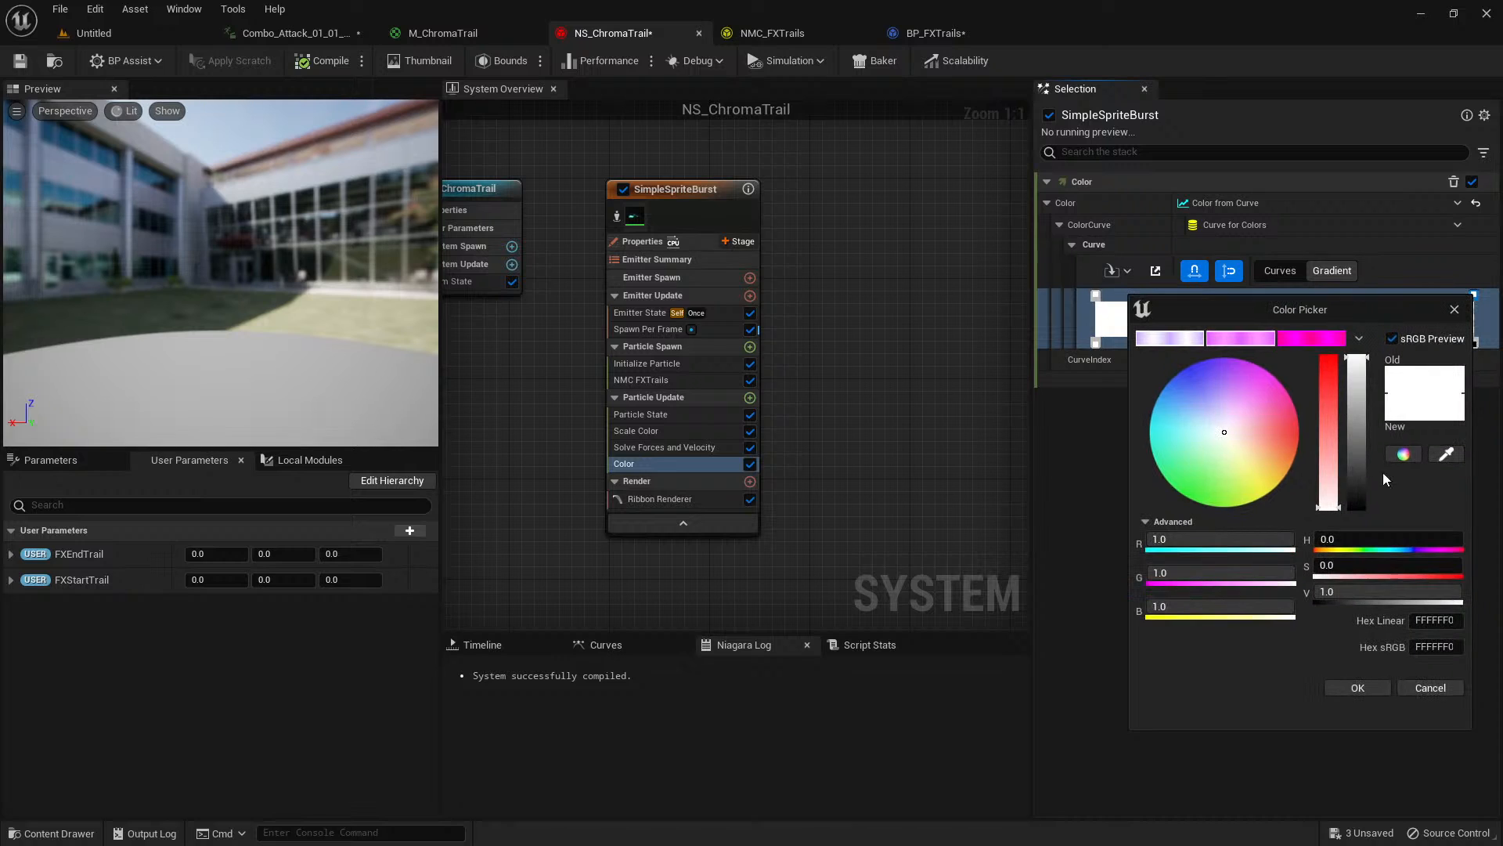
{"action": "left_click", "coordinate": [1357, 686]}
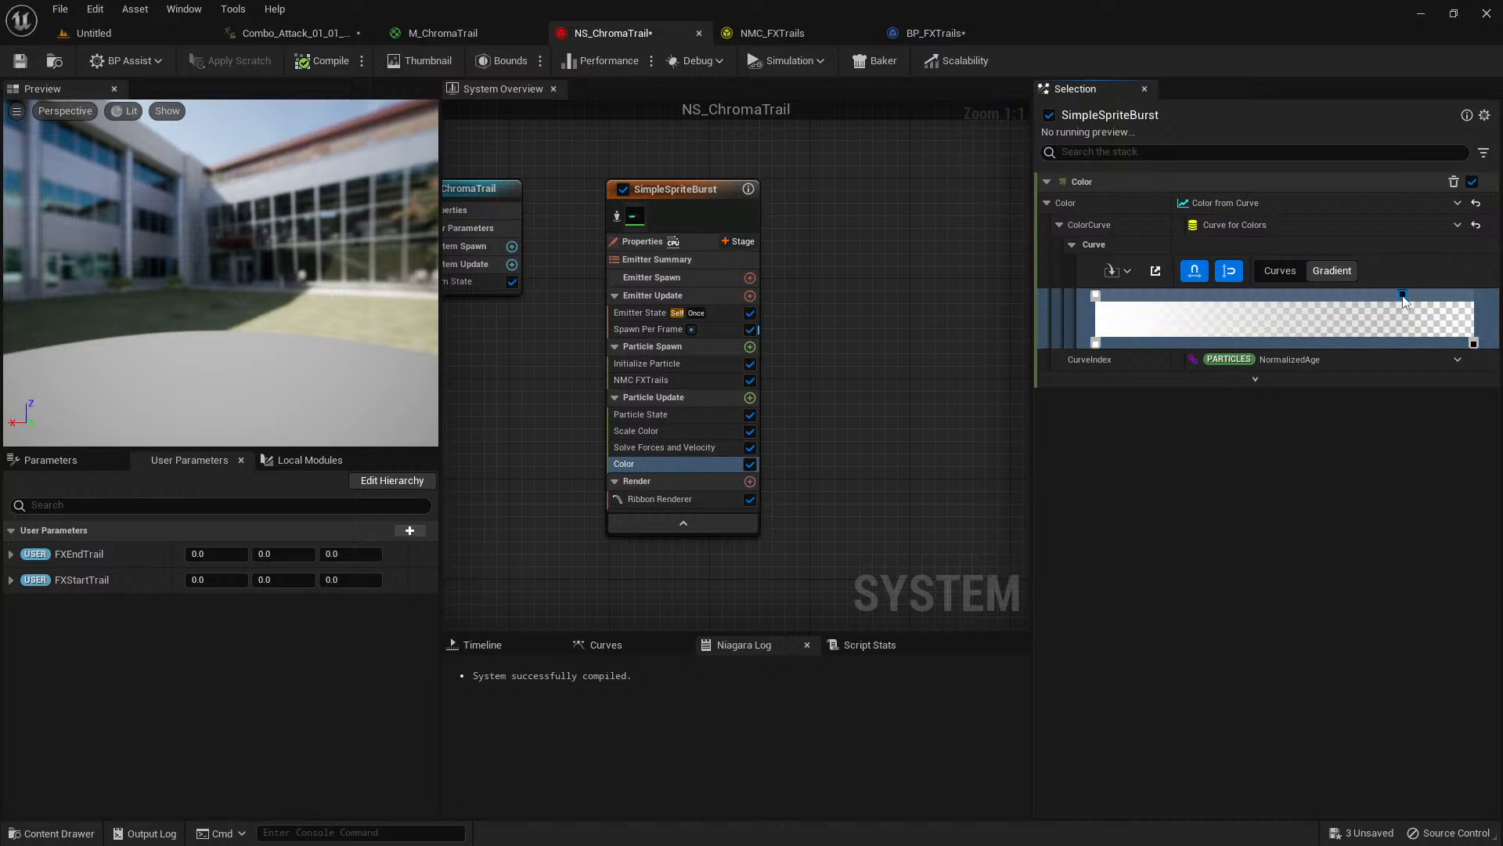
{"action": "left_click_drag", "start_coordinate": [1317, 304], "coordinate": [1259, 308]}
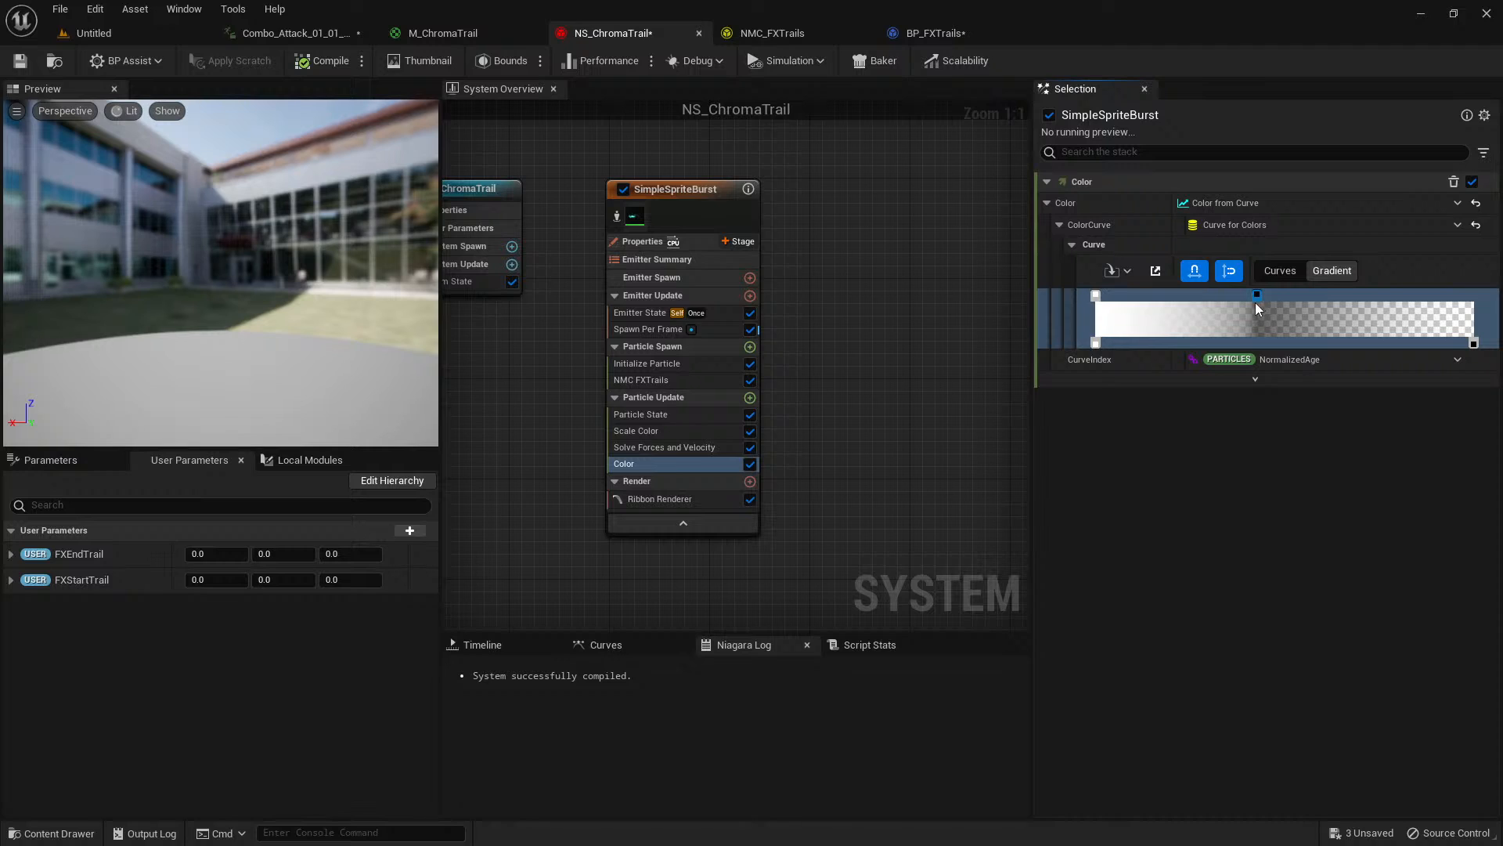
Move the gradient's zero-opacity stop to a time of about 0.227 so the trail fades out early.
{"action": "left_click", "coordinate": [1474, 344]}
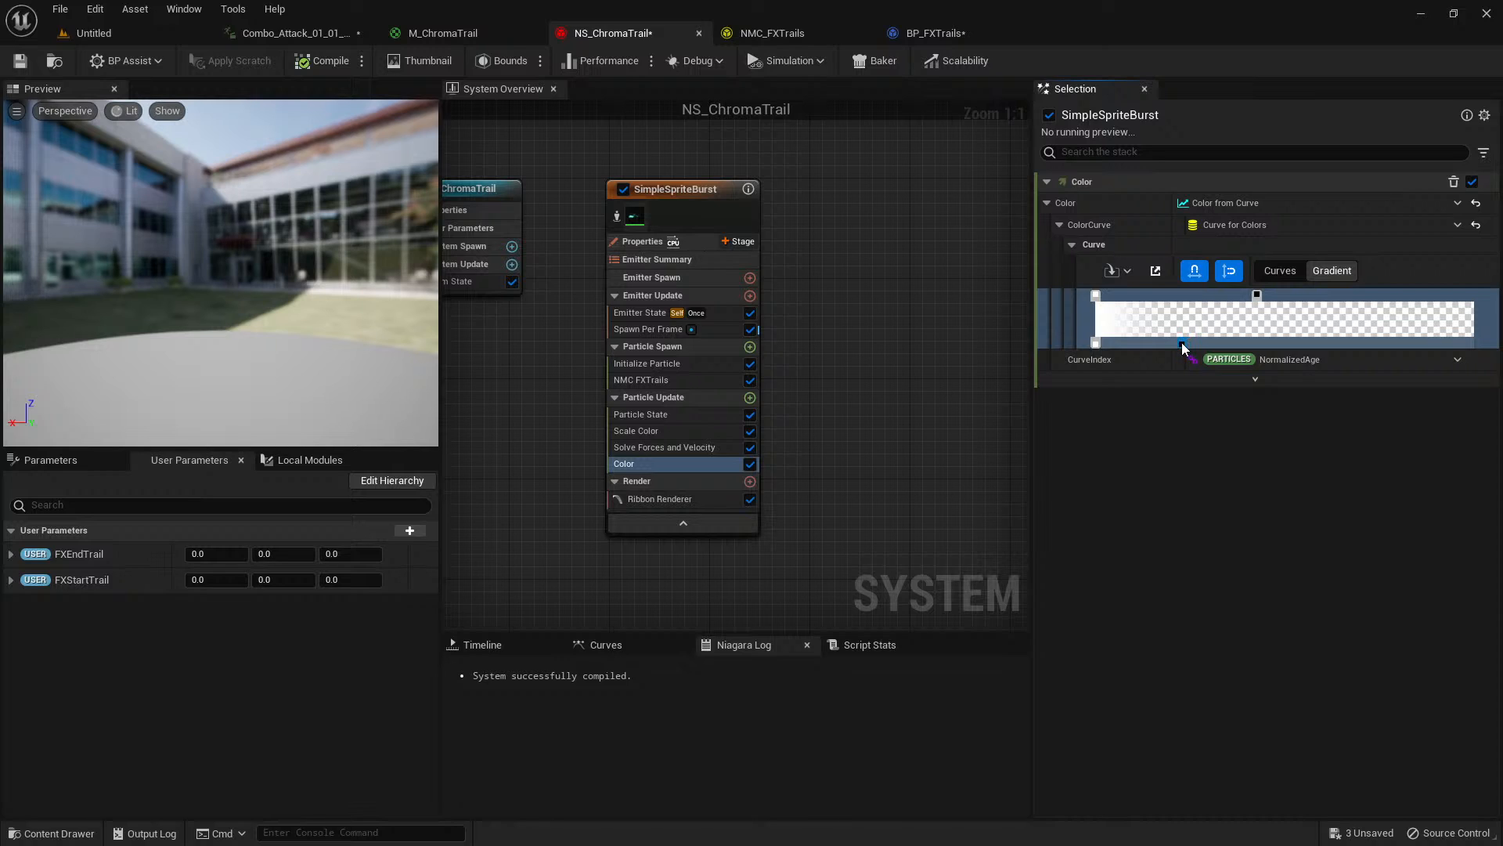
{"action": "right_click", "coordinate": [1183, 342]}
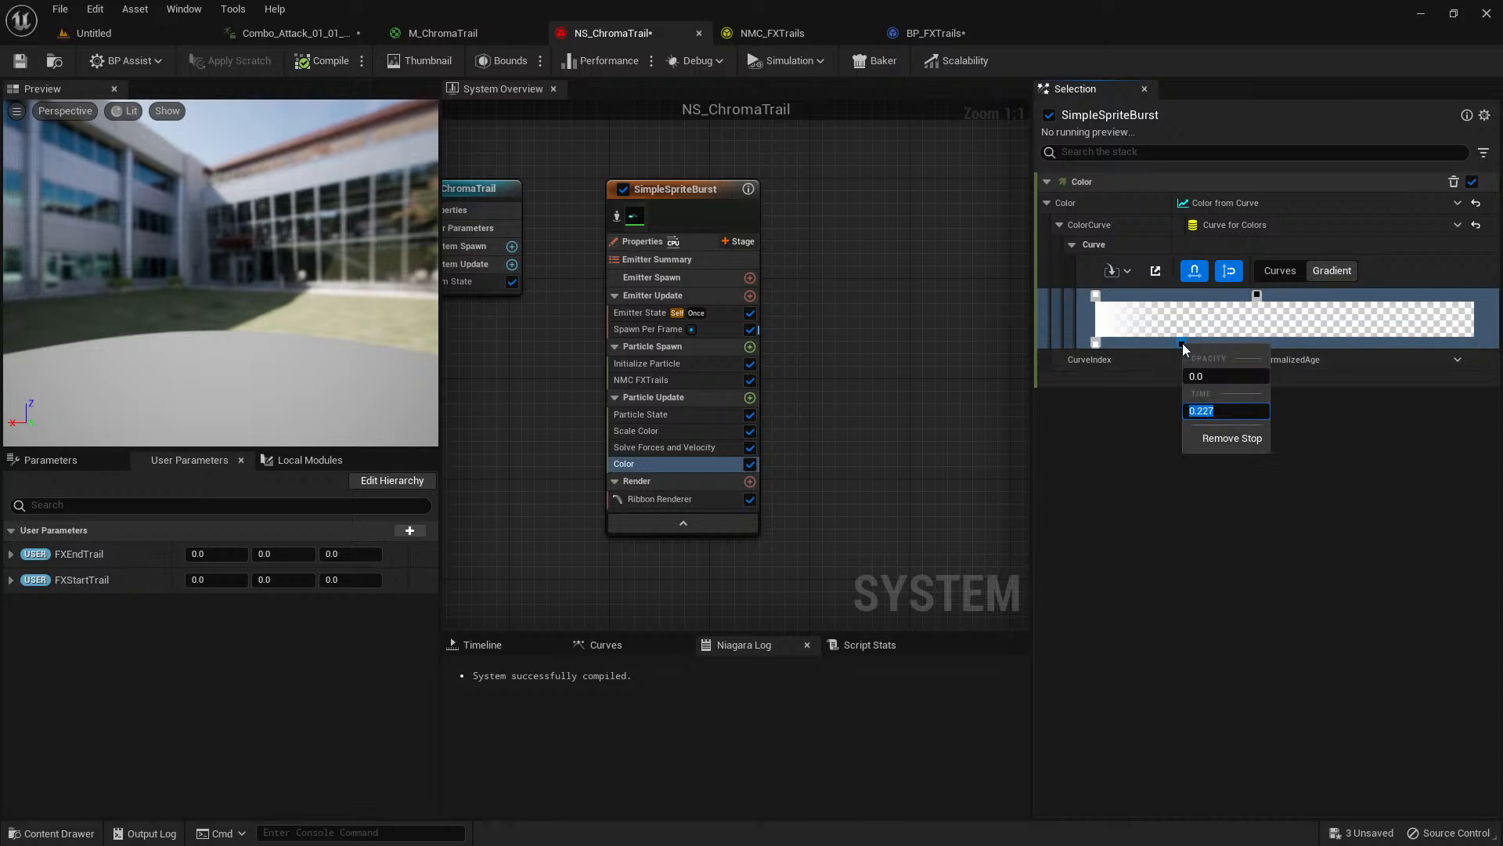
{"action": "left_click", "coordinate": [1337, 444]}
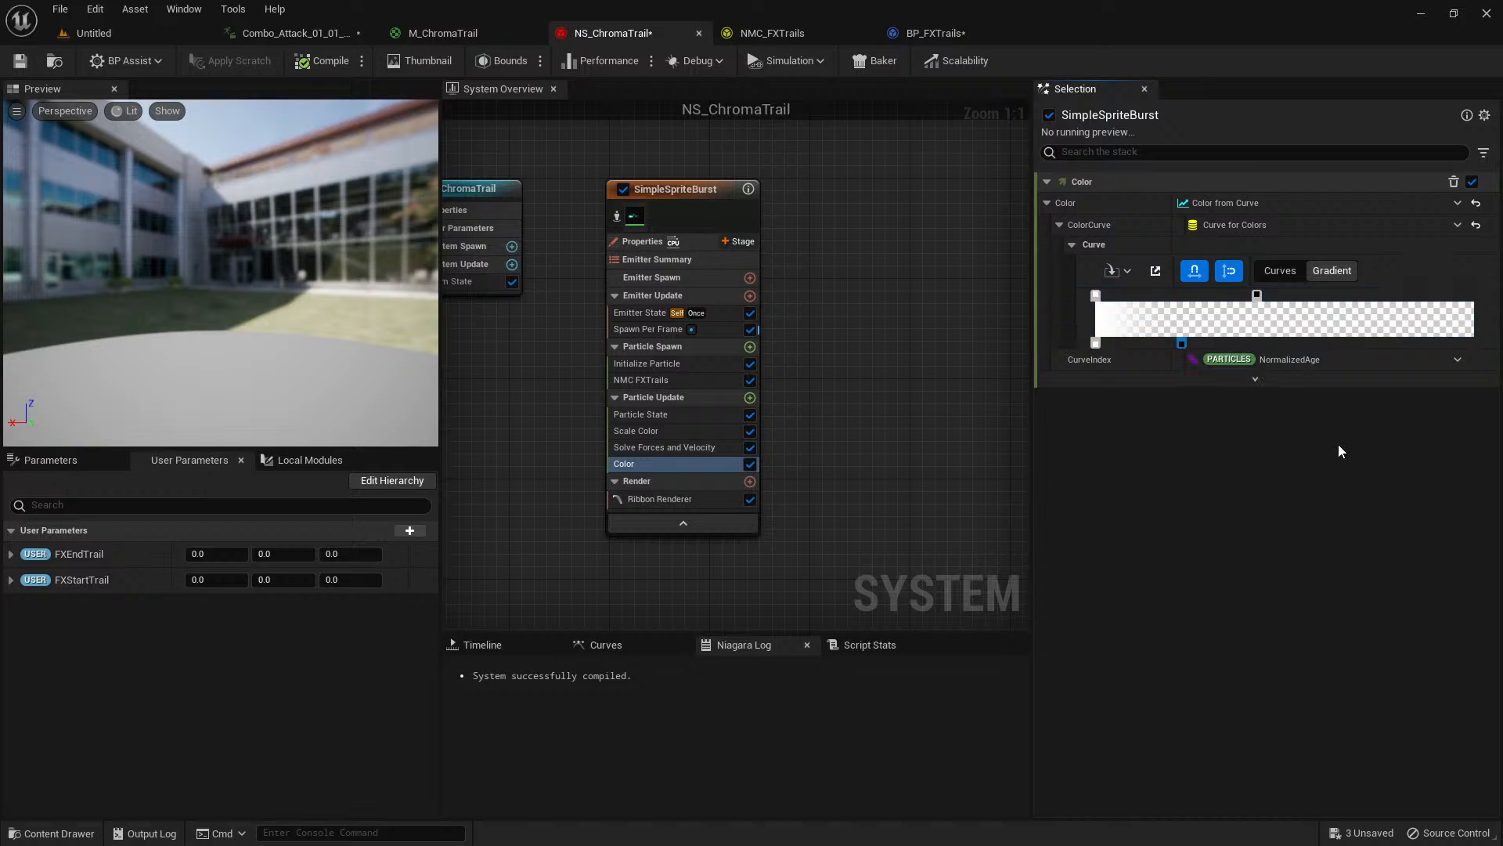
Replay Combo_Attack_01_01_Seq from about frame 9 and examine how the sword trail fades.
{"action": "left_click", "coordinate": [303, 35]}
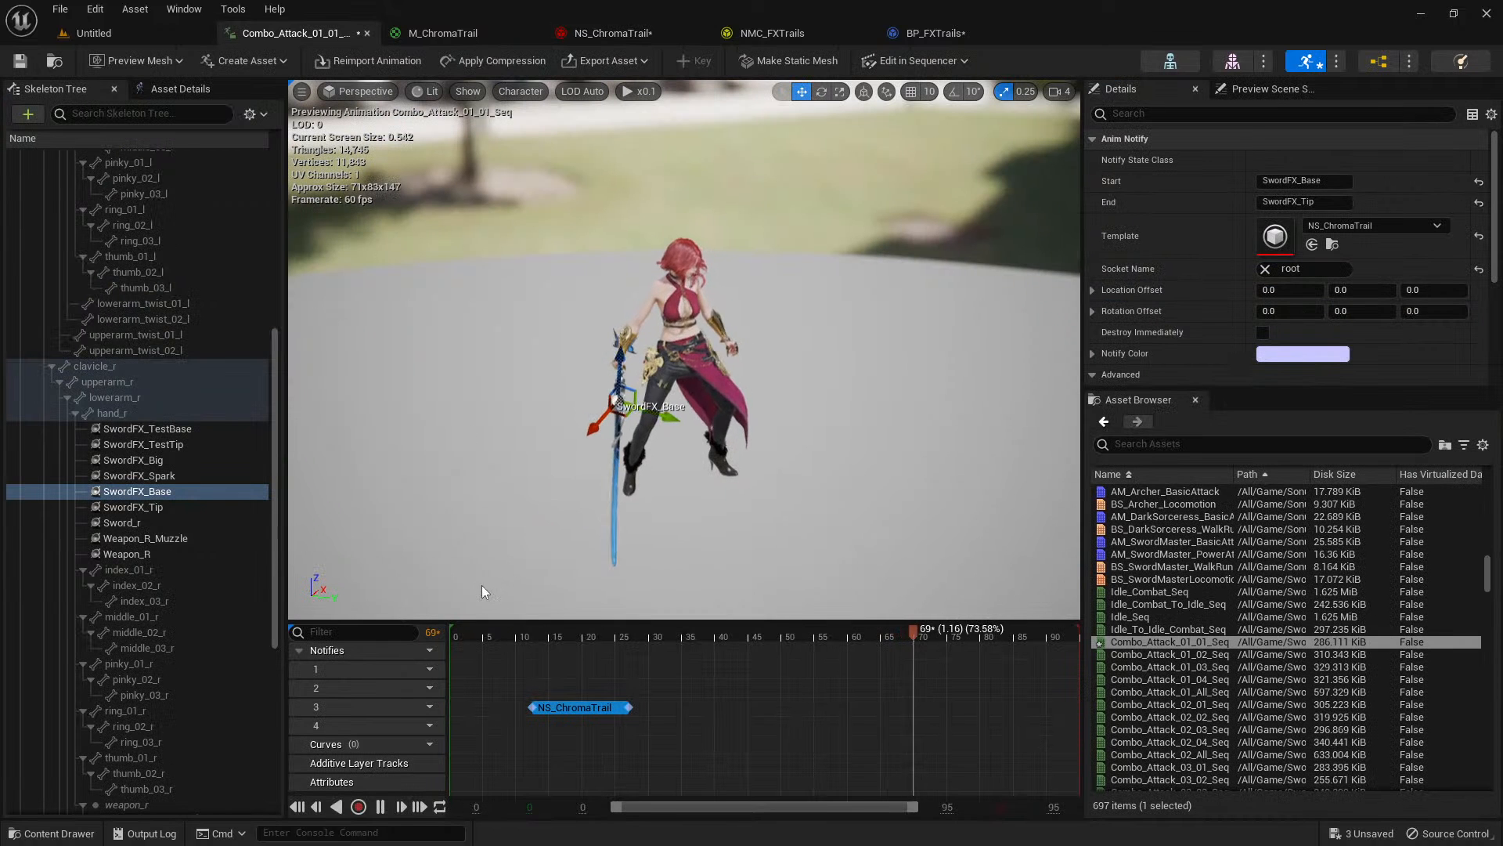
{"action": "left_click", "coordinate": [510, 633]}
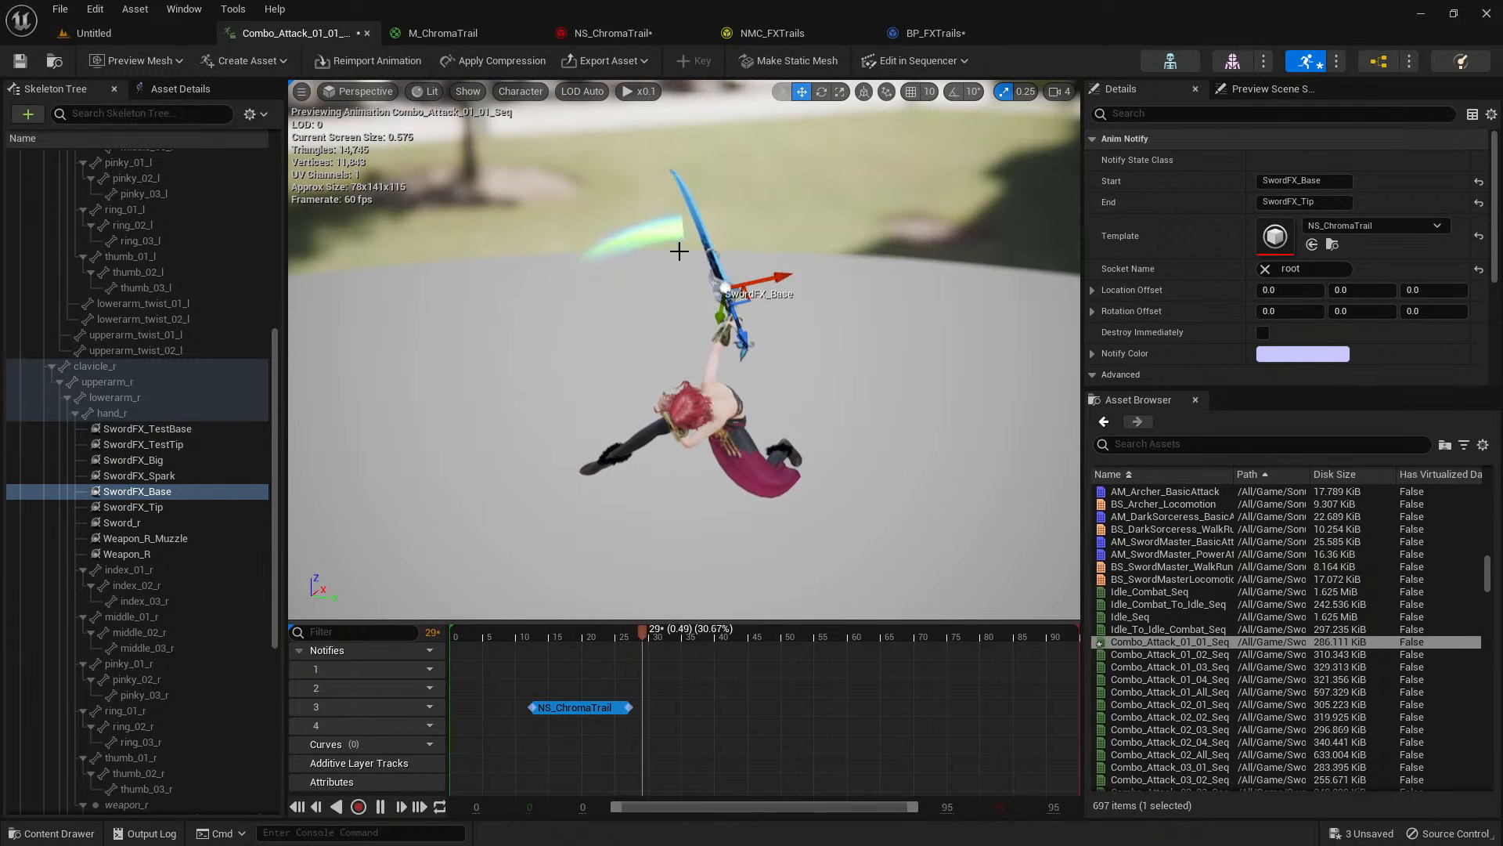
{"action": "left_click", "coordinate": [515, 636]}
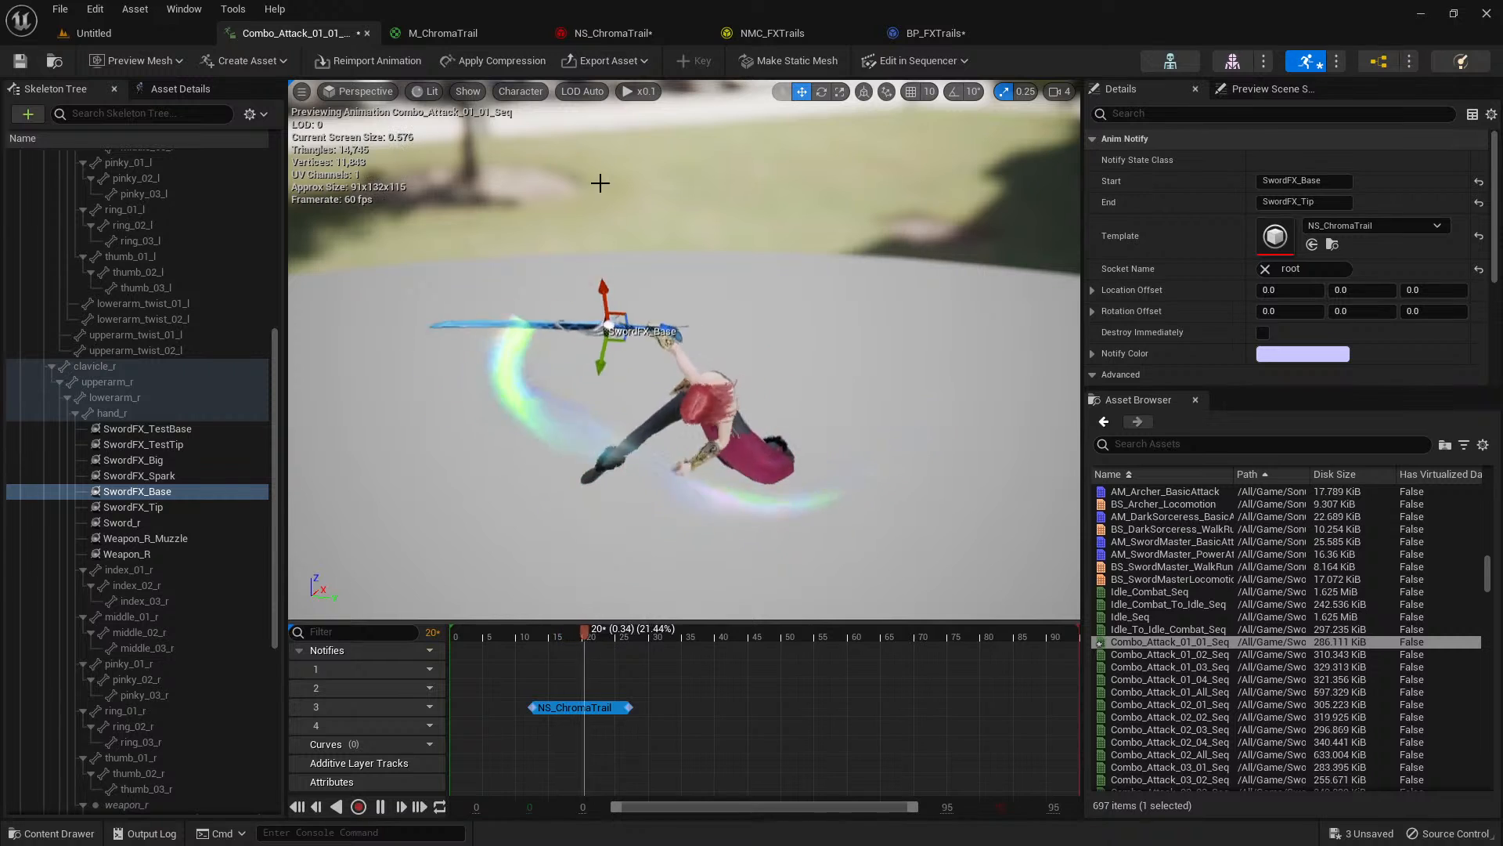
Watch the sword trail from a closer view at x1.0 playback speed and return the speed to x0.1.
{"action": "left_click", "coordinate": [644, 90]}
{"action": "left_click", "coordinate": [664, 182]}
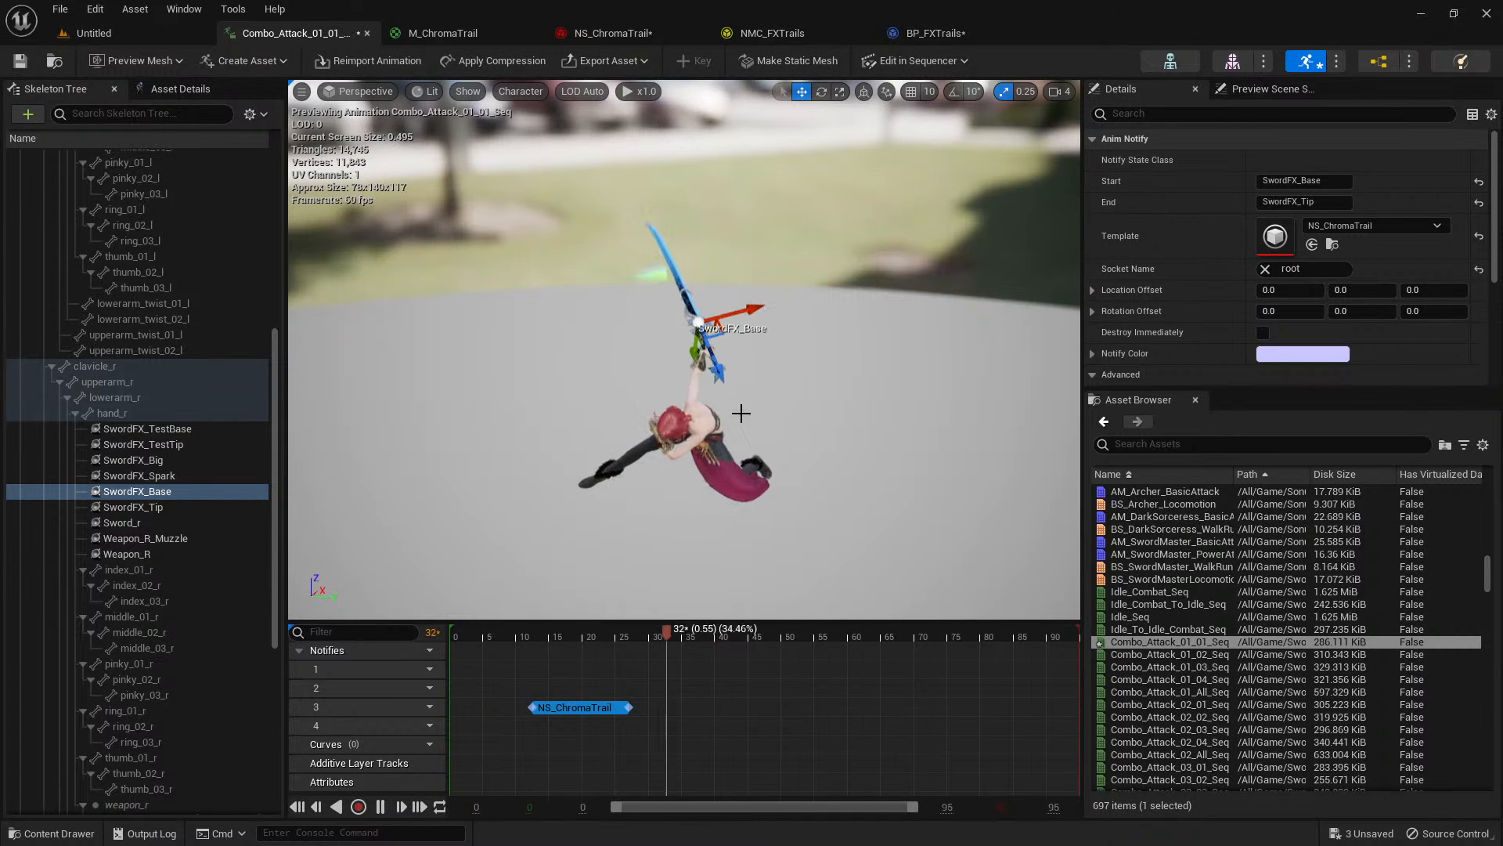
{"action": "key", "text": "w"}
{"action": "right_click_drag", "start_coordinate": [741, 413], "coordinate": [741, 335]}
{"action": "left_click", "coordinate": [646, 91]}
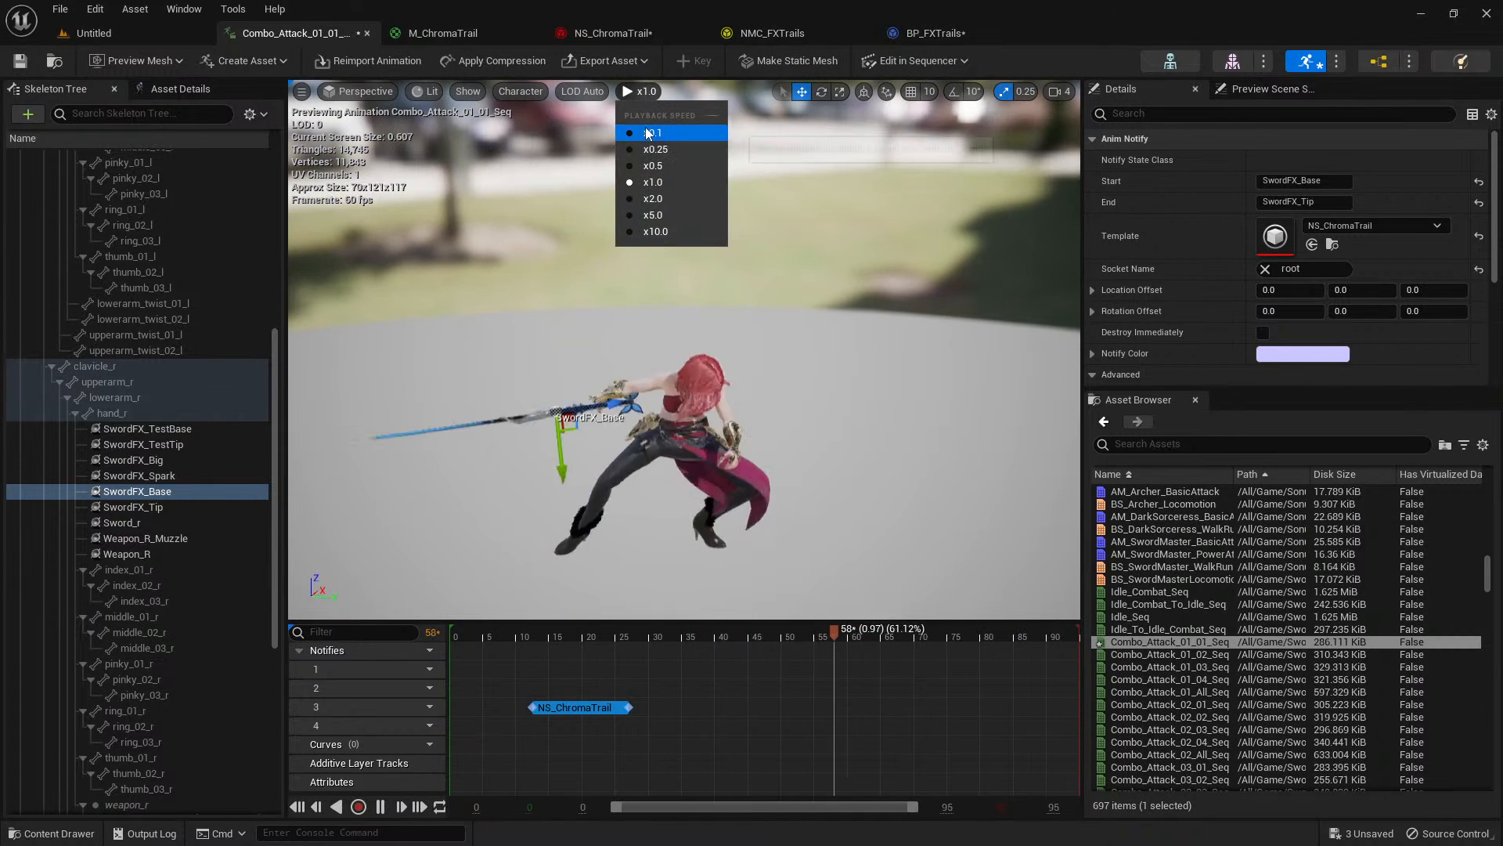
{"action": "left_click", "coordinate": [664, 124]}
In NS_ChromaTrail's Emitter State, set Loop Behavior to Infinite and Loop Duration to 1.0.
{"action": "left_click", "coordinate": [615, 34]}
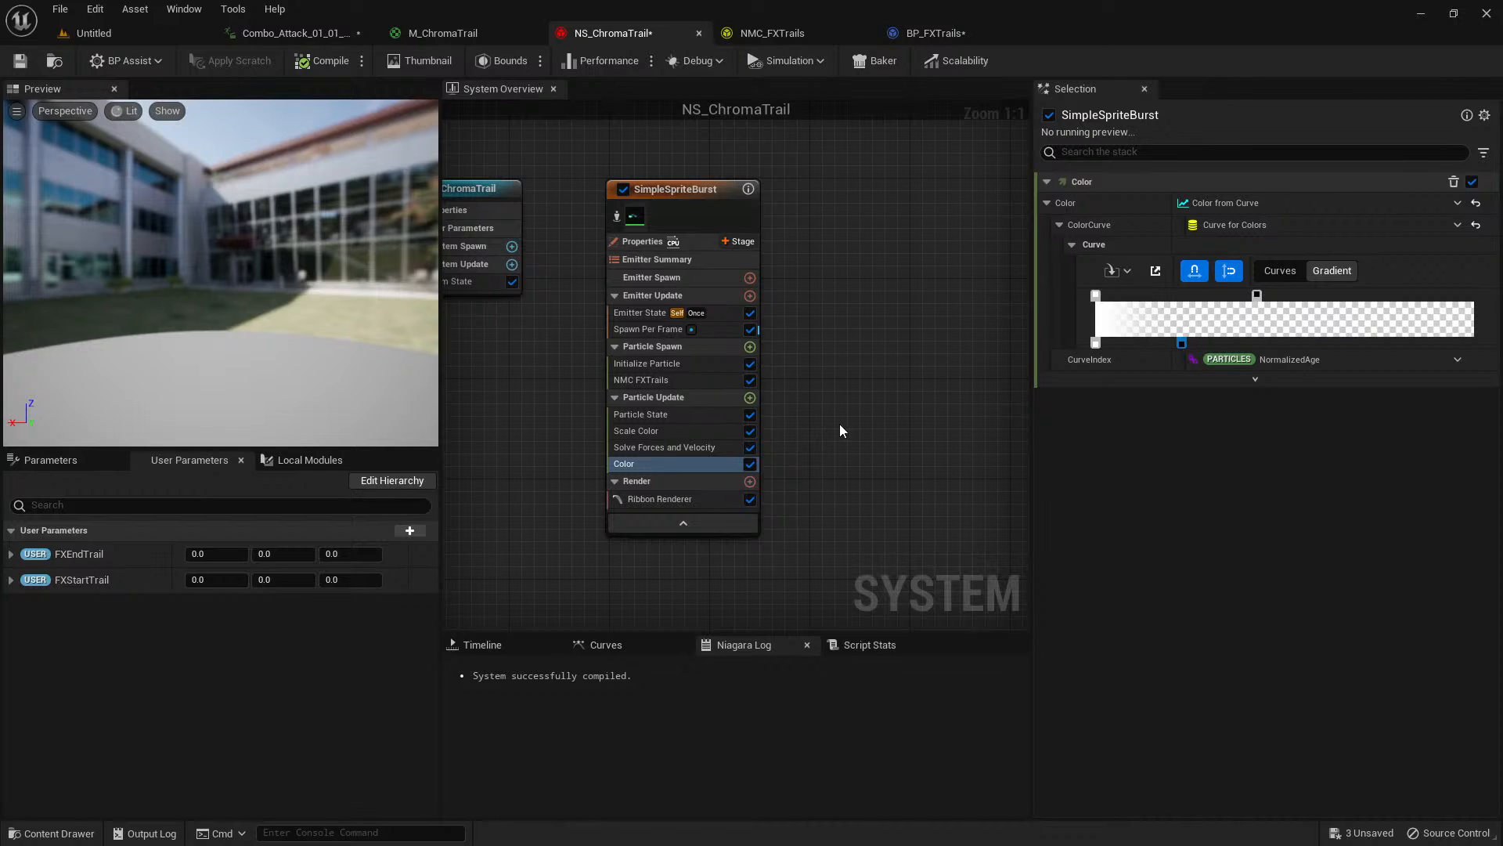
{"action": "left_click", "coordinate": [722, 331]}
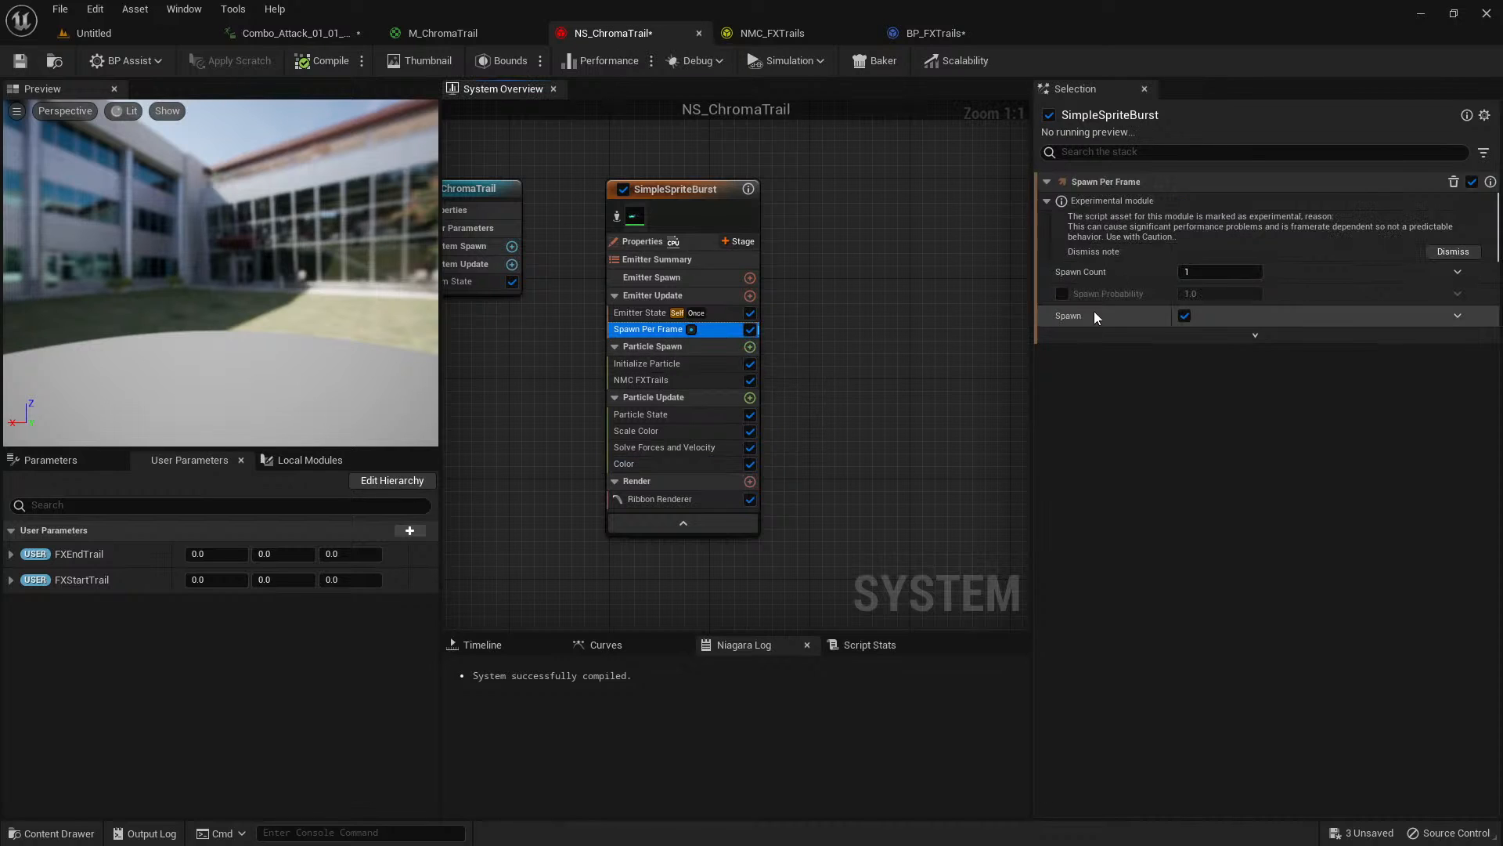
{"action": "left_click", "coordinate": [725, 314]}
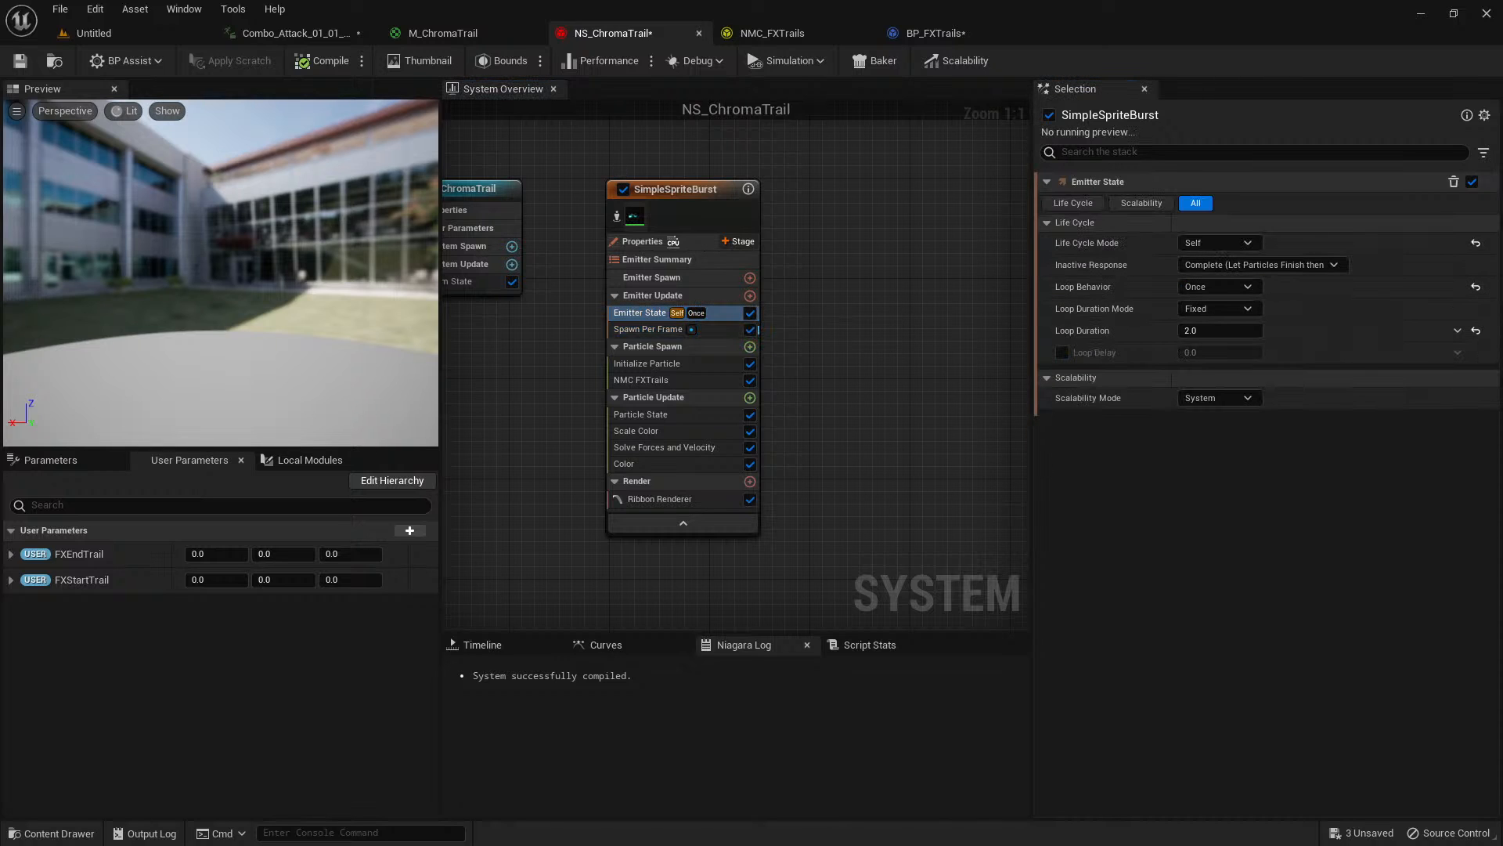
{"action": "left_click", "coordinate": [1257, 288]}
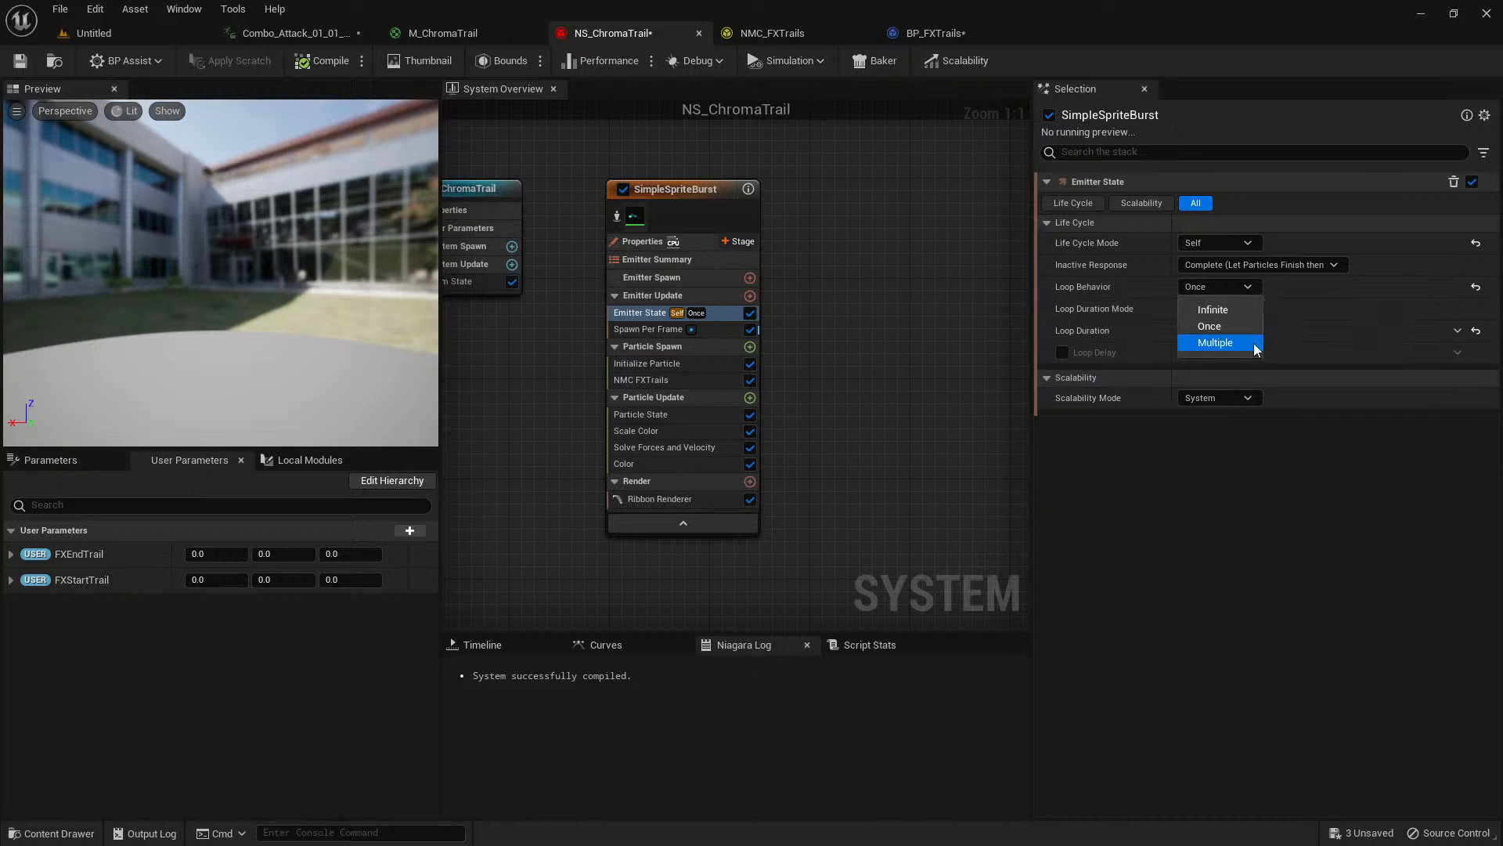
{"action": "left_click", "coordinate": [1238, 313]}
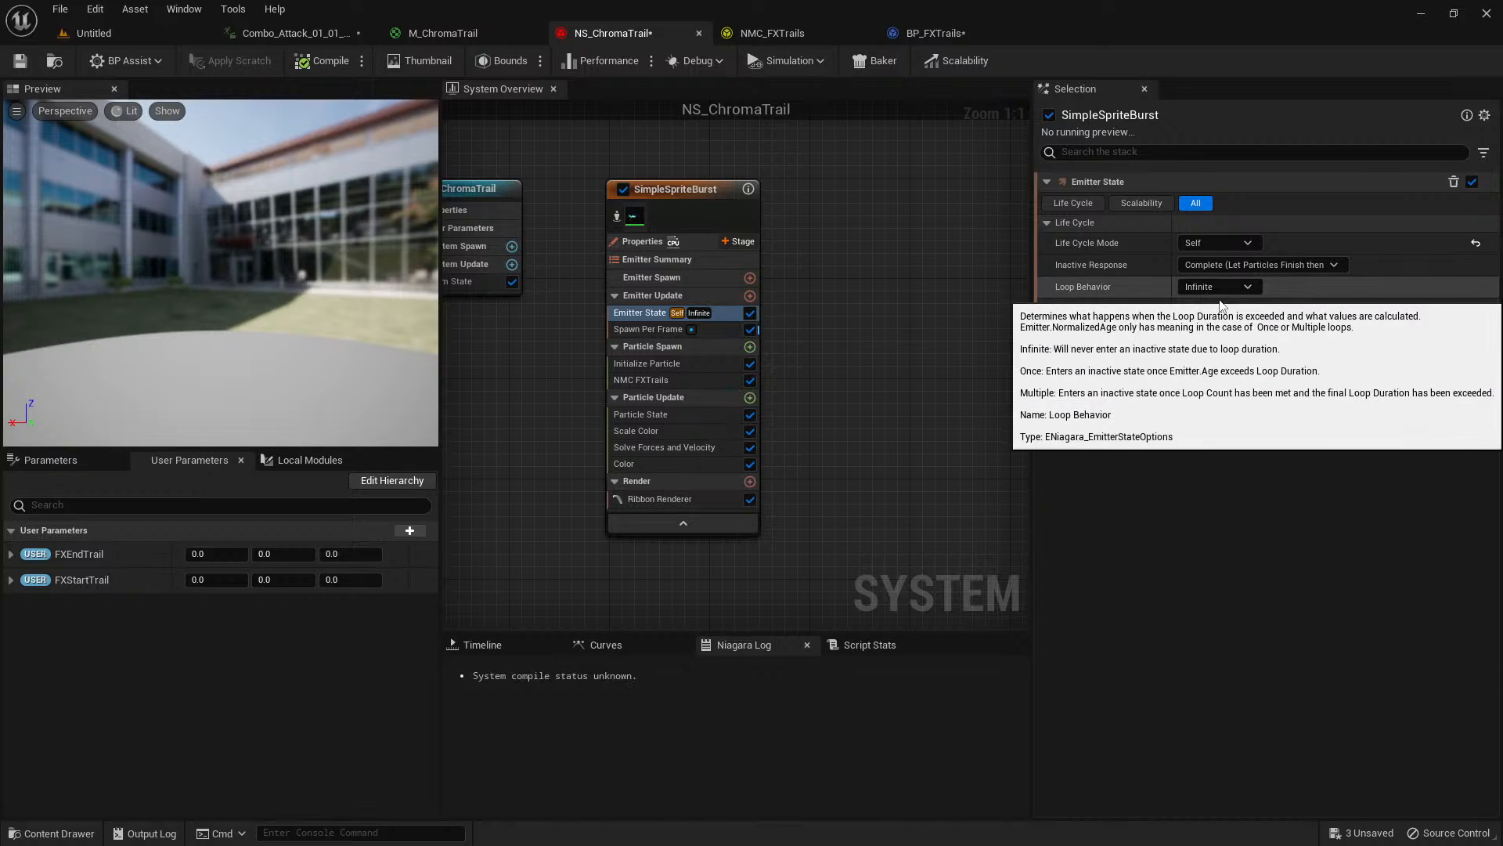
{"action": "left_click", "coordinate": [1206, 314]}
{"action": "type", "text": "1"}
{"action": "key", "text": "Tab"}
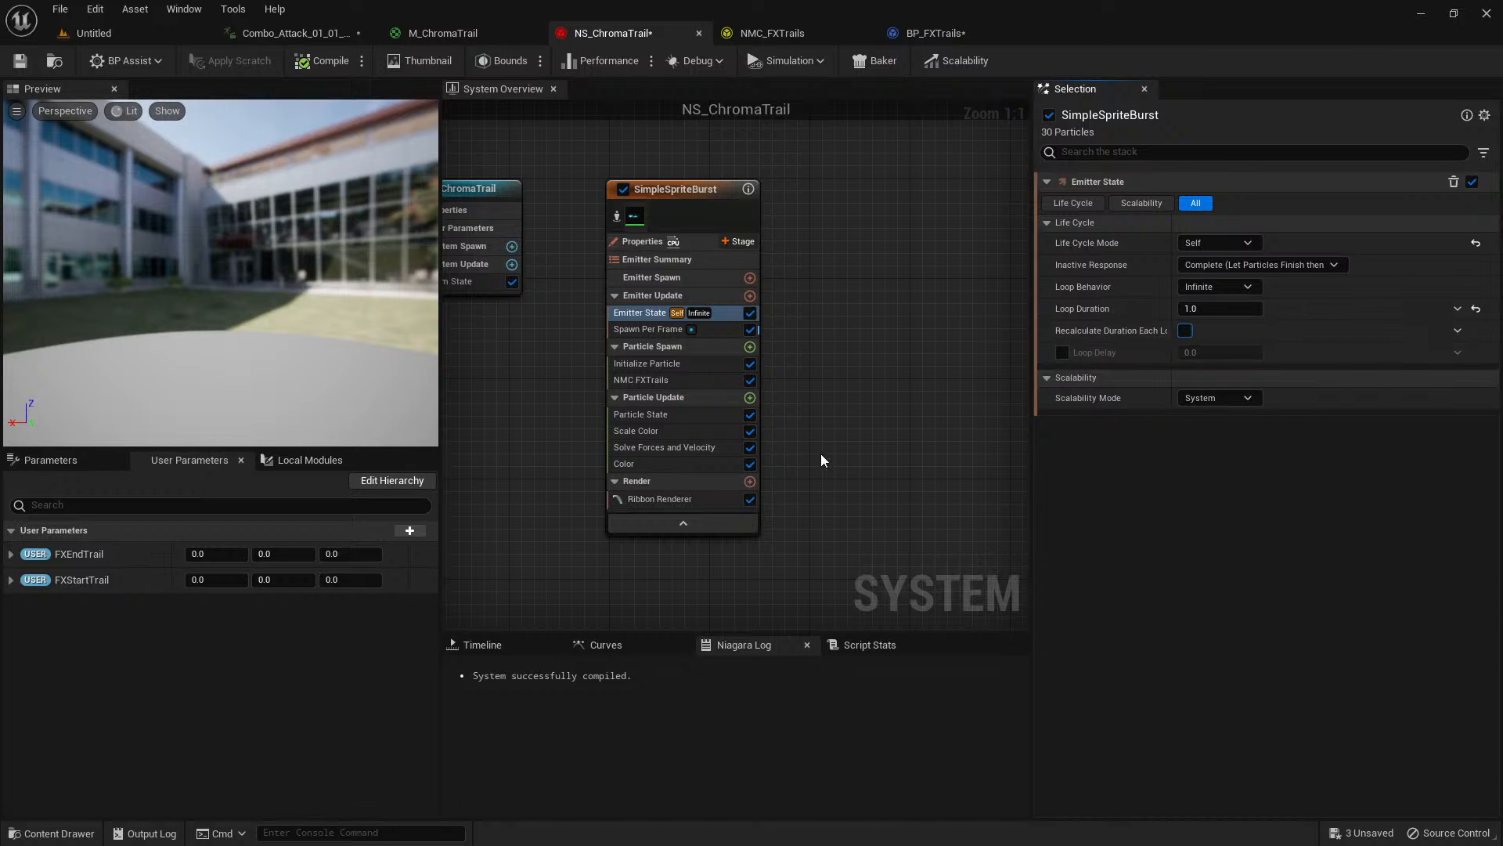
Review the Initialize Particle and Ribbon Renderer settings and replay the attack animation from about frame 8.
{"action": "left_click", "coordinate": [696, 365]}
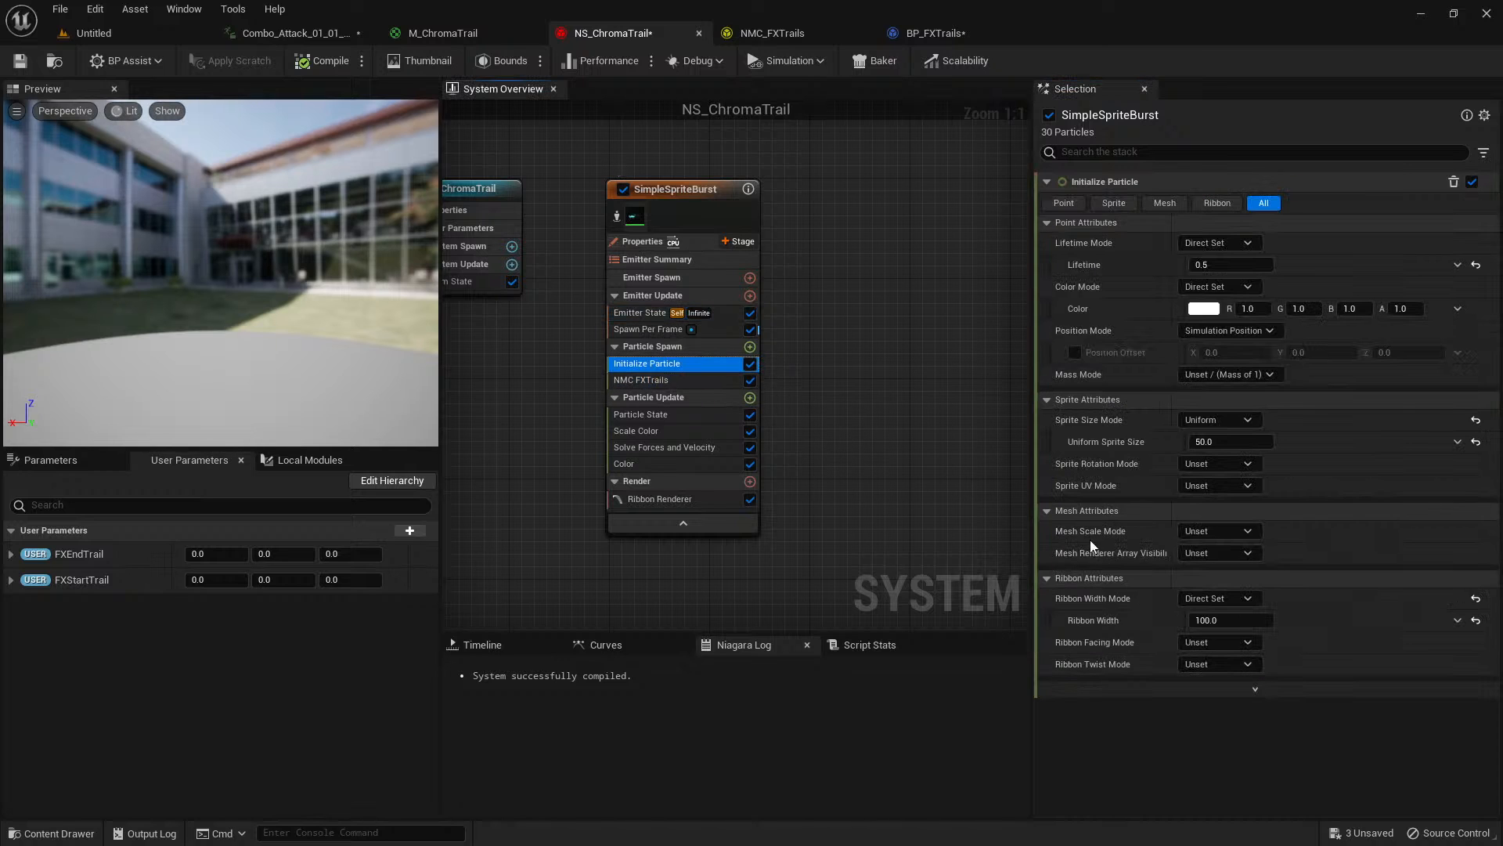
{"action": "left_click", "coordinate": [674, 501]}
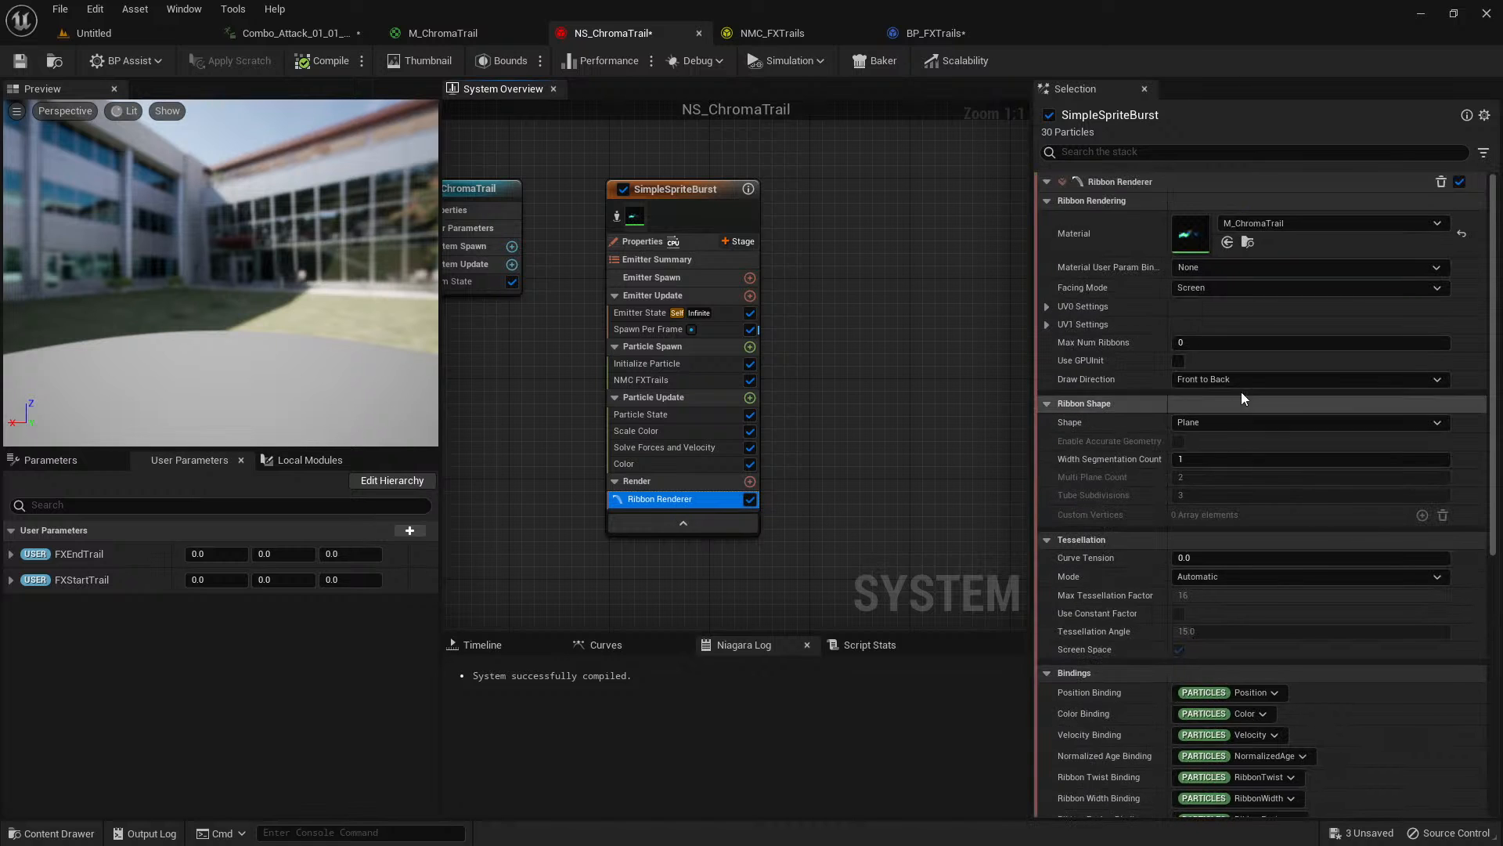
{"action": "left_click", "coordinate": [293, 37]}
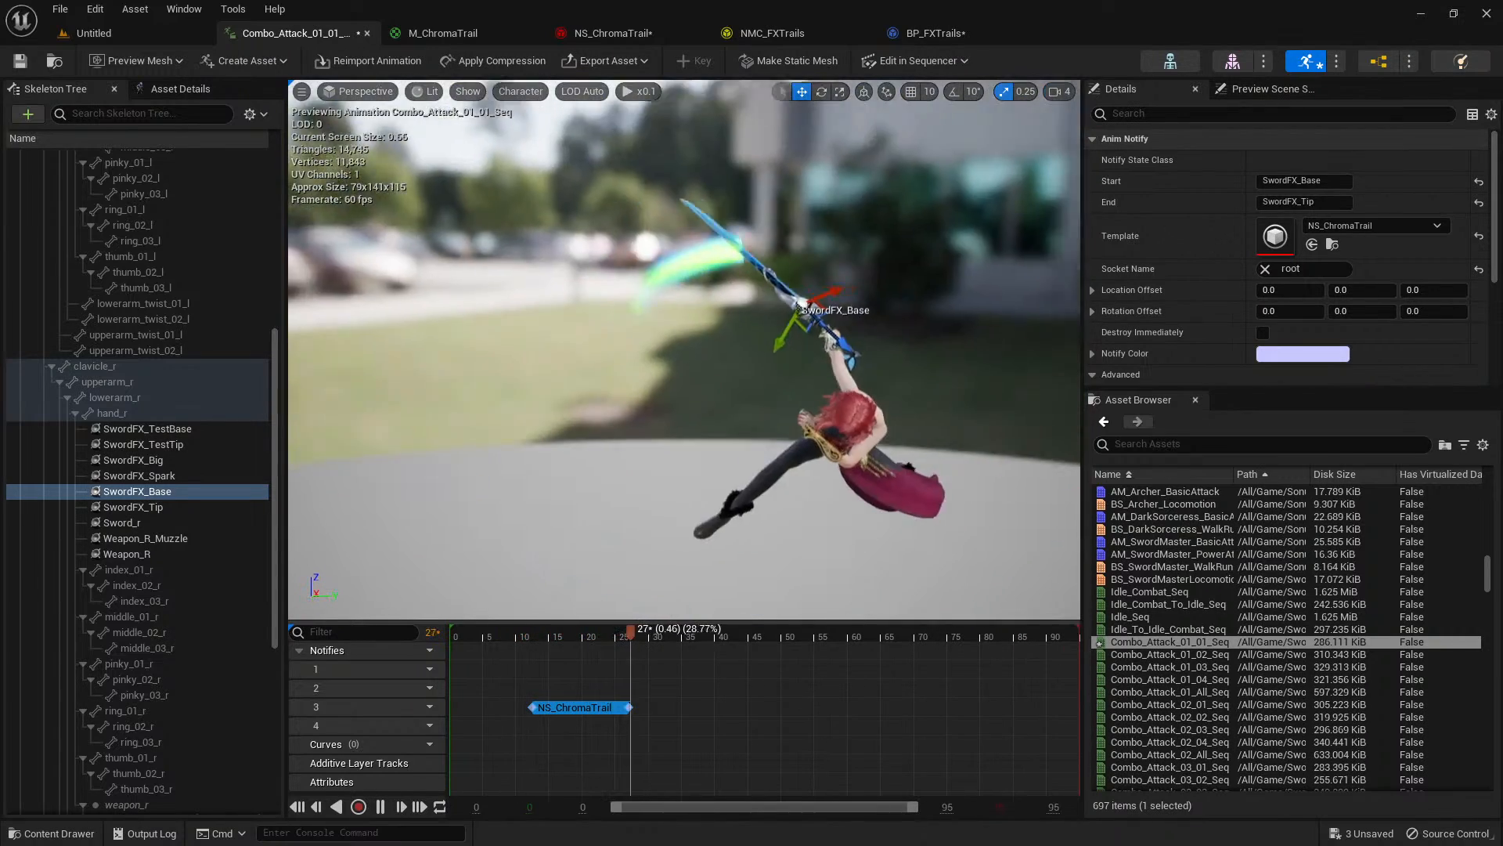
{"action": "left_click", "coordinate": [510, 637]}
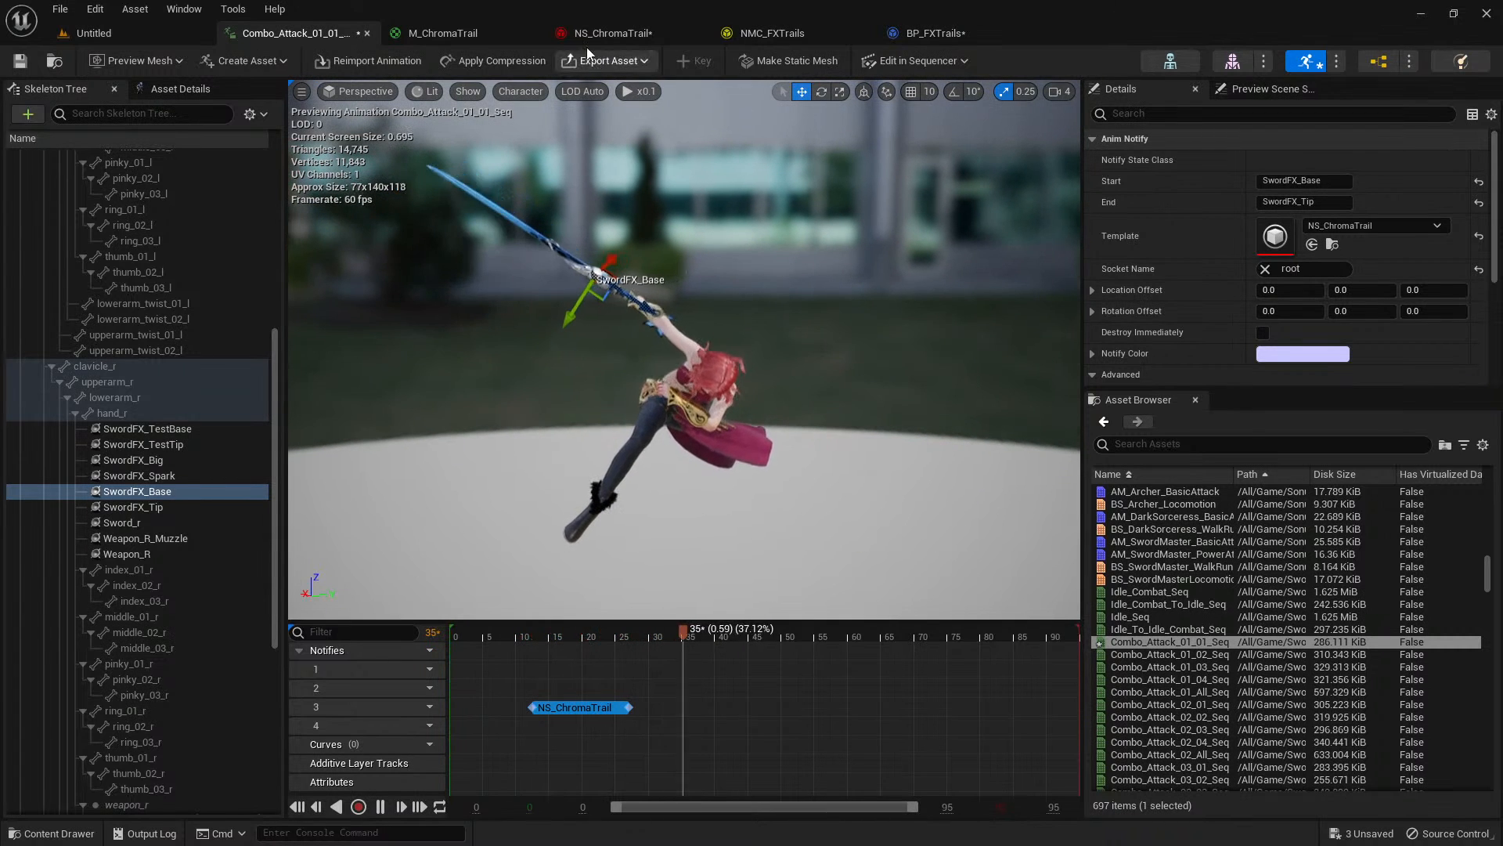
Set the Facing Mode of NS_ChromaTrail's Ribbon Renderer to Custom Side Vector.
{"action": "left_click", "coordinate": [614, 33]}
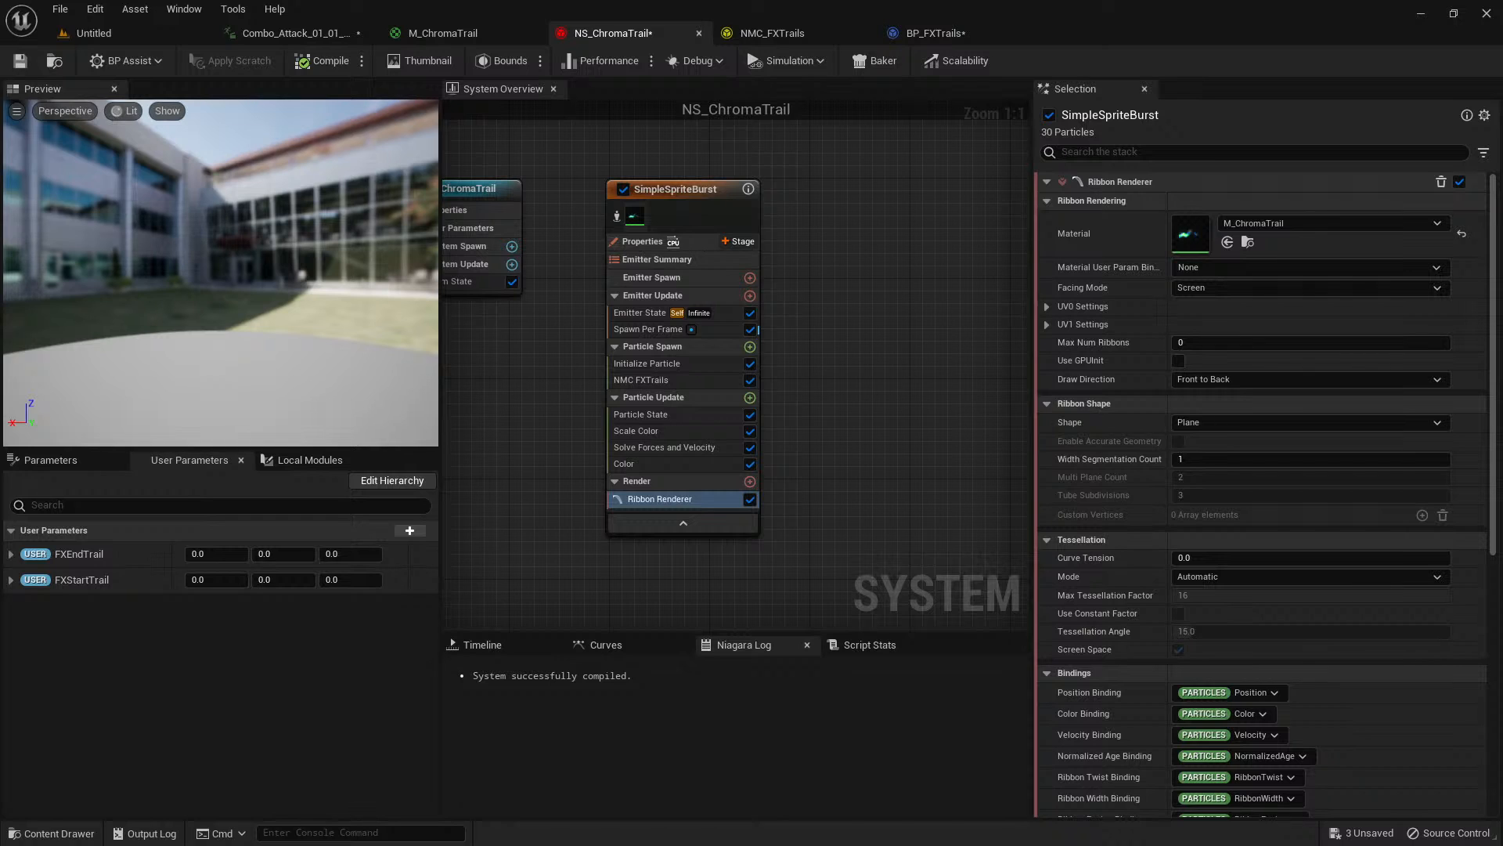
{"action": "left_click", "coordinate": [1227, 288]}
{"action": "left_click", "coordinate": [1235, 333]}
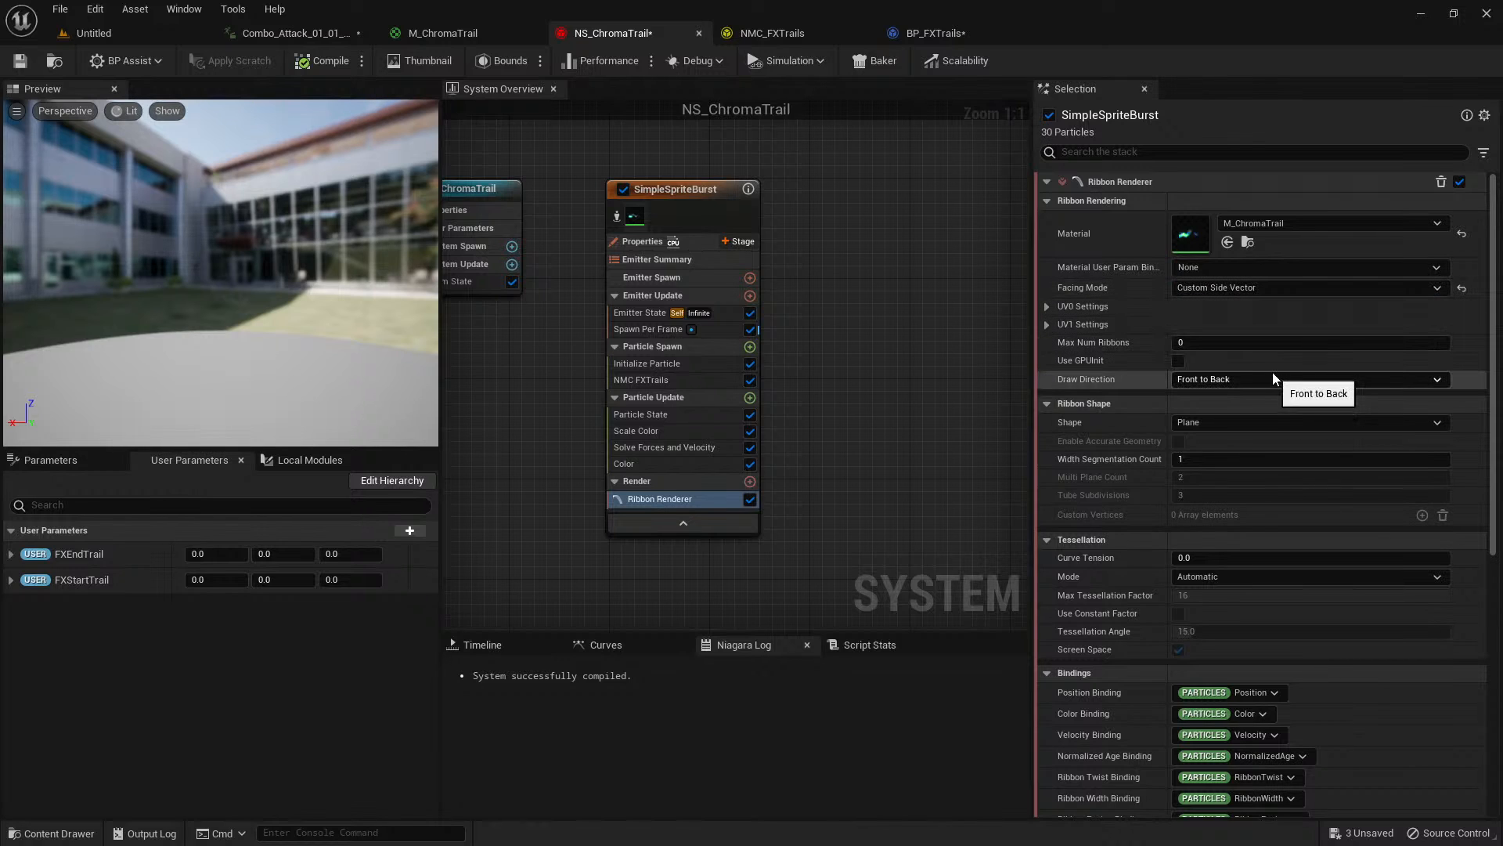
Inspect the Ribbon Renderer's UV0 settings and check the trail in the Combo_Attack_01_01_Seq preview.
{"action": "left_click", "coordinate": [1051, 324]}
{"action": "left_click", "coordinate": [1049, 323]}
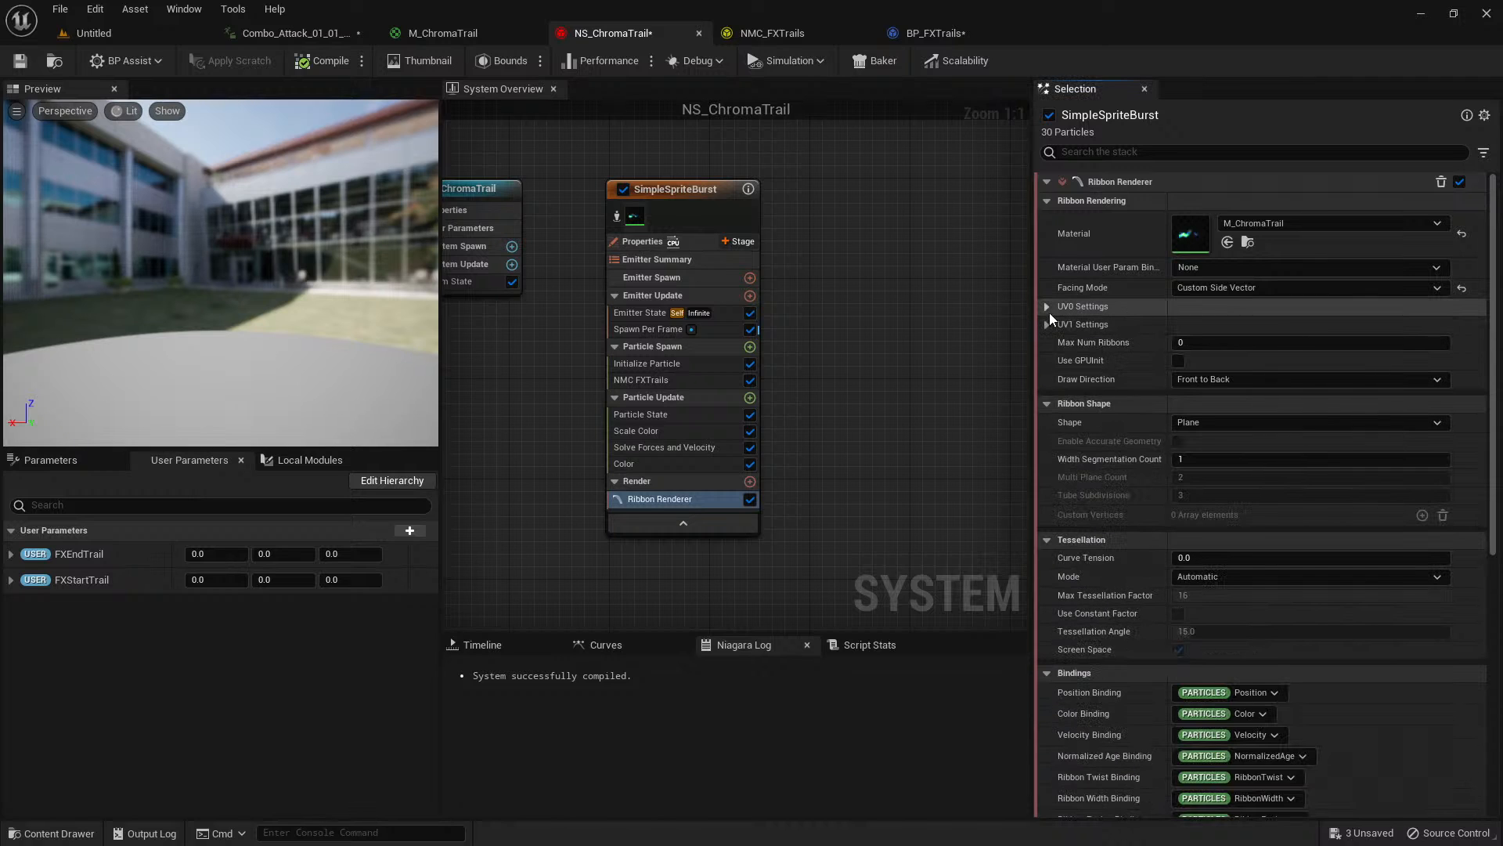
{"action": "left_click", "coordinate": [1049, 307]}
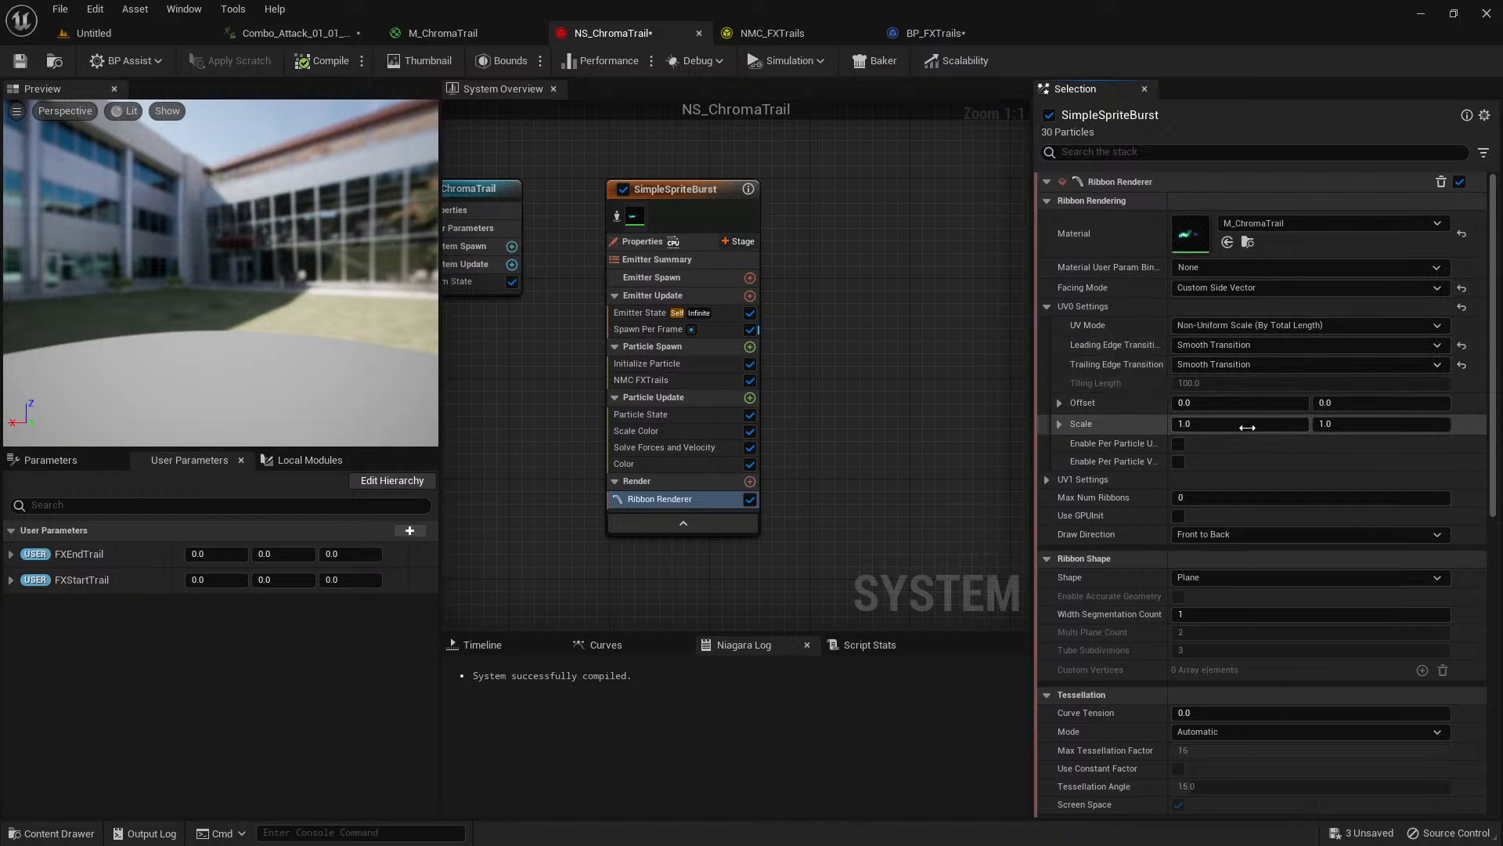
{"action": "left_click", "coordinate": [308, 39]}
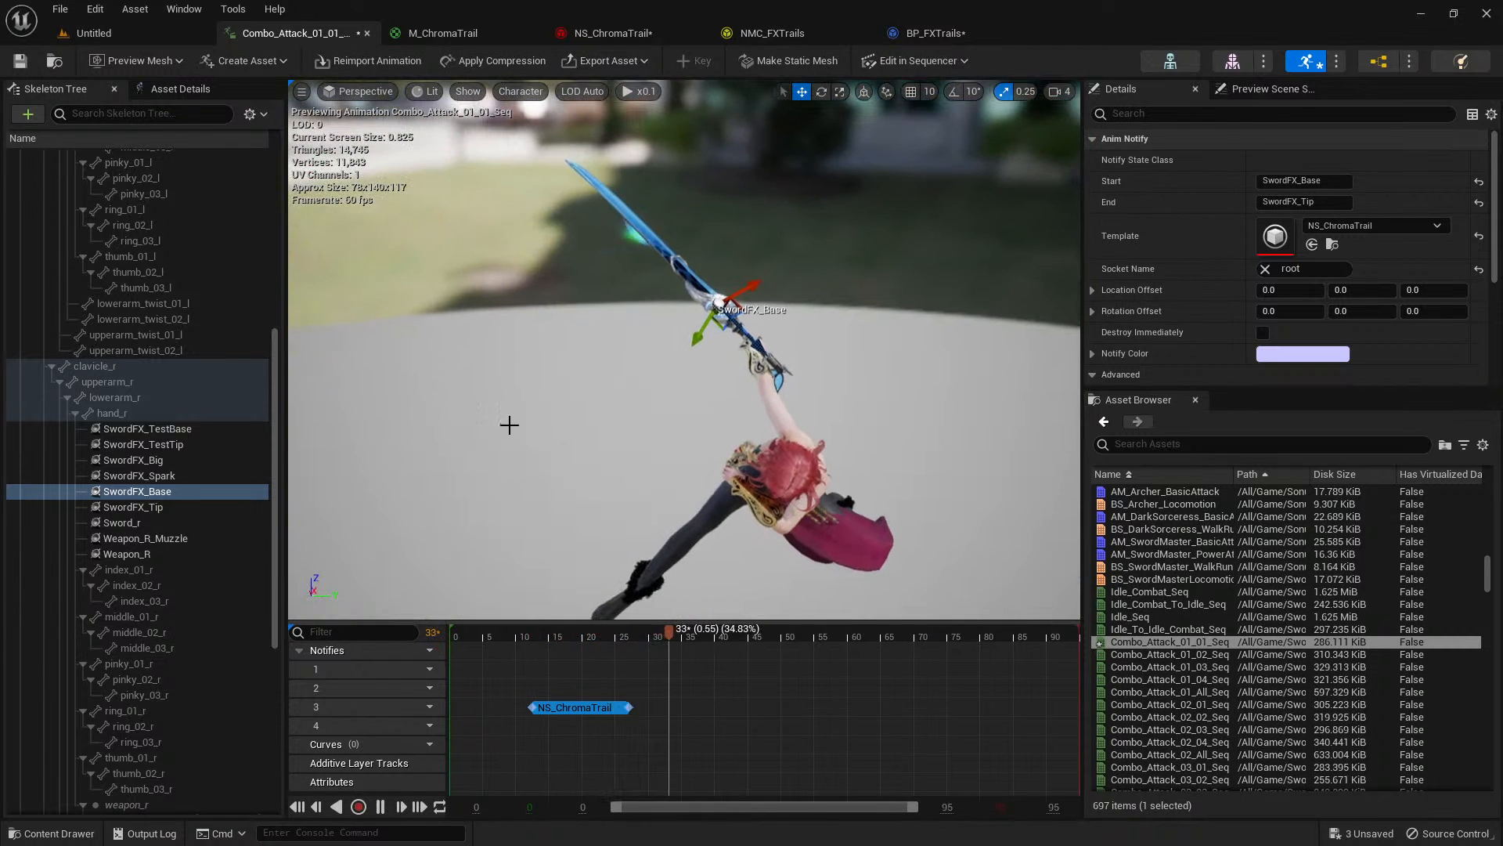
Replay Combo_Attack_01_01_Seq from about frame 10 to check the sword trail in the preview.
{"action": "left_click", "coordinate": [518, 637]}
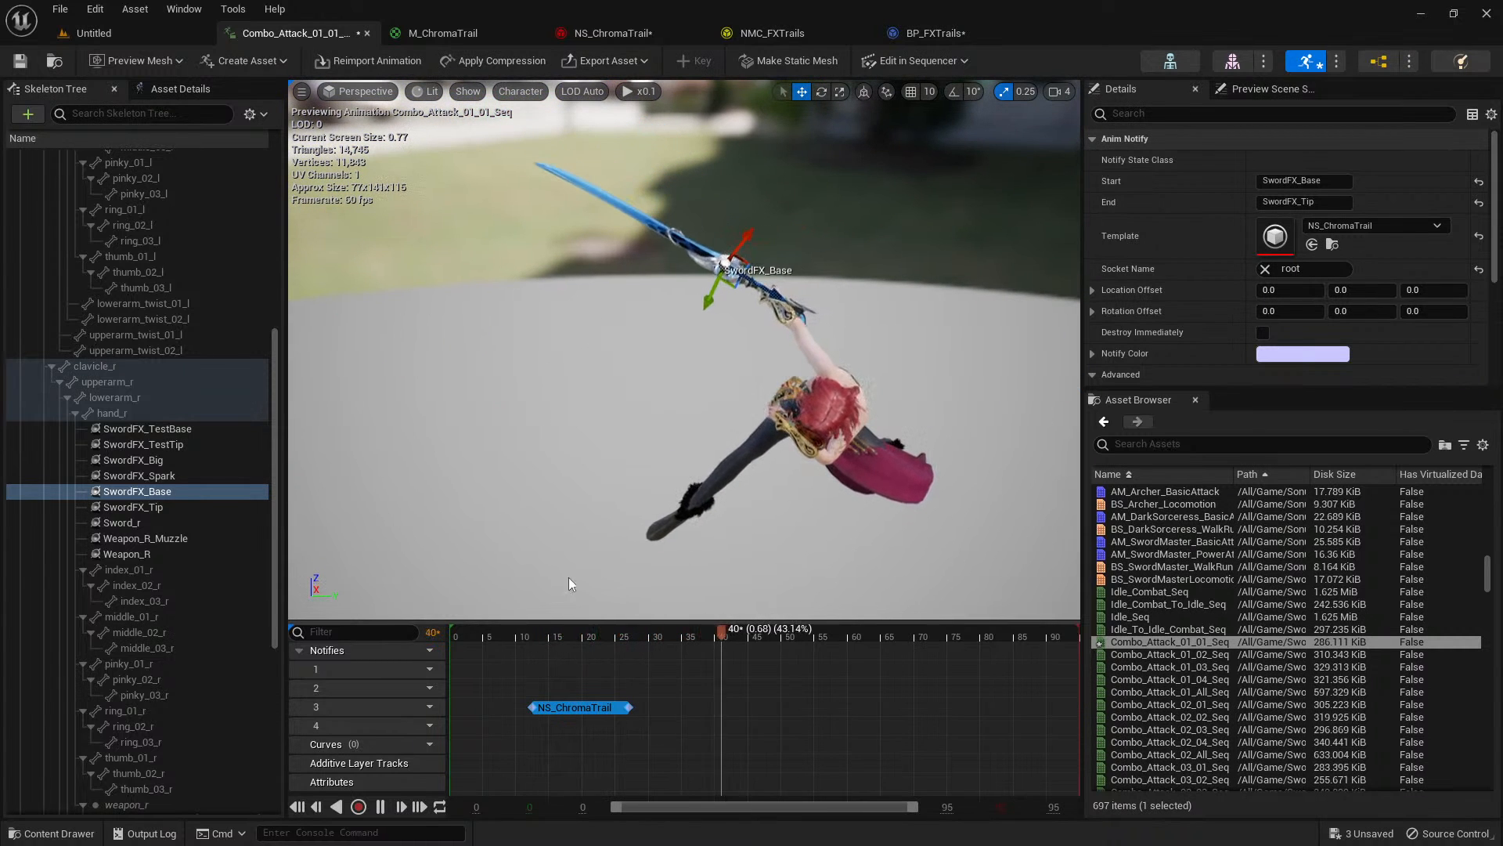
{"action": "left_click", "coordinate": [525, 637]}
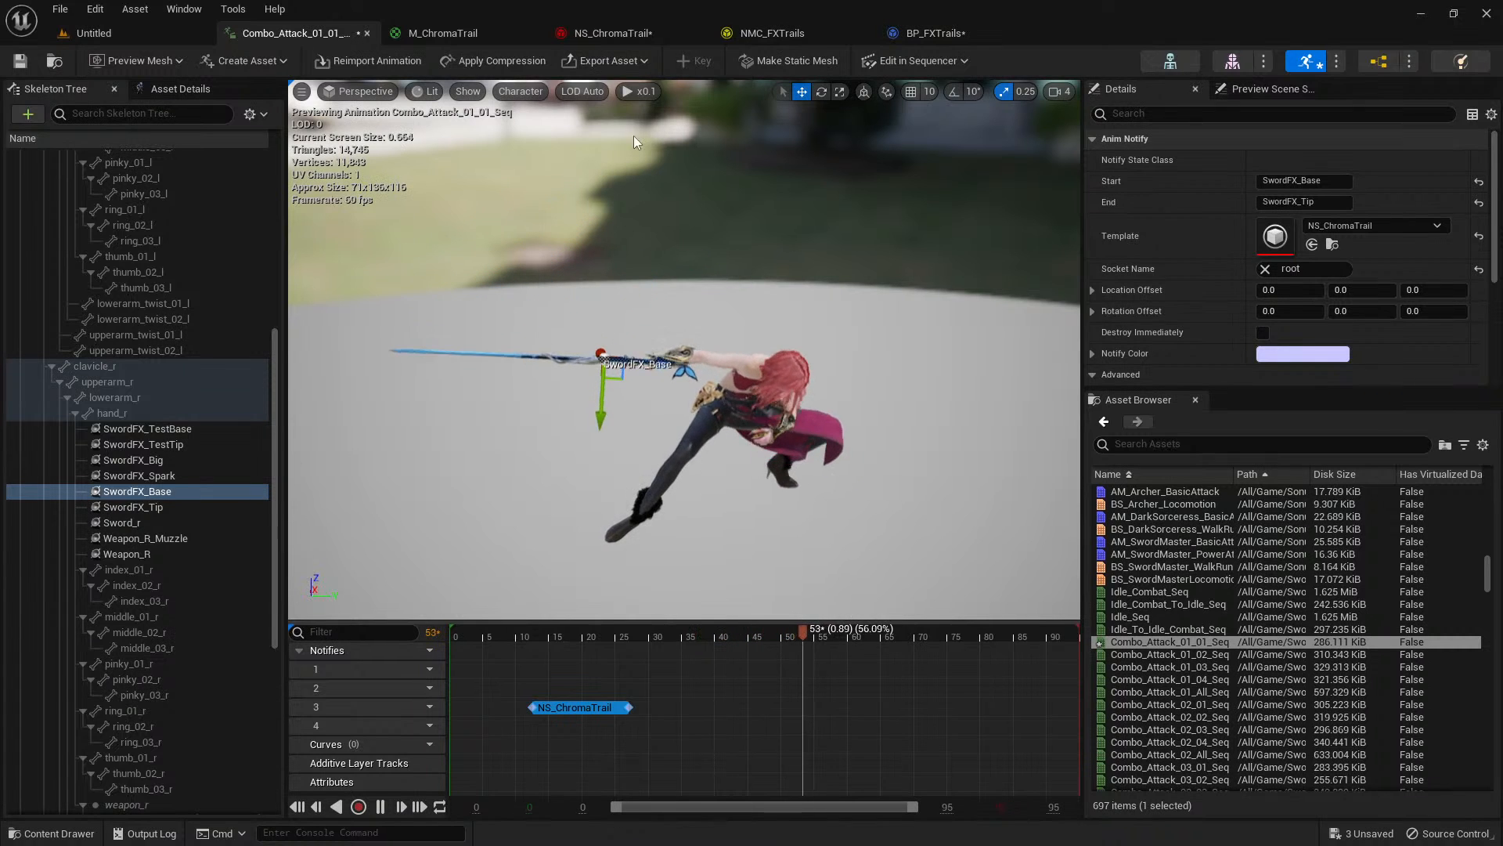
Examine M_ChromaTrail's material graph, tracing it from the color blend back through the green mask to the panned T_Trail texture sample.
{"action": "left_click", "coordinate": [454, 33]}
{"action": "right_click_drag", "start_coordinate": [858, 224], "coordinate": [1089, 259]}
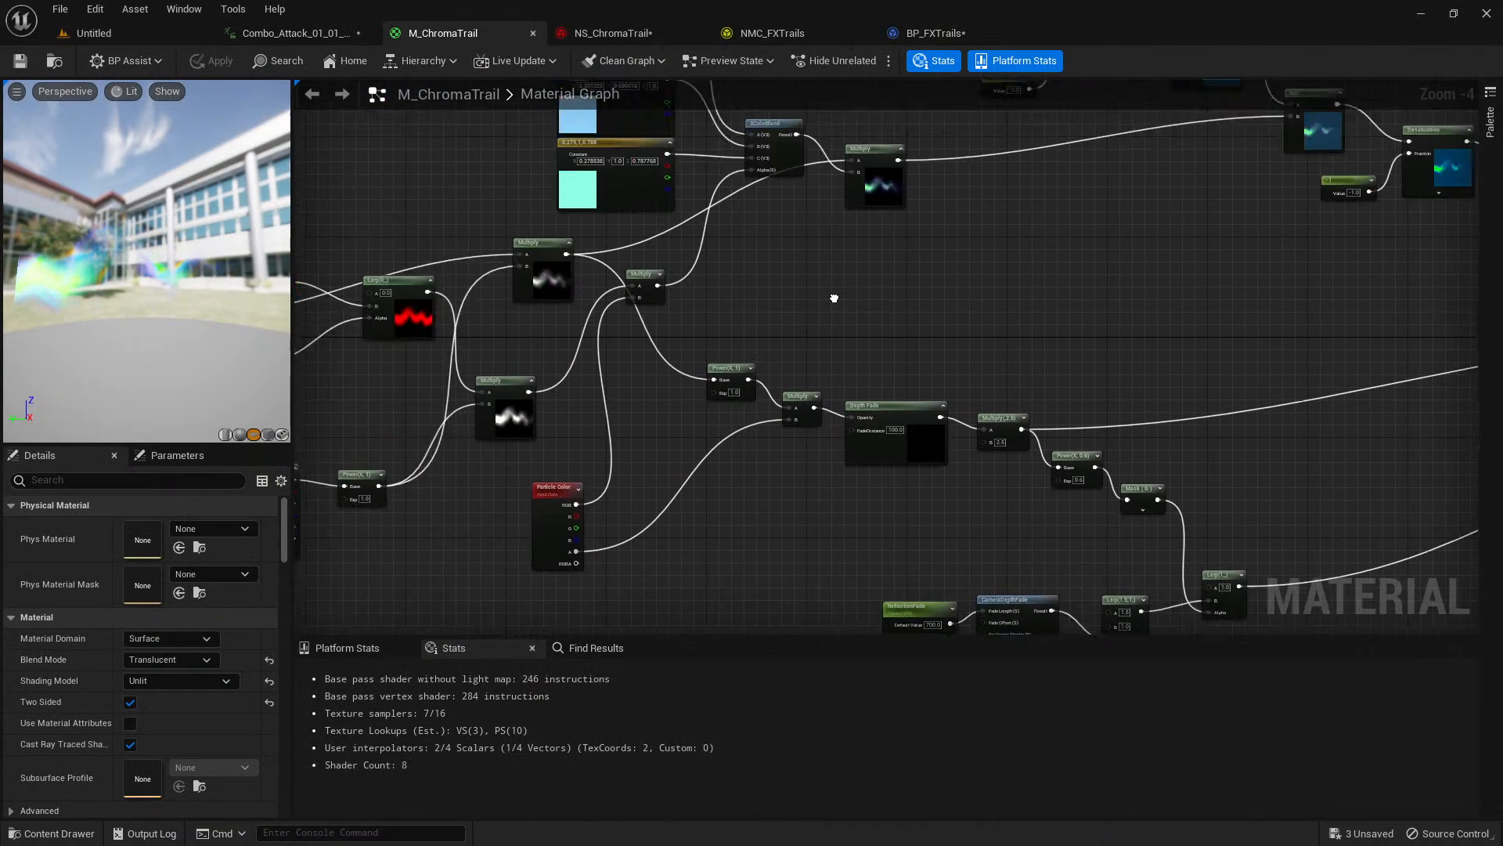
{"action": "right_click_drag", "start_coordinate": [832, 295], "coordinate": [981, 325]}
{"action": "scroll", "coordinate": [627, 503], "scroll_direction": "up", "scroll_amount": 2}
{"action": "scroll", "coordinate": [626, 503], "scroll_direction": "up", "scroll_amount": 1}
{"action": "right_click_drag", "start_coordinate": [447, 430], "coordinate": [627, 443]}
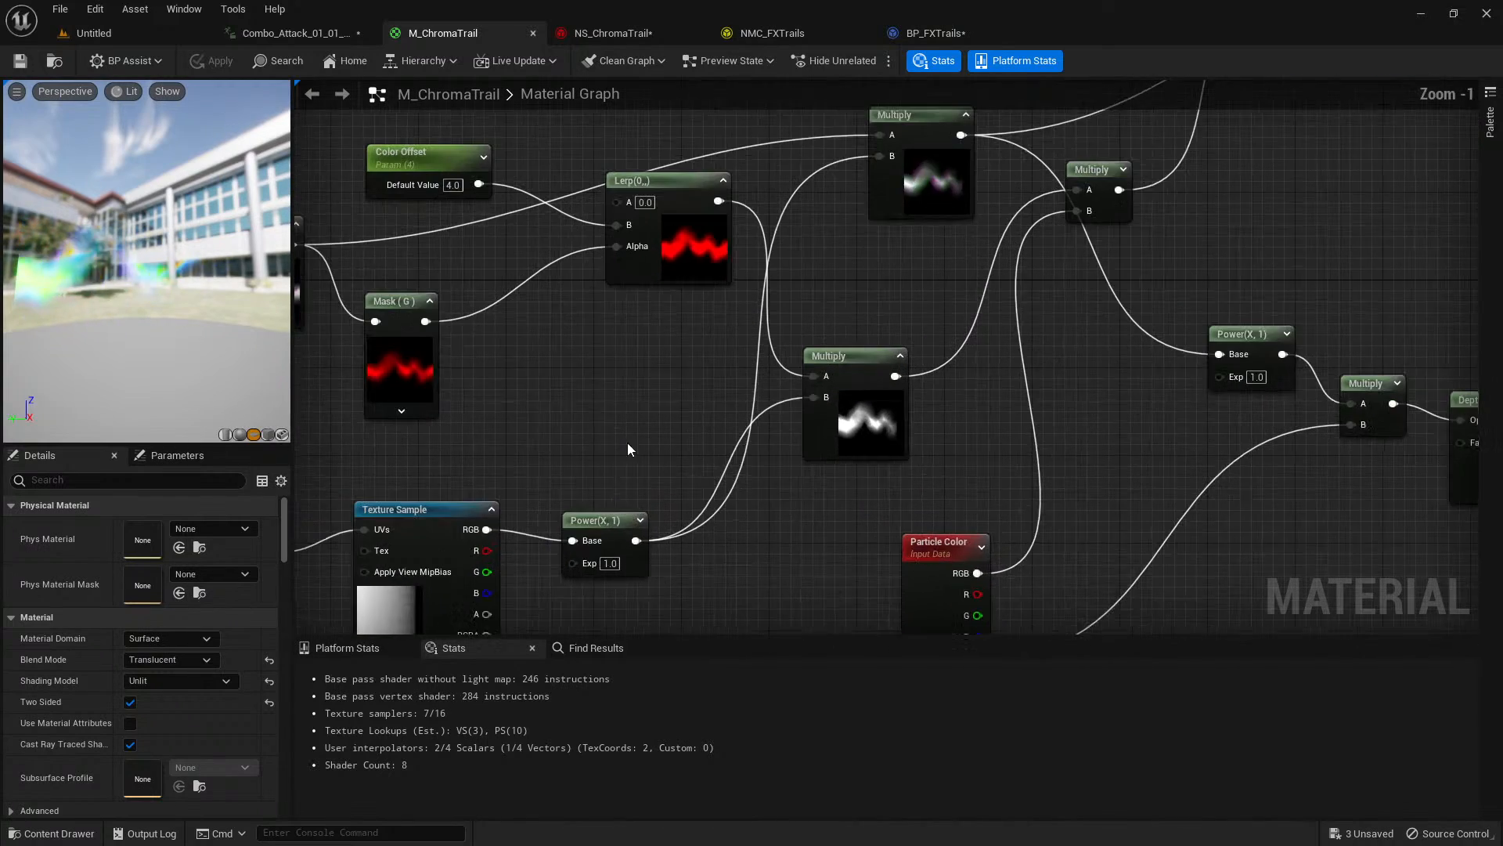
{"action": "right_click_drag", "start_coordinate": [530, 417], "coordinate": [660, 409]}
{"action": "left_click", "coordinate": [537, 376]}
{"action": "right_click_drag", "start_coordinate": [445, 391], "coordinate": [987, 390]}
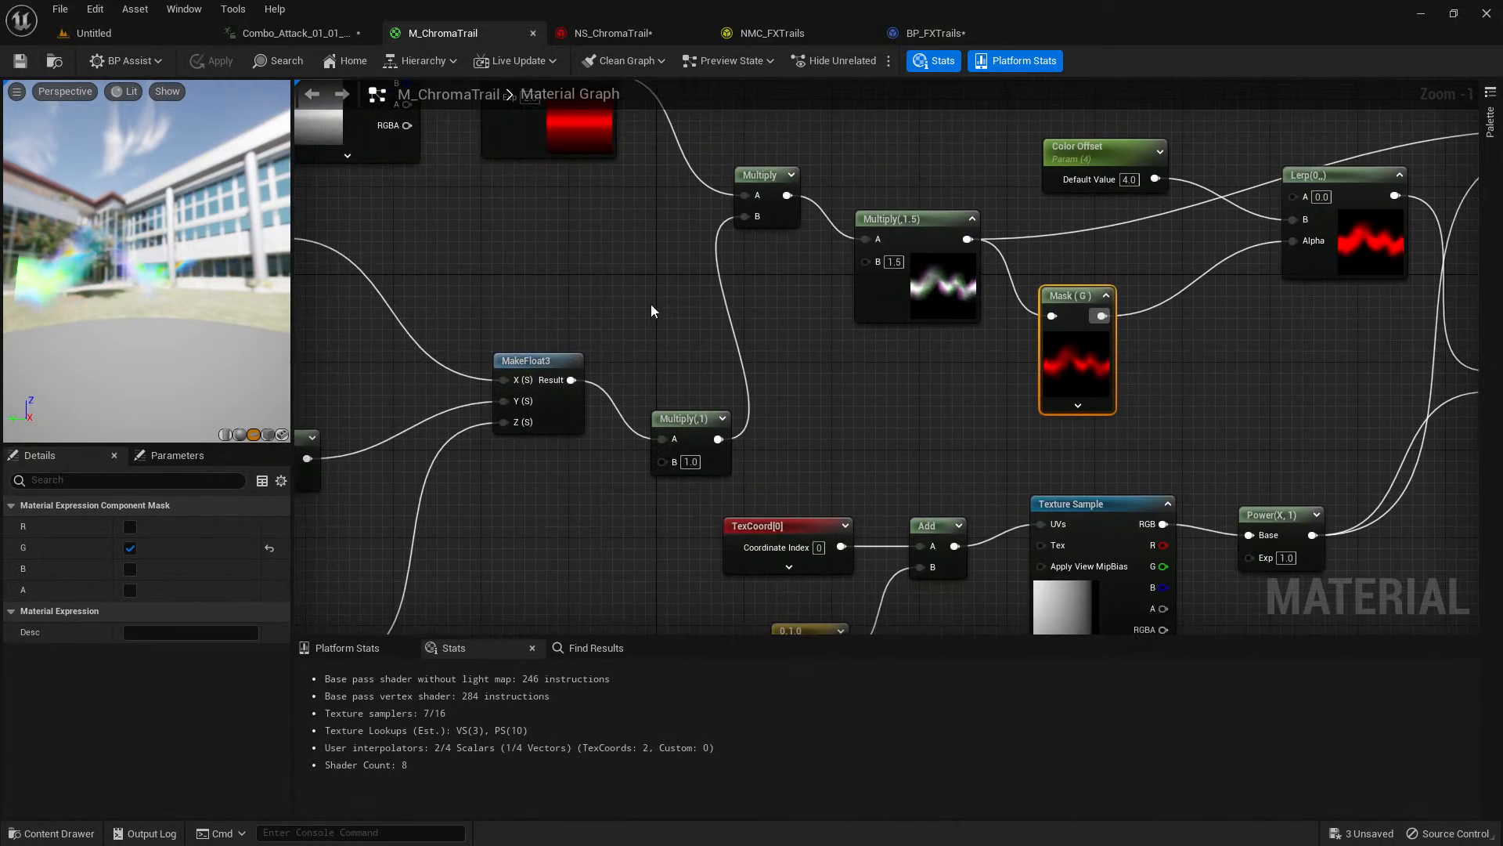
{"action": "right_click_drag", "start_coordinate": [654, 312], "coordinate": [1053, 467]}
{"action": "right_click_drag", "start_coordinate": [767, 427], "coordinate": [1042, 268]}
{"action": "left_click", "coordinate": [733, 306]}
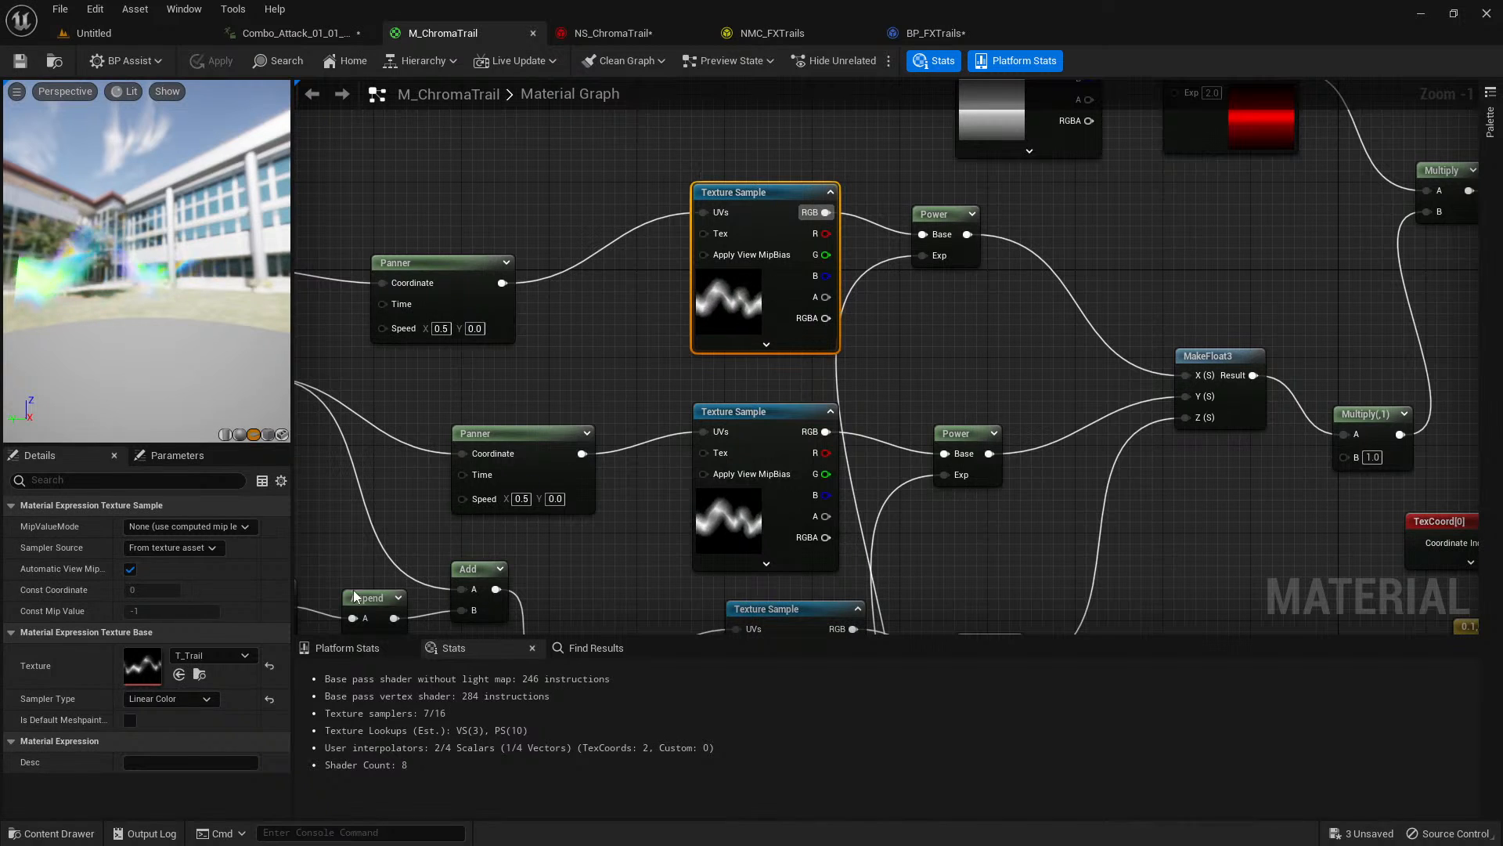
Open the T_Trail texture to examine its full shape, and close it.
{"action": "double_click", "coordinate": [149, 671]}
{"action": "scroll", "coordinate": [565, 416], "scroll_direction": "down", "scroll_amount": 5}
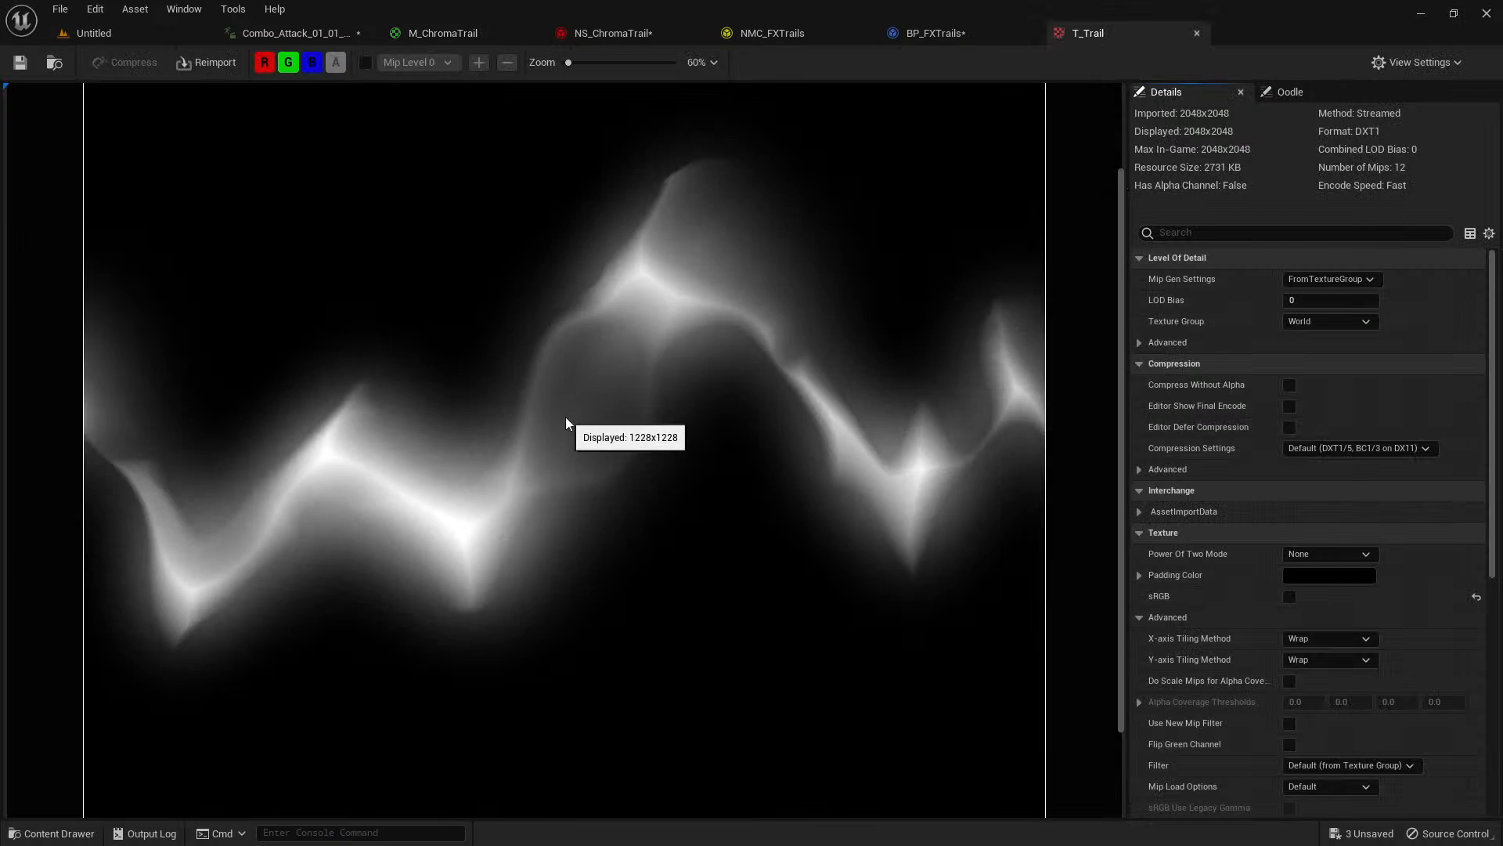
{"action": "scroll", "coordinate": [527, 378], "scroll_direction": "up", "scroll_amount": 3}
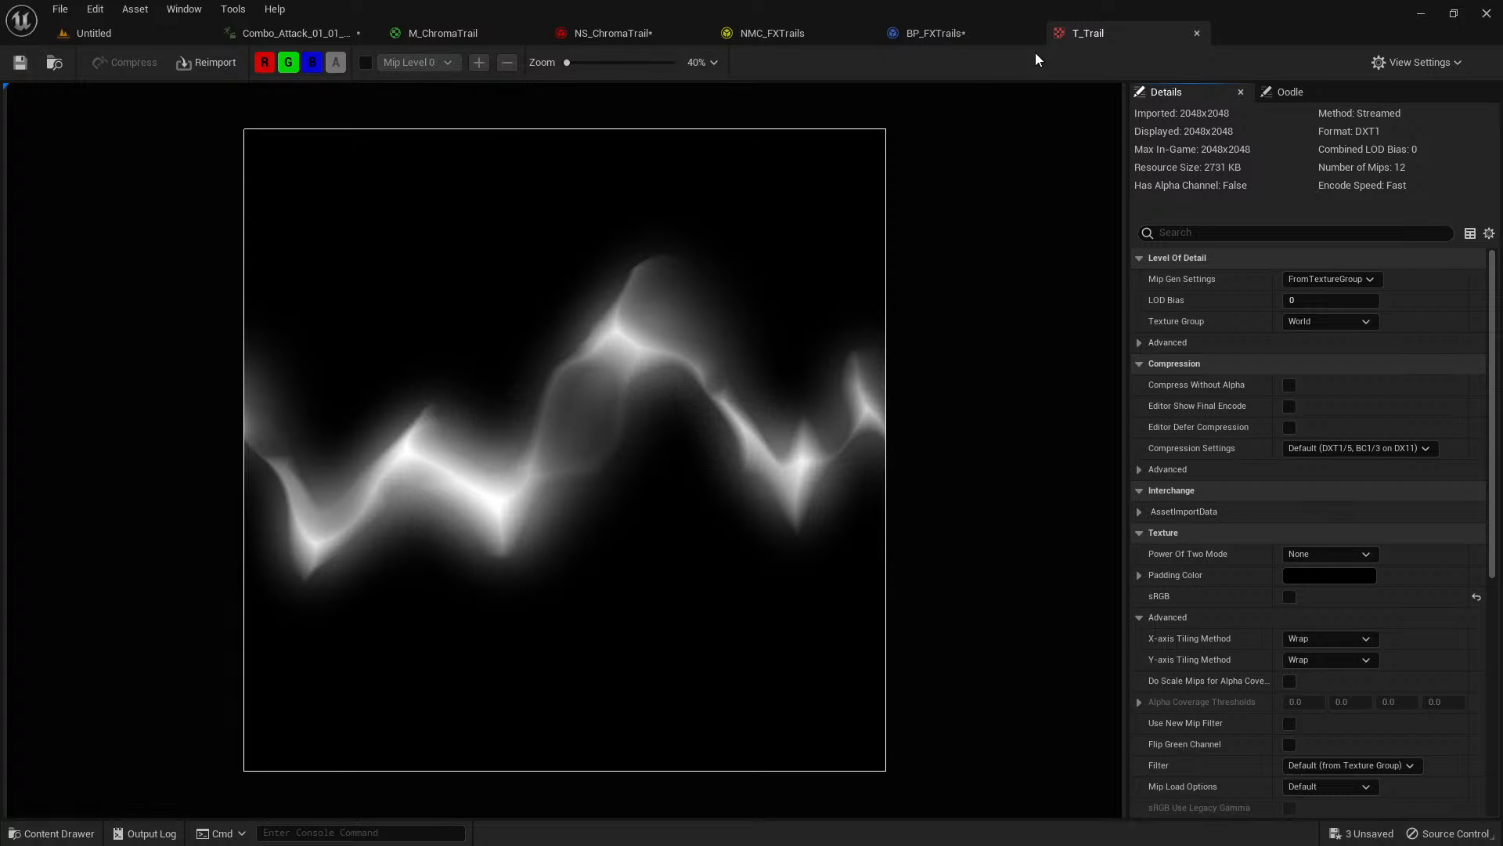
{"action": "middle_click", "coordinate": [1074, 33]}
Replay the Combo_Attack_01_01_Seq preview from about frame 10, and return the playhead to frame 0.
{"action": "left_click", "coordinate": [318, 39]}
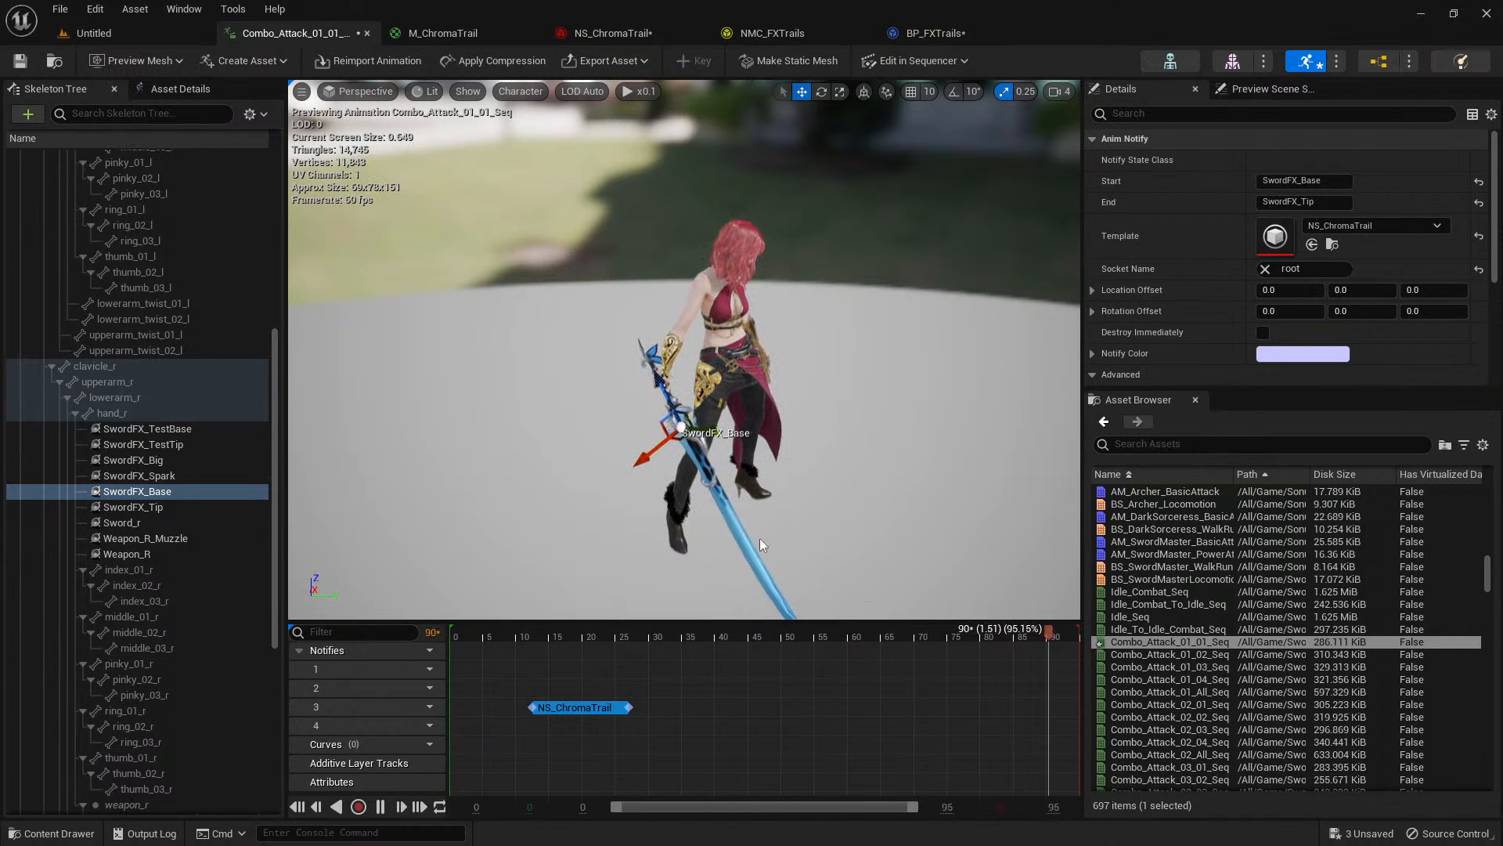
{"action": "left_click", "coordinate": [521, 635]}
{"action": "left_click_drag", "start_coordinate": [520, 634], "coordinate": [518, 635]}
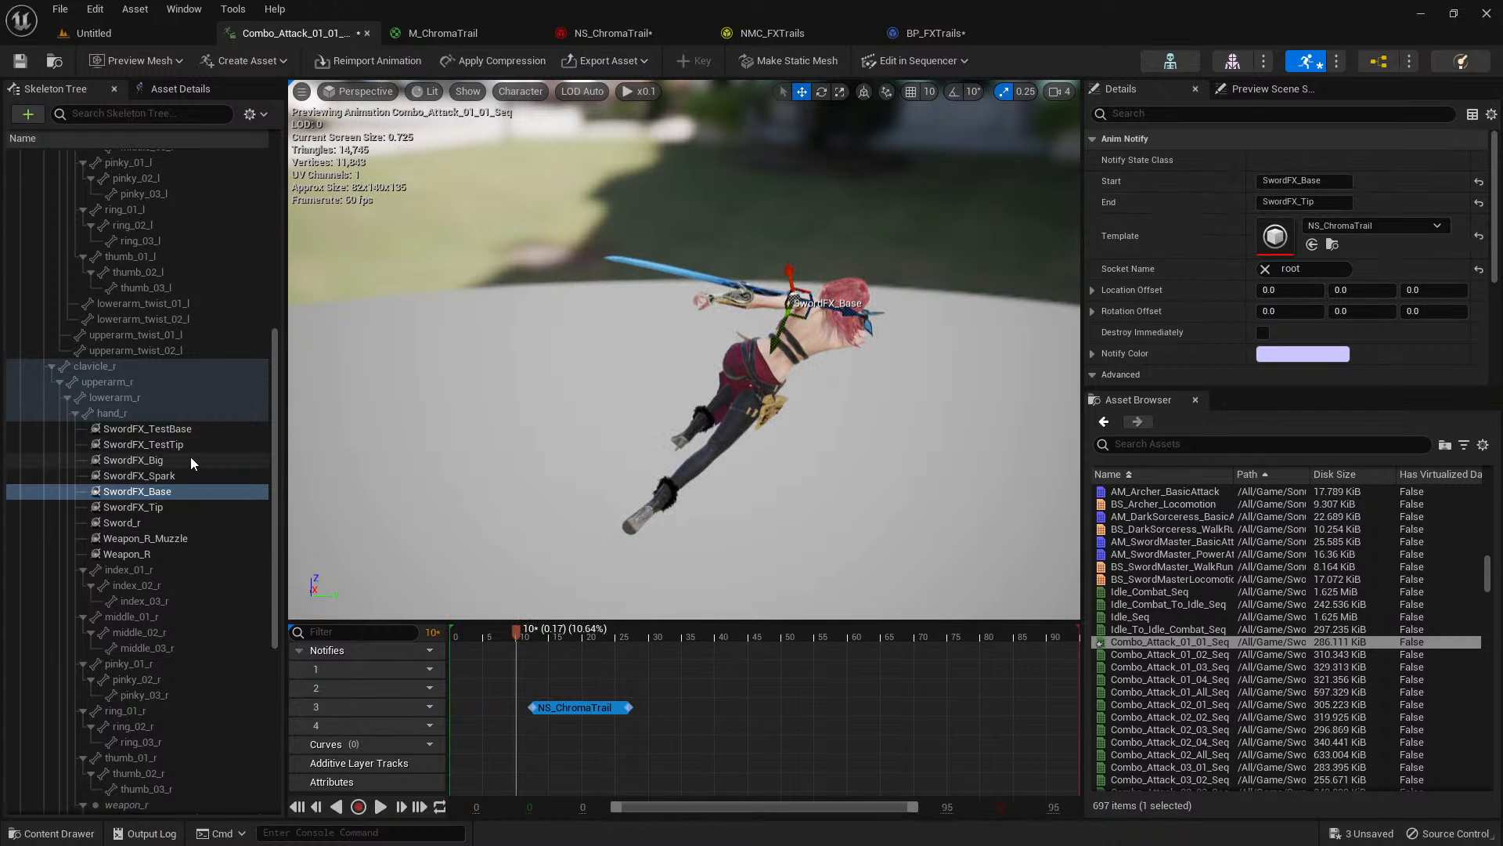
{"action": "left_click_drag", "start_coordinate": [483, 641], "coordinate": [450, 635]}
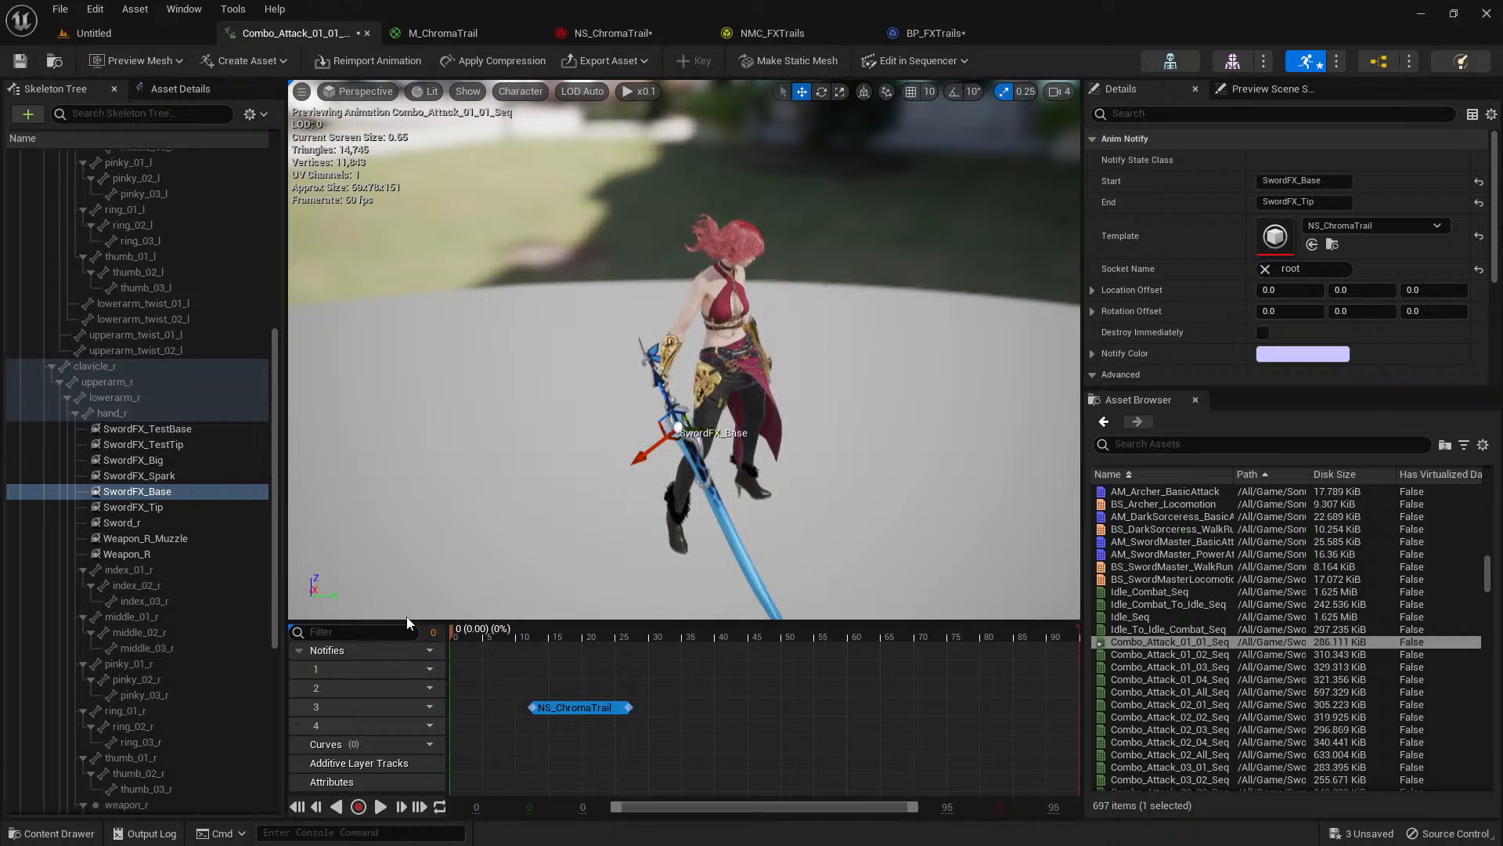
Inspect where the SwordFX_TestBase and SwordFX_TestTip sockets sit under the hand_r bone and which socket actions the bone offers.
{"action": "left_click", "coordinate": [171, 430]}
{"action": "left_click", "coordinate": [167, 447]}
{"action": "right_click_drag", "start_coordinate": [755, 478], "coordinate": [787, 562]}
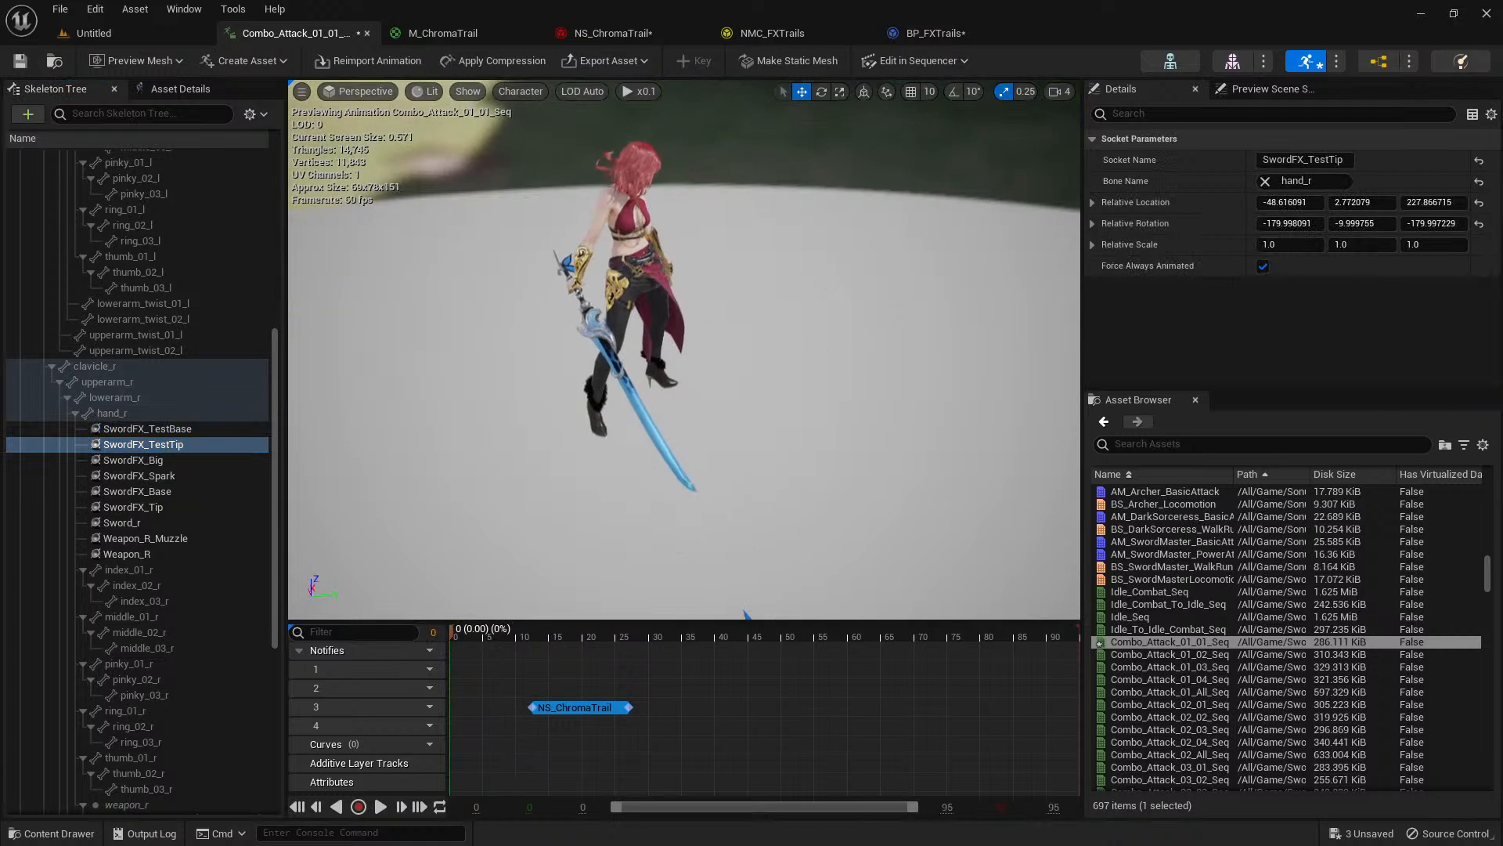
{"action": "scroll", "coordinate": [786, 562], "scroll_direction": "down", "scroll_amount": 4}
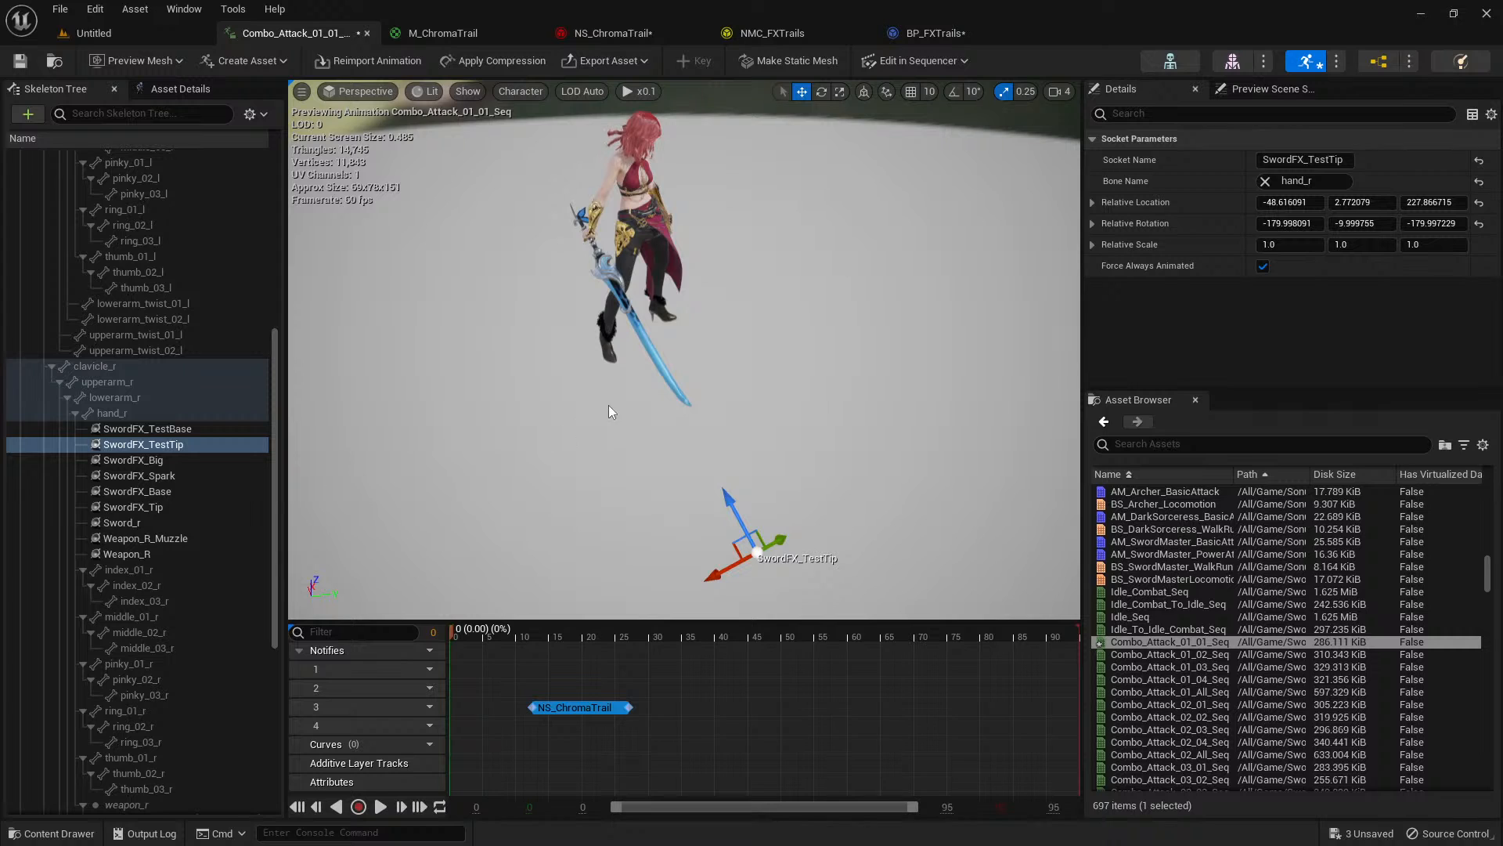
{"action": "left_click", "coordinate": [562, 705]}
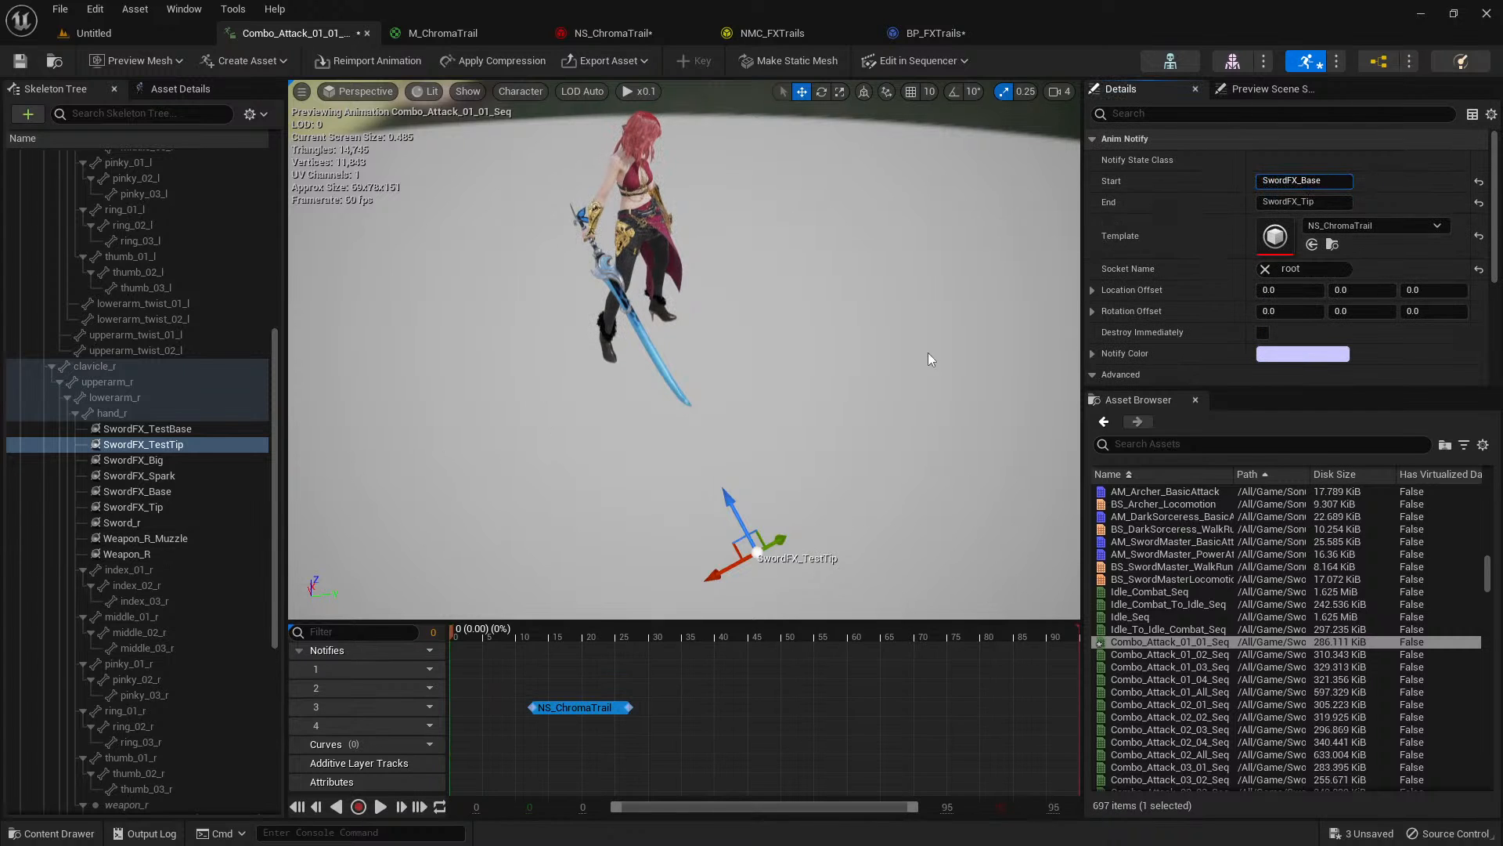
{"action": "left_click", "coordinate": [124, 415]}
{"action": "right_click", "coordinate": [121, 418]}
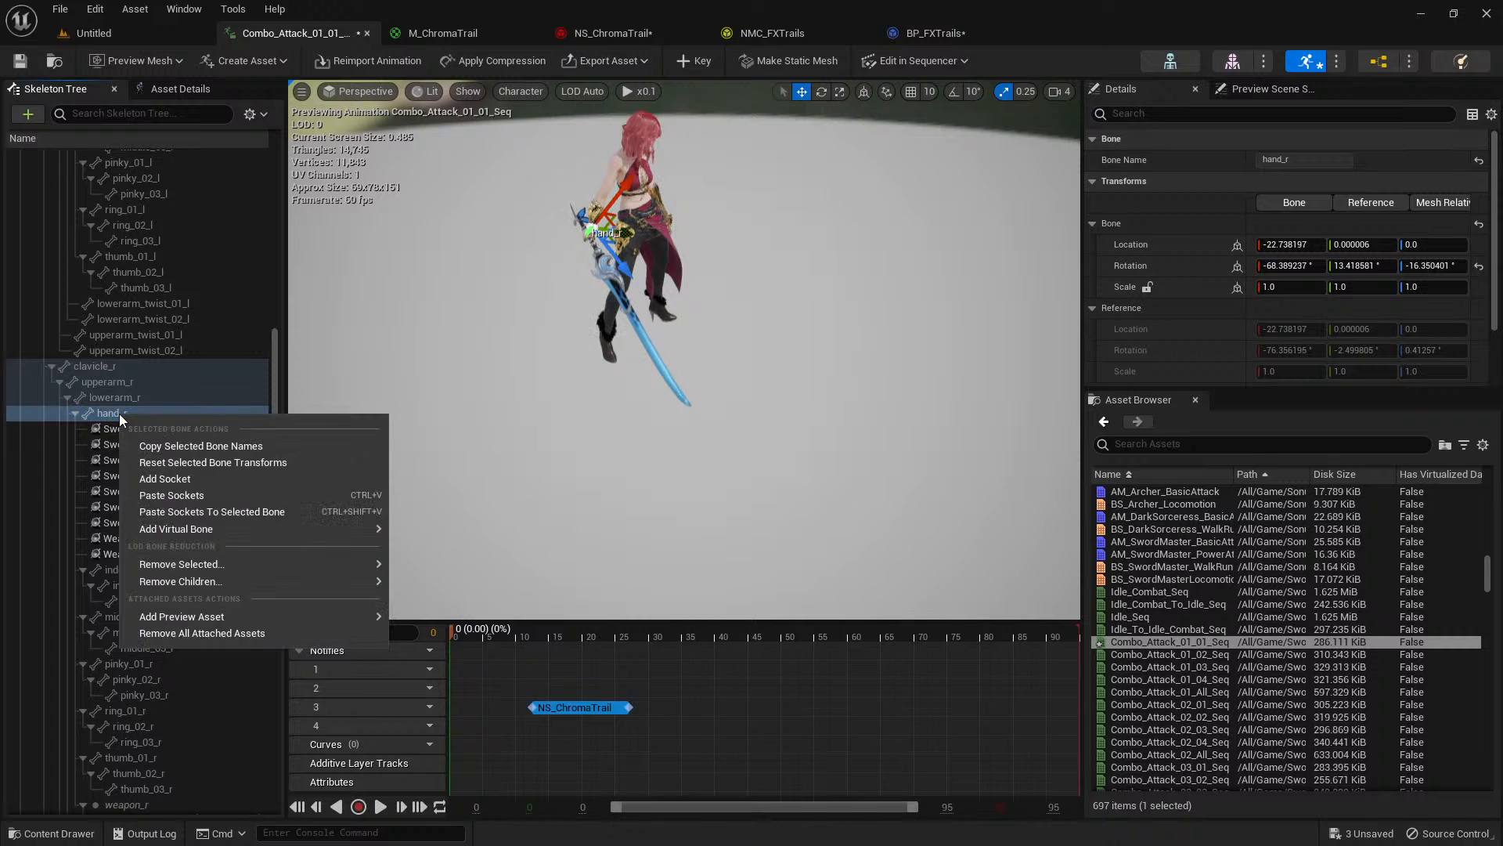
{"action": "left_click", "coordinate": [86, 429]}
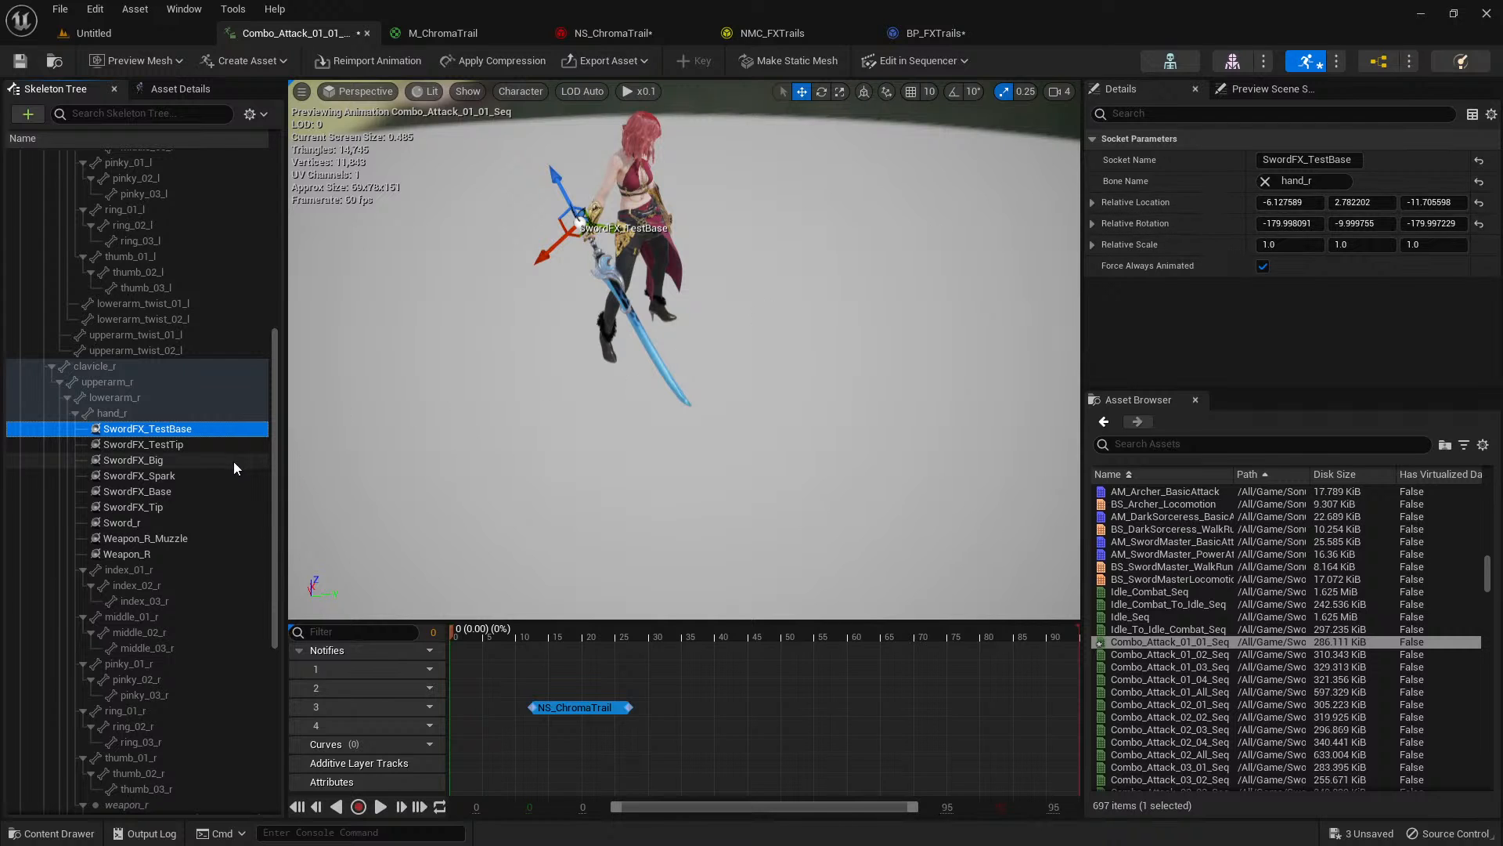
Set the NS_ChromaTrail notify's Start to SwordFX_TestBase and its End to SwordFX_TestTip.
{"action": "left_click", "coordinate": [604, 708]}
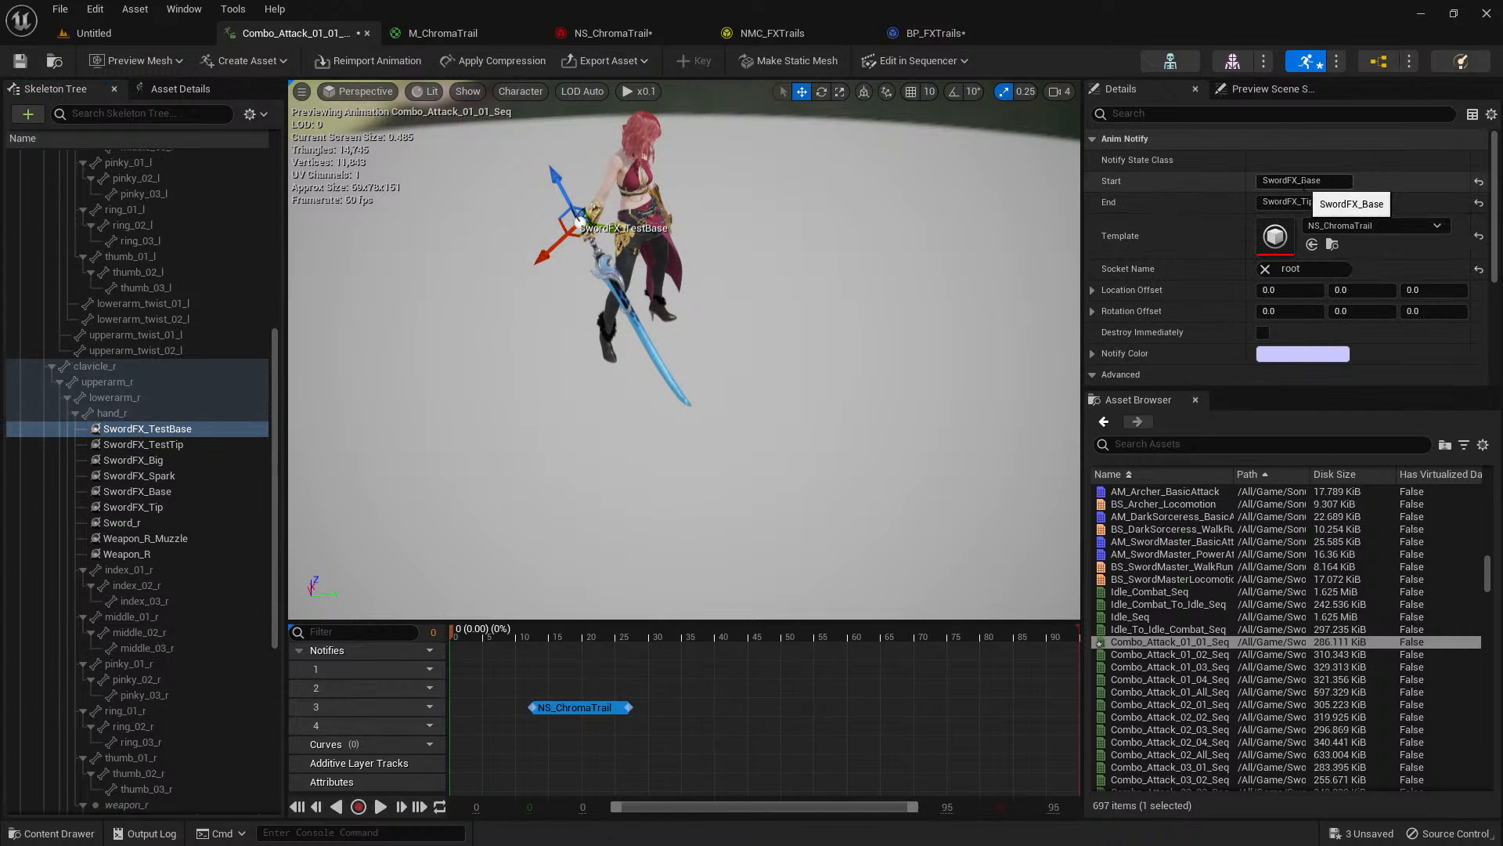
{"action": "left_click", "coordinate": [1303, 181]}
{"action": "left_click", "coordinate": [1292, 181]}
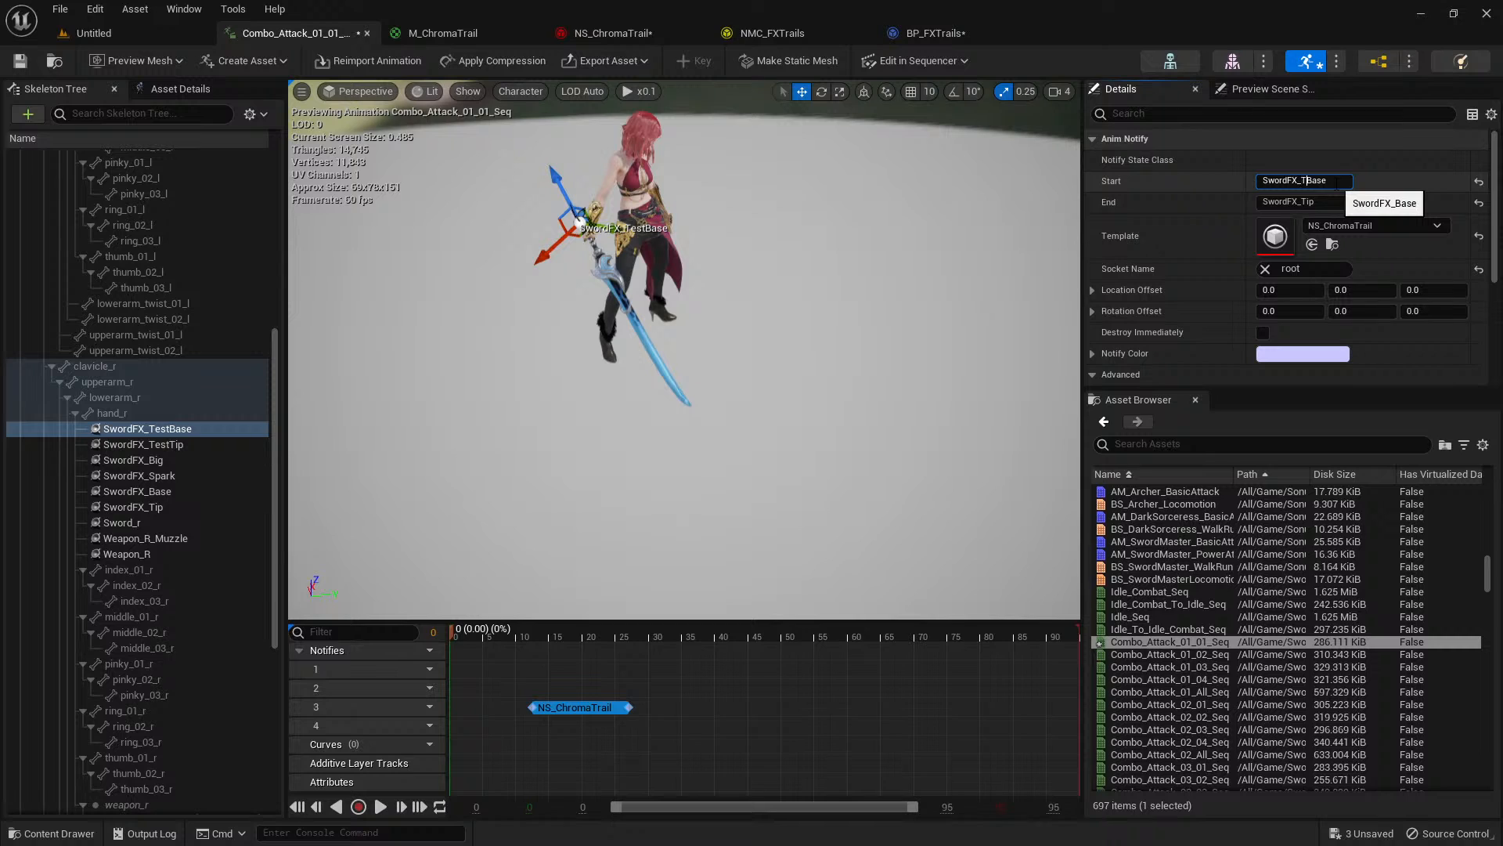
{"action": "type", "text": "Test"}
{"action": "left_click", "coordinate": [1302, 201]}
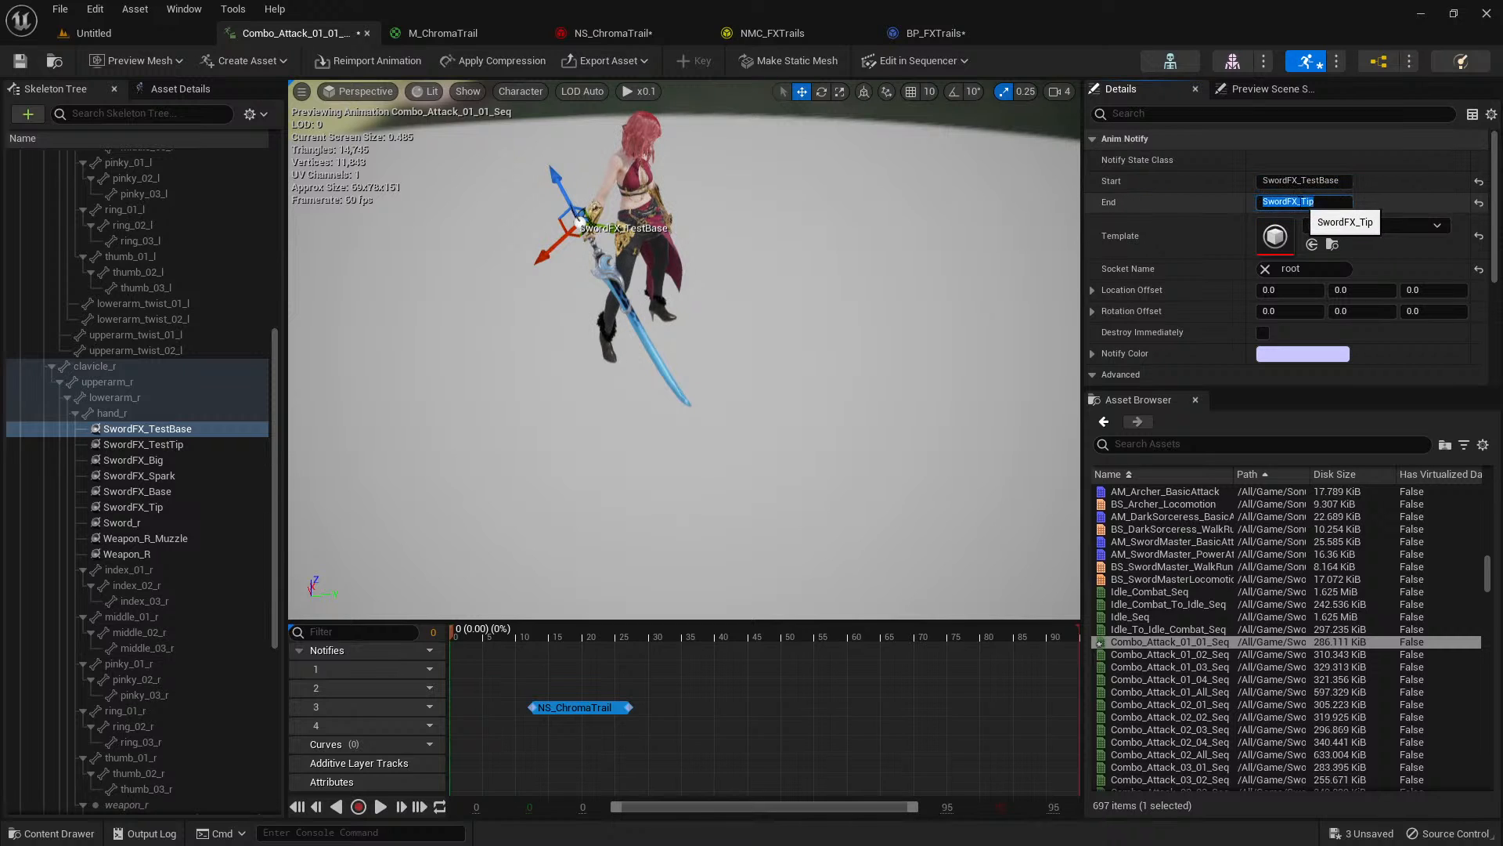
{"action": "type", "text": "Test"}
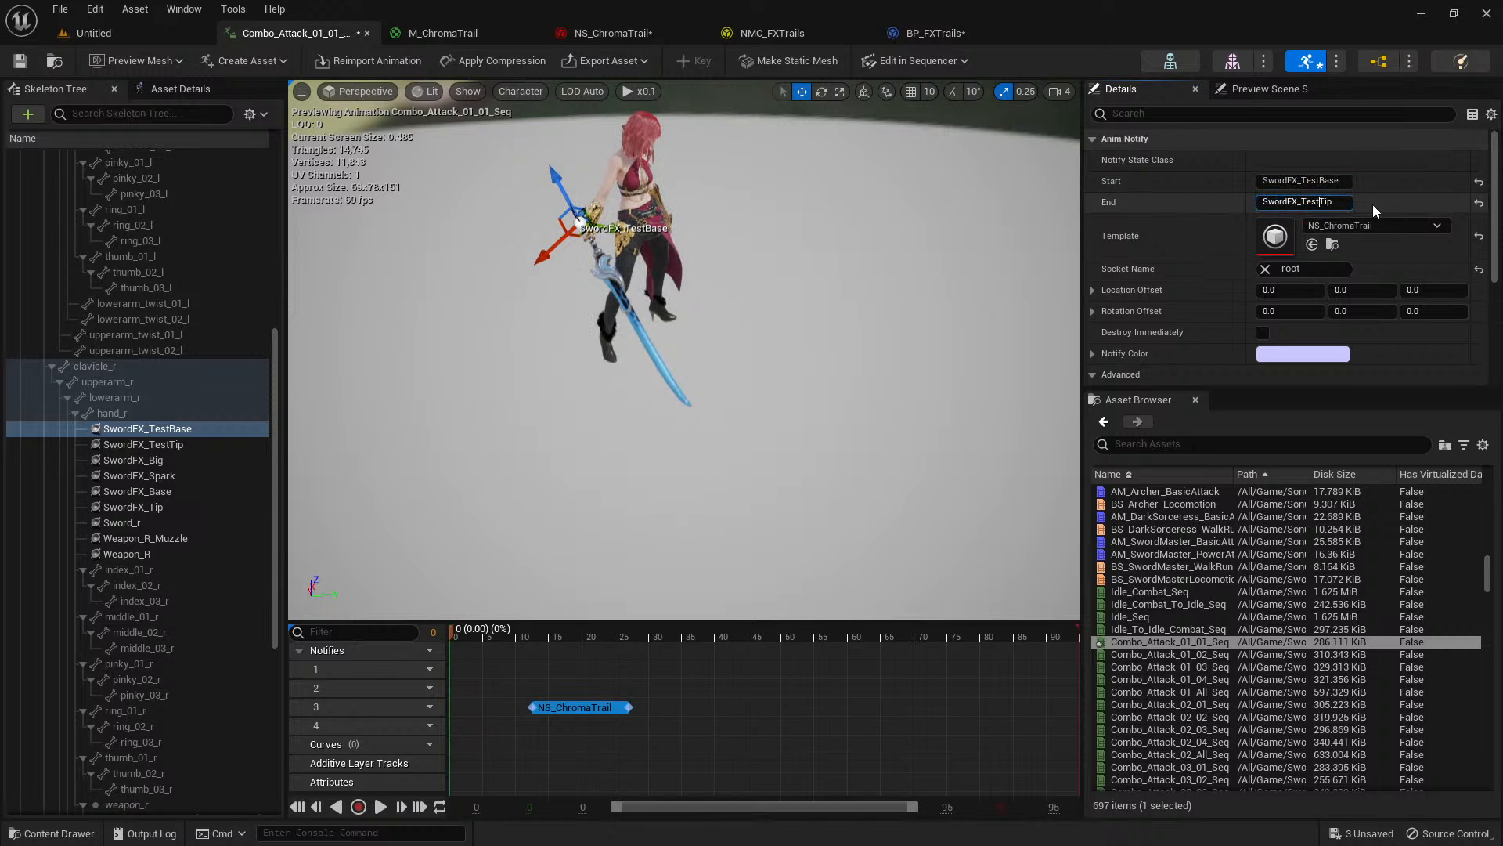
{"action": "key", "text": "Return"}
Play the attack animation from several view angles to check the trail between the test sockets.
{"action": "key", "text": "space"}
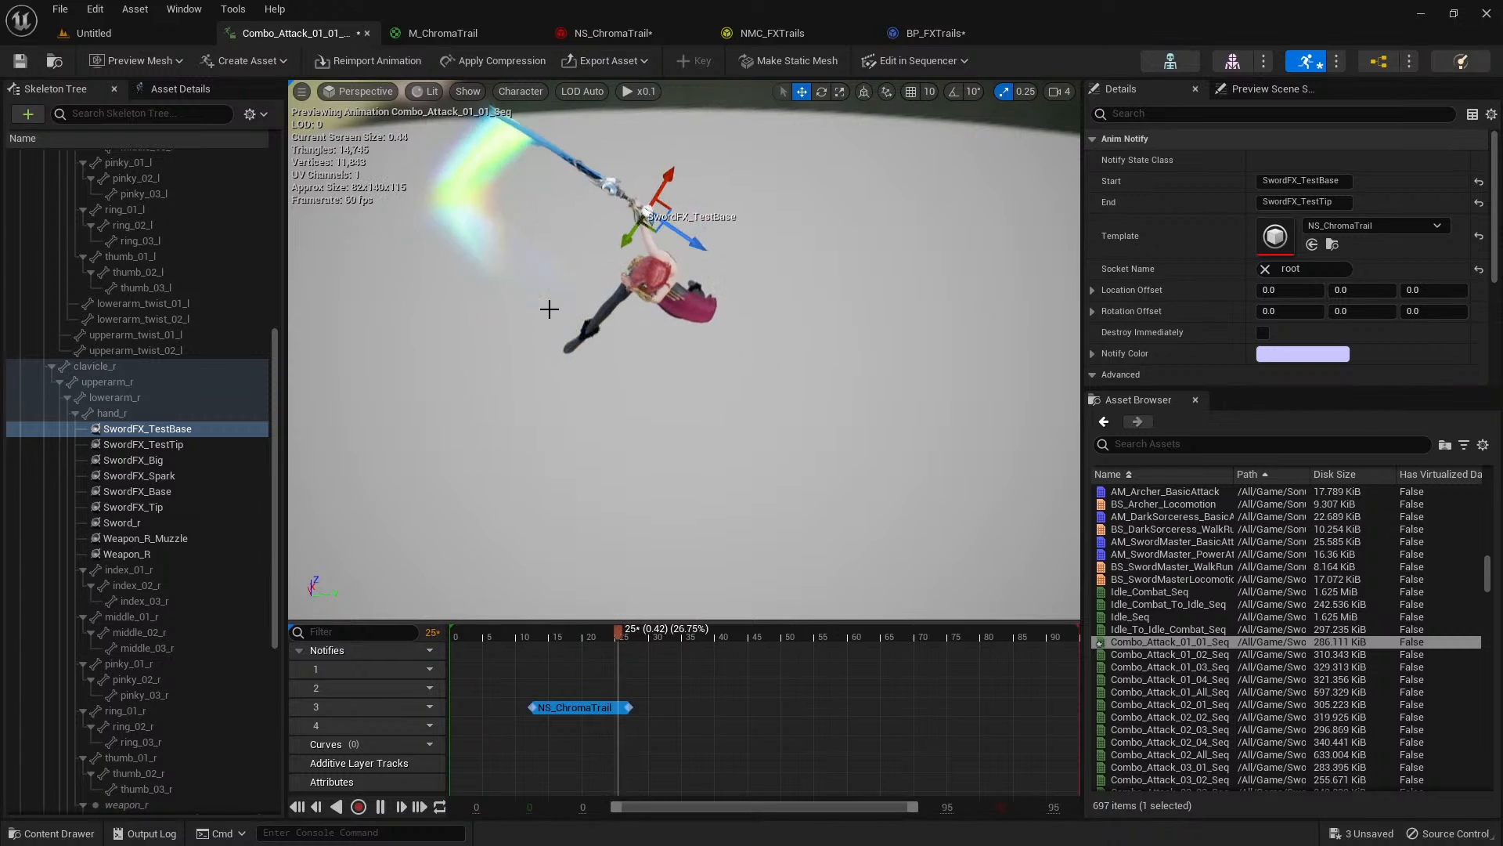
{"action": "right_click_drag", "start_coordinate": [557, 366], "coordinate": [557, 298]}
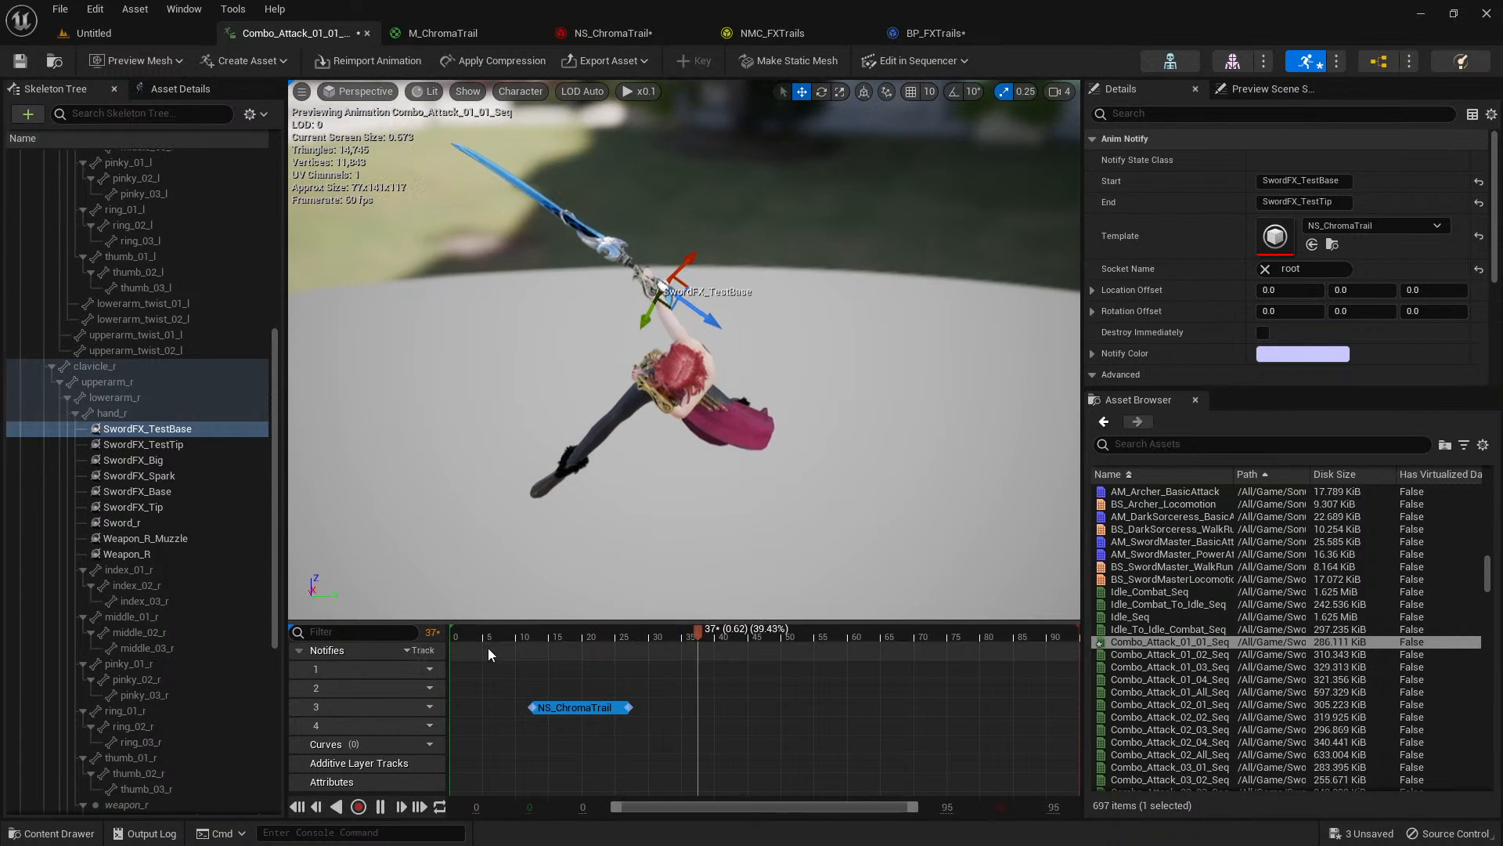
{"action": "left_click_drag", "start_coordinate": [460, 635], "coordinate": [444, 630]}
{"action": "right_click_drag", "start_coordinate": [527, 486], "coordinate": [577, 485]}
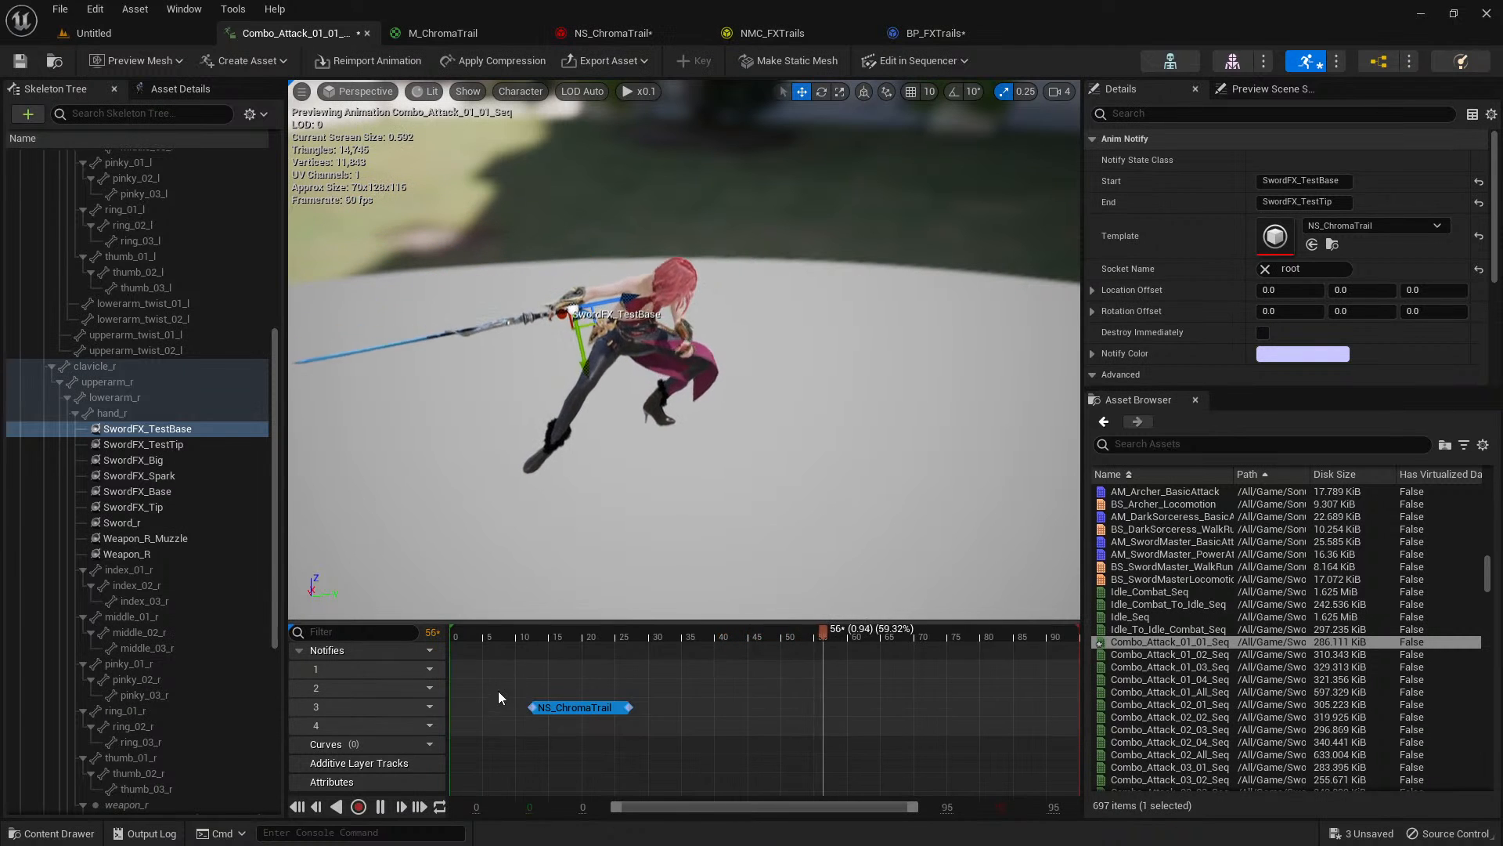
{"action": "left_click", "coordinate": [518, 640]}
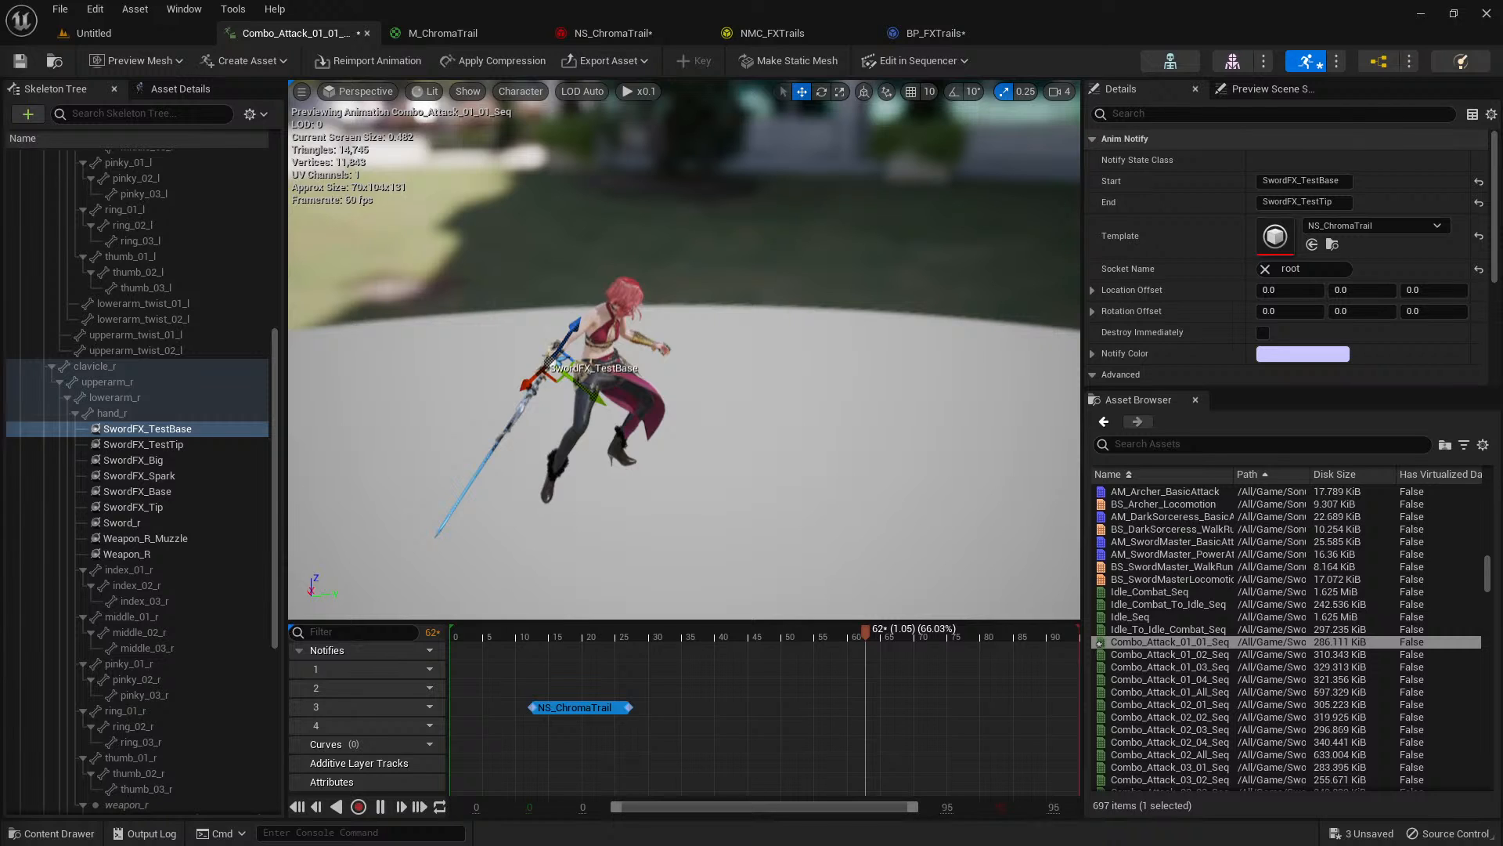
{"action": "left_click", "coordinate": [512, 639]}
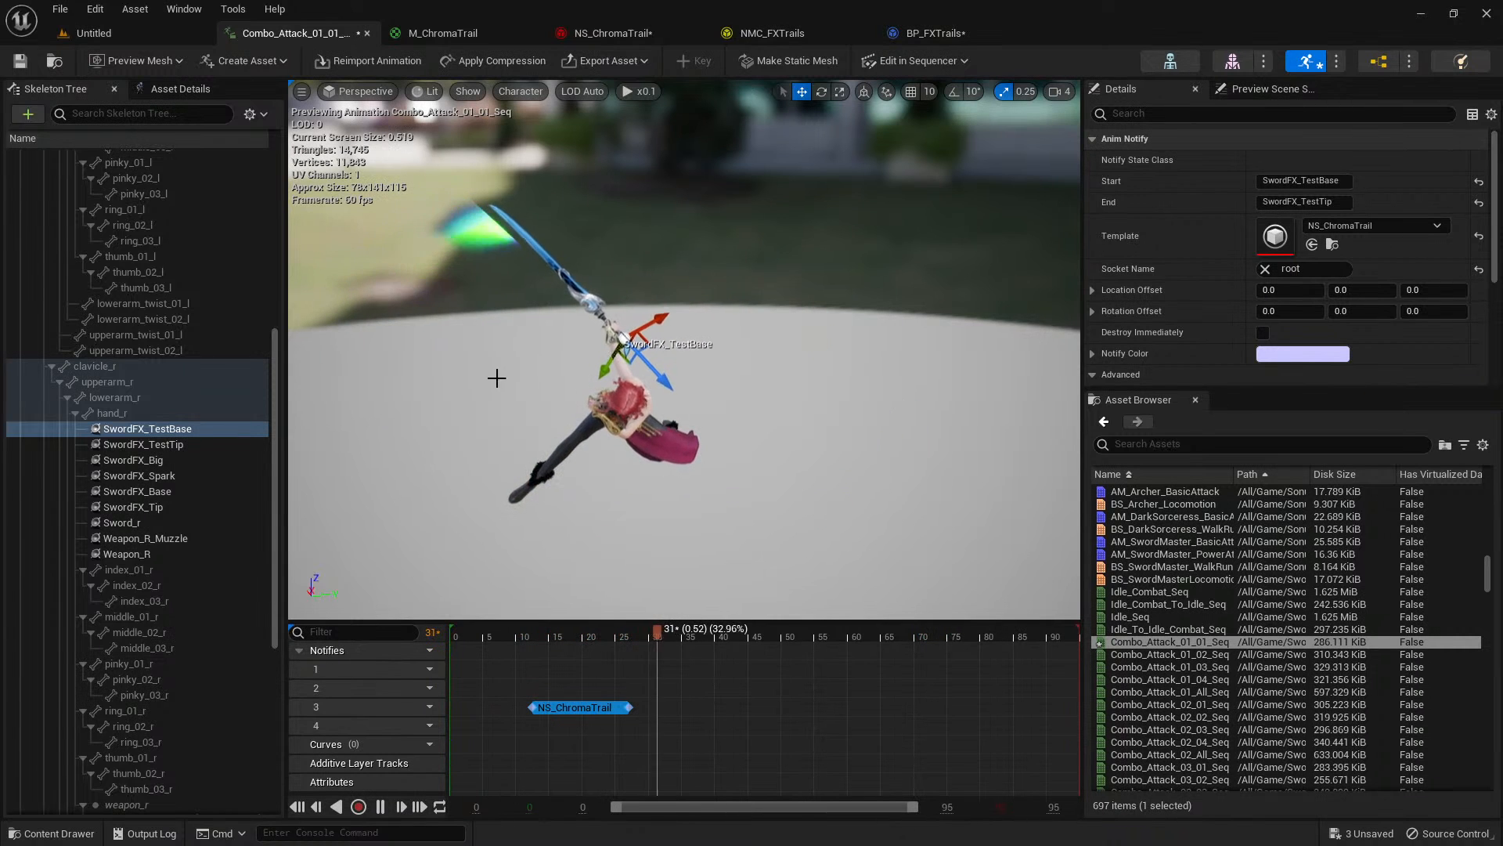
Disable the Scale Color module in NS_ChromaTrail and replay the attack from about frame 10.
{"action": "left_click", "coordinate": [603, 33]}
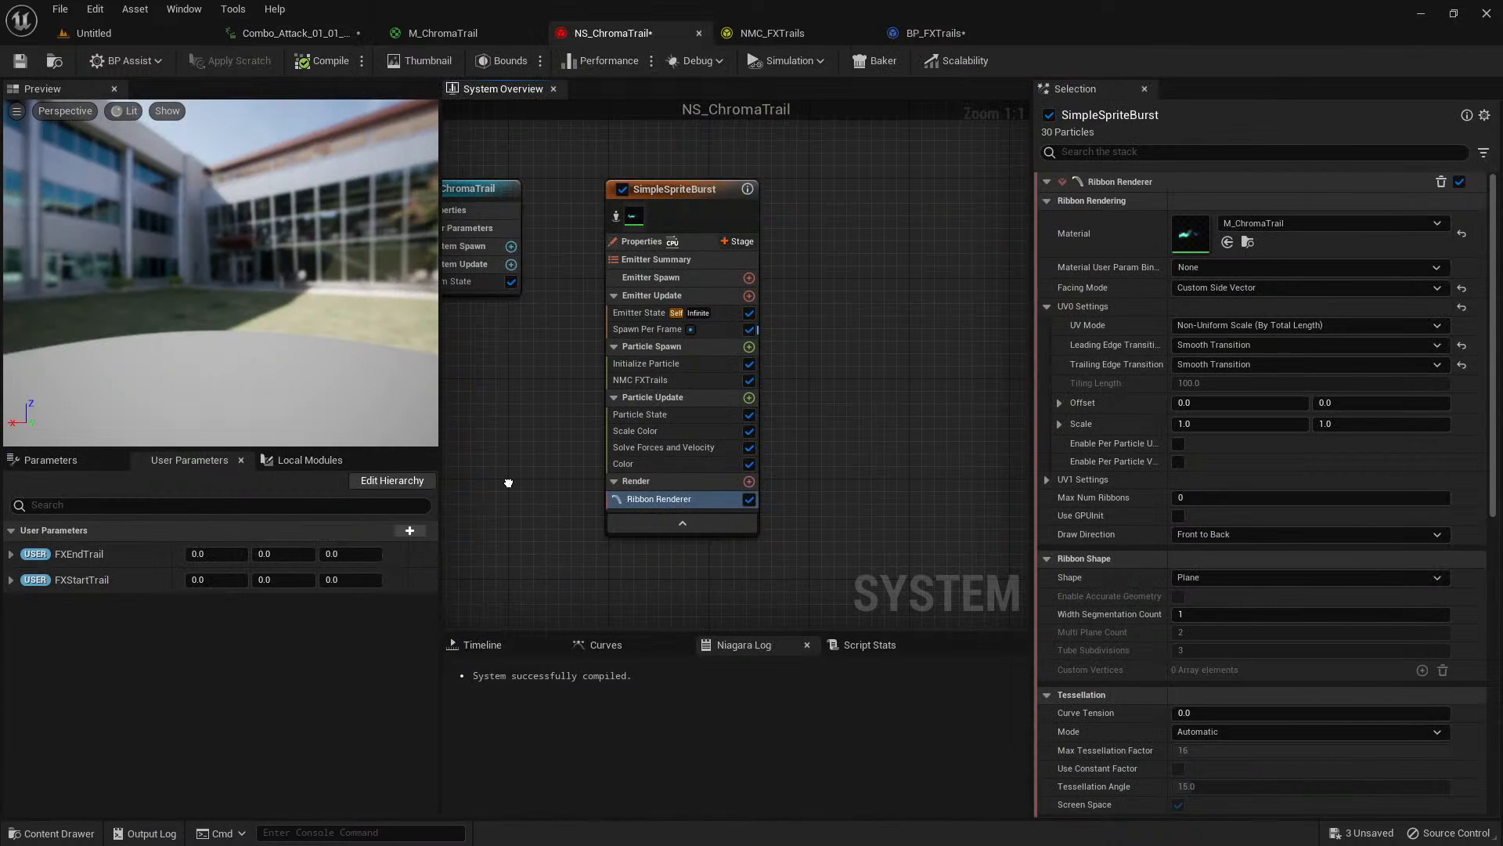
{"action": "right_click_drag", "start_coordinate": [509, 482], "coordinate": [499, 489]}
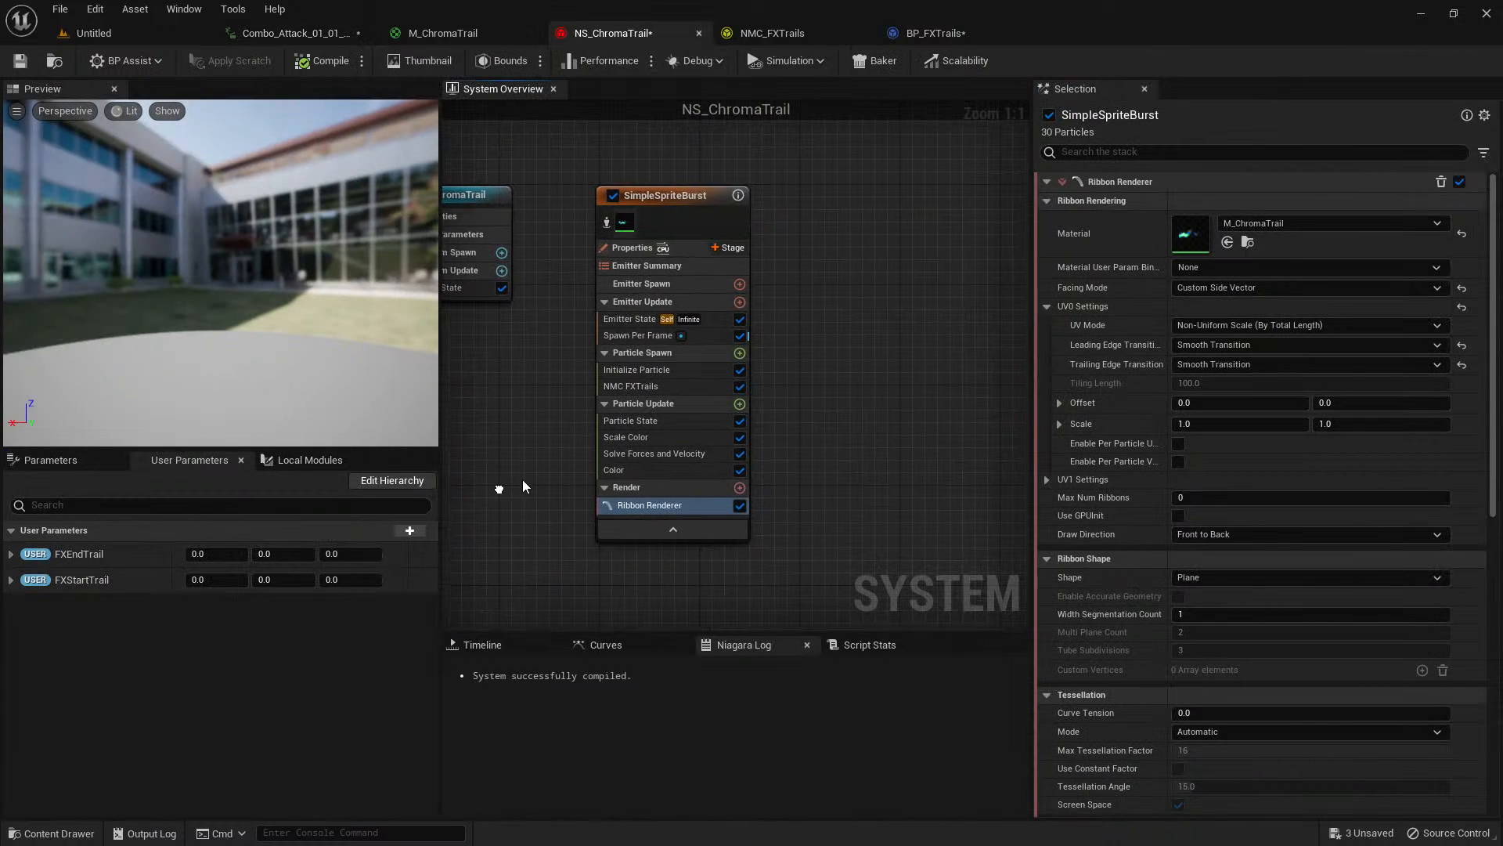
{"action": "left_click", "coordinate": [653, 439]}
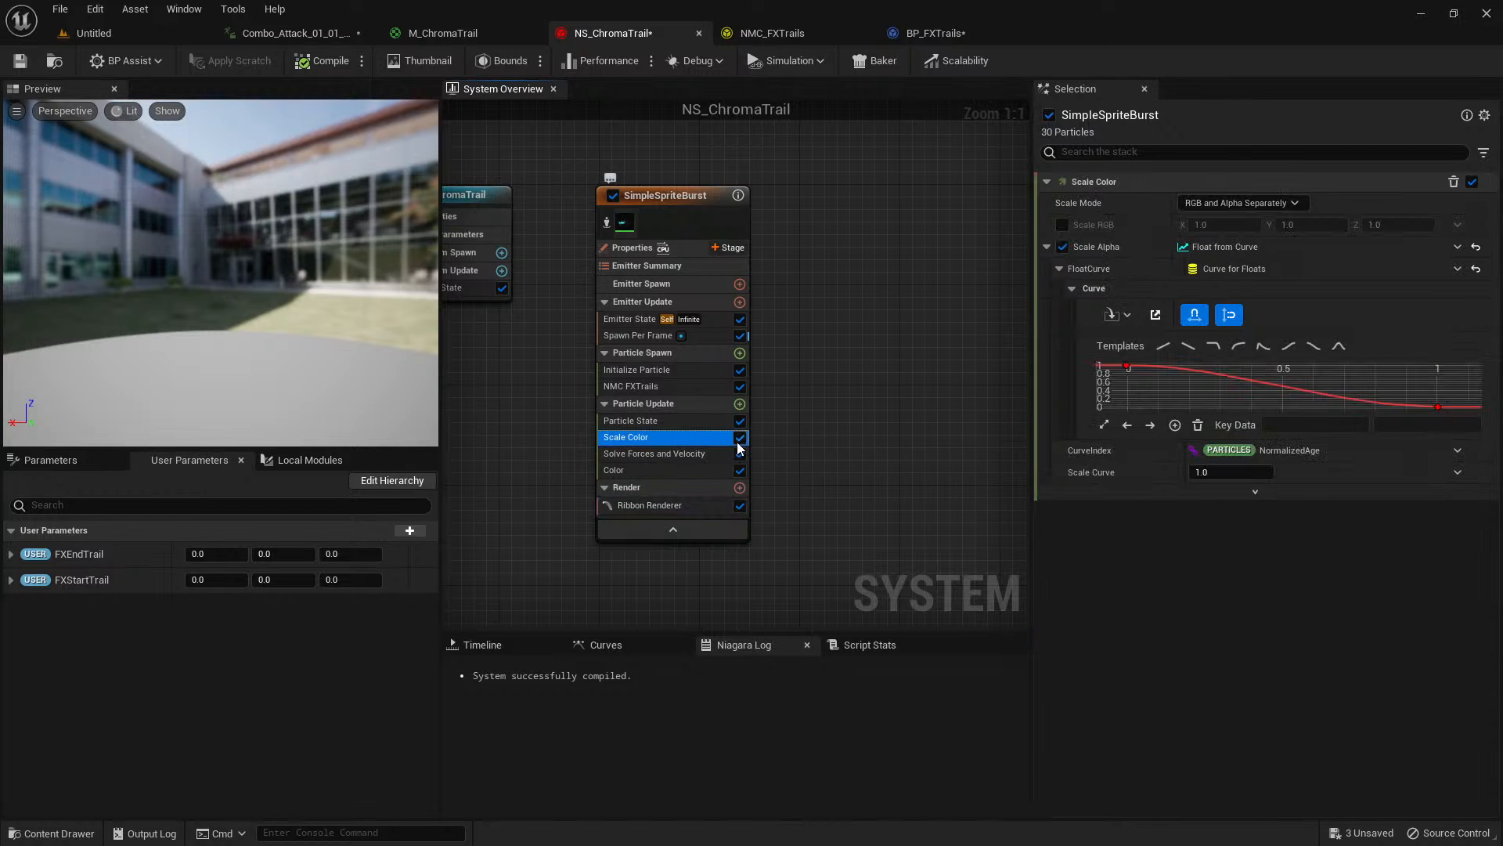
{"action": "left_click", "coordinate": [739, 436]}
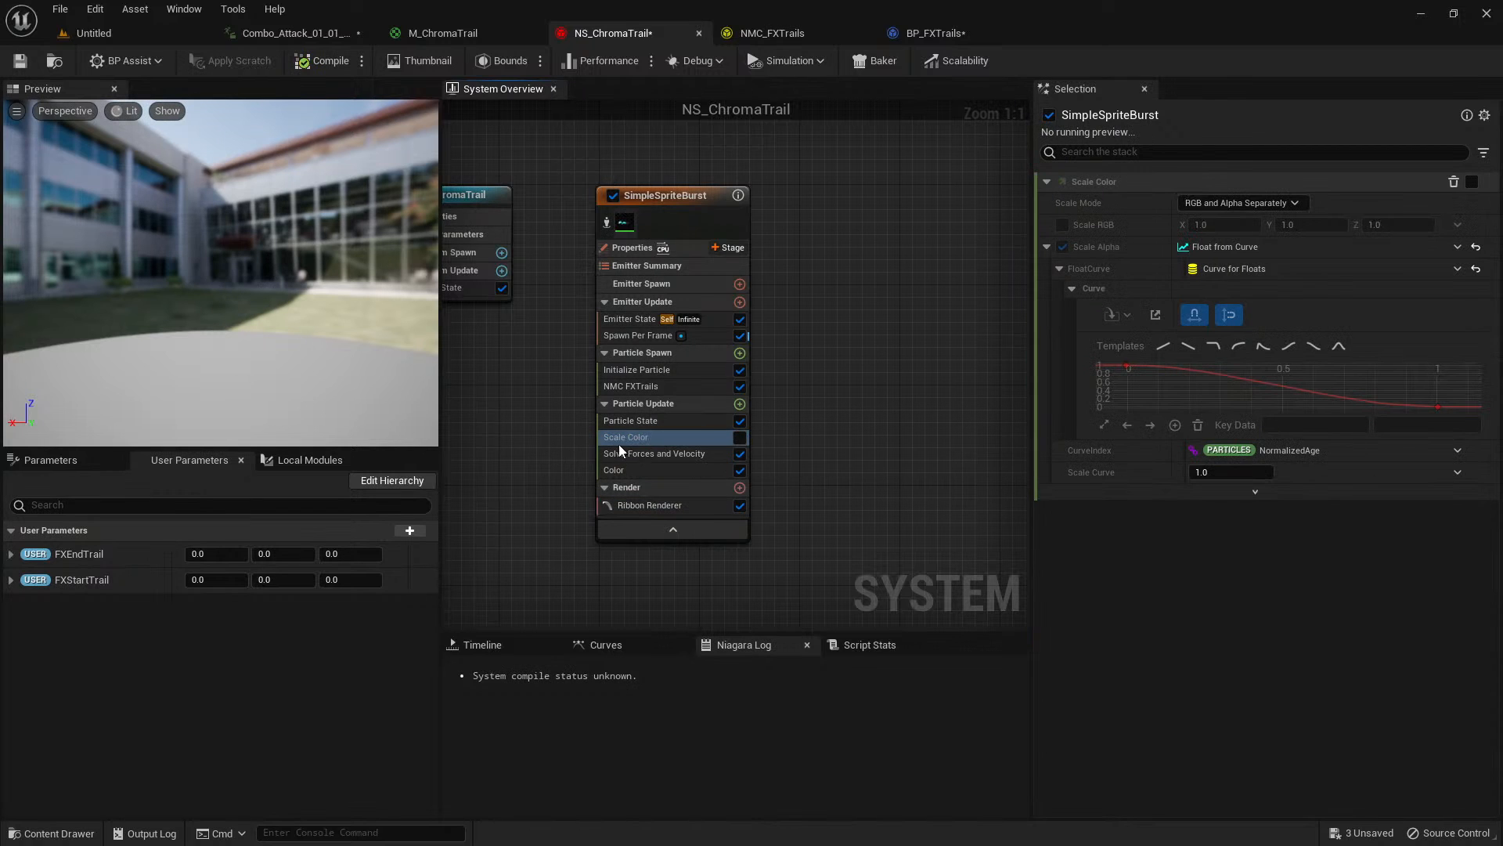
{"action": "left_click", "coordinate": [296, 32]}
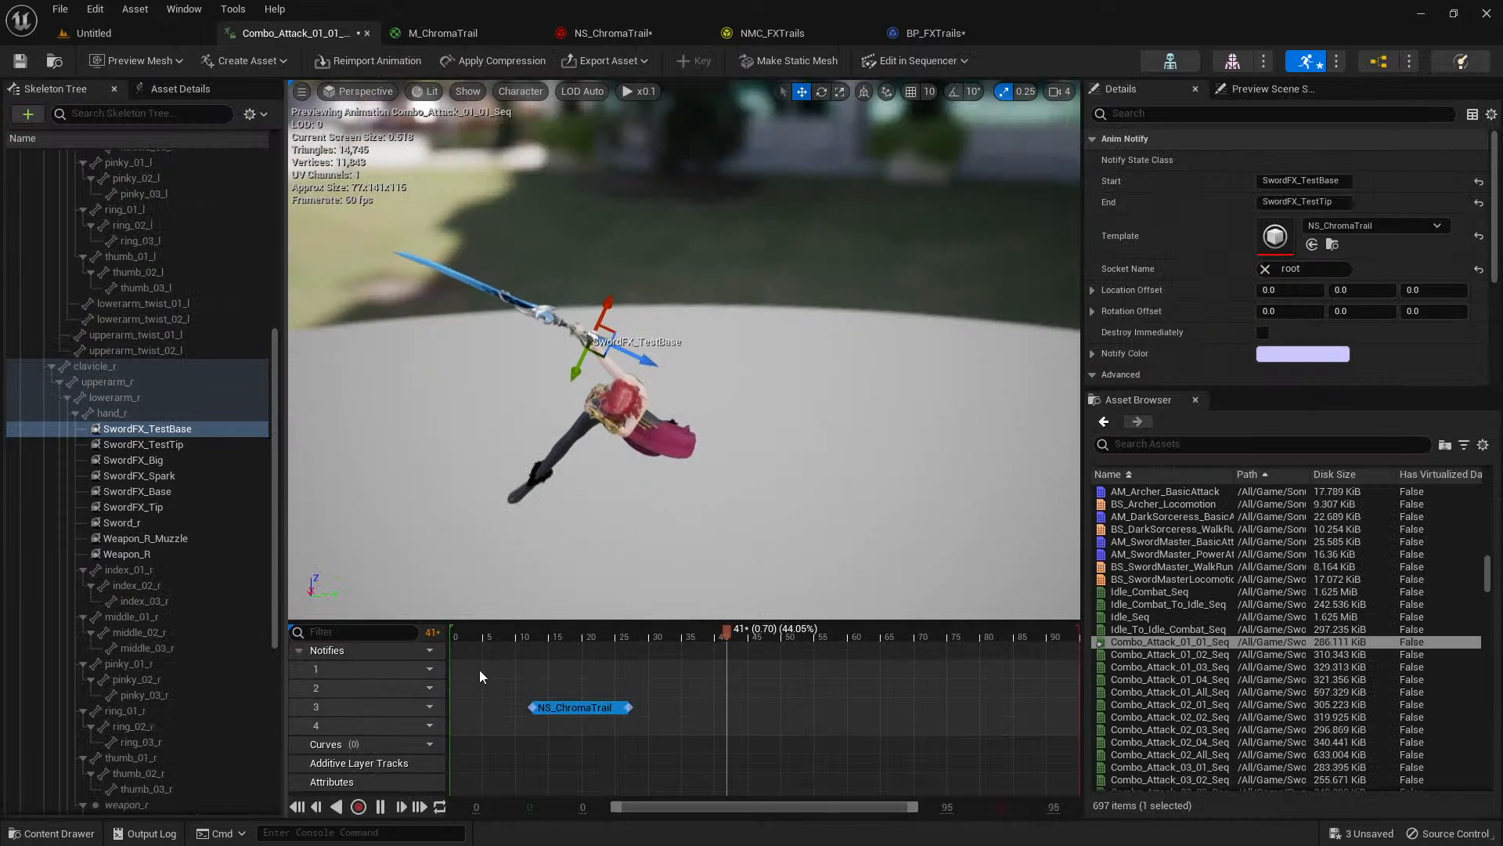
{"action": "left_click", "coordinate": [521, 636]}
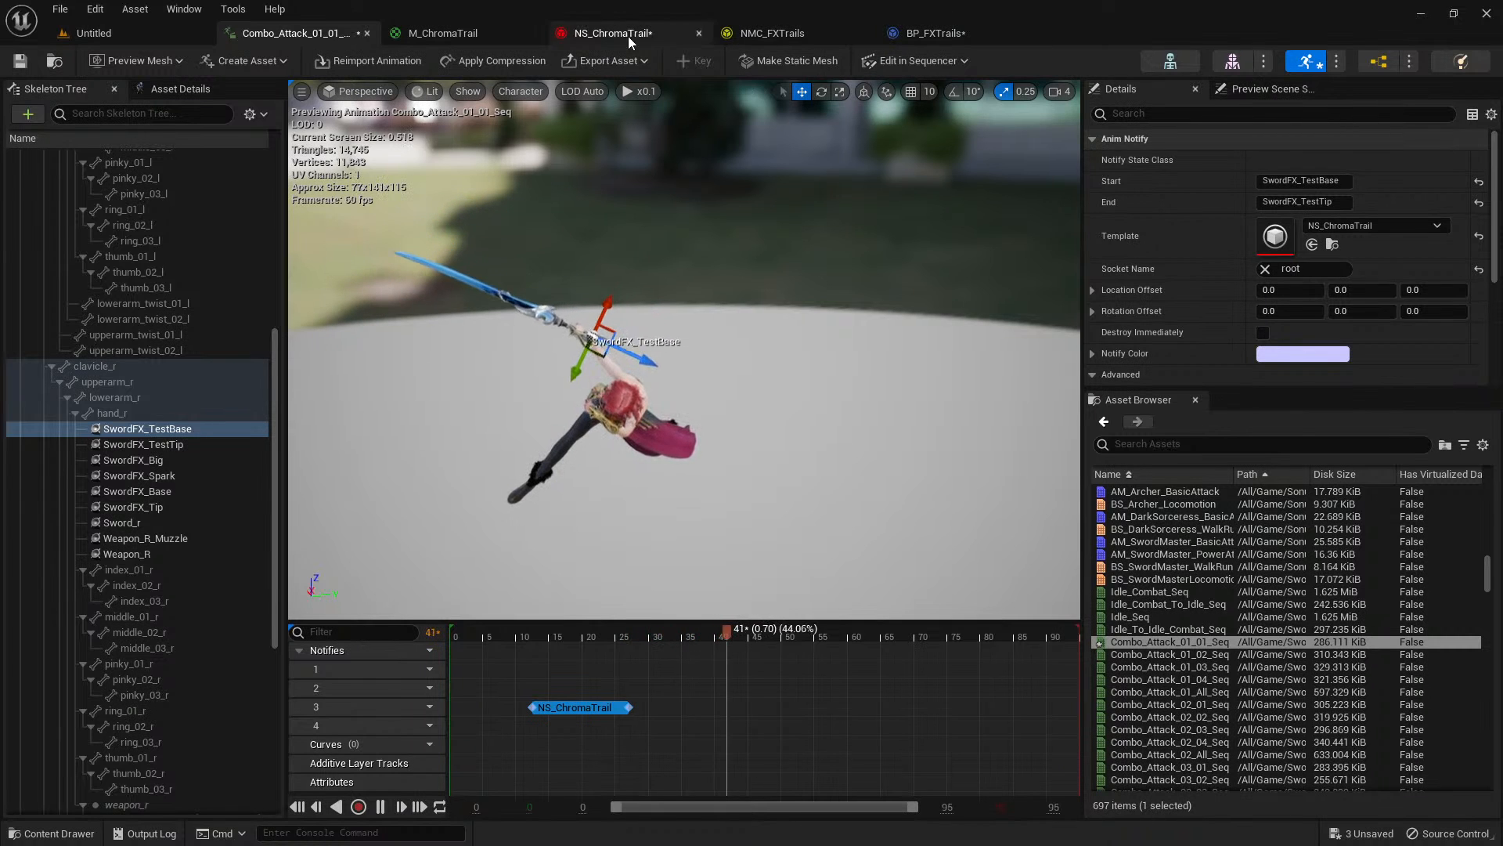
Review the Ribbon Renderer settings in NS_ChromaTrail, from facing mode and UV settings to draw direction, shape and tessellation.
{"action": "left_click", "coordinate": [465, 34]}
{"action": "left_click", "coordinate": [603, 34]}
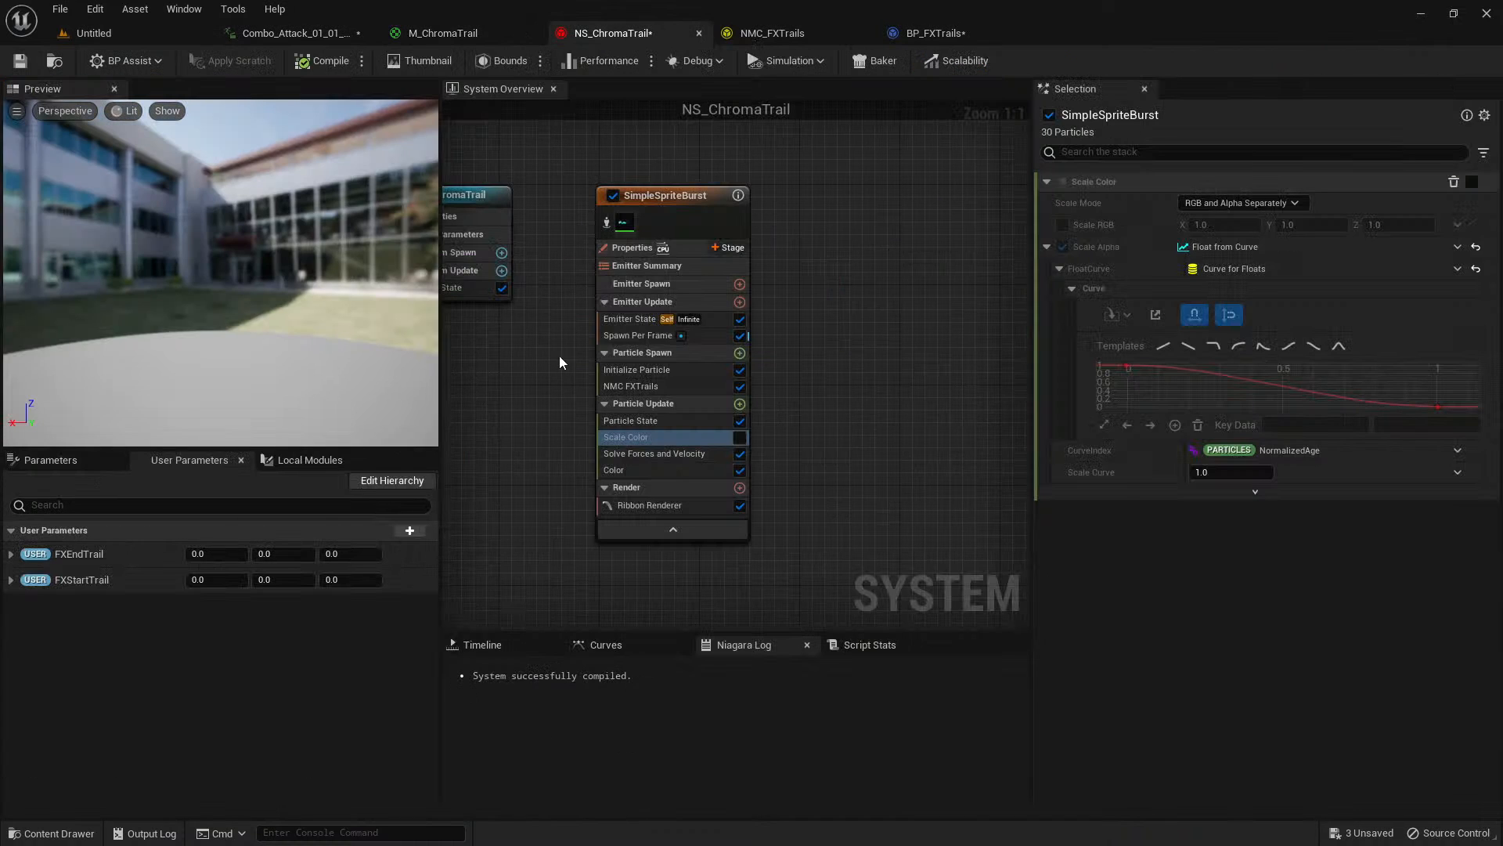
{"action": "left_click", "coordinate": [650, 505]}
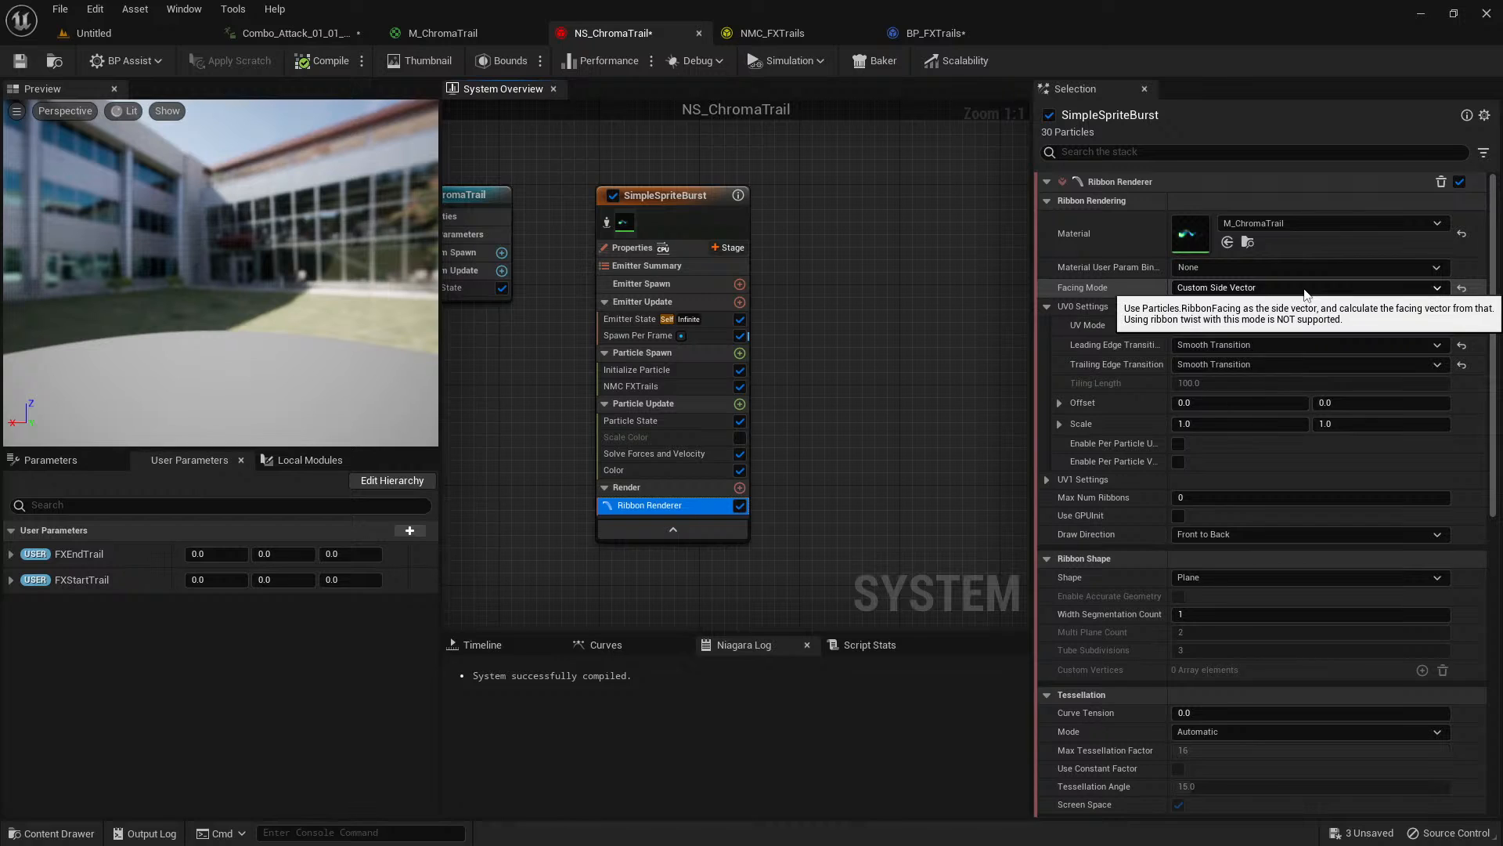
{"action": "scroll", "coordinate": [1292, 305], "scroll_direction": "down", "scroll_amount": 1}
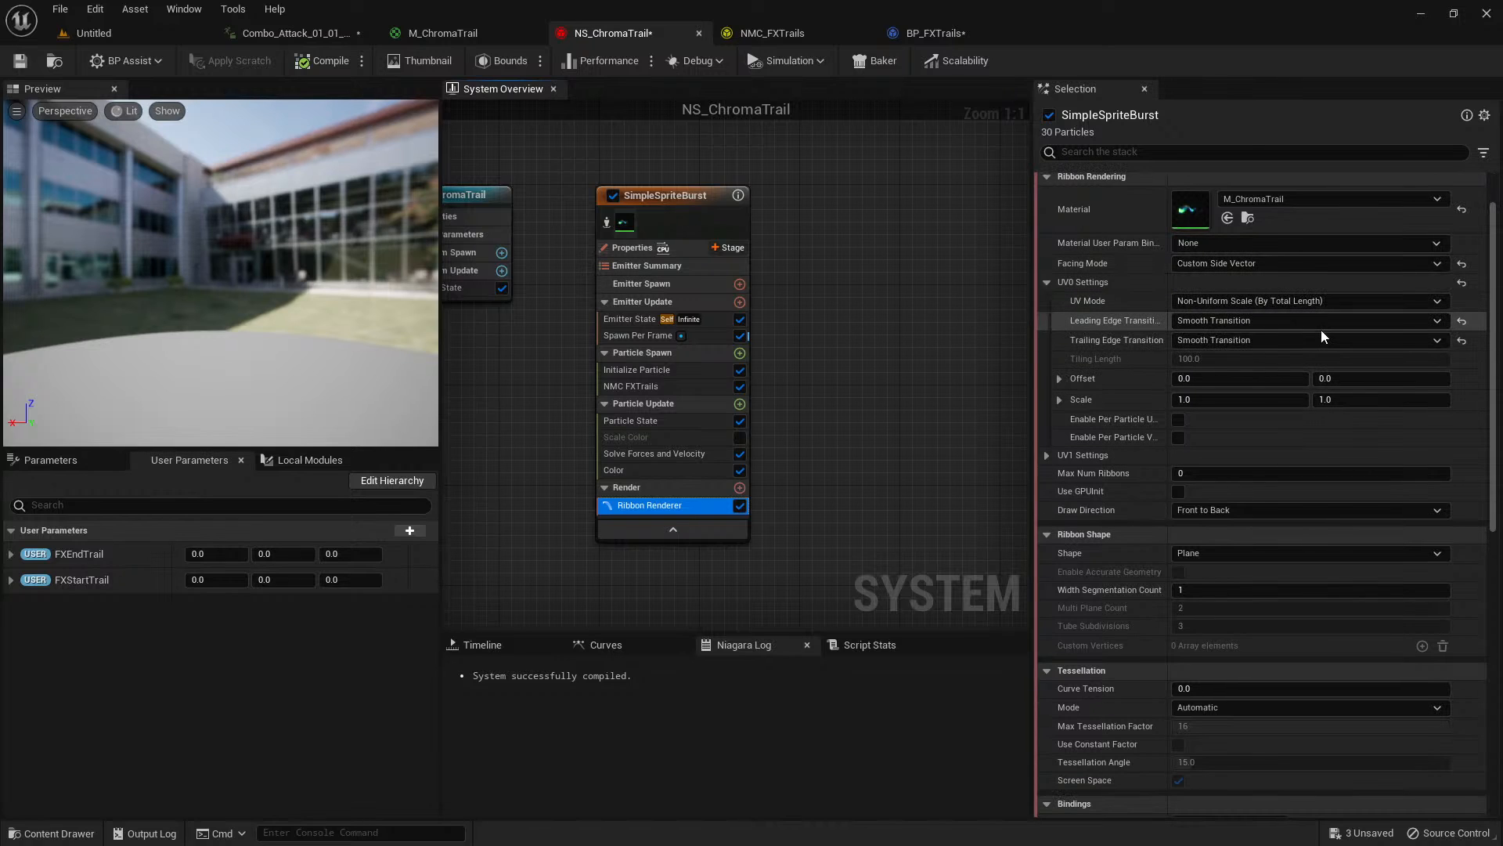
{"action": "scroll", "coordinate": [1321, 330], "scroll_direction": "down", "scroll_amount": 2}
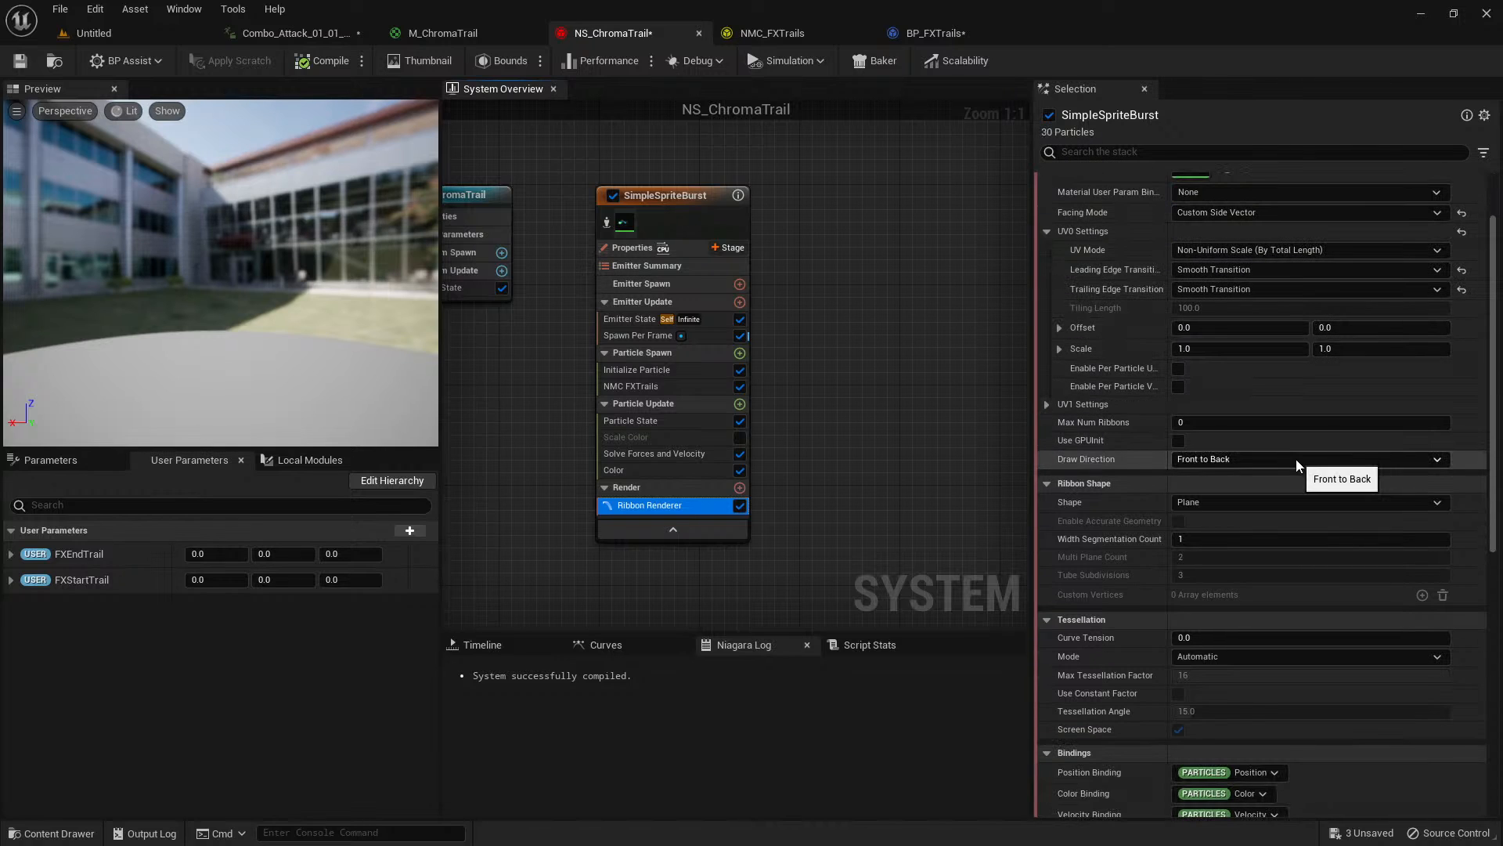
{"action": "scroll", "coordinate": [1293, 470], "scroll_direction": "down", "scroll_amount": 1}
{"action": "scroll", "coordinate": [1290, 486], "scroll_direction": "down", "scroll_amount": 8}
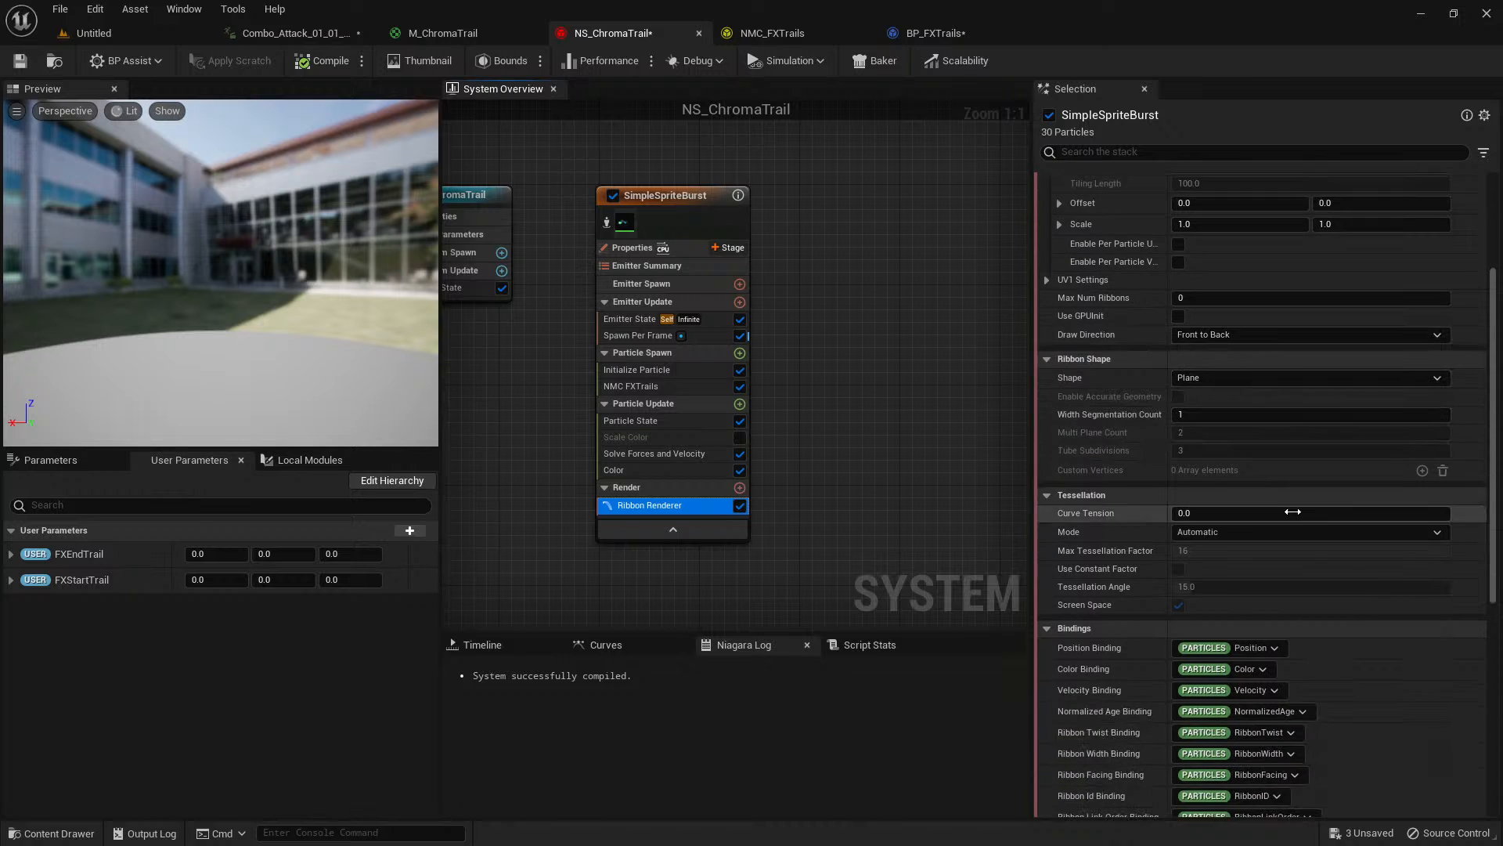
{"action": "scroll", "coordinate": [1291, 544], "scroll_direction": "up", "scroll_amount": 6}
{"action": "scroll", "coordinate": [1292, 543], "scroll_direction": "up", "scroll_amount": 5}
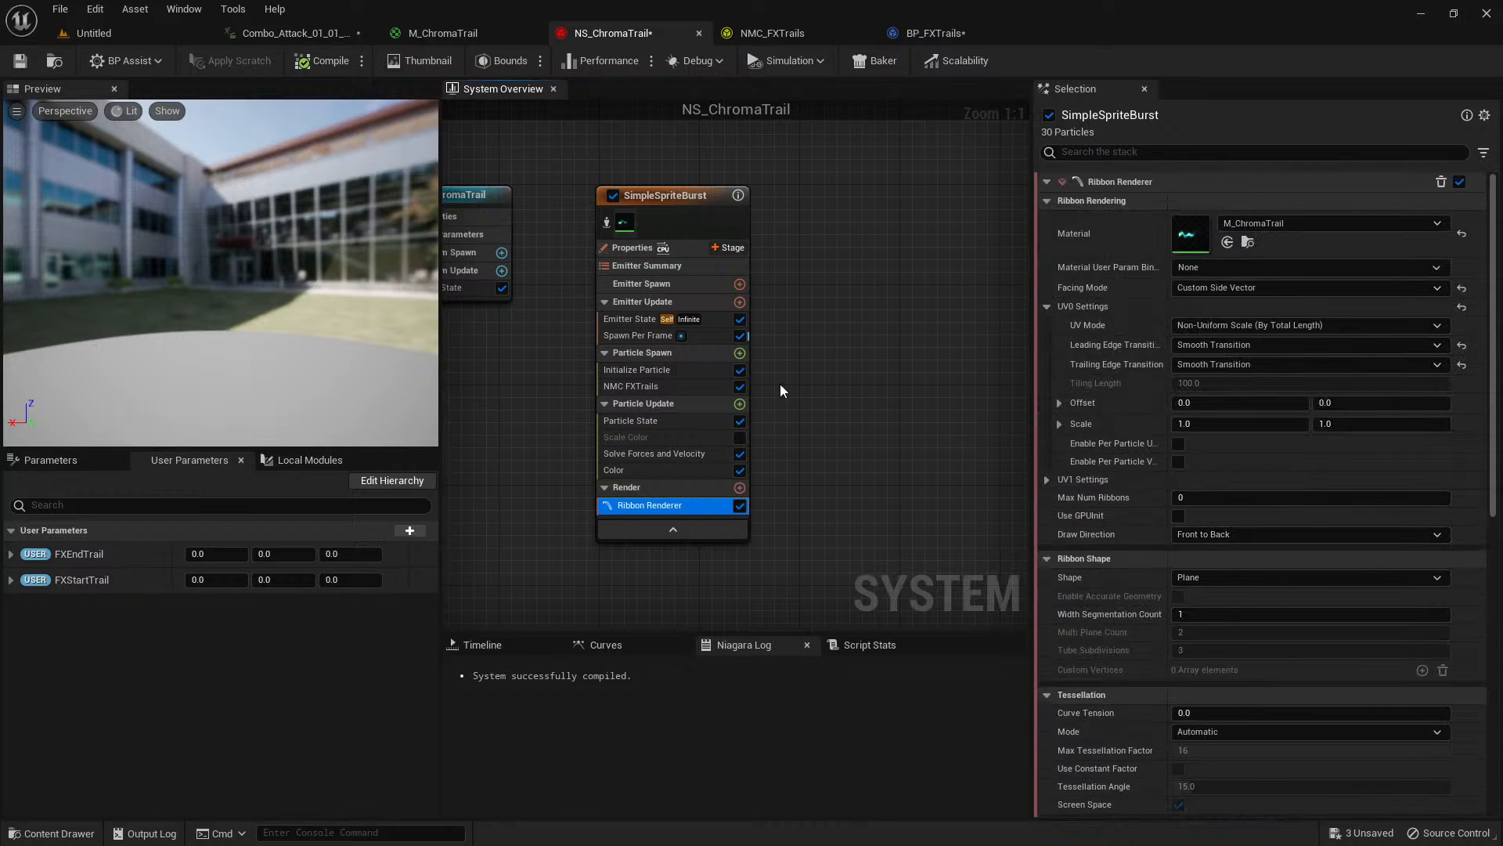
Check the emitter's Initialize Particle ribbon attributes, Spawn Per Frame module and emitter properties in NS_ChromaTrail.
{"action": "left_click", "coordinate": [666, 371]}
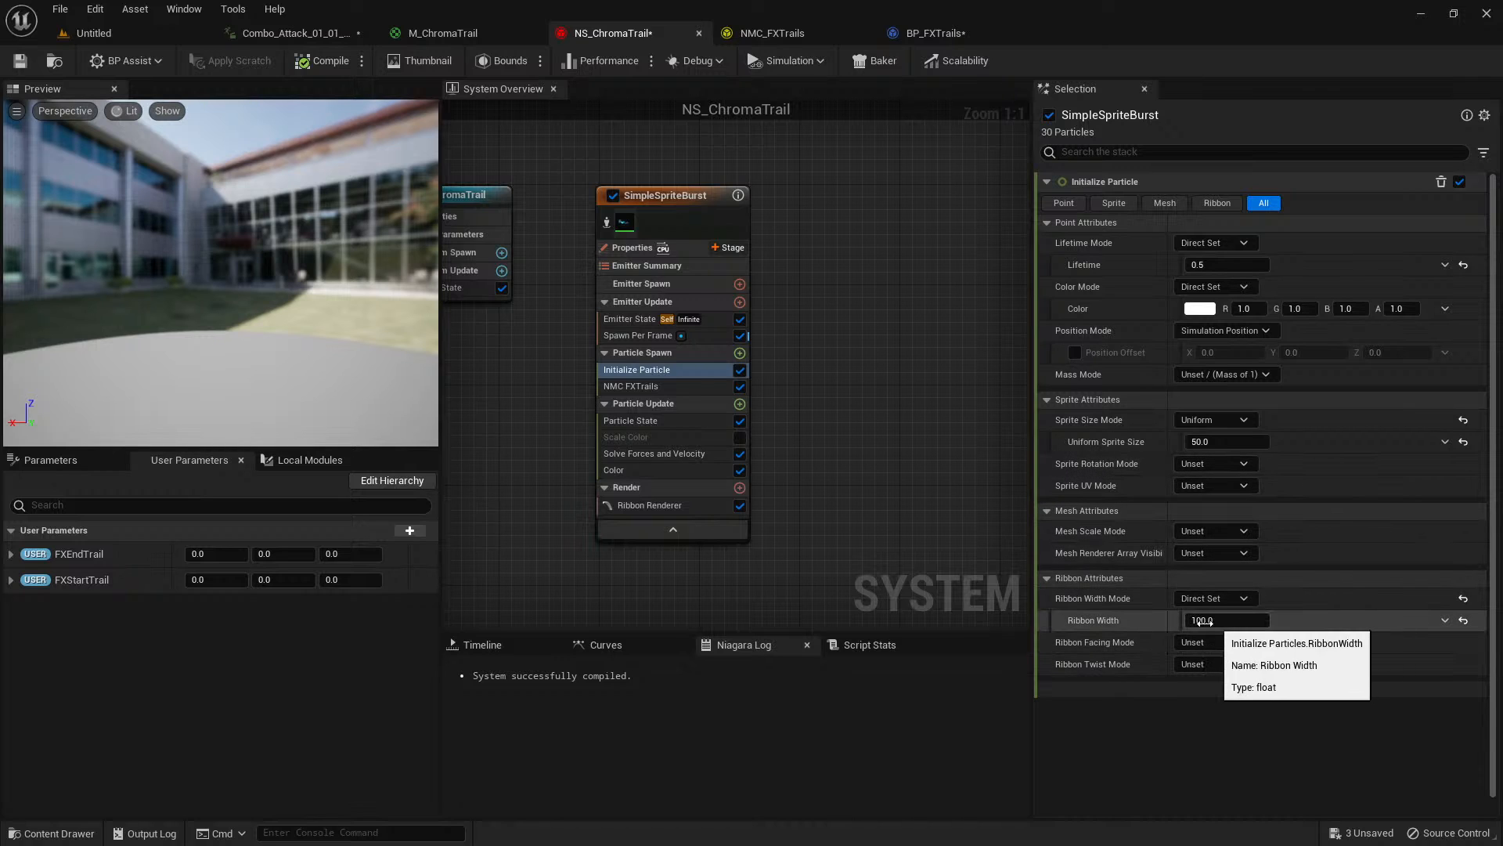
{"action": "left_click", "coordinate": [706, 336]}
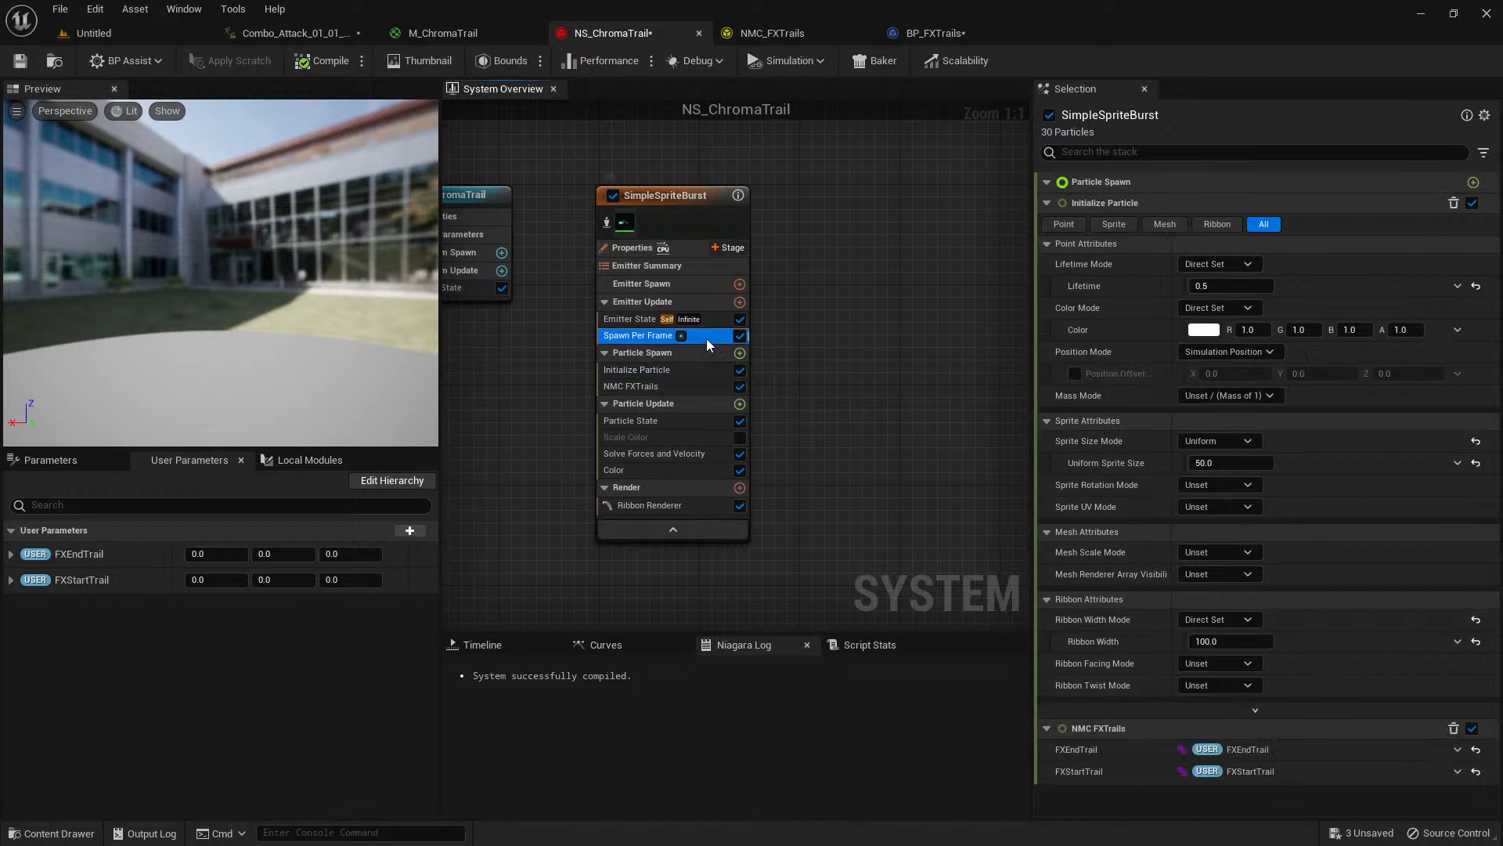
{"action": "left_click", "coordinate": [681, 249]}
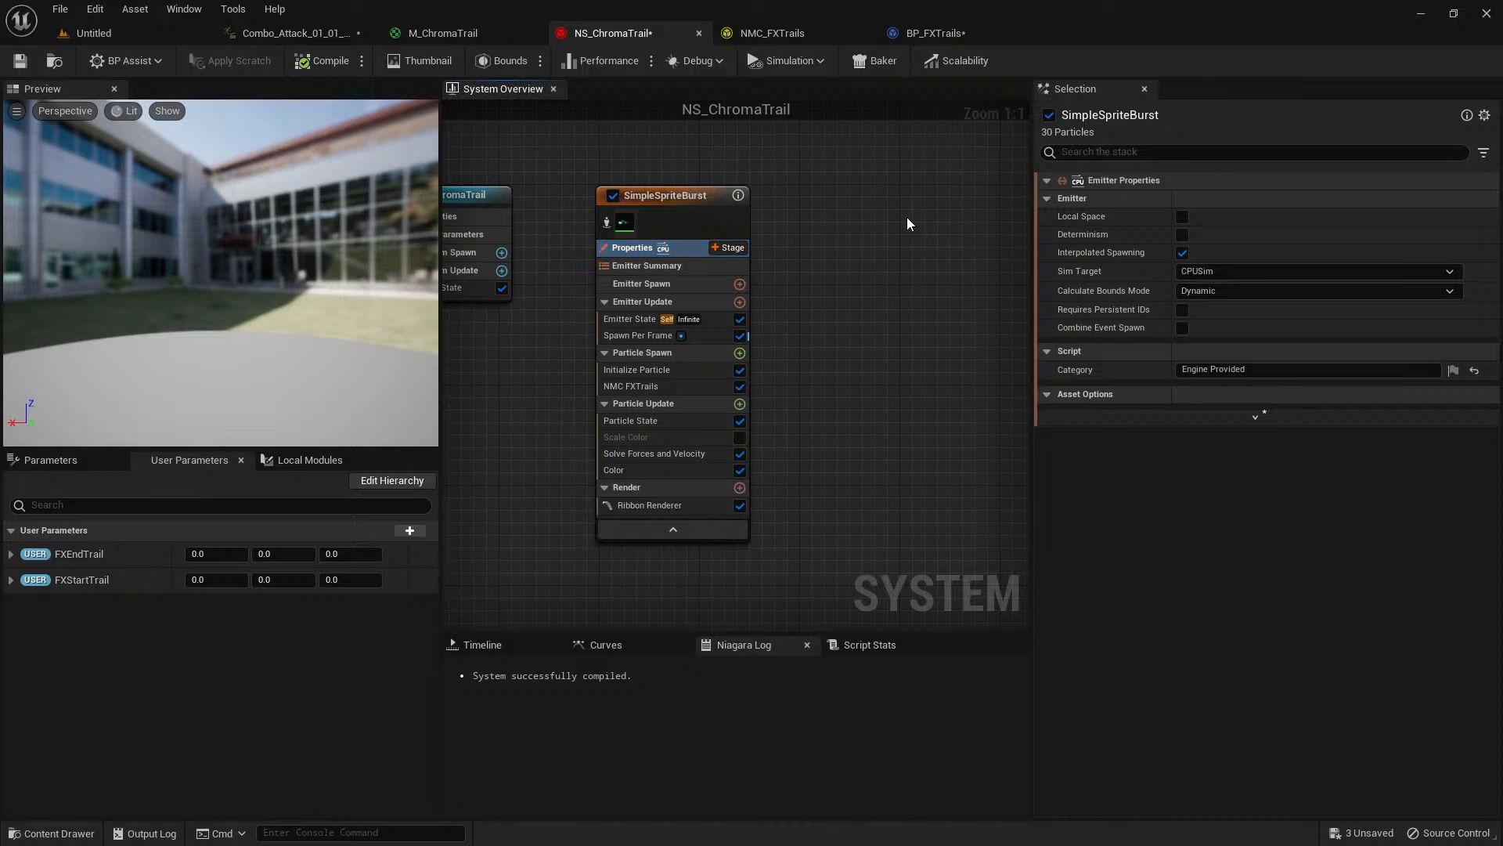
Save all modified assets: BP_FXTrails, Combo_Attack_01_01_Seq and NS_ChromaTrail.
{"action": "left_click", "coordinate": [146, 33]}
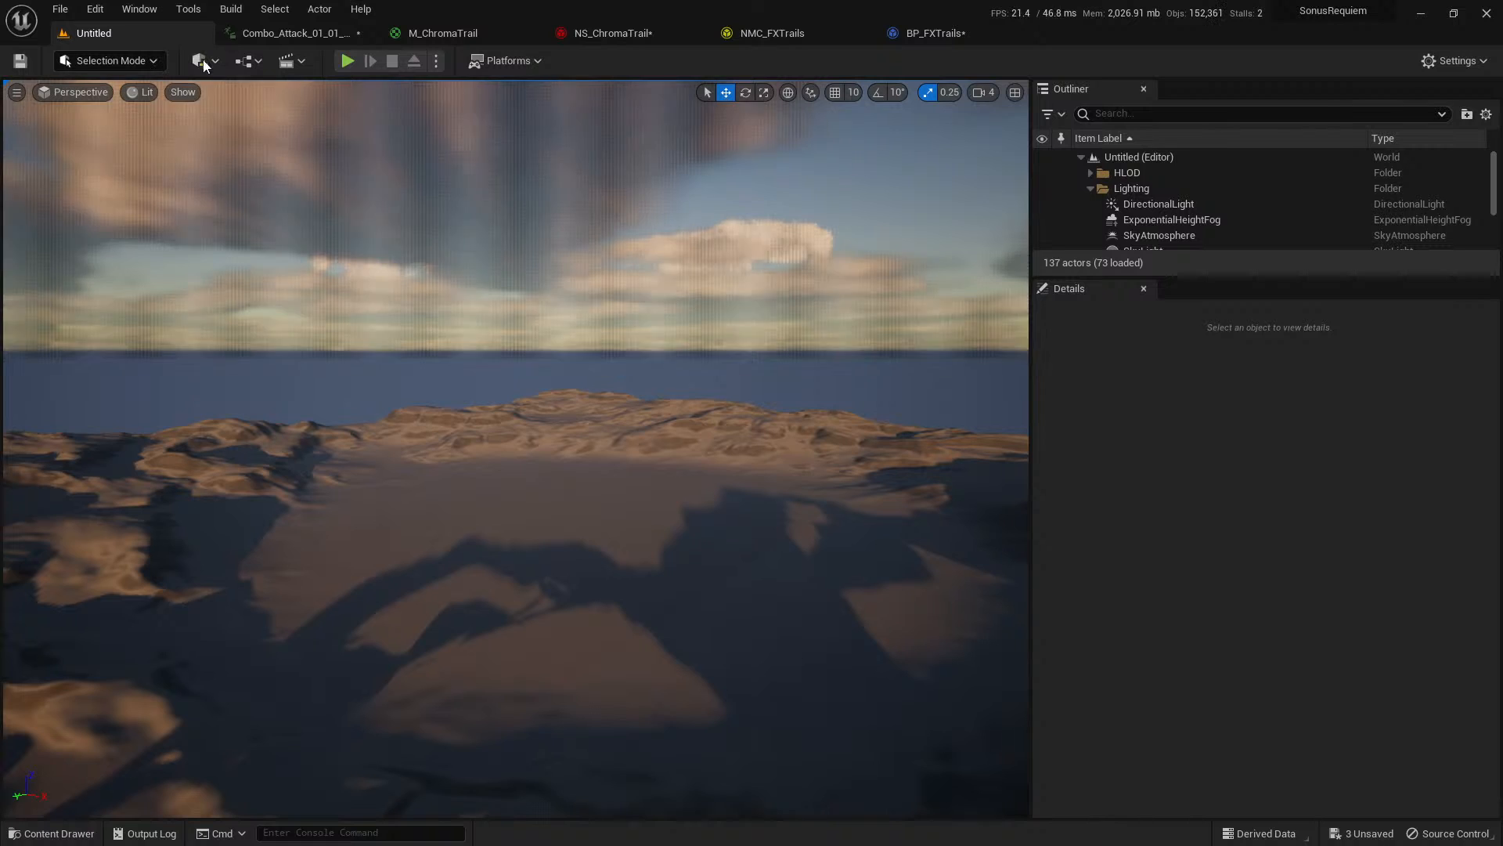
{"action": "key", "text": "ctrl+space"}
{"action": "left_click", "coordinate": [166, 319]}
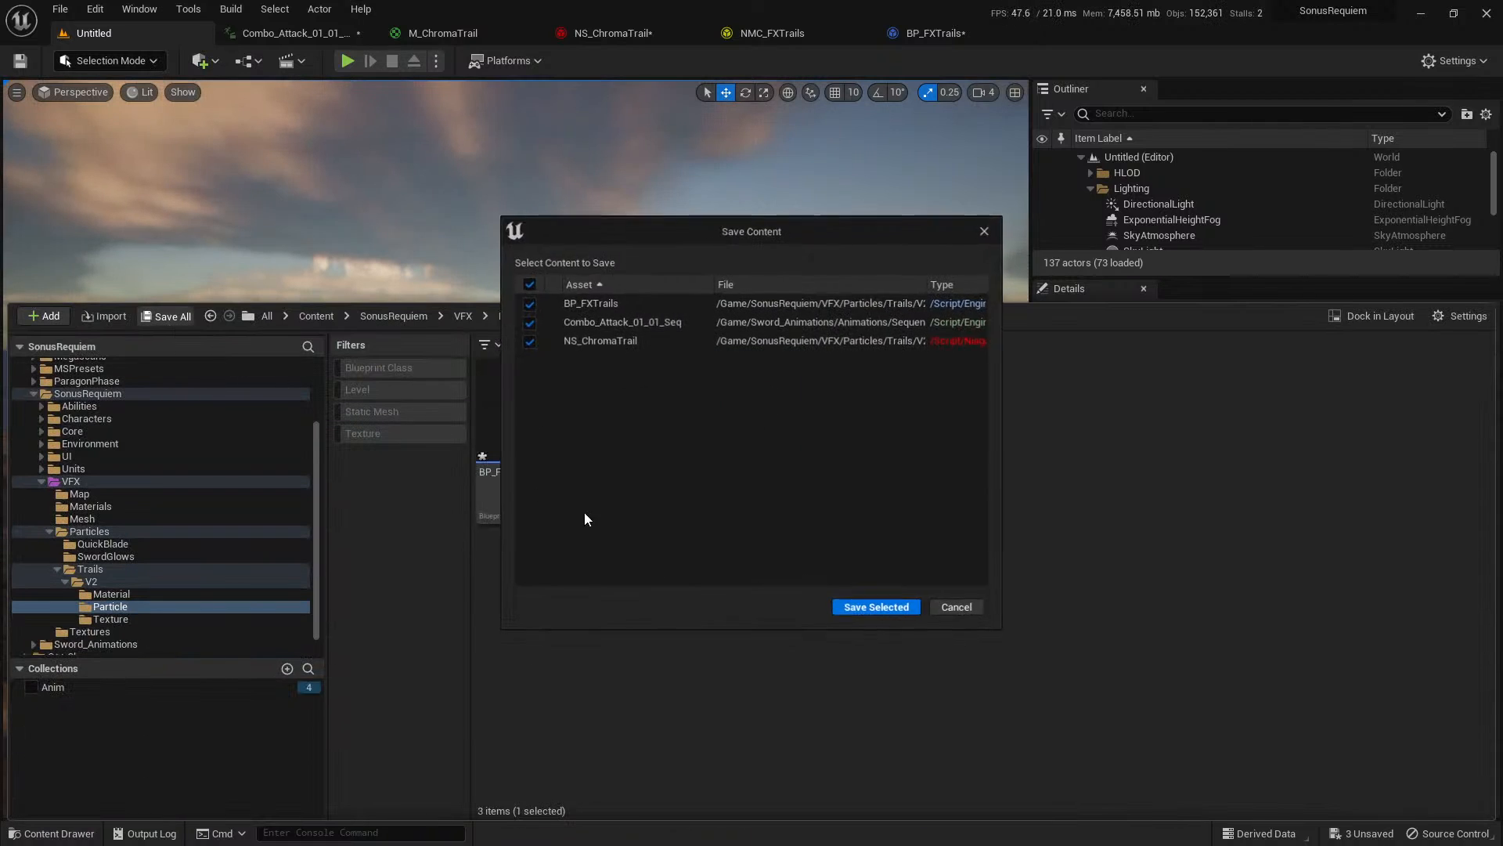
{"action": "left_click", "coordinate": [879, 613]}
{"action": "left_click", "coordinate": [750, 643]}
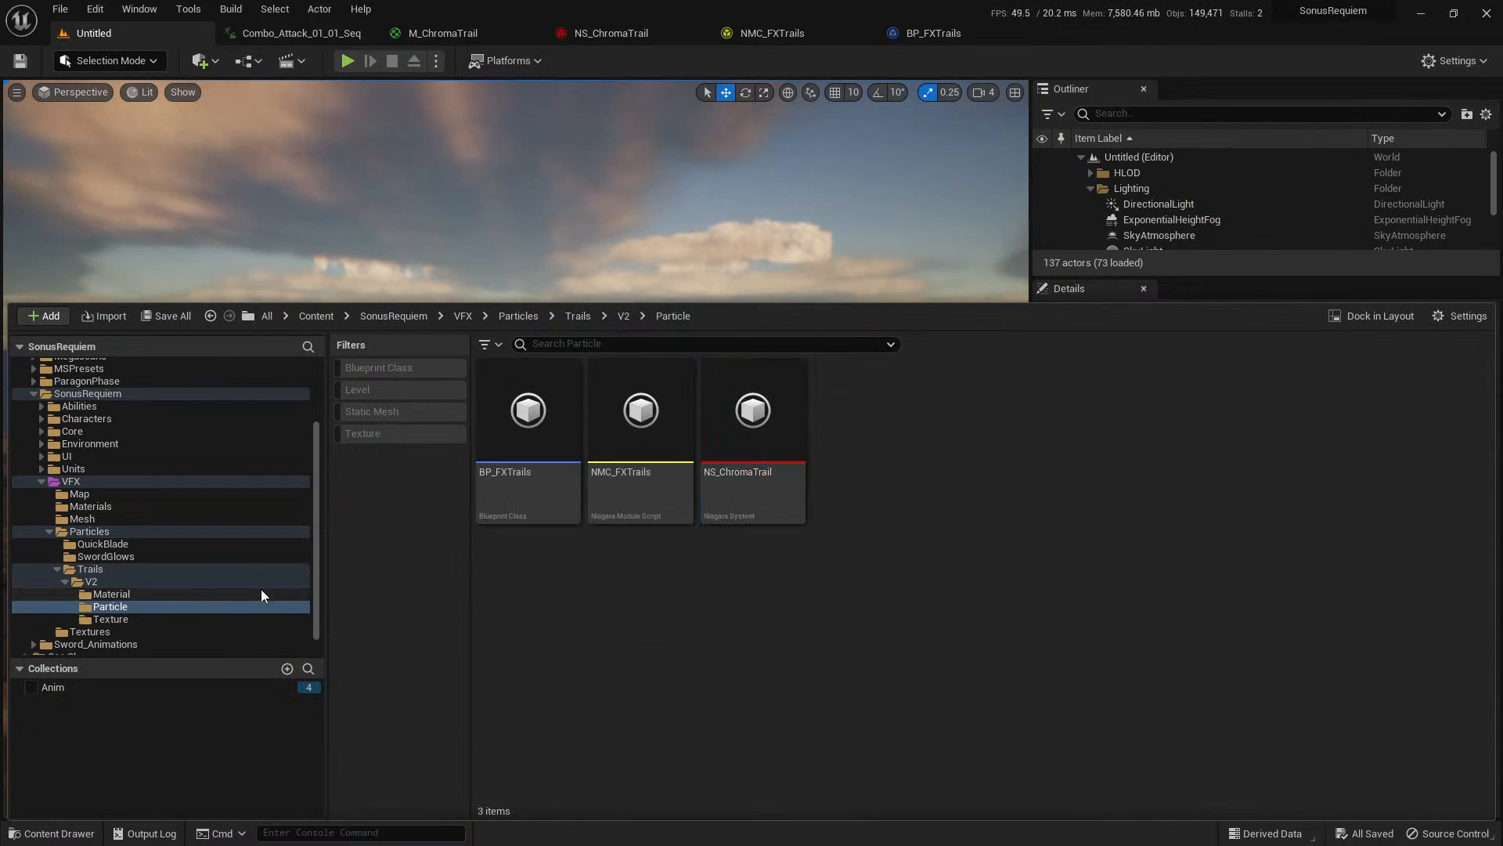
Filter the whole Content folder to Level assets and open CombatTestMap.
{"action": "scroll", "coordinate": [248, 509], "scroll_direction": "up", "scroll_amount": 3}
{"action": "left_click", "coordinate": [79, 379]}
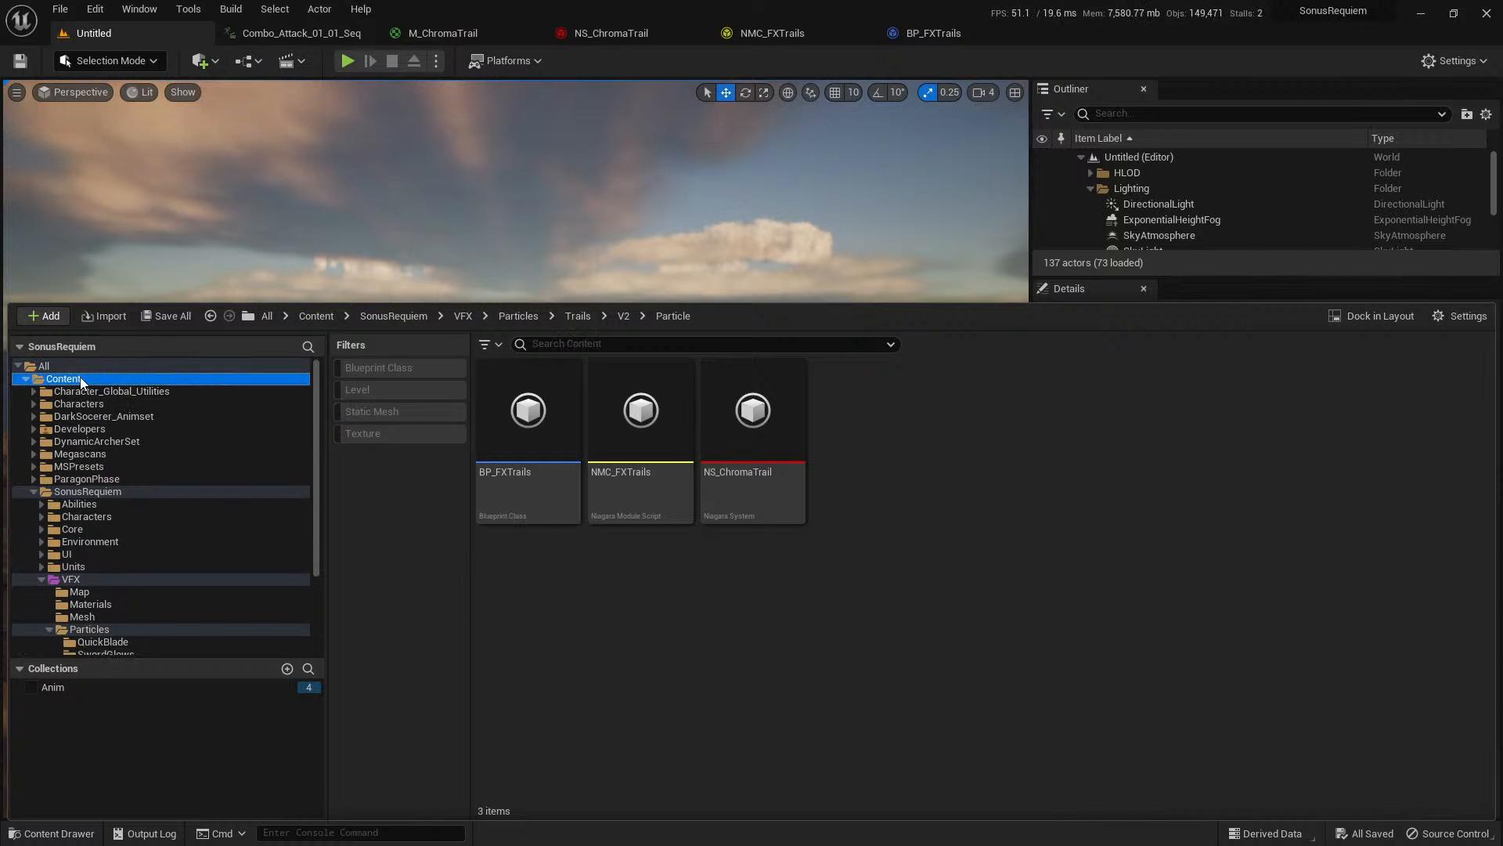
{"action": "left_click", "coordinate": [387, 390]}
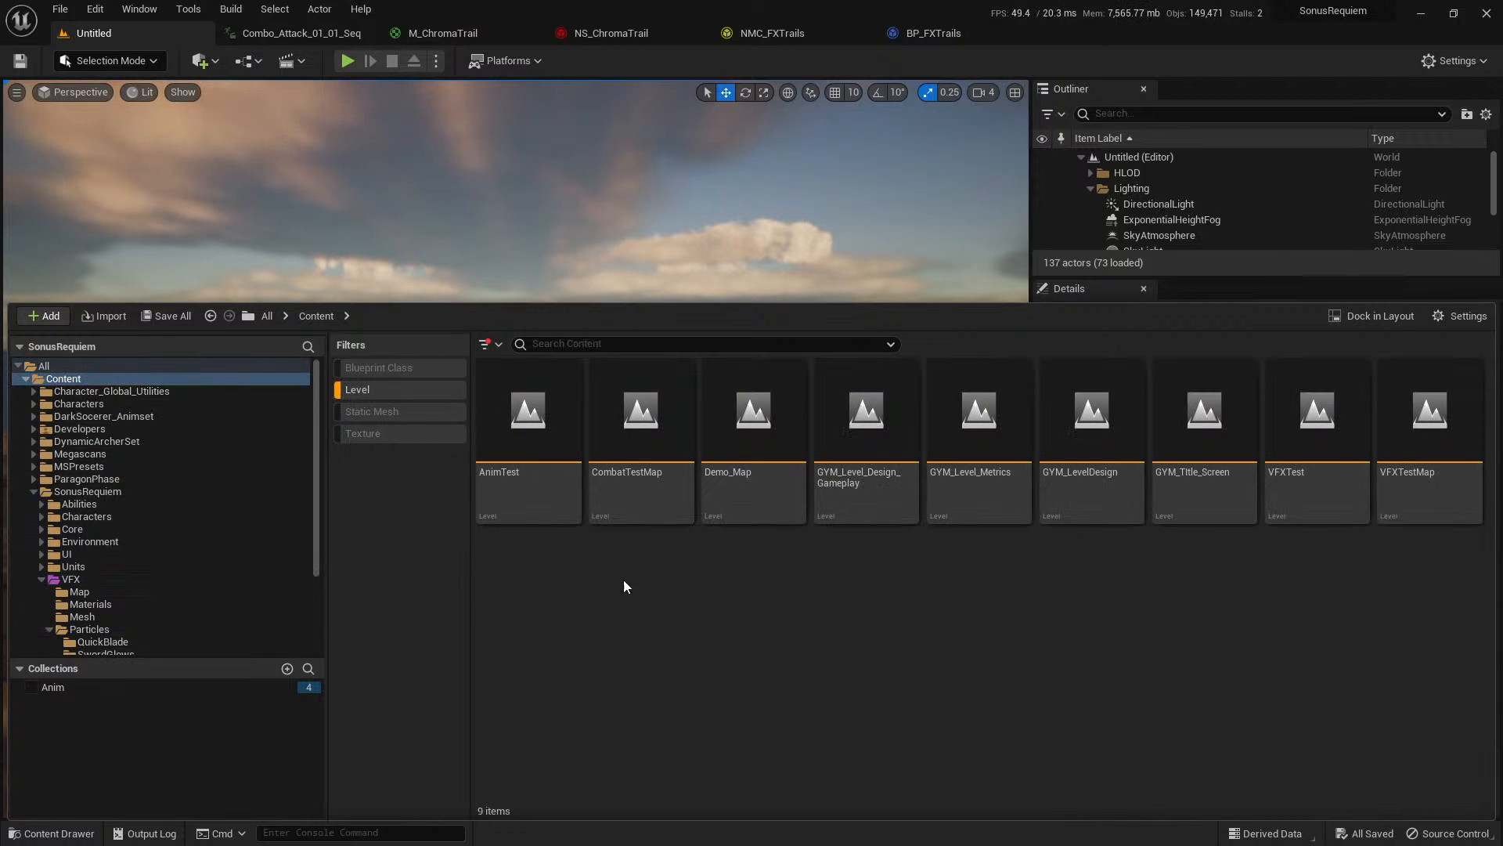
{"action": "double_click", "coordinate": [672, 502]}
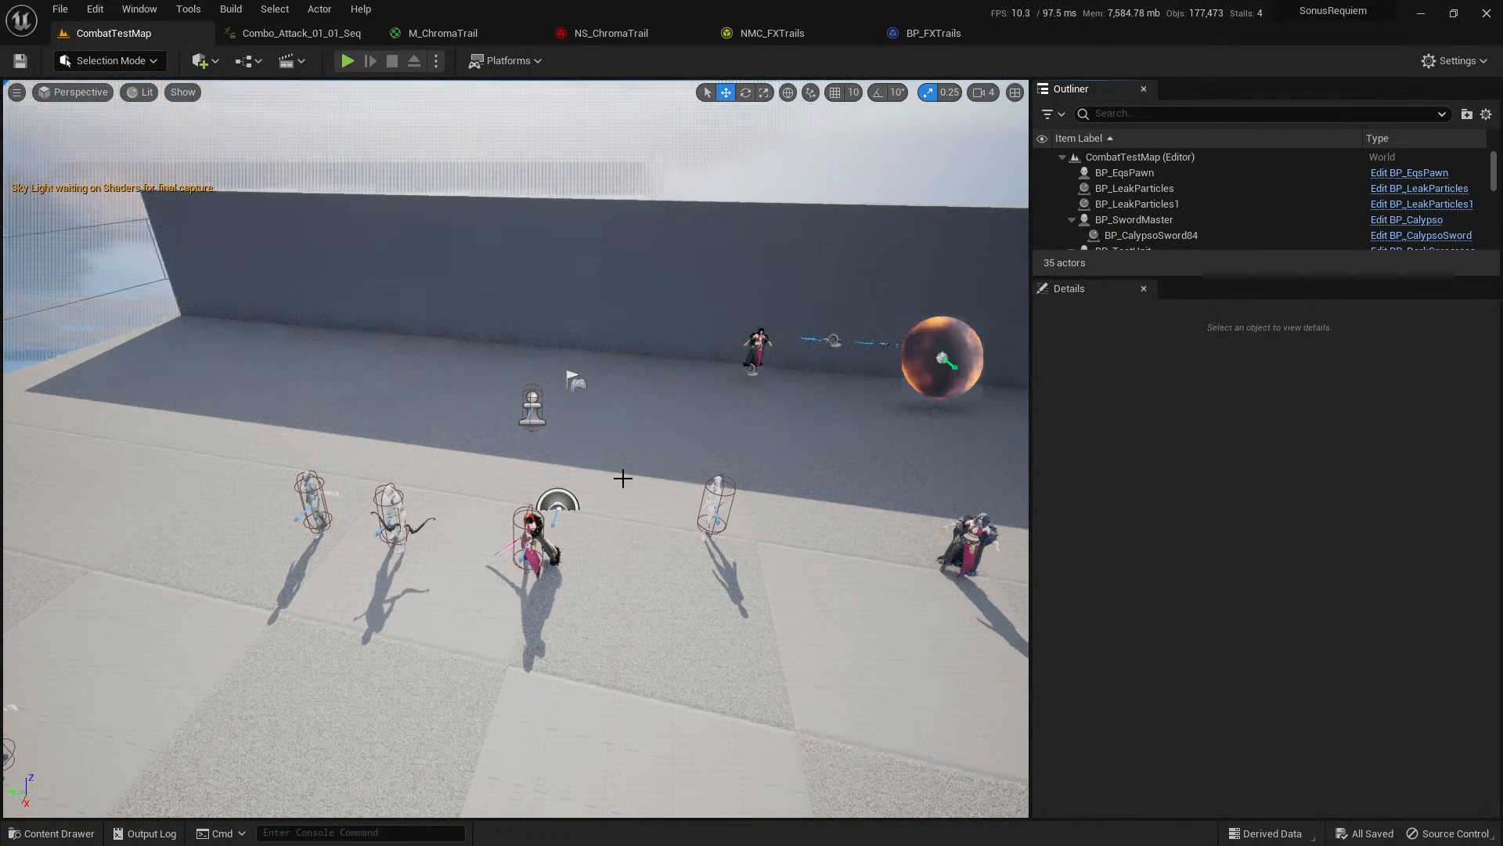
{"action": "right_click_drag", "start_coordinate": [611, 337], "coordinate": [548, 321]}
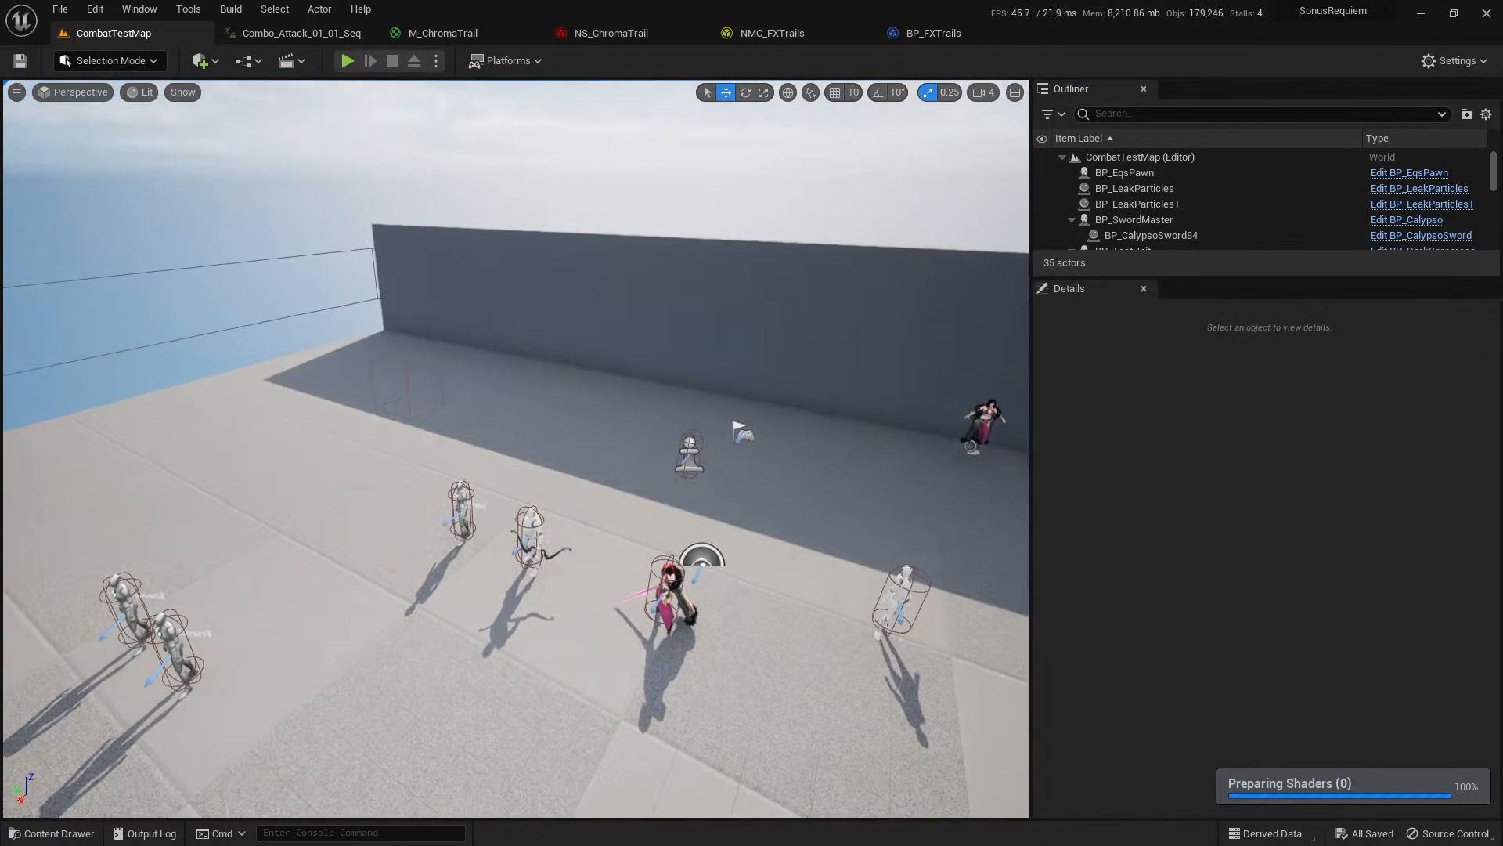
Play-test CombatTestMap, moving the character beside the wall and repeatedly swinging the sword to check its trail, and end the session.
{"action": "left_click", "coordinate": [348, 63]}
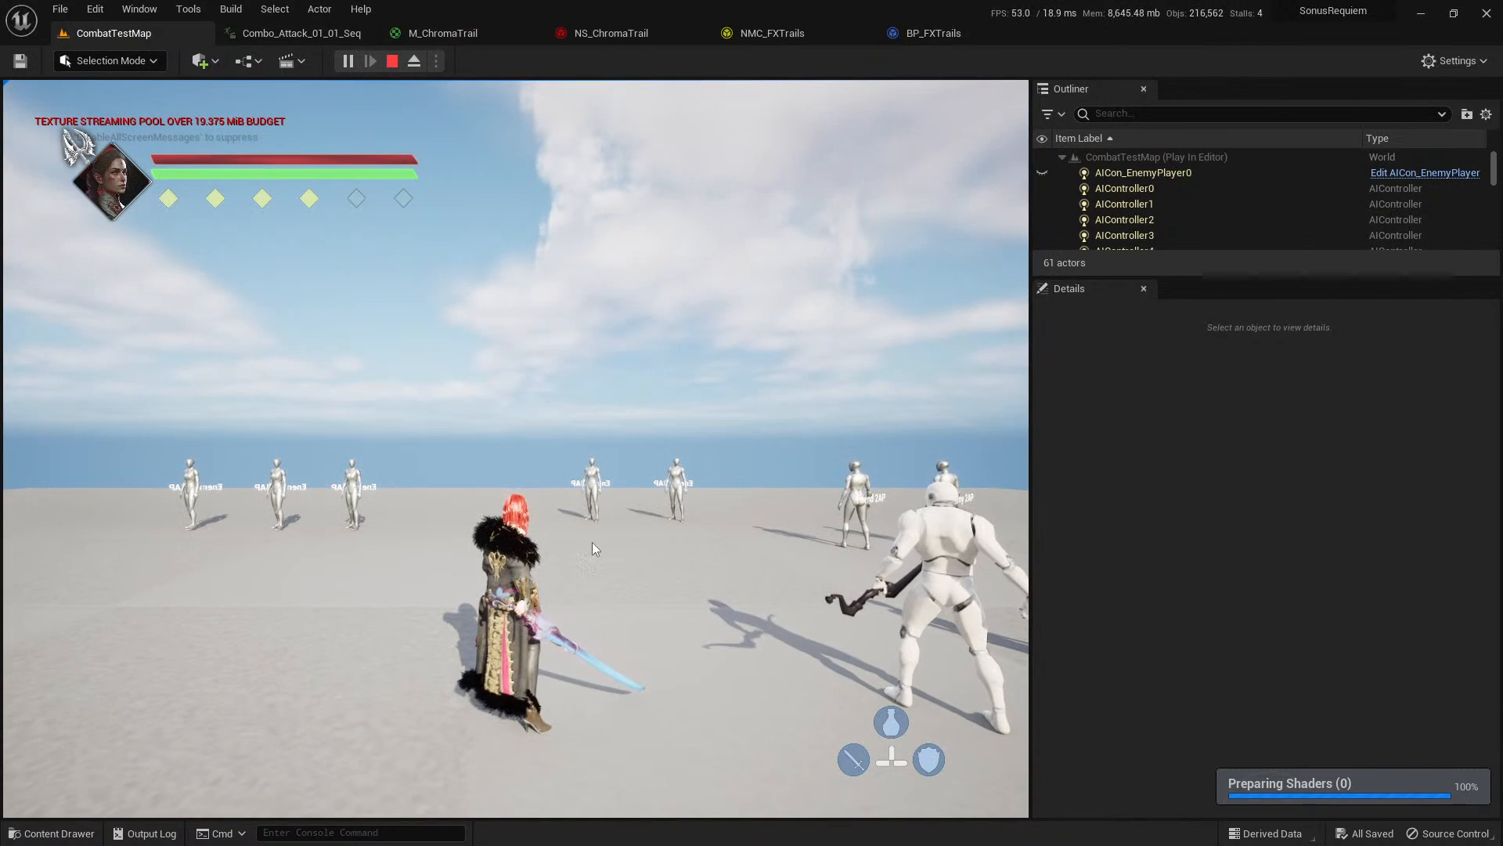
{"action": "key", "text": "Escape"}
{"action": "left_click", "coordinate": [357, 61]}
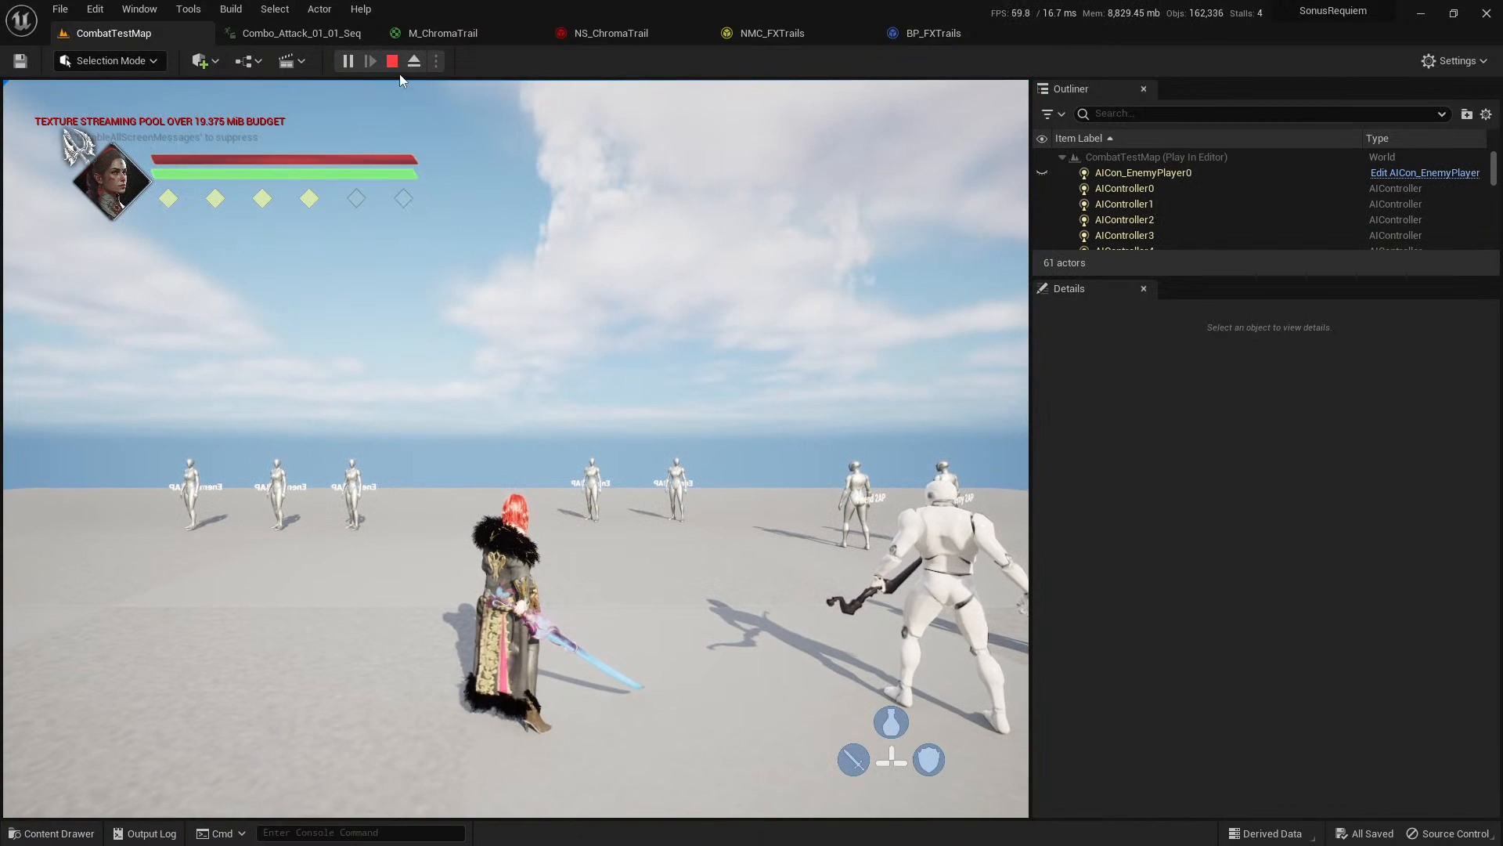
{"action": "left_click", "coordinate": [392, 62]}
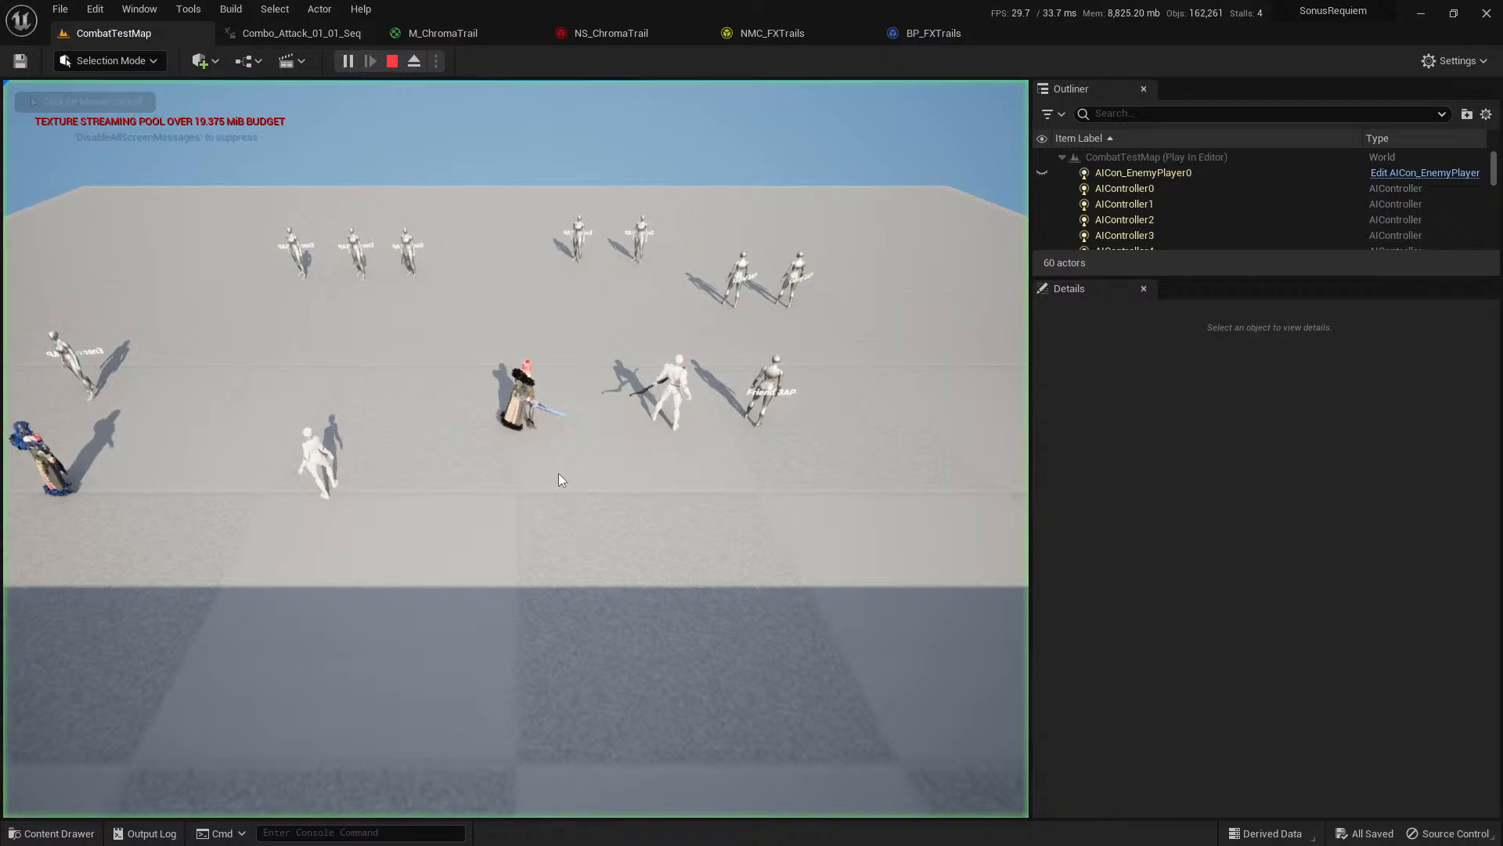
{"action": "left_click", "coordinate": [582, 529]}
{"action": "key", "text": "w"}
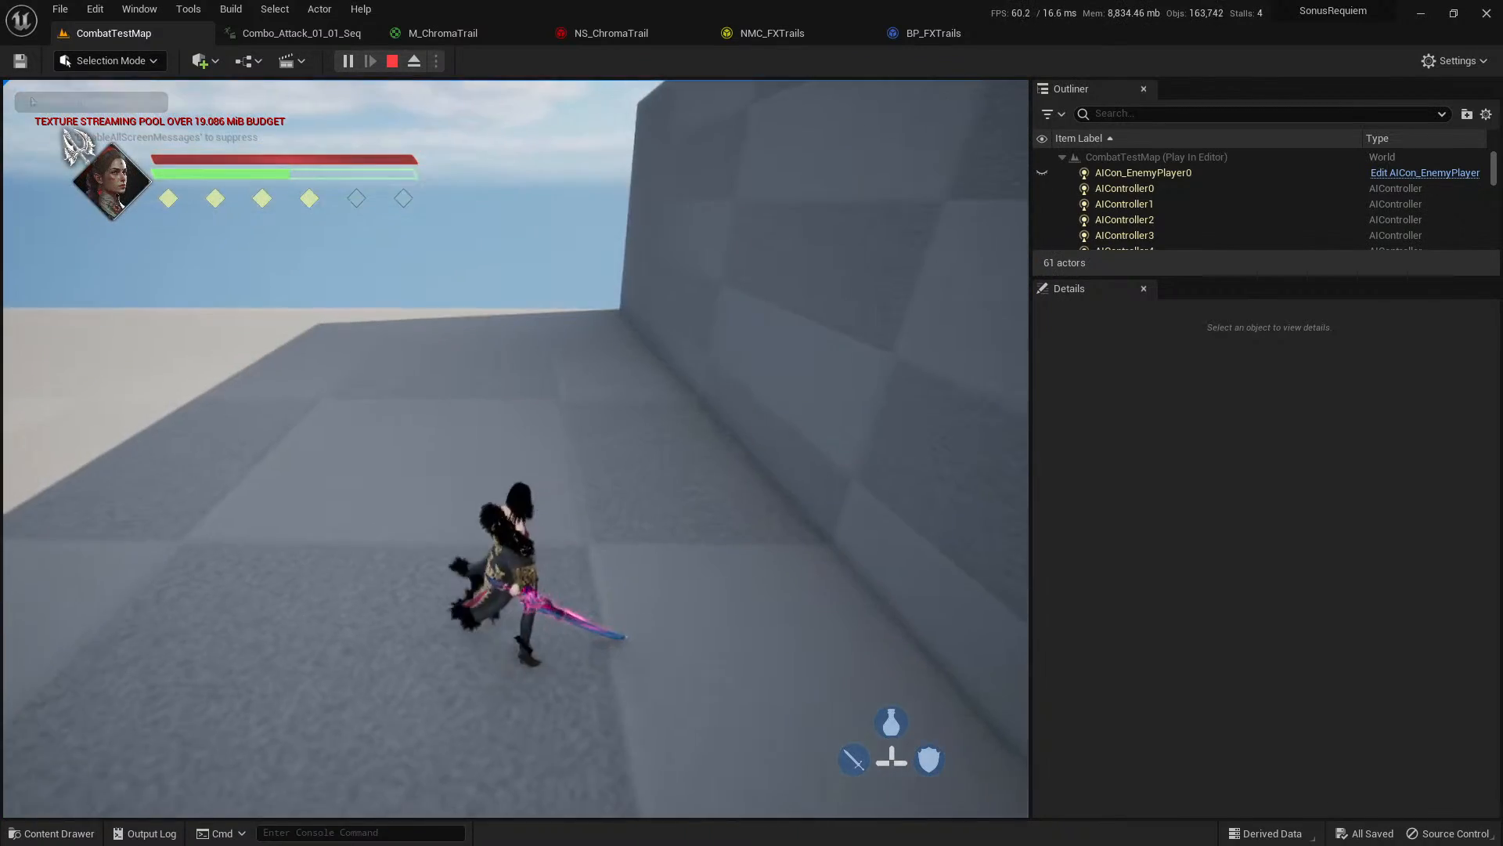
{"action": "left_click", "coordinate": [582, 529]}
{"action": "left_click", "coordinate": [583, 529]}
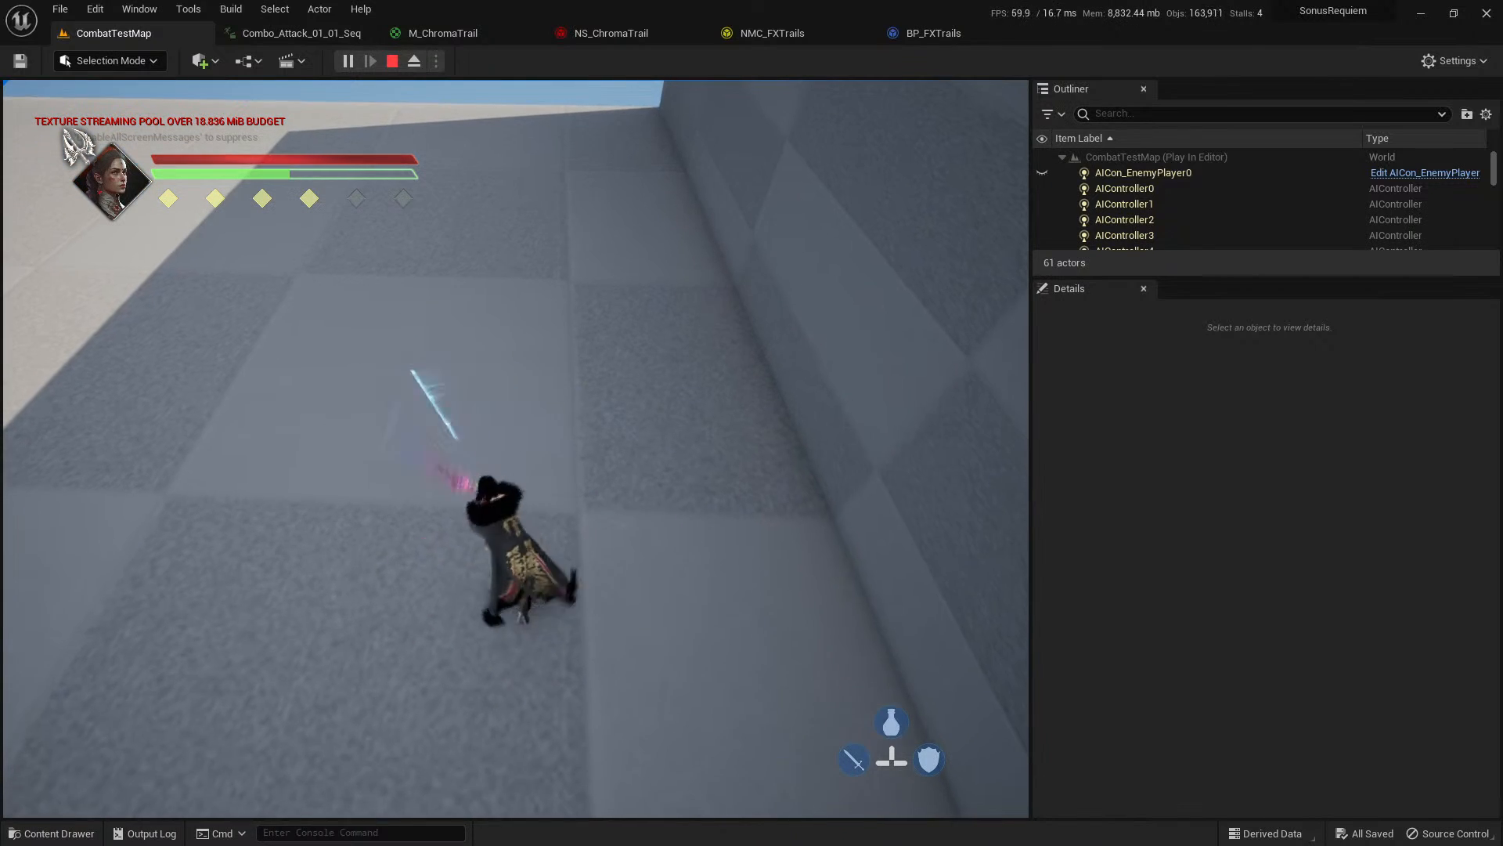
{"action": "left_click", "coordinate": [582, 529]}
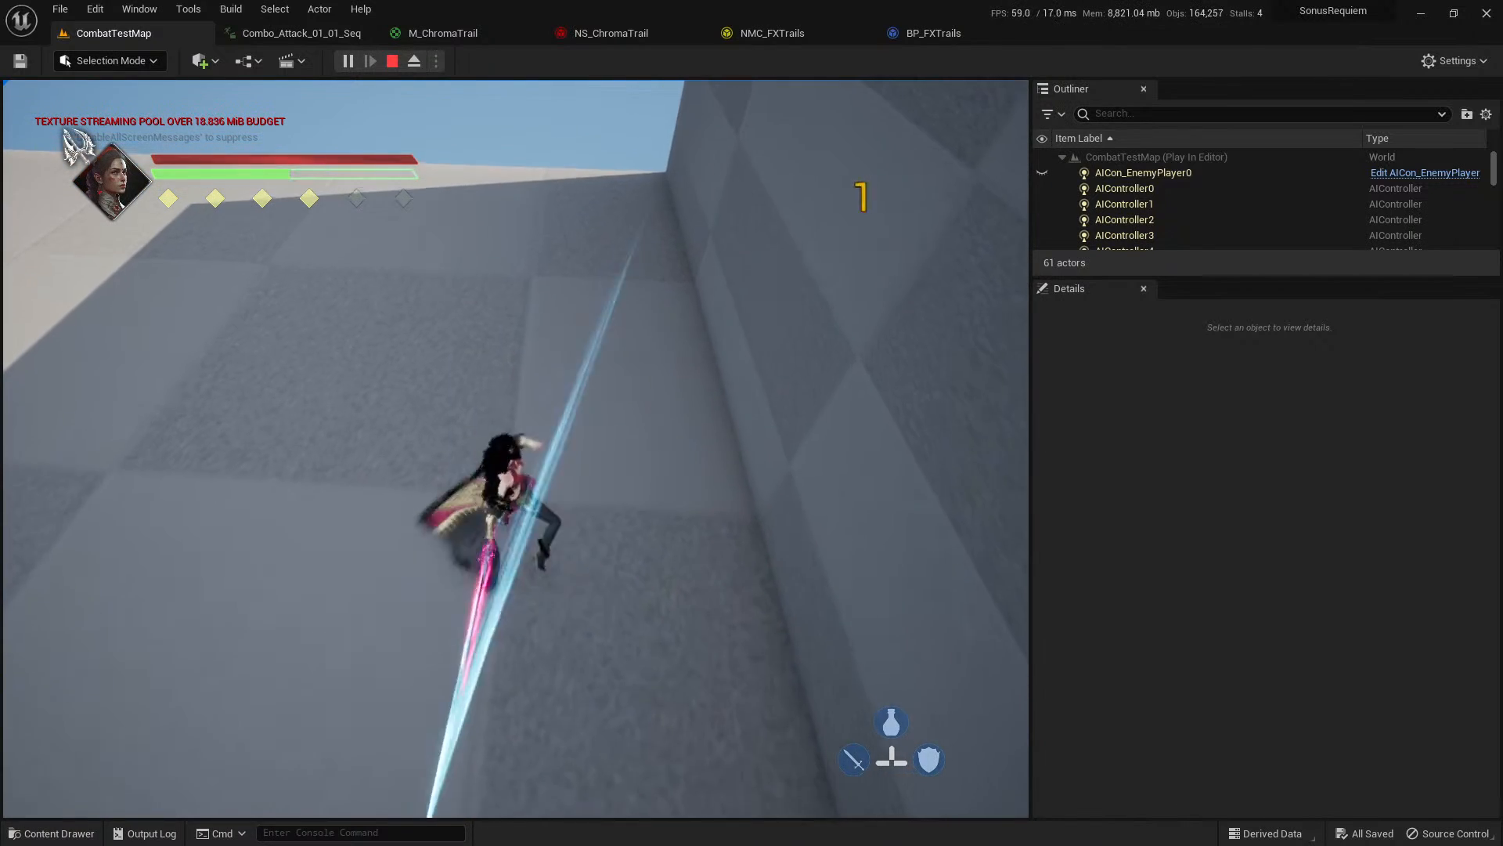
{"action": "left_click", "coordinate": [516, 449]}
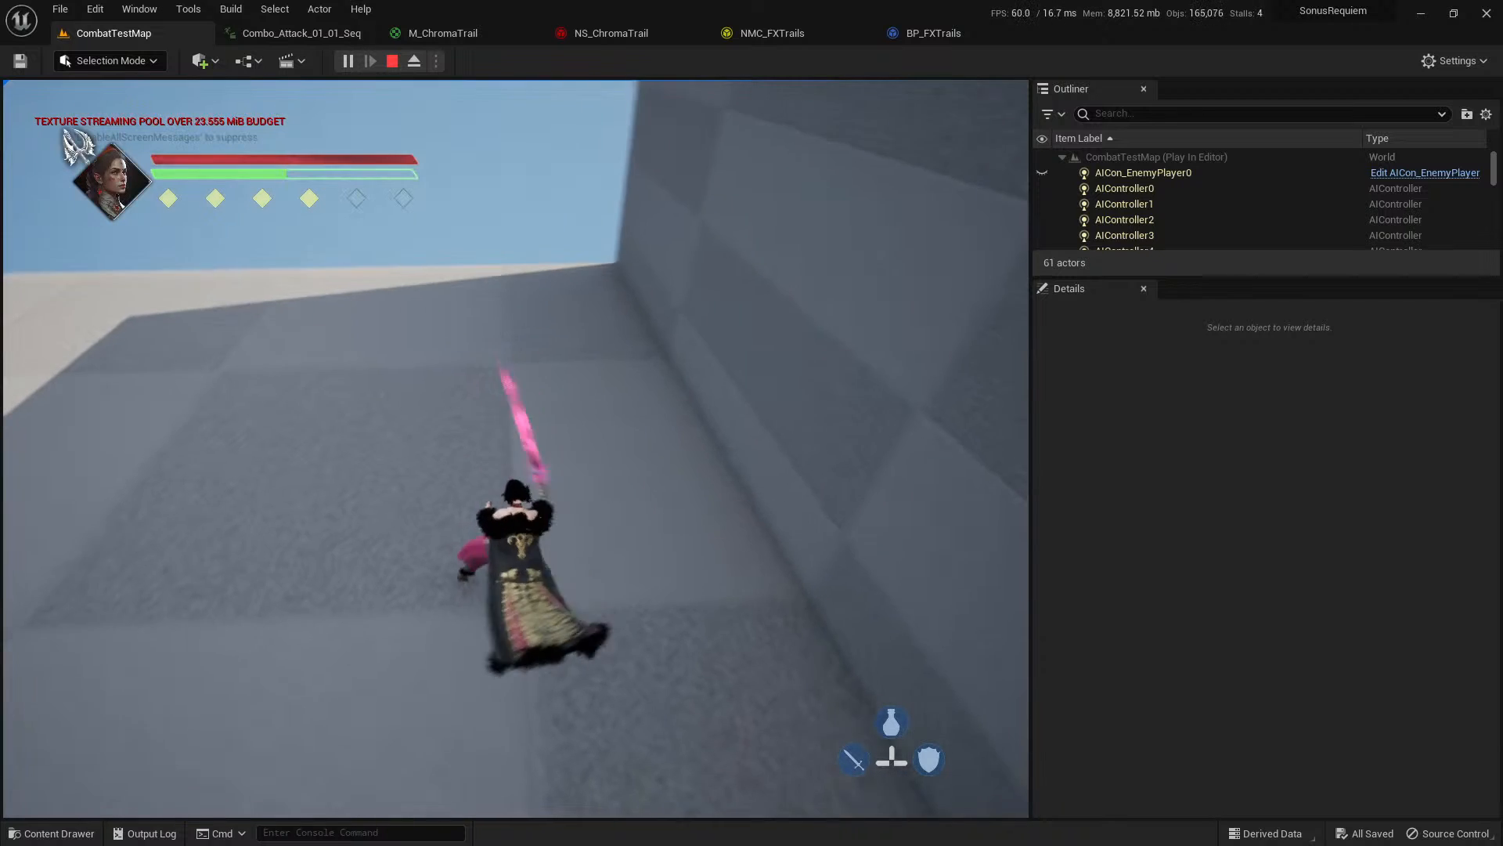
{"action": "left_click", "coordinate": [516, 449]}
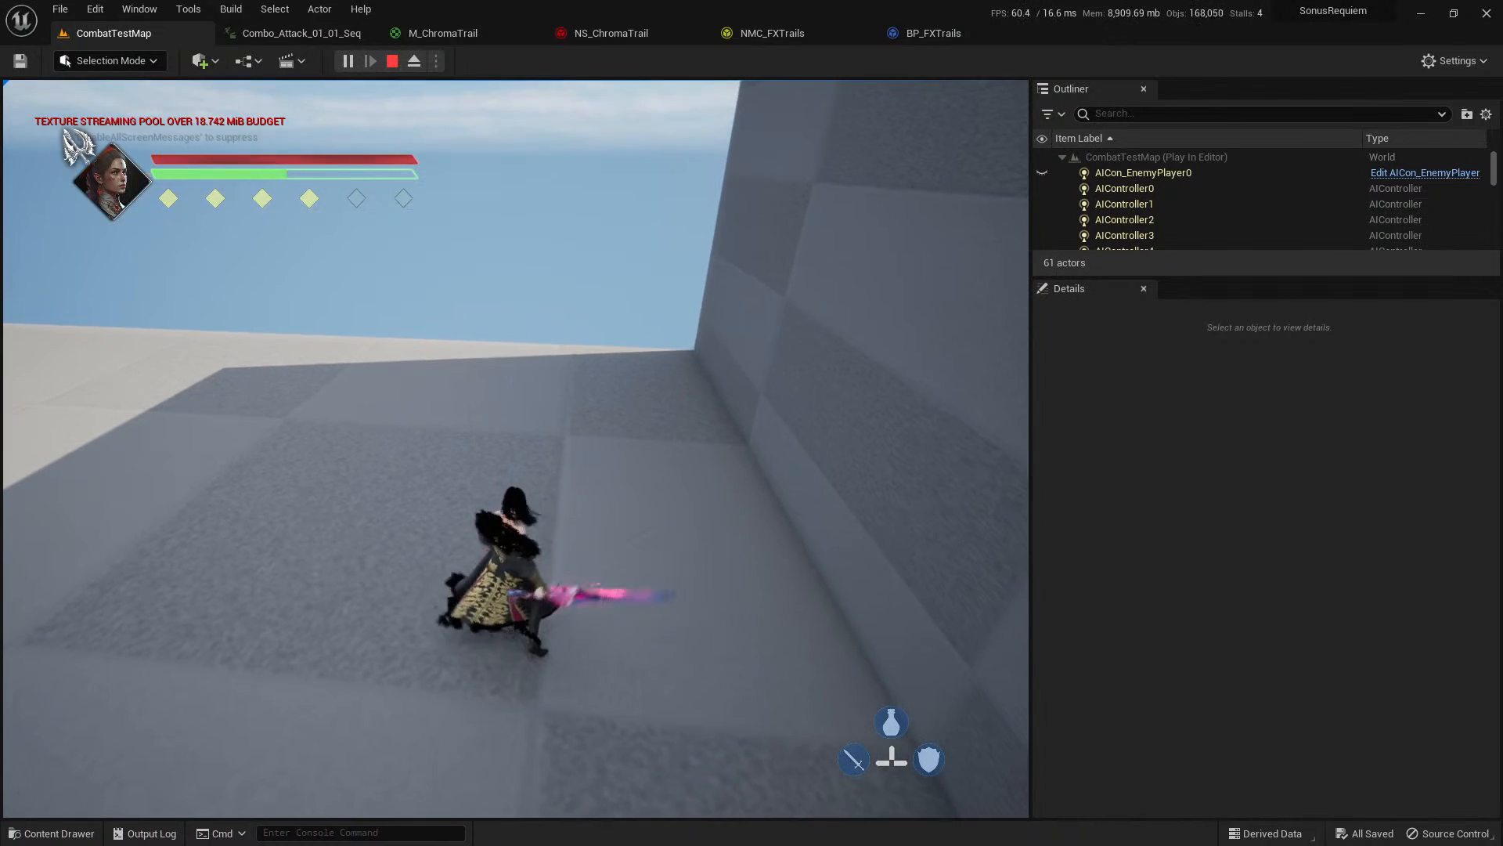
{"action": "left_click", "coordinate": [516, 449]}
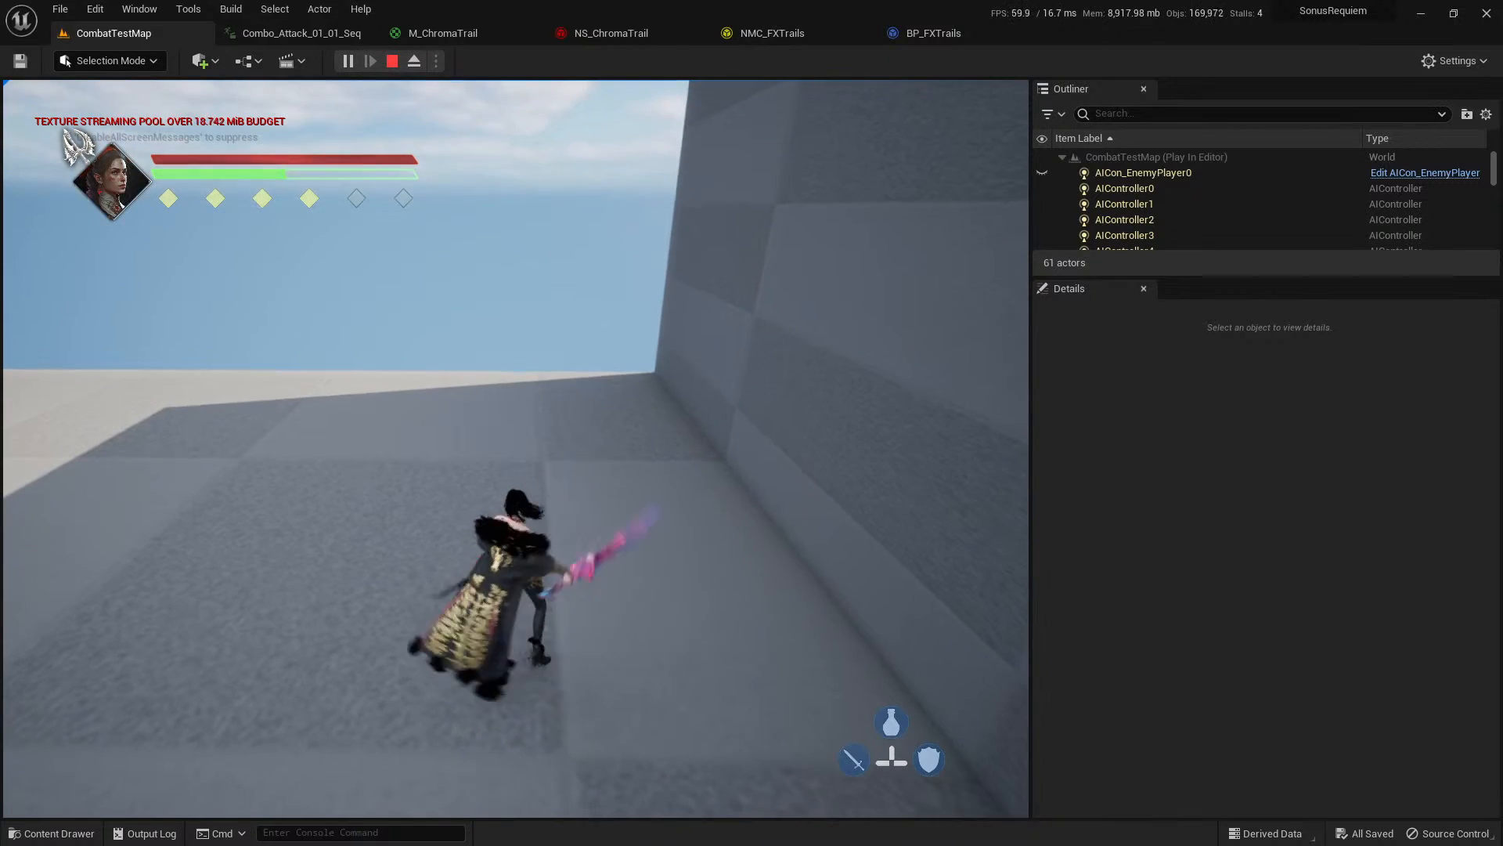
{"action": "left_click", "coordinate": [516, 449]}
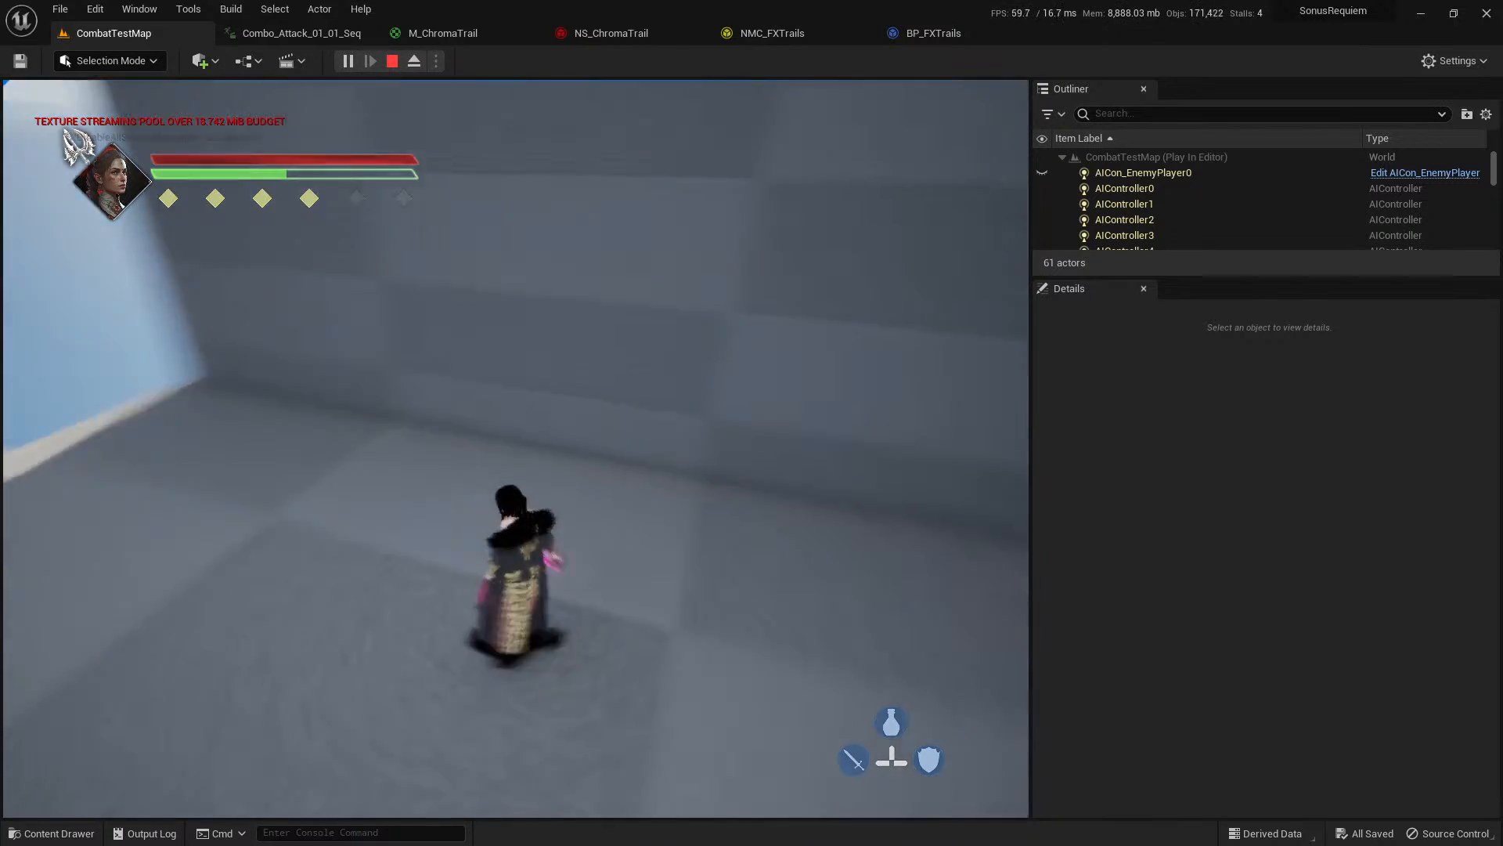
{"action": "left_click", "coordinate": [516, 449]}
{"action": "key", "text": "w"}
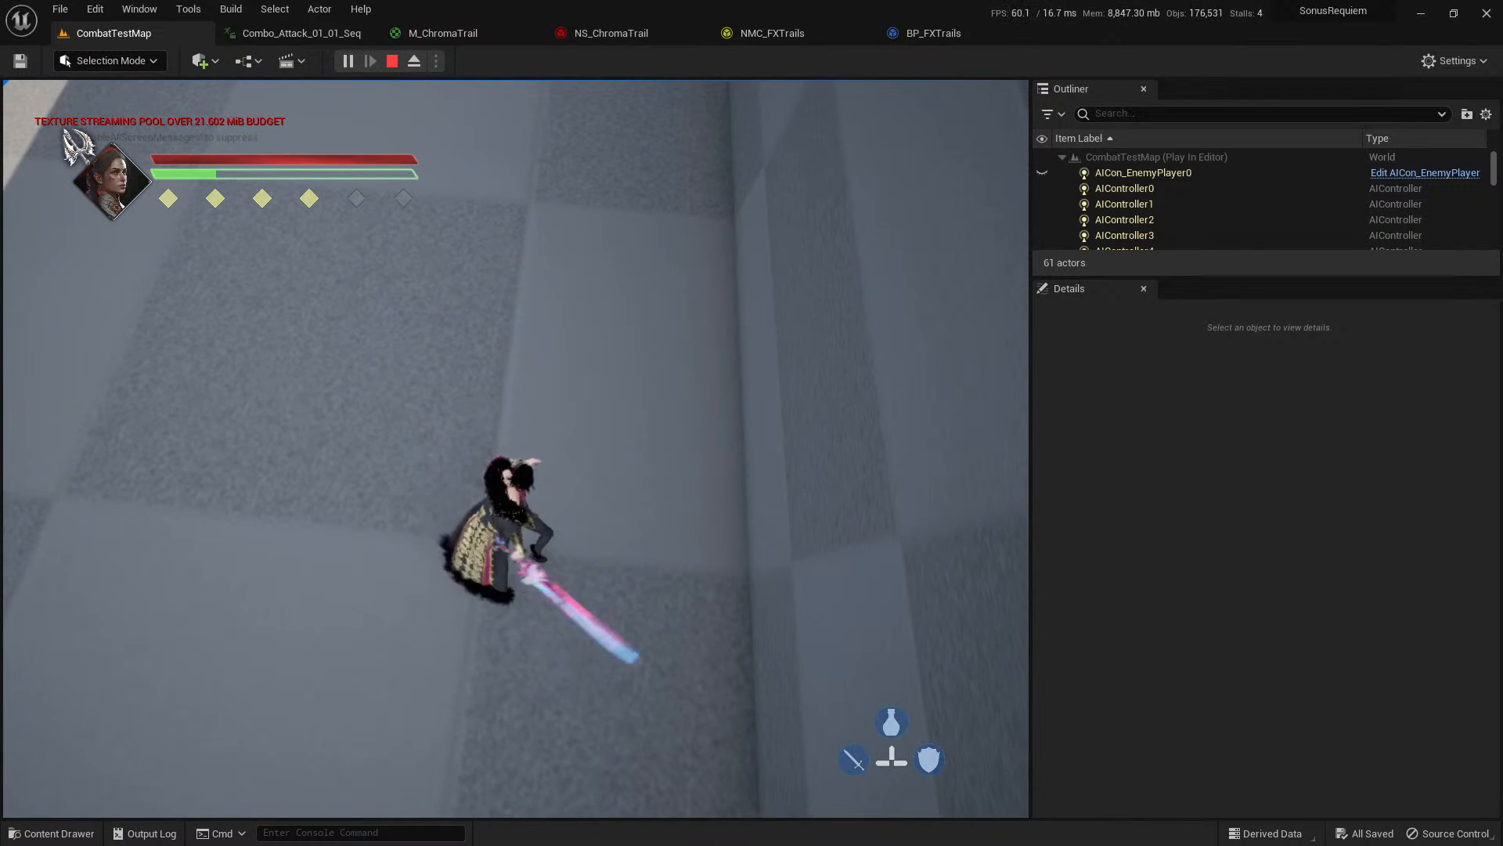
{"action": "key", "text": "Escape"}
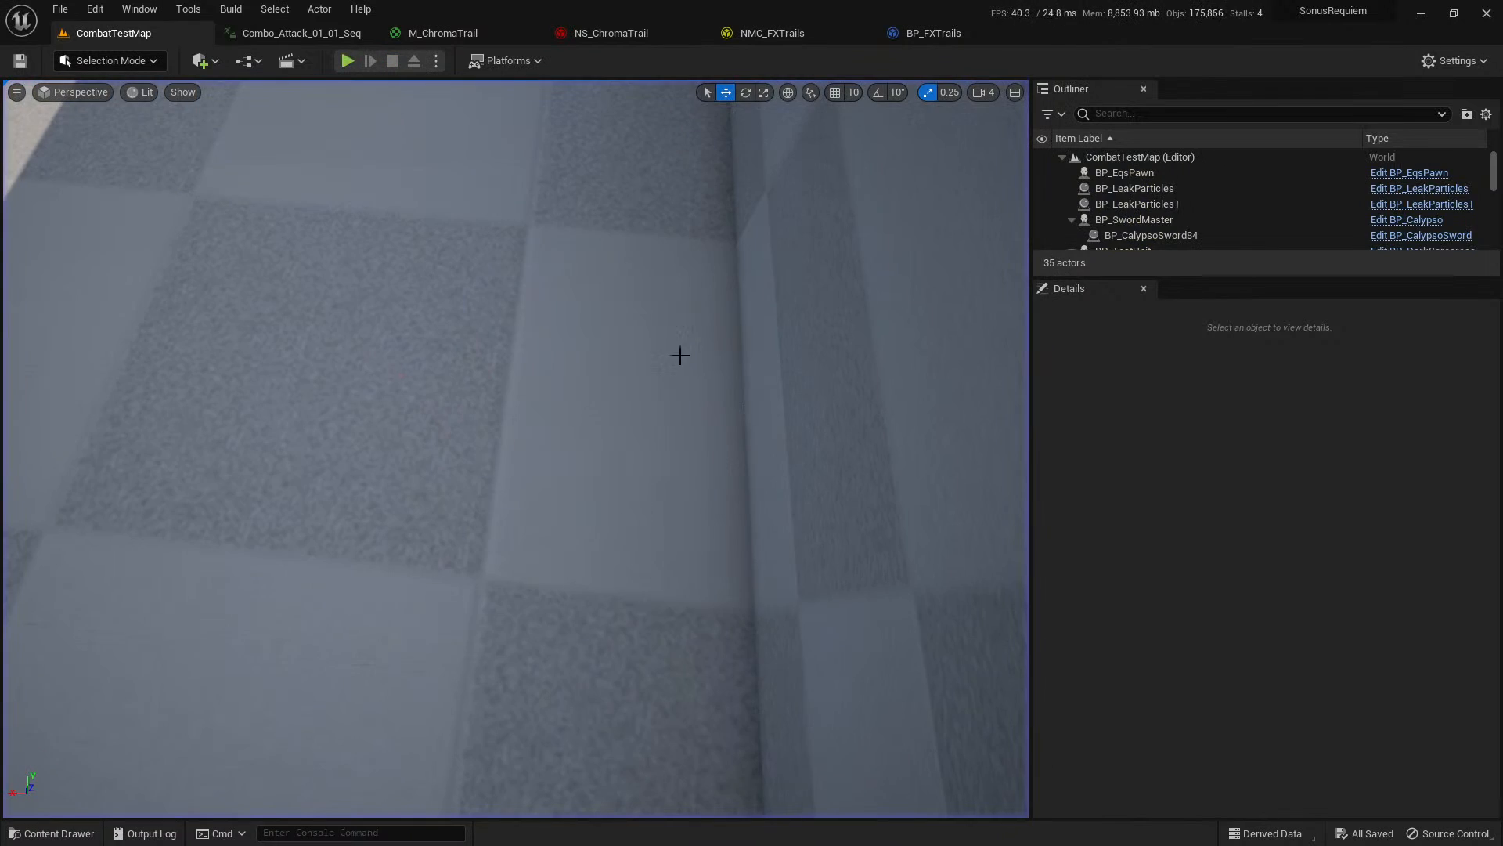
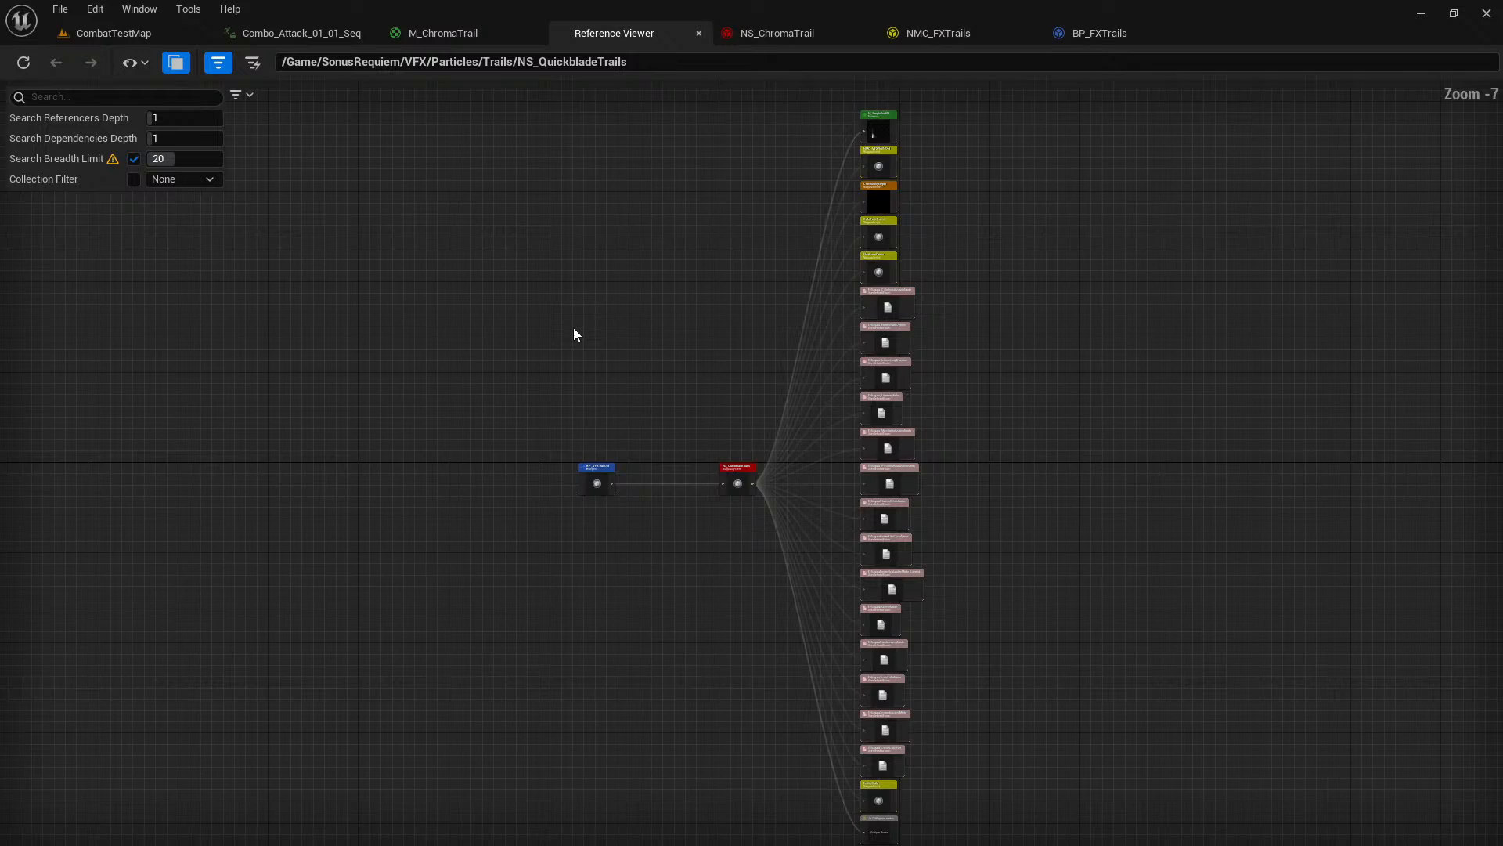
Locate BP_VFXTrailOld, which references NS_QuickbladeTrails, in its folder and show its own references in the Reference Viewer.
{"action": "scroll", "coordinate": [642, 509], "scroll_direction": "up", "scroll_amount": 4}
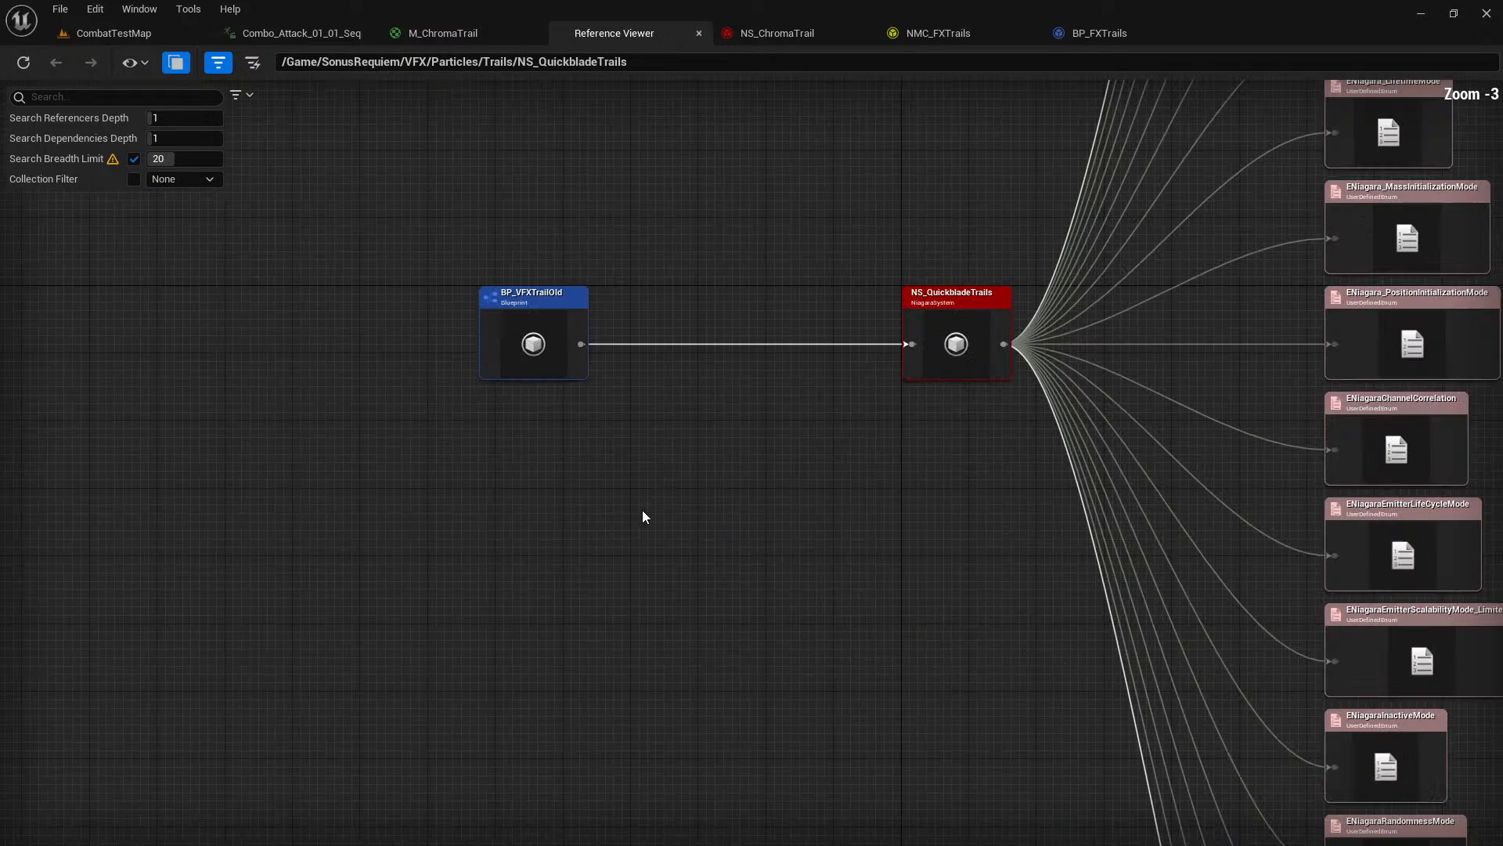
{"action": "right_click", "coordinate": [551, 345]}
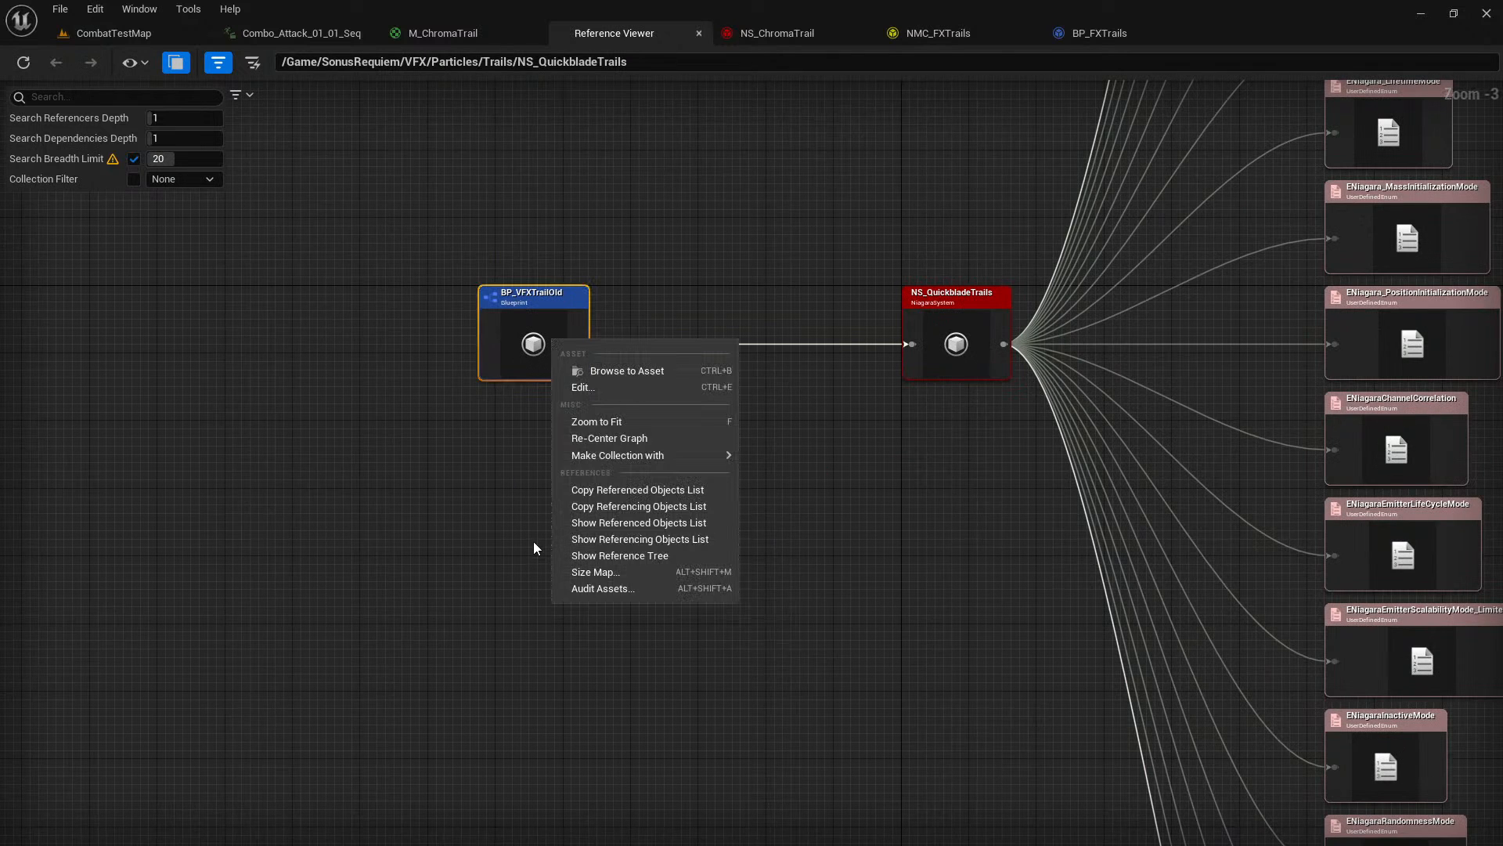
{"action": "left_click", "coordinate": [608, 374]}
{"action": "right_click", "coordinate": [413, 156]}
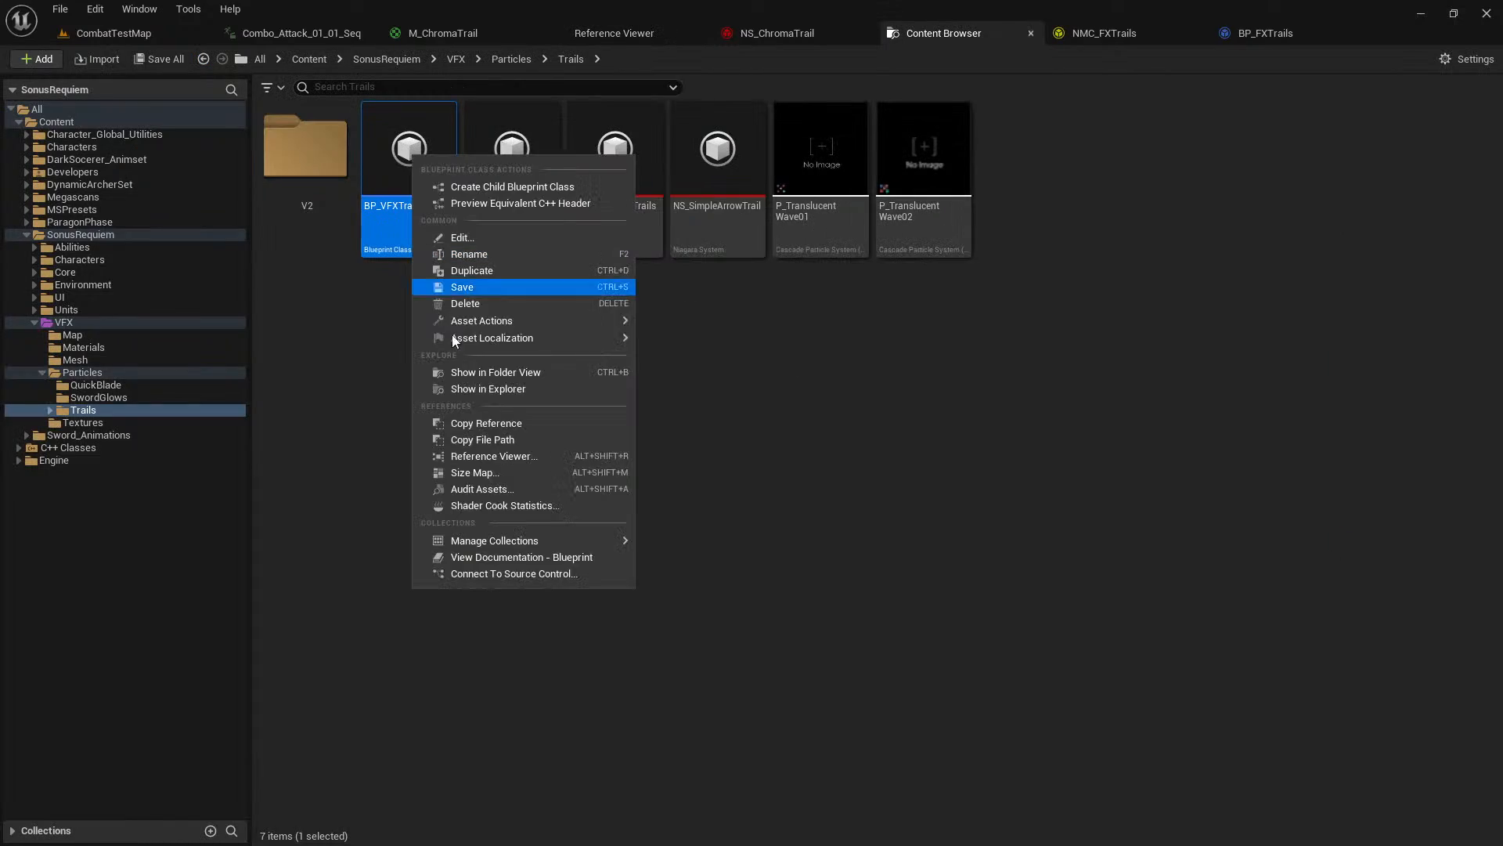
{"action": "left_click", "coordinate": [529, 457]}
{"action": "scroll", "coordinate": [435, 326], "scroll_direction": "up", "scroll_amount": 4}
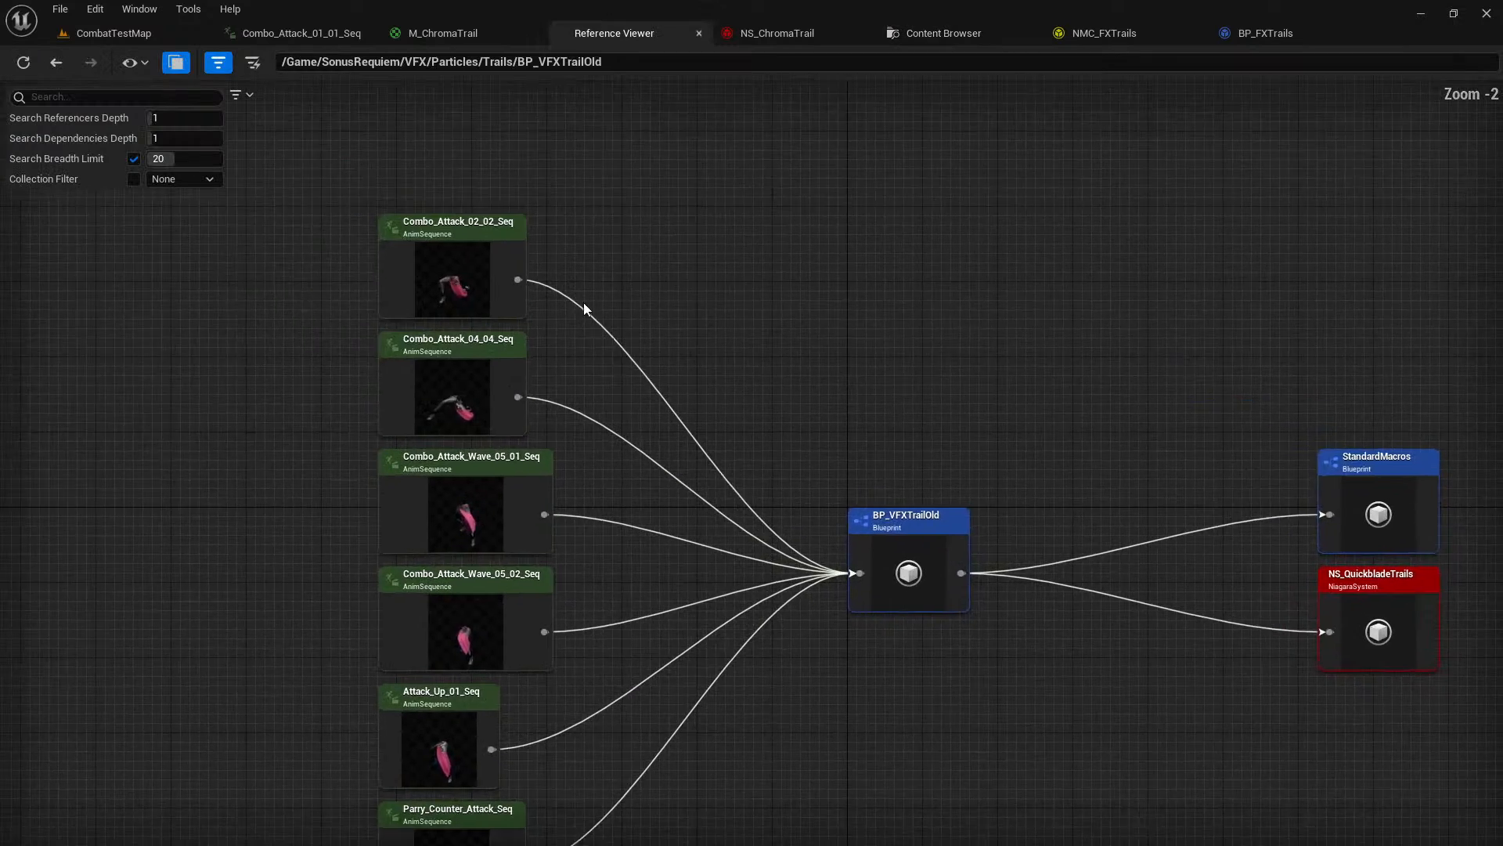
Open the Combo_Attack_02_02_Seq animation from the BP_VFXTrailOld reference graph for editing.
{"action": "right_click_drag", "start_coordinate": [567, 244], "coordinate": [617, 201]}
{"action": "left_click", "coordinate": [443, 242]}
{"action": "right_click", "coordinate": [438, 240]}
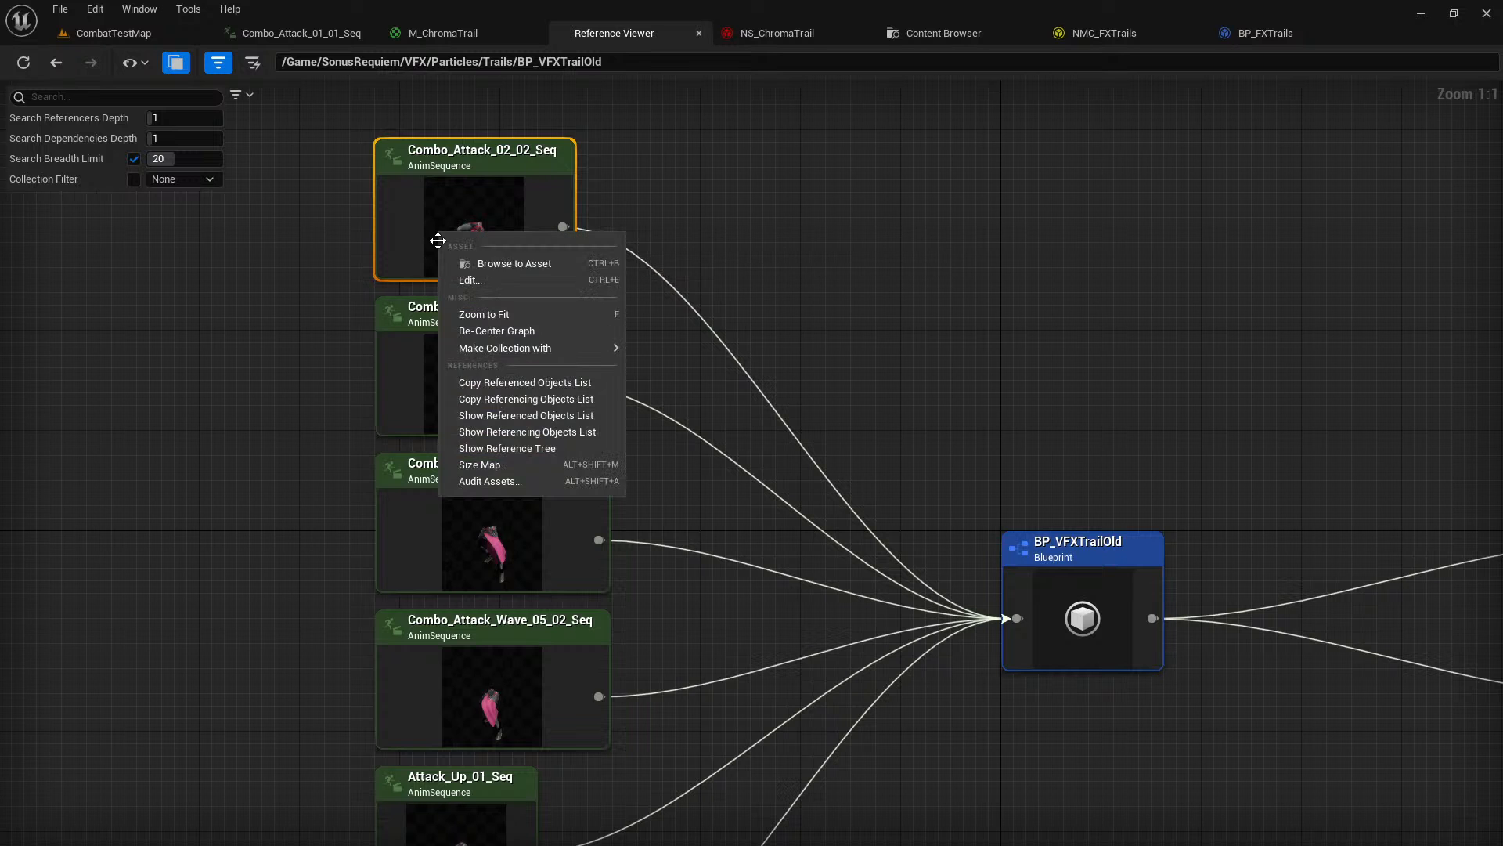
{"action": "left_click", "coordinate": [484, 282]}
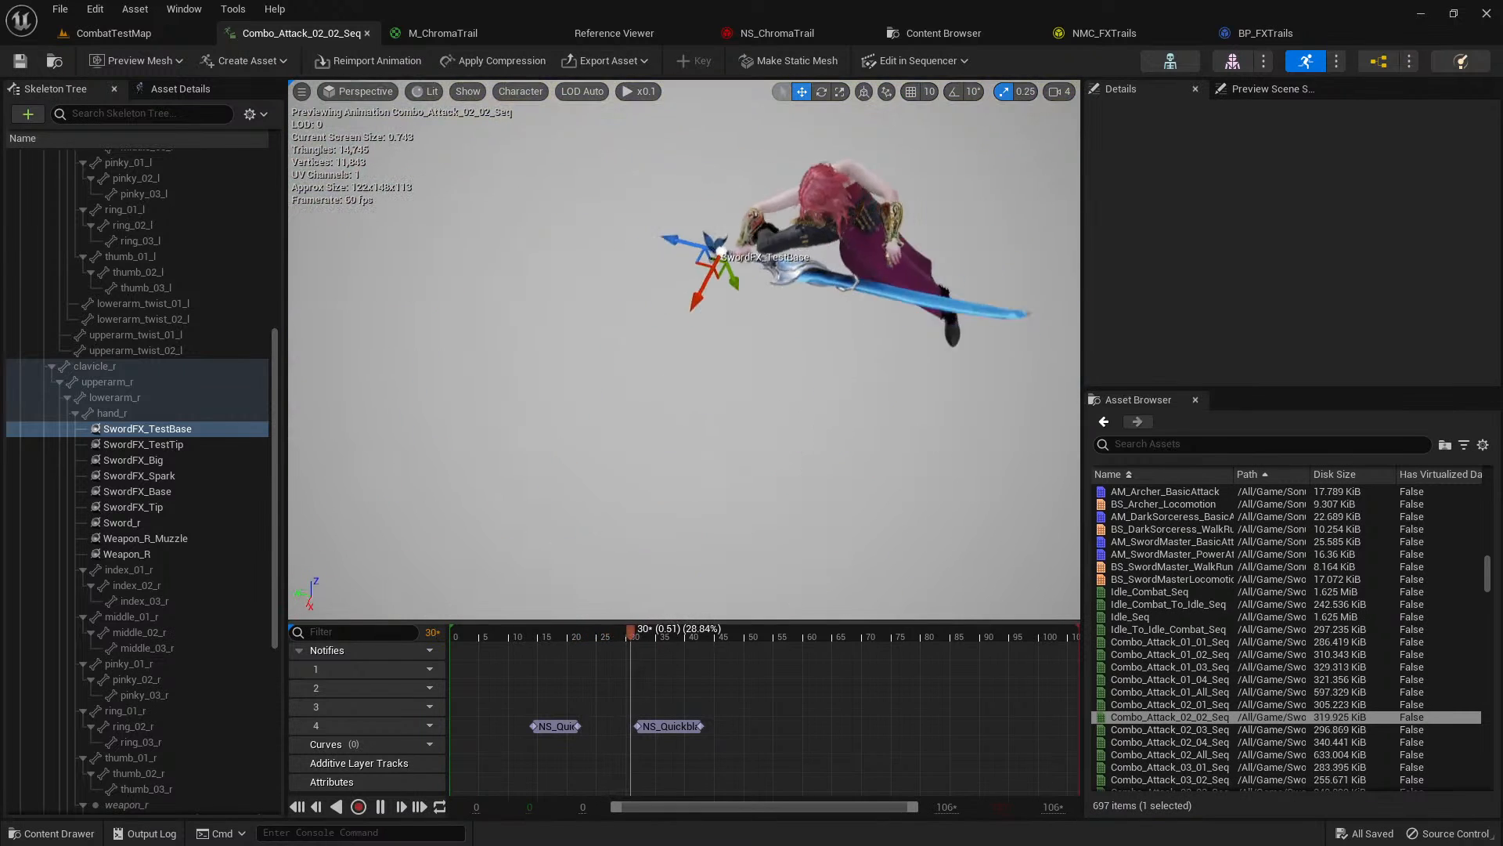
Inspect the two NS_QuickbladeTrails notifies in Combo_Attack_02_02_Seq and play the animation from near its start.
{"action": "left_click", "coordinate": [511, 672]}
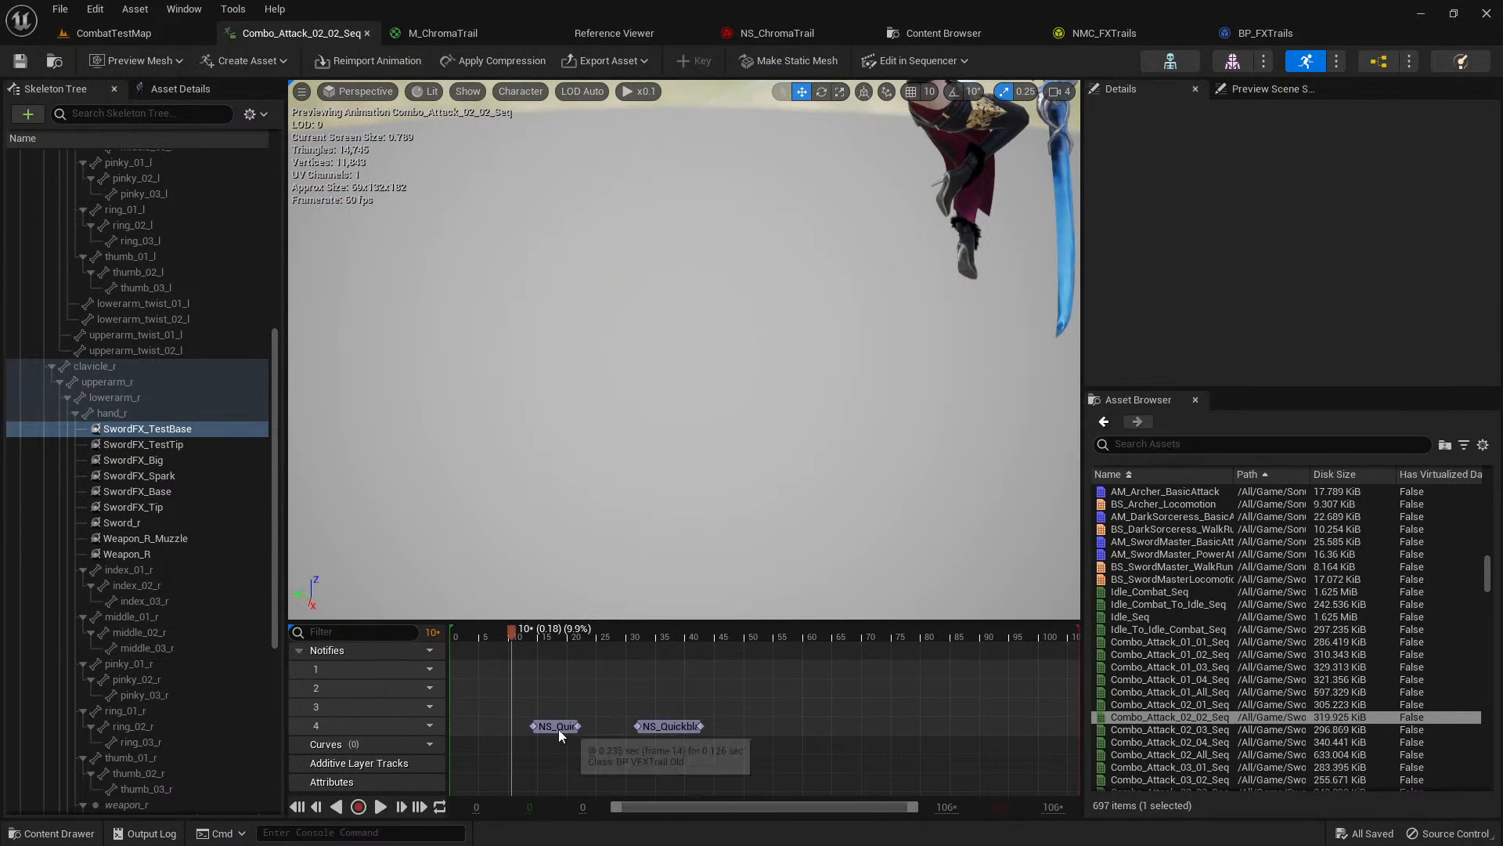
{"action": "left_click", "coordinate": [557, 728]}
{"action": "left_click", "coordinate": [666, 725]}
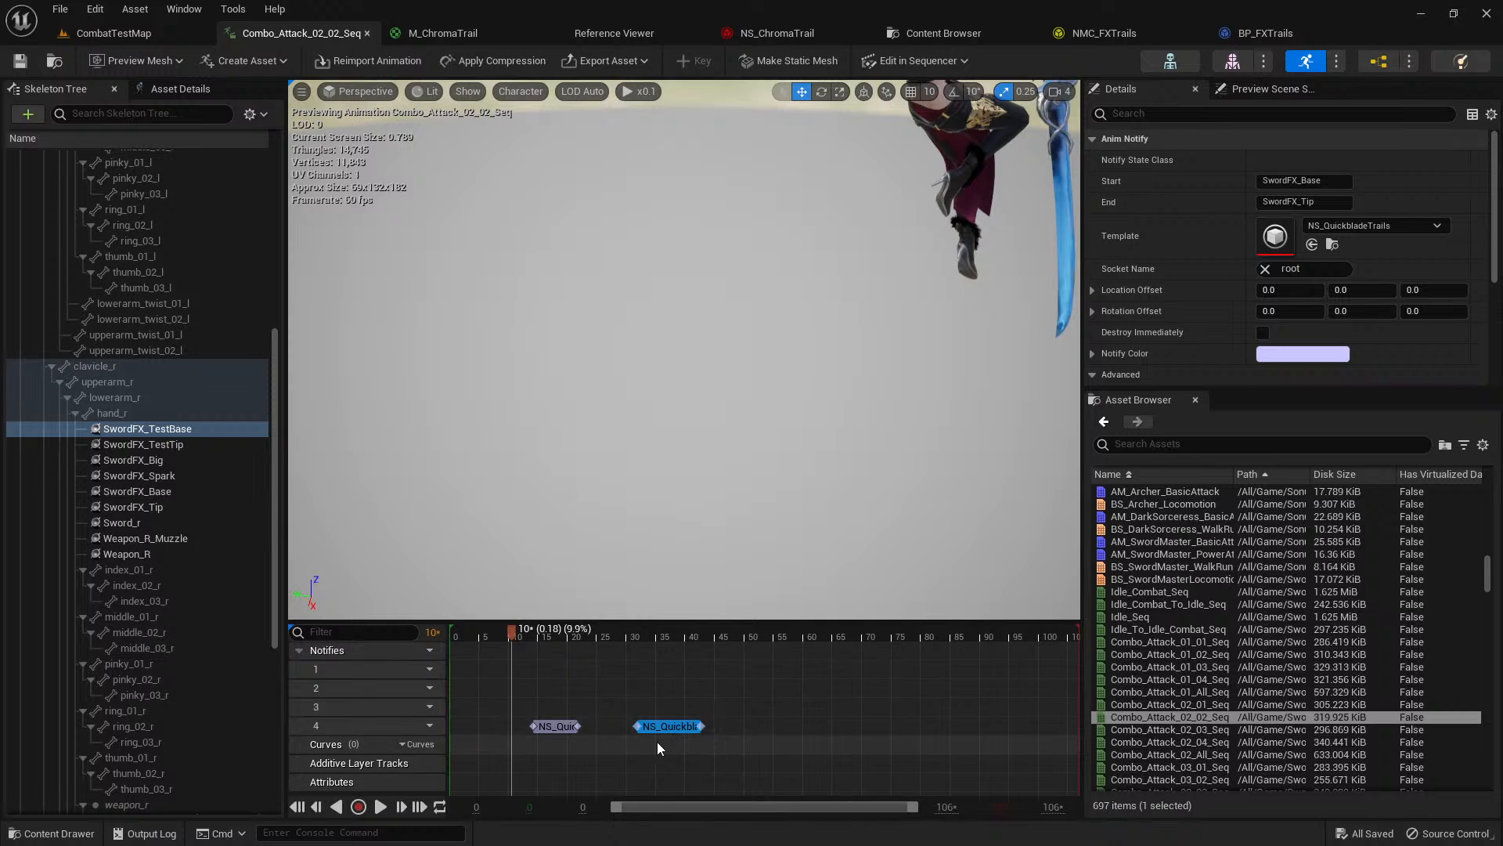
{"action": "left_click_drag", "start_coordinate": [510, 636], "coordinate": [473, 633]}
{"action": "key", "text": "space"}
{"action": "right_click_drag", "start_coordinate": [631, 434], "coordinate": [670, 407]}
{"action": "key", "text": "s"}
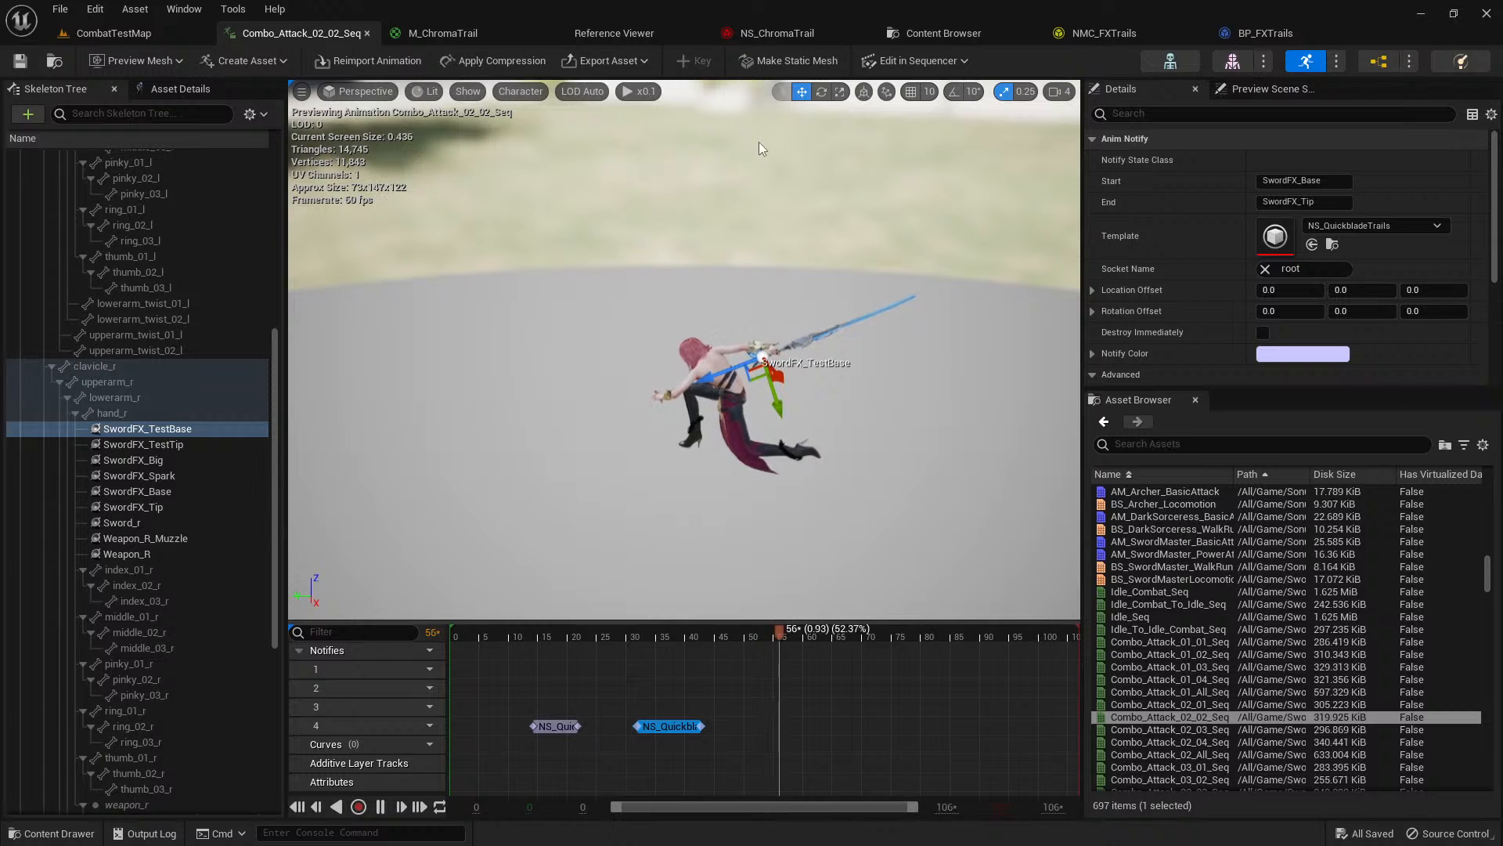
Close the Content Browser tab and reopen the reference graph of BP_VFXTrailOld to examine the remaining animations that use it.
{"action": "left_click", "coordinate": [935, 36]}
{"action": "middle_click", "coordinate": [935, 35]}
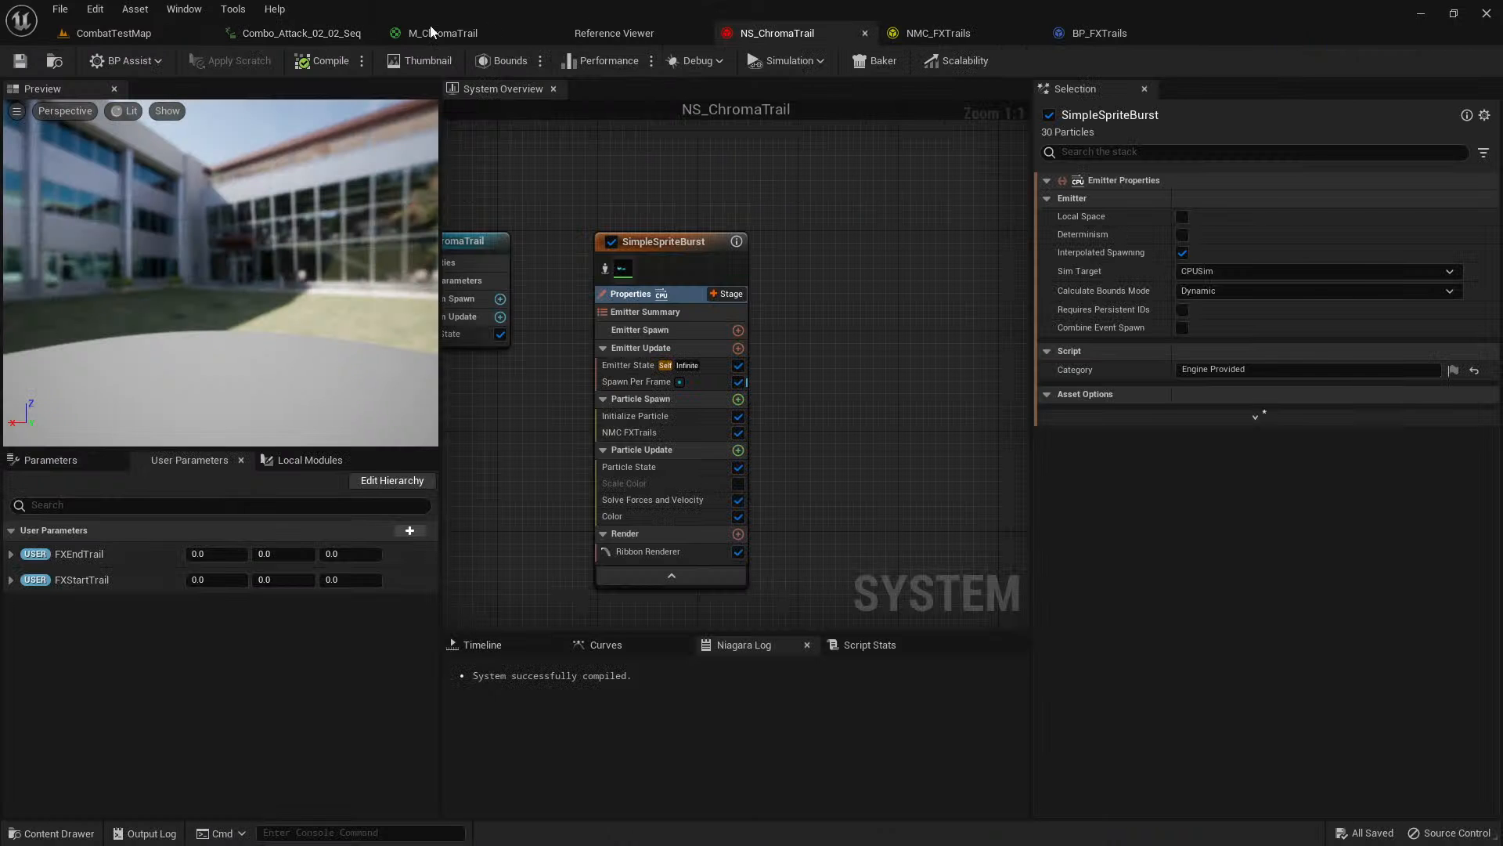
{"action": "left_click", "coordinate": [315, 36]}
{"action": "key", "text": "ctrl+space"}
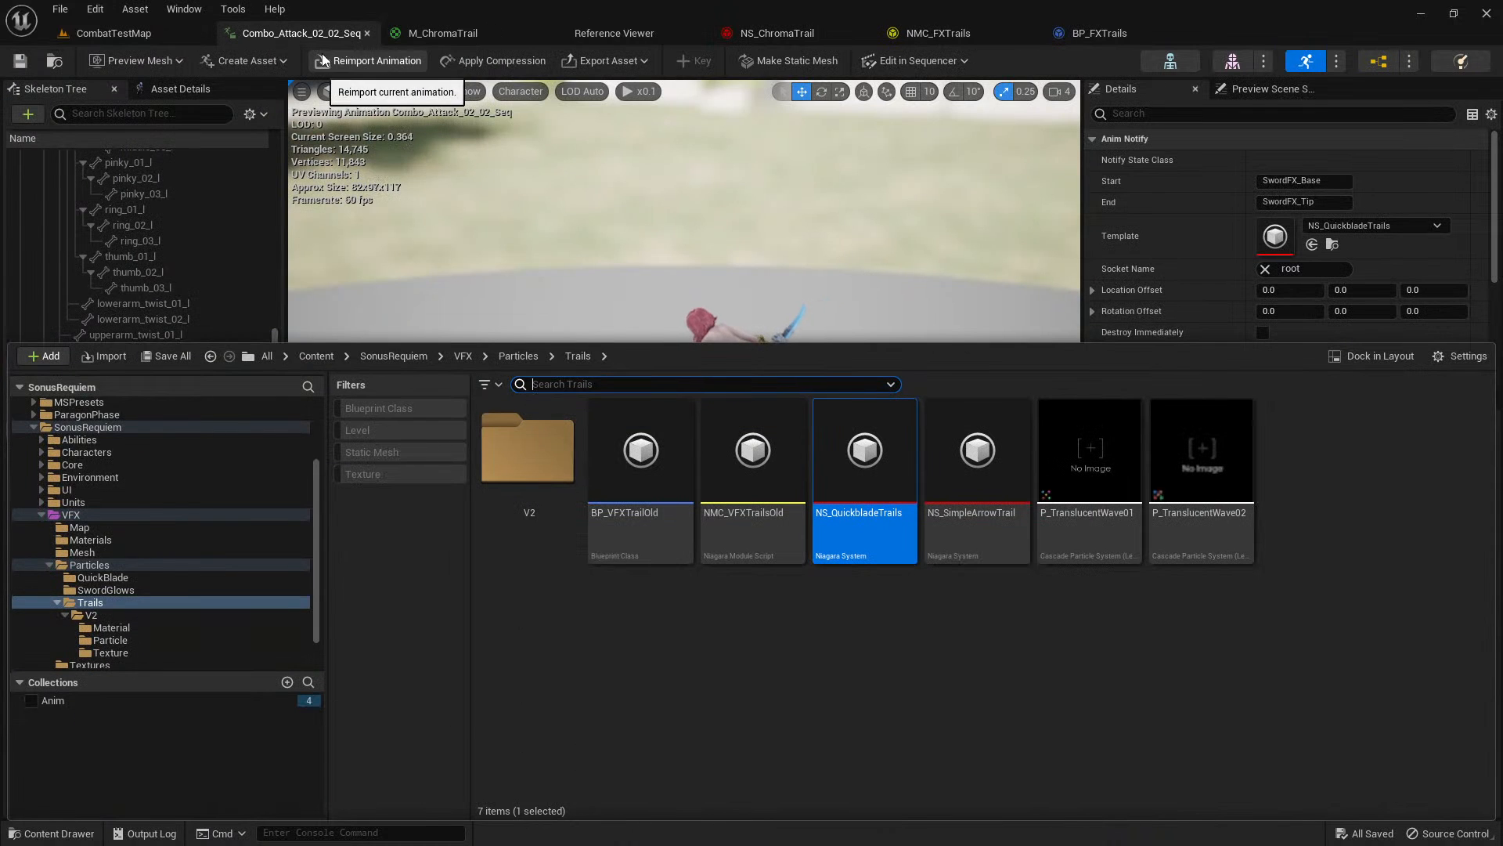
{"action": "right_click", "coordinate": [612, 491]}
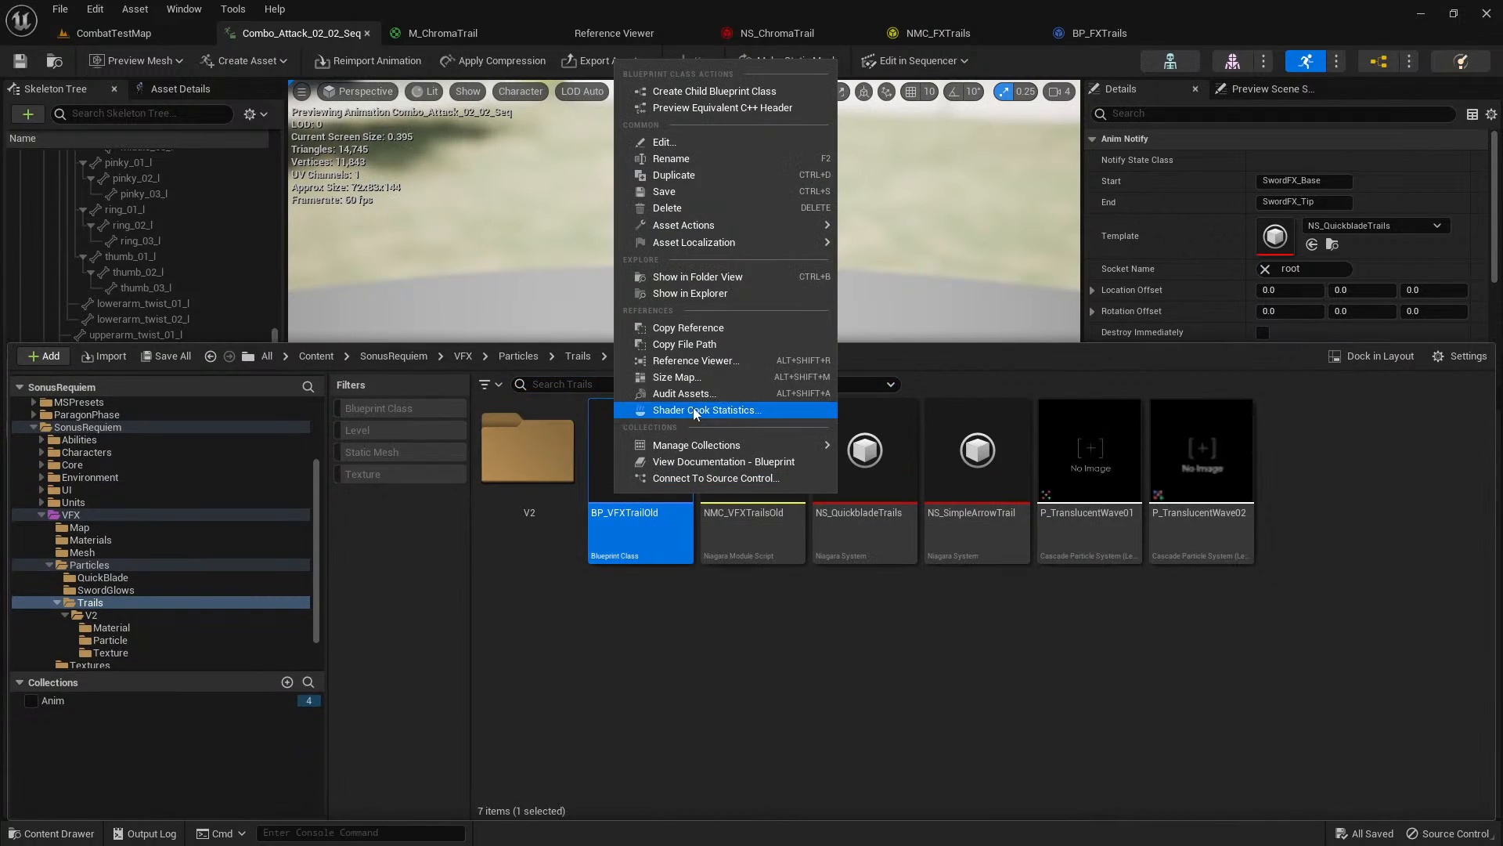
{"action": "left_click", "coordinate": [708, 362]}
{"action": "scroll", "coordinate": [595, 301], "scroll_direction": "up", "scroll_amount": 2}
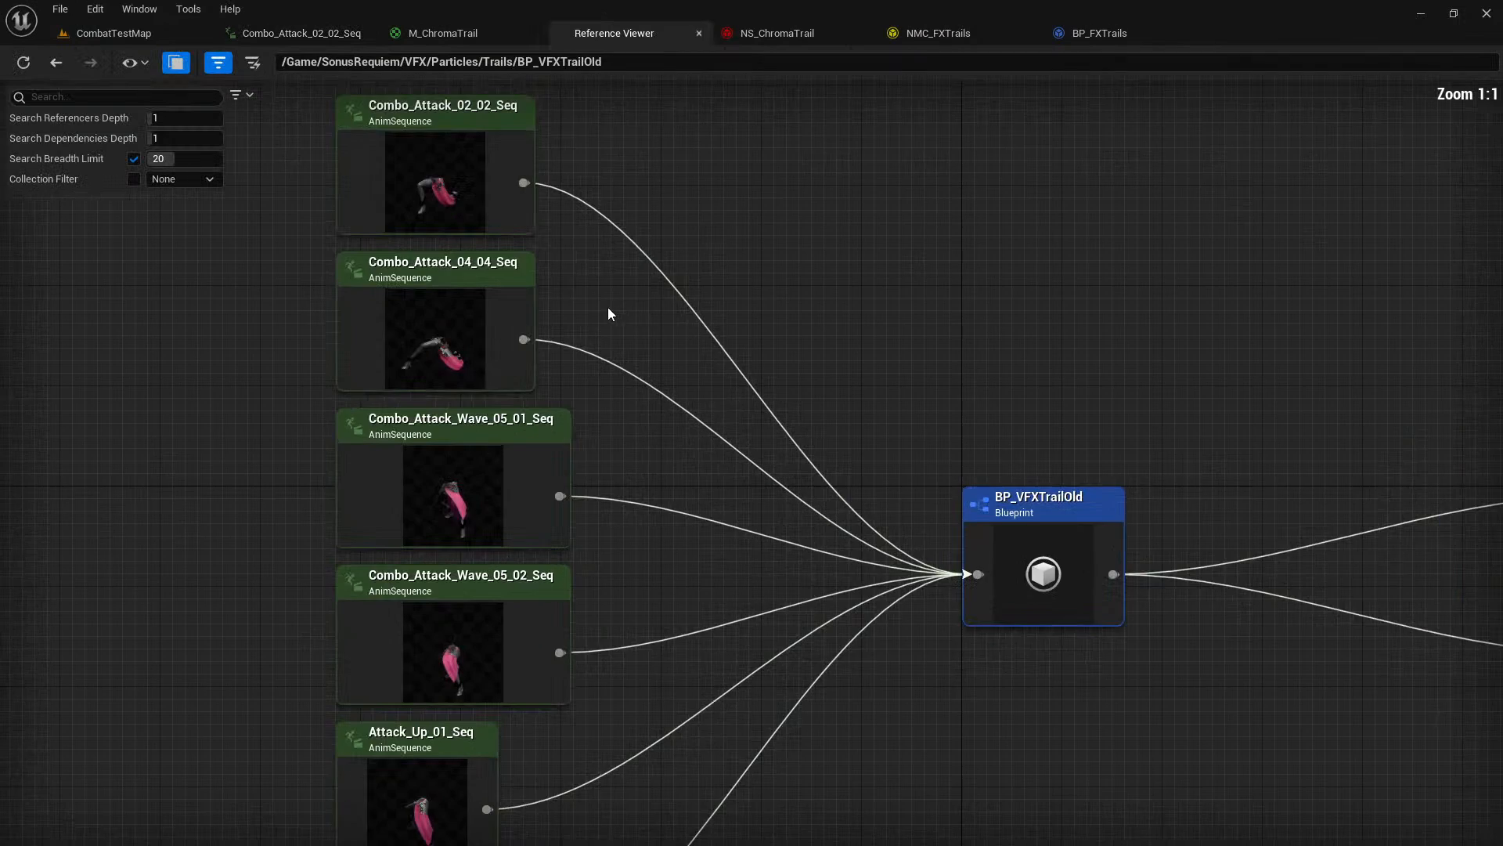
{"action": "right_click_drag", "start_coordinate": [607, 307], "coordinate": [614, 95]}
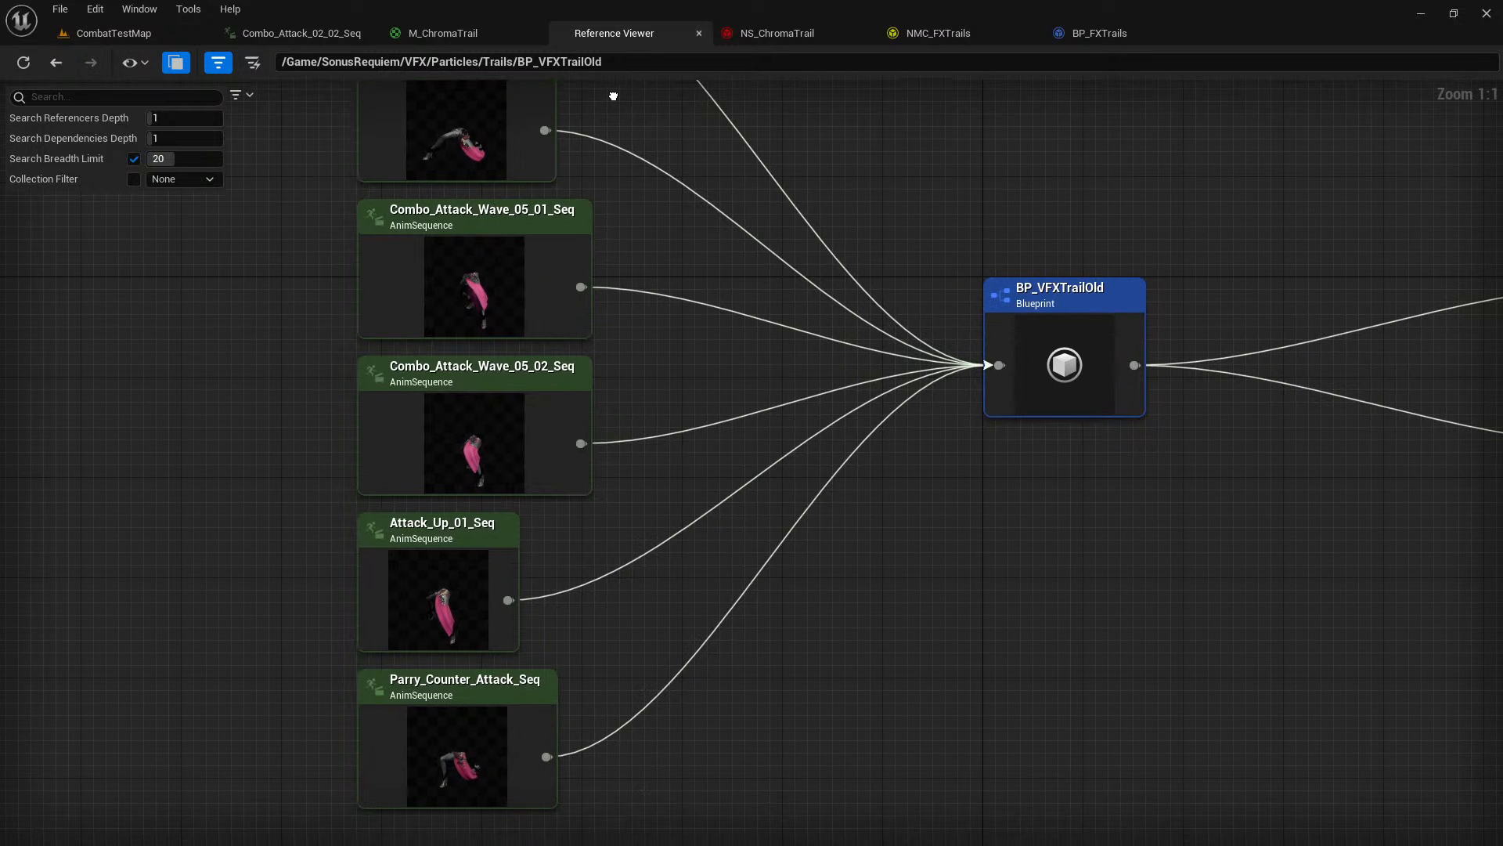
Open the Attack_Up_01_Seq animation from the reference graph and preview its playback.
{"action": "right_click", "coordinate": [424, 602]}
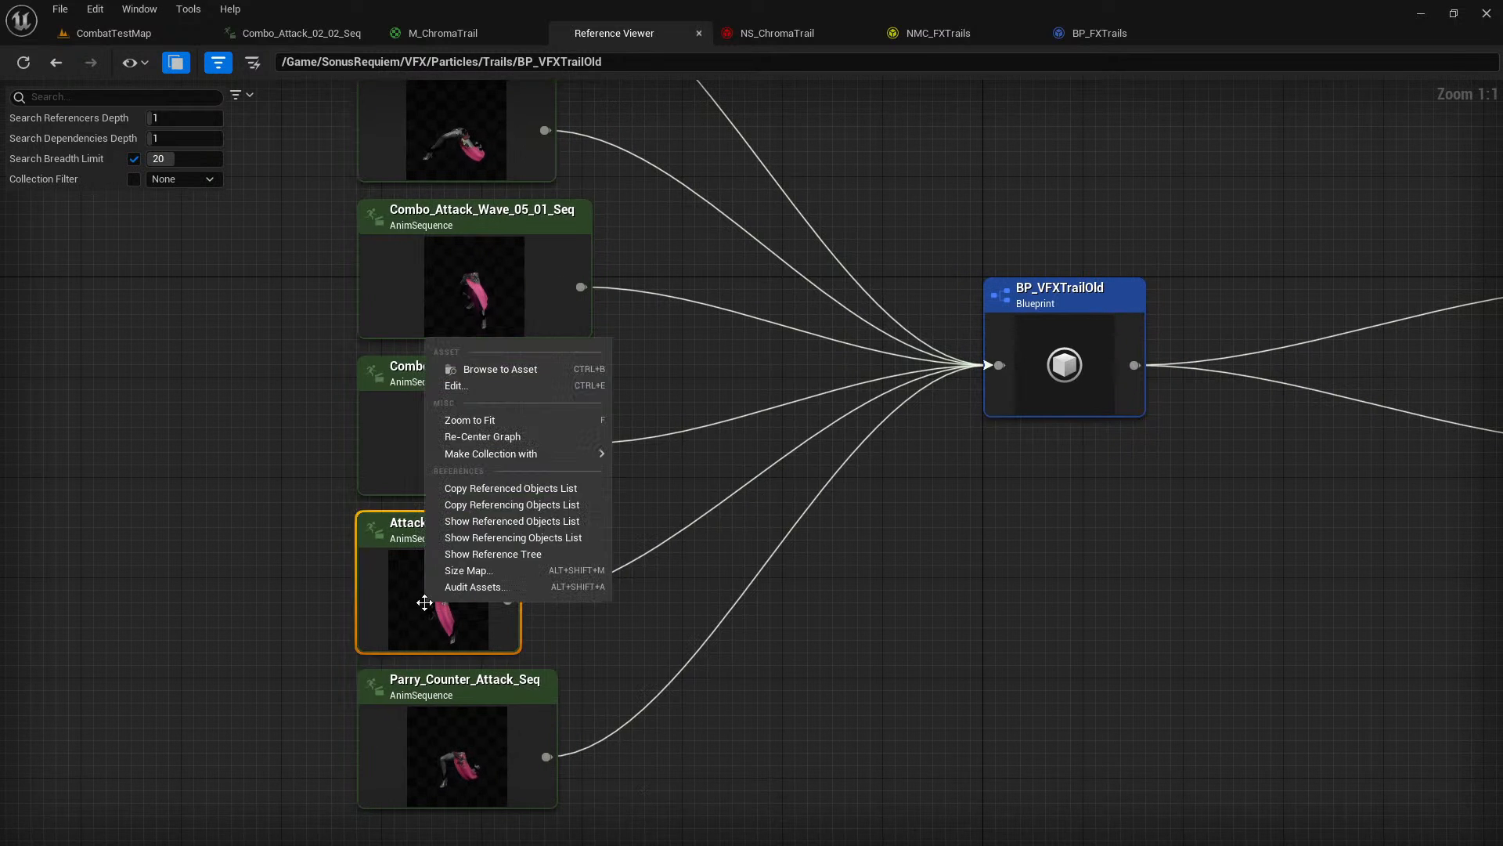
{"action": "left_click", "coordinate": [501, 392]}
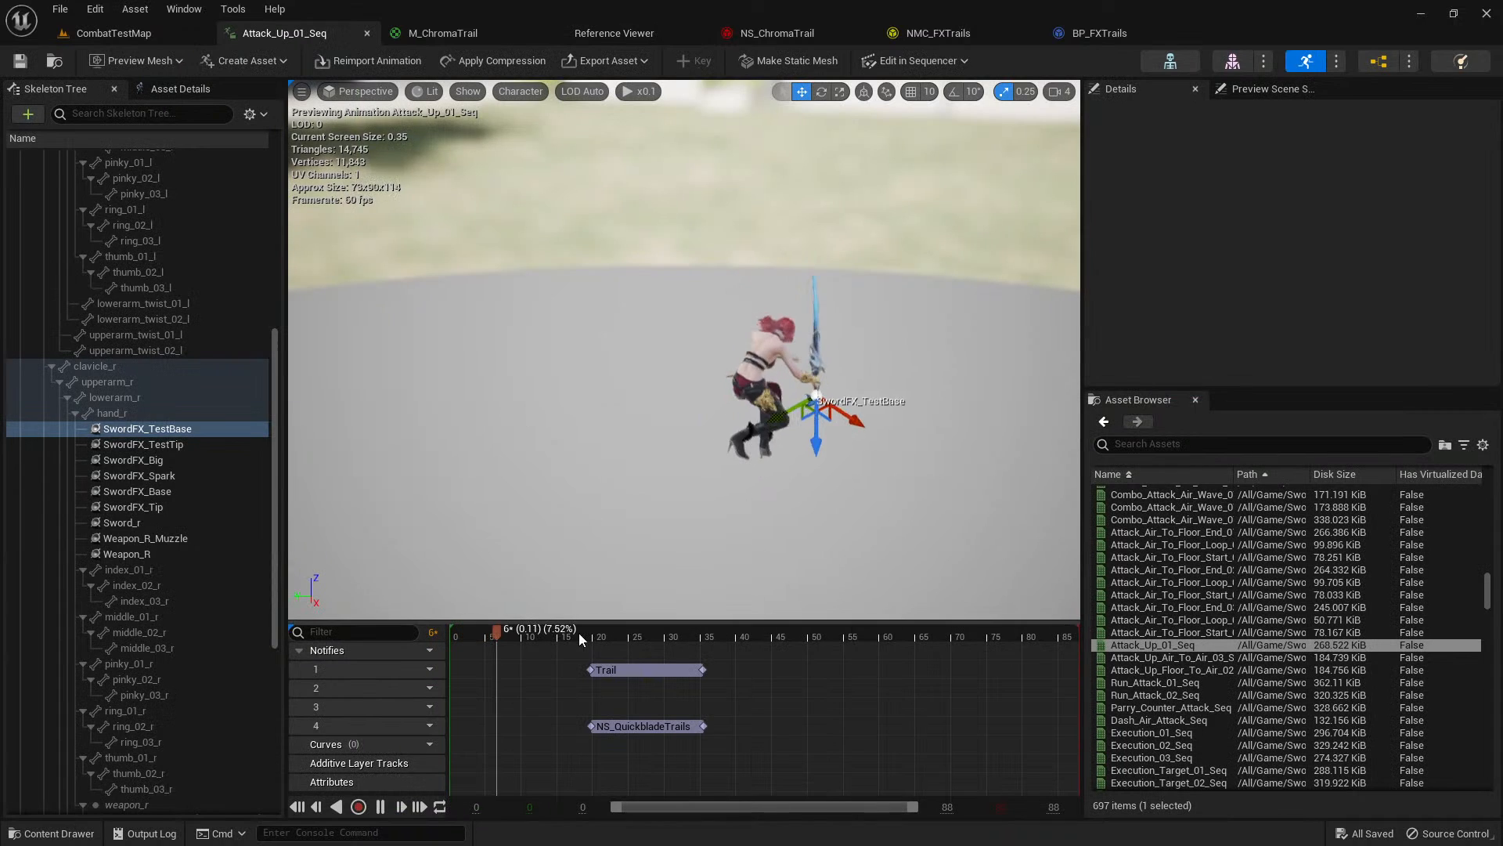
{"action": "right_click_drag", "start_coordinate": [615, 505], "coordinate": [630, 465]}
{"action": "key", "text": "space"}
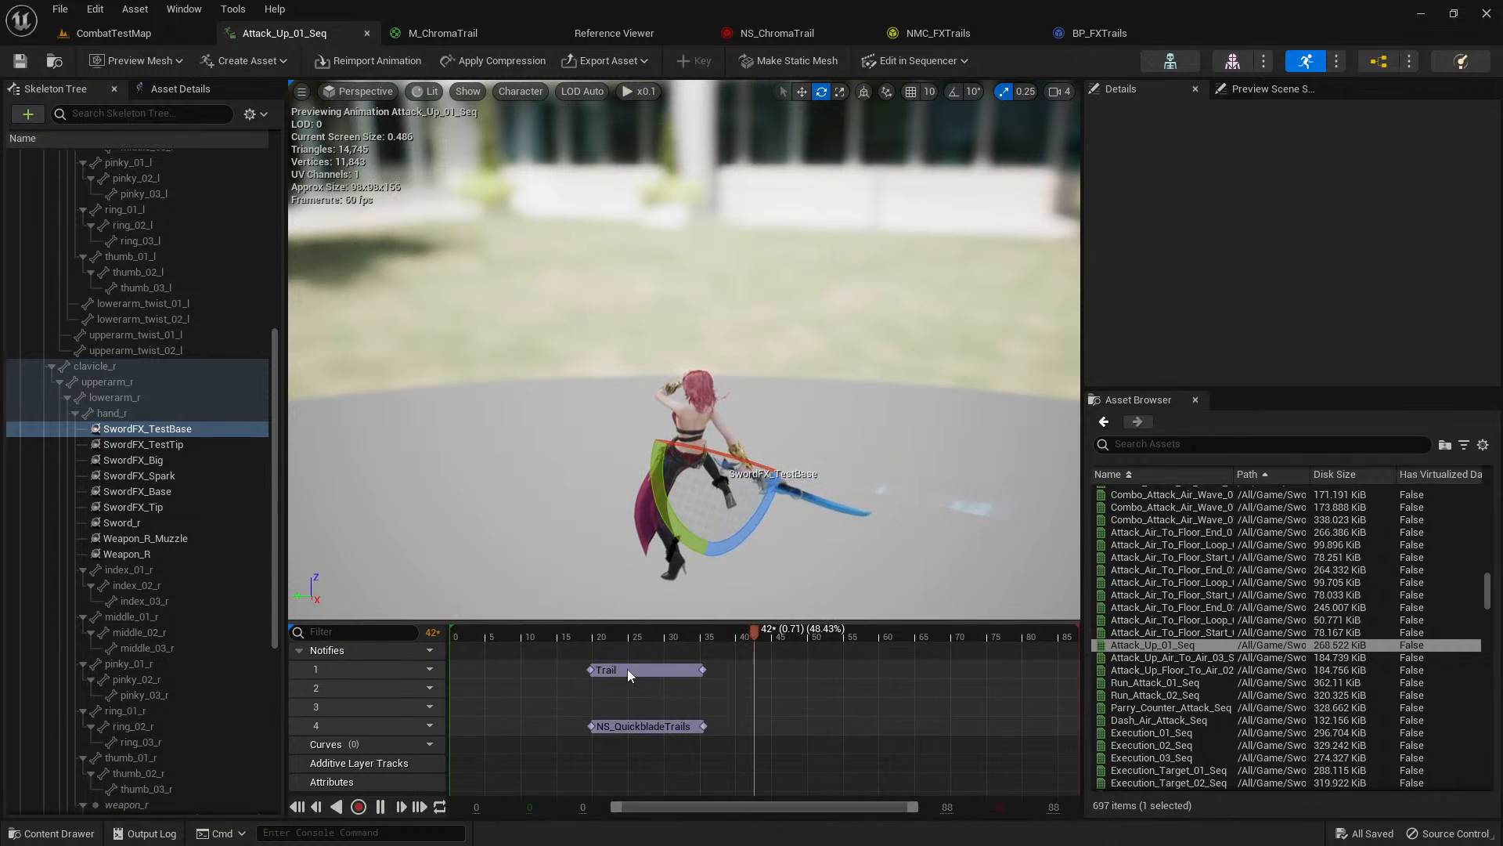
Delete the Trail notify from notify track 1 of Attack_Up_01_Seq.
{"action": "left_click", "coordinate": [628, 670]}
{"action": "left_click", "coordinate": [659, 669]}
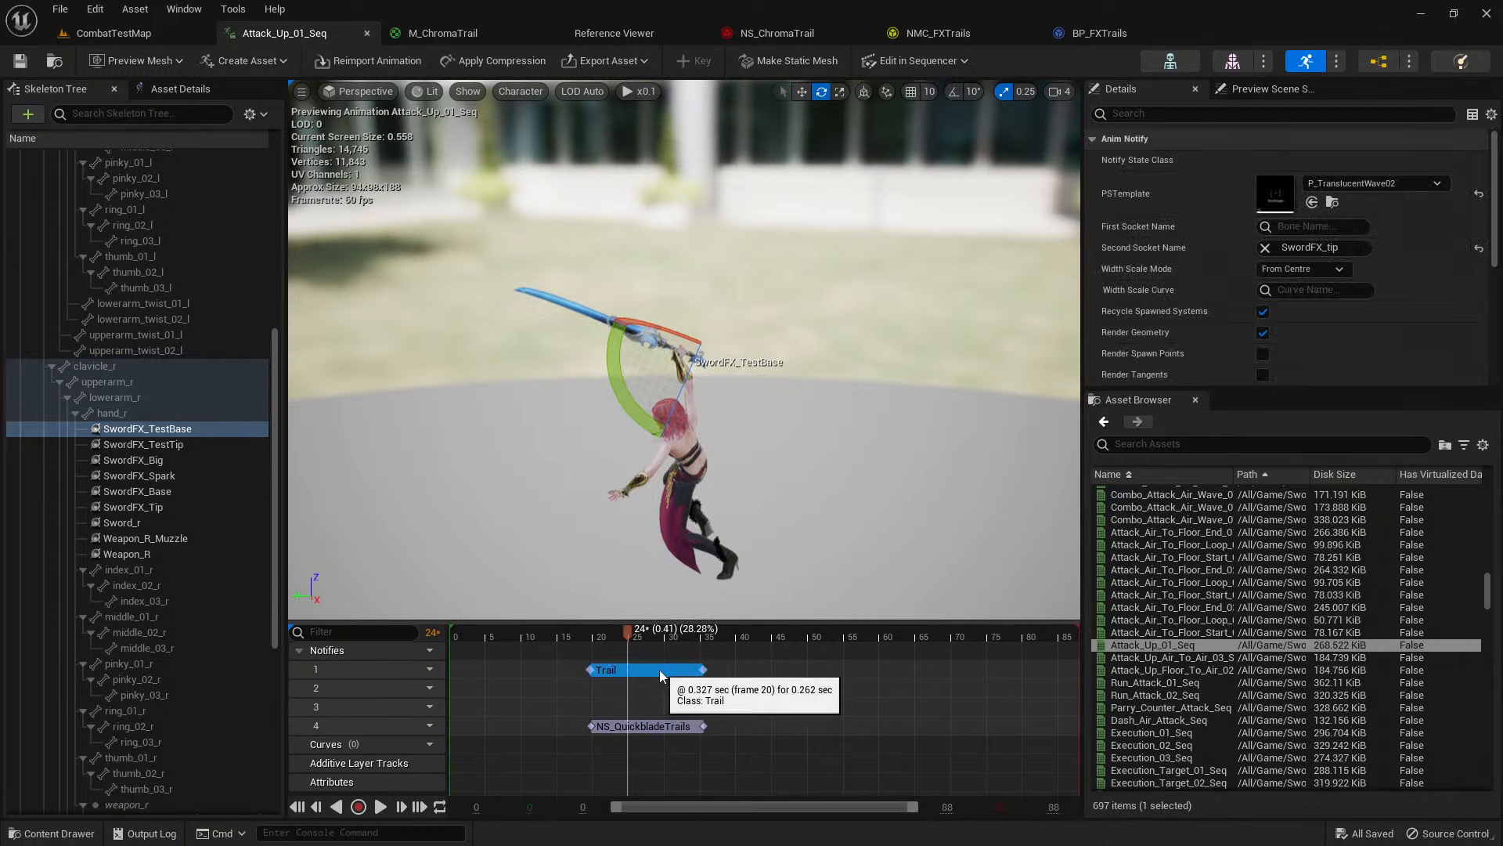
{"action": "key", "text": "Delete"}
Set the template of the NS_QuickbladeTrails notify on track 4 to NS_ChromaTrail, using the asset picked in the content drawer.
{"action": "left_click", "coordinate": [667, 725]}
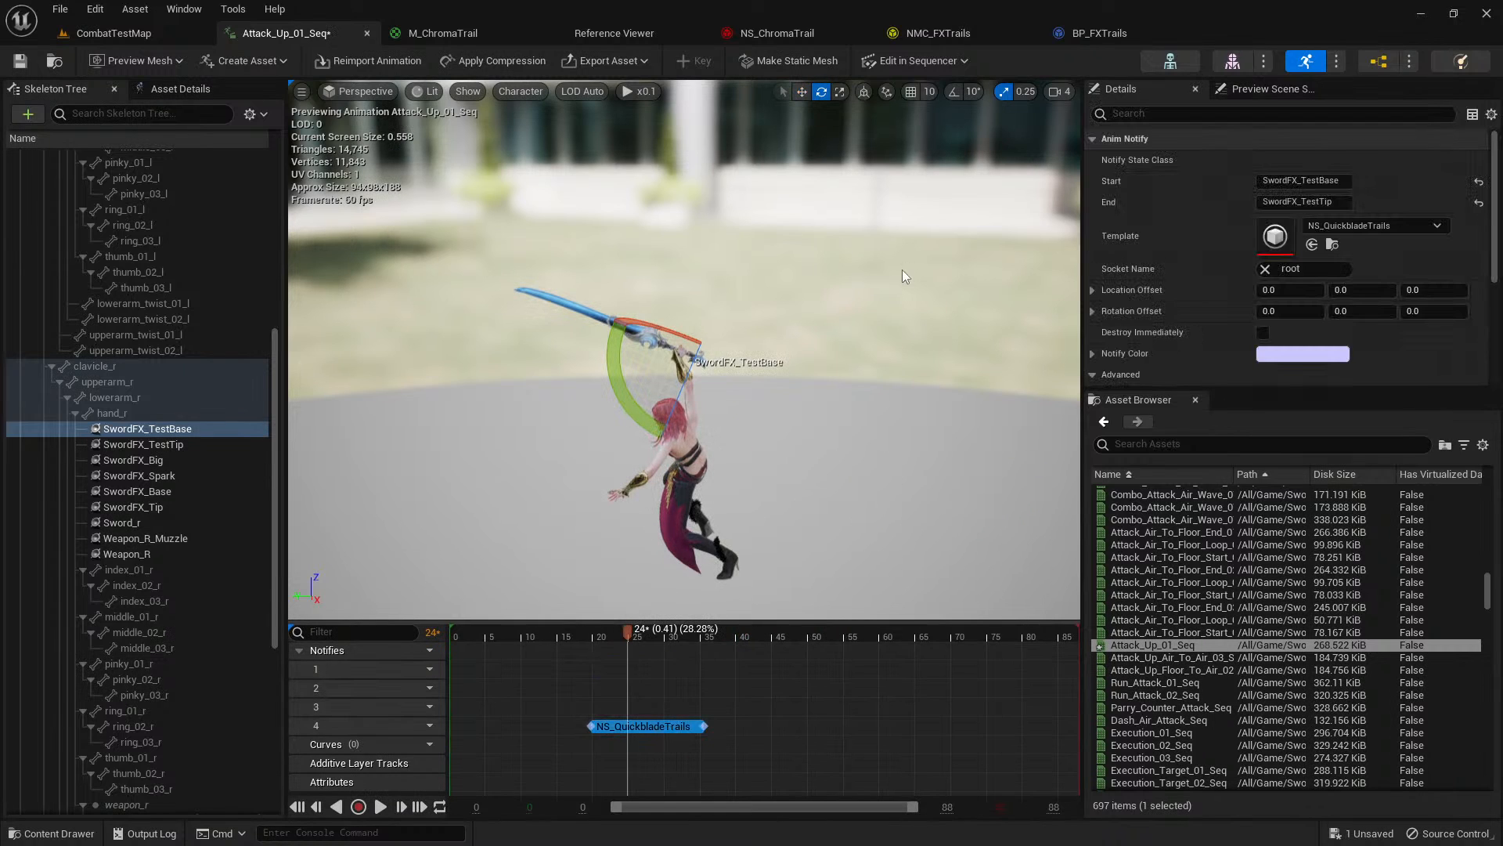
{"action": "left_click", "coordinate": [779, 33]}
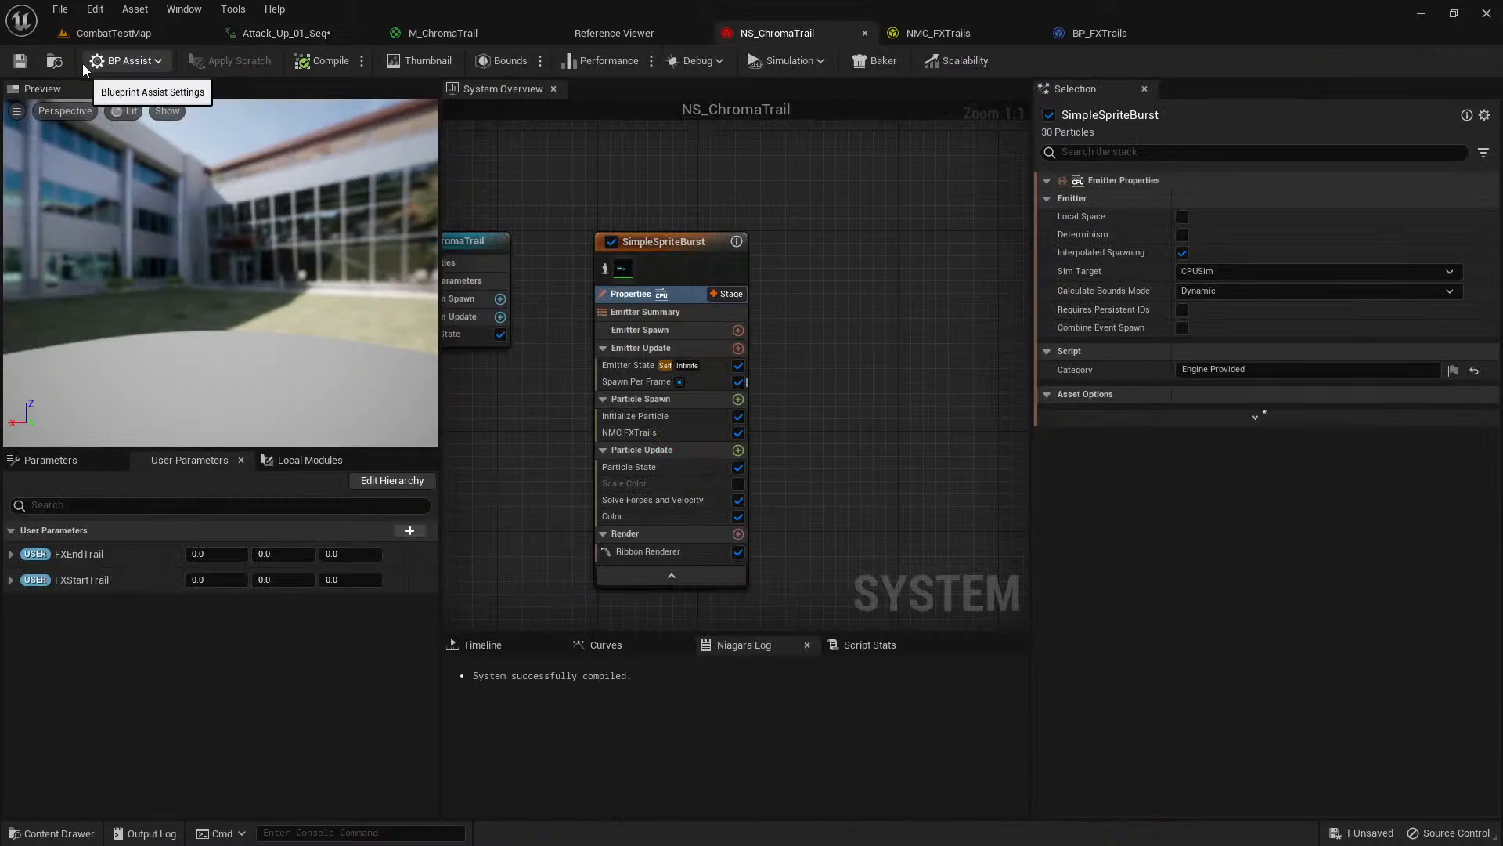
{"action": "key", "text": "ctrl+space"}
{"action": "left_click", "coordinate": [286, 36]}
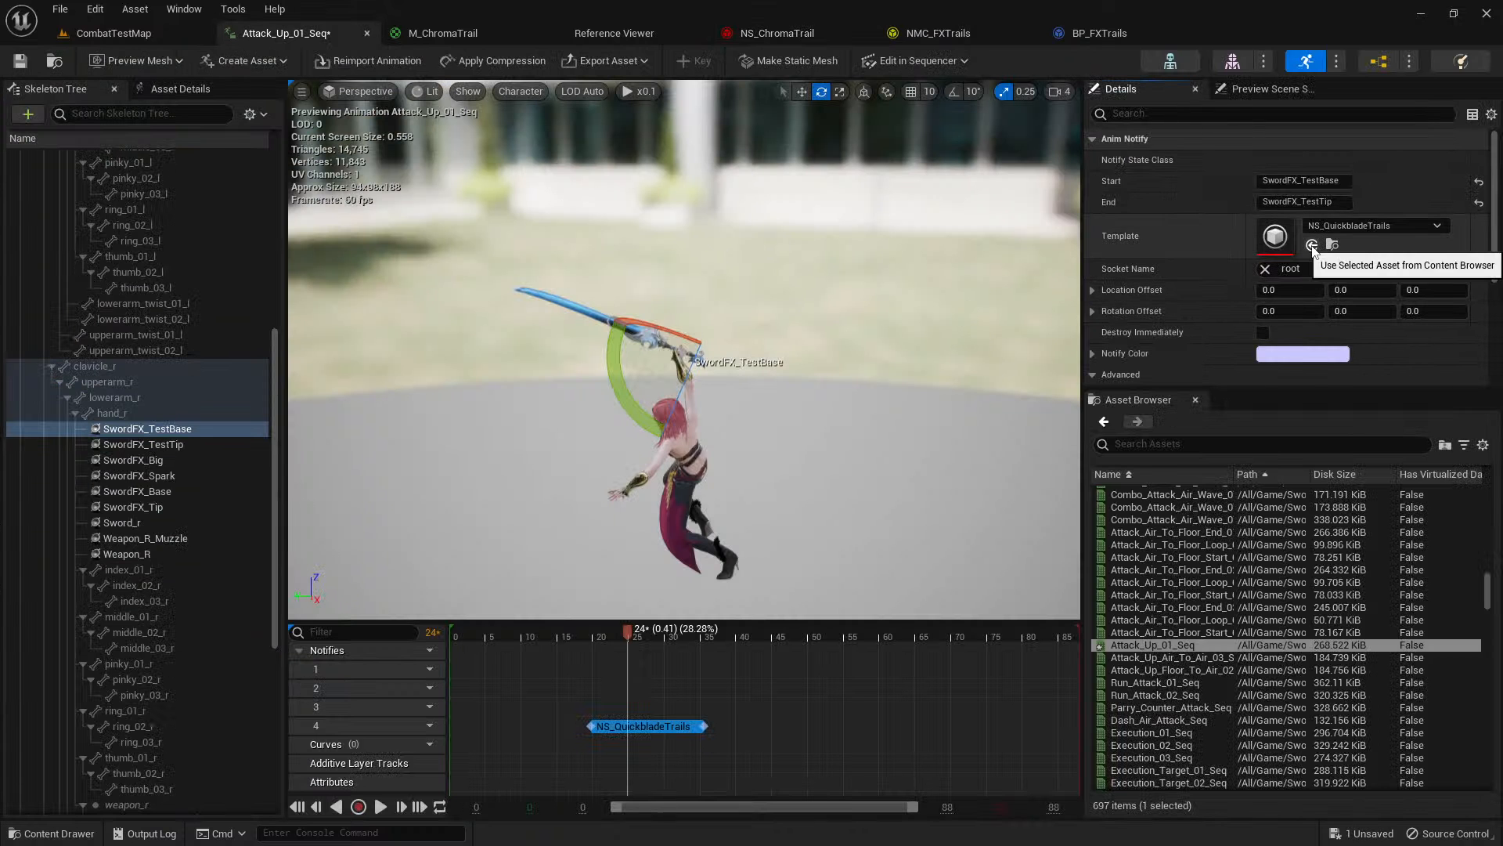
Playtest CombatTestMap in the editor to examine the sword trail during the character's attacks, and stop the session.
{"action": "left_click", "coordinate": [192, 36]}
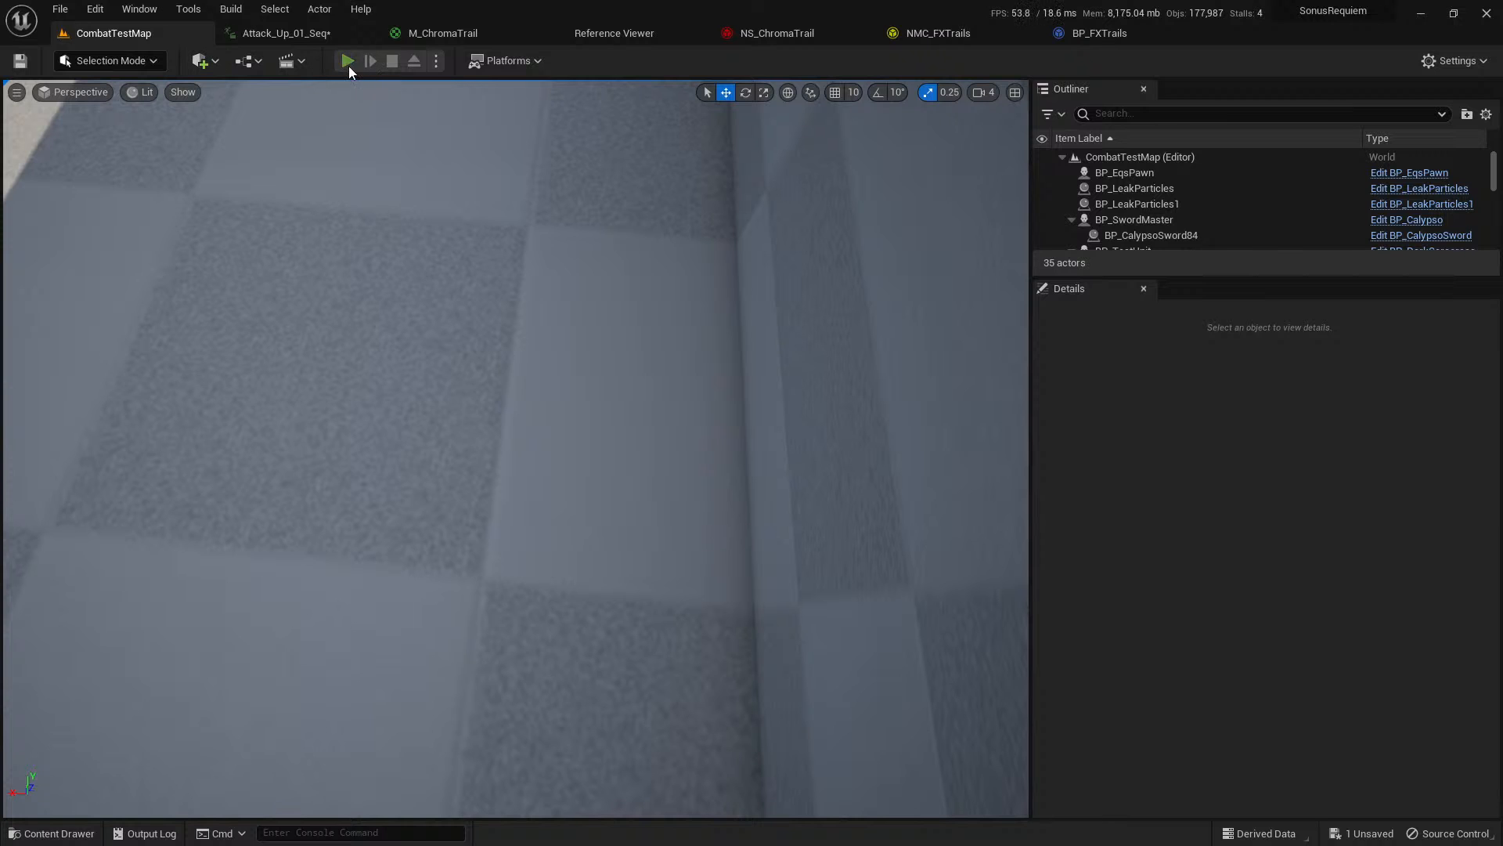
{"action": "key", "text": "alt+p"}
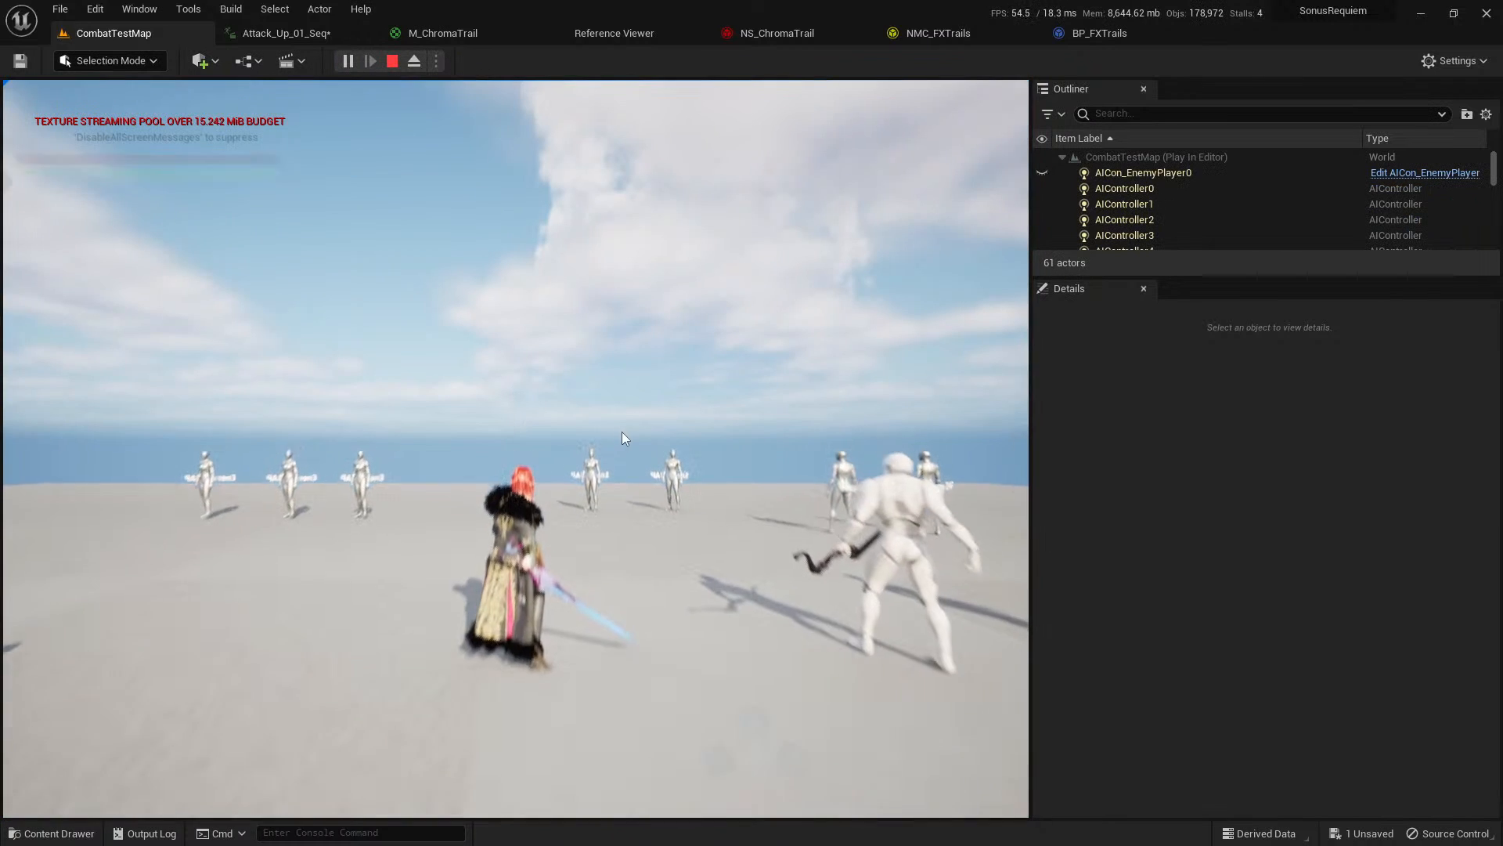
{"action": "key", "text": "Escape"}
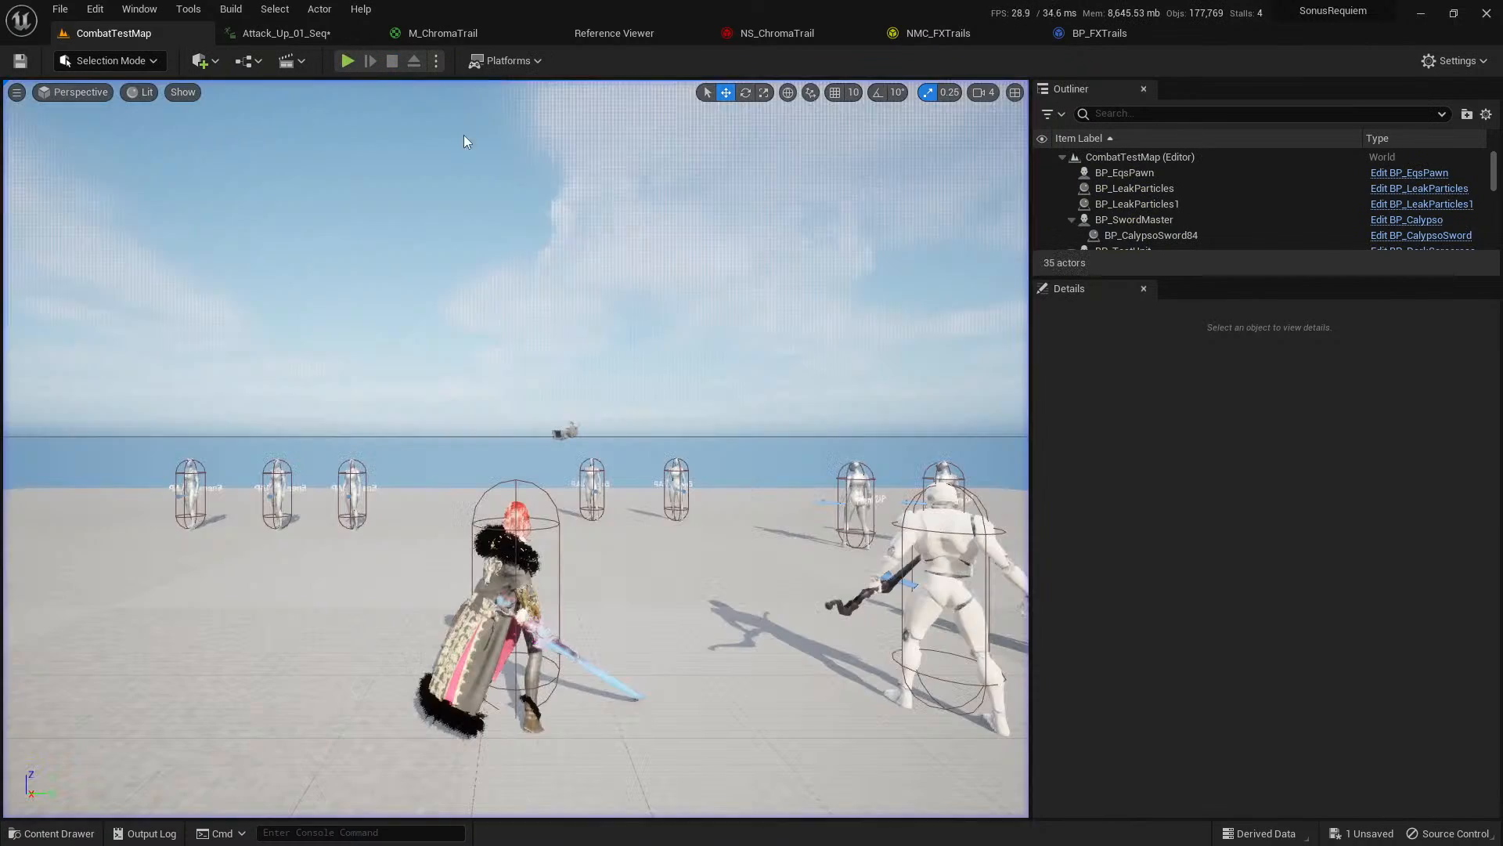
{"action": "left_click", "coordinate": [347, 61]}
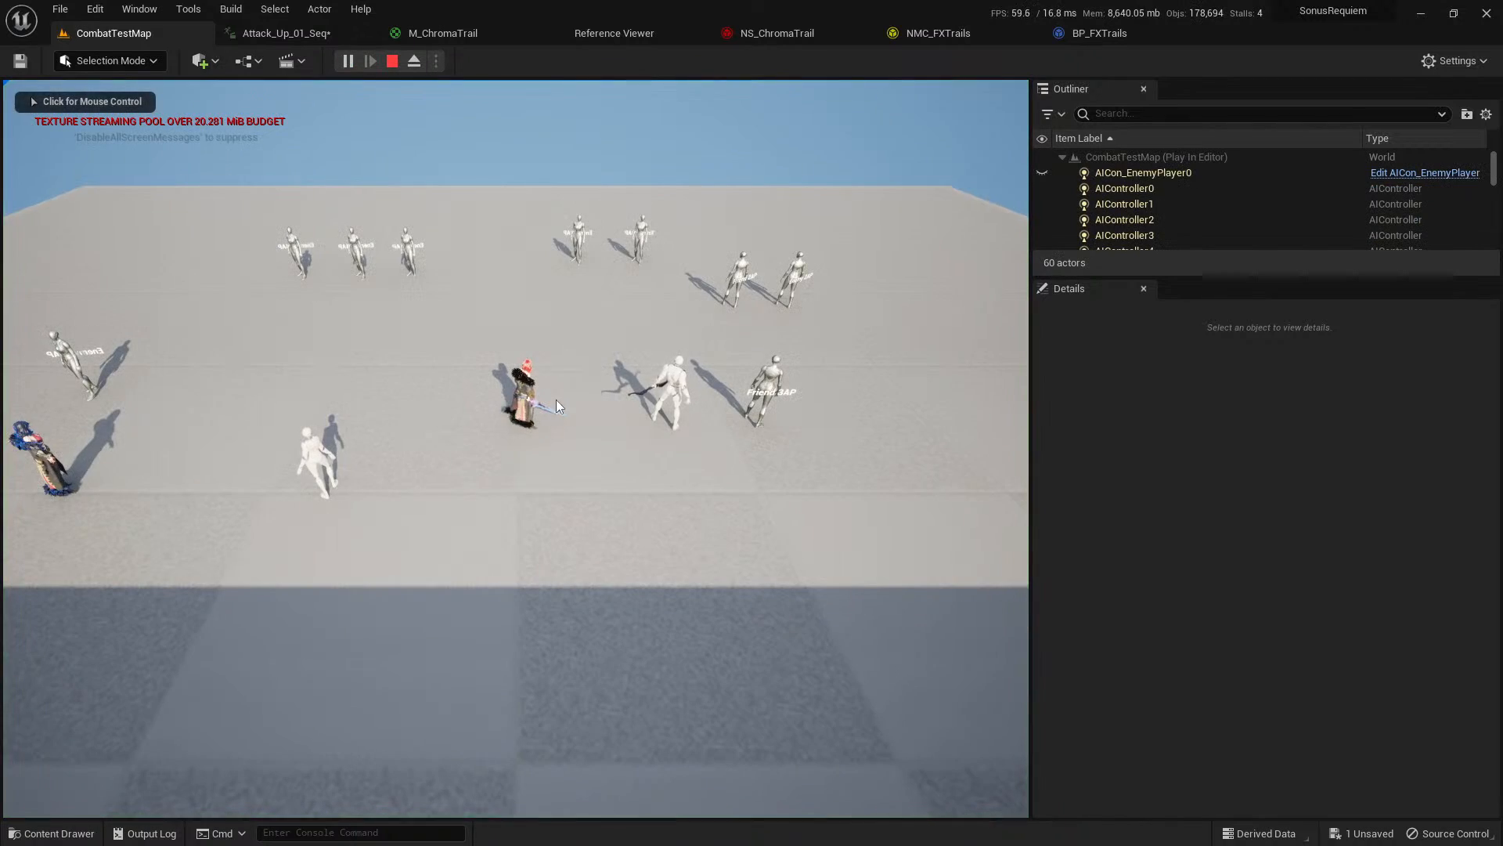
{"action": "key", "text": "w"}
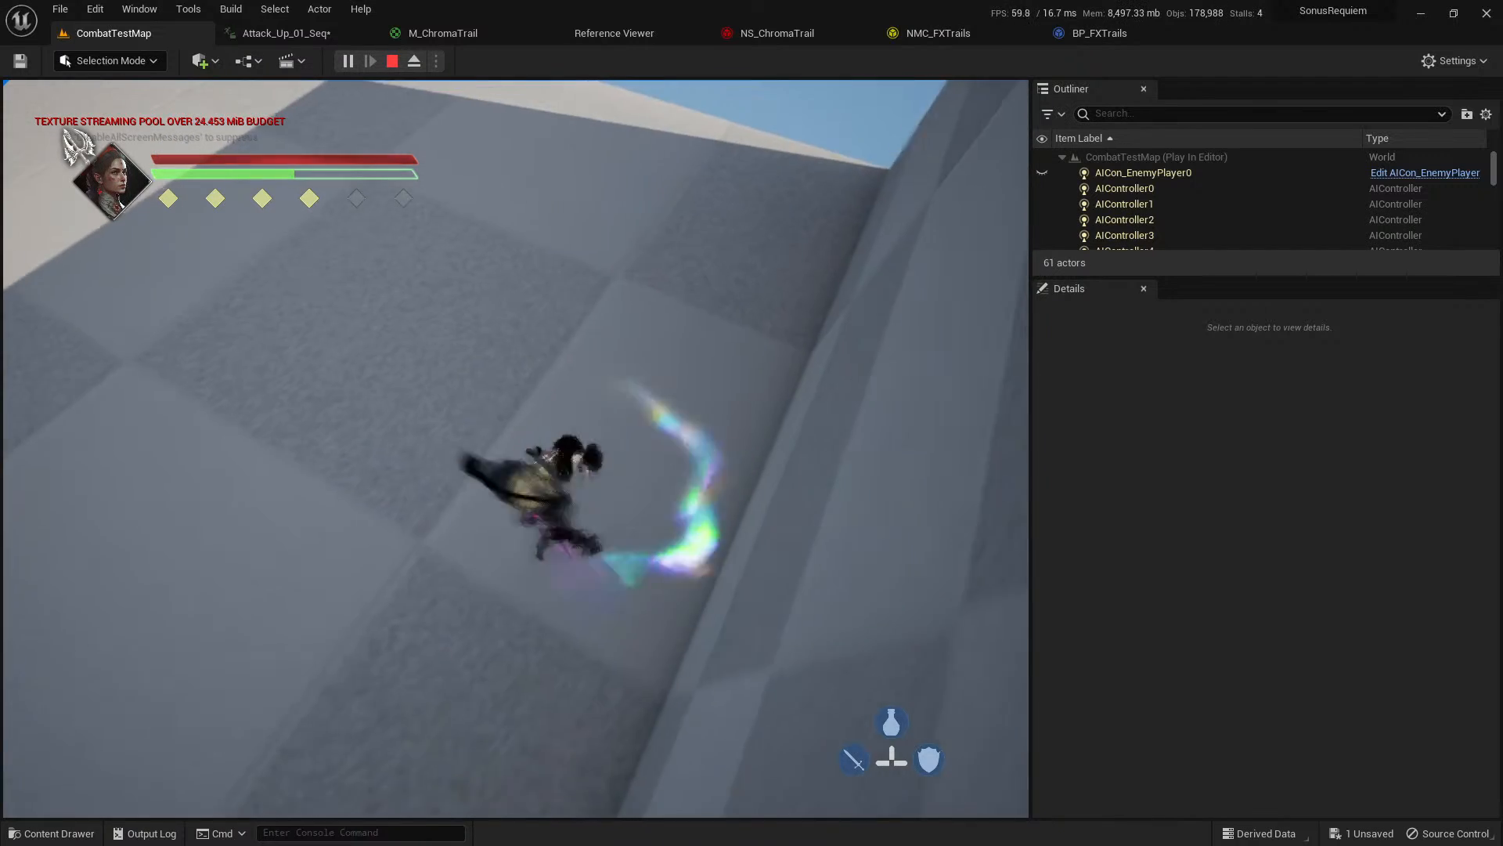
{"action": "key", "text": "Escape"}
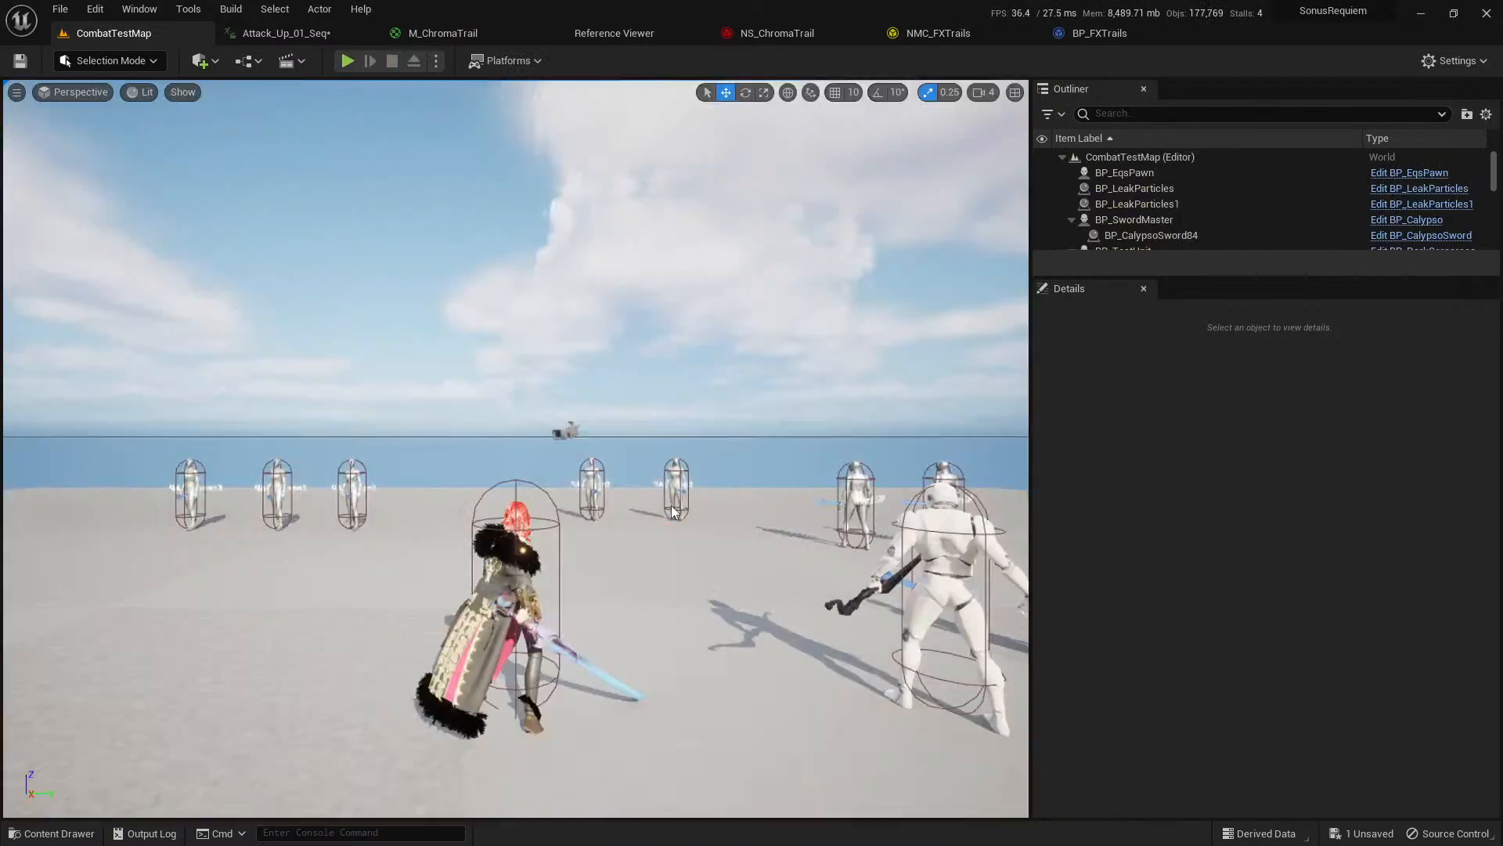
Replay Attack_Up_01_Seq around the NS_ChromaTrail notify, and undo the notify's template change.
{"action": "left_click", "coordinate": [319, 34]}
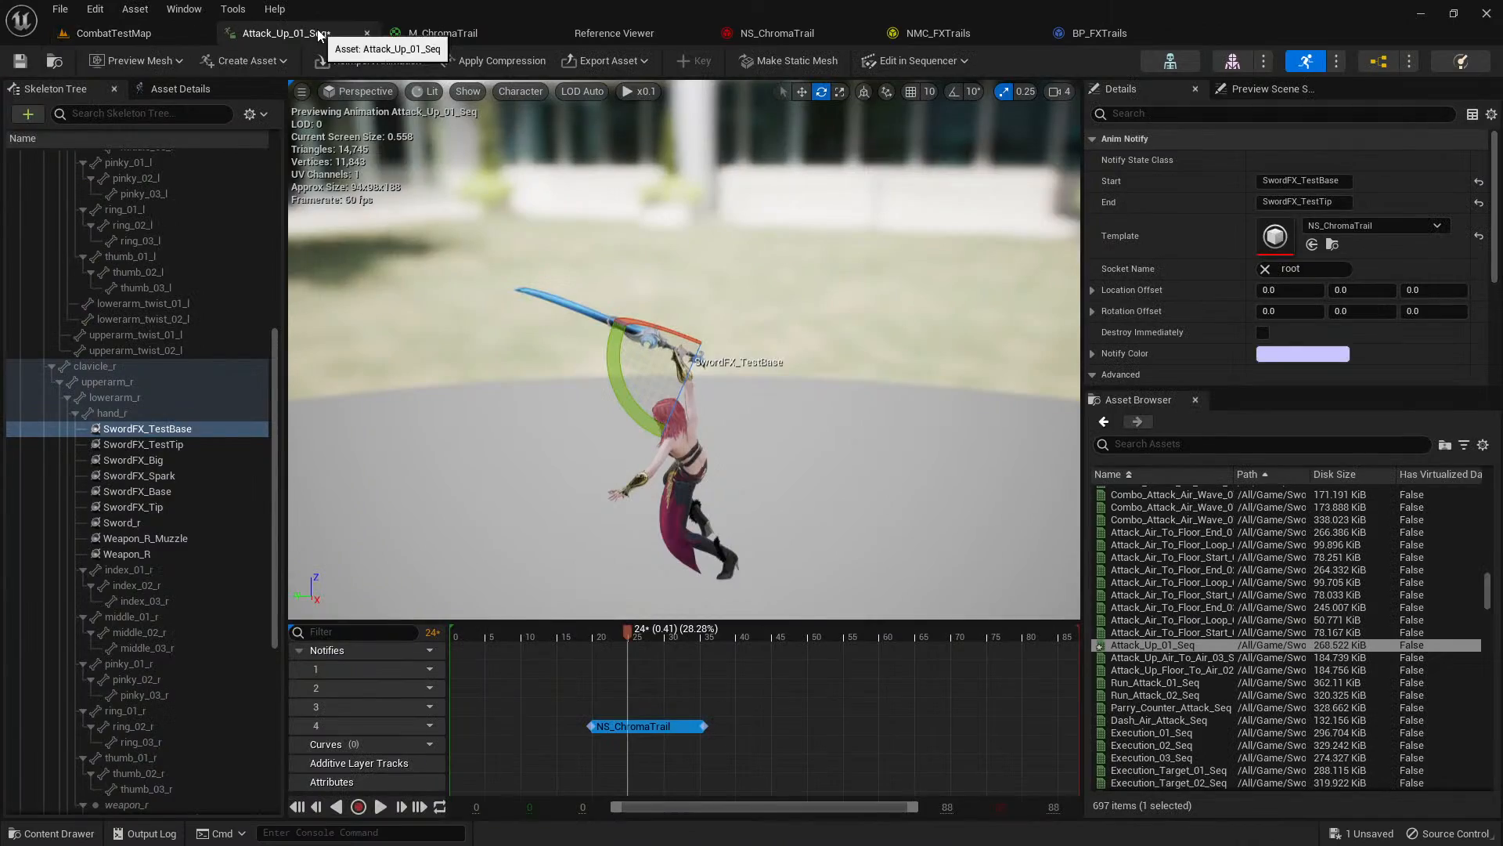
{"action": "left_click", "coordinate": [568, 641]}
{"action": "key", "text": "space"}
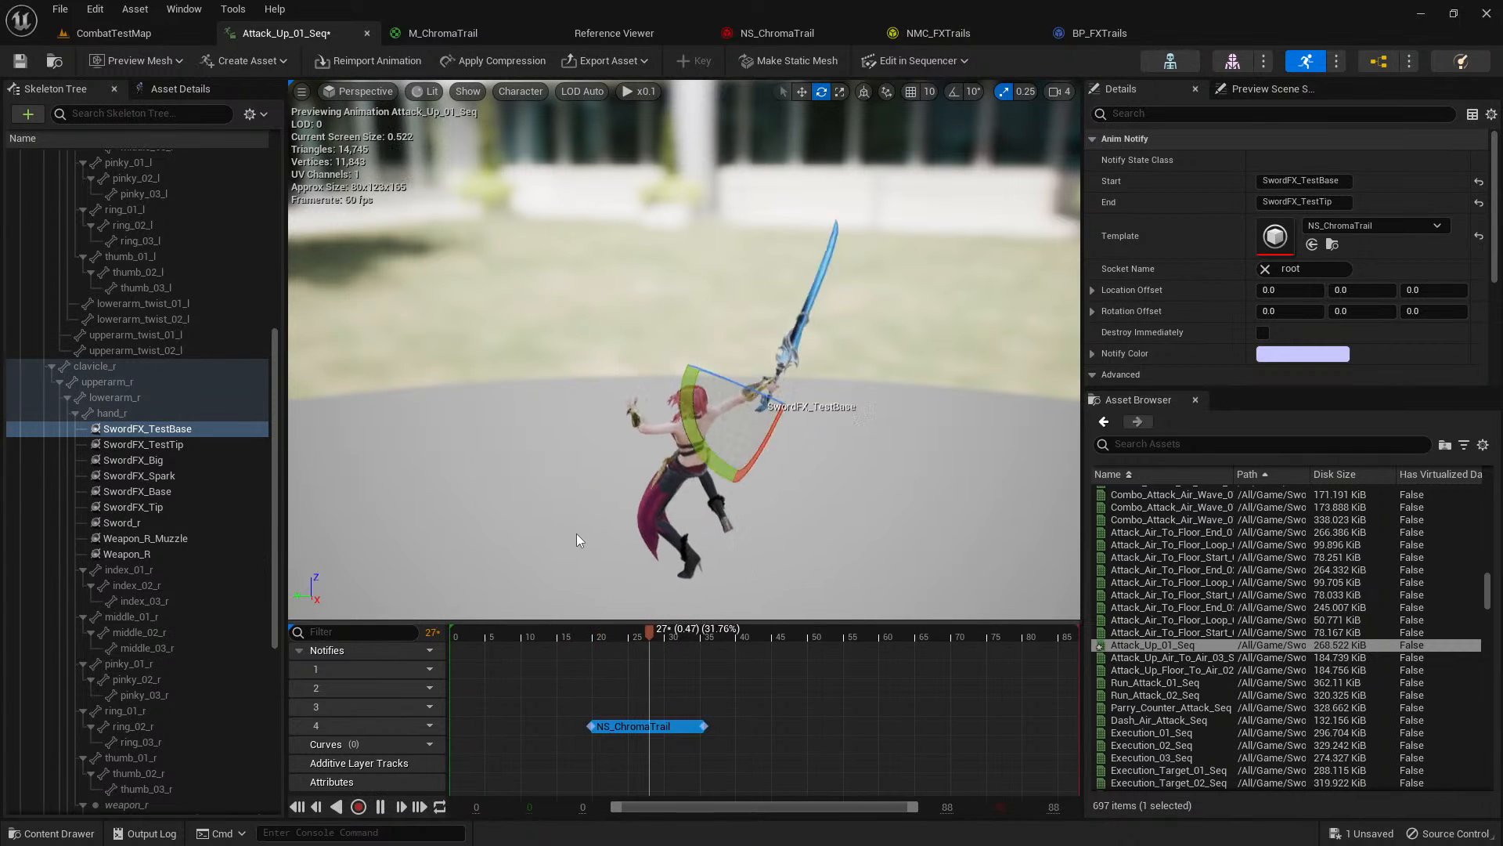
{"action": "key", "text": "w"}
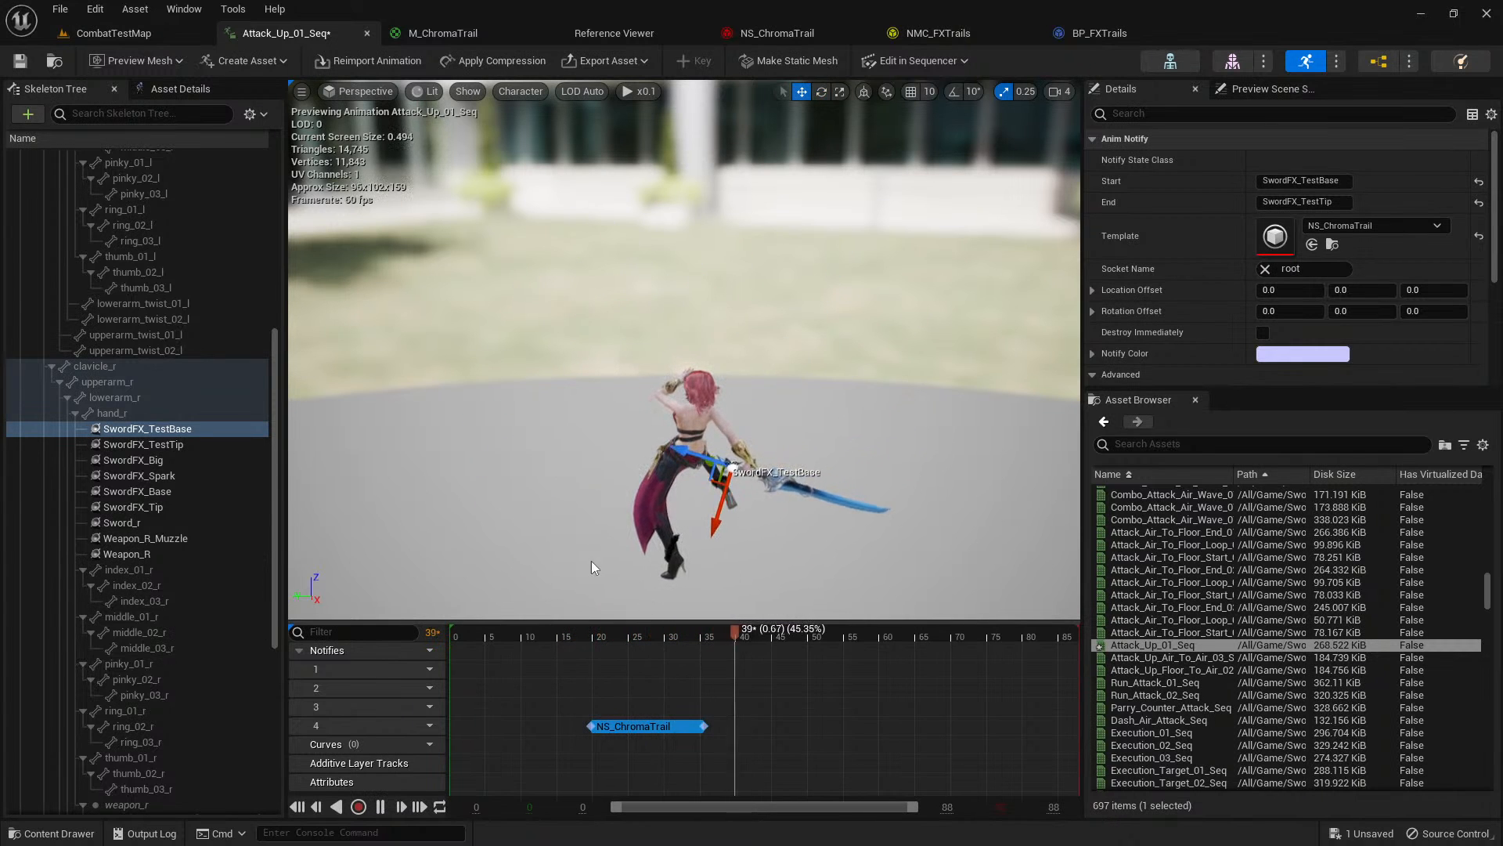
{"action": "left_click", "coordinate": [579, 637]}
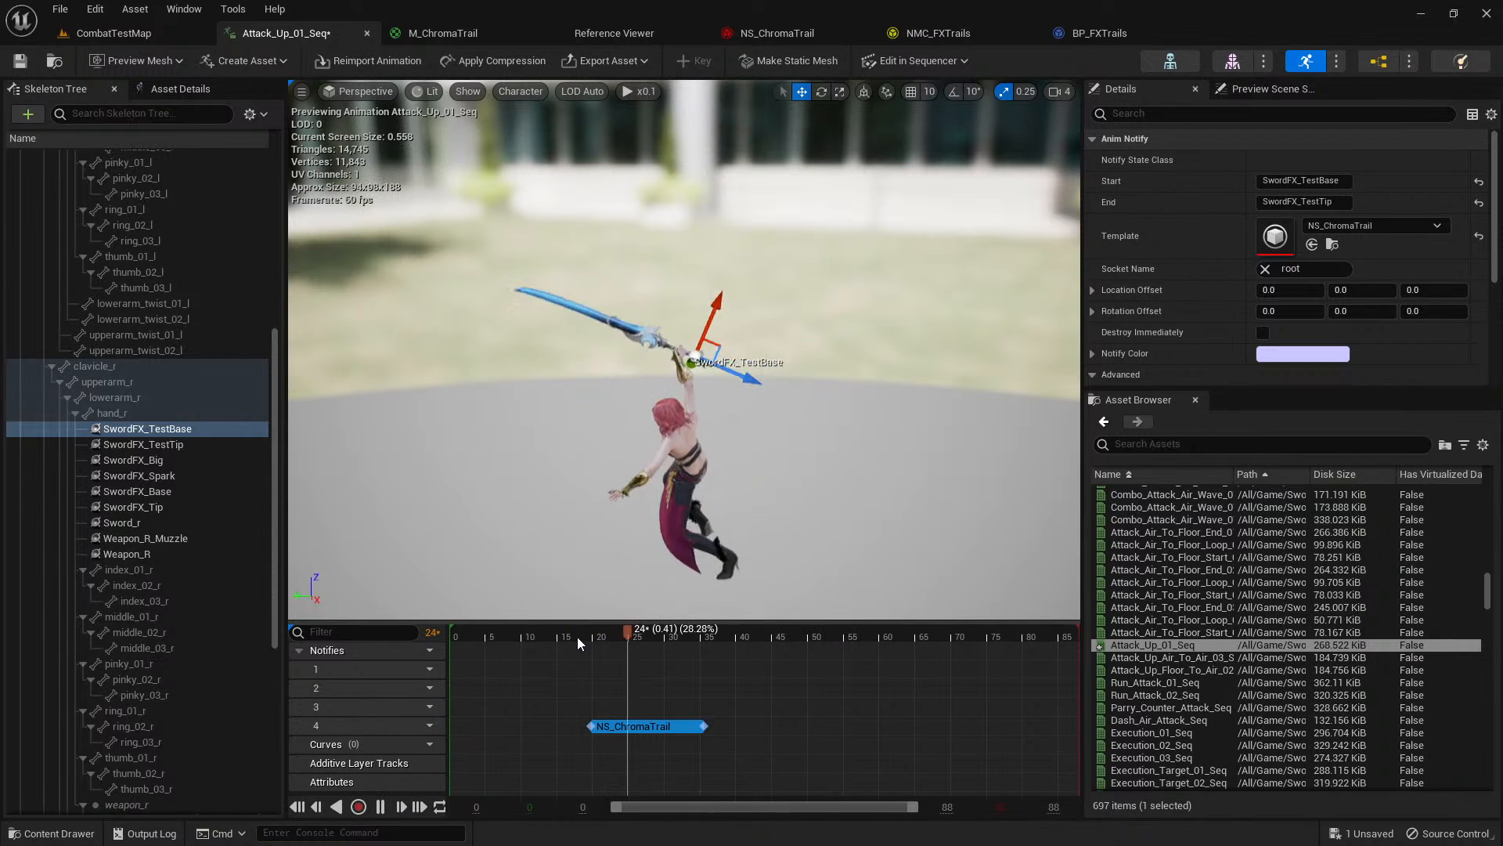
{"action": "left_click", "coordinate": [576, 637]}
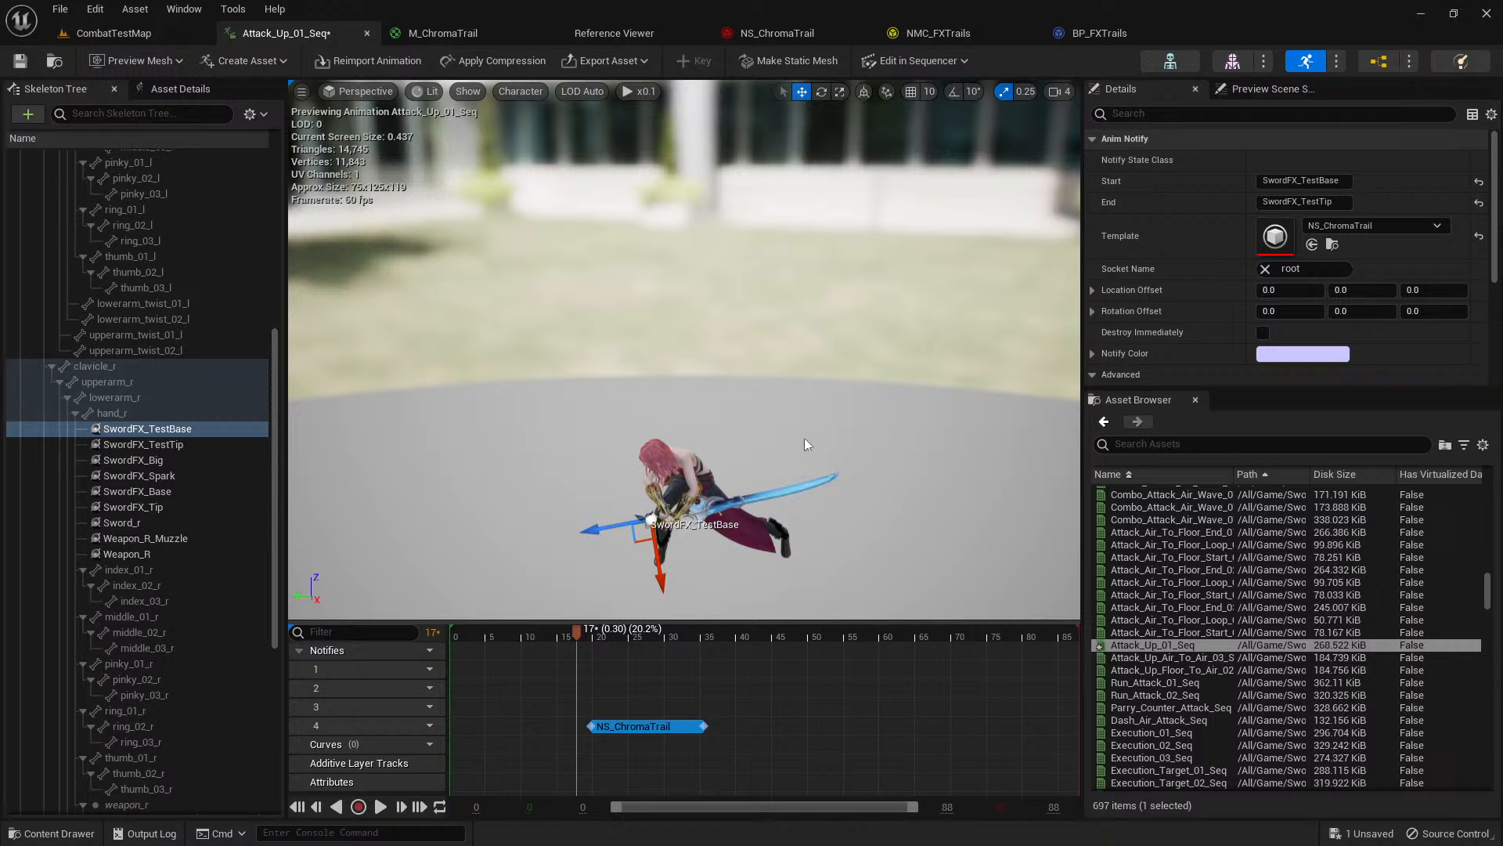
{"action": "key", "text": "ctrl+z"}
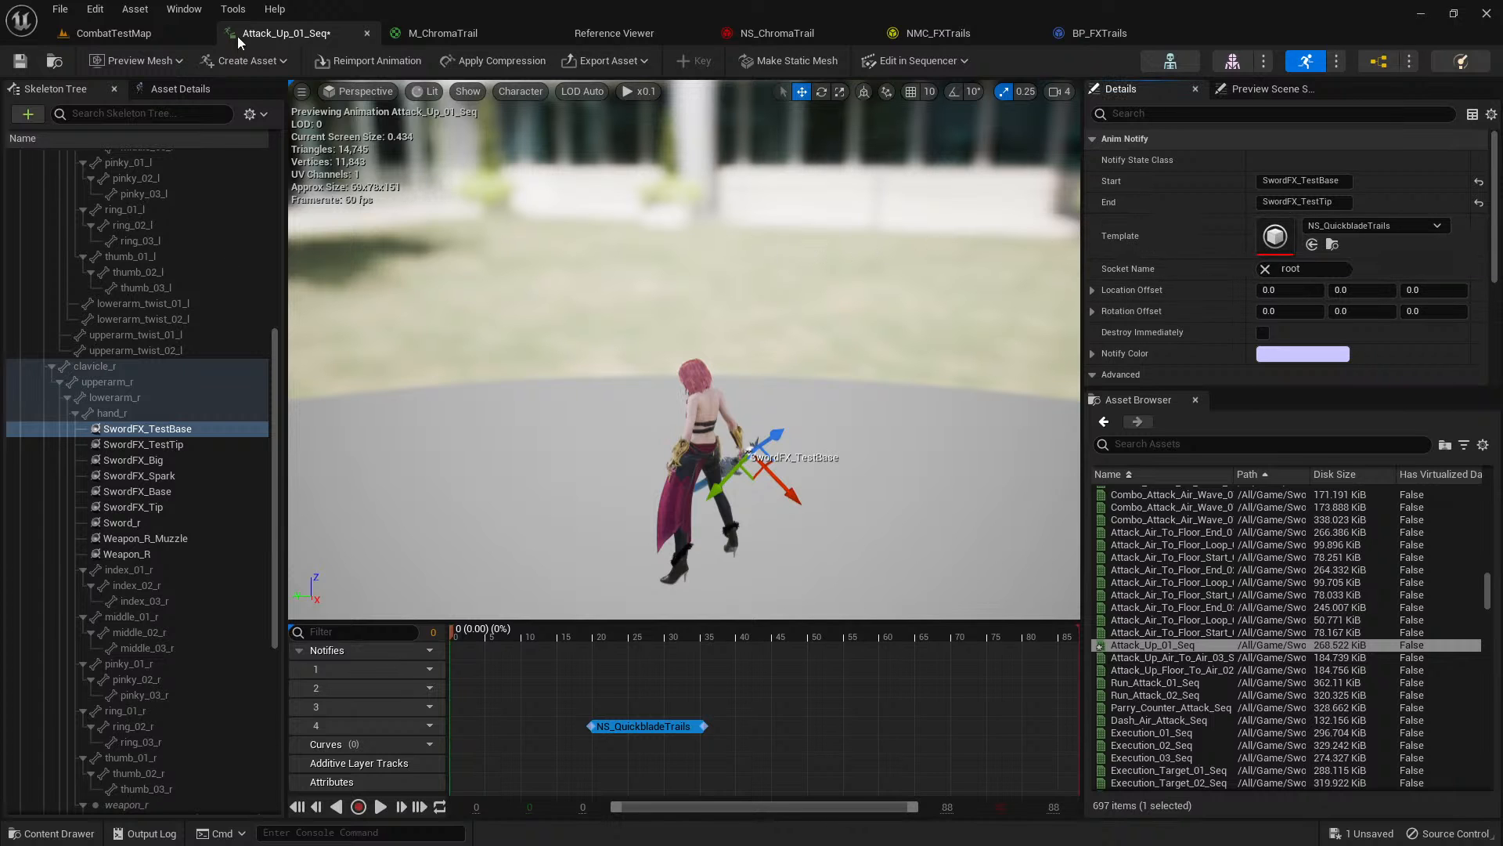
Switch to the M_ChromaTrail material, locate its asset in the content drawer, and return to its graph.
{"action": "left_click", "coordinate": [473, 39]}
{"action": "left_click", "coordinate": [54, 61]}
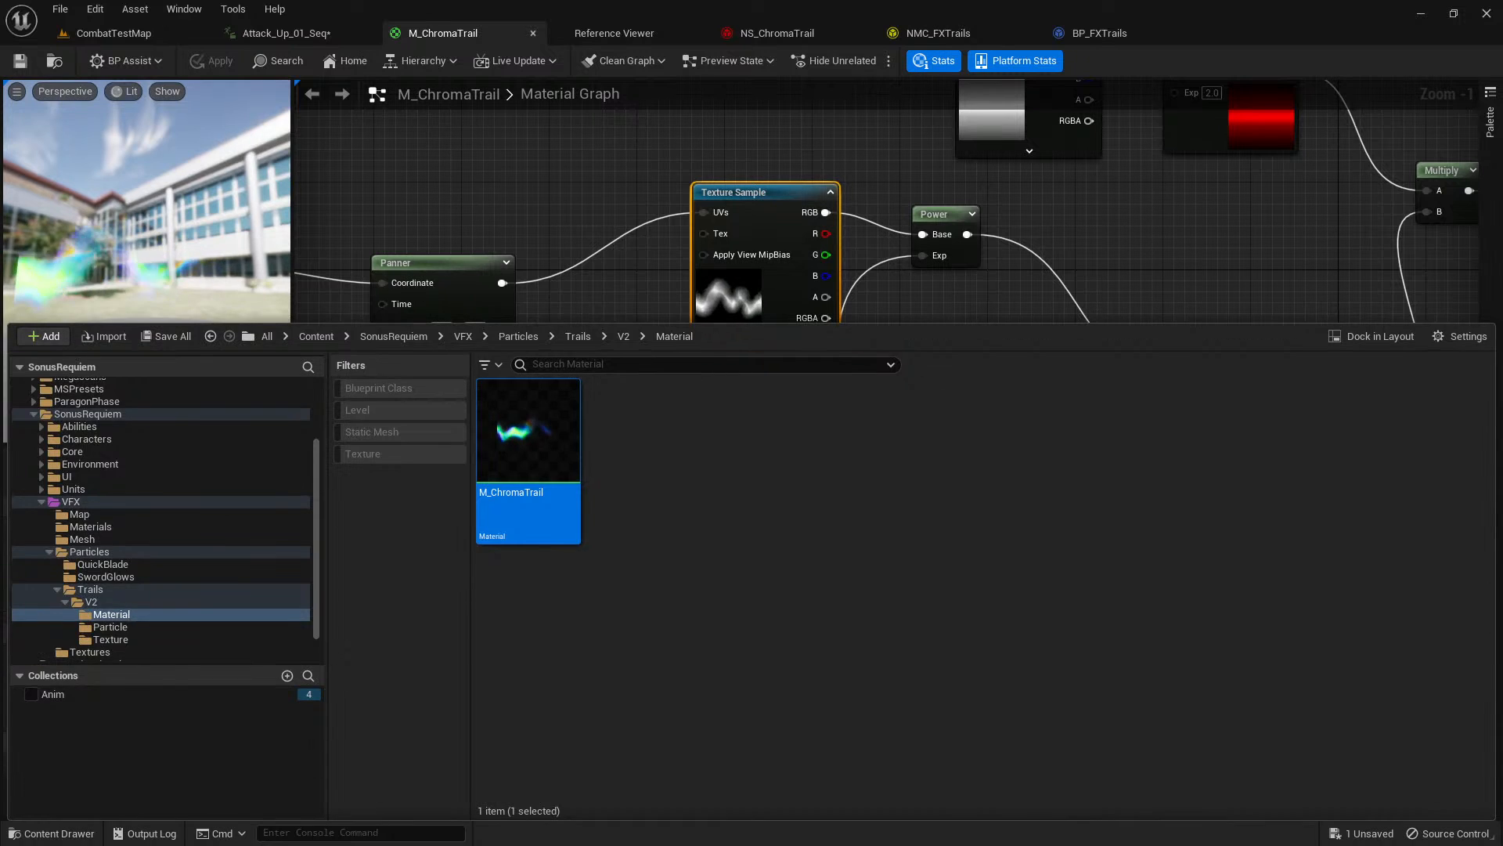
{"action": "key", "text": "ctrl+space"}
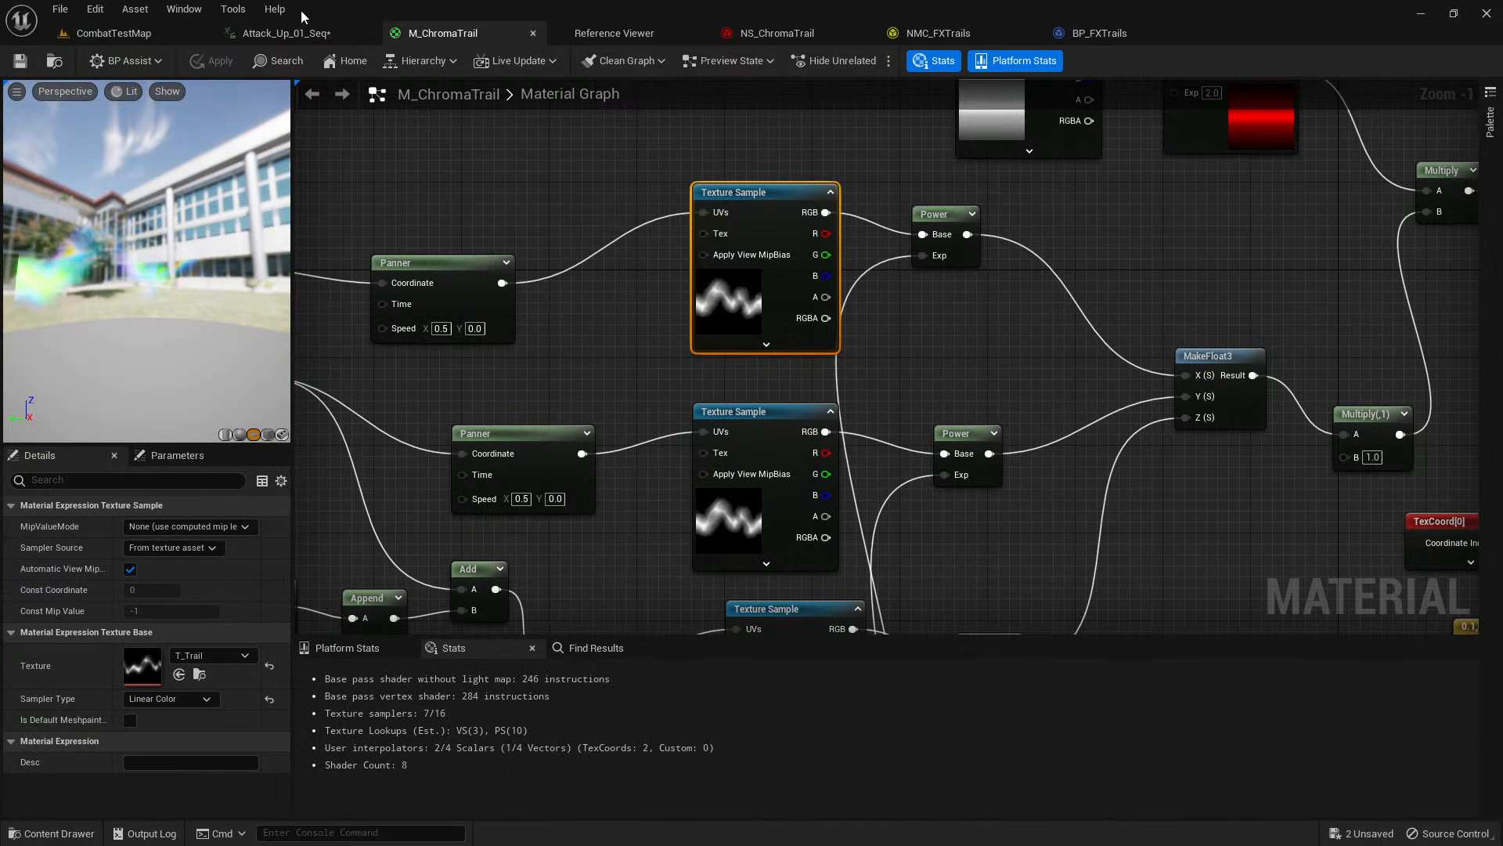
Playtest CombatTestMap in the editor, attack repeatedly to examine the sword trail, and stop the session.
{"action": "left_click", "coordinate": [139, 39]}
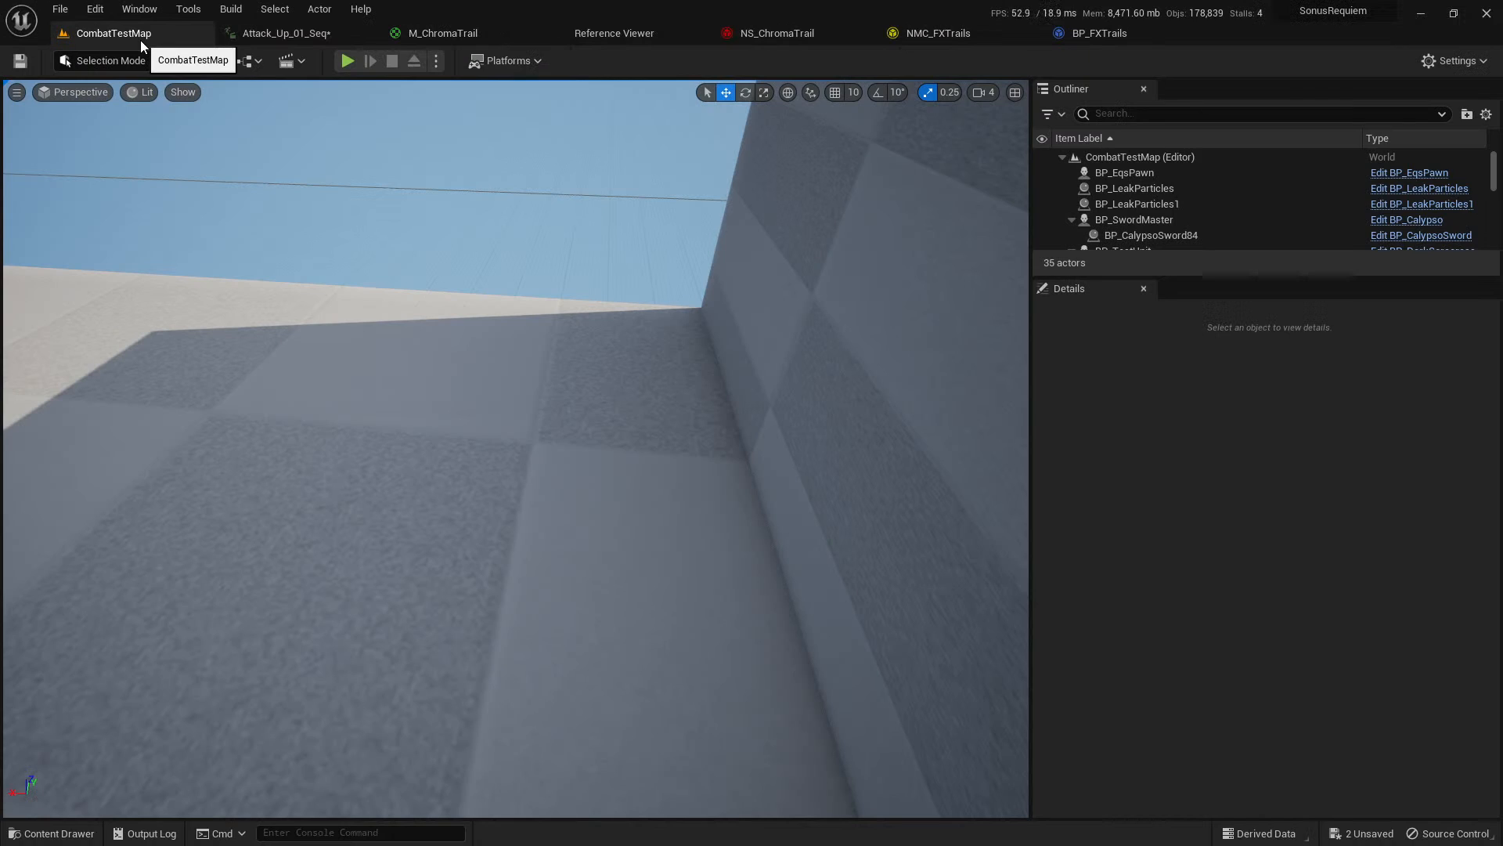
{"action": "left_click", "coordinate": [349, 61]}
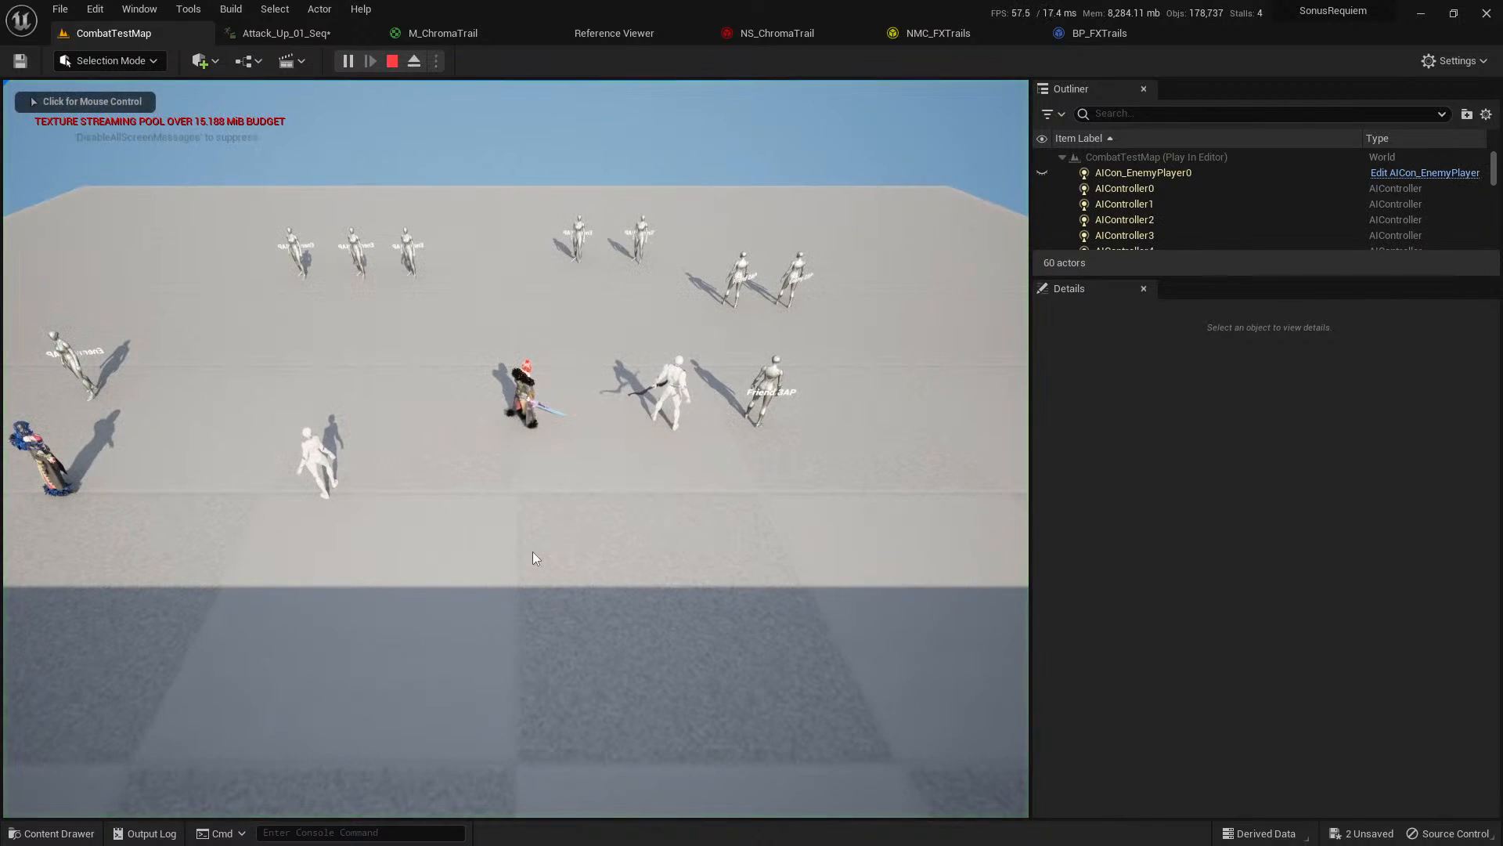
{"action": "key", "text": "w"}
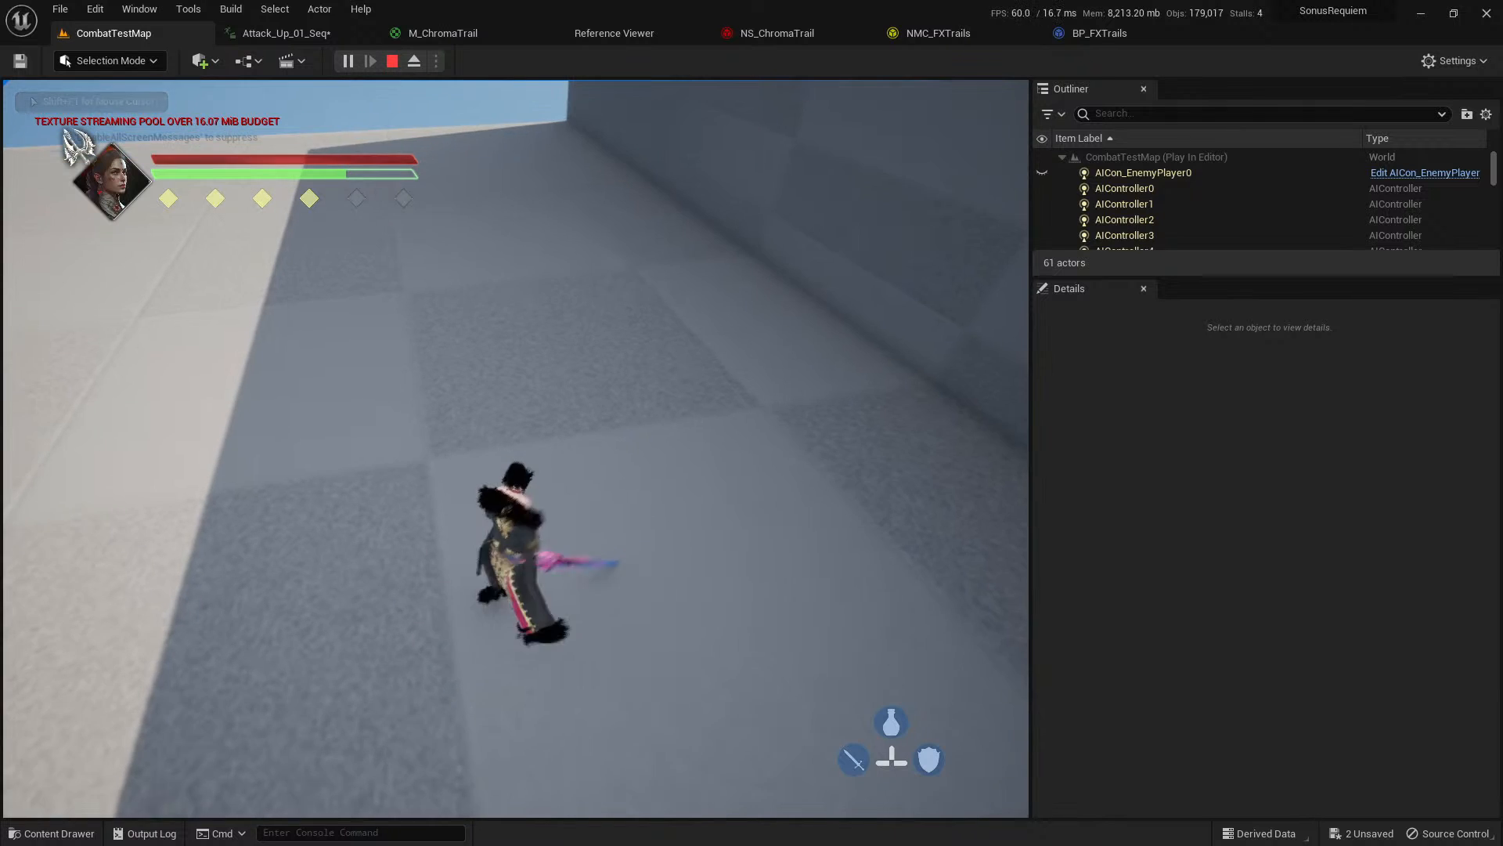
{"action": "left_click", "coordinate": [516, 448]}
{"action": "left_click", "coordinate": [516, 448]}
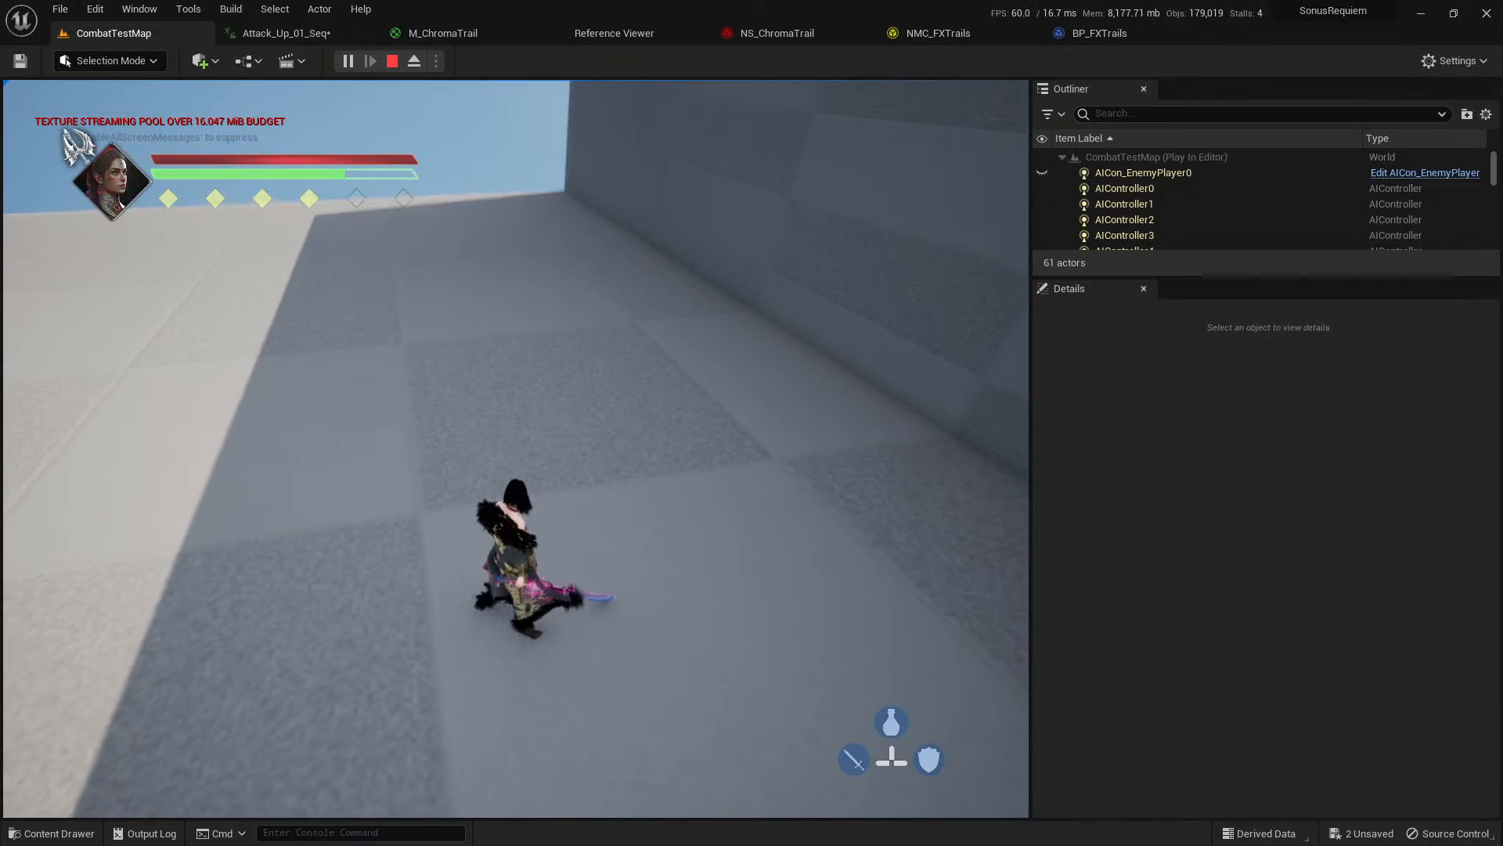
{"action": "left_click", "coordinate": [516, 449]}
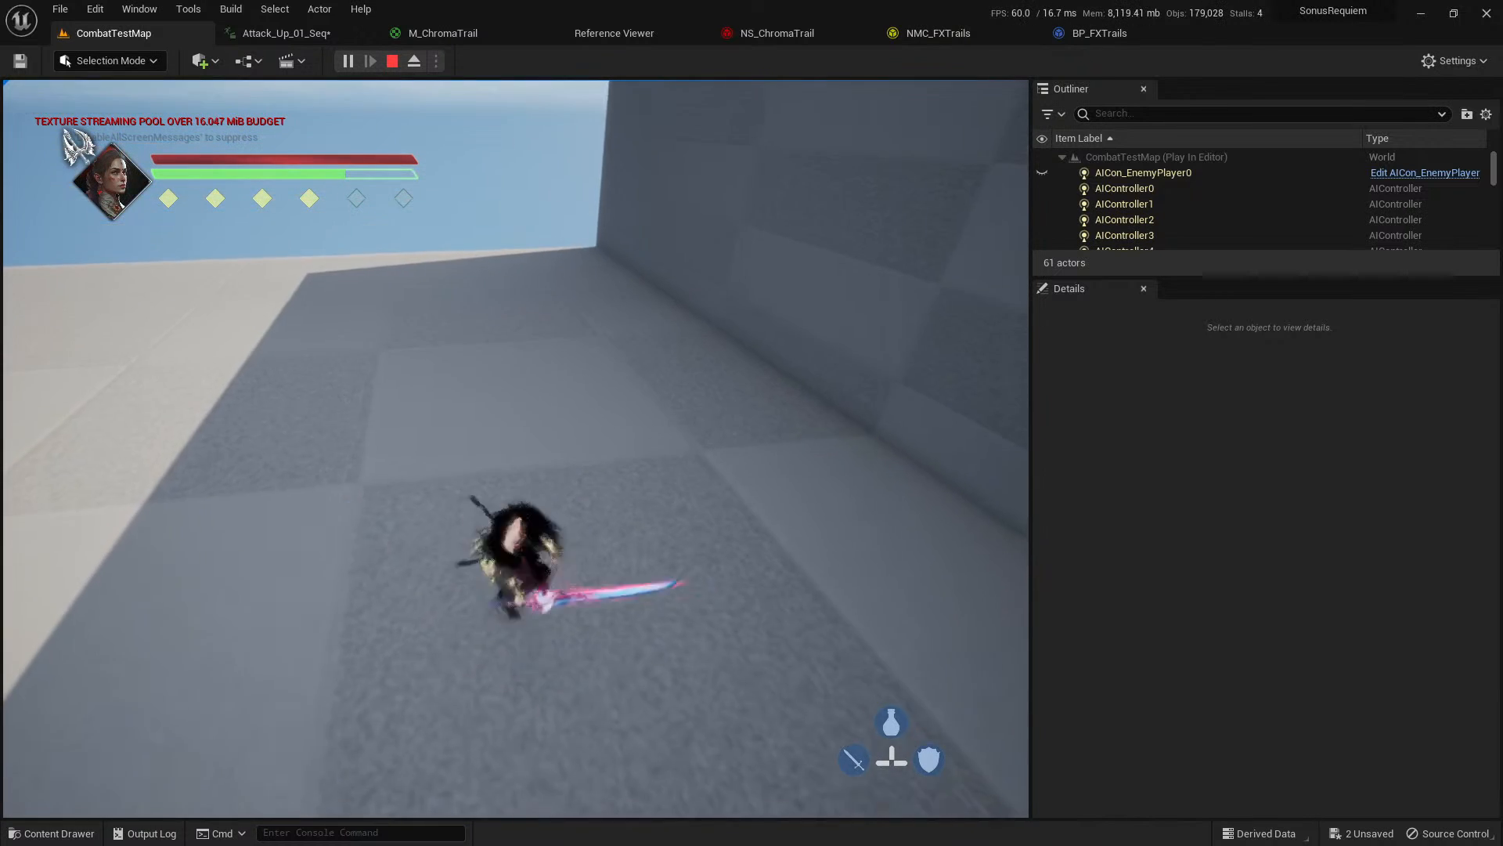
{"action": "left_click", "coordinate": [516, 449]}
{"action": "left_click", "coordinate": [516, 448]}
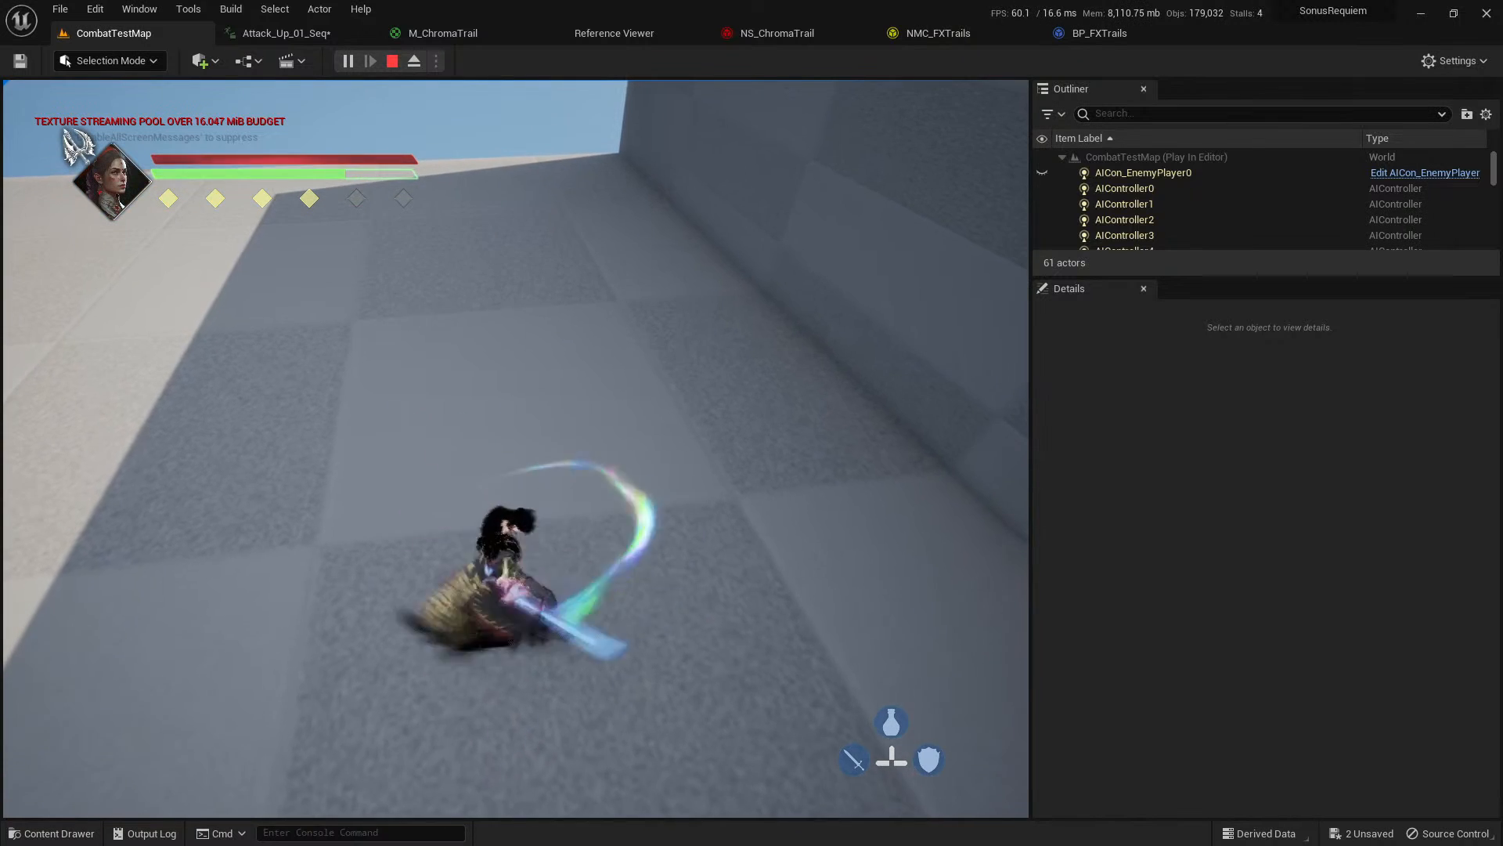
{"action": "key", "text": "Escape"}
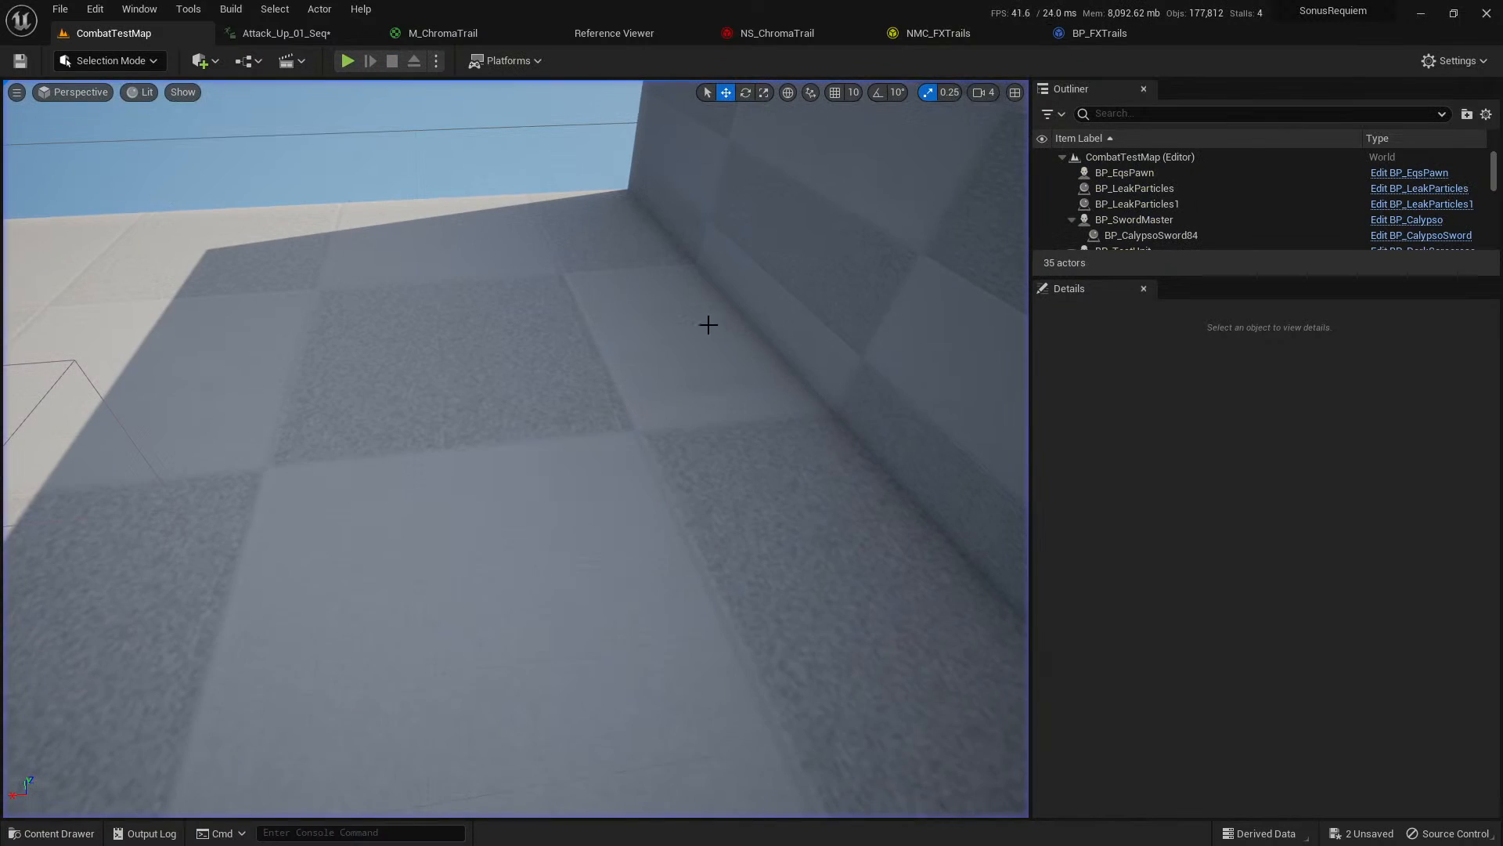
Open Combo_Attack_Wave_05_02_Seq from the BP_VFXTrailOld reference graph and delete the Trail notify on track 1.
{"action": "left_click", "coordinate": [628, 40]}
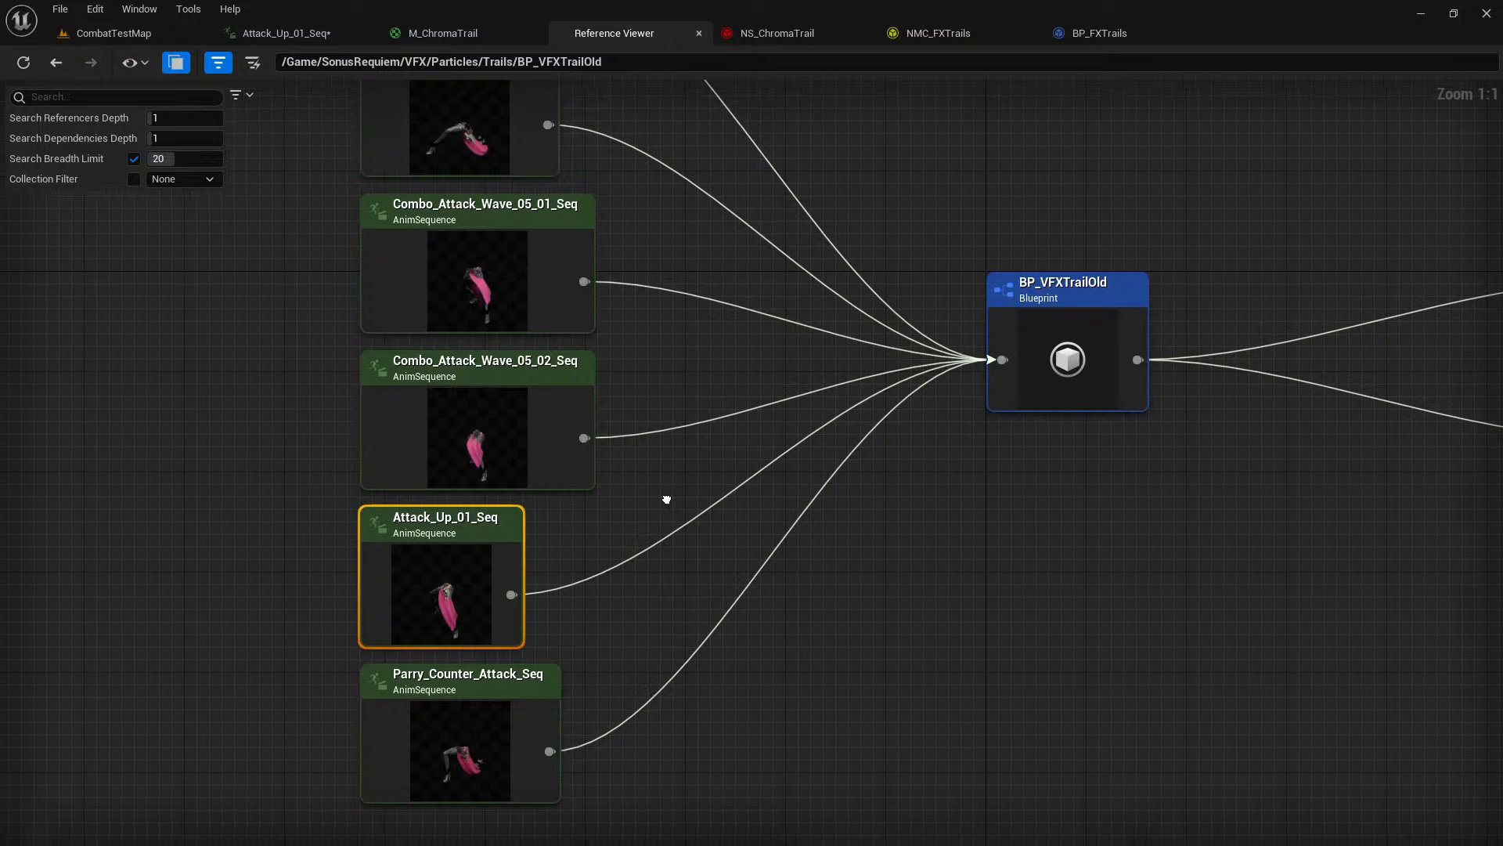
{"action": "right_click", "coordinate": [487, 455]}
{"action": "left_click", "coordinate": [526, 501]}
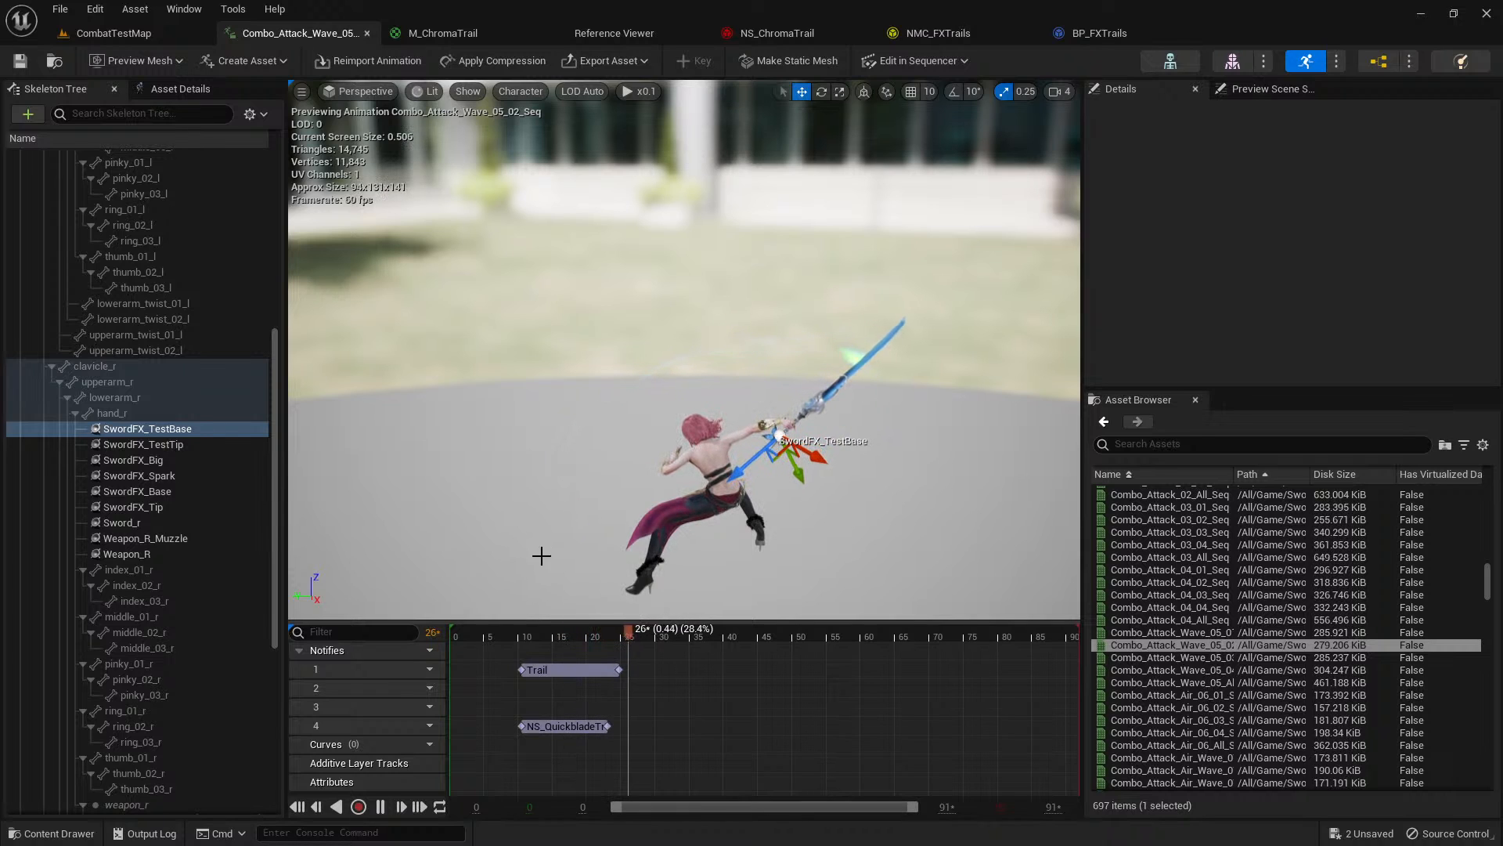
{"action": "left_click", "coordinate": [514, 638]}
{"action": "left_click", "coordinate": [554, 672]}
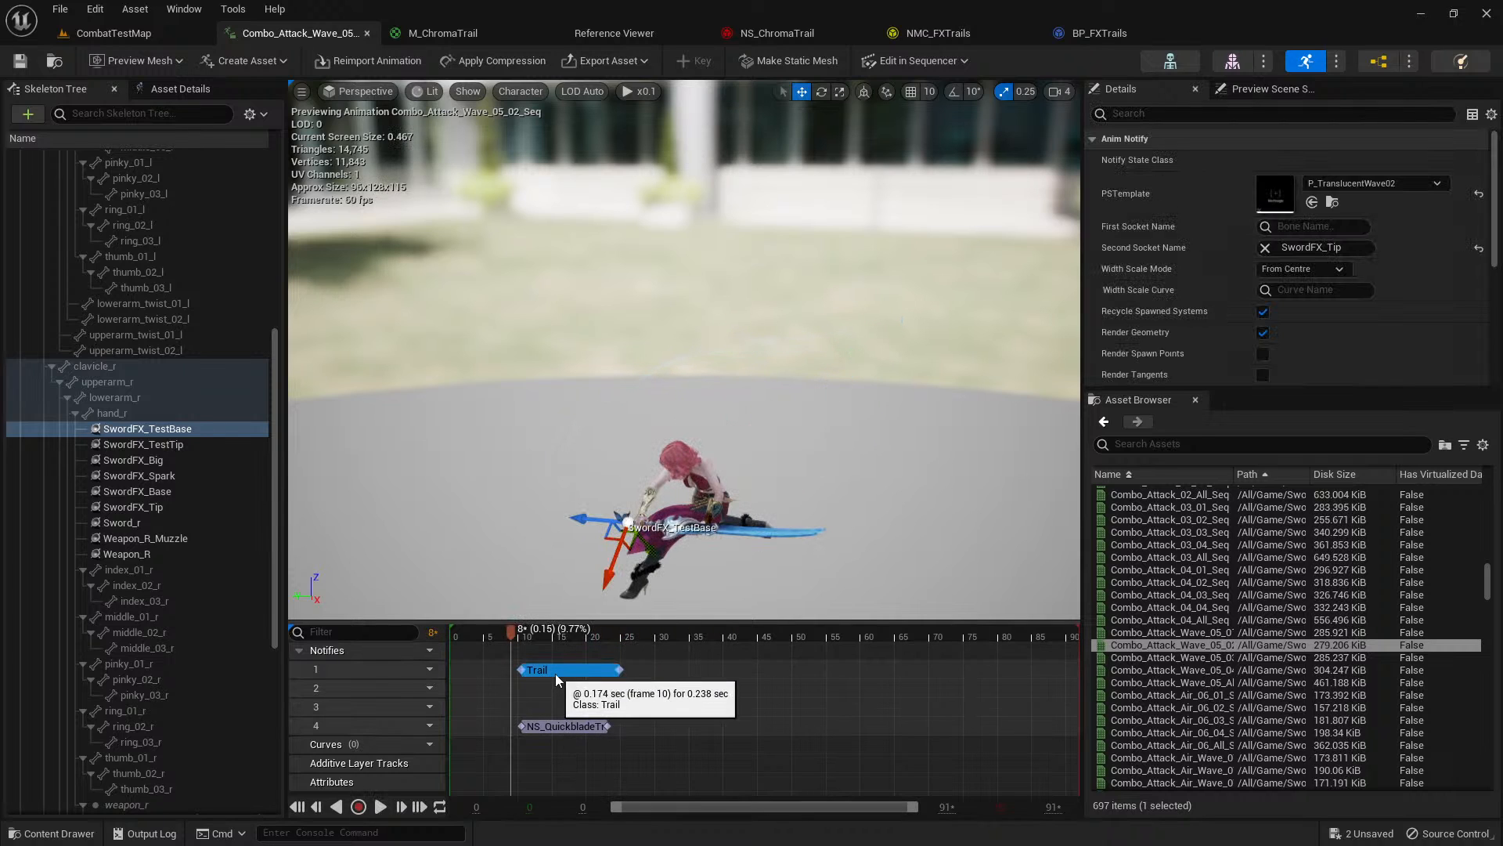
{"action": "key", "text": "Delete"}
Set the NS_QuickbladeTrails notify's start to SwordFX_TestBase and end to SwordFX_TestTip, and preview the animation.
{"action": "left_click", "coordinate": [574, 725]}
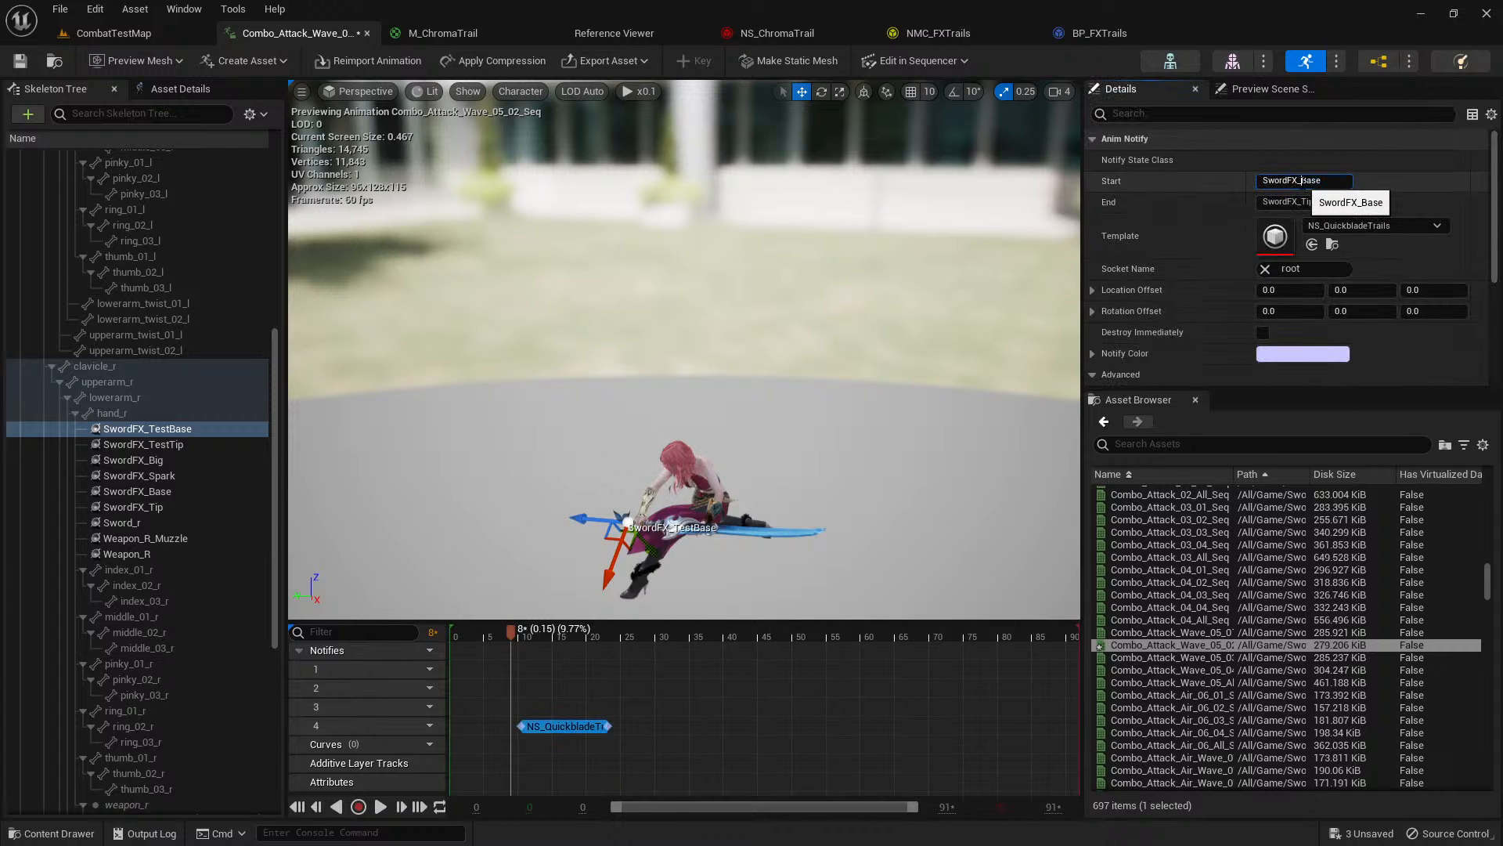
{"action": "key", "text": "Return"}
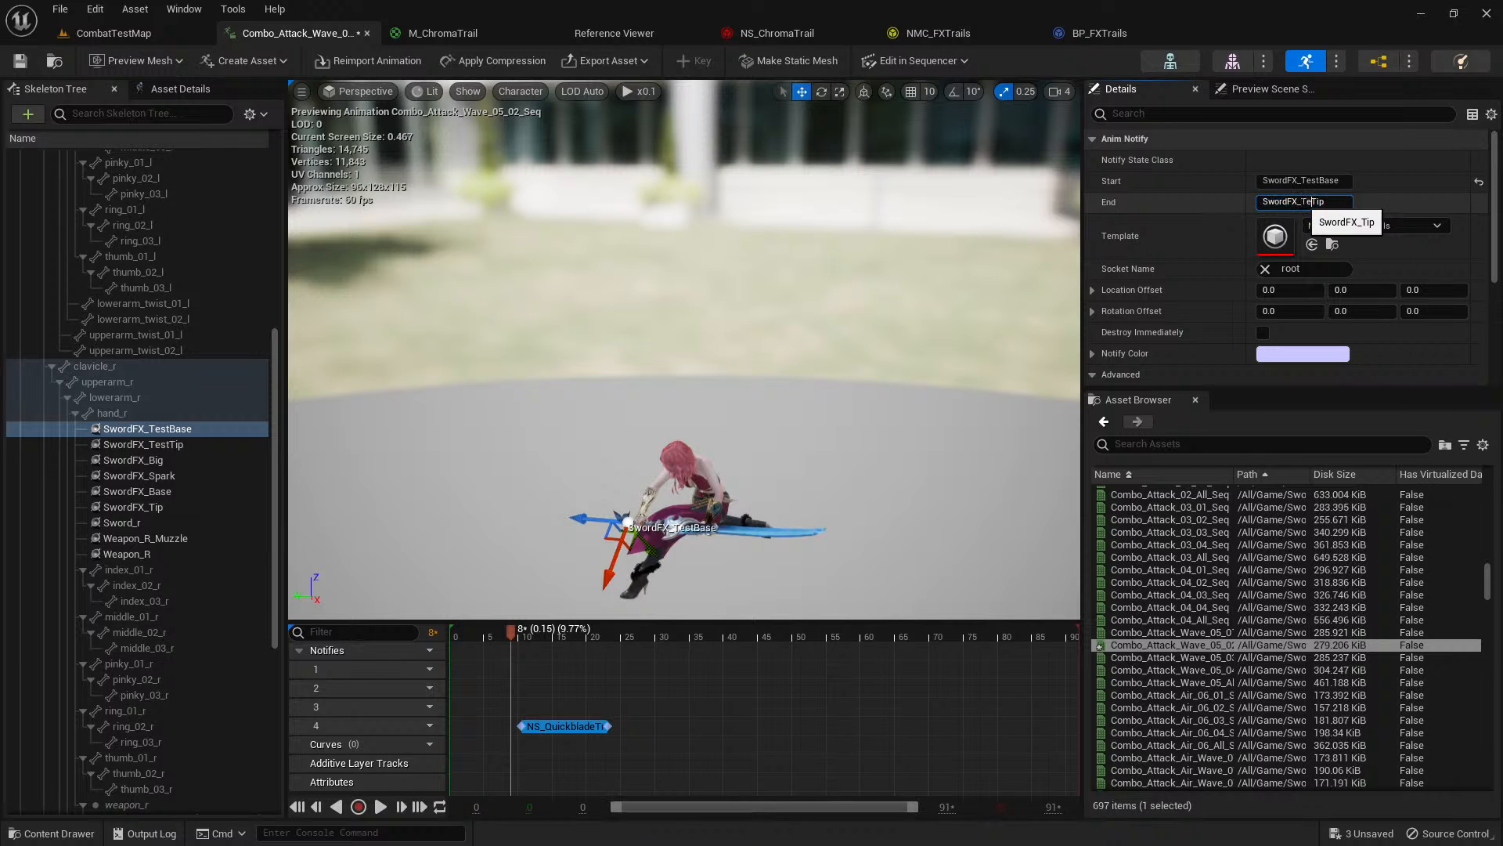
{"action": "left_click_drag", "start_coordinate": [512, 634], "coordinate": [513, 634]}
{"action": "key", "text": "space"}
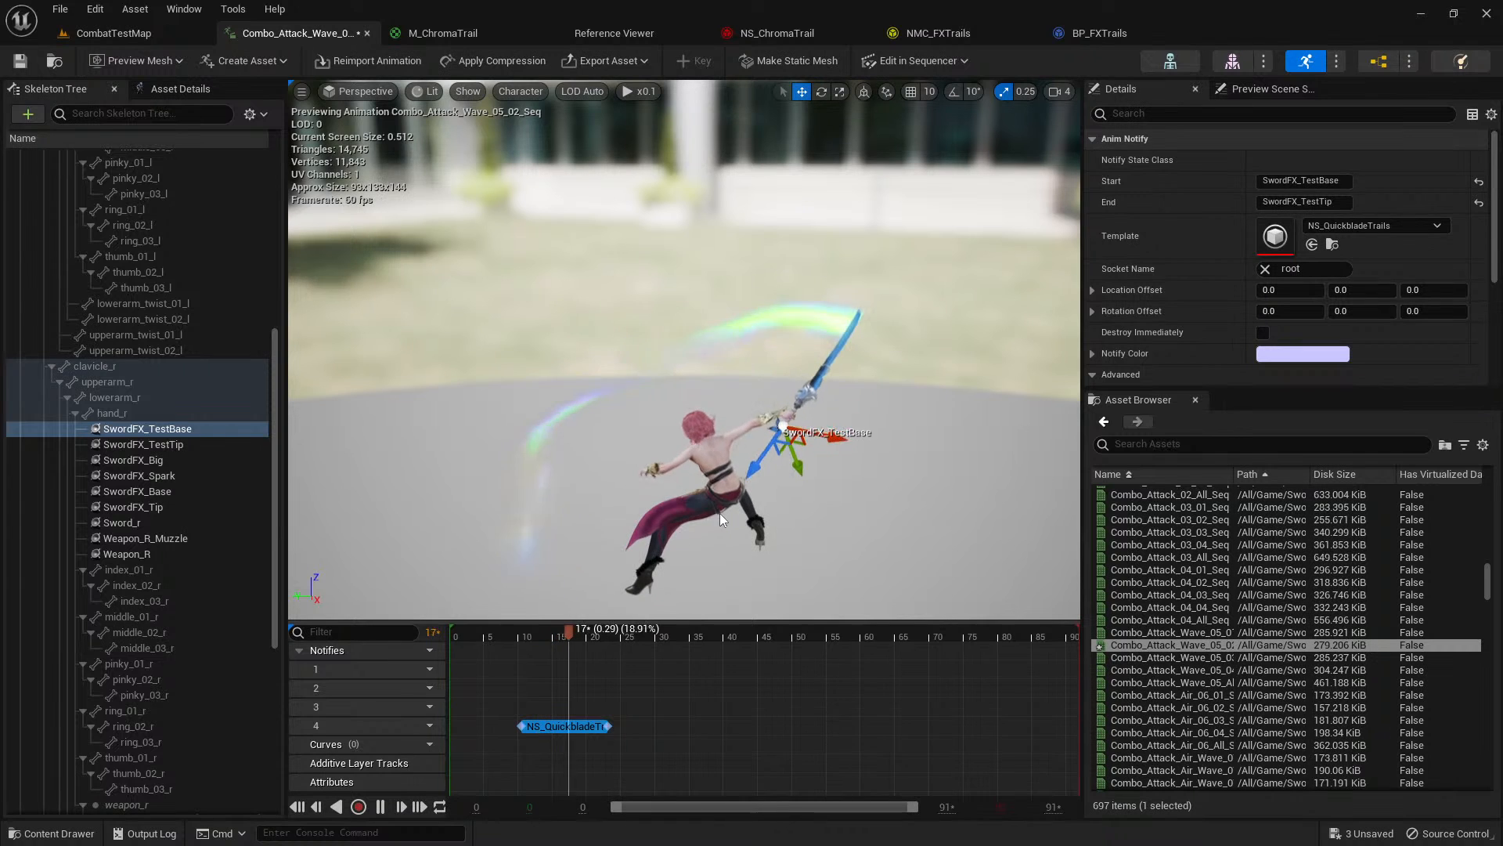
{"action": "key", "text": "space"}
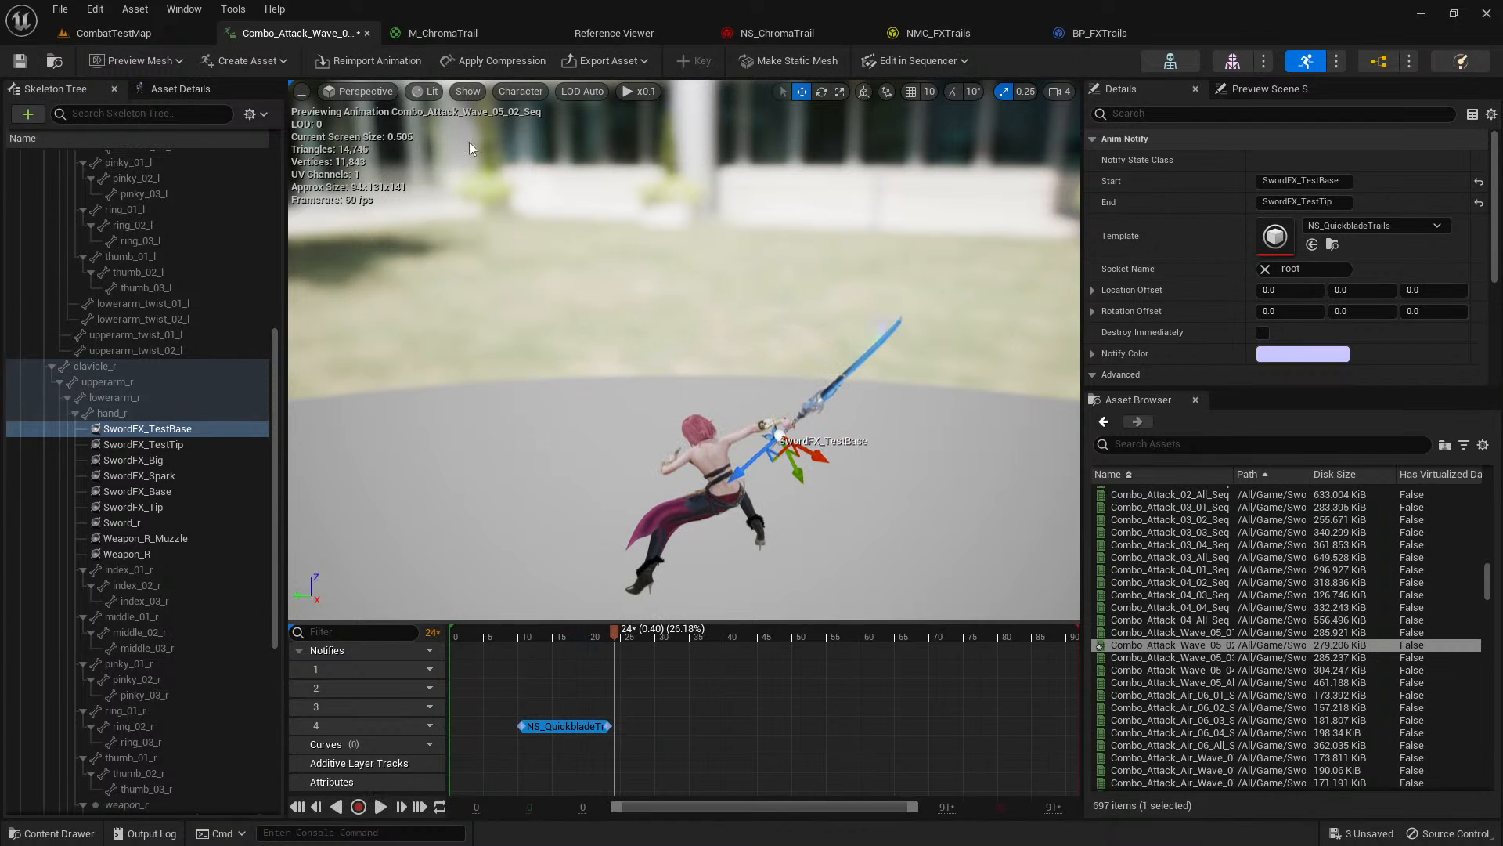
From CombatTestMap, create a folder named Sequencer inside the Trails V2 content folder and open it.
{"action": "left_click", "coordinate": [149, 34]}
{"action": "right_click_drag", "start_coordinate": [354, 148], "coordinate": [443, 259]}
{"action": "key", "text": "w"}
{"action": "key", "text": "ctrl+space"}
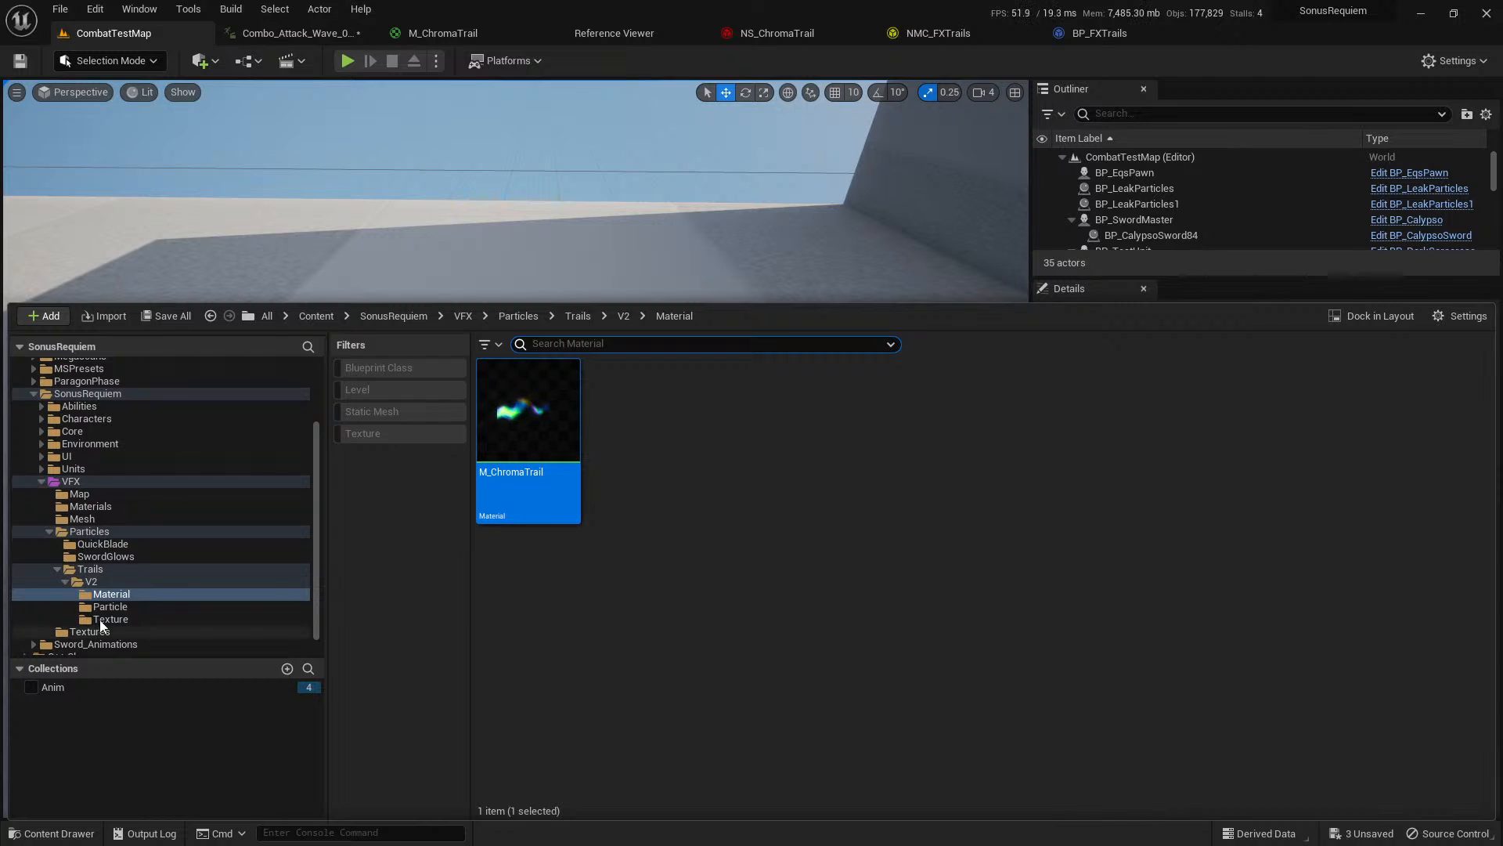
{"action": "left_click", "coordinate": [96, 582]}
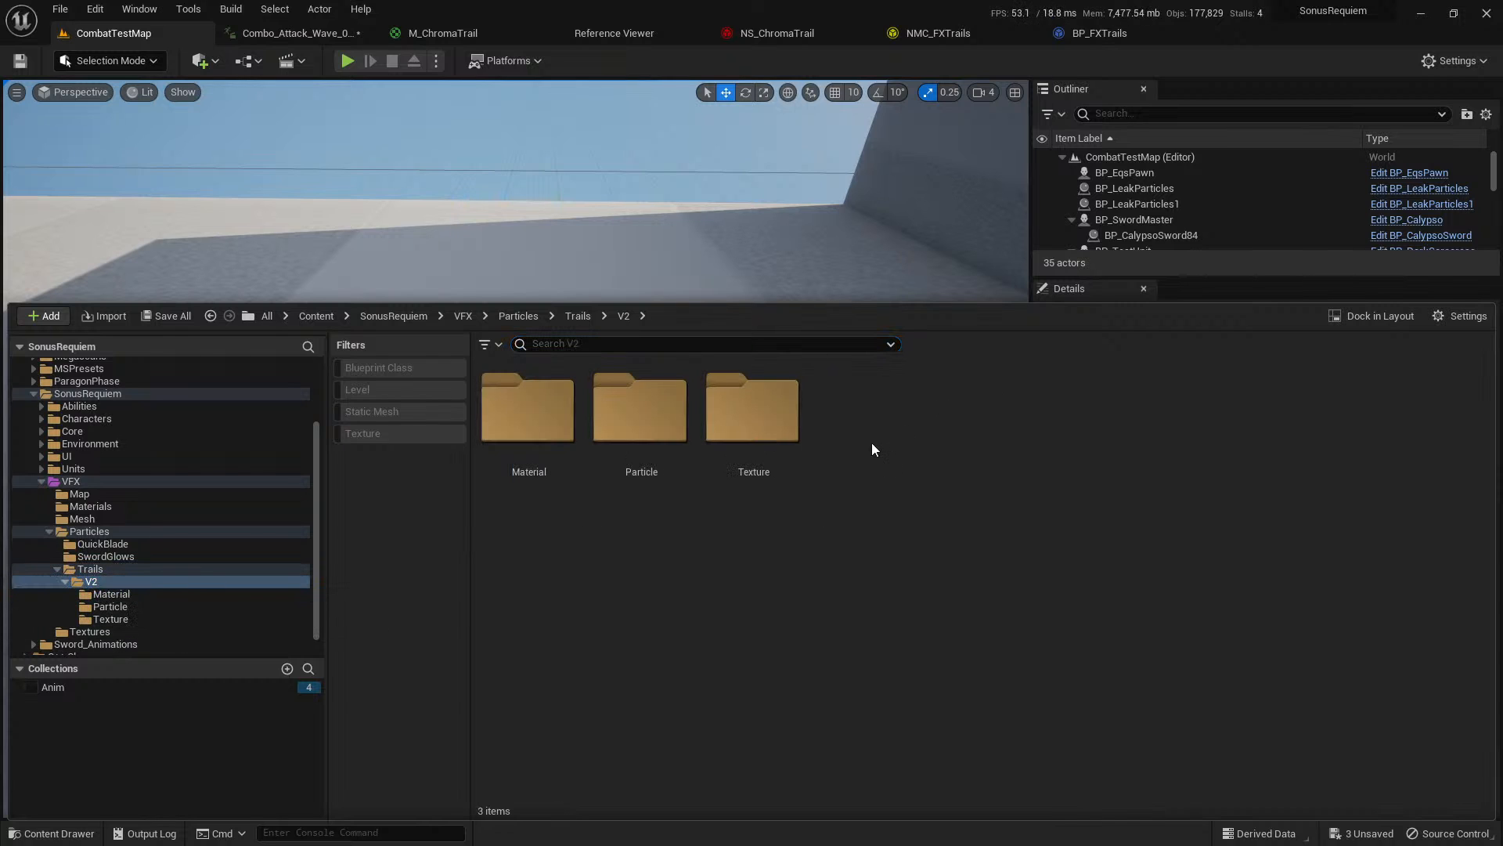
{"action": "key", "text": "ctrl+shift+n"}
{"action": "type", "text": "Sequence"}
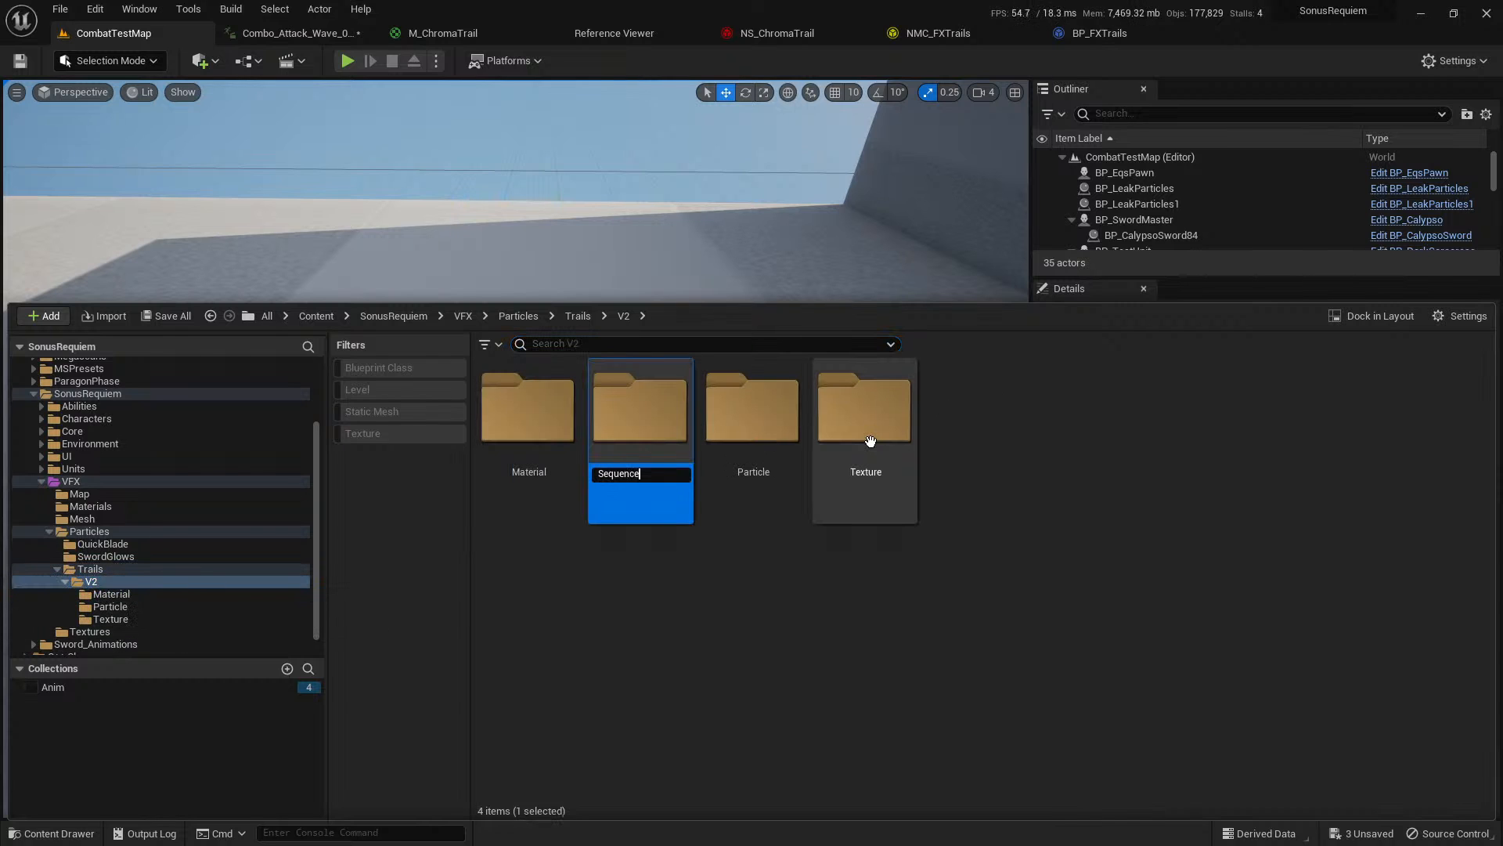
{"action": "type", "text": "r"}
{"action": "key", "text": "Return"}
{"action": "key", "text": "Return"}
Create a Level Sequence in the Sequencer folder with its default name and open it for editing.
{"action": "right_click", "coordinate": [584, 459]}
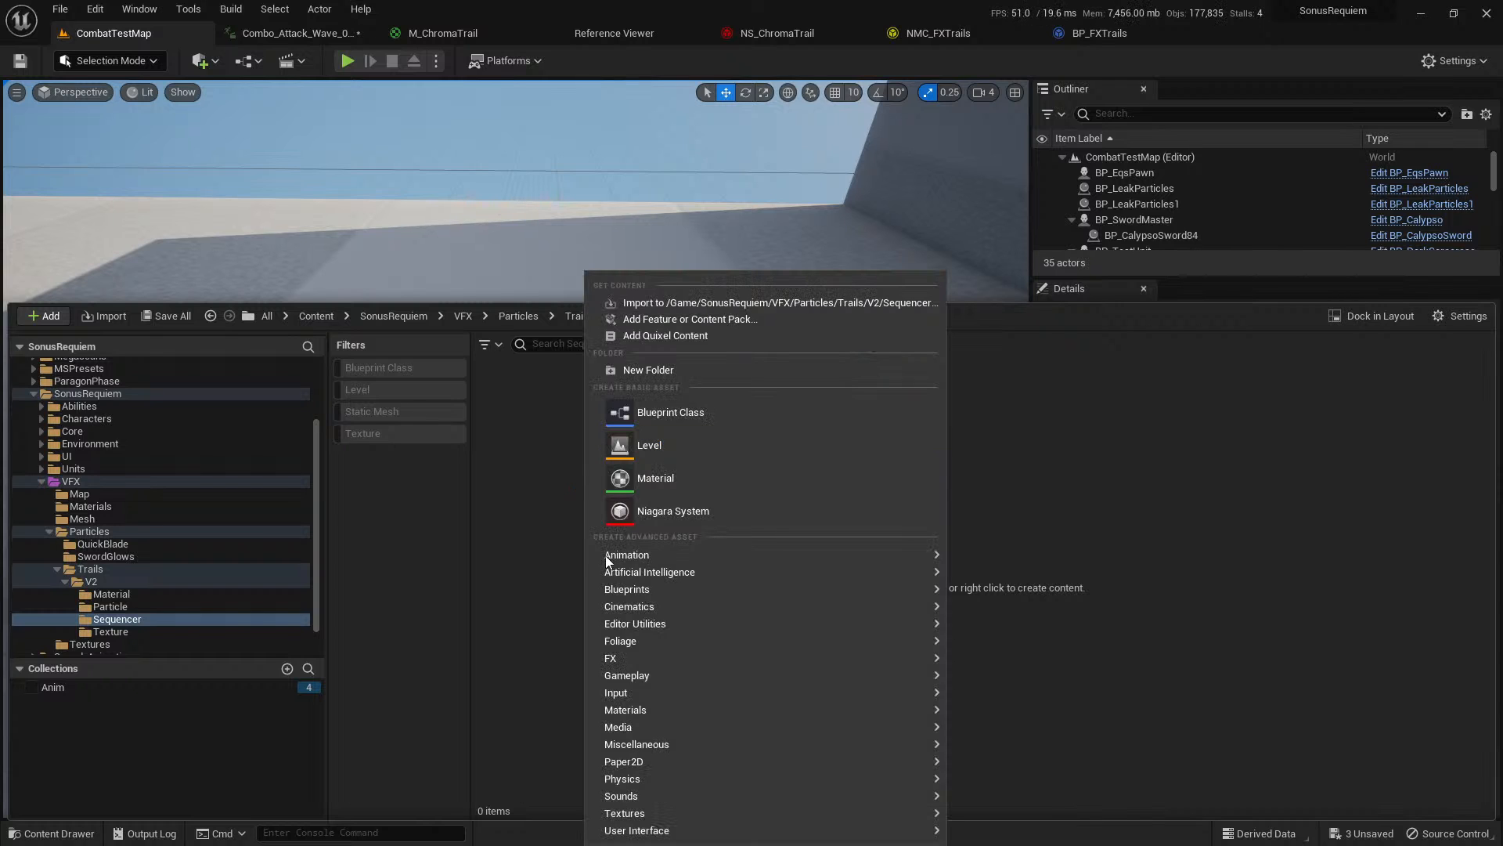
{"action": "mouse_move", "coordinate": [616, 558]}
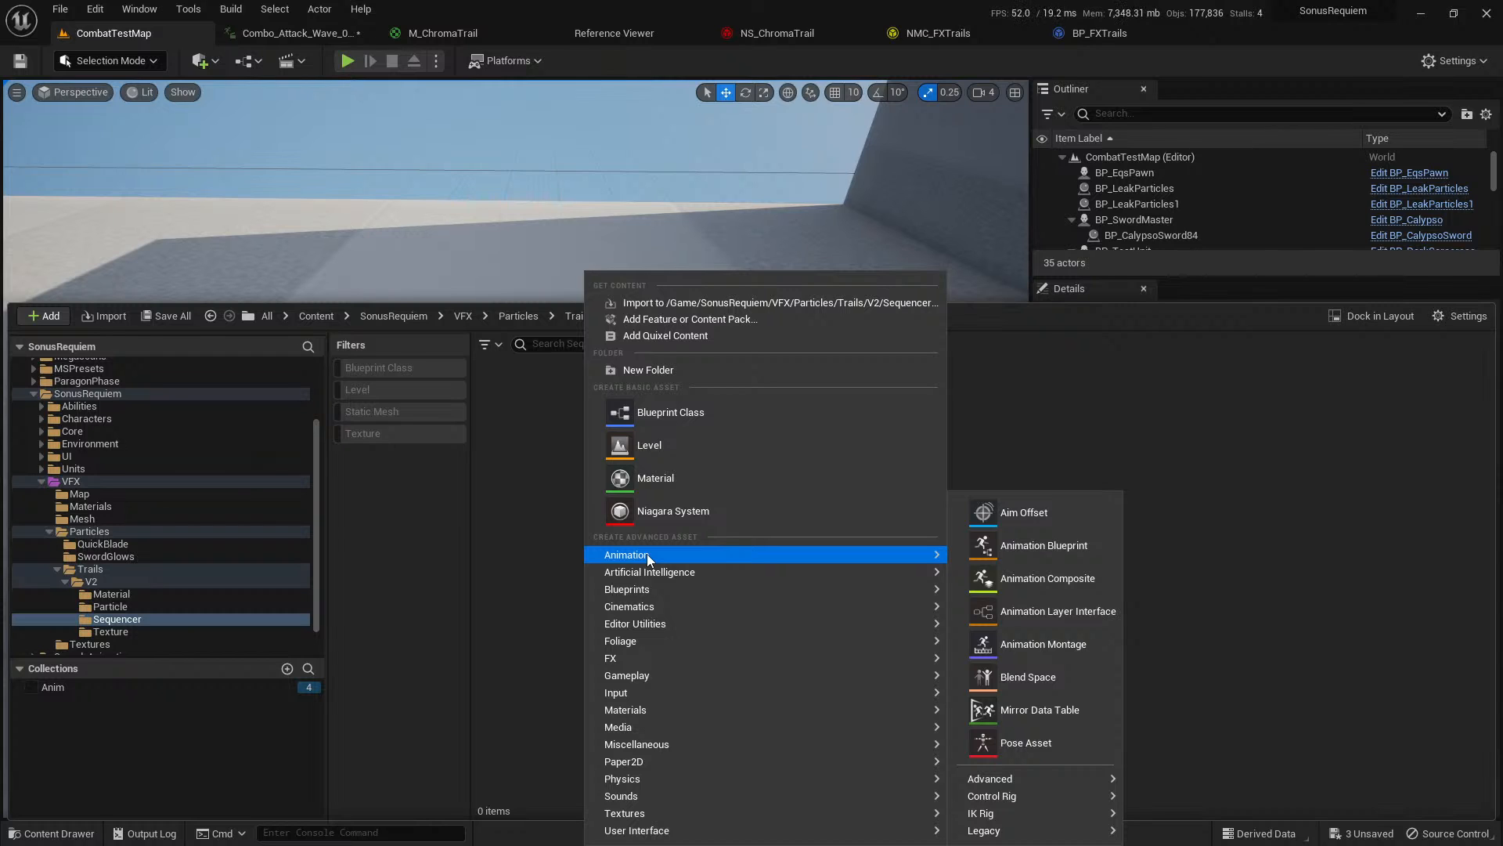
{"action": "mouse_move", "coordinate": [655, 608]}
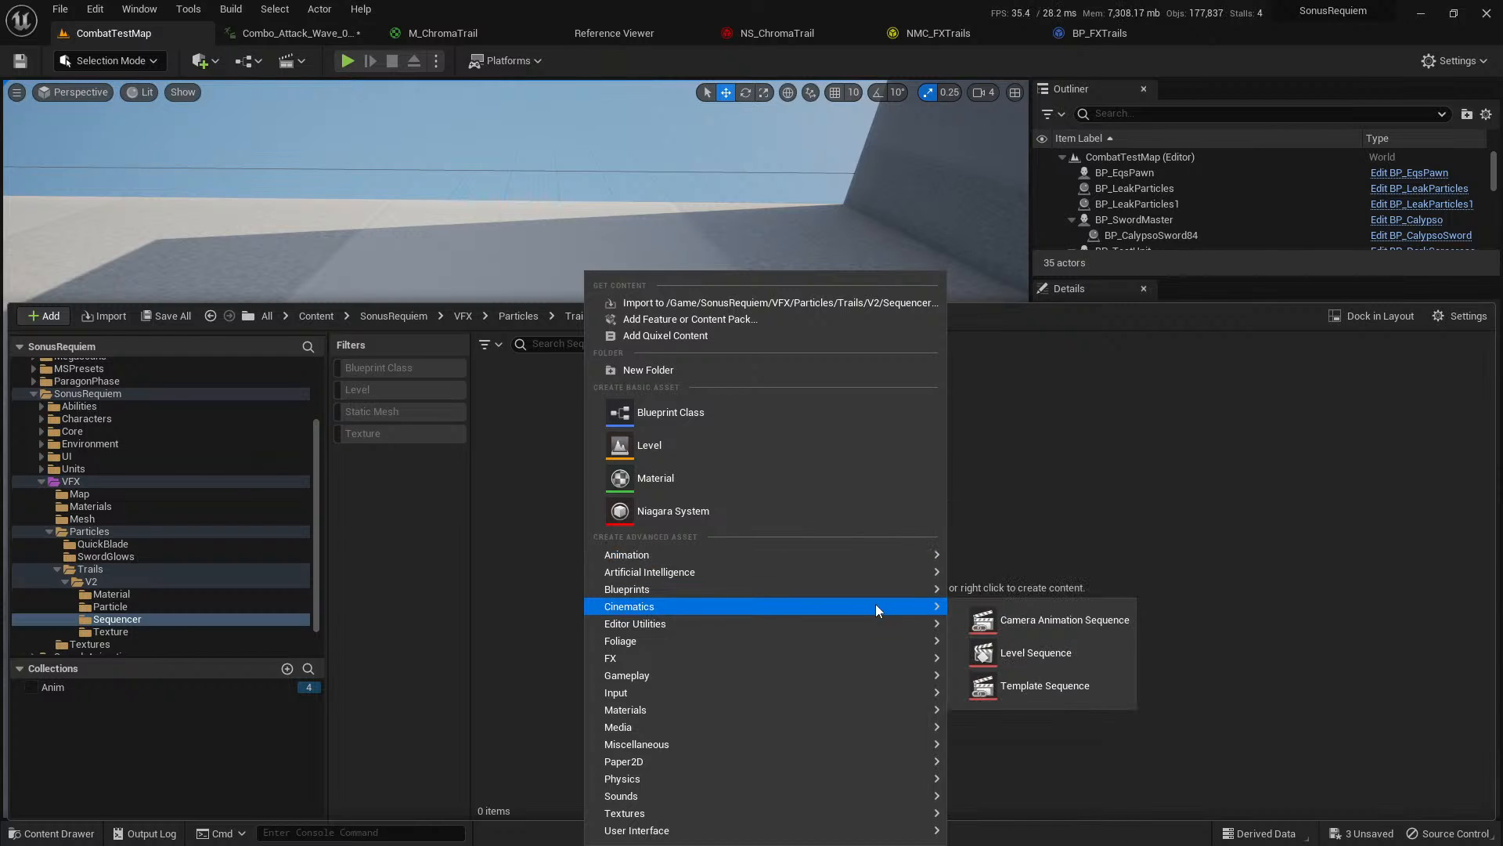
{"action": "left_click", "coordinate": [1041, 652]}
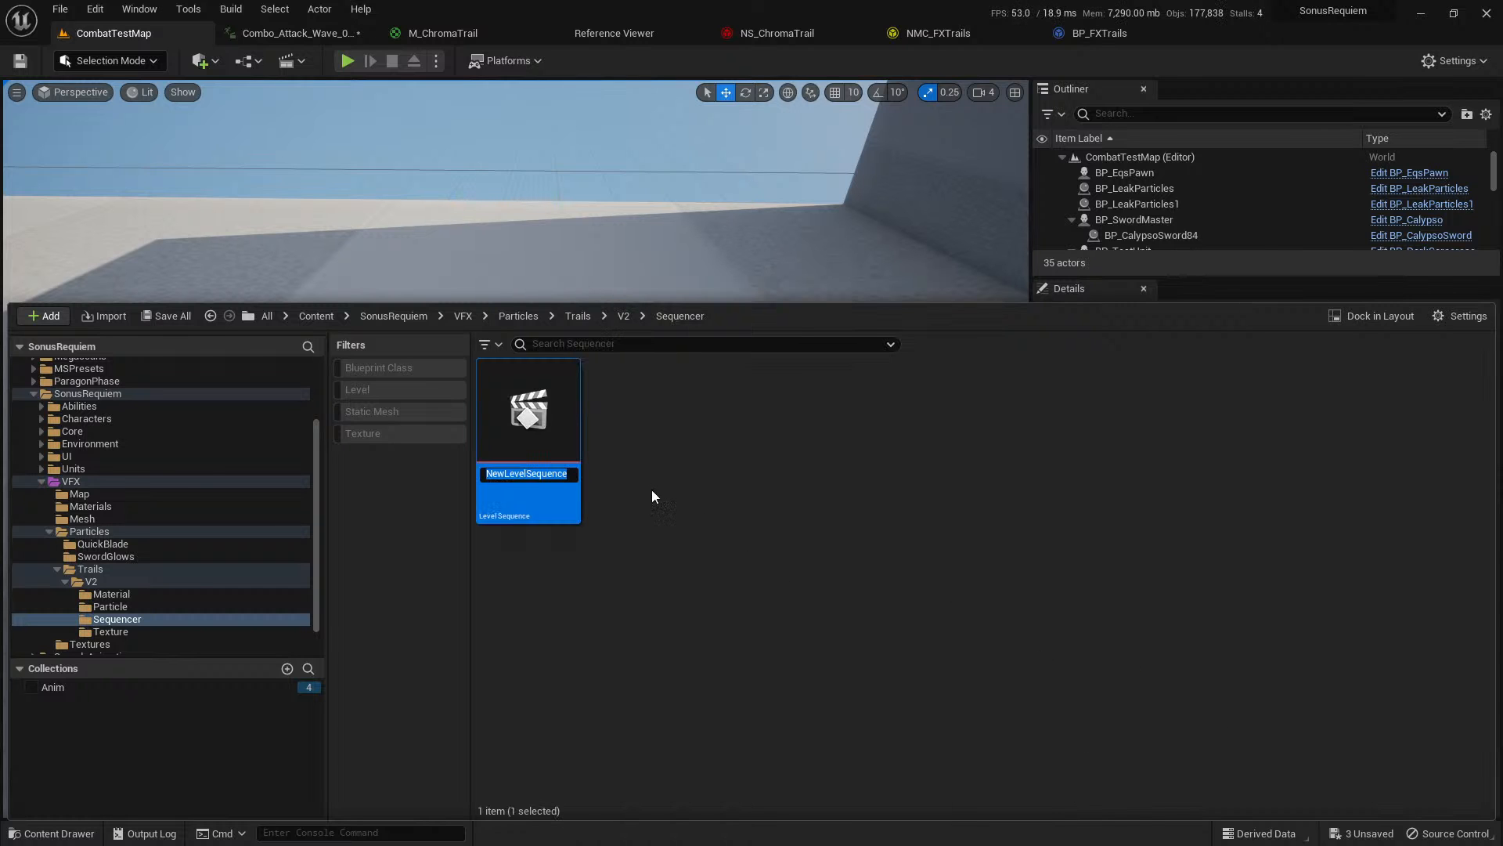
{"action": "double_click", "coordinate": [522, 432]}
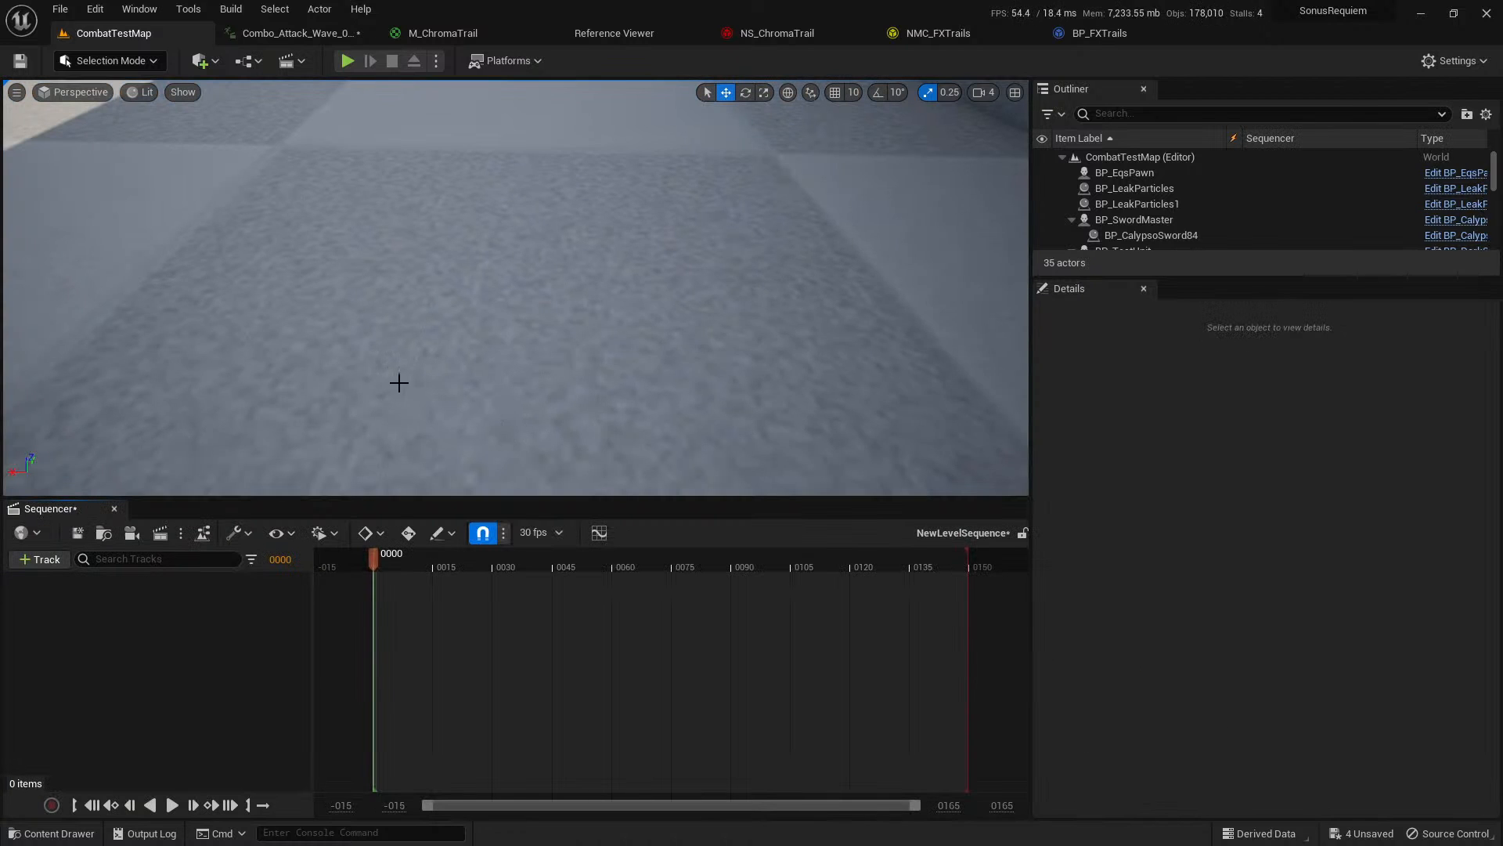
{"action": "right_click_drag", "start_coordinate": [415, 303], "coordinate": [321, 158]}
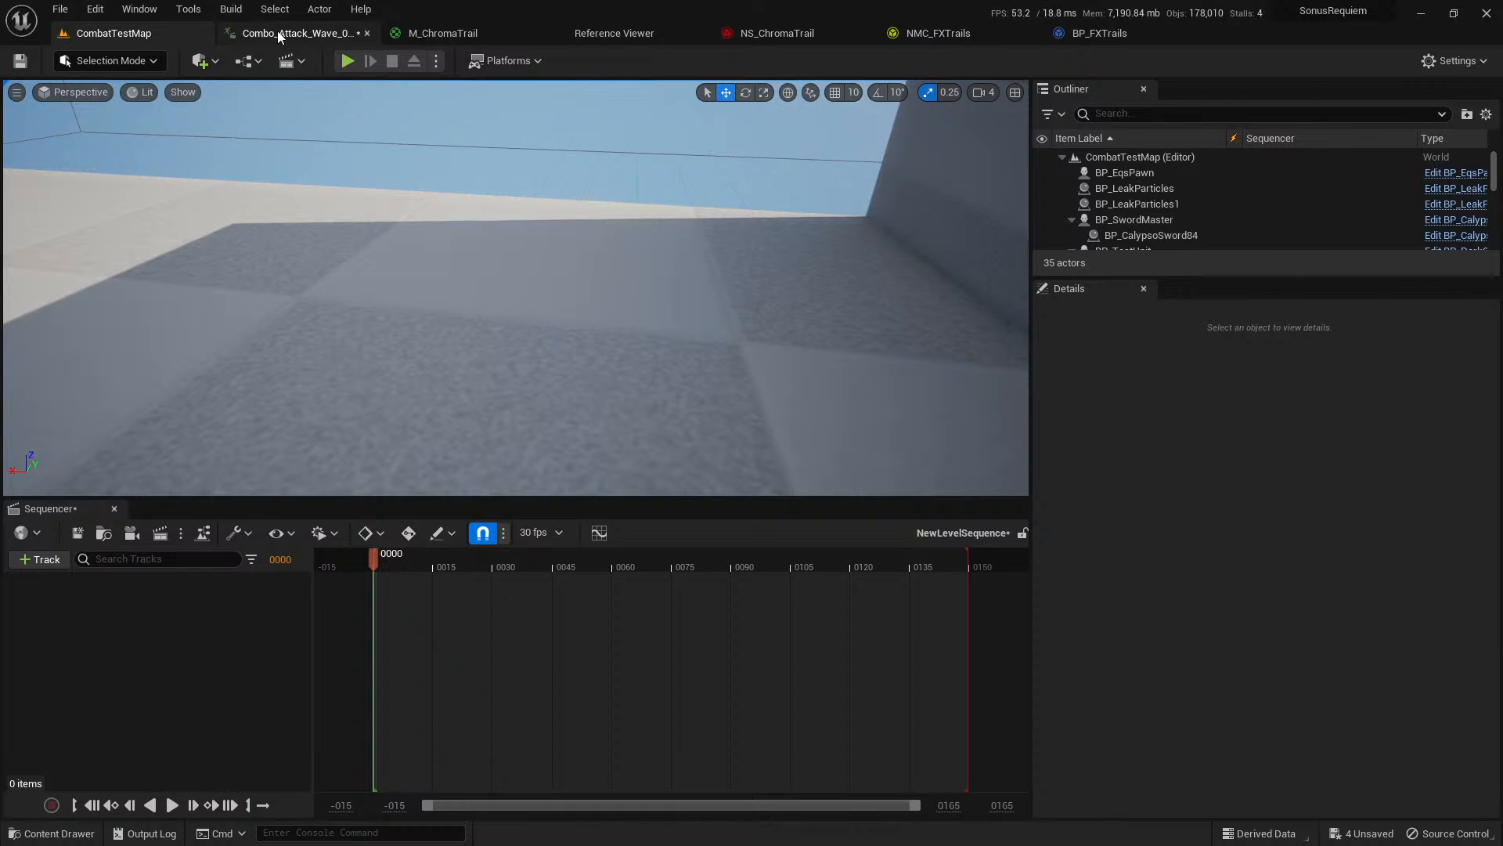
Locate the Combo_Attack_Wave_05_02_Seq asset from its animation editor and place it on the floor of CombatTestMap.
{"action": "left_click", "coordinate": [277, 33]}
{"action": "left_click", "coordinate": [54, 61]}
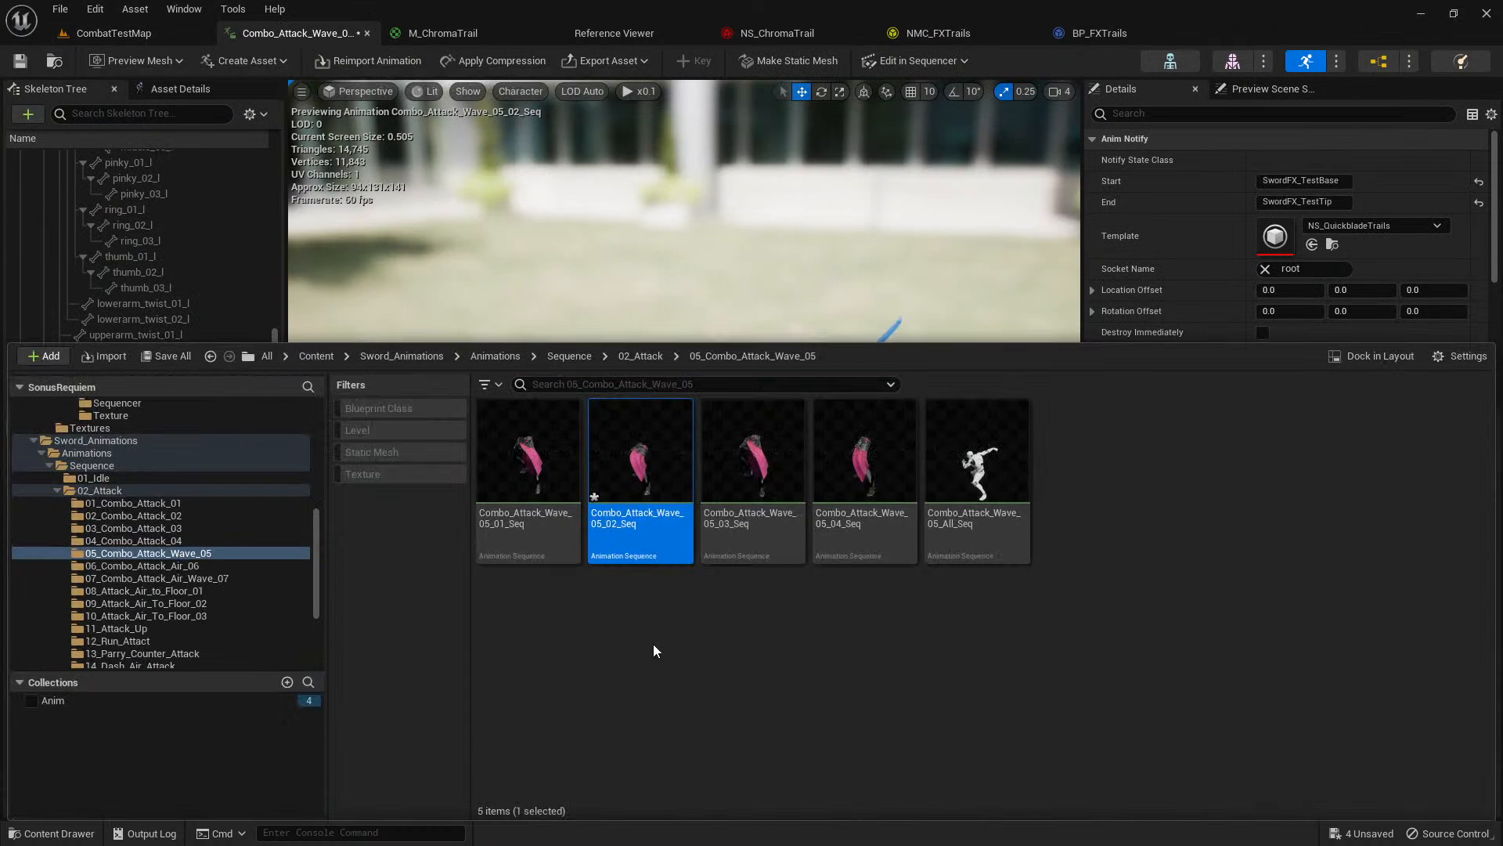
{"action": "left_click", "coordinate": [653, 644]}
{"action": "mouse_move", "coordinate": [654, 479]}
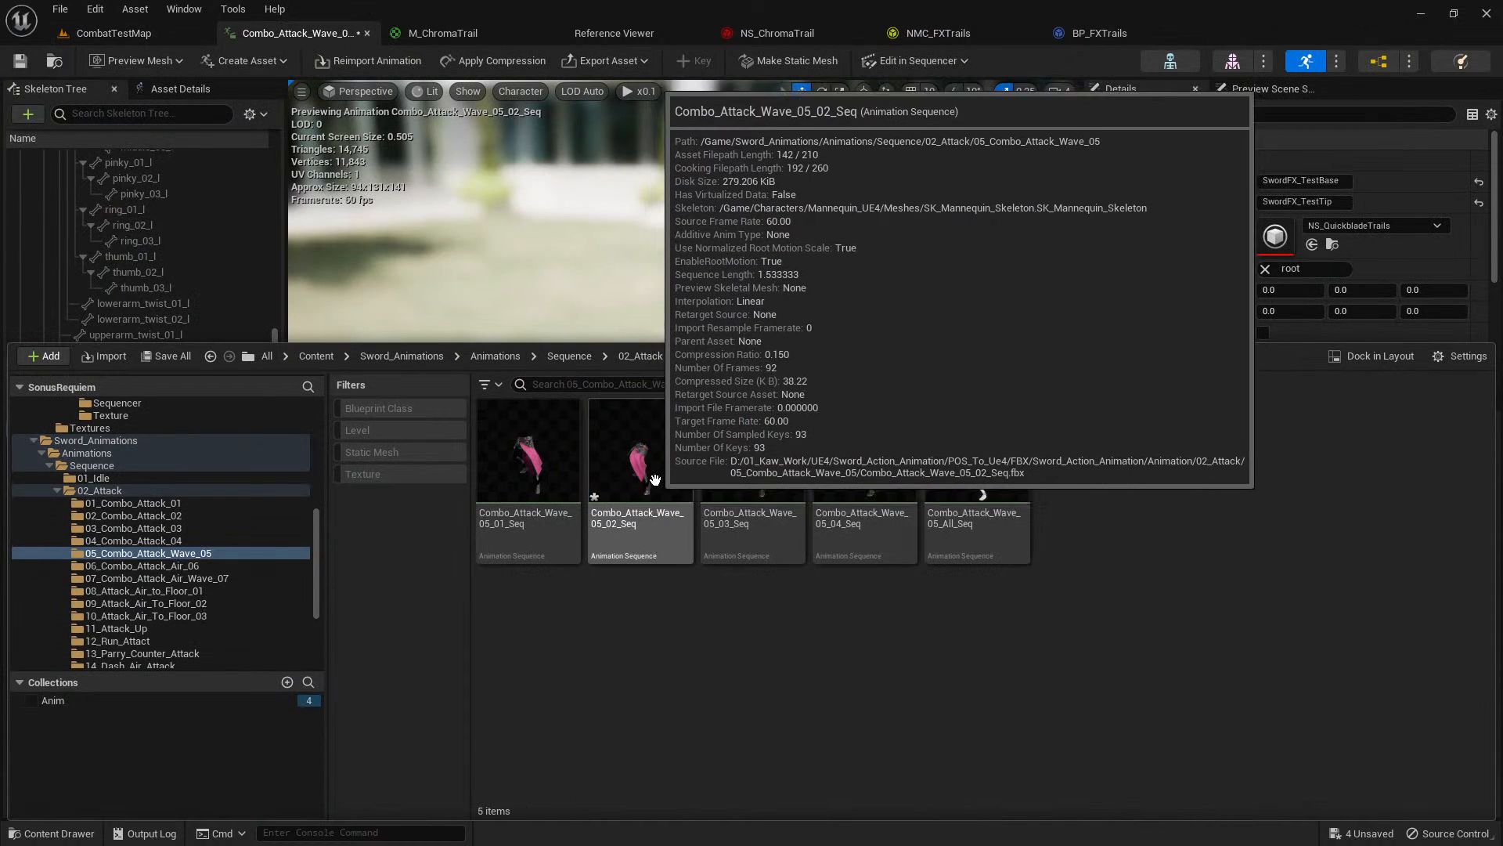
{"action": "left_click_drag", "start_coordinate": [655, 479], "coordinate": [568, 344]}
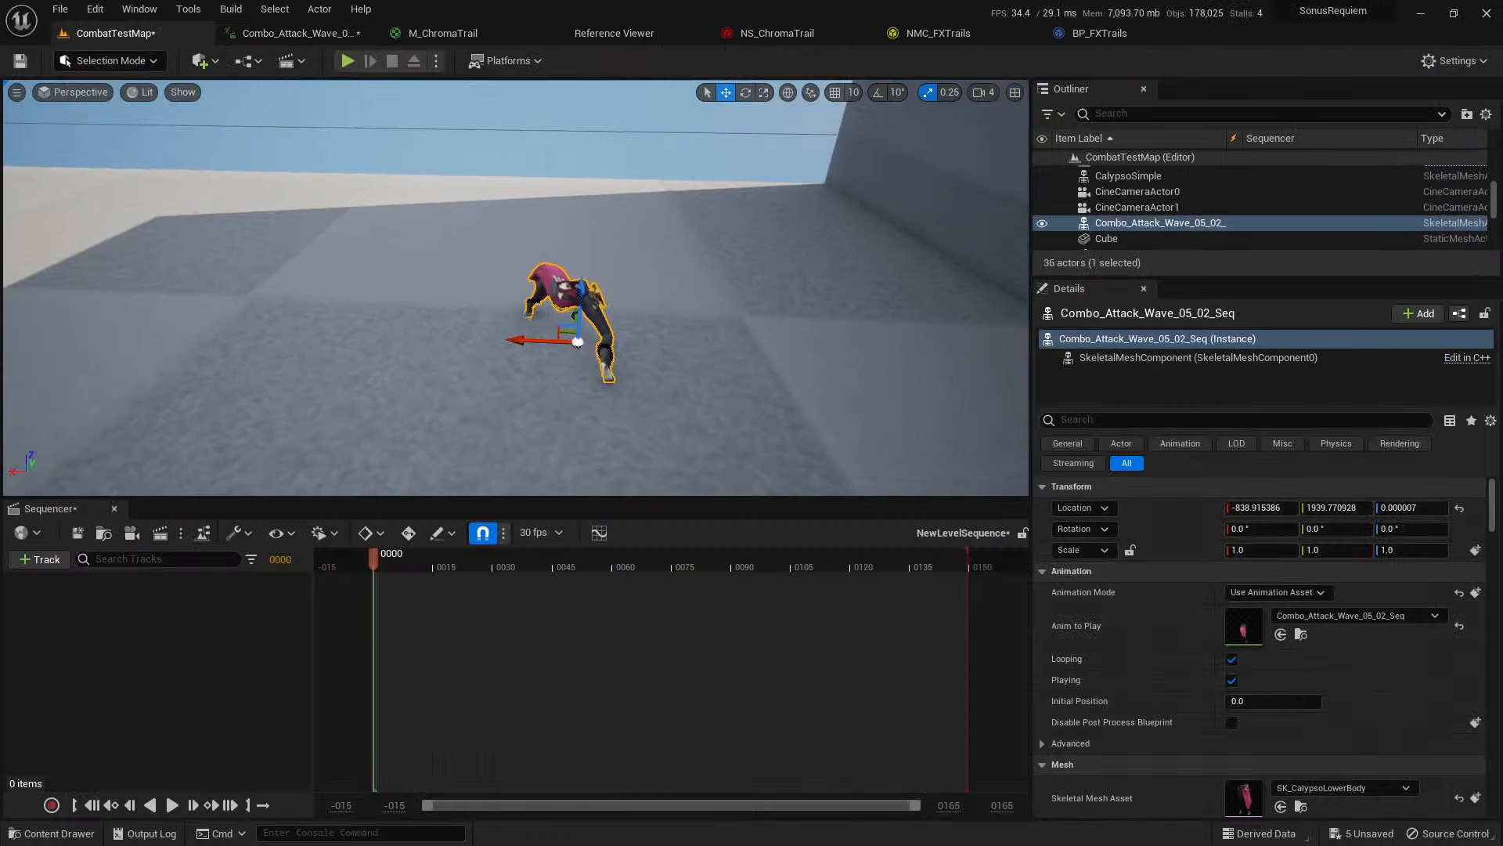
{"action": "right_click_drag", "start_coordinate": [568, 345], "coordinate": [655, 379]}
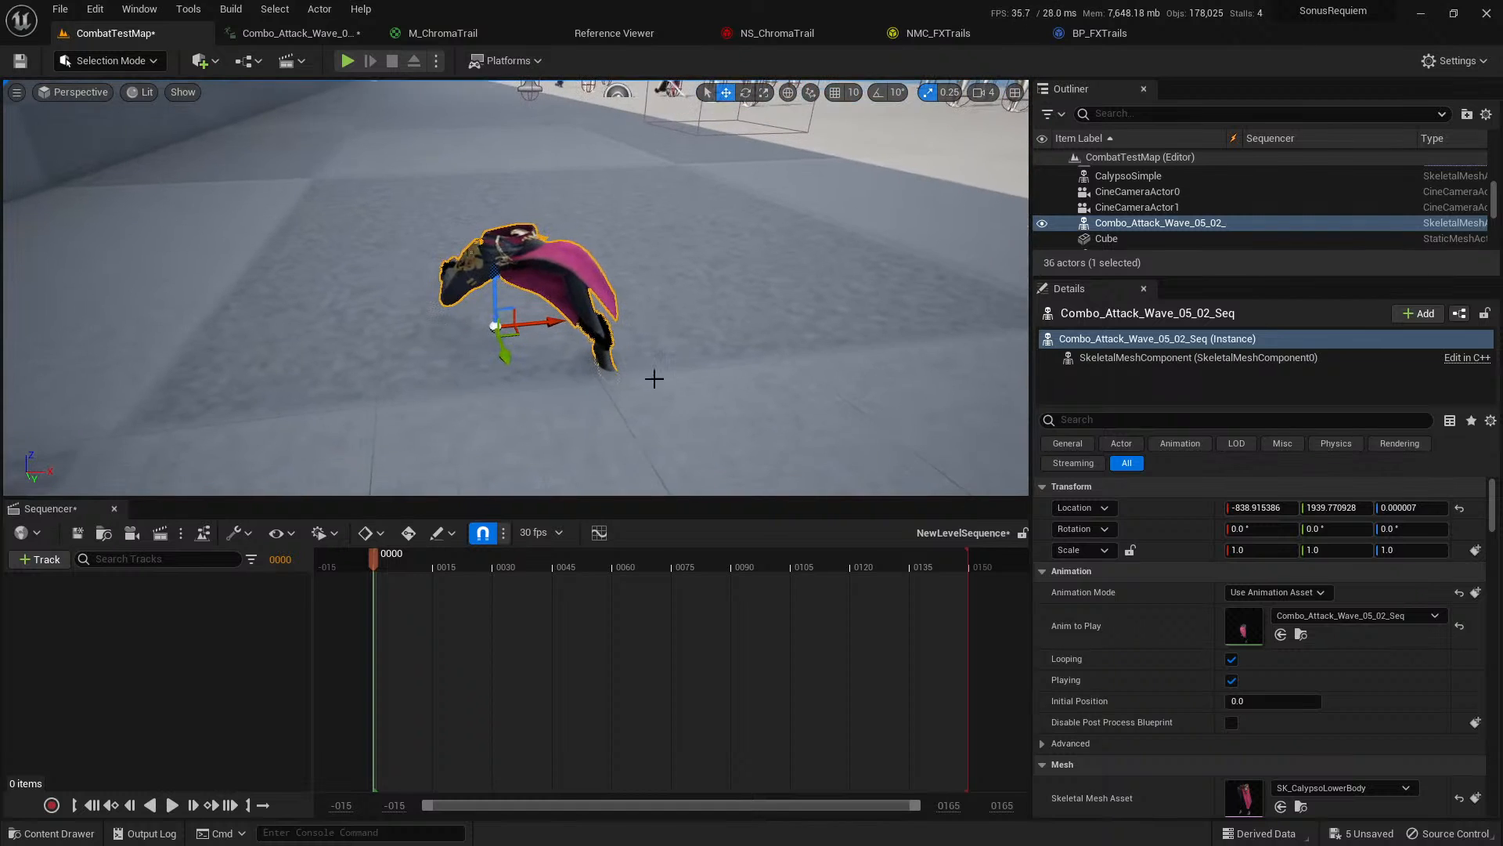
{"action": "right_click_drag", "start_coordinate": [498, 302], "coordinate": [454, 309]}
Add the placed Combo_Attack_Wave_05_02_Seq actor to the level sequence, finding it with the search "com".
{"action": "left_click", "coordinate": [40, 559]}
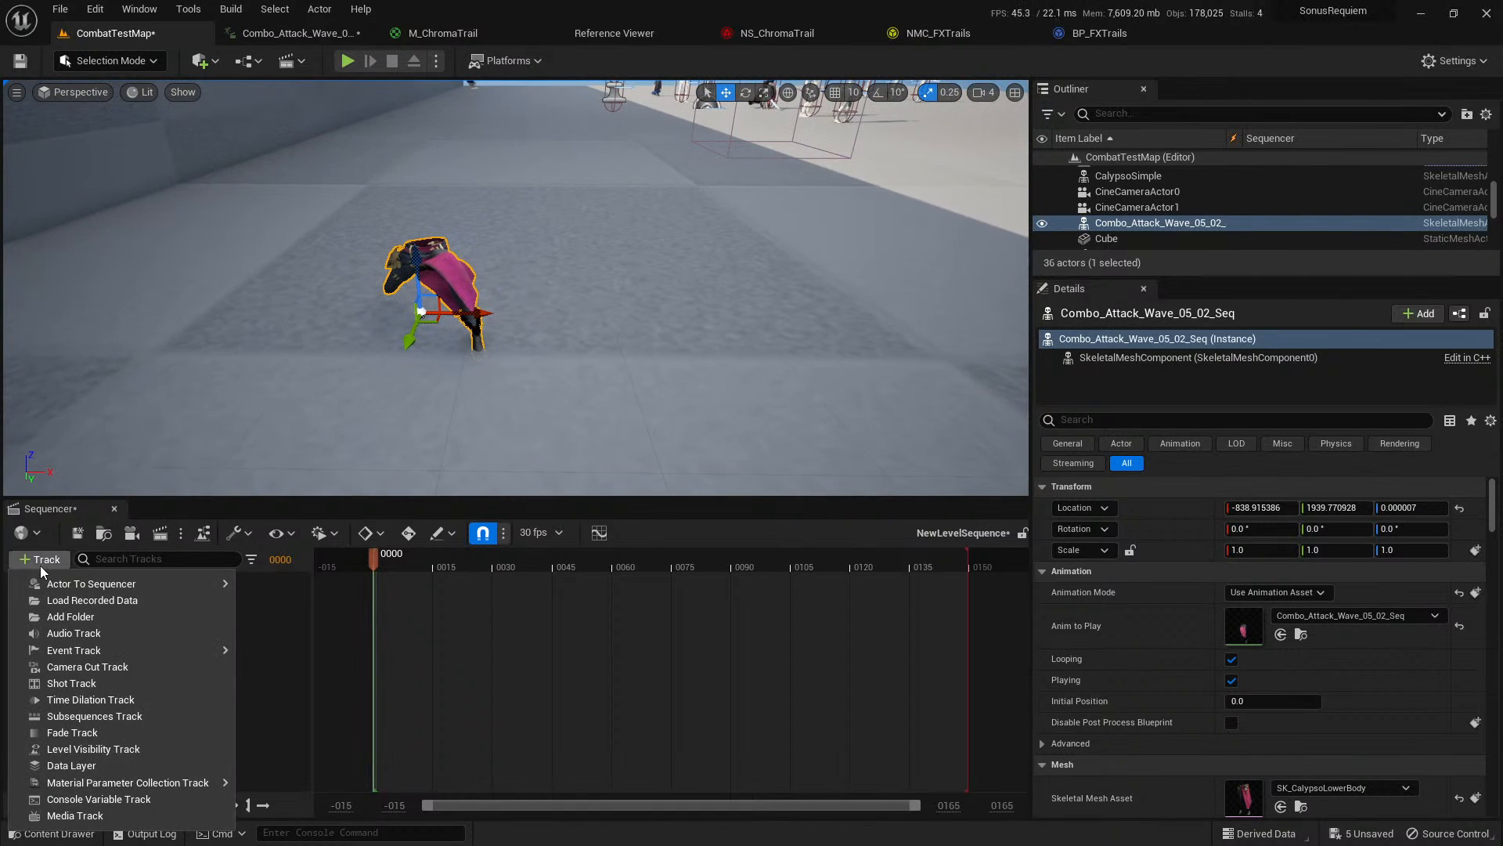
{"action": "mouse_move", "coordinate": [80, 583]}
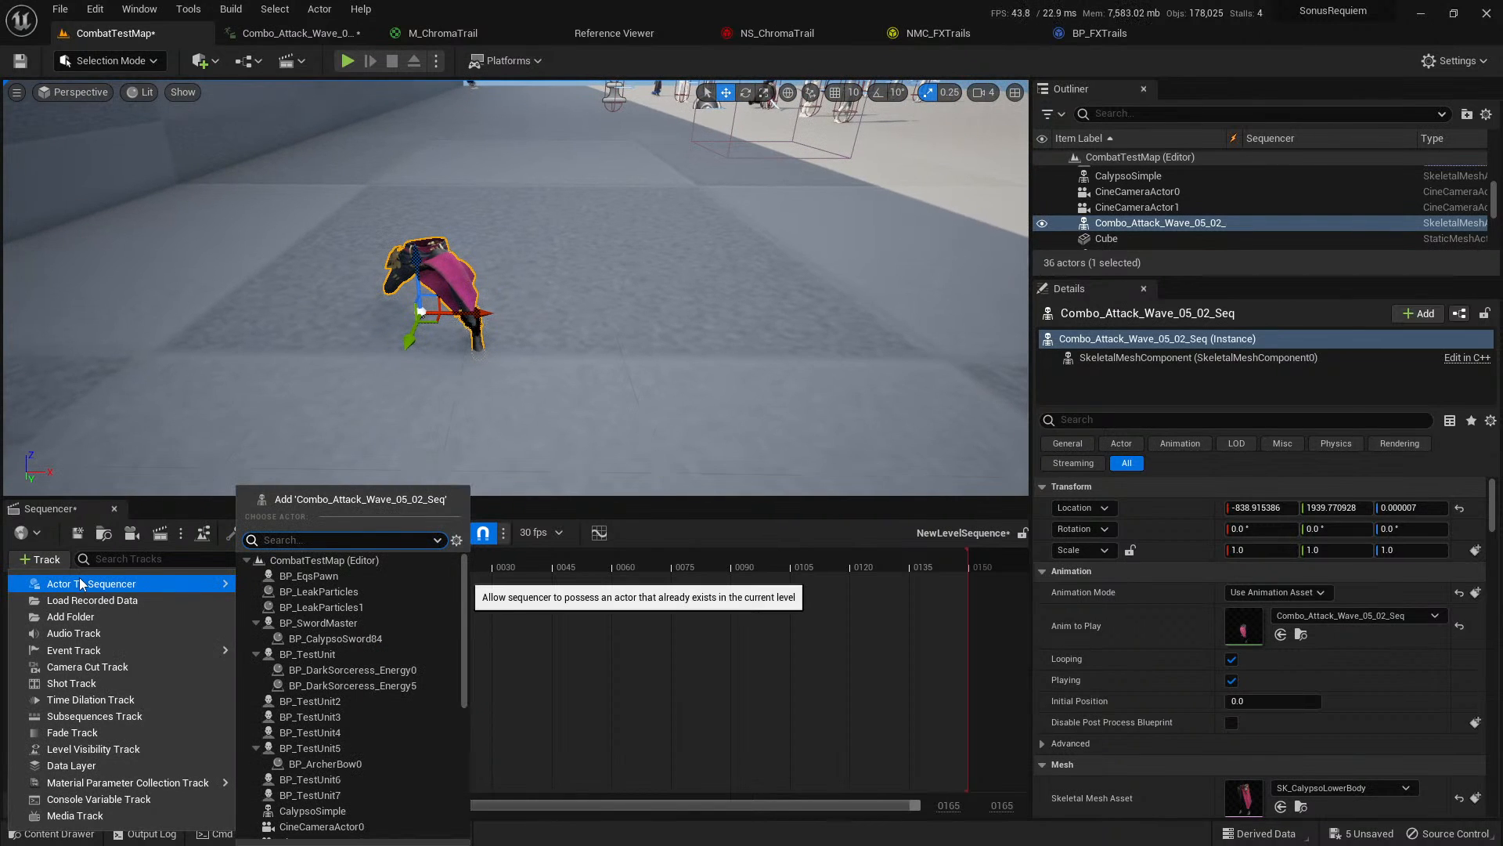
{"action": "type", "text": "combo"}
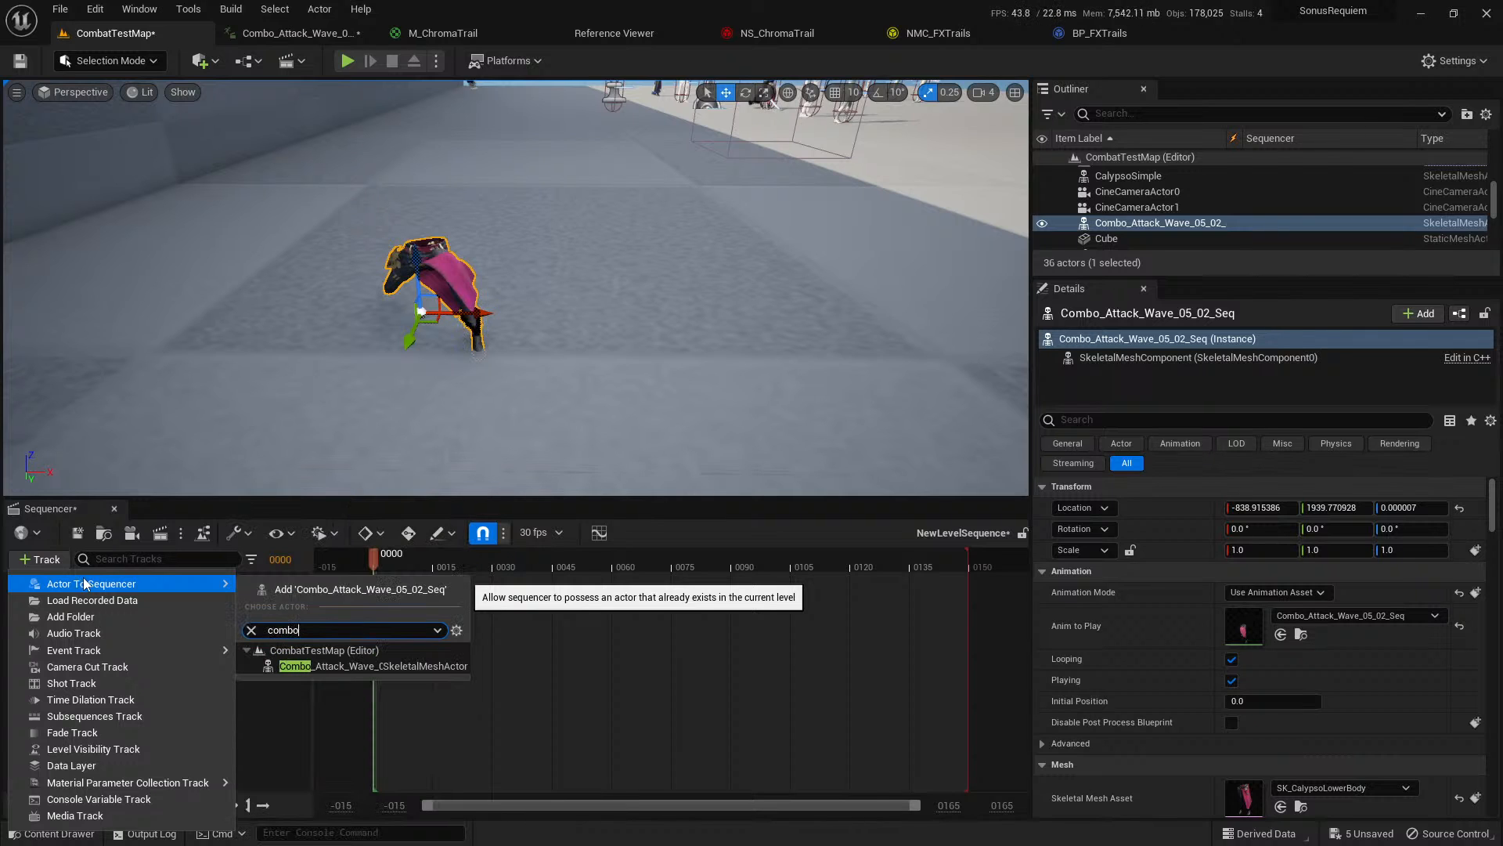
{"action": "left_click", "coordinate": [376, 665]}
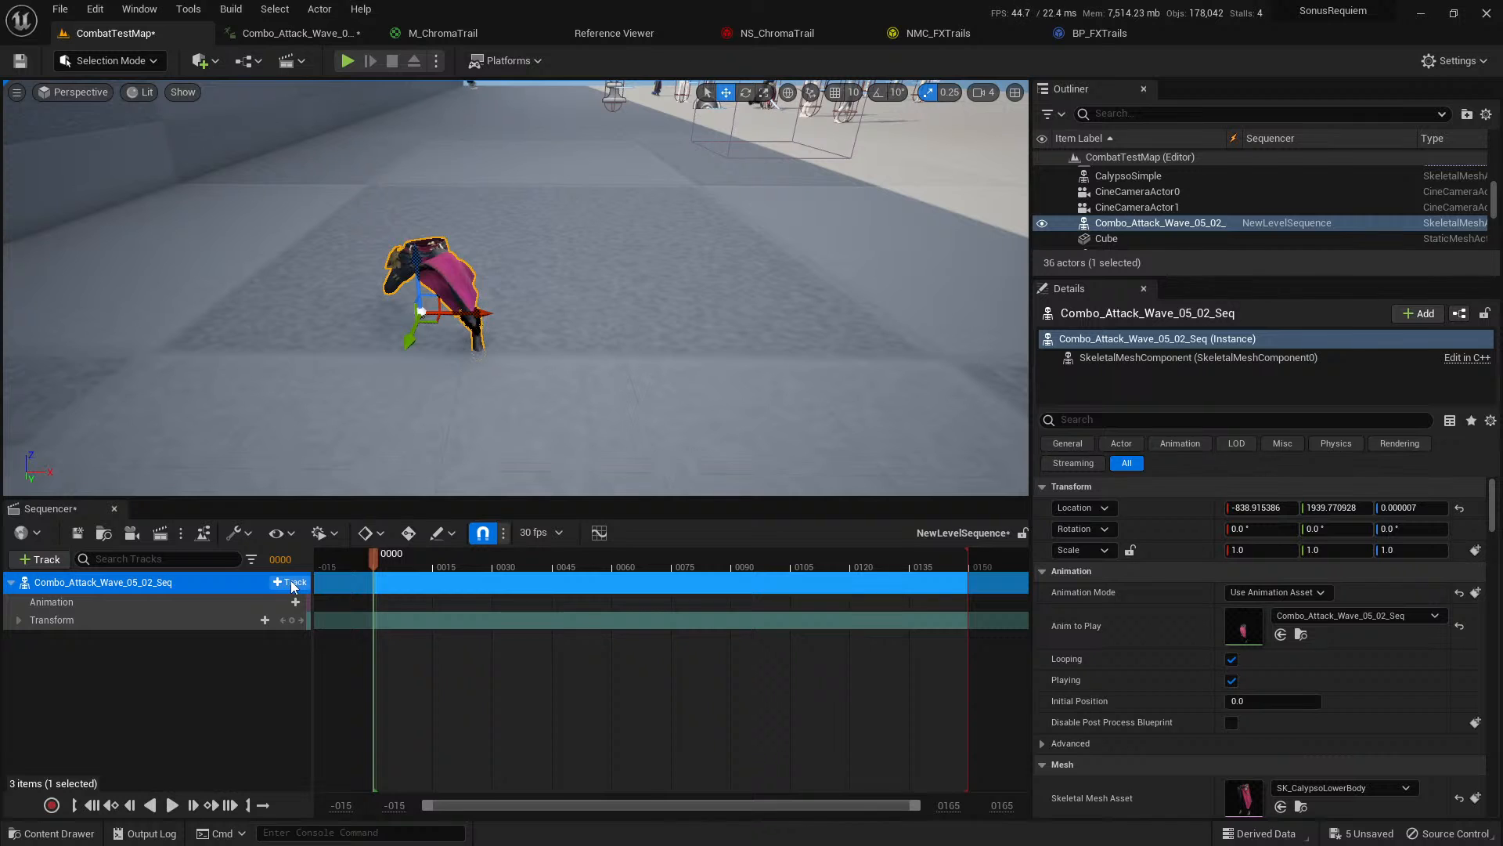
Add an animation track with the Combo_Attack_Wave_05_02_Seq clip to the placed actor, finding it with the search "combo_attack_Wave".
{"action": "left_click", "coordinate": [290, 581]}
{"action": "mouse_move", "coordinate": [328, 622]}
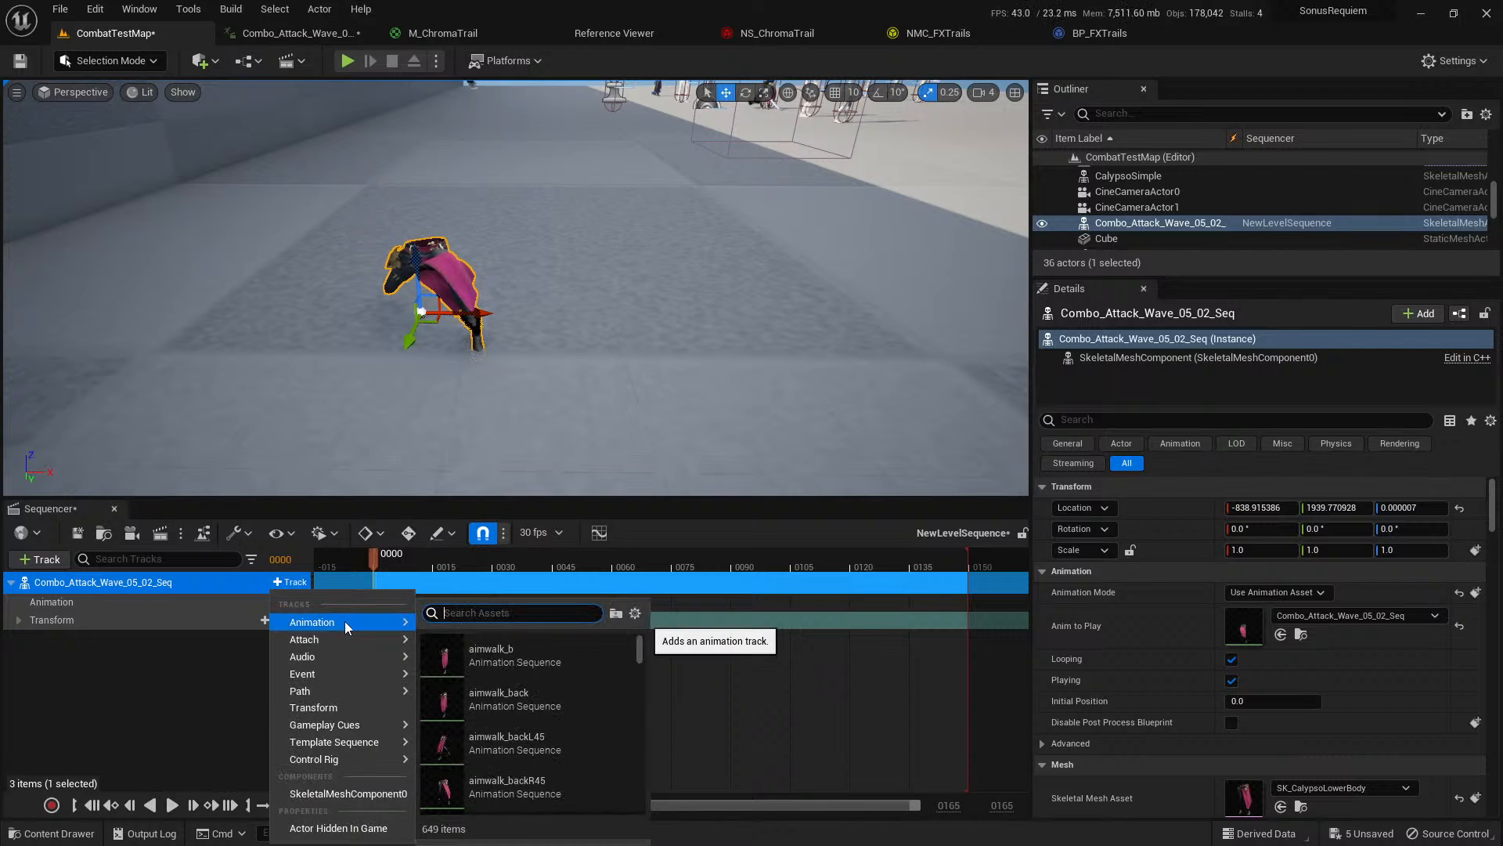
{"action": "type", "text": "combo"}
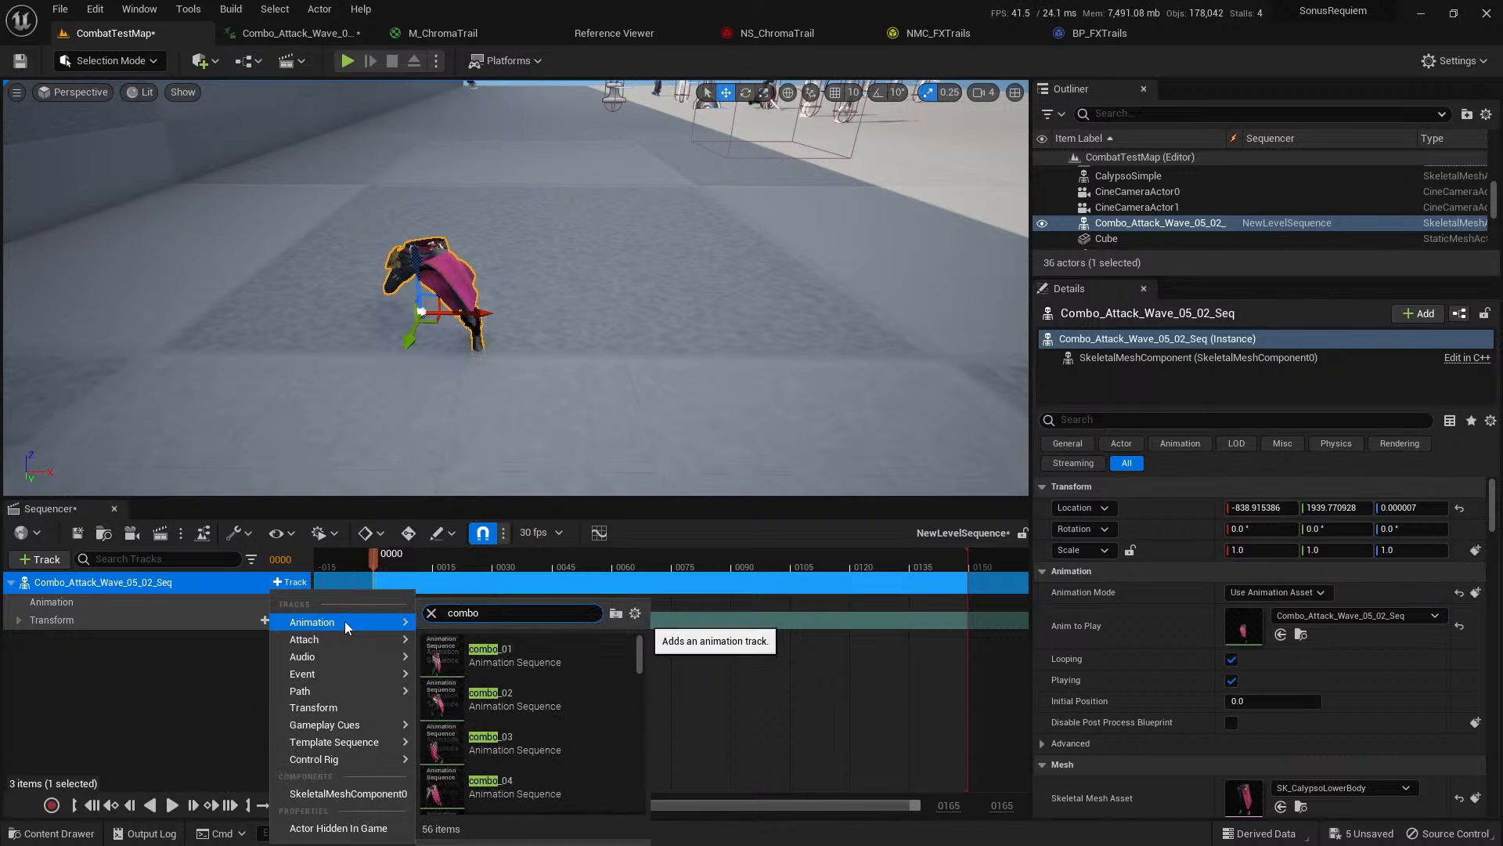
{"action": "type", "text": "_attack_Wav"}
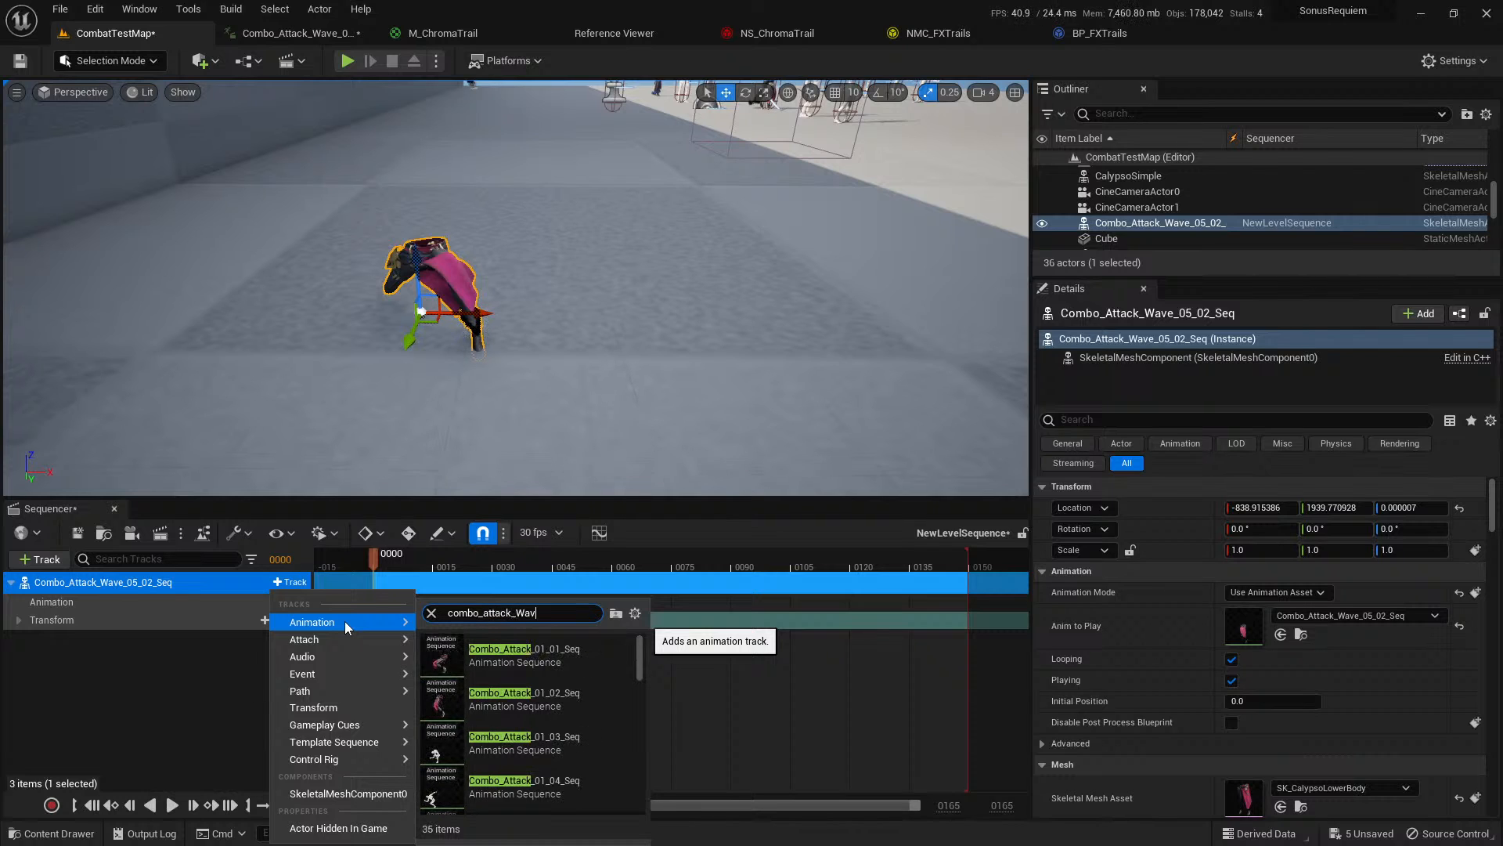
{"action": "type", "text": "e"}
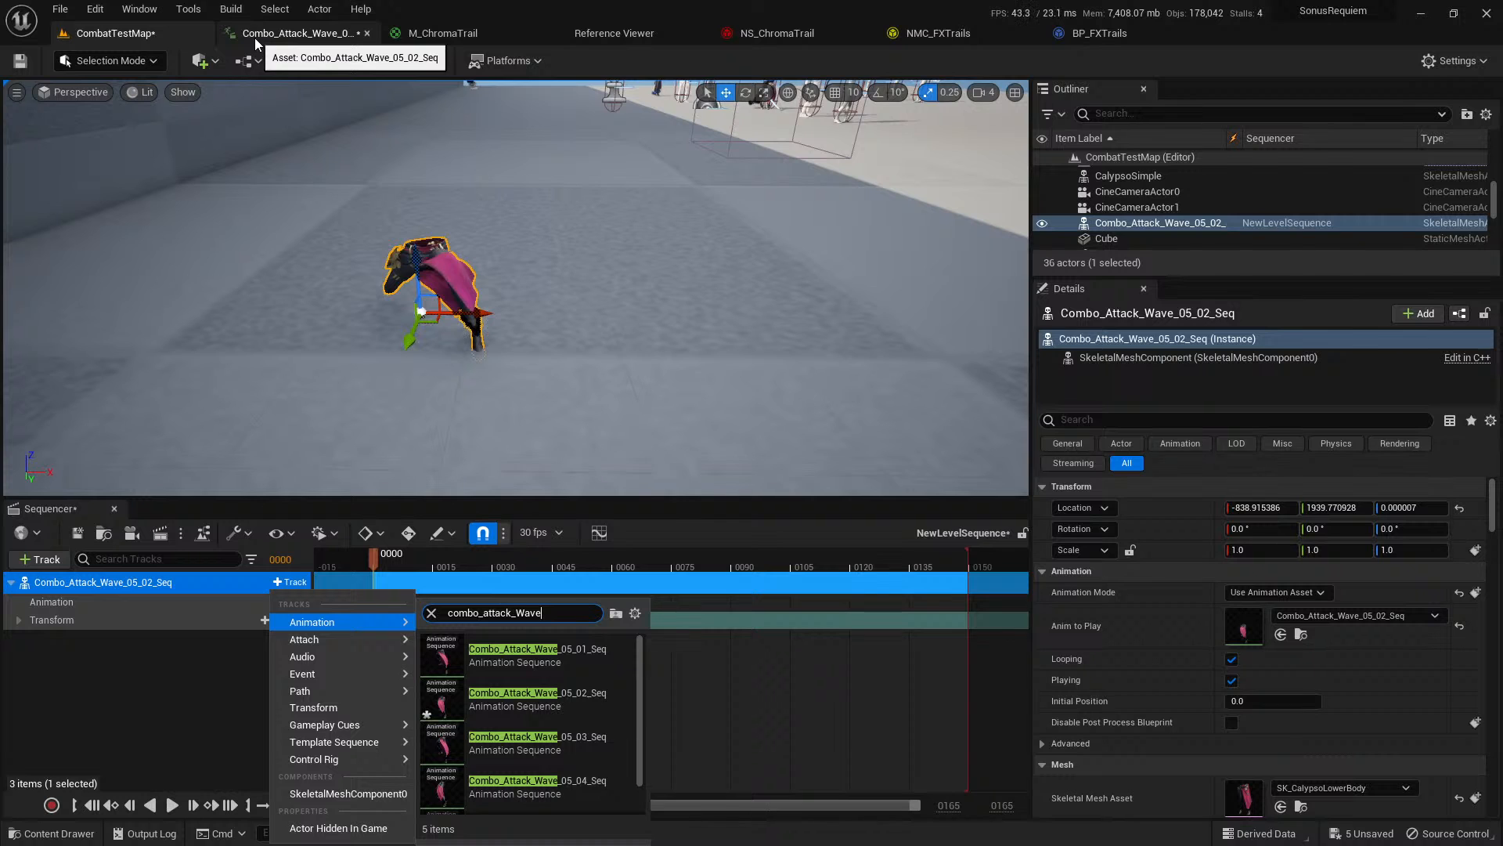
{"action": "left_click", "coordinate": [548, 697]}
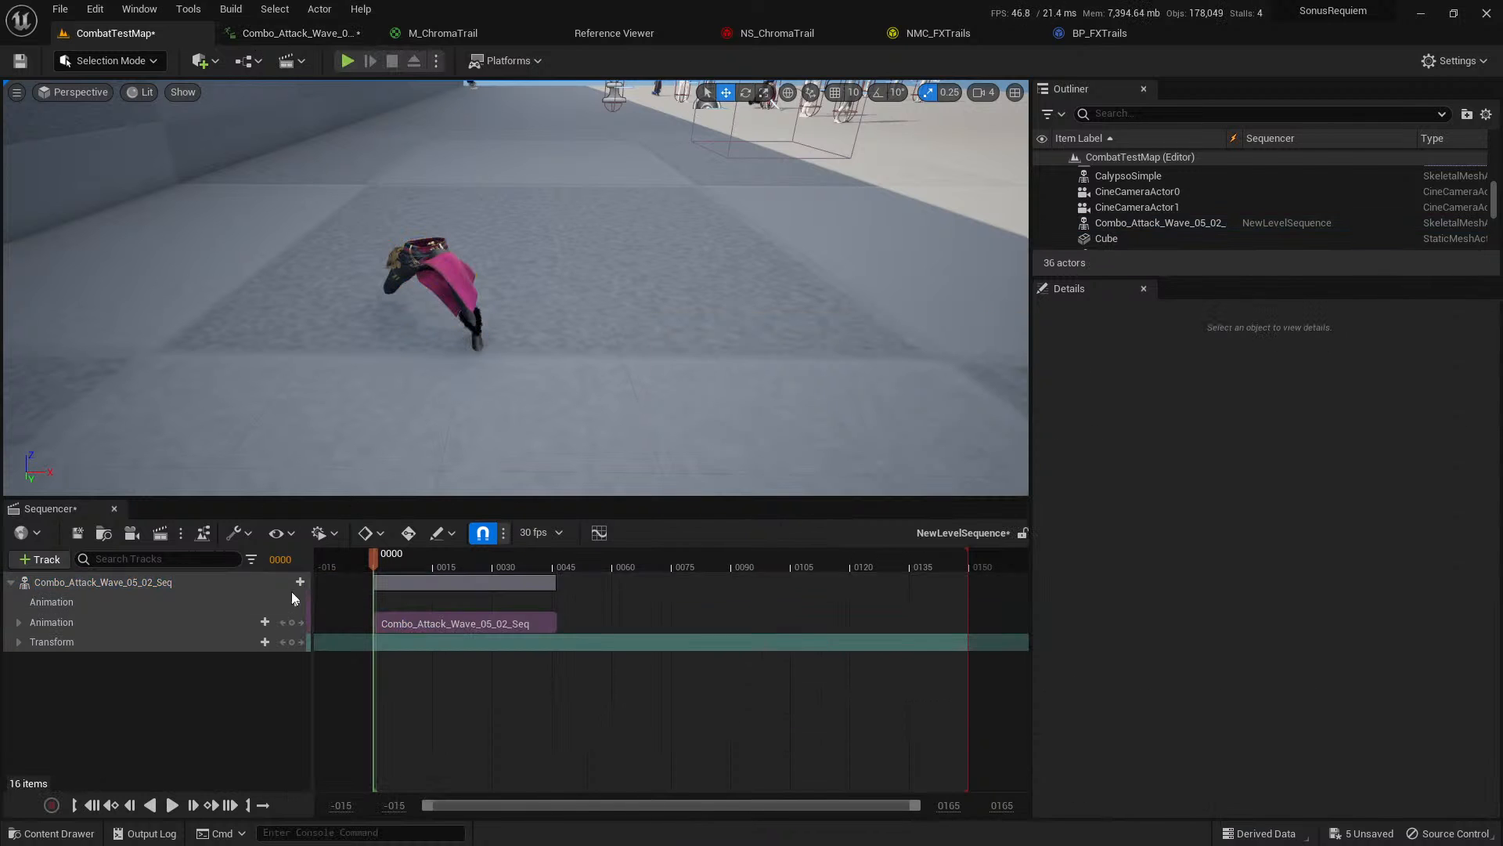
Preview the sequence and shorten its playback range to end with the Combo_Attack_Wave_05_02_Seq clip.
{"action": "left_click", "coordinate": [172, 807]}
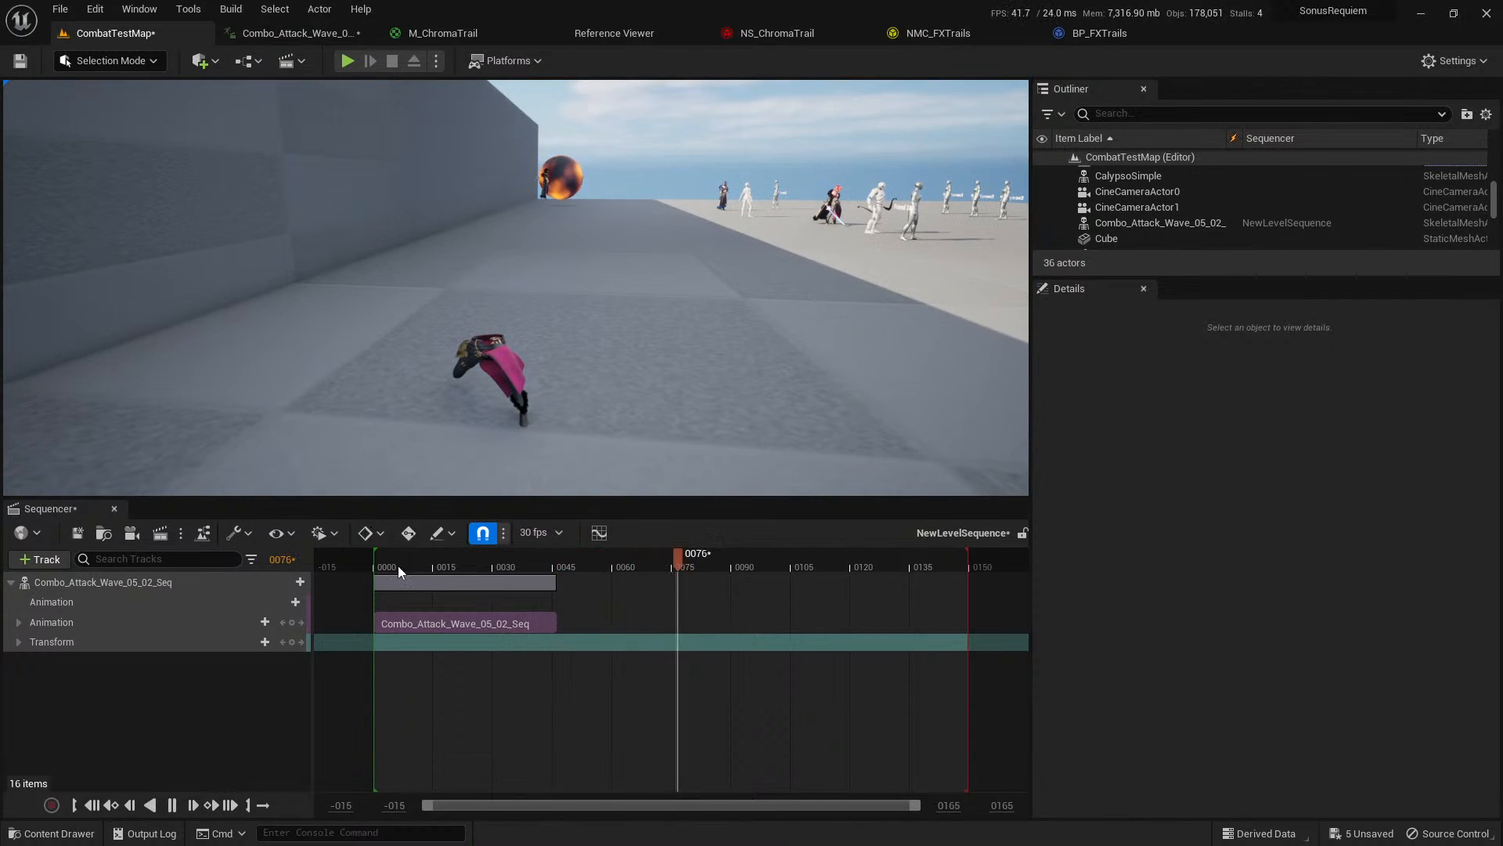
{"action": "left_click", "coordinate": [440, 565]}
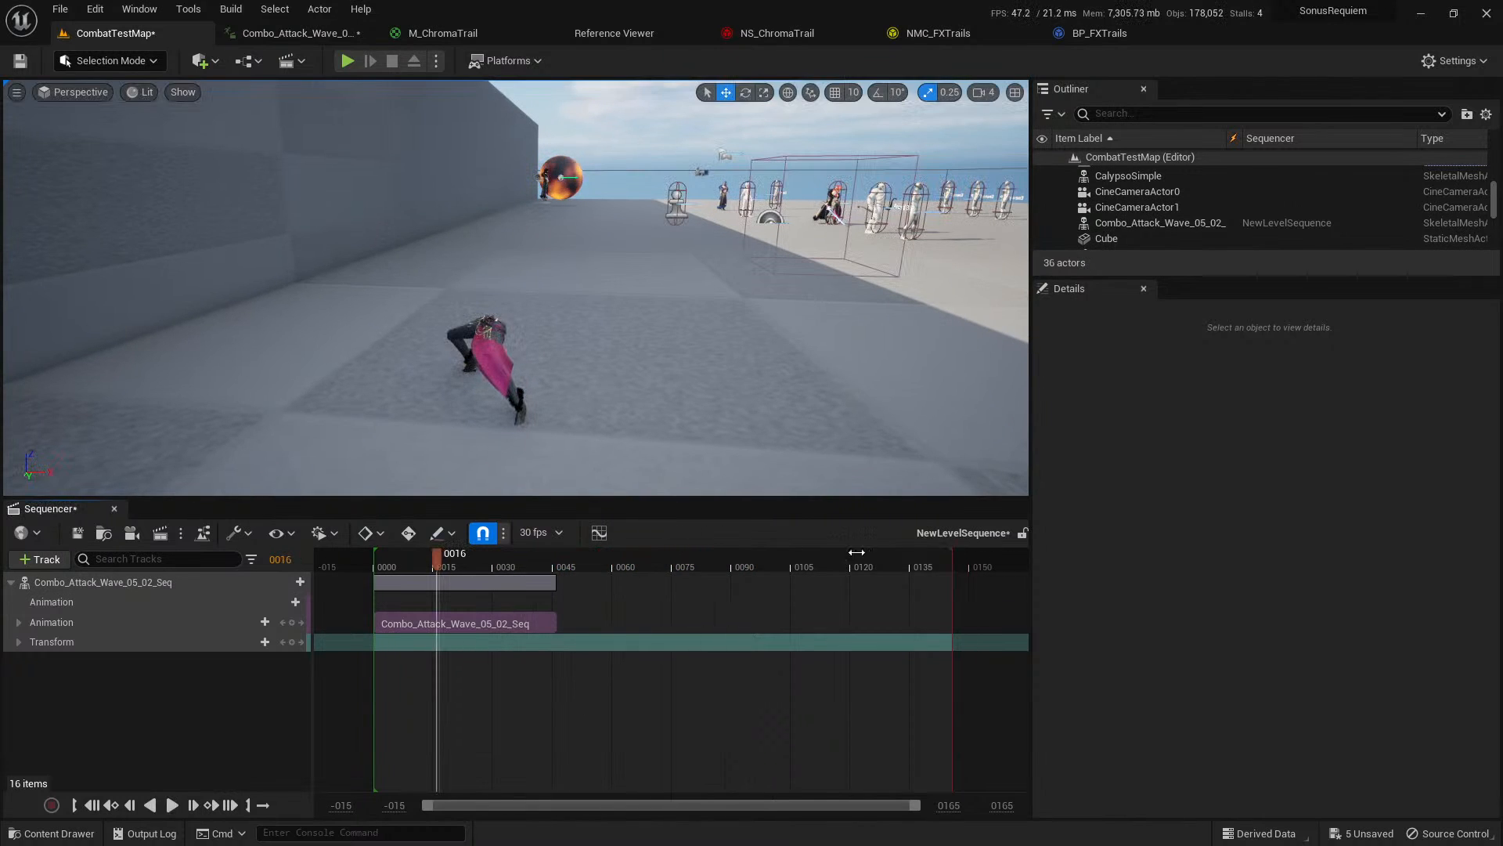
{"action": "left_click_drag", "start_coordinate": [969, 561], "coordinate": [597, 562]}
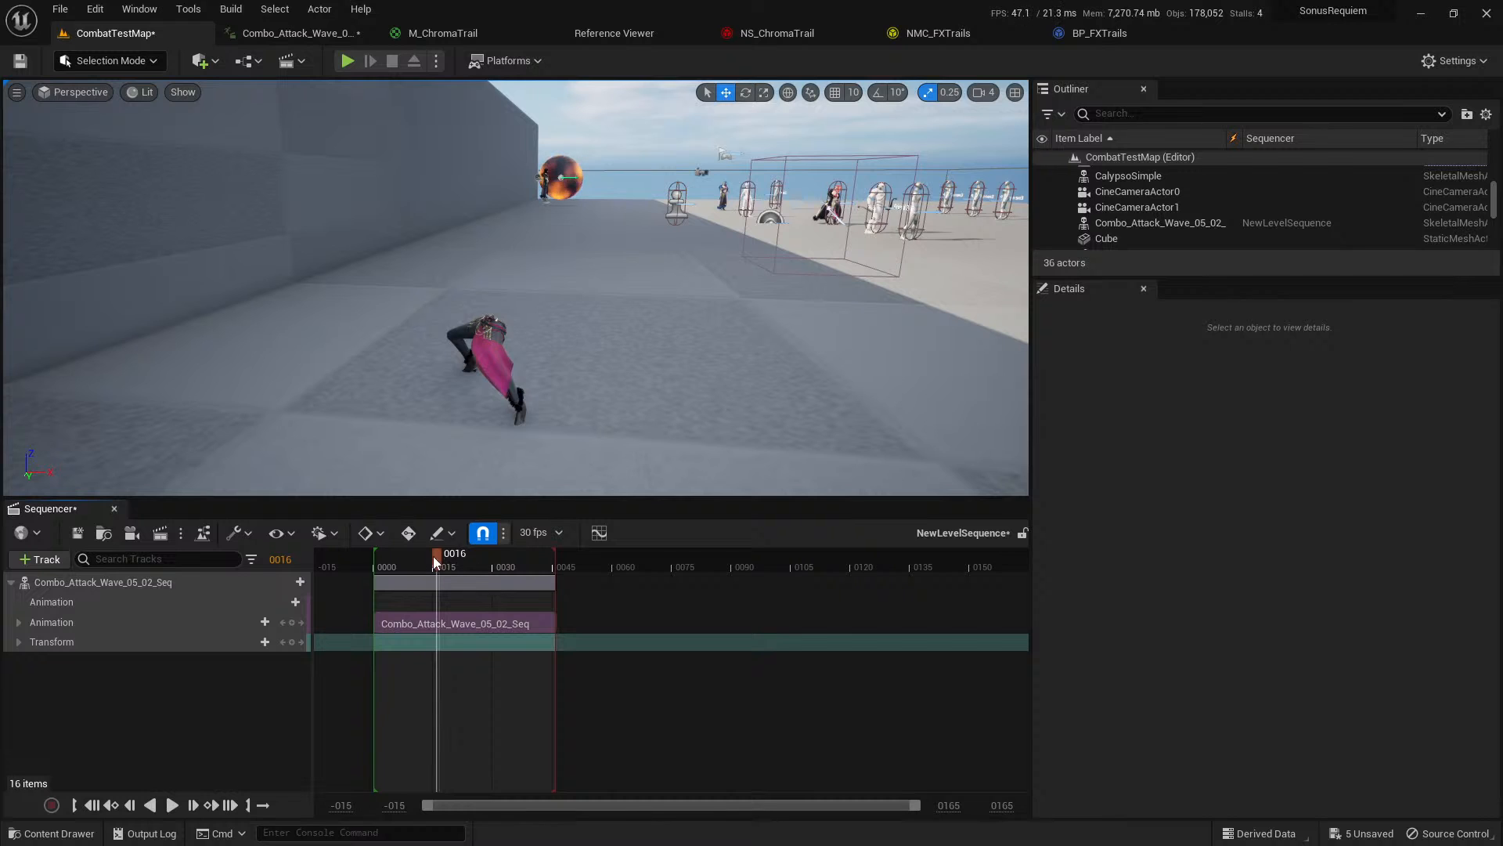
{"action": "left_click_drag", "start_coordinate": [434, 556], "coordinate": [481, 556]}
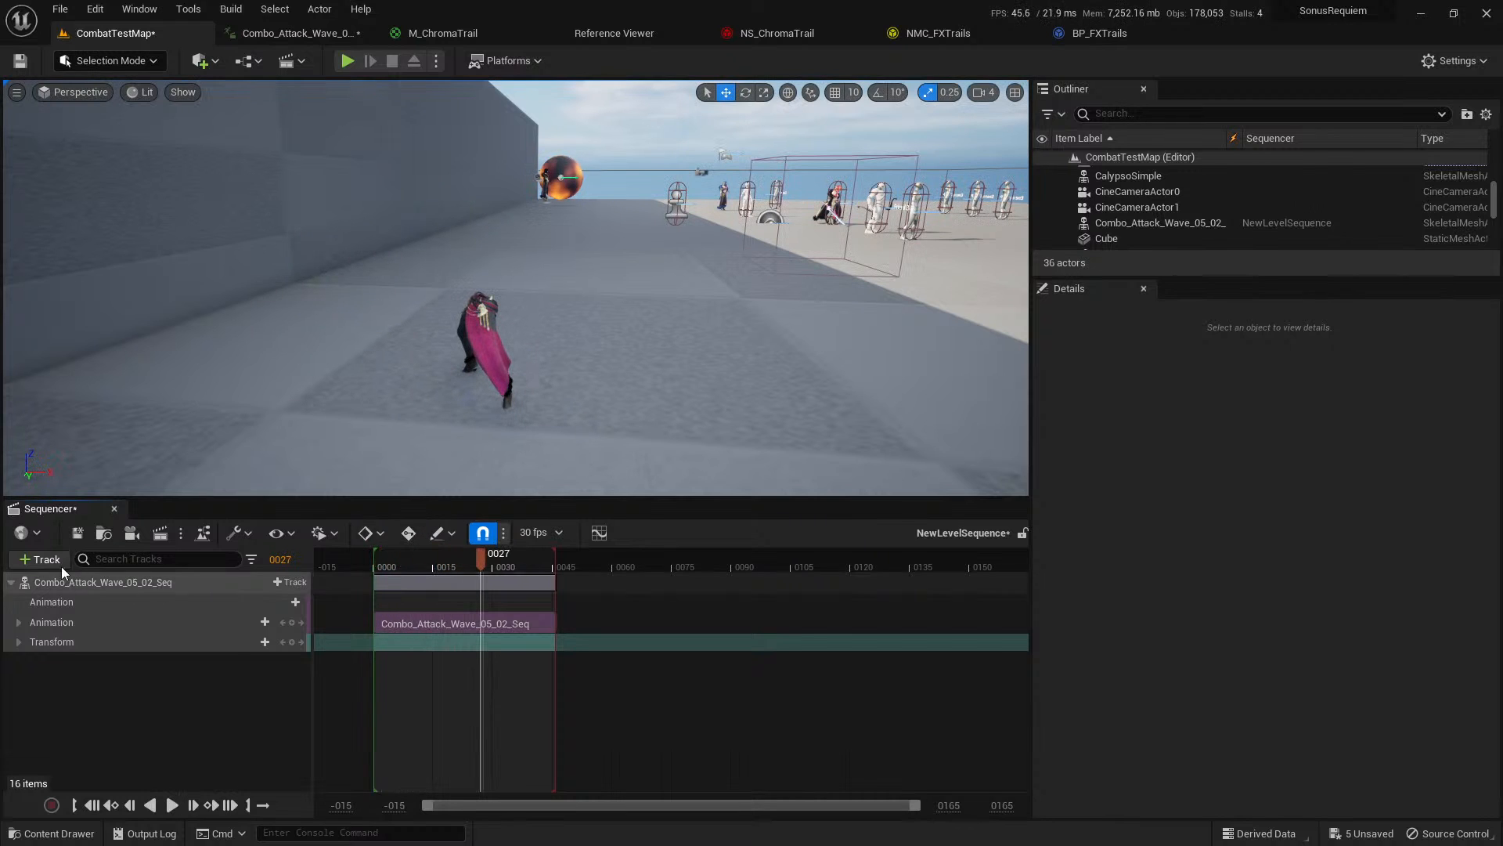
Add a Time Dilation track to the sequence and set its value to 0.05 at frame 0000.
{"action": "left_click", "coordinate": [39, 559]}
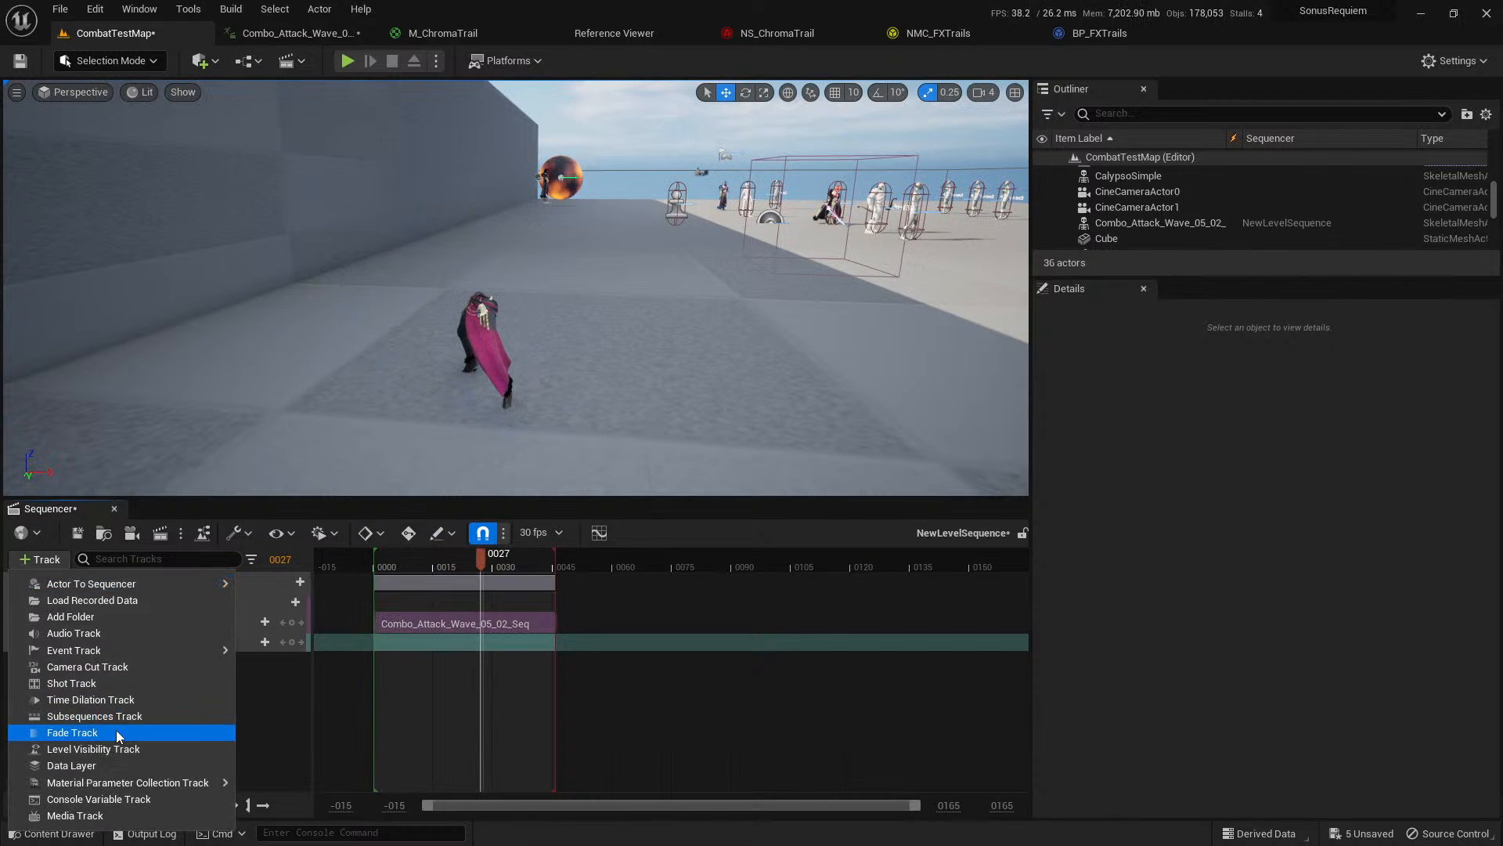
{"action": "left_click", "coordinate": [102, 700]}
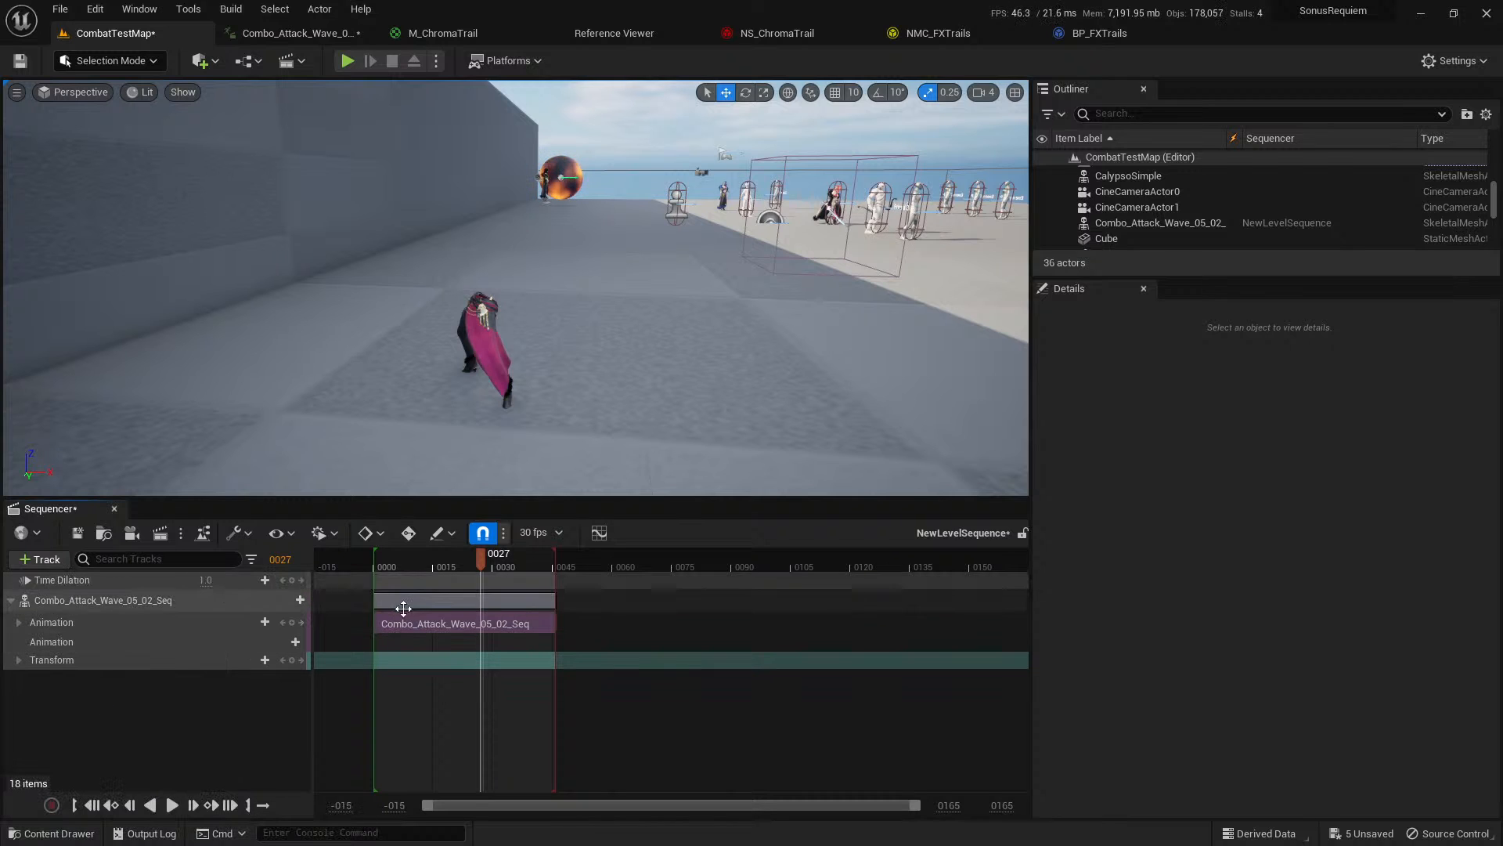
{"action": "left_click_drag", "start_coordinate": [456, 558], "coordinate": [370, 556]}
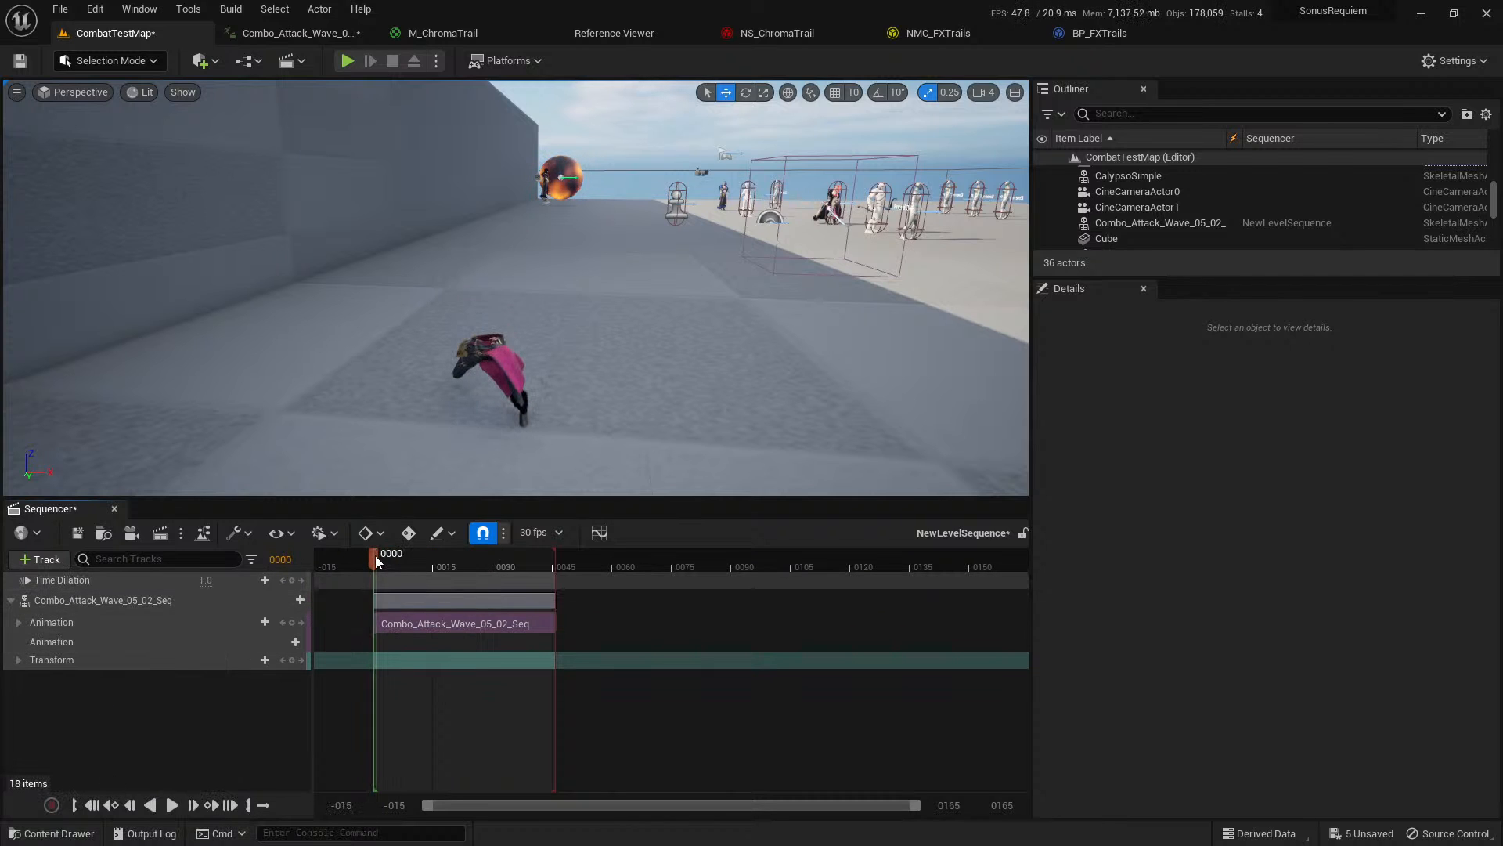
{"action": "left_click", "coordinate": [197, 584]}
{"action": "left_click", "coordinate": [205, 580]}
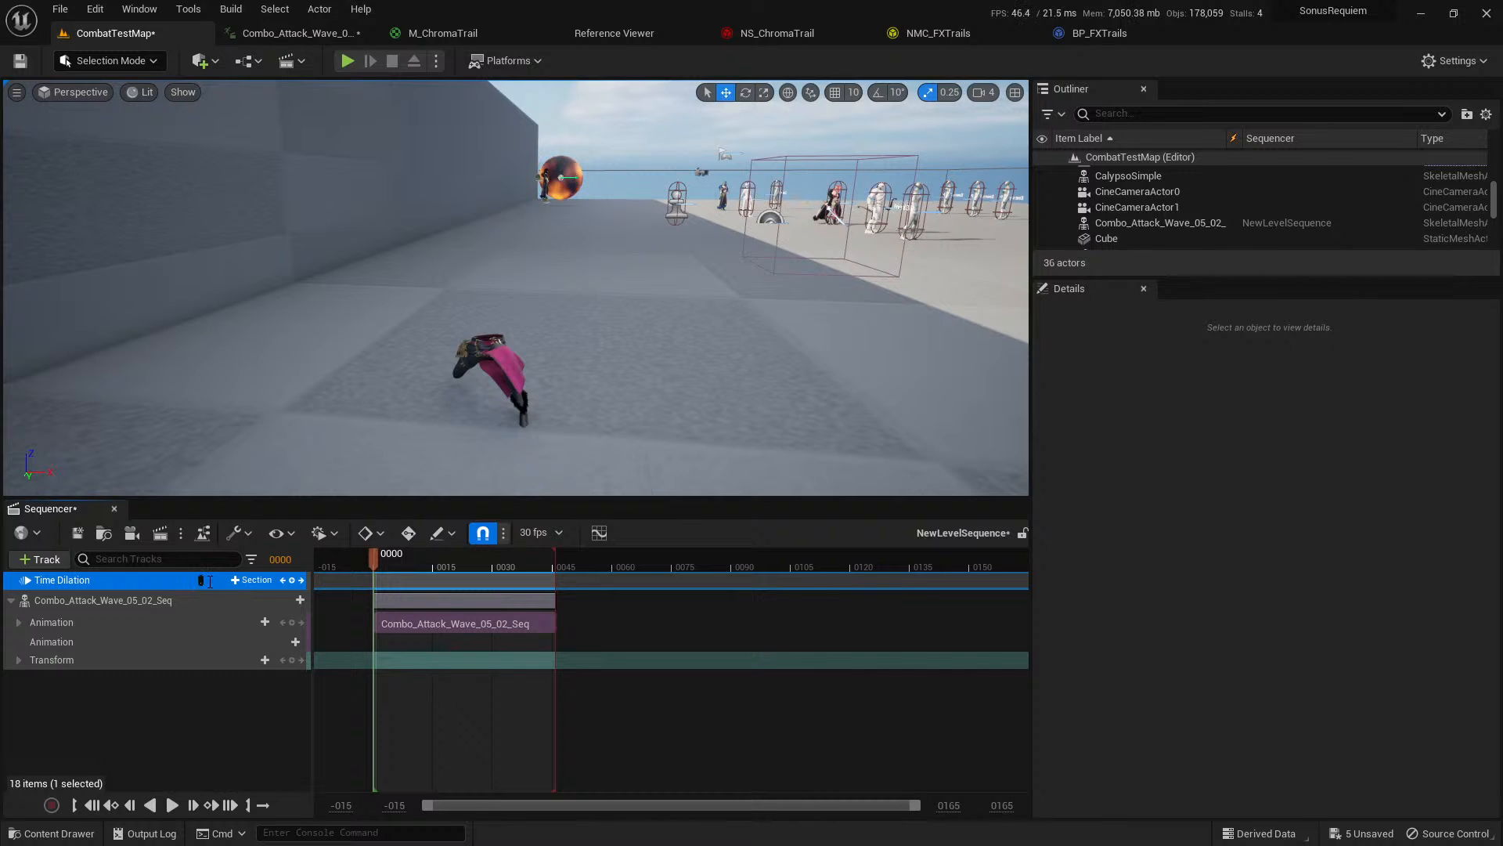
{"action": "key", "text": "Return"}
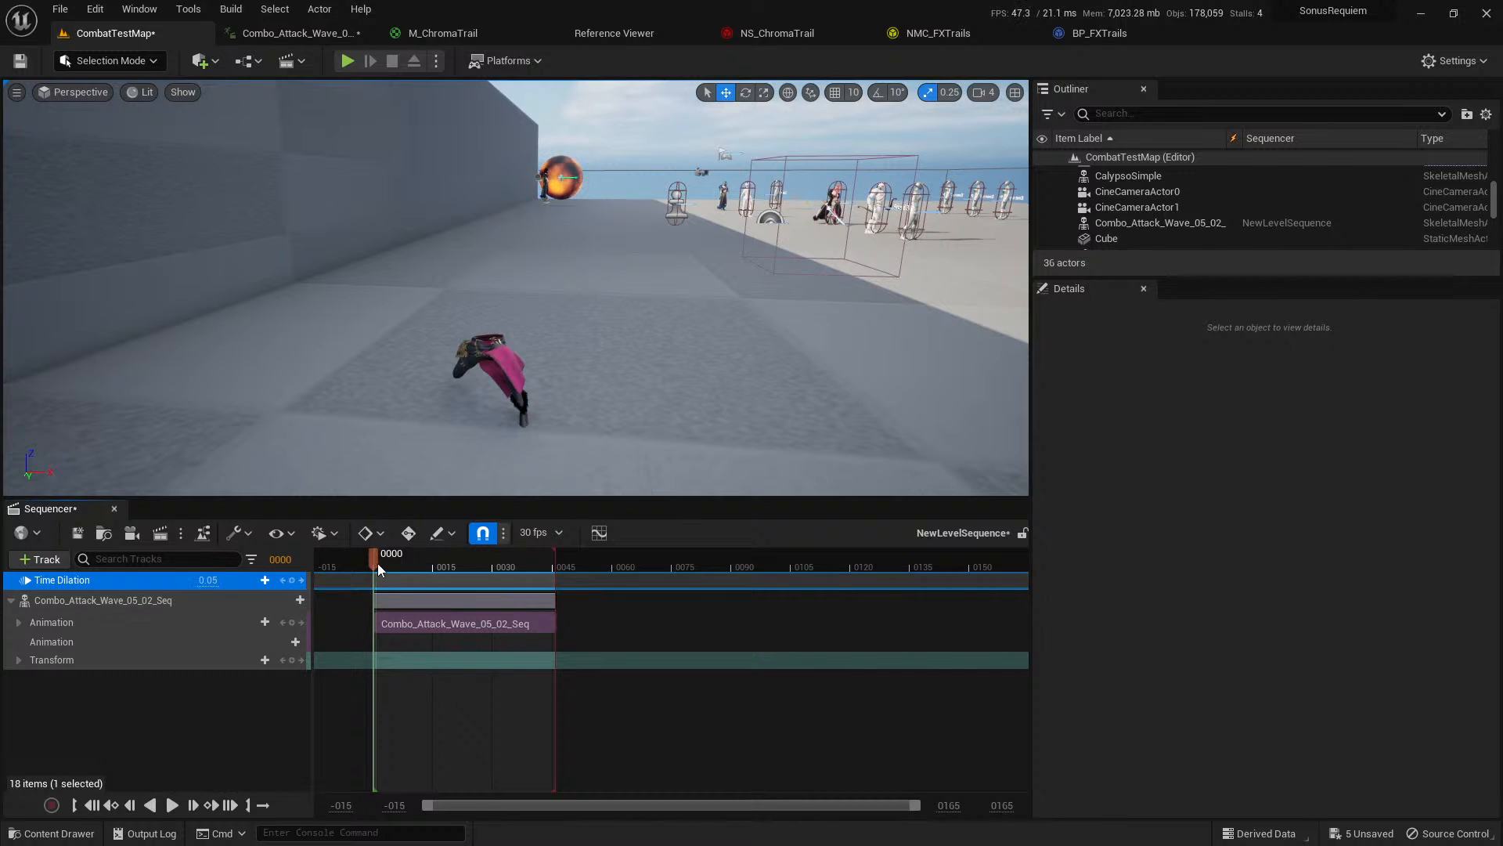
Replay the slowed sequence from near its start in a wider viewport, examining the chroma trail from several angles.
{"action": "key", "text": "space"}
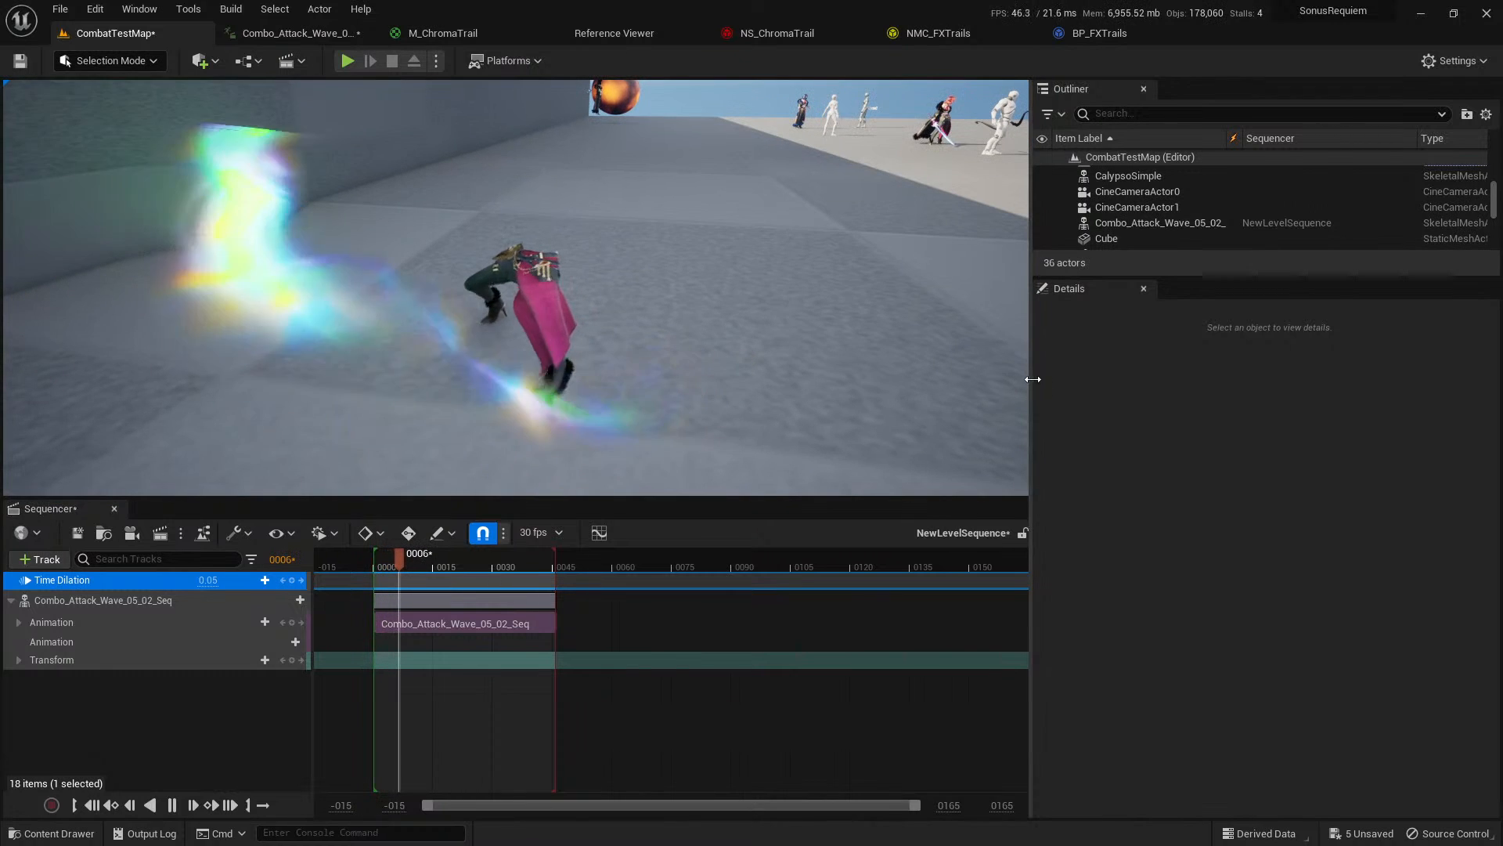
{"action": "left_click_drag", "start_coordinate": [1031, 381], "coordinate": [1120, 380]}
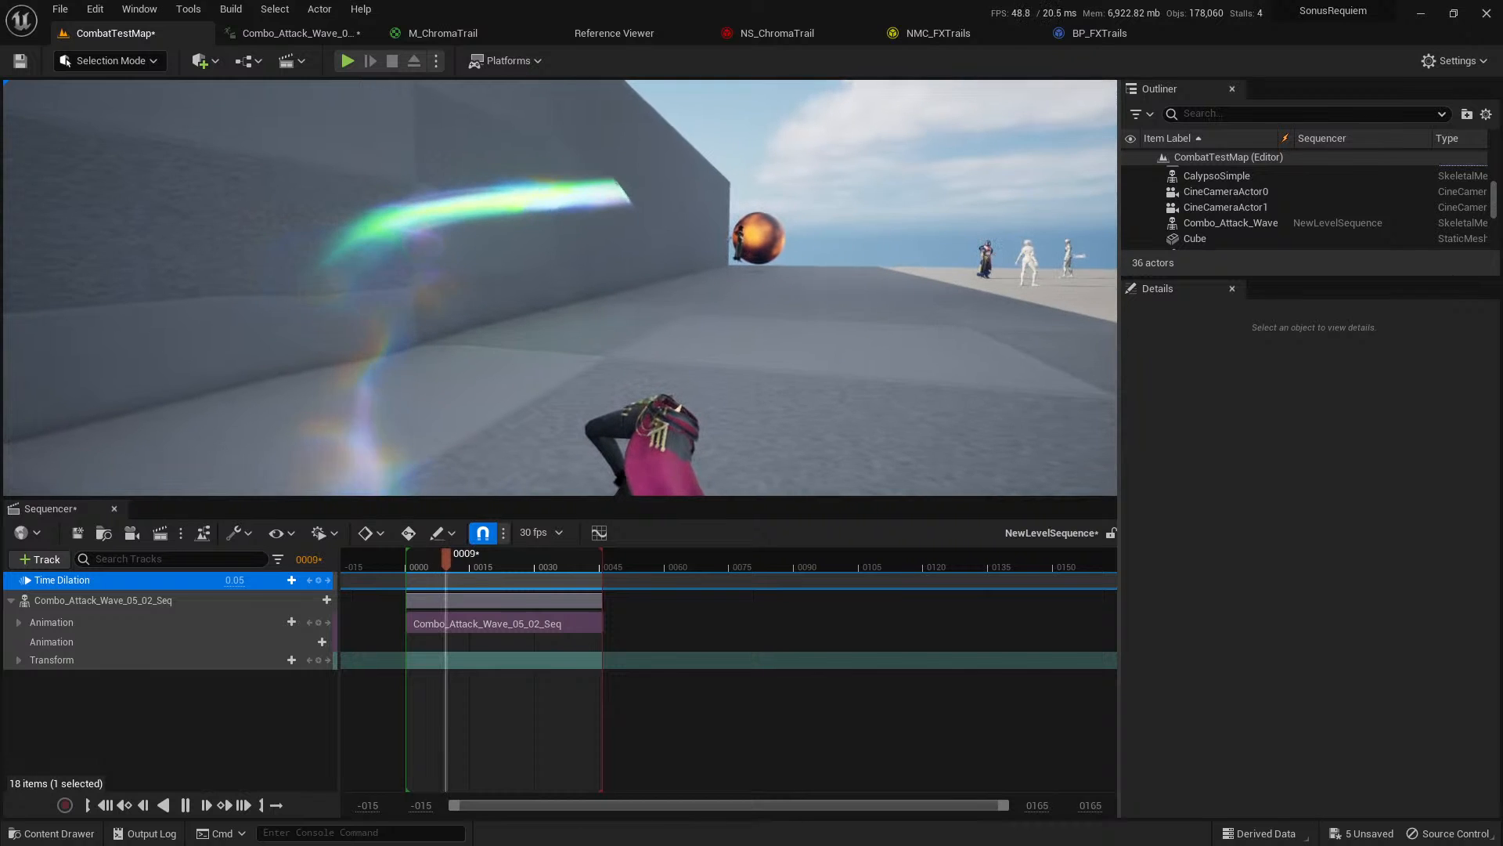
{"action": "right_click_drag", "start_coordinate": [560, 288], "coordinate": [565, 315]}
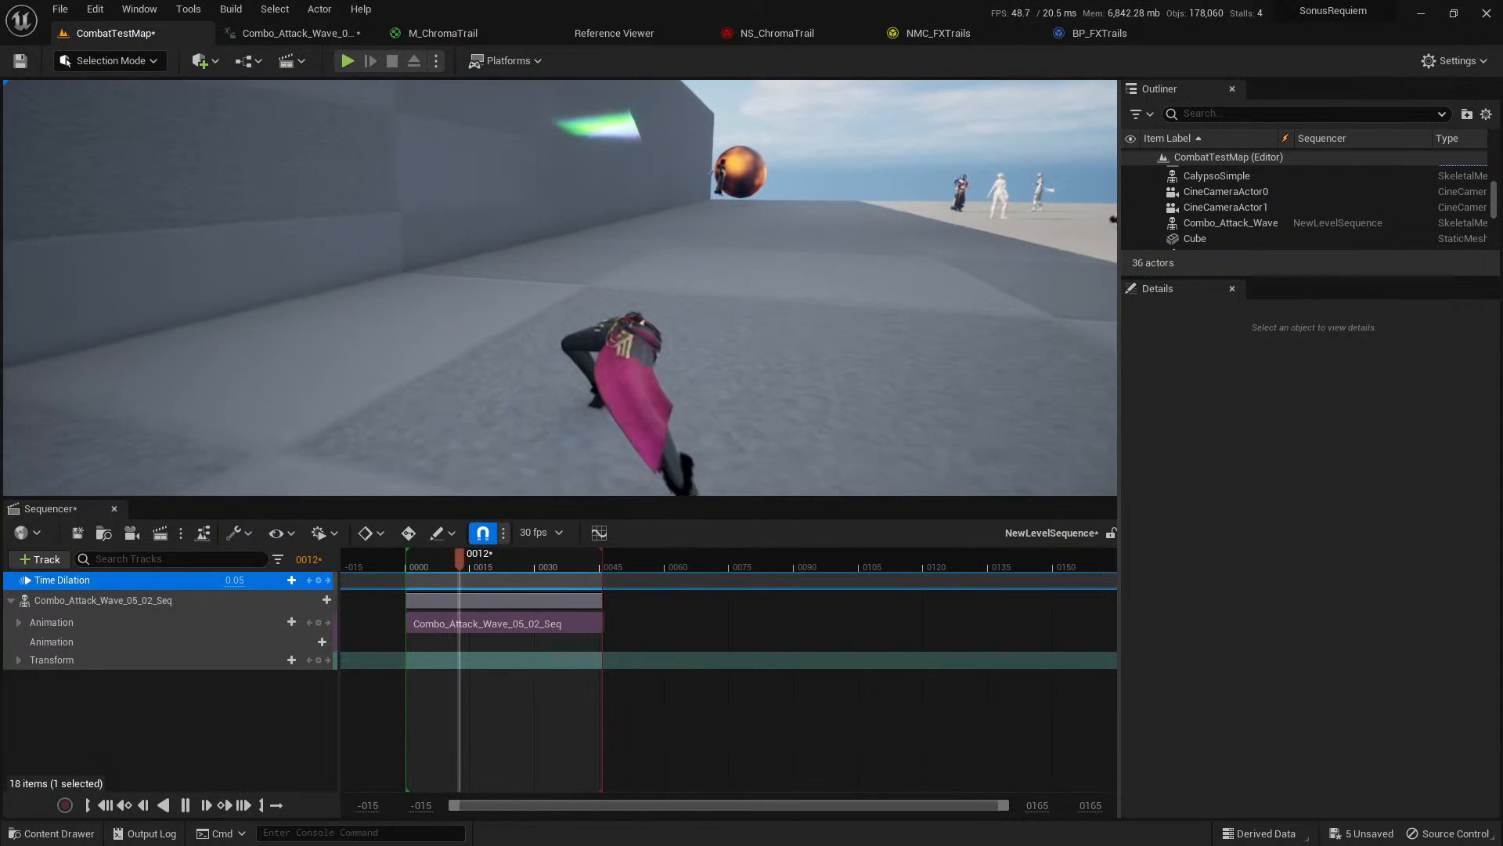
{"action": "key", "text": "space"}
{"action": "left_click_drag", "start_coordinate": [429, 562], "coordinate": [408, 559]}
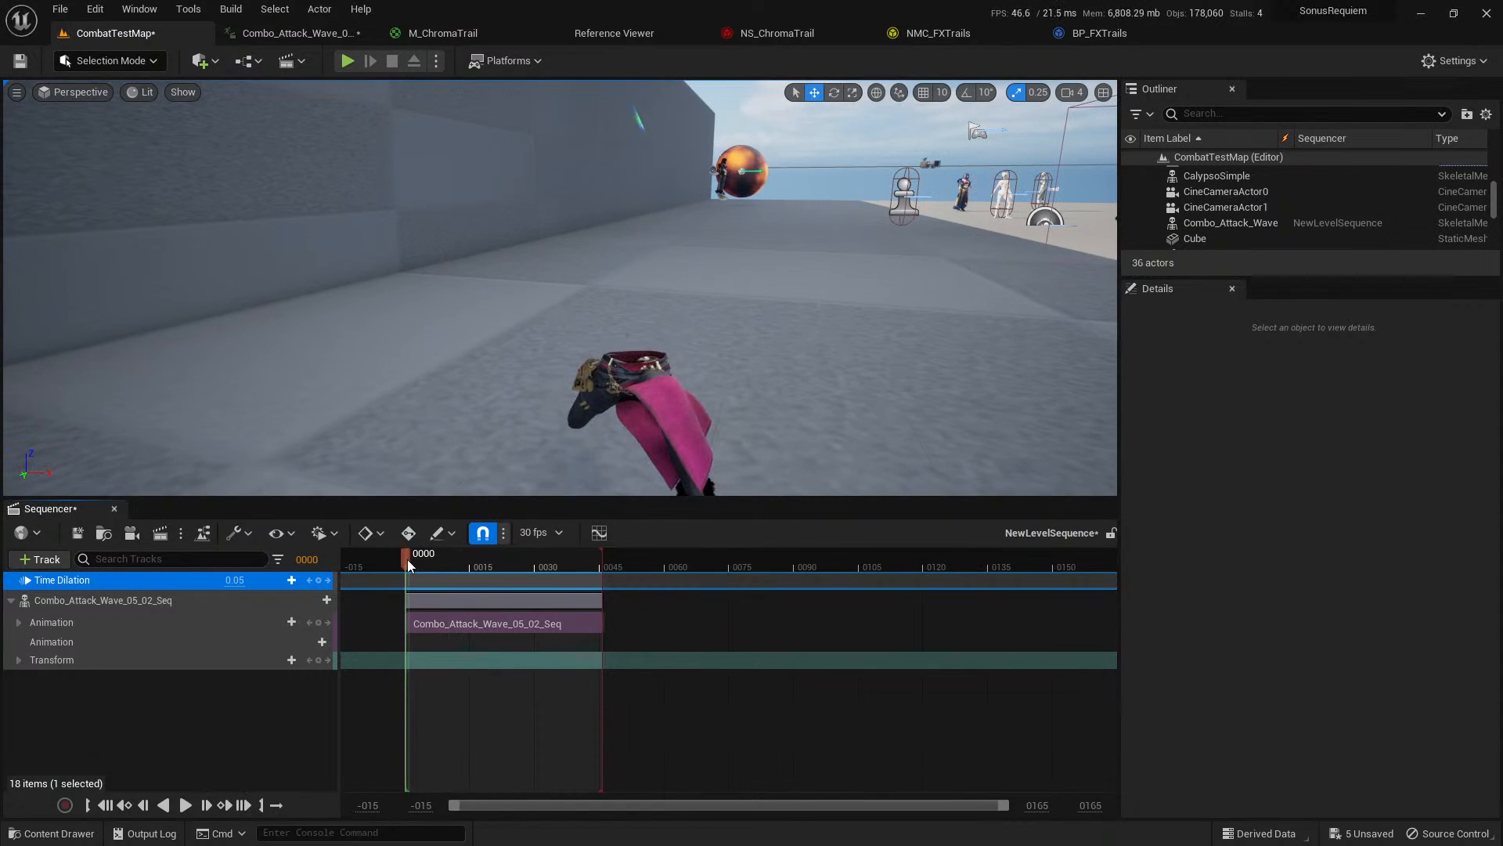
{"action": "key", "text": "space"}
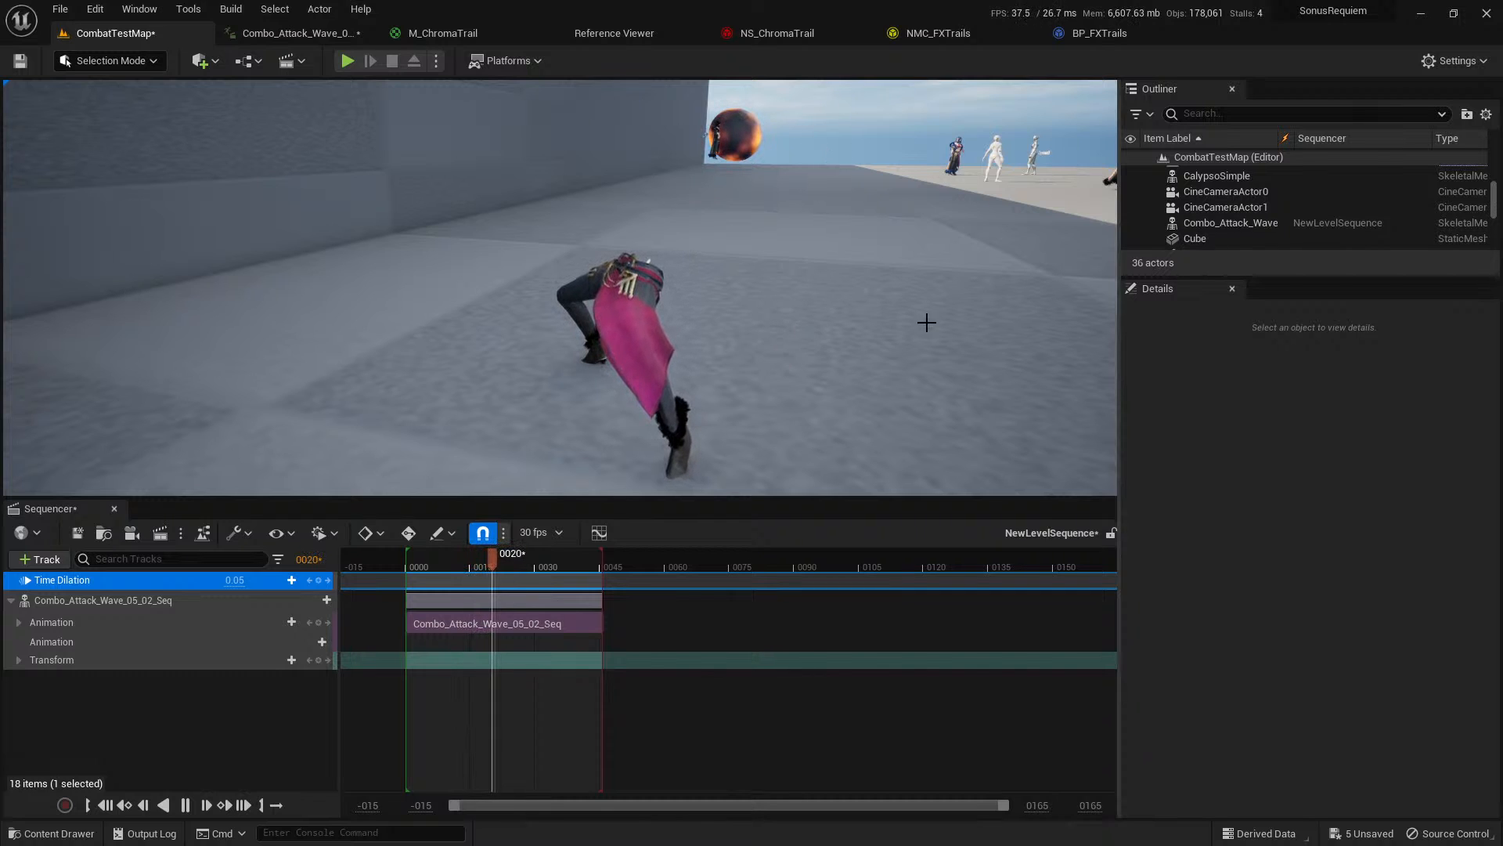
{"action": "left_click", "coordinate": [408, 566]}
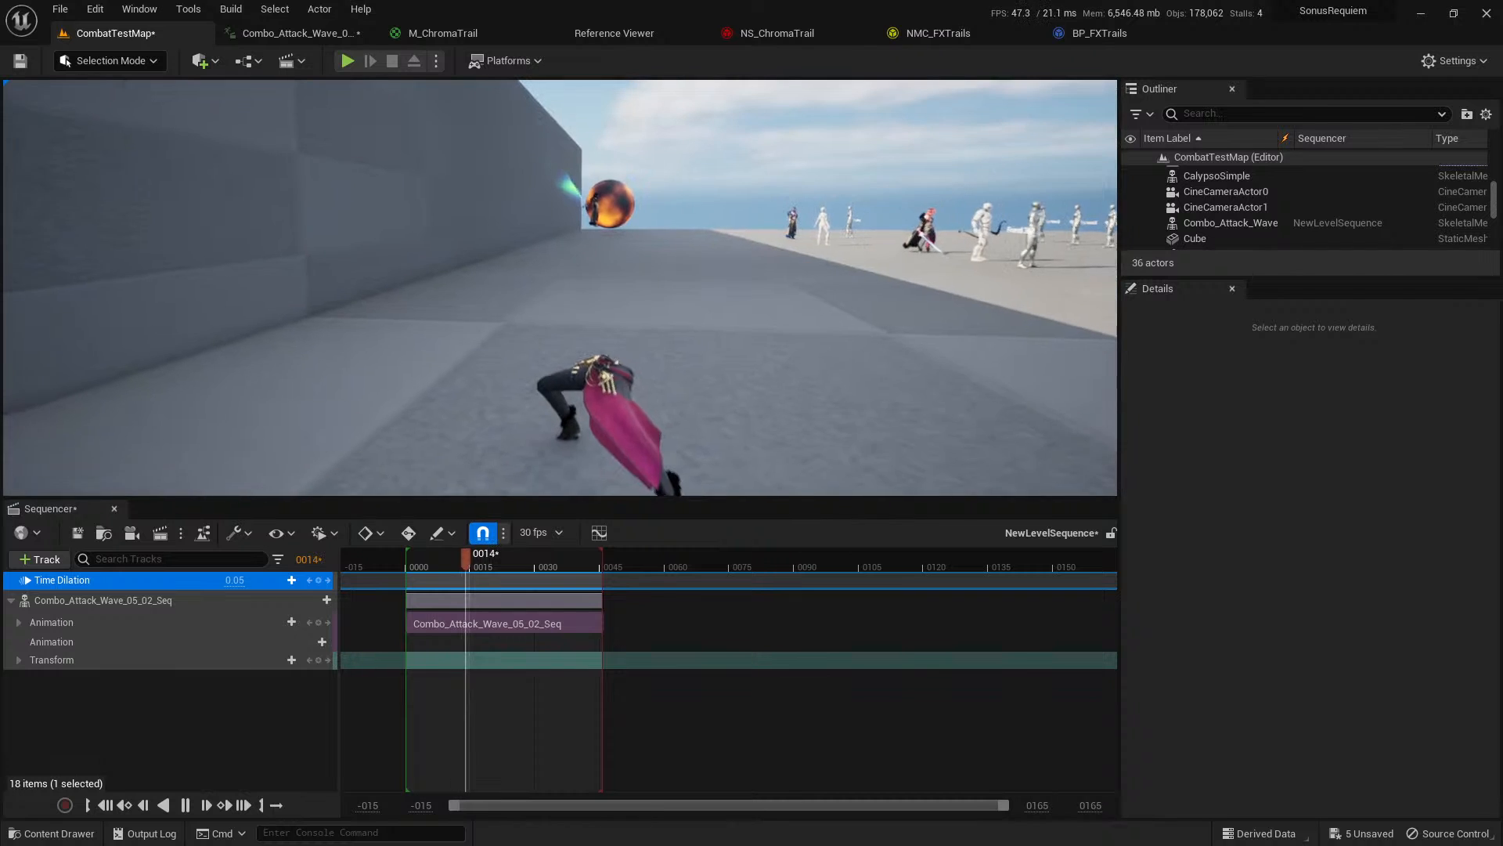
{"action": "left_click", "coordinate": [417, 564]}
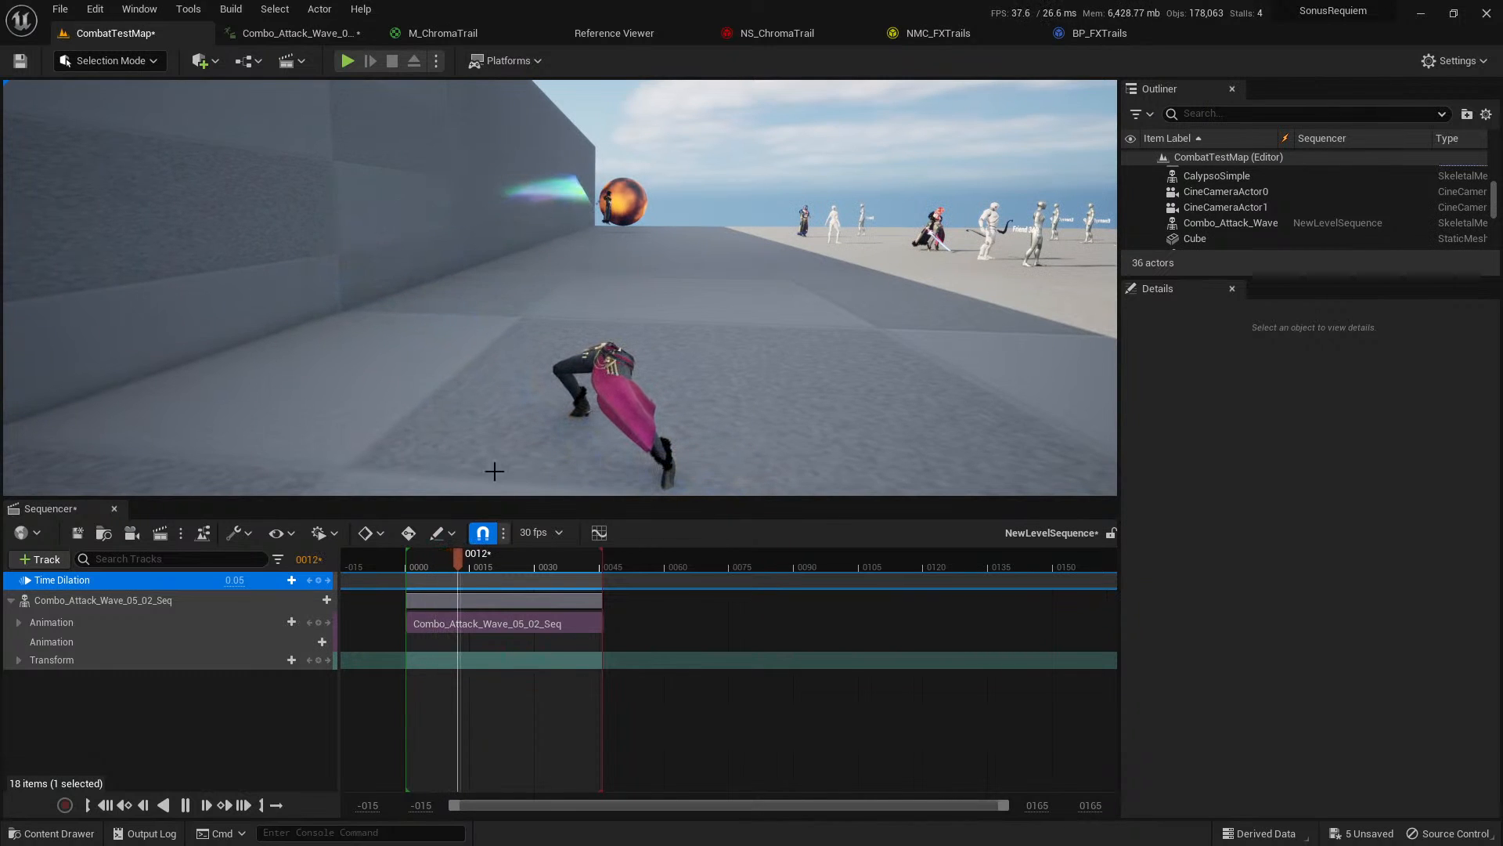
{"action": "left_click", "coordinate": [418, 555]}
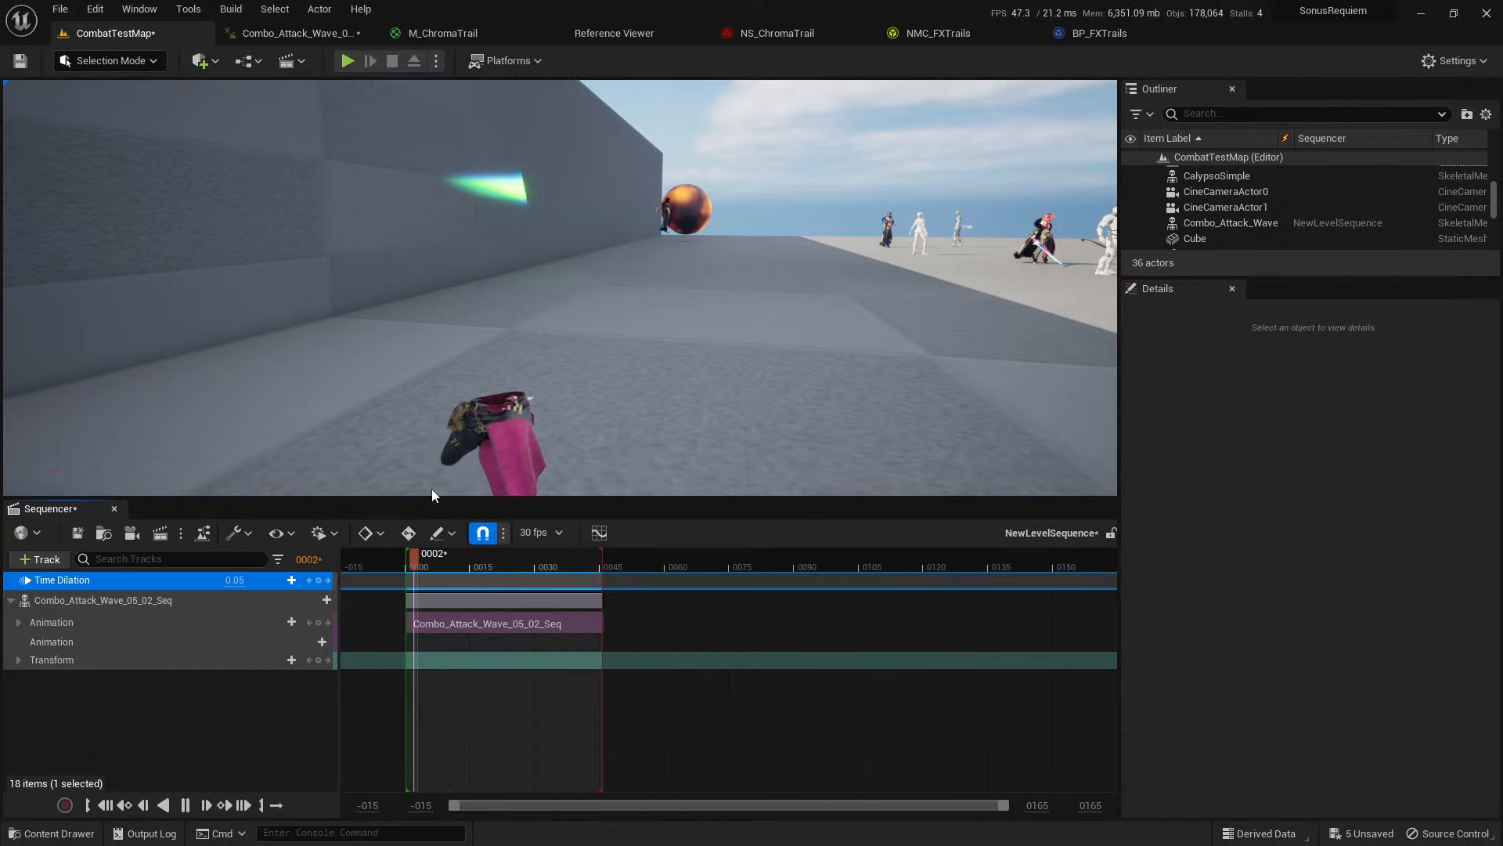
{"action": "left_click", "coordinate": [416, 555]}
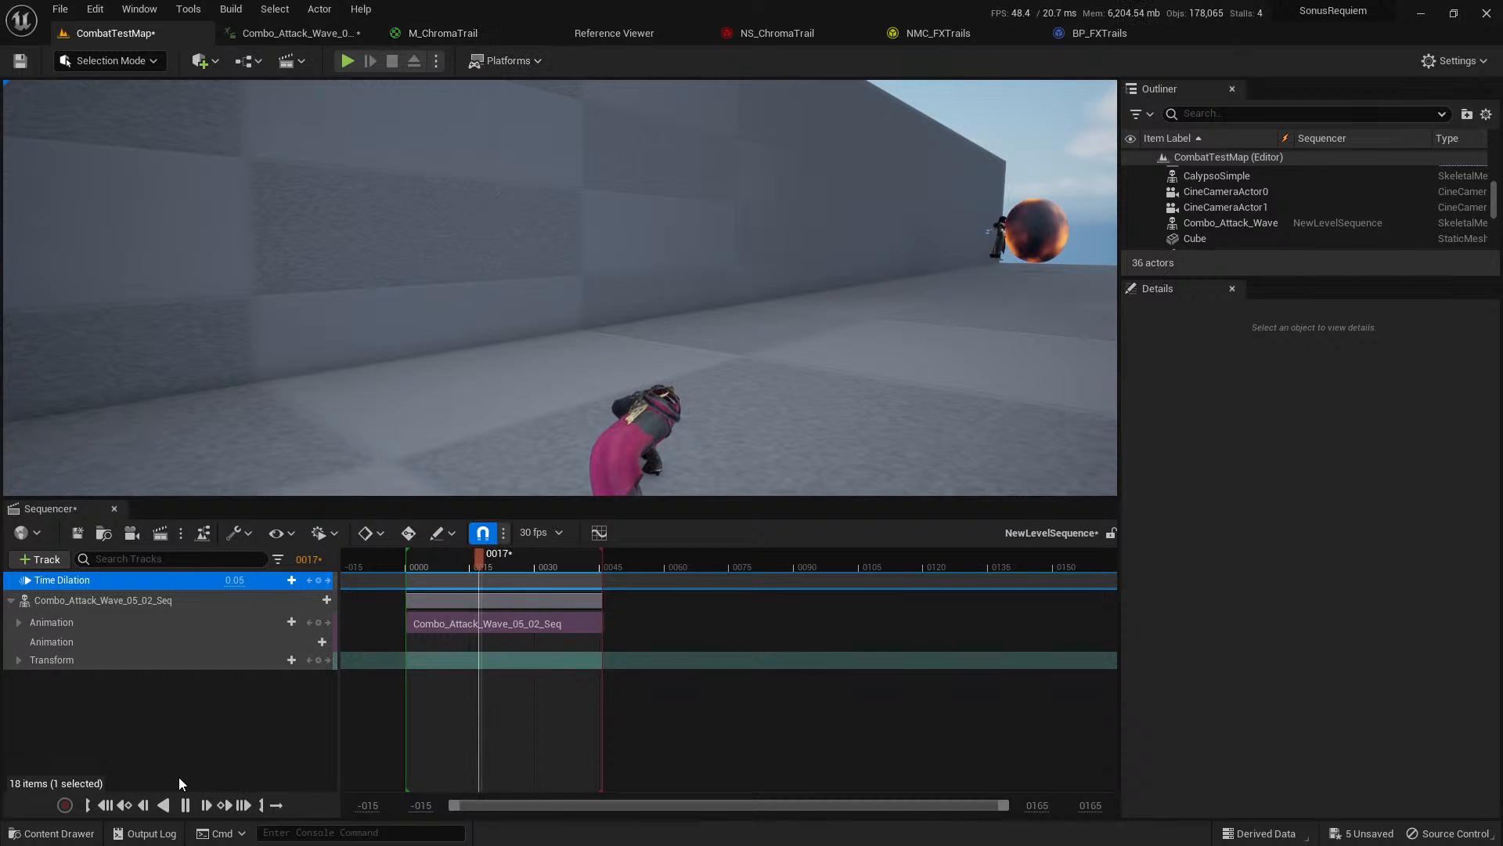
{"action": "left_click", "coordinate": [186, 804]}
Switch to the M_ChromaTrail material and select the PowerT parameter node feeding the three Power nodes.
{"action": "left_click", "coordinate": [444, 34]}
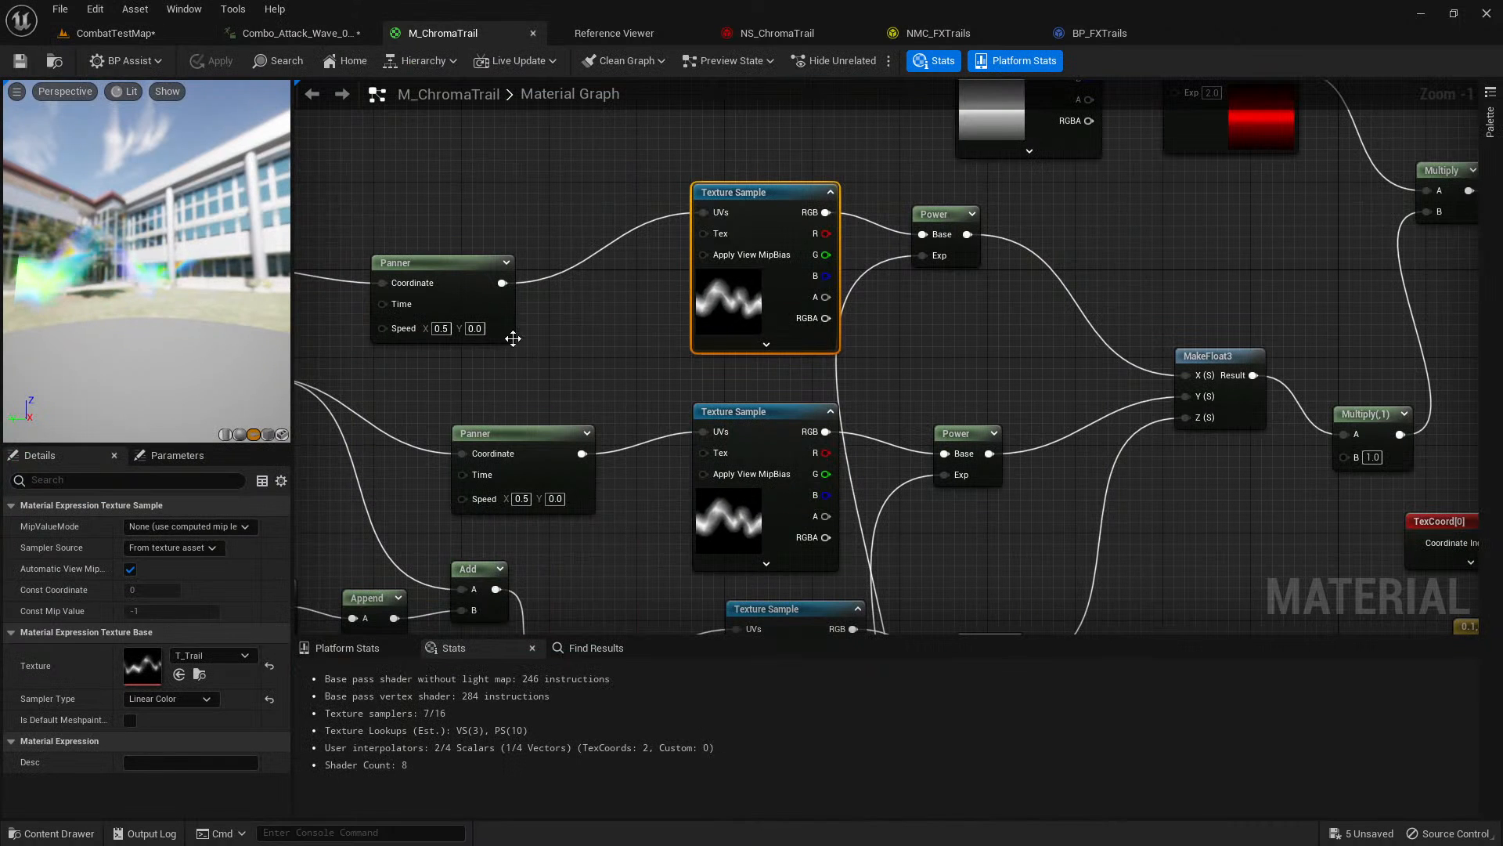
{"action": "right_click_drag", "start_coordinate": [964, 321], "coordinate": [826, 83]}
{"action": "right_click_drag", "start_coordinate": [765, 539], "coordinate": [767, 464]}
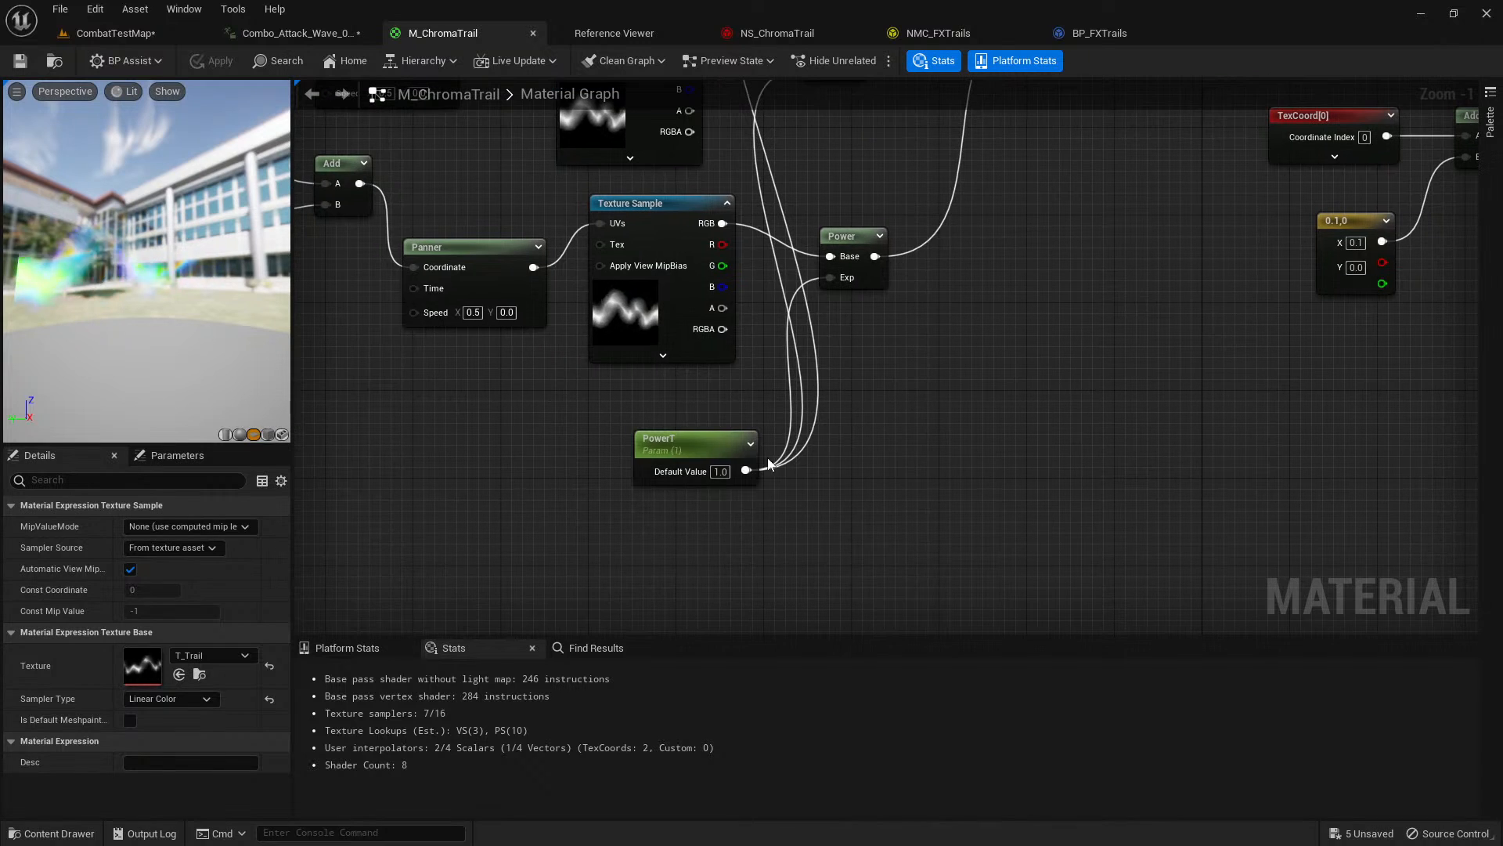
{"action": "double_click", "coordinate": [746, 470]}
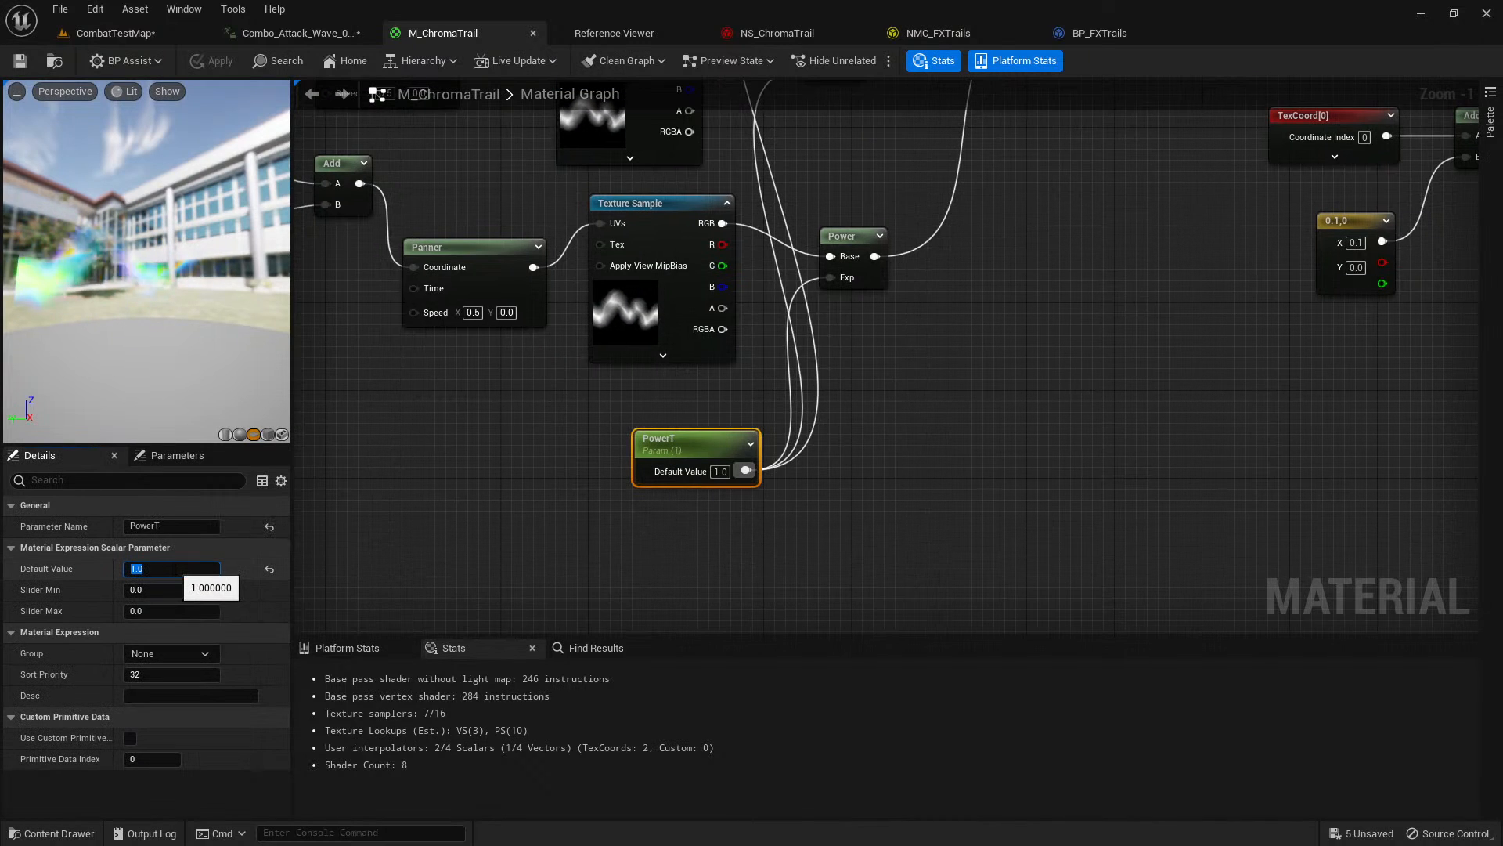
Try default values of 1.5, 2, 3, 10 and again 2 for the PowerT parameter.
{"action": "type", "text": "1.5"}
{"action": "key", "text": "Return"}
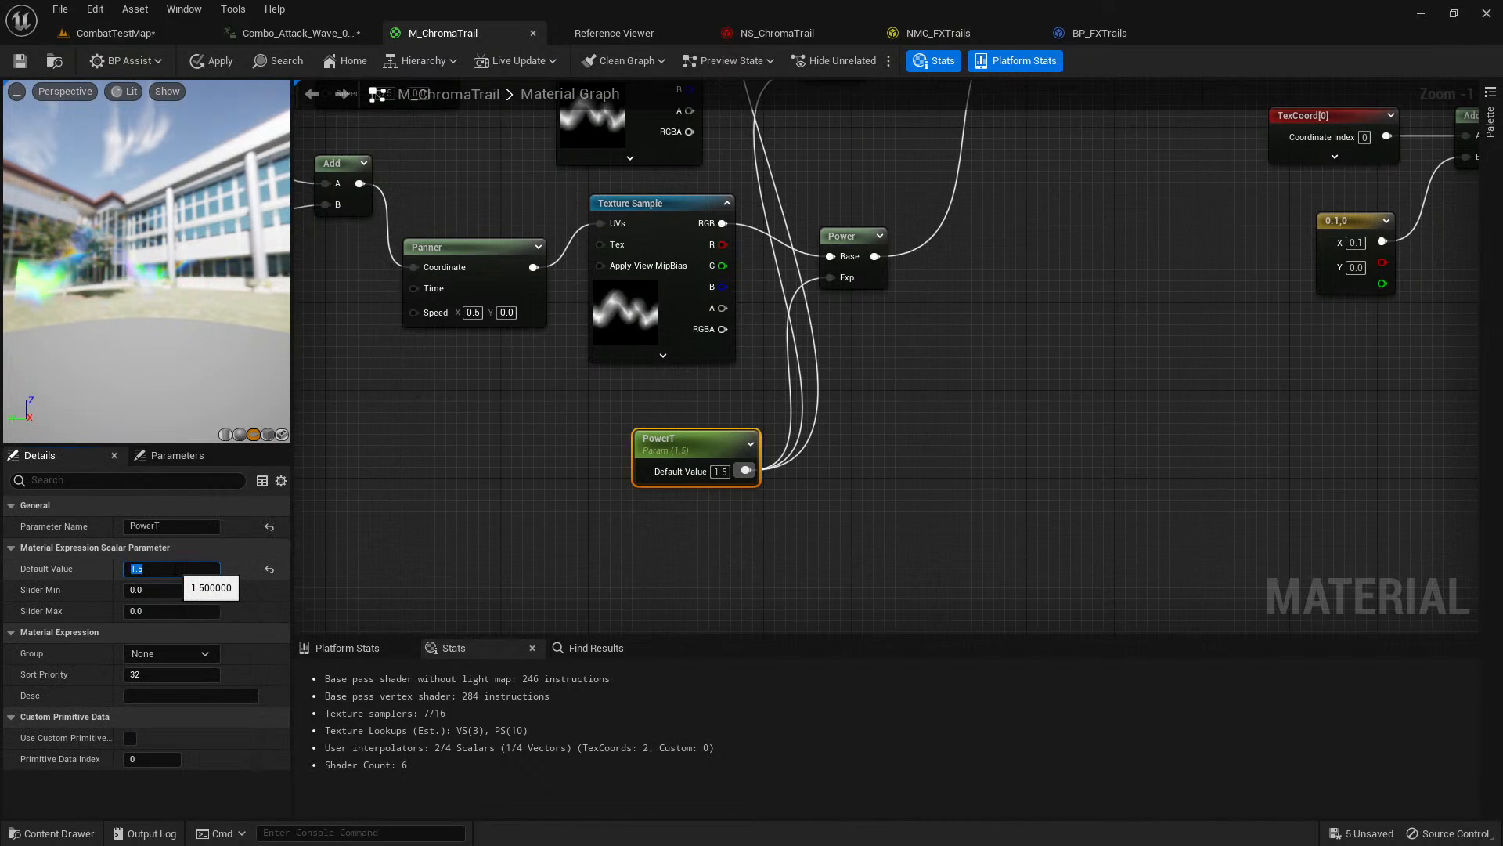
{"action": "type", "text": "2"}
{"action": "key", "text": "Return"}
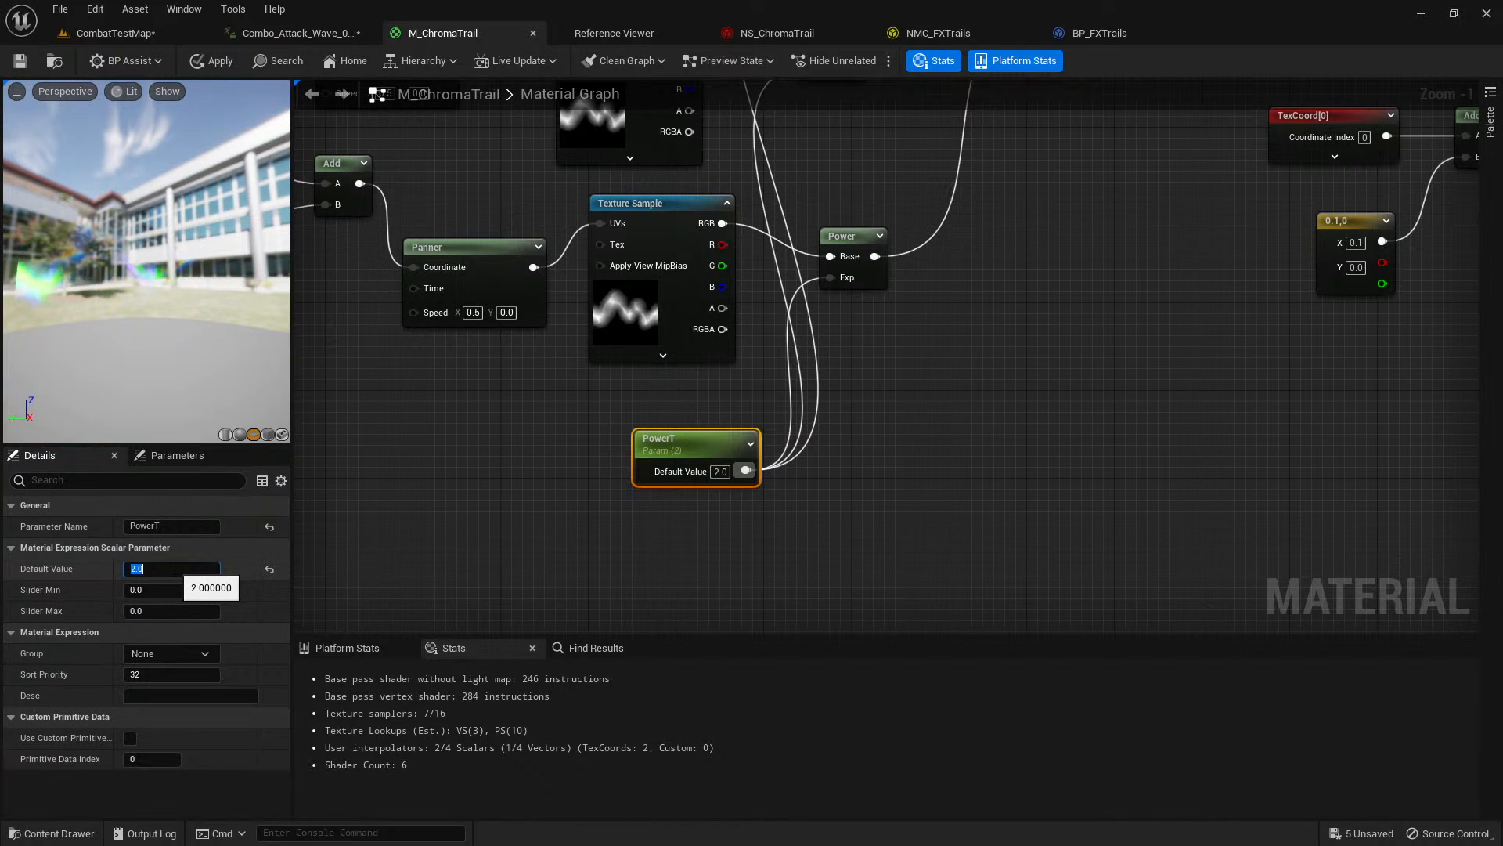
{"action": "type", "text": "3"}
{"action": "key", "text": "Return"}
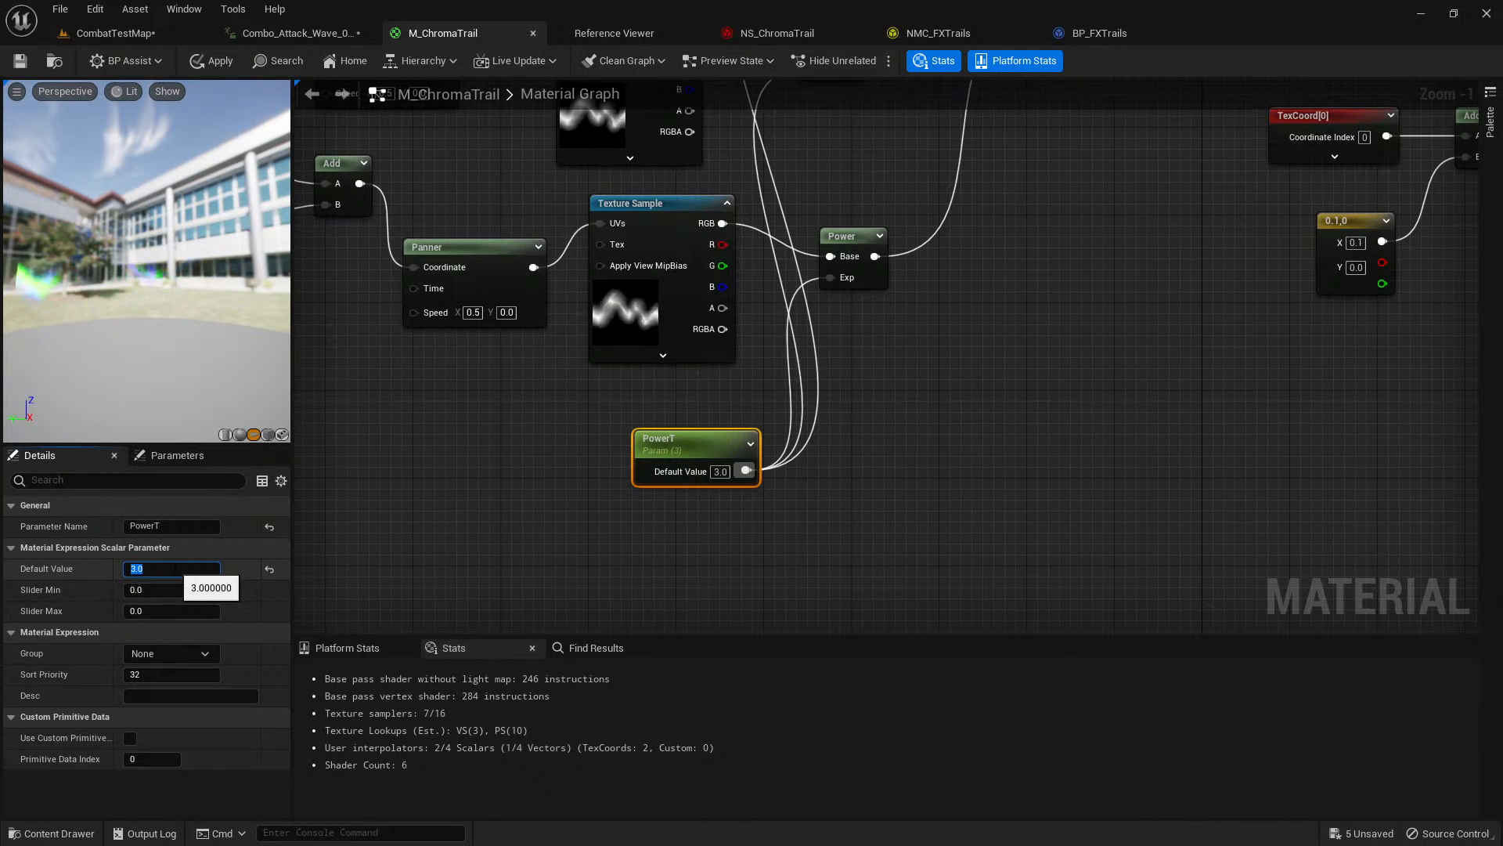
{"action": "type", "text": "10"}
{"action": "key", "text": "Return"}
{"action": "type", "text": "2"}
{"action": "key", "text": "Return"}
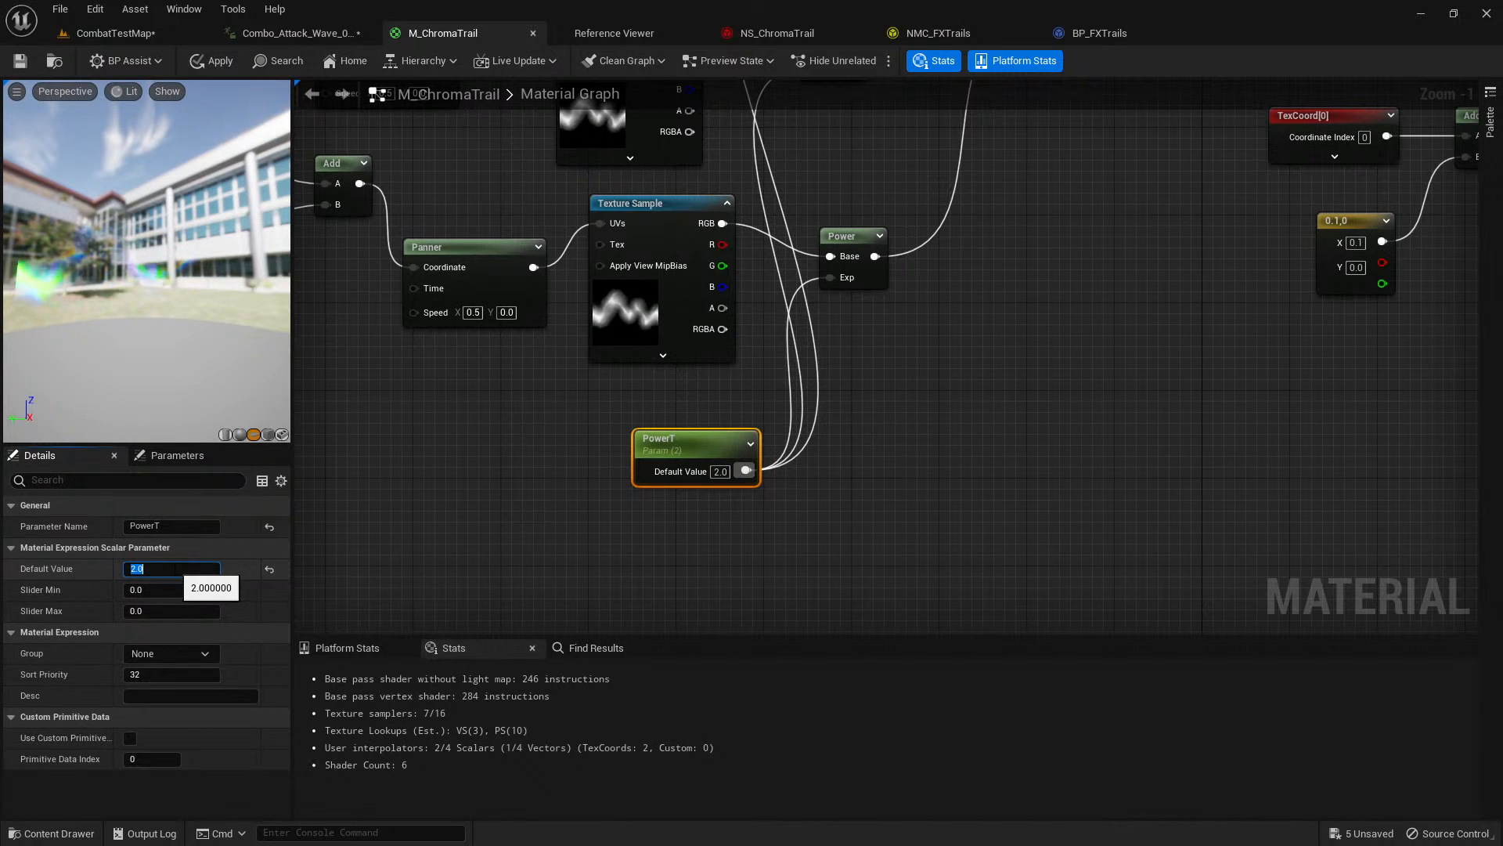
Set the PowerT parameter's default value to 0.5 and apply the change to the material.
{"action": "type", "text": "0.5"}
{"action": "key", "text": "Return"}
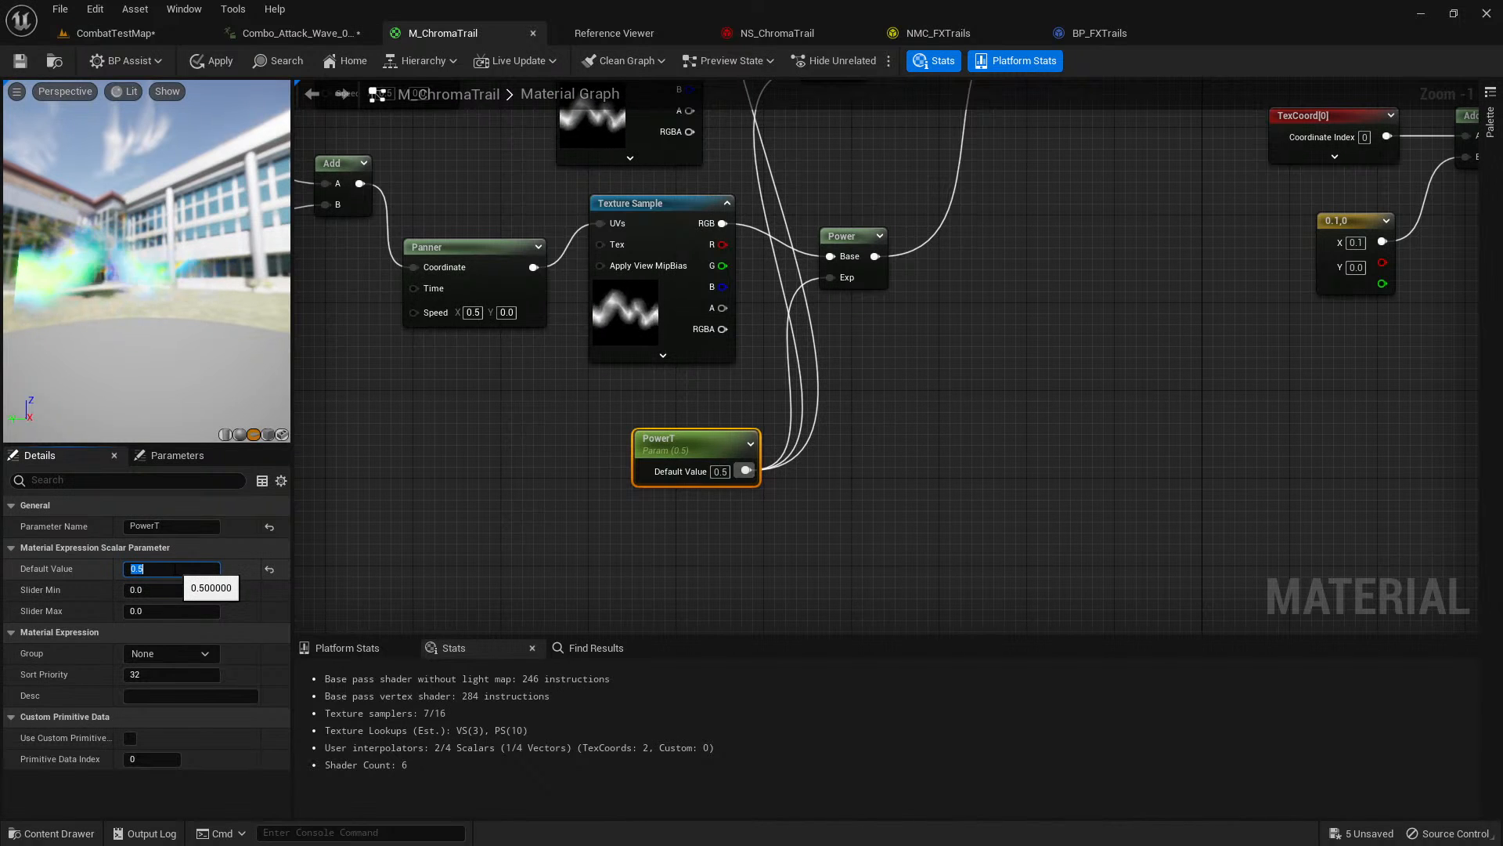
{"action": "left_click", "coordinate": [217, 67]}
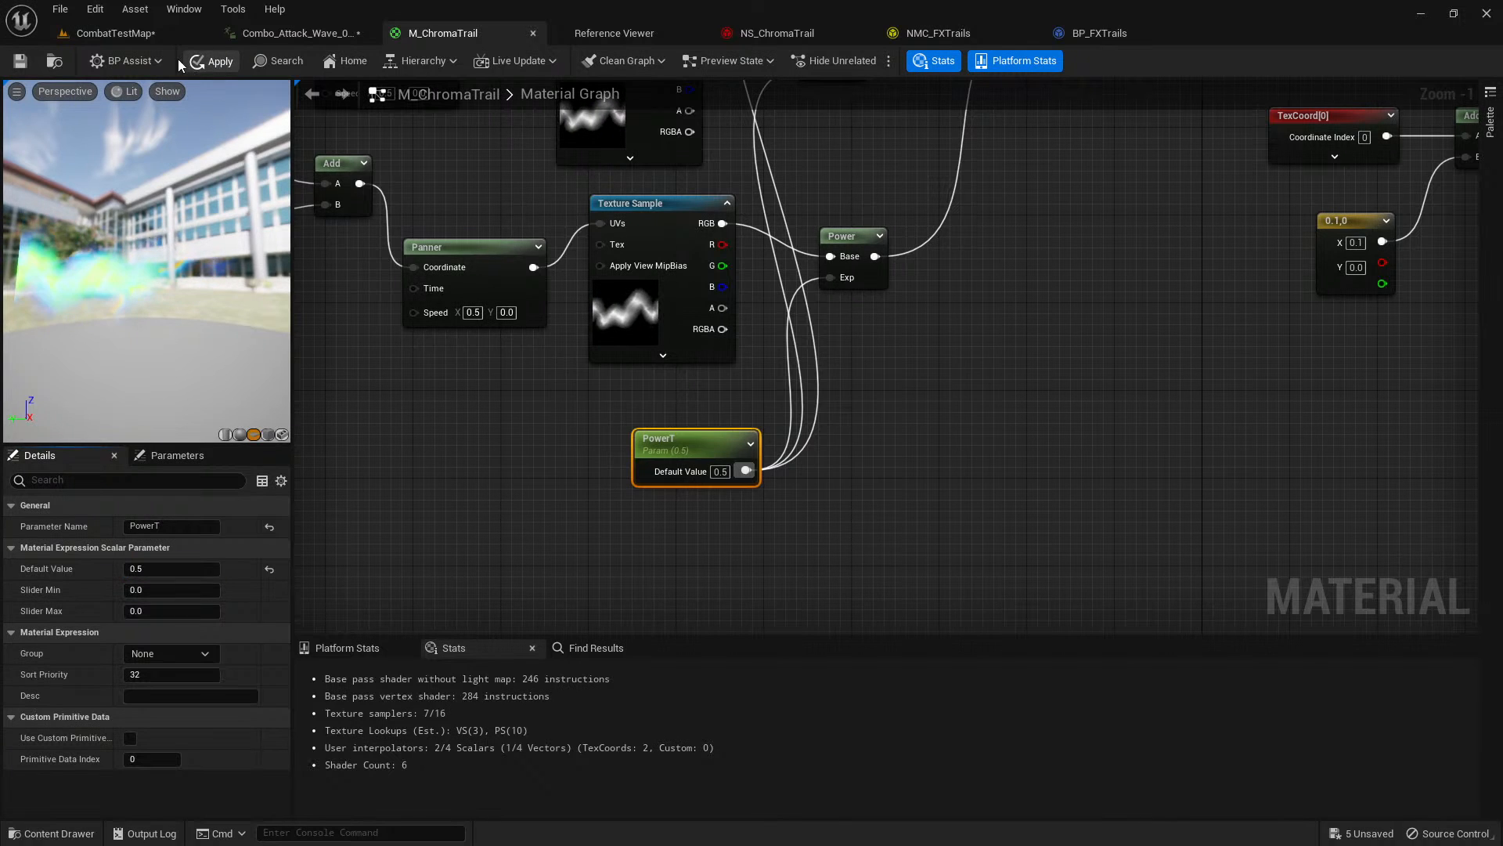
Inspect the color section of the material graph, selecting the Texture Object, TriplanarCameraVector and Power(X, 0.75) nodes together.
{"action": "right_click_drag", "start_coordinate": [1008, 186], "coordinate": [827, 533]}
{"action": "right_click_drag", "start_coordinate": [1154, 189], "coordinate": [303, 475]}
{"action": "right_click_drag", "start_coordinate": [841, 236], "coordinate": [303, 575]}
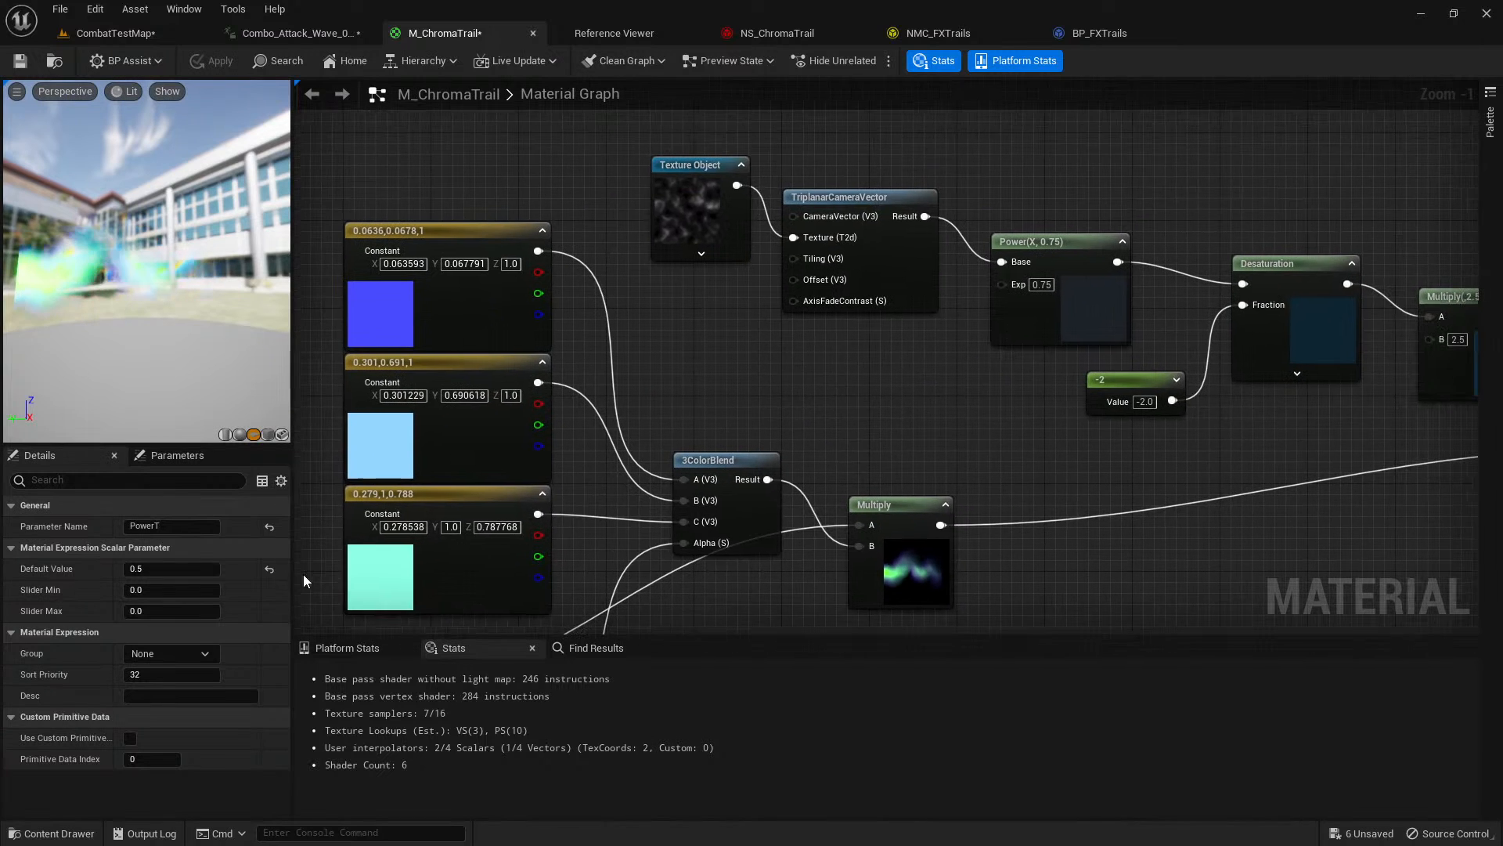
{"action": "left_click", "coordinate": [740, 162]}
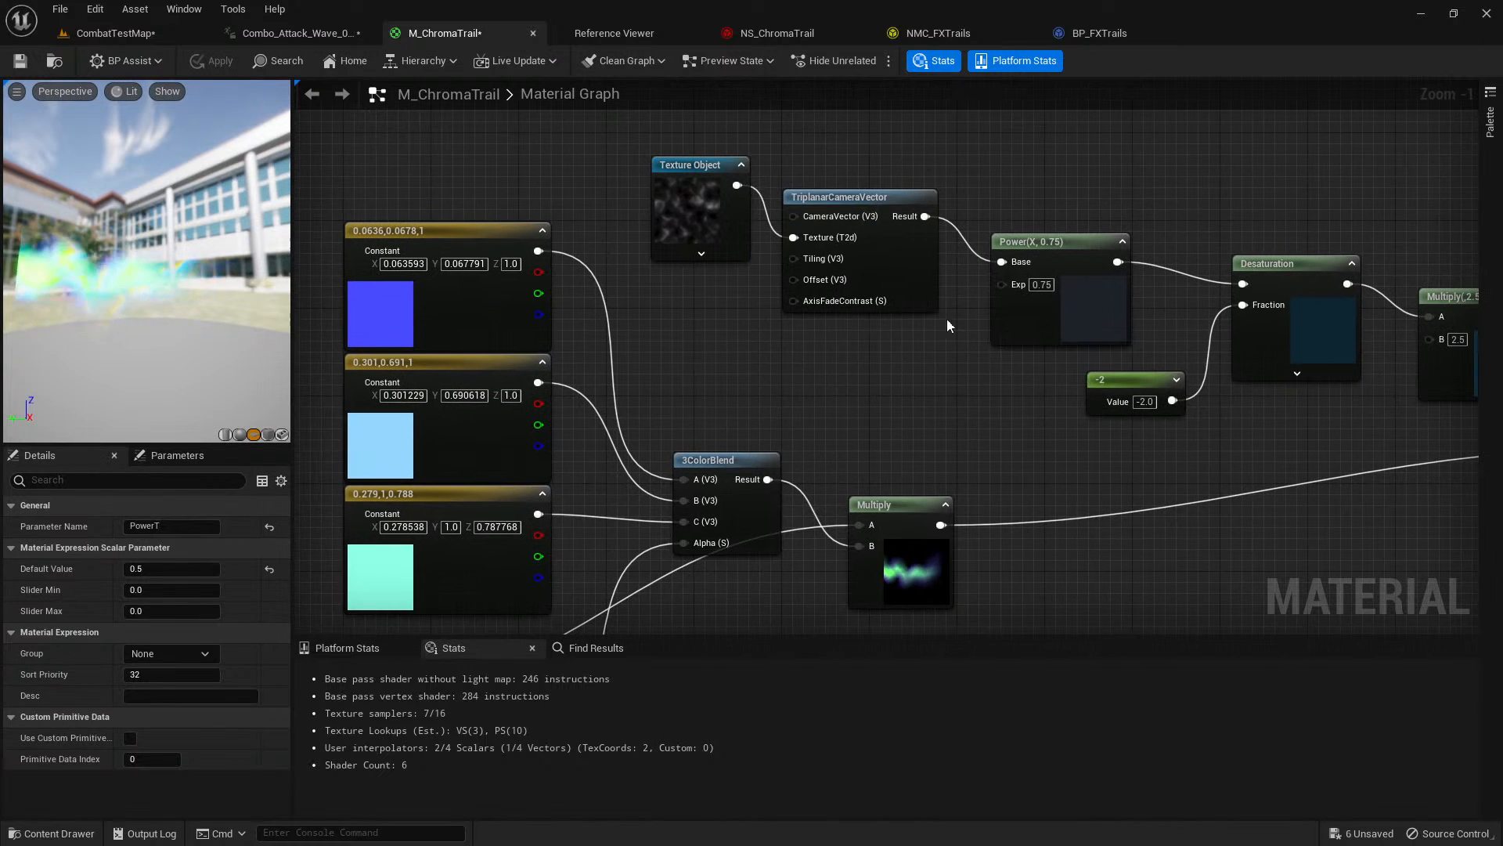
{"action": "left_click", "coordinate": [880, 248], "text": "ctrl"}
{"action": "left_click", "coordinate": [1057, 314], "text": "ctrl"}
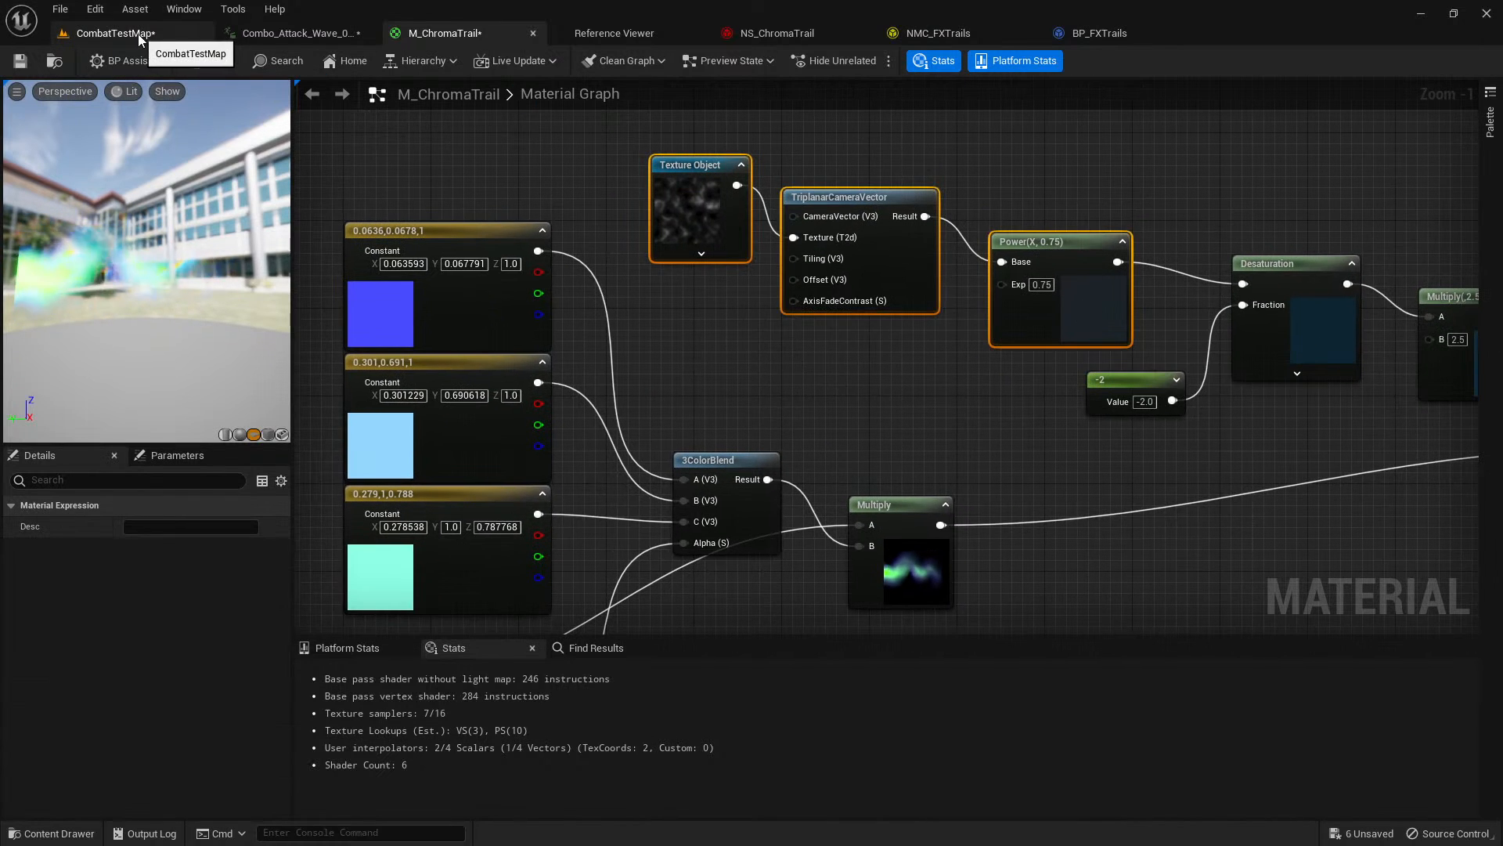
Switch to the Combo_Attack_Wave animation, play it from about frame 8 and examine the sword trail up close.
{"action": "left_click", "coordinate": [274, 32]}
{"action": "left_click", "coordinate": [509, 633]}
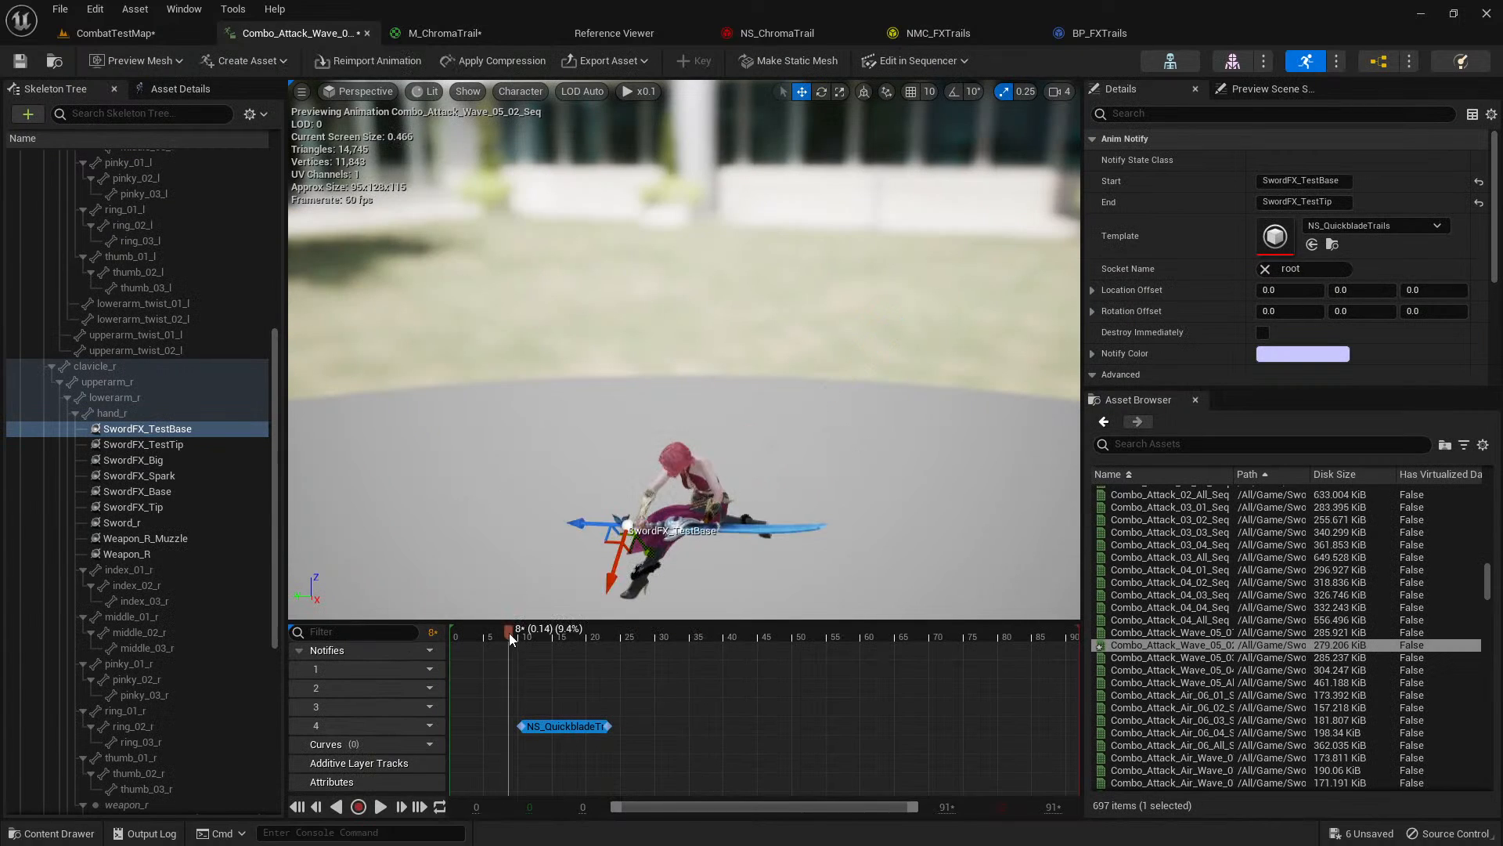
{"action": "key", "text": "space"}
{"action": "key", "text": "w"}
{"action": "right_click_drag", "start_coordinate": [533, 448], "coordinate": [628, 422]}
{"action": "left_click", "coordinate": [508, 633]}
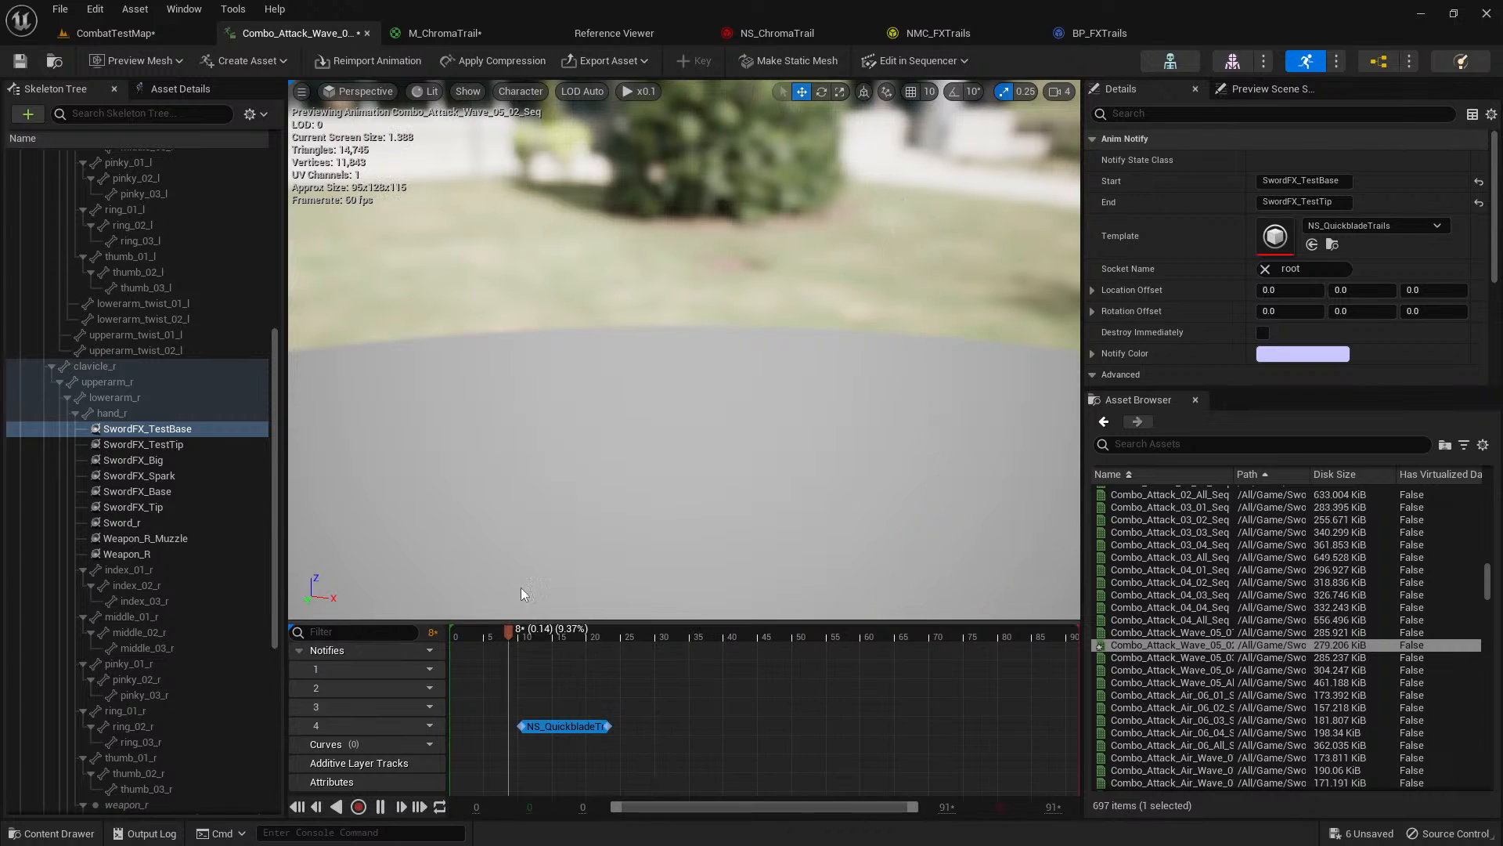
{"action": "mouse_move", "coordinate": [520, 593]}
{"action": "right_mouse_down"}
{"action": "mouse_move", "coordinate": [526, 627]}
{"action": "mouse_move", "coordinate": [501, 615]}
{"action": "right_mouse_up"}
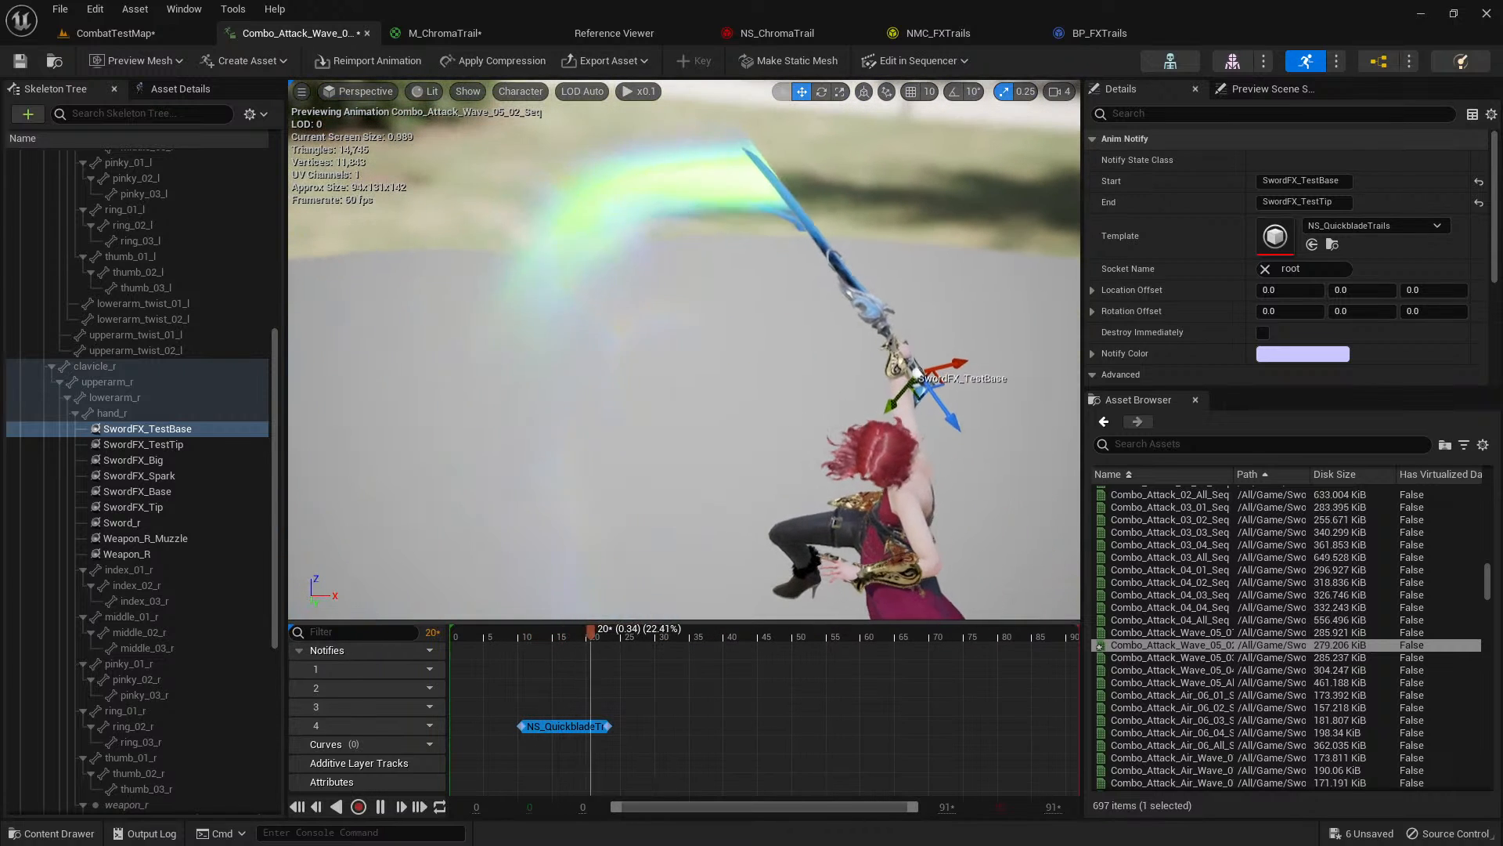
Play the slow-motion level sequence in CombatTestMap from its start and examine the chroma trail from different camera angles.
{"action": "left_click", "coordinate": [122, 35]}
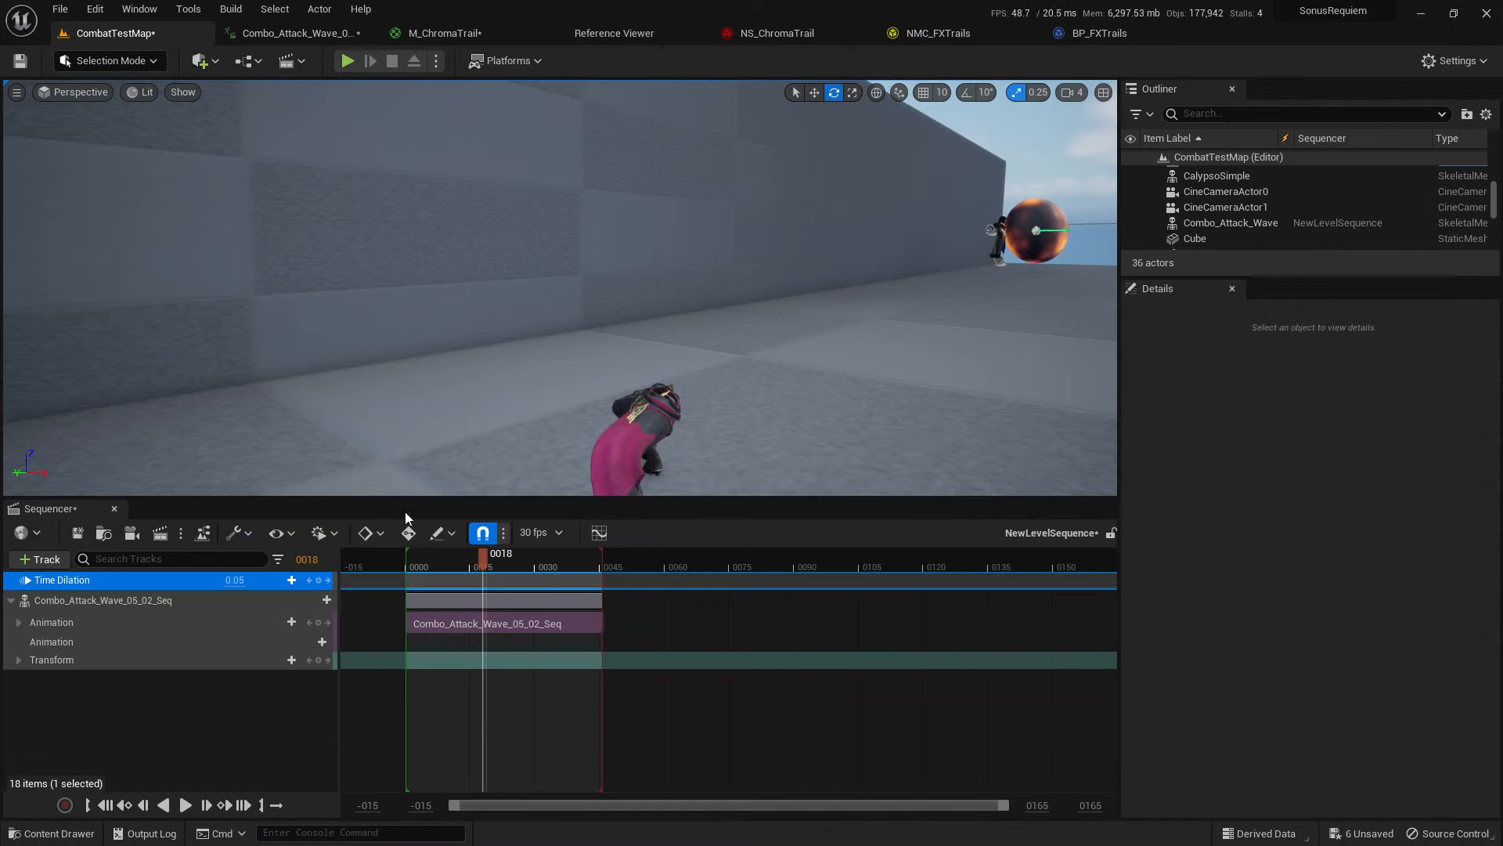
{"action": "left_click", "coordinate": [108, 805]}
{"action": "left_click", "coordinate": [185, 805]}
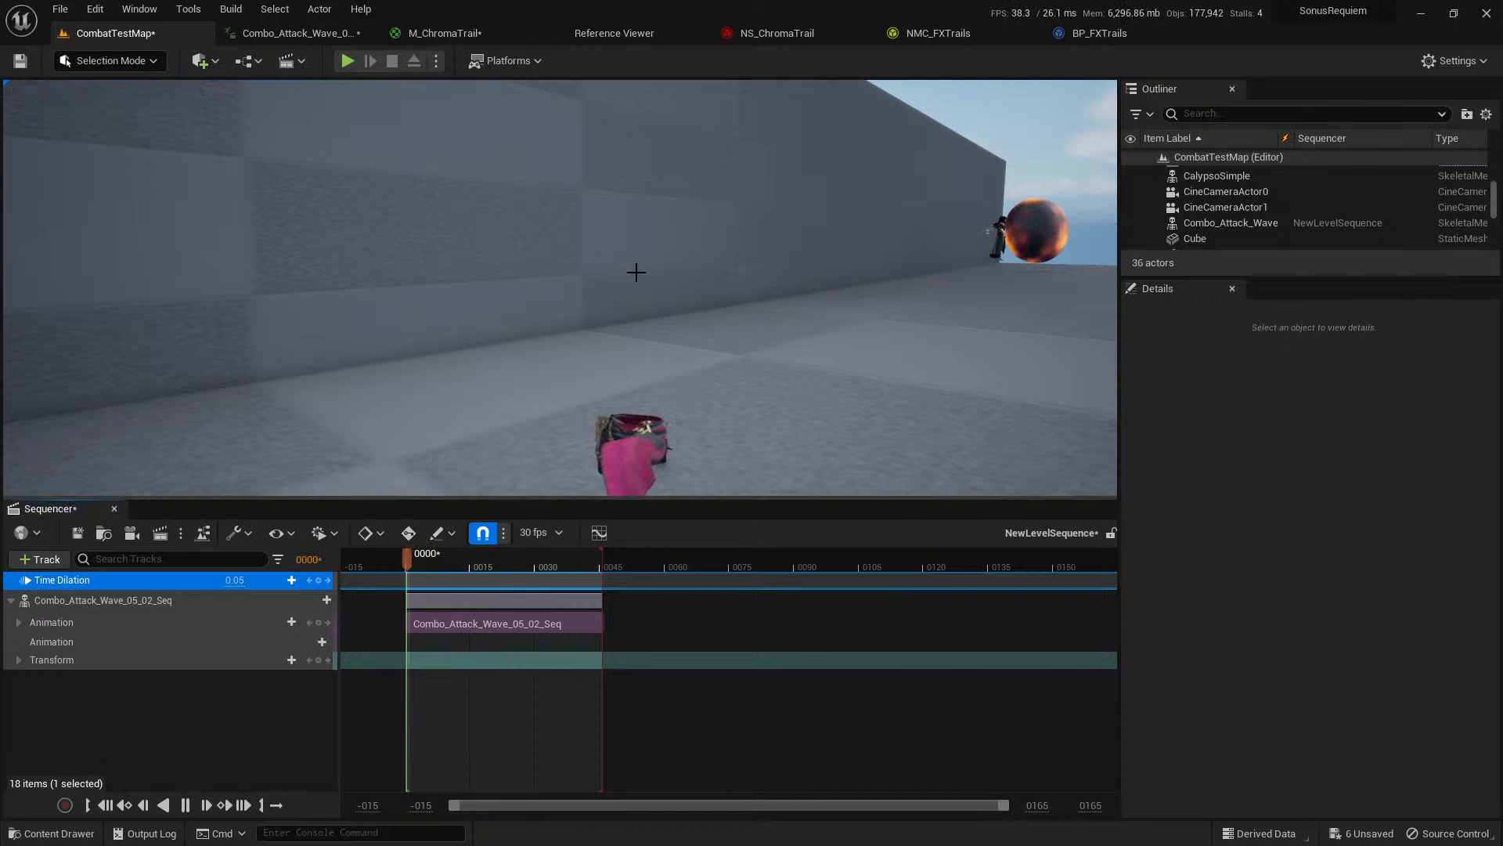
{"action": "right_click_drag", "start_coordinate": [634, 269], "coordinate": [689, 281]}
{"action": "key", "text": "a"}
{"action": "key", "text": "d"}
{"action": "key", "text": "a"}
{"action": "key", "text": "d"}
{"action": "key", "text": "a"}
{"action": "key", "text": "d"}
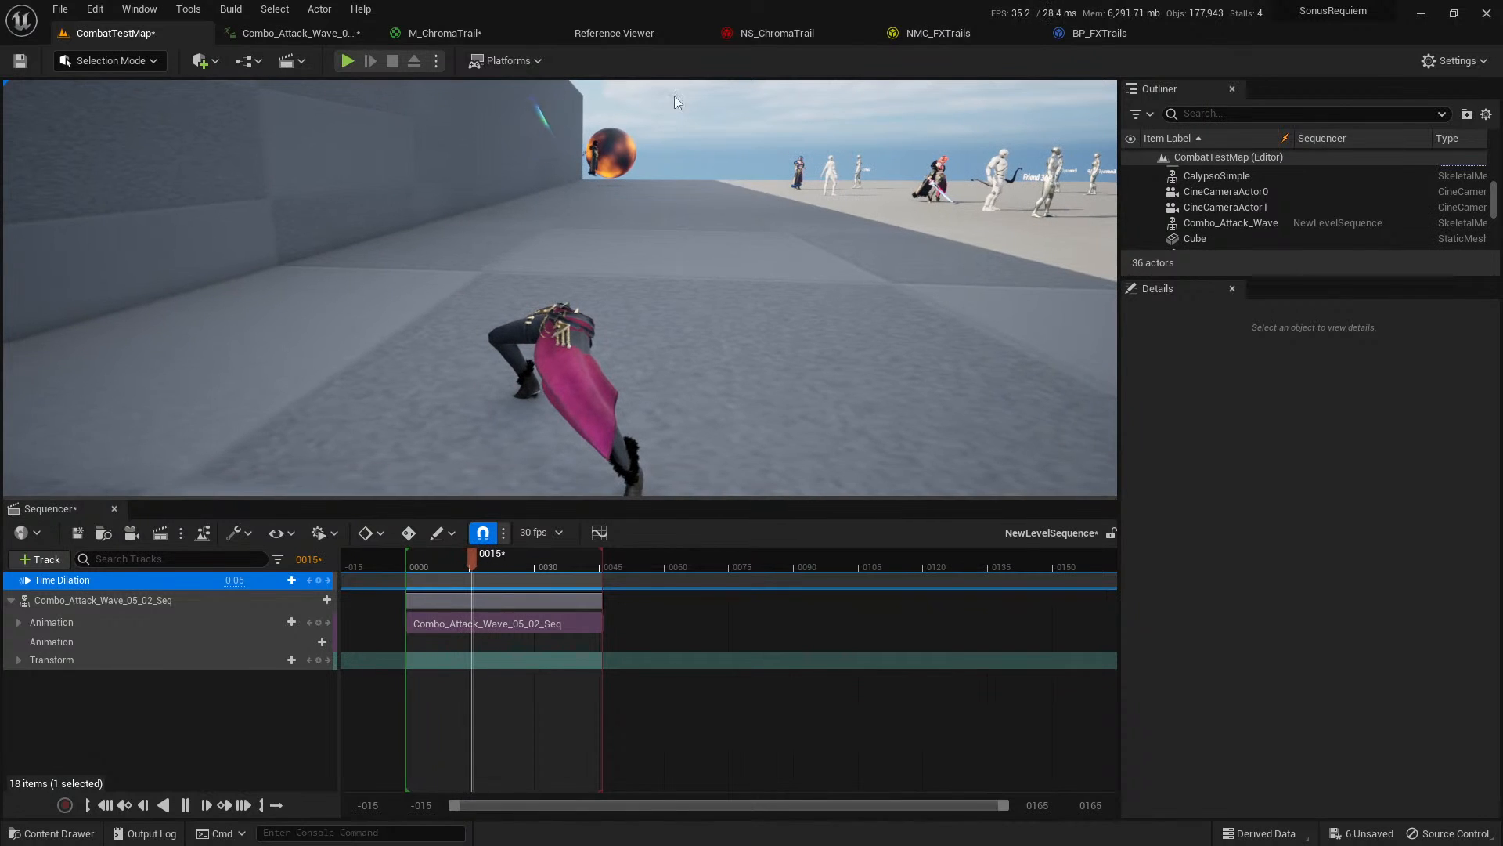
Set the transparent opacity stop of NS_ChromaTrail's Color gradient to time 1 and replay the level sequence in CombatTestMap.
{"action": "left_click", "coordinate": [773, 36]}
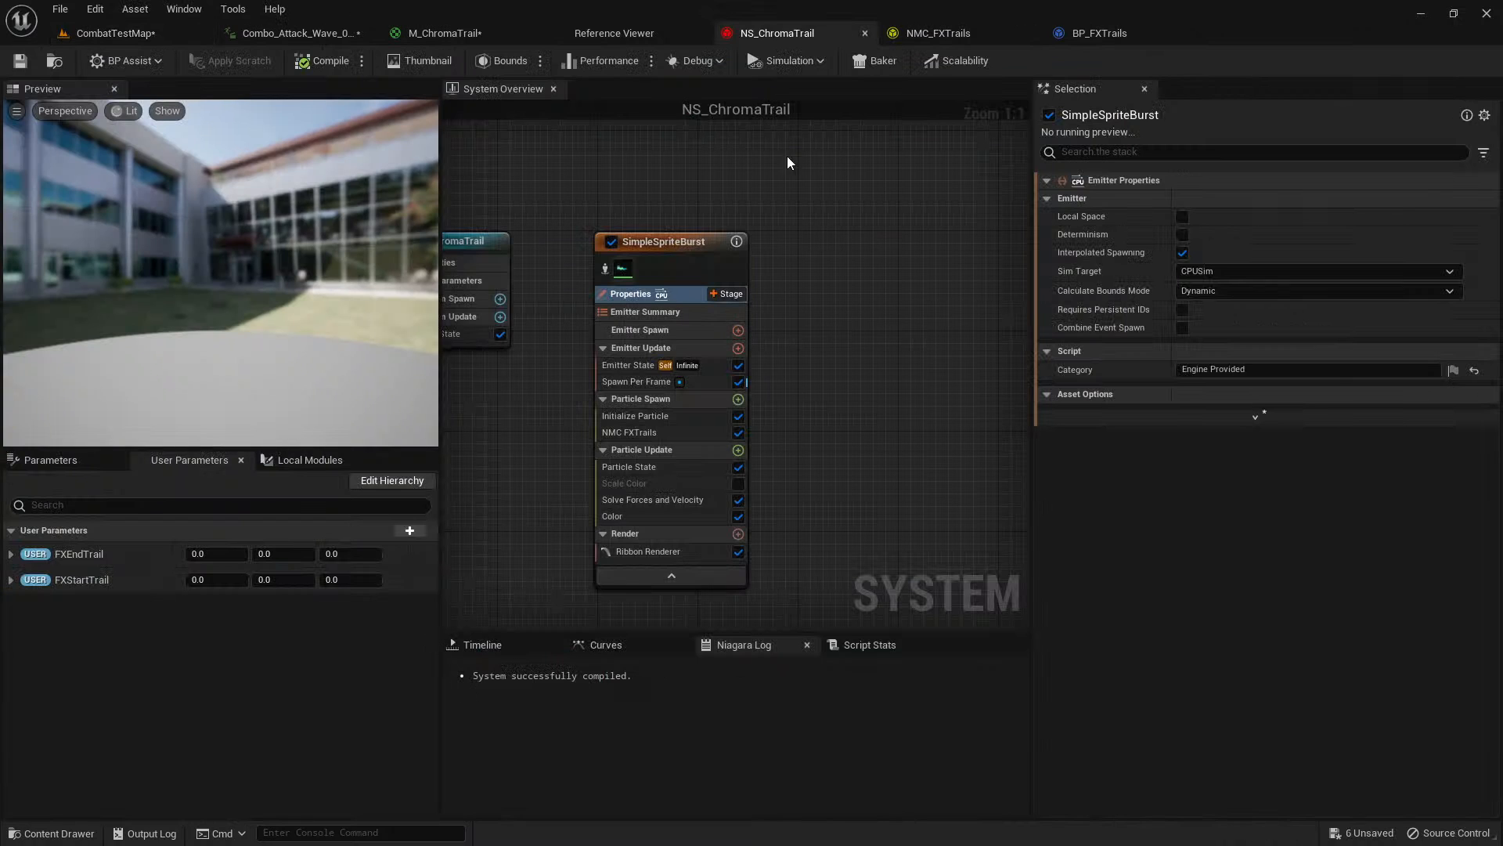
{"action": "left_click", "coordinate": [666, 516]}
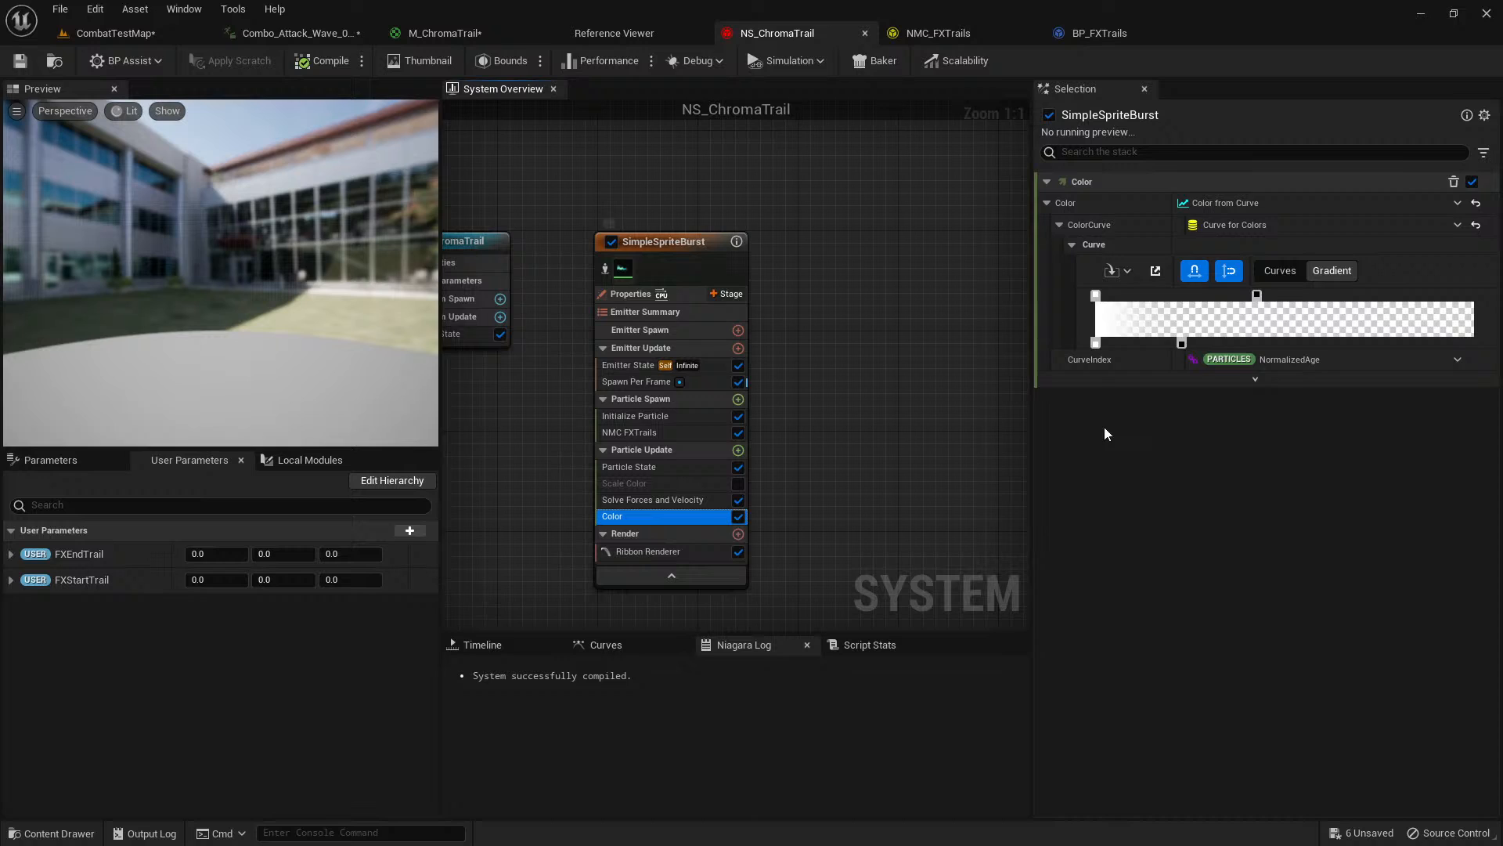
{"action": "right_click", "coordinate": [1182, 343]}
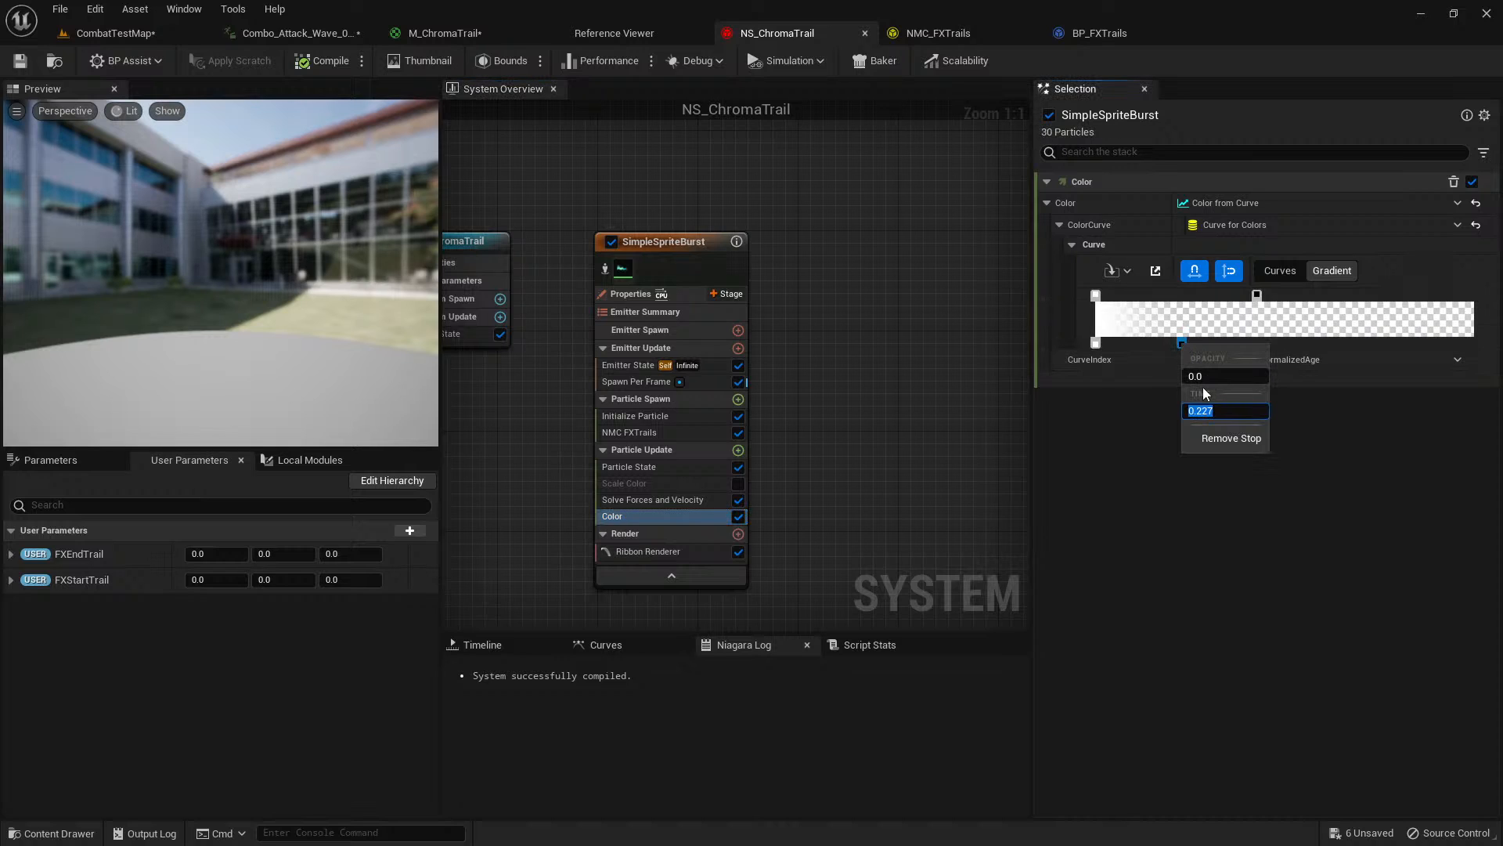
{"action": "type", "text": "1"}
{"action": "left_click", "coordinate": [1145, 560]}
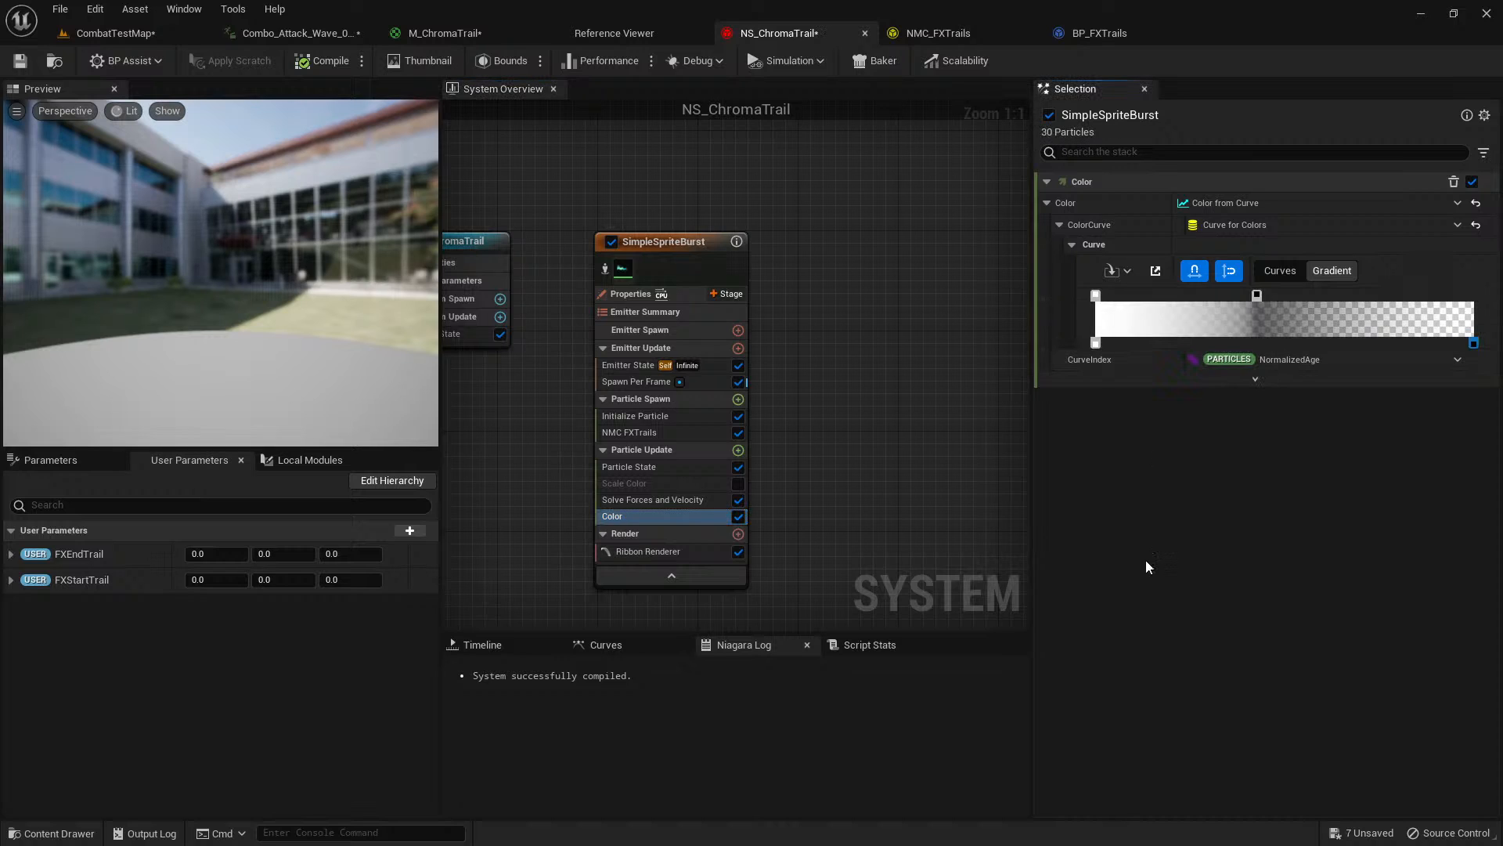
{"action": "left_click", "coordinate": [115, 33]}
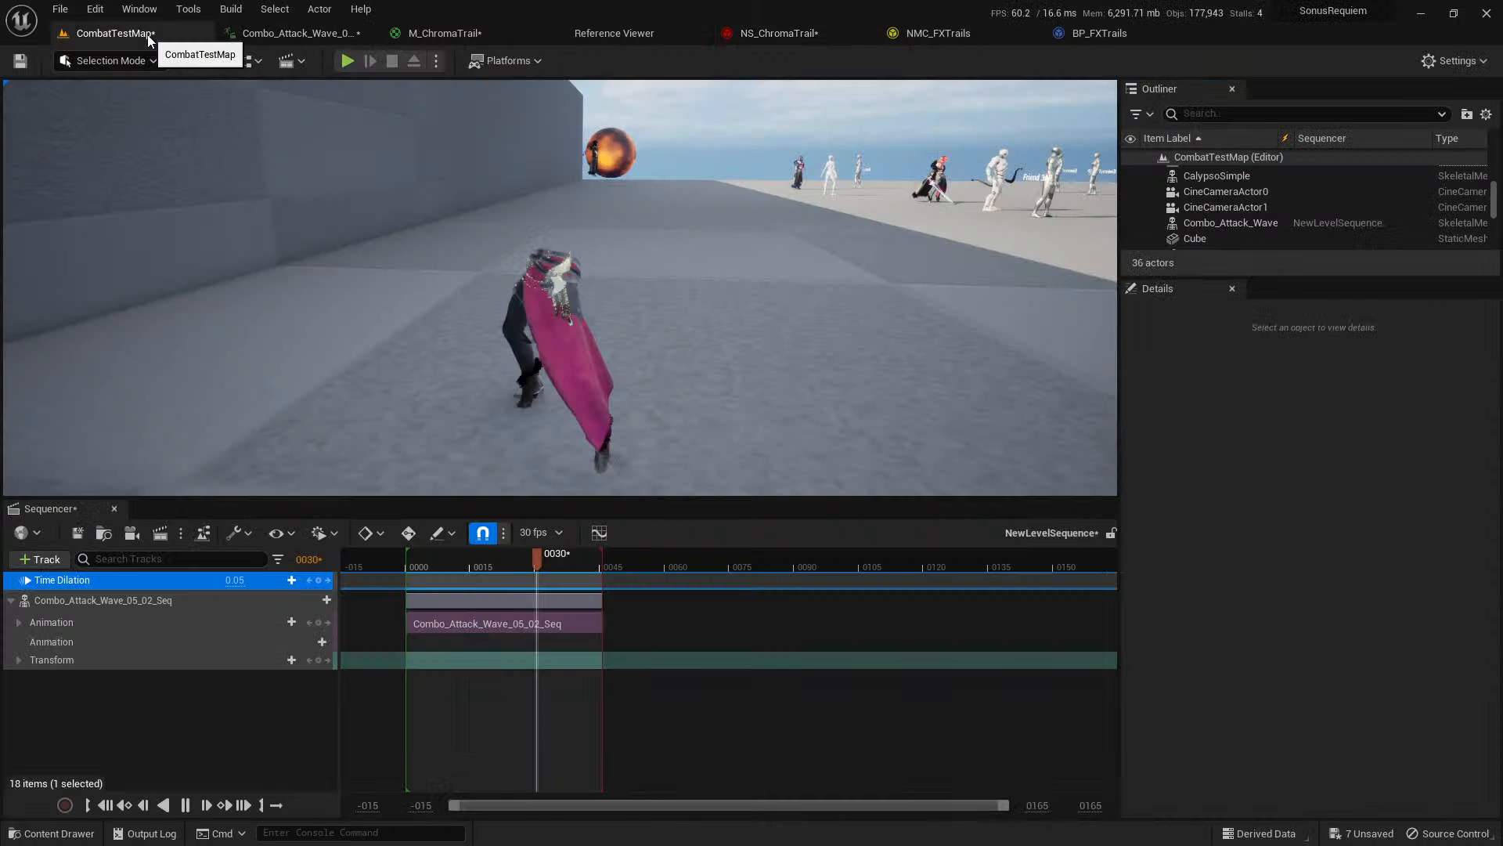
{"action": "left_click", "coordinate": [416, 557]}
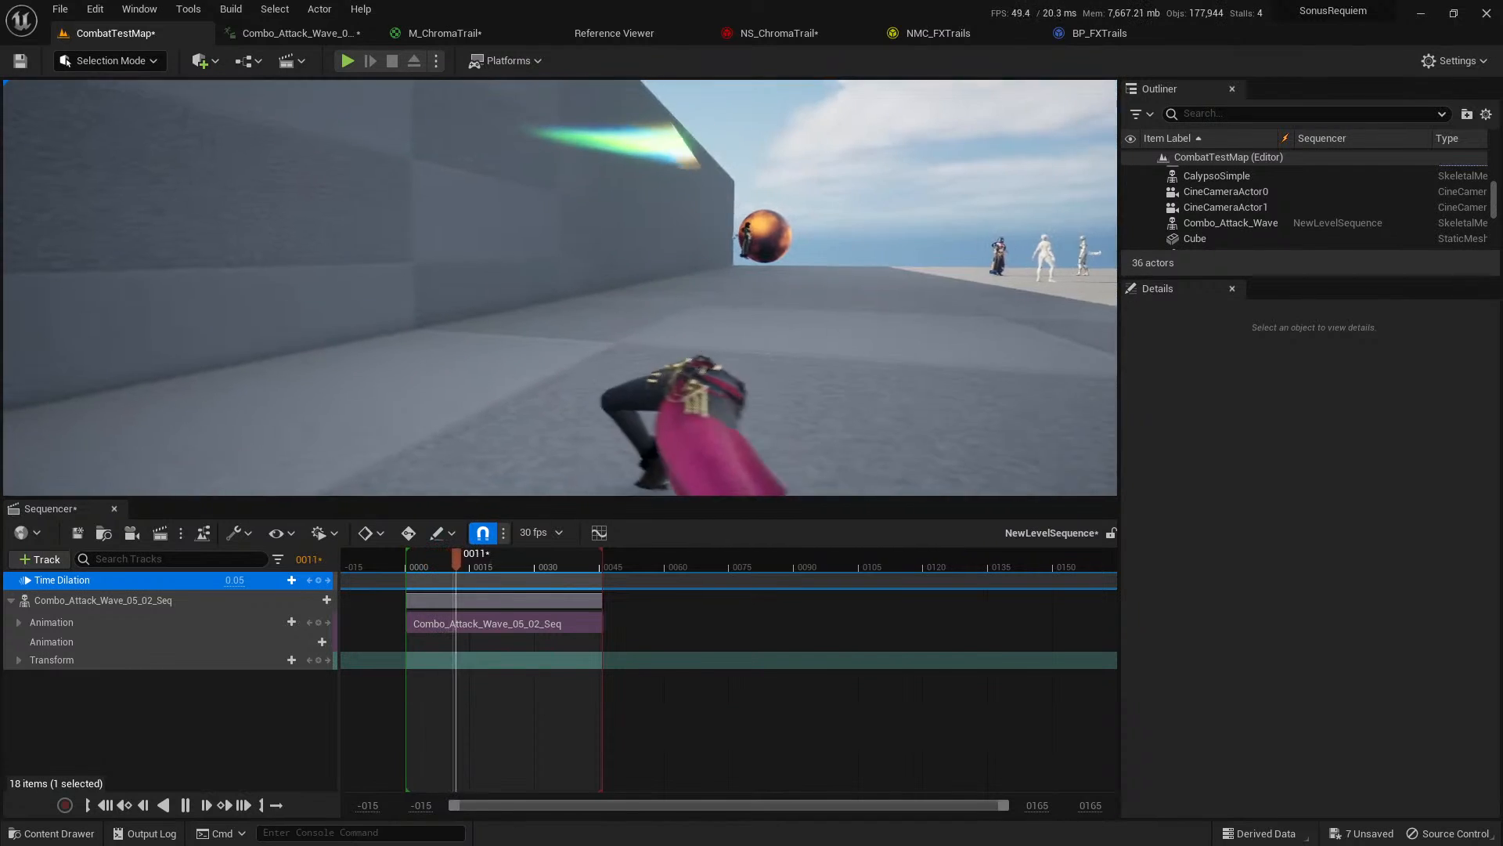
Move the black color stop of NS_ChromaTrail's Color gradient to the gradient's end and replay the level sequence from the start.
{"action": "left_click", "coordinate": [770, 34]}
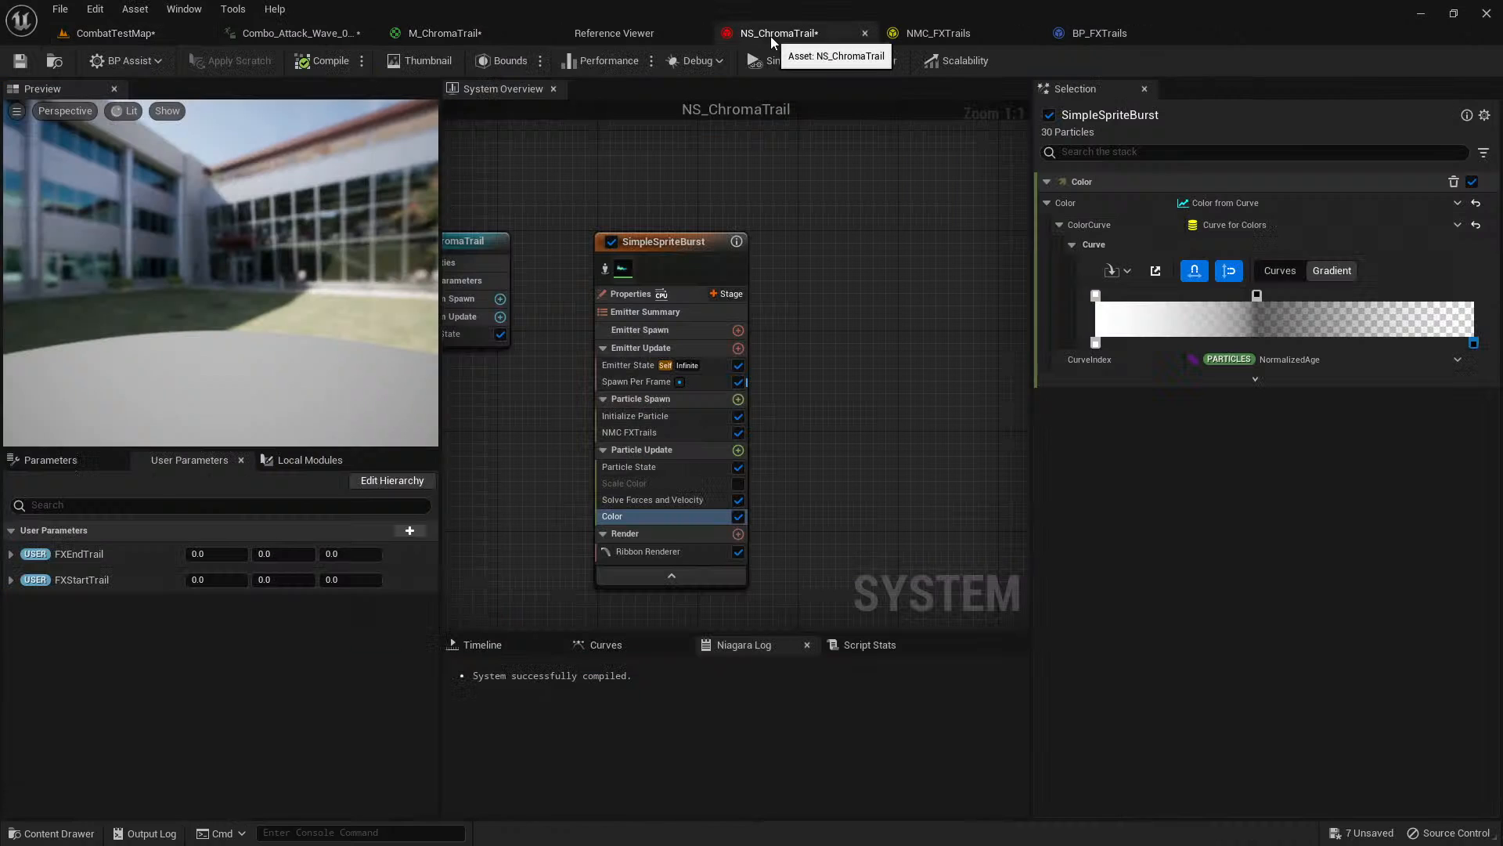
{"action": "right_click", "coordinate": [1259, 296]}
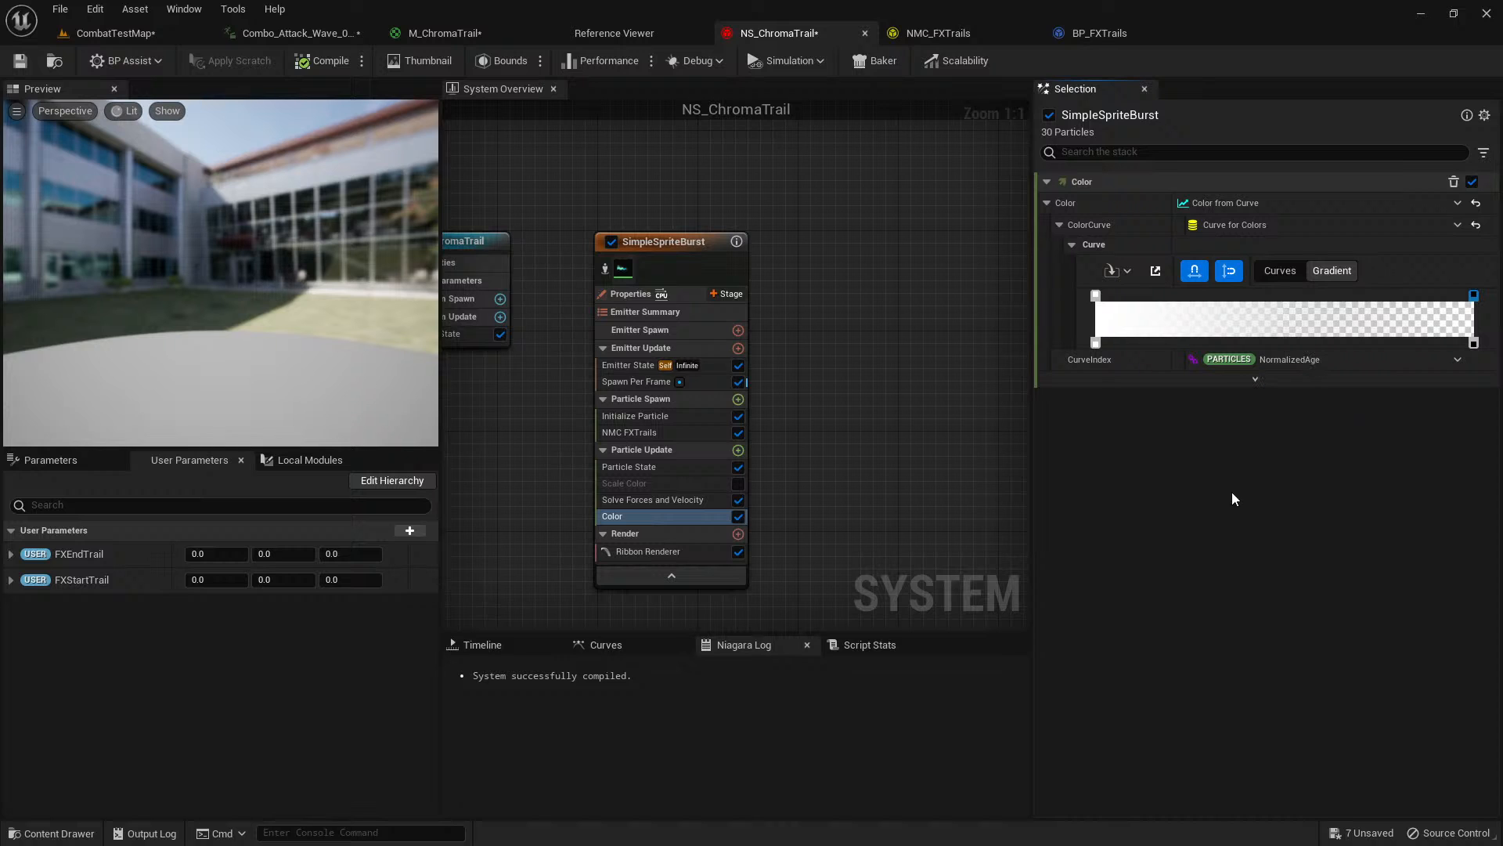
{"action": "left_click", "coordinate": [130, 34]}
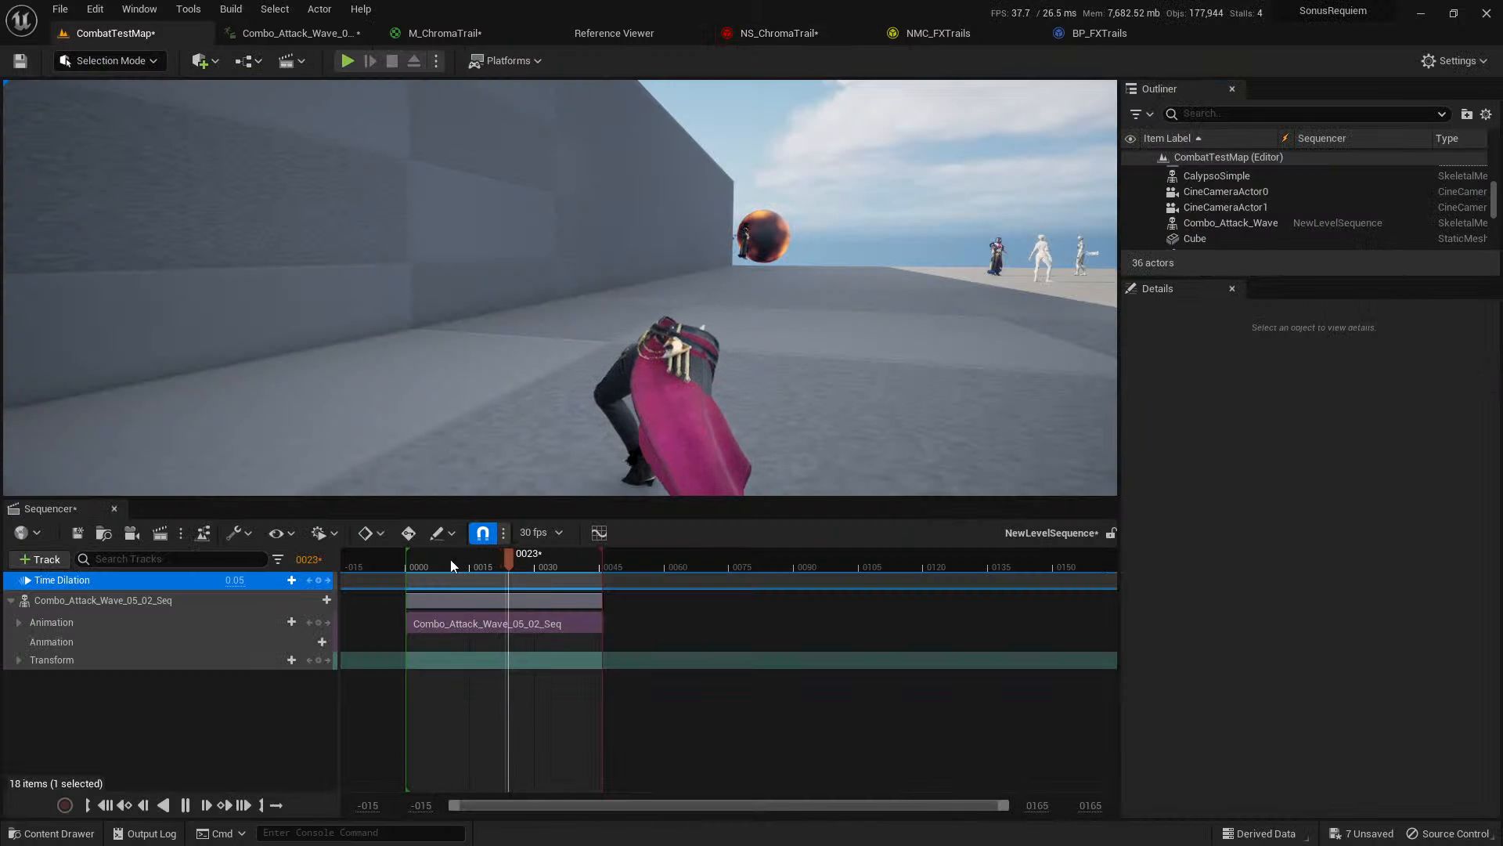
{"action": "left_click_drag", "start_coordinate": [422, 558], "coordinate": [411, 556]}
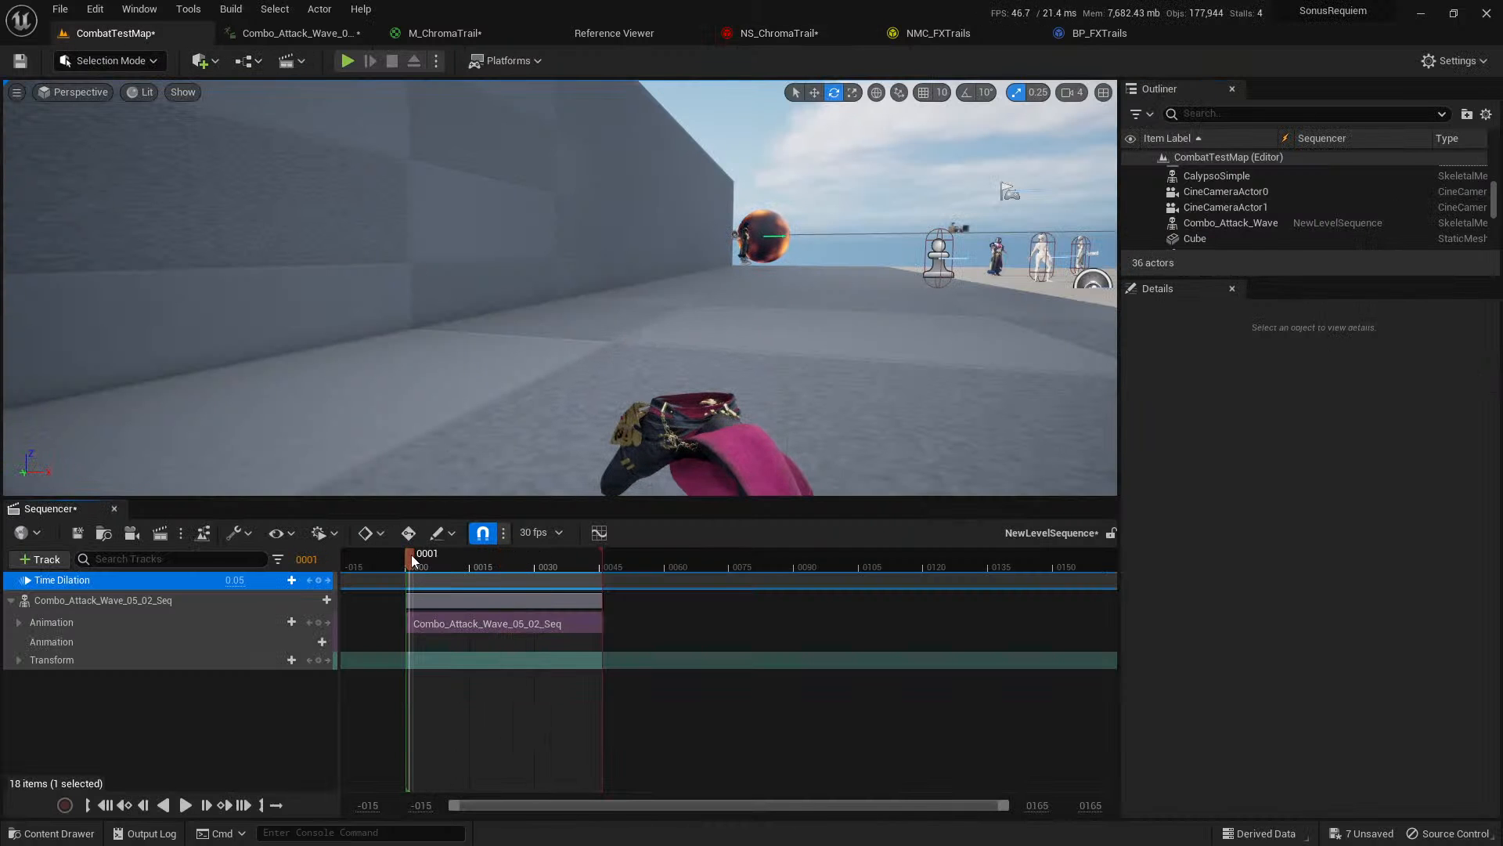
{"action": "key", "text": "space"}
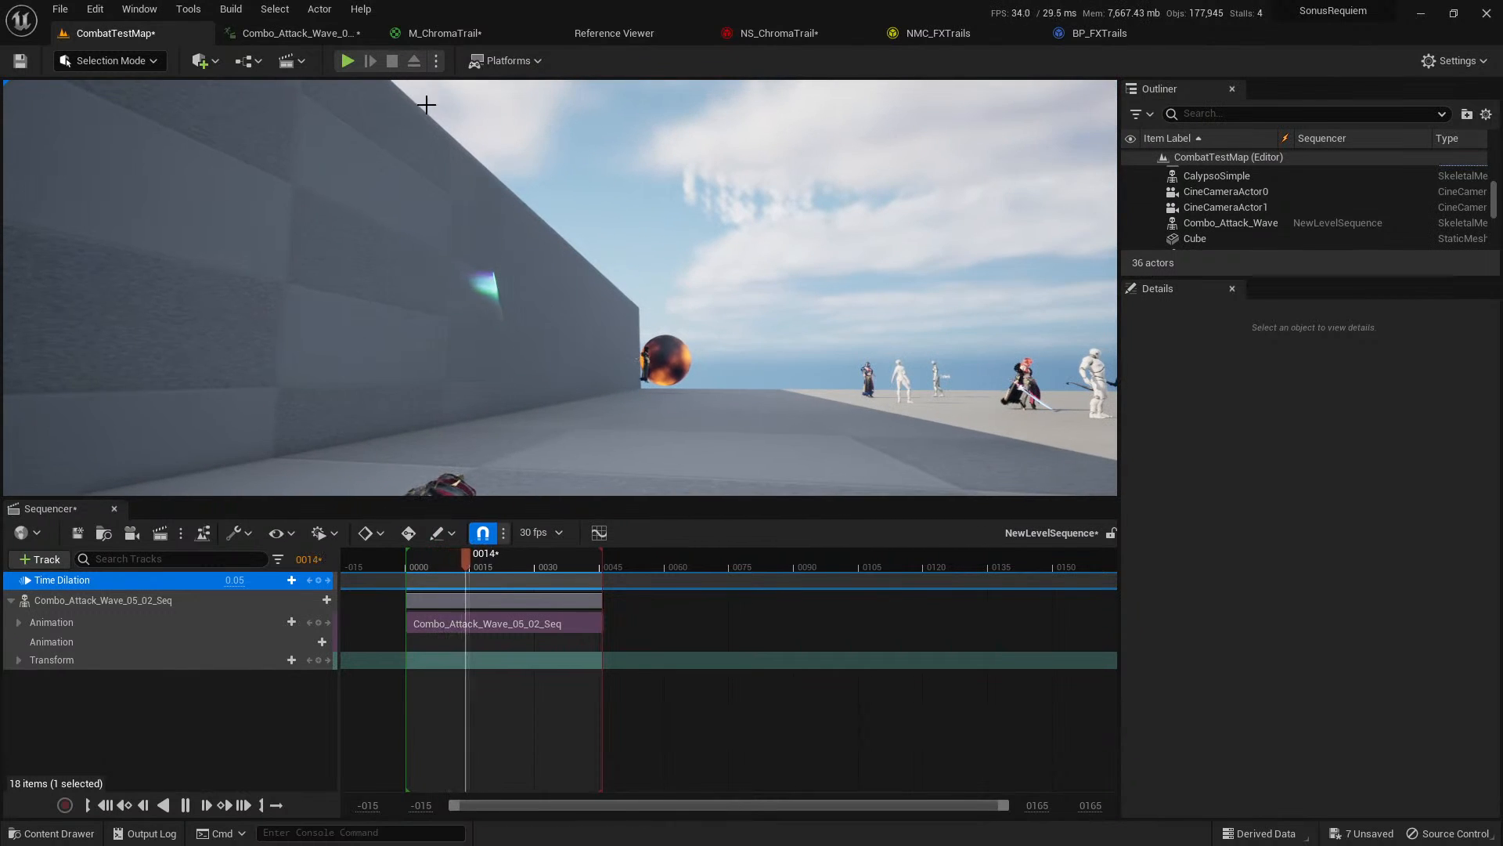
Set the particle lifetime in NS_ChromaTrail to 2.0, preview the attack animation at 1.0 playback speed and close the Reference Viewer.
{"action": "left_click", "coordinate": [809, 39]}
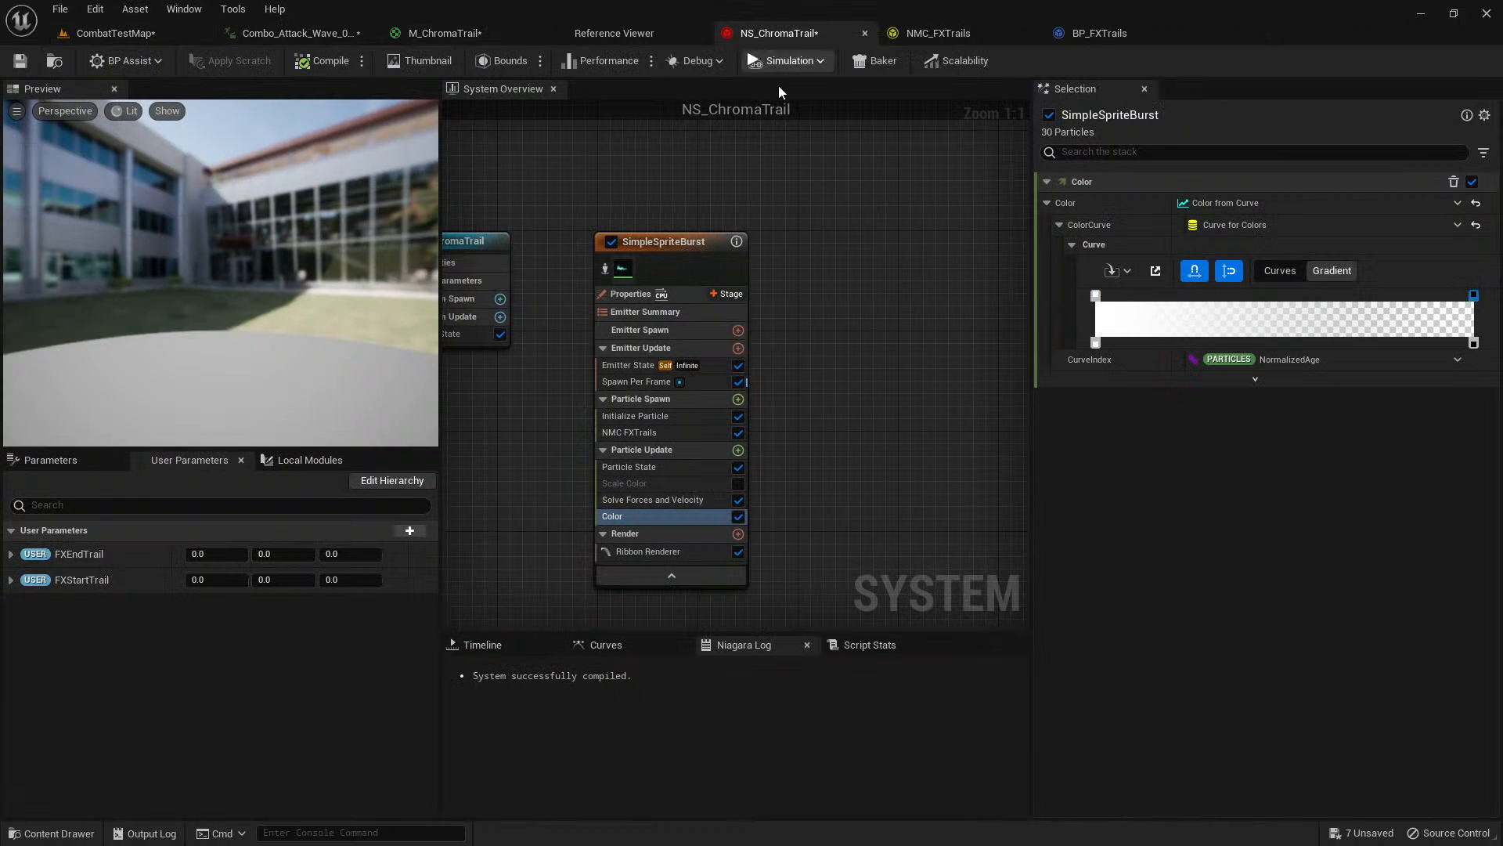
{"action": "left_click", "coordinate": [672, 417]}
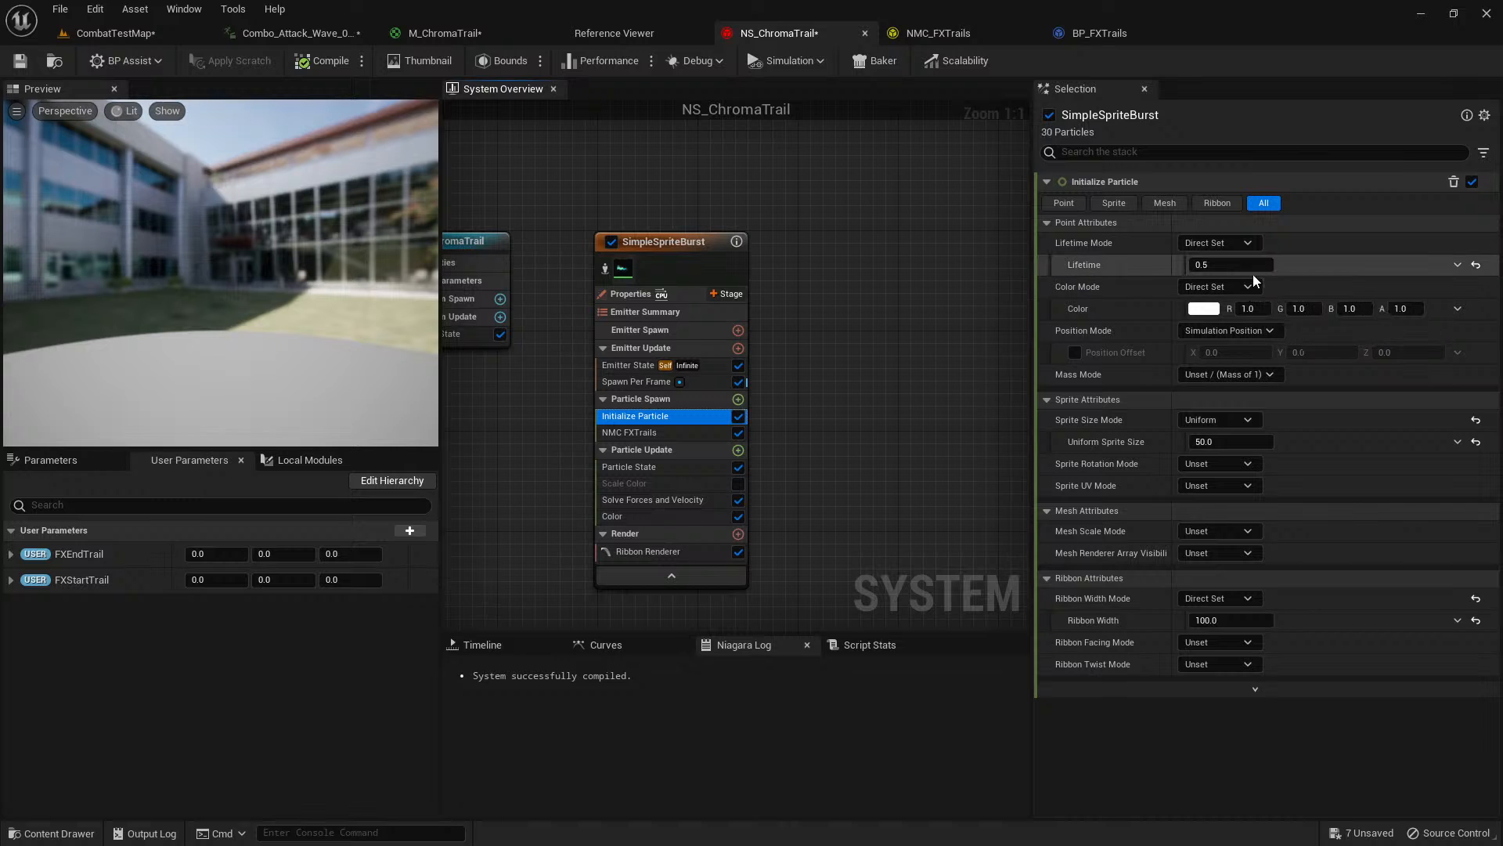
{"action": "left_click", "coordinate": [286, 33]}
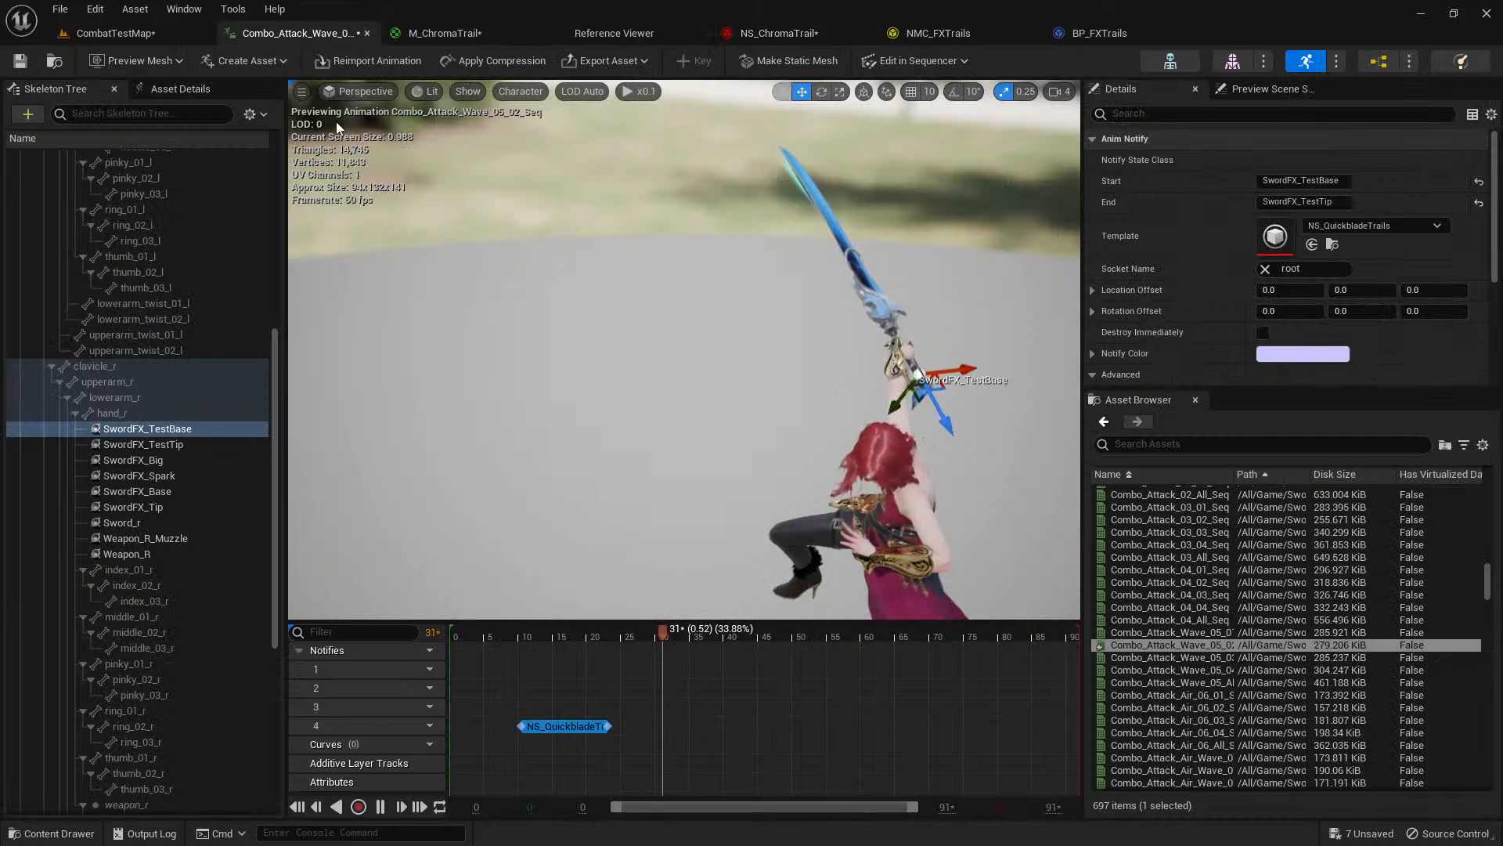
{"action": "left_click", "coordinate": [639, 91]}
{"action": "left_click", "coordinate": [665, 185]}
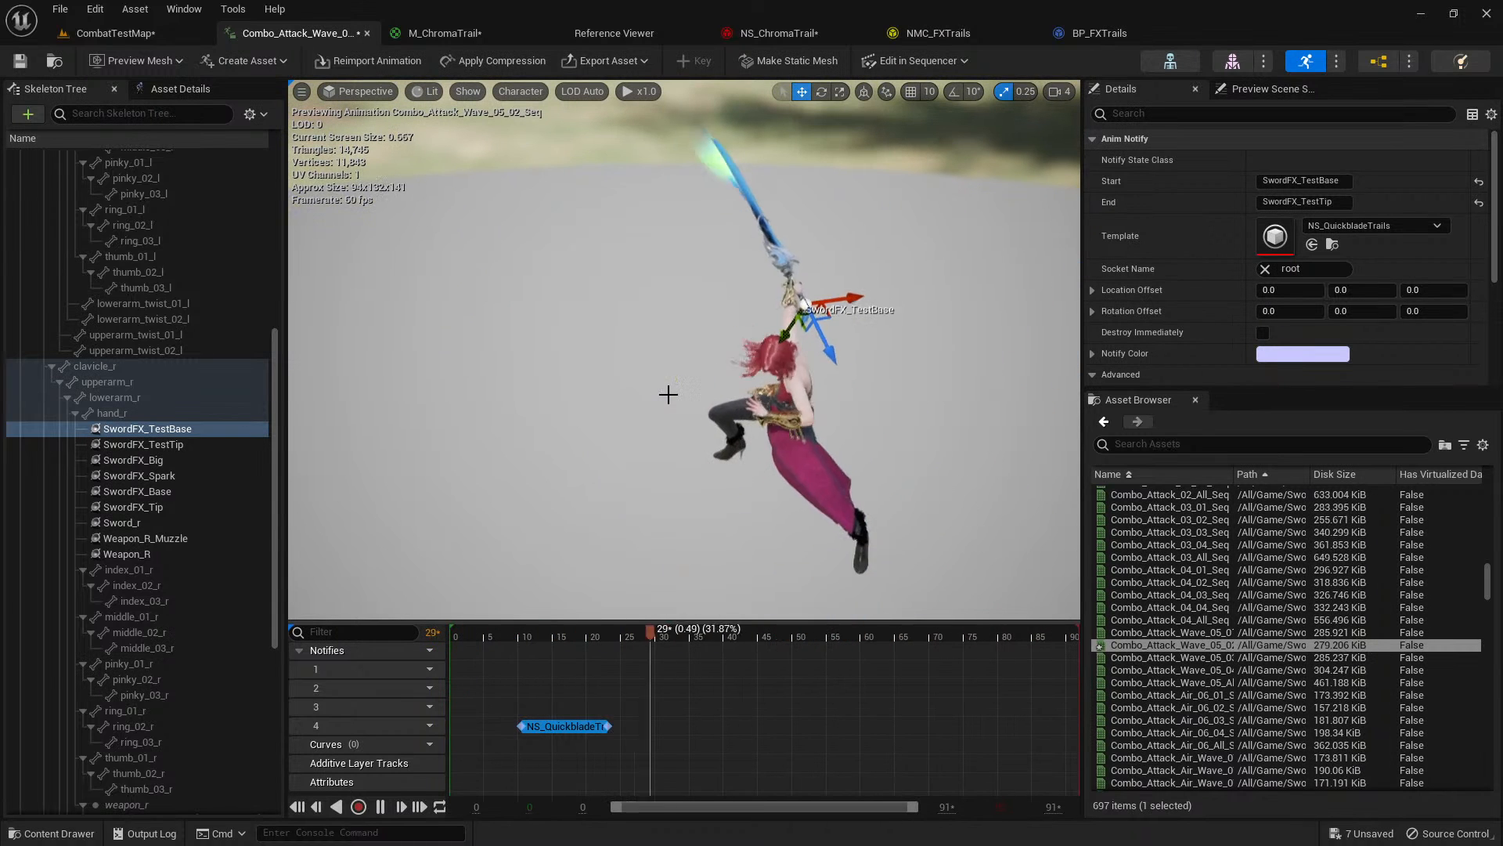
{"action": "middle_click", "coordinate": [645, 36]}
{"action": "left_click", "coordinate": [620, 35]}
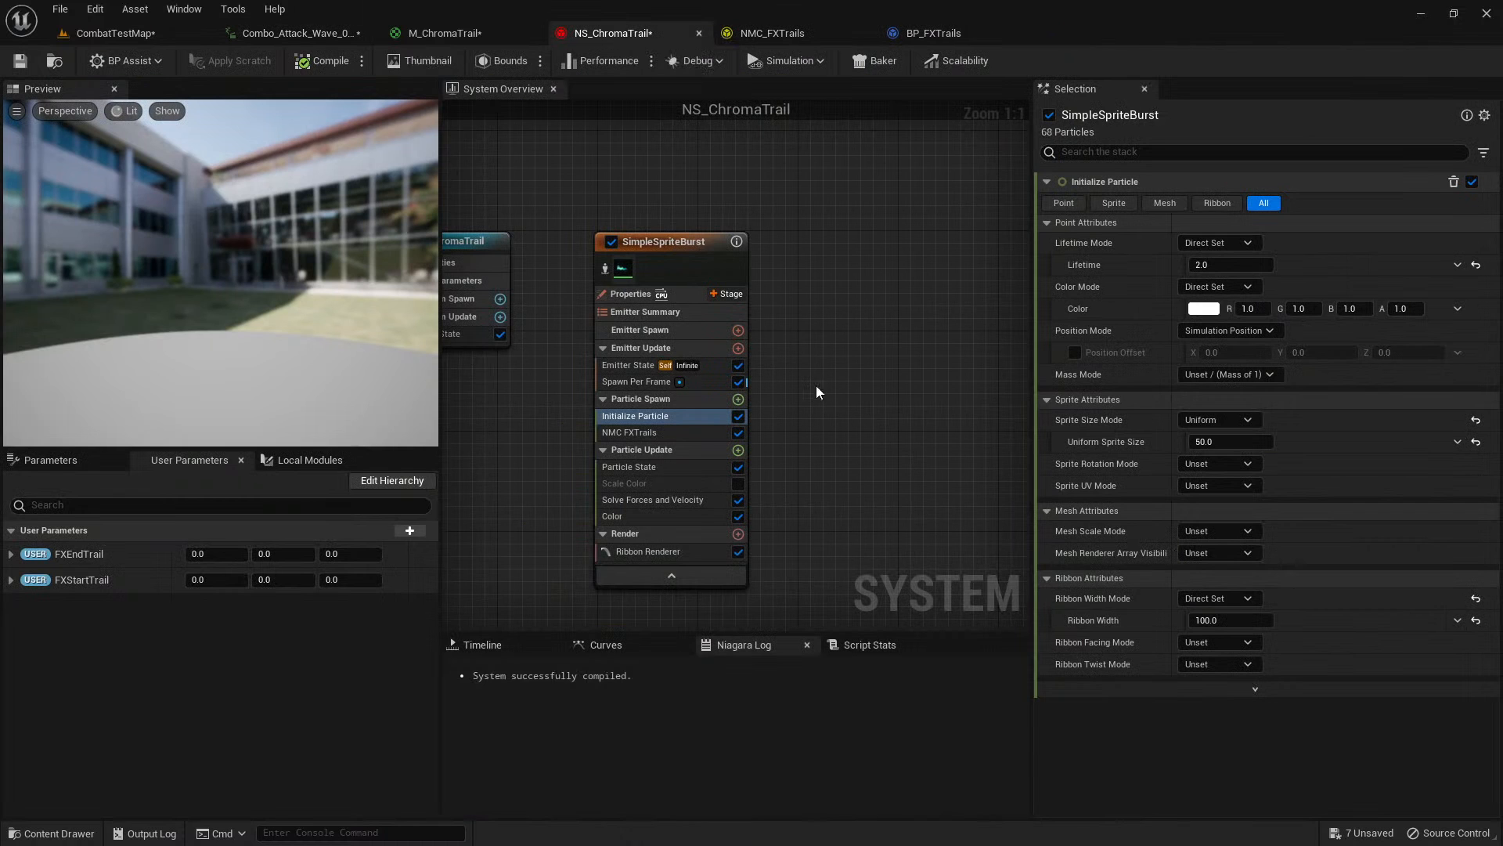
Set the Lifetime in NS_ChromaTrail's Initialize Particle module to 10.0.
{"action": "left_click", "coordinate": [670, 517]}
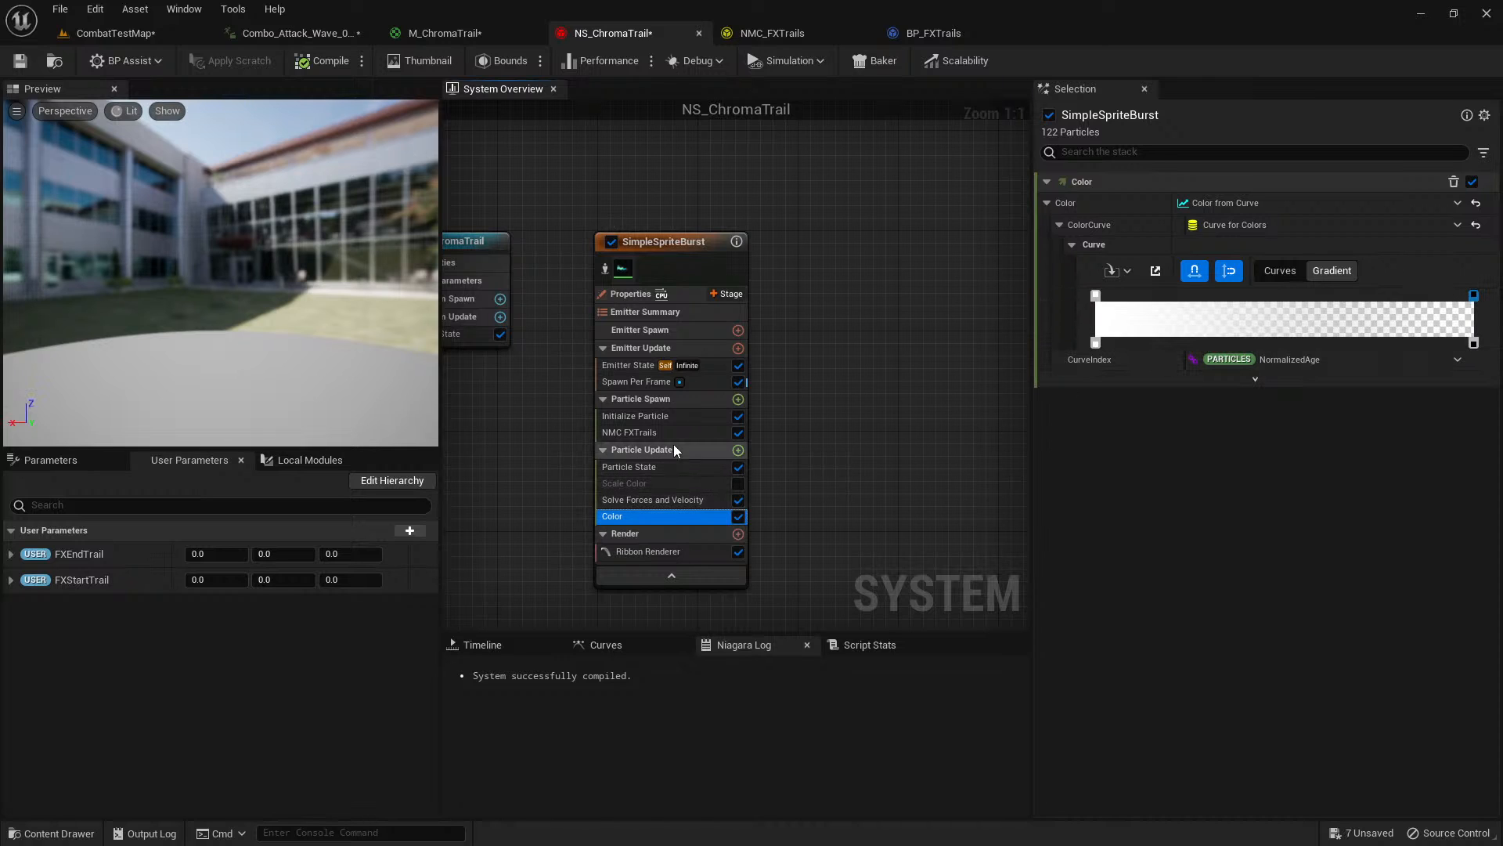
{"action": "left_click", "coordinate": [680, 431]}
{"action": "left_click", "coordinate": [683, 417]}
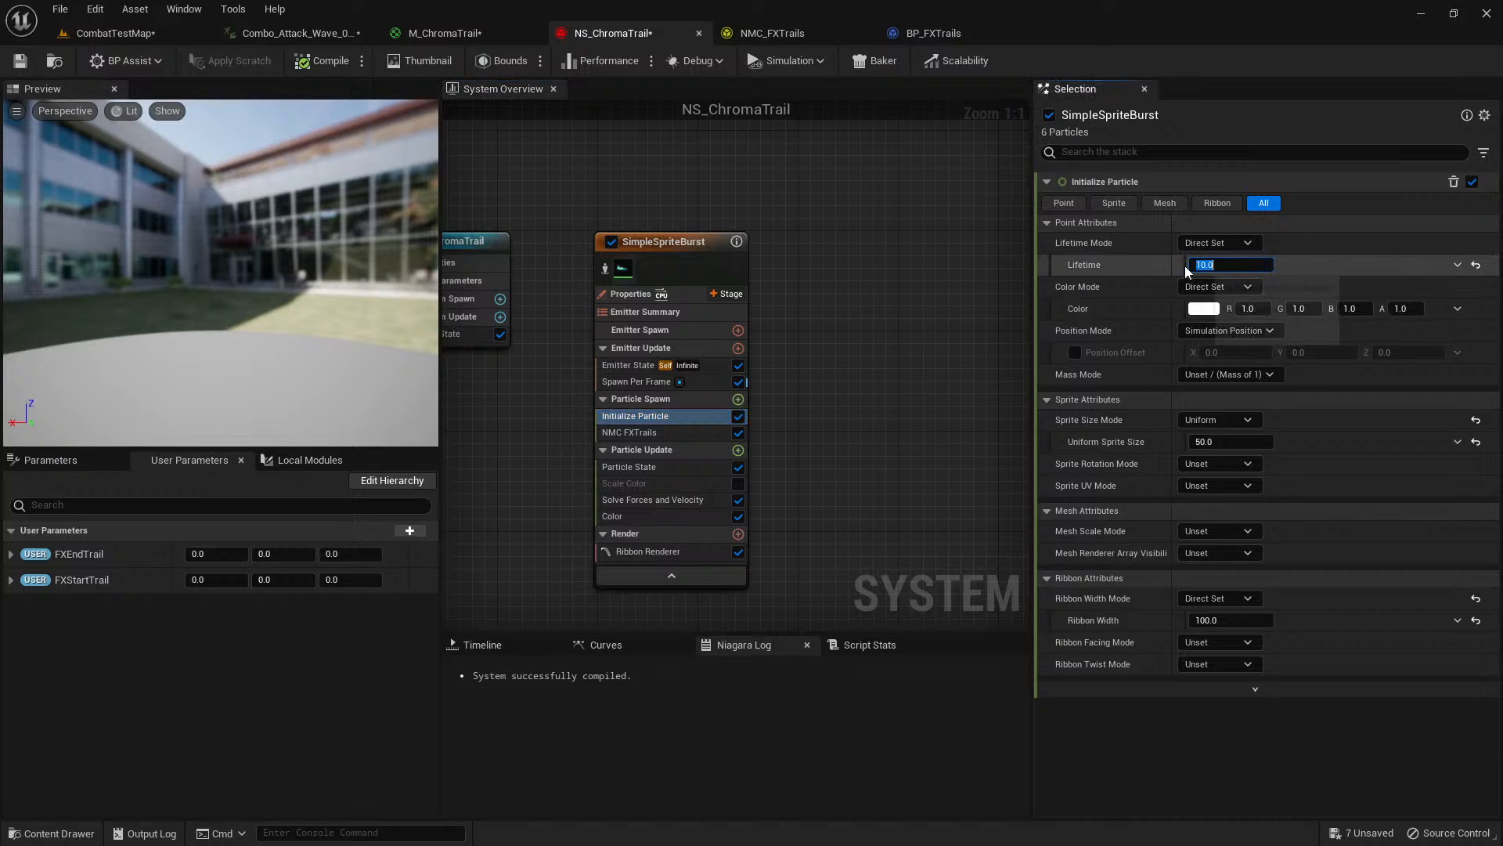
Open NS_QuickbladeTrails, move the Core emitter's transparent opacity stop to the end of the Color gradient and open the black color stop's time for editing.
{"action": "left_click", "coordinate": [301, 33]}
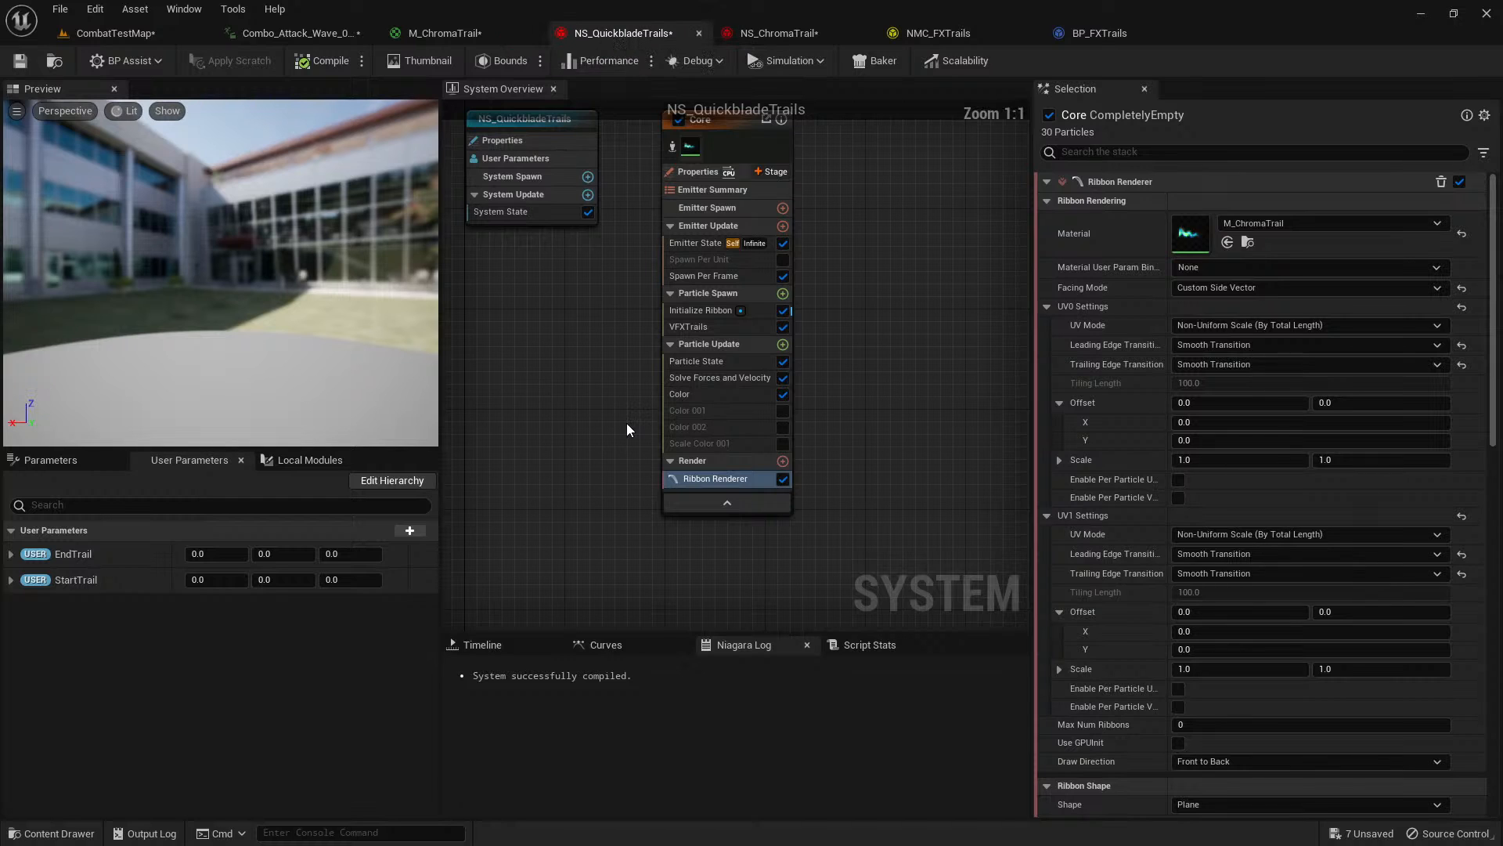
{"action": "right_click_drag", "start_coordinate": [592, 408], "coordinate": [521, 501]}
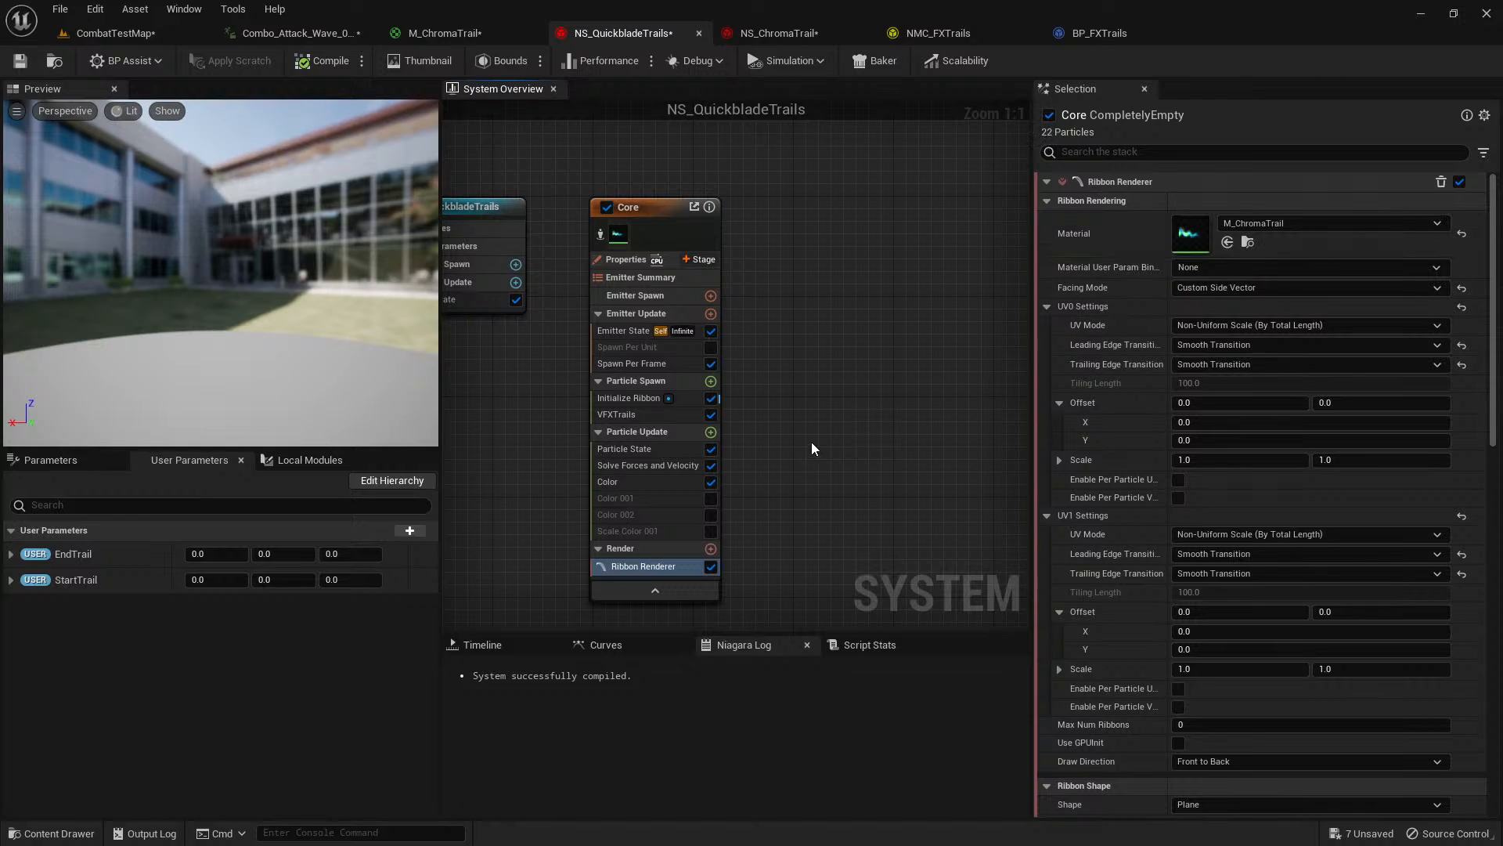
{"action": "left_click", "coordinate": [653, 480]}
{"action": "left_click", "coordinate": [1210, 344]}
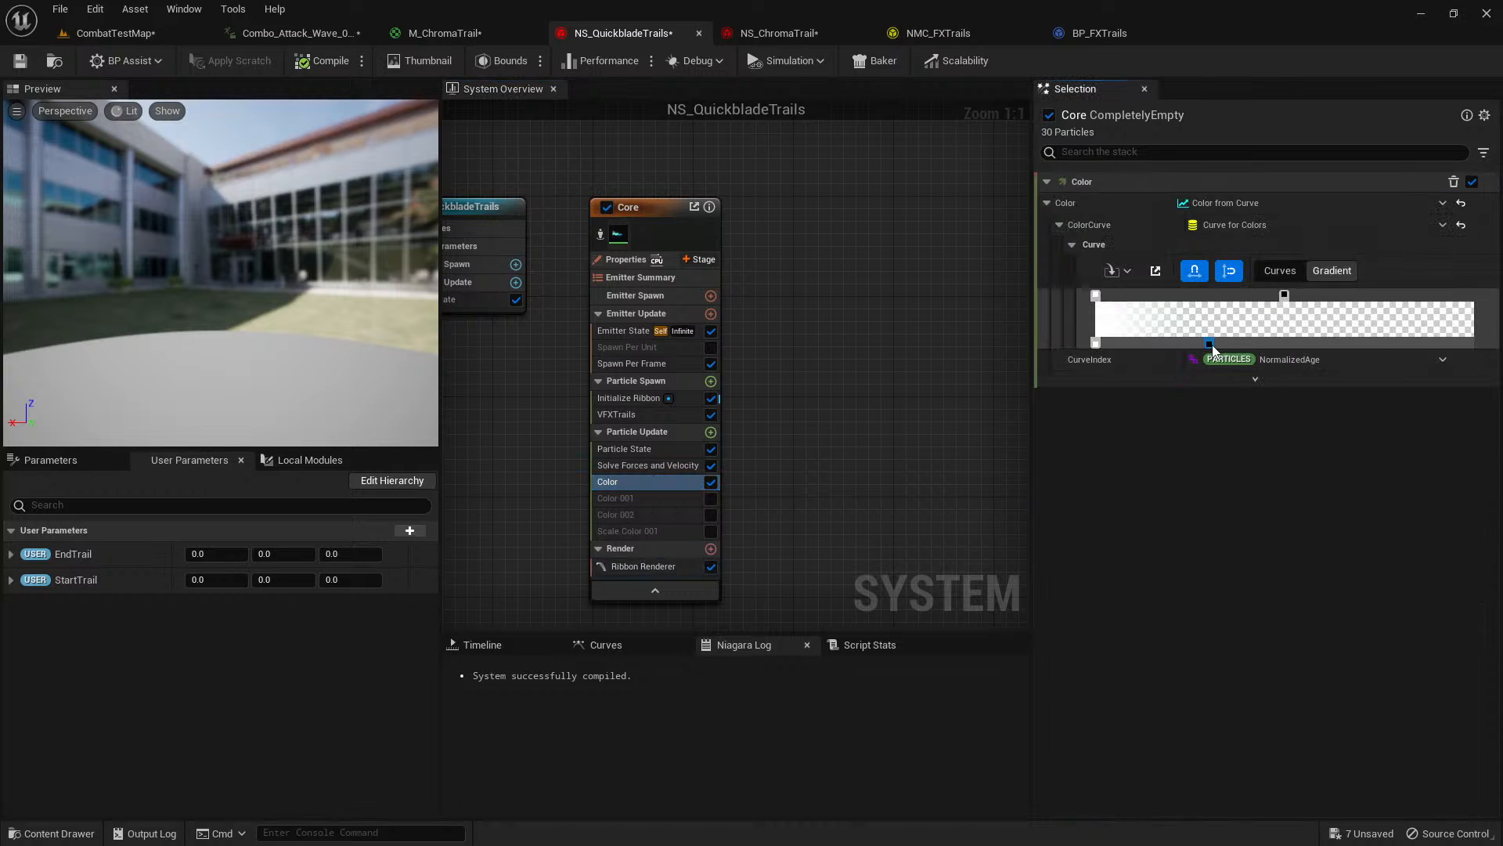
{"action": "right_click", "coordinate": [1210, 345]}
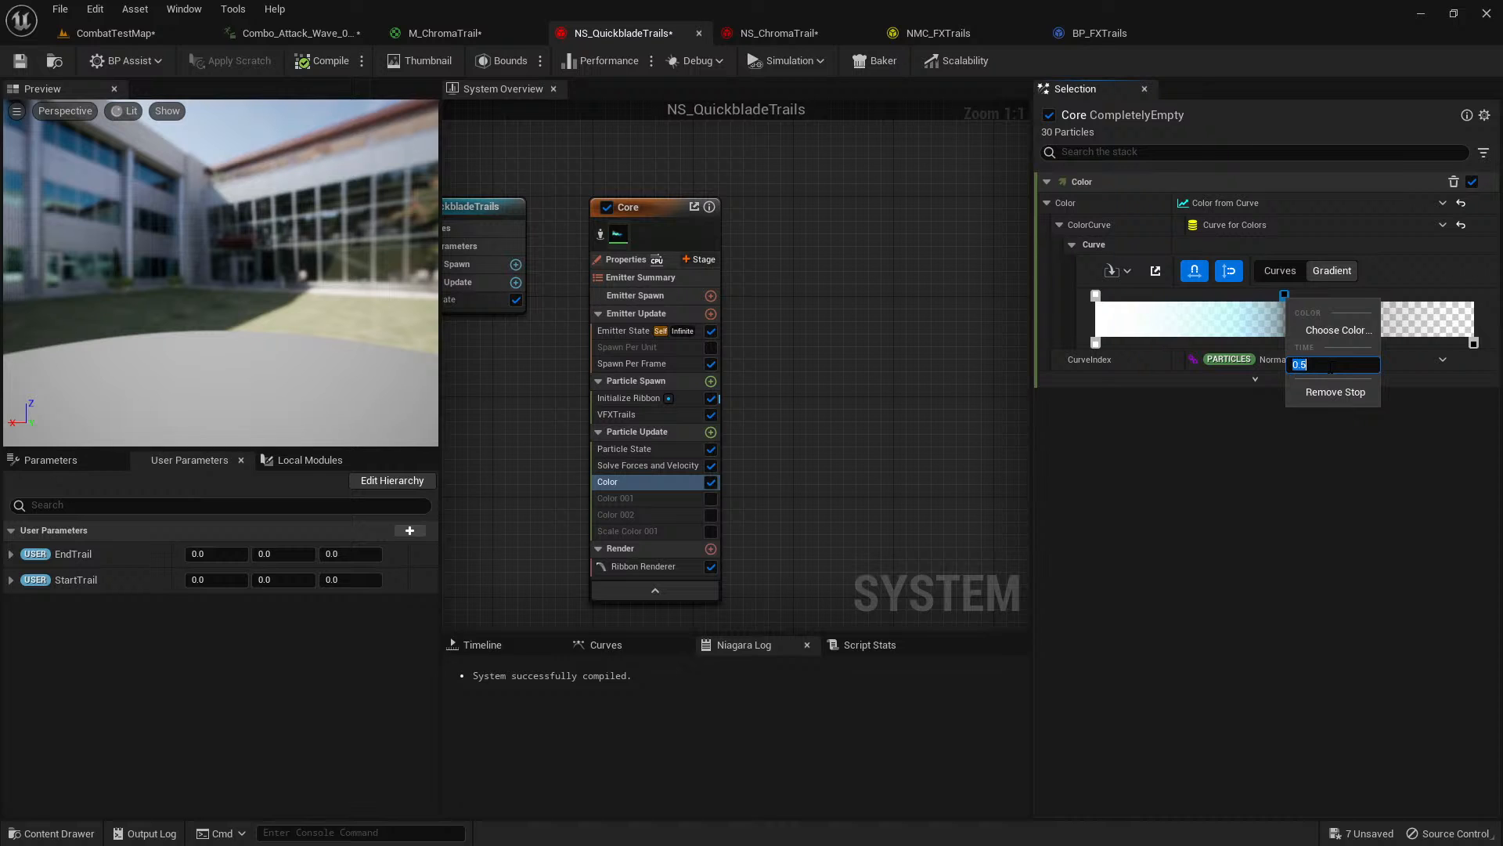
Check the trail in the attack animation and replay the slow-motion level sequence in CombatTestMap.
{"action": "left_click", "coordinate": [275, 35]}
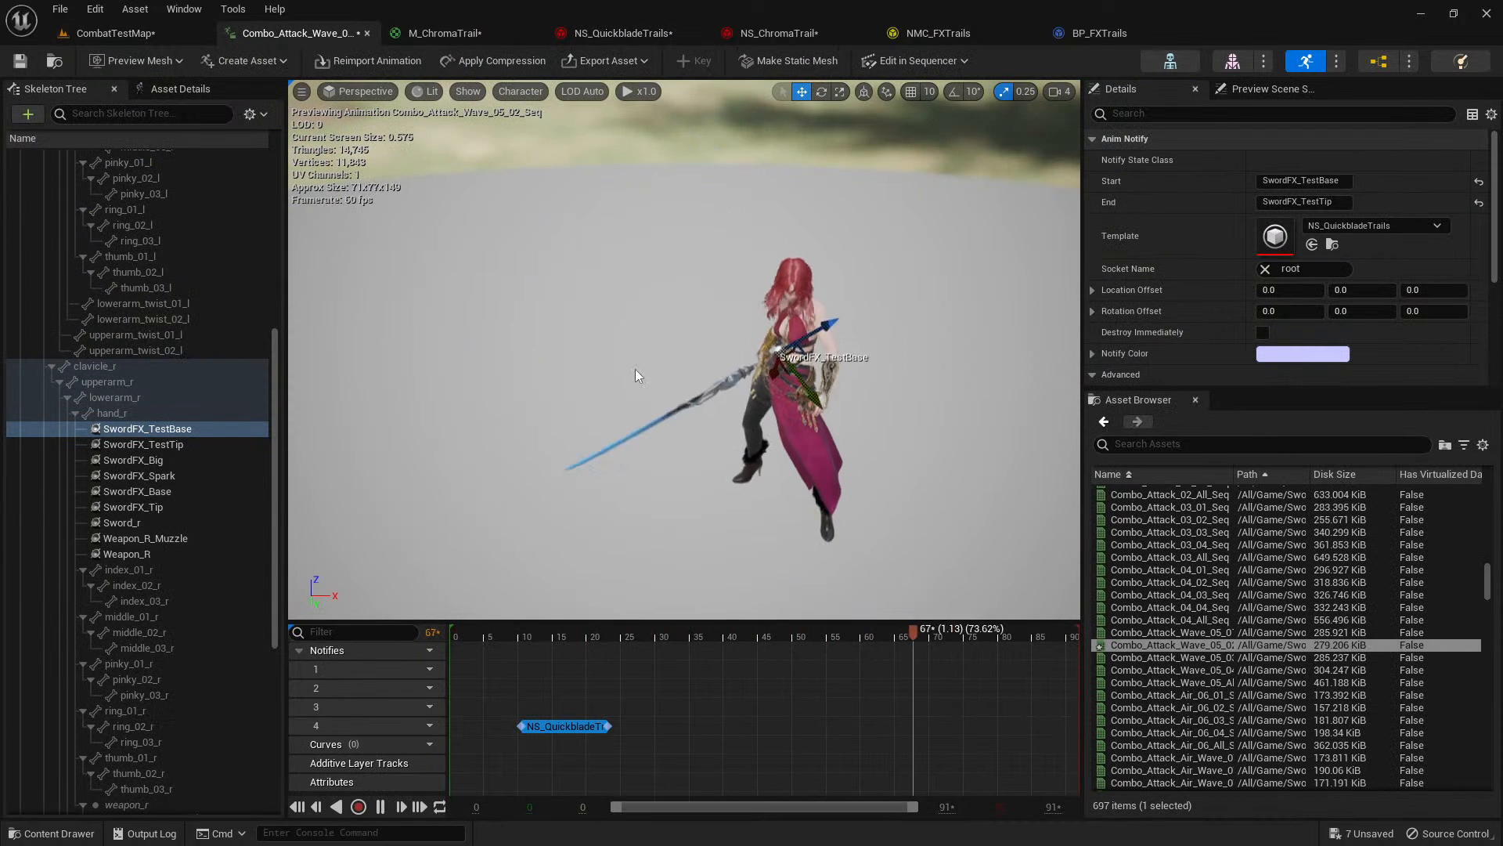
{"action": "left_click", "coordinate": [142, 36]}
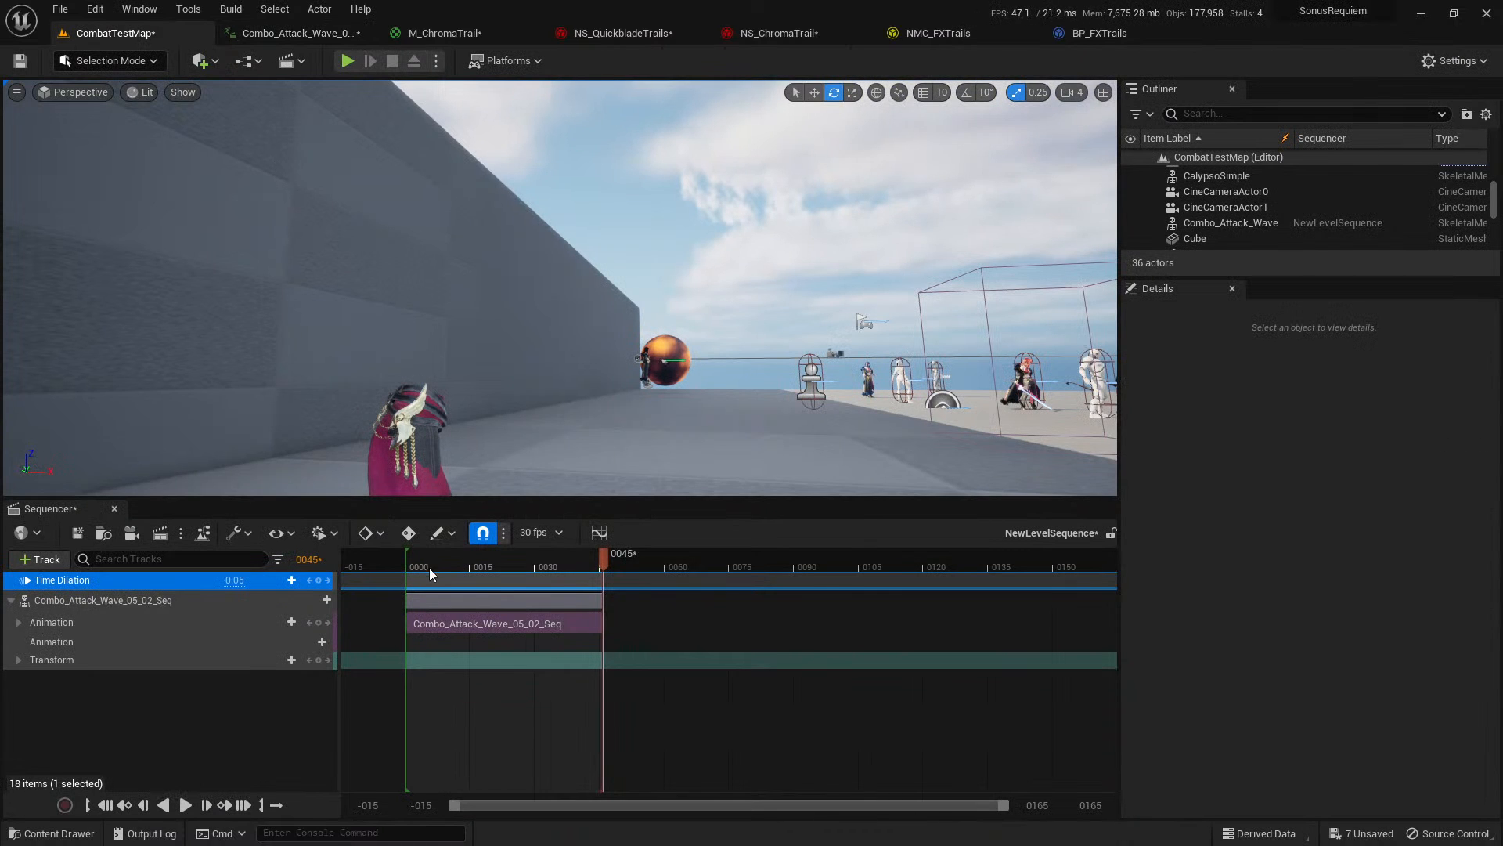
{"action": "key", "text": "space"}
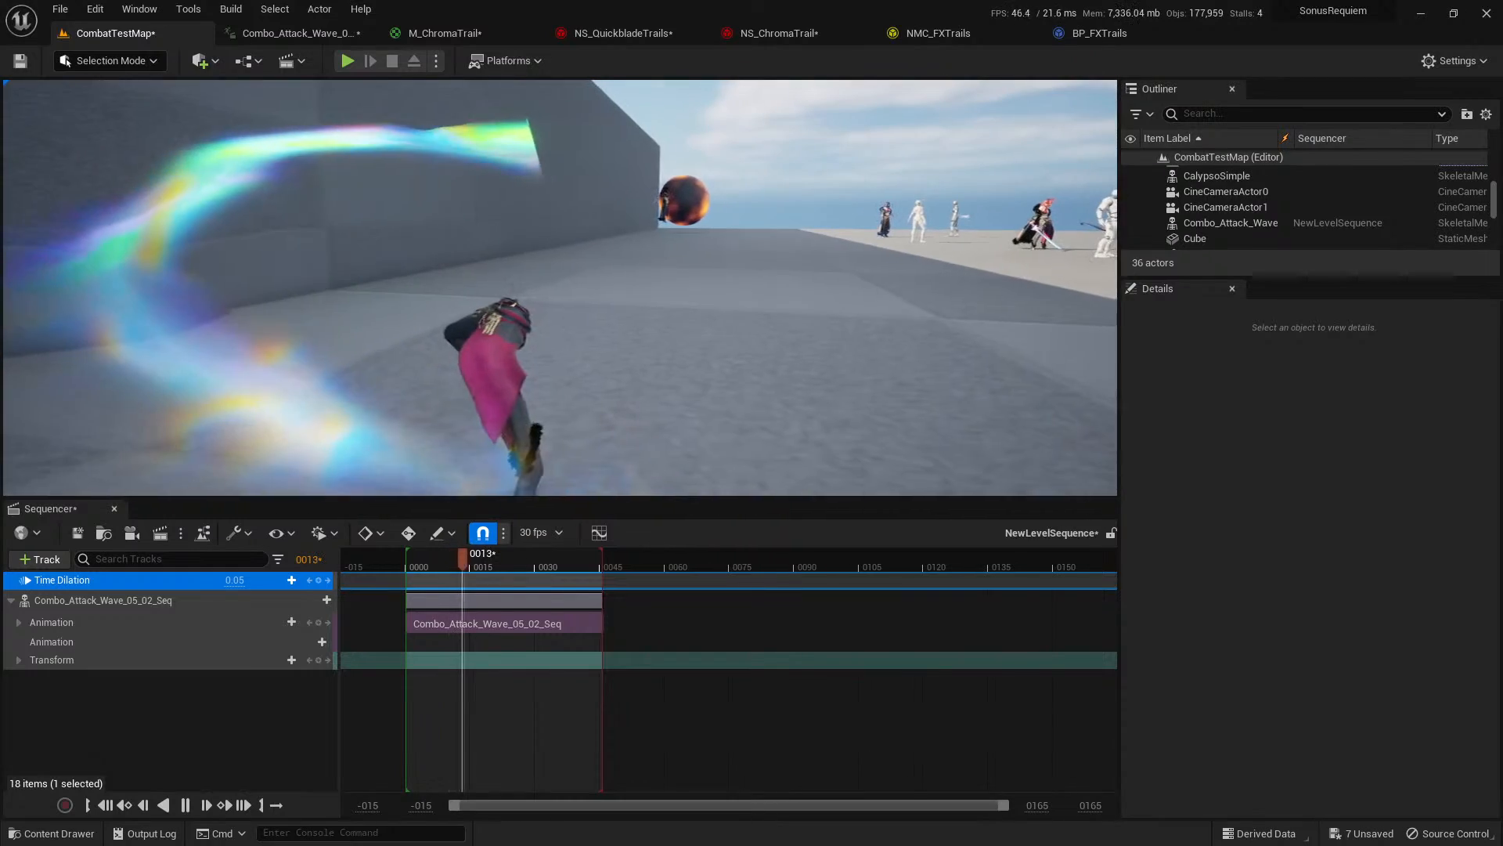
Set the UVDistort parameter's default value in M_ChromaTrail to 1.5 and check the distortion in the material preview.
{"action": "left_click", "coordinate": [437, 28]}
{"action": "scroll", "coordinate": [648, 339], "scroll_direction": "down", "scroll_amount": 5}
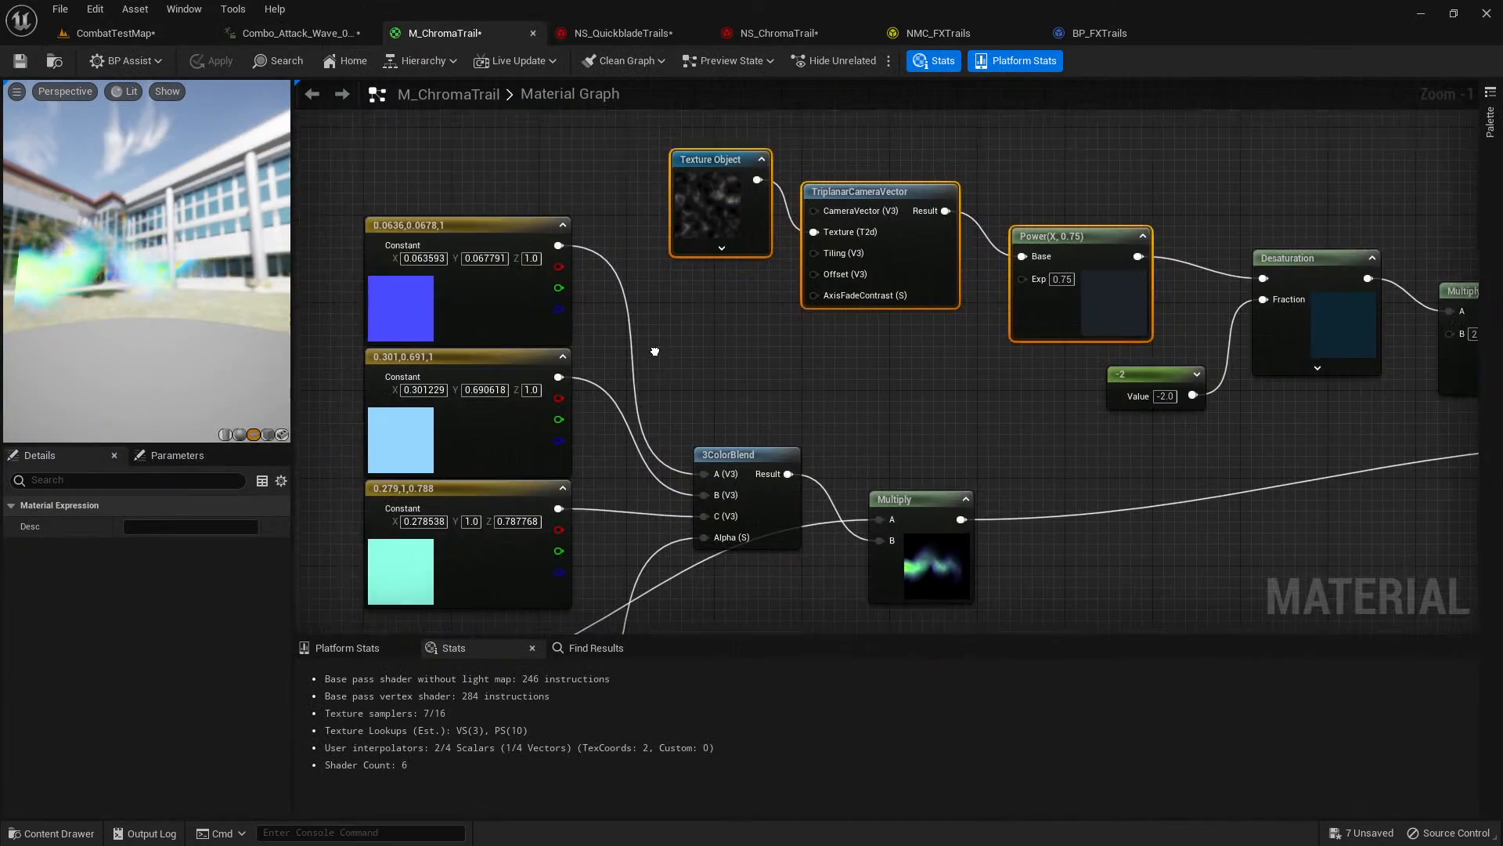
{"action": "scroll", "coordinate": [893, 172], "scroll_direction": "up", "scroll_amount": 3}
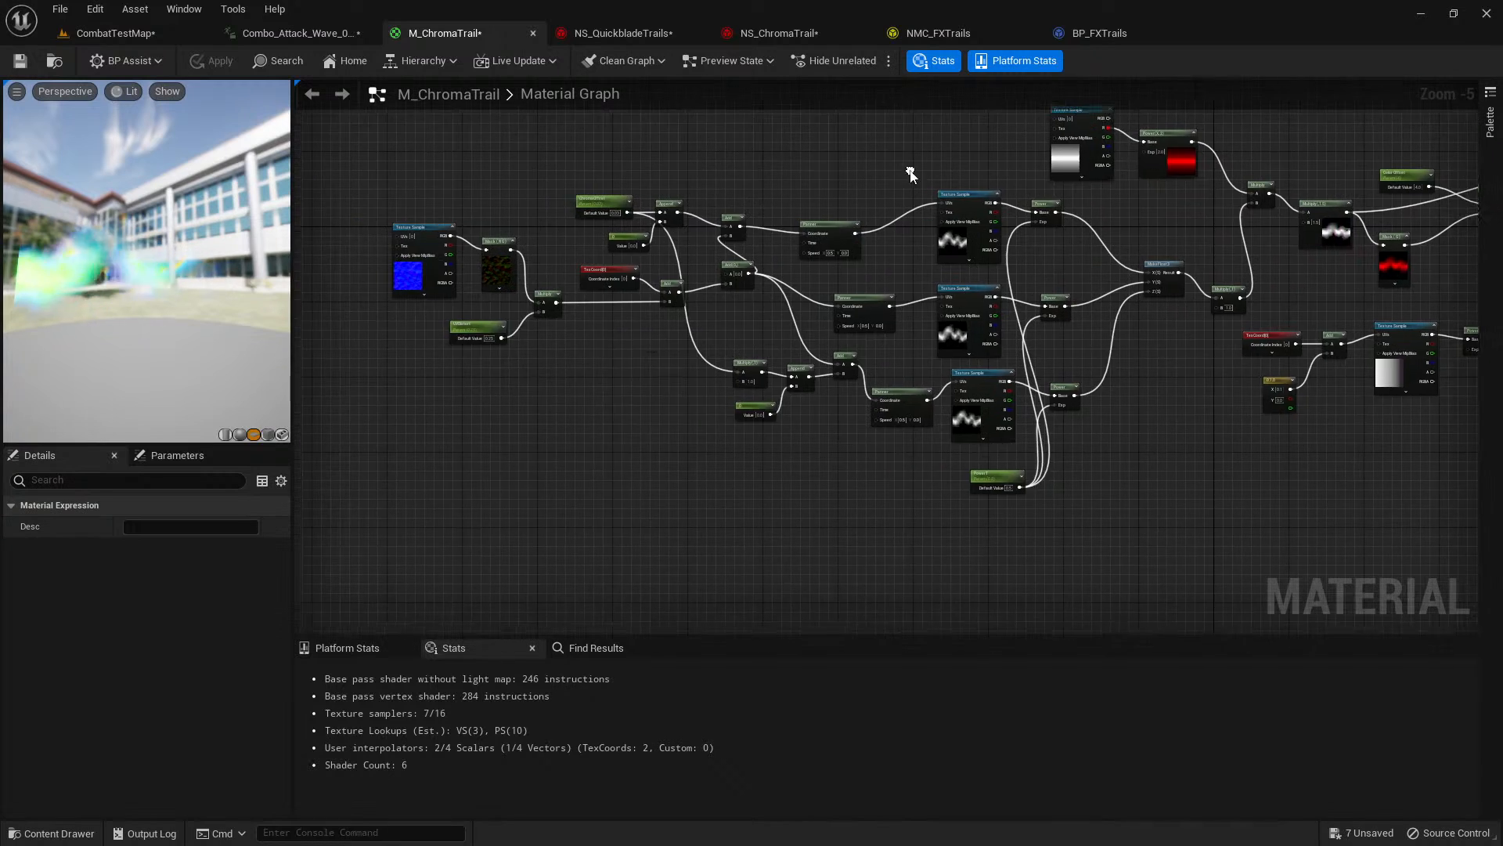
{"action": "scroll", "coordinate": [728, 415], "scroll_direction": "up", "scroll_amount": 2}
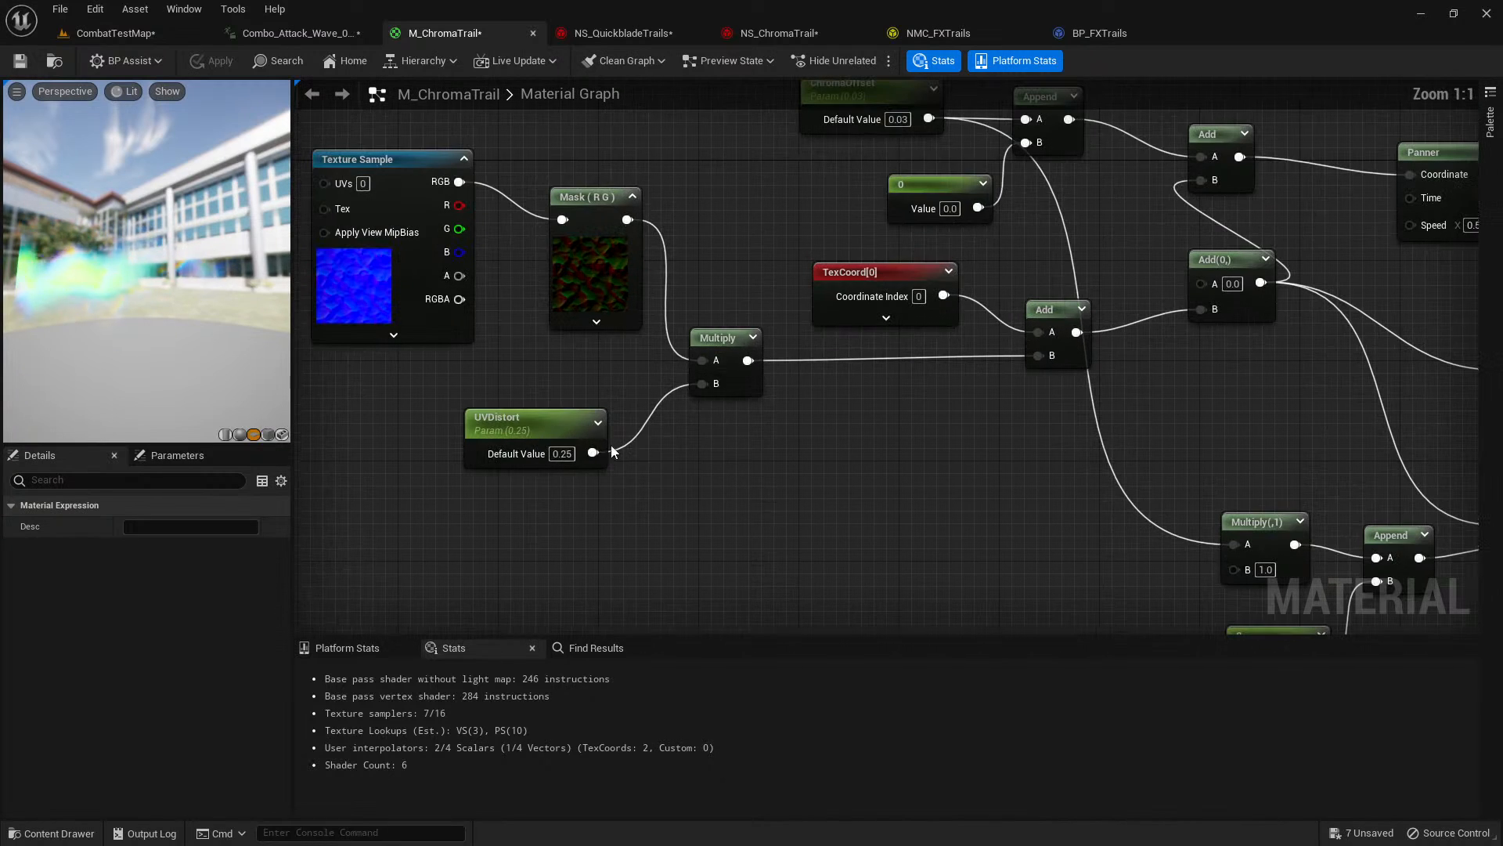
{"action": "left_click", "coordinate": [532, 423]}
{"action": "left_click", "coordinate": [170, 569]}
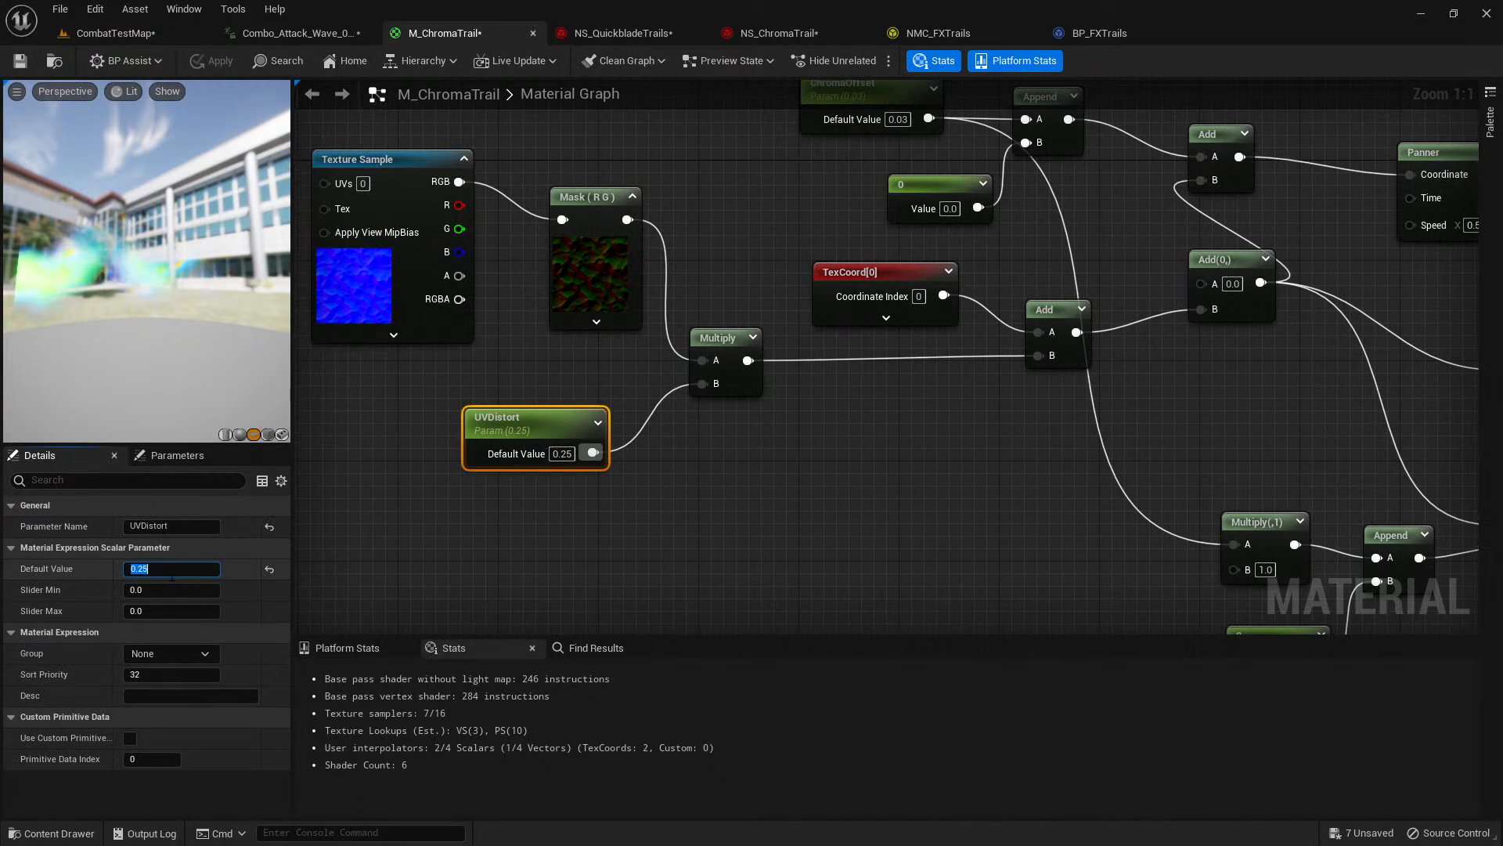
{"action": "type", "text": "1.5"}
{"action": "key", "text": "Return"}
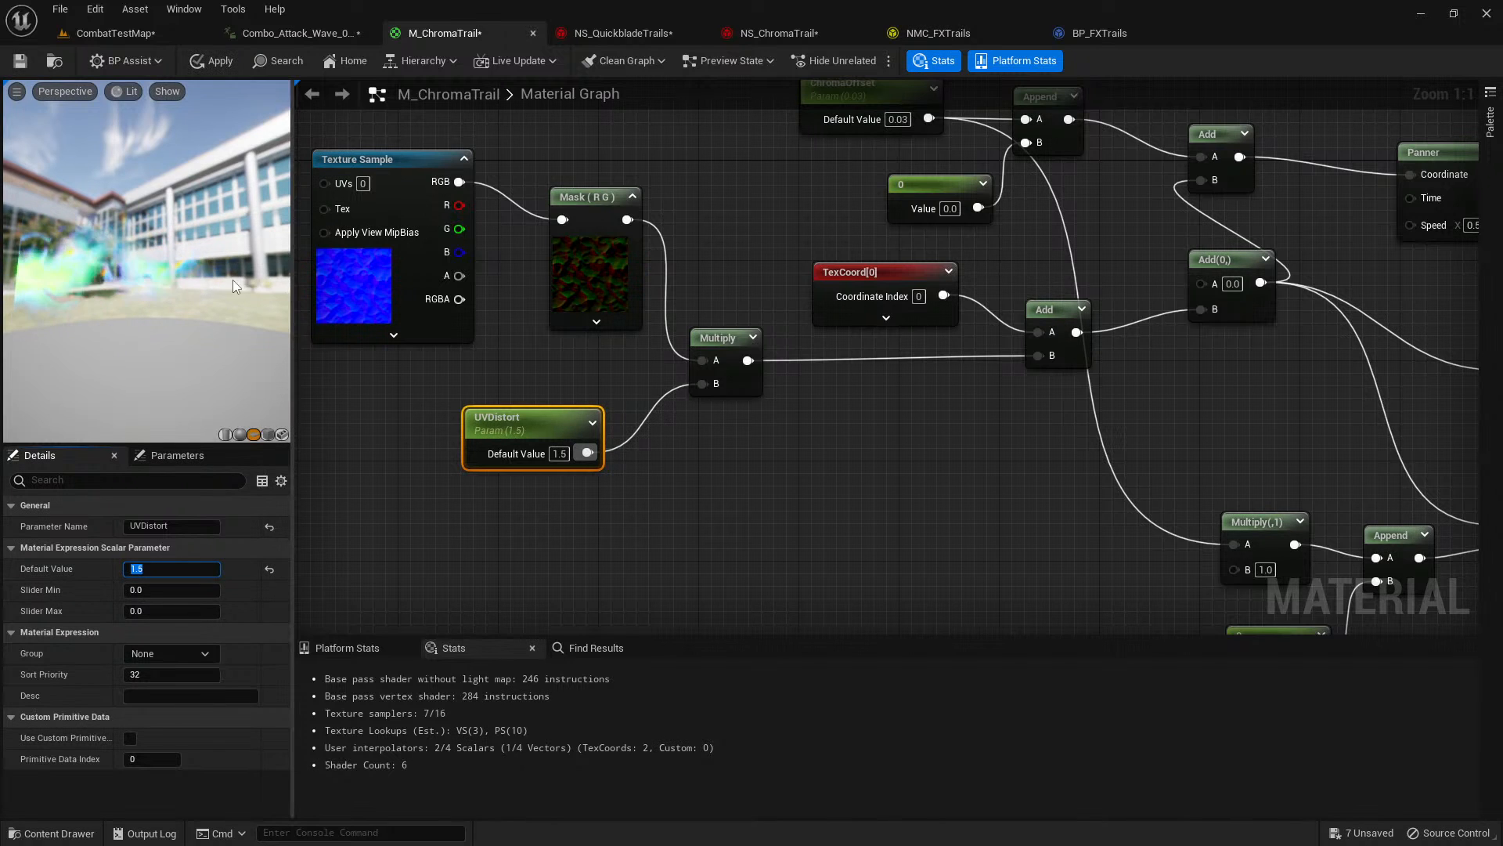
{"action": "left_click_drag", "start_coordinate": [232, 279], "coordinate": [219, 281]}
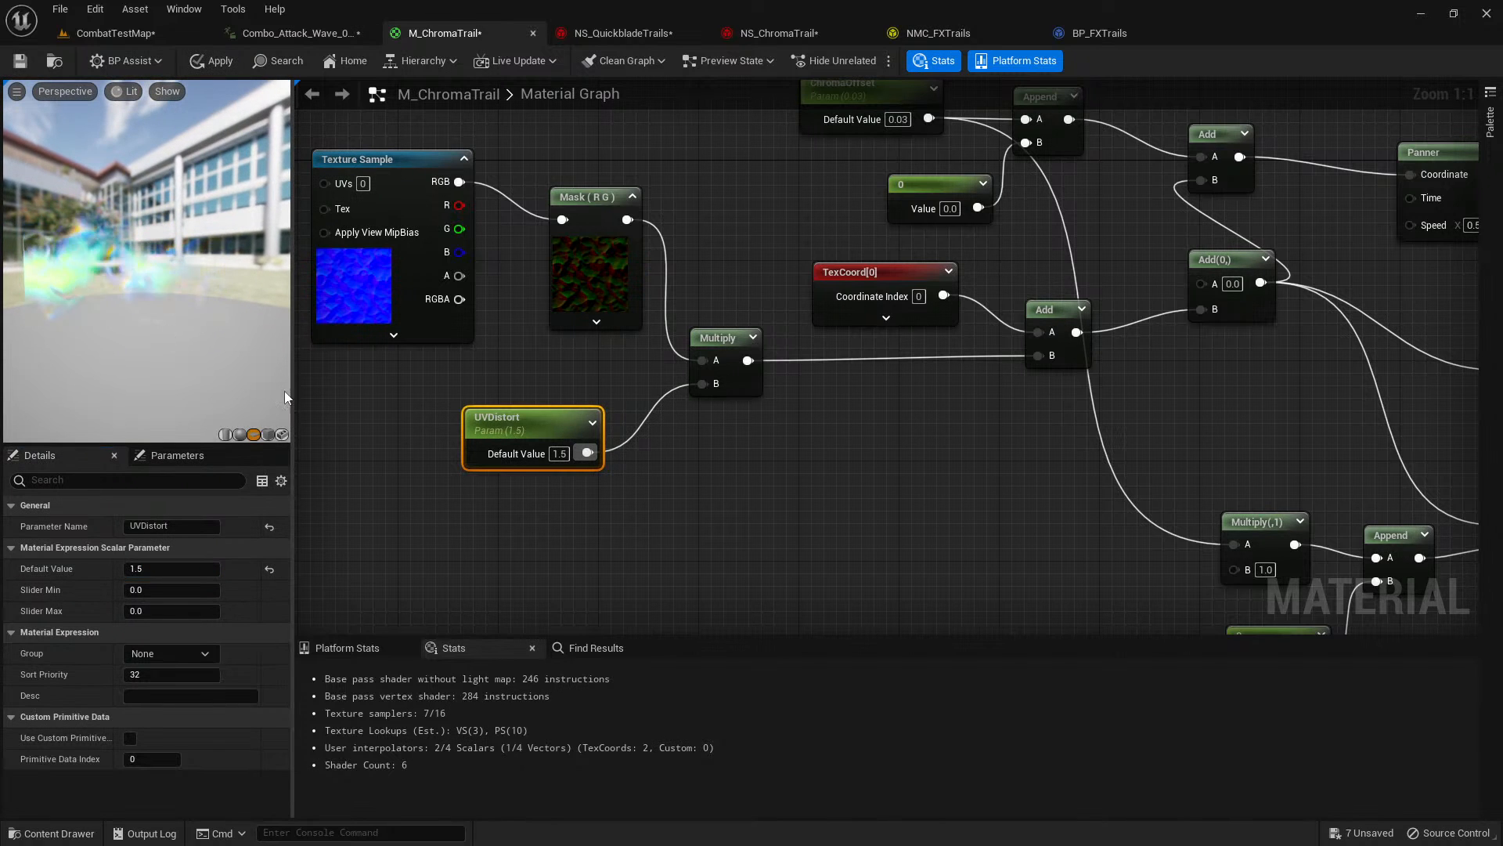
Duplicate the middle Panner node and connect the copy to the UVs of the blue normal-map Texture Sample feeding the distortion.
{"action": "right_click_drag", "start_coordinate": [300, 398], "coordinate": [414, 429]}
{"action": "right_click_drag", "start_coordinate": [334, 341], "coordinate": [465, 393]}
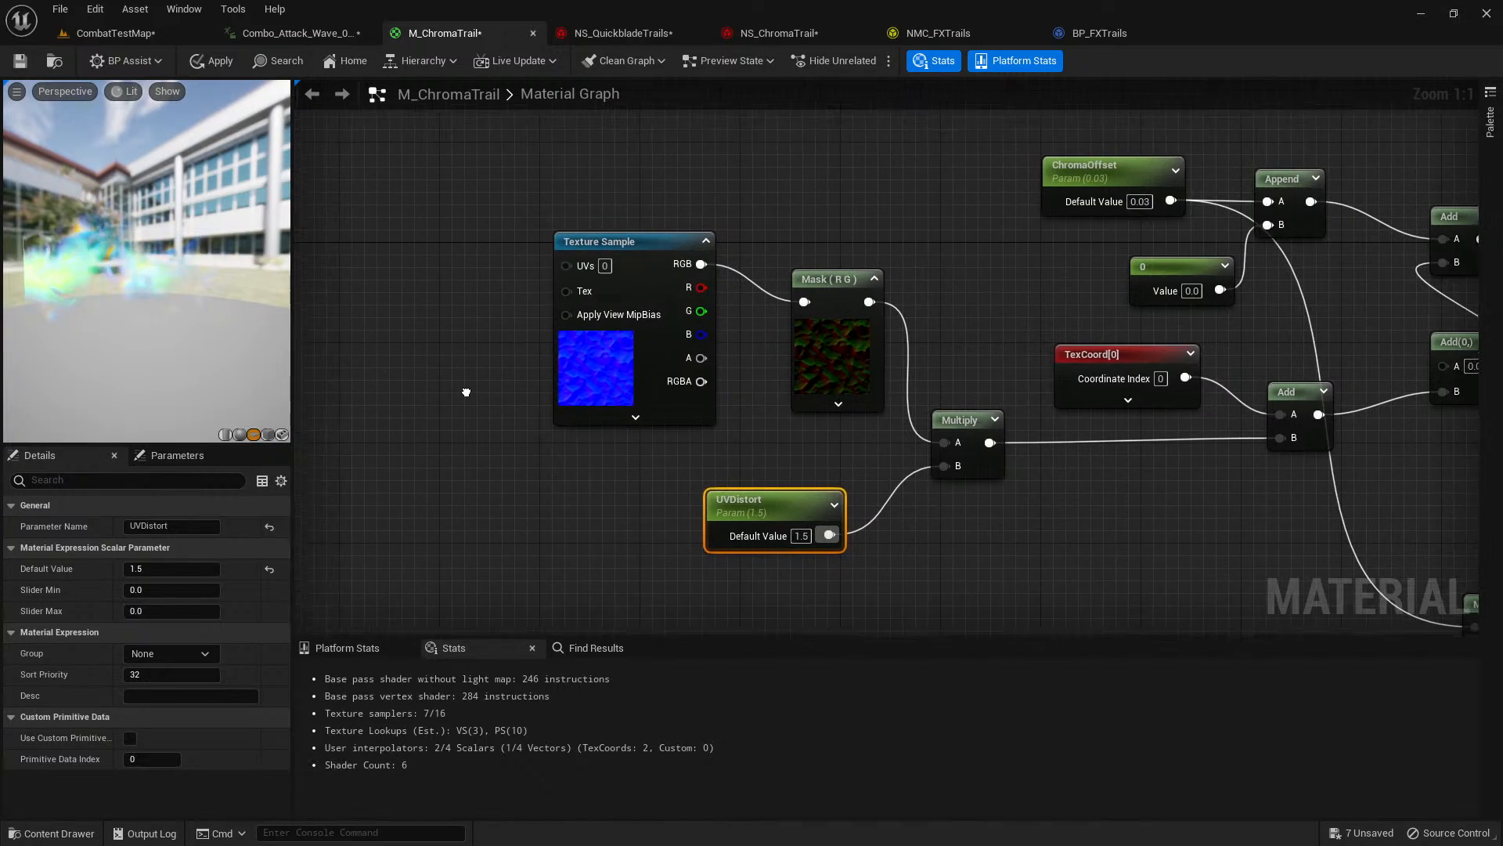
{"action": "scroll", "coordinate": [1080, 393], "scroll_direction": "down", "scroll_amount": 2}
{"action": "right_click_drag", "start_coordinate": [1173, 426], "coordinate": [694, 297]}
{"action": "right_click_drag", "start_coordinate": [1000, 368], "coordinate": [678, 381]}
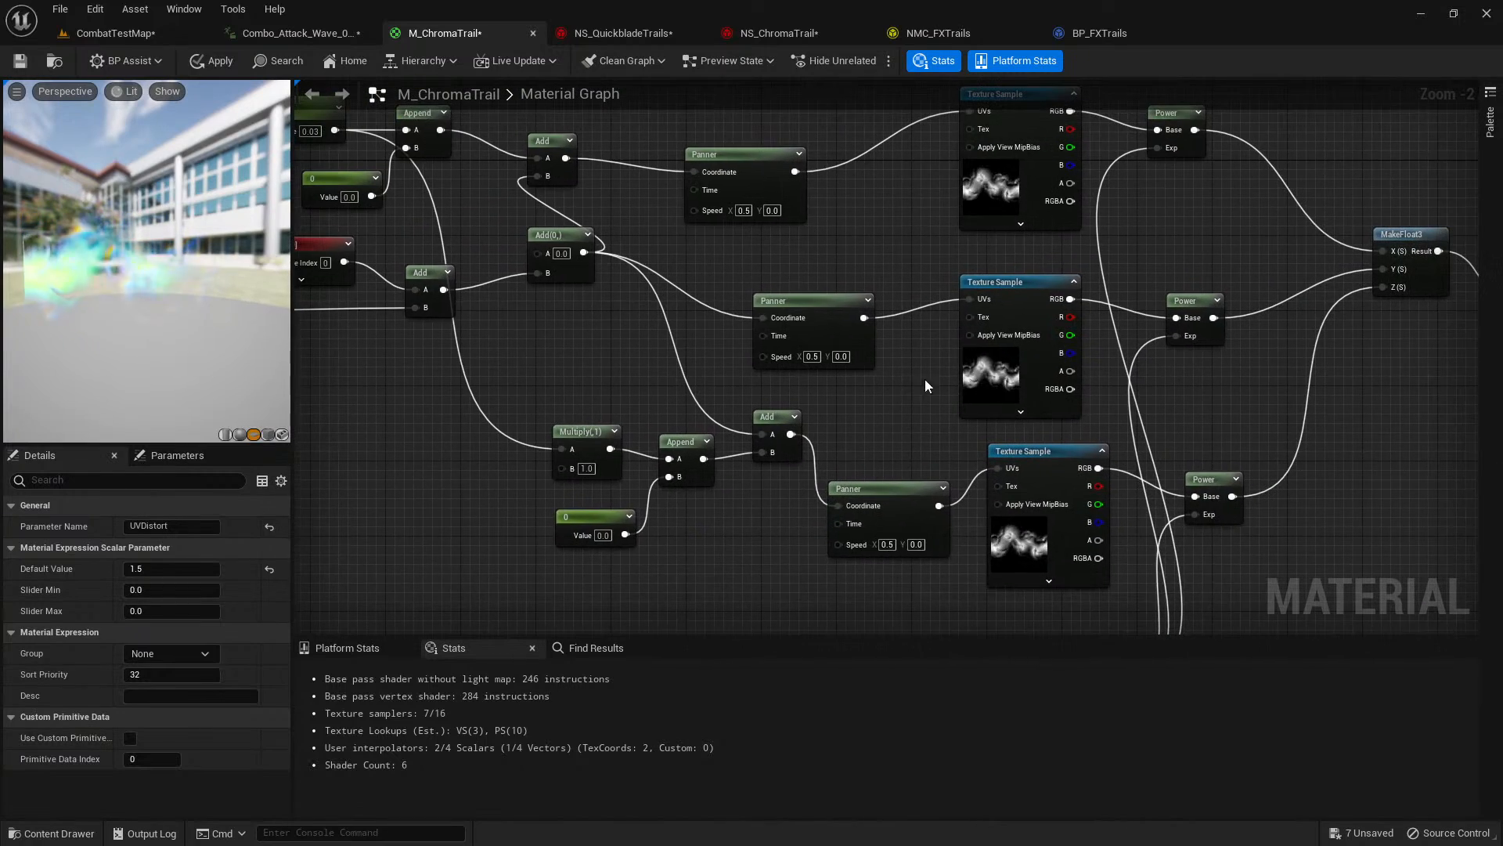
{"action": "left_click", "coordinate": [808, 322]}
{"action": "right_click_drag", "start_coordinate": [475, 362], "coordinate": [953, 384]}
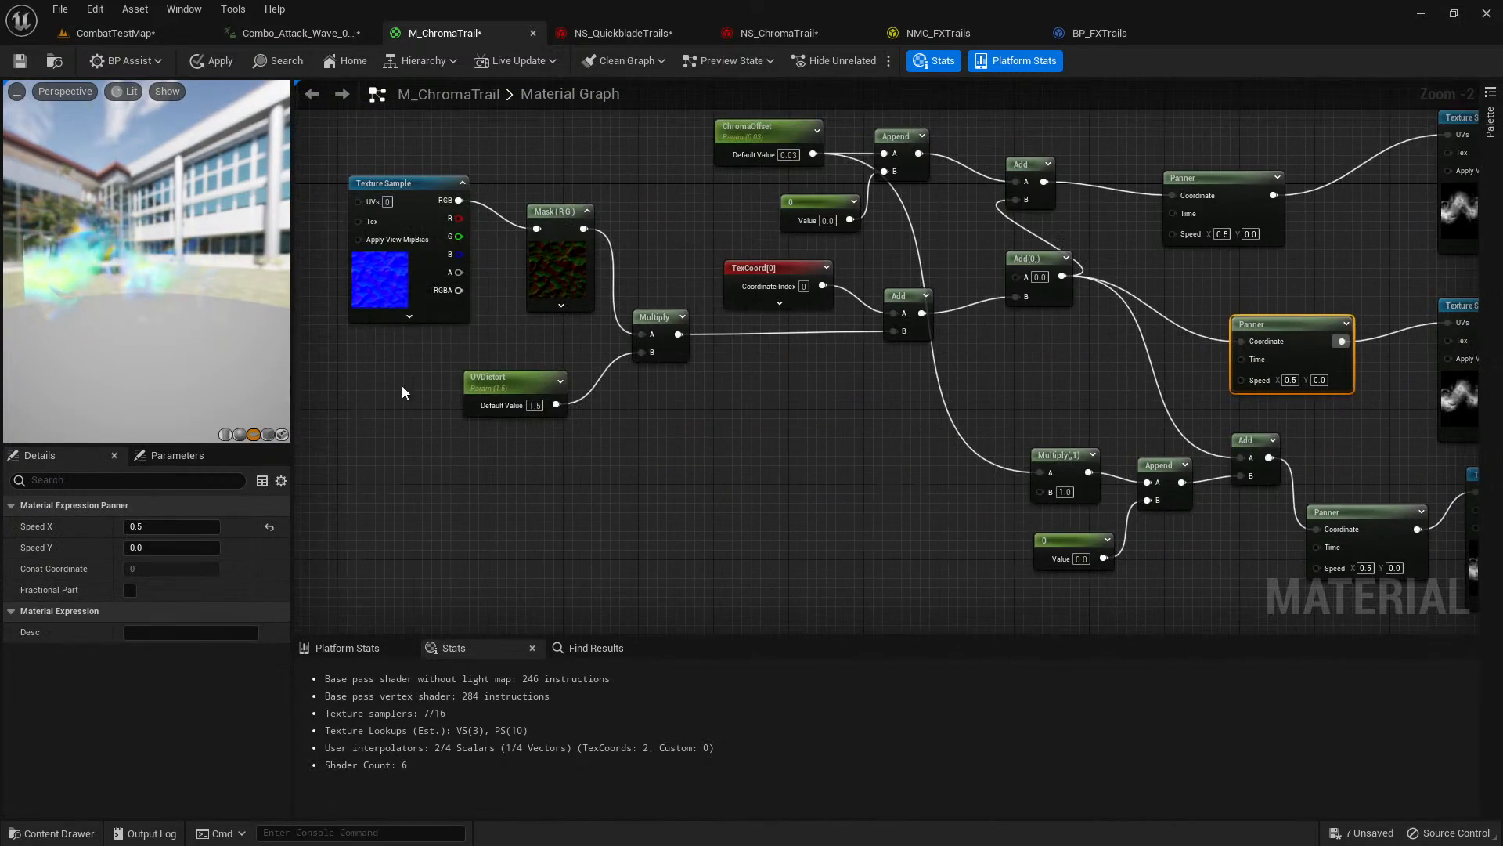
{"action": "right_click_drag", "start_coordinate": [402, 385], "coordinate": [684, 428]}
{"action": "left_click", "coordinate": [456, 274]}
{"action": "key", "text": "ctrl+v"}
{"action": "left_click_drag", "start_coordinate": [546, 263], "coordinate": [642, 245]}
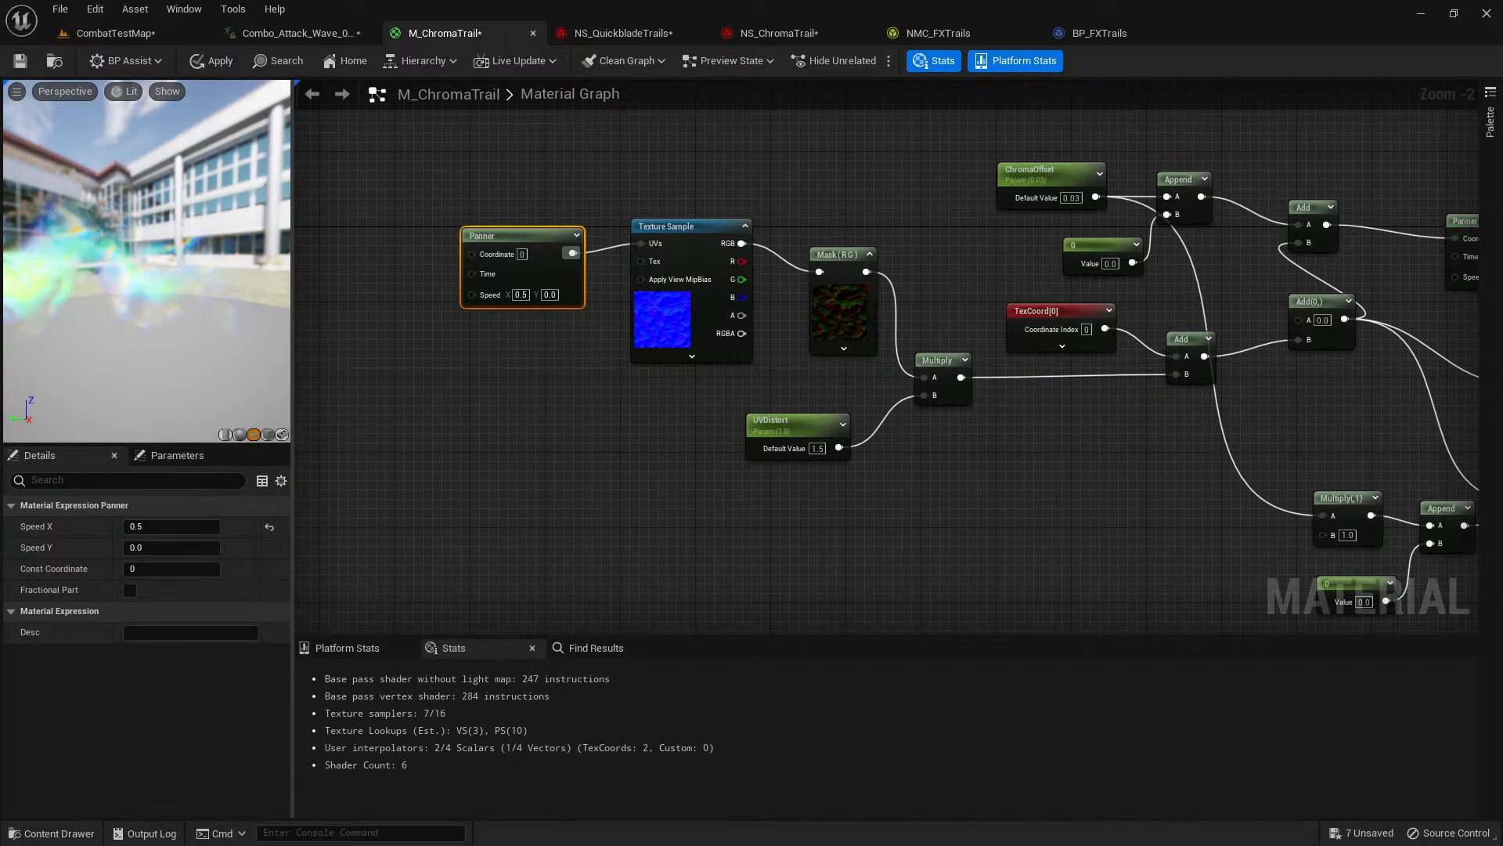
{"action": "left_click_drag", "start_coordinate": [97, 279], "coordinate": [77, 279]}
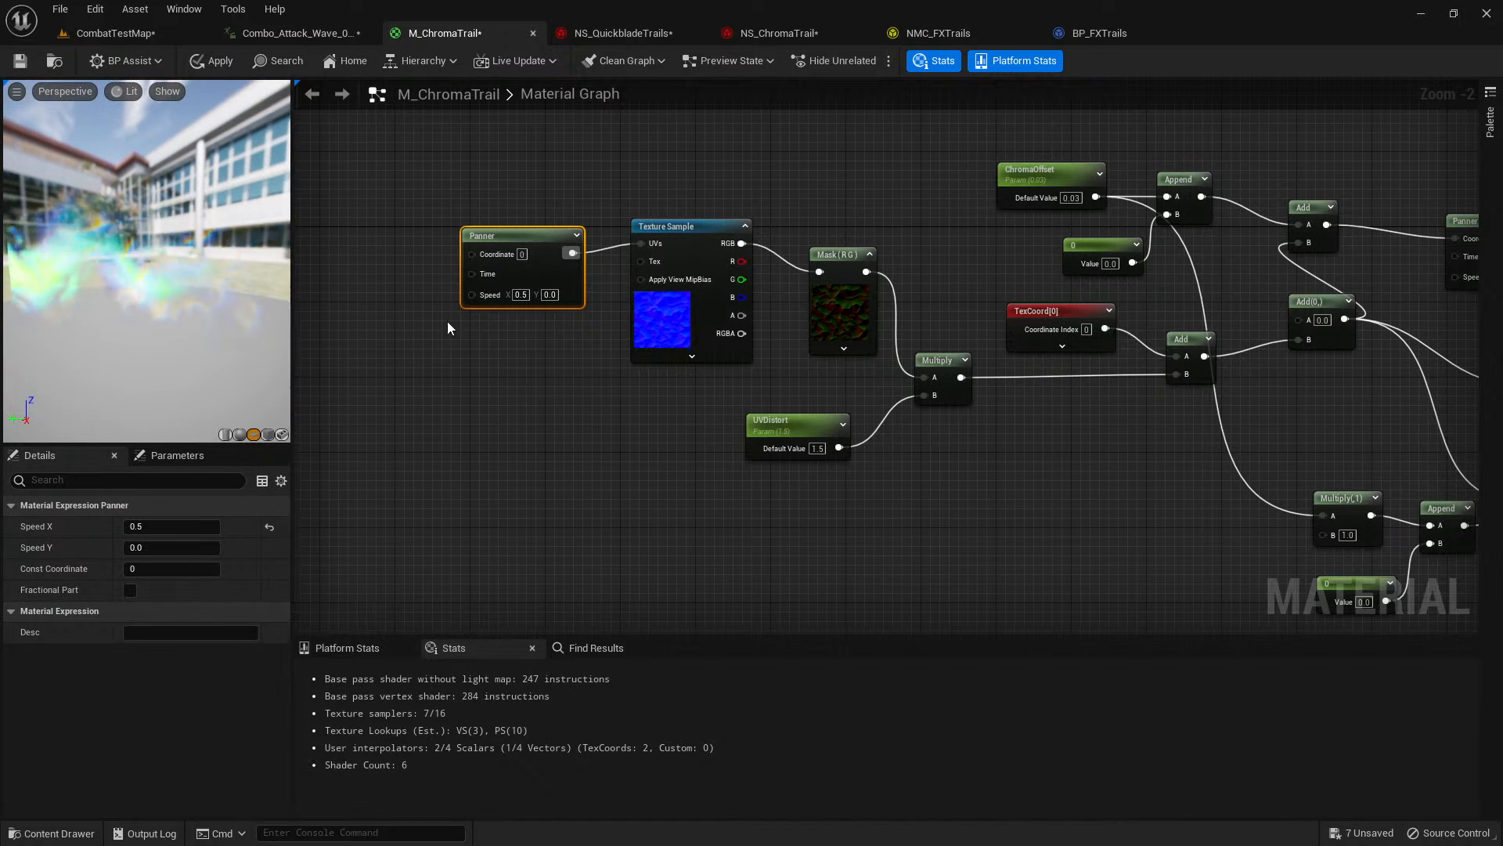
Set the new Panner's Speed X to 0.05 and apply the material changes.
{"action": "left_click", "coordinate": [165, 526]}
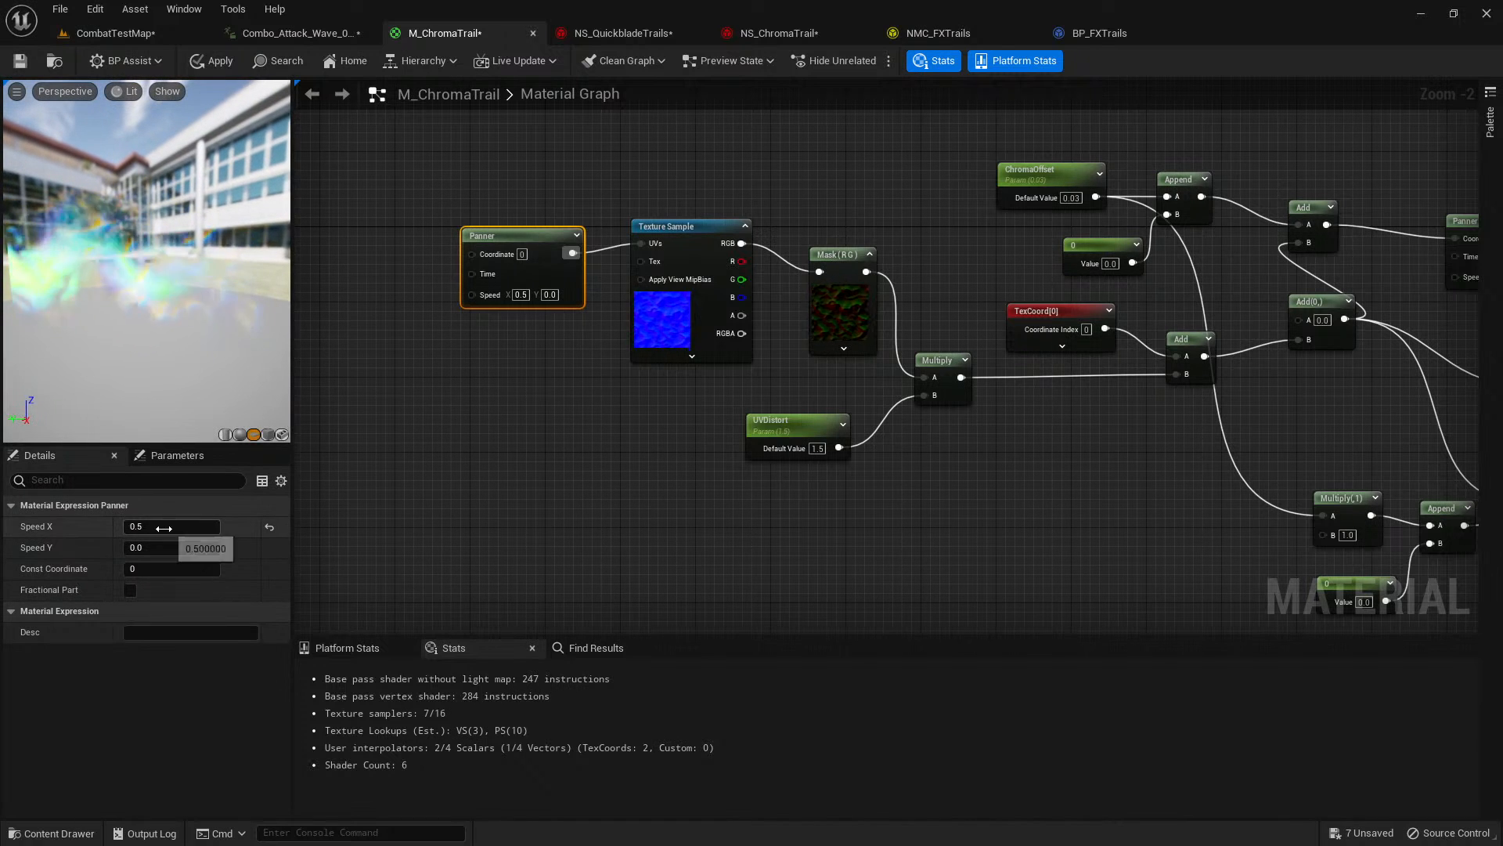
{"action": "type", "text": "0.05"}
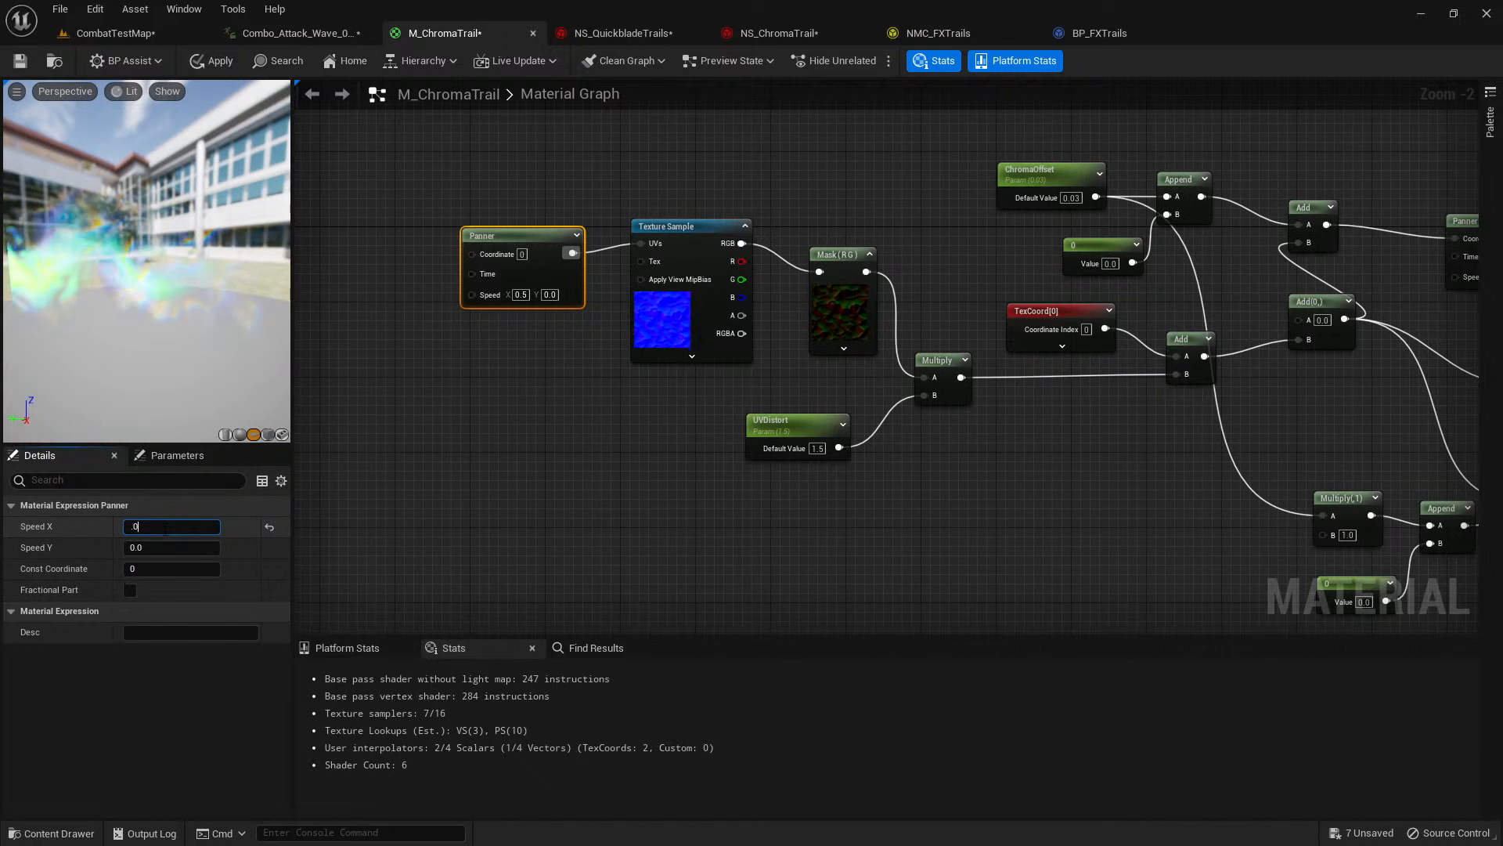
{"action": "key", "text": "Return"}
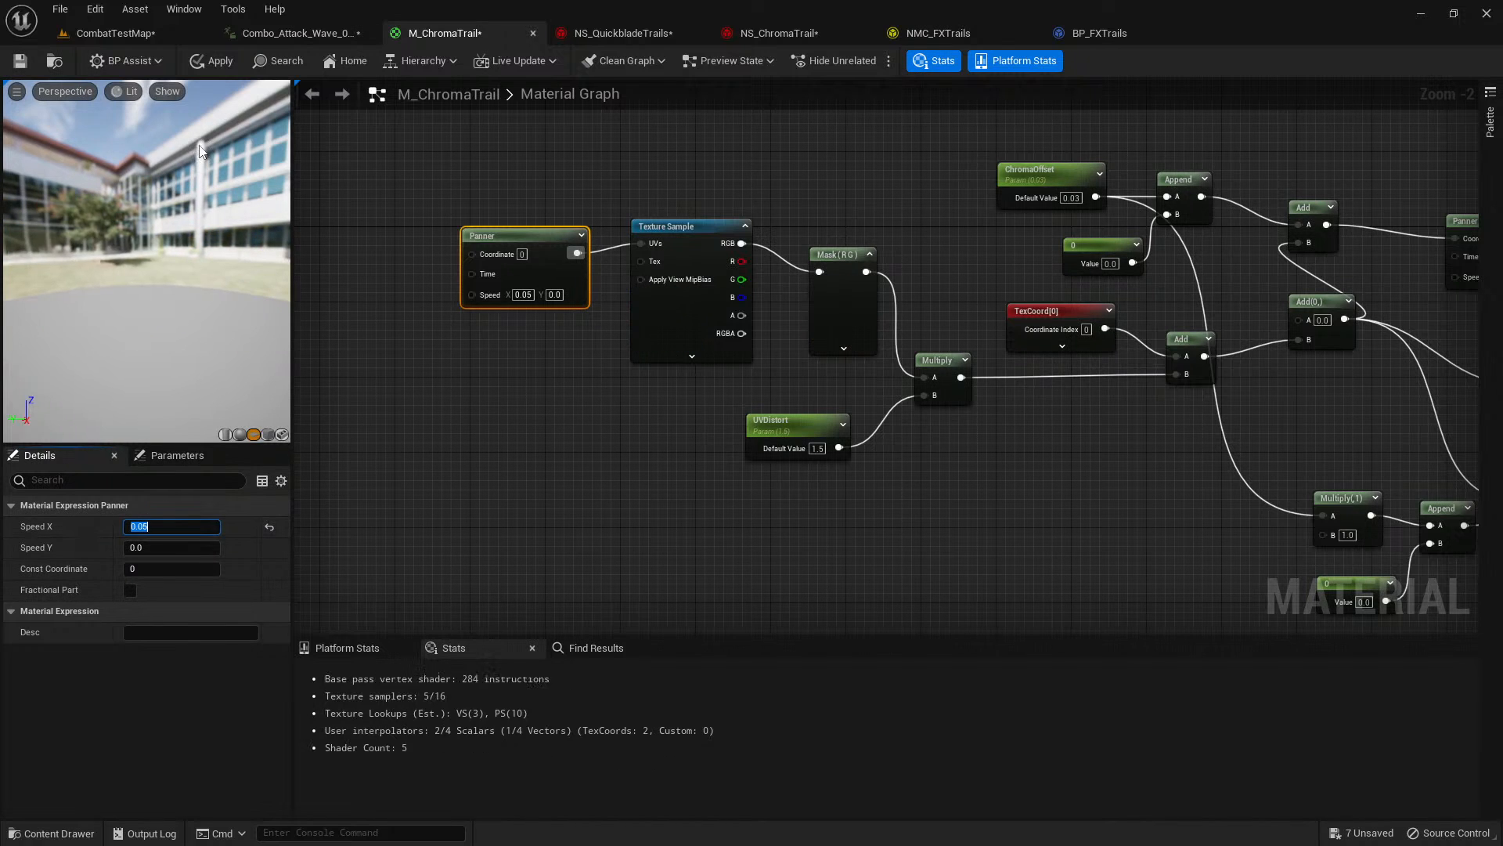
{"action": "left_click", "coordinate": [203, 63]}
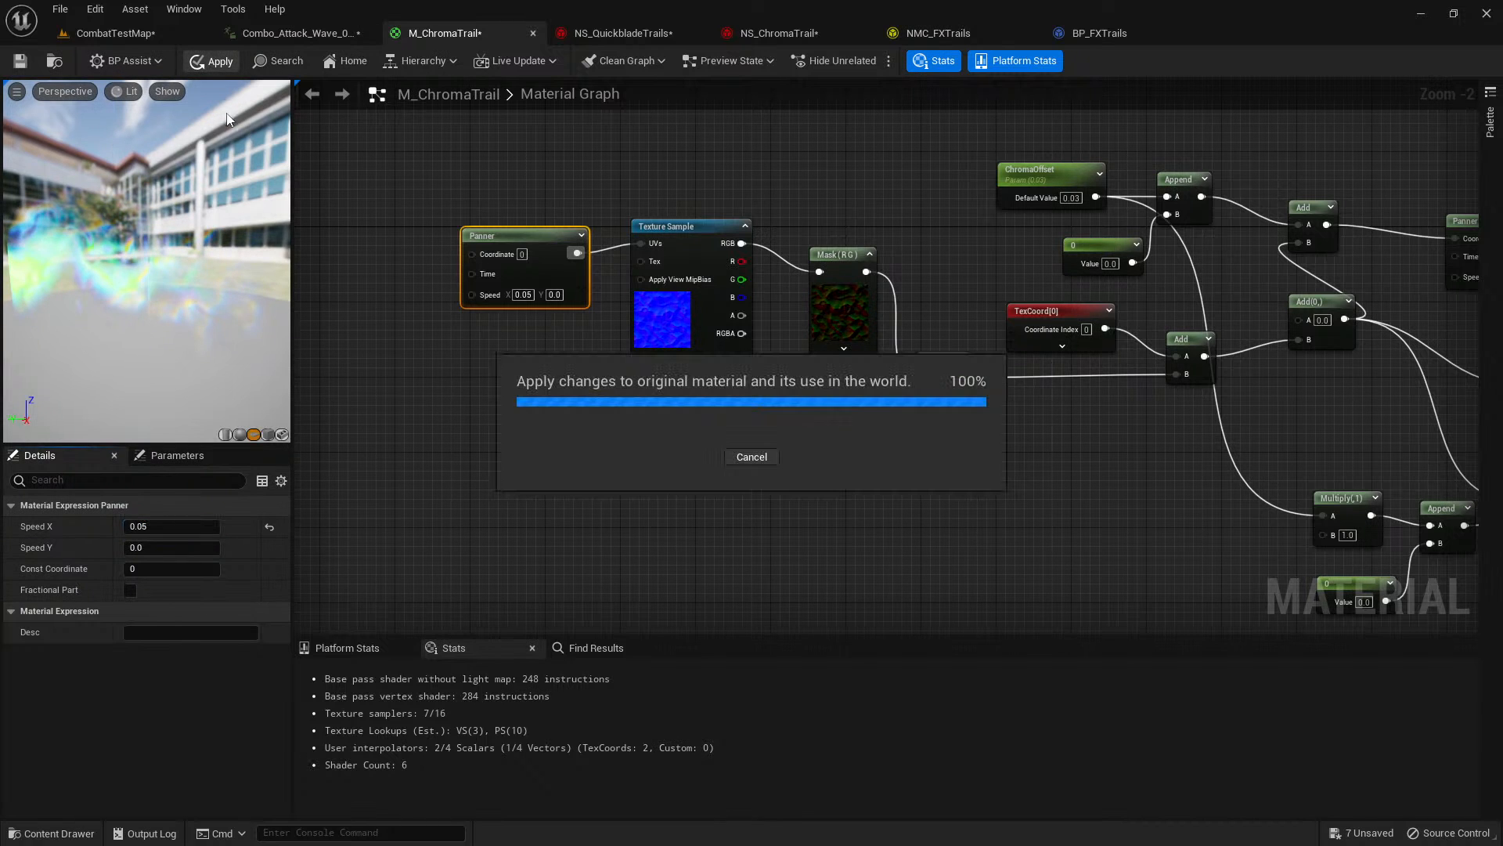
Replay the slow-motion level sequence in CombatTestMap and examine the distorted trail from several angles.
{"action": "left_click", "coordinate": [119, 34]}
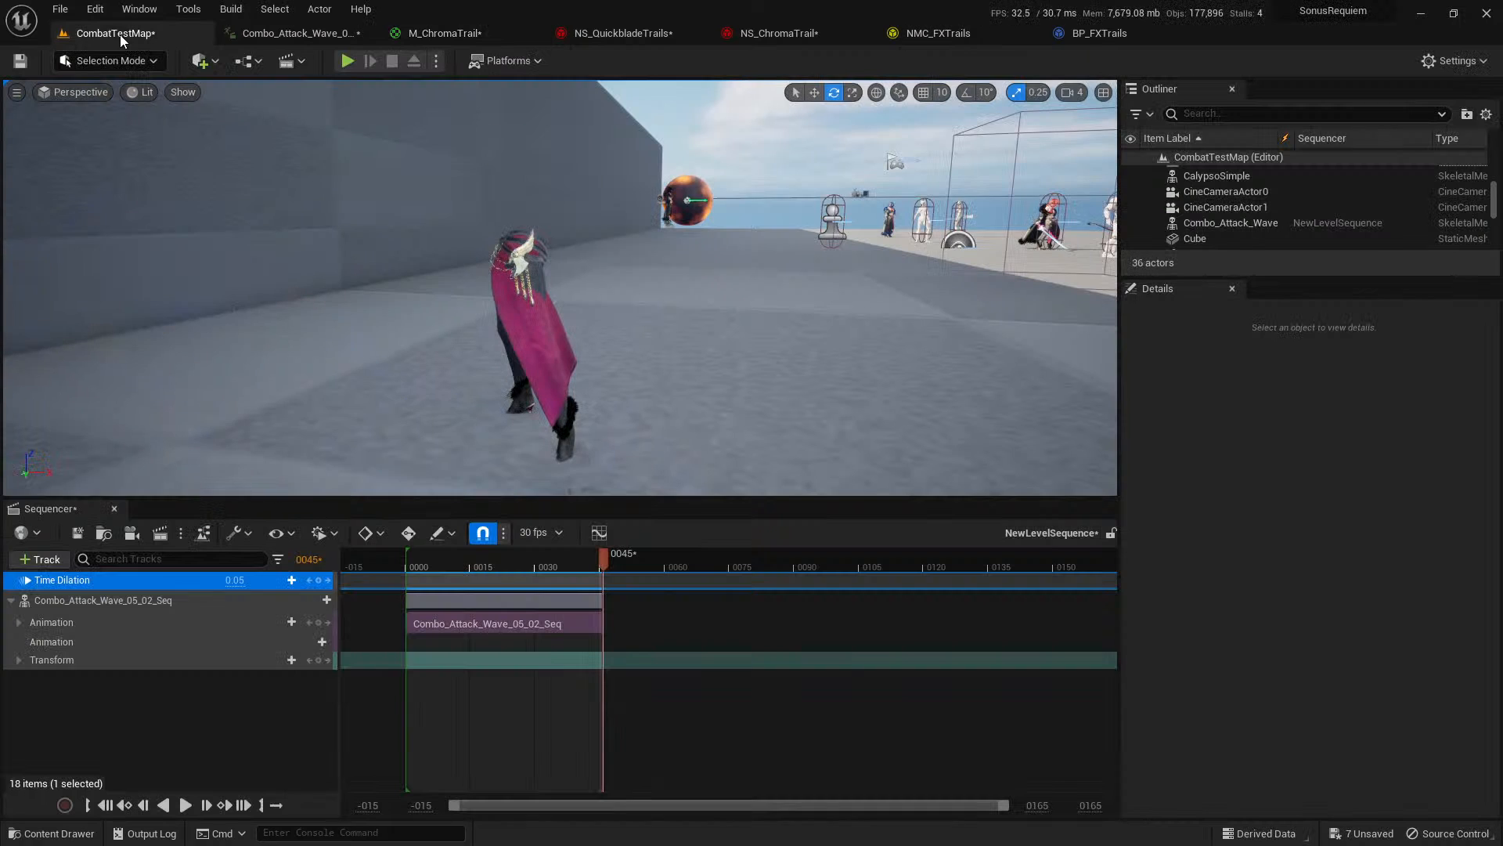
{"action": "left_click", "coordinate": [186, 805]}
{"action": "mouse_move", "coordinate": [755, 338]}
{"action": "right_mouse_down"}
{"action": "mouse_move", "coordinate": [701, 325]}
{"action": "mouse_move", "coordinate": [707, 351]}
{"action": "mouse_move", "coordinate": [664, 322]}
{"action": "mouse_move", "coordinate": [743, 344]}
{"action": "mouse_move", "coordinate": [711, 315]}
{"action": "mouse_move", "coordinate": [725, 350]}
{"action": "mouse_move", "coordinate": [724, 317]}
{"action": "mouse_move", "coordinate": [766, 322]}
{"action": "mouse_move", "coordinate": [749, 347]}
{"action": "right_mouse_up"}
{"action": "right_click_drag", "start_coordinate": [470, 228], "coordinate": [420, 246]}
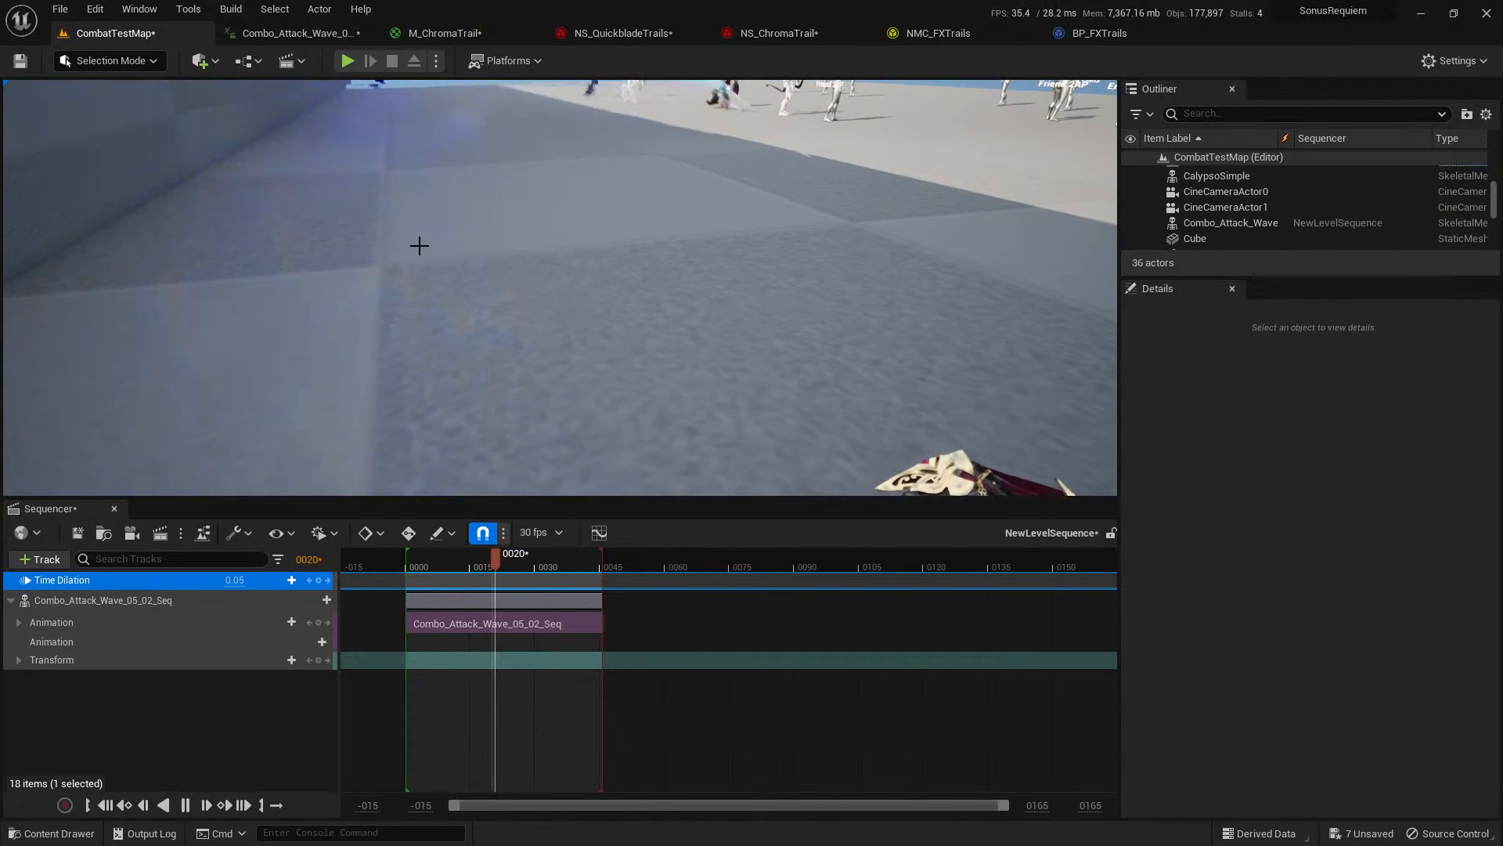
{"action": "right_click_drag", "start_coordinate": [386, 313], "coordinate": [438, 352]}
Set the UVDistort parameter in M_ChromaTrail to 0.25 and apply the material.
{"action": "left_click", "coordinate": [445, 33]}
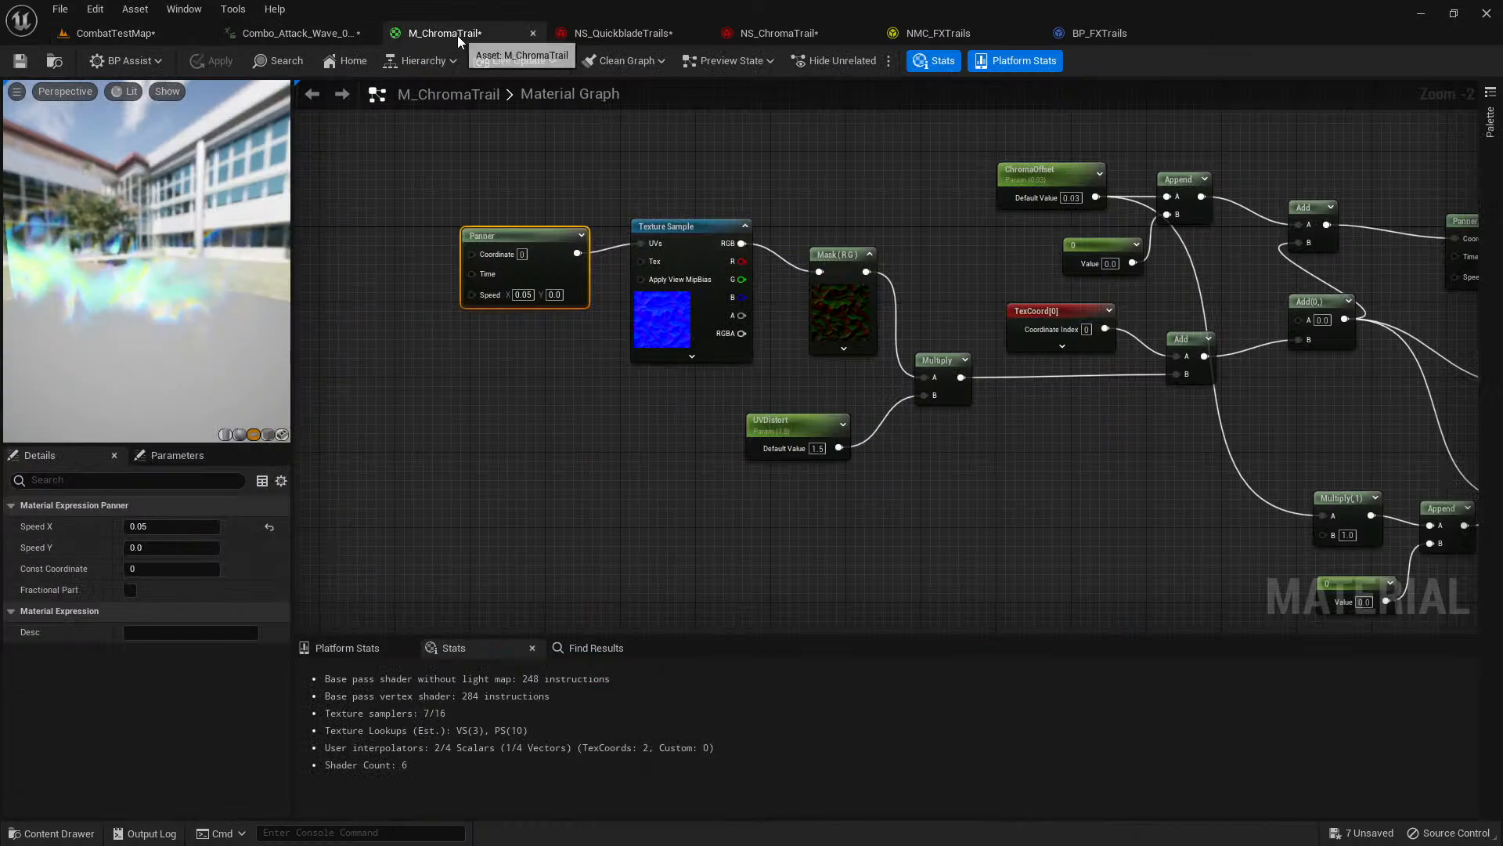
{"action": "left_click", "coordinate": [788, 426]}
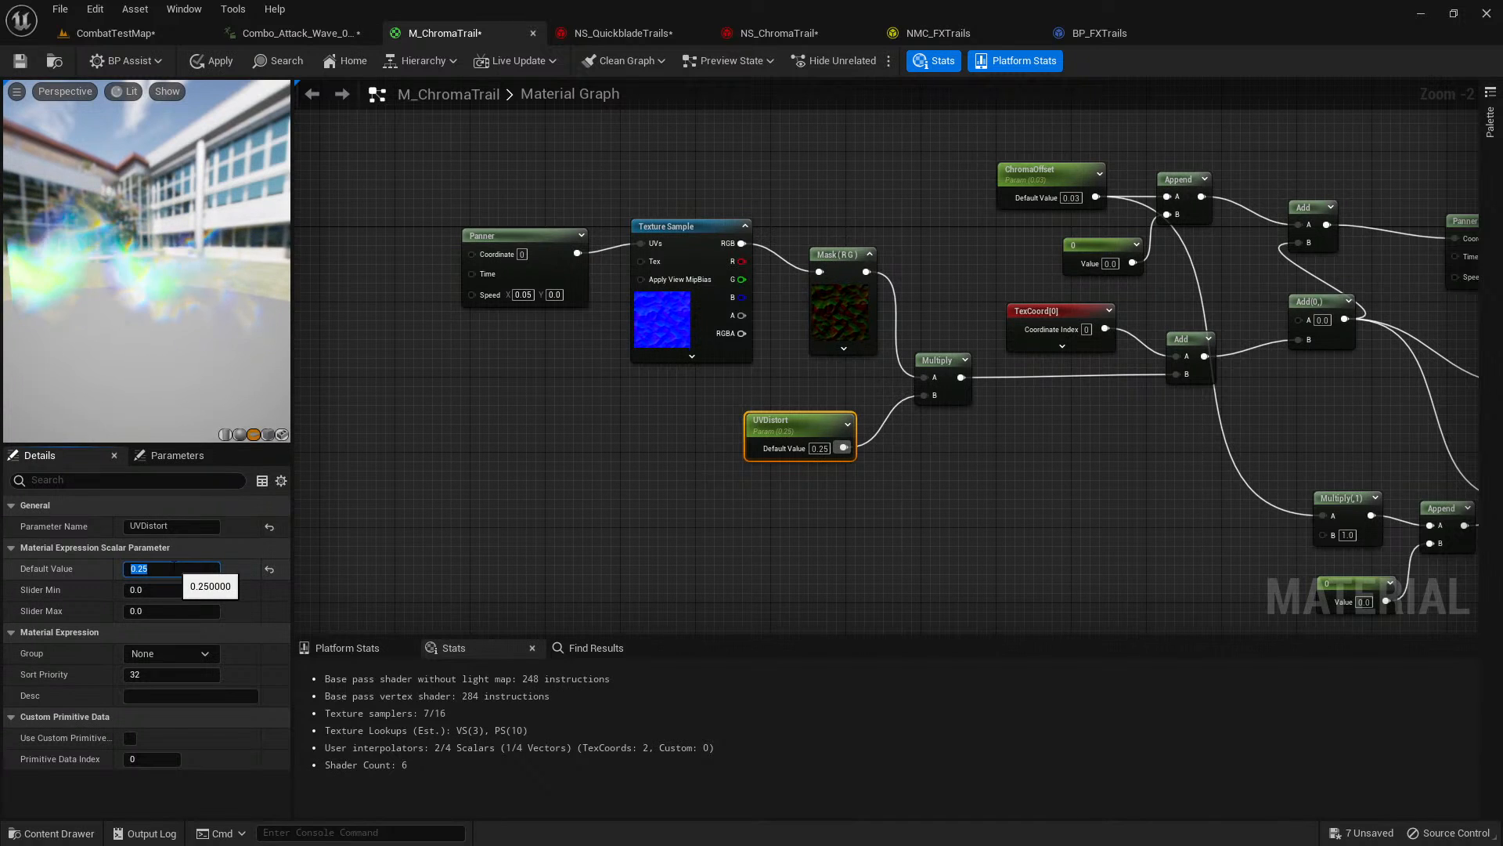
{"action": "right_click_drag", "start_coordinate": [1286, 431], "coordinate": [469, 371]}
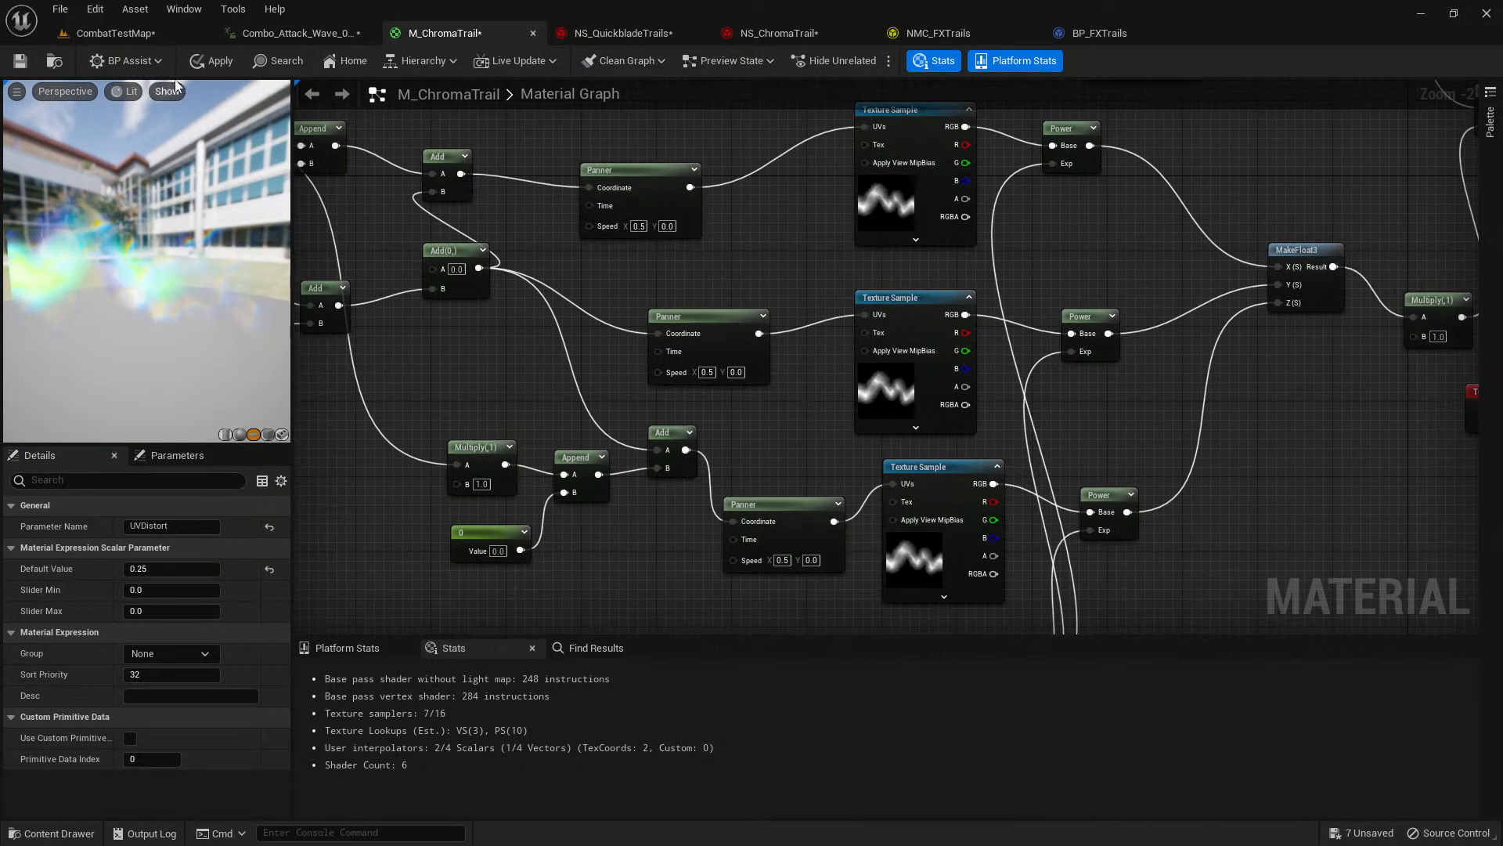
{"action": "left_click", "coordinate": [200, 60]}
Check the updated trail in CombatTestMap's slow-motion sequence and close the Sequencer.
{"action": "left_click", "coordinate": [152, 35]}
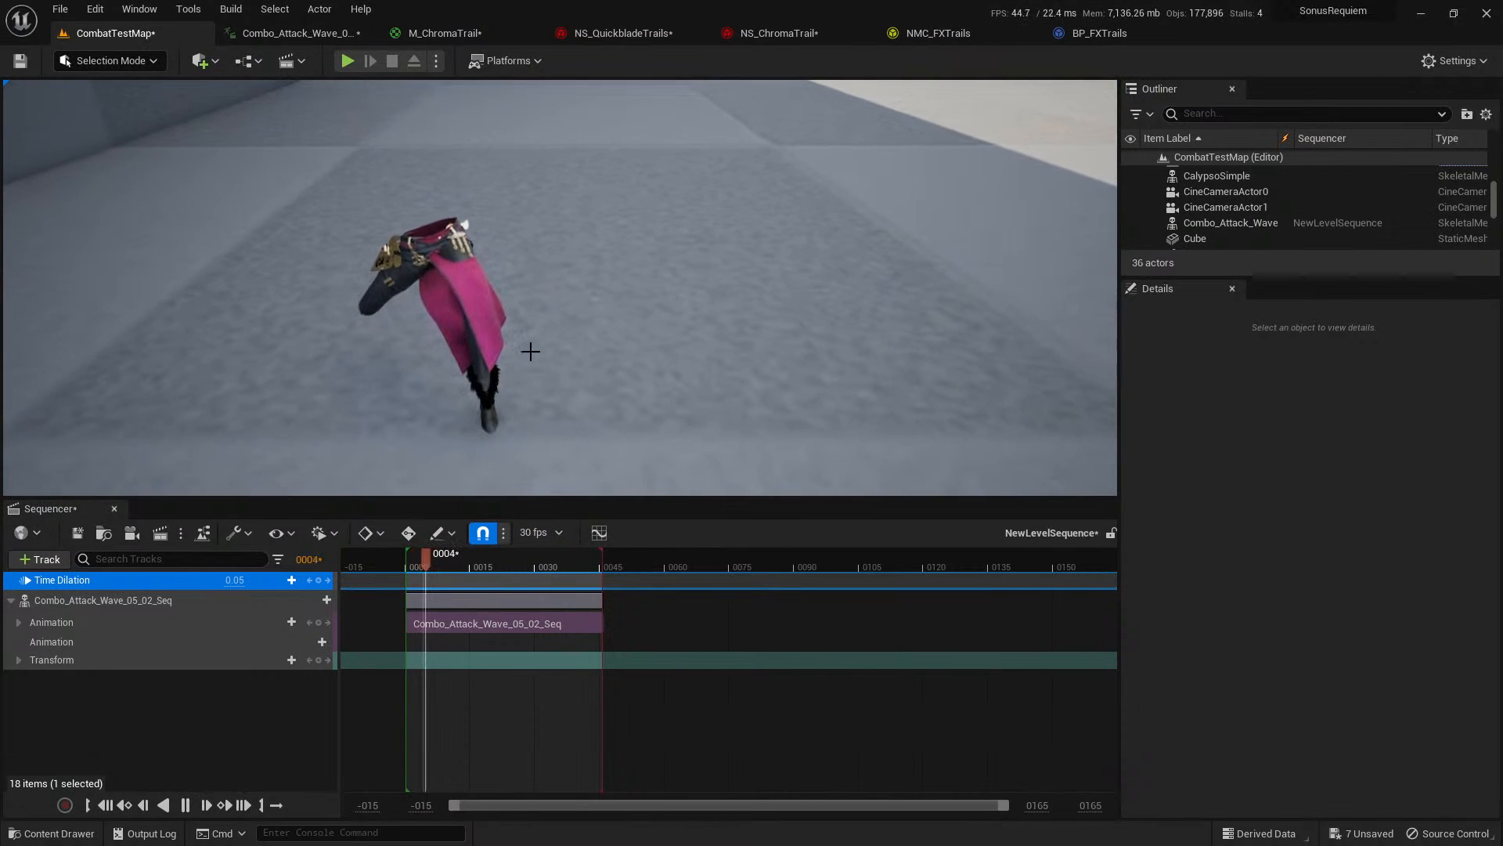
{"action": "mouse_move", "coordinate": [547, 325]}
{"action": "right_mouse_down"}
{"action": "mouse_move", "coordinate": [548, 235]}
{"action": "mouse_move", "coordinate": [597, 215]}
{"action": "mouse_move", "coordinate": [610, 227]}
{"action": "mouse_move", "coordinate": [559, 320]}
{"action": "right_mouse_up"}
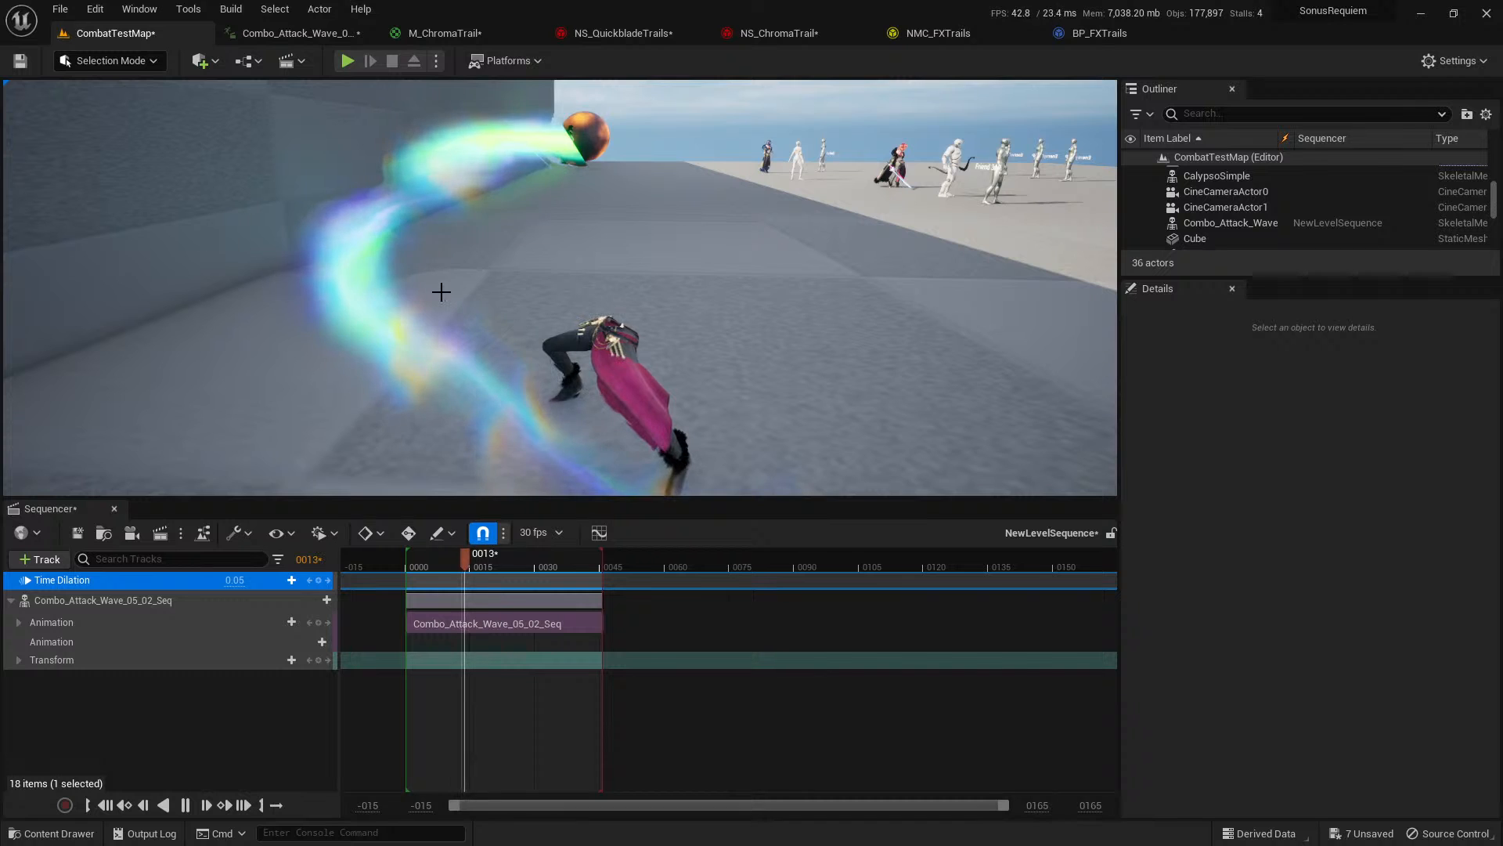
{"action": "left_click", "coordinate": [115, 508]}
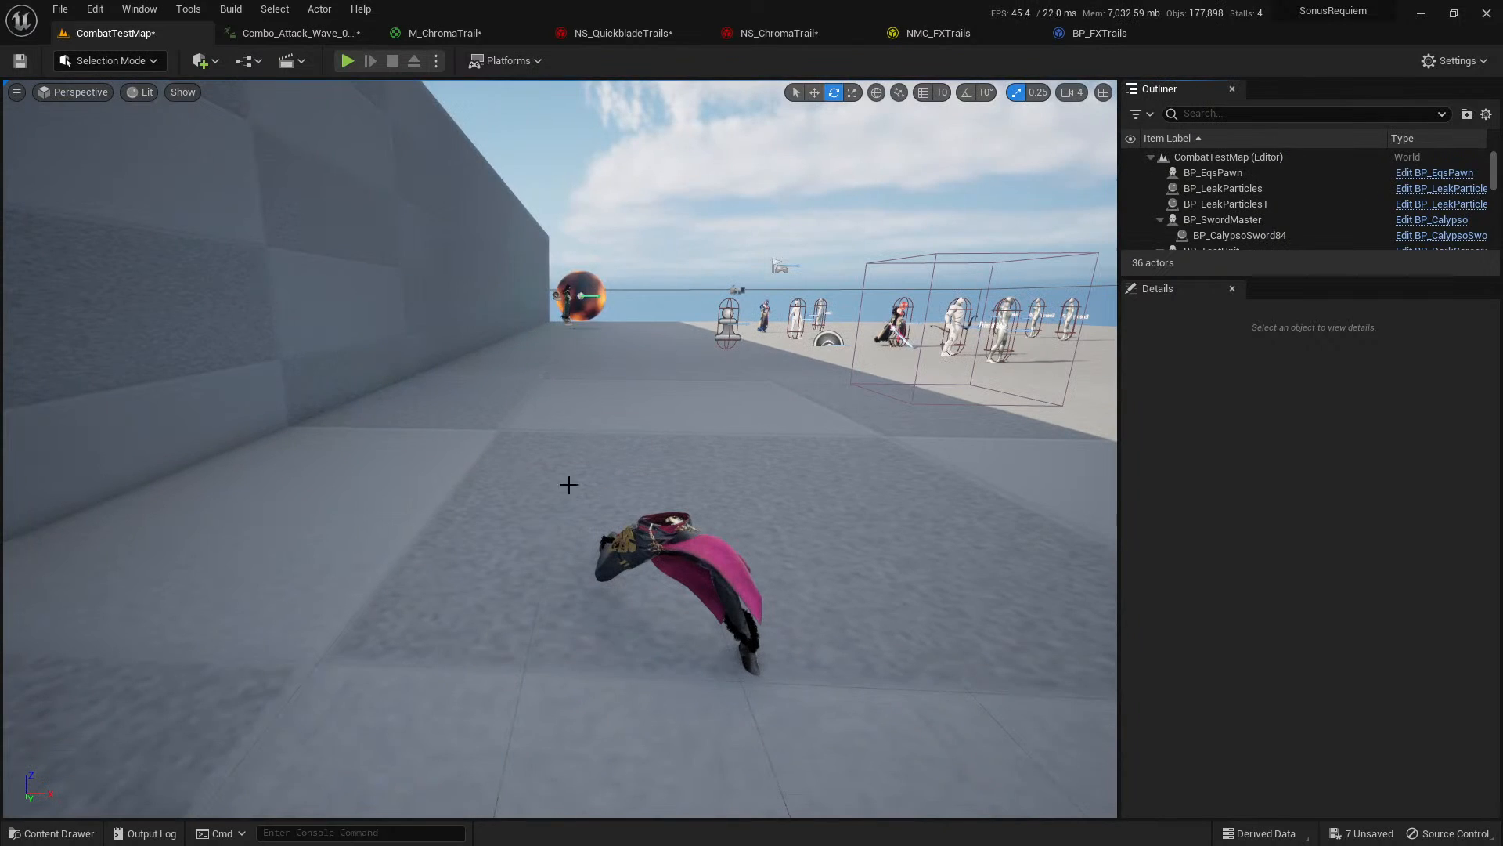
{"action": "left_click", "coordinate": [681, 571]}
{"action": "key", "text": "Delete"}
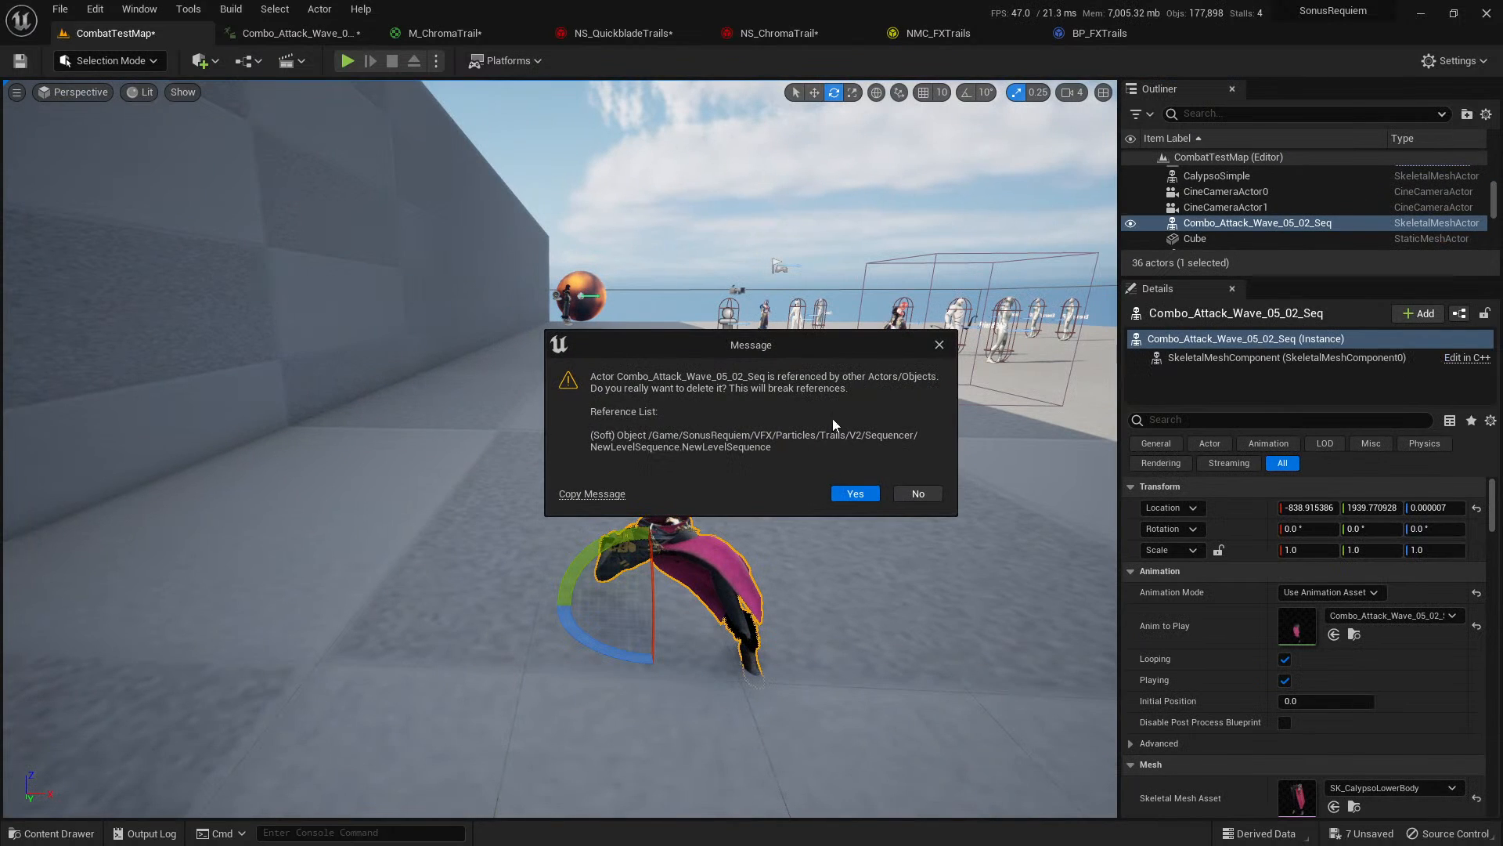
{"action": "left_click", "coordinate": [916, 496]}
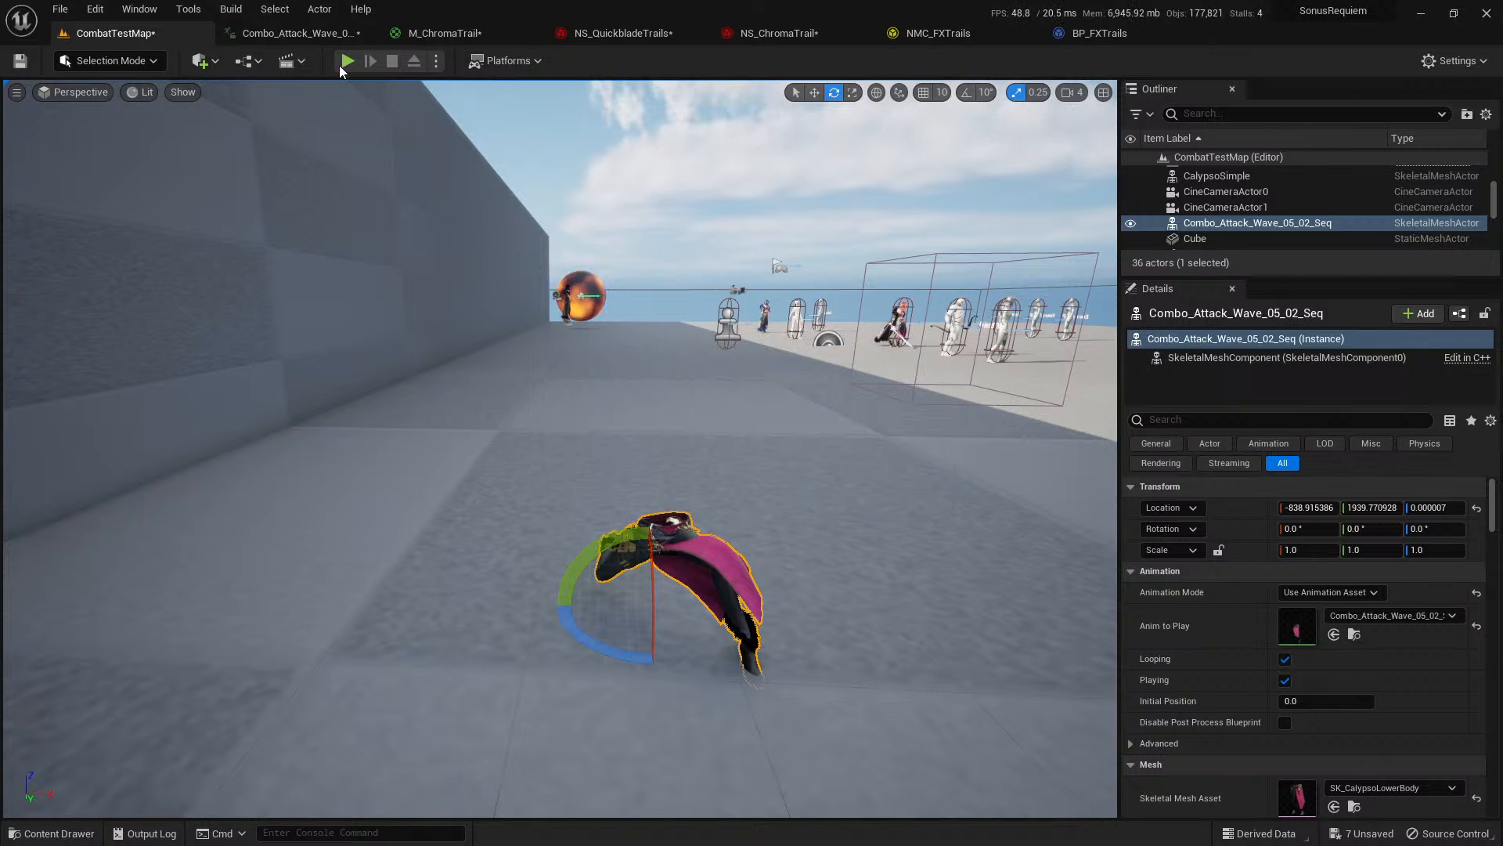
Play CombatTestMap in the editor to test the sword trails in gameplay, and end the play session.
{"action": "left_click", "coordinate": [345, 62]}
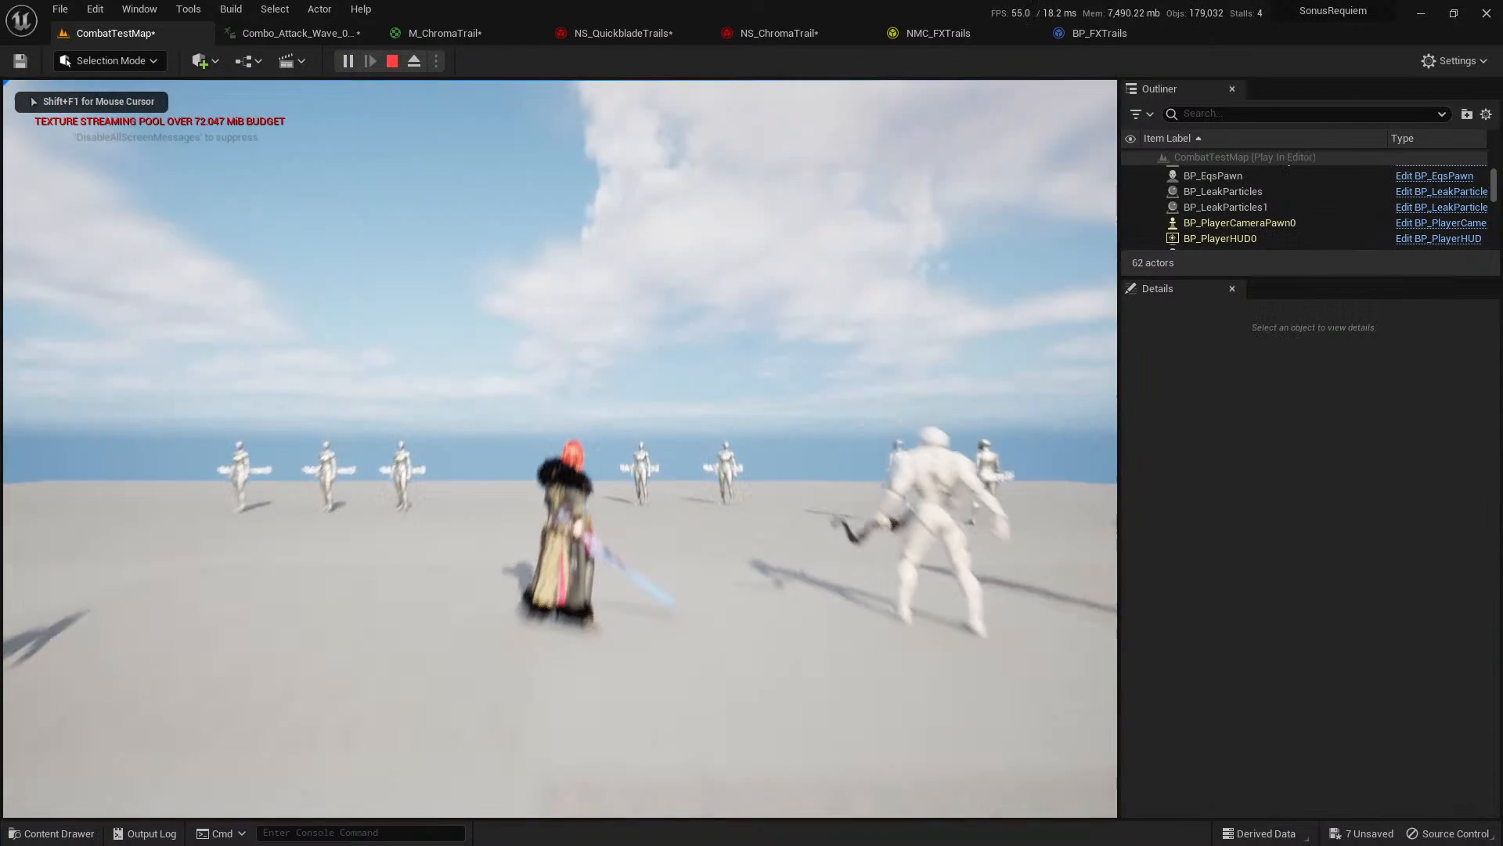
{"action": "key", "text": "w"}
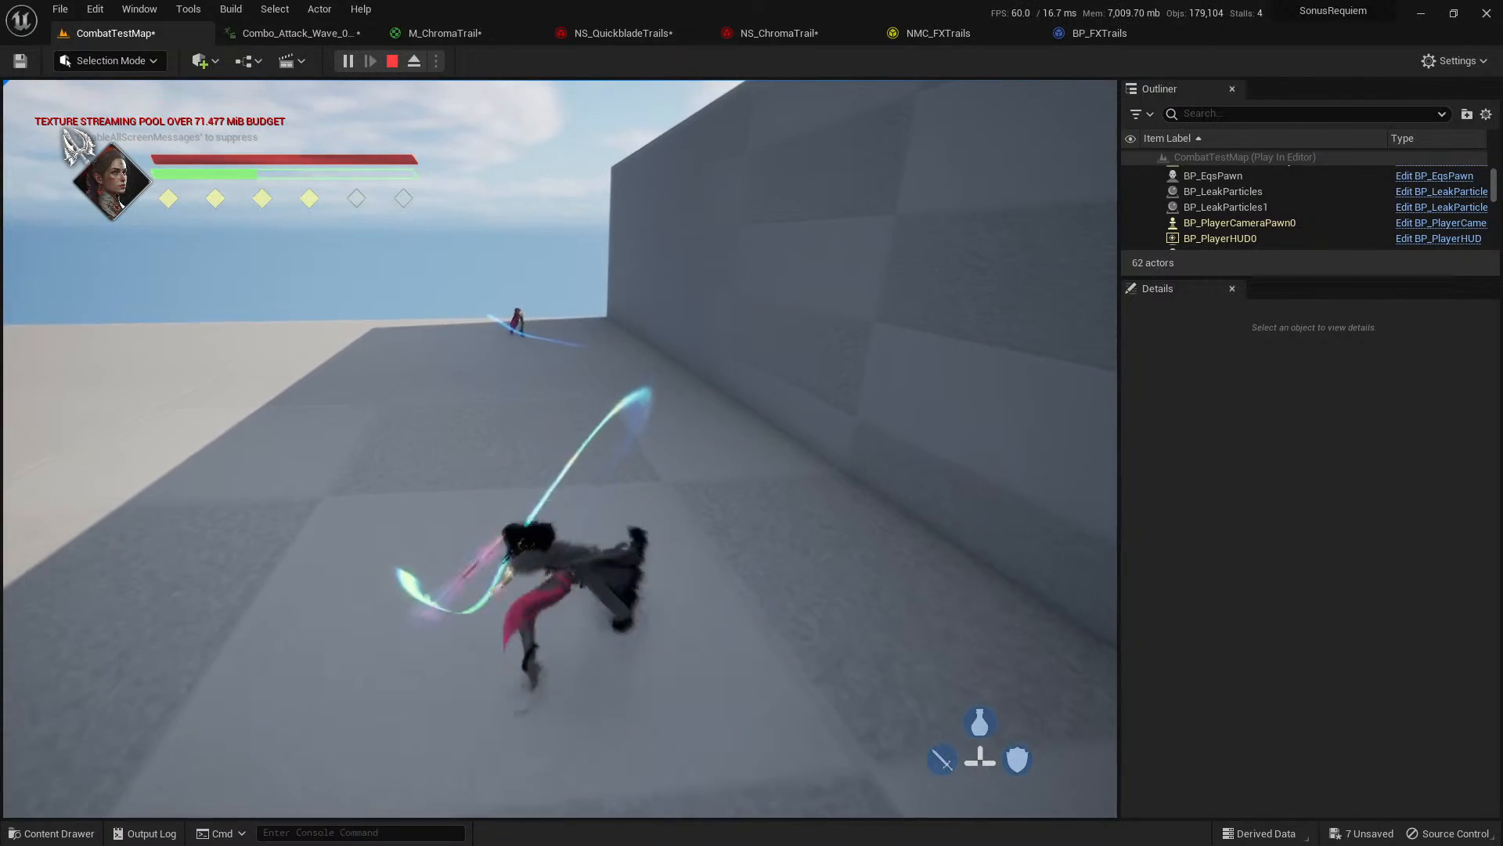
{"action": "key", "text": "Escape"}
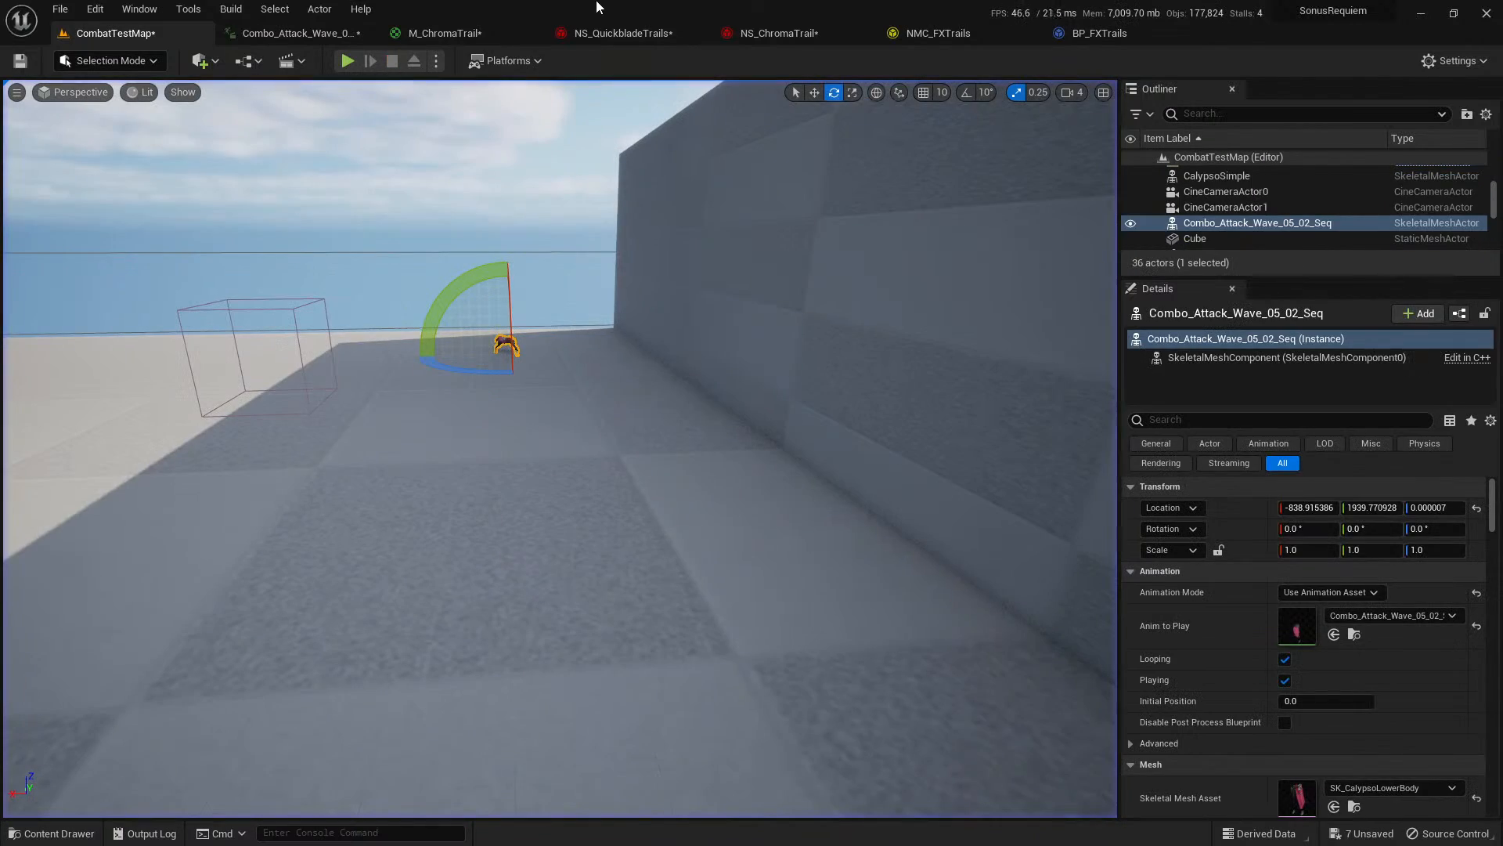
Open NS_QuickbladeTrails and inspect the Core emitter's Spawn Per Frame and Initialize Ribbon modules.
{"action": "left_click", "coordinate": [642, 35]}
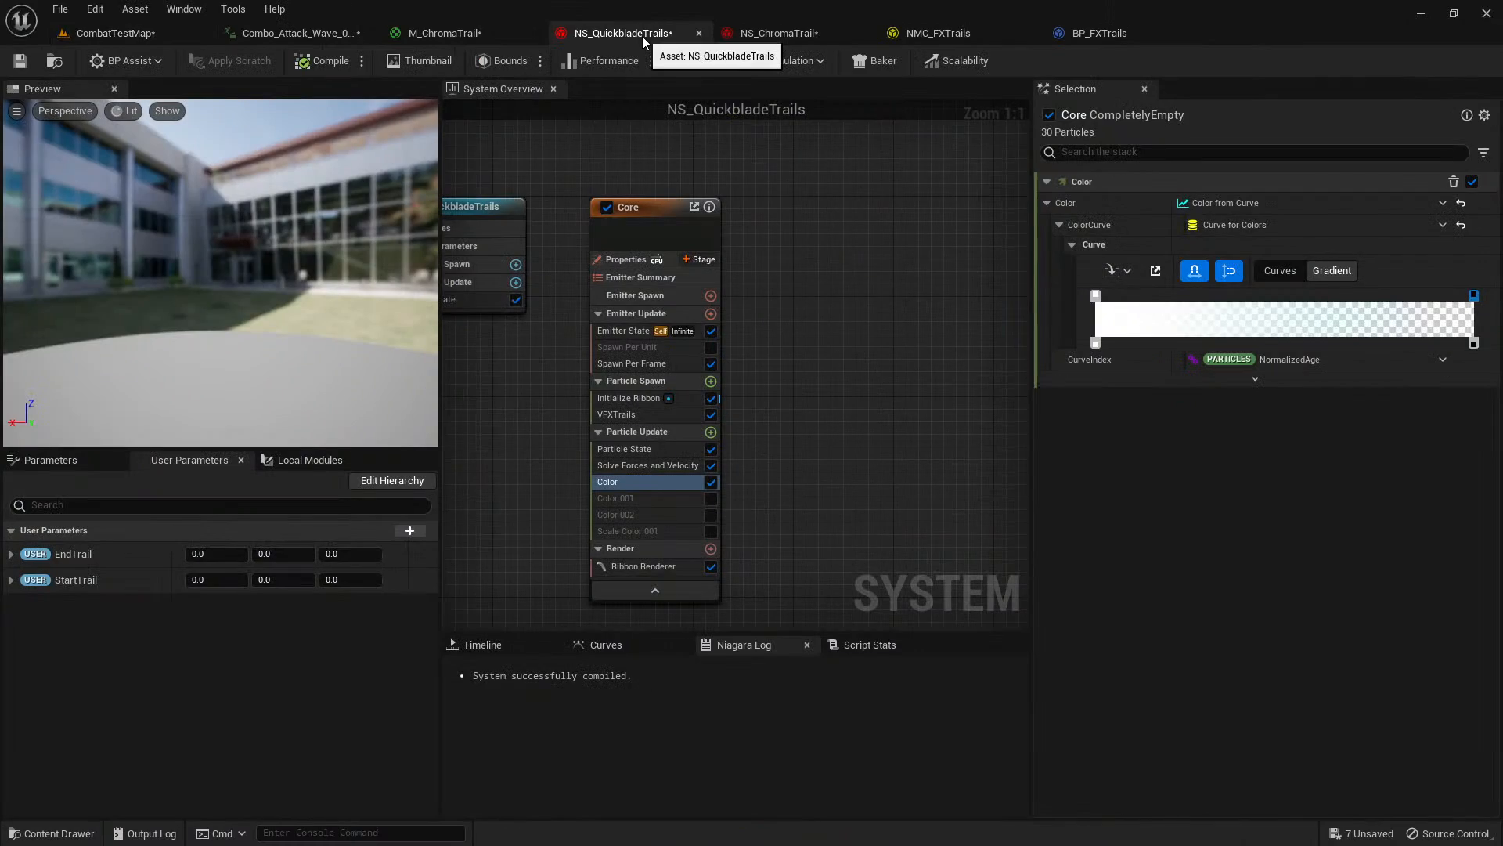
{"action": "left_click", "coordinate": [670, 362]}
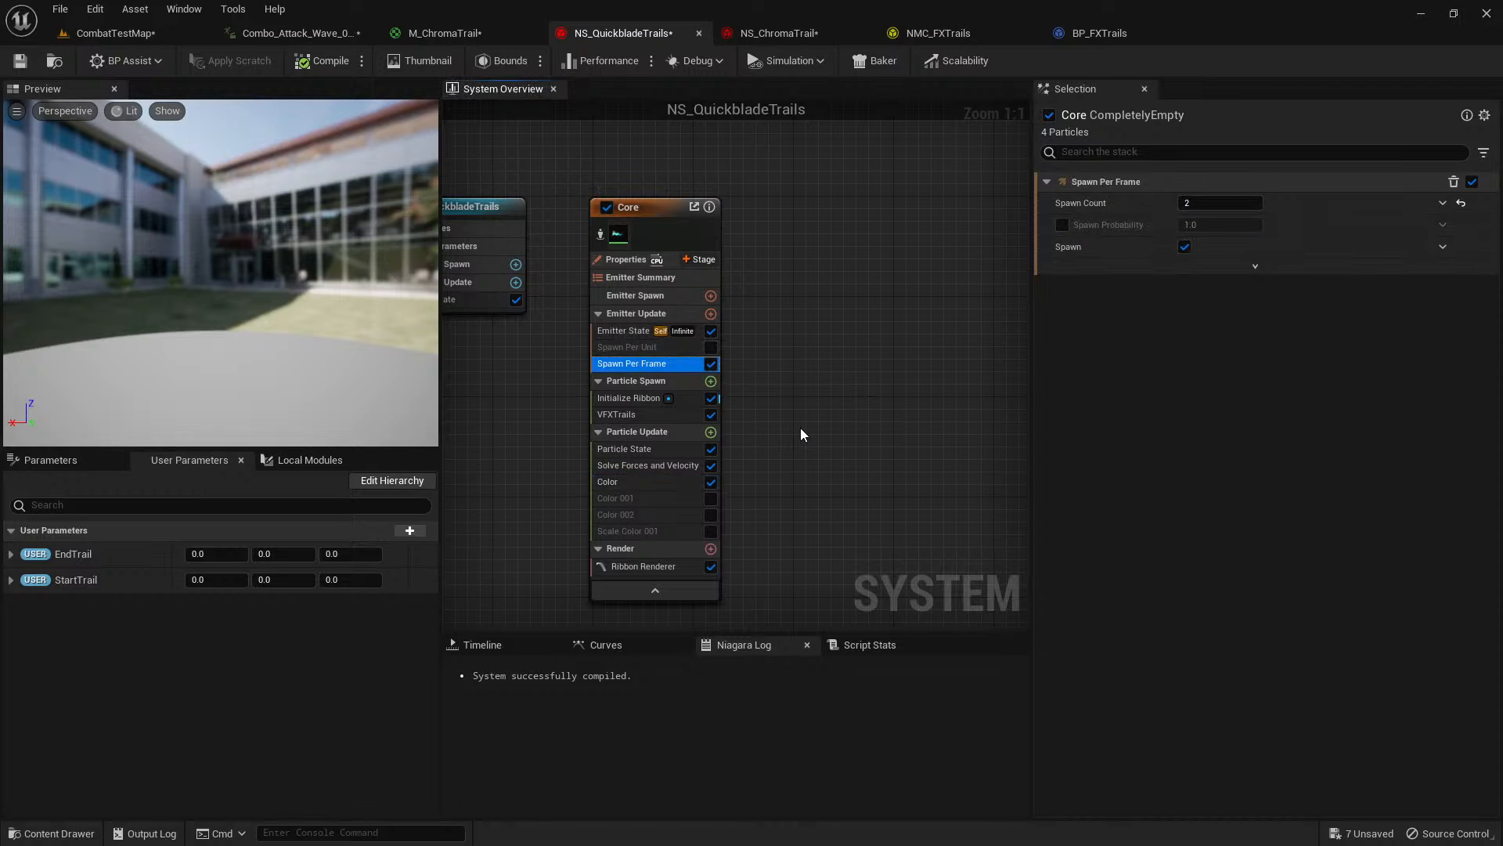
{"action": "left_click", "coordinate": [644, 406]}
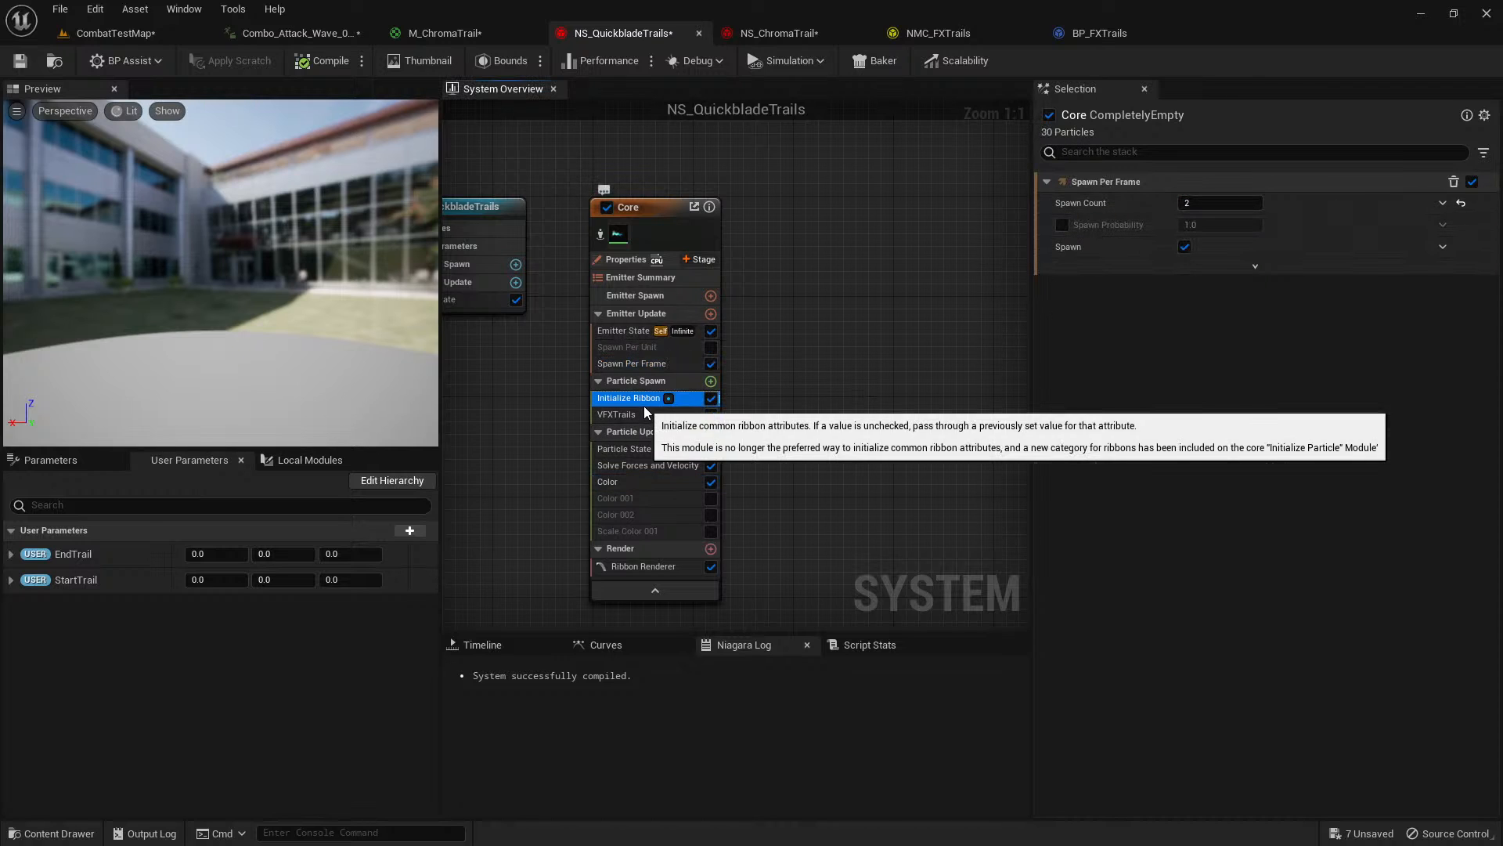